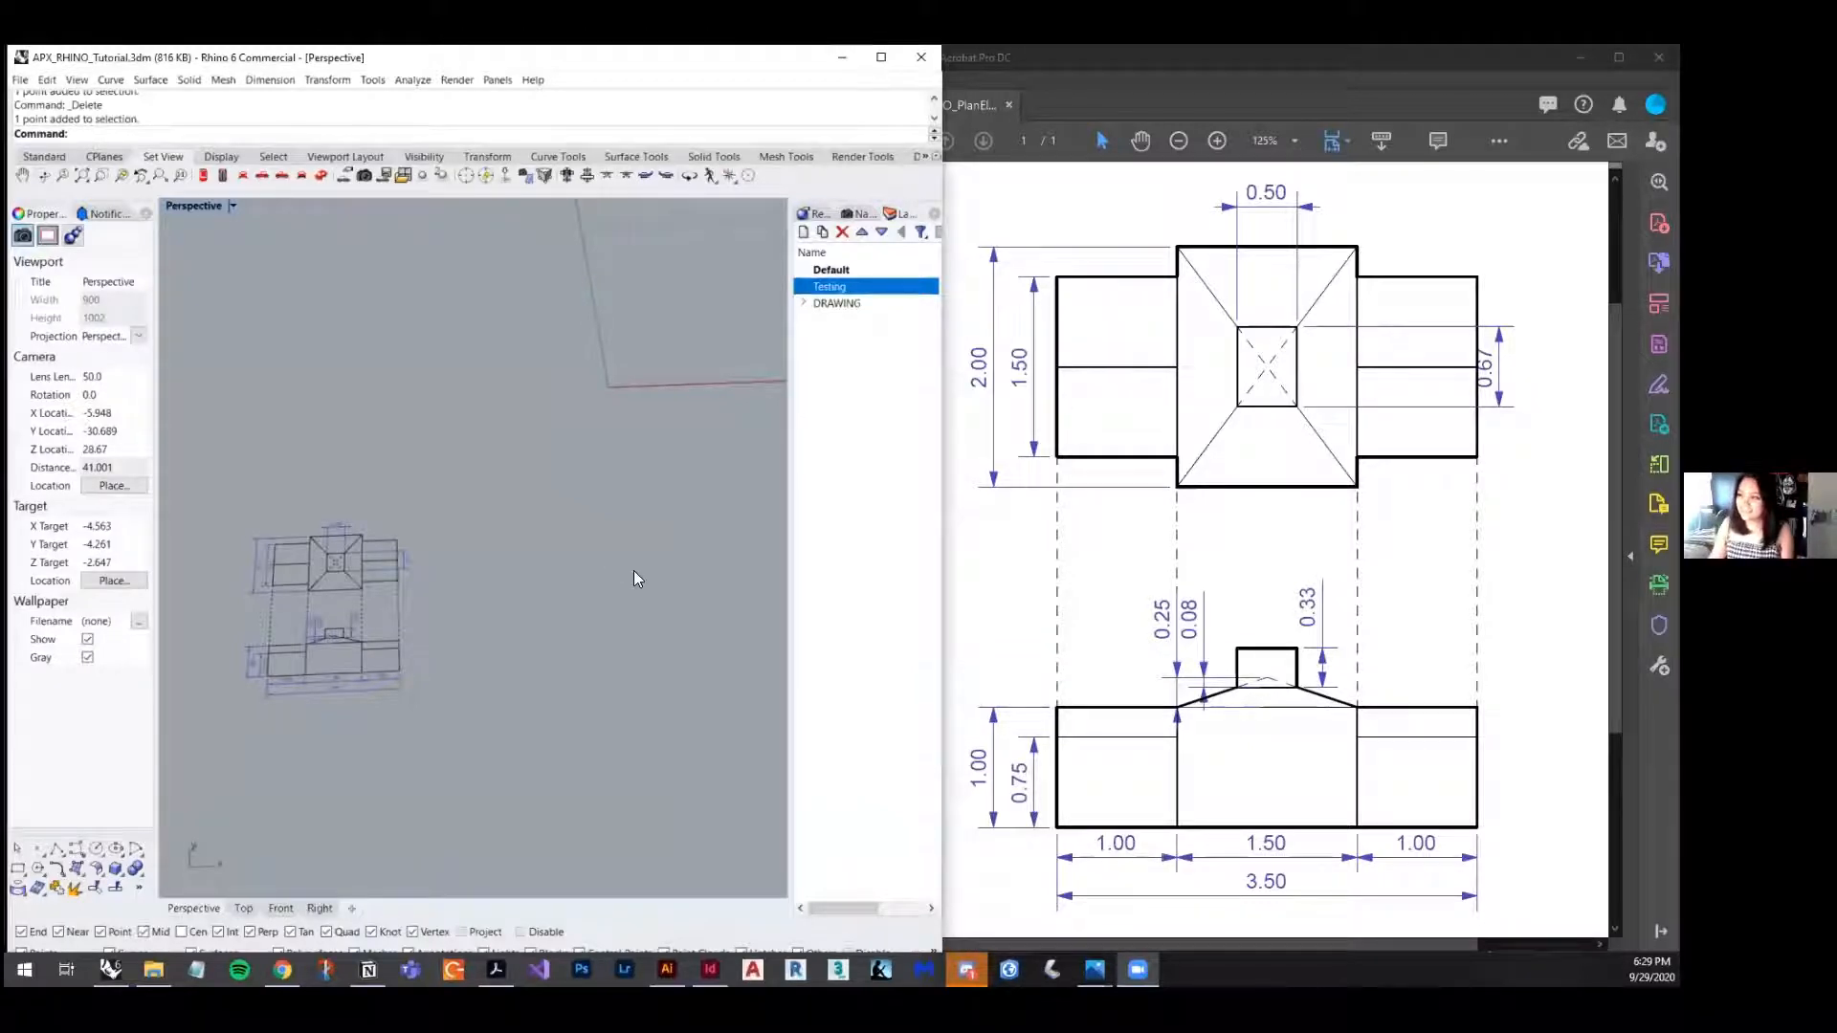
- Examine the dimensioned plan and elevation linework in the perspective view
mouse_move(633, 570)
right_mouse_down()
mouse_move(663, 571)
mouse_move(649, 578)
right_mouse_up()
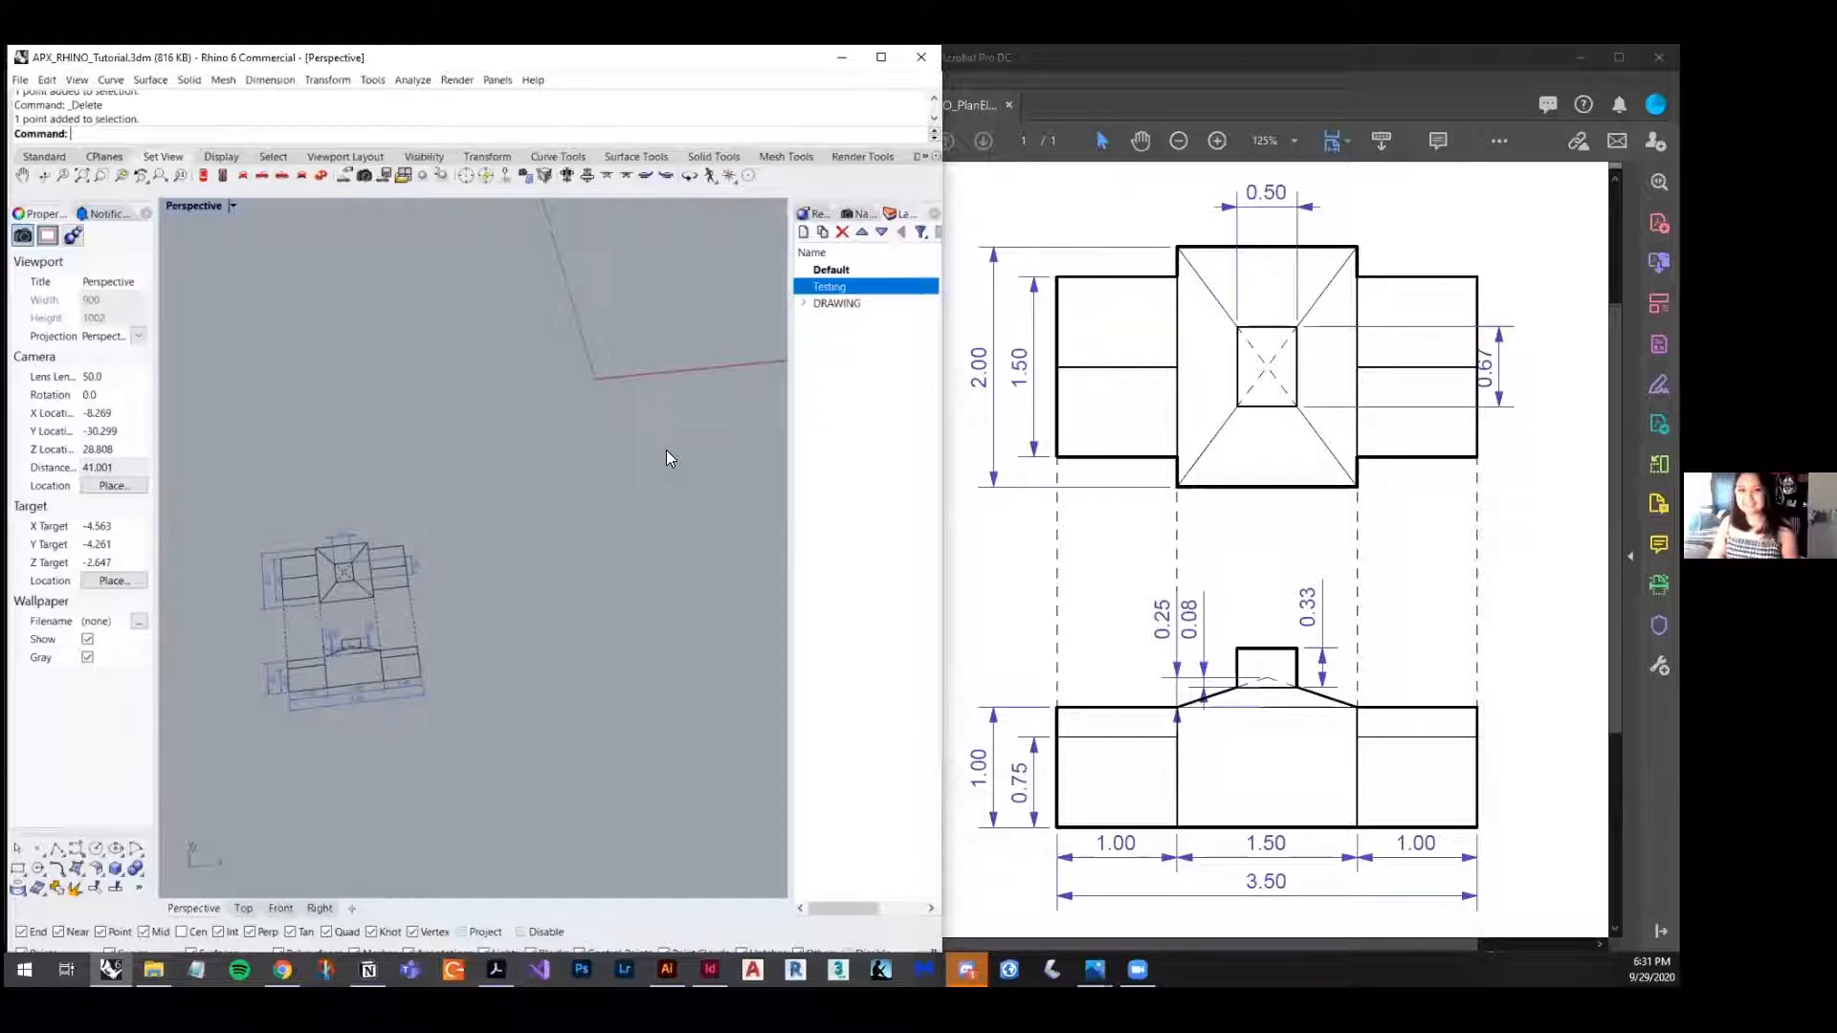
mouse_move(609, 576)
right_mouse_down("shift")
mouse_move(613, 553)
mouse_move(760, 500)
right_mouse_up("shift")
right_click_drag(662, 544, 595, 603)
scroll(652, 629, "up", 2)
scroll(653, 629, "up", 2)
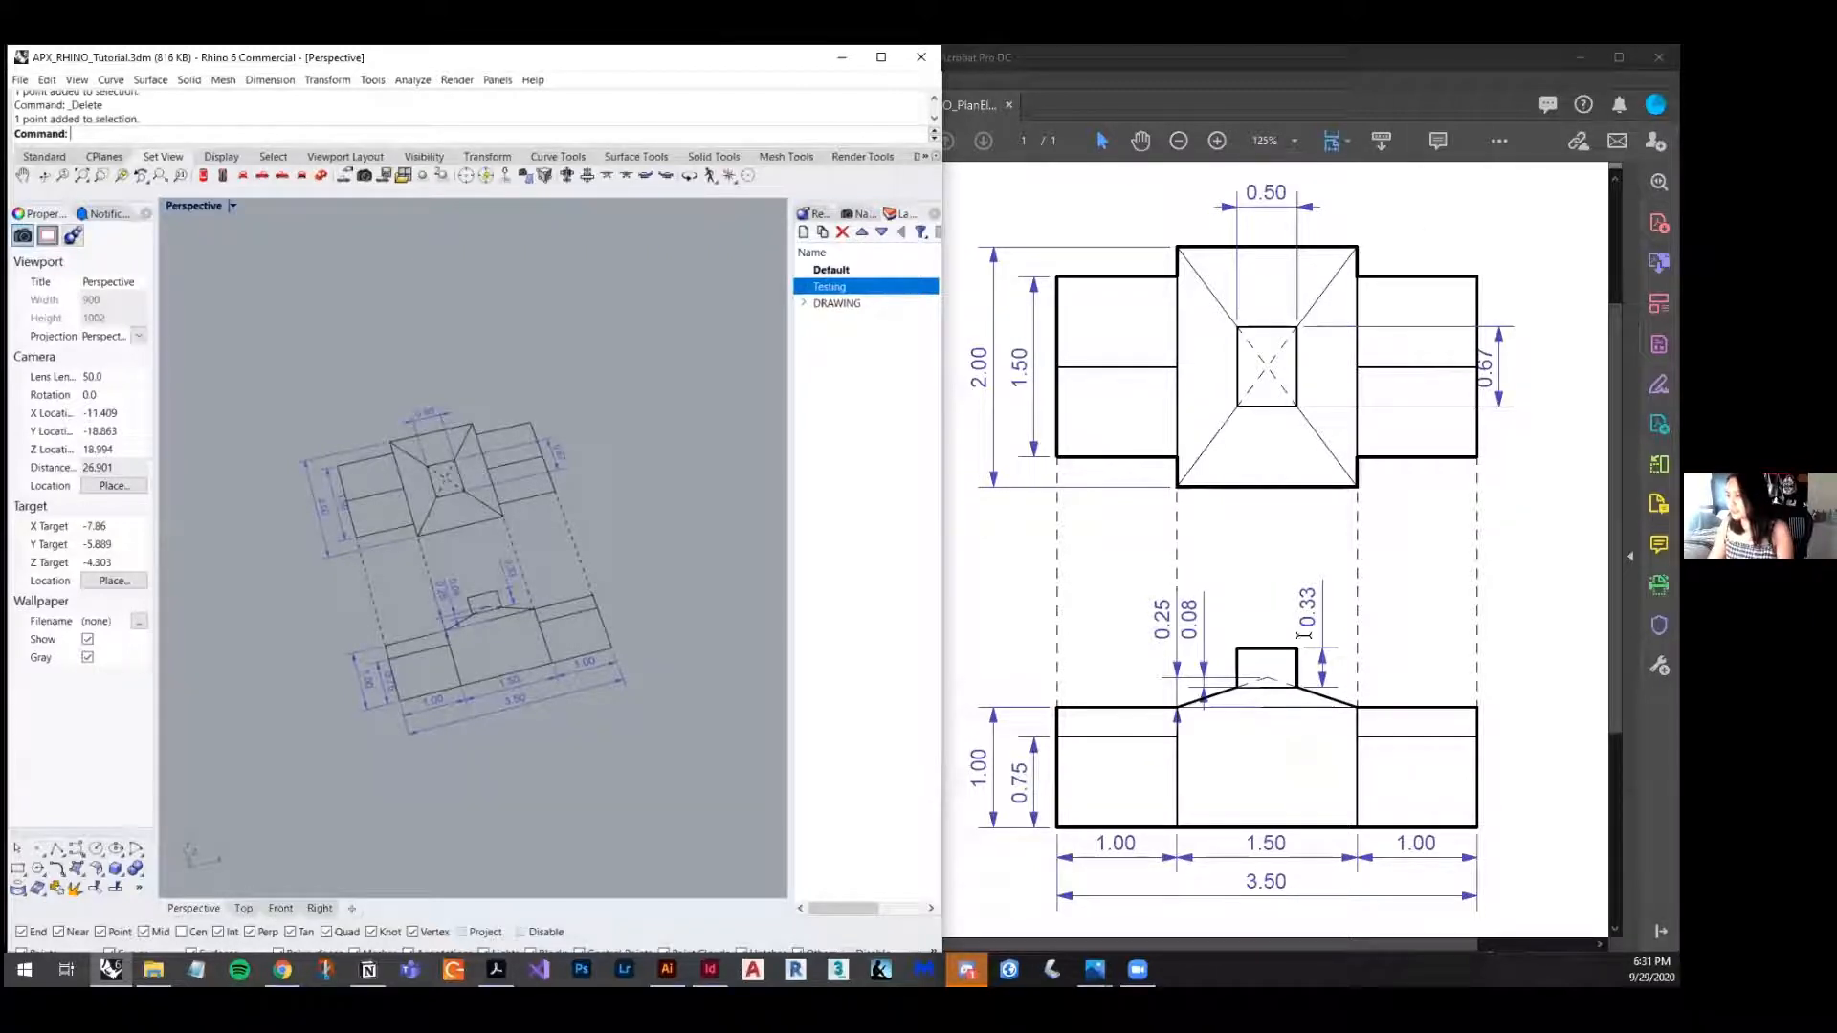
scroll(1307, 669, "down", 1)
scroll(1311, 574, "up", 1)
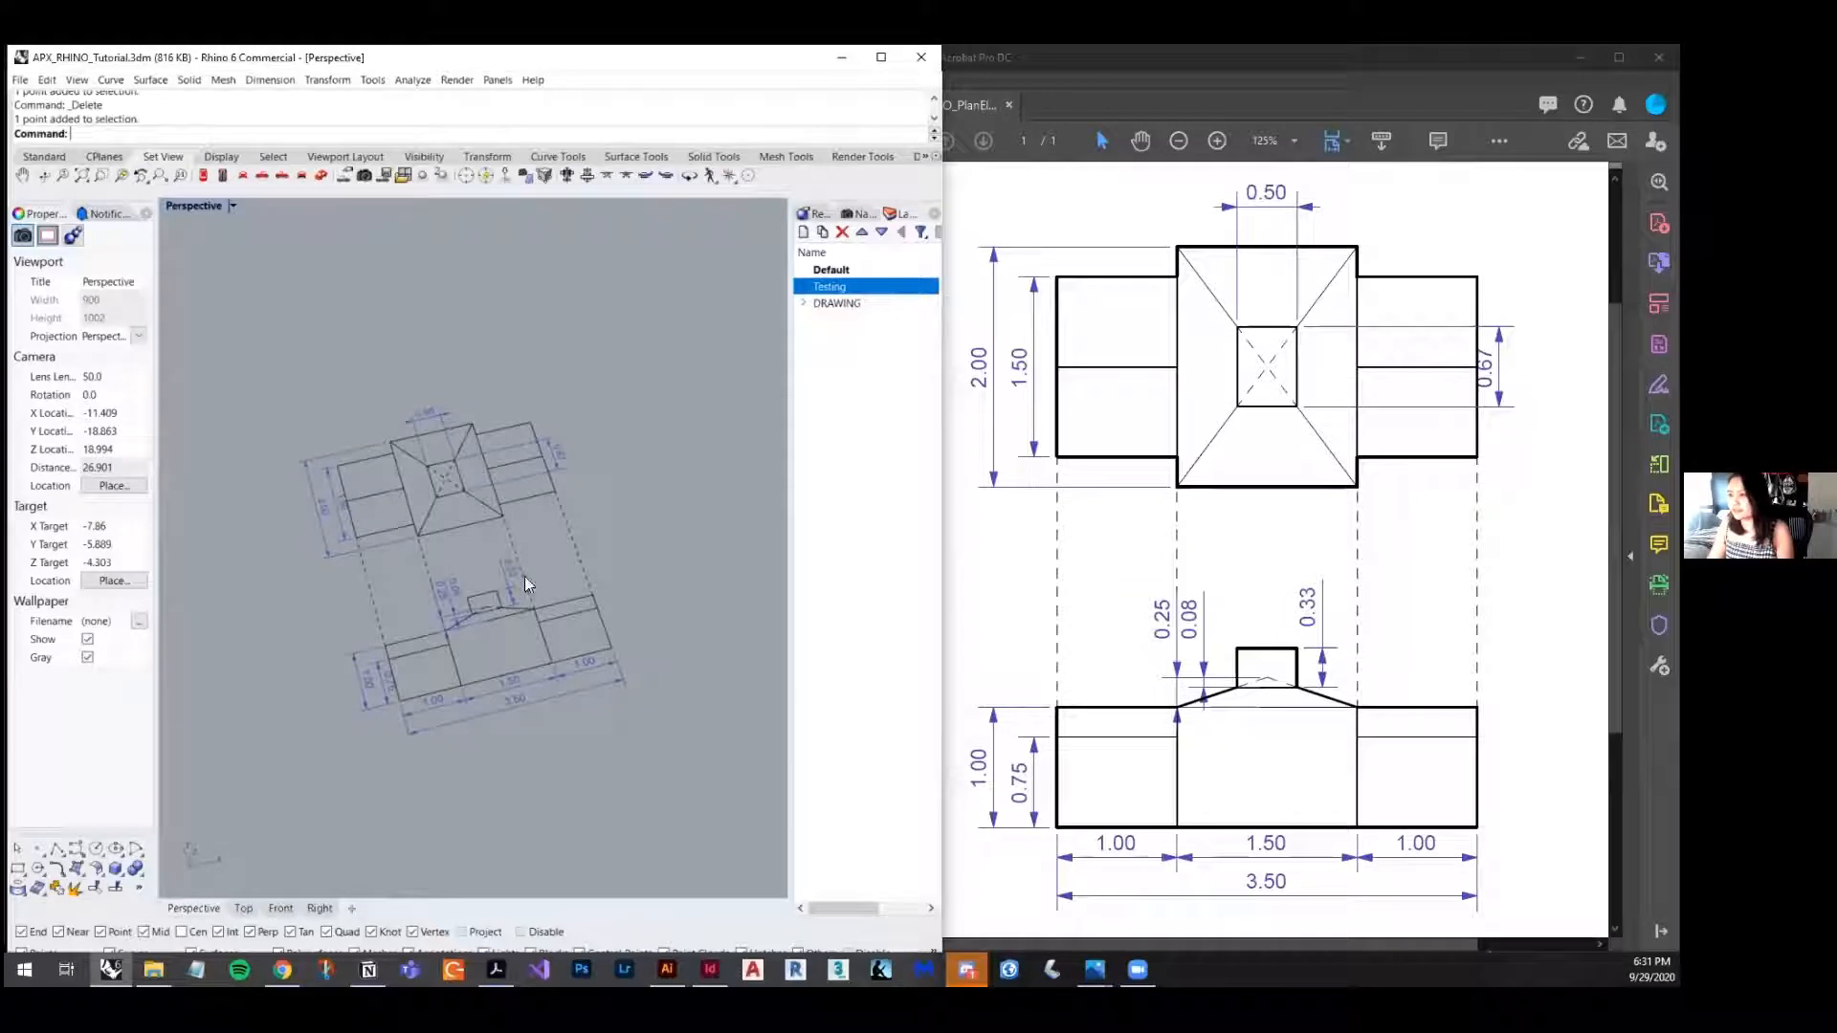
right_click_drag(676, 604, 651, 647)
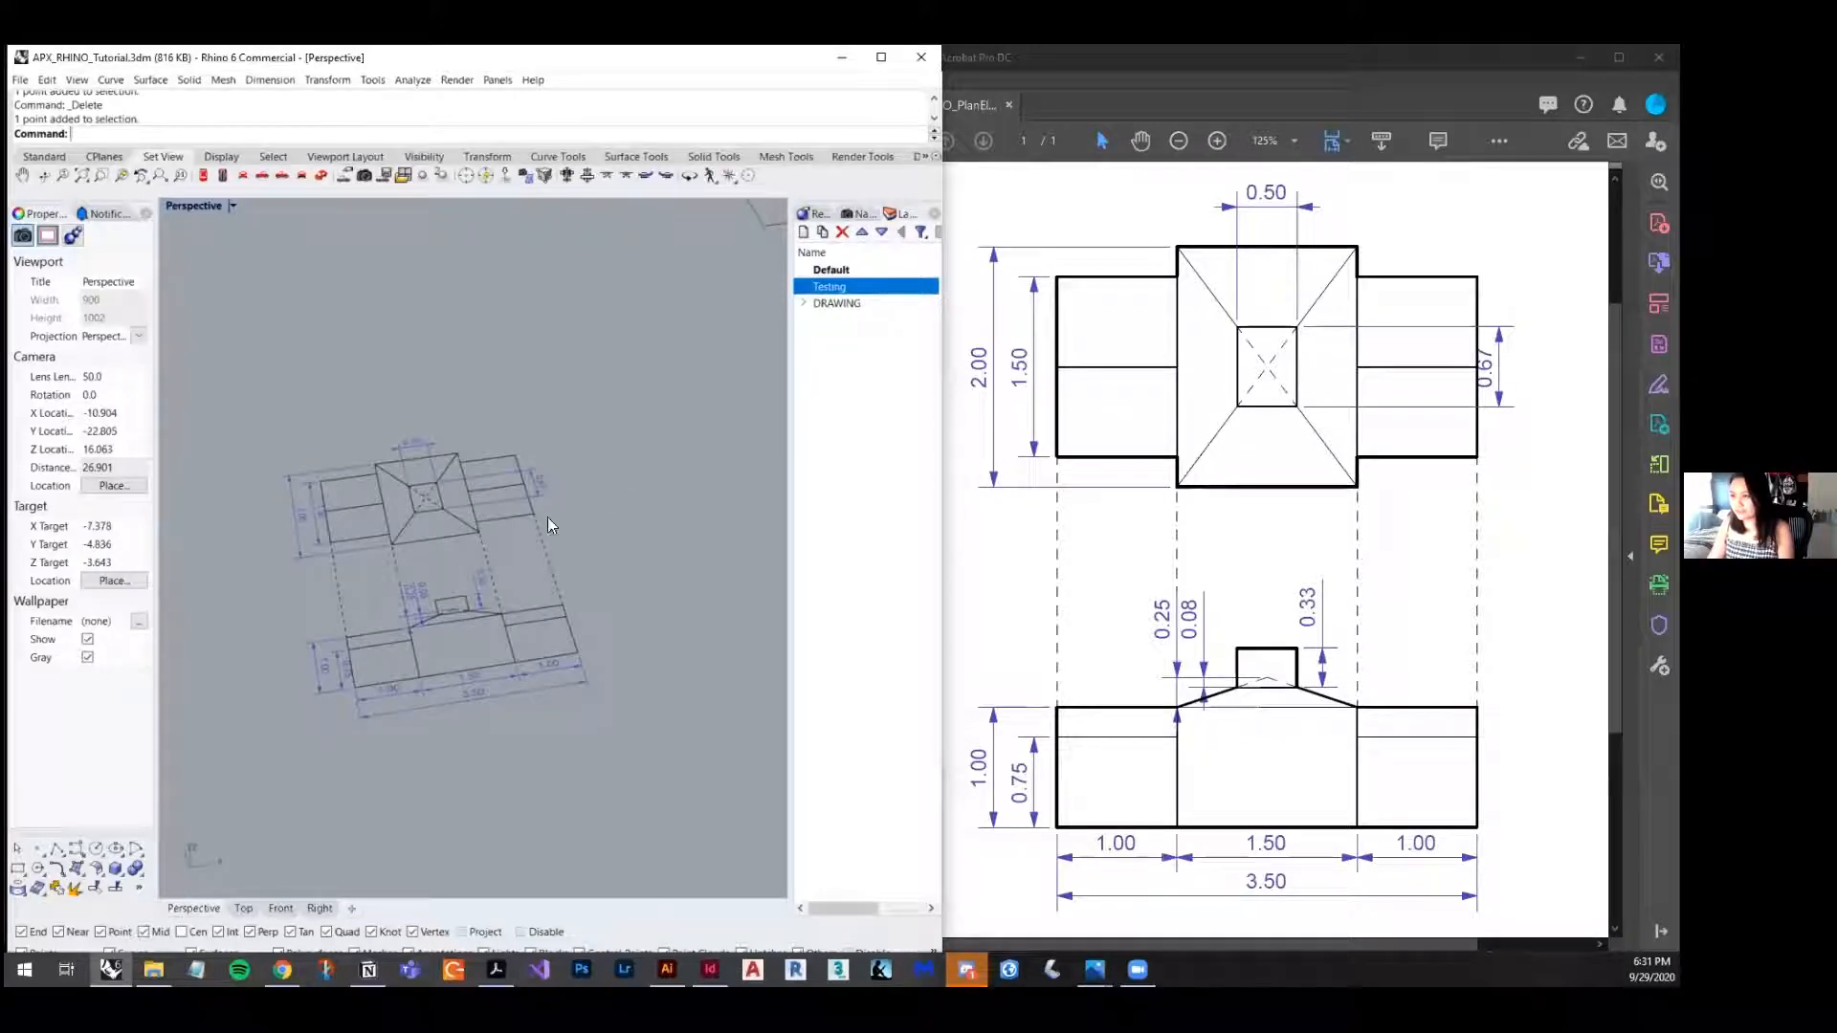
mouse_move(444, 565)
right_mouse_down("shift")
mouse_move(545, 603)
mouse_move(656, 605)
mouse_move(521, 547)
mouse_move(356, 541)
mouse_move(491, 594)
mouse_move(643, 568)
right_mouse_up("shift")
scroll(498, 528, "up", 4)
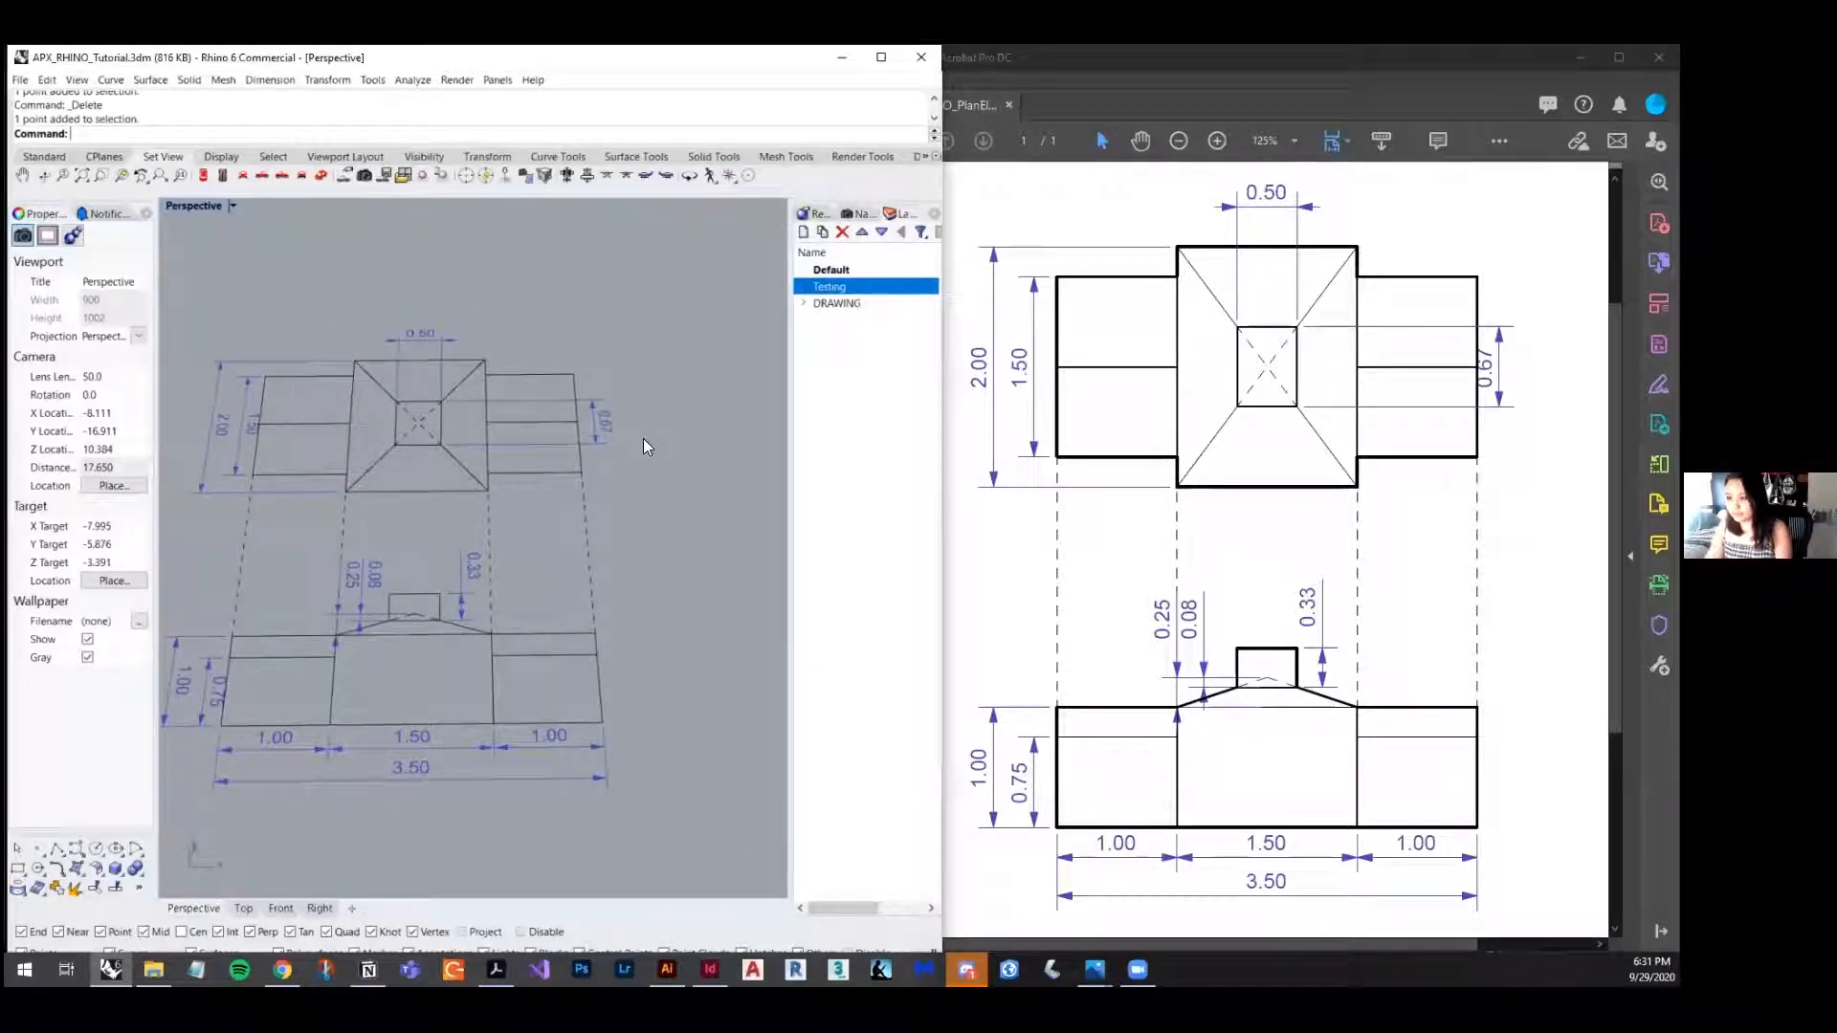
- Widen the layer list, create a new top-level layer, make it current and name it Masses
type("box")
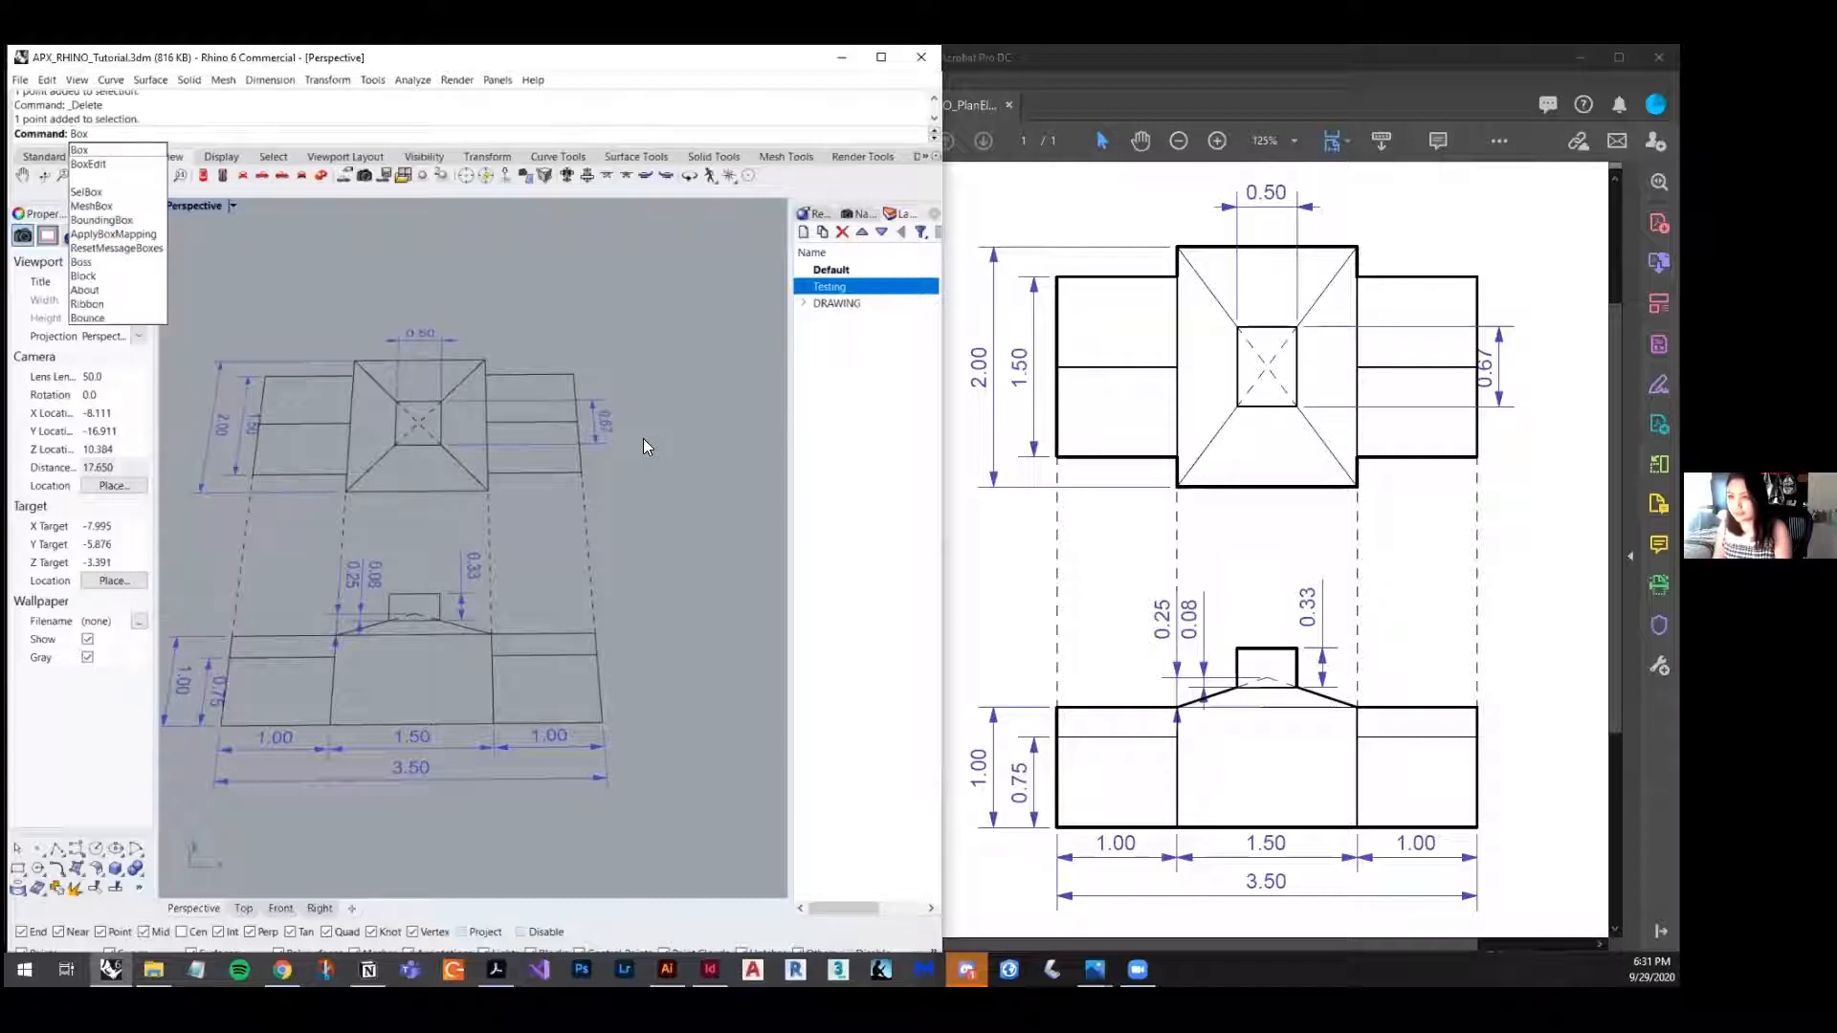
key("Return")
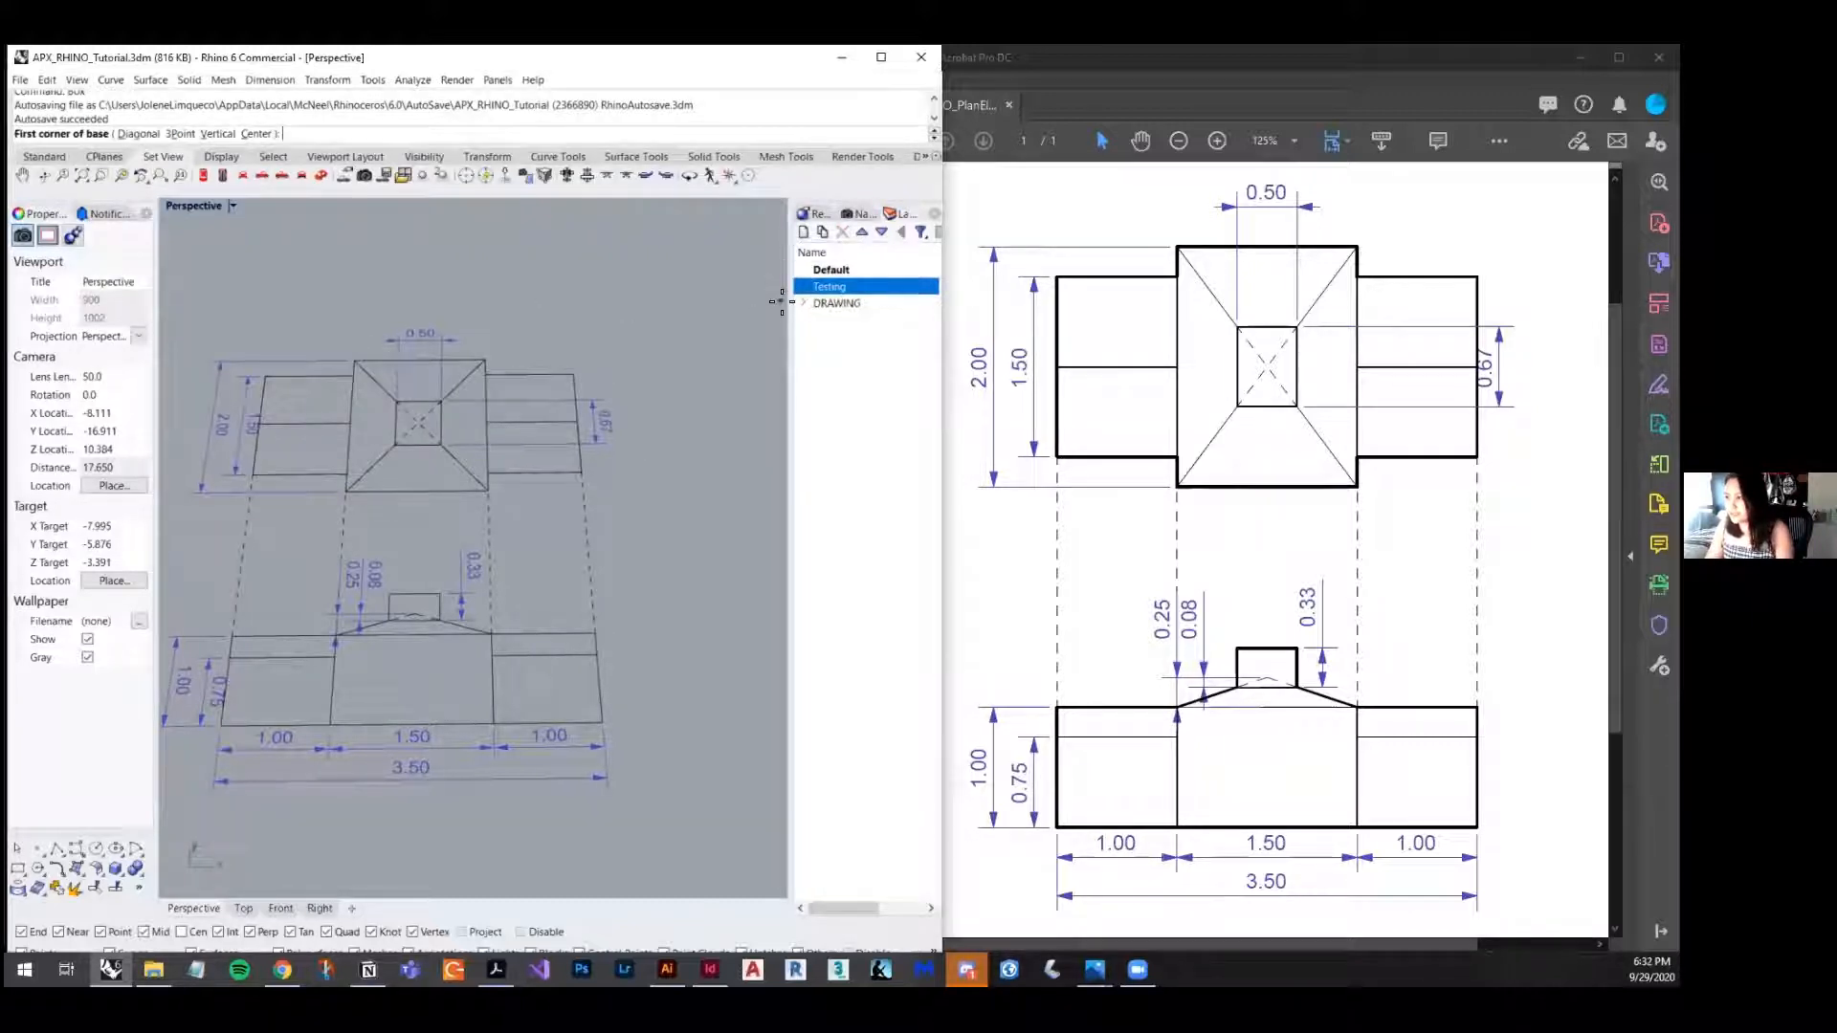
left_click_drag(766, 300, 724, 300)
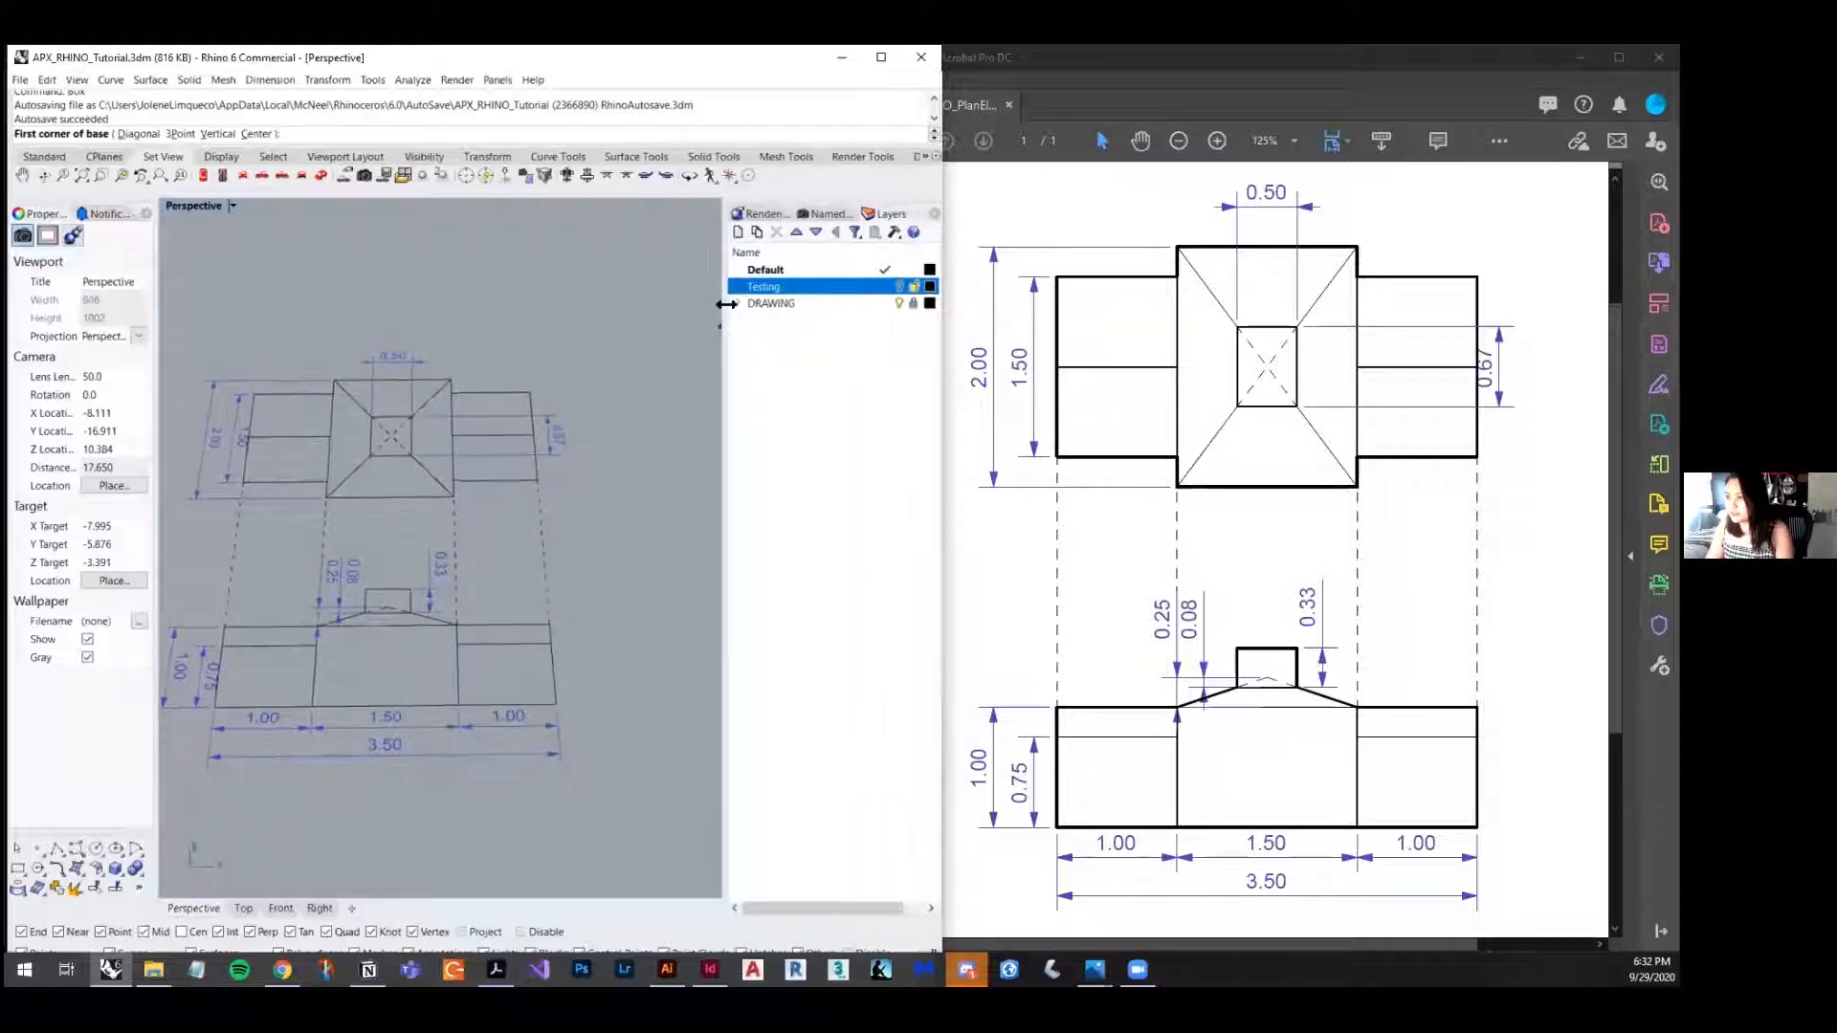
left_click(760, 304)
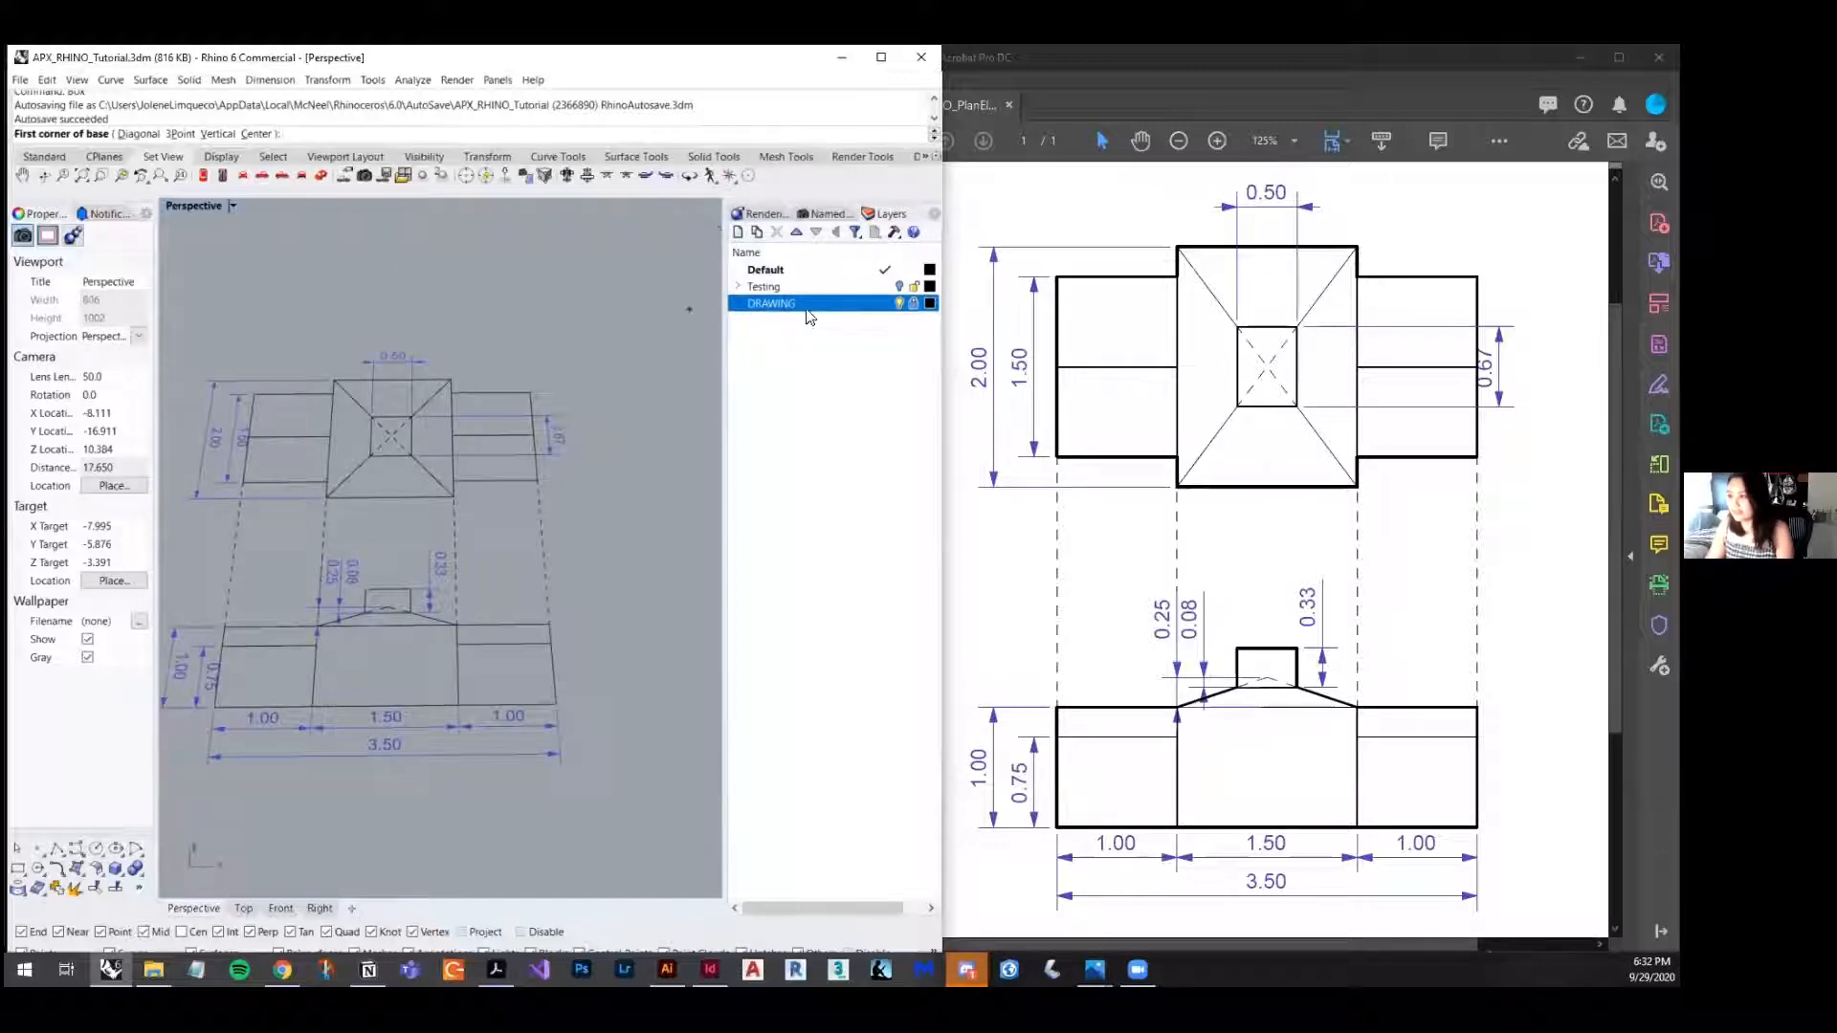
left_click(735, 234)
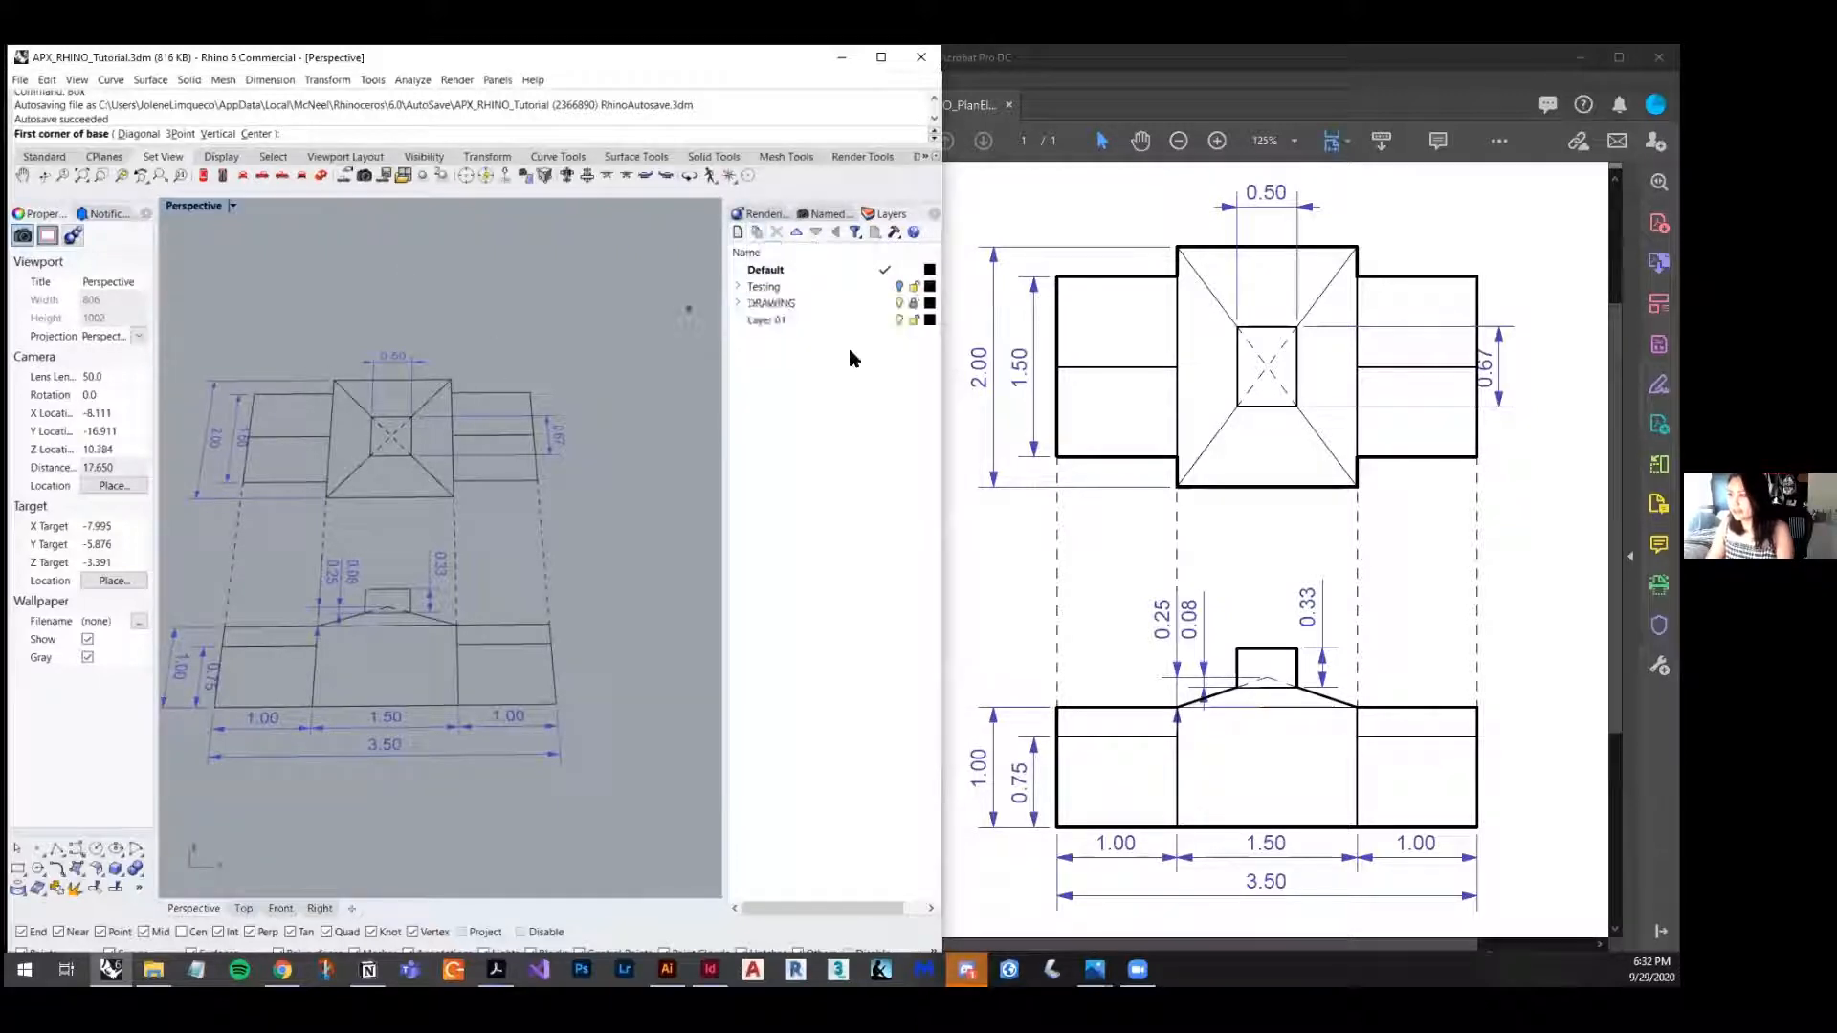
double_click(780, 321)
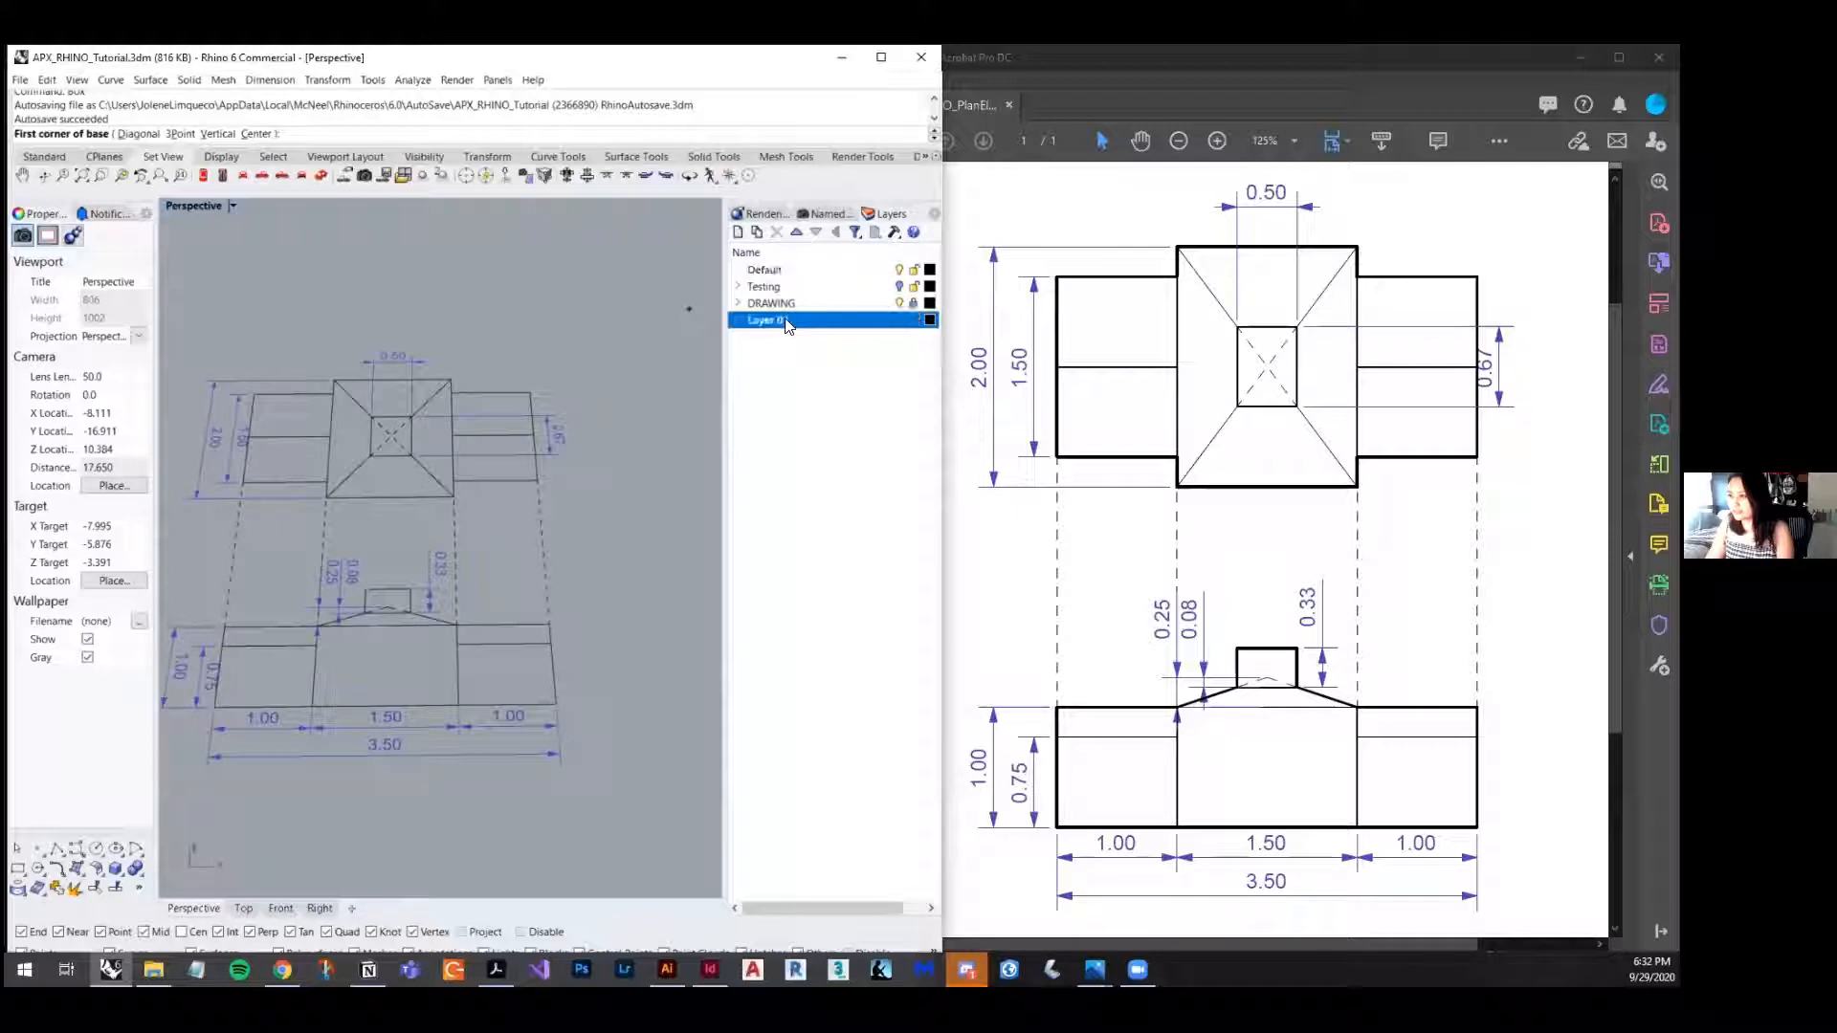
right_click(781, 323)
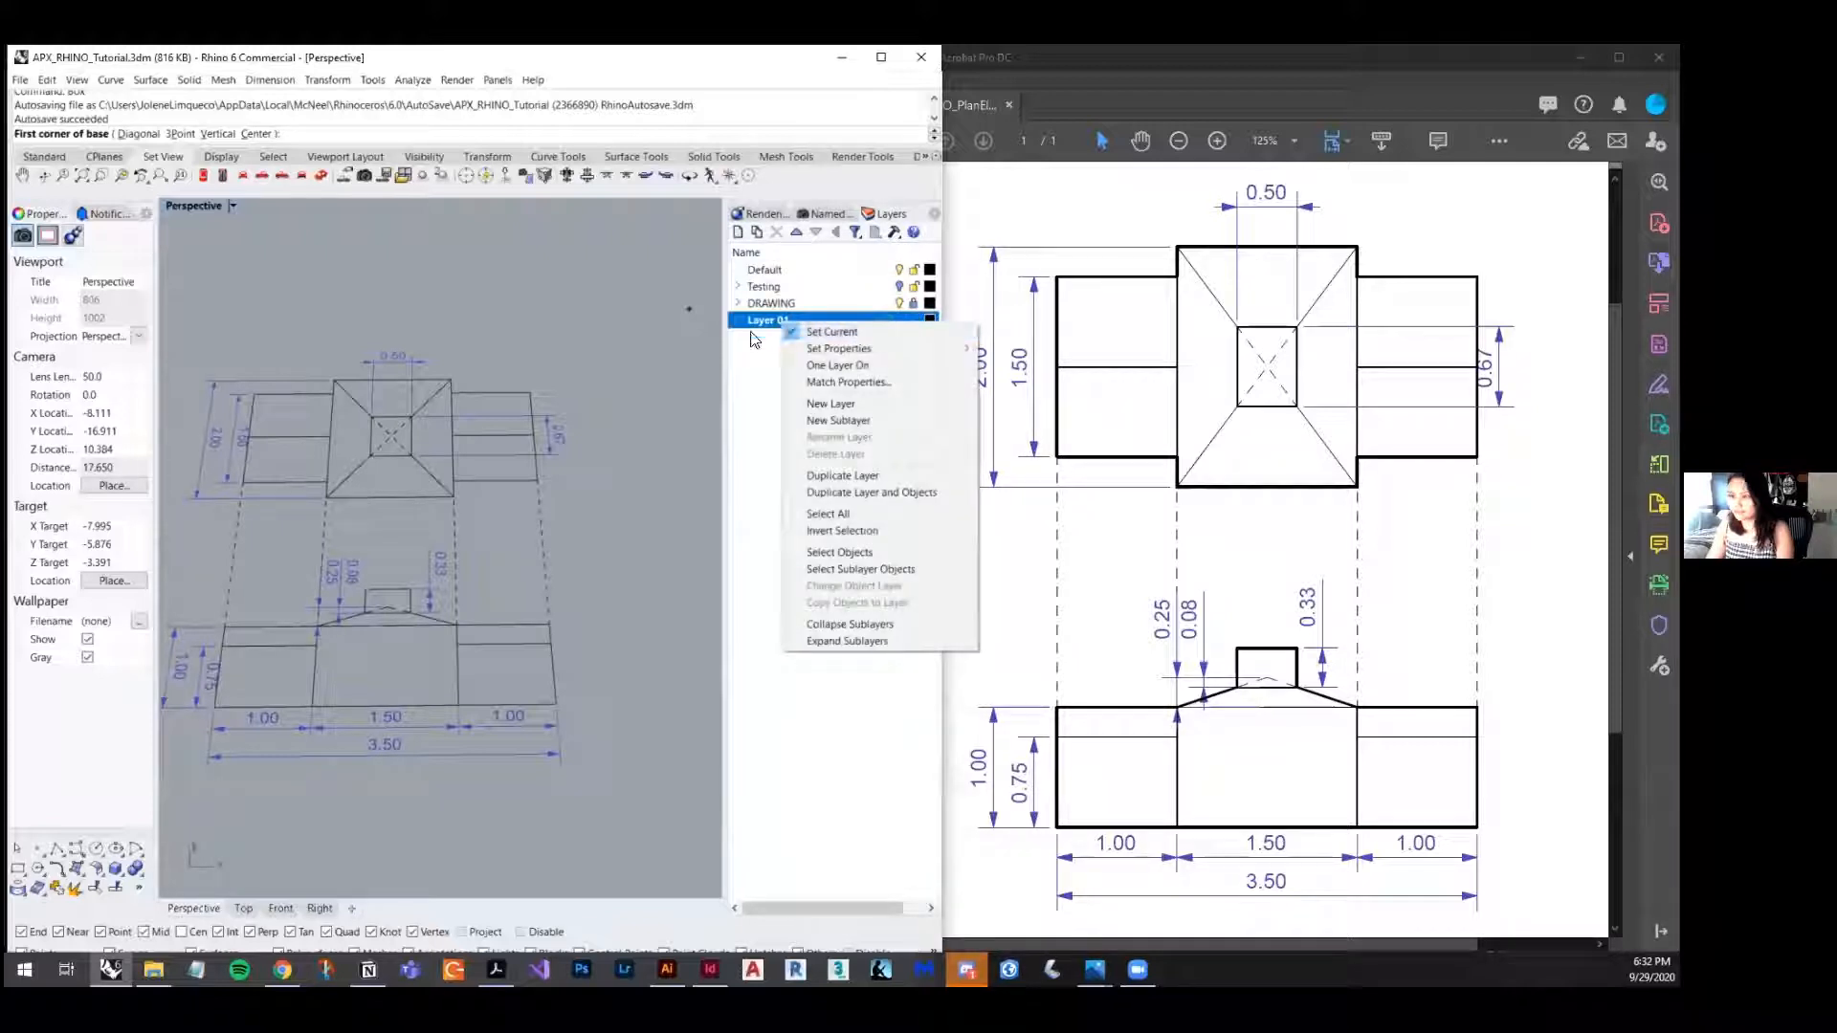
left_click(766, 325)
key("Escape")
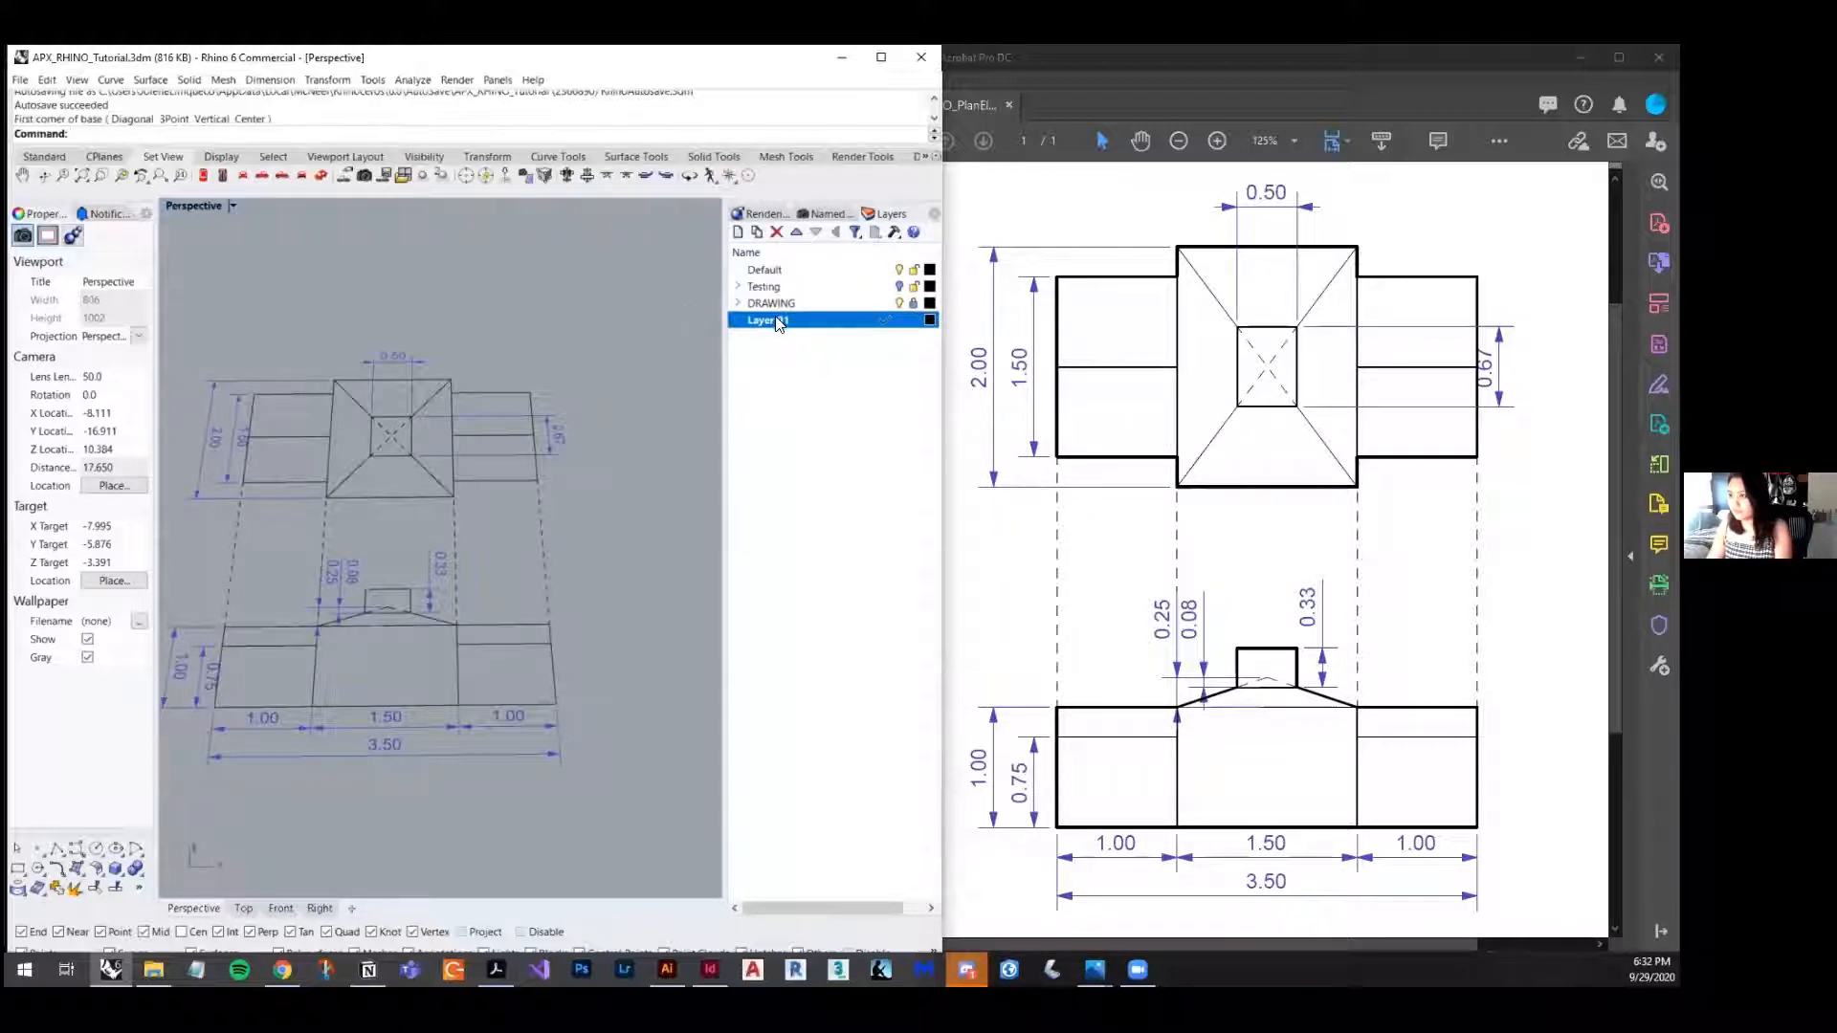
left_click(775, 321)
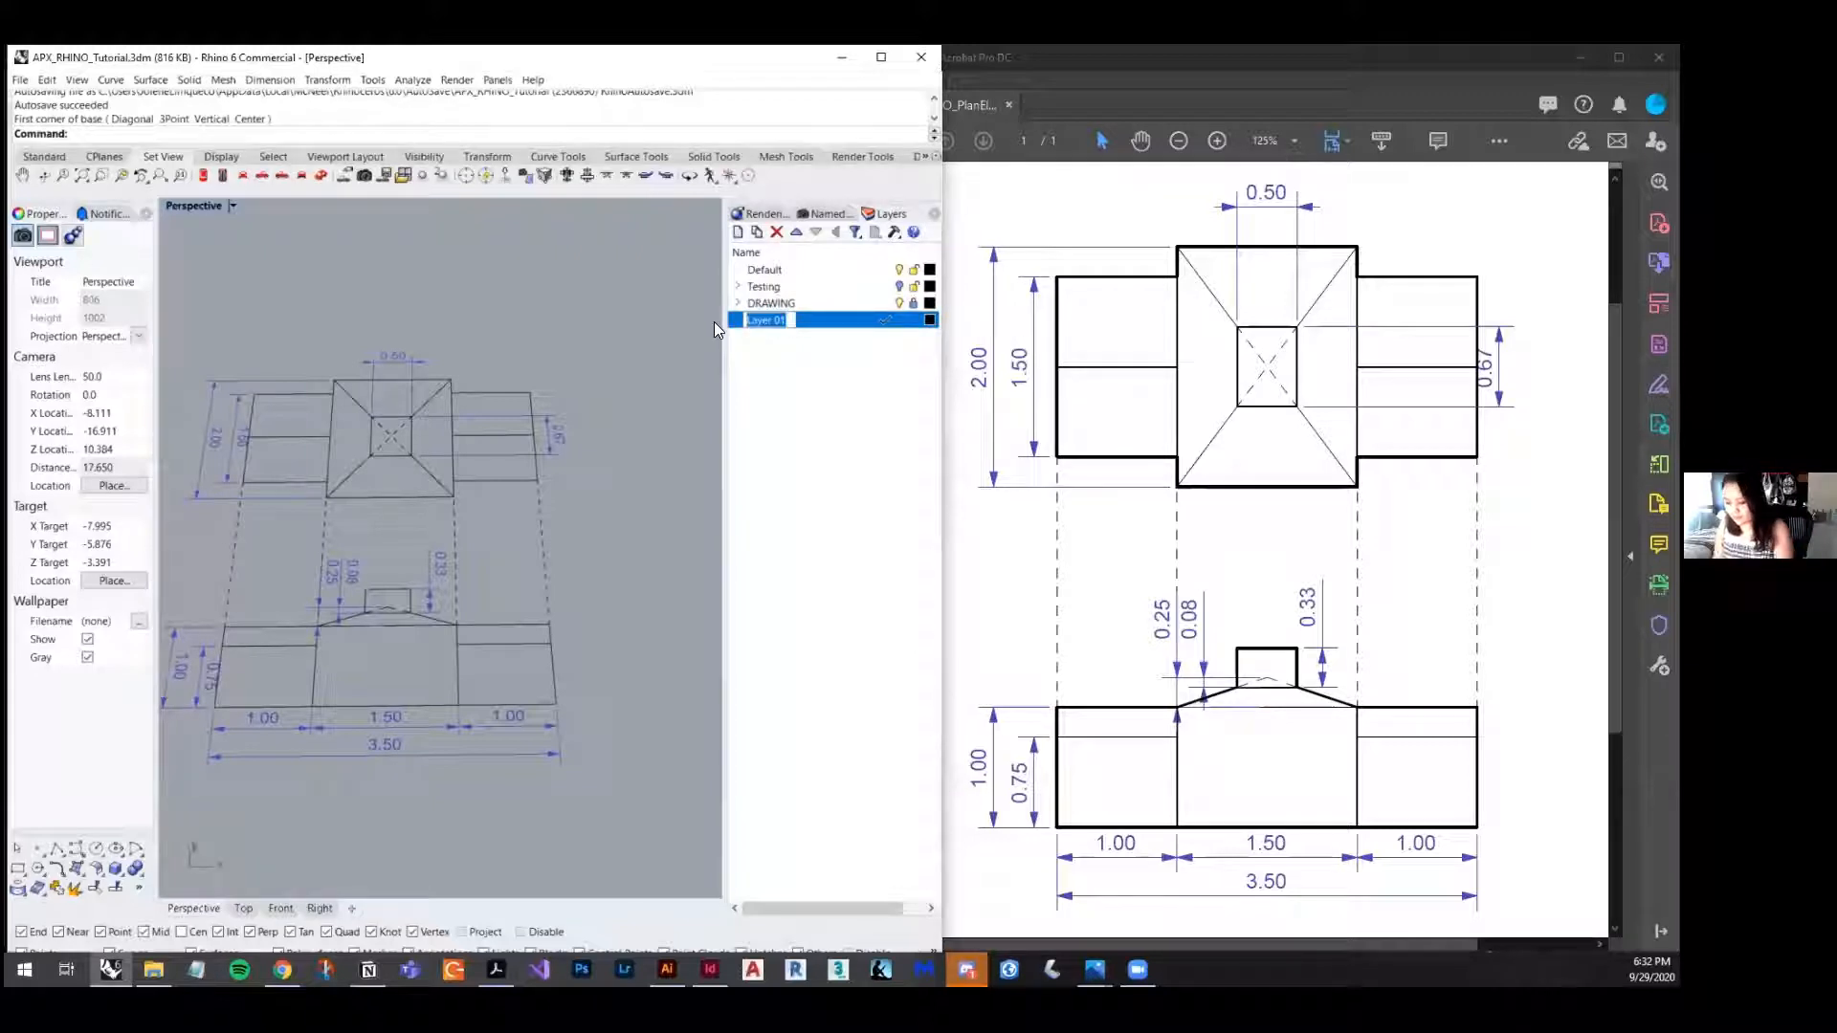
type("Masses")
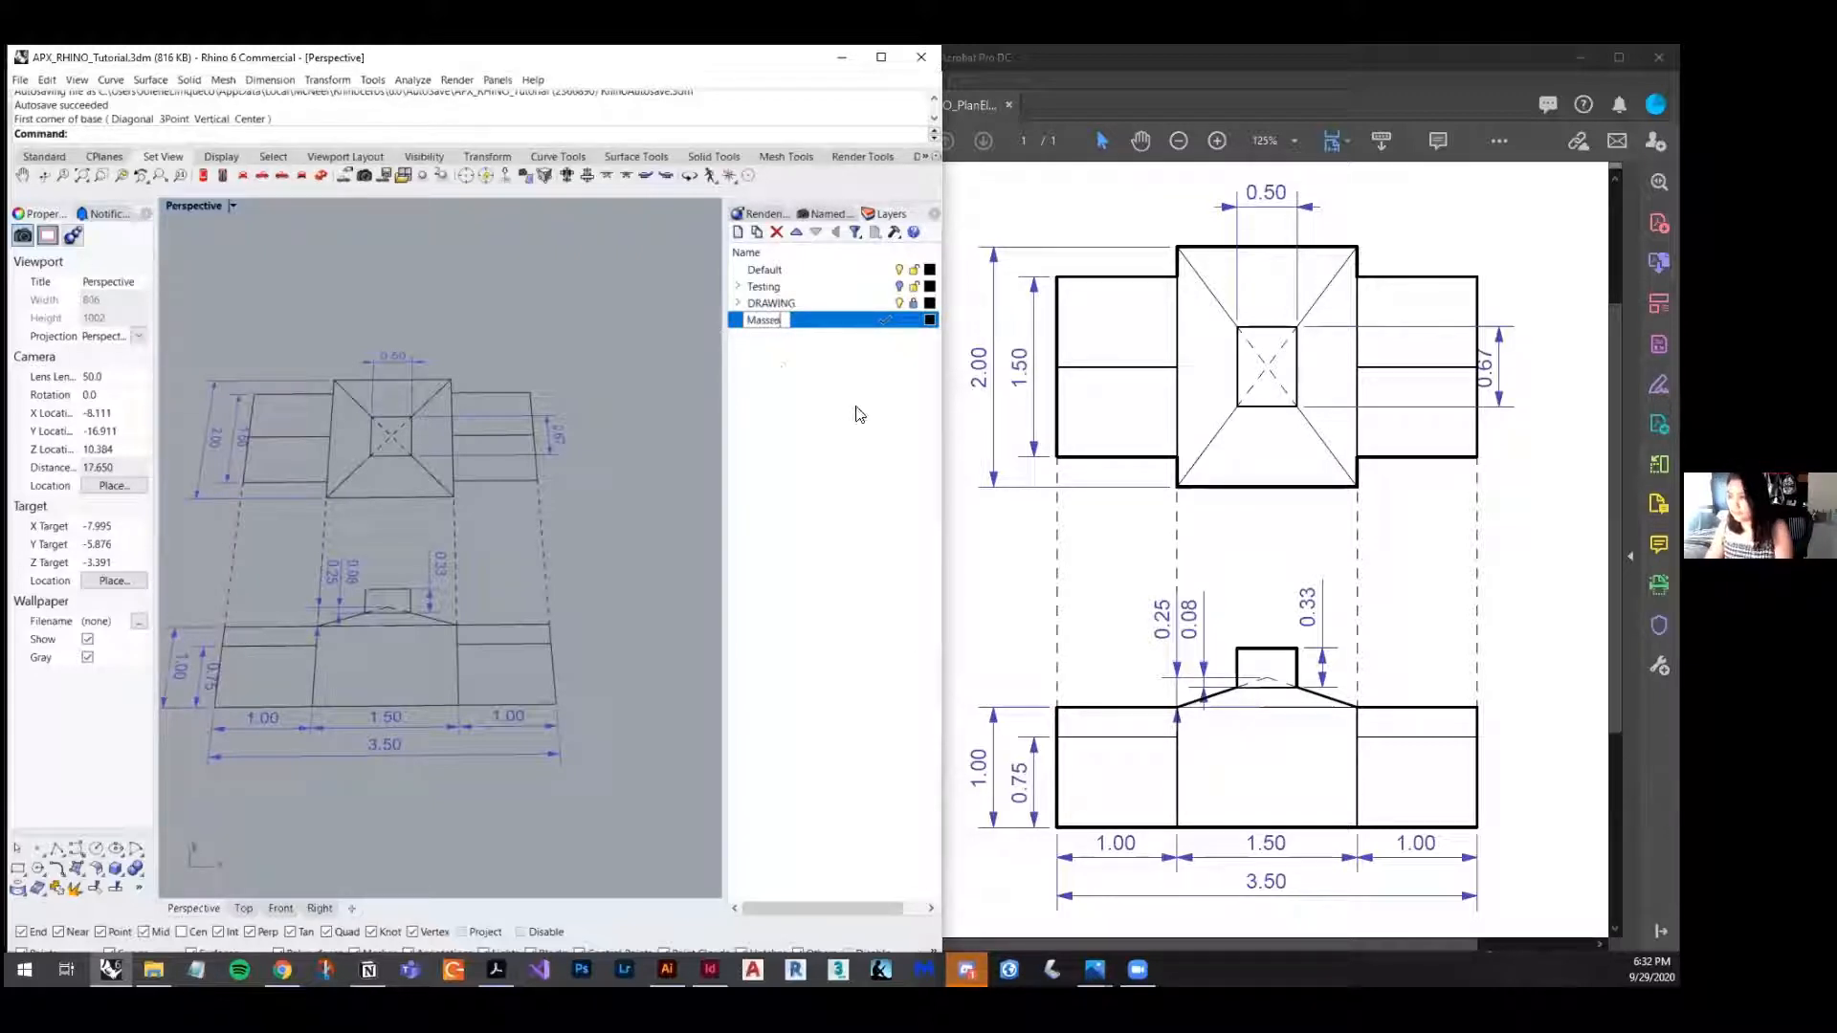
key("Return")
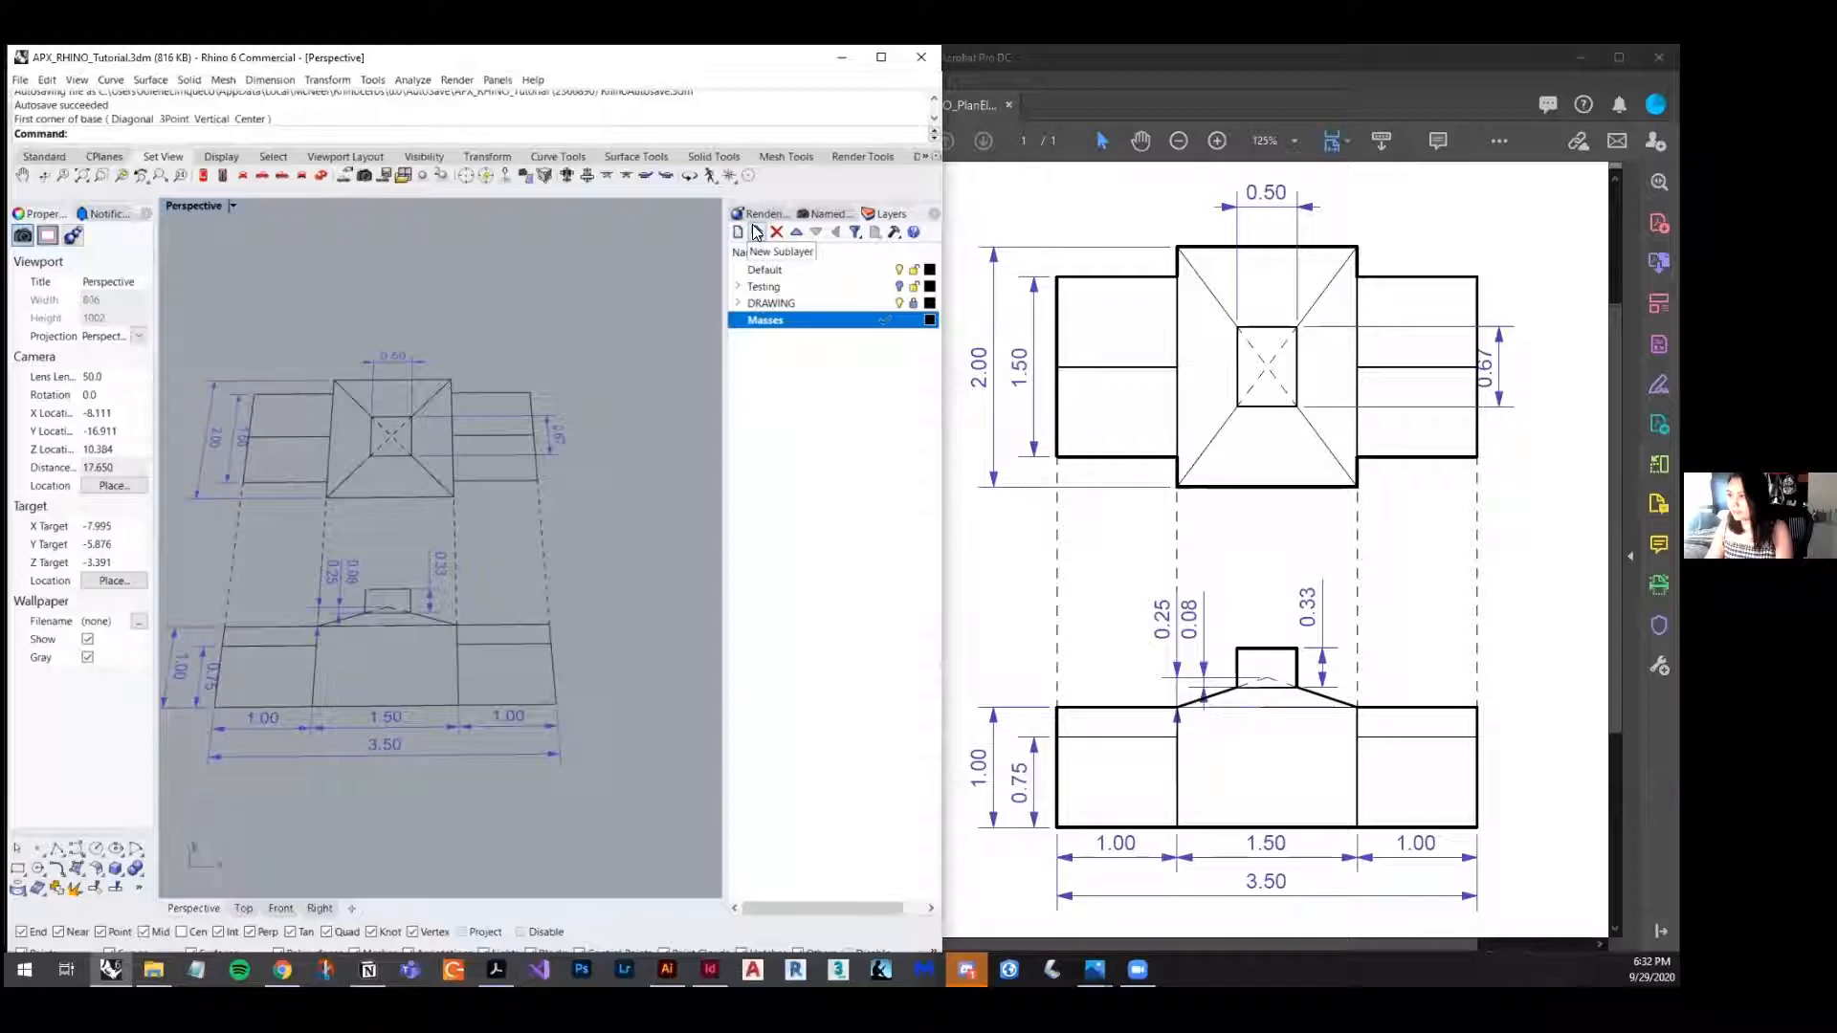
- Add two sublayers named Main blocks and Placeholder under the Masses layer
left_click(756, 231)
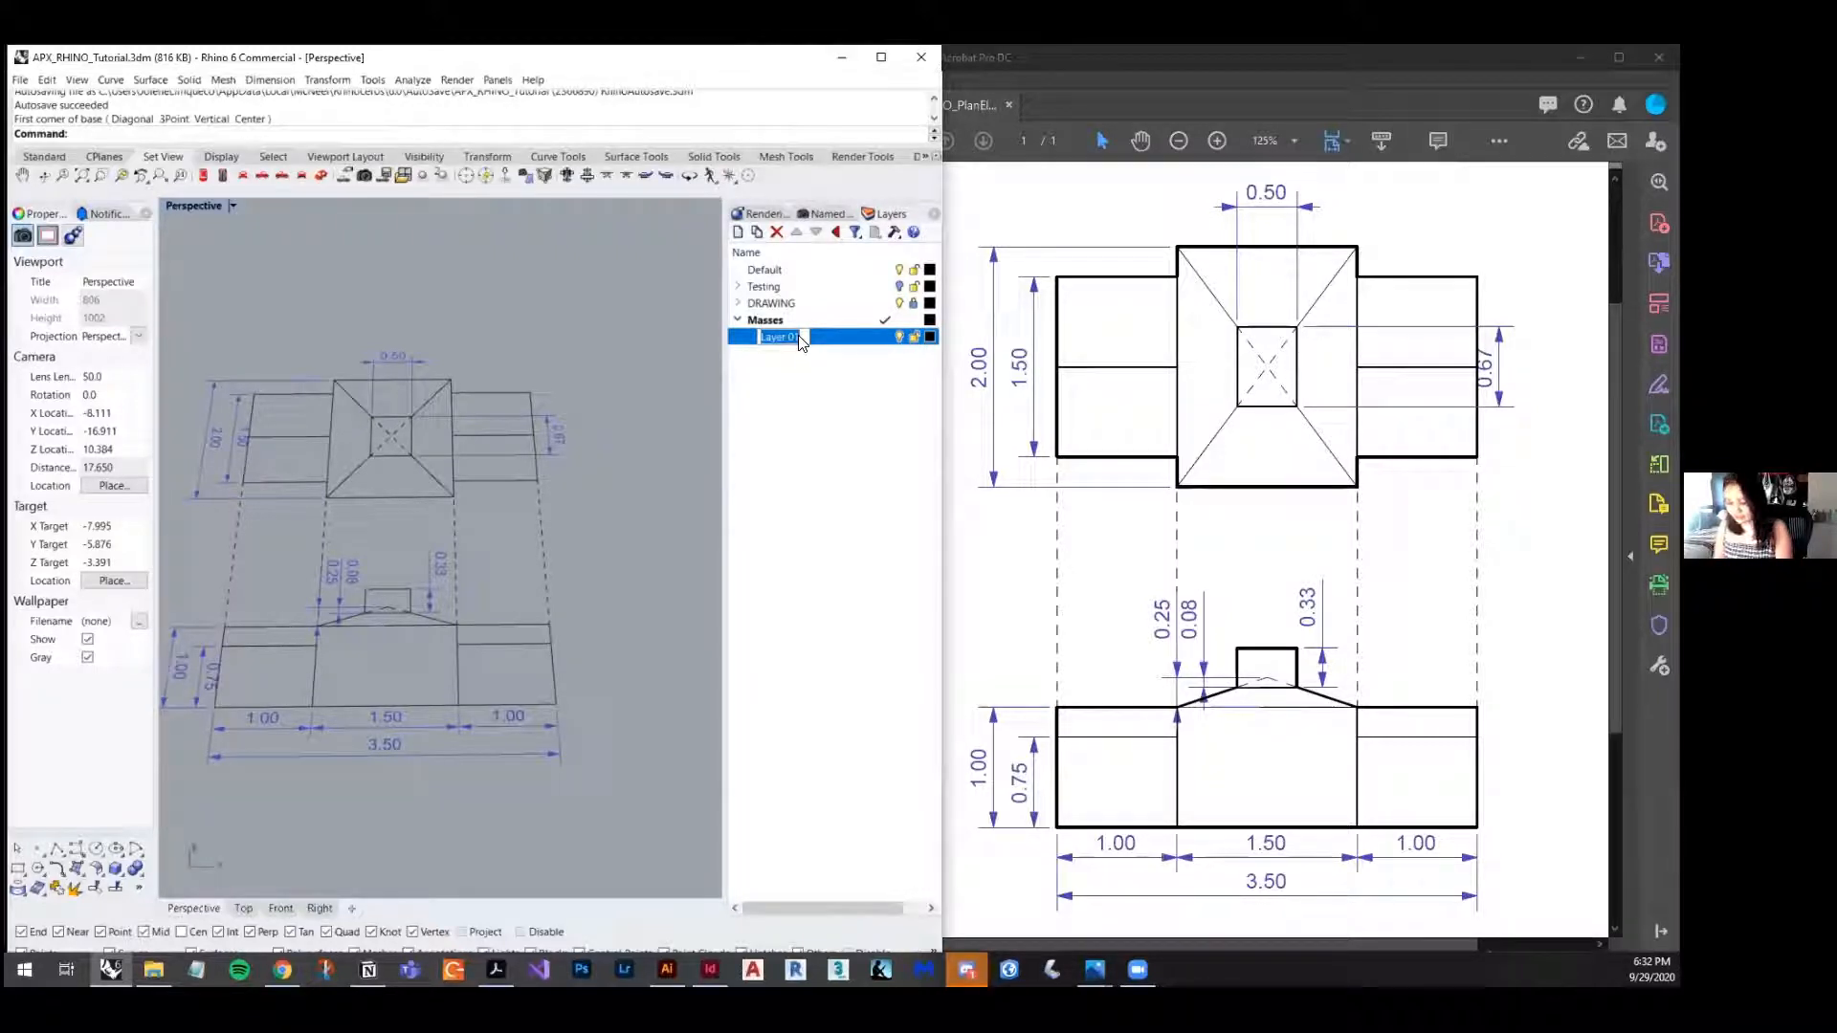
type("M")
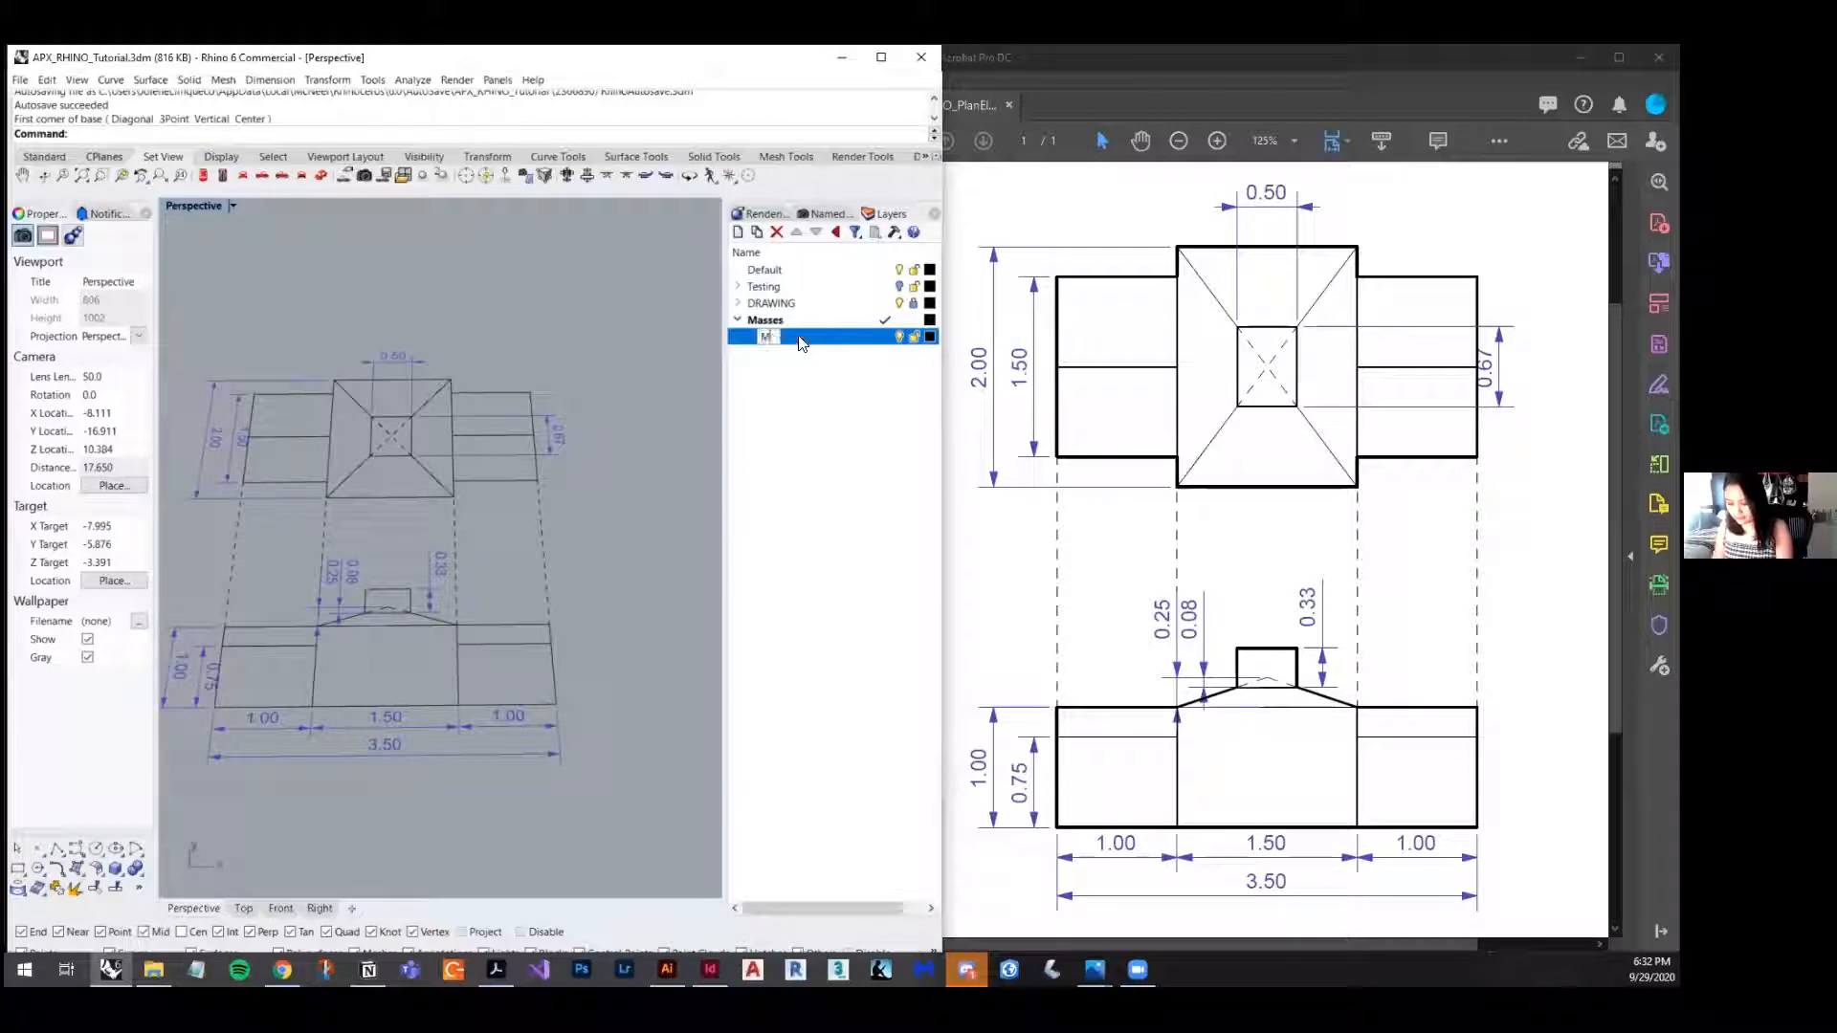
type("ain blocks")
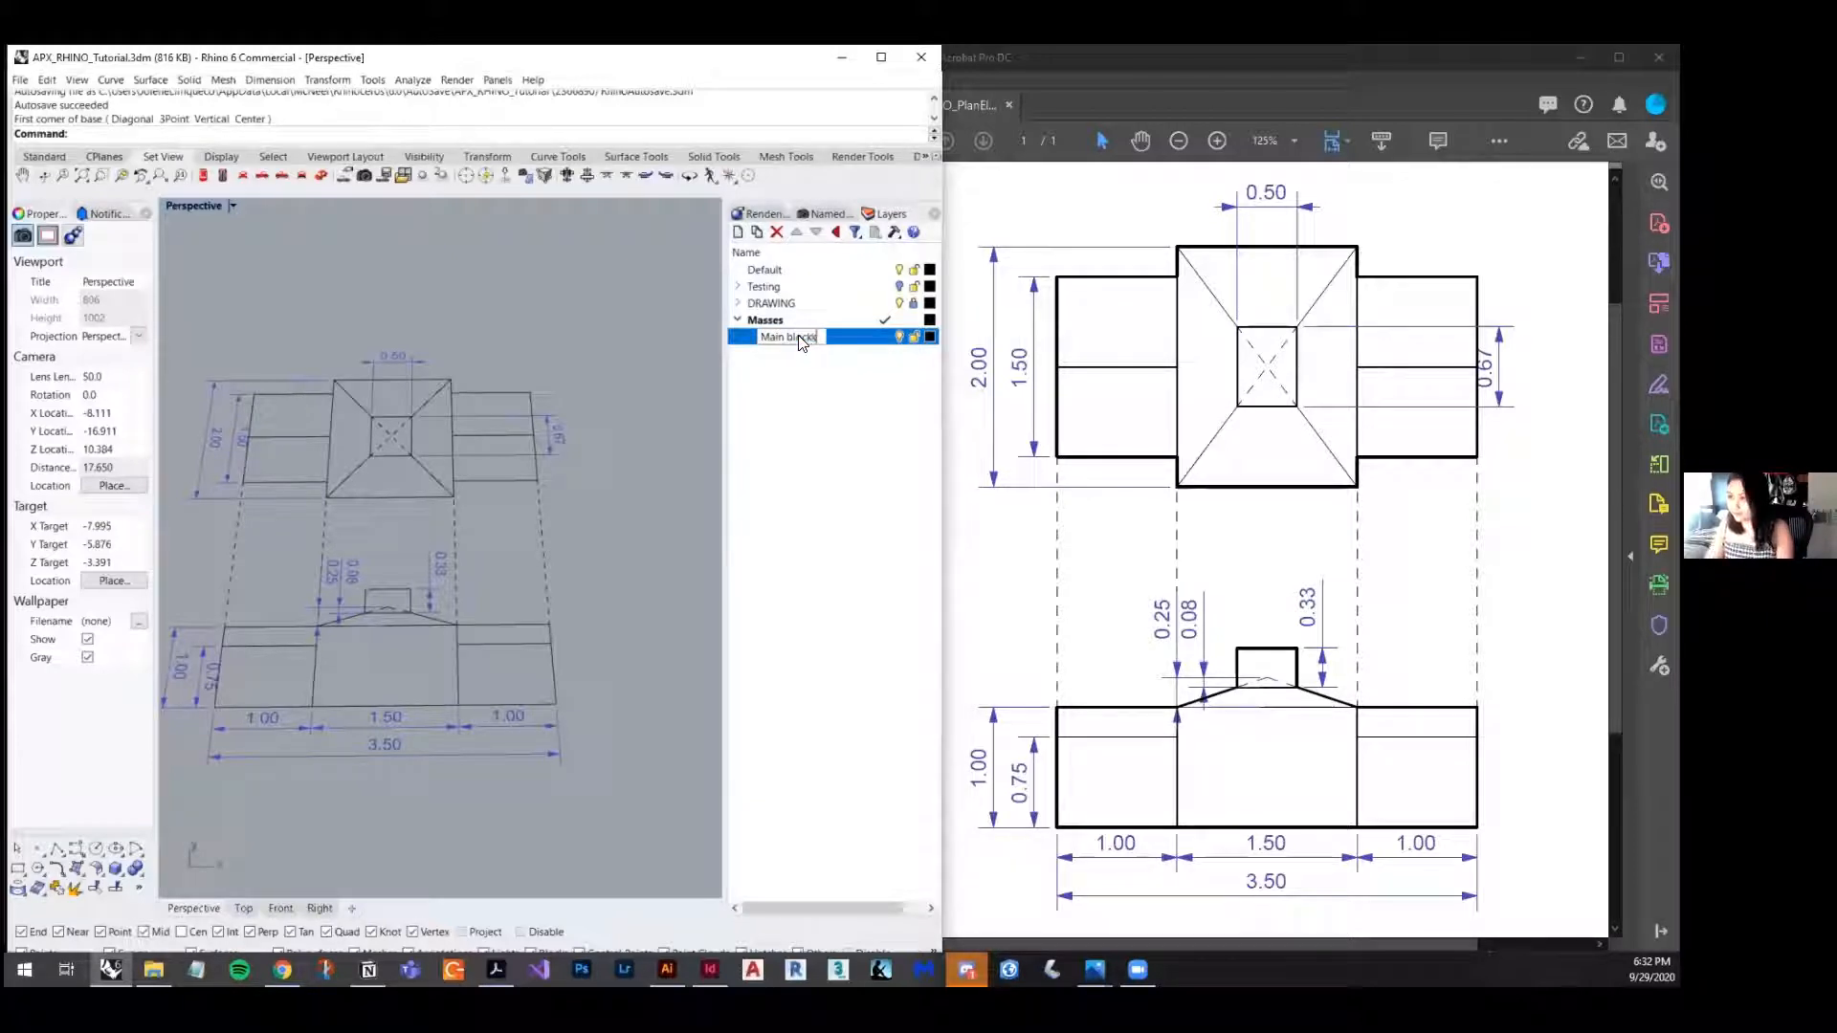
key("Return")
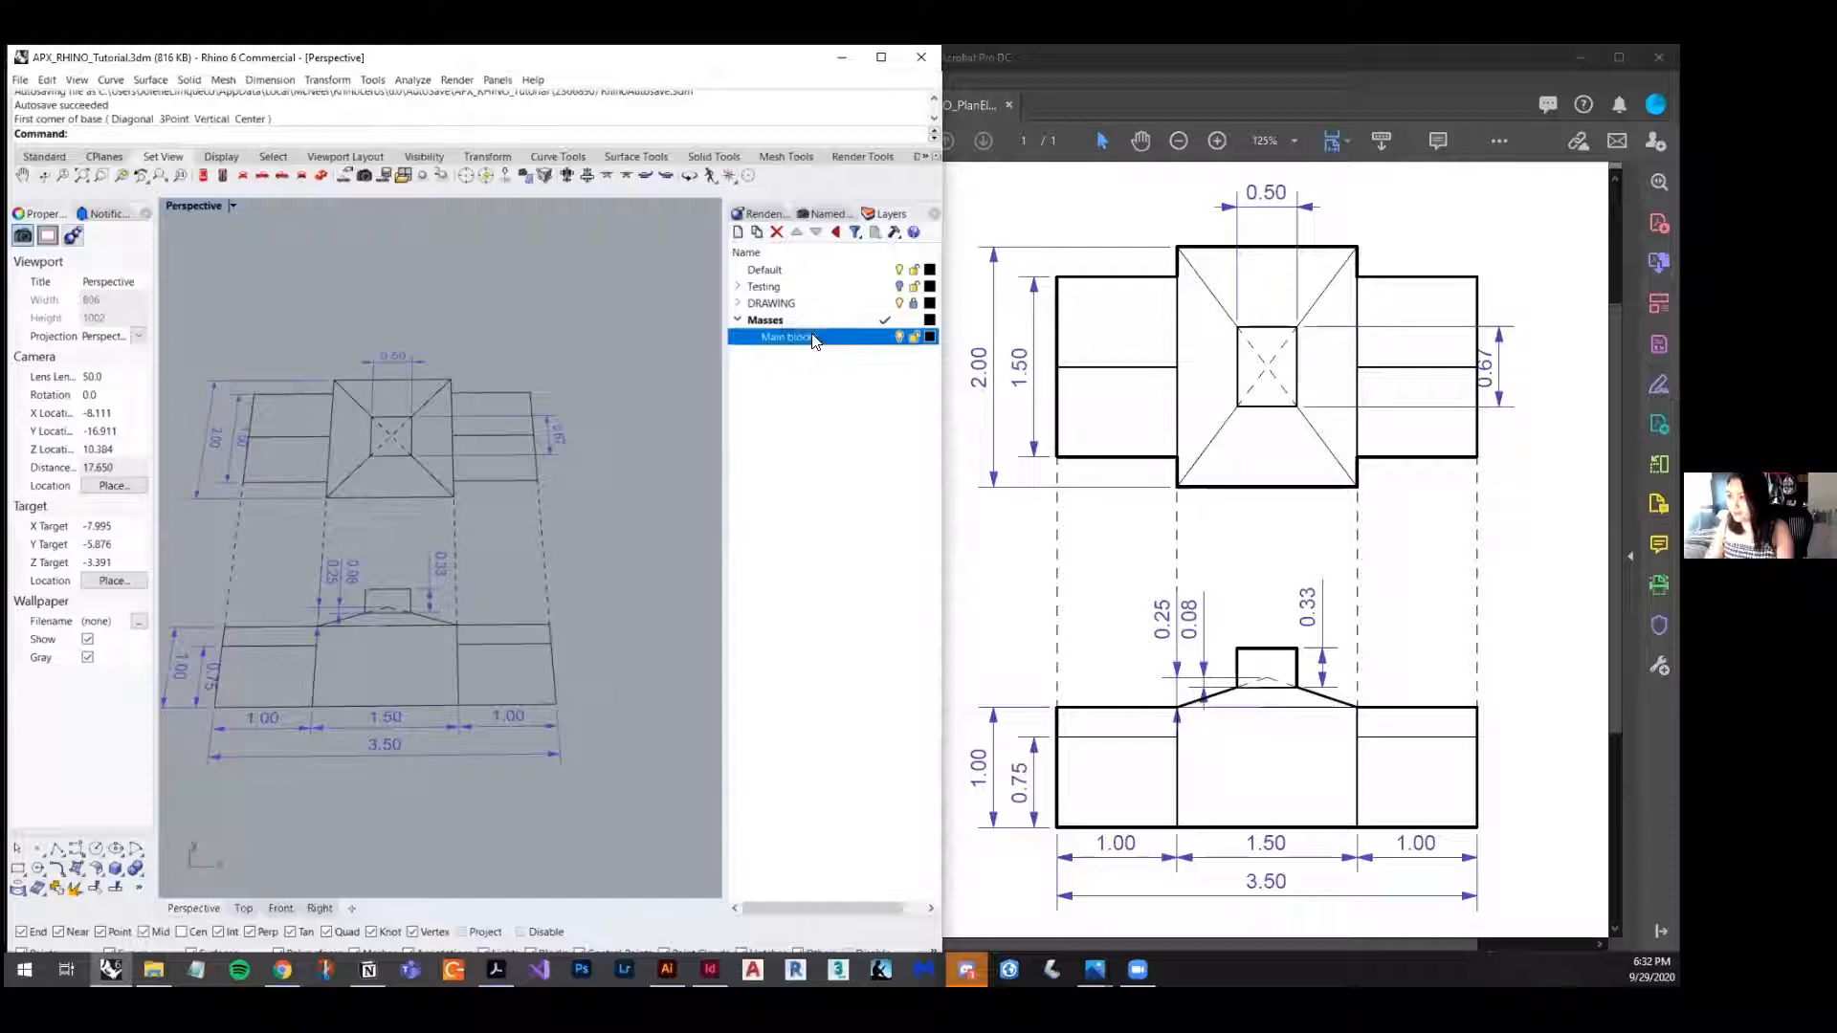
left_click(738, 233)
type("Rlaceholde")
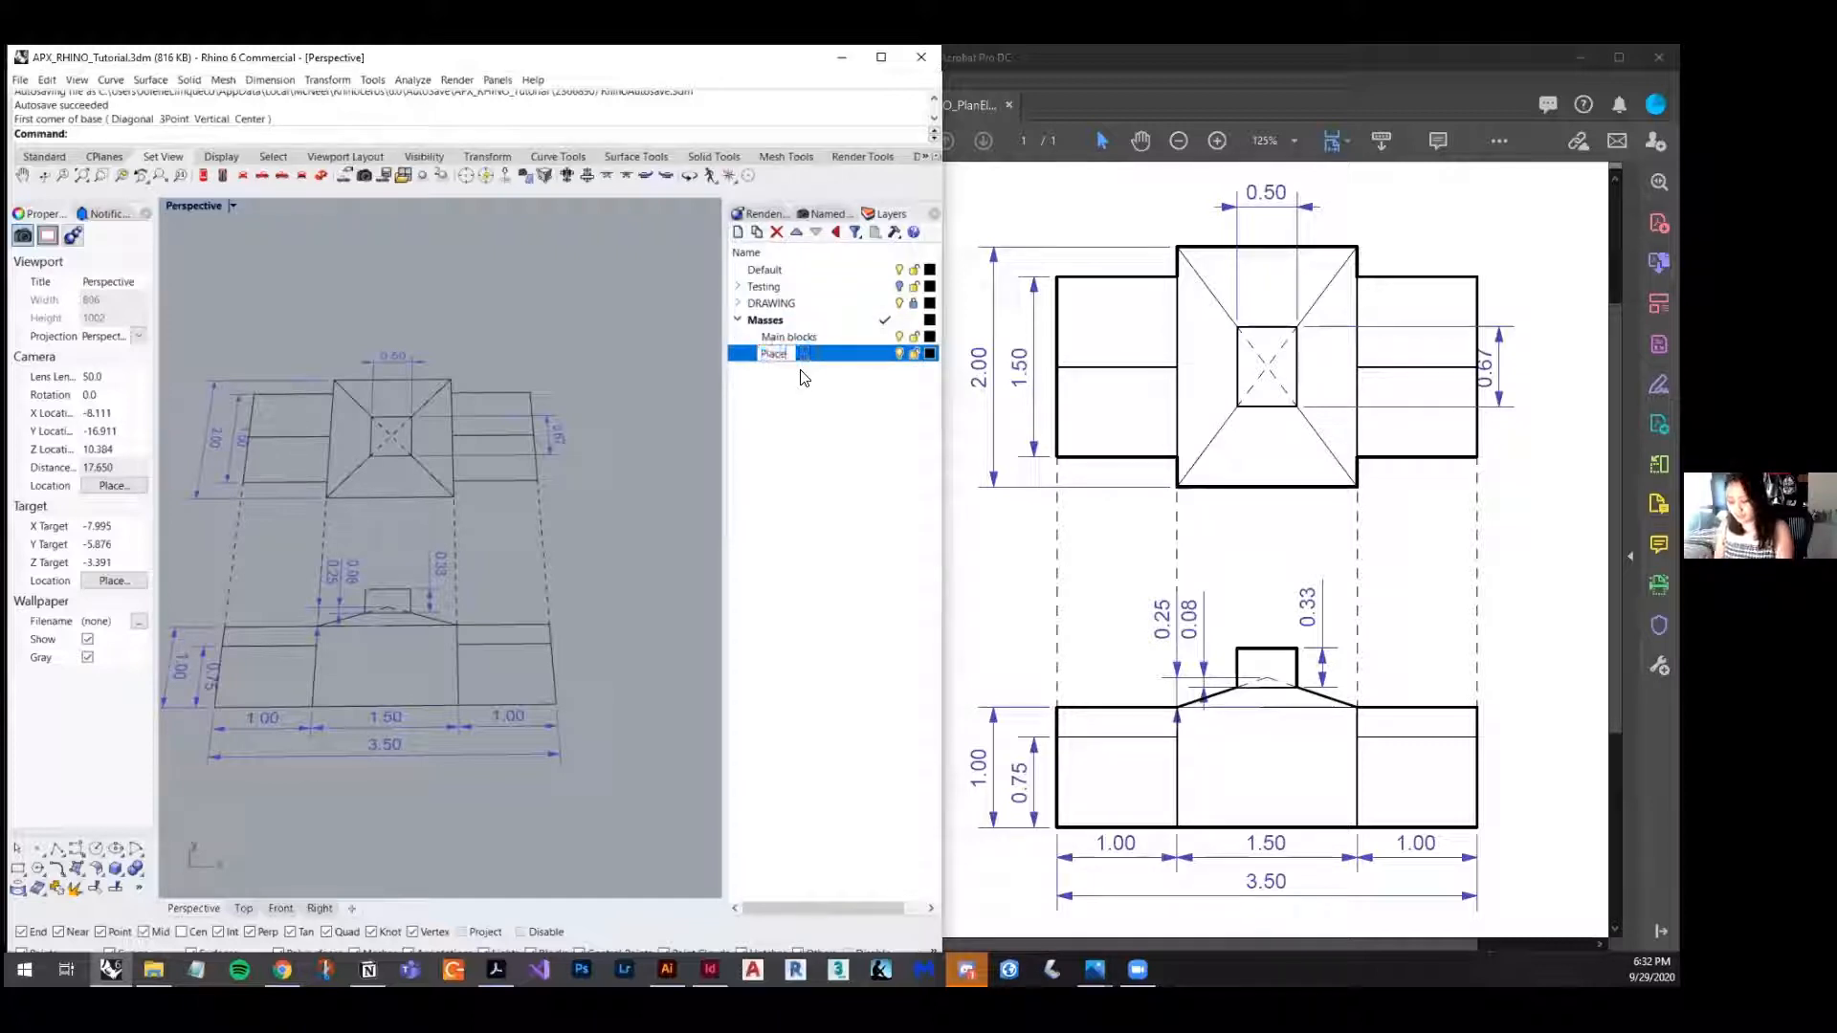
type("r")
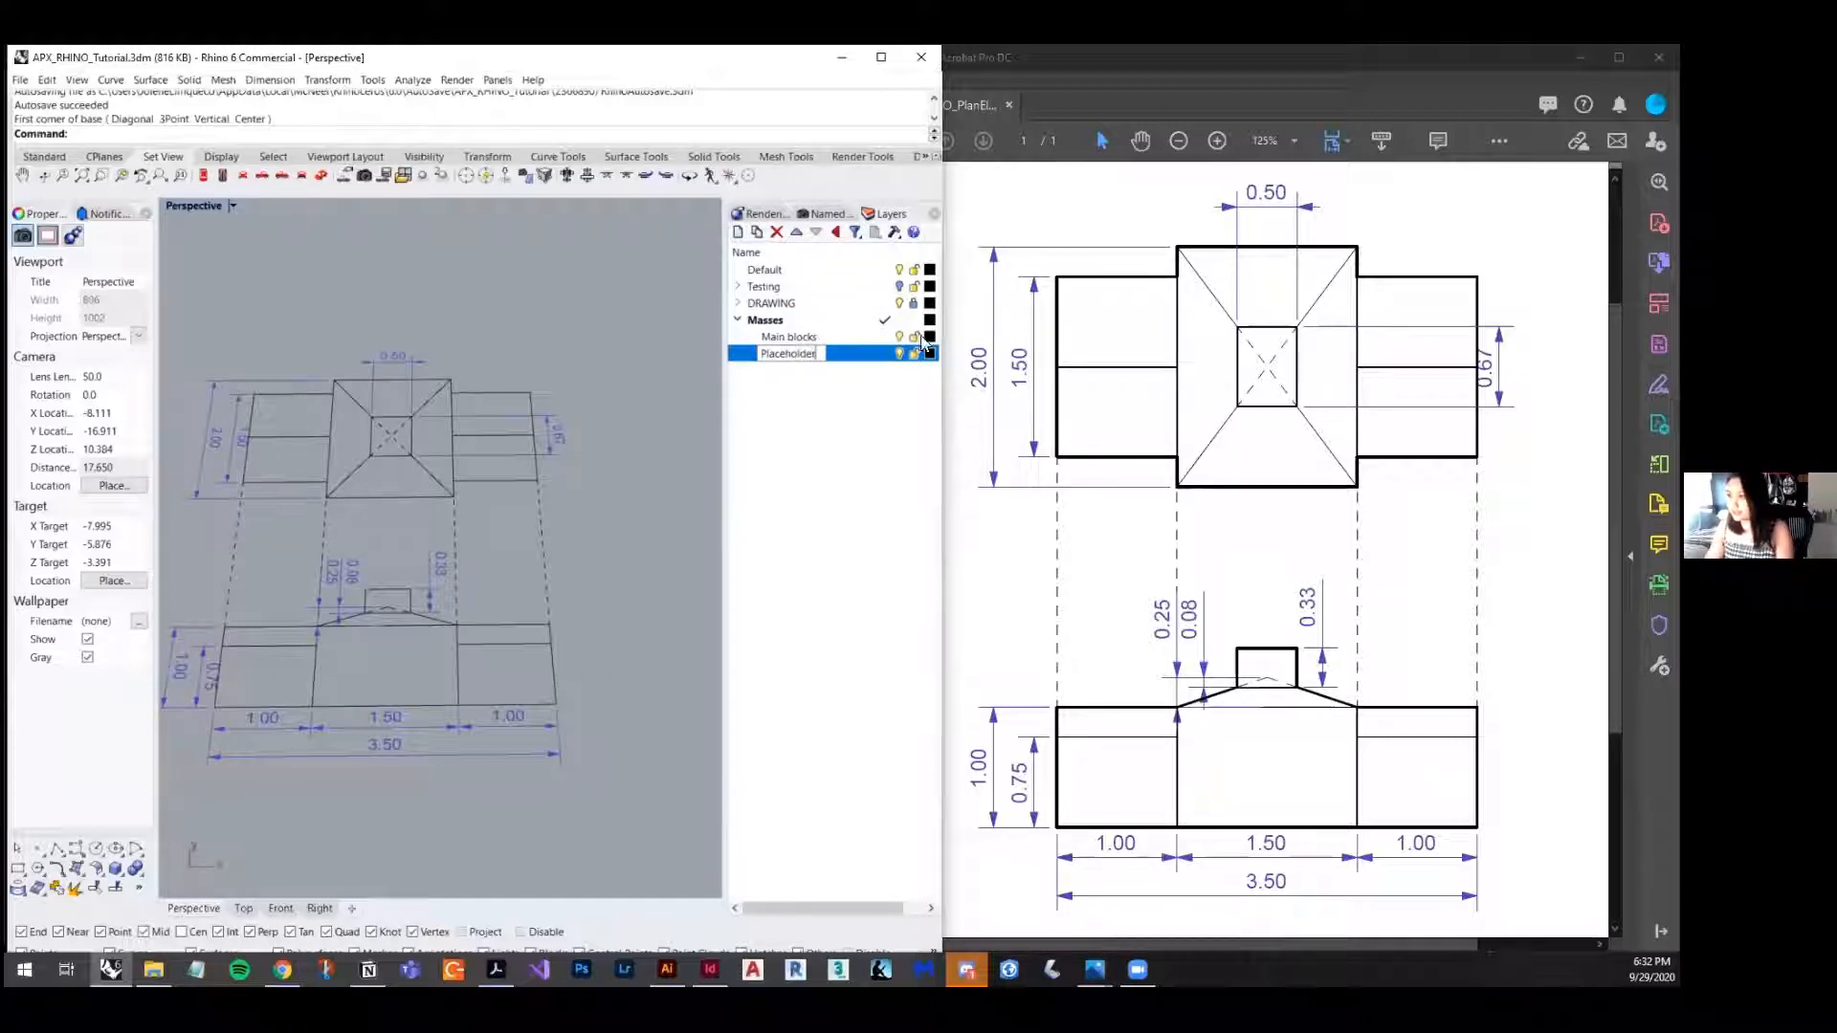
key("Return")
- Colour the Main blocks layer Lavender and the Placeholder layer DarkGreen, and make Main blocks the current layer
left_click(930, 338)
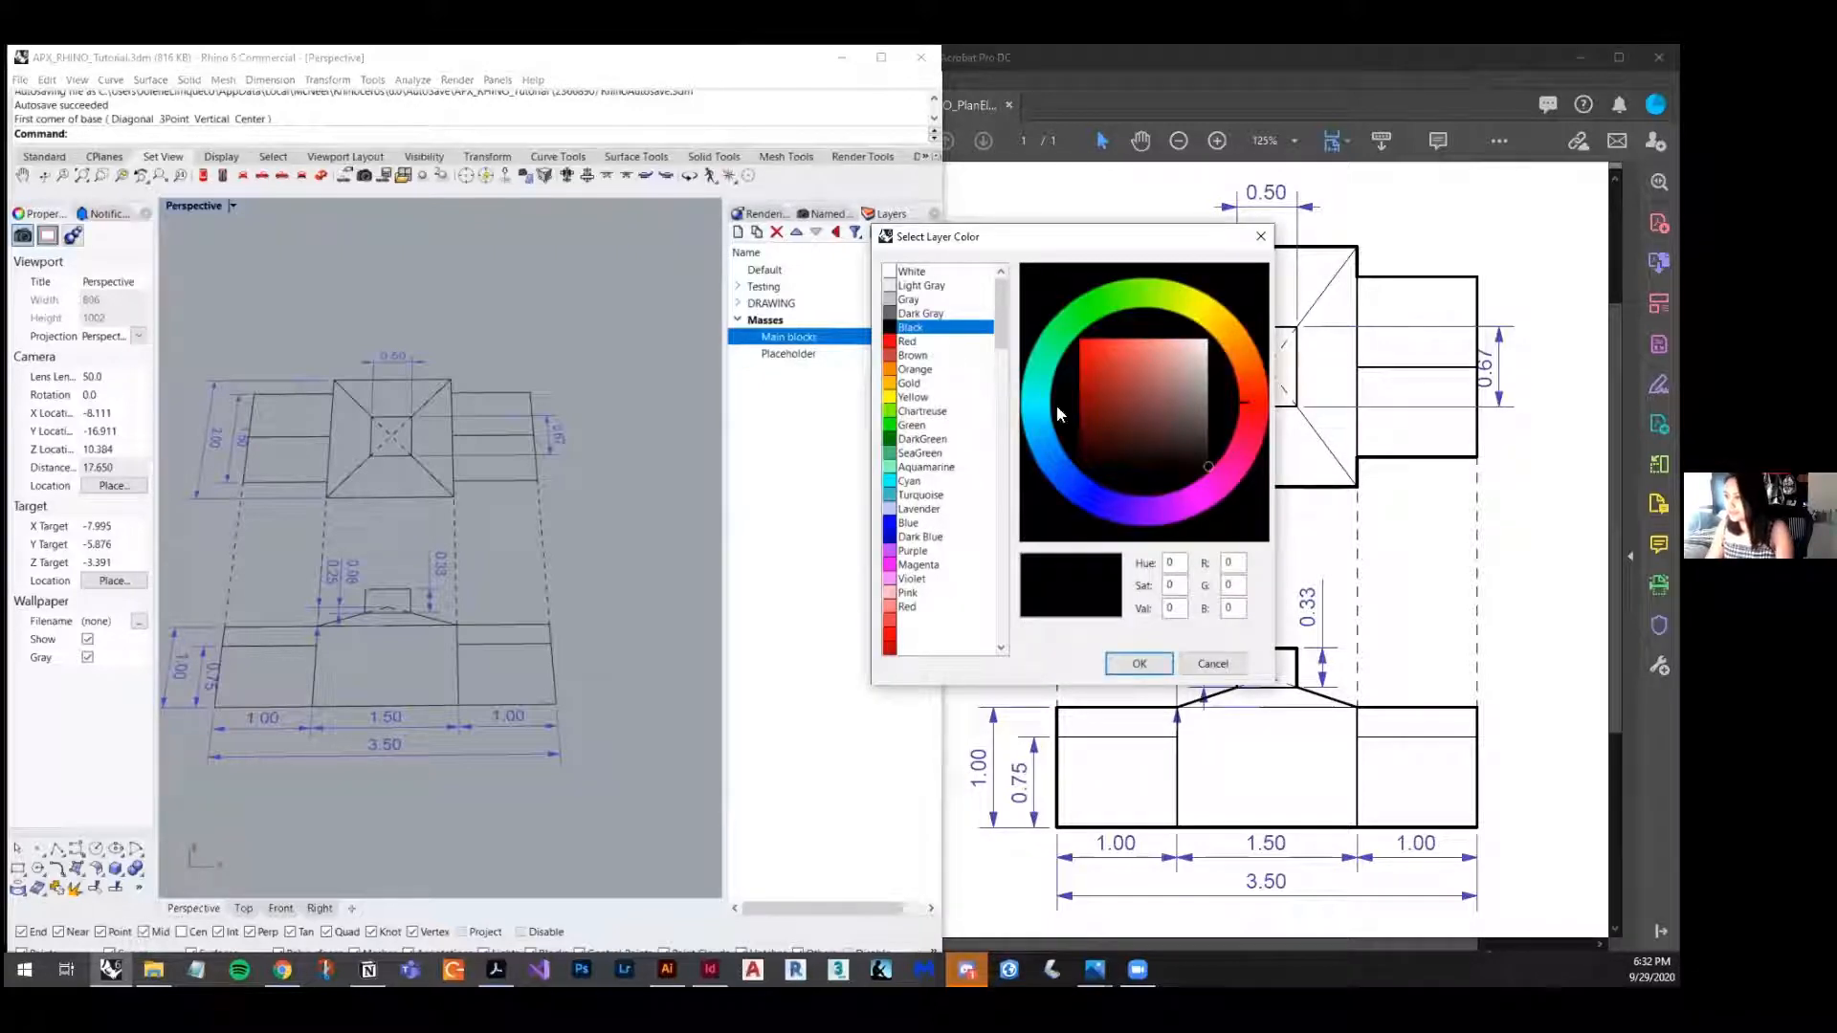
left_click(912, 507)
left_click(1135, 662)
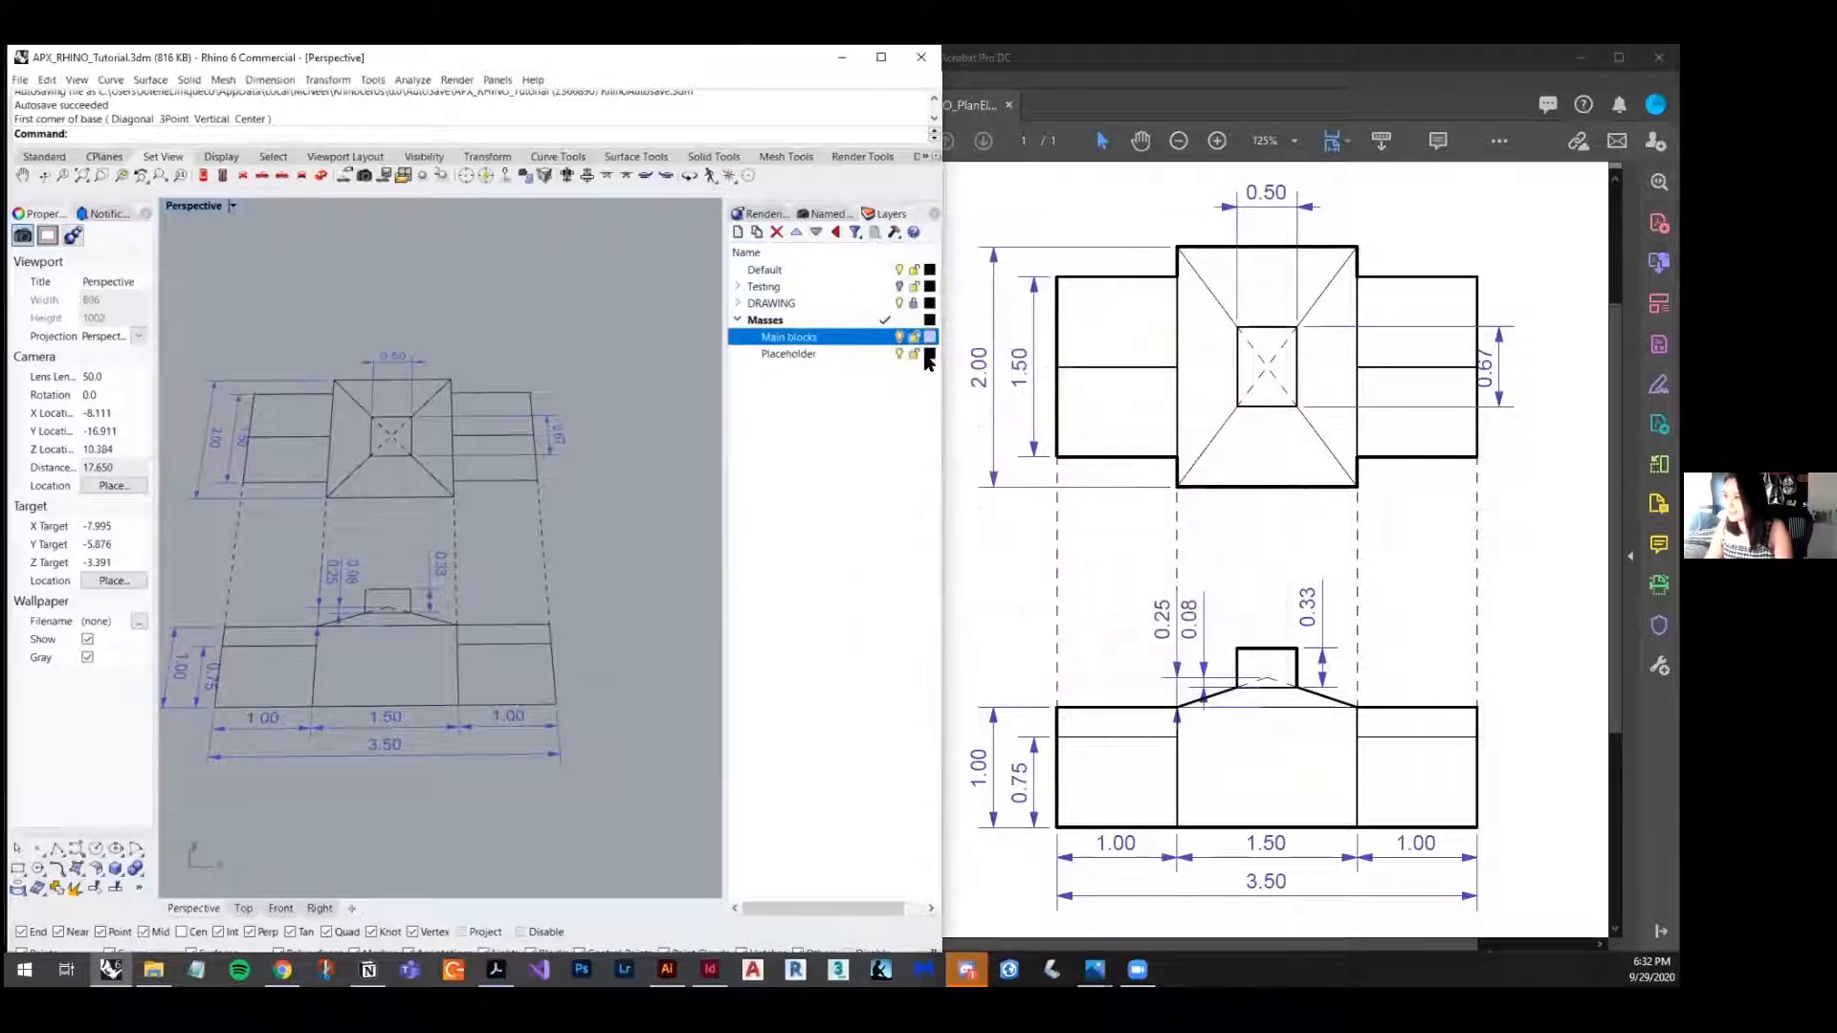
left_click(930, 354)
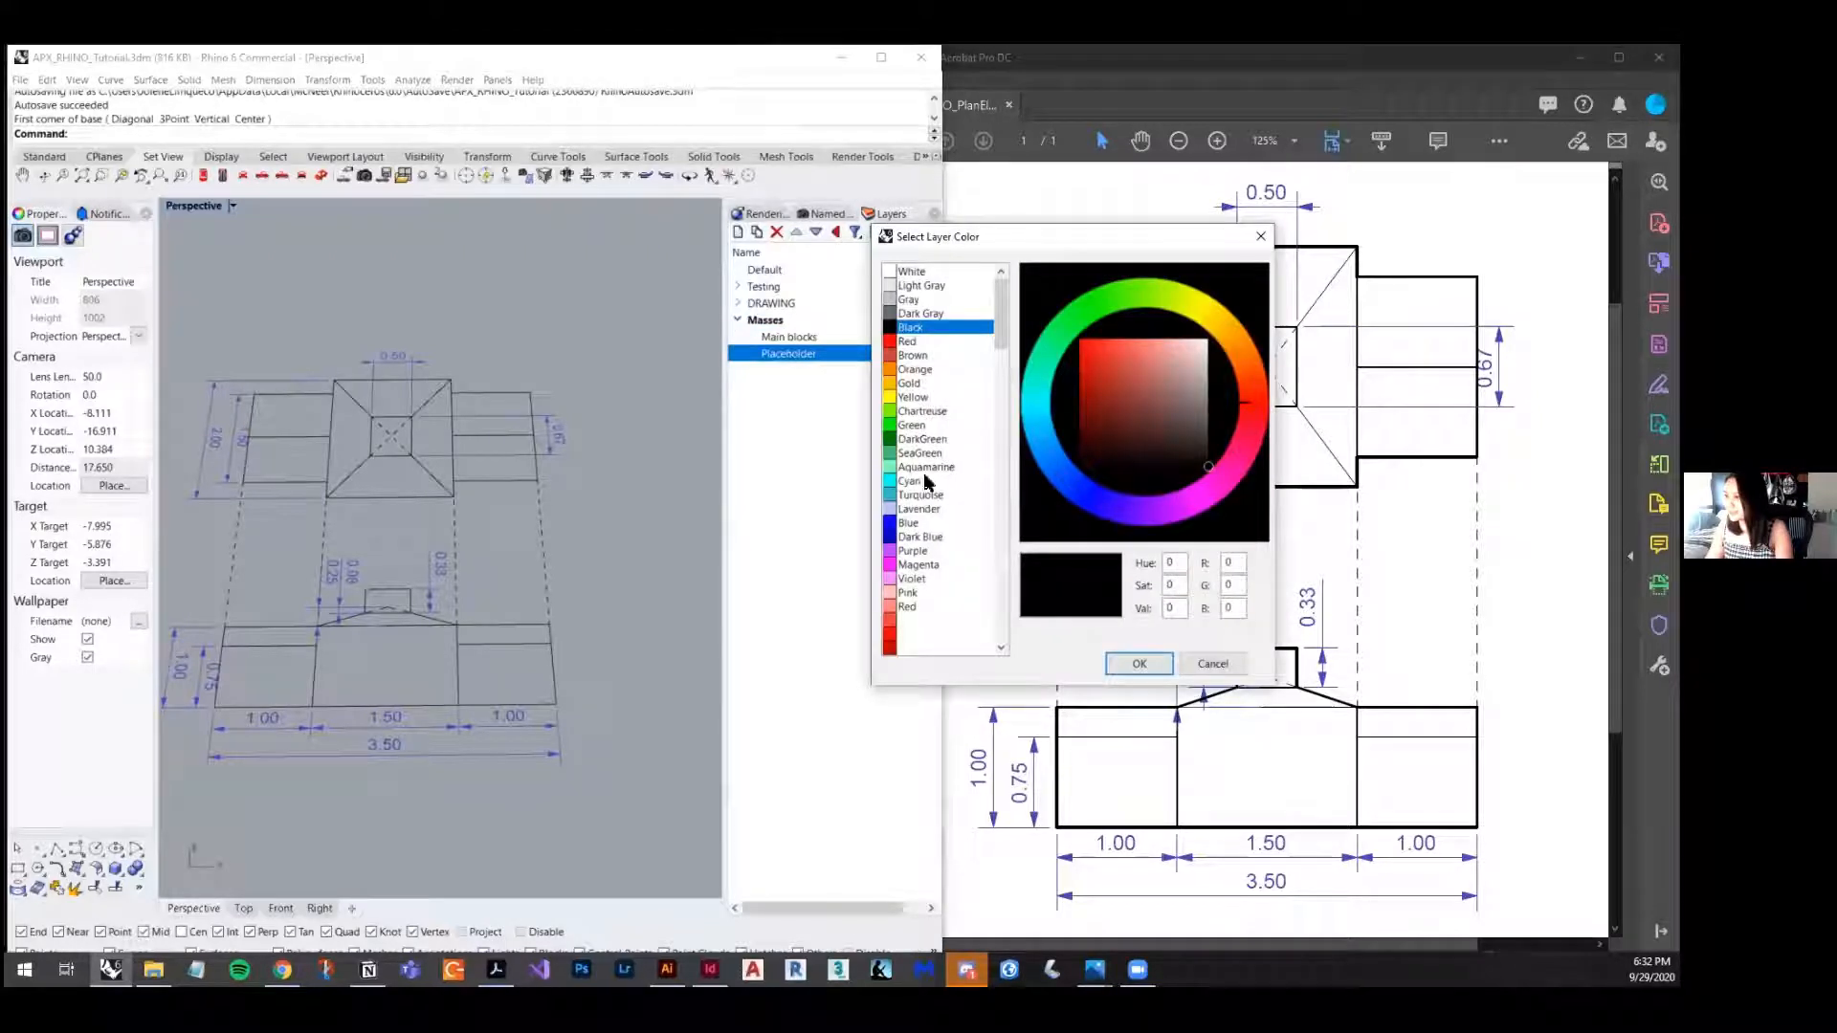
left_click(922, 439)
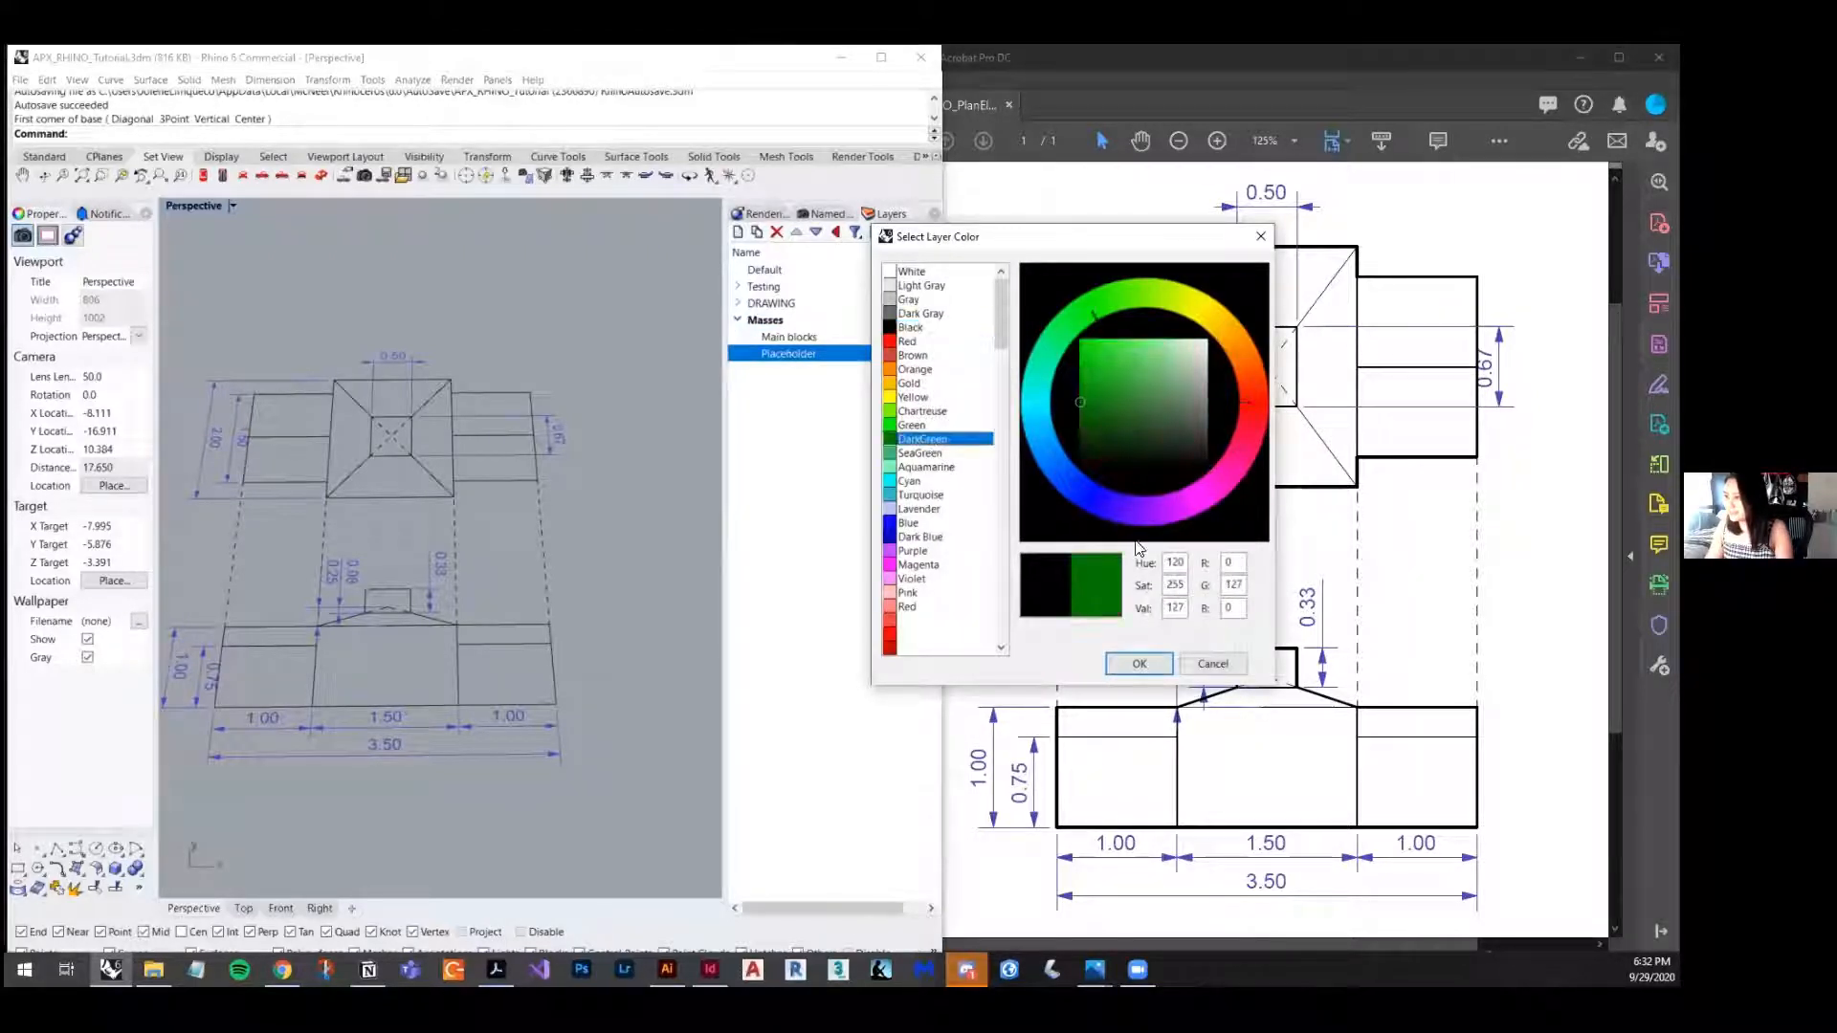
left_click(1139, 663)
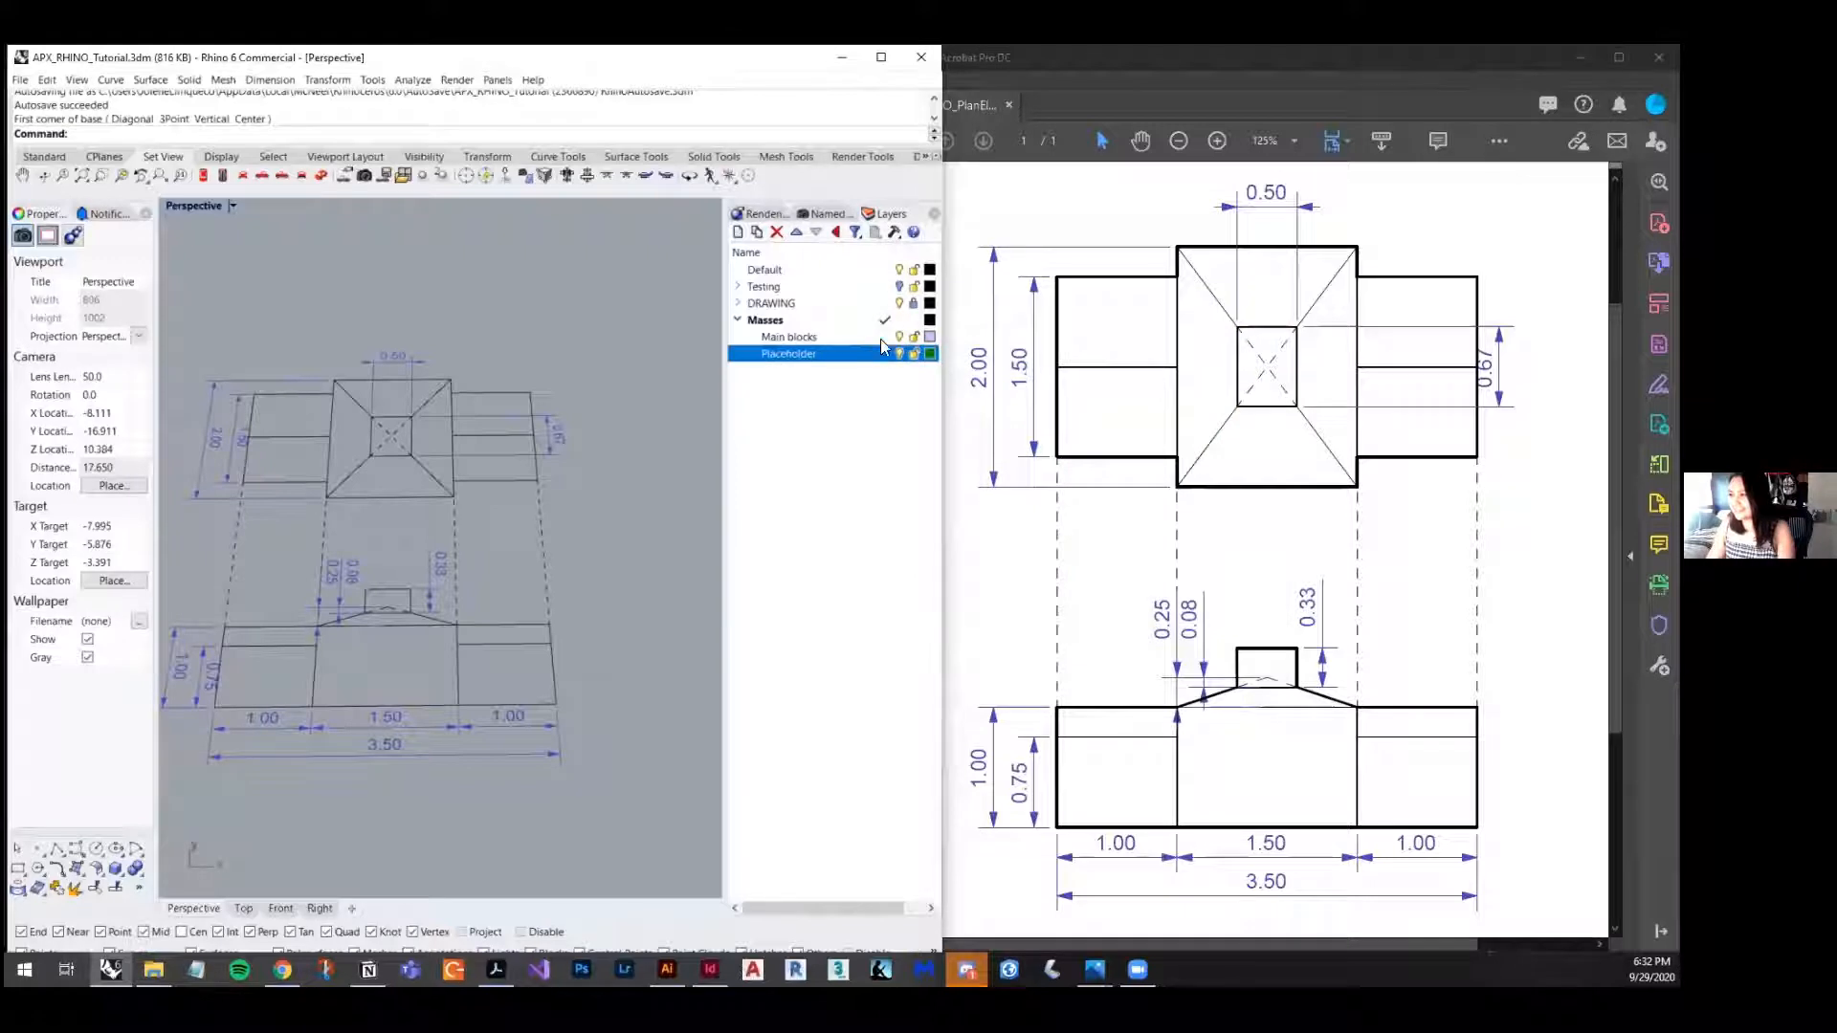
left_click(880, 338)
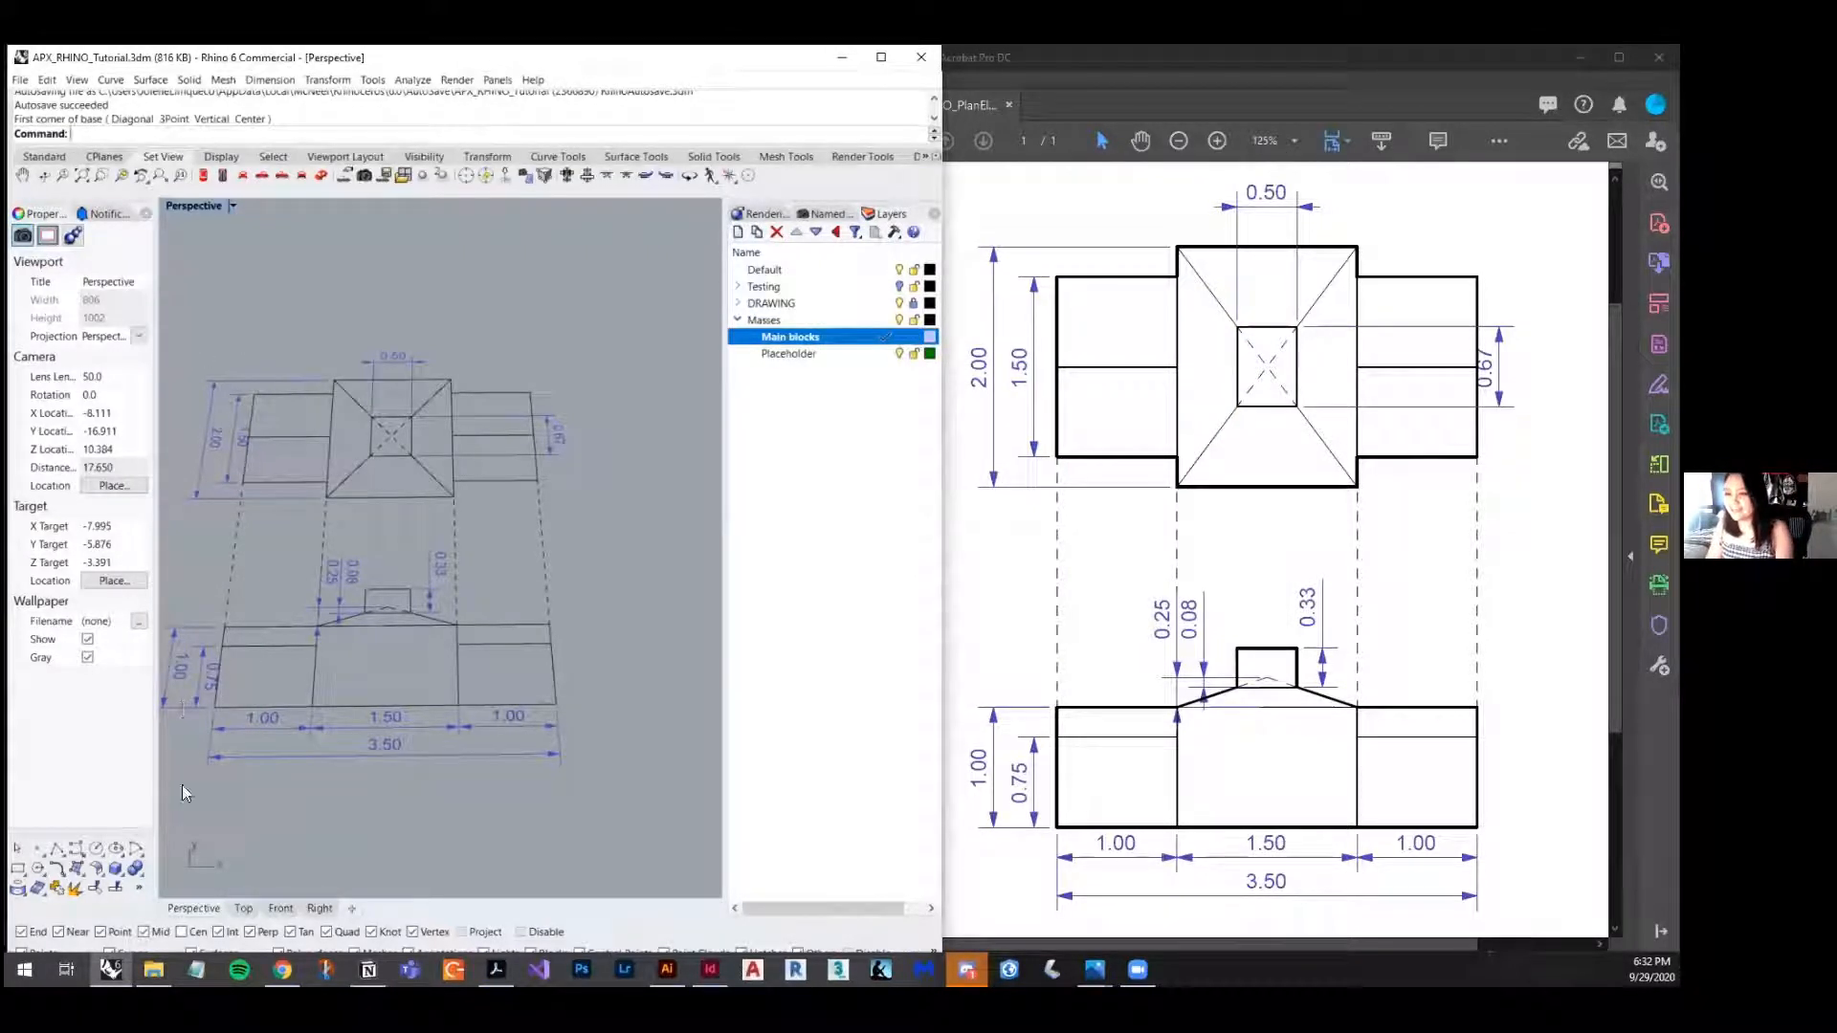
right_click_drag(417, 609, 348, 688)
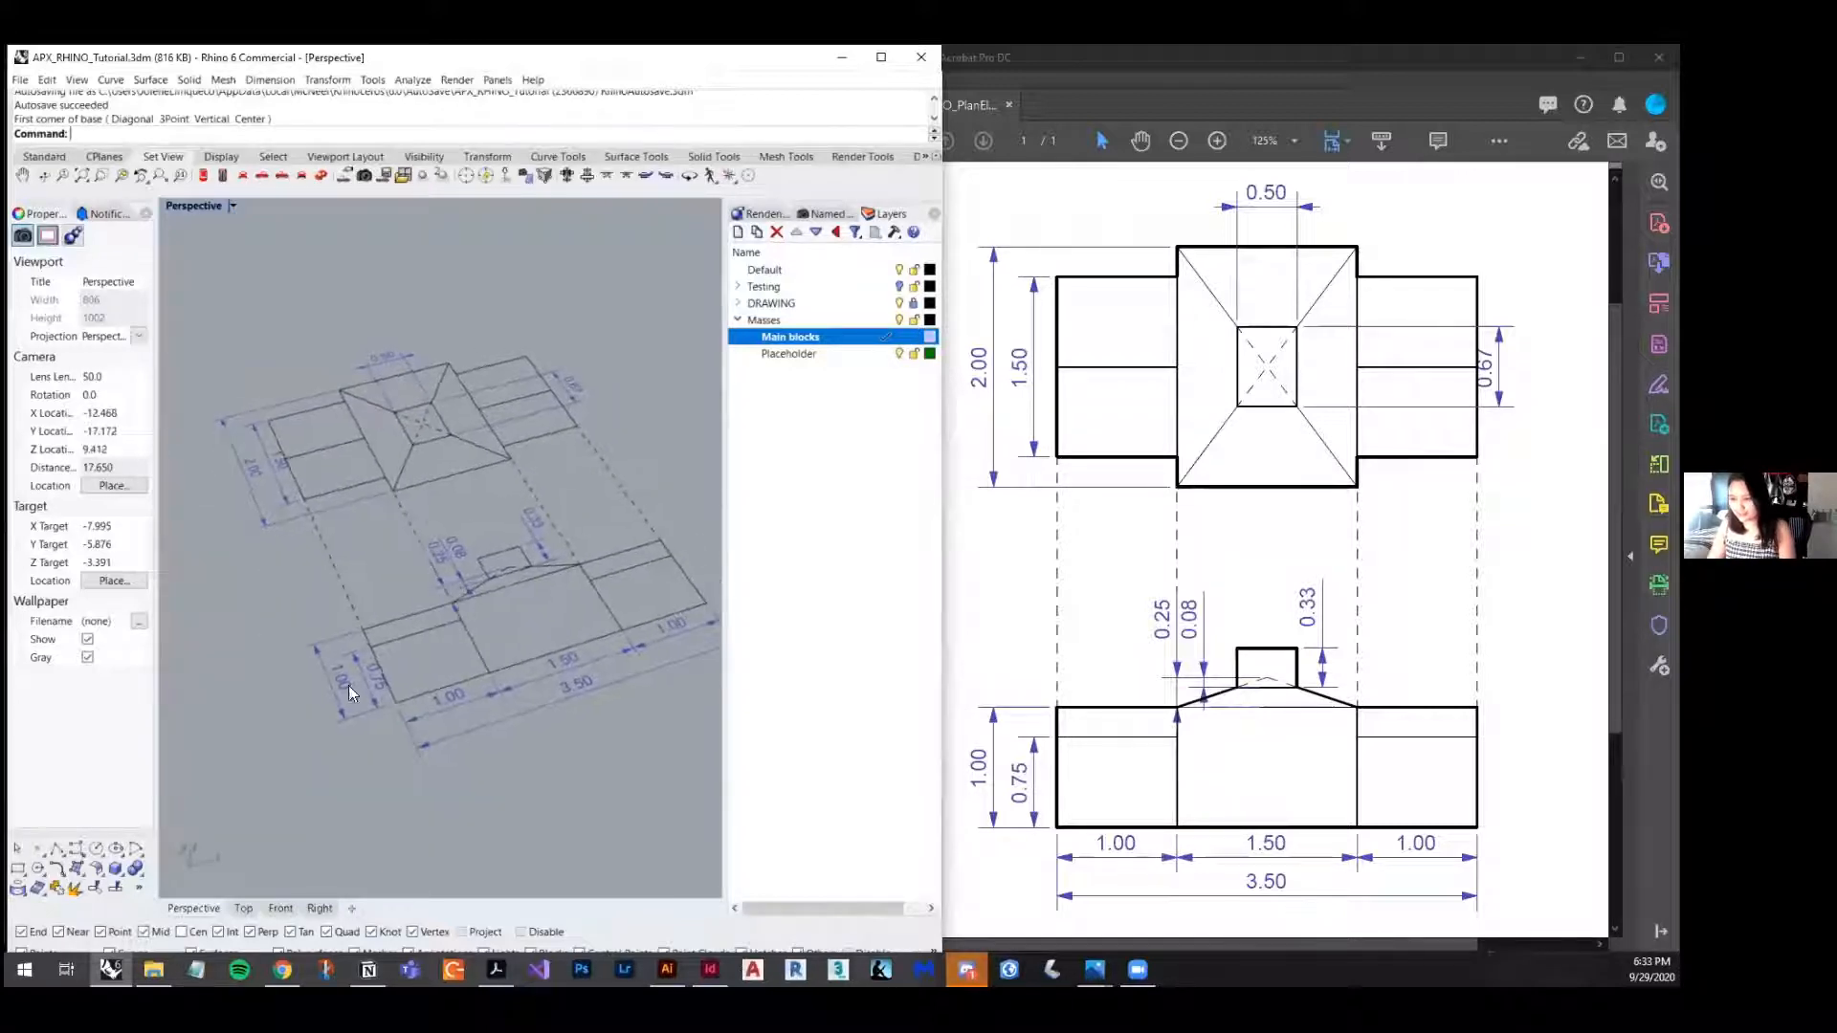
left_click(116, 868)
scroll(469, 346, "up", 2)
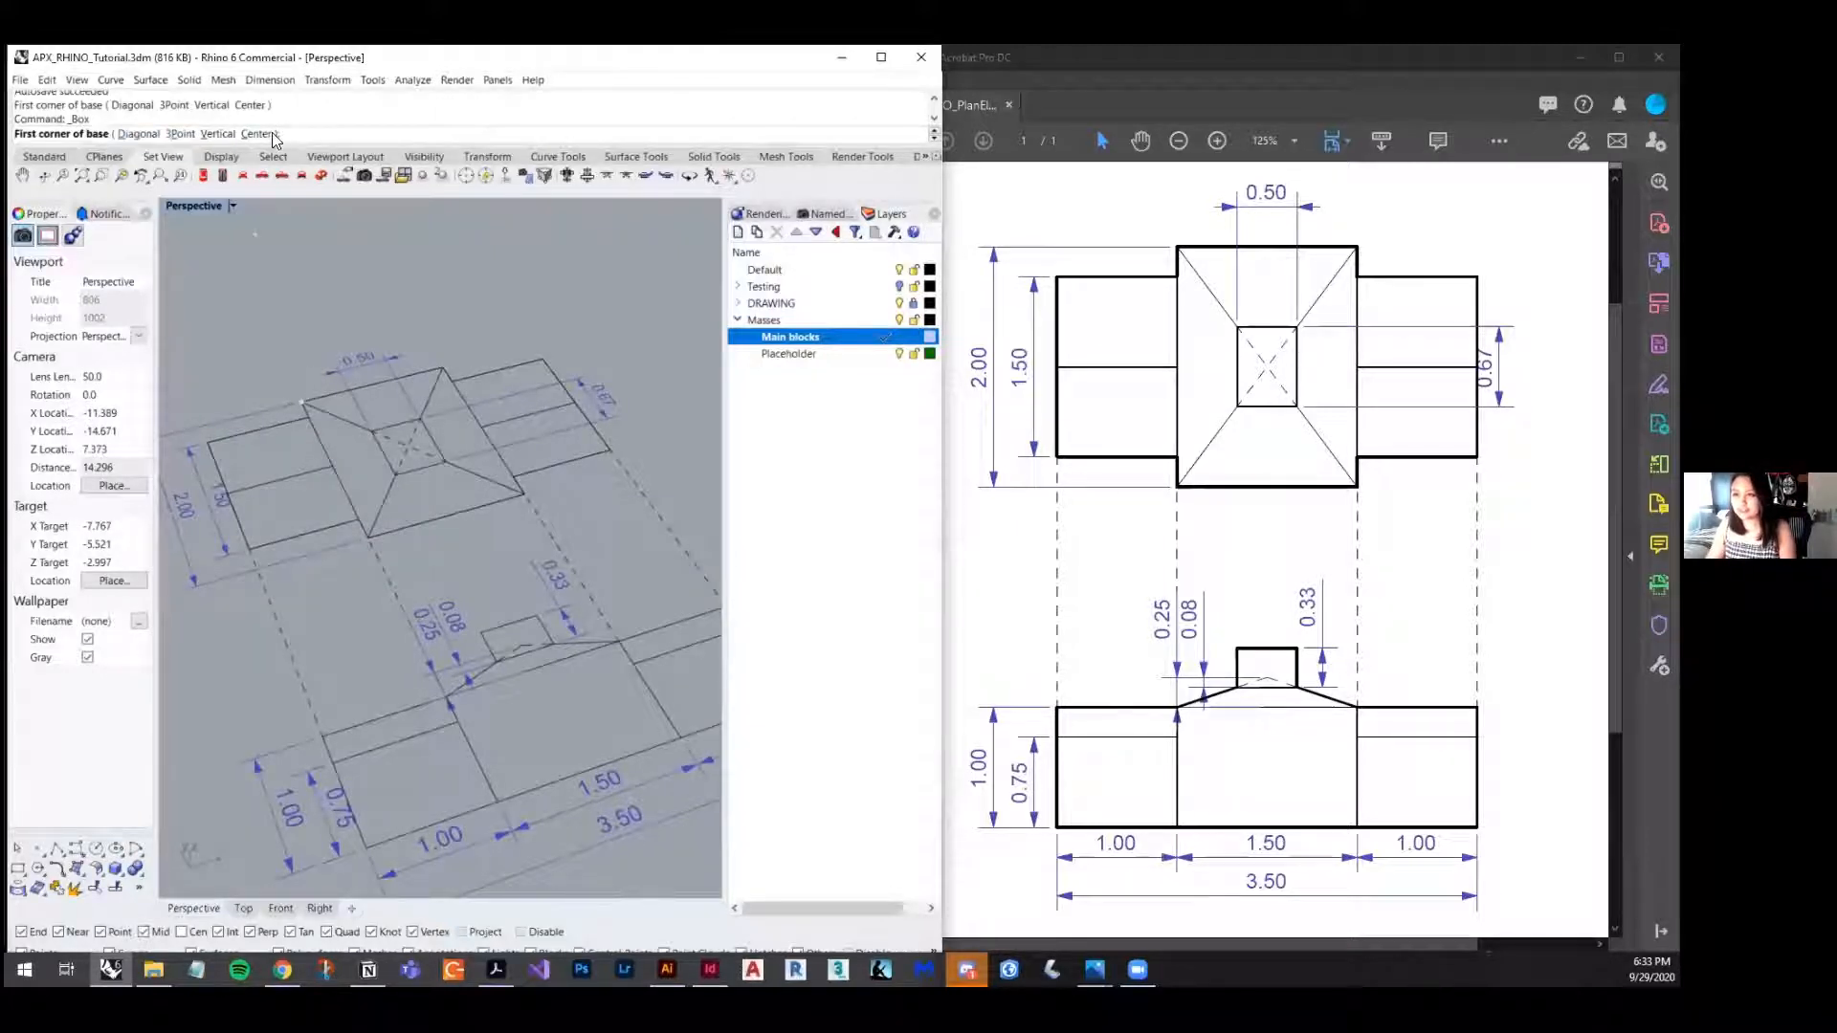
key("Escape")
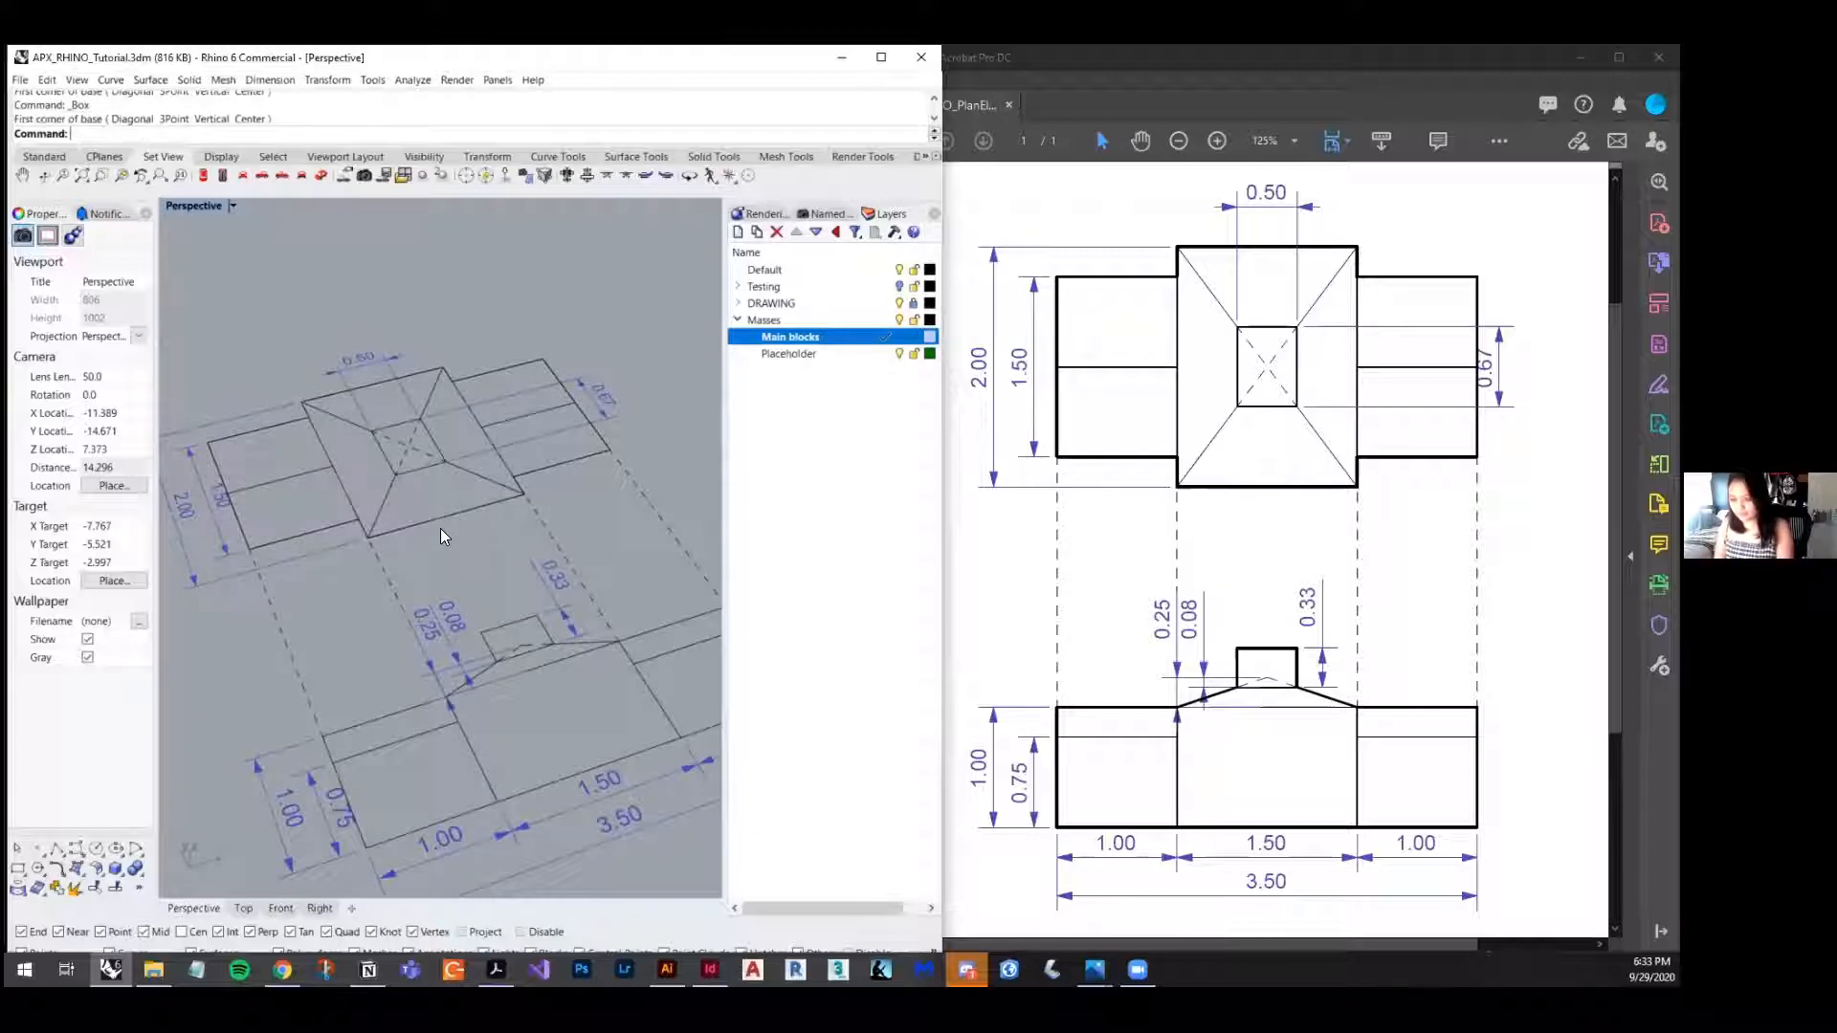
- Draw a Diagonal box between opposite corners of the plan's central rectangle, picking its height at the right wing's rear outer corner
type("Box")
key("Return")
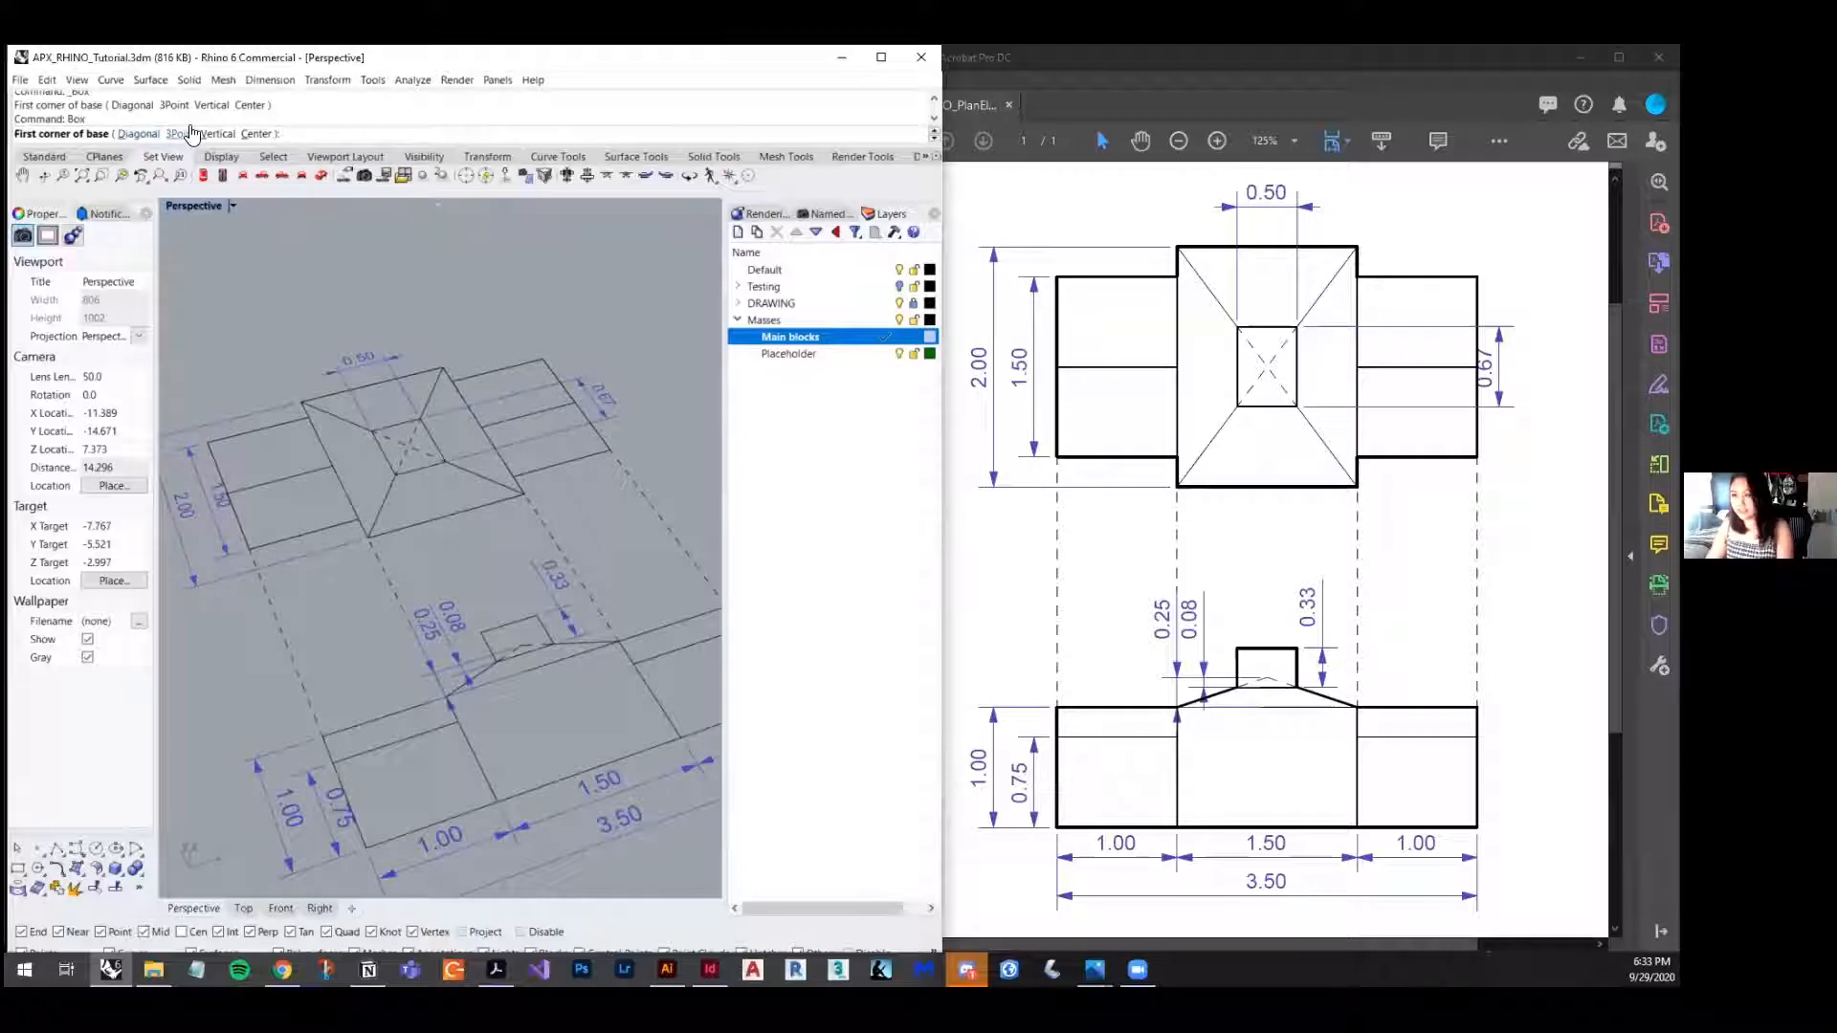
left_click(139, 134)
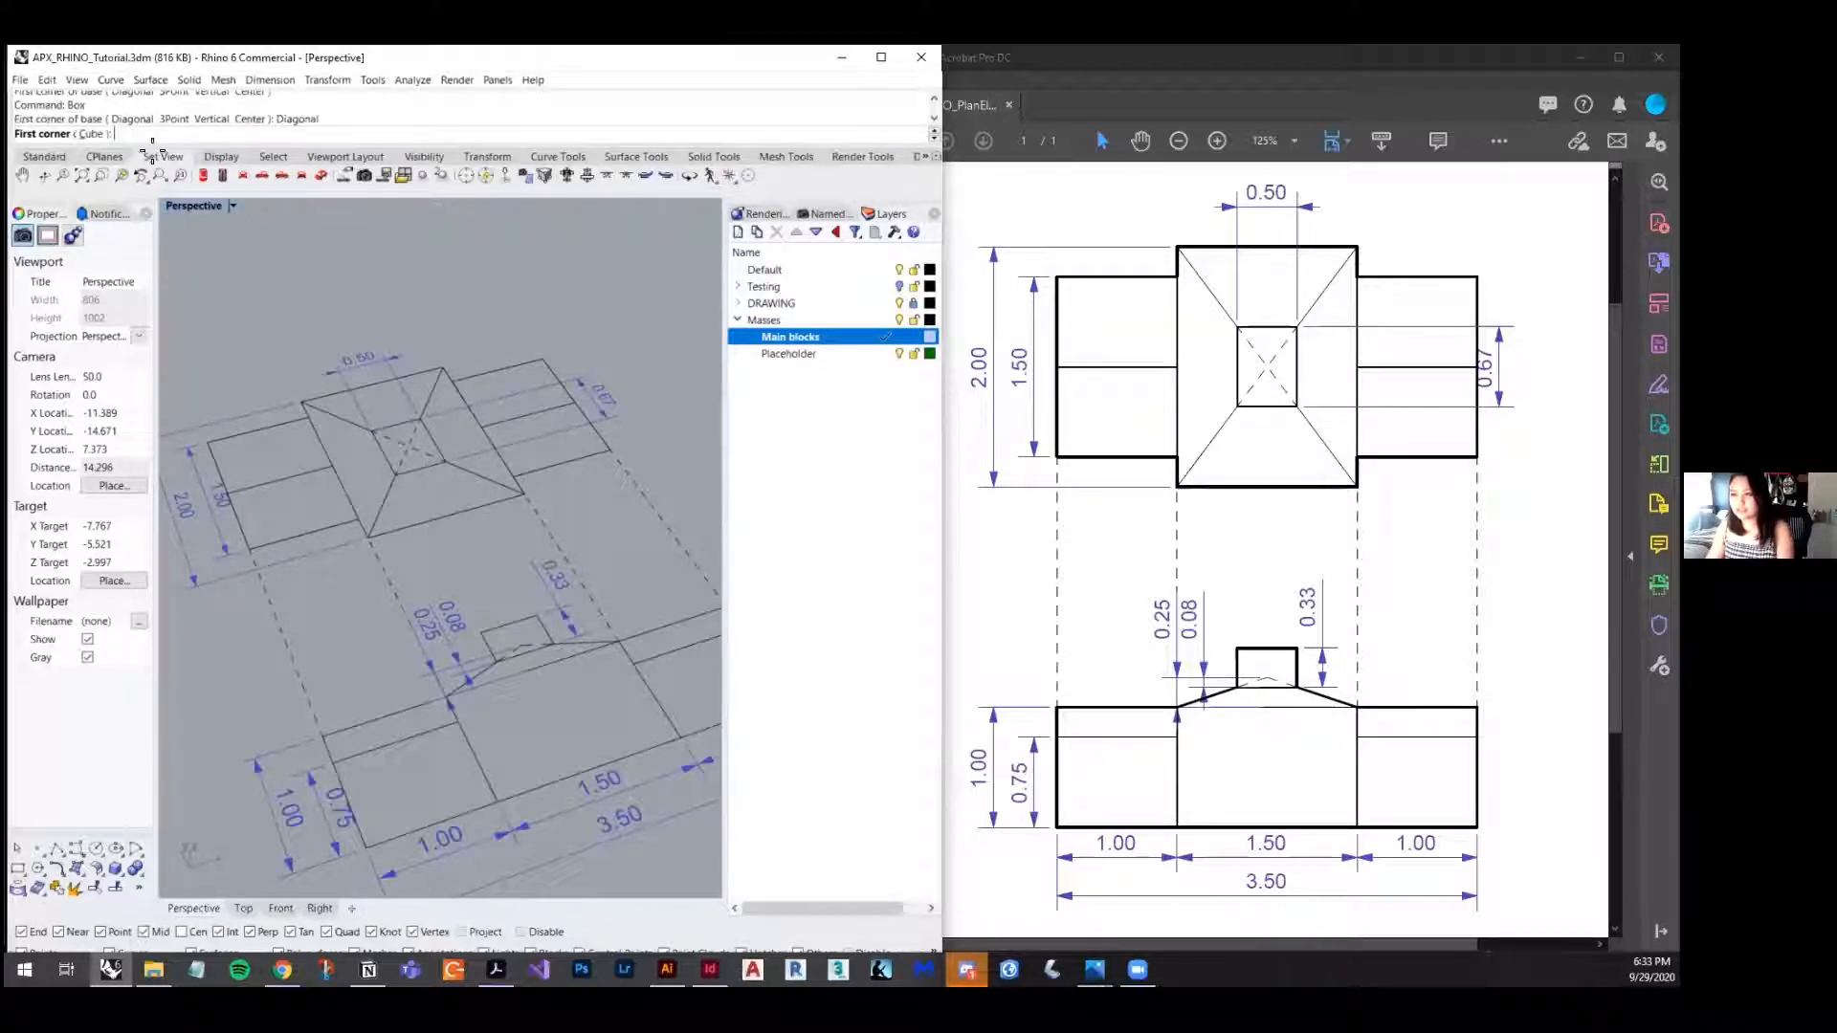
left_click(305, 401)
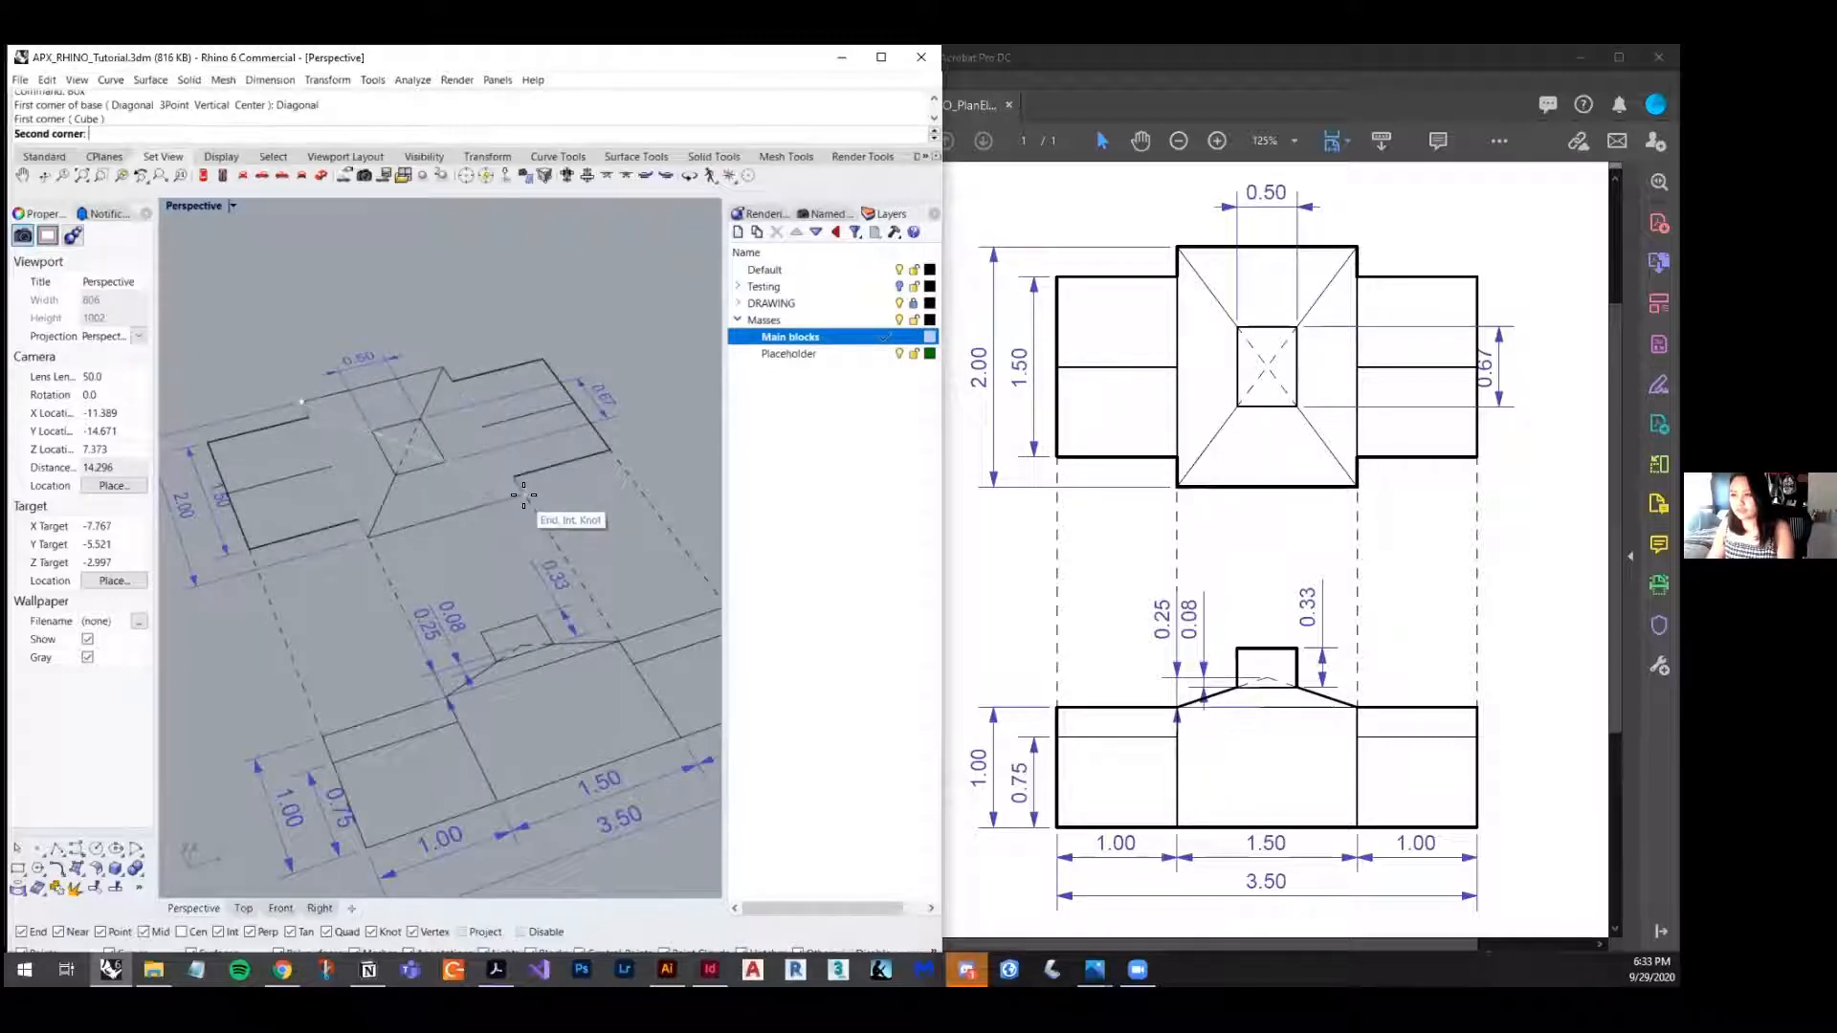
left_click(524, 495)
left_click(540, 359)
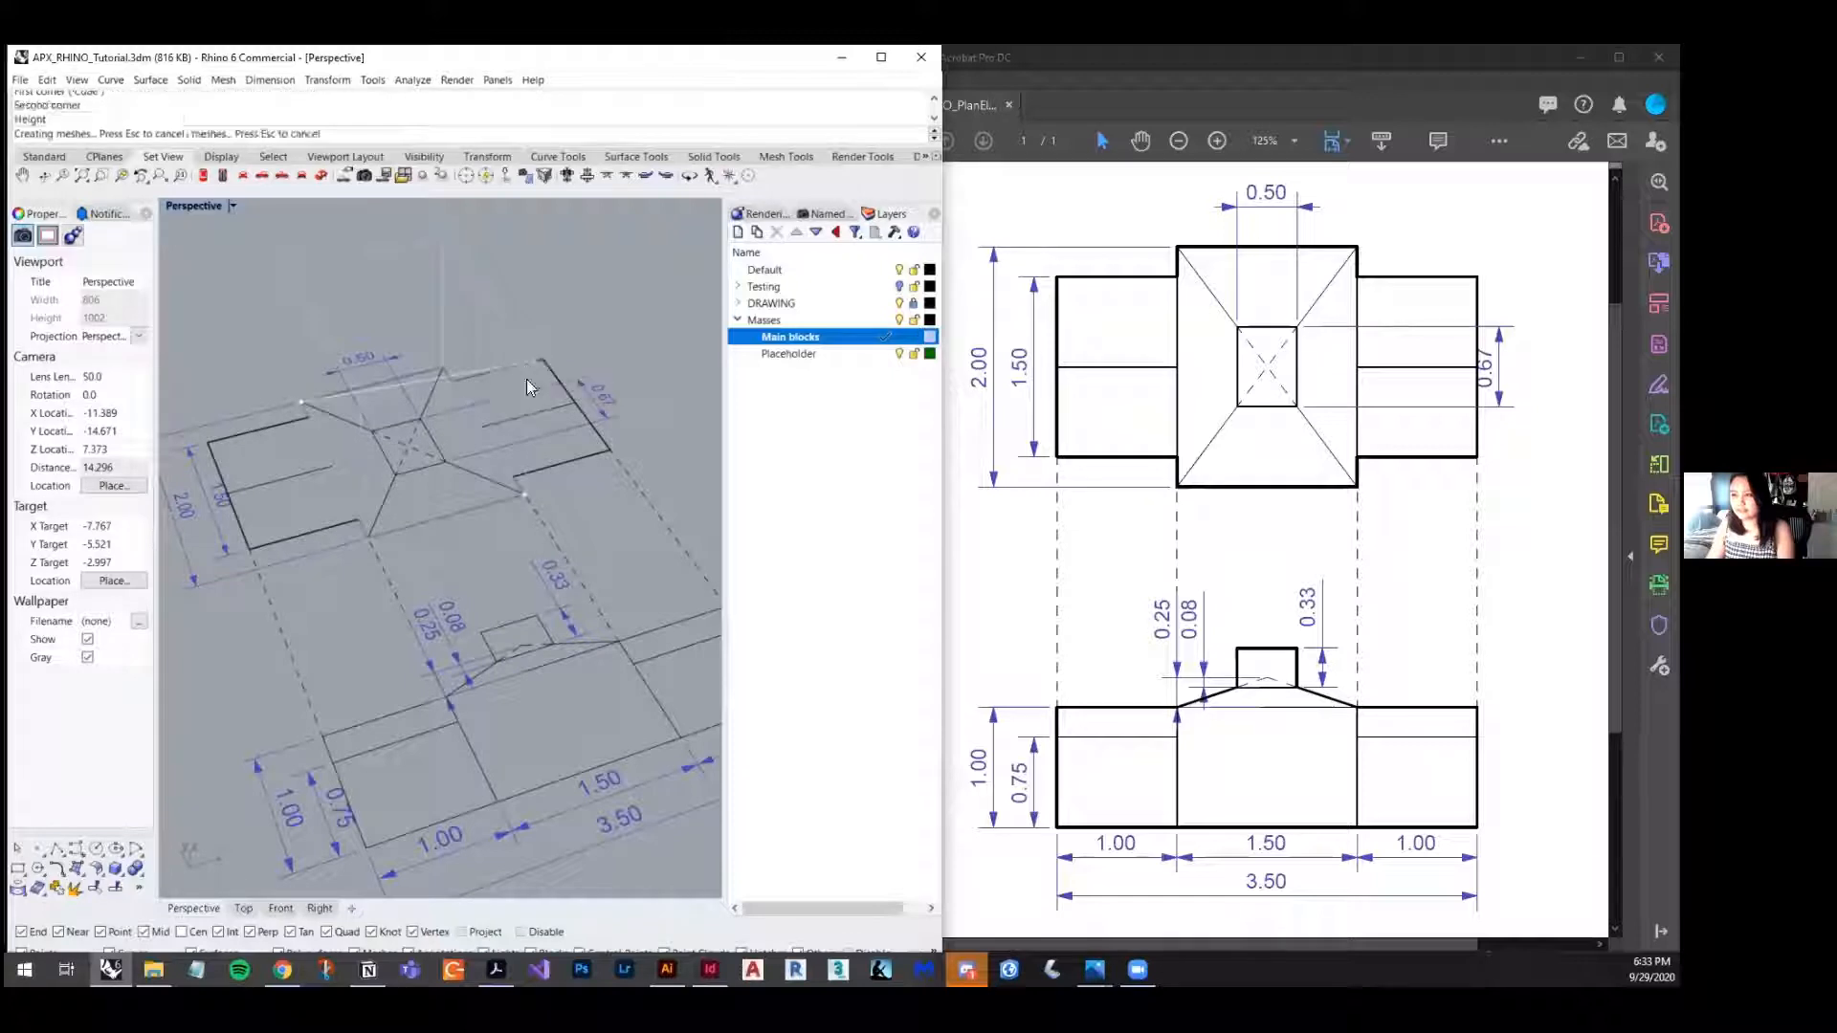
- Delete the Diagonal box standing on the plan's central rectangle
mouse_move(490, 478)
right_mouse_down()
mouse_move(546, 450)
mouse_move(530, 485)
right_mouse_up()
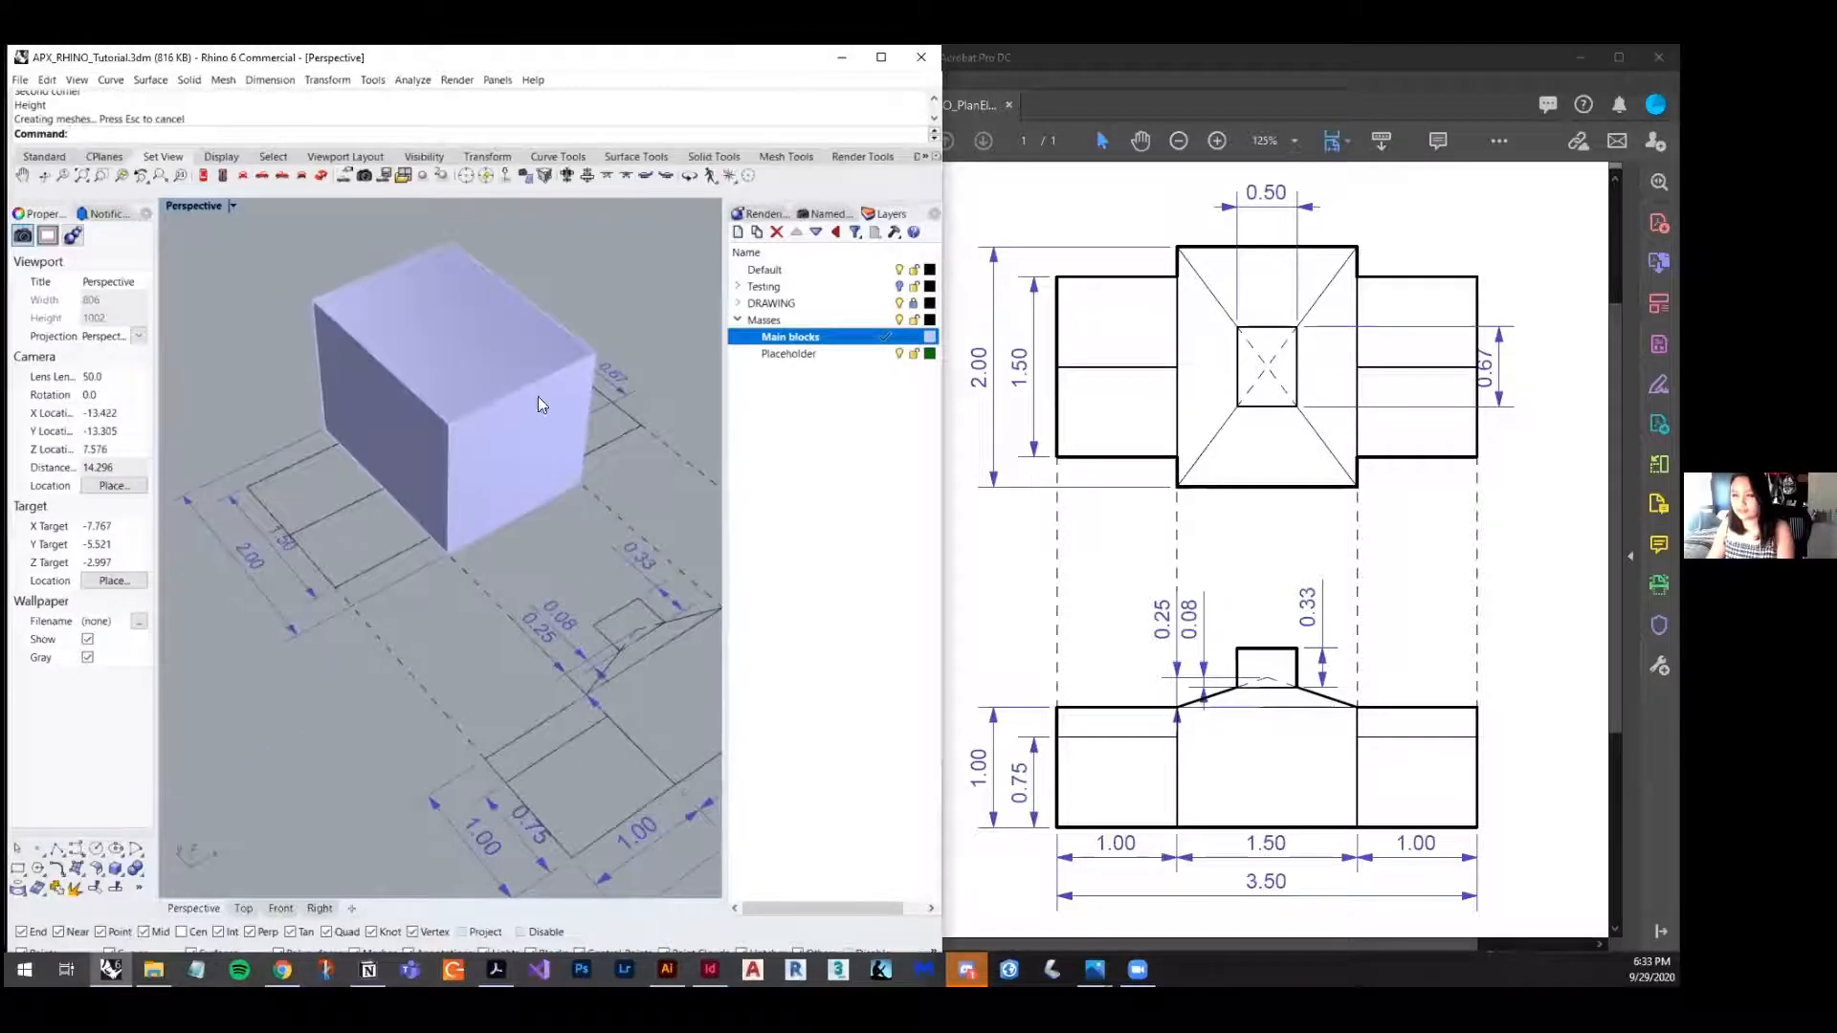
left_click(500, 484)
key("Delete")
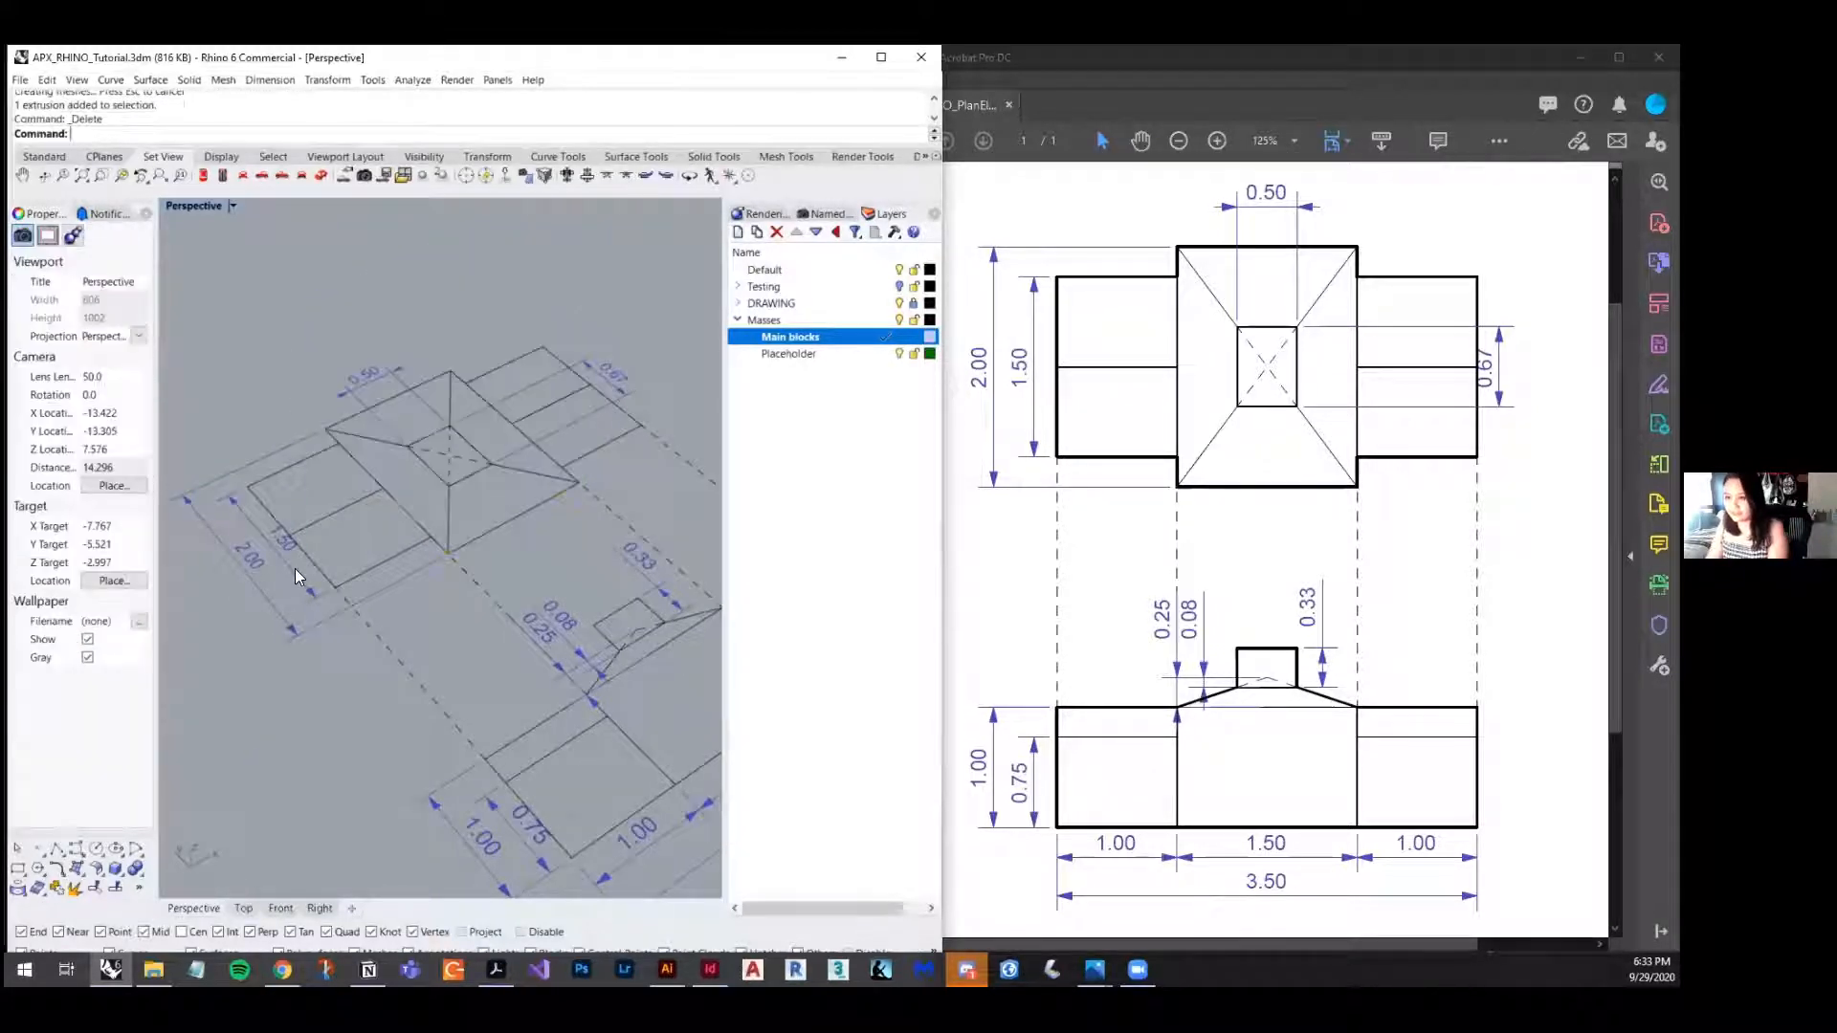
- Draw a freehand 3Point box starting at the right wing's rear outer corner, picking its edge, width and height beside the plan
left_click(124, 871)
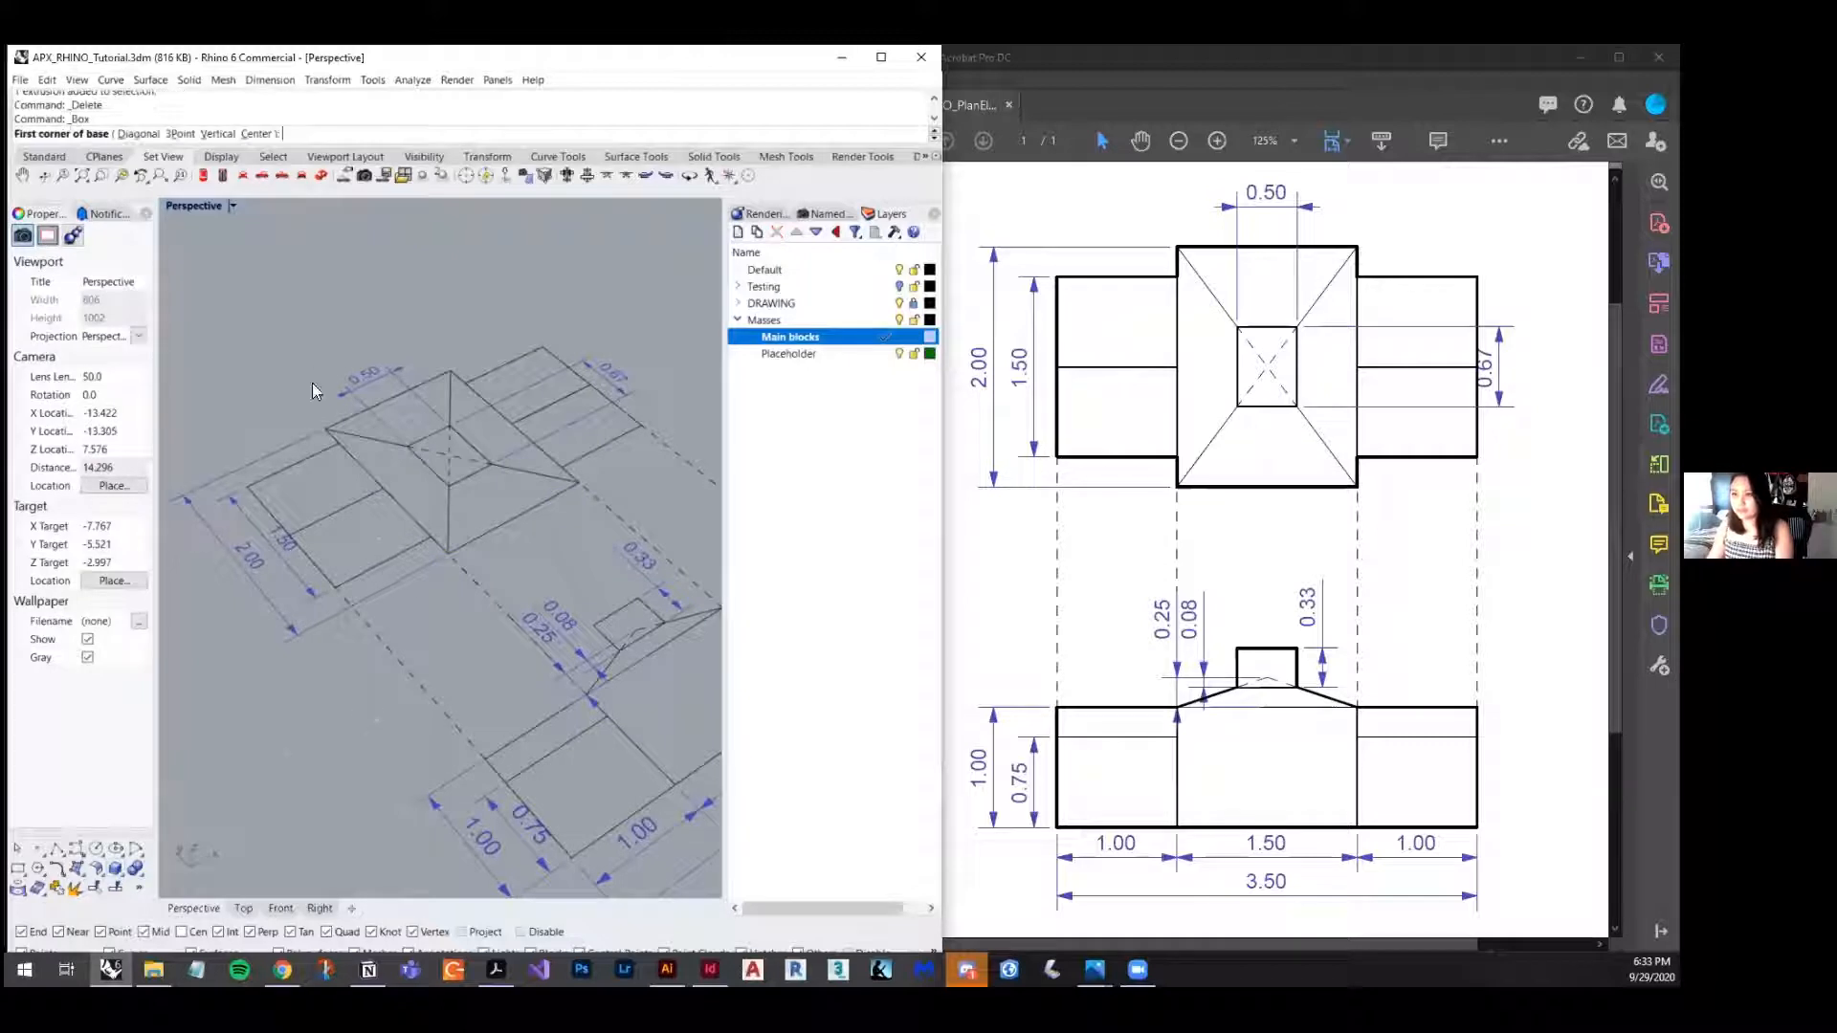
left_click(180, 134)
scroll(440, 469, "down", 4)
right_click_drag(490, 512, 401, 547)
mouse_move(453, 529)
right_mouse_down("shift")
mouse_move(474, 519)
mouse_move(411, 588)
mouse_move(474, 581)
right_mouse_up("shift")
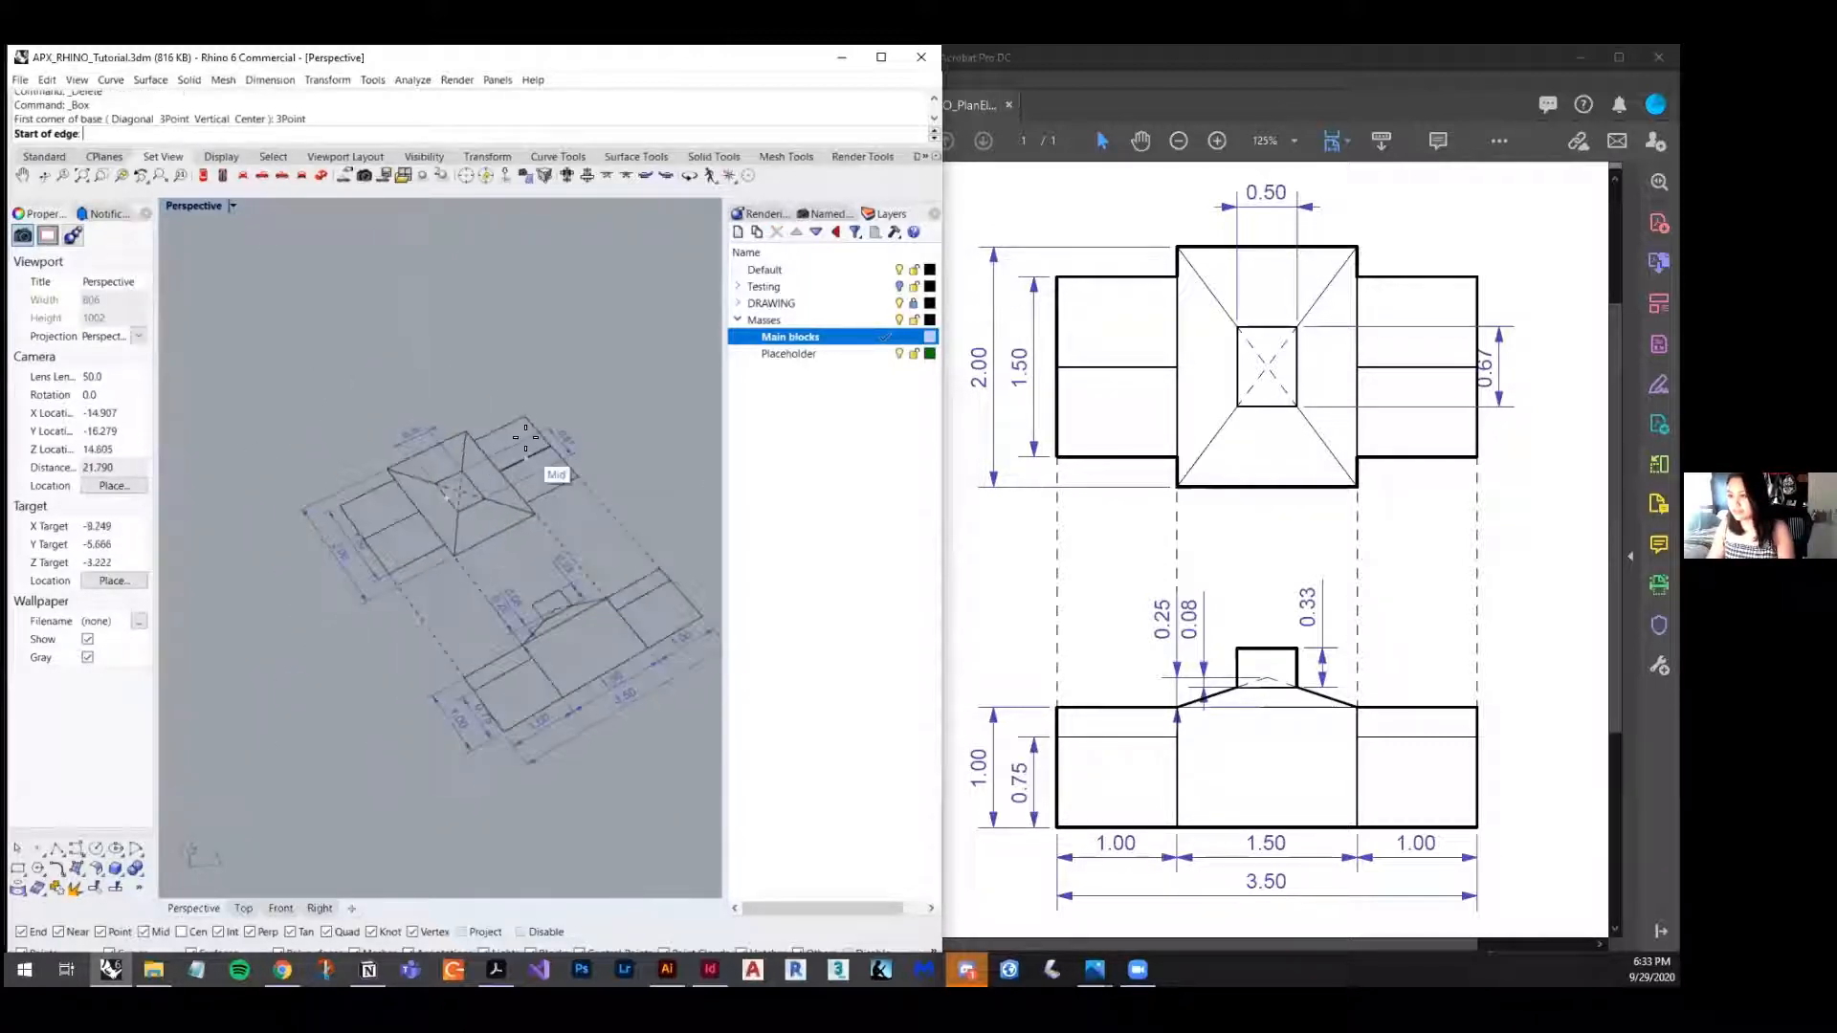
scroll(518, 416, "up", 6)
scroll(517, 417, "down", 5)
left_click(513, 416)
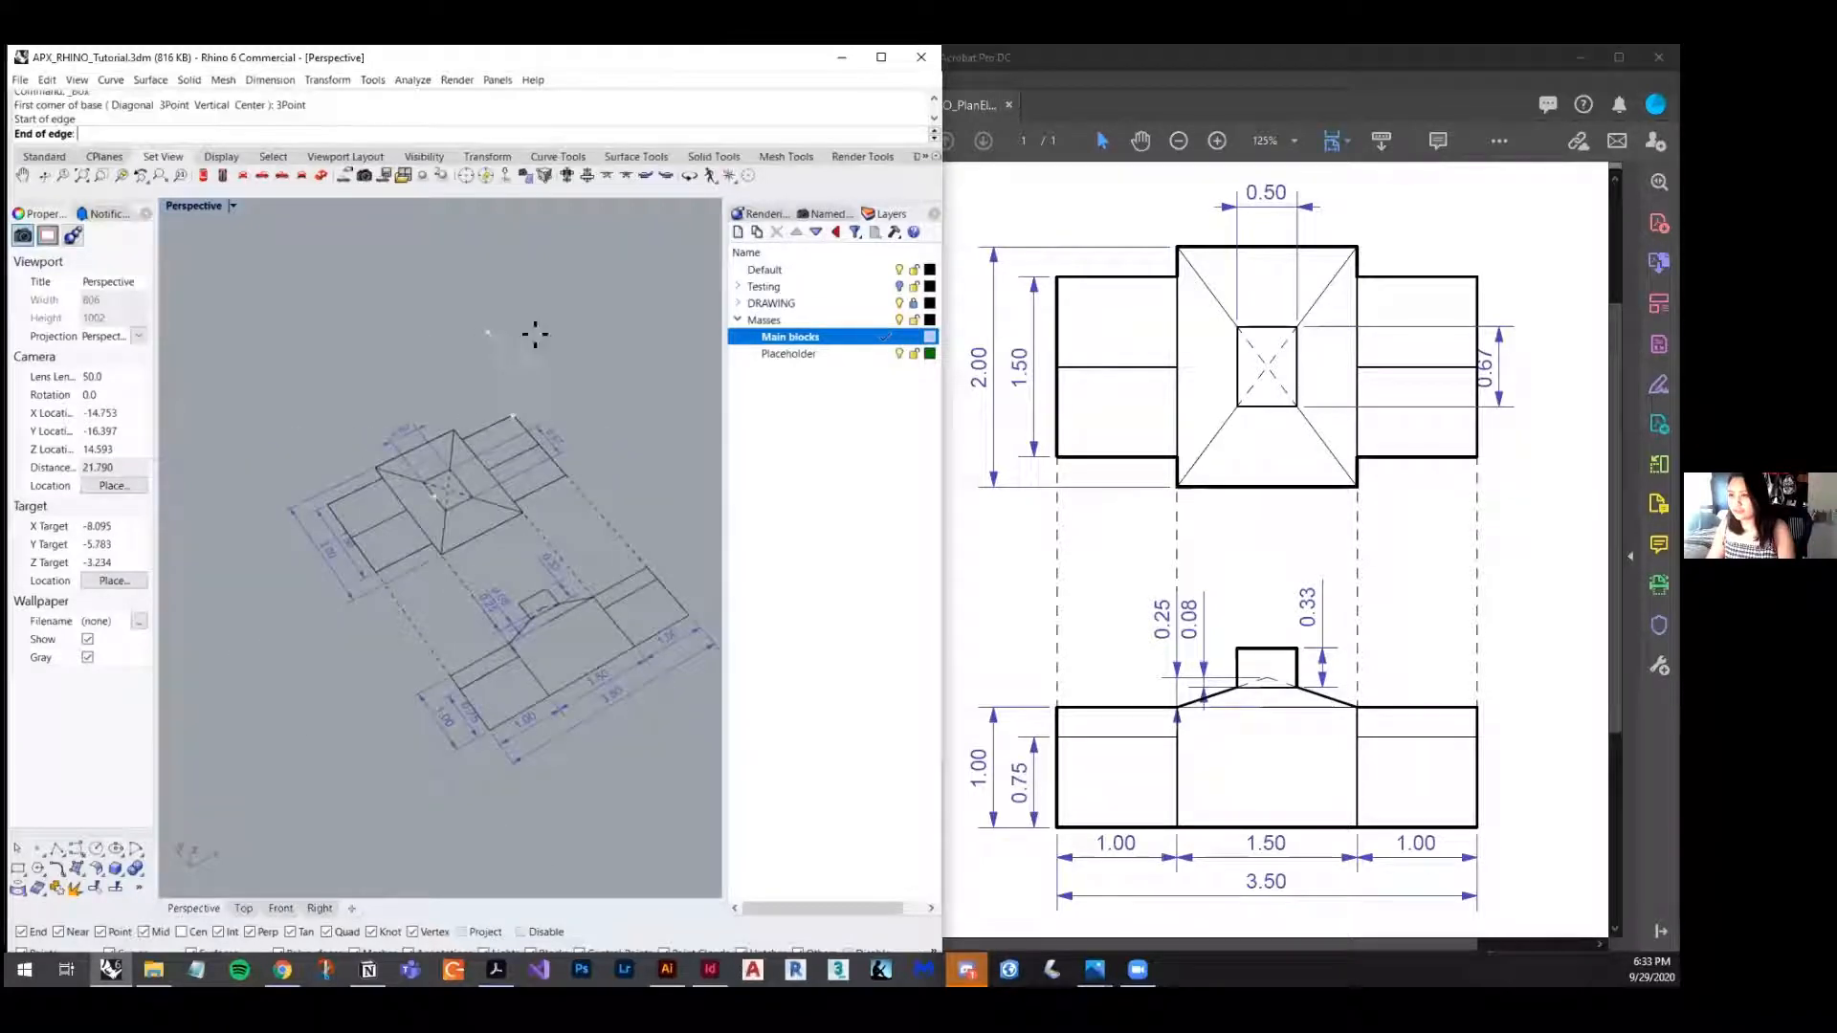
left_click(603, 340)
left_click(605, 488)
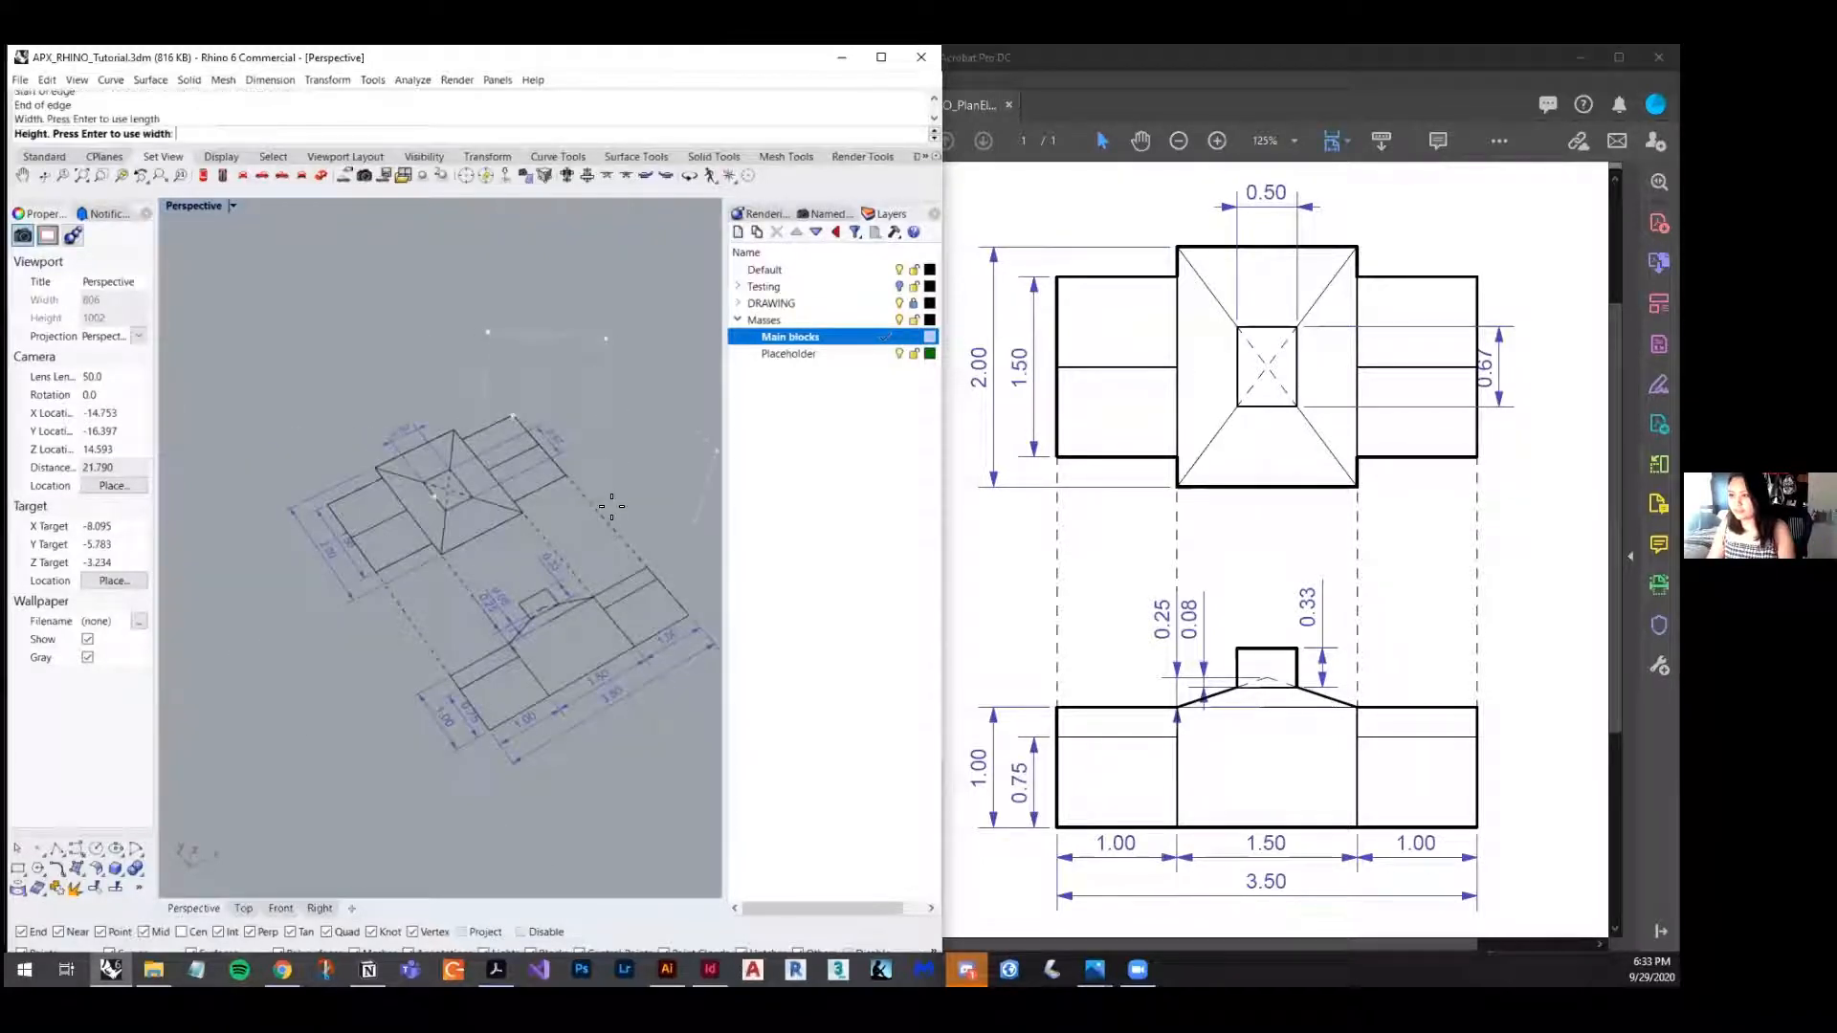
left_click(607, 444)
right_click_drag(607, 444, 430, 434)
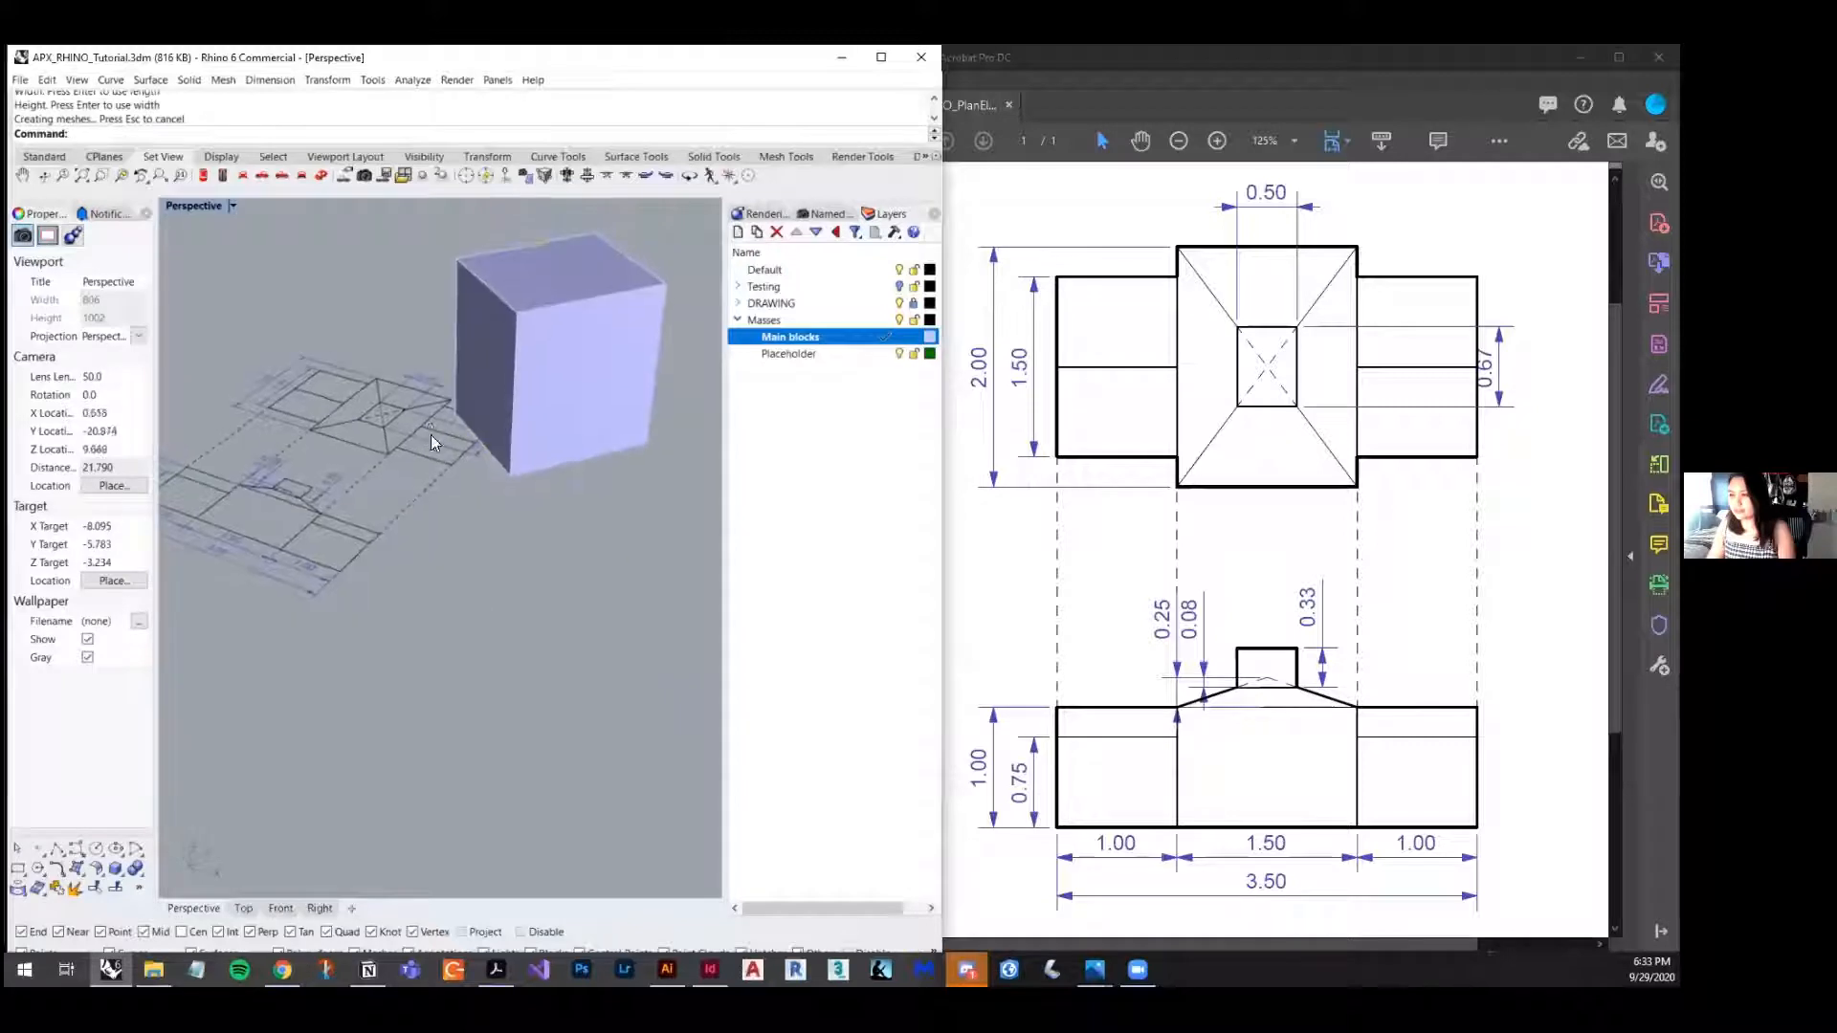
- Delete the 3Point box beside the plan
left_click(498, 488)
key("Delete")
mouse_move(484, 511)
right_mouse_down()
mouse_move(485, 576)
mouse_move(386, 569)
mouse_move(533, 533)
mouse_move(423, 513)
mouse_move(518, 520)
right_mouse_up()
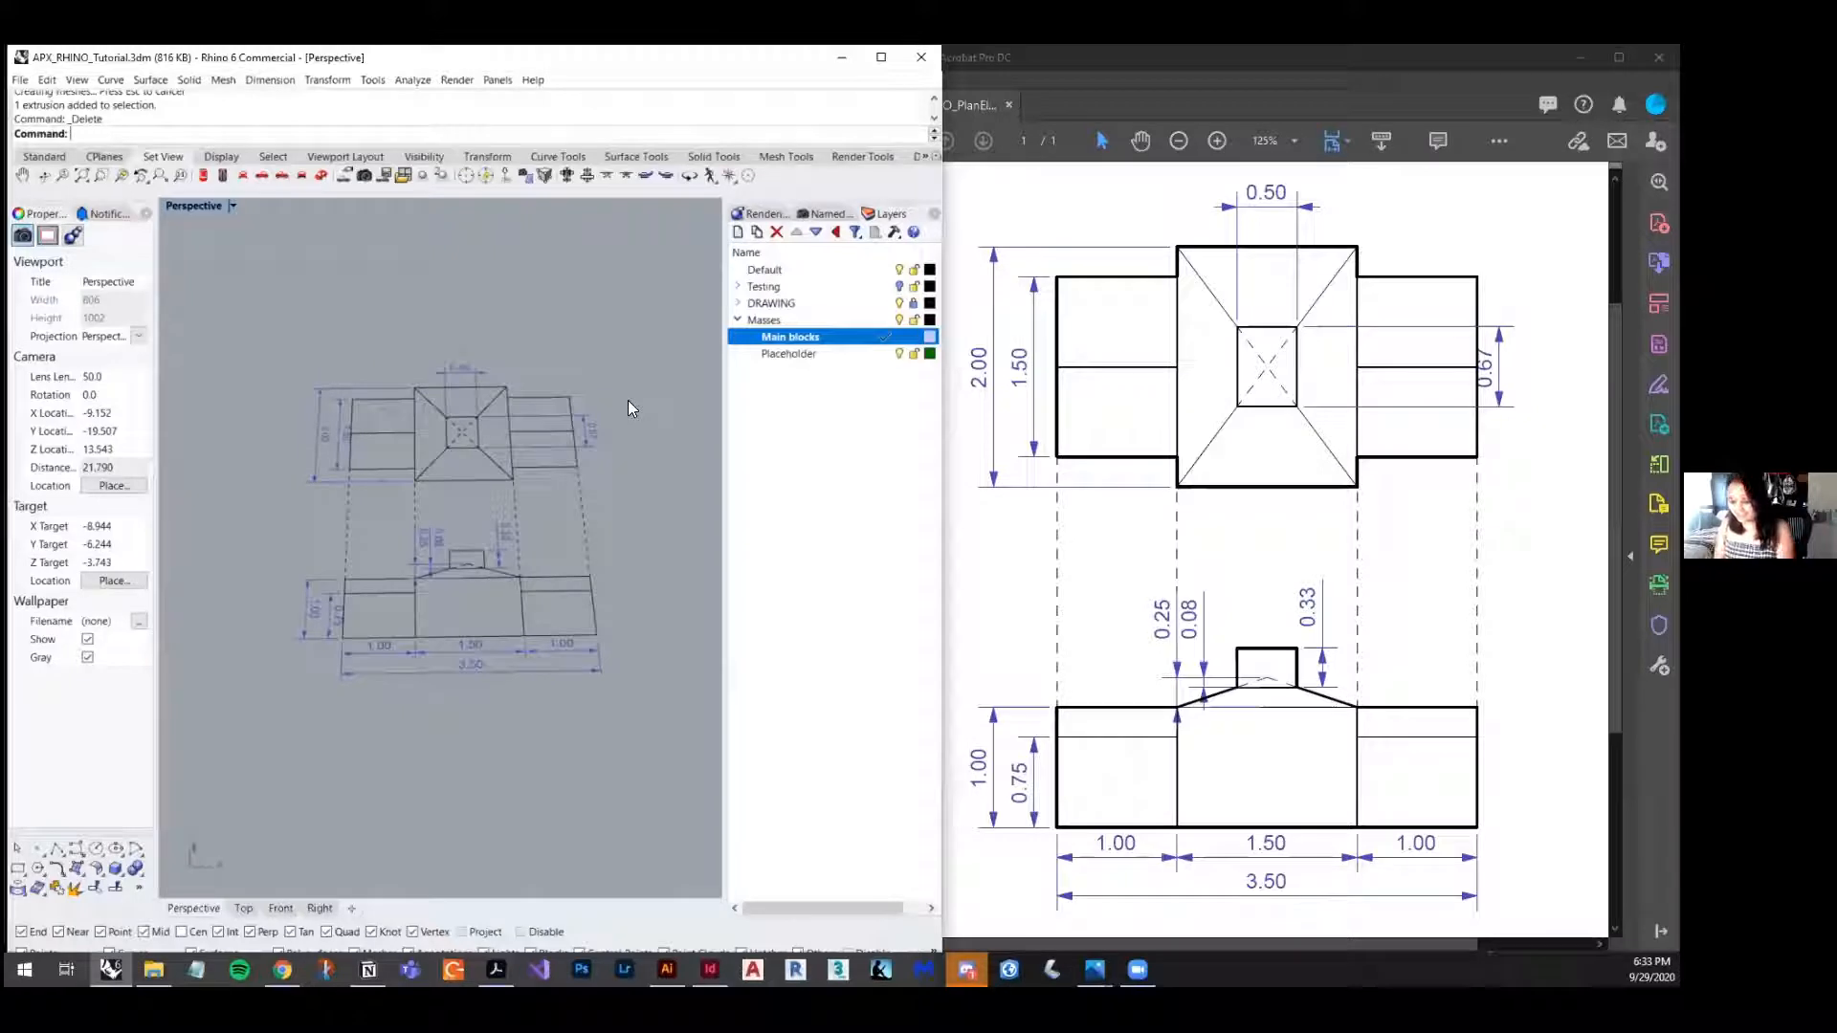
- Launch Grasshopper from Rhino and skip all conflicting plug-in components
type("Grasshopper")
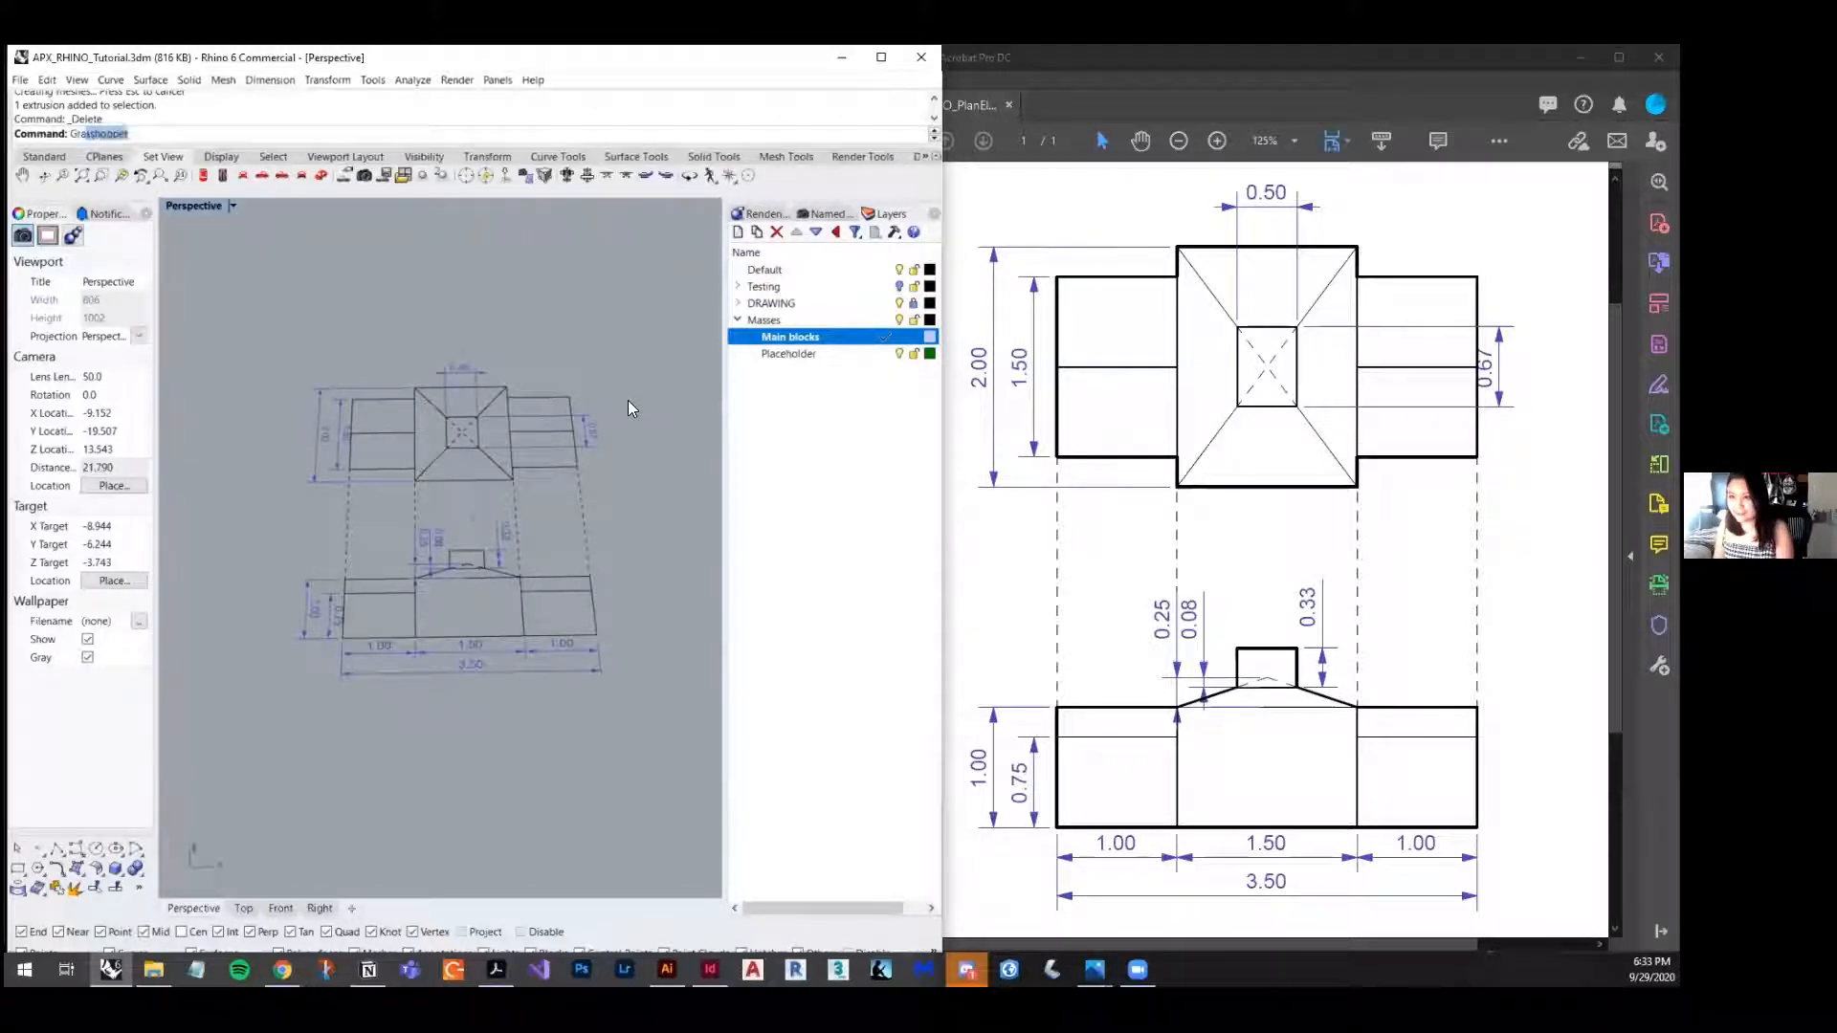
key("Return")
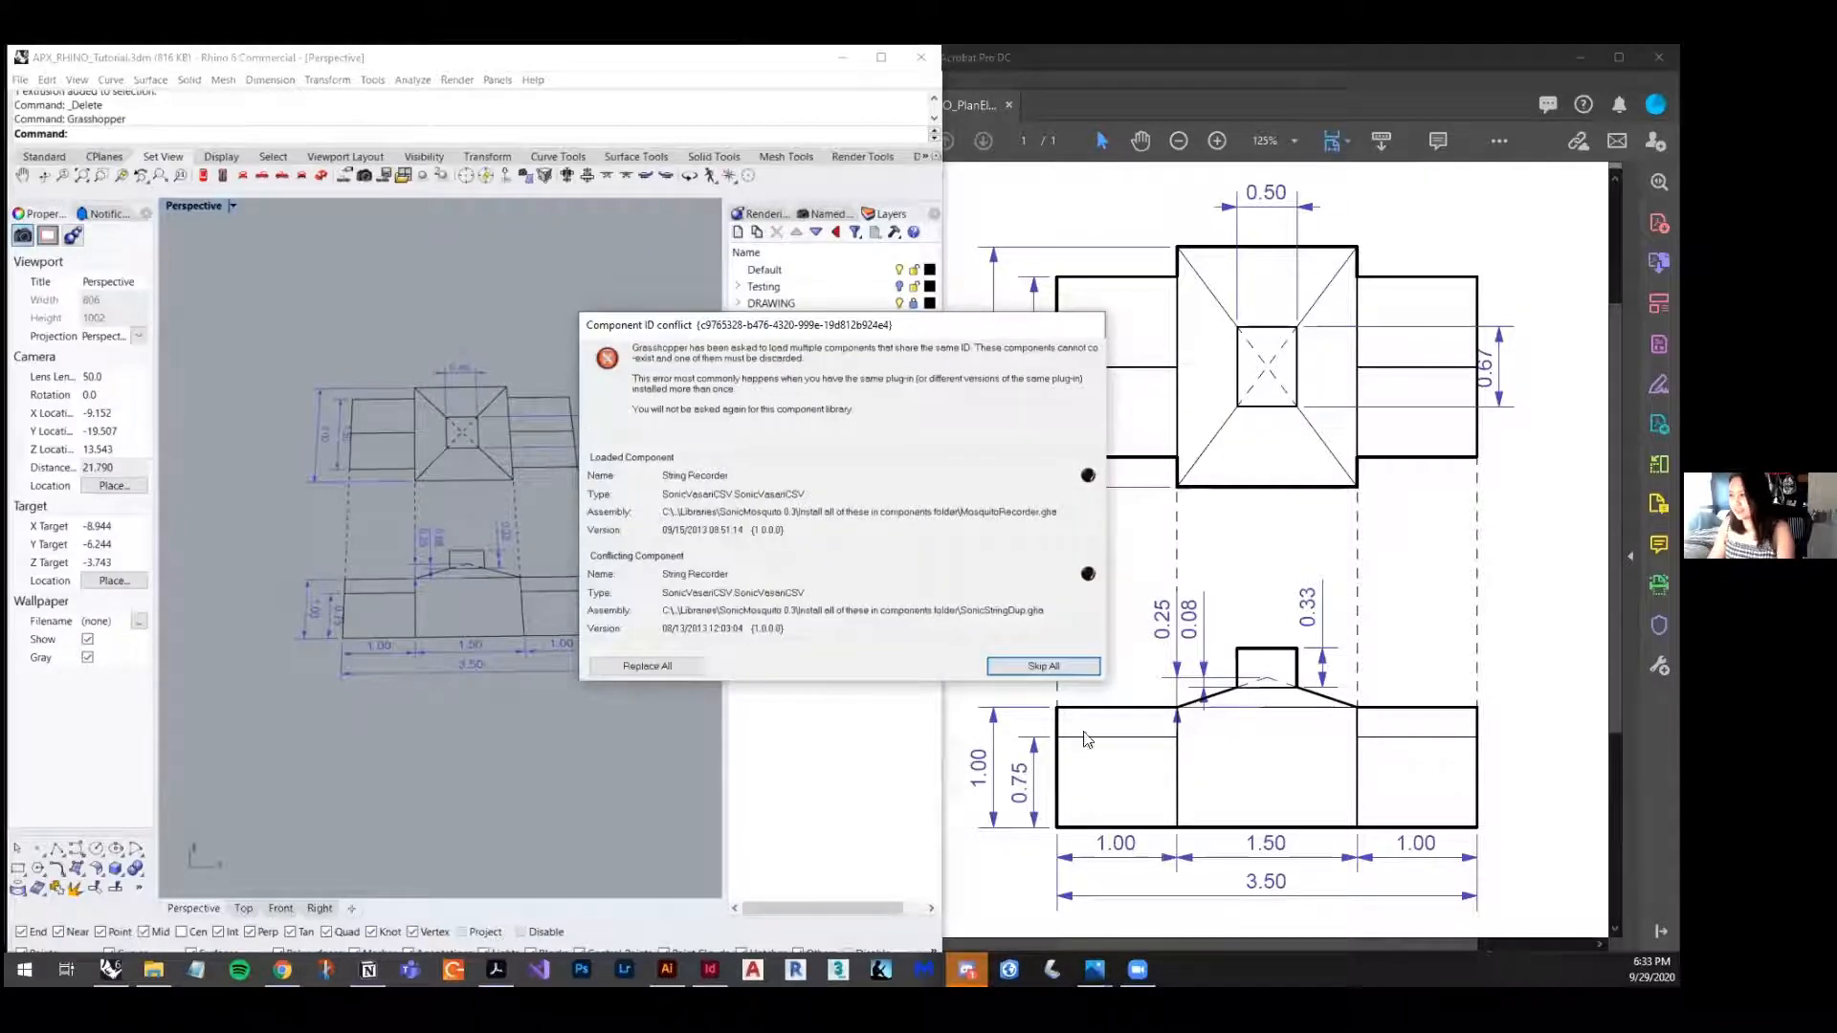
left_click(1037, 665)
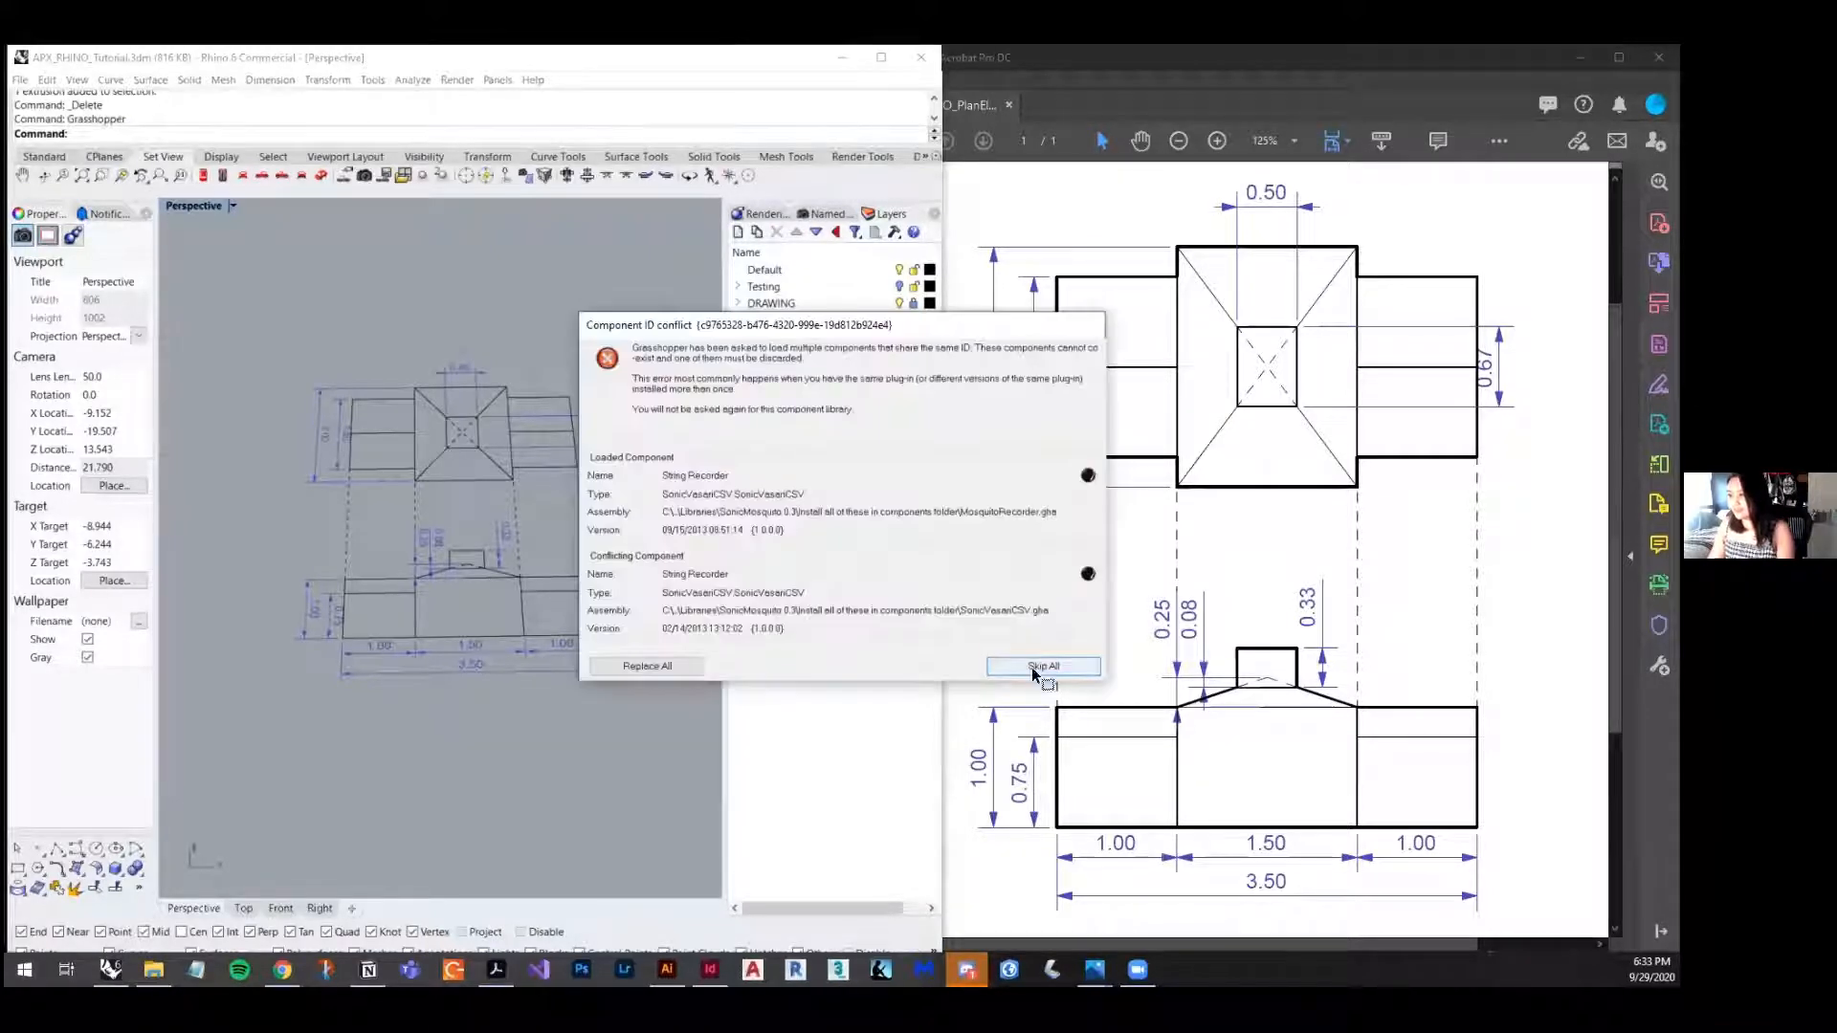
left_click(1033, 669)
left_click(963, 579)
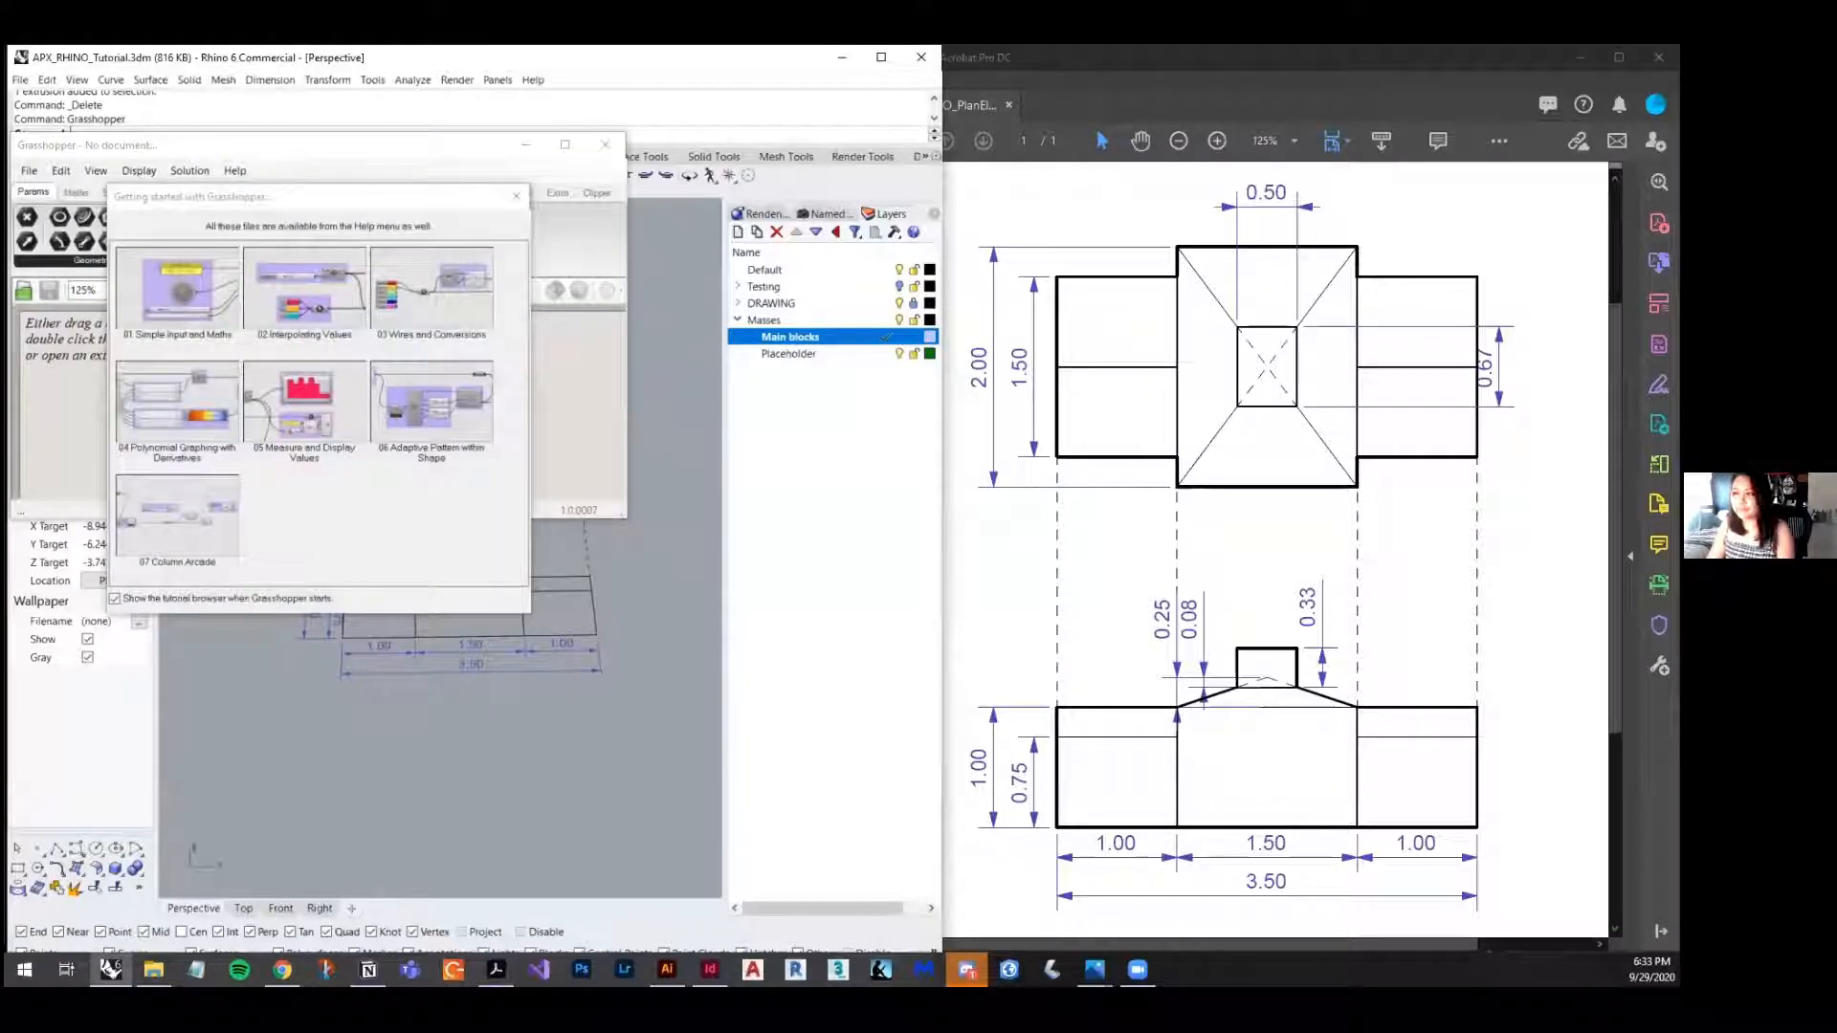
- Close the getting-started window, then move Grasshopper beside Rhino over the PDF and stretch it taller
left_click(517, 197)
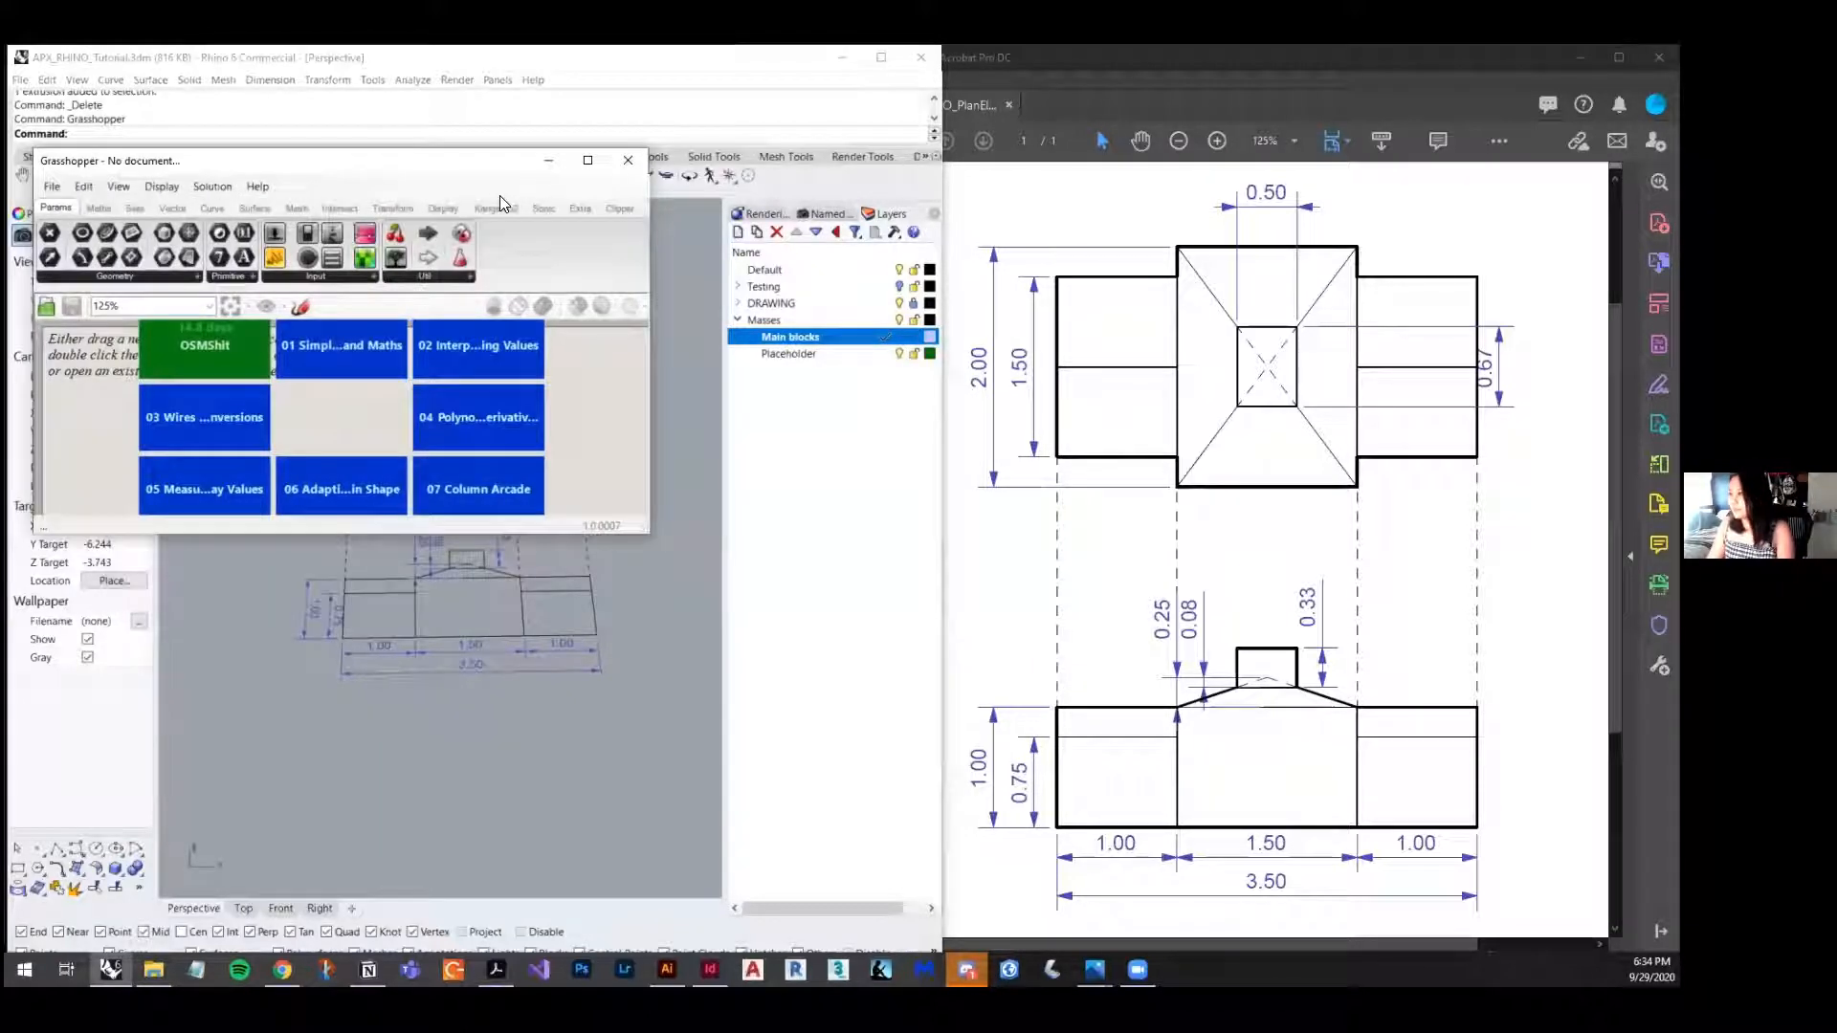
left_click_drag(497, 161, 1446, 58)
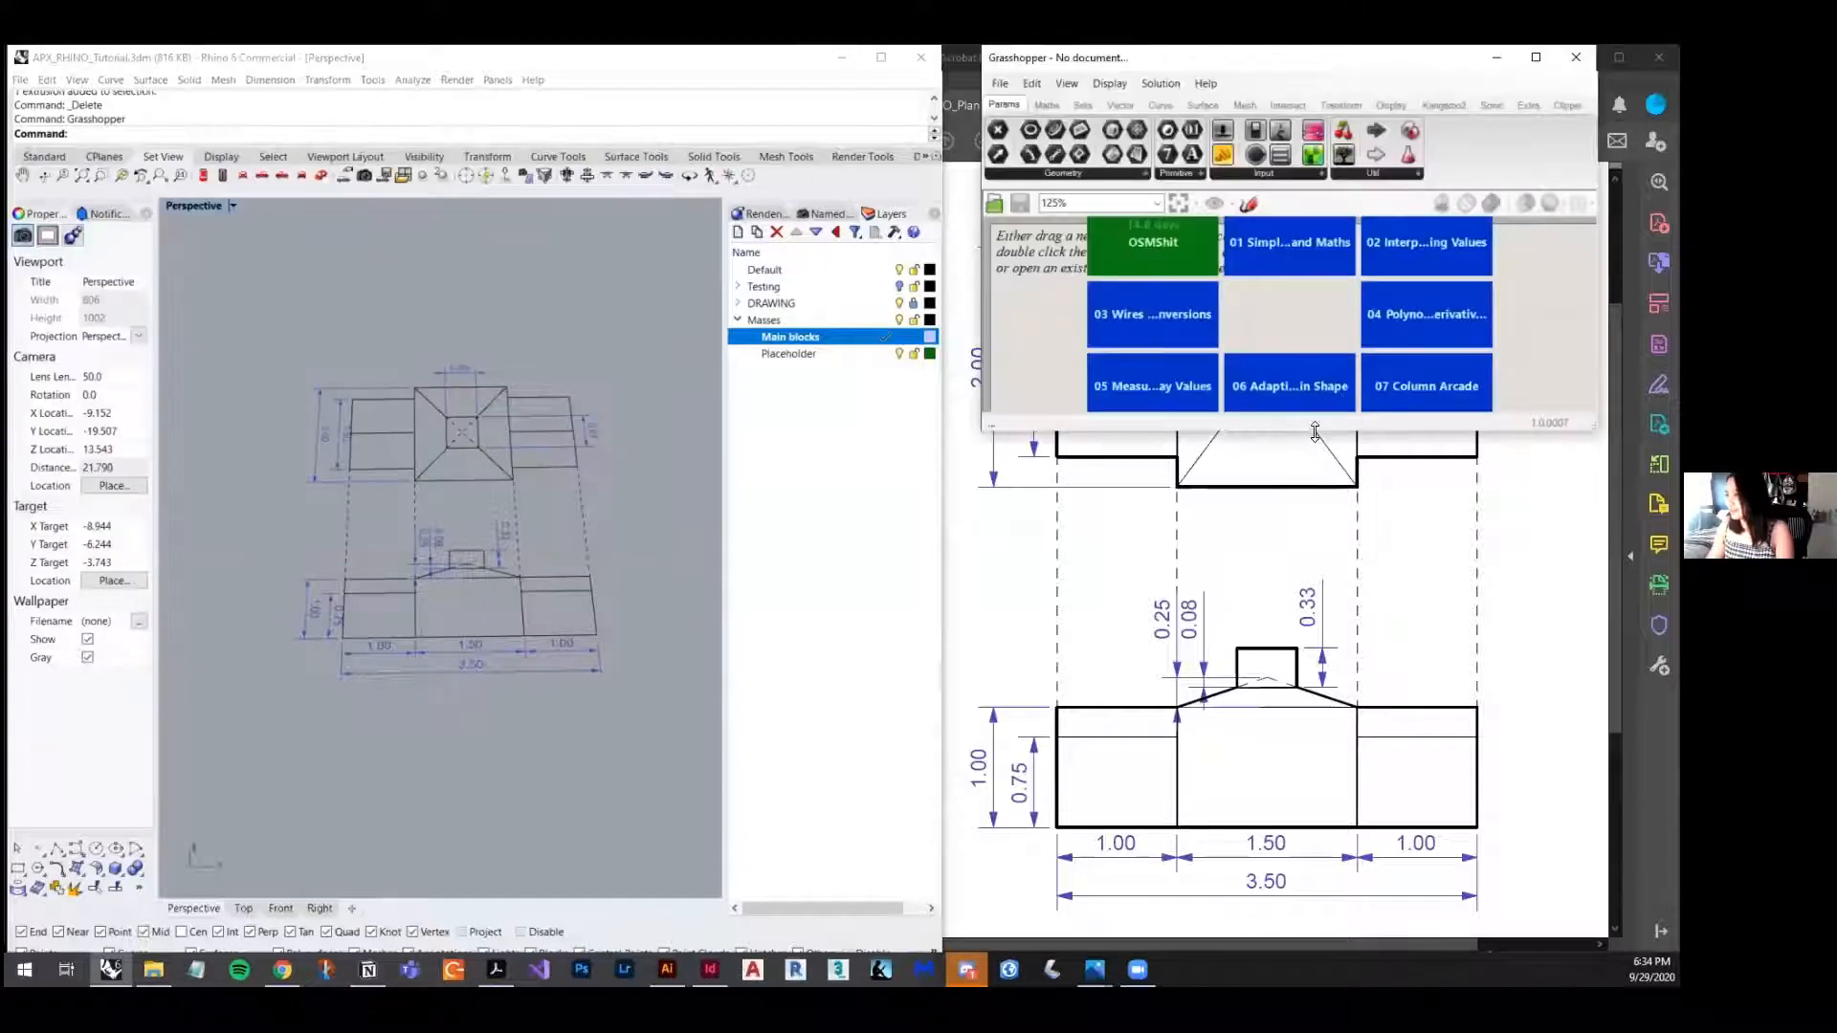
left_click_drag(1315, 432, 1316, 914)
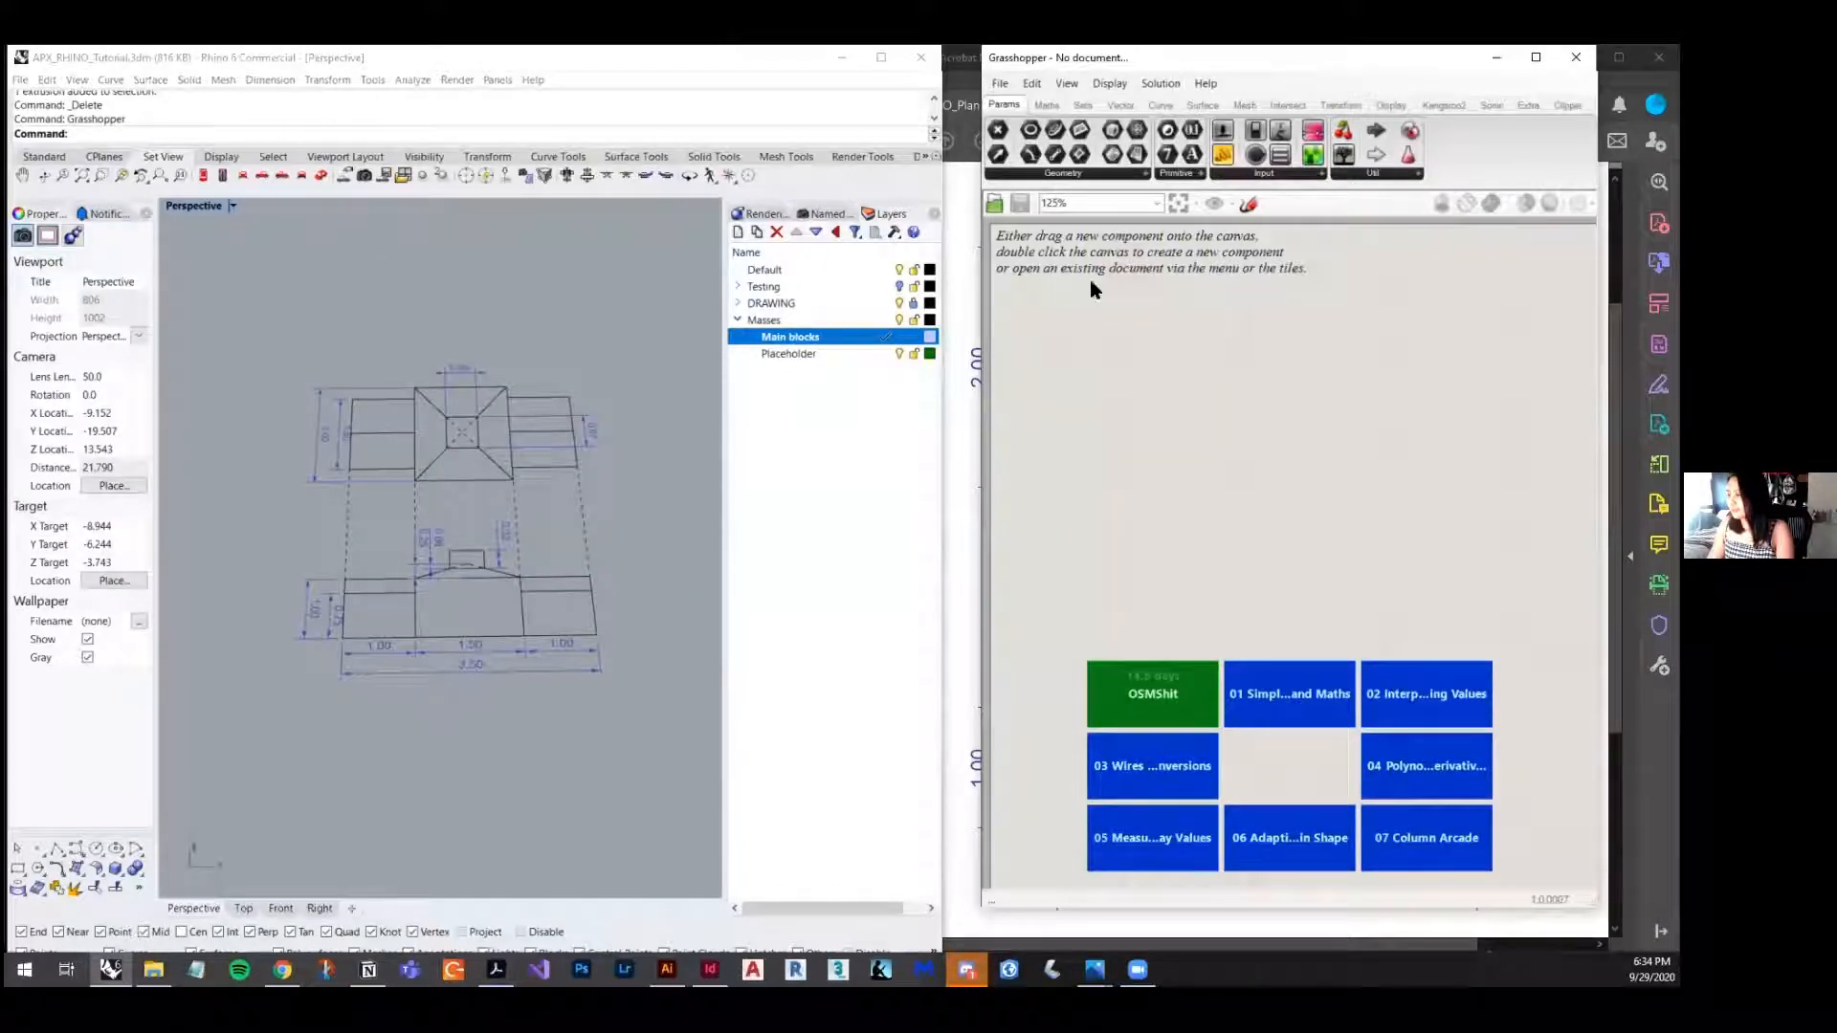
scroll(1121, 291, "up", 3)
scroll(1121, 291, "down", 2)
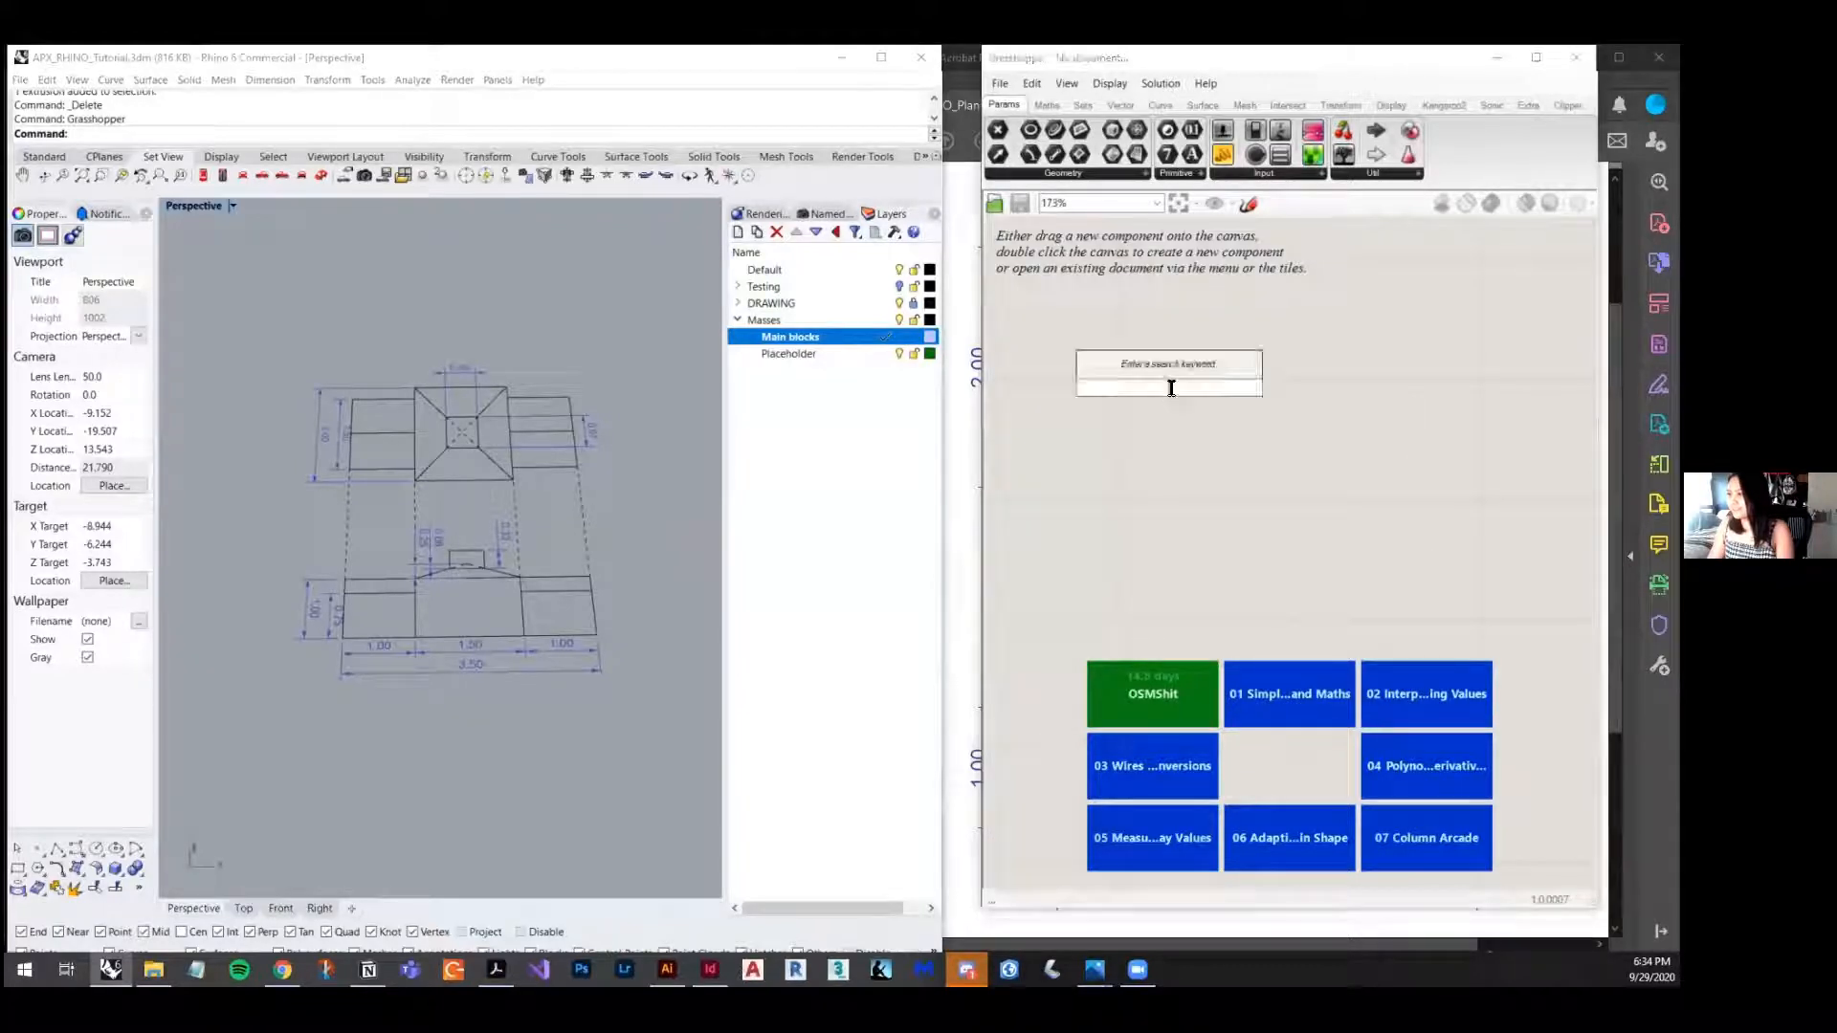
double_click(1168, 386)
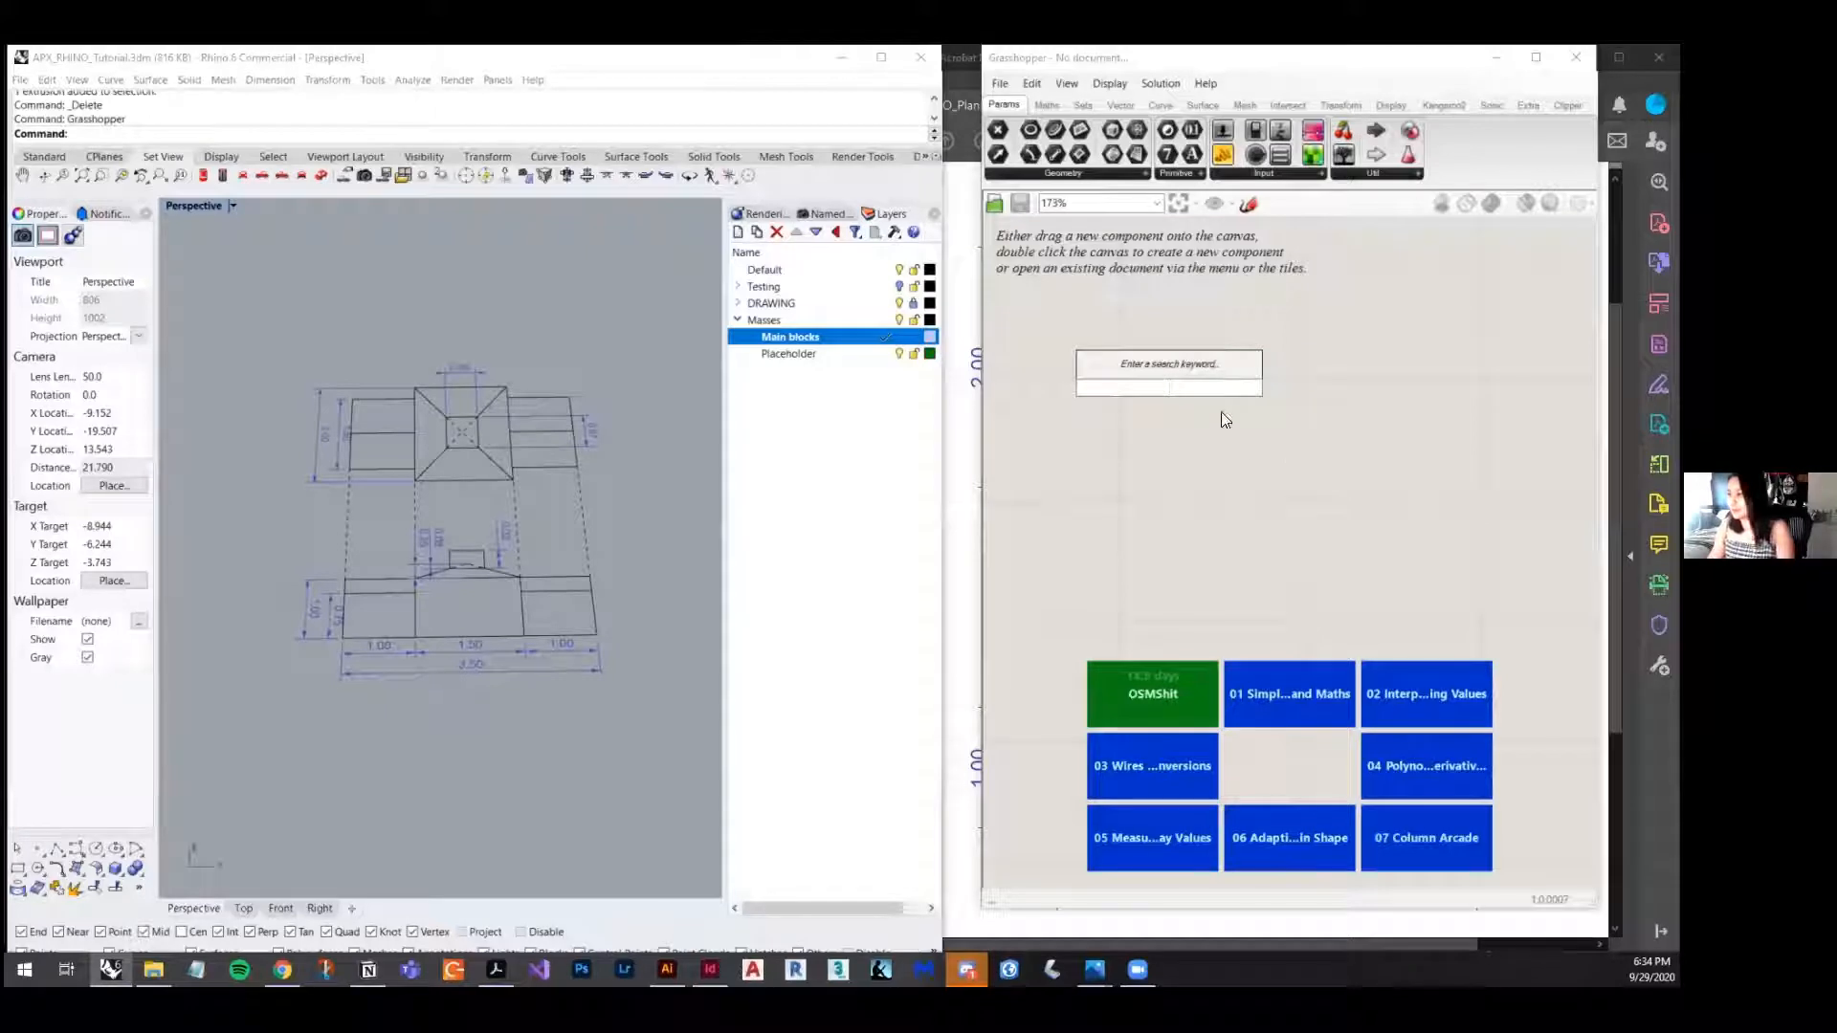
double_click(1246, 406)
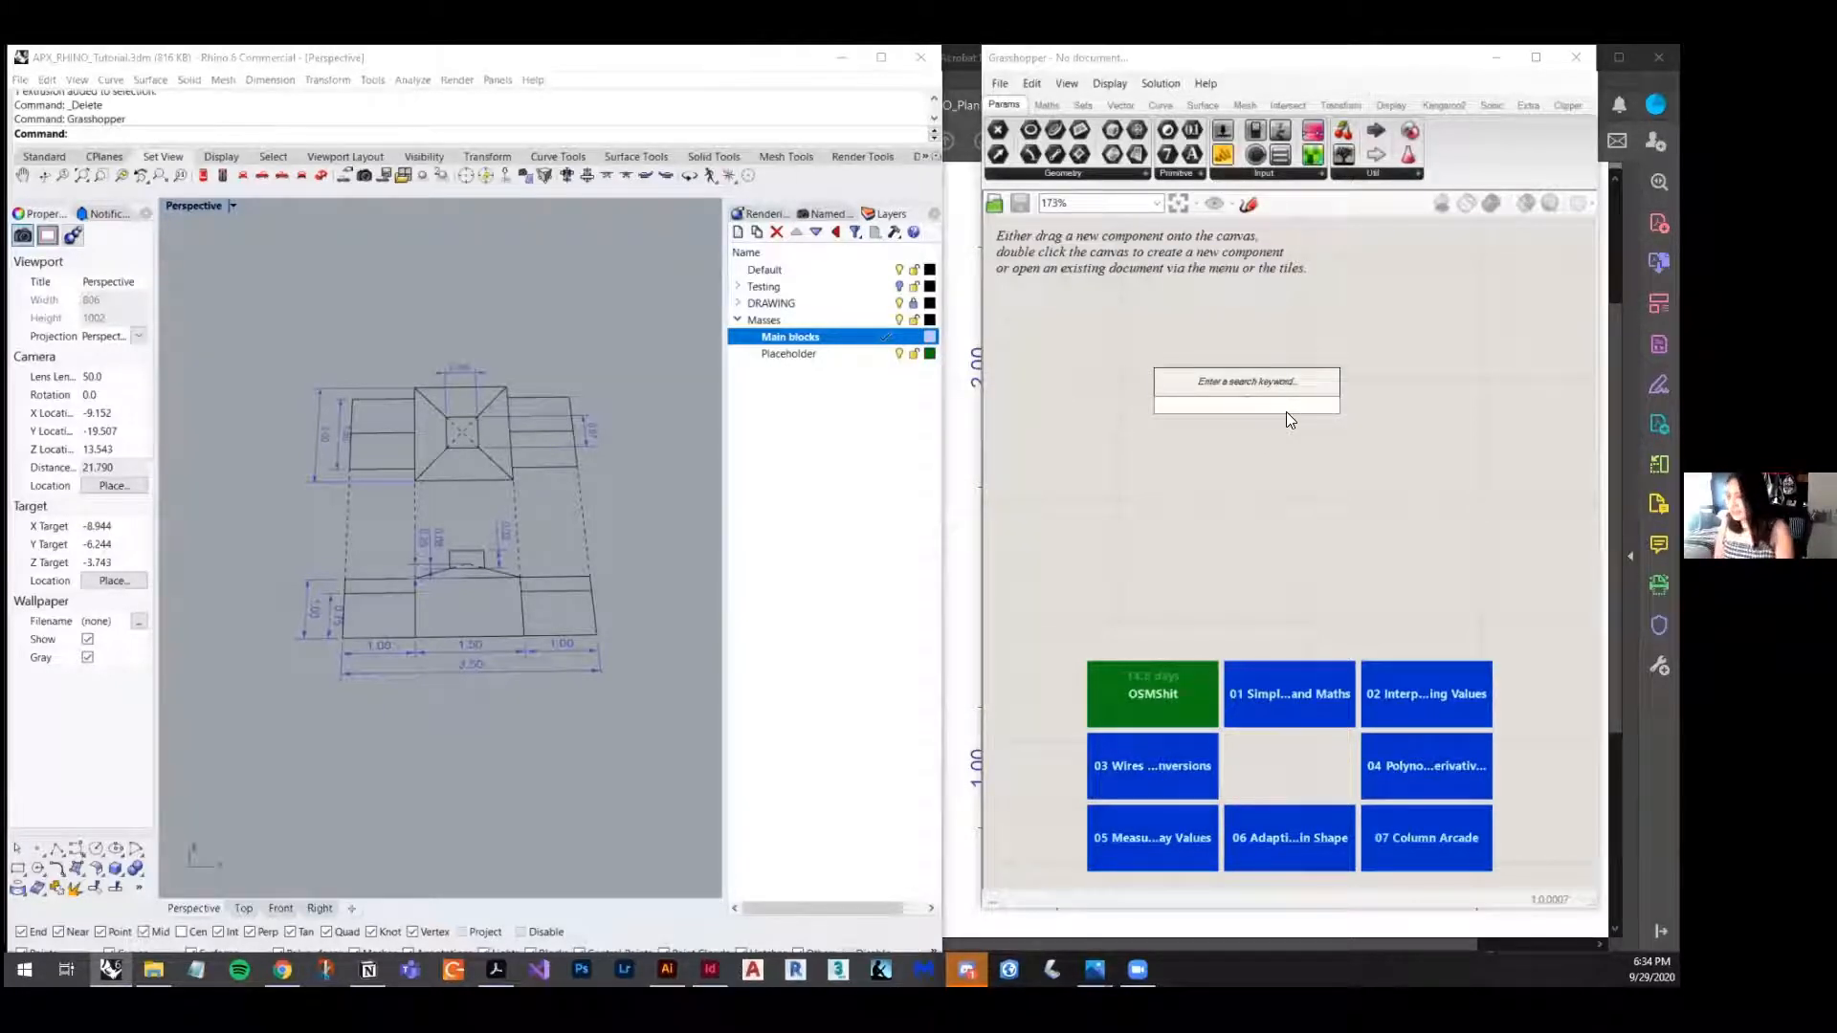
left_click(352, 785)
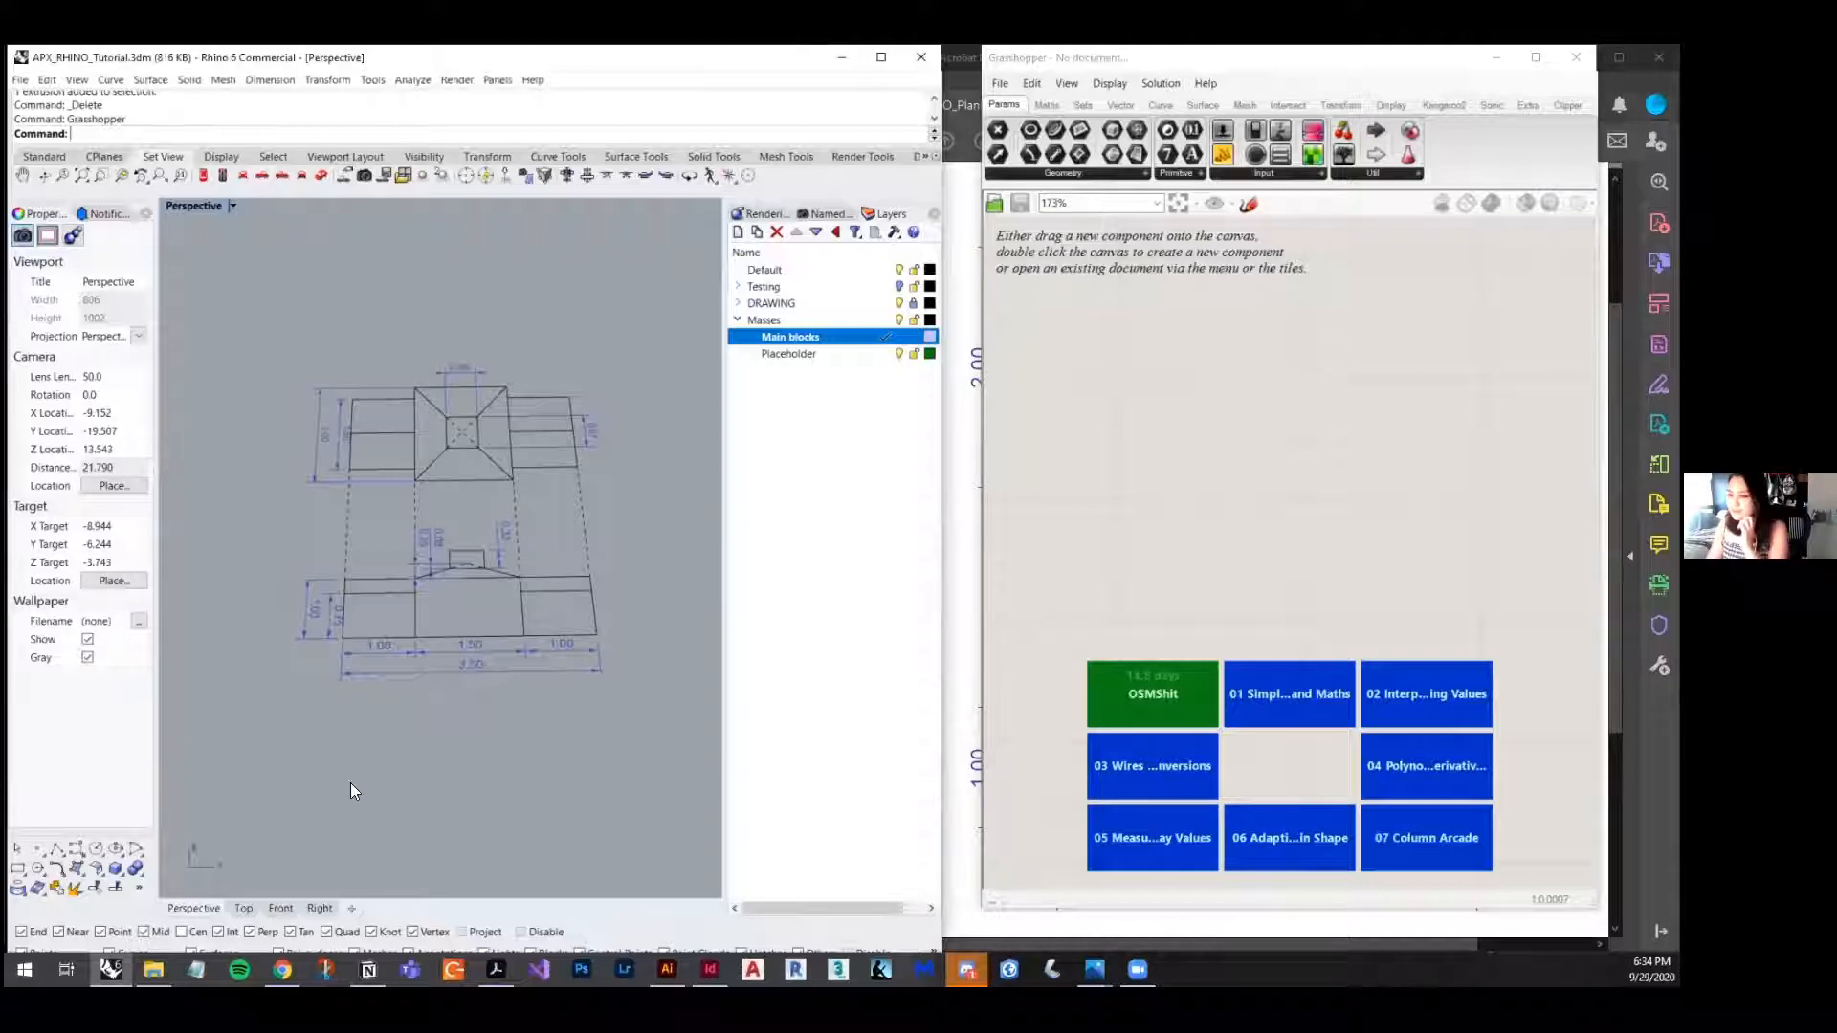
left_click(116, 869)
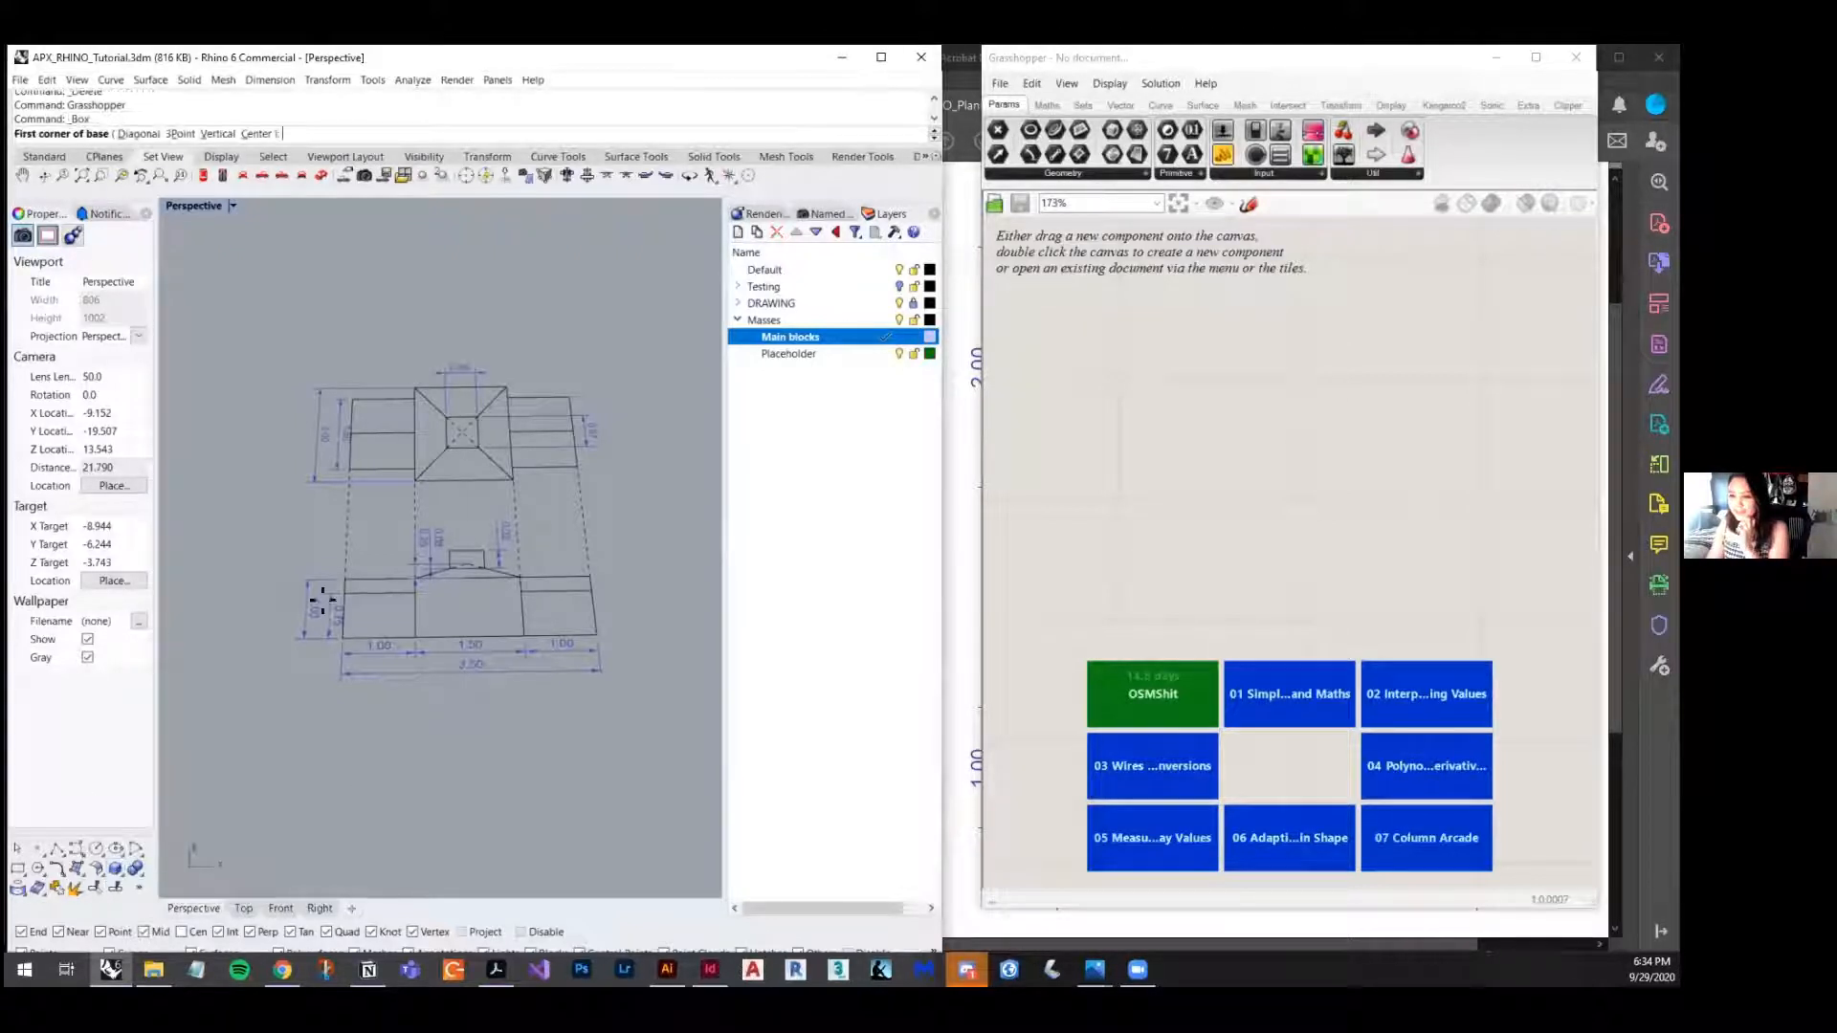
- Draw a rectangle in Rhino between opposite corners of the plan's central block
mouse_move(499, 689)
right_mouse_down()
mouse_move(565, 446)
mouse_move(504, 674)
mouse_move(521, 694)
mouse_move(450, 650)
mouse_move(443, 667)
right_mouse_up()
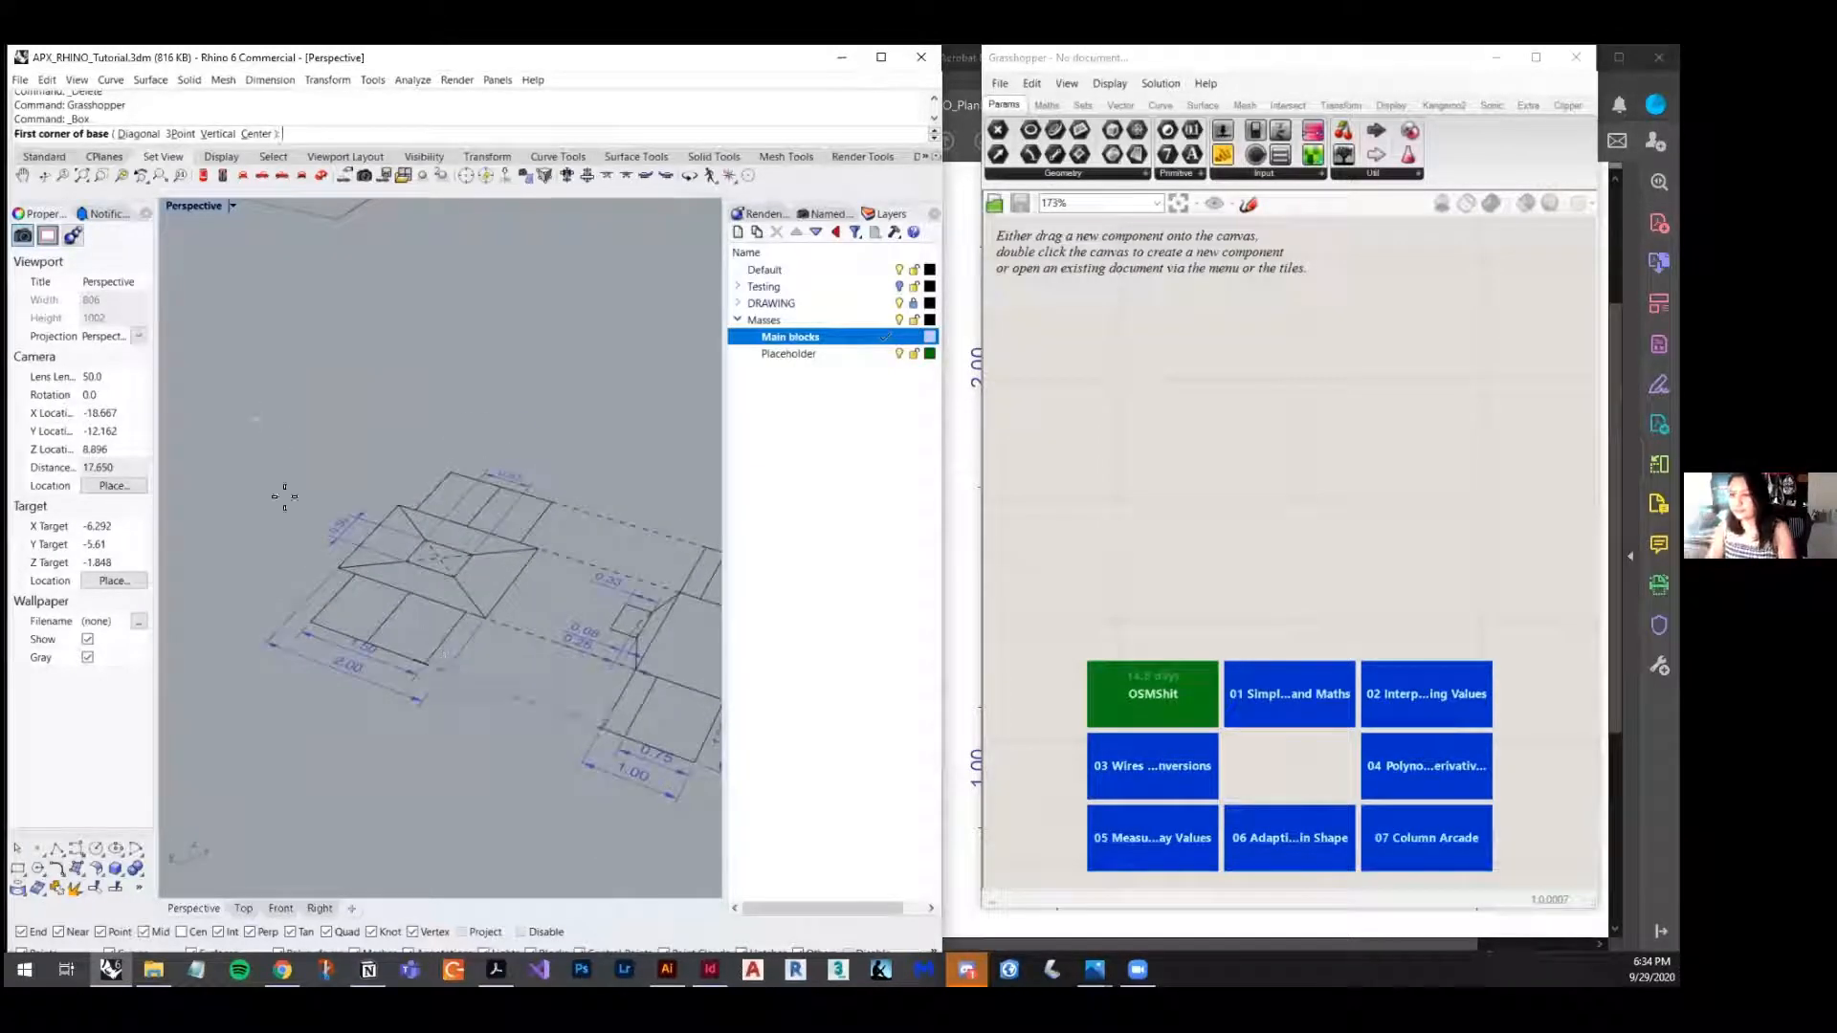
left_click(17, 868)
left_click(400, 507)
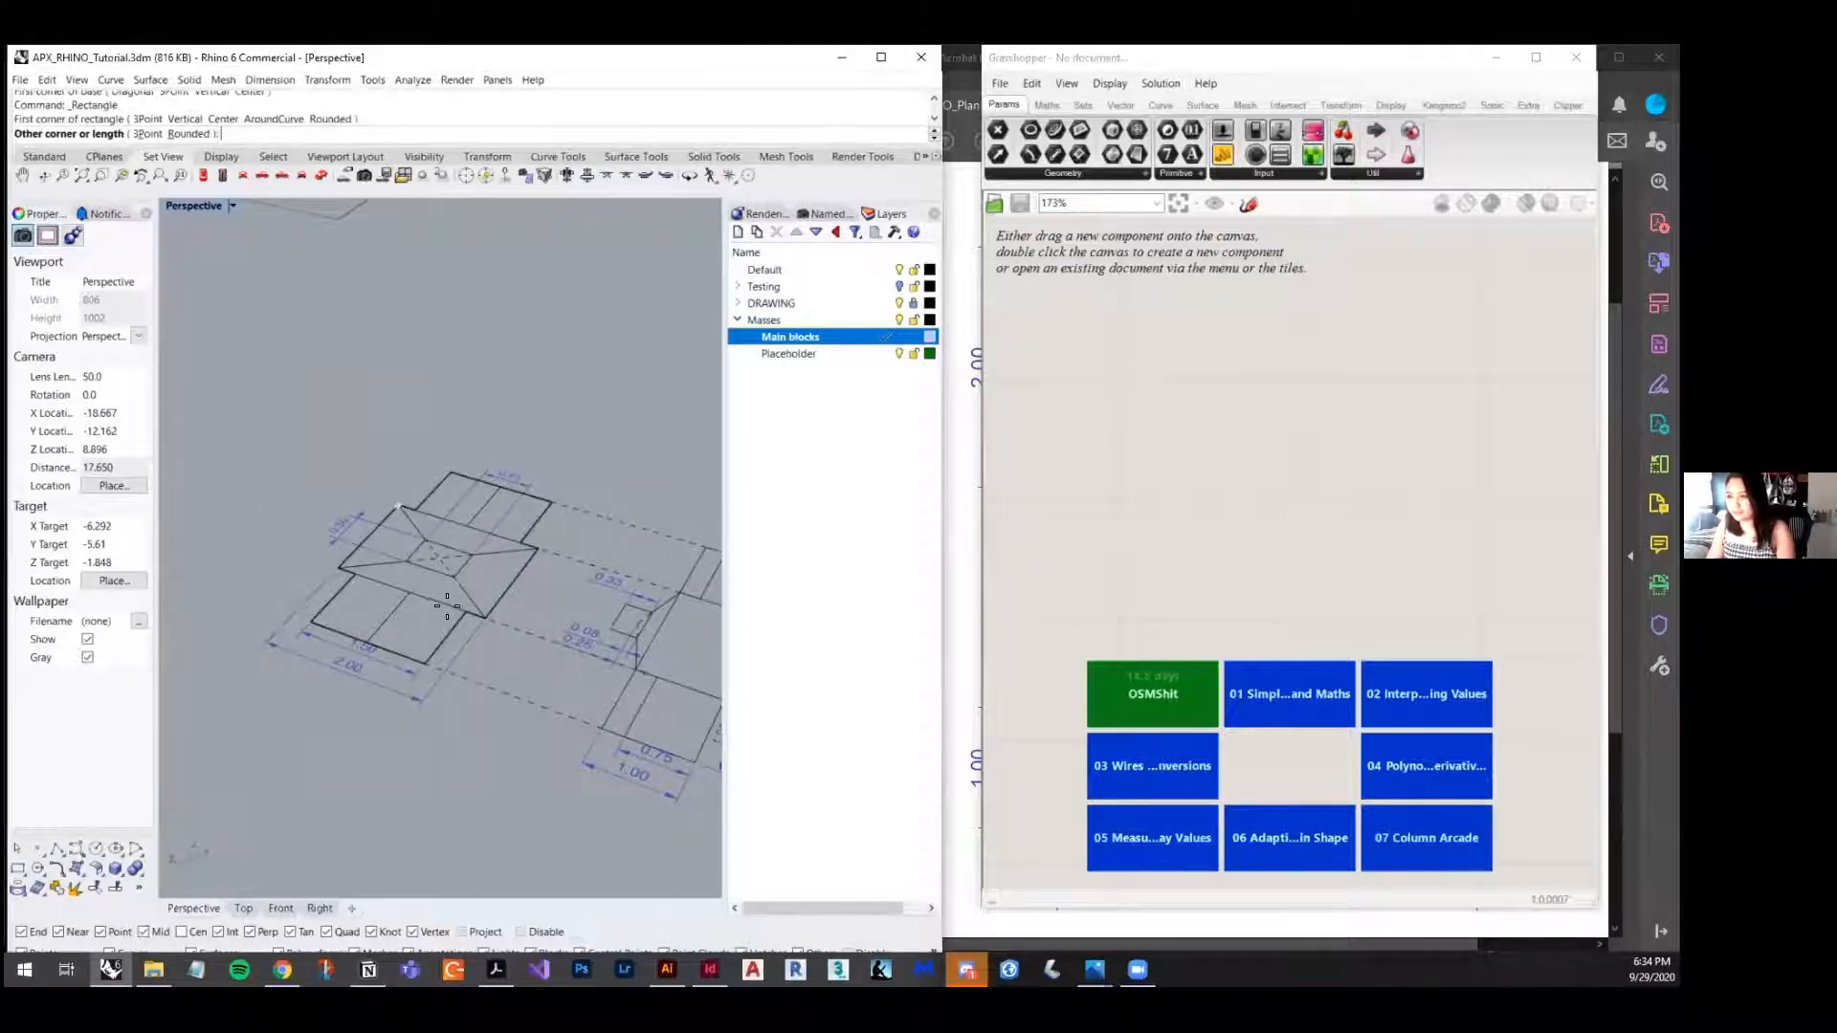
left_click(485, 617)
- Create a planar surface from the central rectangle with PlanarSrf and delete its outline curve
left_click(509, 592)
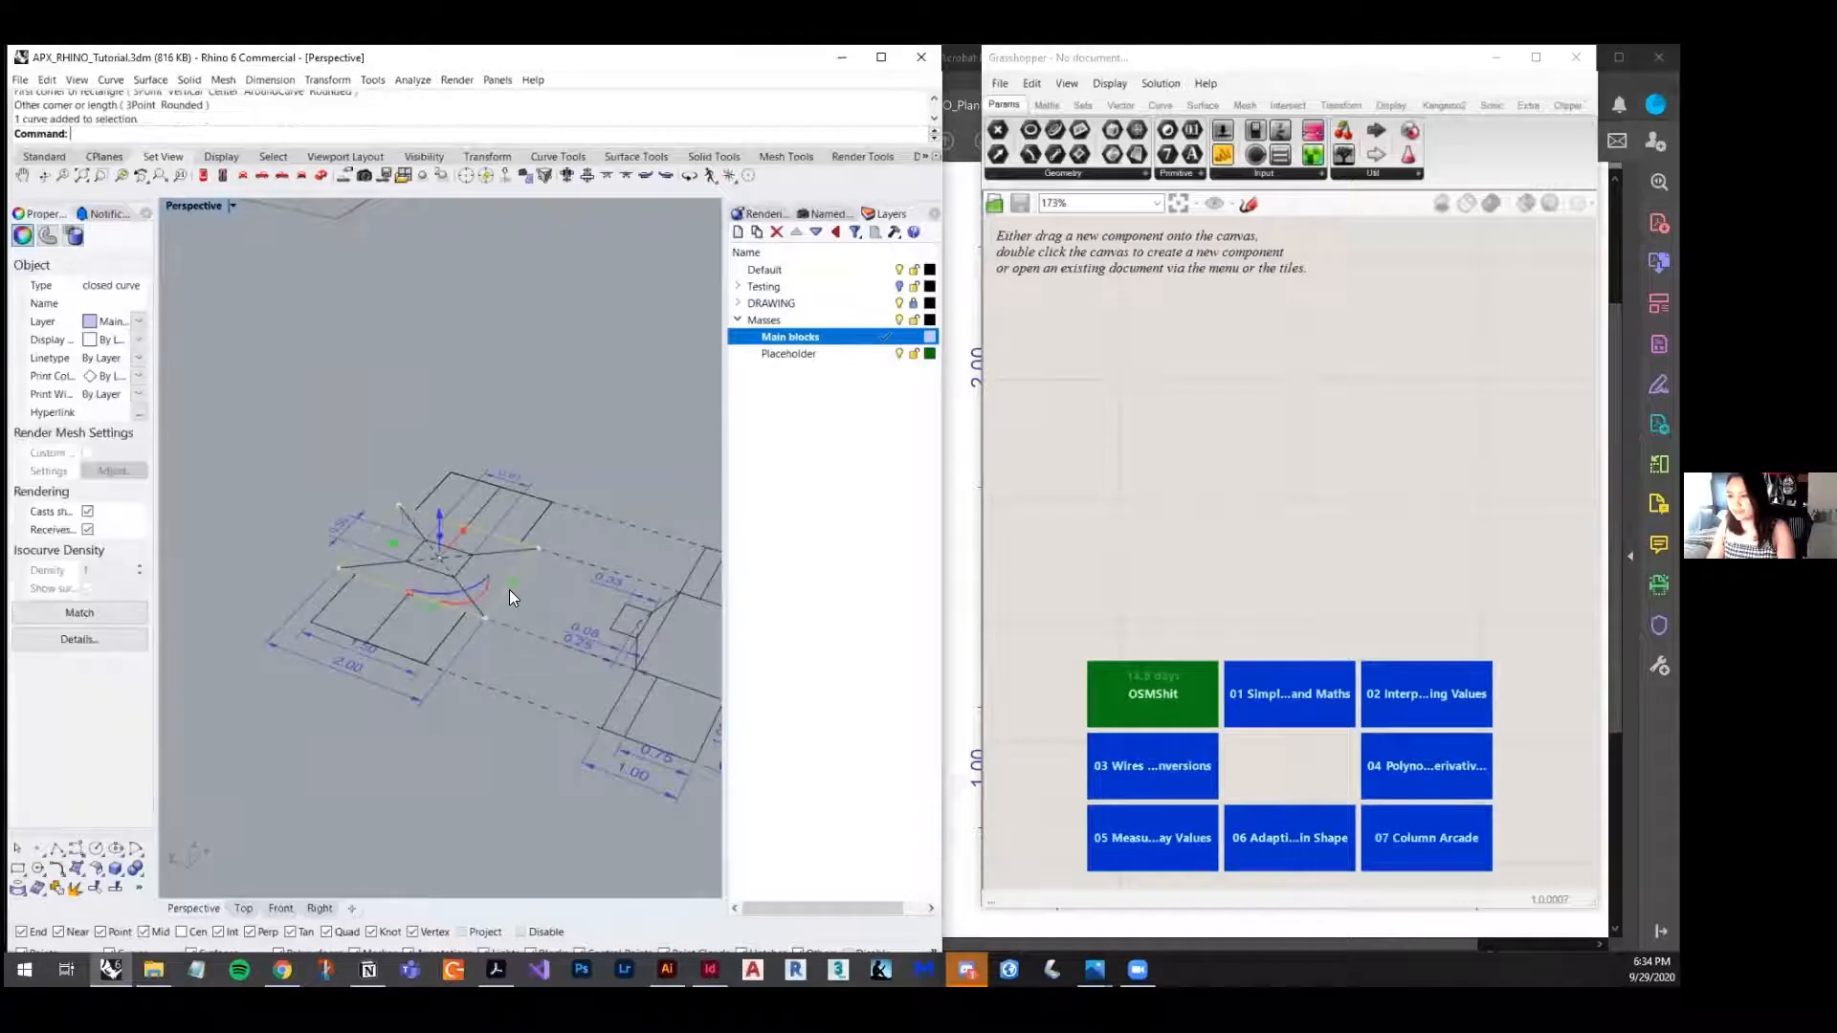
type("PlanarSrf")
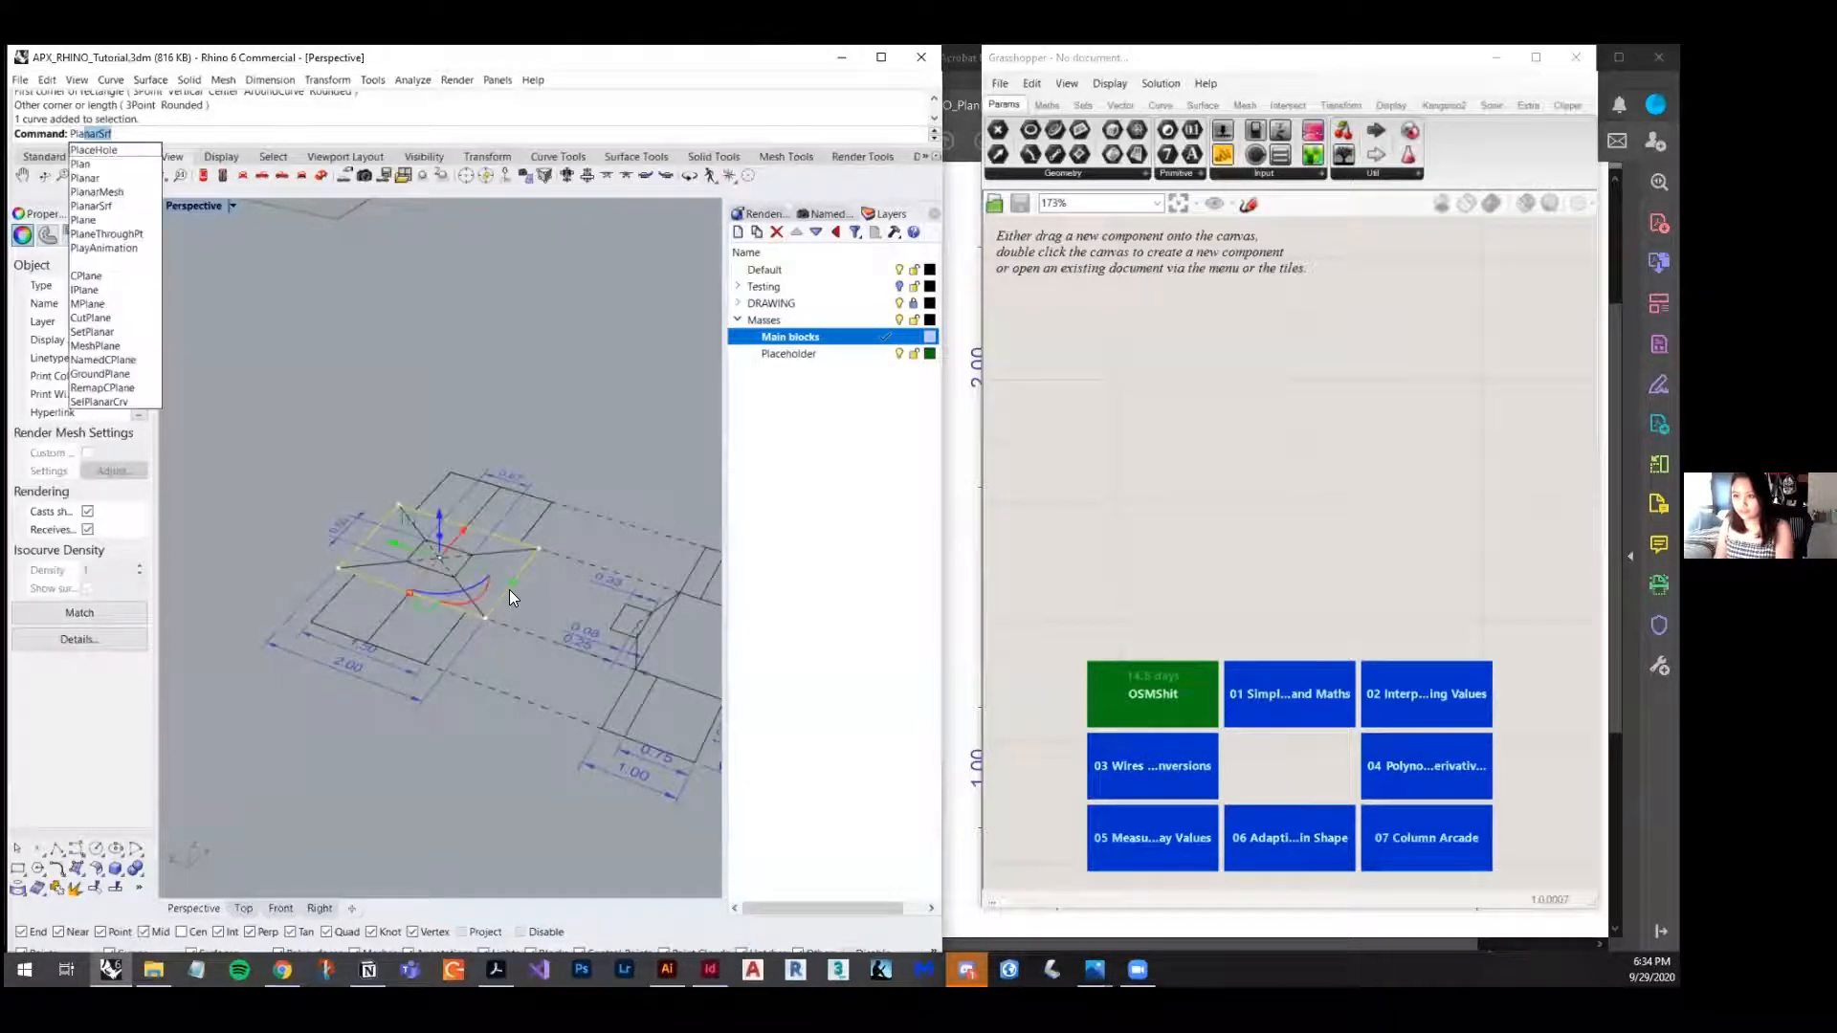
key("Return")
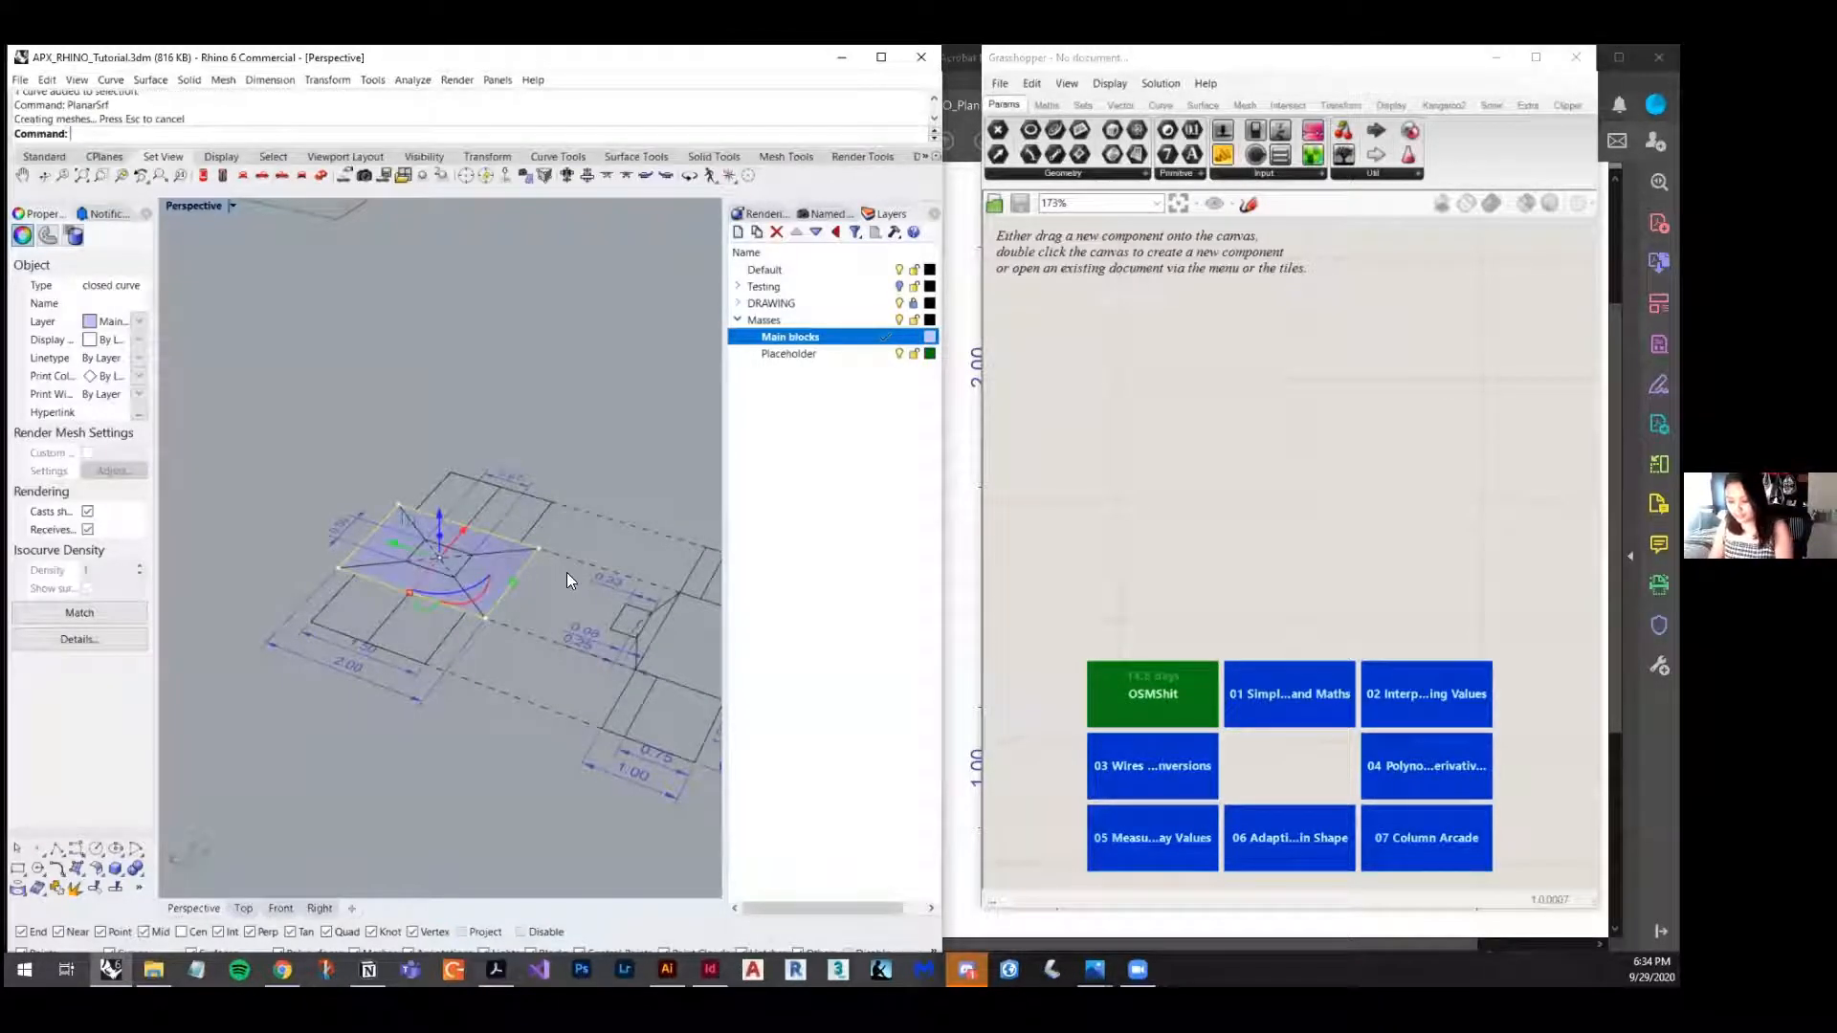
key("Delete")
- Extrude the central planar surface upward by 1 with ExtrudeSrf
left_click(494, 572)
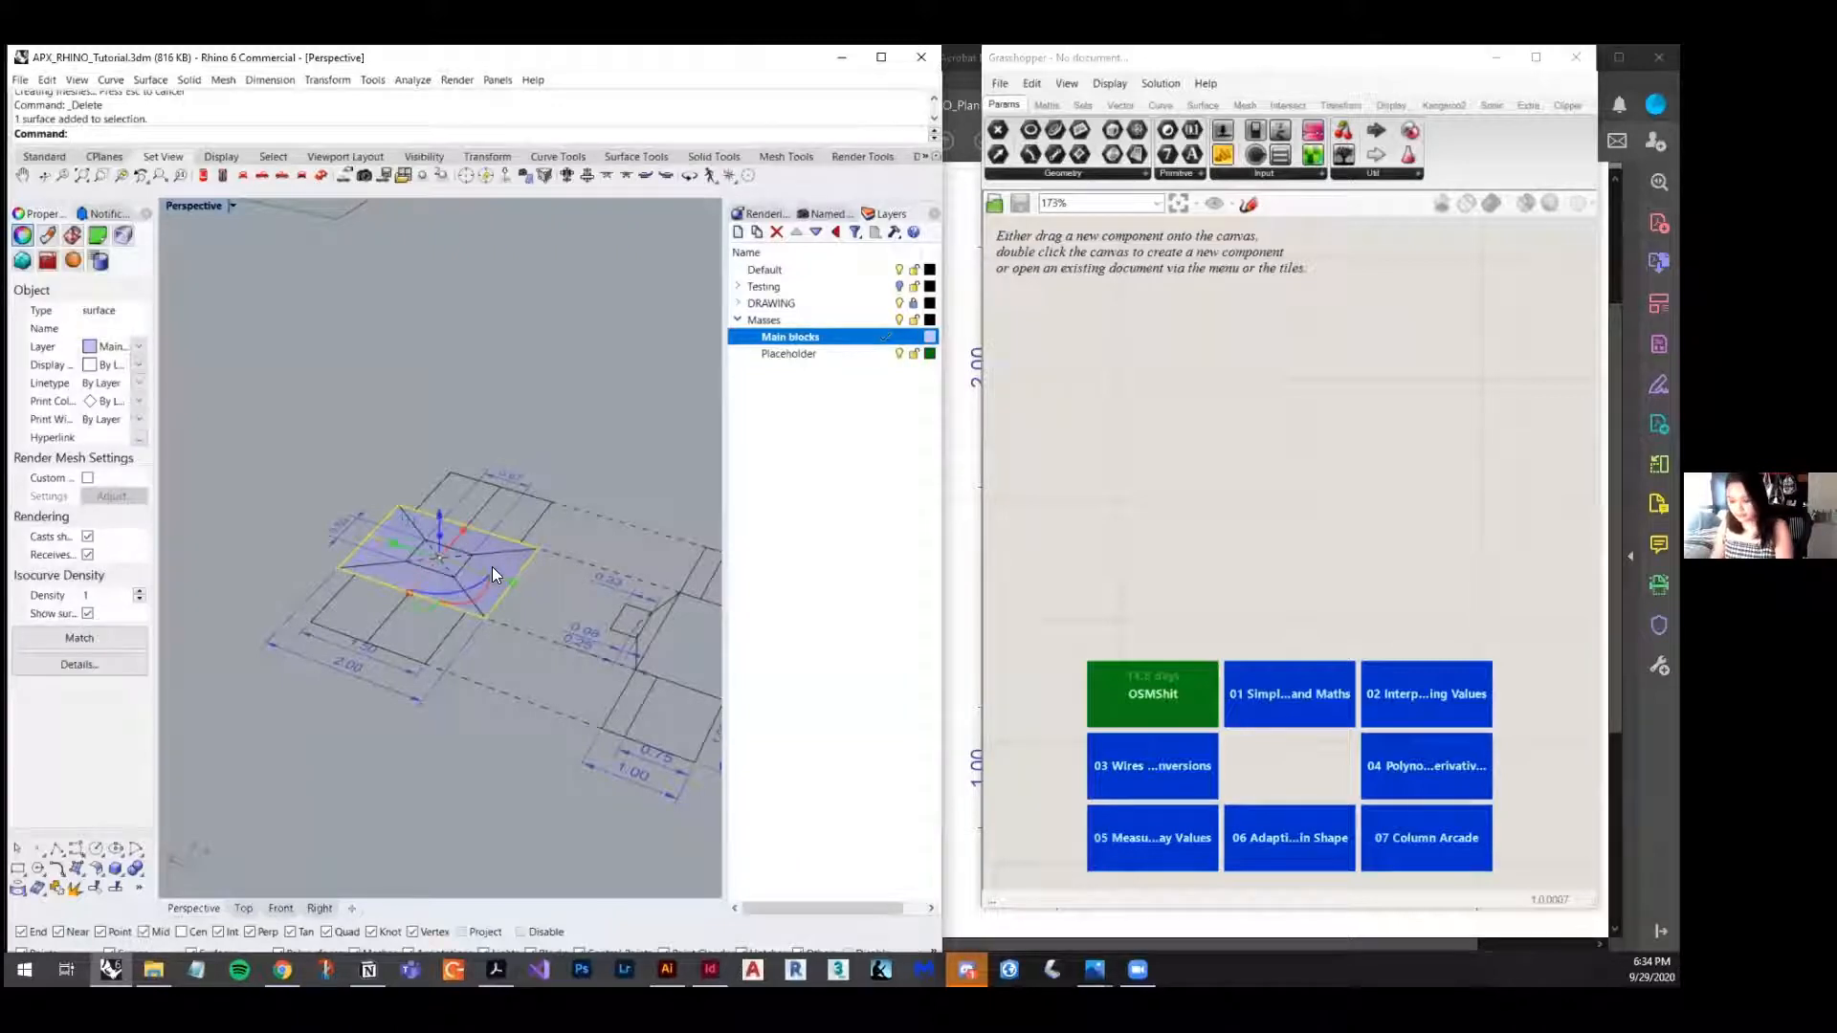
type("ExtrudeCrv")
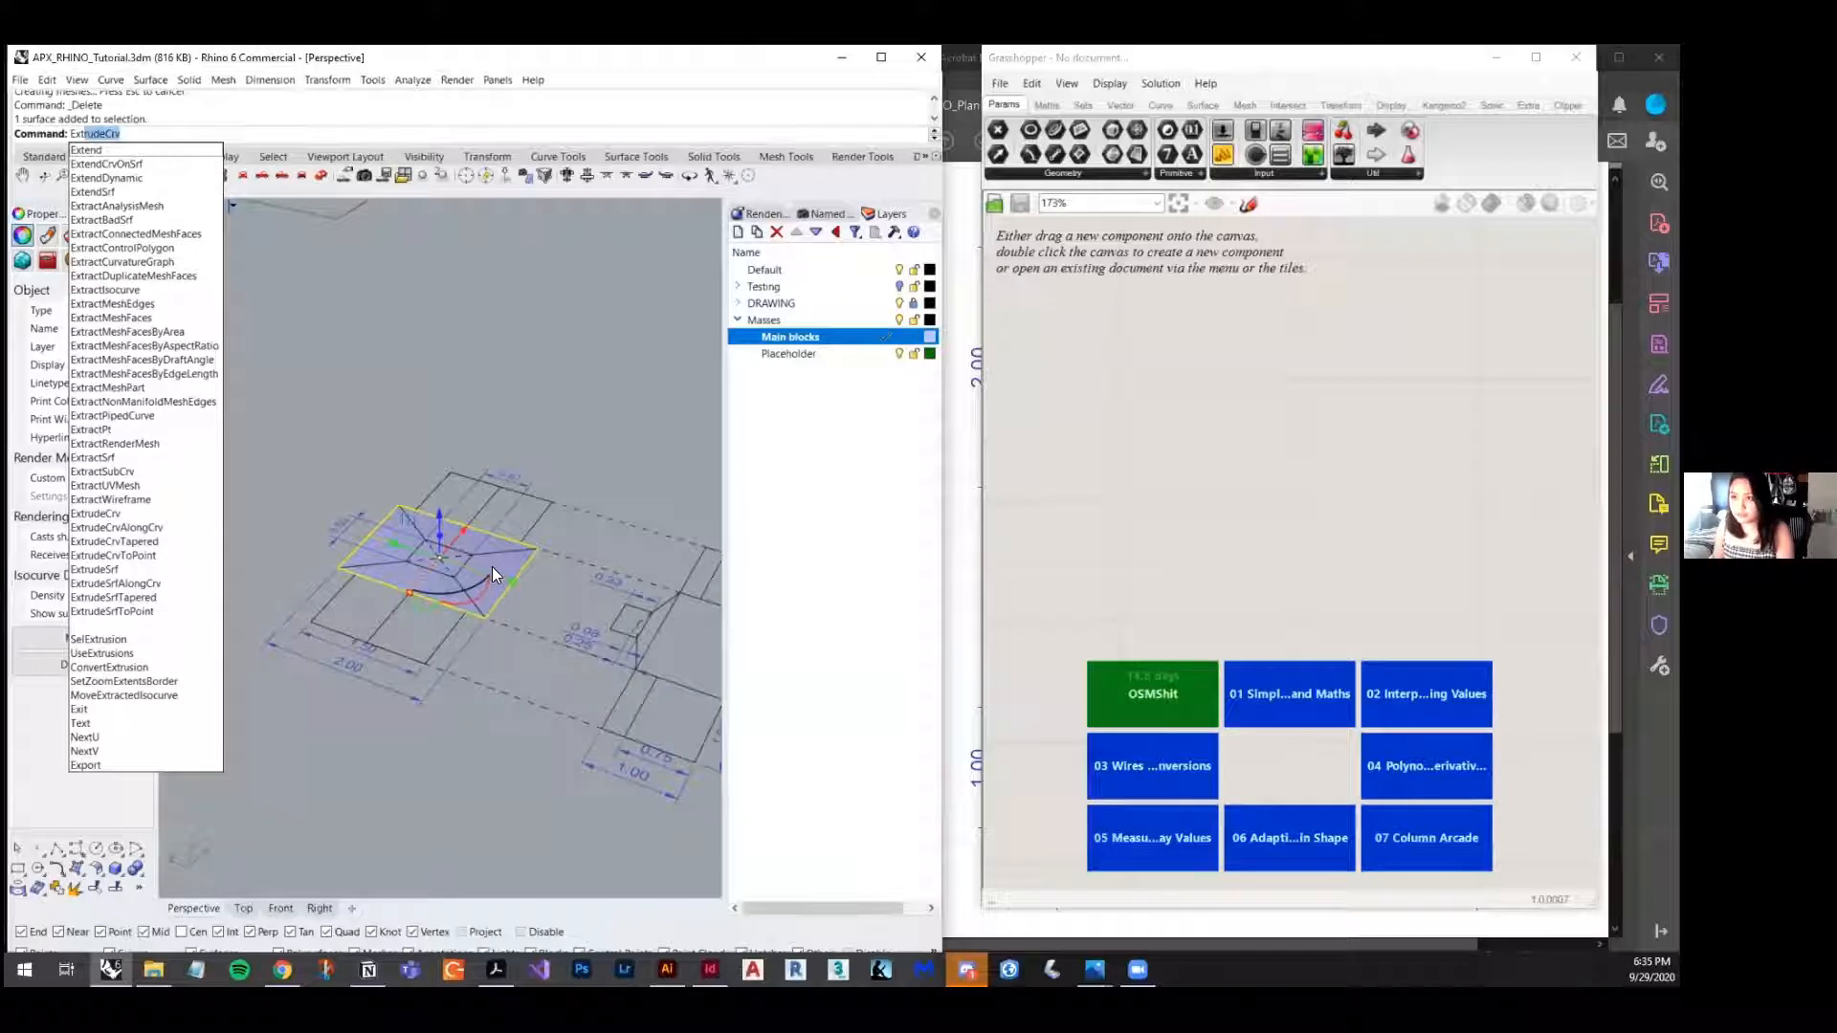
key("Down")
key("Down")
key("Down")
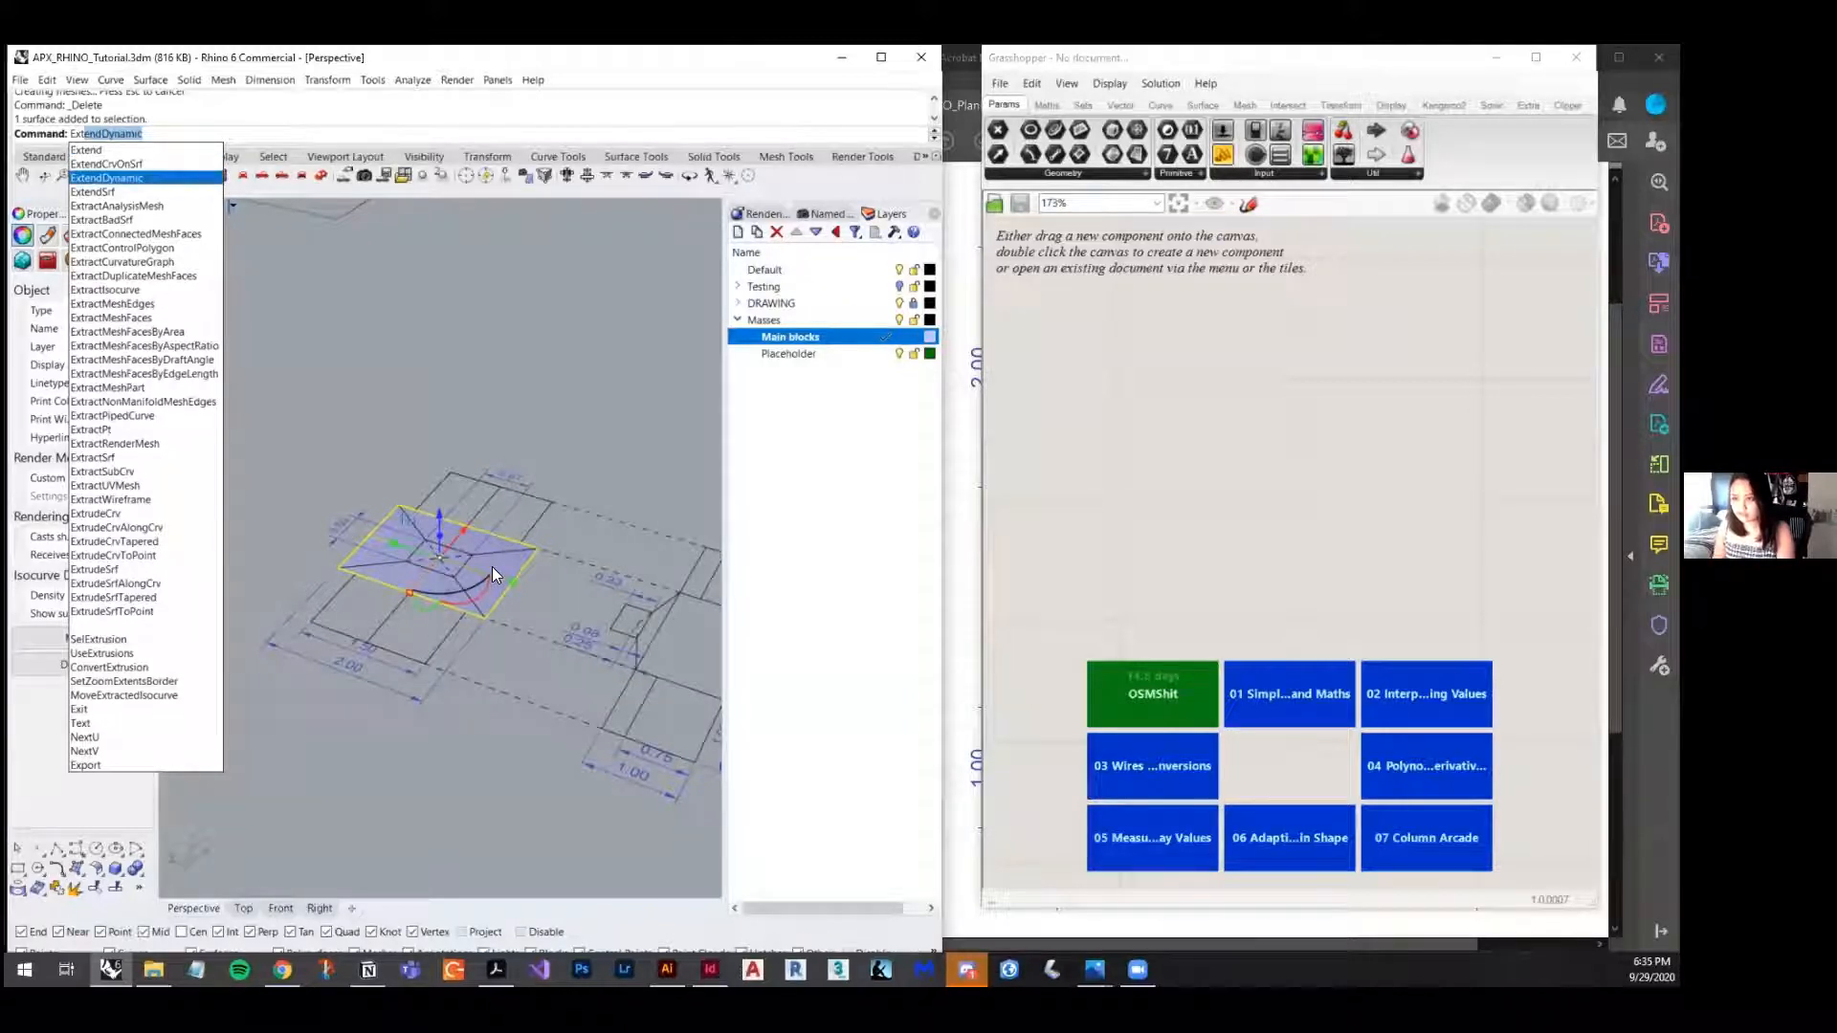
type("trude")
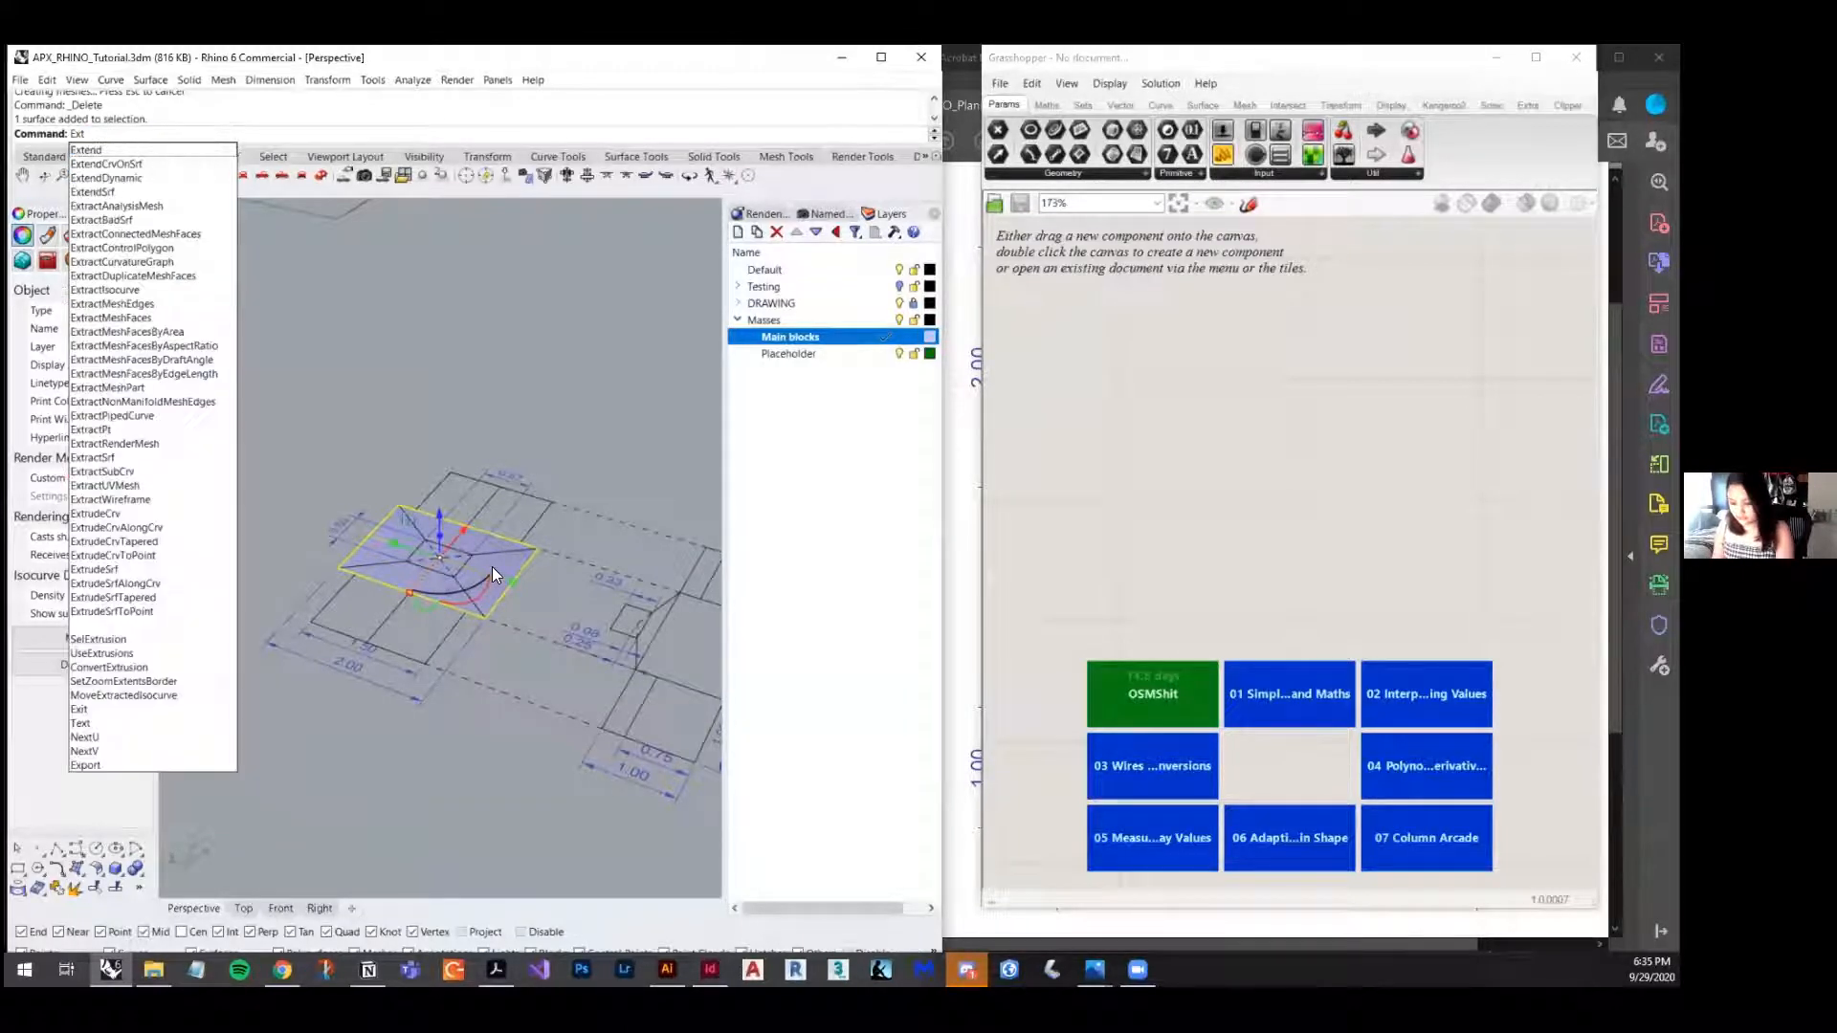
type("Srf")
key("Return")
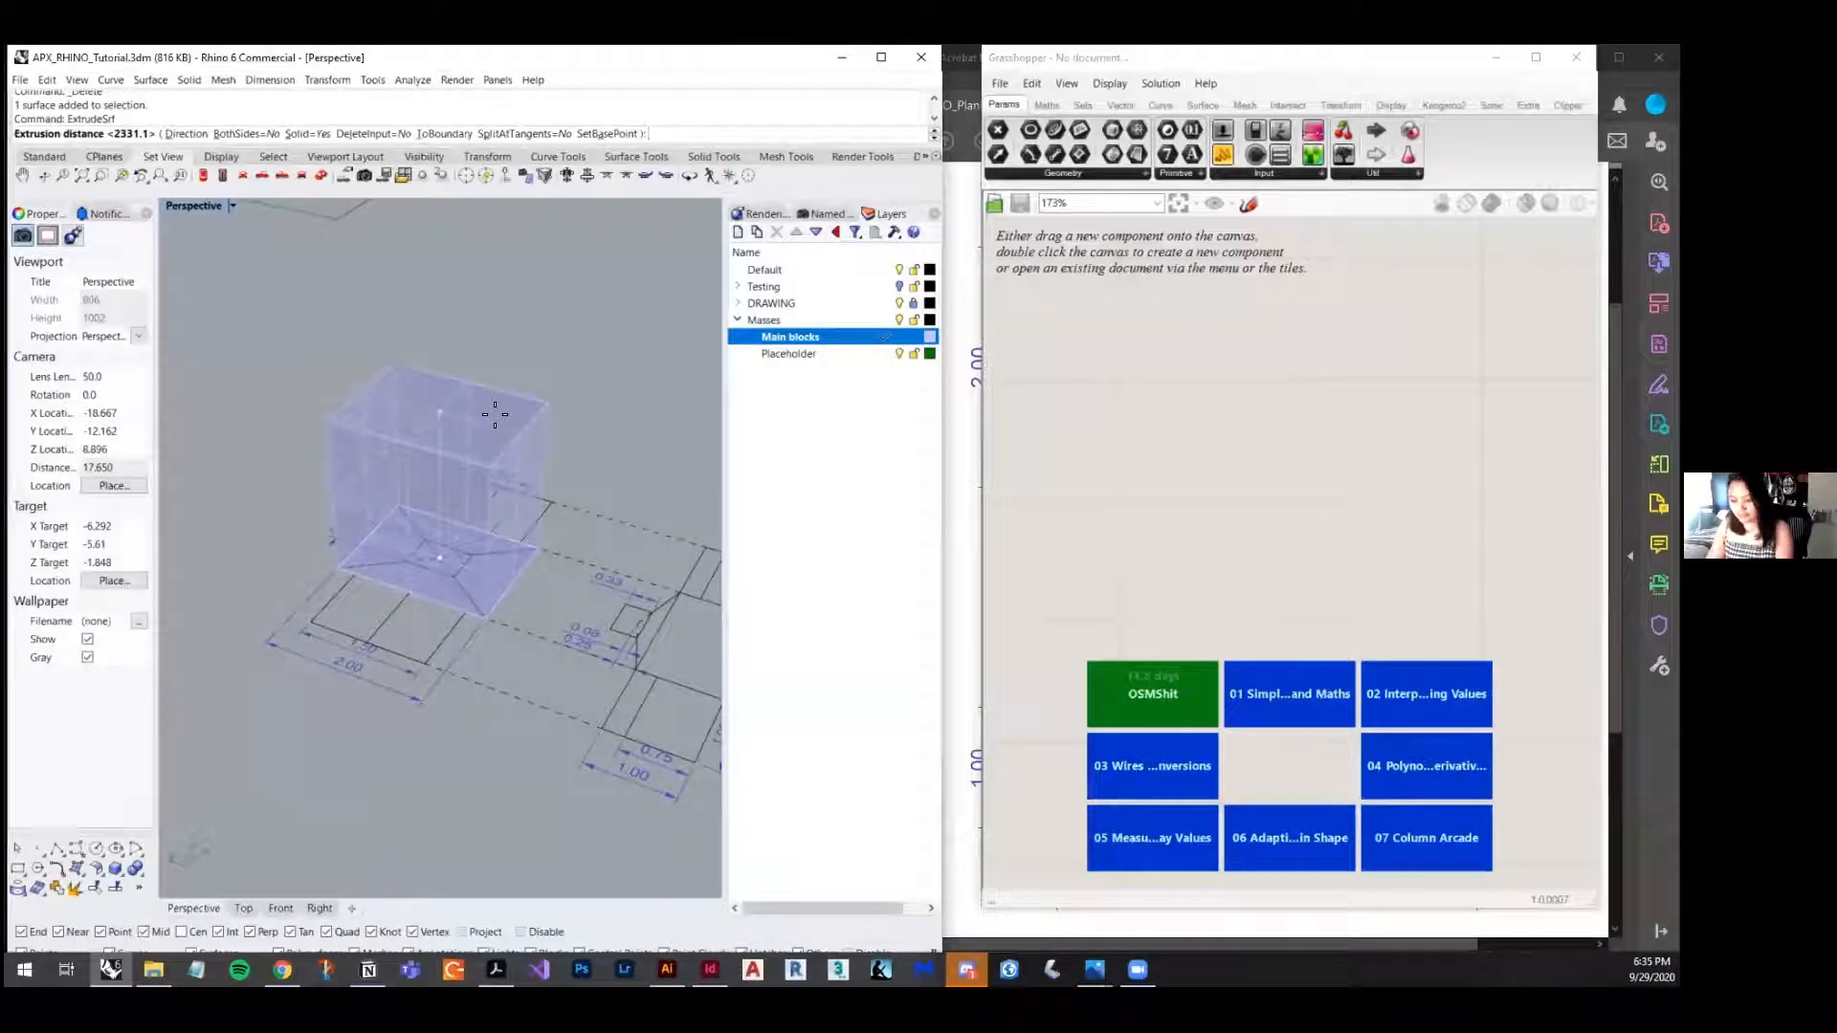
type("1")
key("Return")
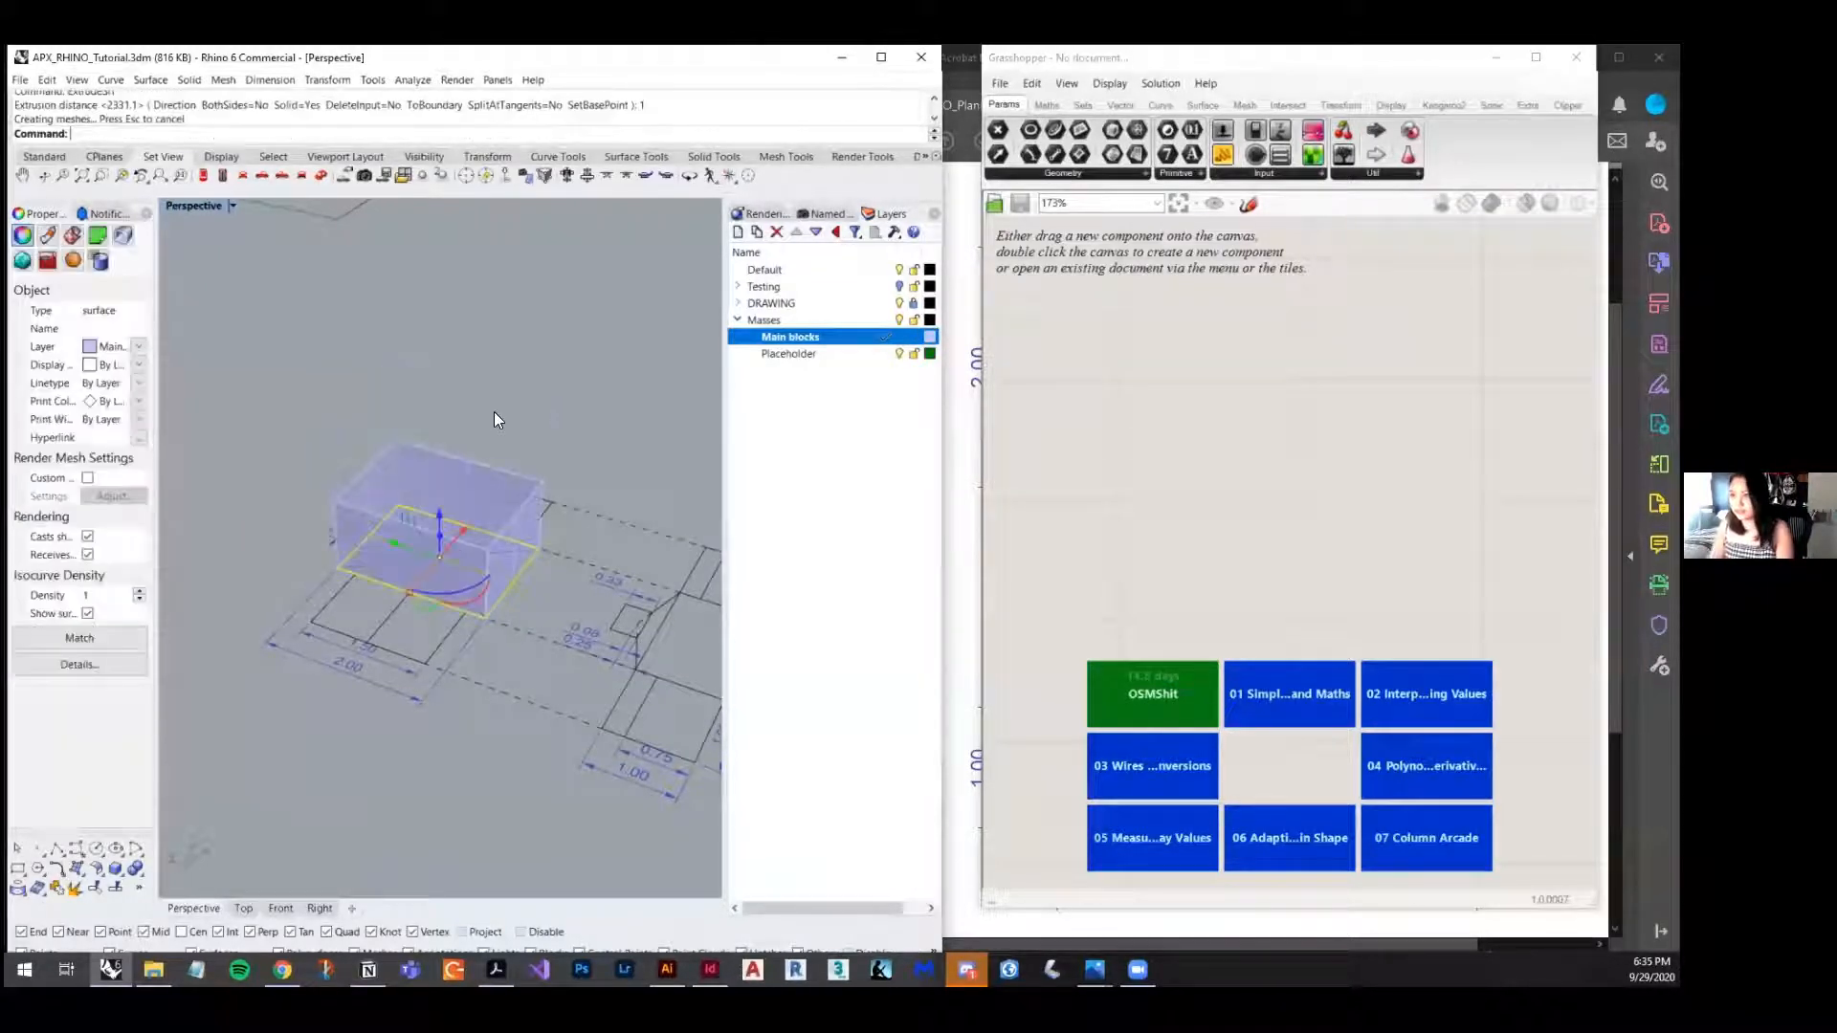
- Switch to Grasshopper and add the Rectangle component that creates a rectangle on a plane to the canvas
scroll(485, 377, "down", 4)
right_click_drag(484, 377, 771, 549)
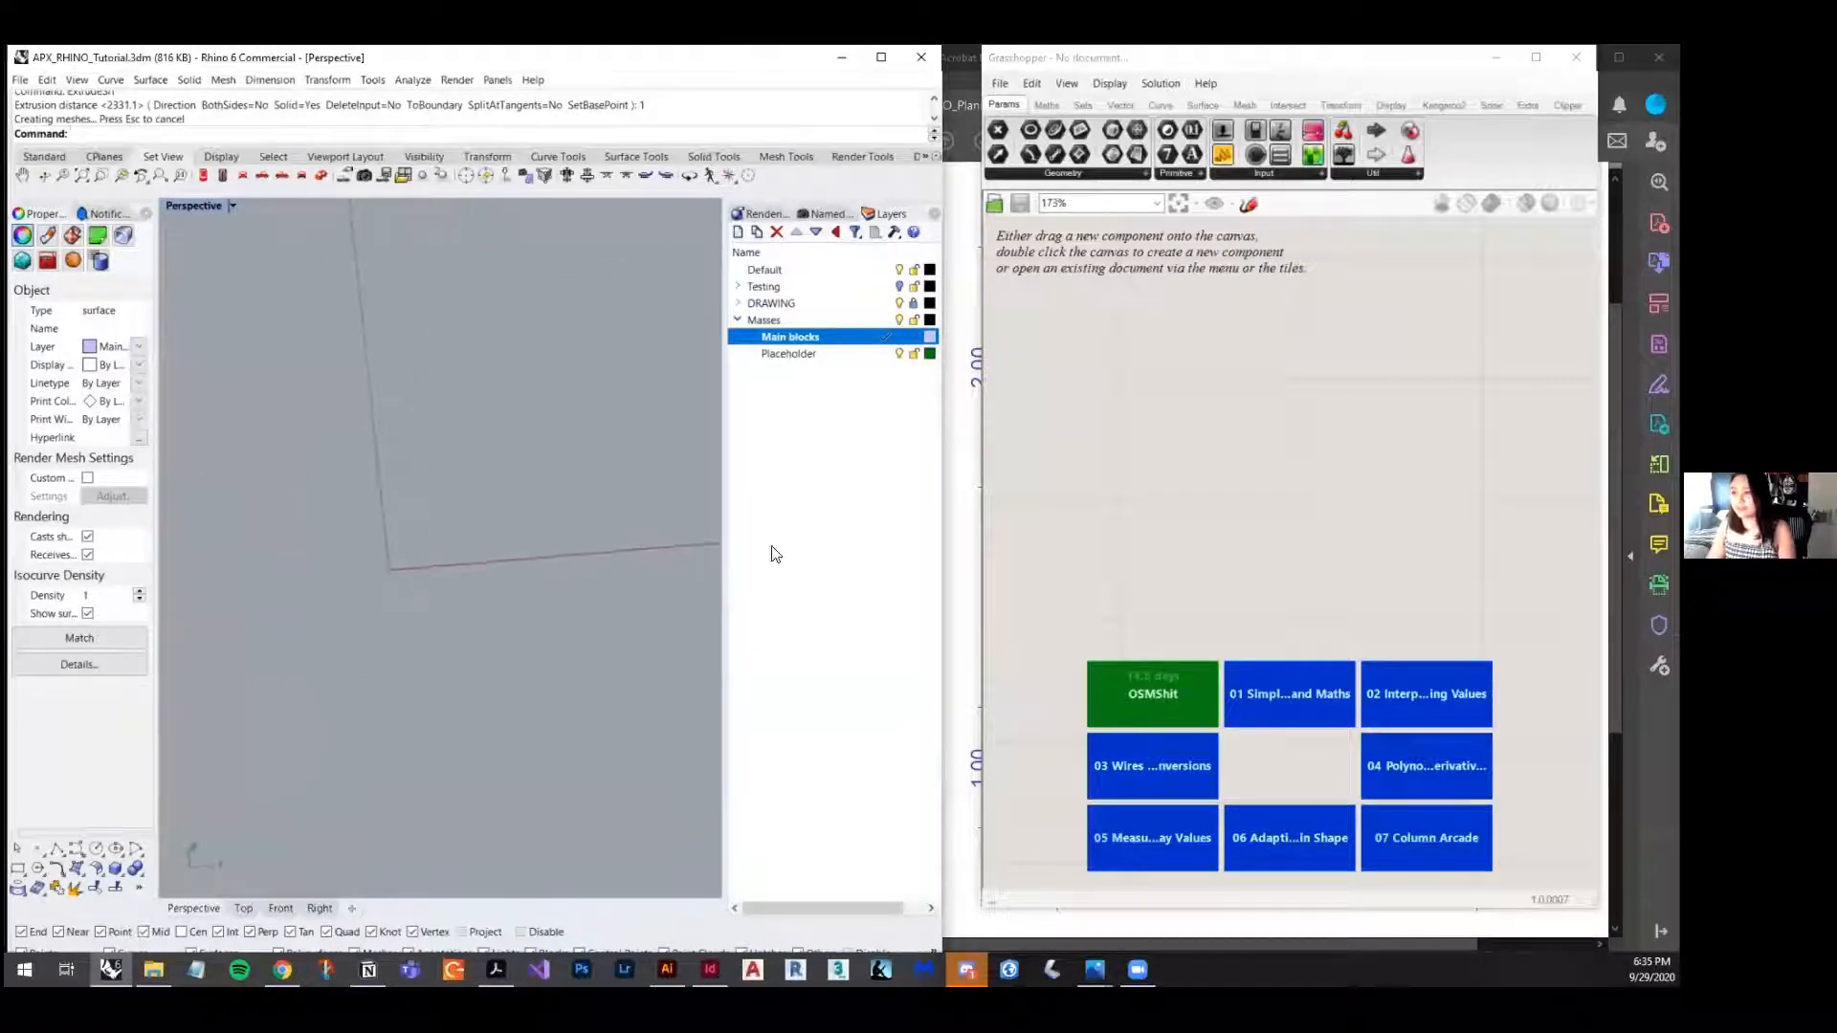
double_click(1169, 349)
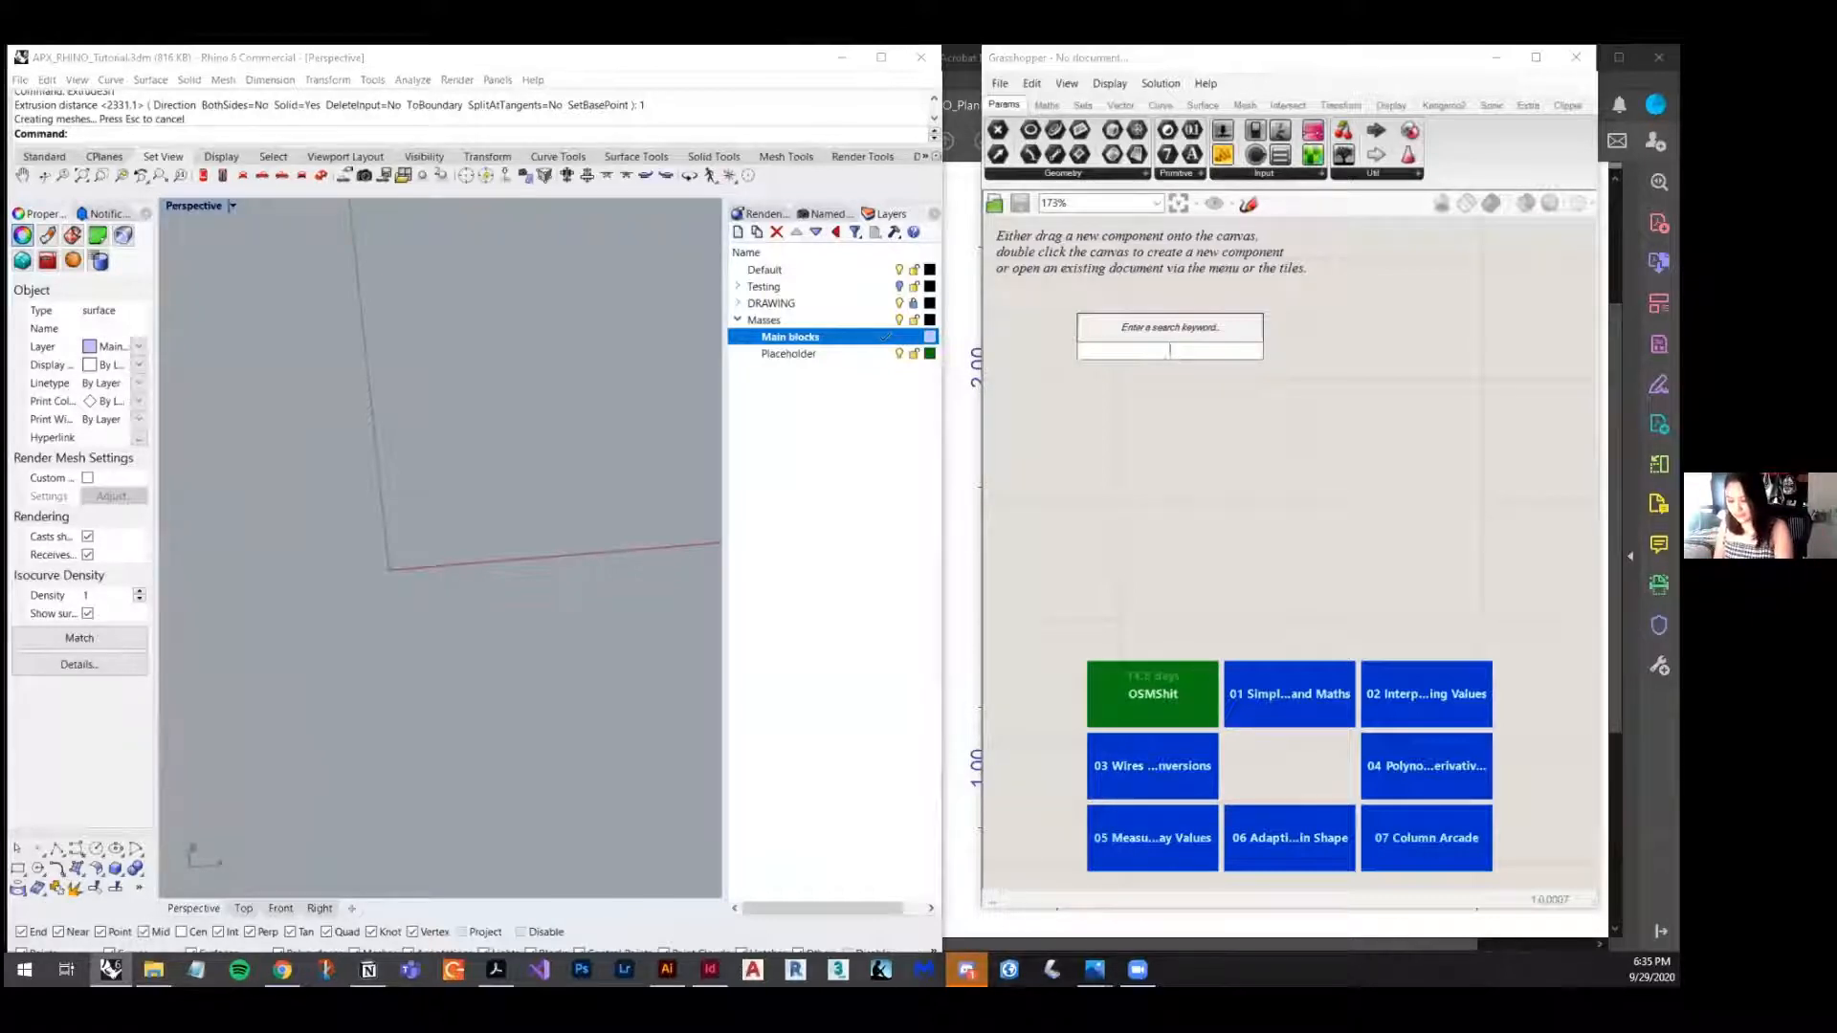
type("rect")
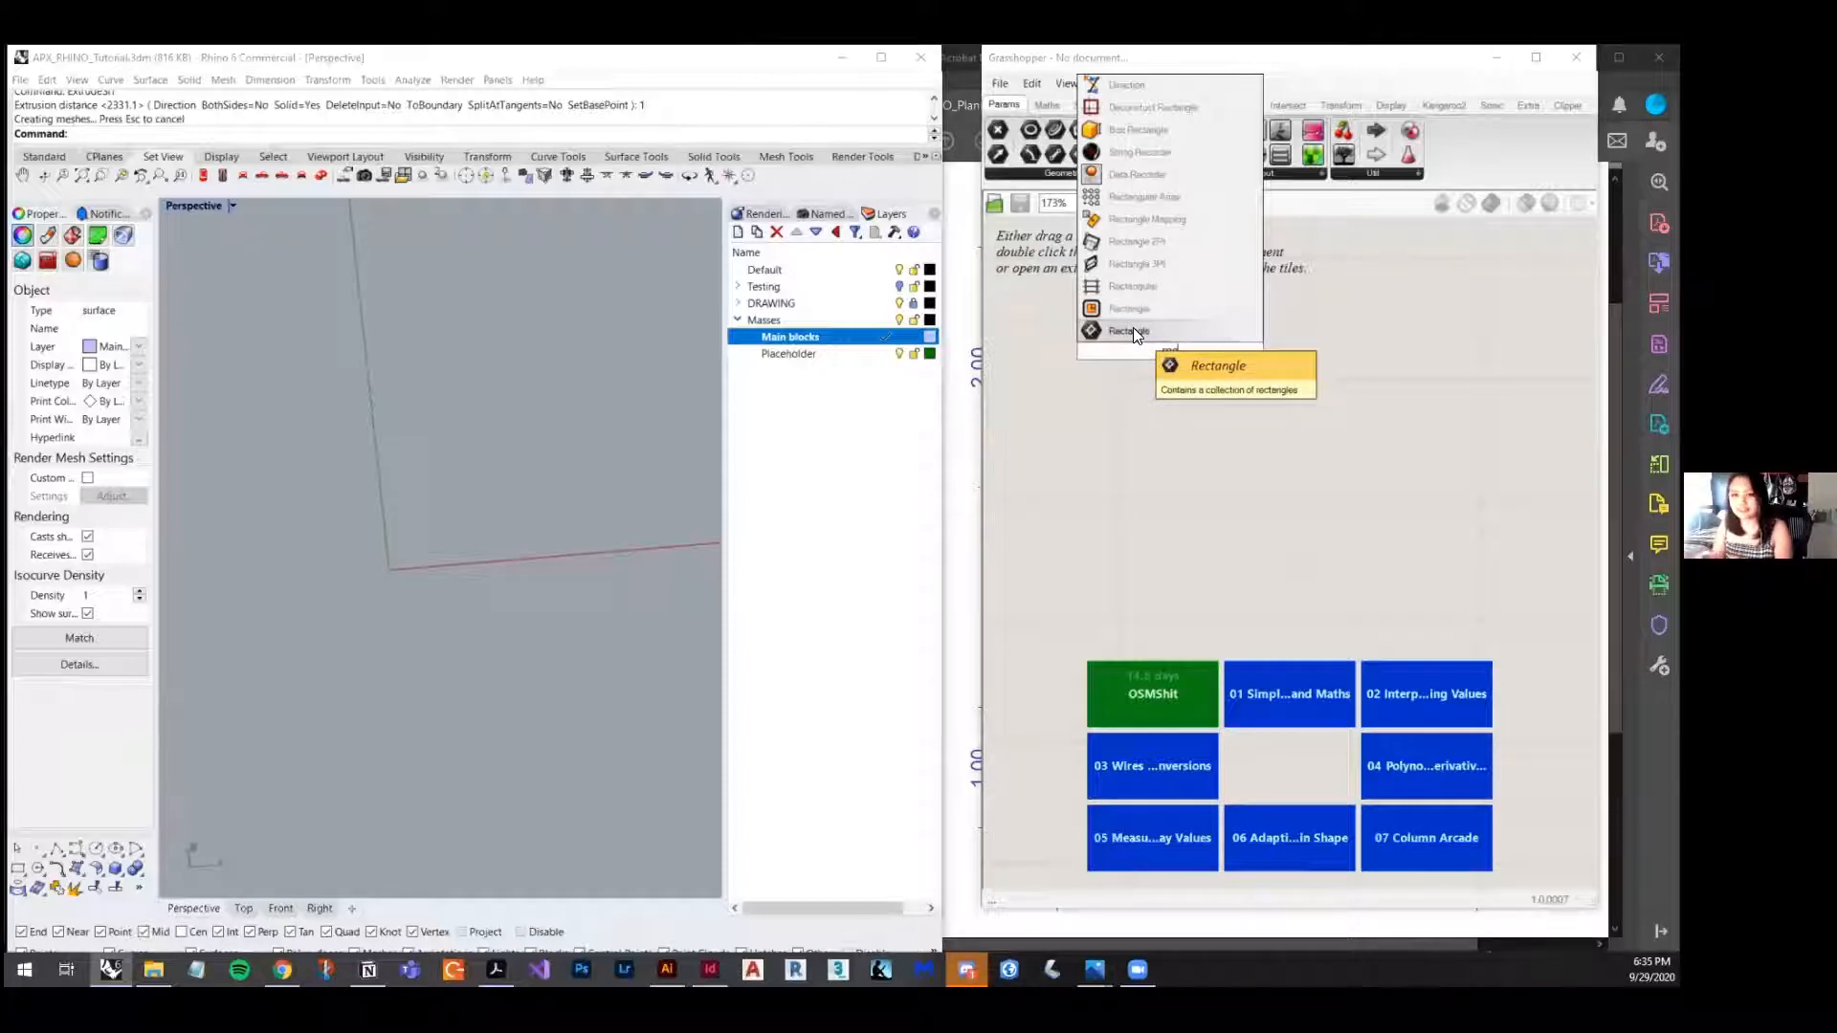
left_click(1129, 314)
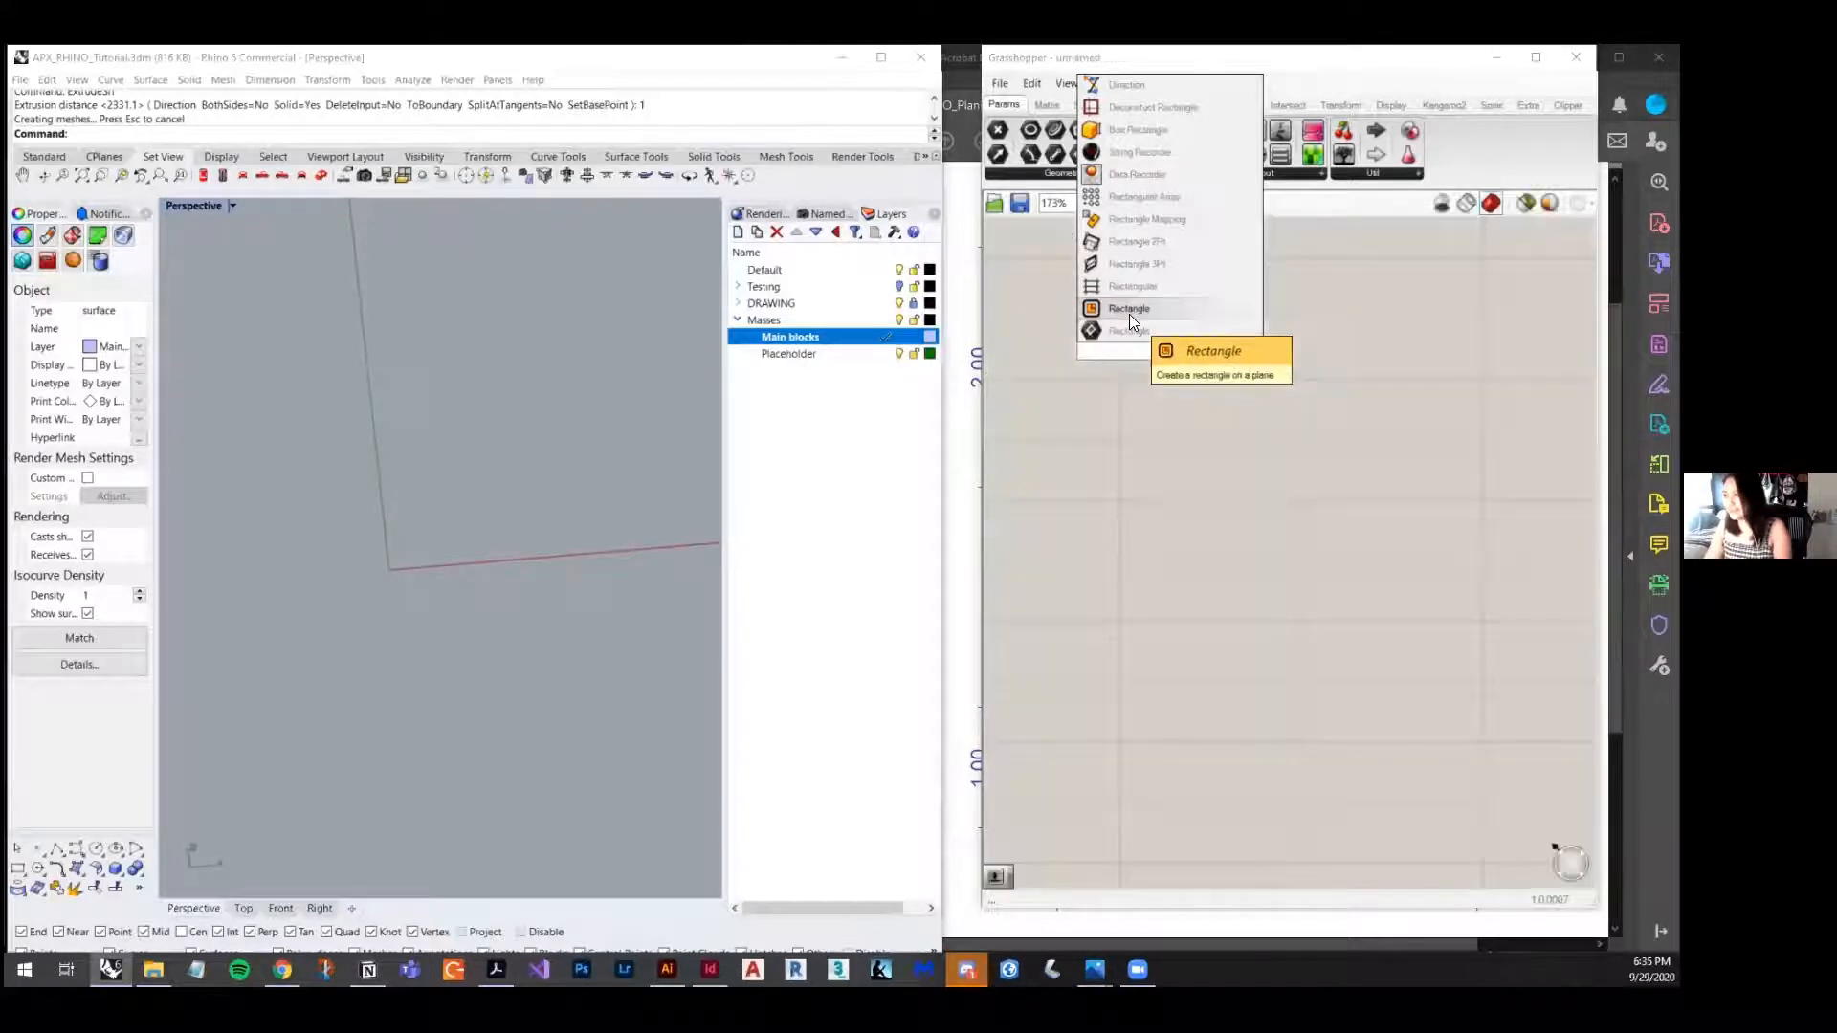
- Reposition the Rectangle component on the canvas, leaving free space on its input side
scroll(1315, 440, "down", 2)
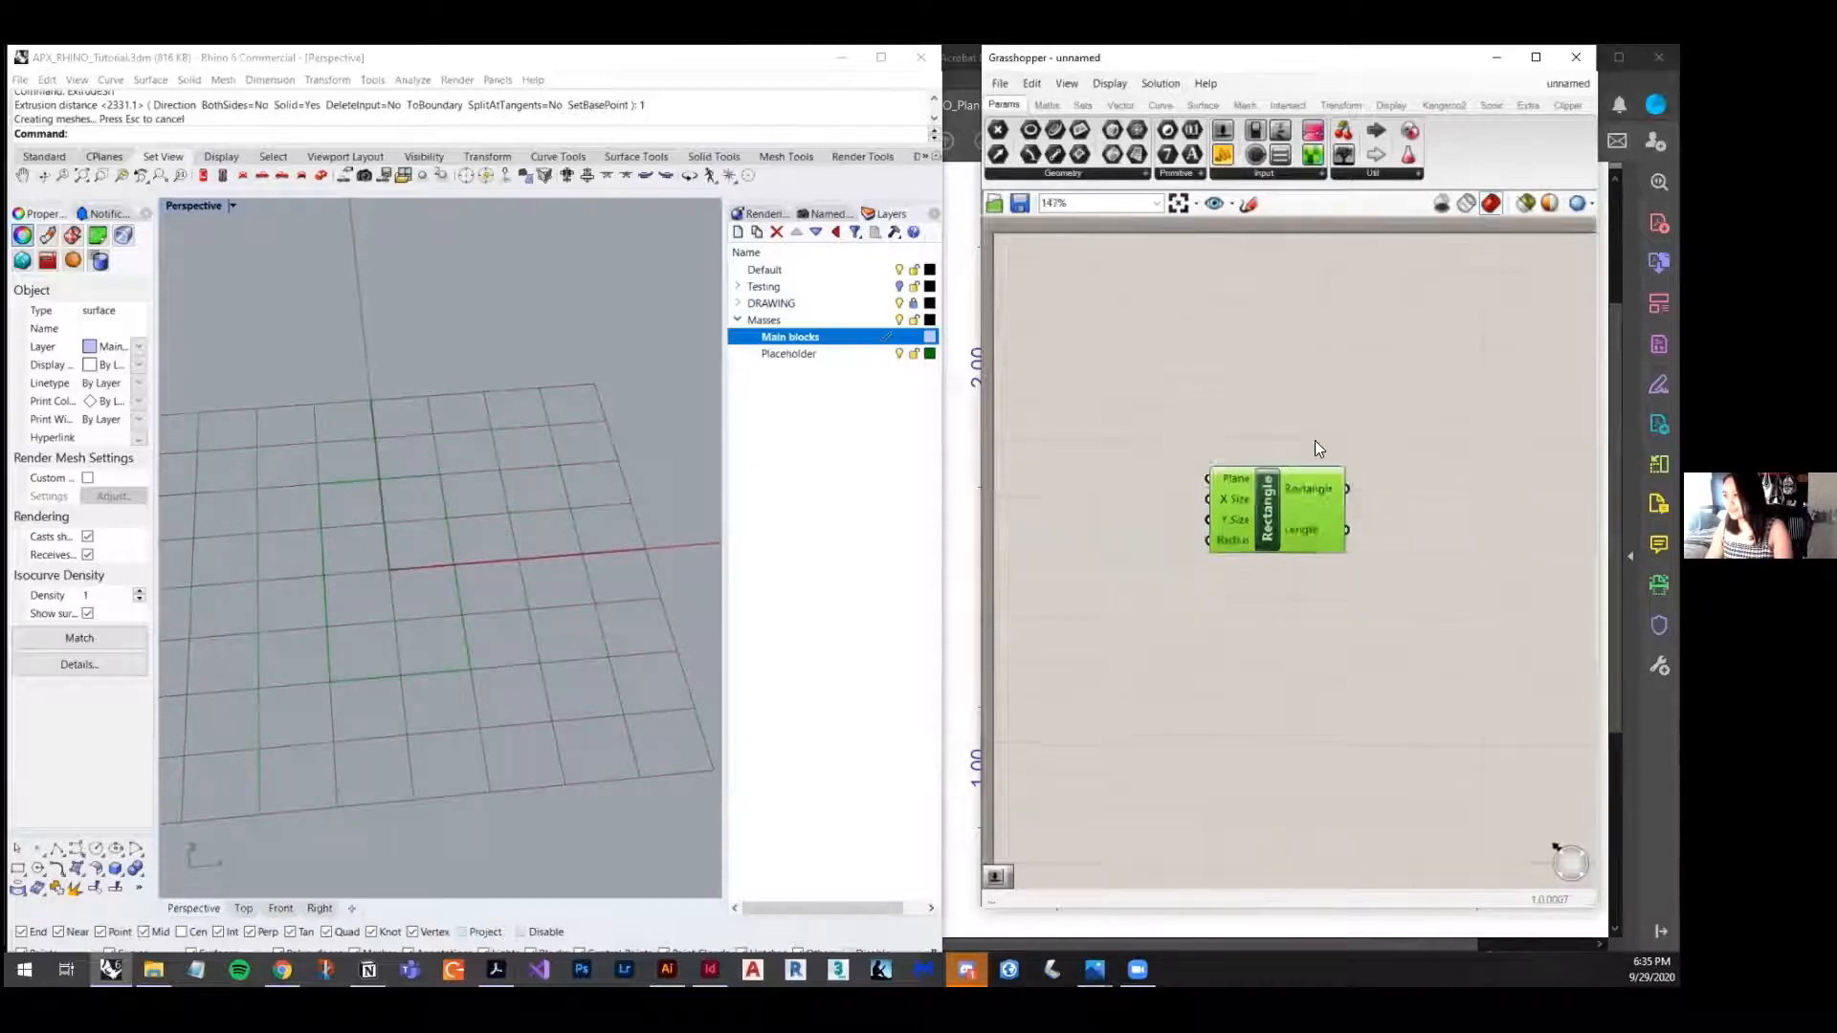
scroll(1266, 492, "up", 2)
left_click_drag(1277, 518, 1379, 534)
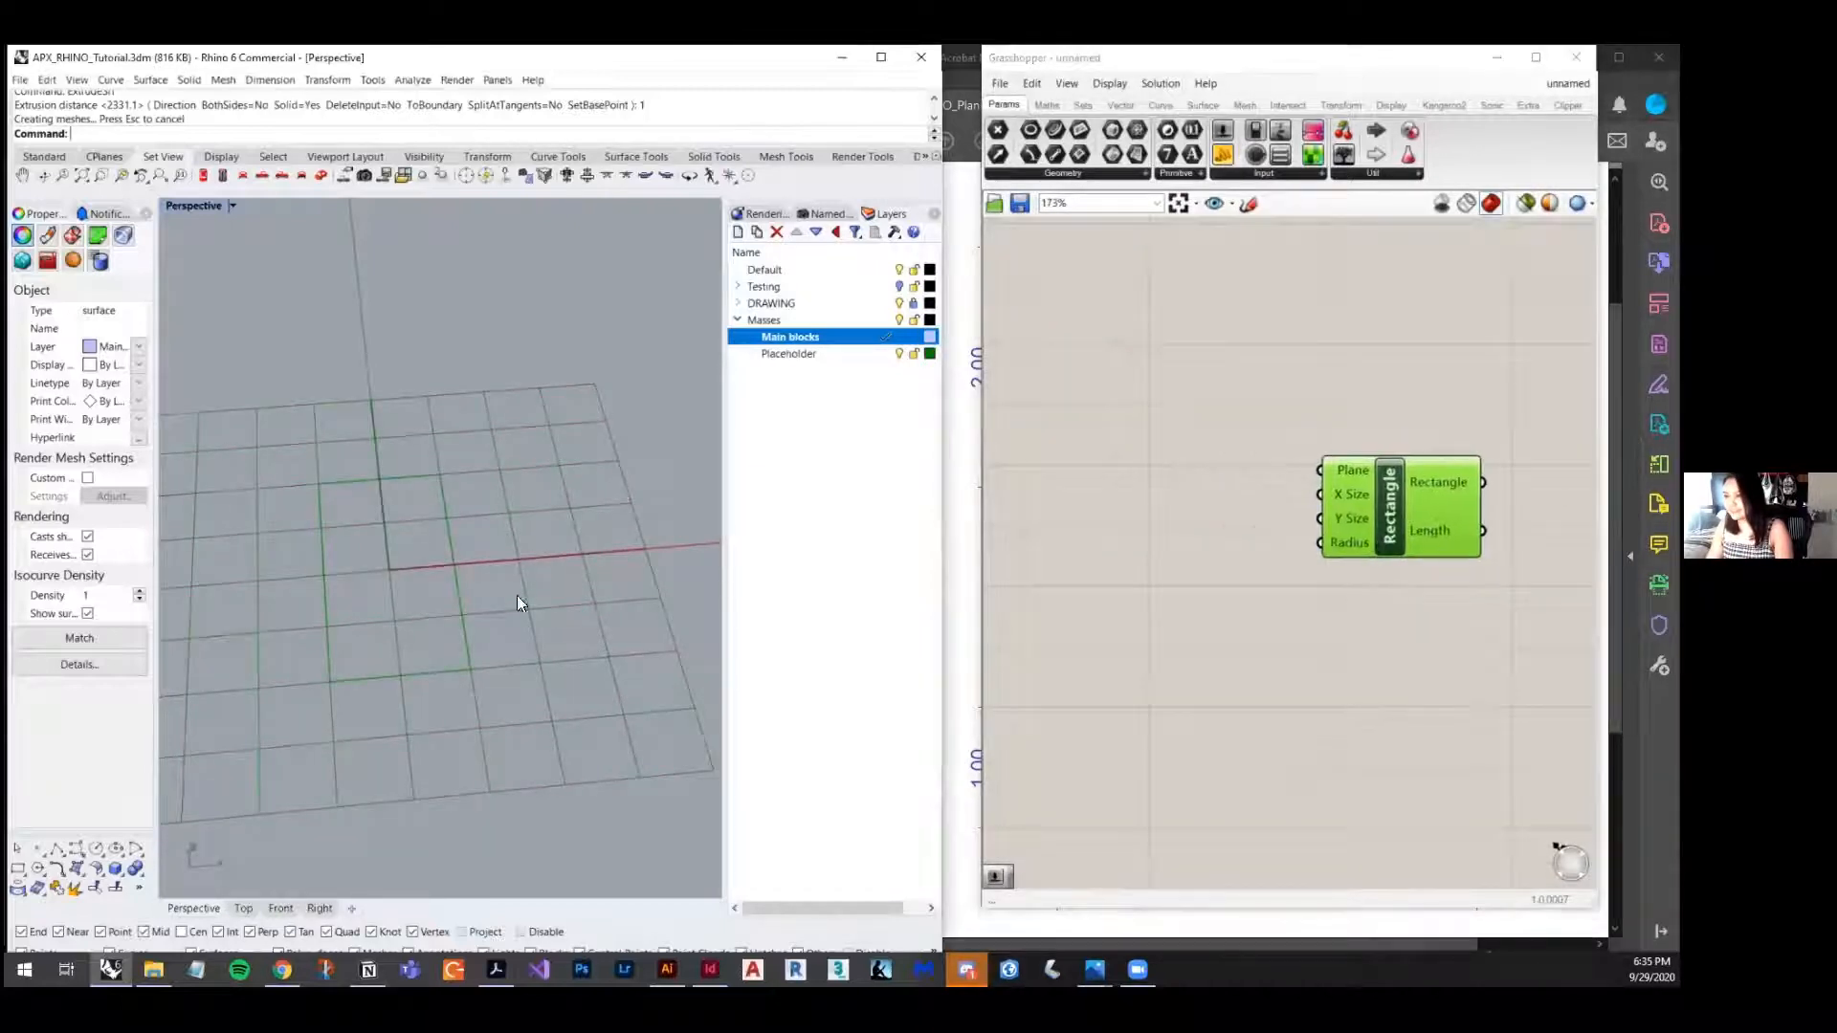
scroll(520, 603, "down", 5)
right_click_drag(520, 603, 617, 630)
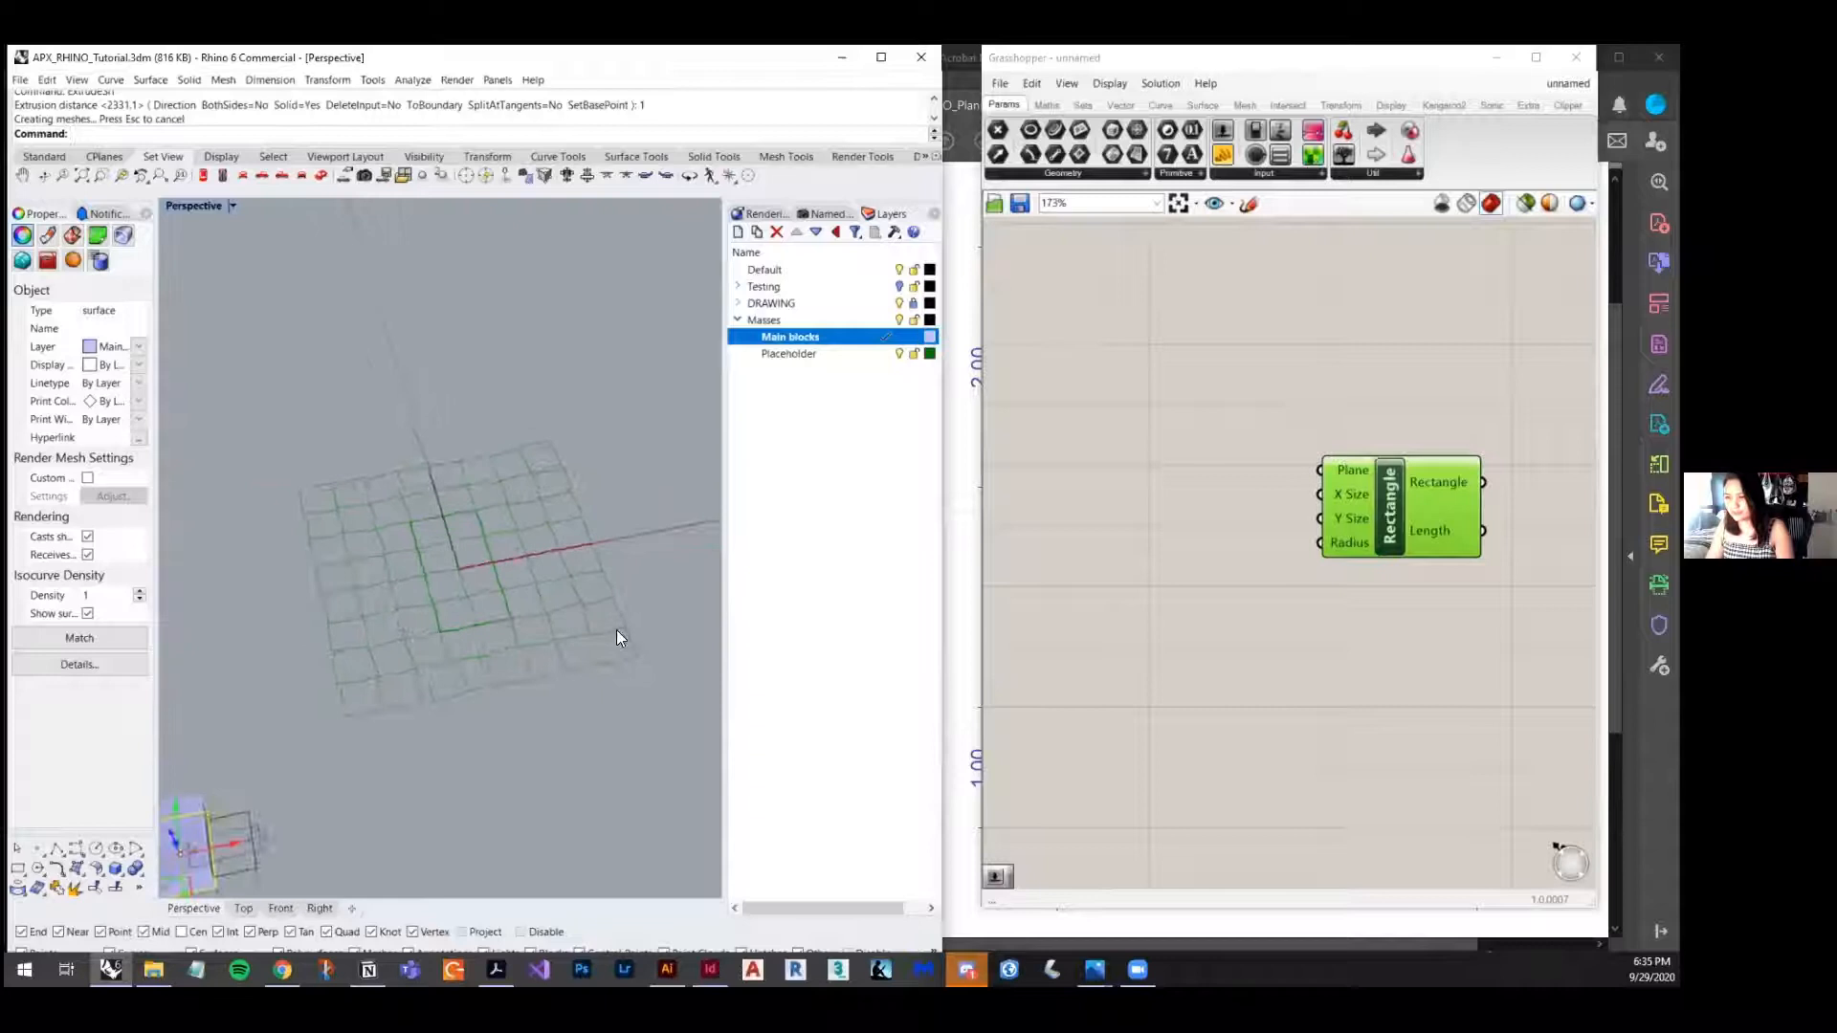
left_click(1418, 677)
left_click(1345, 517)
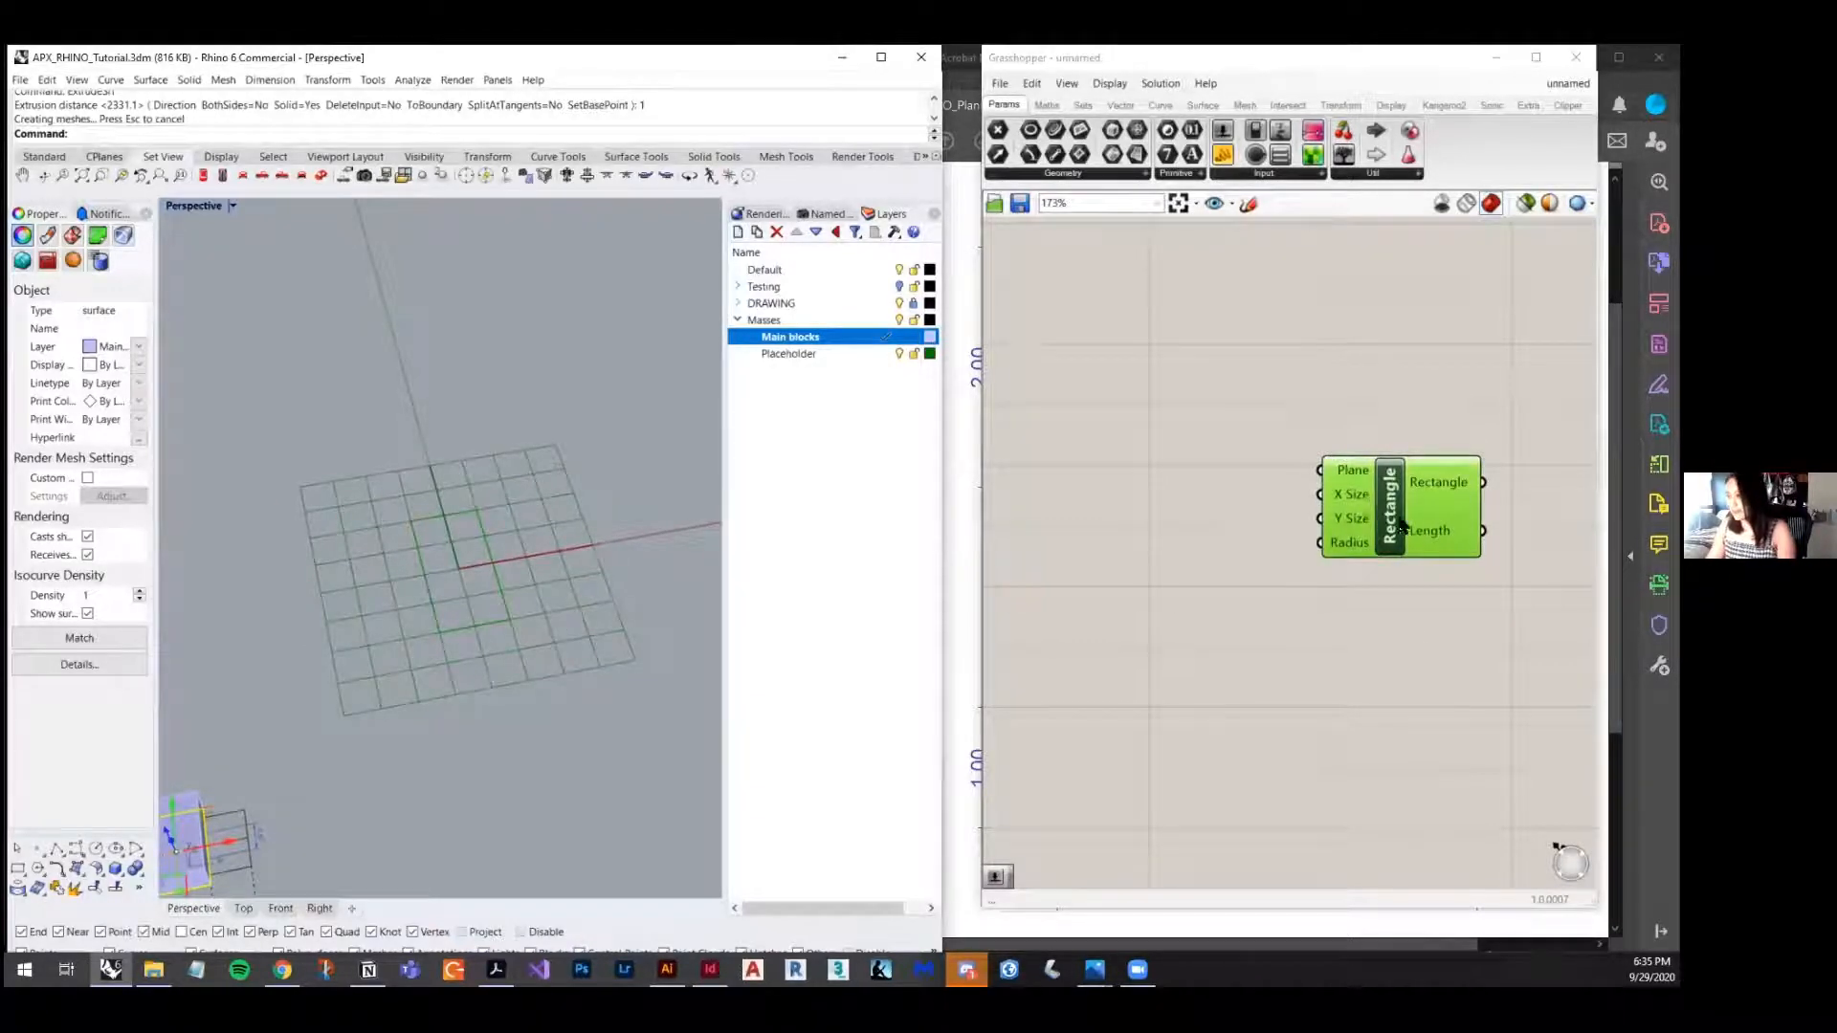
left_click_drag(1395, 517, 1416, 493)
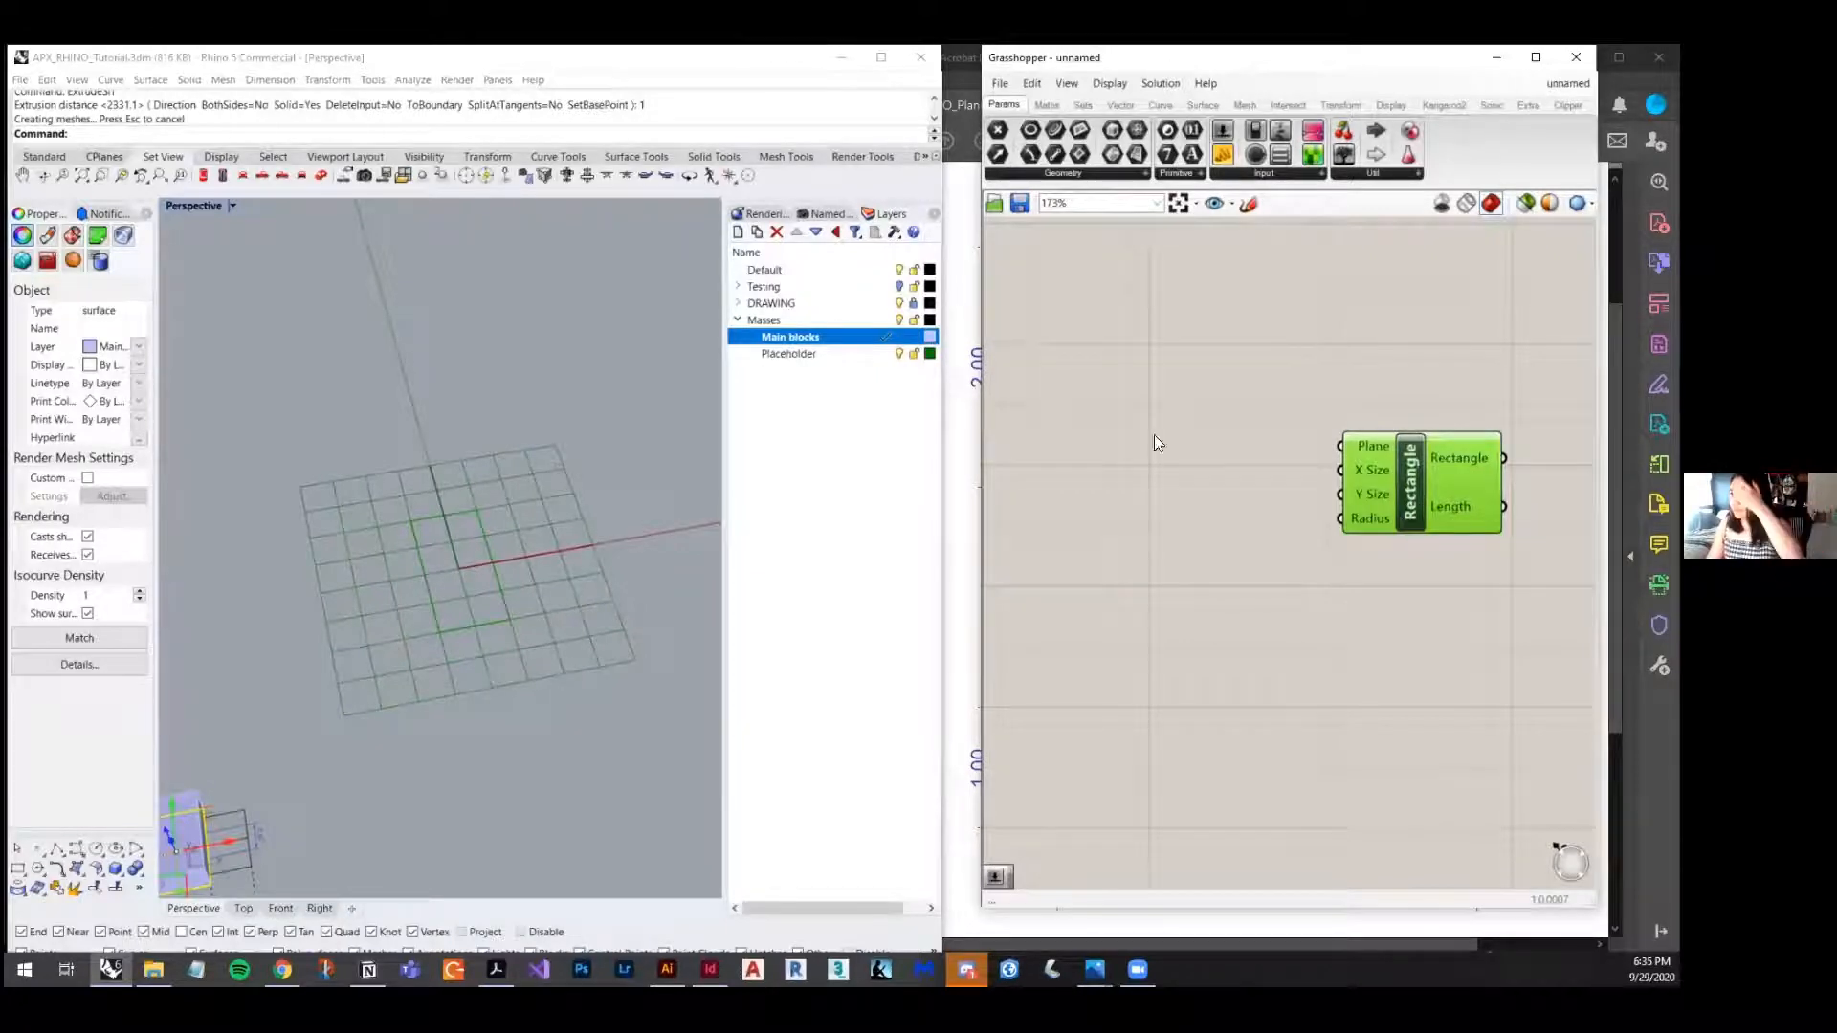
left_click(1178, 403)
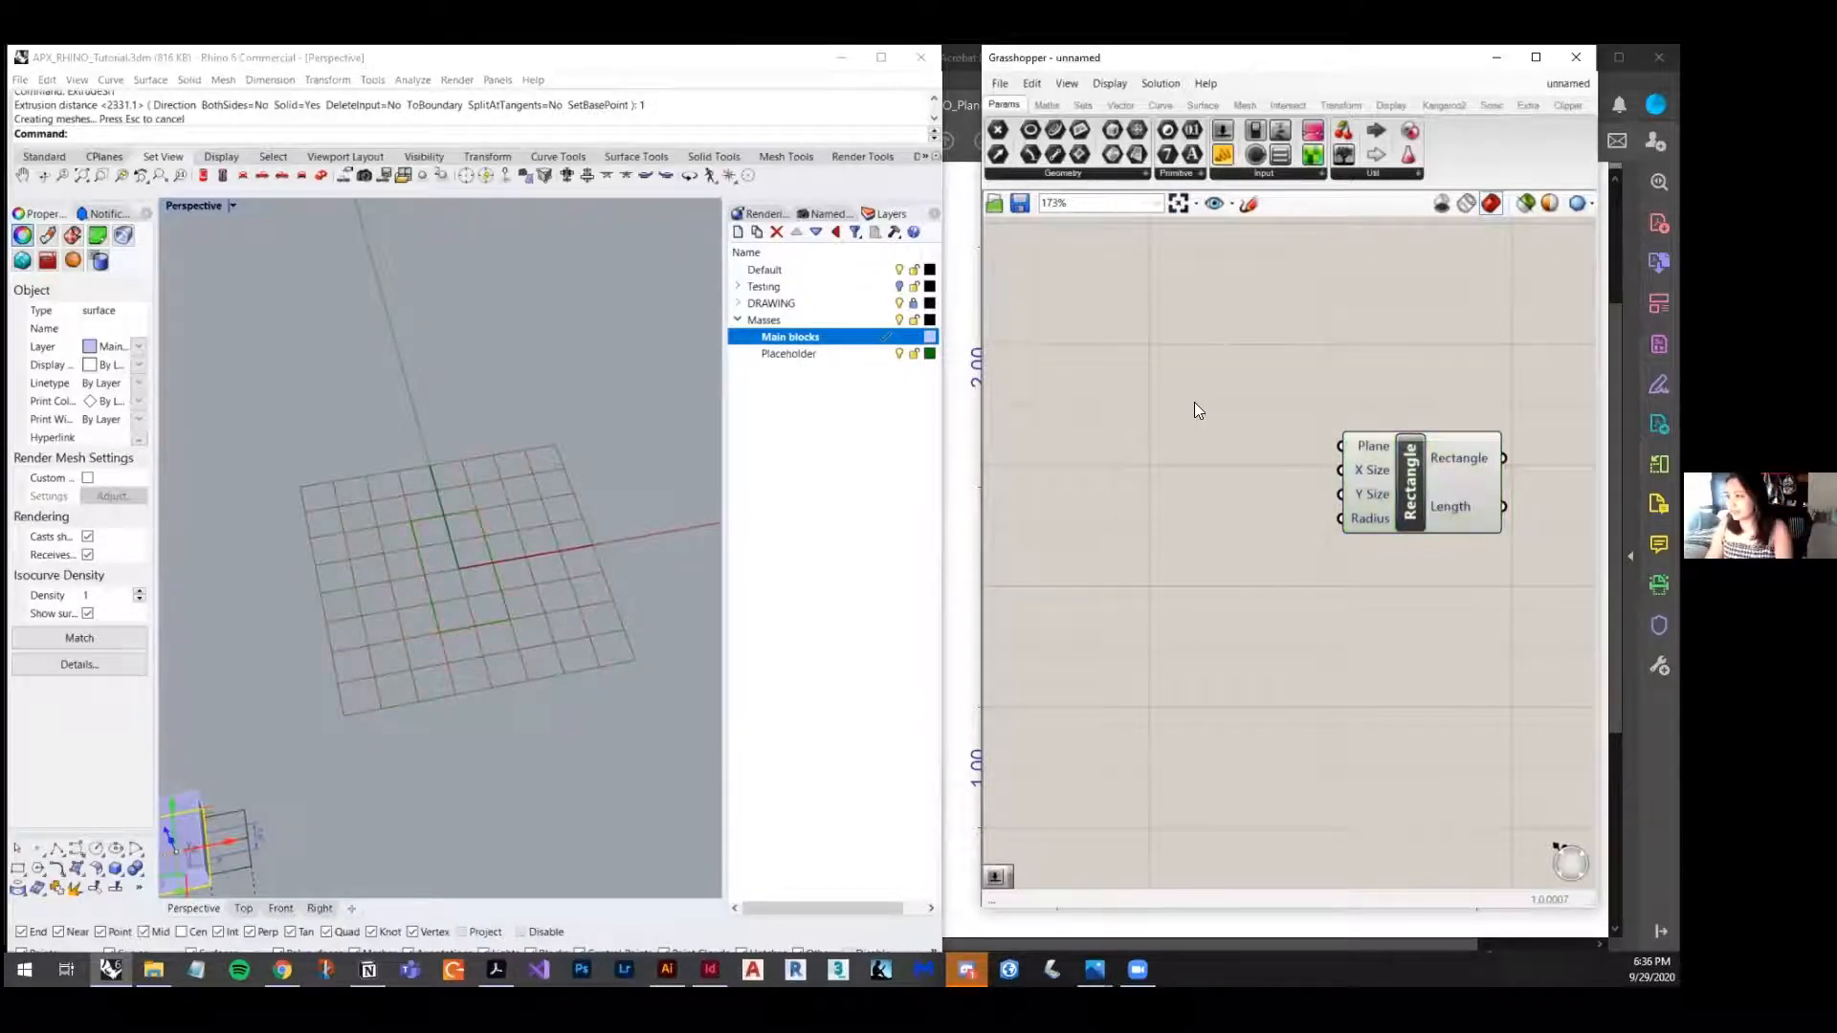
- Add a Number Slider component to the canvas and place it beside the Rectangle component's inputs
double_click(1194, 402)
type("sli")
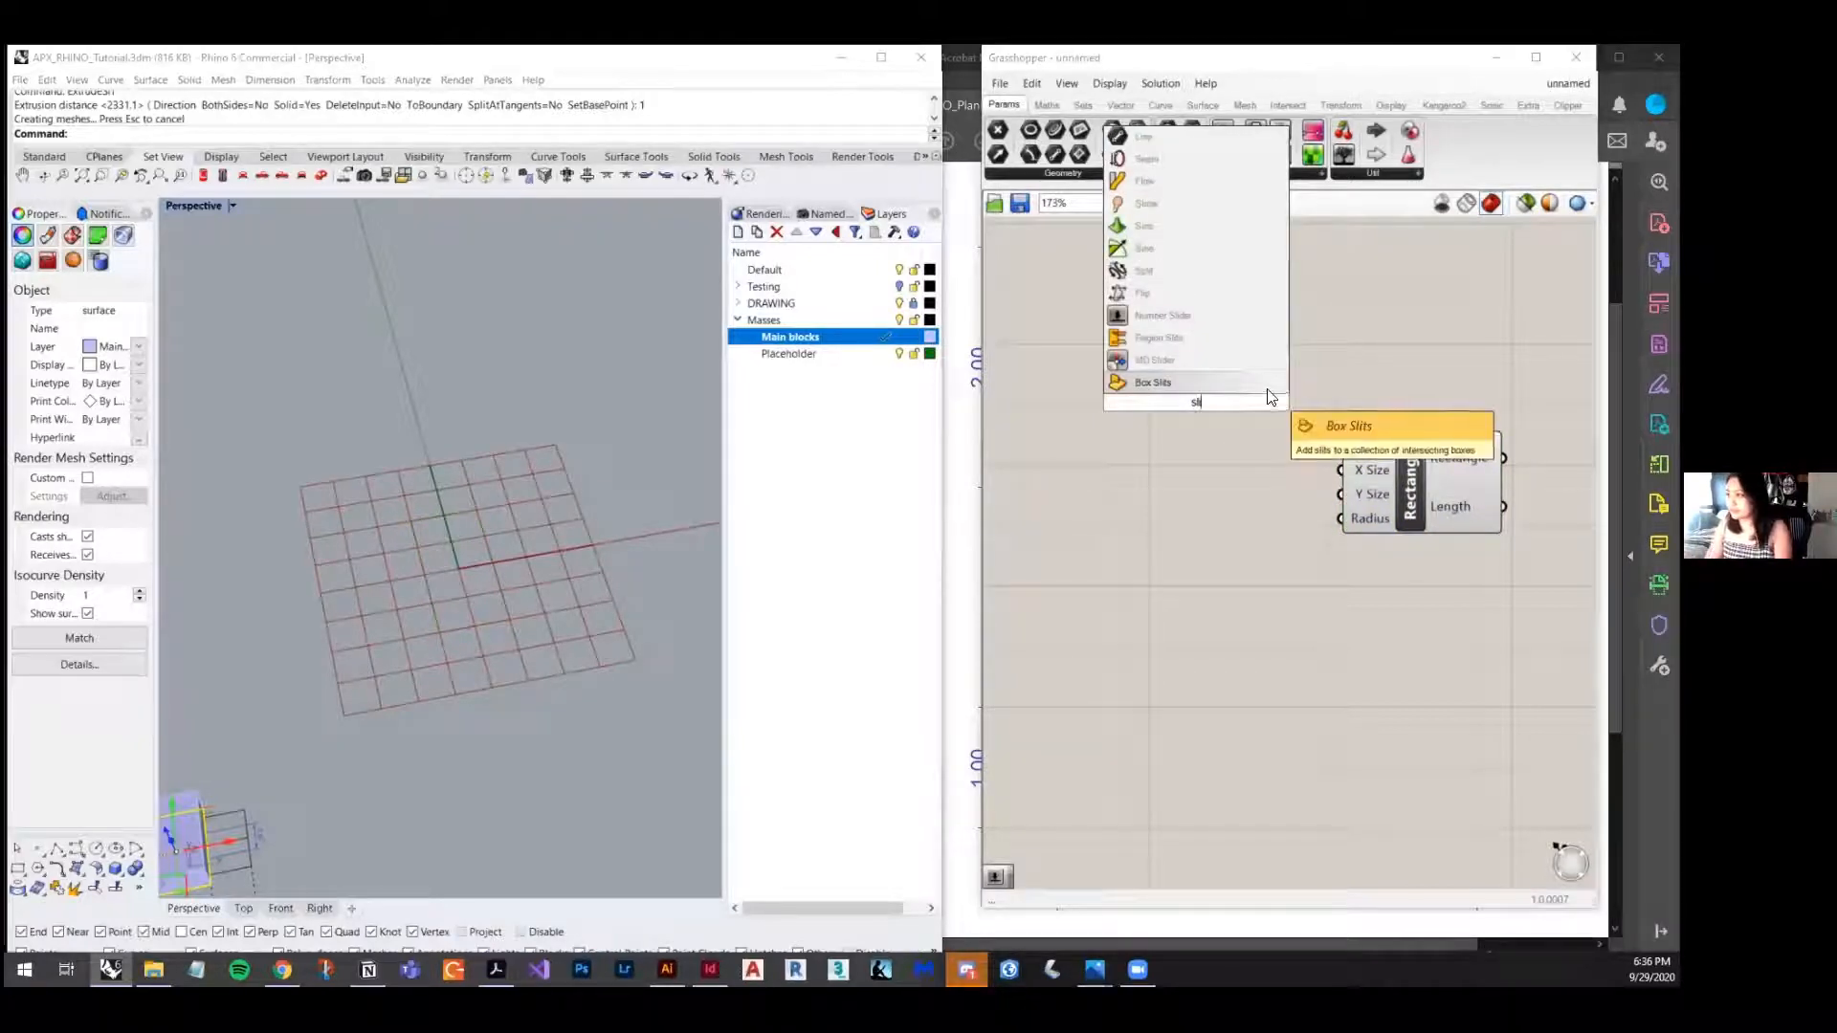
left_click(1188, 316)
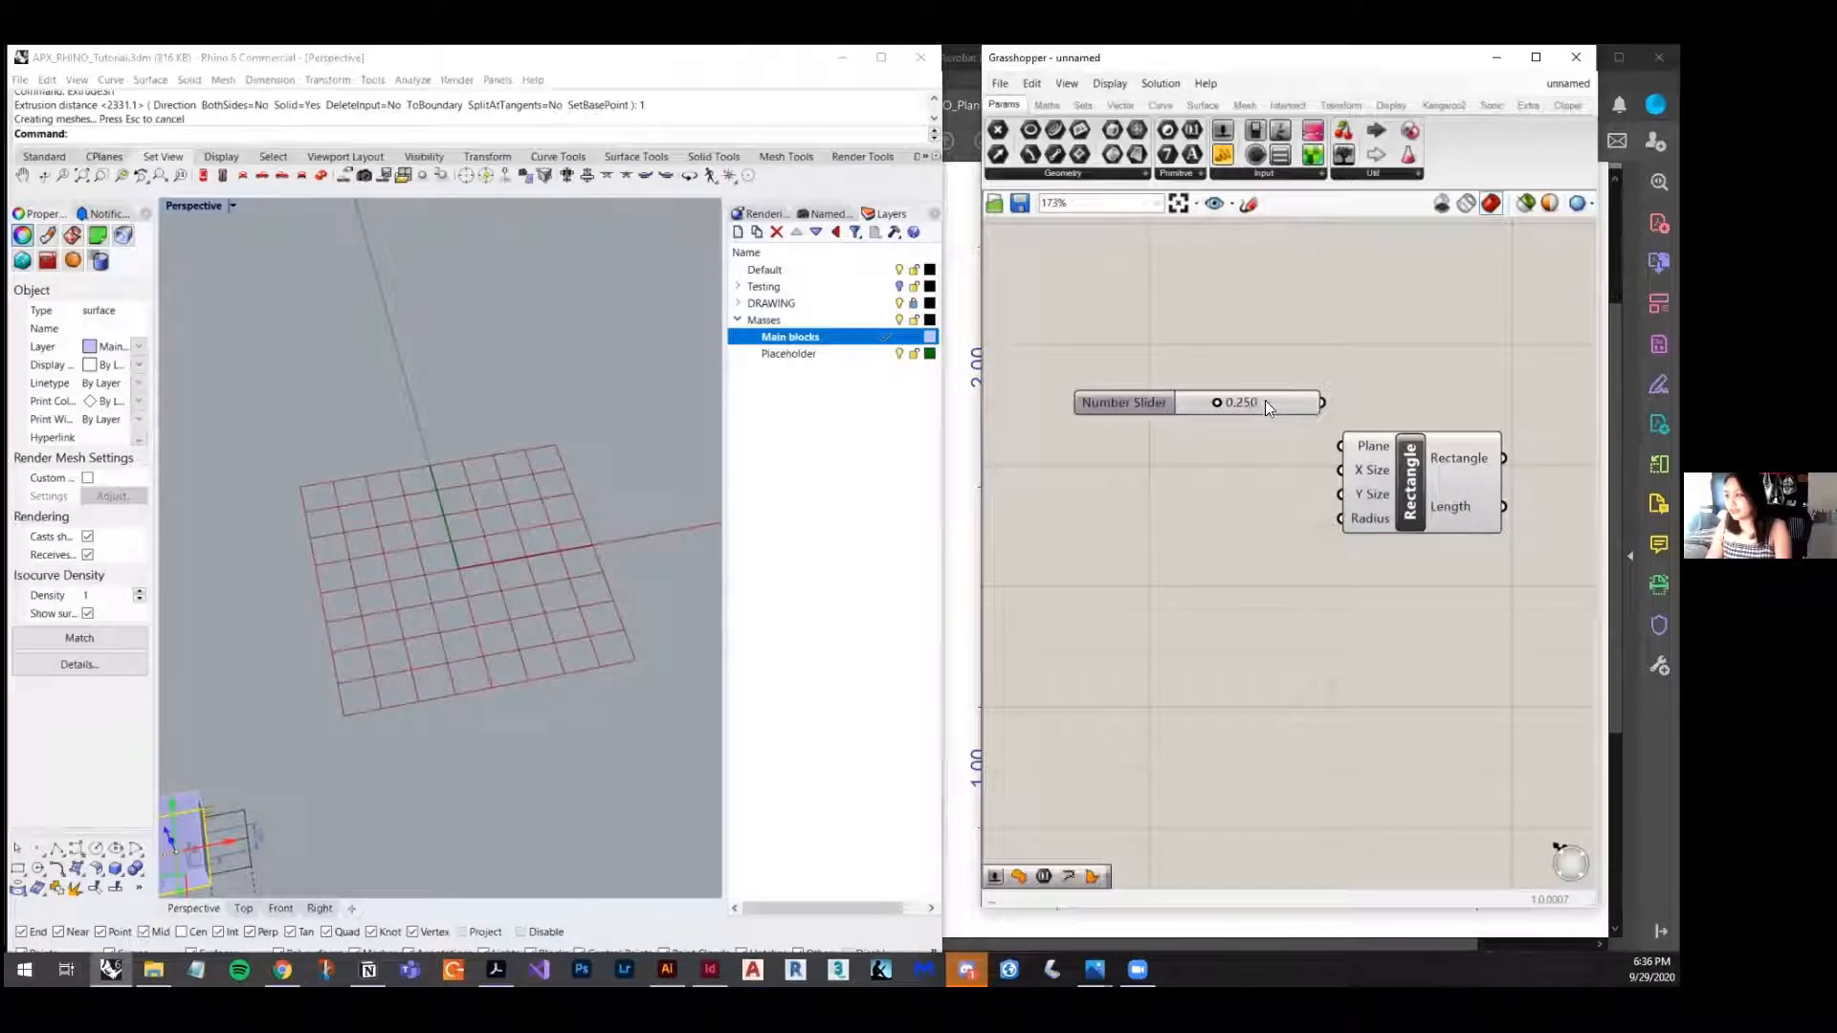
left_click_drag(1279, 402, 1228, 436)
- Configure the slider with integer rounding, a maximum of 2 and a value of 2, and place it level with the Rectangle's lower inputs
right_click(1223, 435)
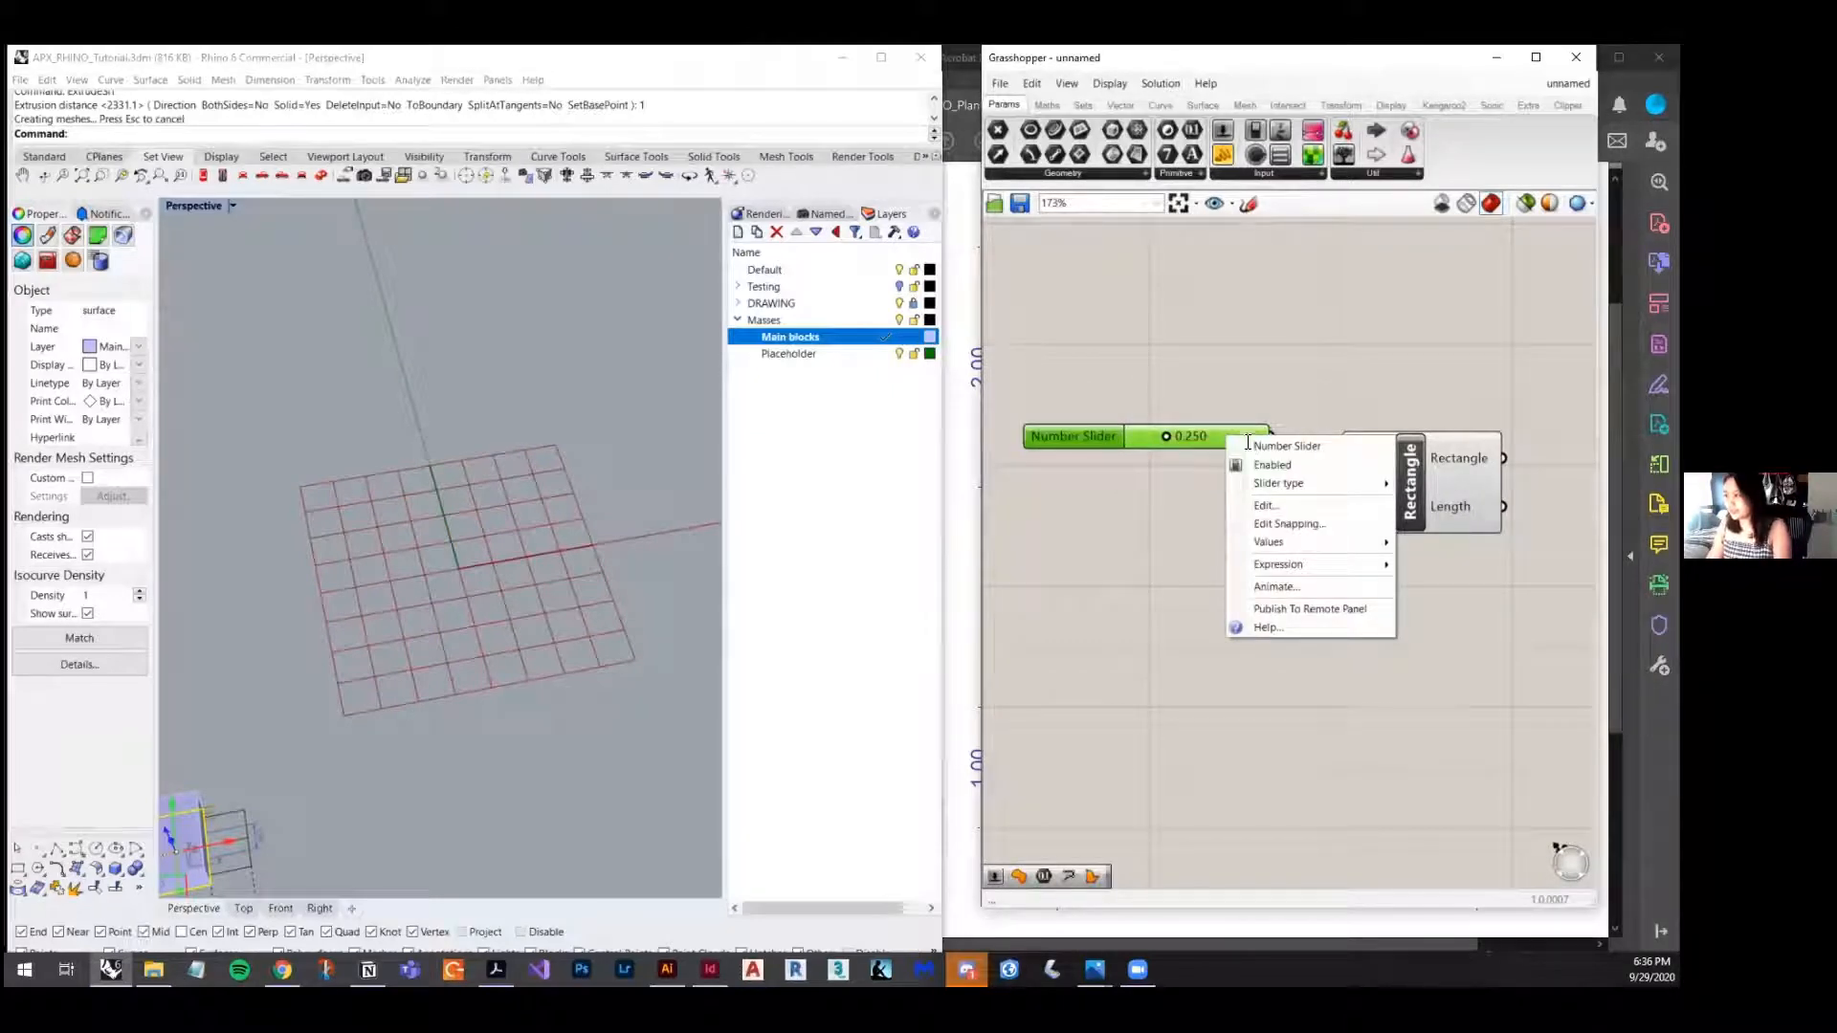
left_click(1264, 505)
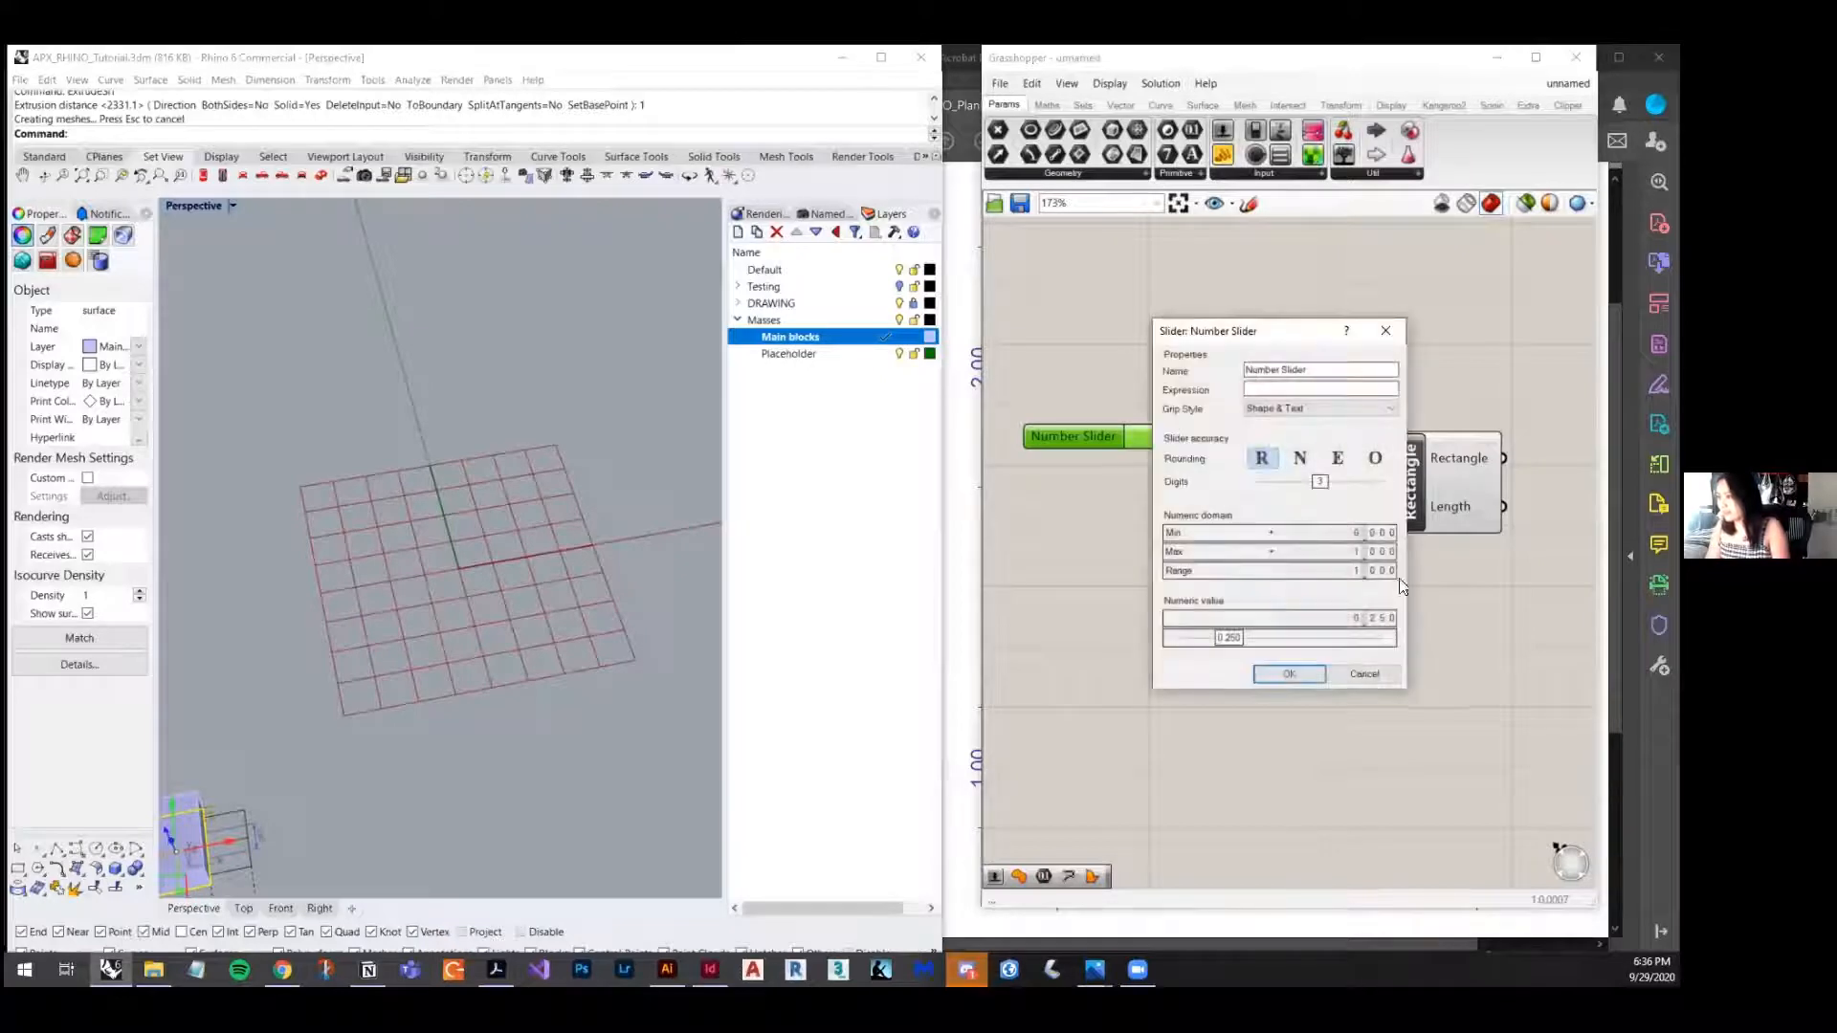
left_click(1299, 458)
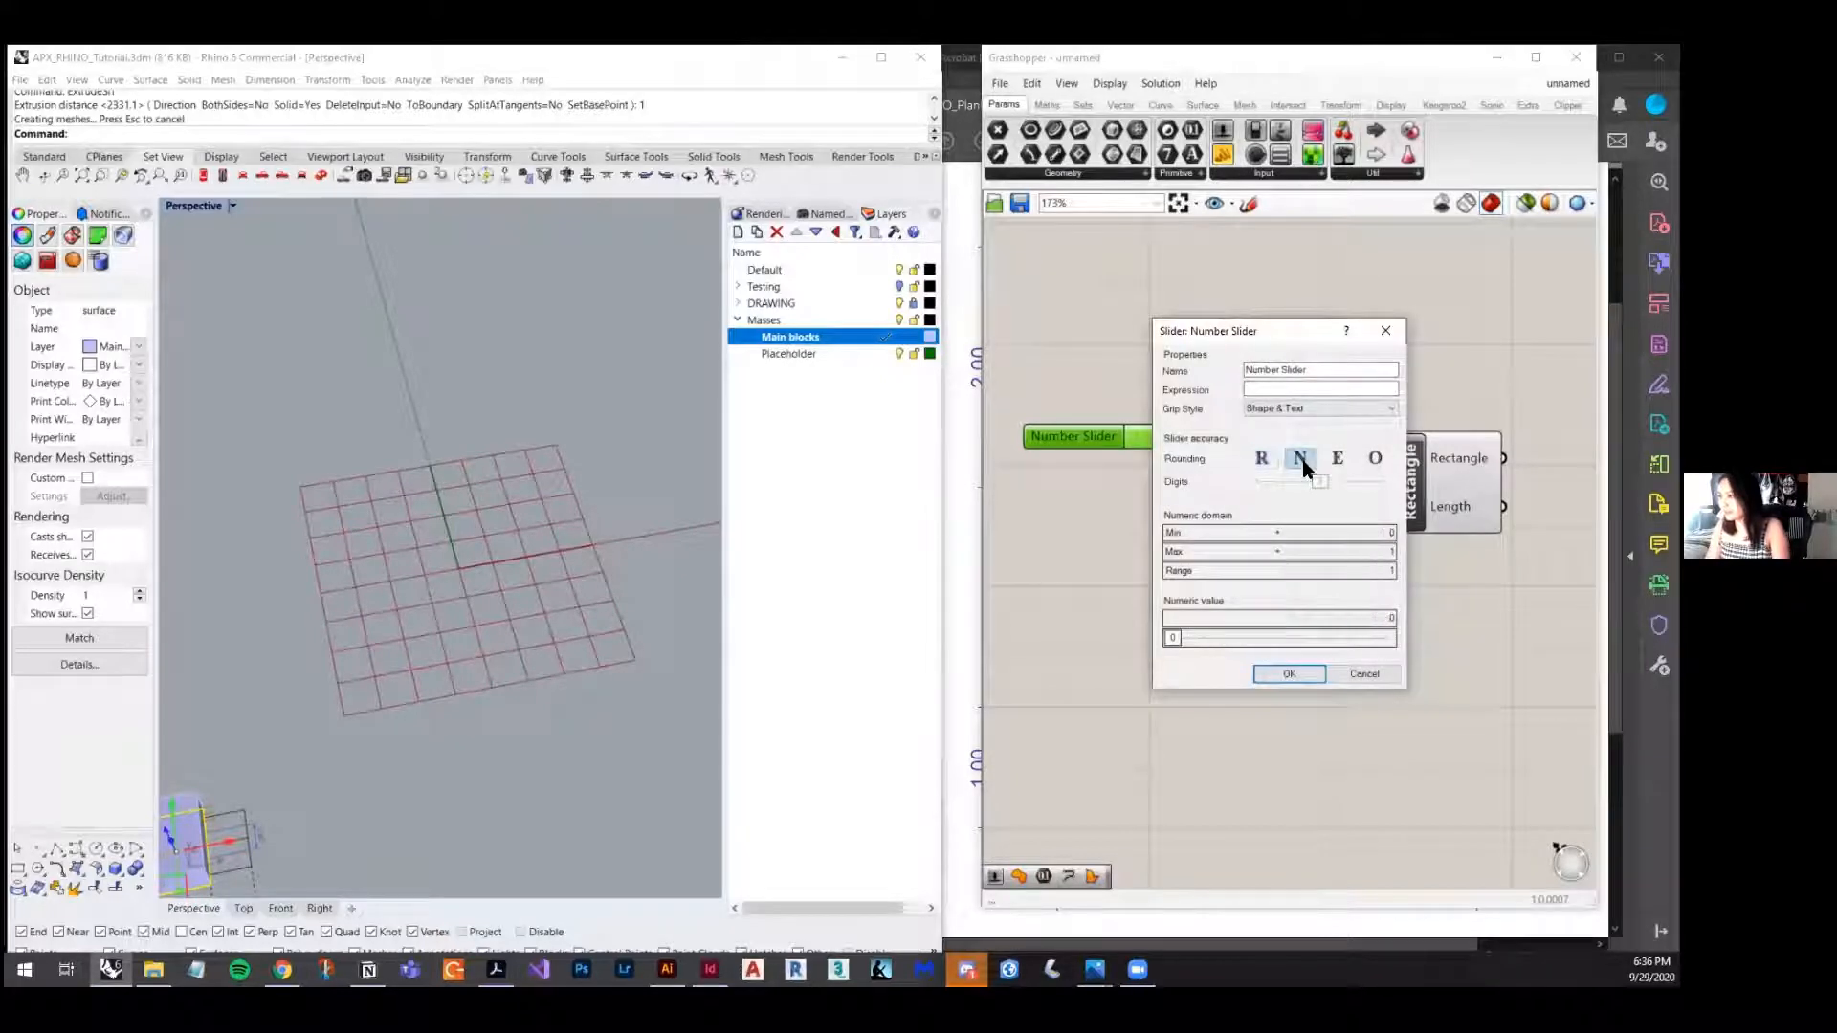
double_click(1385, 551)
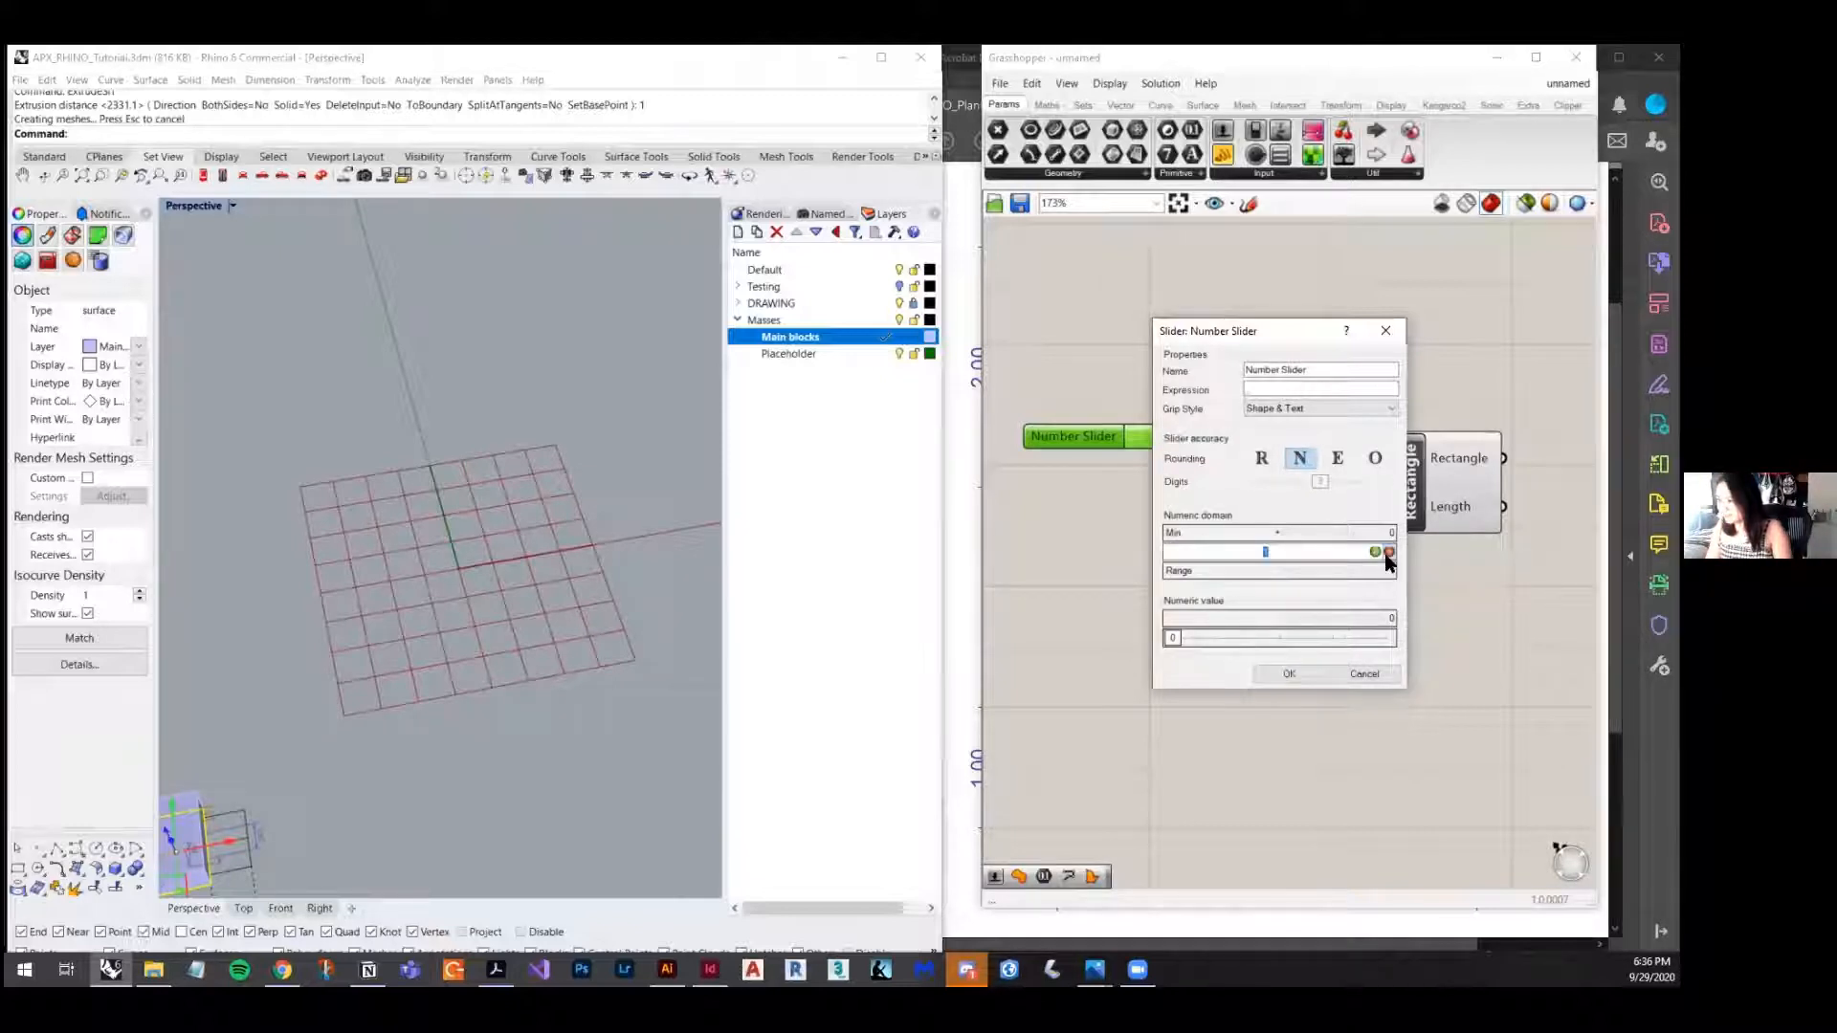
type("2")
key("Return")
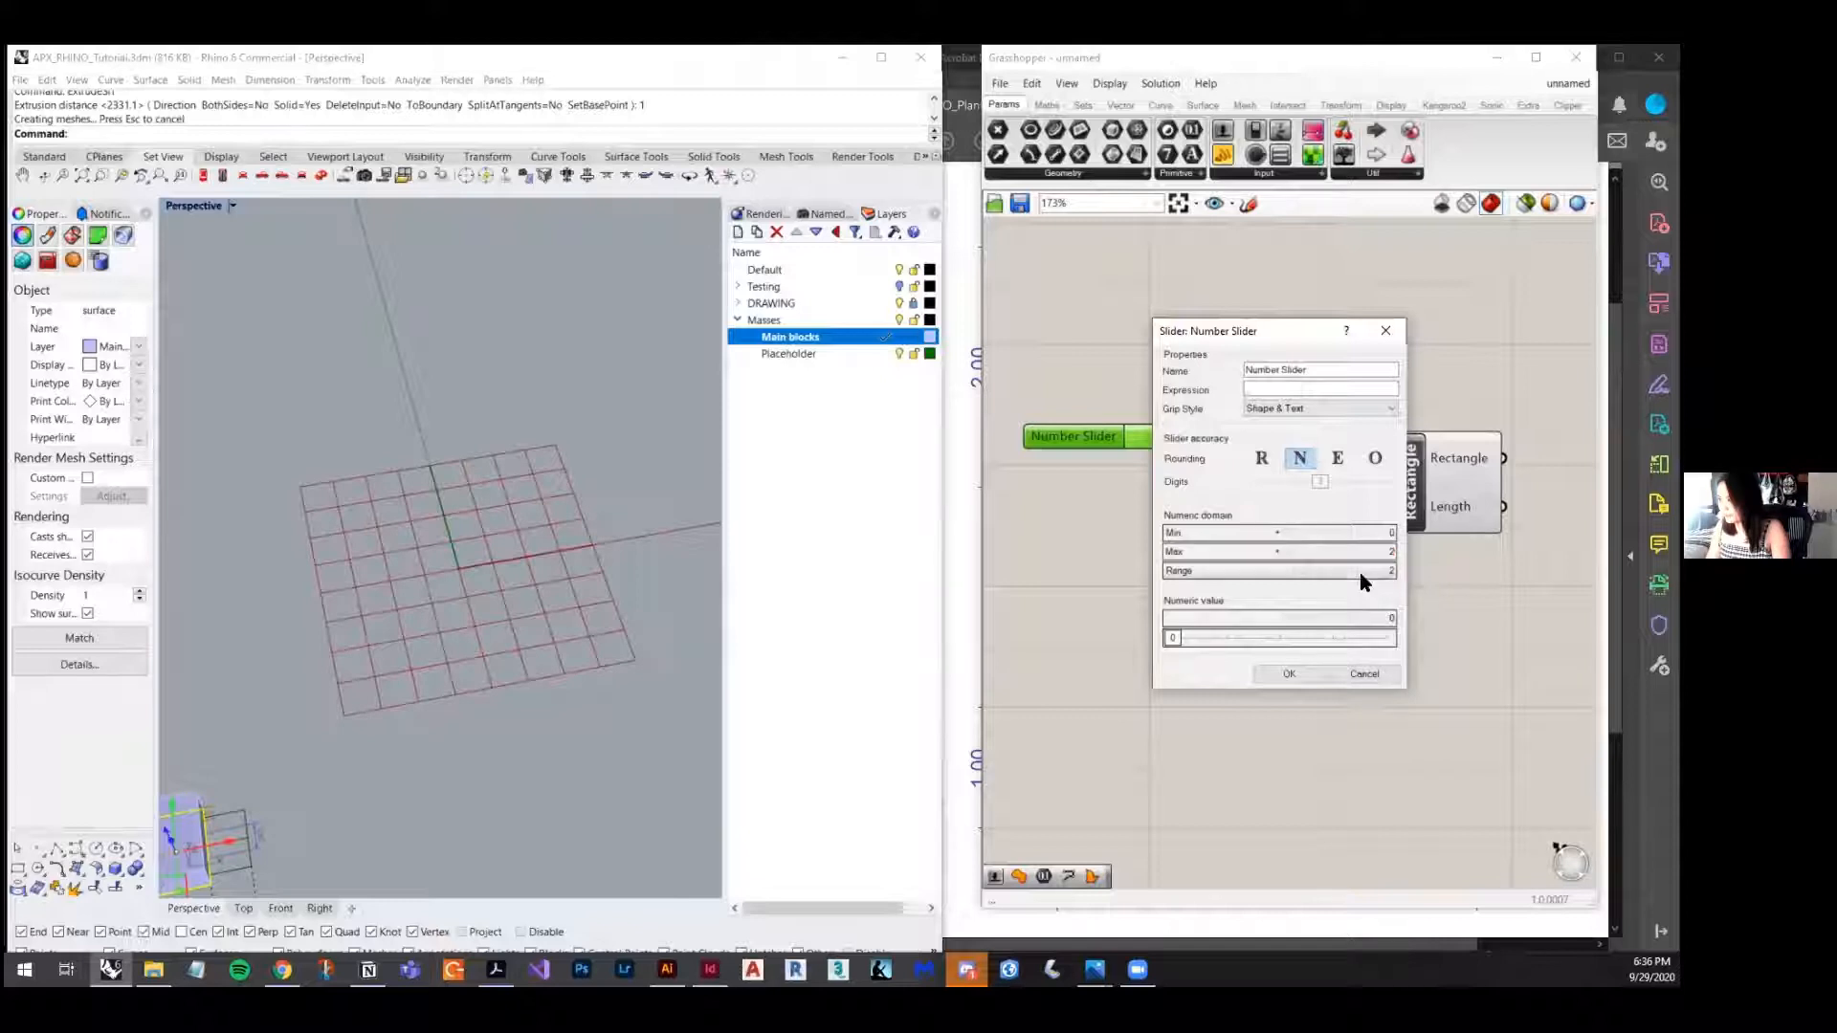
left_click_drag(1220, 639, 1395, 639)
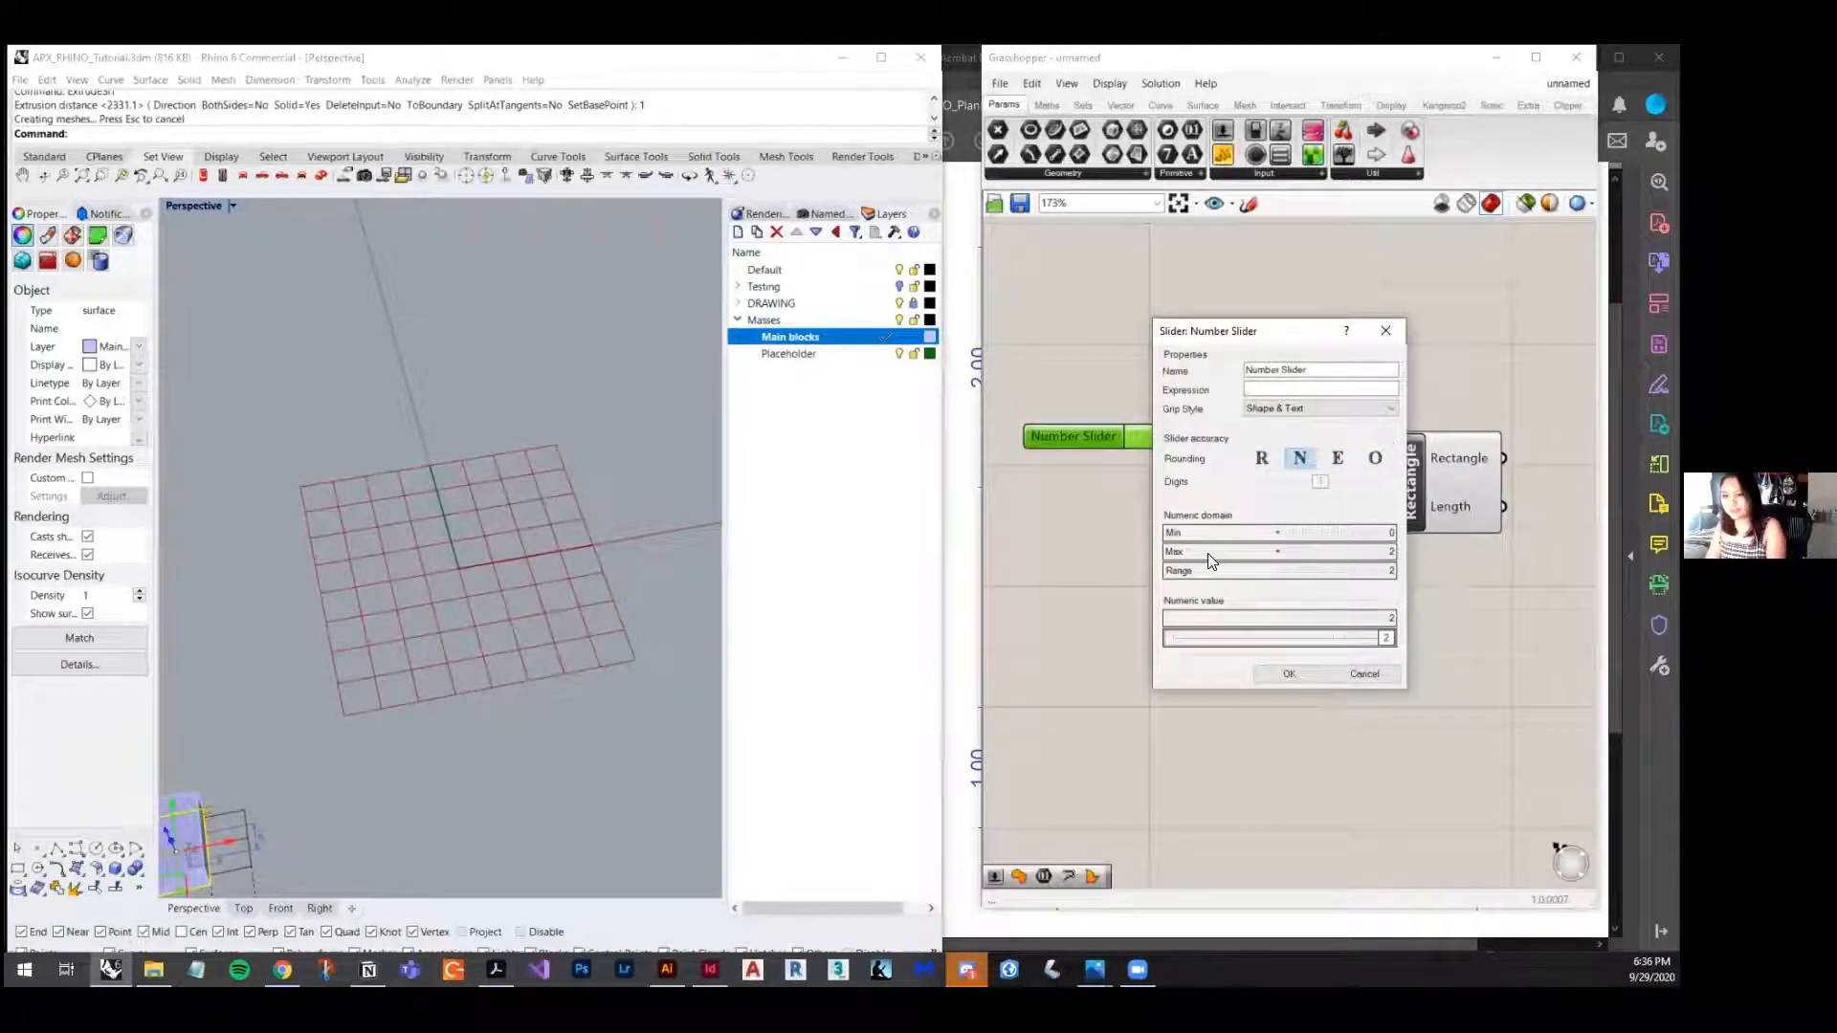
left_click(1282, 673)
left_click_drag(1203, 442, 1162, 520)
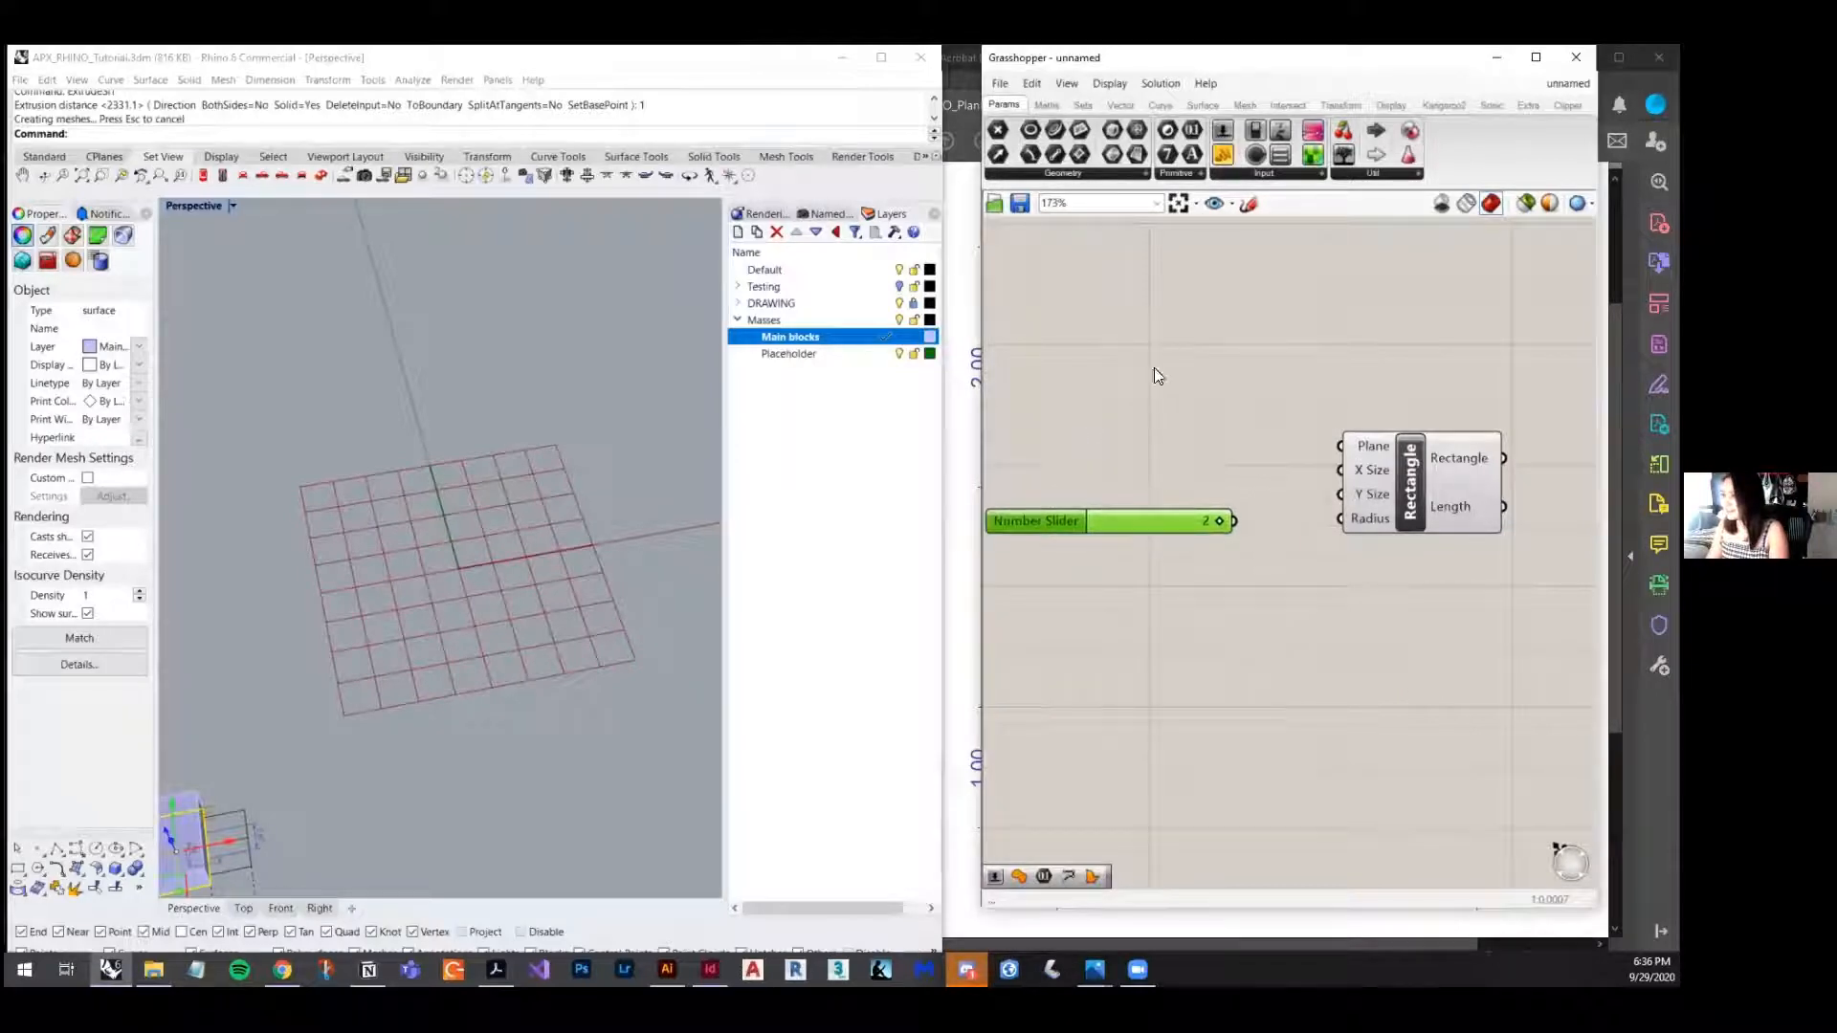
- Add a number slider with the value 1.5 and wire it to X Size, with the slider of value 2 feeding Y Size
double_click(1110, 402)
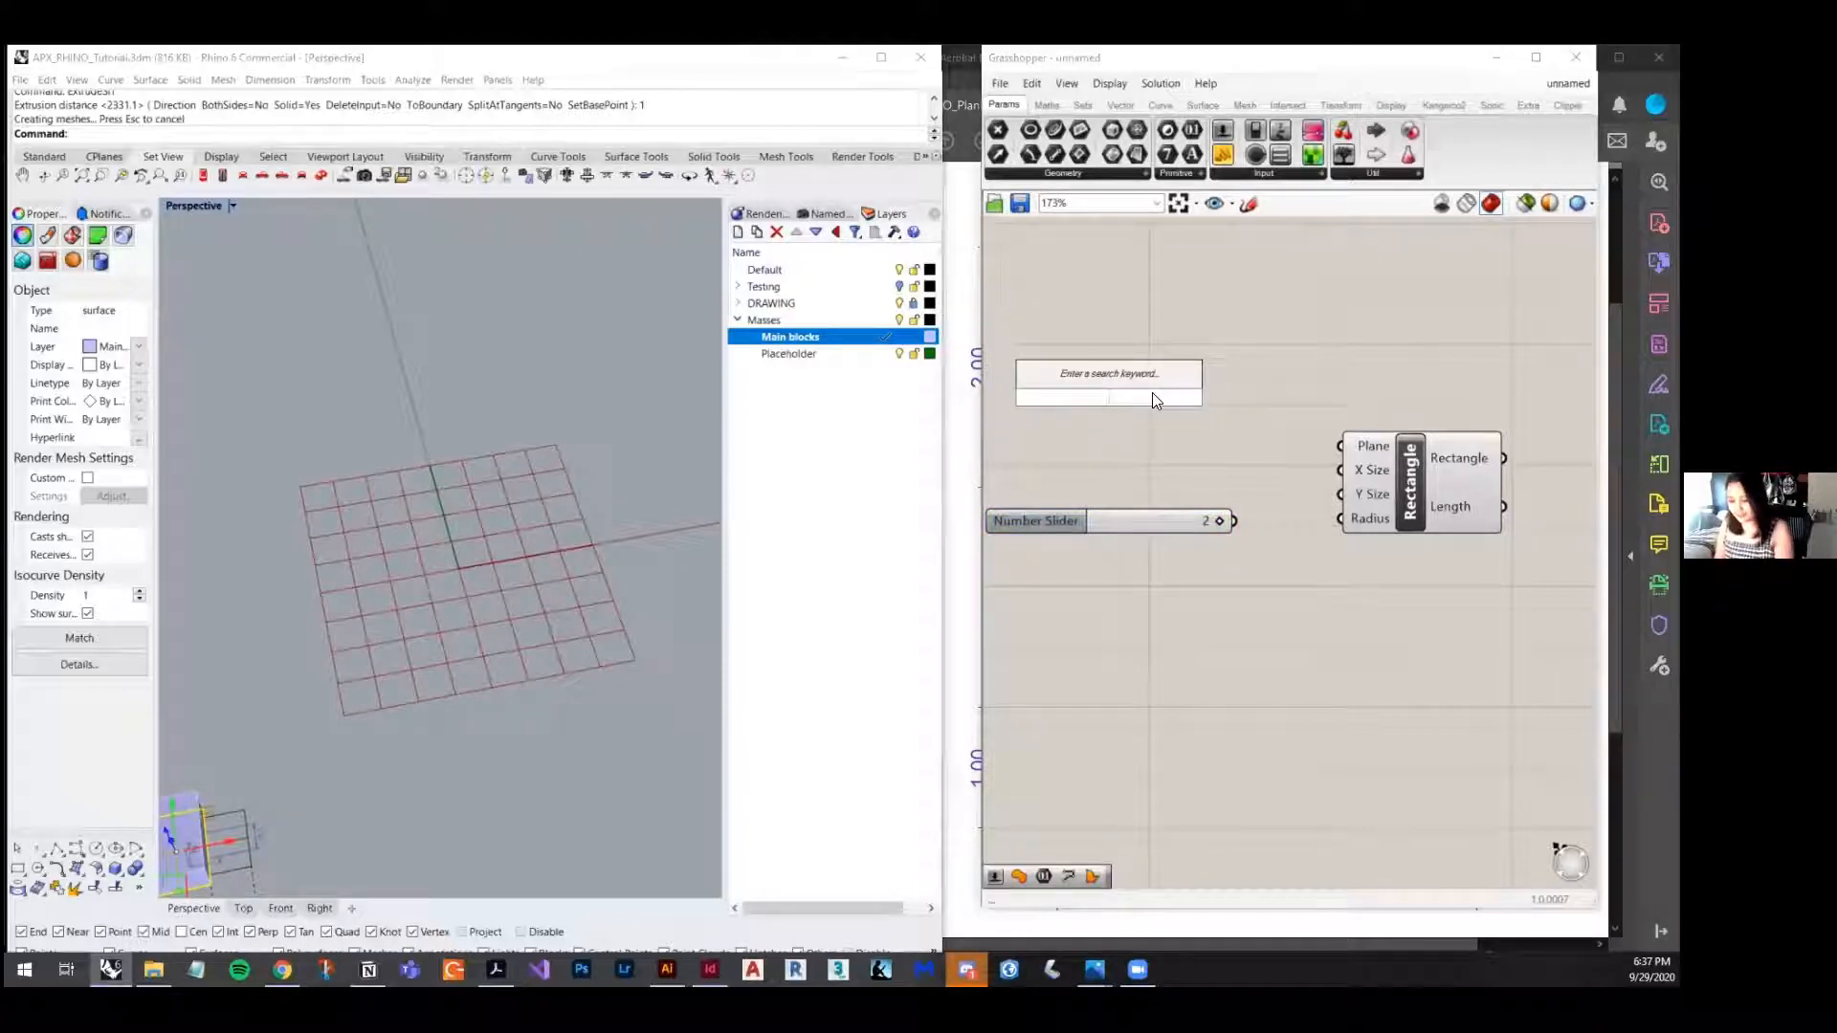
type("1.5")
key("Return")
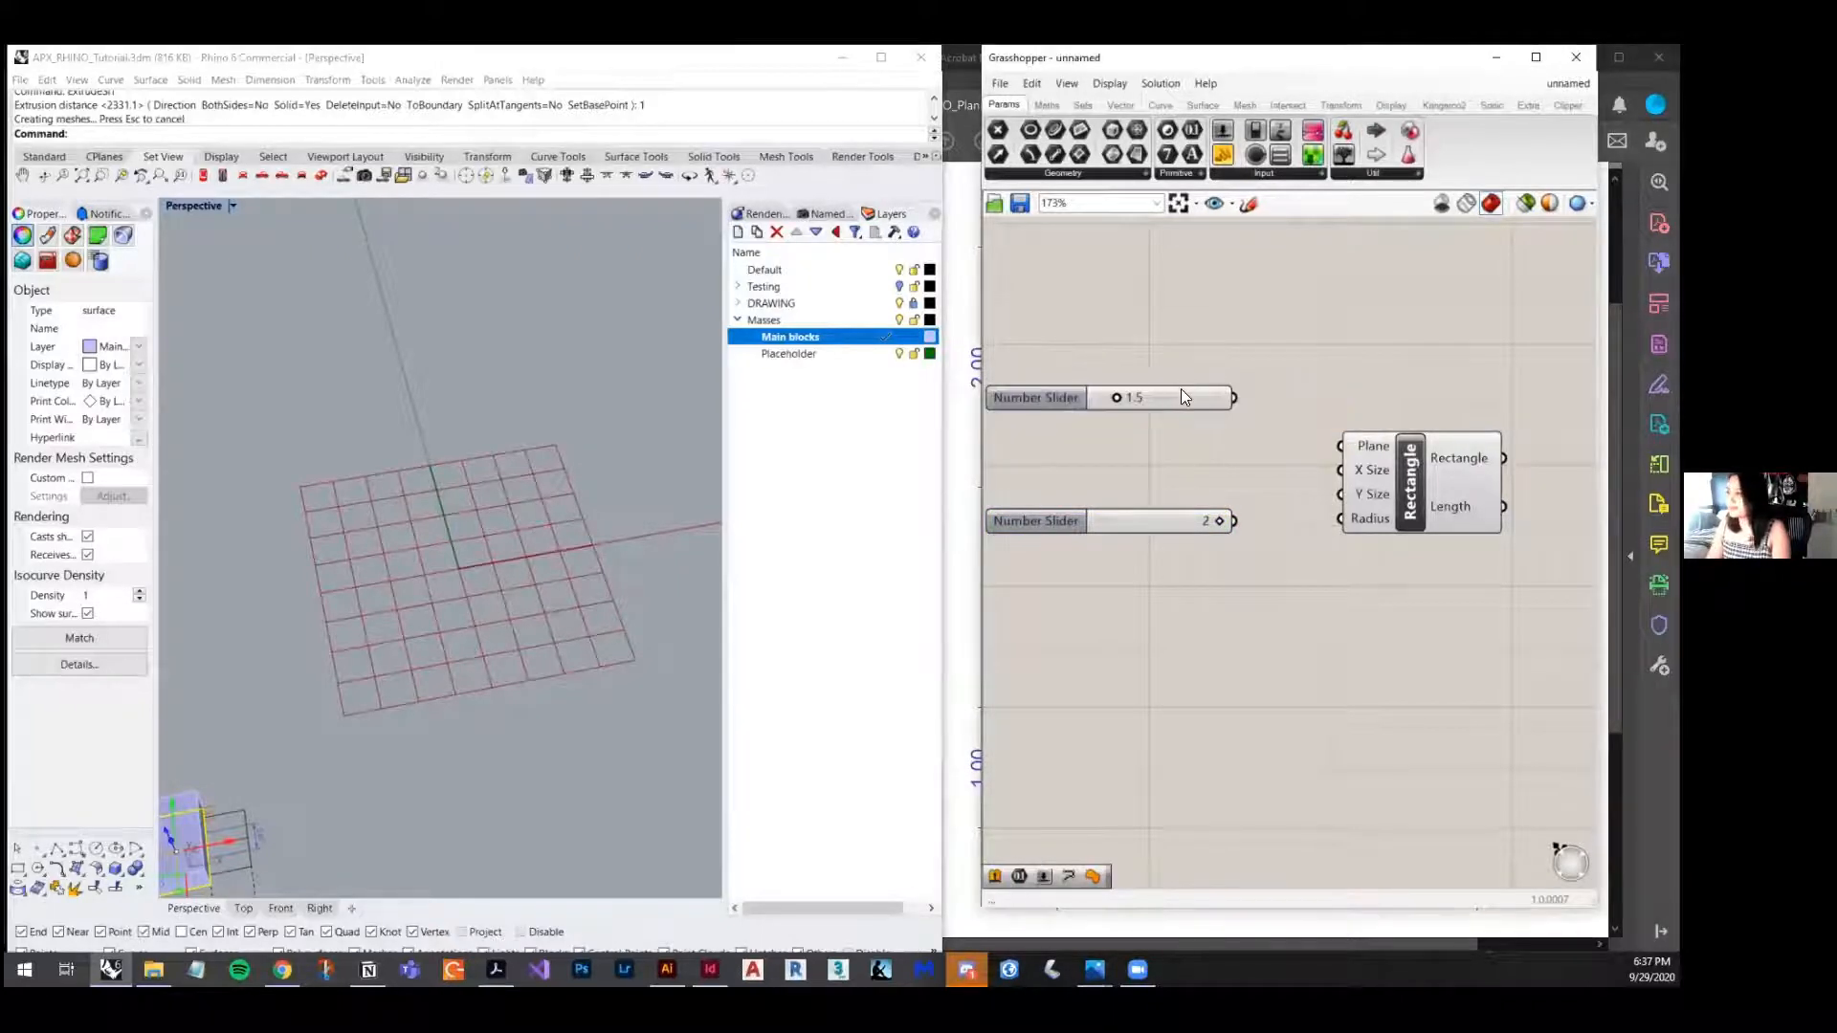
left_click_drag(1184, 397, 1337, 494)
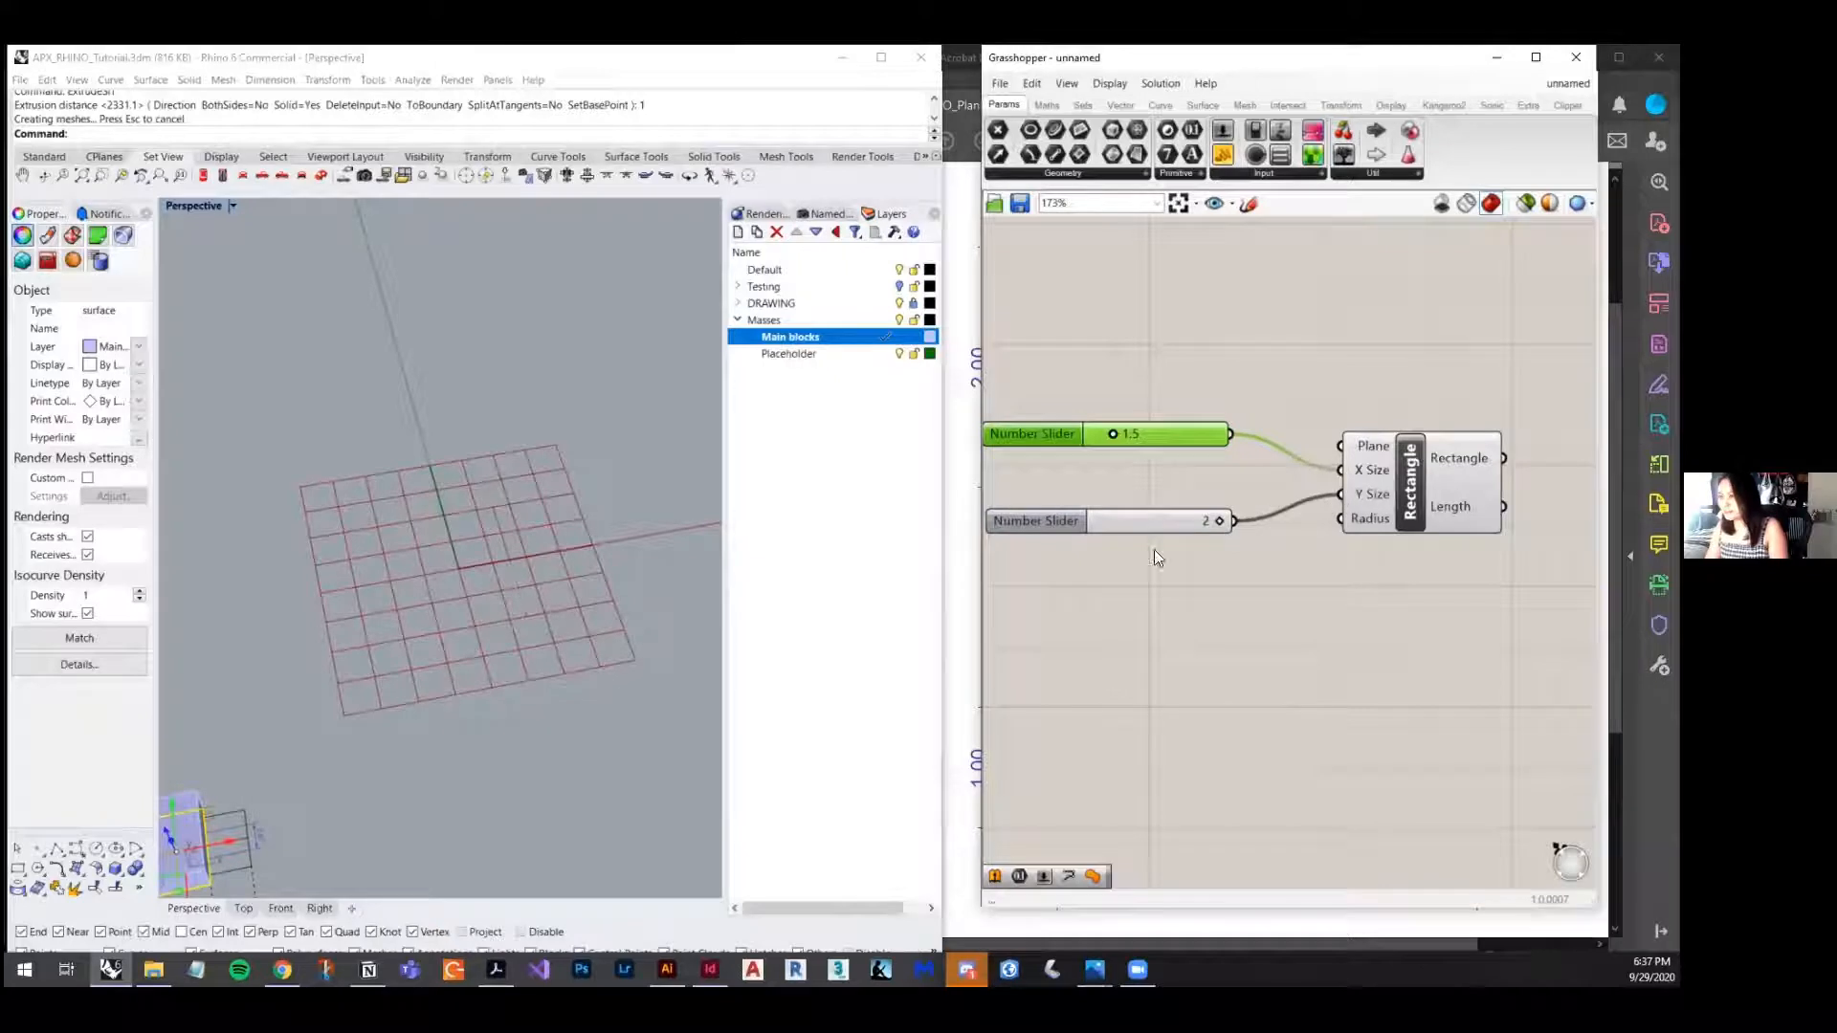
- Highlight the Rectangle component and examine its previewed rectangle in Rhino's Perspective viewport
scroll(499, 527, "up", 4)
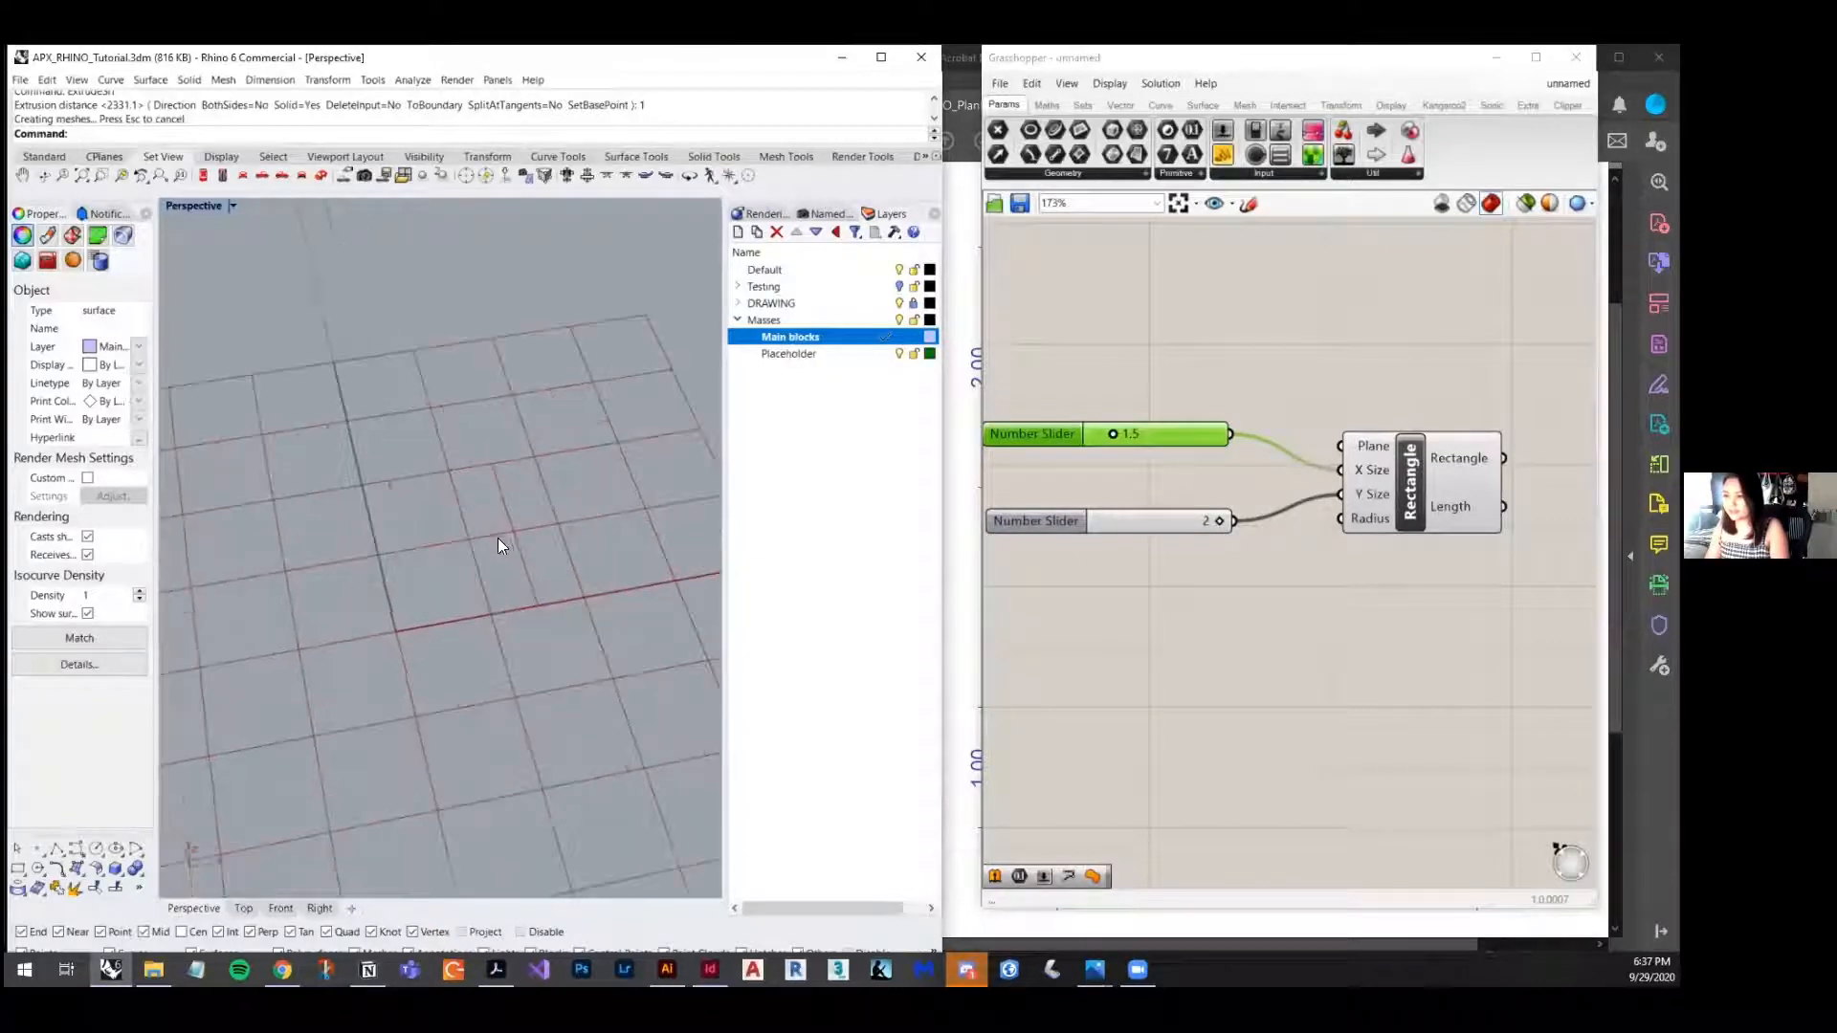
left_click(1421, 502)
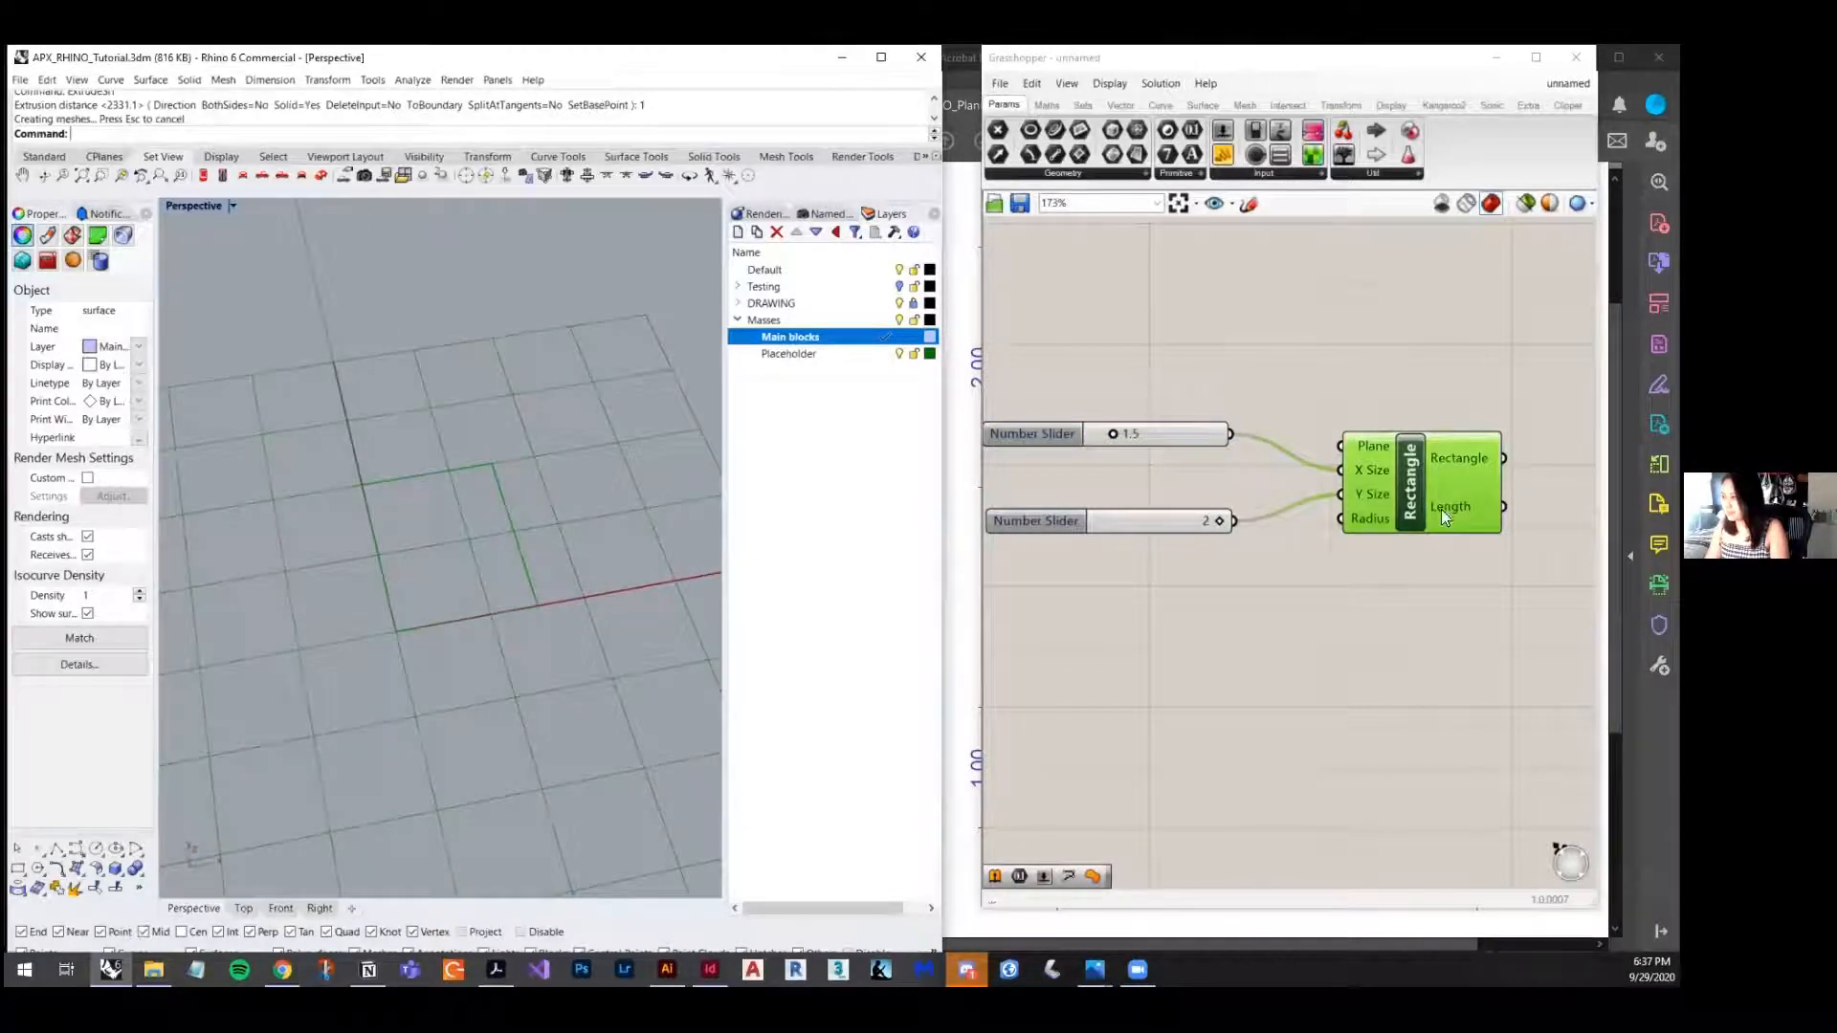
right_click_drag(1418, 603, 1216, 655)
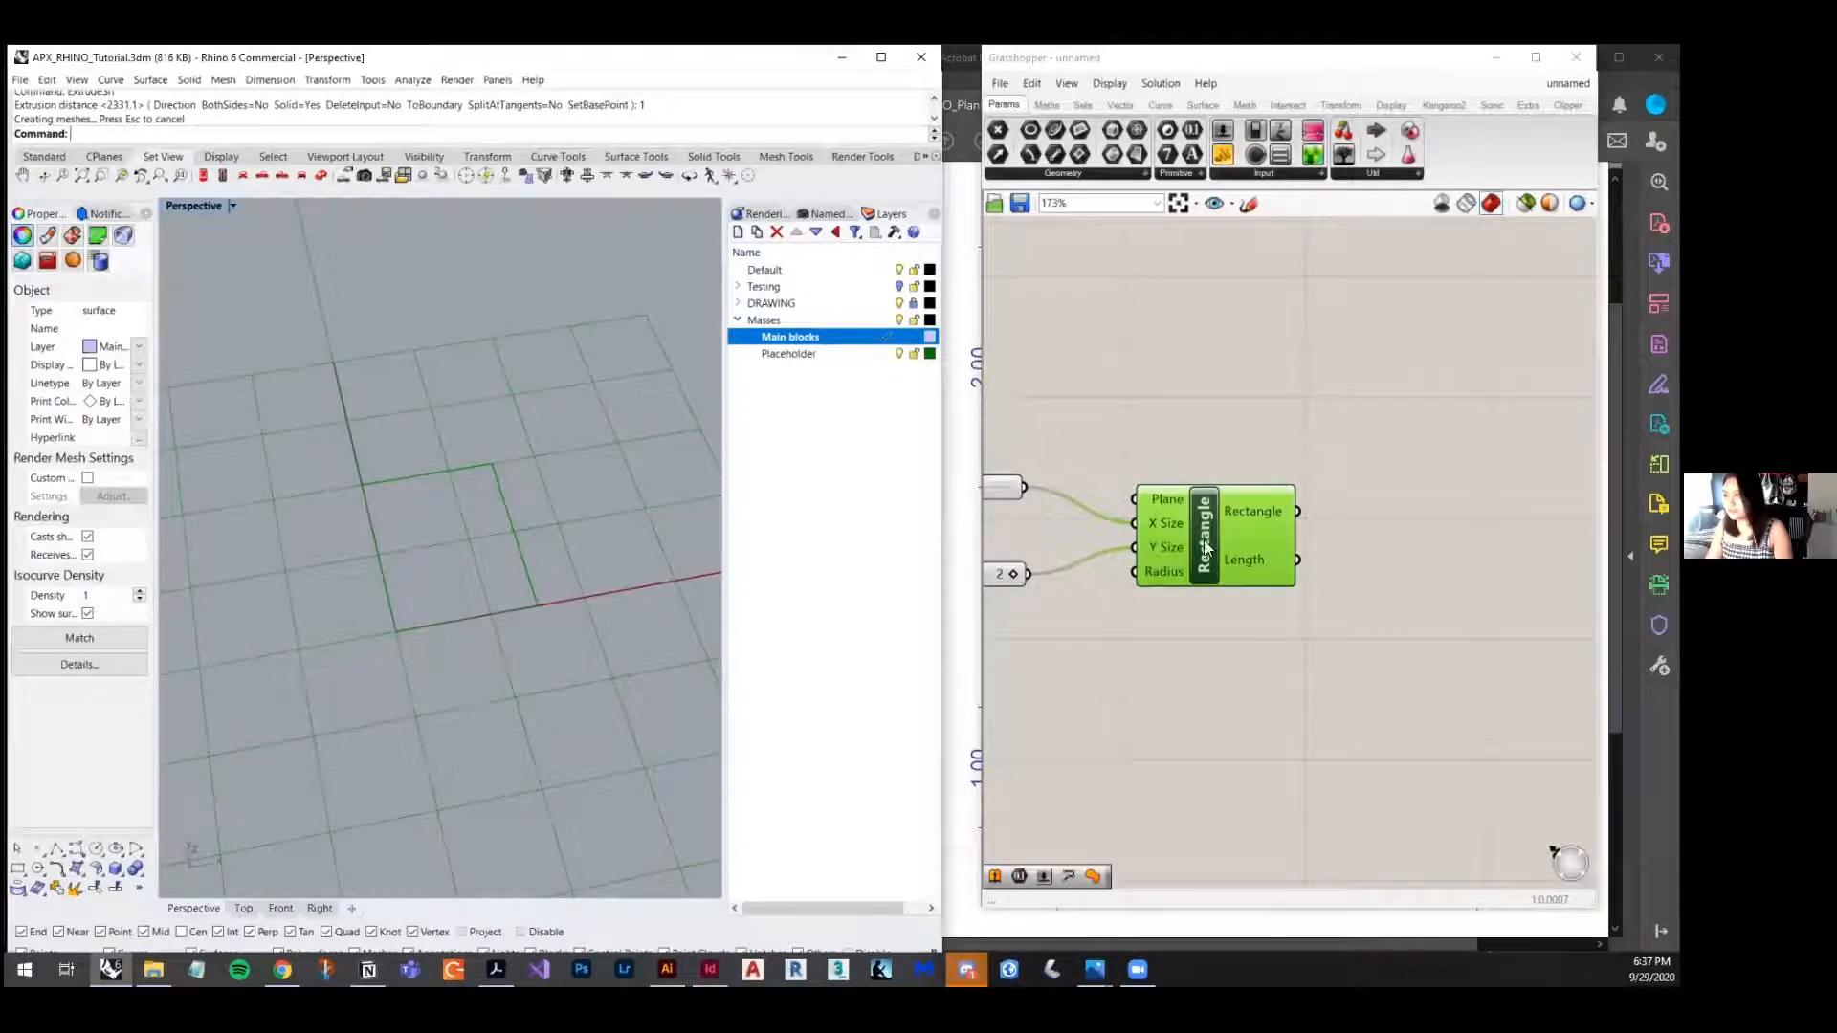
left_click(1297, 588)
left_click(1261, 504)
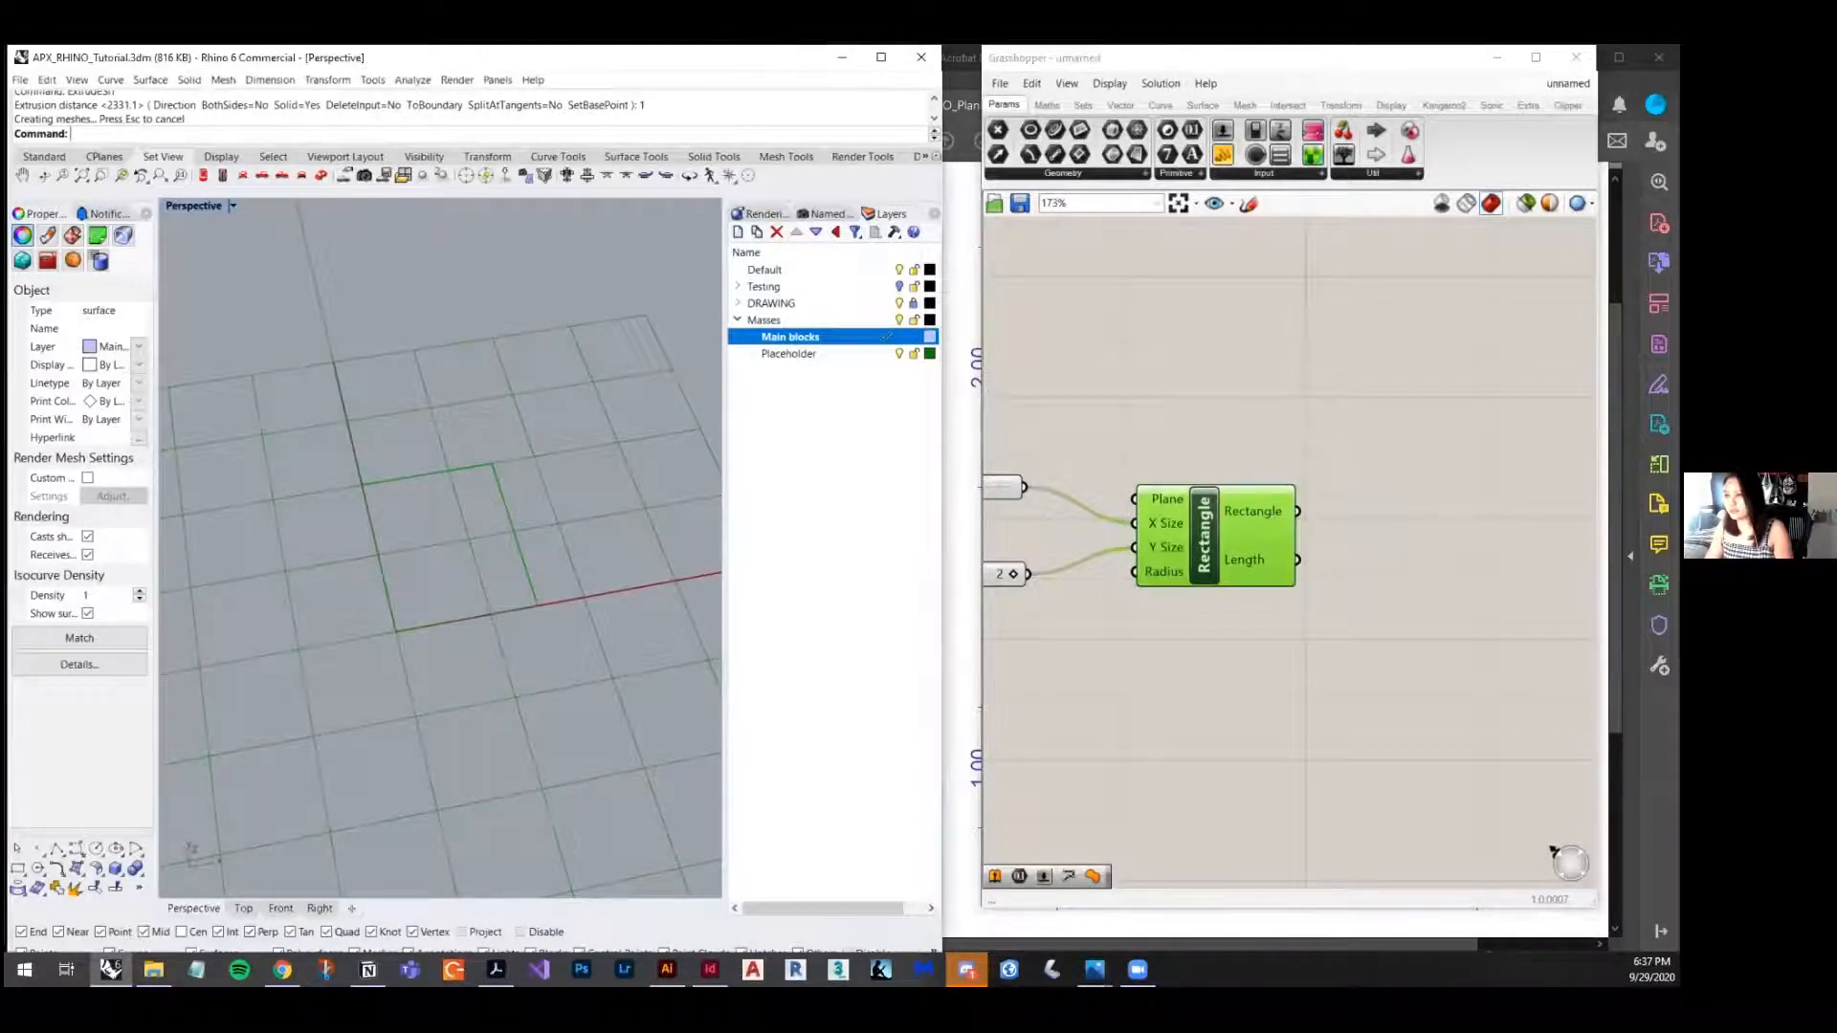
scroll(539, 520, "down", 3)
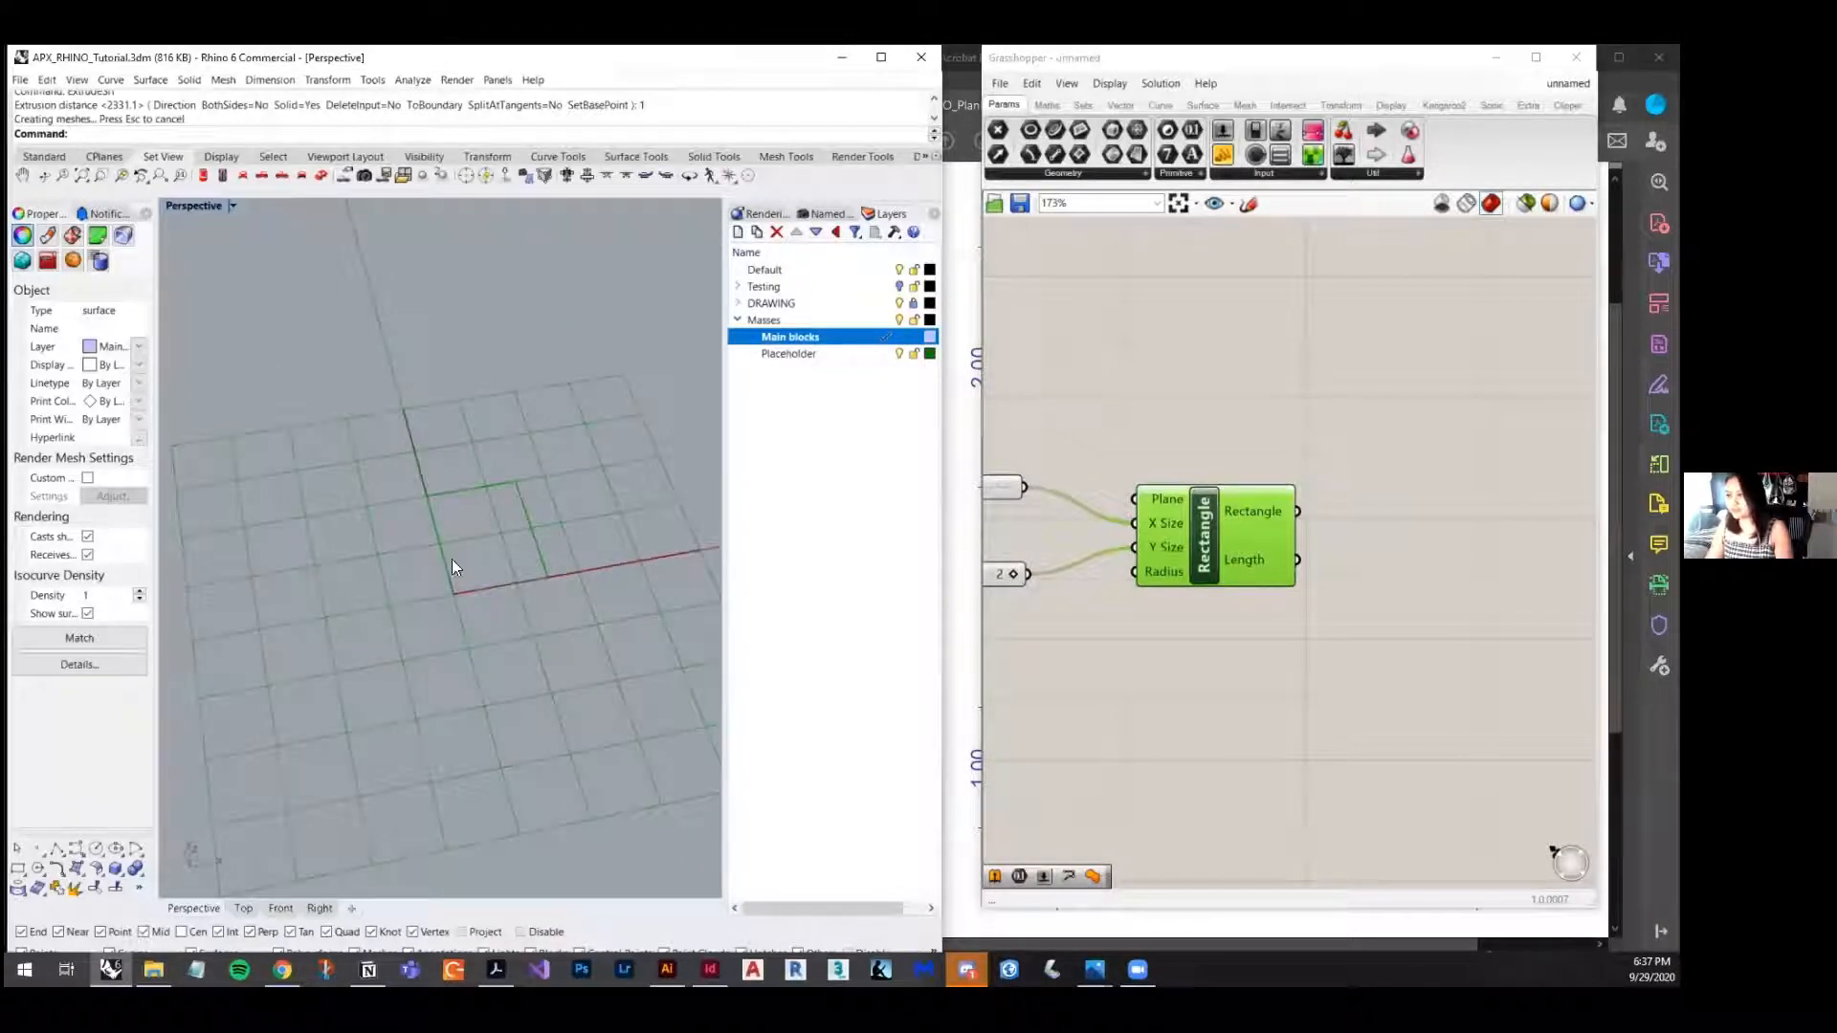
scroll(1167, 622, "down", 4)
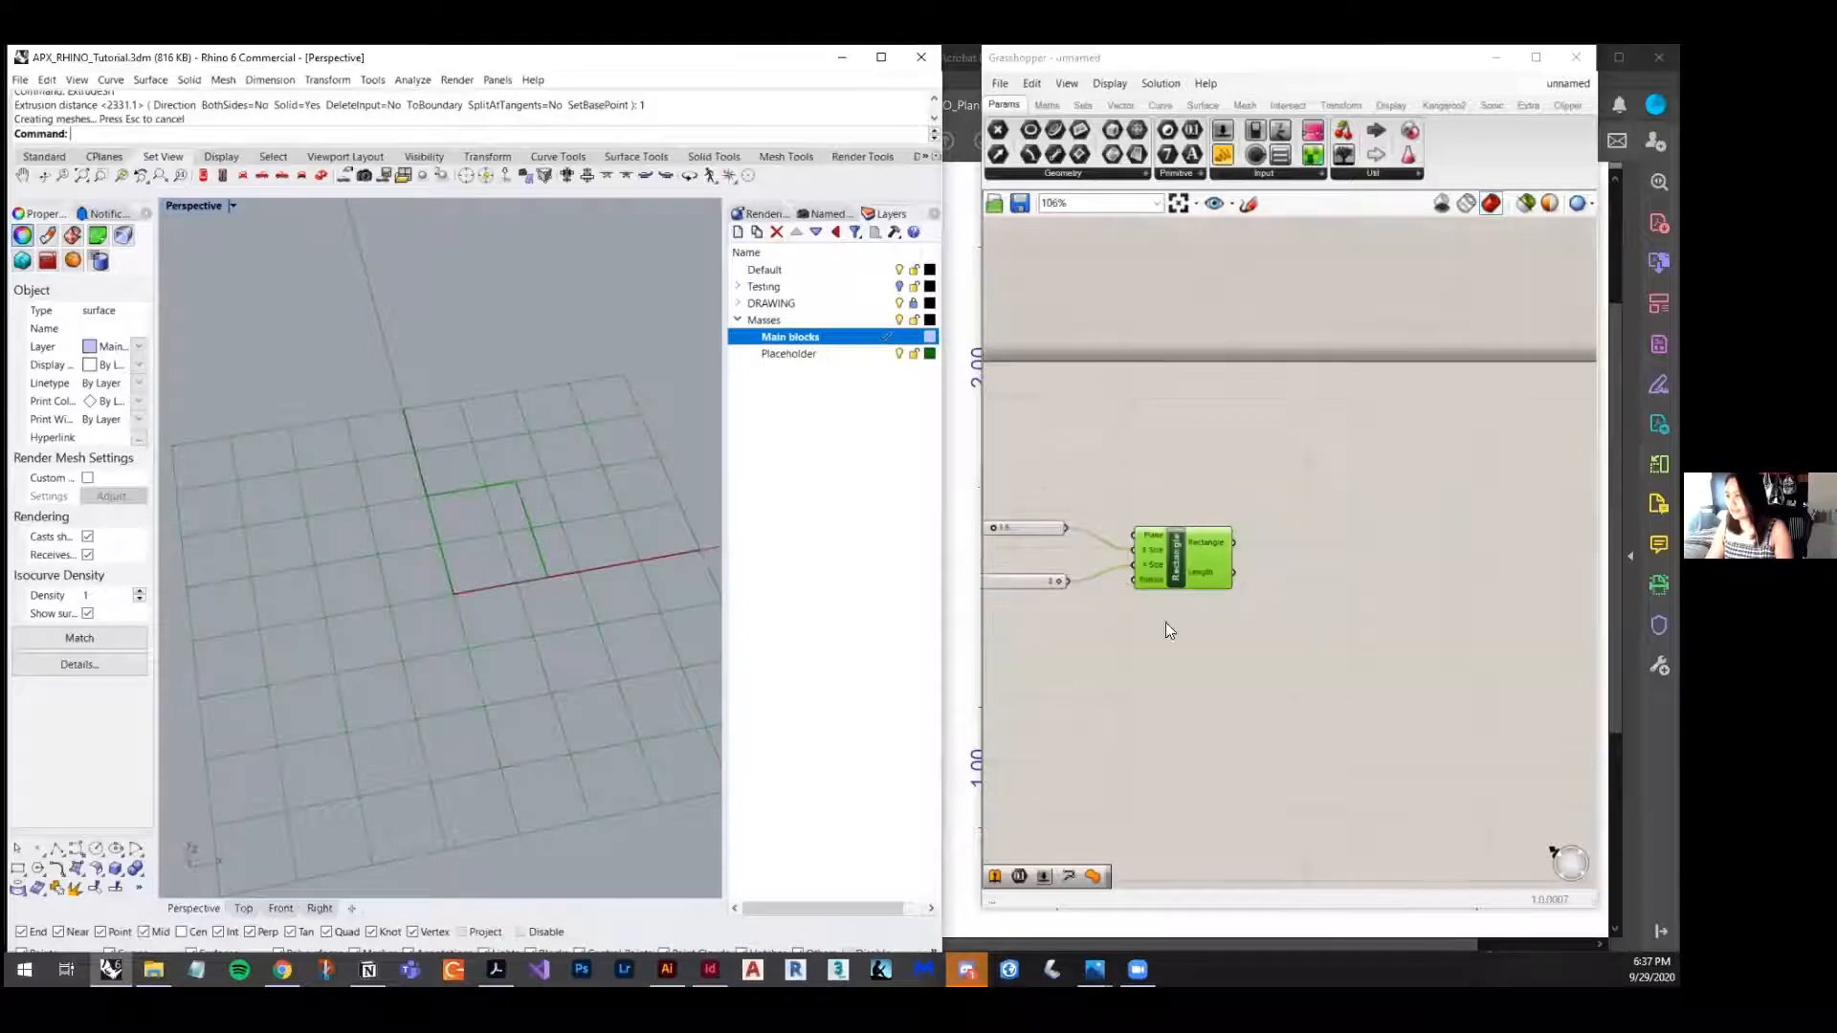
- Add the Boundary Surfaces component to the canvas on the output side of the Rectangle component
left_click(1188, 602)
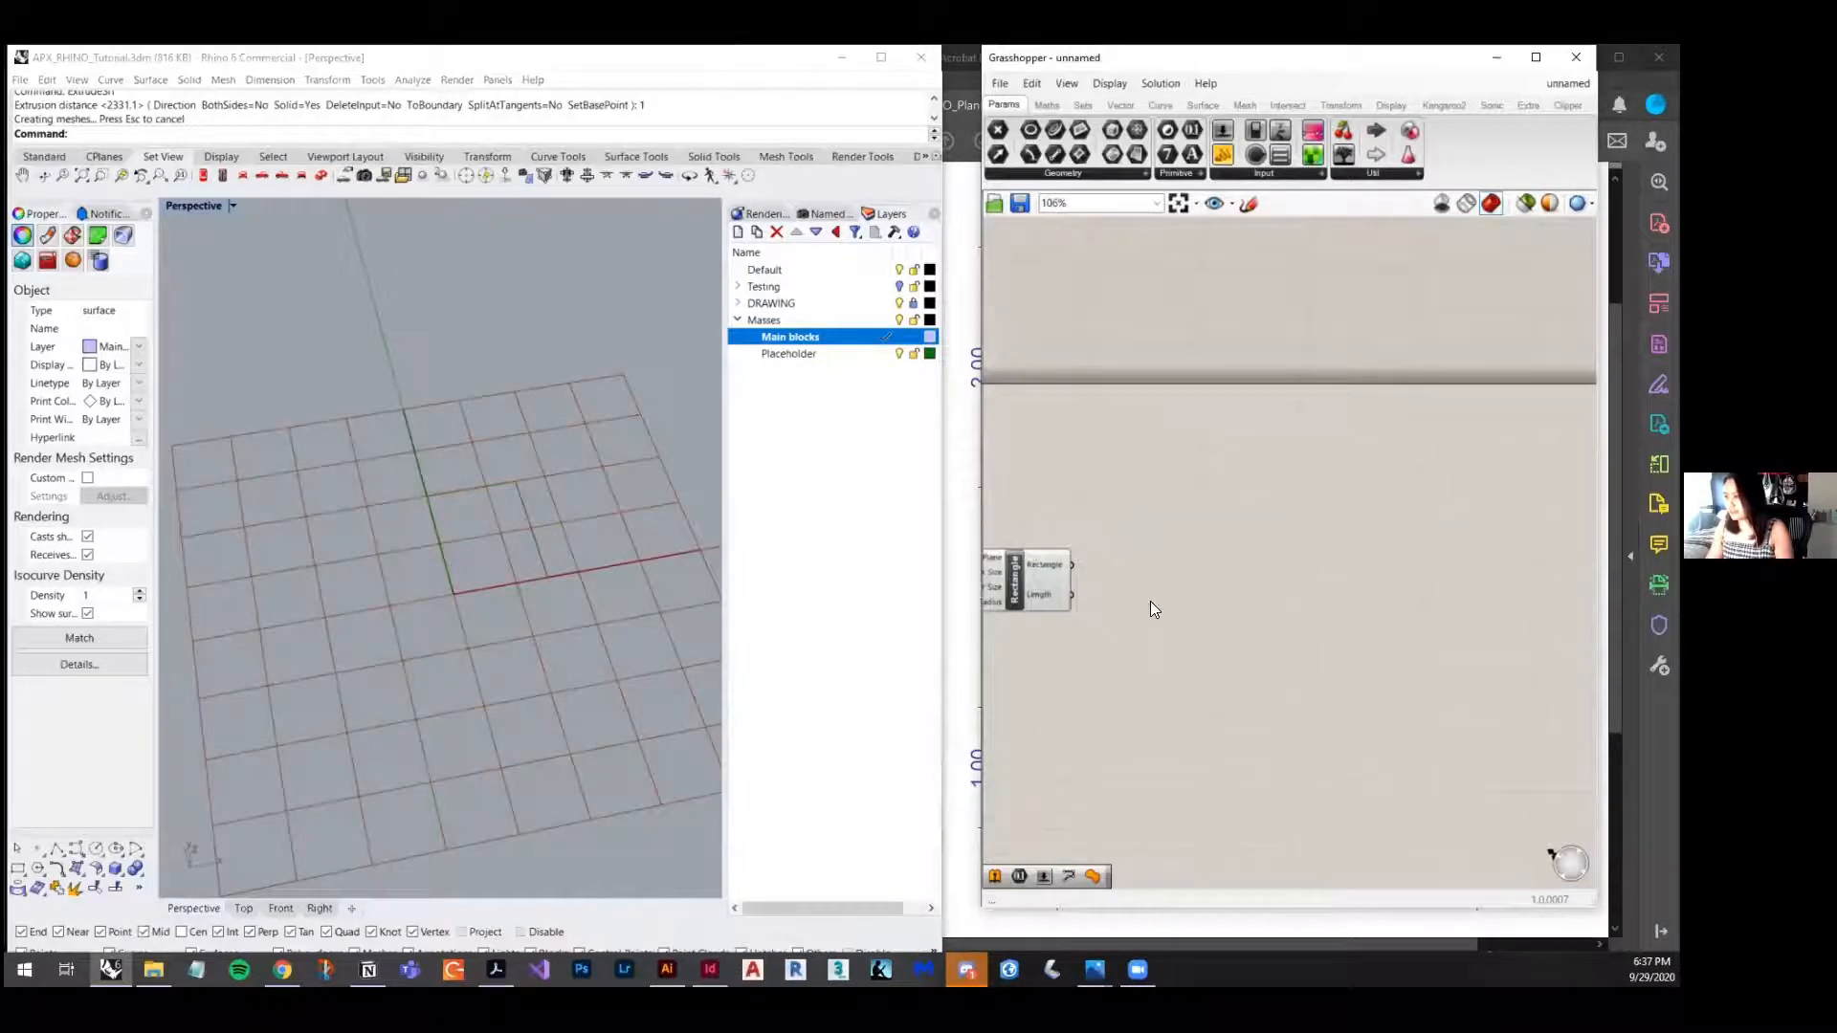
right_click_drag(1151, 600, 1222, 595)
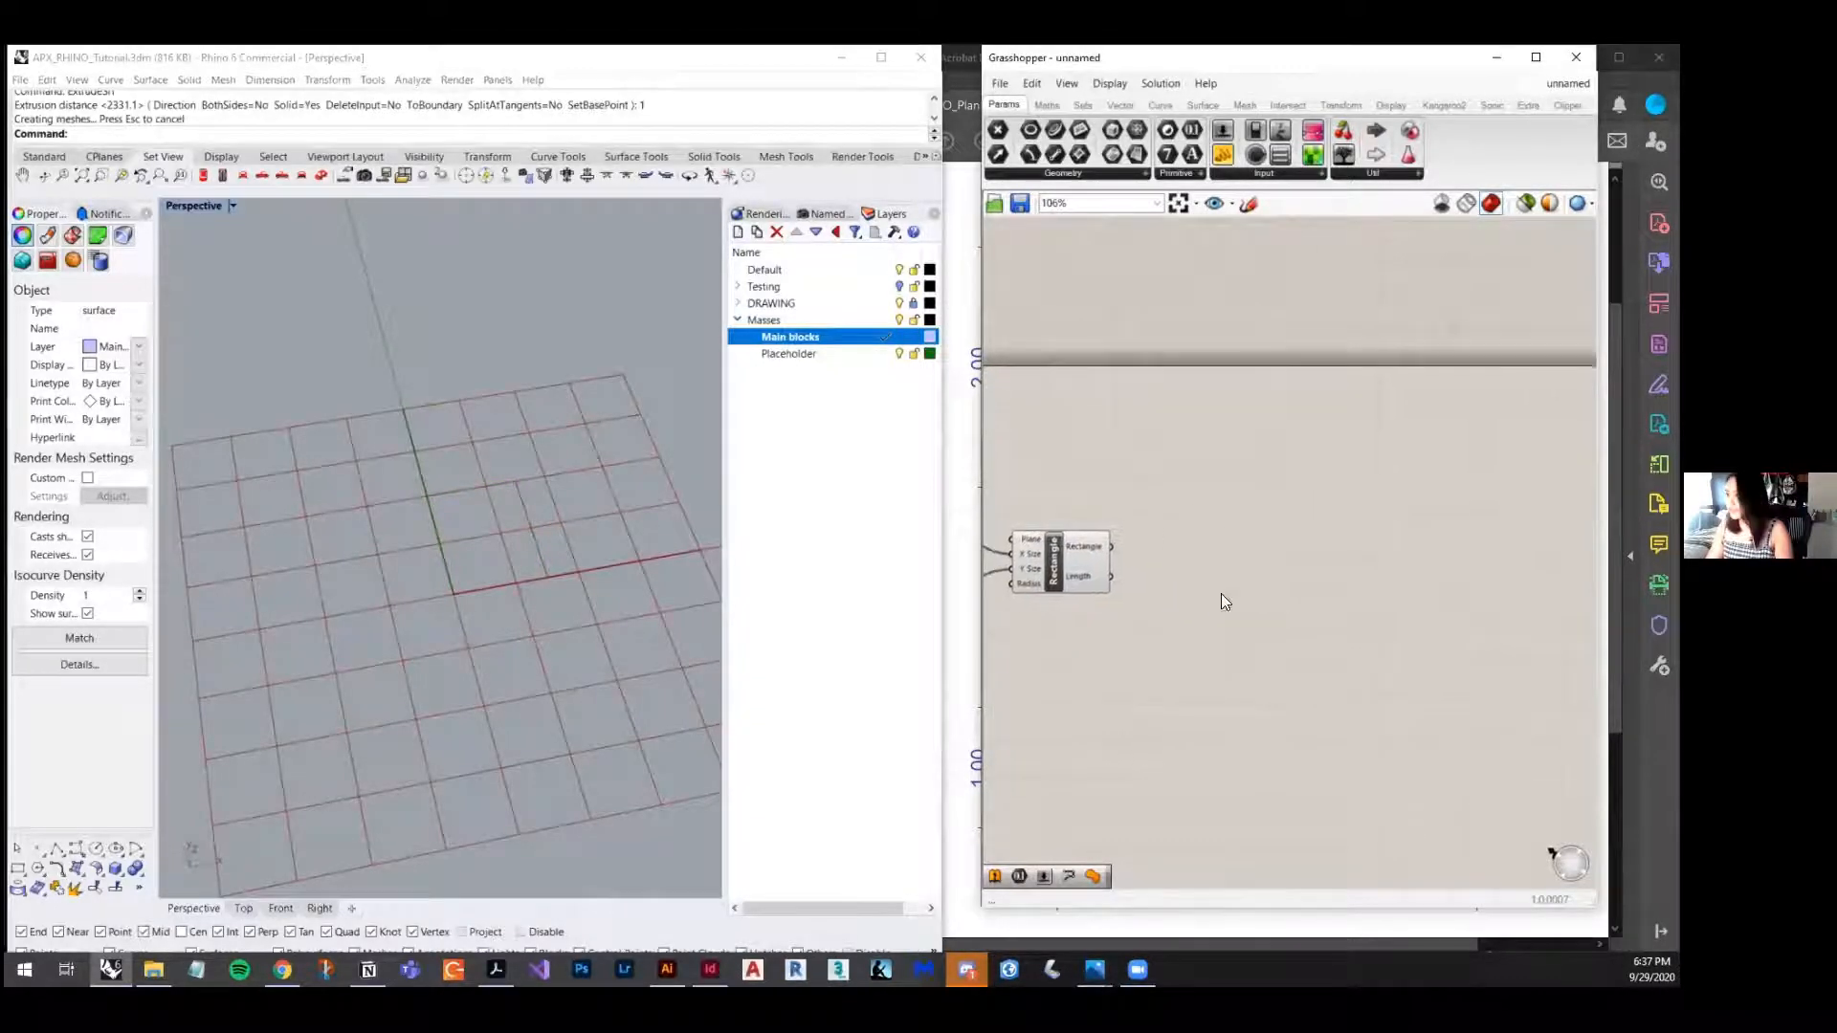
double_click(1282, 559)
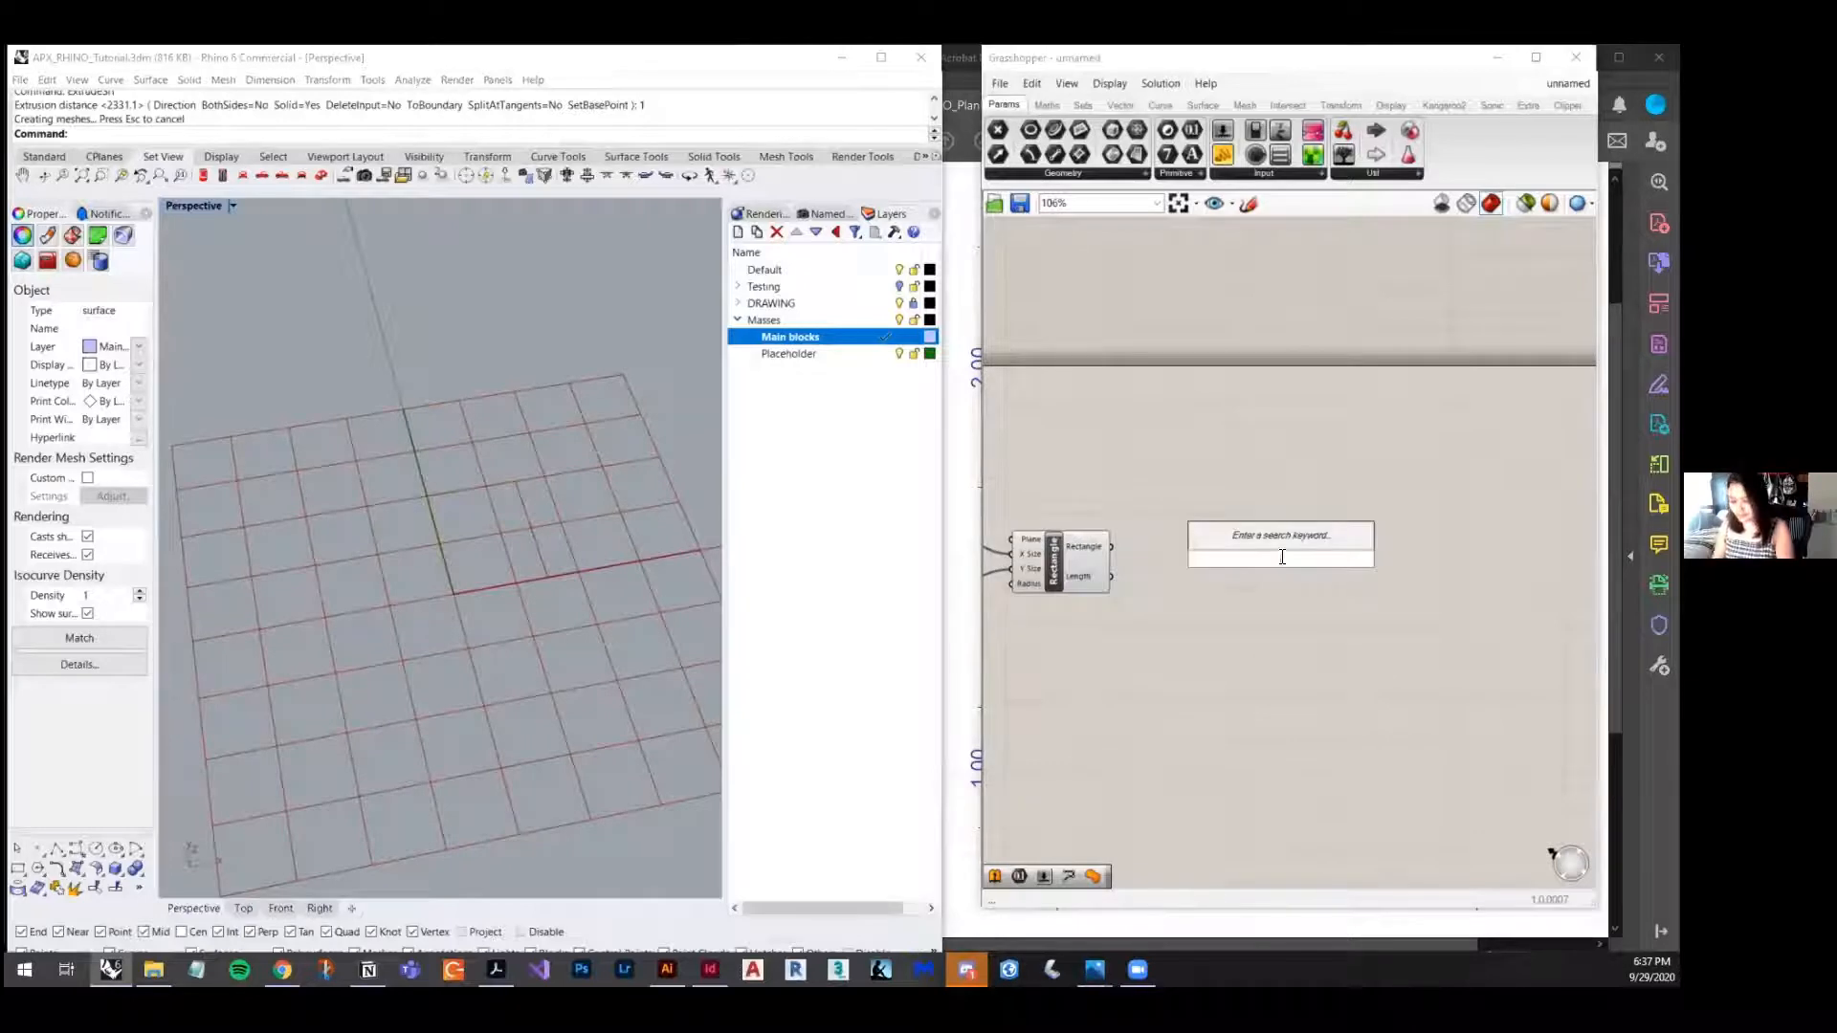
type("bound")
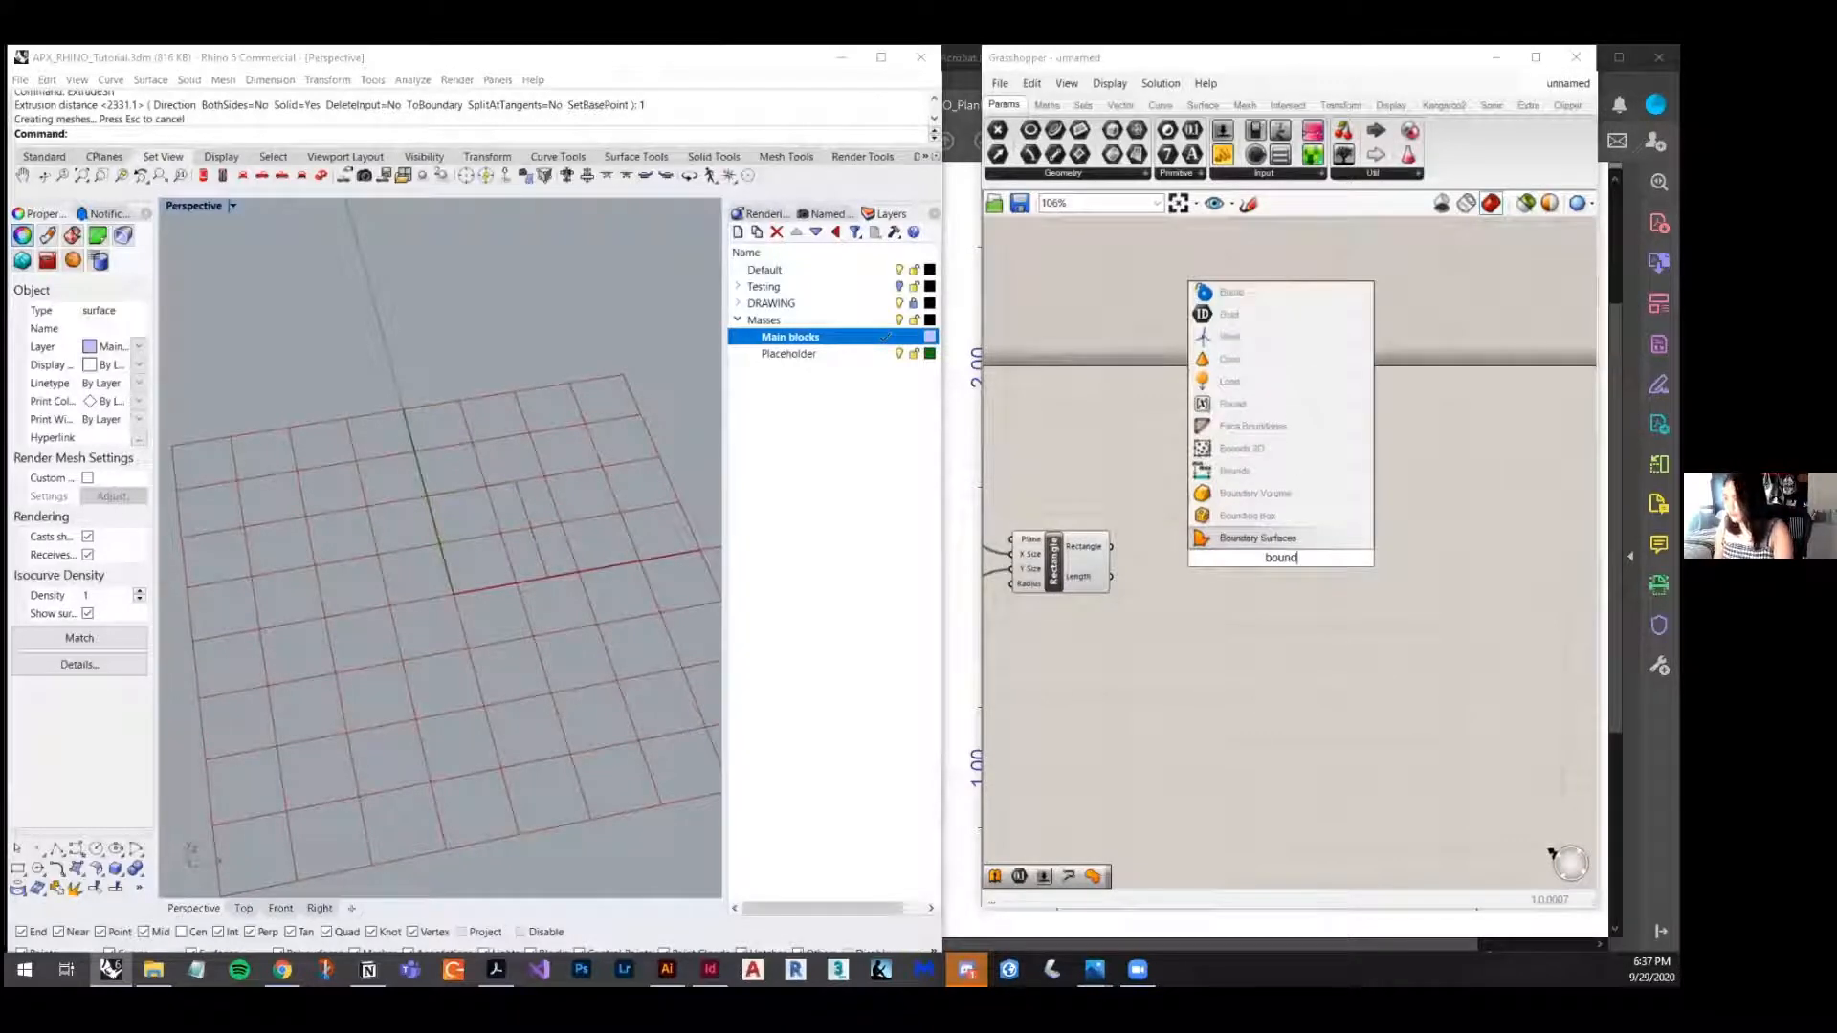
left_click(1278, 535)
left_click_drag(1274, 576, 1383, 595)
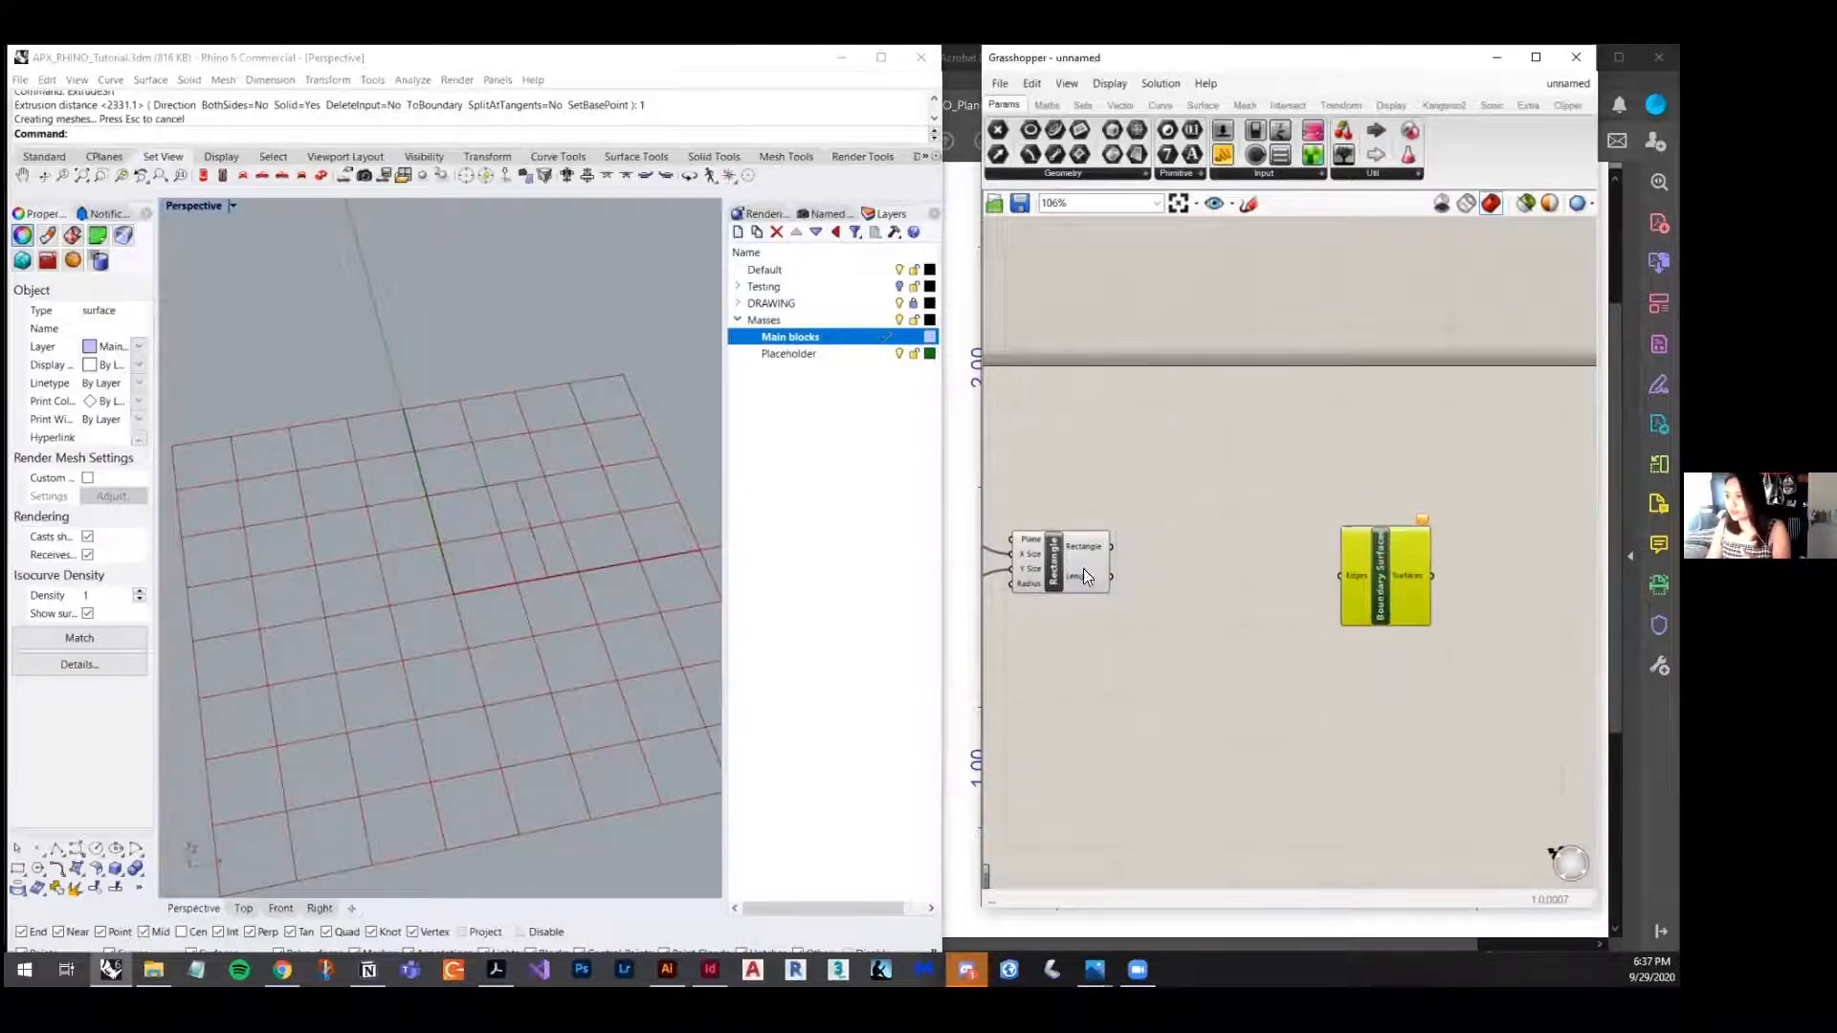
- Wire the Rectangle output into the Edges input of Boundary Surfaces and highlight the component's surface preview
left_click_drag(1085, 570, 1150, 580)
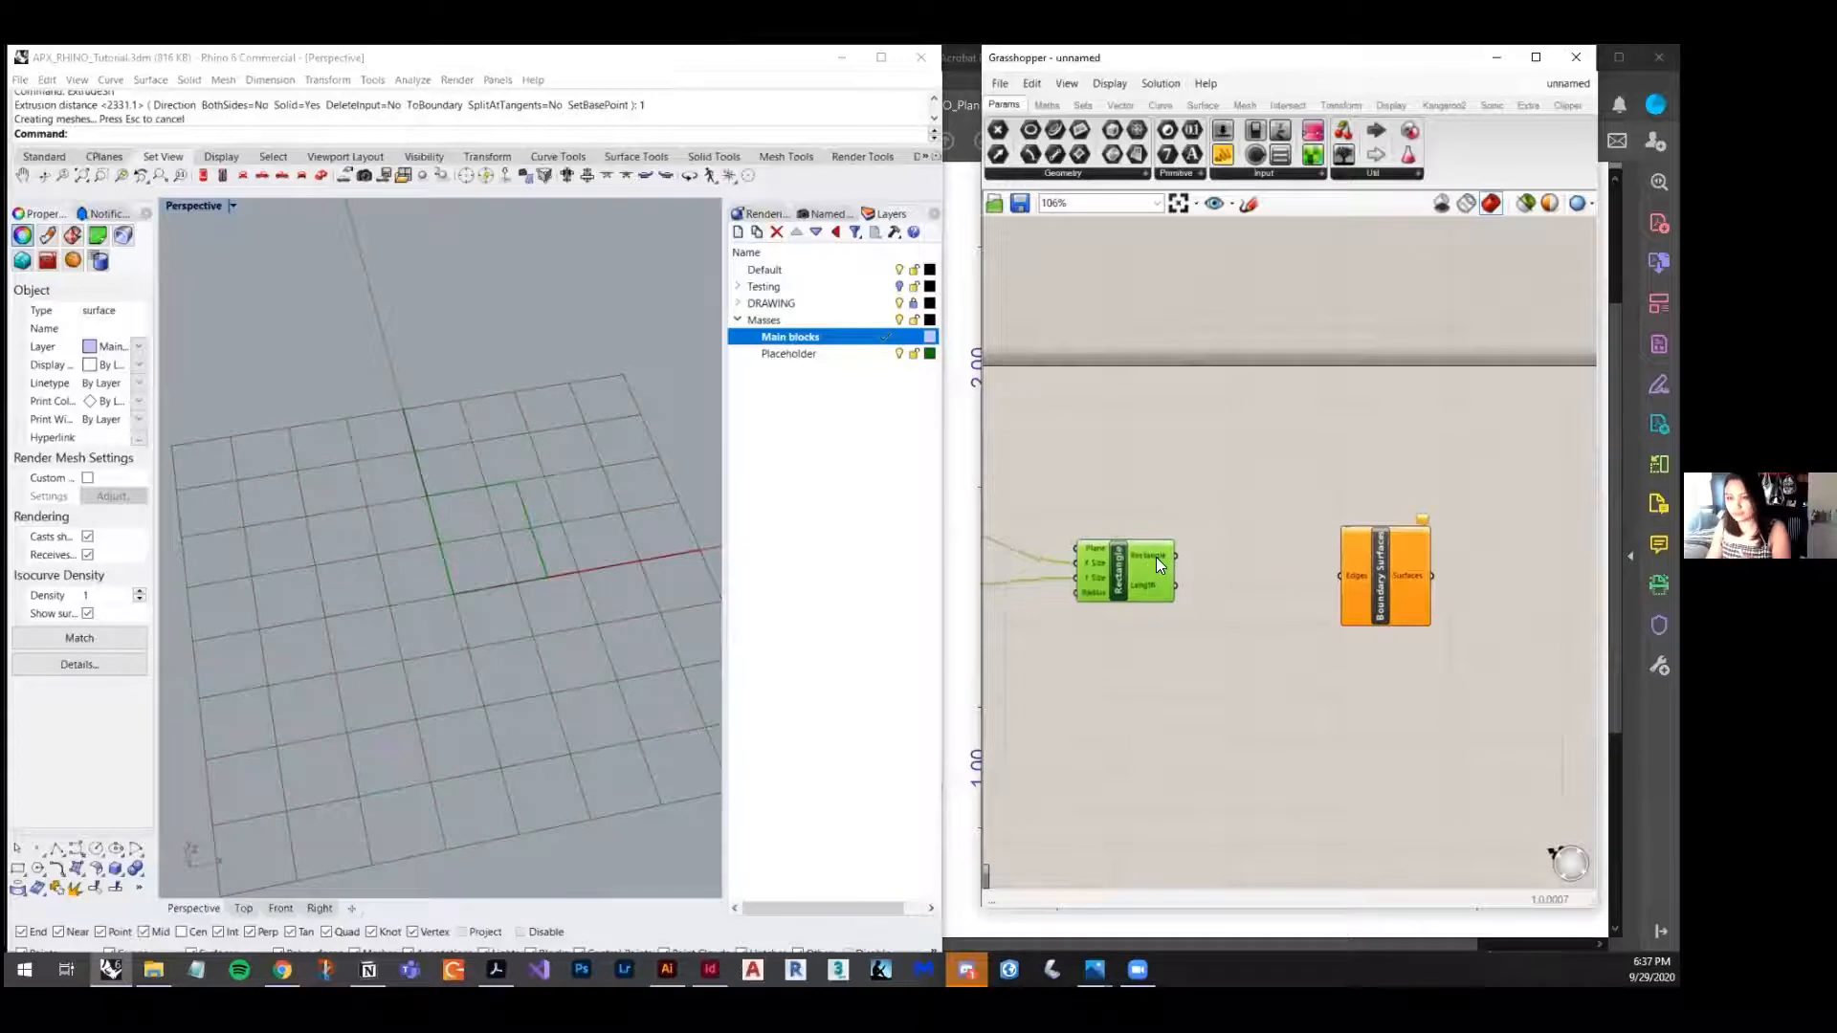
scroll(1225, 559, "up", 2)
left_click_drag(1131, 549, 1359, 577)
scroll(482, 543, "up", 3)
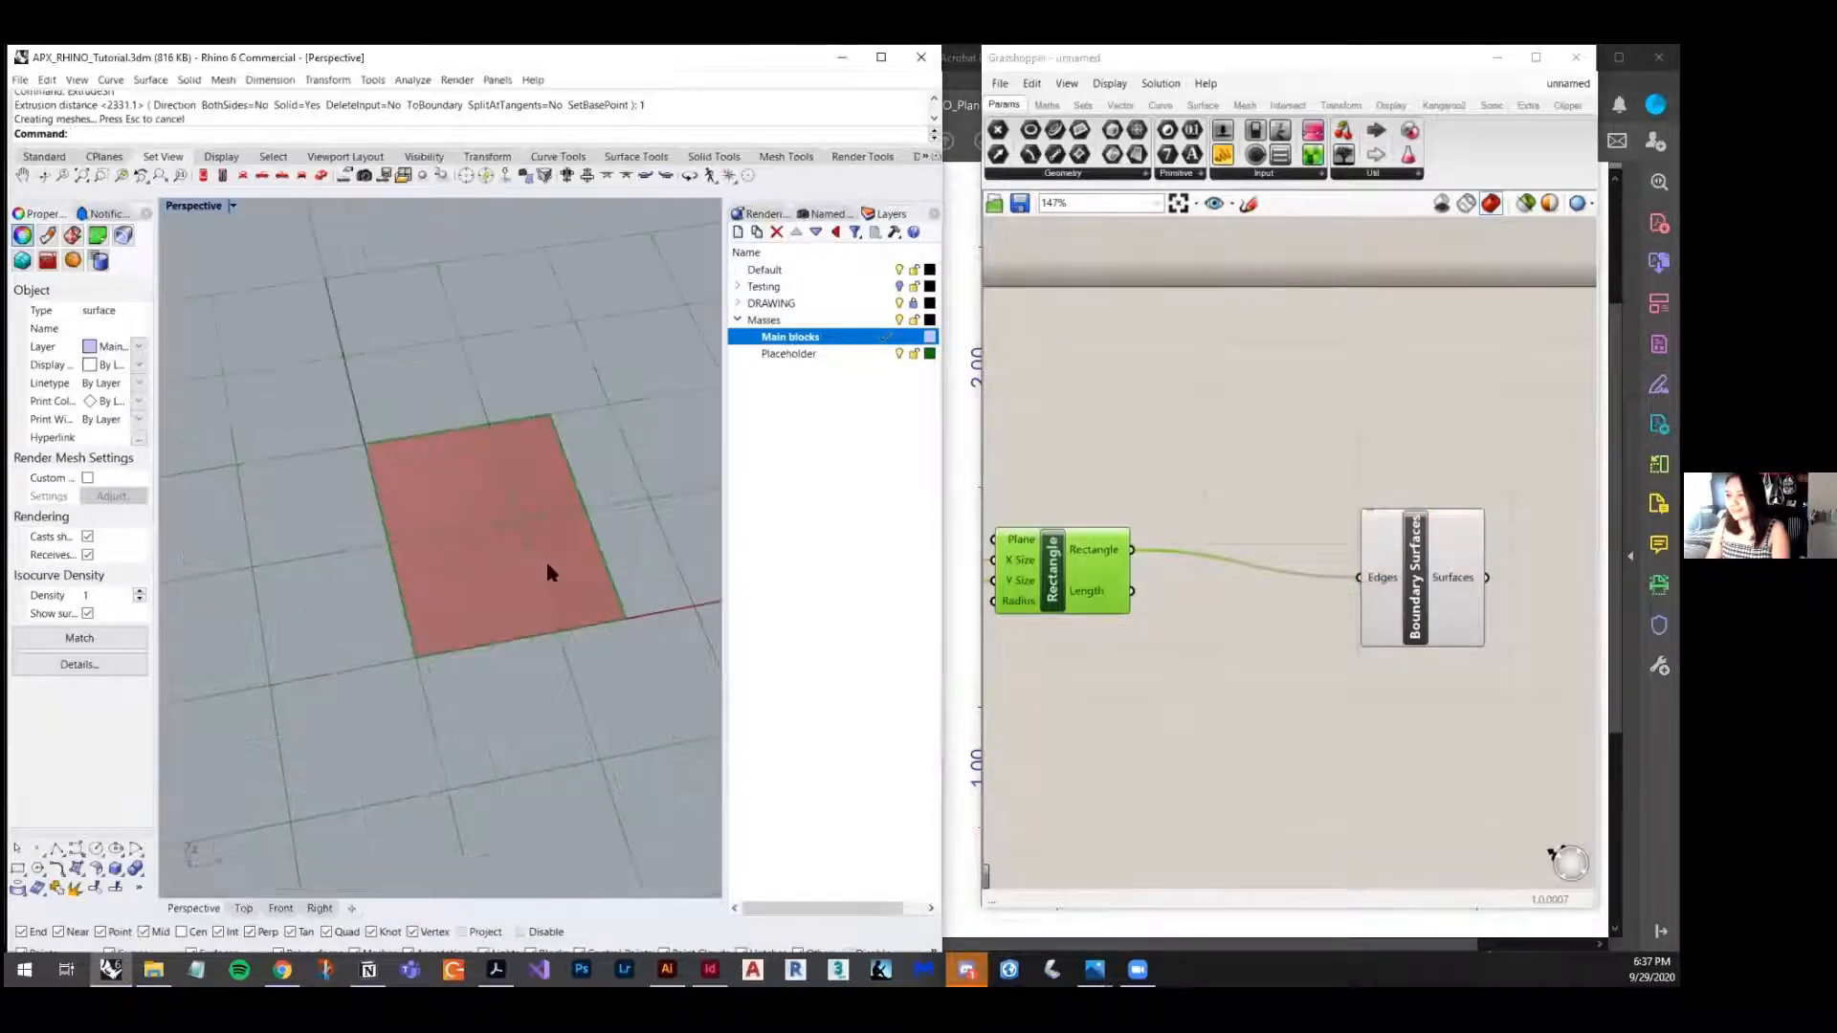
left_click(1412, 609)
left_click(474, 632)
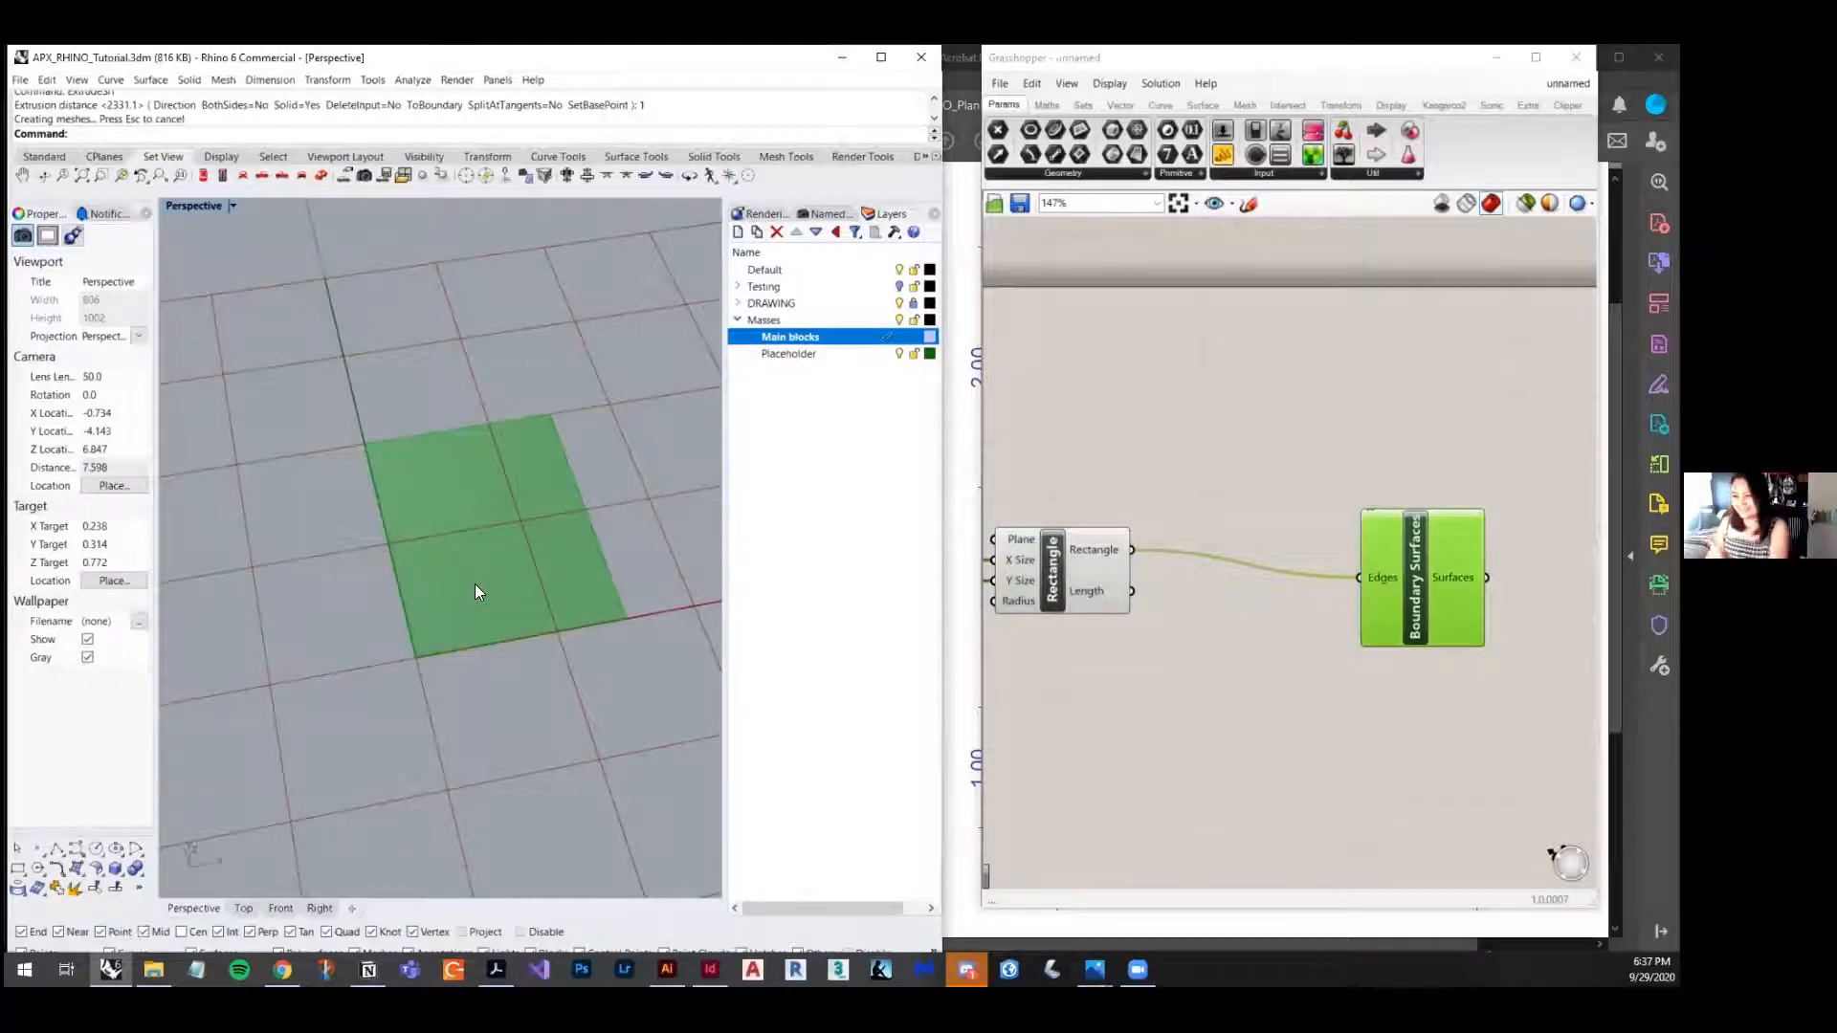
- Move the Boundary Surfaces component closer to the Rectangle component
left_click_drag(1424, 603, 1297, 601)
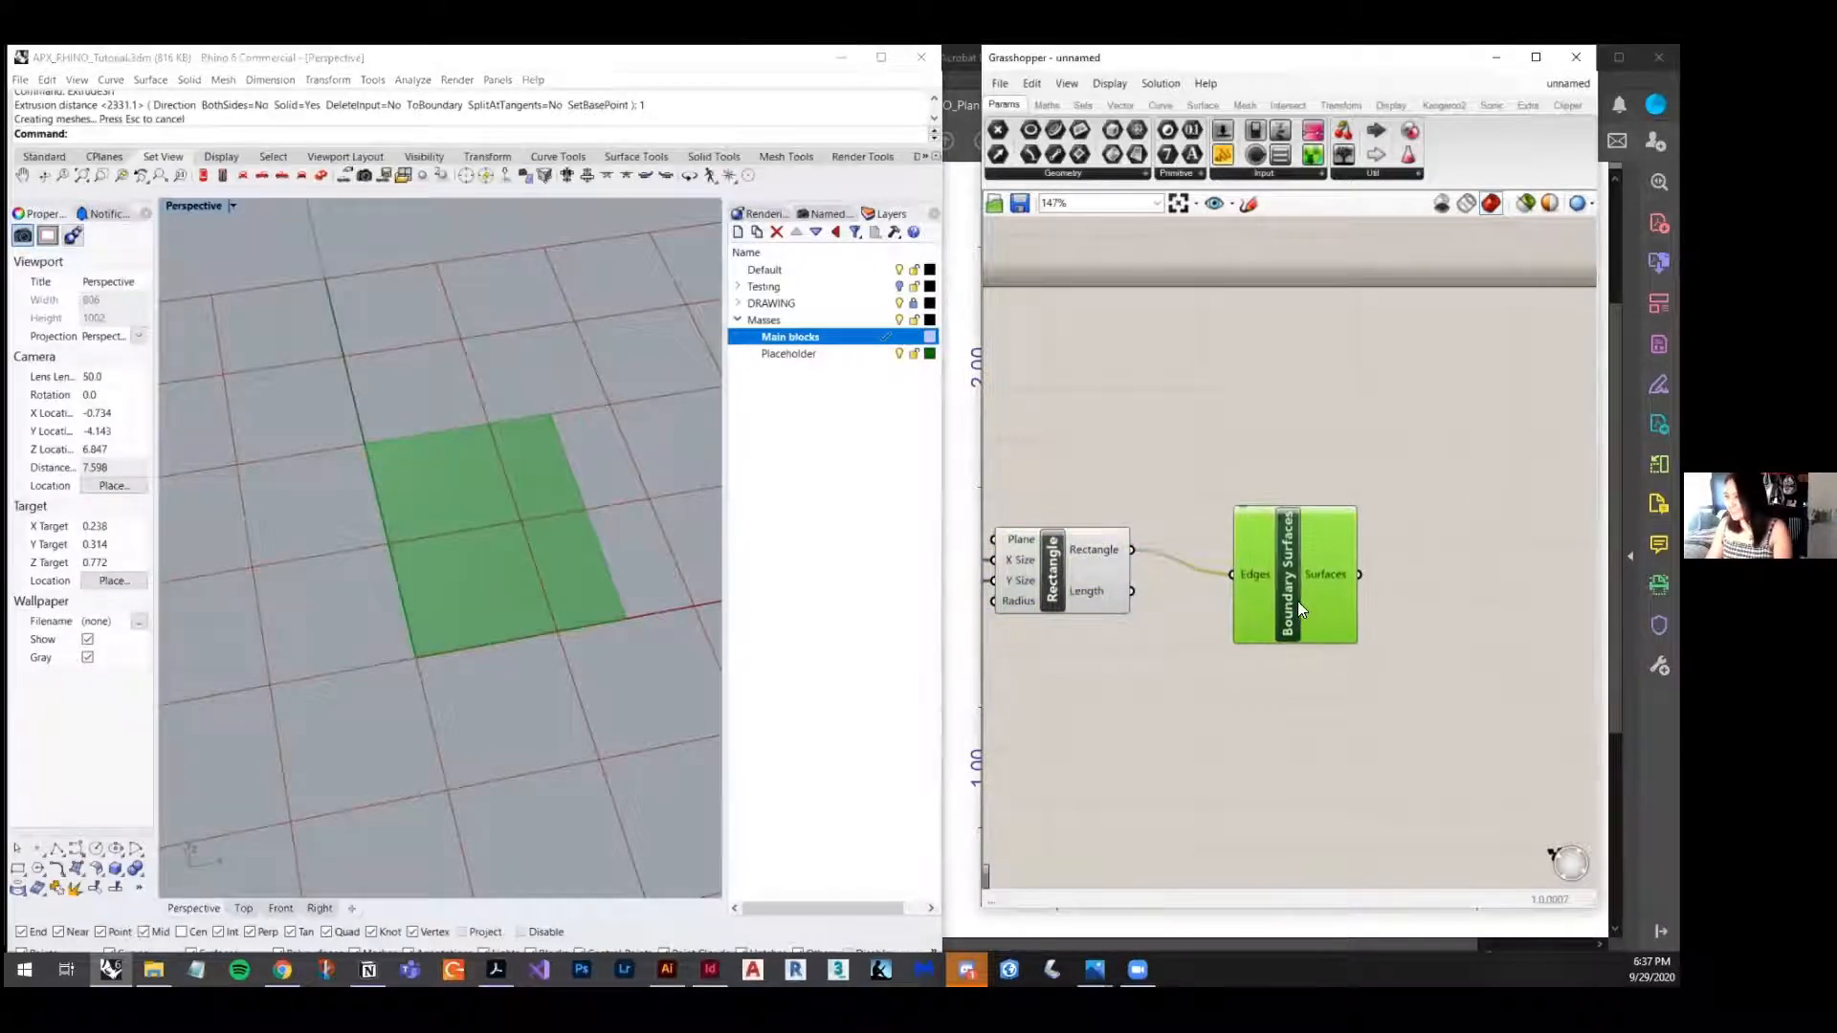
left_click(1291, 706)
scroll(1100, 665, "down", 3)
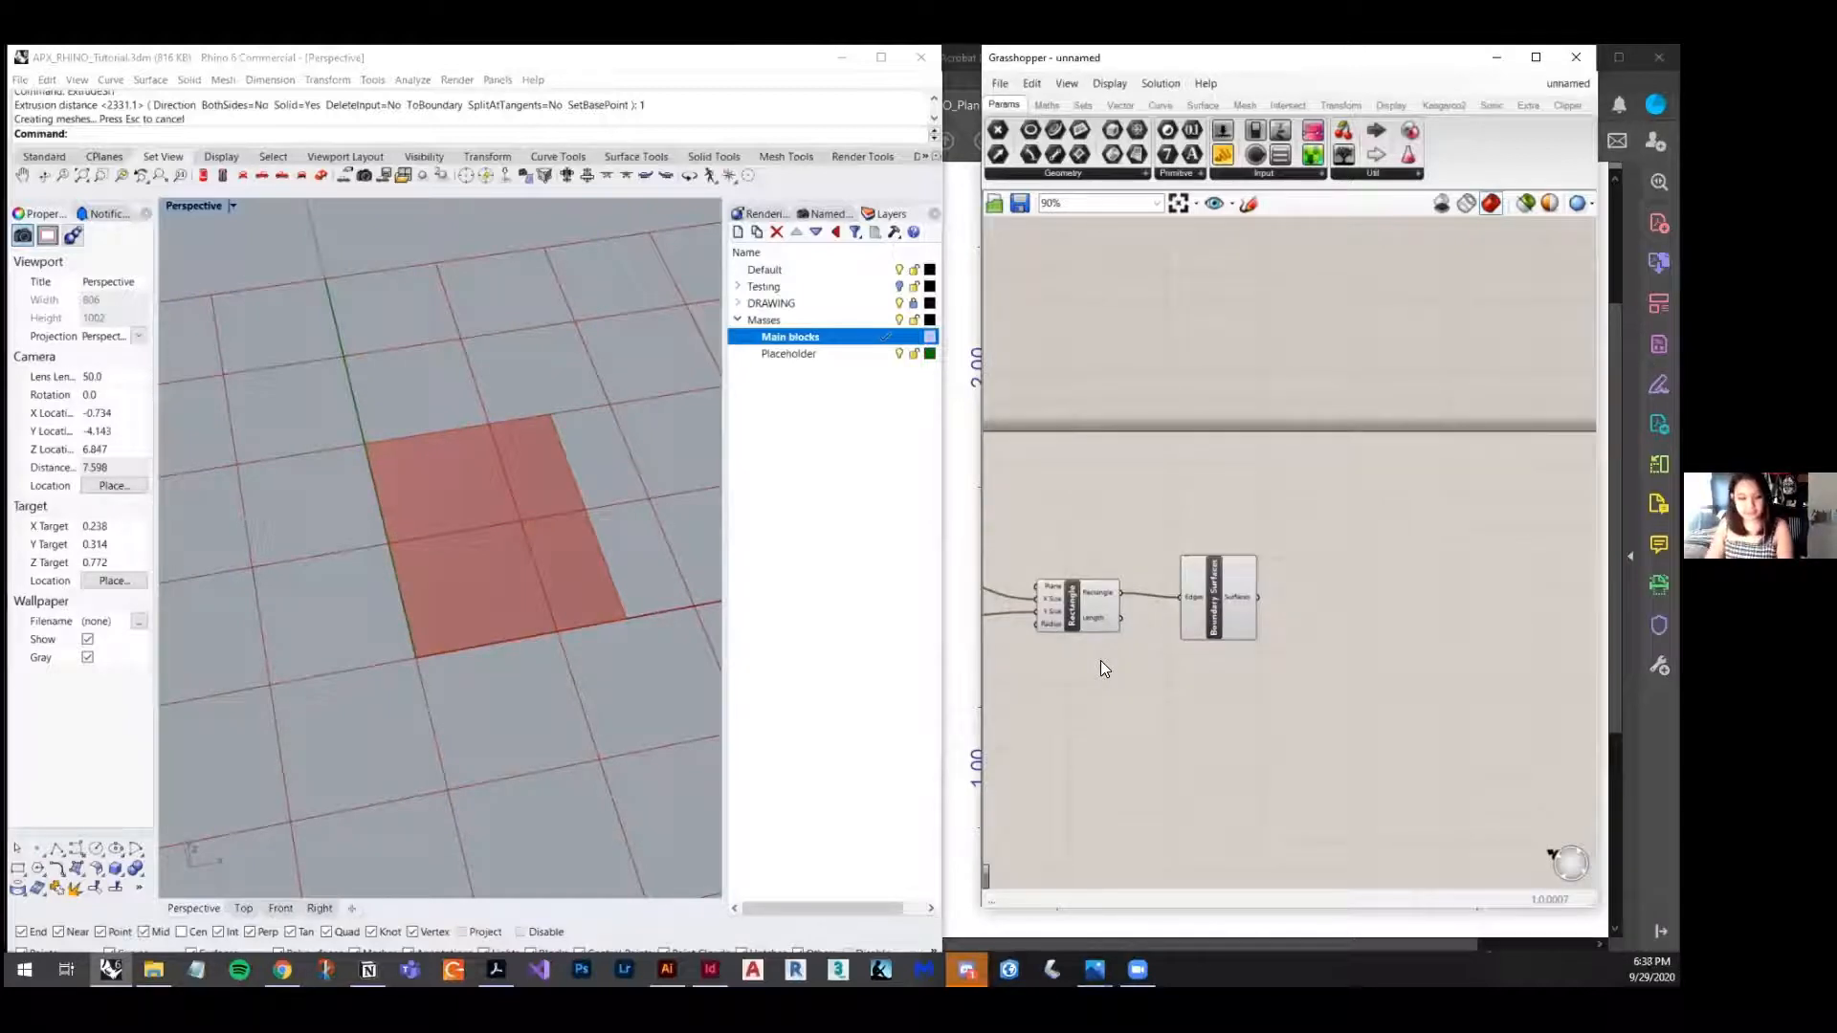
right_click_drag(1257, 695, 1093, 677)
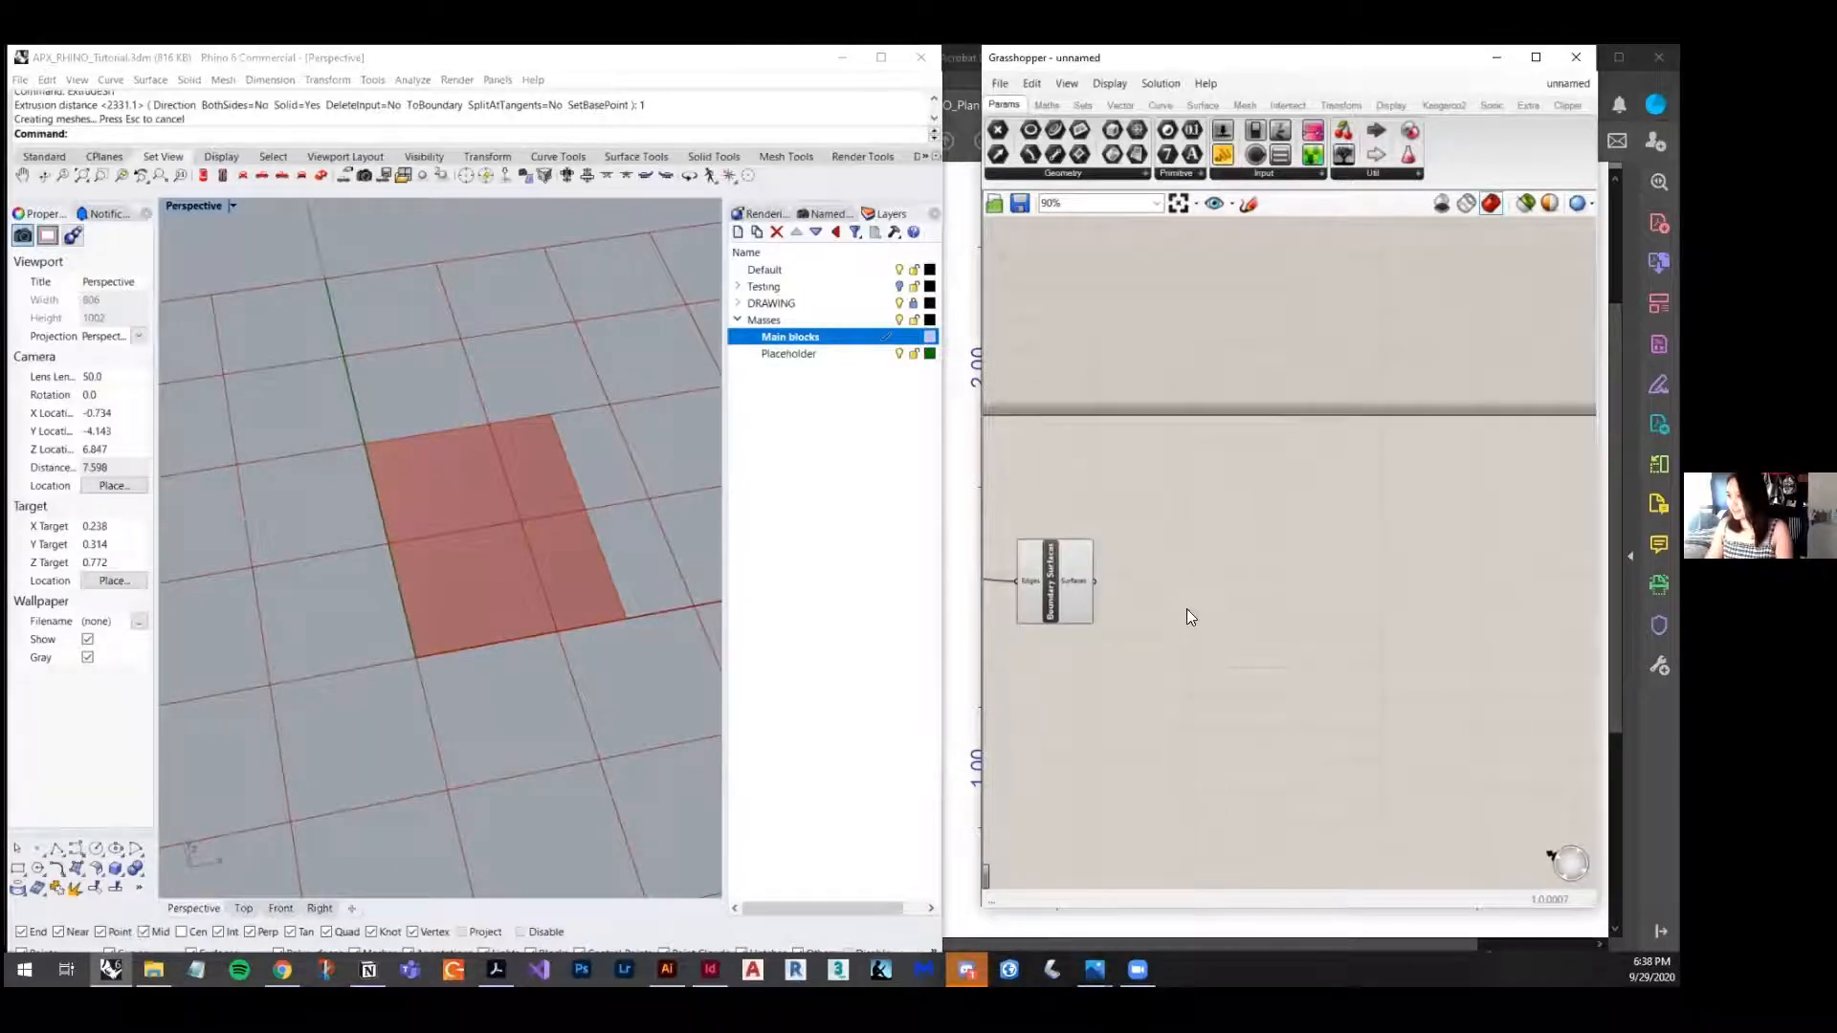
- Add the Extrude component to the canvas and wire the Surfaces output of Boundary Surfaces into its Base input
double_click(1186, 618)
type("extr")
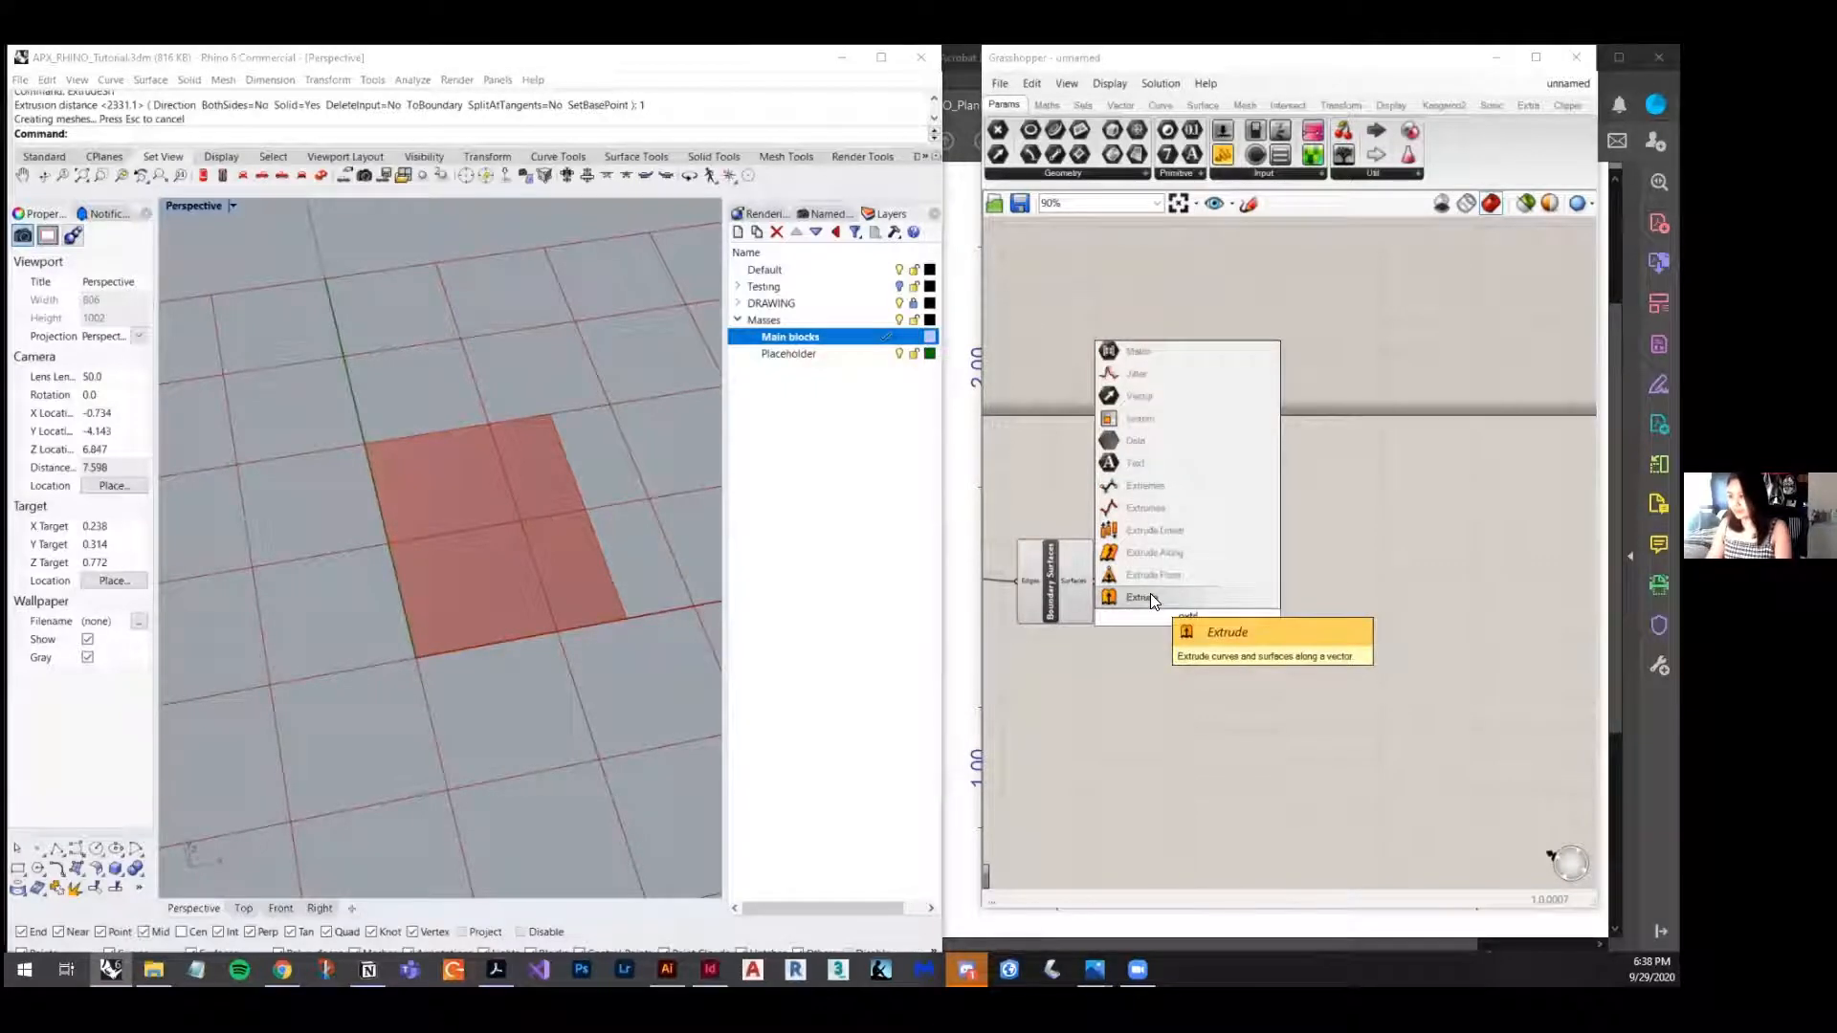
left_click(1150, 595)
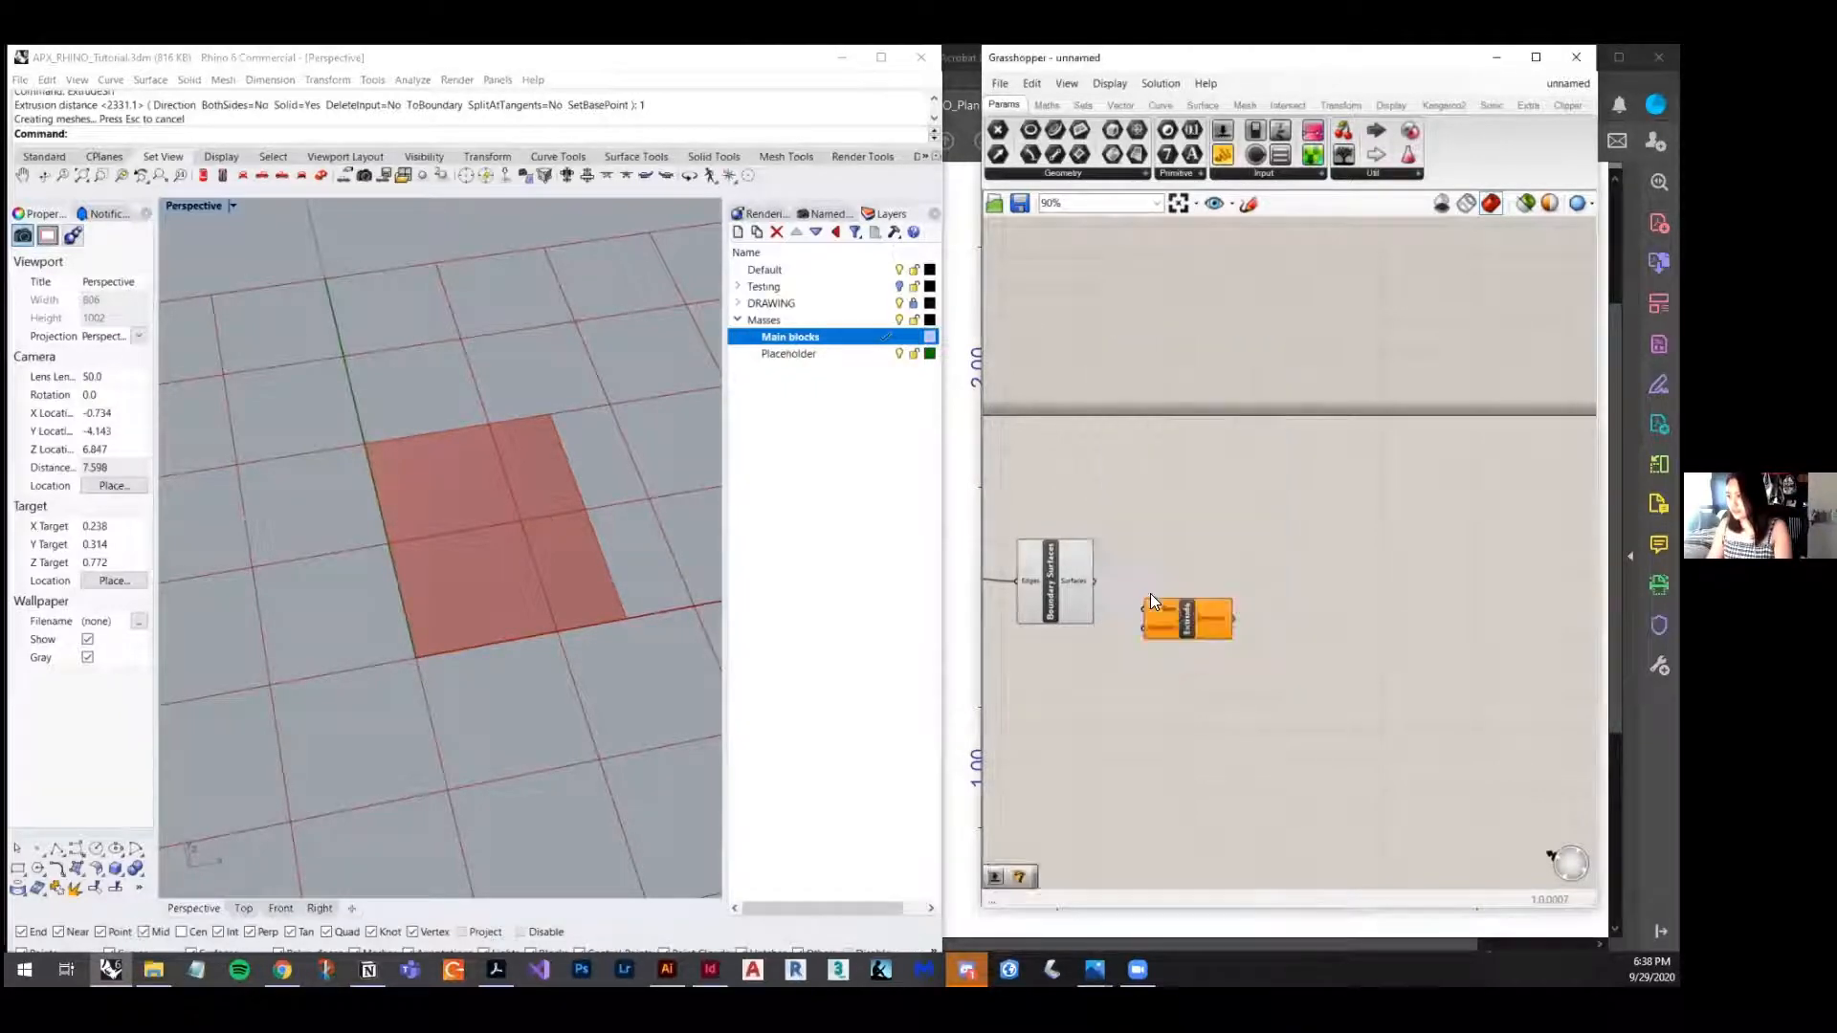
scroll(1169, 591, "up", 3)
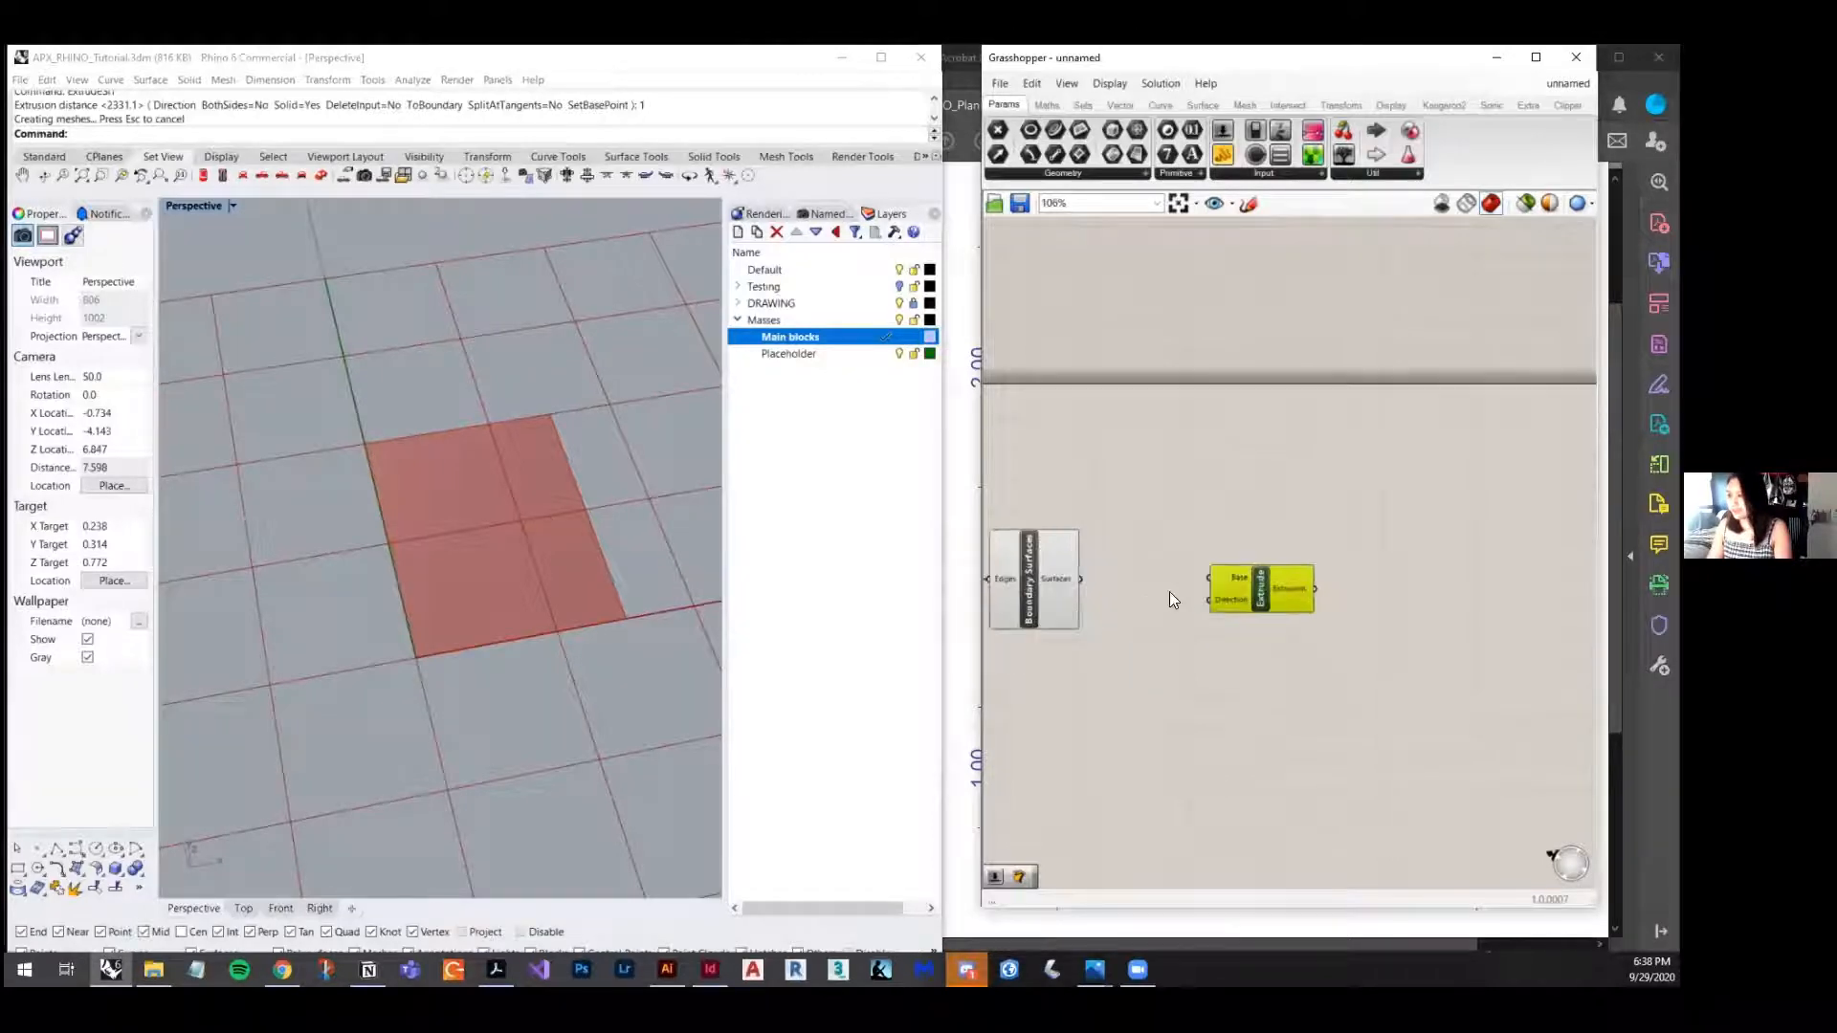
right_click_drag(1222, 617, 1349, 615)
scroll(1393, 565, "up", 3)
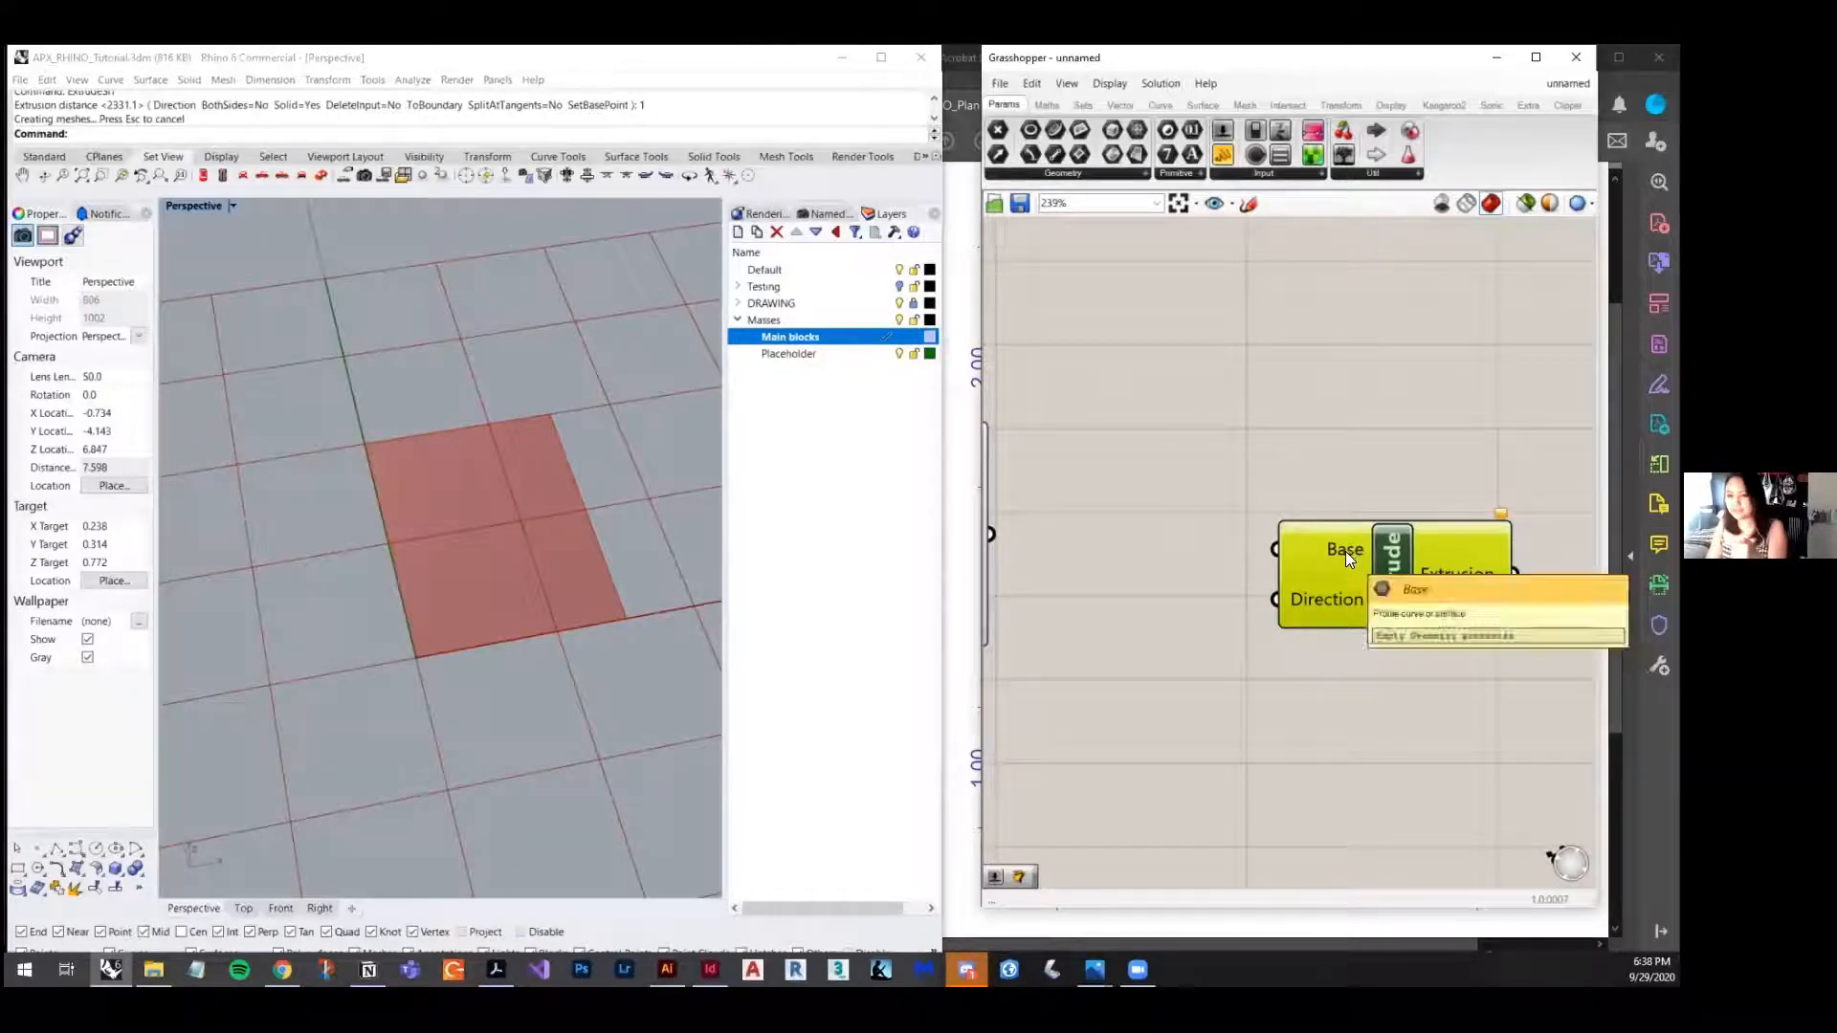
scroll(1341, 559, "down", 3)
left_click(562, 565)
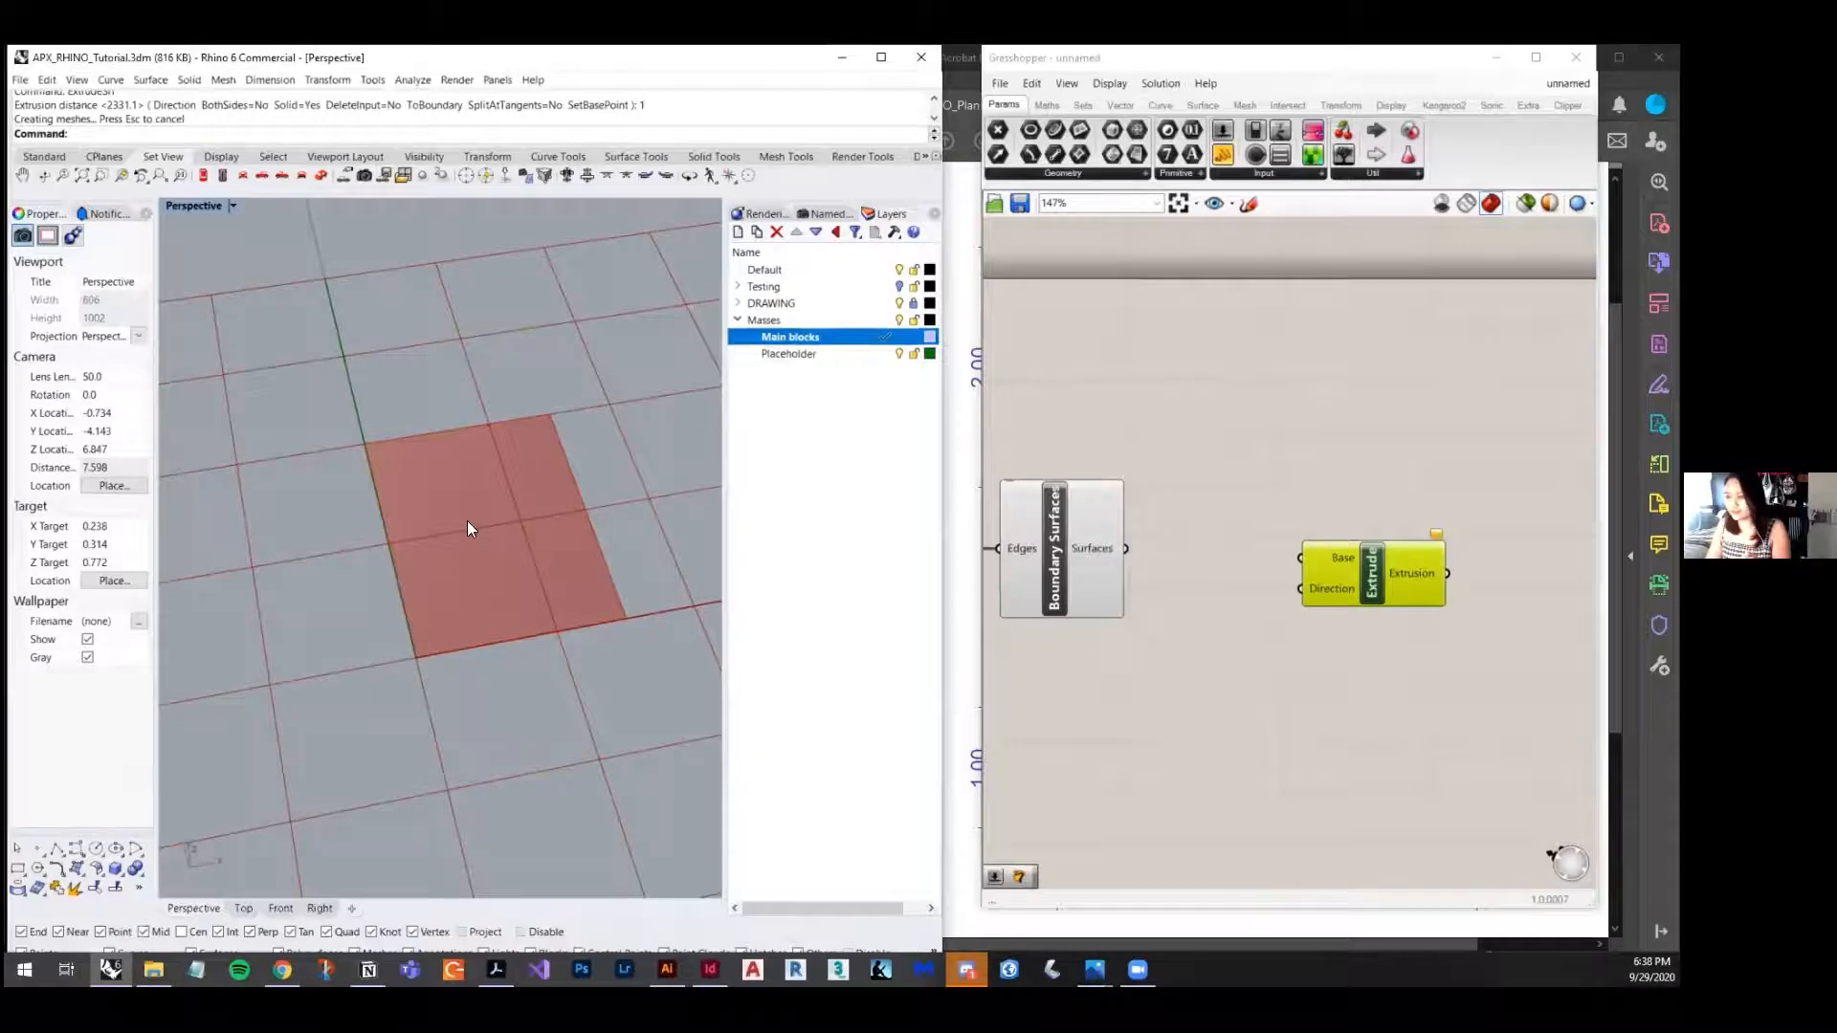
left_click_drag(1123, 548, 1303, 558)
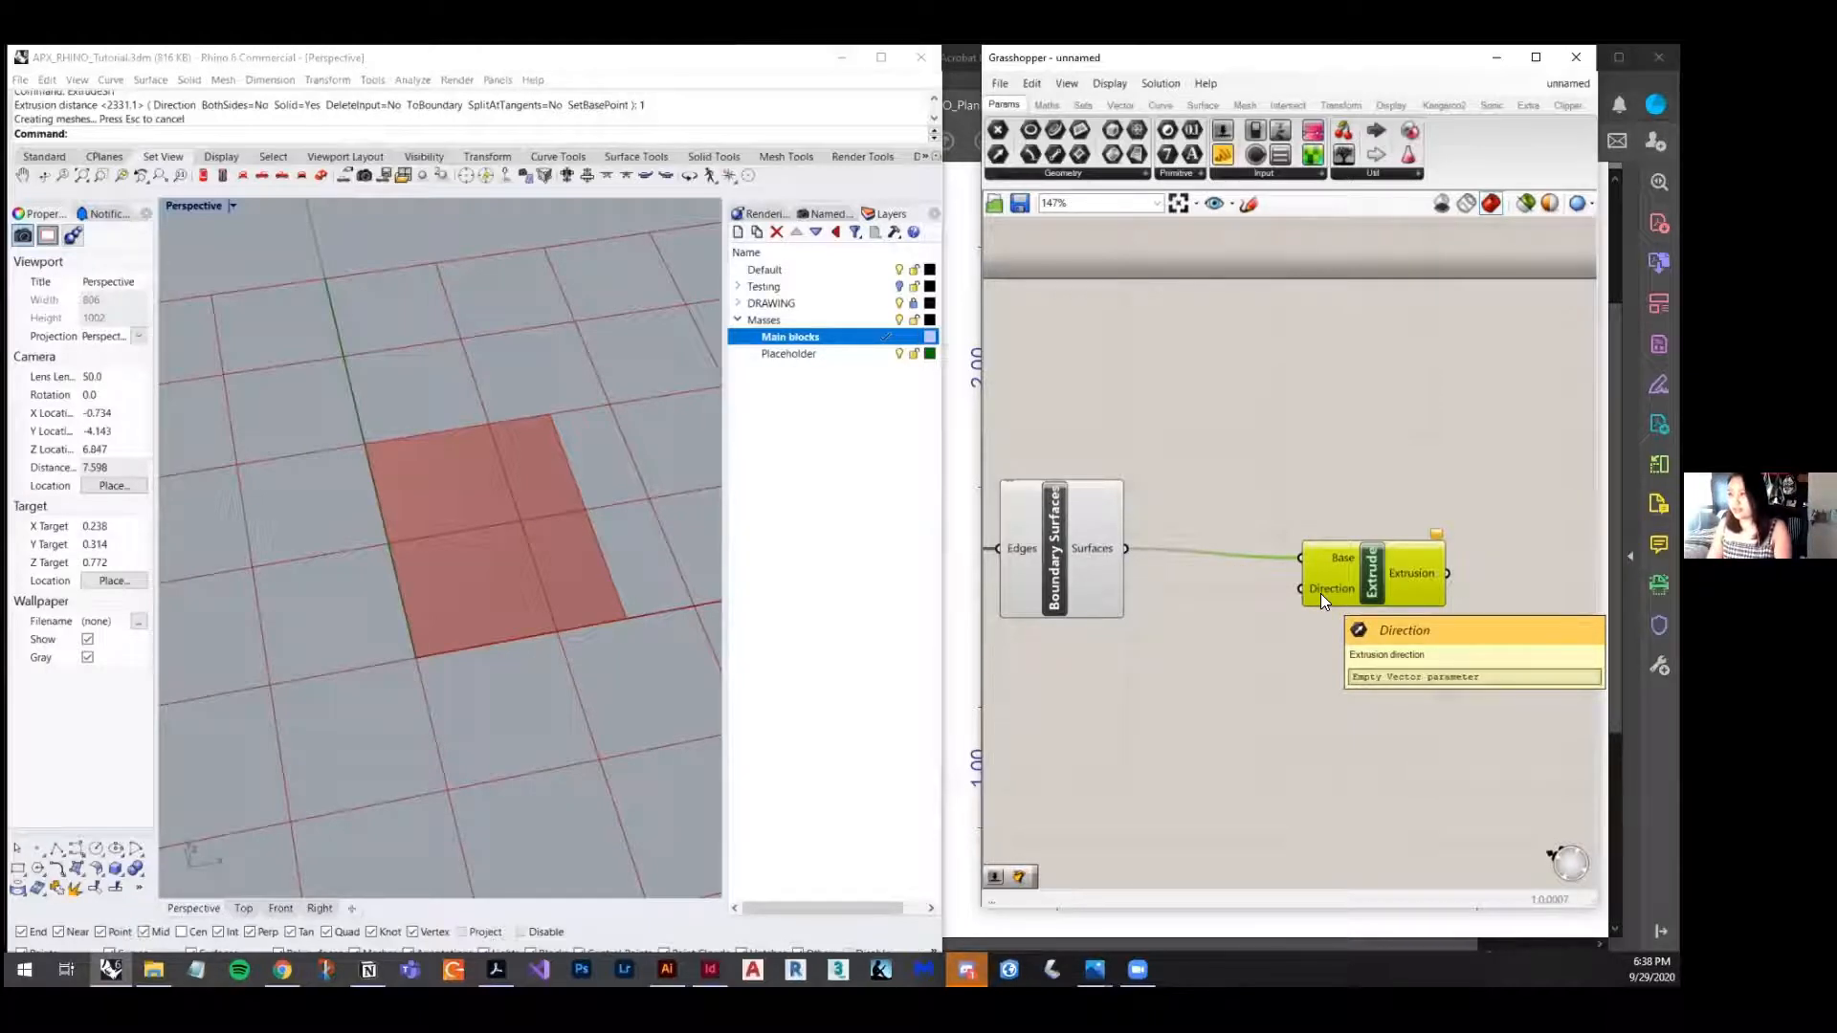
- Add a number slider with the value 1 below Boundary Surfaces and move the Grasshopper window off the dimensioned drawing
double_click(1150, 682)
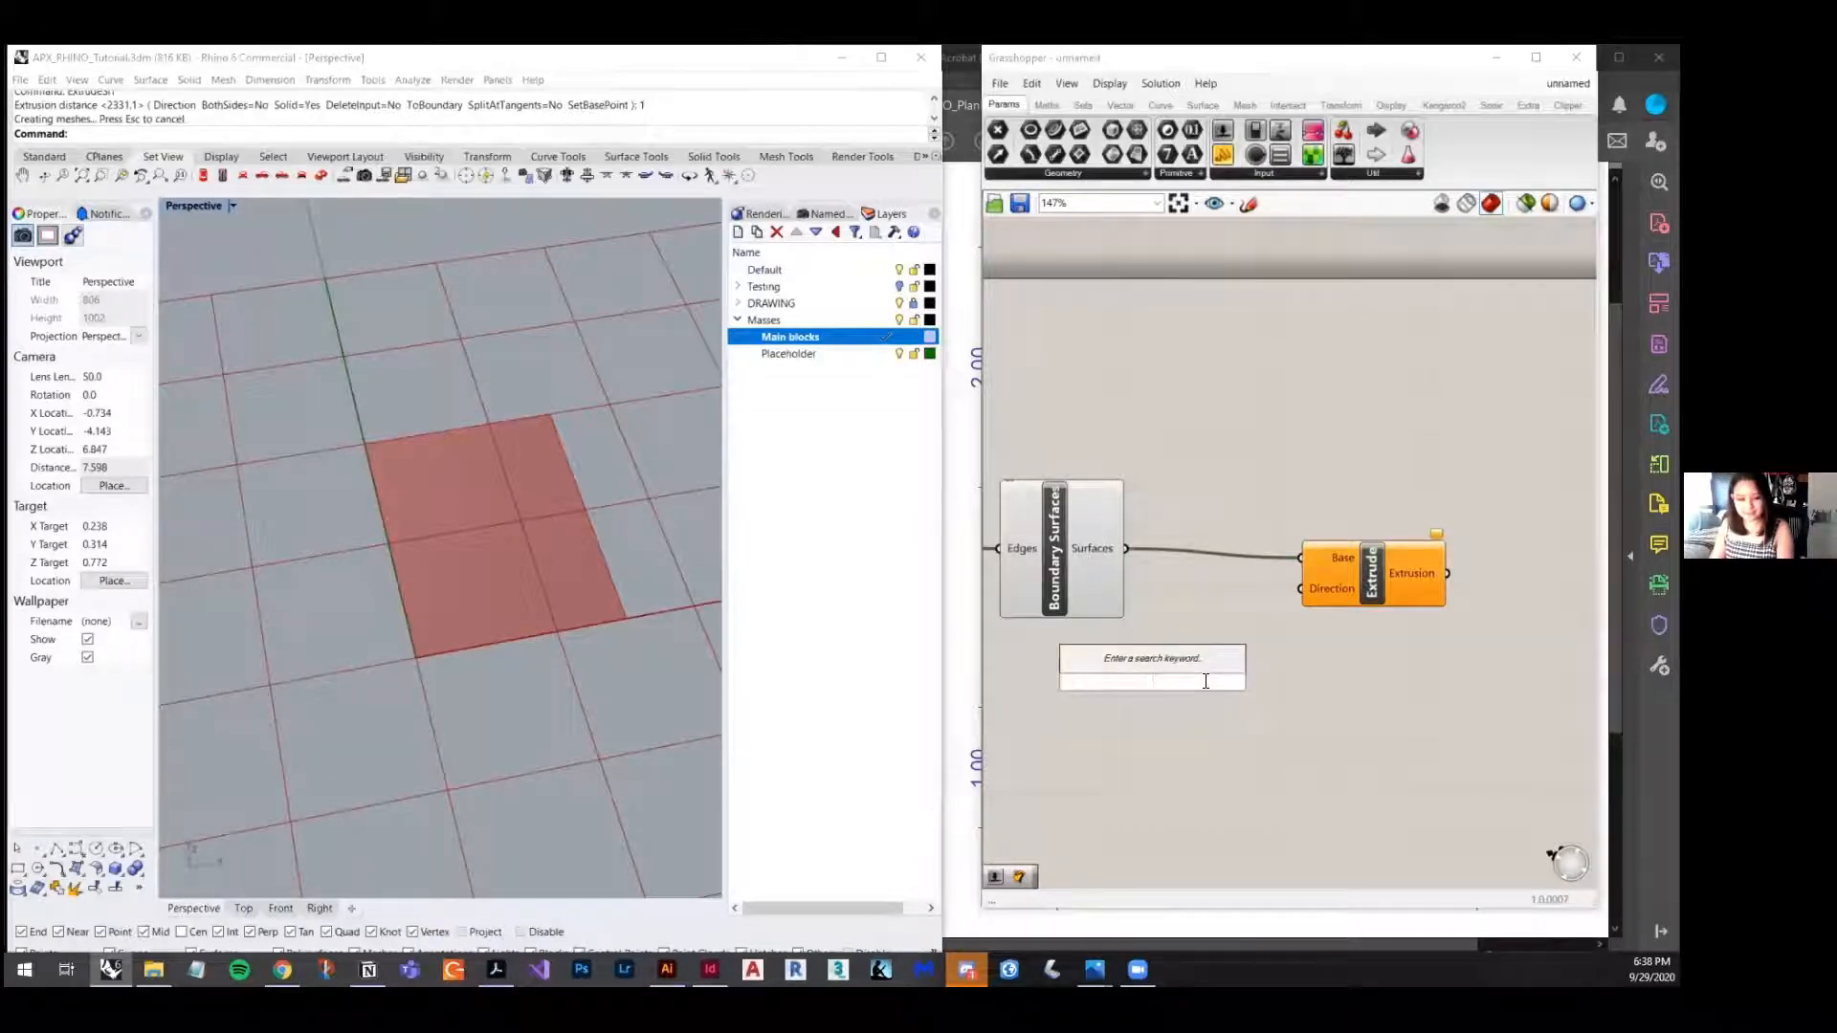
type("1")
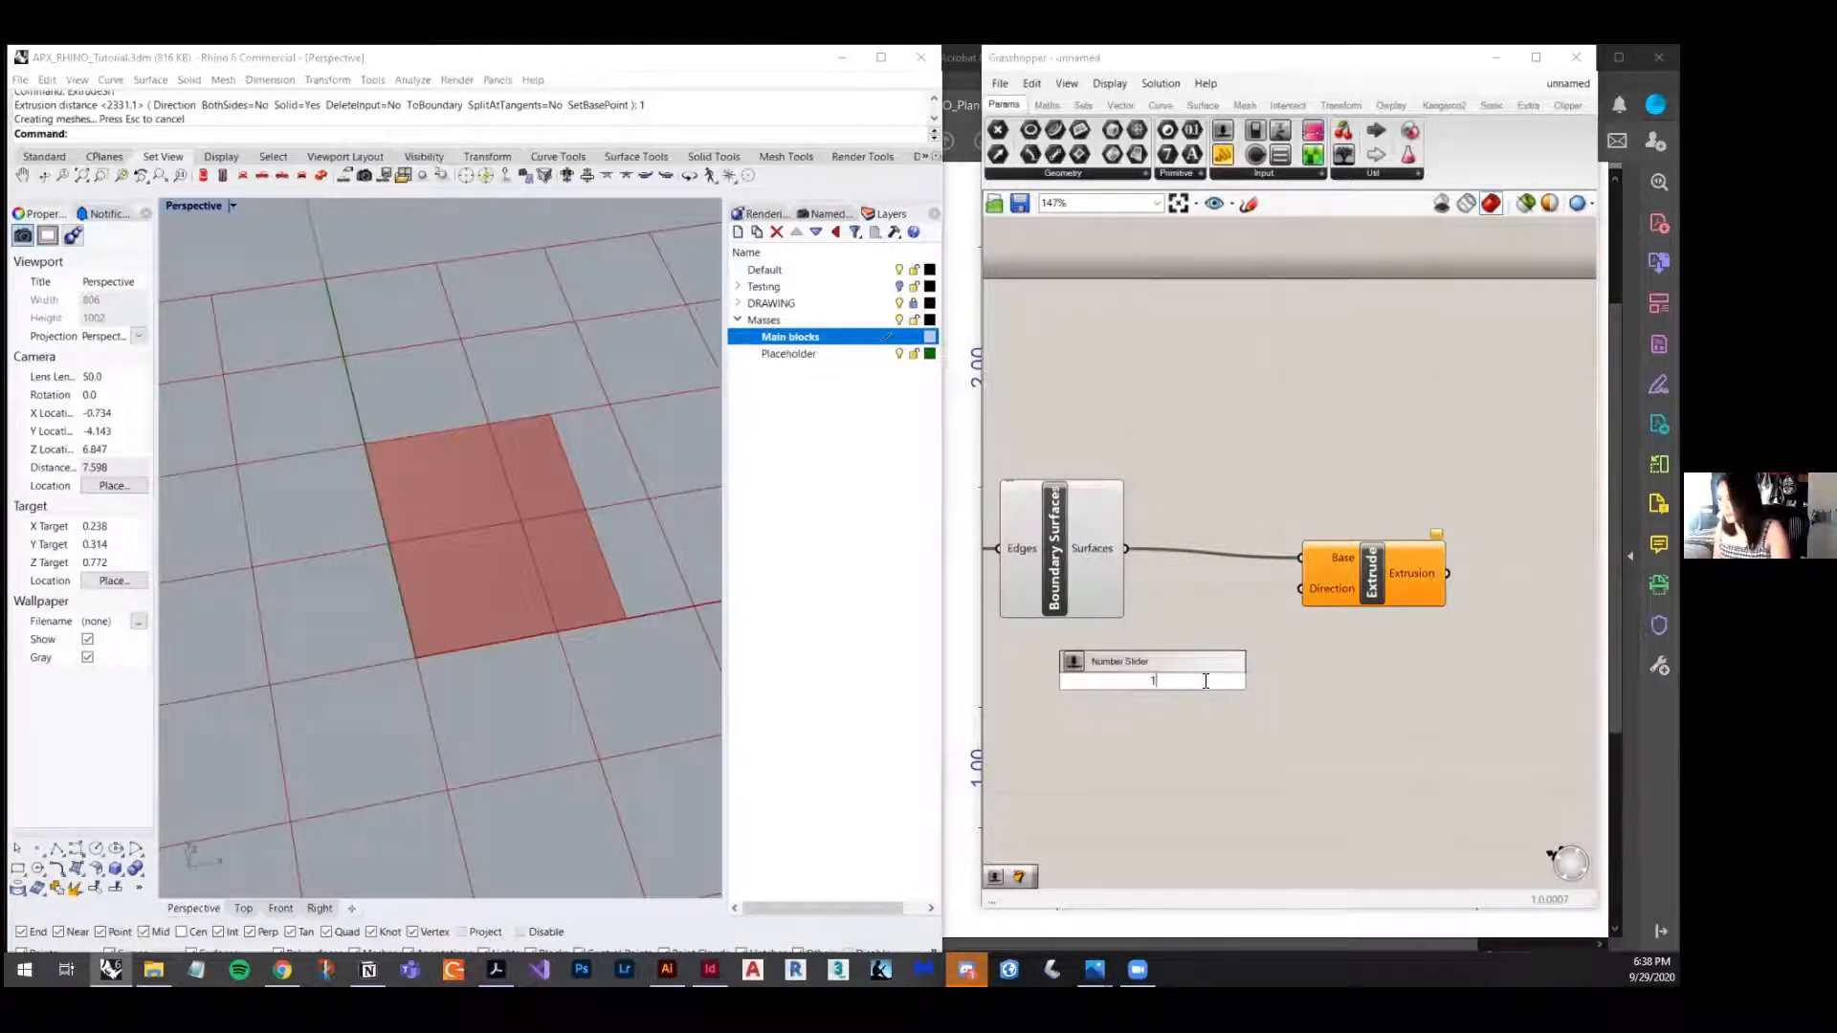
key("Return")
left_click(369, 270)
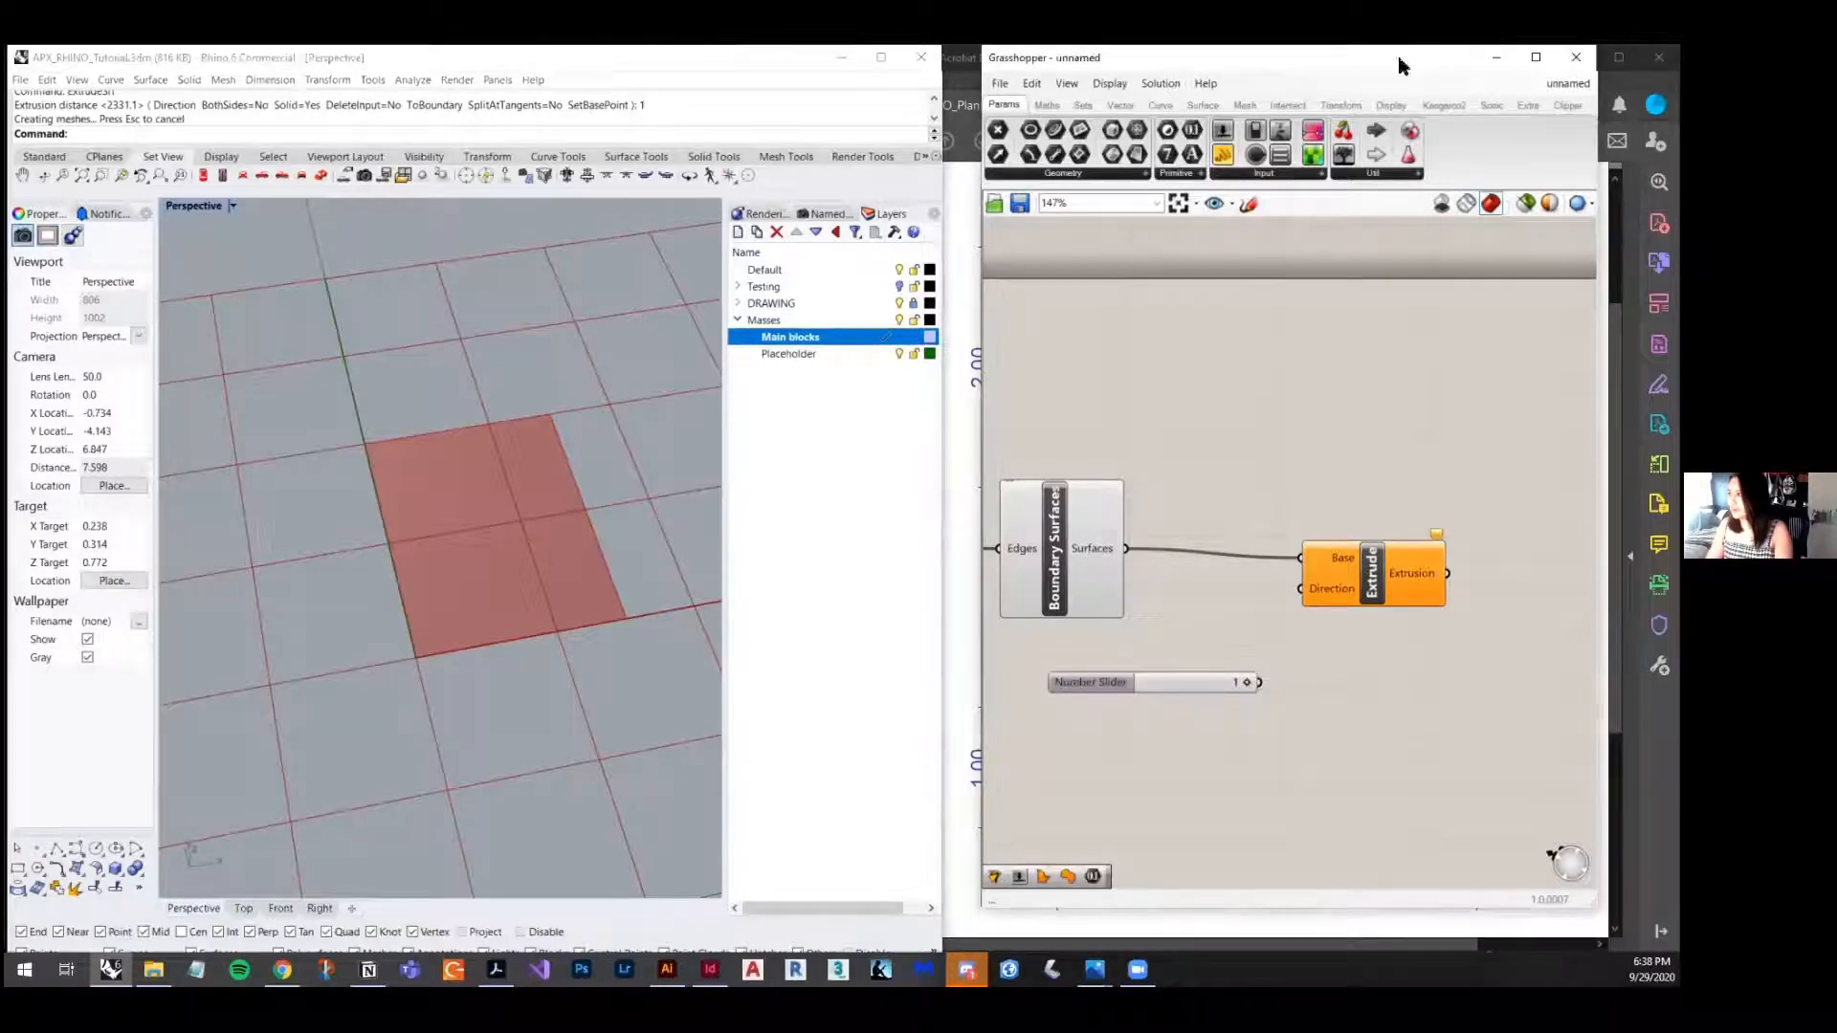
left_click_drag(1401, 61, 668, 86)
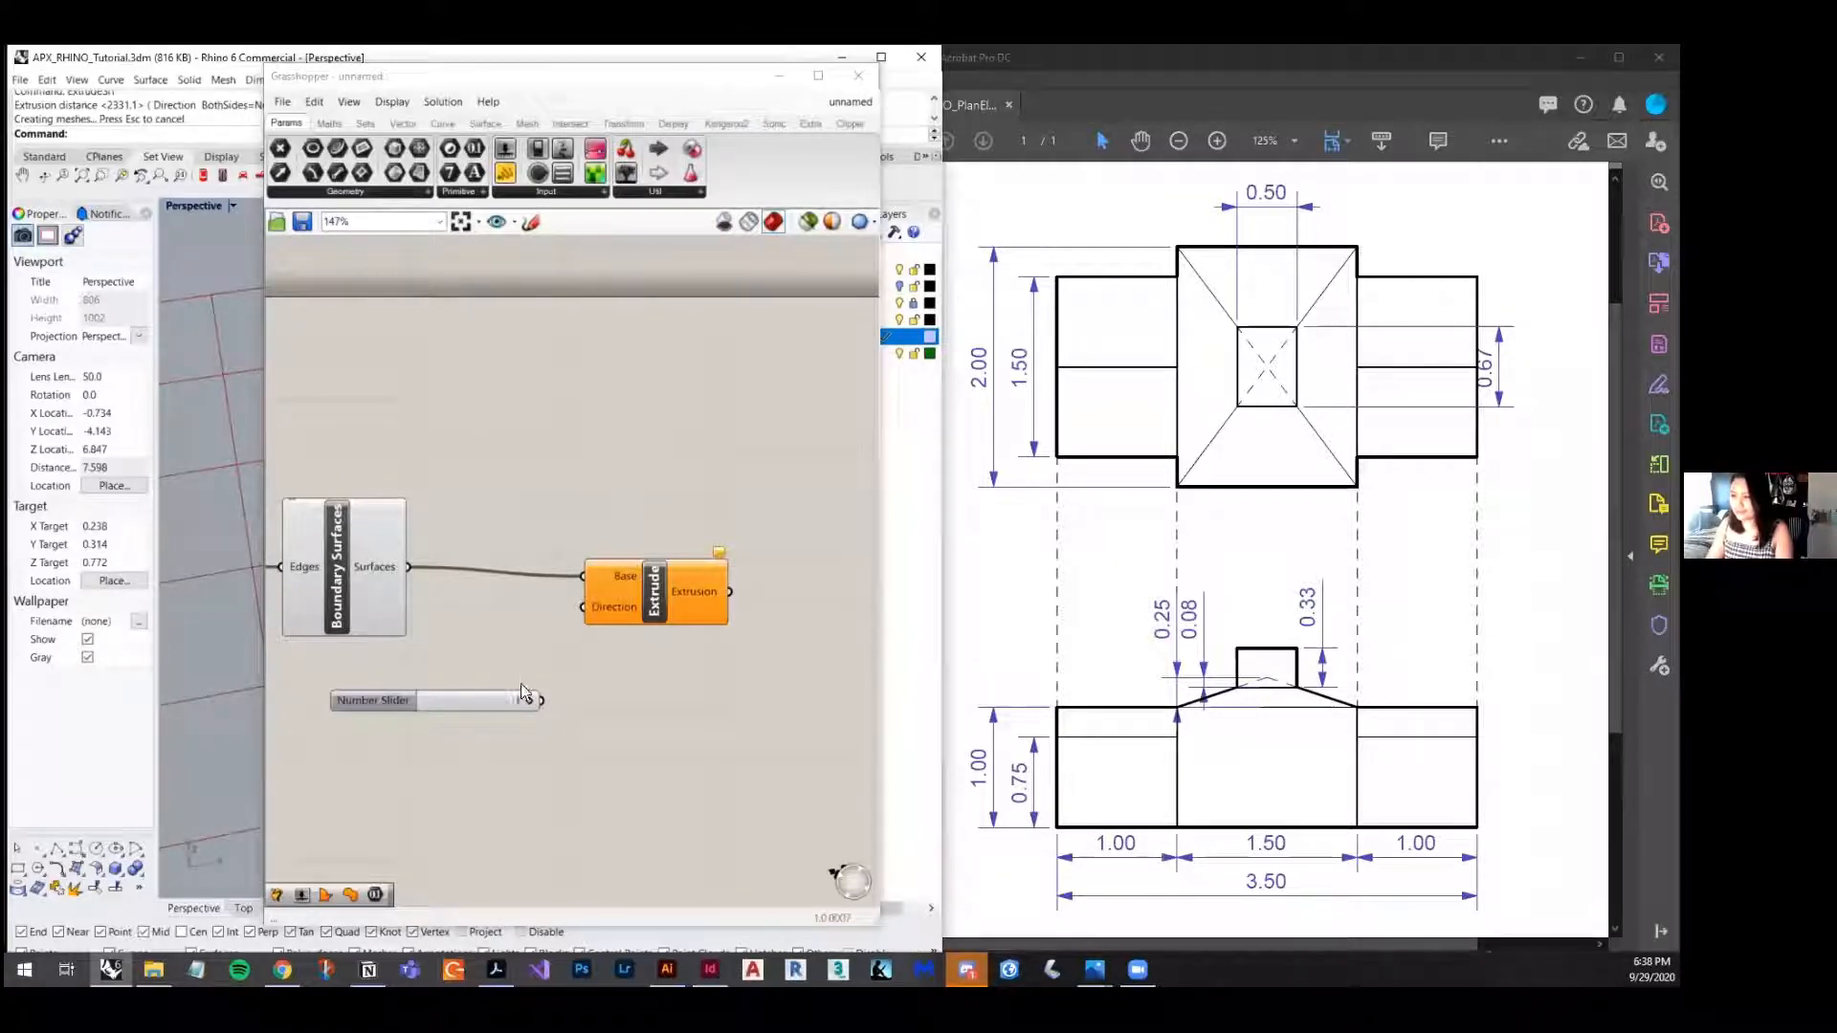
- Try to wire the number slider directly into the Direction input of Extrude and inspect that input
left_click_drag(488, 701, 582, 606)
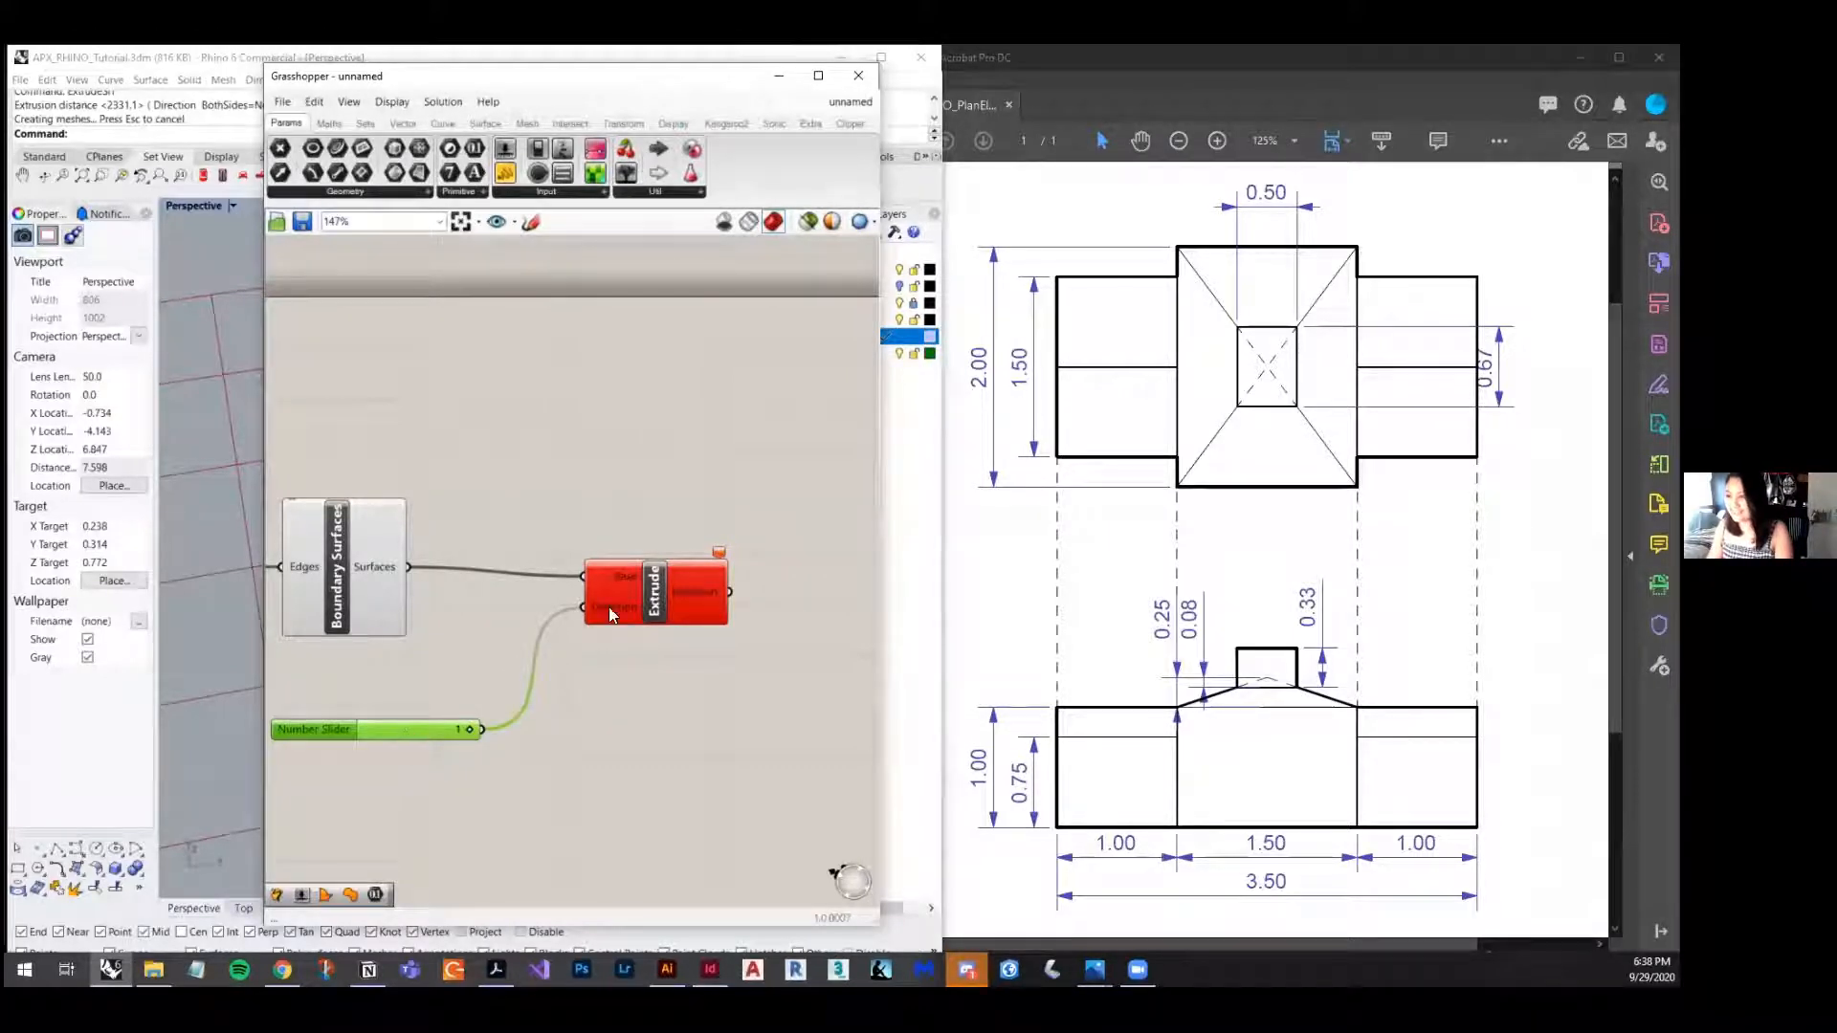
mouse_move(609, 606)
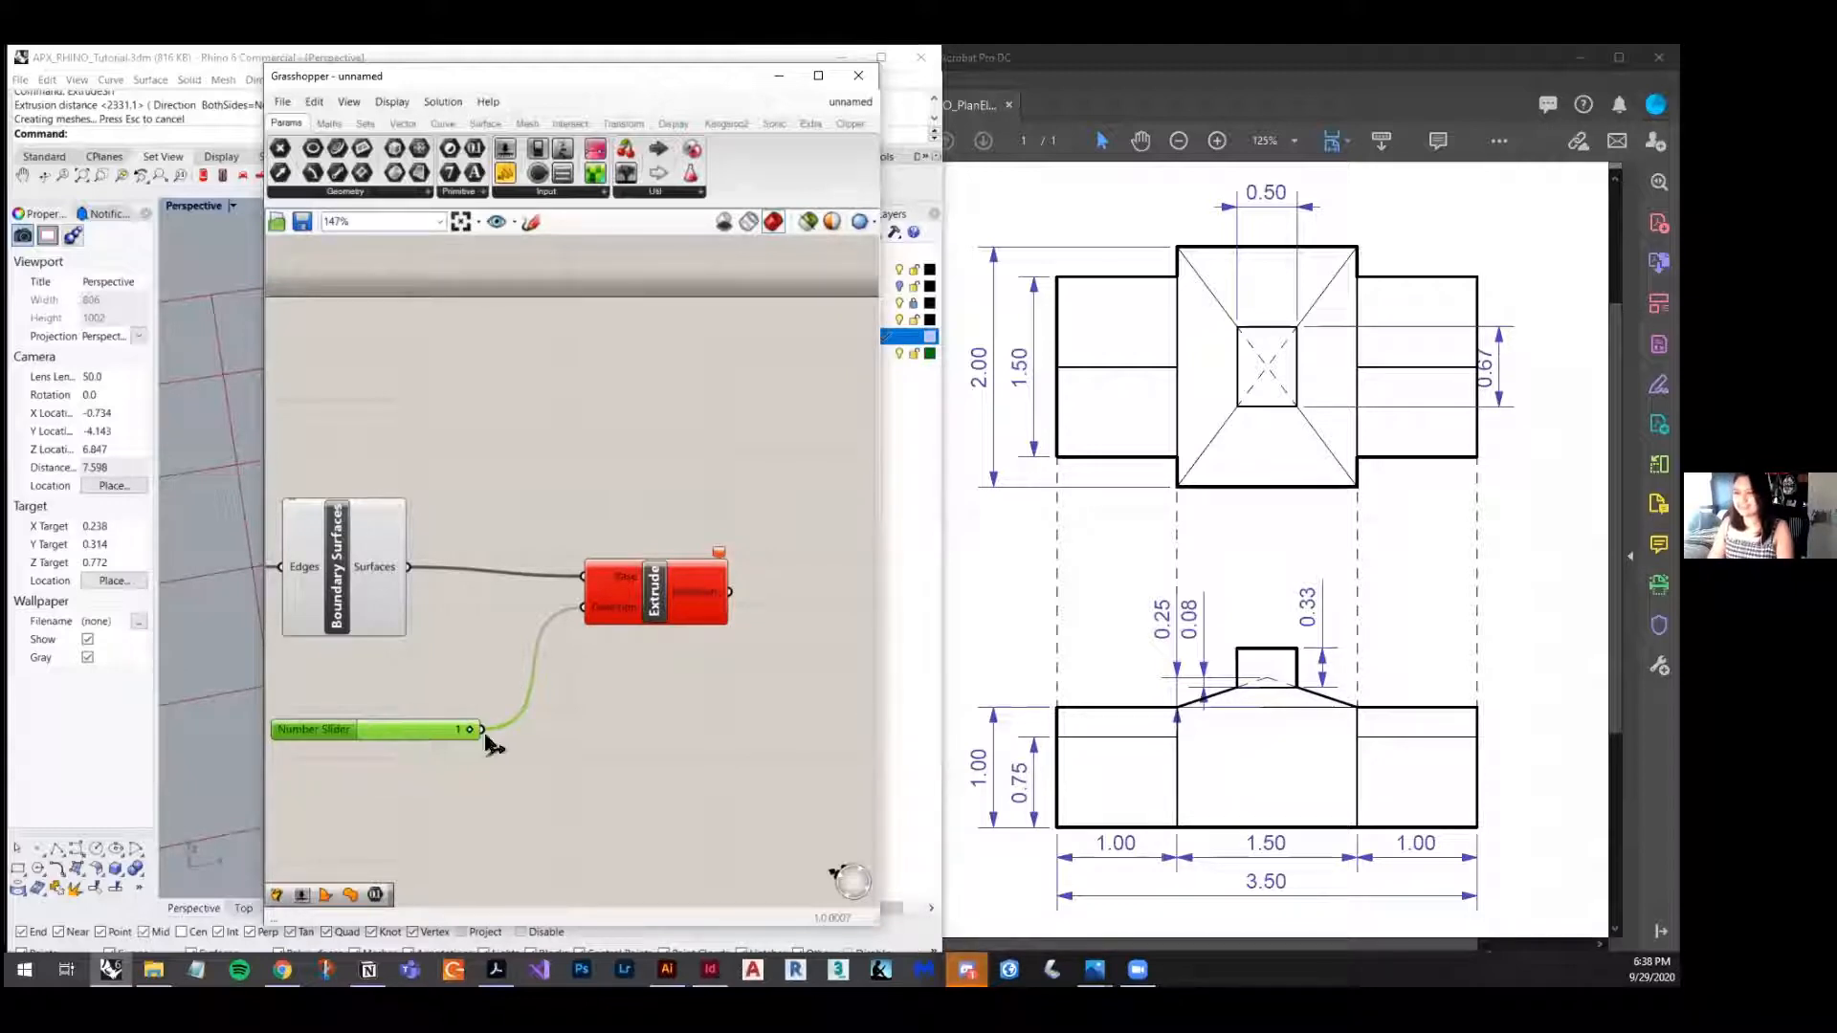
left_click(517, 746)
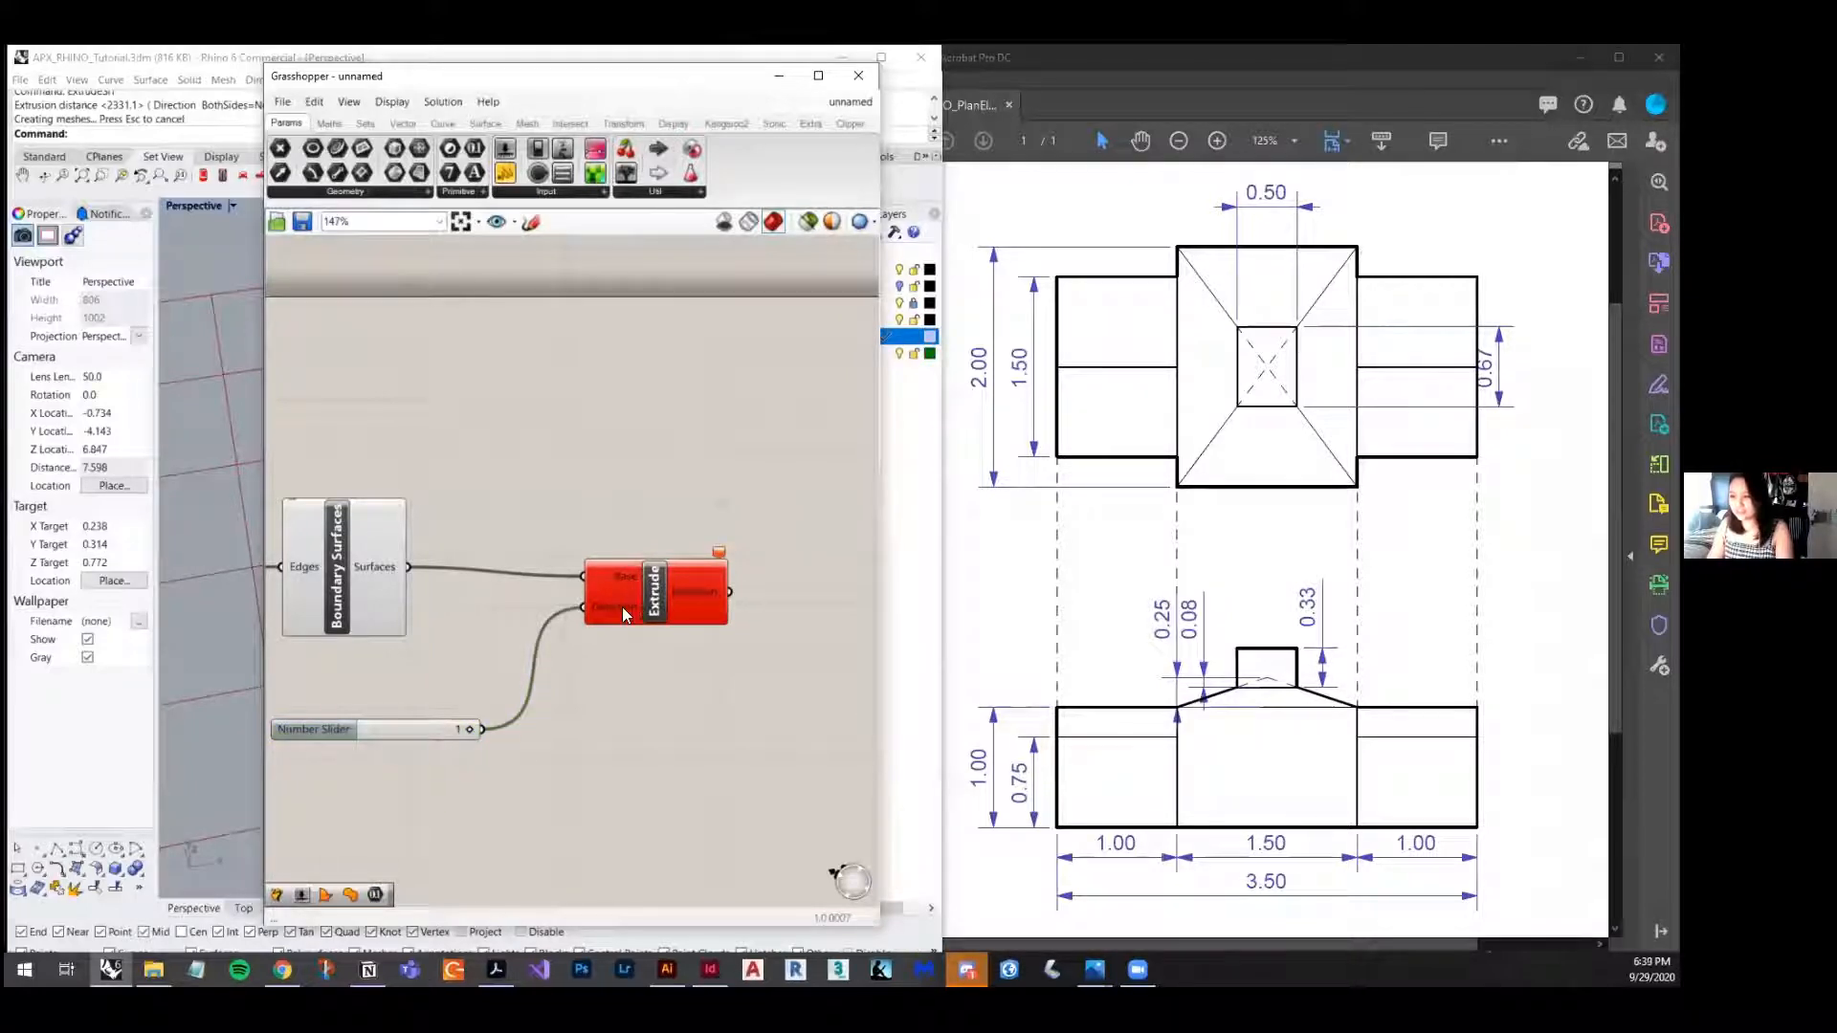
mouse_move(622, 607)
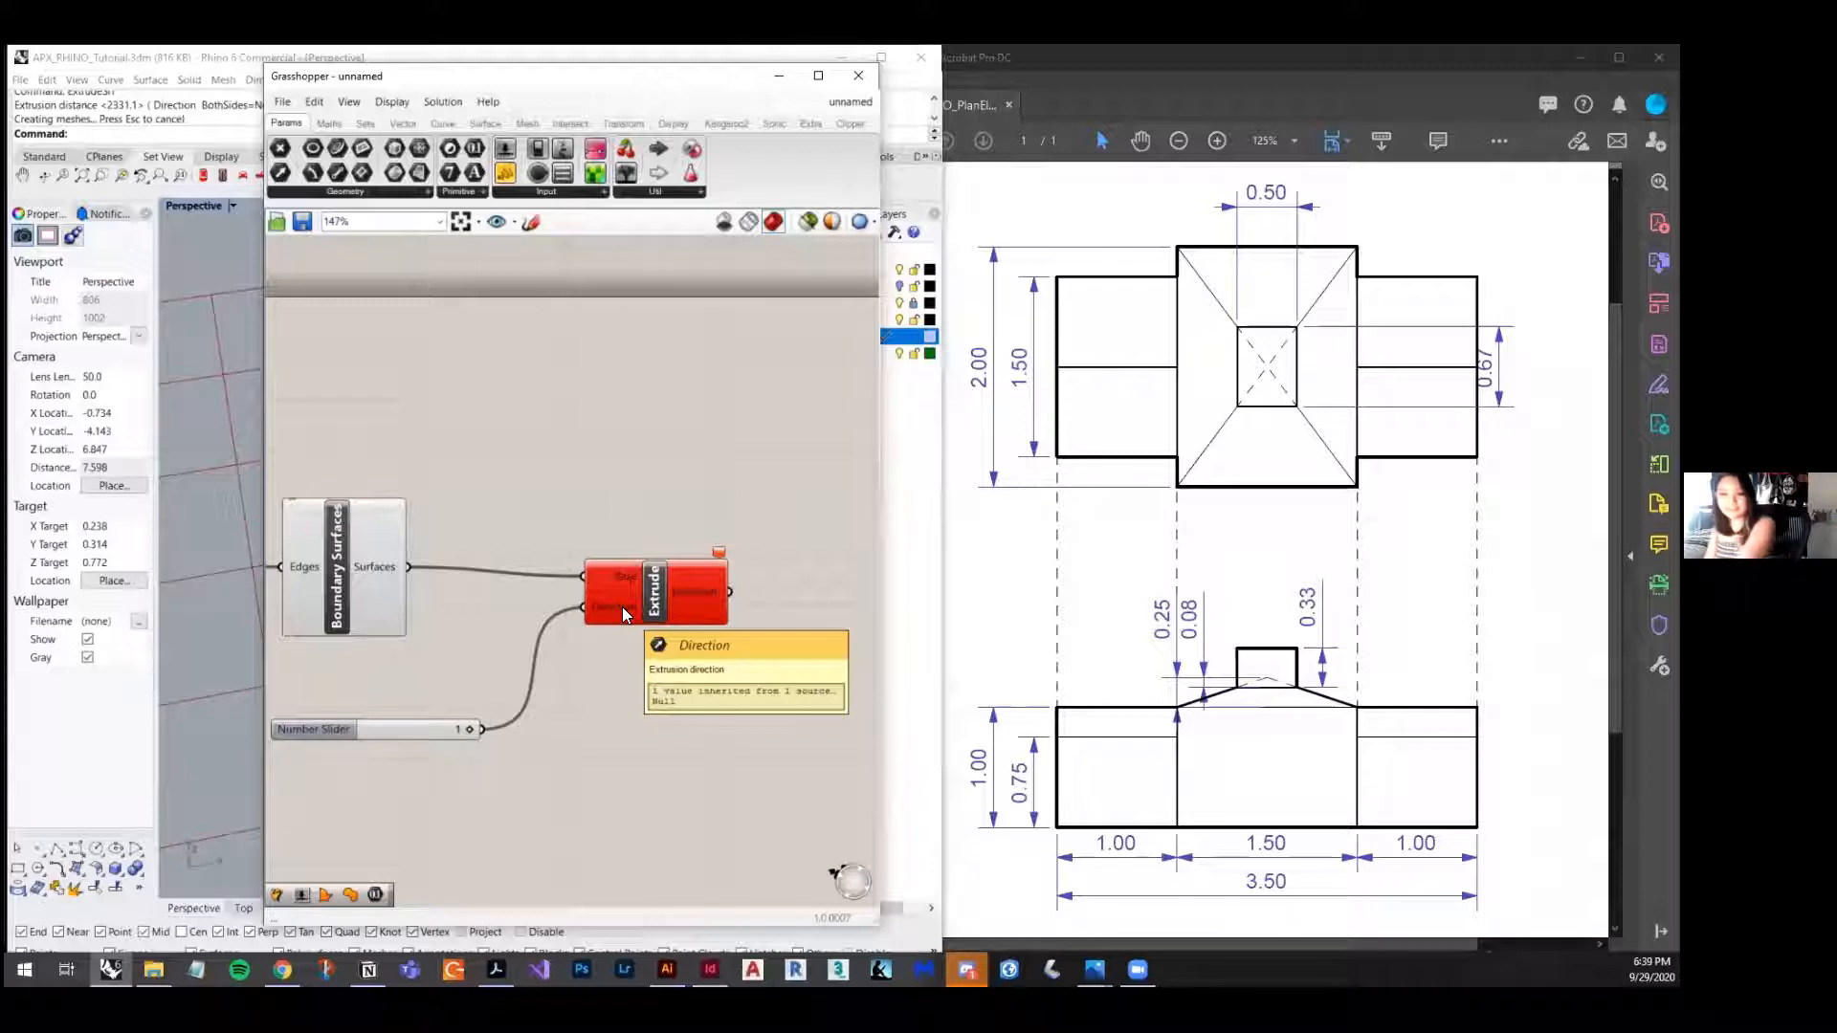
- Add a Unit Z component below Extrude and wire the number slider into its Factor input
double_click(593, 725)
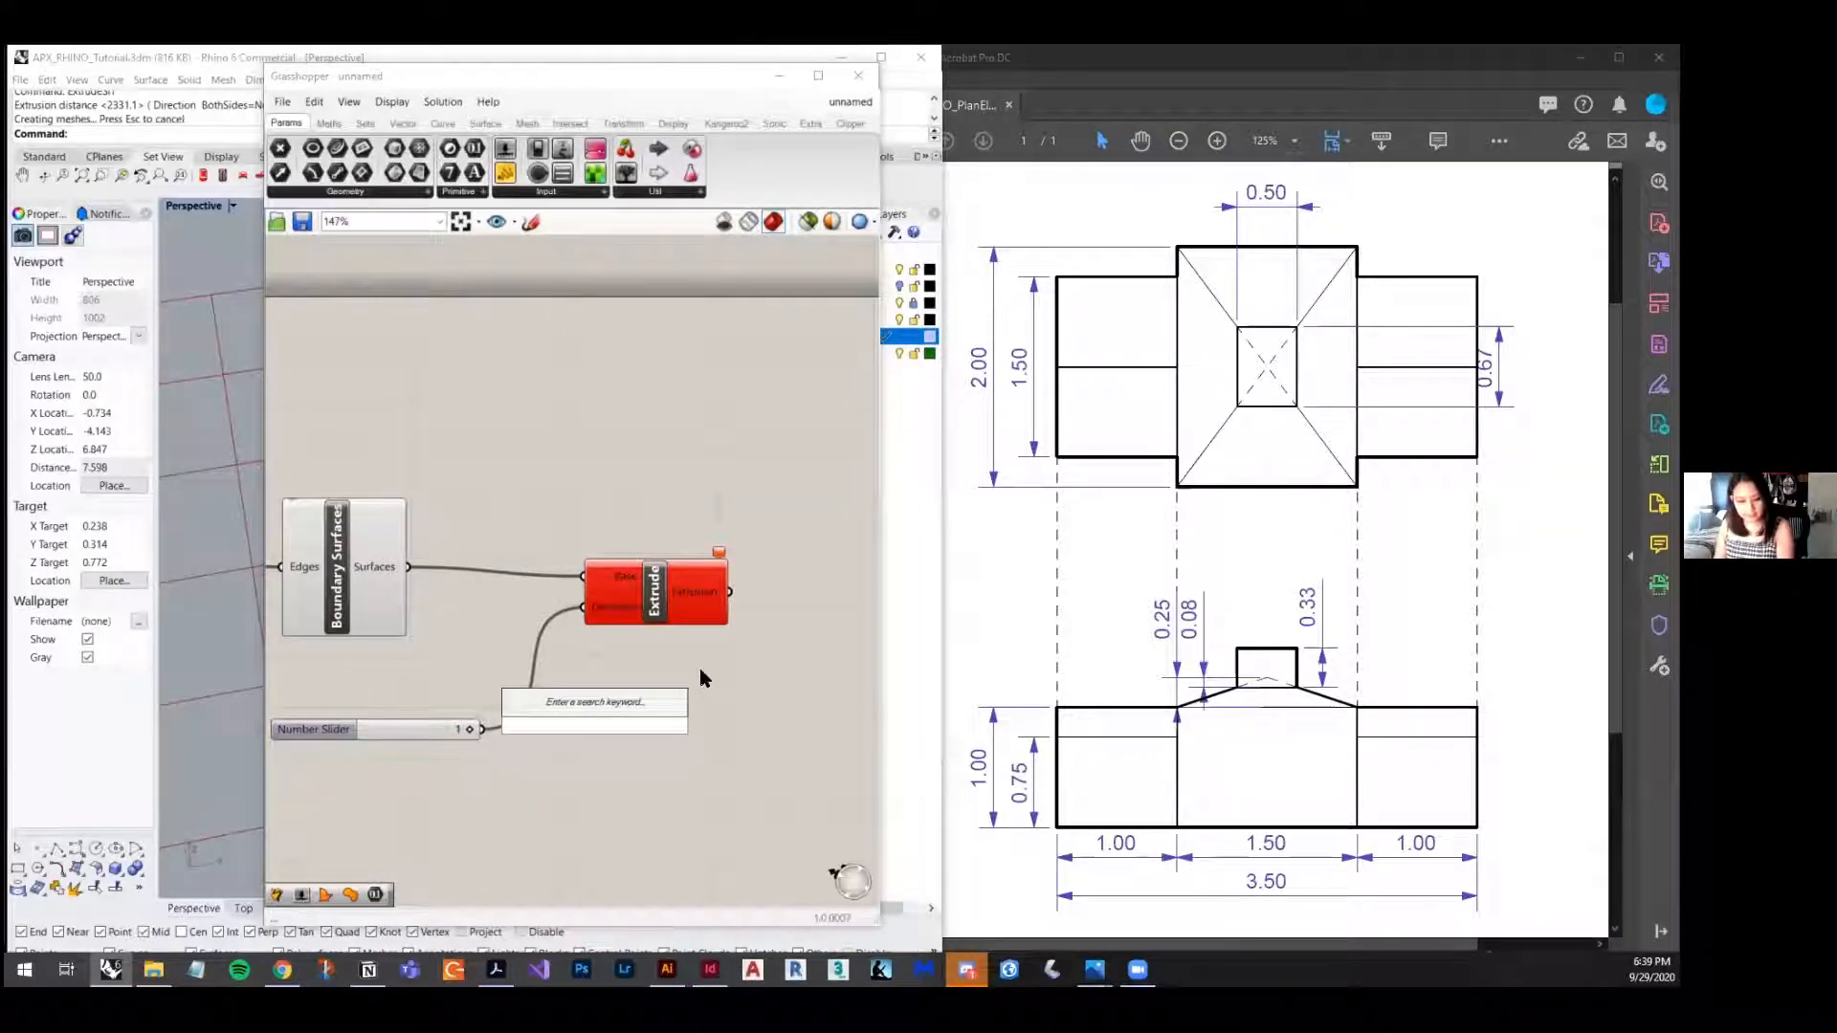
type("unit")
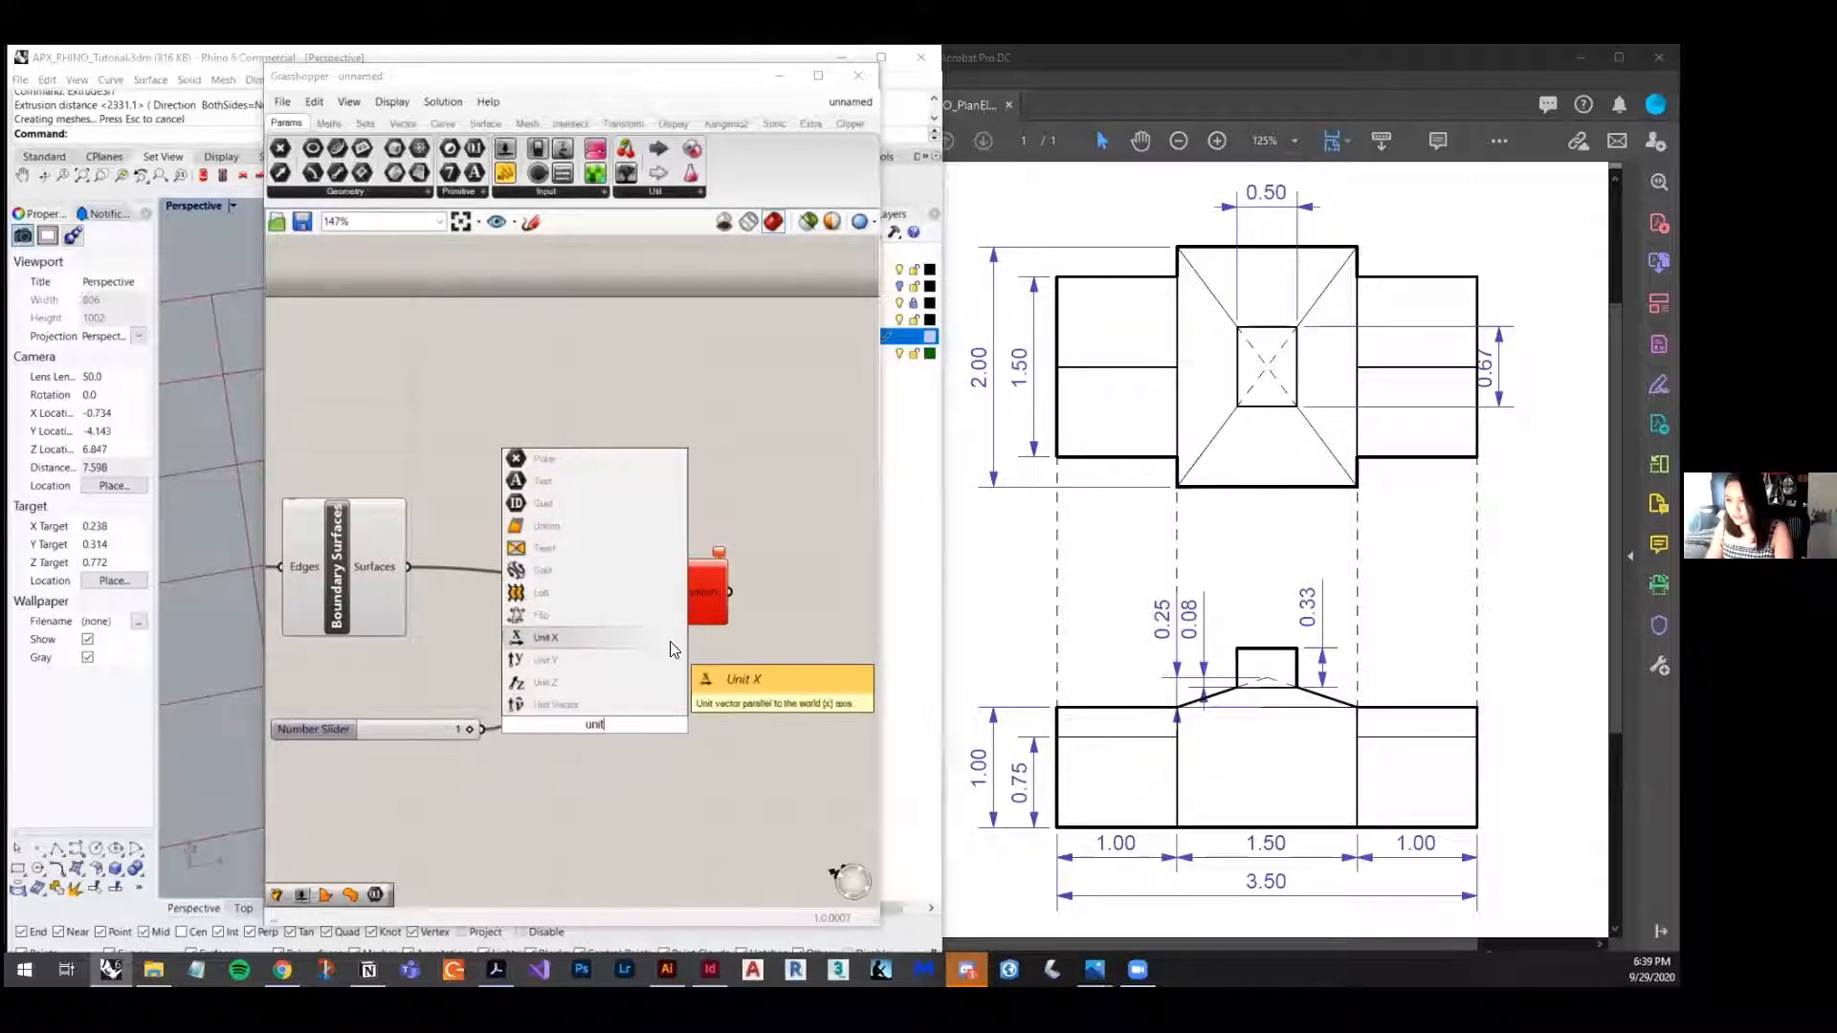
left_click(591, 683)
left_click_drag(605, 722, 597, 783)
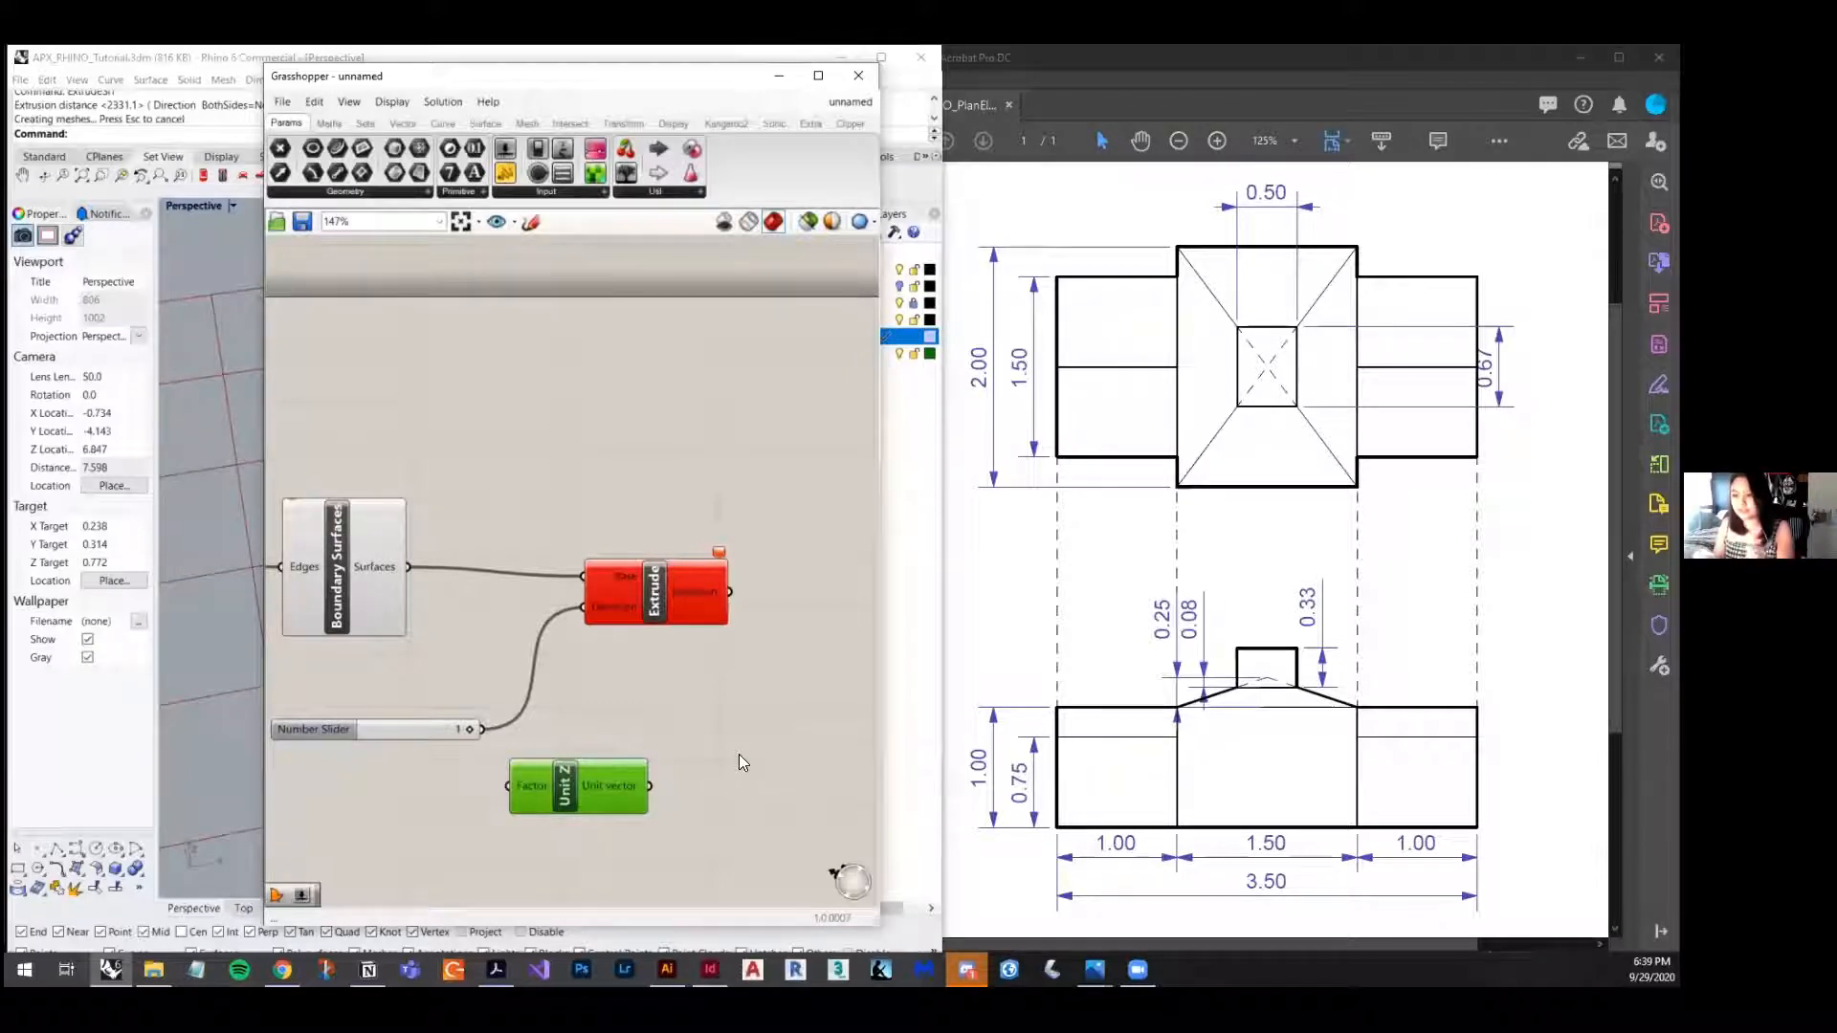
left_click_drag(482, 729, 495, 786)
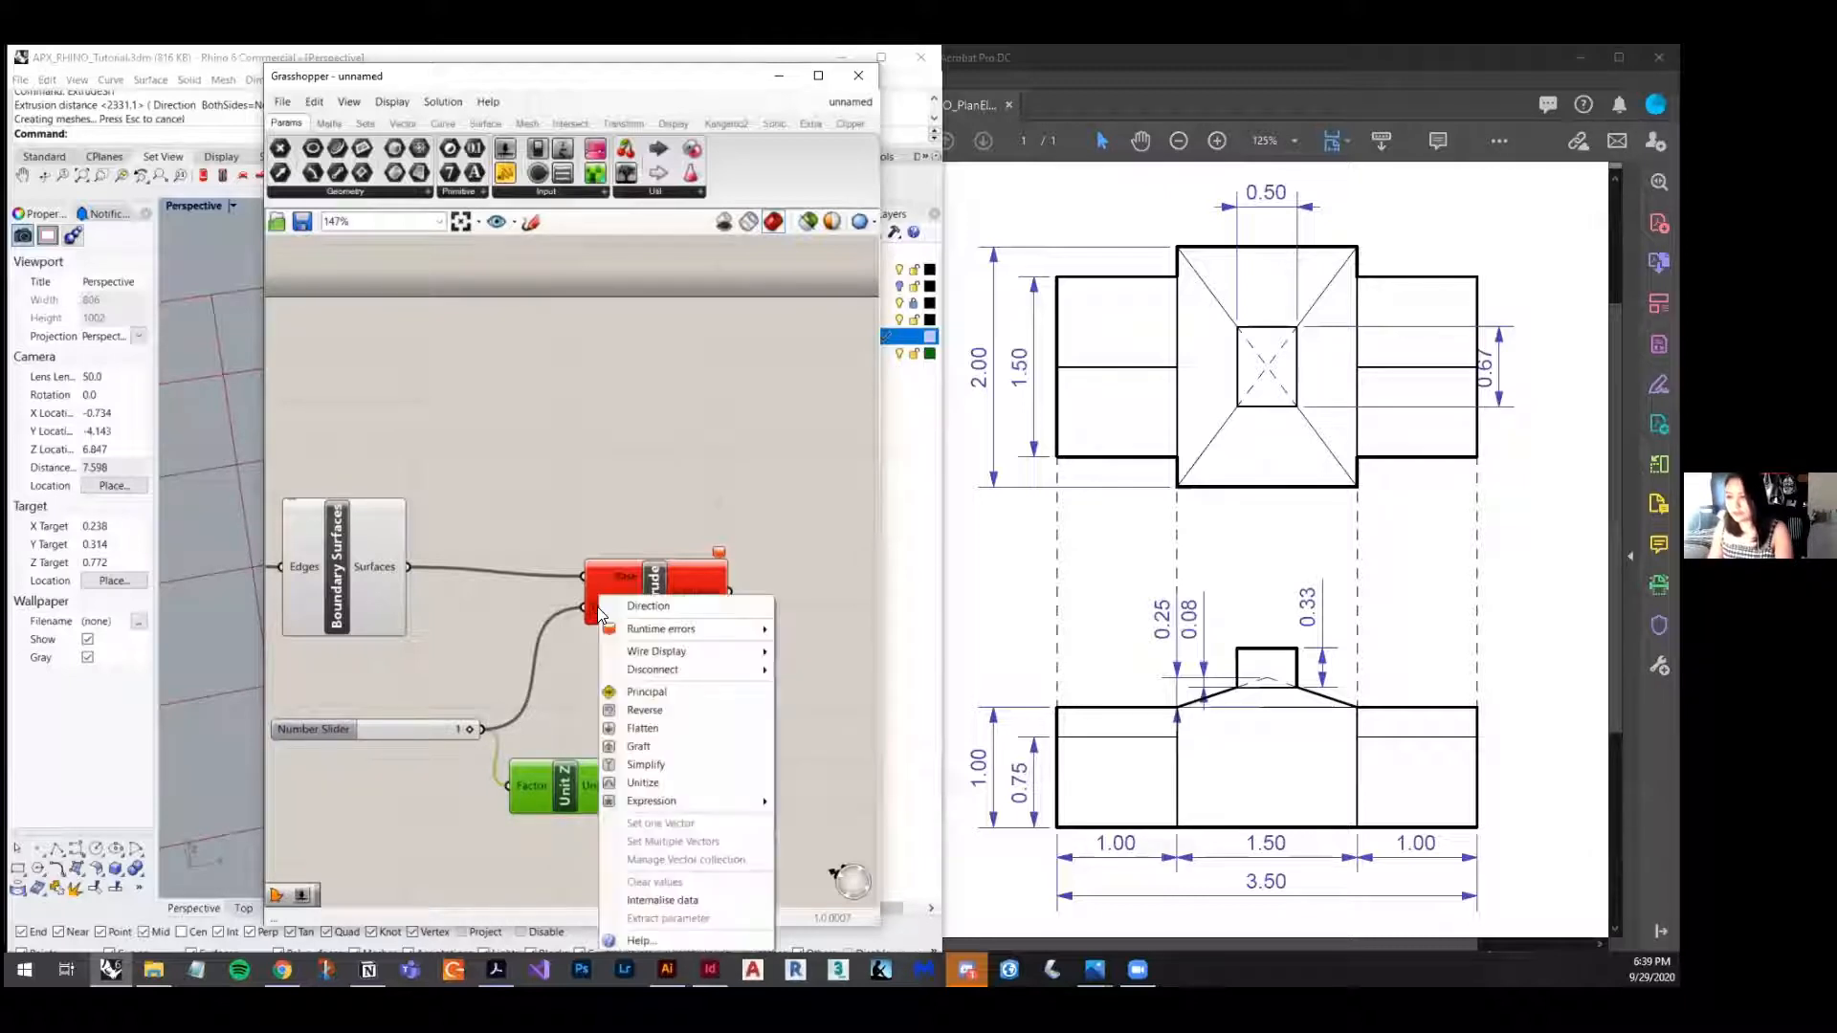
- Disconnect the number slider from the Direction input of Extrude and wire the Unit Z vector into it instead
right_click(597, 607)
mouse_move(653, 668)
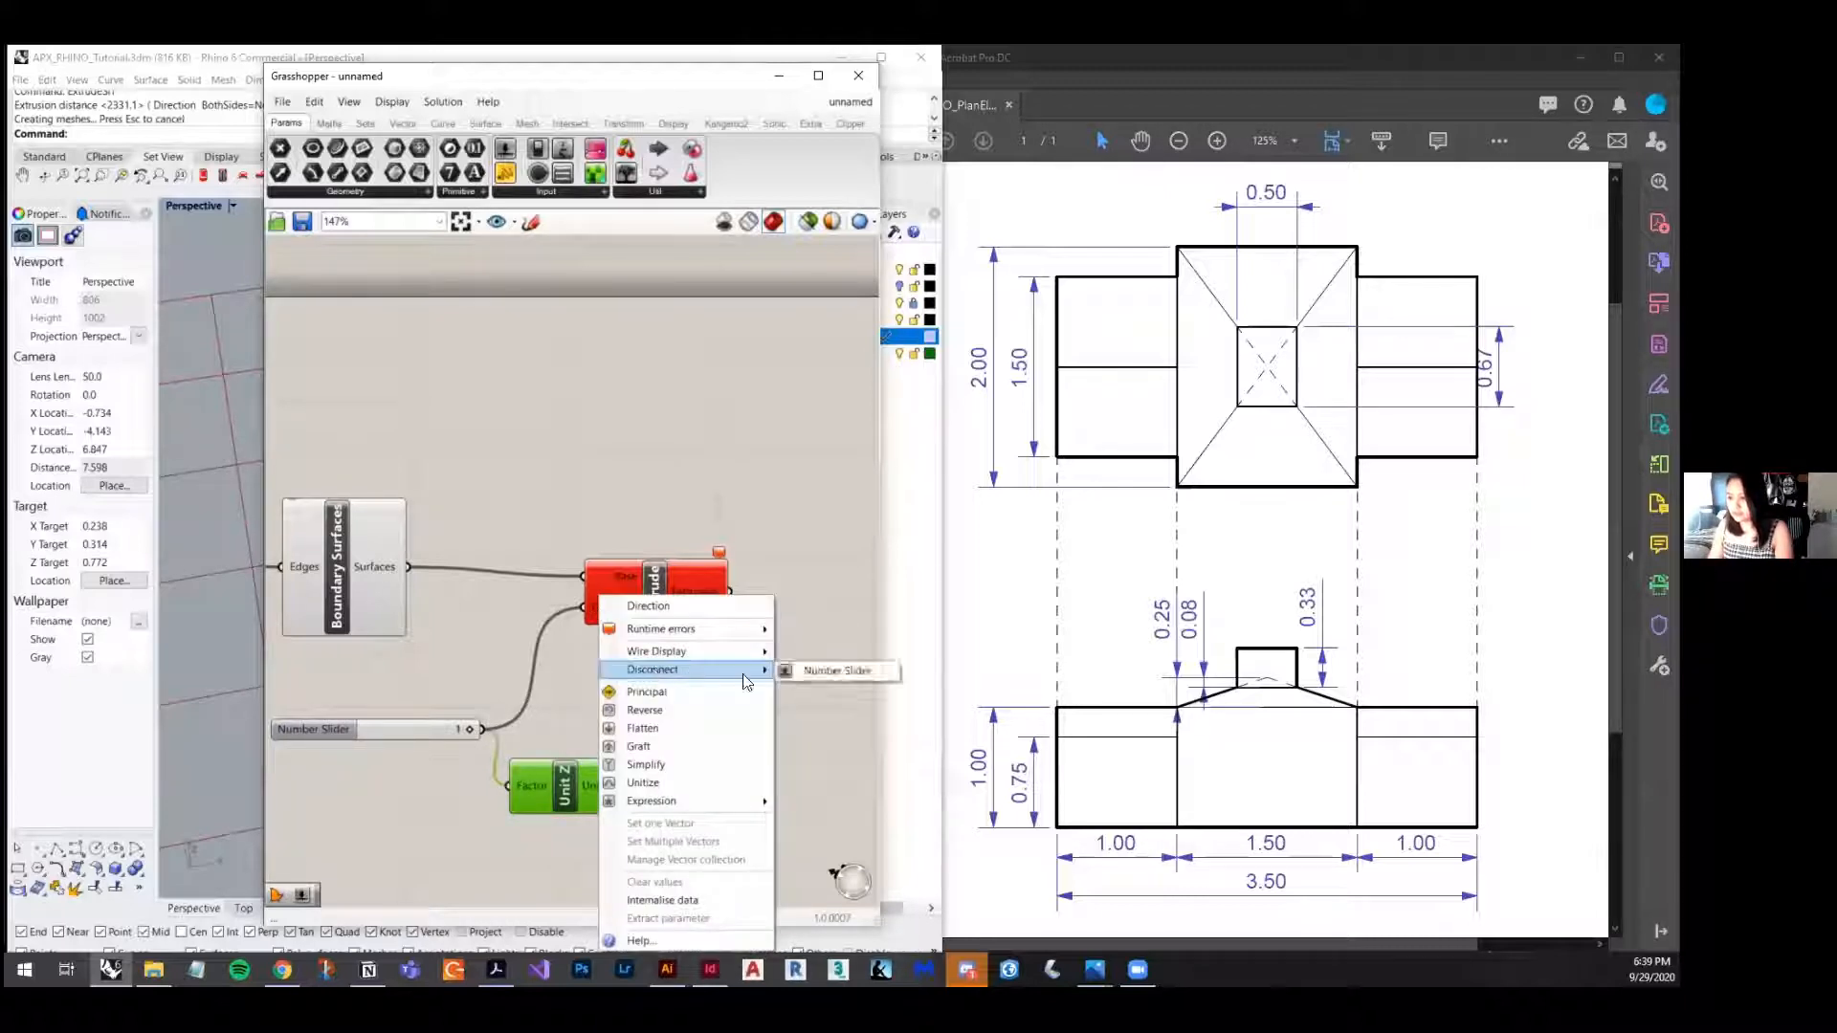
left_click(811, 670)
left_click_drag(658, 630, 786, 647)
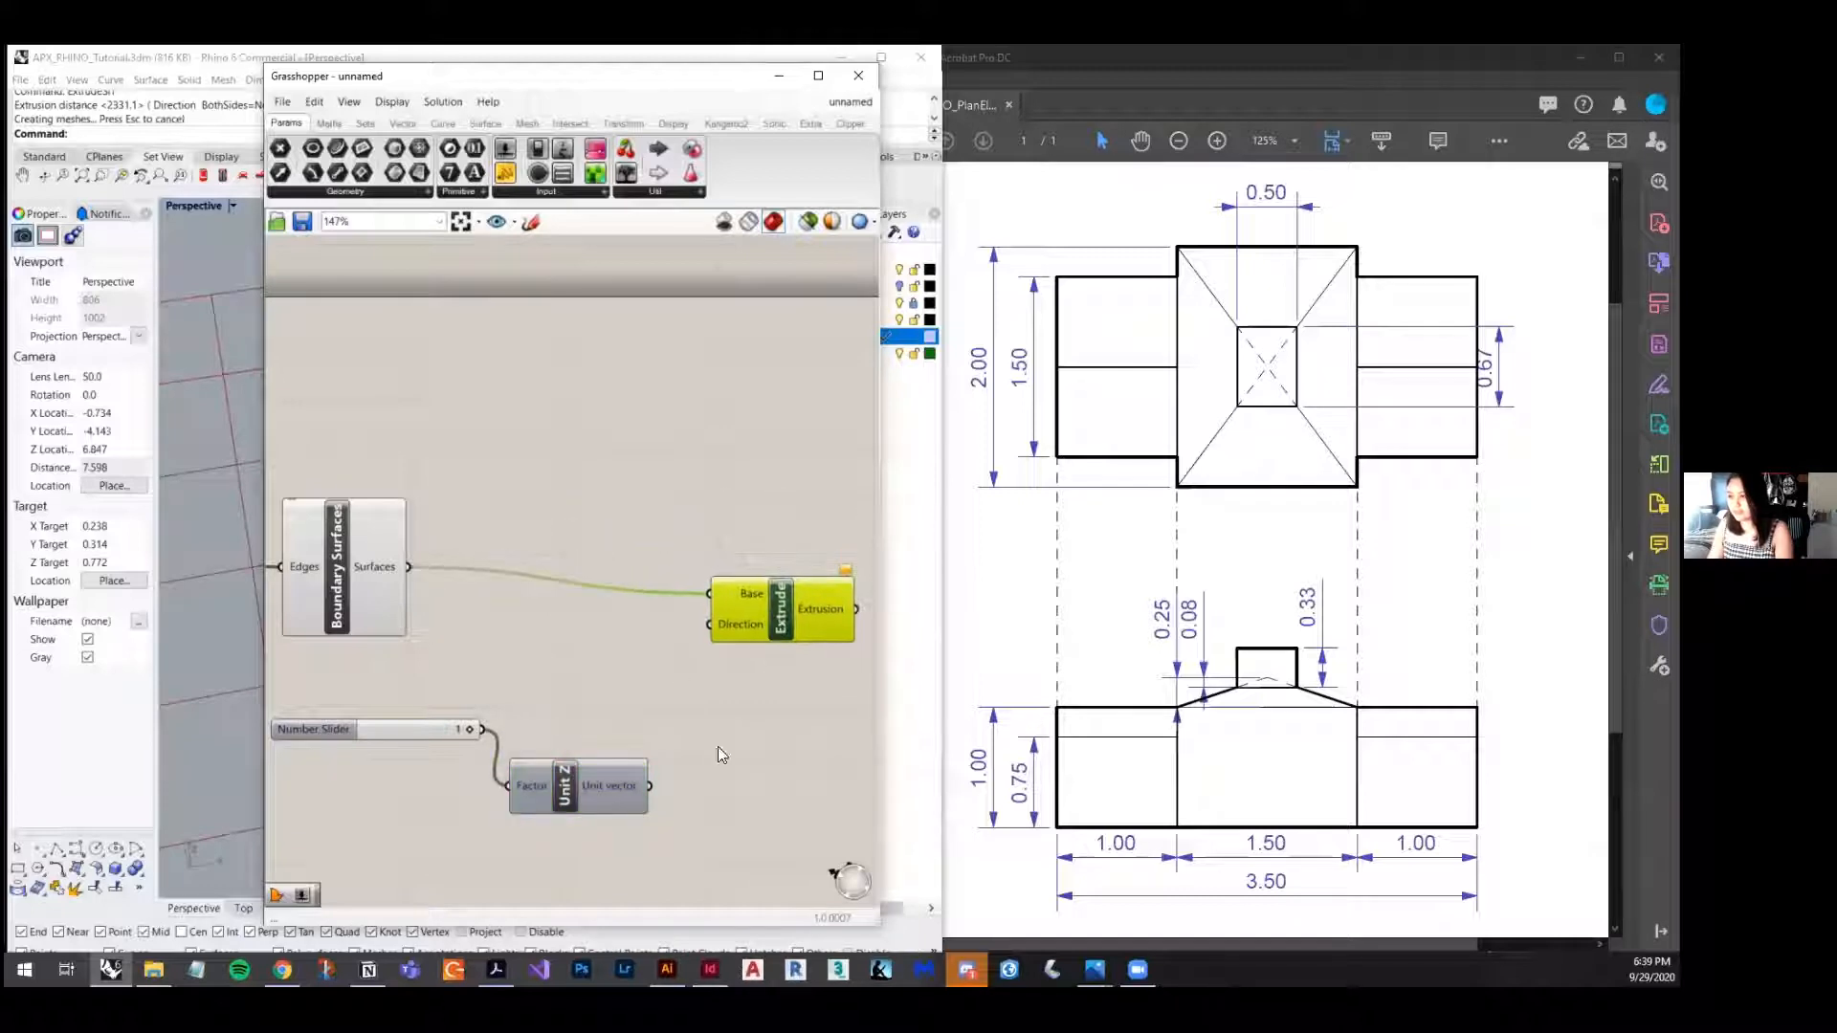
left_click_drag(651, 785, 709, 624)
- Move the Grasshopper window aside and examine the extruded block preview in Rhino's Perspective viewport
left_click_drag(602, 92, 1282, 101)
left_click(471, 572)
scroll(471, 572, "down", 8)
right_click_drag(457, 637, 520, 543)
scroll(521, 544, "down", 6)
right_click_drag(500, 676, 494, 507)
scroll(482, 582, "up", 5)
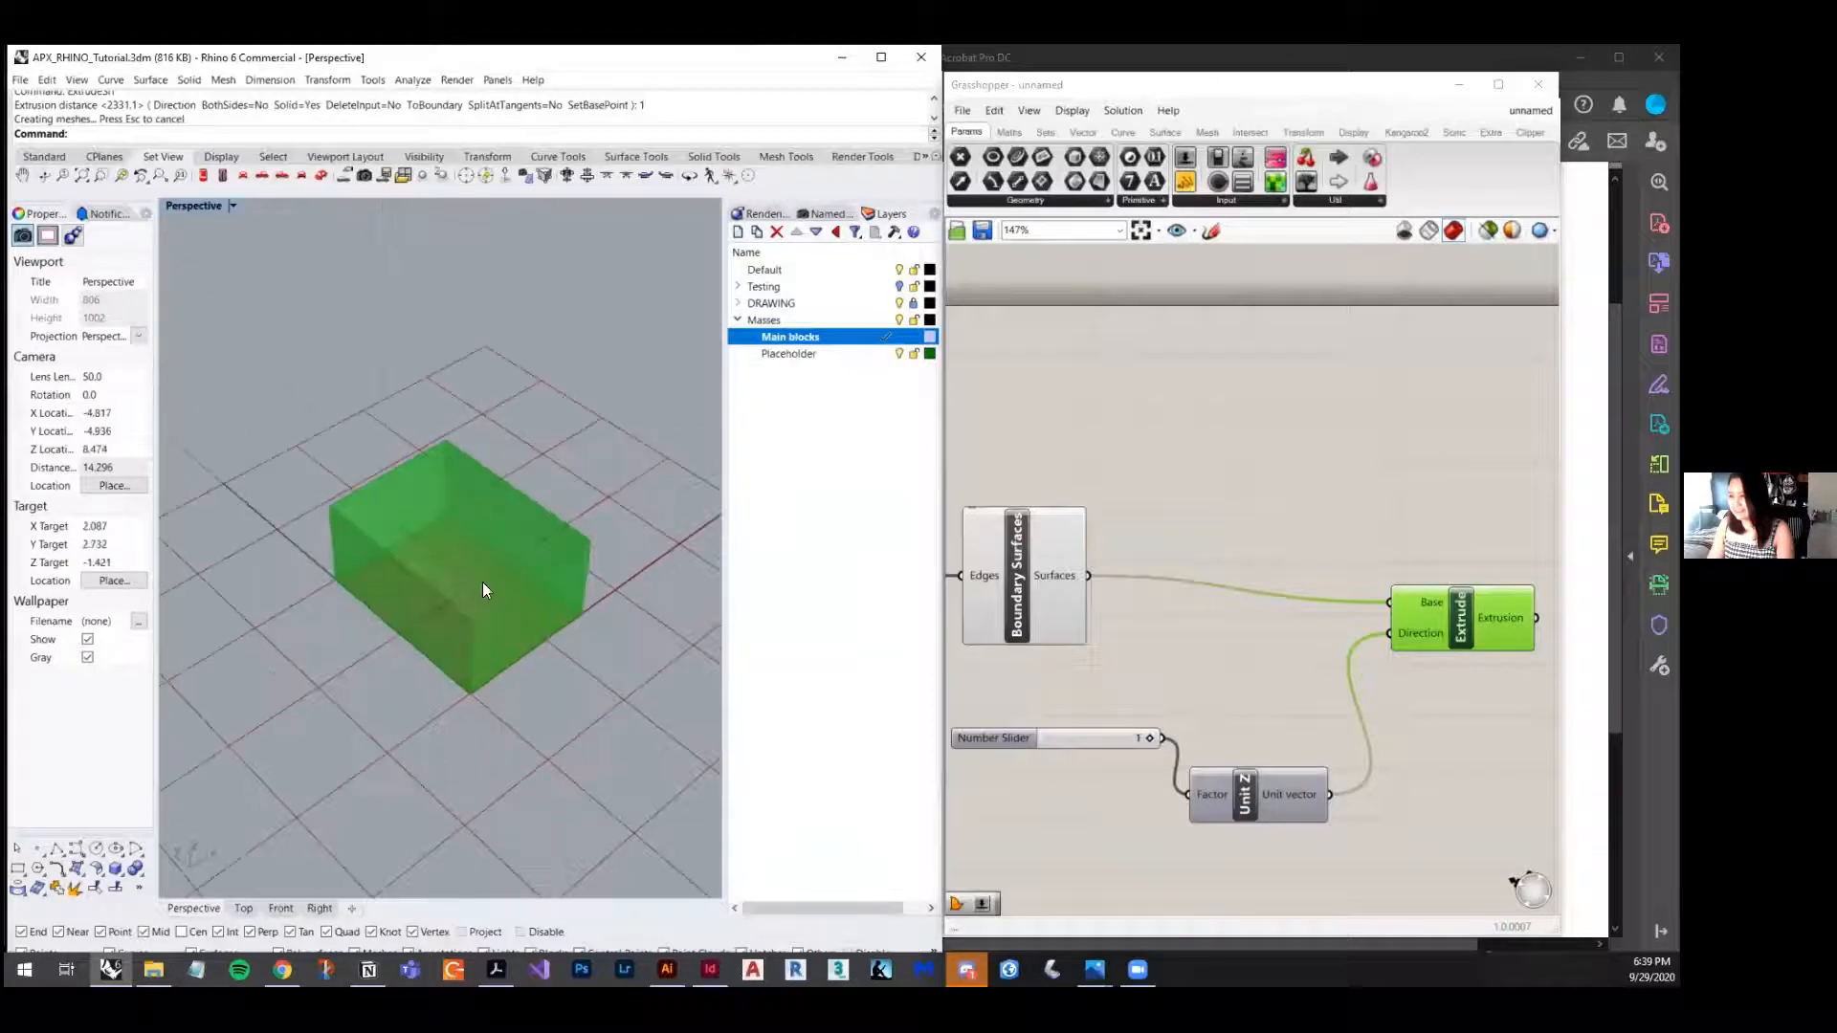
- Disable the preview of the Extrude component
scroll(1267, 467, "down", 2)
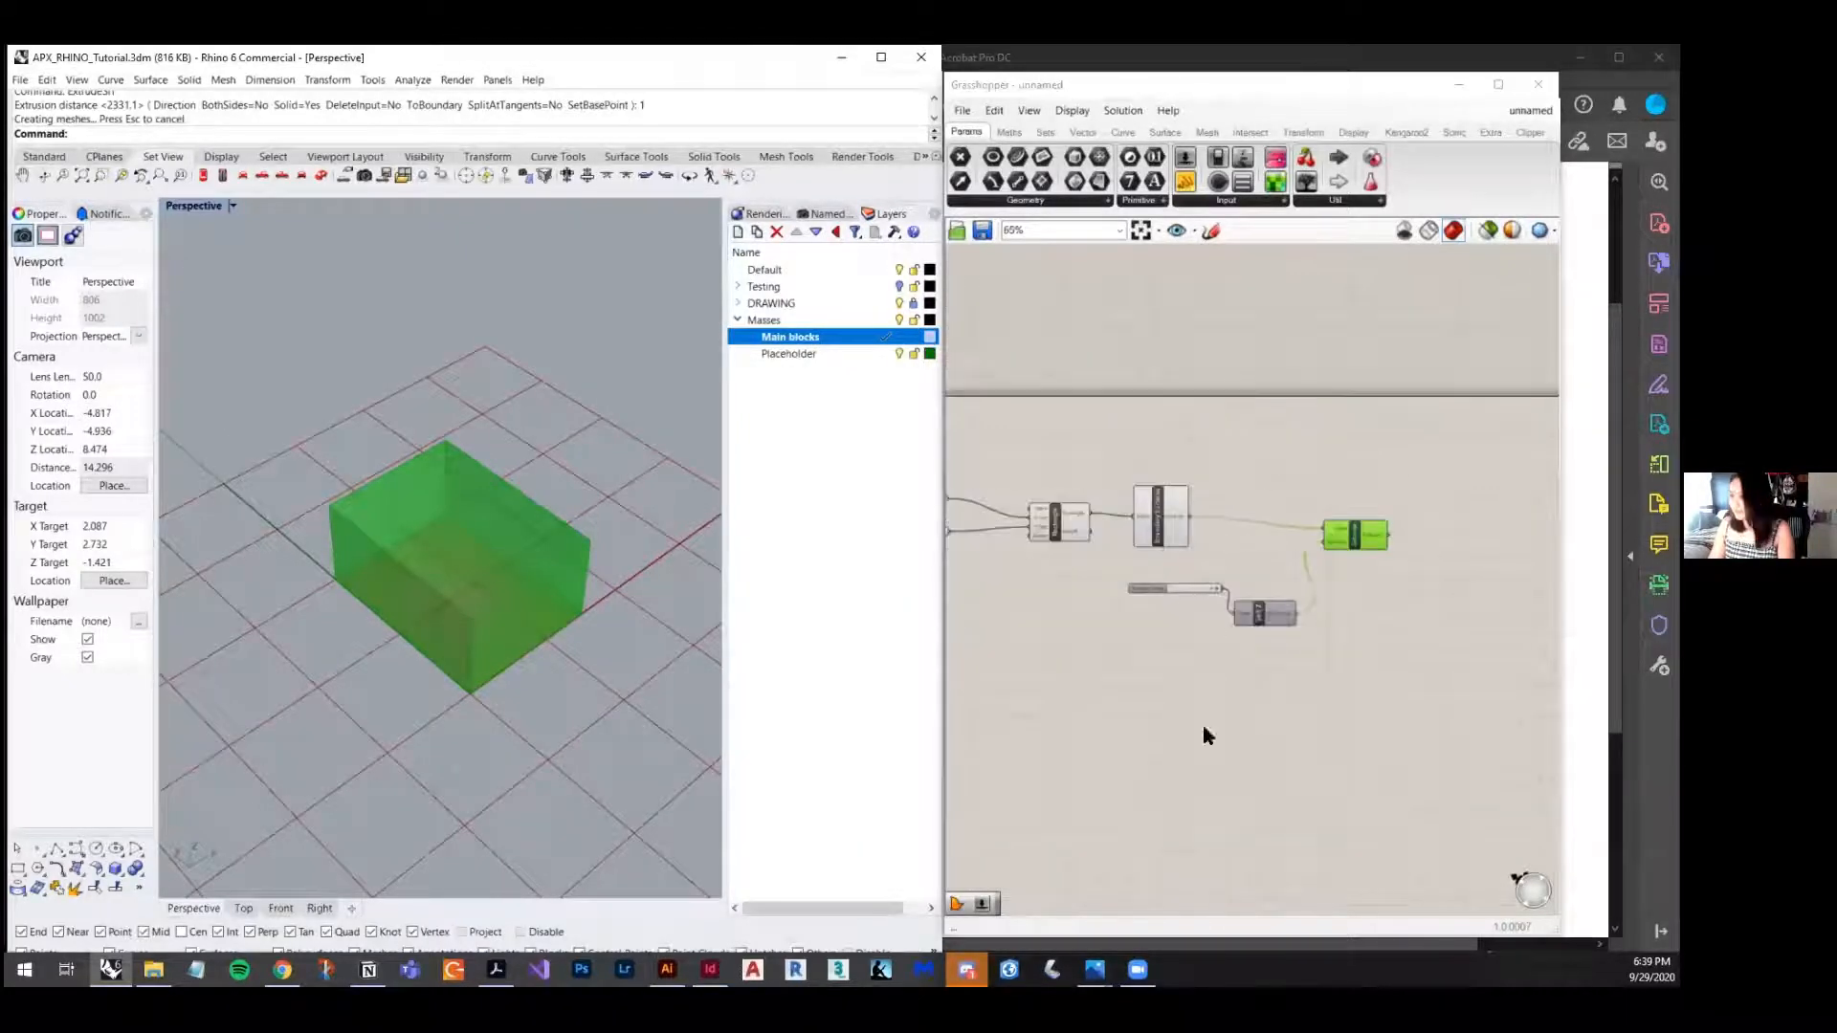
scroll(1263, 582, "up", 4)
scroll(1359, 501, "up", 4)
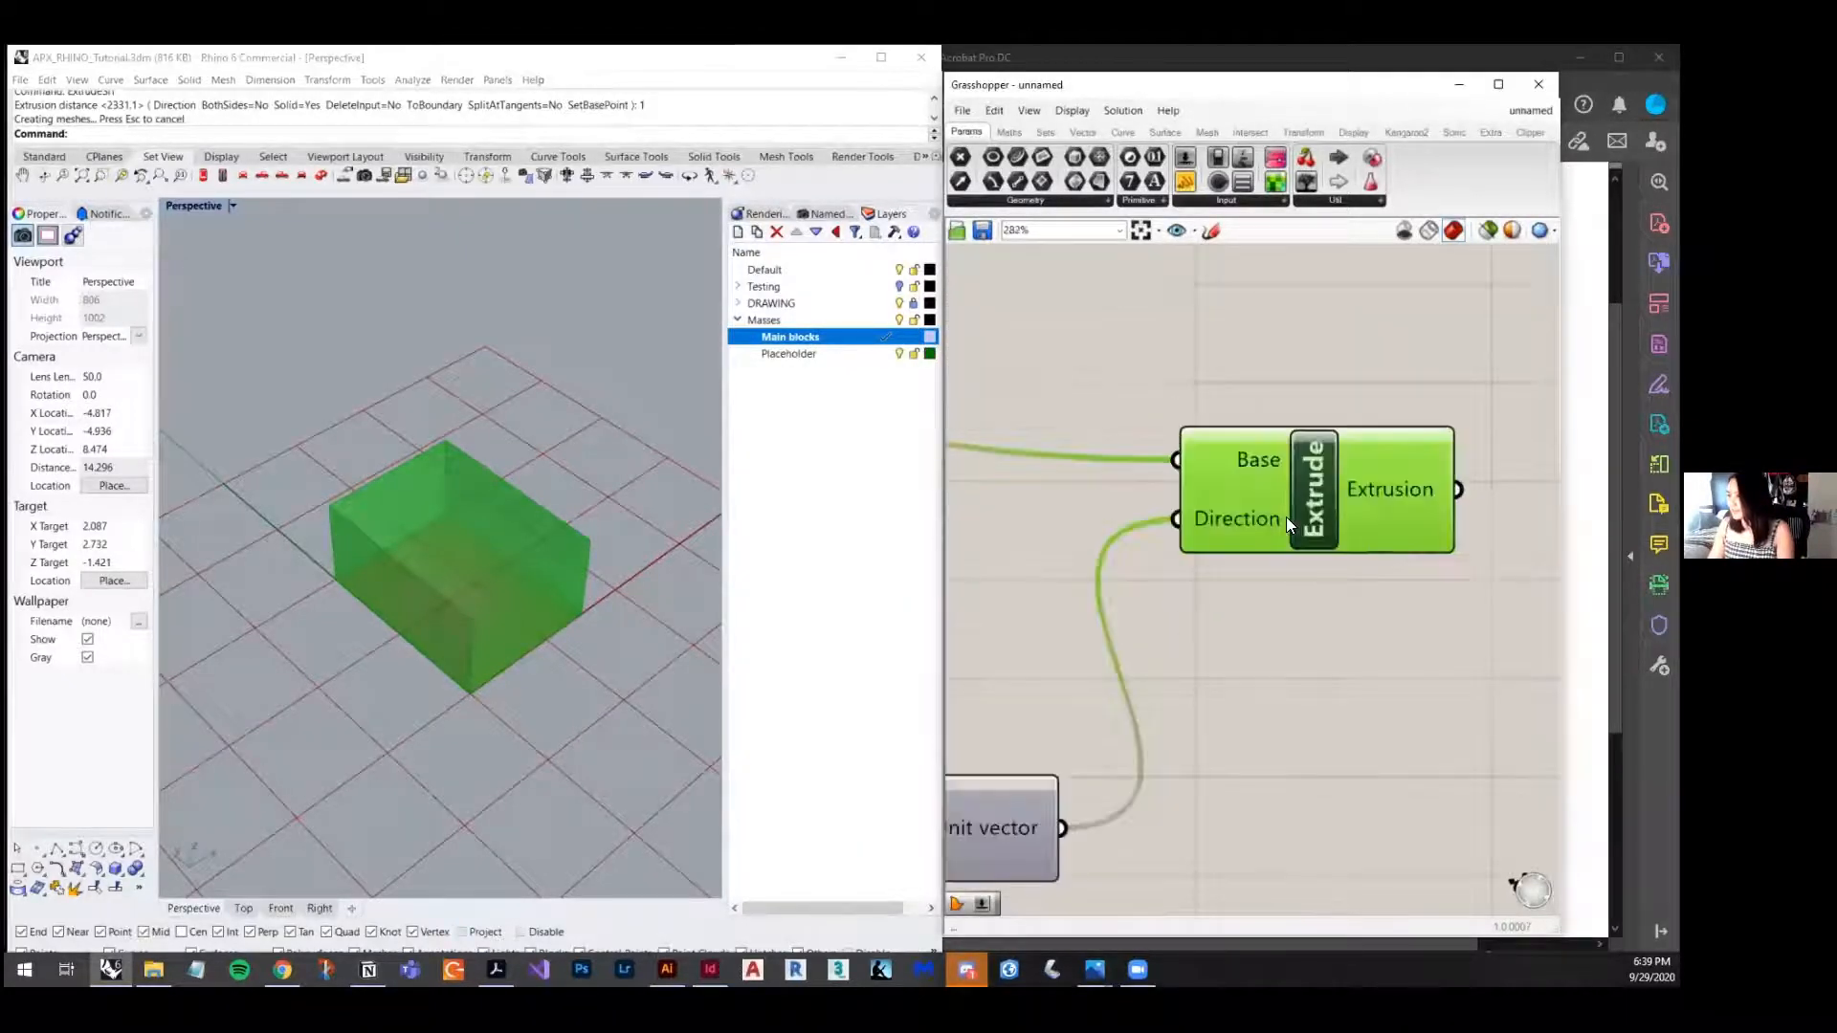
middle_click(1311, 493)
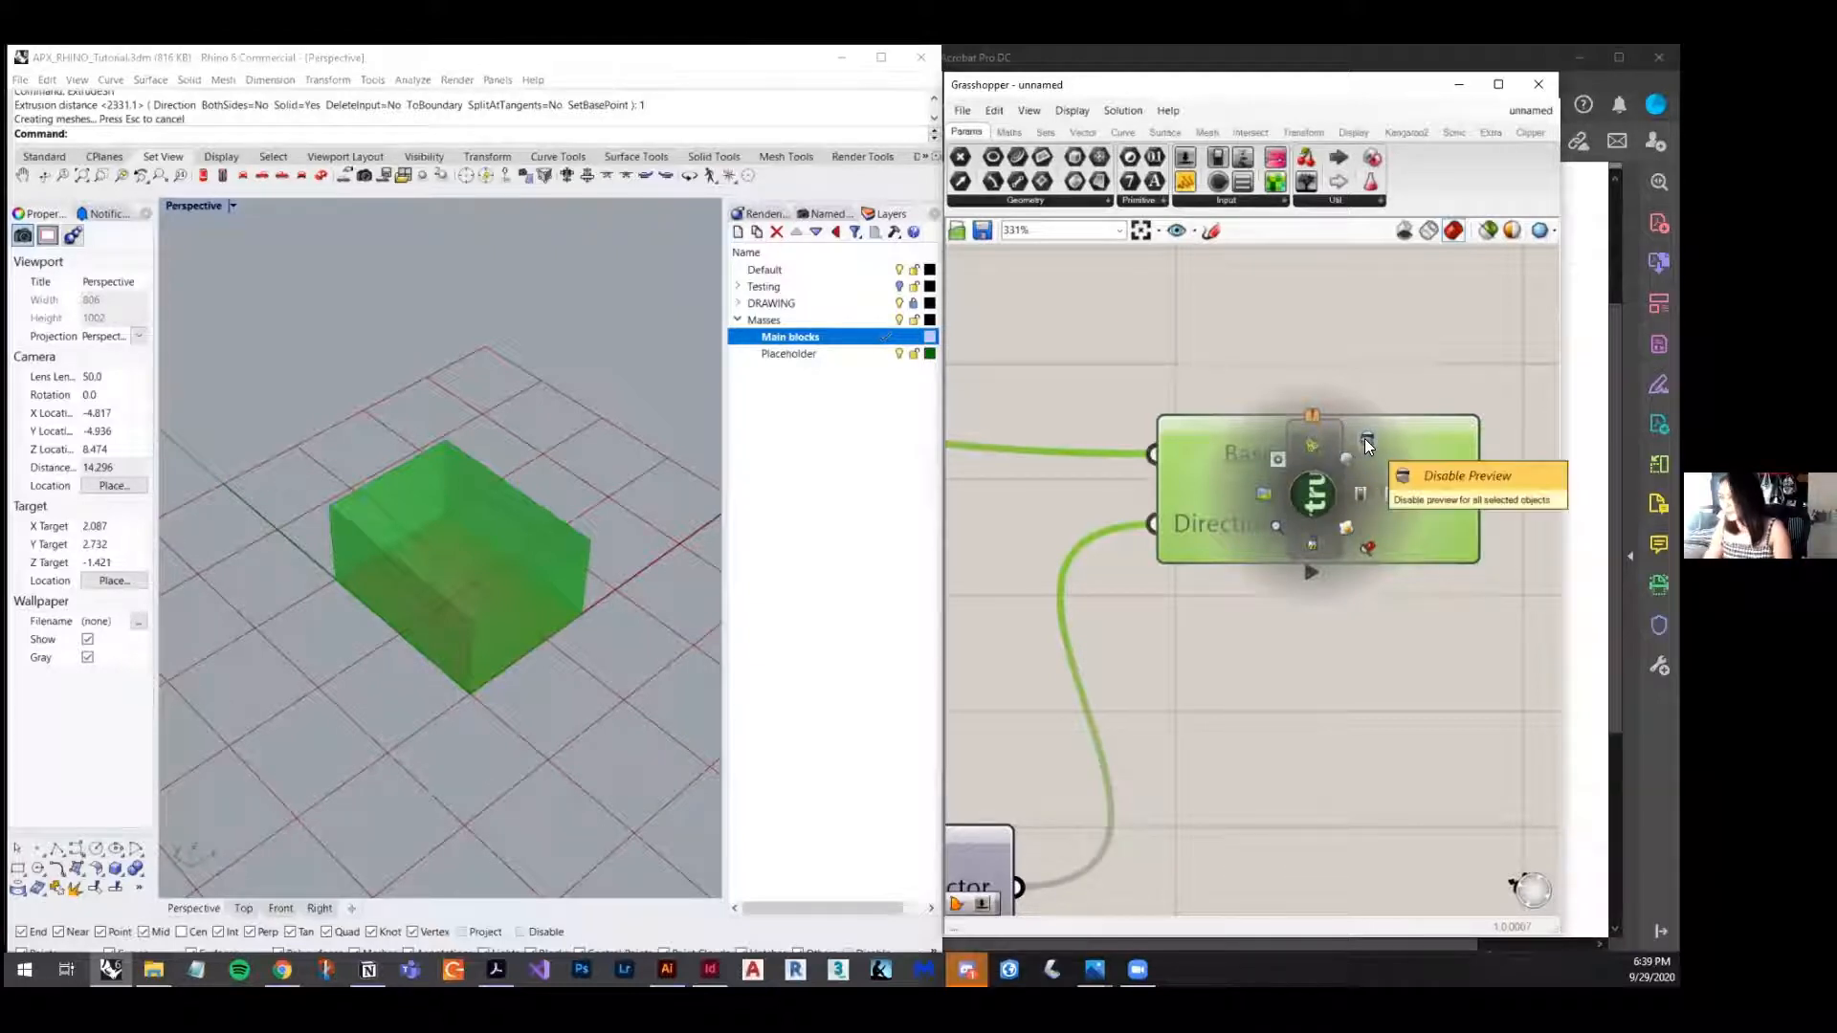
left_click(1364, 438)
scroll(1330, 498, "down", 5)
scroll(1330, 498, "down", 2)
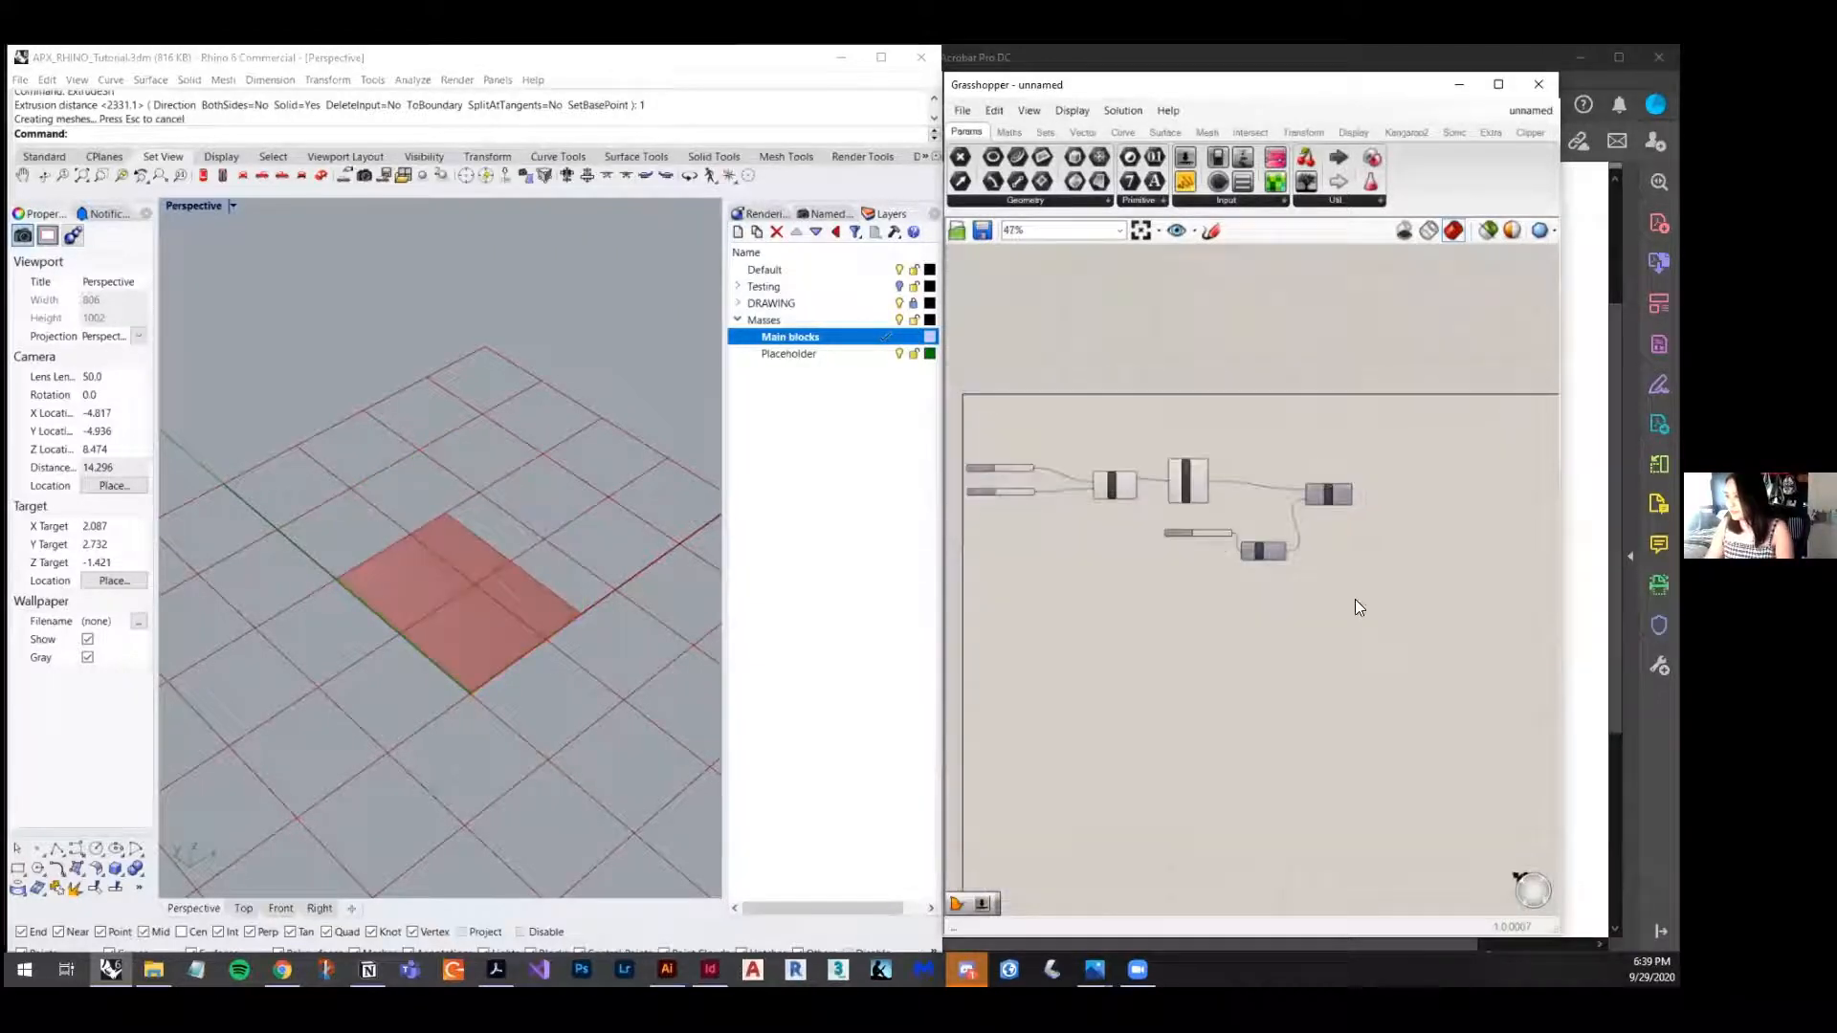
left_click_drag(1425, 396, 933, 675)
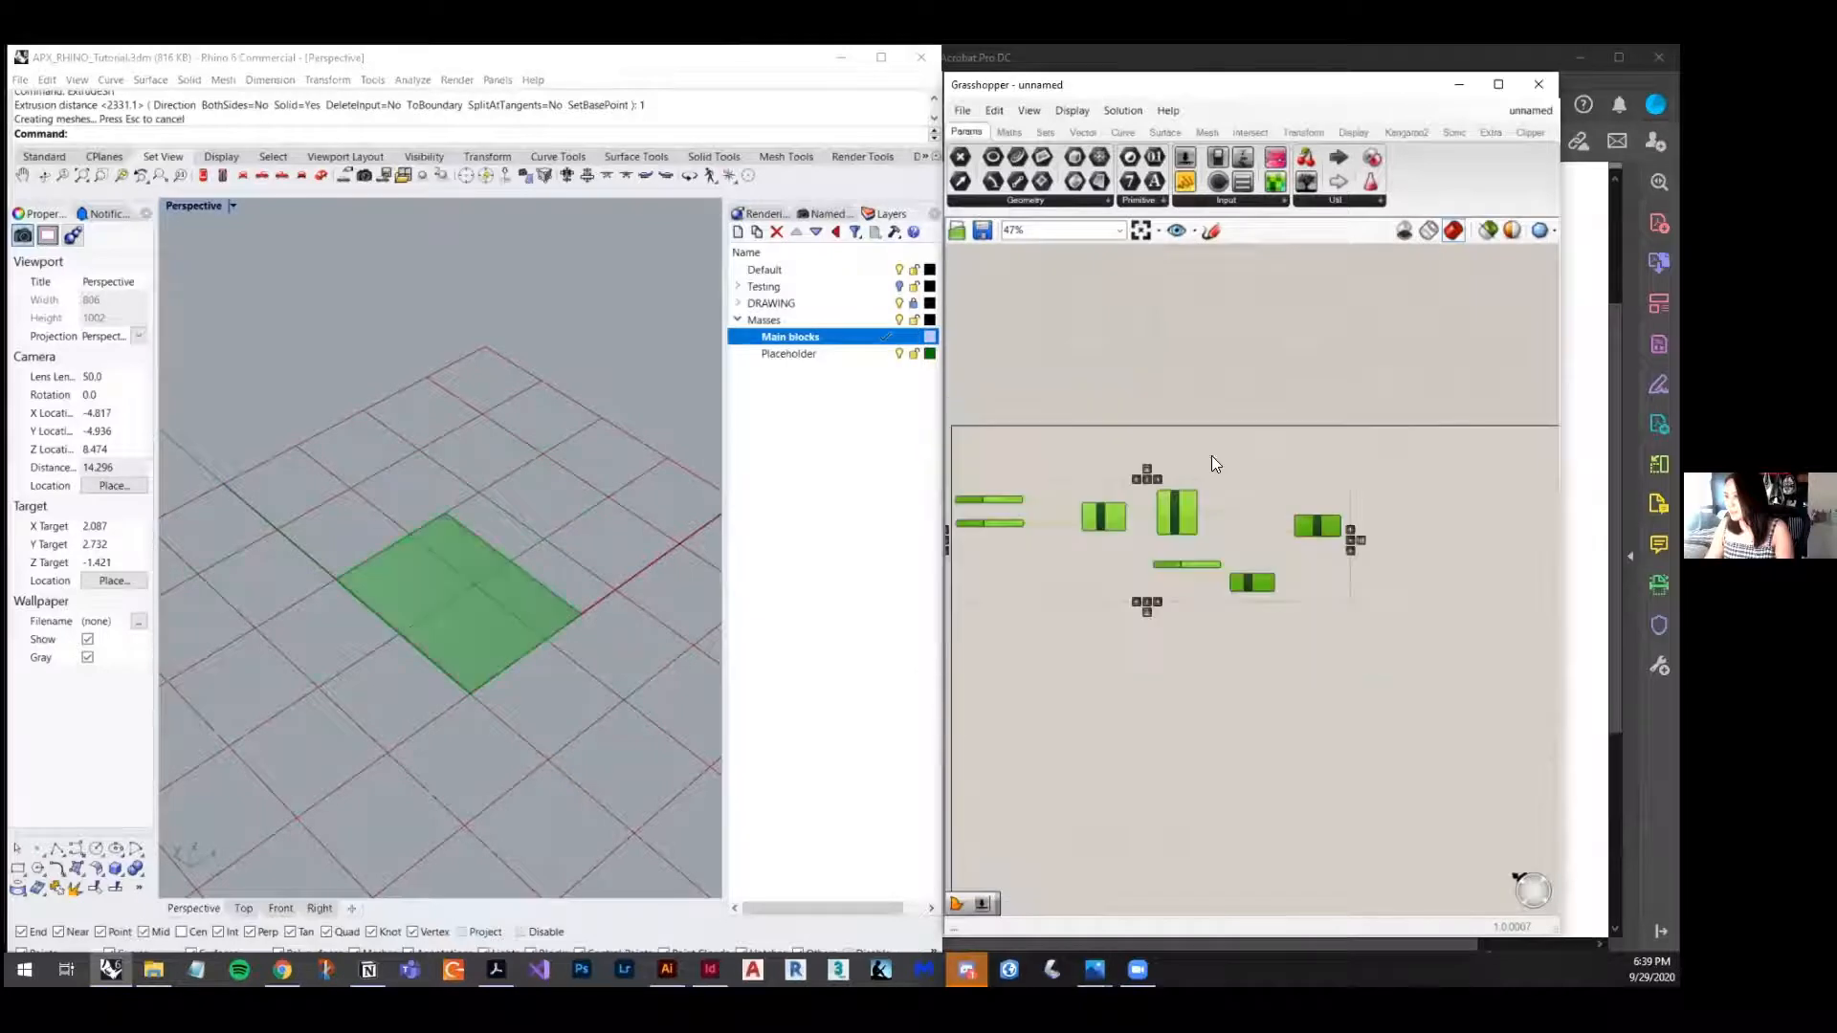
right_click(1185, 518)
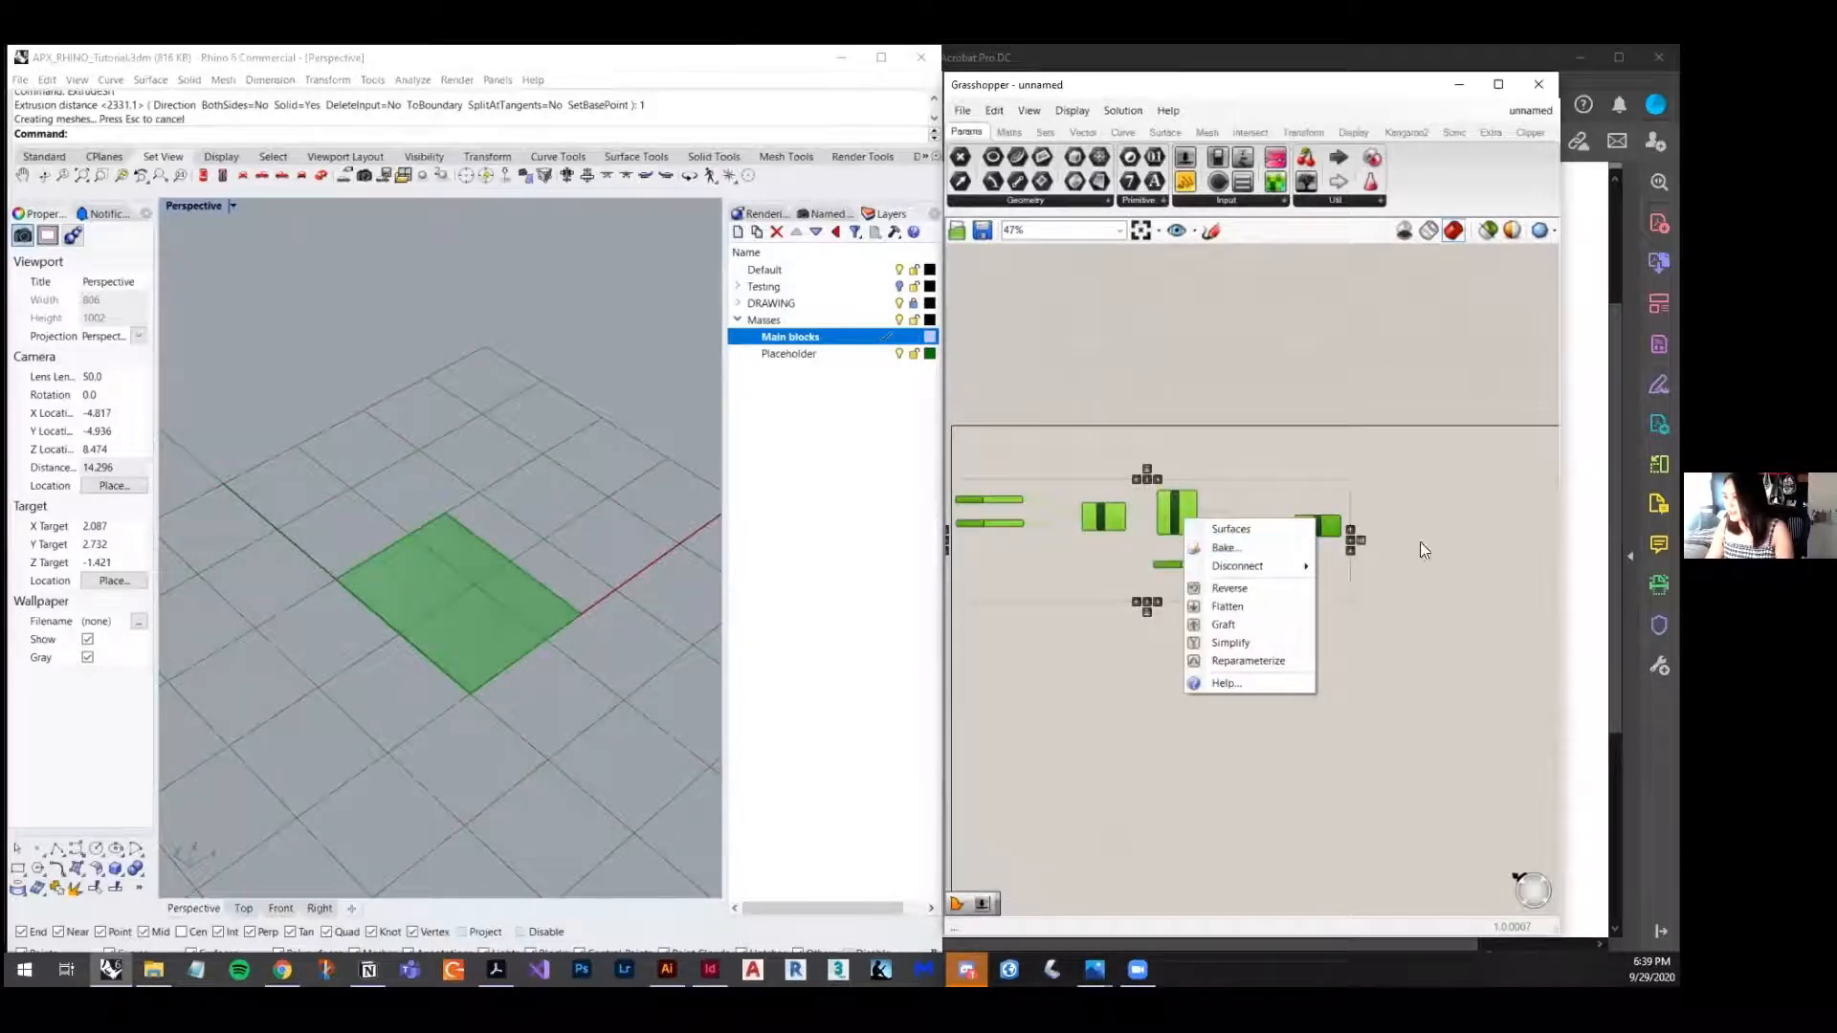
left_click(1437, 587)
scroll(1142, 532, "up", 3)
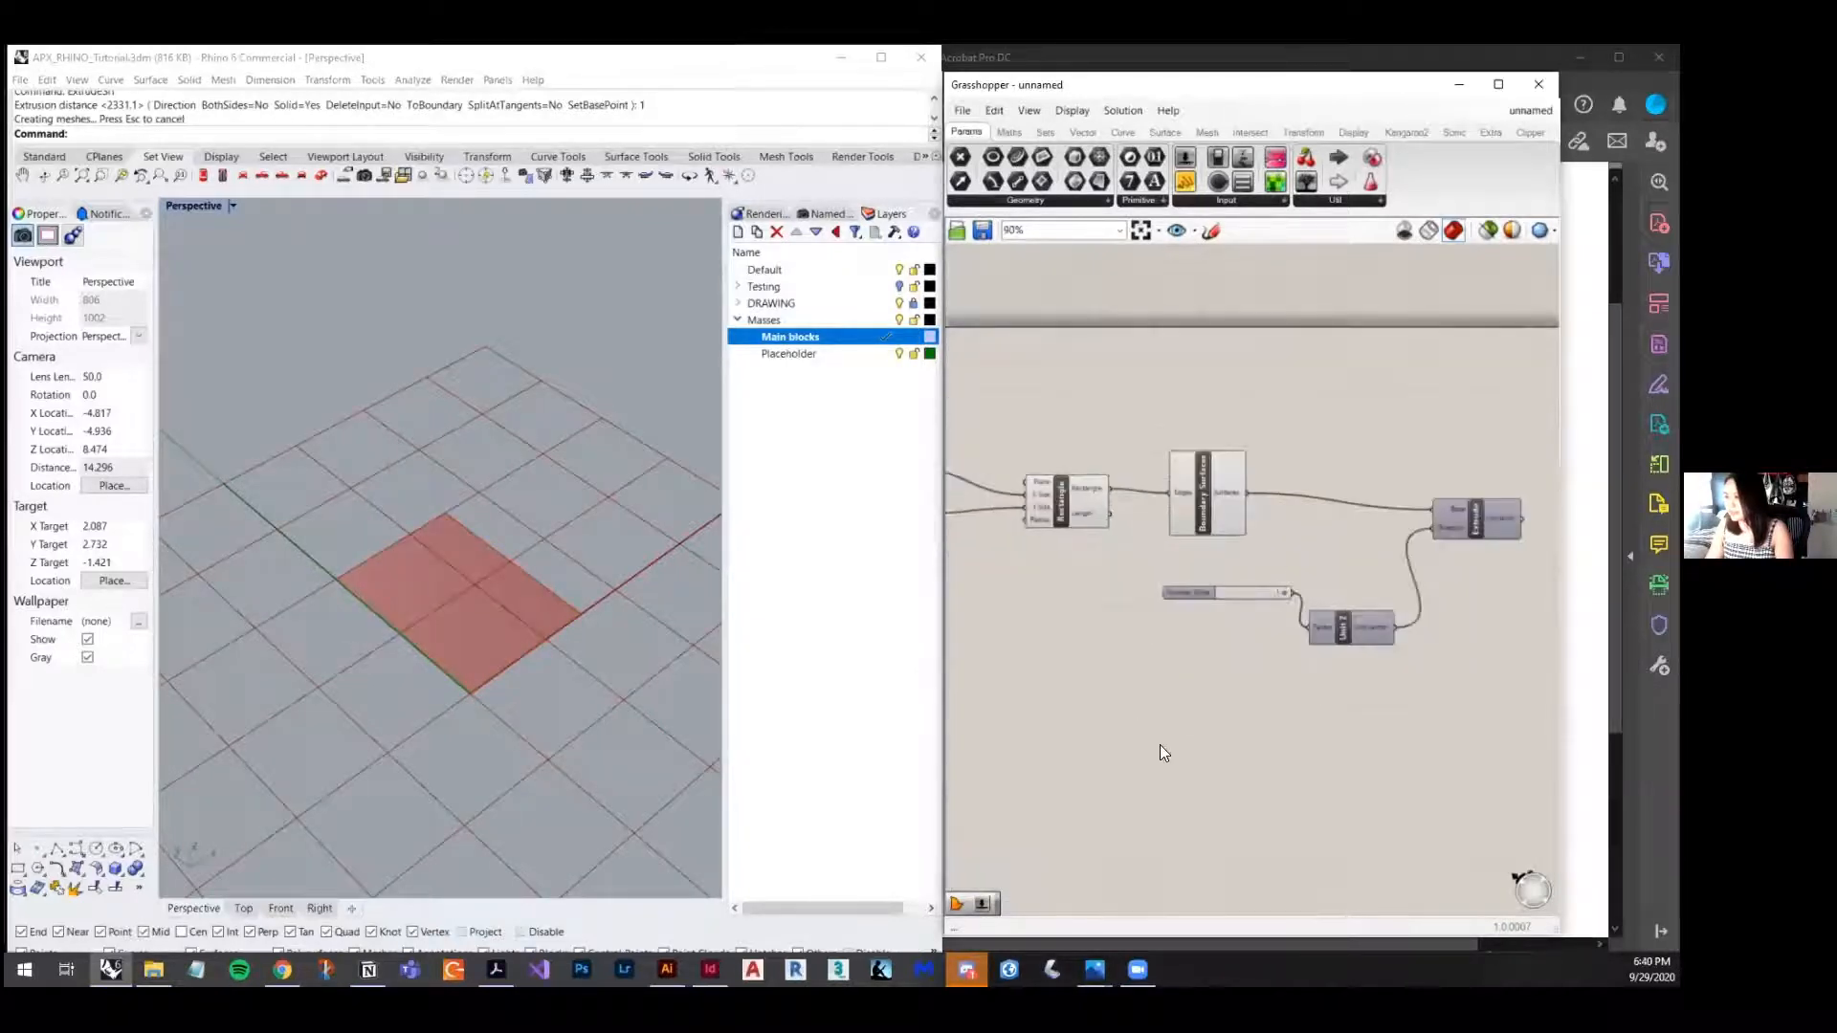
right_click_drag(1160, 744, 1230, 610)
scroll(1280, 468, "down", 4)
scroll(1230, 611, "up", 3)
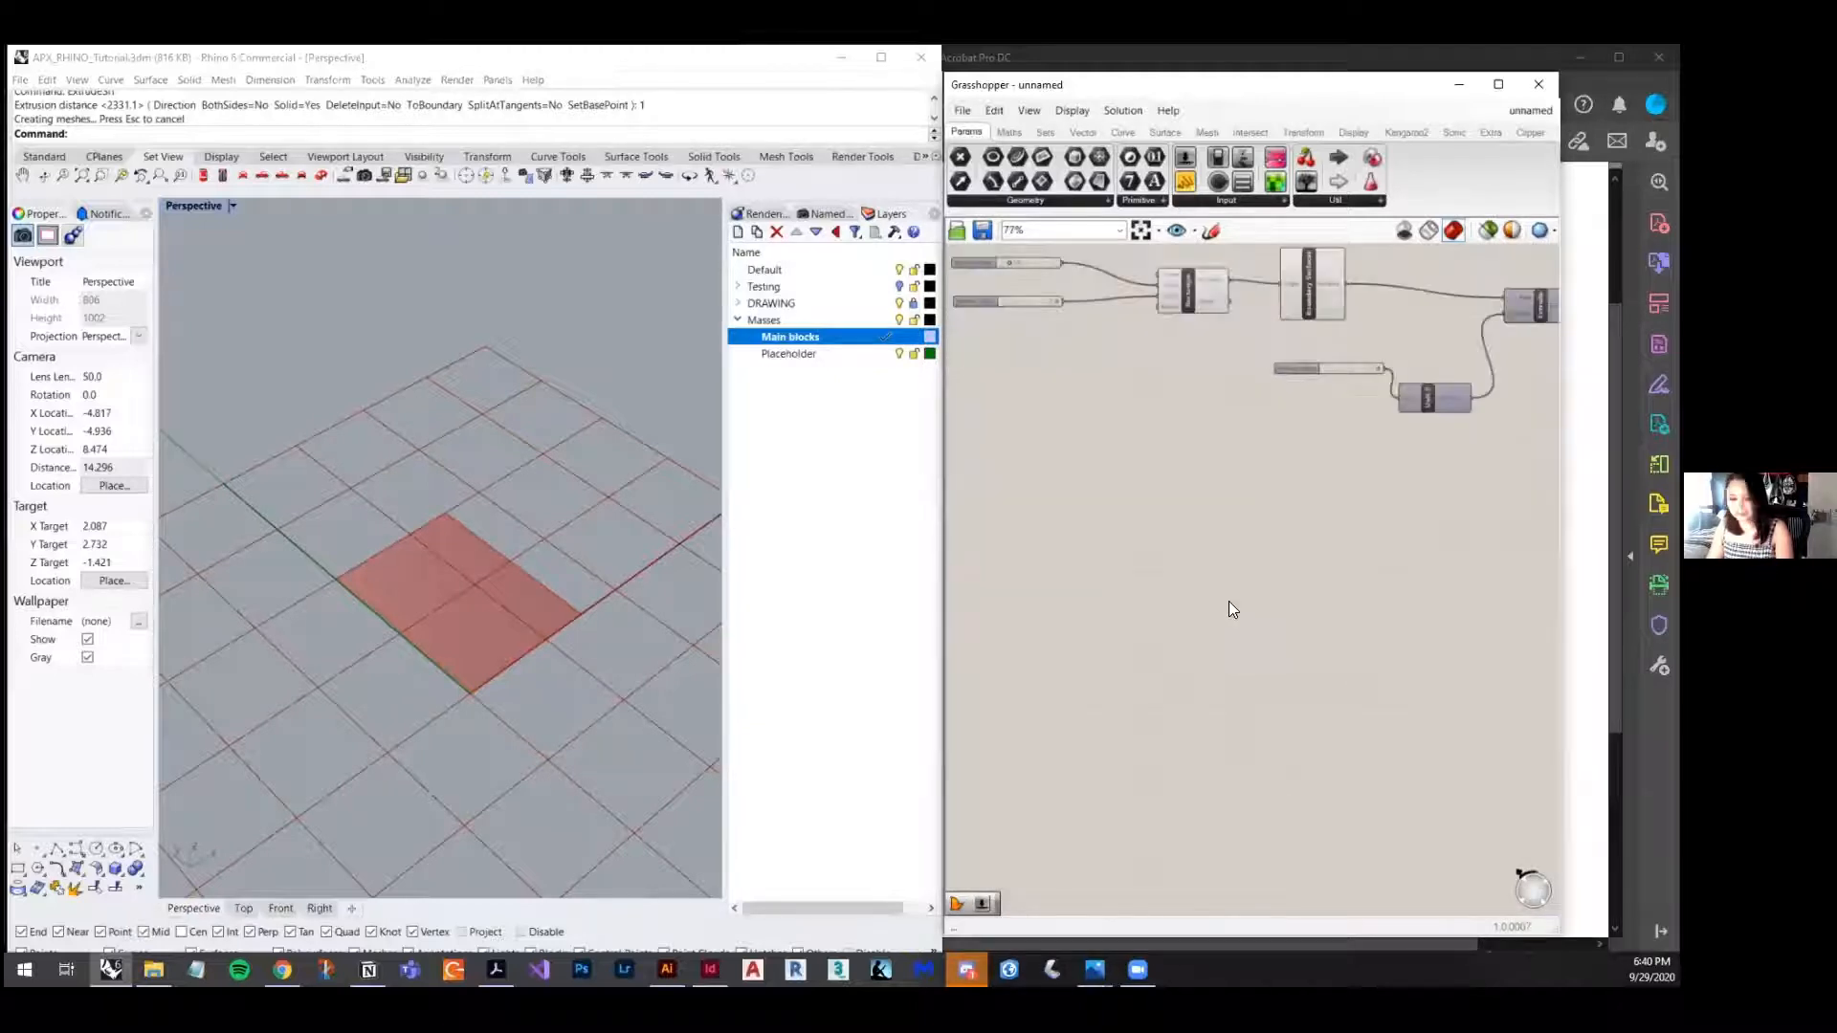
double_click(1223, 530)
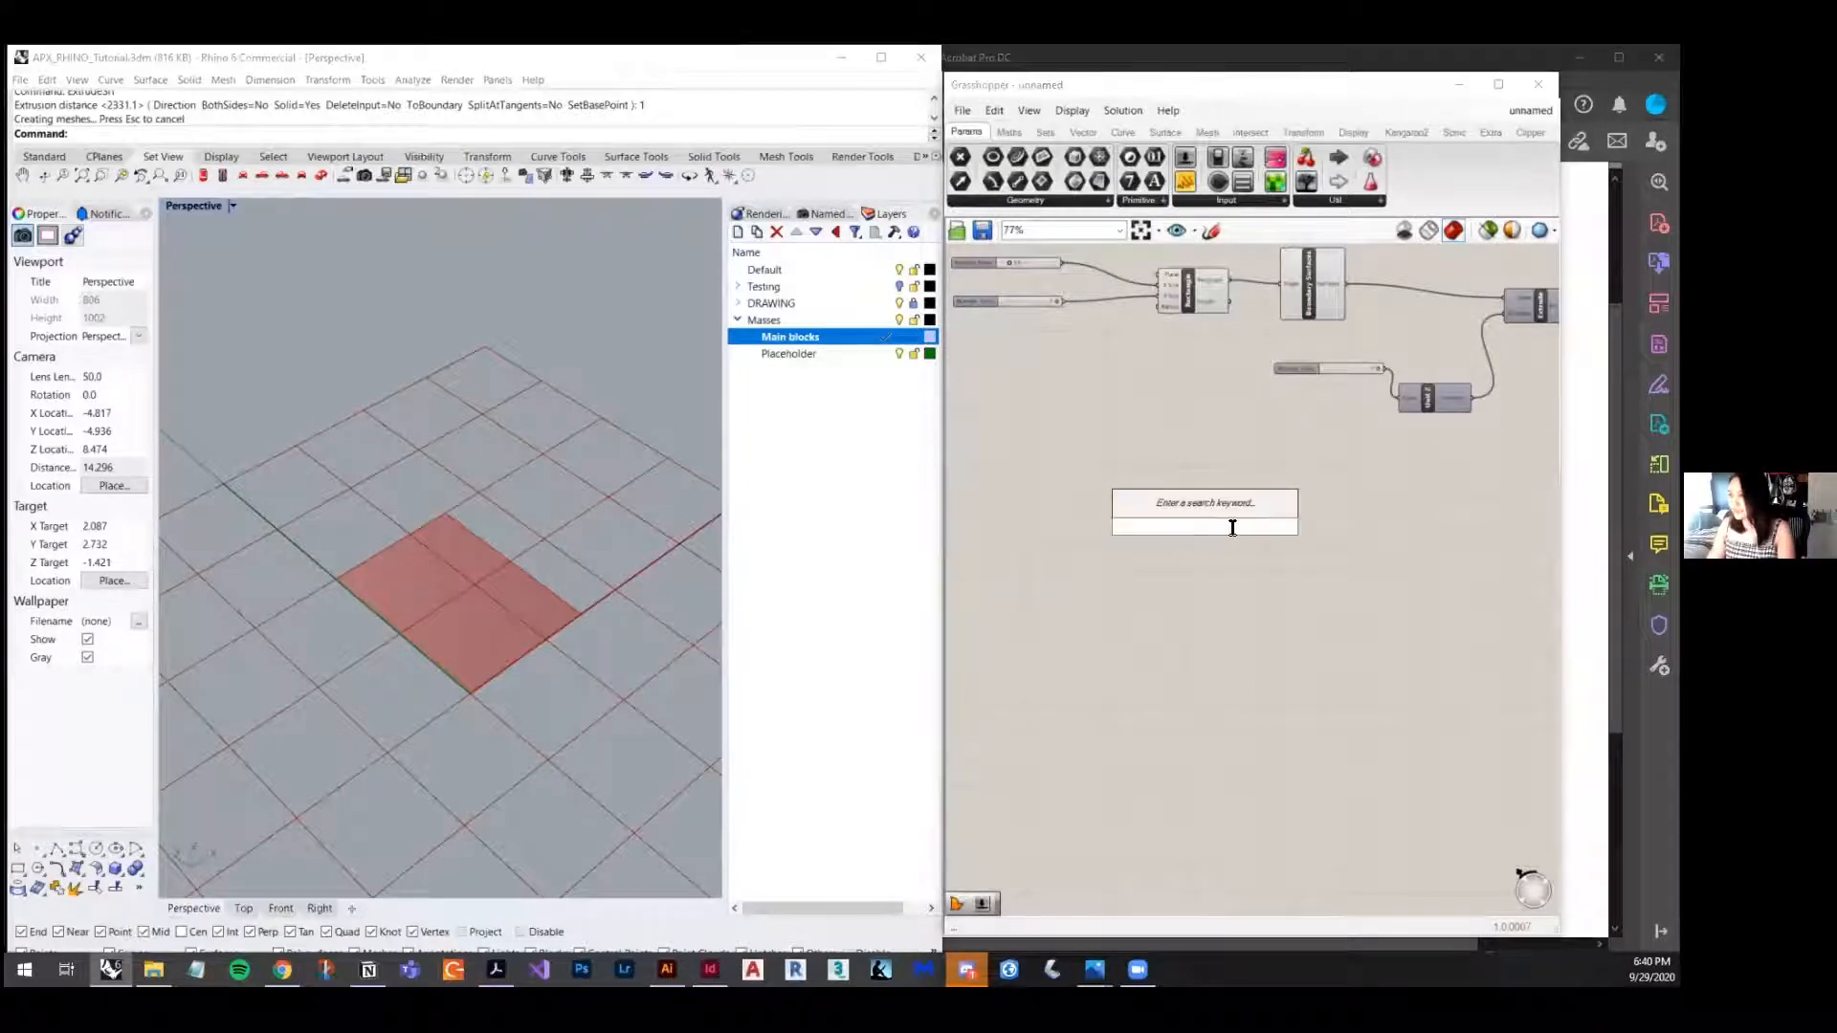
left_click(729, 359)
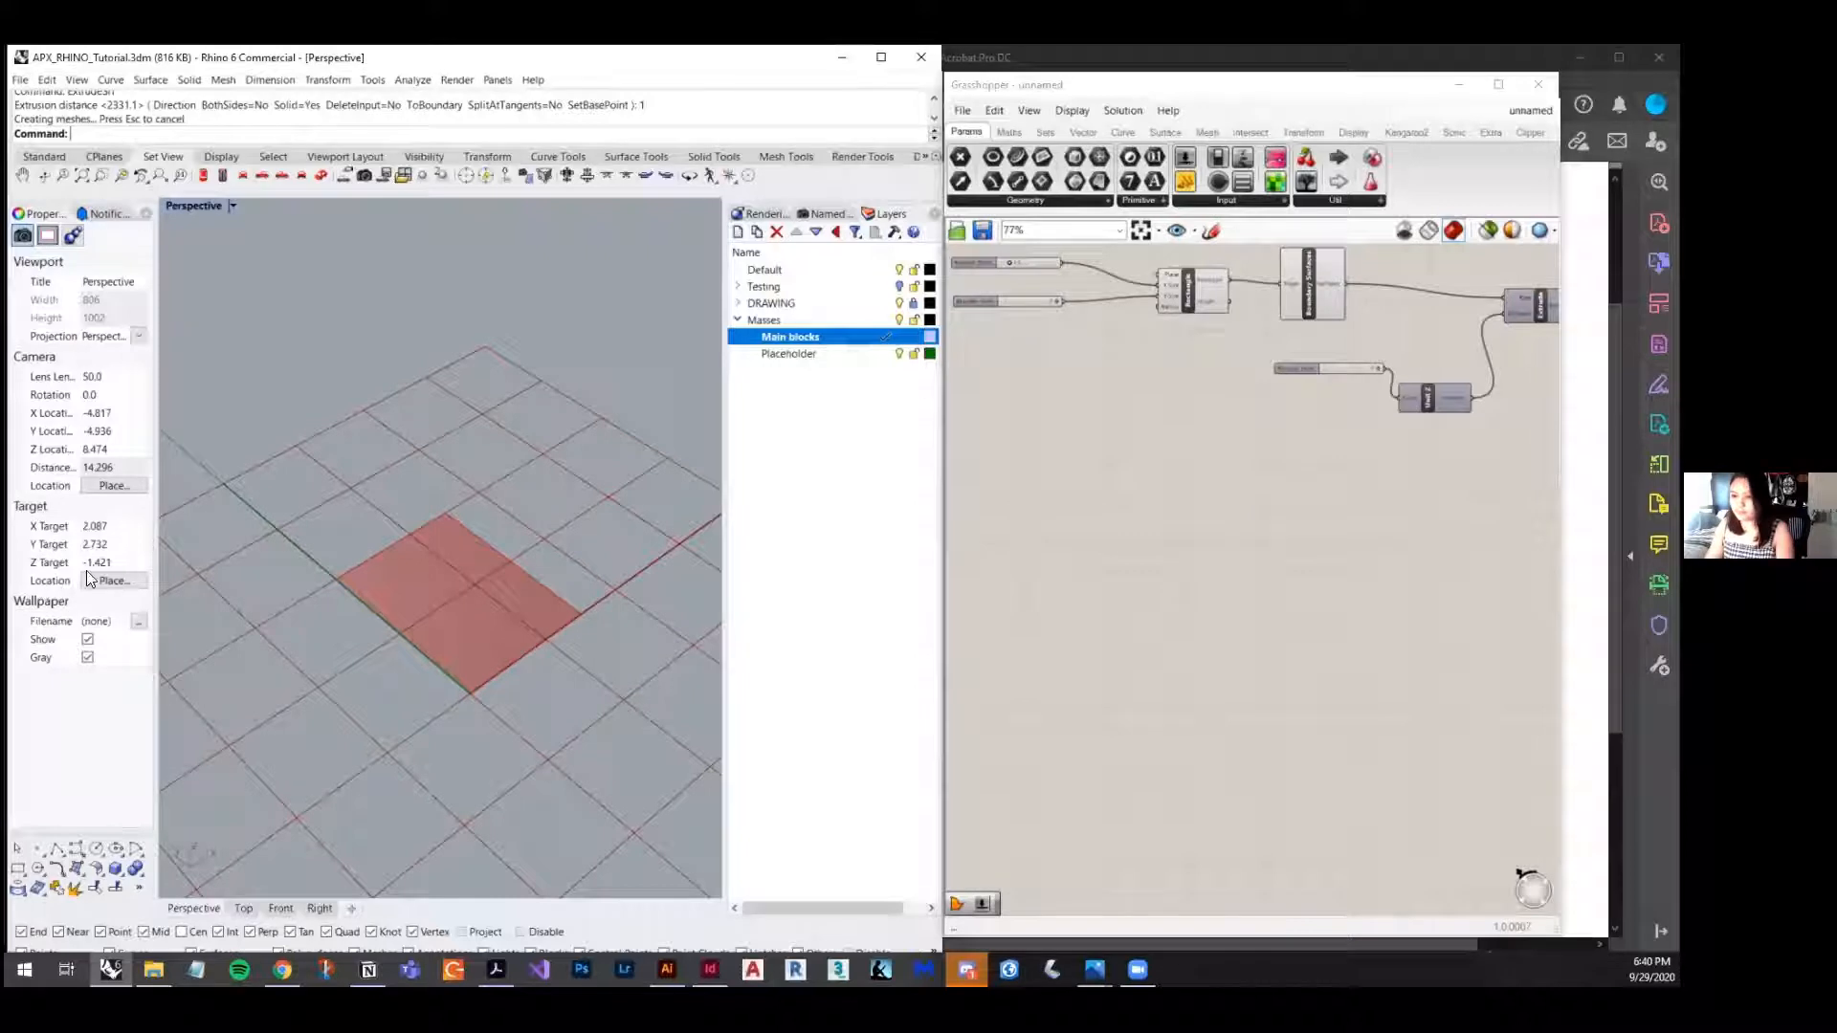
left_click(111, 868)
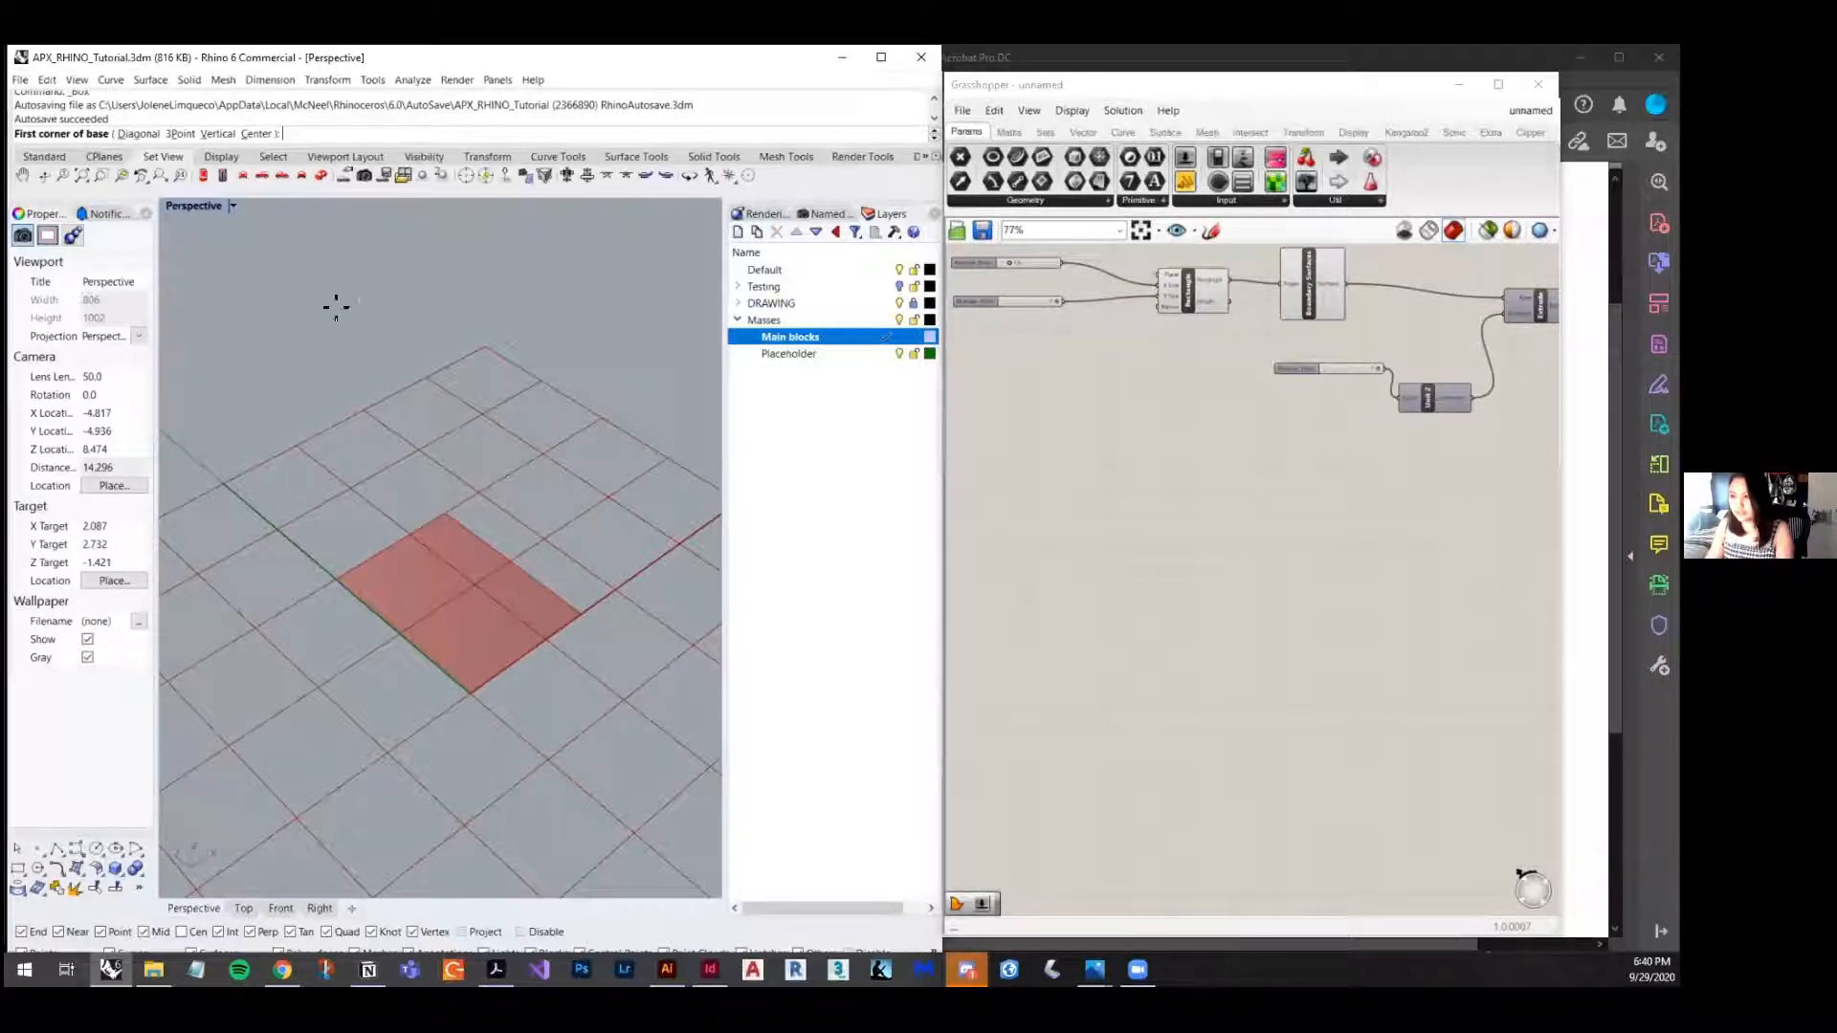
left_click(292, 347)
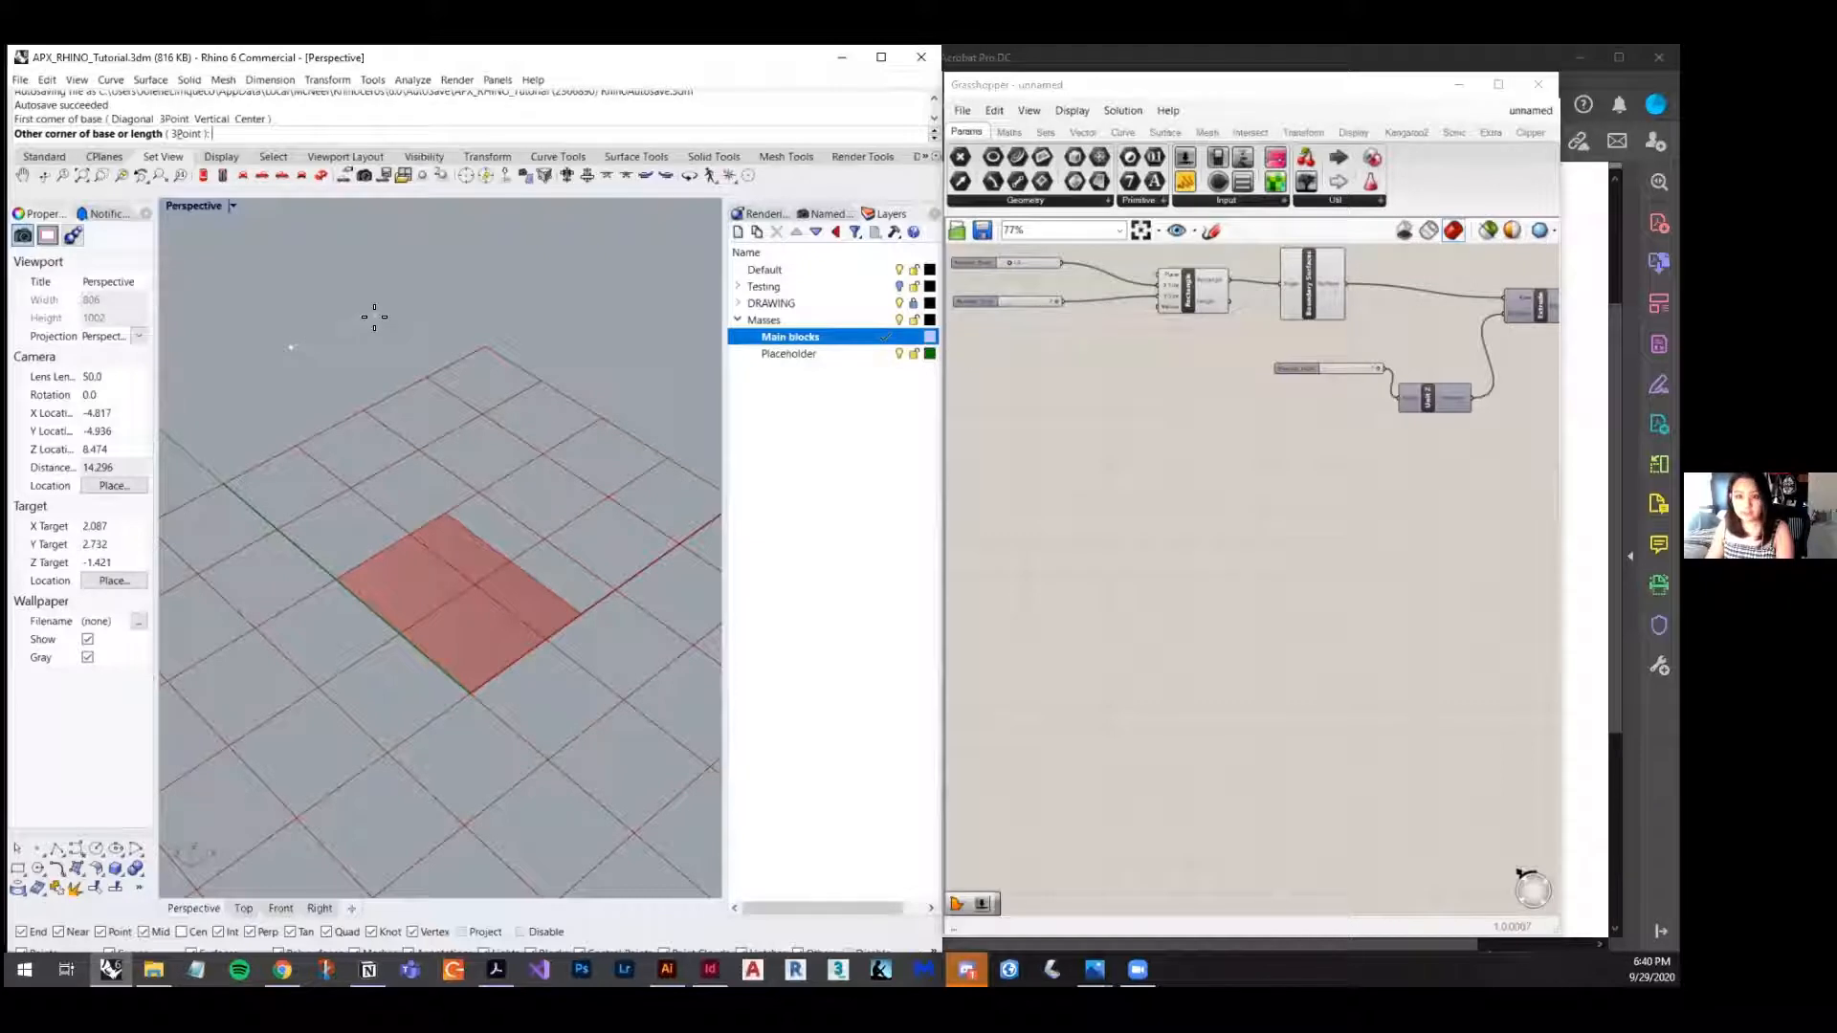
key("Escape")
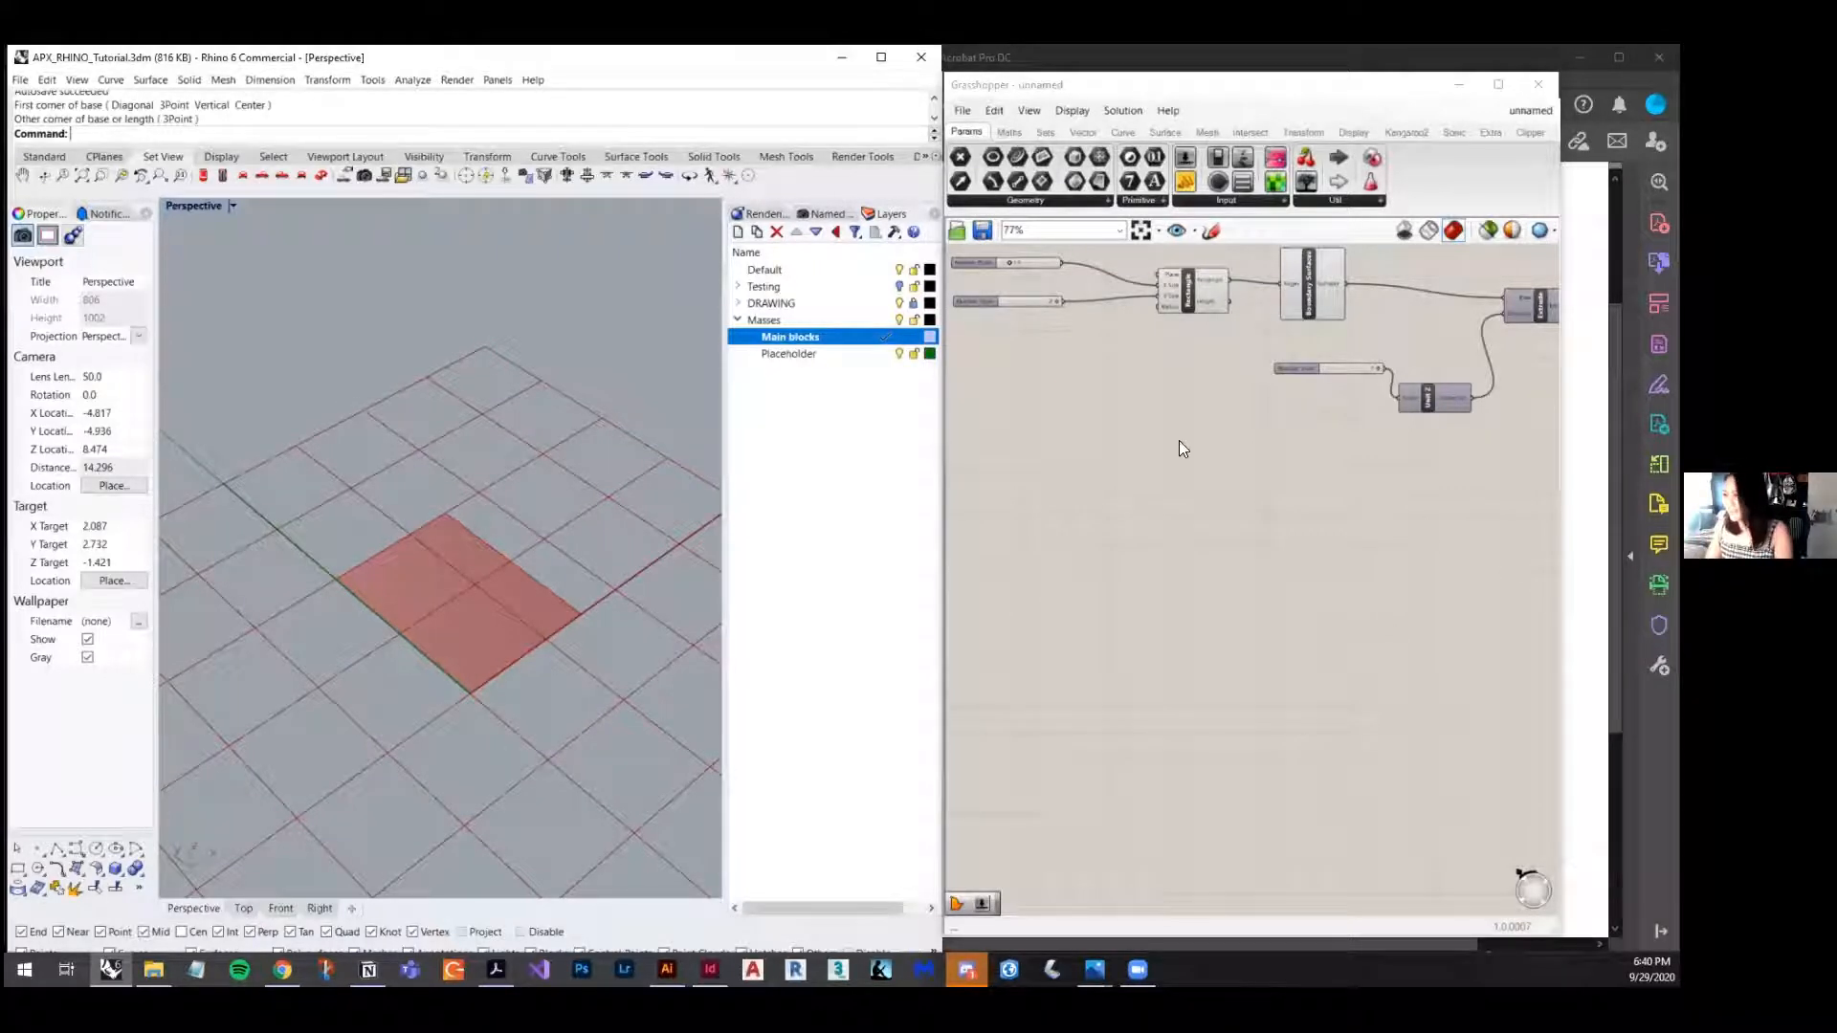
scroll(1180, 445, "down", 1)
right_click_drag(1269, 550, 1125, 633)
scroll(1370, 421, "up", 2)
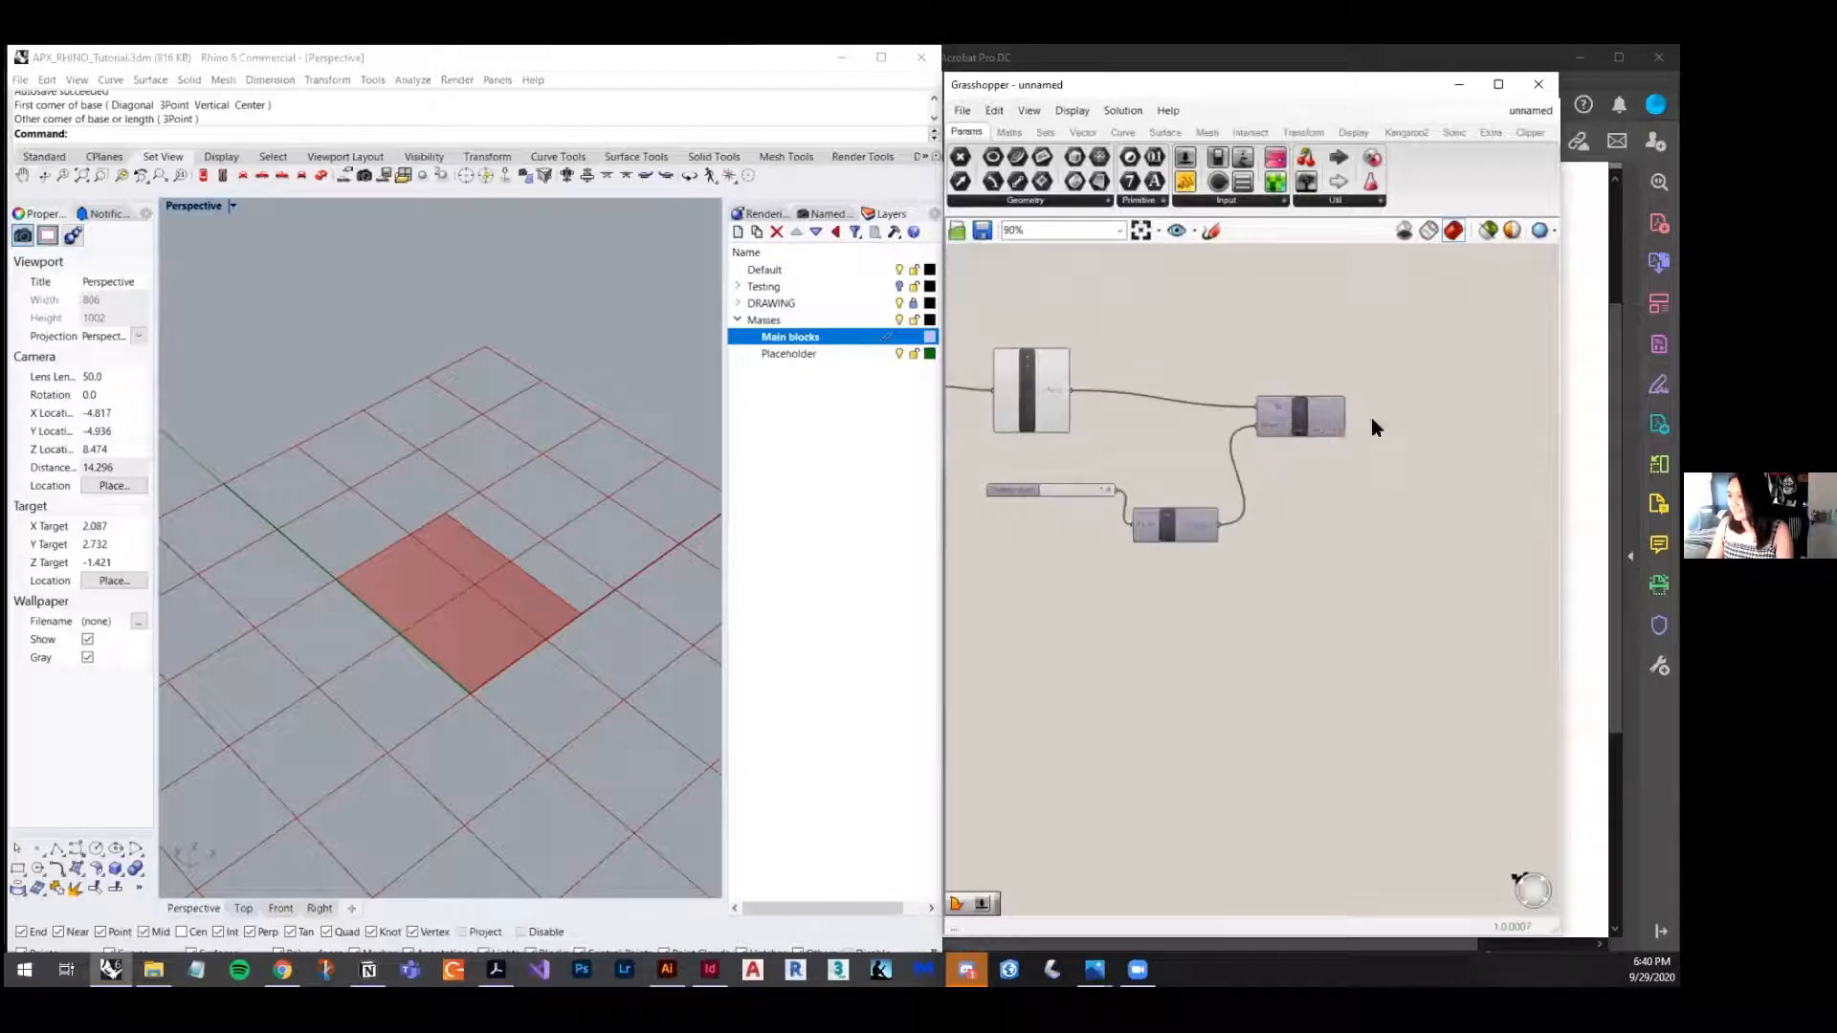
- Turn the Extrude component's preview back on and inspect the extruded block in Rhino's Perspective viewport
scroll(1287, 425, "up", 4)
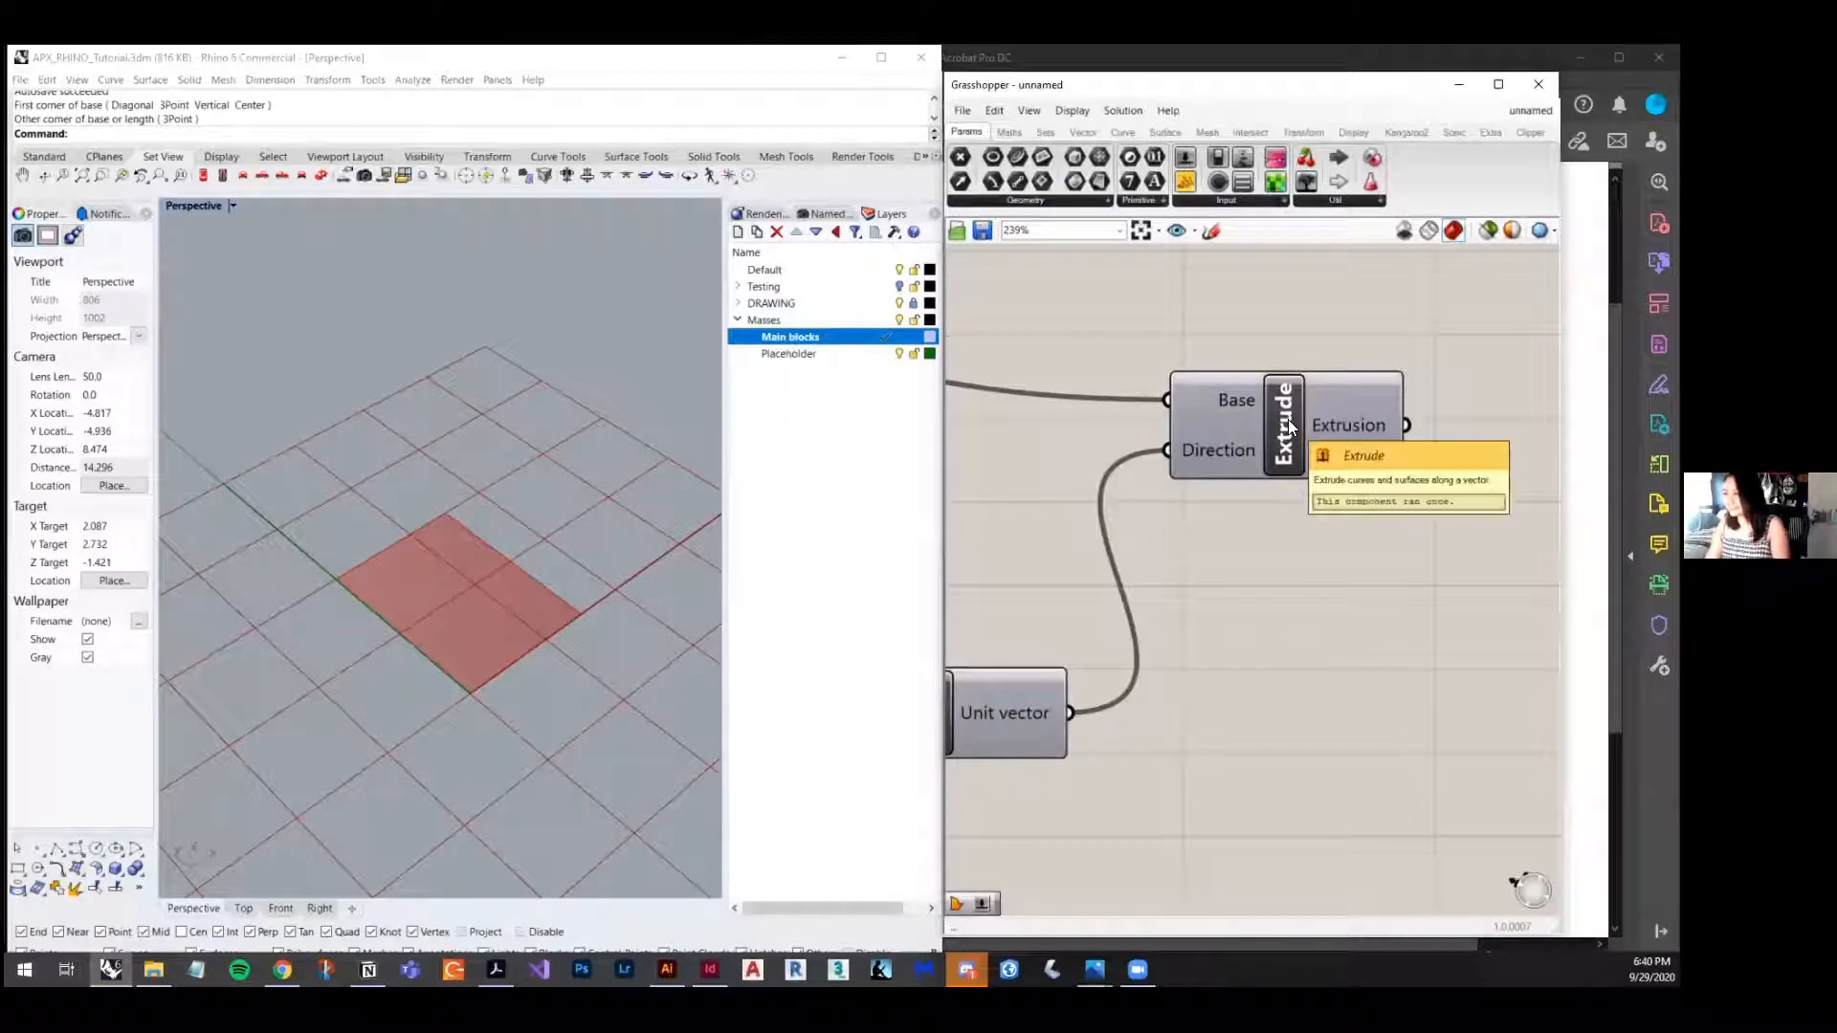
left_click(1288, 424)
right_click(1280, 421)
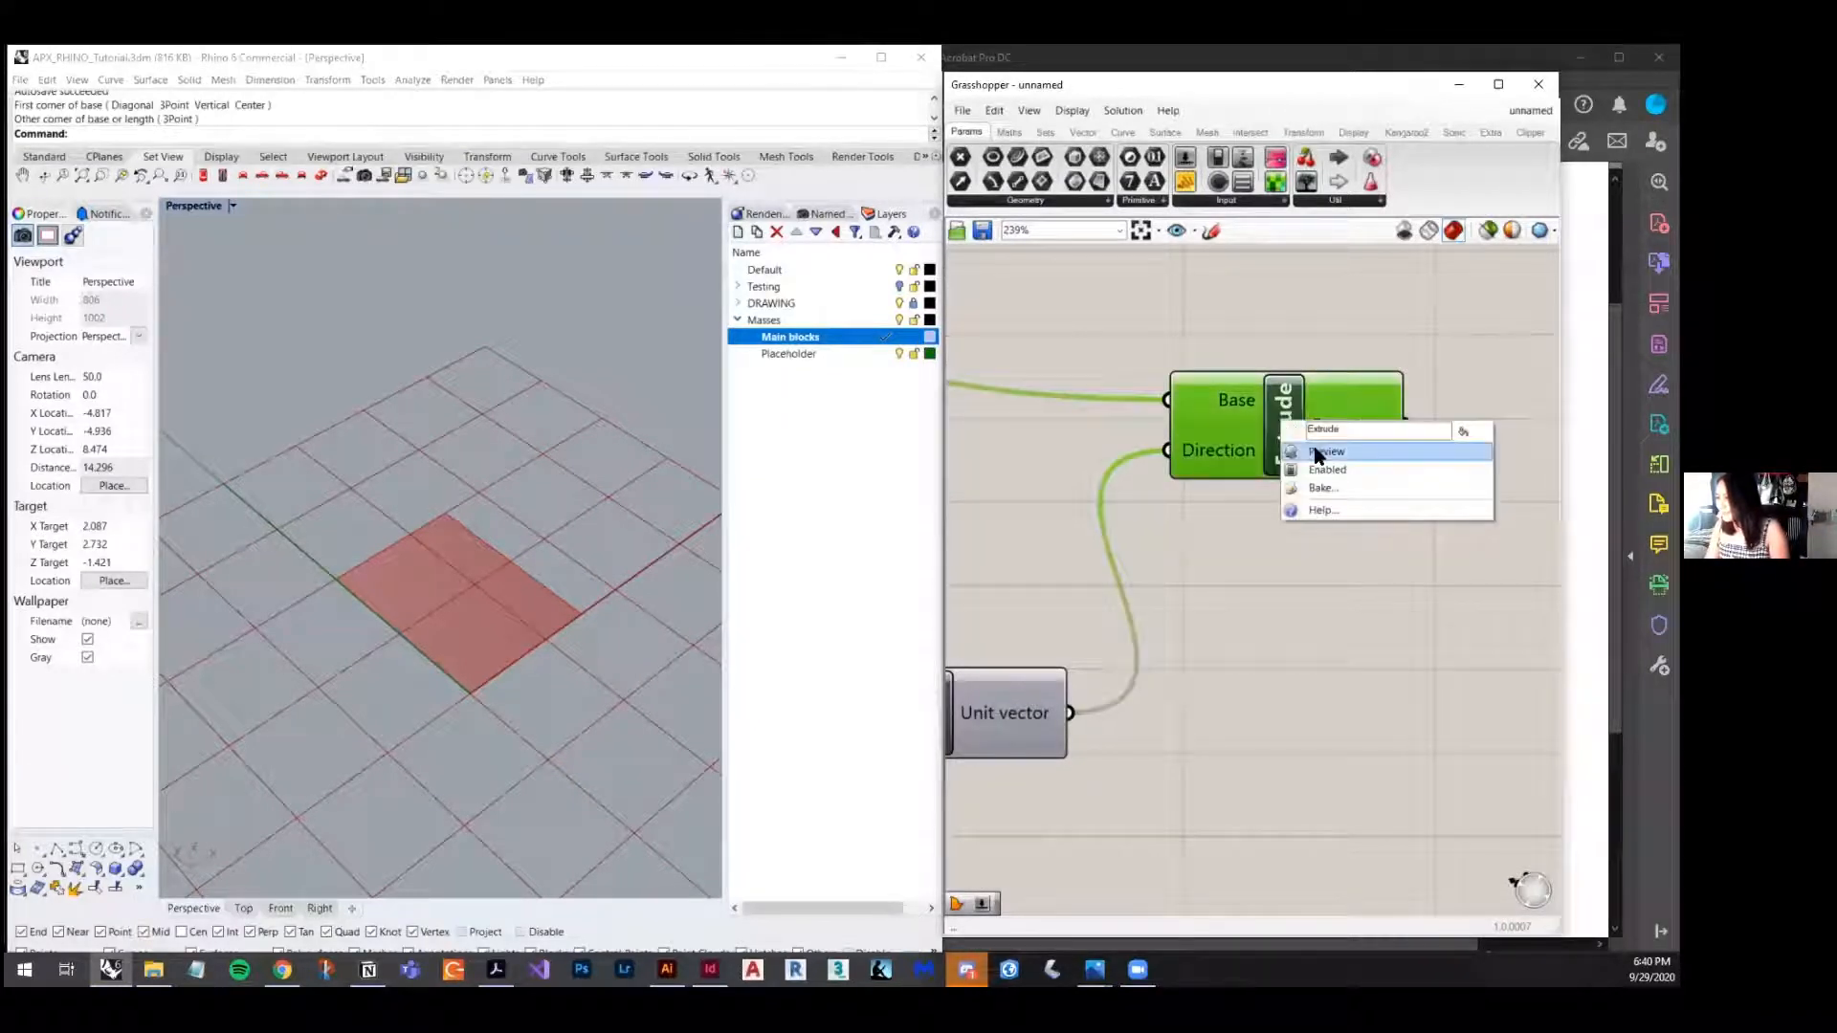
left_click(1321, 452)
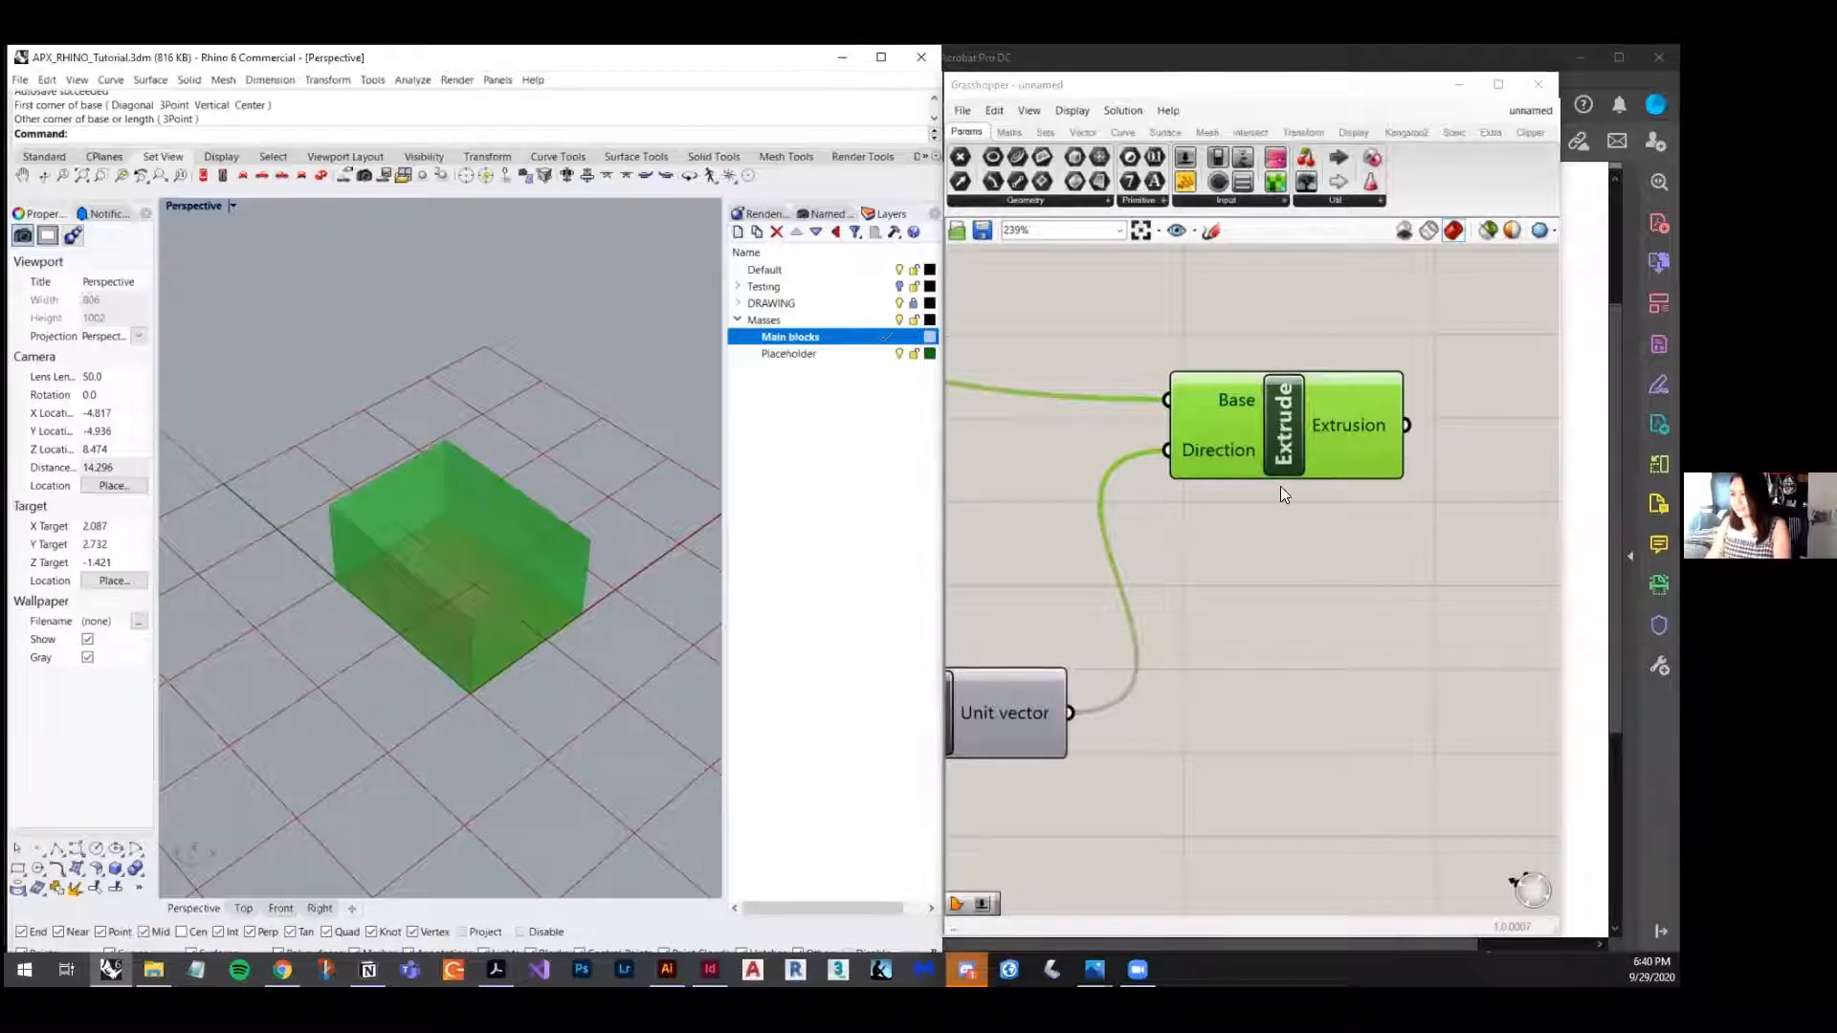
scroll(1281, 494, "down", 2)
right_click_drag(492, 670, 319, 448)
scroll(385, 559, "up", 4)
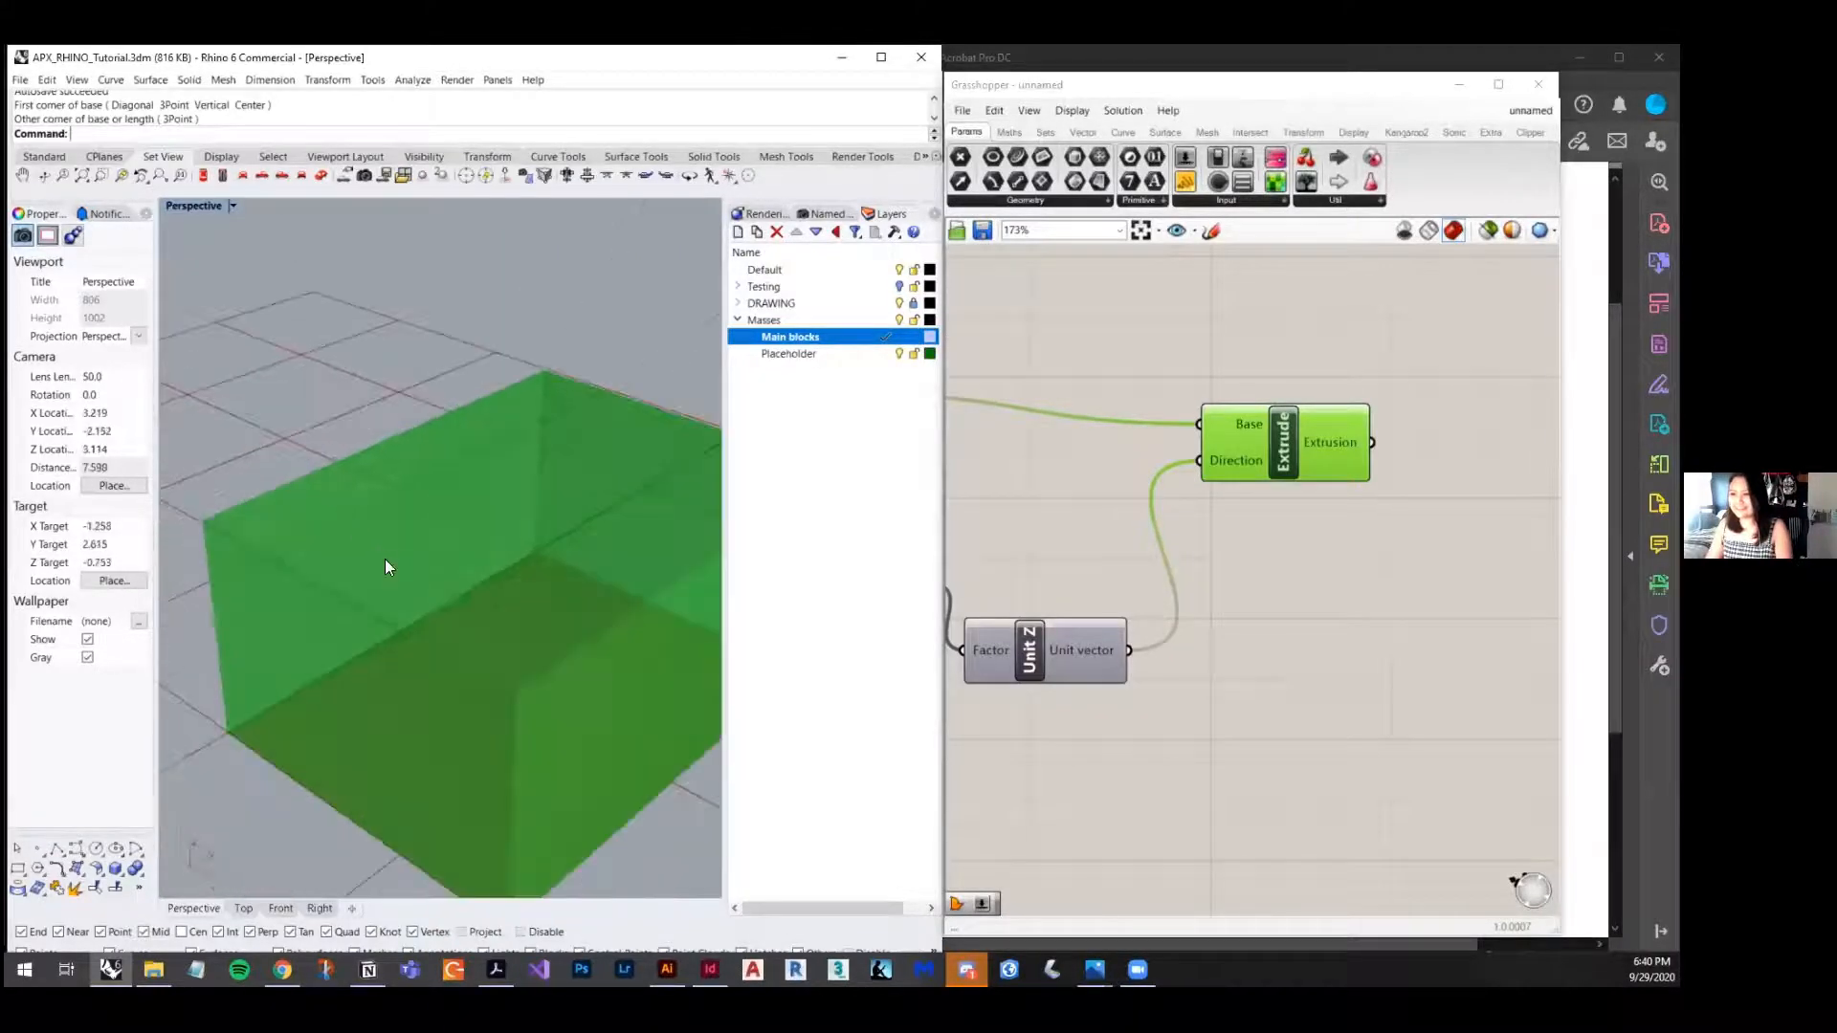
right_click_drag(384, 559, 377, 546)
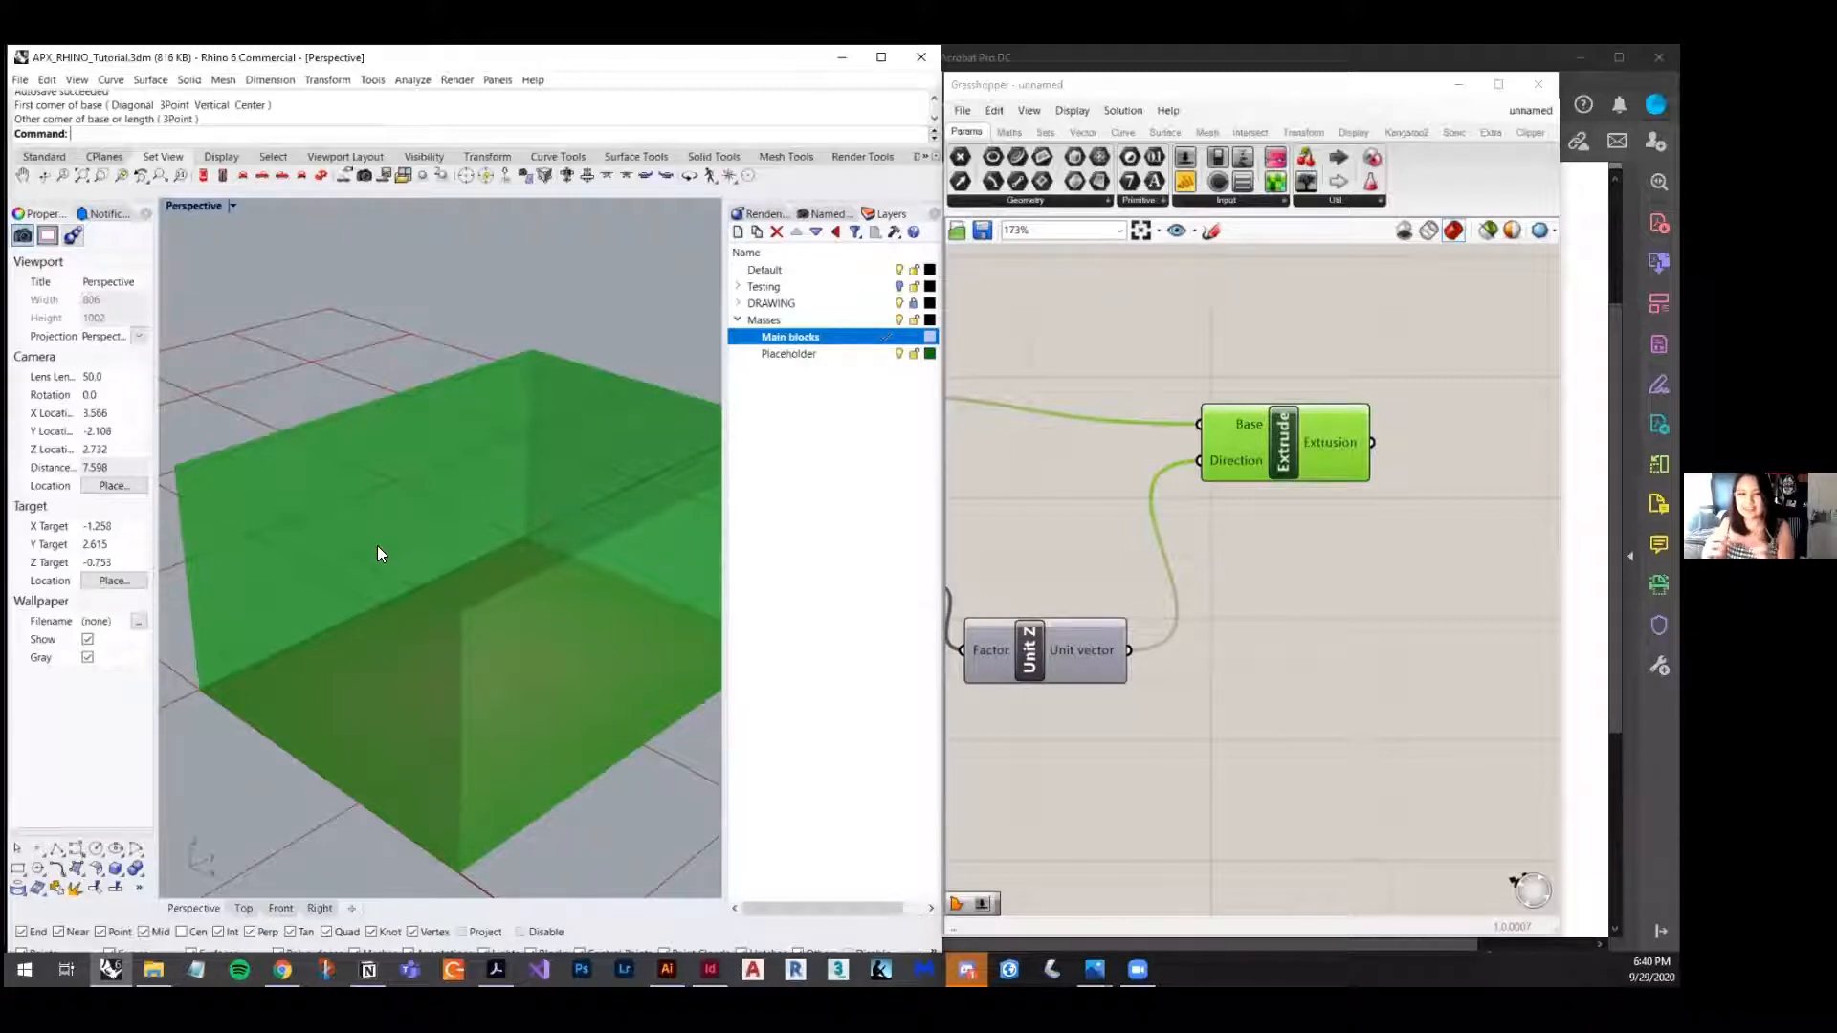
scroll(505, 486, "down", 5)
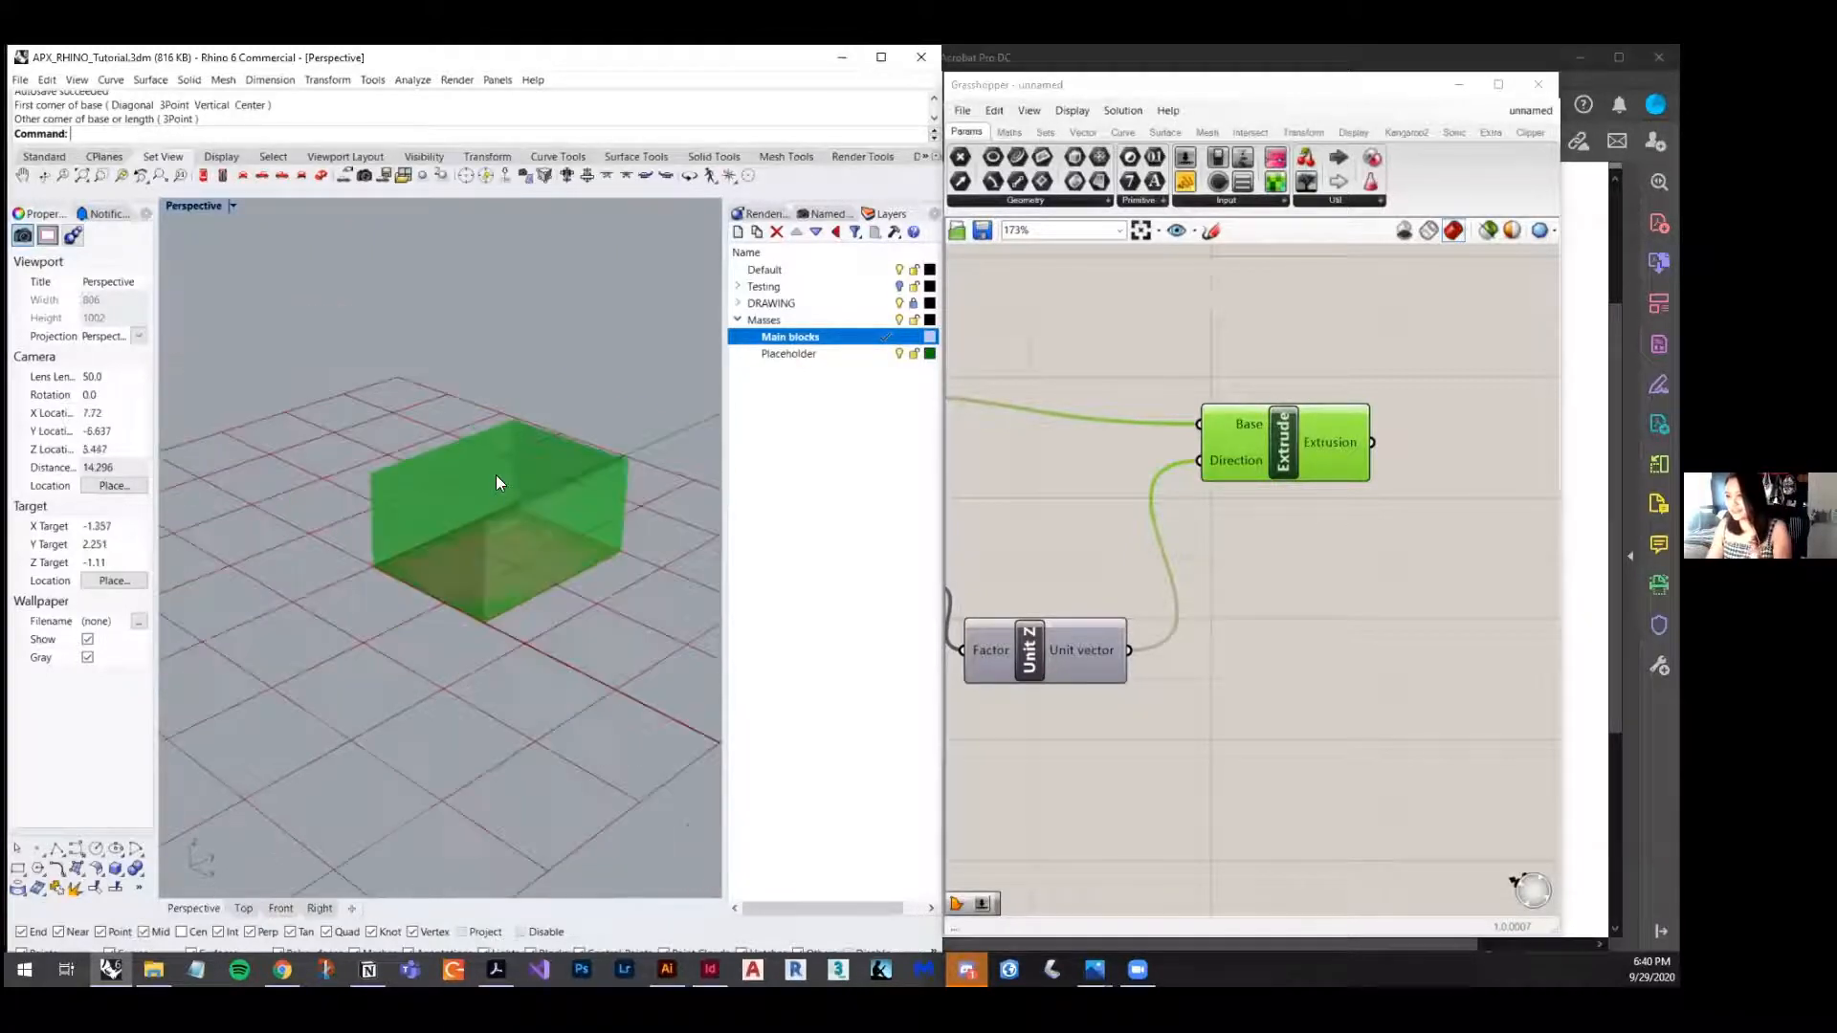
right_click_drag(495, 474, 523, 594)
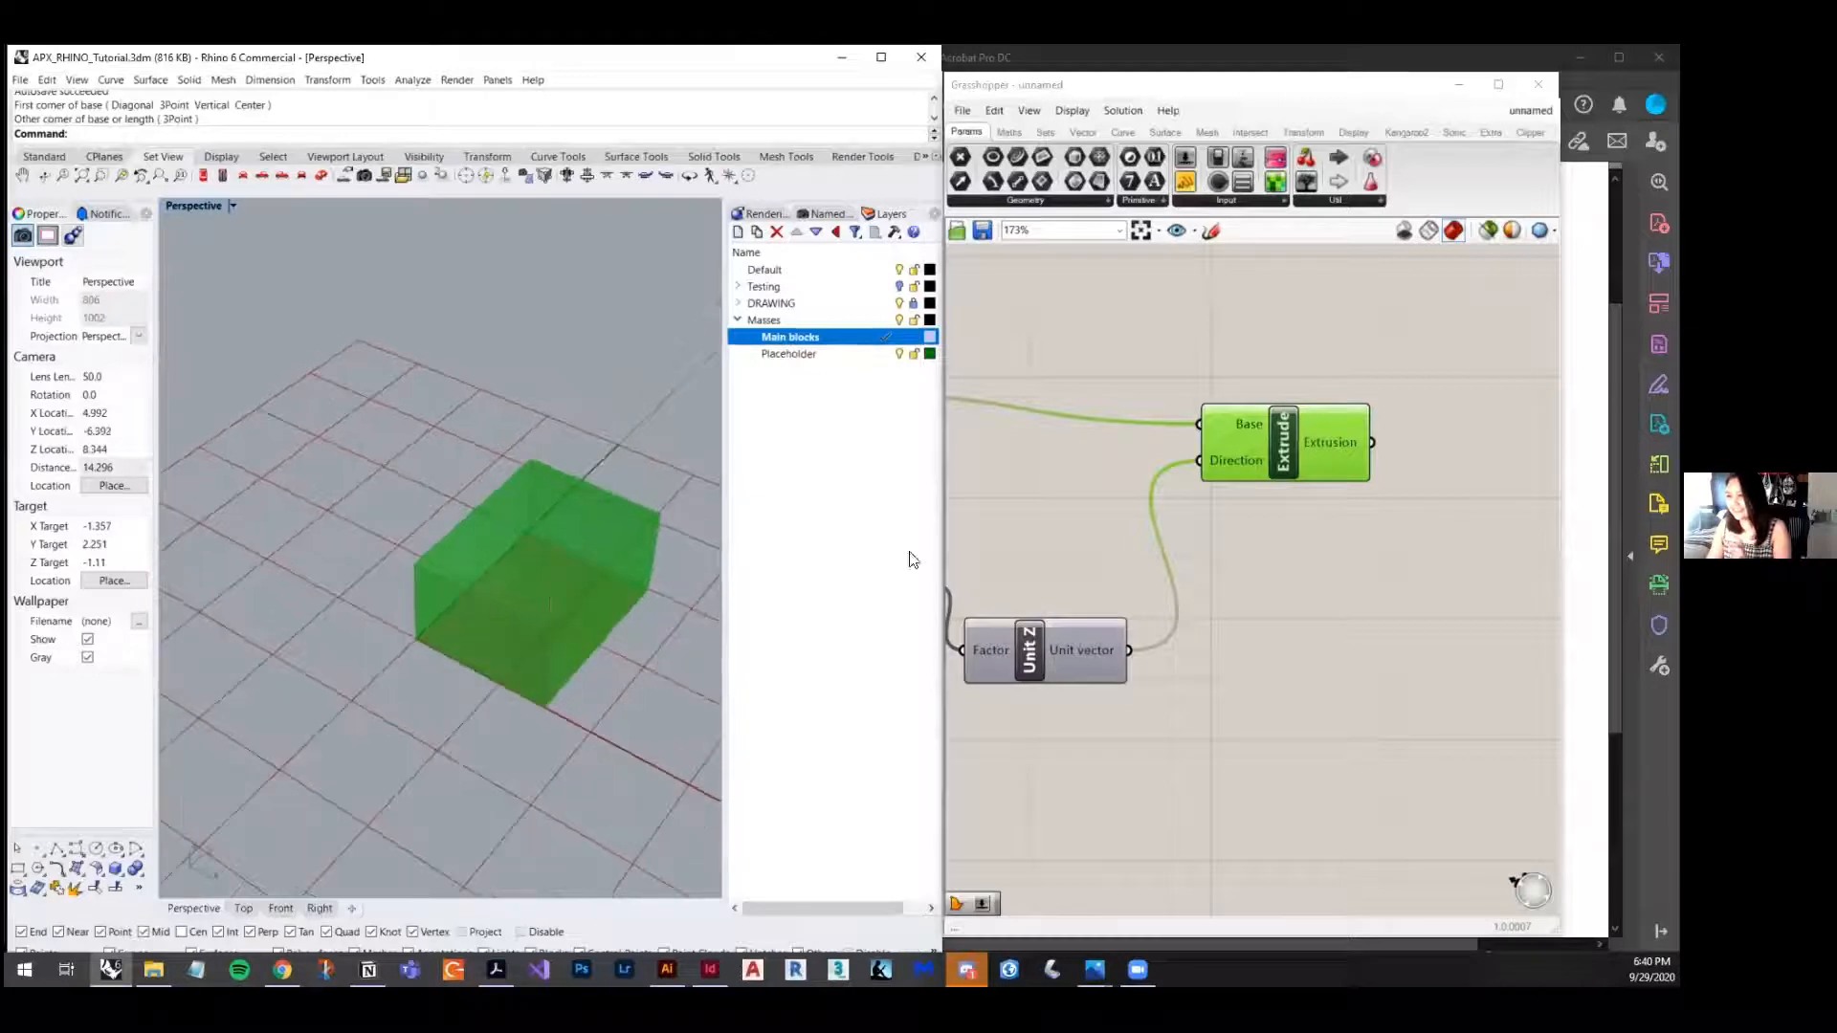
- Bake the Extrusion output onto the Placeholder layer under Masses
right_click(1297, 468)
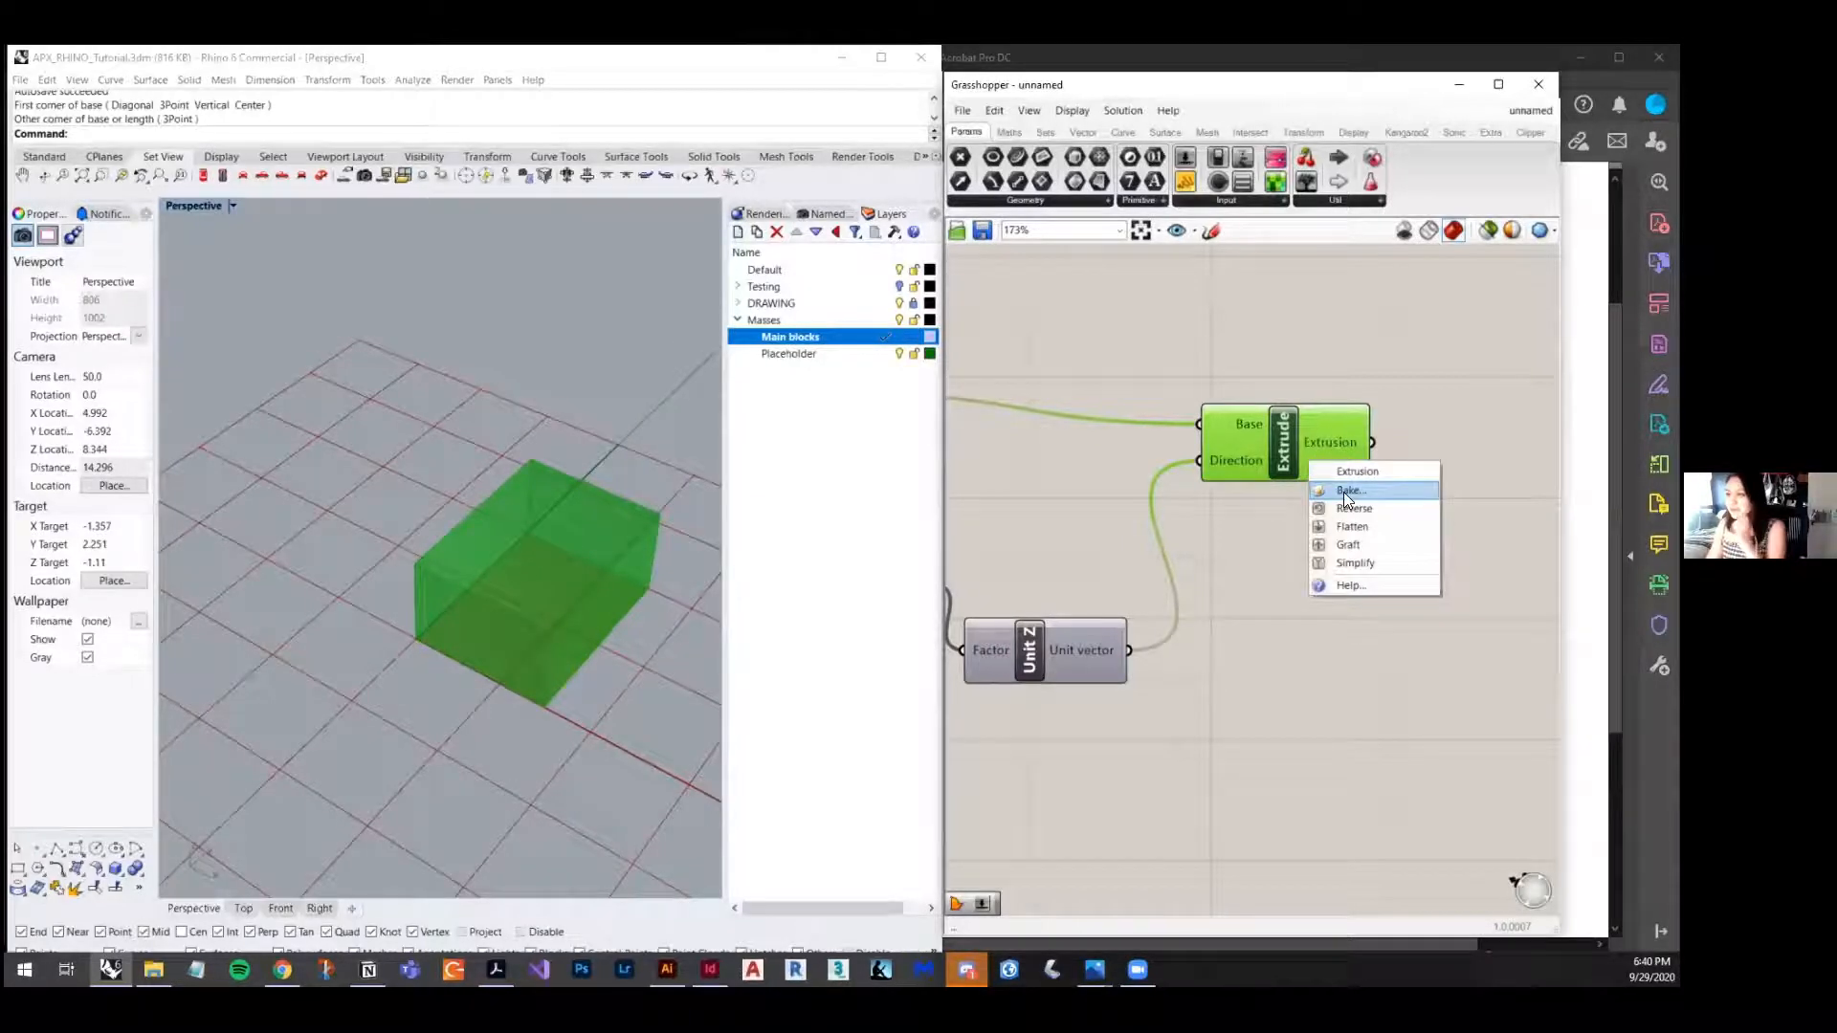
left_click(1343, 492)
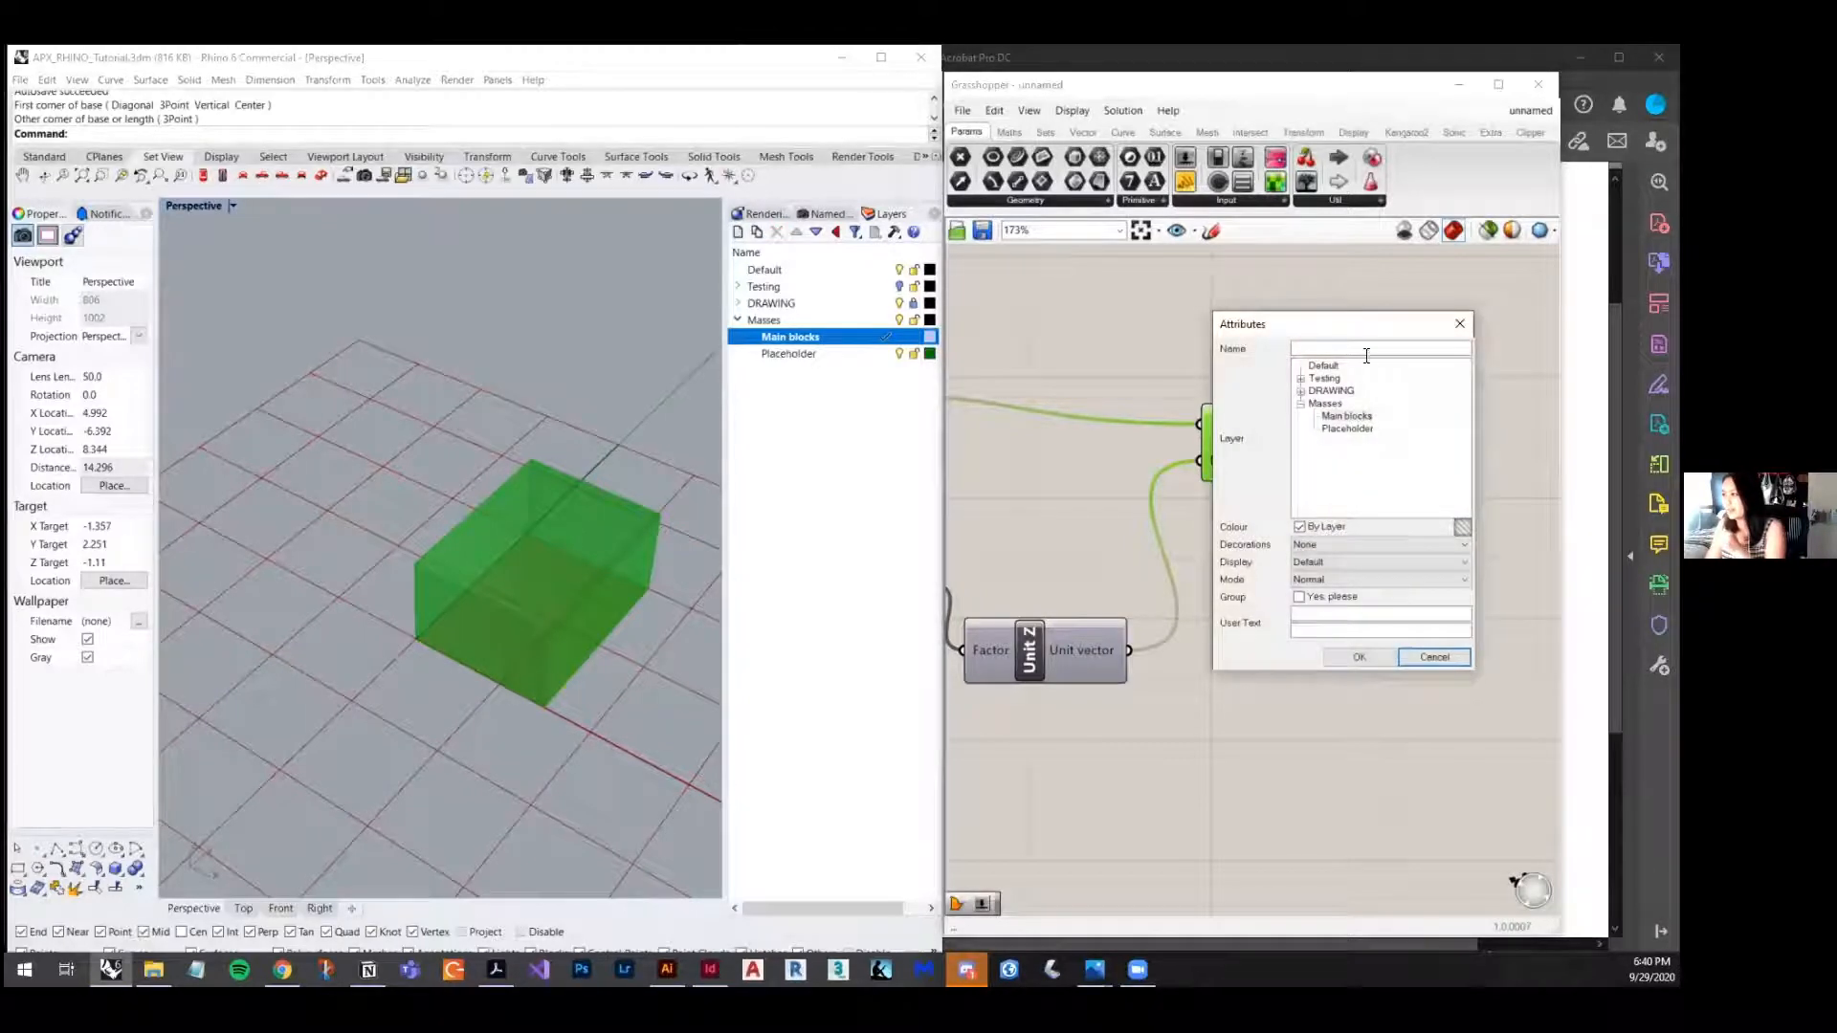
left_click_drag(1316, 321, 1048, 315)
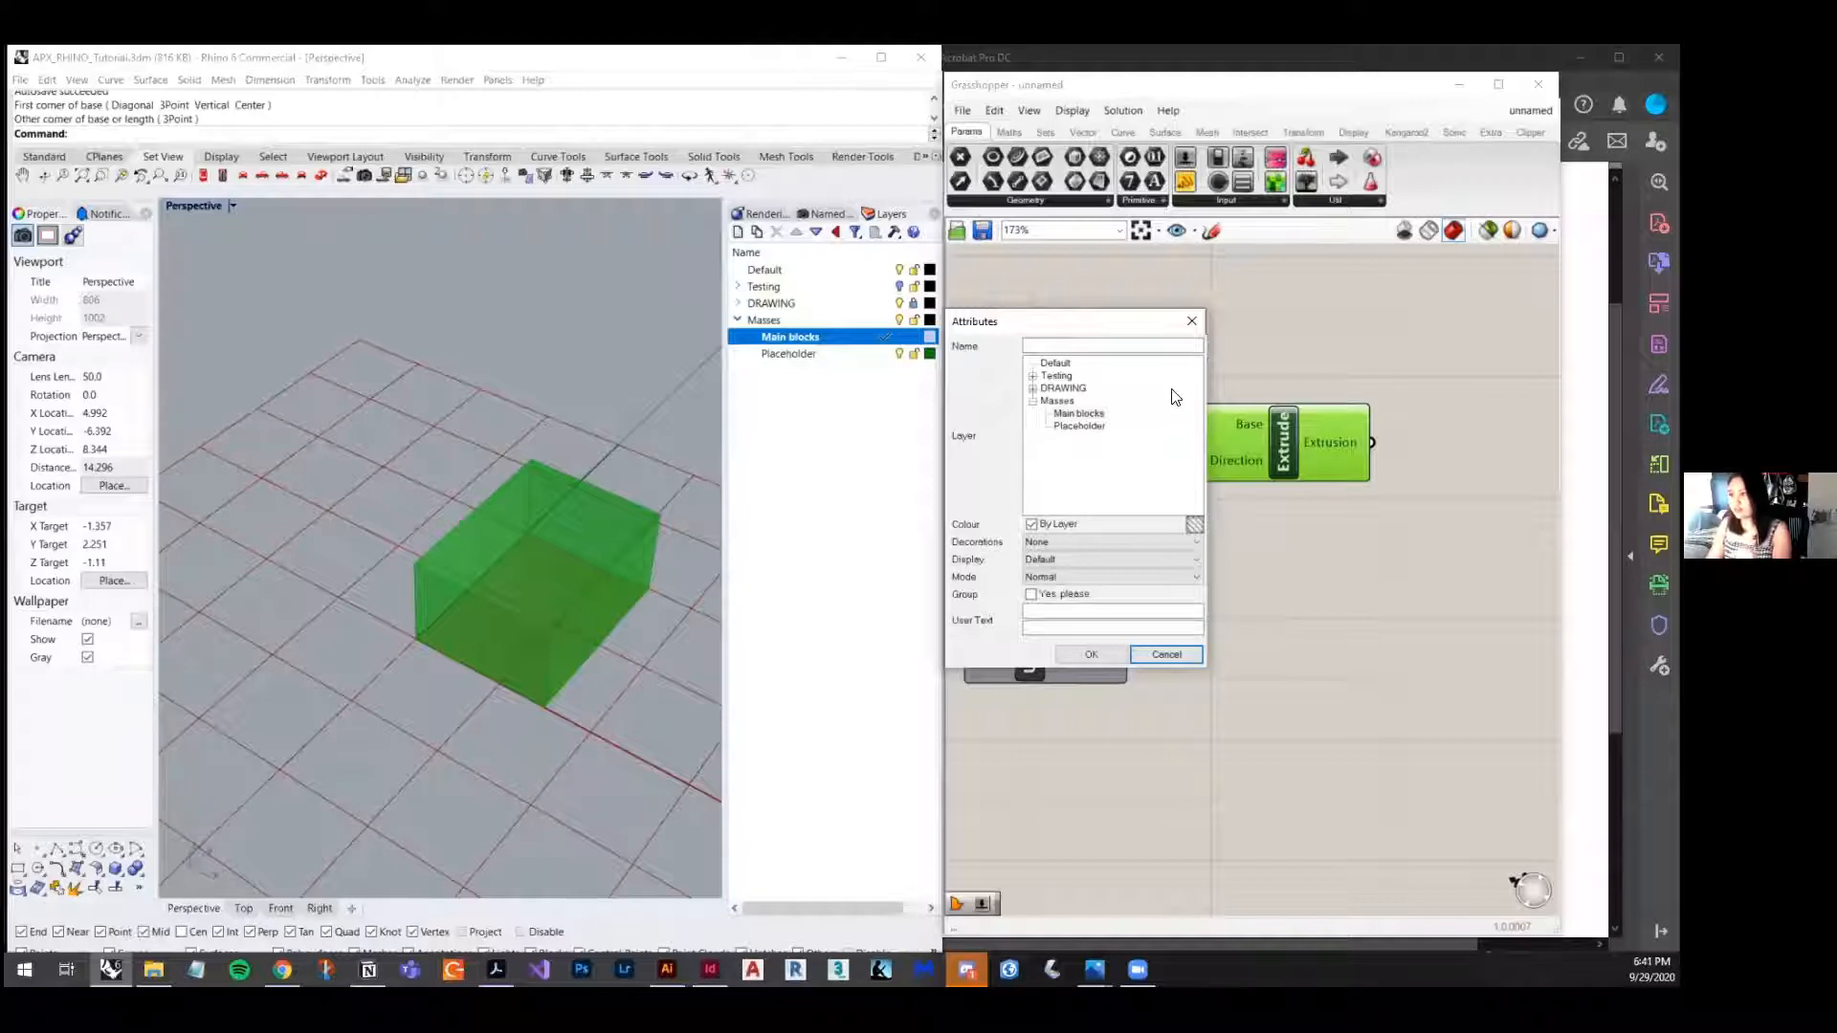
left_click(1078, 426)
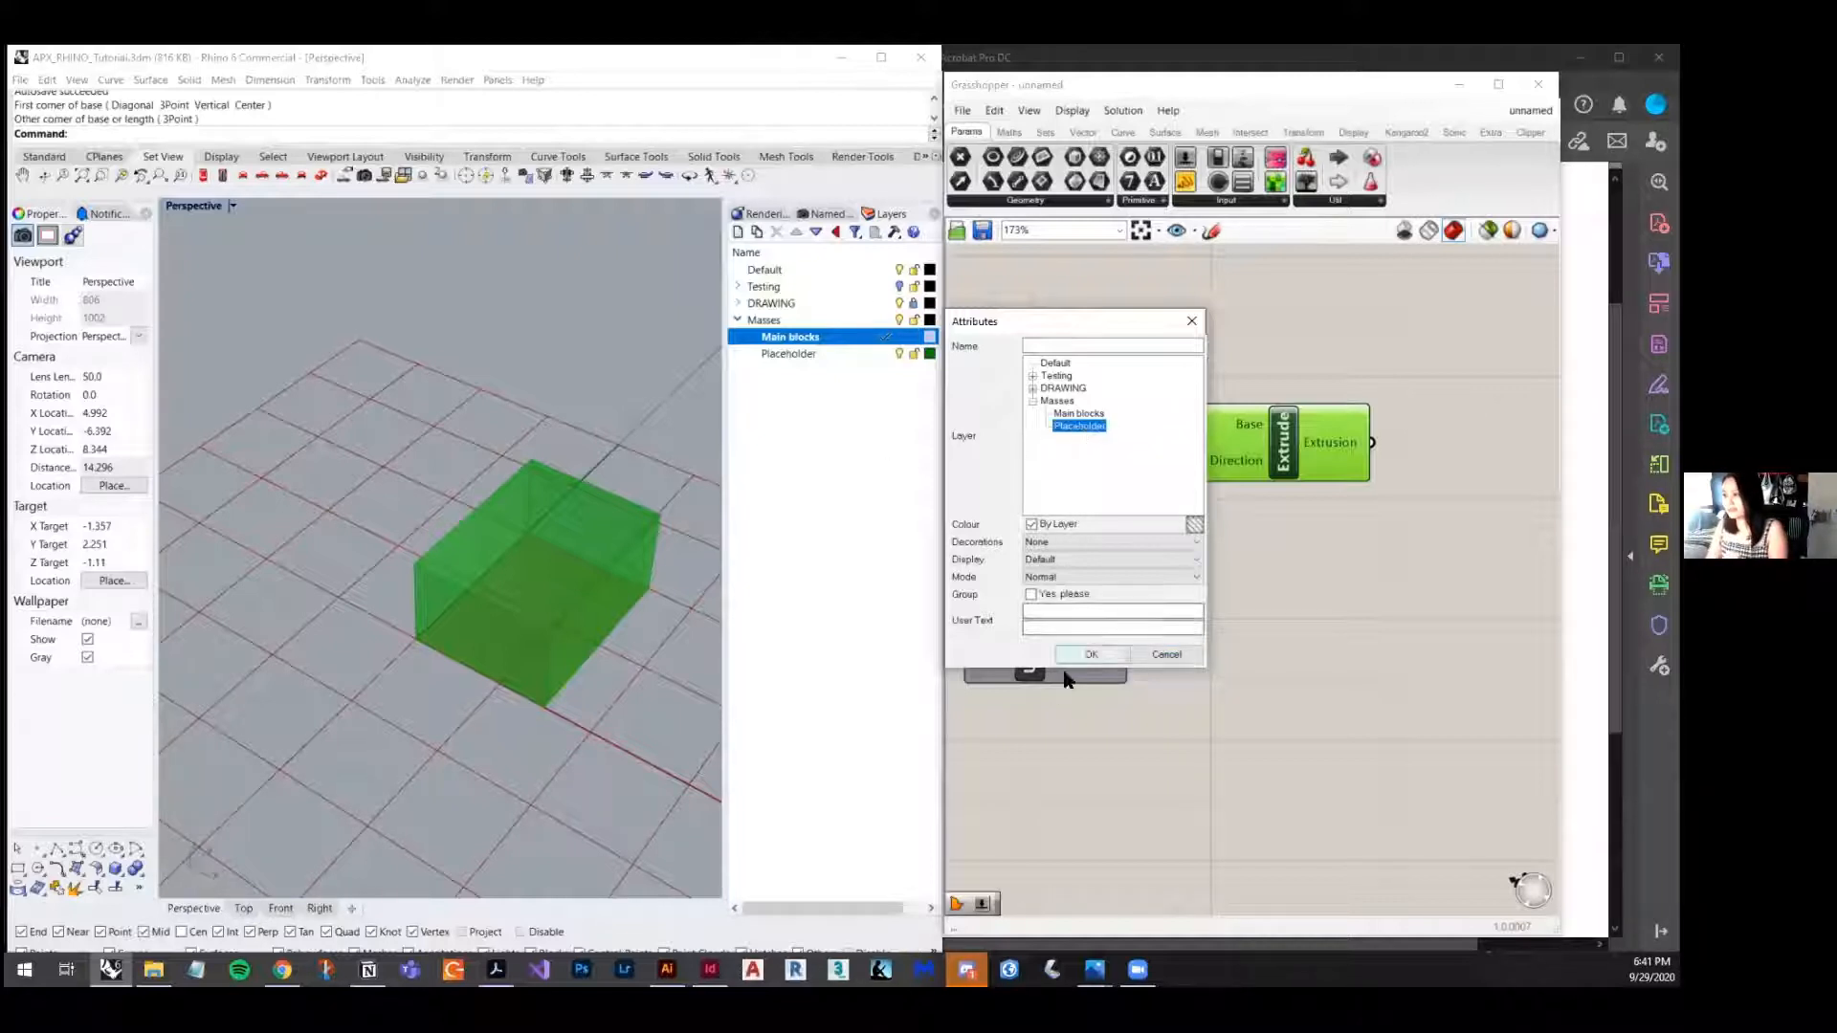
left_click(1088, 654)
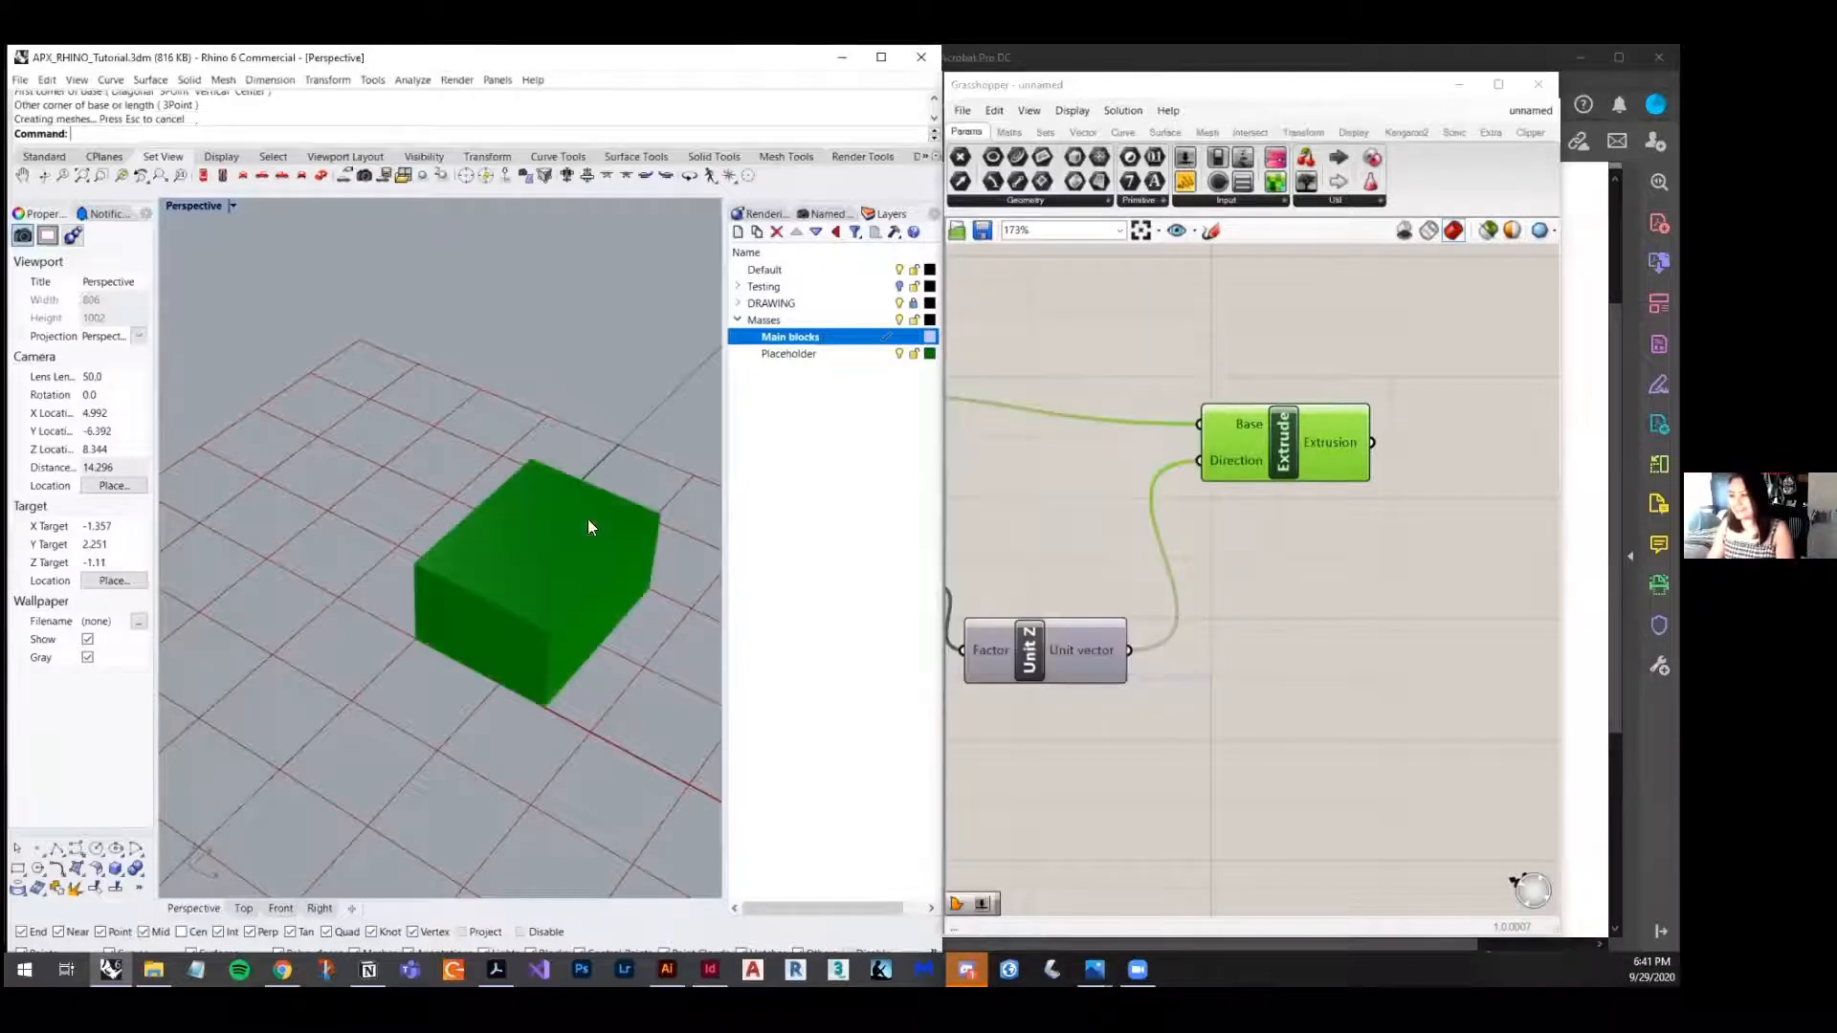
- Move the baked Placeholder block away from the Grasshopper preview so both can be compared, leaving it deselected
scroll(446, 672, "down", 2)
left_click(522, 612)
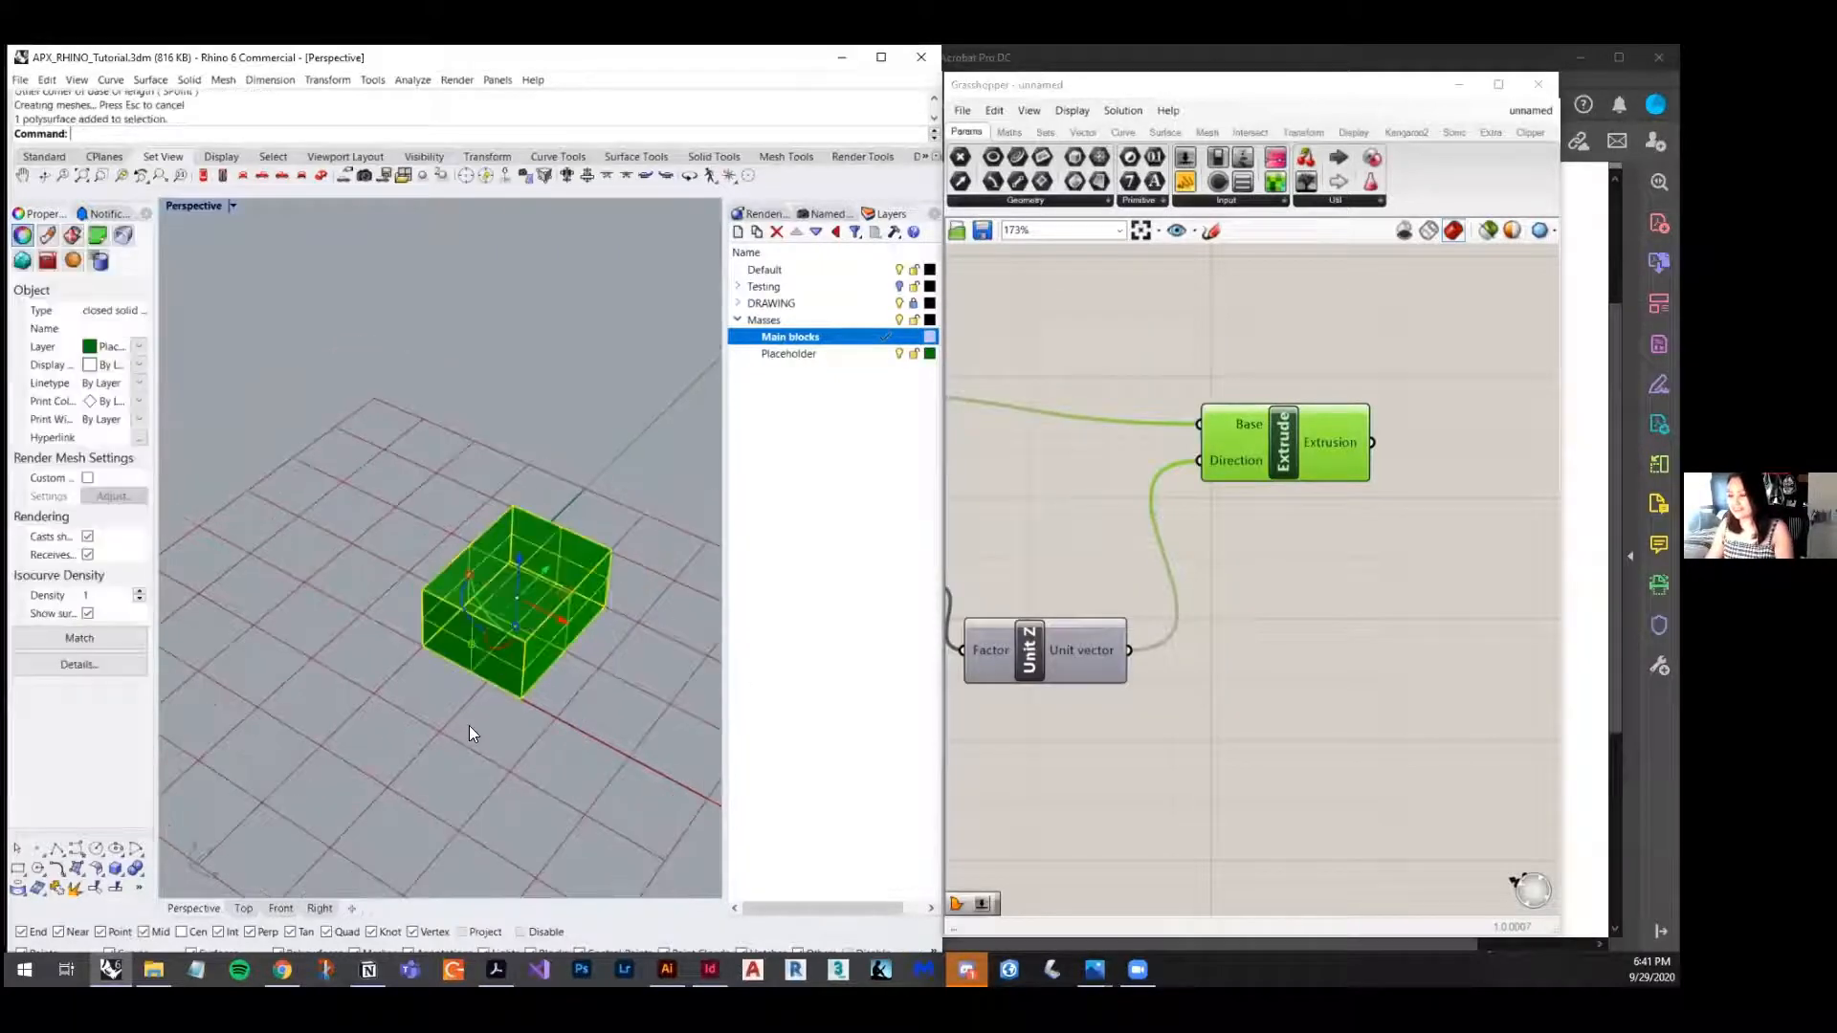
right_click_drag(469, 725, 617, 588)
left_click_drag(635, 555, 293, 473)
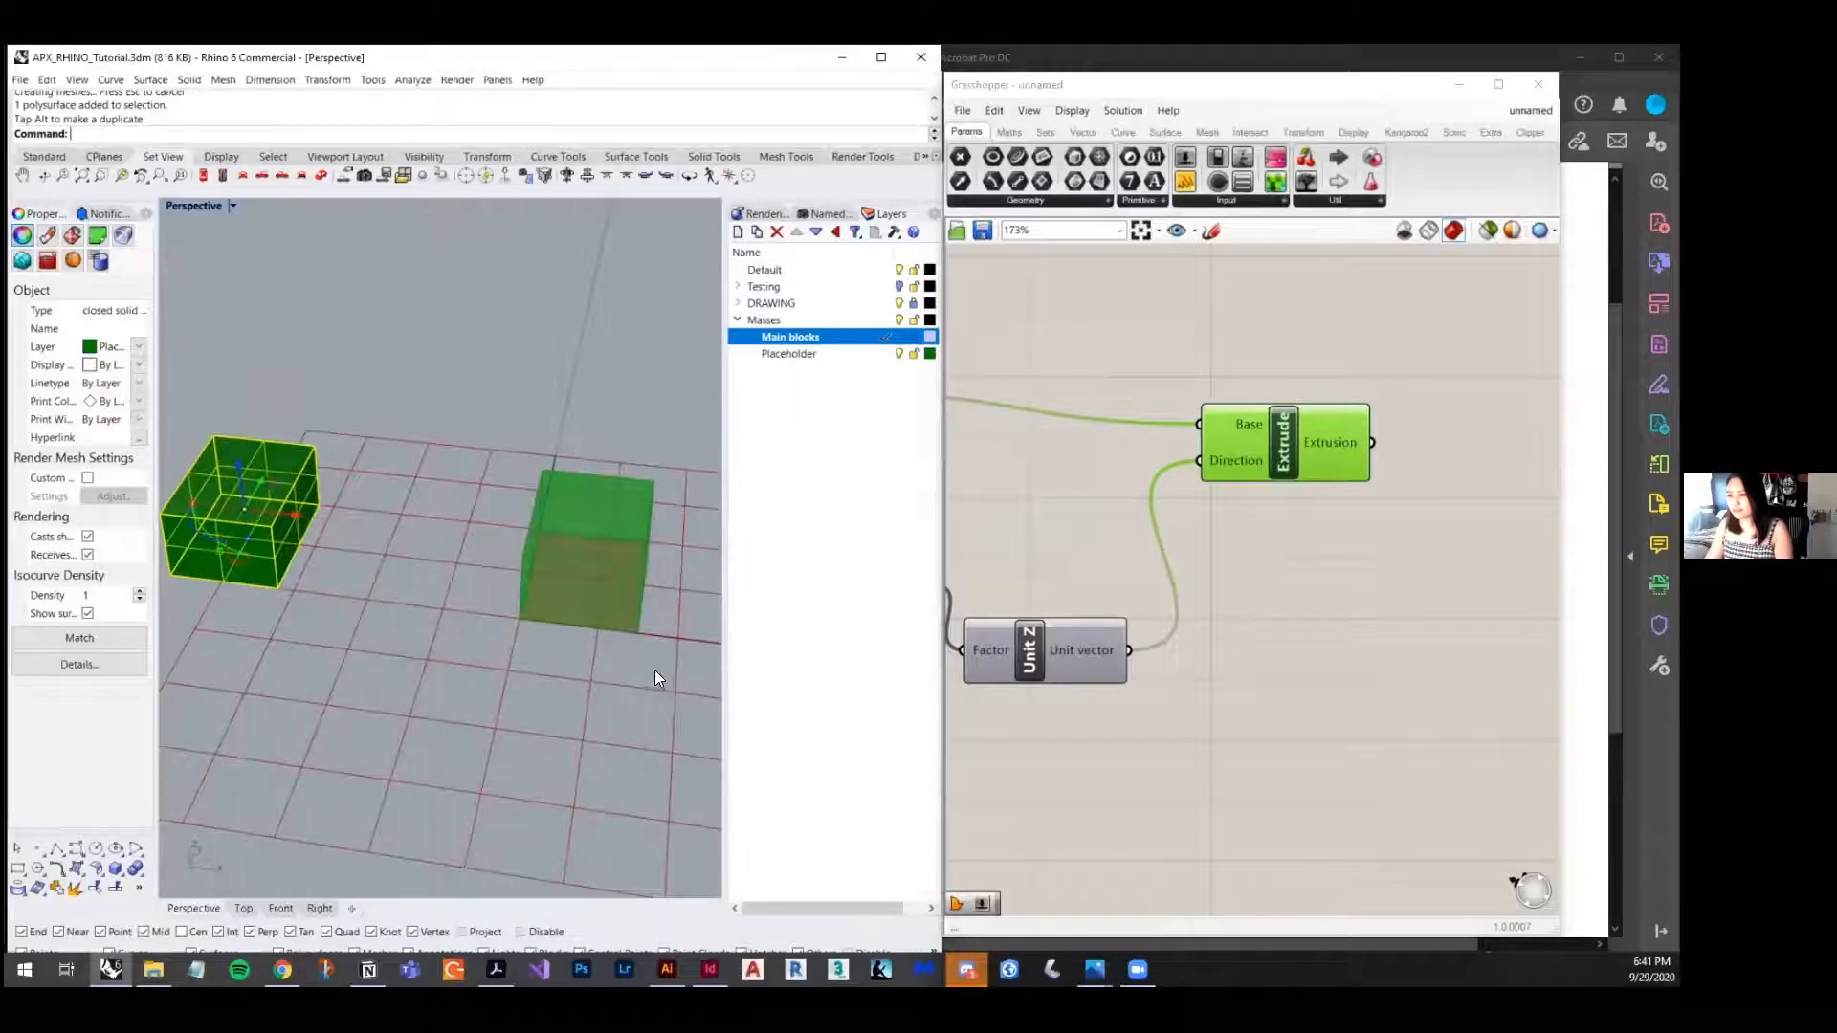
right_click_drag(655, 670, 461, 565)
scroll(426, 549, "up", 8)
scroll(427, 553, "down", 7)
scroll(427, 553, "up", 5)
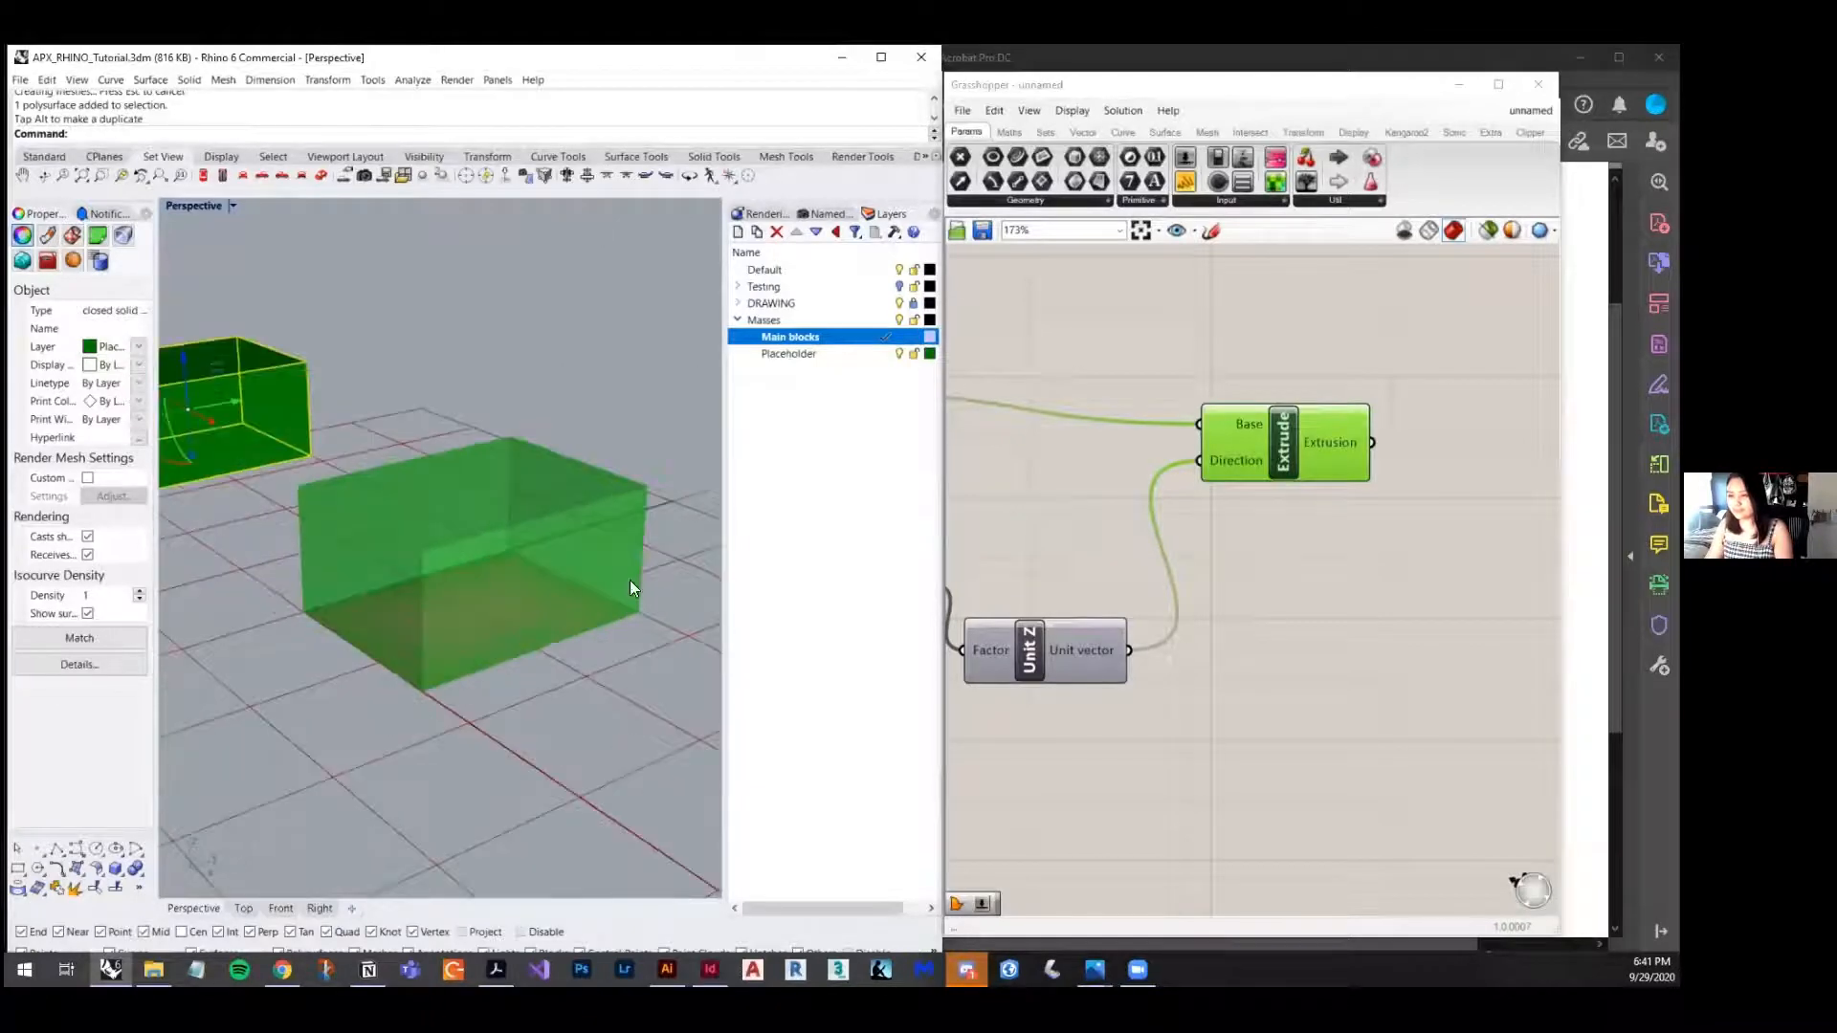
left_click(396, 517)
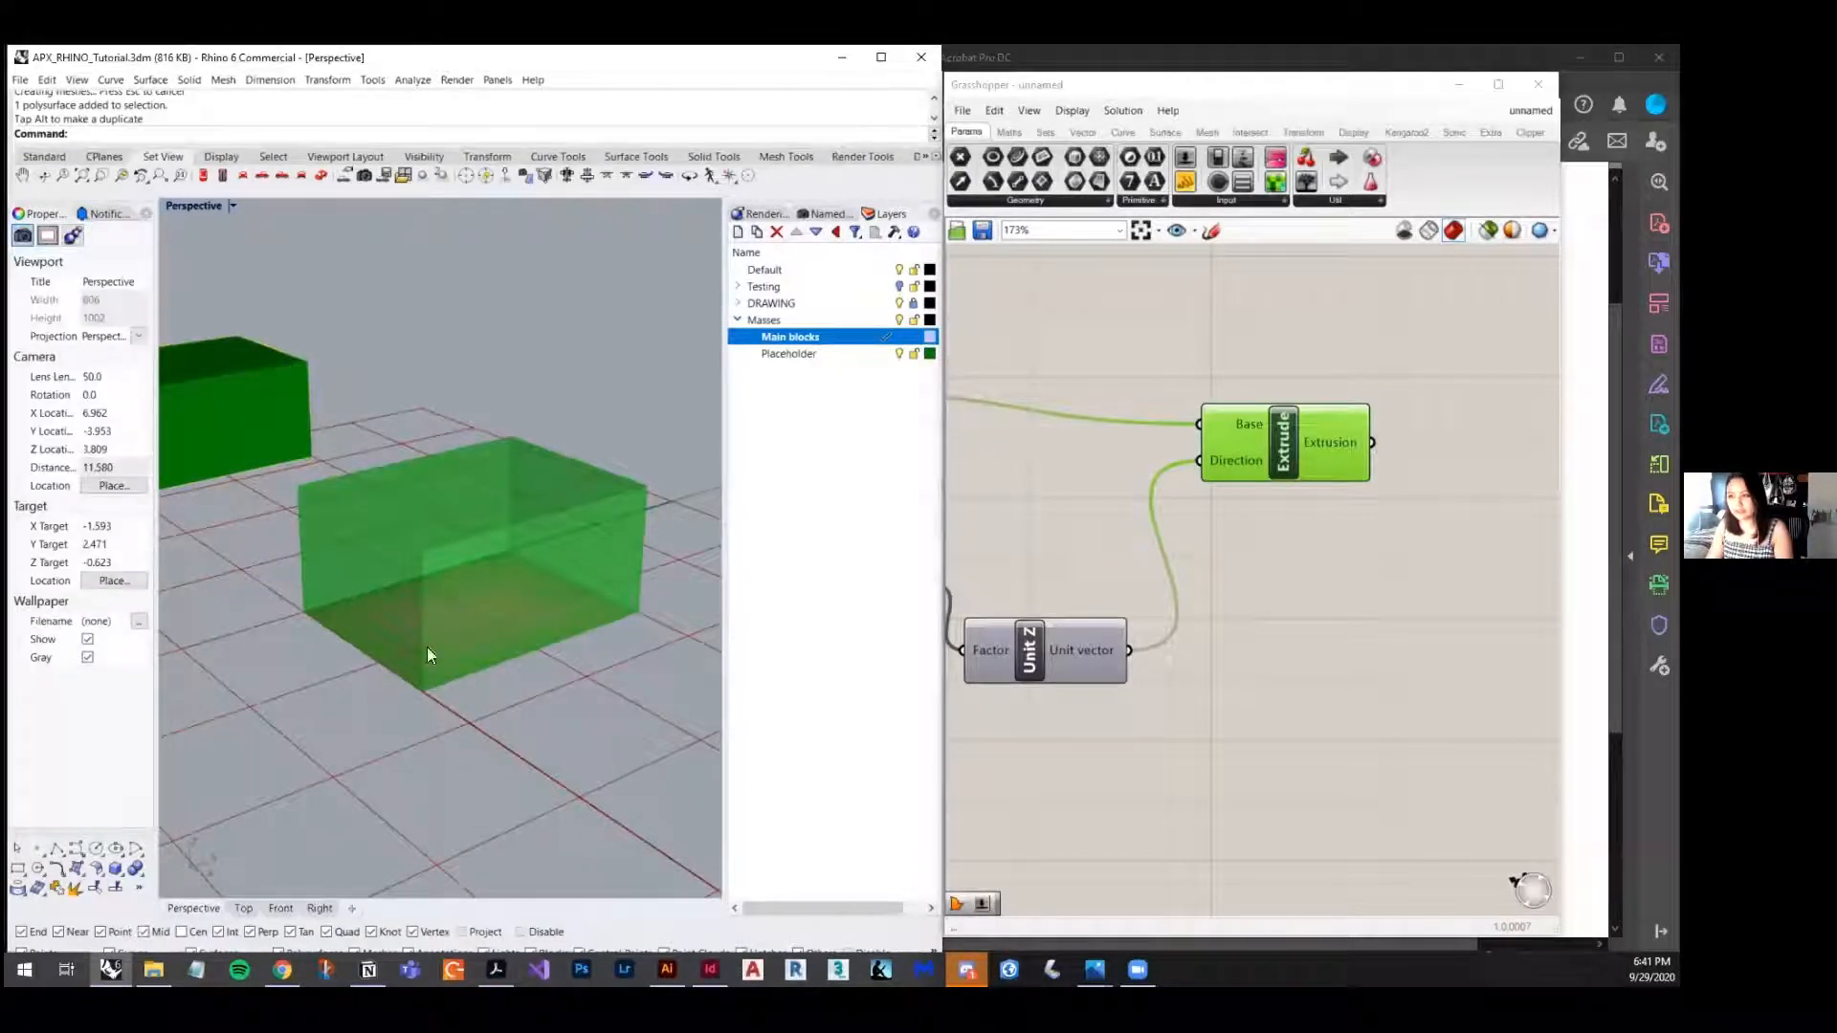
- Bake the Extrusion output again onto the Main blocks layer and move that baked block clear of the preview
right_click(1311, 457)
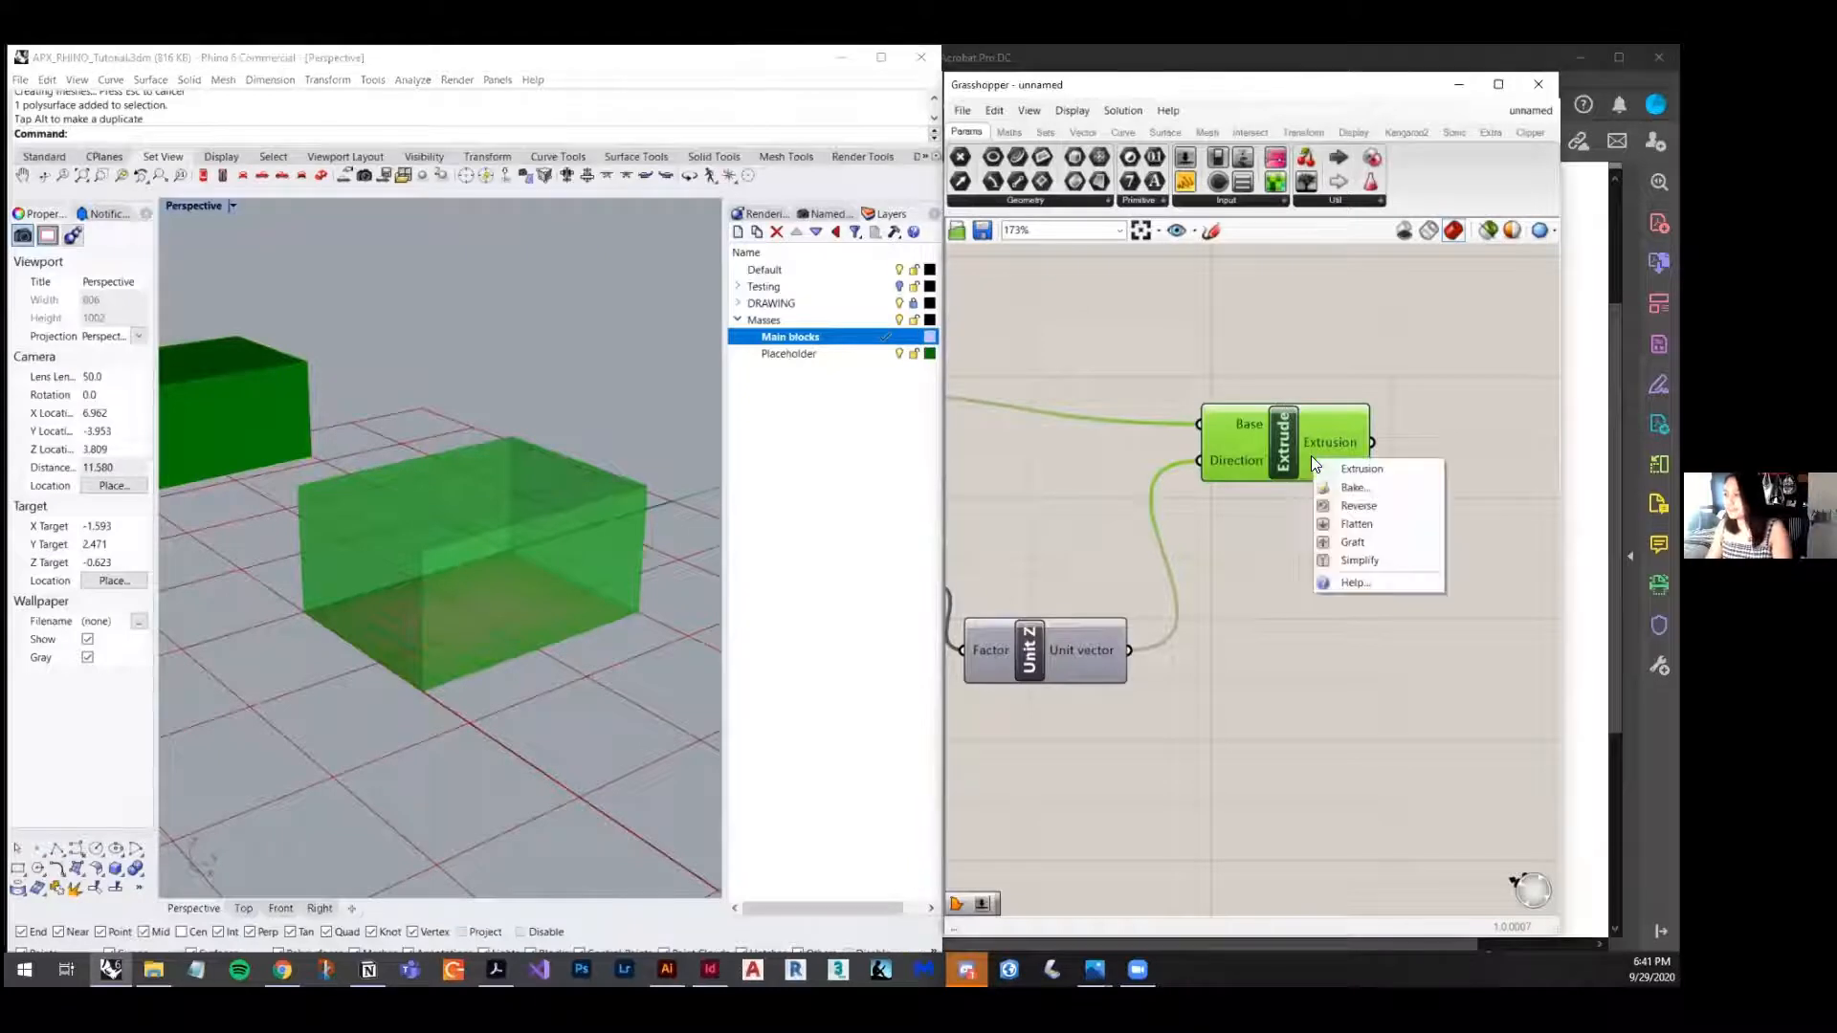
left_click(1362, 492)
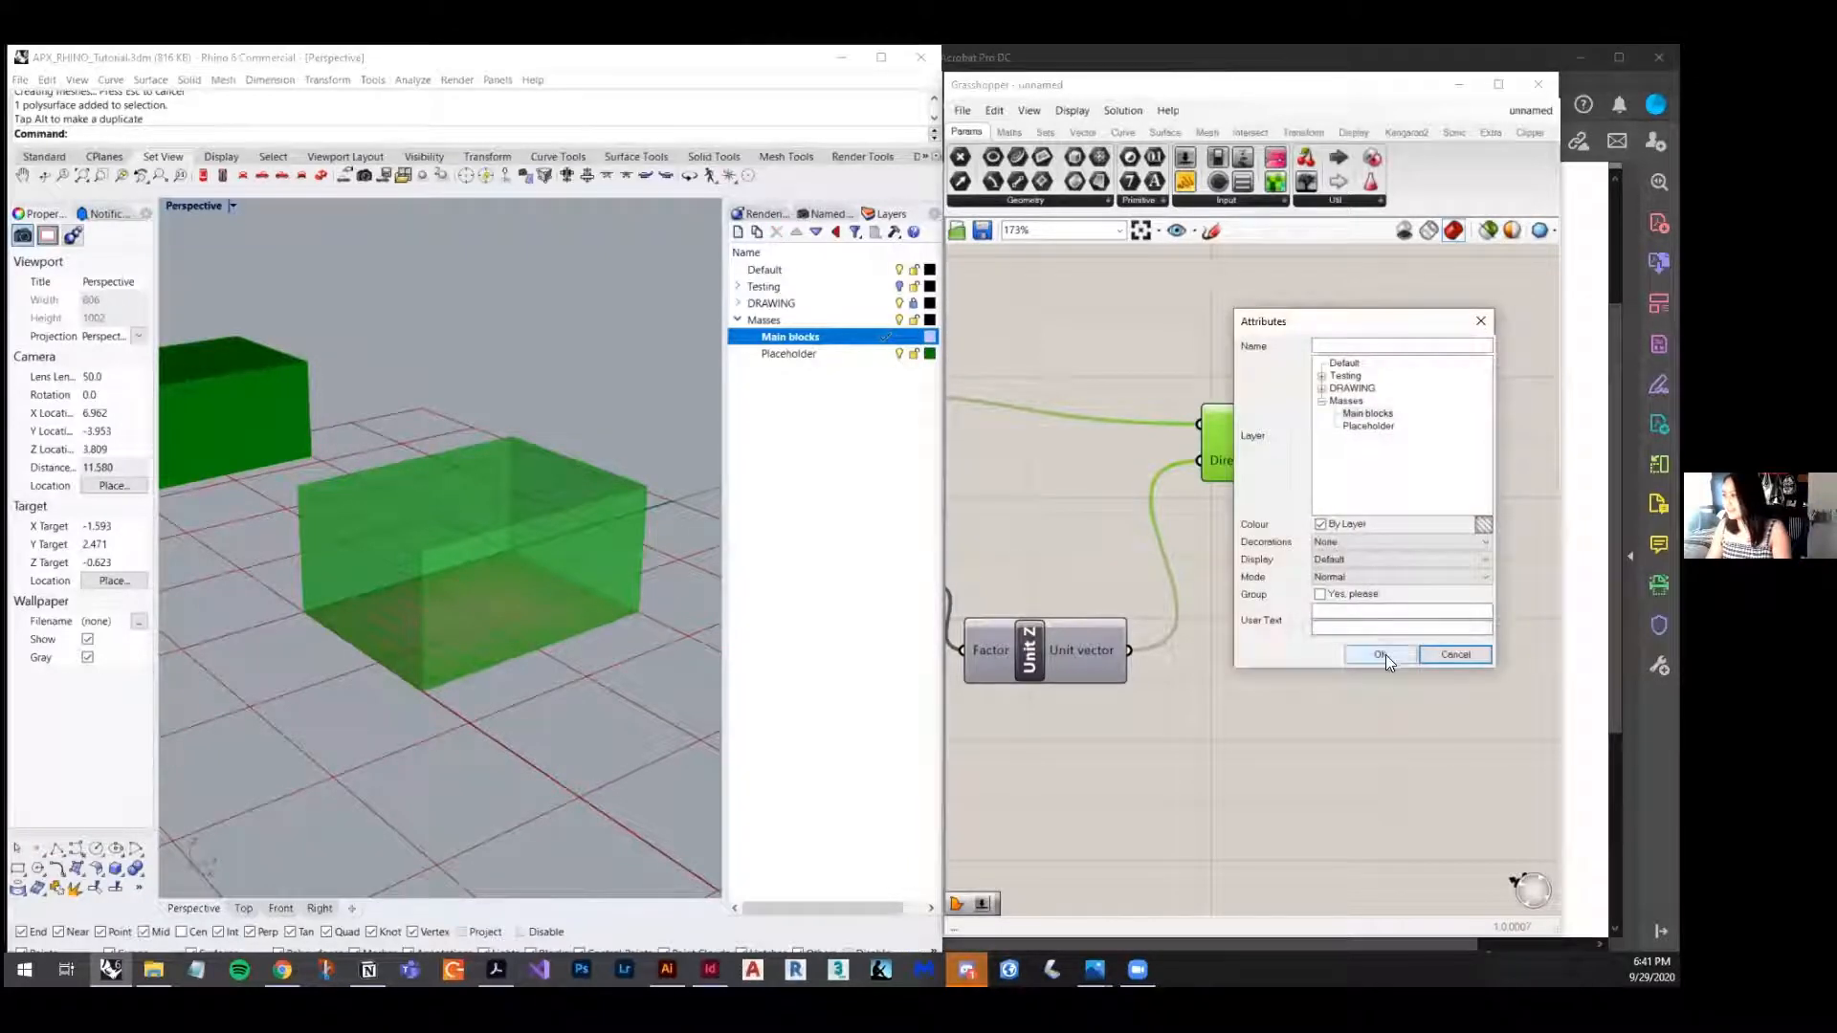
left_click(1383, 654)
left_click(511, 560)
scroll(572, 507, "down", 5)
scroll(572, 507, "up", 3)
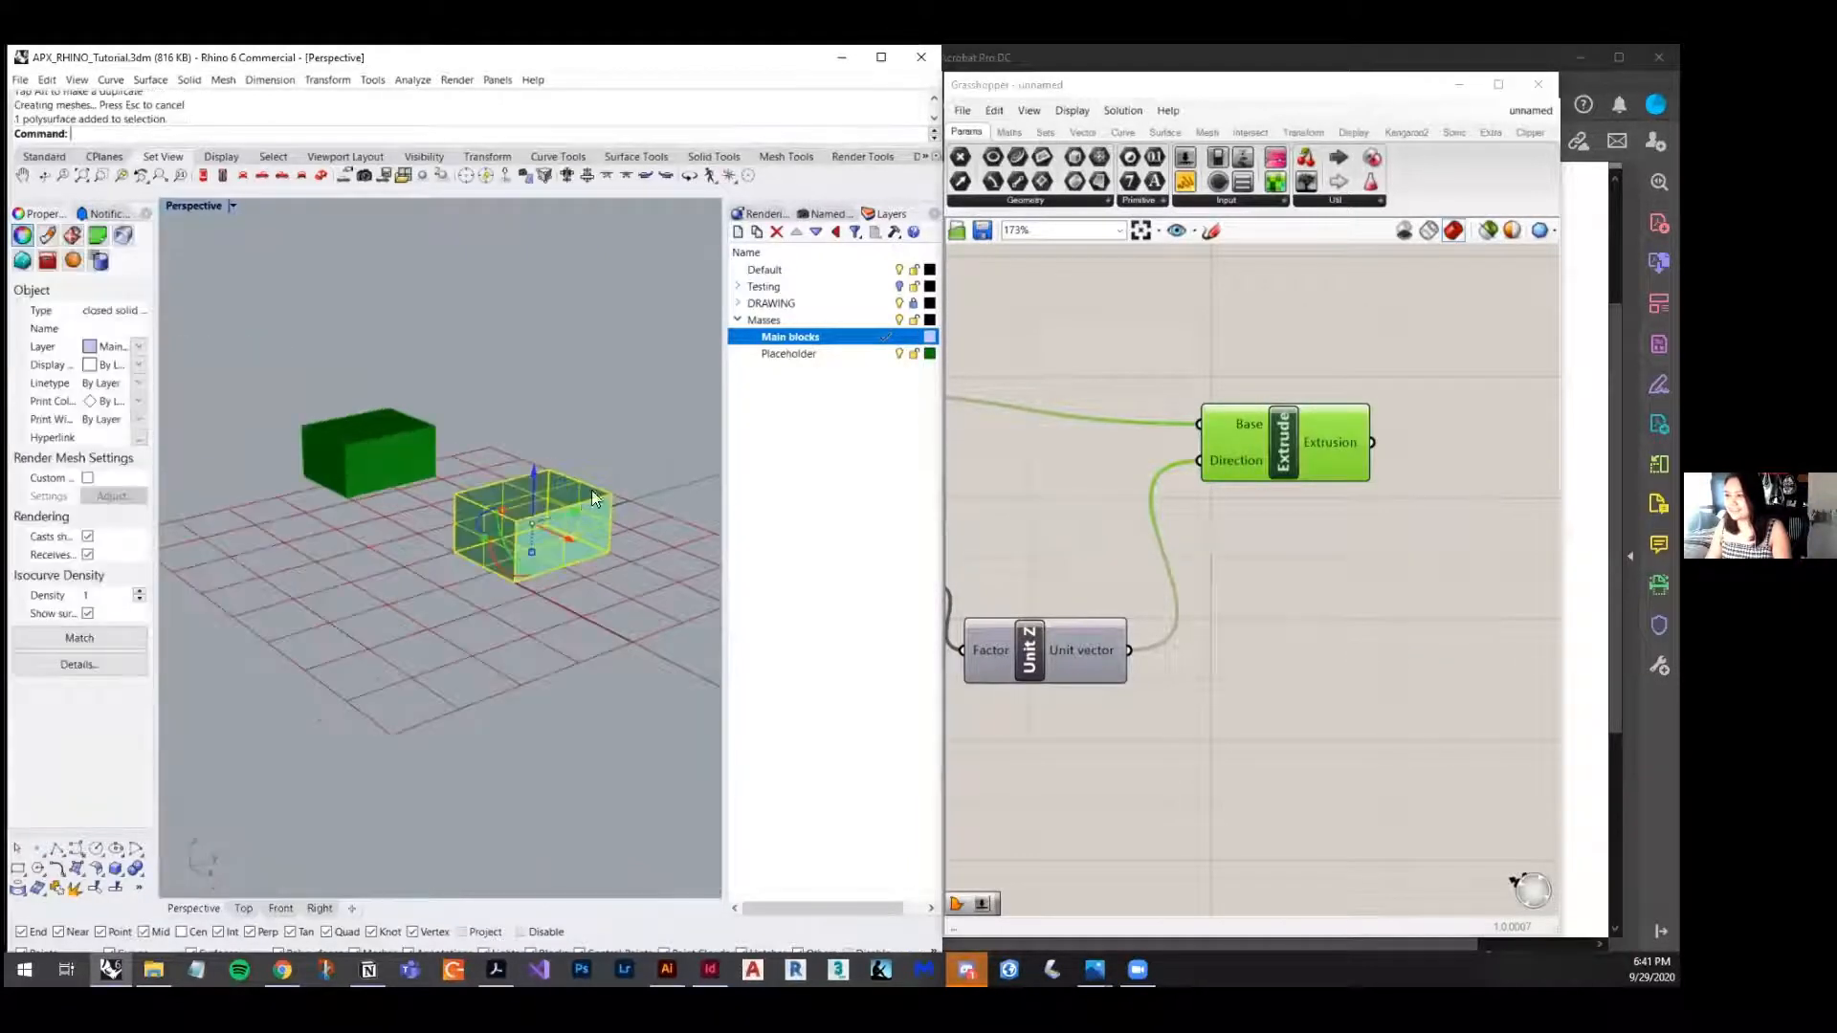
left_click_drag(567, 514, 386, 579)
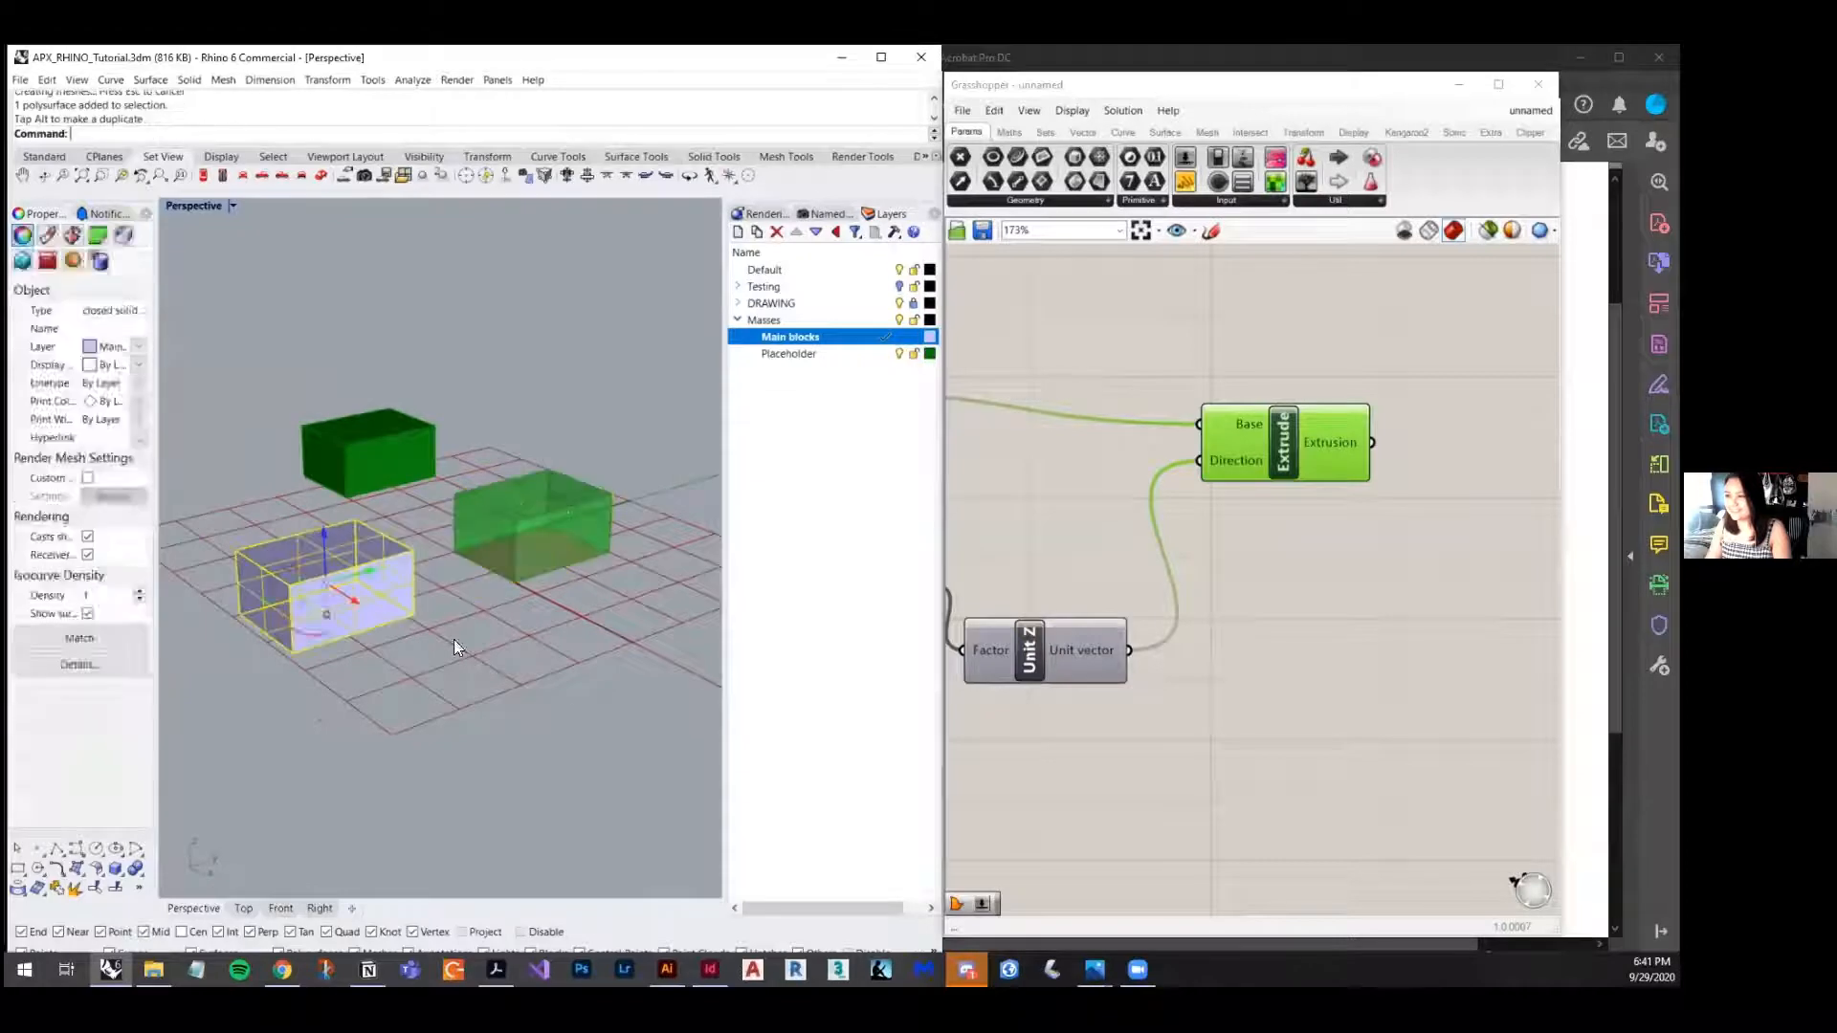
- Delete the block baked onto the Main blocks layer and deselect the Extrude component
left_click(362, 557)
key("Delete")
left_click(387, 458)
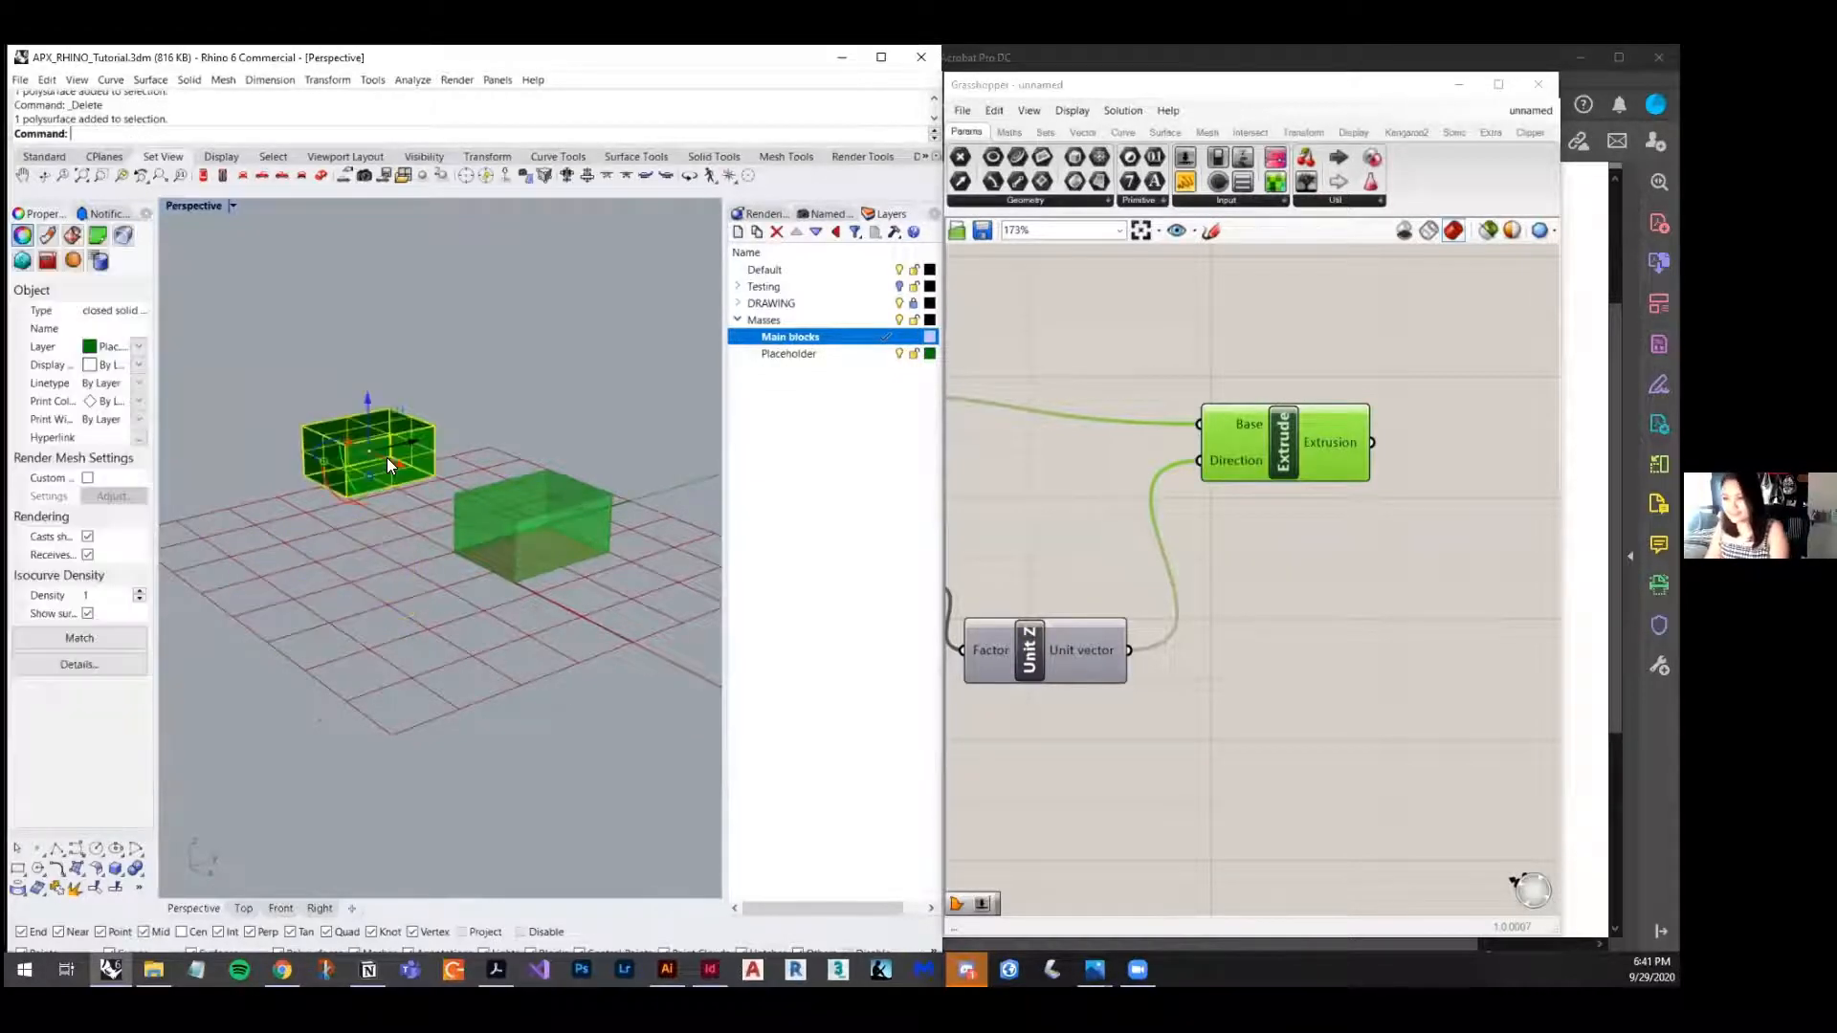
scroll(1316, 556, "down", 6)
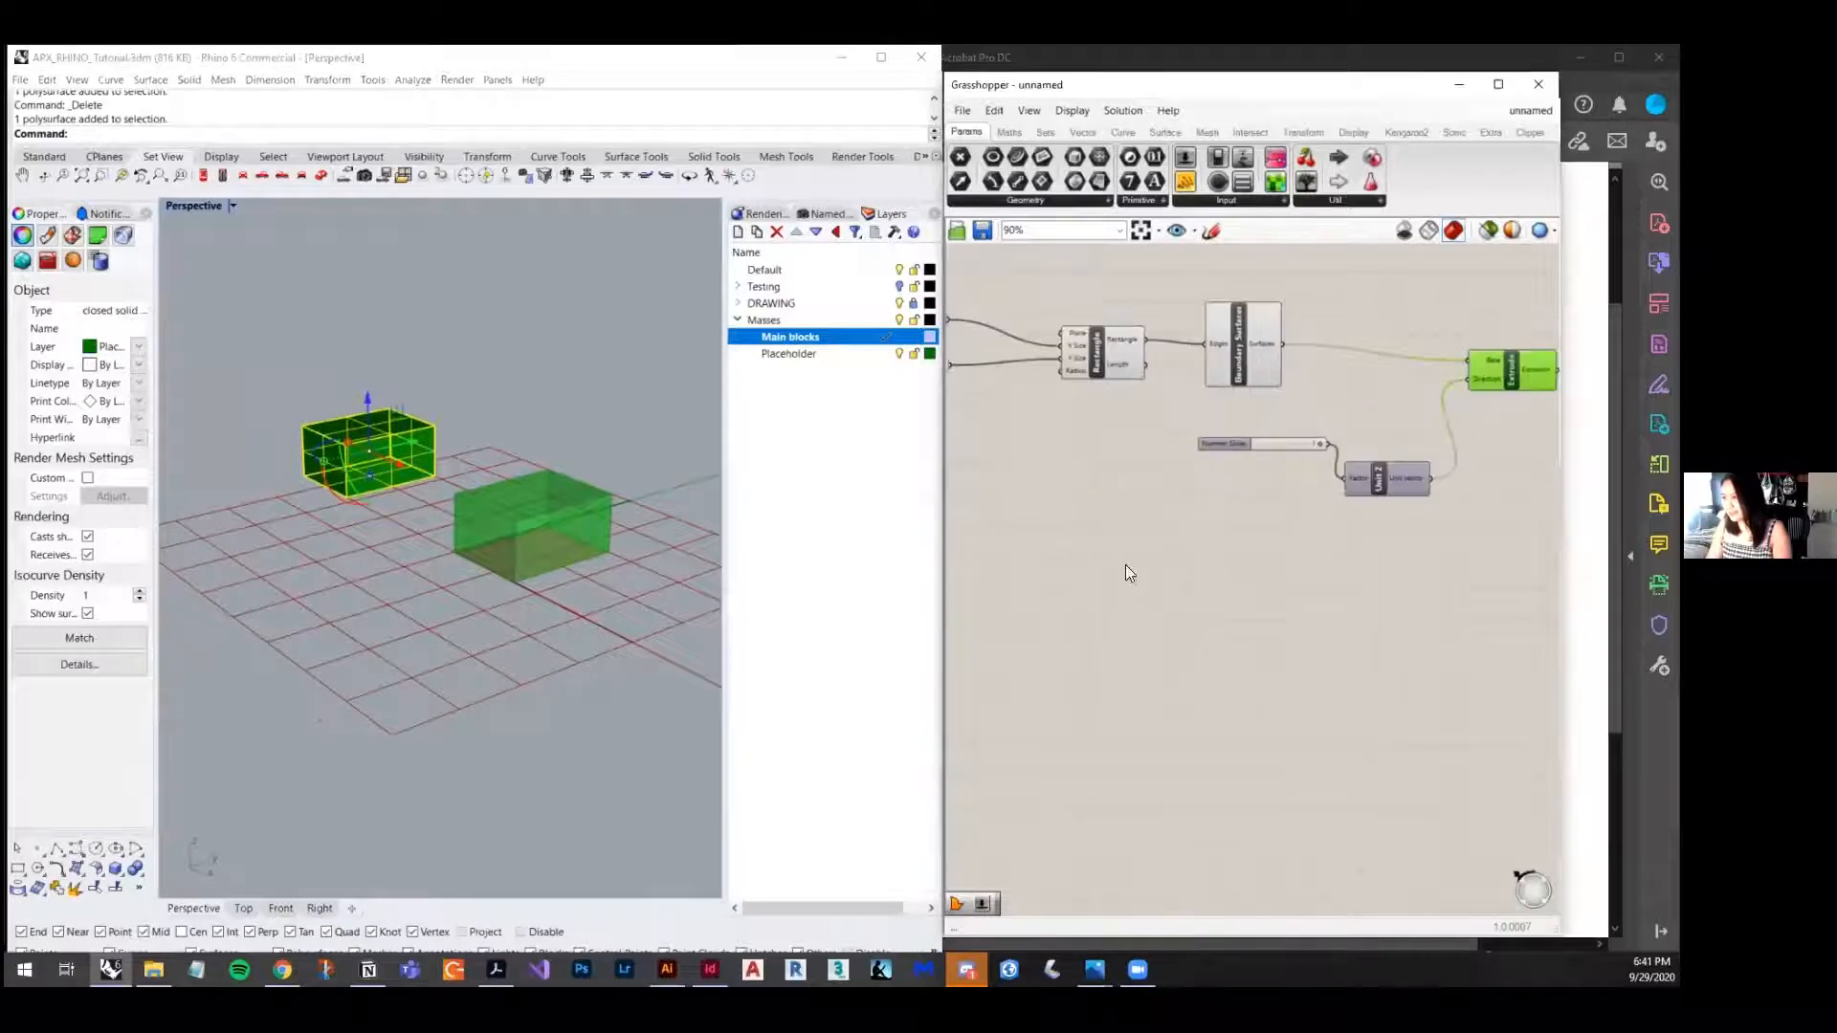
left_click(1236, 571)
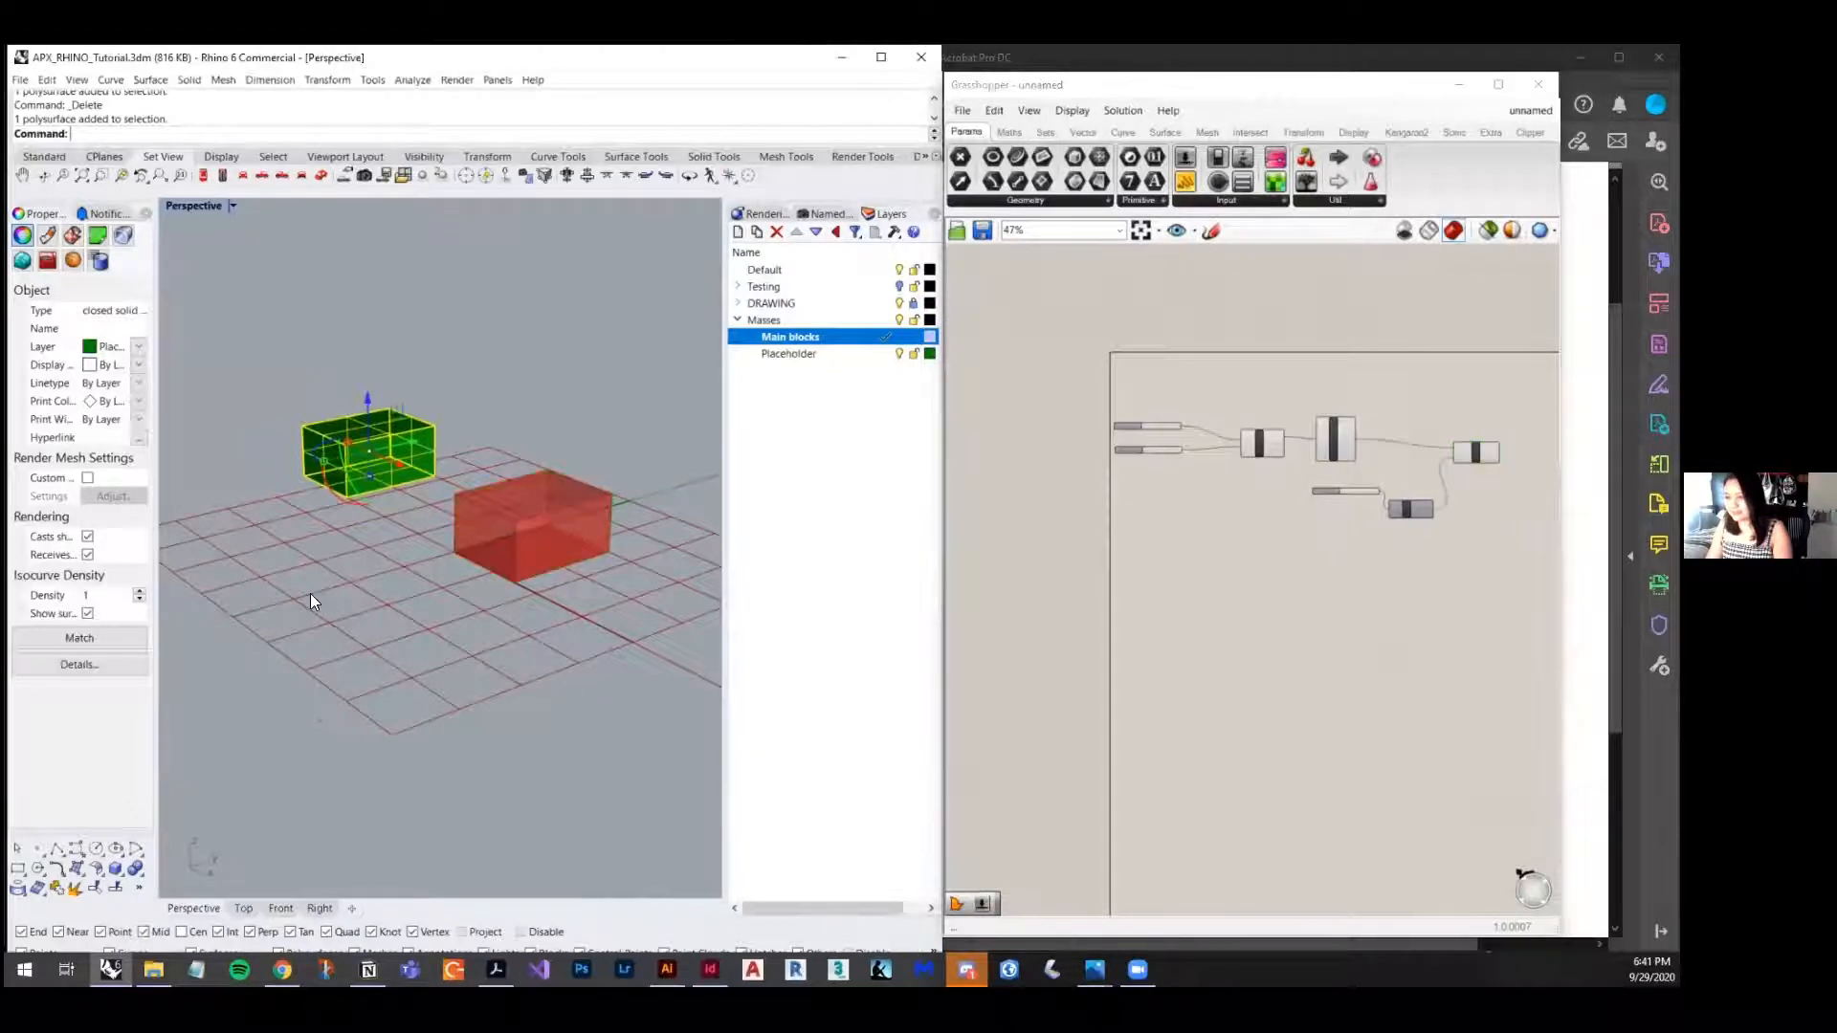
- Draw a trial corner-to-corner box behind the green block in the Perspective viewport and delete it
left_click(254, 626)
right_click_drag(255, 626, 422, 696)
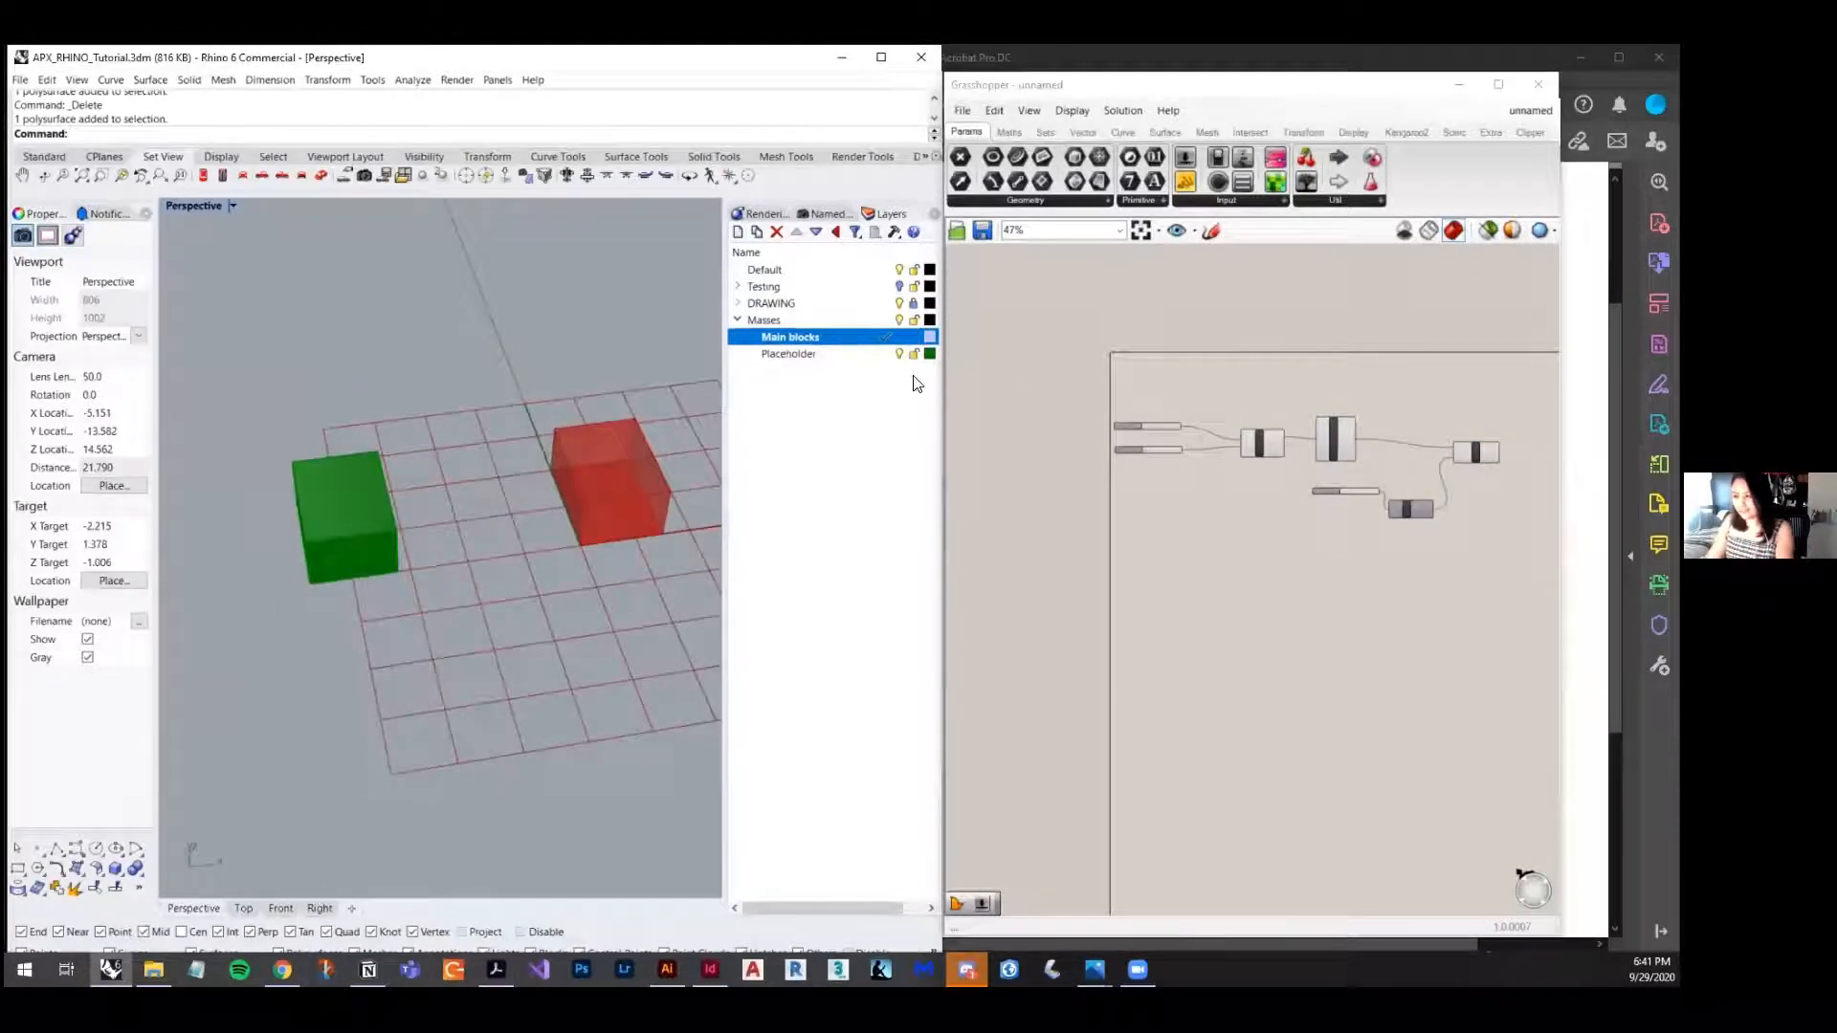
left_click(115, 868)
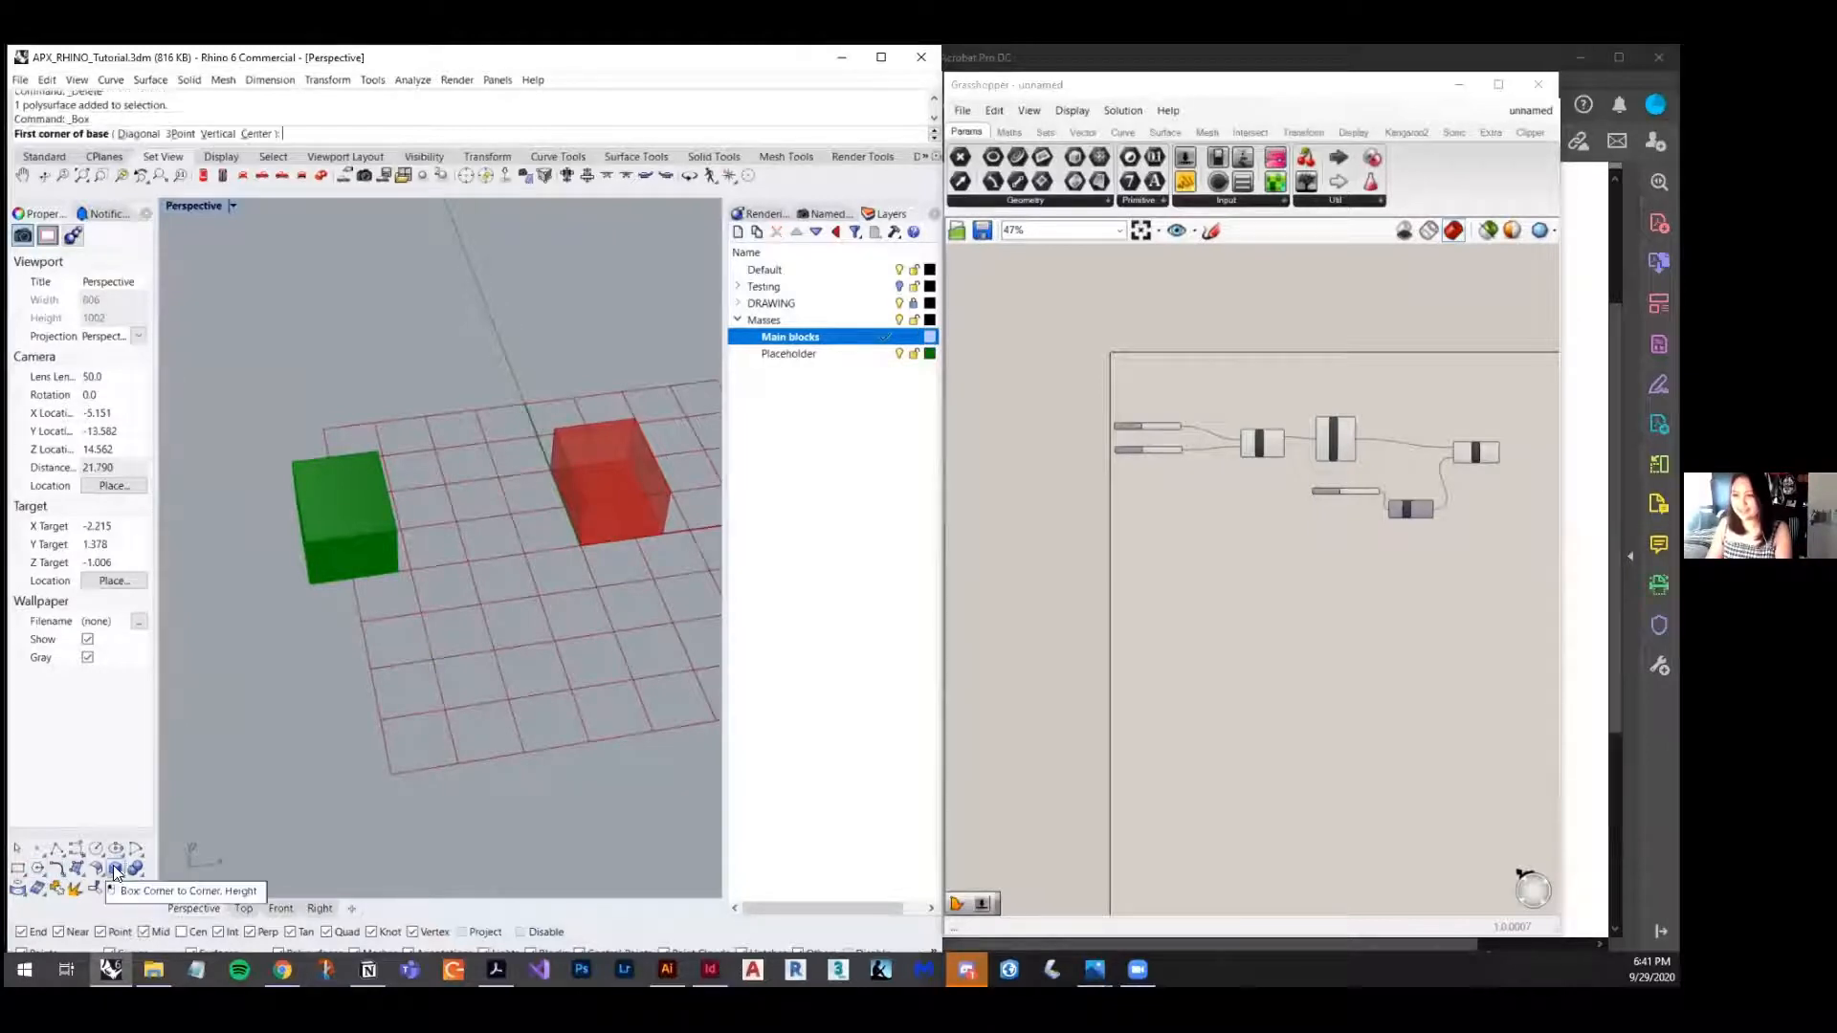
left_click(393, 424)
left_click(475, 318)
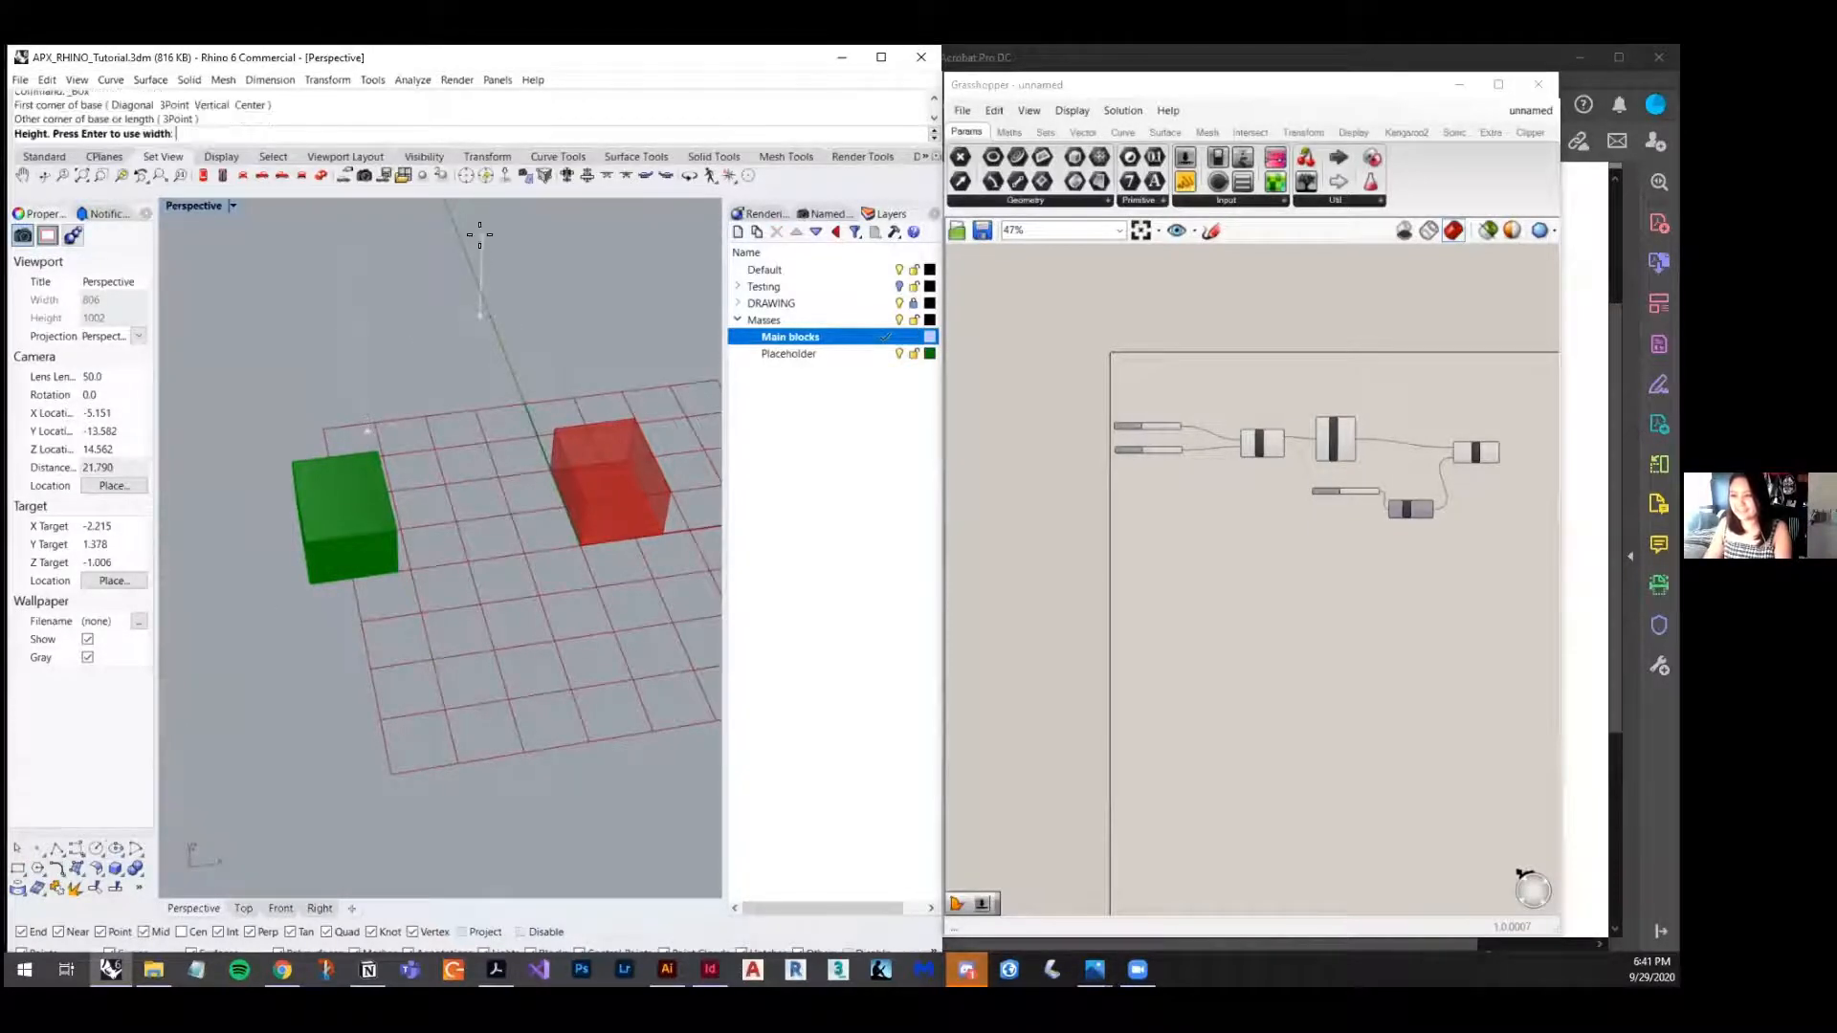
left_click(478, 235)
left_click(421, 341)
key("Delete")
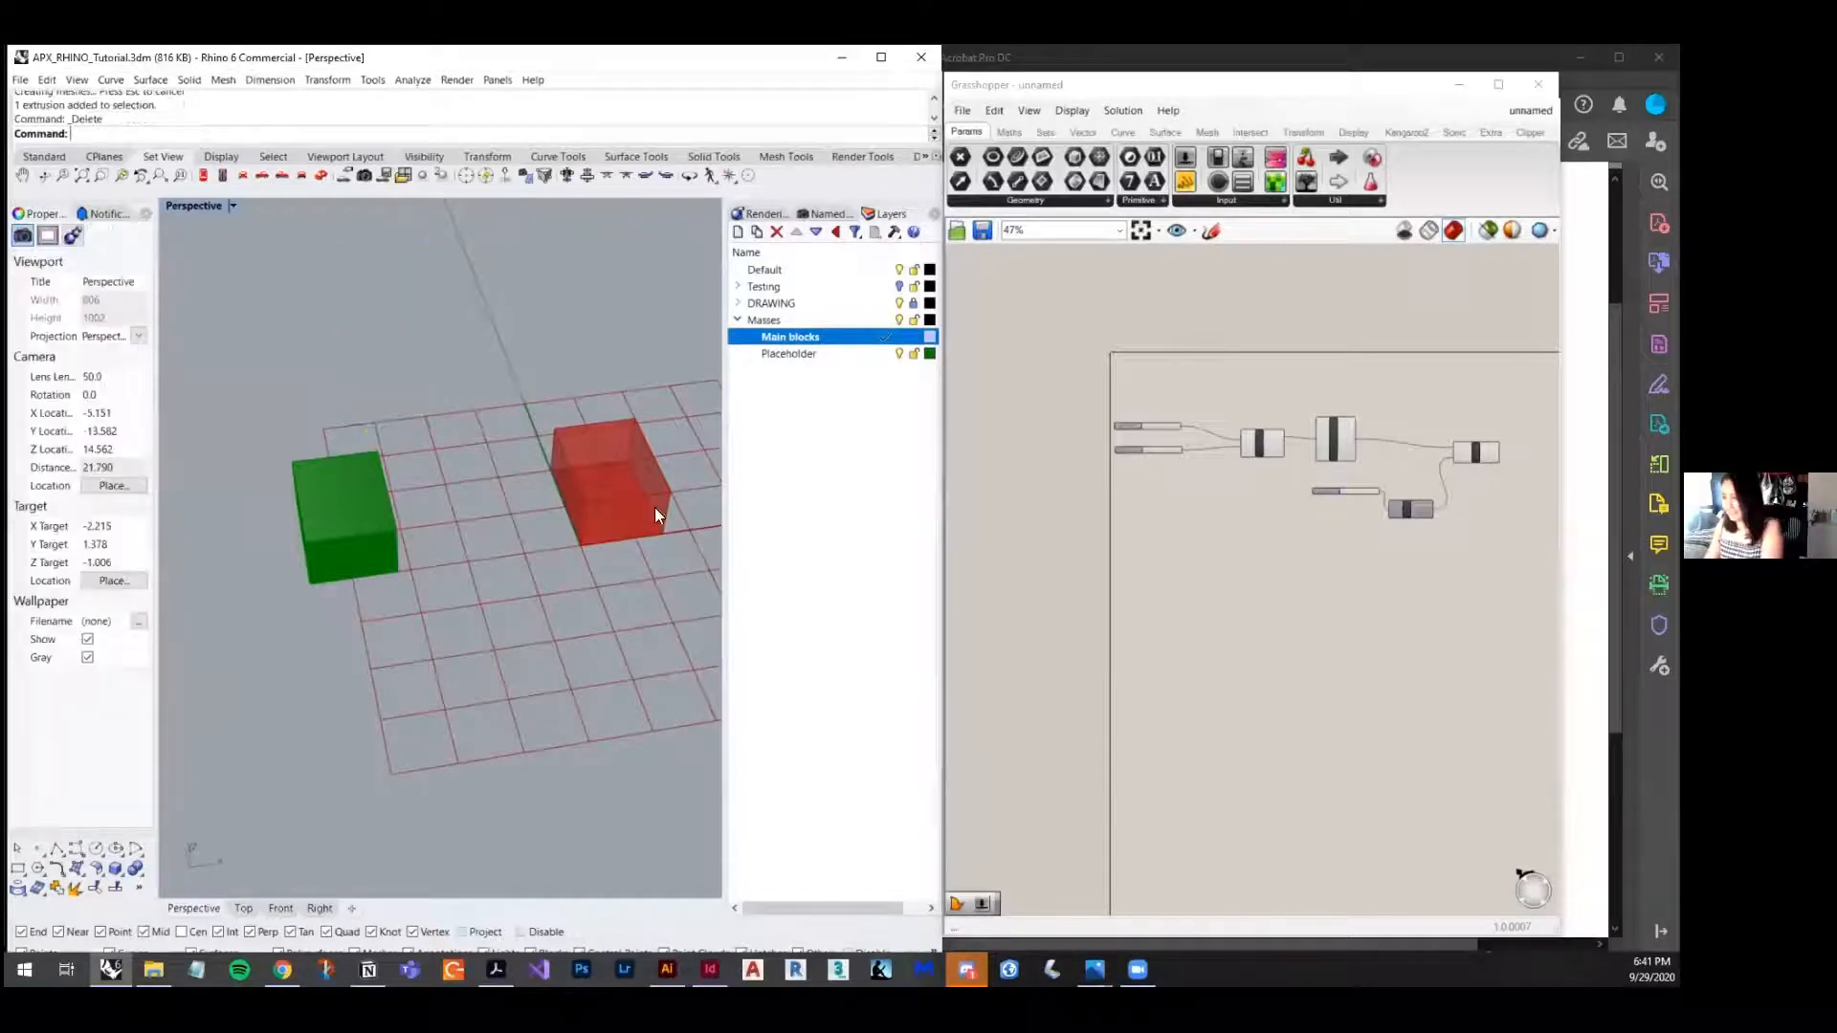
- Add a Box 2Pt component on the empty canvas beside the existing number sliders
scroll(1454, 523, "up", 3)
right_click_drag(1127, 576, 1320, 563)
scroll(1317, 565, "up", 3)
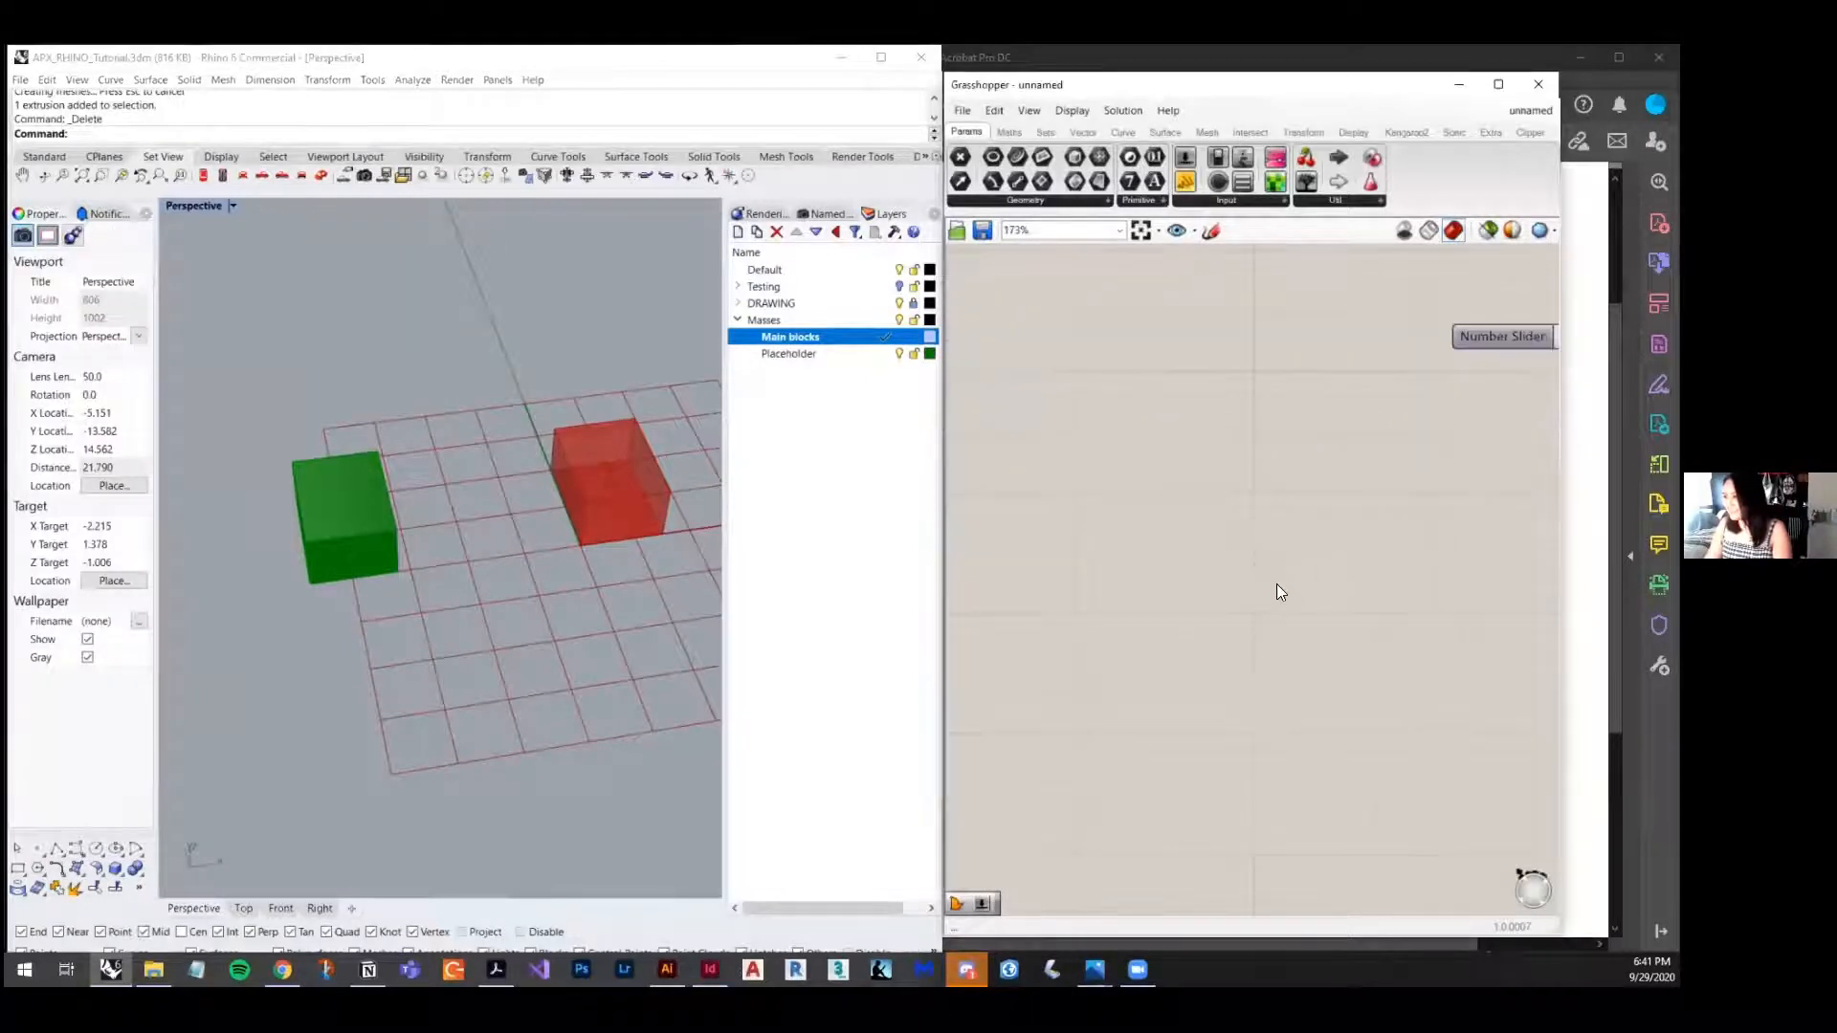
double_click(1288, 578)
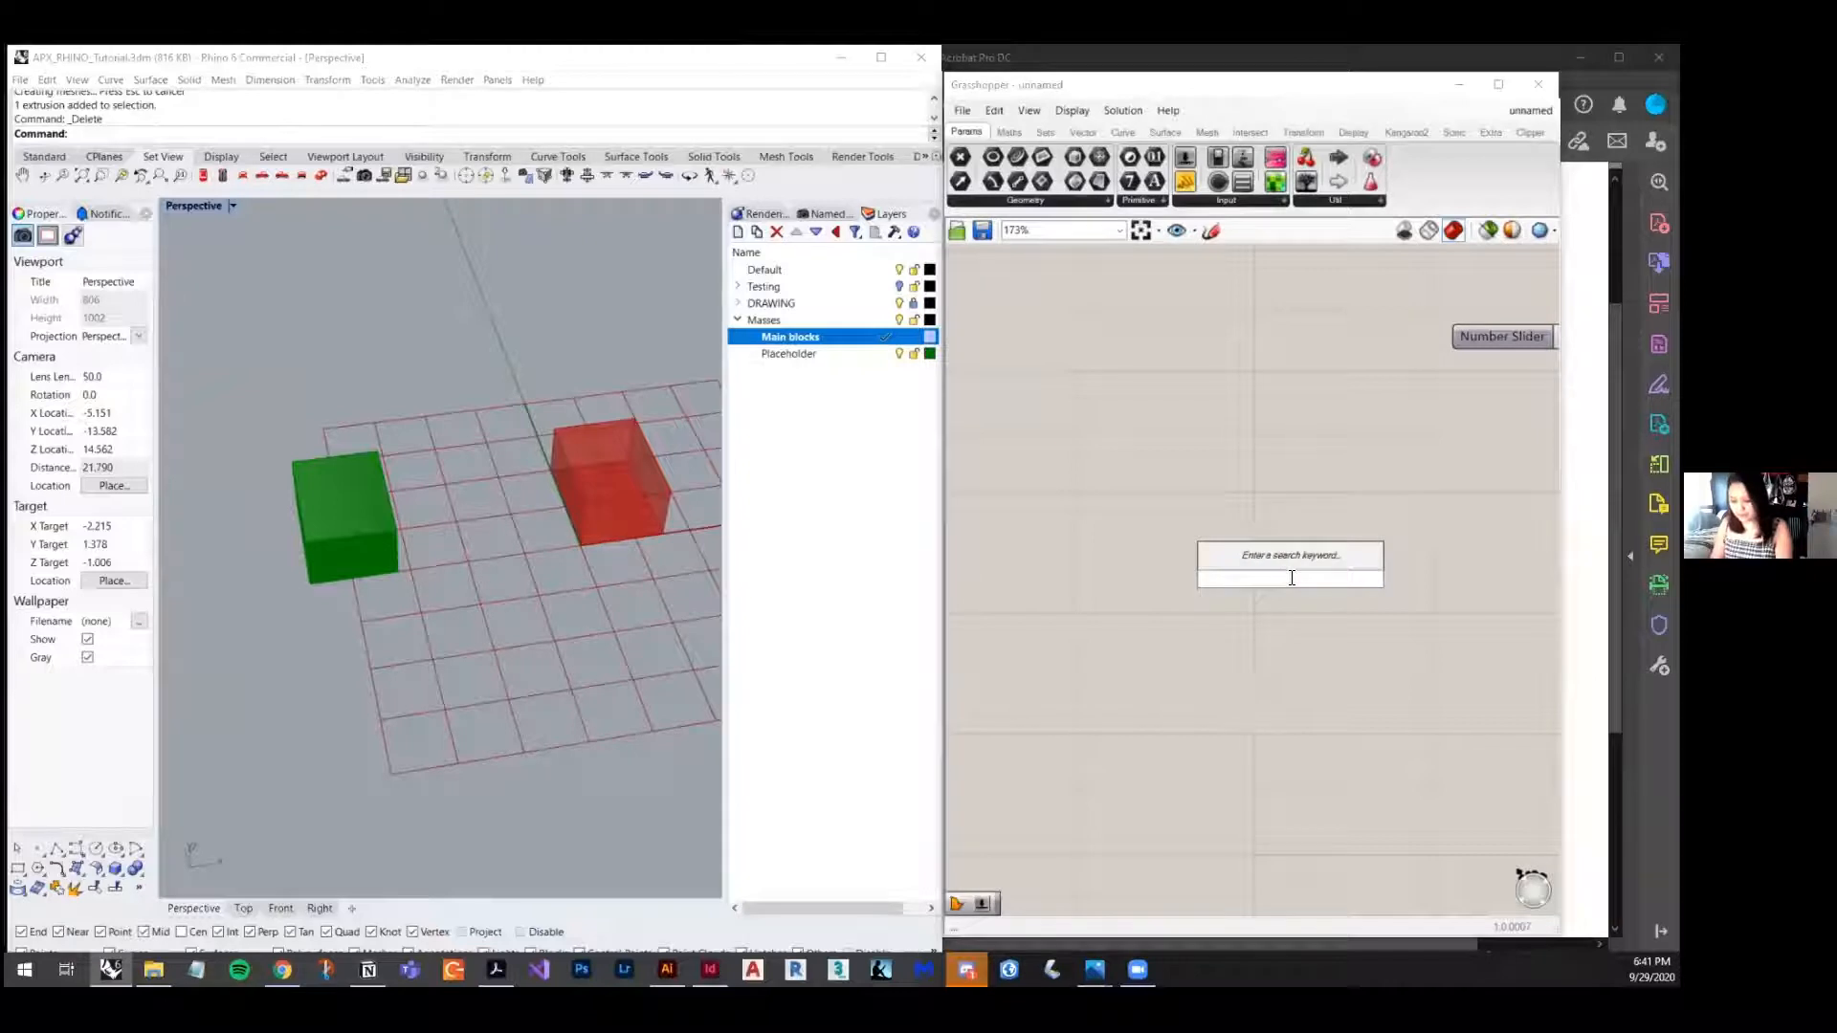
type("box")
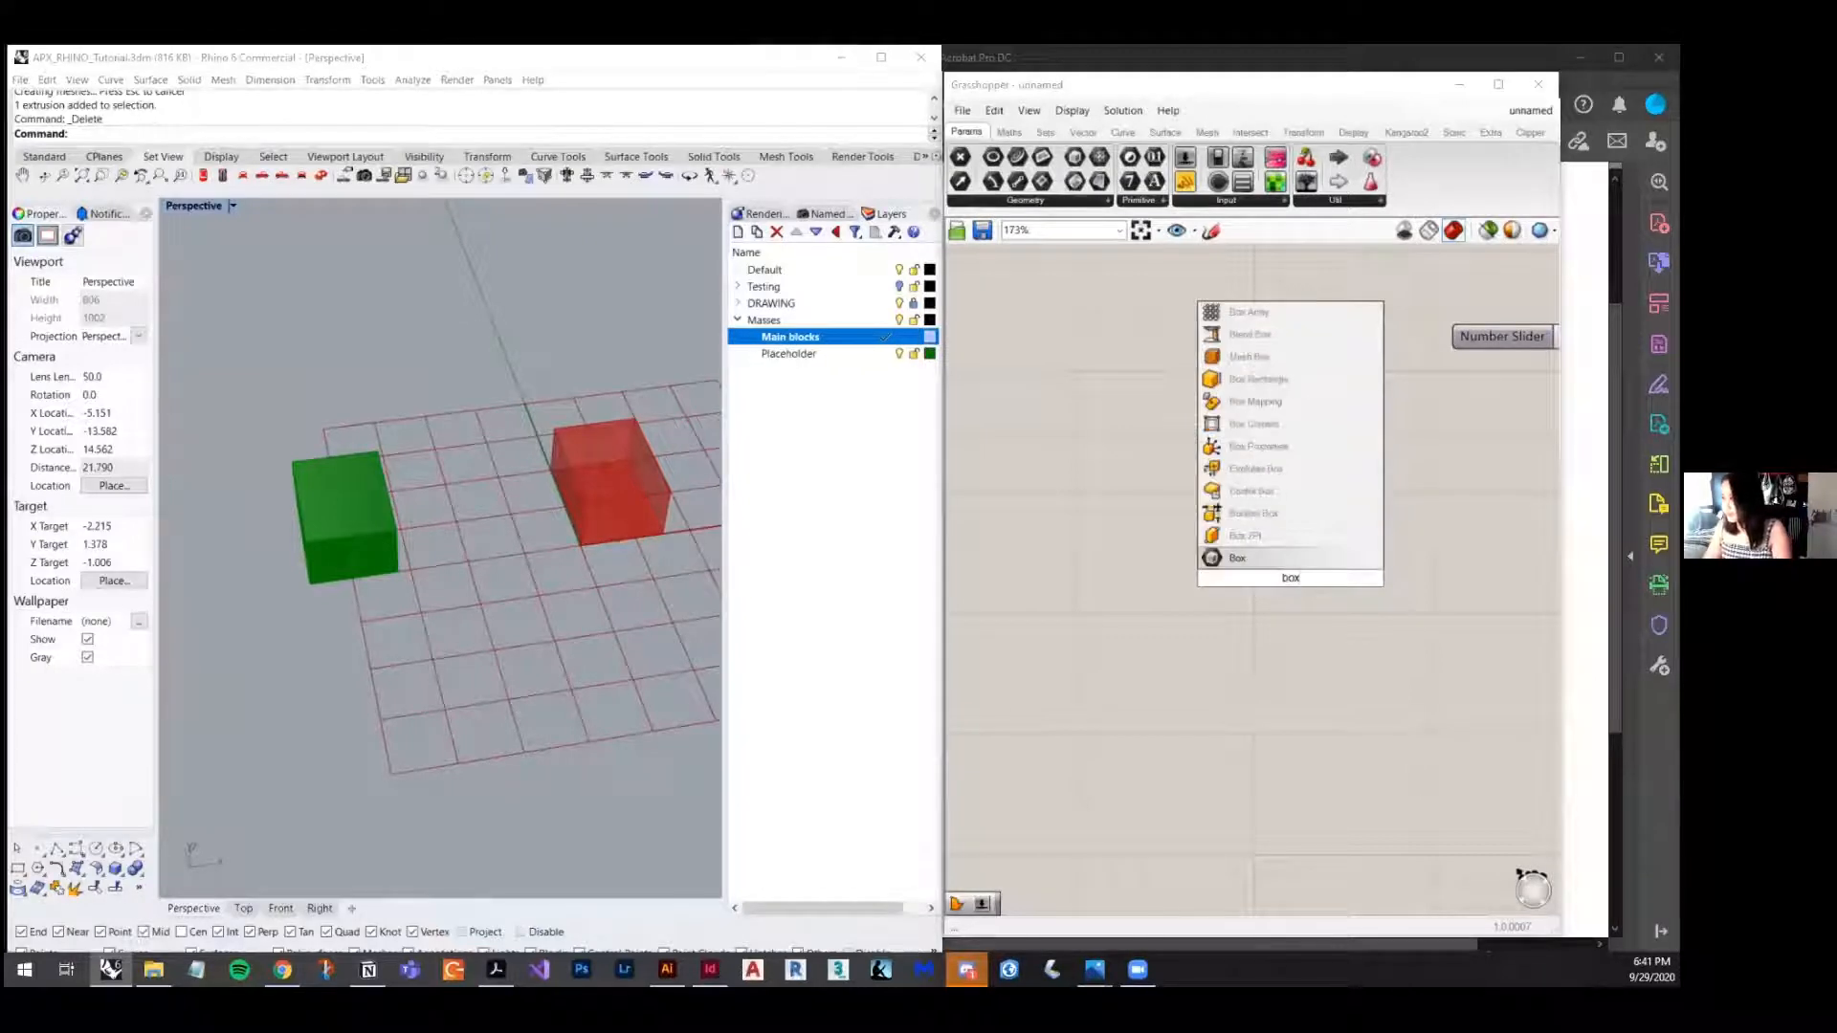
left_click(1263, 537)
left_click_drag(1309, 627, 1261, 570)
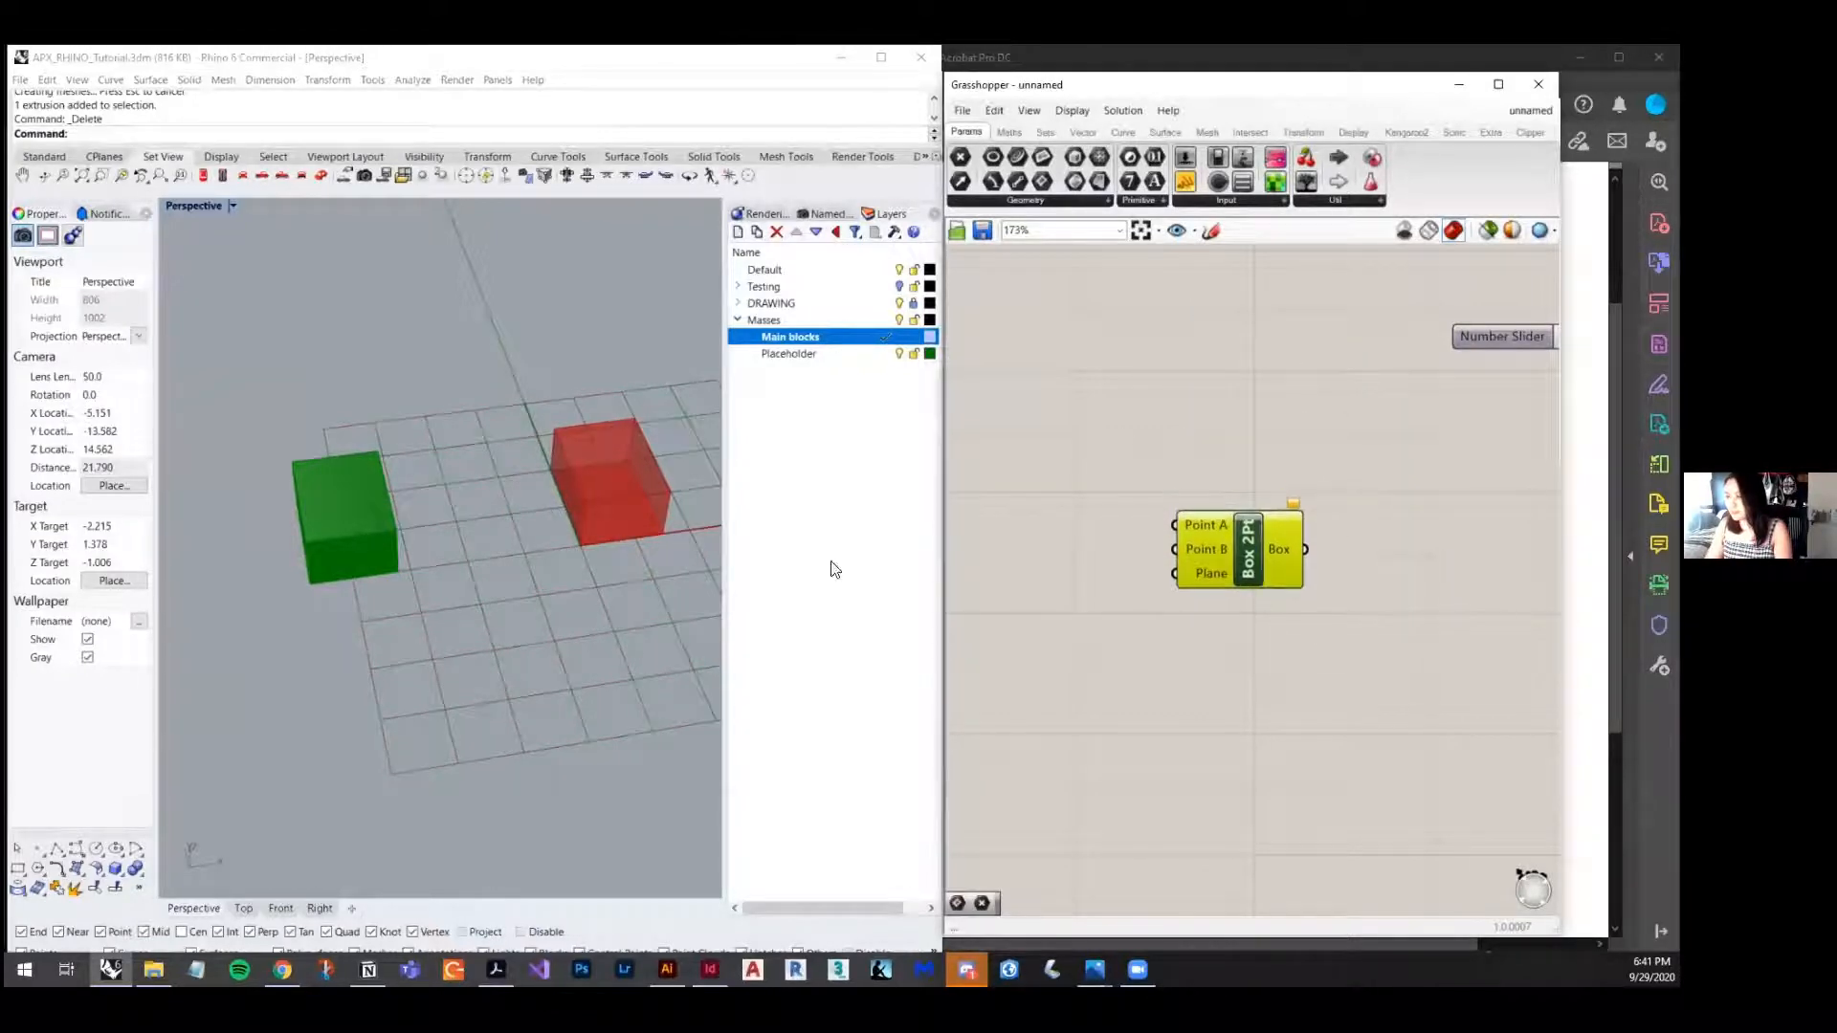
- Shift the Box 2Pt component to make room and add a Point parameter on its input side
right_click_drag(430, 617, 484, 574)
scroll(524, 775, "up", 3)
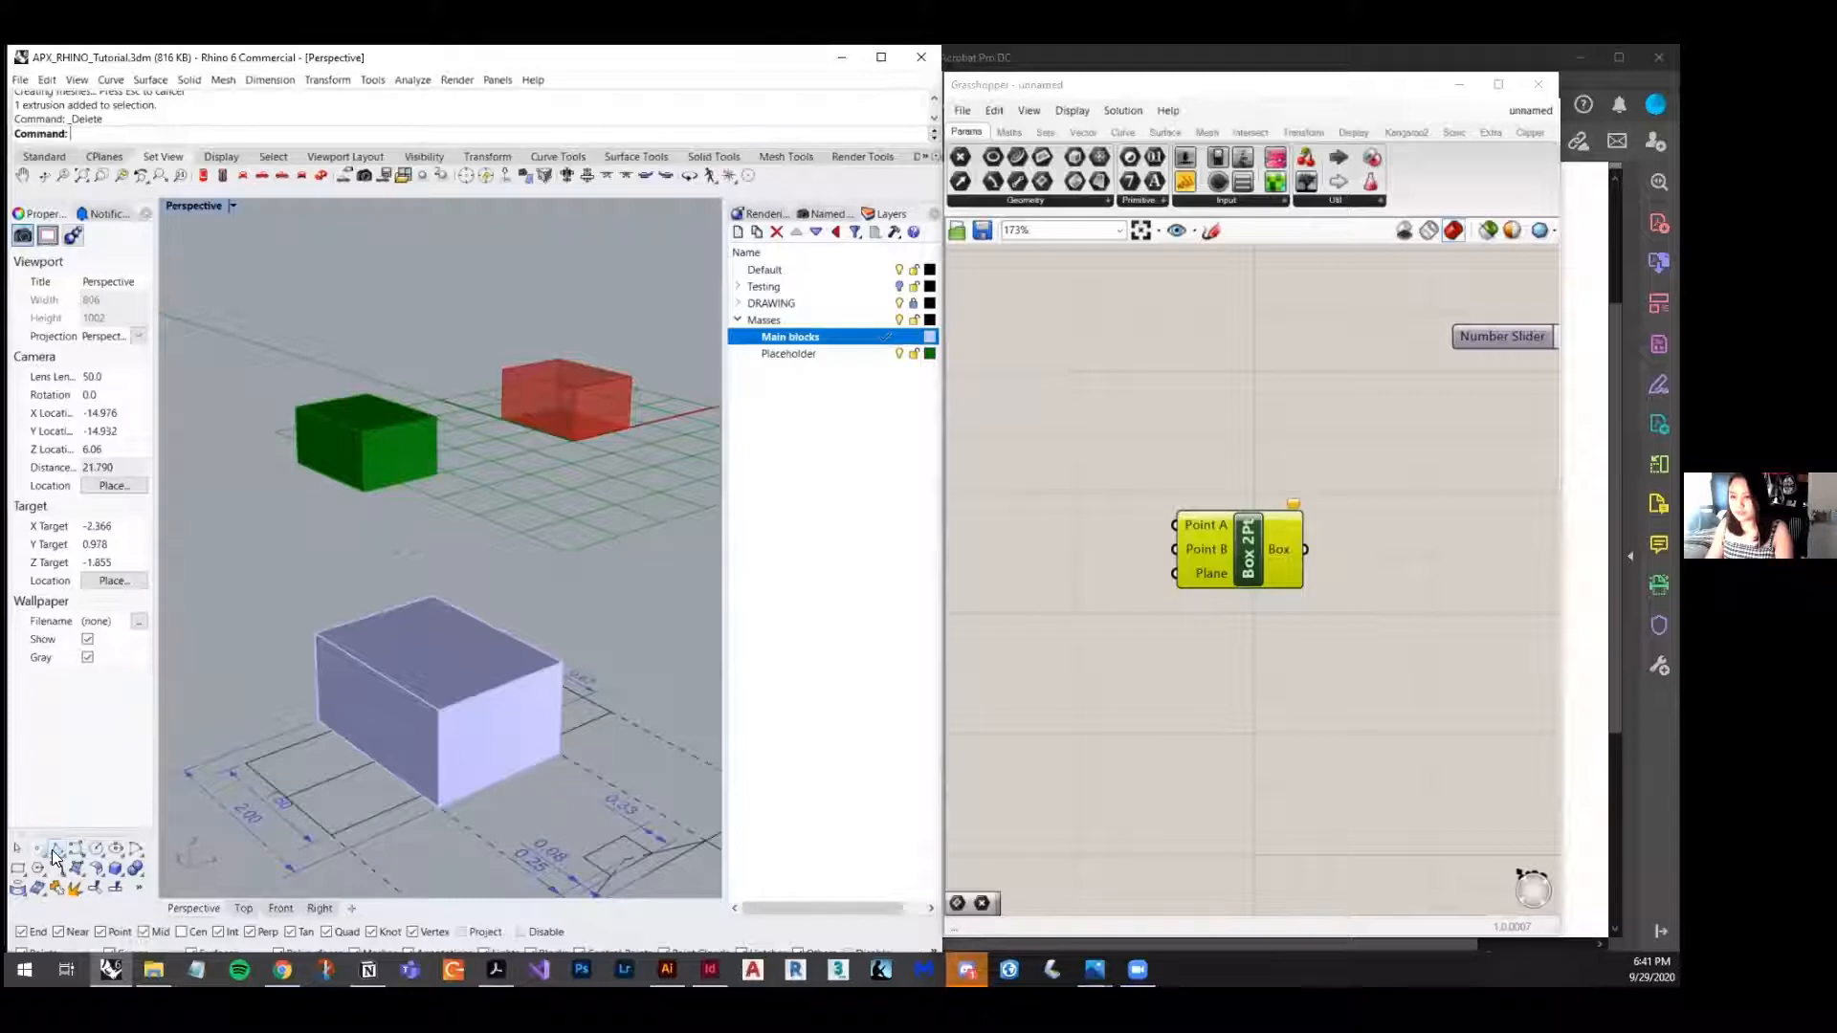
left_click_drag(1222, 528, 1352, 531)
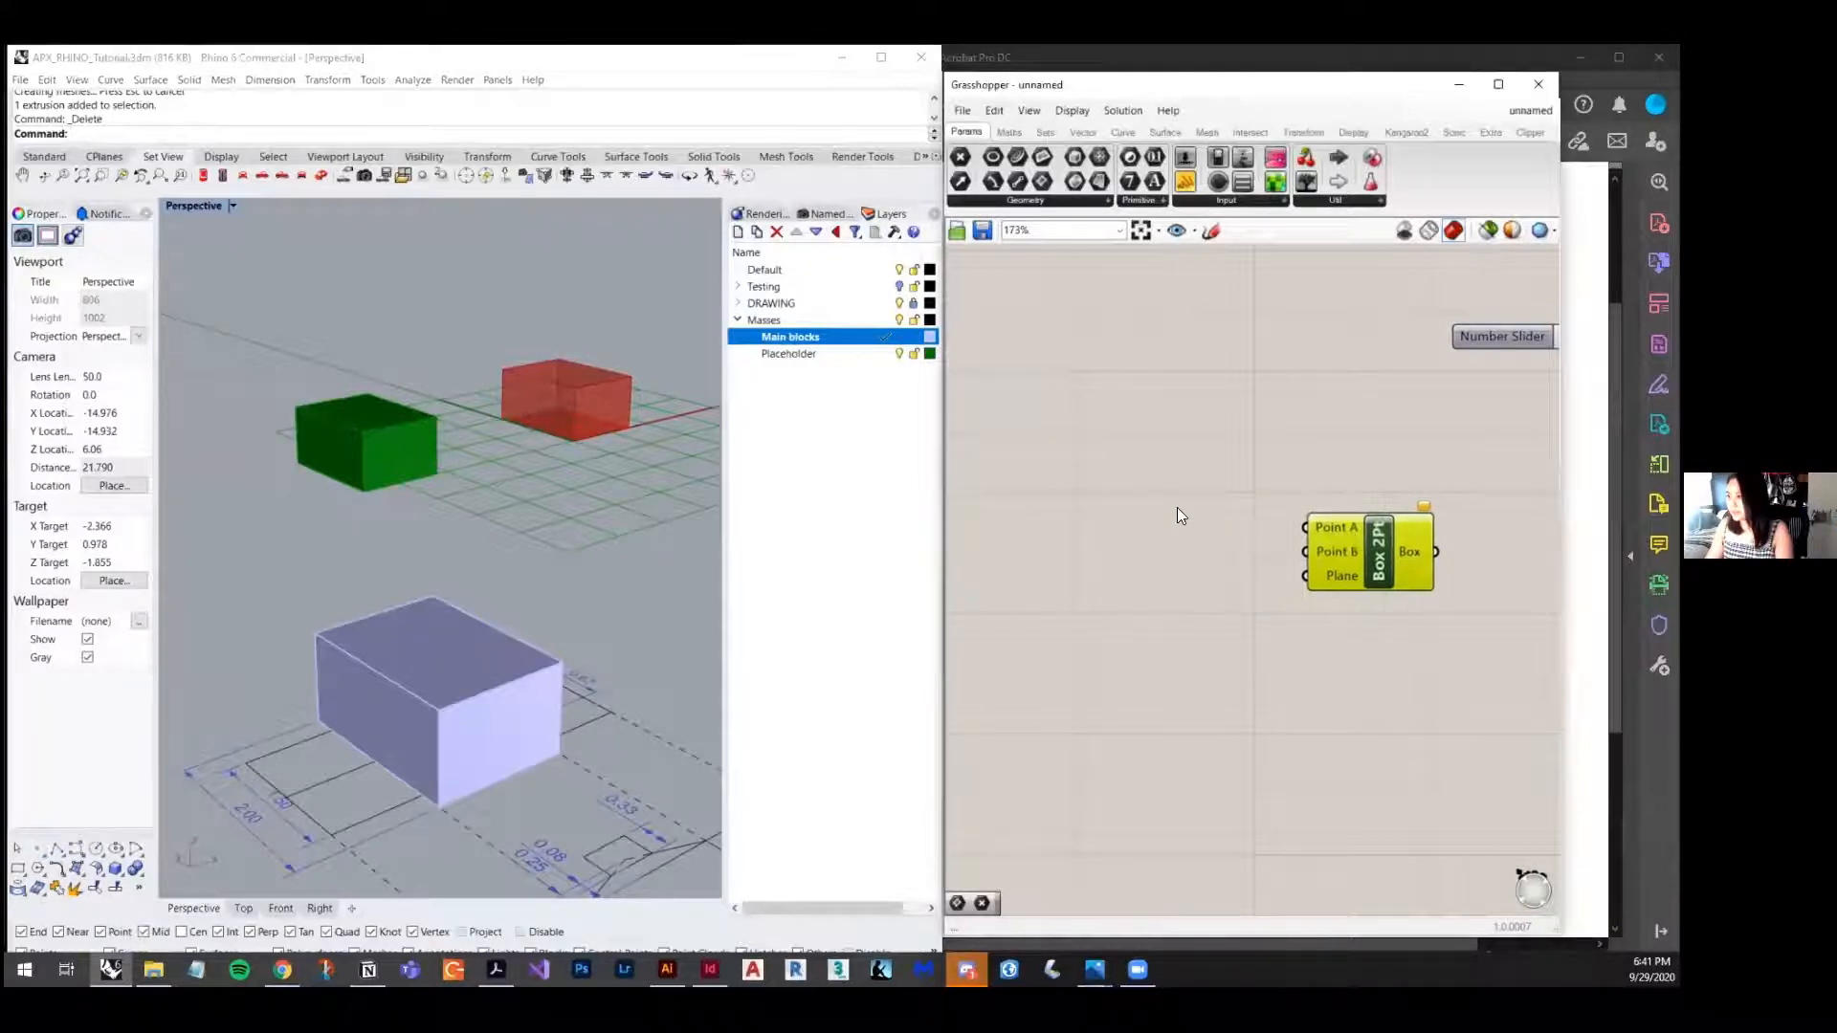
double_click(1079, 523)
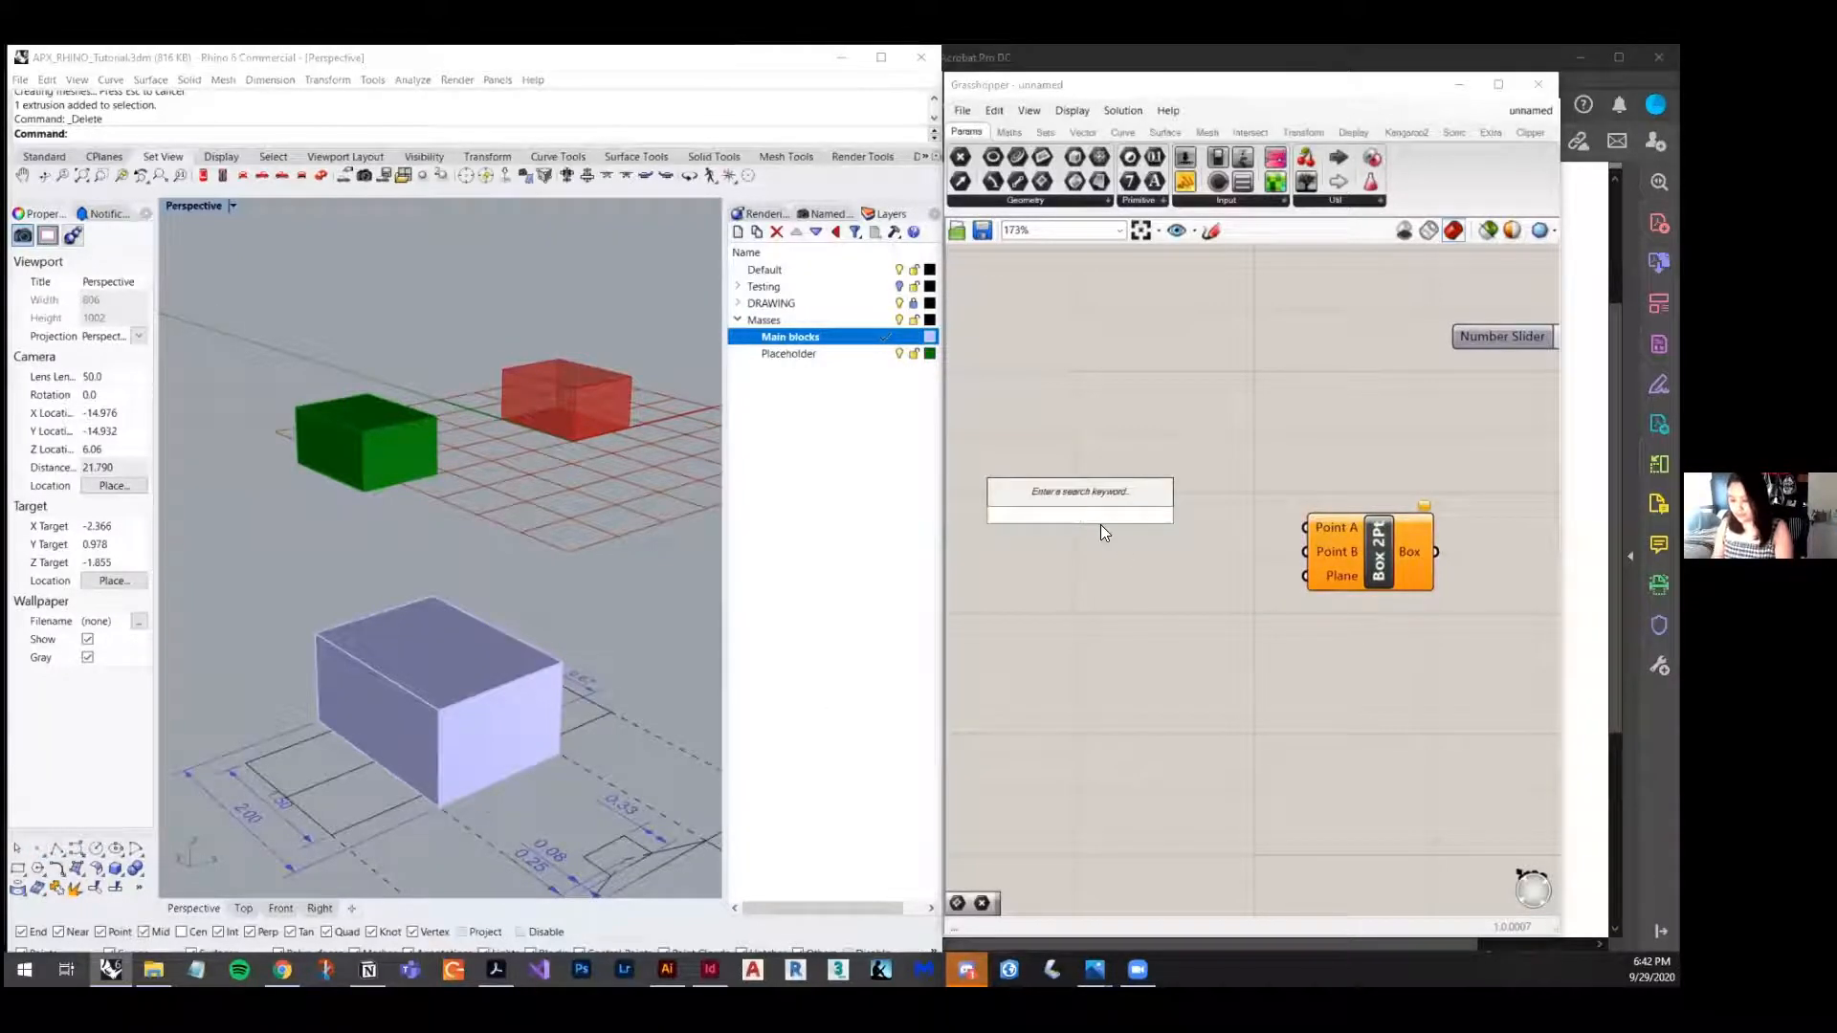
type("point")
key("Return")
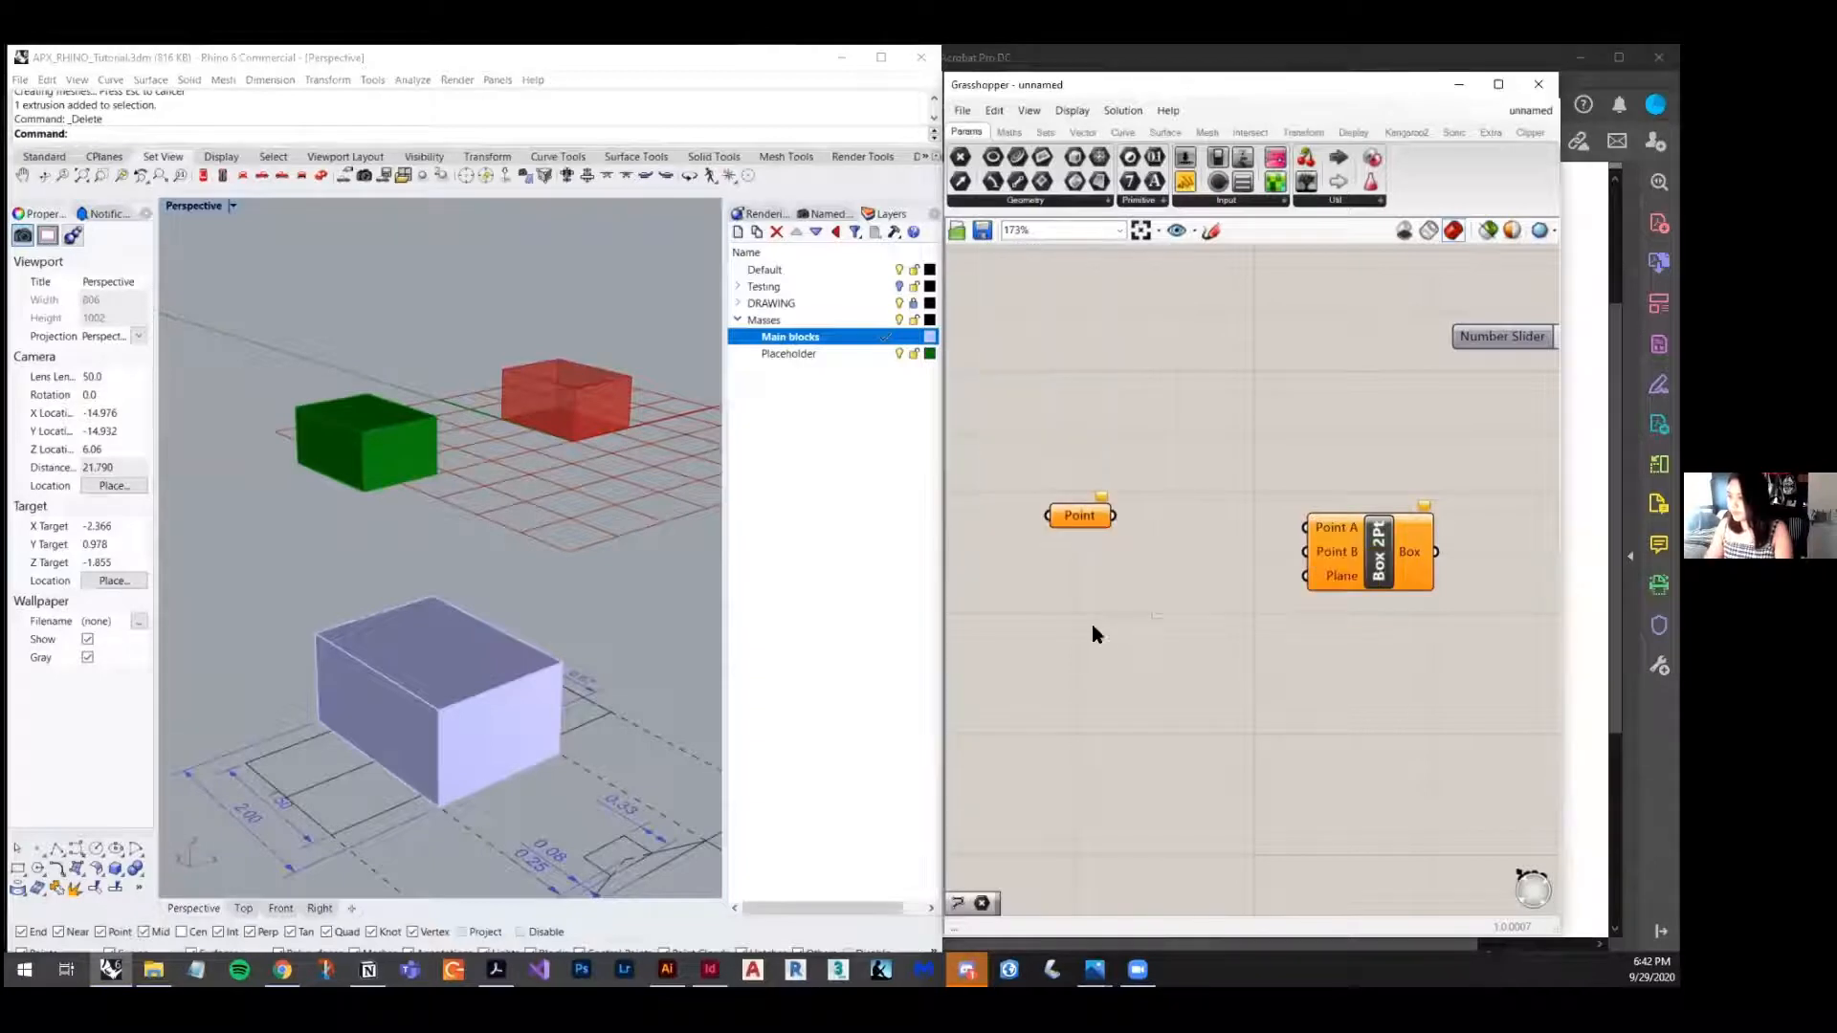
- Add a second Point parameter below the first and align both on the input side of the Box 2Pt component
double_click(1083, 593)
type("point")
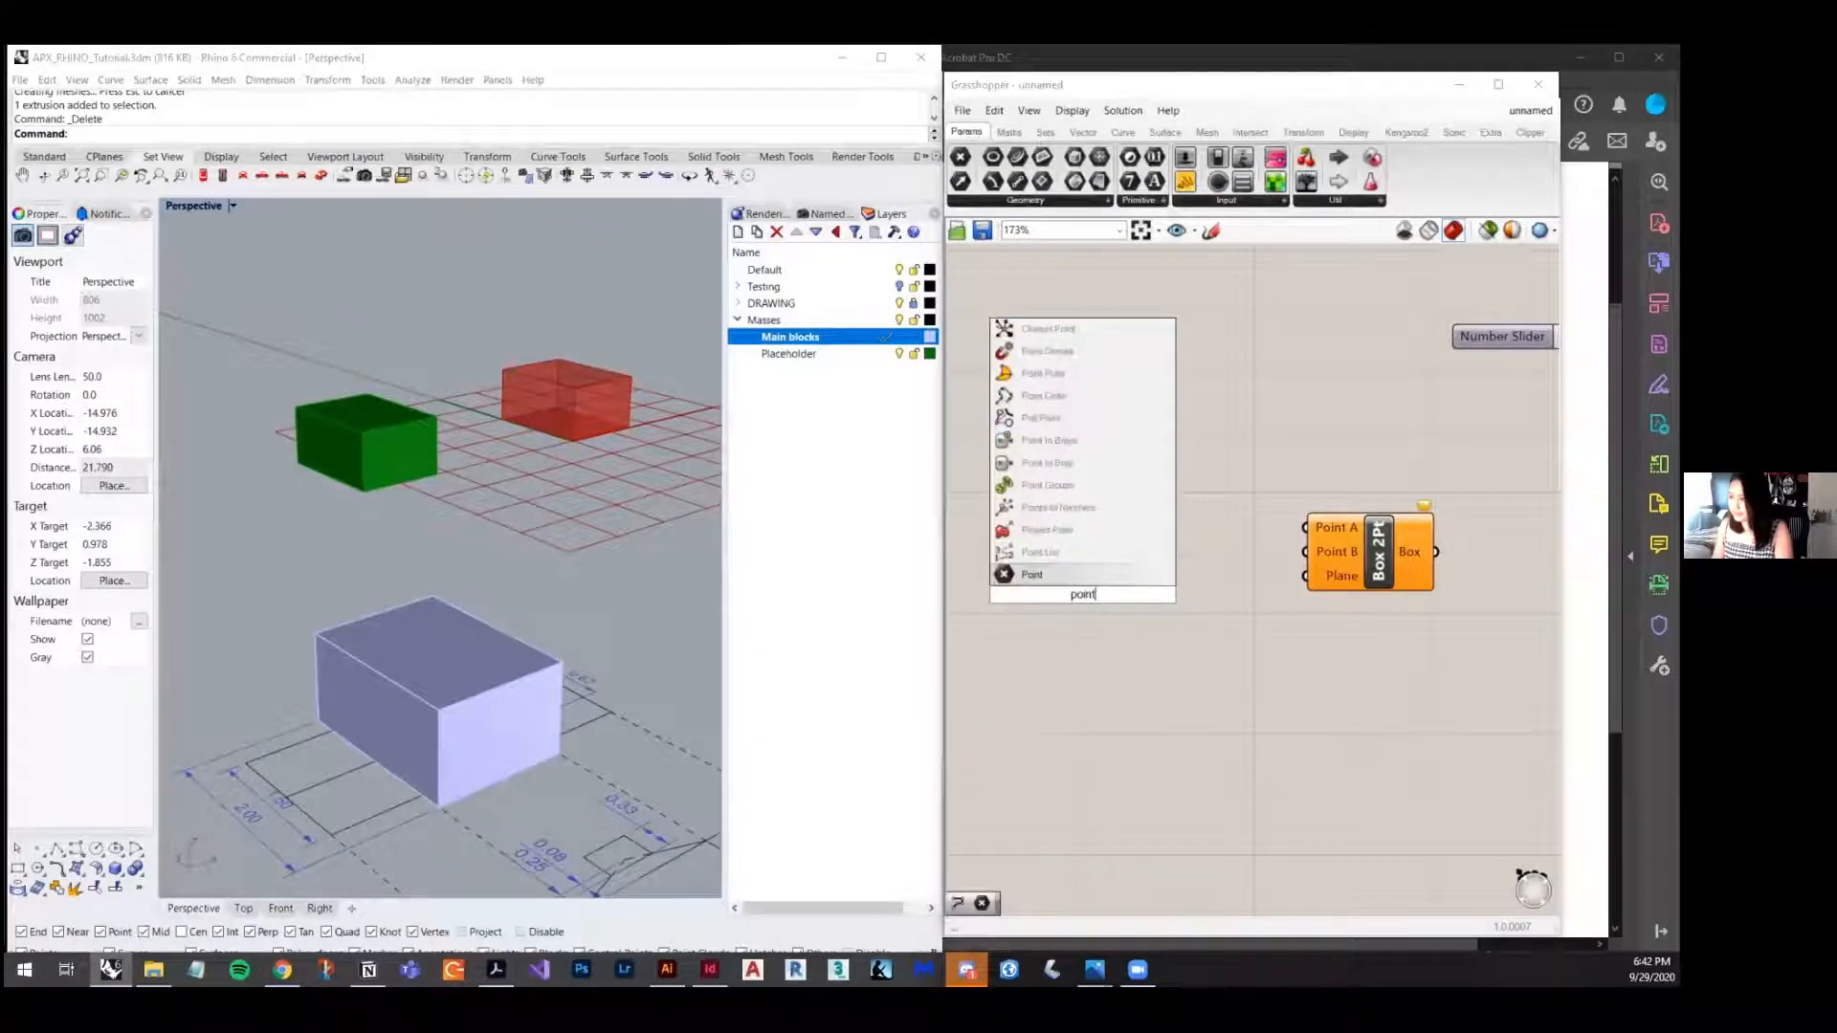
key("Return")
left_click_drag(1082, 595, 1139, 602)
left_click_drag(1090, 517, 1145, 521)
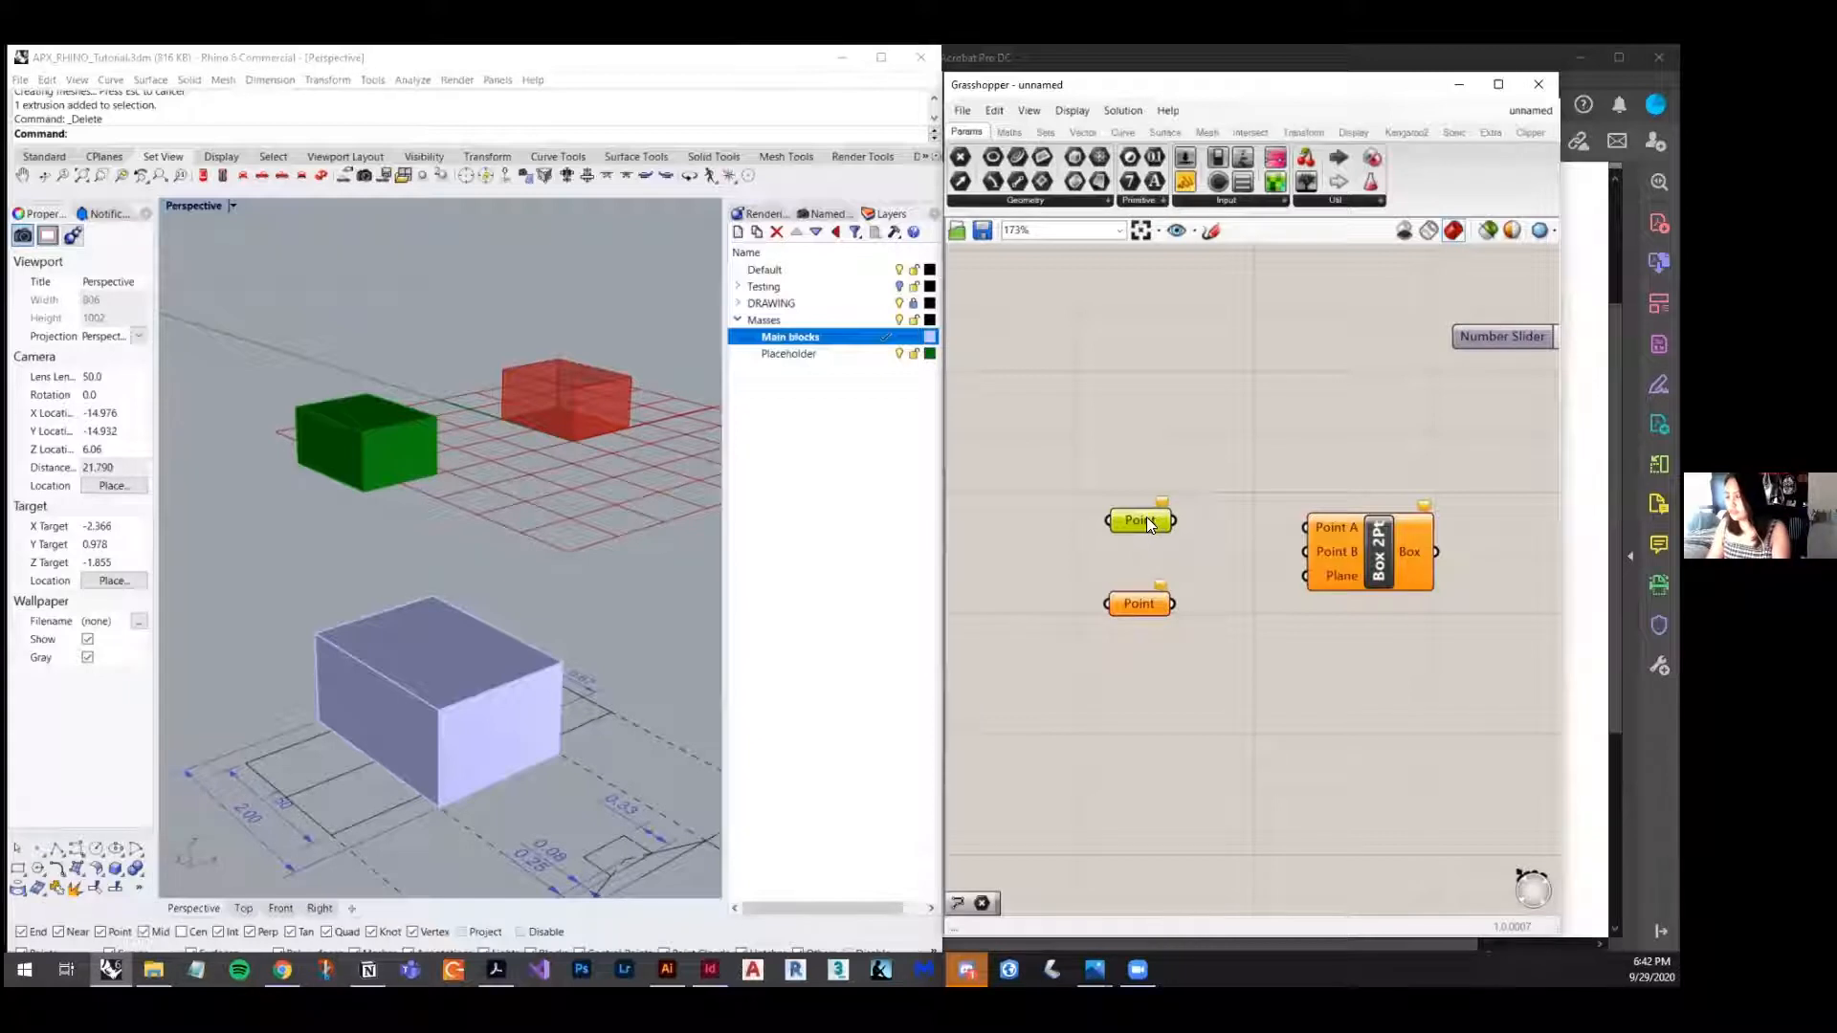
- Reference the first Point parameter to the lavender block's outer base corner in the Perspective viewport
right_click(1146, 517)
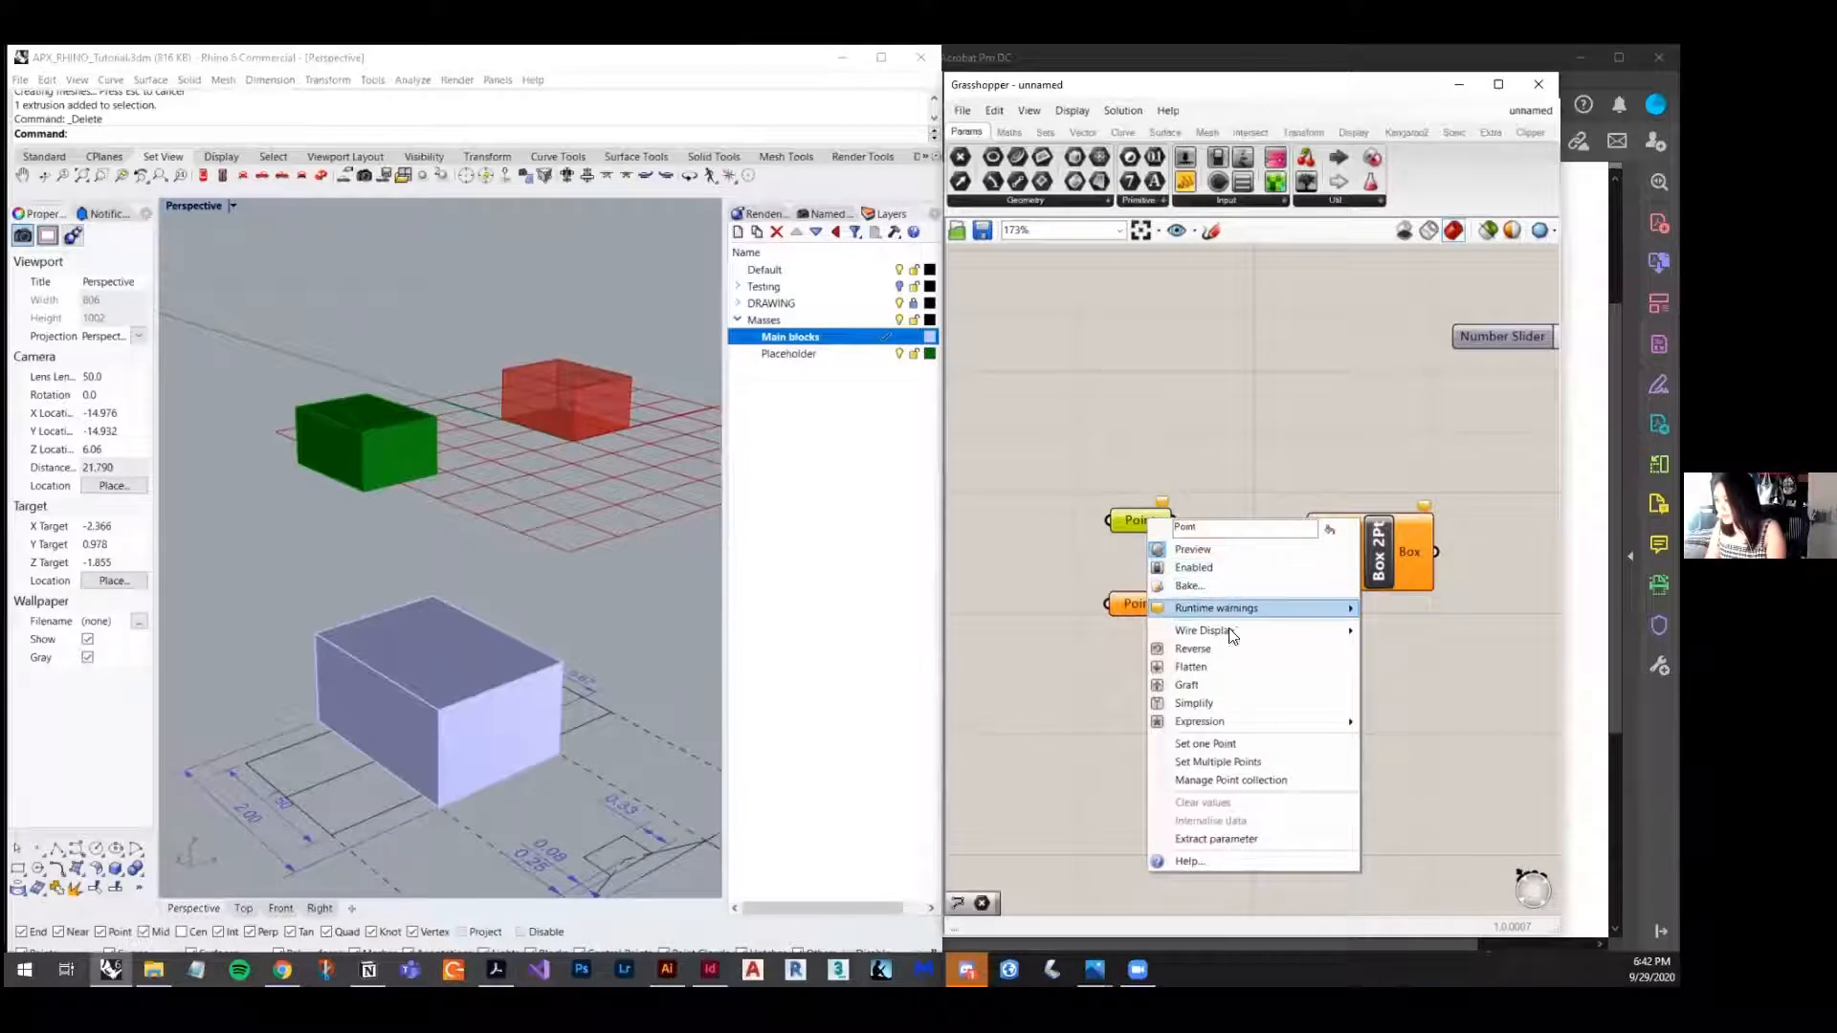
left_click(1217, 743)
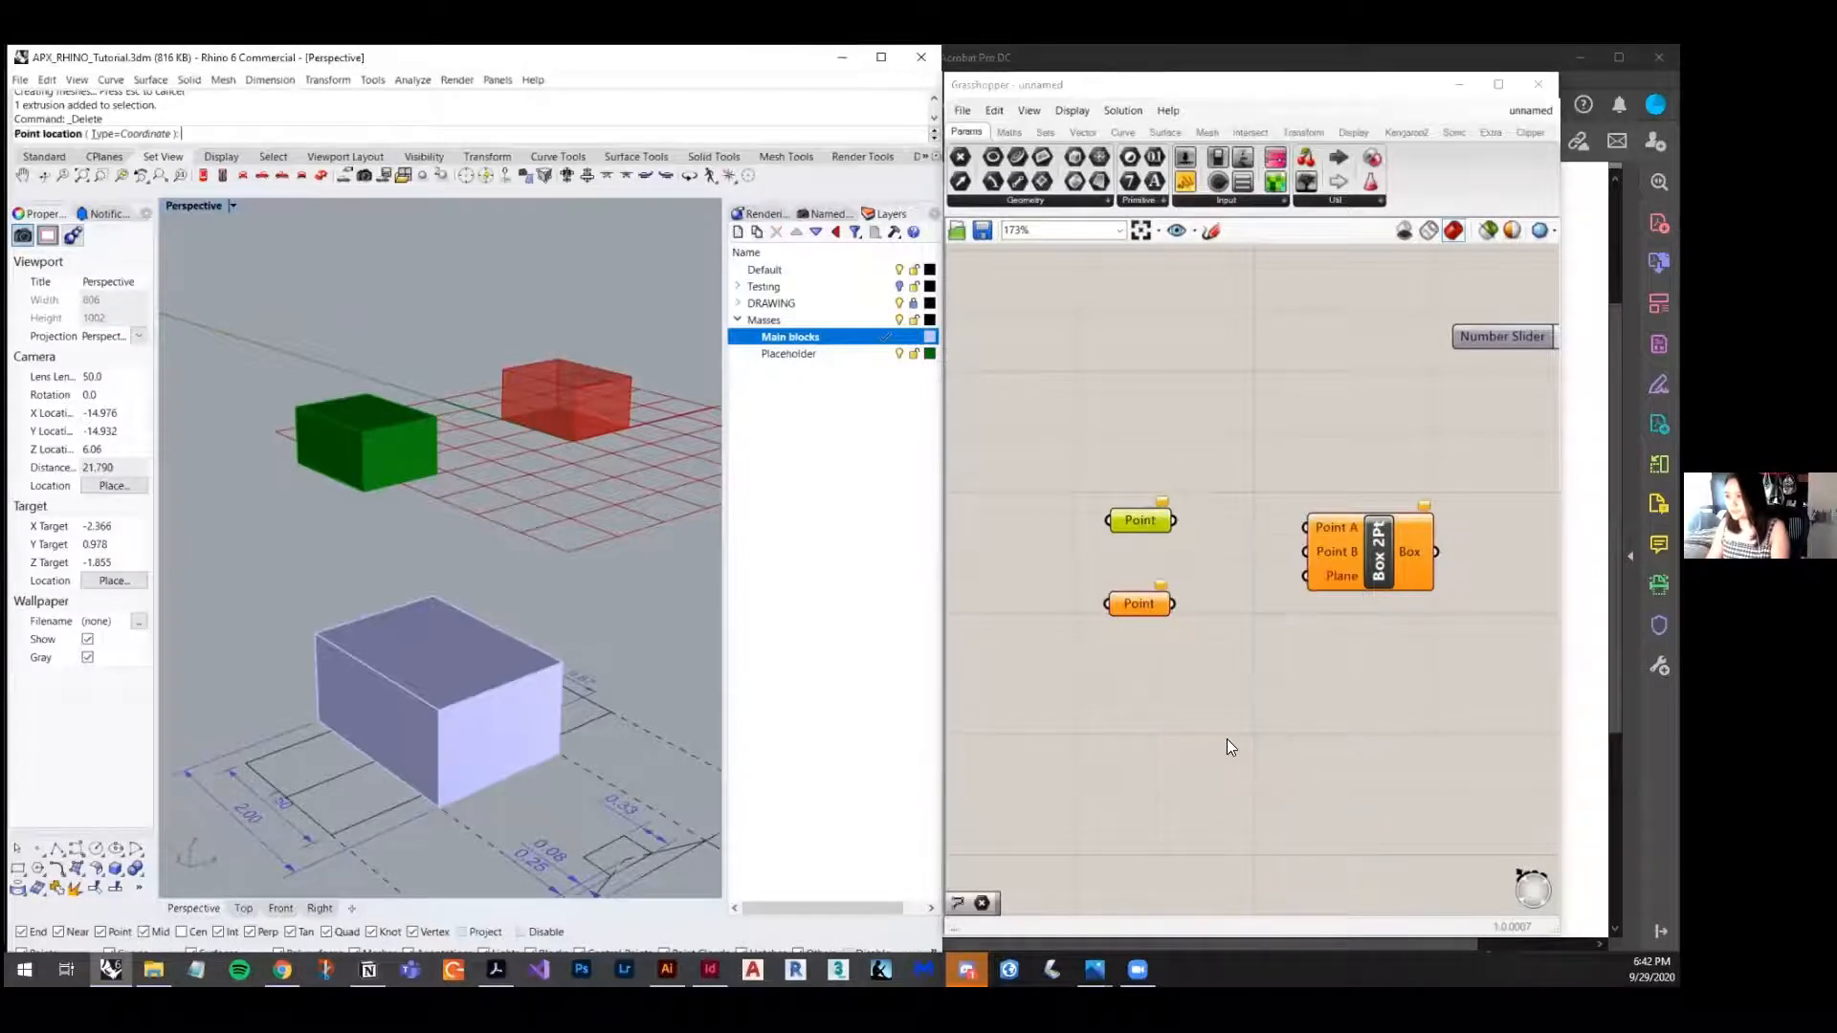
left_click(316, 719)
- Try deleting the lavender block and its base surface, and undo both deletions to recover the corner references
left_click(373, 728)
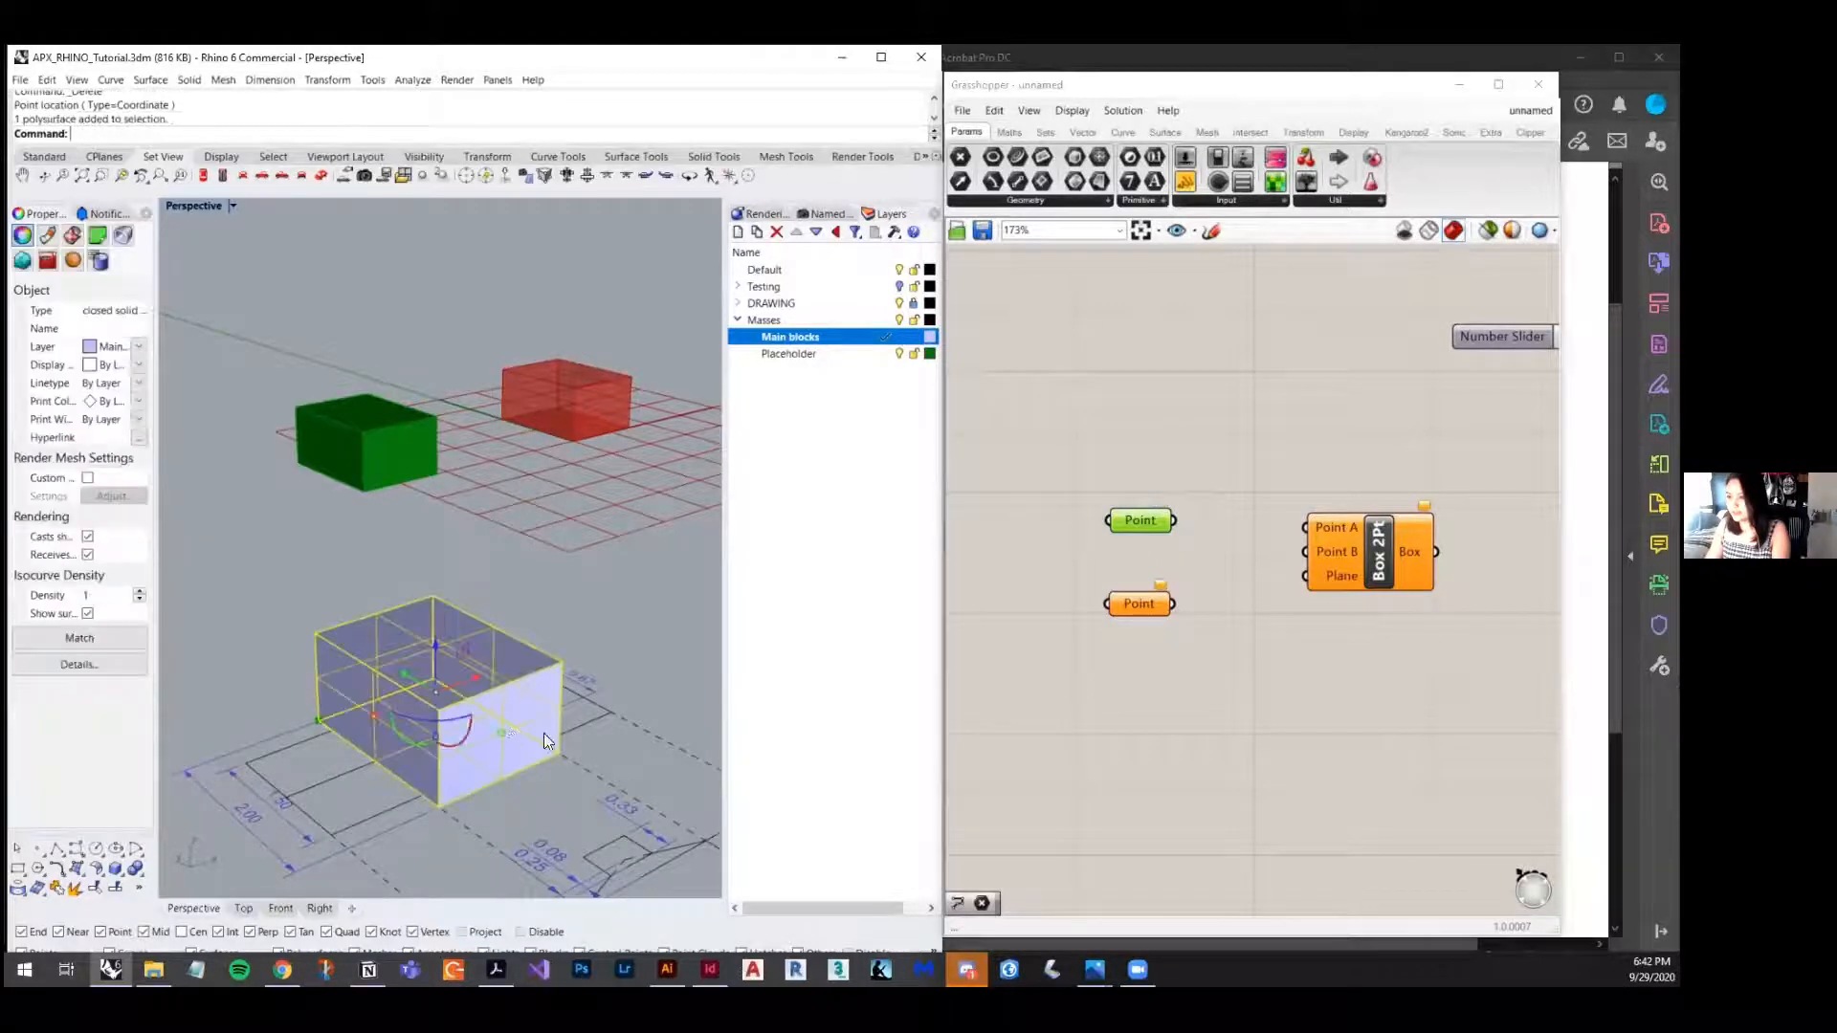
key("Delete")
left_click(432, 792)
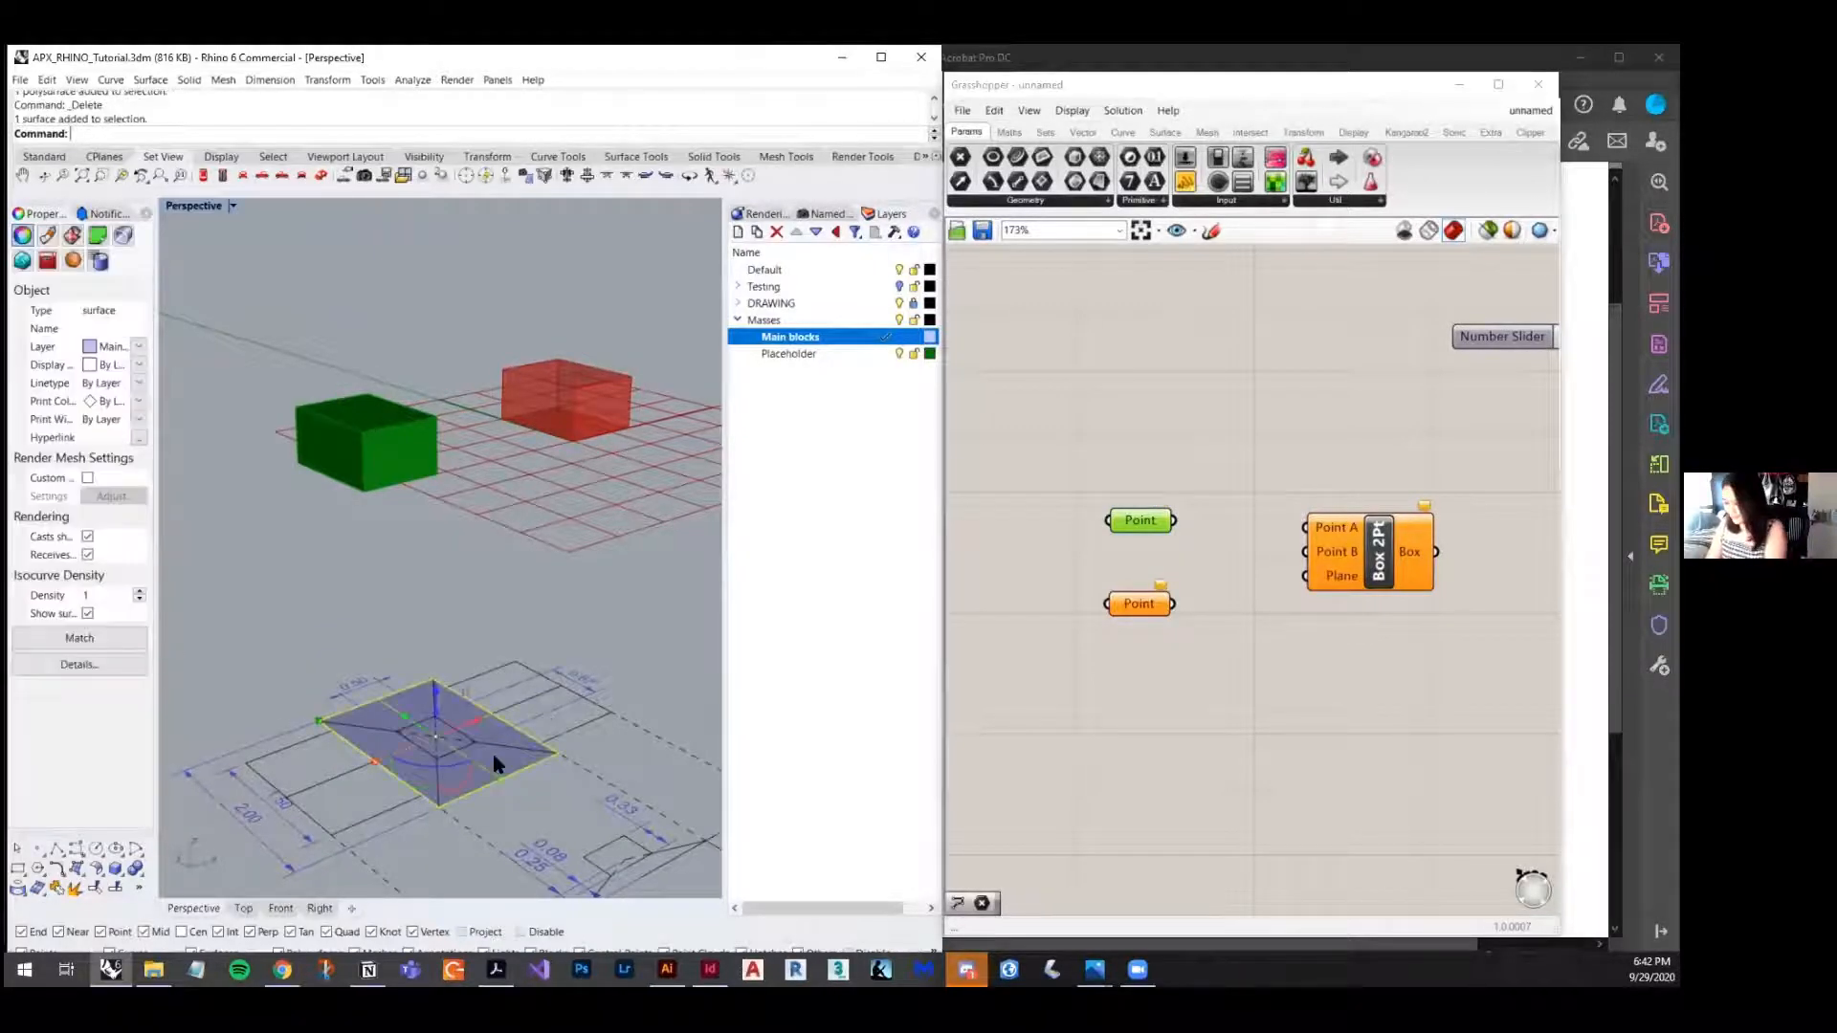
key("Delete")
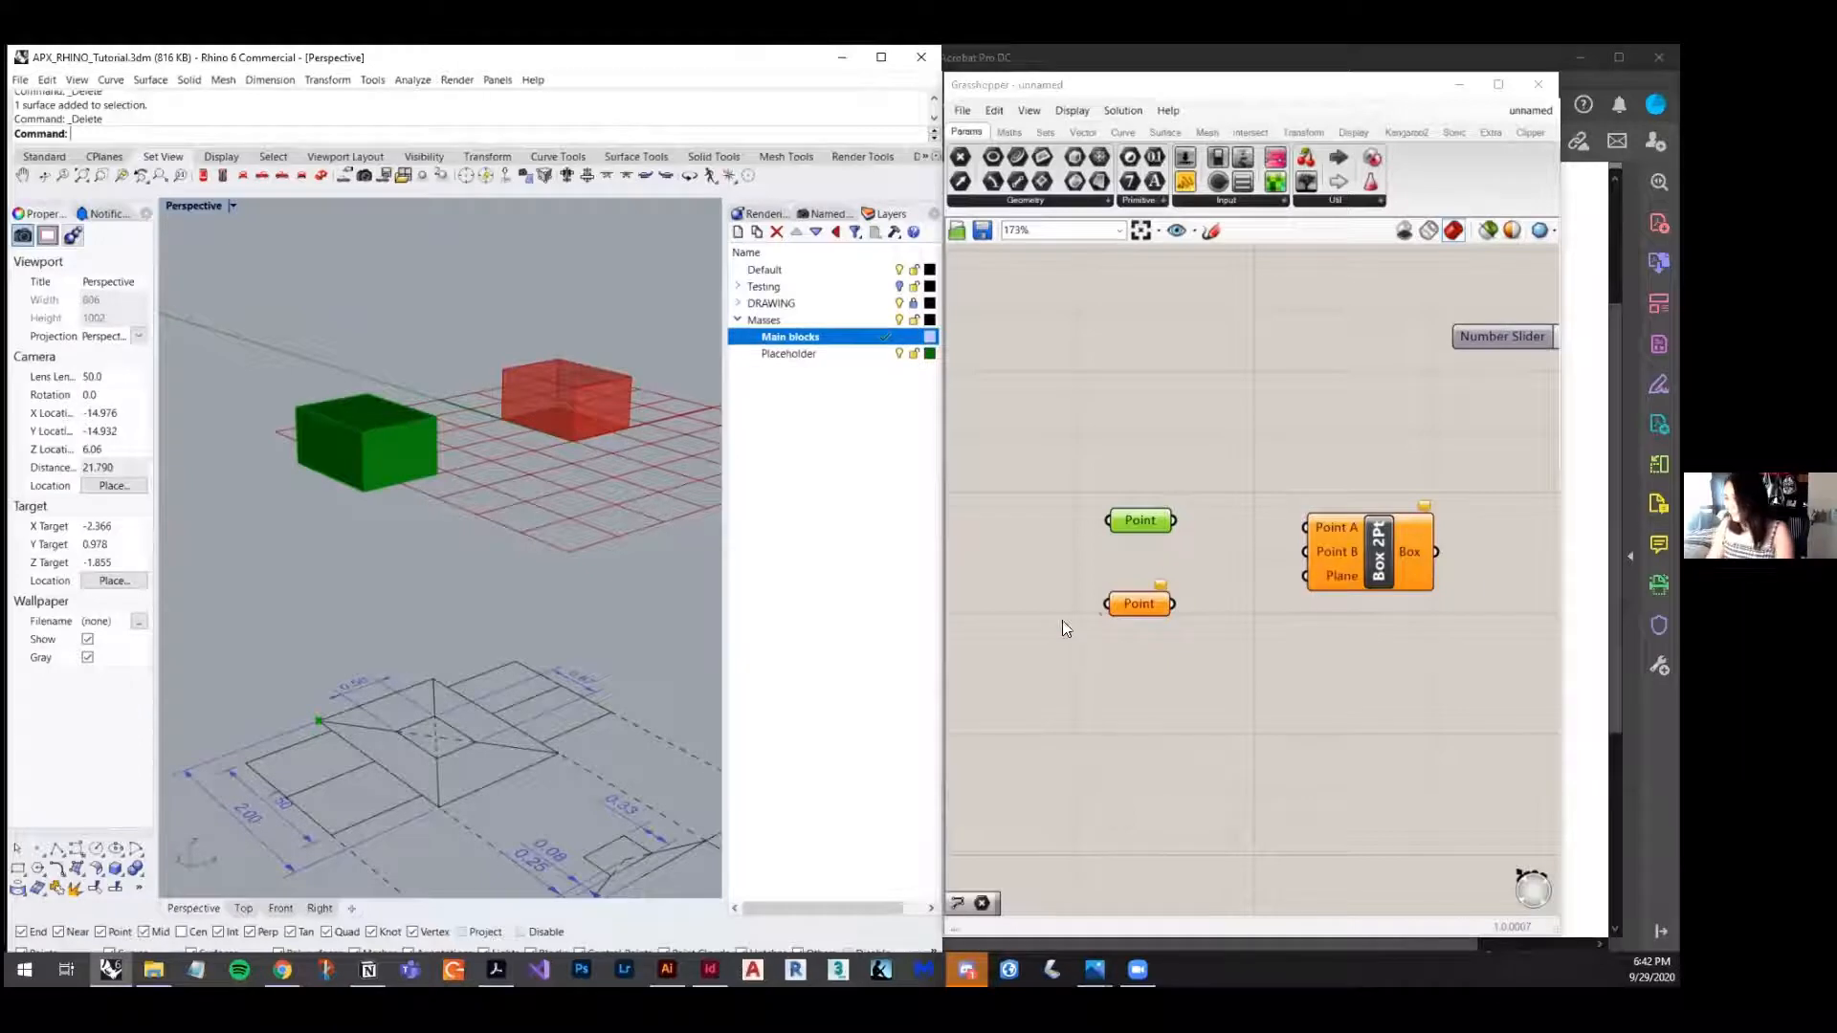
left_click(1133, 603)
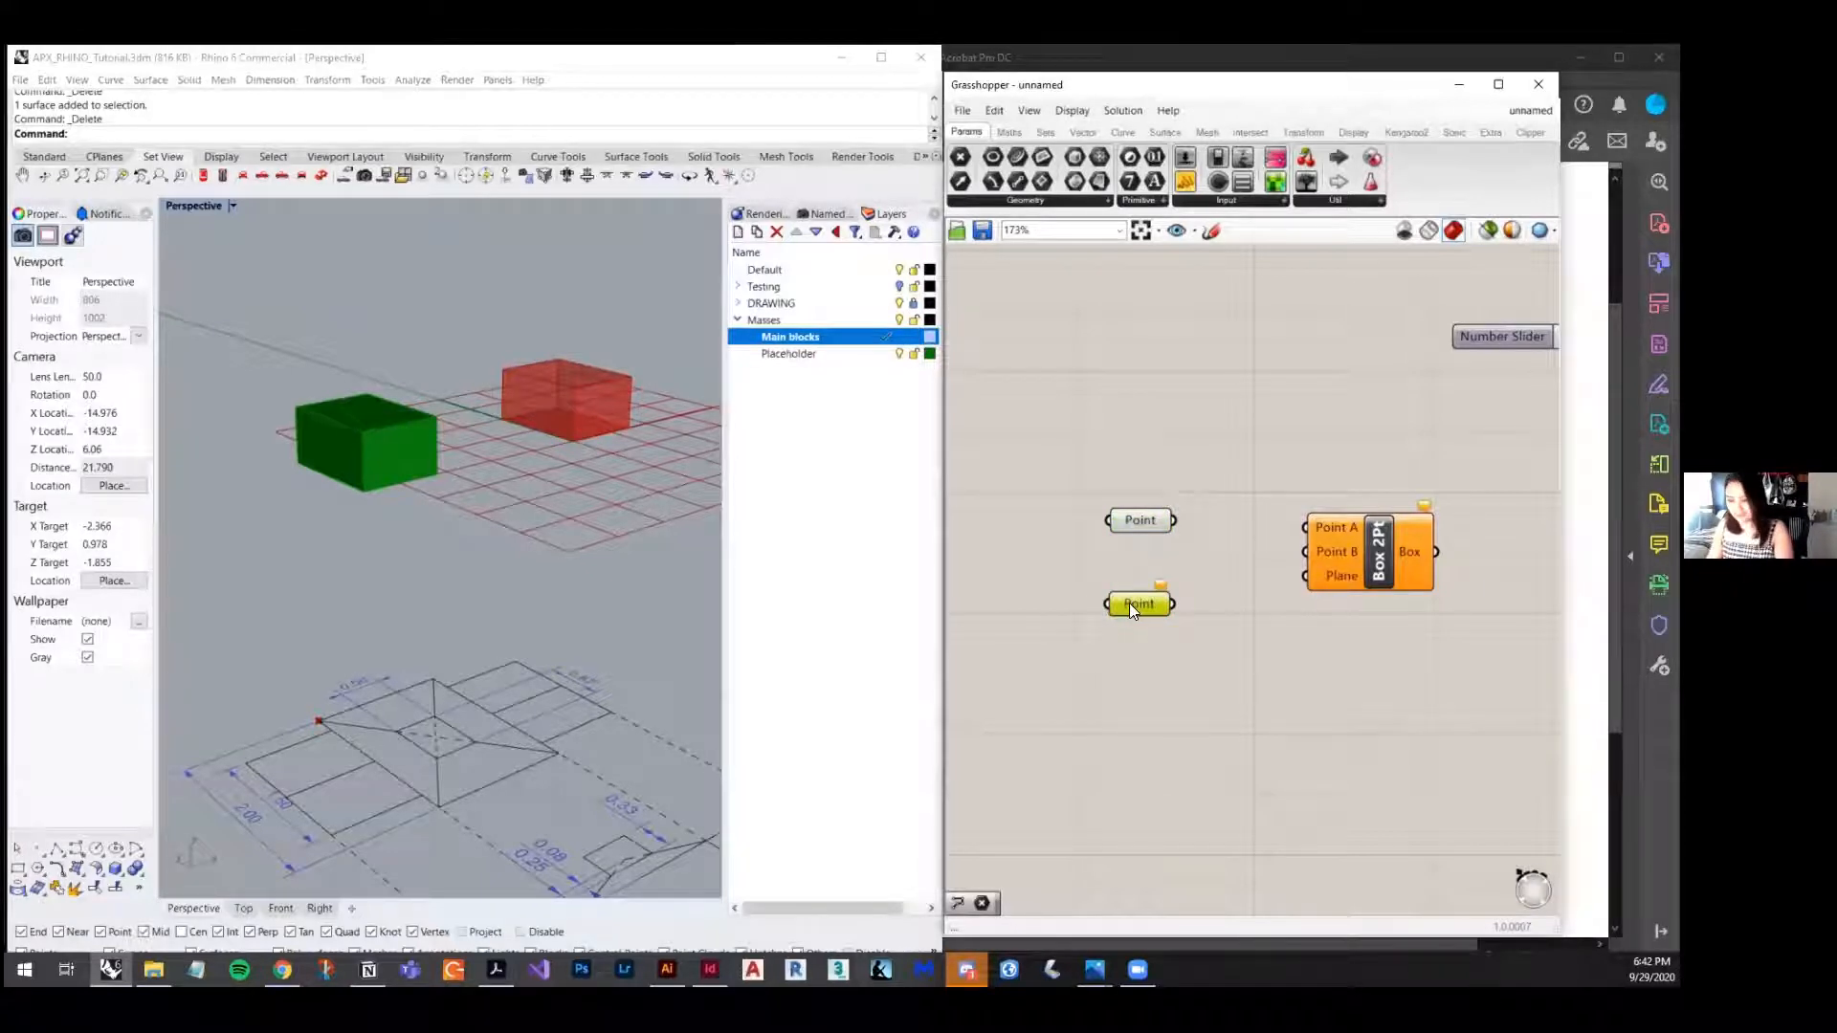
key("ctrl+z")
key("ctrl+z")
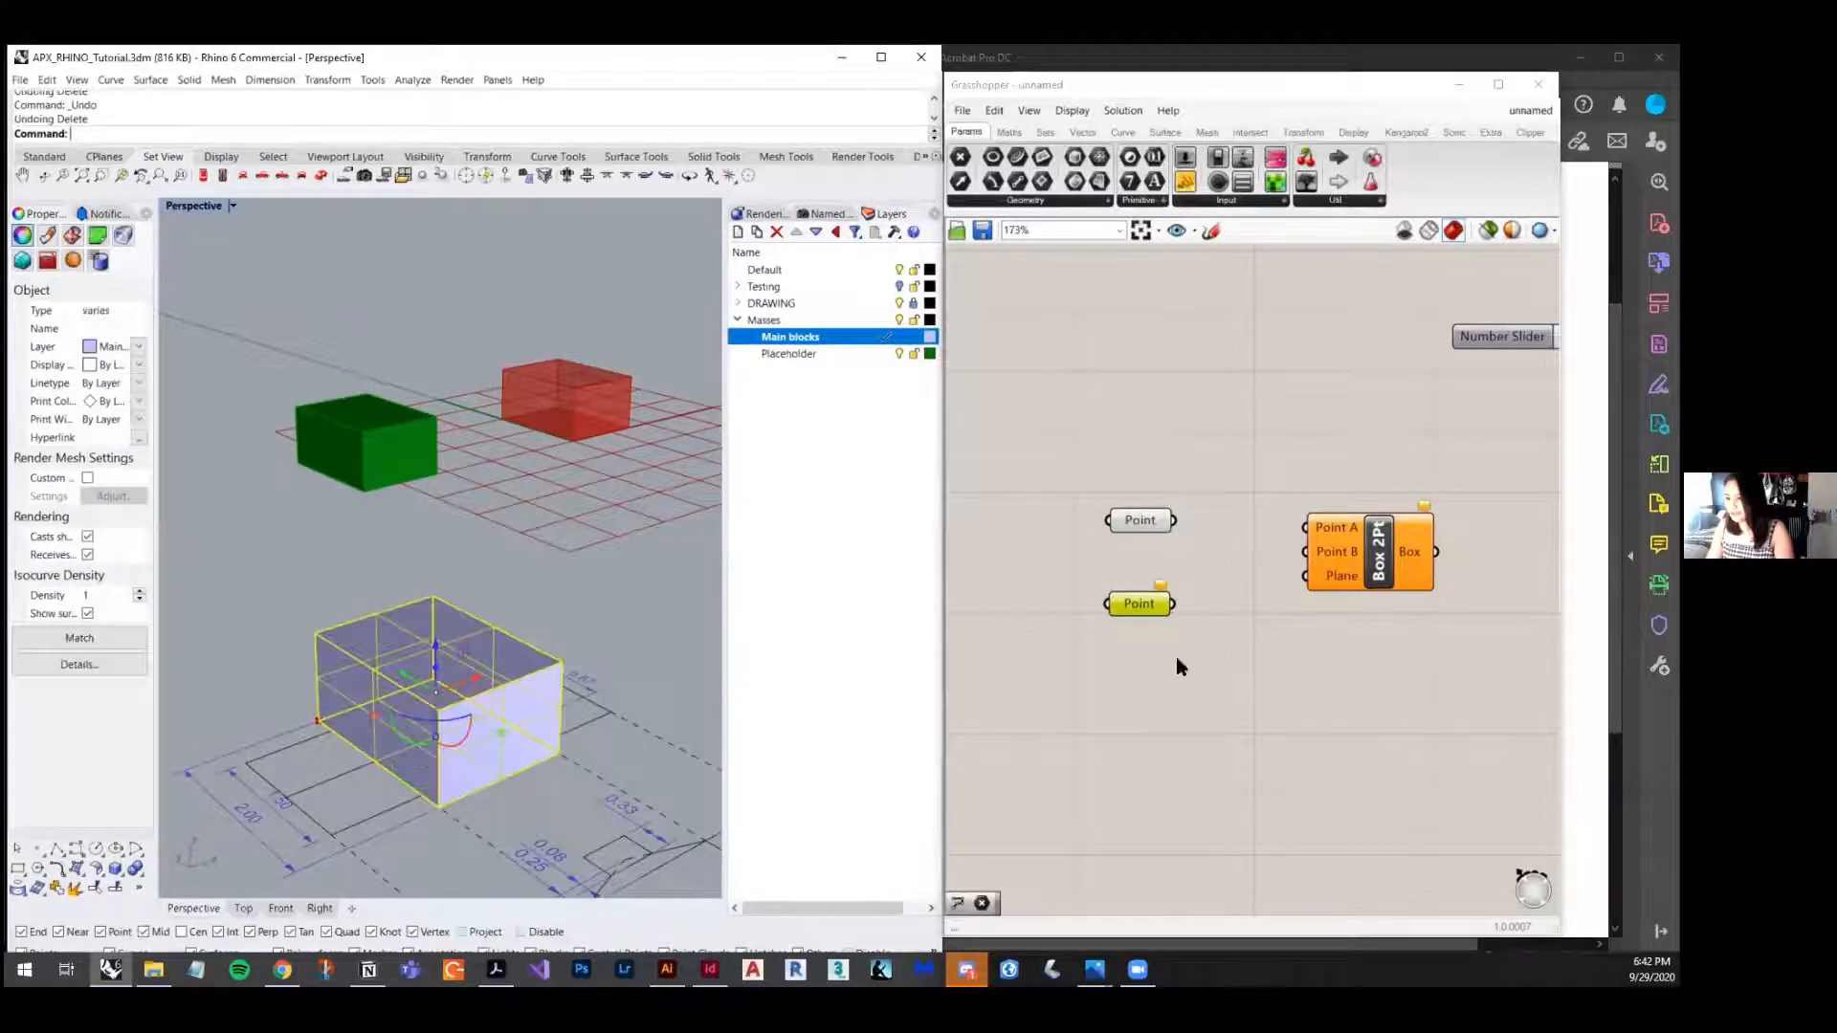
- Reference the second Point parameter to the block's diagonally opposite top corner
right_click(1139, 605)
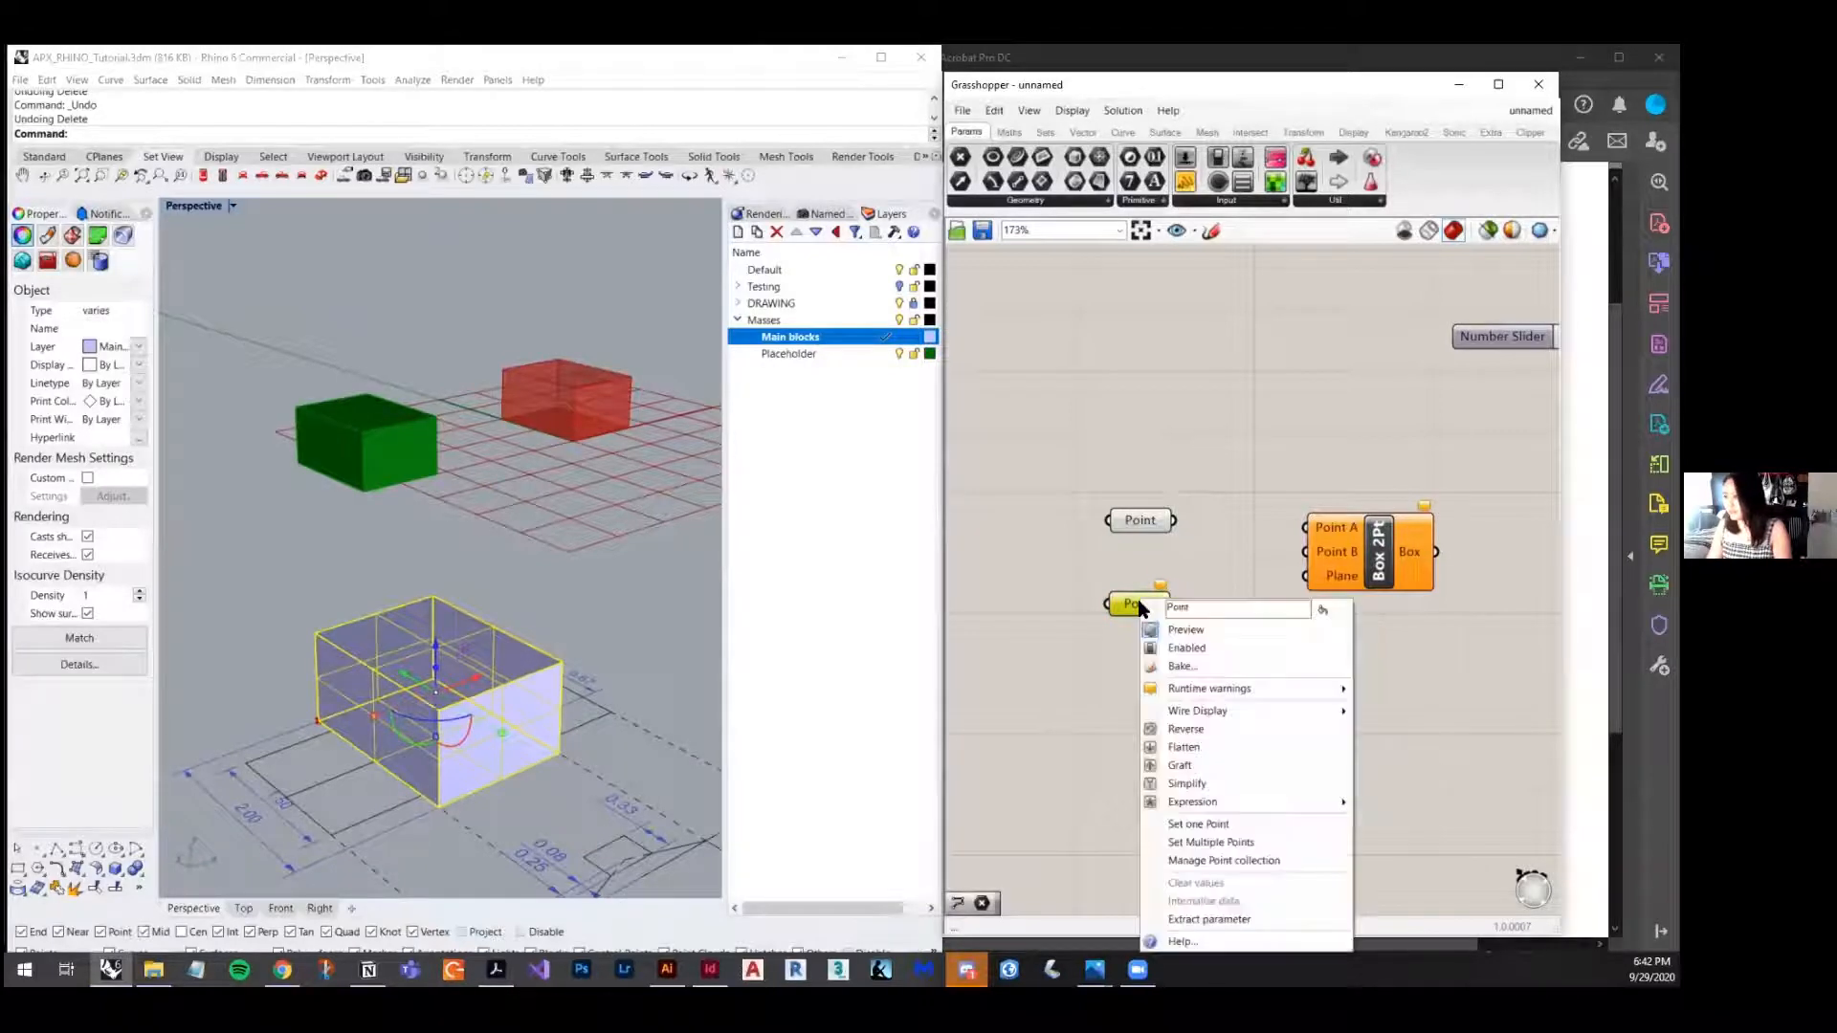
left_click(1207, 825)
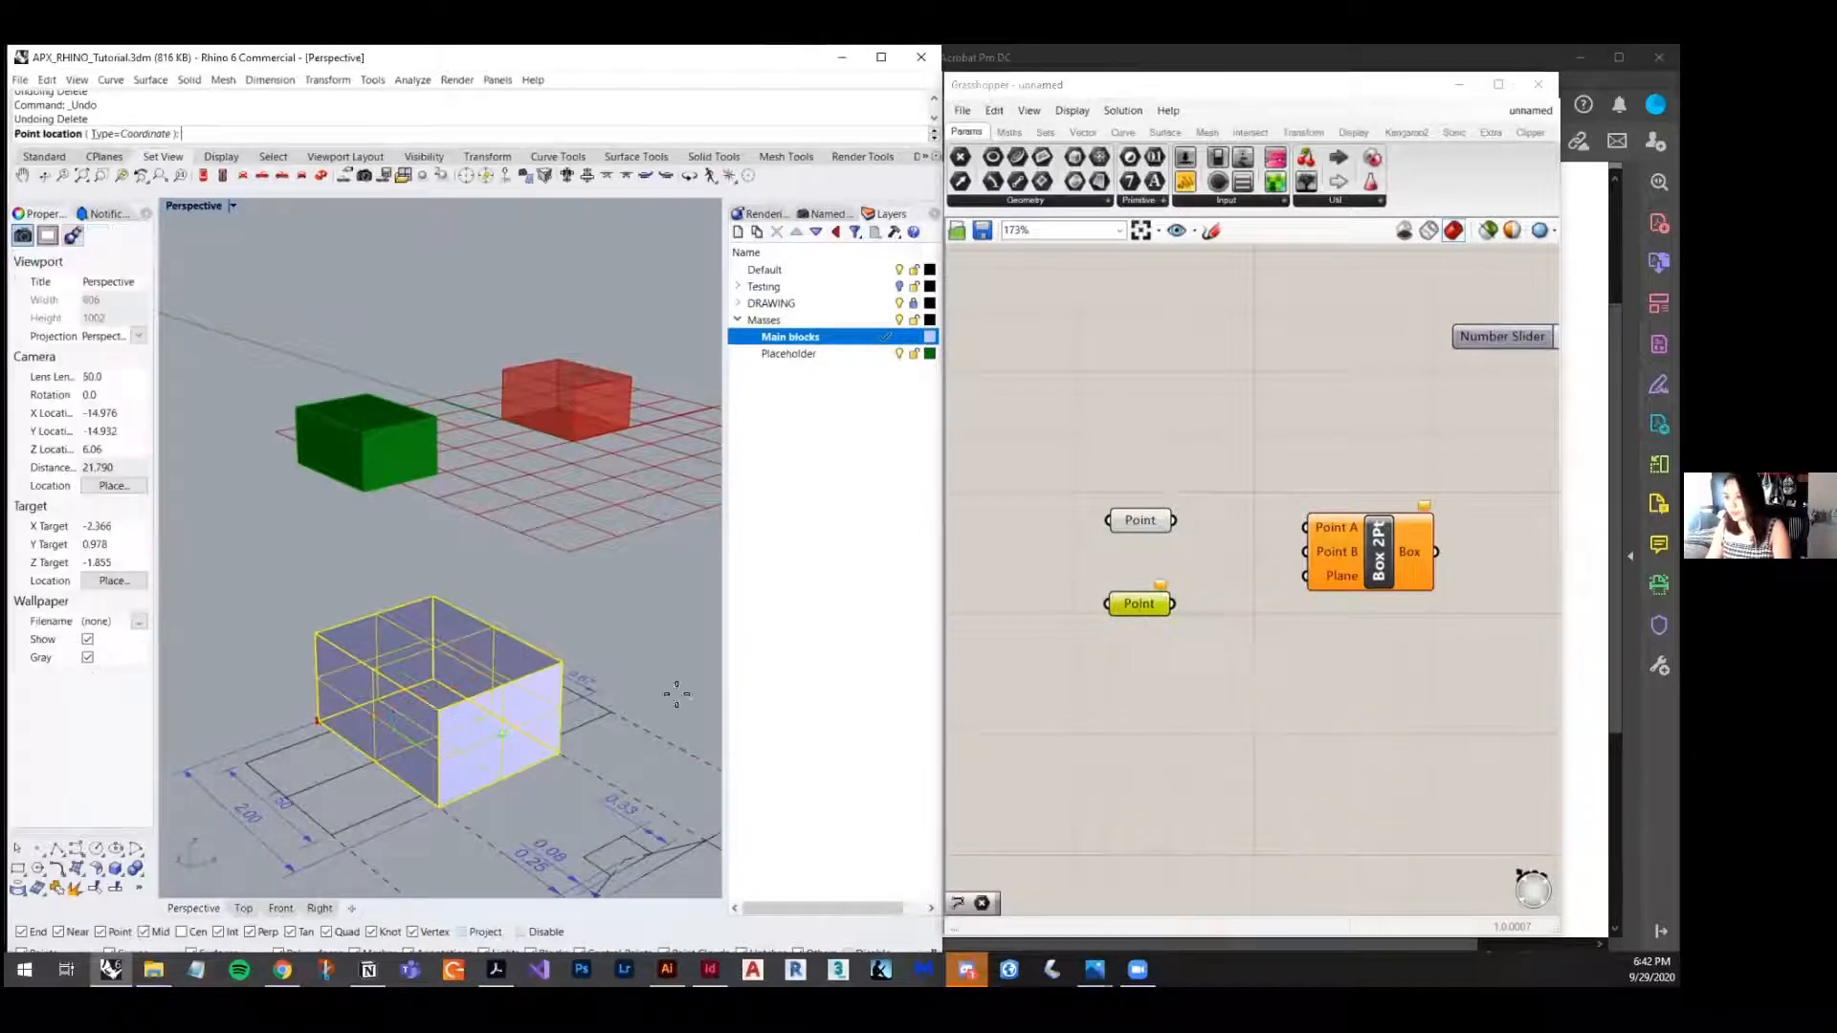
mouse_move(595, 677)
right_mouse_down()
mouse_move(637, 651)
mouse_move(612, 649)
right_mouse_up()
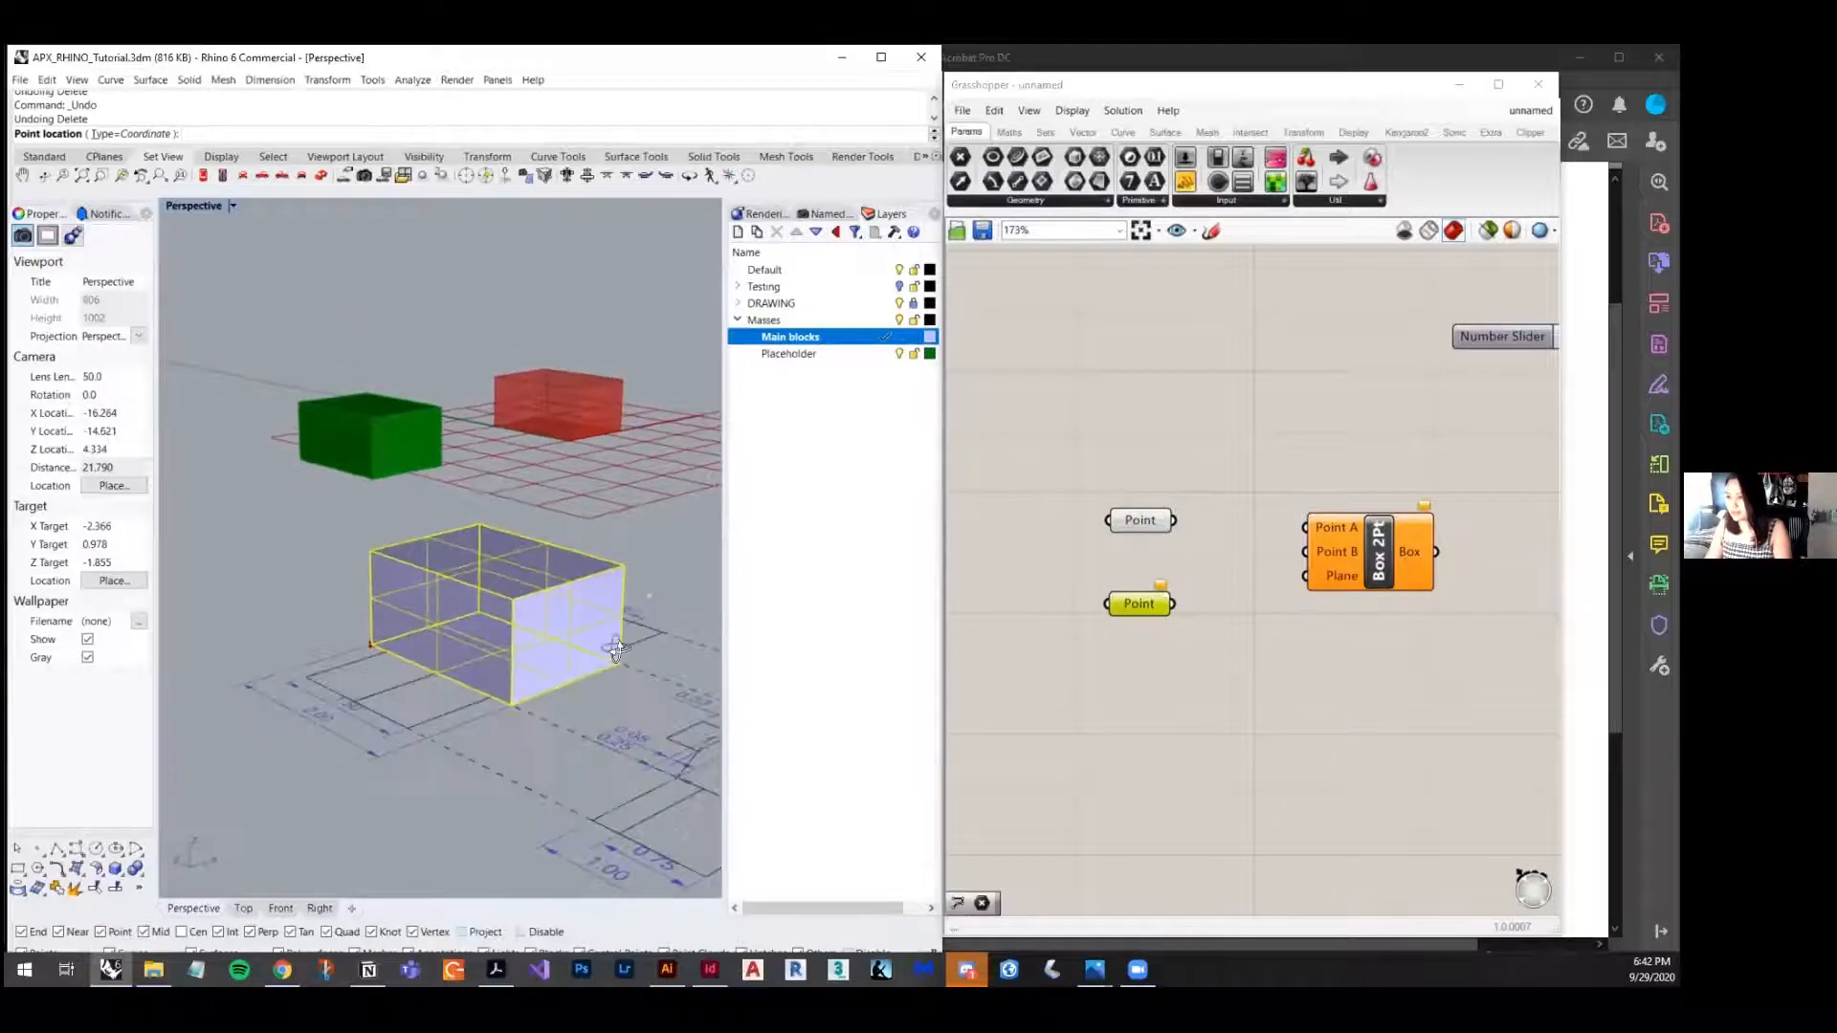
left_click(625, 567)
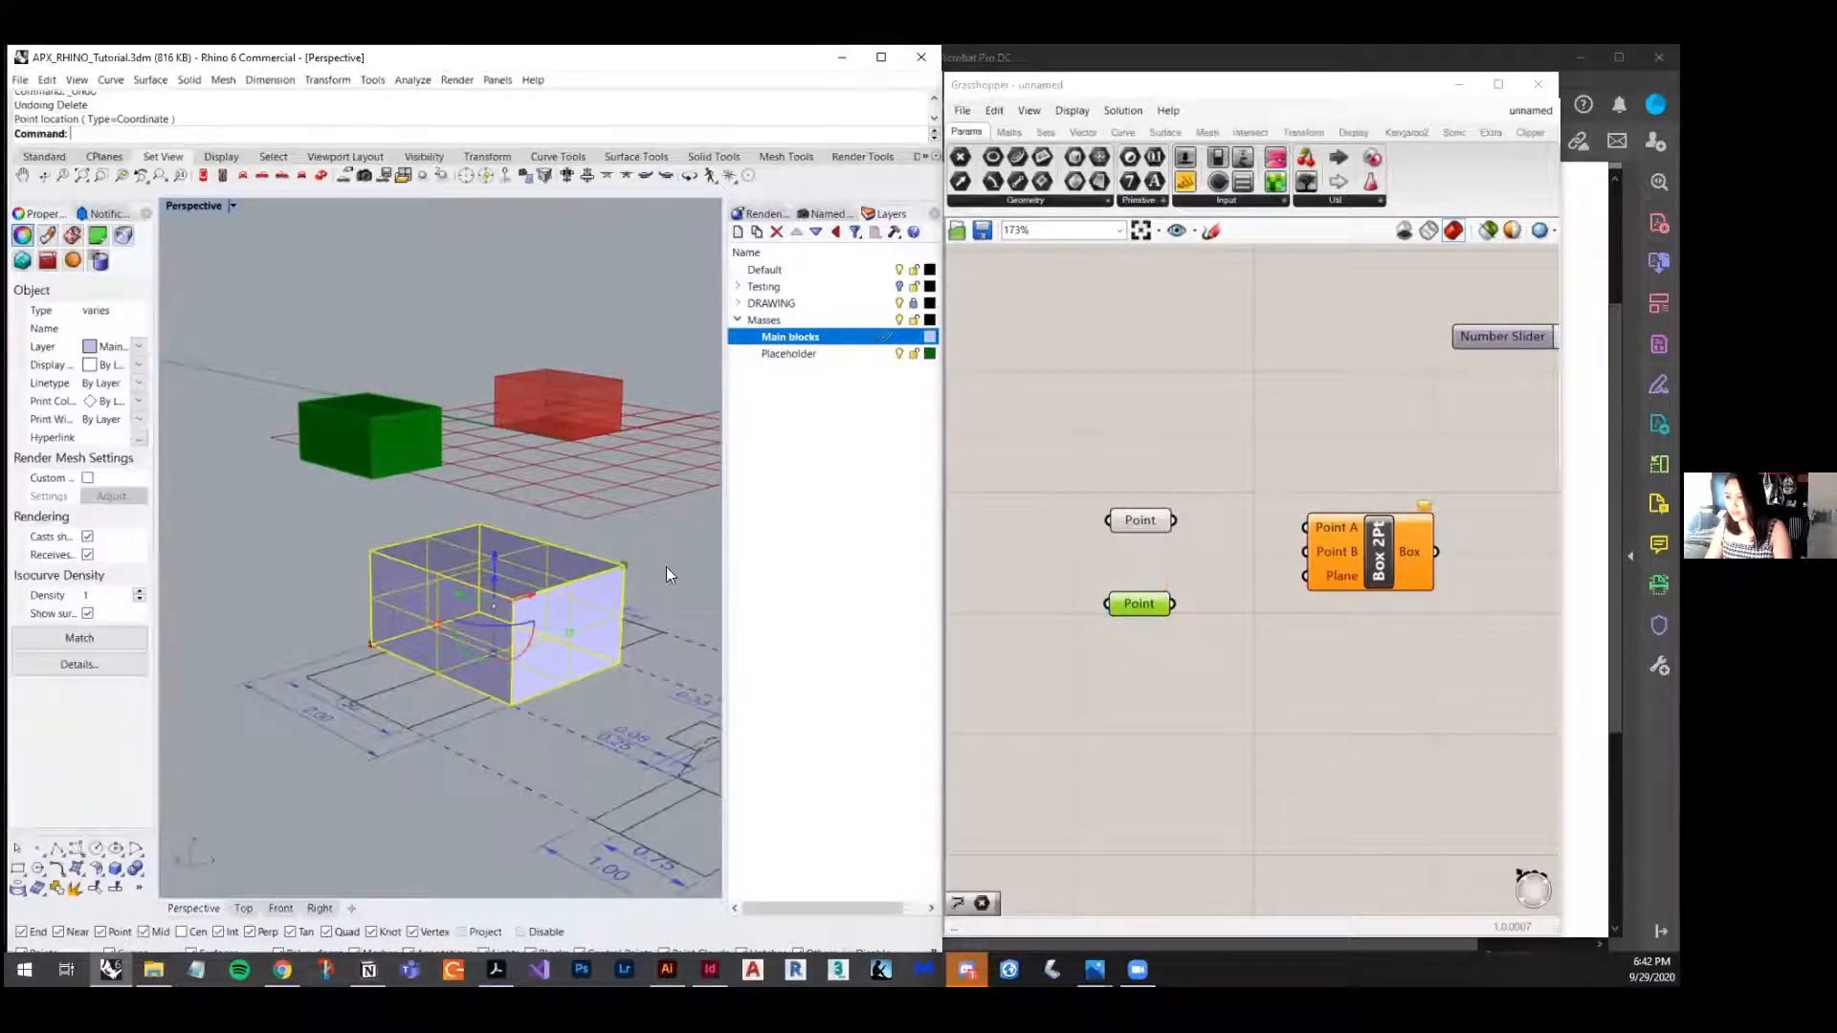
- Delete the lavender block and its base surface from the plan drawing
key("Escape")
left_click(559, 637)
key("Delete")
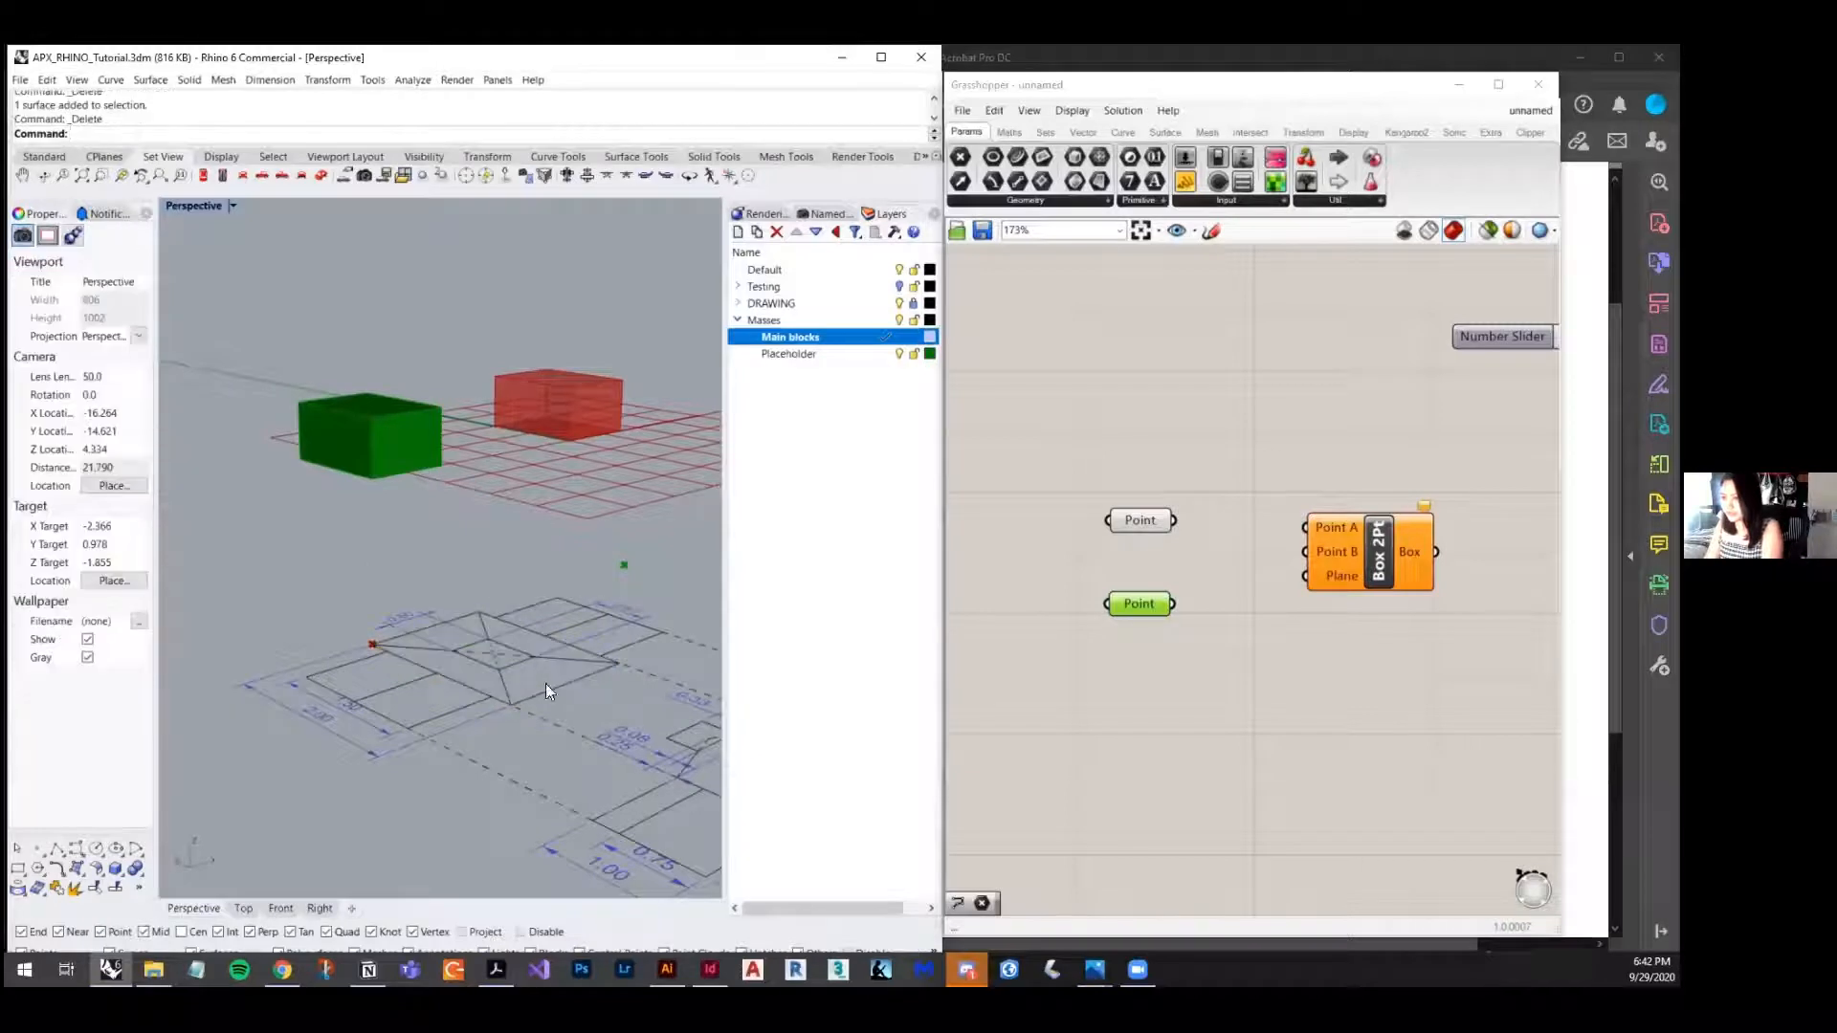
left_click(1203, 685)
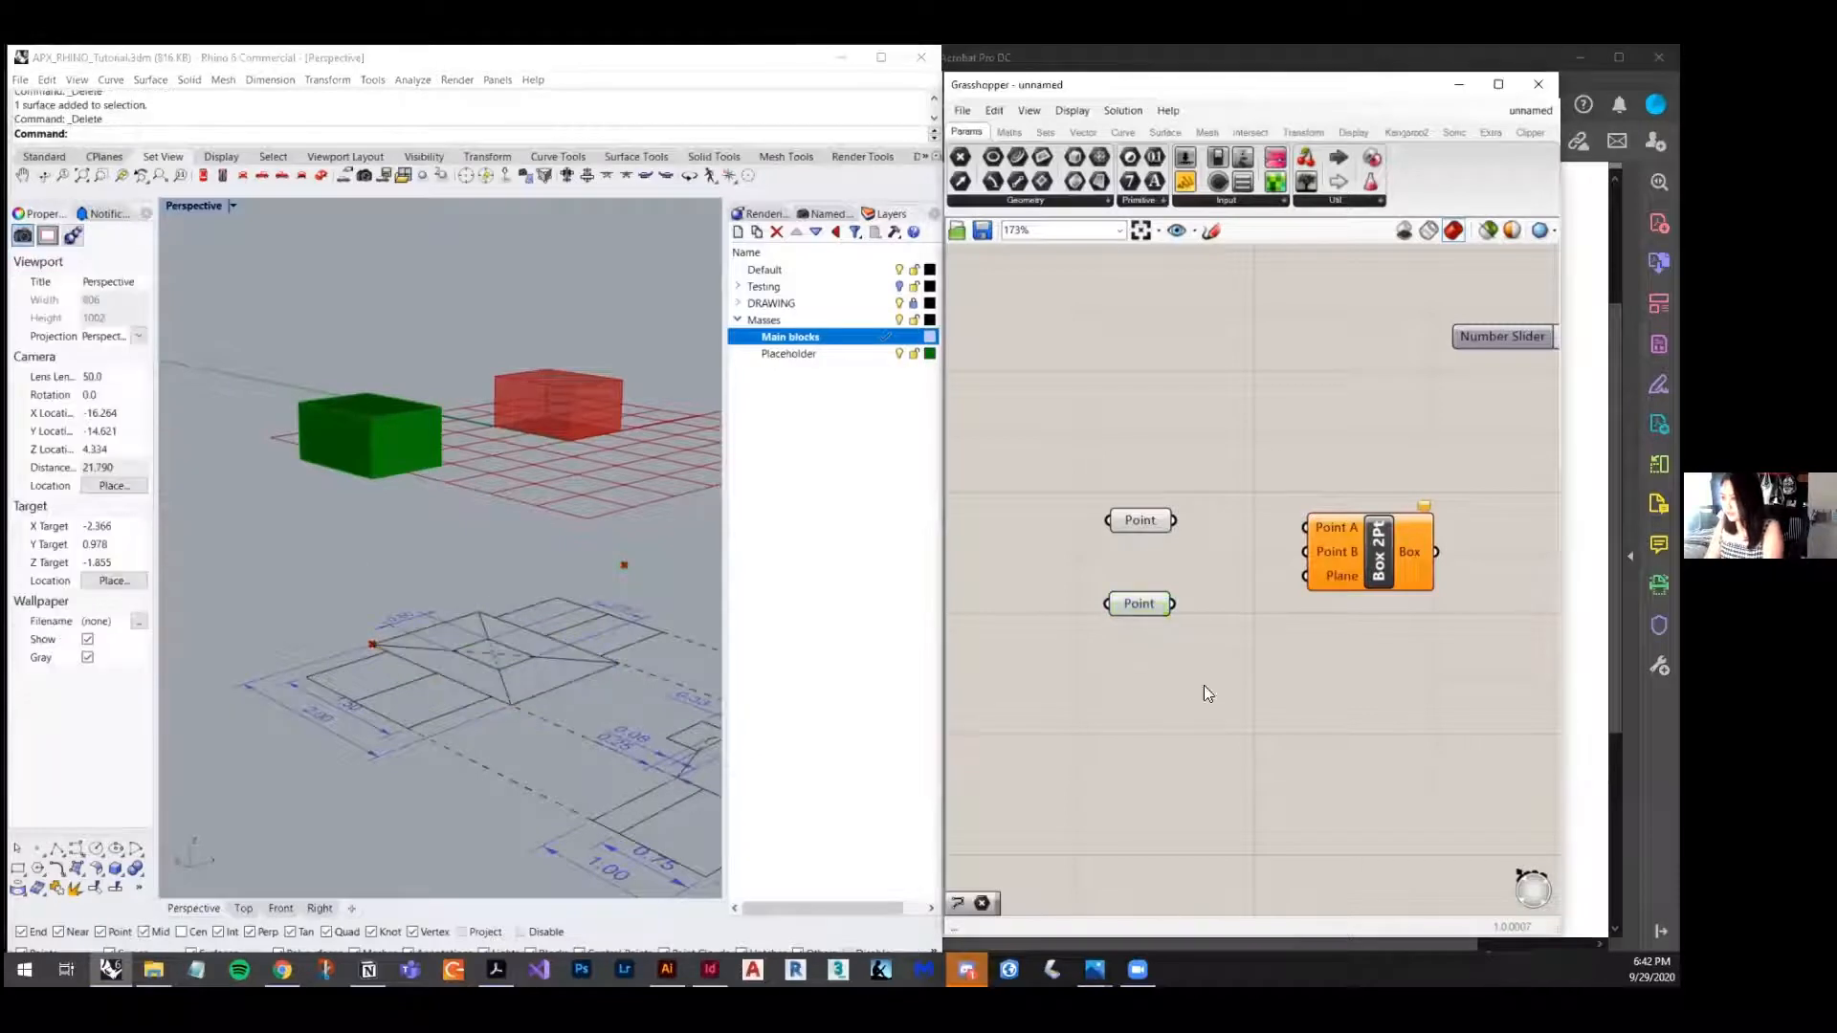
- Wire the upper Point parameter to Point A and the lower one to Point B of the Box 2Pt component
left_click(1148, 604)
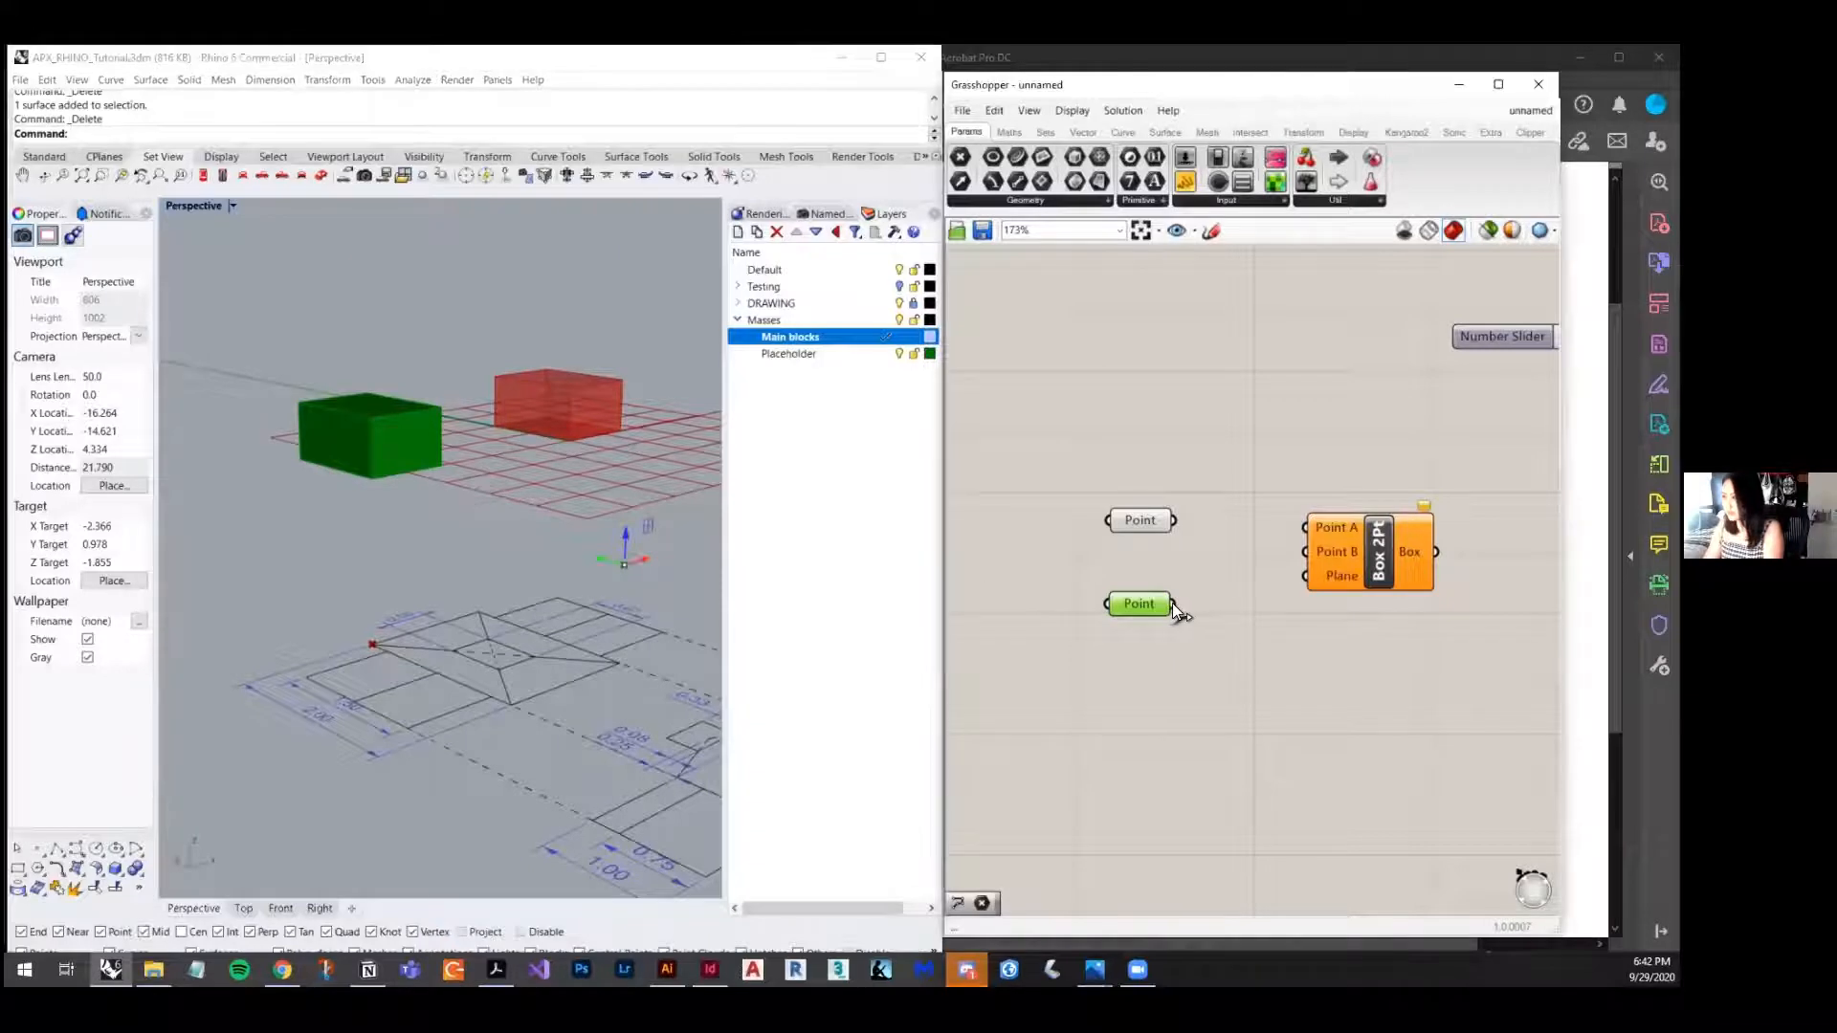
left_click_drag(1174, 604, 1322, 553)
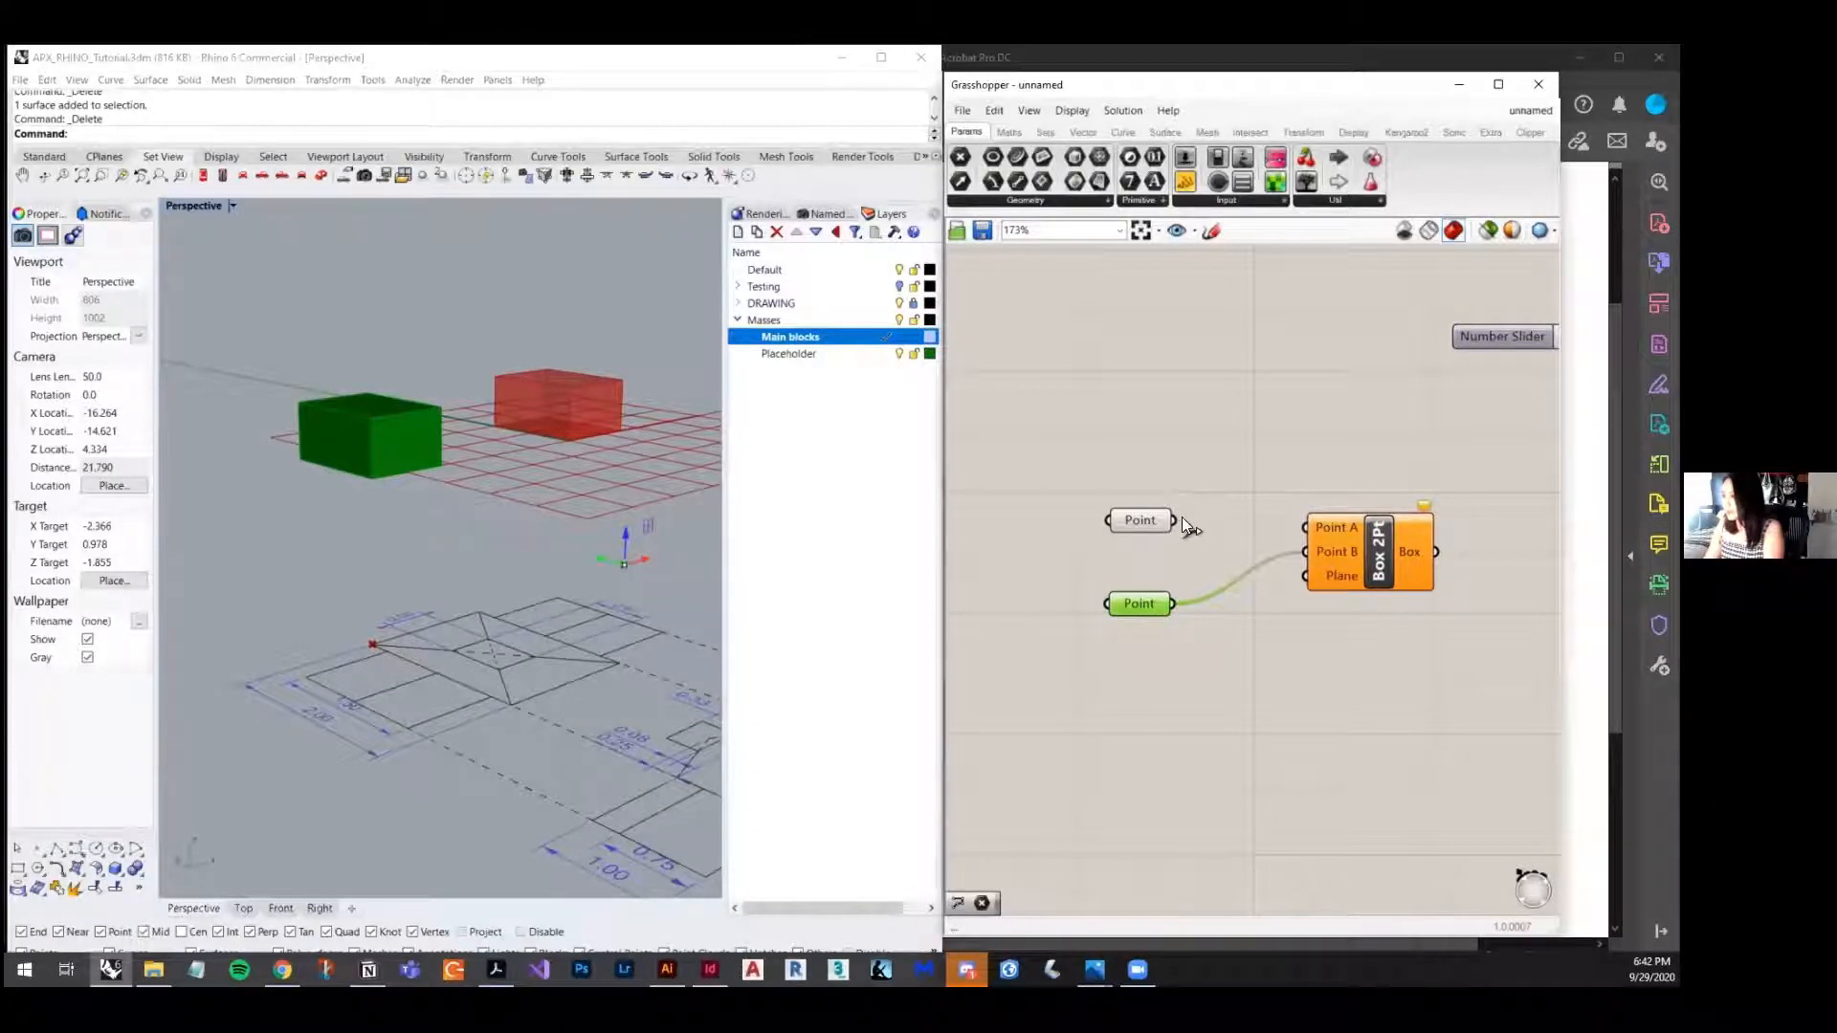
left_click_drag(1174, 521, 1310, 528)
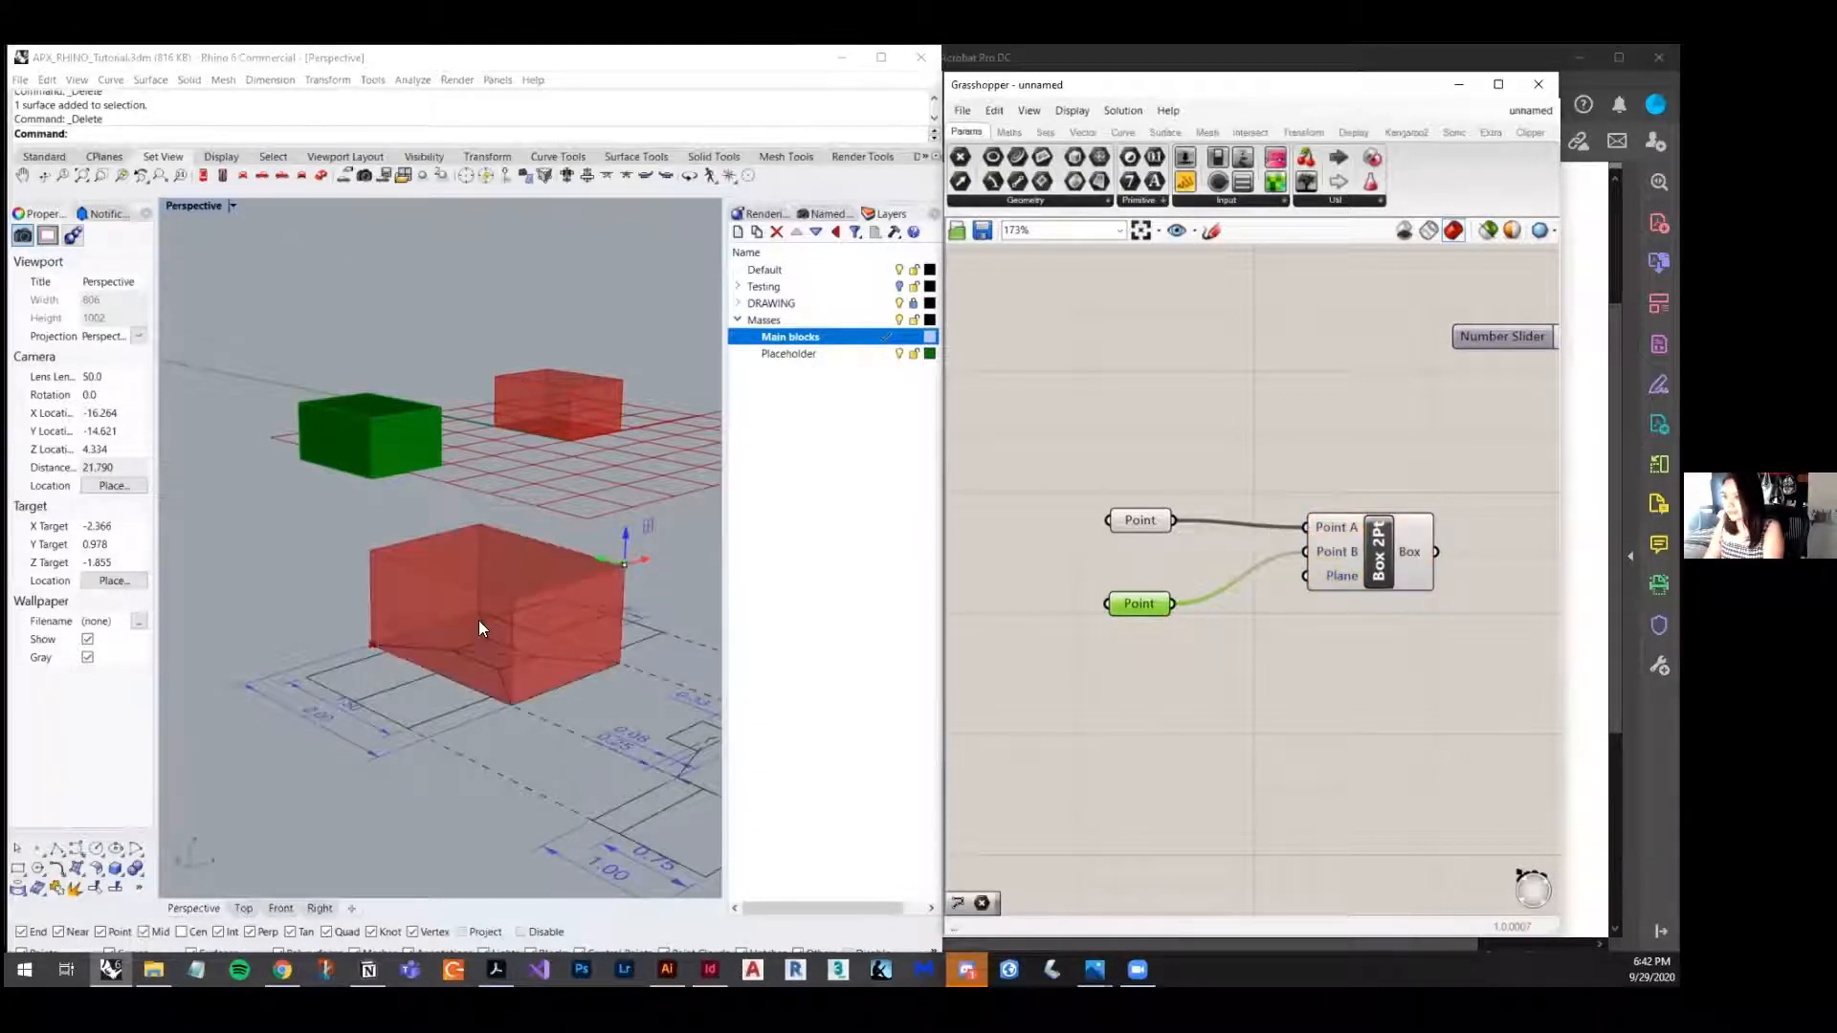
left_click(465, 667)
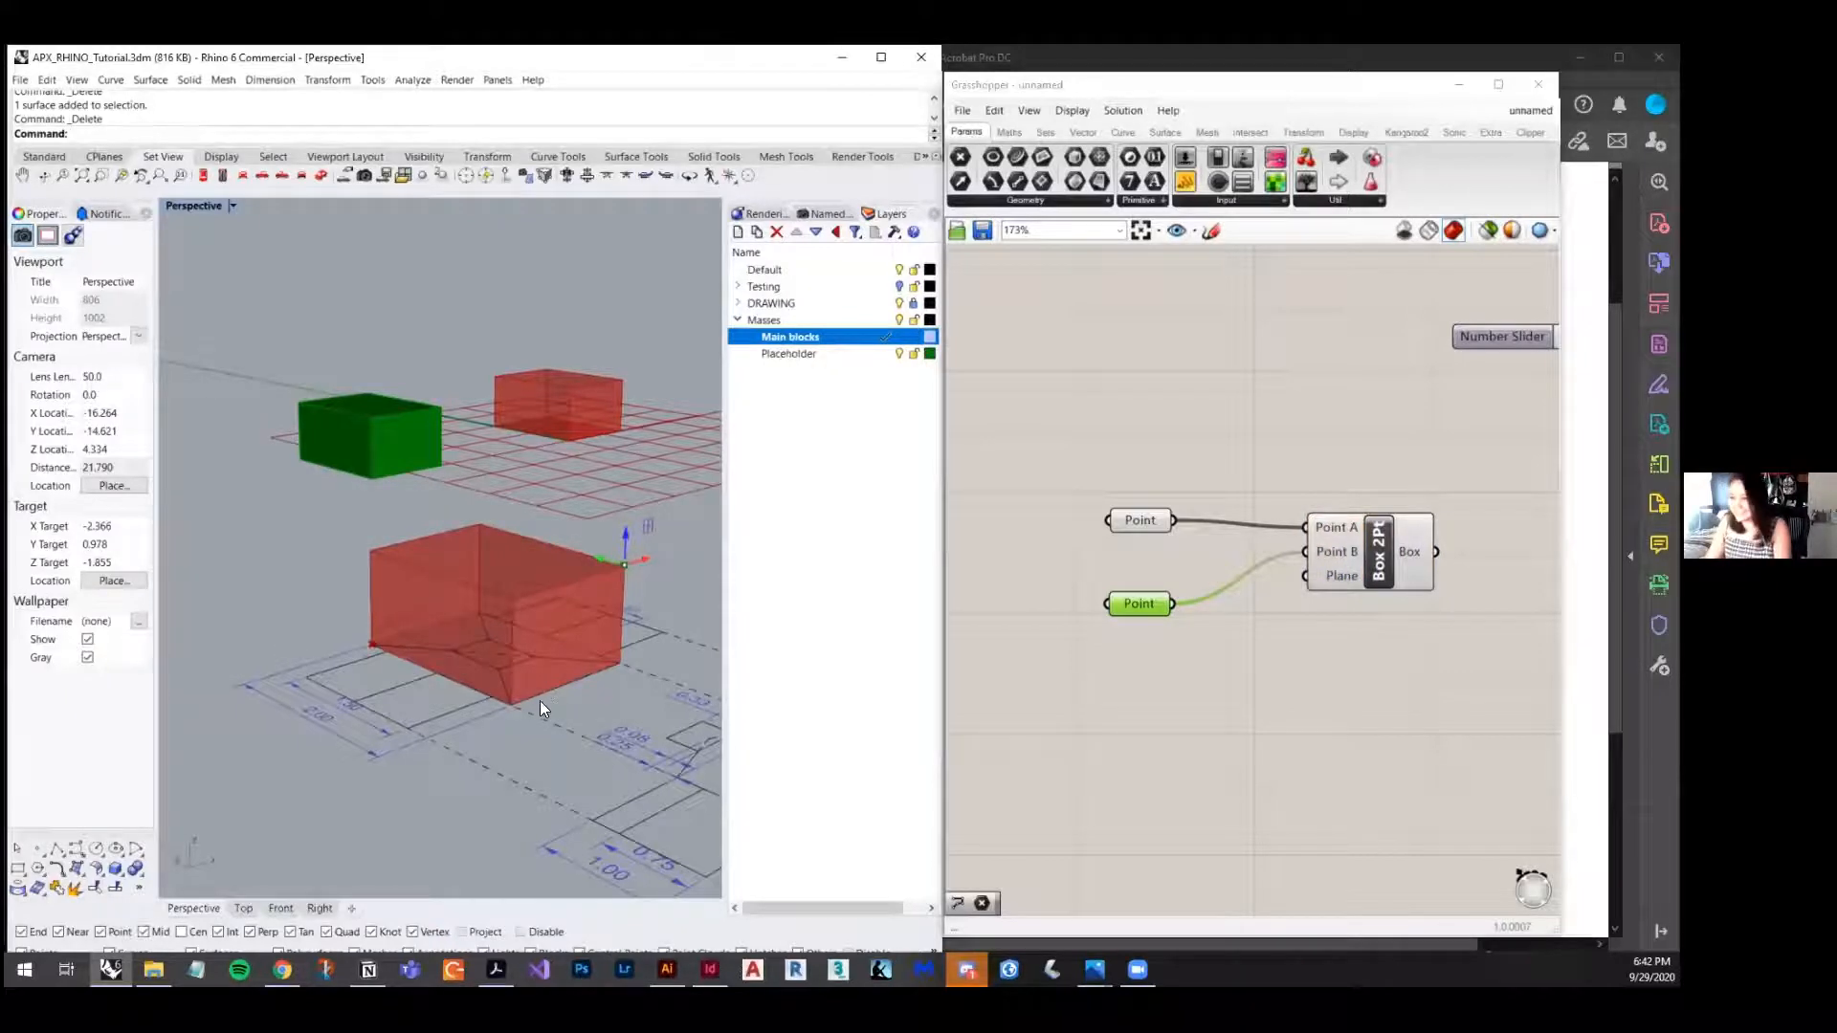
right_click_drag(539, 700, 591, 664)
left_click(1351, 643)
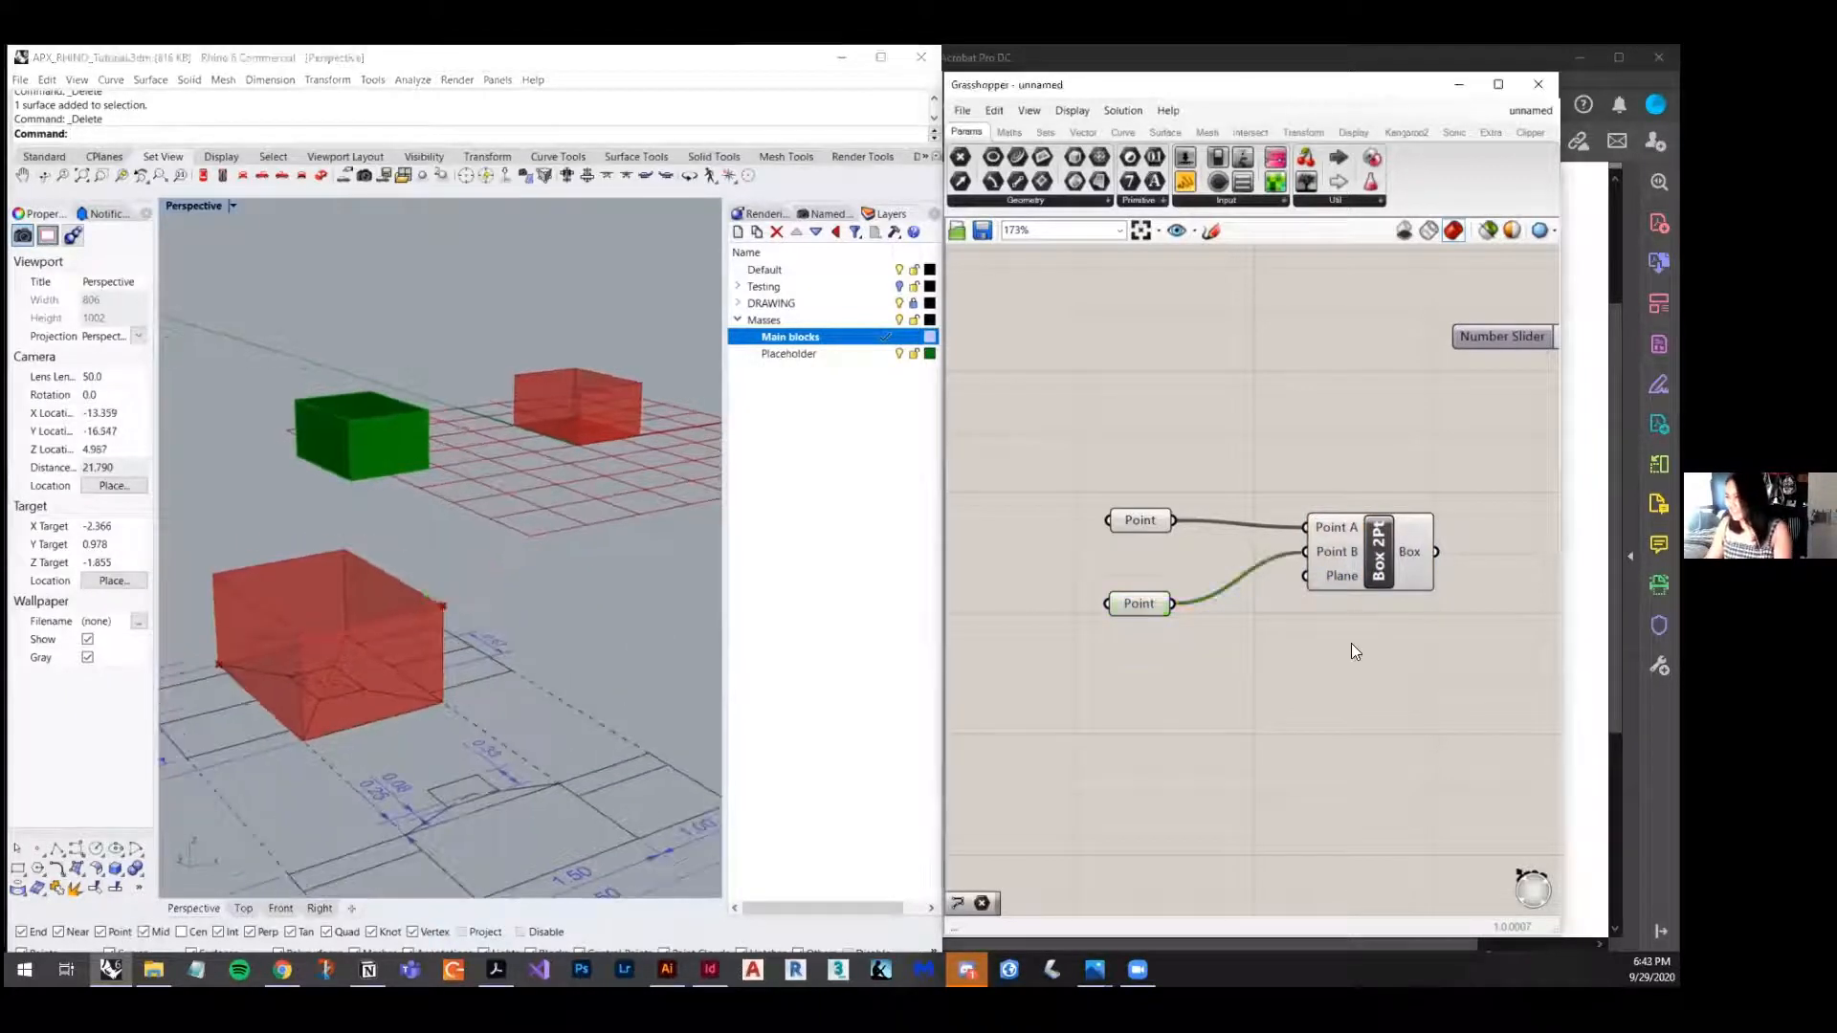
- Move the Box 2Pt component closer to its points and bake its box onto the Main blocks layer
left_click_drag(1385, 553, 1367, 559)
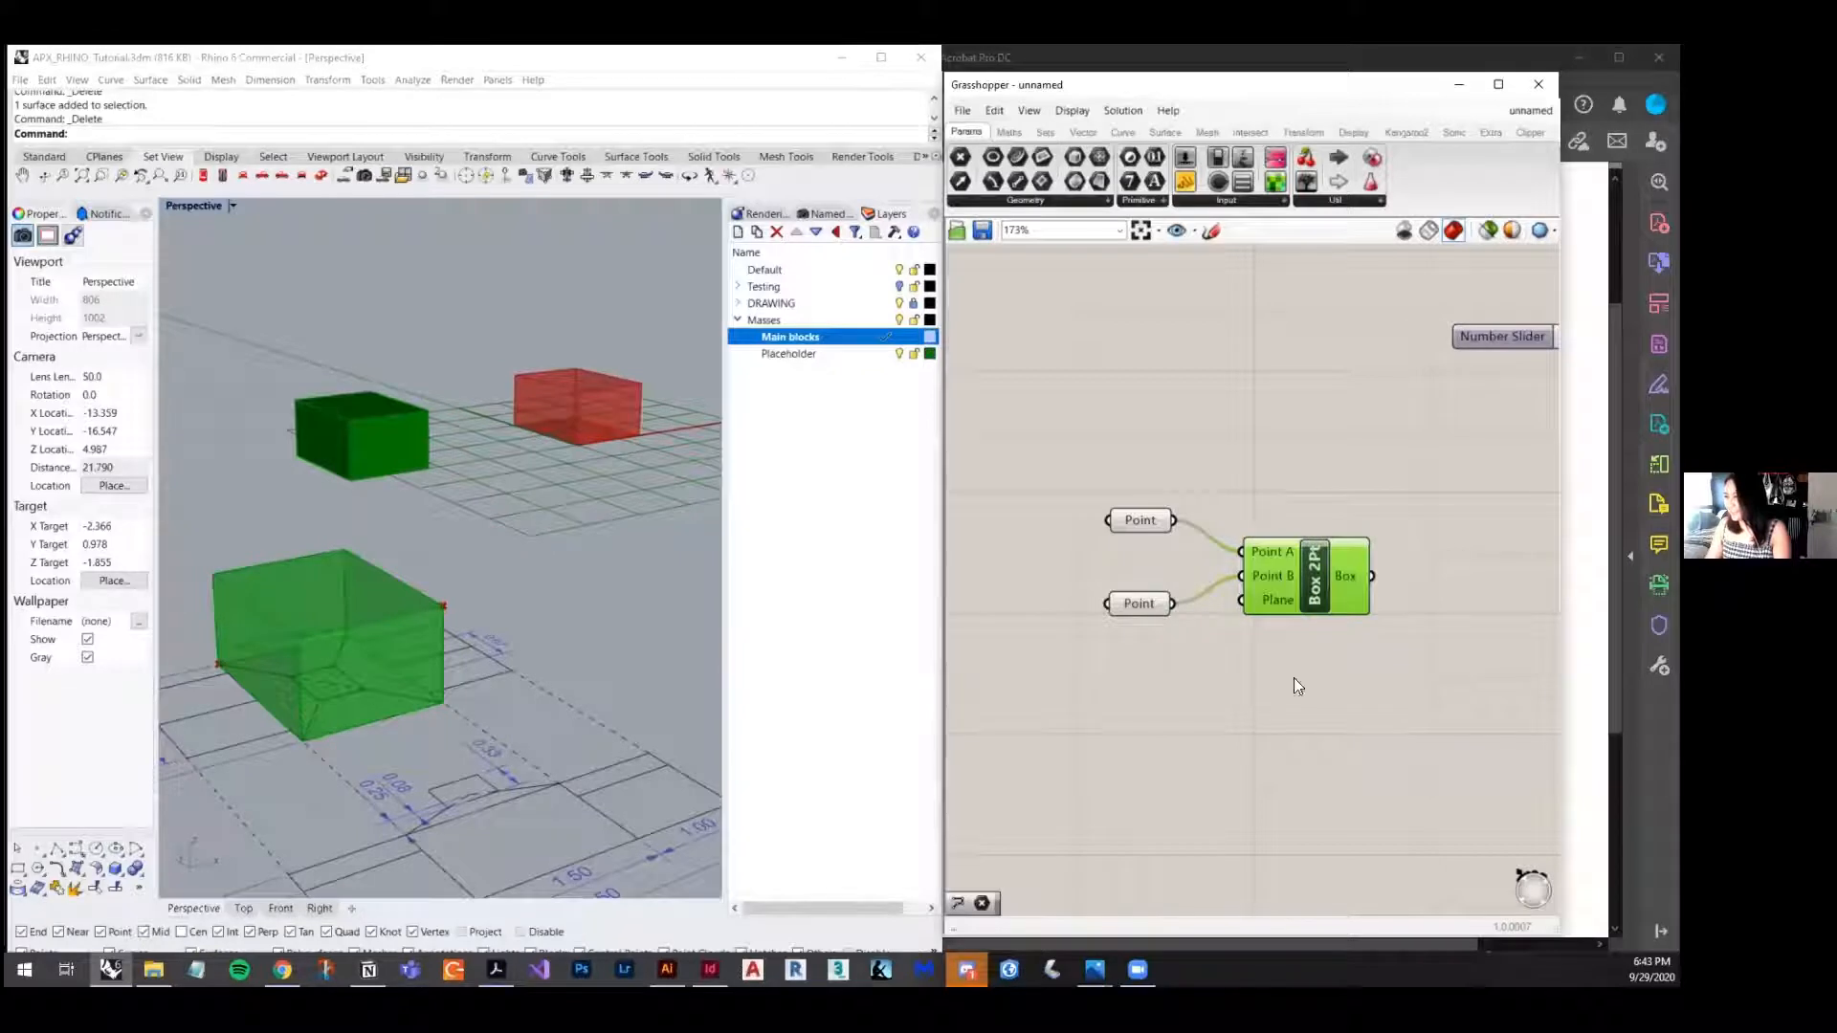
right_click(1335, 571)
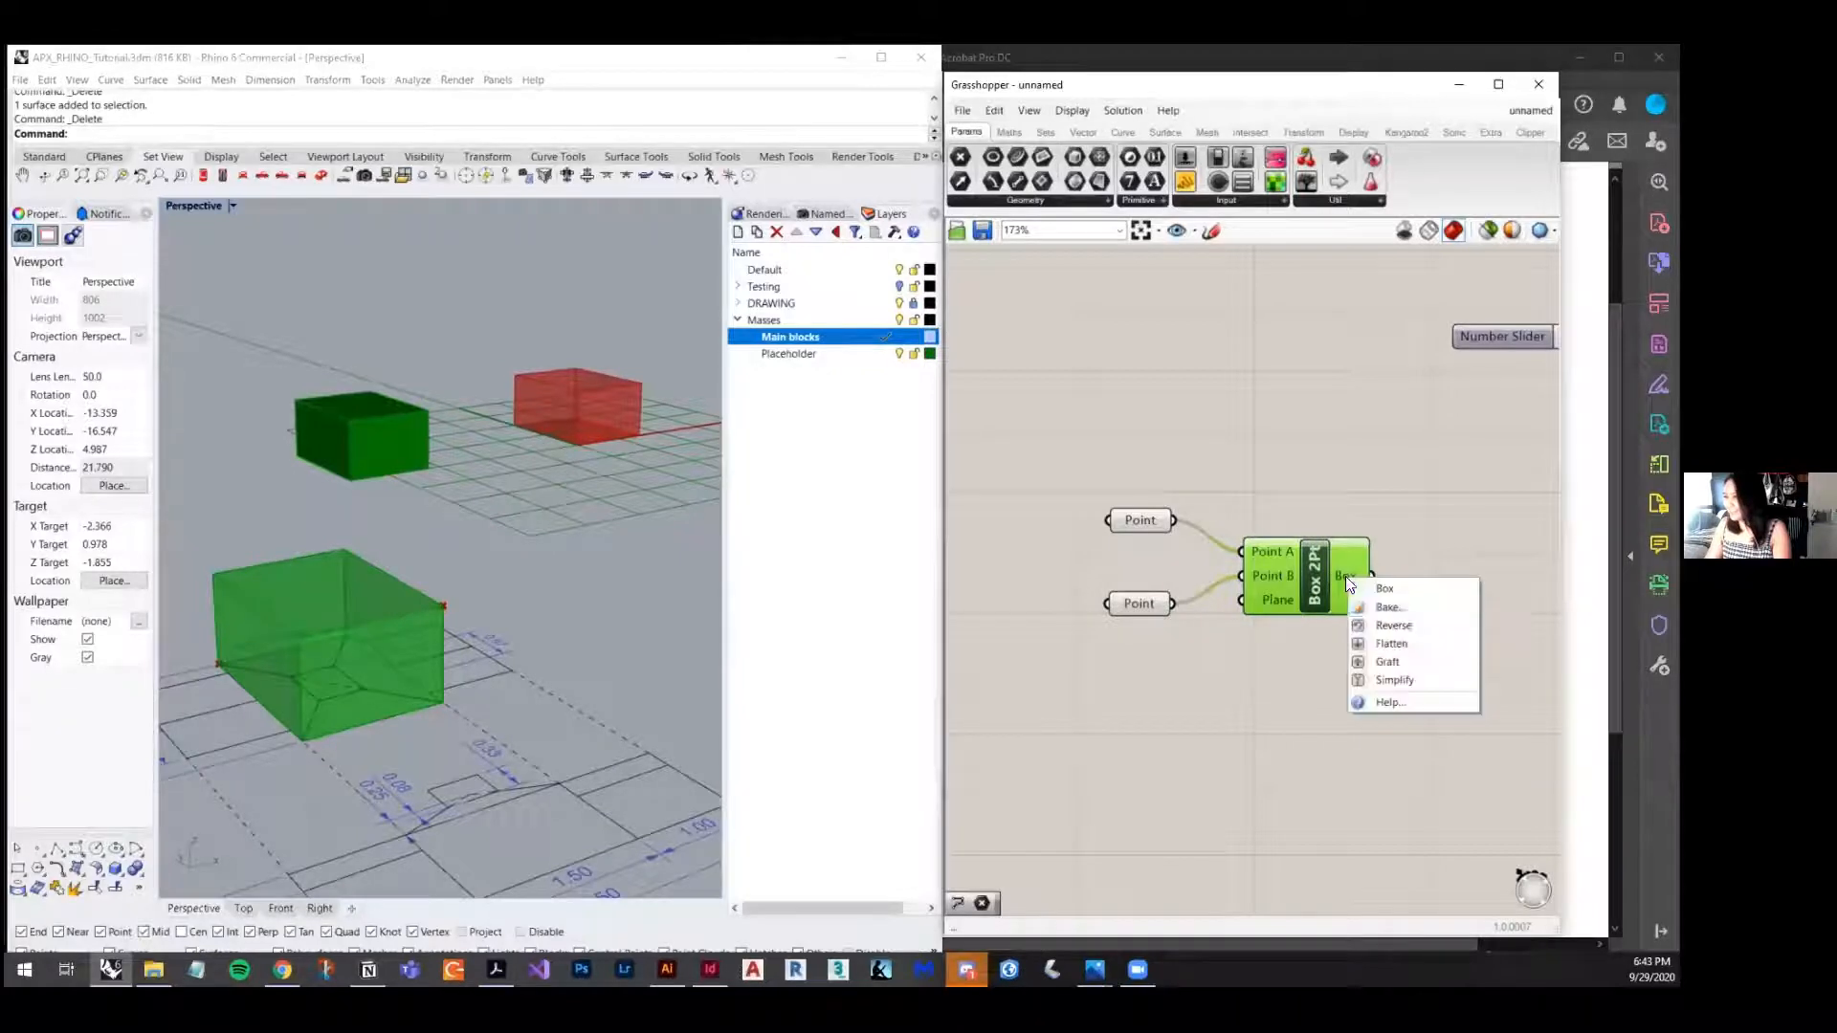
left_click(1388, 609)
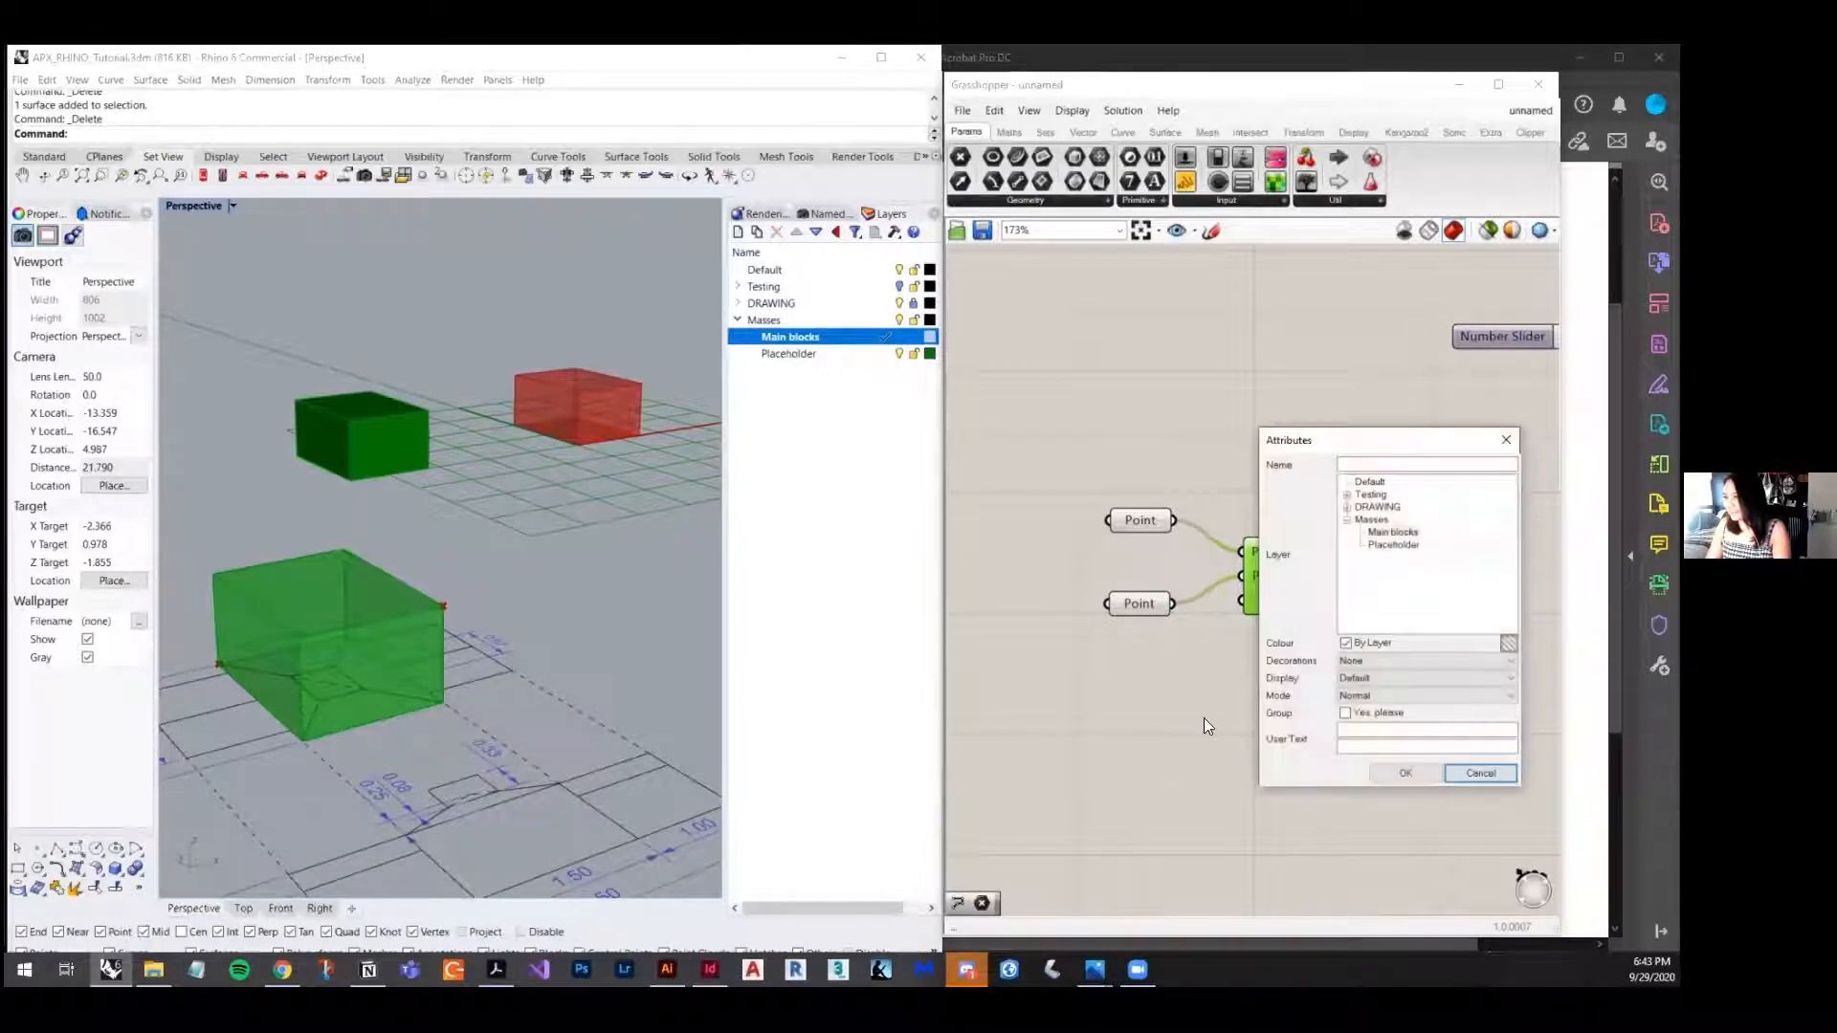
left_click(1401, 773)
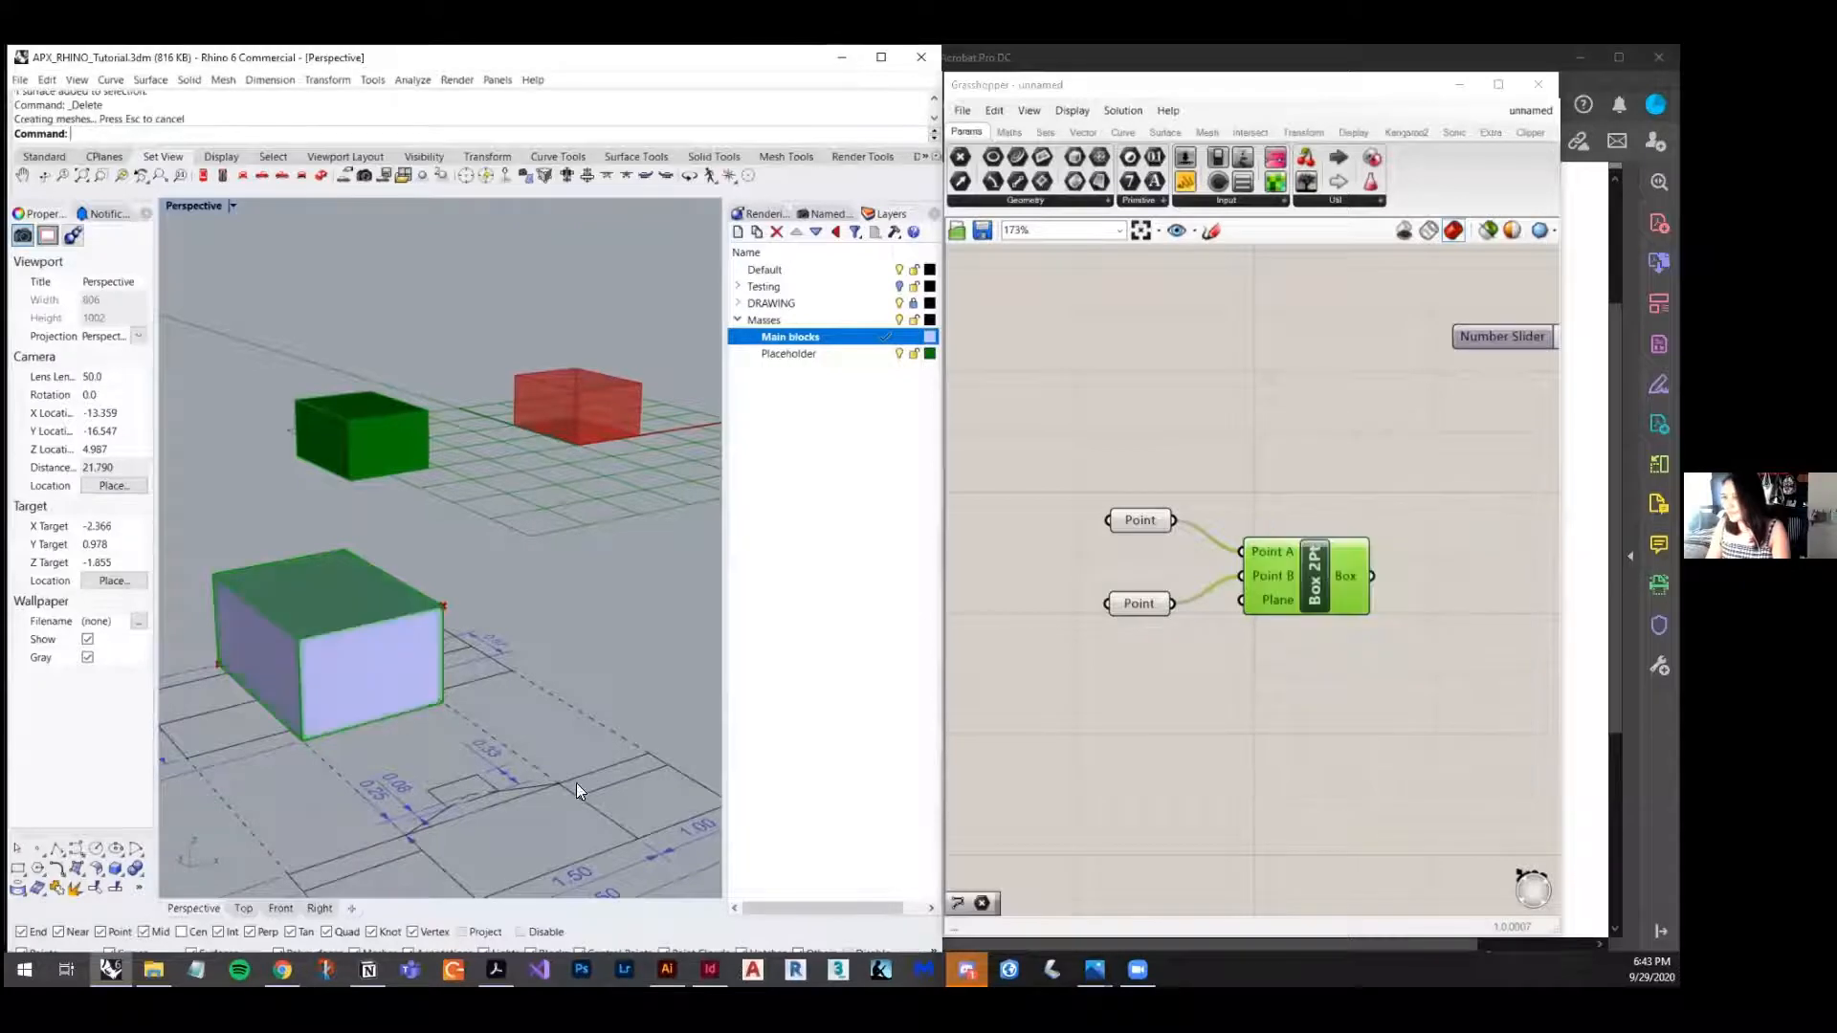
- Move the baked box off the plan drawing, clear of the Grasshopper preview
left_click(348, 643)
scroll(545, 603, "down", 8)
scroll(517, 606, "up", 5)
left_click_drag(495, 601, 159, 679)
- Set the Rectangle component's X Size slider to 4.3 and try out its Y Size slider
scroll(1215, 681, "down", 3)
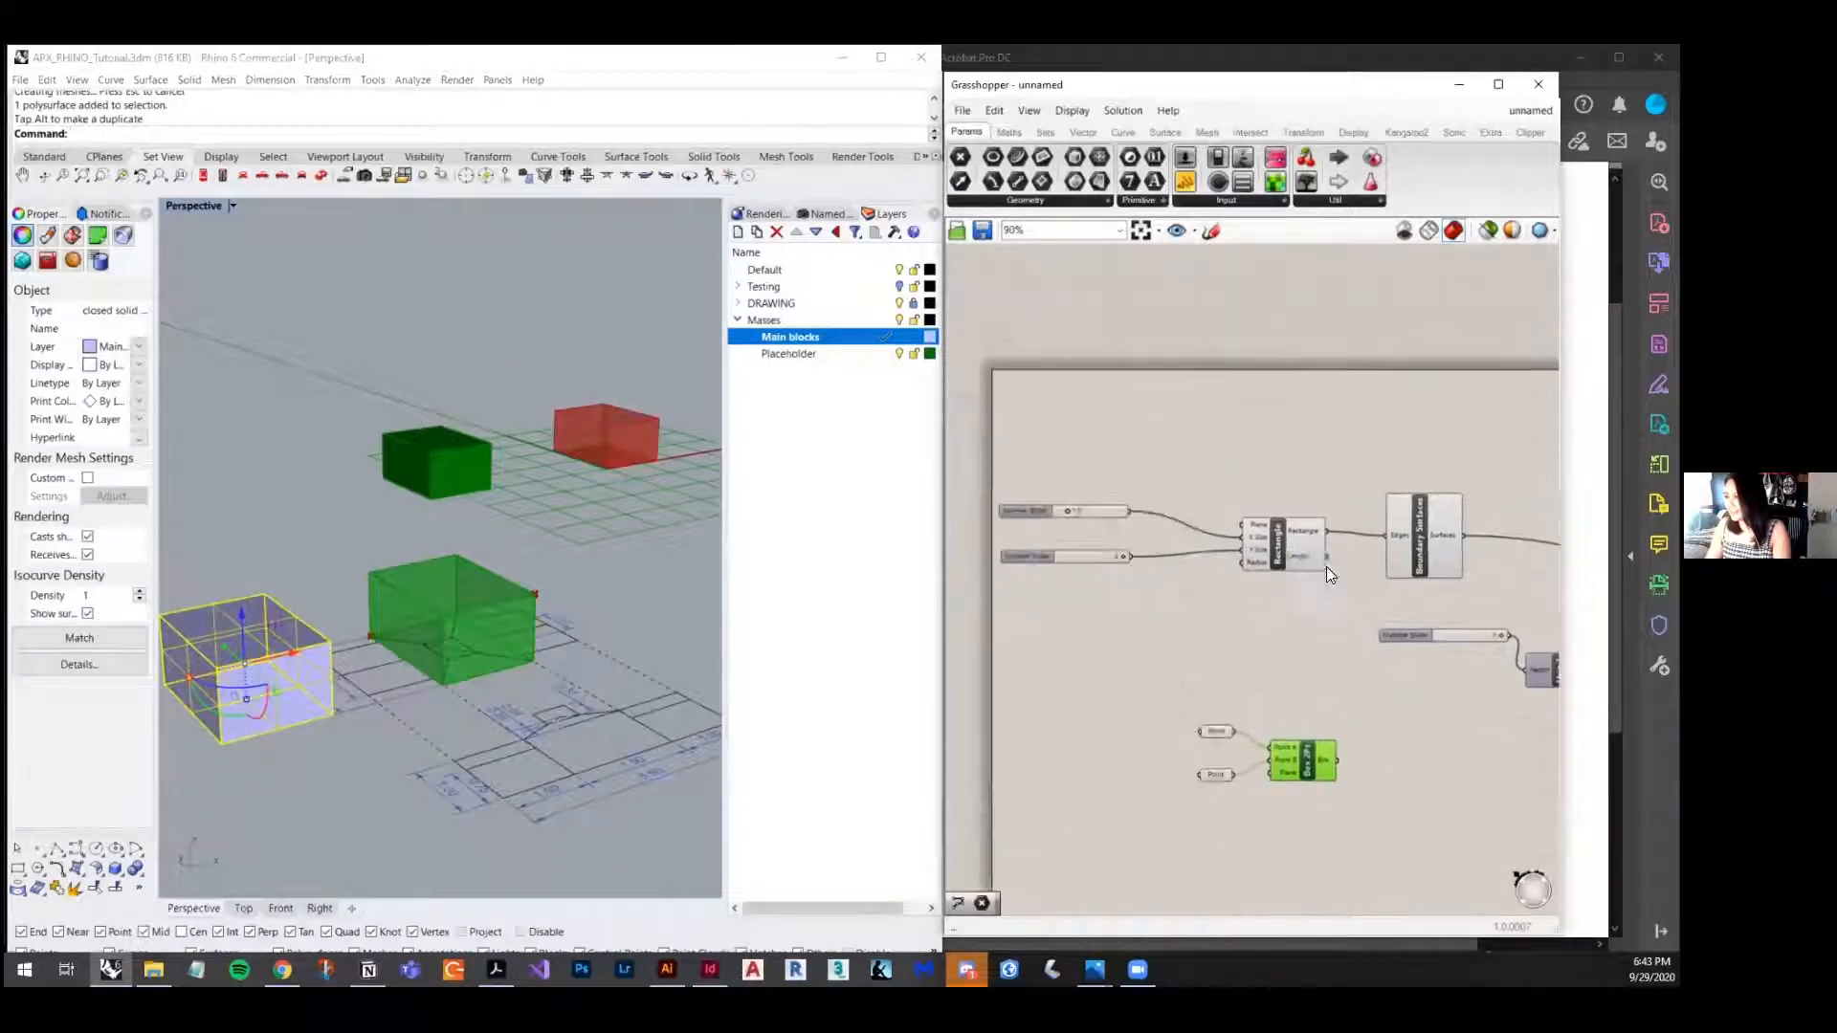
scroll(1041, 557, "up", 4)
scroll(1215, 645, "down", 1)
left_click(1207, 656)
right_click_drag(1202, 644, 1183, 700)
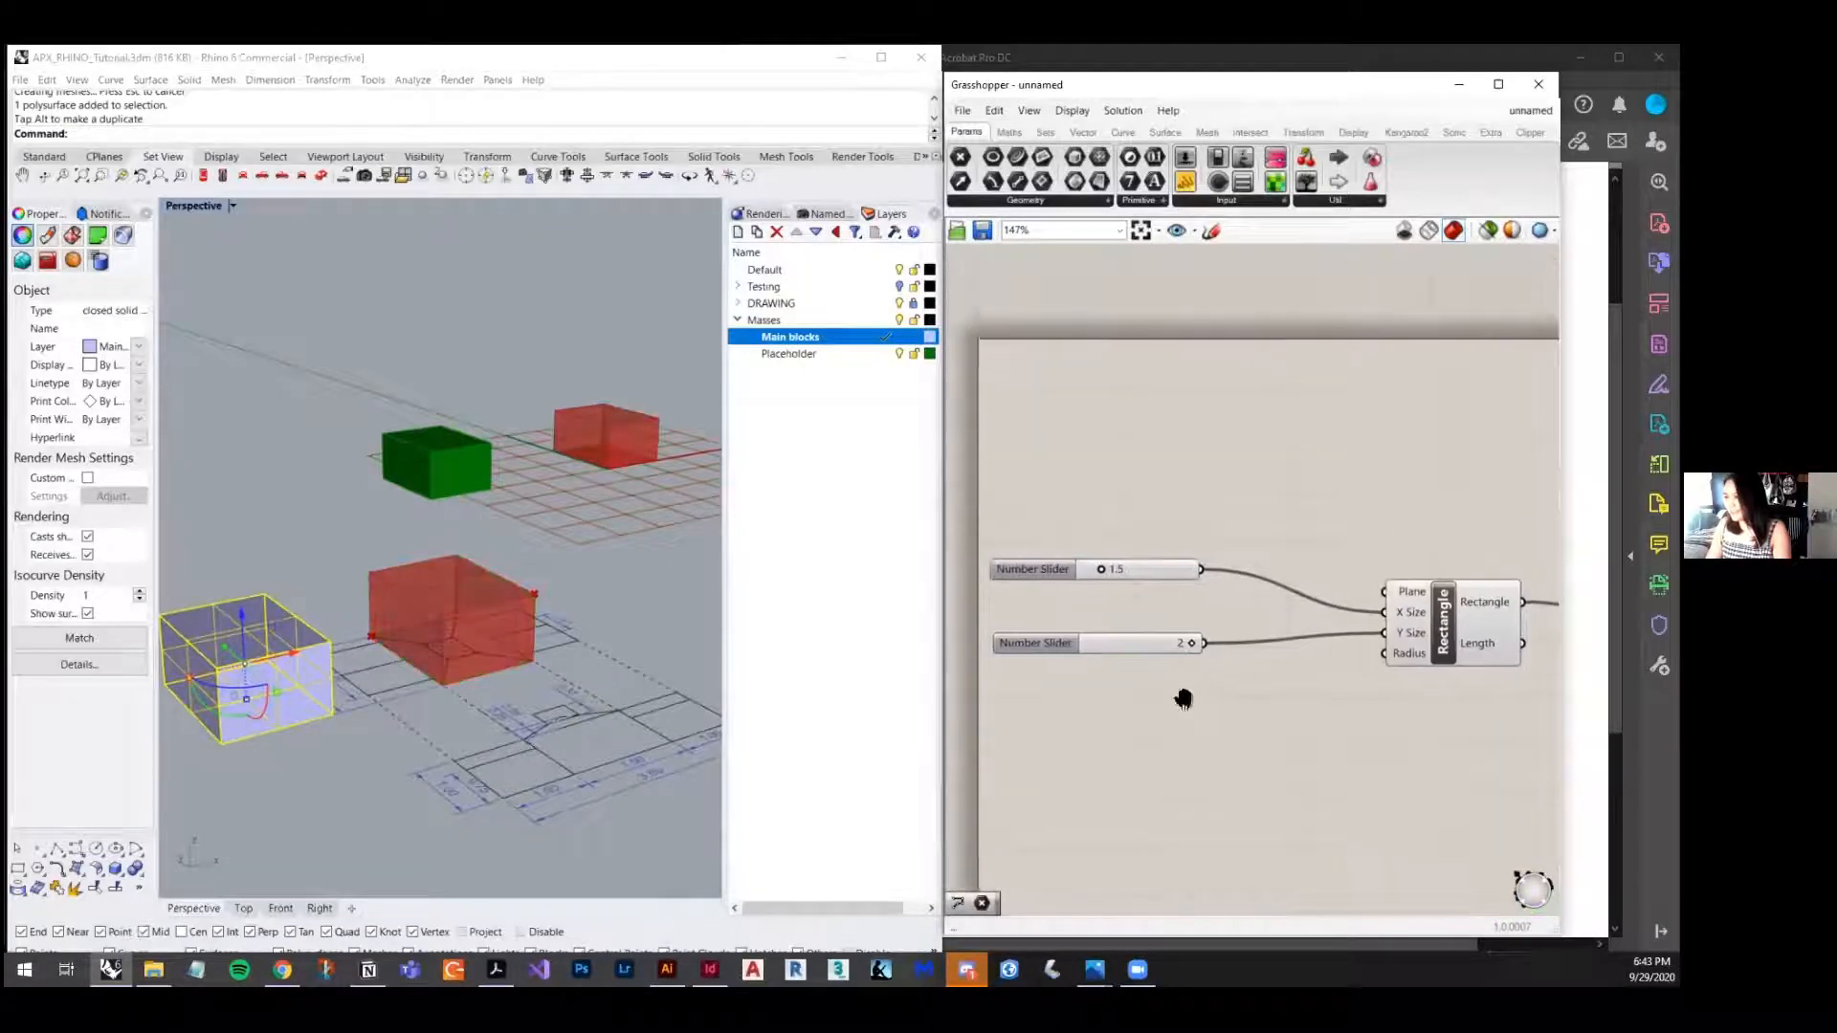
scroll(1131, 603, "up", 3)
scroll(1131, 610, "down", 2)
scroll(1131, 610, "up", 1)
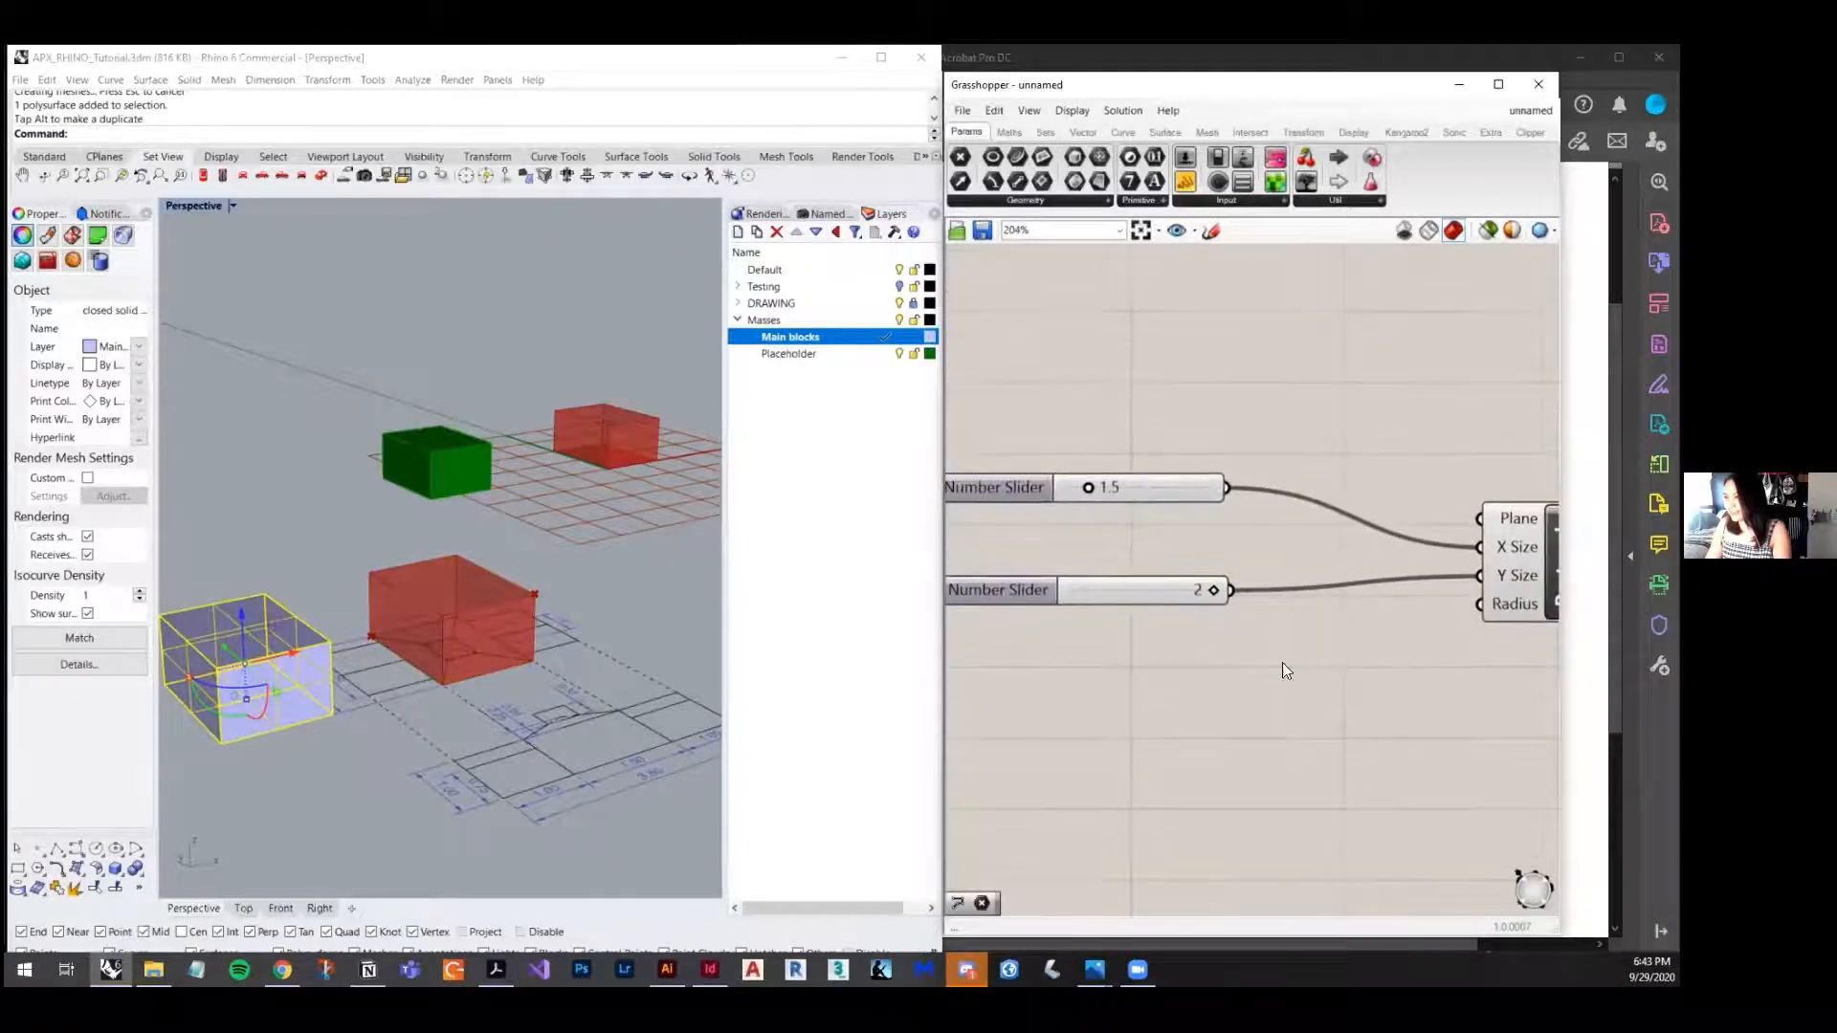
right_click_drag(590, 482, 450, 649)
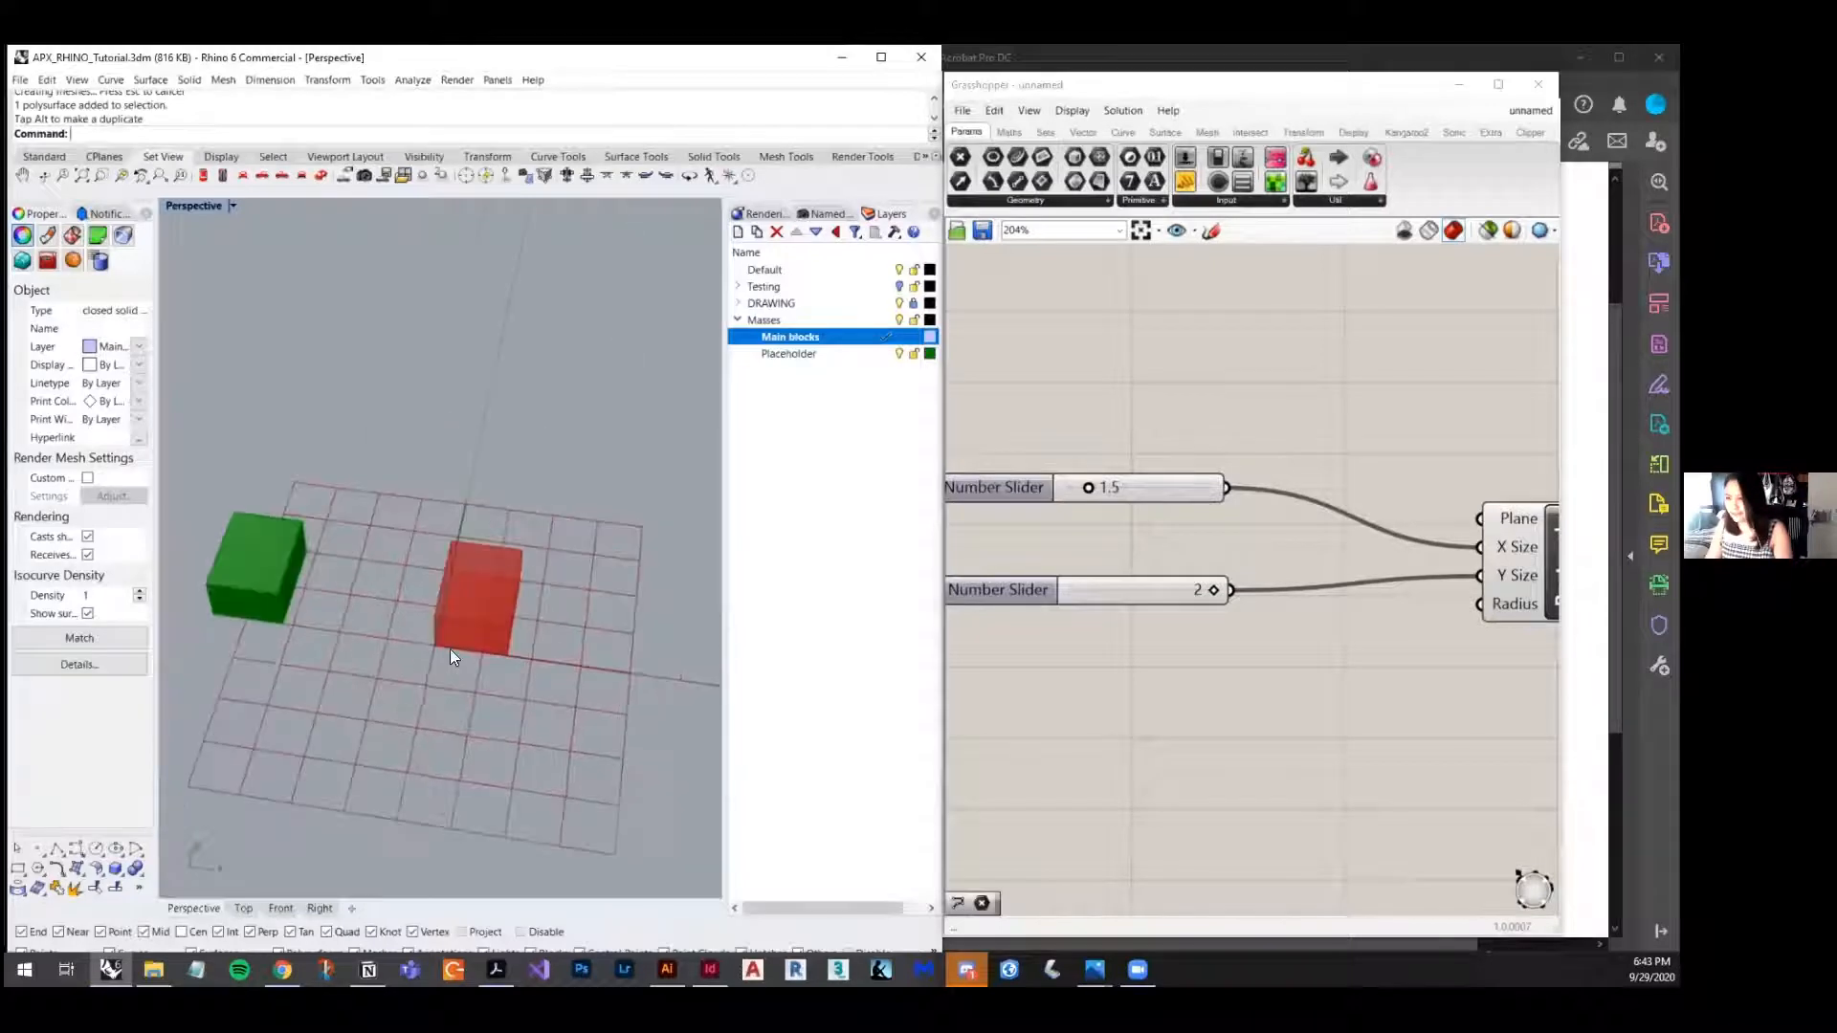
scroll(1114, 574, "down", 2)
right_click_drag(1320, 613, 1290, 596)
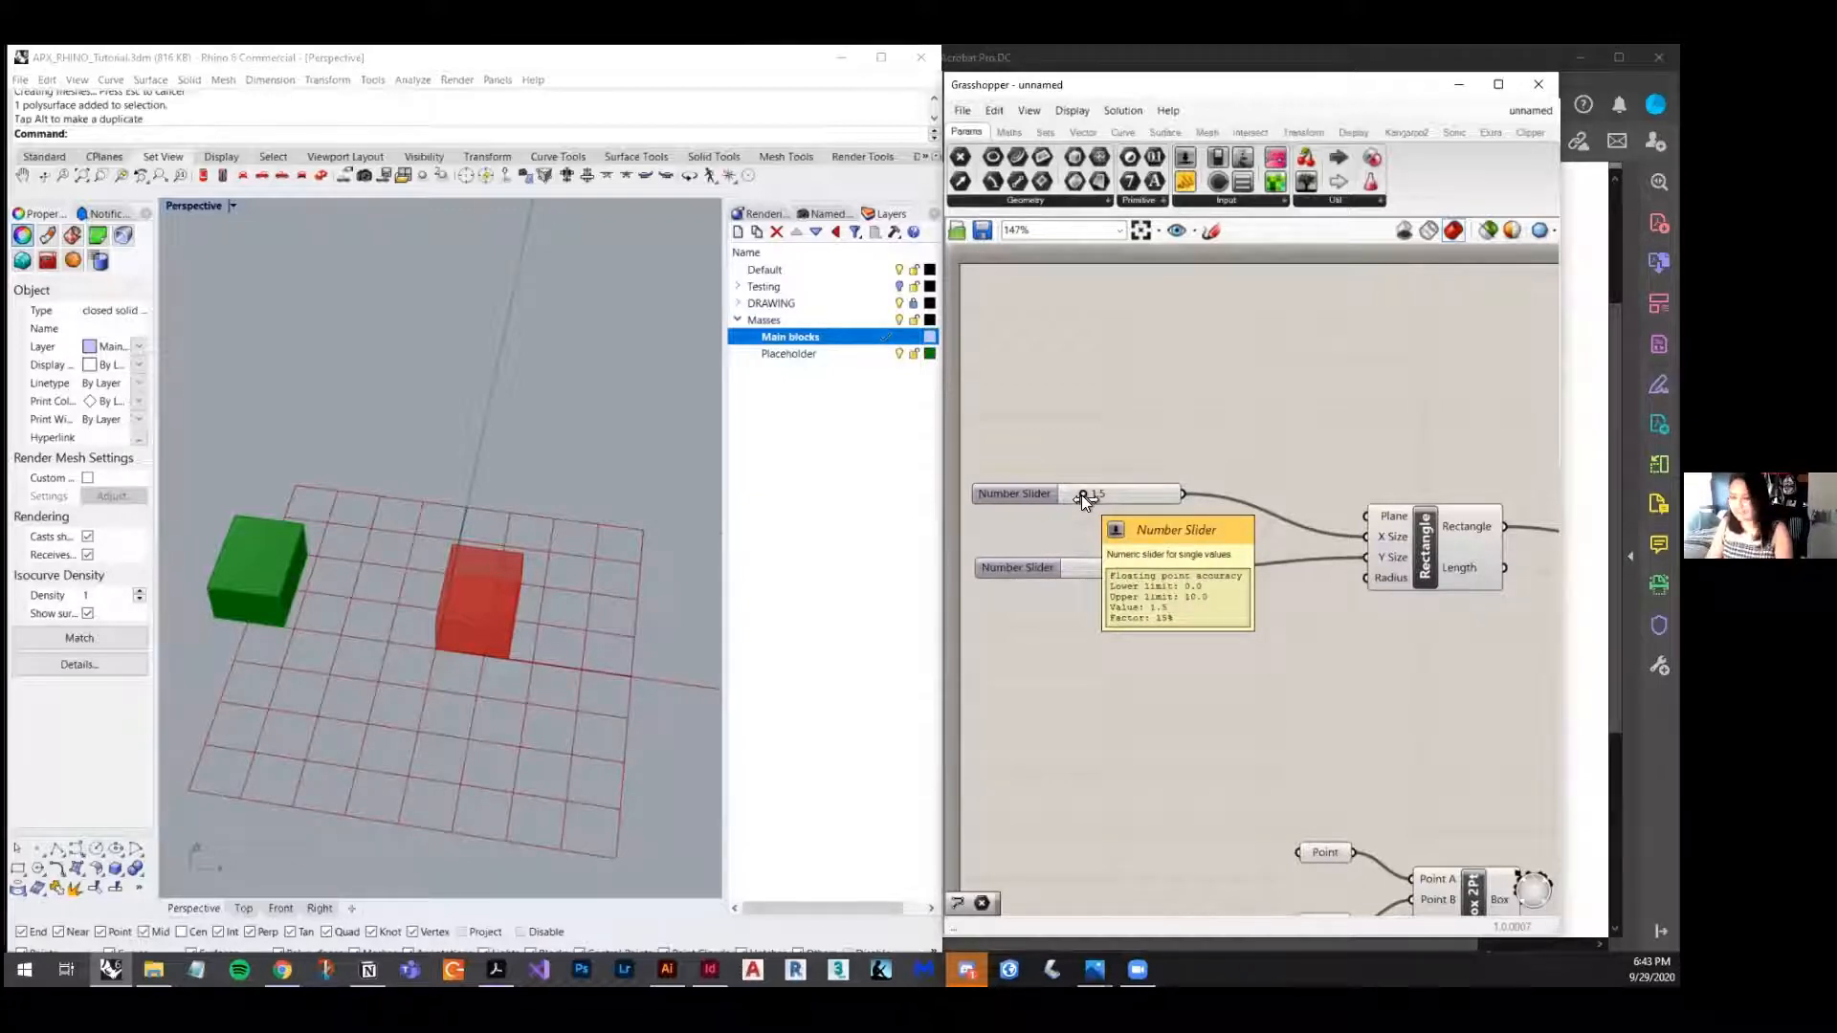
mouse_move(1082, 496)
left_mouse_down()
mouse_move(1118, 503)
mouse_move(1104, 517)
left_mouse_up()
mouse_move(1173, 570)
left_mouse_down()
mouse_move(1024, 555)
mouse_move(1151, 578)
left_mouse_up()
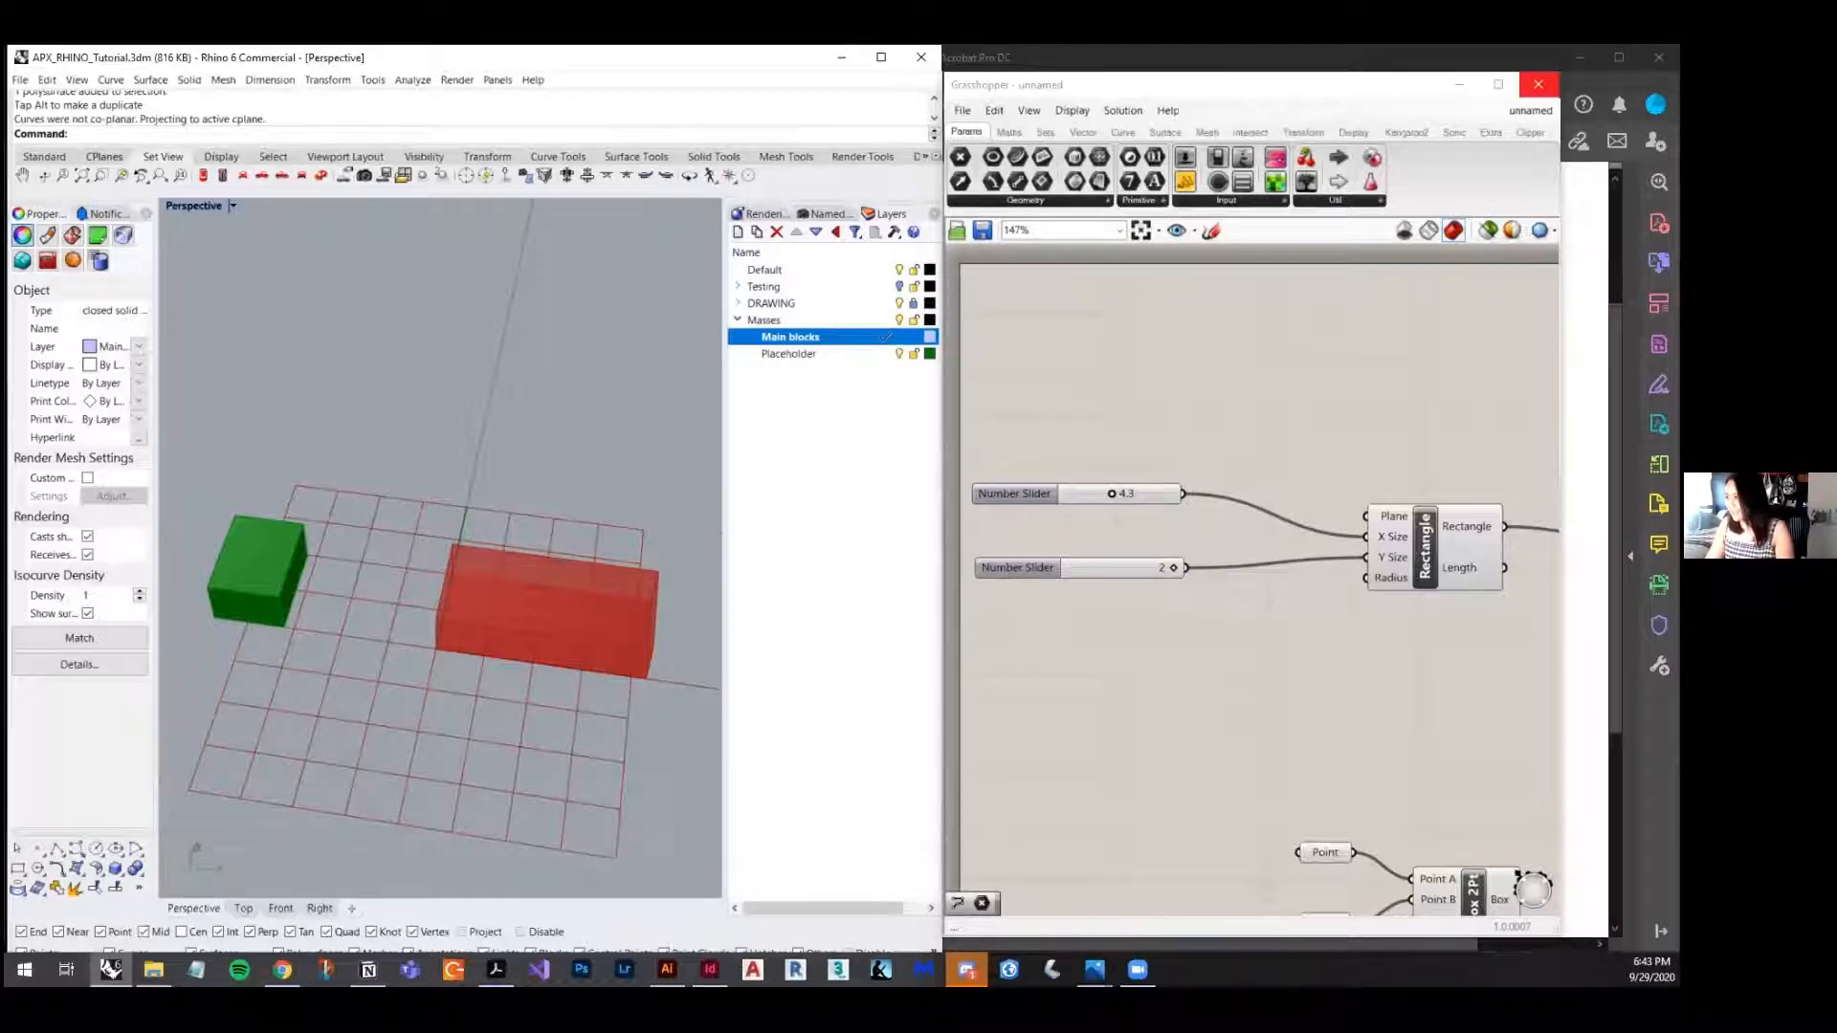
- Close the Grasshopper window and delete the green Placeholder block from the model
left_click(1538, 84)
mouse_move(622, 364)
right_mouse_down()
mouse_move(438, 638)
mouse_move(494, 618)
mouse_move(450, 523)
right_mouse_up()
left_click(450, 523)
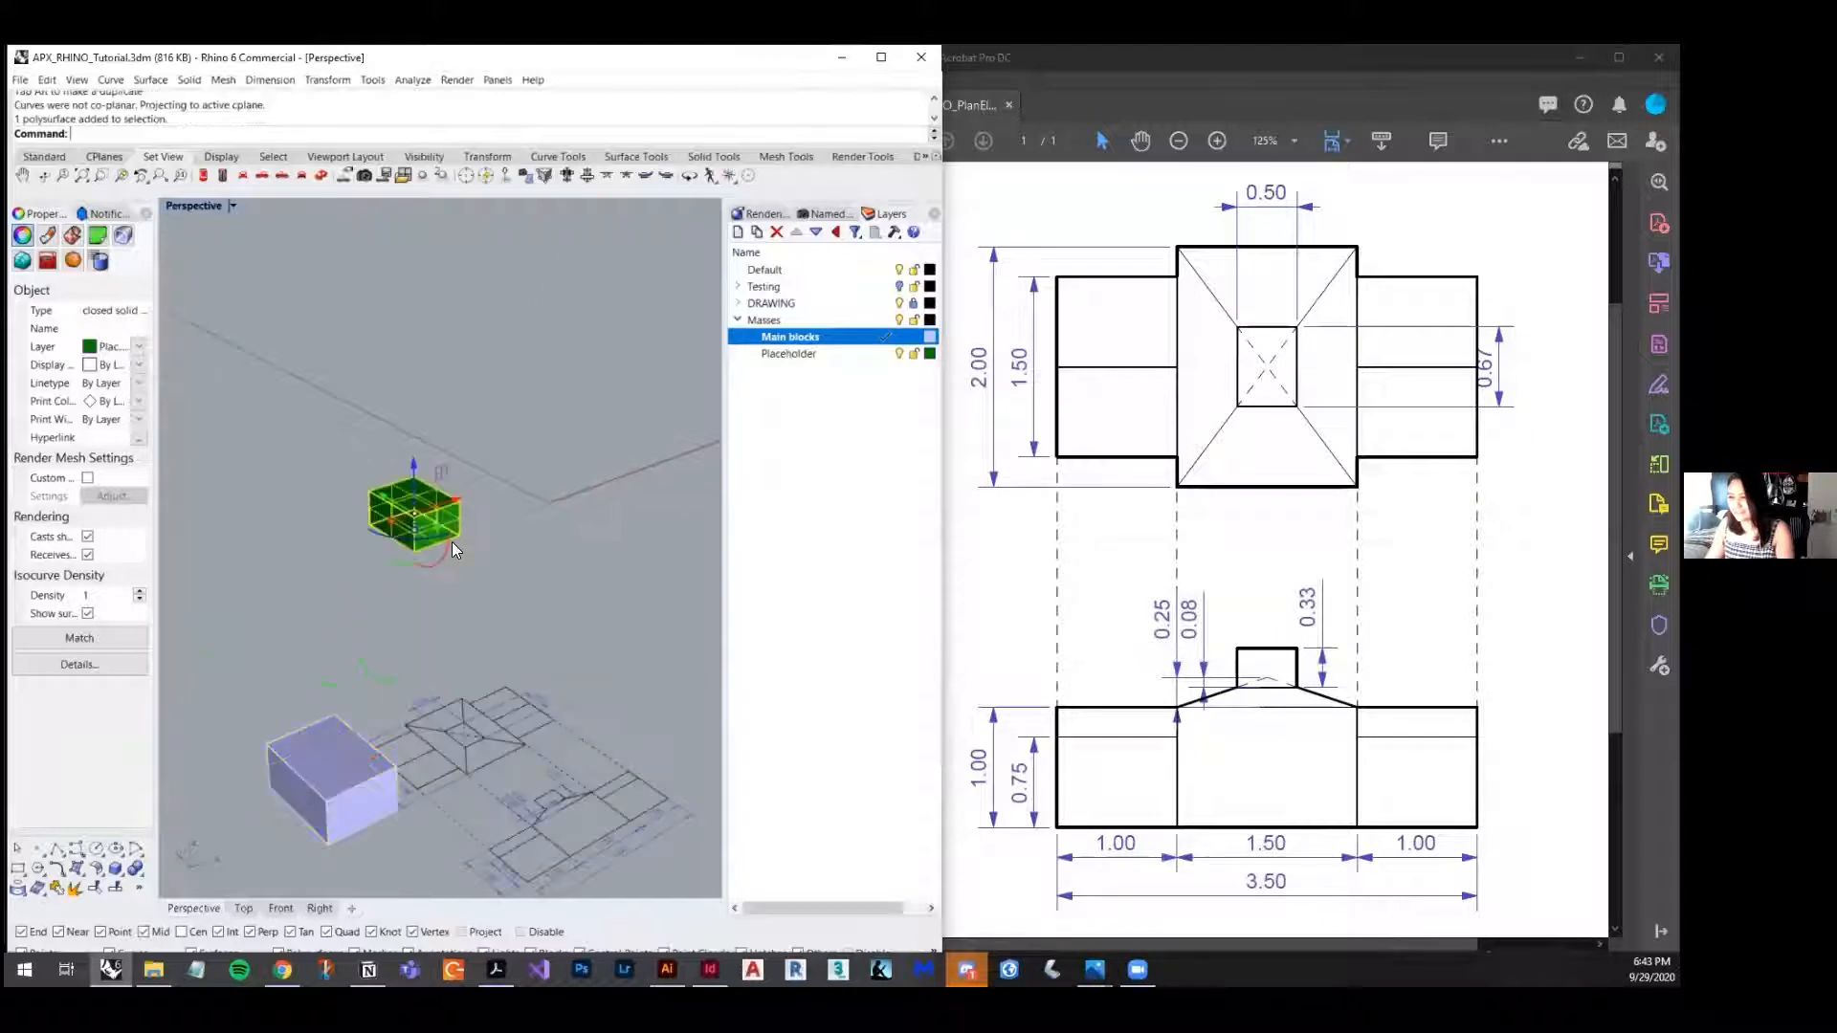
key("Delete")
- Move the baked box by its front base corner onto the matching corner of the plan's central block
left_click(335, 775)
scroll(361, 839, "up", 2)
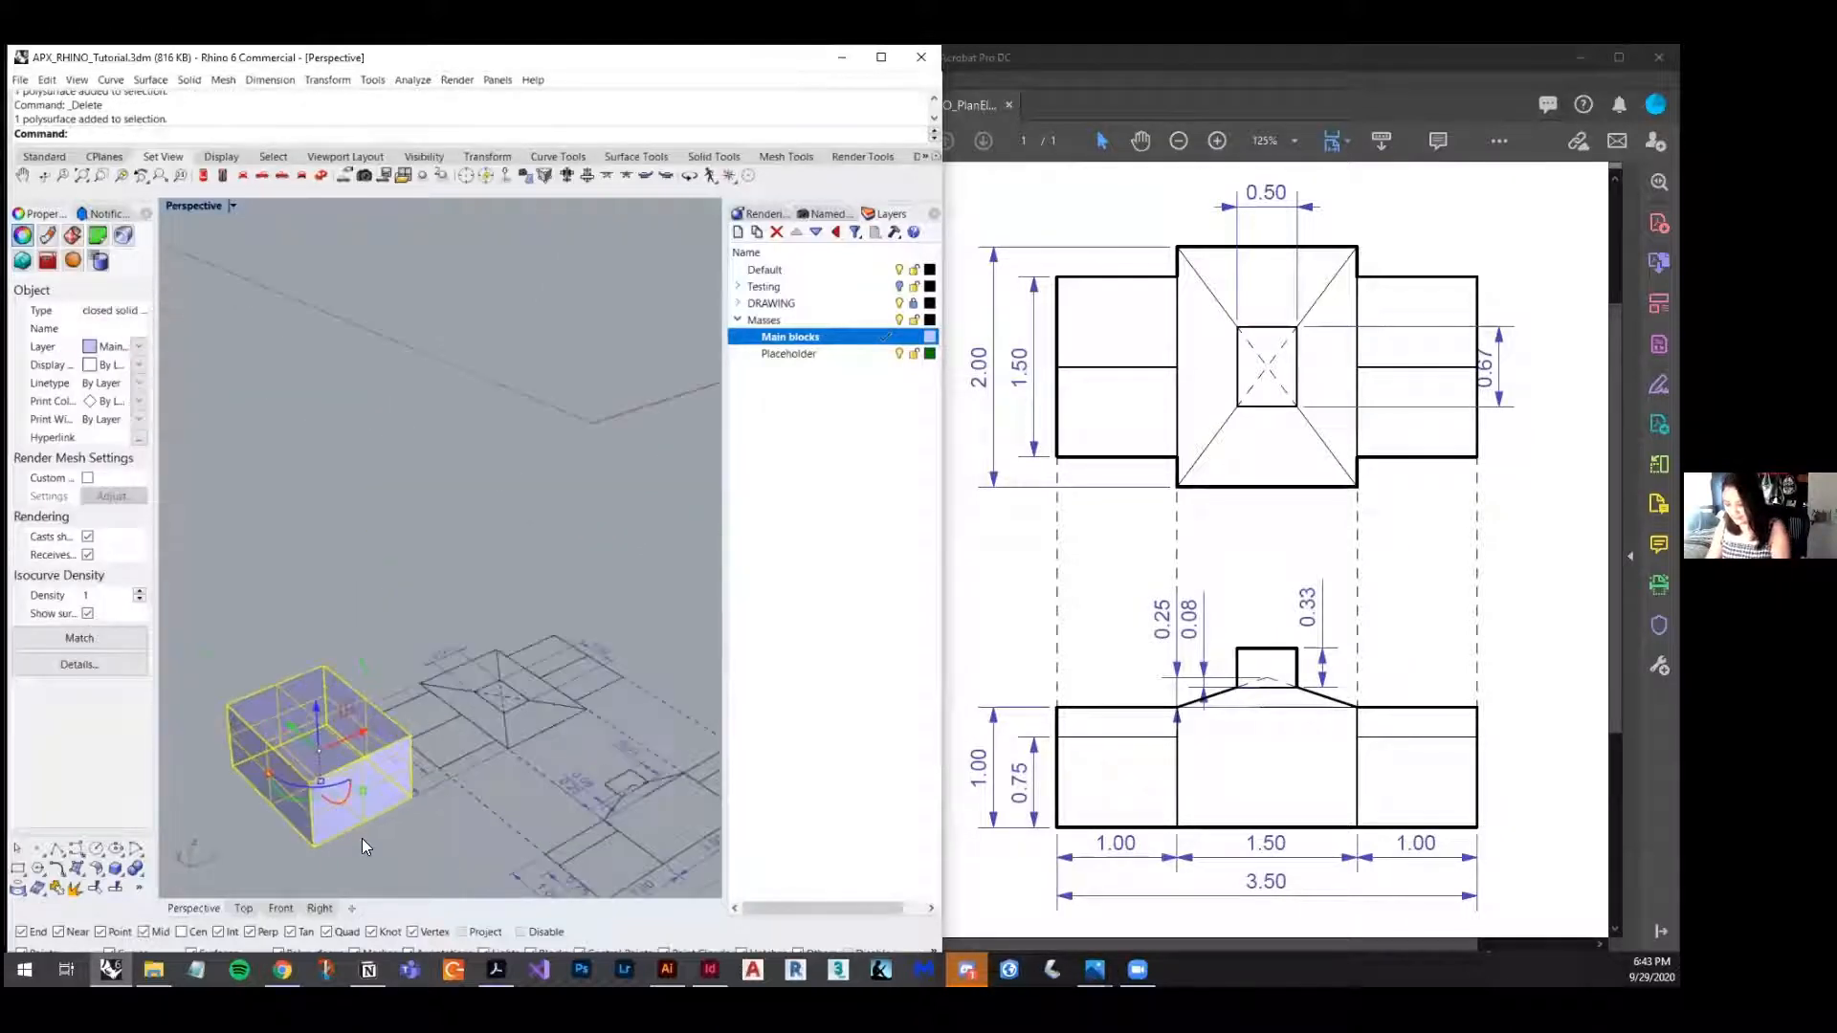
type("move")
key("Return")
left_click(313, 846)
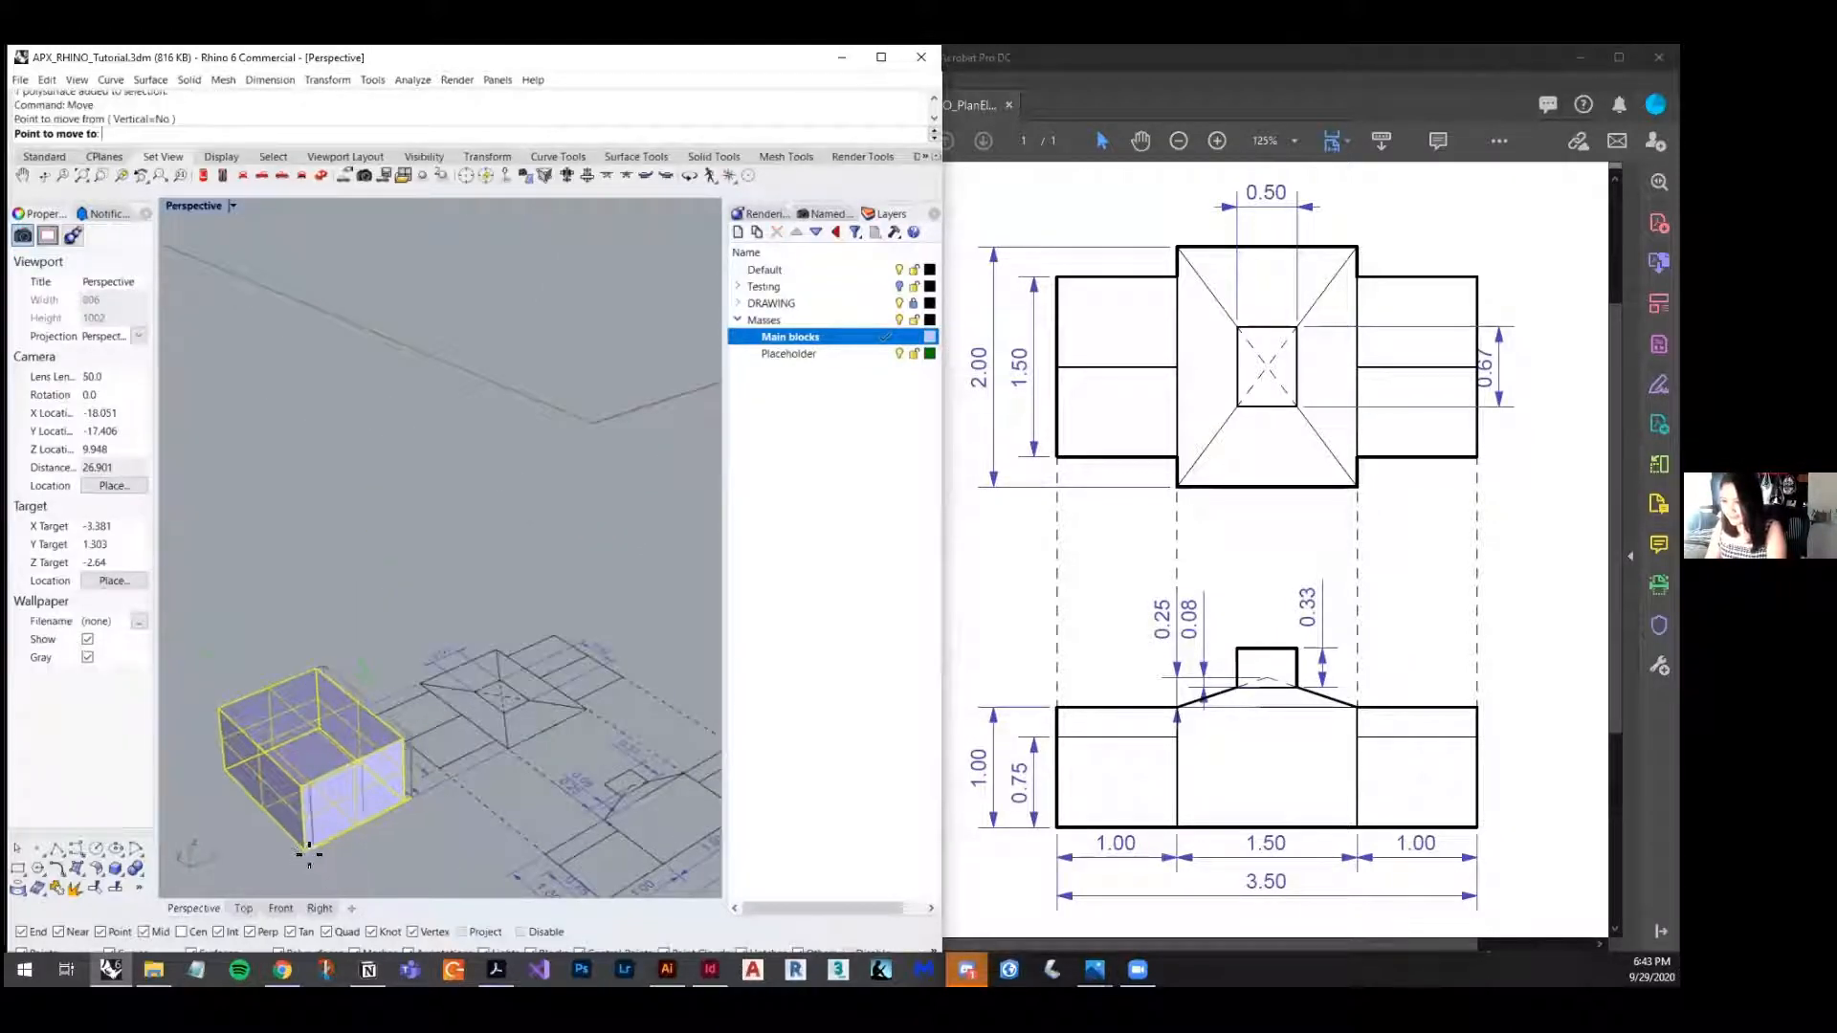
left_click(509, 750)
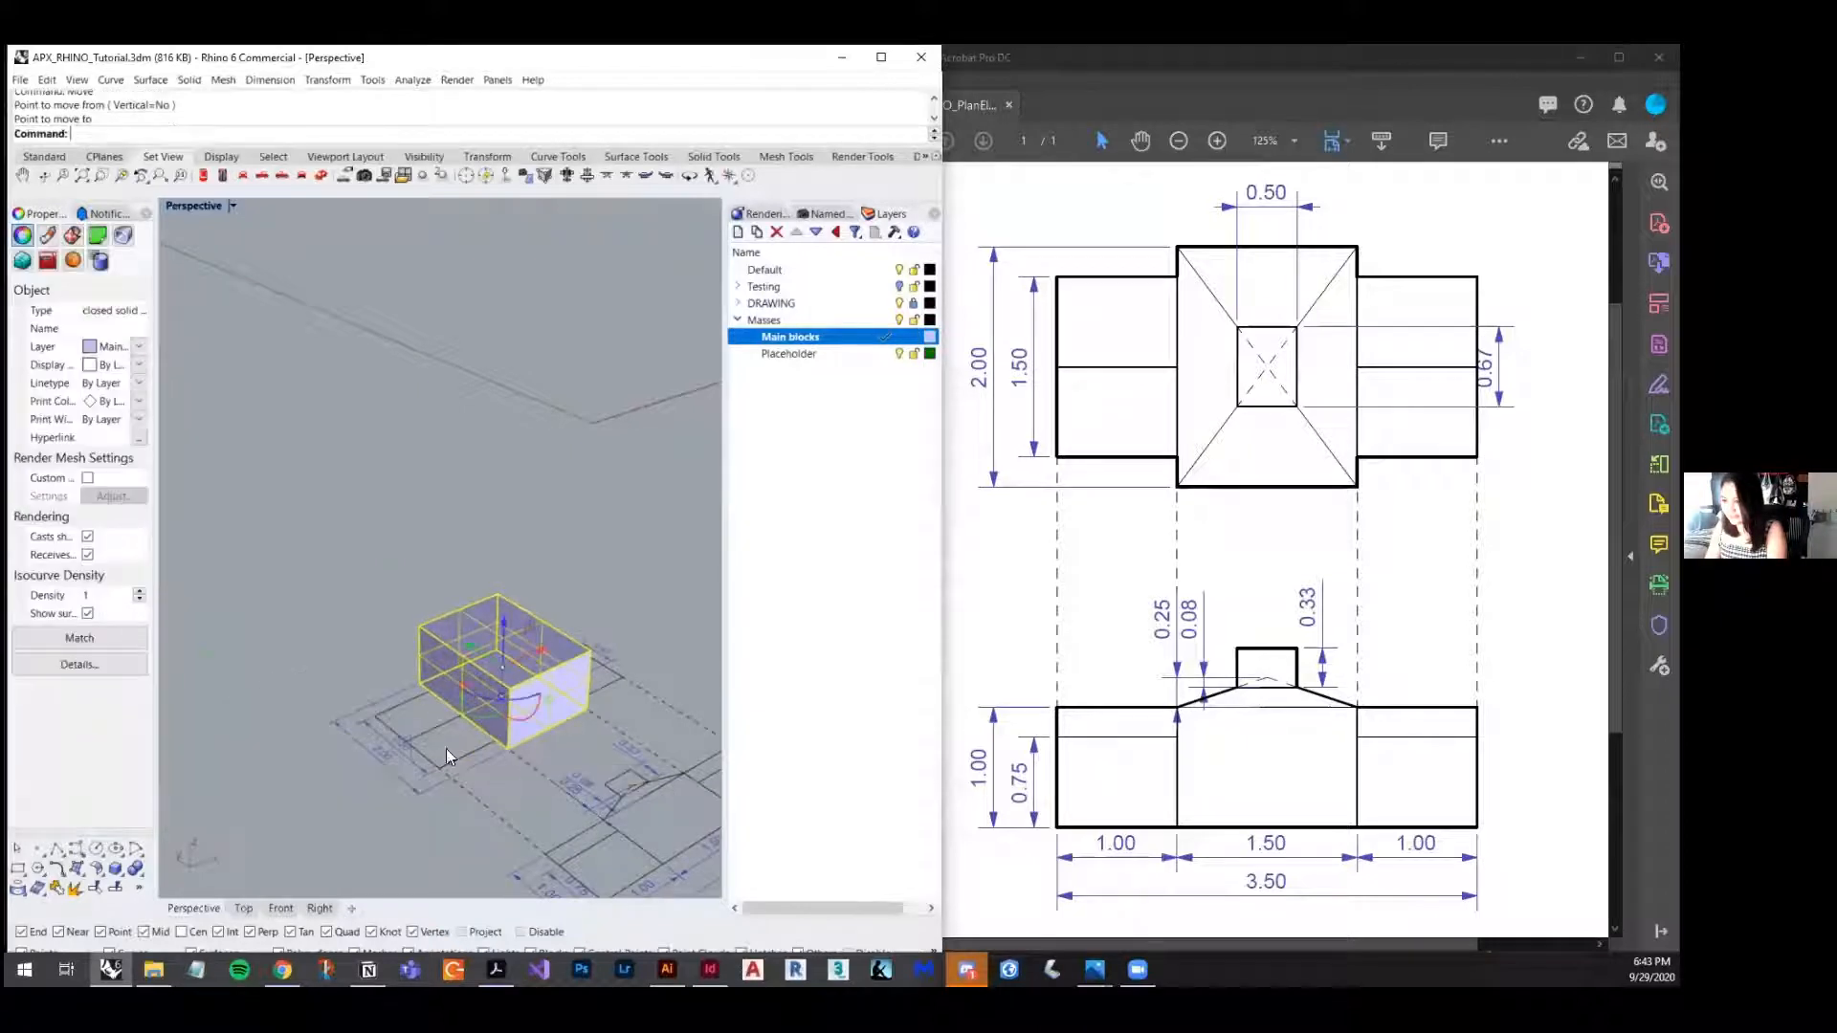
left_click(400, 806)
scroll(347, 649, "down", 4)
right_click_drag(325, 731, 548, 617)
scroll(442, 574, "up", 5)
scroll(477, 537, "down", 5)
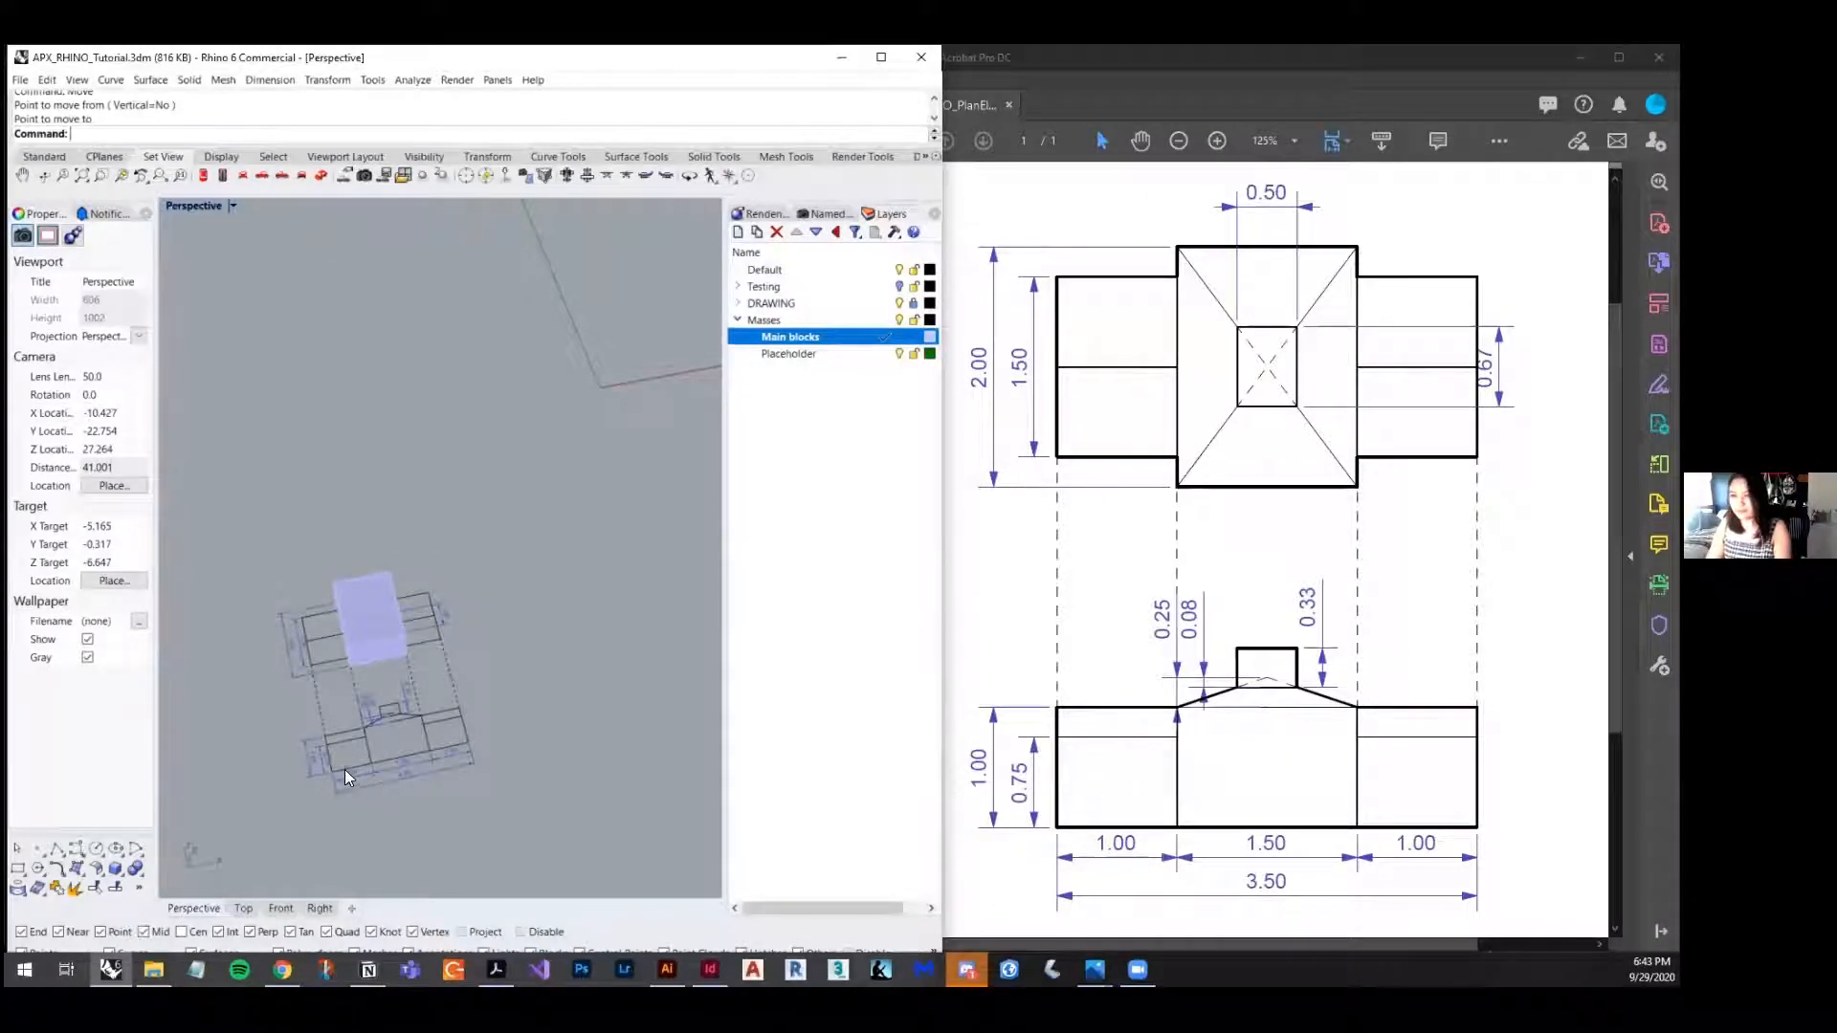
- Model a box 0.75 high over the plan's left wing, from its outer corner to the central block
right_click_drag(344, 770, 412, 763)
scroll(497, 650, "up", 6)
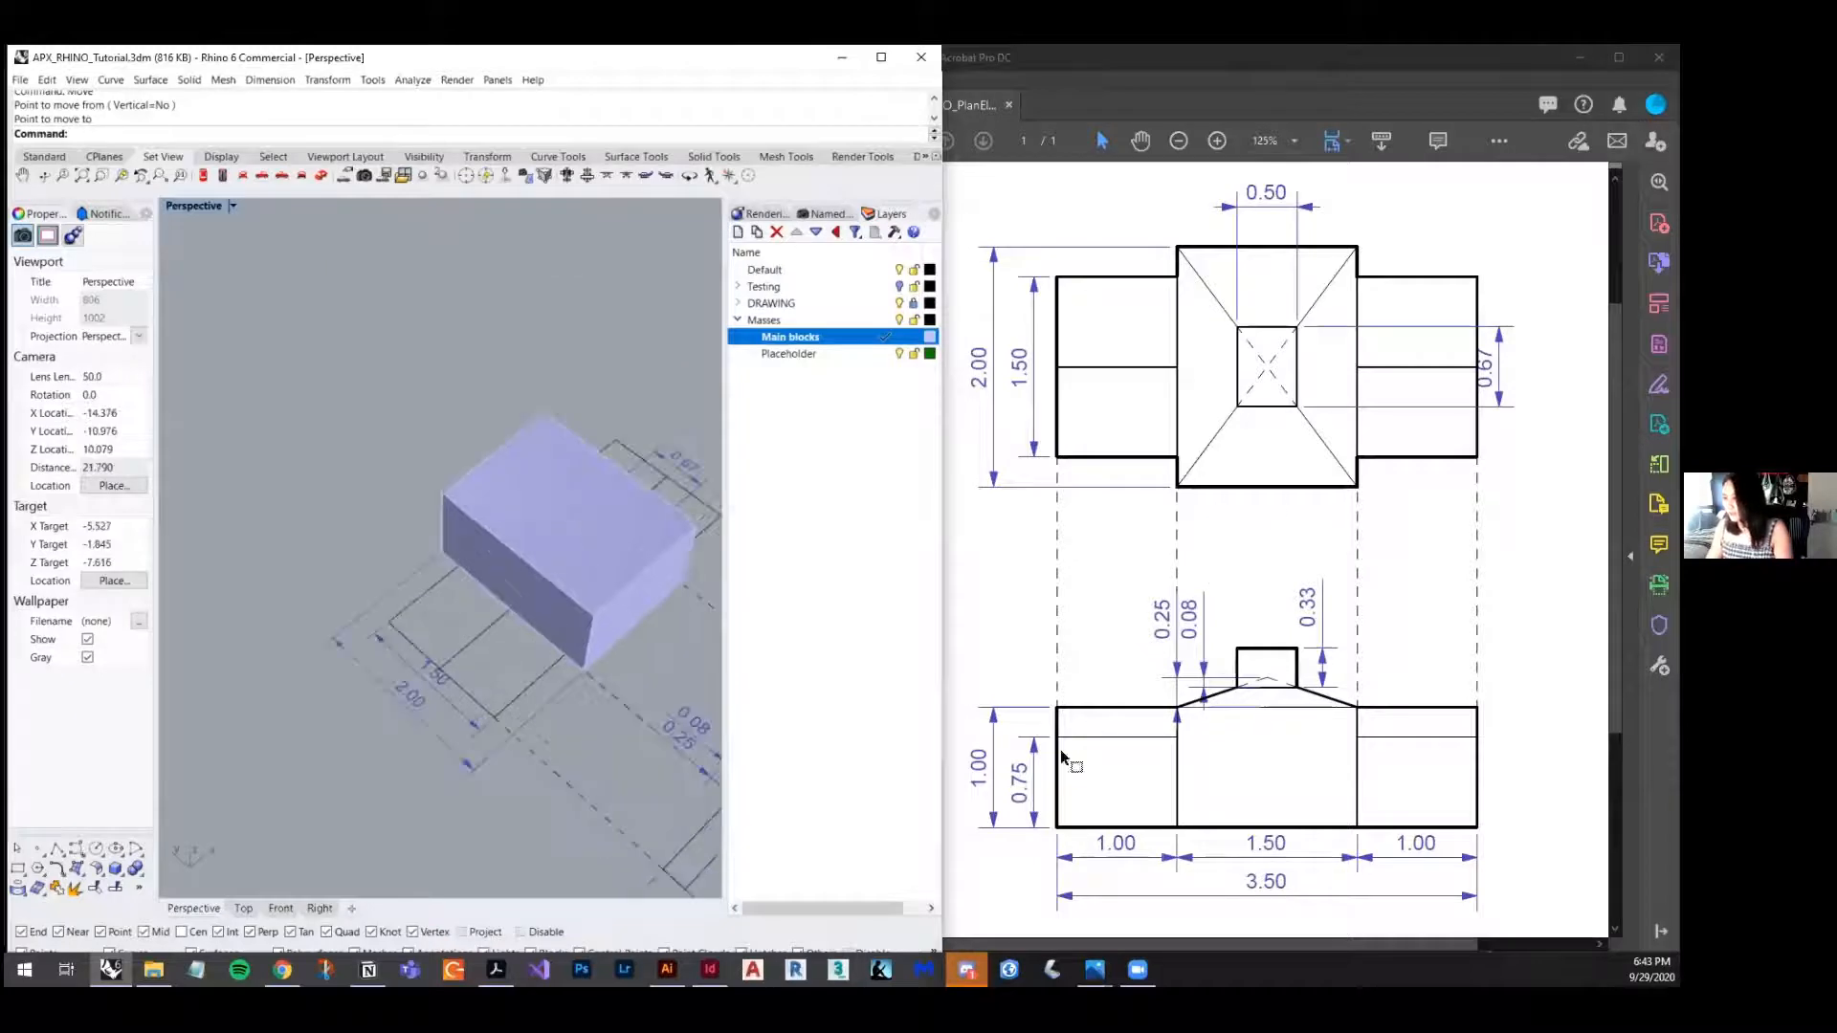
left_click(115, 868)
left_click(388, 622)
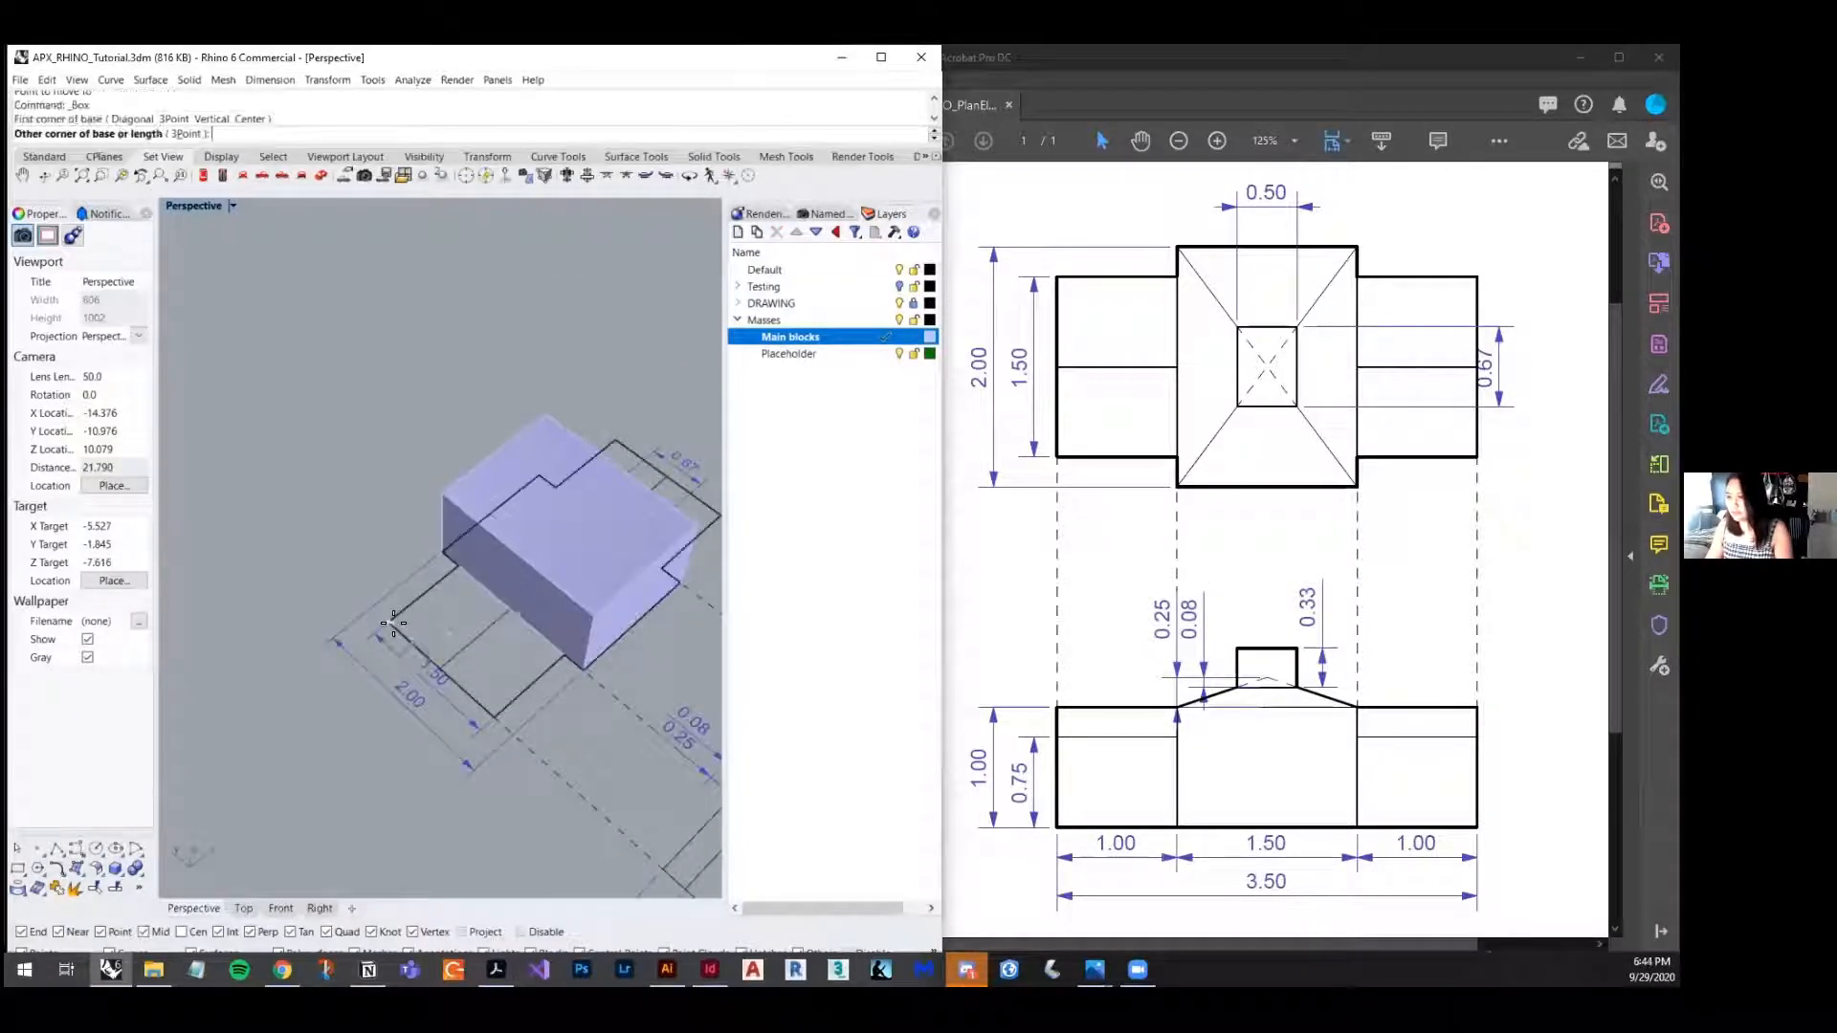
left_click(562, 641)
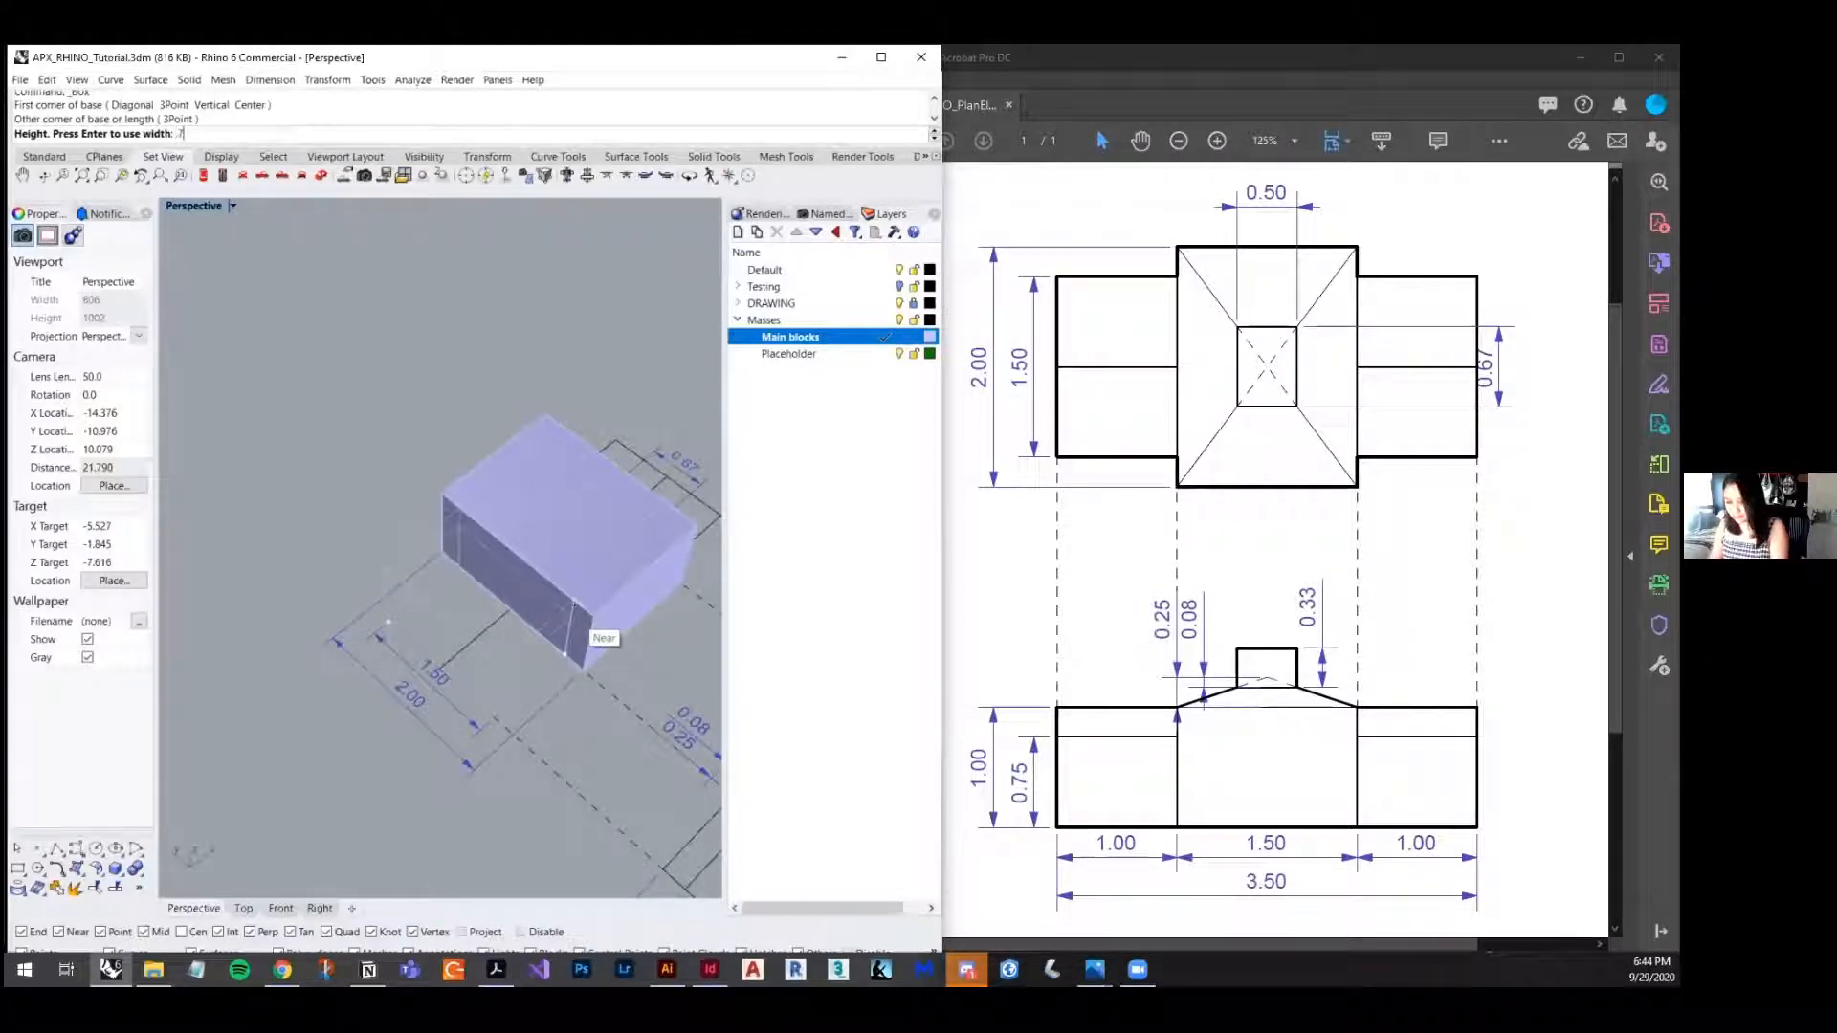
type(".75")
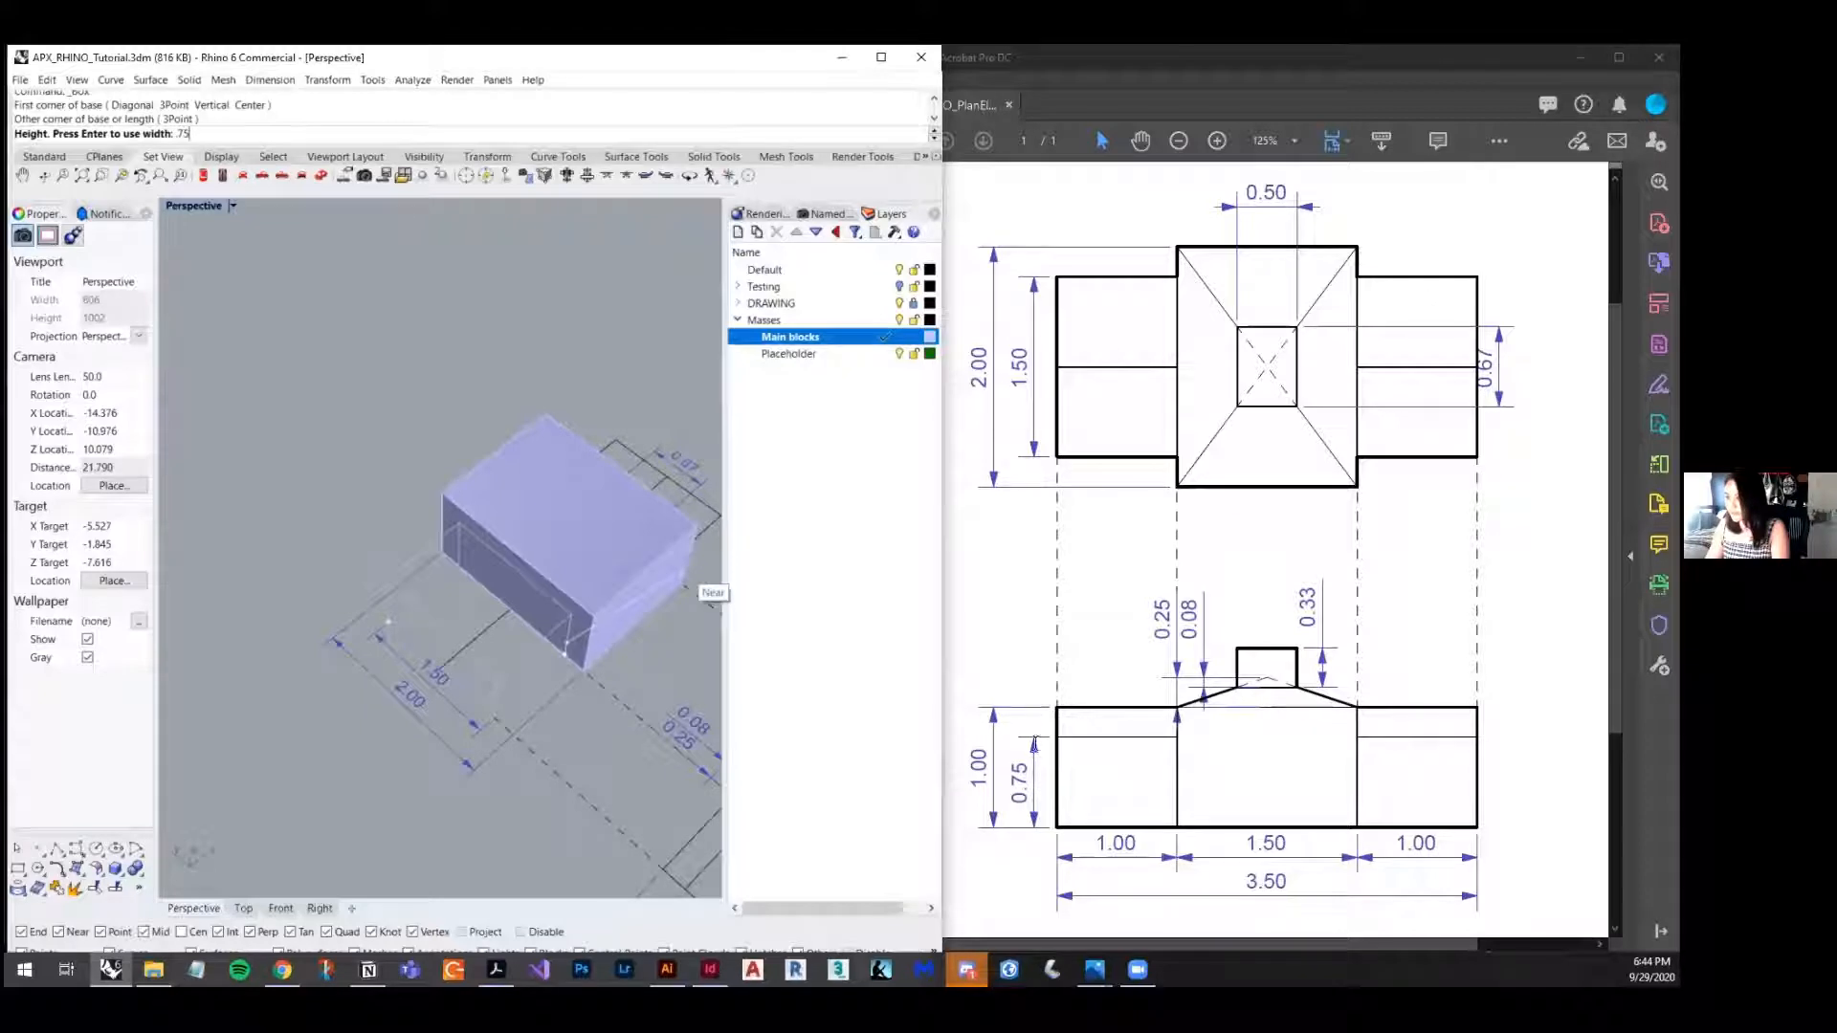
key("Return")
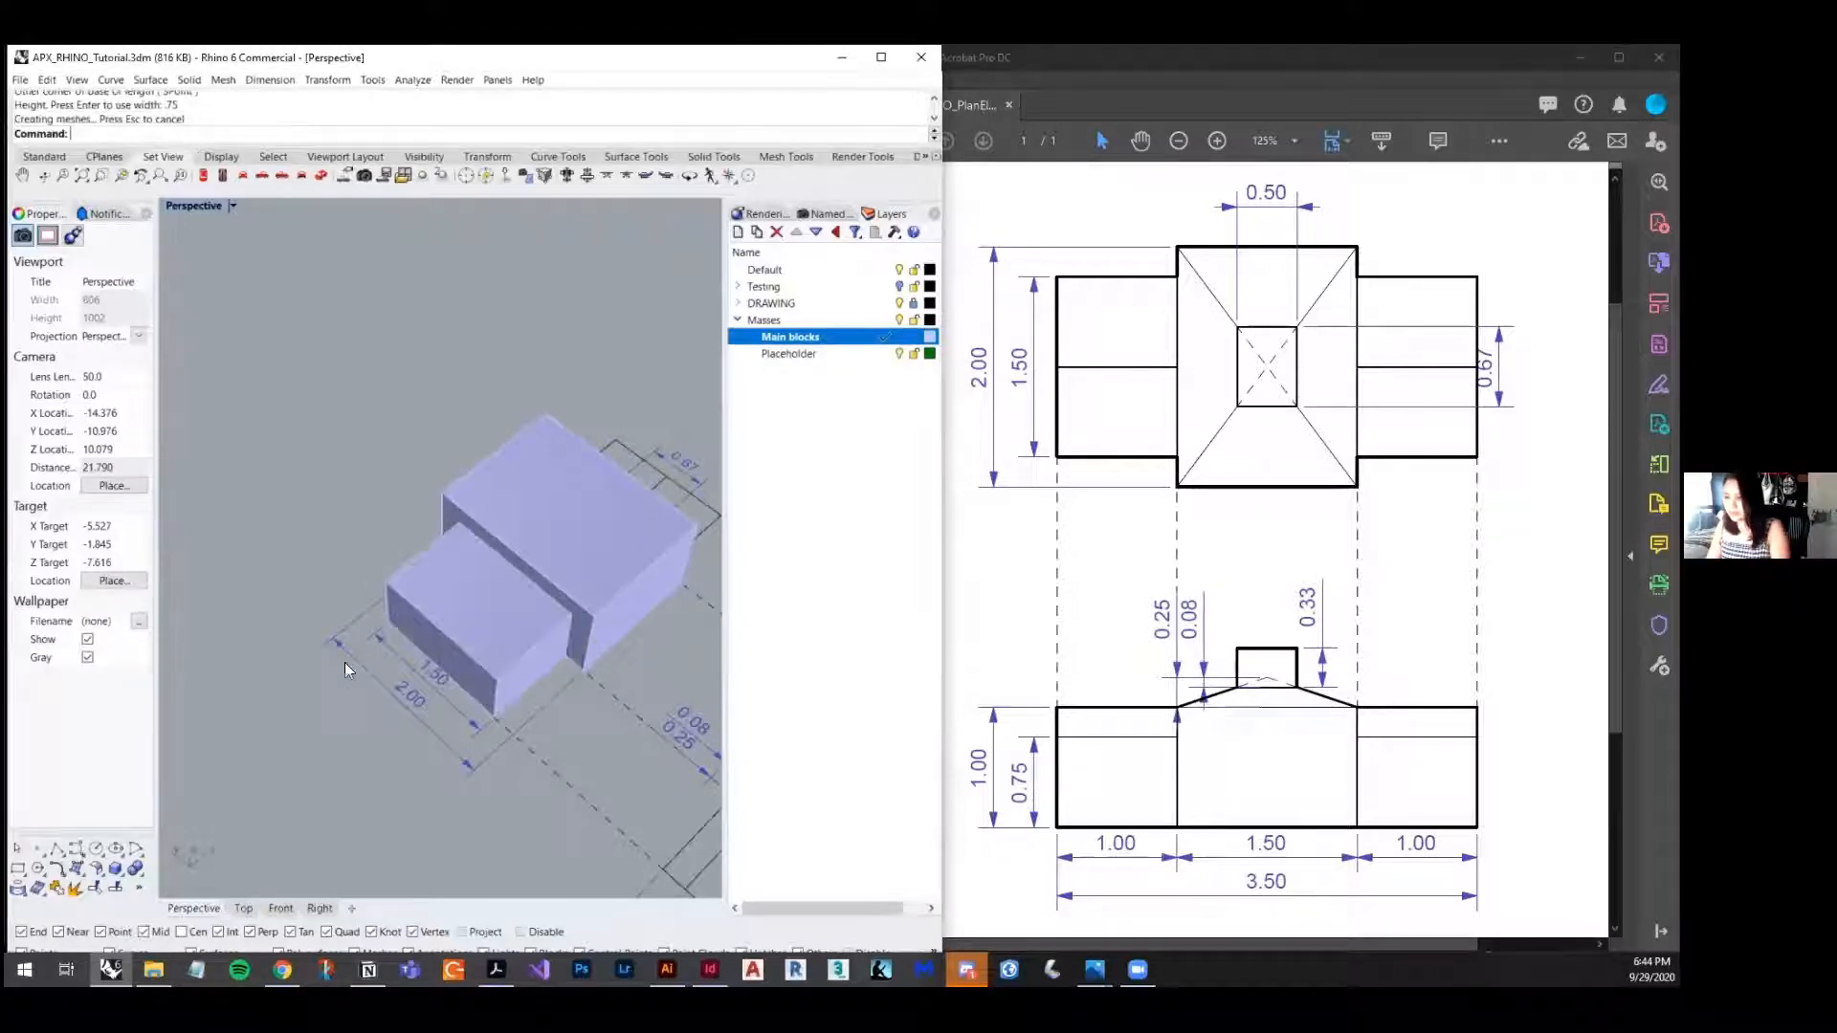
- Split the wing box's top face lengthwise with SplitFace, running the split axis between the midpoints of its end edges
scroll(346, 665, "down", 5)
mouse_move(347, 666)
right_mouse_down()
mouse_move(536, 693)
mouse_move(576, 622)
mouse_move(405, 598)
mouse_move(405, 643)
right_mouse_up()
scroll(315, 631, "up", 6)
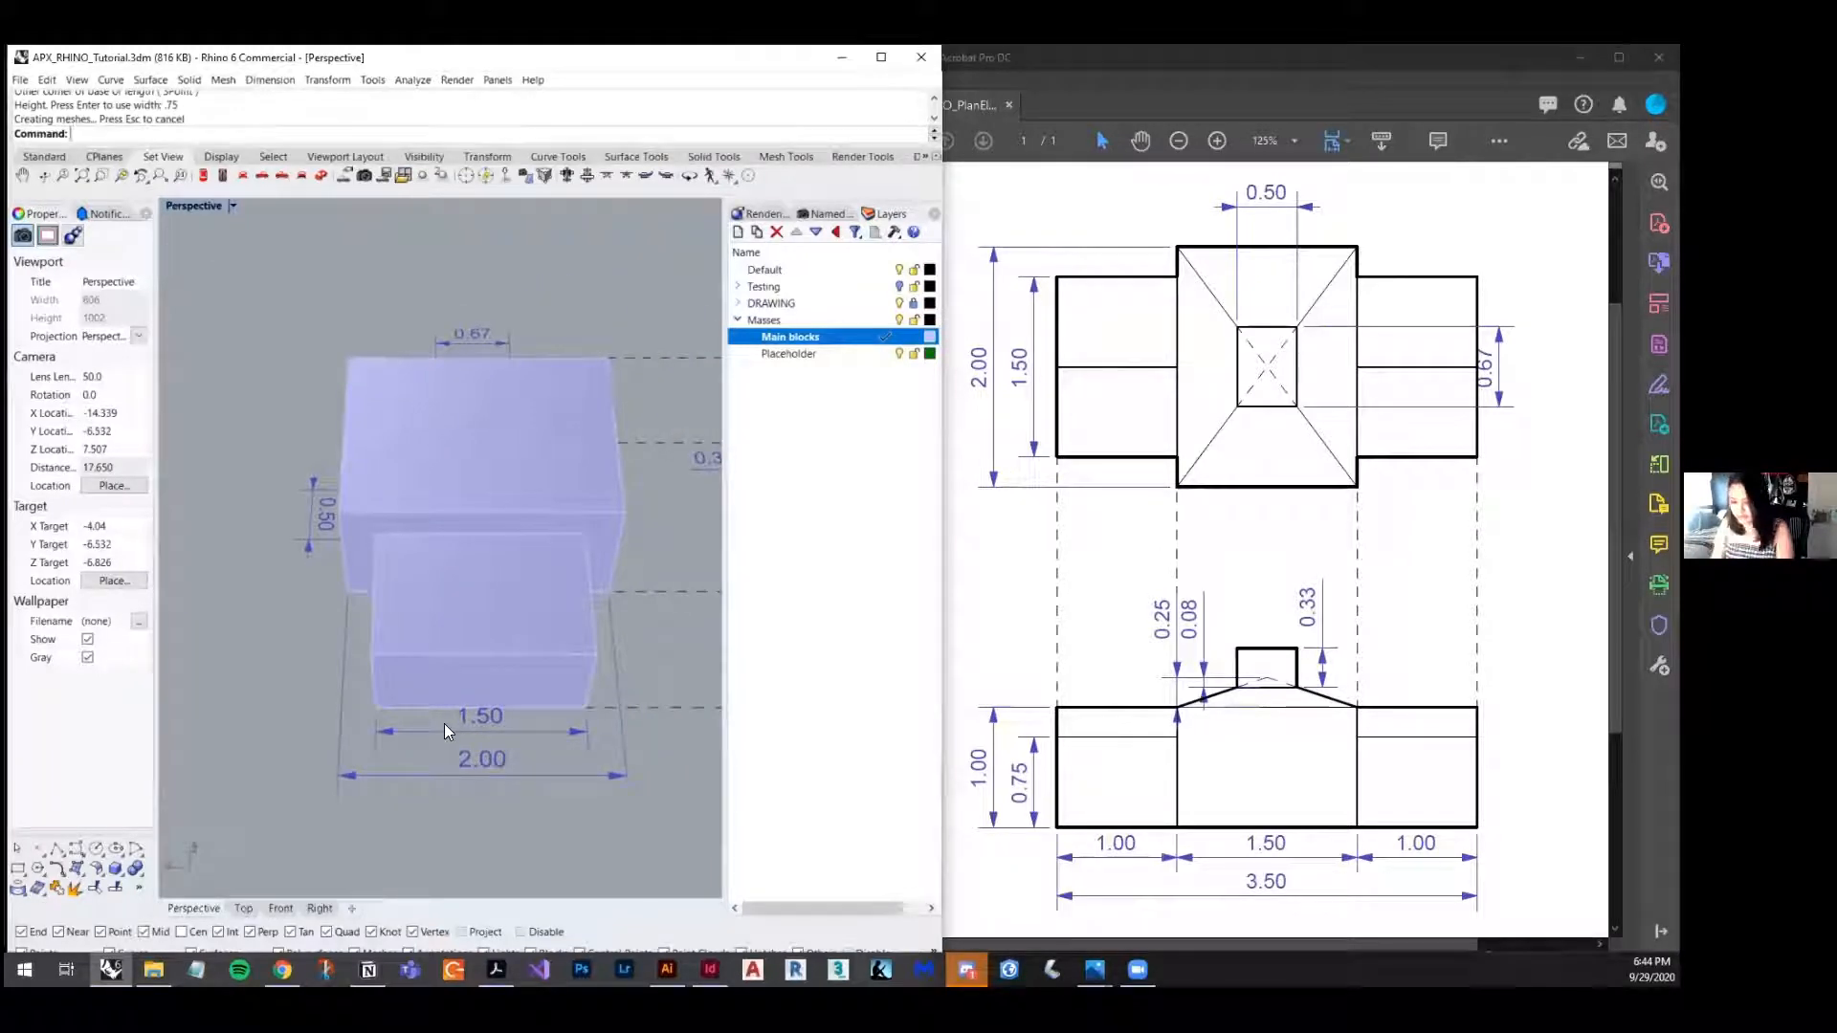
type("Split")
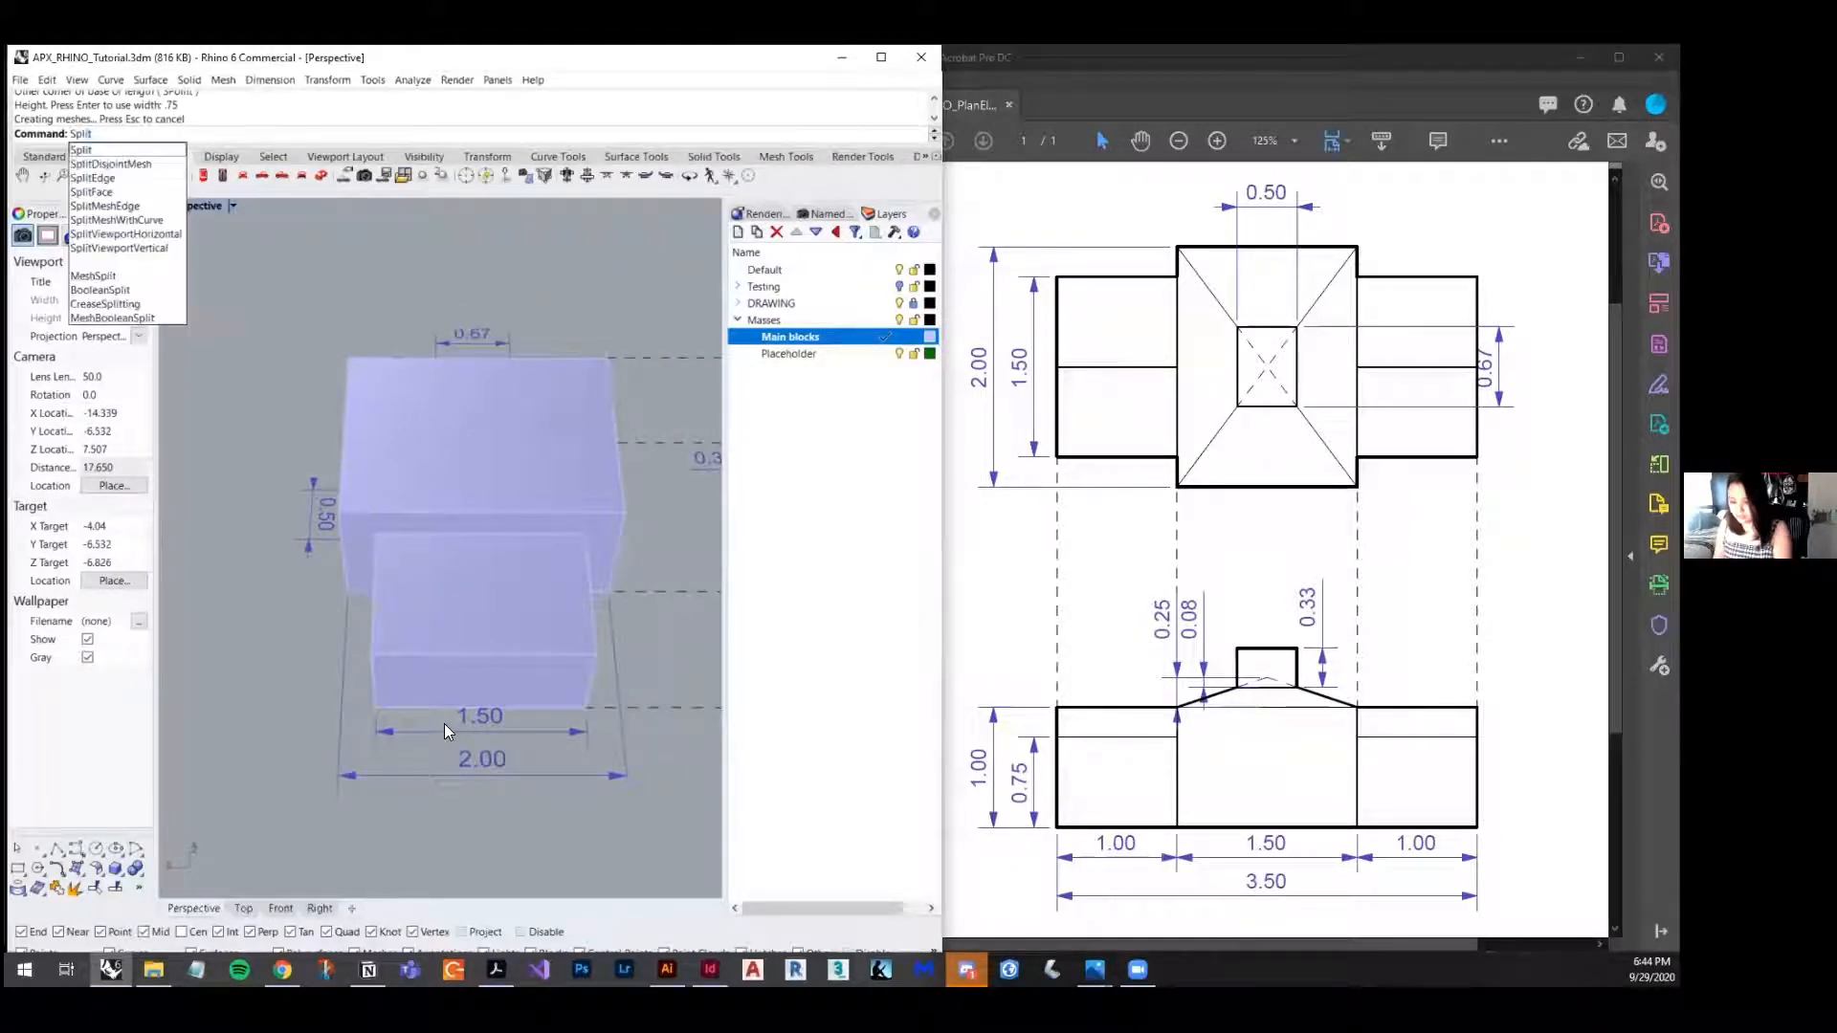
type("Face")
key("Return")
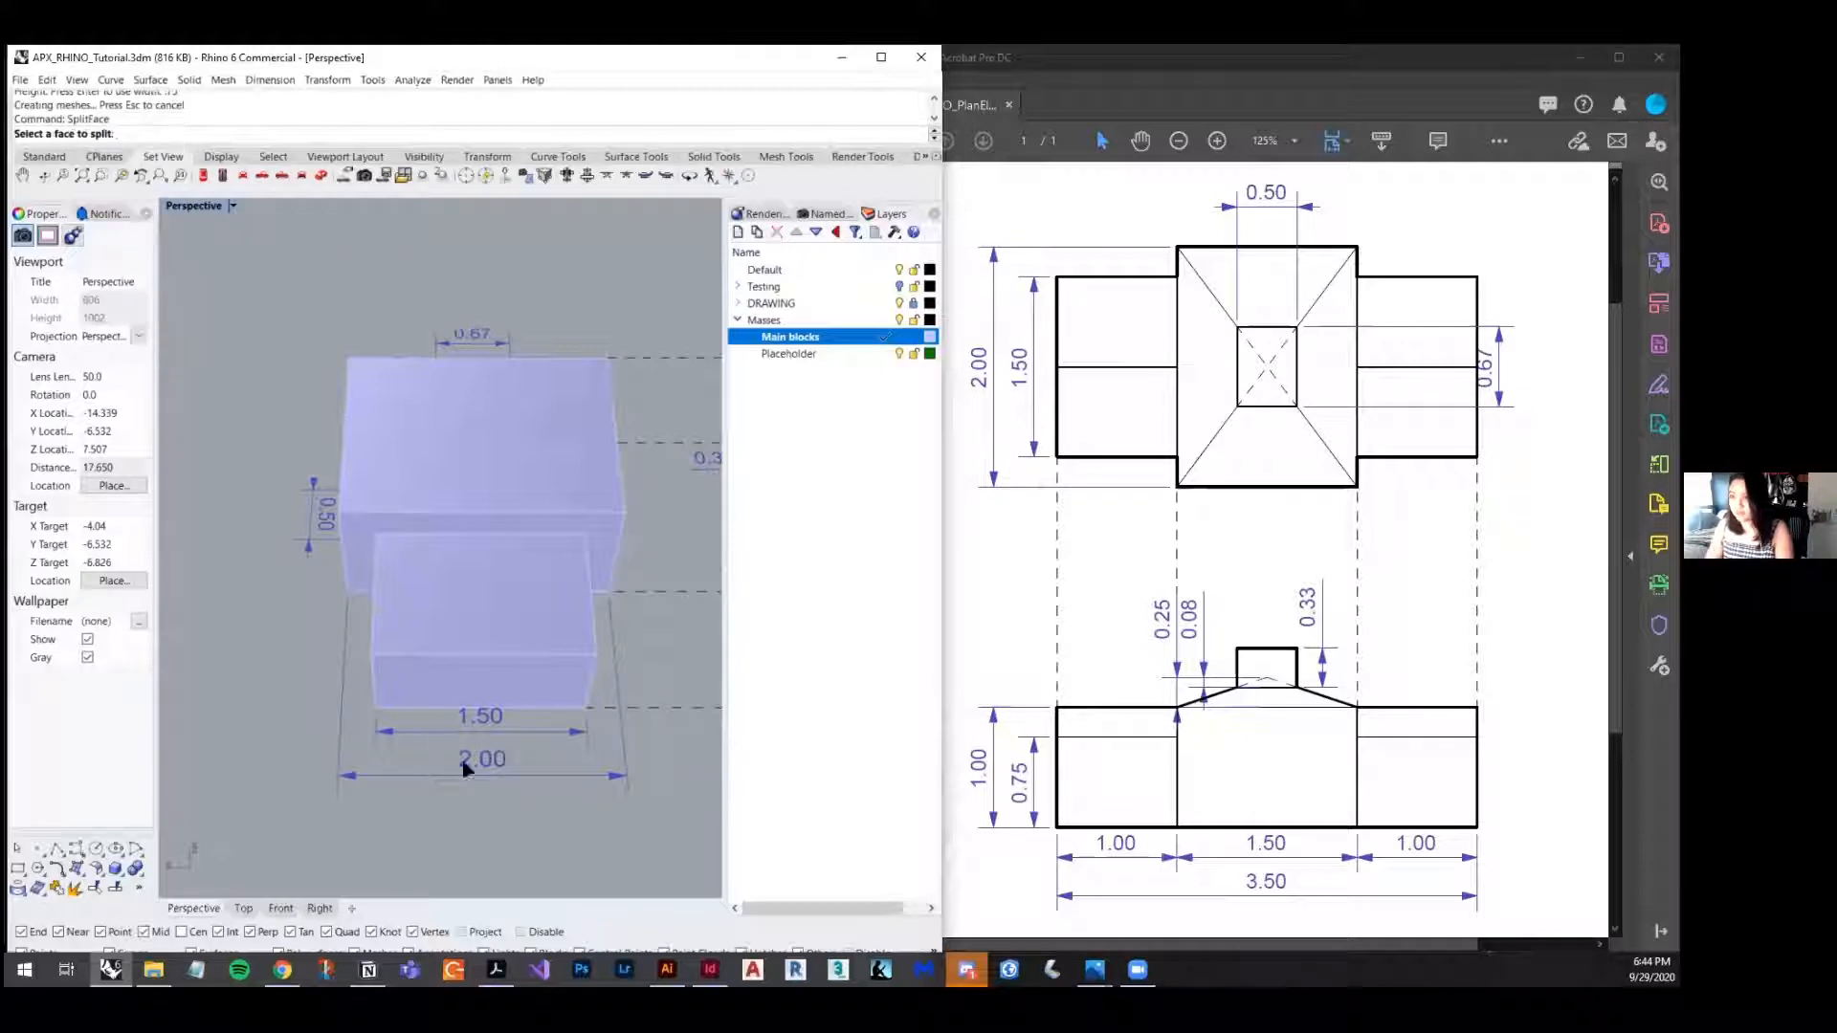
left_click(485, 593)
key("Return")
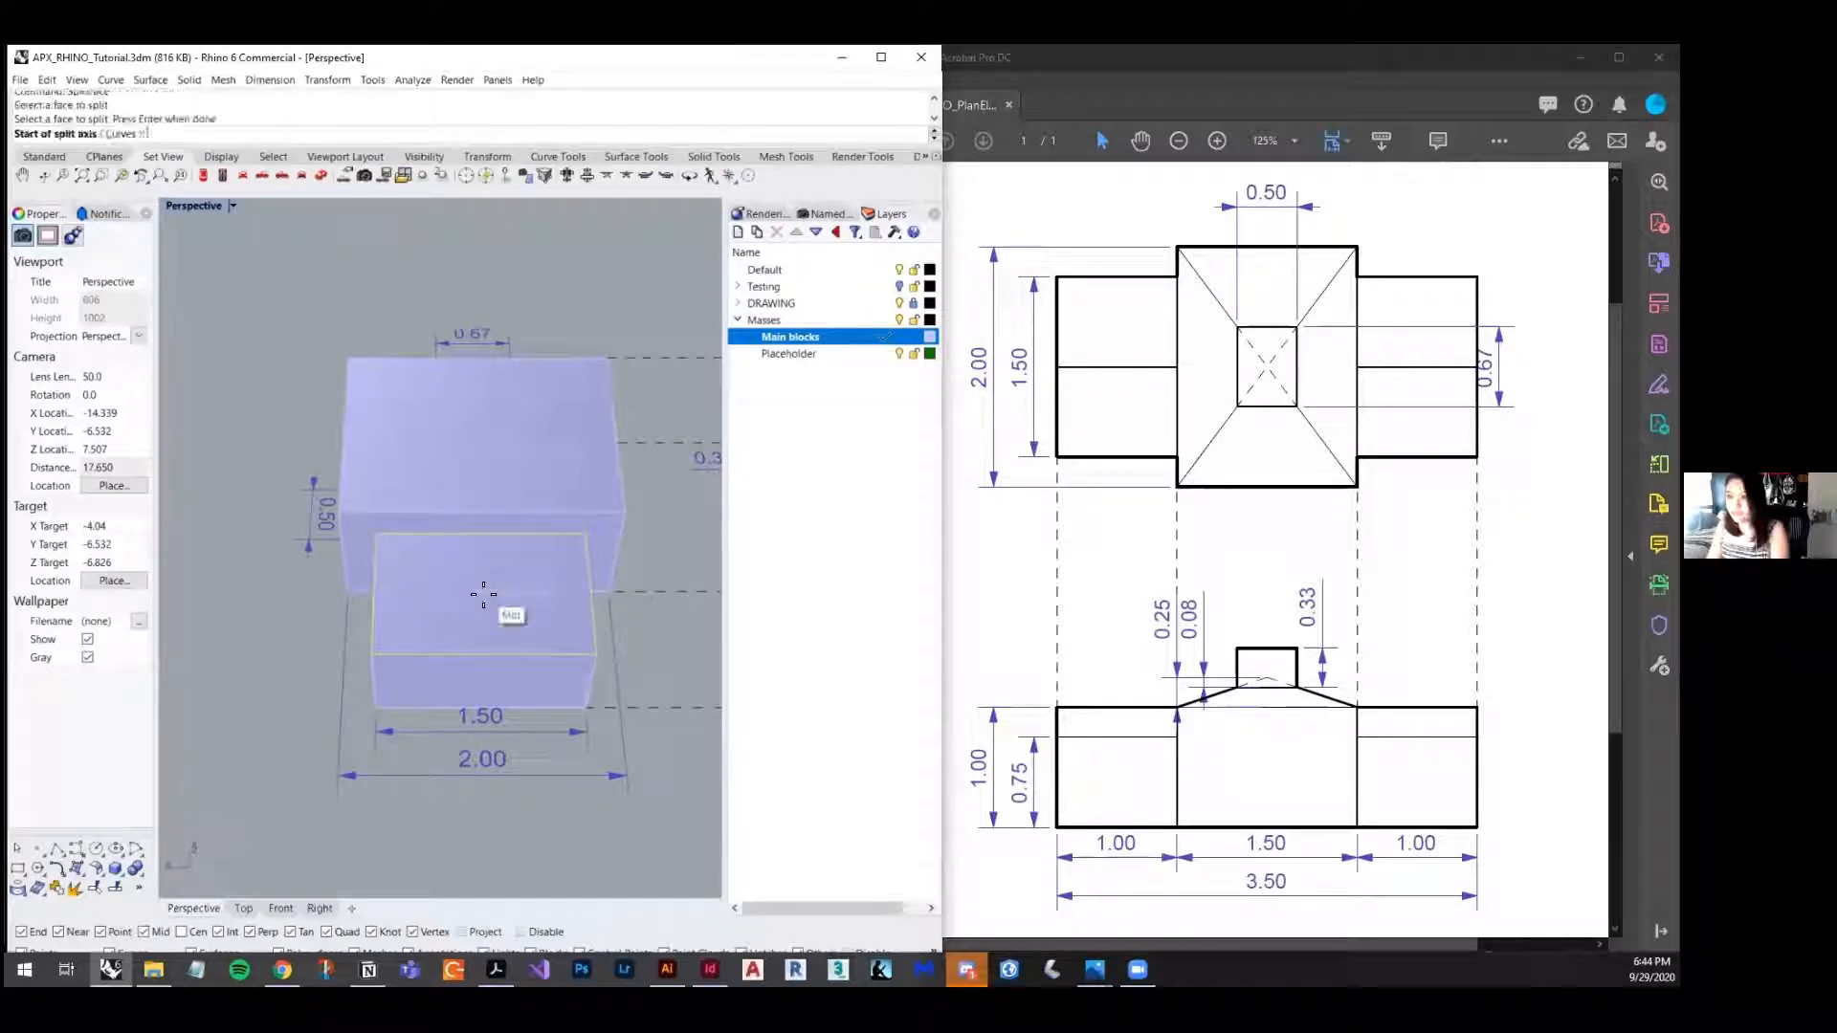
left_click(480, 537)
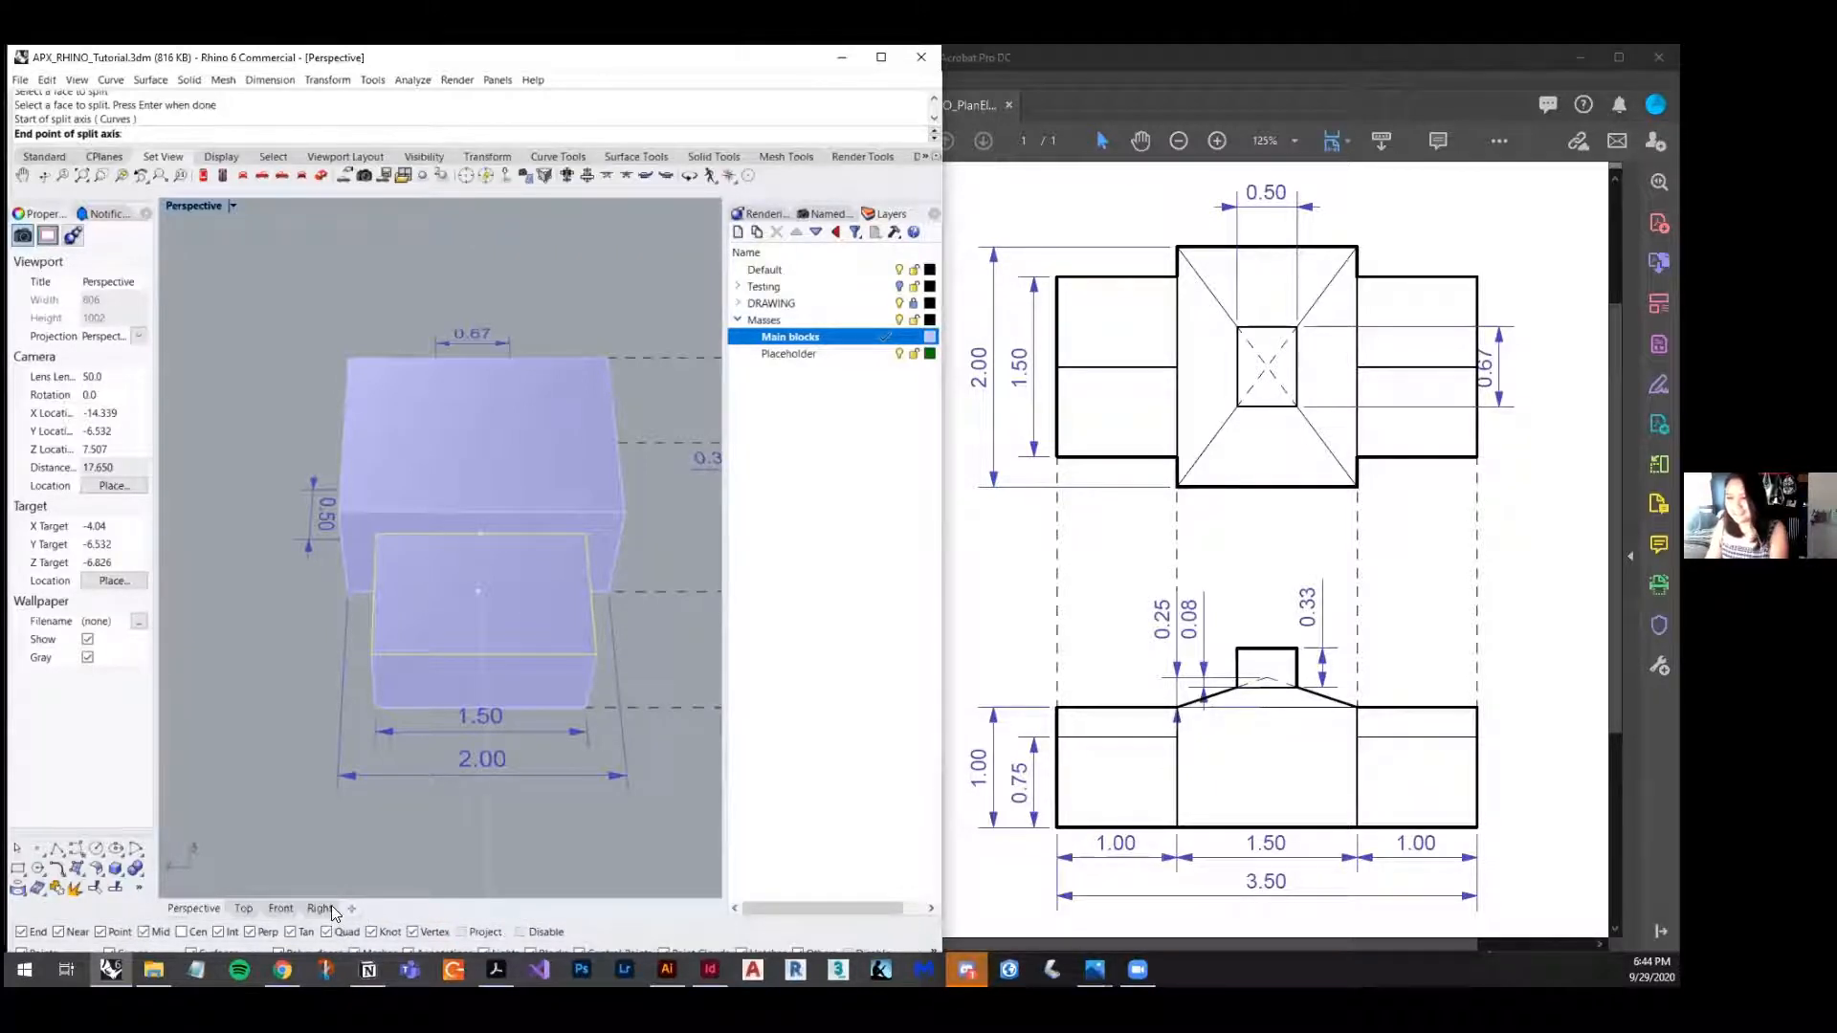
left_click(483, 655)
scroll(484, 651, "down", 2)
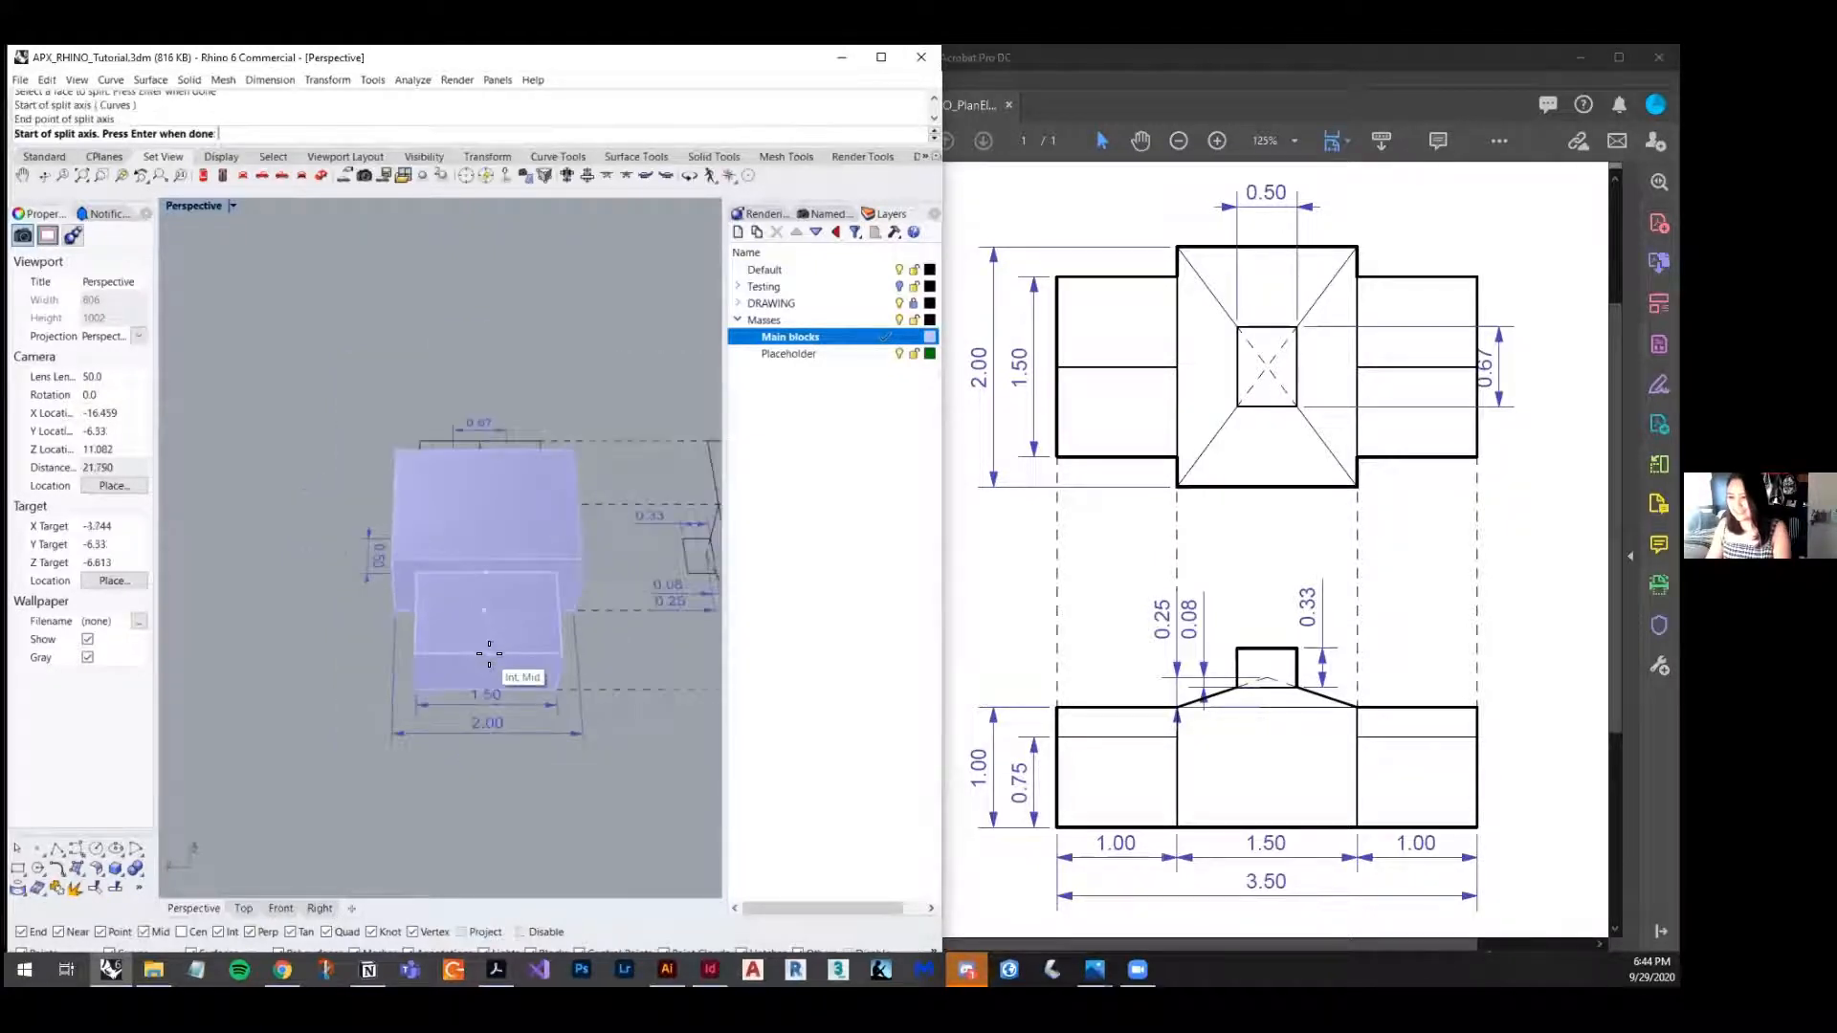
scroll(489, 655, "up", 5)
left_click(488, 652)
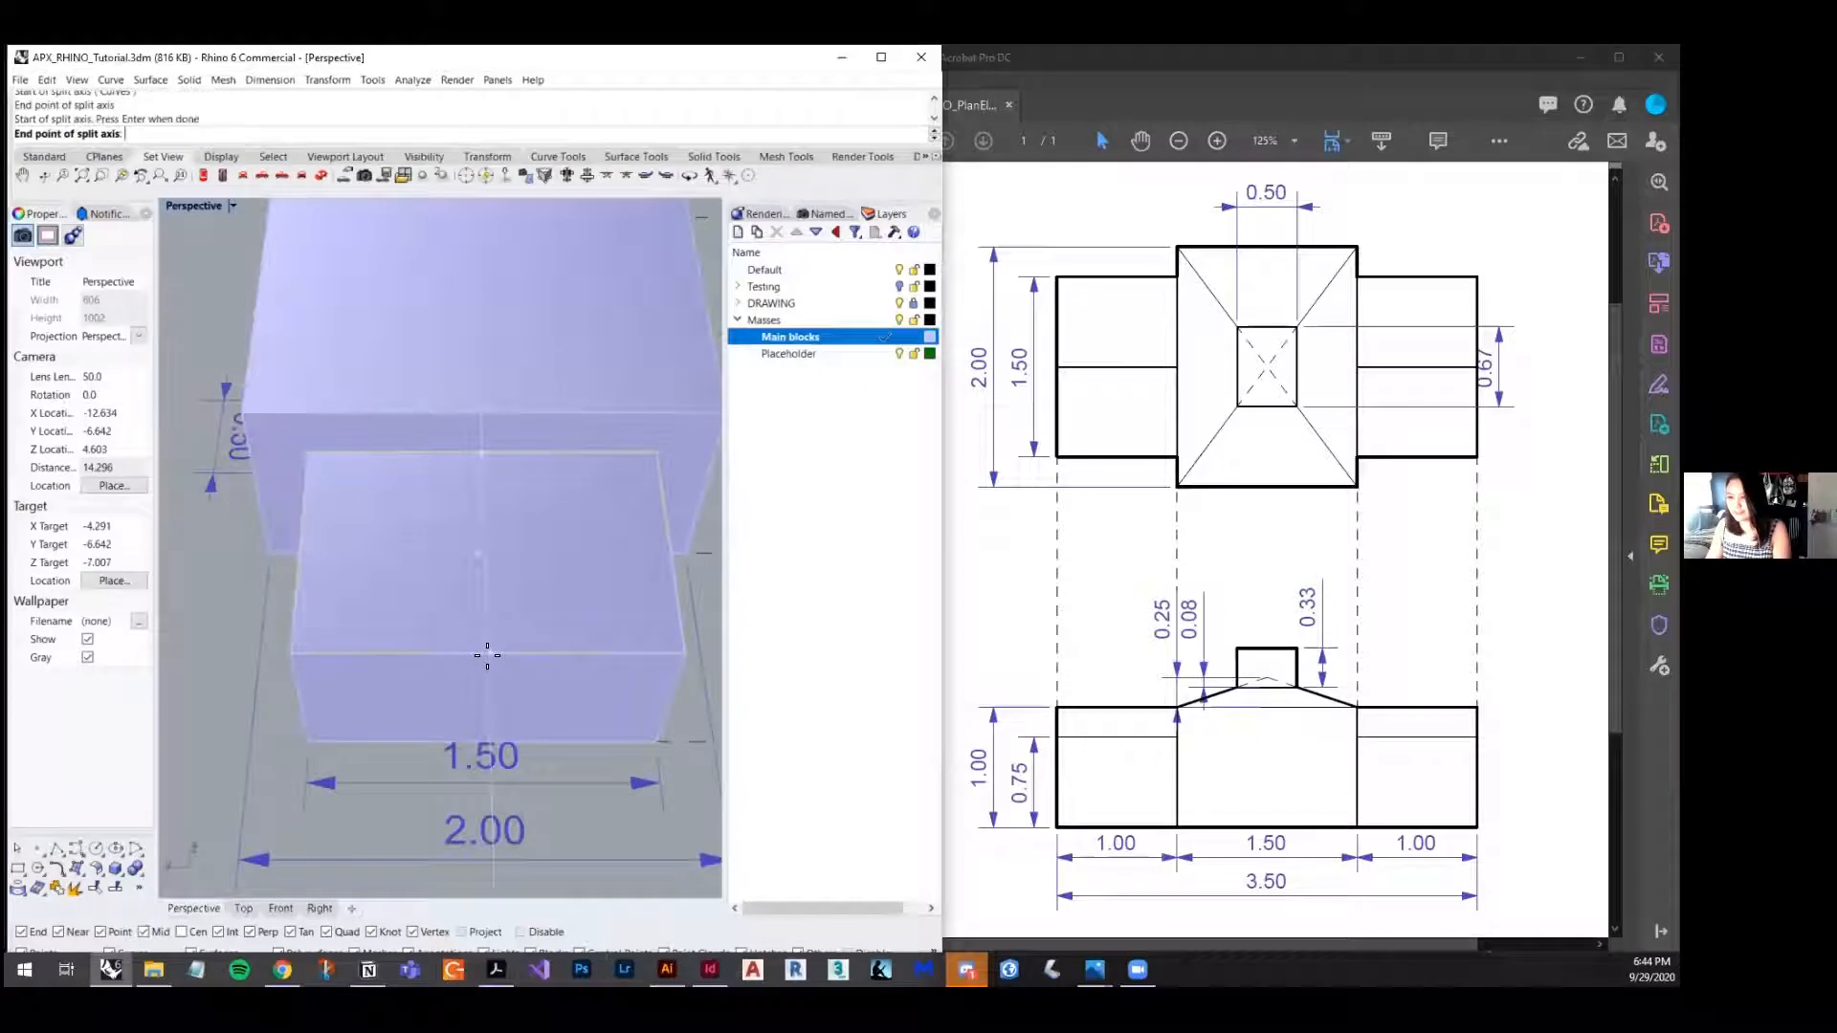
scroll(490, 617, "down", 3)
scroll(495, 605, "up", 4)
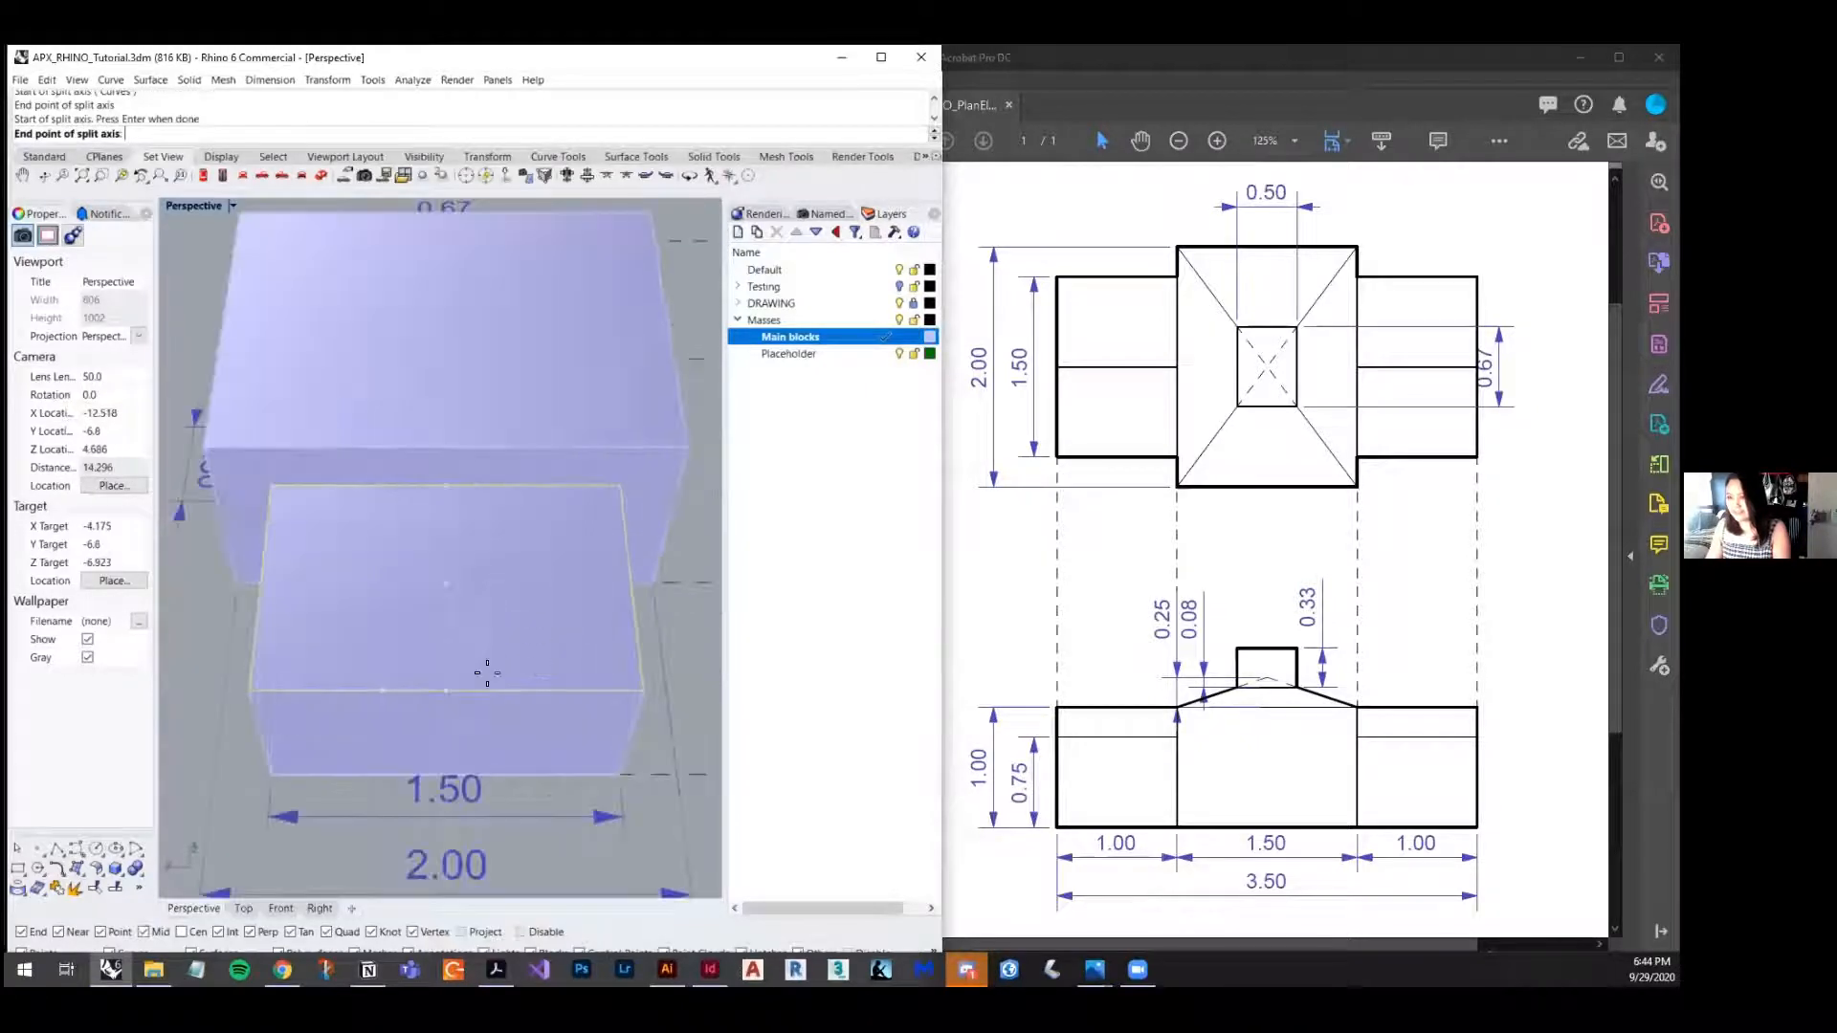
left_click(443, 478)
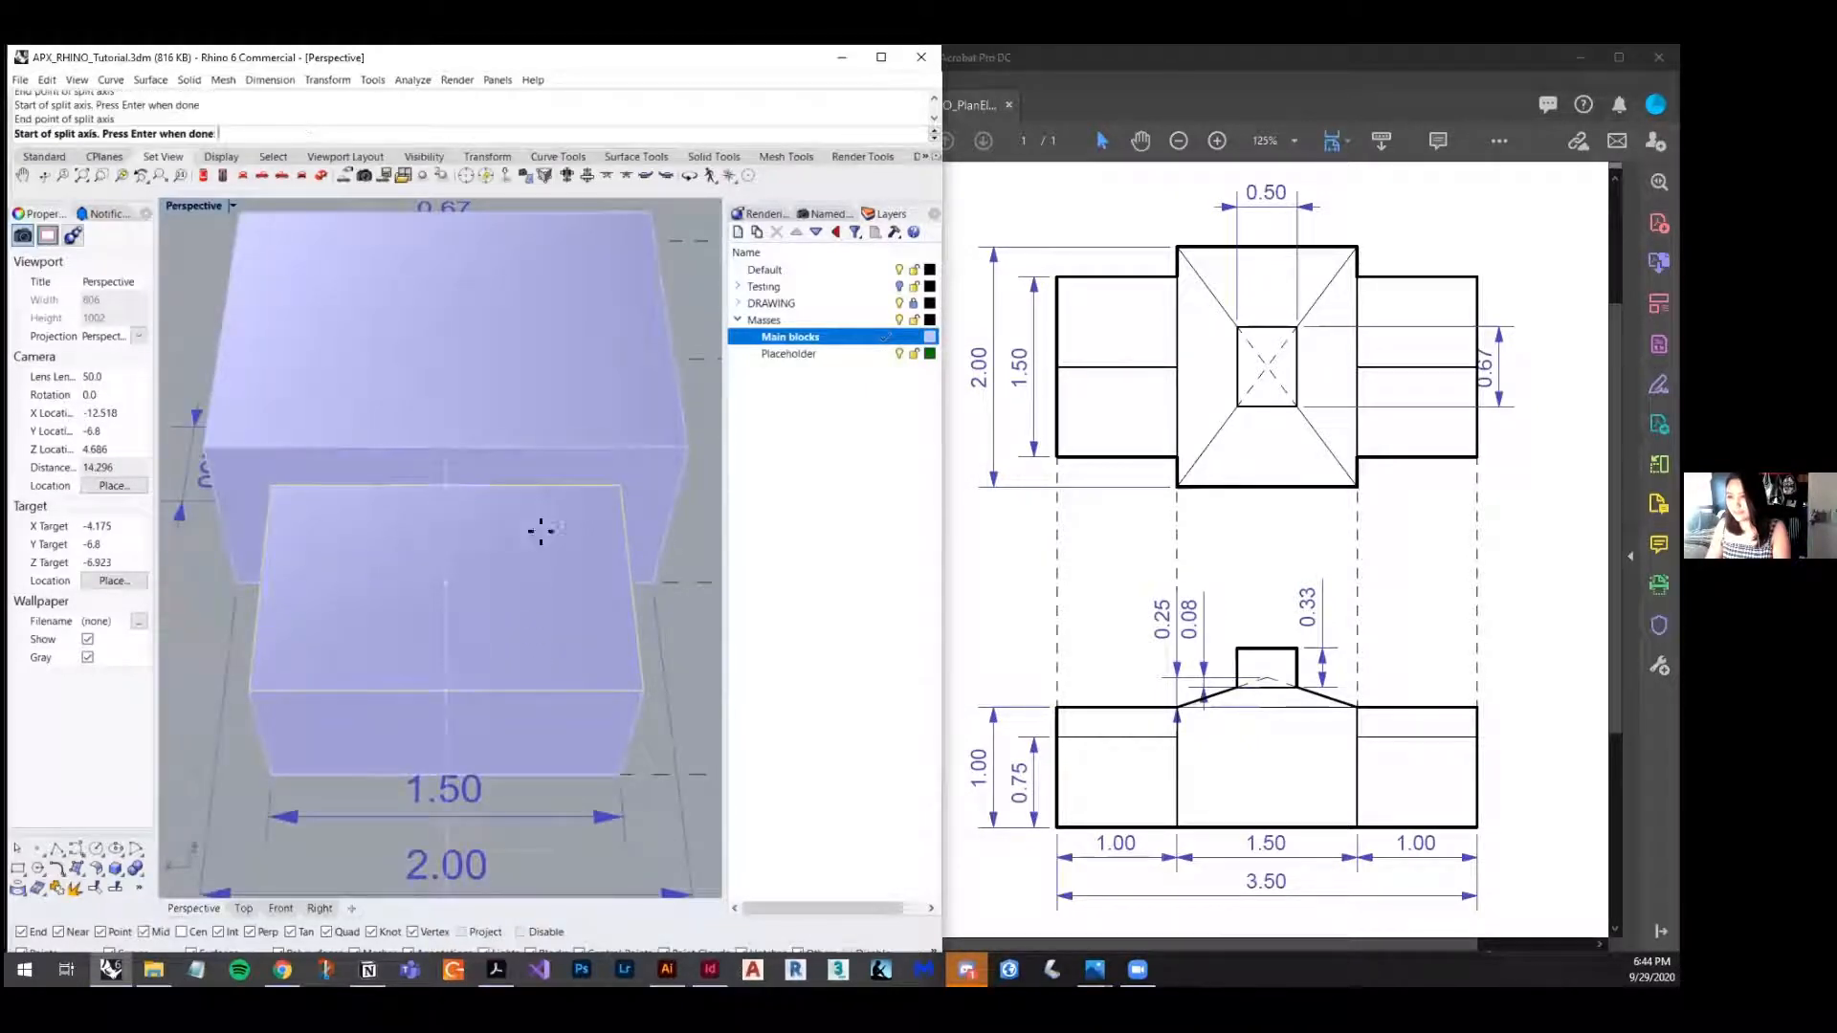
key("Return")
scroll(463, 601, "down", 3)
right_click_drag(463, 601, 547, 576)
scroll(547, 576, "up", 5)
left_click(641, 586)
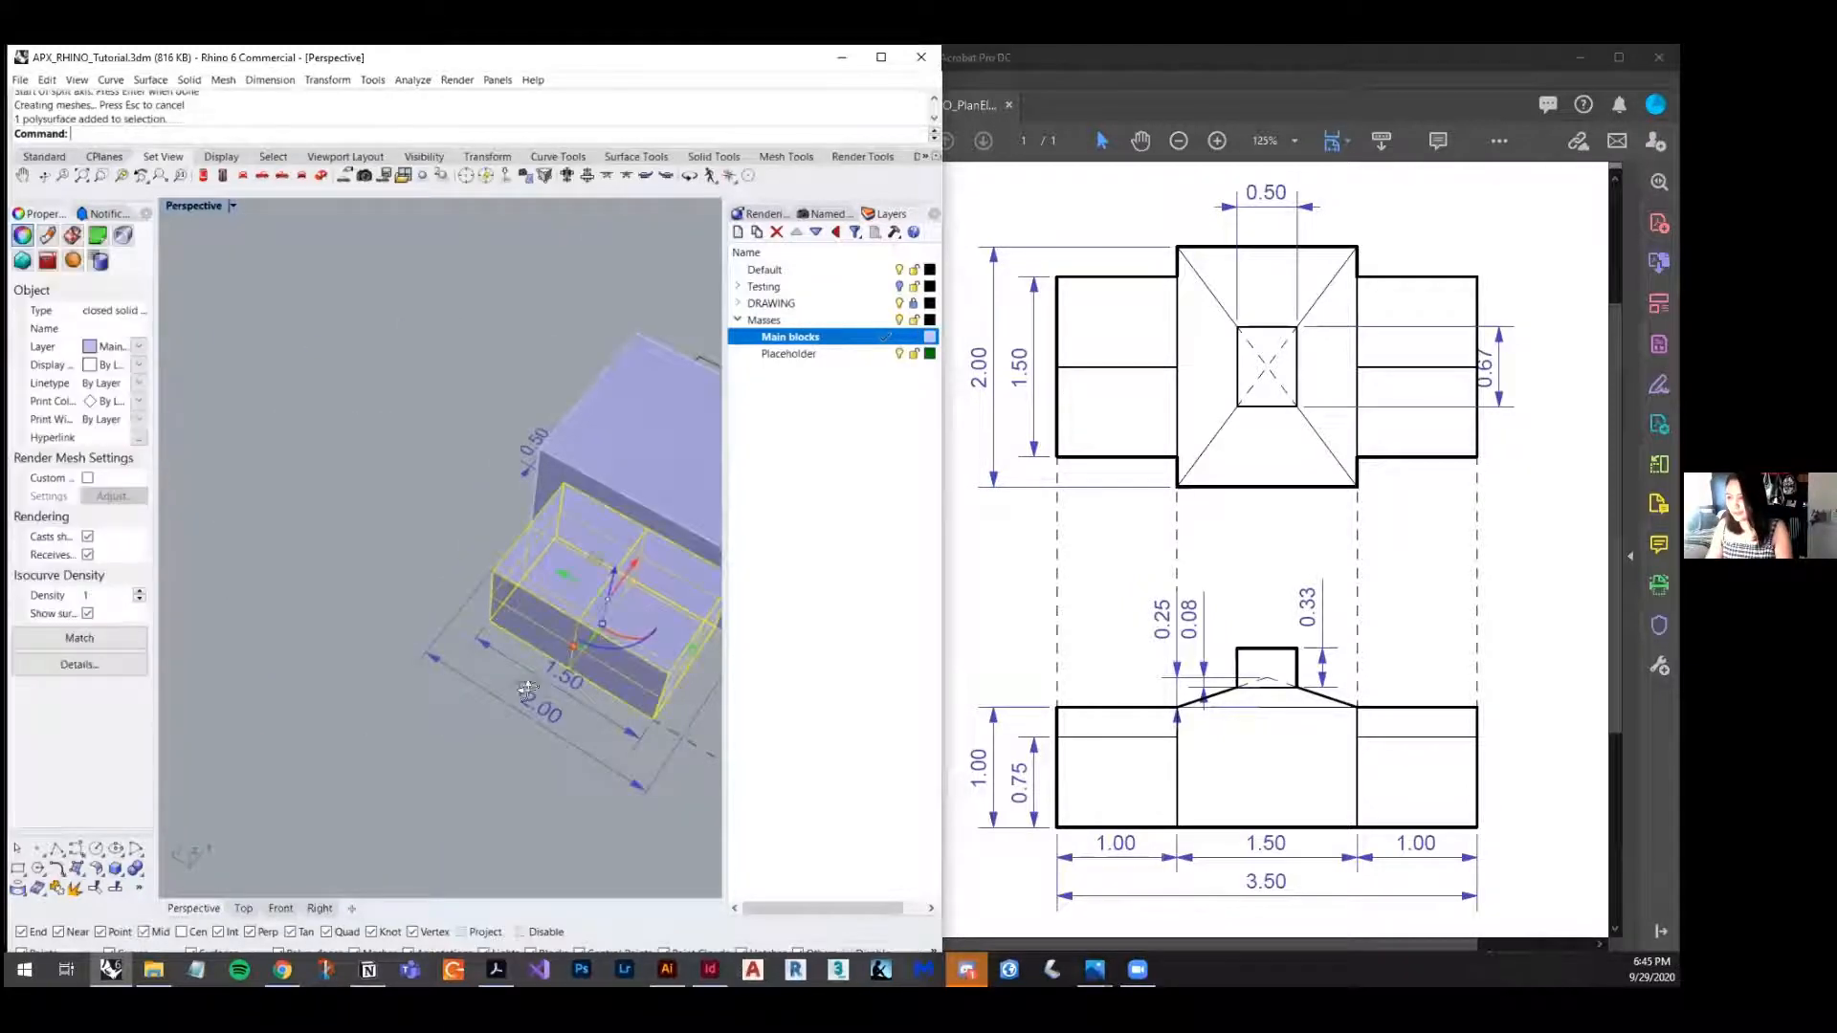
right_click_drag(522, 681, 308, 685)
left_click(371, 731)
left_click(336, 465)
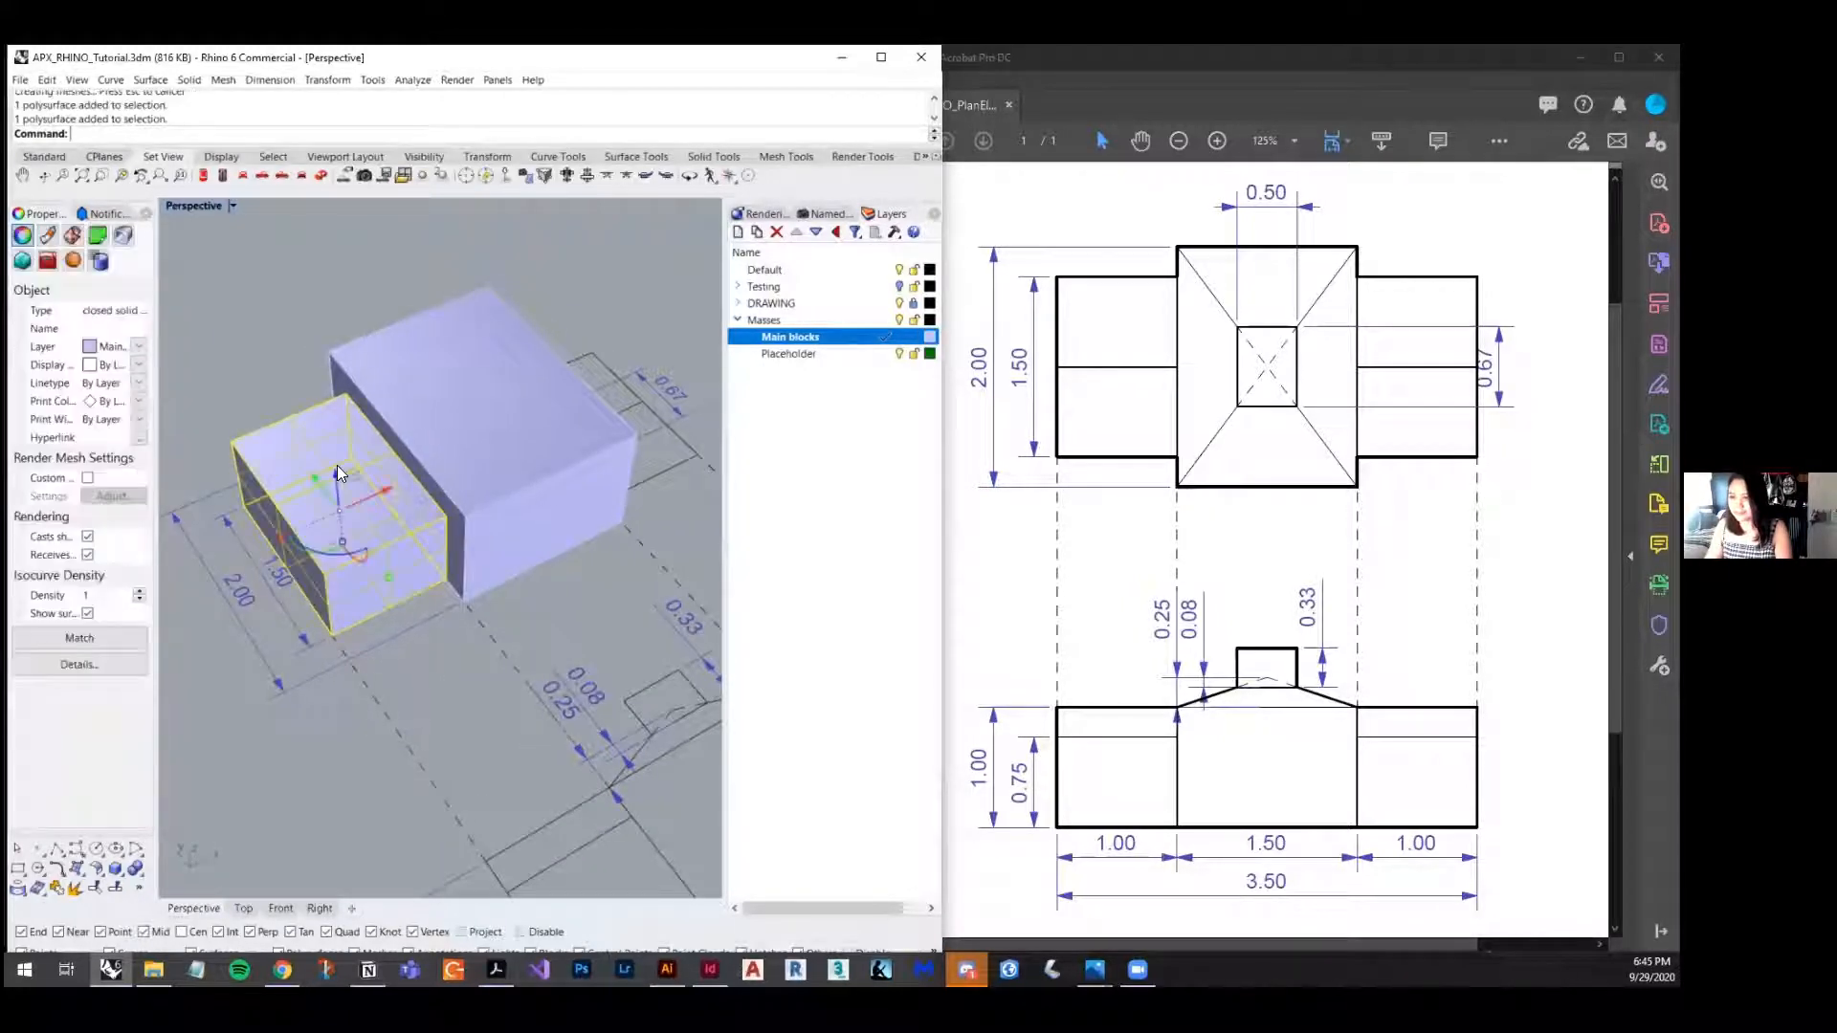
left_click(375, 457)
left_click(294, 773)
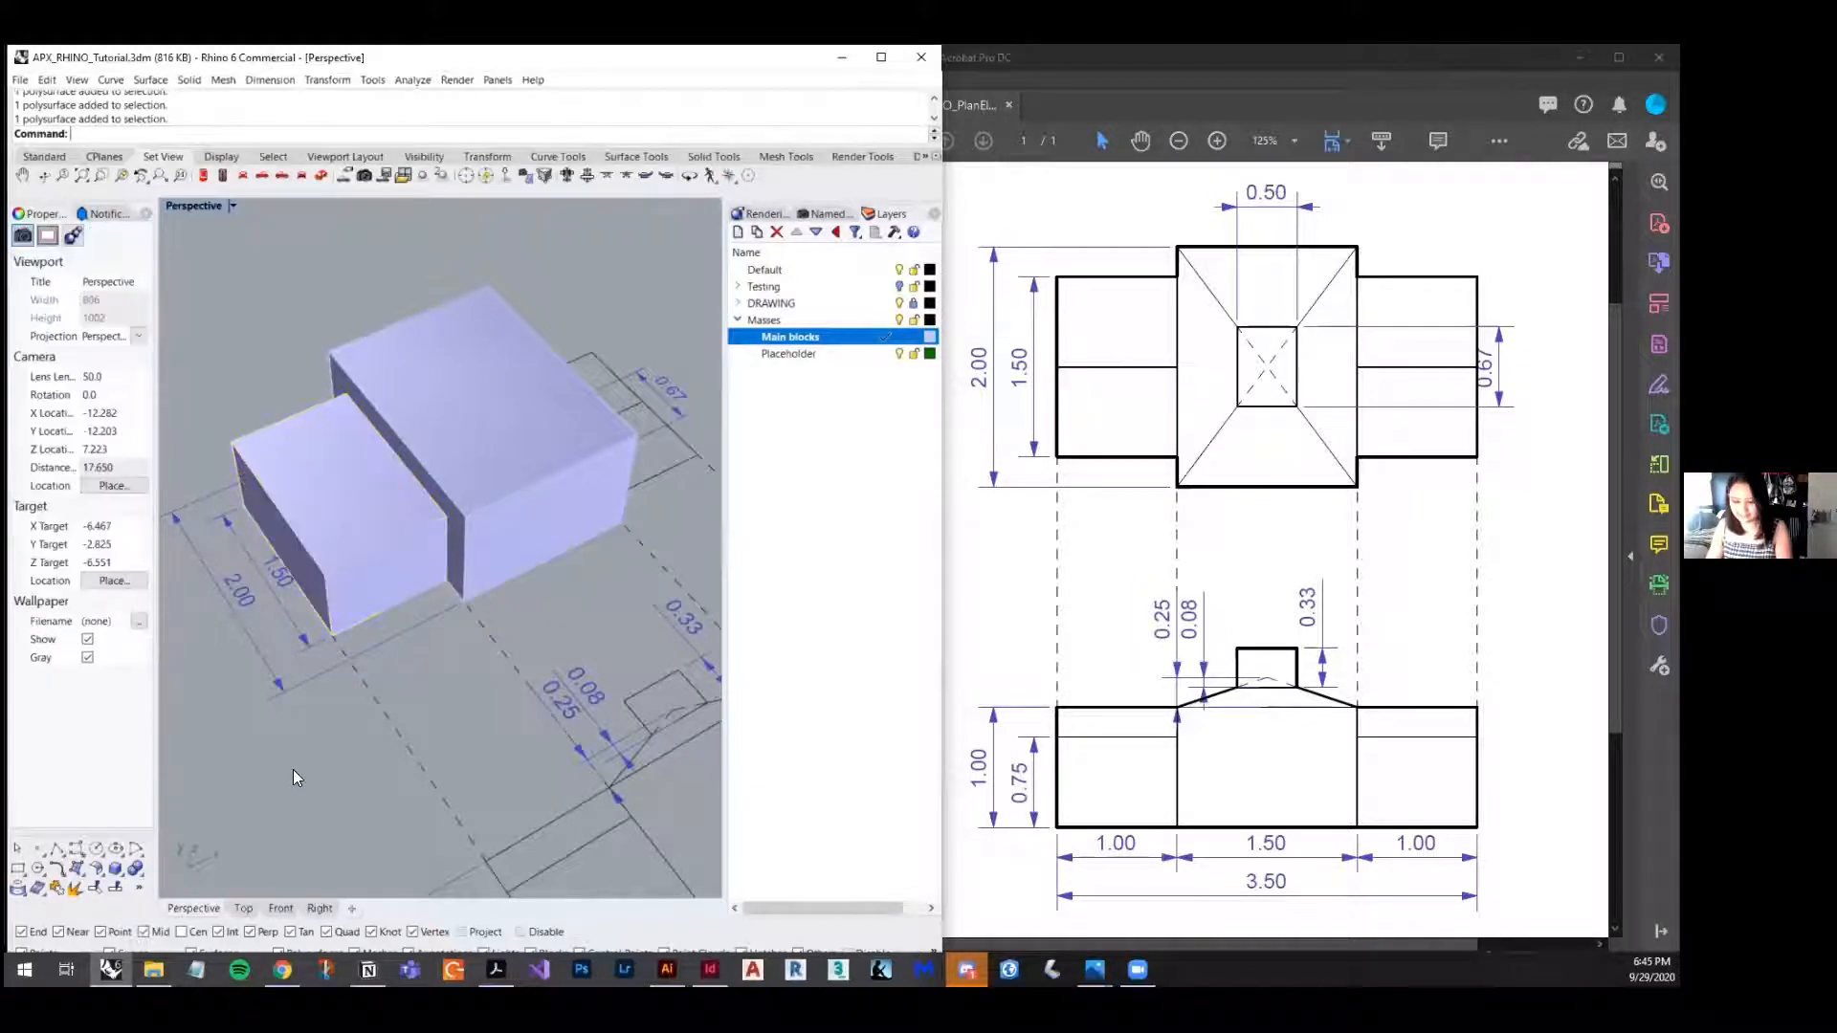
- Raise the wing's central ridge edge by 0.25 with a vertical Move to form a gable roof
left_click(345, 481)
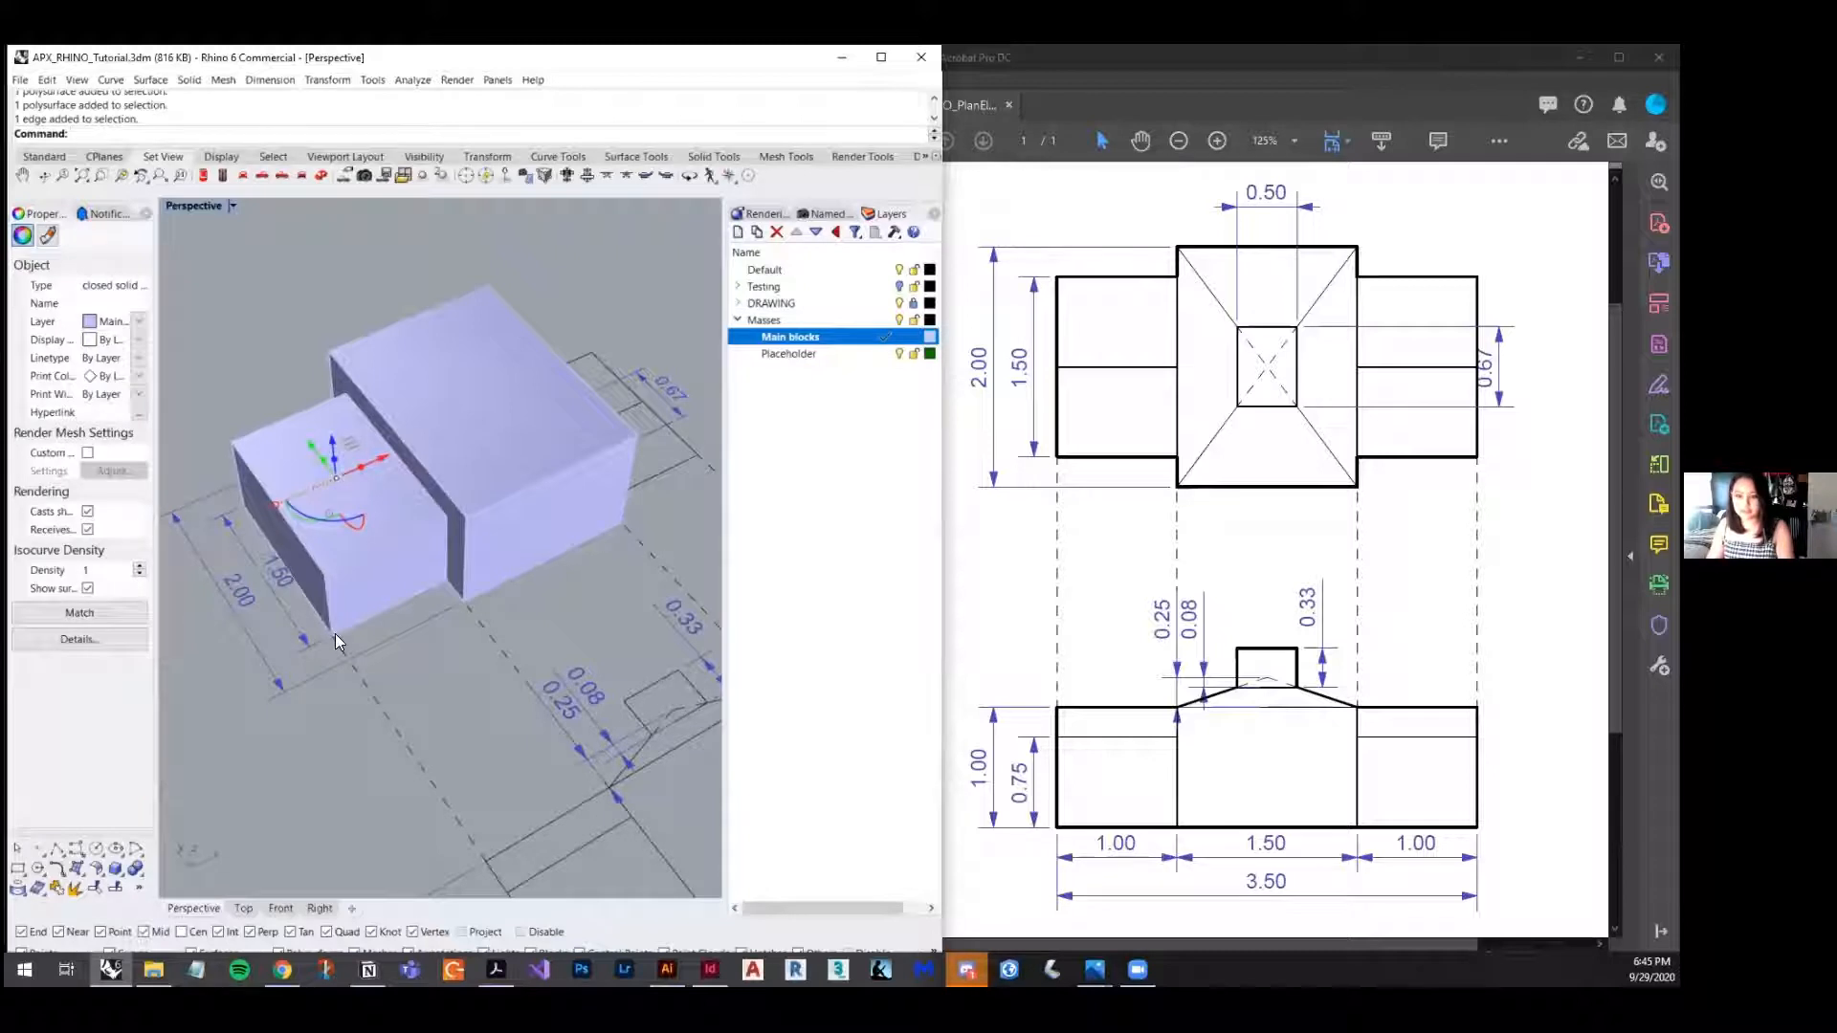
scroll(504, 409, "up", 6)
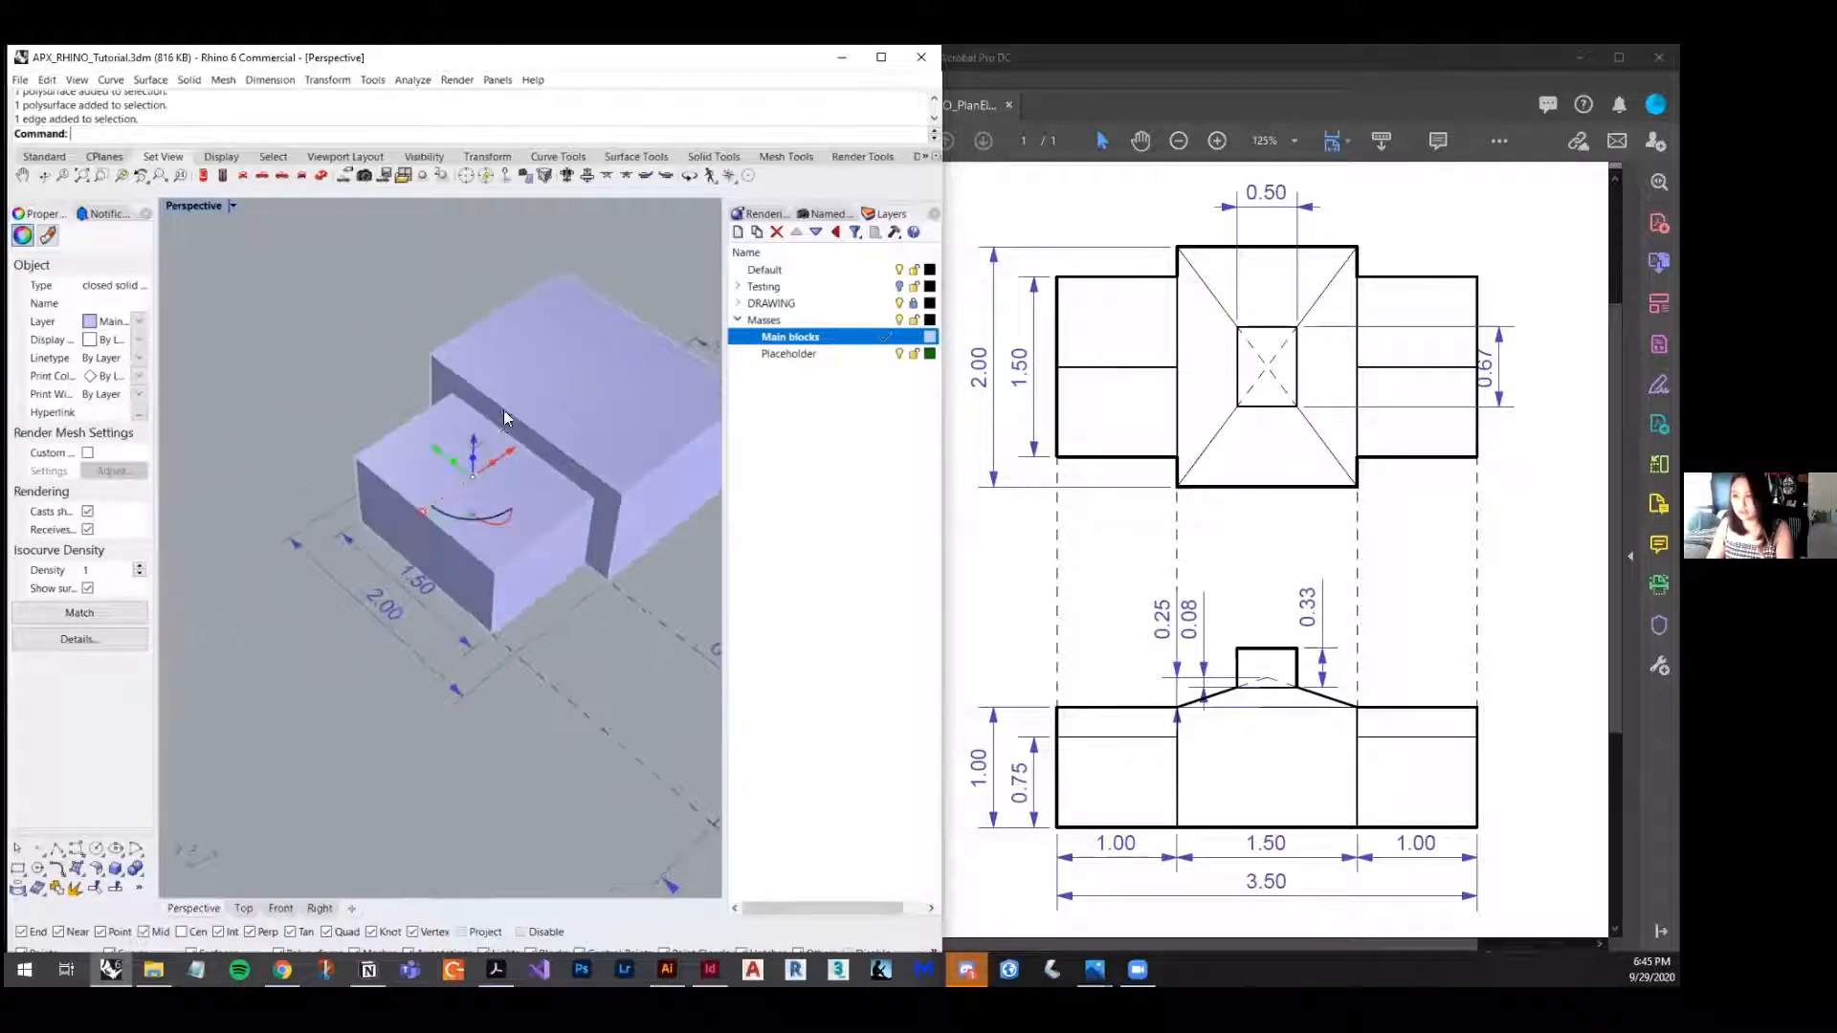
scroll(496, 423, "down", 6)
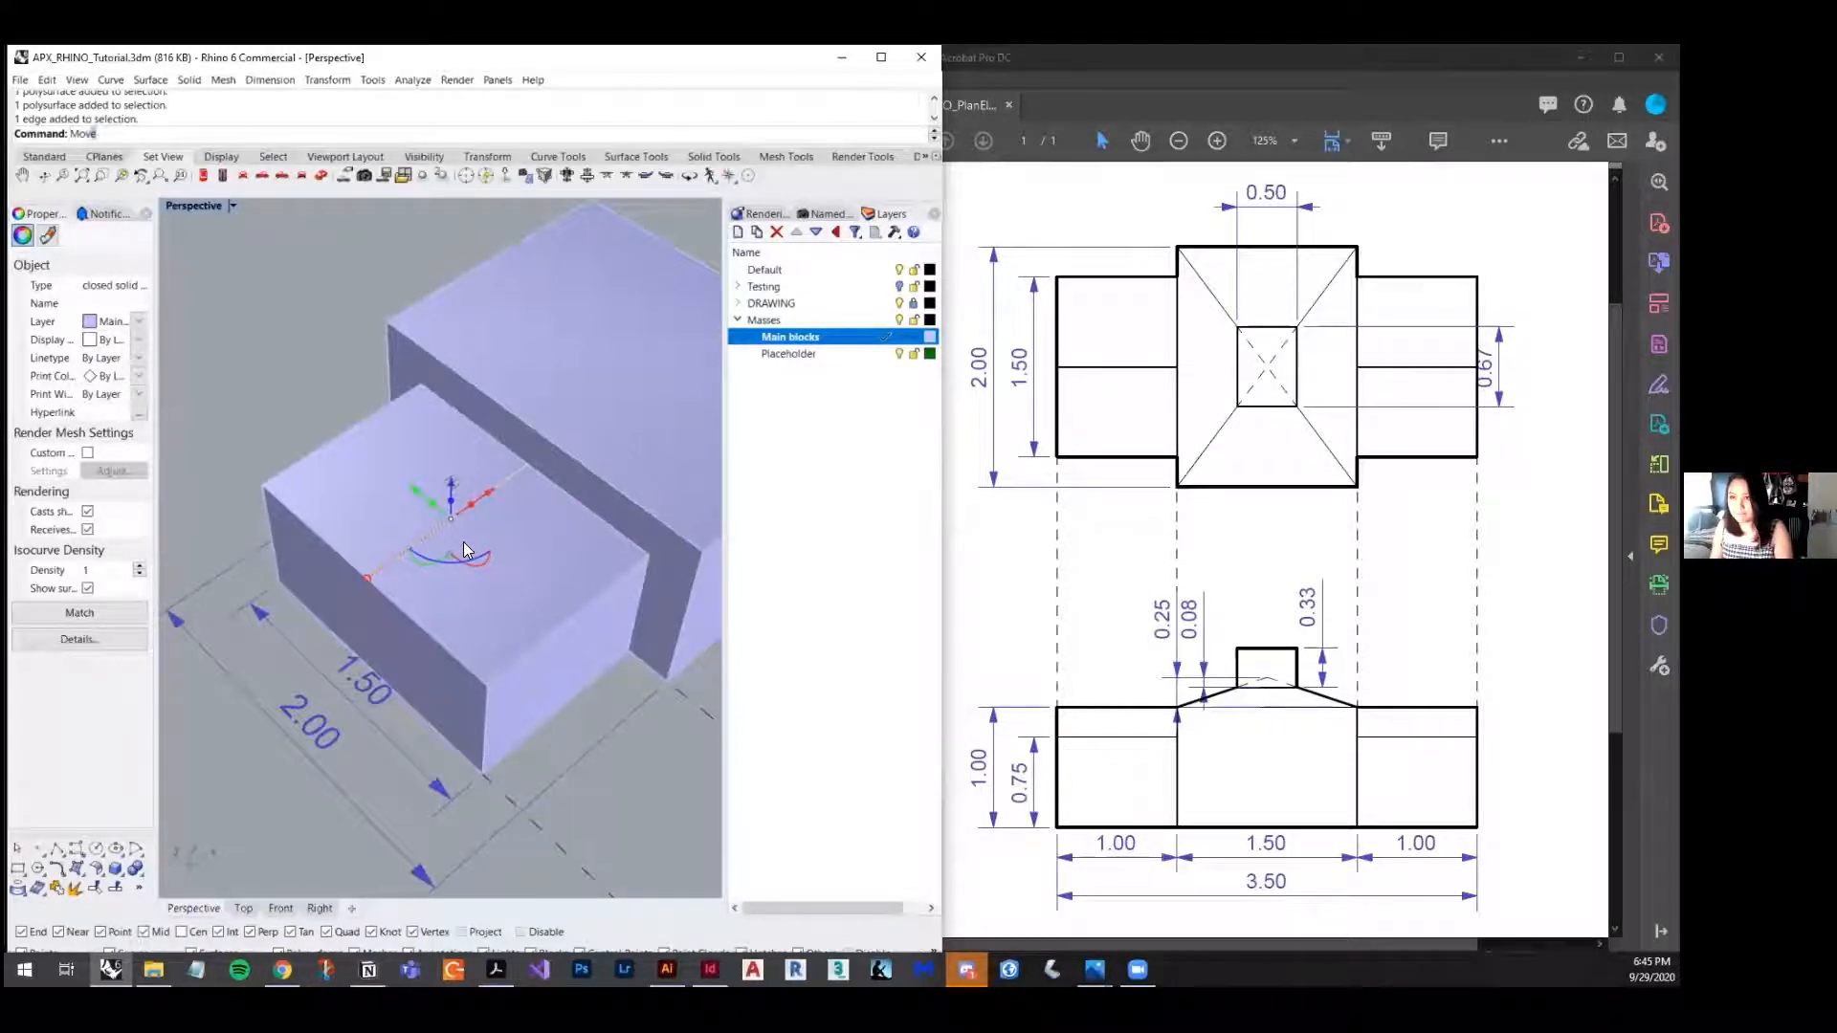
key("Return")
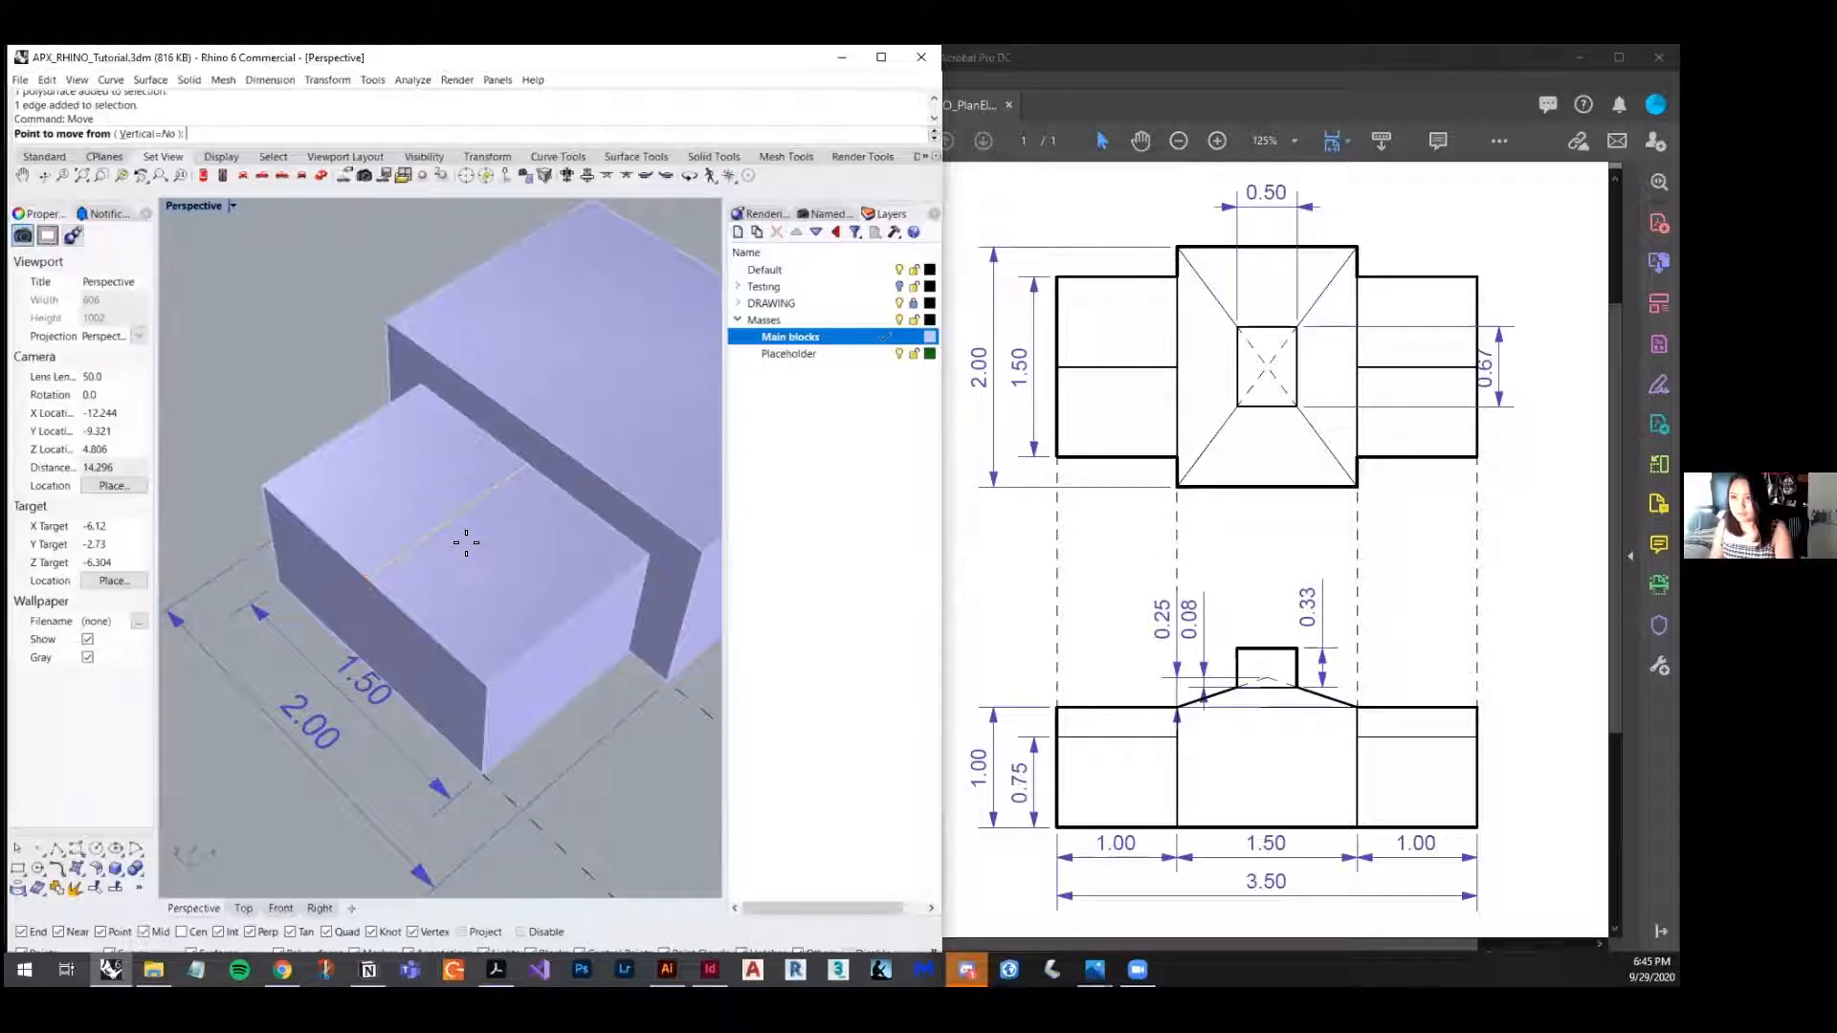
left_click(146, 134)
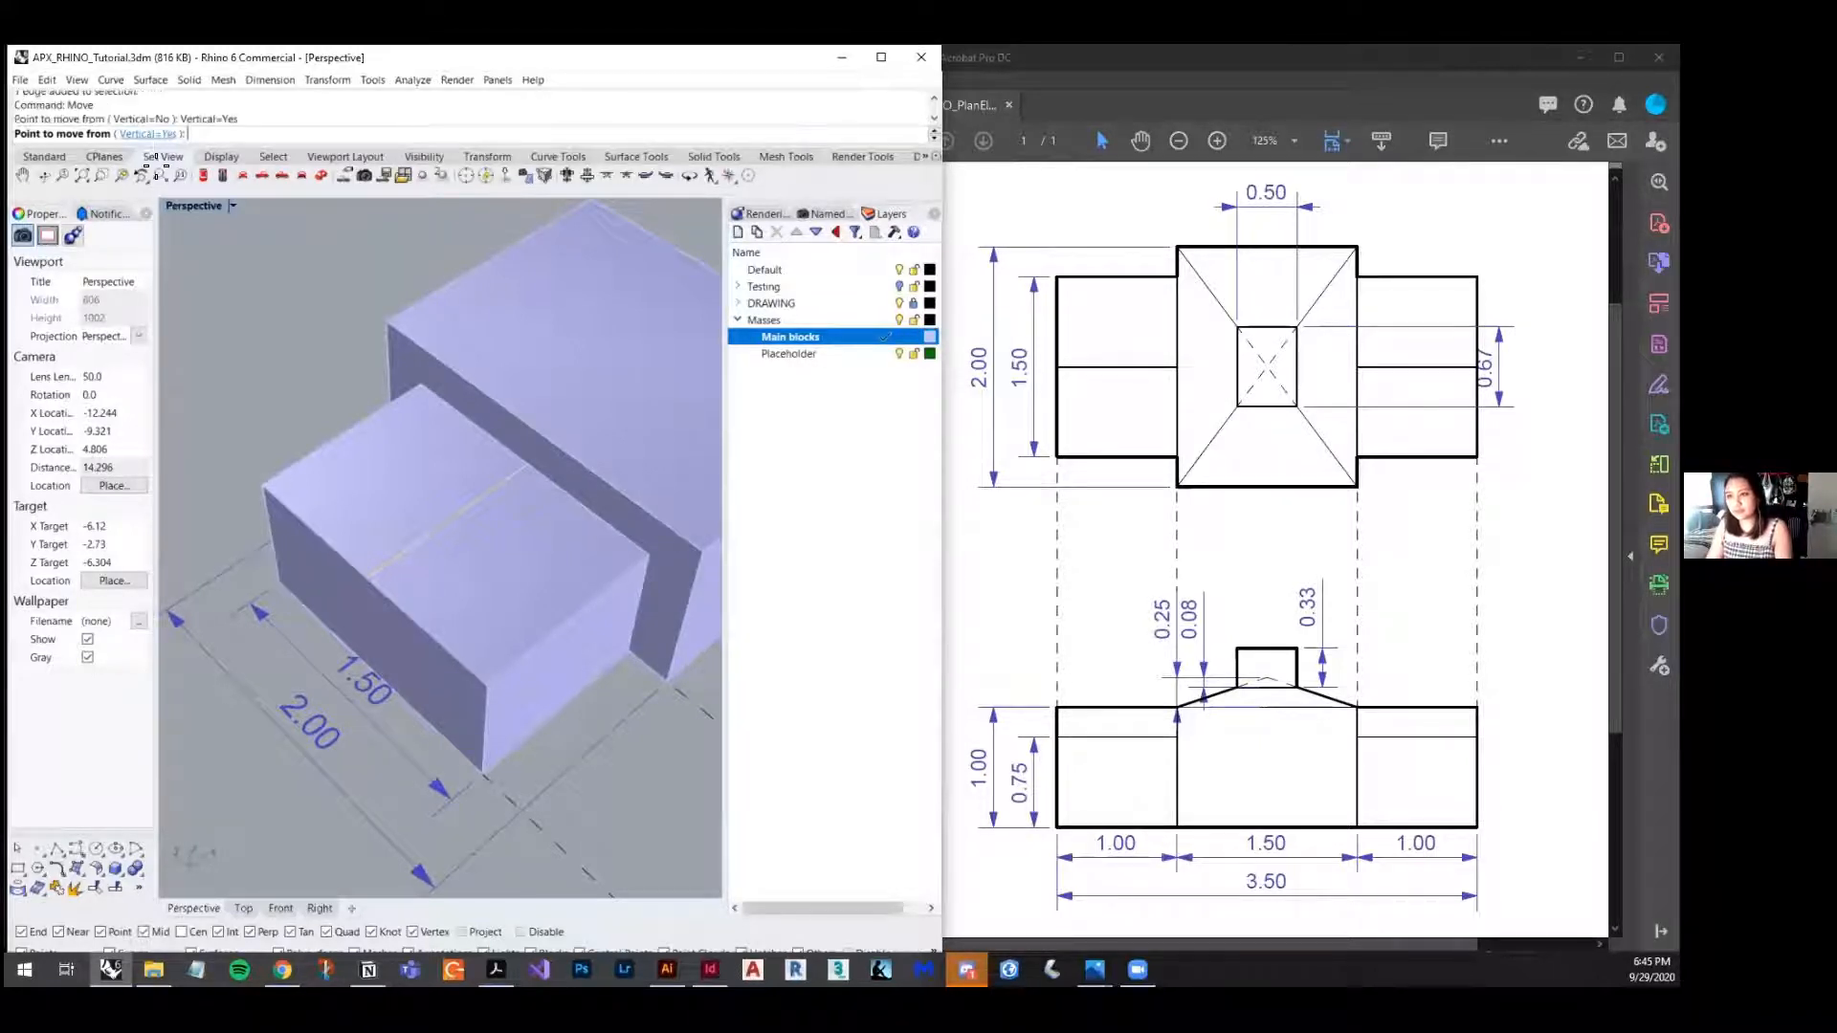
left_click(265, 399)
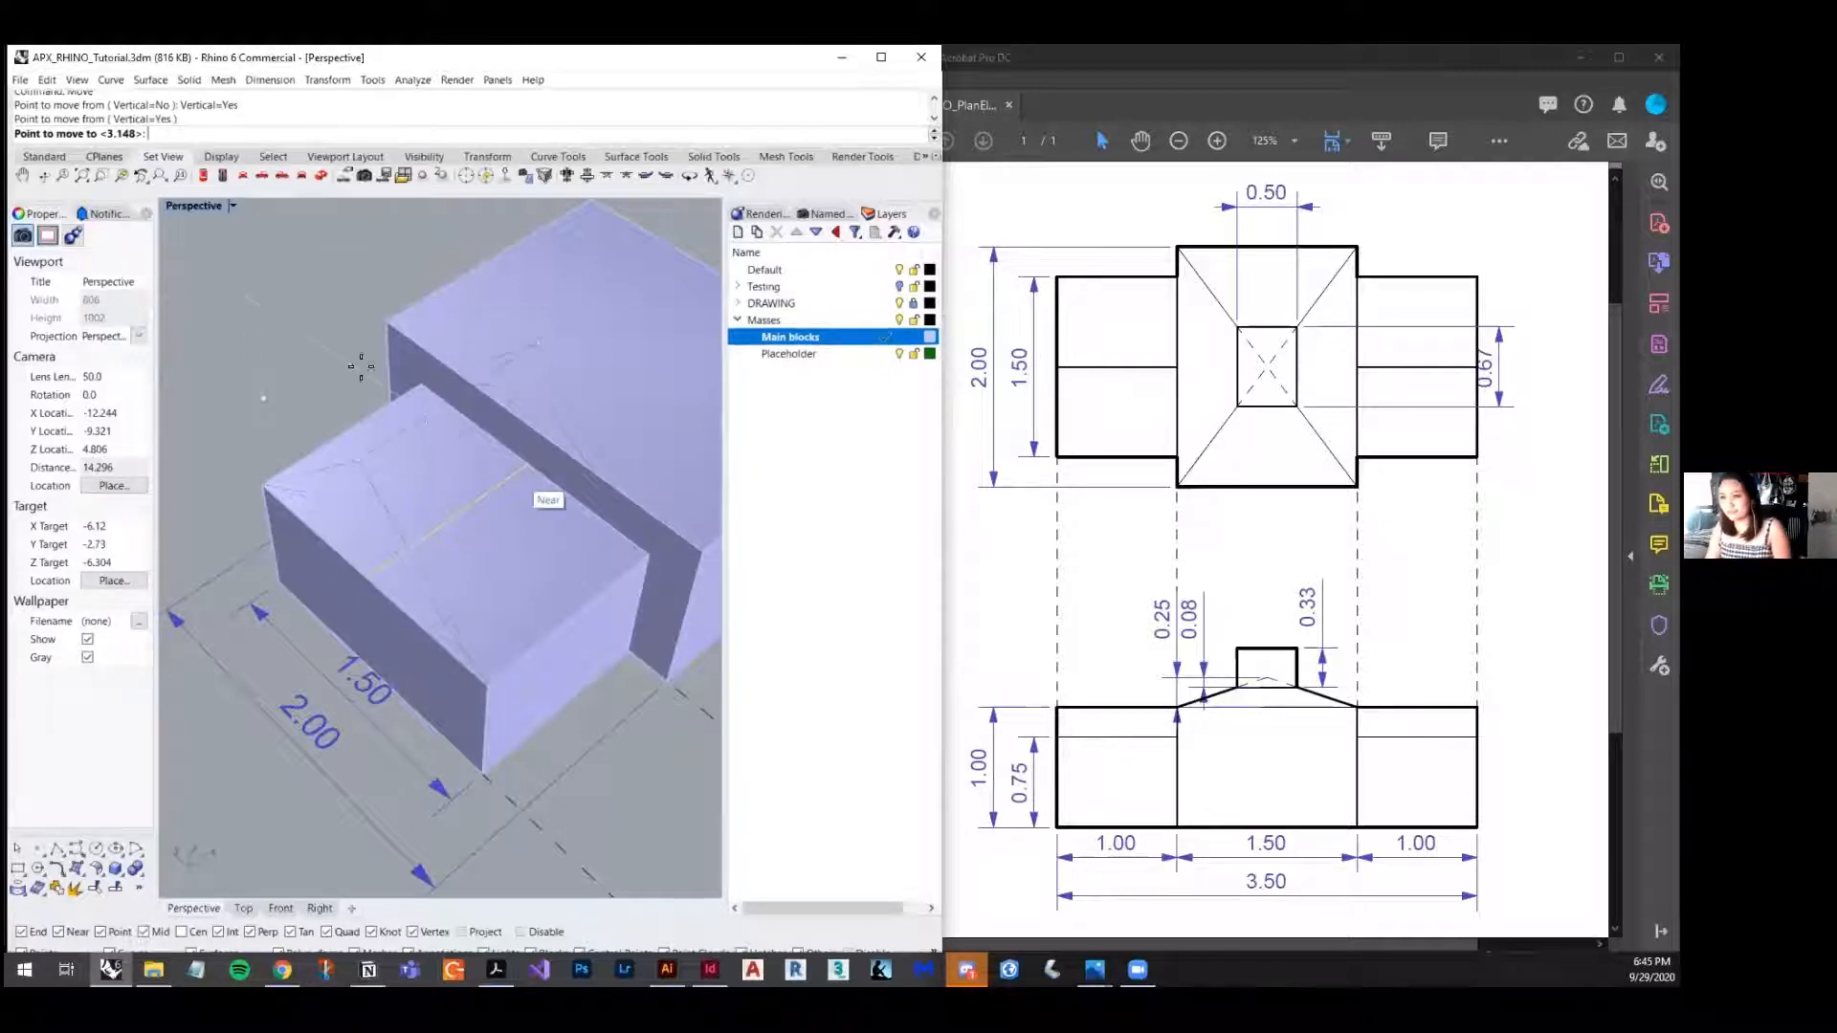
type("25")
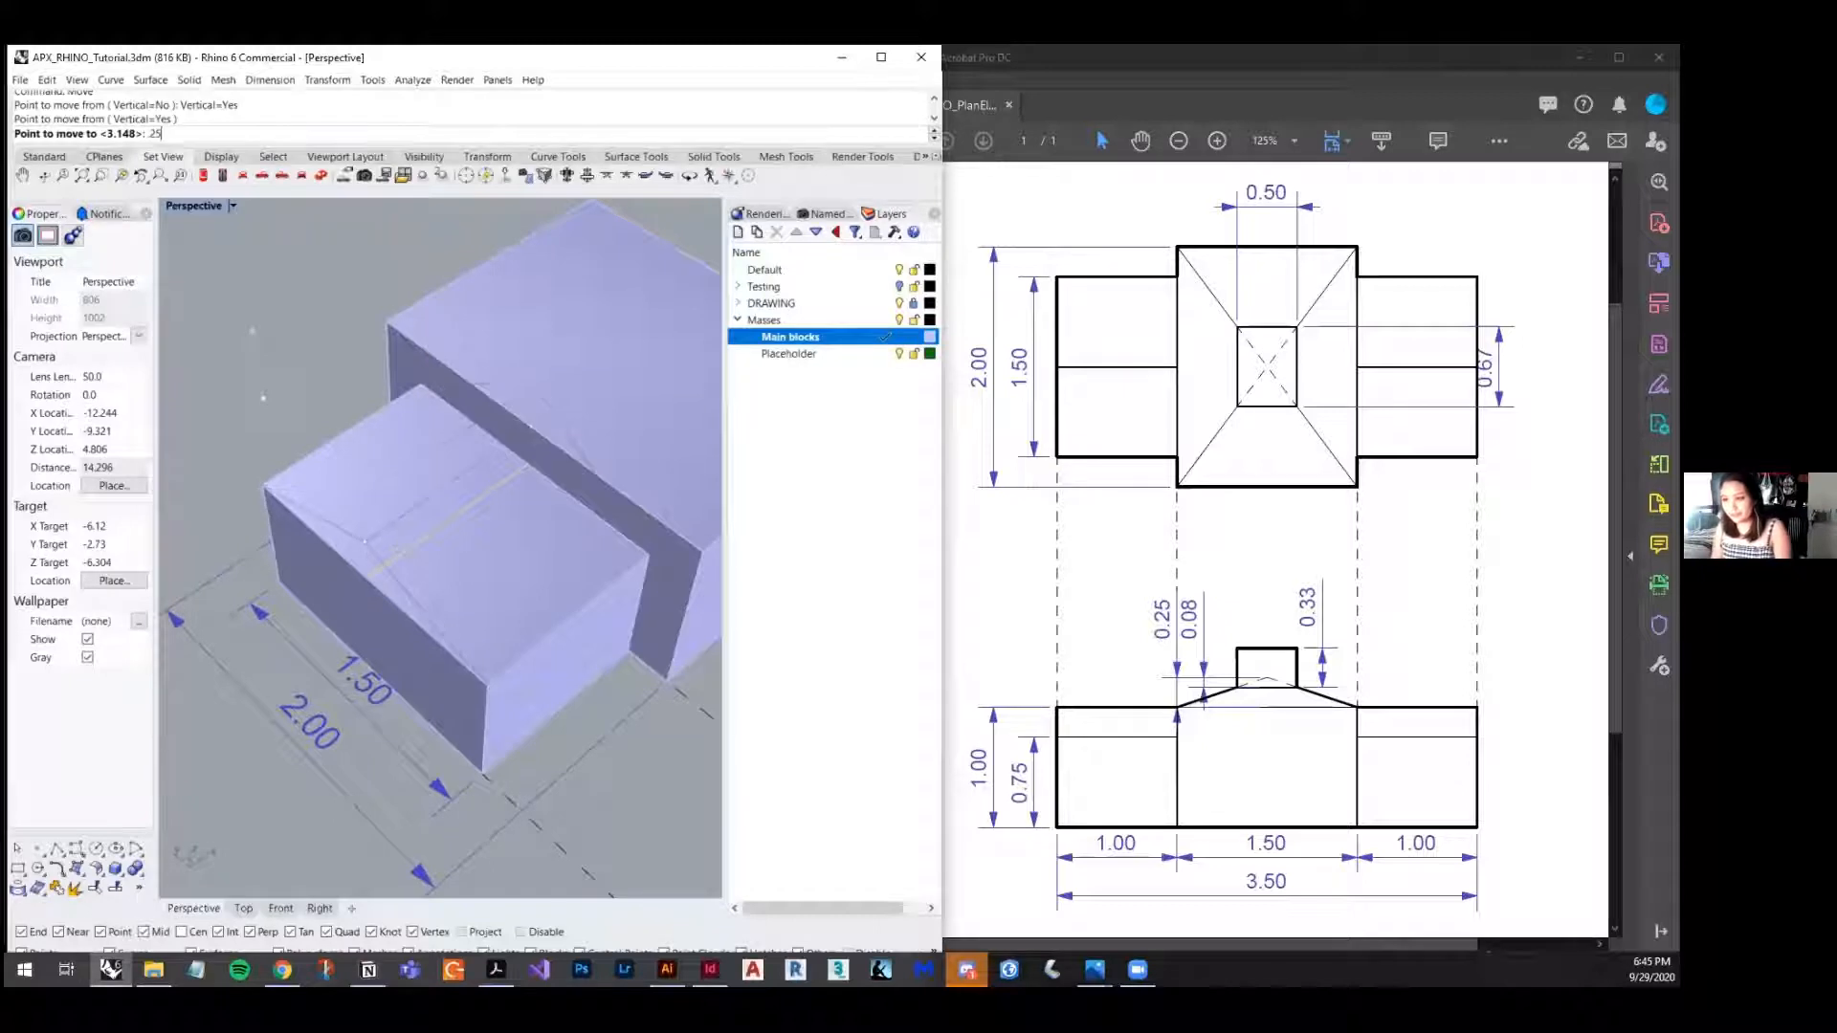
key("Return")
scroll(293, 492, "down", 3)
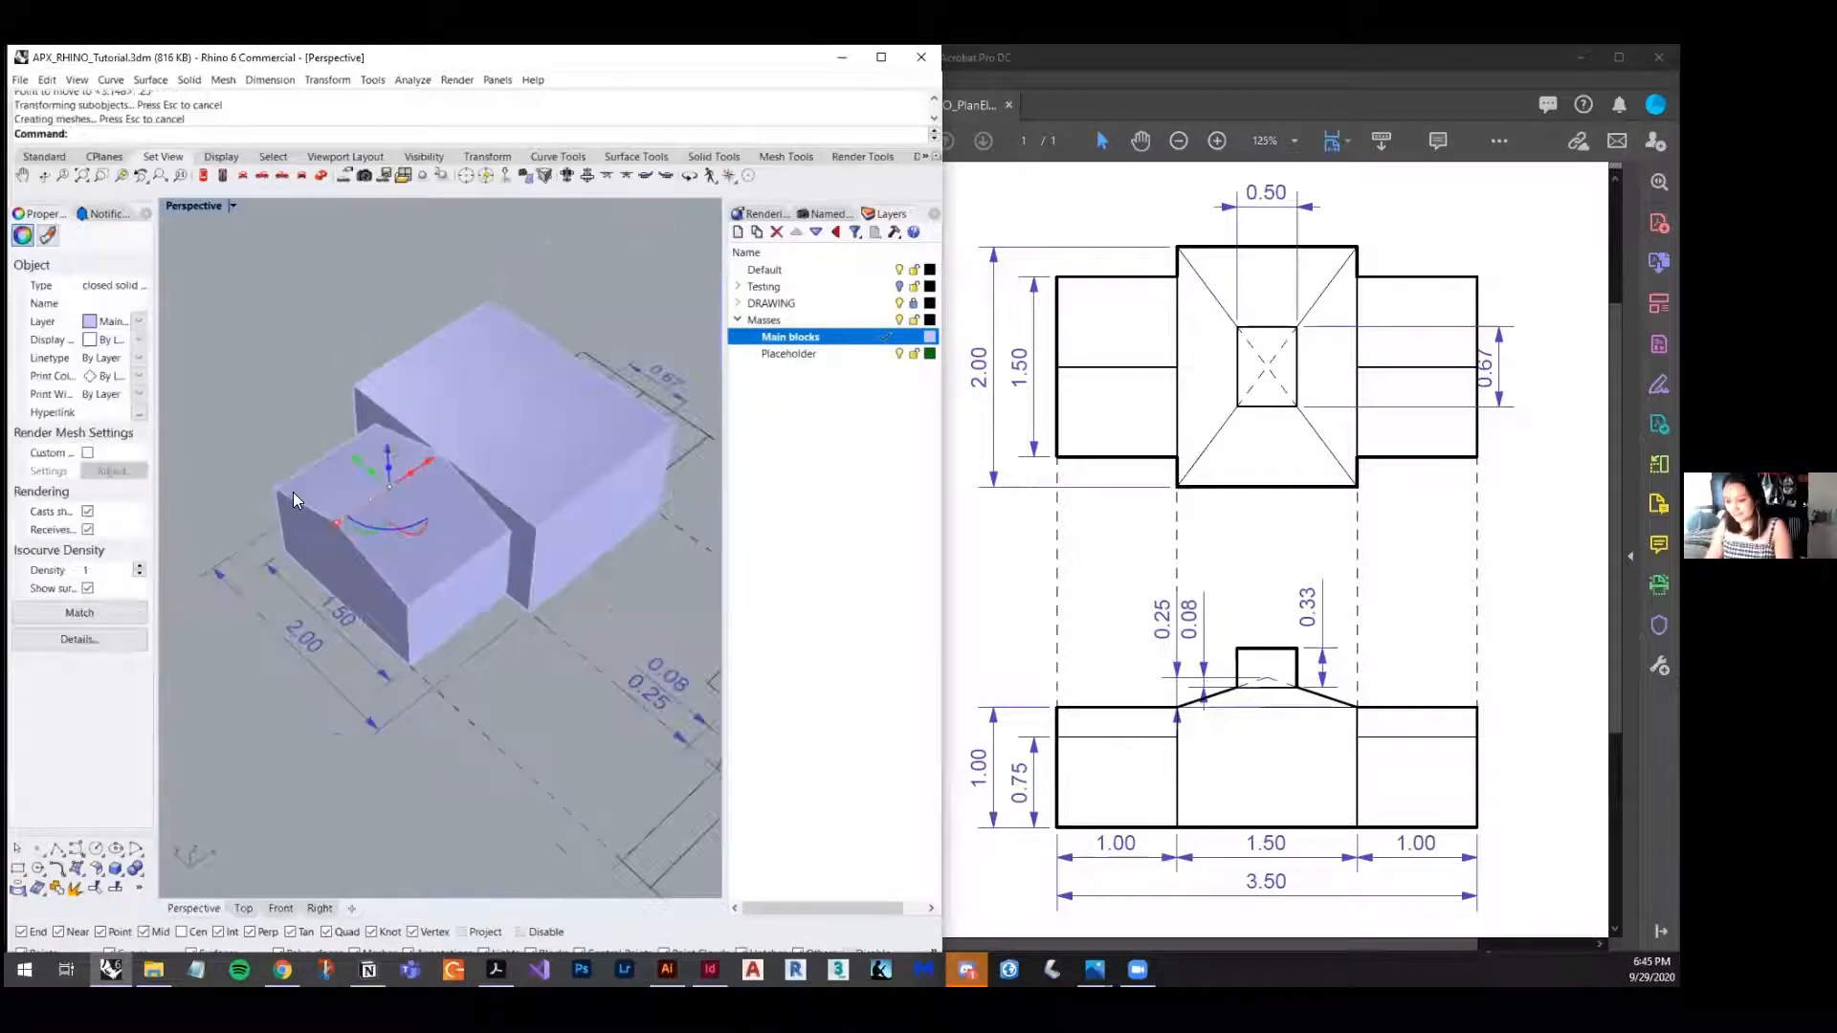
left_click(366, 677)
- Mirror a copy of the gabled wing across the central block's middle axis onto the opposite side
right_click_drag(421, 694, 344, 532)
left_click(412, 534)
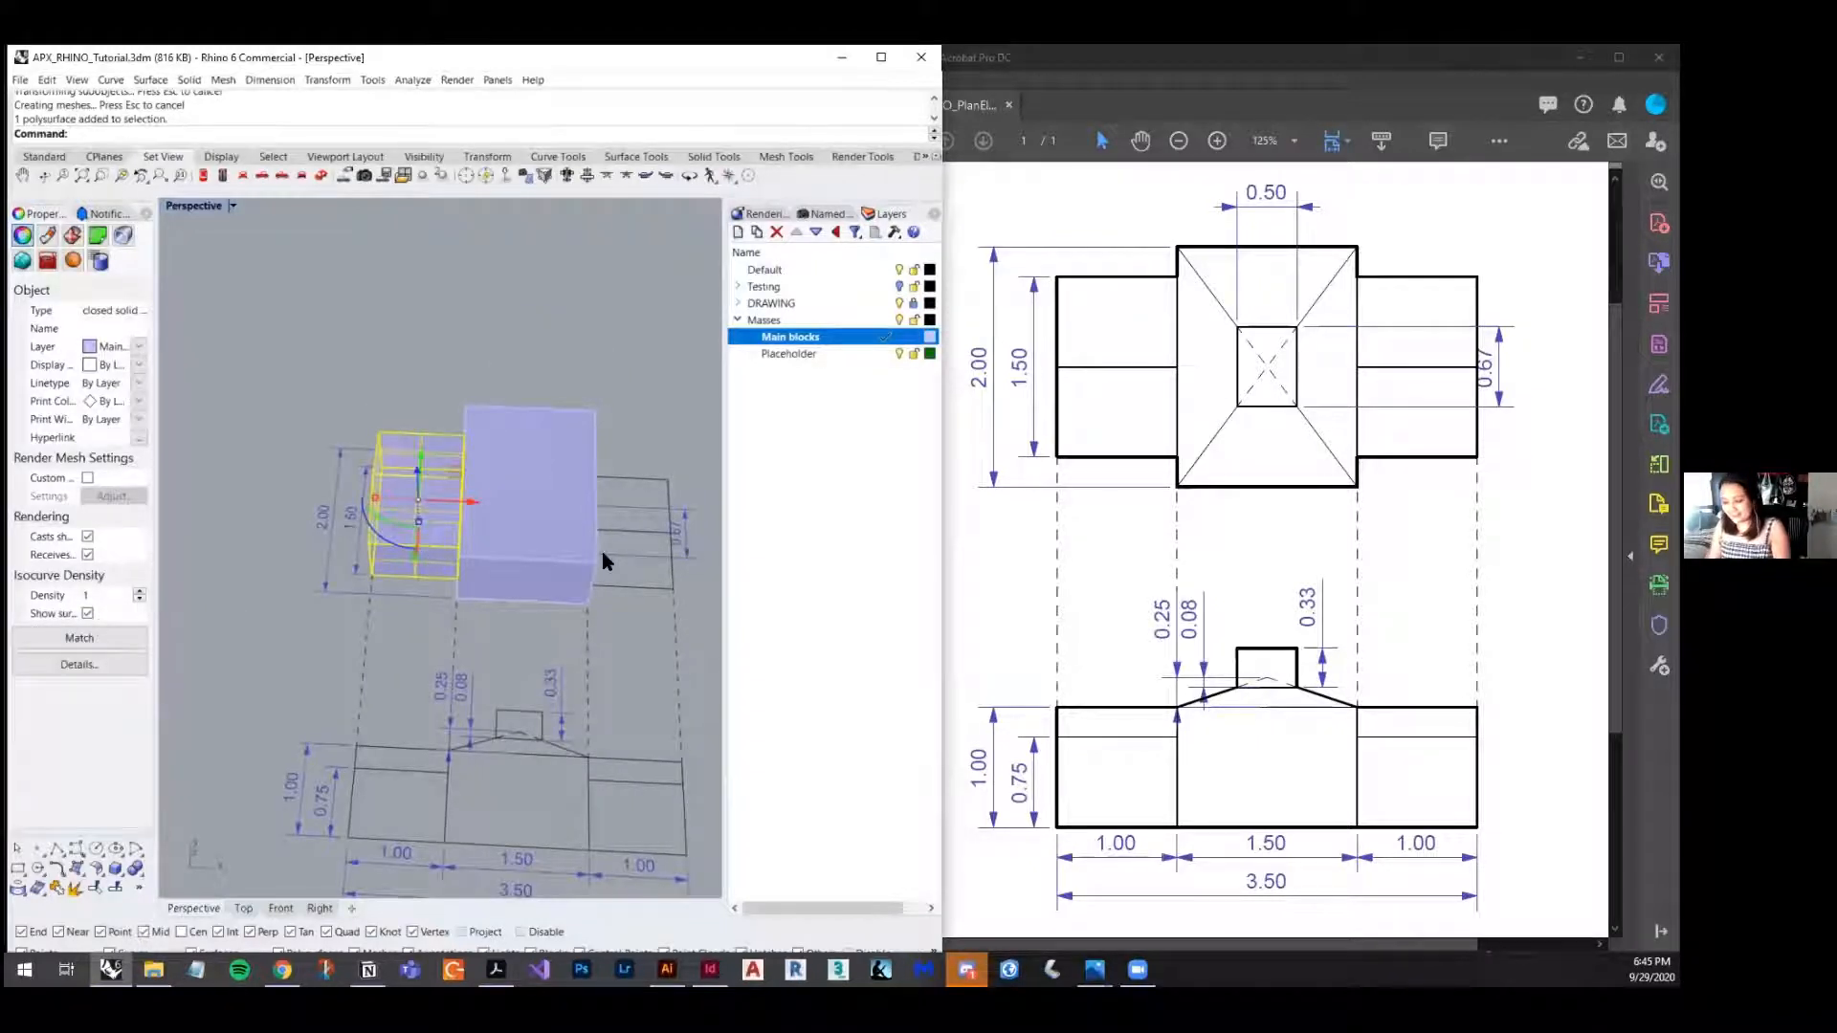
type("Mirror")
key("Return")
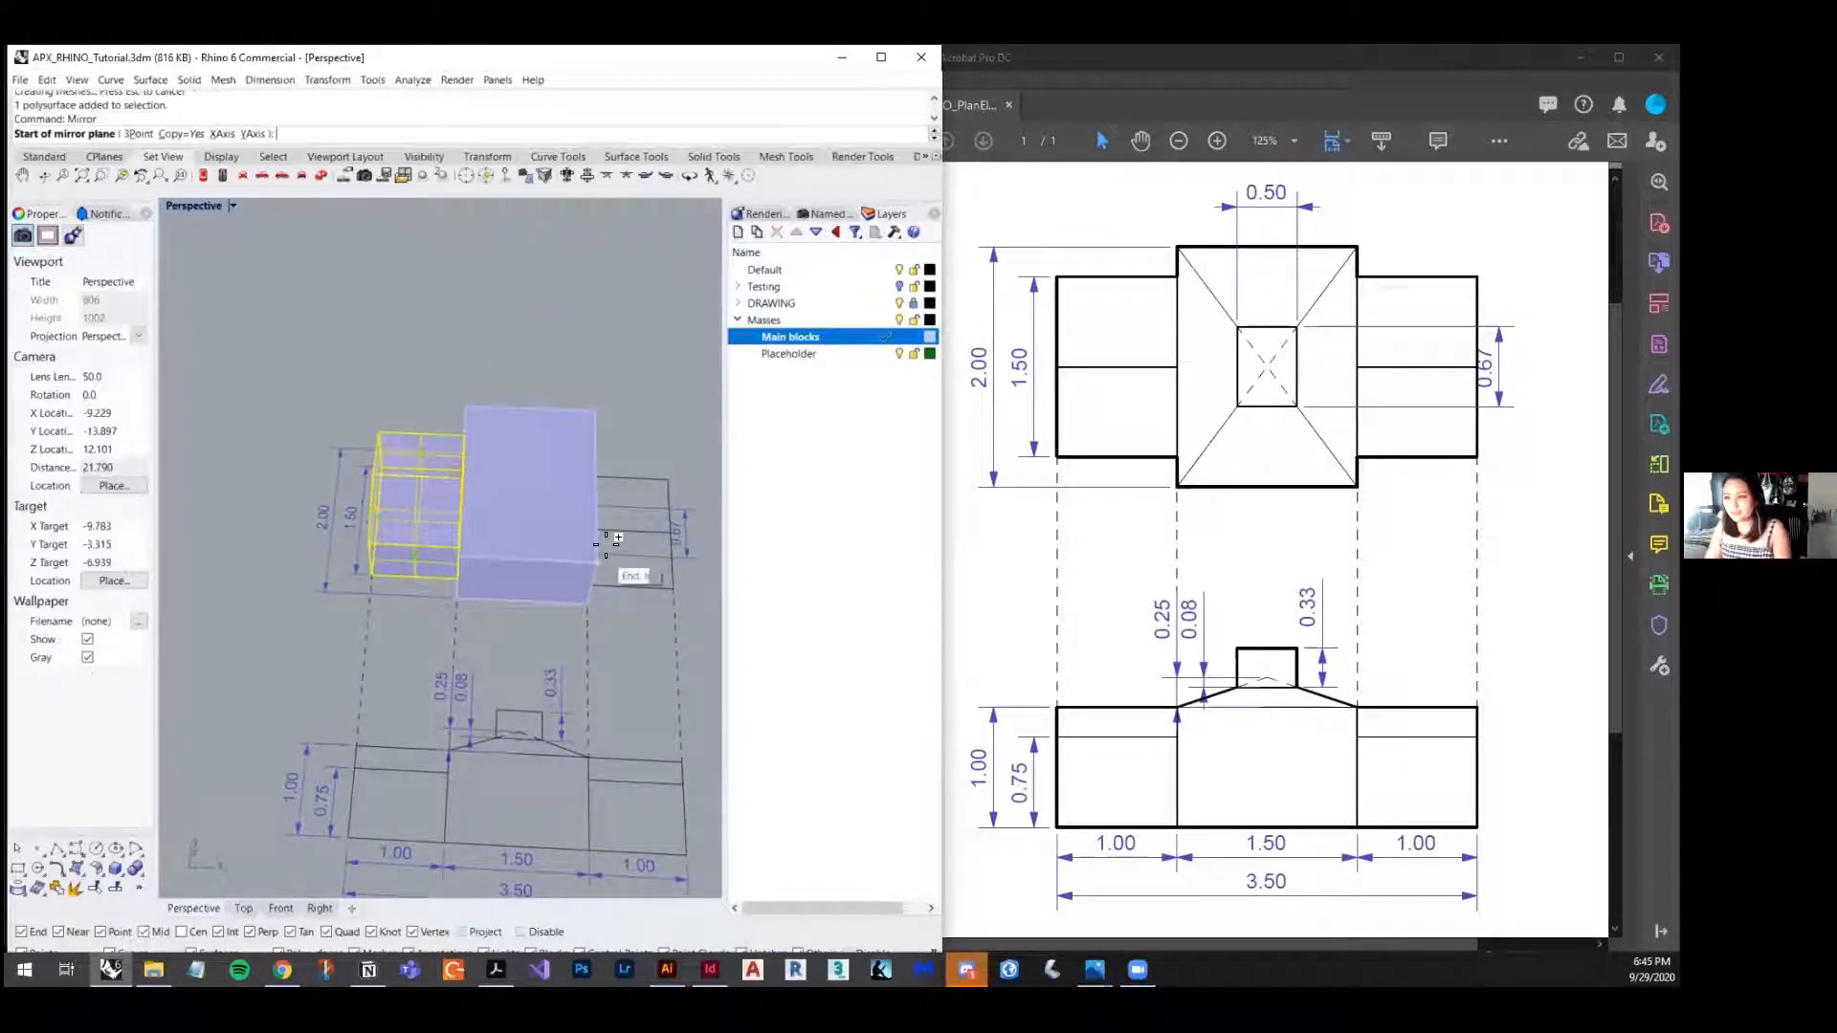
left_click(526, 553)
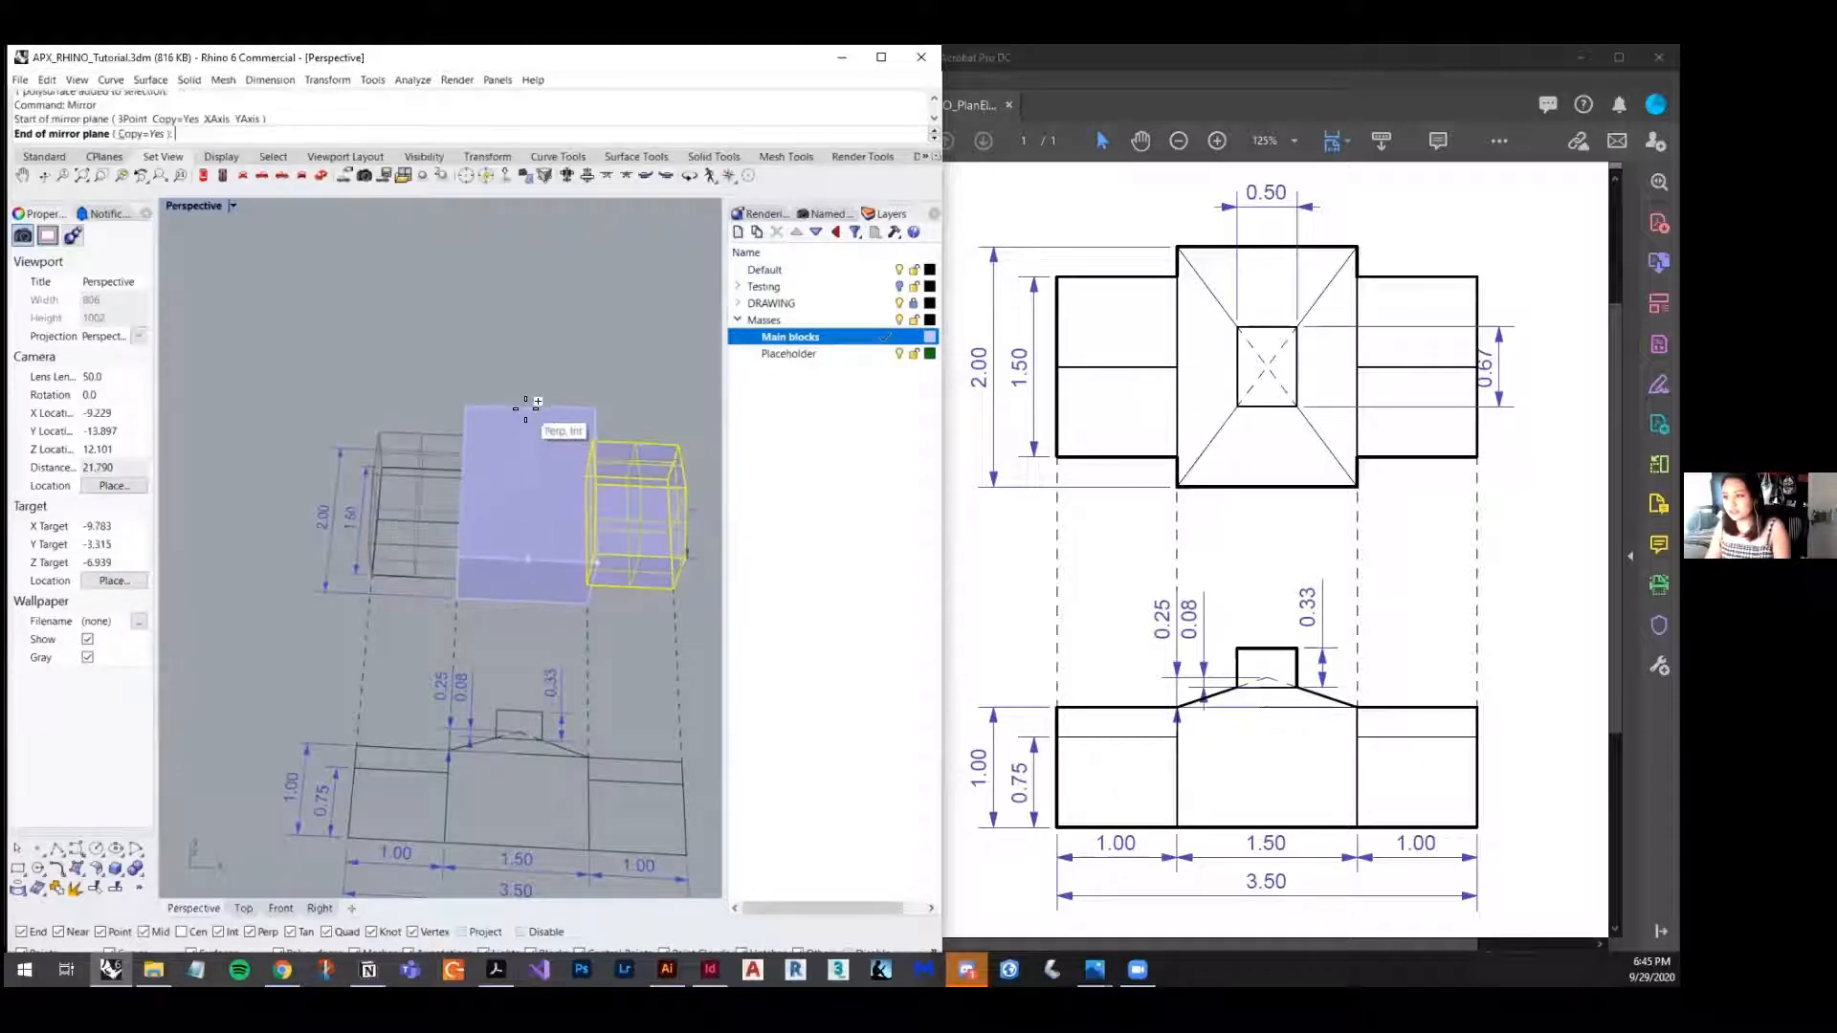
left_click(525, 405)
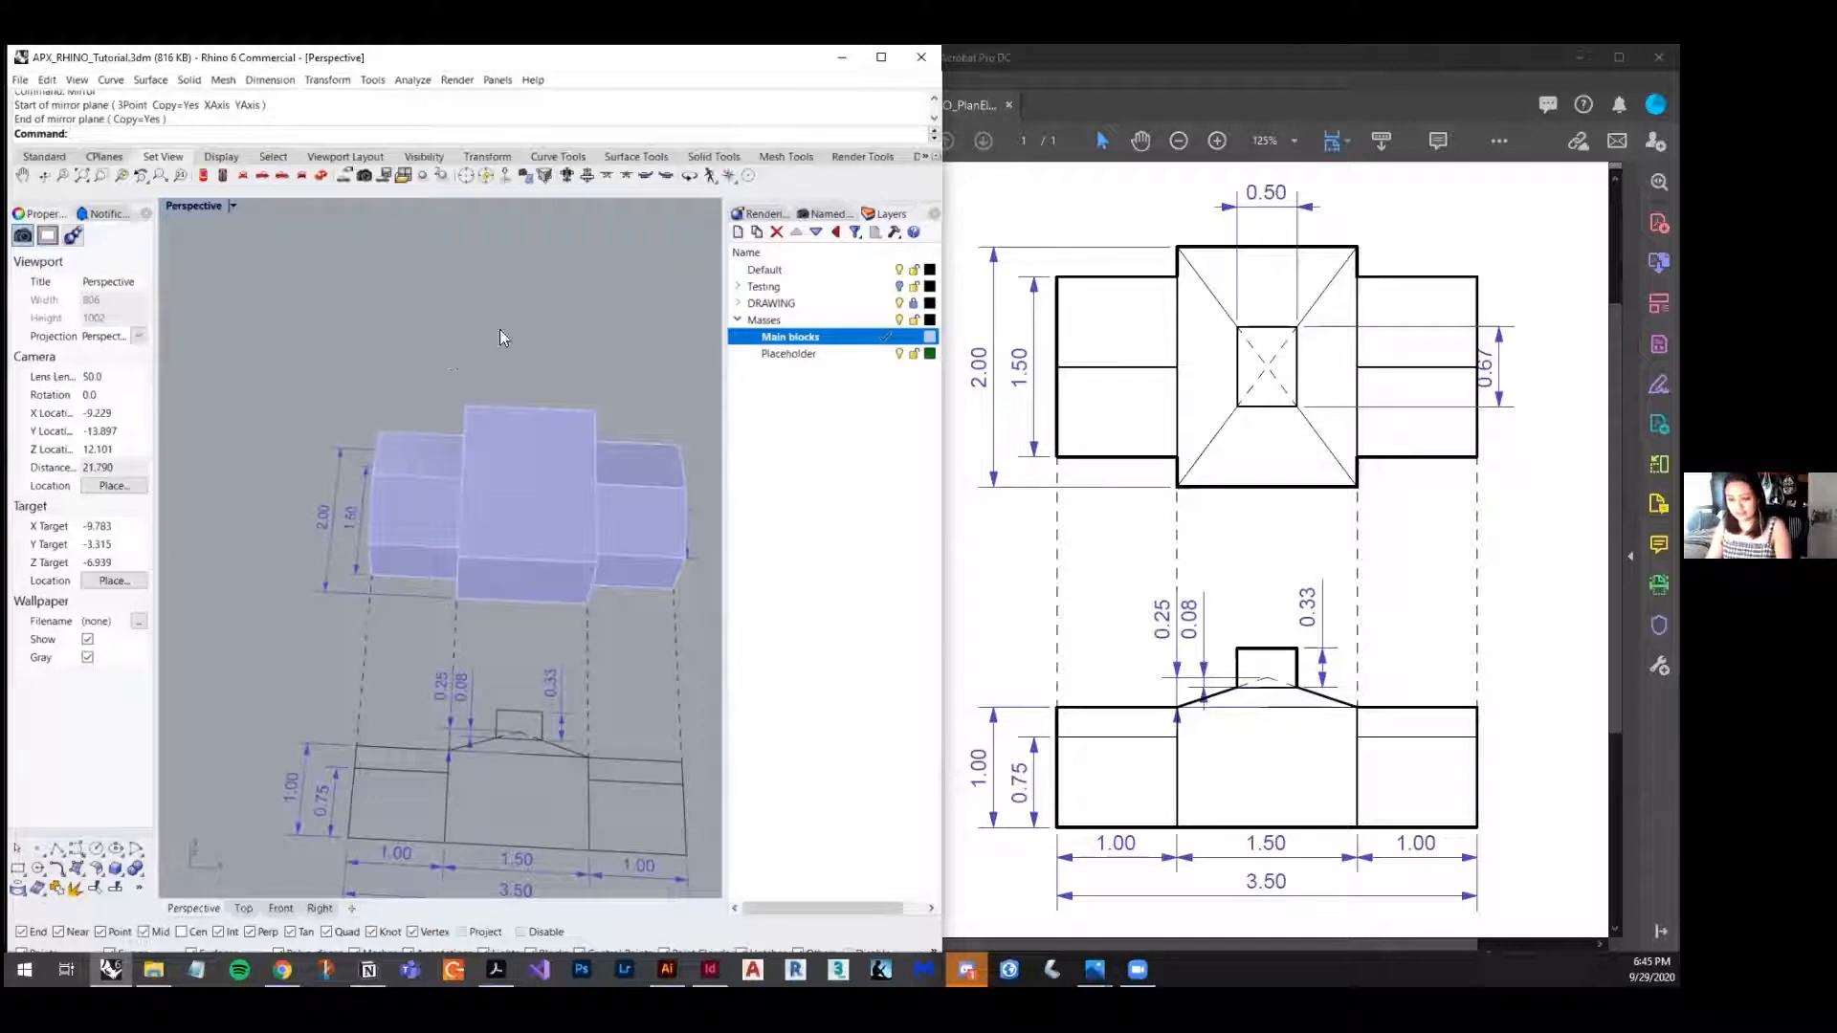
- Model a box 0.25 high on the central block's top face, from corner to opposite corner
right_click_drag(500, 330, 383, 401, "shift")
right_click_drag(423, 541, 469, 559)
scroll(436, 473, "up", 2)
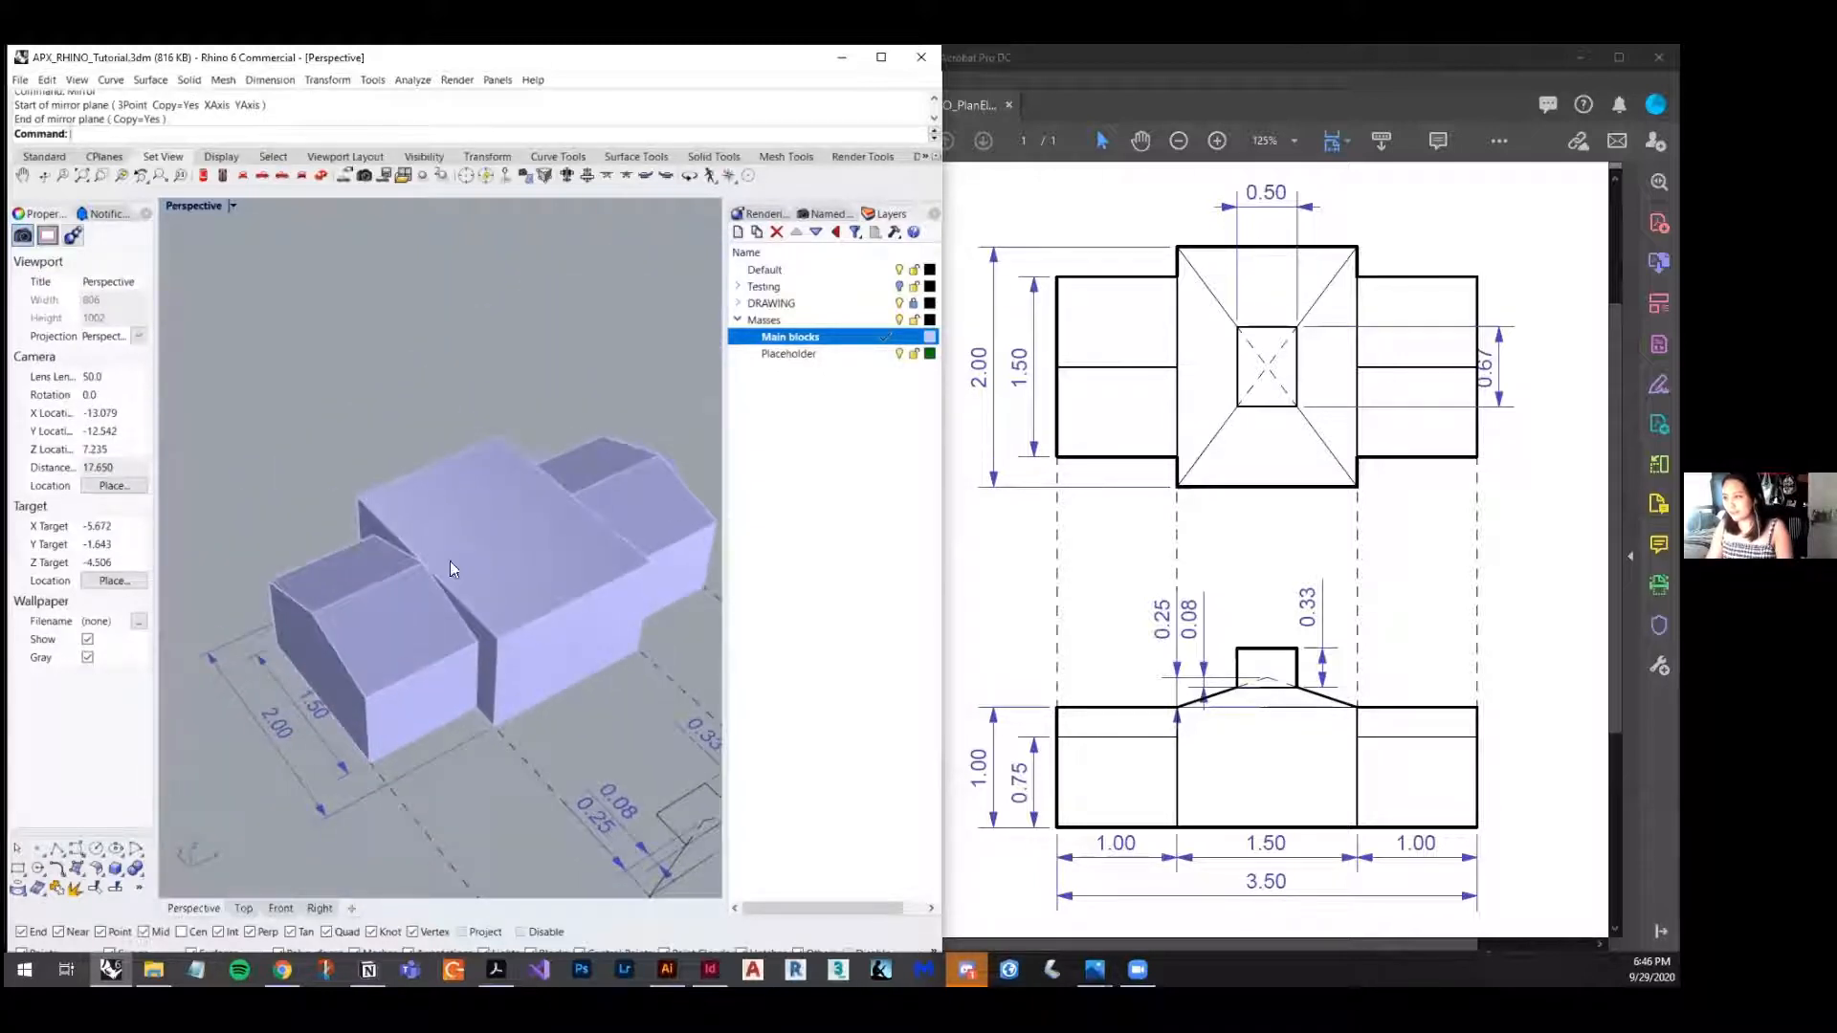
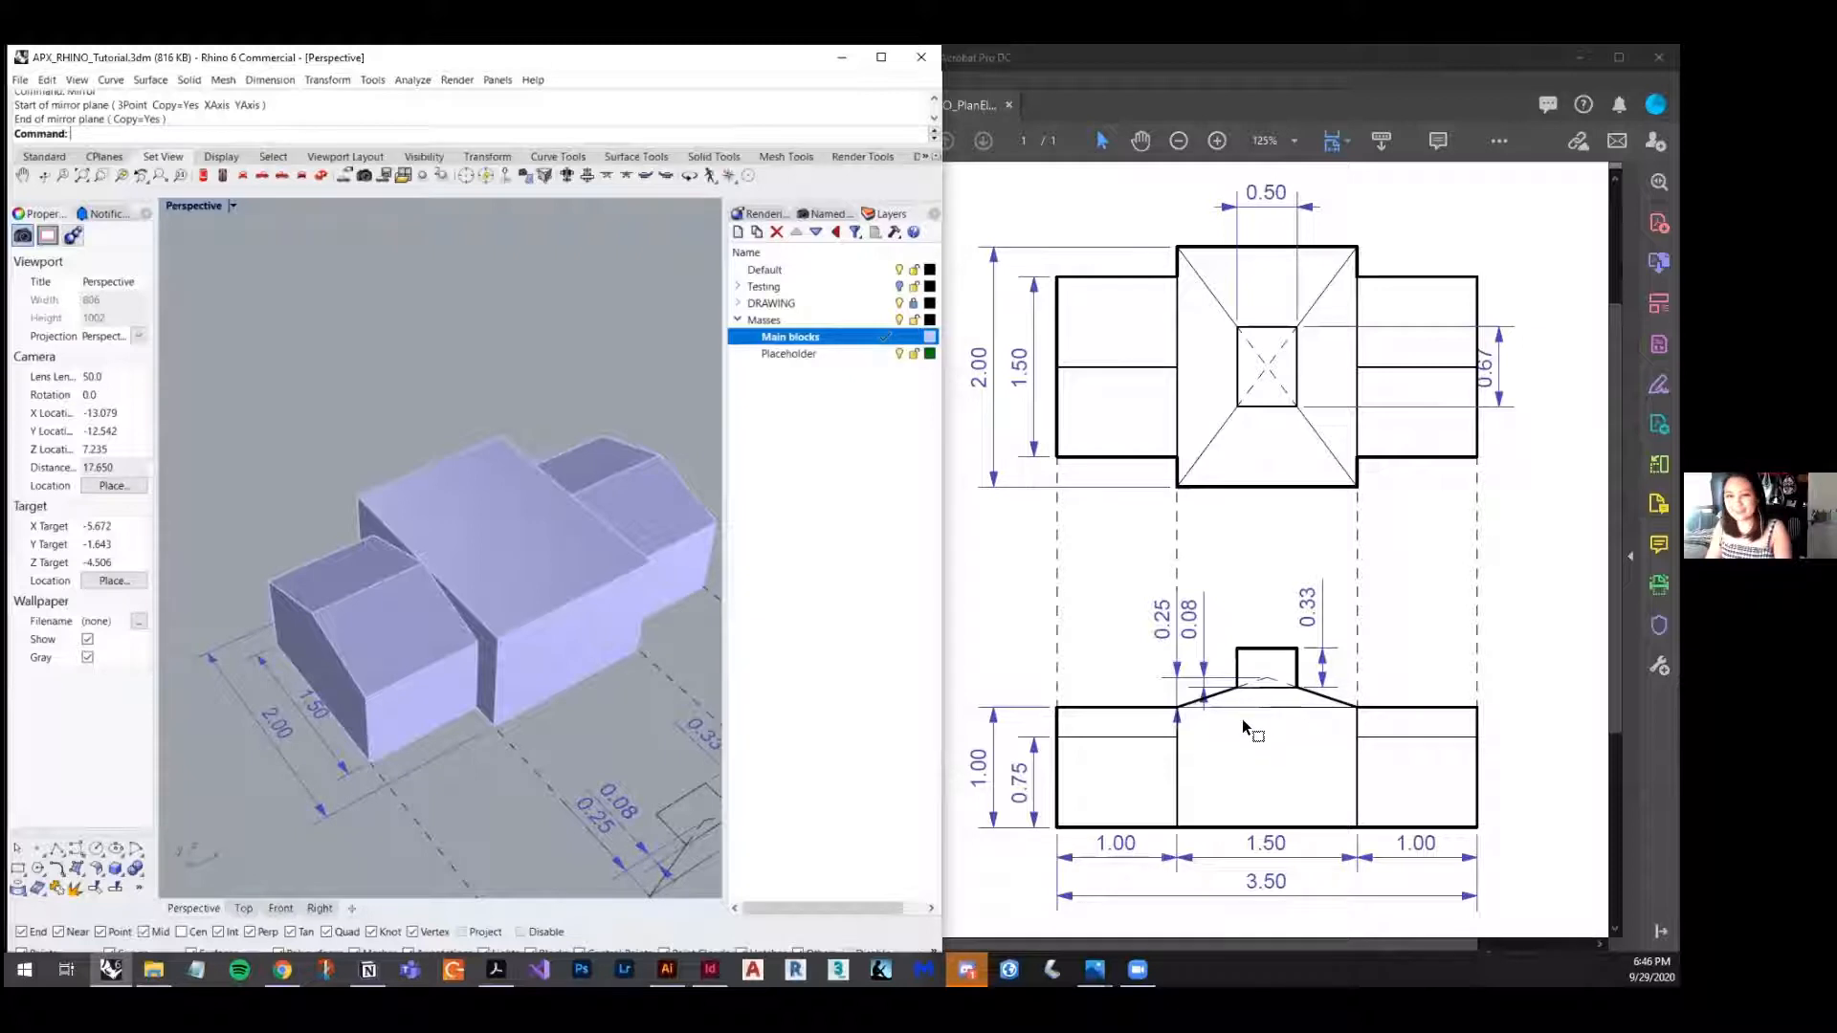
left_click(18, 871)
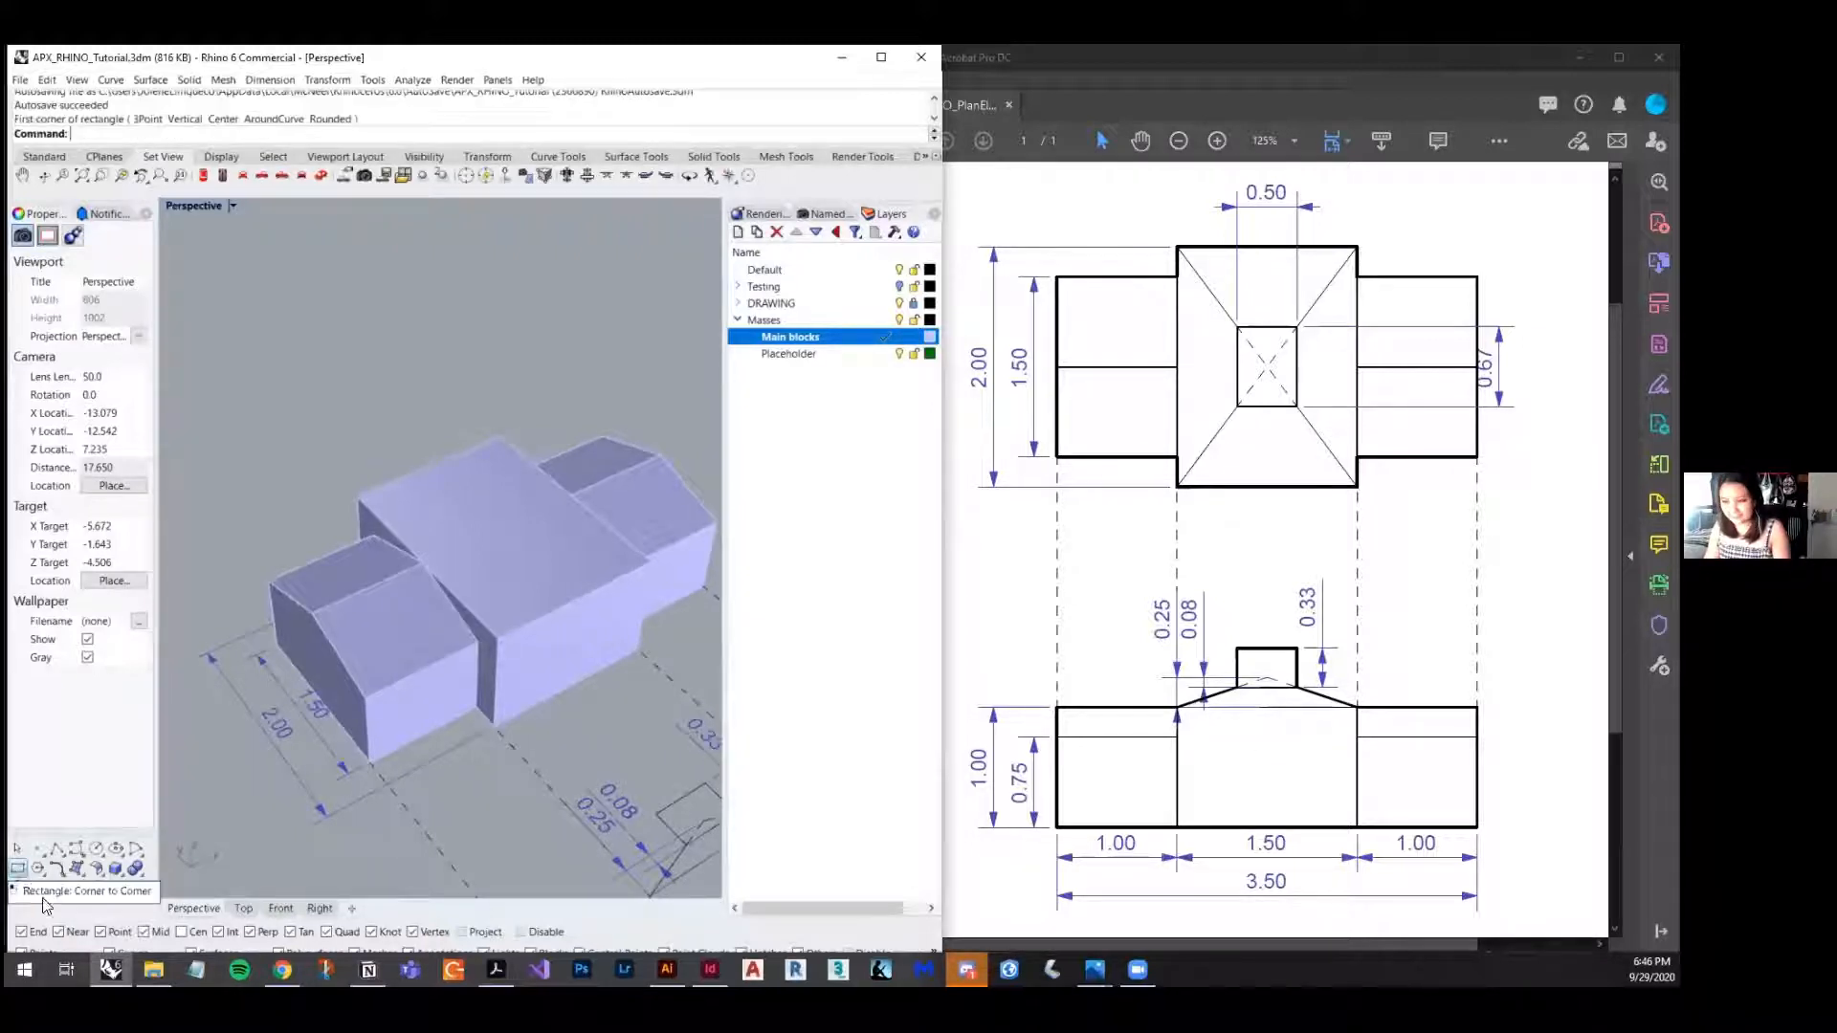
left_click(118, 875)
left_click(117, 873)
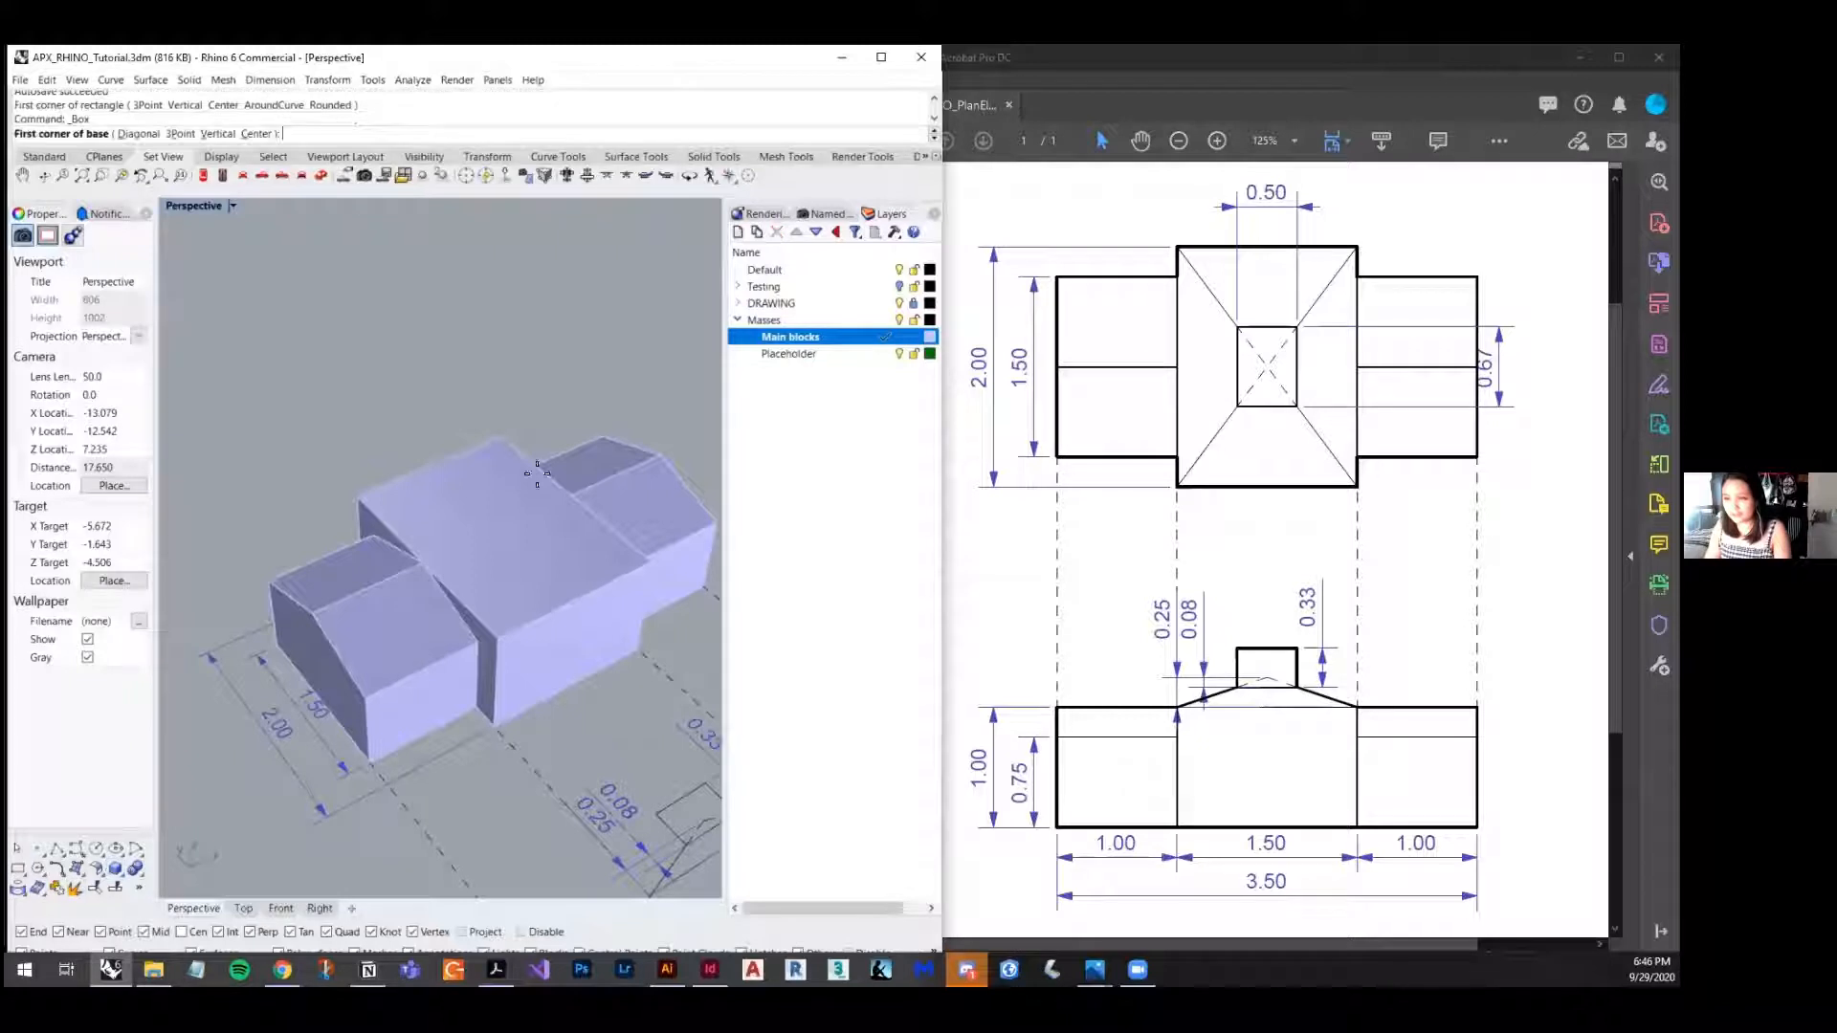
left_click(357, 494)
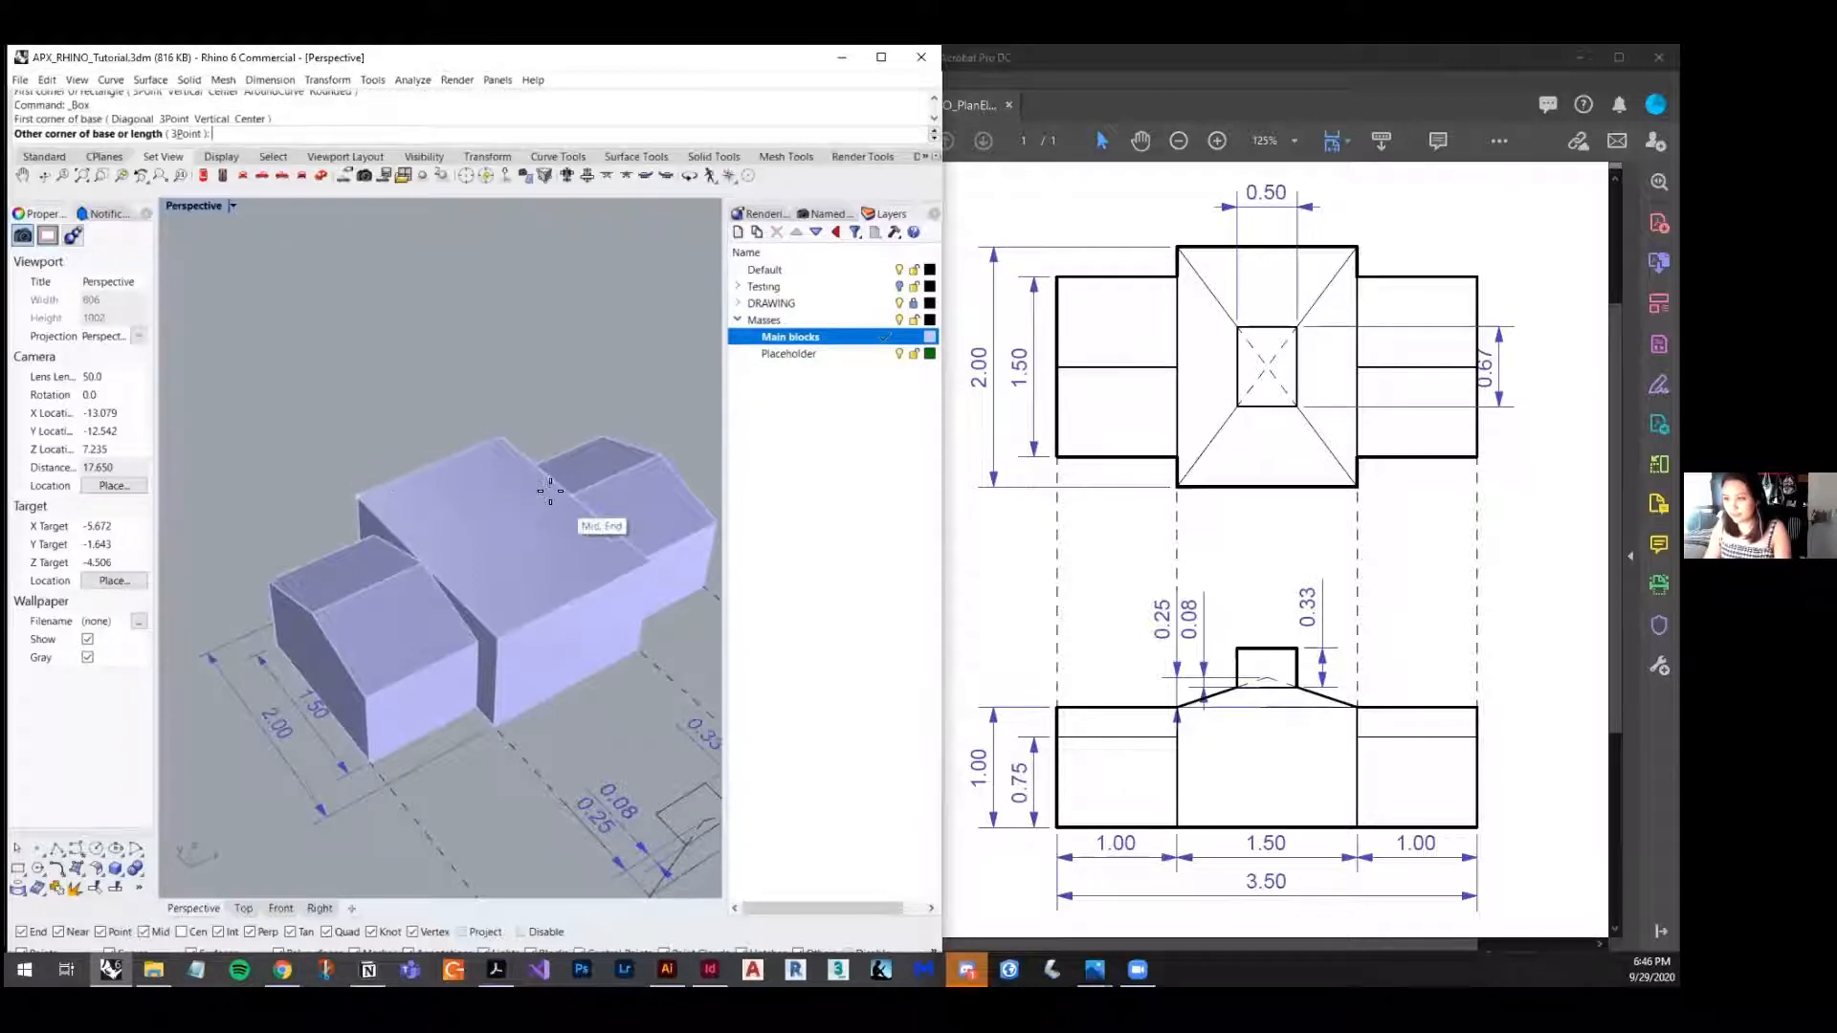
left_click(651, 555)
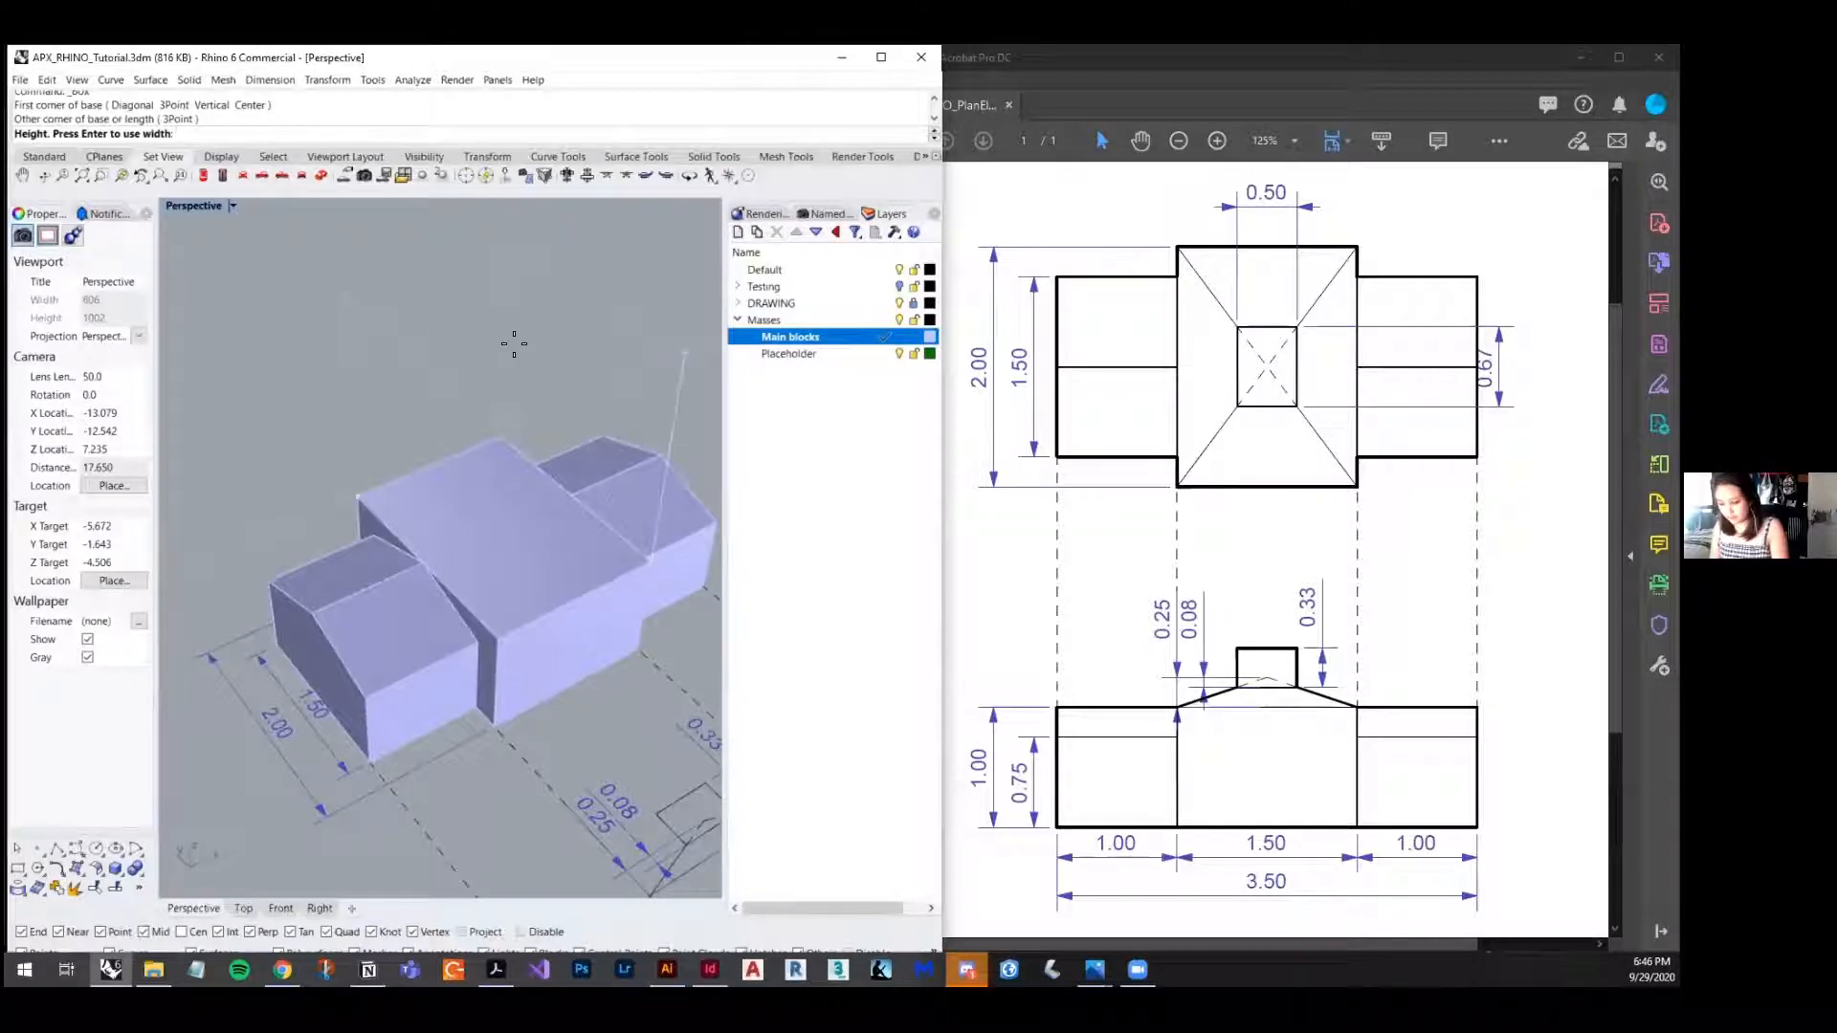
type(".25")
key("Return")
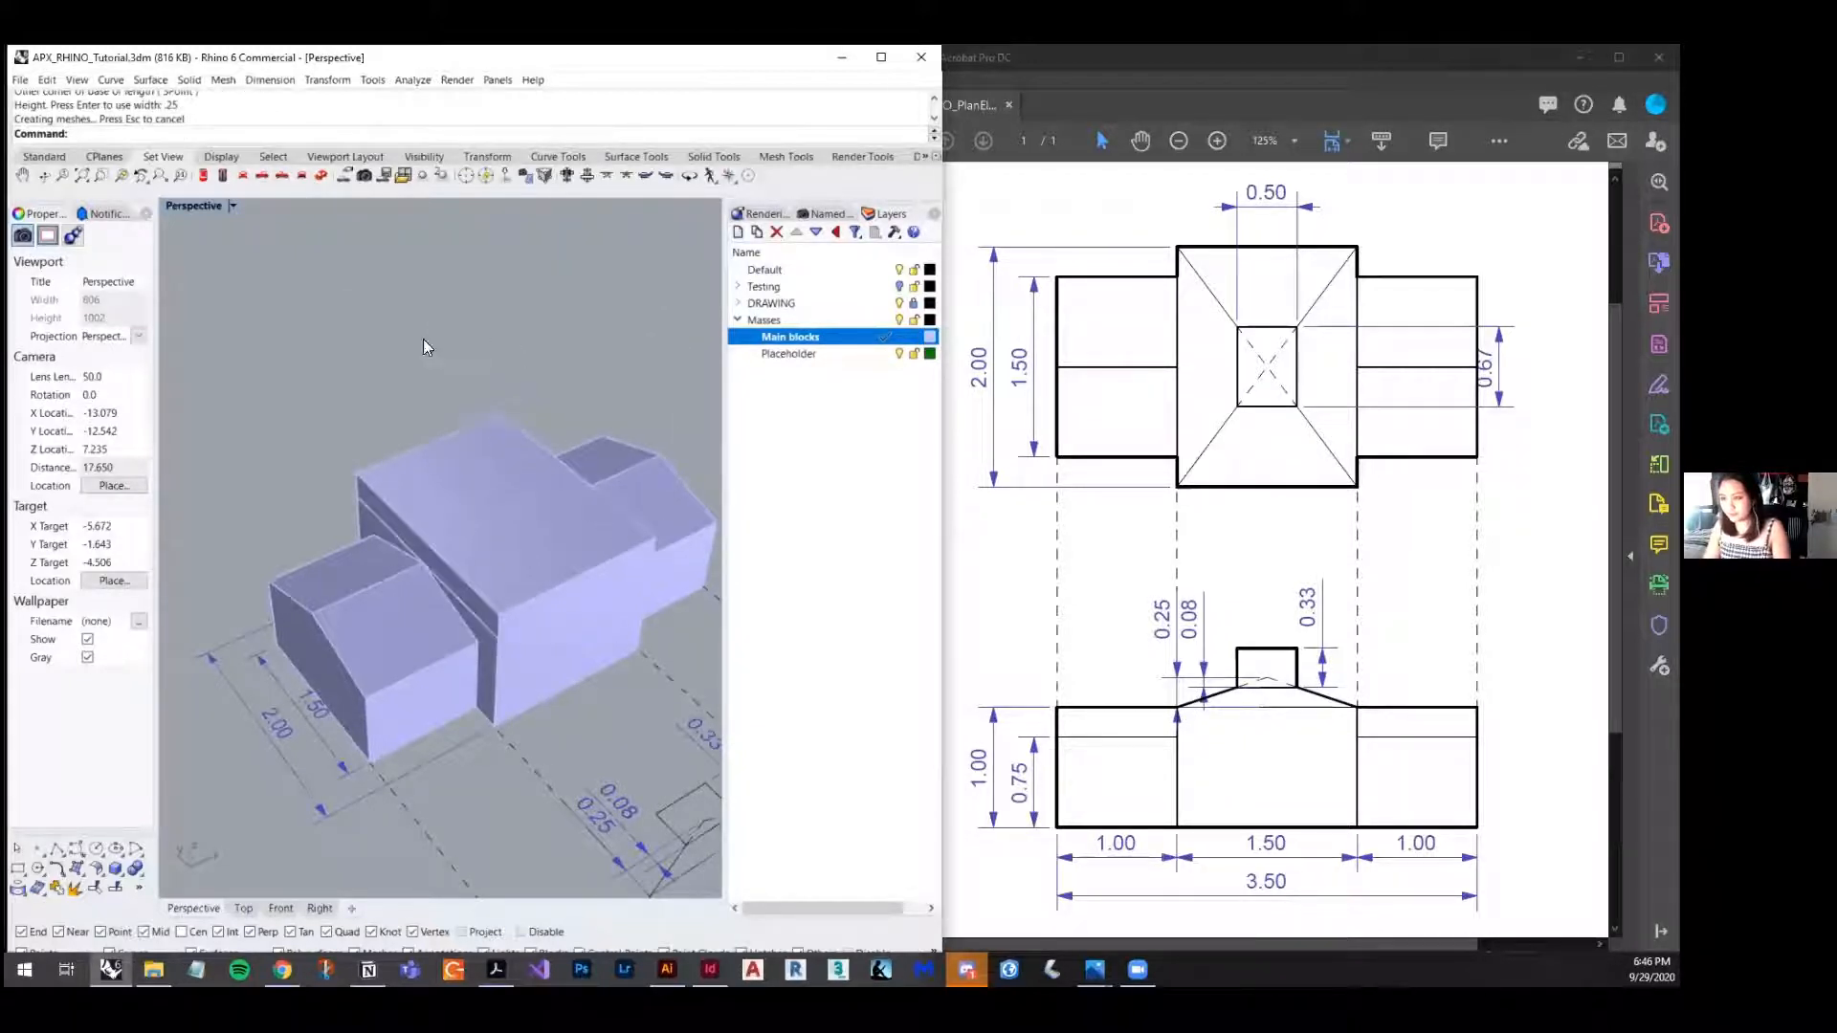
- Make Placeholder the current layer and draw both diagonal lines across the top face of the central roof box
scroll(424, 341, "up", 3)
left_click(848, 354)
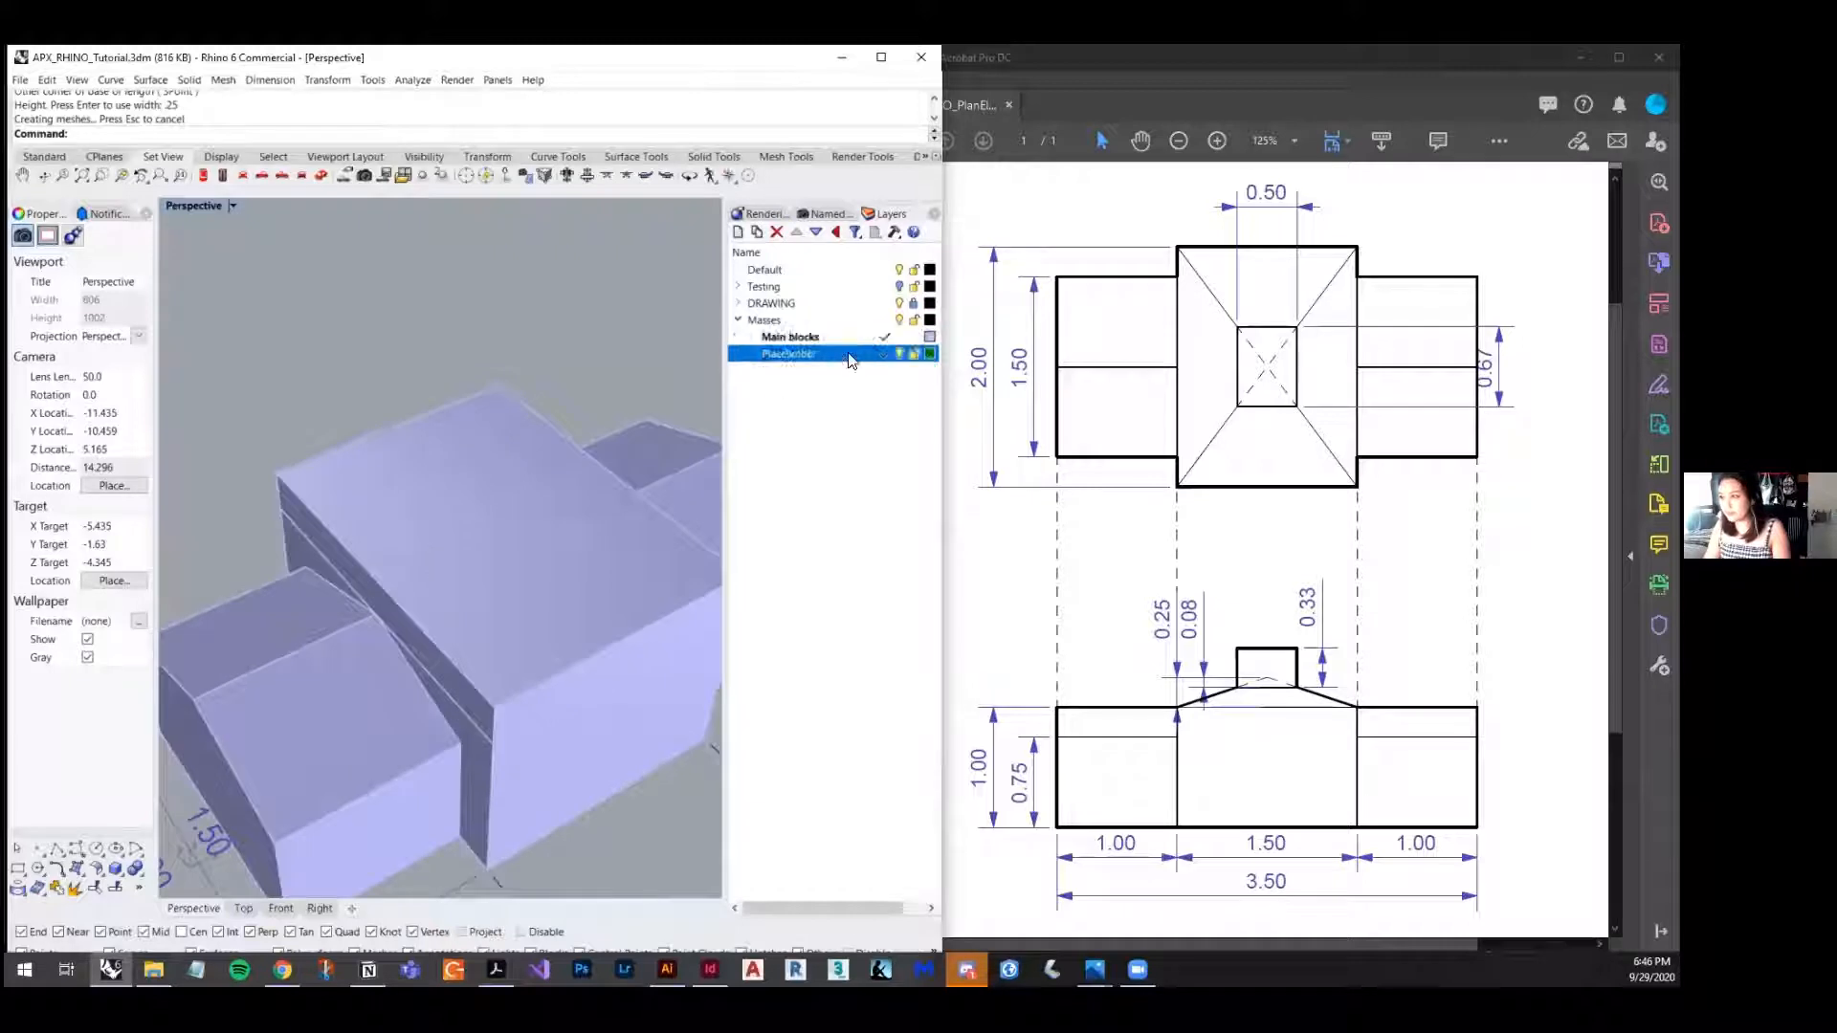
left_click(848, 356)
scroll(266, 406, "down", 3)
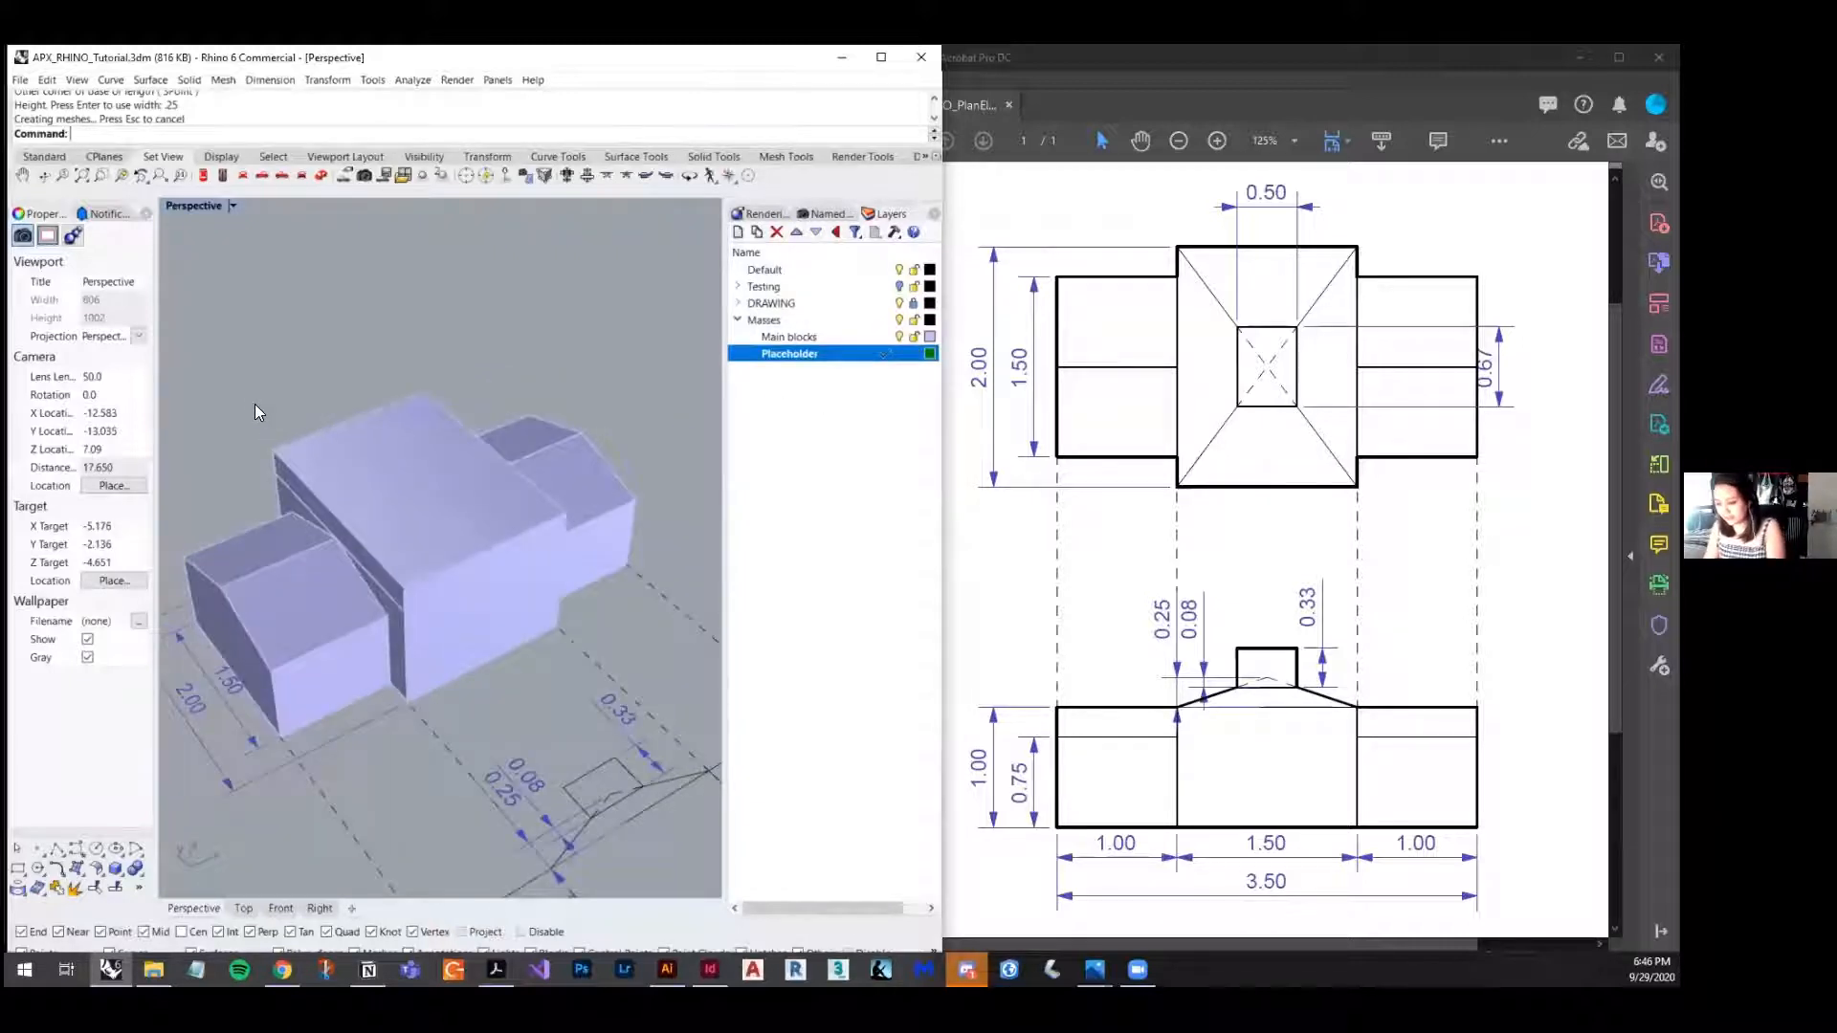
type("line")
key("Return")
left_click(275, 449)
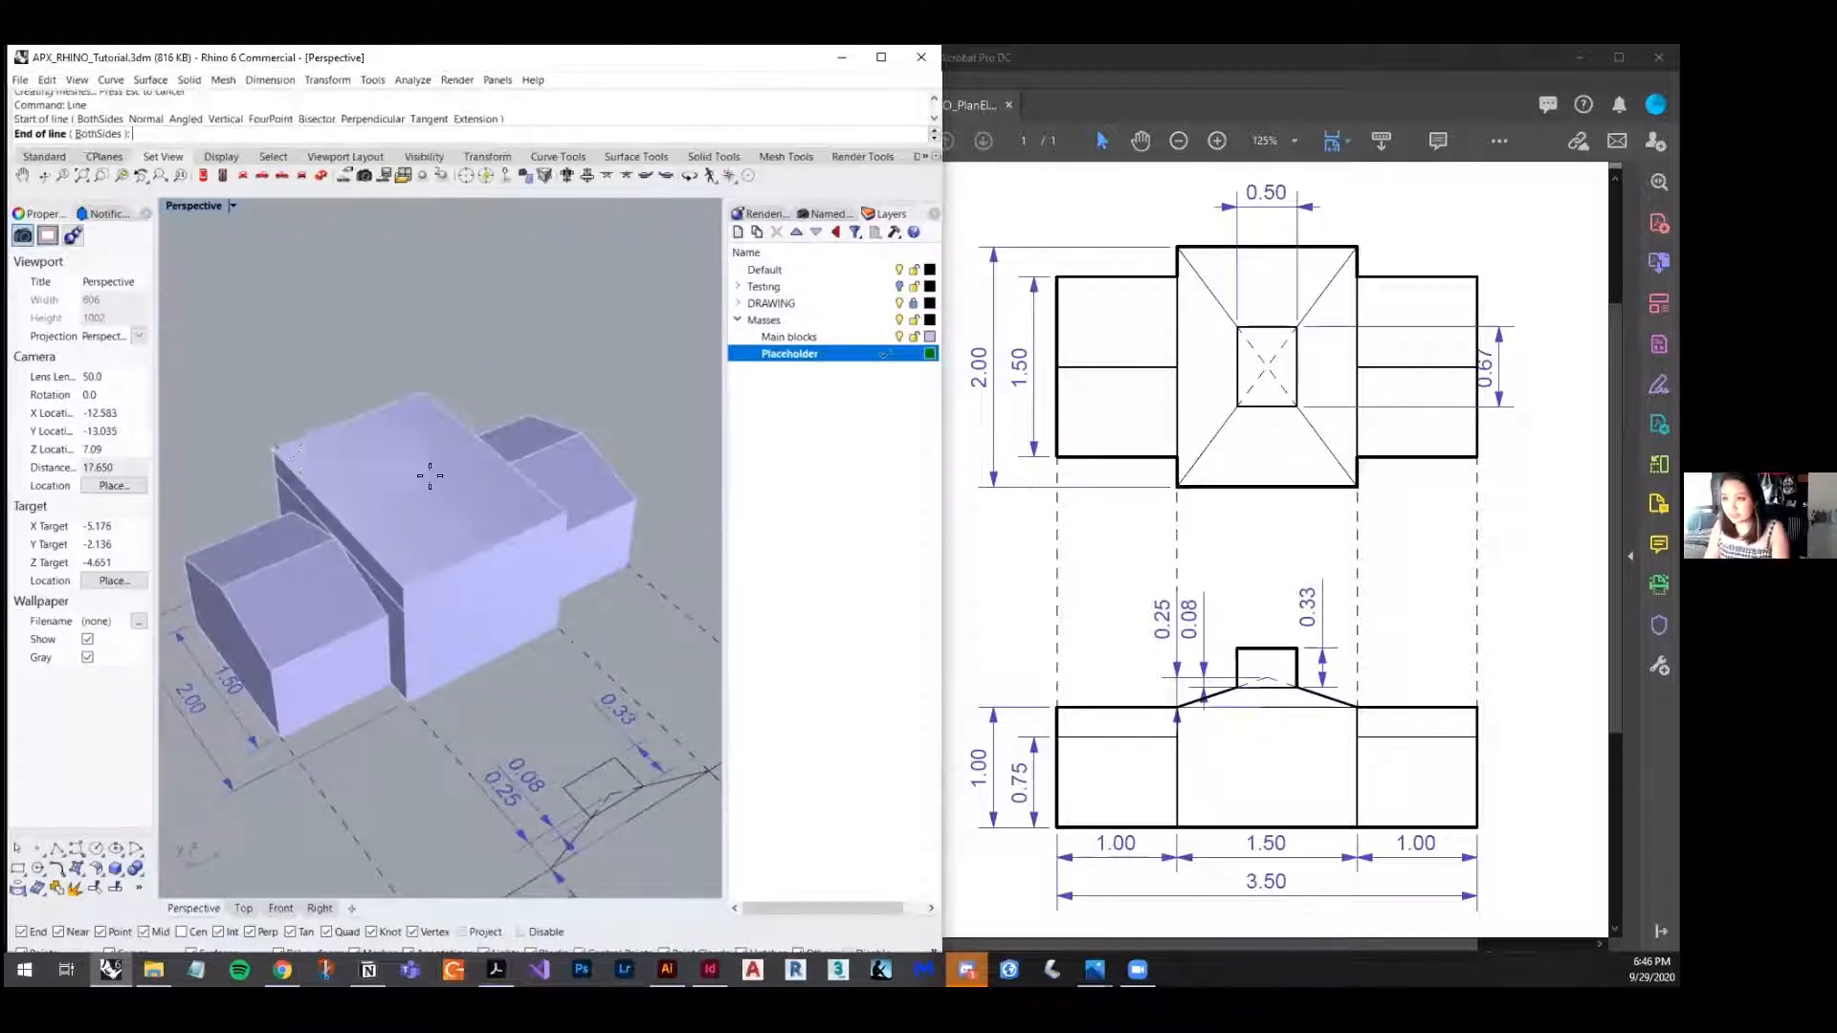
left_click(565, 512)
key("Return")
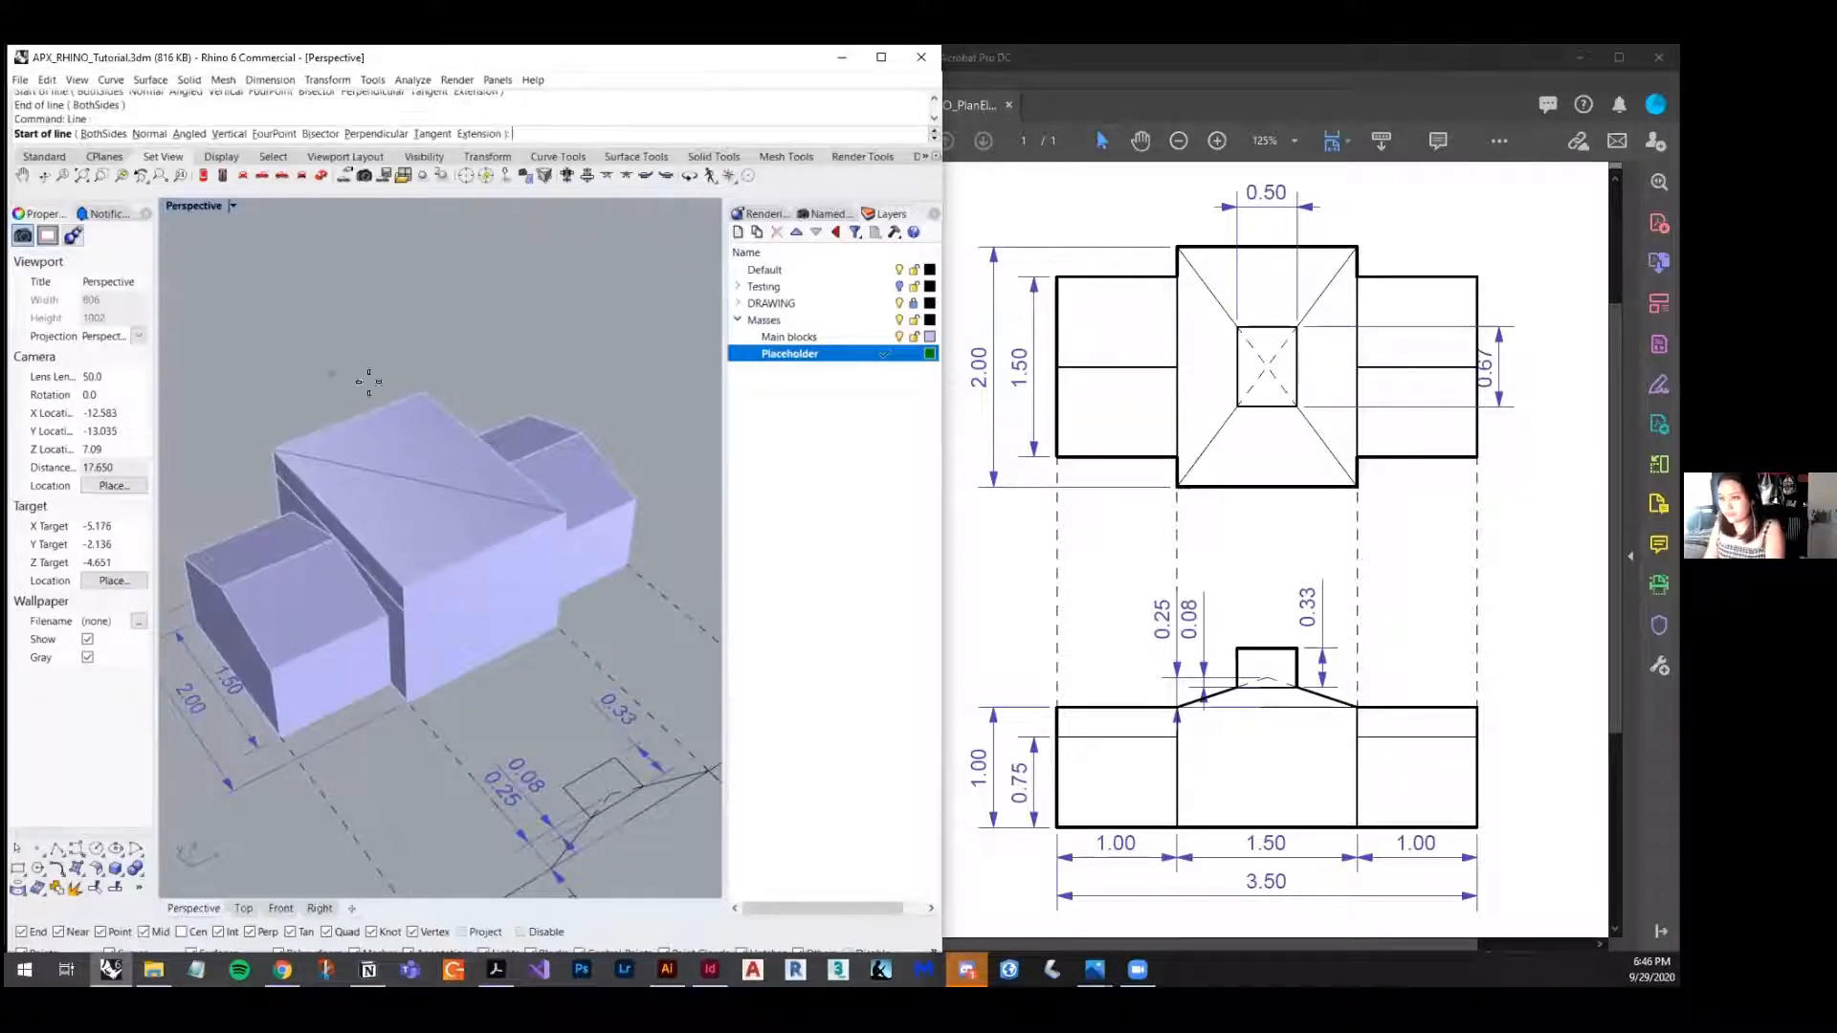
left_click(422, 393)
left_click(405, 584)
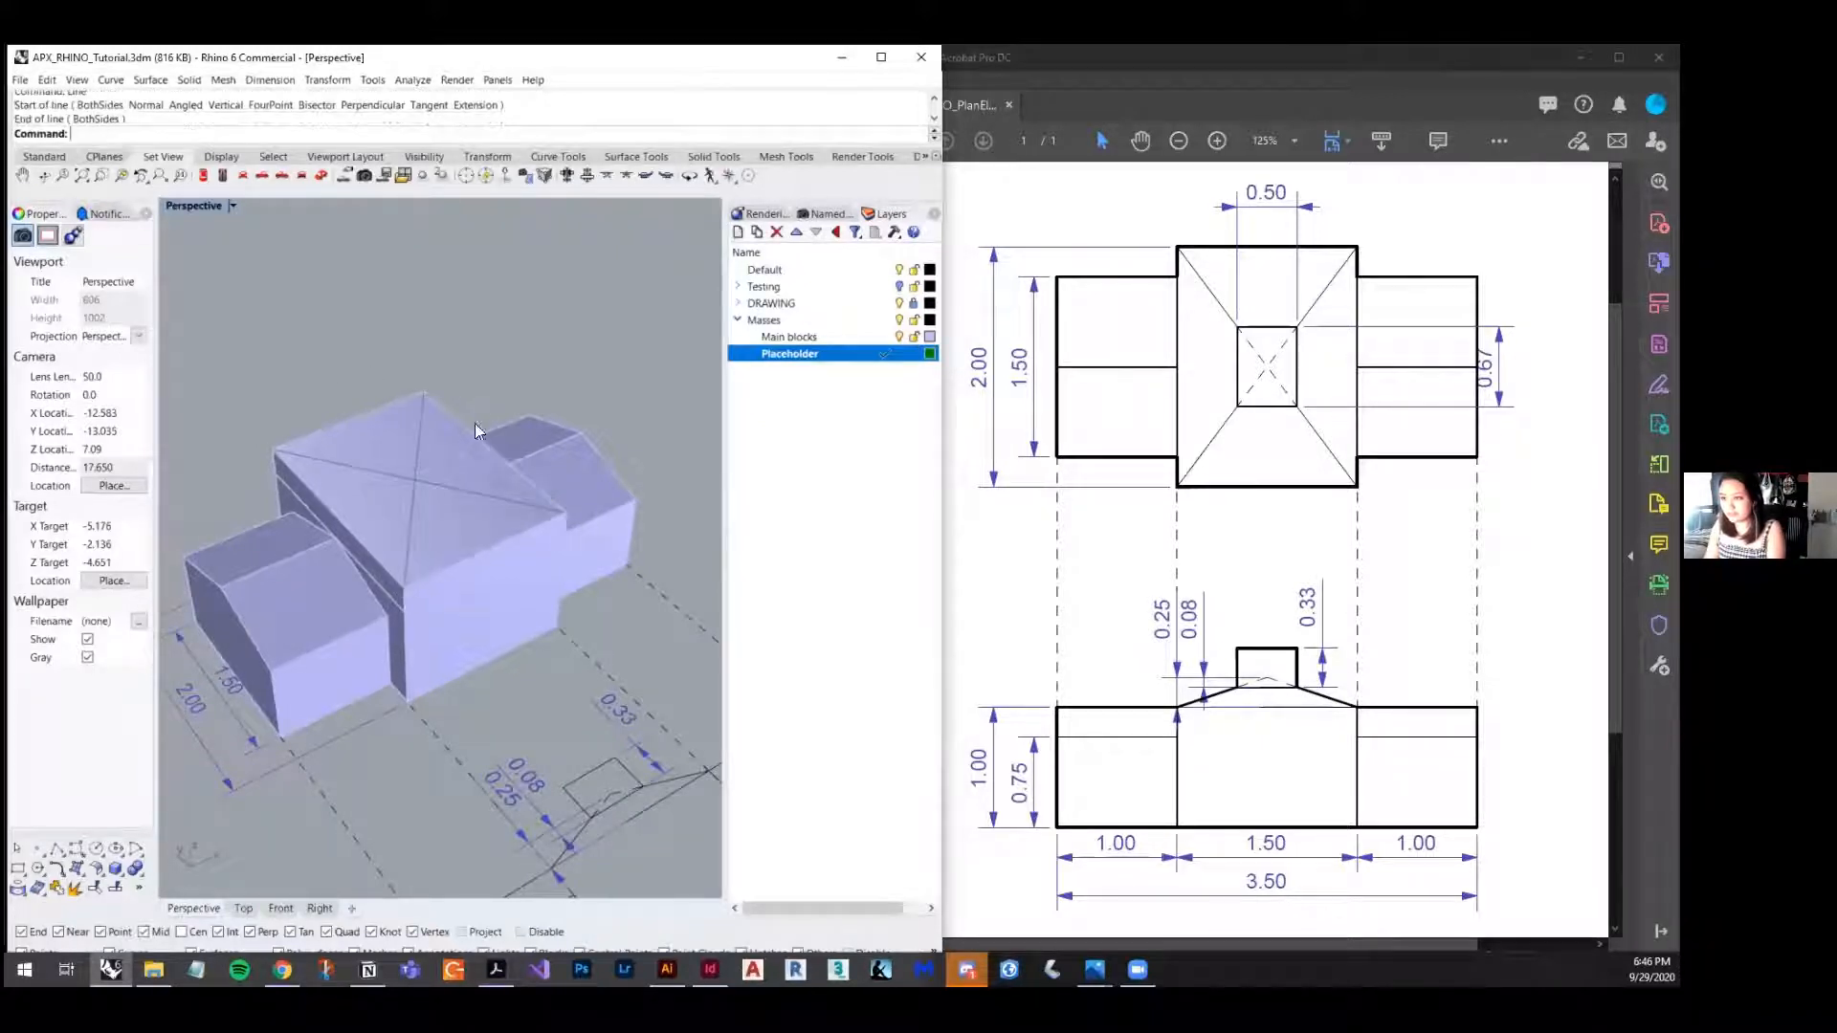
- Extrude both roof diagonals vertically upward with the gumball and delete the source lines
right_click_drag(421, 402, 533, 407, "shift")
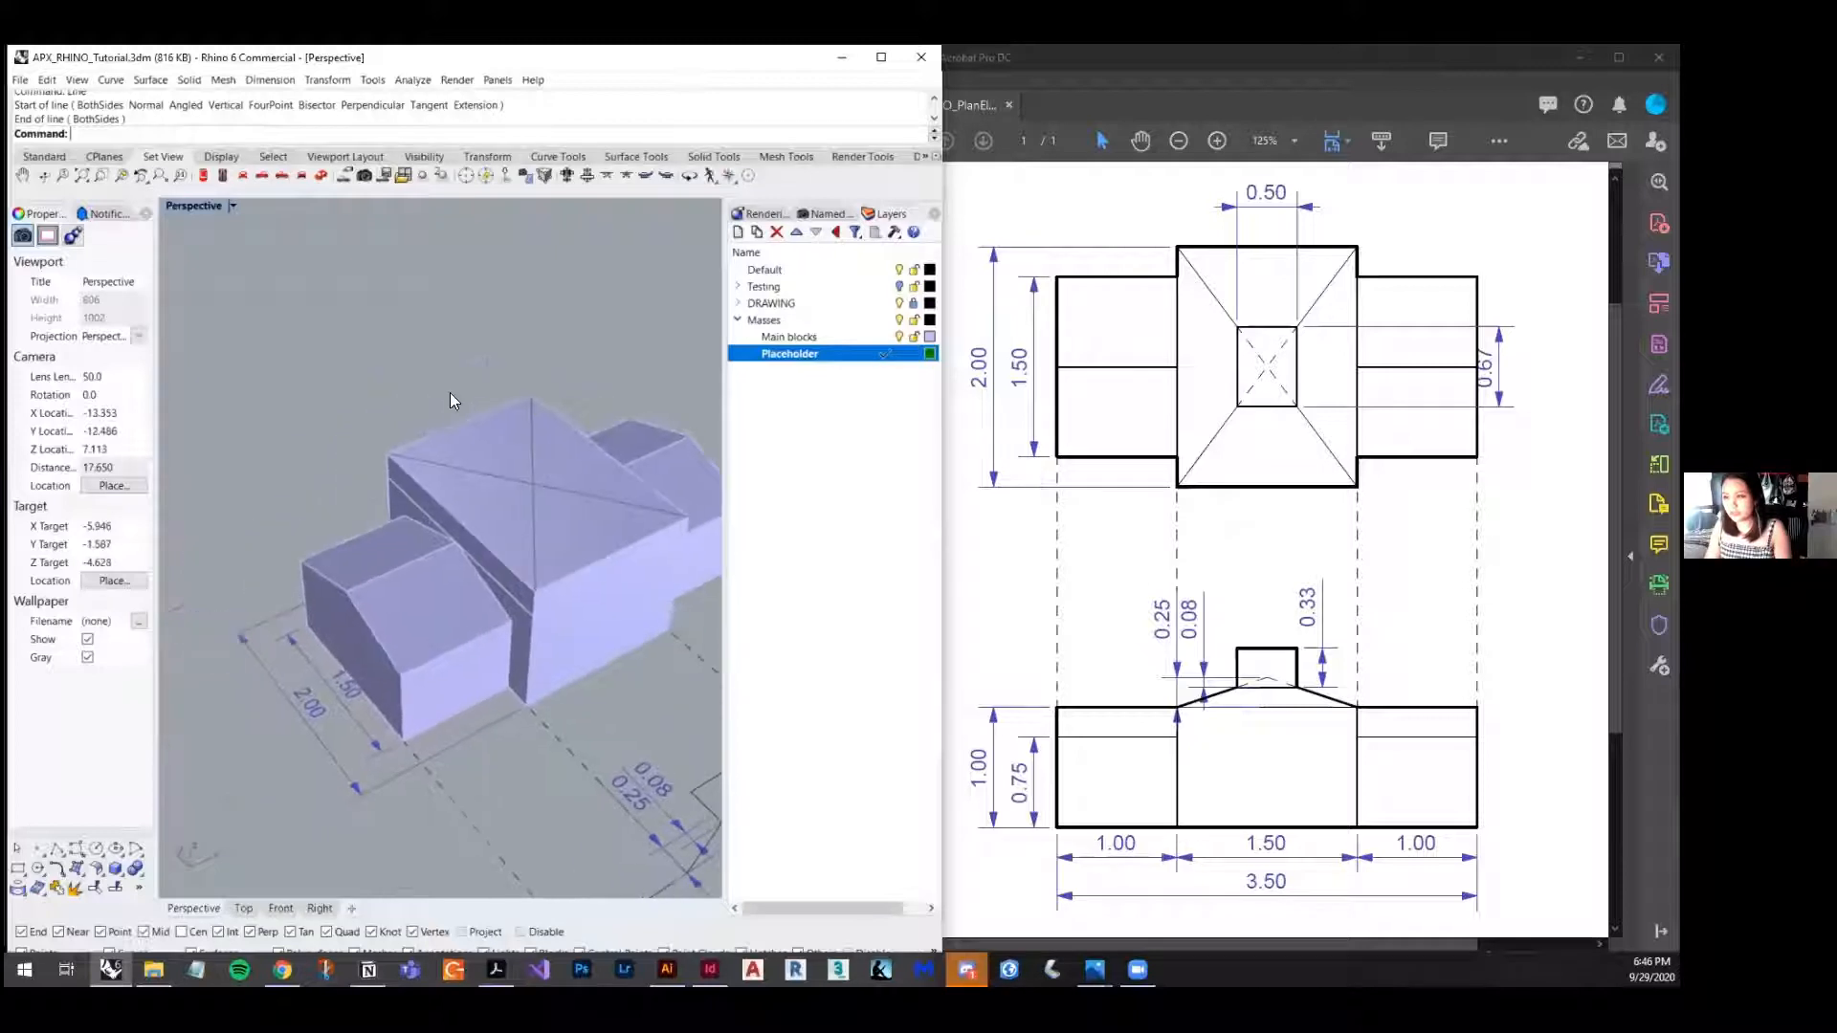
scroll(595, 494, "up", 2)
left_click(541, 502)
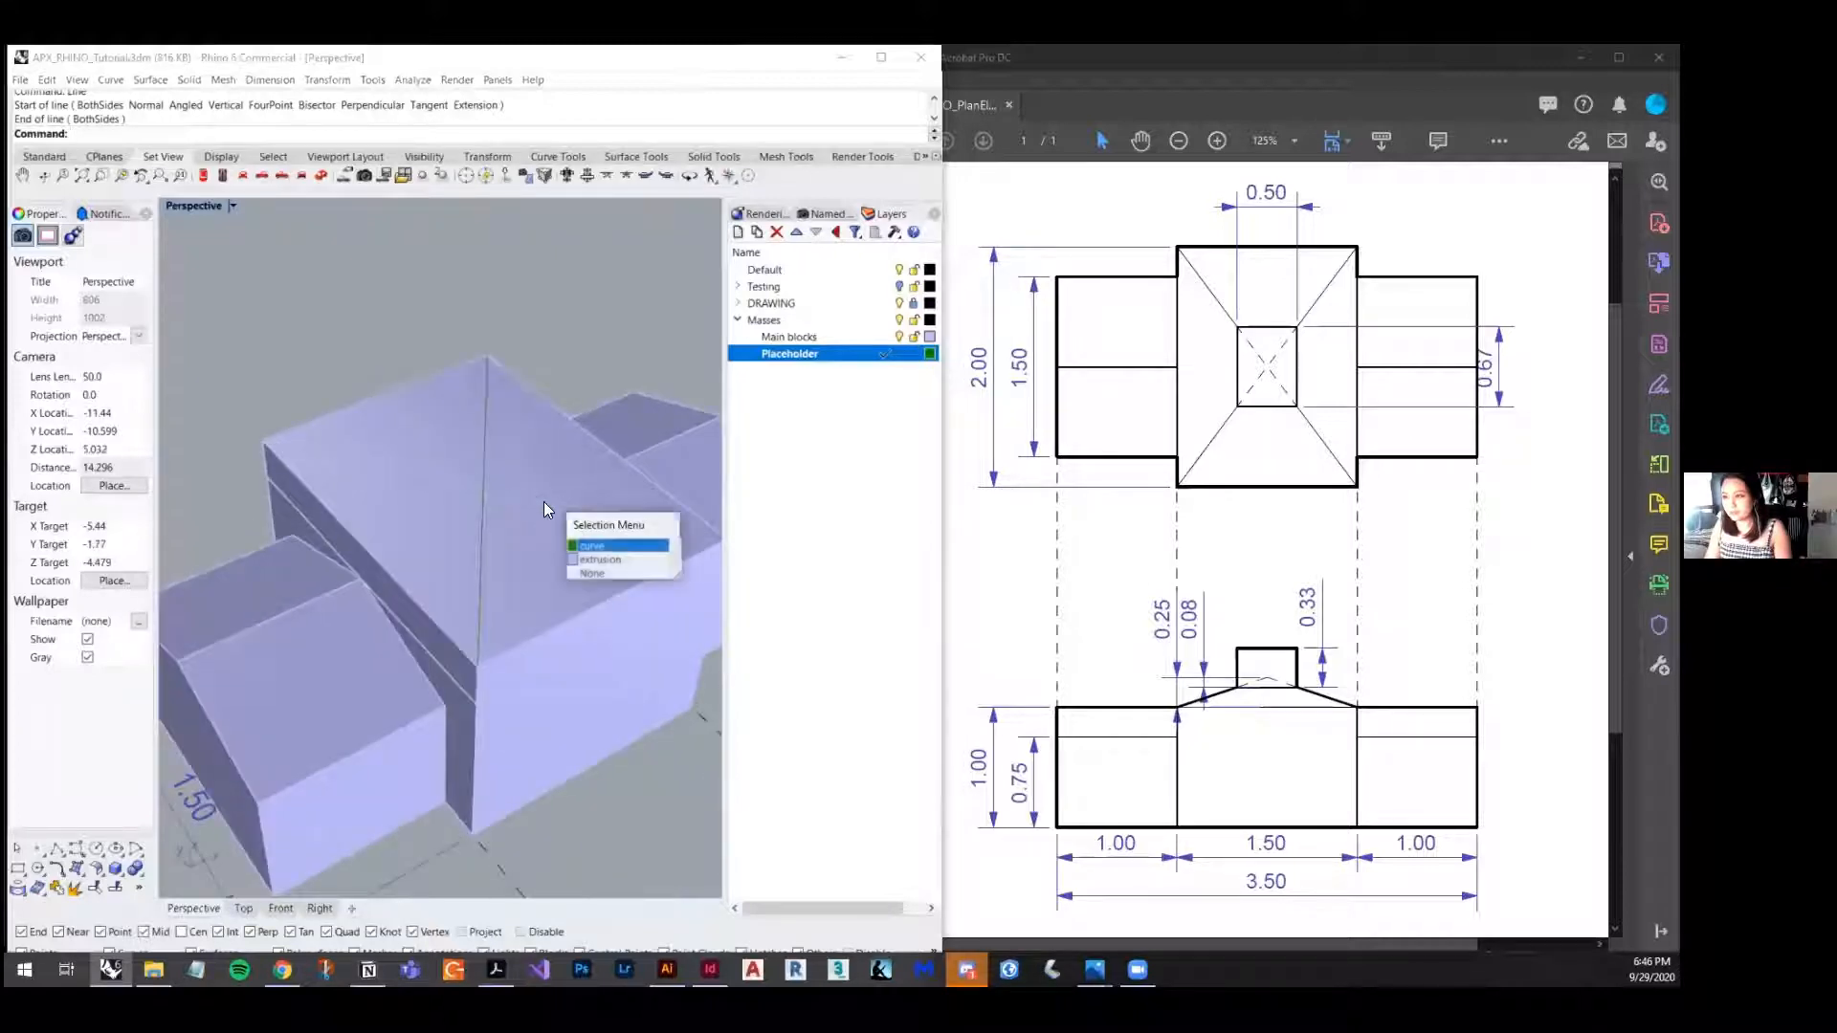
left_click(594, 543)
left_click(480, 573, "shift")
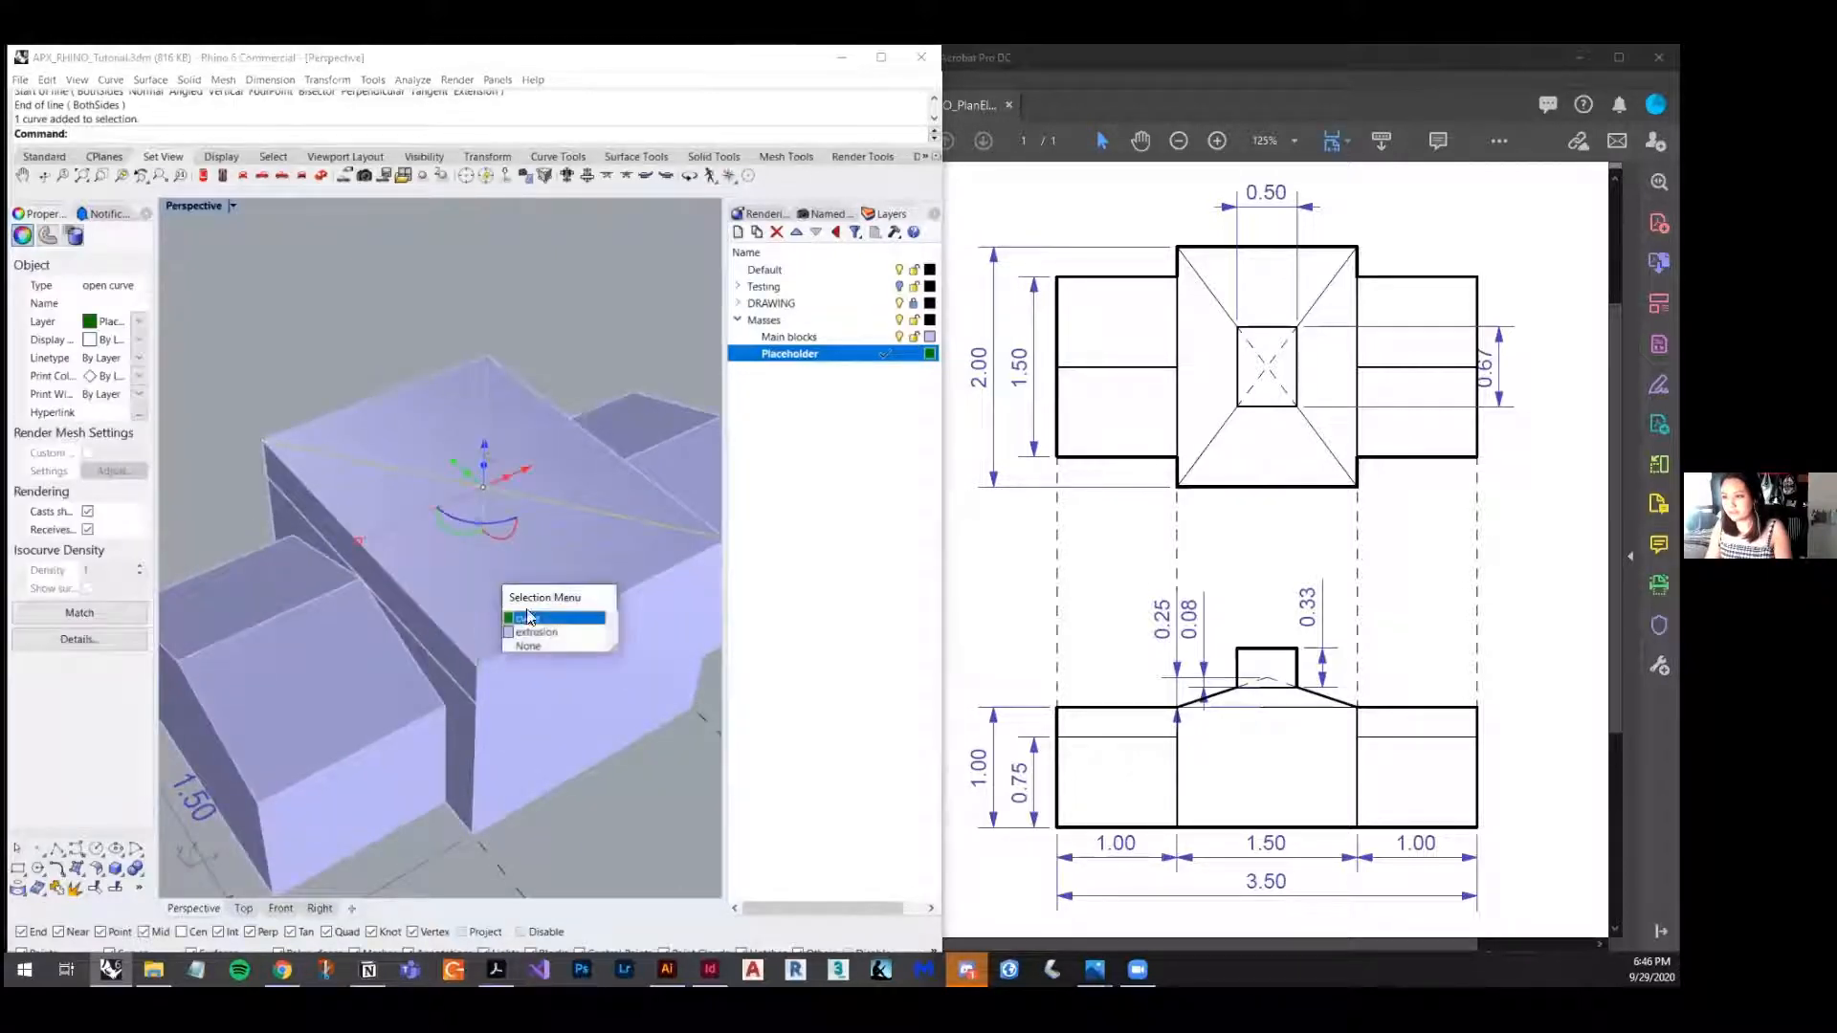
left_click(532, 617)
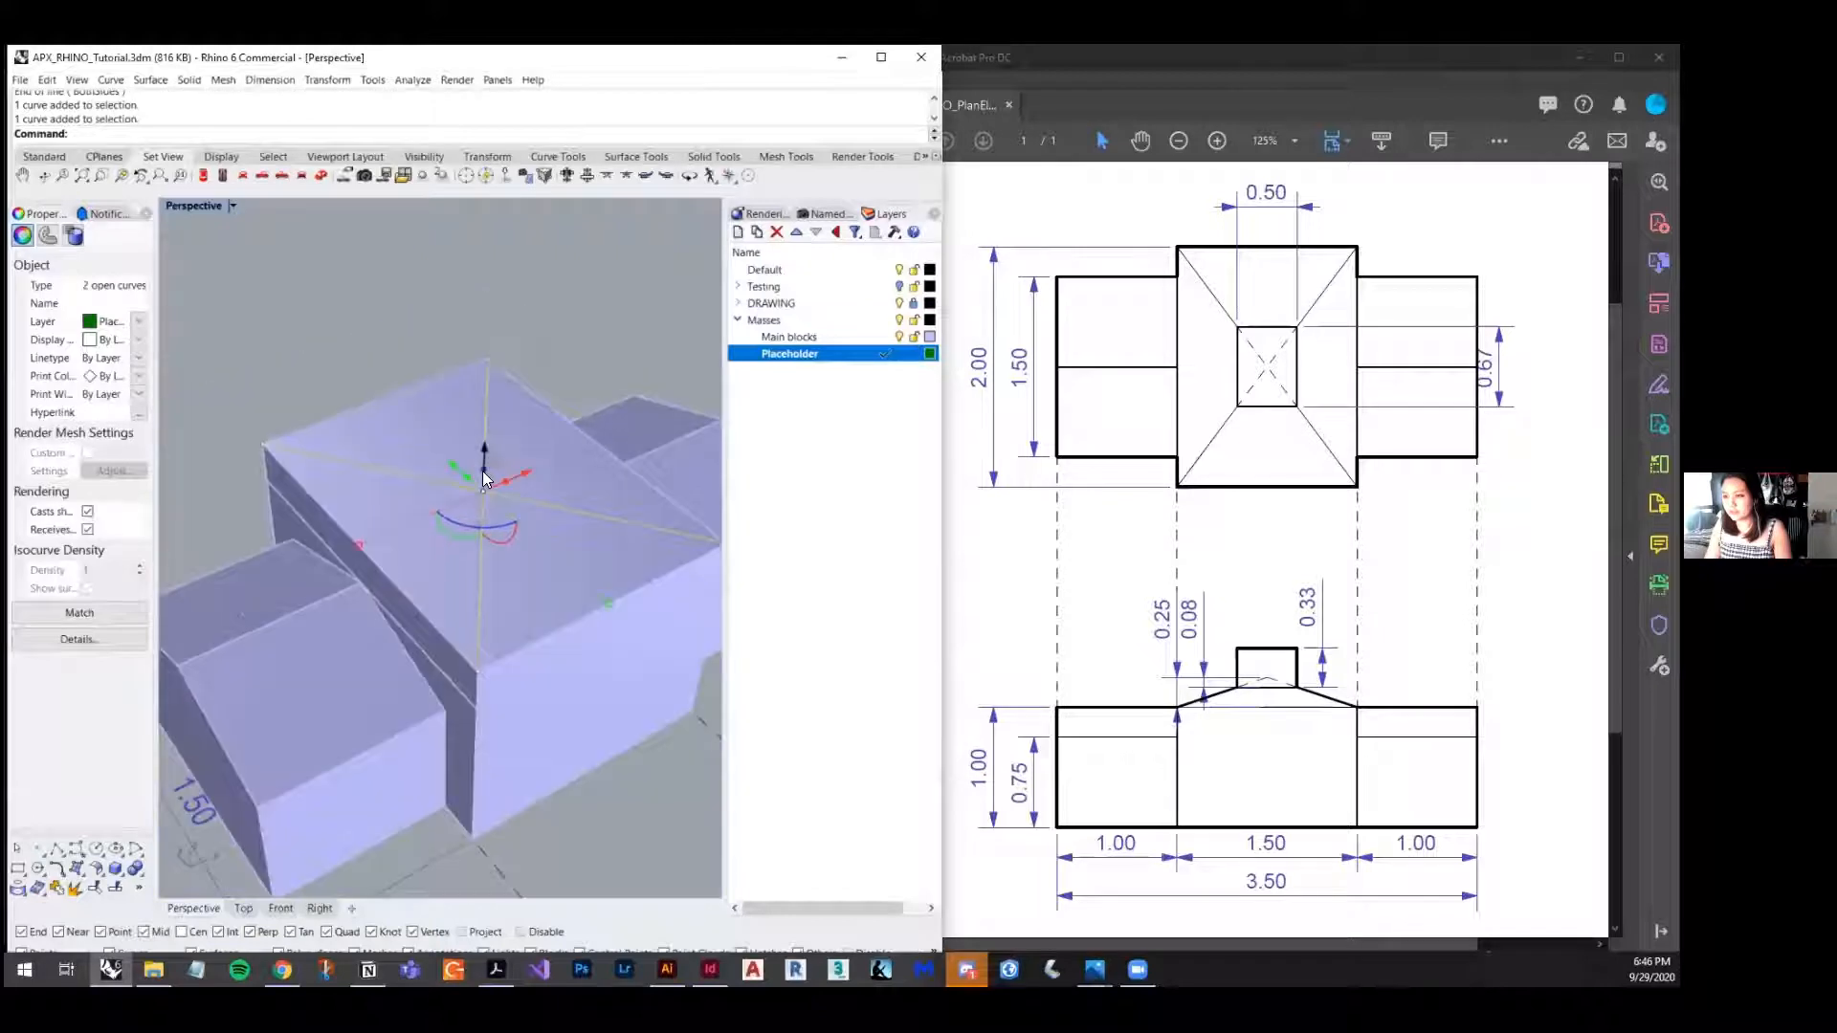
left_click_drag(484, 463, 495, 366)
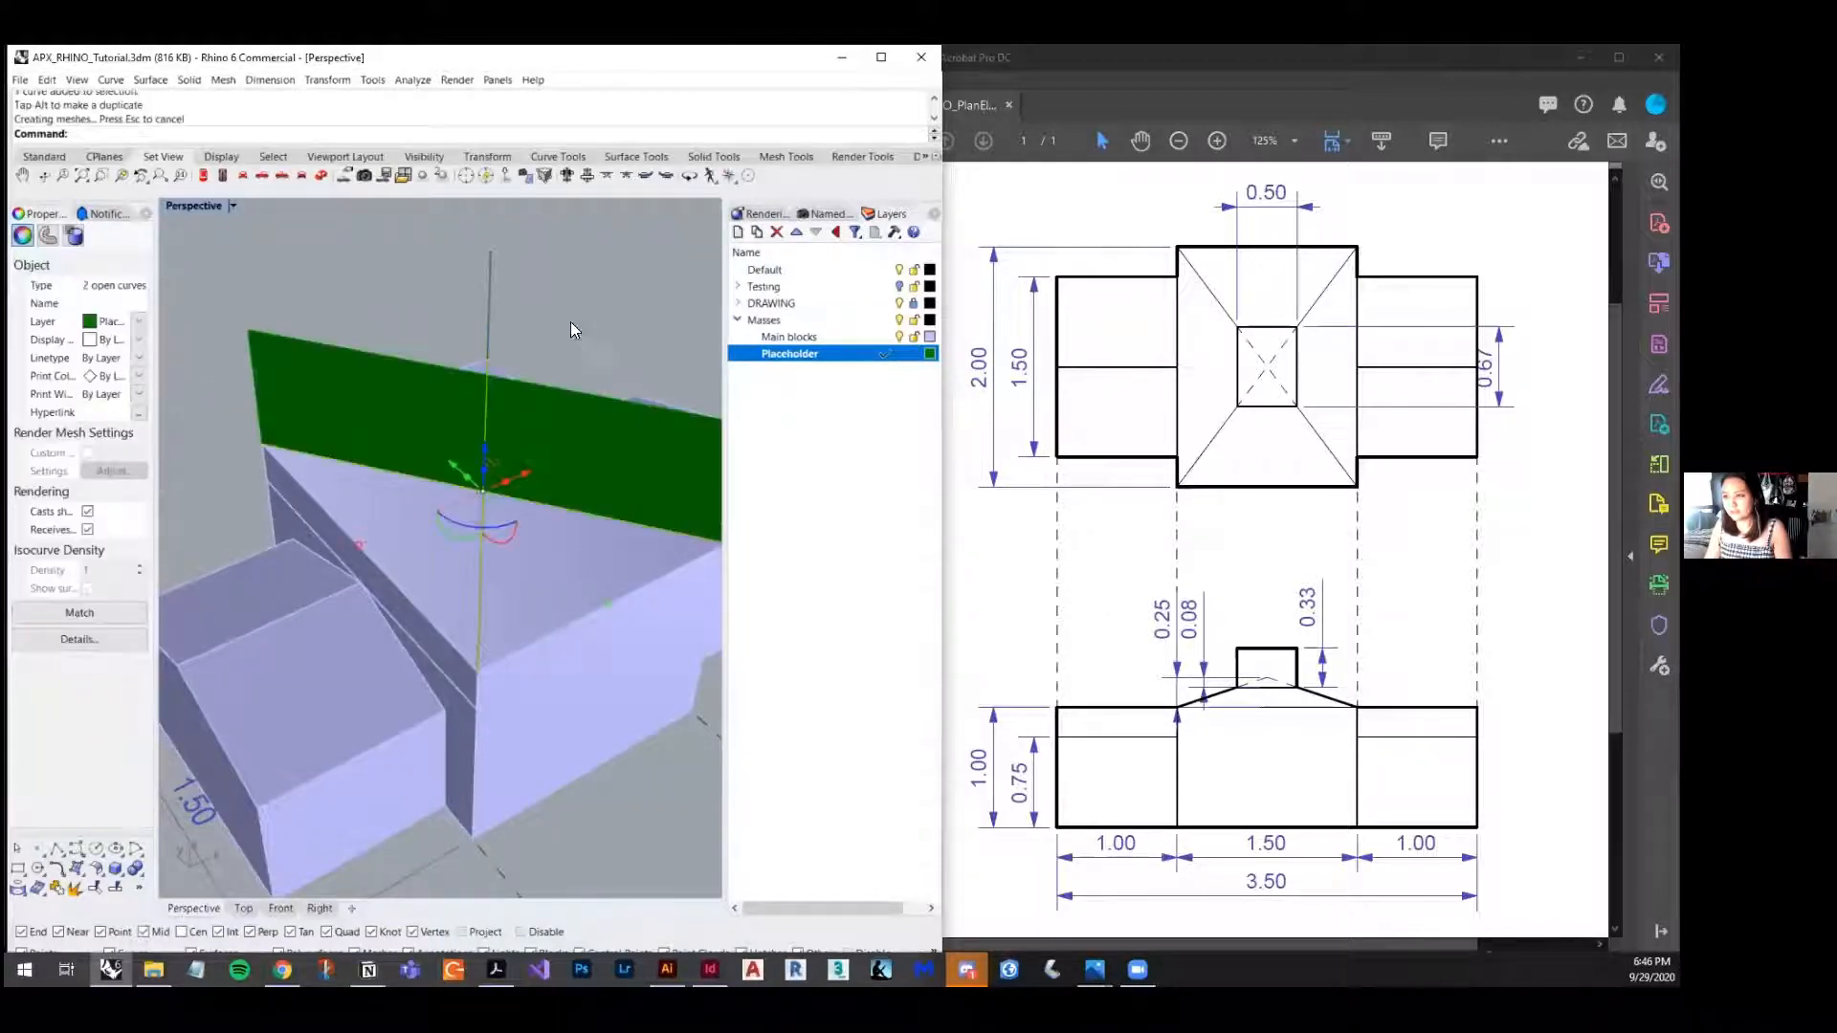
scroll(571, 321, "down", 5)
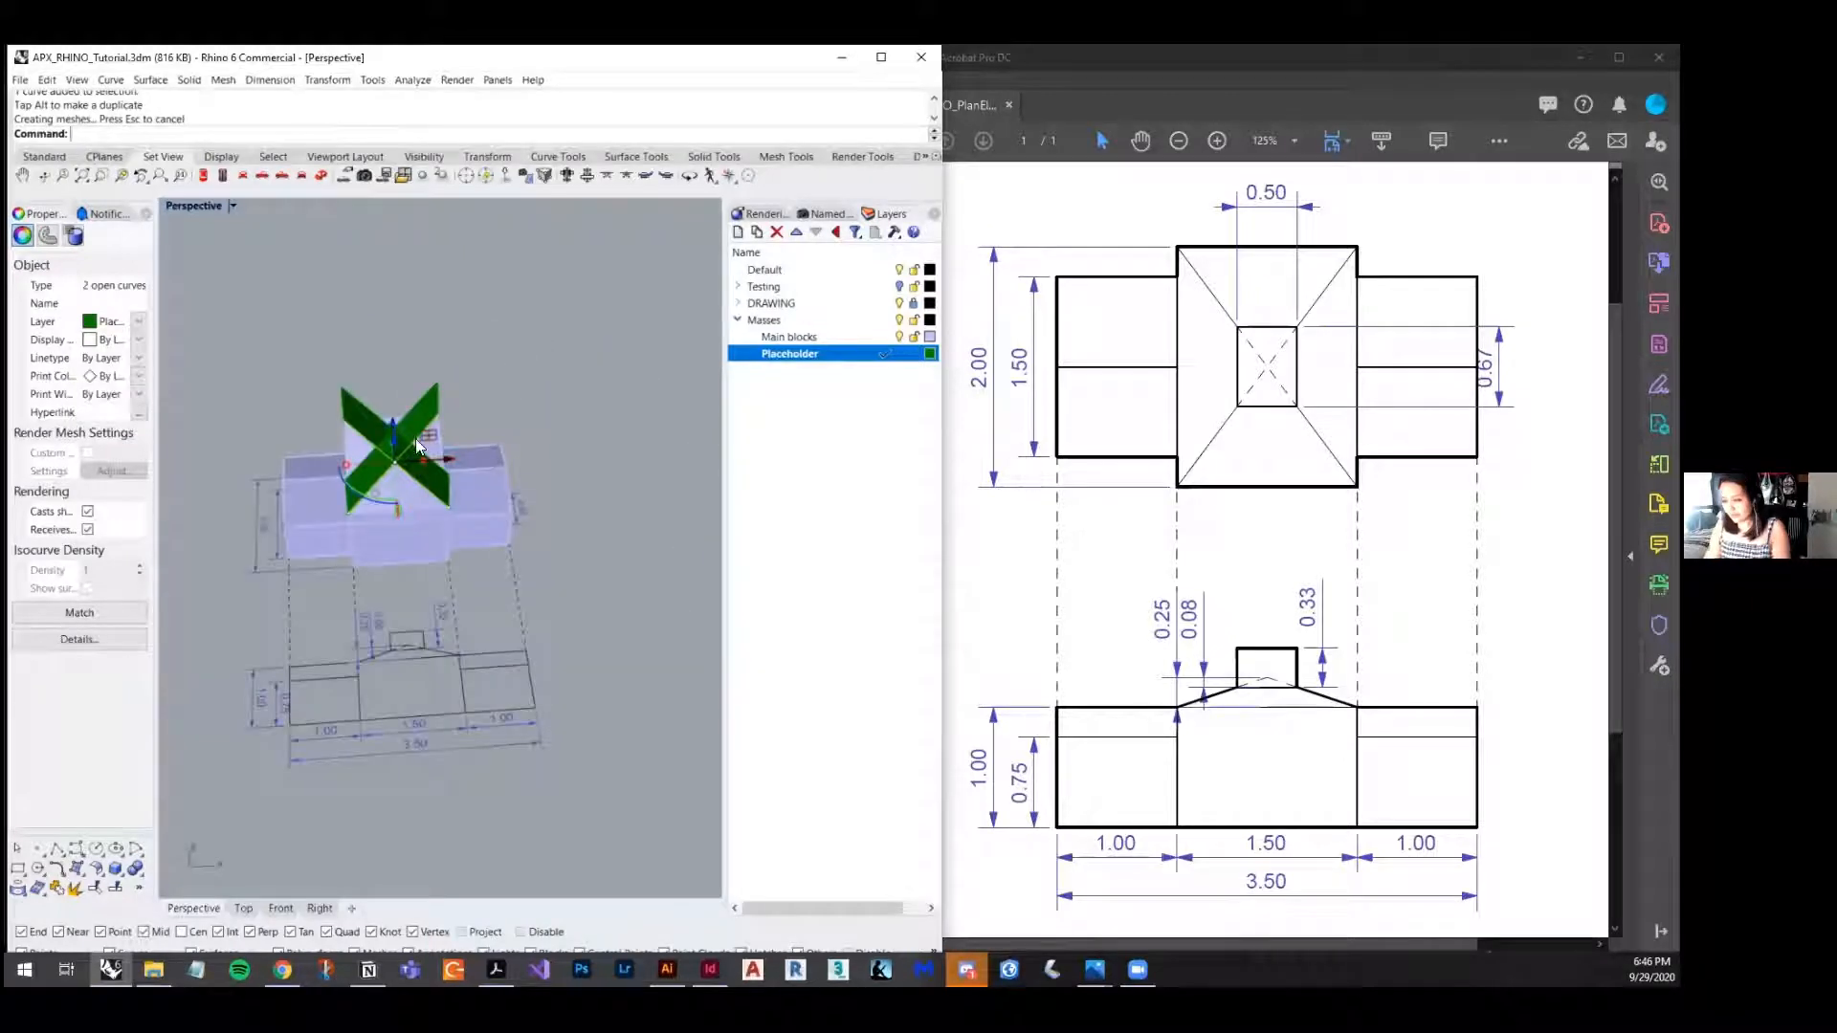
scroll(415, 438, "up", 4)
key("Delete")
right_click_drag(447, 514, 433, 479)
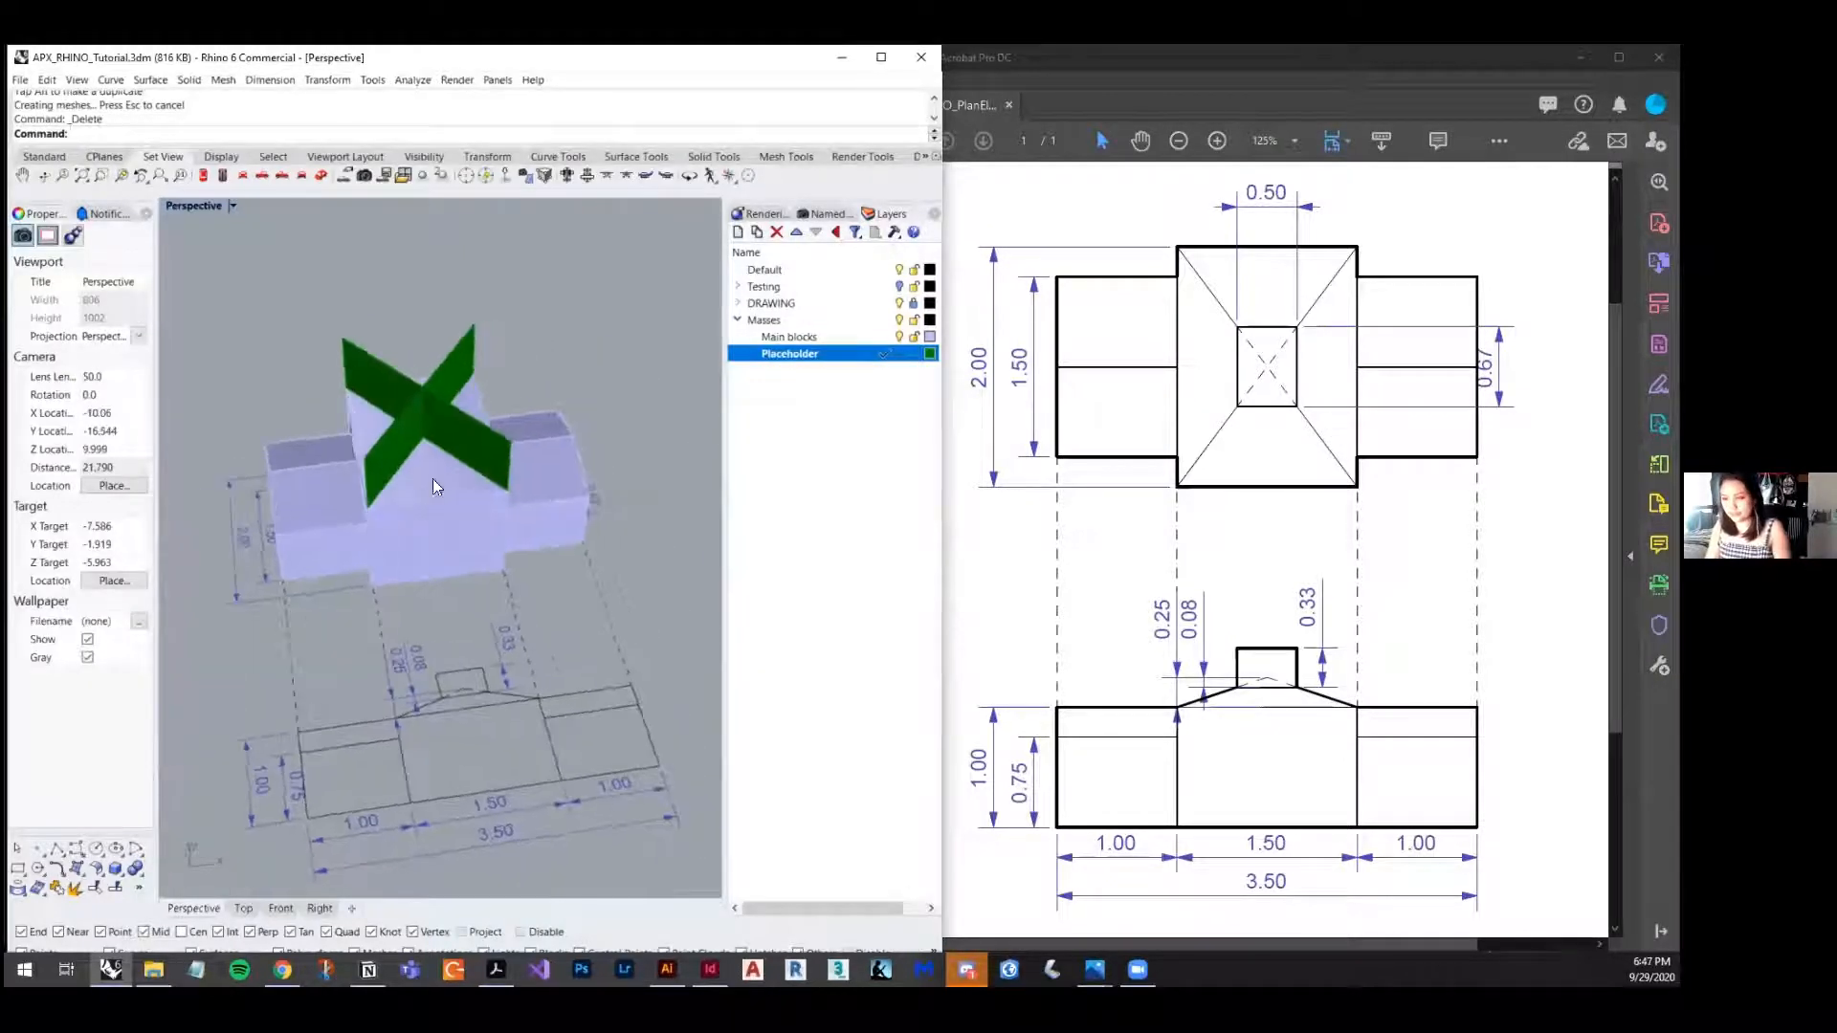
- Undo the deletion of the diagonal lines and their gumball extrusion
key("ctrl+z")
key("ctrl+z")
scroll(450, 546, "up", 4)
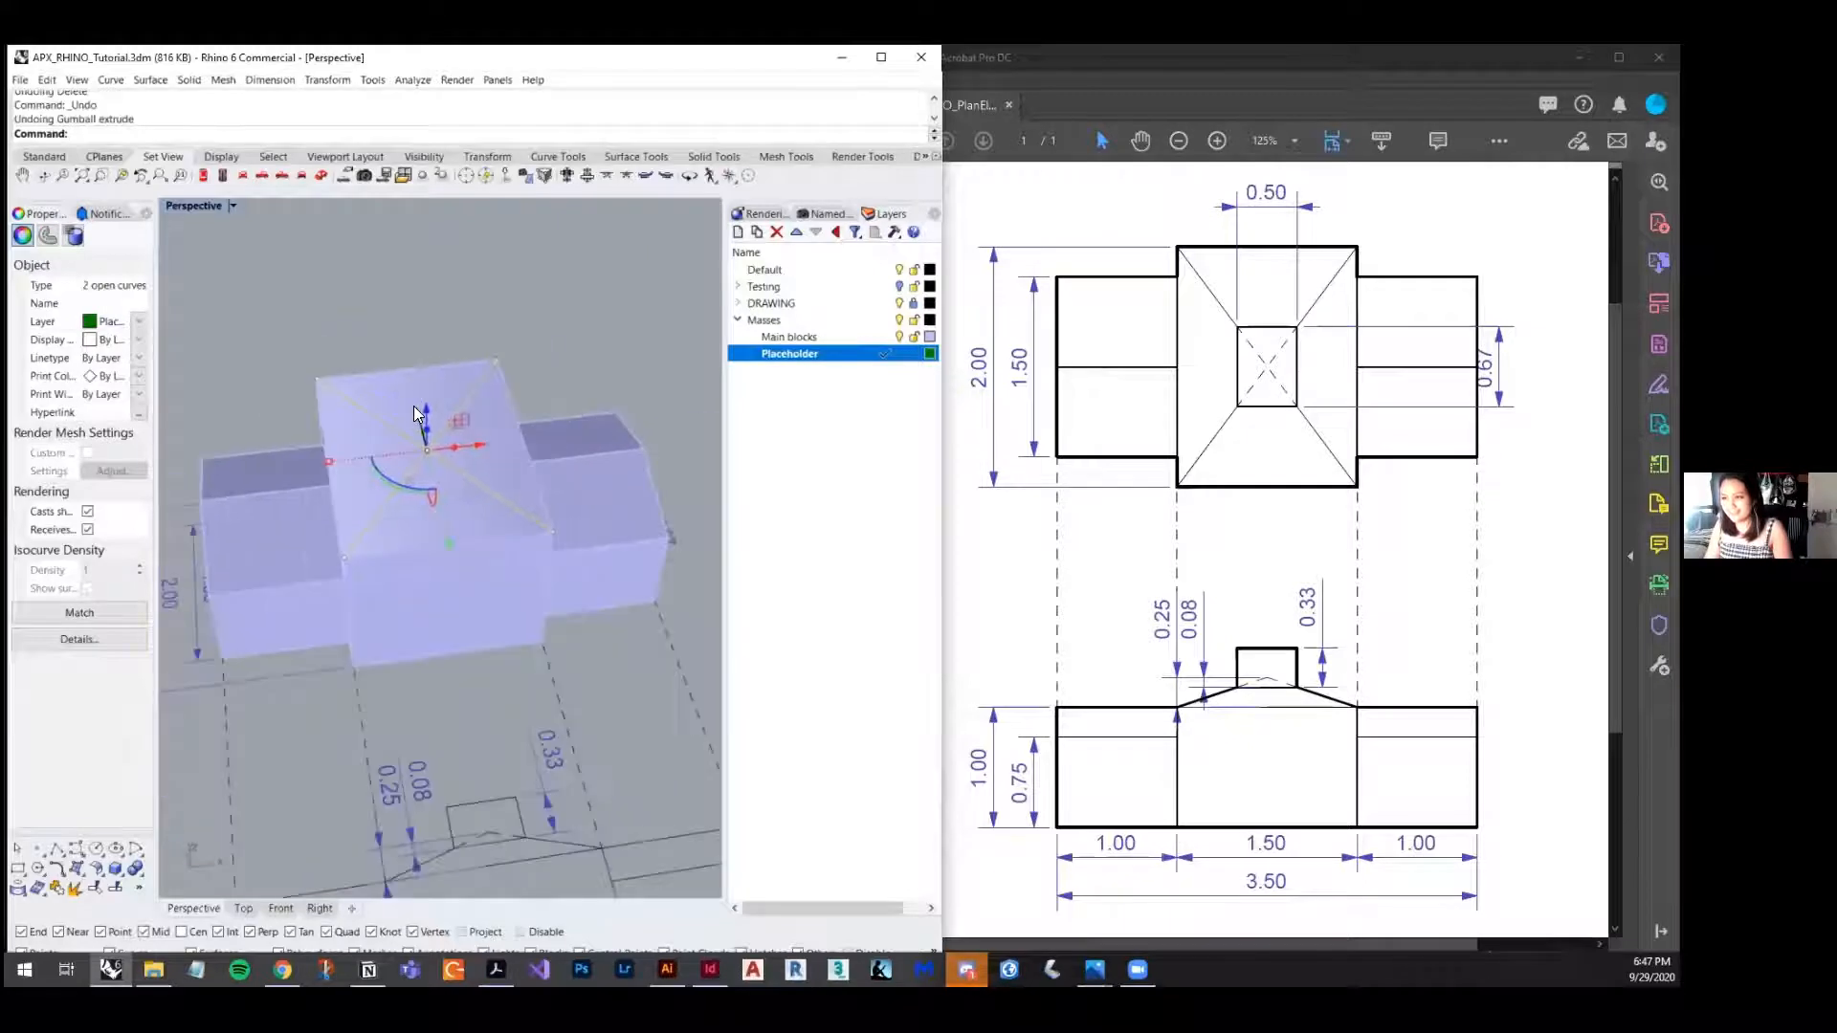
- Extrude the two selected diagonals upward with ExtrudeCrv into vertical surfaces and delete the source lines
right_click_drag(457, 565, 494, 593)
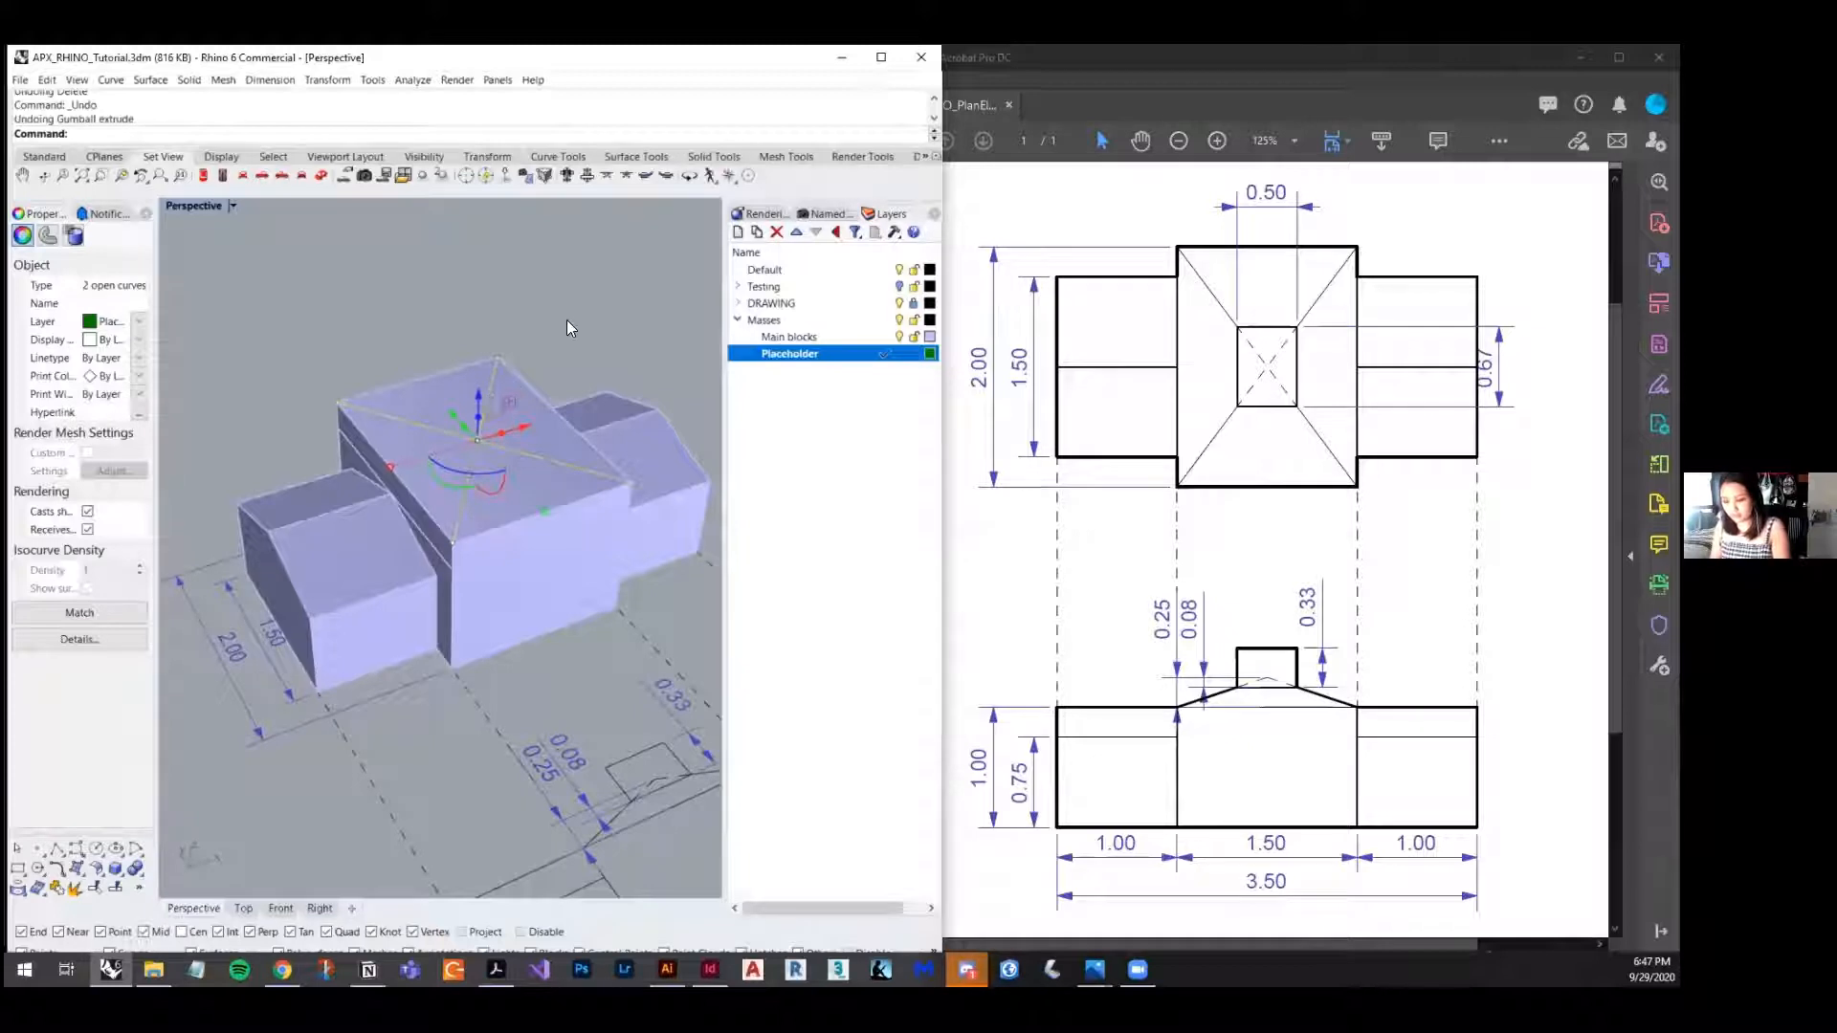
type("ExtrudeeC")
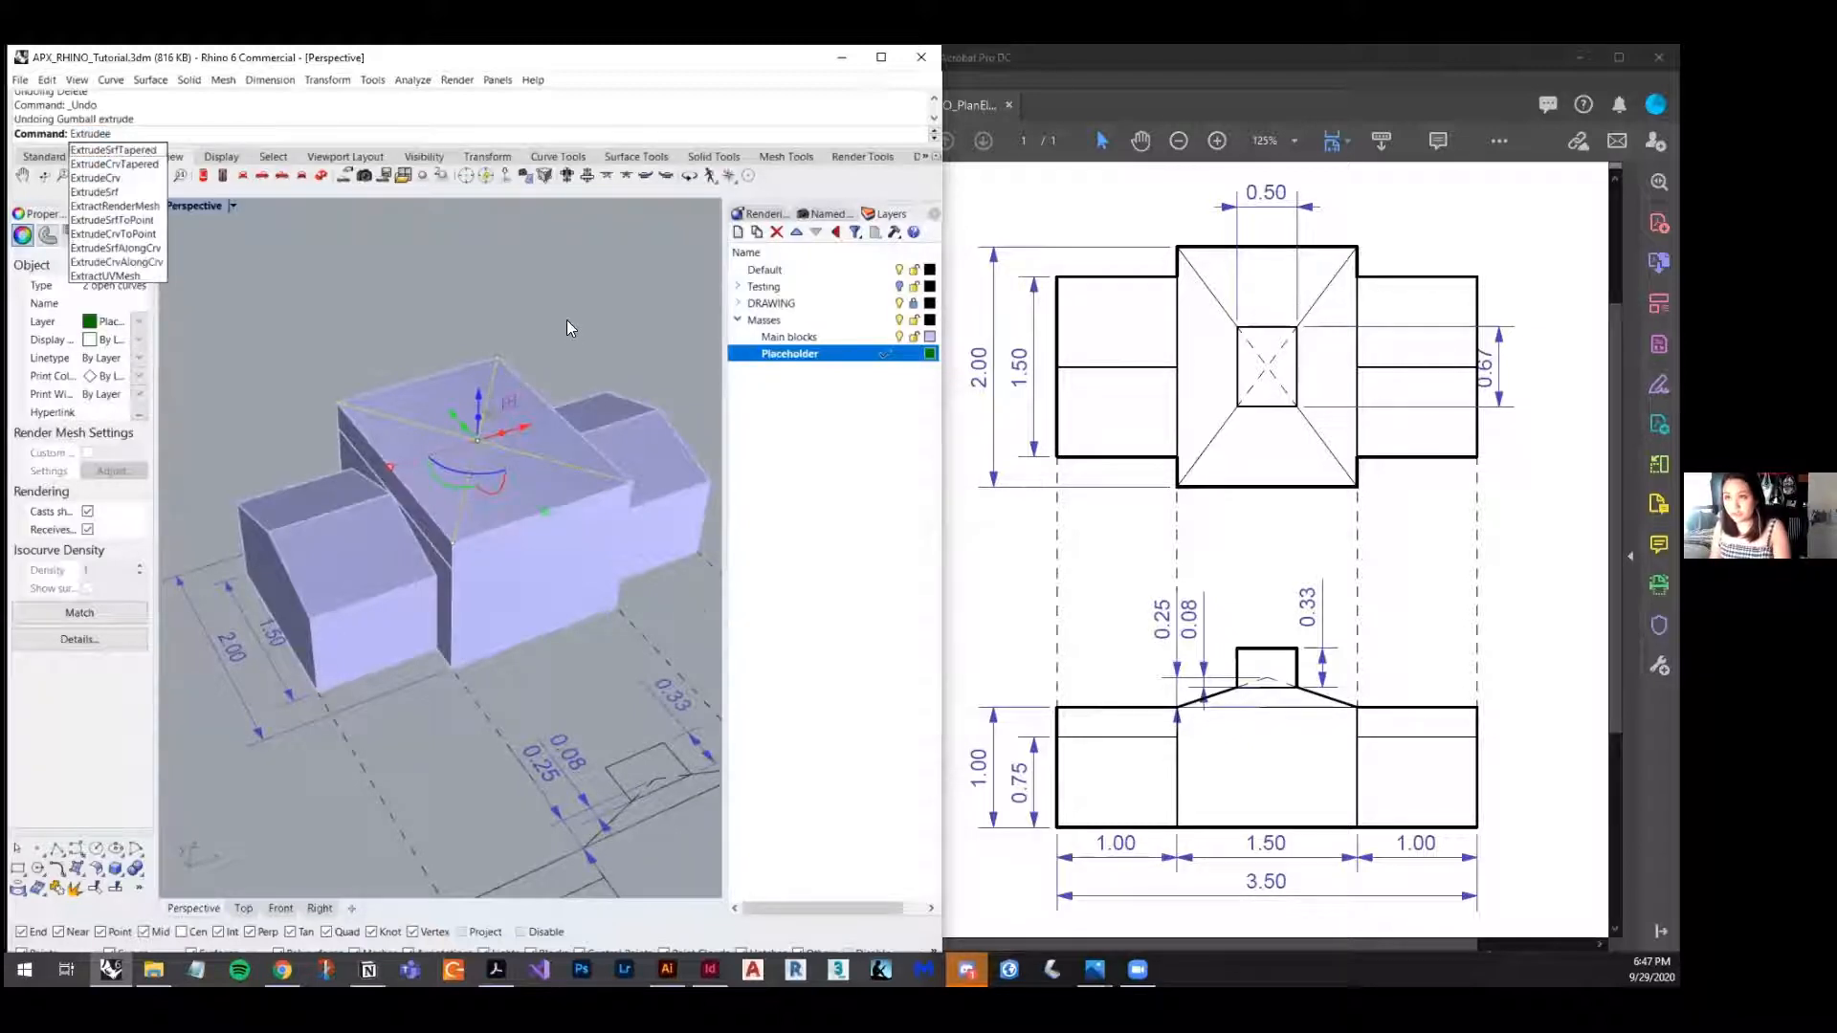
key("Return")
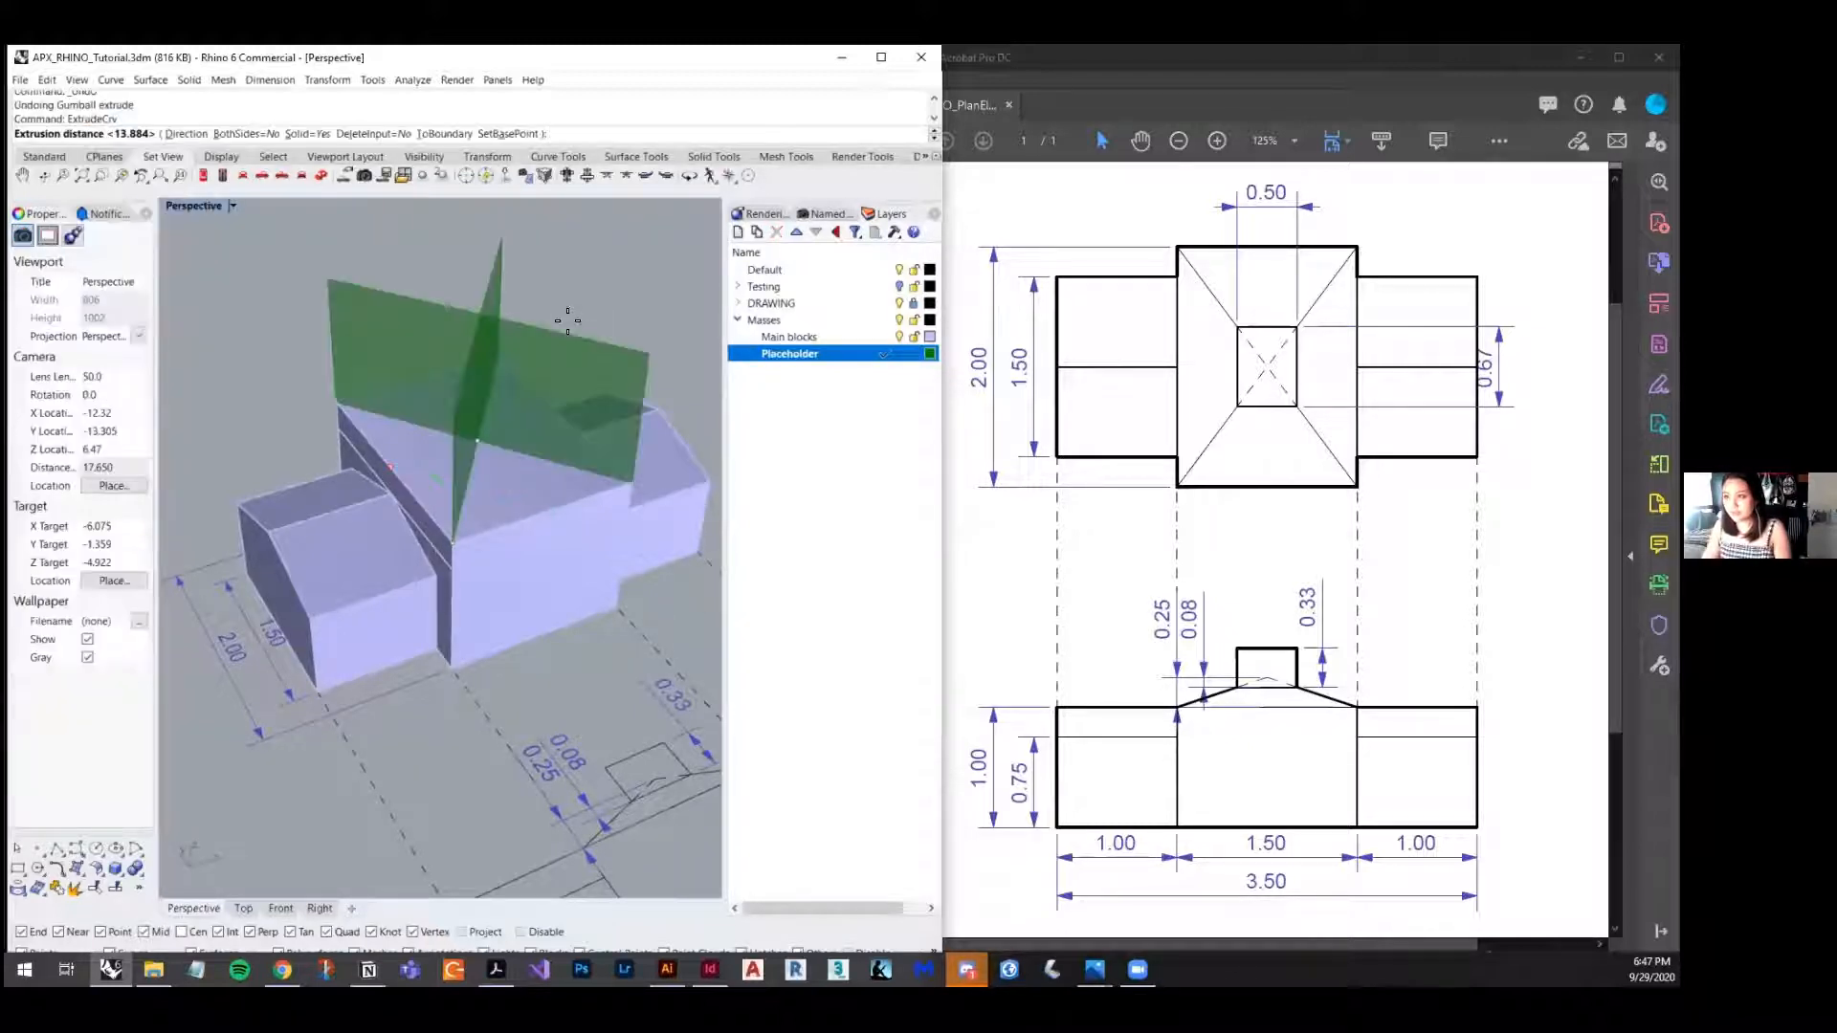
left_click(558, 308)
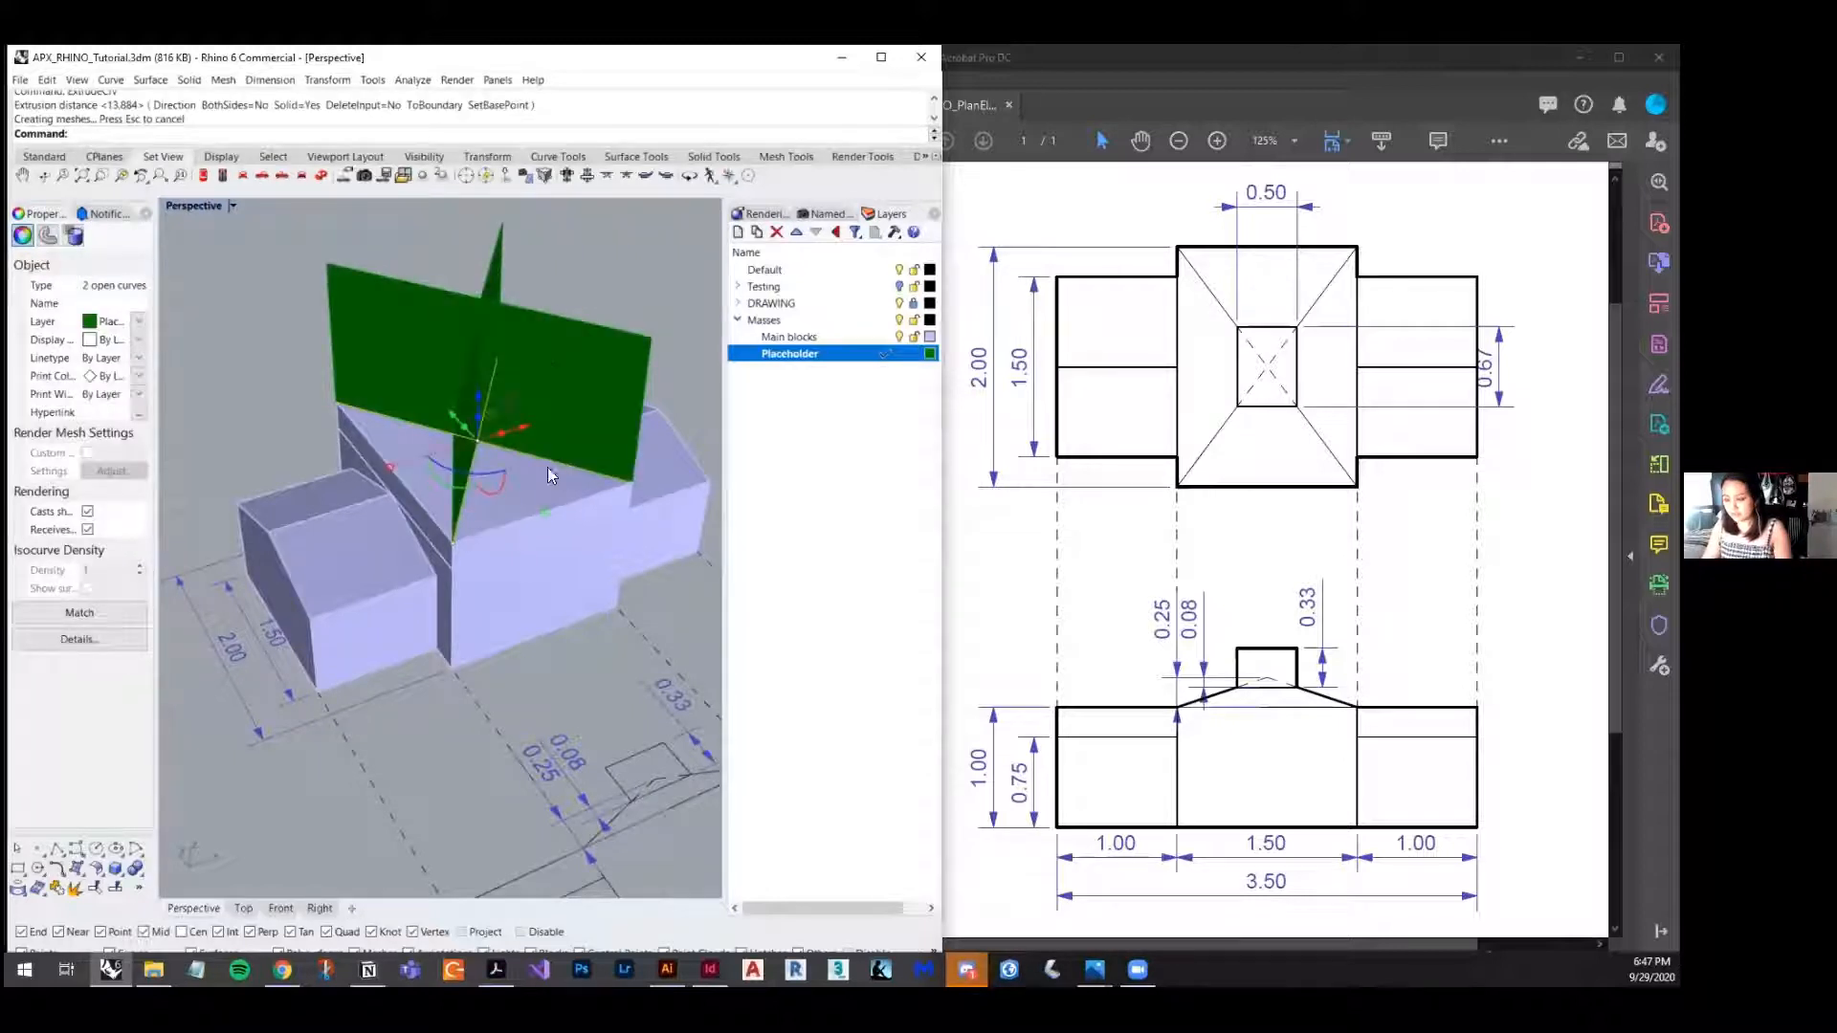
key("Delete")
- Move both crossing vertical surfaces down together so they pass completely through the central roof box
left_click(521, 324)
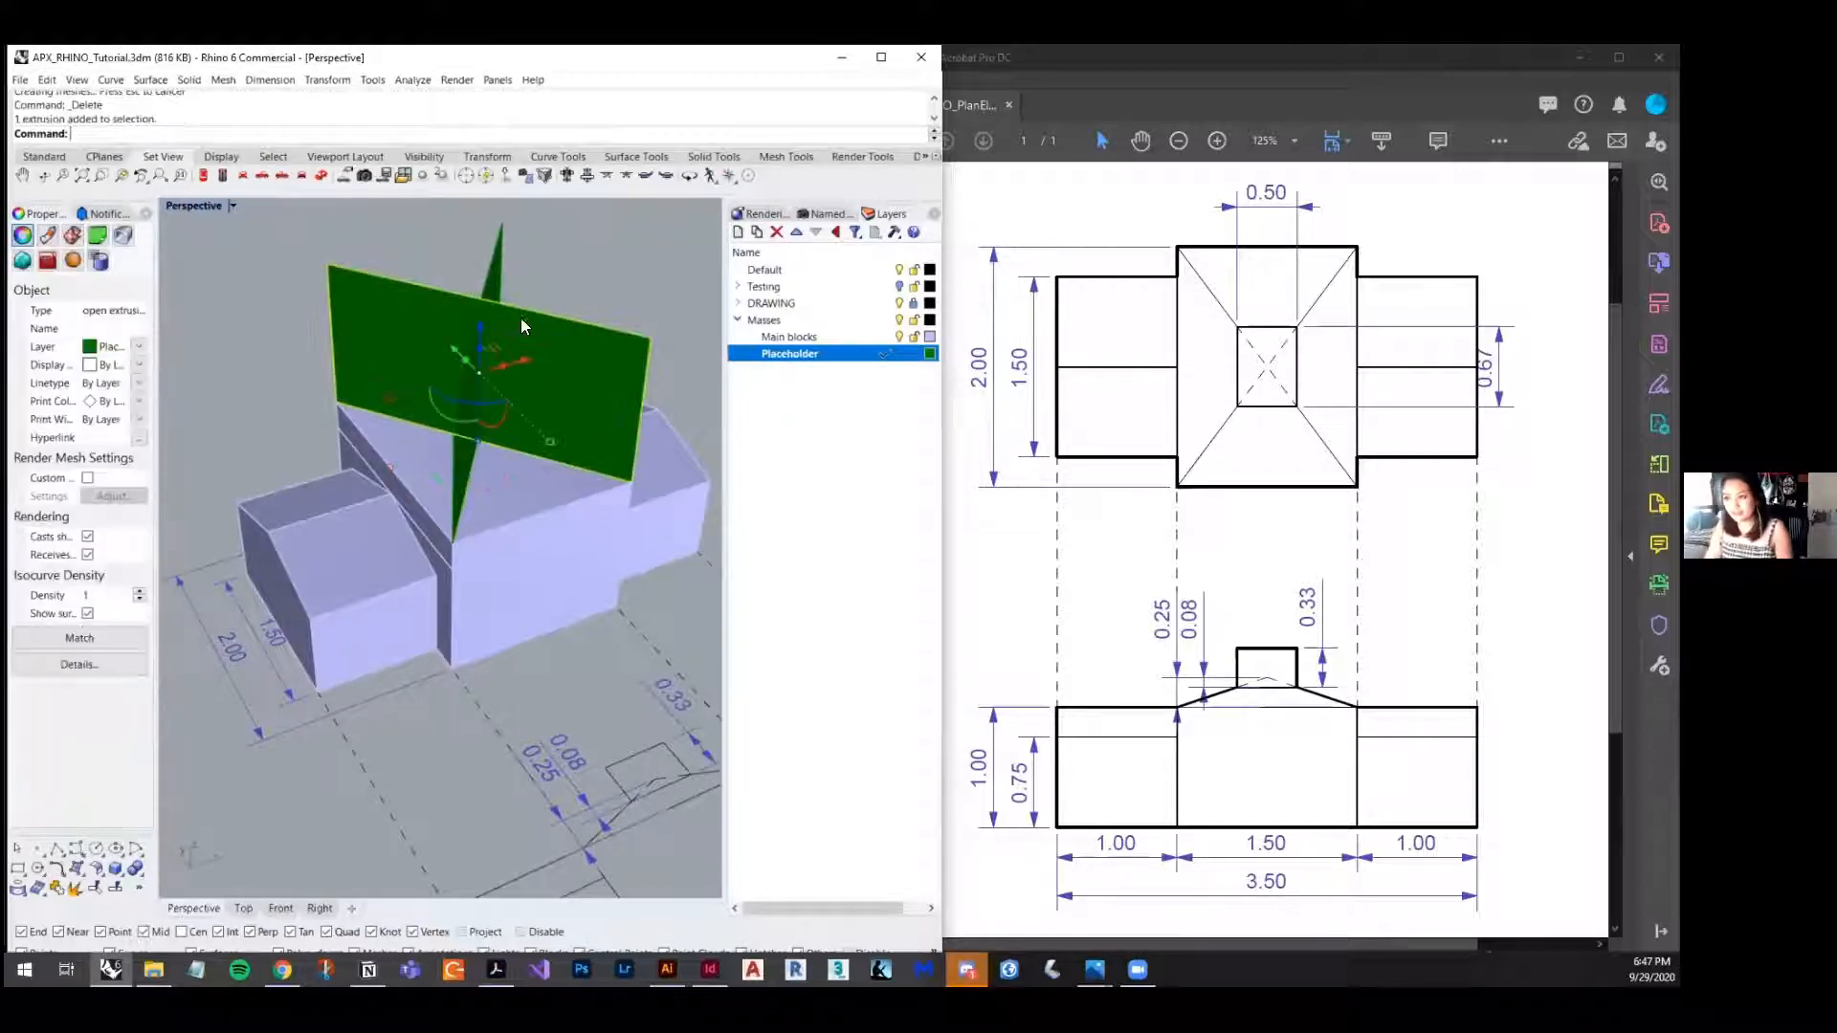
scroll(506, 246, "up", 2)
left_click(497, 268)
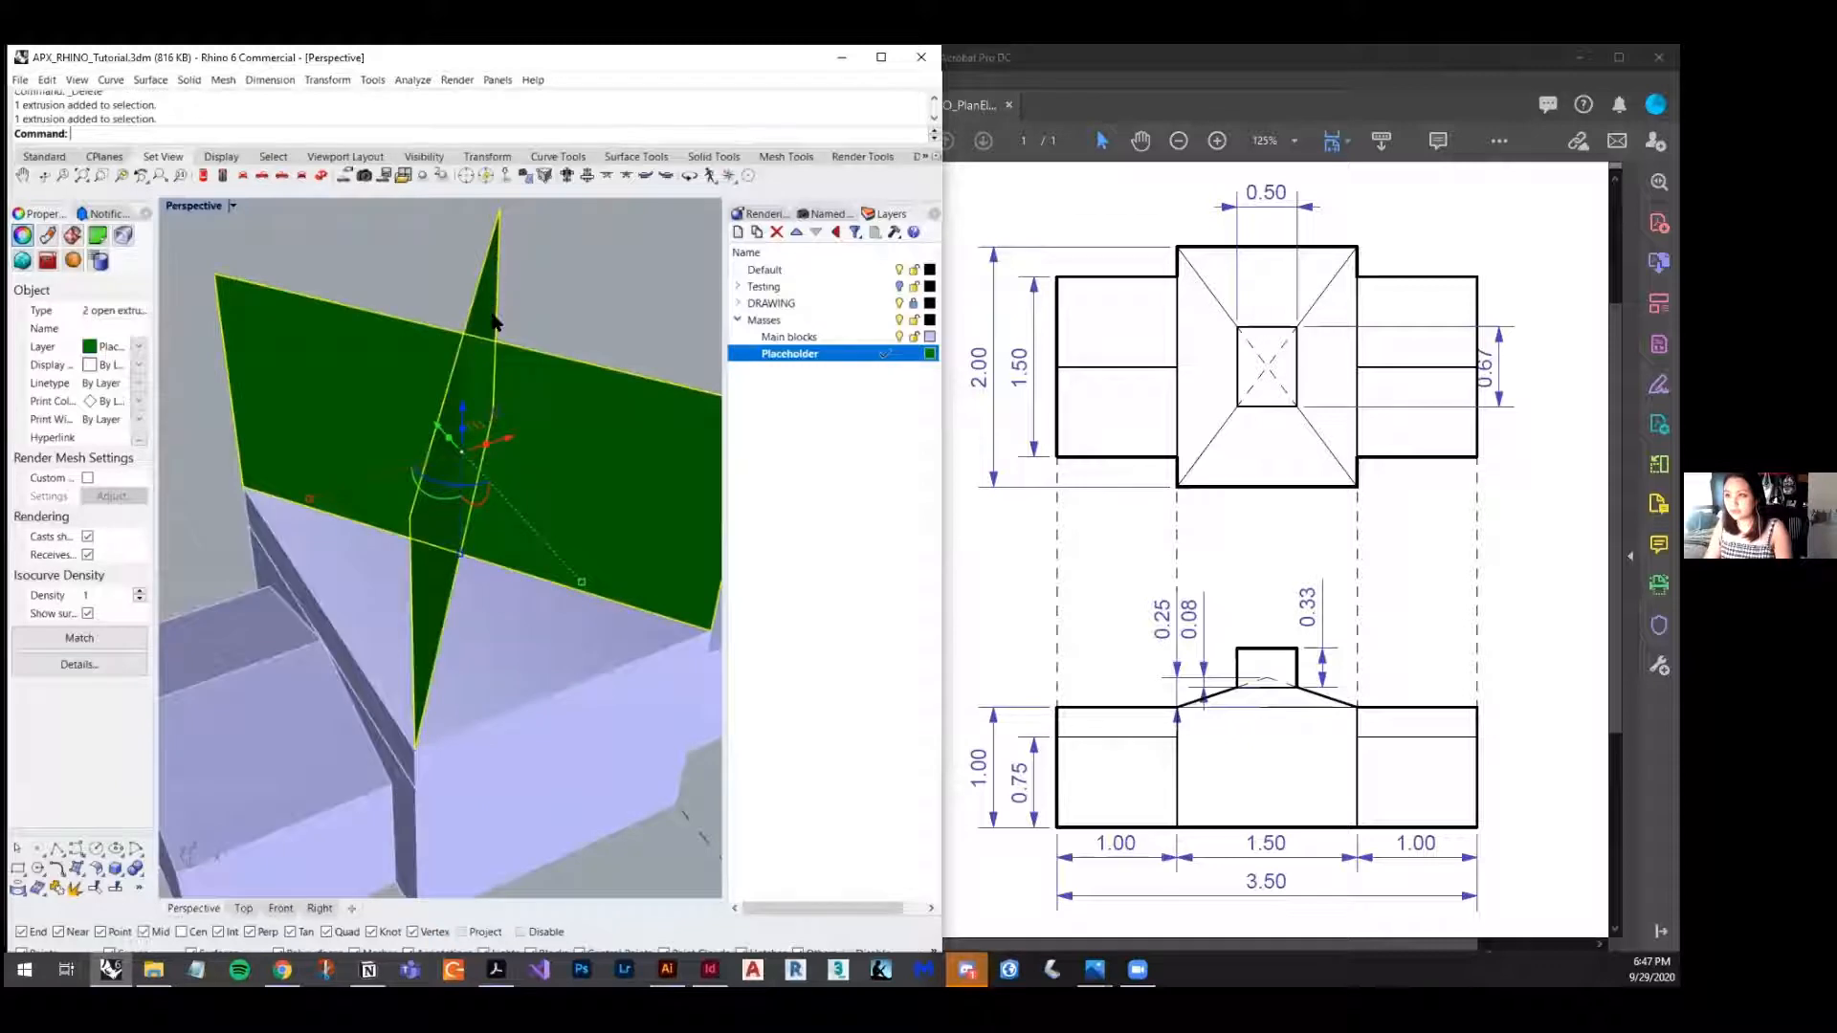
scroll(473, 357, "down", 2)
left_click_drag(474, 359, 476, 426)
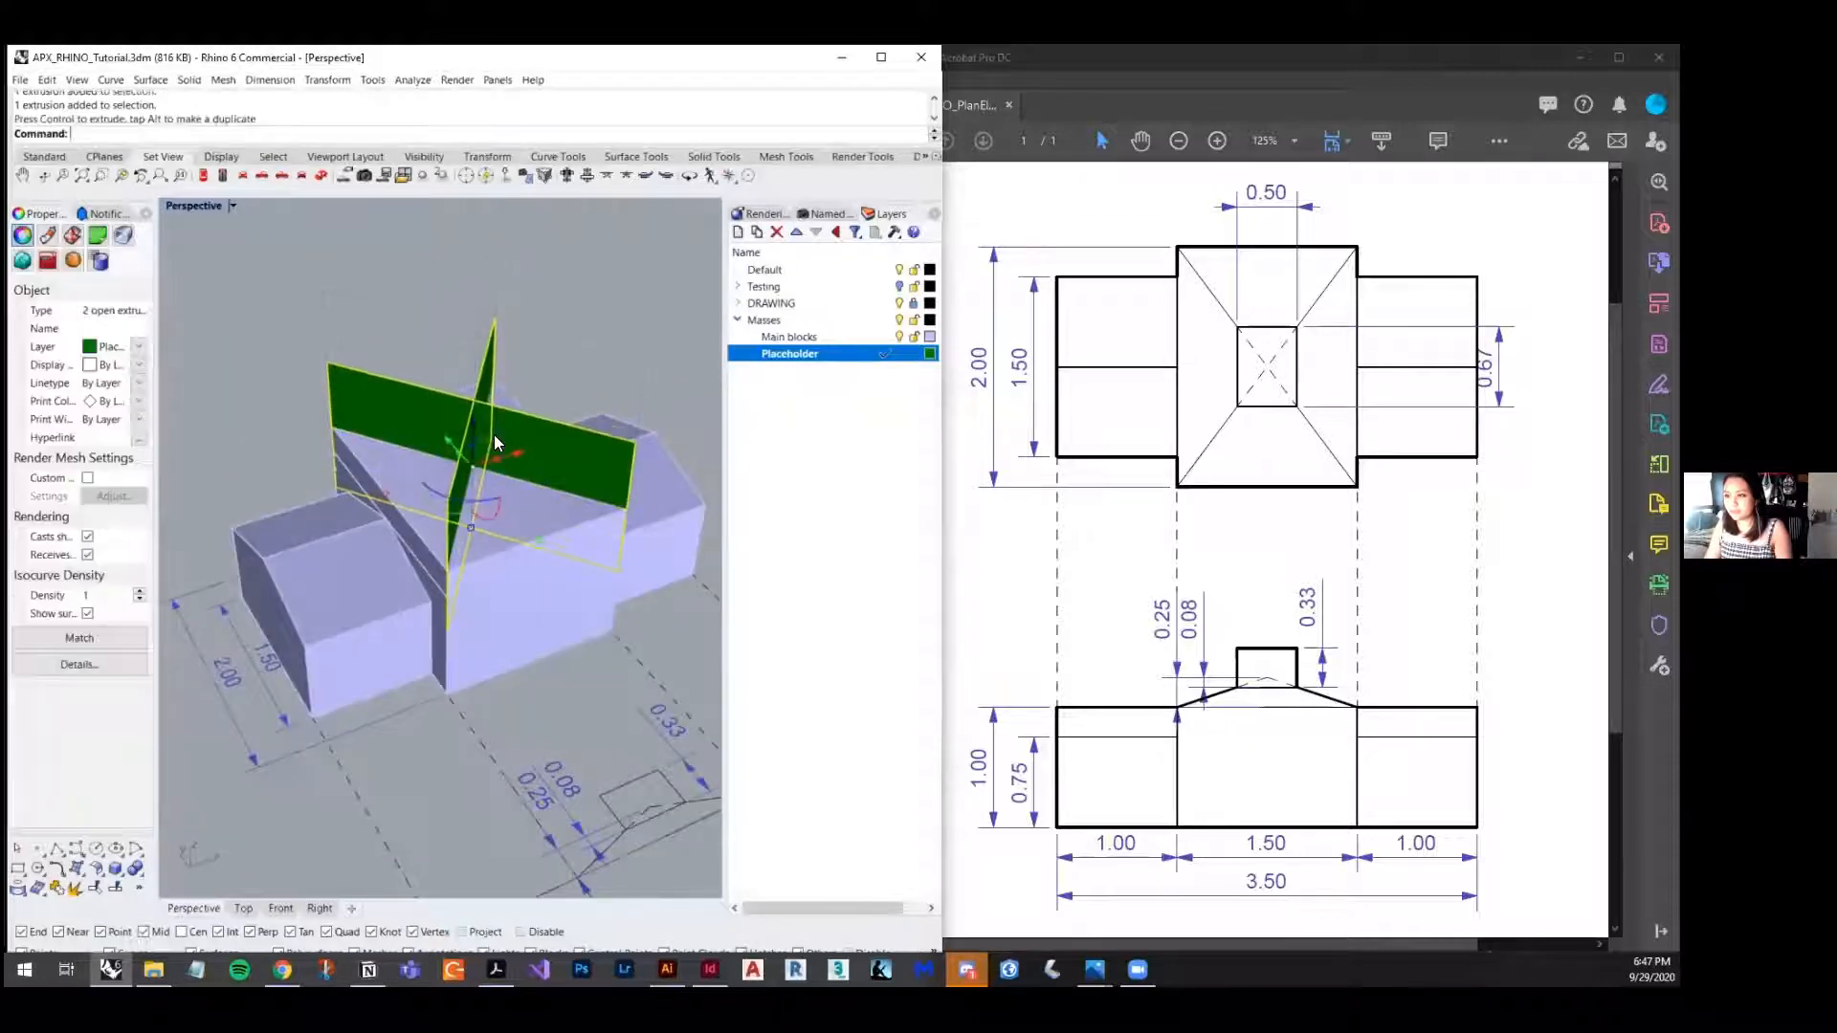
scroll(593, 516, "up", 4)
scroll(594, 515, "down", 4)
left_click(260, 360)
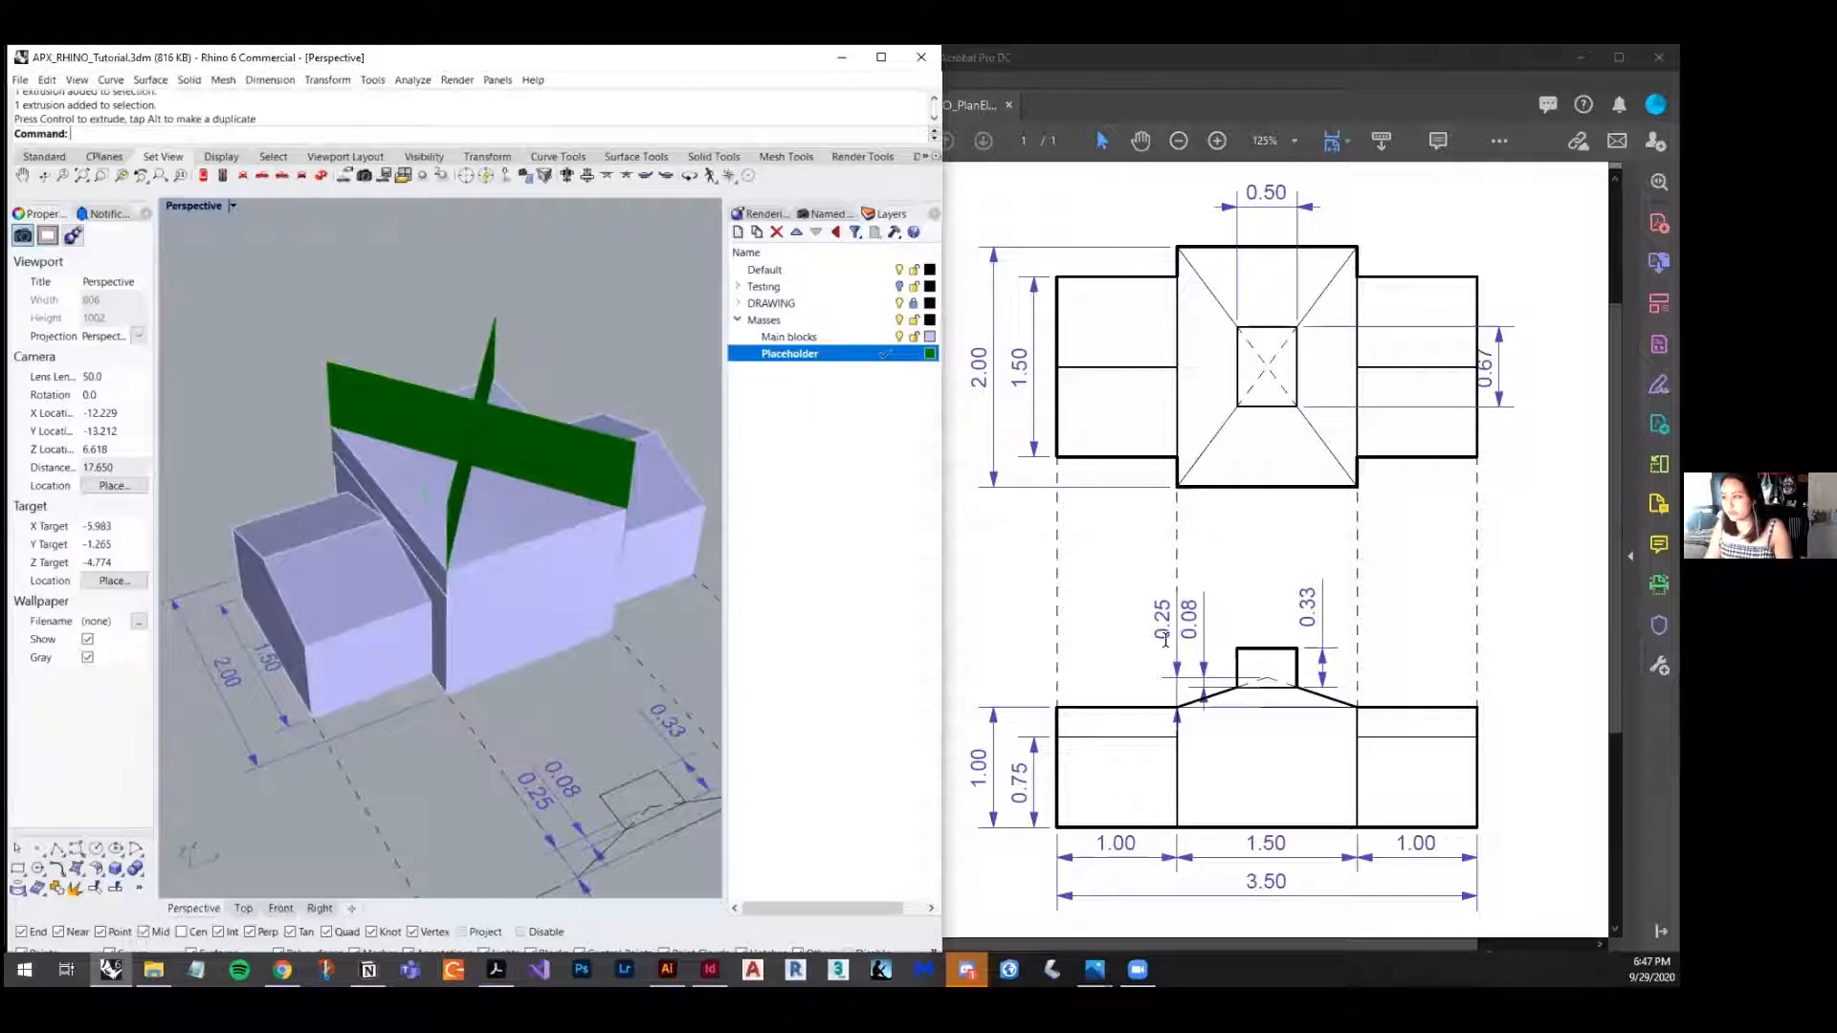
- Split the central roof box using the two crossing diagonal surfaces as cutting objects
scroll(433, 486, "down", 4)
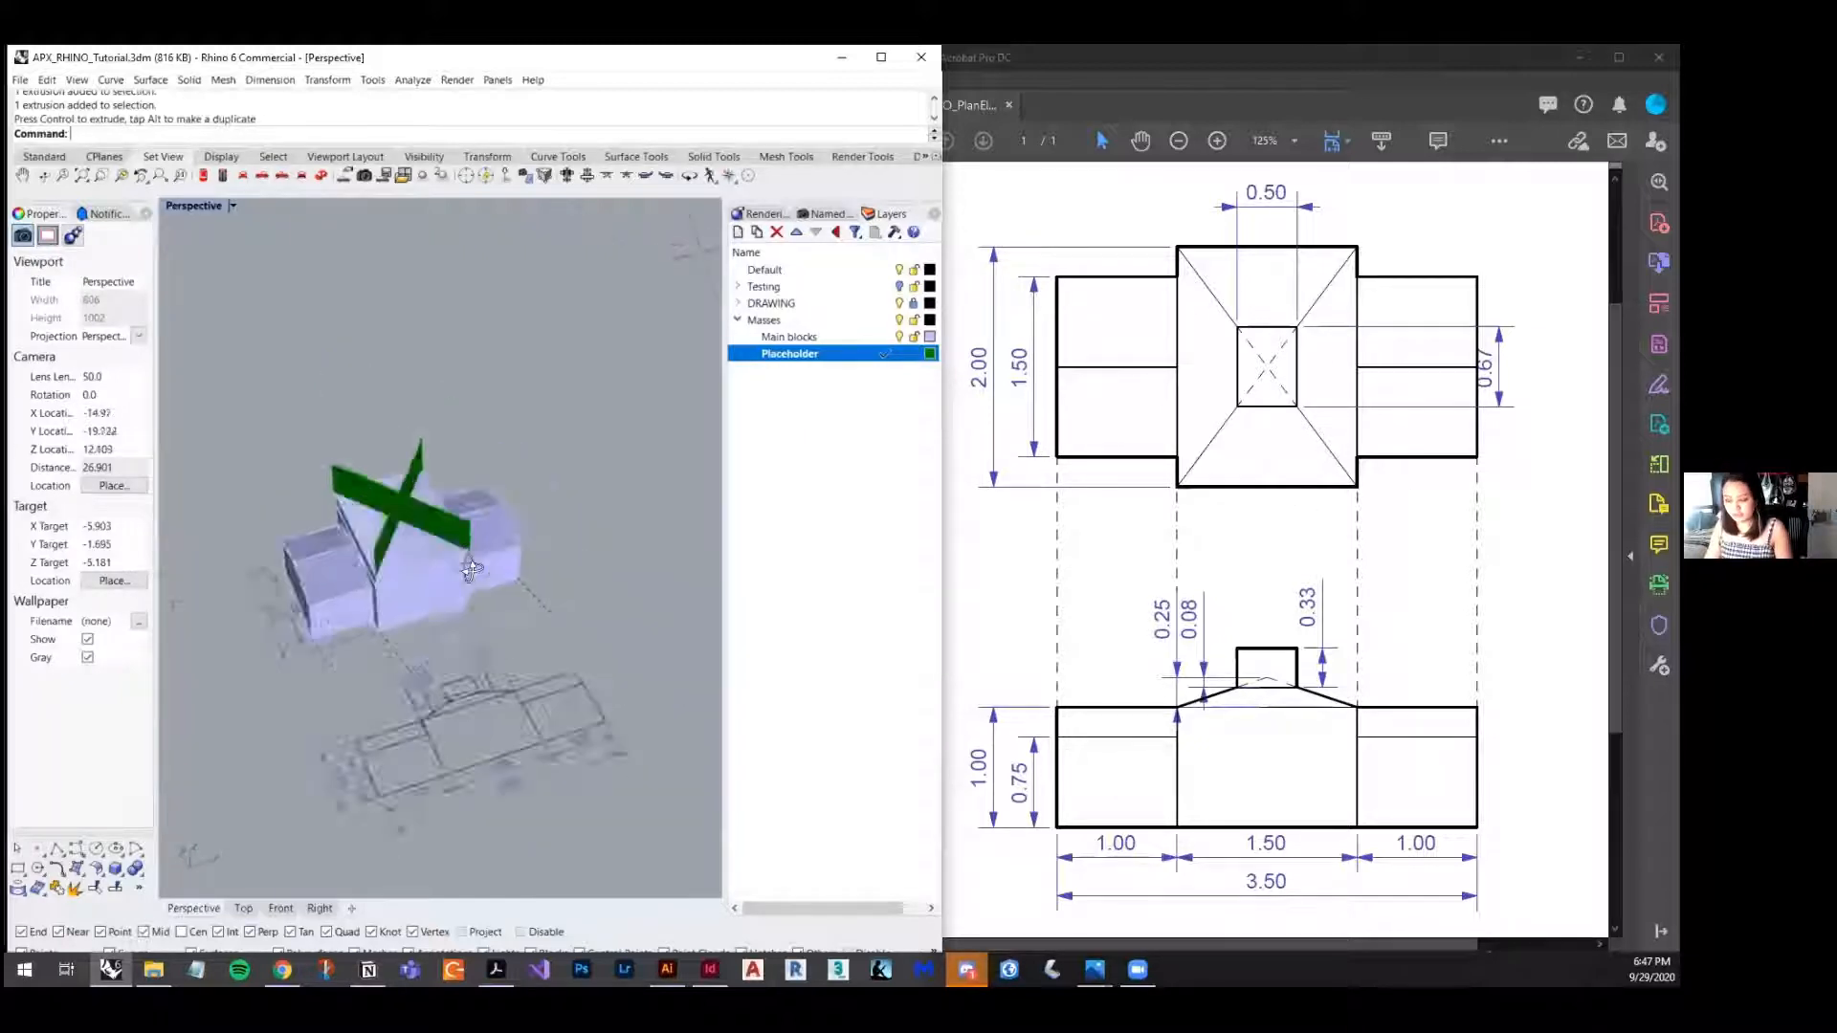
mouse_move(471, 570)
right_mouse_down()
mouse_move(371, 583)
mouse_move(483, 541)
right_mouse_up()
scroll(483, 542, "up", 4)
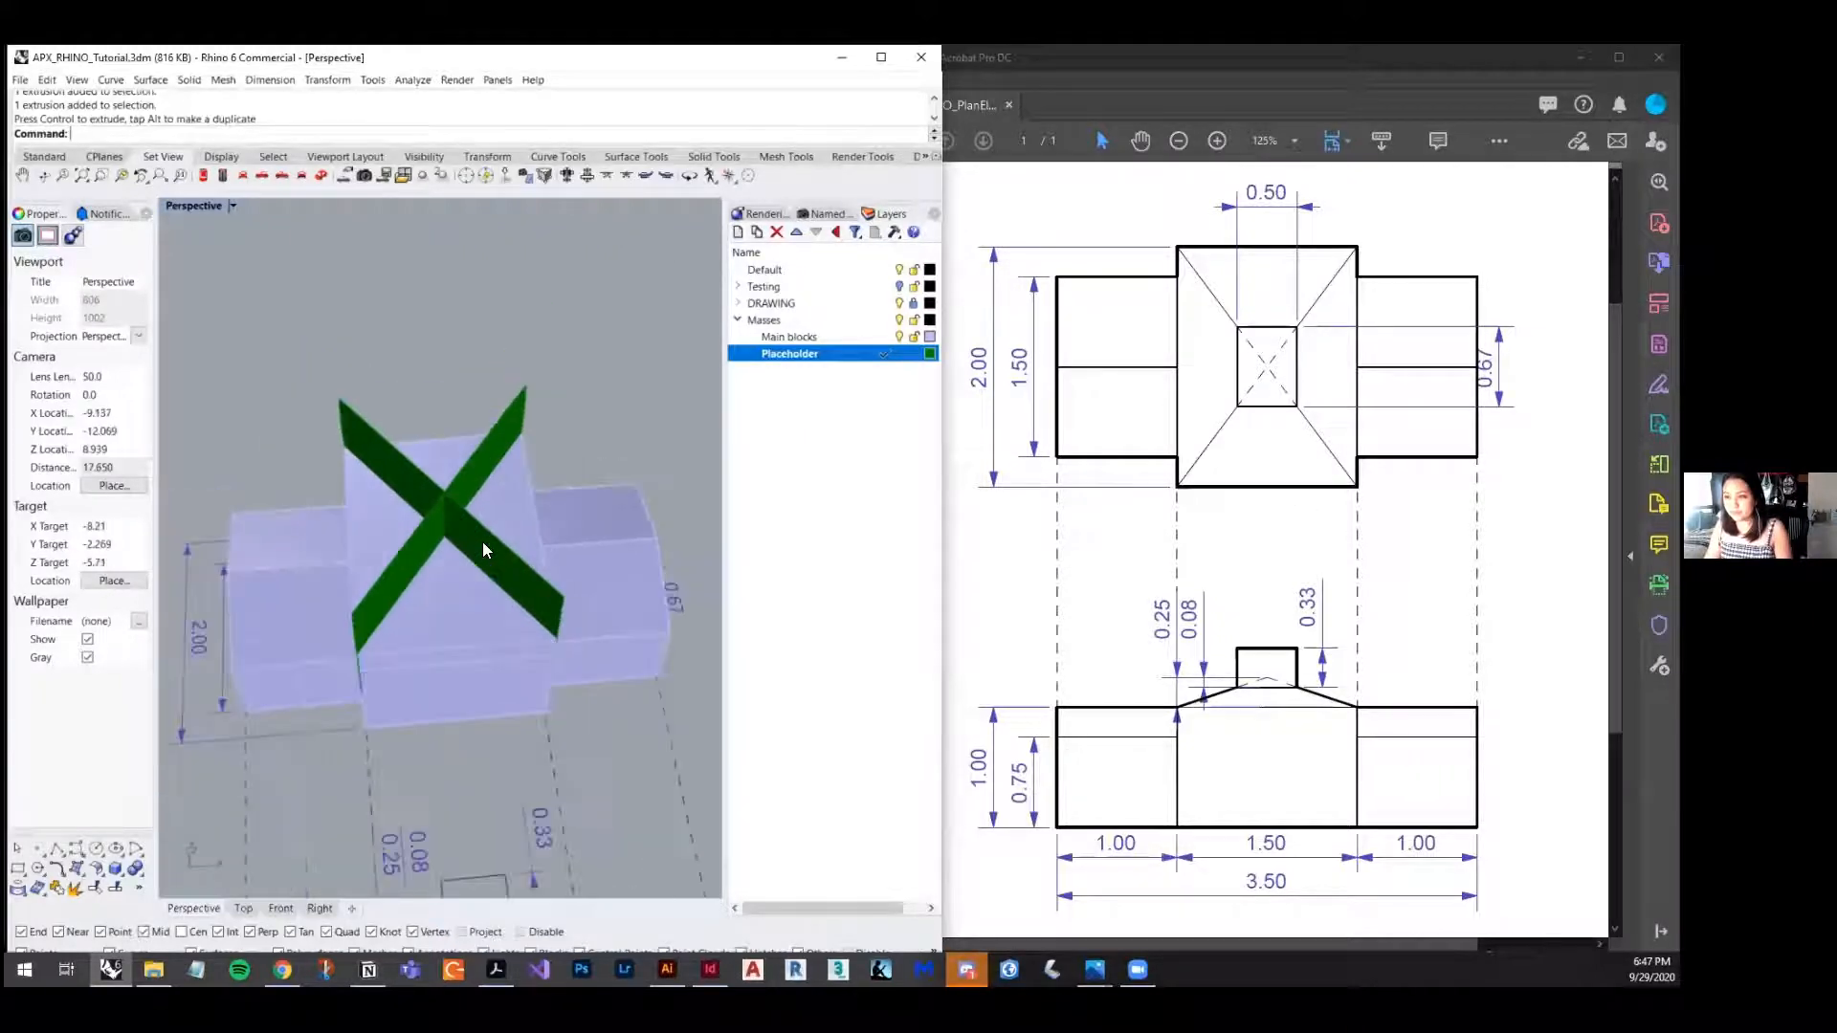
left_click(448, 594)
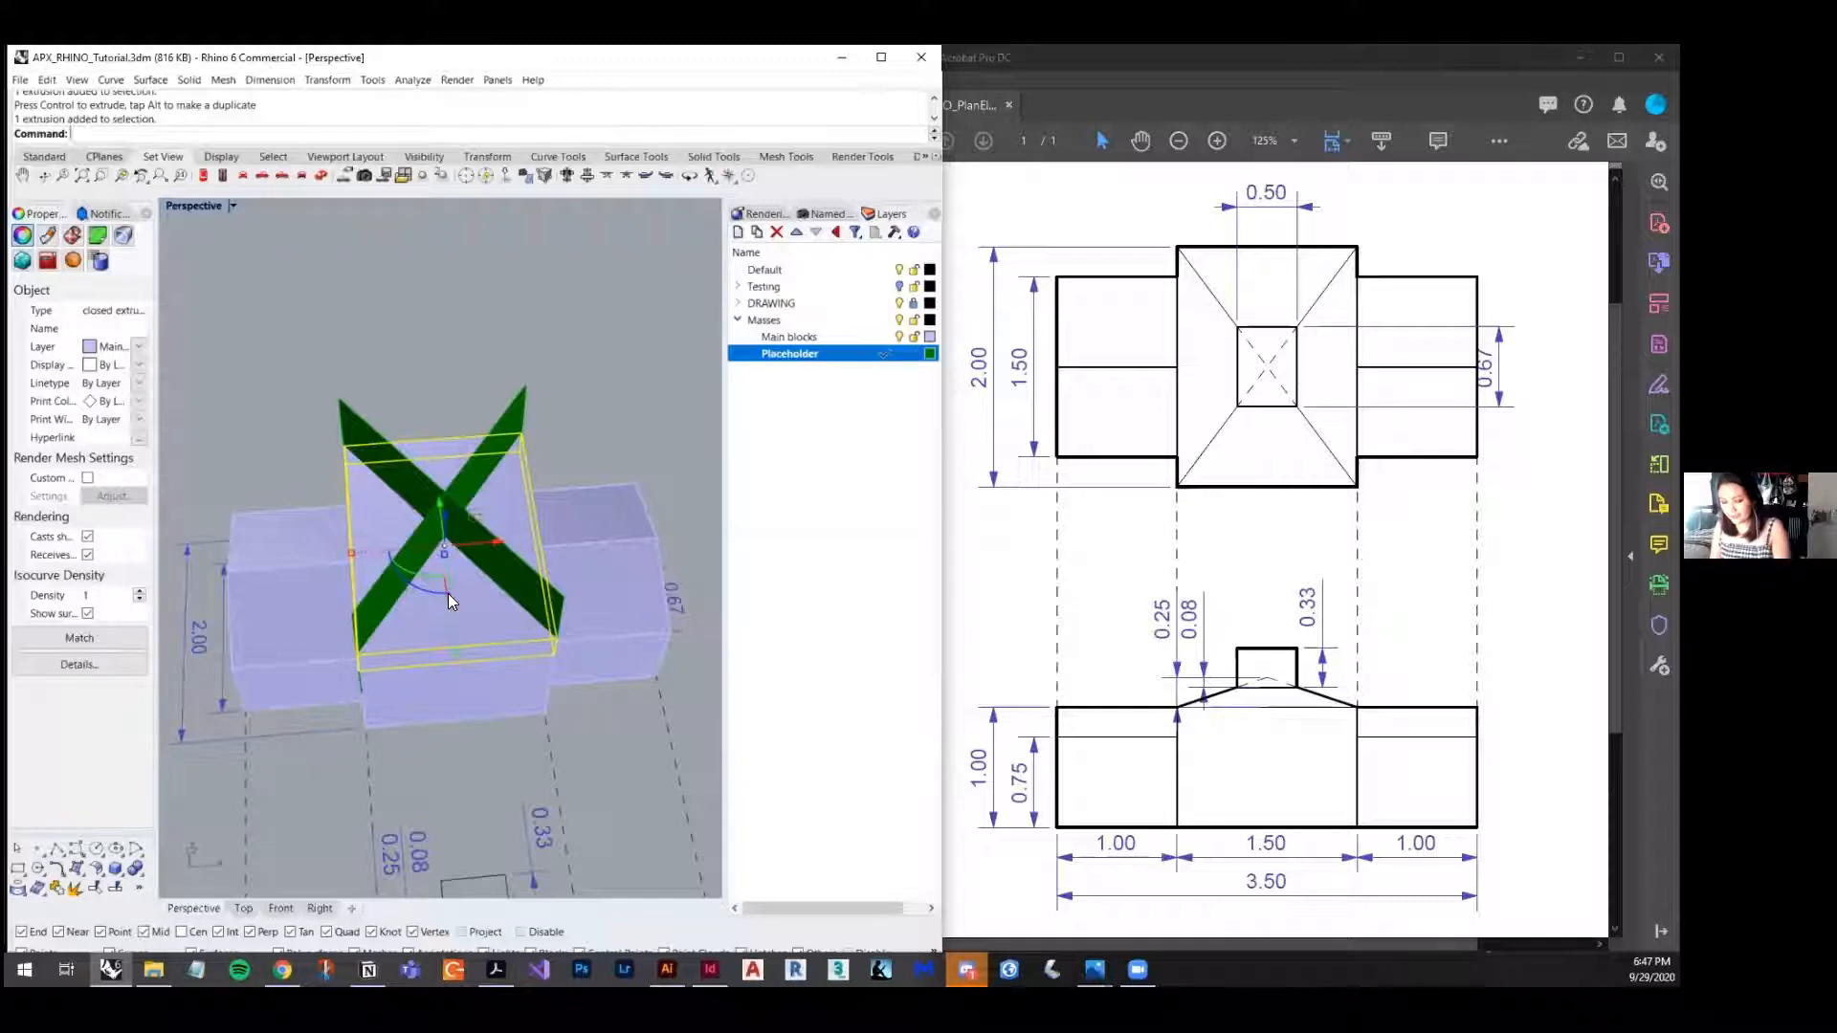
type("Split")
key("Return")
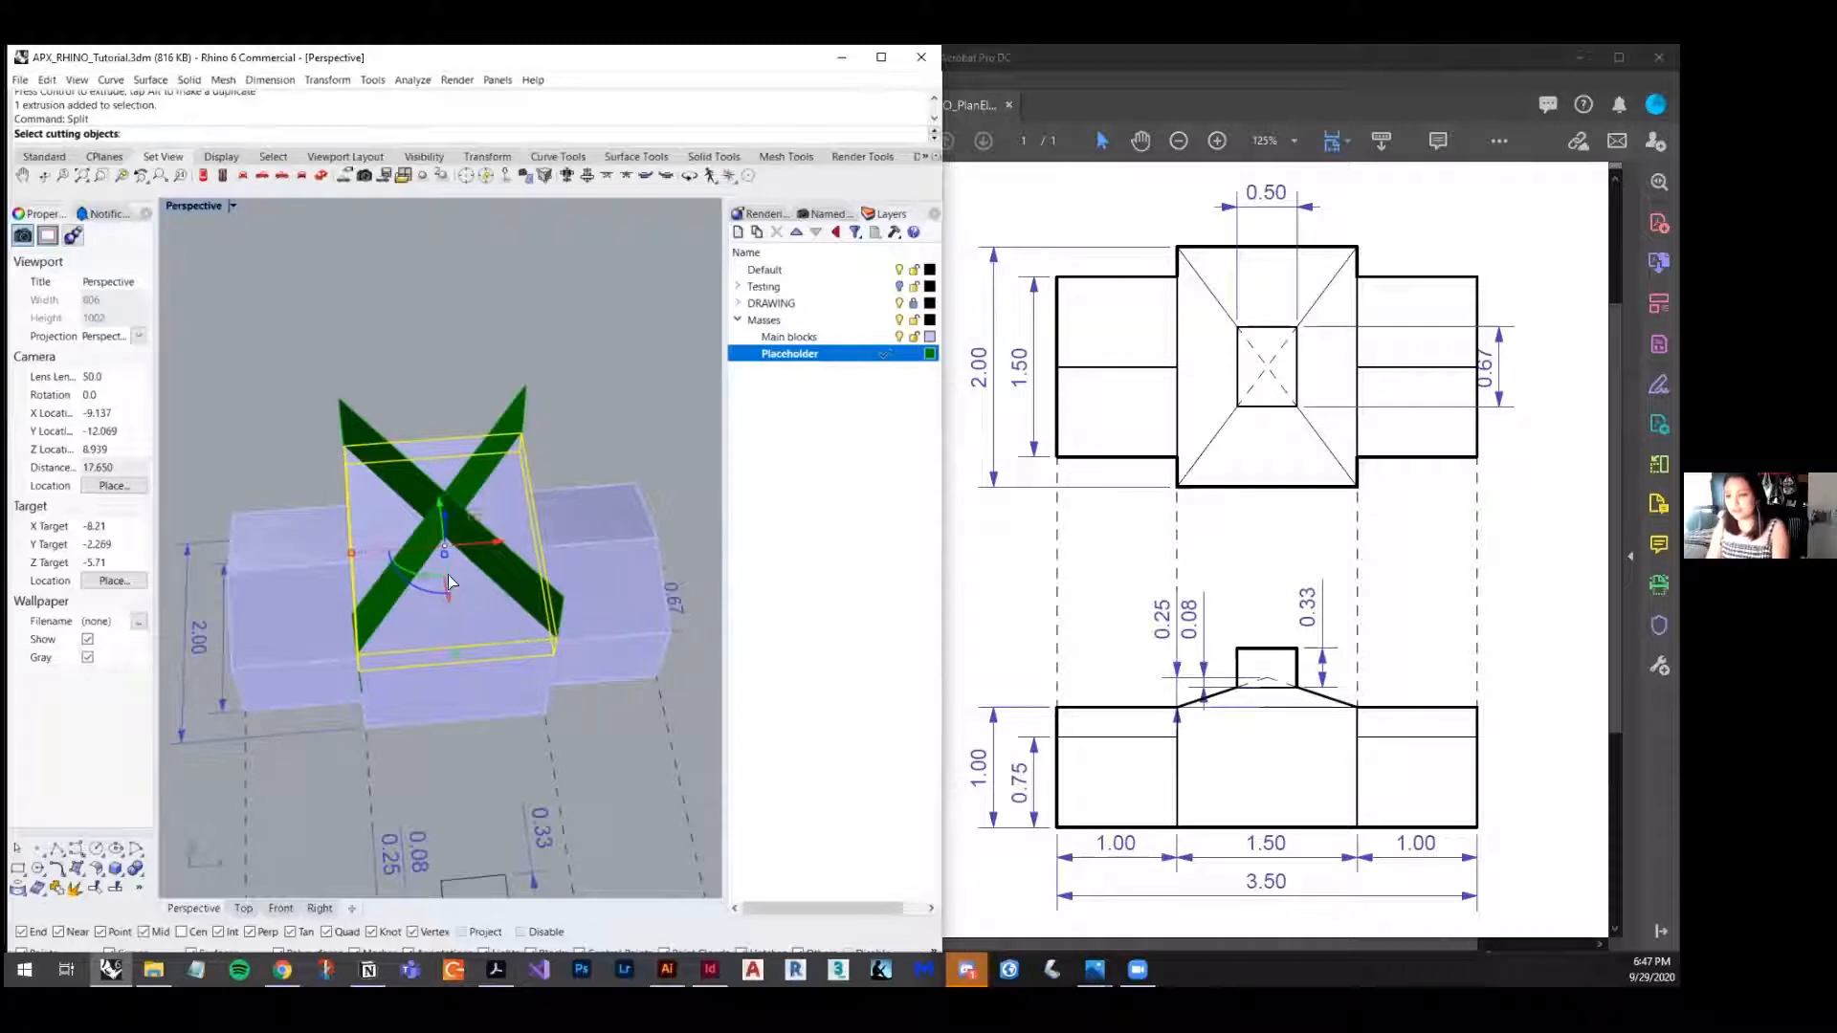
left_click(526, 403)
left_click(352, 440)
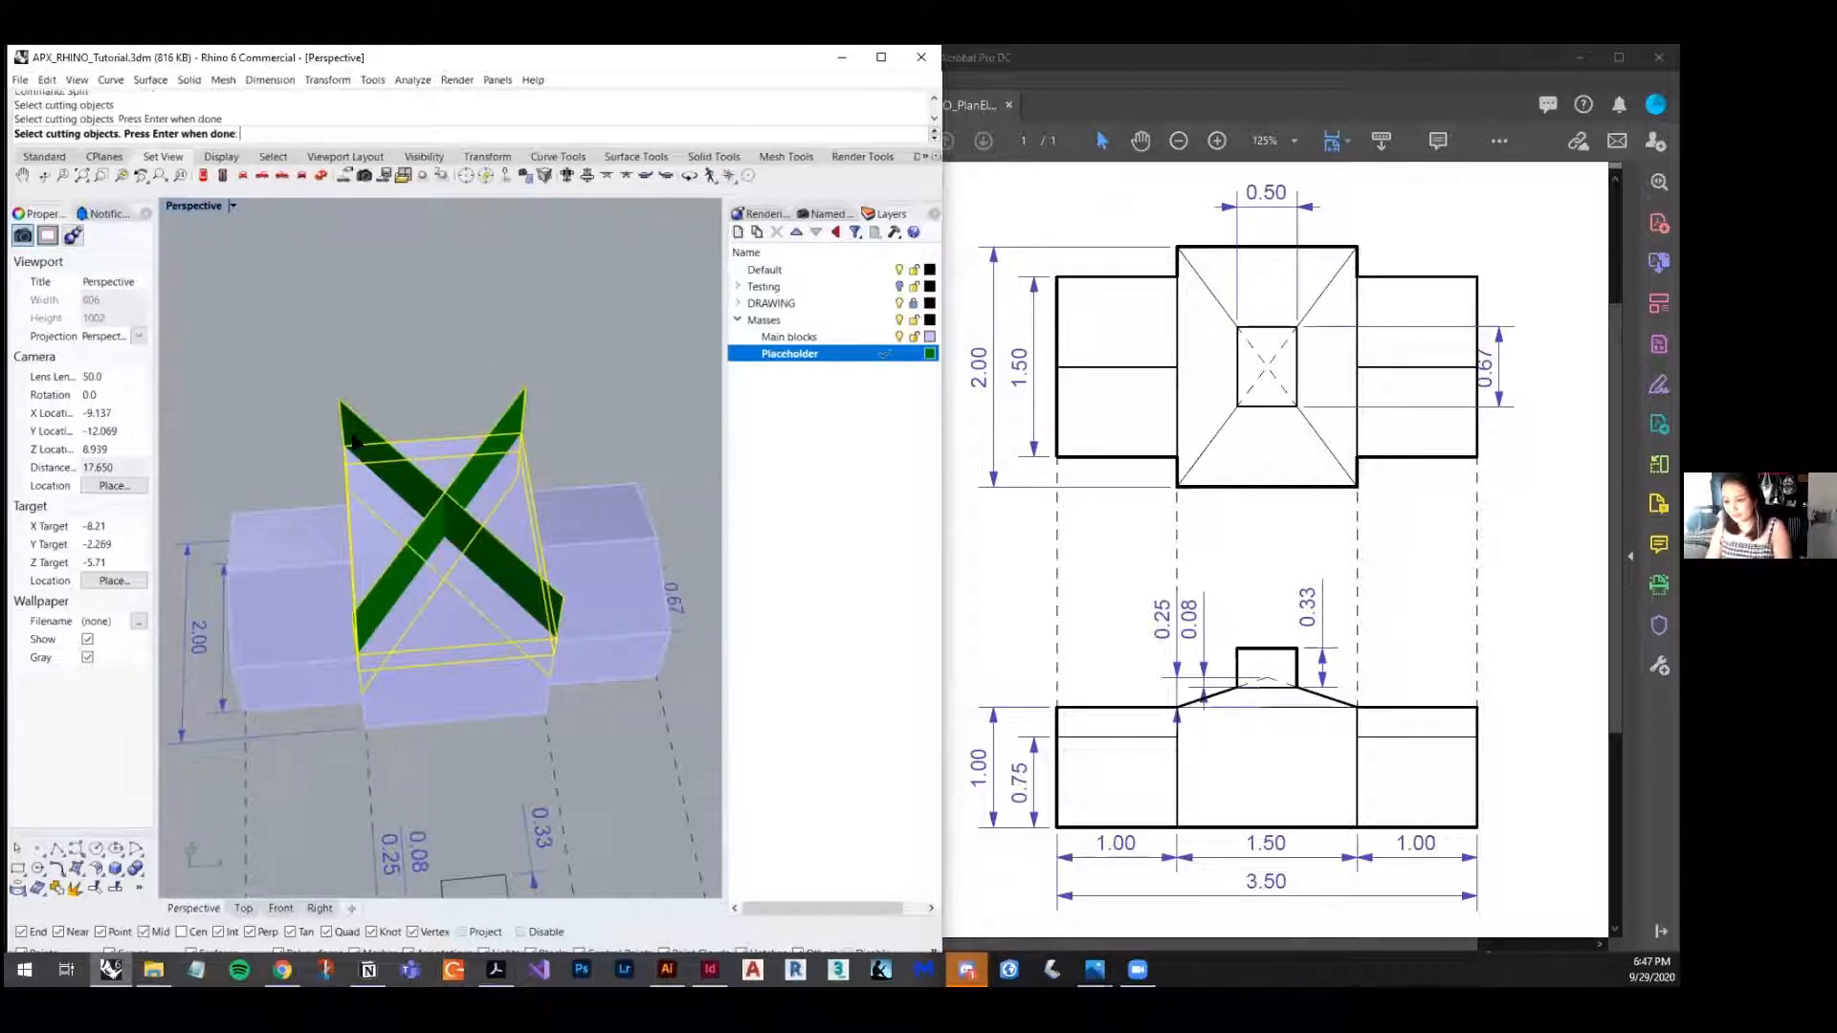
key("Return")
- Delete both diagonal cutting surfaces from the central roof box
left_click(508, 417)
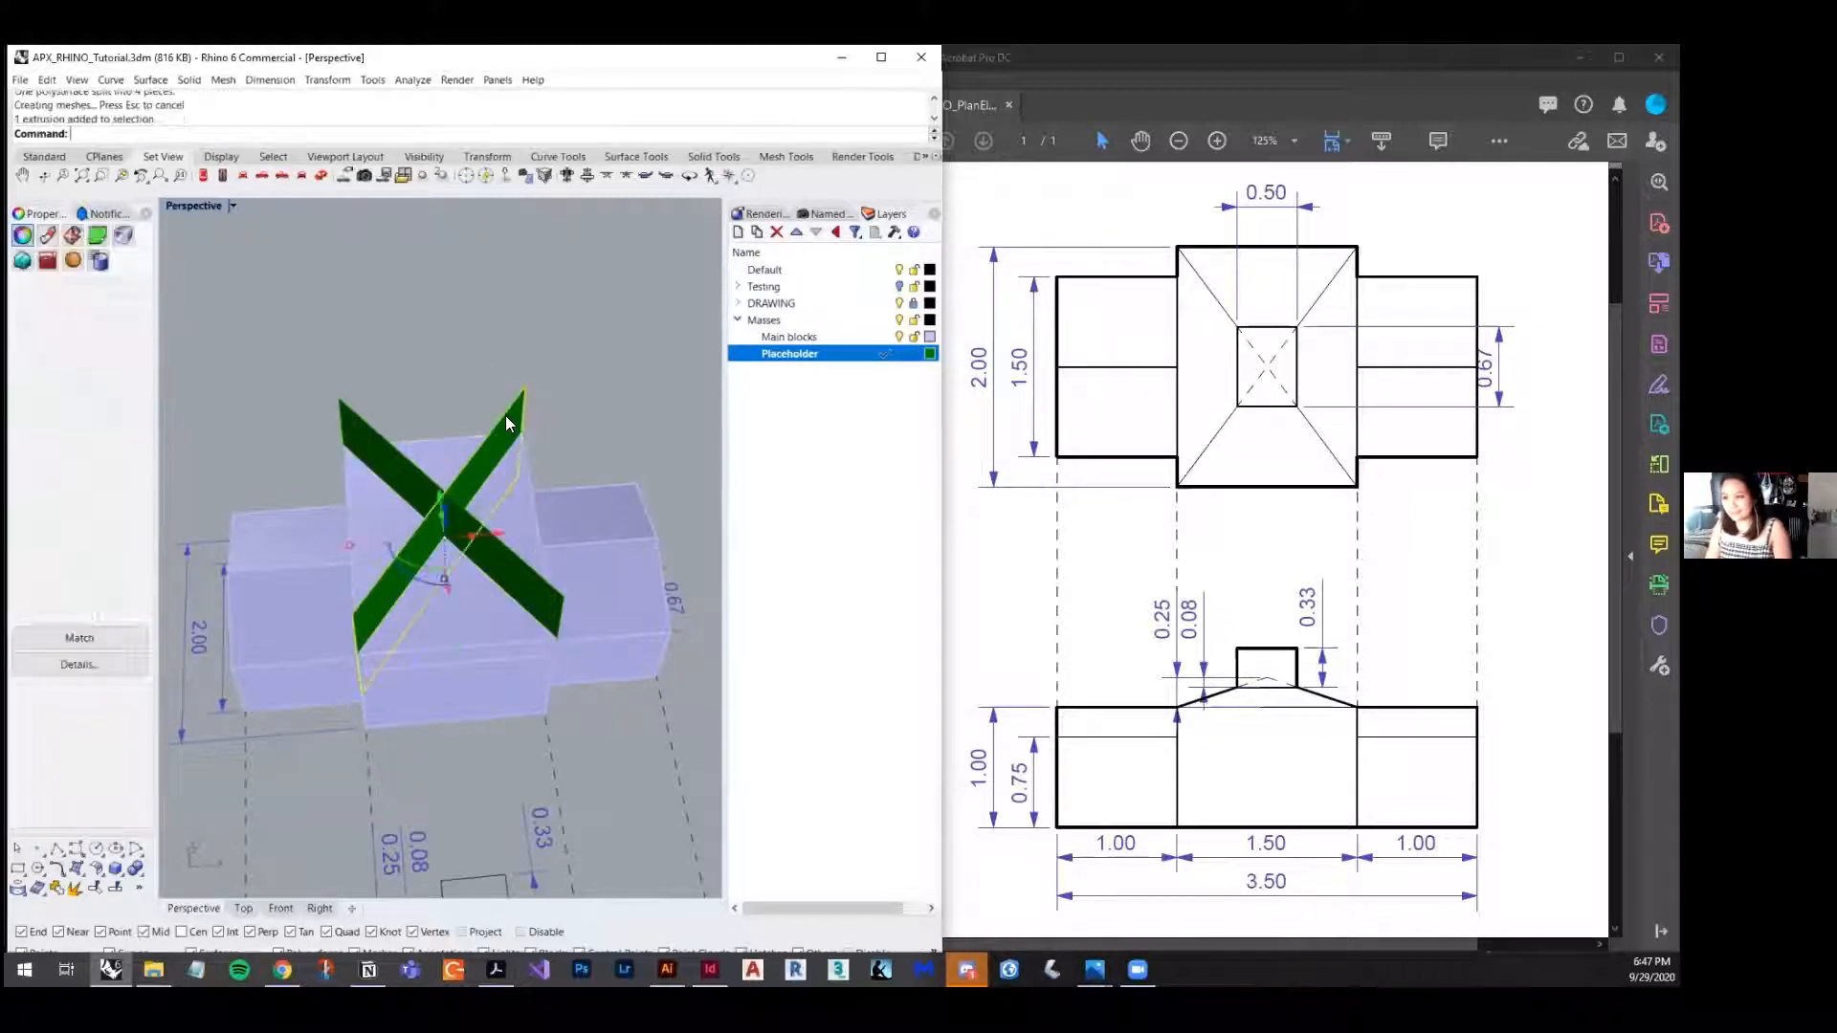
key("Delete")
left_click(423, 471)
key("Delete")
- Try deleting one triangular quarter of the split central roof box, and undo back to restore it with the diagonal surfaces
left_click(517, 513)
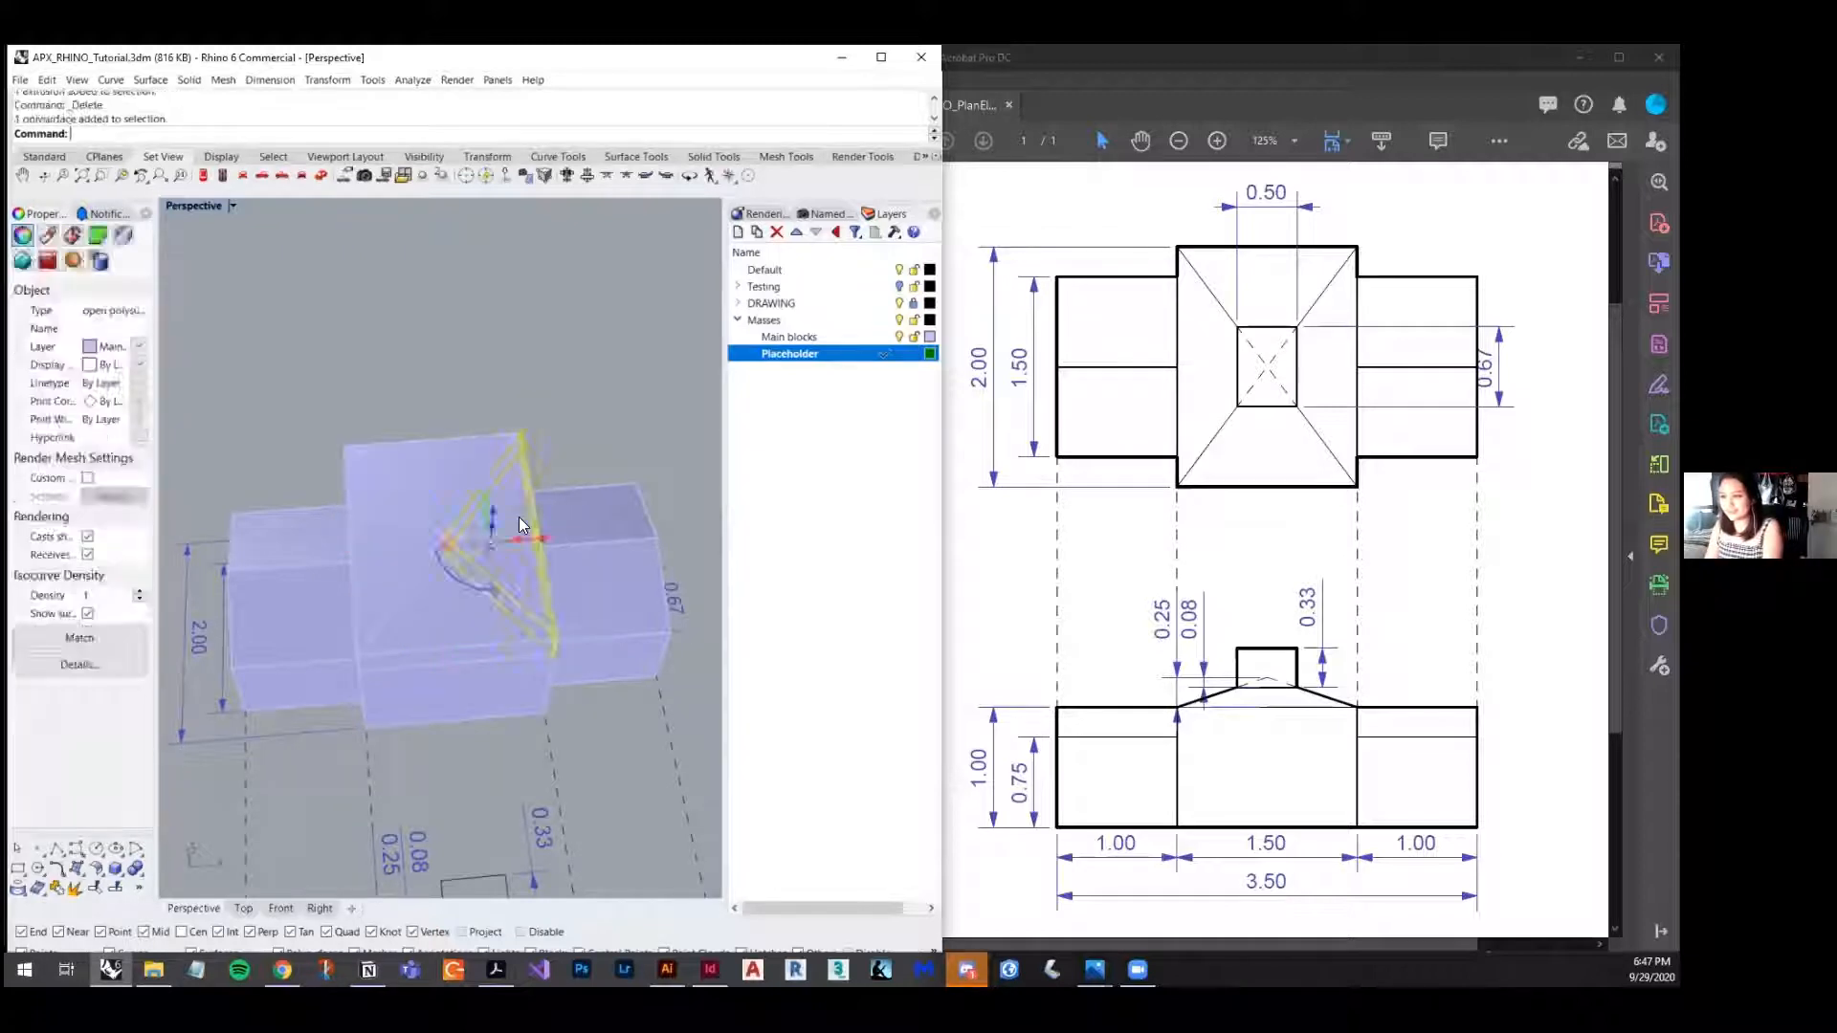
key("Delete")
scroll(518, 448, "down", 3)
right_click_drag(518, 448, 283, 428)
scroll(310, 459, "up", 5)
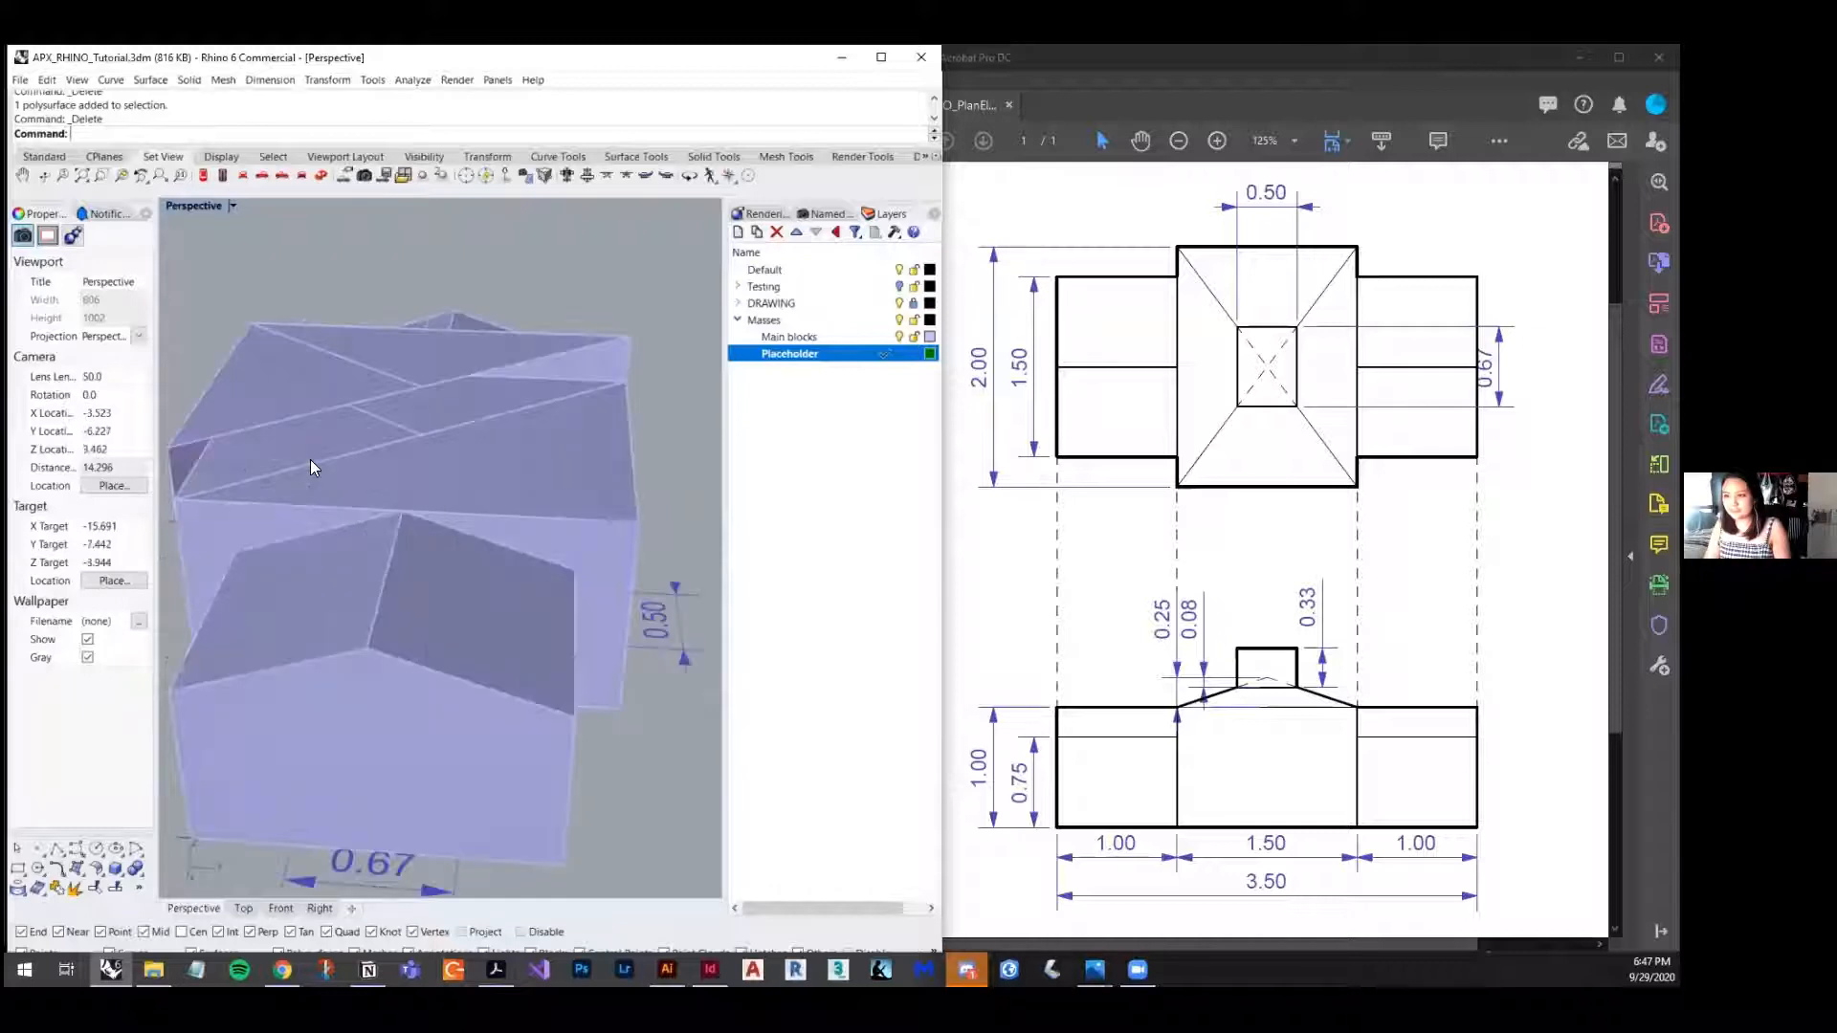
scroll(312, 379, "down", 2)
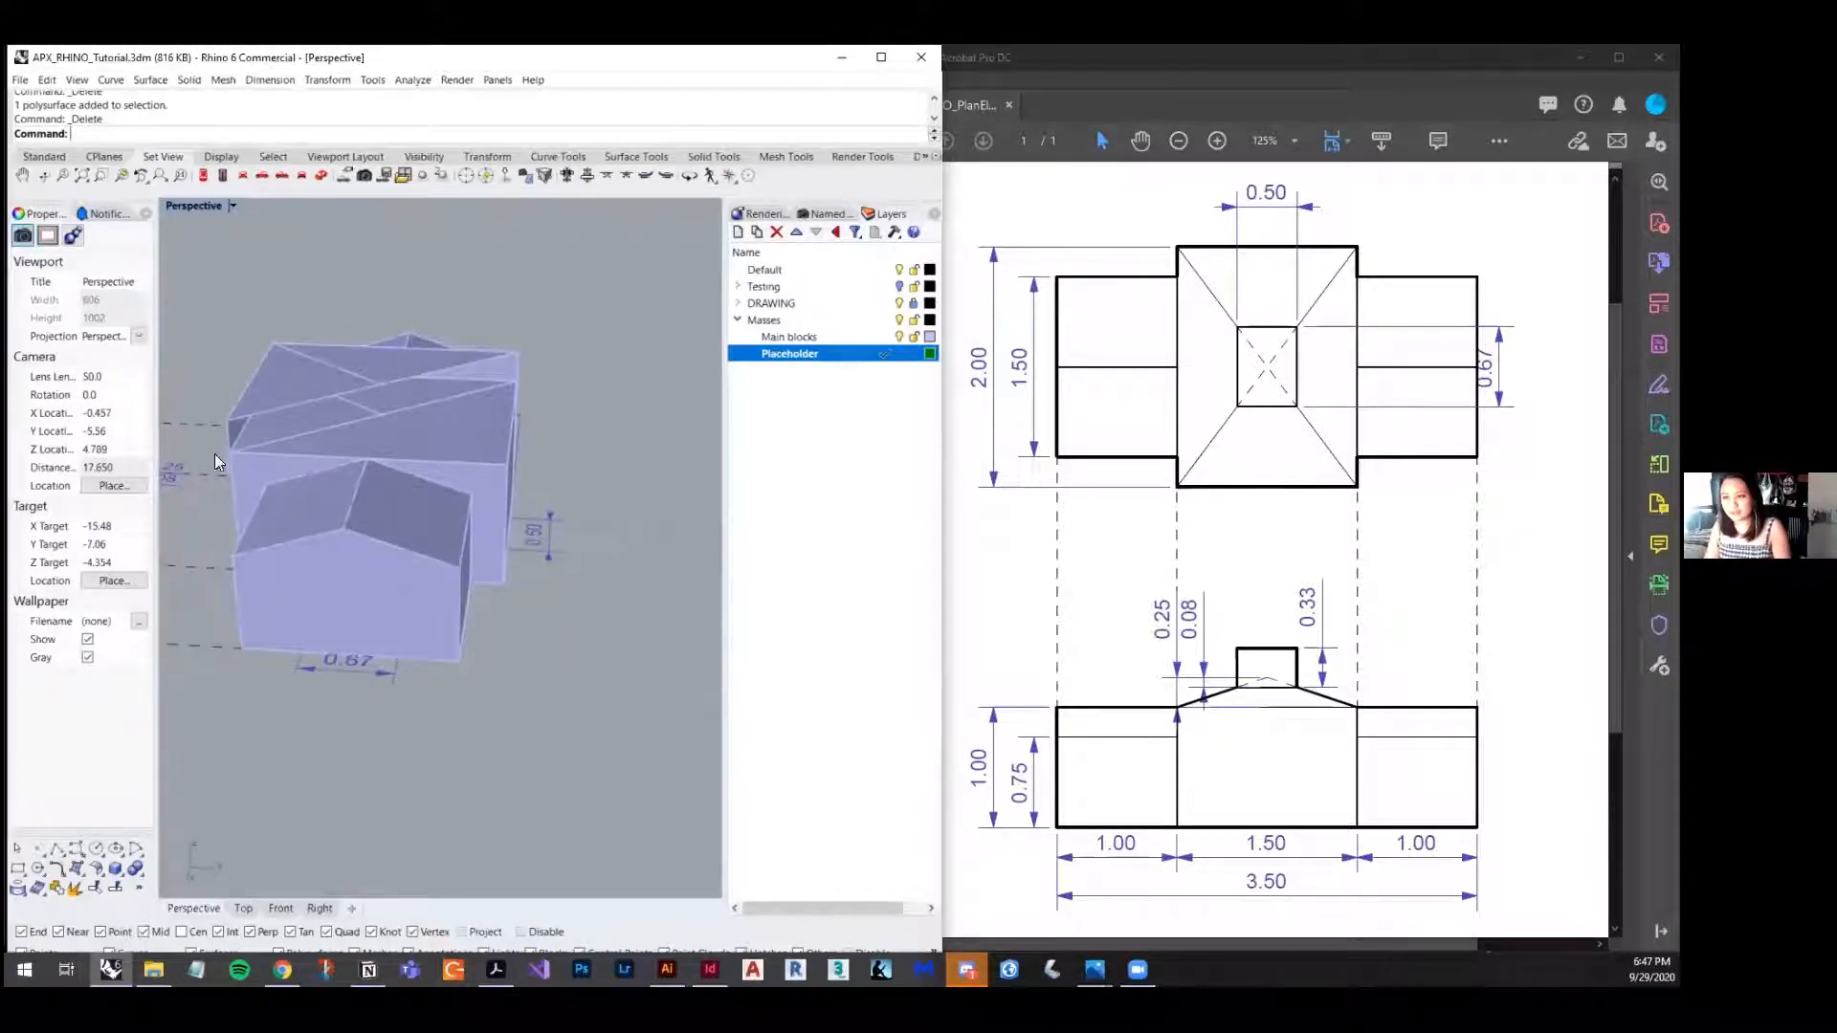
key("ctrl+z")
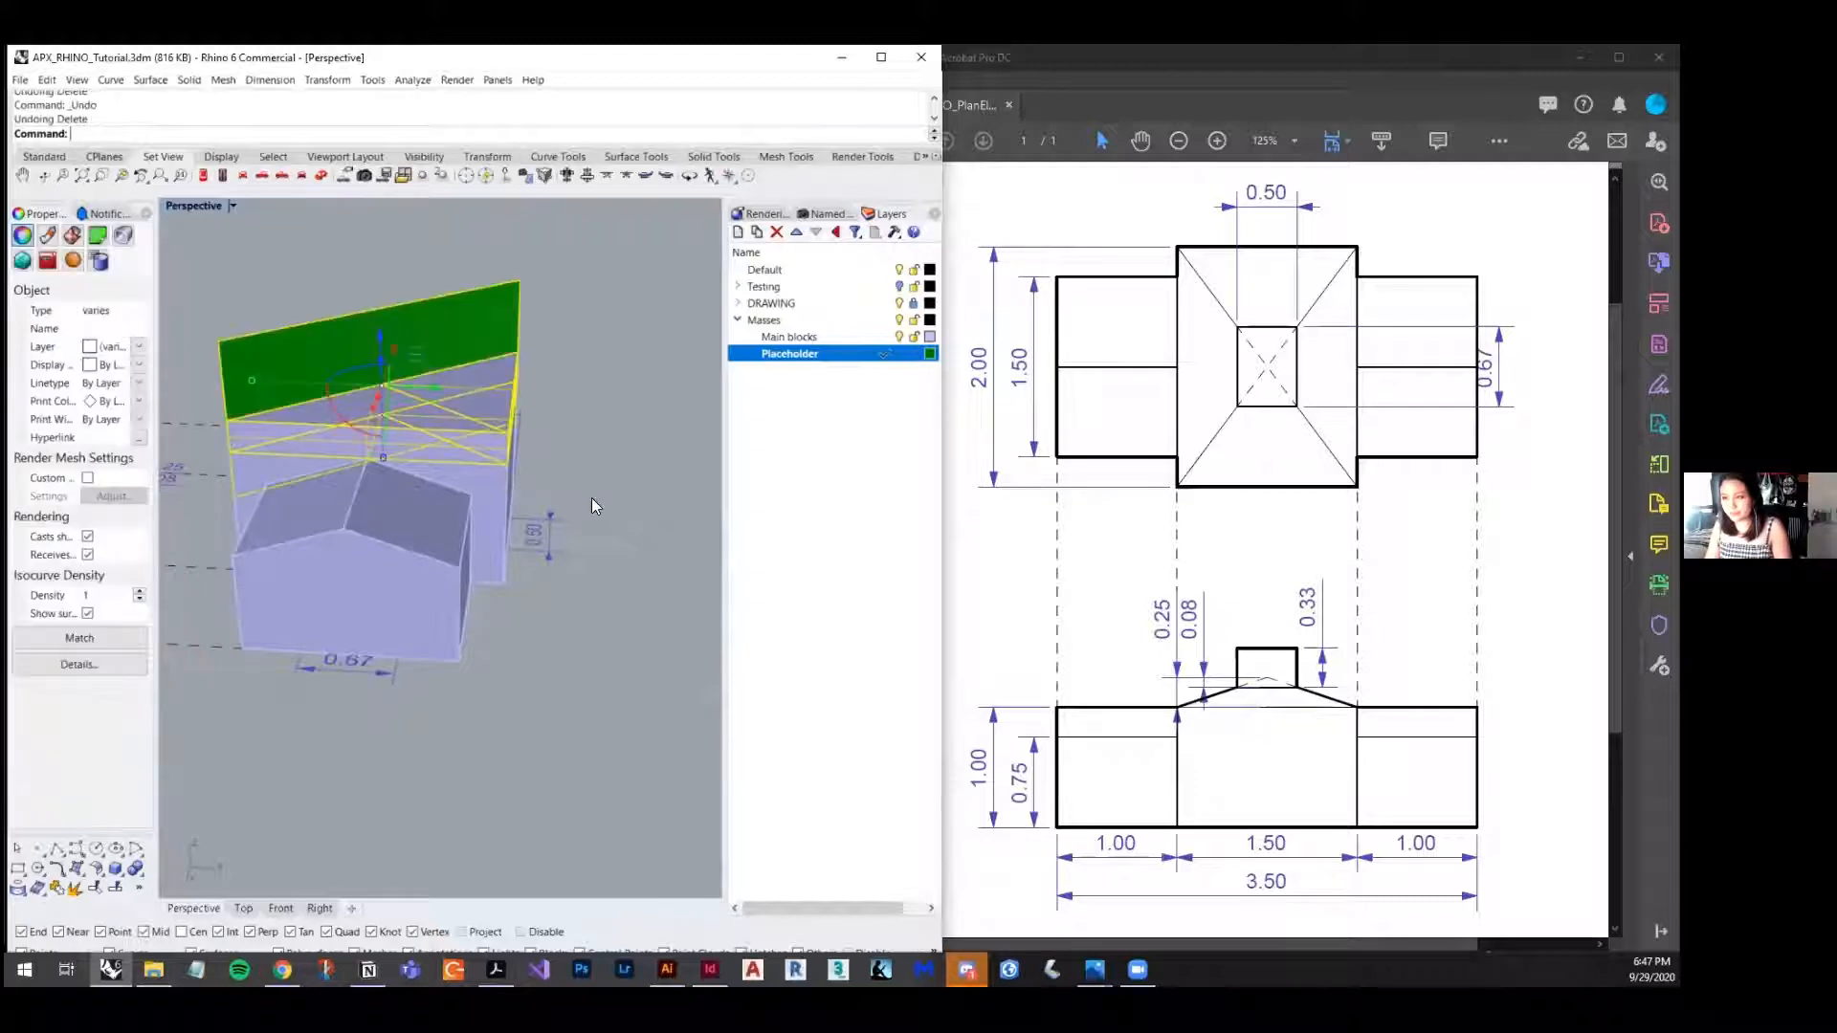
- Delete the split roof pieces on one side of the diagonal cutting surface
left_click(591, 498)
left_click(497, 403)
key("Delete")
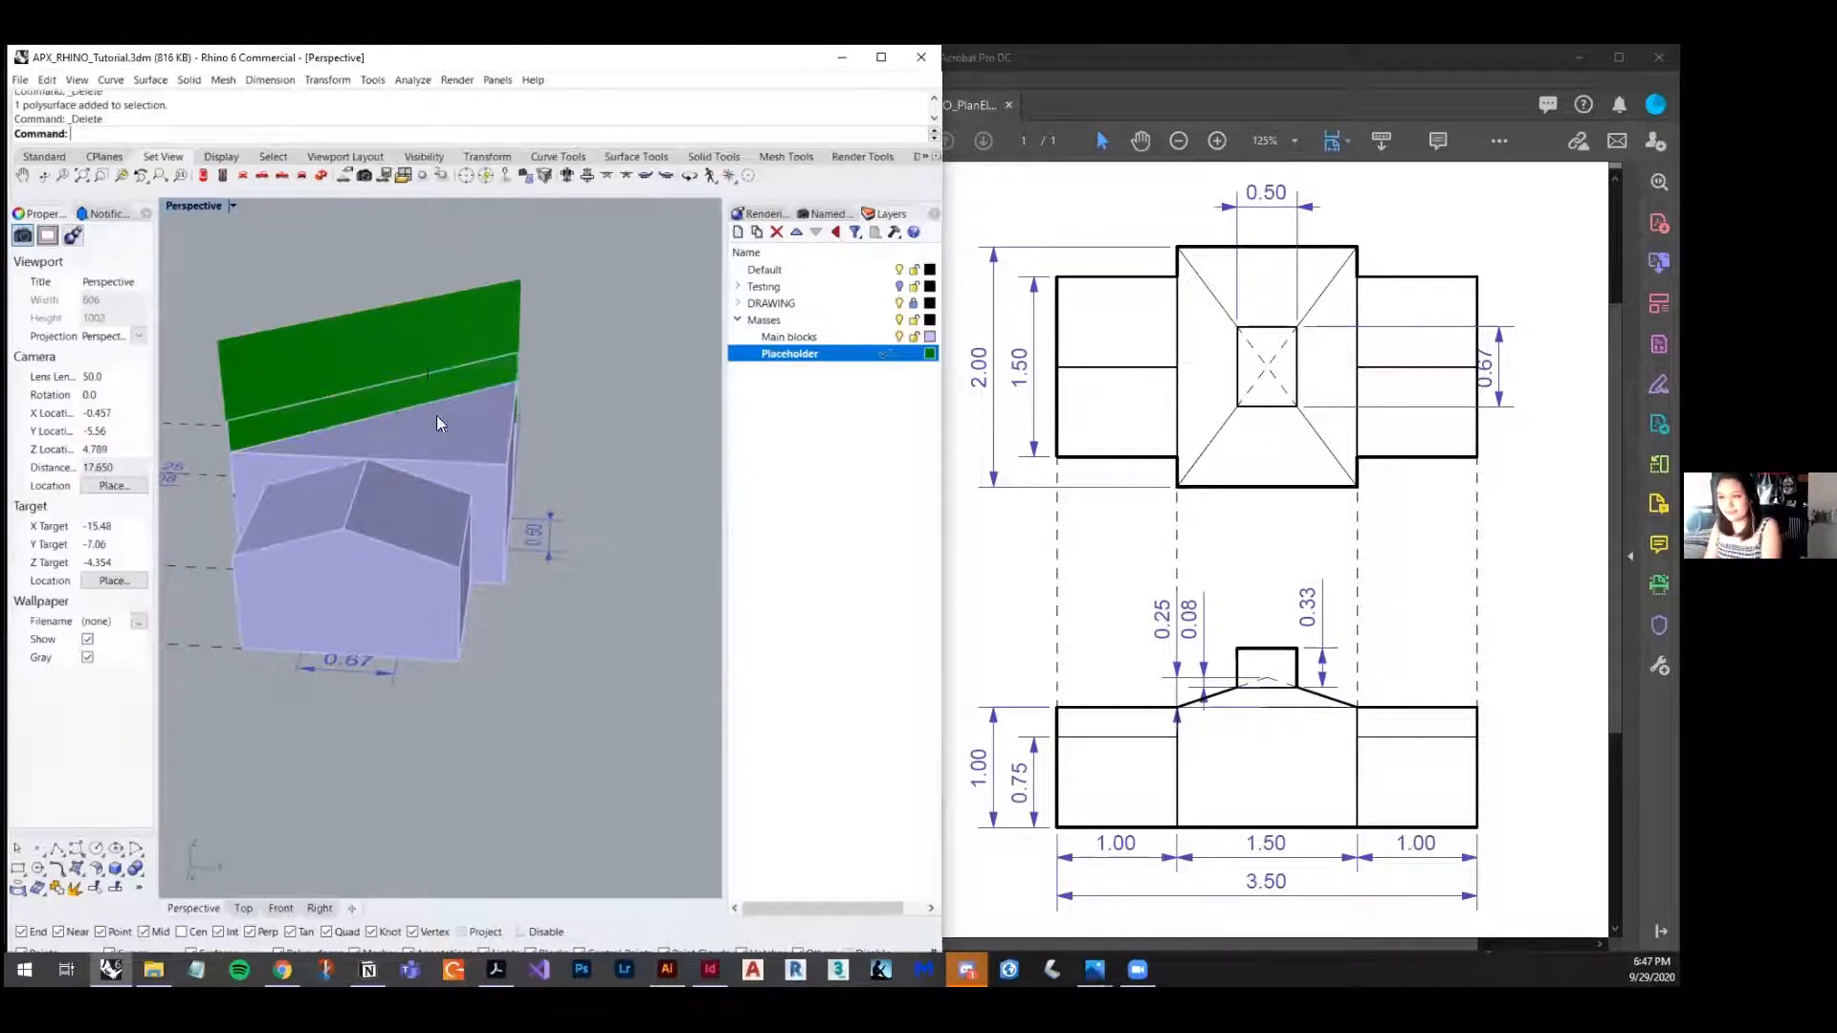
- Split the remaining diagonal surface using the two remaining roof pieces as cutting objects
left_click(421, 360)
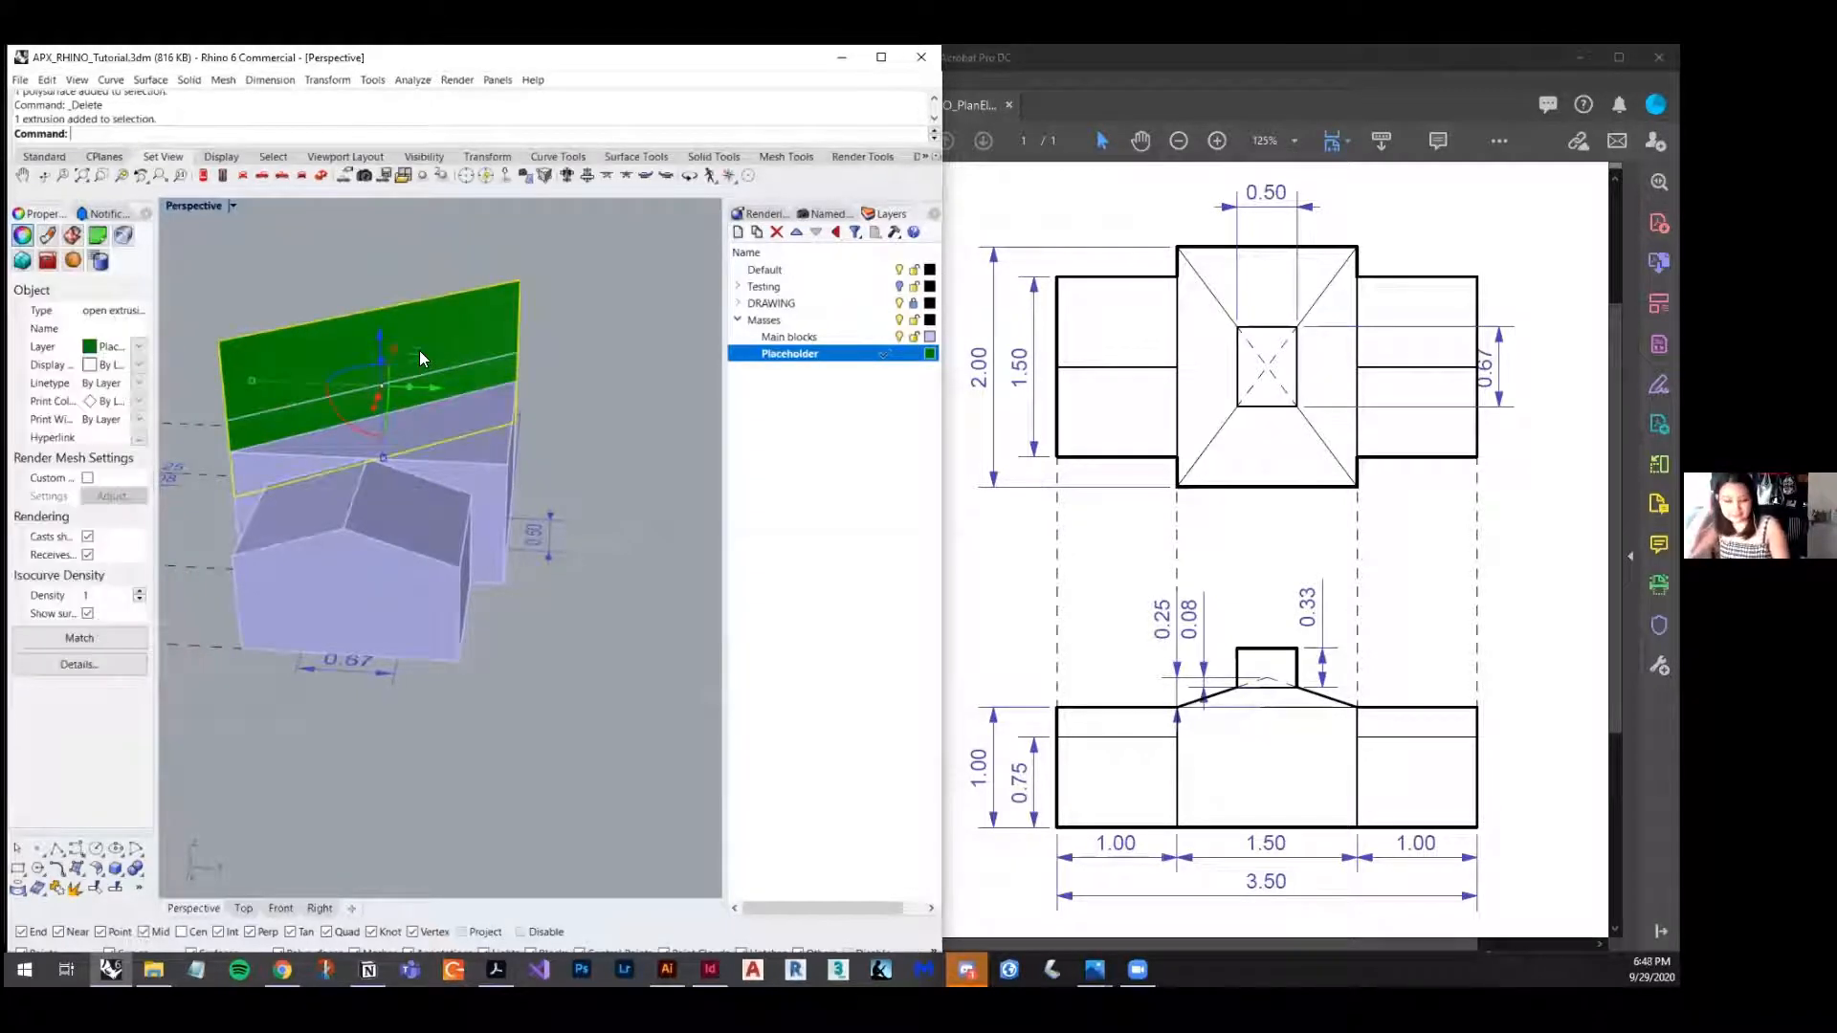
type("split")
key("Return")
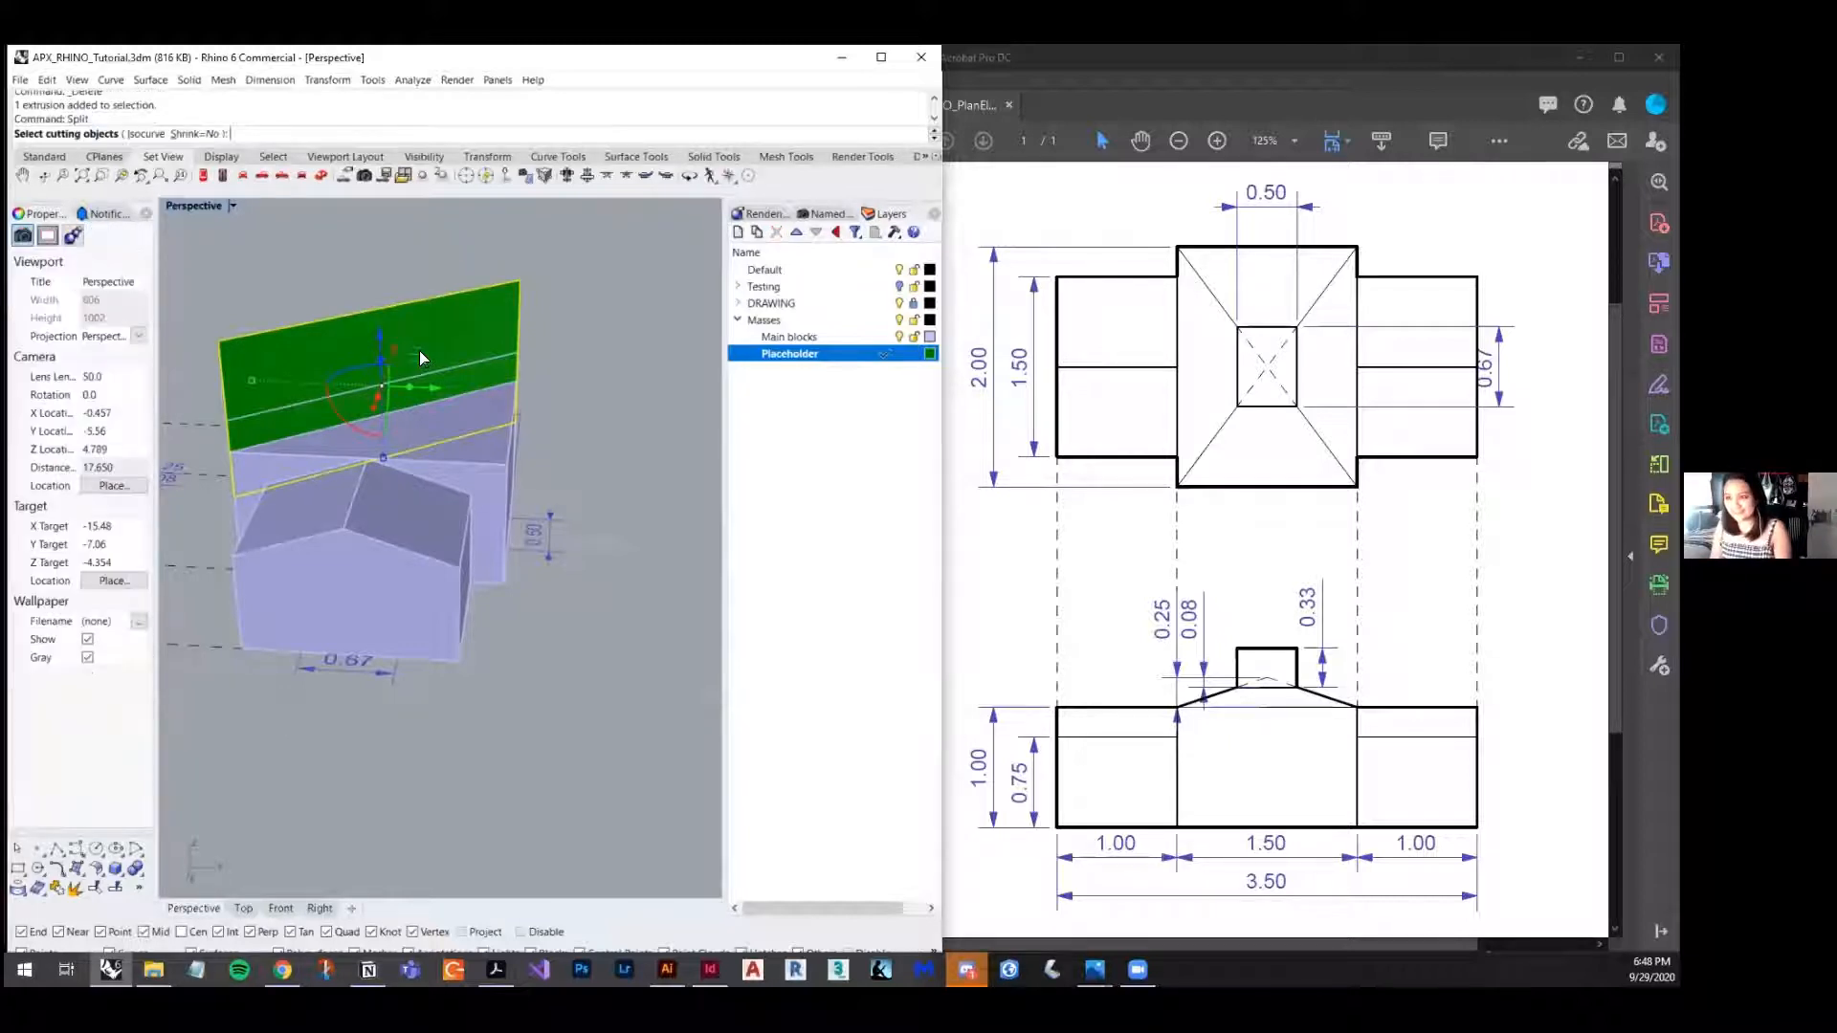
scroll(316, 379, "down", 5)
right_click_drag(389, 501, 644, 468)
scroll(661, 477, "up", 4)
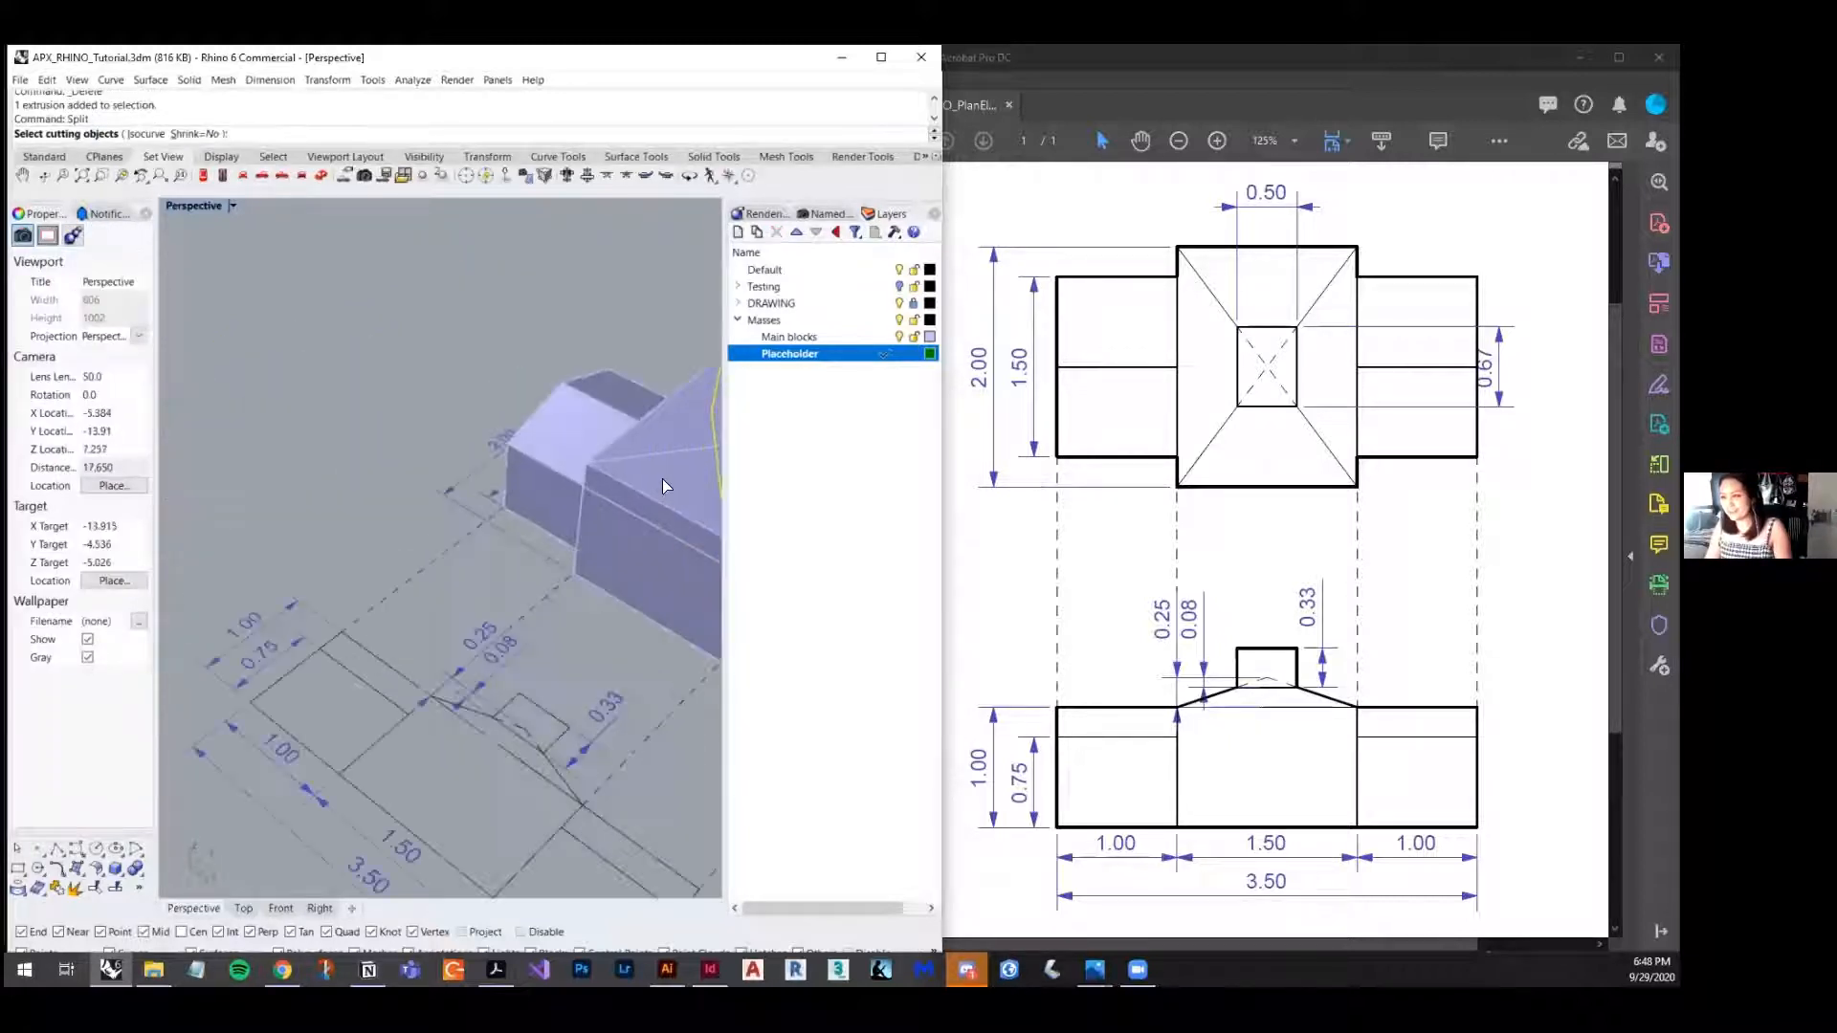
left_click(662, 479)
scroll(364, 530, "down", 5)
right_click_drag(450, 547, 525, 492)
scroll(525, 492, "up", 4)
left_click(471, 432)
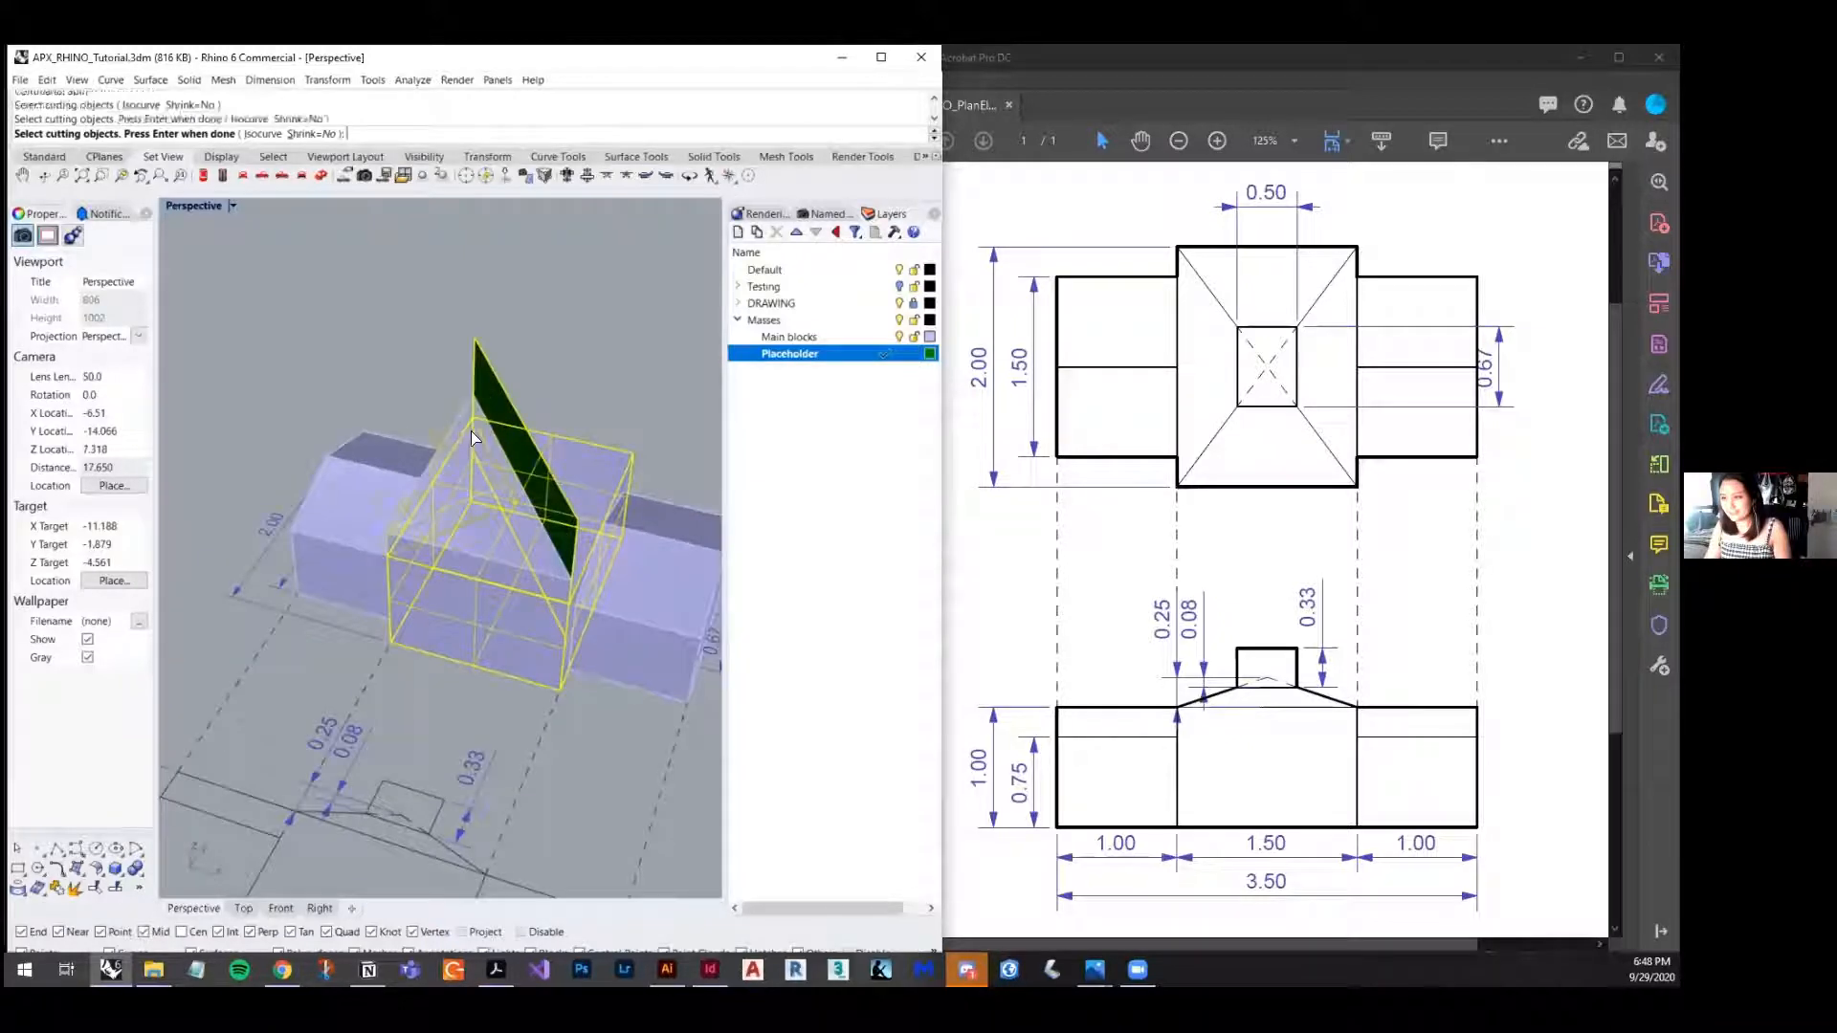
left_click(488, 530)
key("Return")
- Delete the part of the split diagonal surface that rises above the roof pieces
scroll(626, 373, "down", 5)
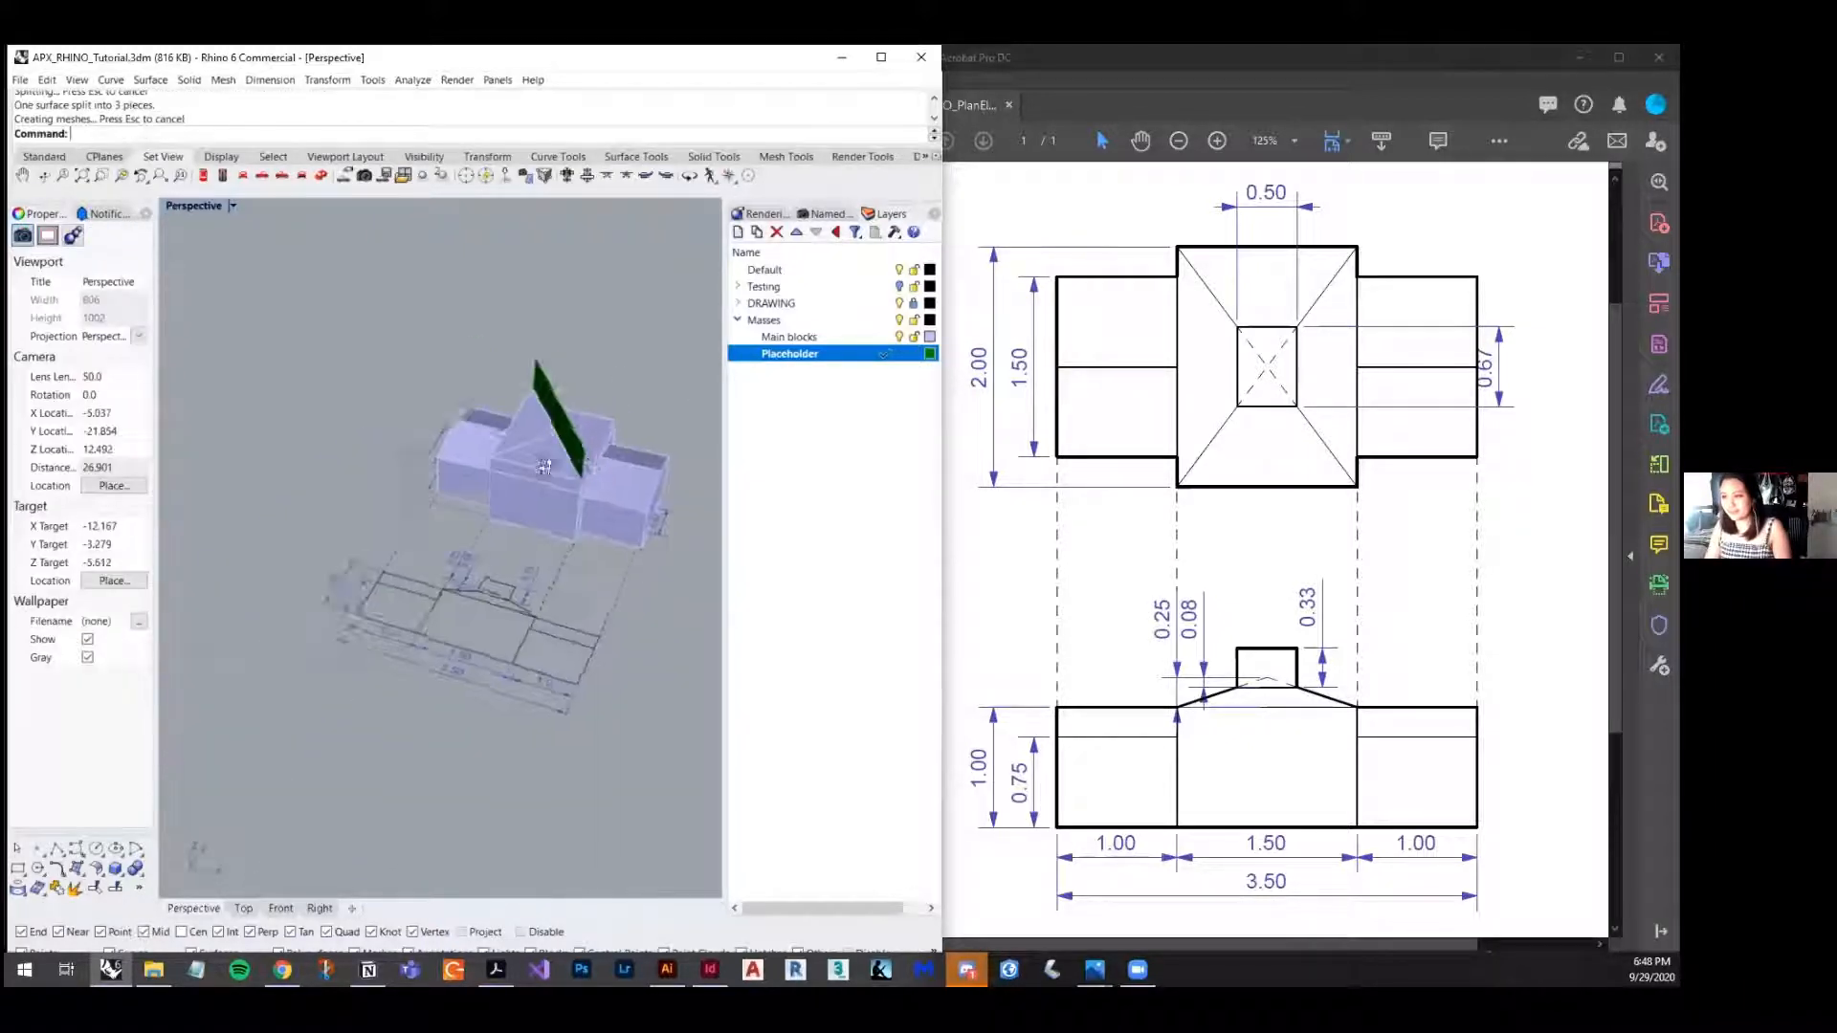
right_click_drag(612, 380, 429, 444)
scroll(428, 444, "up", 5)
left_click(419, 429)
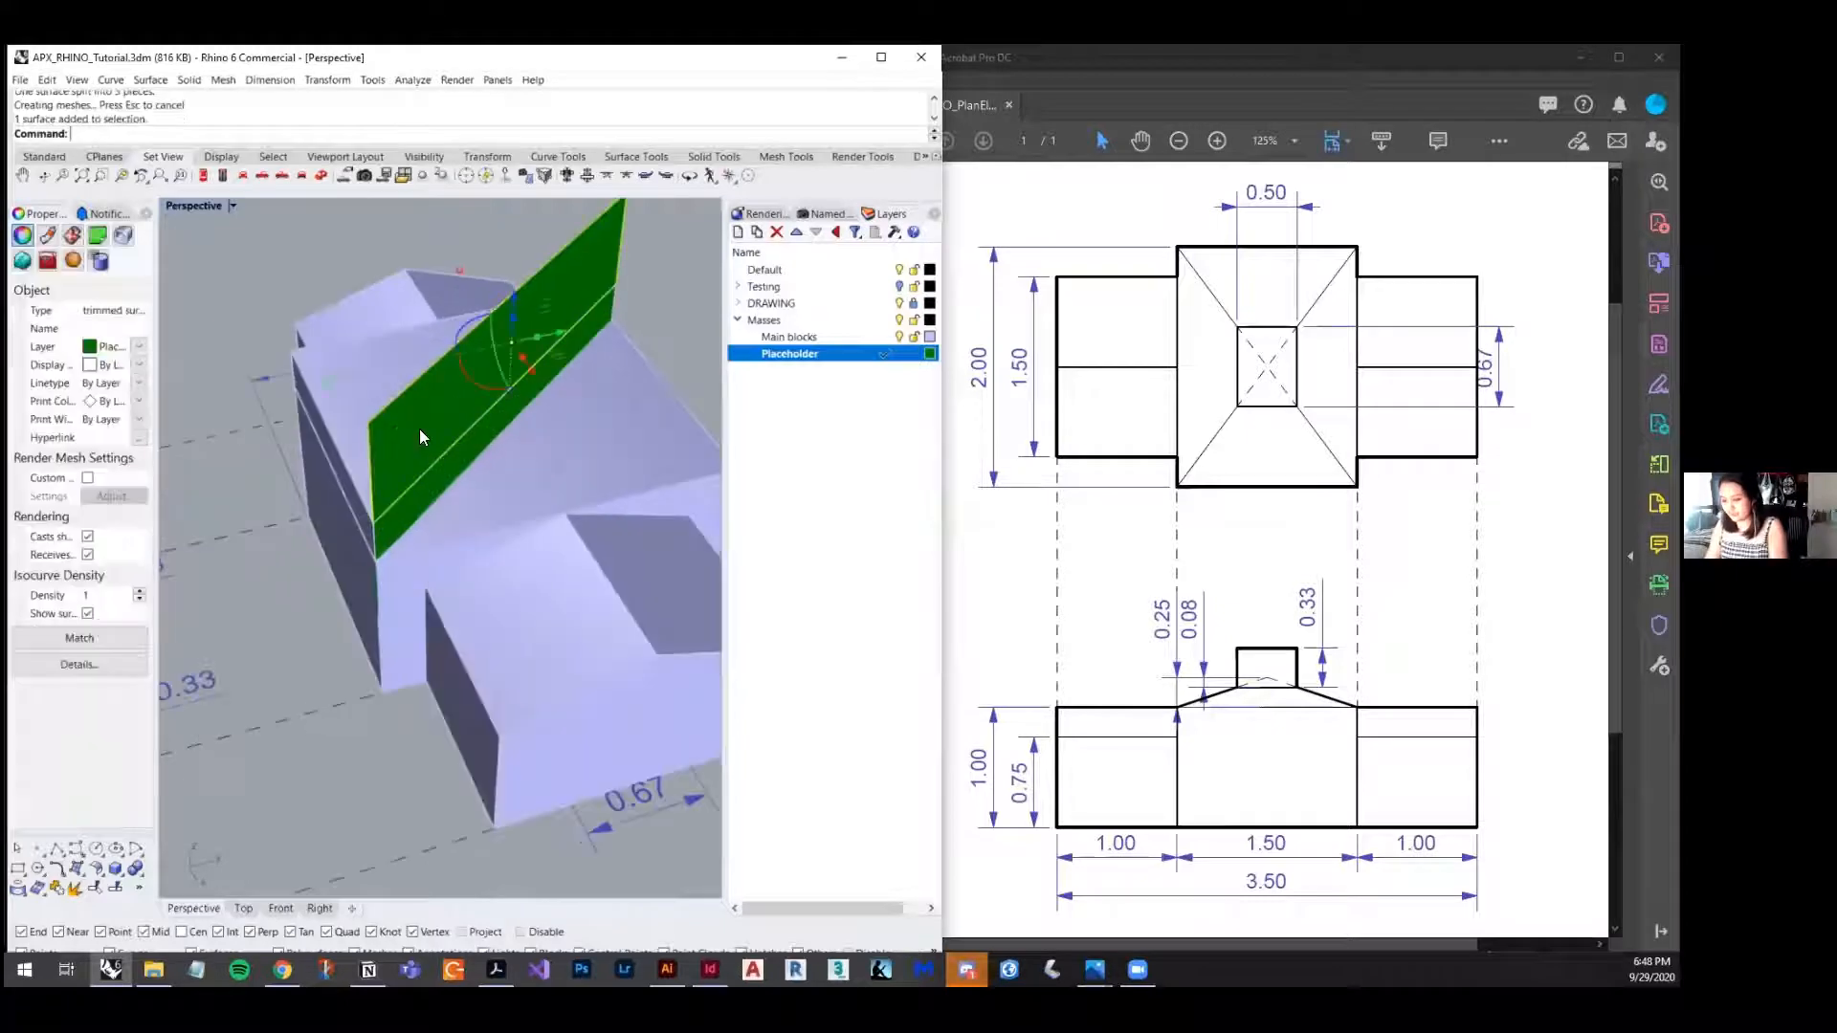
key("Delete")
- Join the trimmed diagonal strip with the two adjacent roof pieces into one closed polysurface
left_click(437, 481)
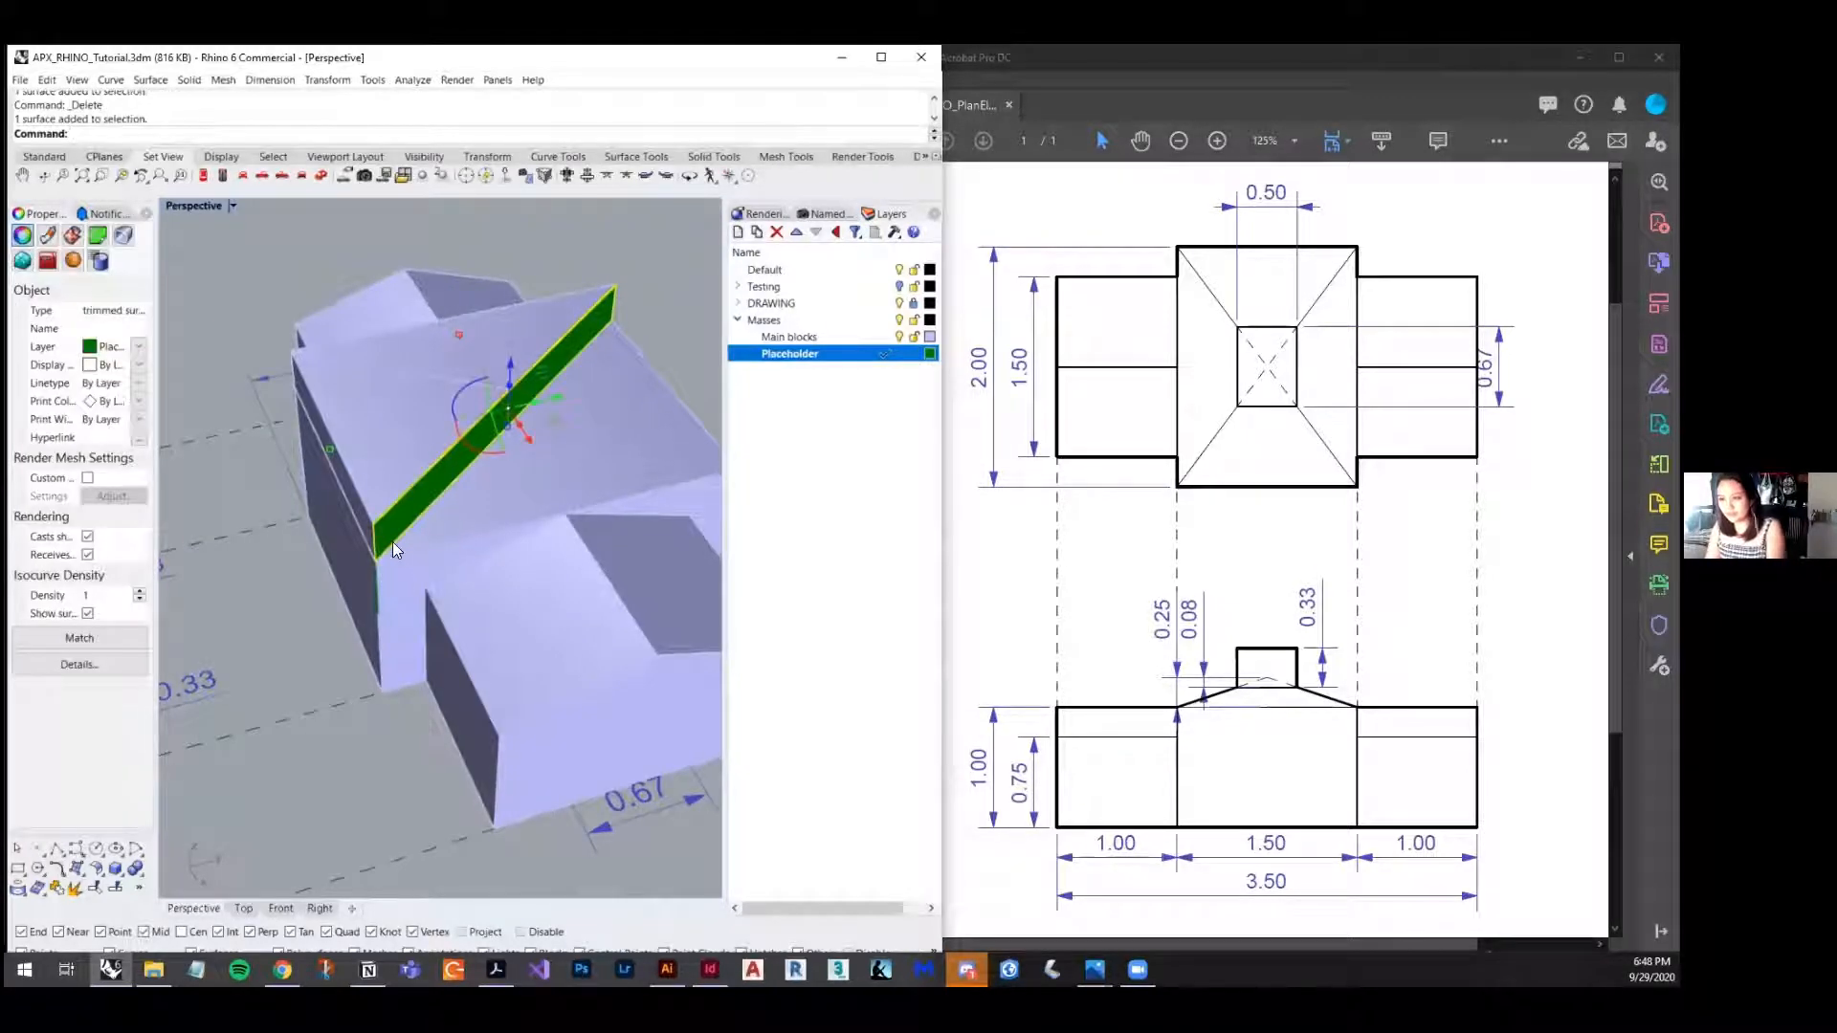
left_click(353, 437)
left_click(529, 316)
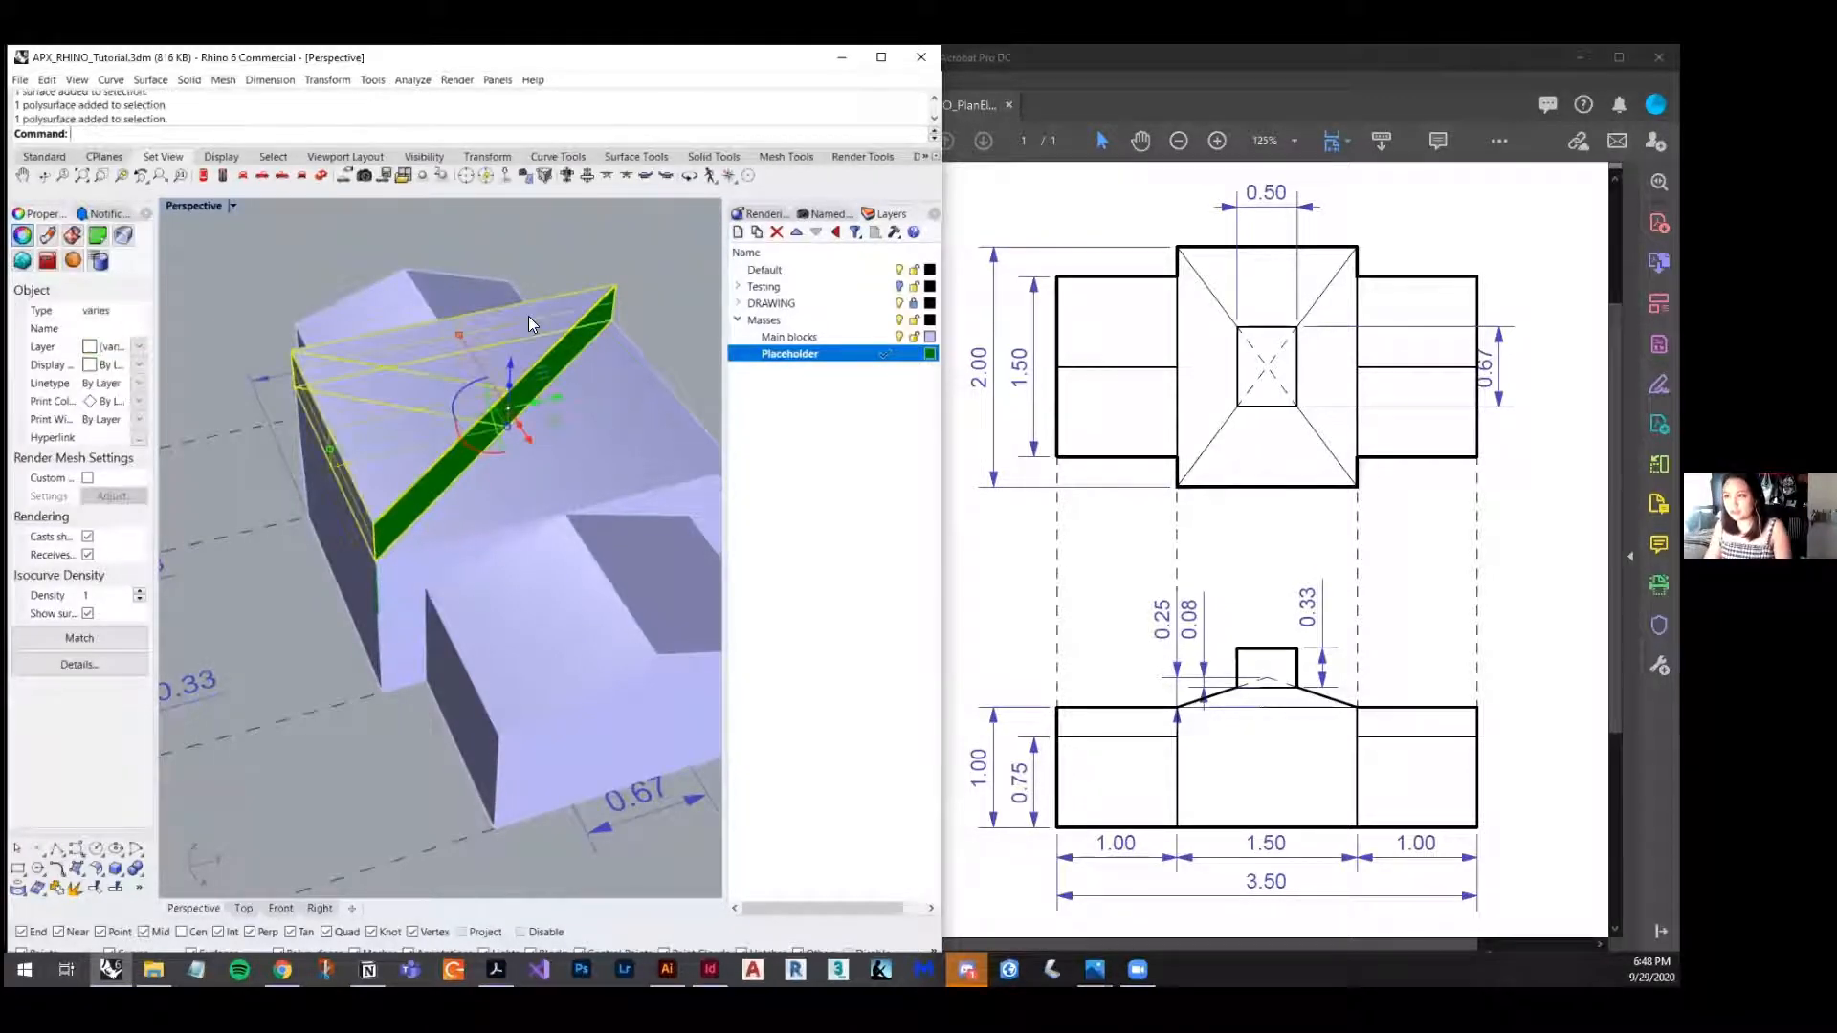
type("Join")
key("Return")
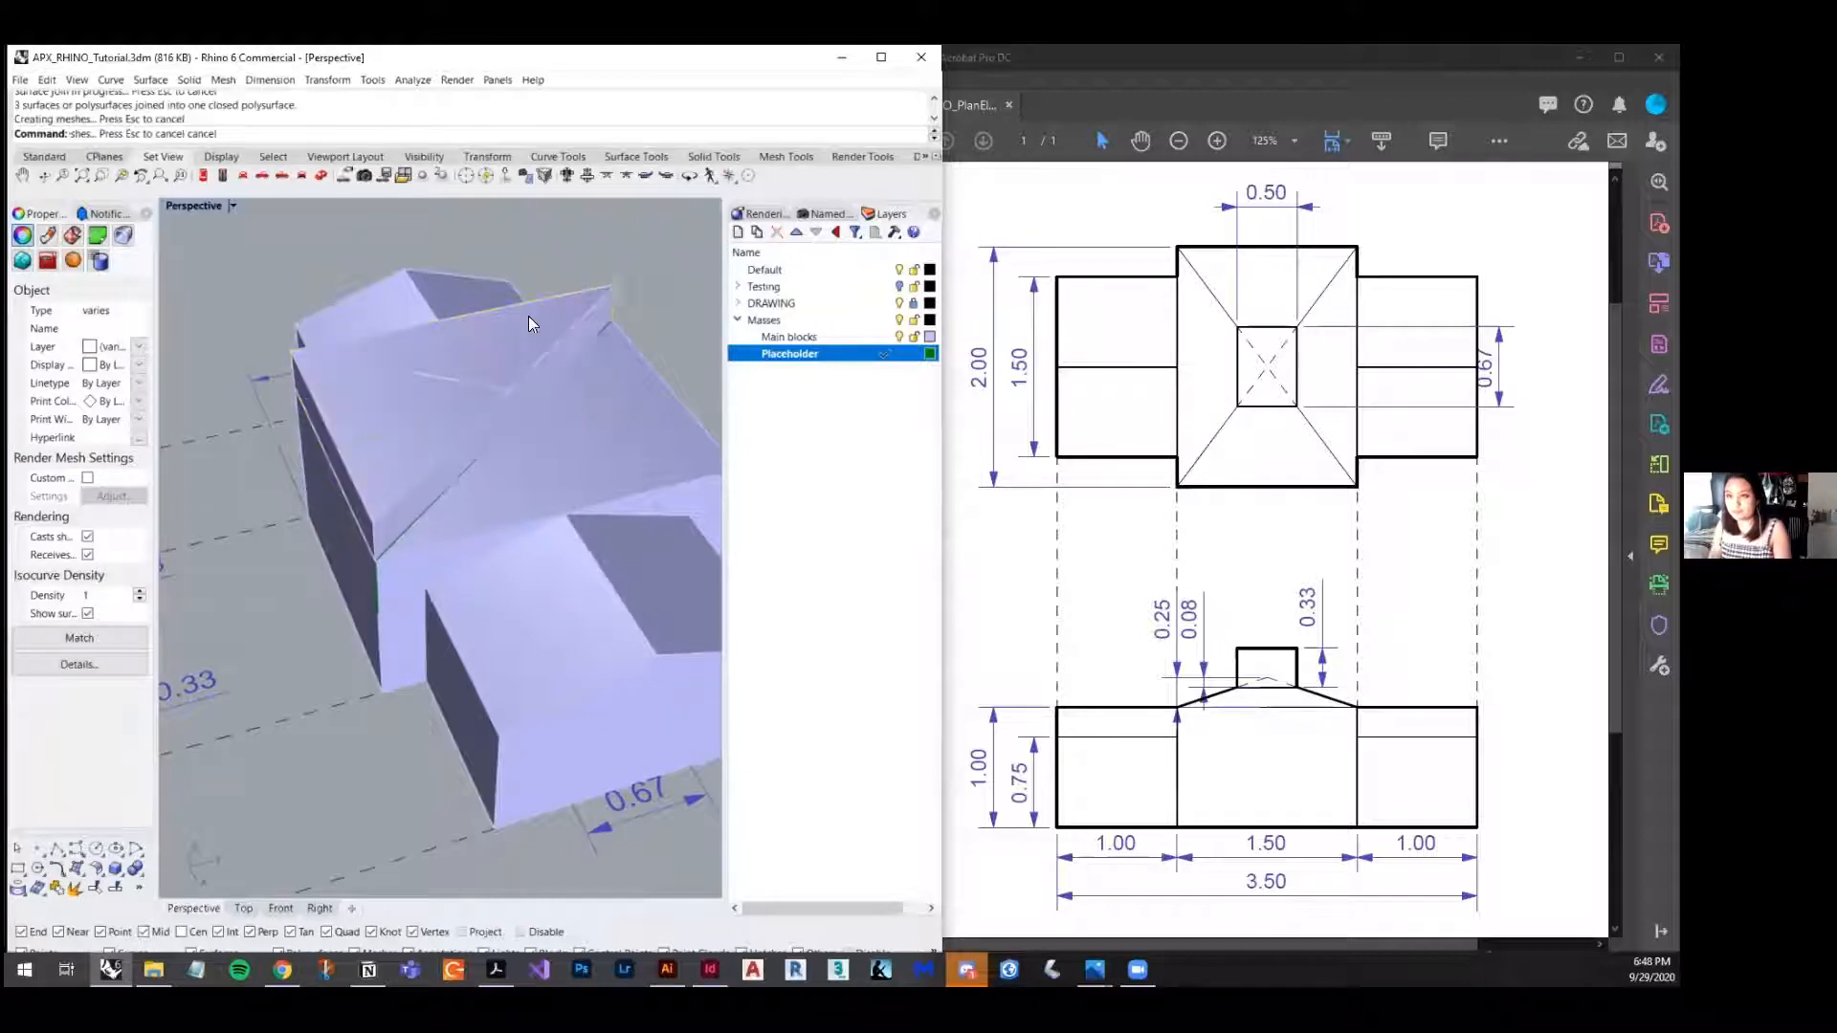
key("Escape")
- Undo the join, the deletion of the upper part and the split of the diagonal surface
scroll(567, 402, "down", 2)
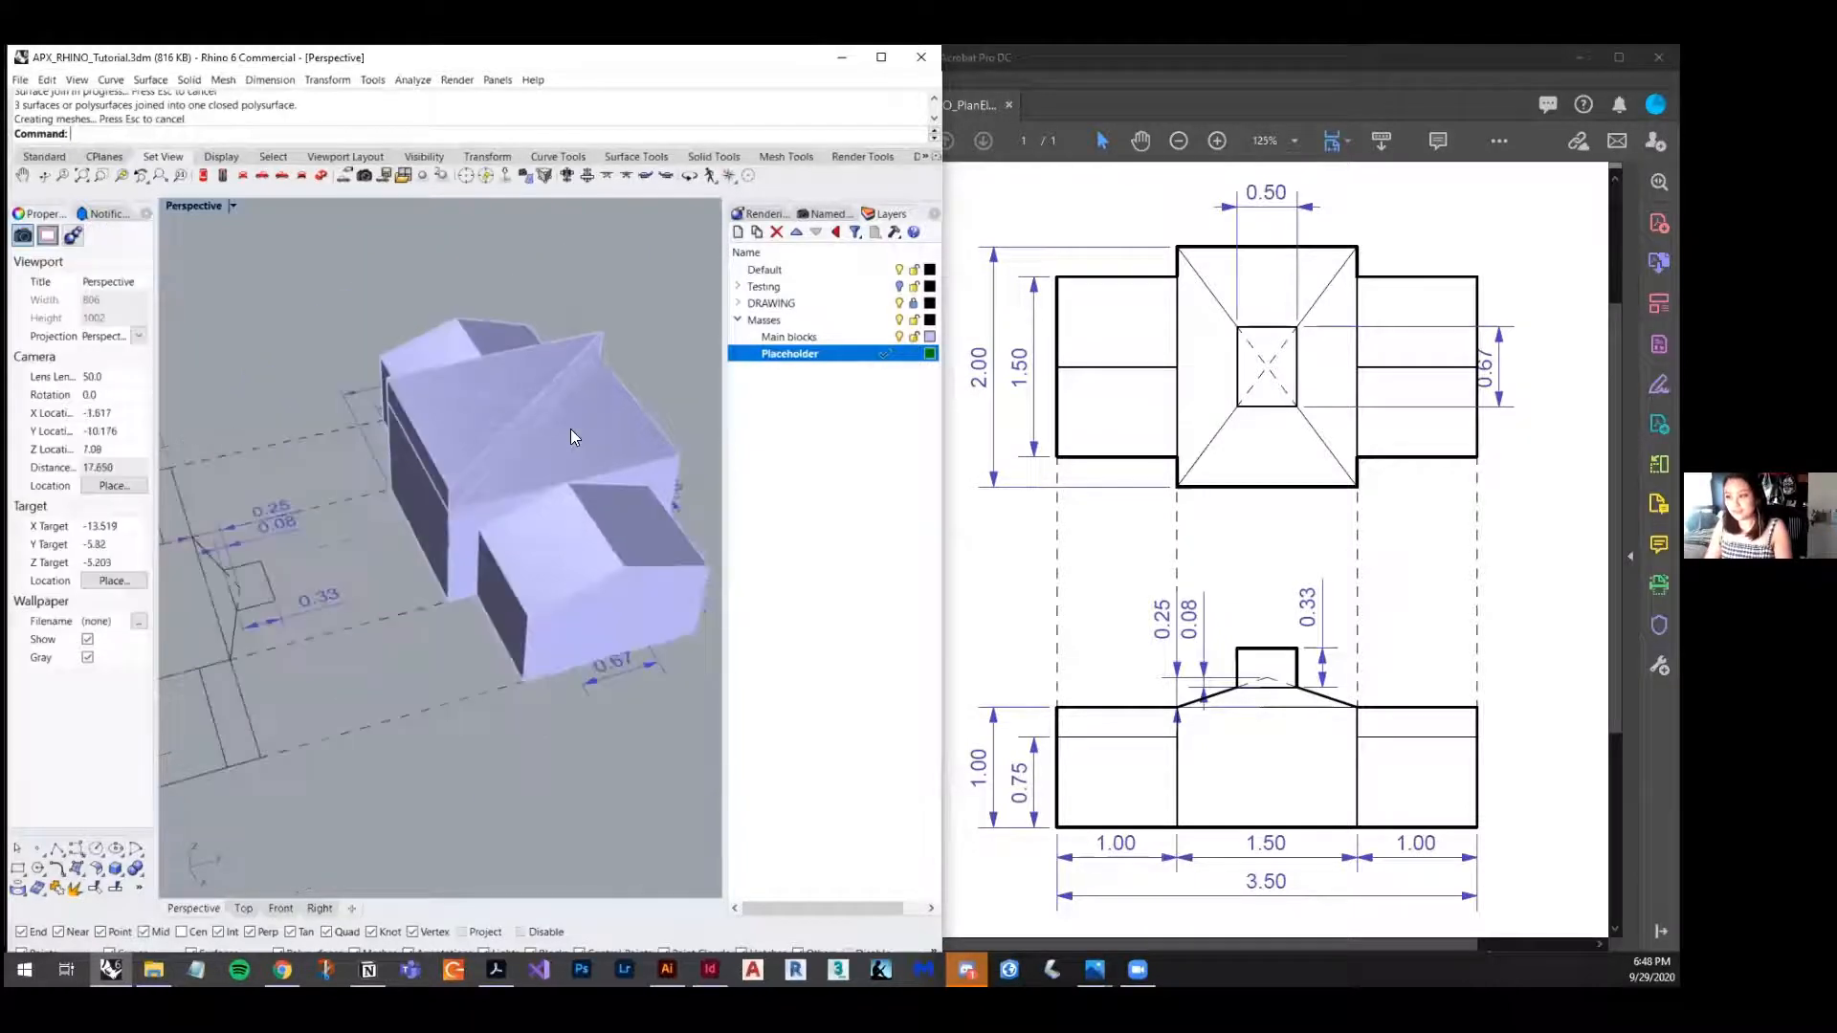
key("ctrl+z")
key("ctrl+z")
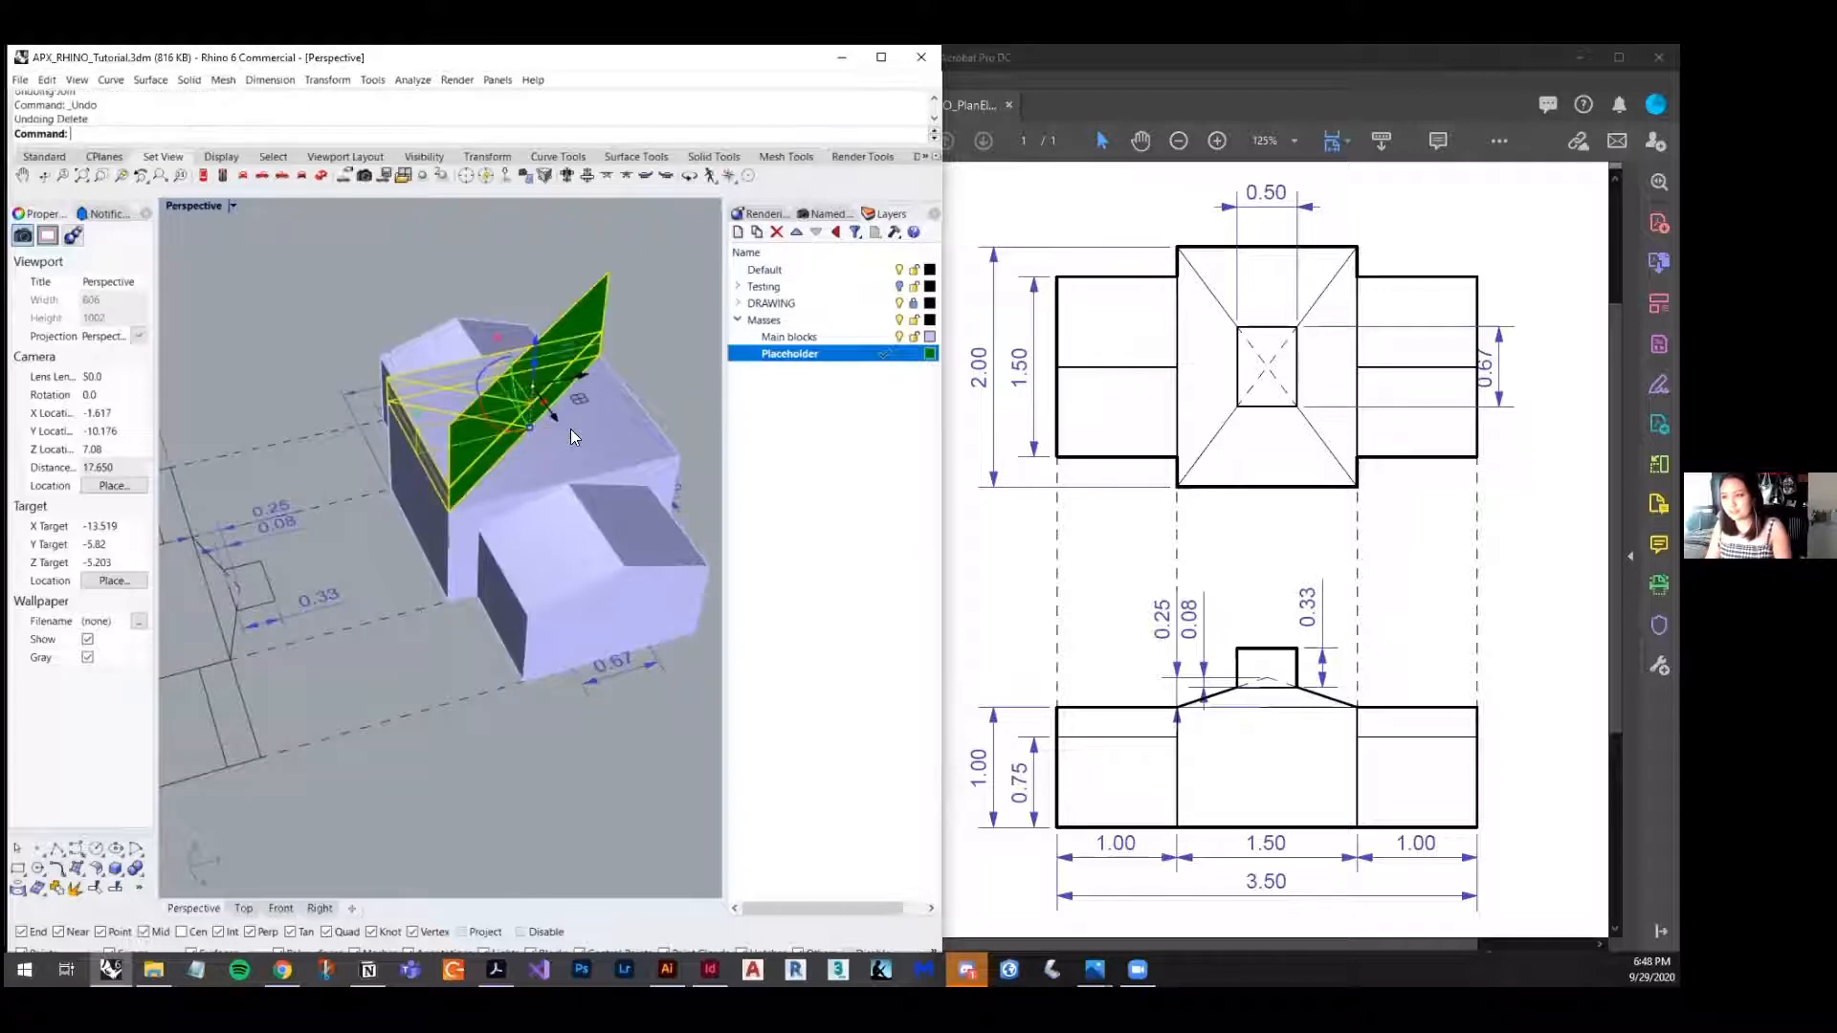
key("ctrl+z")
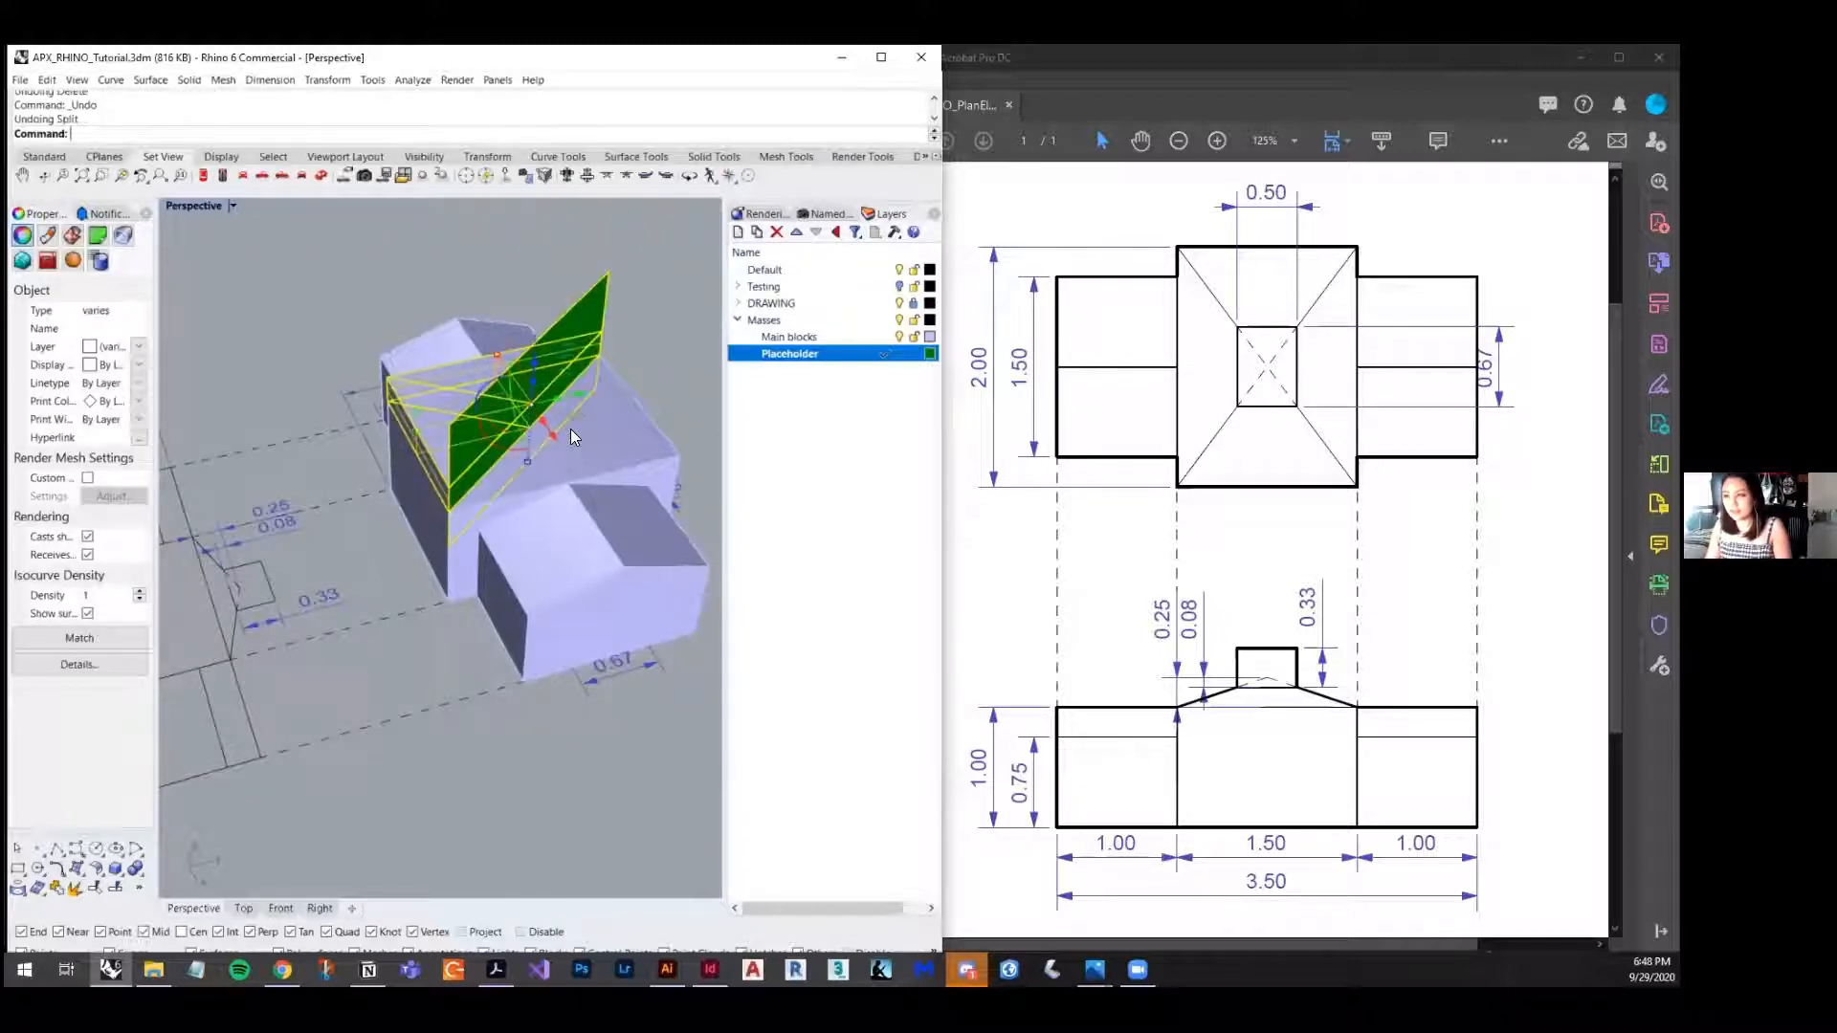
- Try deleting the remaining diagonal surface, and undo back until the removed roof pieces are restored
left_click(605, 305)
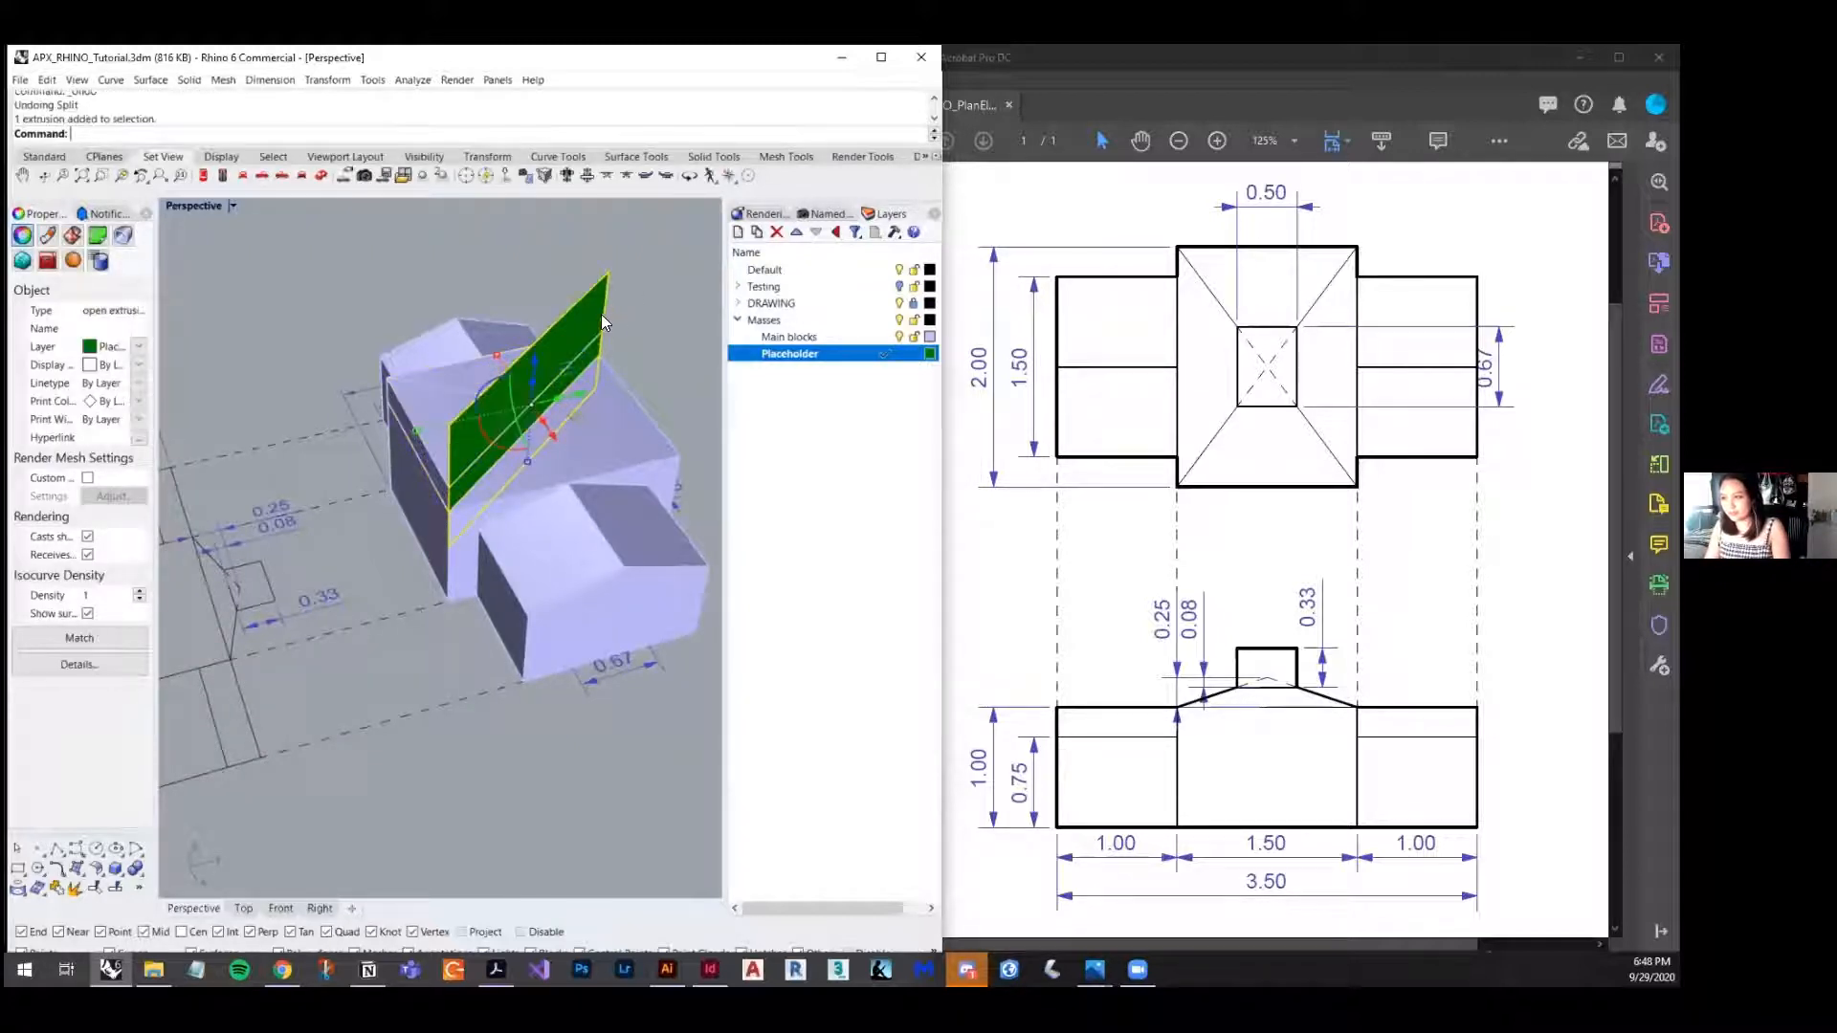
key("Delete")
scroll(361, 360, "down", 2)
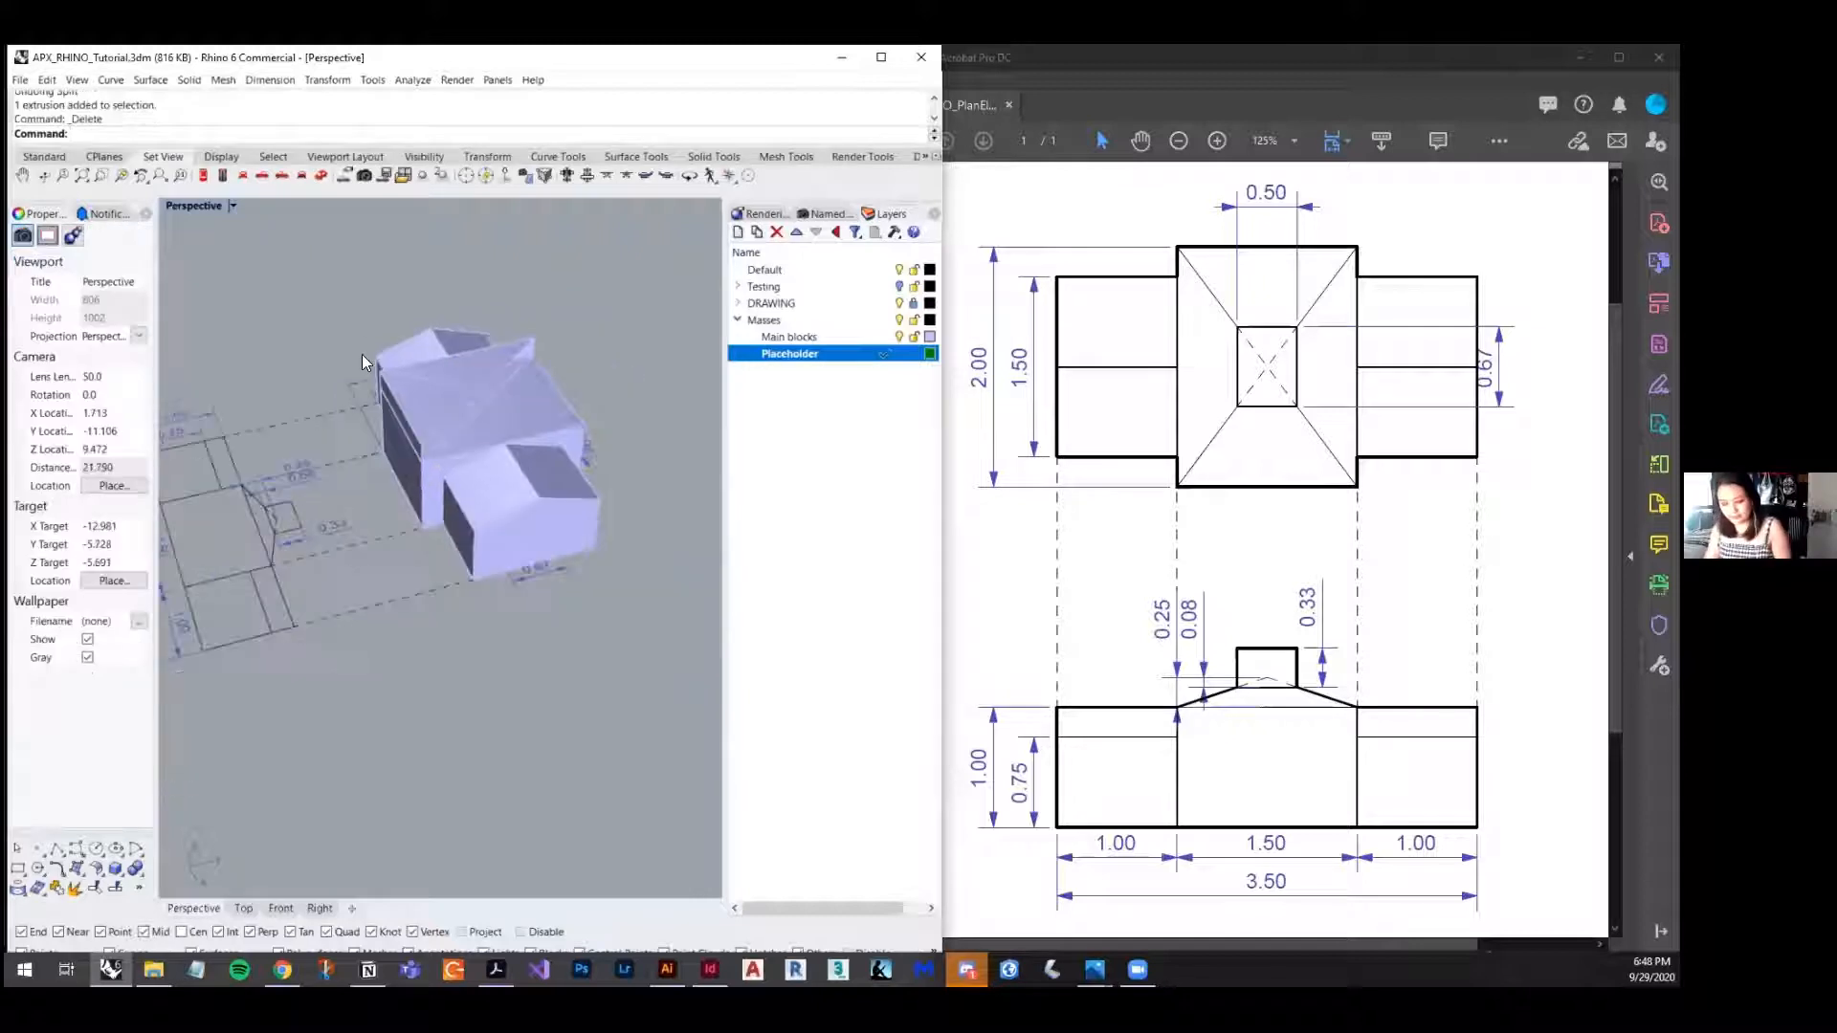
key("ctrl+z")
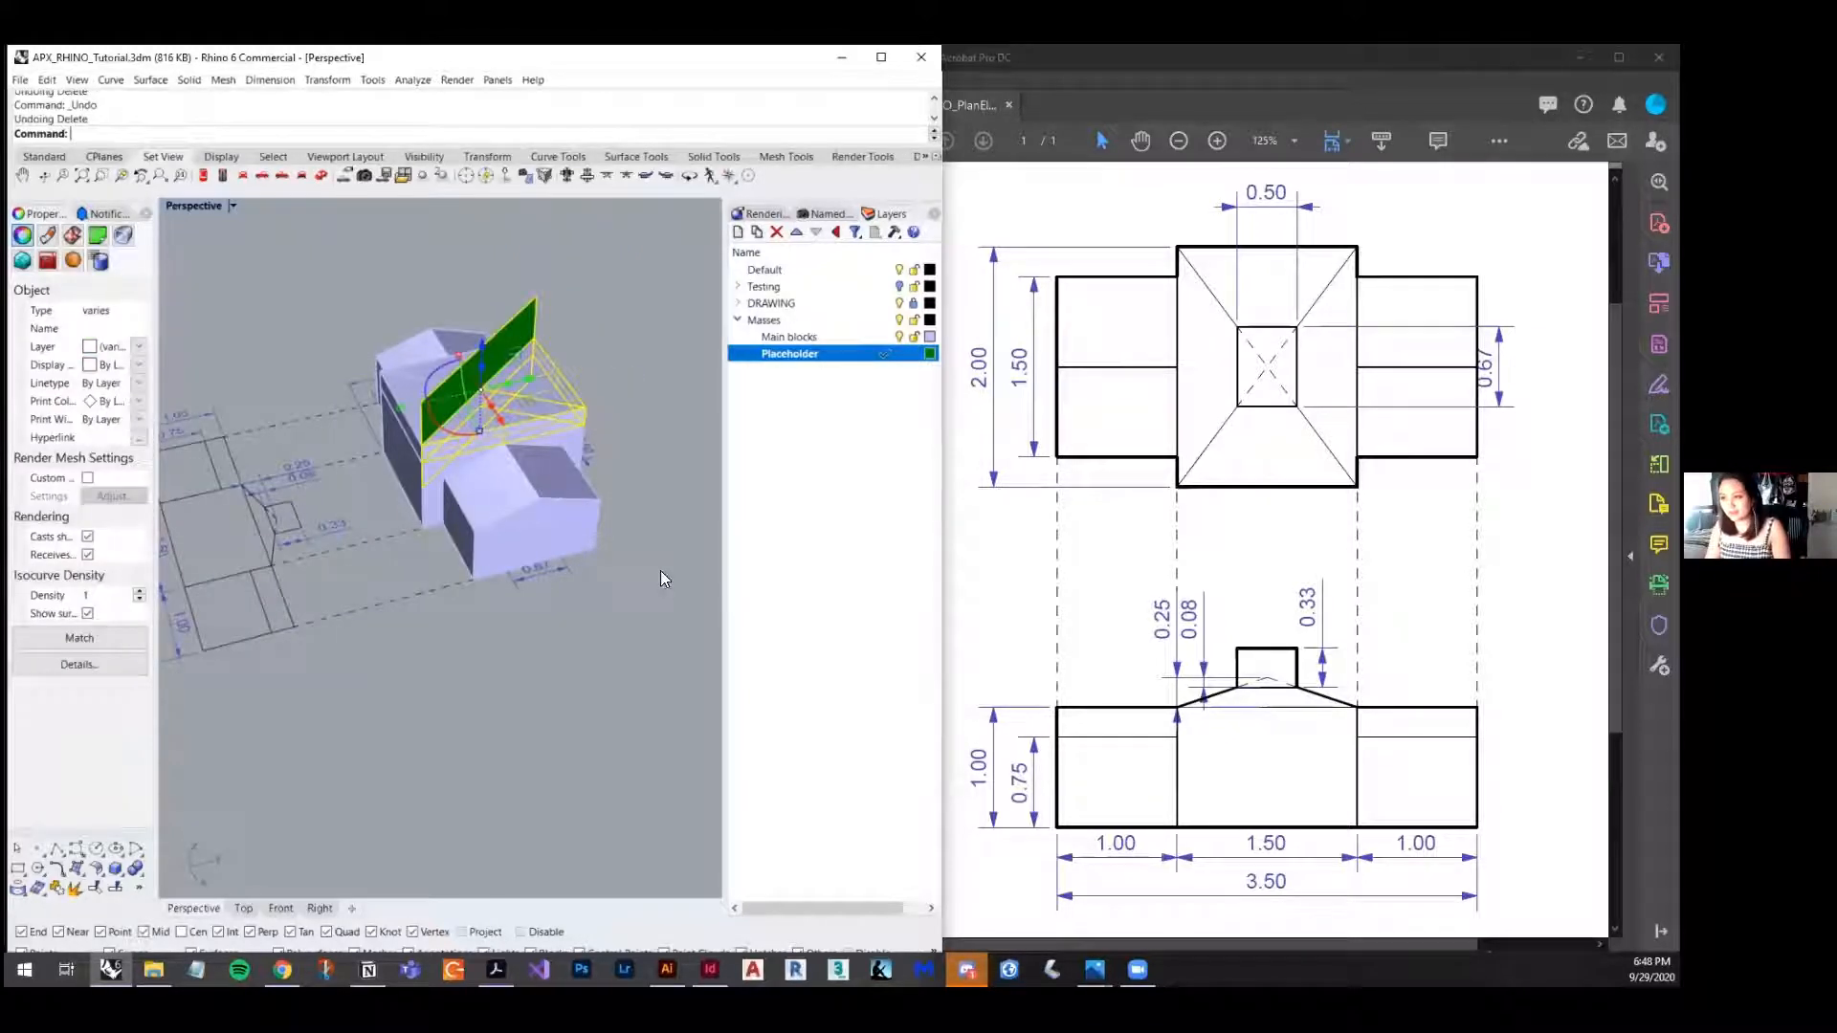
- Try deleting the crossing diagonal surfaces to expose the split roof pieces
left_click(658, 570)
left_click(515, 365)
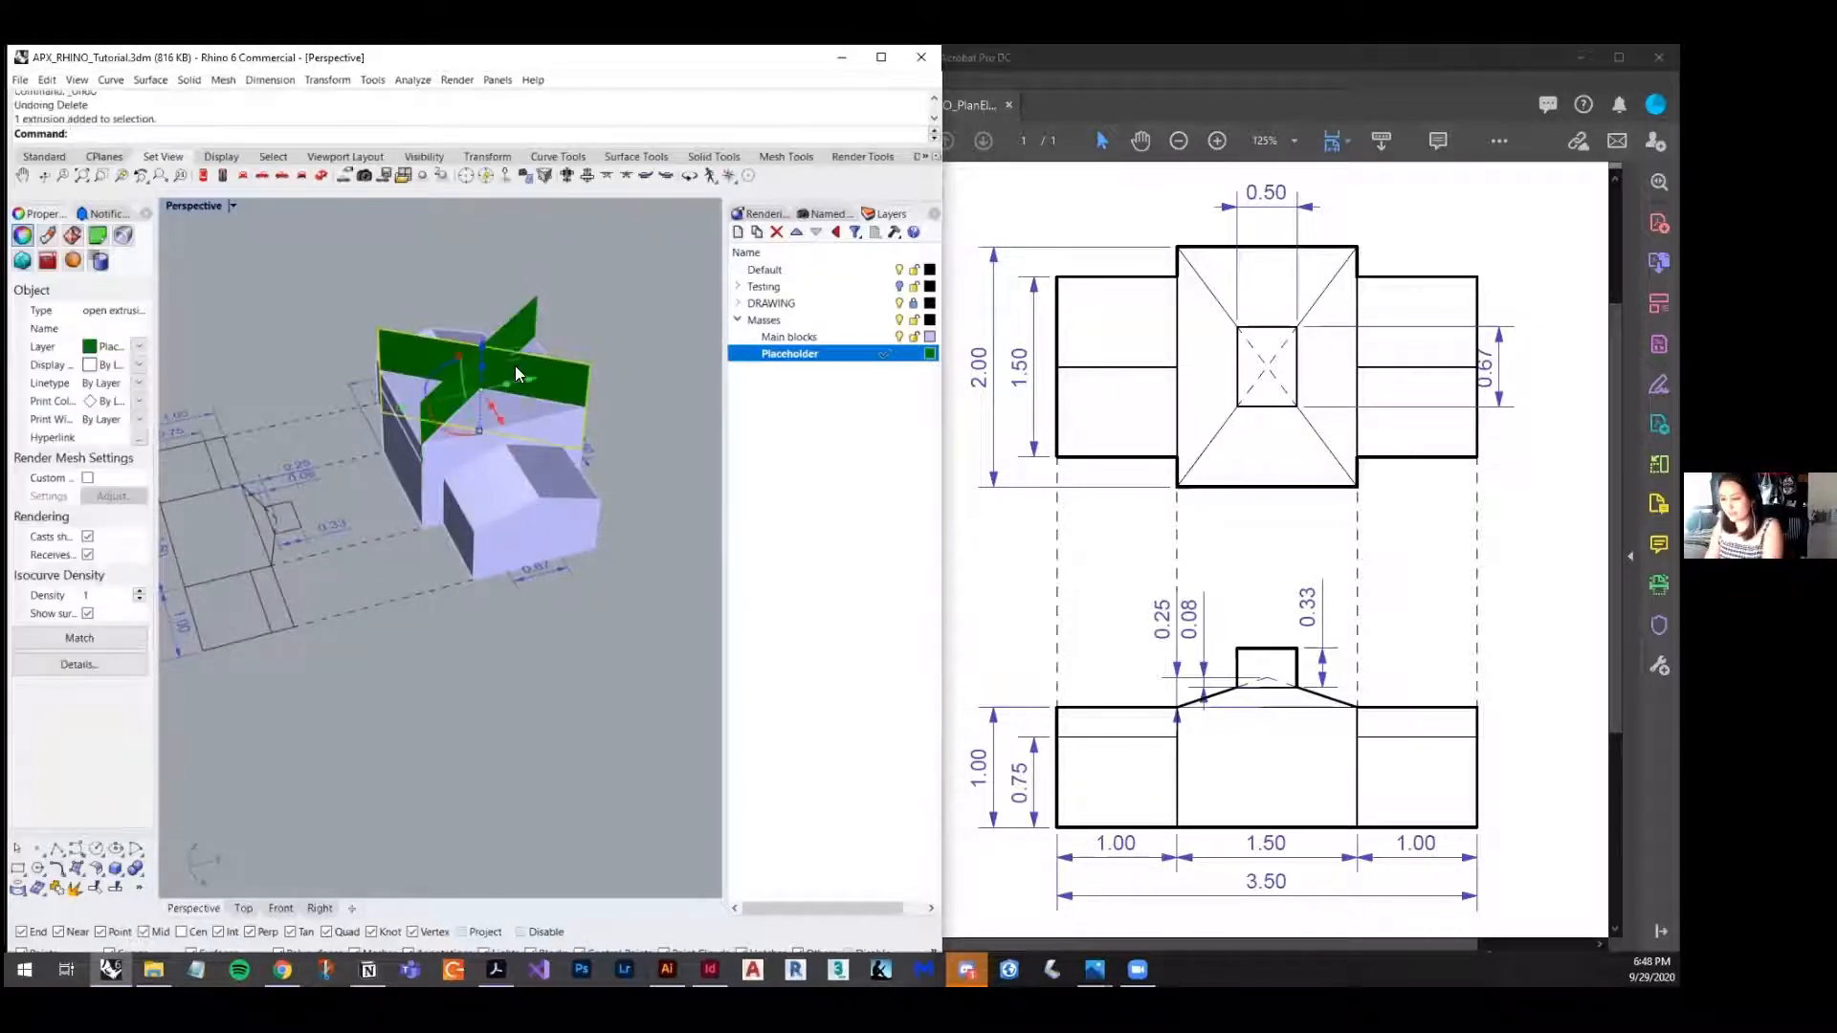
key("Delete")
scroll(480, 423, "up", 3)
- Undo the deletions of the diagonal surfaces and the split of the central roof box
key("ctrl+z")
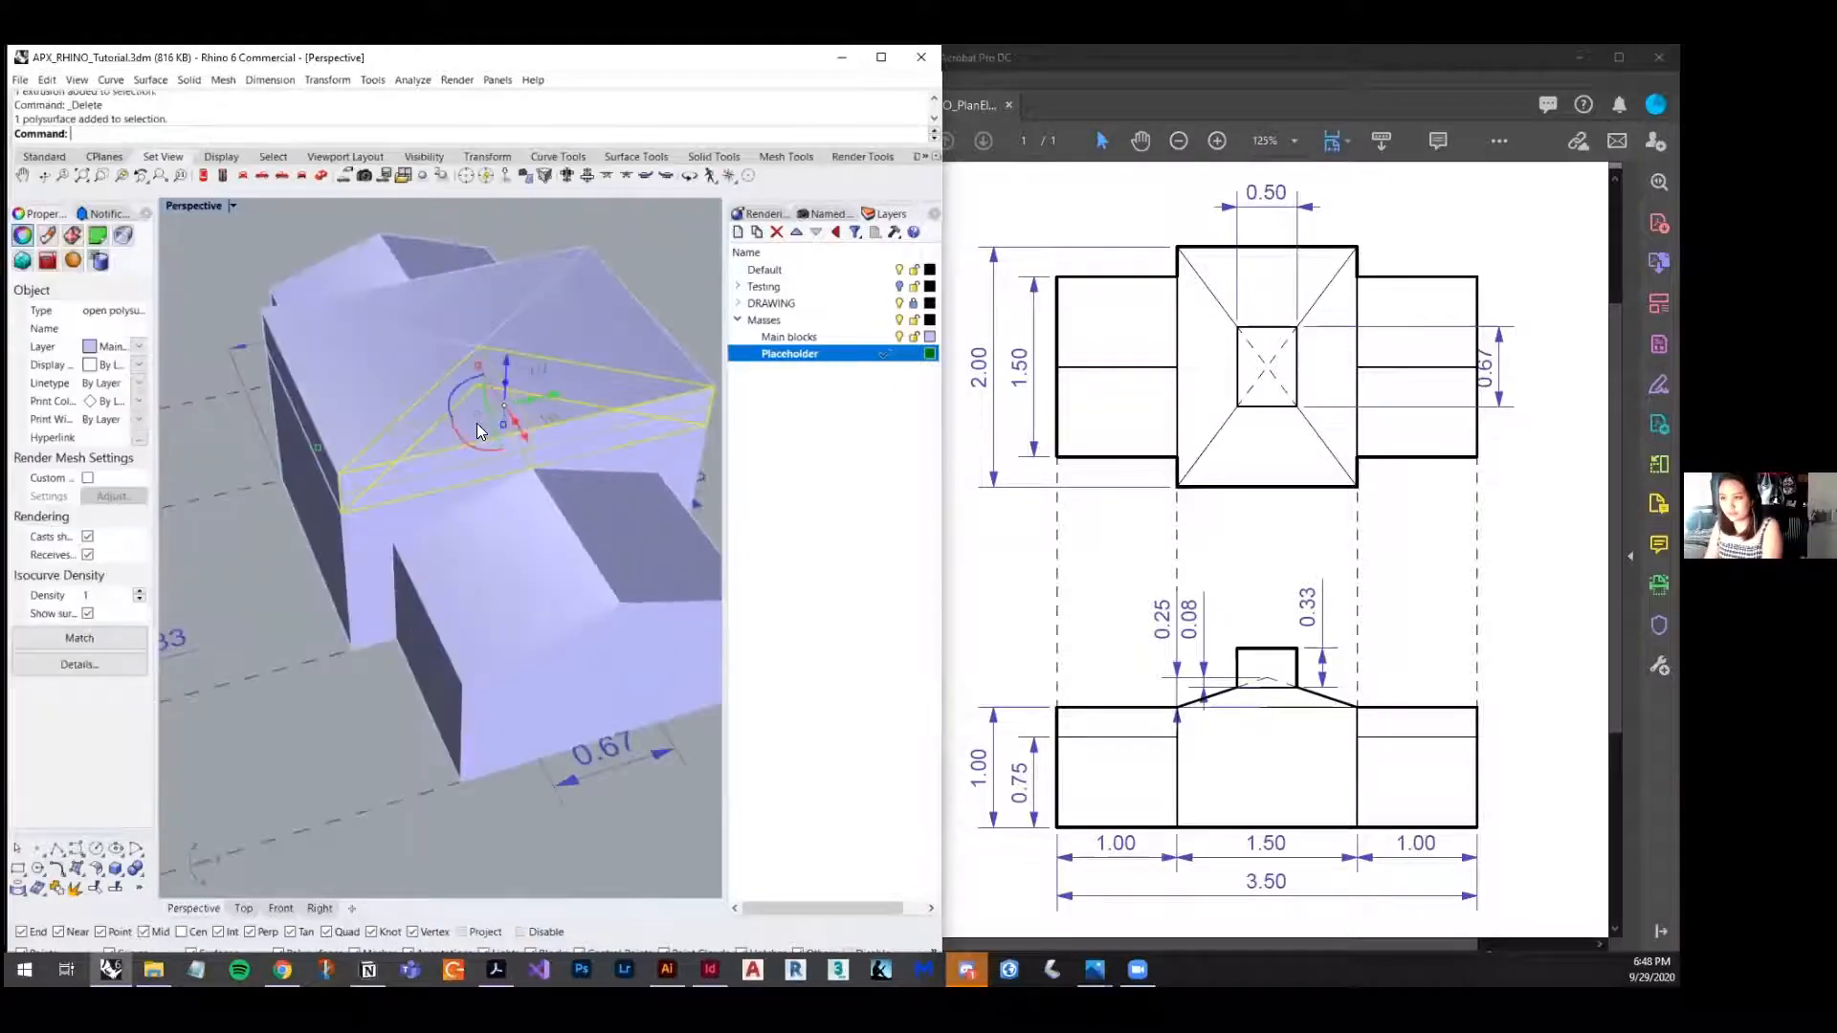
scroll(474, 423, "down", 2)
left_click(636, 343)
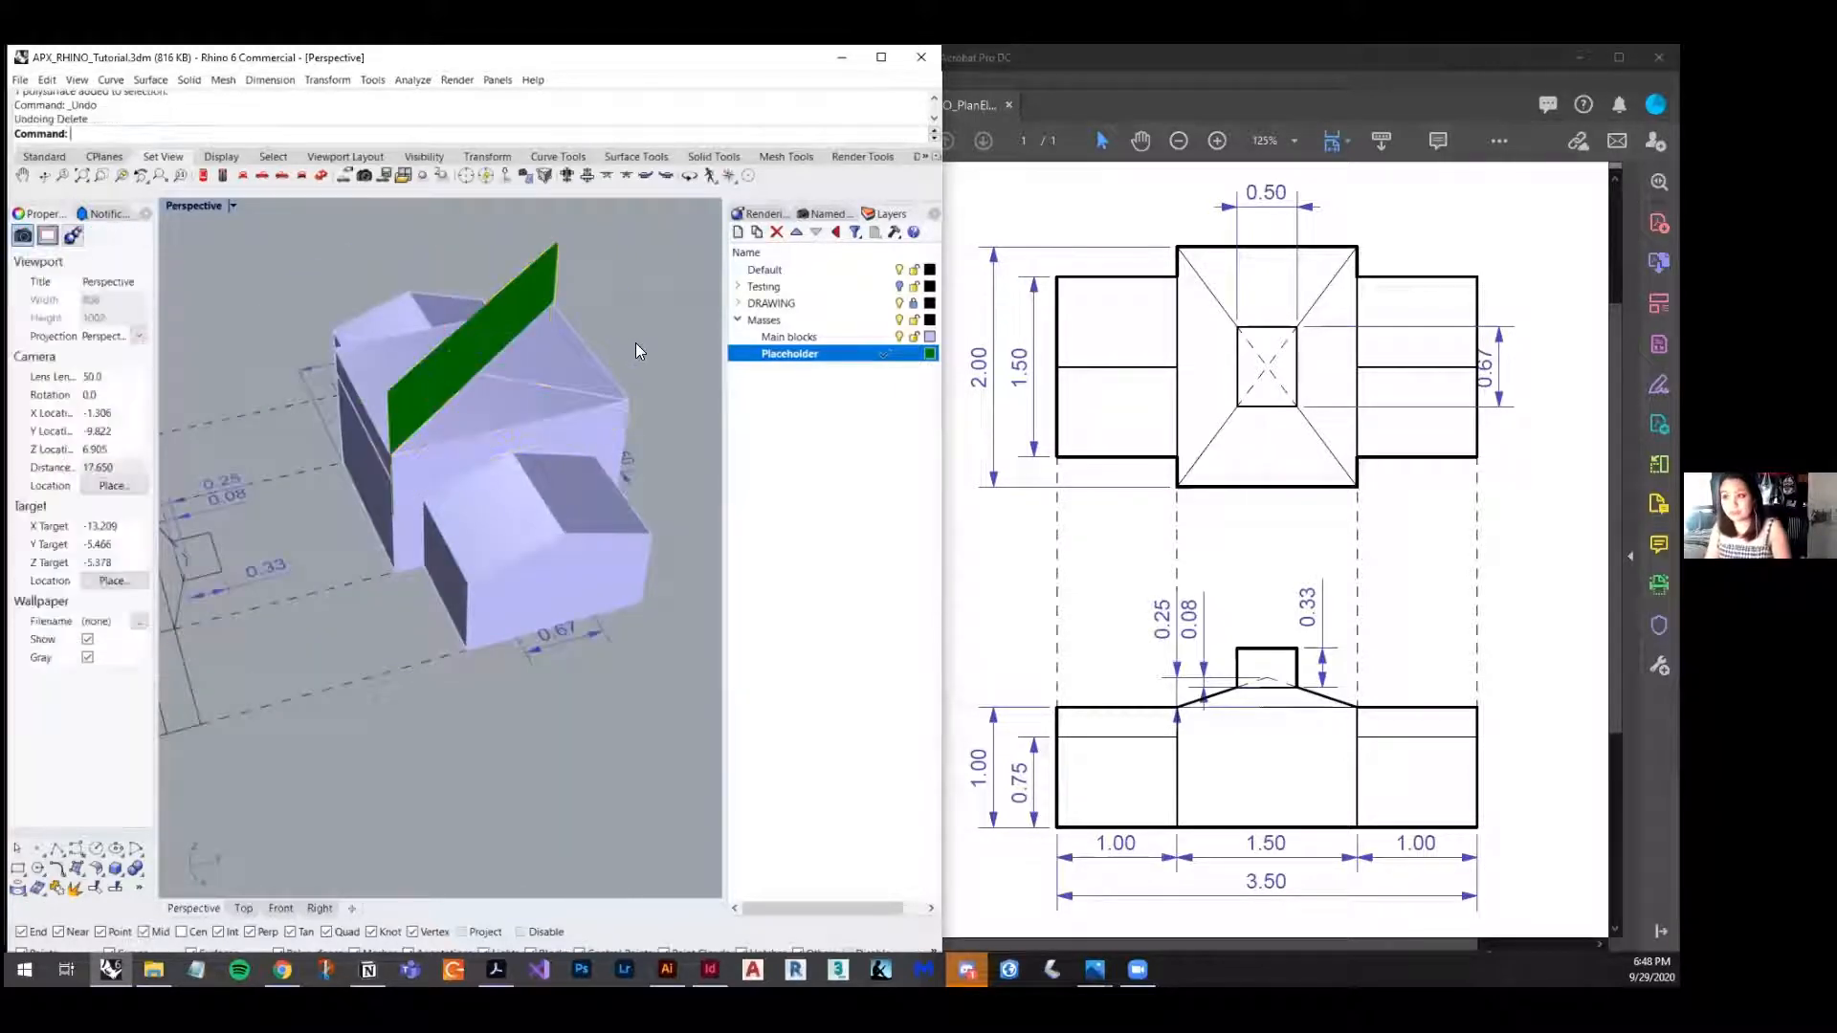
key("ctrl+z")
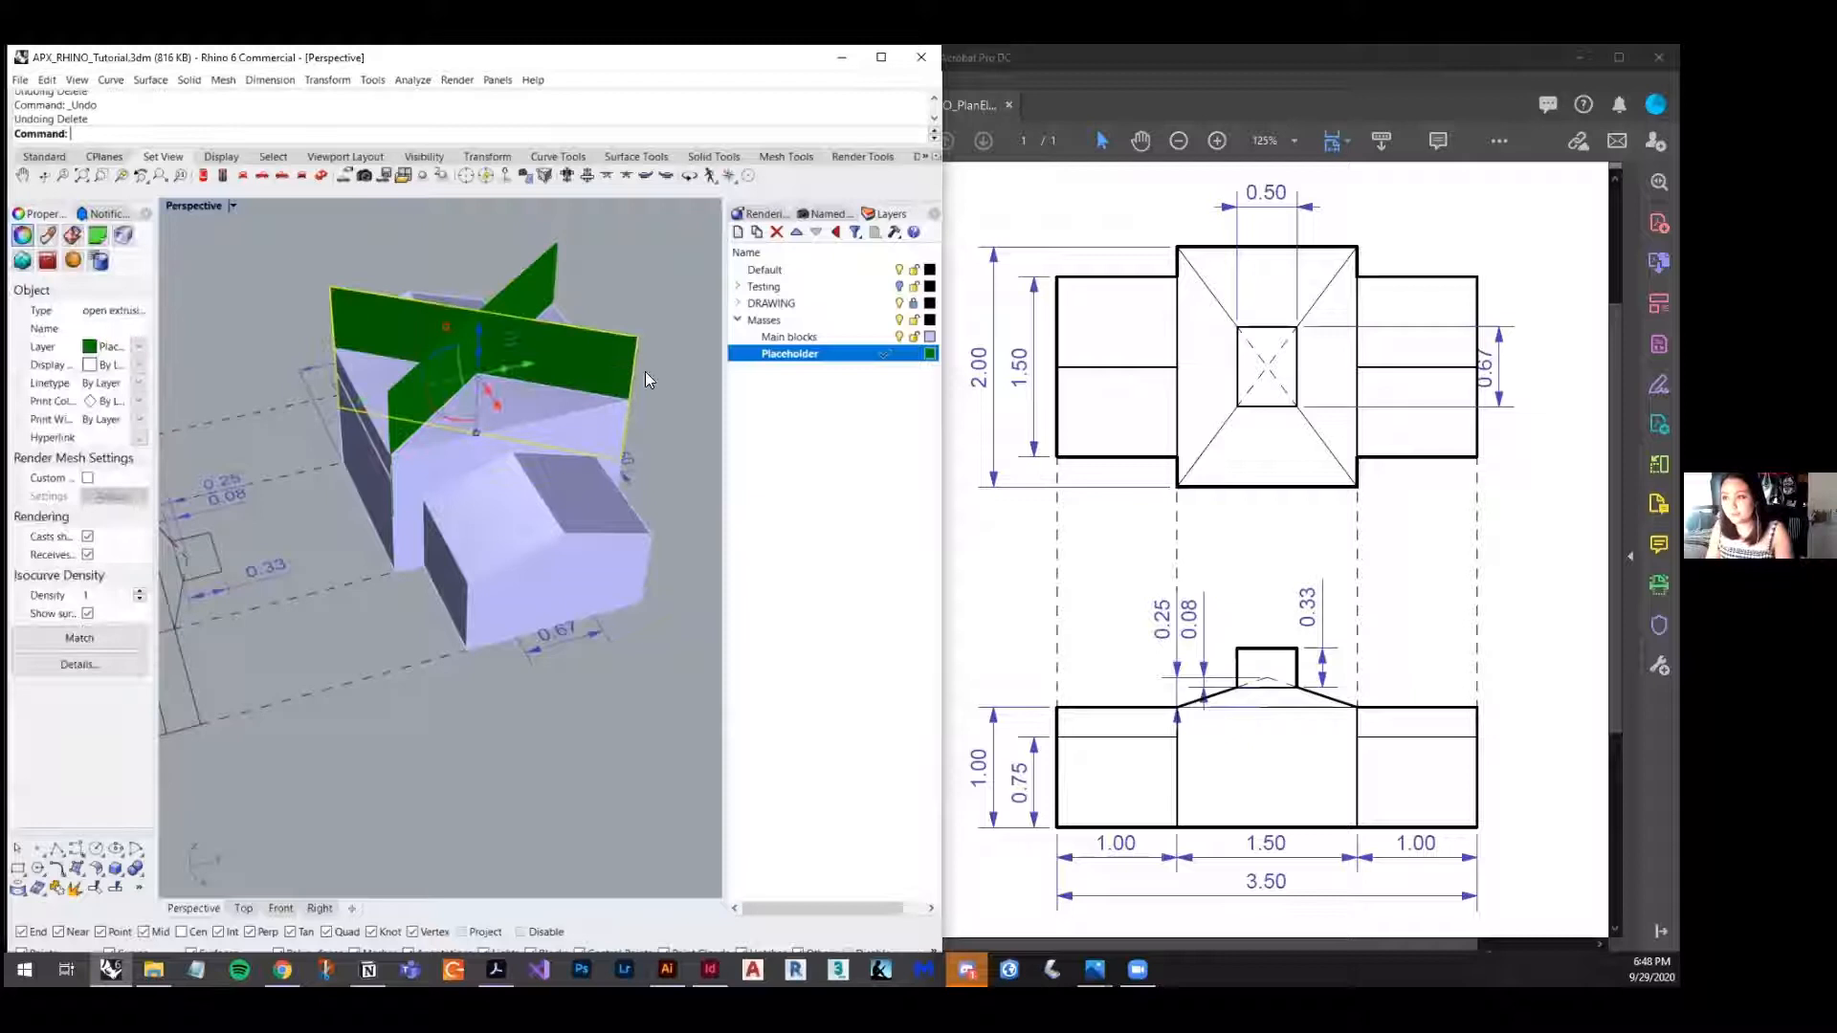
key("ctrl+z")
- Delete both crossing diagonal surfaces, leaving the central roof box as one unsplit solid
left_click(656, 308)
left_click(497, 329)
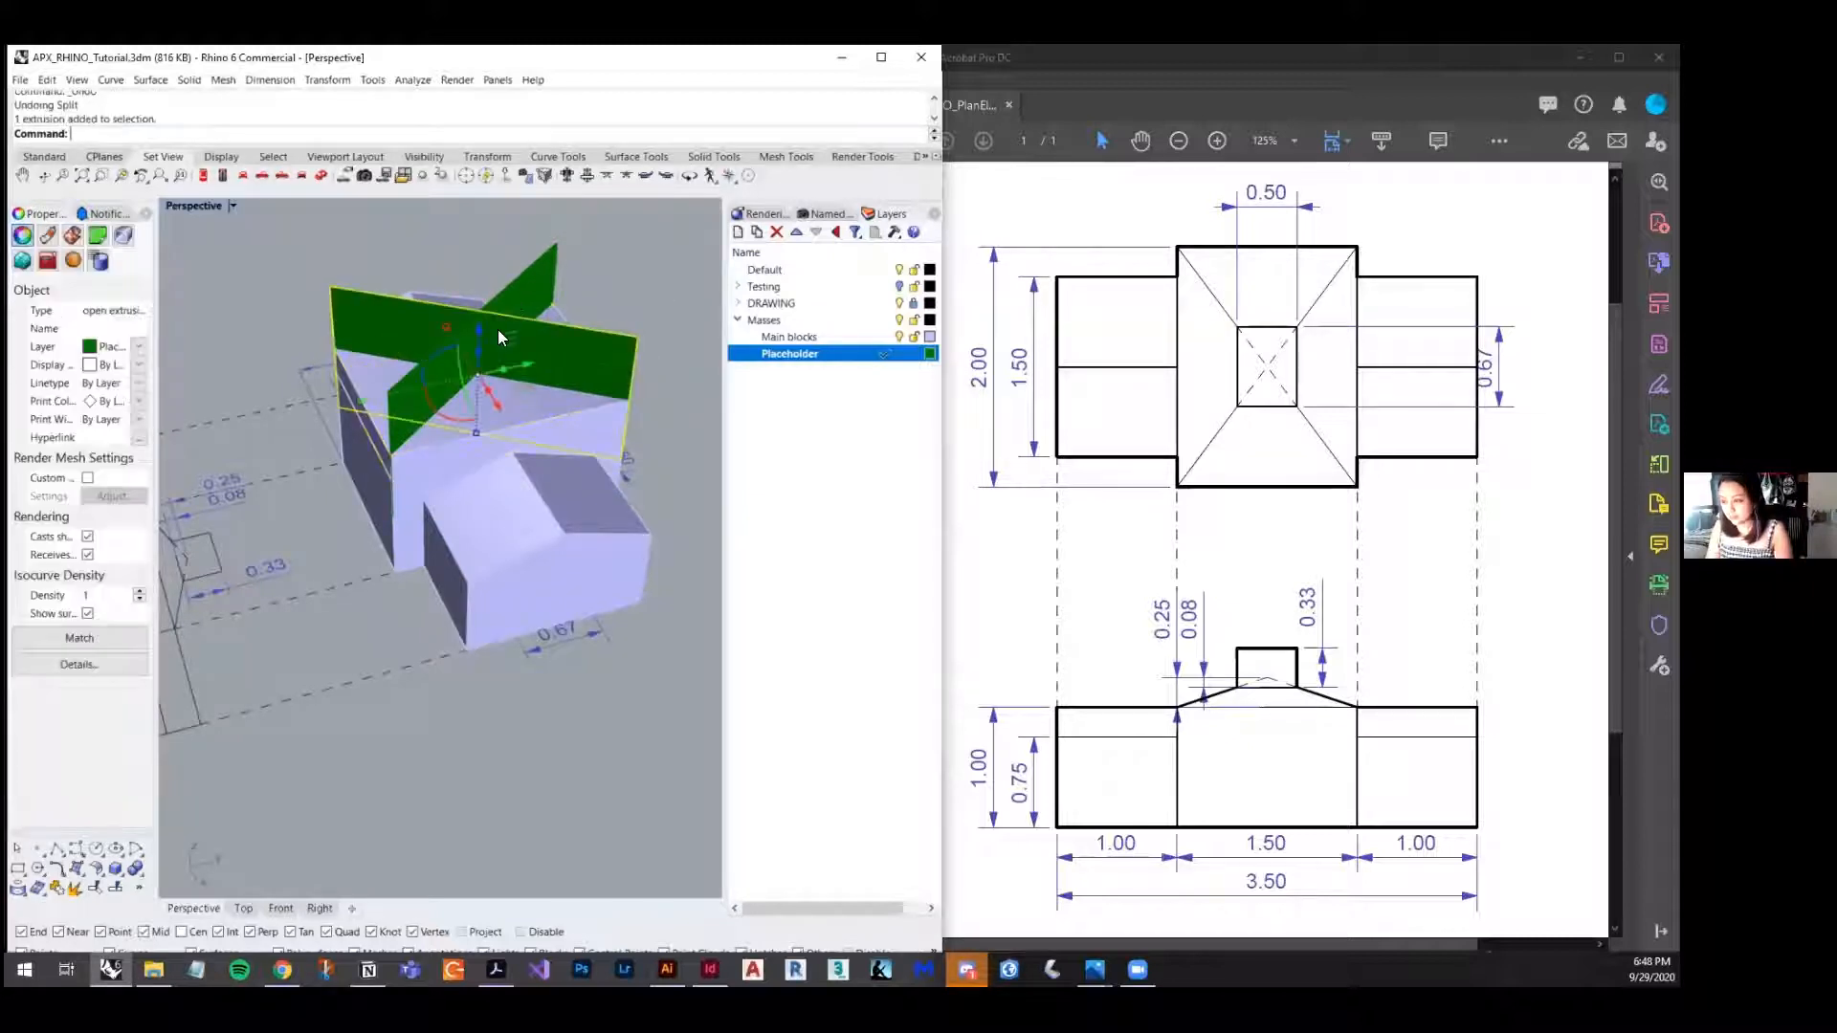
key("Delete")
left_click(545, 268)
key("Delete")
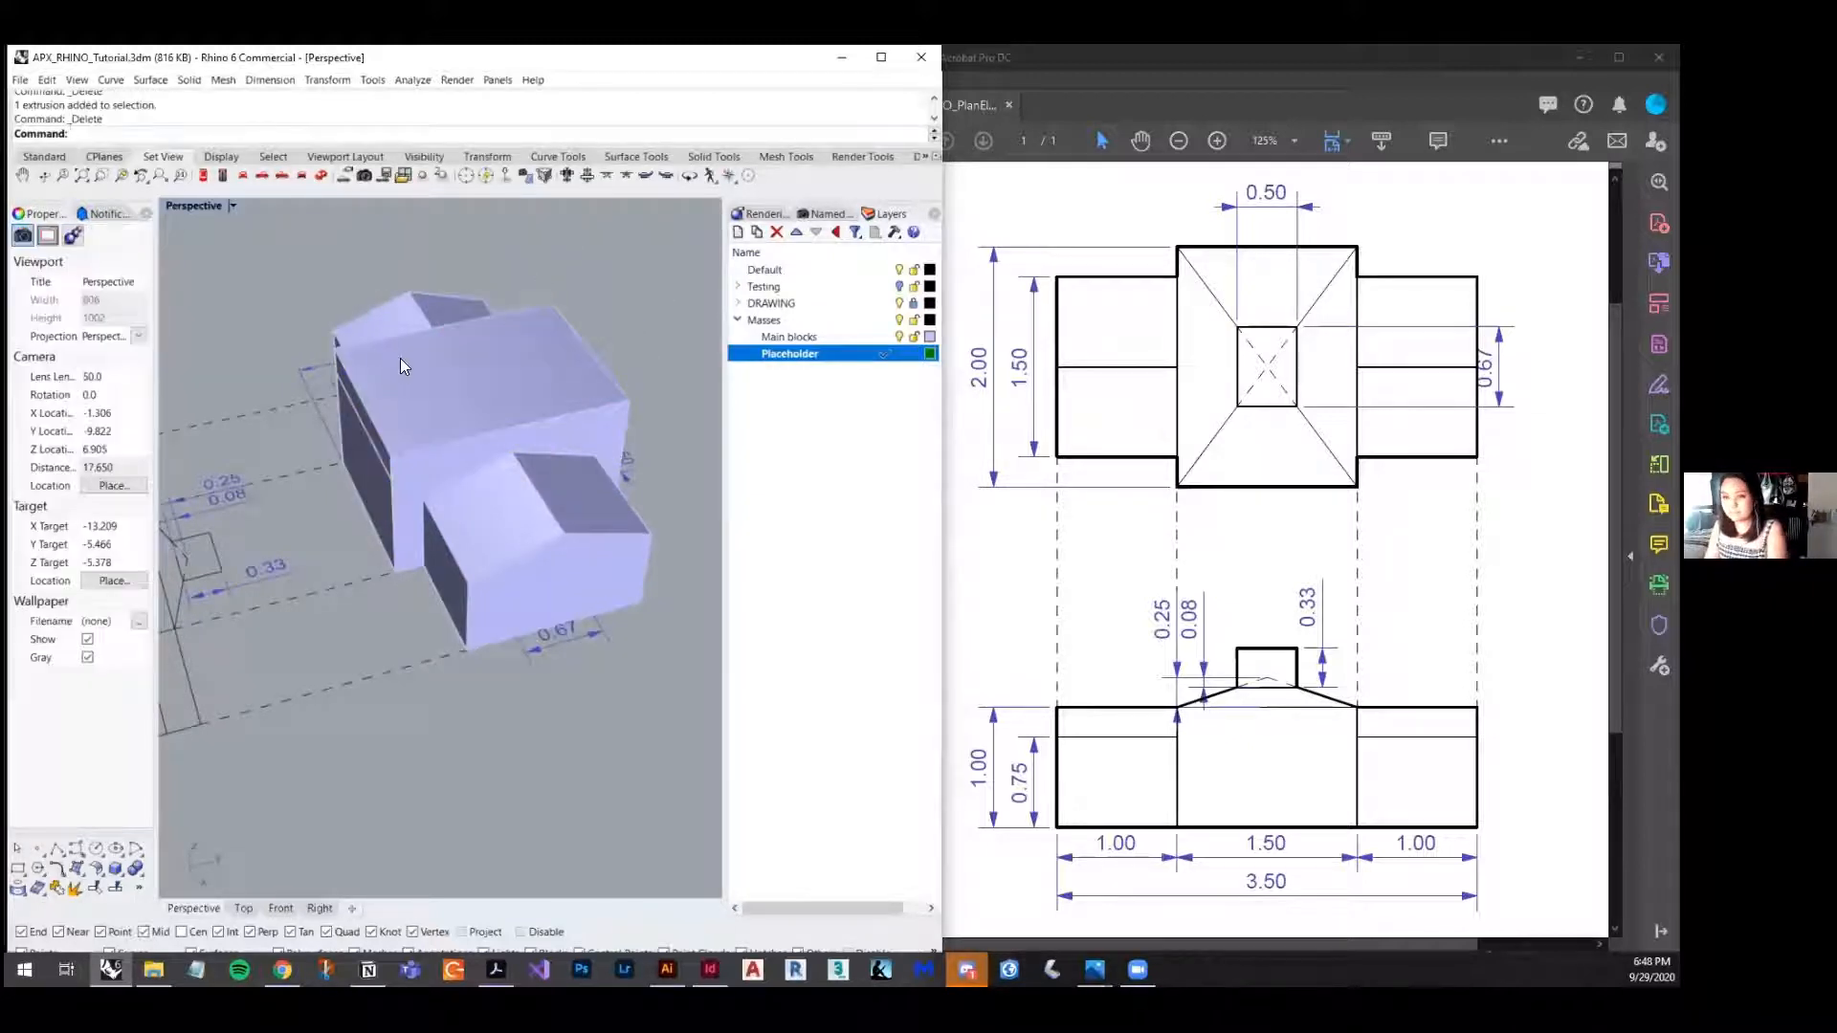
- Draw two crossing diagonal lines between opposite corners of the central roof box's top face
scroll(397, 359, "down", 2)
right_click_drag(397, 359, 444, 473)
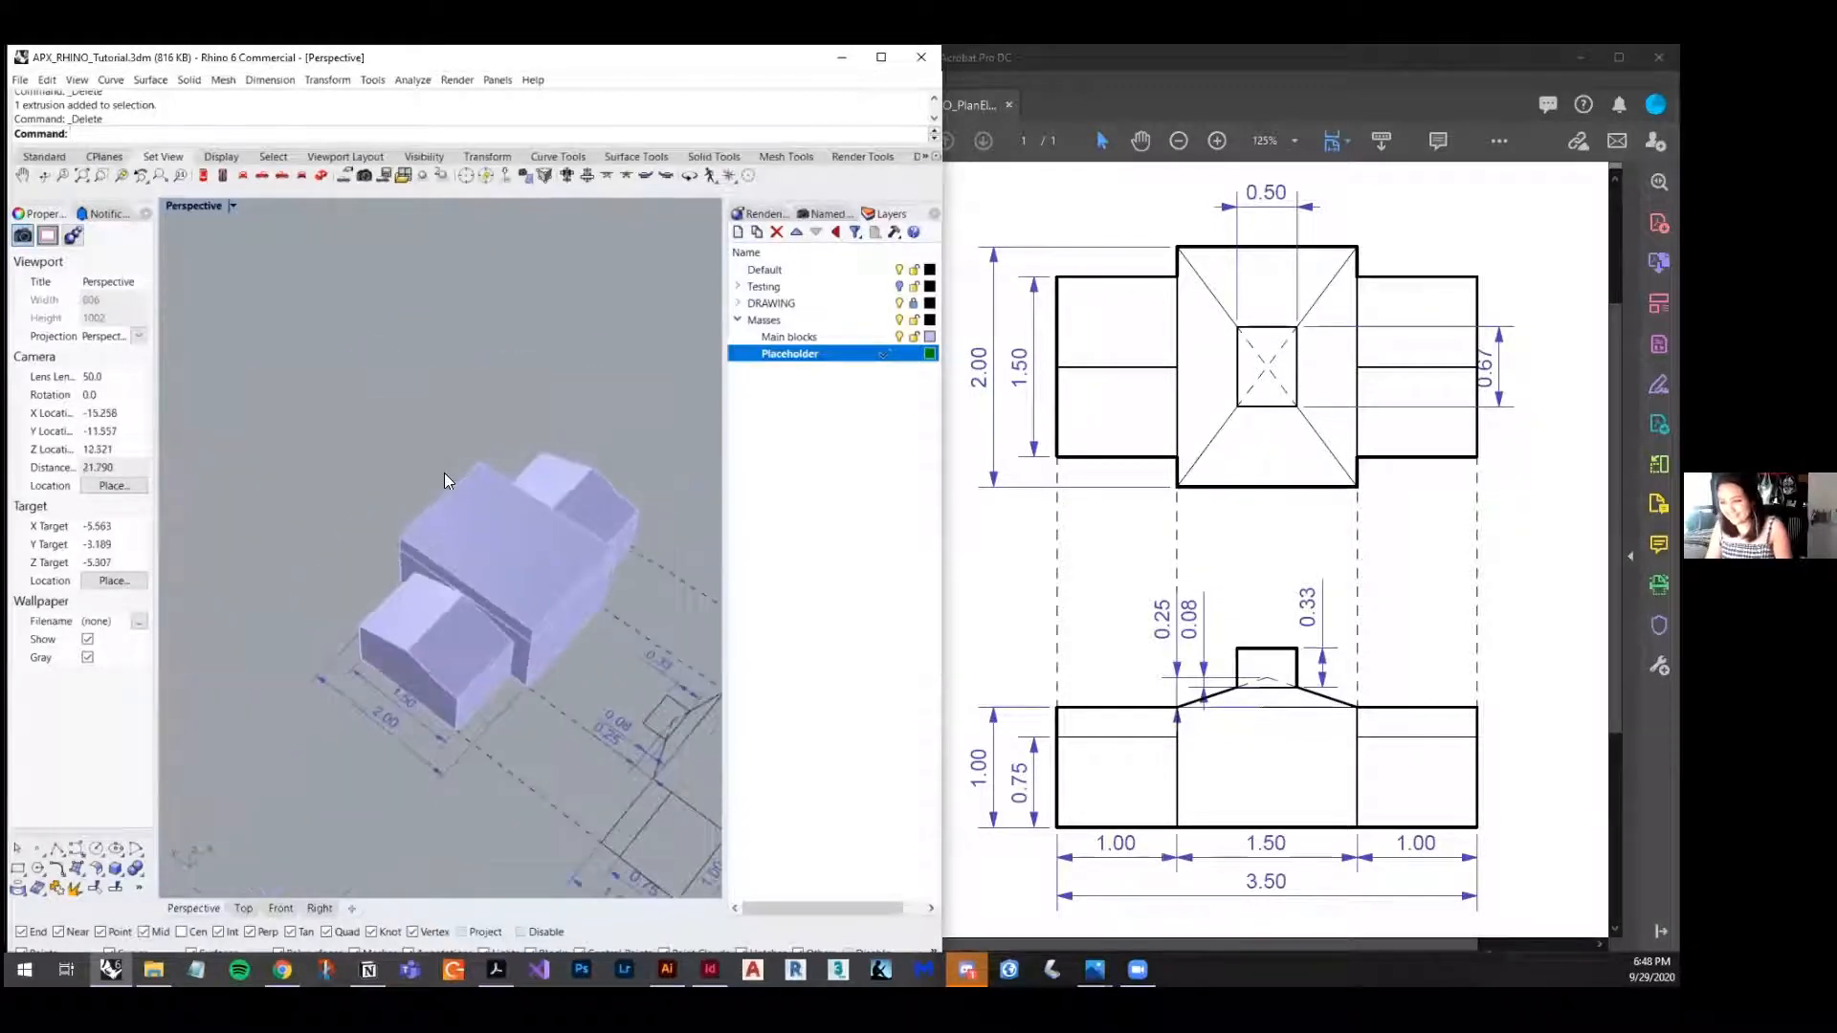
type("line")
key("Return")
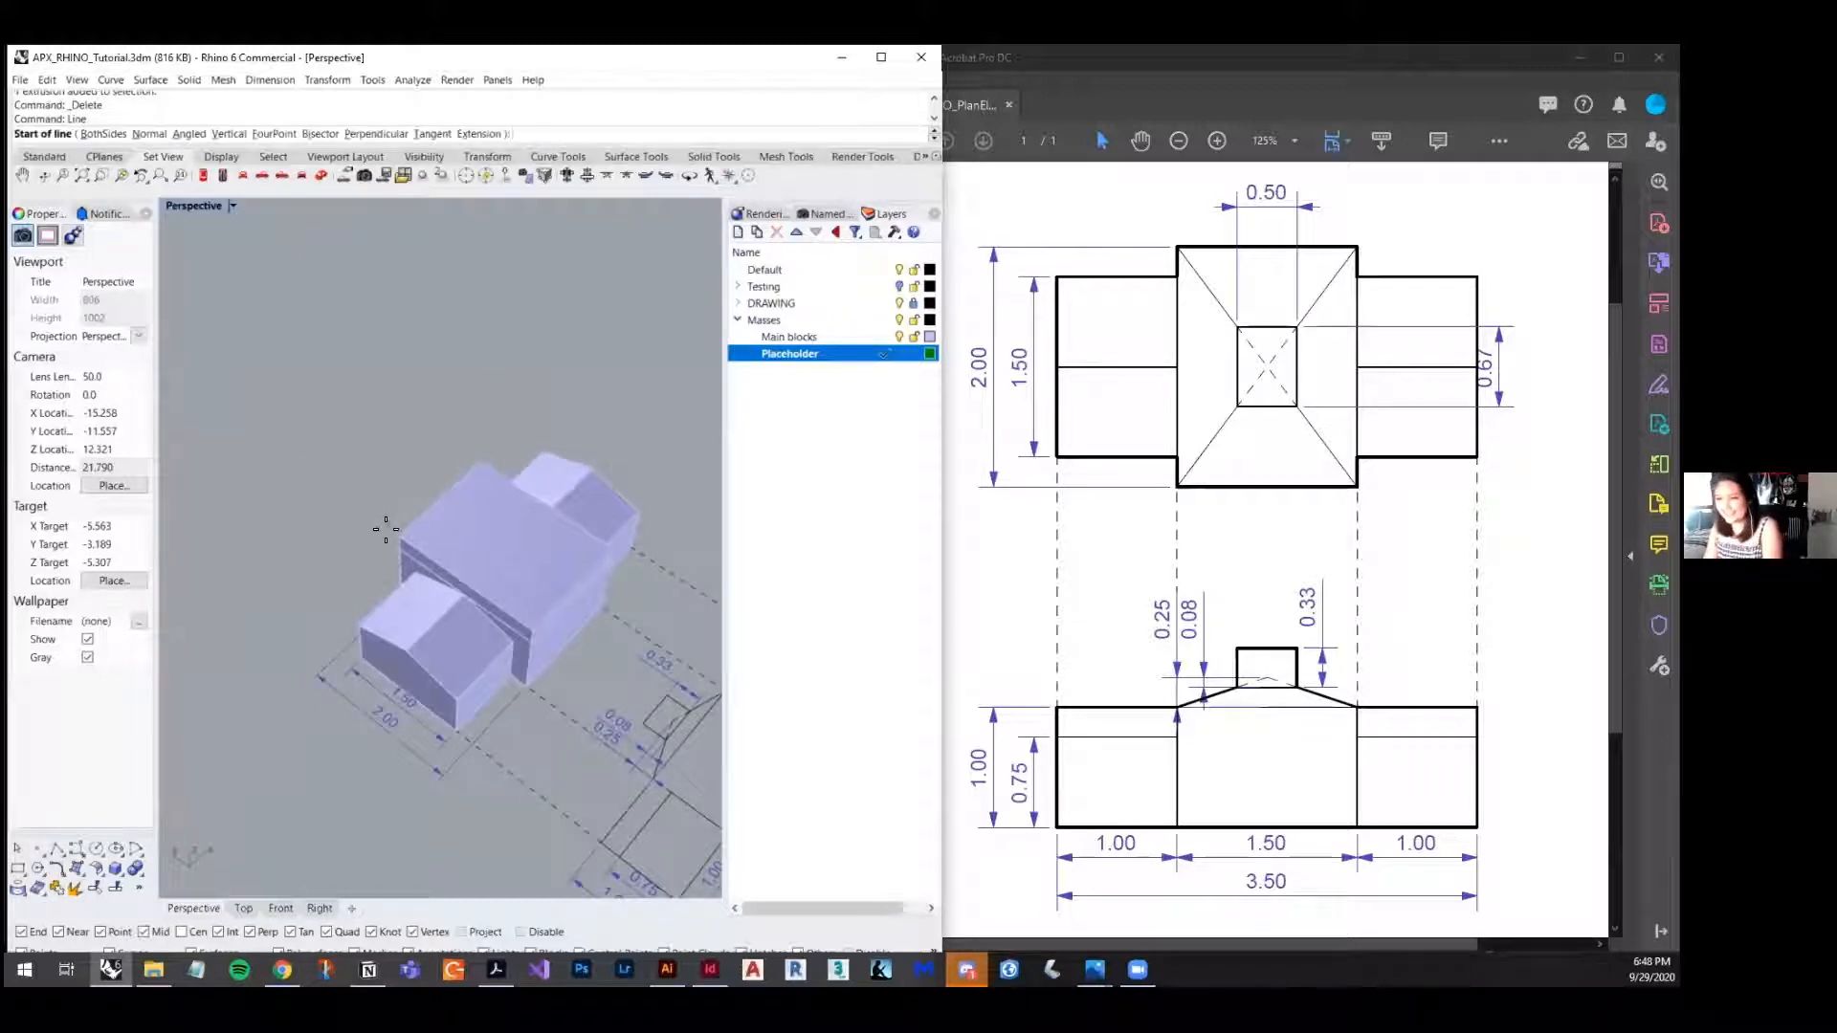
left_click(402, 541)
left_click(608, 547)
key("Return")
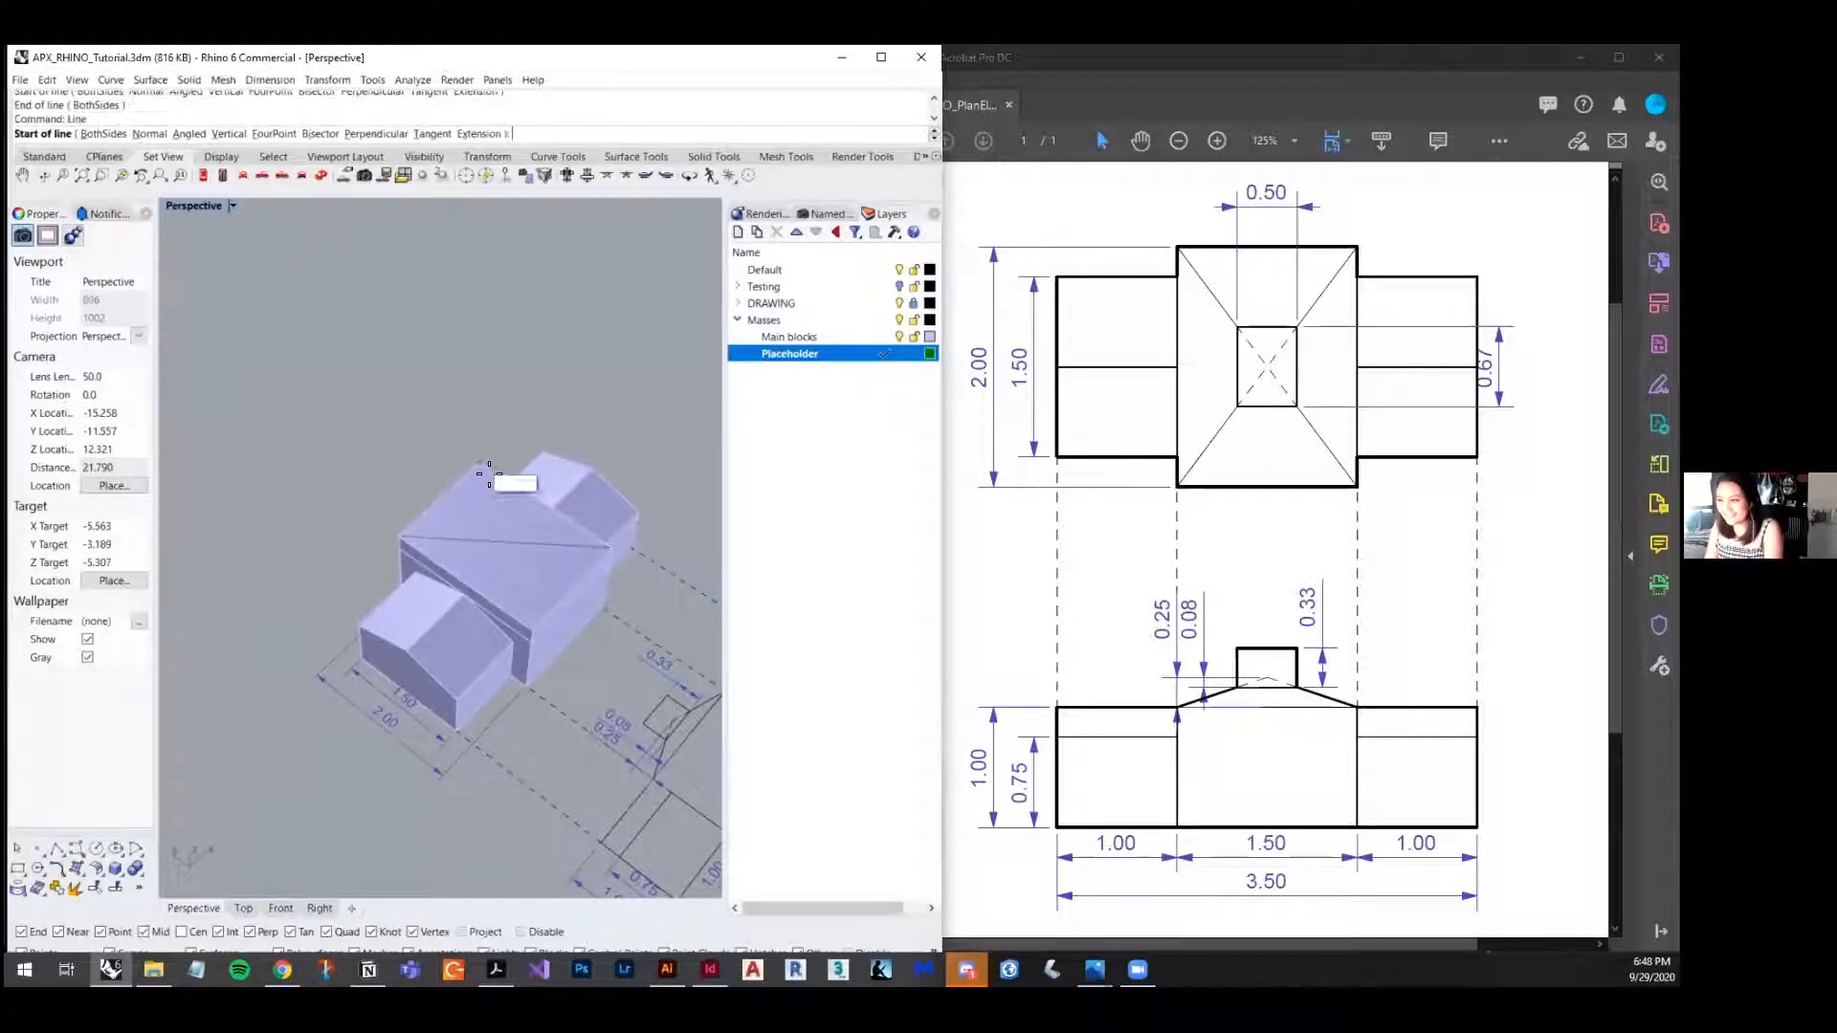
left_click(489, 473)
left_click(534, 632)
- Extrude both diagonal lines into vertical surfaces passing through the central roof box, and delete the source lines
scroll(560, 555, "up", 3)
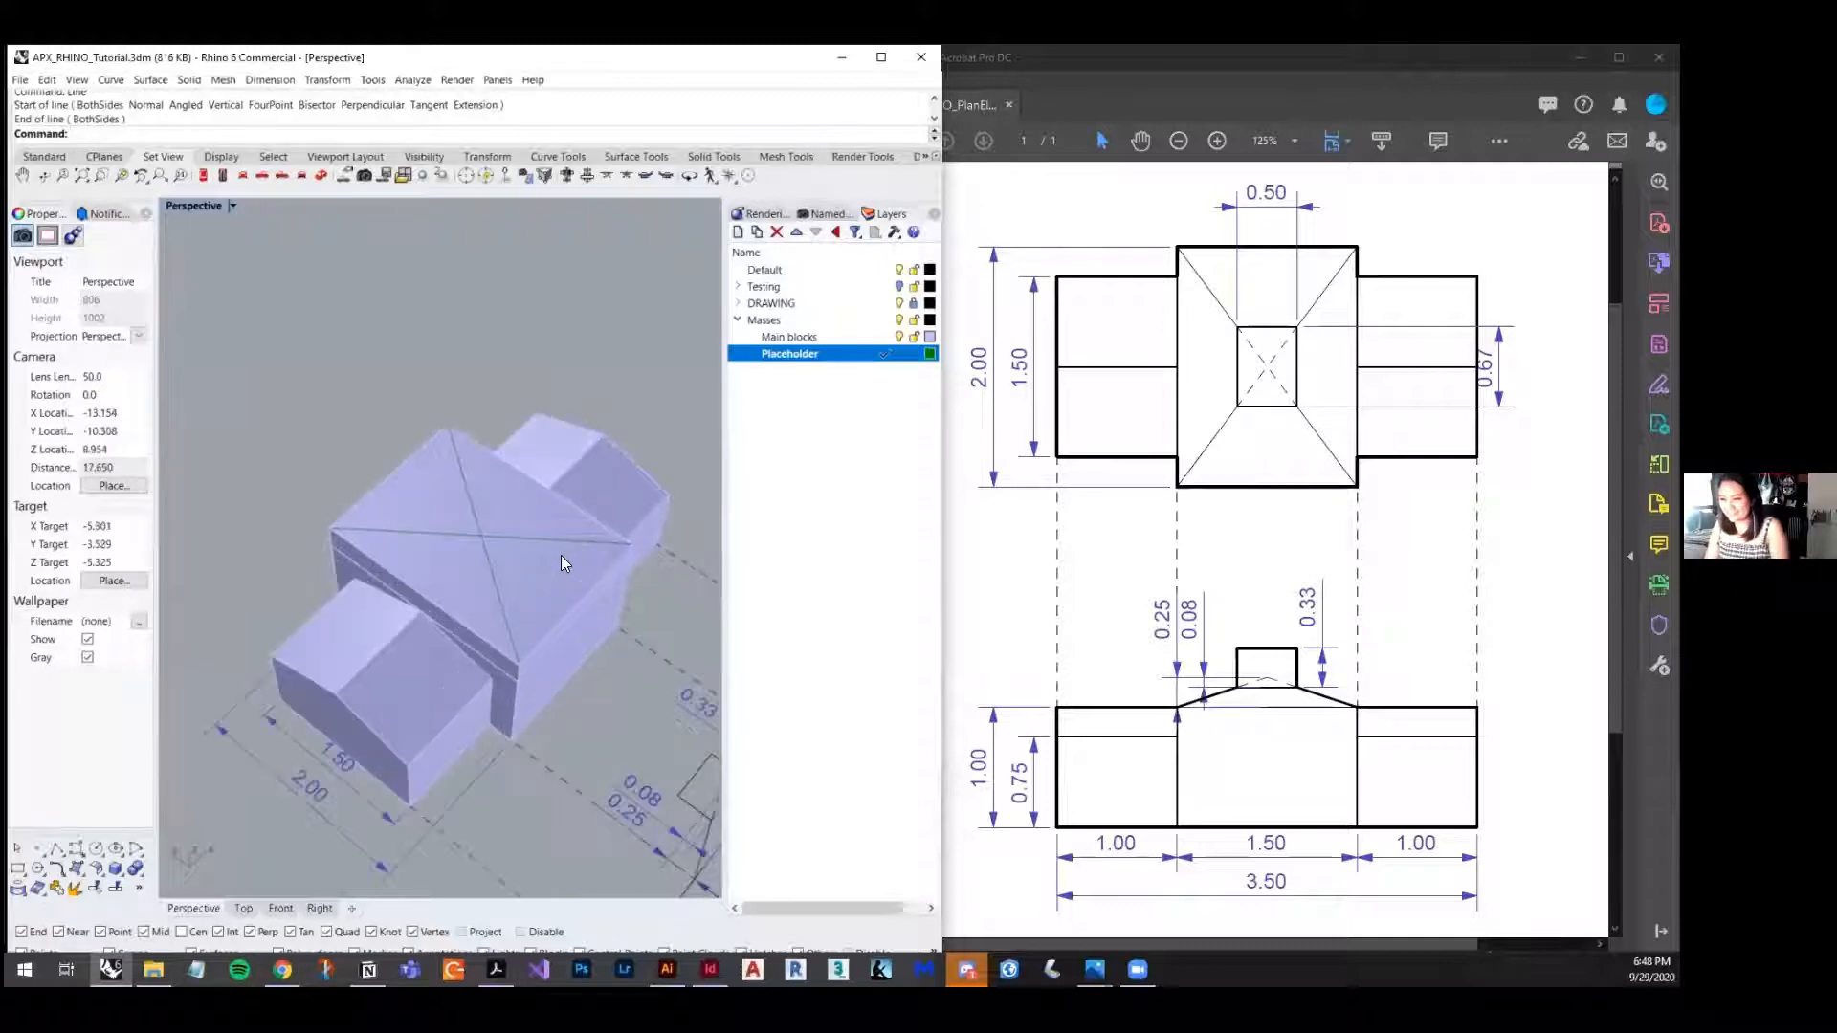
left_click(525, 544)
left_click(574, 577)
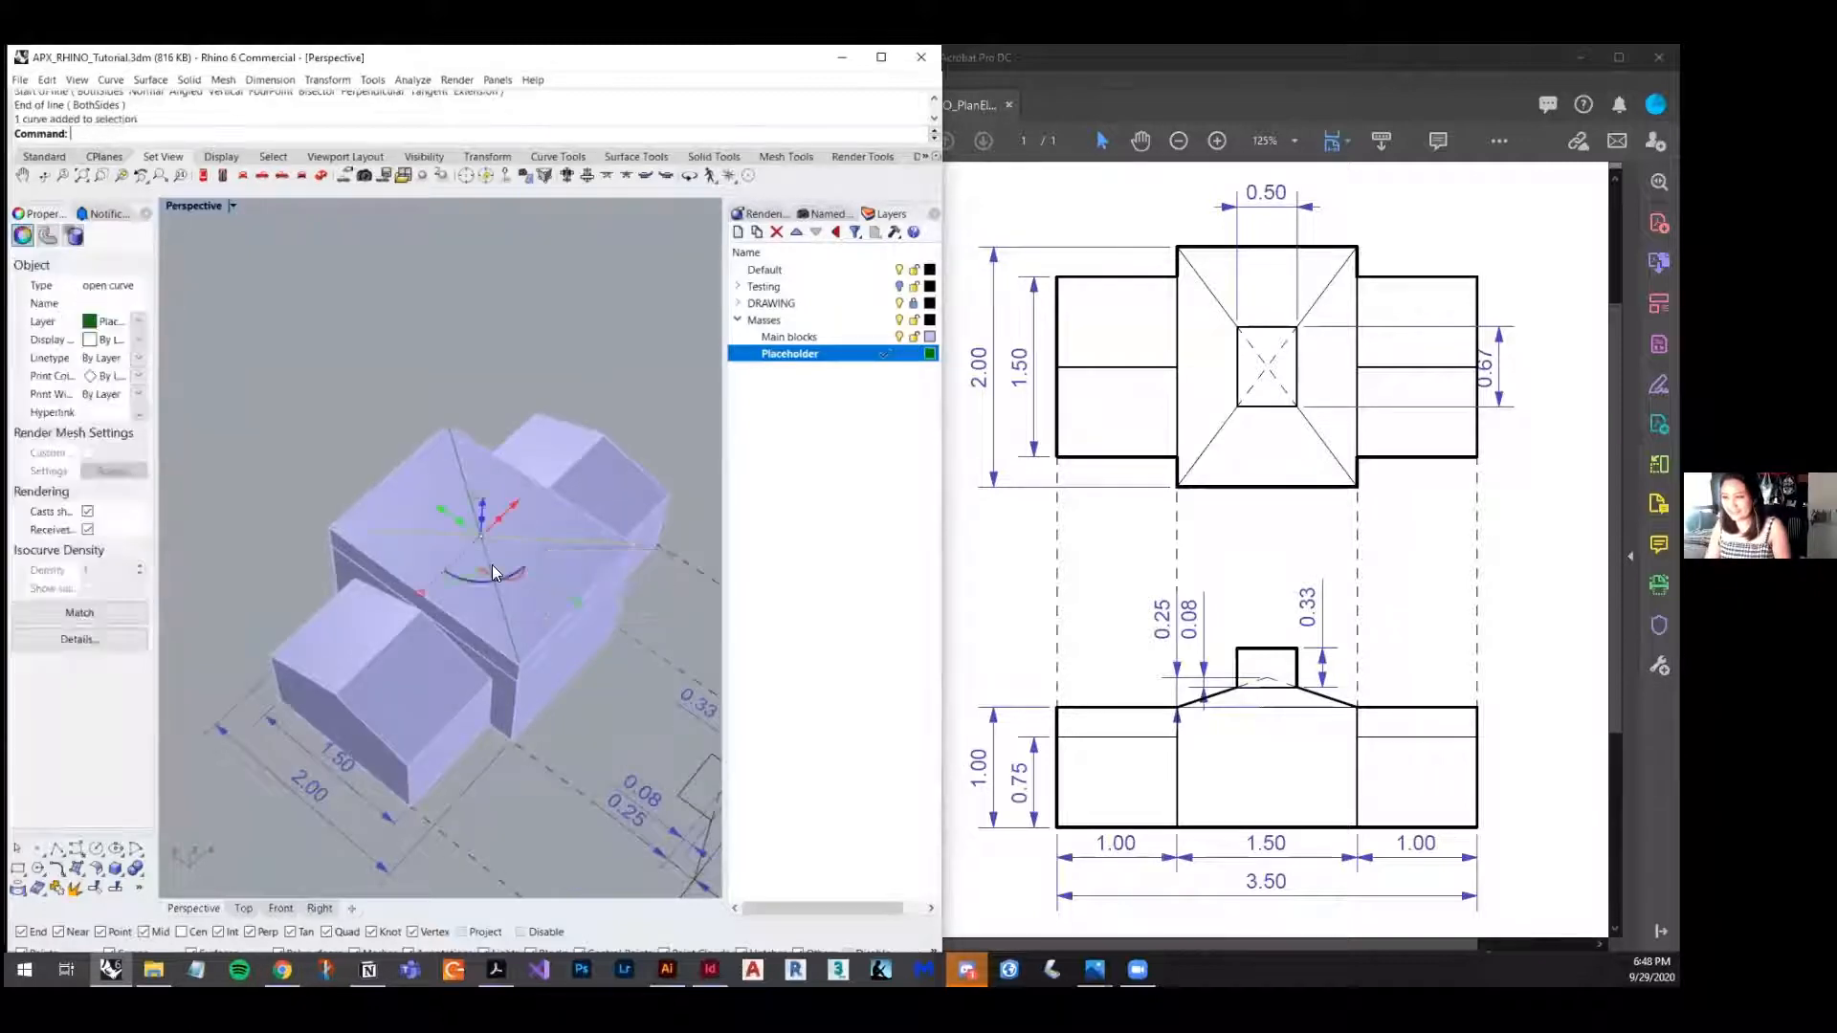
left_click(506, 617, "shift")
left_click(568, 656)
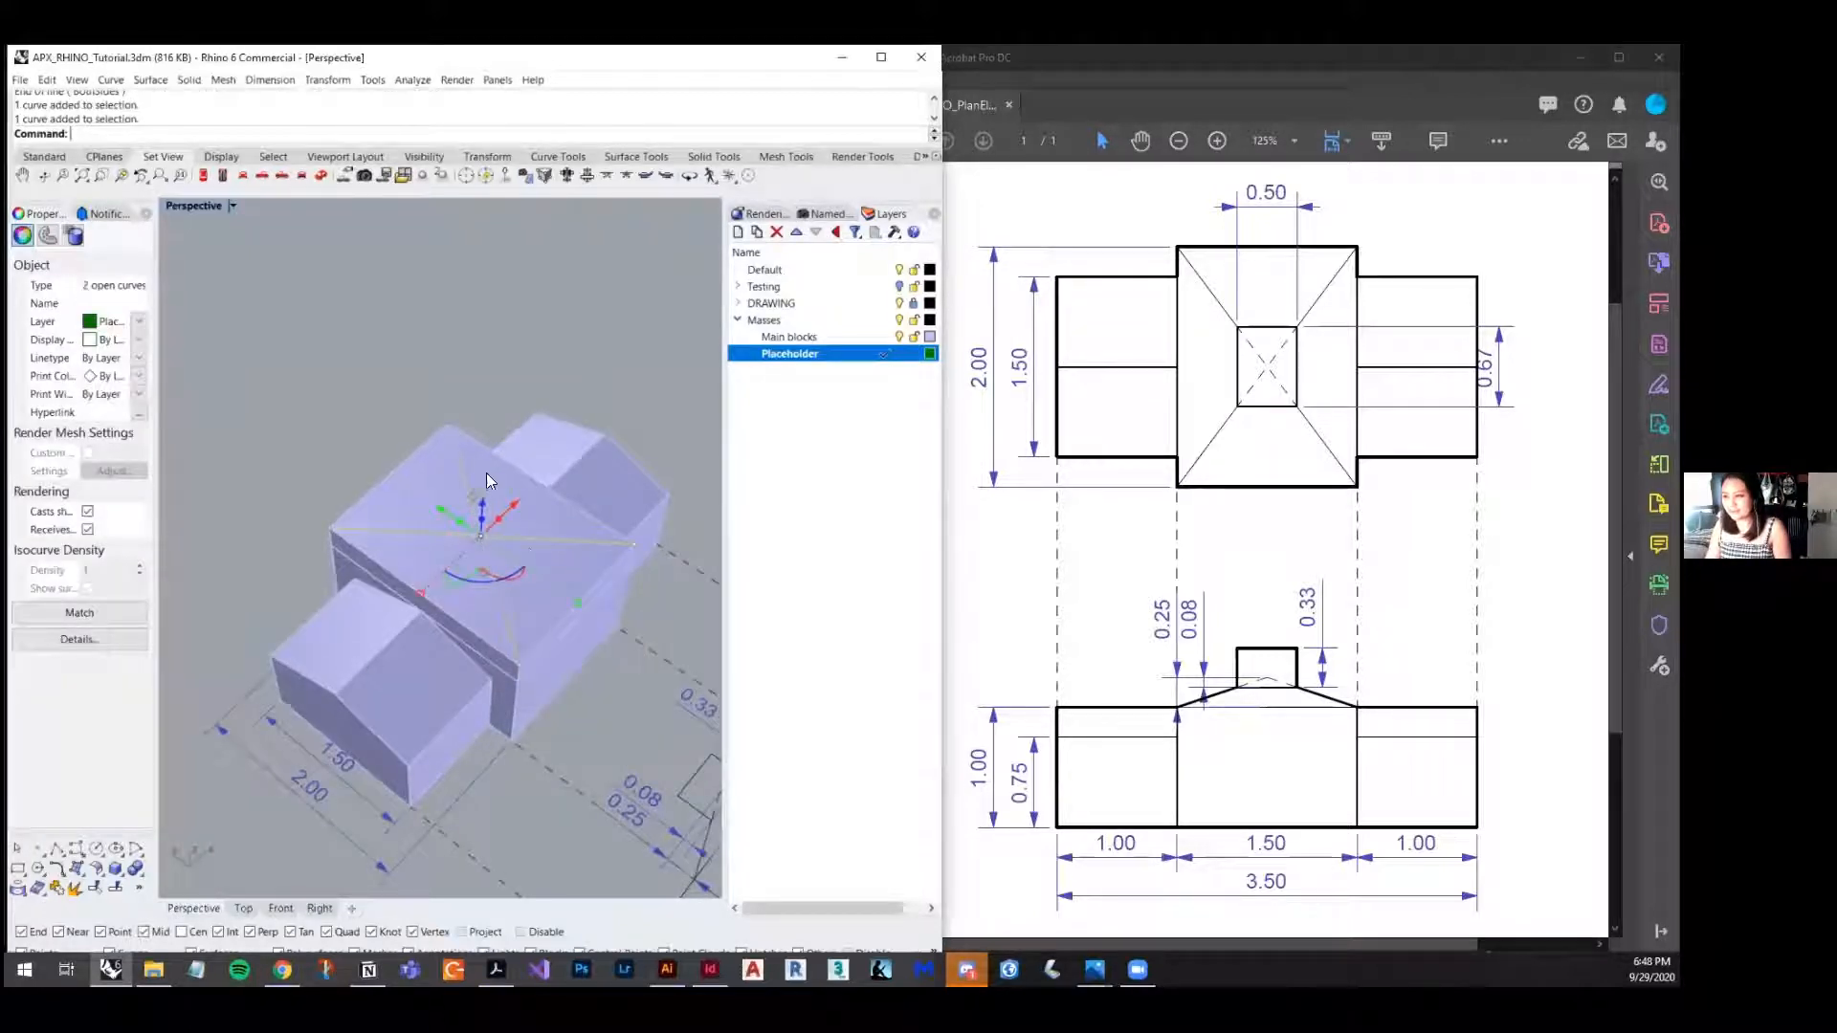
scroll(528, 555, "down", 2)
right_click_drag(529, 549, 498, 460)
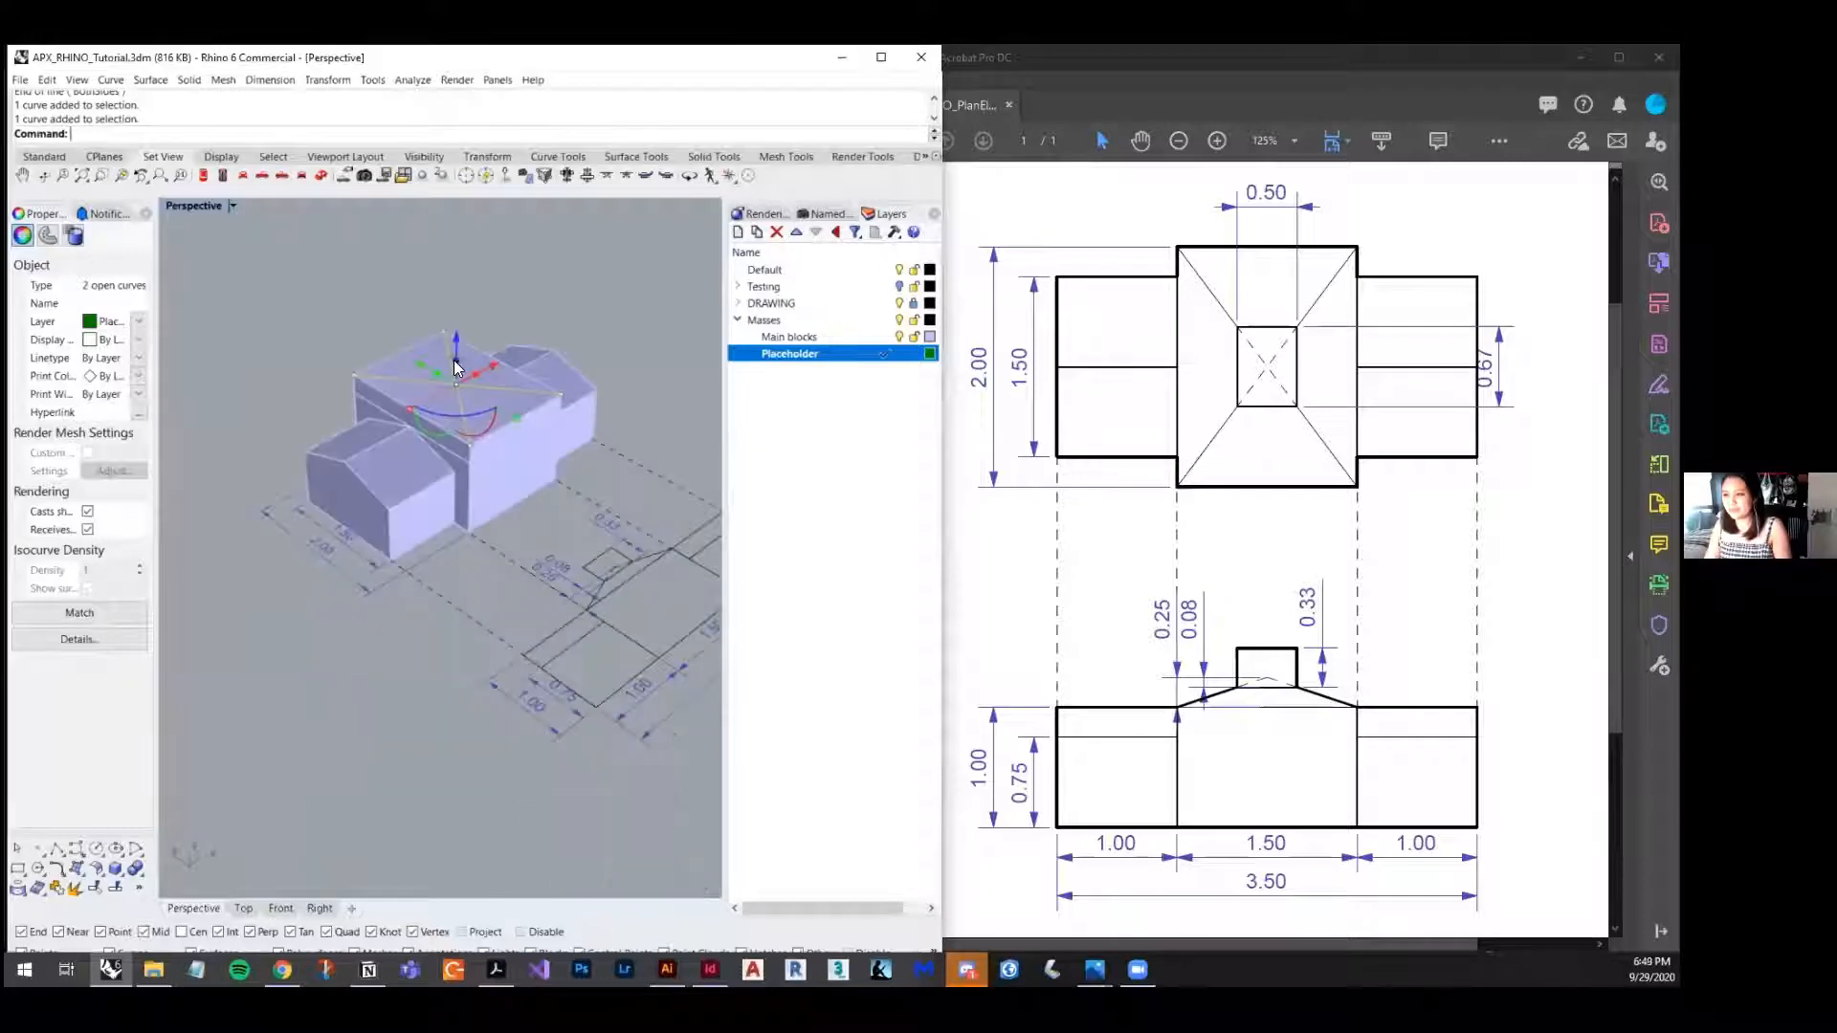
mouse_move(460, 346)
left_mouse_down()
mouse_move(464, 299)
mouse_move(400, 308)
mouse_move(453, 335)
left_mouse_up()
key("Delete")
scroll(490, 408, "up", 4)
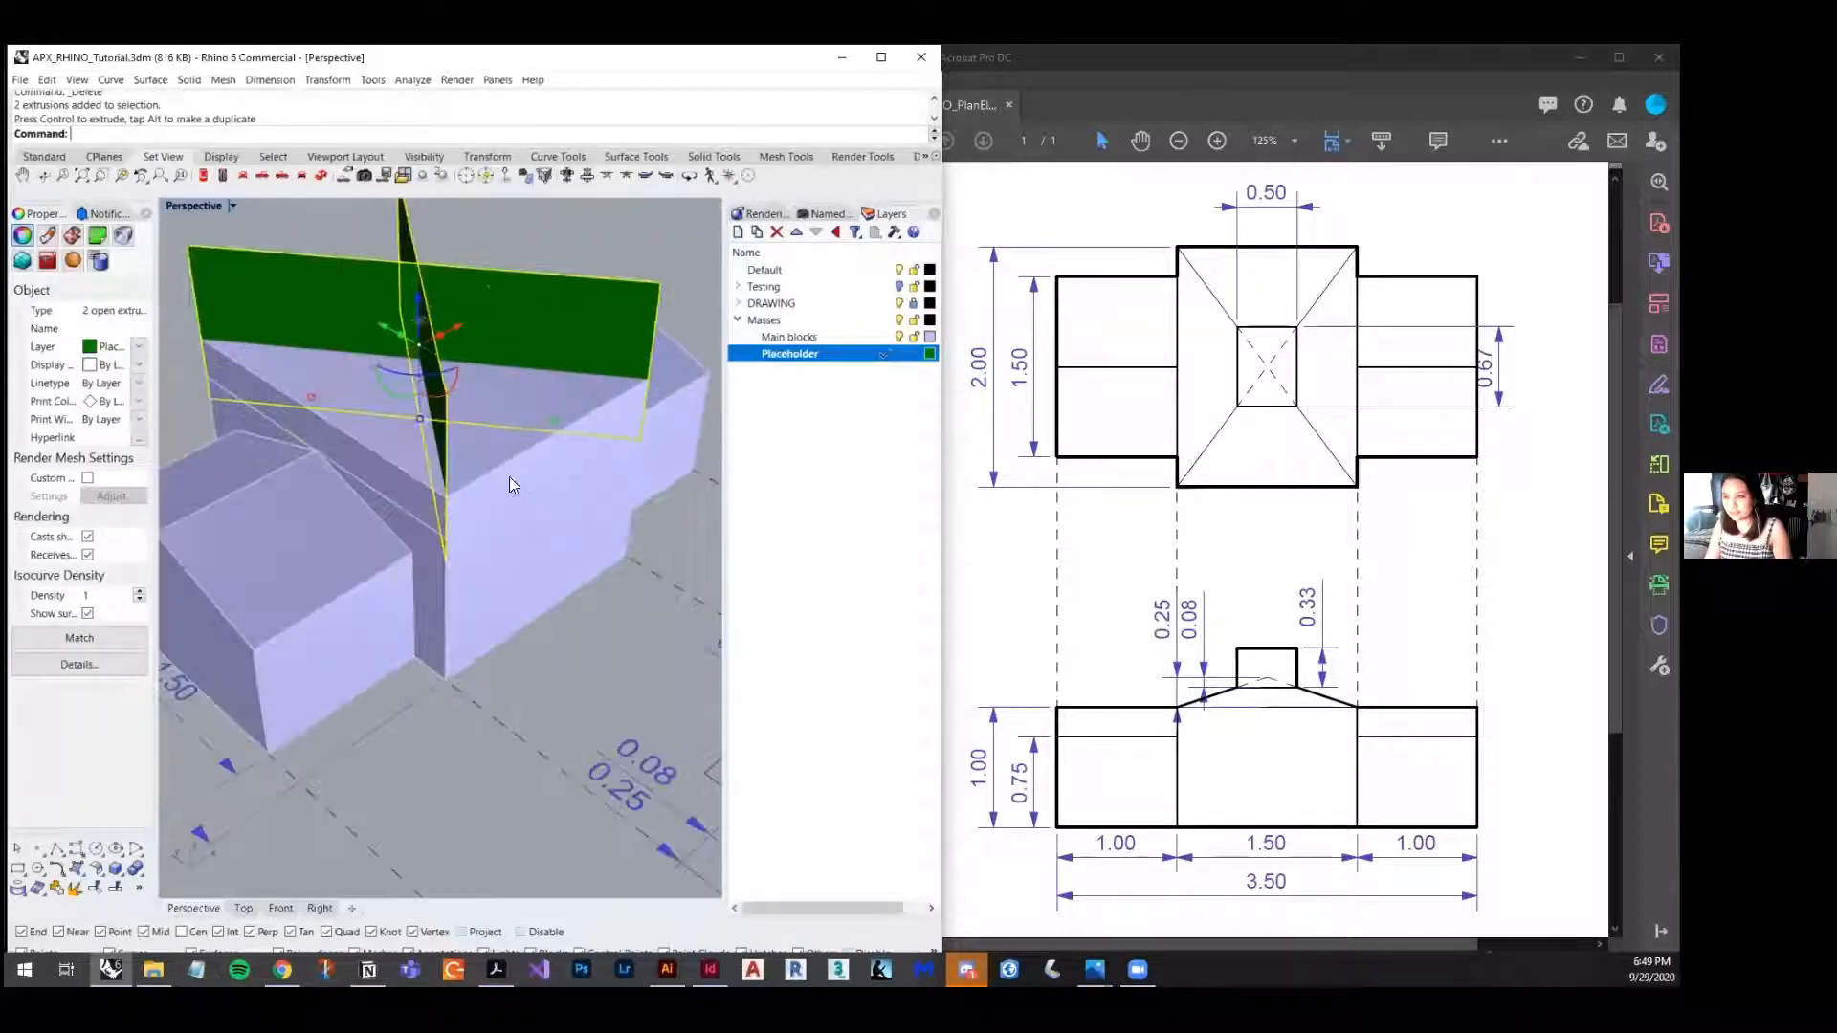
scroll(507, 480, "down", 5)
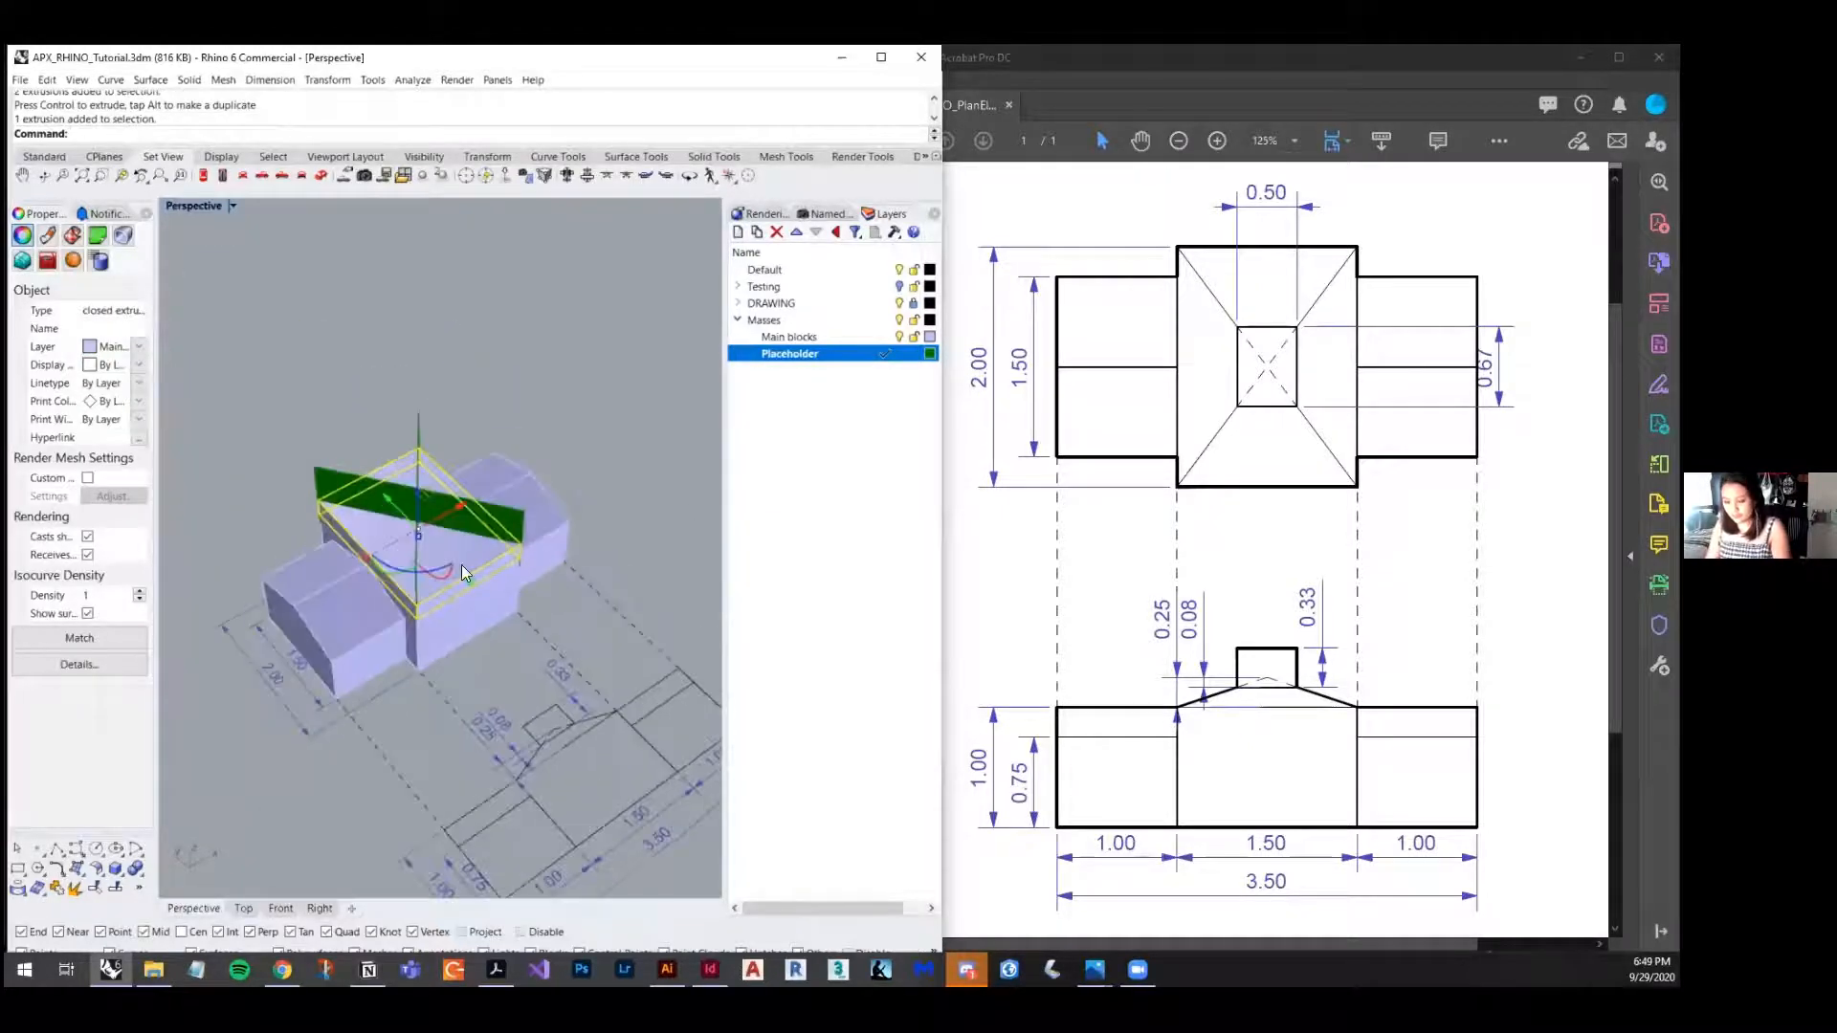
type("BooleanDifference")
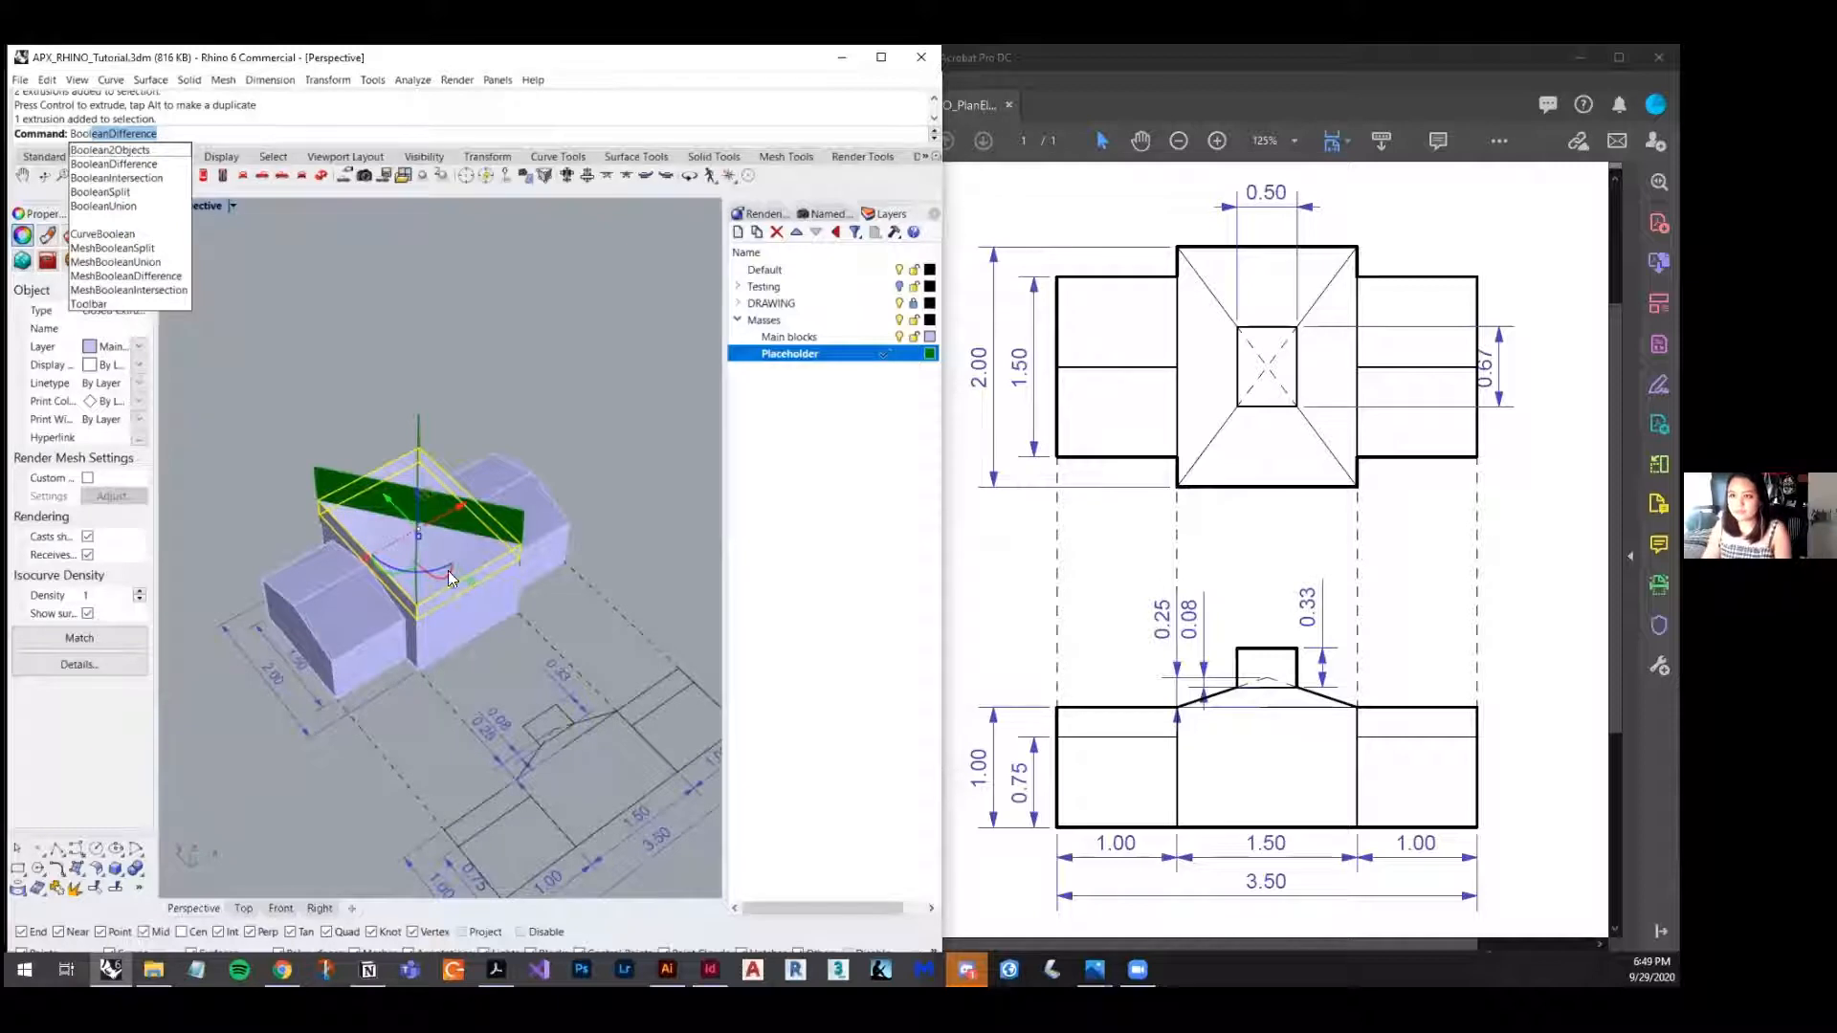
left_click(133, 149)
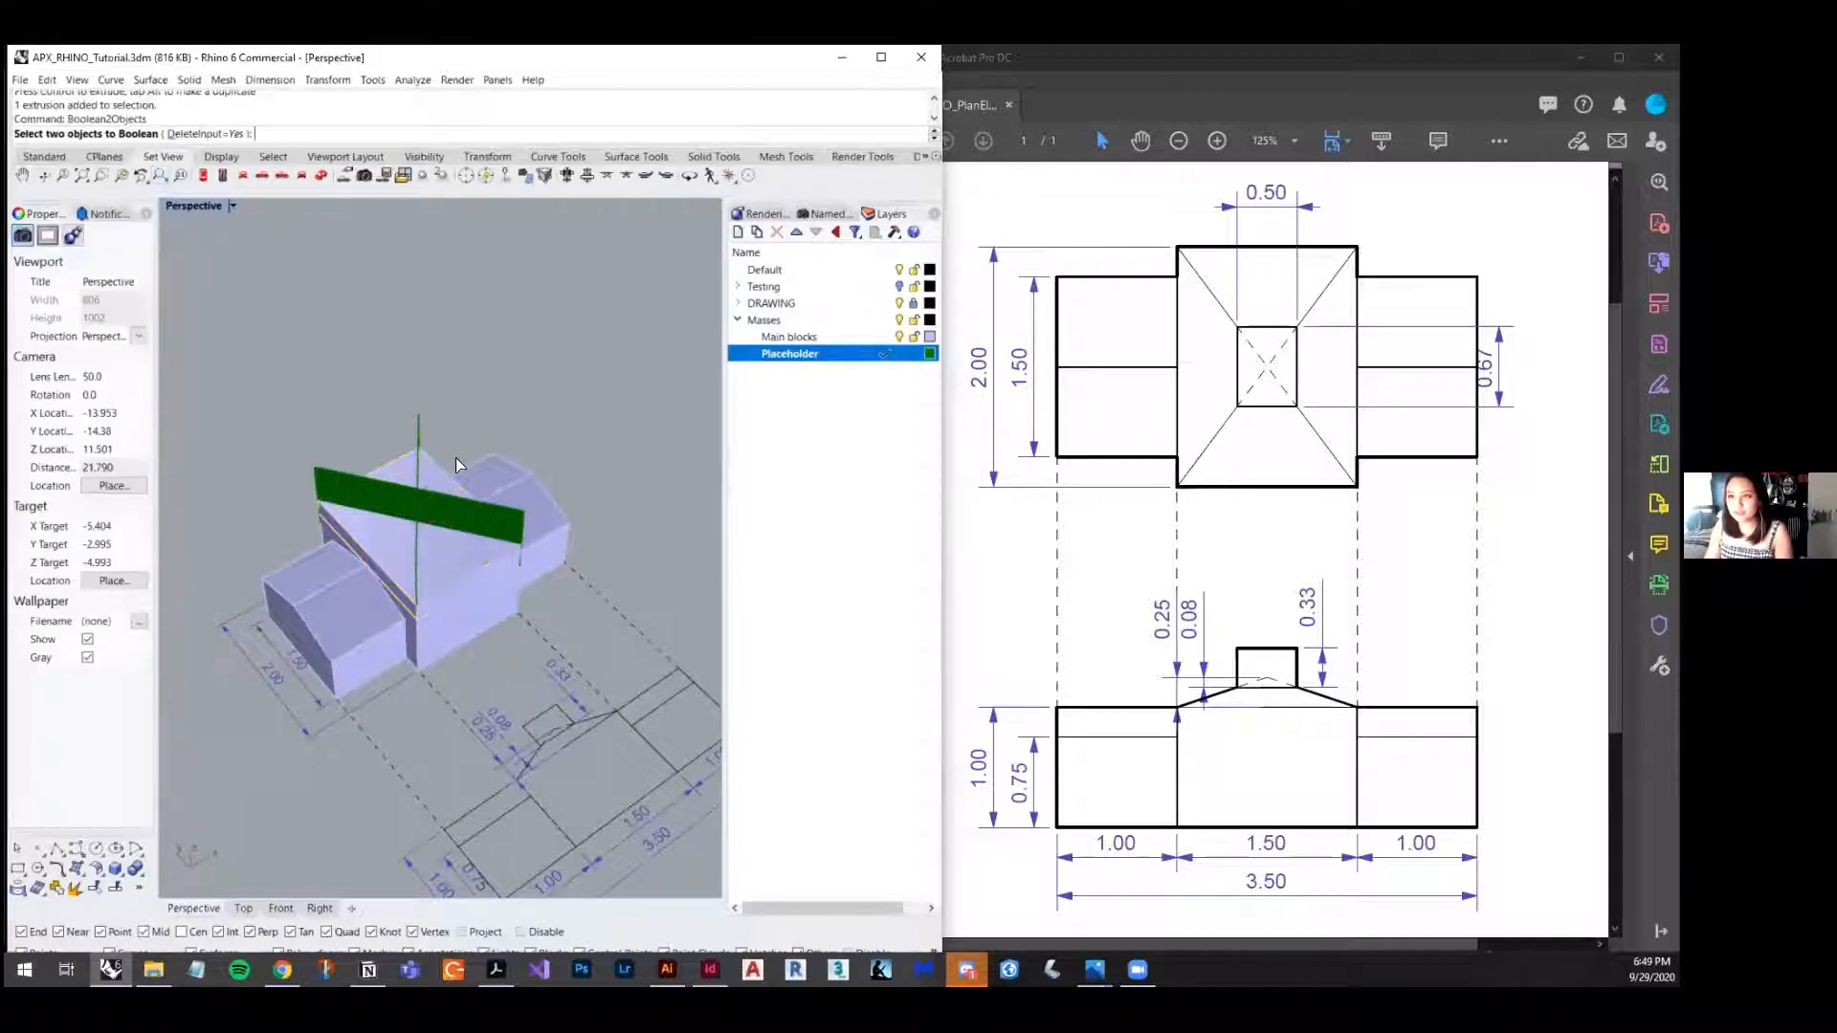
scroll(456, 465, "up", 2)
key("Escape")
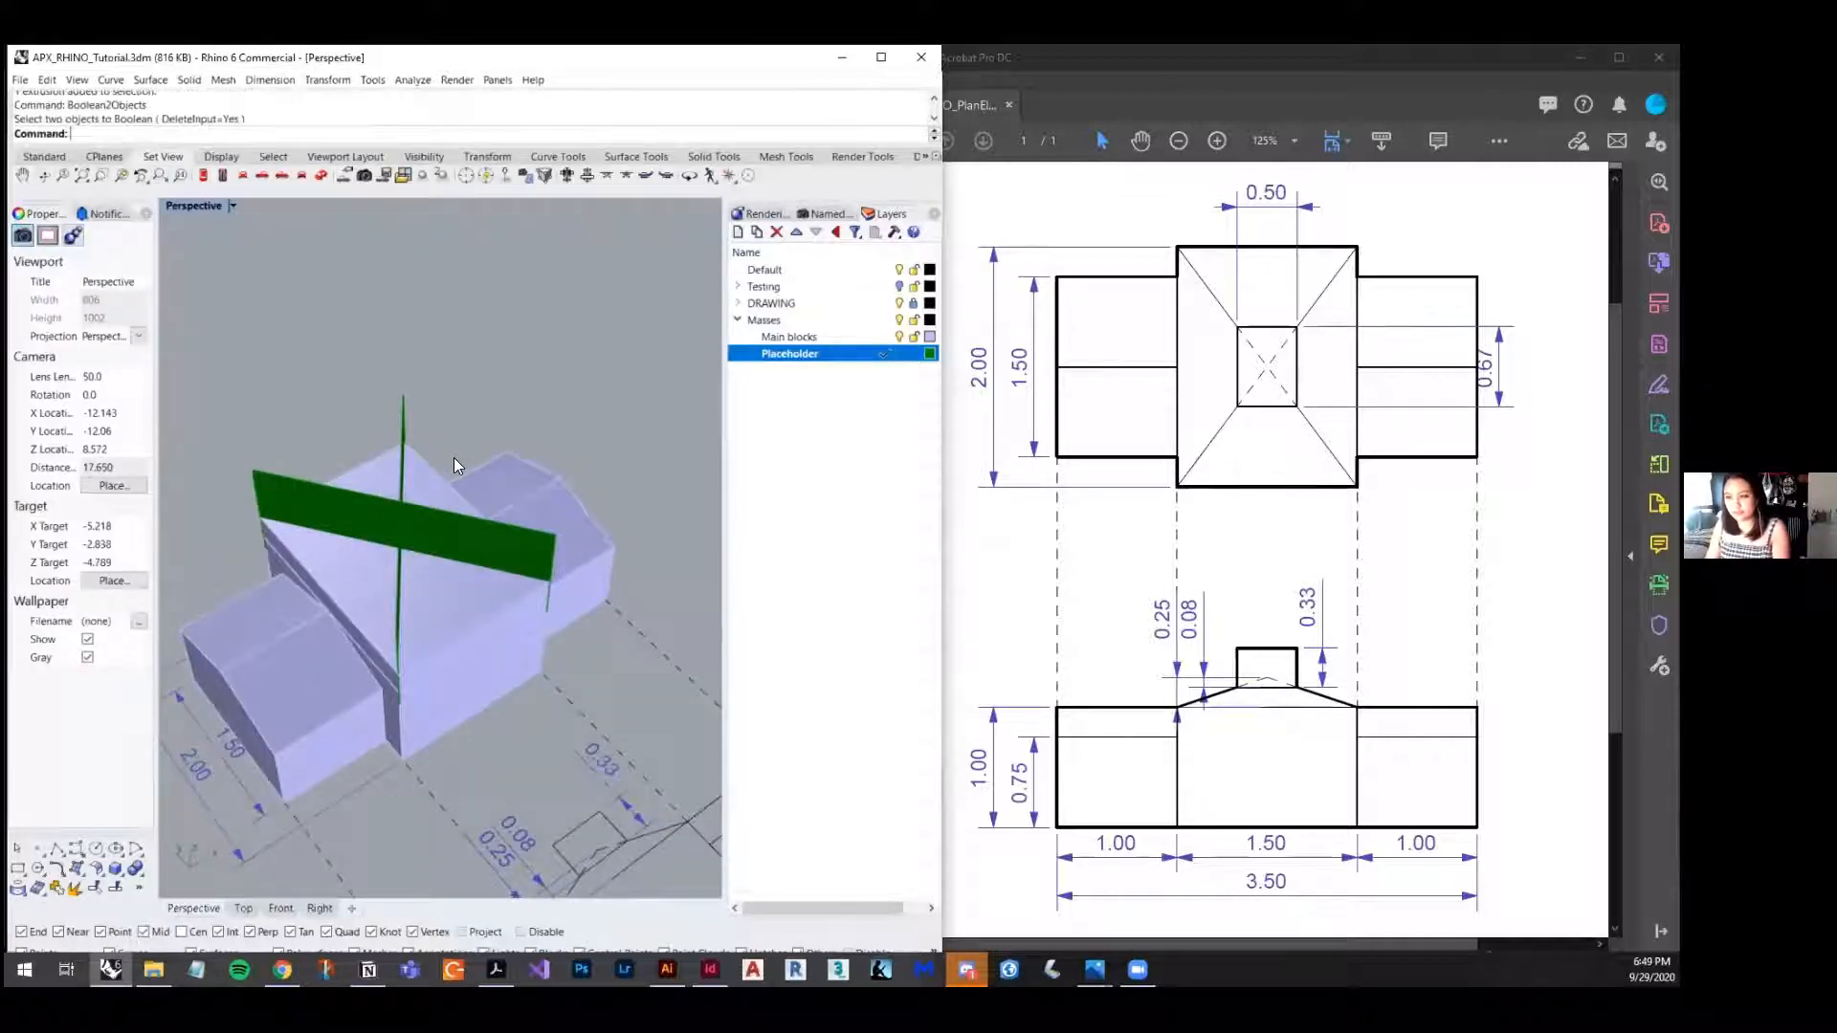
- With the central roof box selected, review the available Boolean commands: Boolean2Objects, BooleanDifference, BooleanIntersection and BooleanSplit
left_click(446, 590)
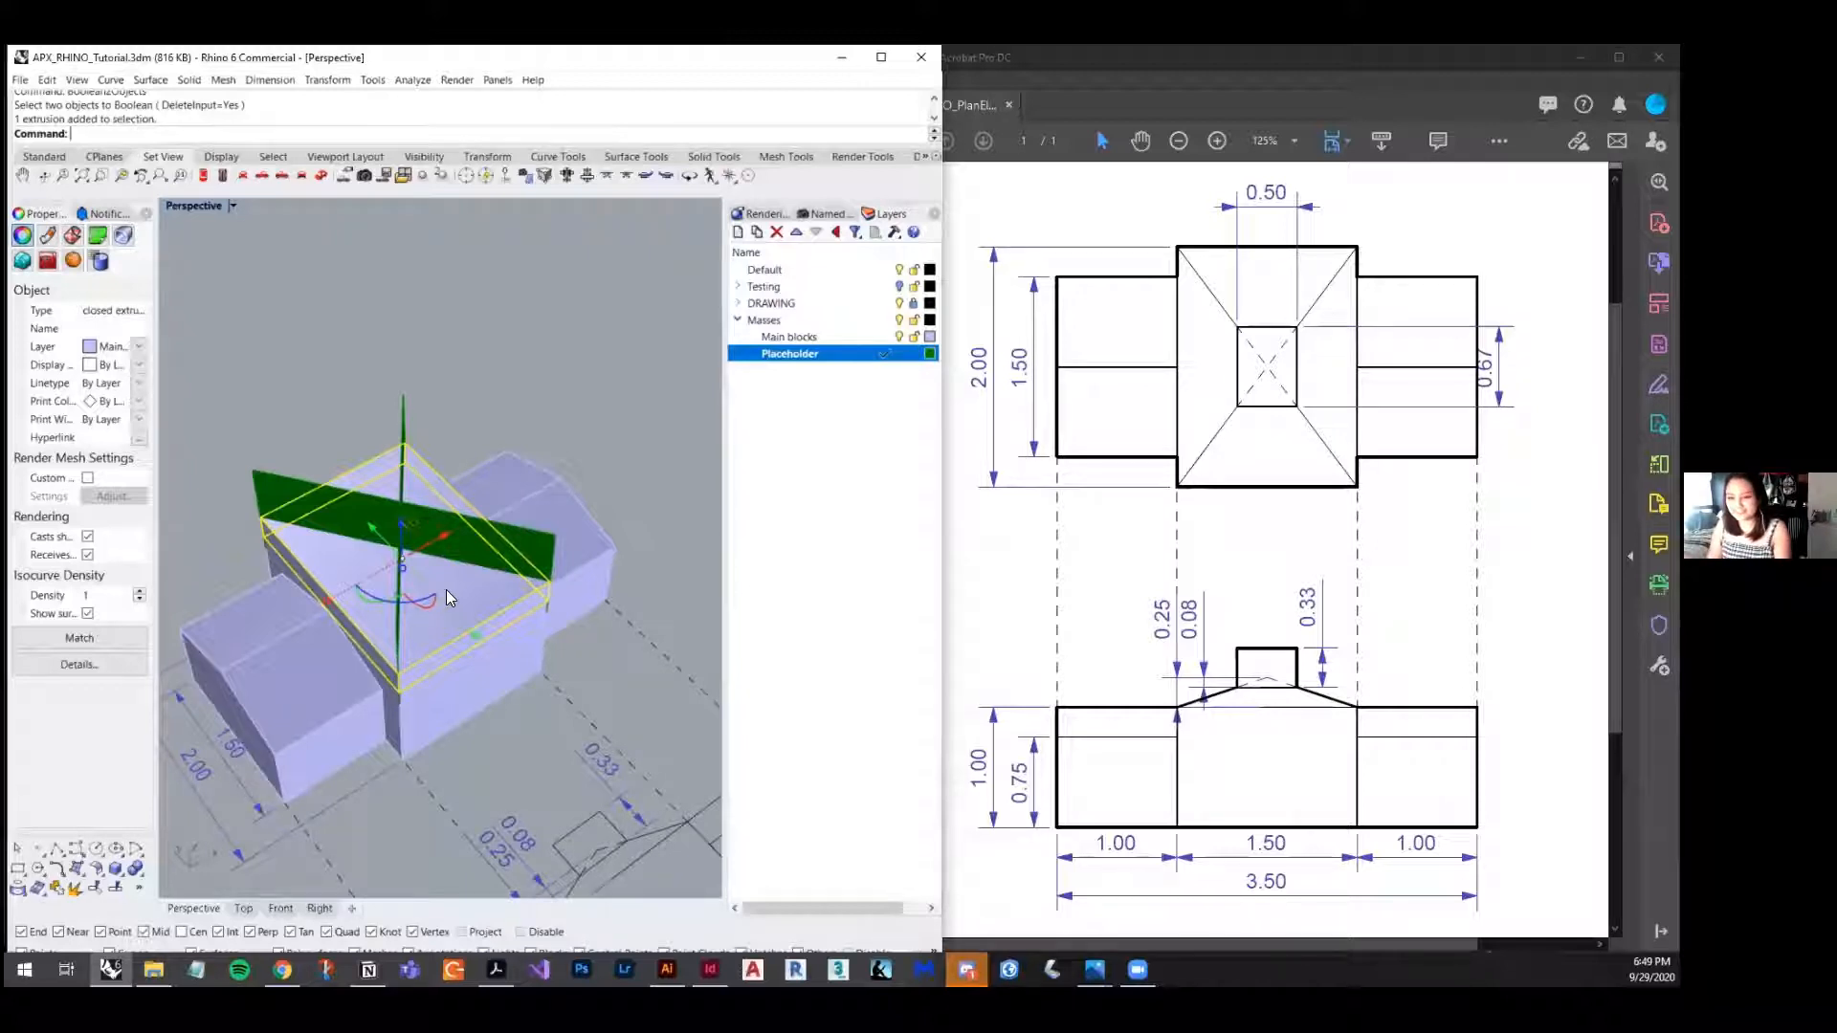
type("BooleanDifference")
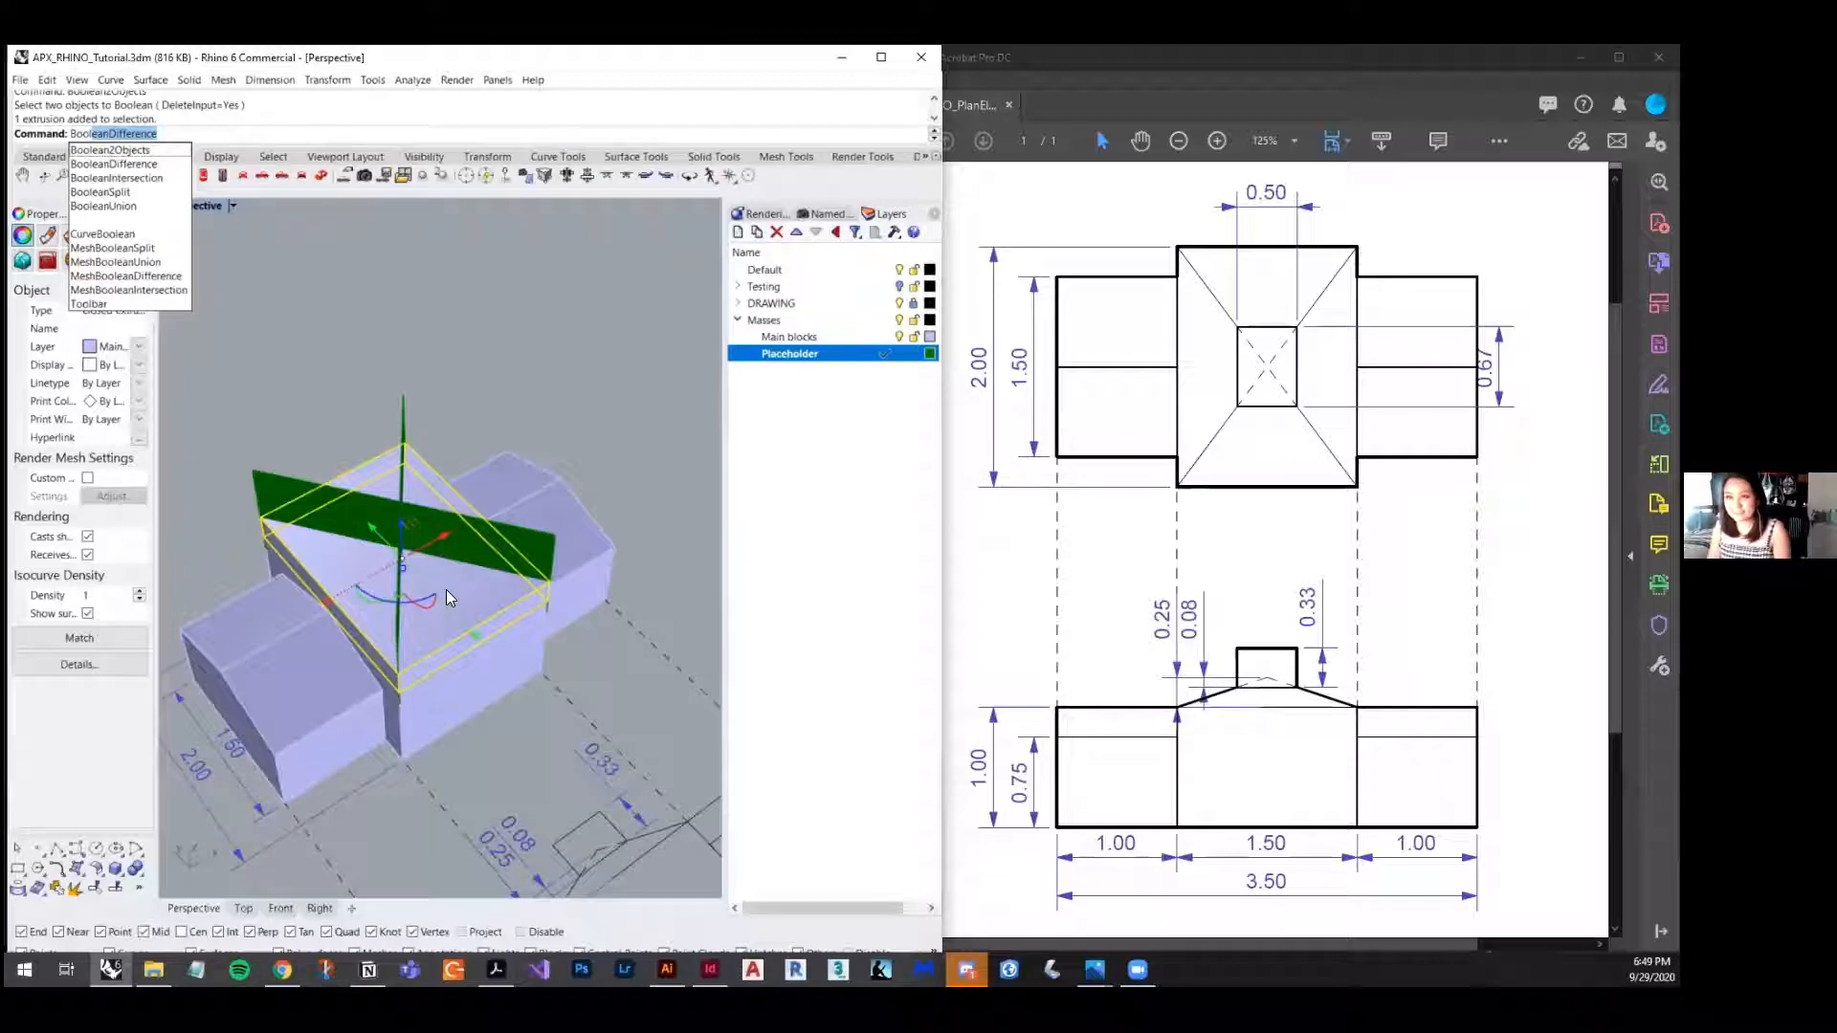
key("Down")
key("Down")
key("Down")
key("Down")
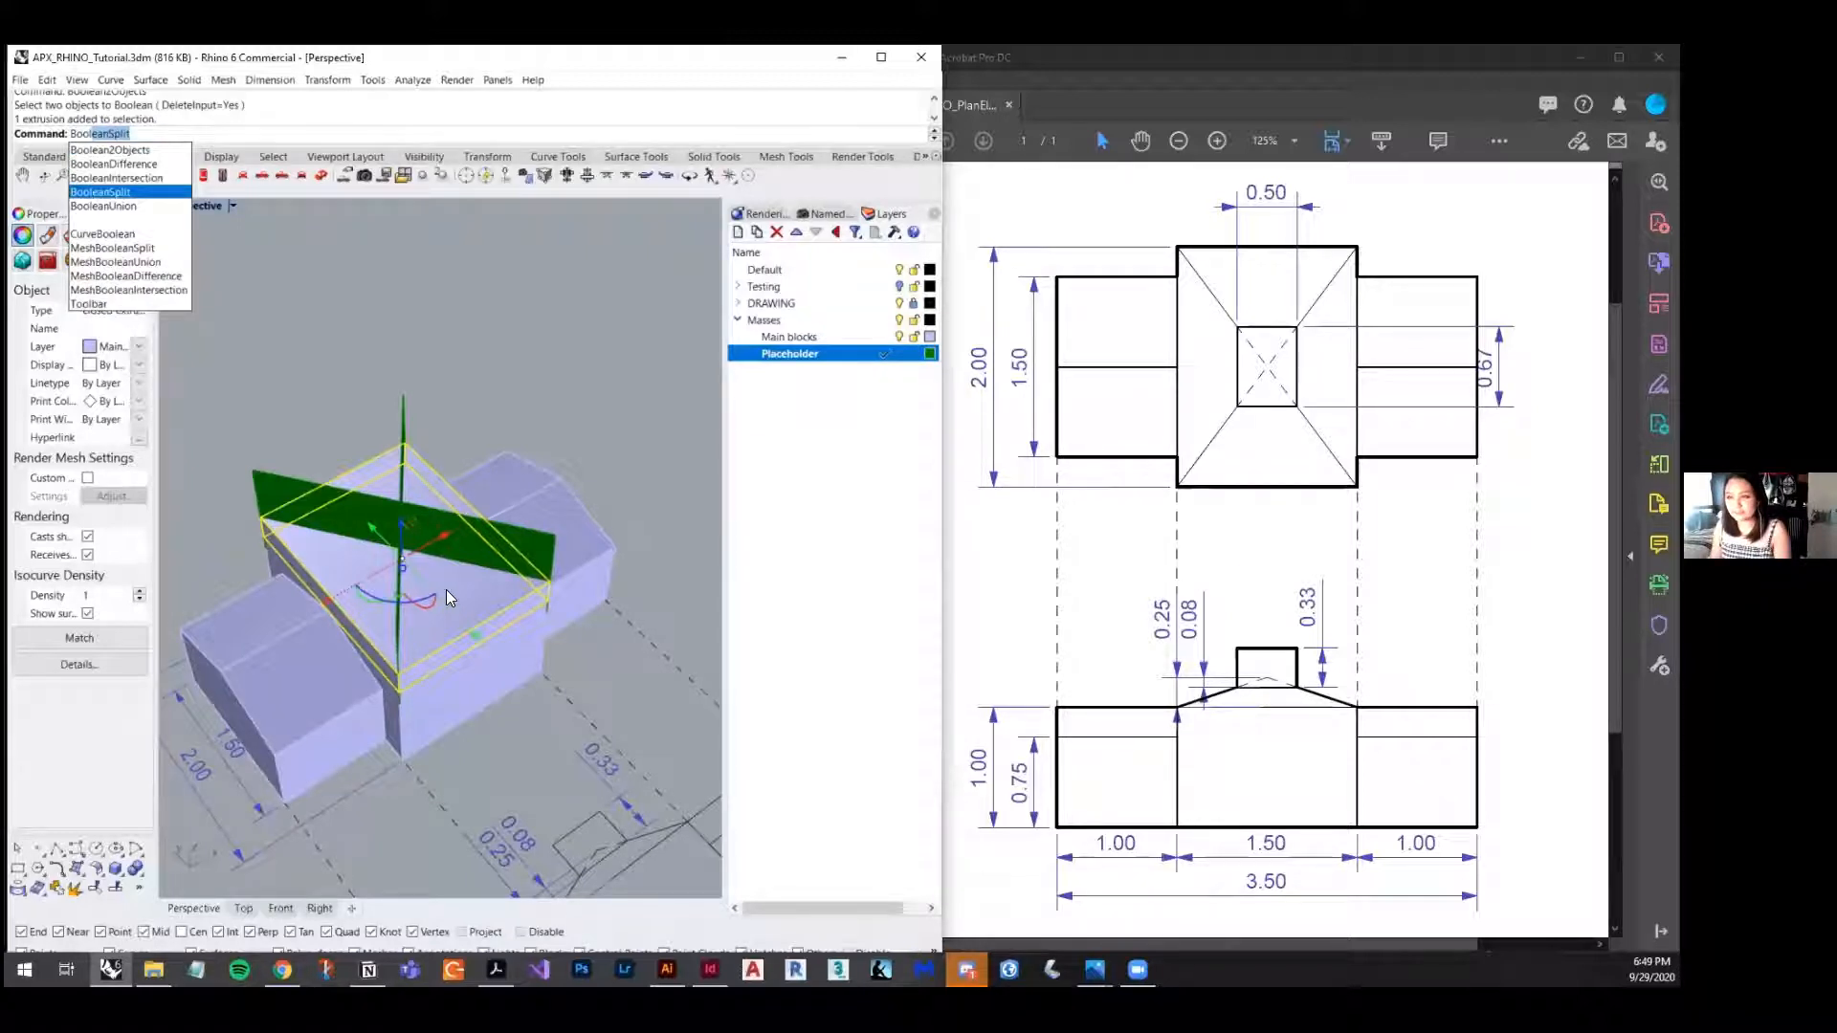
key("Up")
key("Up")
key("Up")
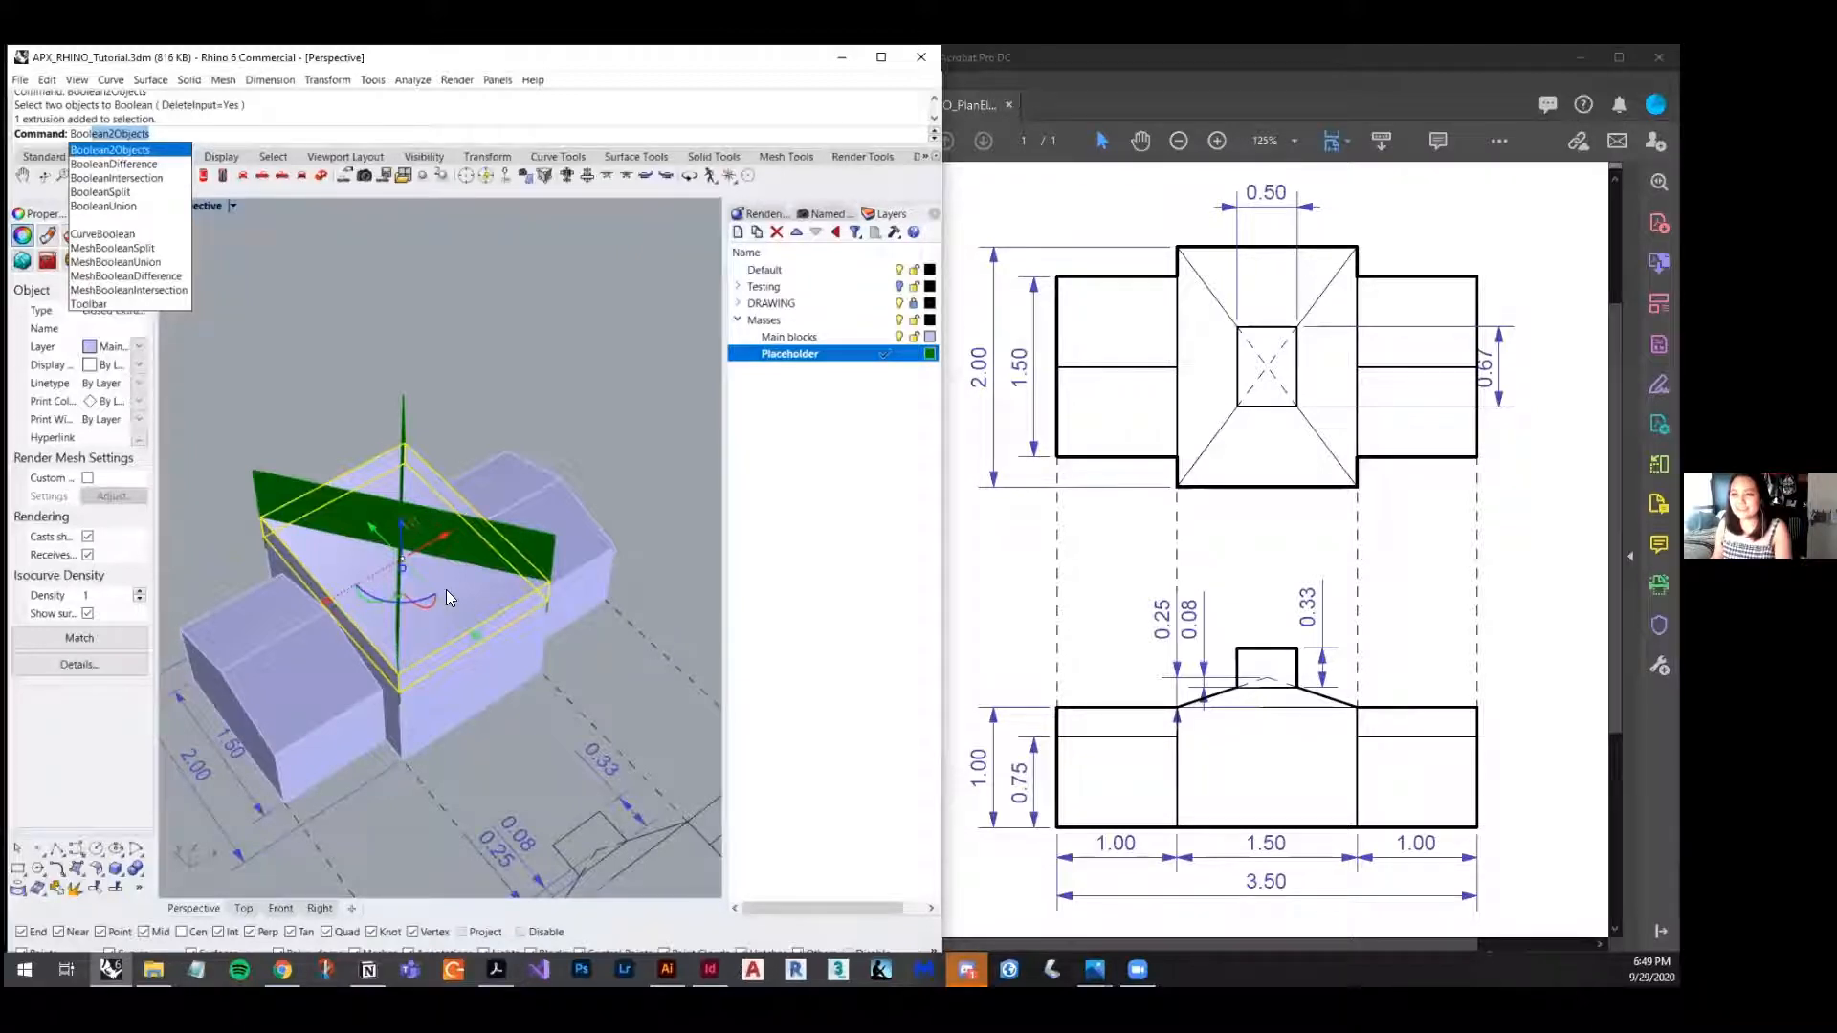
key("Down")
key("Down")
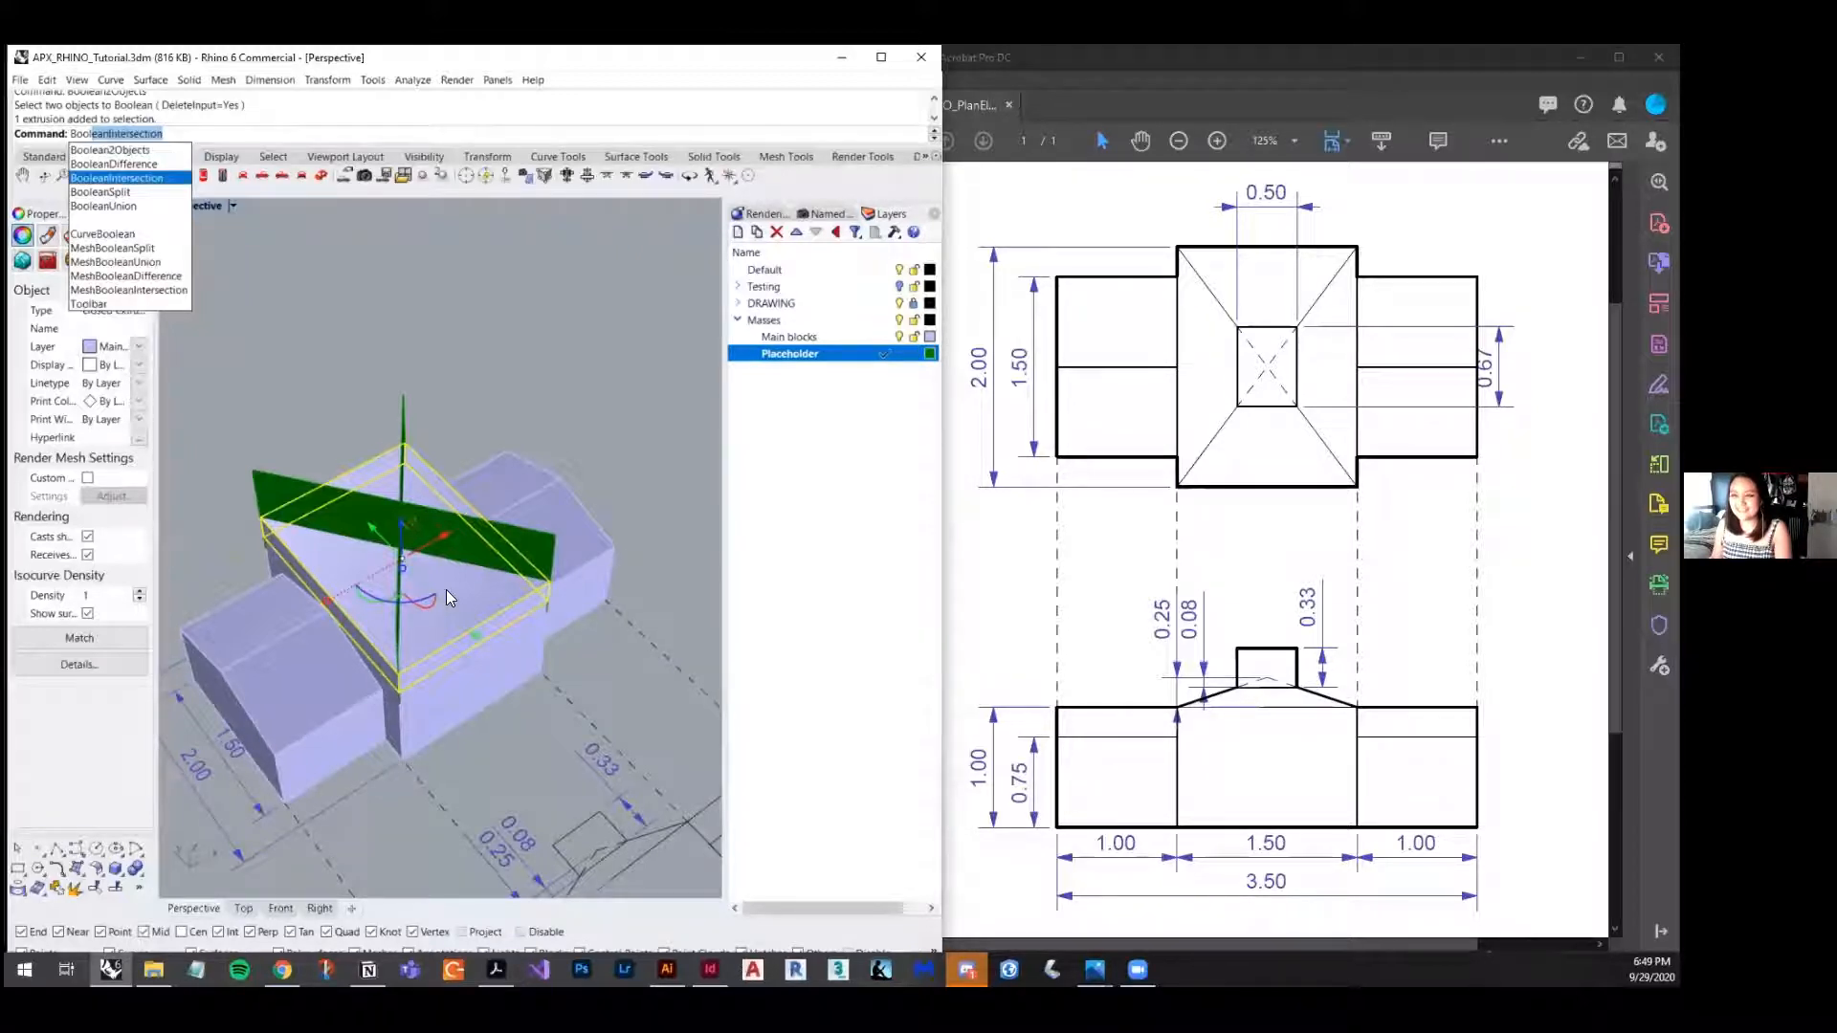
key("Down")
key("Down")
key("Up")
key("Up")
key("Up")
key("Up")
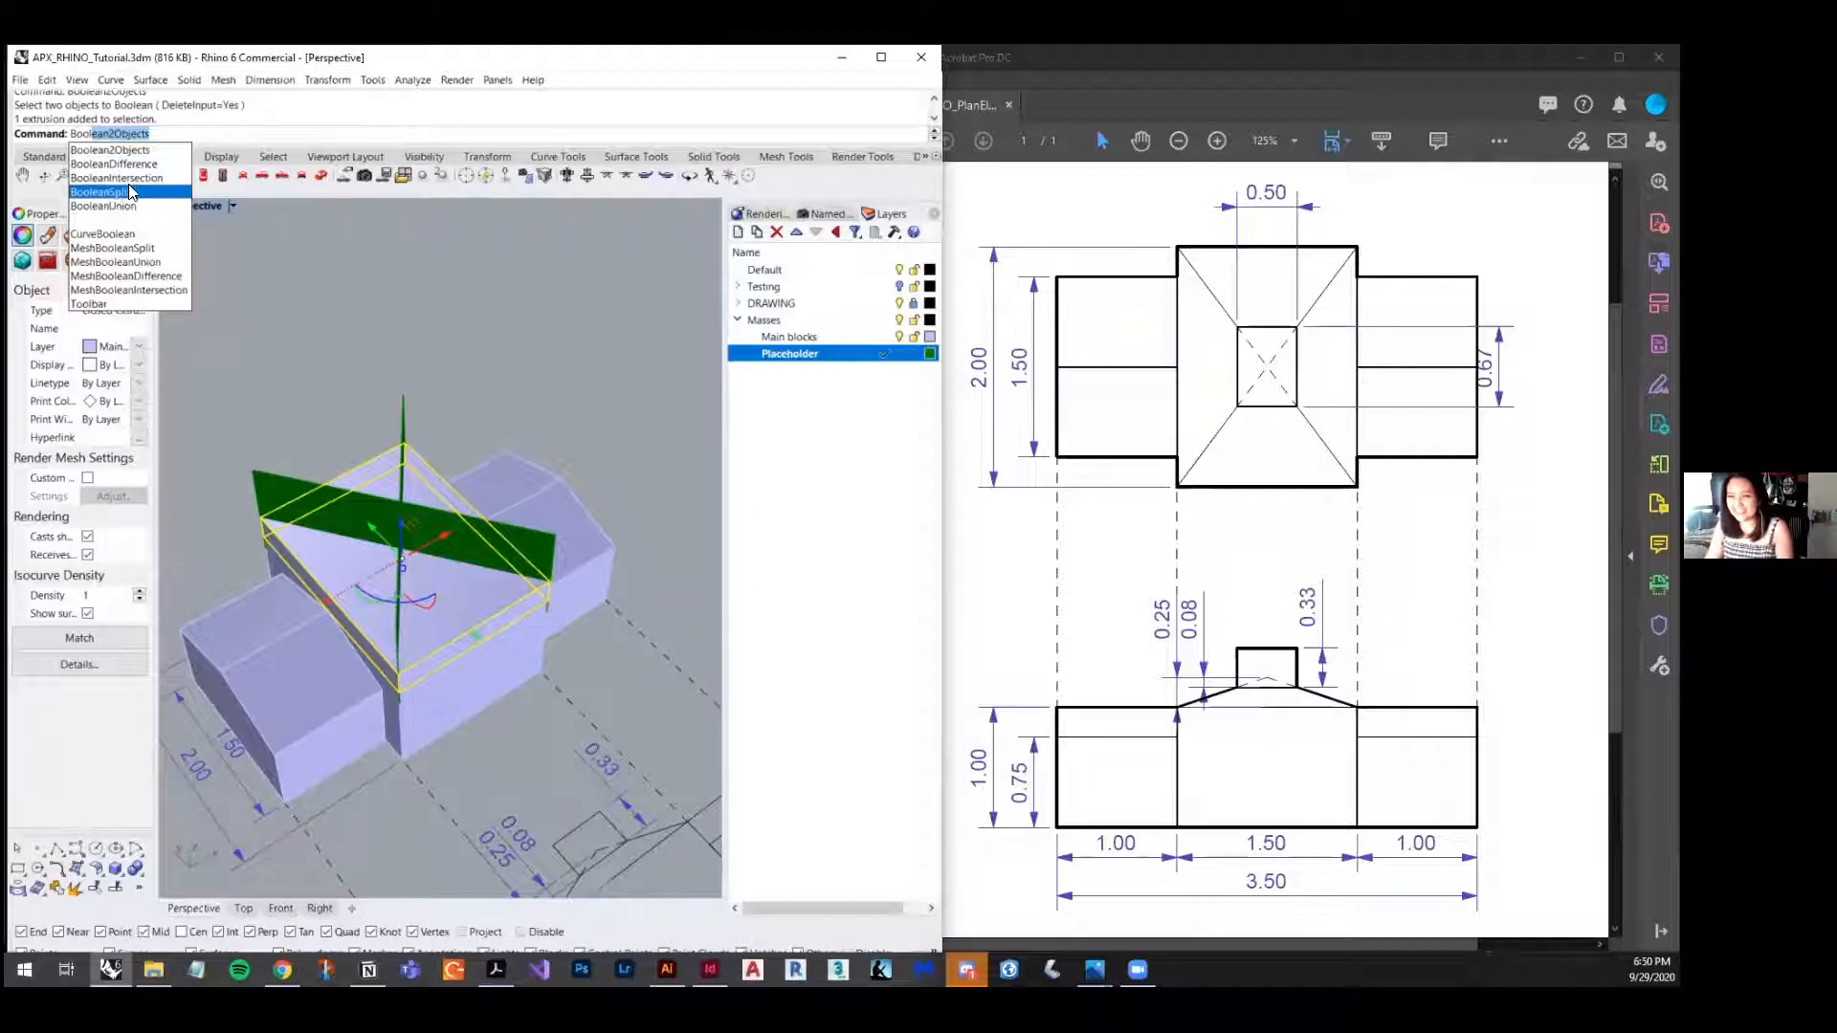
left_click(130, 190)
scroll(438, 509, "up", 4)
scroll(474, 535, "down", 4)
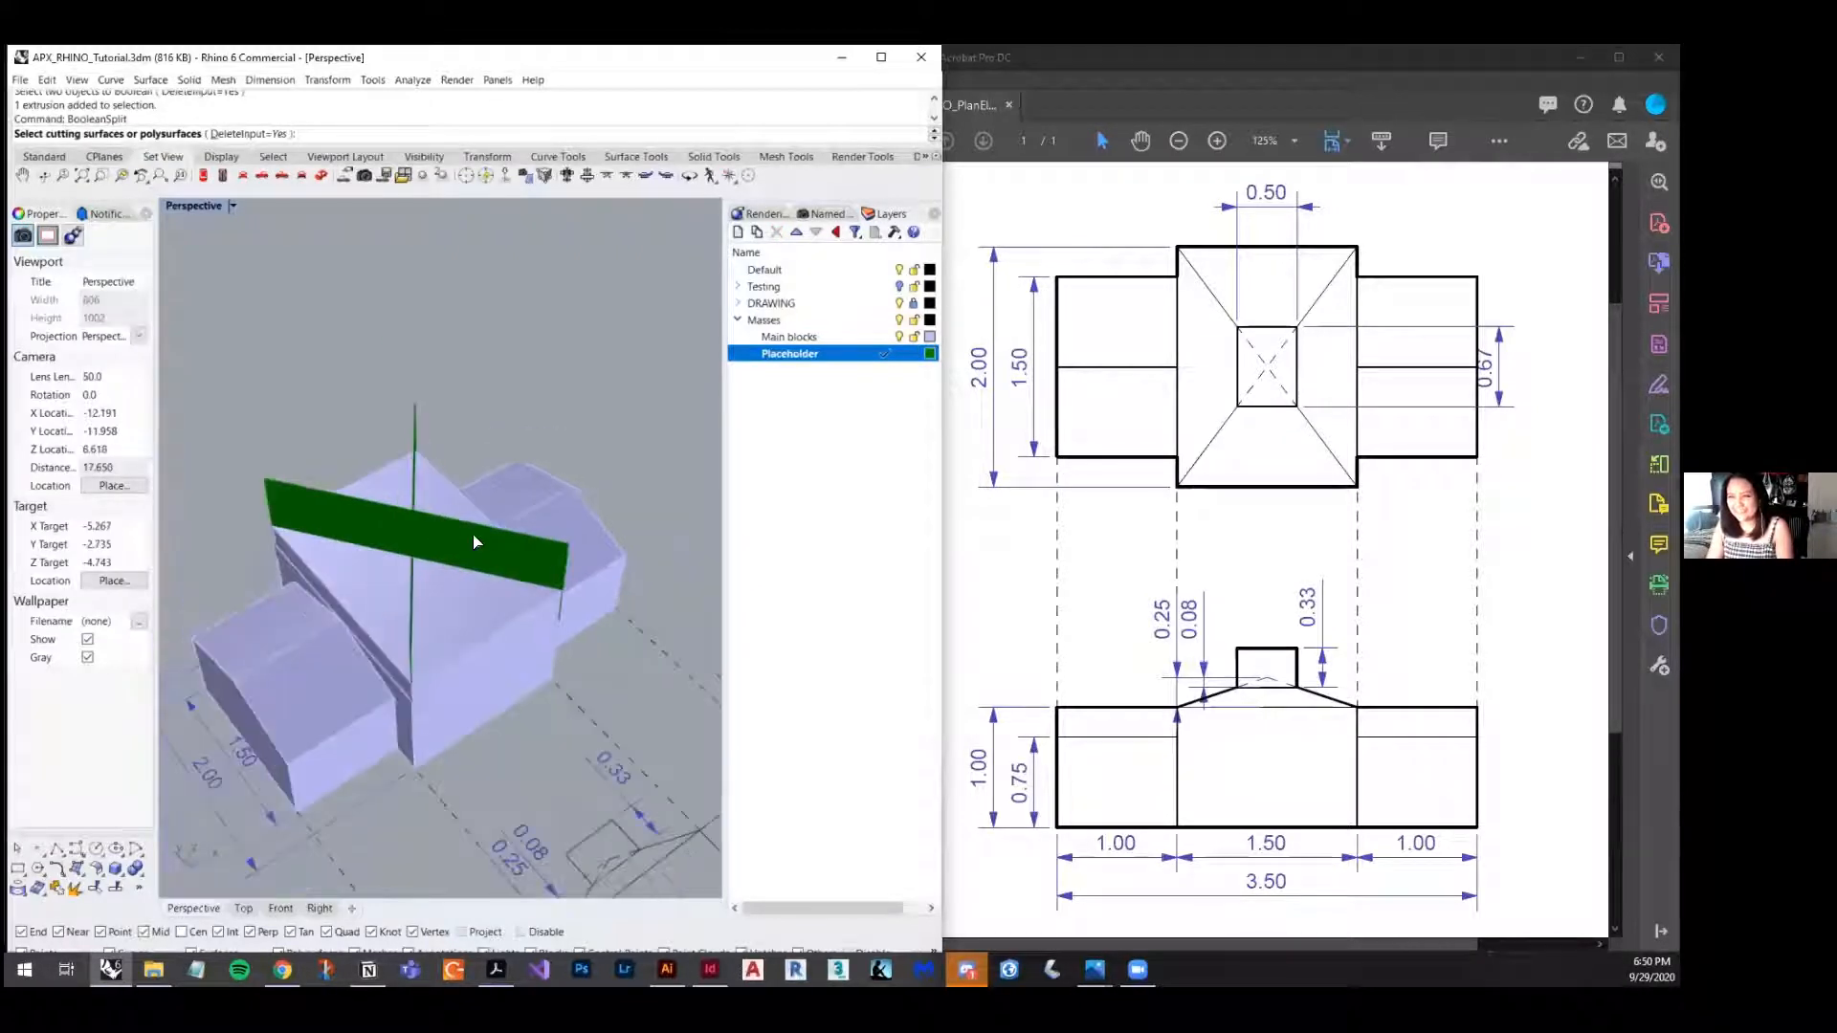
key("Escape")
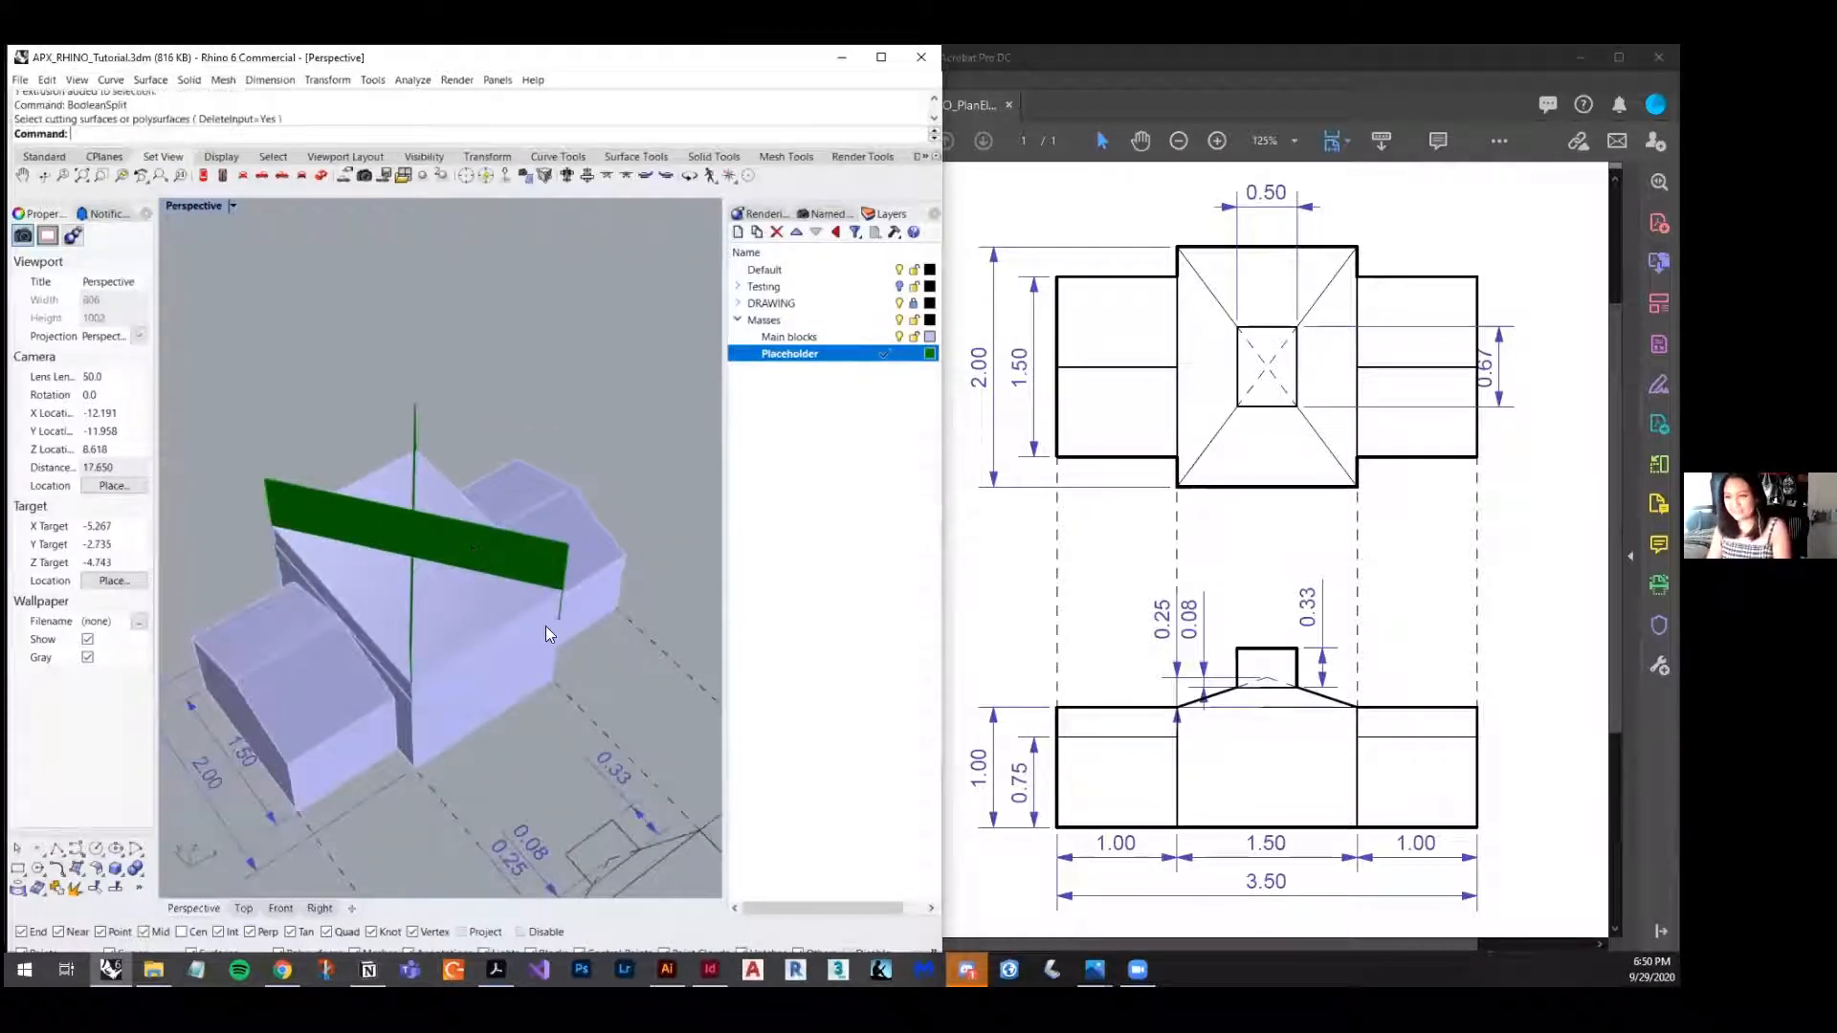
left_click(475, 590)
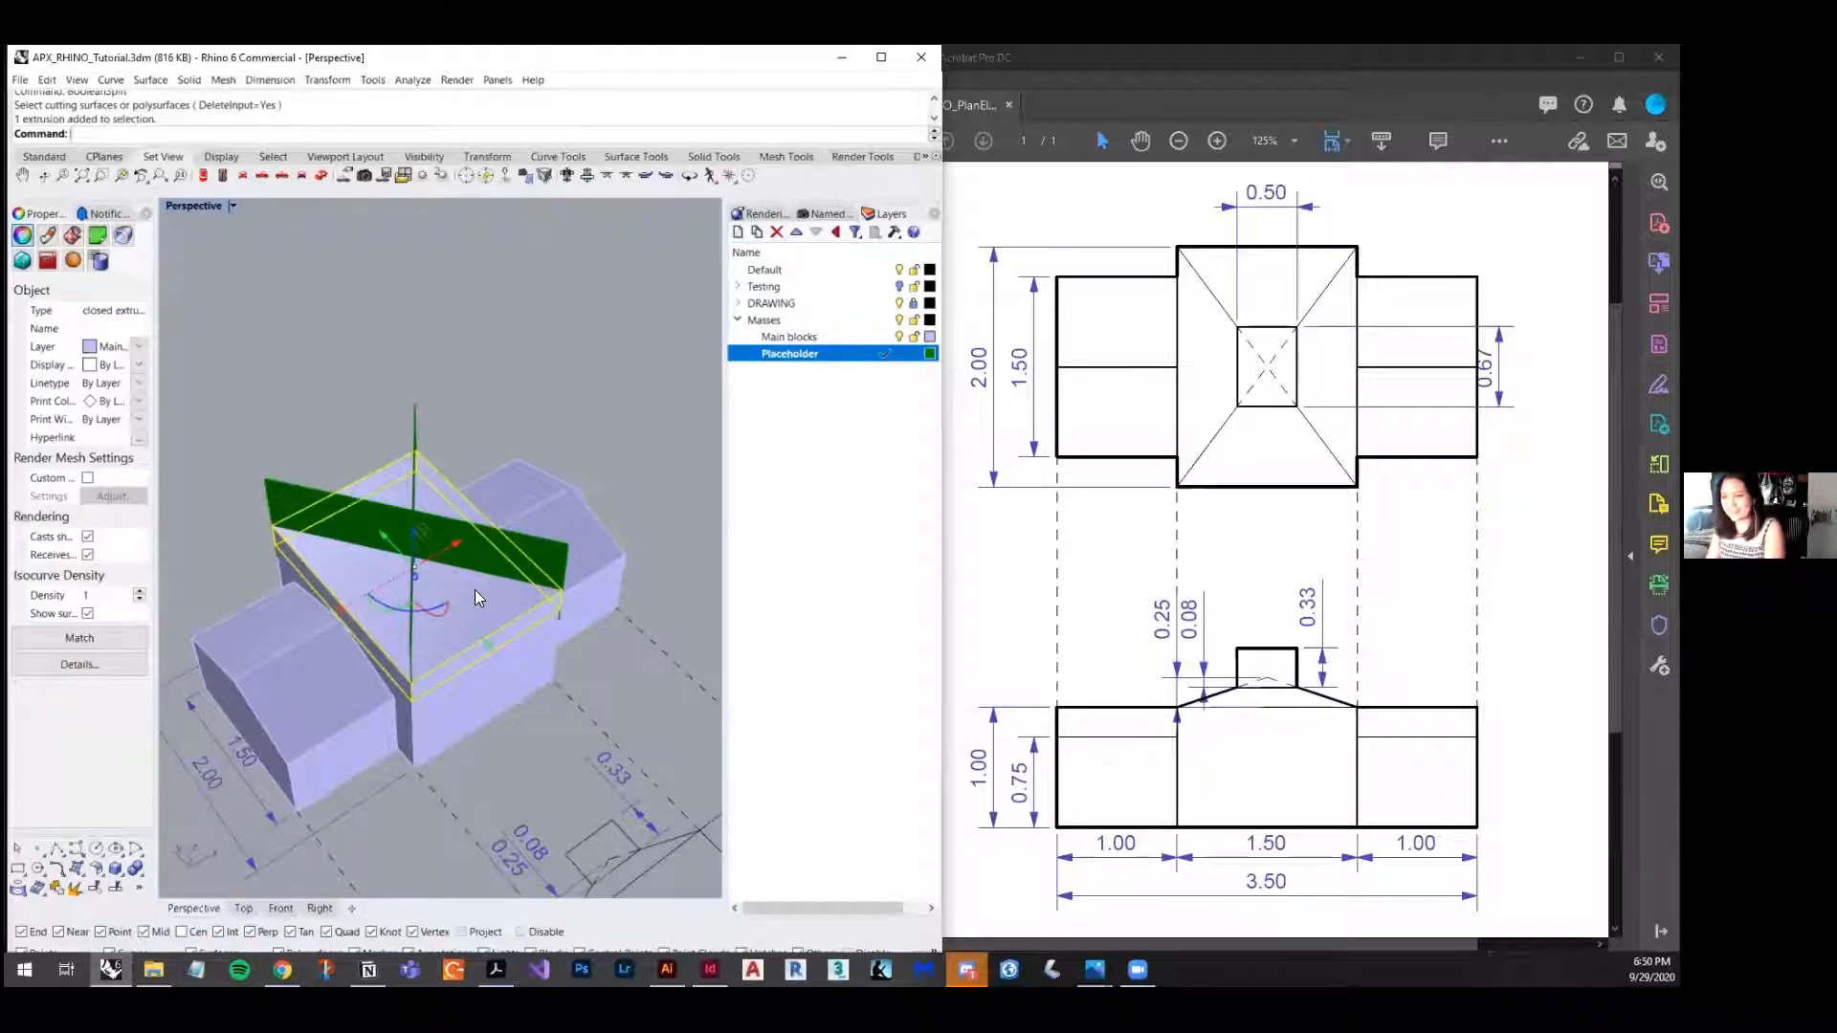
key("Return")
key("Escape")
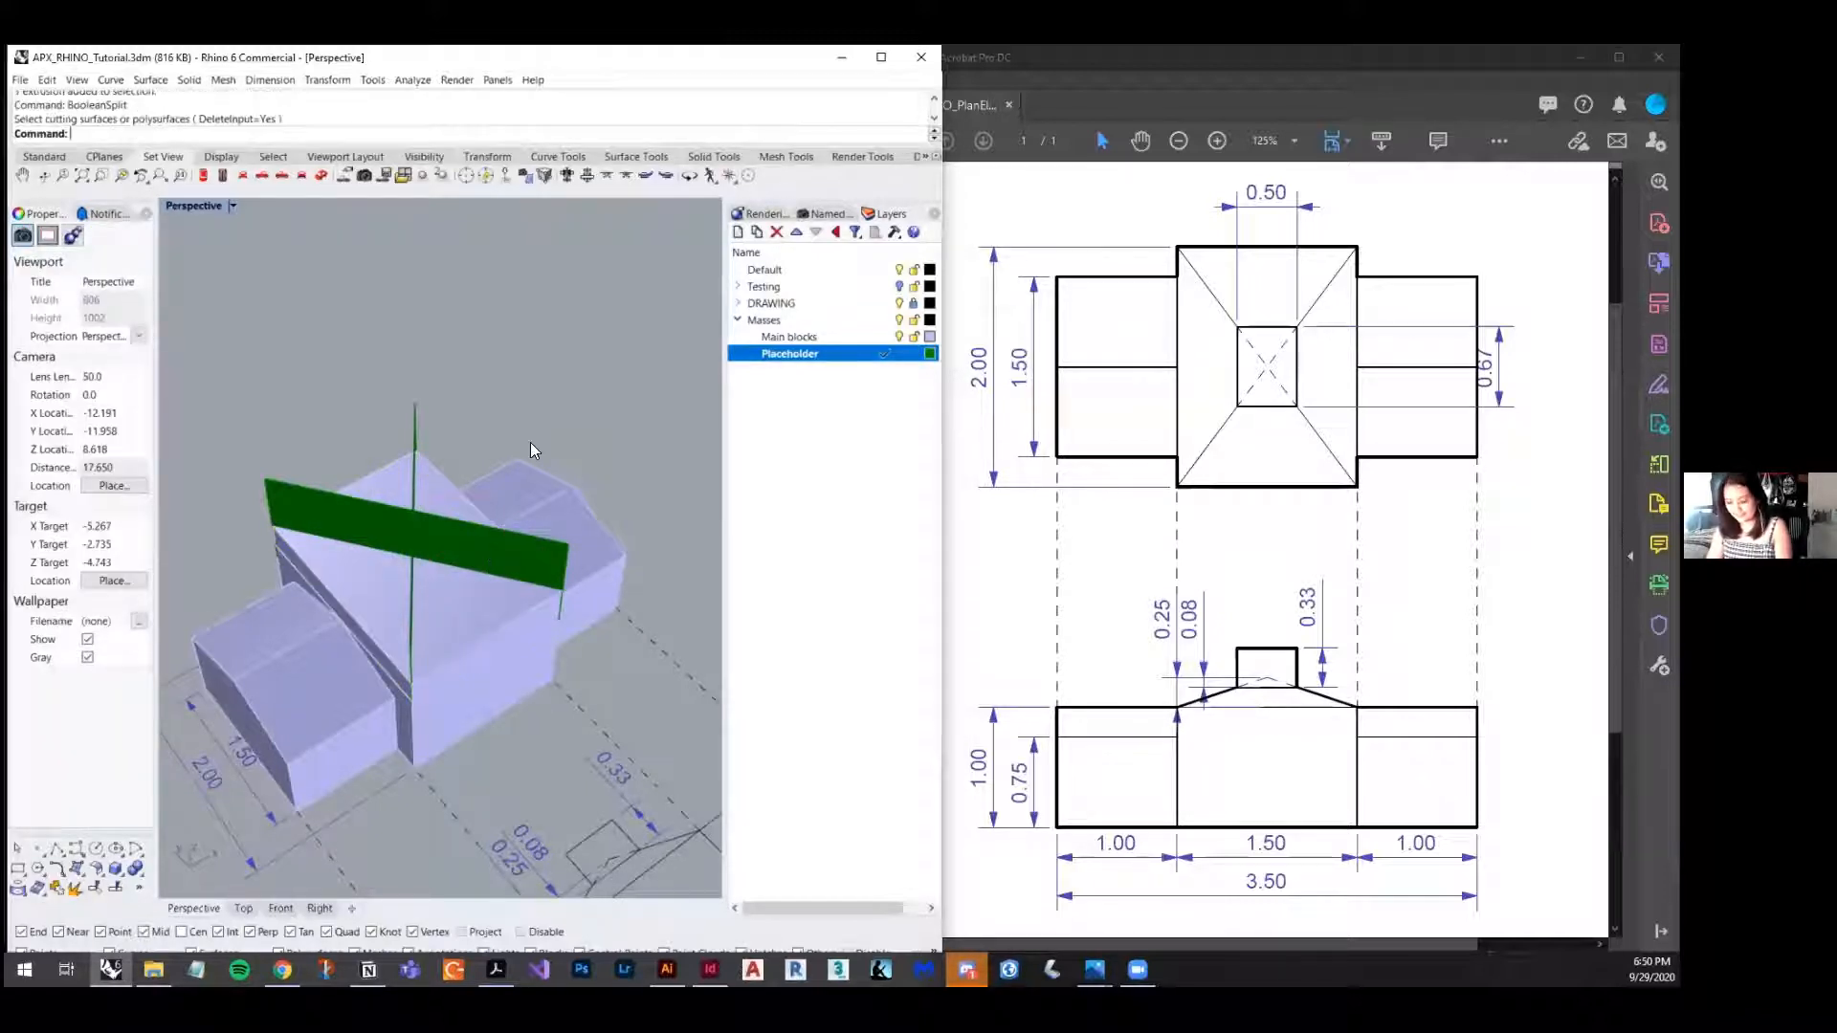
- Start a Boolean difference for cutting the central roof box with the diagonal surfaces
type("BooleanDifference")
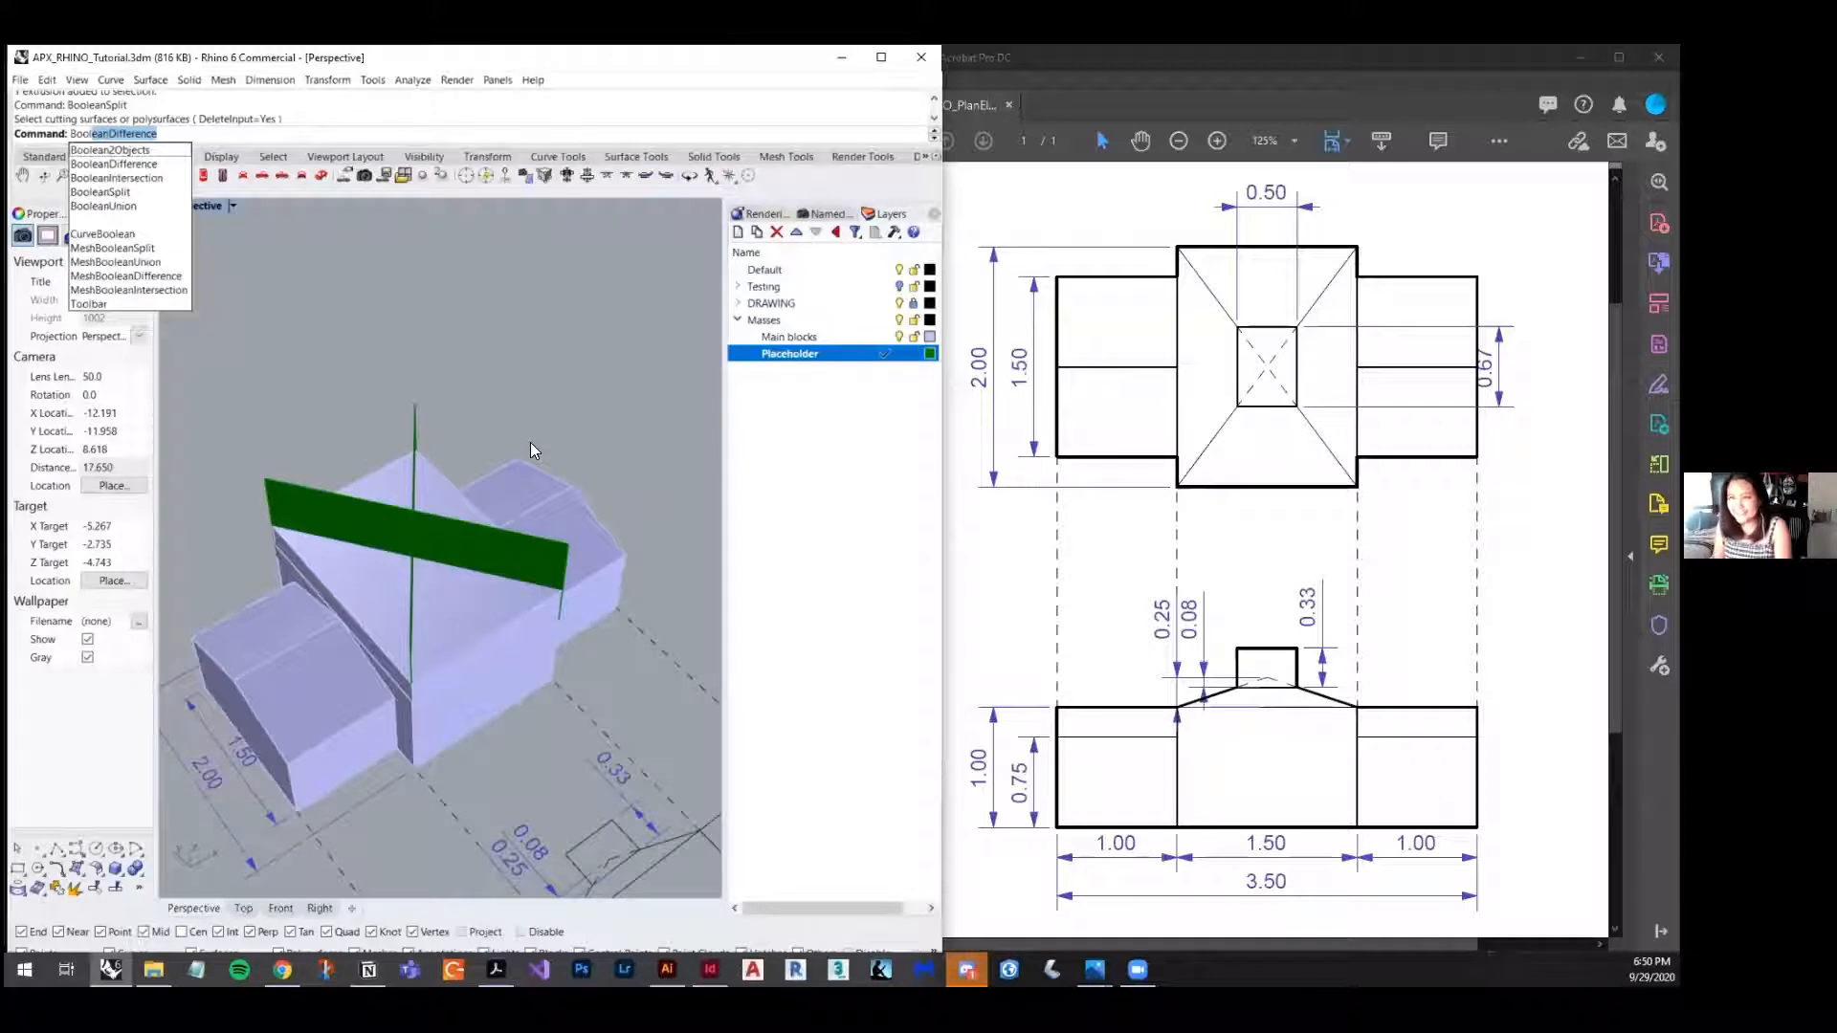
key("Return")
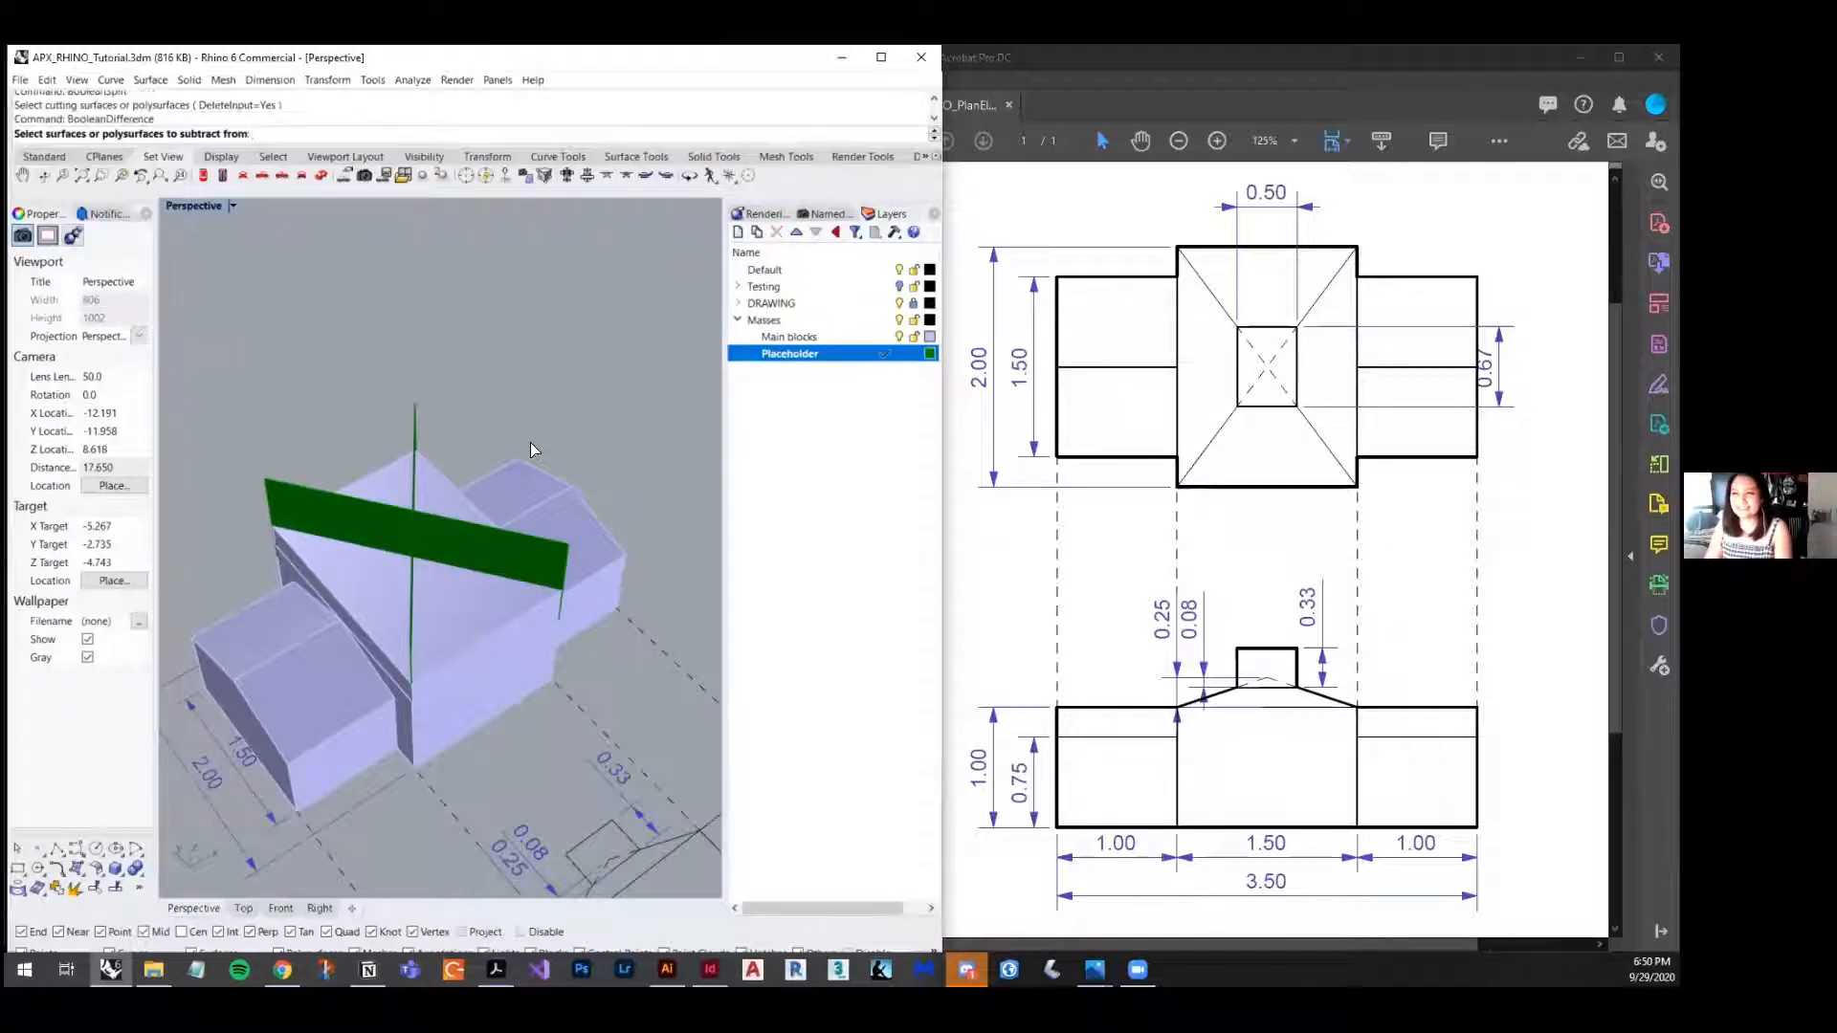
- Try to subtract both crossing green surfaces from the central roof block with BooleanDifference, and undo that subtraction
left_click(484, 595)
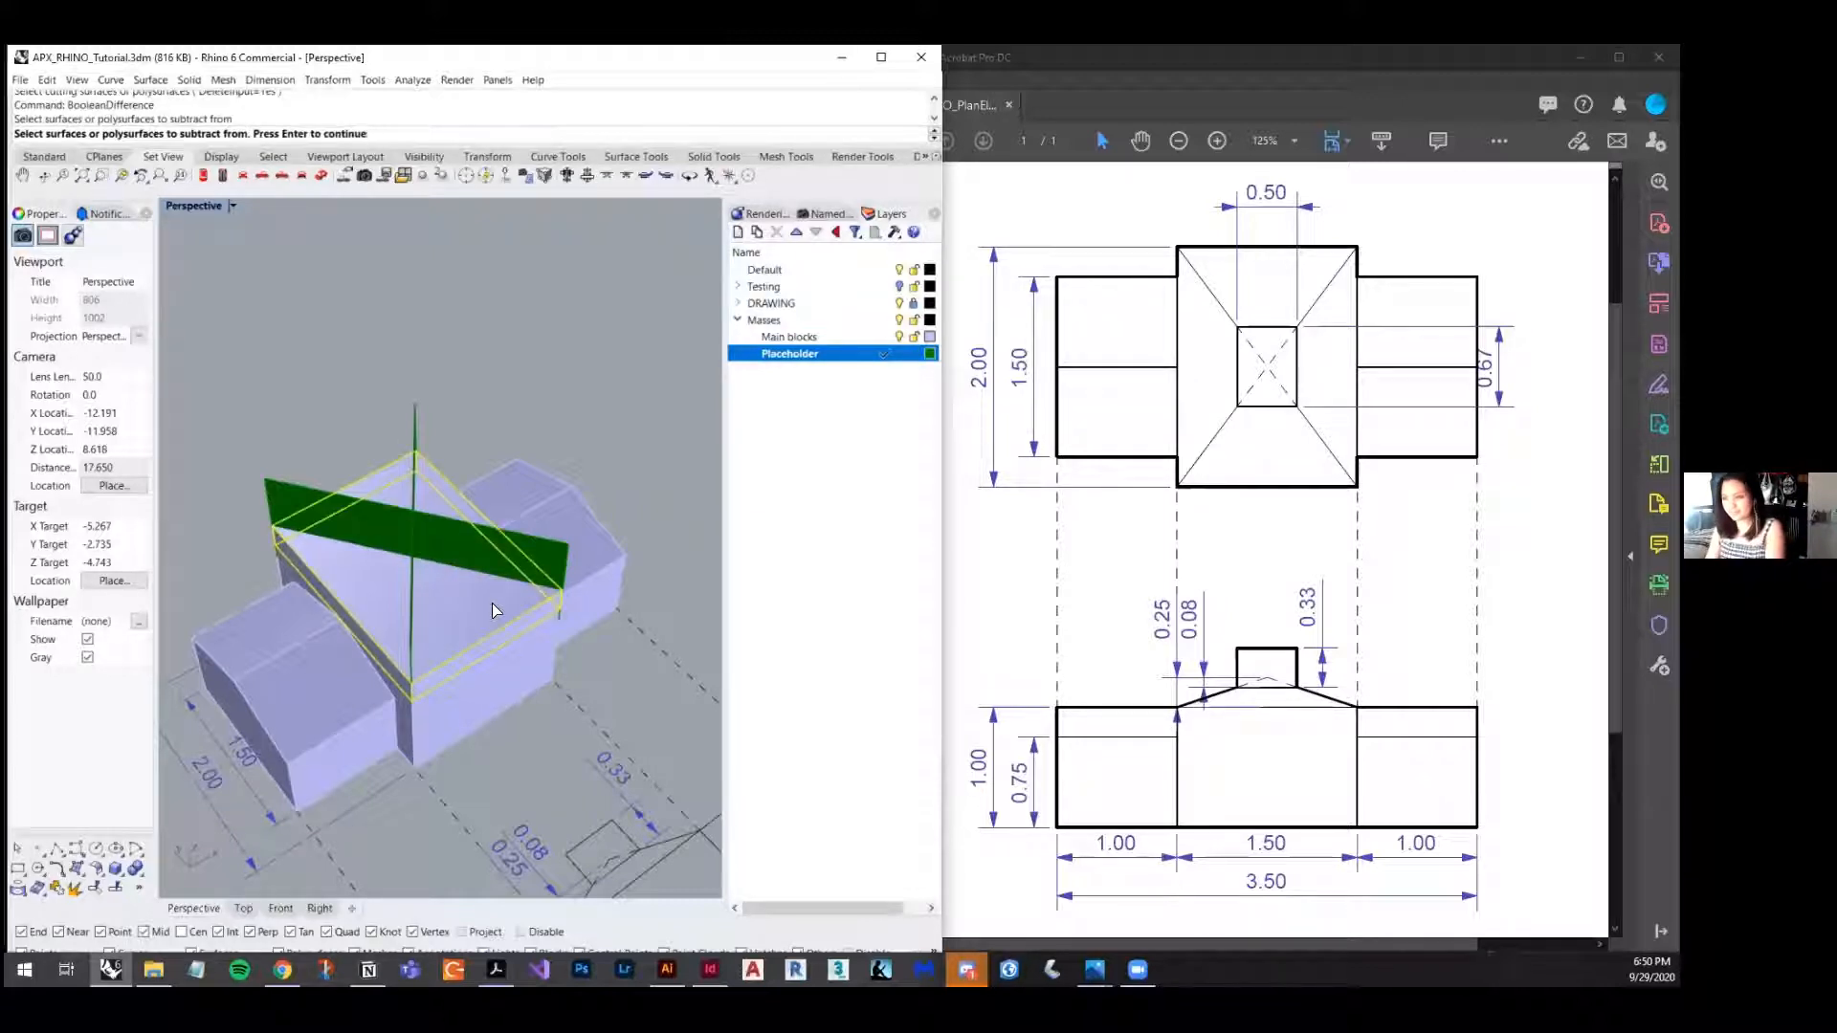
key("Return")
scroll(545, 541, "up", 2)
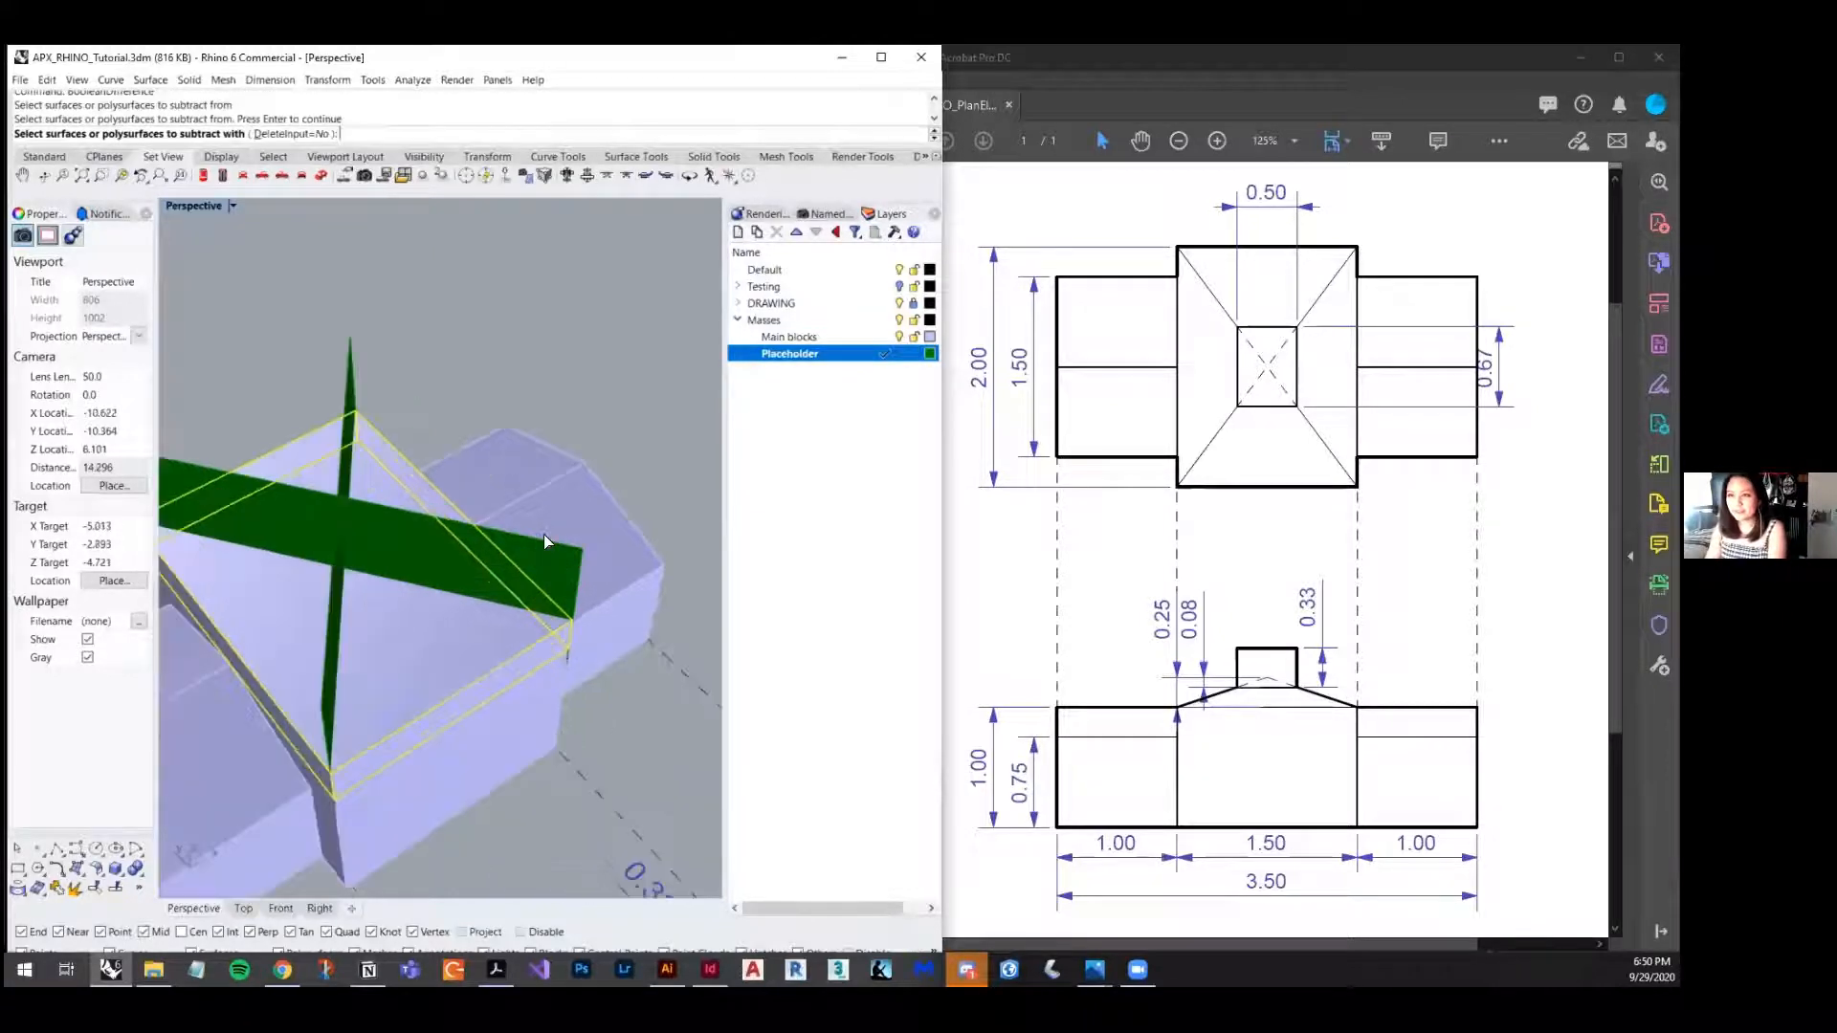
left_click(462, 560)
left_click(348, 460)
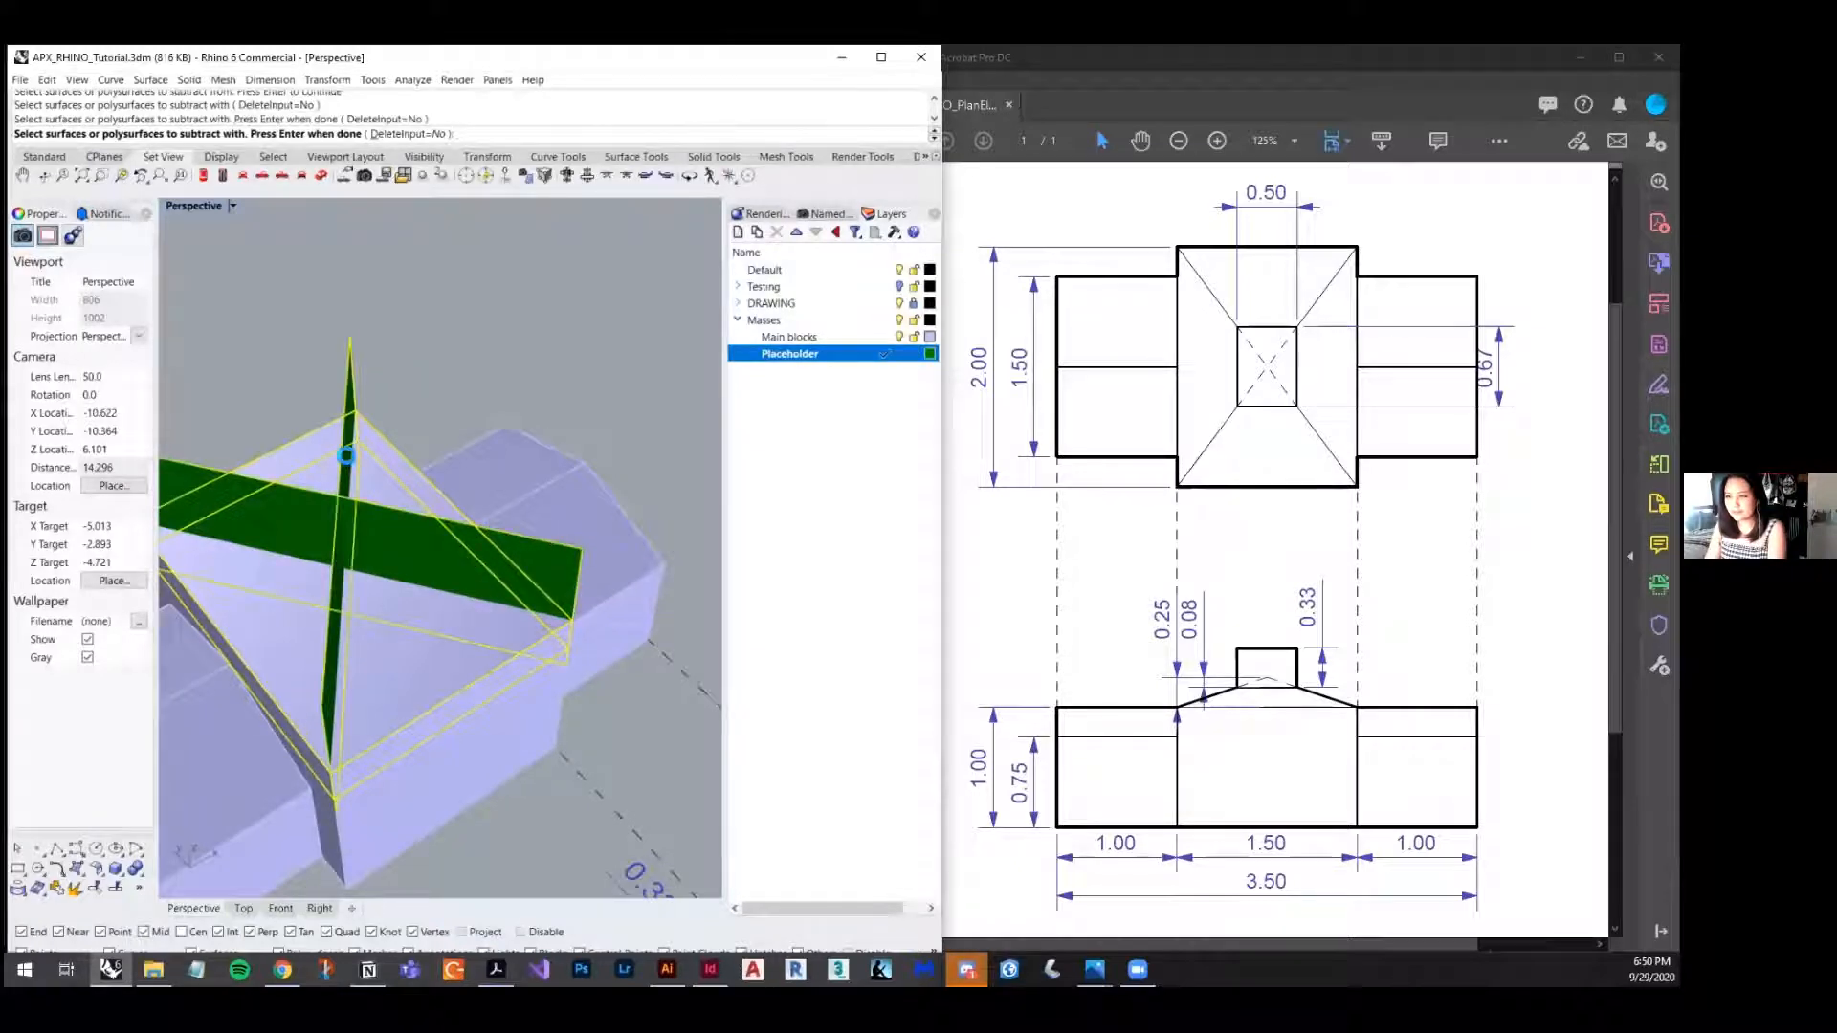
key("Return")
scroll(566, 392, "down", 4)
right_click_drag(559, 491, 395, 519)
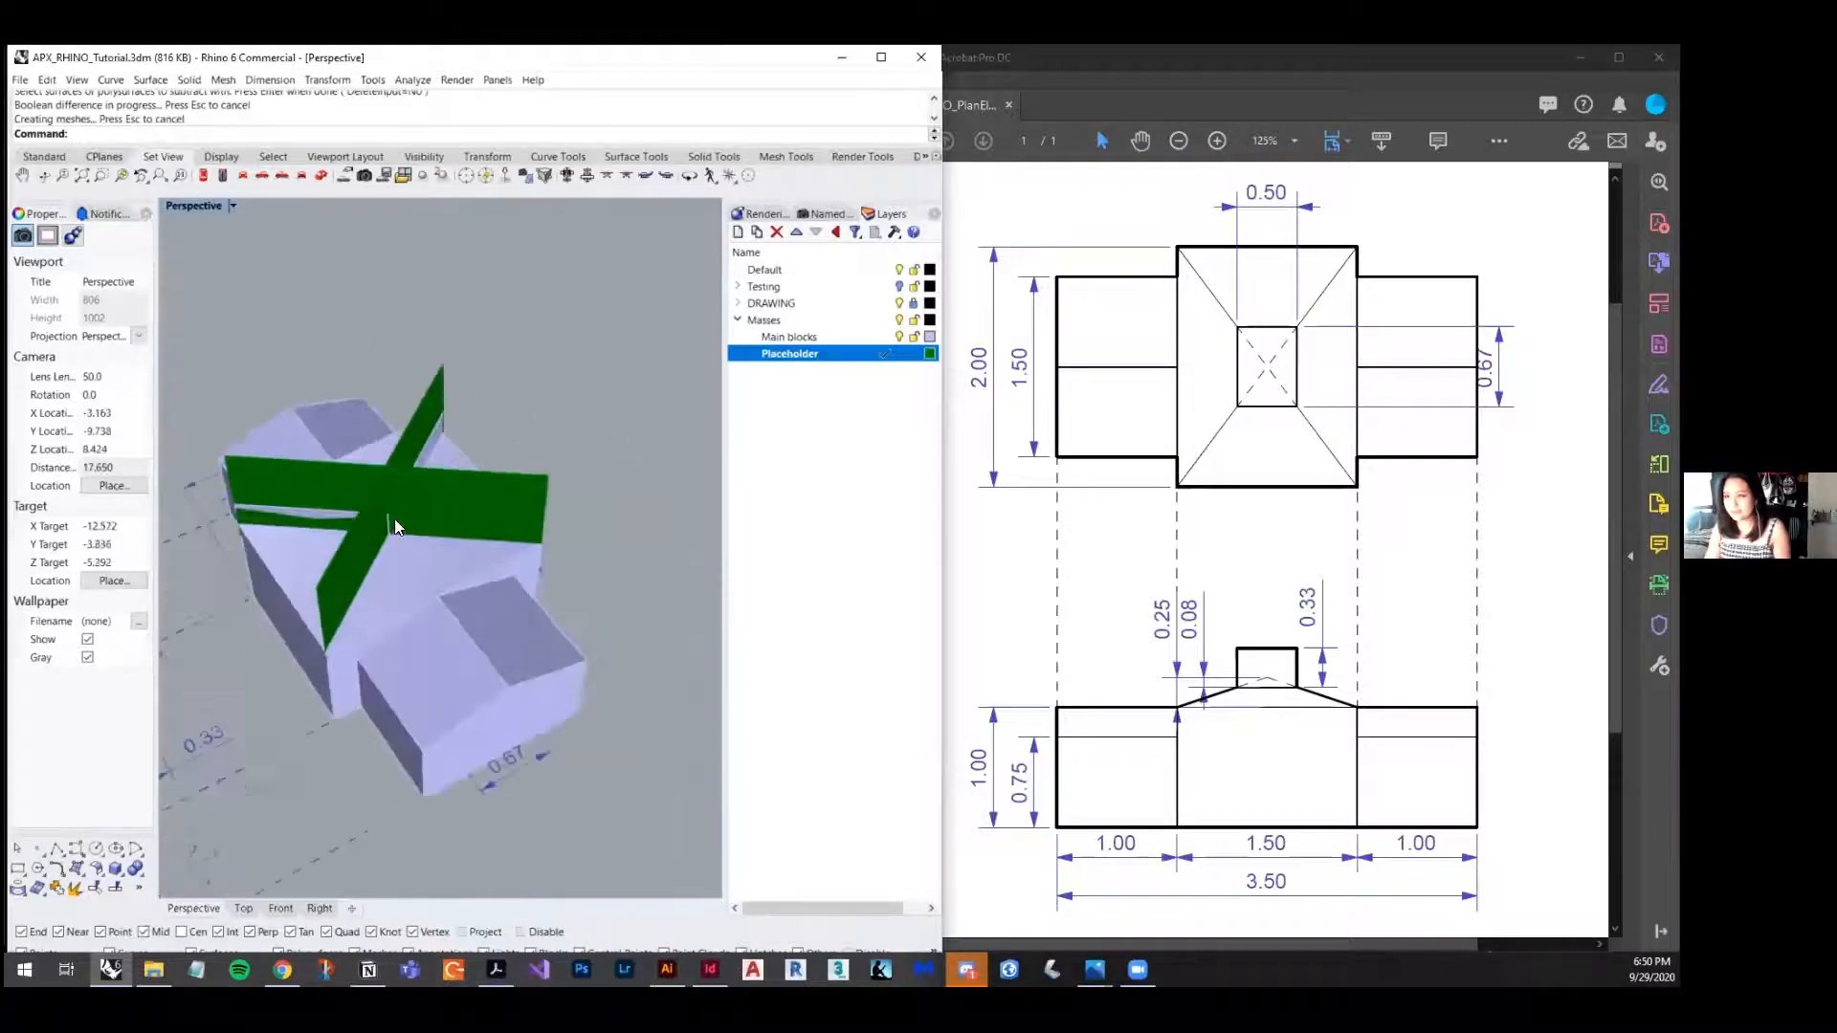
scroll(394, 519, "up", 4)
scroll(394, 519, "down", 4)
scroll(394, 513, "up", 4)
scroll(394, 520, "down", 2)
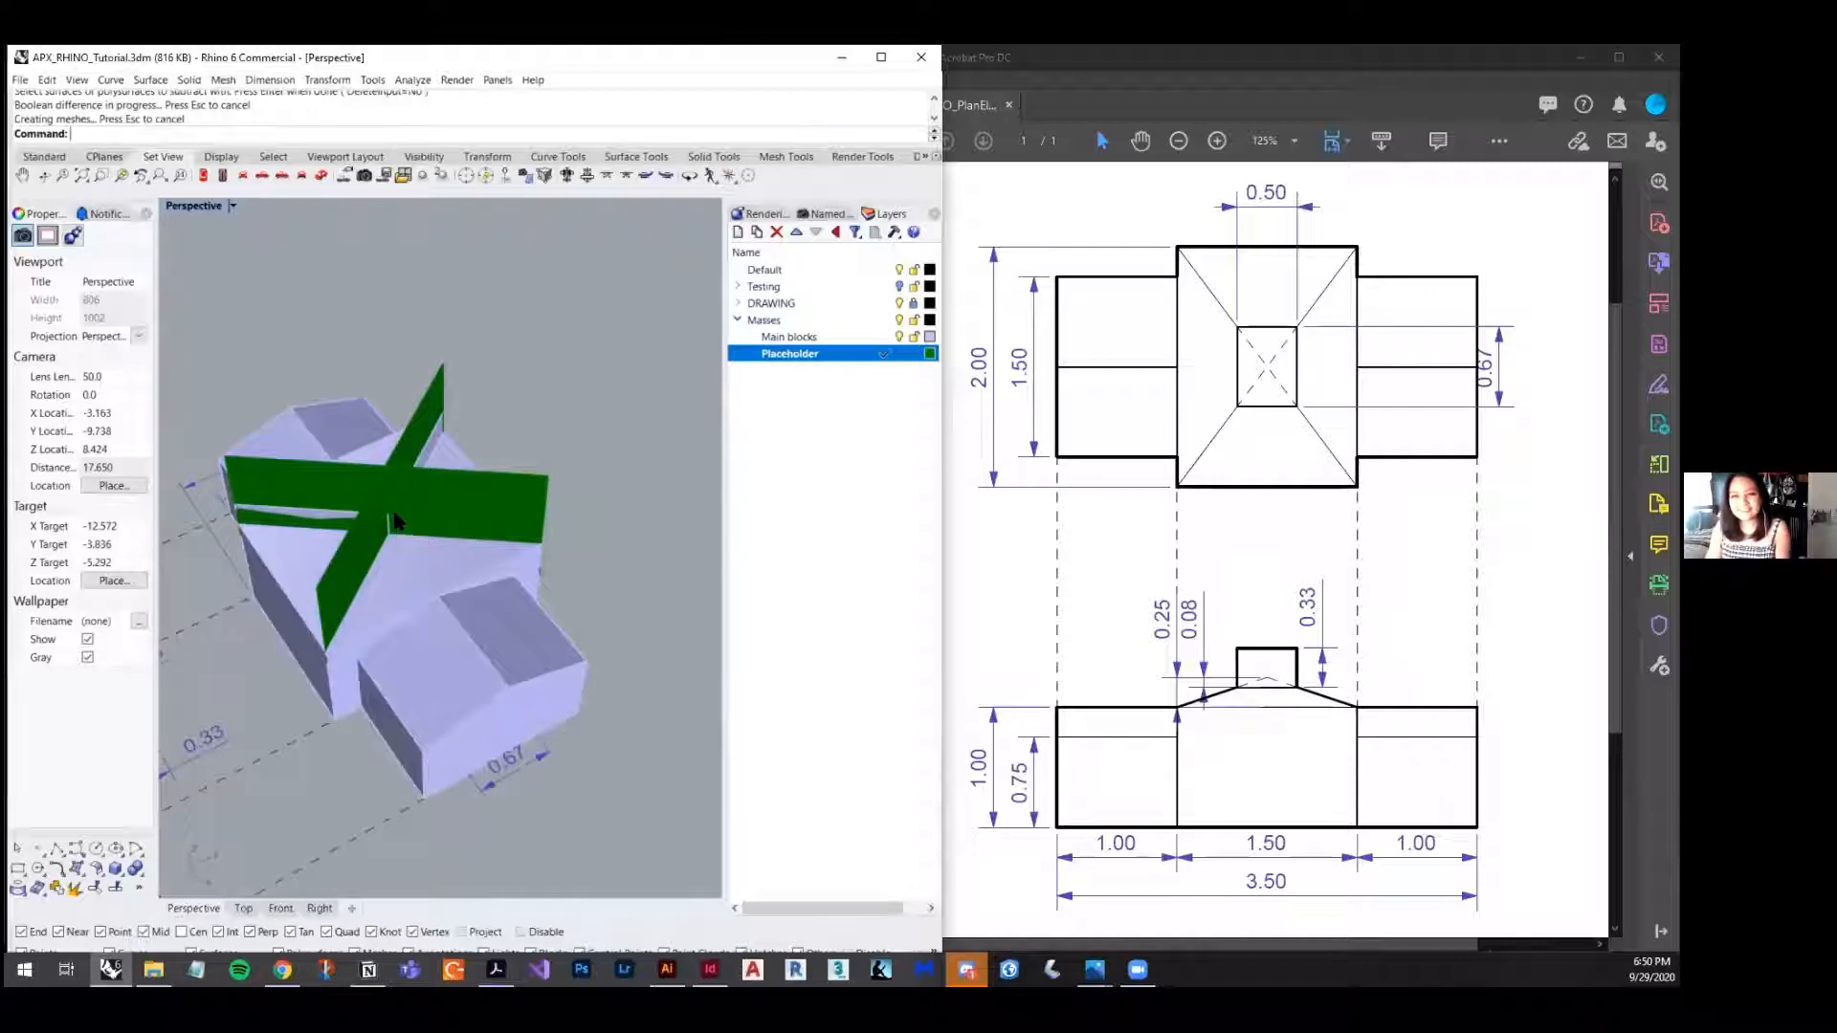
key("ctrl+z")
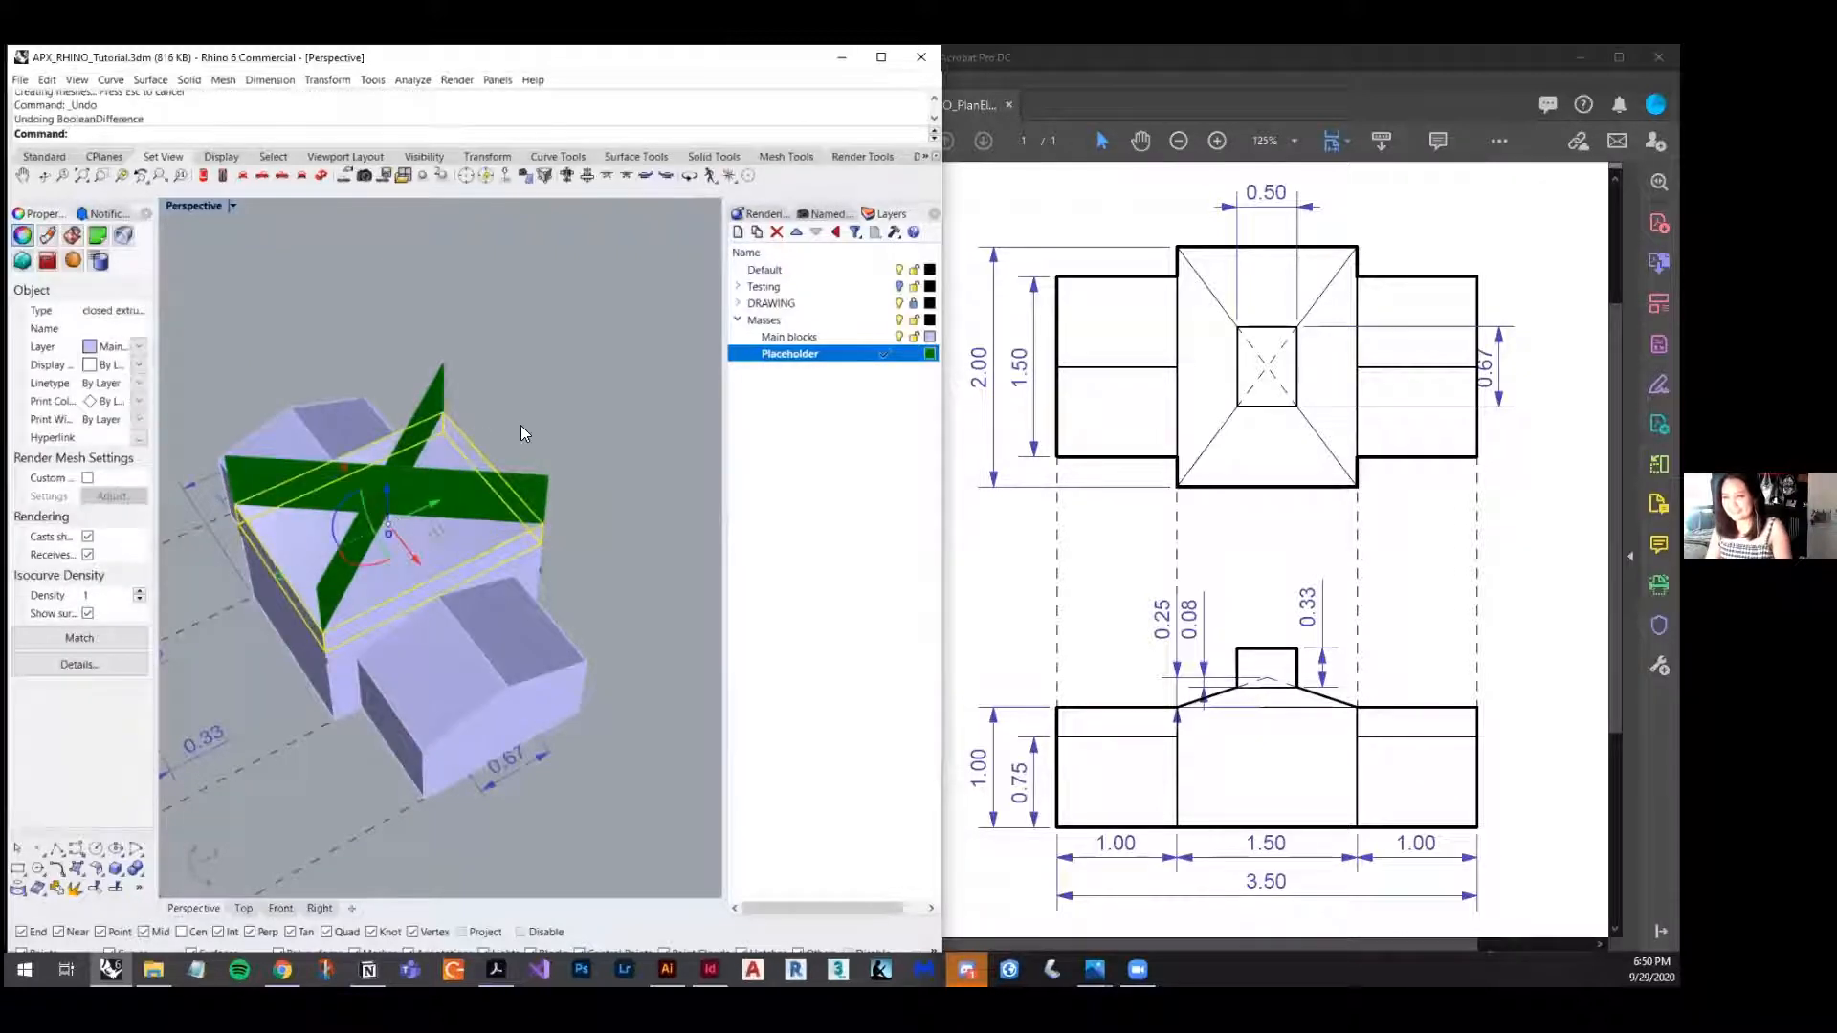
- Split the central roof block into wedges with BooleanSplit, using the two crossing diagonal green surfaces as cutters
left_click(556, 417)
left_click(428, 536)
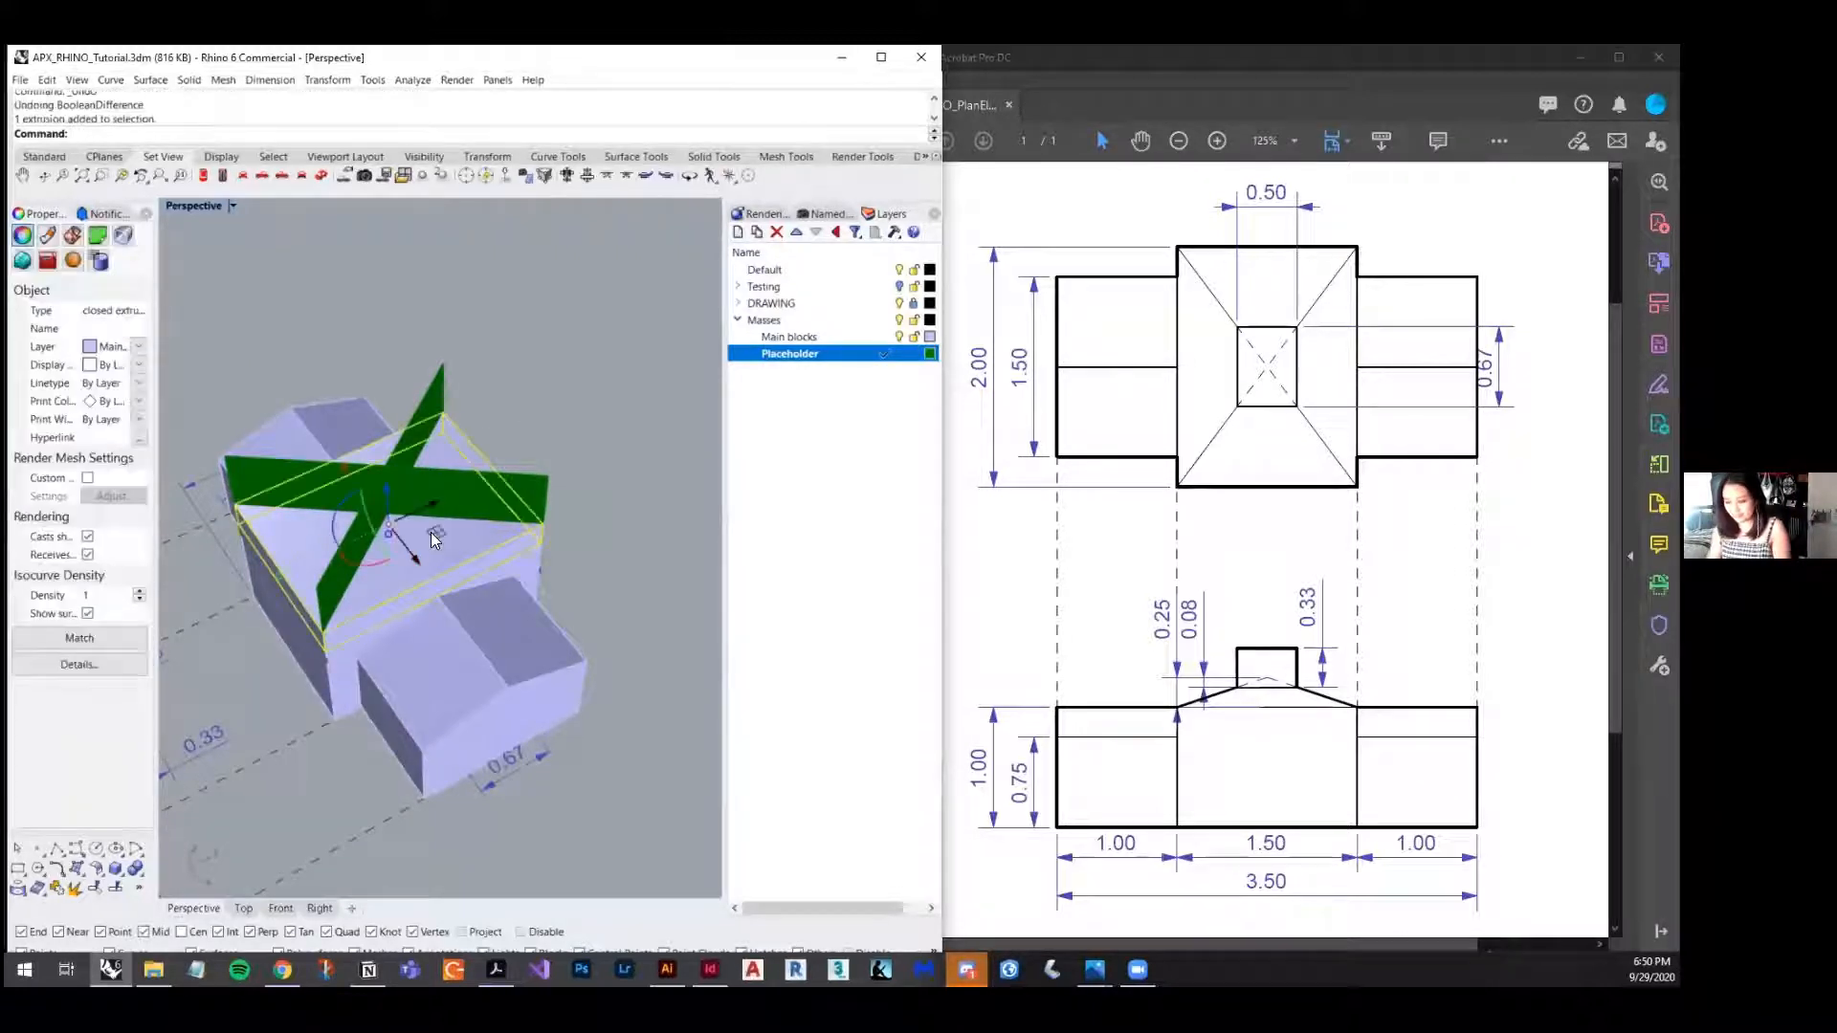
type("BooleanSplit")
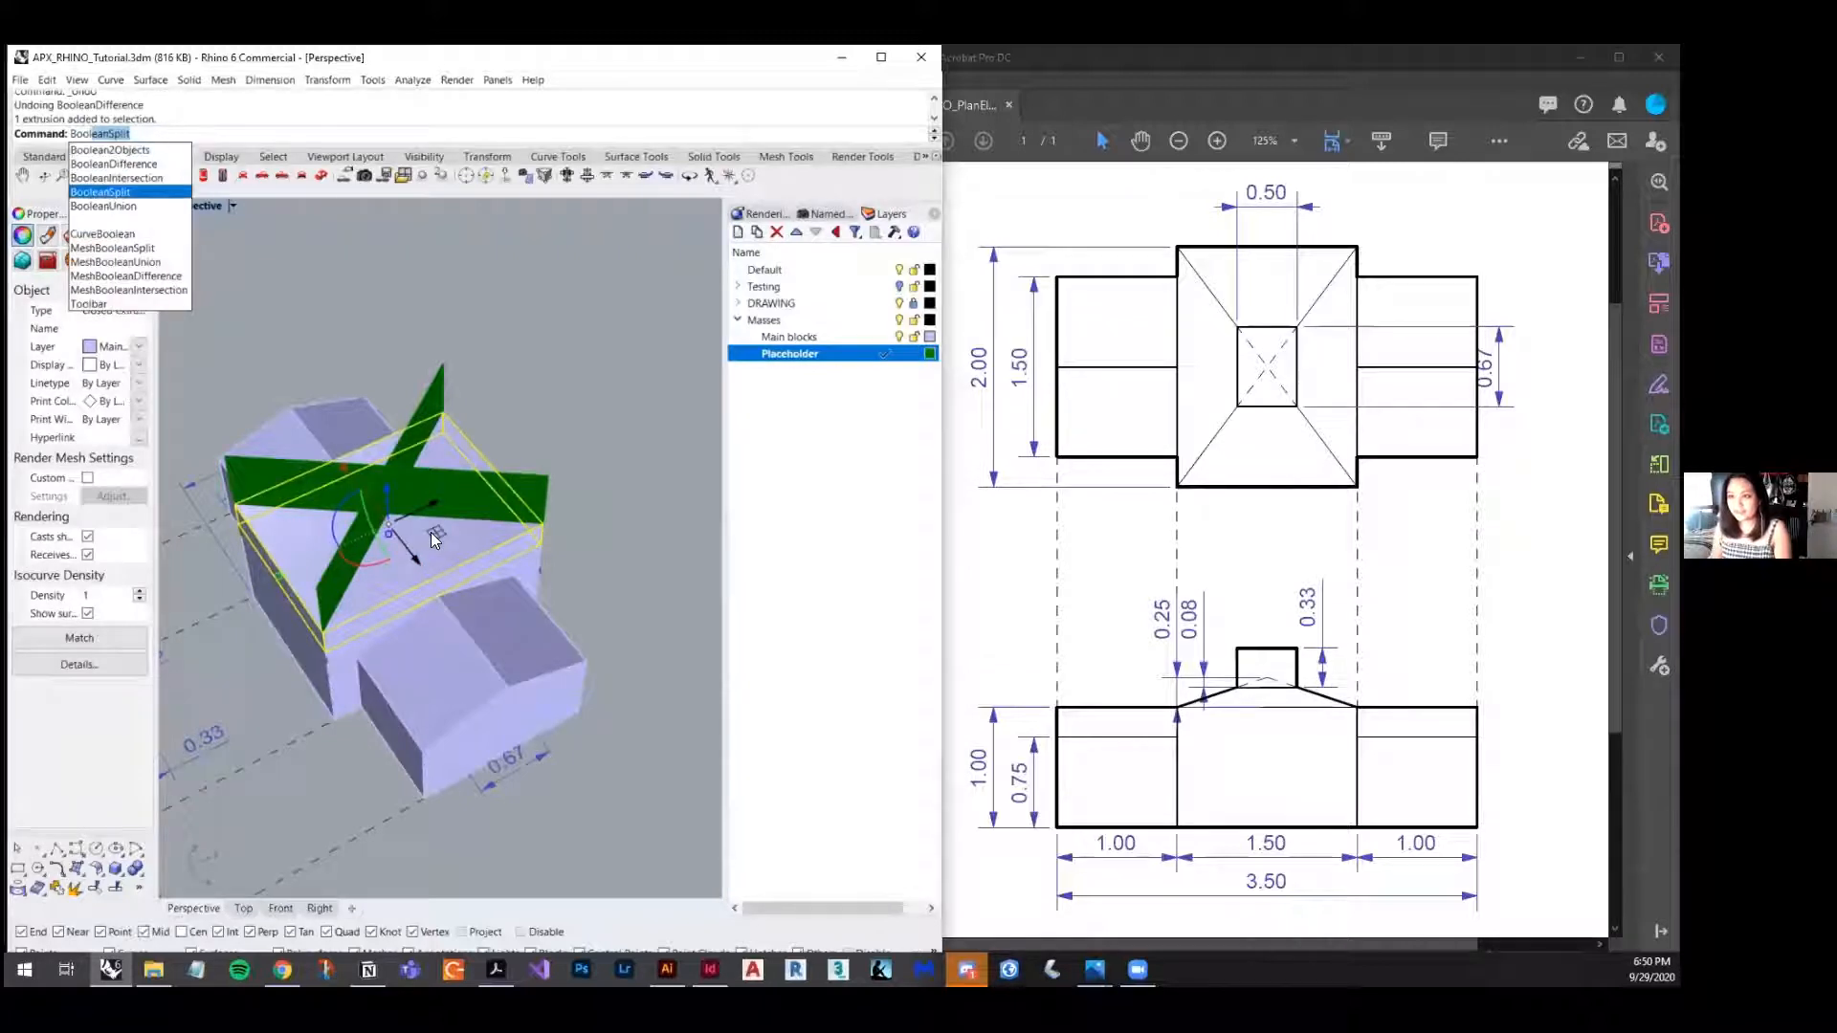
key("Return")
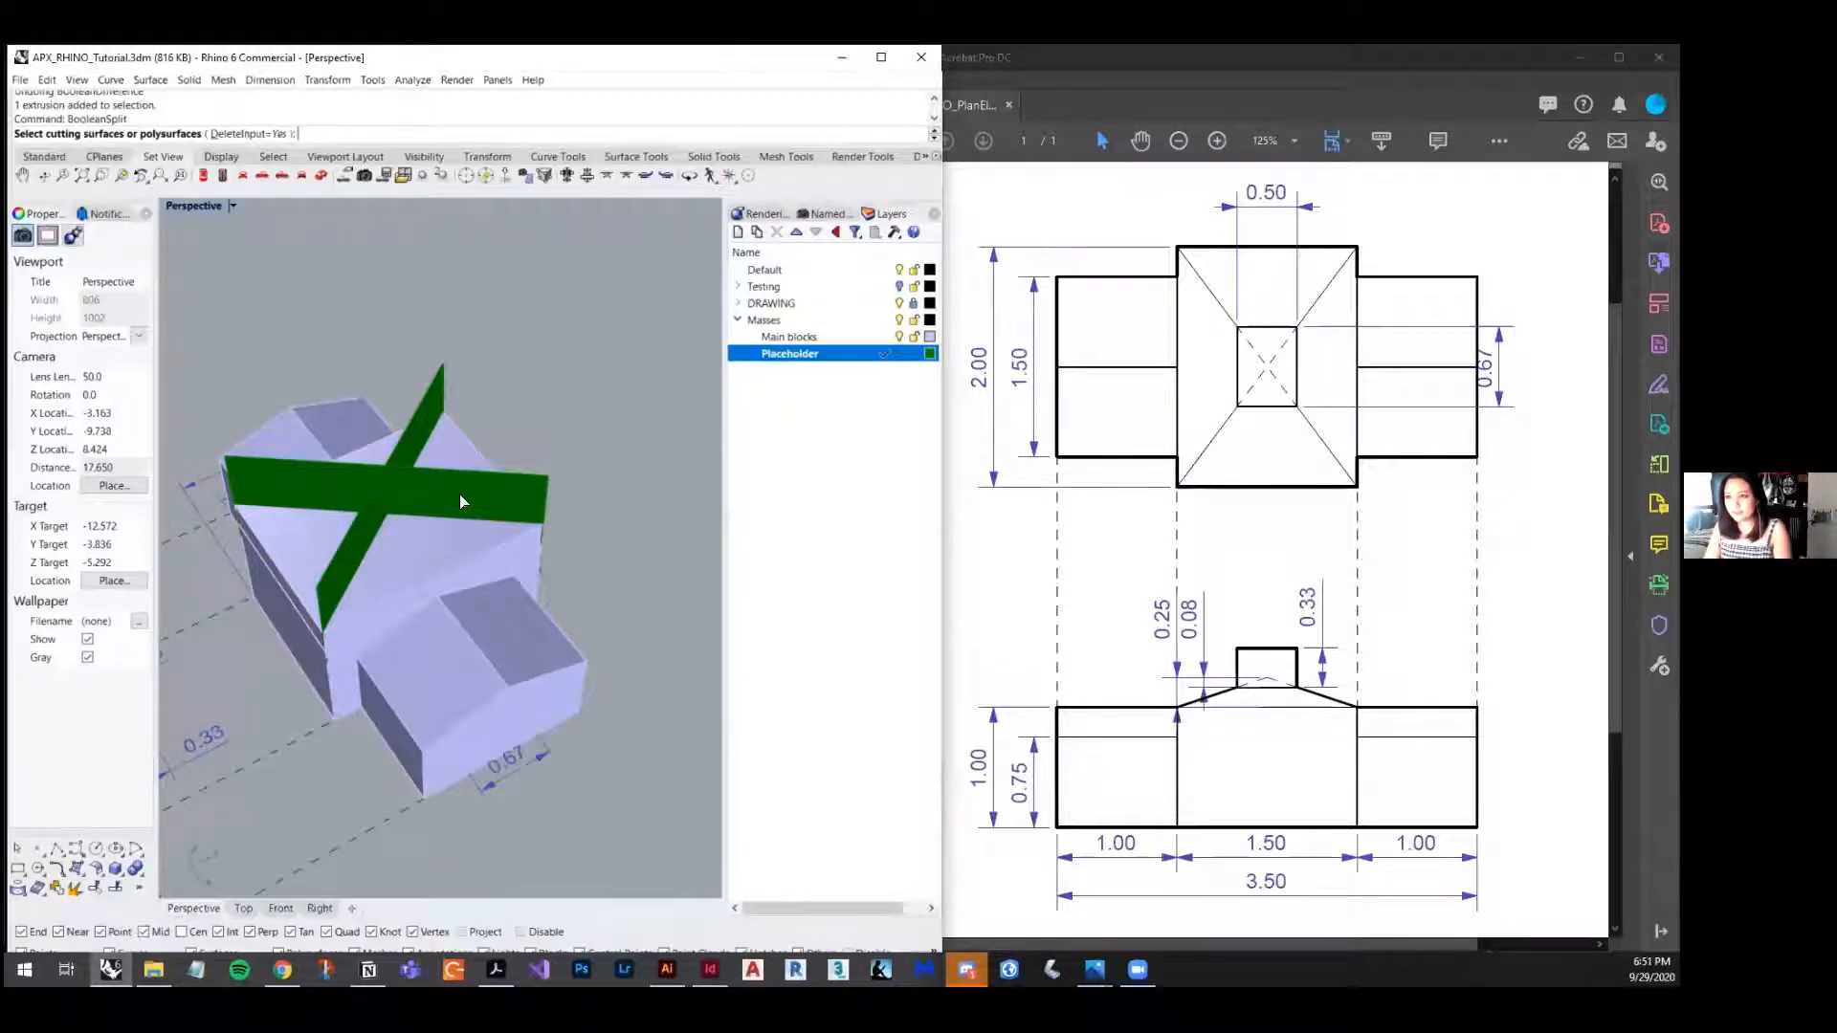
left_click(459, 495)
left_click(433, 400)
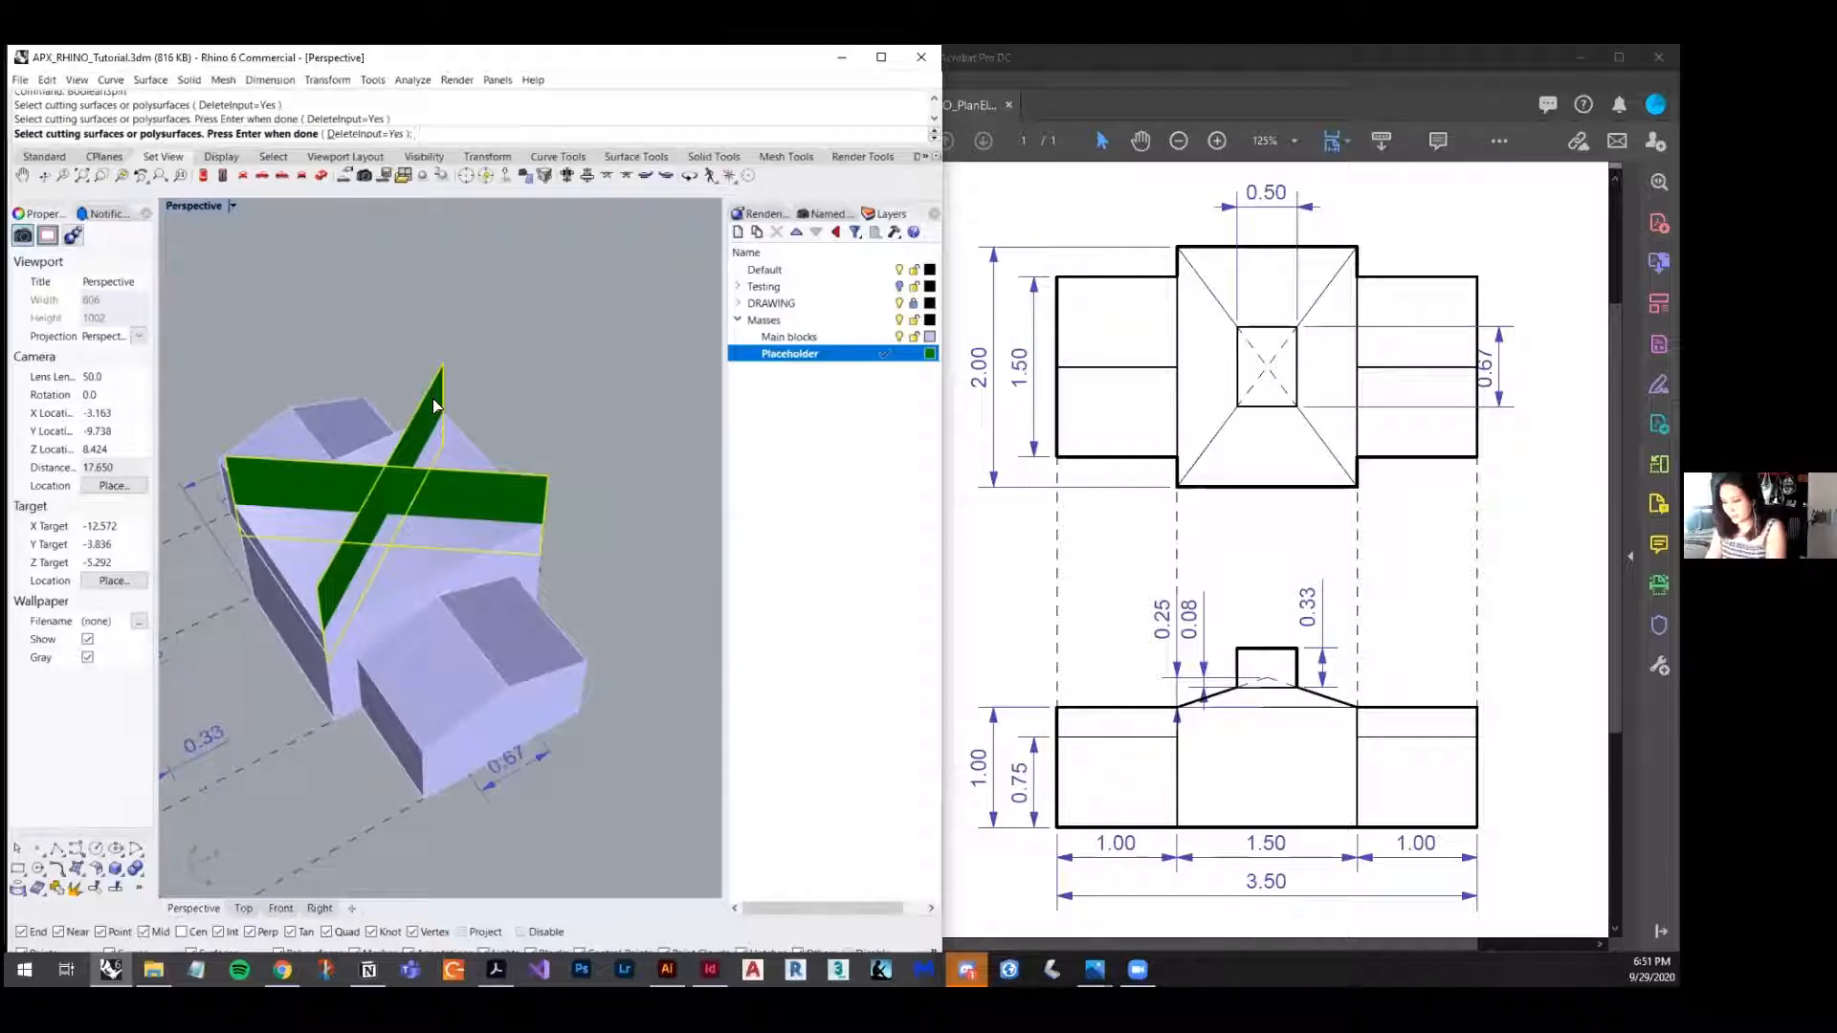
key("Return")
- Delete both green cutting surfaces and two adjacent wedges of the split roof block
left_click(511, 486)
key("Delete")
left_click(420, 408)
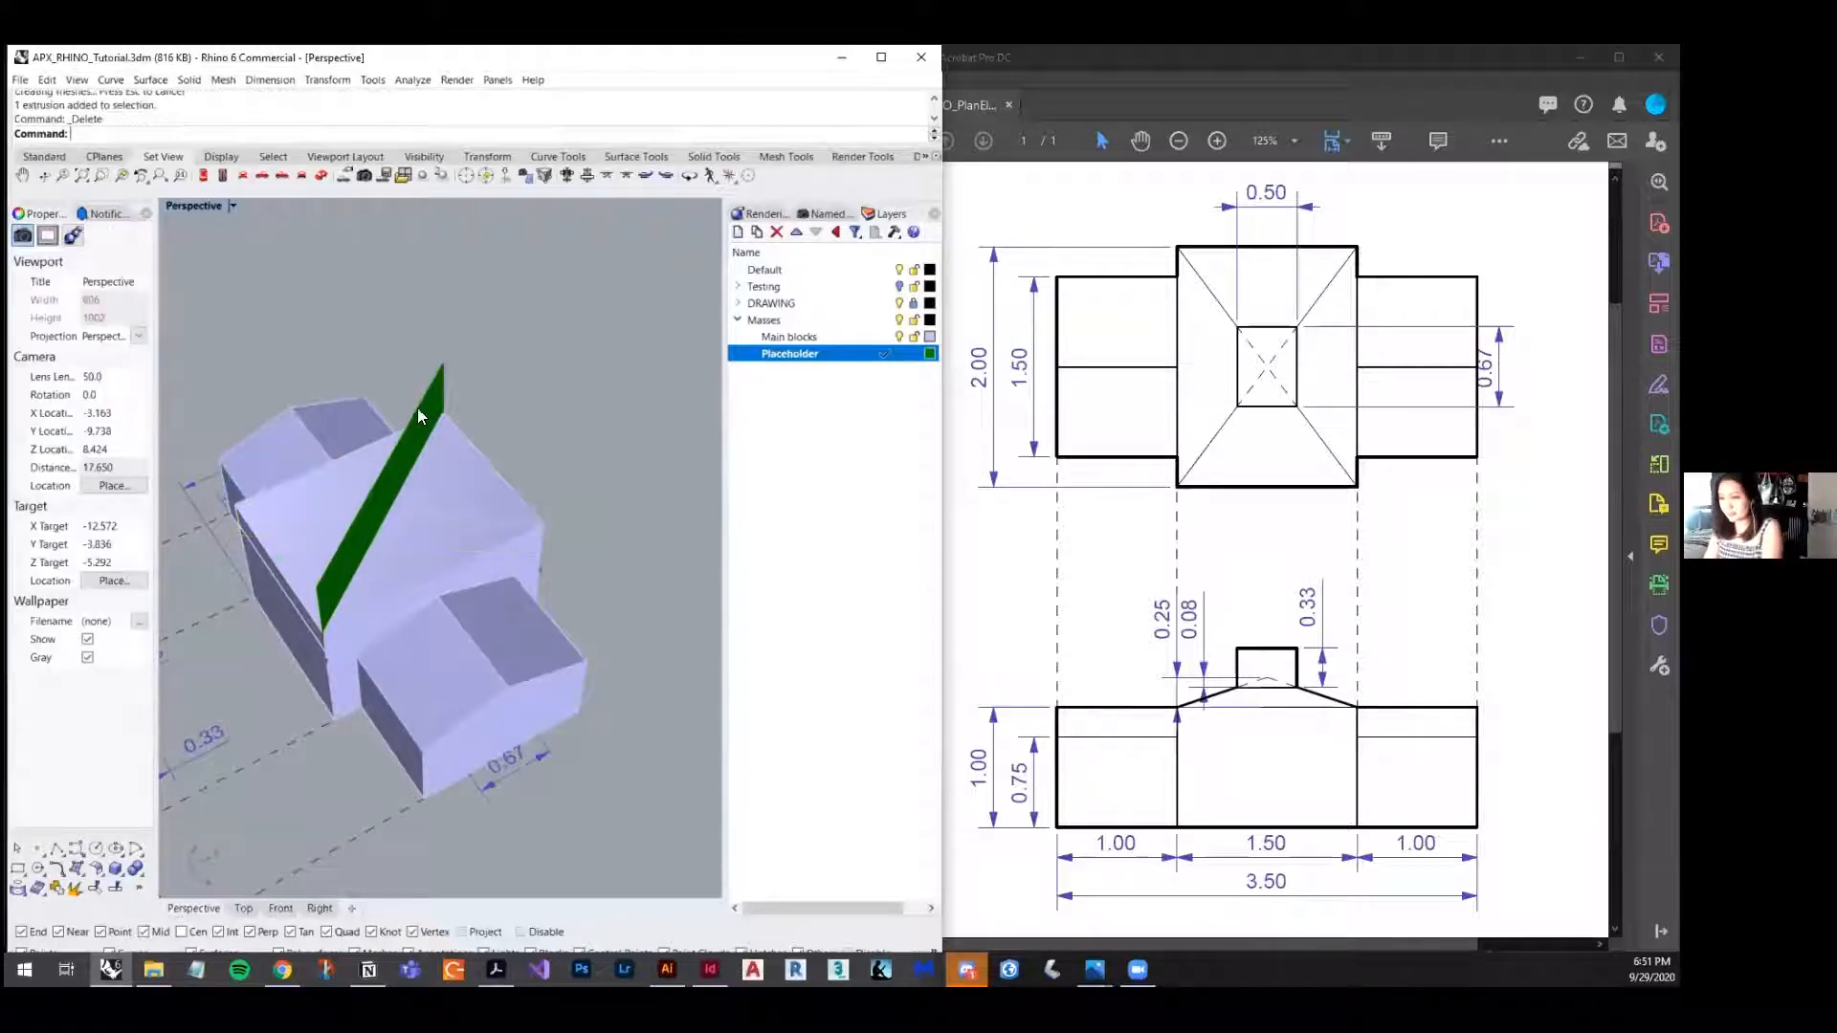
key("Delete")
left_click(485, 475)
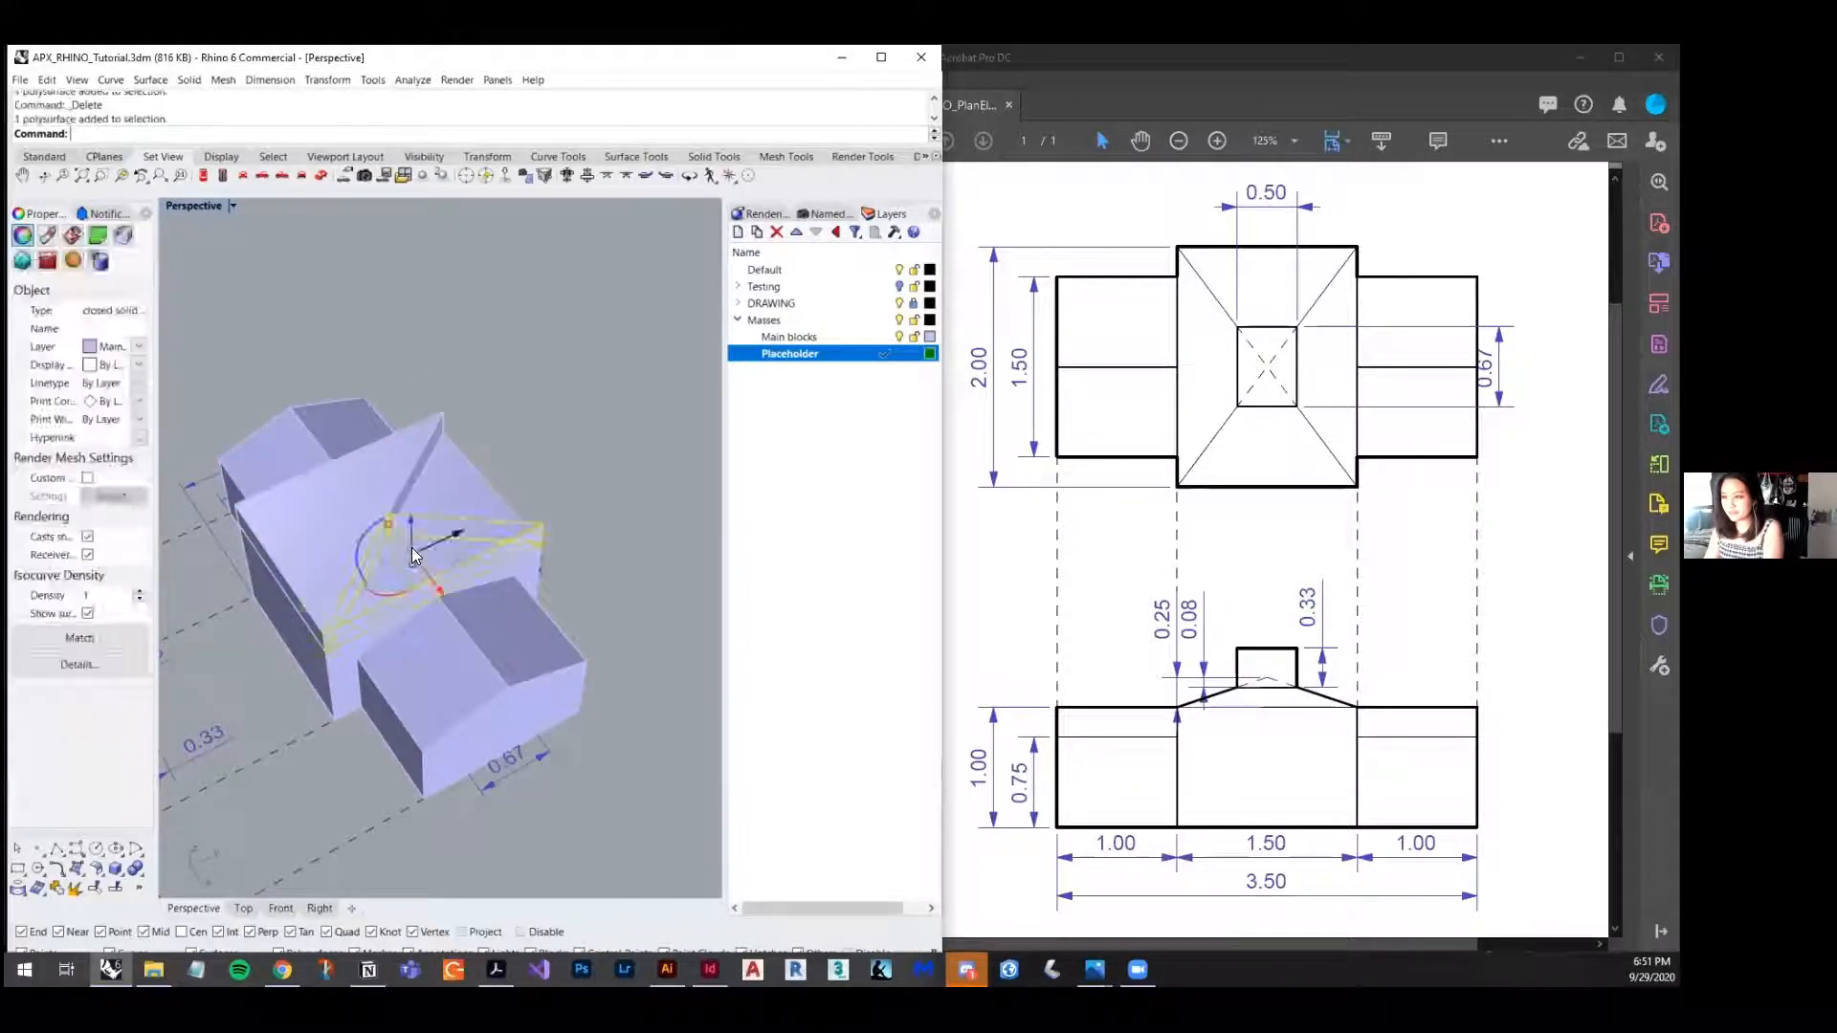
key("Delete")
- Draw a three-point box sloping from the lower outer edge of the wing-side roof wedge to the roof's centre point, extending above the roof
scroll(436, 454, "down", 4)
right_click_drag(414, 571, 432, 539)
scroll(432, 540, "up", 6)
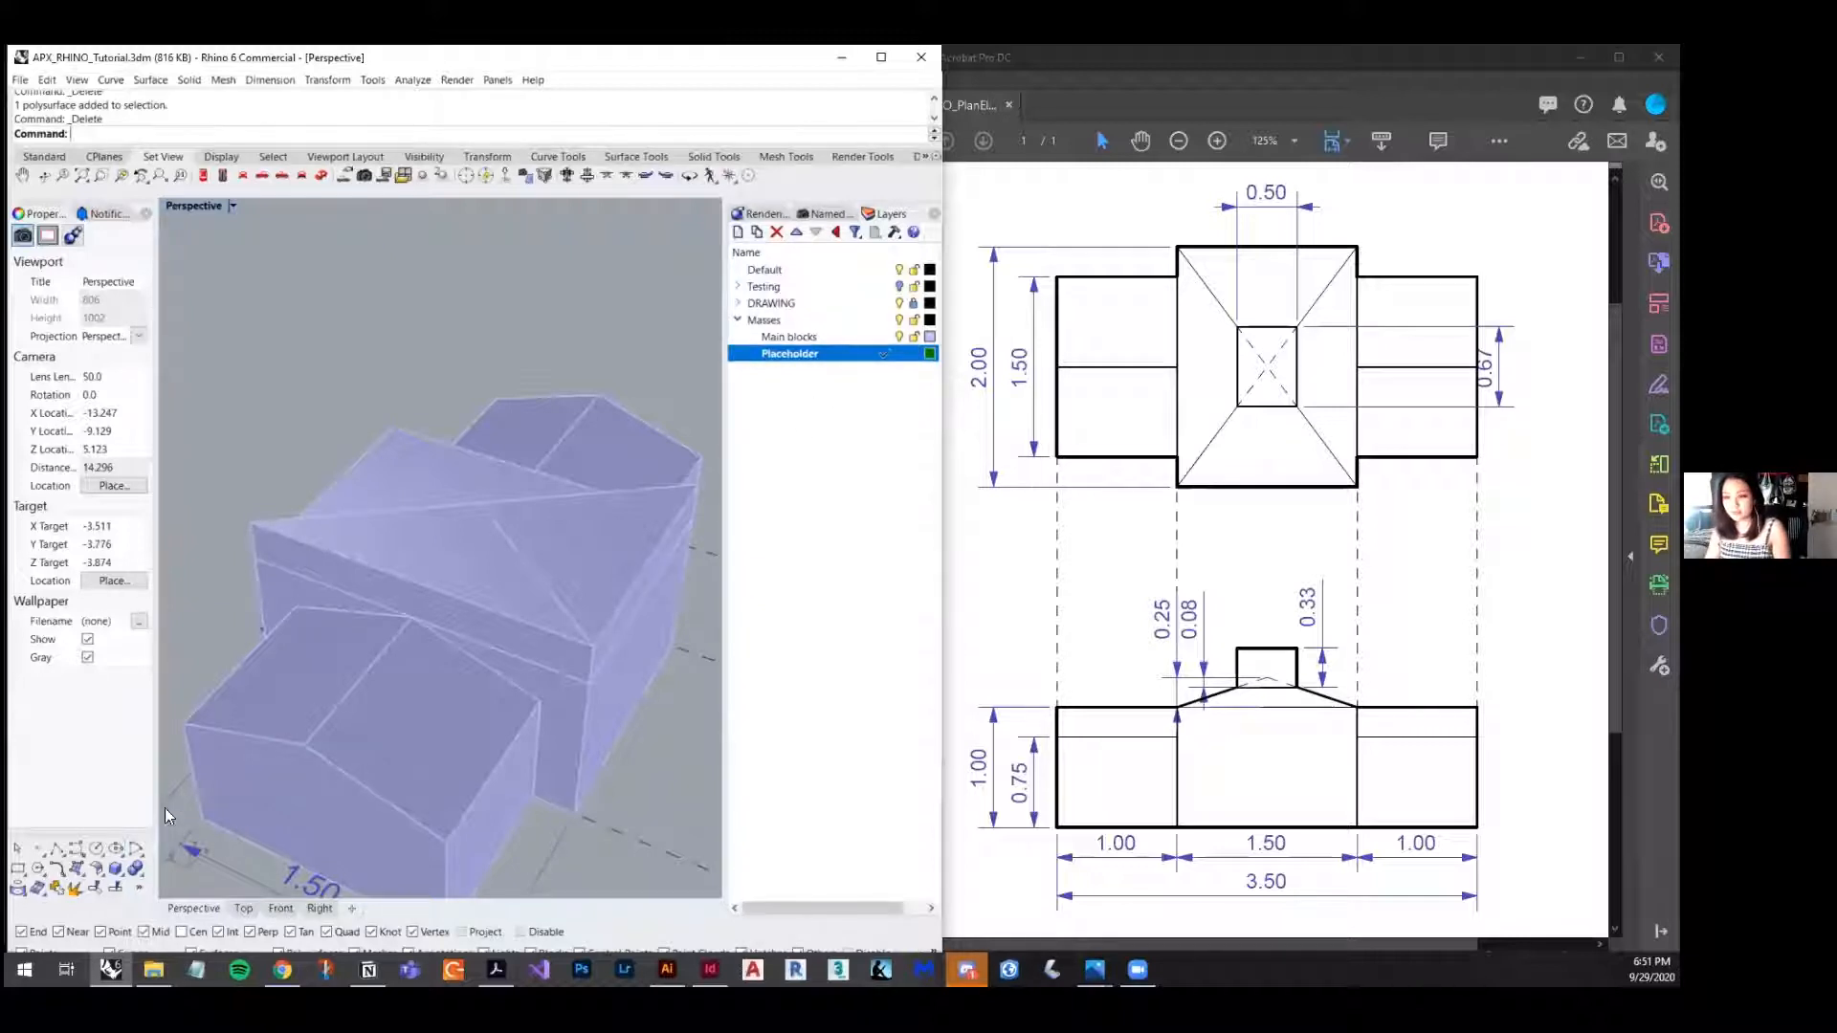
left_click(115, 868)
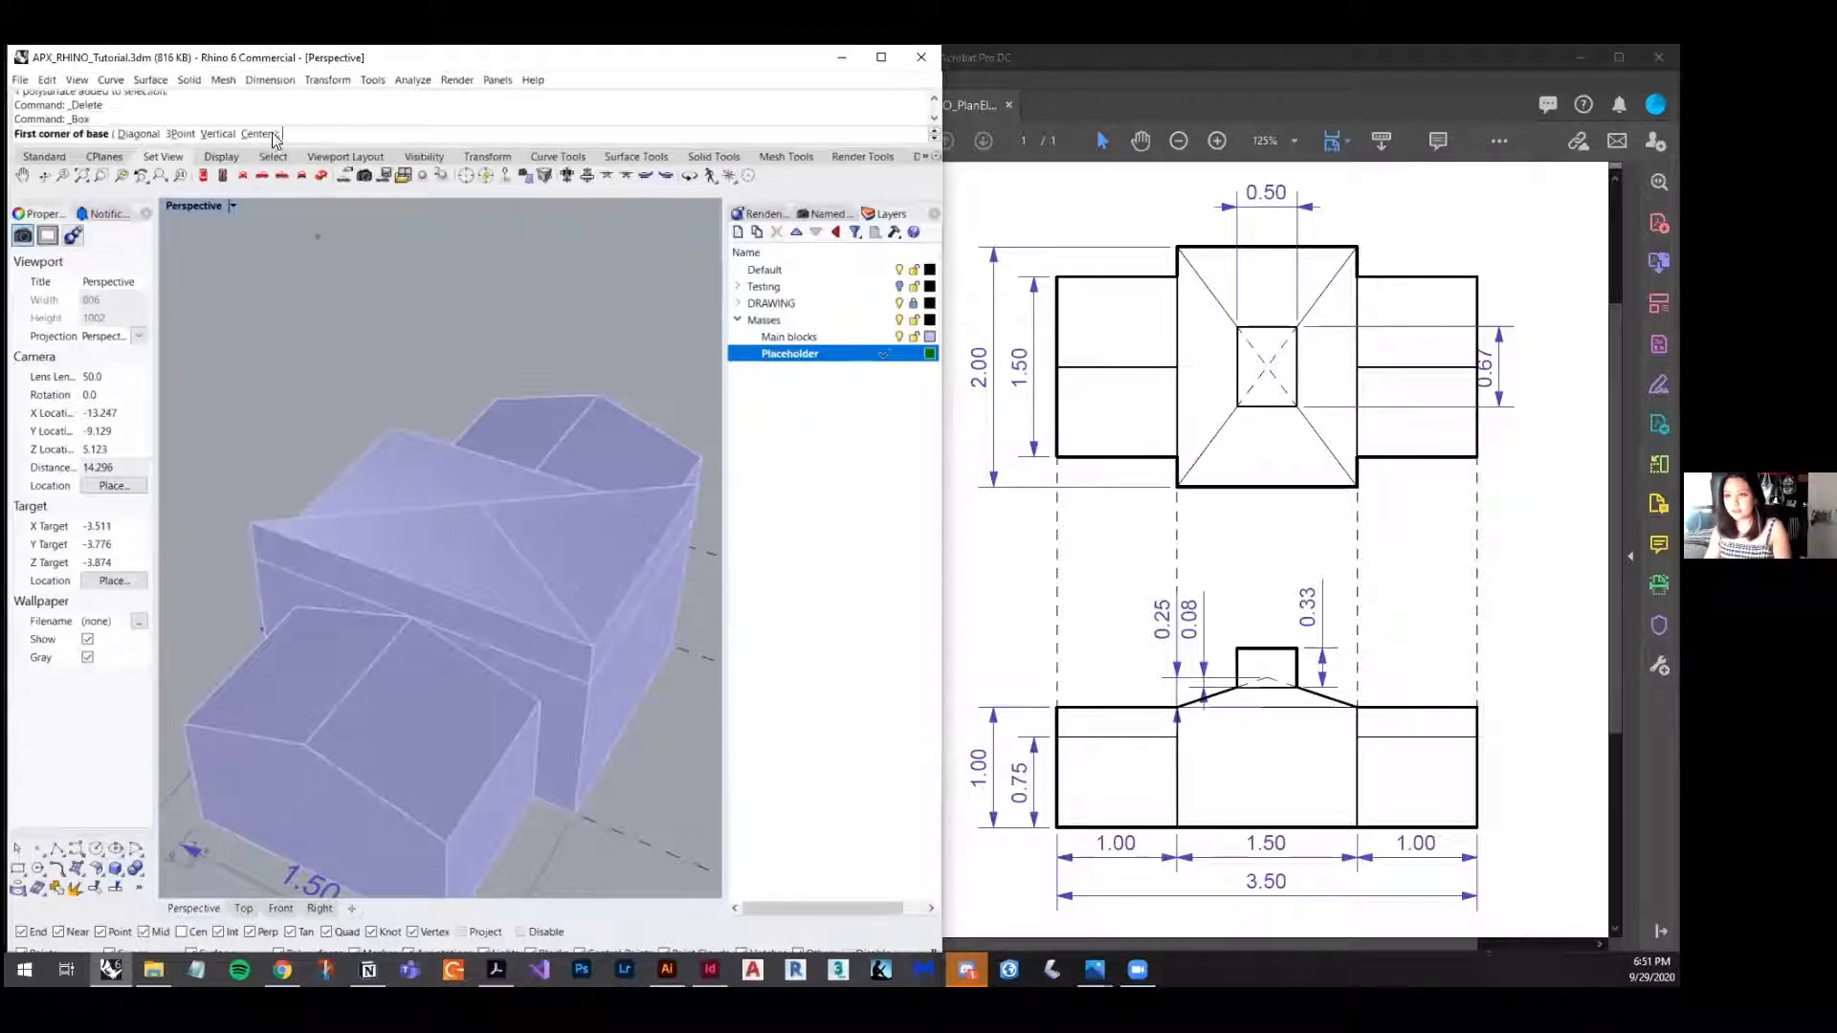
left_click(178, 134)
left_click(254, 557)
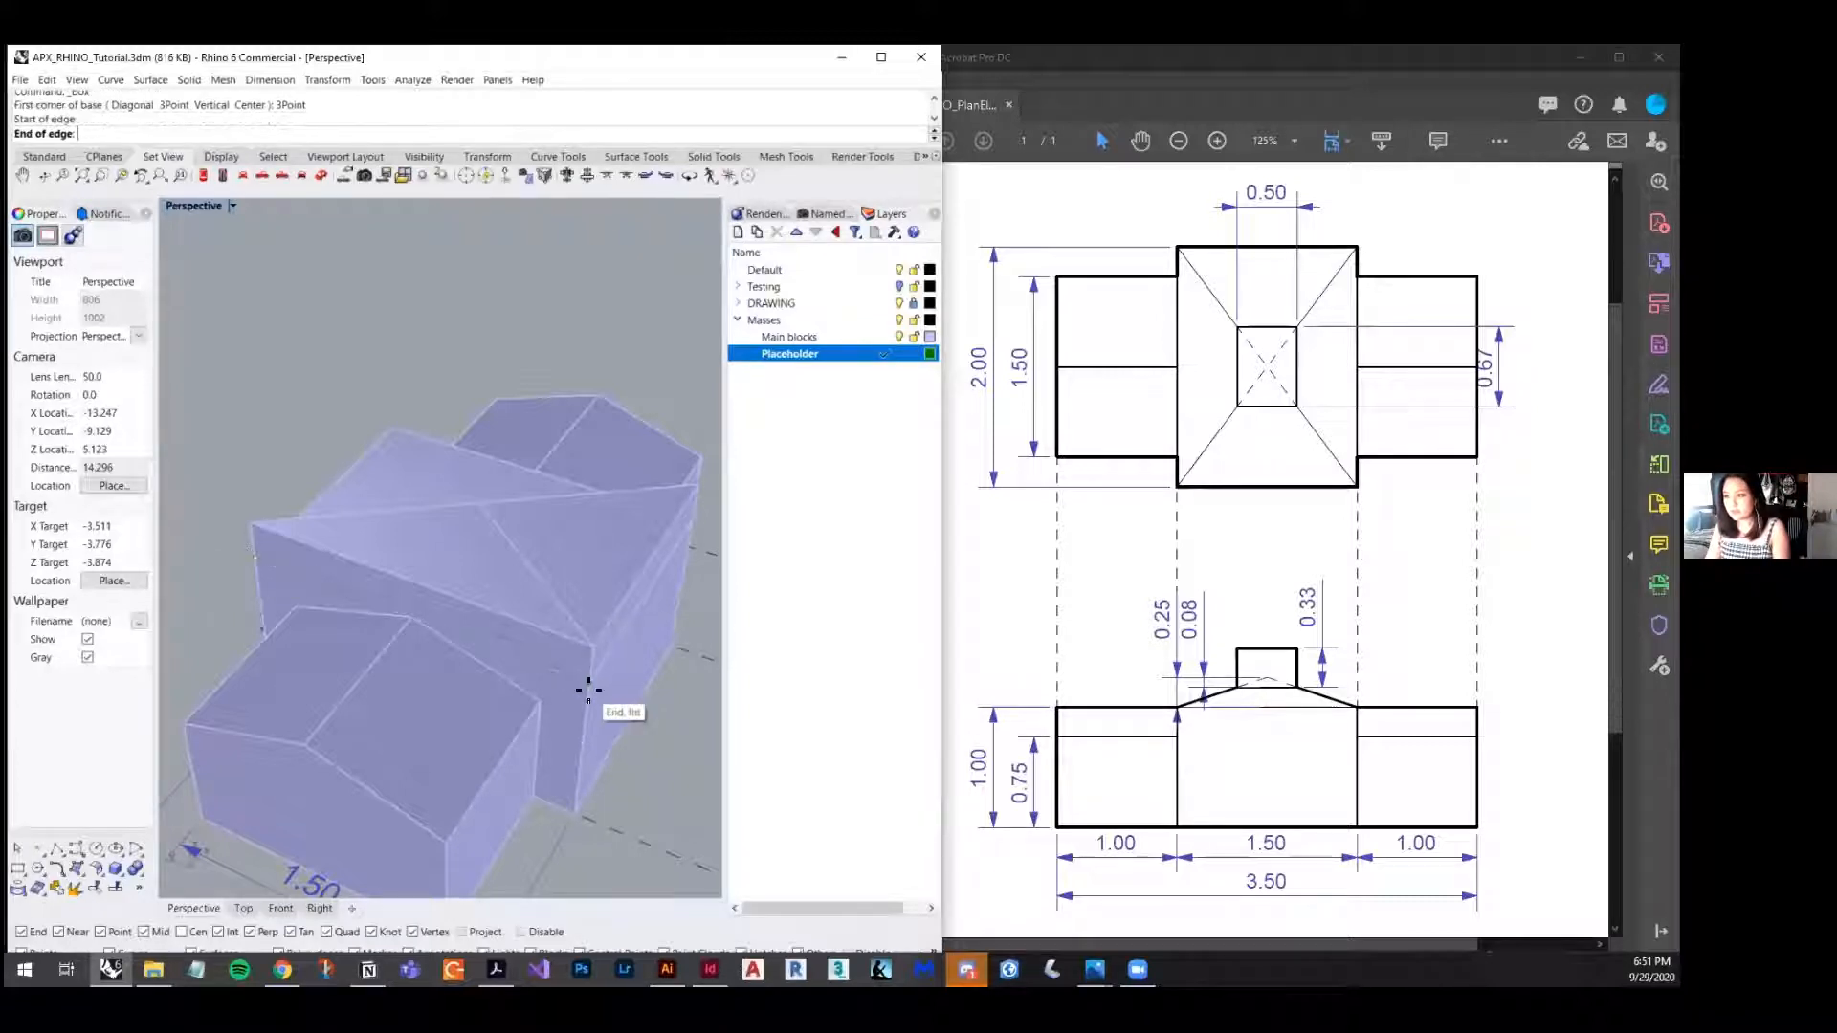
left_click(588, 689)
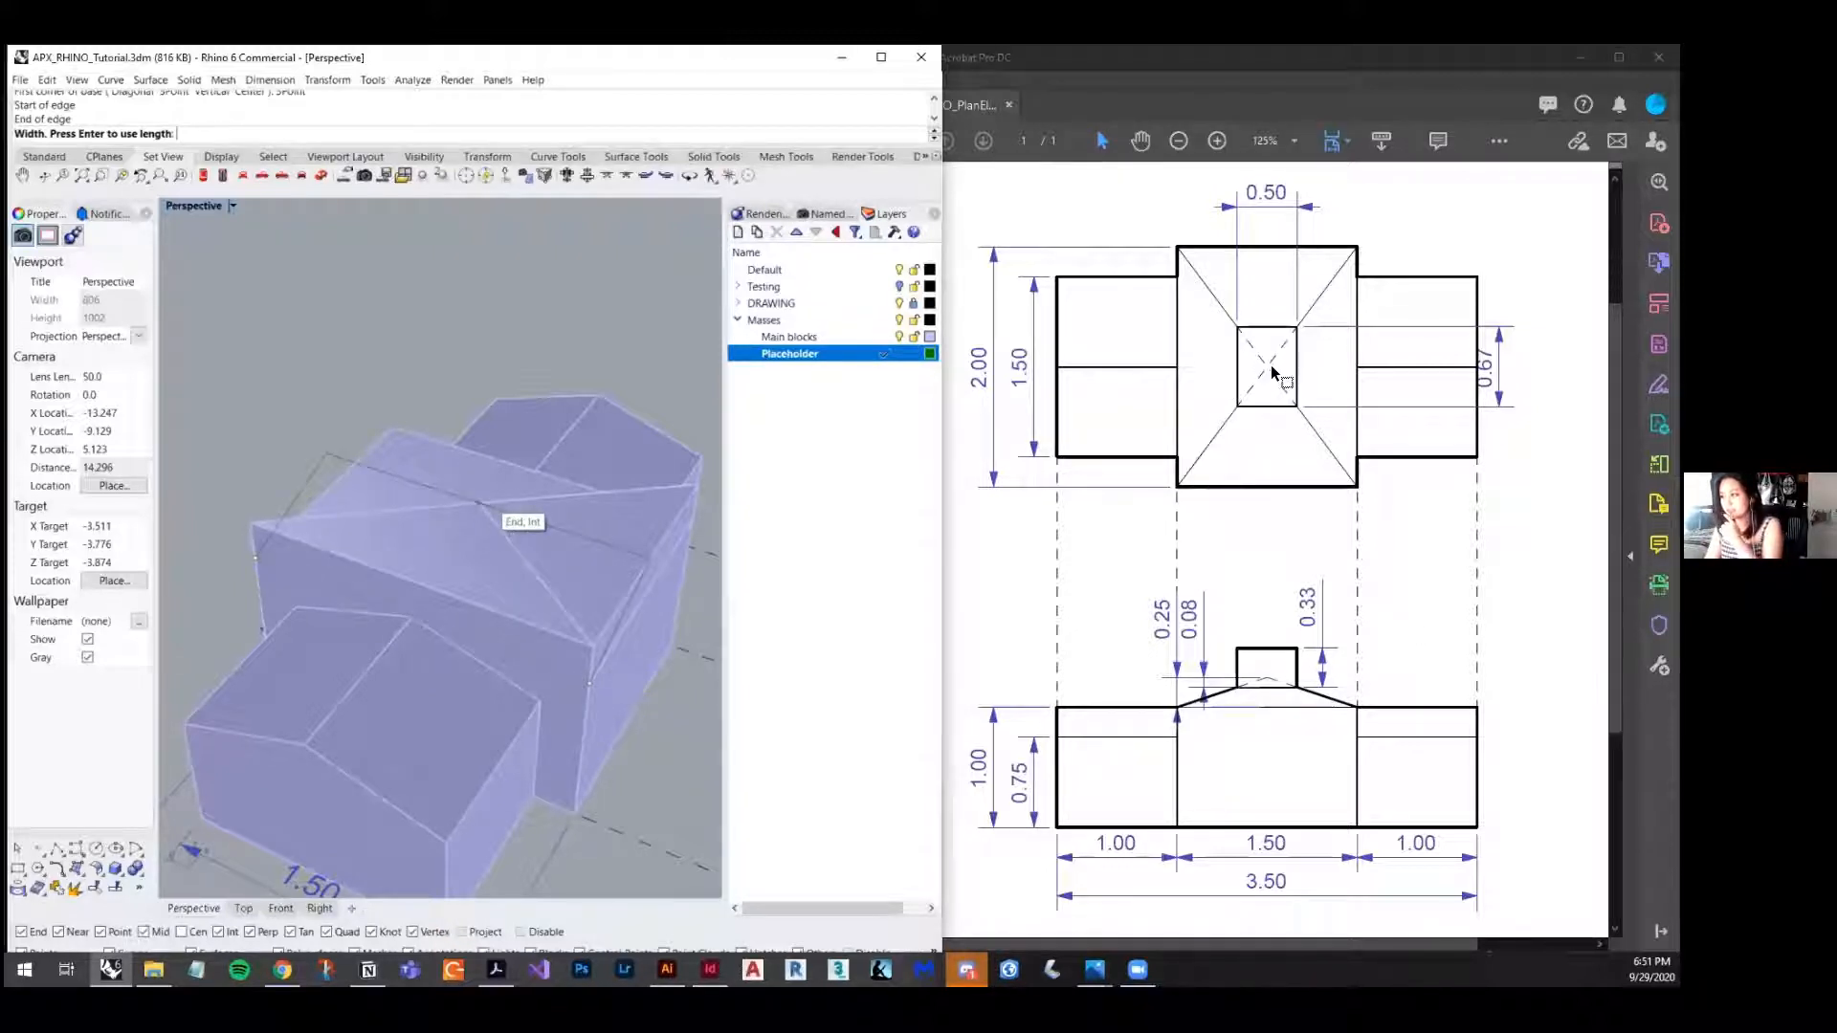
left_click(479, 504)
left_click(315, 406)
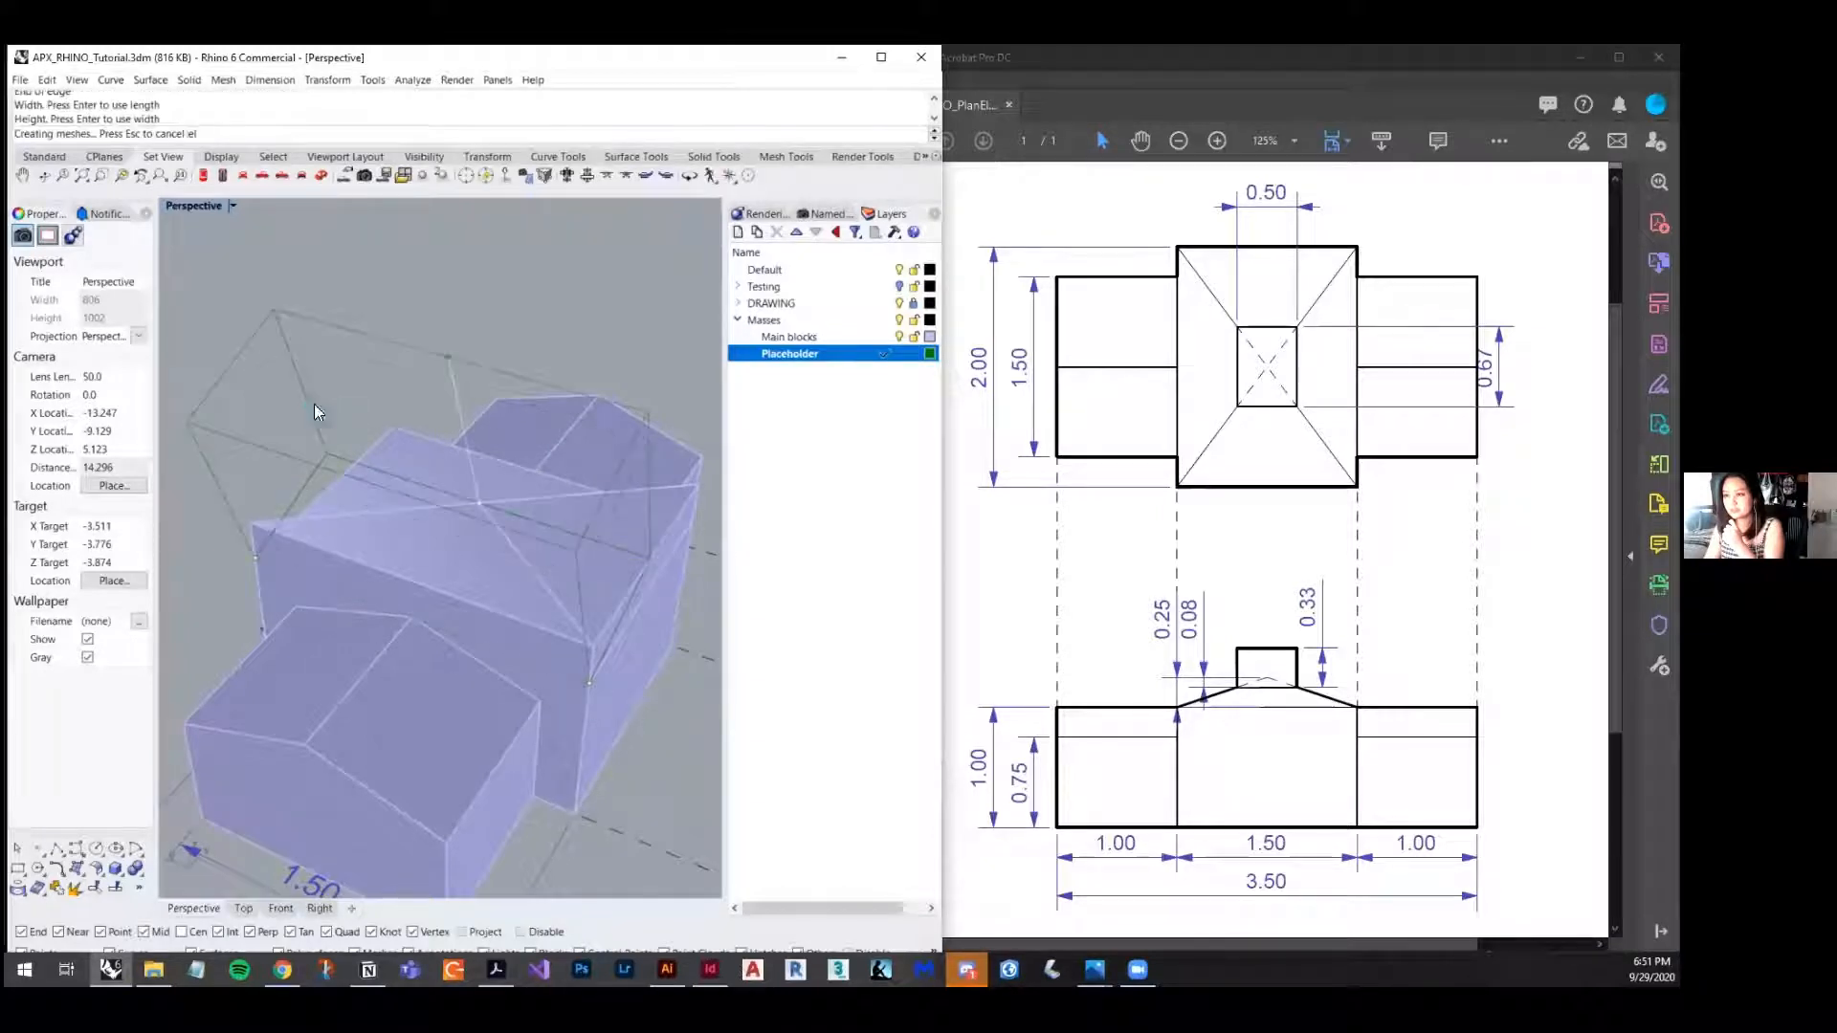
- Hide the front roof wedge next to the new green box
scroll(591, 583, "down", 2)
scroll(591, 584, "down", 2)
right_click_drag(584, 579, 387, 553)
scroll(387, 553, "up", 8)
scroll(373, 575, "down", 3)
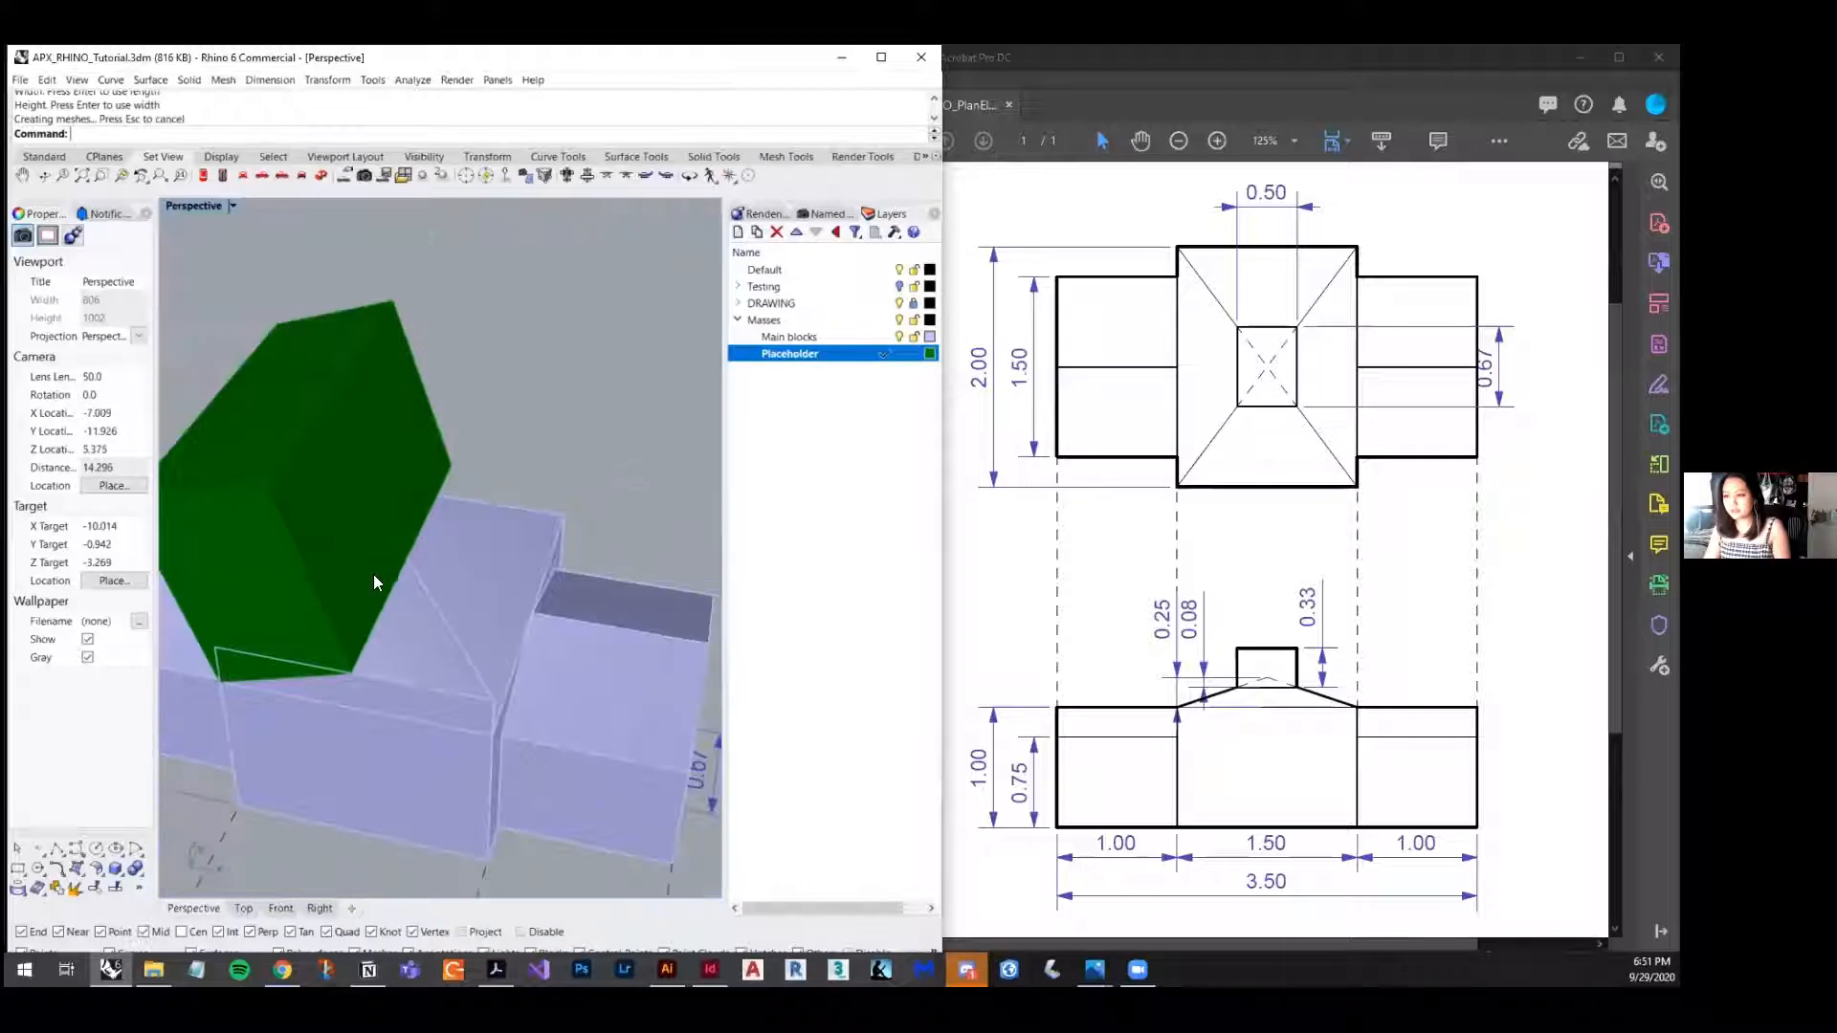
left_click(419, 653)
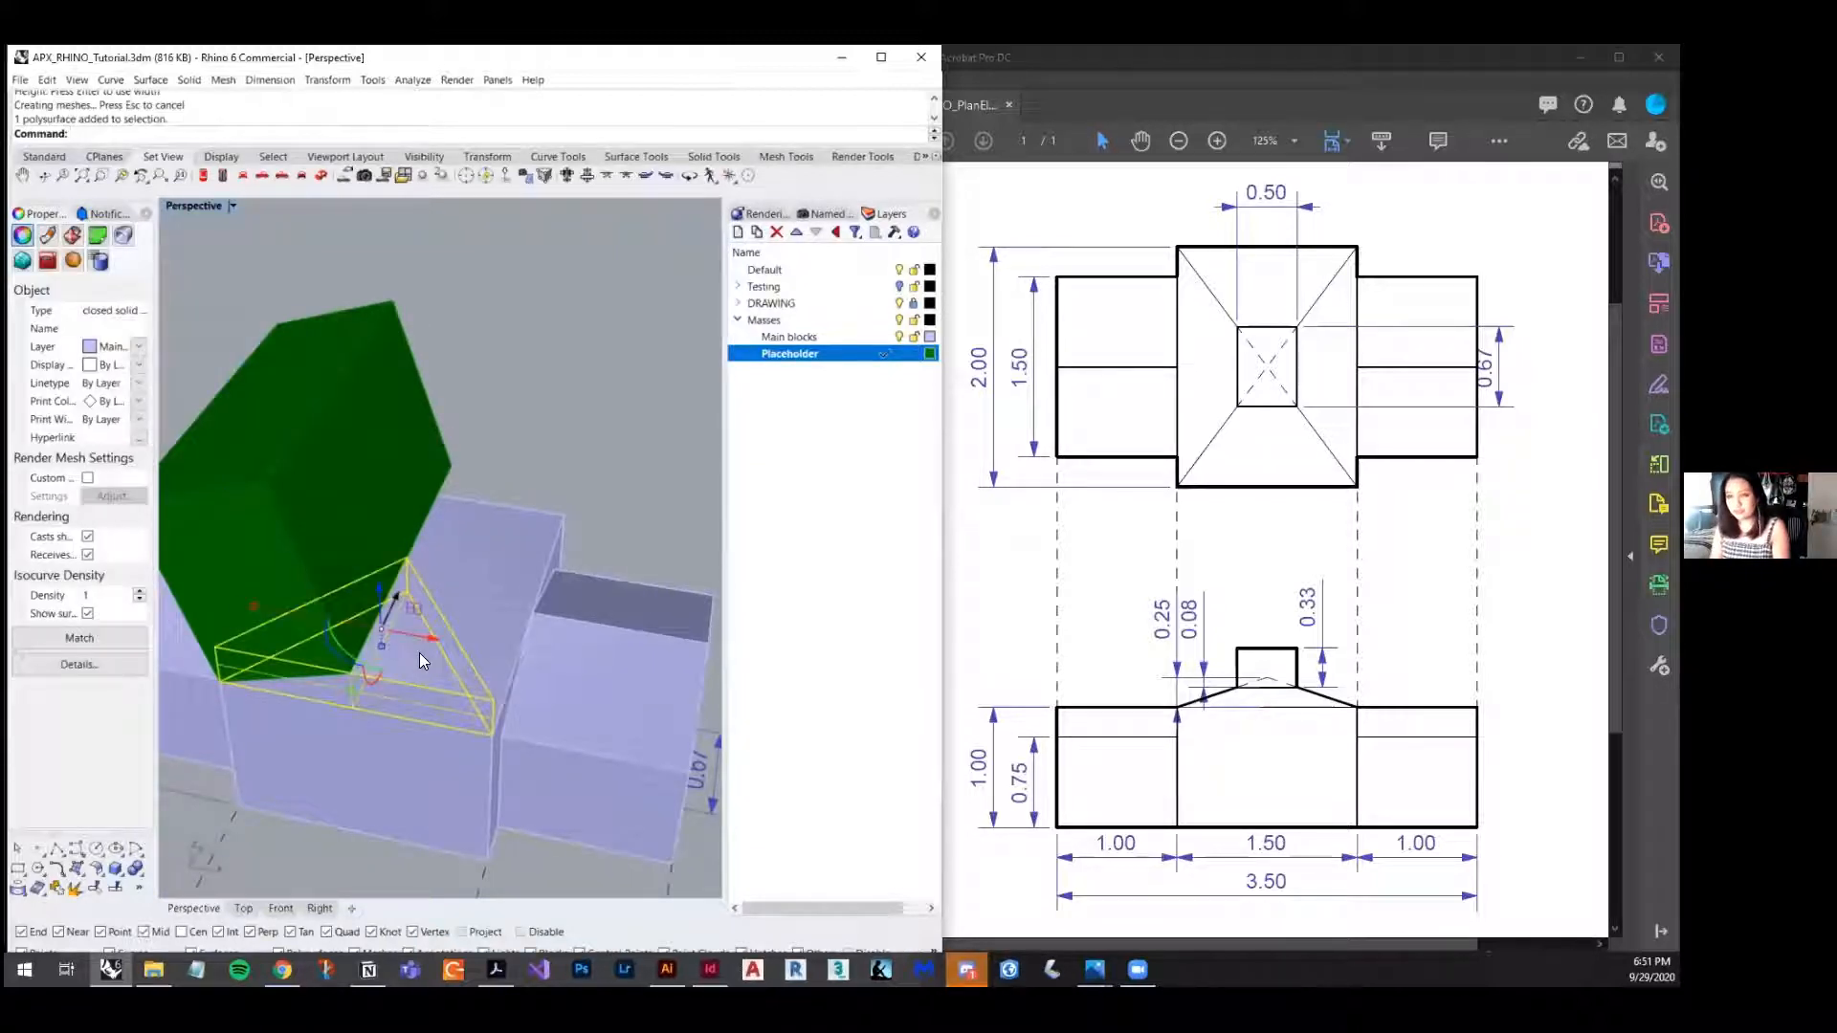
type("hide")
key("Return")
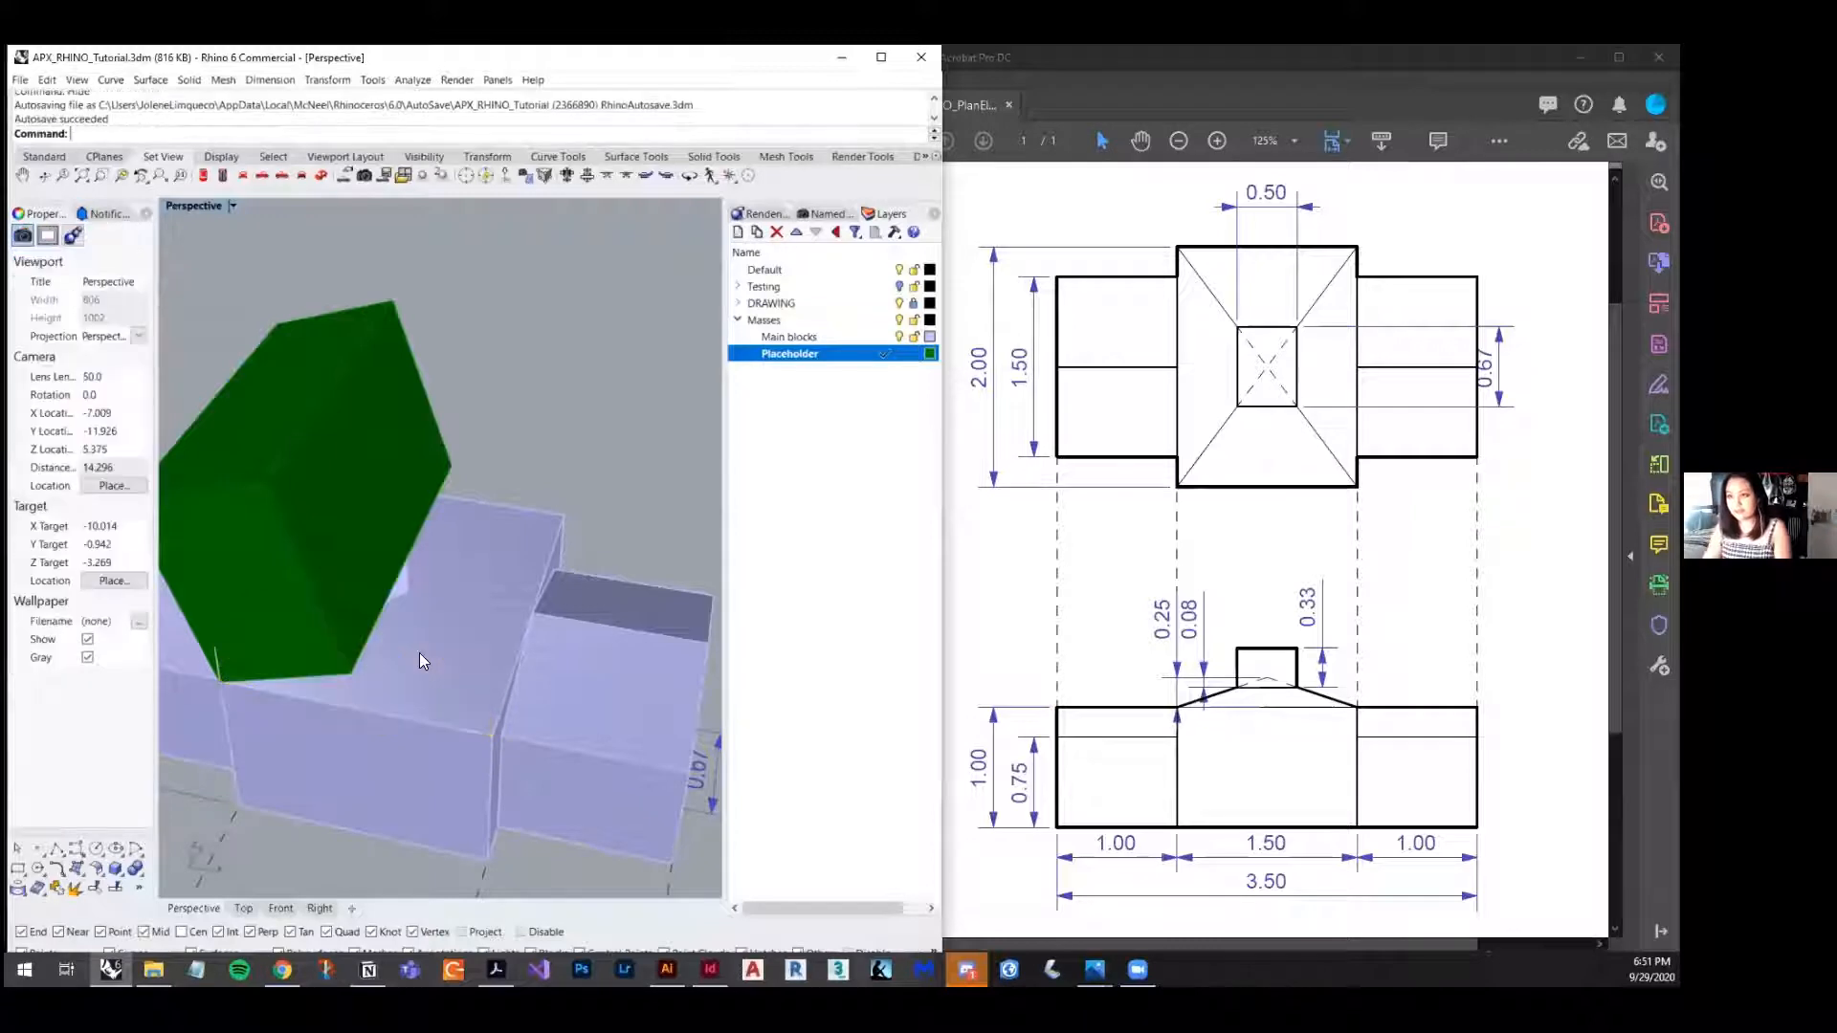
- Subtract the green box from the wing-side roof wedge with BooleanDifference, keeping the cutting box (DeleteInput=No)
right_click_drag(569, 497, 314, 530)
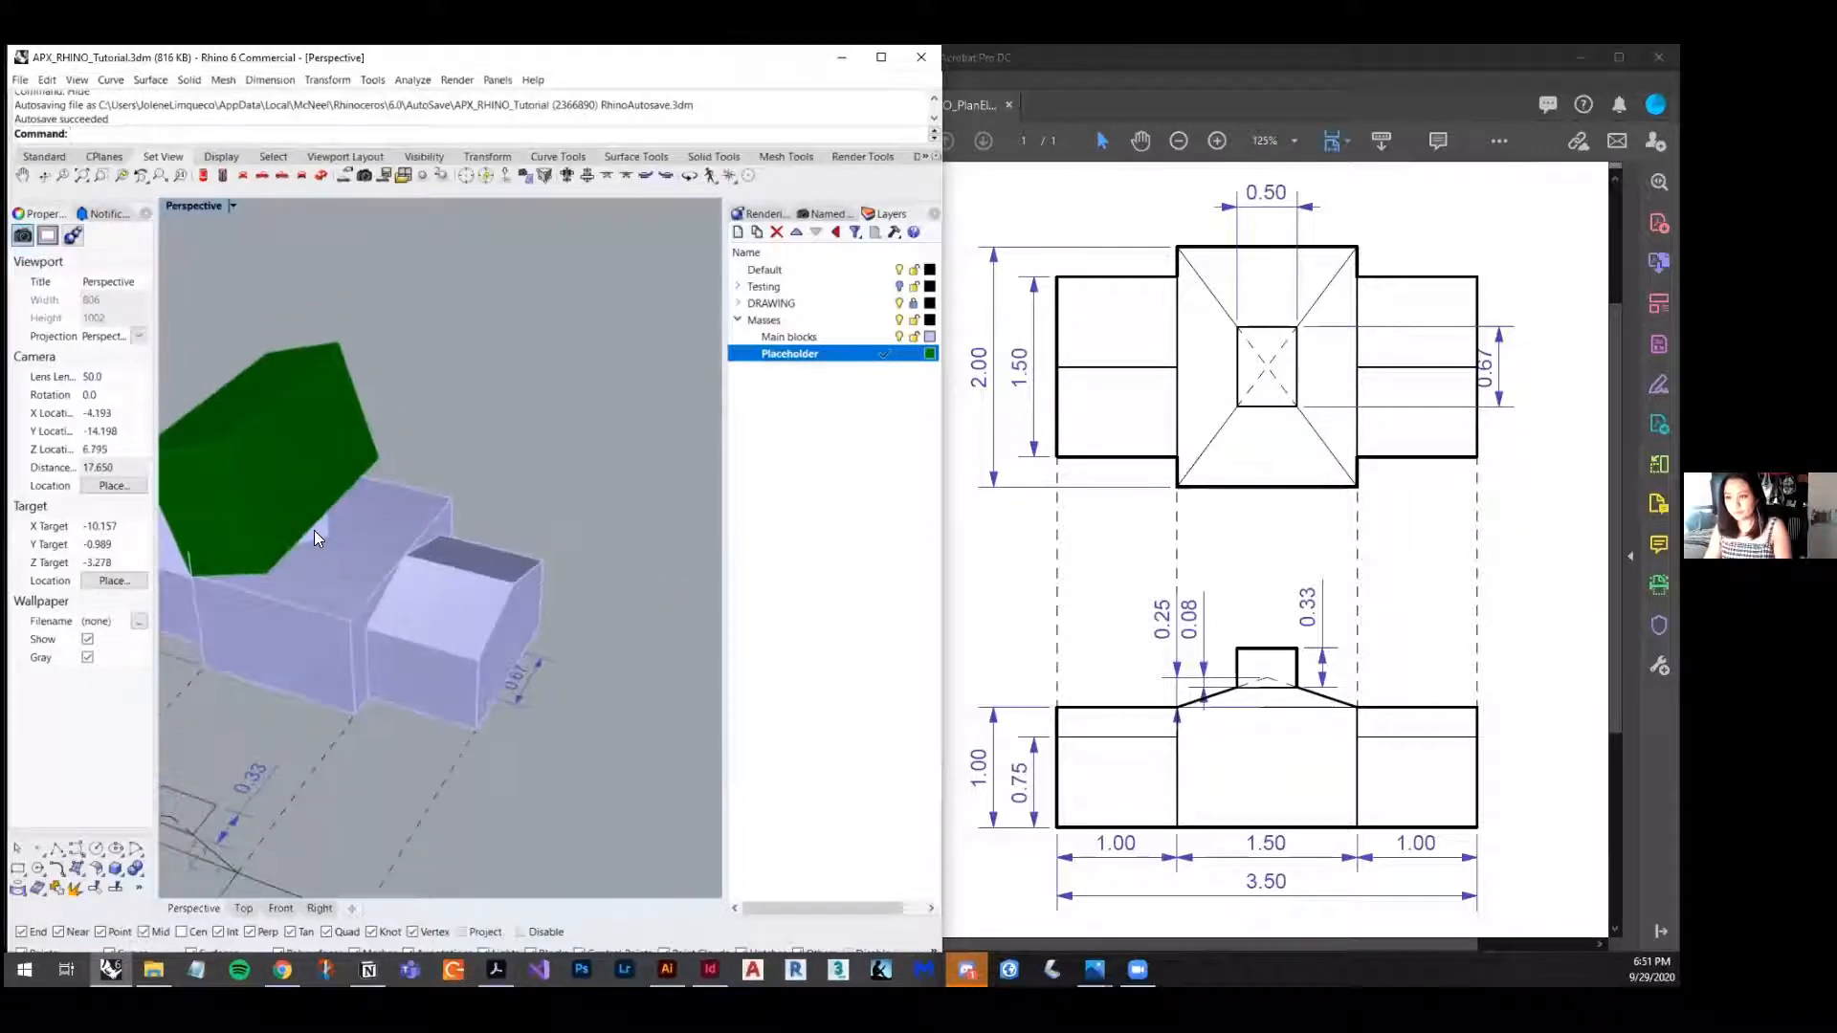
left_click(314, 530)
left_click(501, 402)
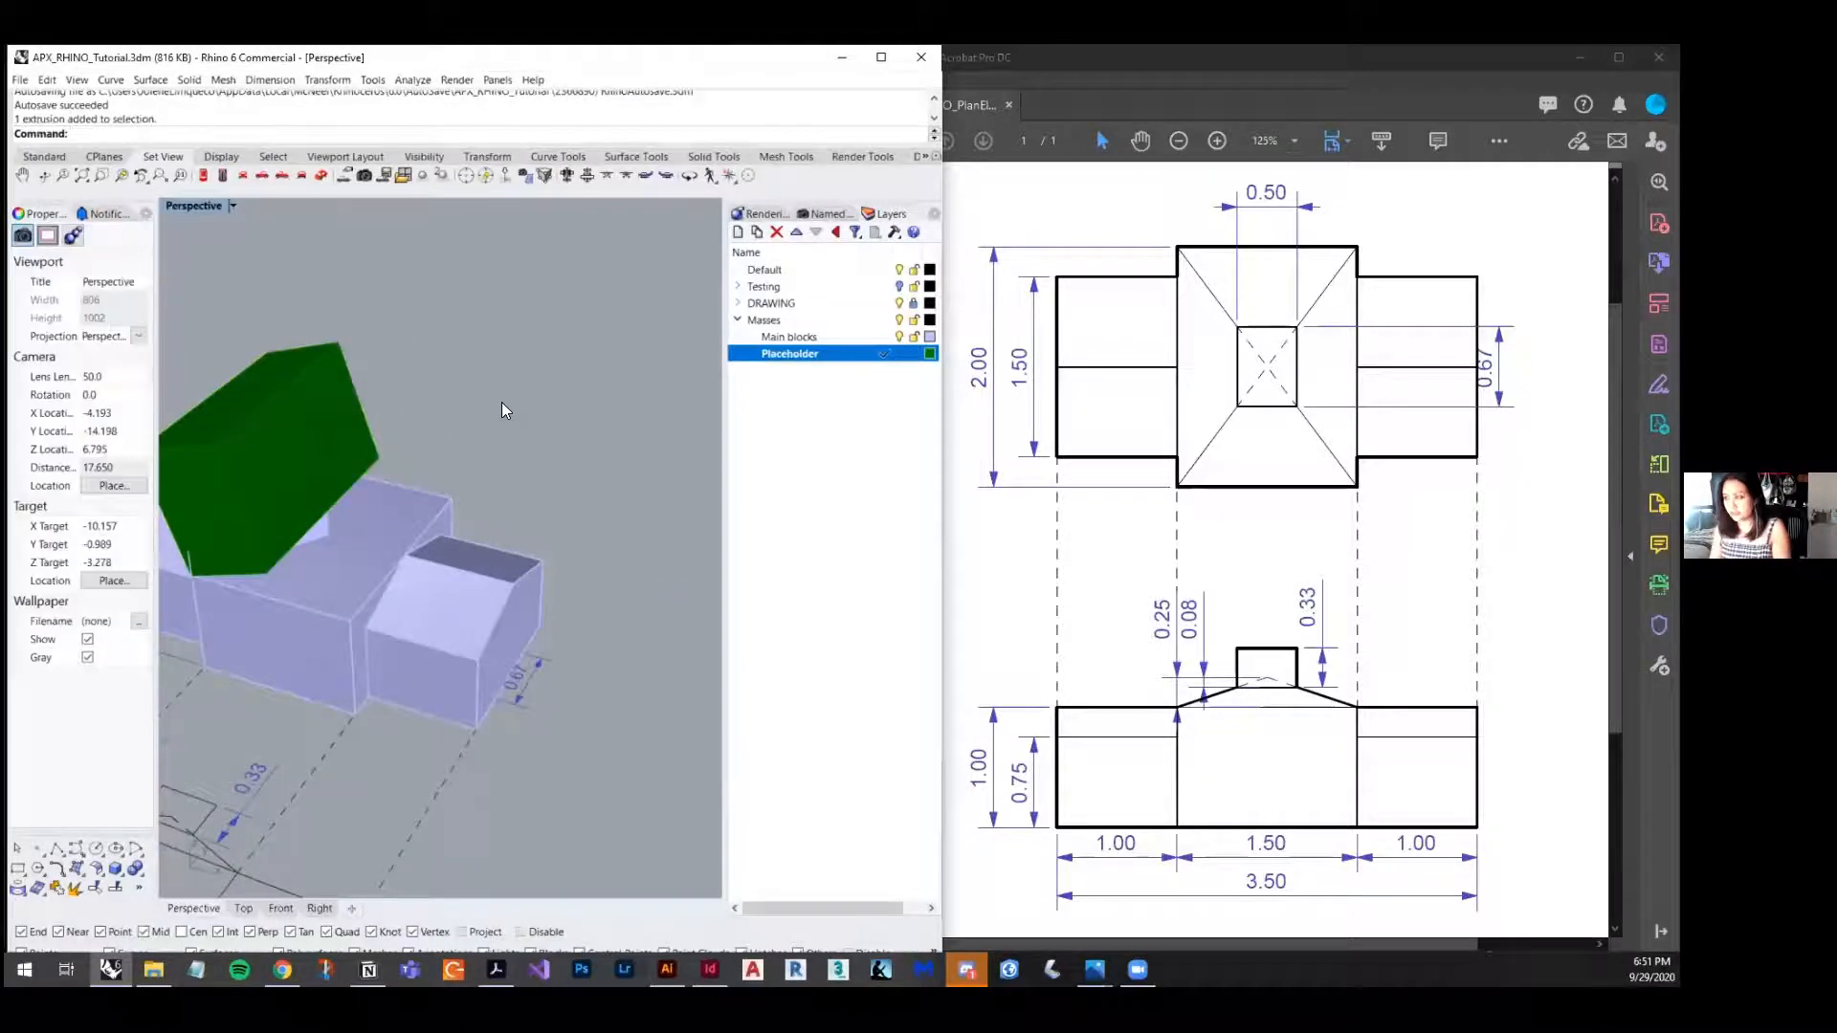
type("BooleanDifference")
key("Return")
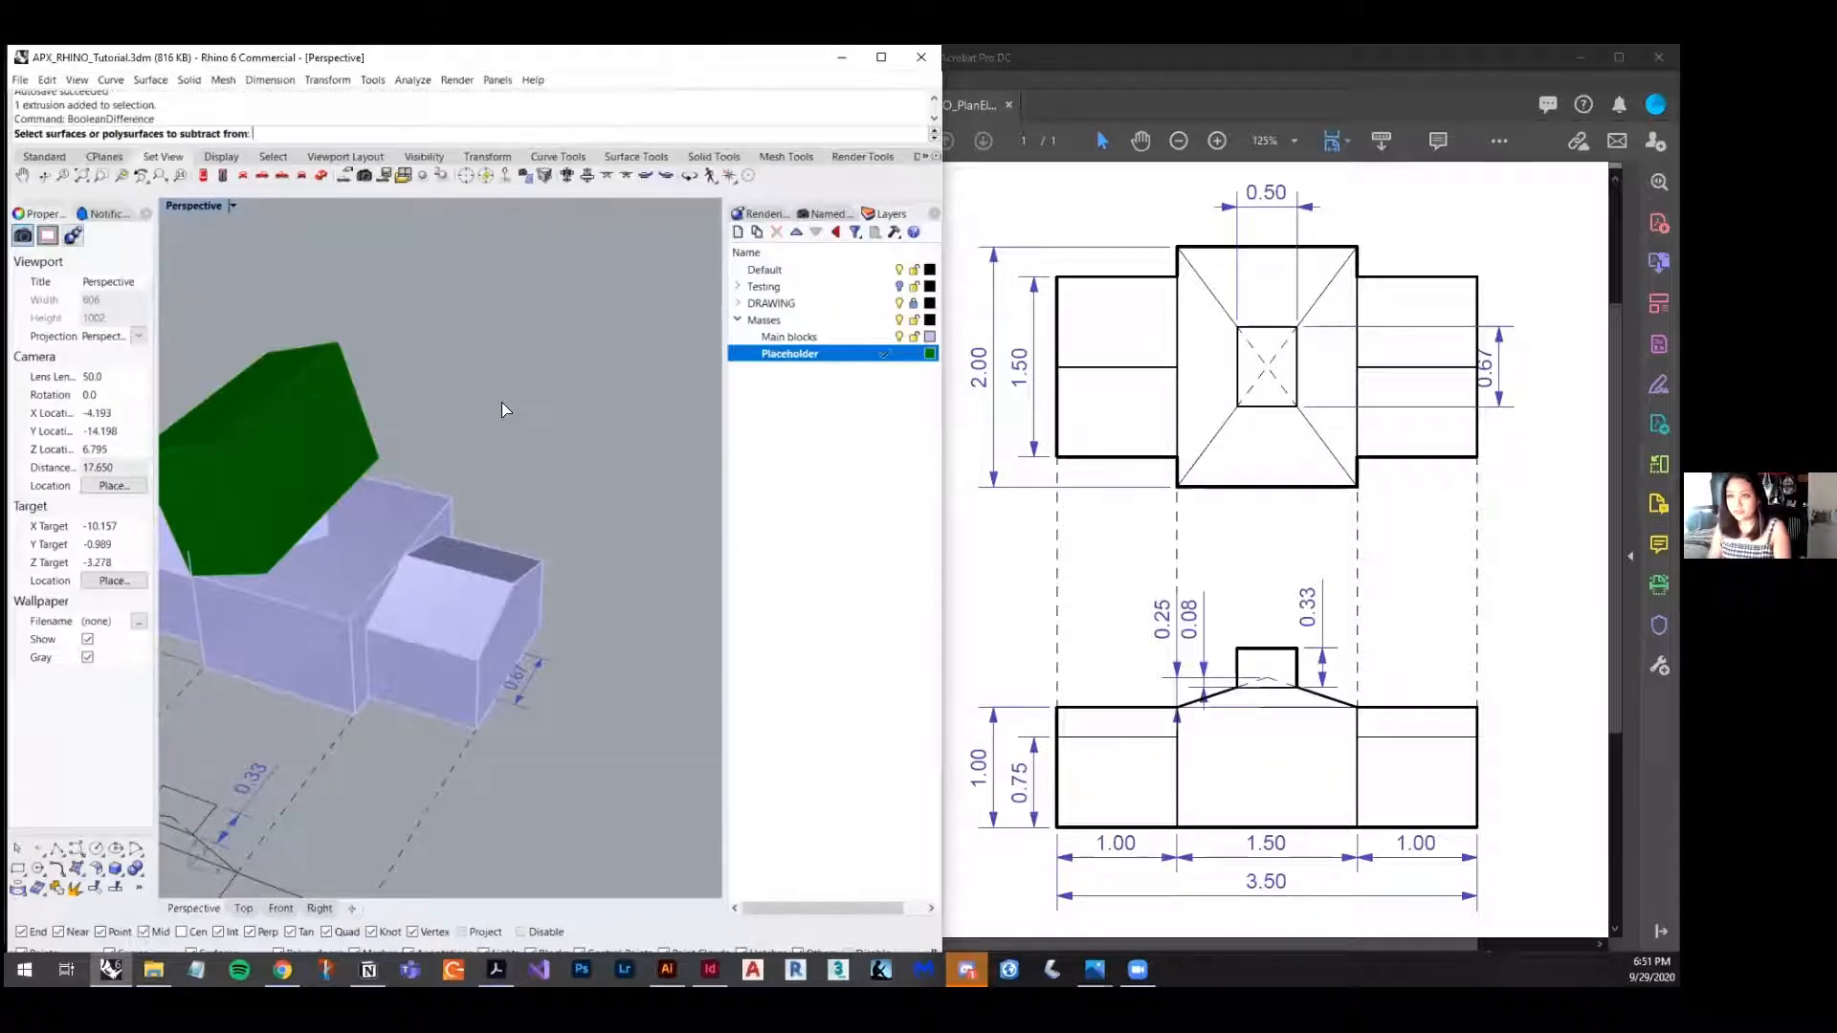
scroll(308, 537, "up", 2)
left_click(321, 524)
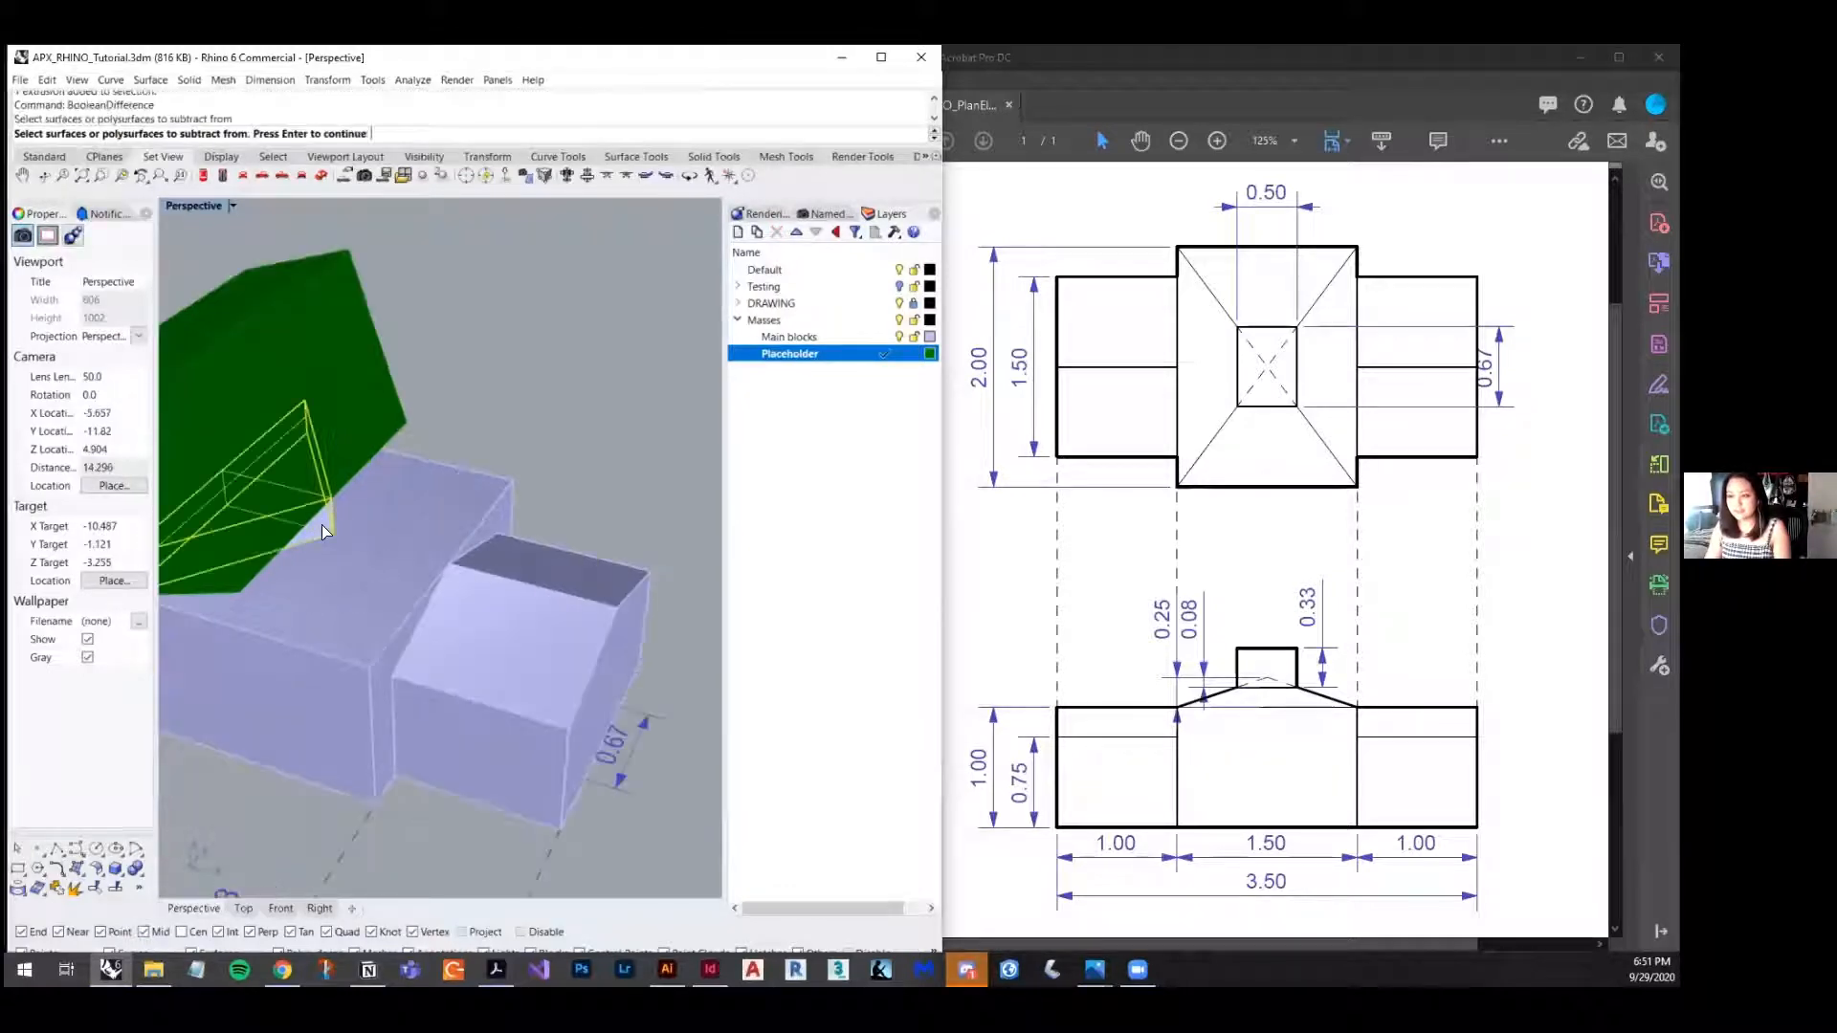
key("Return")
left_click(354, 402)
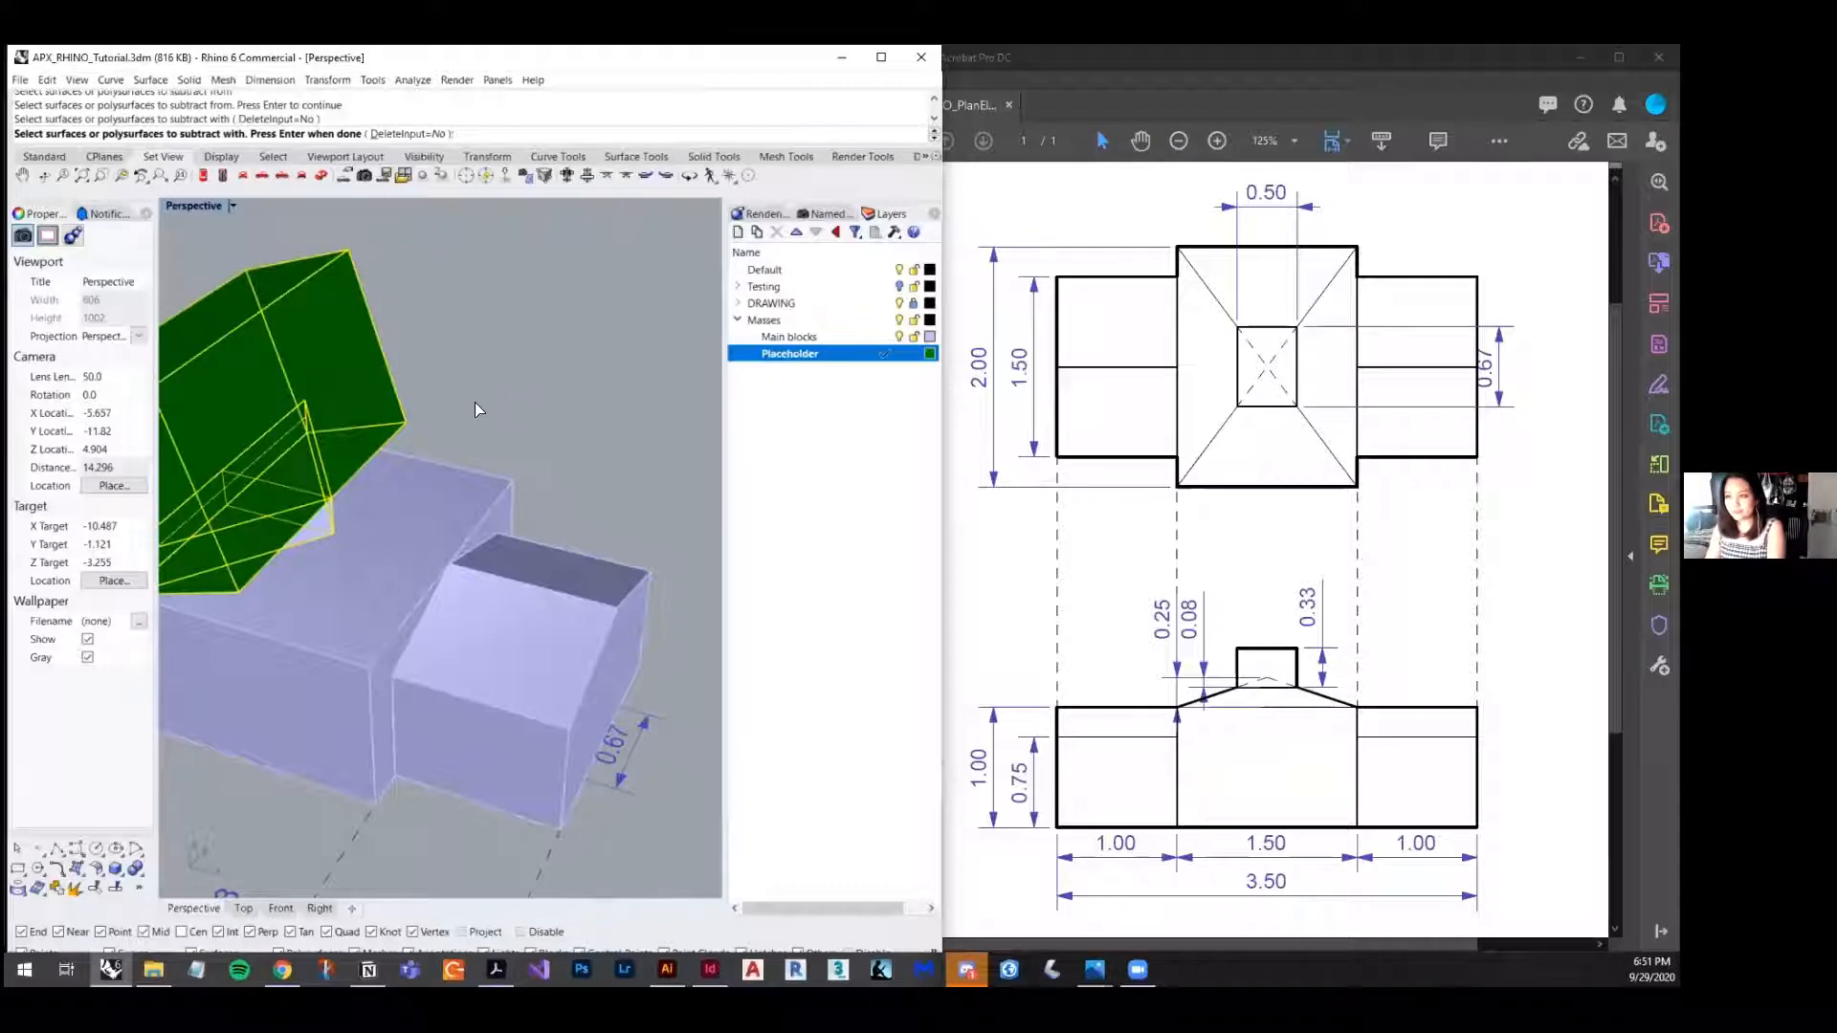
key("Return")
- Delete the green cutting box above the sloped roof wedge
scroll(515, 400, "down", 3)
scroll(405, 377, "up", 4)
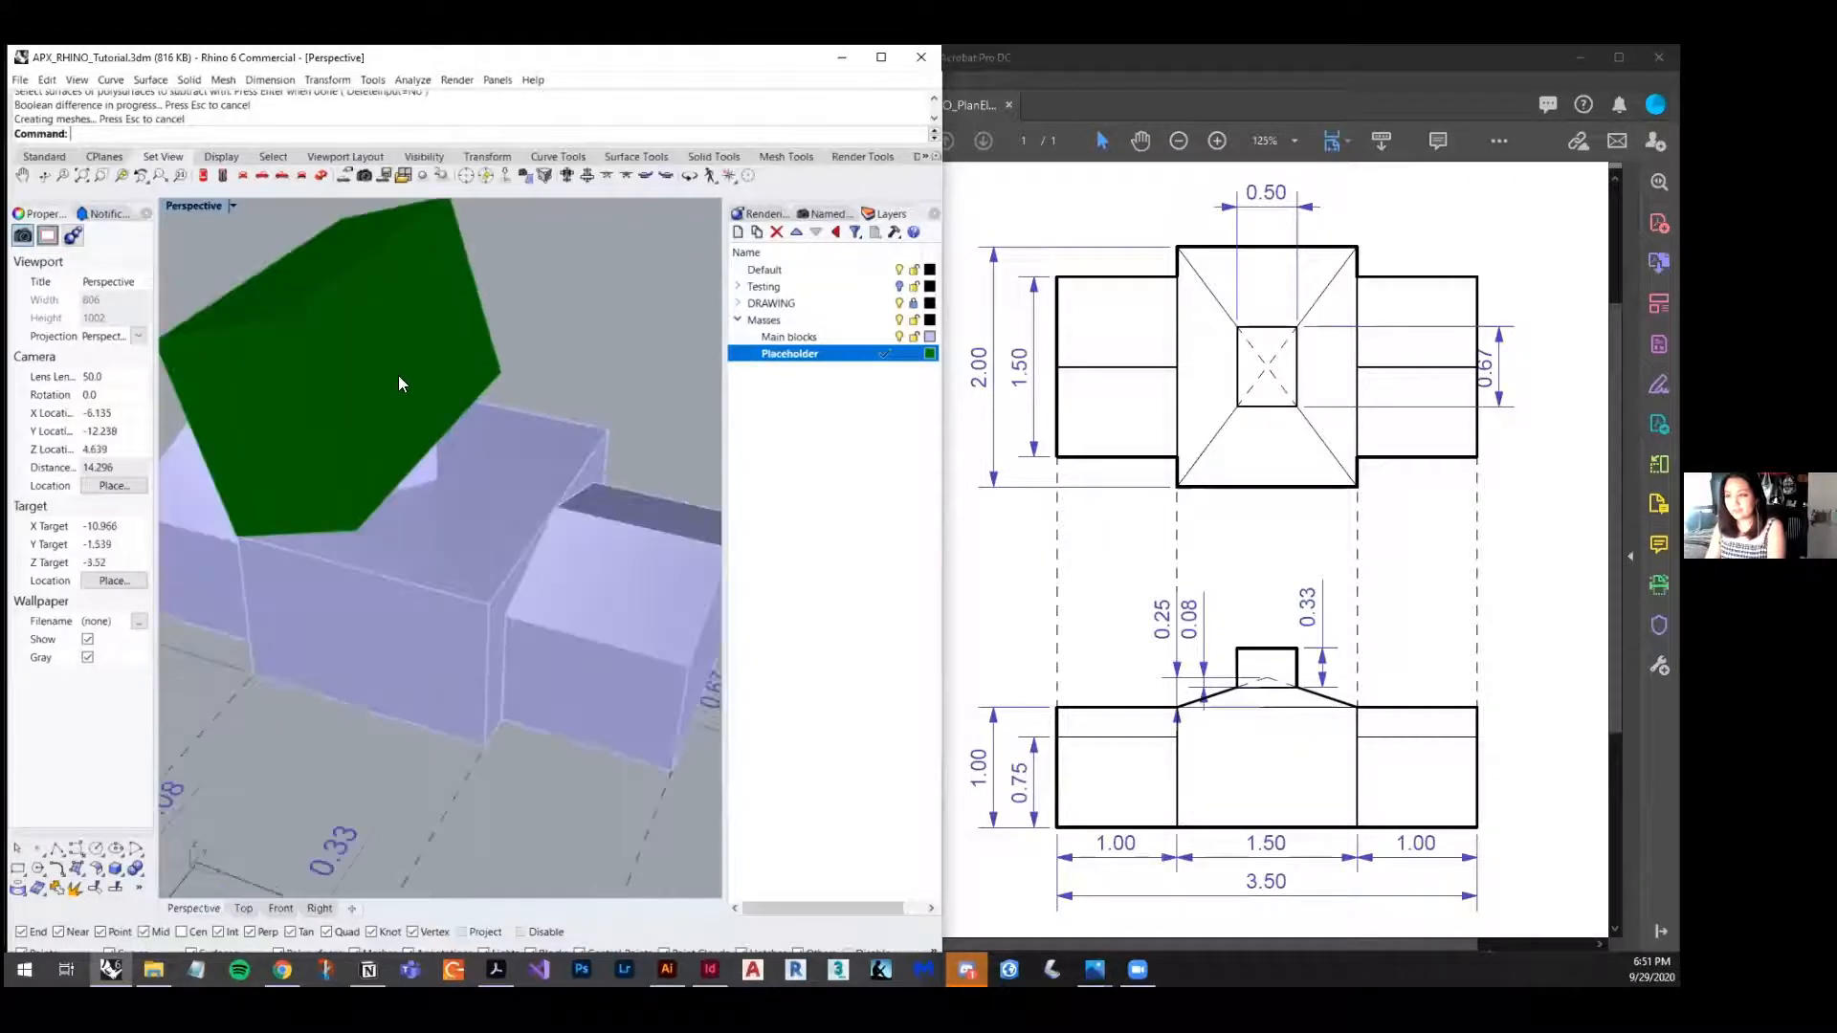
left_click(401, 371)
key("Delete")
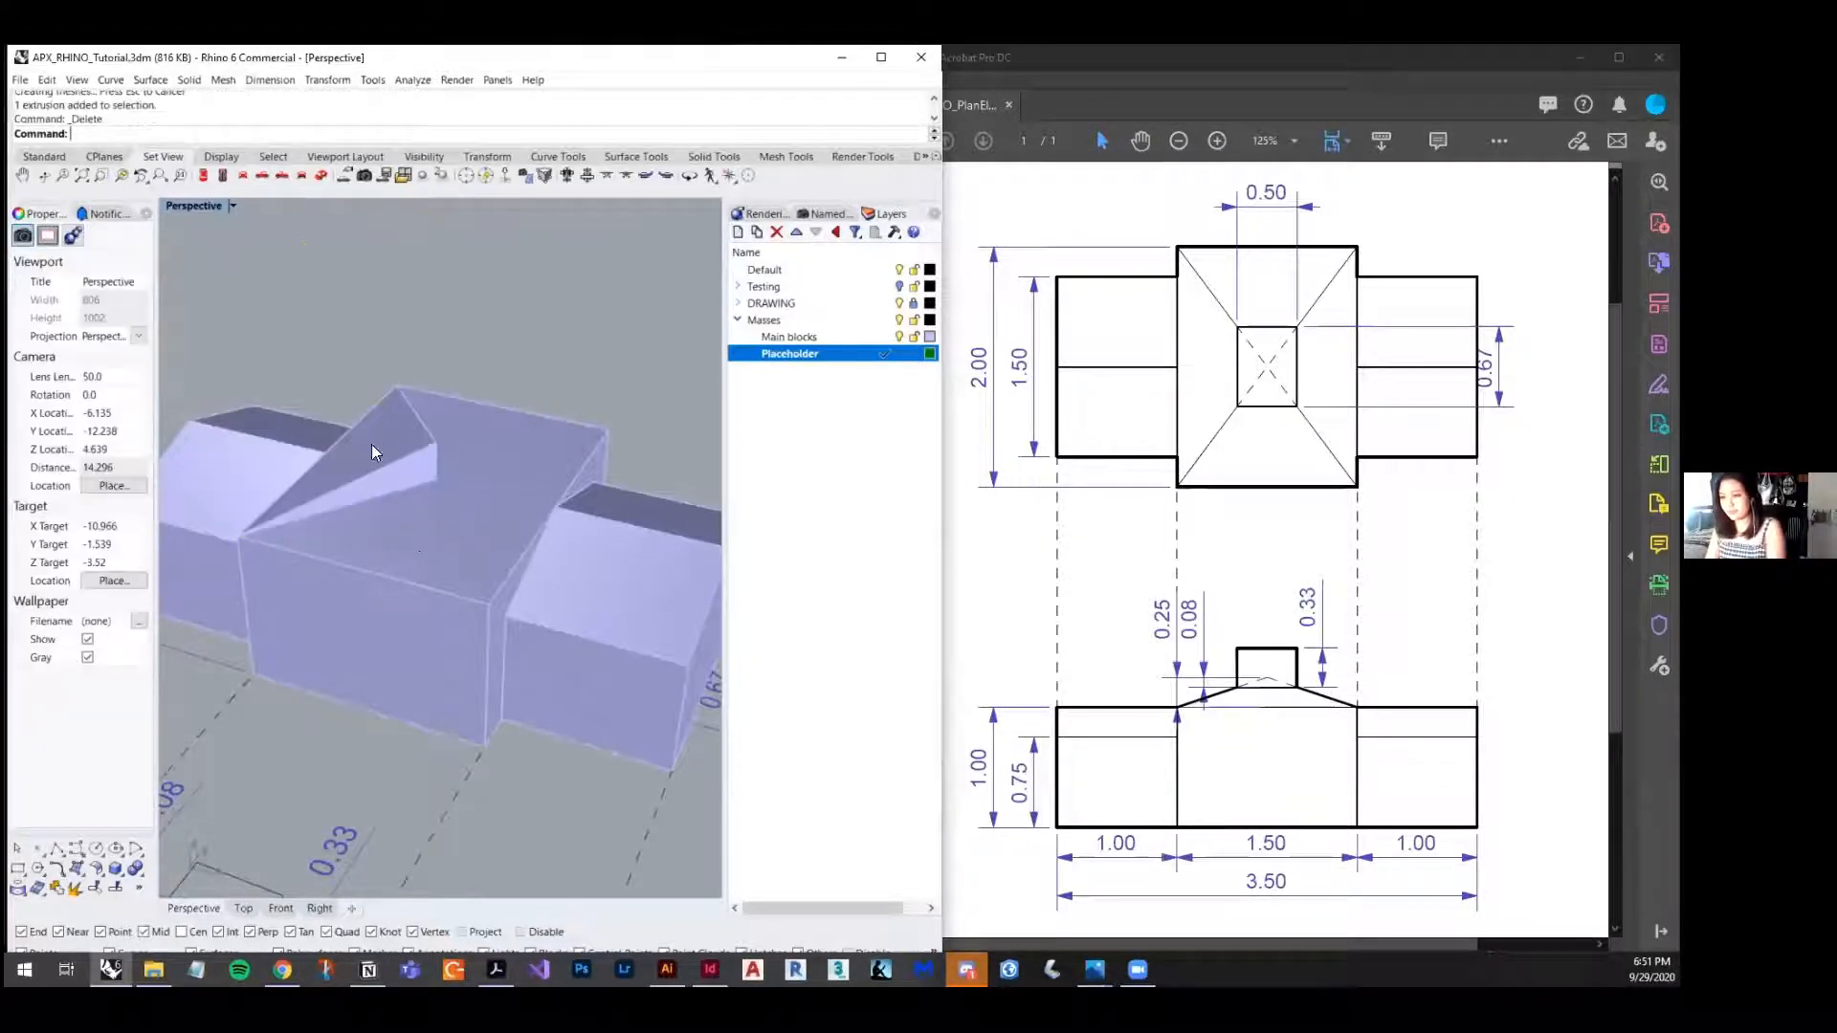
- Show the hidden front roof wedge again and hide the sloped wing-side wedge
scroll(372, 444, "down", 5)
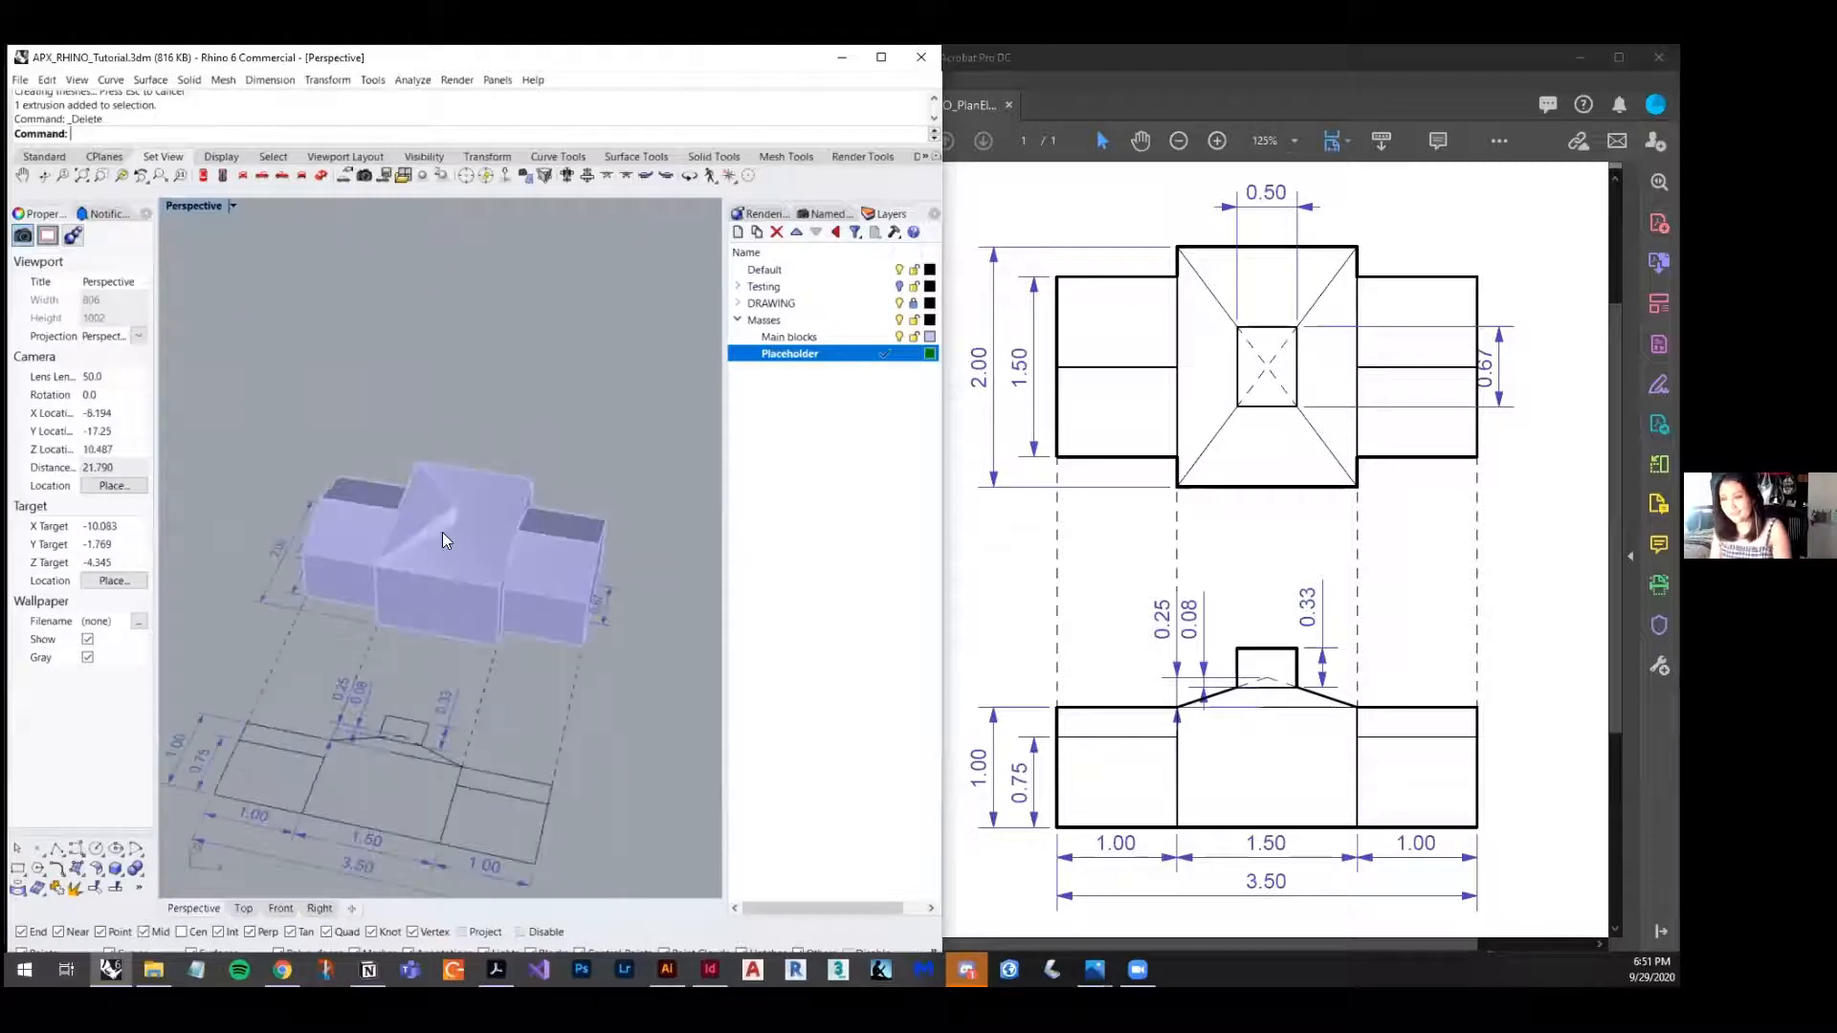
type("Show")
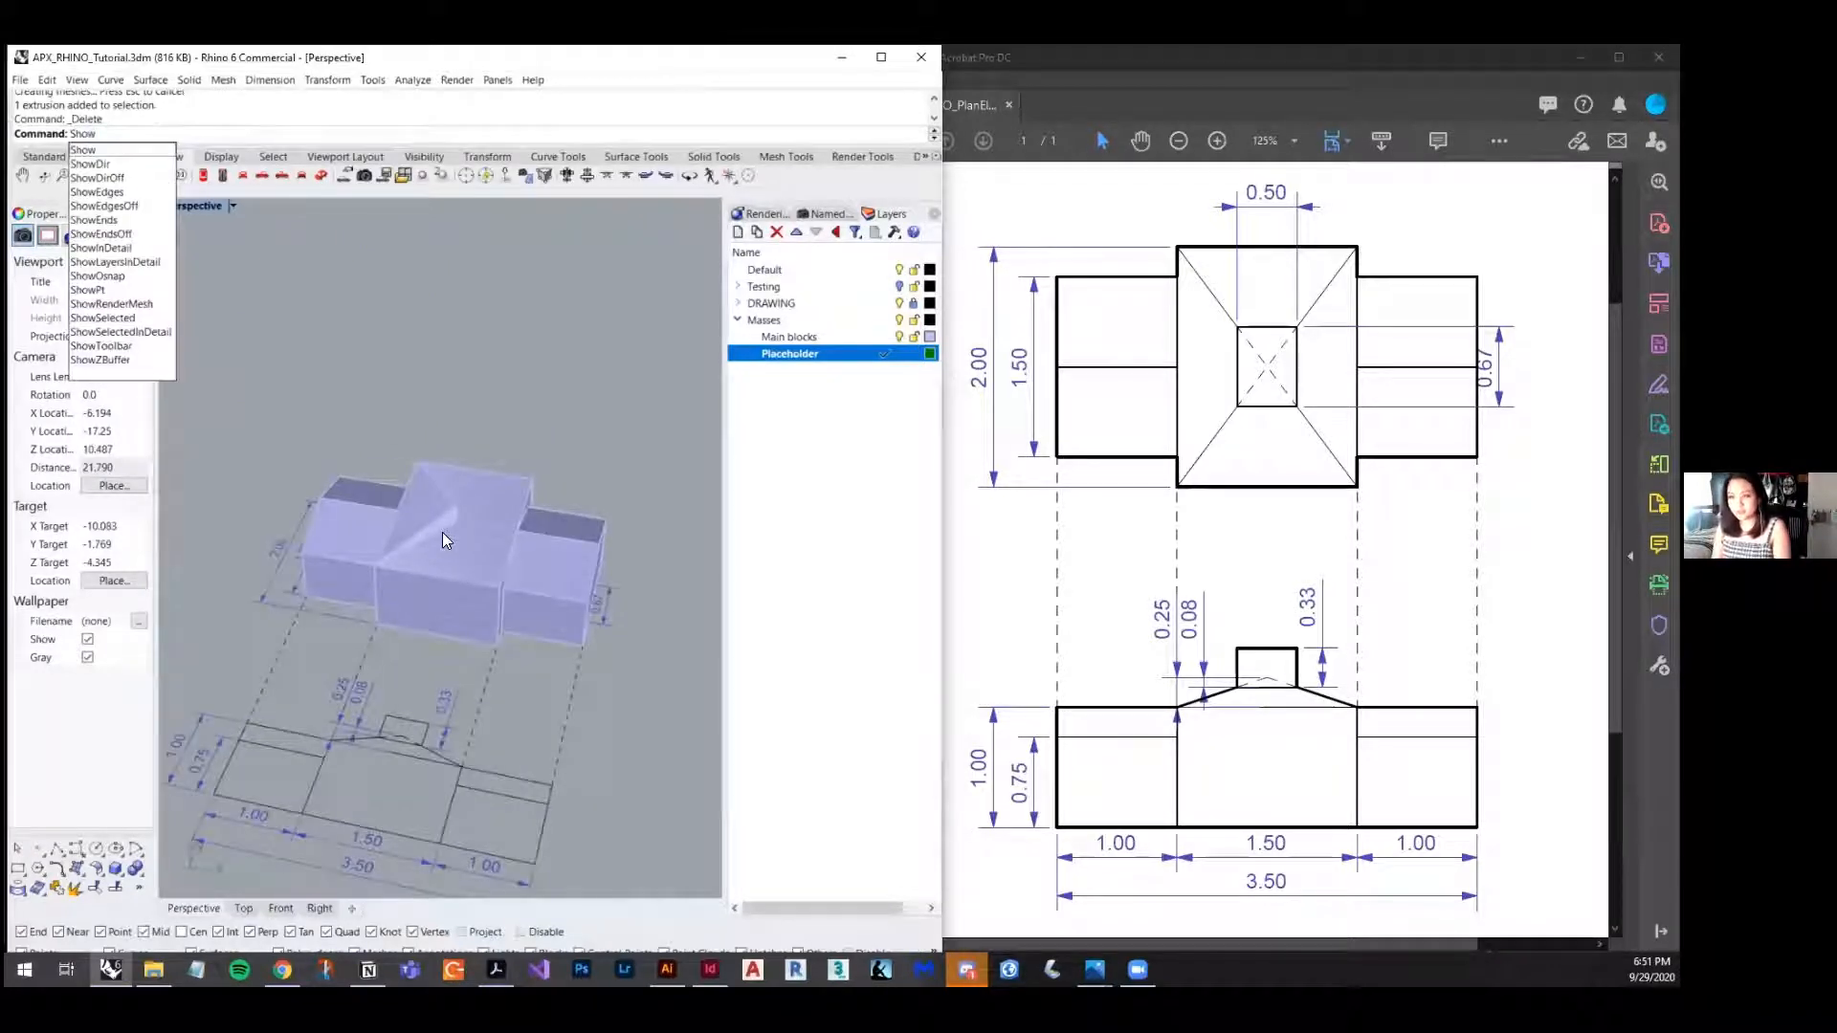
key("Return")
scroll(458, 531, "up", 2)
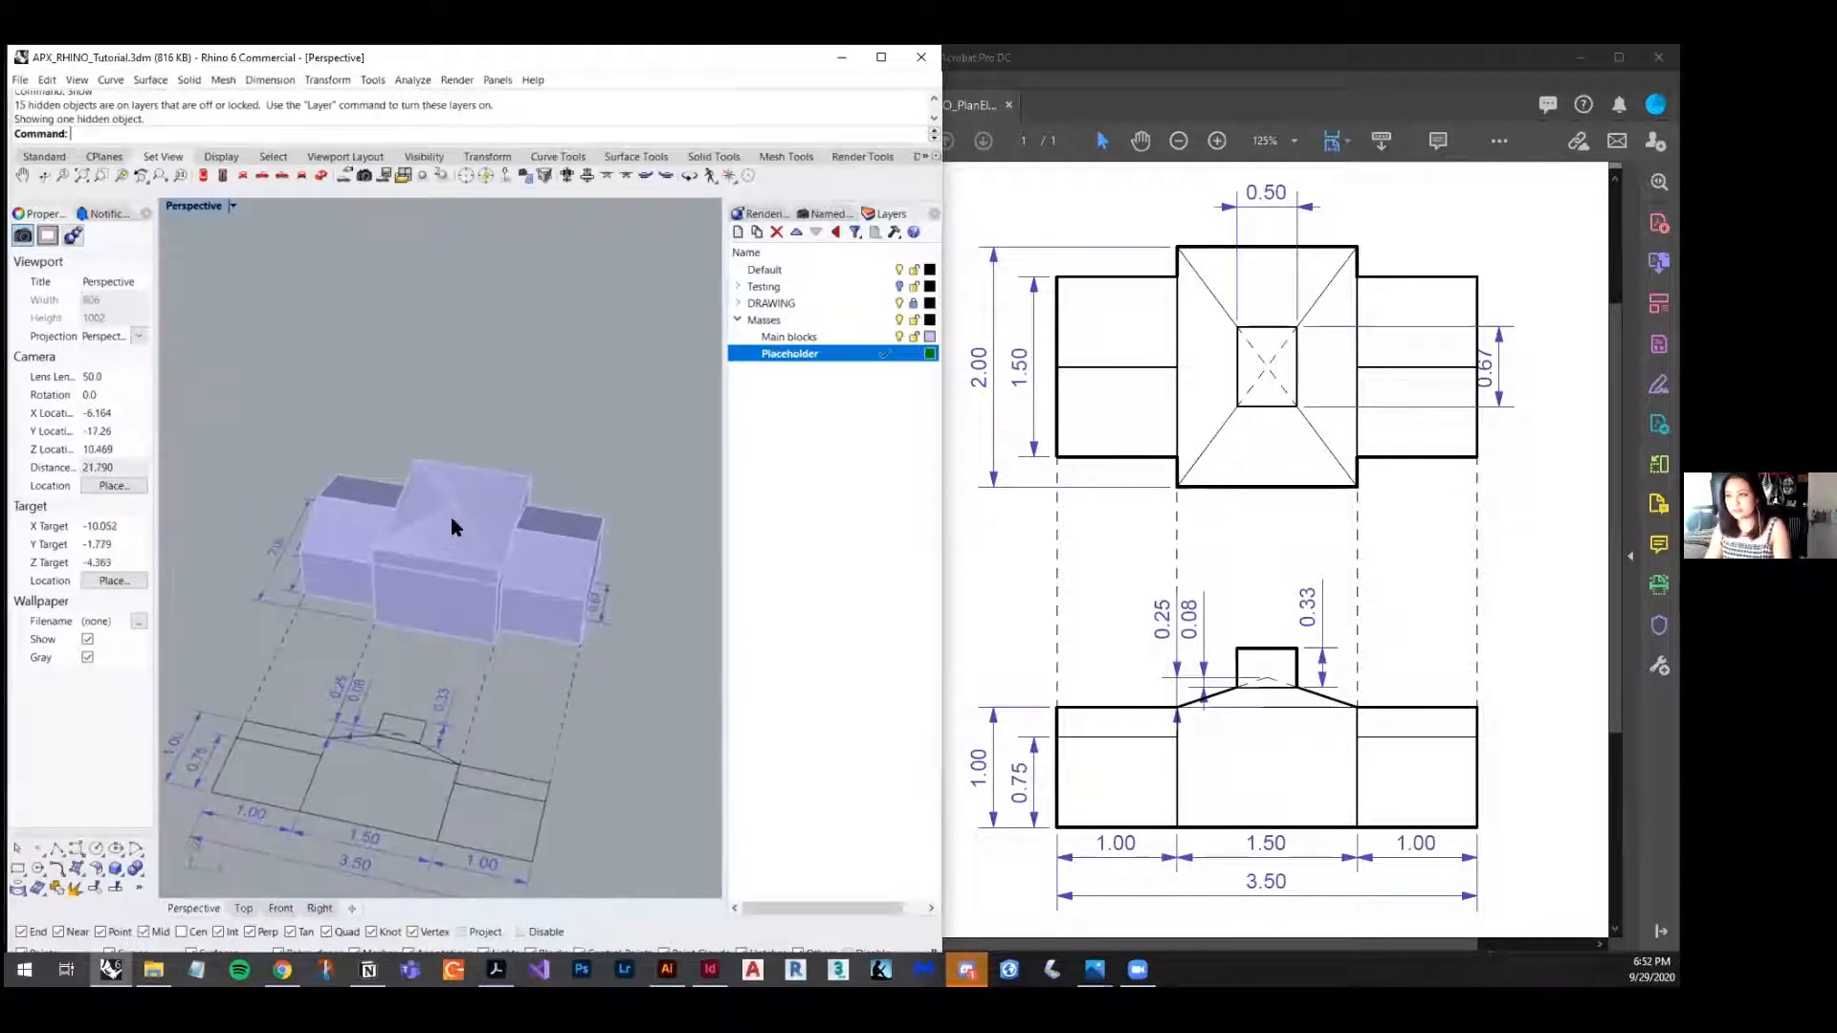
scroll(440, 478, "up", 2)
left_click(413, 505)
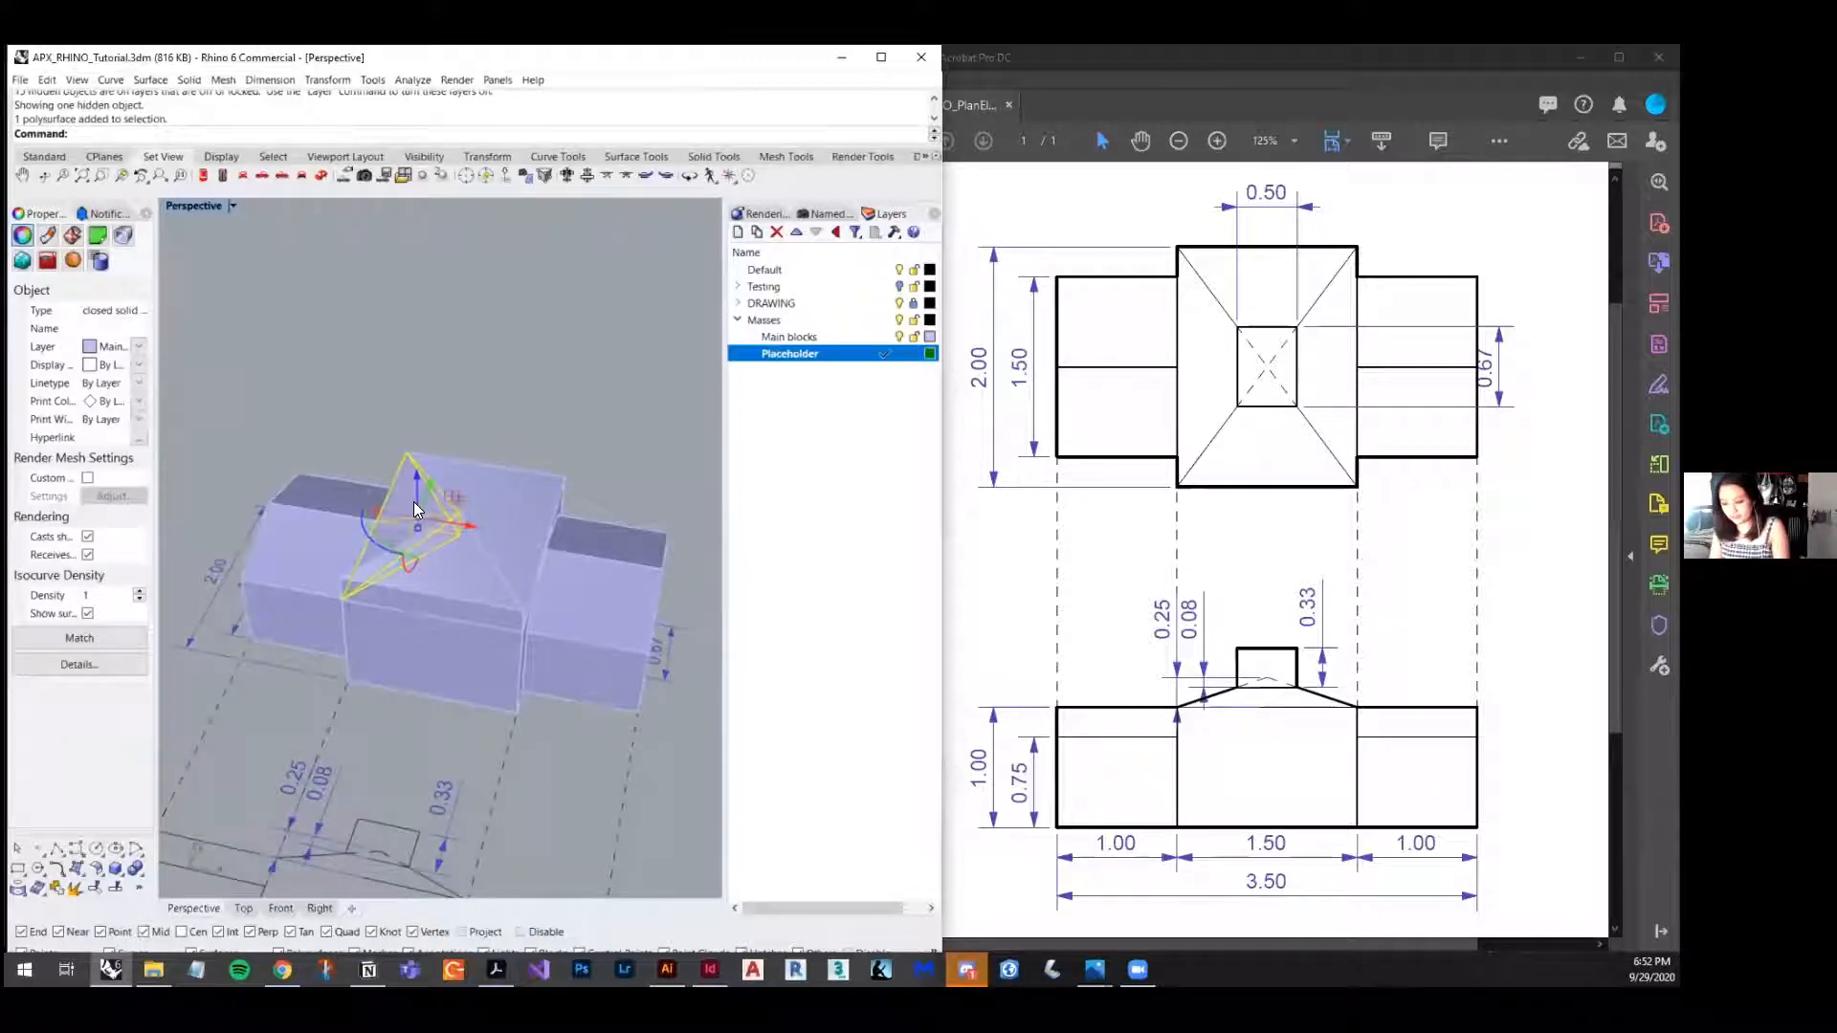
type("hide")
key("Return")
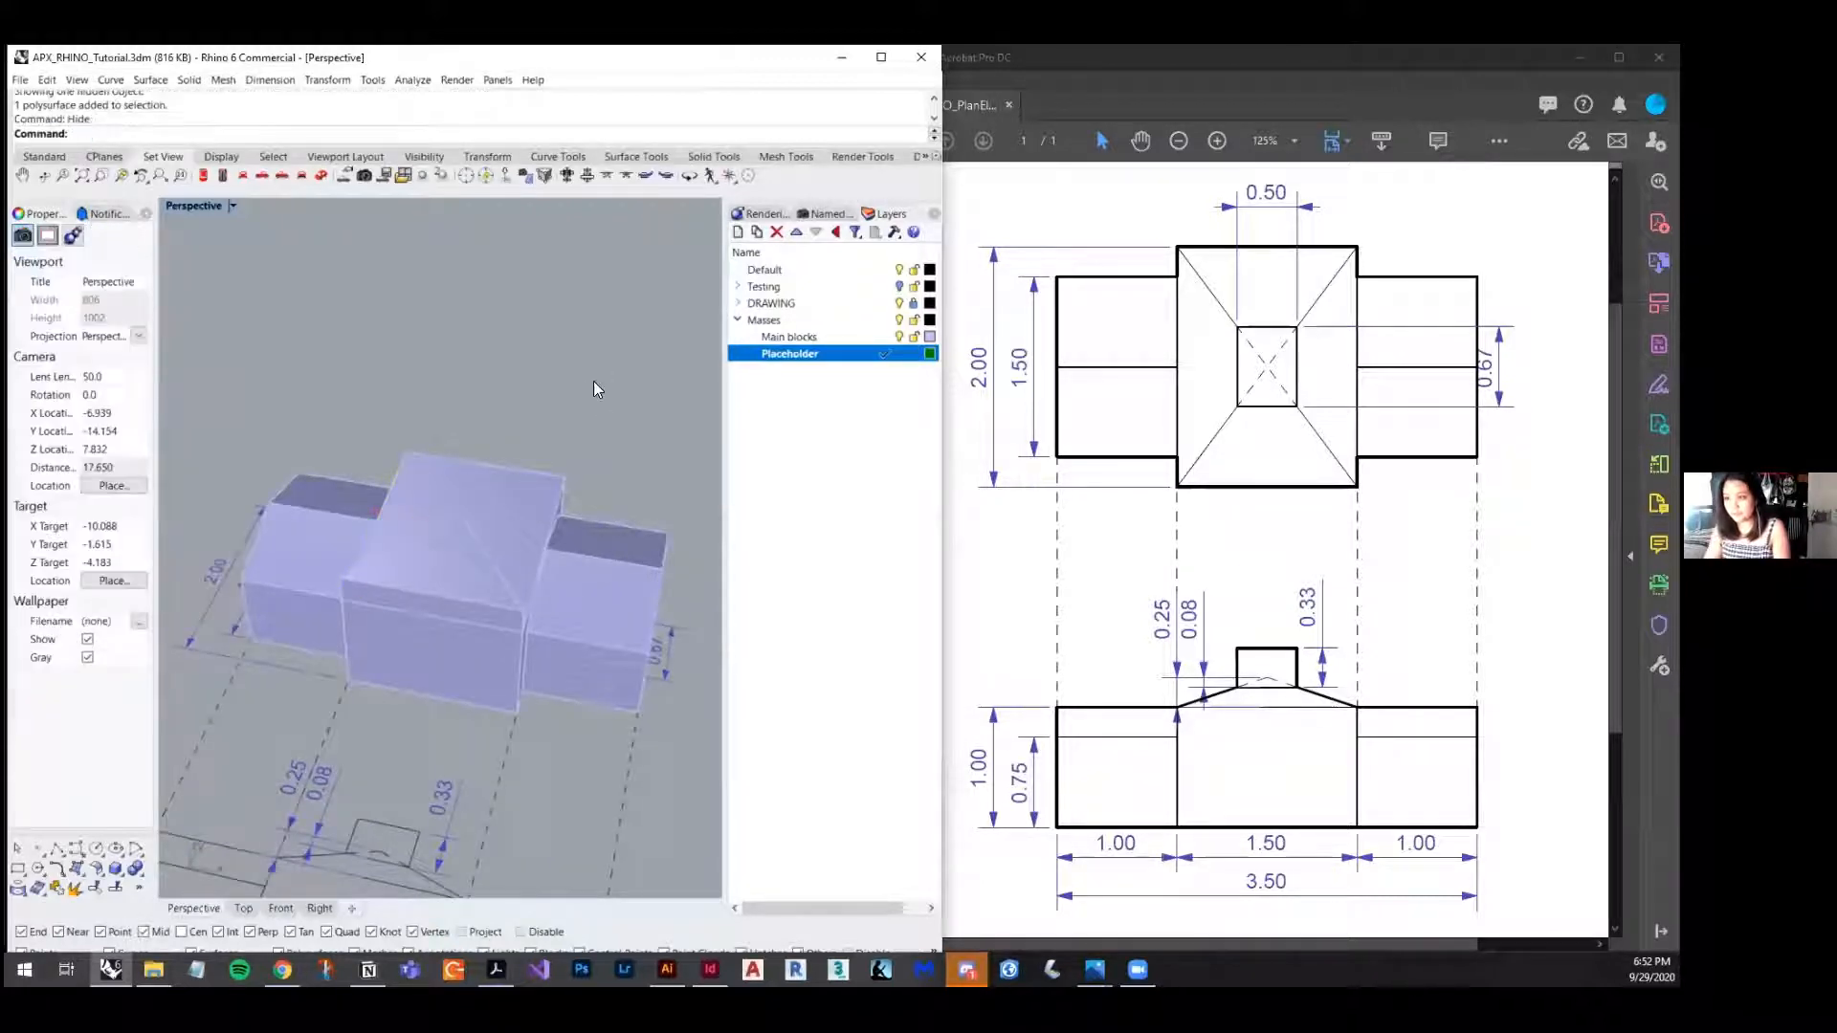
- Draw a tall 3-point box above the front roof wedge, with its base running from the lower eave edge up to the roof apex
left_click(116, 869)
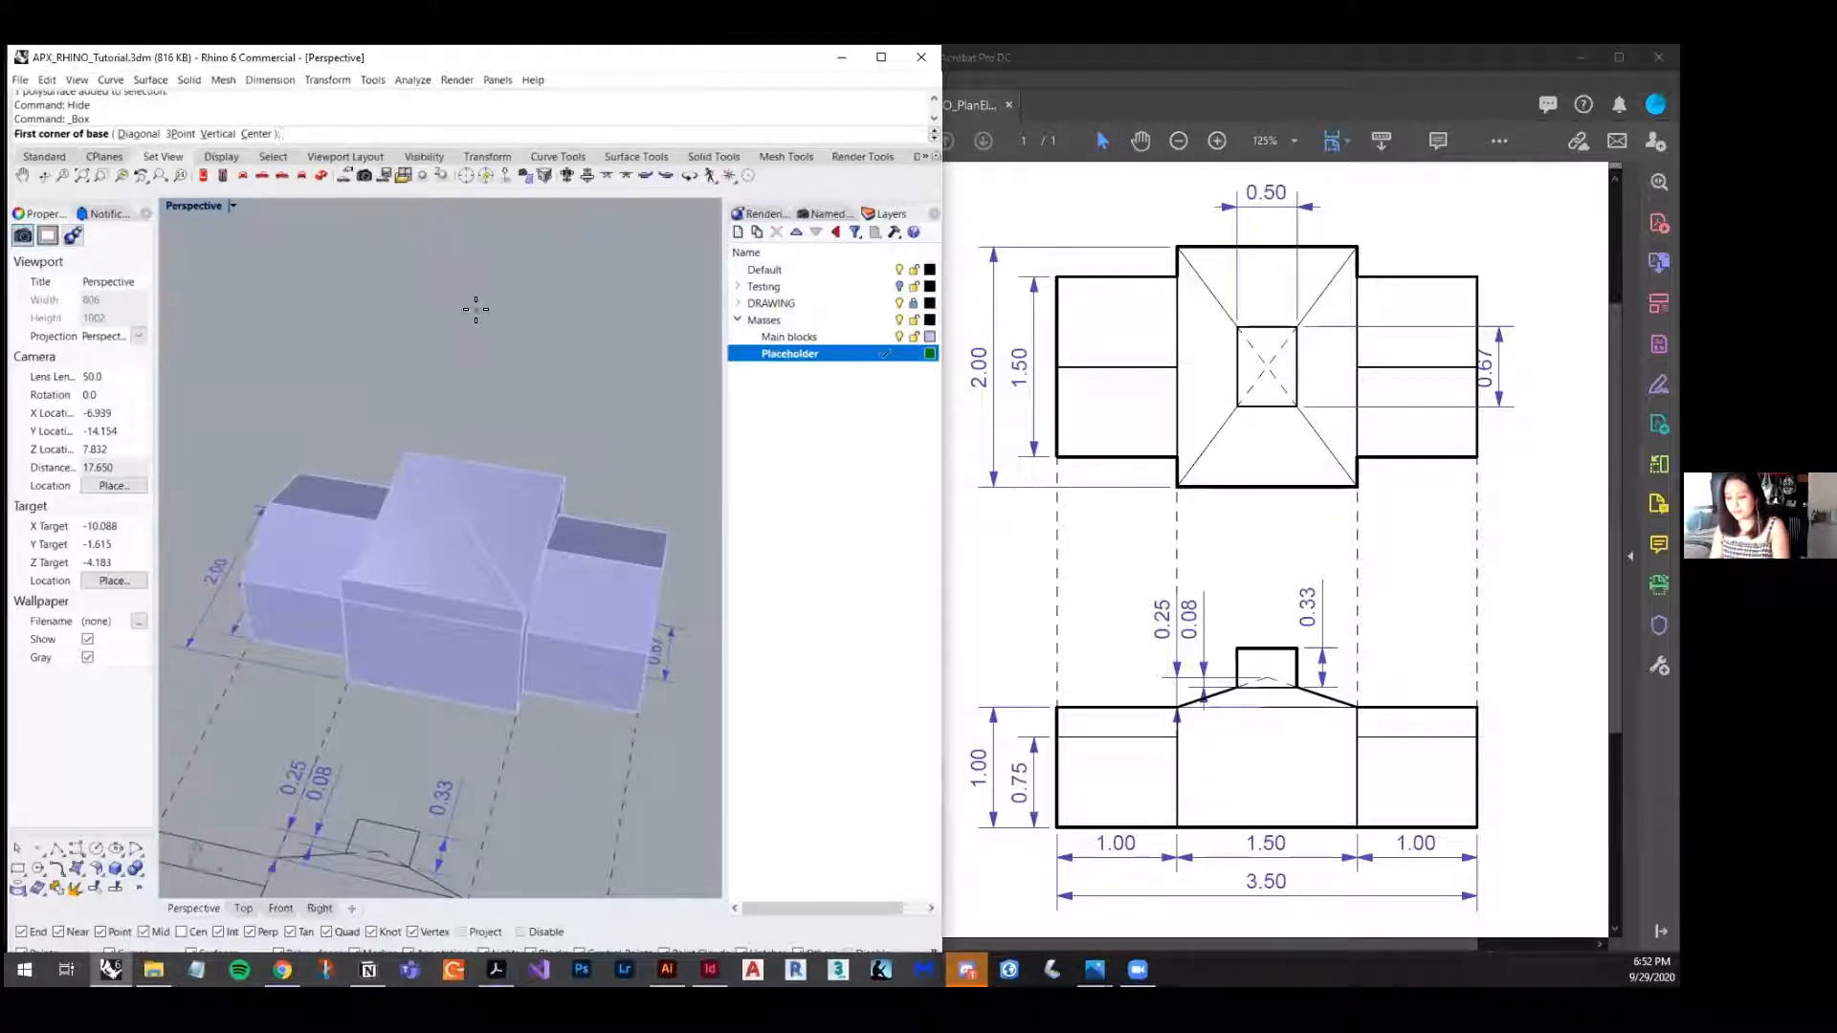
type("p")
key("Return")
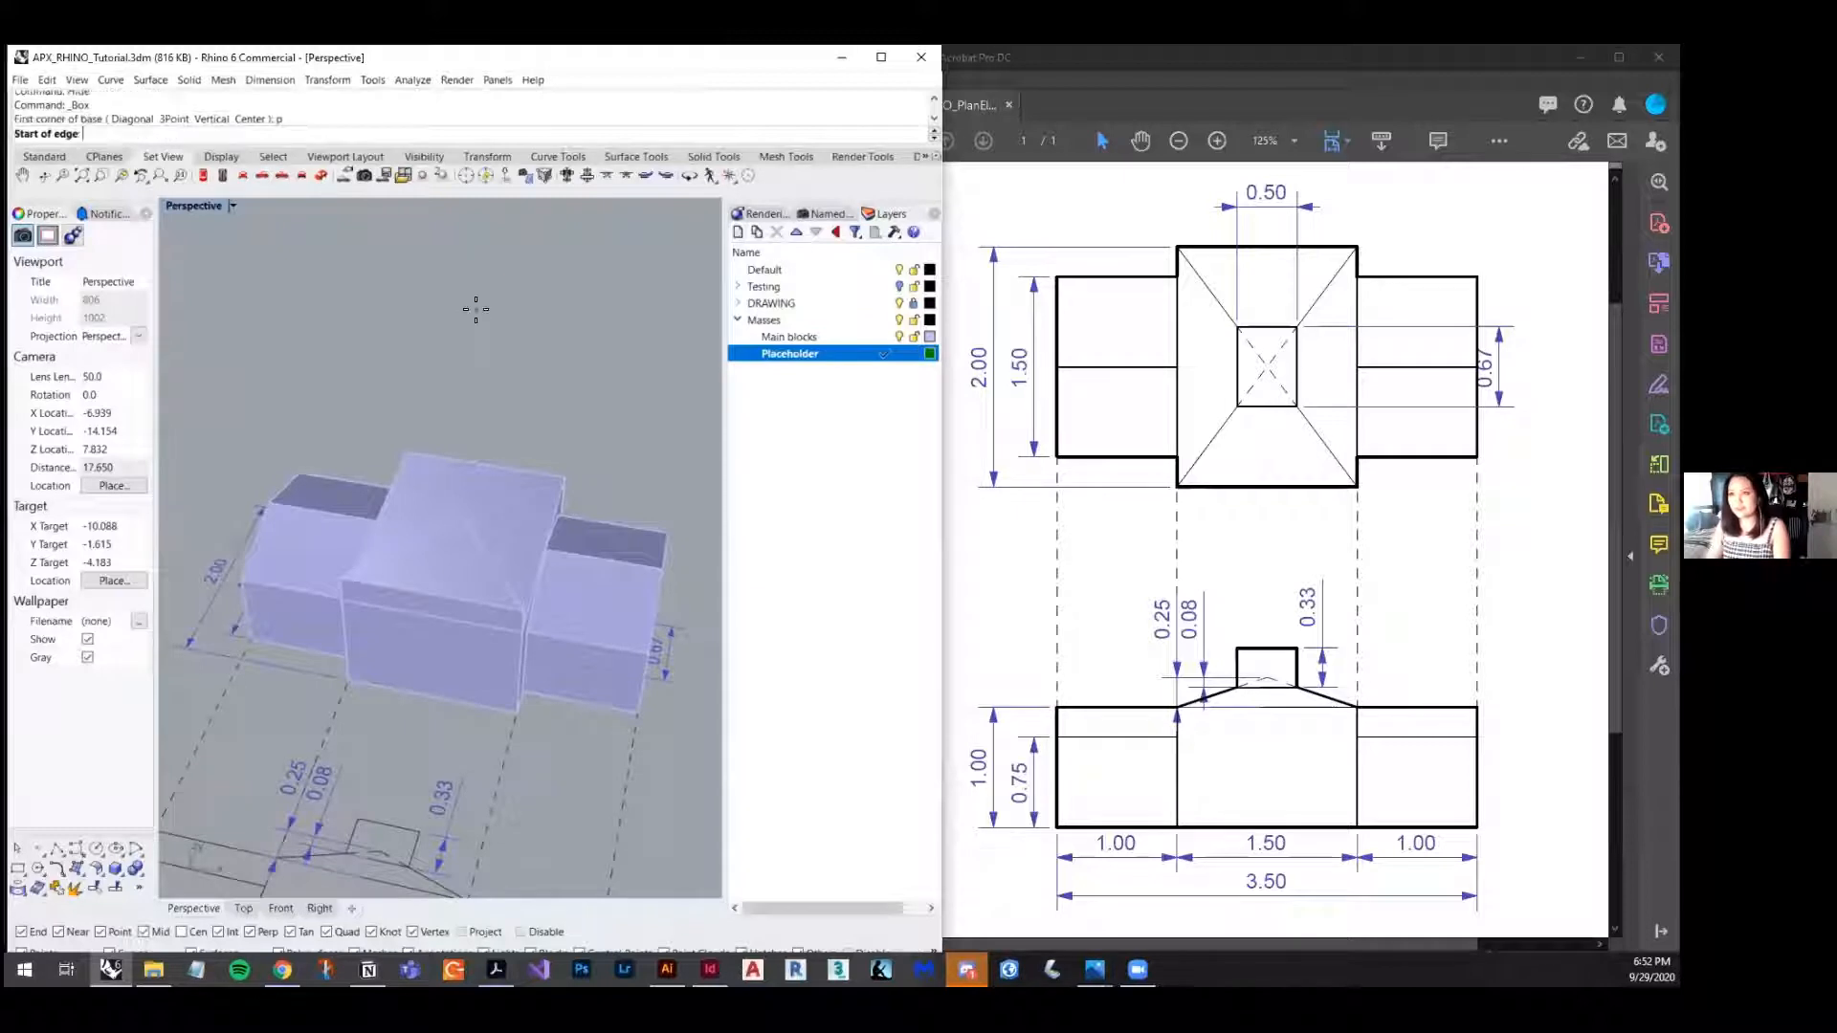
left_click(343, 603)
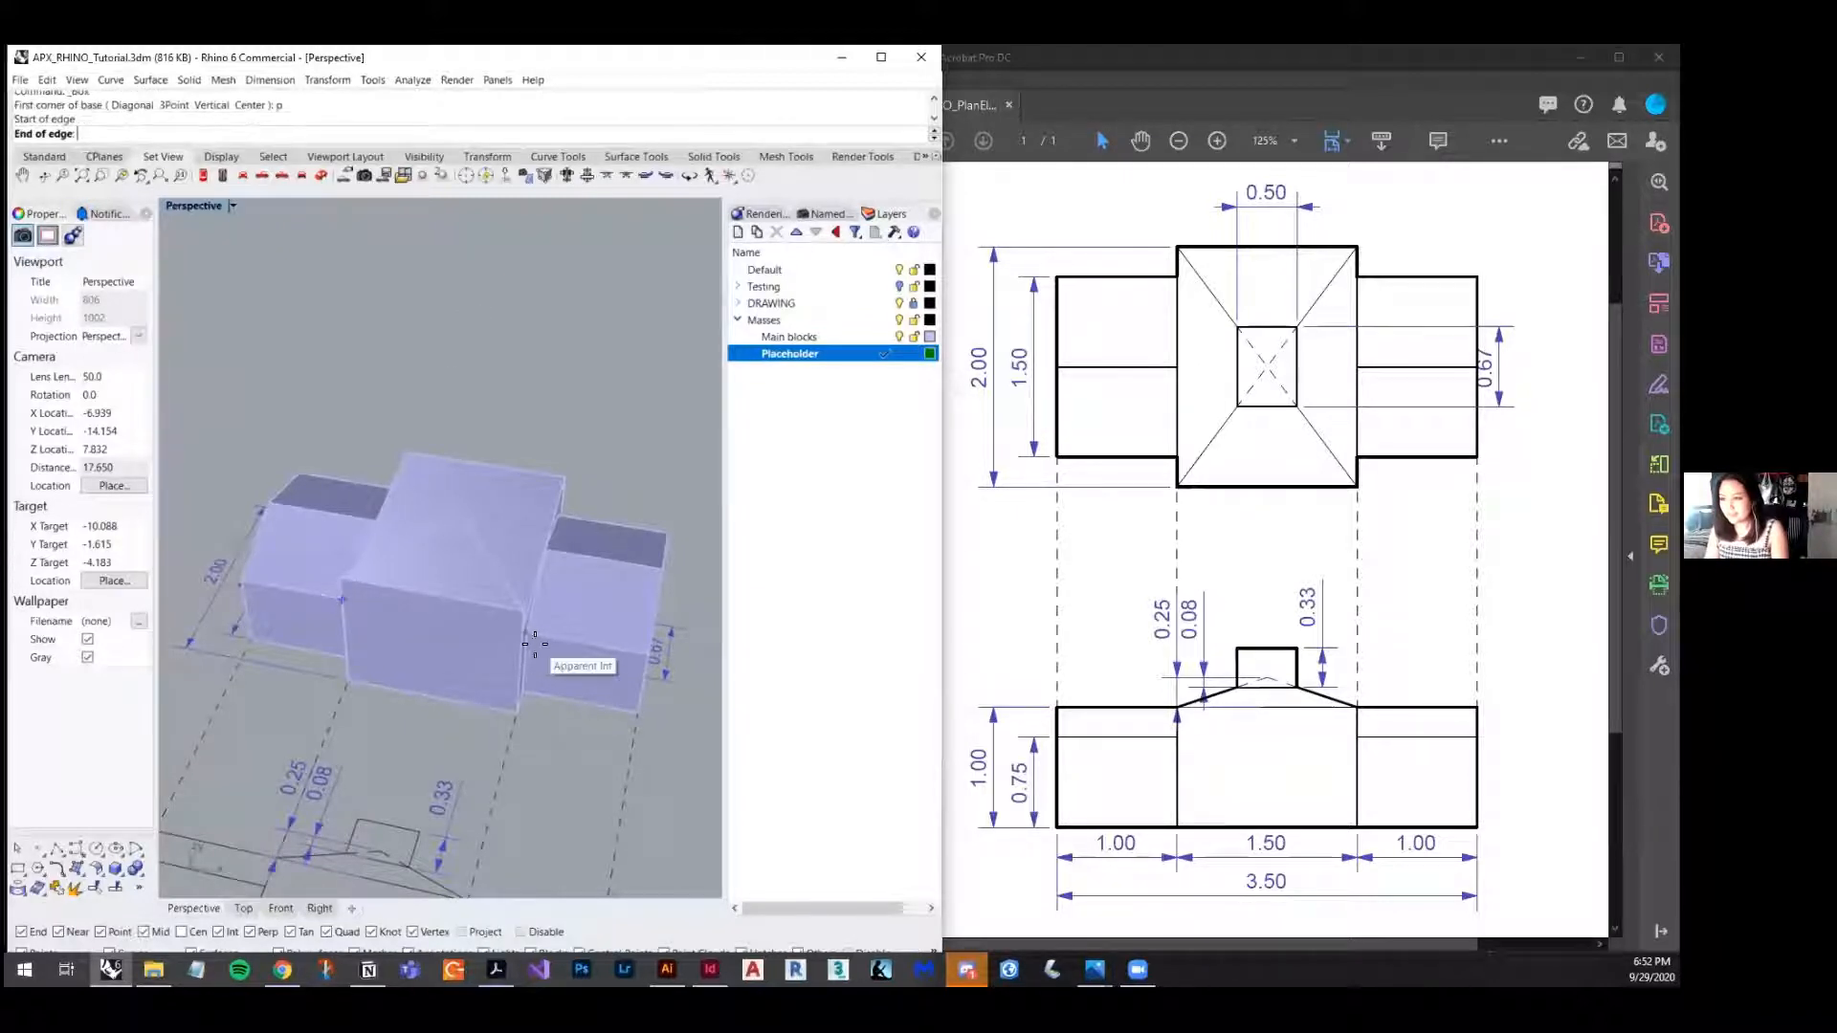
left_click(524, 631)
left_click(456, 516)
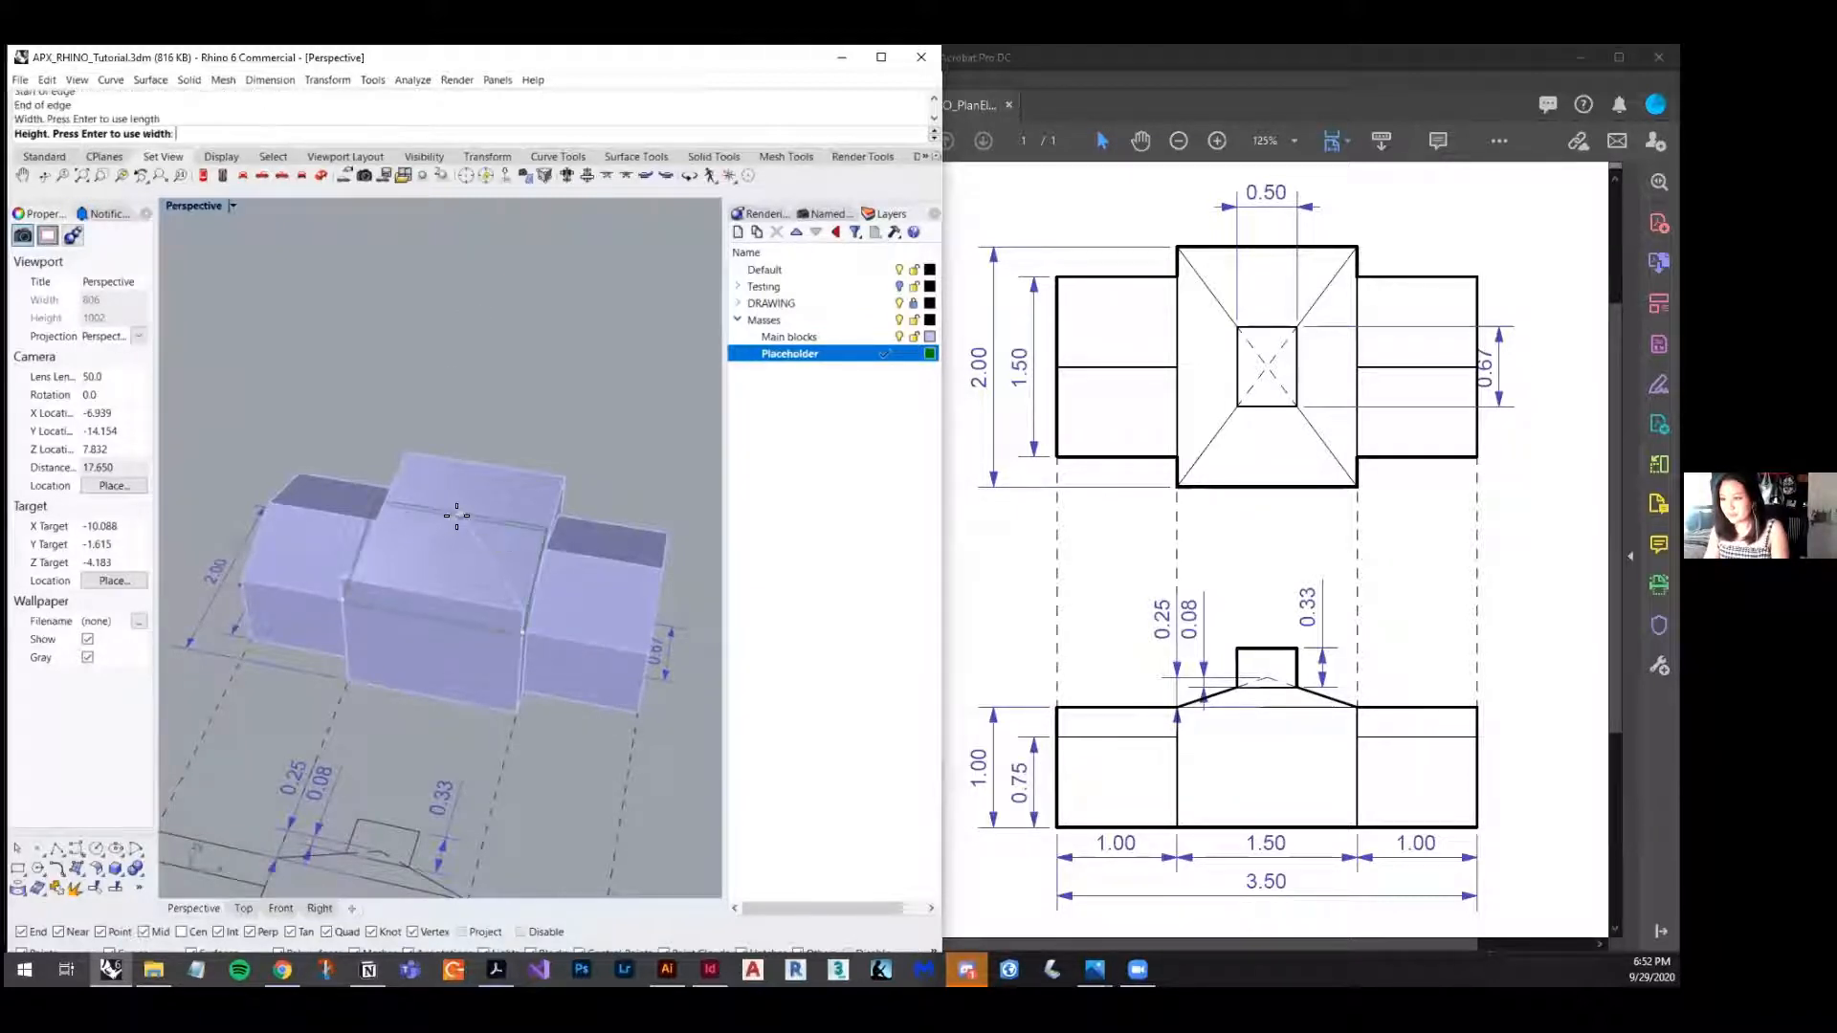
left_click(332, 346)
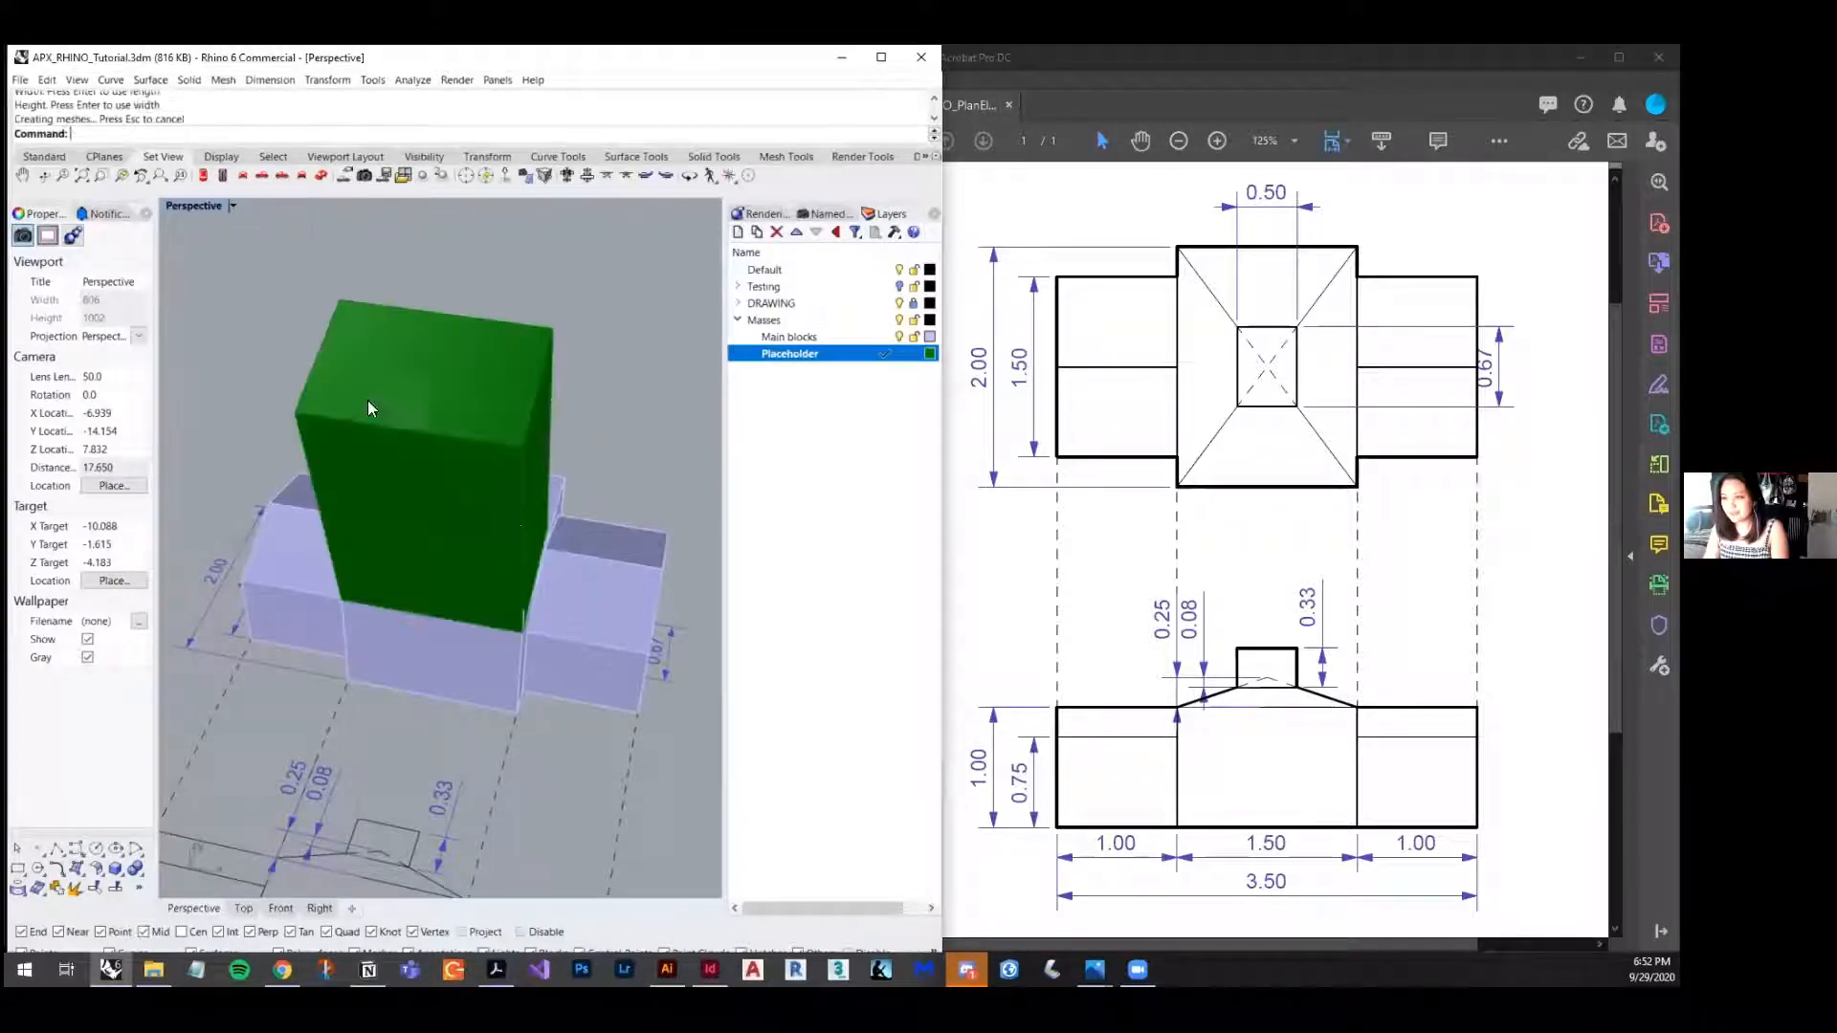
- Subtract the green box from the front roof wedge with BooleanDifference, keeping the cutting box (DeleteInput=No)
scroll(511, 515, "down", 3)
right_click_drag(511, 515, 486, 582)
scroll(458, 623, "up", 5)
left_click(455, 622)
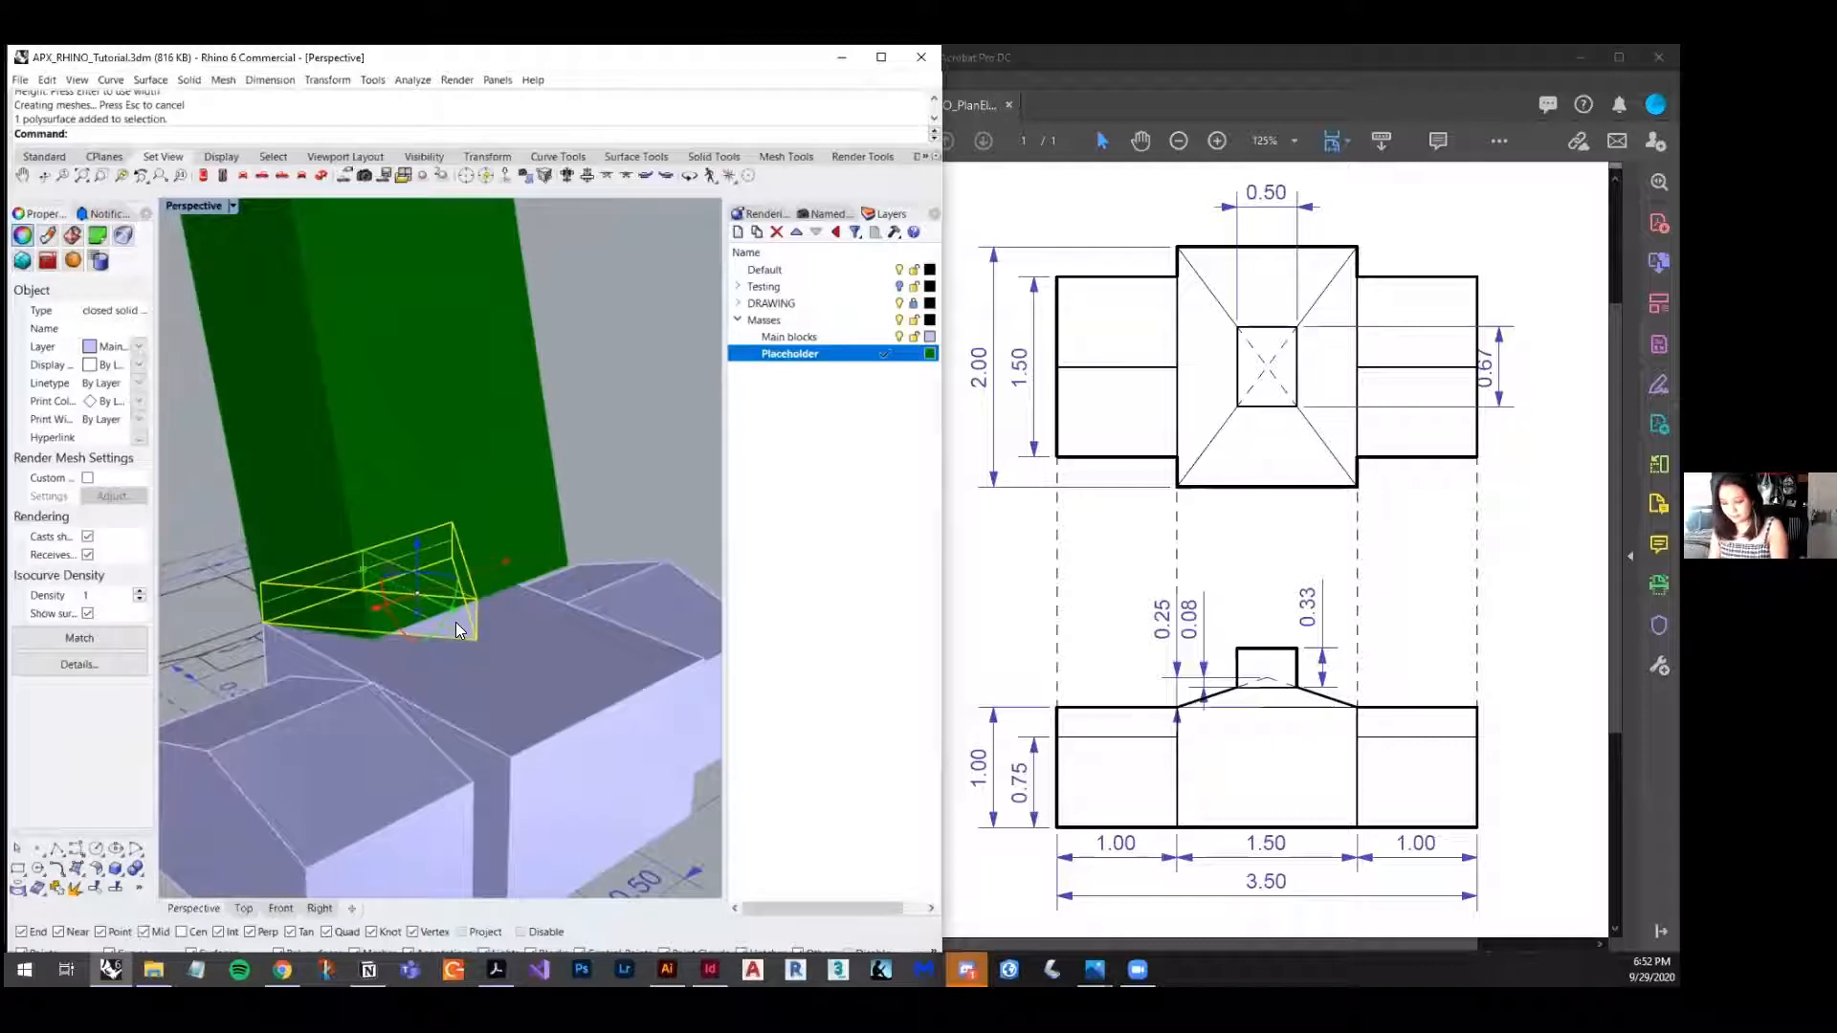
type("BooleanDifference")
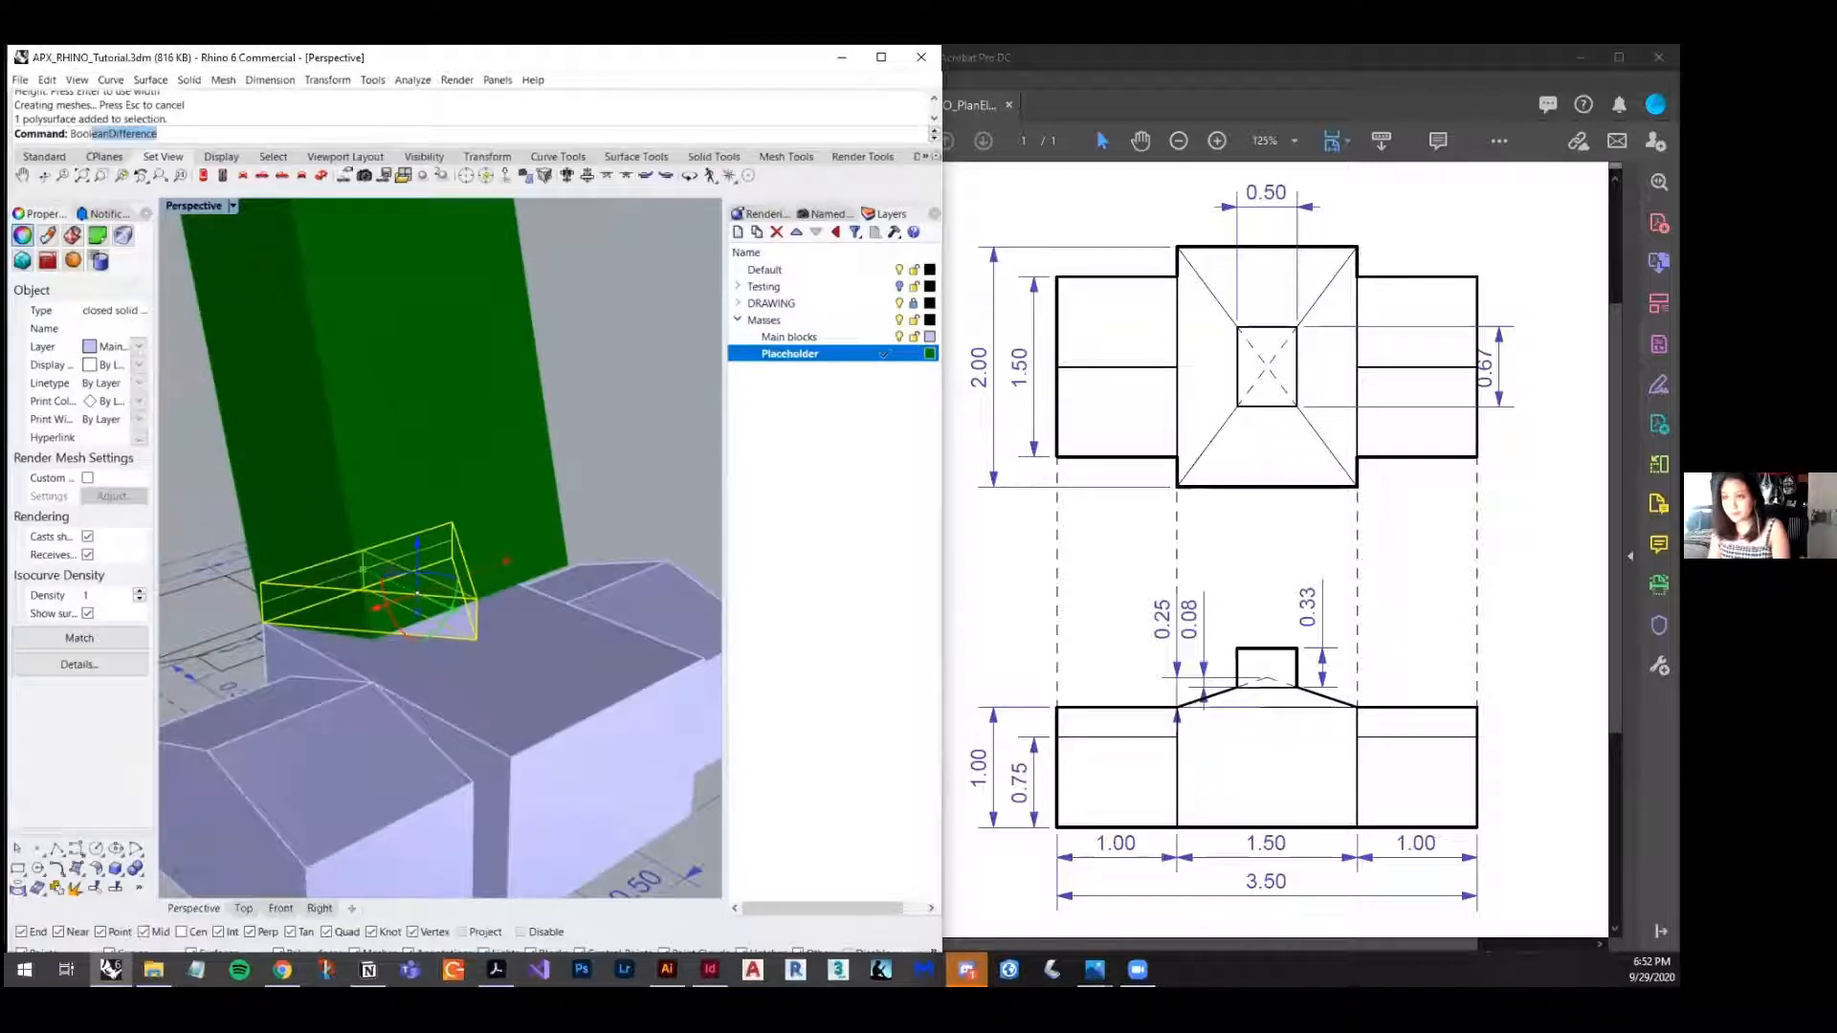
key("Return")
left_click(515, 393)
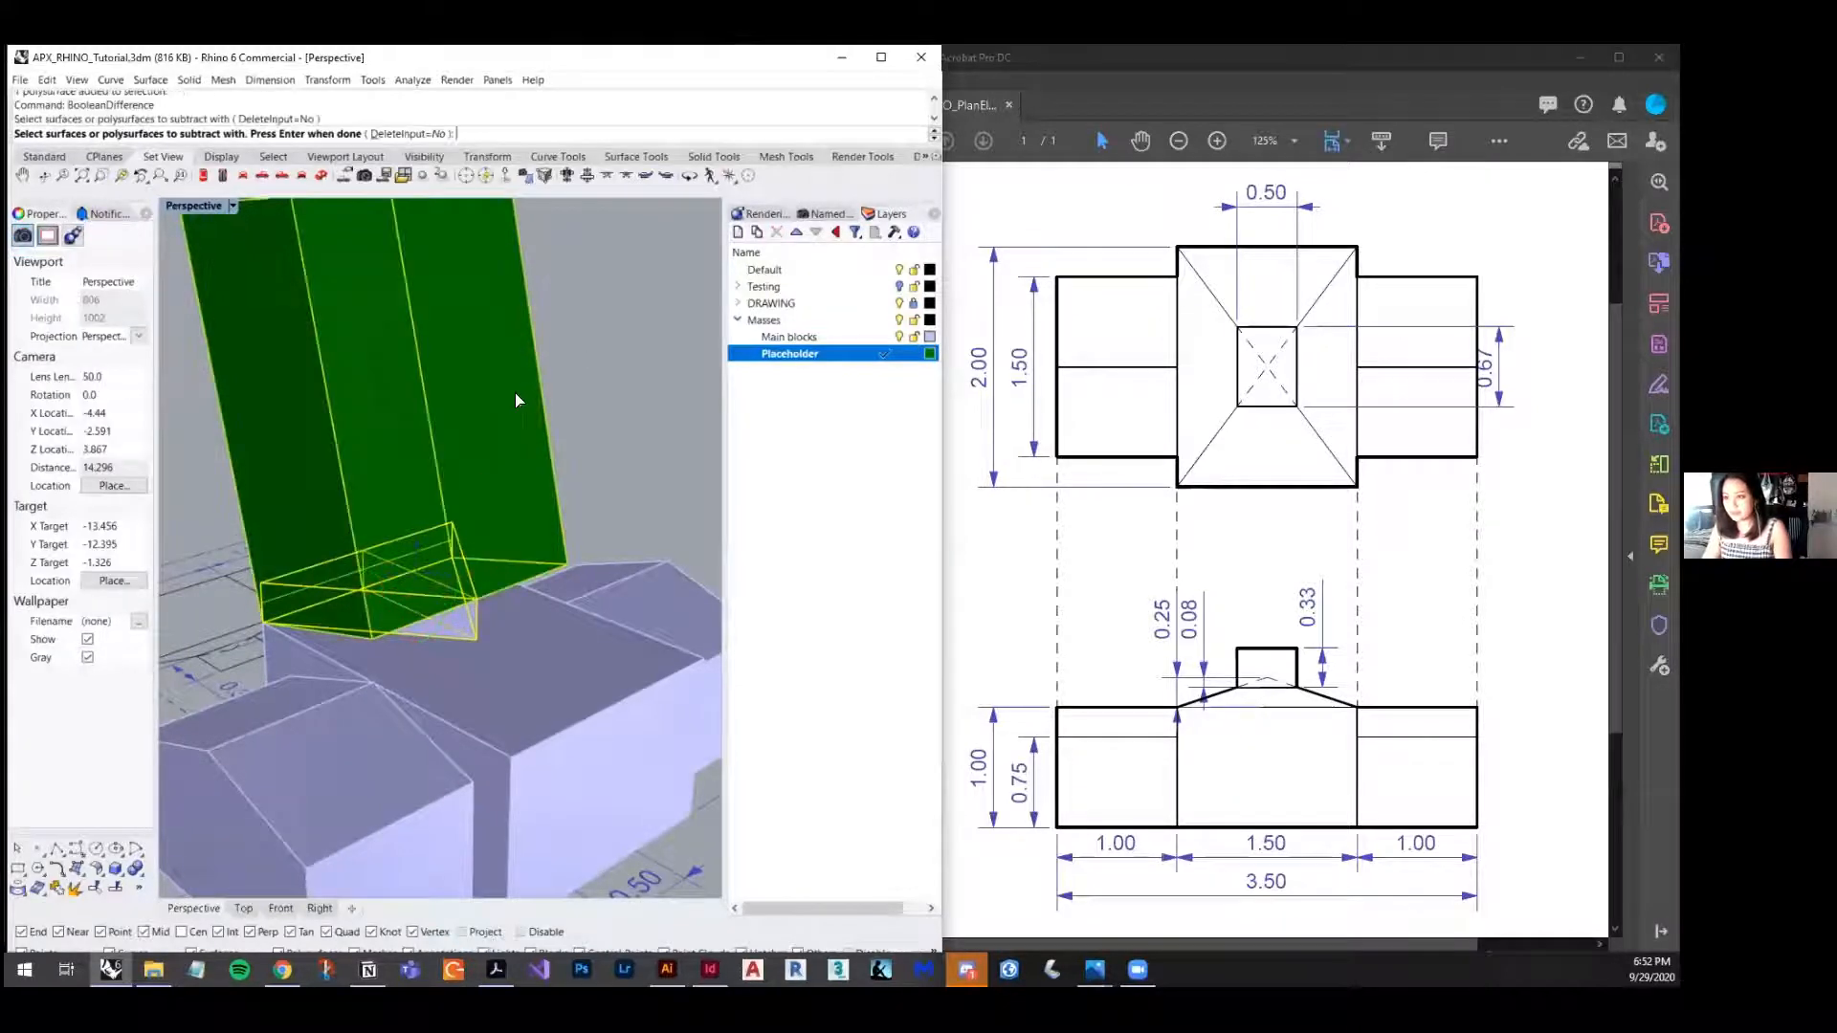
key("Return")
- Delete the green cutting box above the front wedge and show the hidden wing-side roof wedge again
left_click(441, 461)
key("Delete")
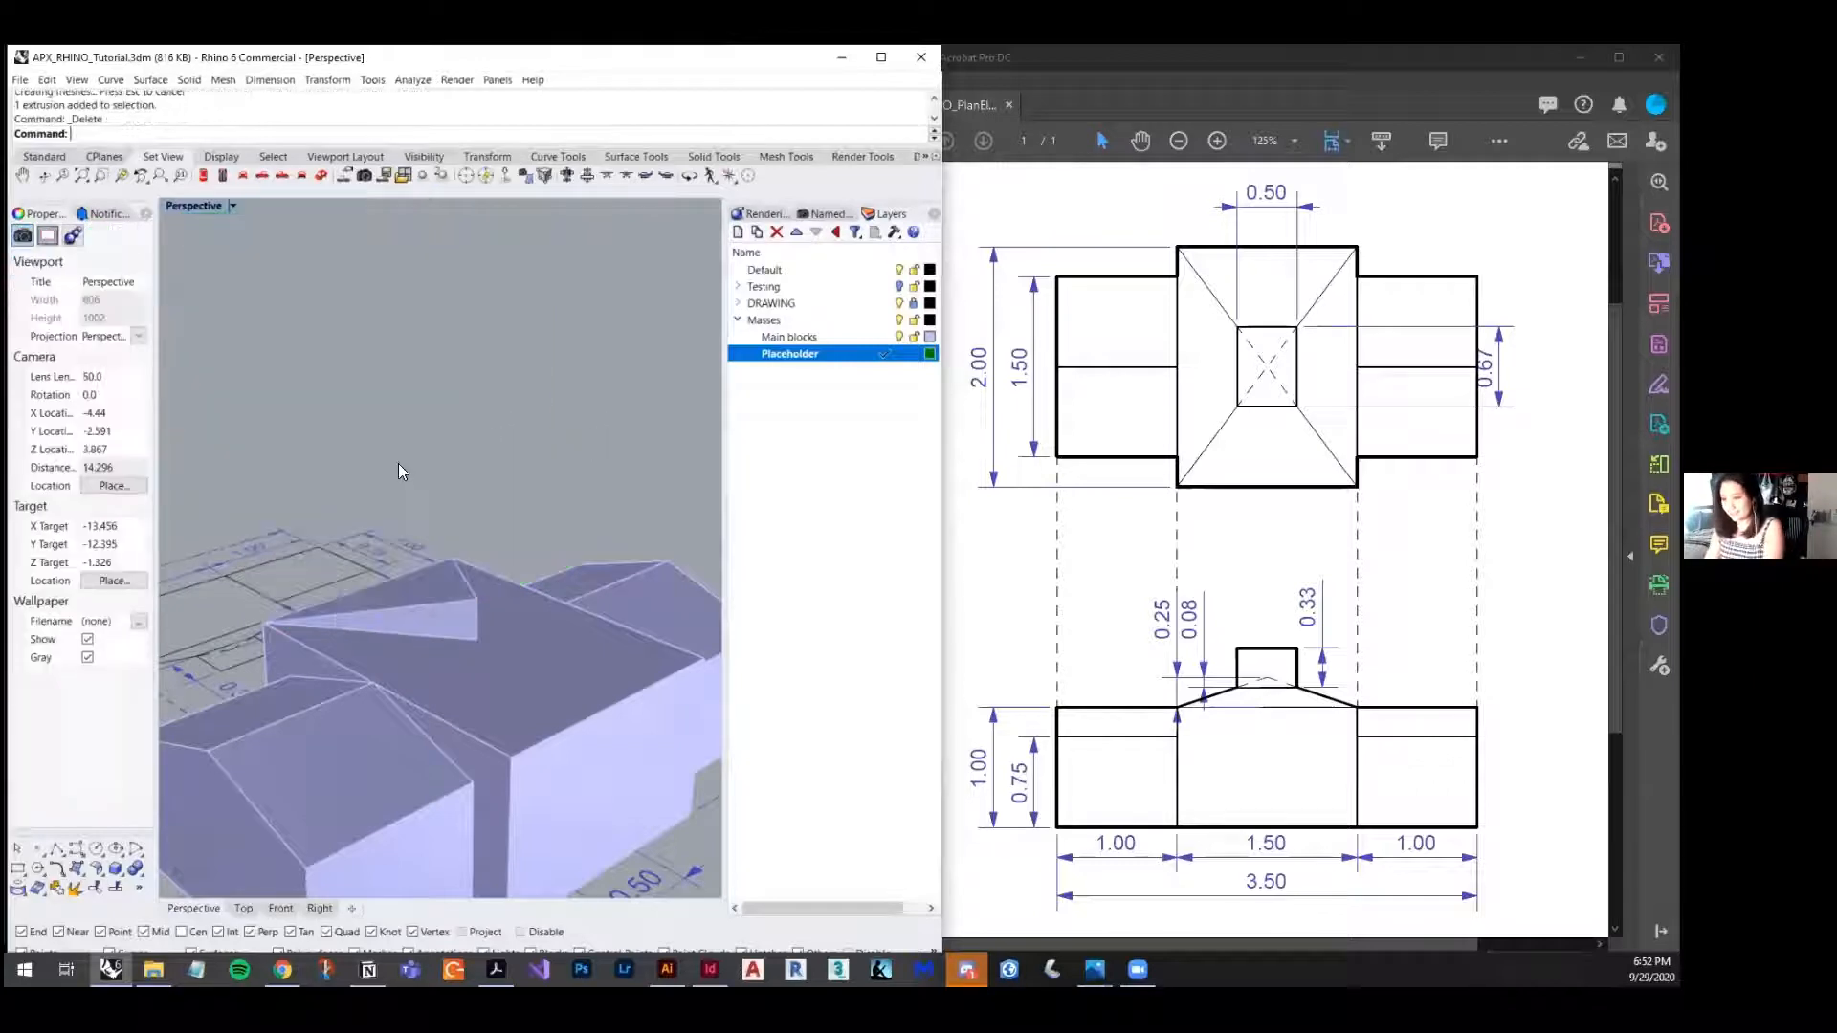
scroll(394, 463, "down", 3)
type("Show")
key("Return")
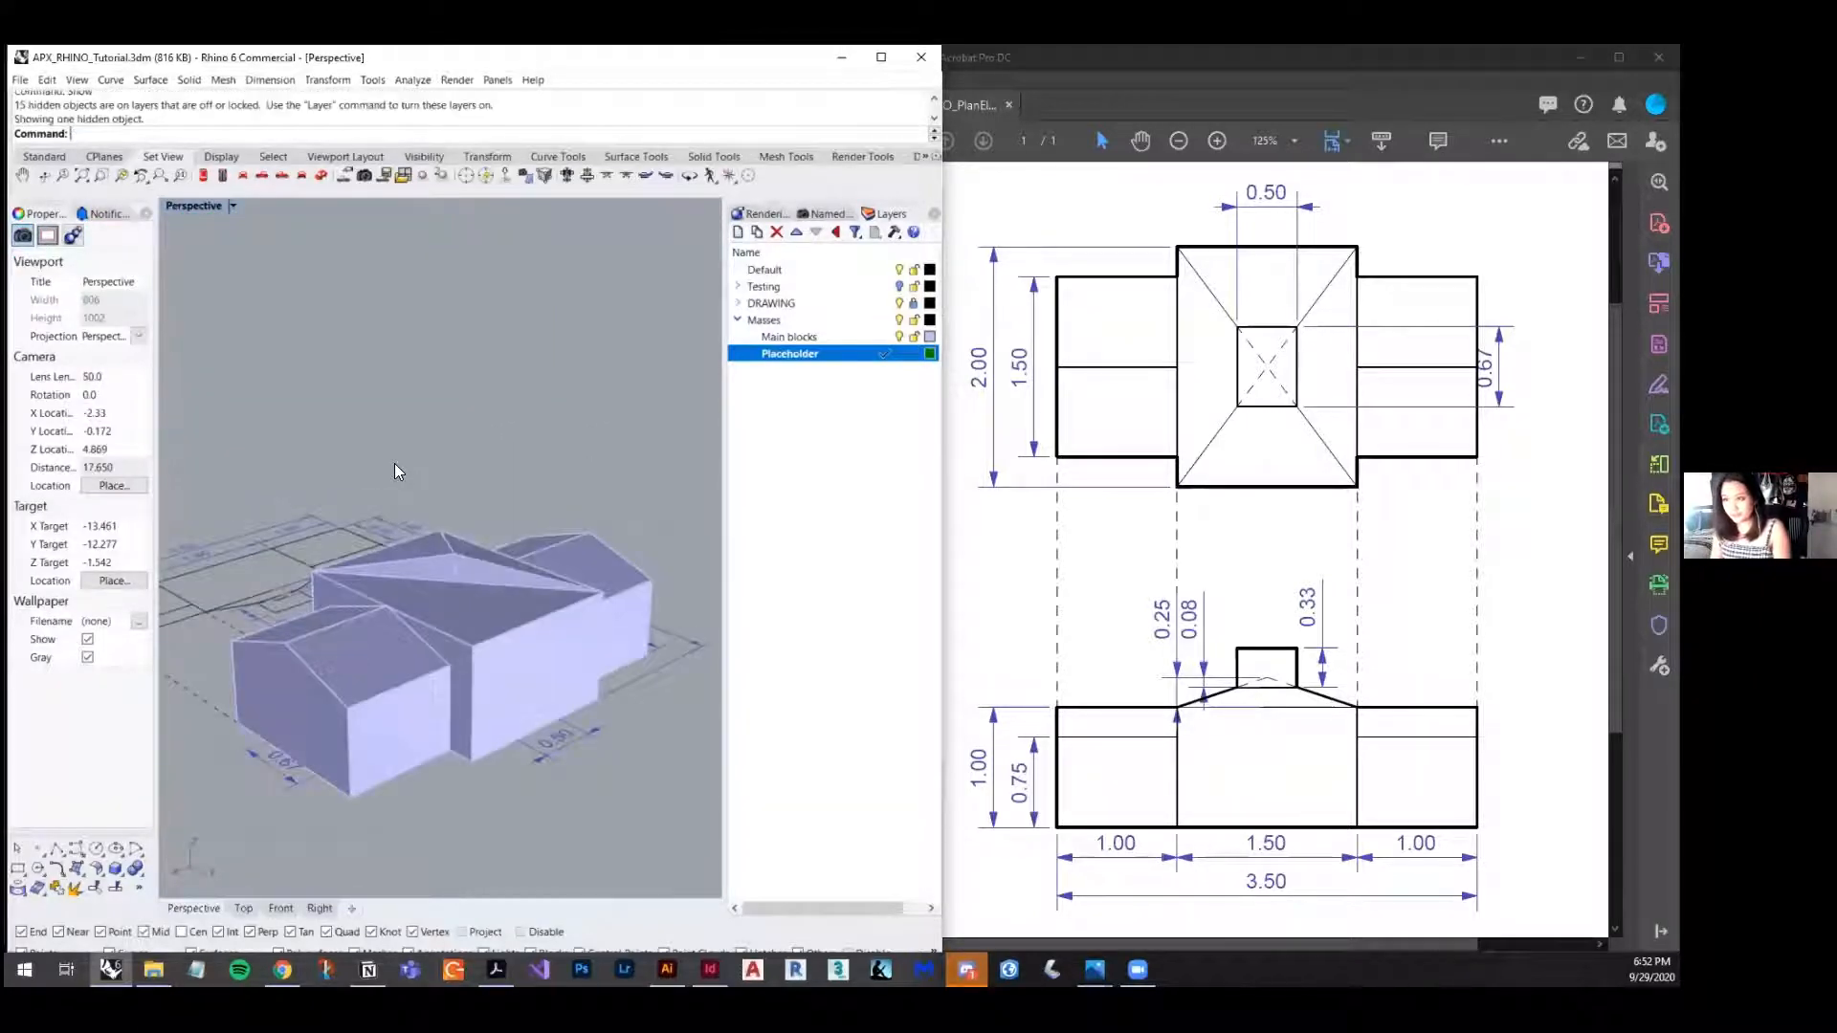
- Examine the two sloped roof wedges from several angles, including a close-up of the wing-side wedge
right_click_drag(453, 499, 398, 610)
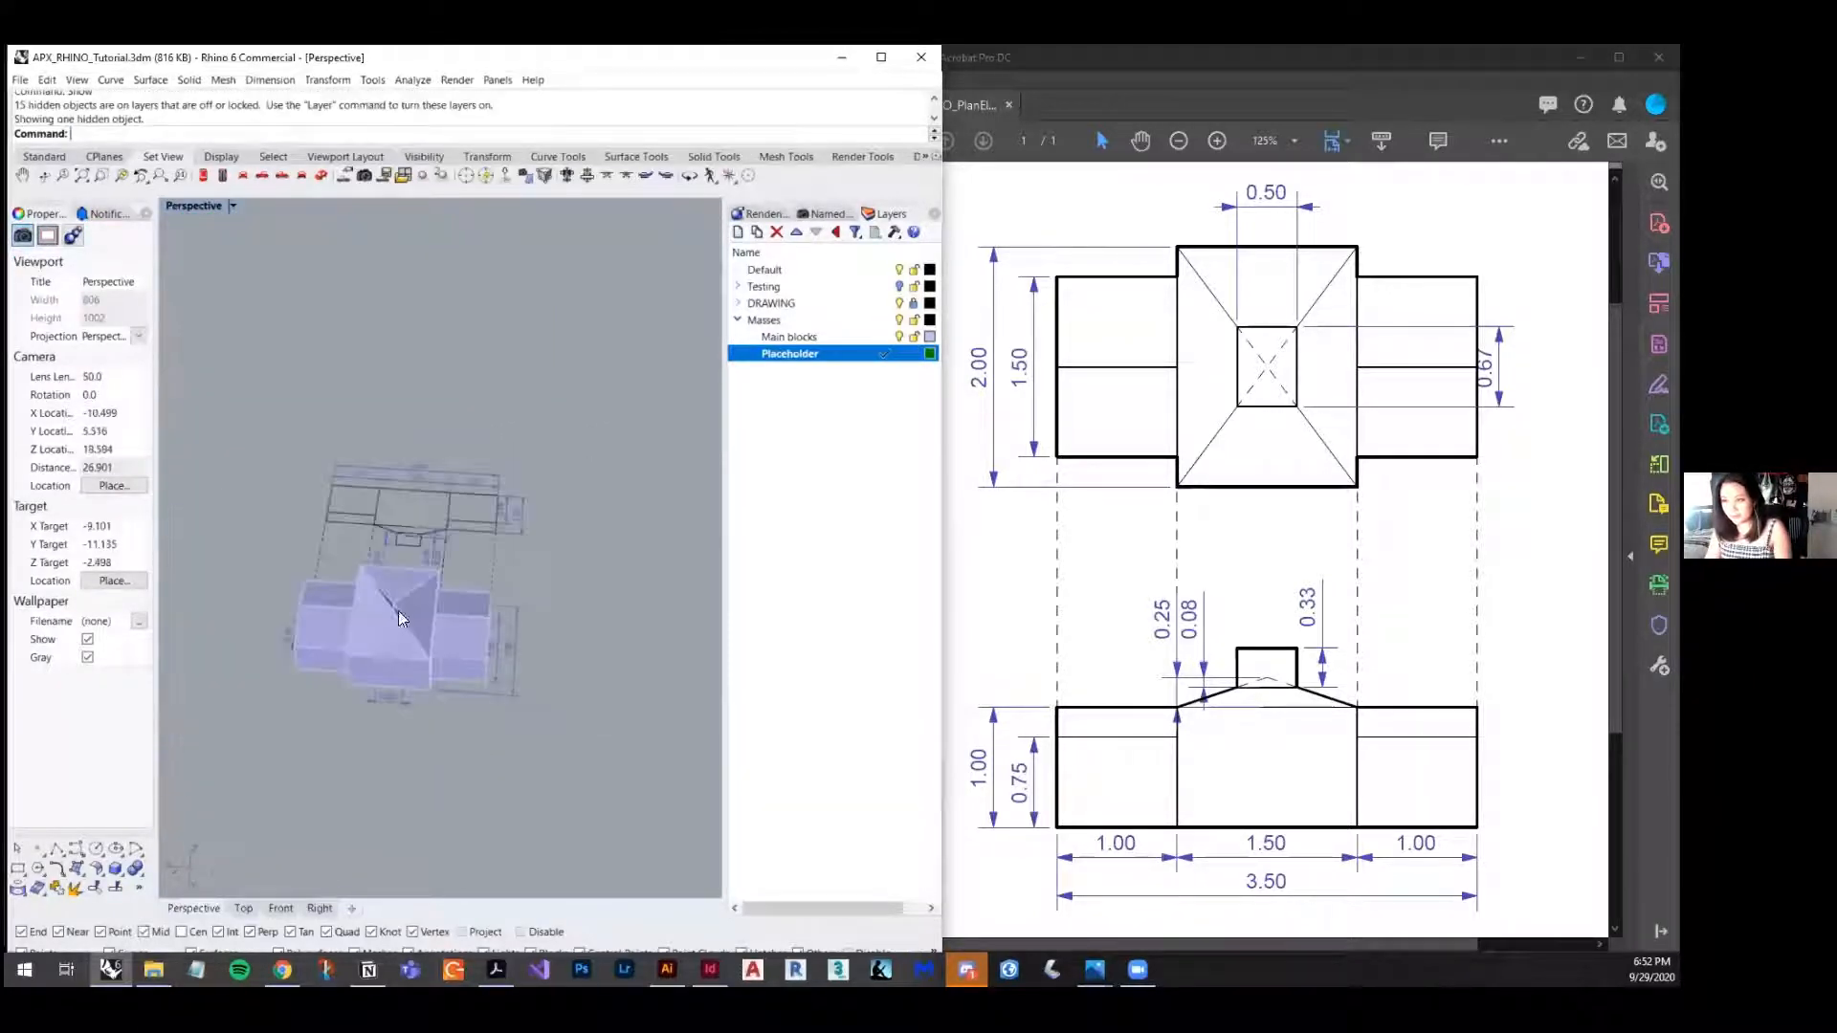
left_click(409, 599)
scroll(443, 579, "down", 4)
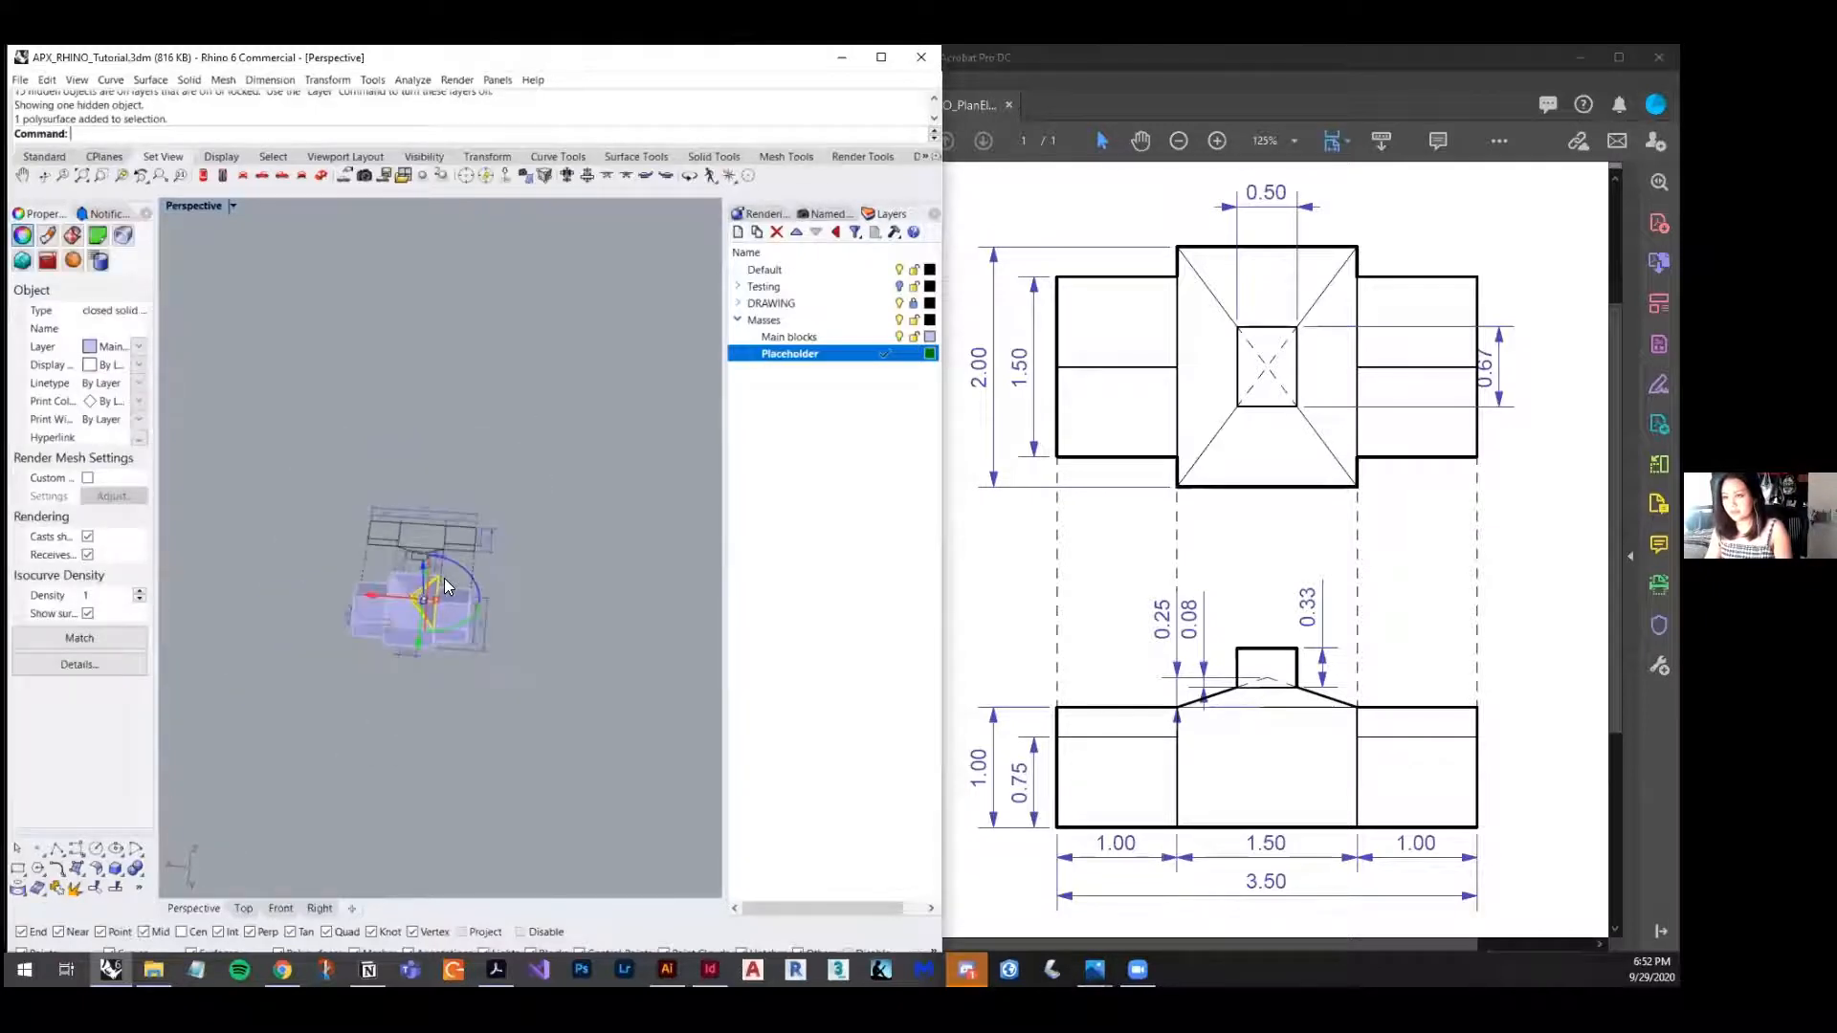
left_click(476, 631)
scroll(476, 595, "down", 8)
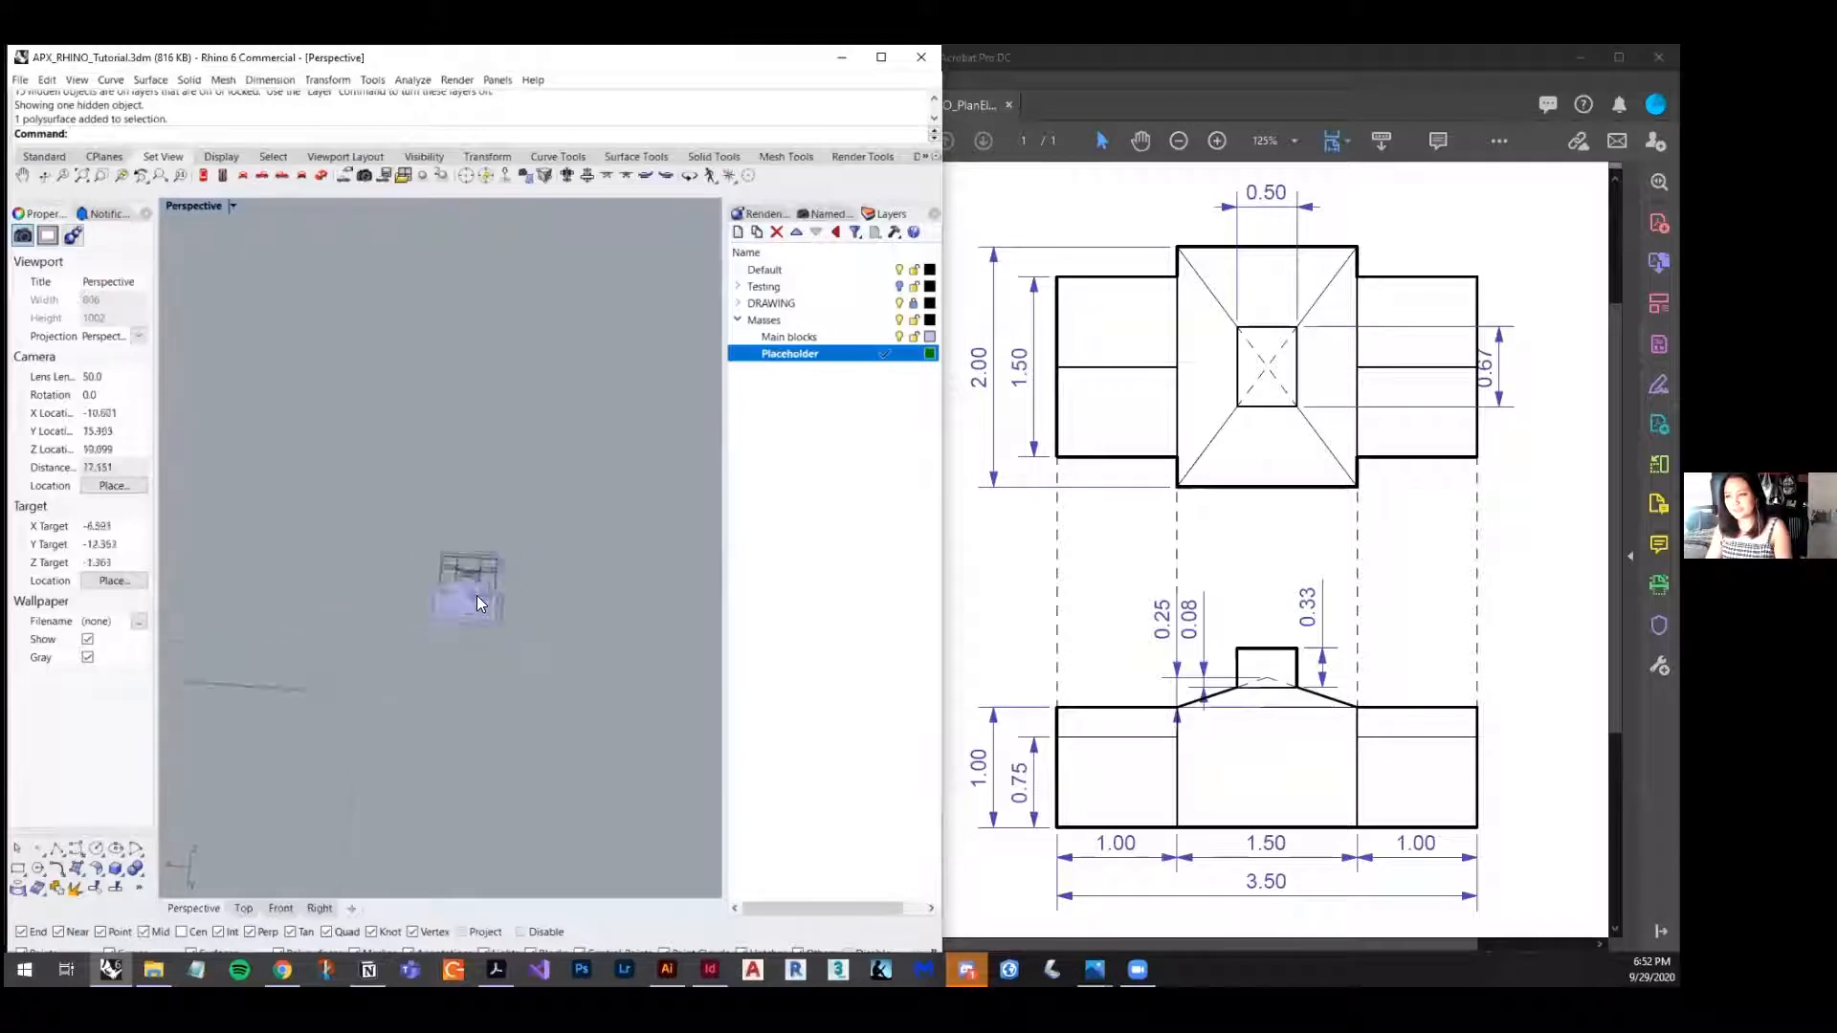
scroll(477, 595, "up", 8)
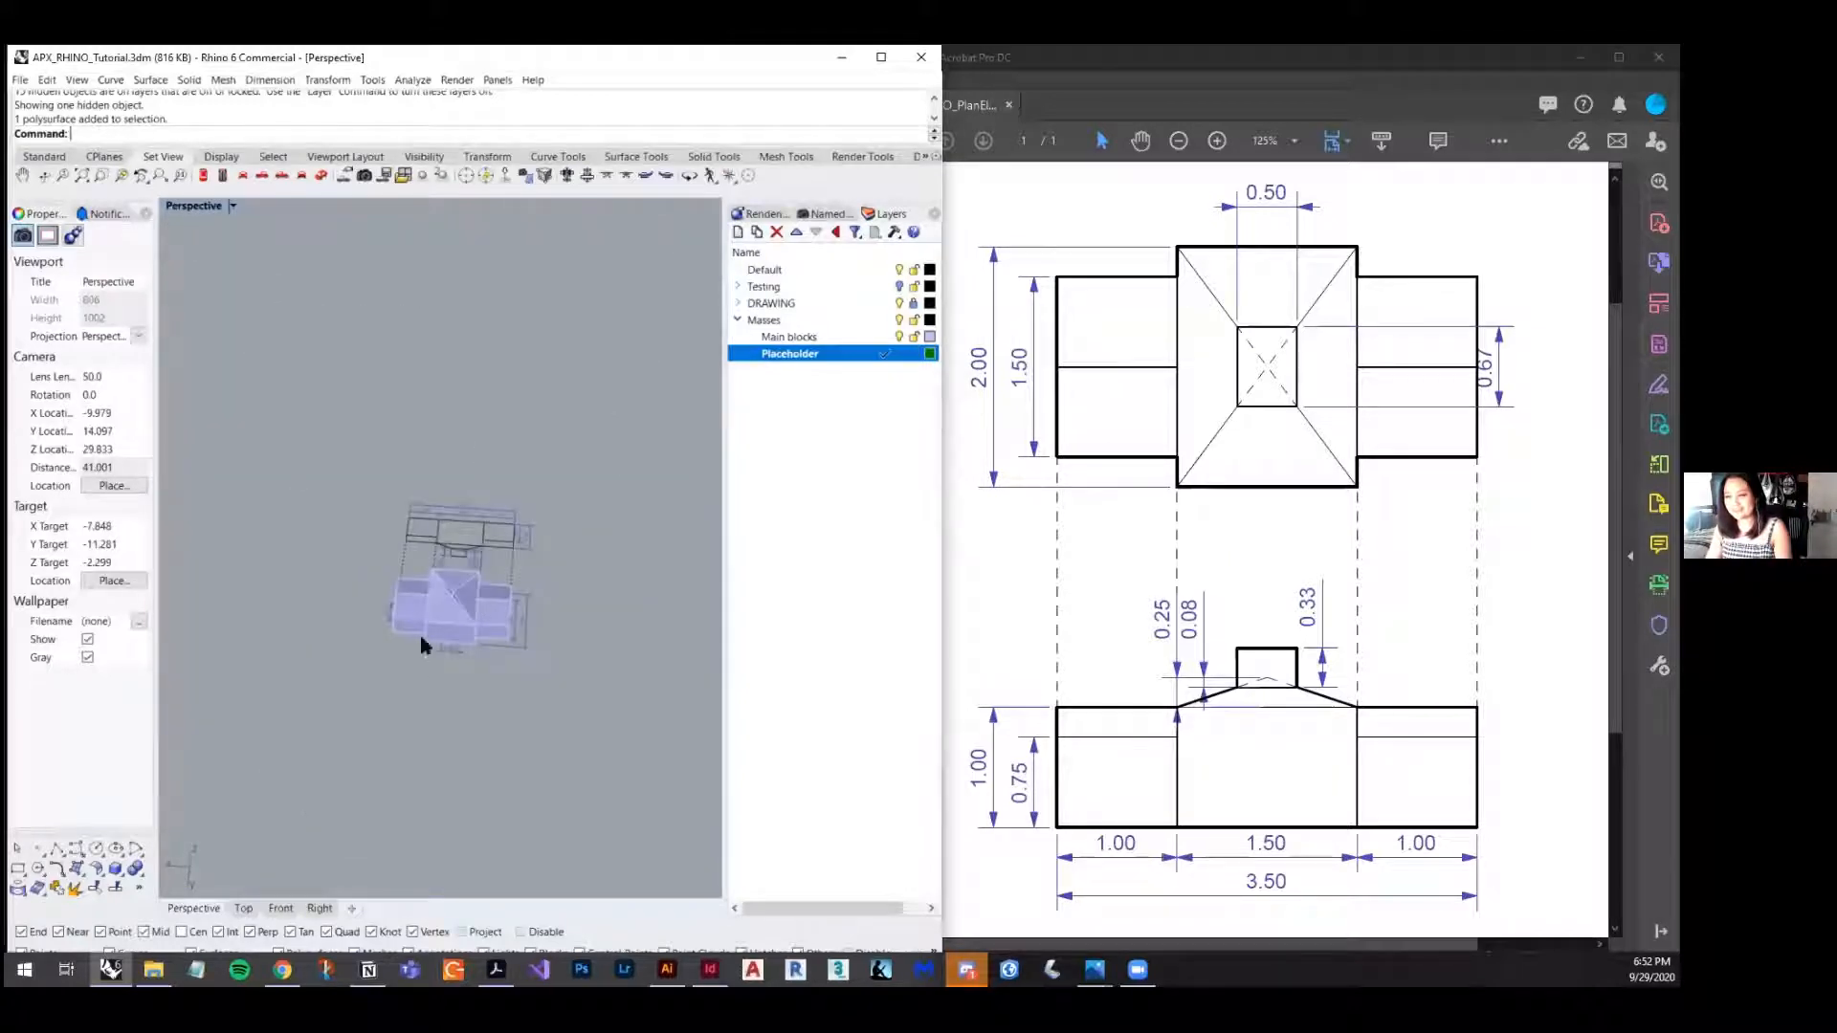
scroll(497, 609, "up", 2)
scroll(495, 609, "down", 10)
mouse_move(517, 612)
right_mouse_down()
mouse_move(434, 597)
mouse_move(540, 634)
right_mouse_up()
scroll(435, 597, "up", 12)
scroll(448, 606, "down", 5)
scroll(448, 607, "up", 3)
scroll(463, 544, "down", 7)
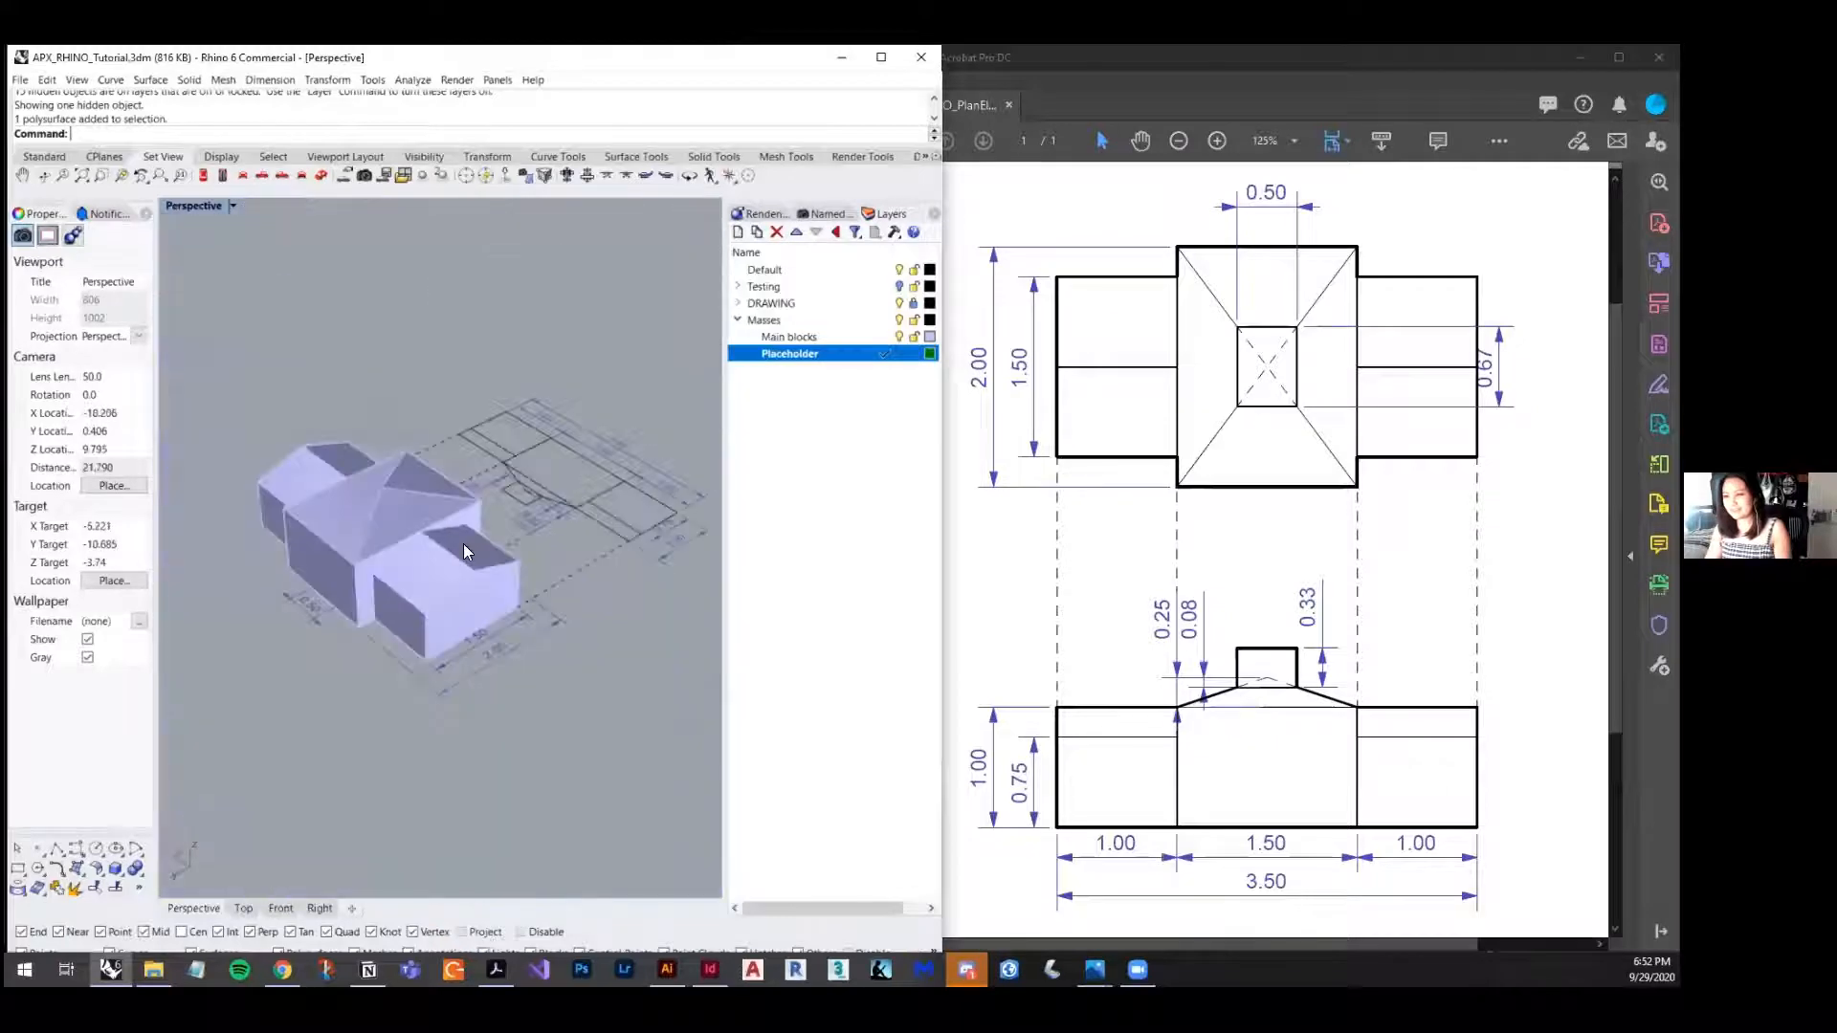
left_click(406, 515)
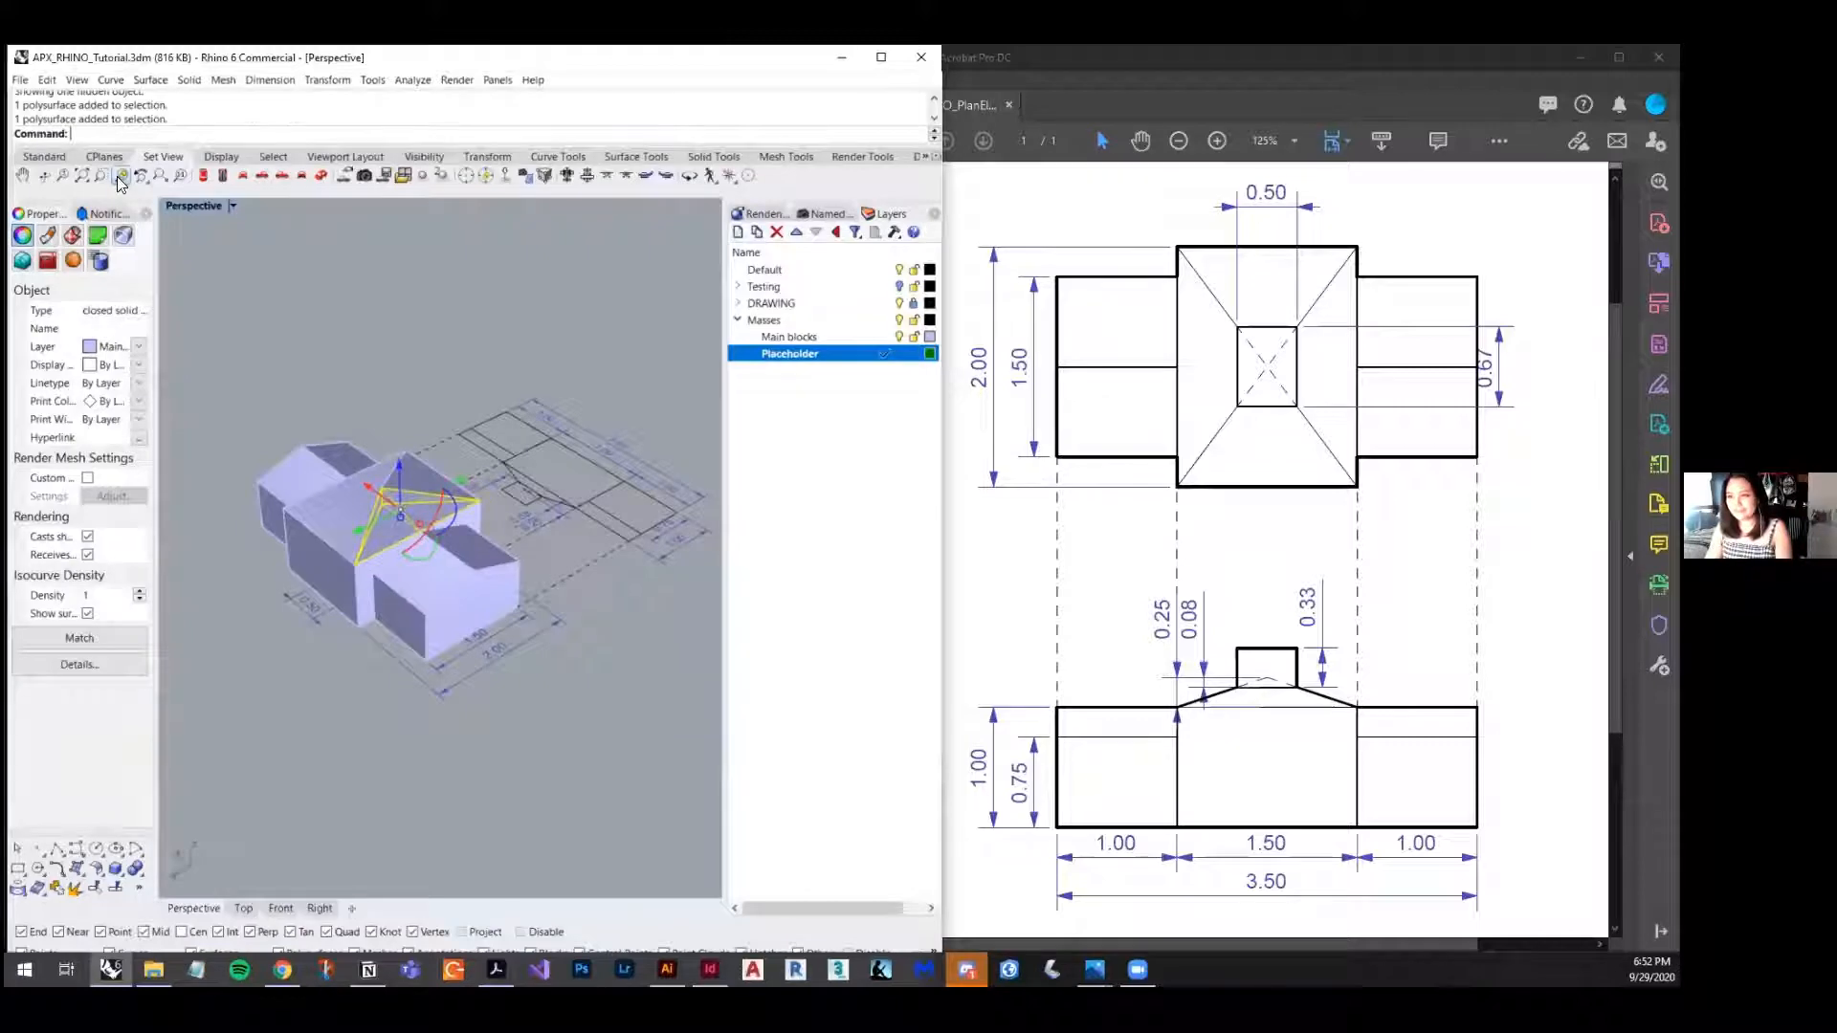
left_click(121, 178)
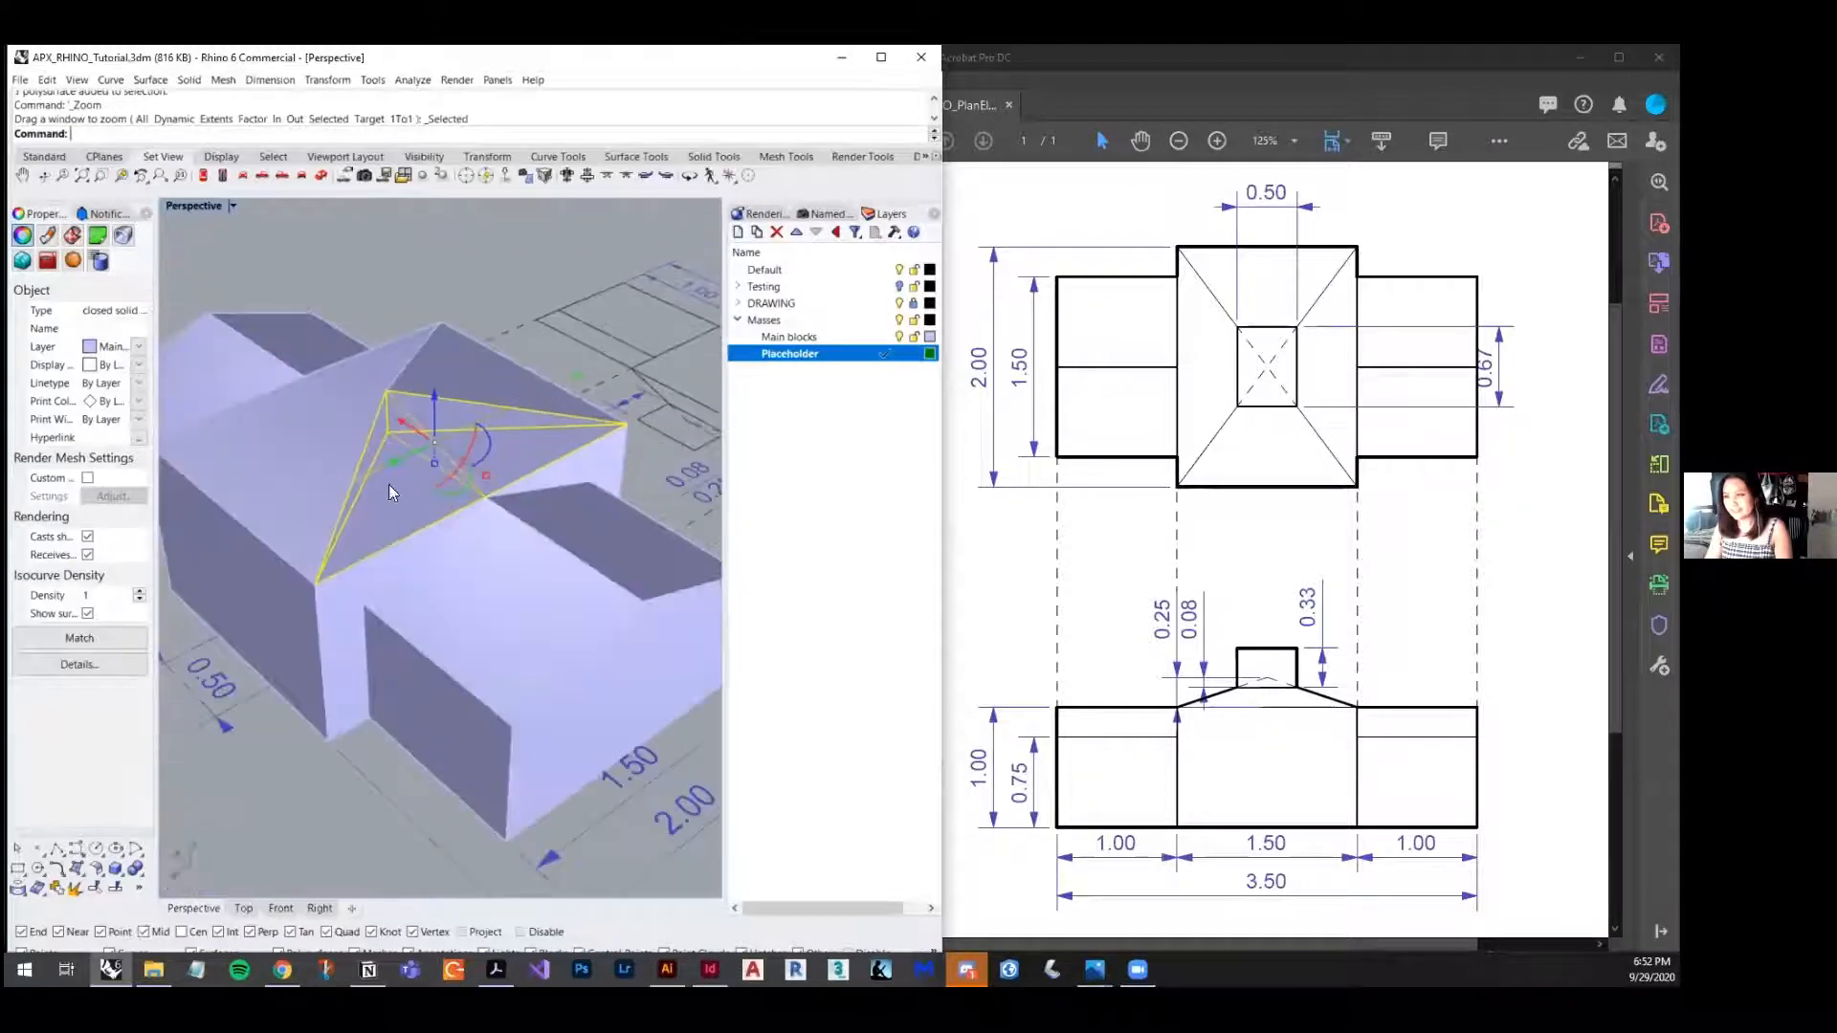
key("Escape")
right_click_drag(379, 396, 507, 581)
scroll(466, 467, "down", 4)
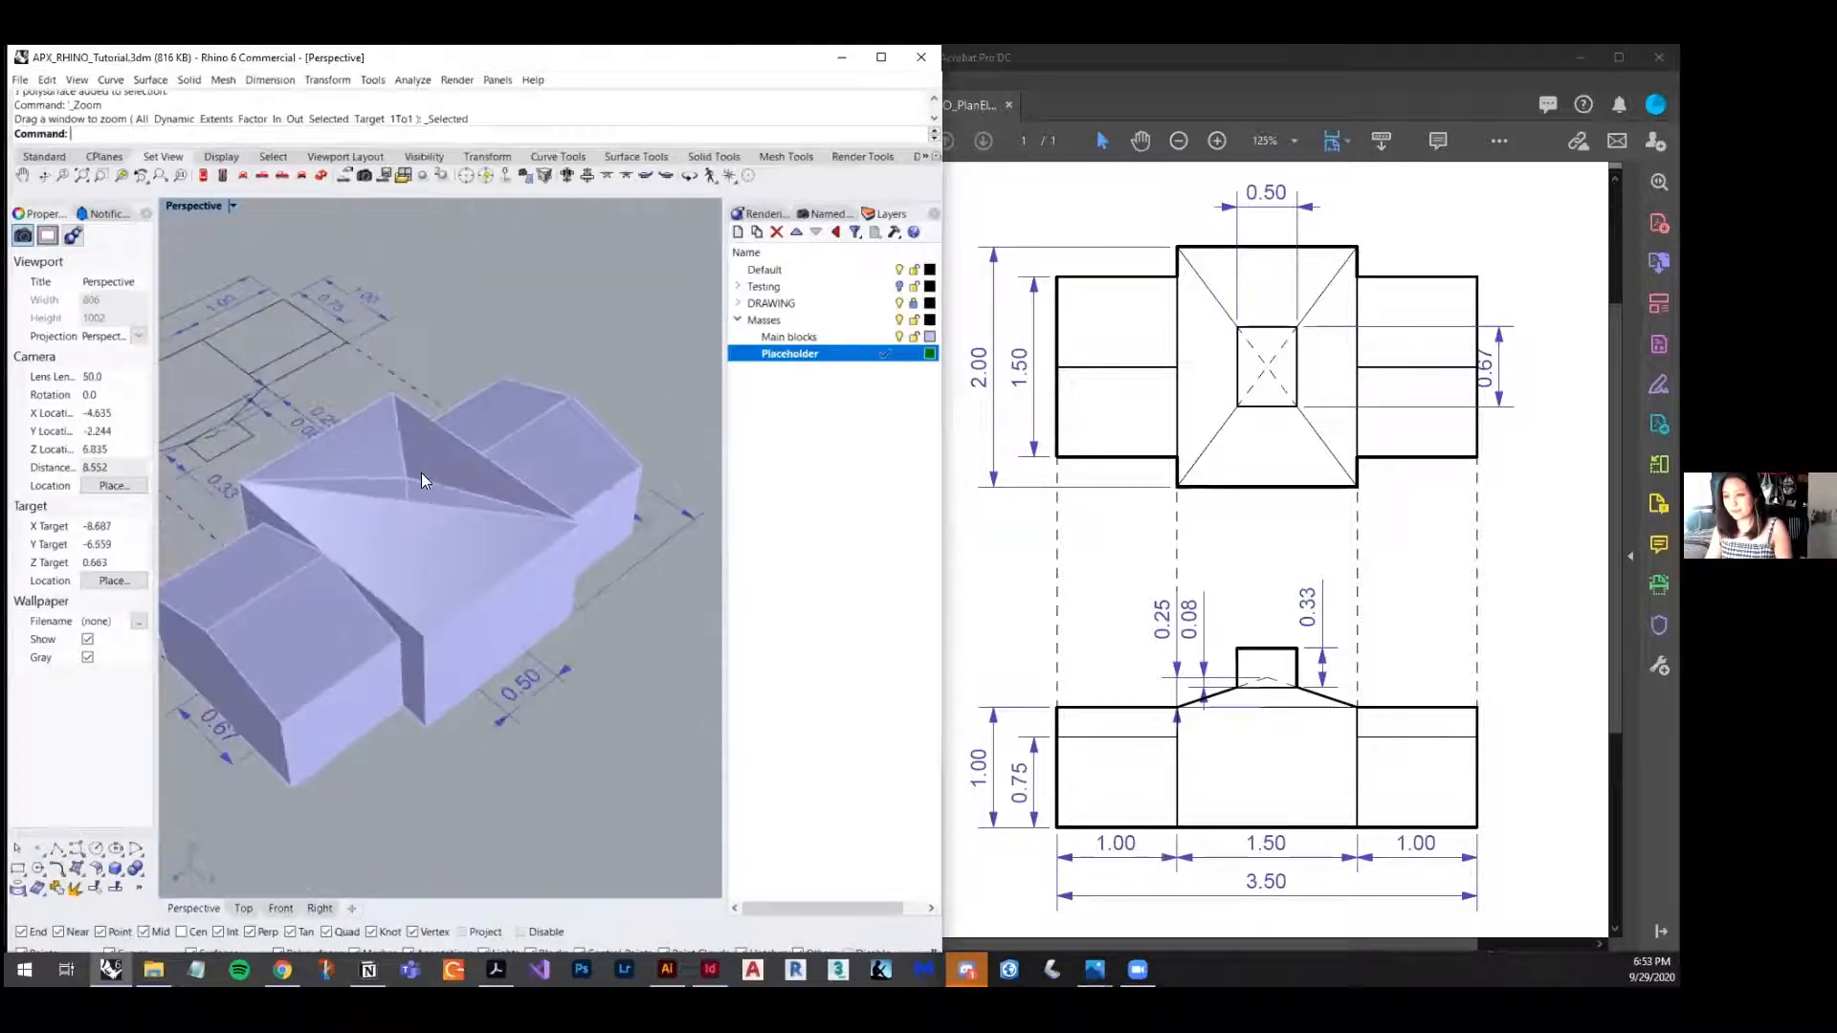
- Try to mirror copies of the two sloped roof wedges across the central block's diagonal, and undo the mirror
left_click(421, 473)
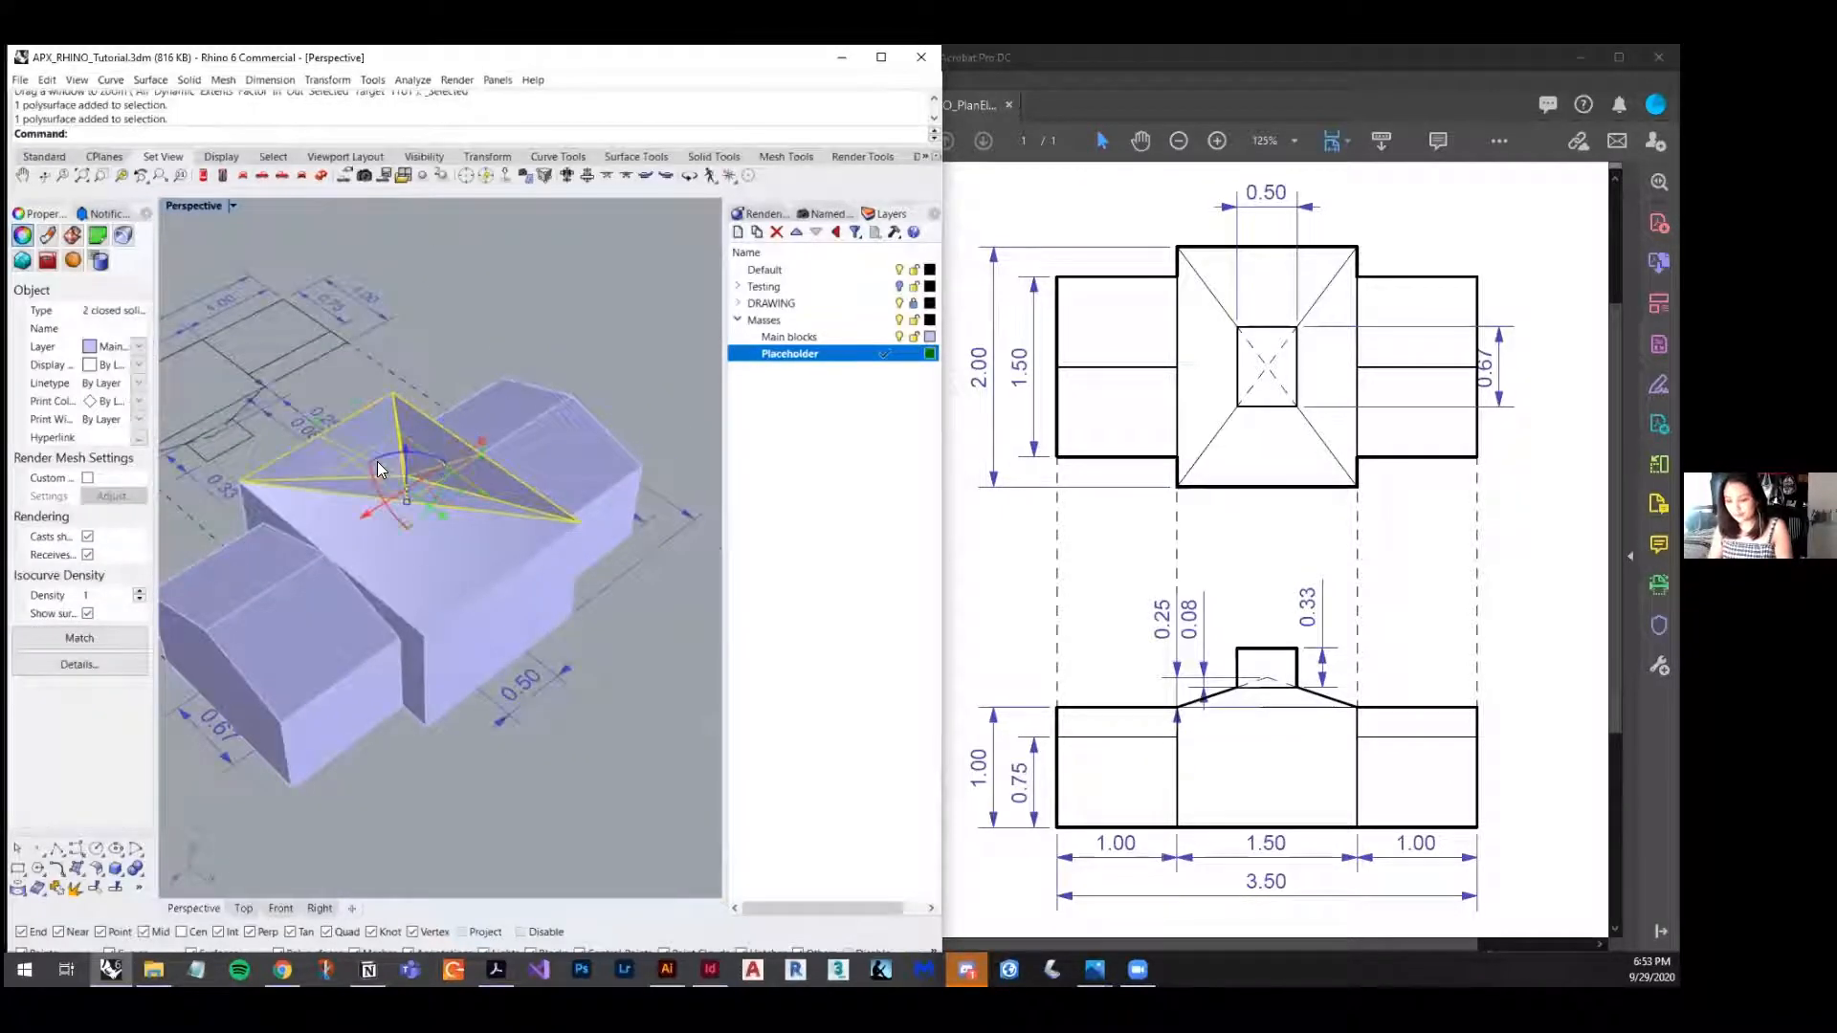
type("Mirror")
key("Return")
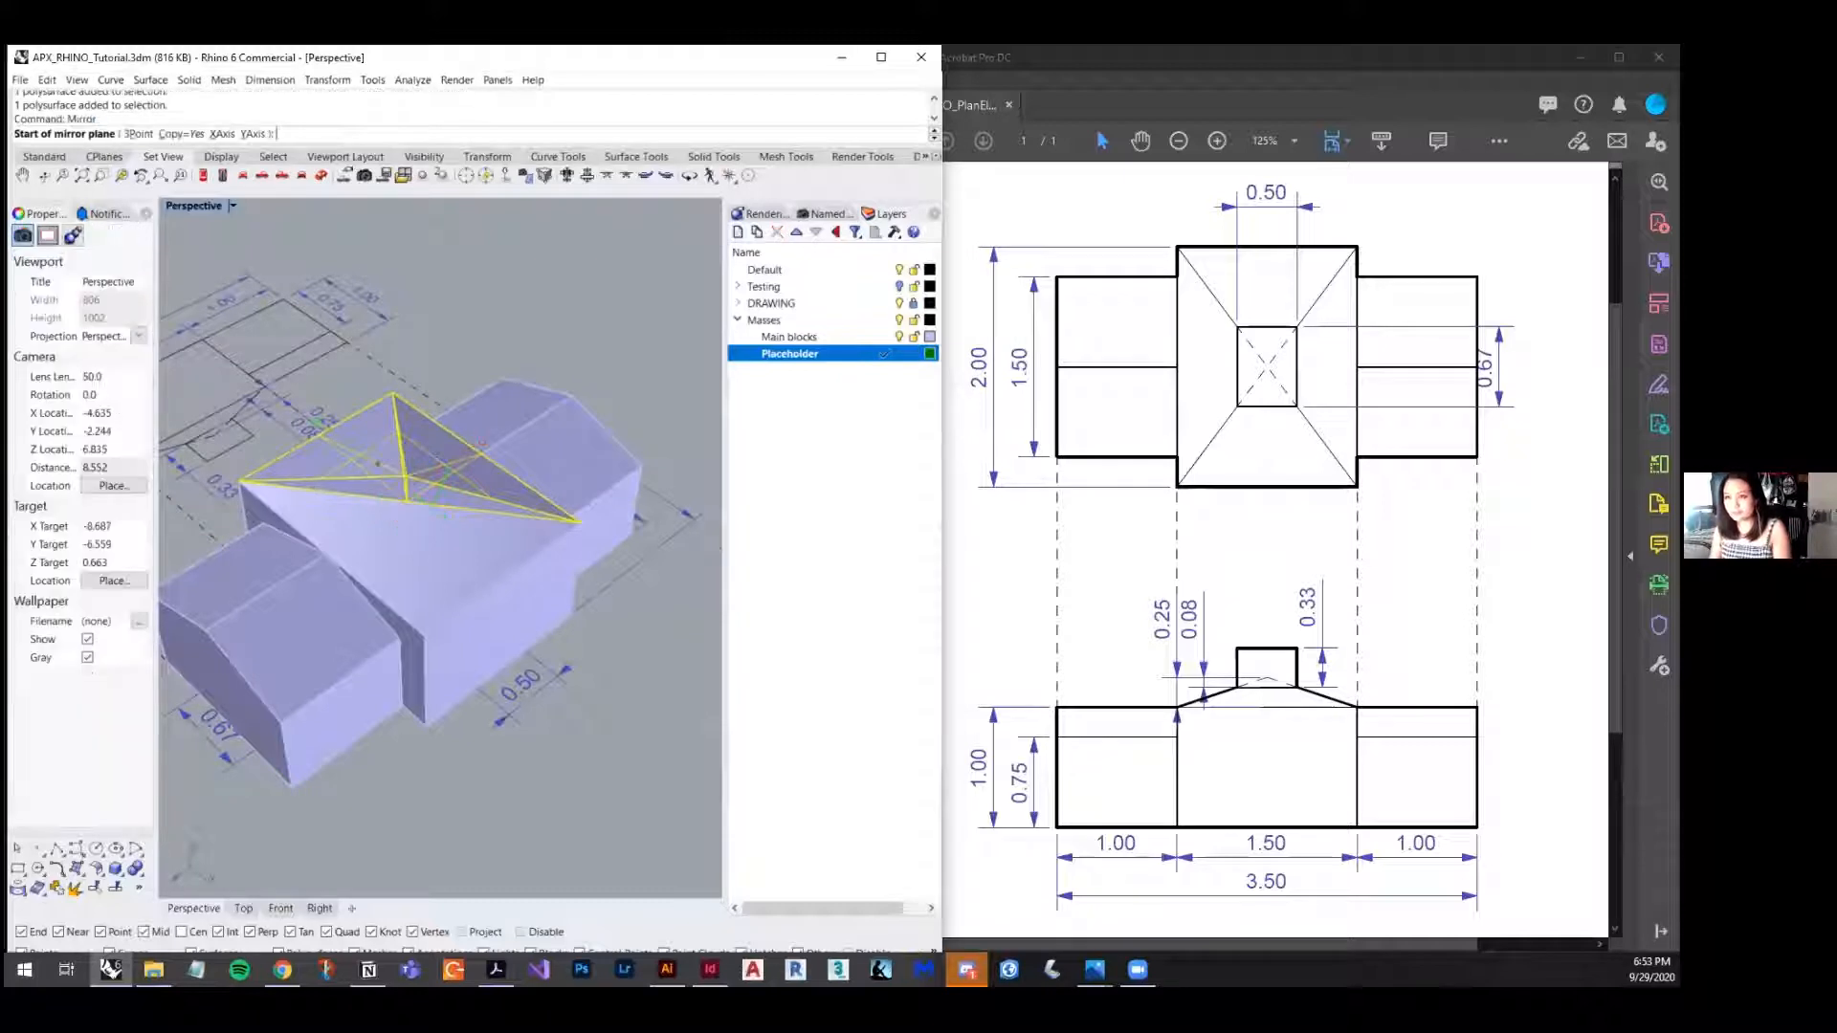
left_click(244, 481)
left_click(584, 522)
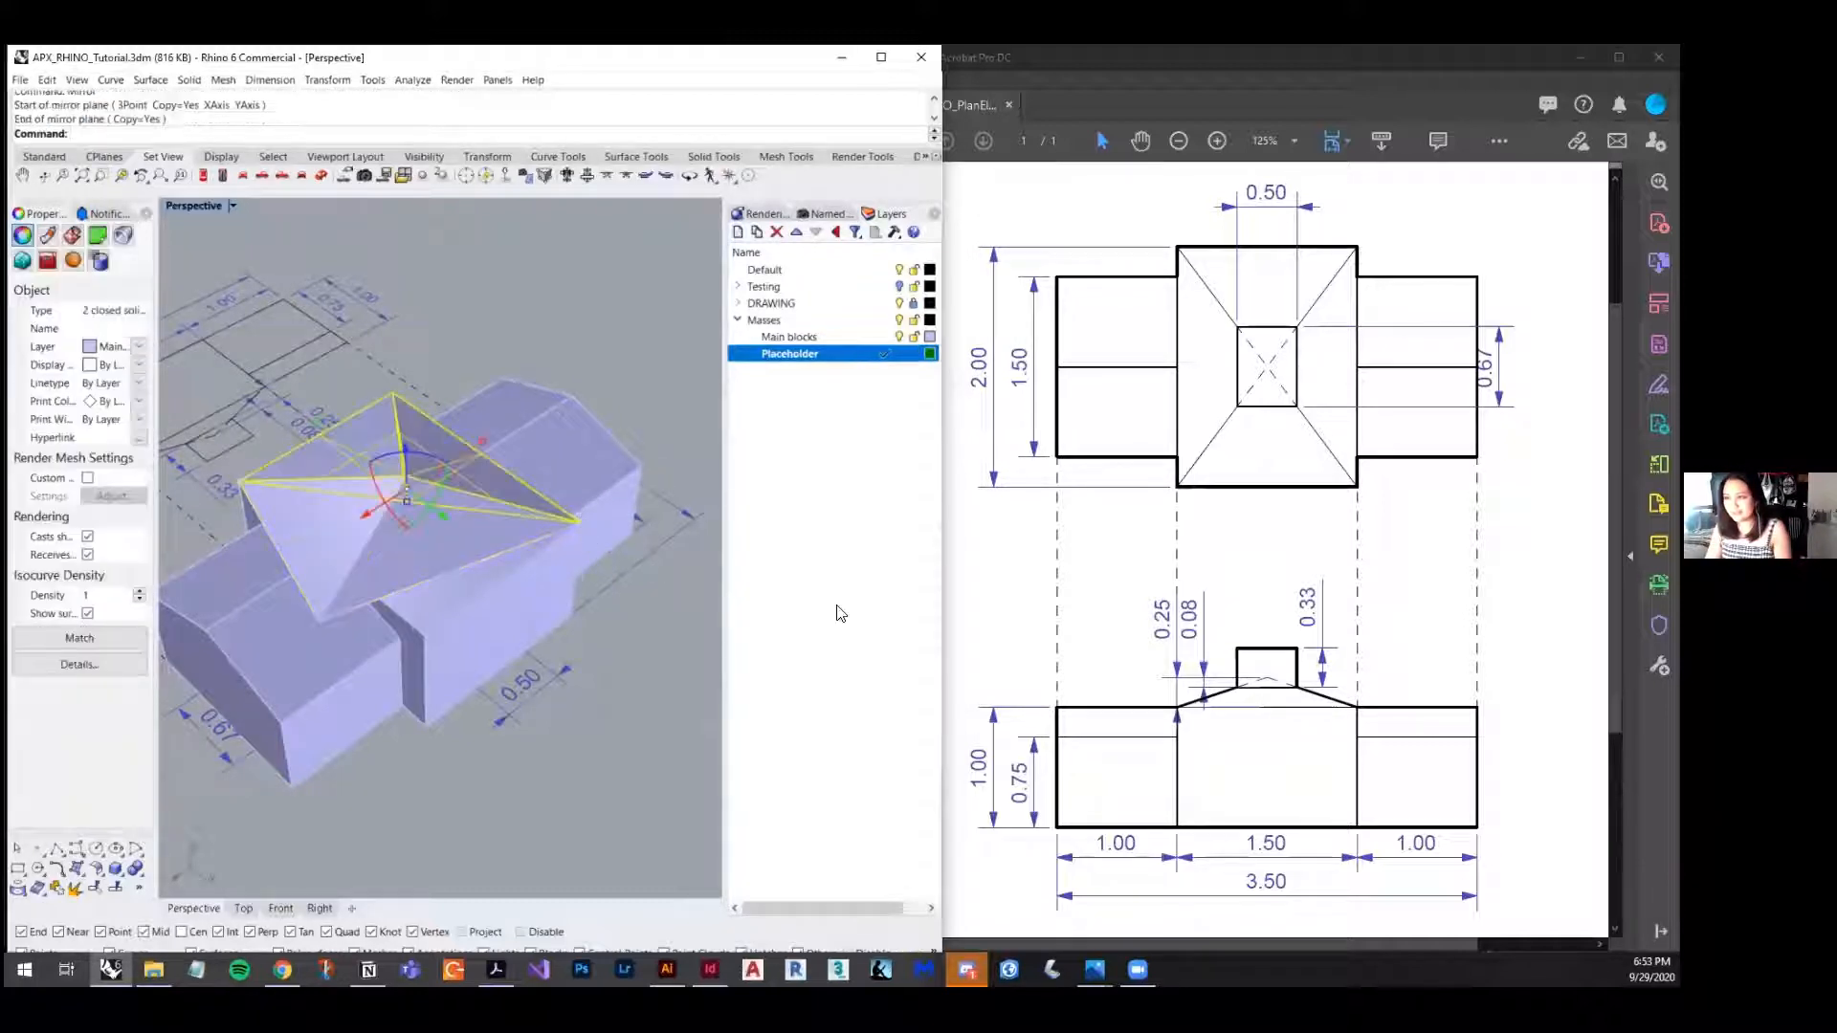
key("ctrl+z")
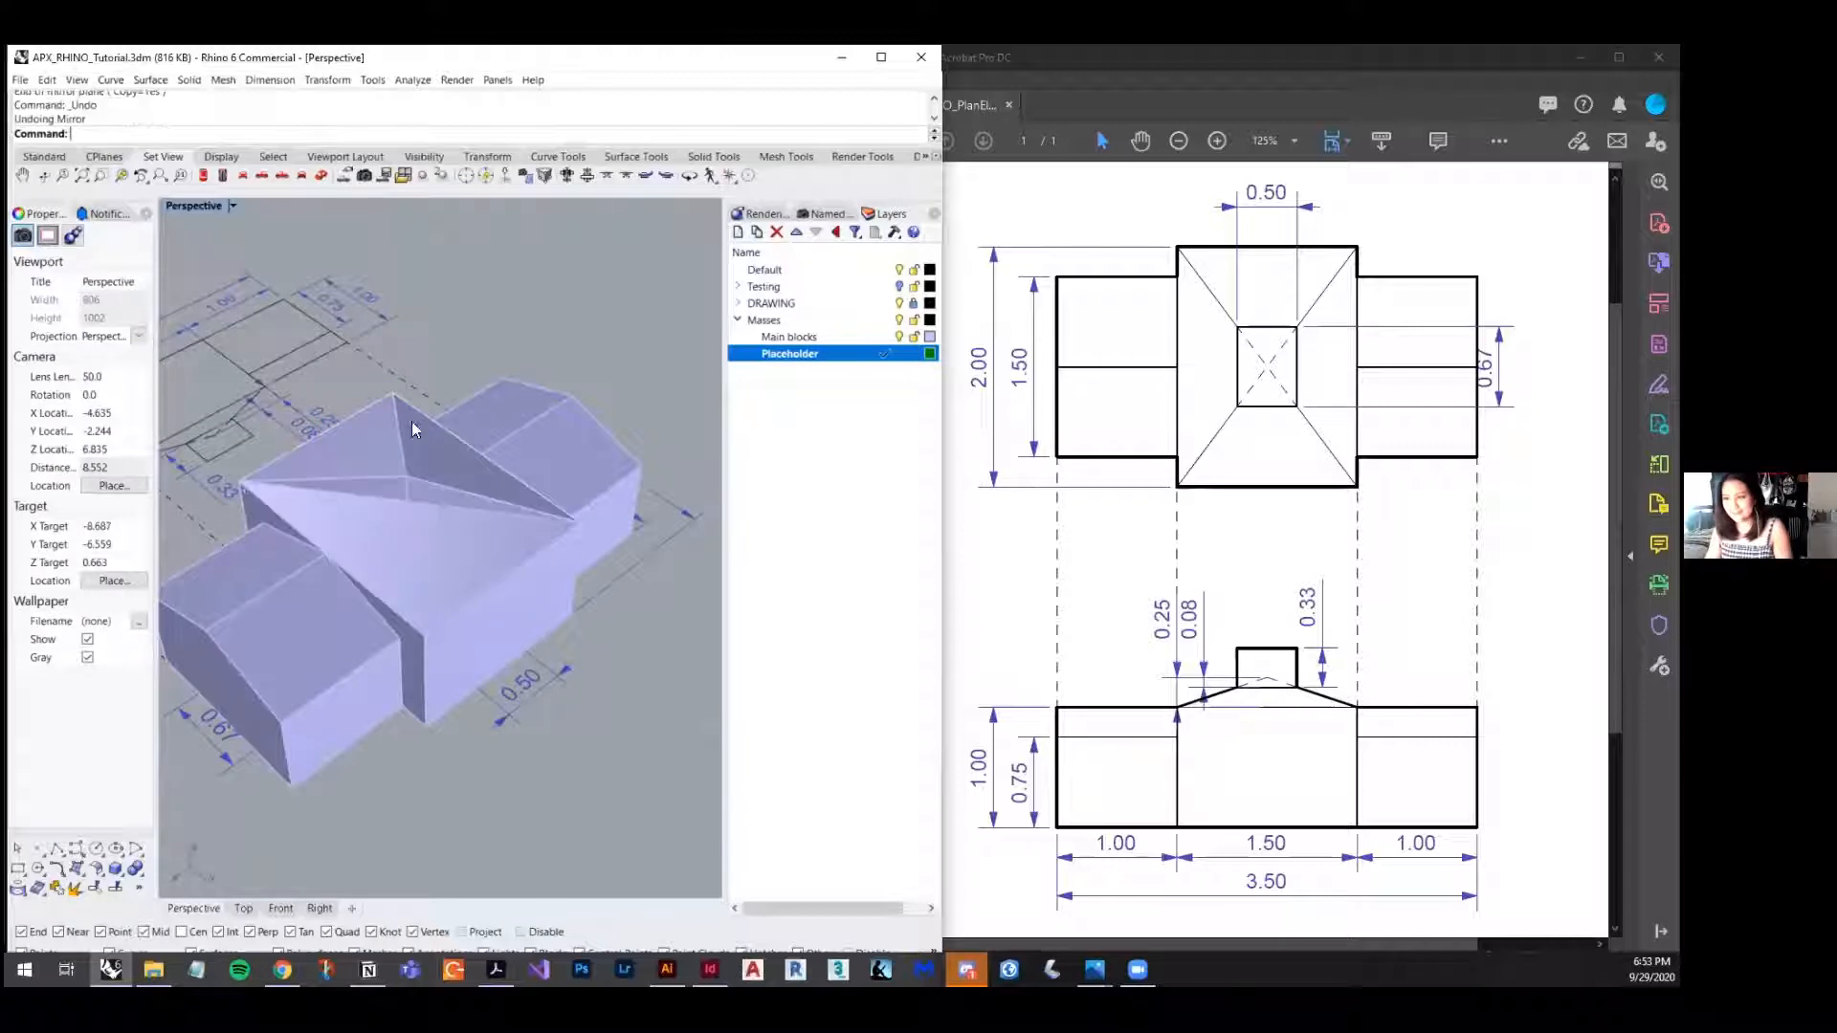
- Polar-array the two sloped roof wedges about their shared bottom center corner, with 2 items over 180 degrees between opposite roof corners
left_click(448, 457)
scroll(365, 461, "up", 2)
left_click(366, 470, "shift")
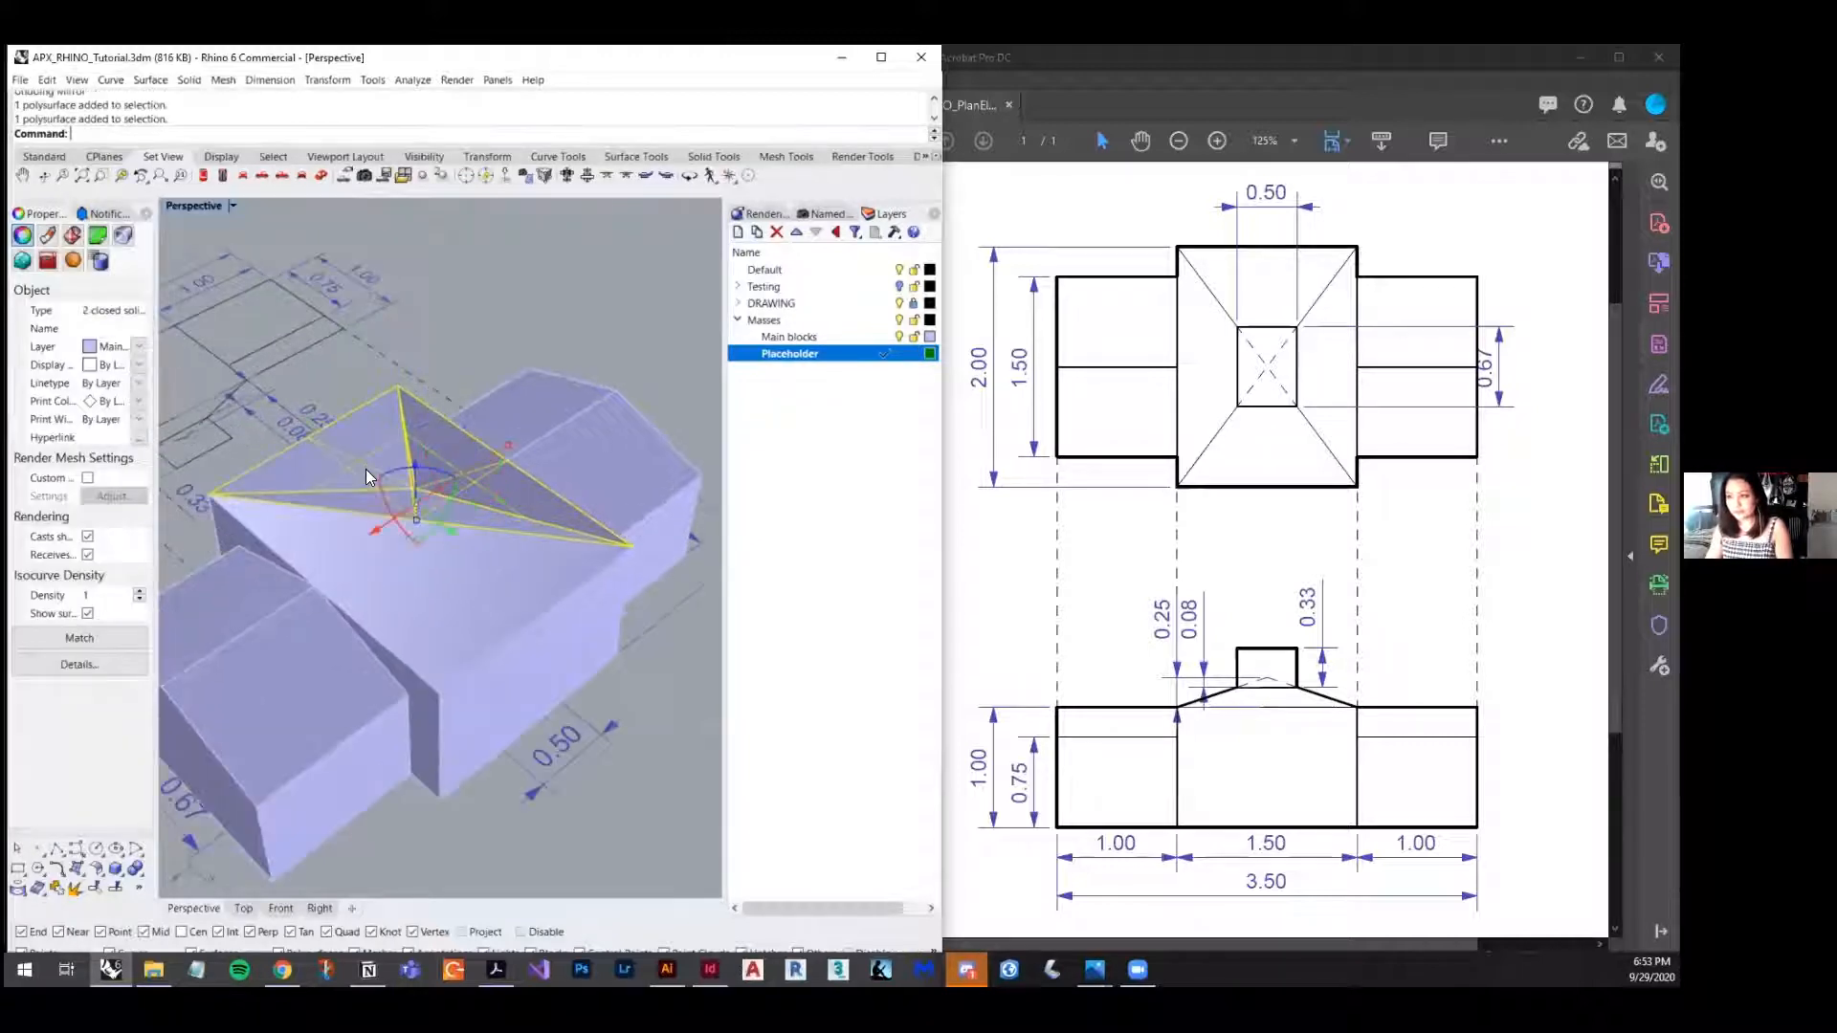
type("ArrayPolar")
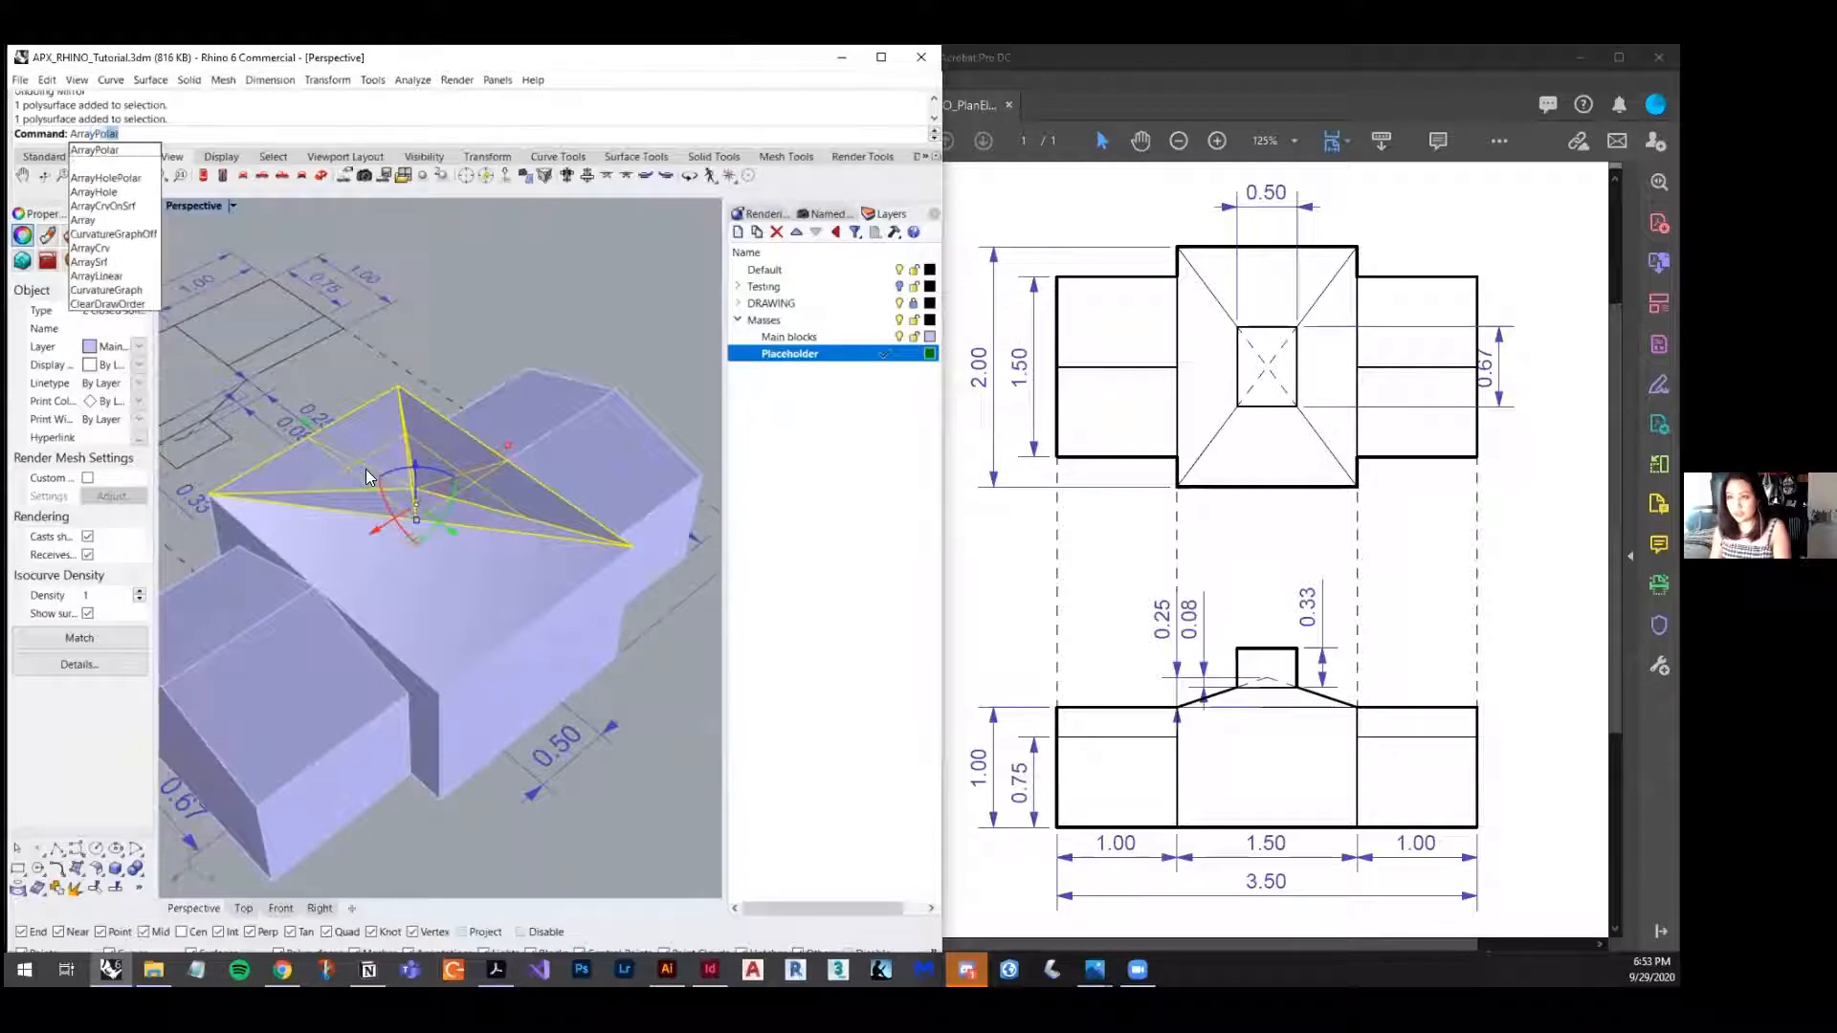
key("Return")
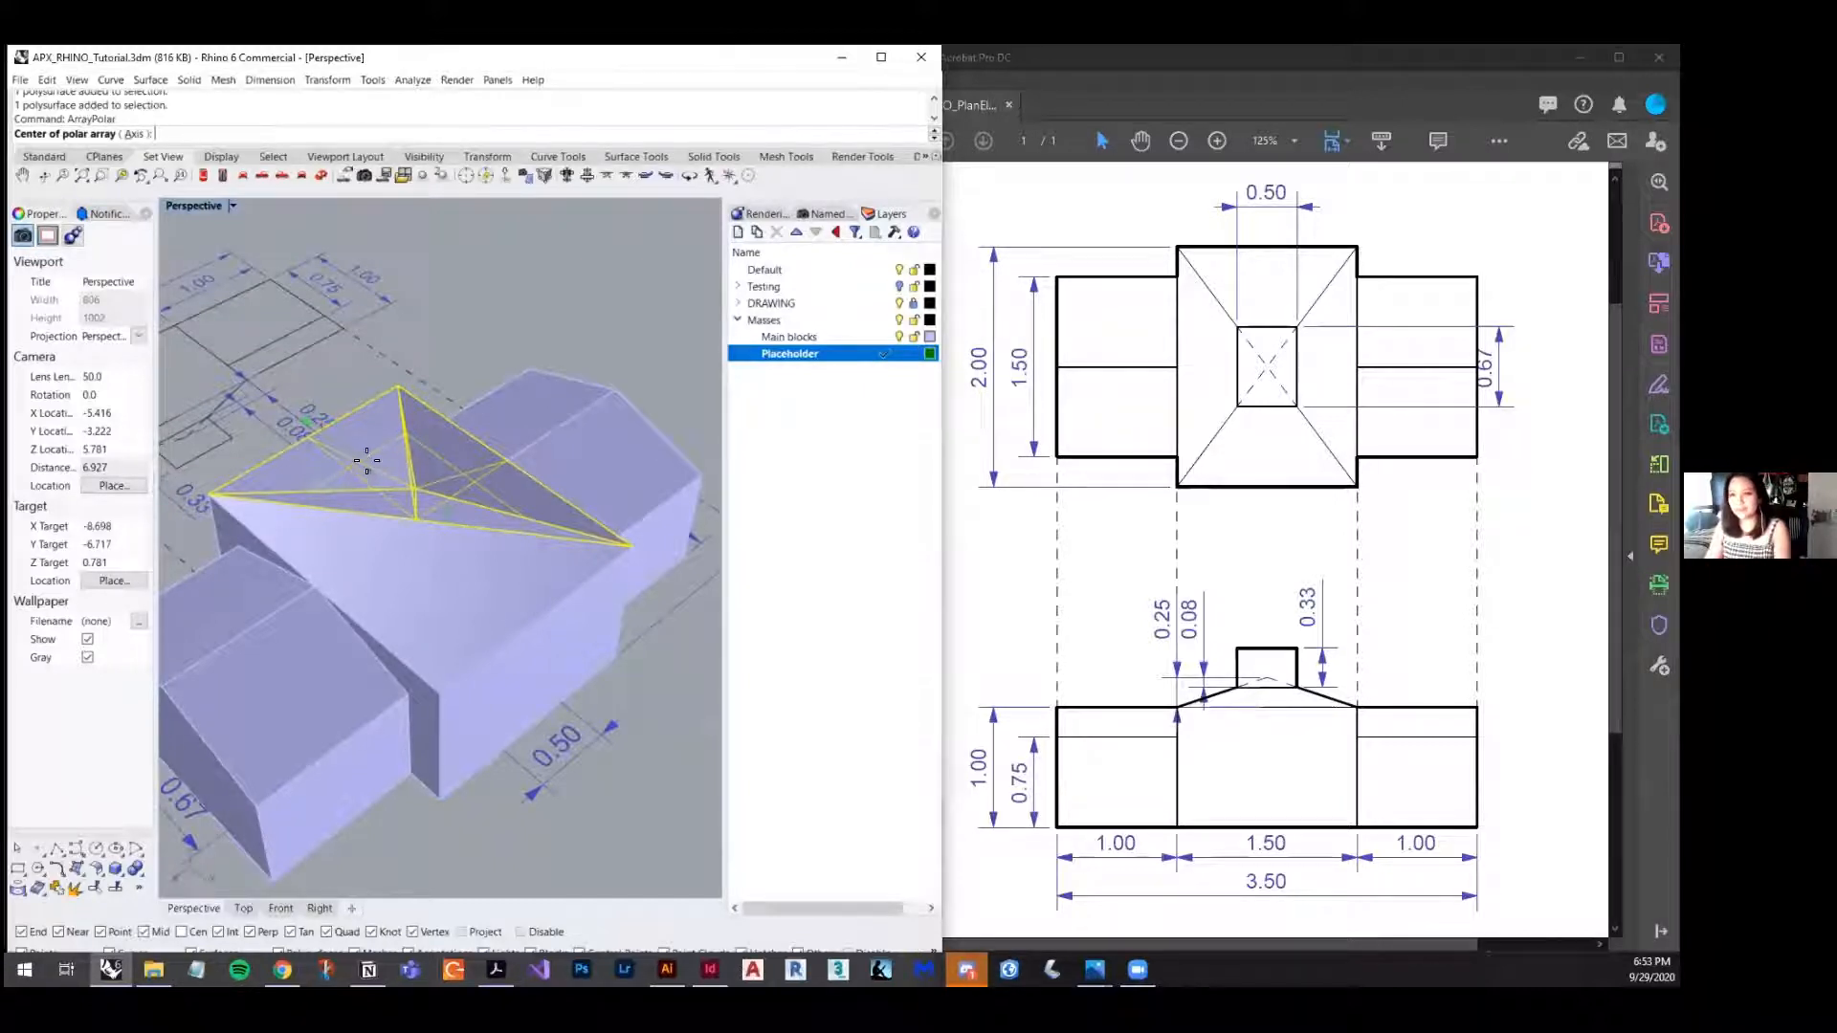
scroll(411, 517, "up", 4)
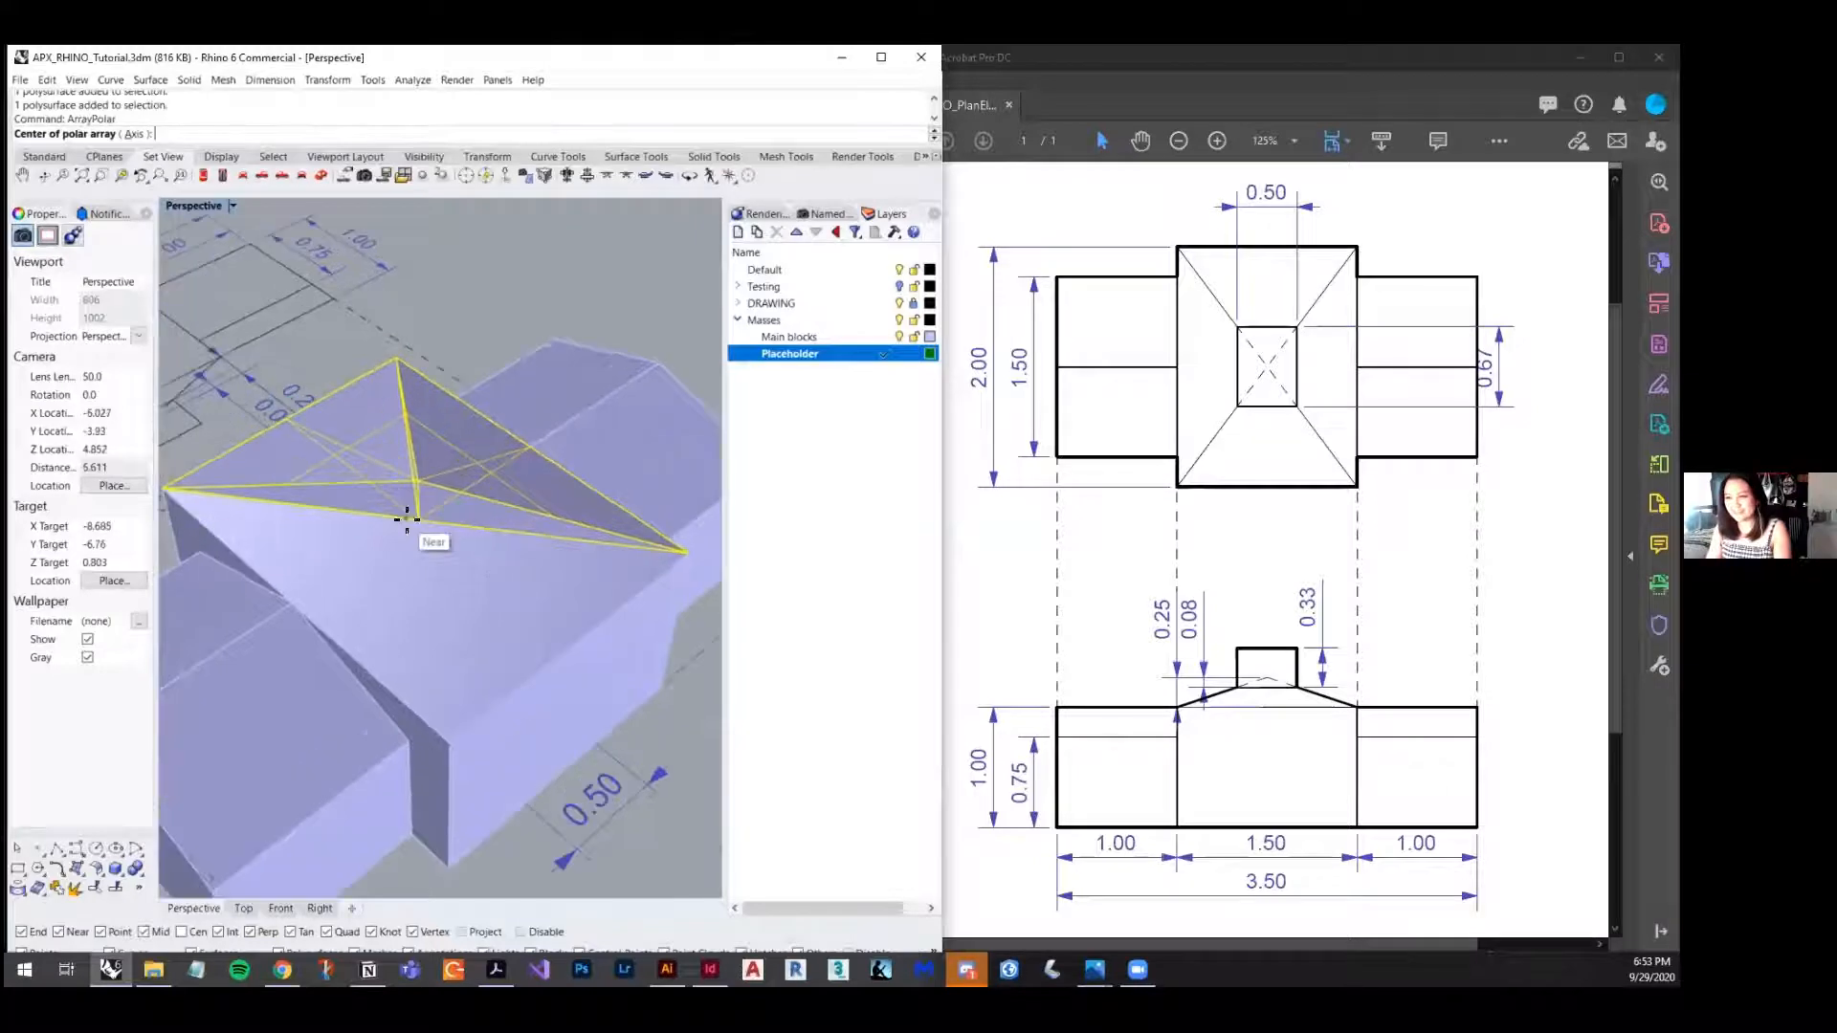
left_click(426, 527)
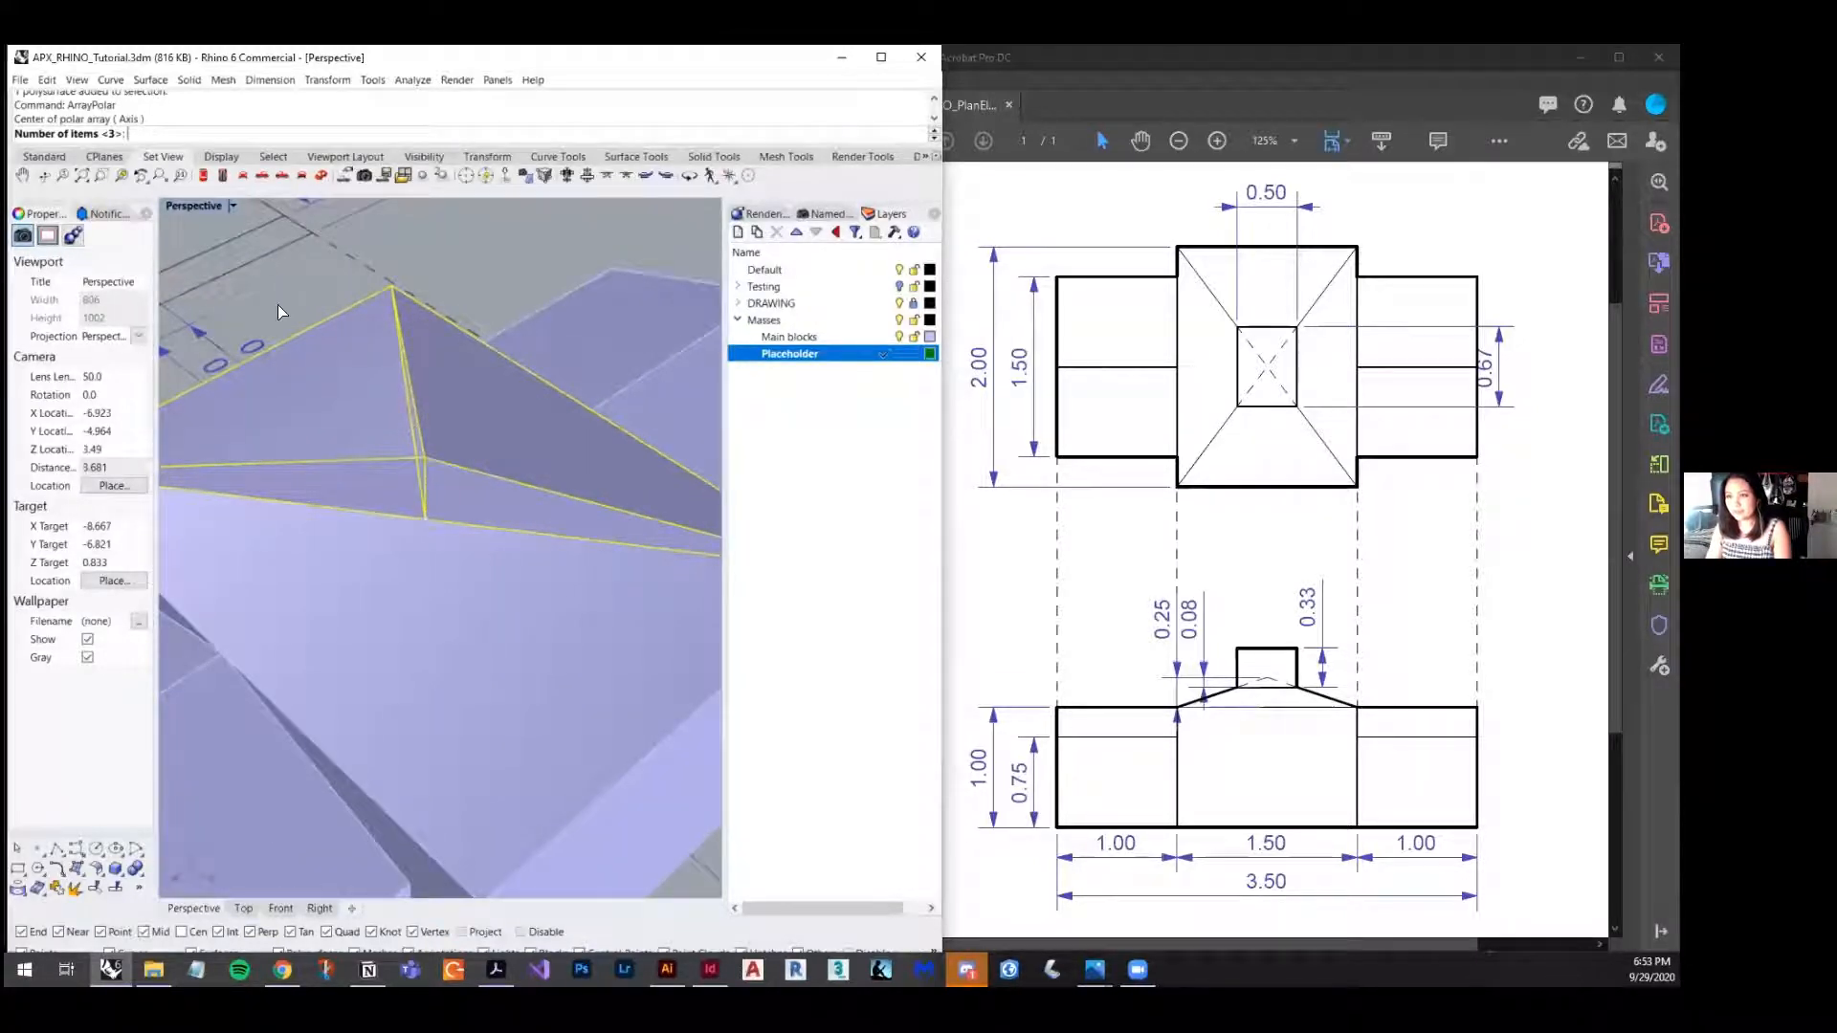
scroll(428, 459, "down", 4)
scroll(429, 459, "up", 2)
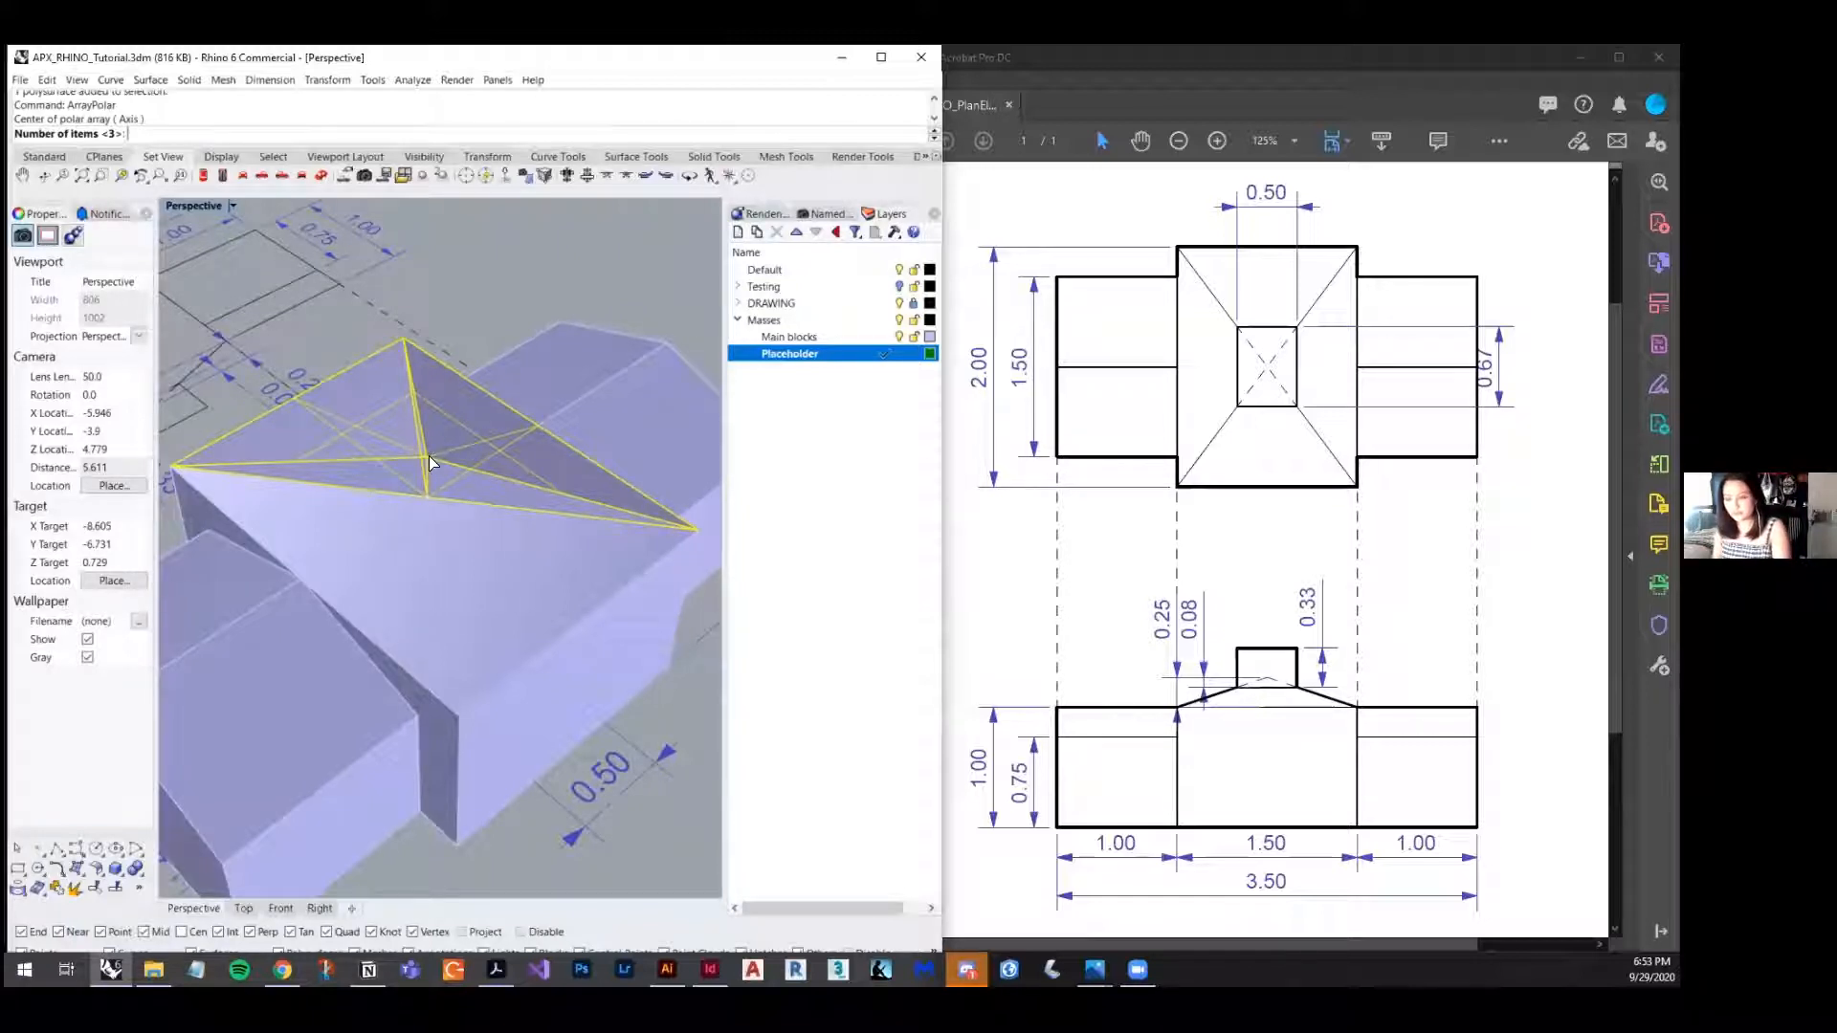
key("Return")
scroll(478, 493, "up", 4)
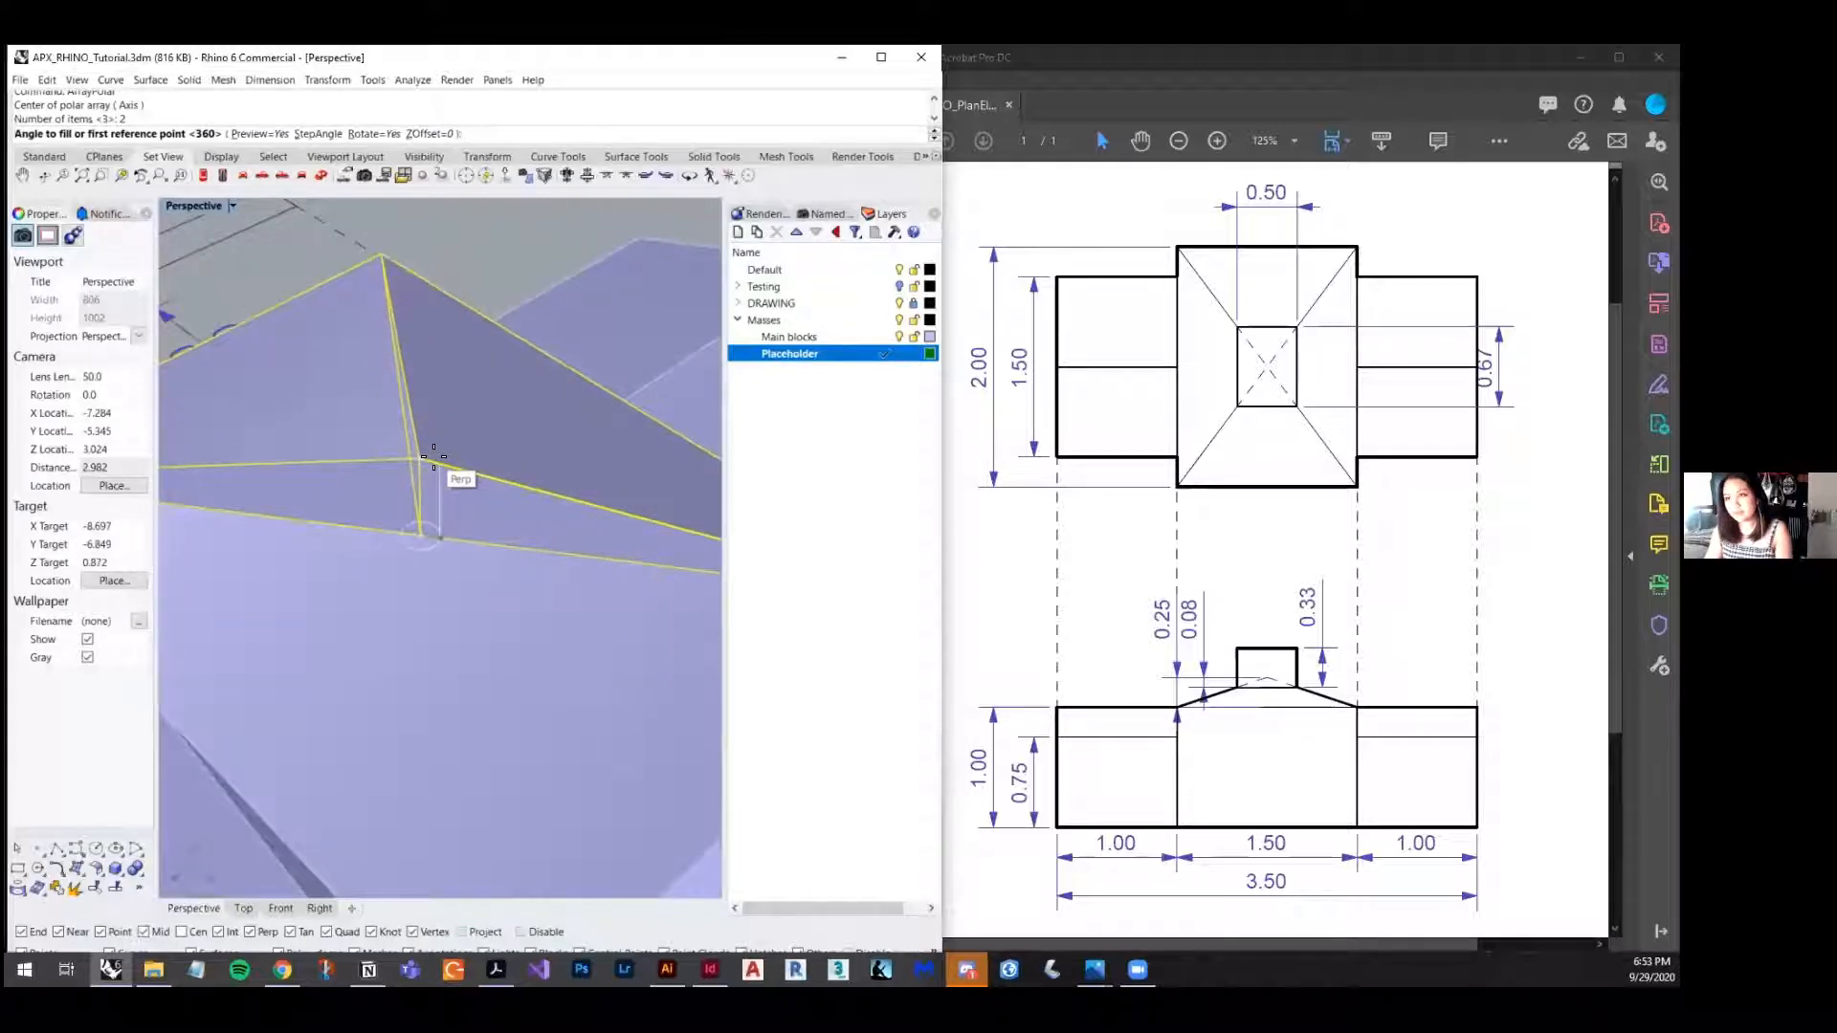
scroll(450, 469, "down", 3)
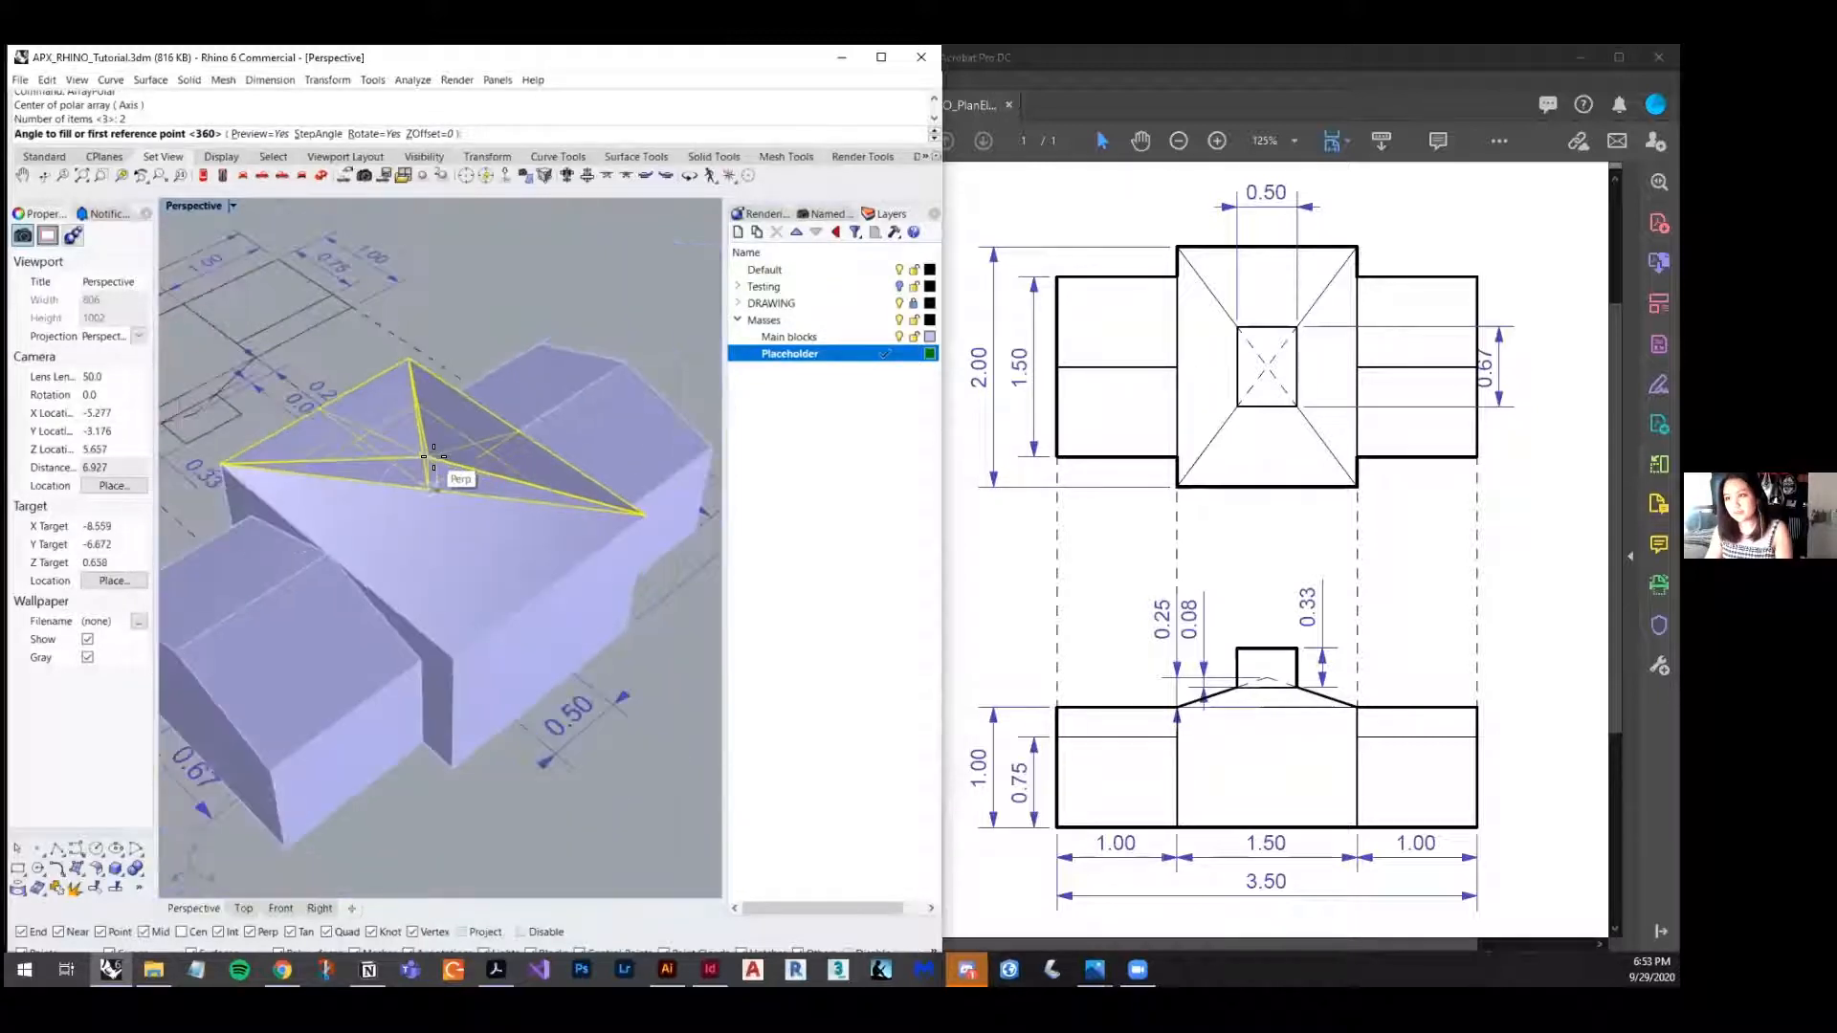
left_click(222, 465)
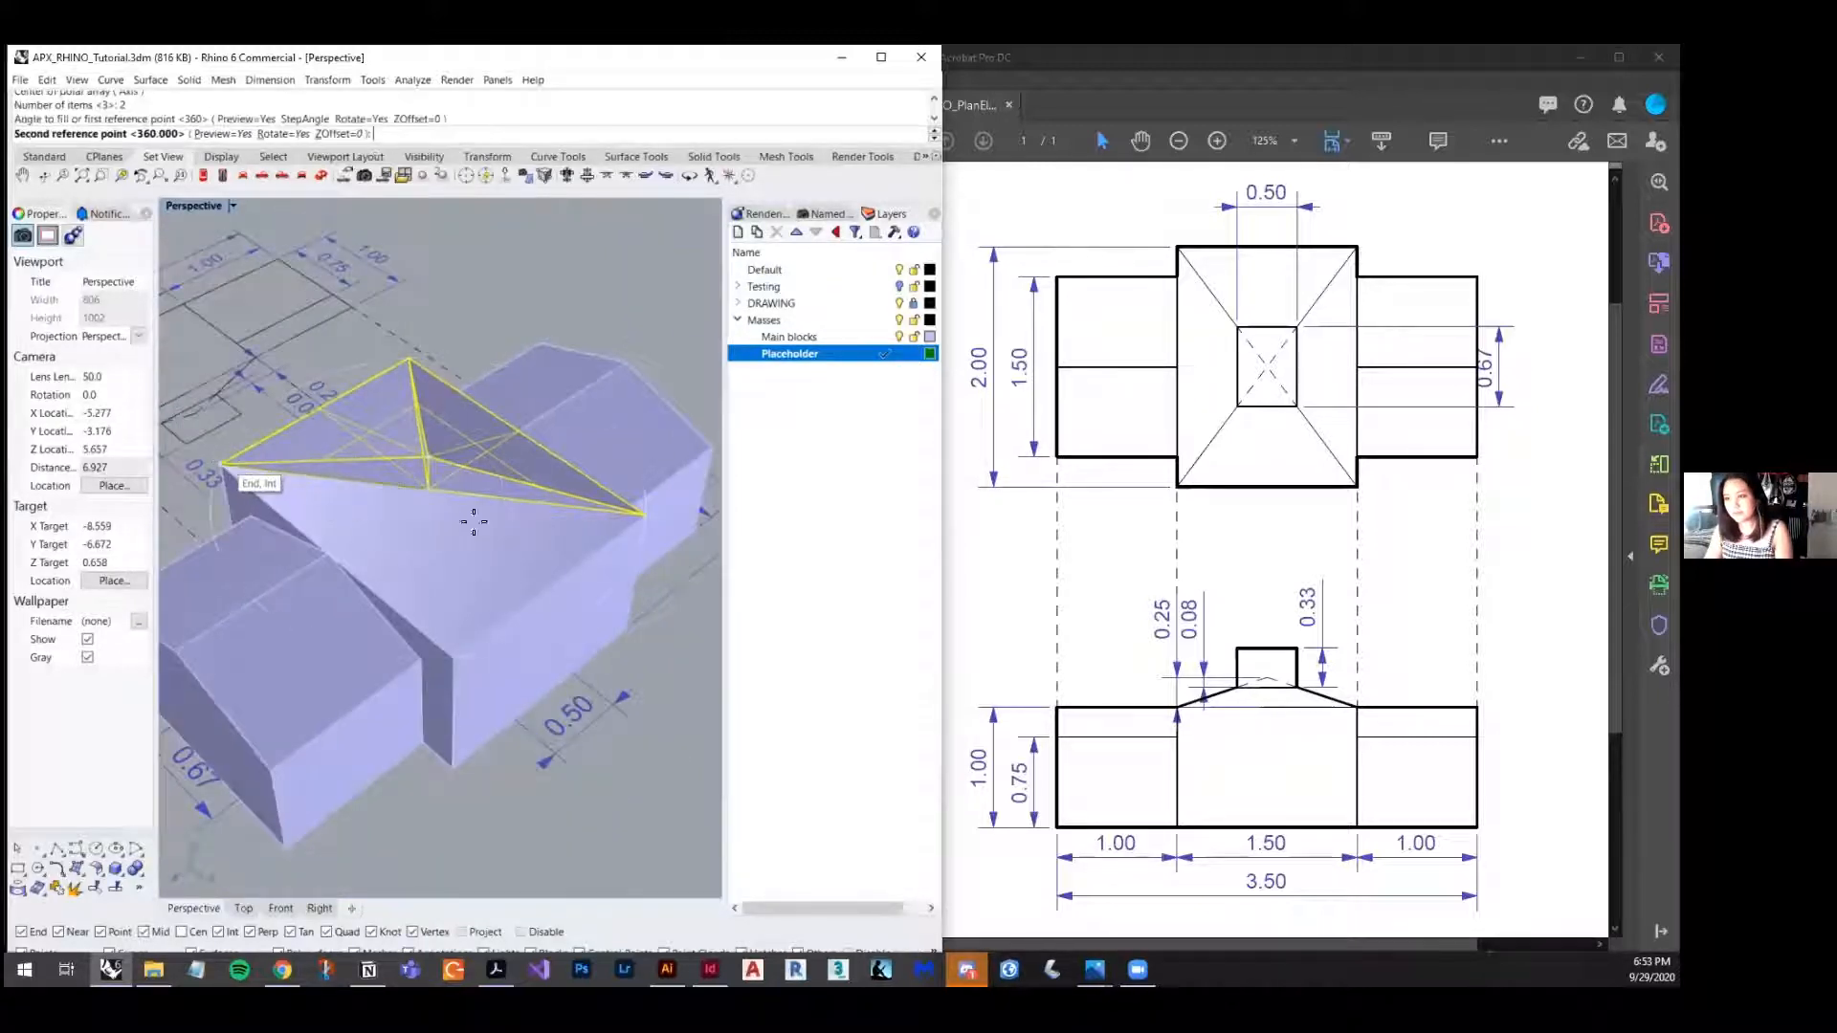
left_click(643, 517)
key("Return")
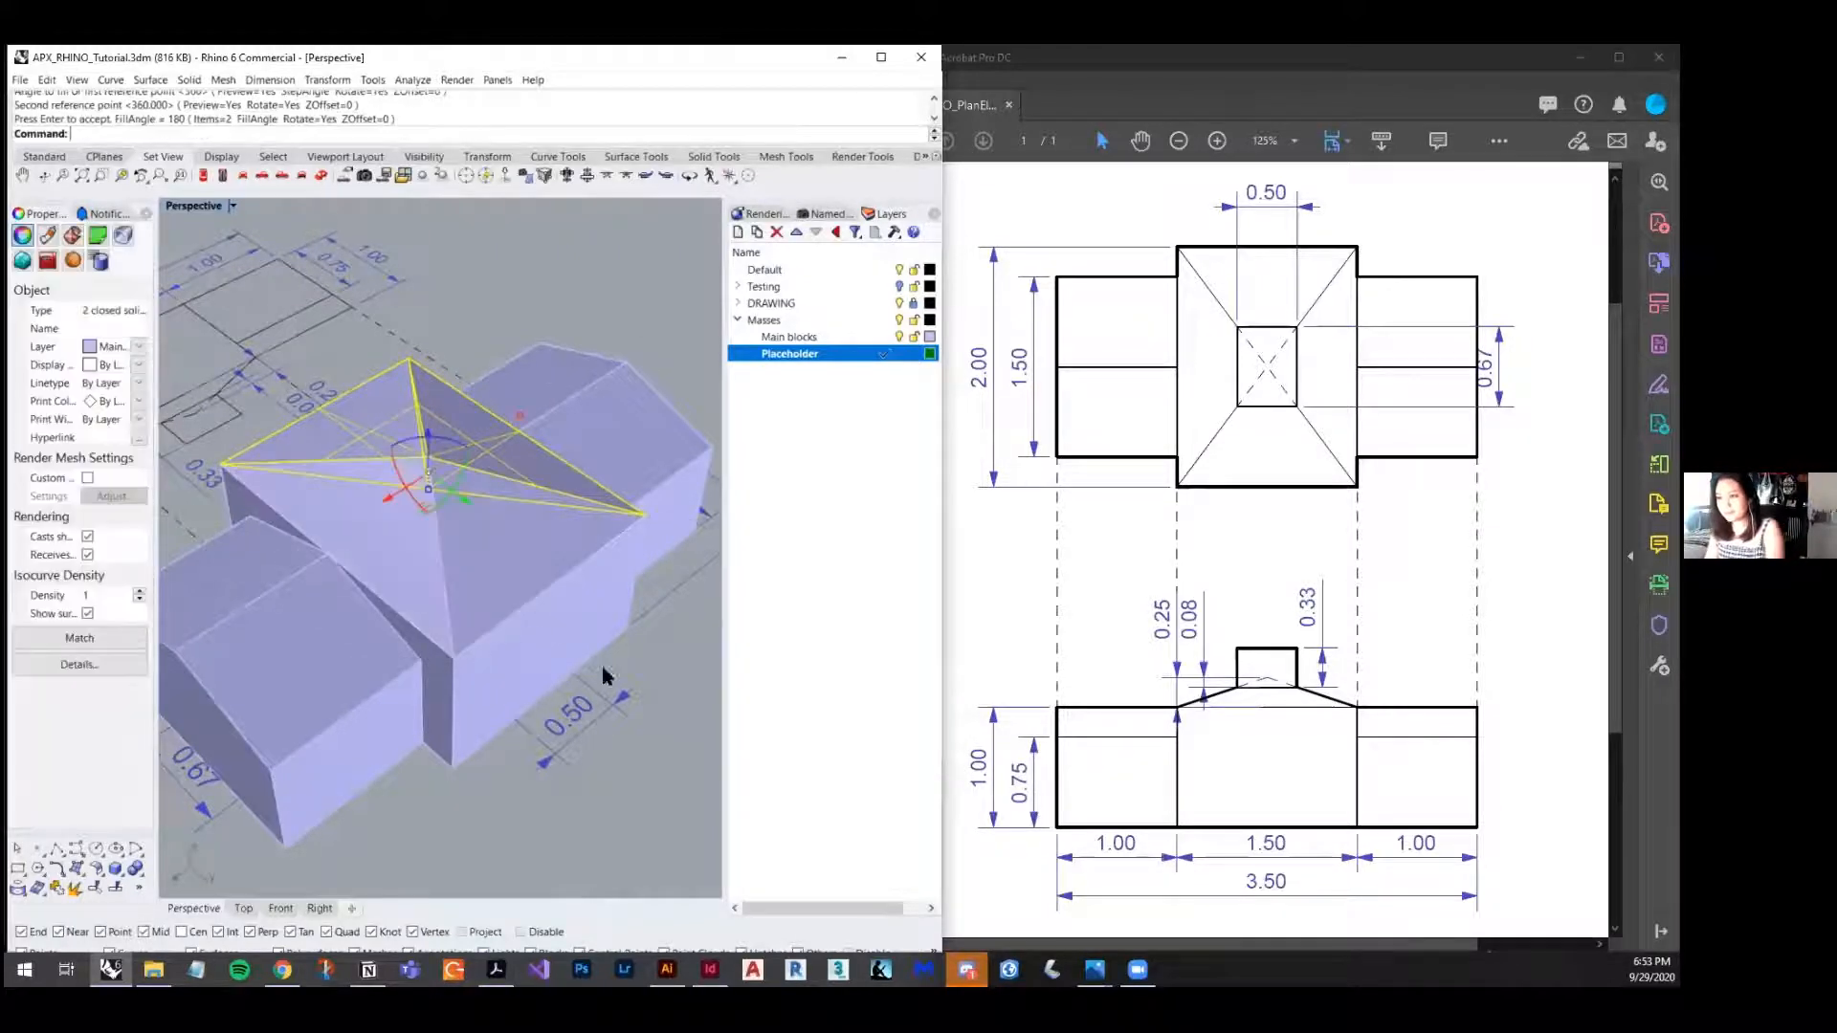
- Select all four sloped roof wedges on the central block and combine them with BooleanUnion
scroll(570, 628, "down", 4)
right_click_drag(492, 590, 408, 610)
left_click(411, 549)
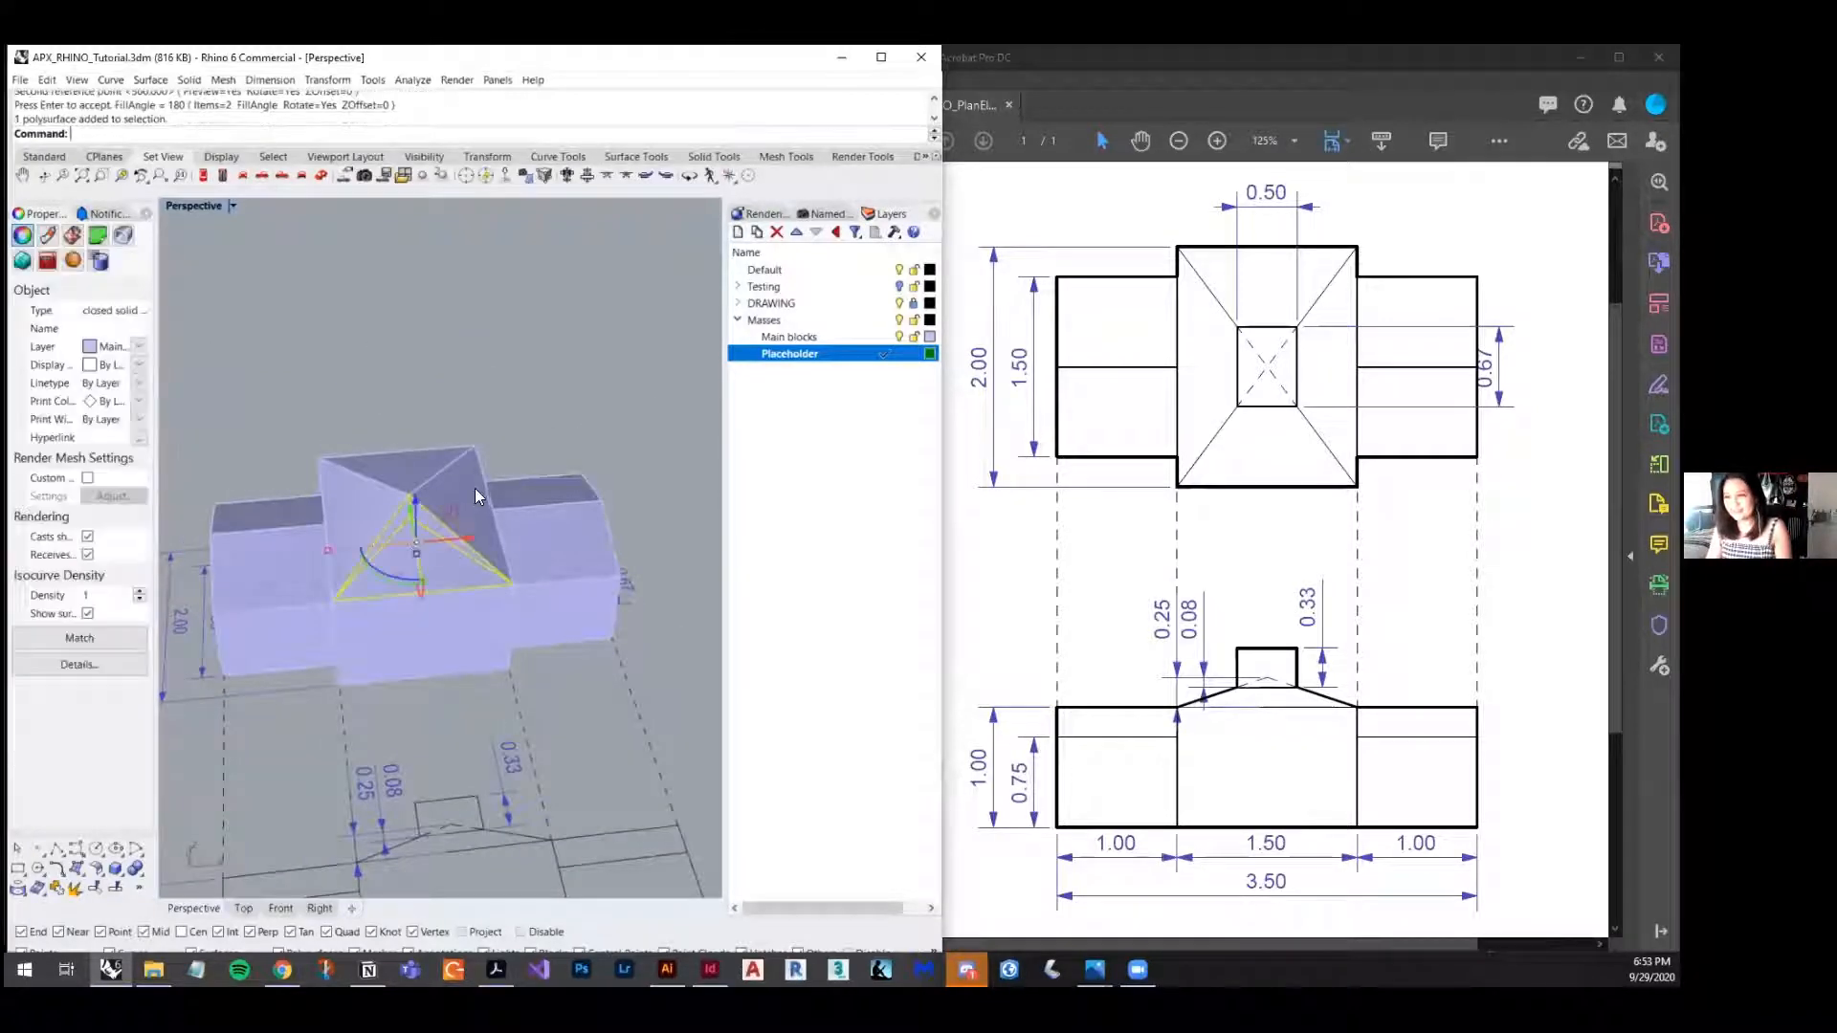
scroll(475, 488, "up", 2)
left_click(525, 400)
left_click(457, 488)
left_click(314, 524, "shift")
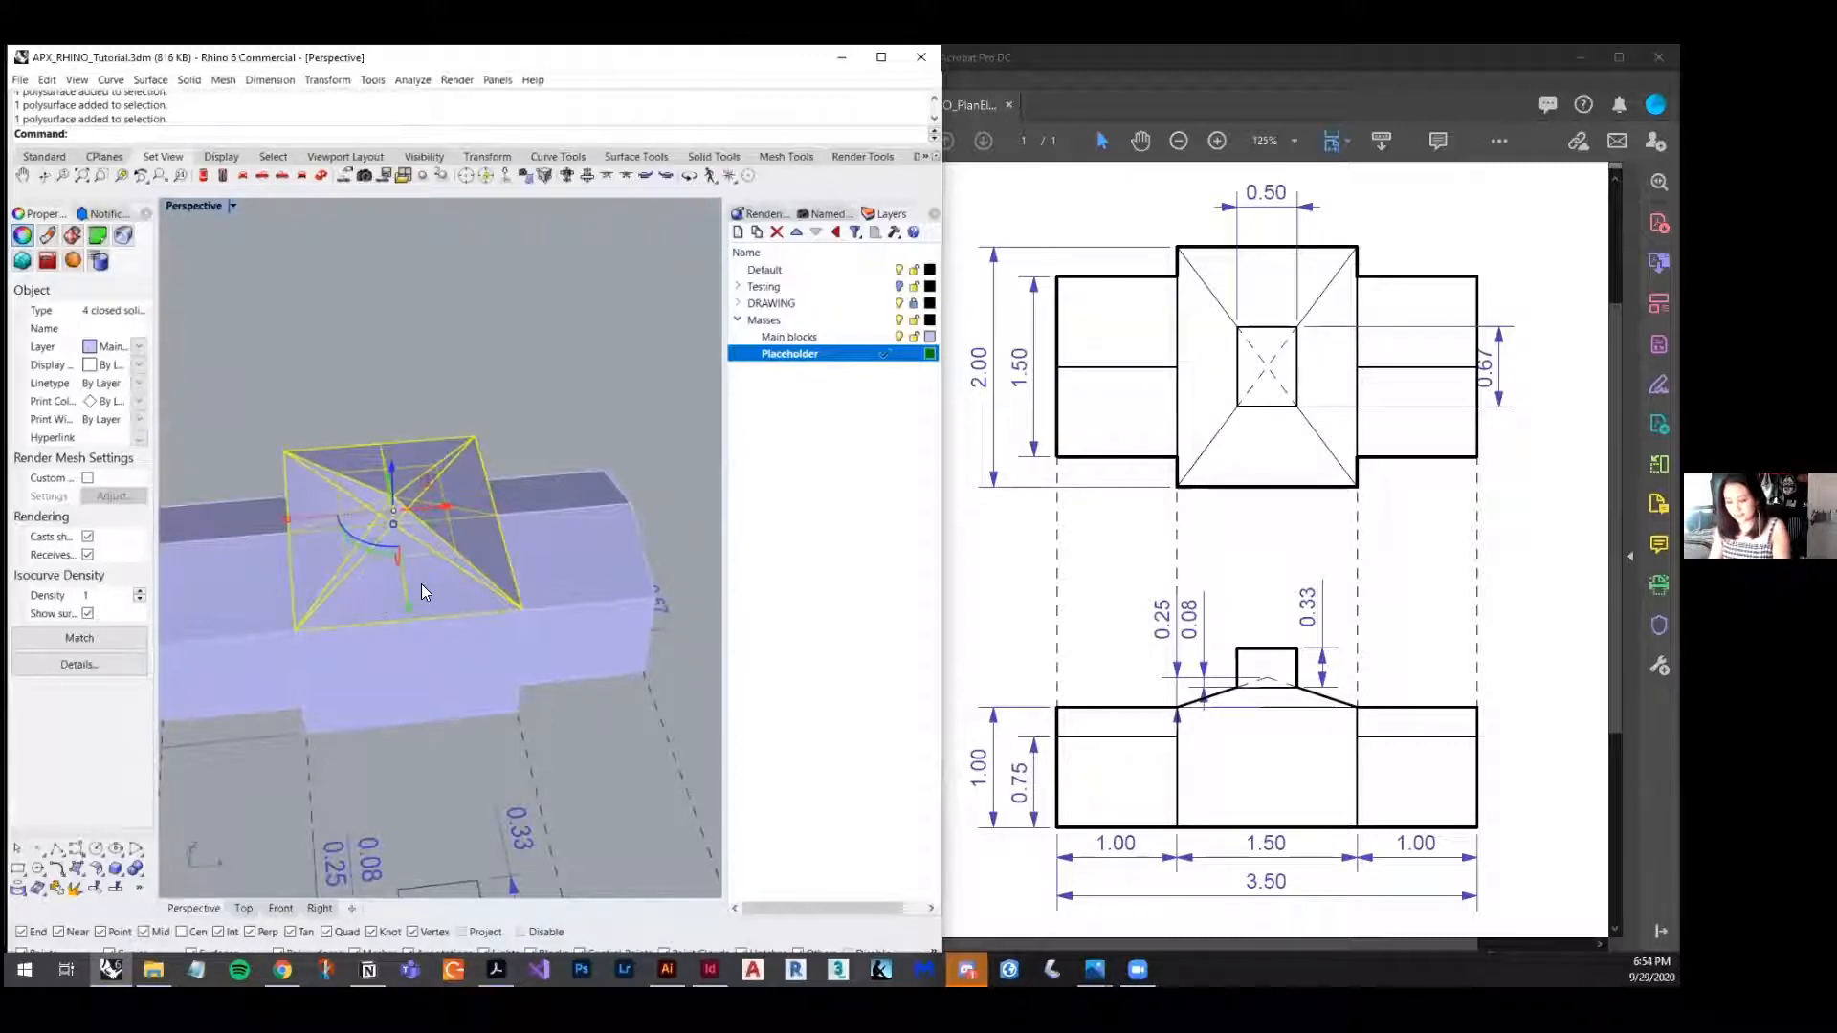
type("BooleanDifference")
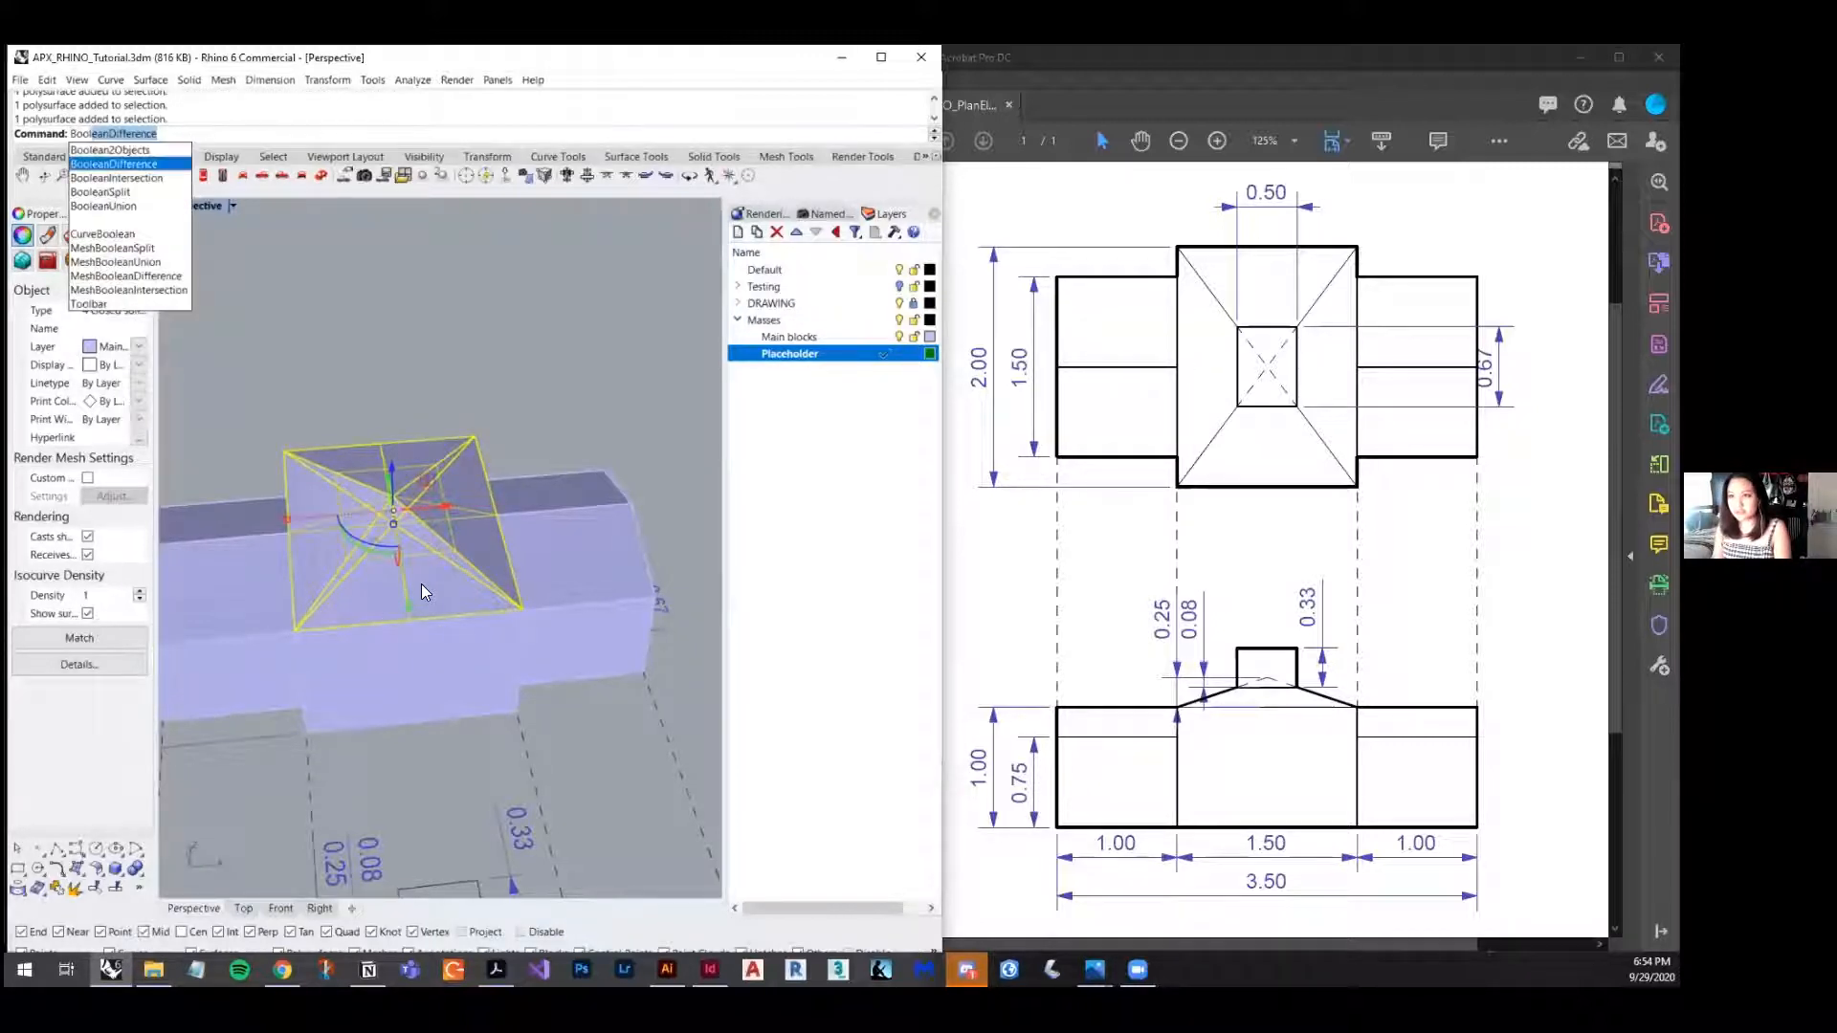
key("Down")
key("Down")
key("Down")
key("Return")
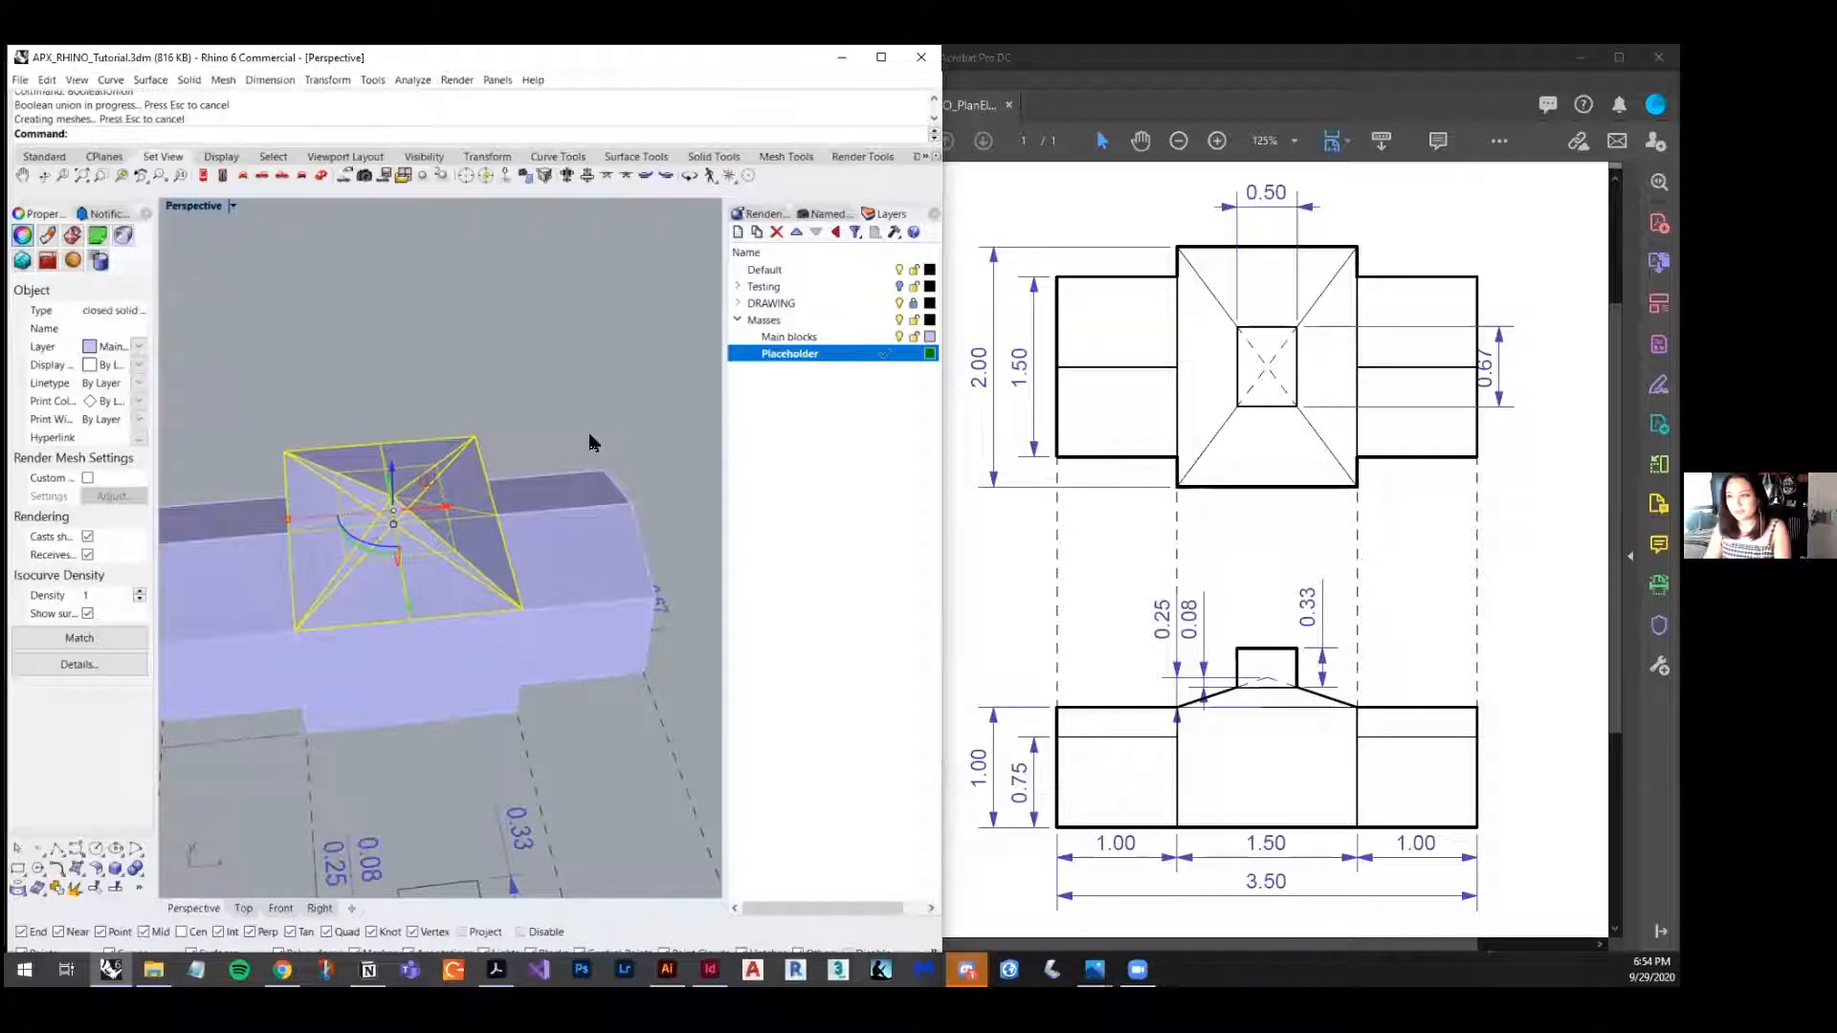
- Merge all coplanar faces of the combined hip roof with MergeAllFaces
left_click(406, 551)
scroll(389, 542, "up", 5)
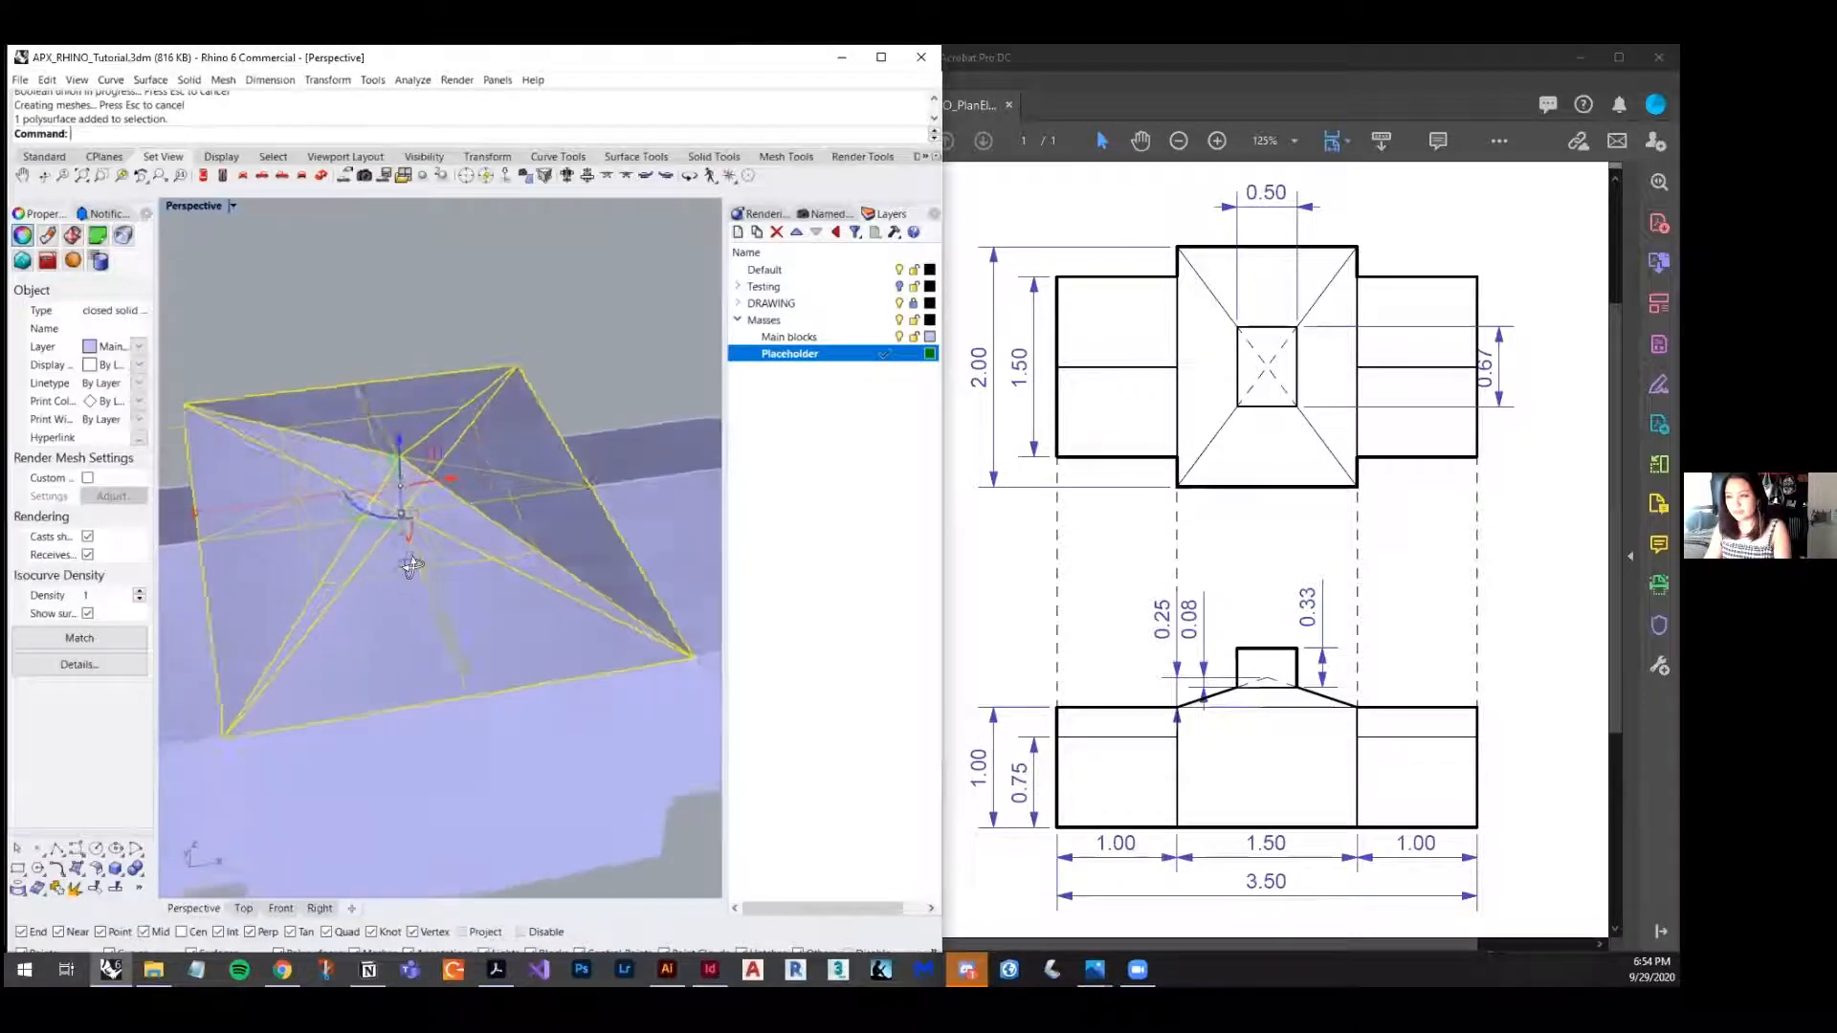
scroll(402, 529, "up", 3)
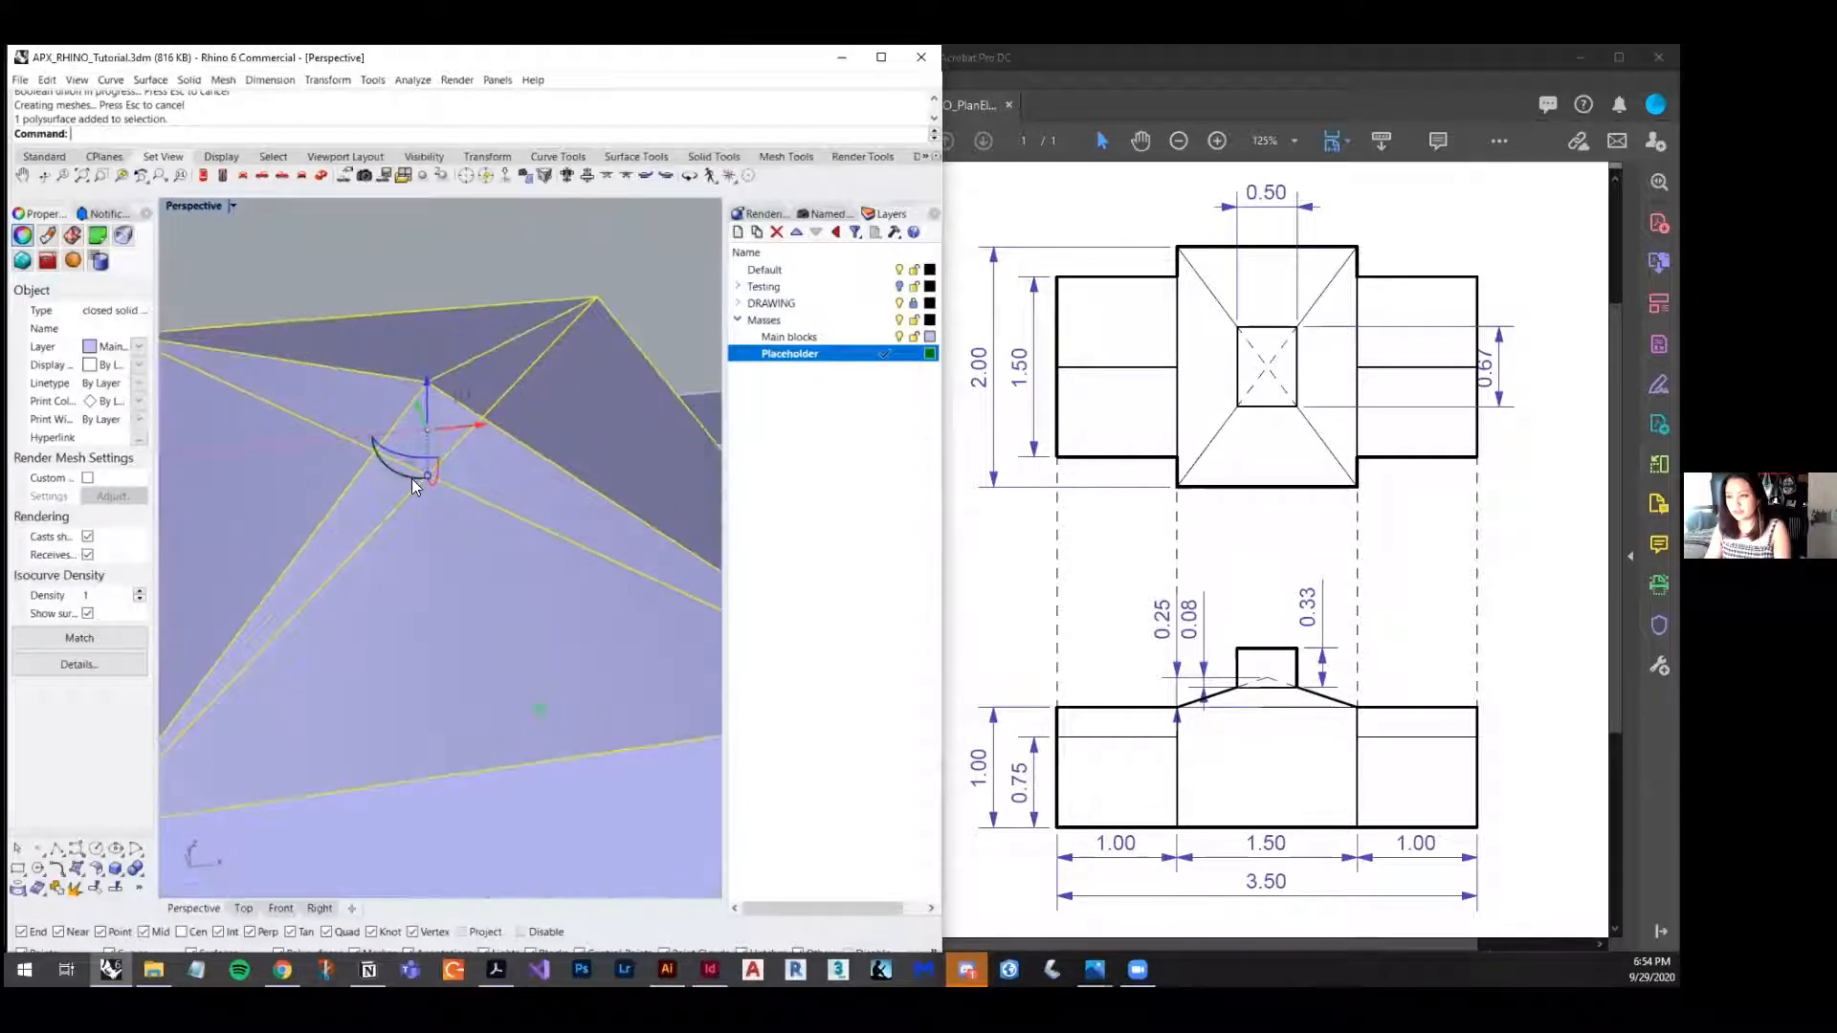
scroll(458, 490, "down", 4)
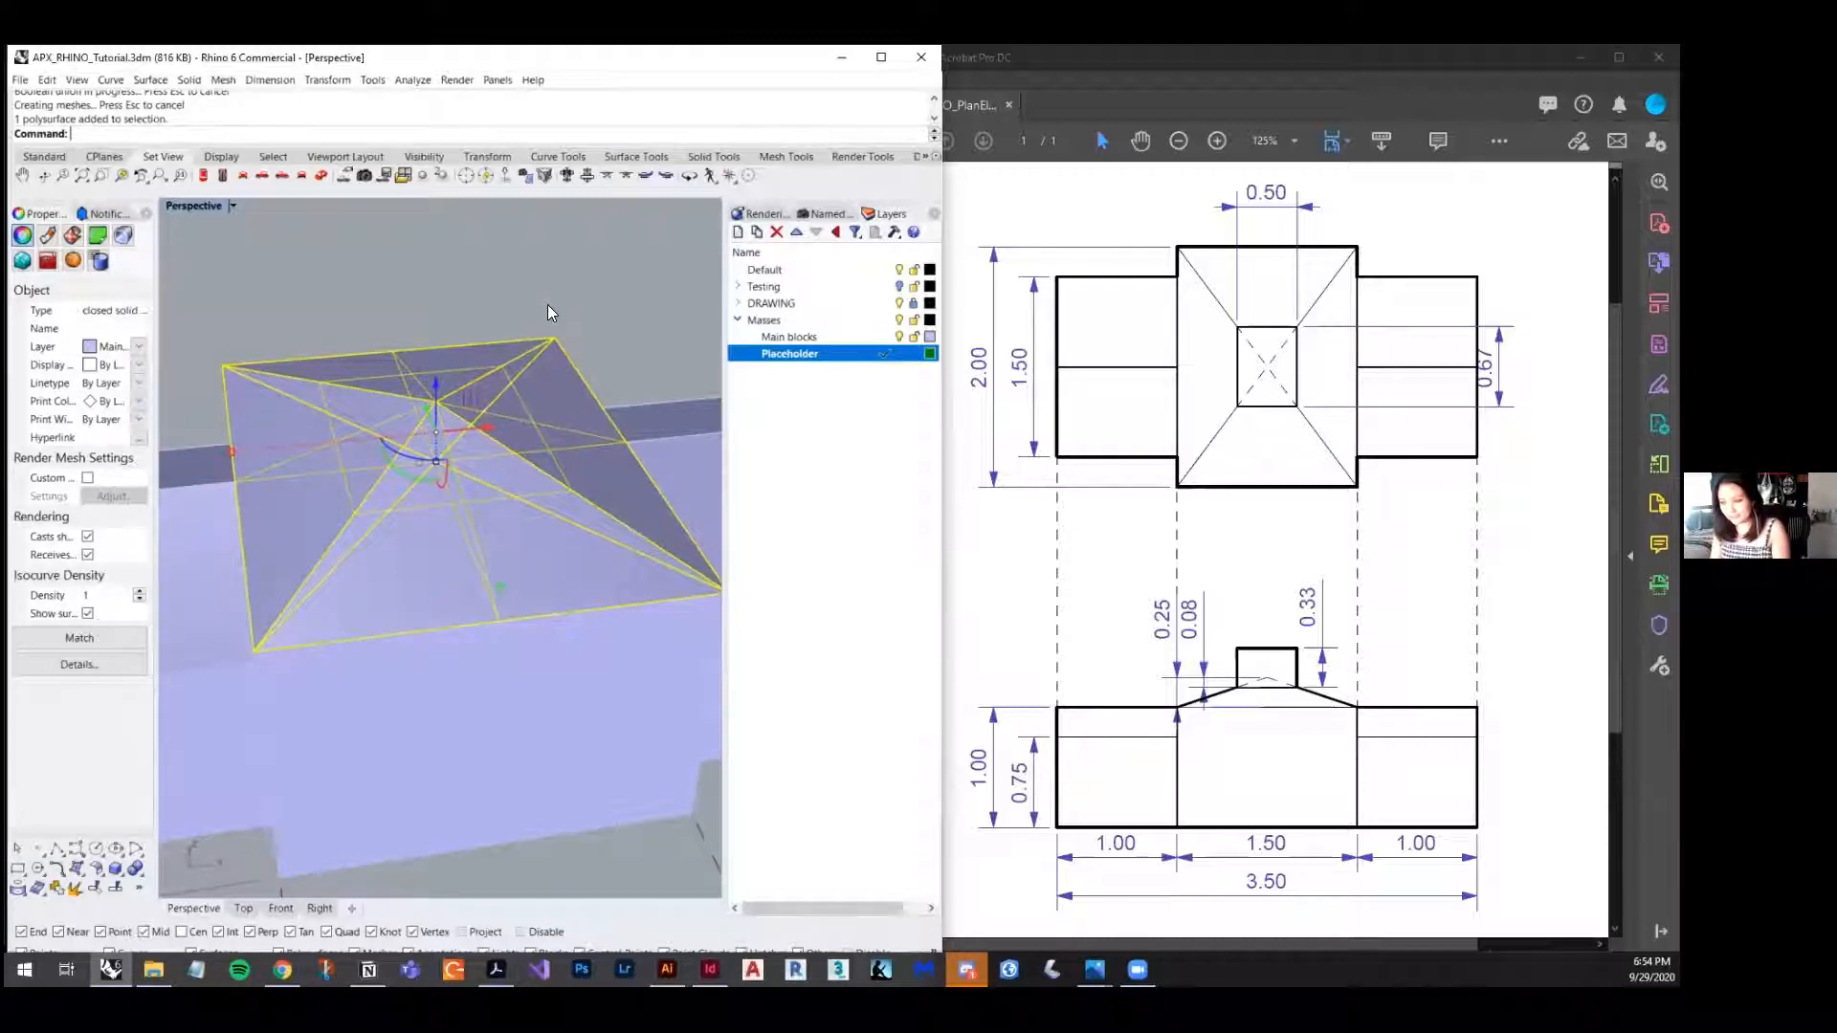
type("MergeAllFaces")
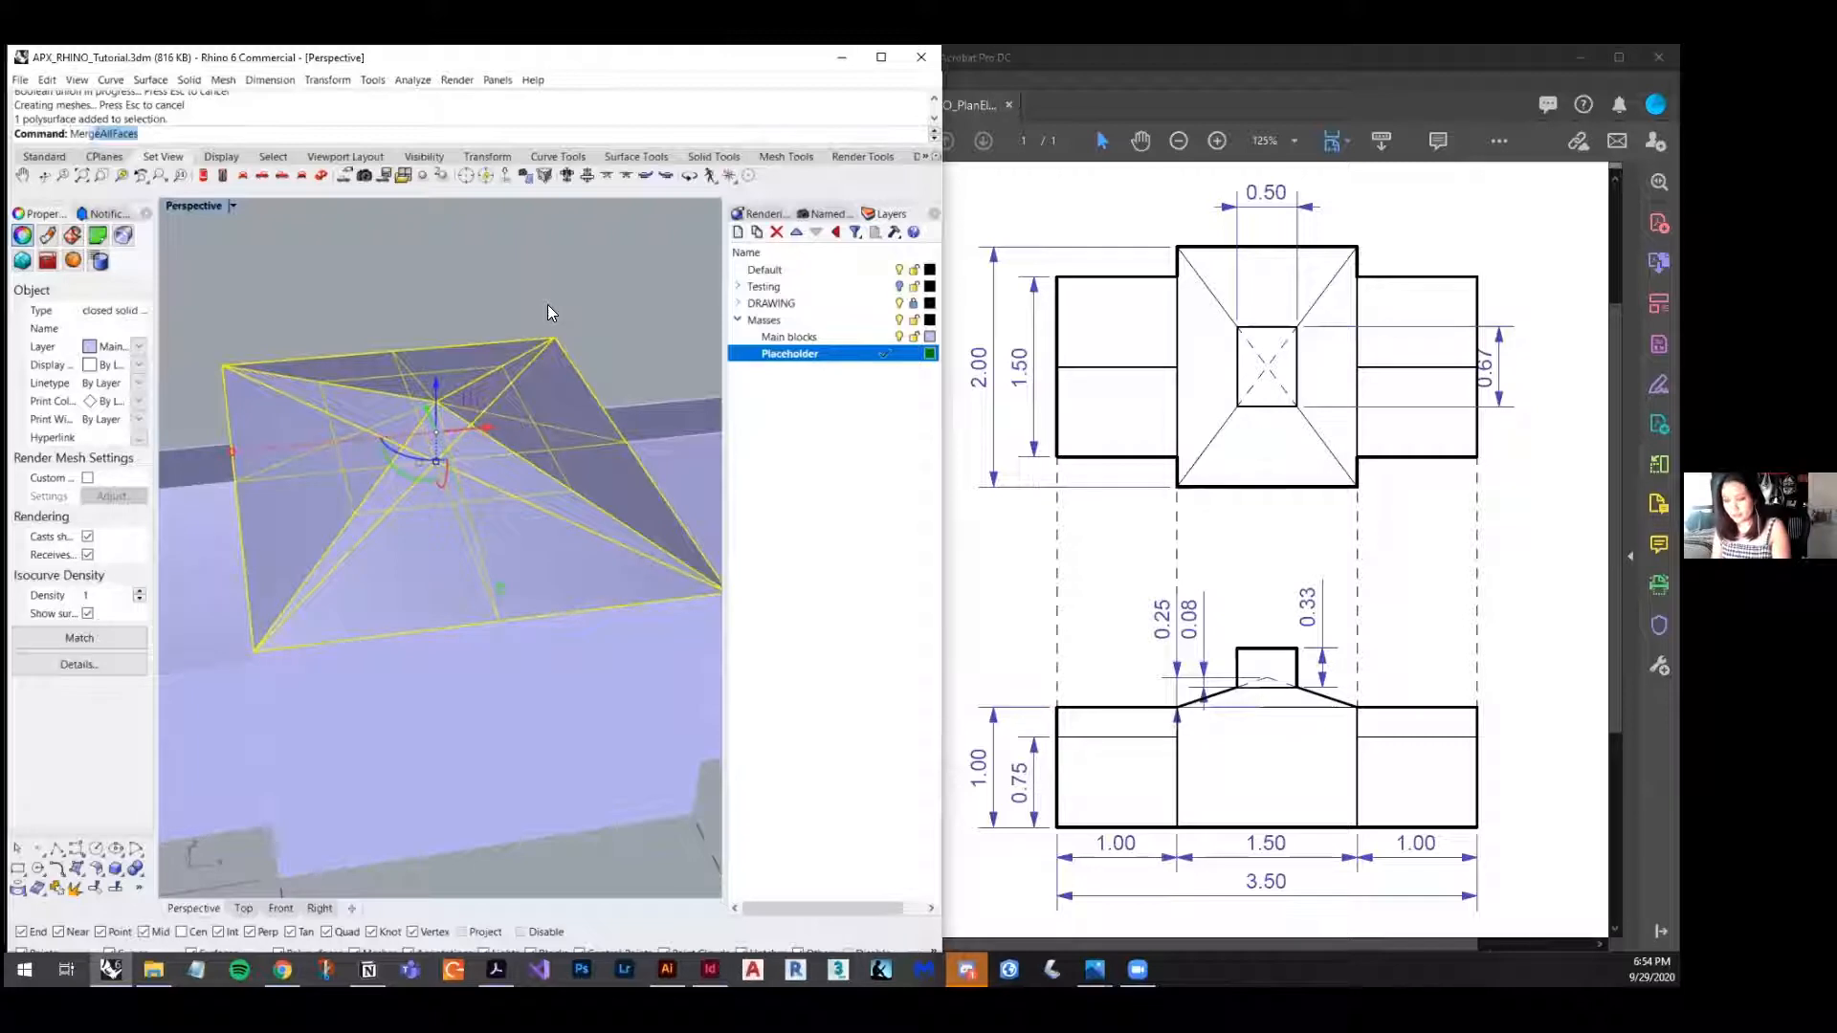
key("Return")
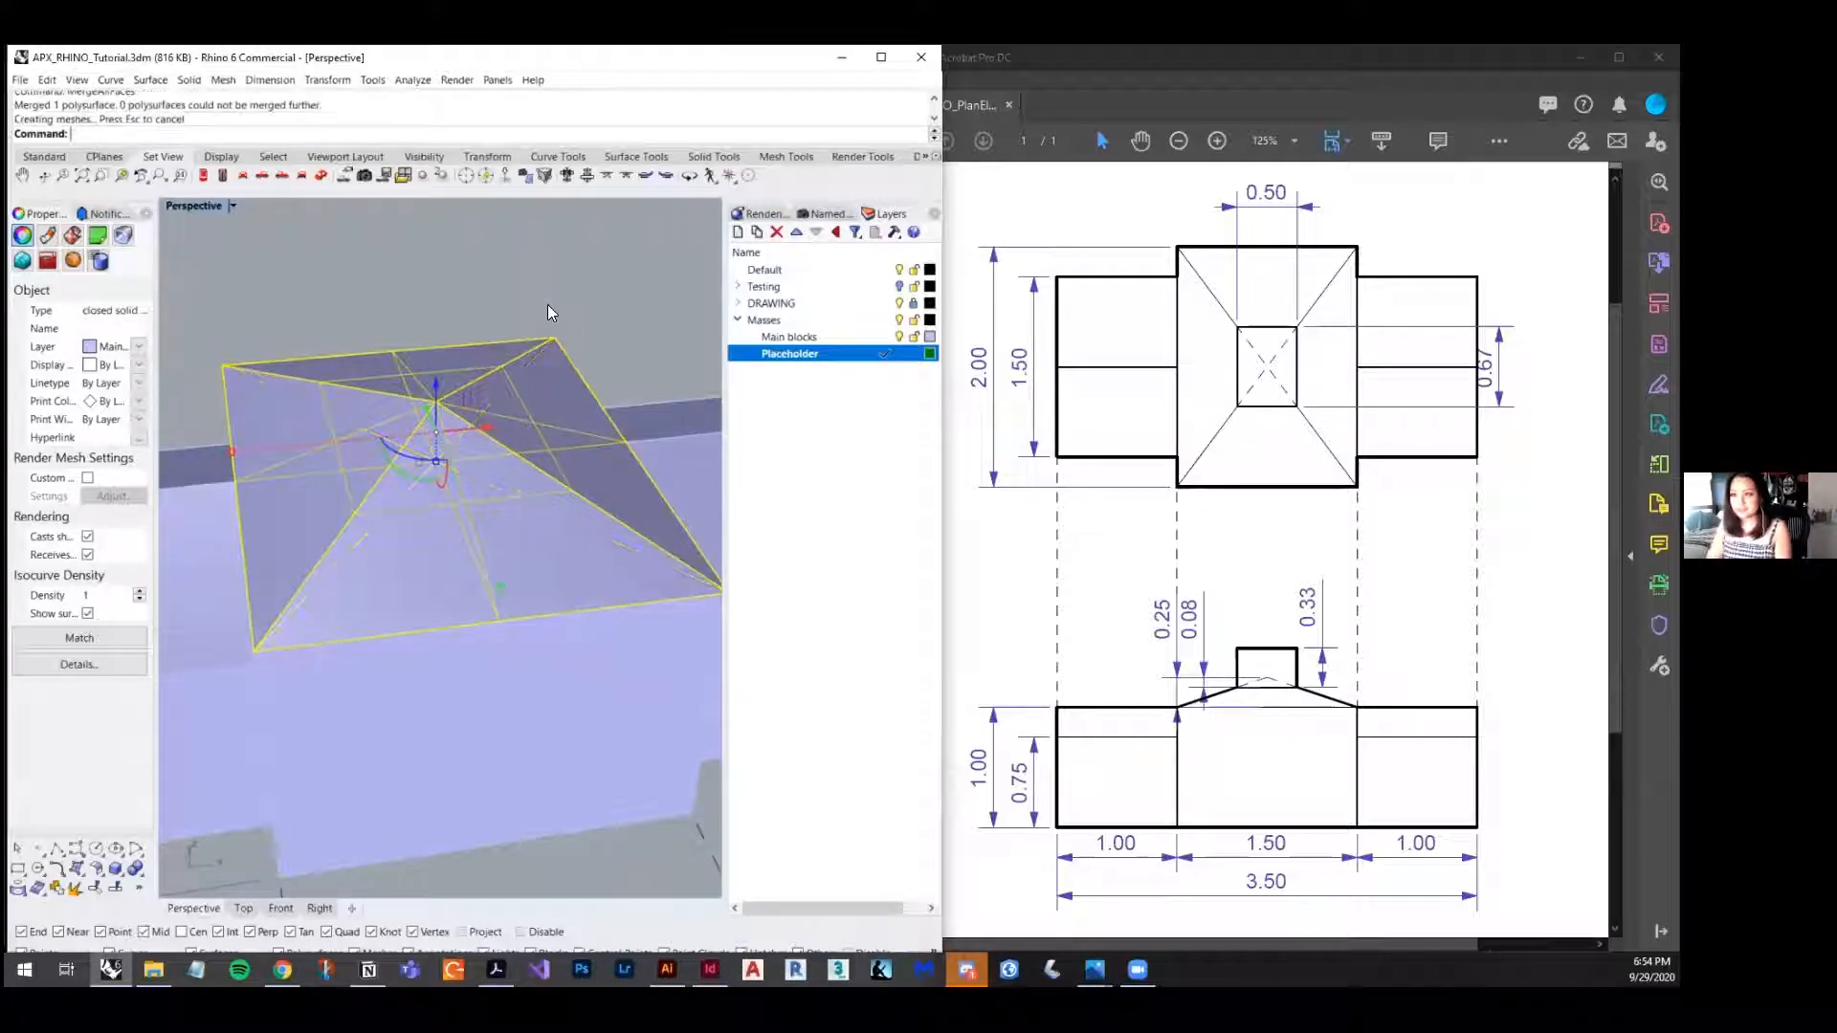
- Lift the merged hip roof straight up clear of the central block and examine its underside
left_click(492, 315)
scroll(492, 316, "down", 3)
right_click_drag(492, 316, 449, 367)
left_click(463, 436)
scroll(465, 443, "down", 3)
left_click_drag(449, 367, 452, 239)
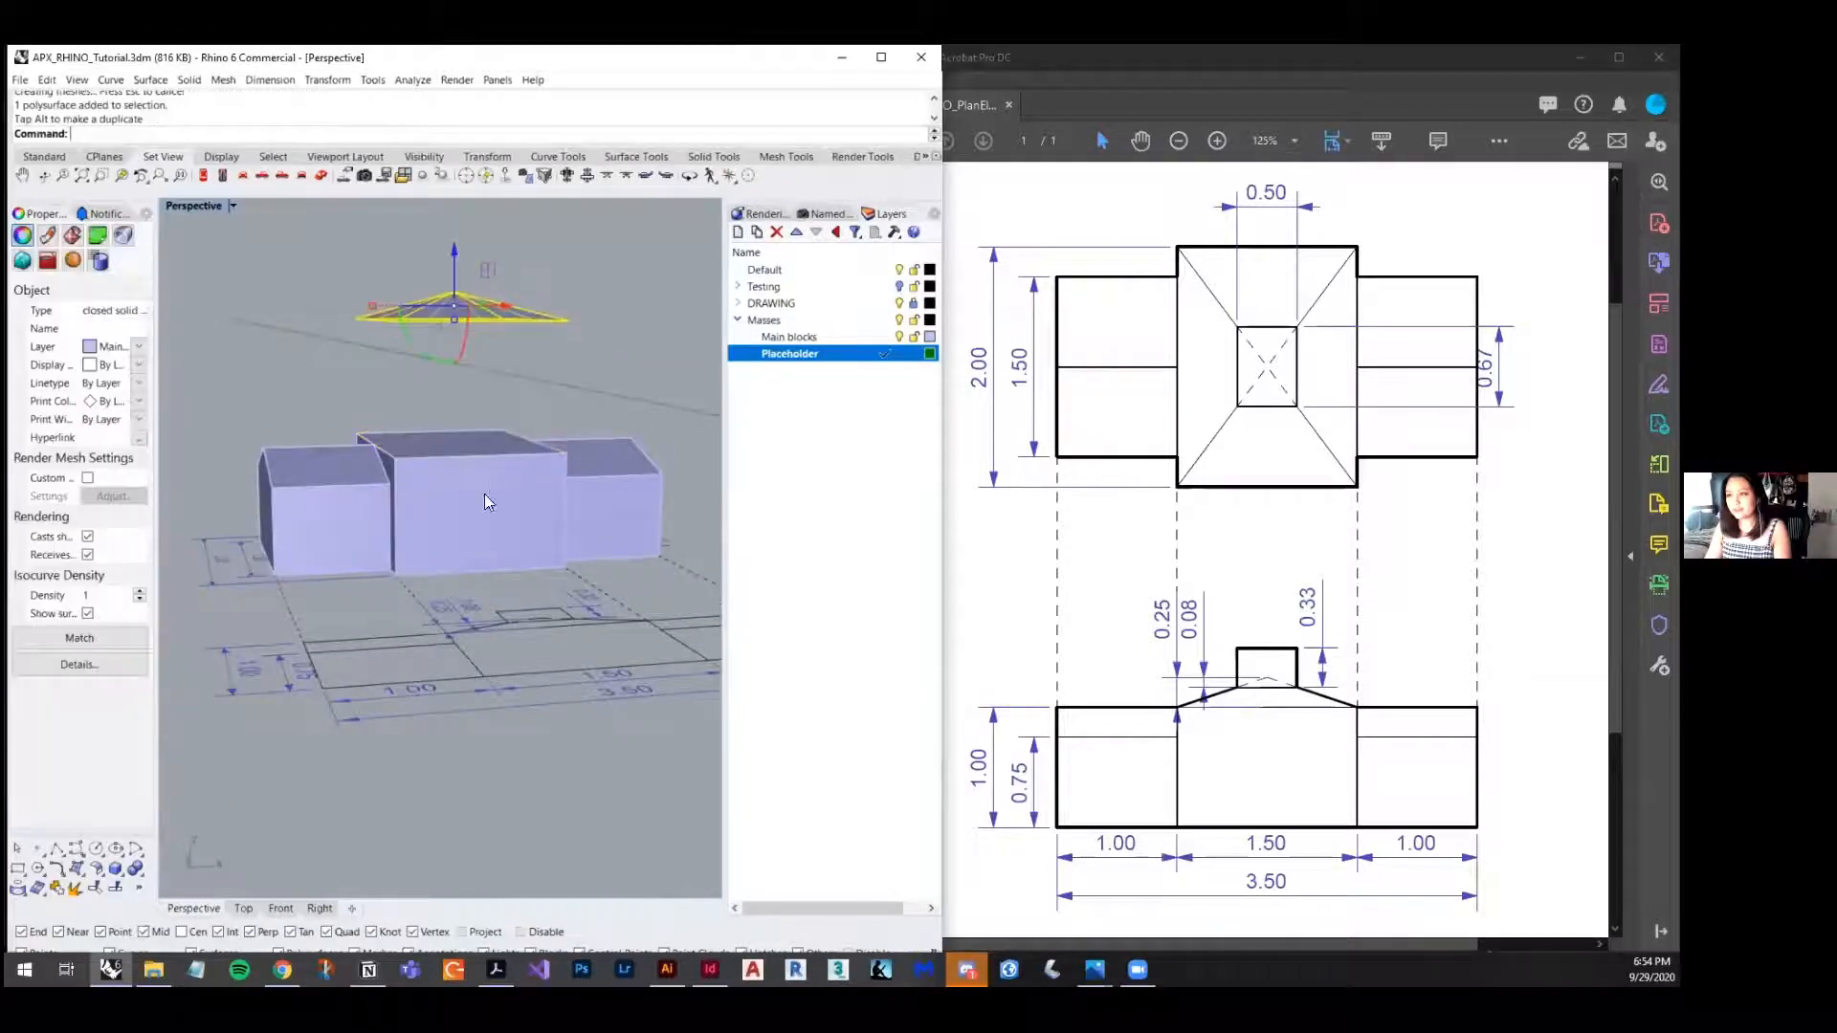
right_click_drag(484, 494, 612, 339)
left_click(612, 339)
scroll(471, 327, "up", 5)
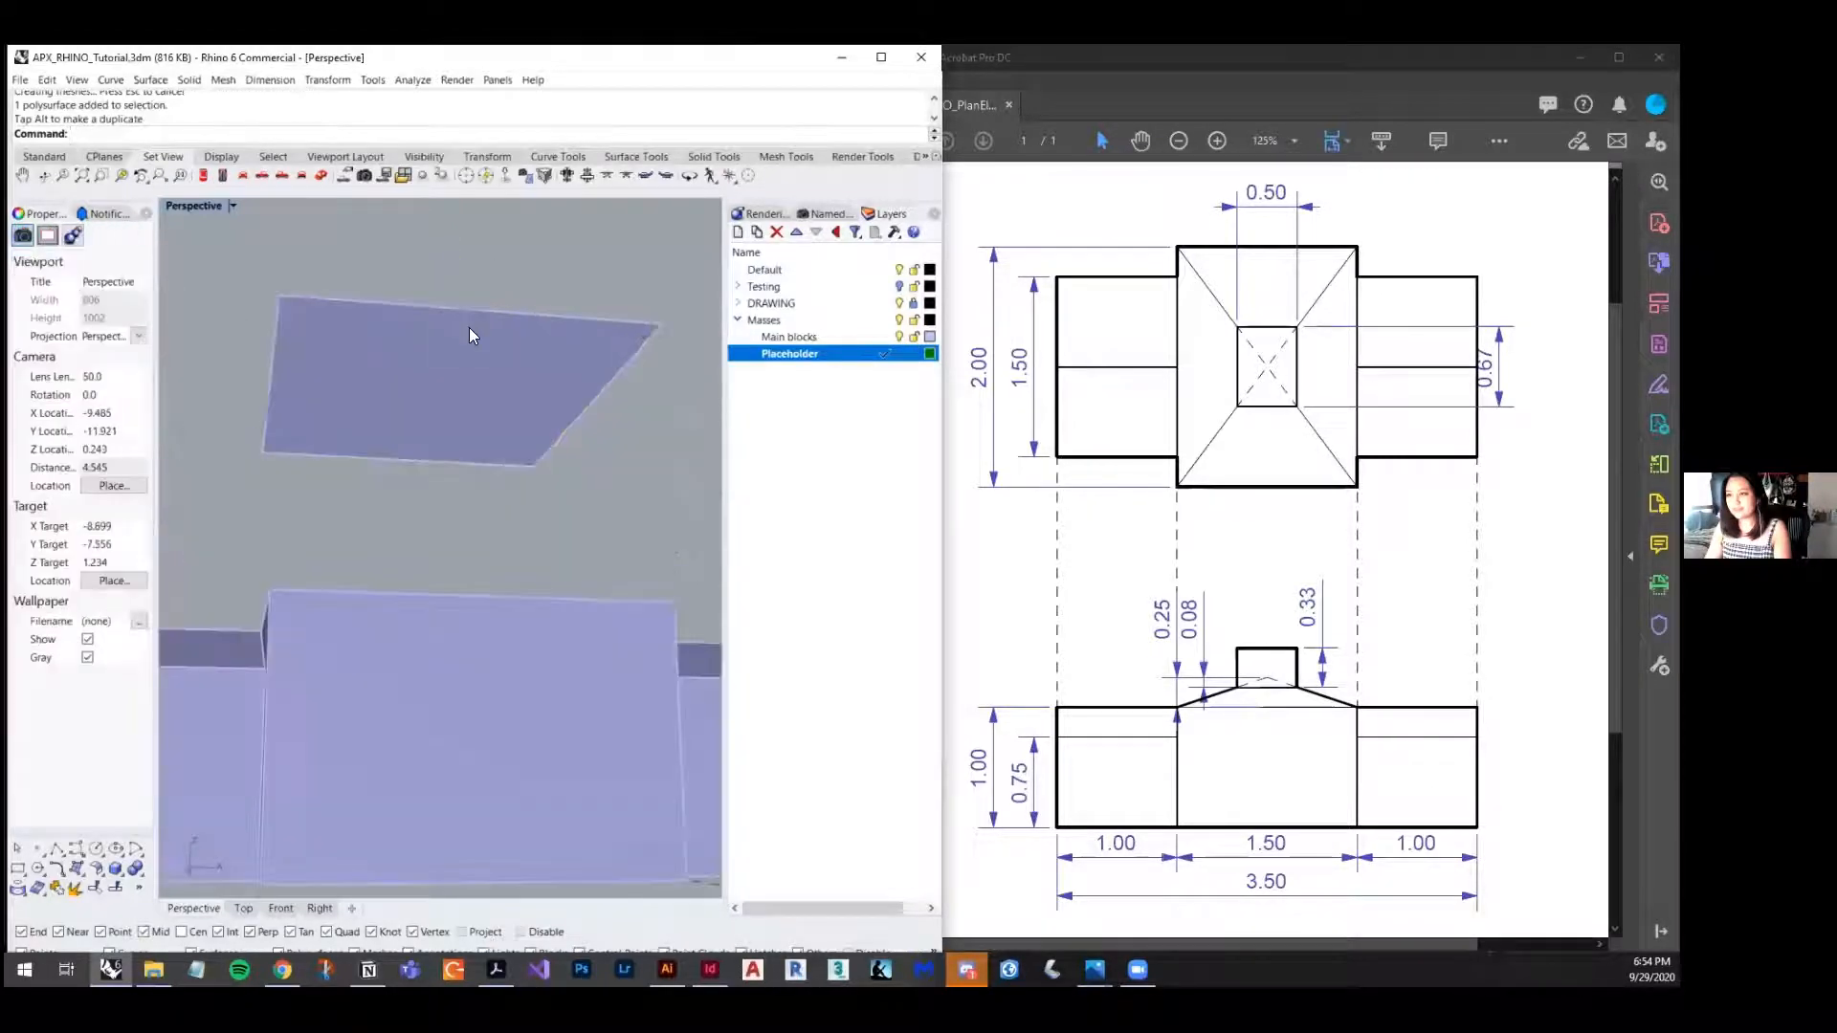
scroll(469, 327, "down", 4)
right_click_drag(469, 328, 442, 524)
- Move the raised hip roof by its front bottom corner back onto the matching top corner of the central block
left_click(438, 373)
right_click_drag(439, 373, 495, 485)
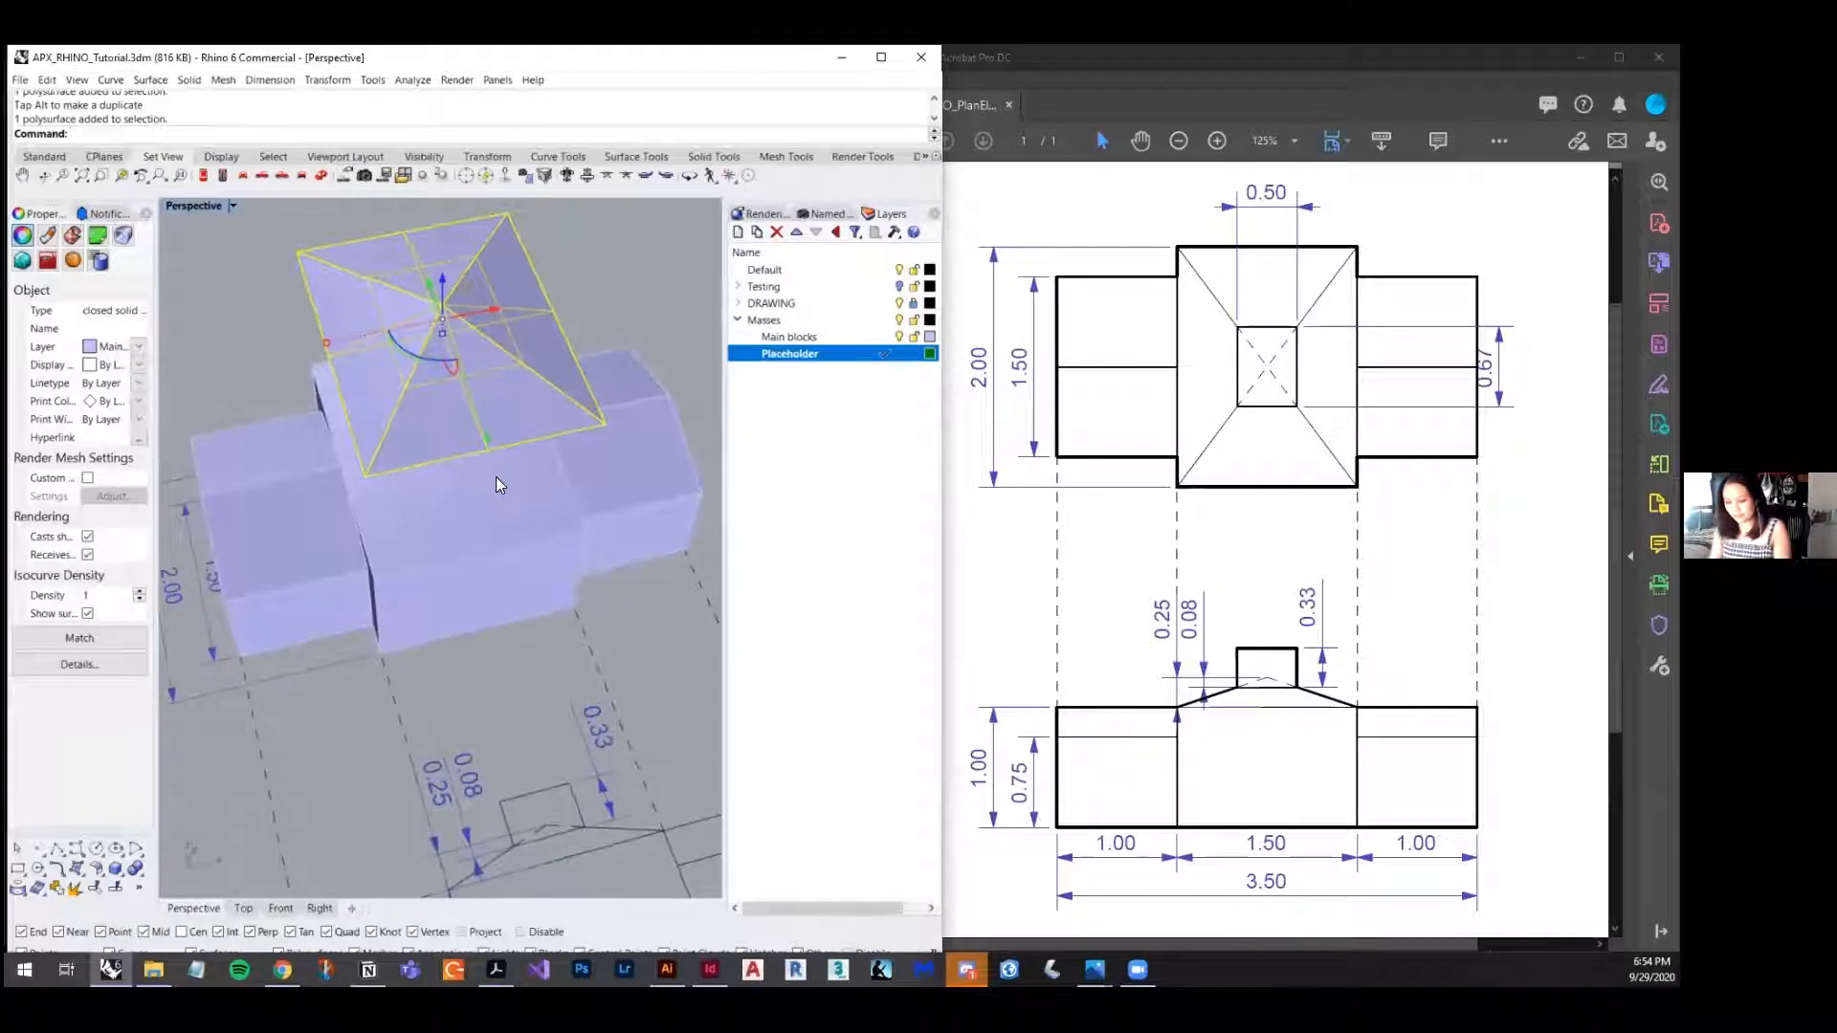
type("Move")
key("Return")
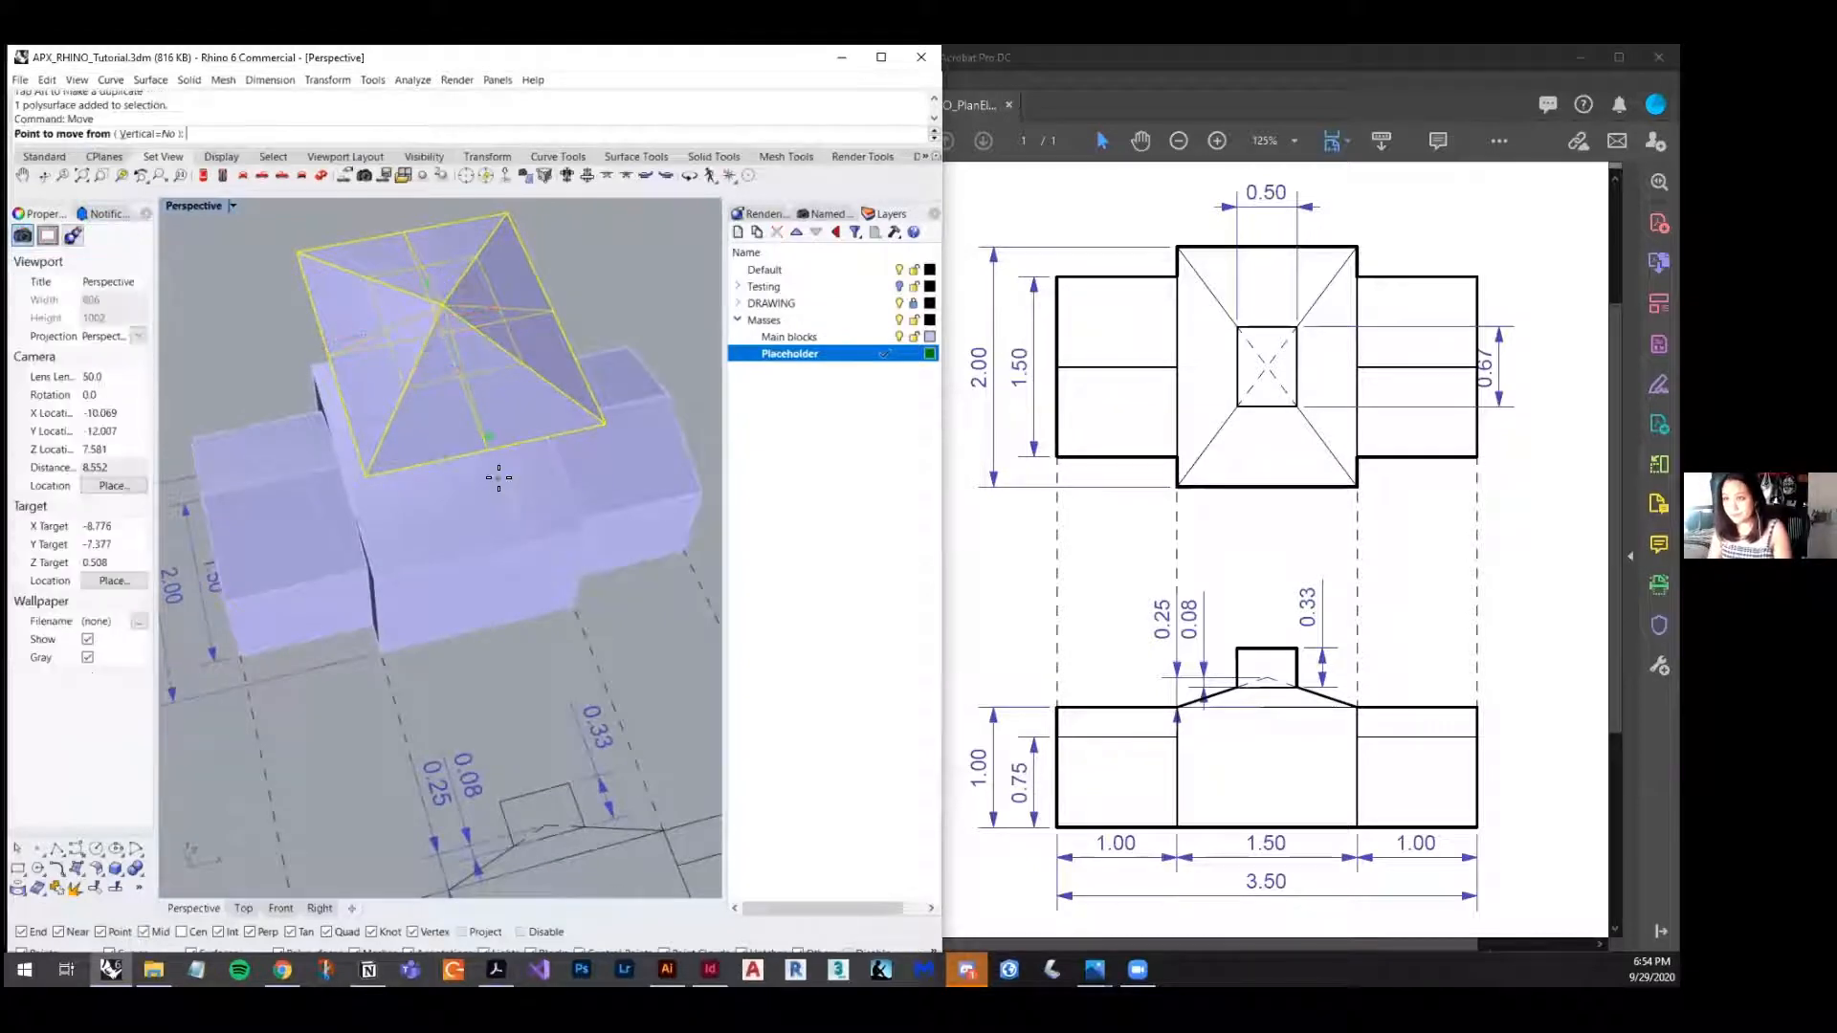
left_click(368, 476)
left_click(374, 565)
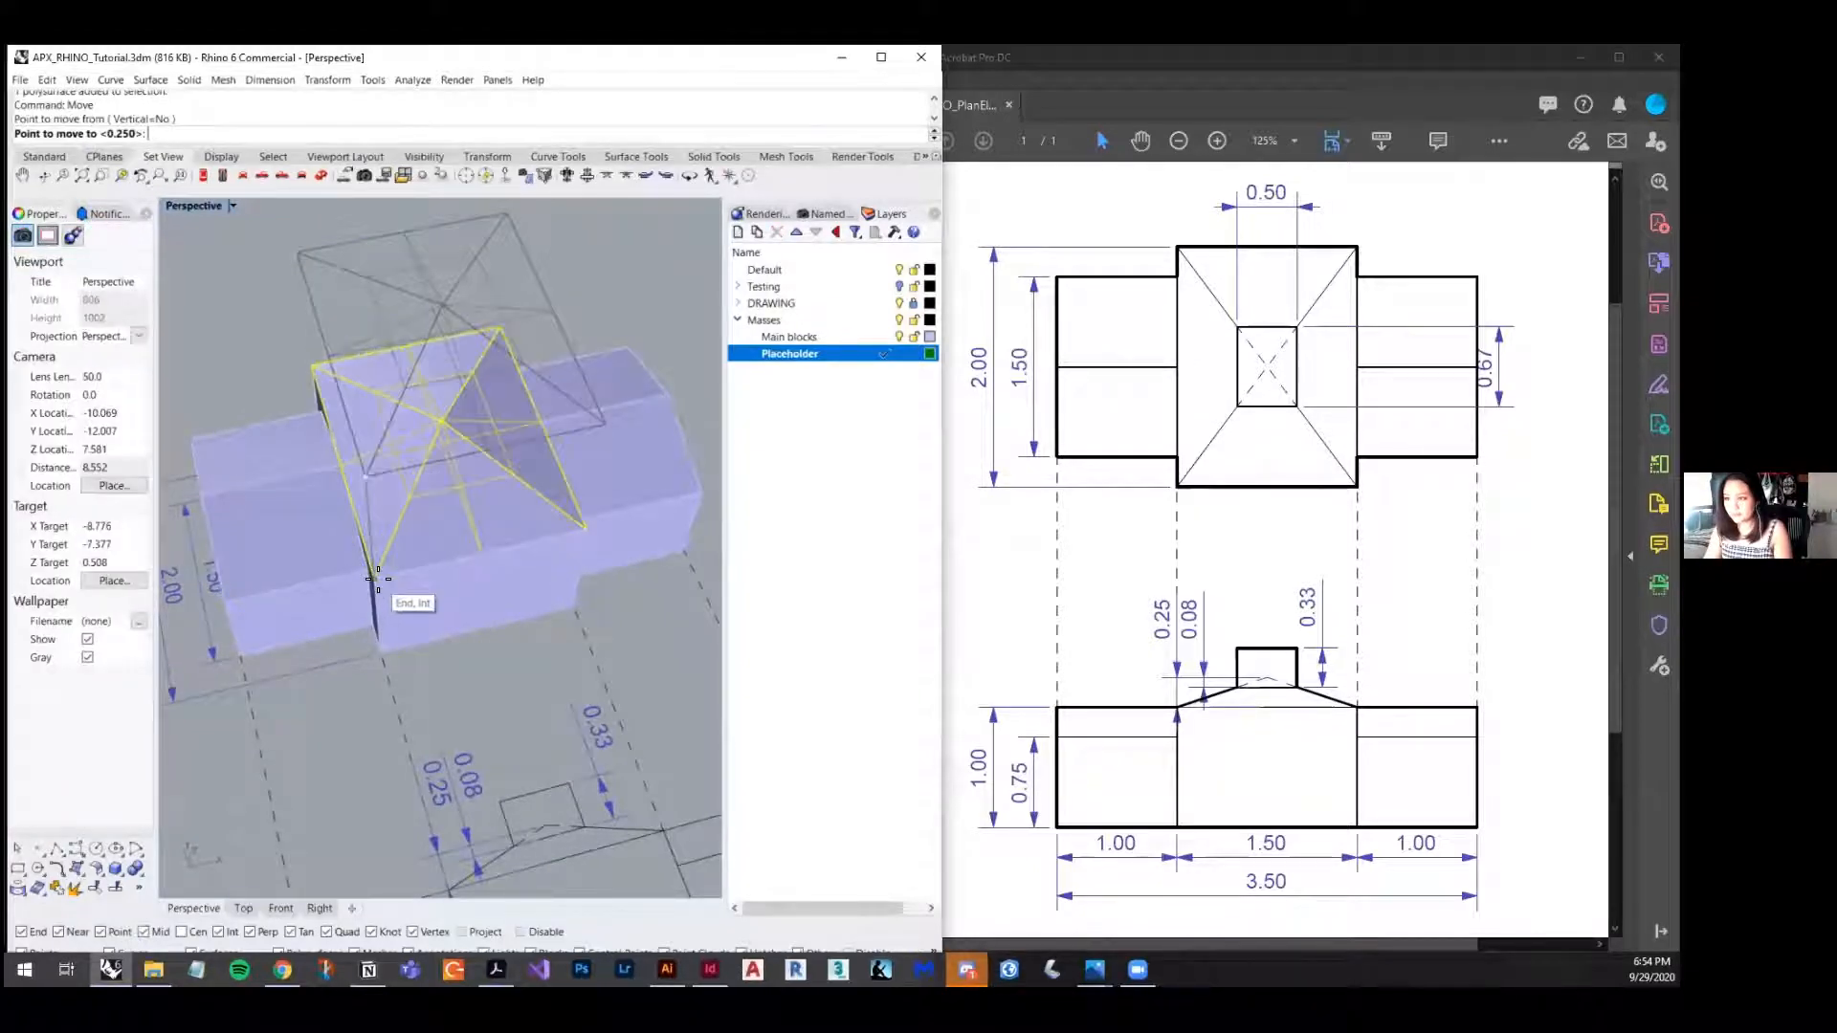
key("Escape")
- Examine the small rooftop block in the elevation drawing and make Main blocks the current layer
scroll(446, 396, "down", 5)
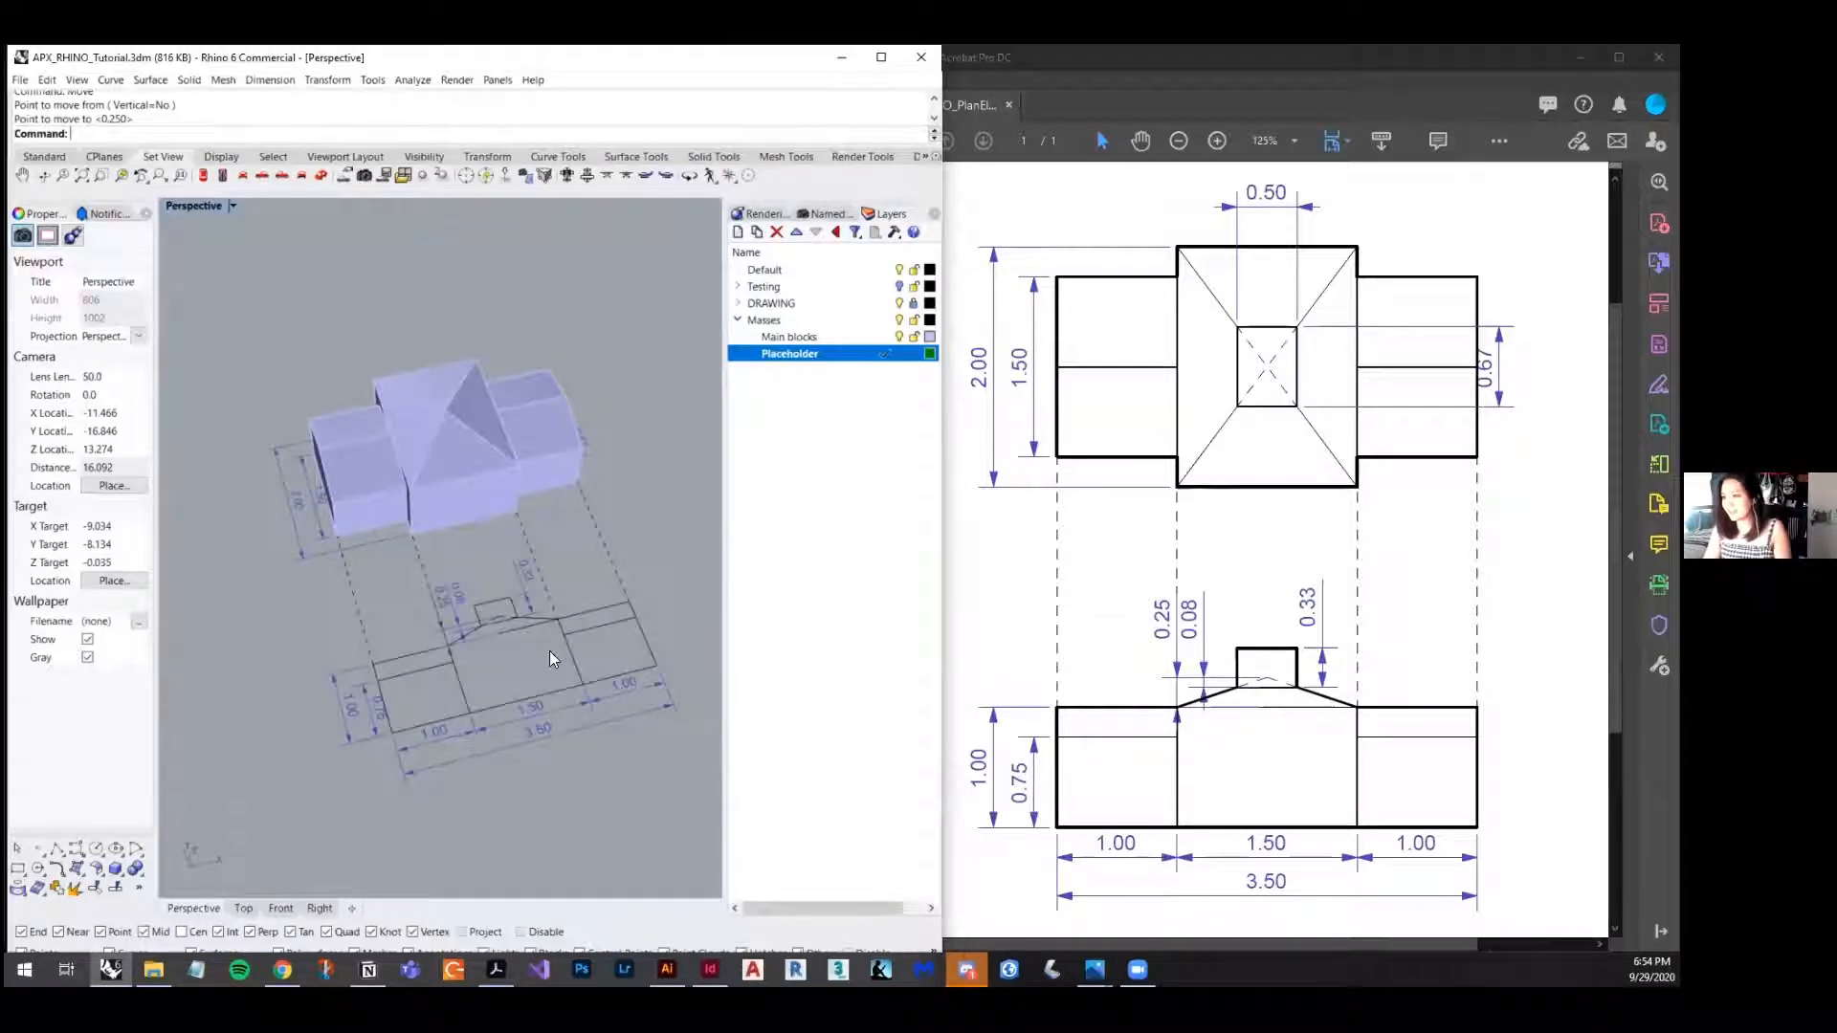
scroll(507, 627, "up", 5)
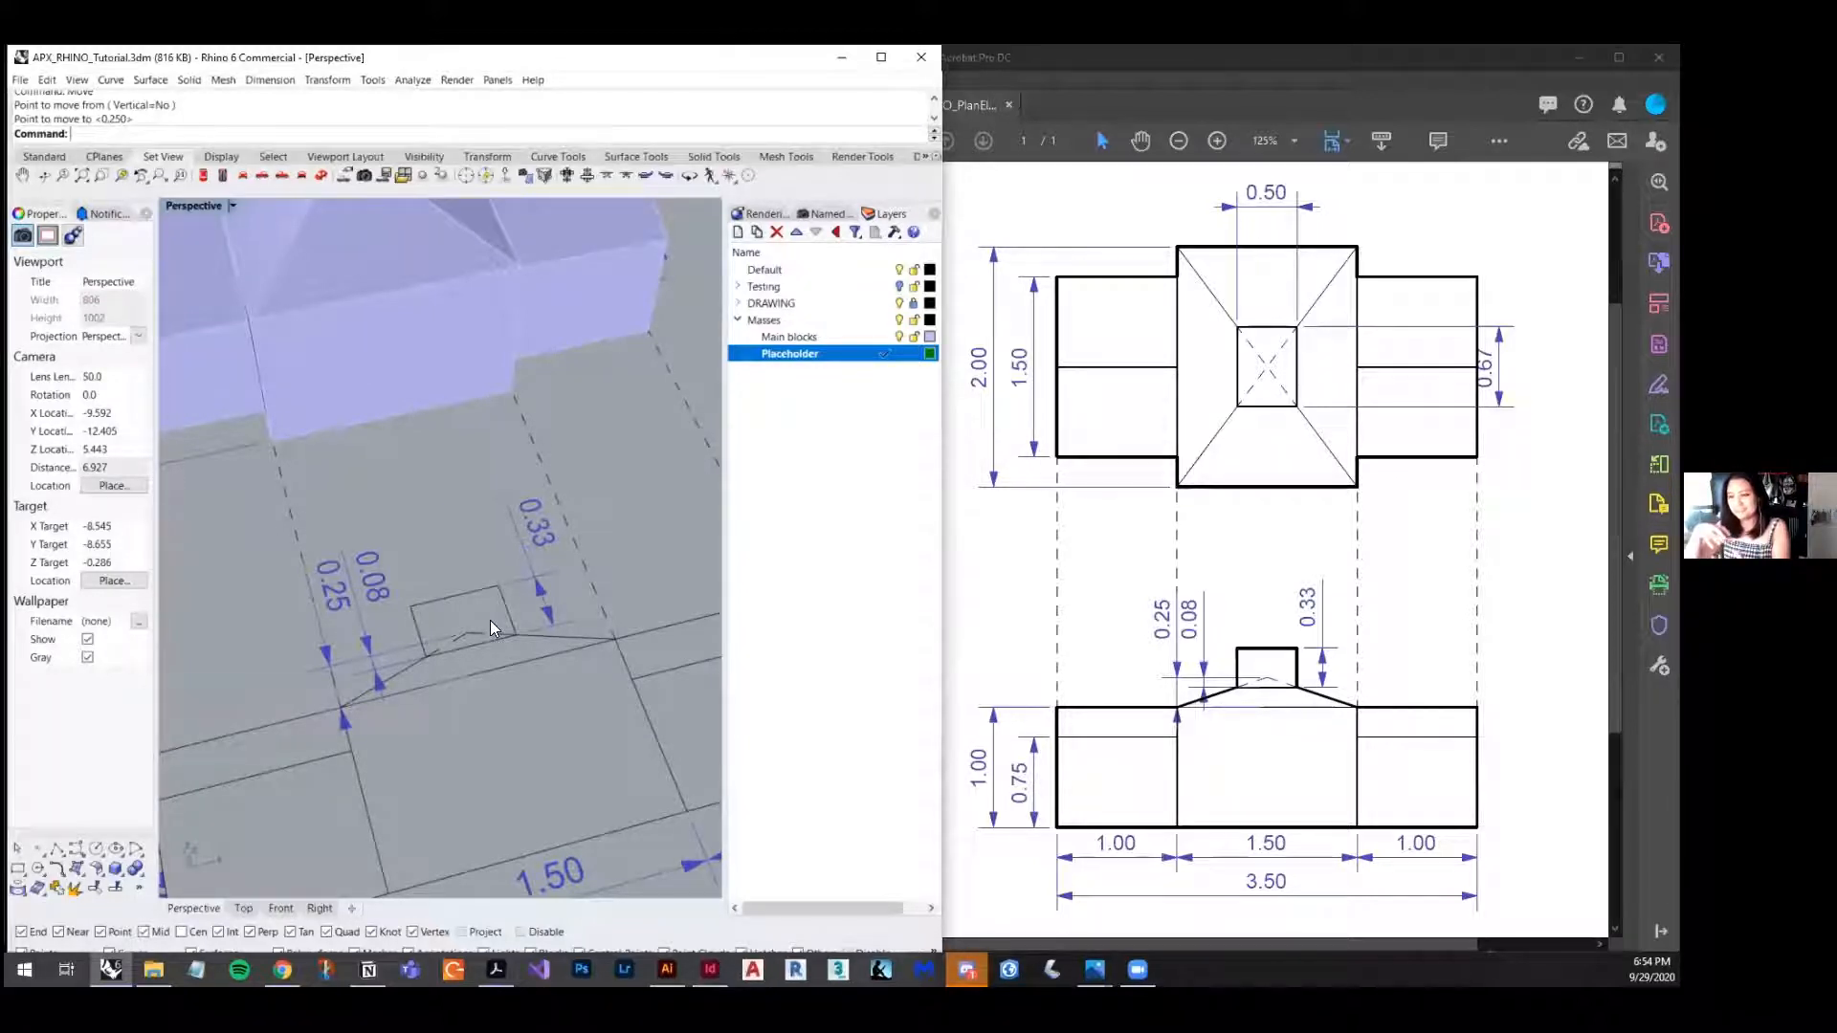
scroll(490, 620, "down", 2)
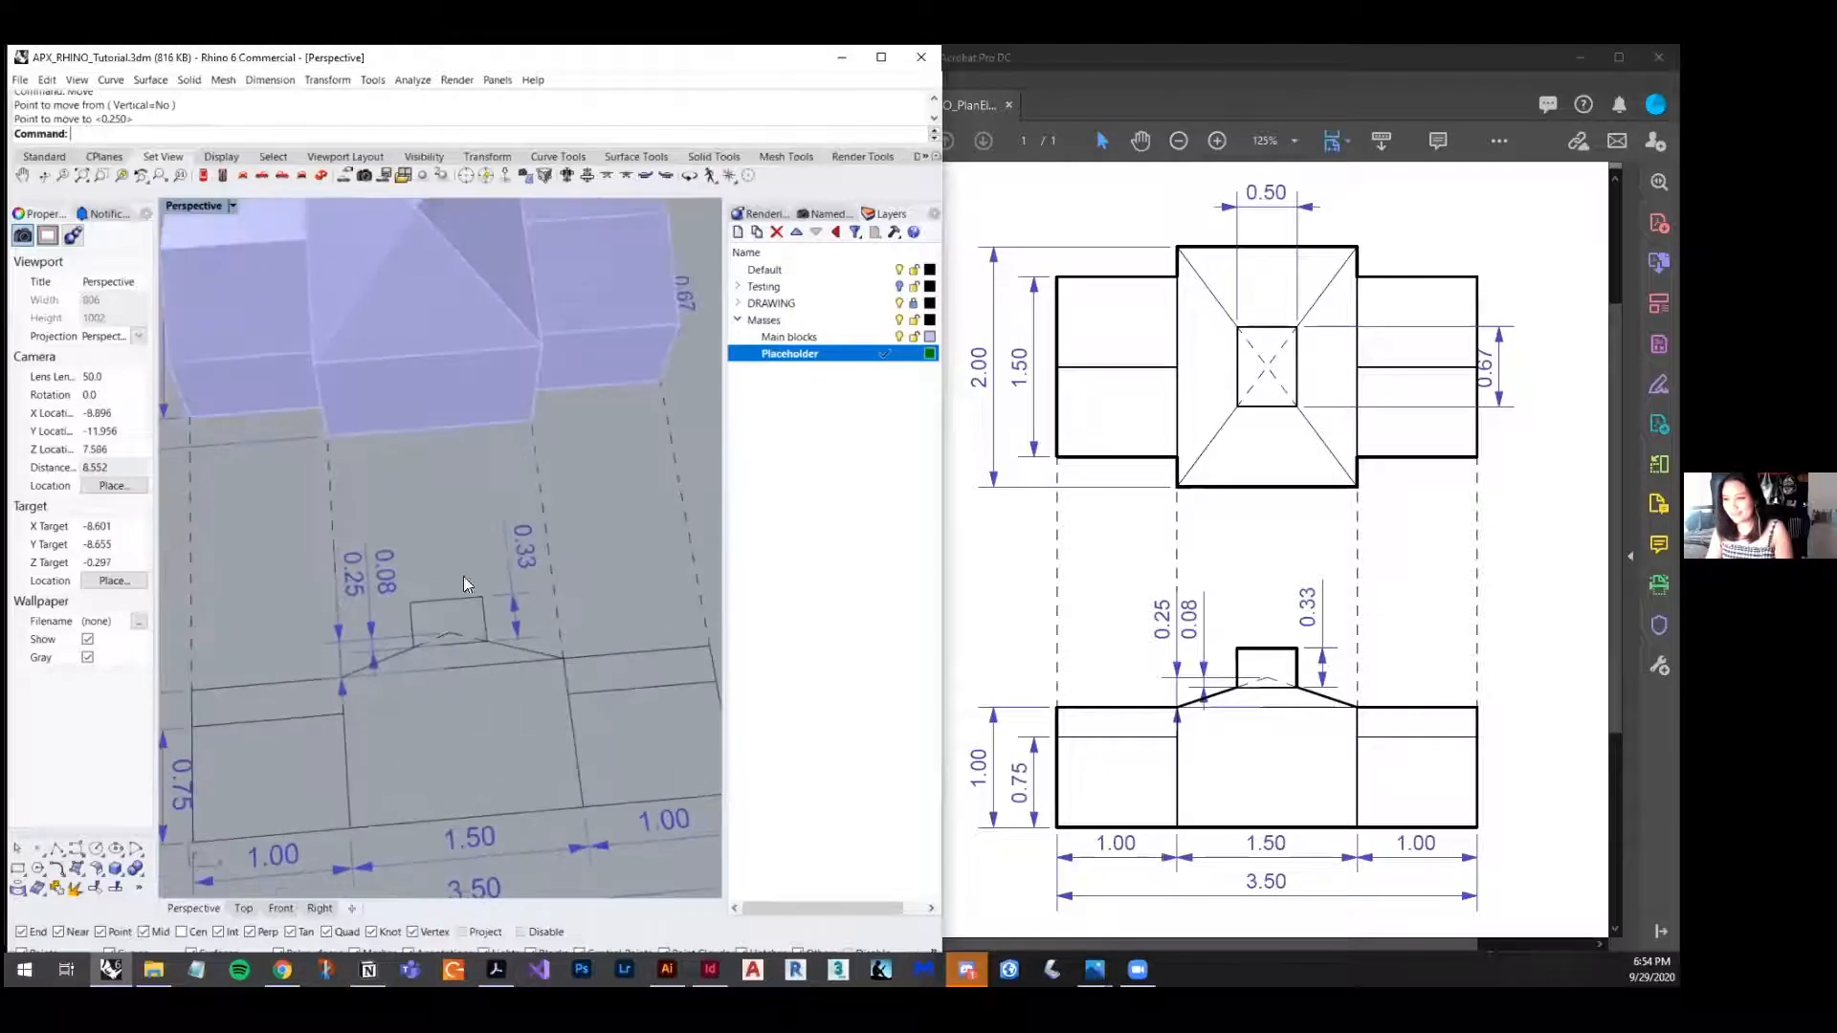
scroll(459, 574, "down", 4)
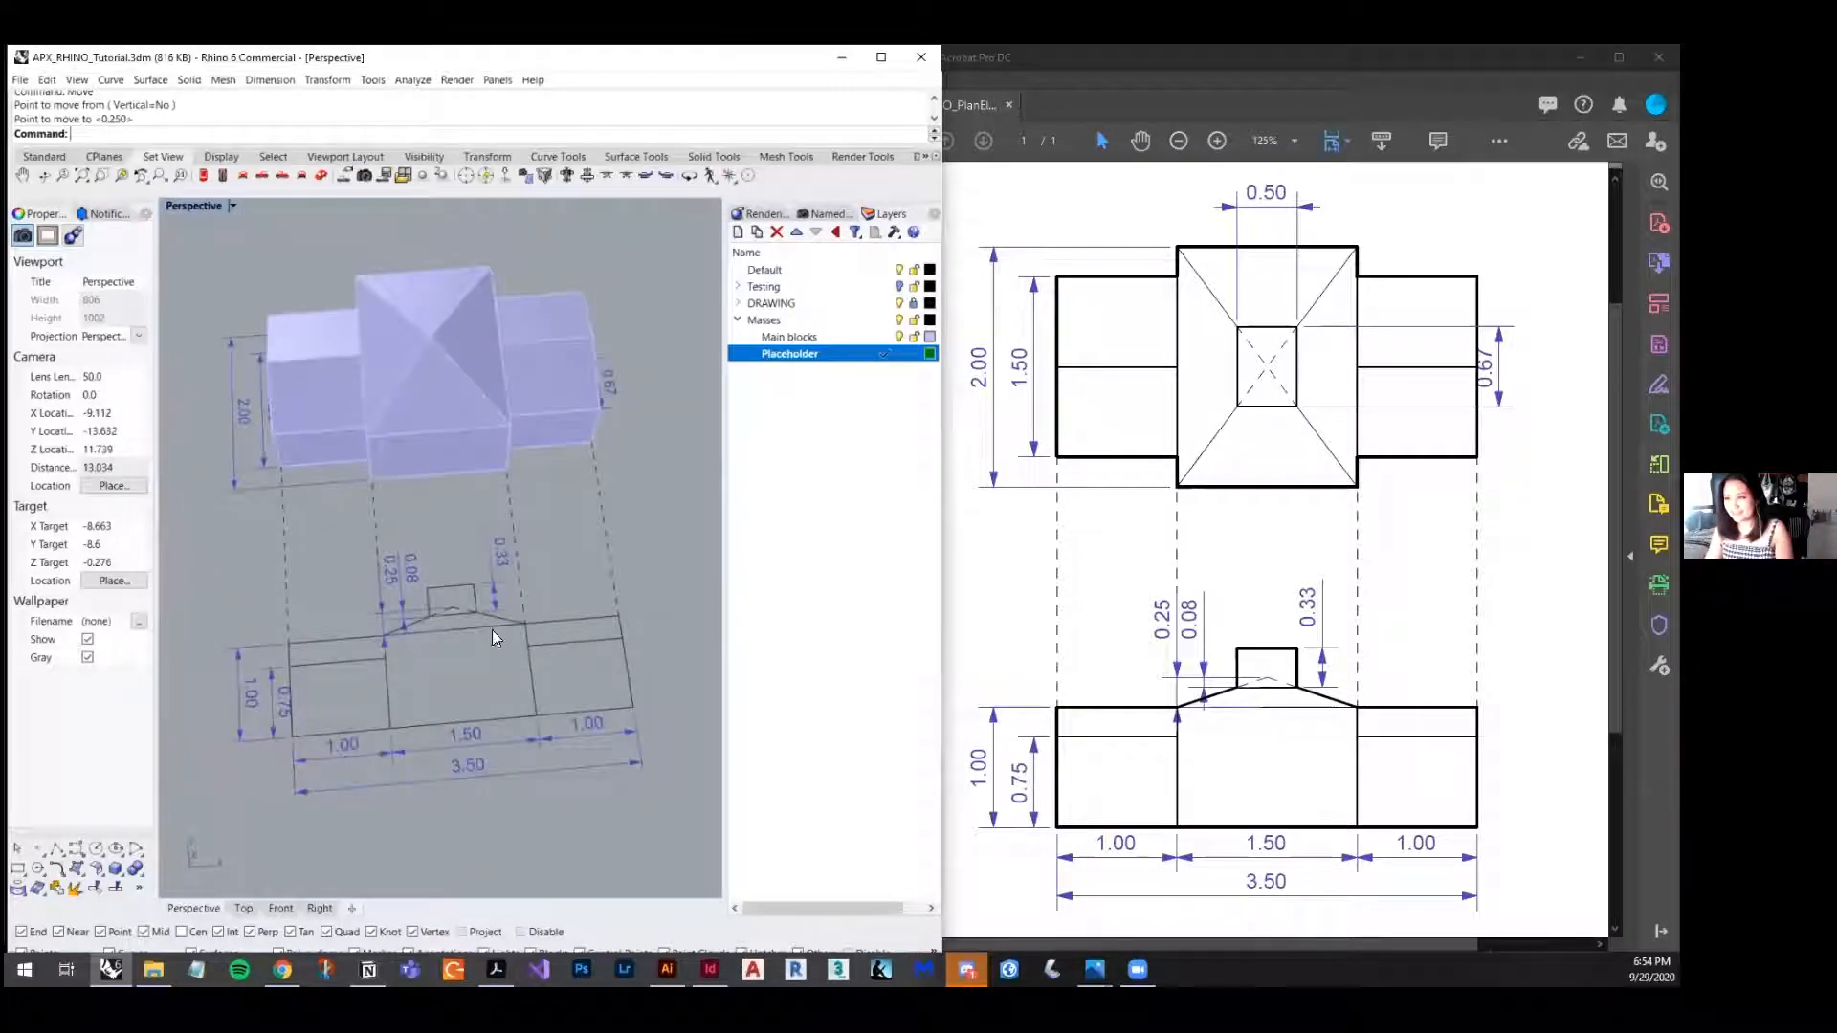
scroll(440, 588, "up", 7)
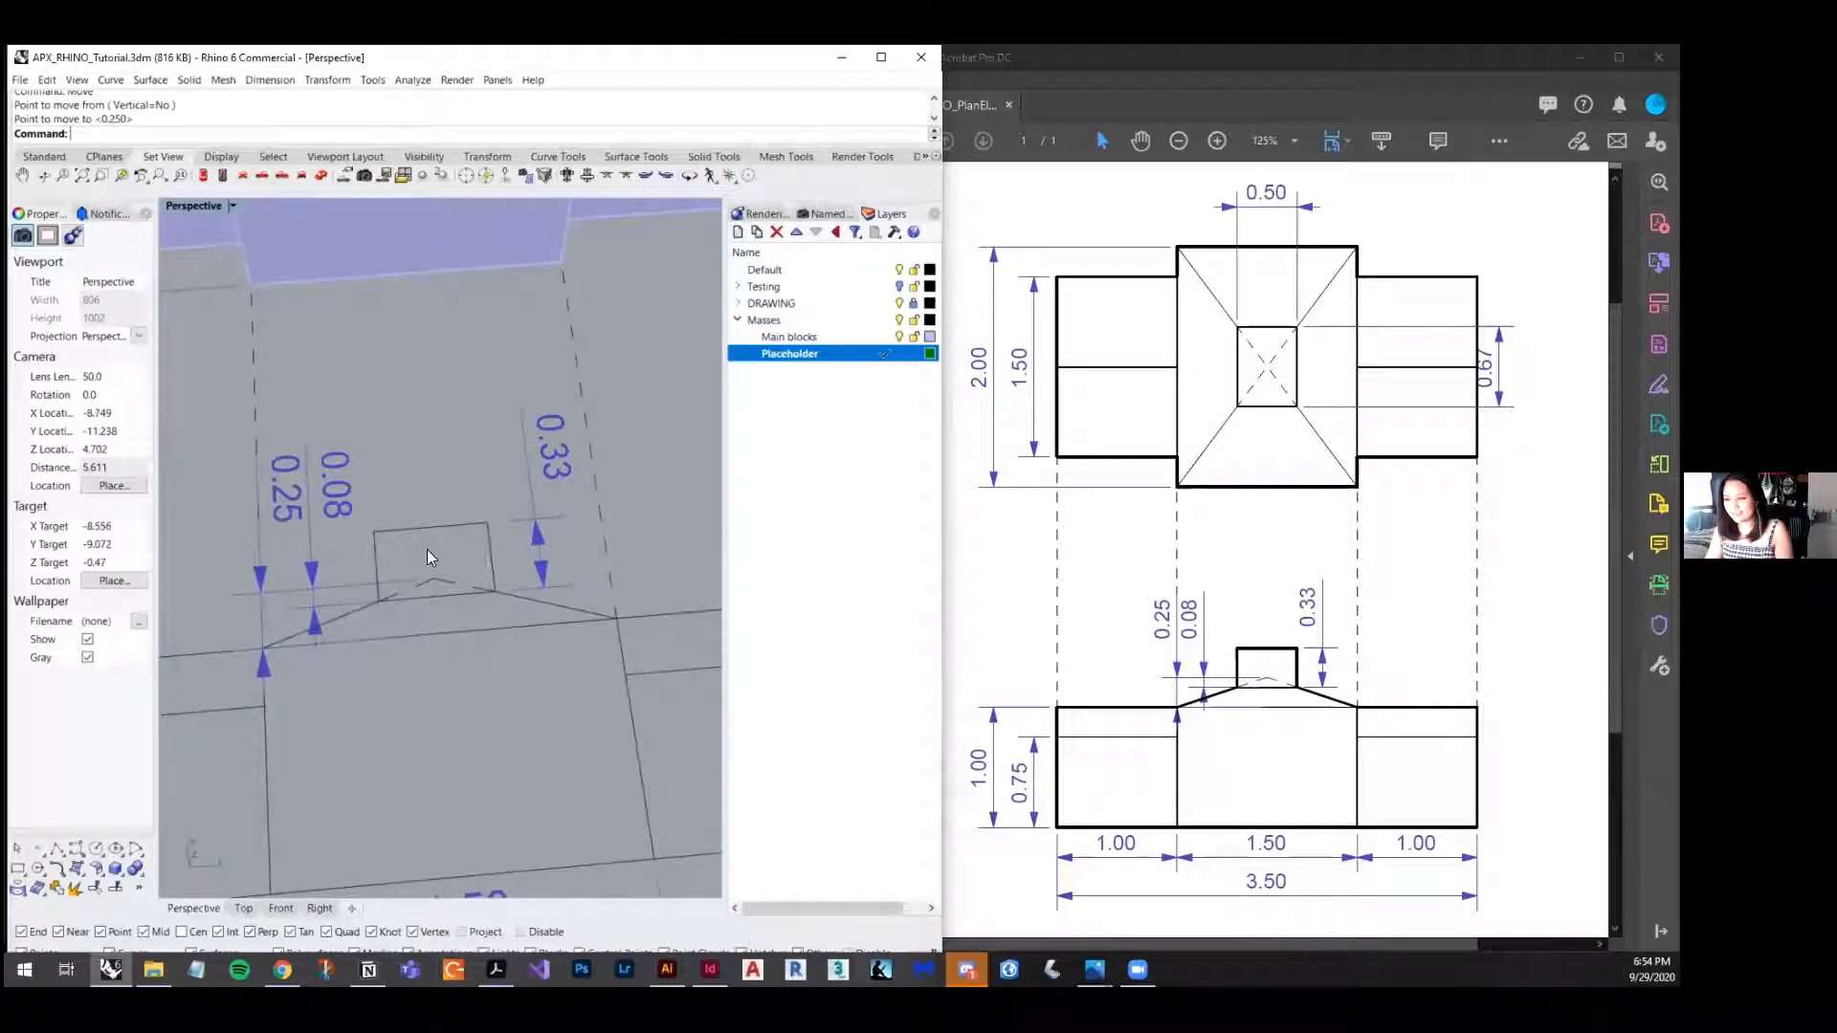
left_click(117, 873)
scroll(402, 660, "down", 4)
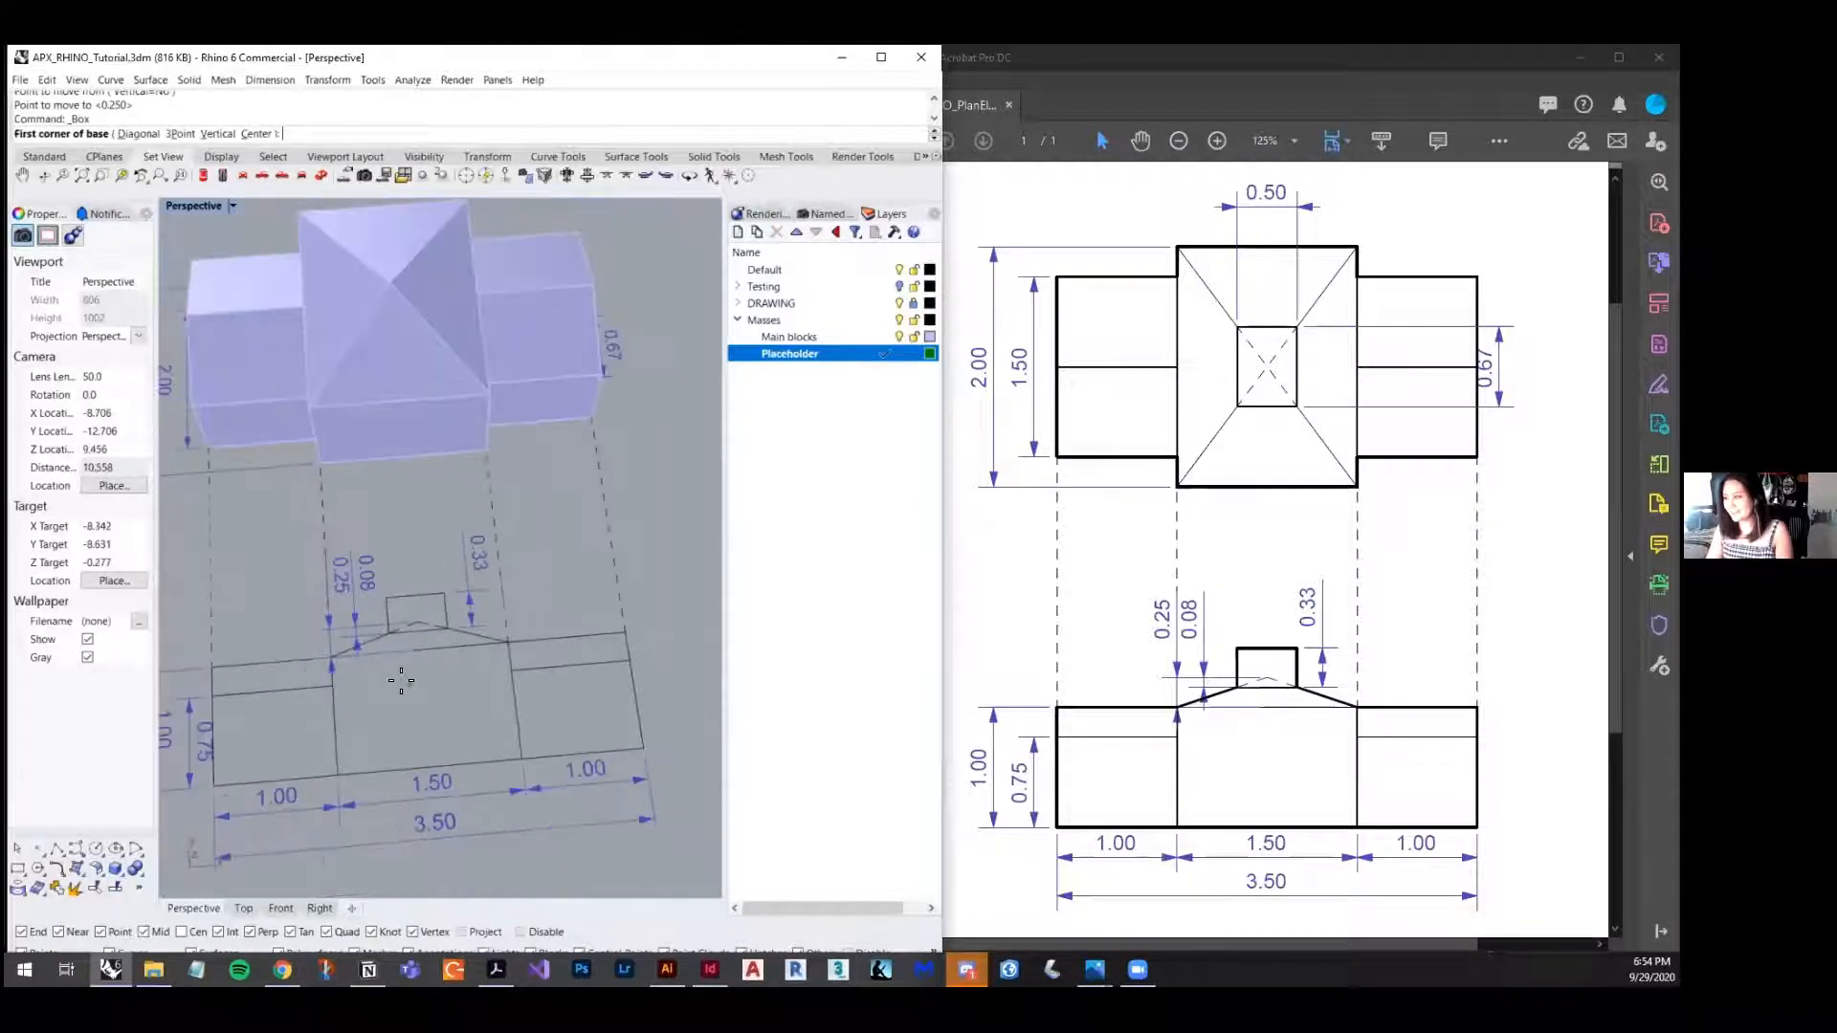
scroll(421, 655, "up", 4)
scroll(338, 517, "up", 2)
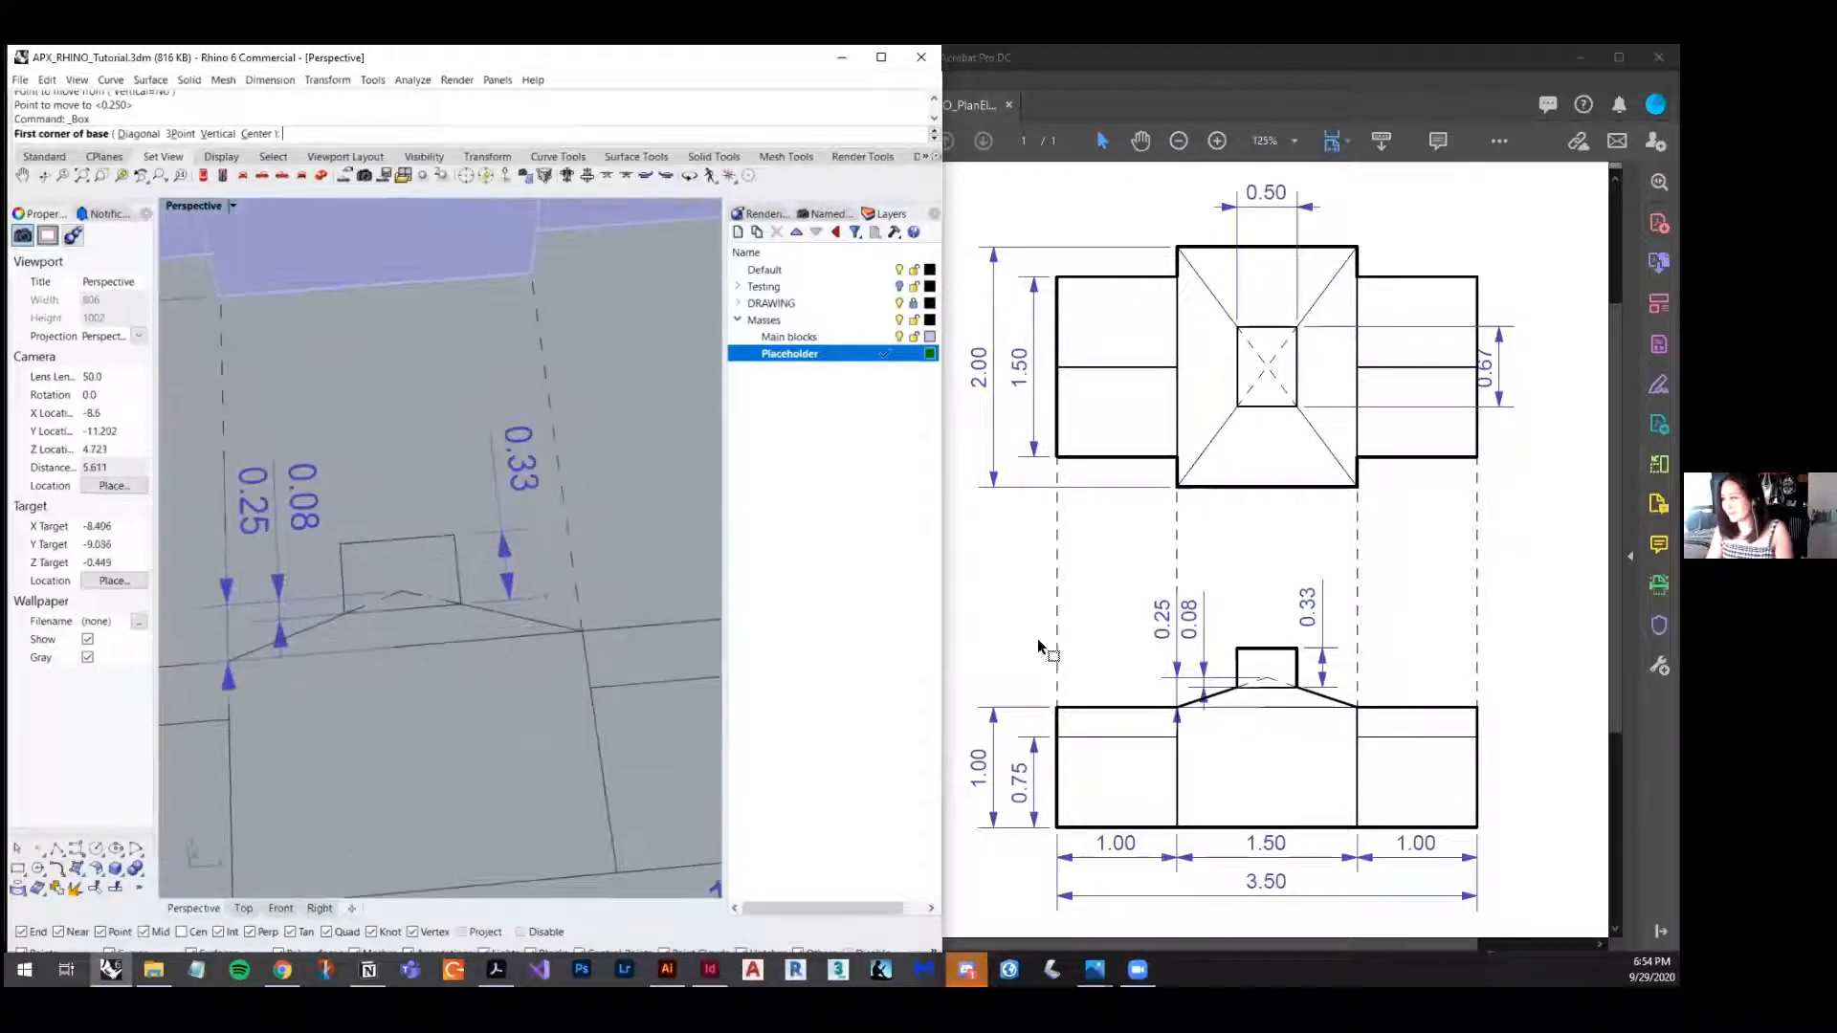
left_click(830, 336)
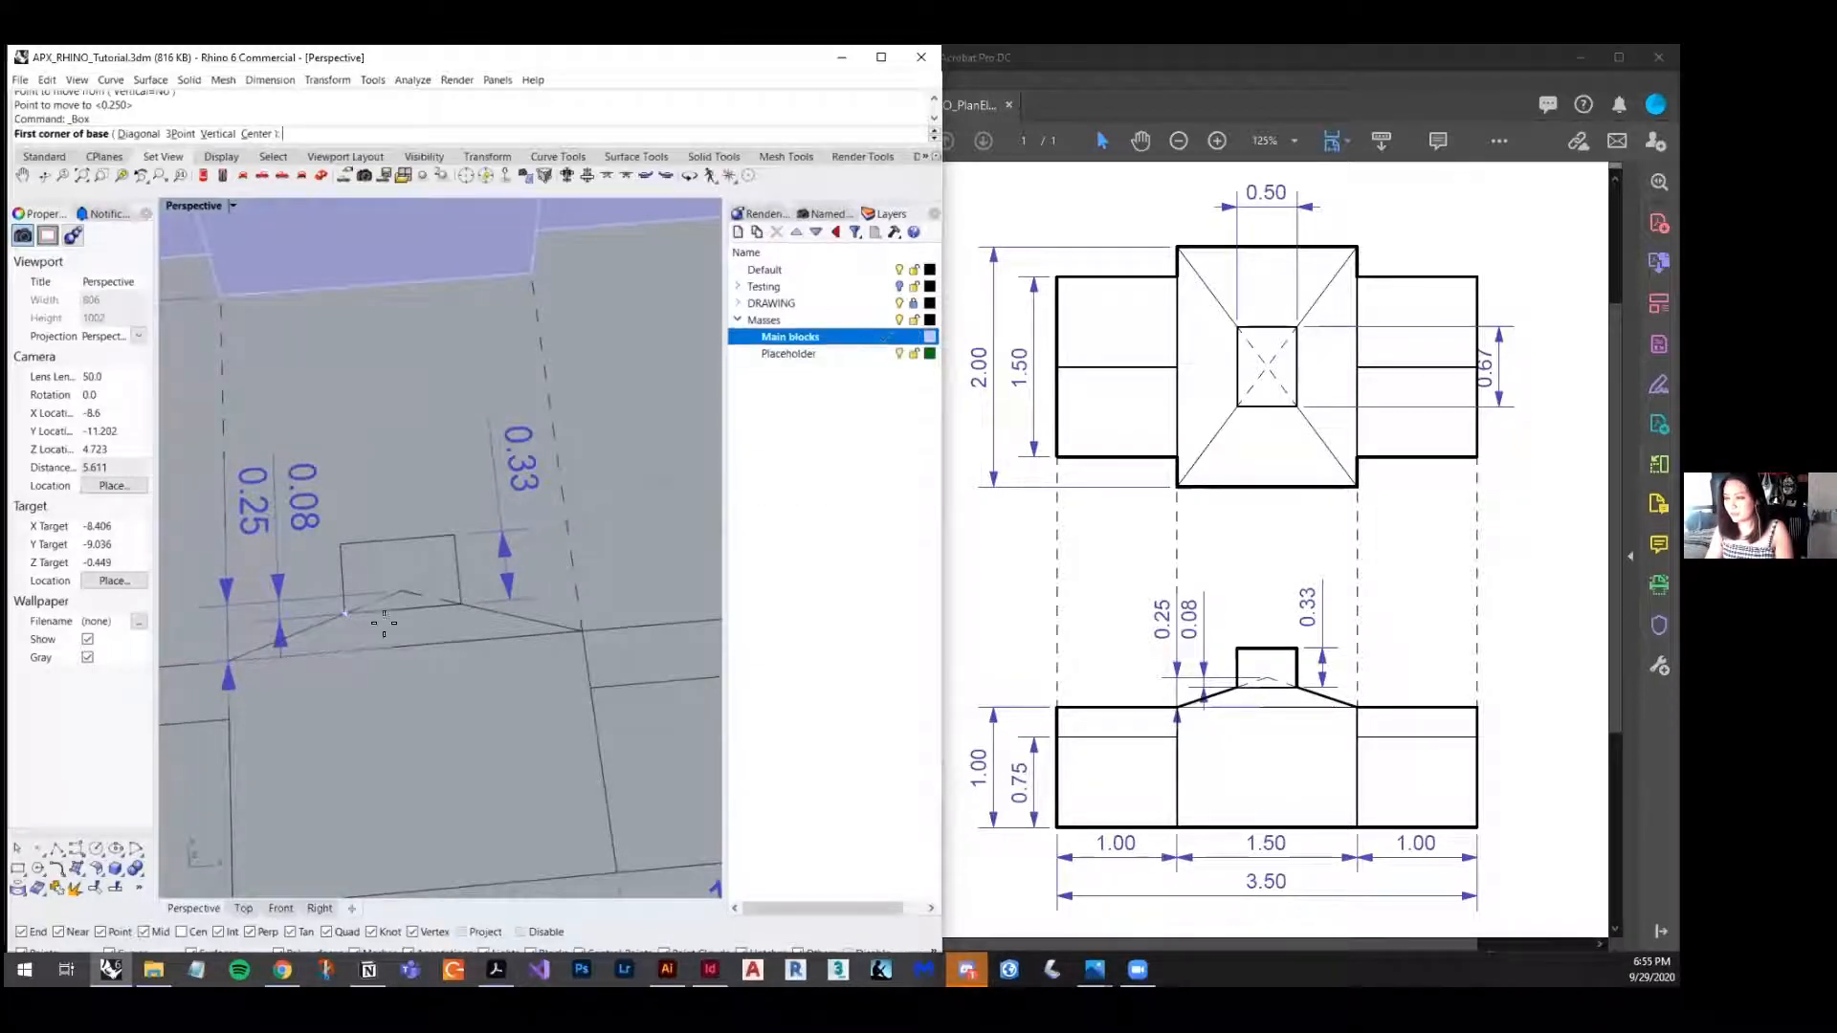
left_click(346, 614)
left_click(461, 605)
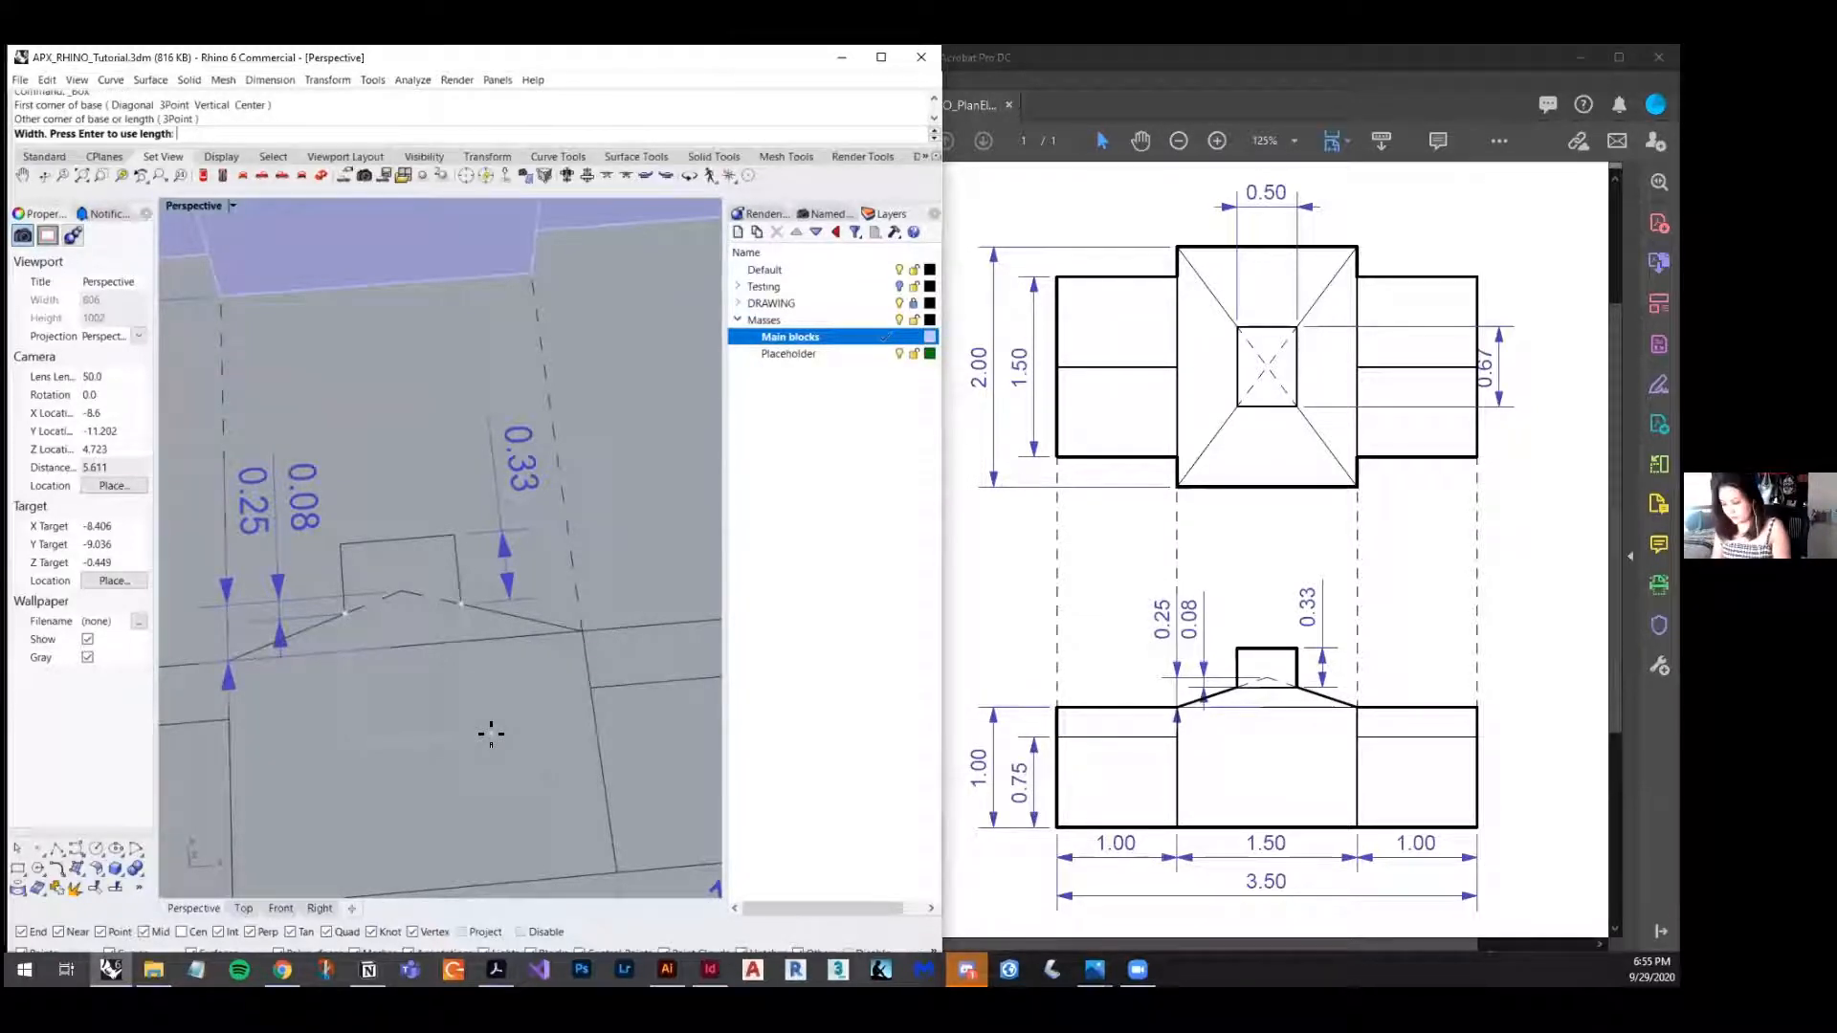
type("0")
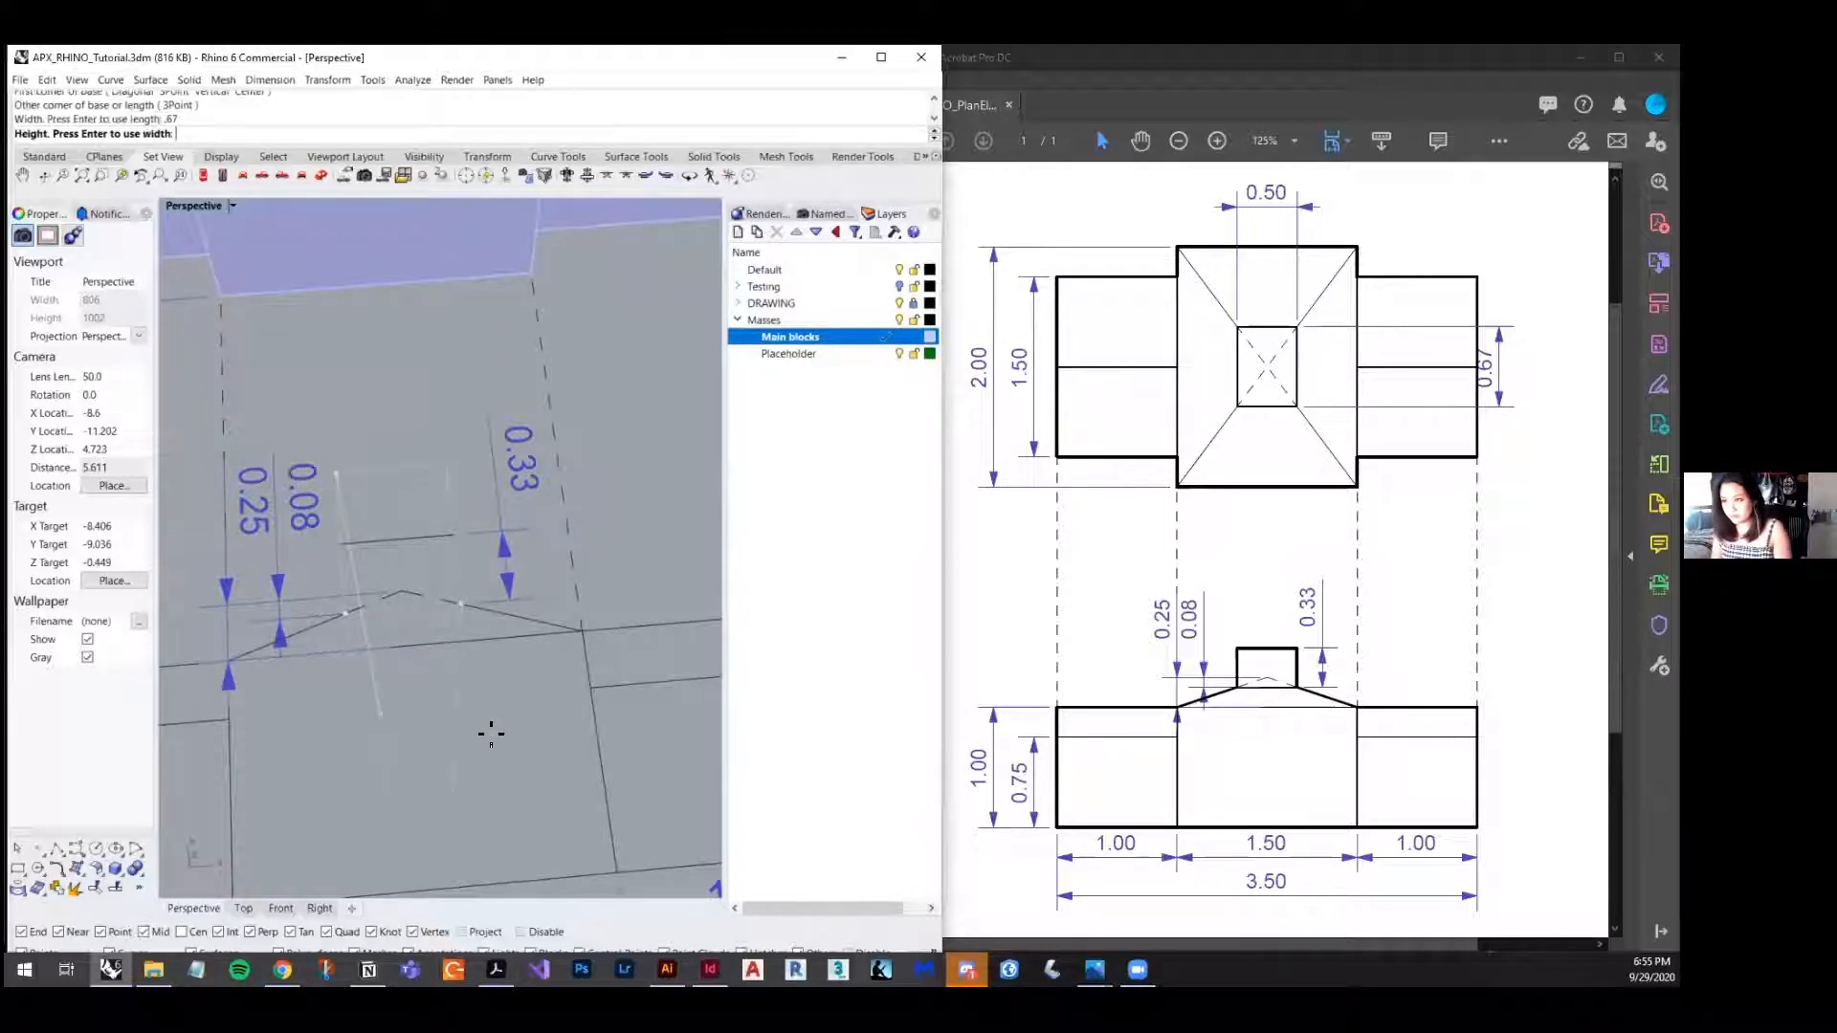
key("Return")
key("Return")
- Move the four building solids together sideways, clear of the plan drawing
scroll(490, 731, "down", 5)
right_click_drag(440, 704, 496, 687)
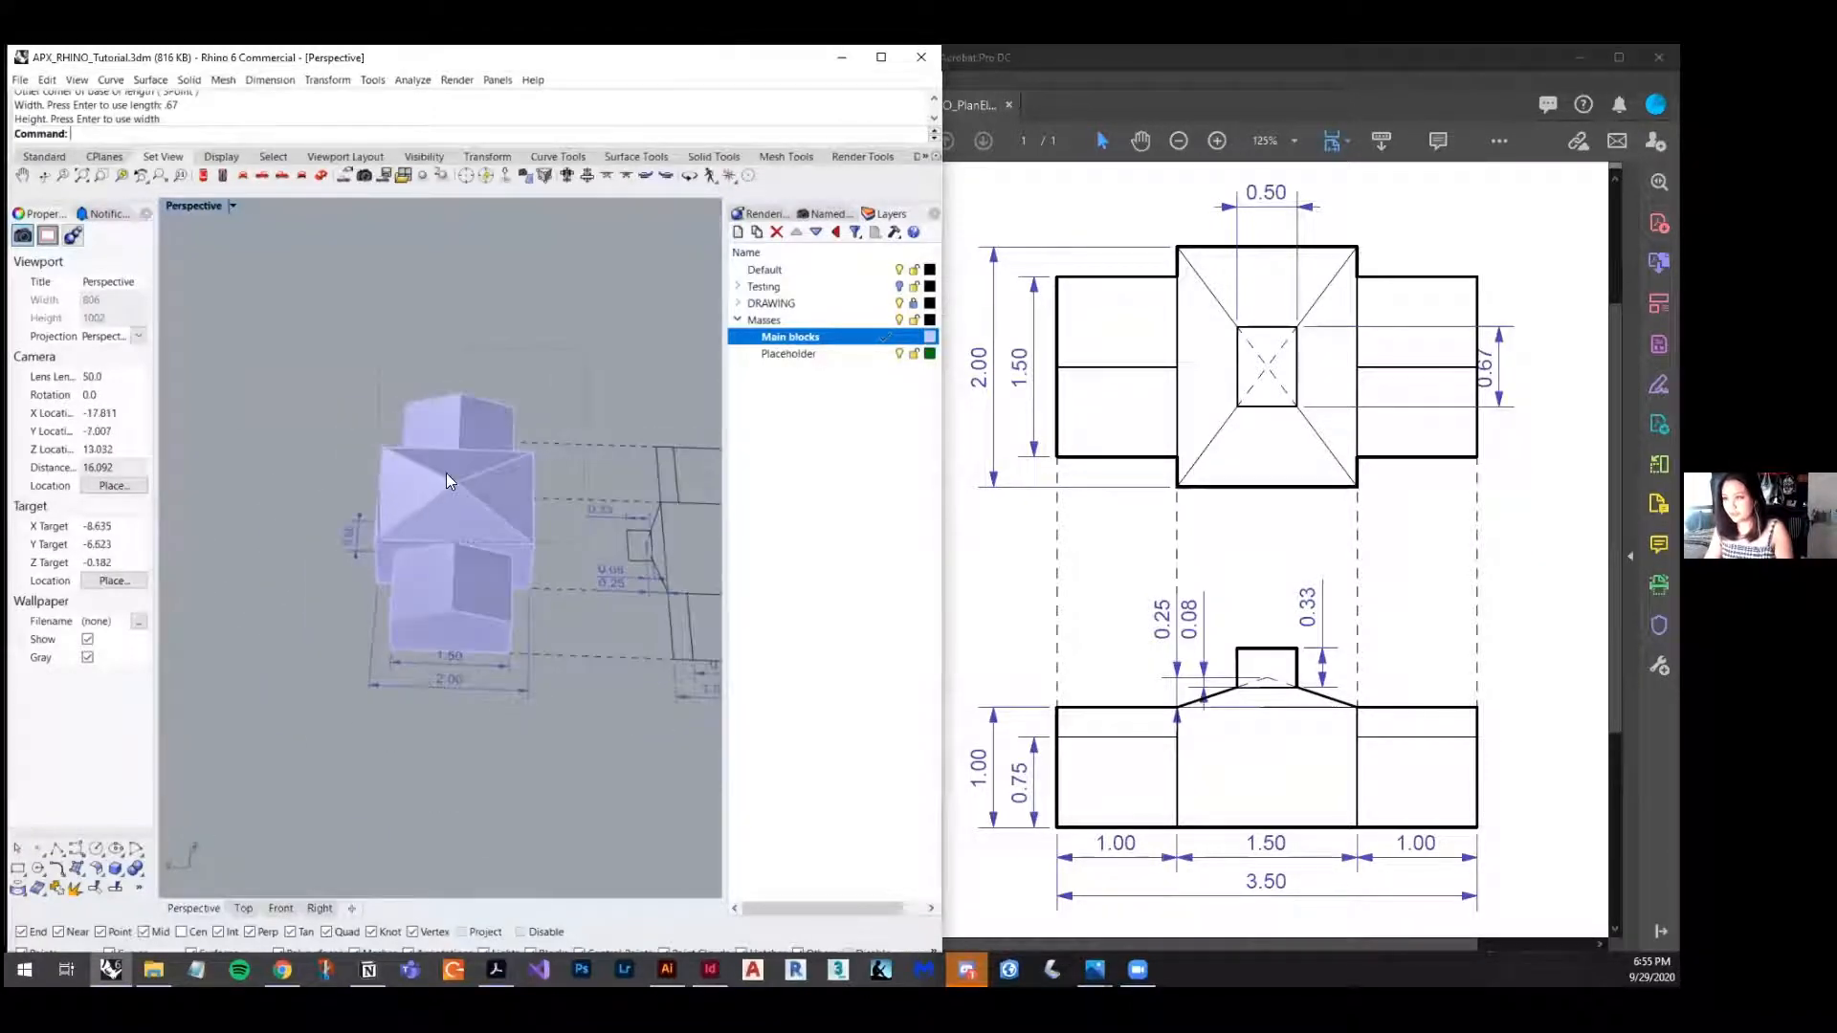
left_click(447, 478)
mouse_move(492, 491)
left_mouse_down()
mouse_move(316, 511)
mouse_move(277, 488)
left_mouse_up()
left_click(492, 695)
right_click_drag(492, 695, 402, 632)
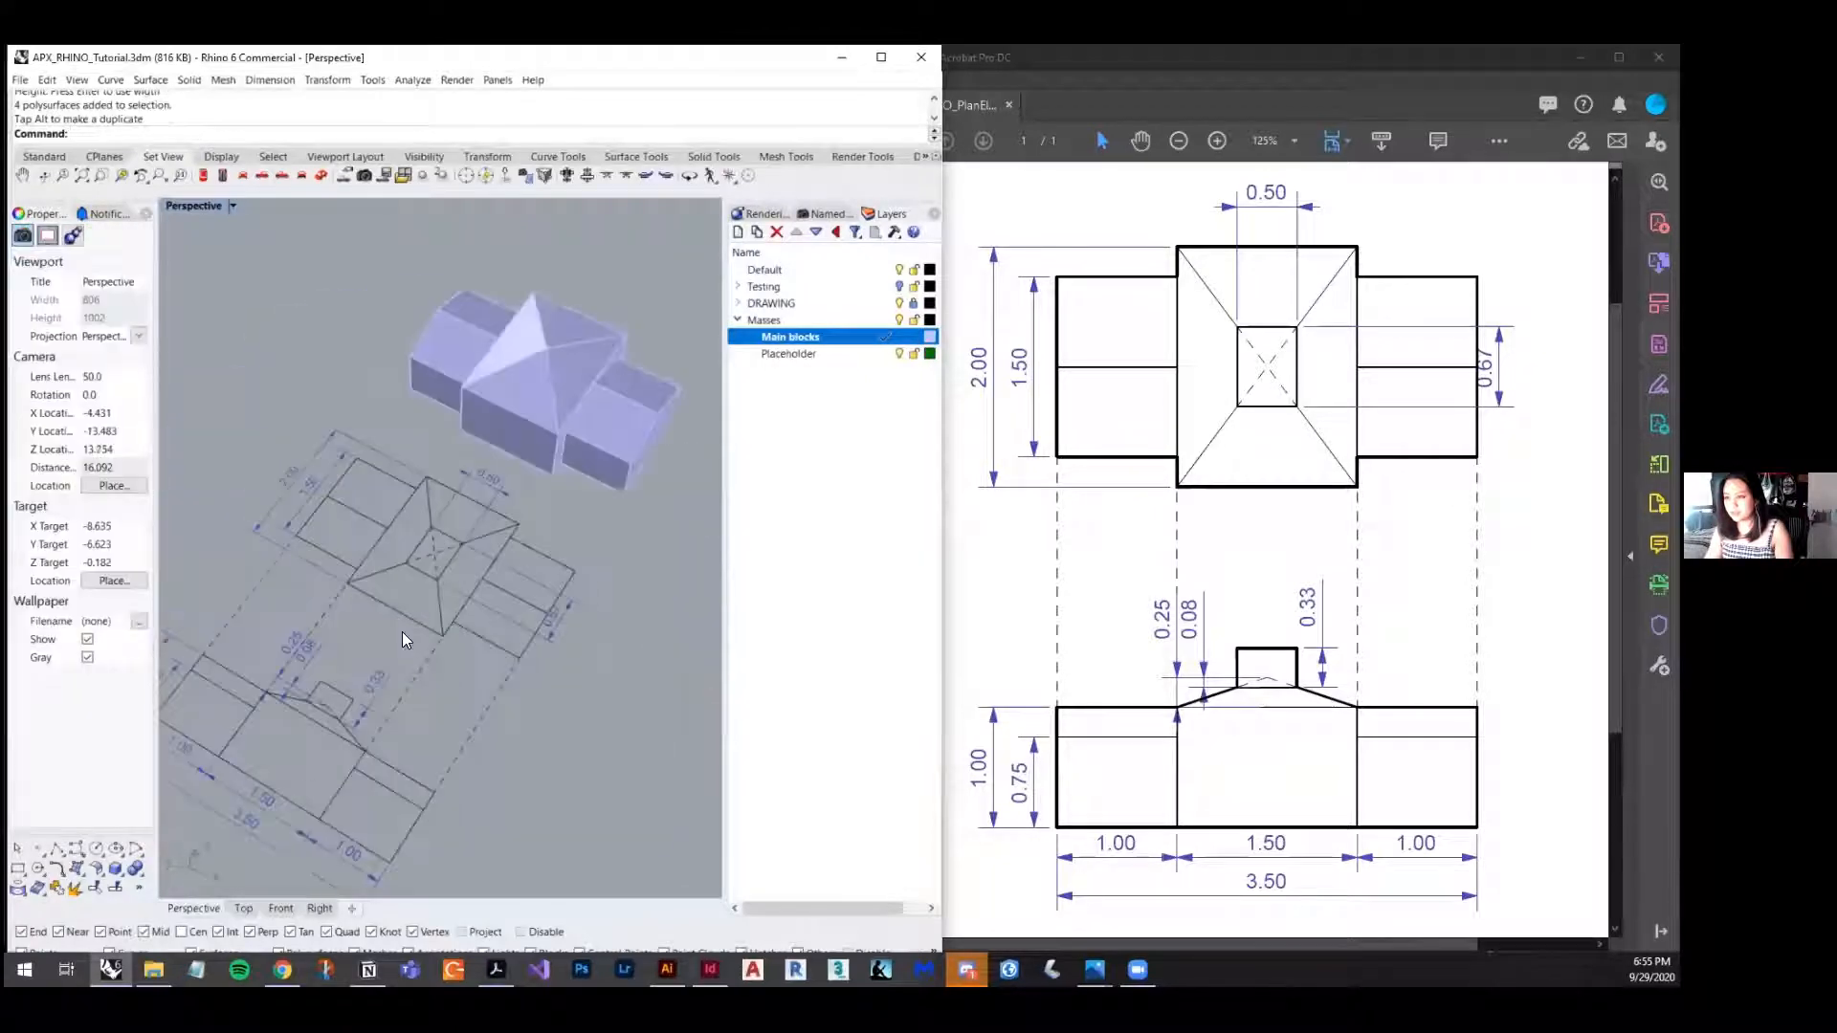
- Draw a box on the small central rectangle of the plan drawing, between its opposite corners, with a height of 0.325
scroll(423, 576, "up", 5)
scroll(464, 583, "up", 2)
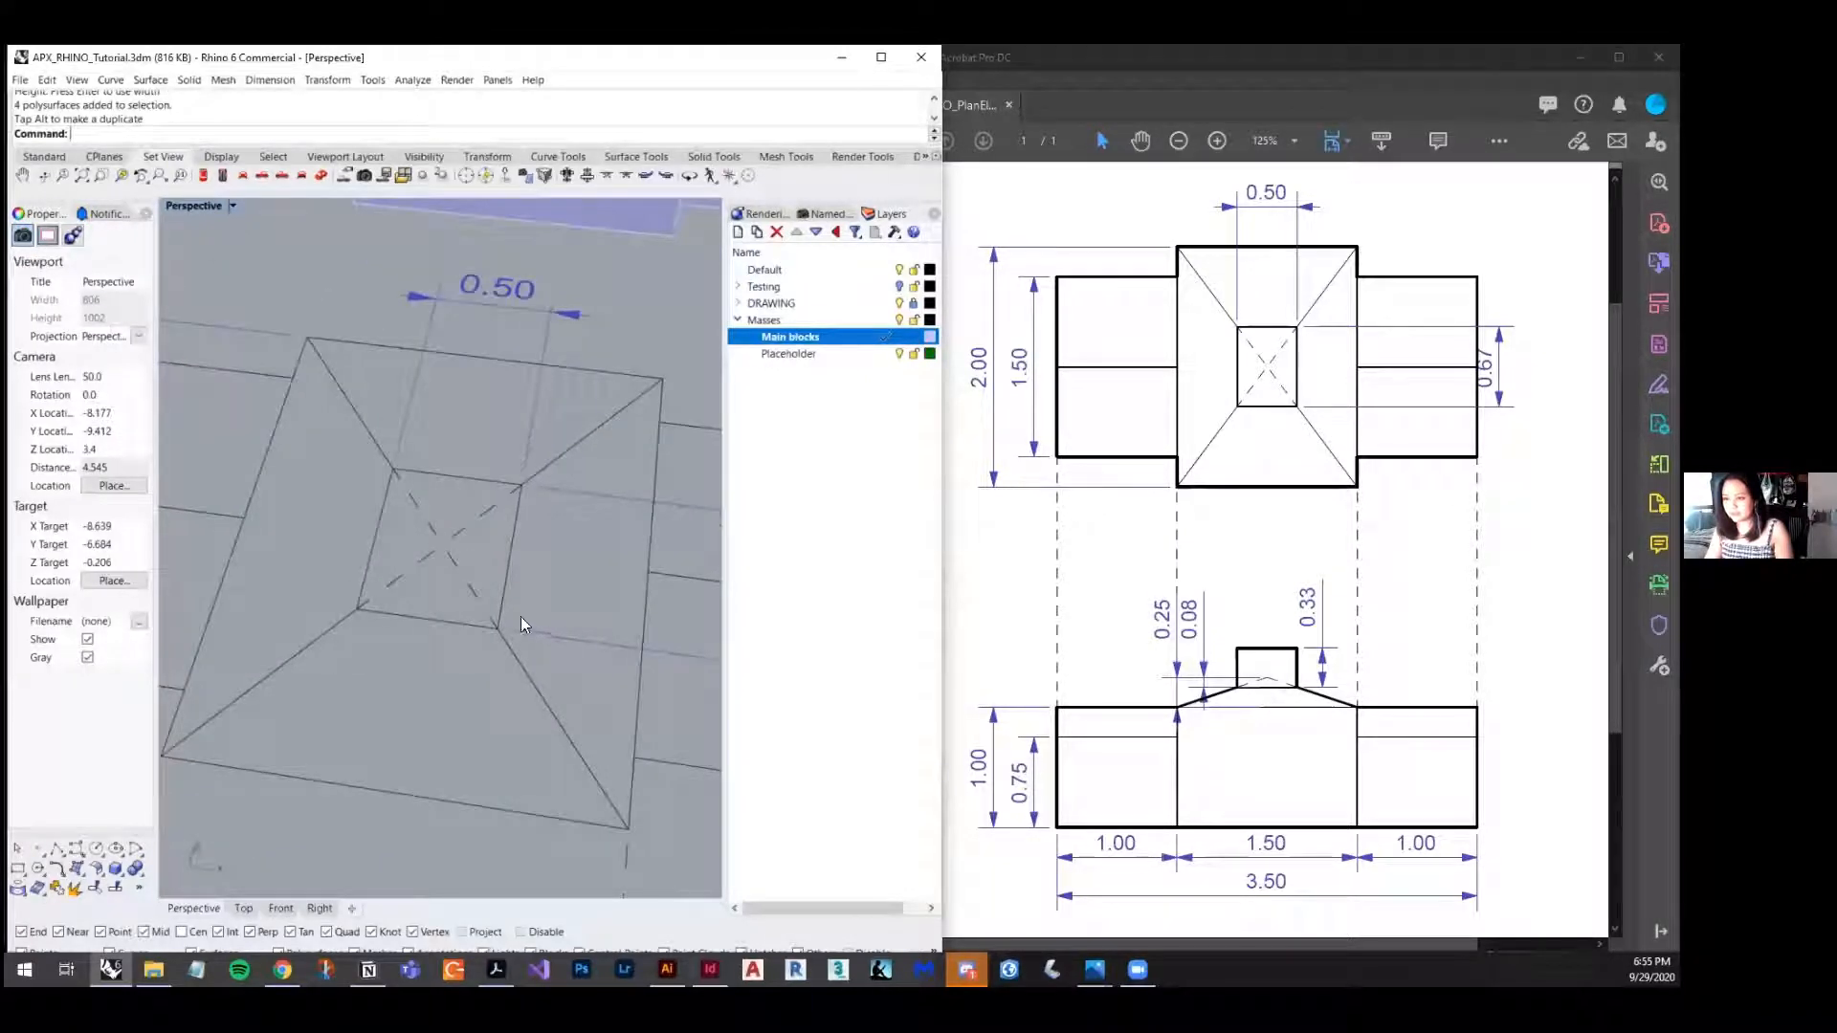
left_click(115, 868)
scroll(428, 512, "down", 8)
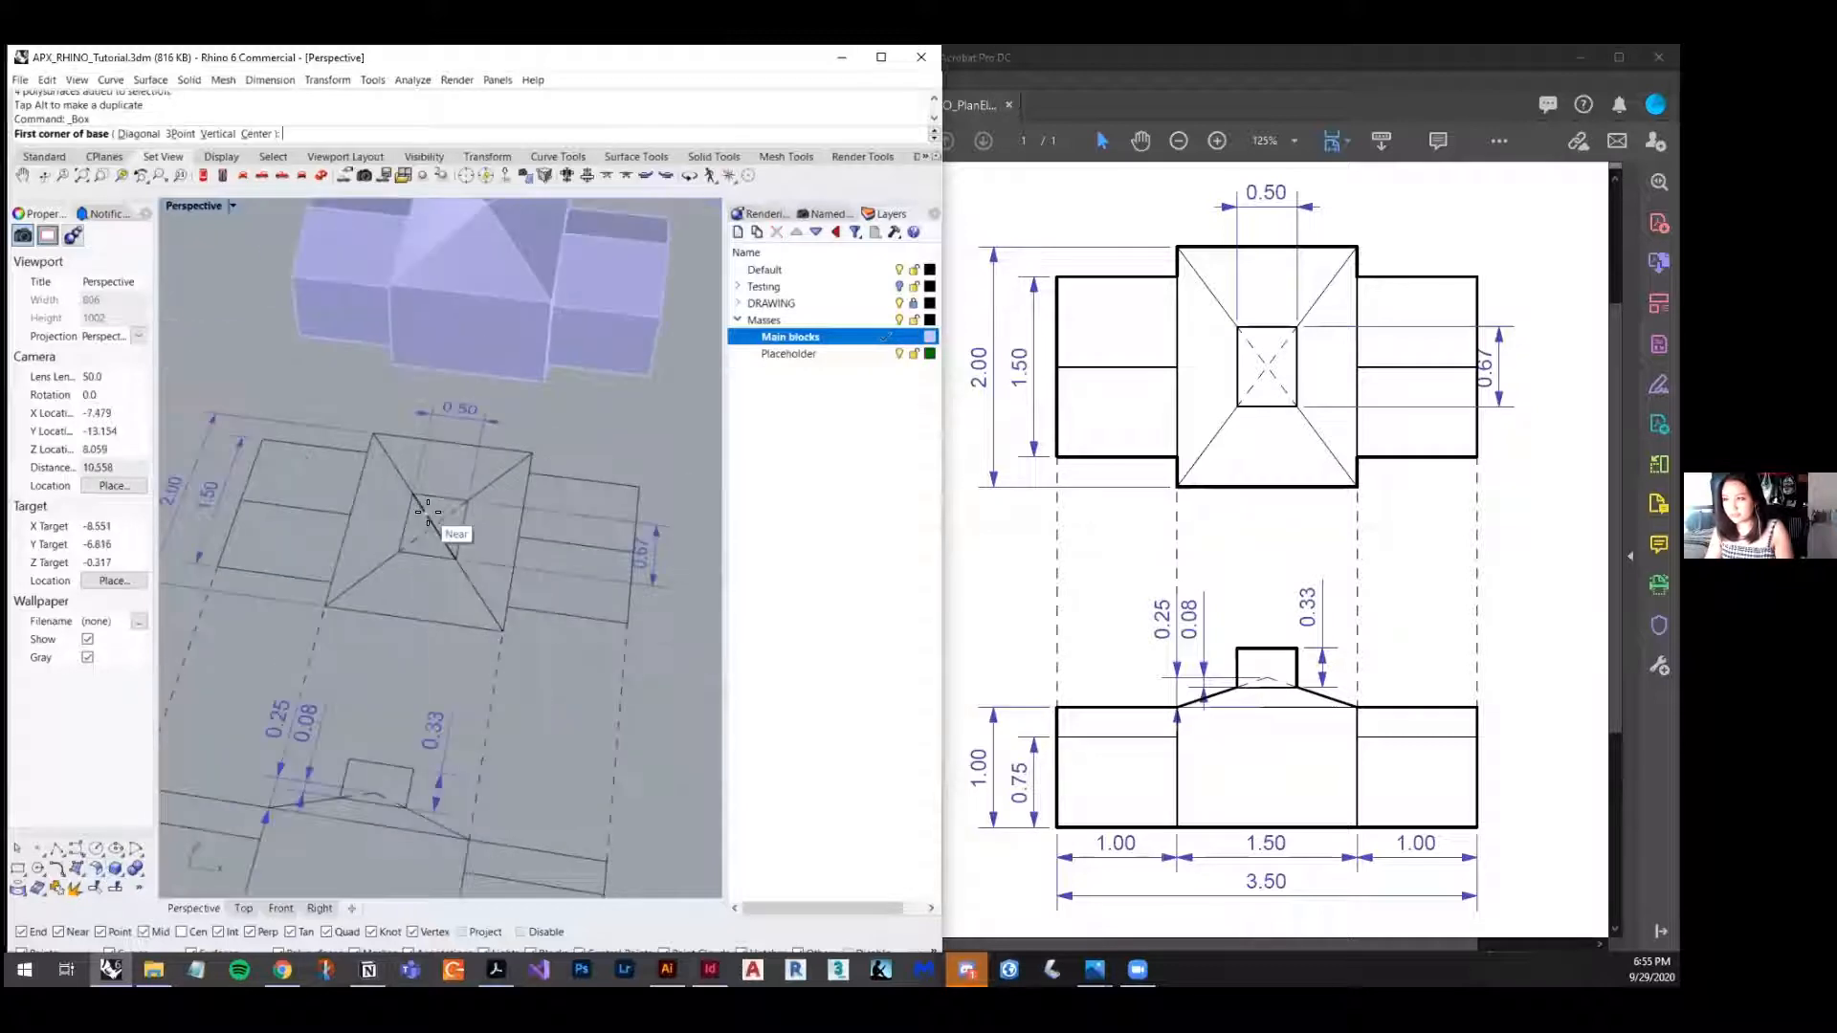
scroll(479, 491, "up", 2)
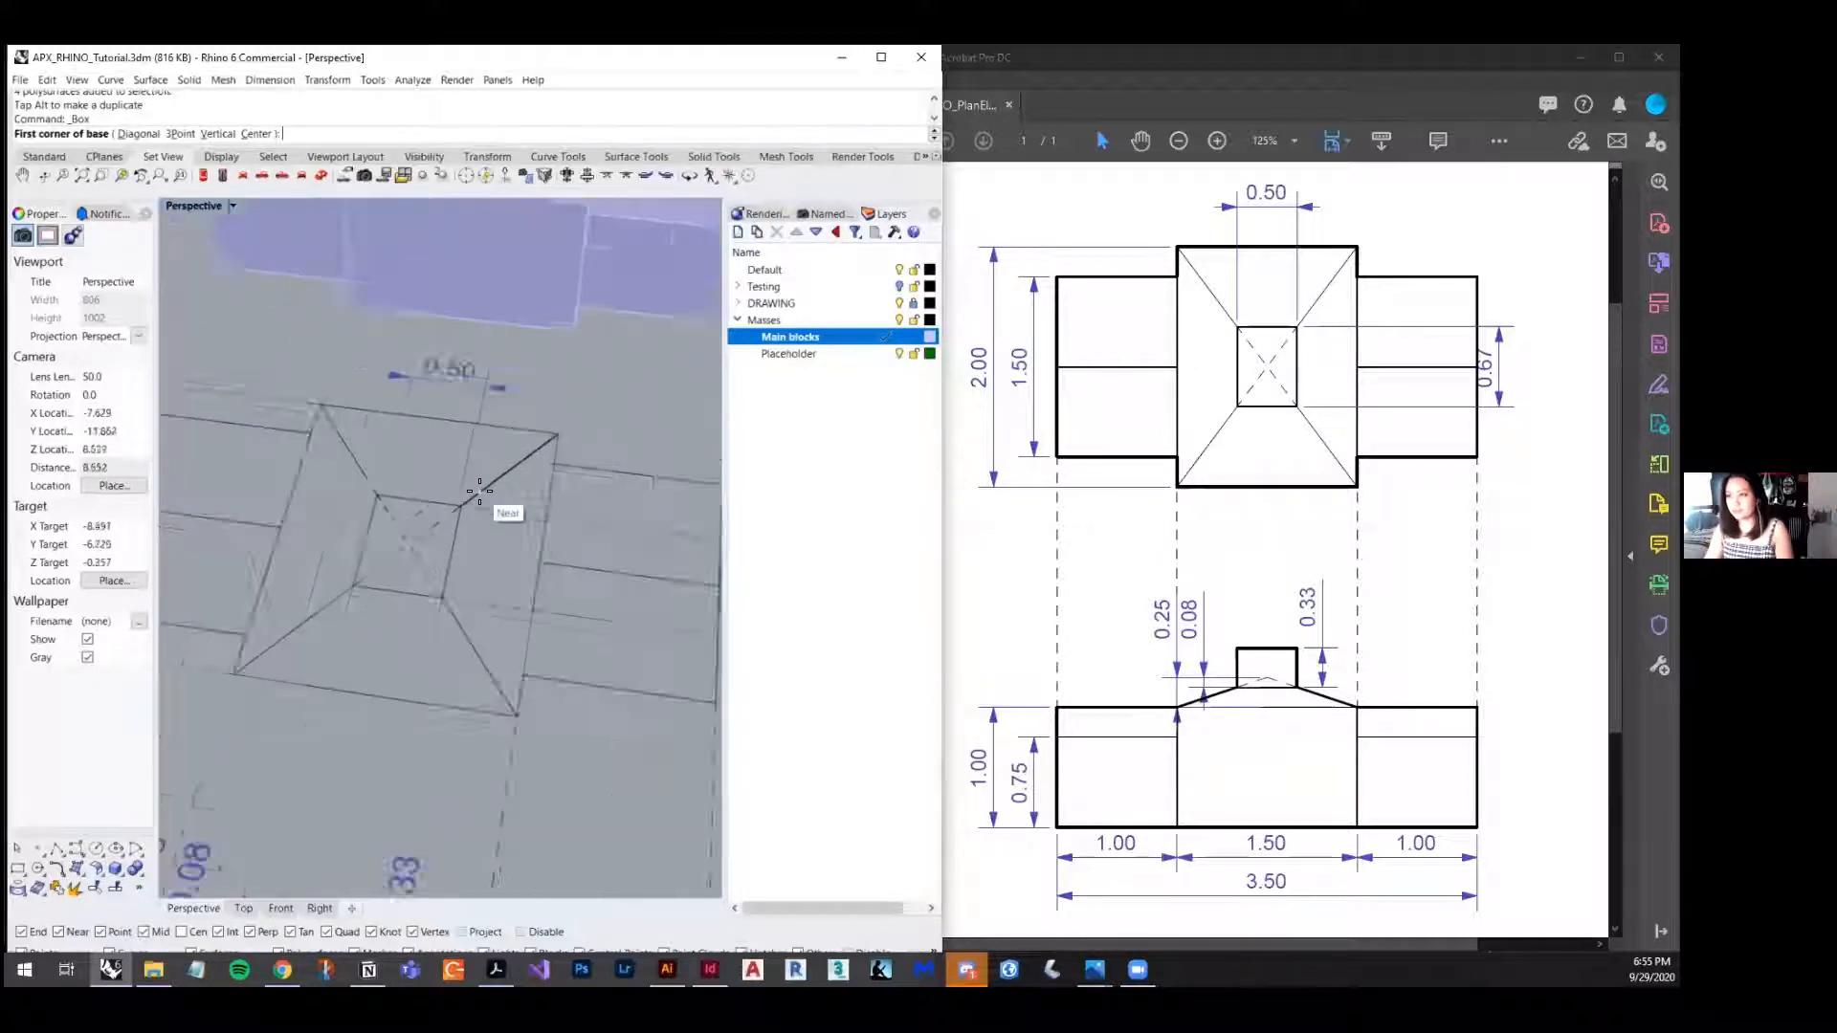
scroll(479, 492, "up", 2)
left_click(383, 533)
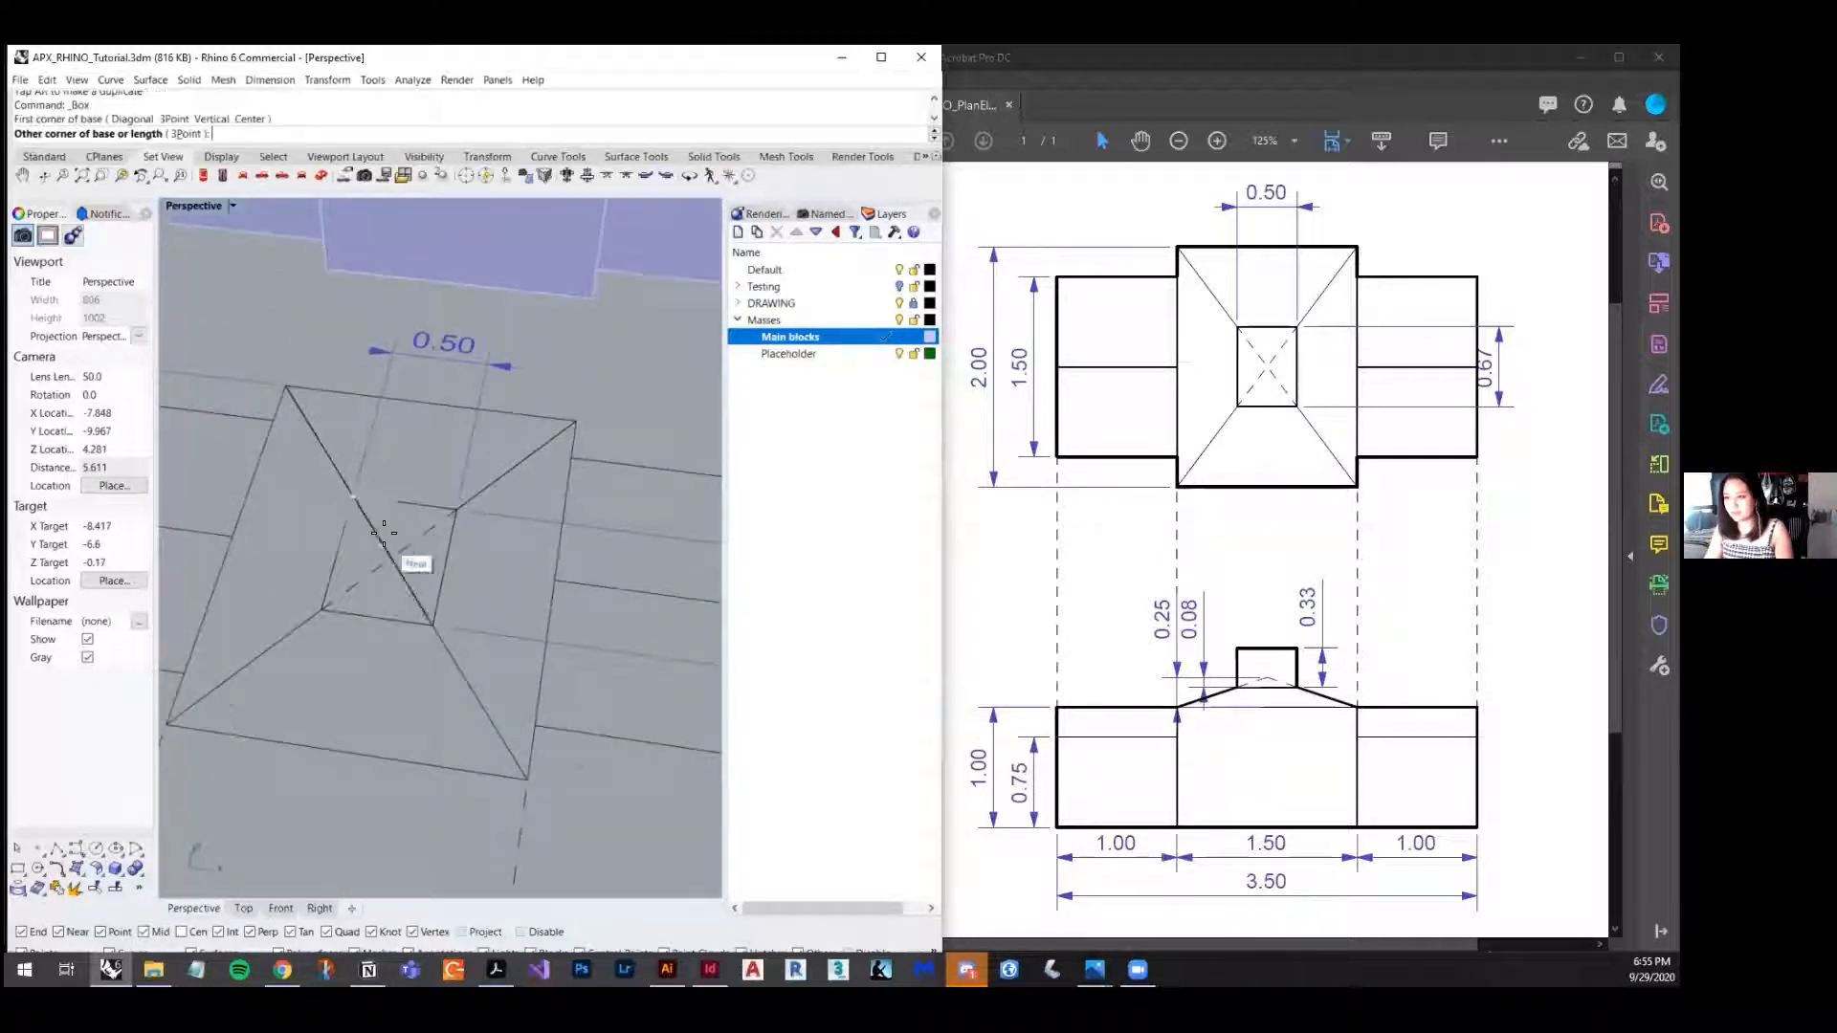
left_click(433, 623)
scroll(428, 627, "down", 8)
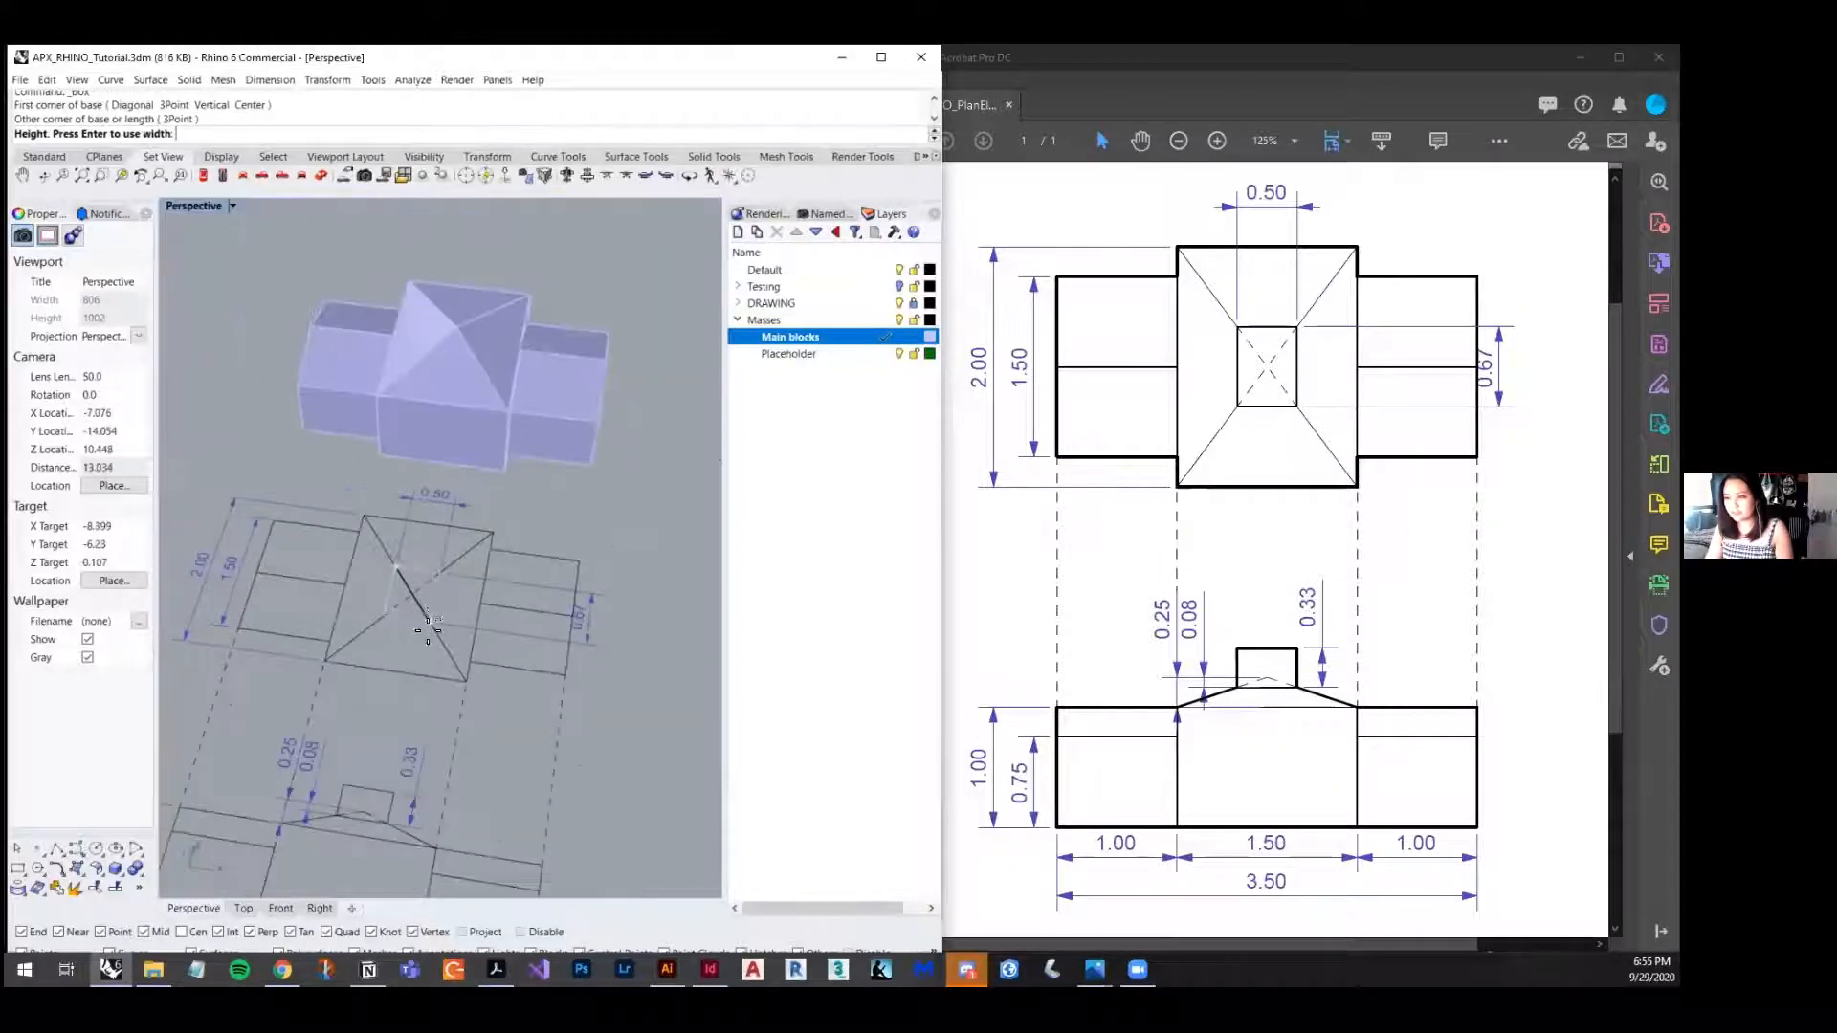
right_click_drag(428, 630, 689, 641)
scroll(521, 537, "up", 4)
right_click_drag(507, 549, 462, 437)
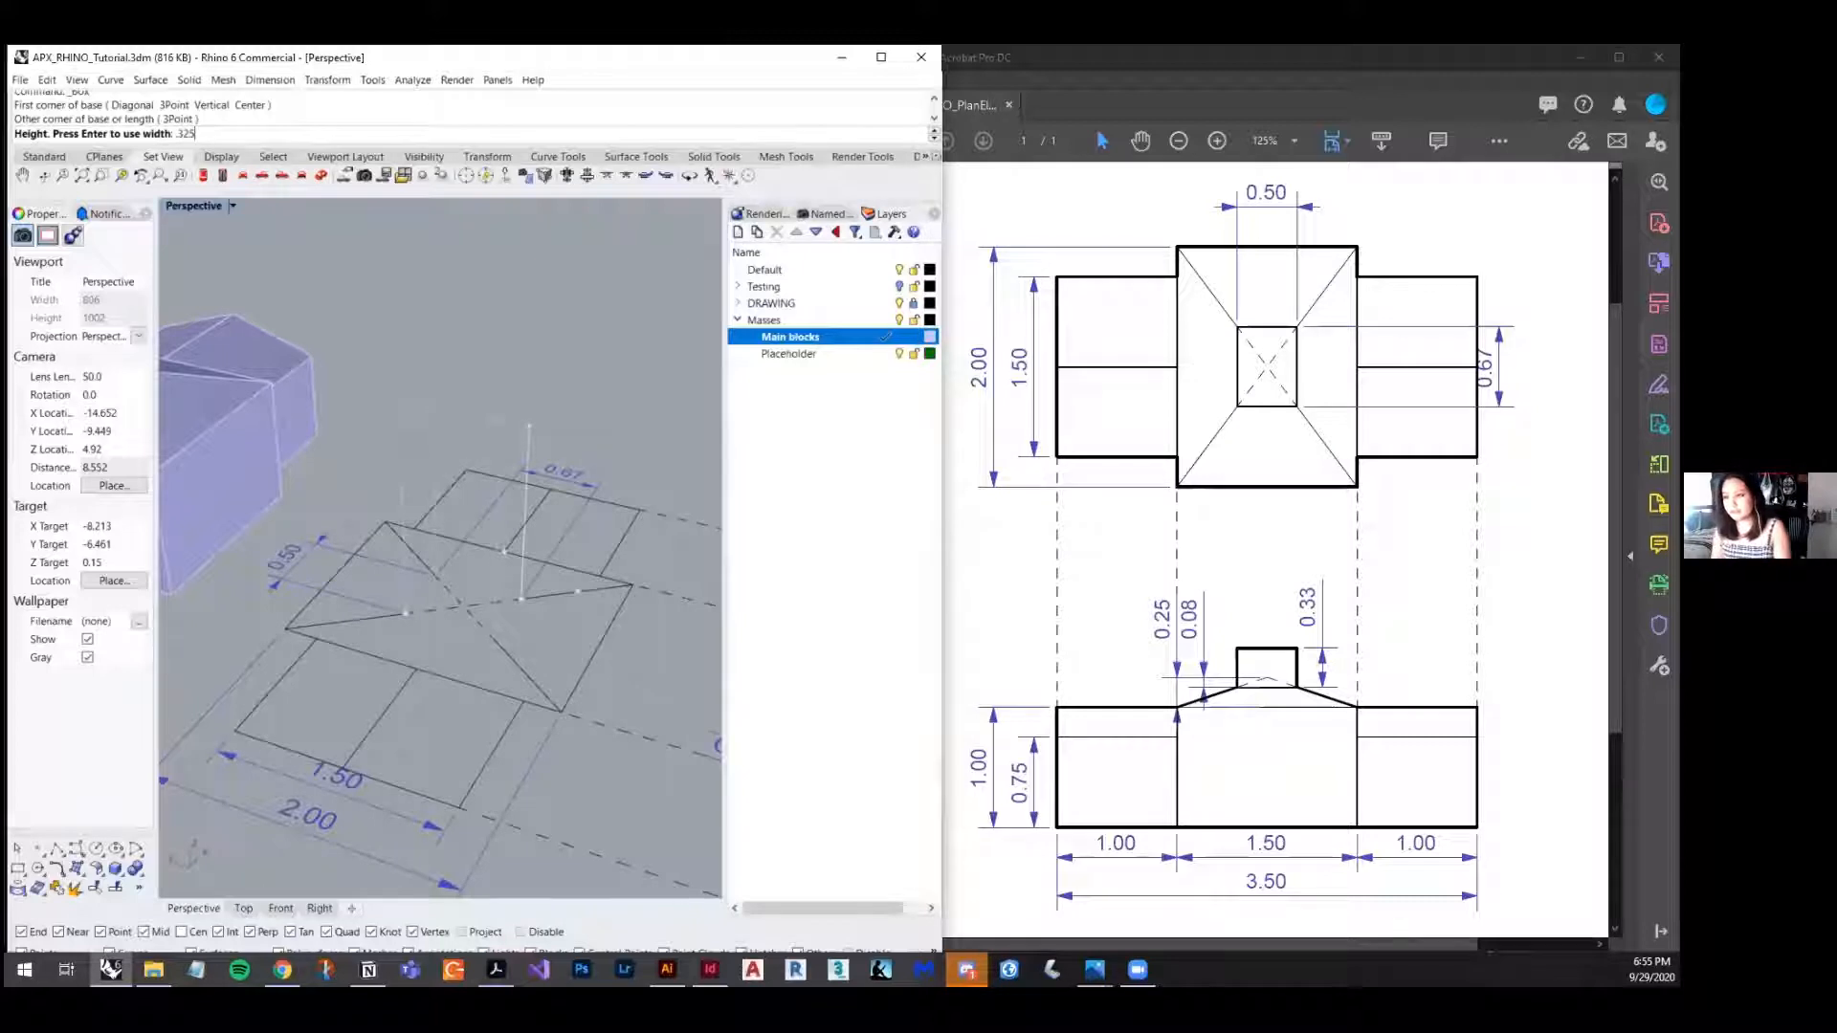
key("Return")
scroll(520, 434, "down", 2)
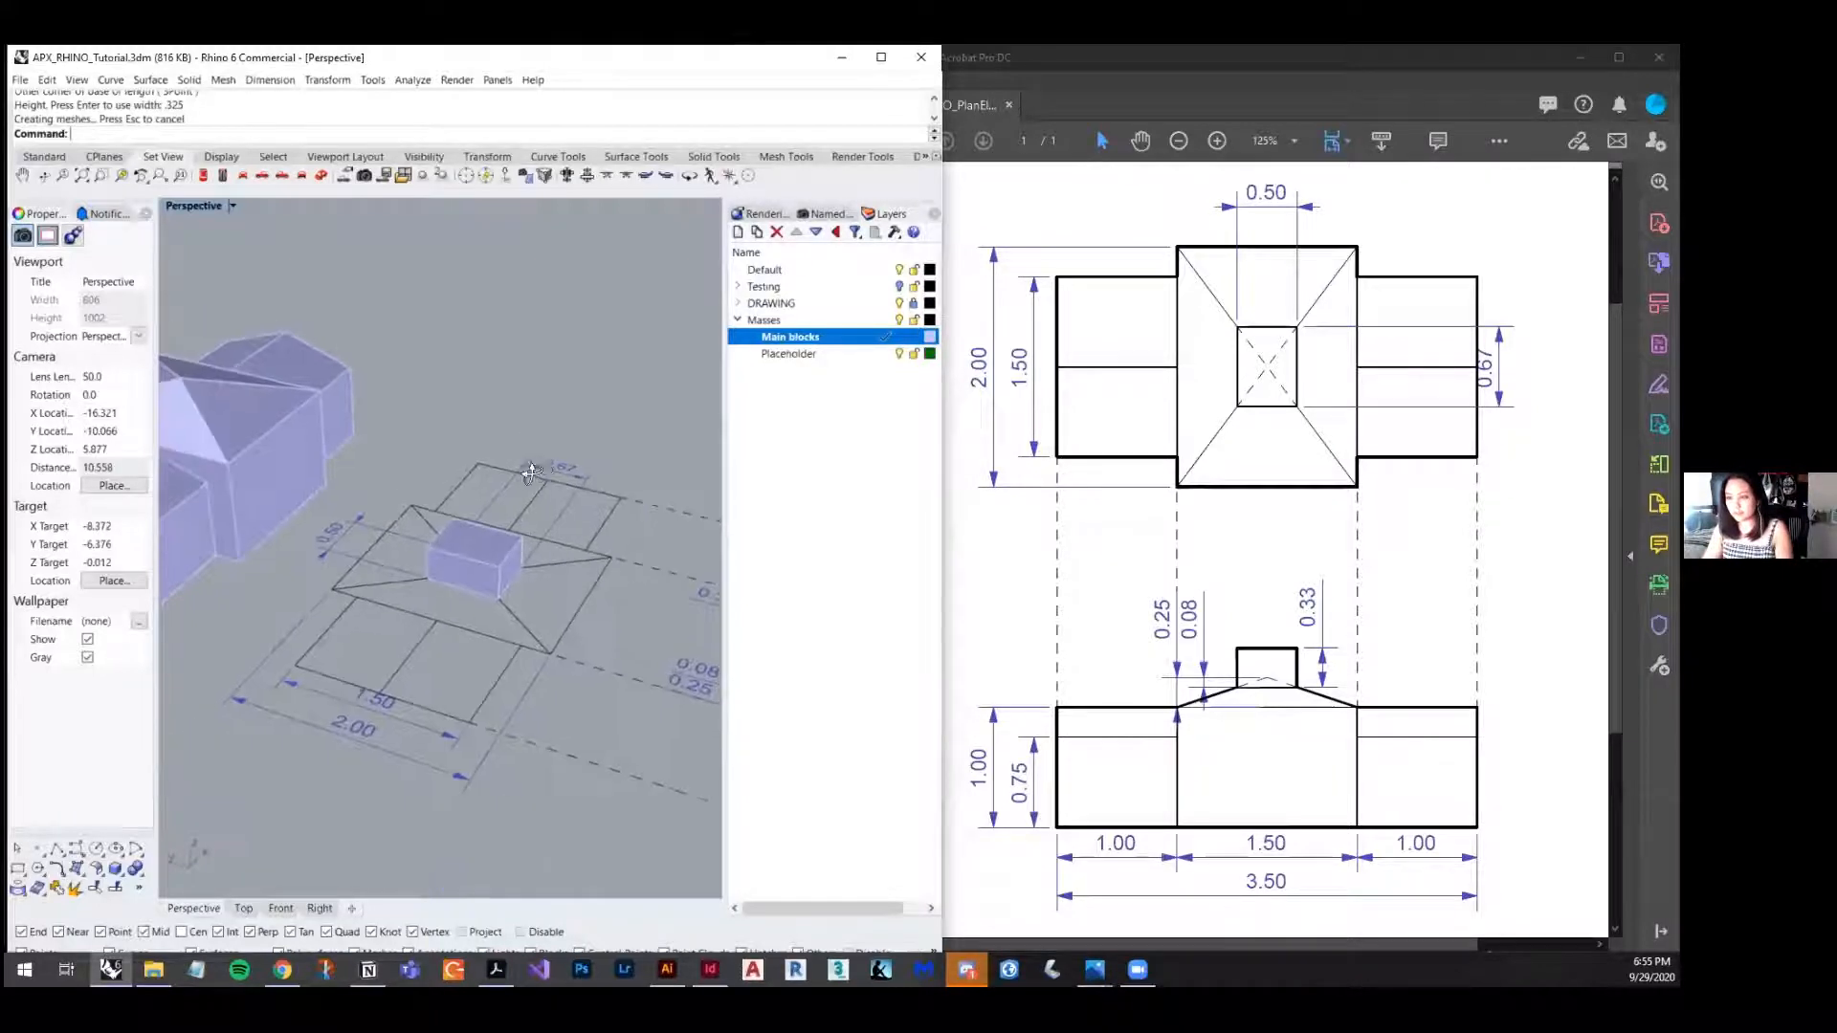
- Check the document's unit settings for the model and the layout, including the list of available model units
right_click_drag(523, 486, 482, 520)
scroll(482, 521, "up", 2)
scroll(482, 521, "down", 4)
right_click_drag(632, 403, 590, 441)
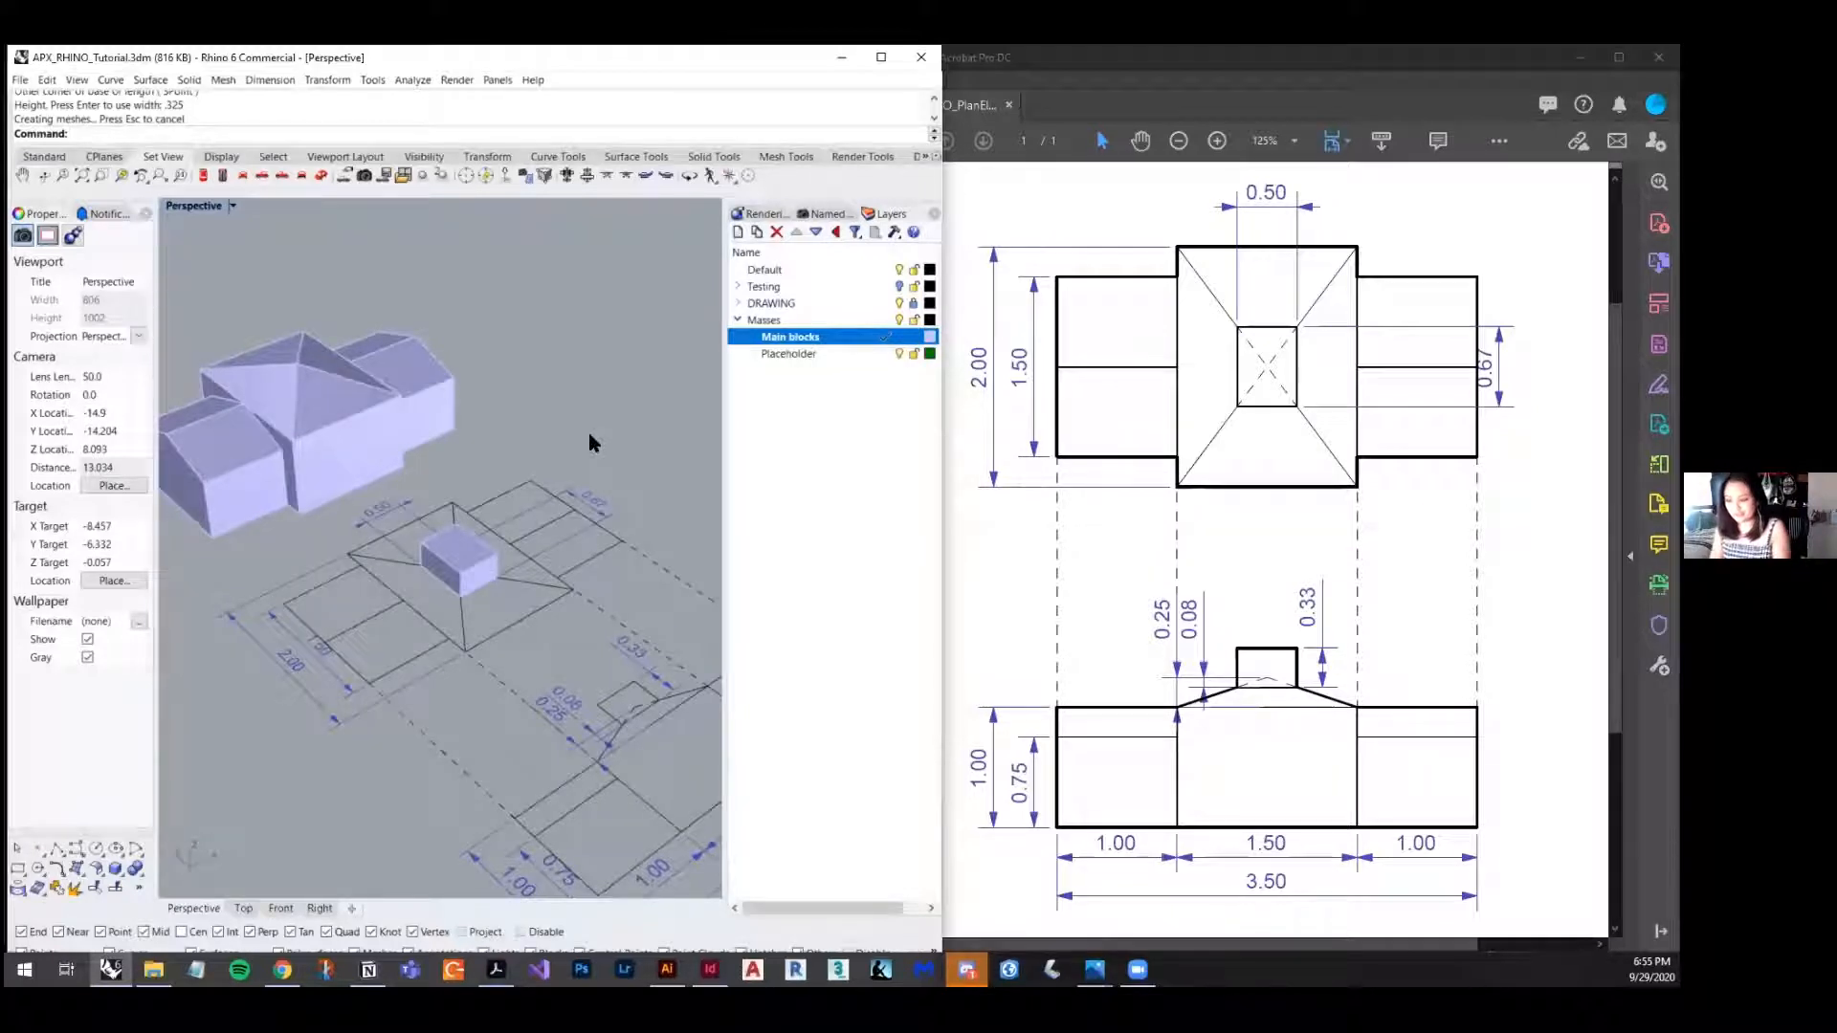
type("Units")
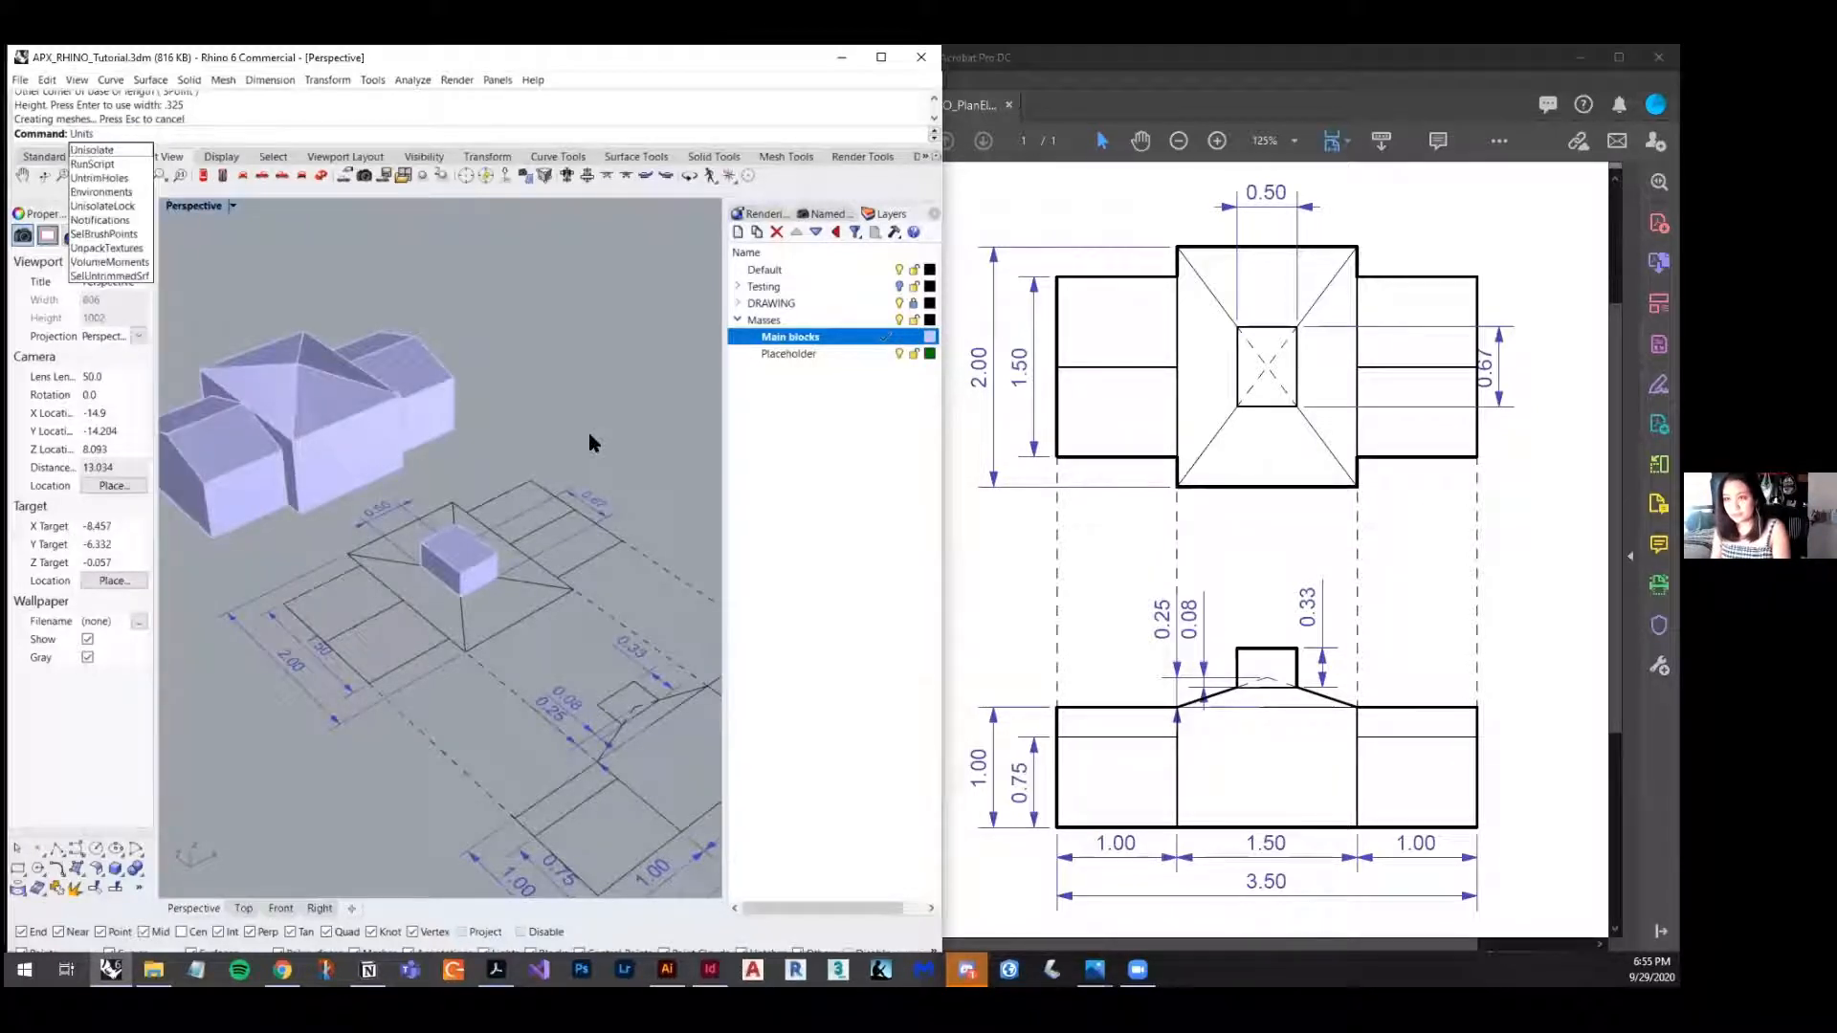
key("Return")
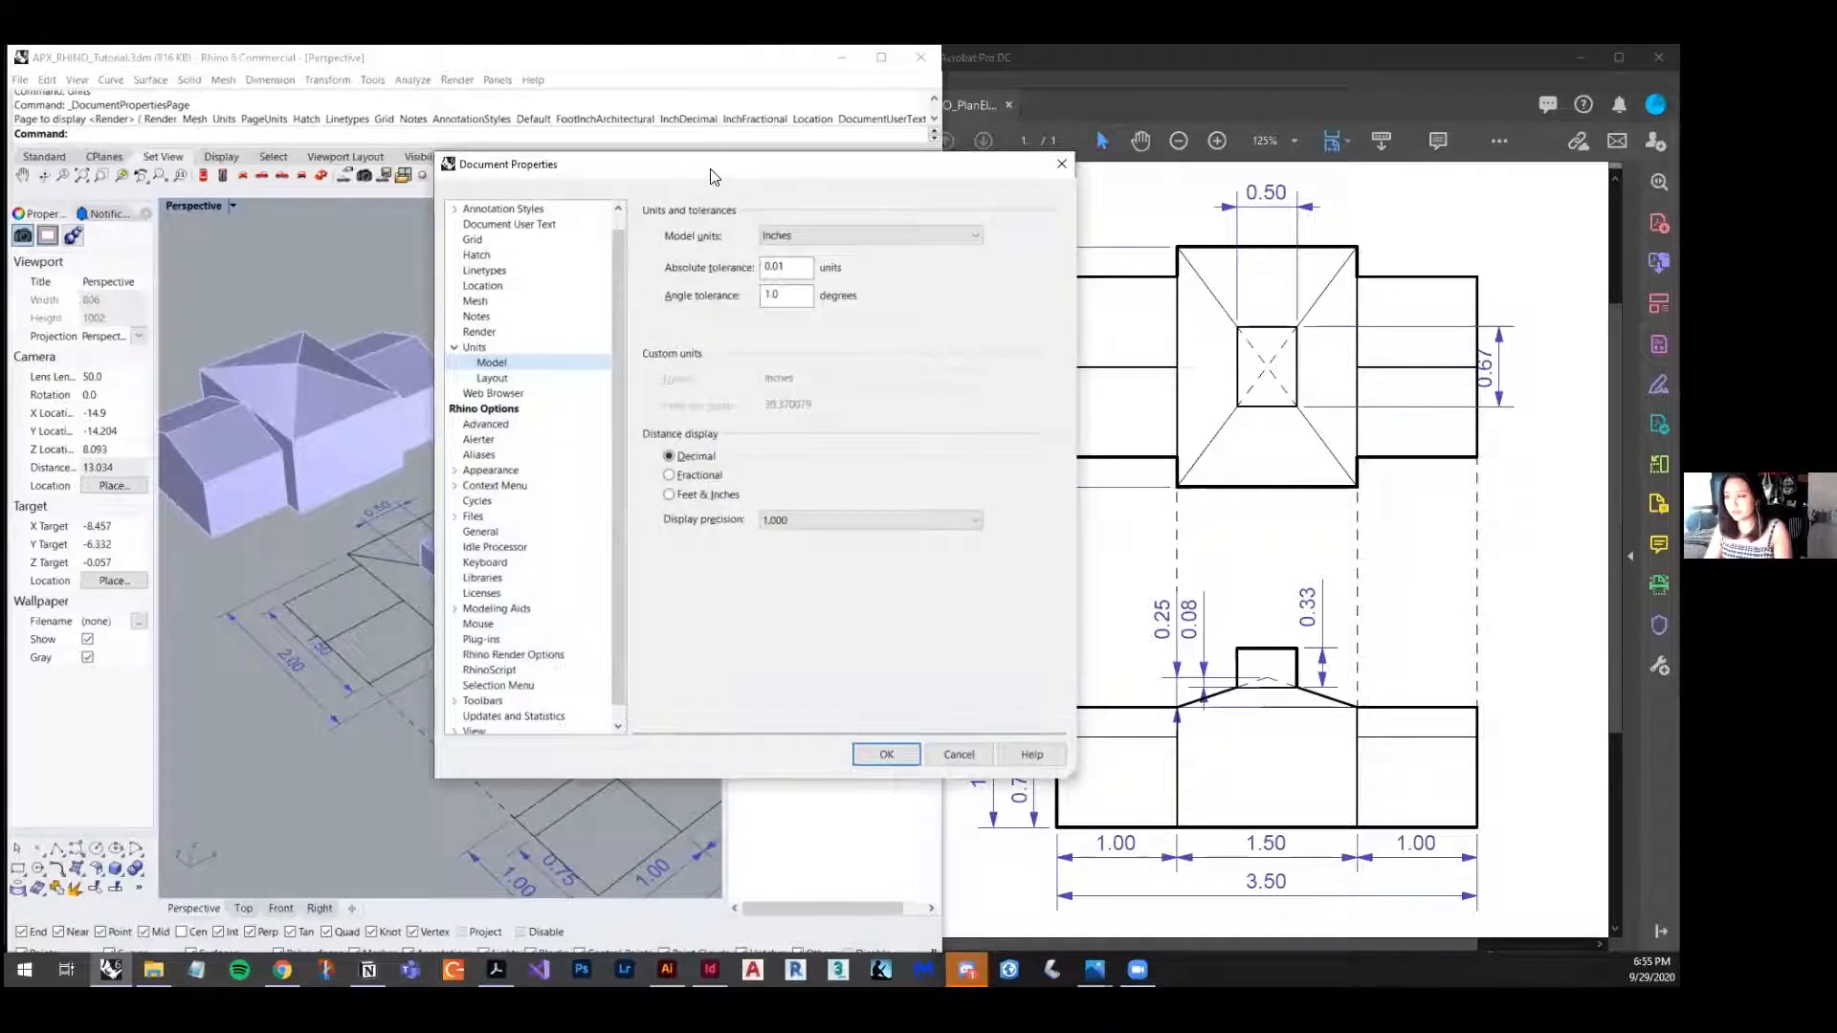
left_click_drag(710, 175, 552, 179)
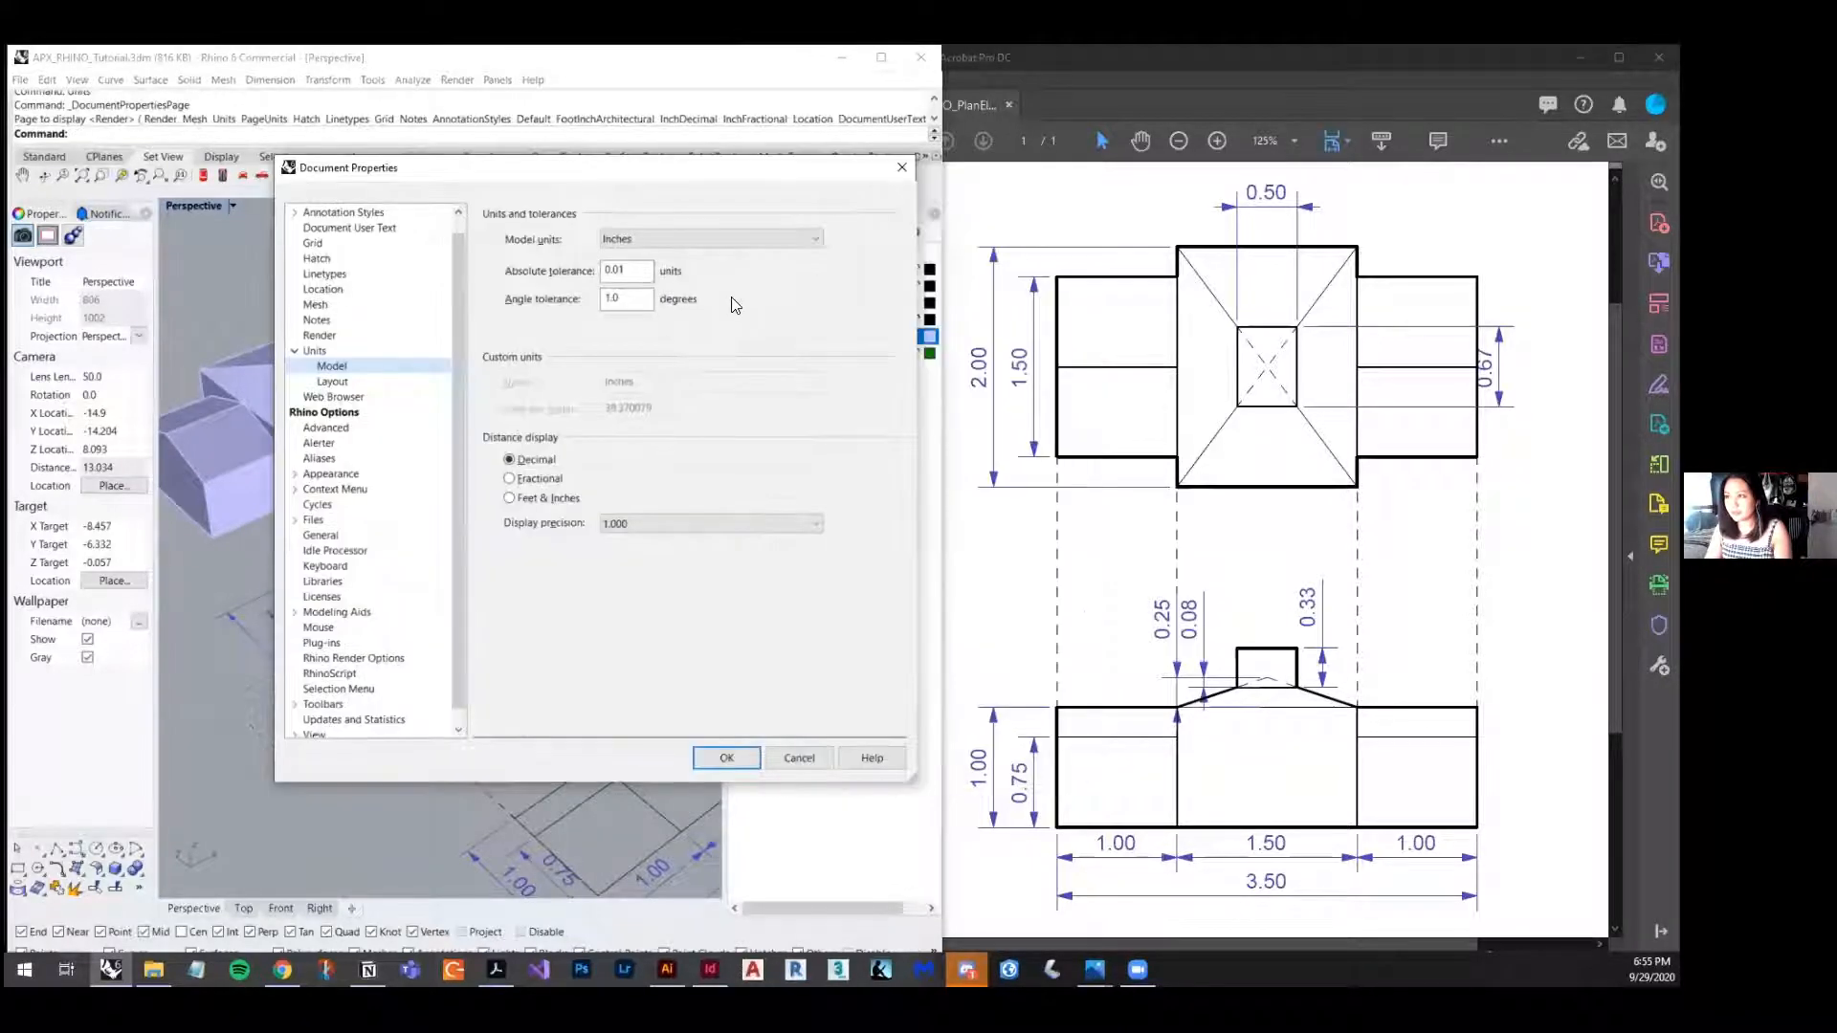
left_click(657, 238)
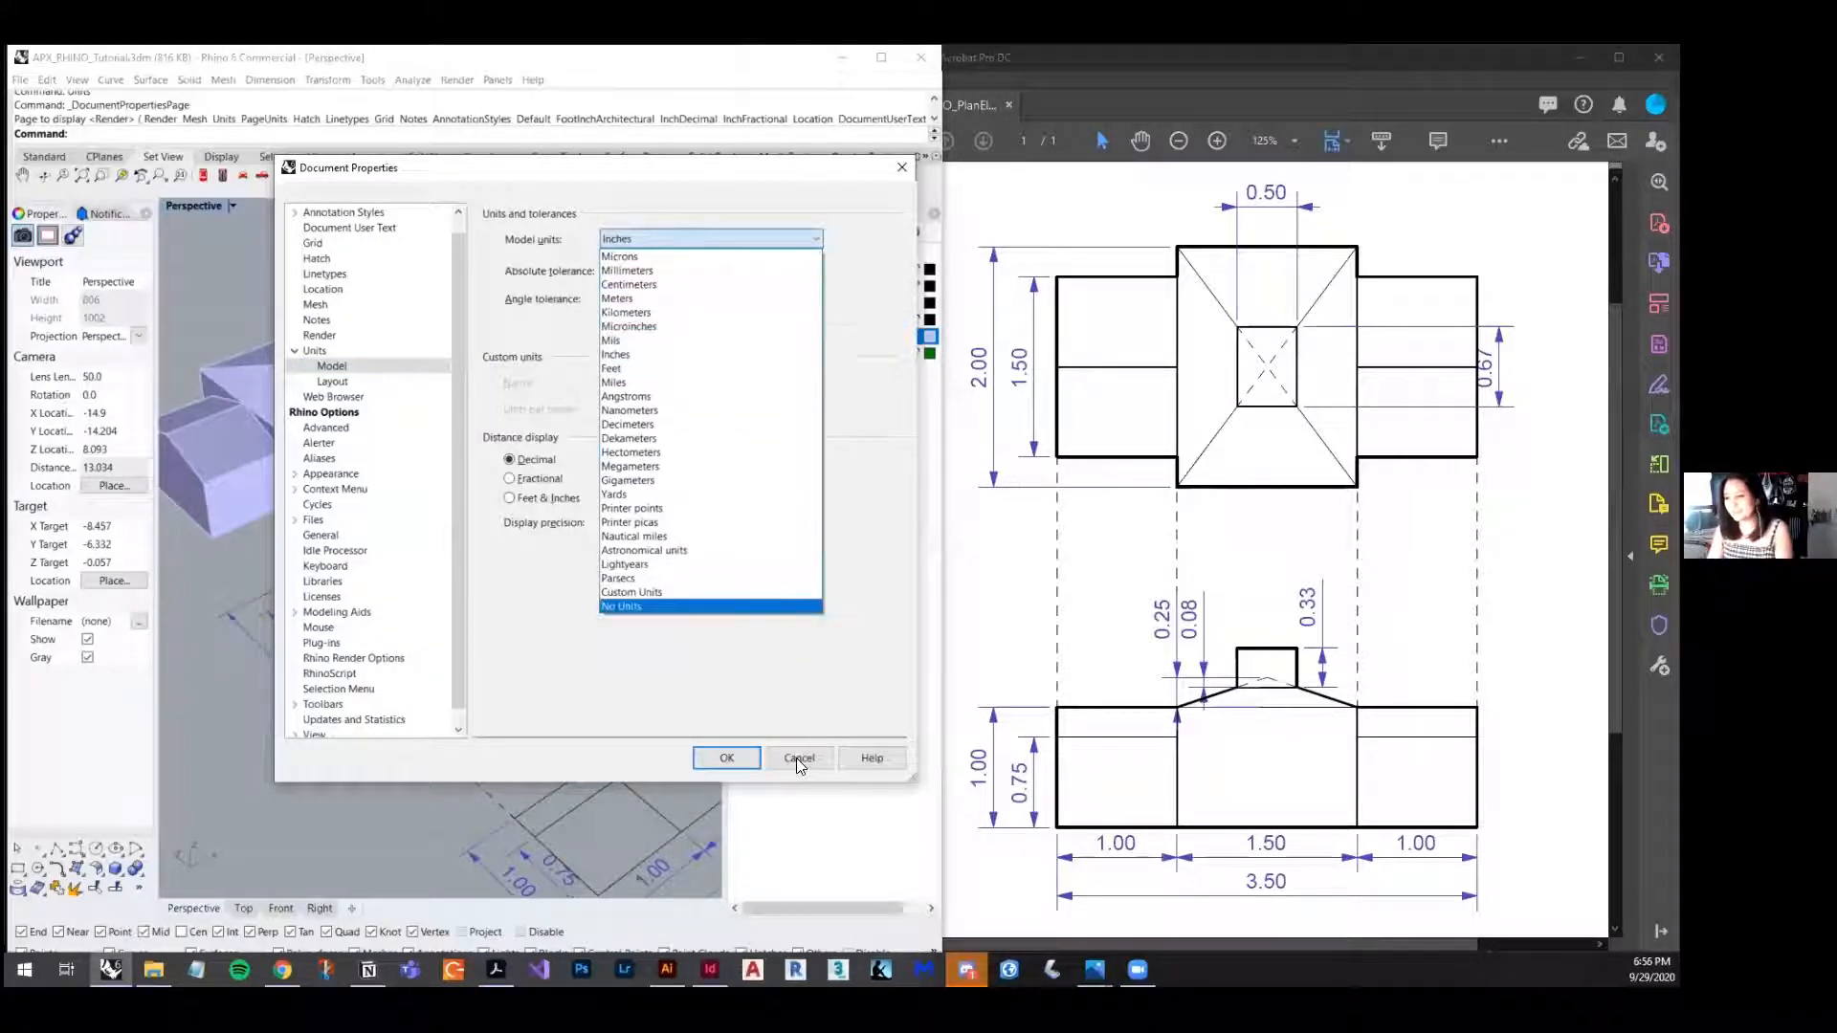
left_click(352, 377)
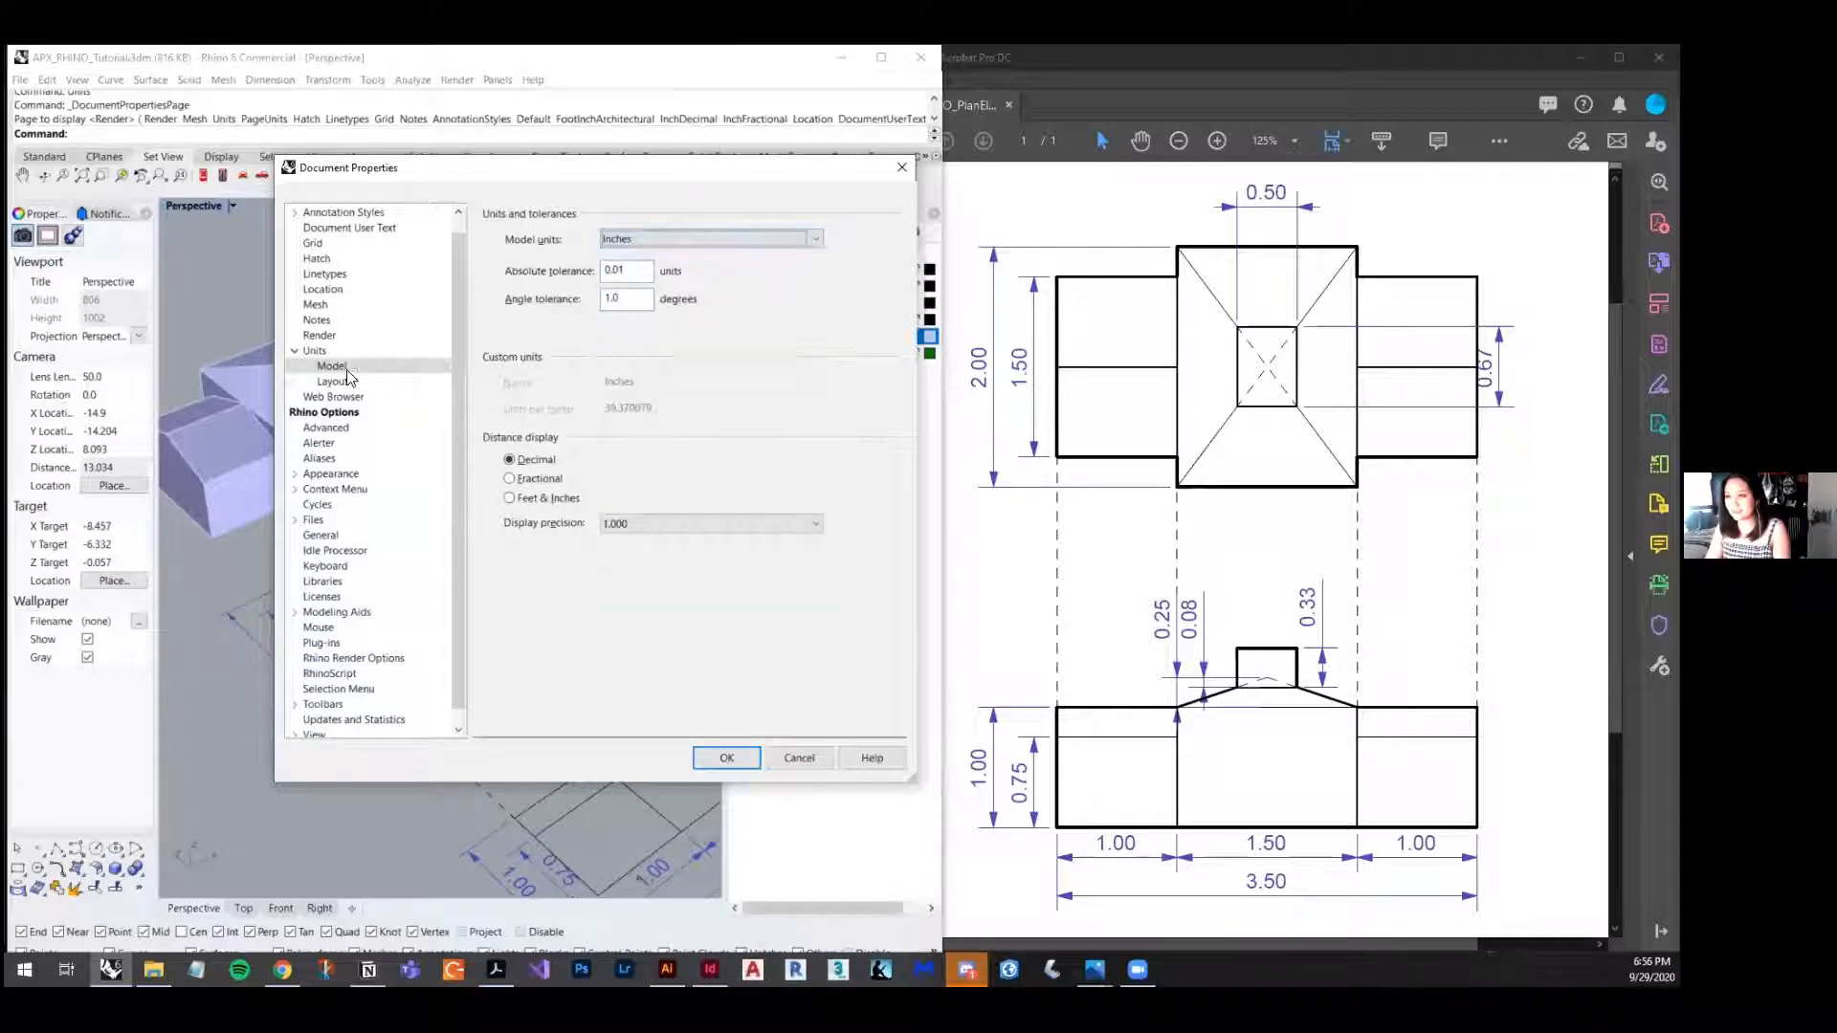
left_click(336, 383)
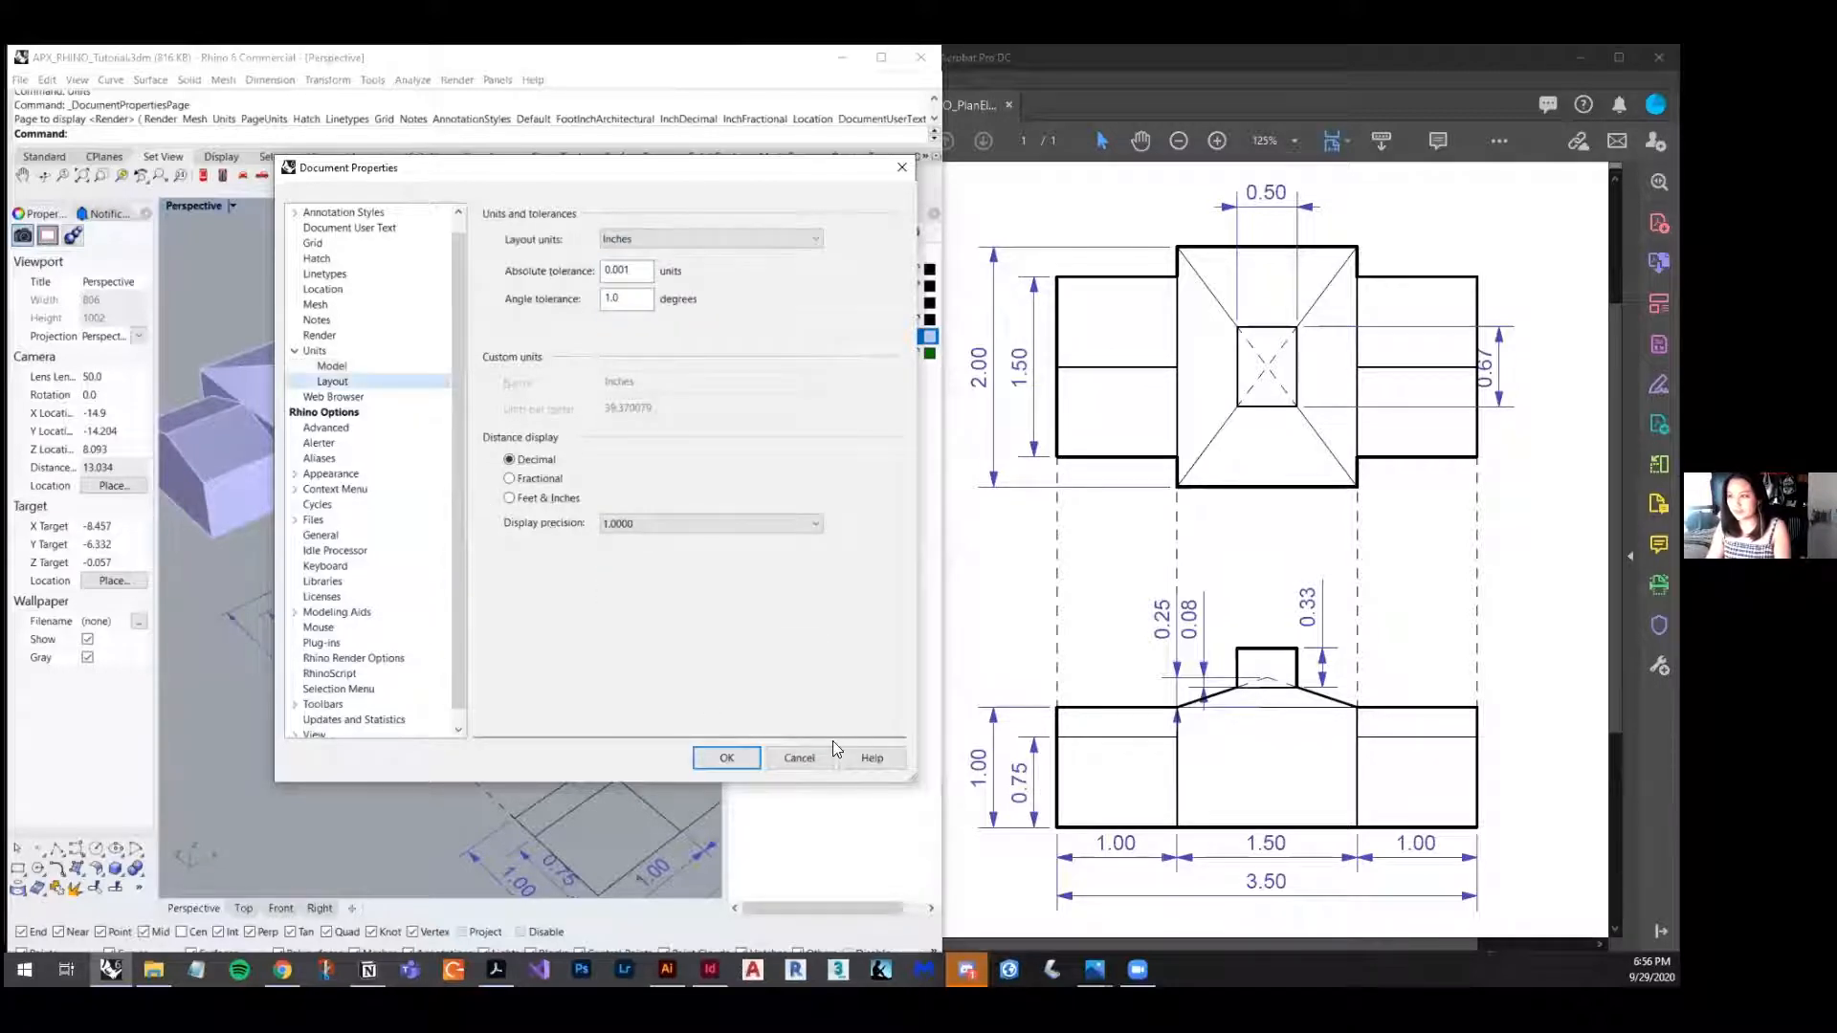
left_click(800, 758)
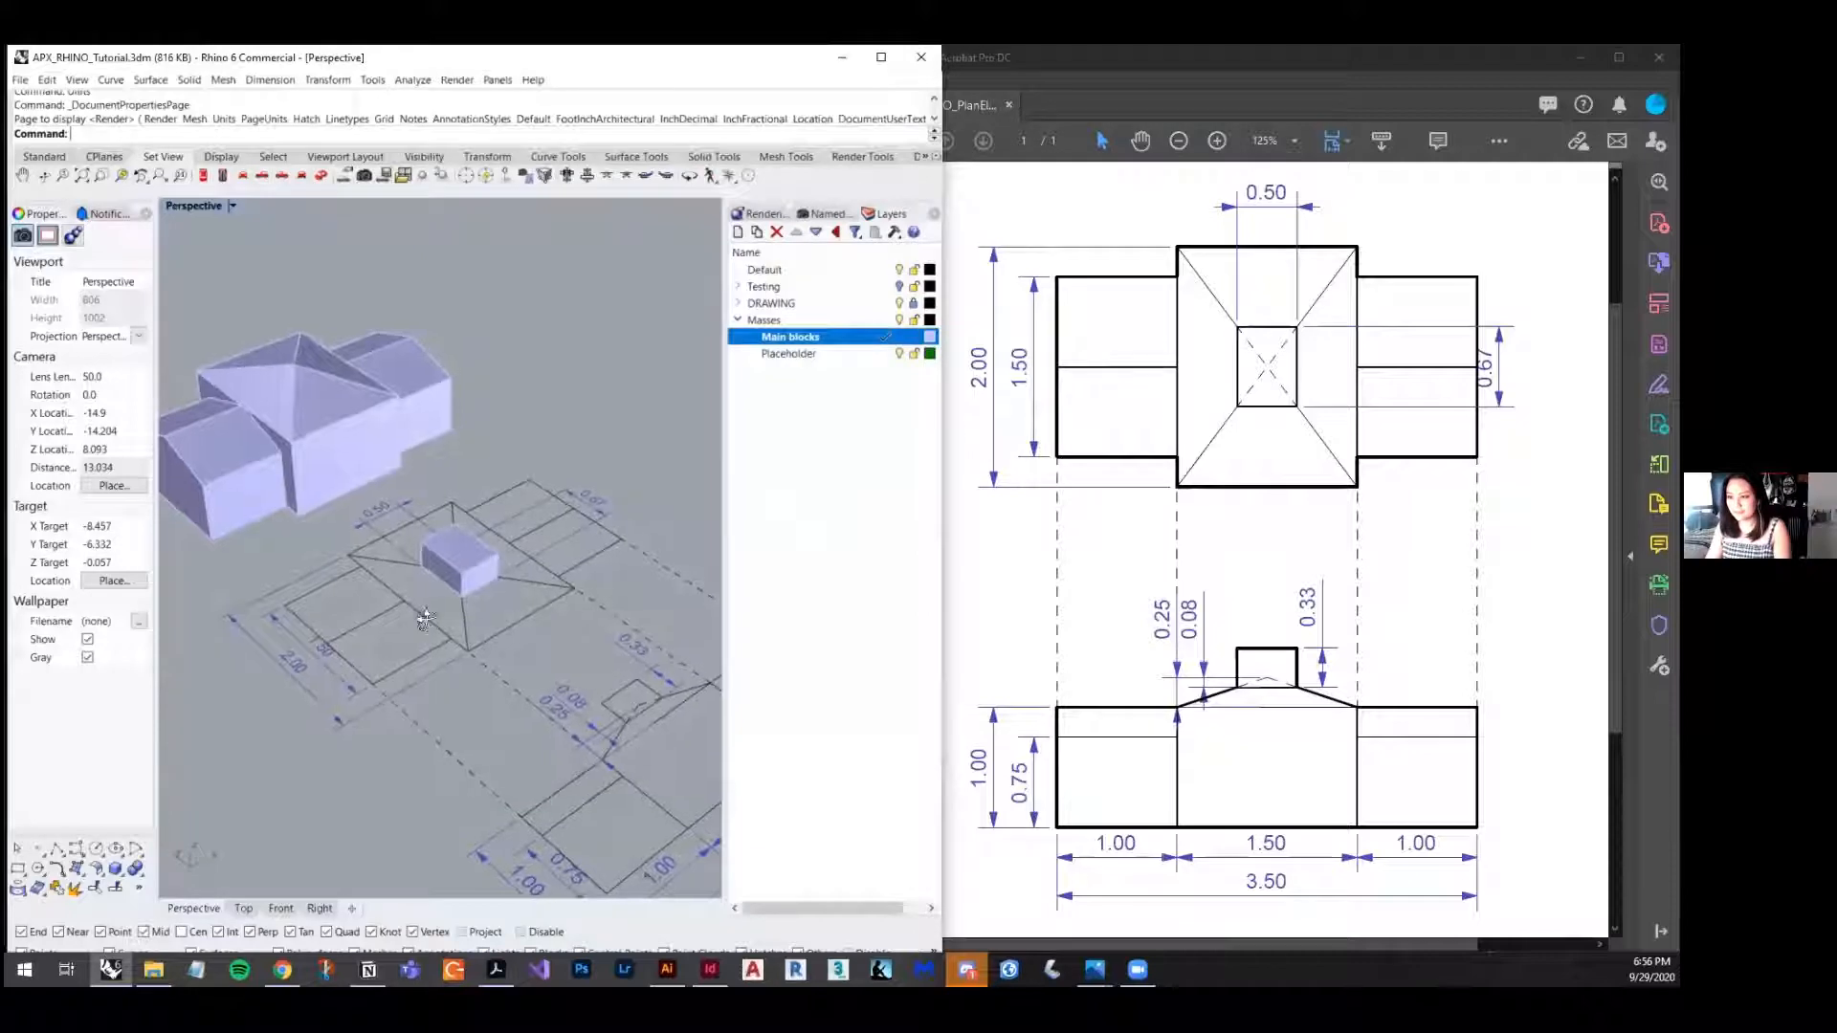
- Examine the small block, the peak of the central hip roof and how the two meet in the elevation drawing
scroll(467, 572, "up", 5)
left_click(478, 559)
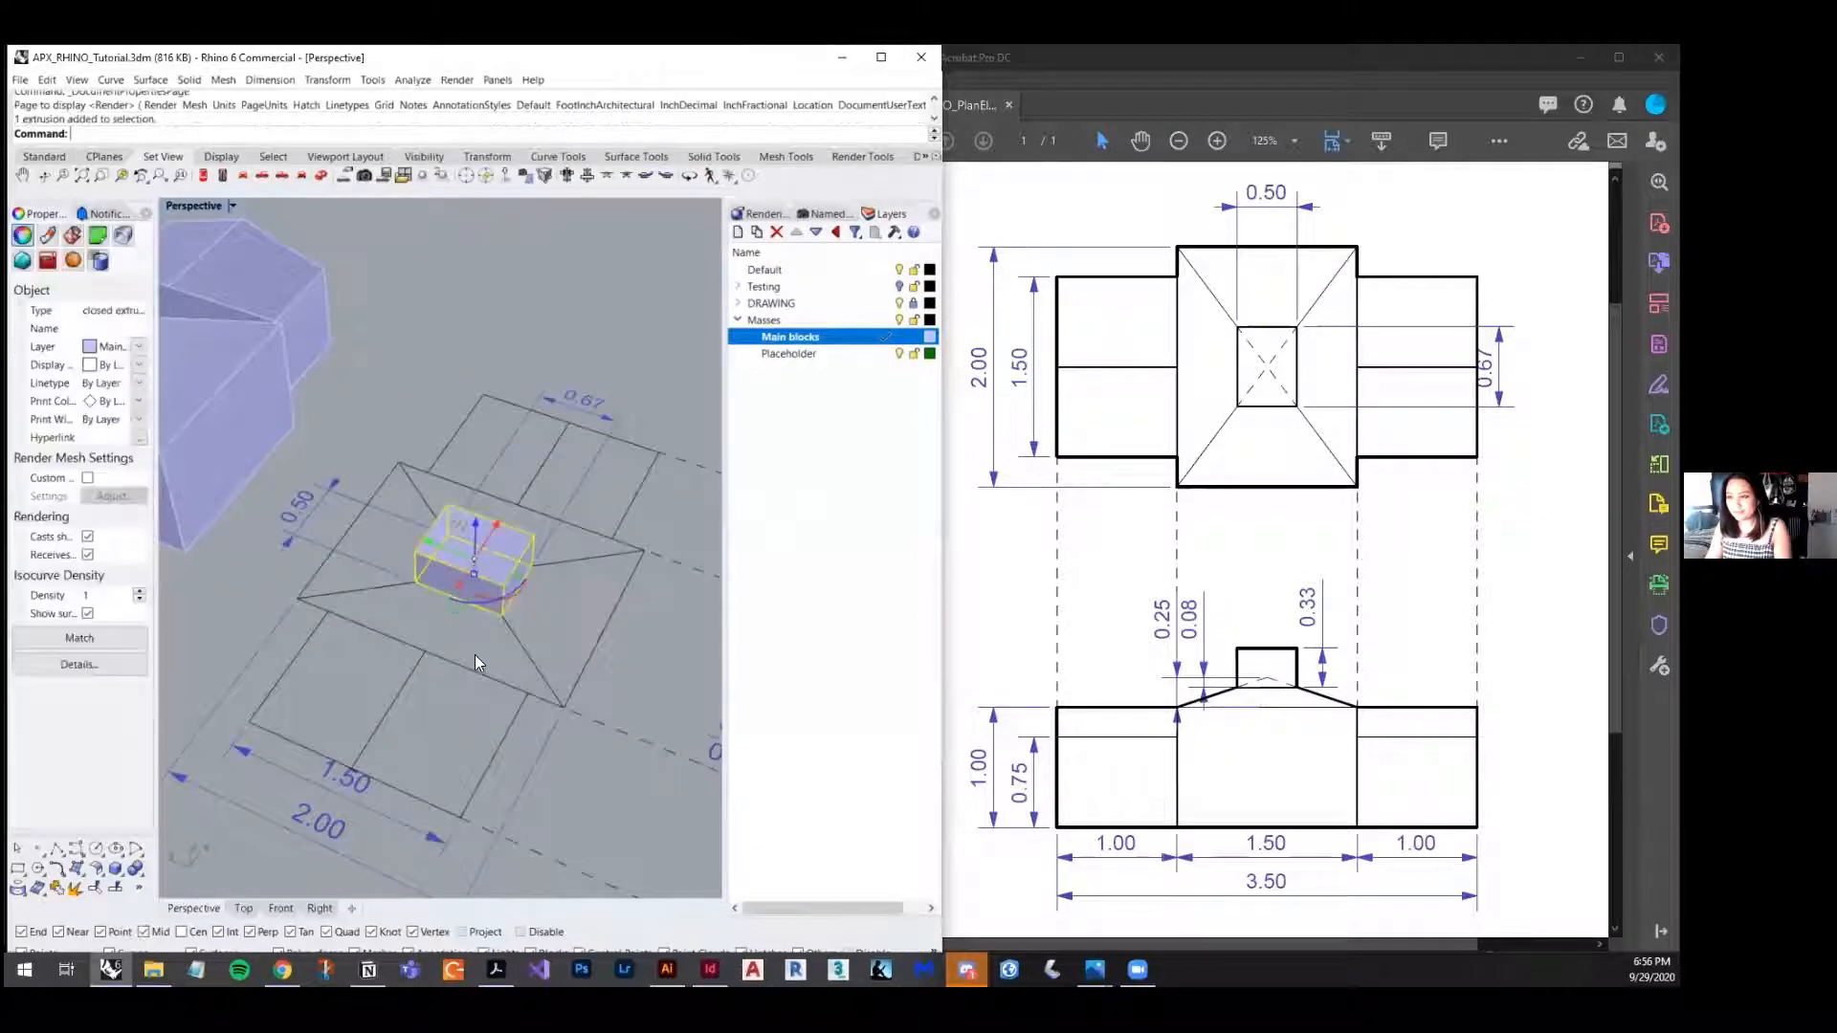
right_click_drag(475, 656, 578, 657)
scroll(578, 656, "down", 6)
scroll(279, 475, "up", 7)
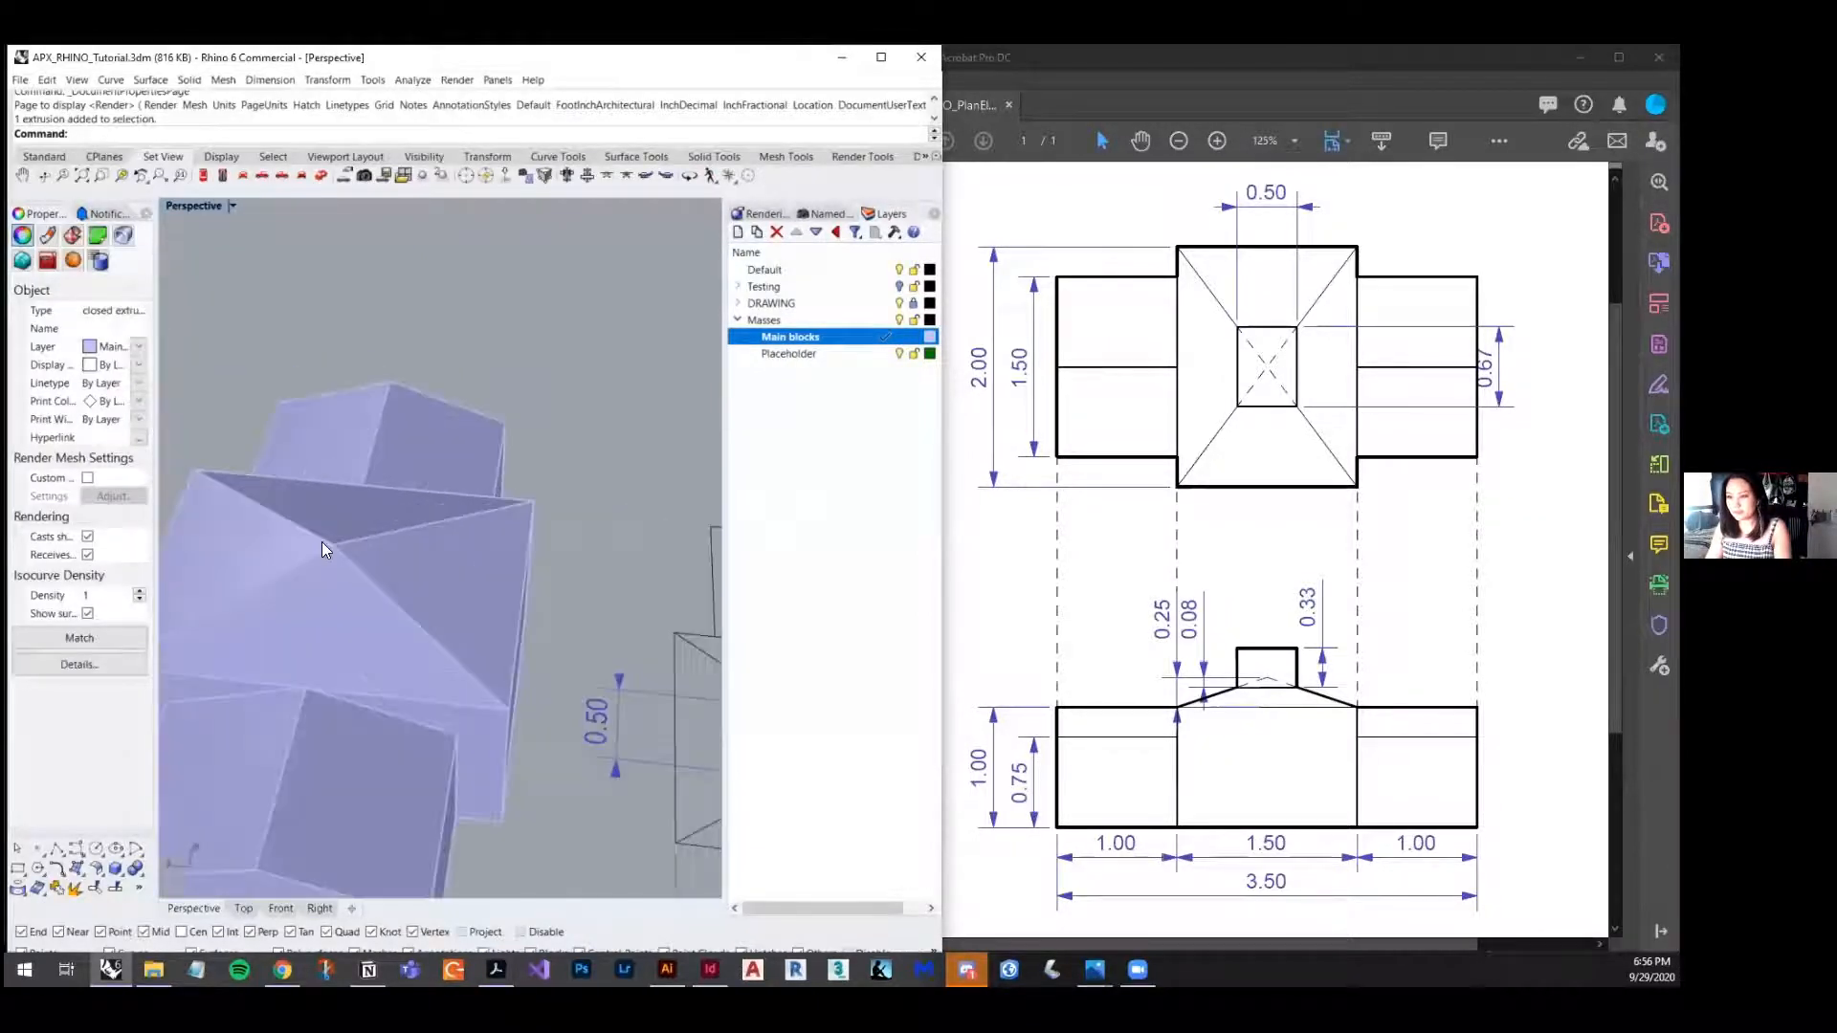
scroll(322, 541, "down", 3)
scroll(1250, 705, "down", 2)
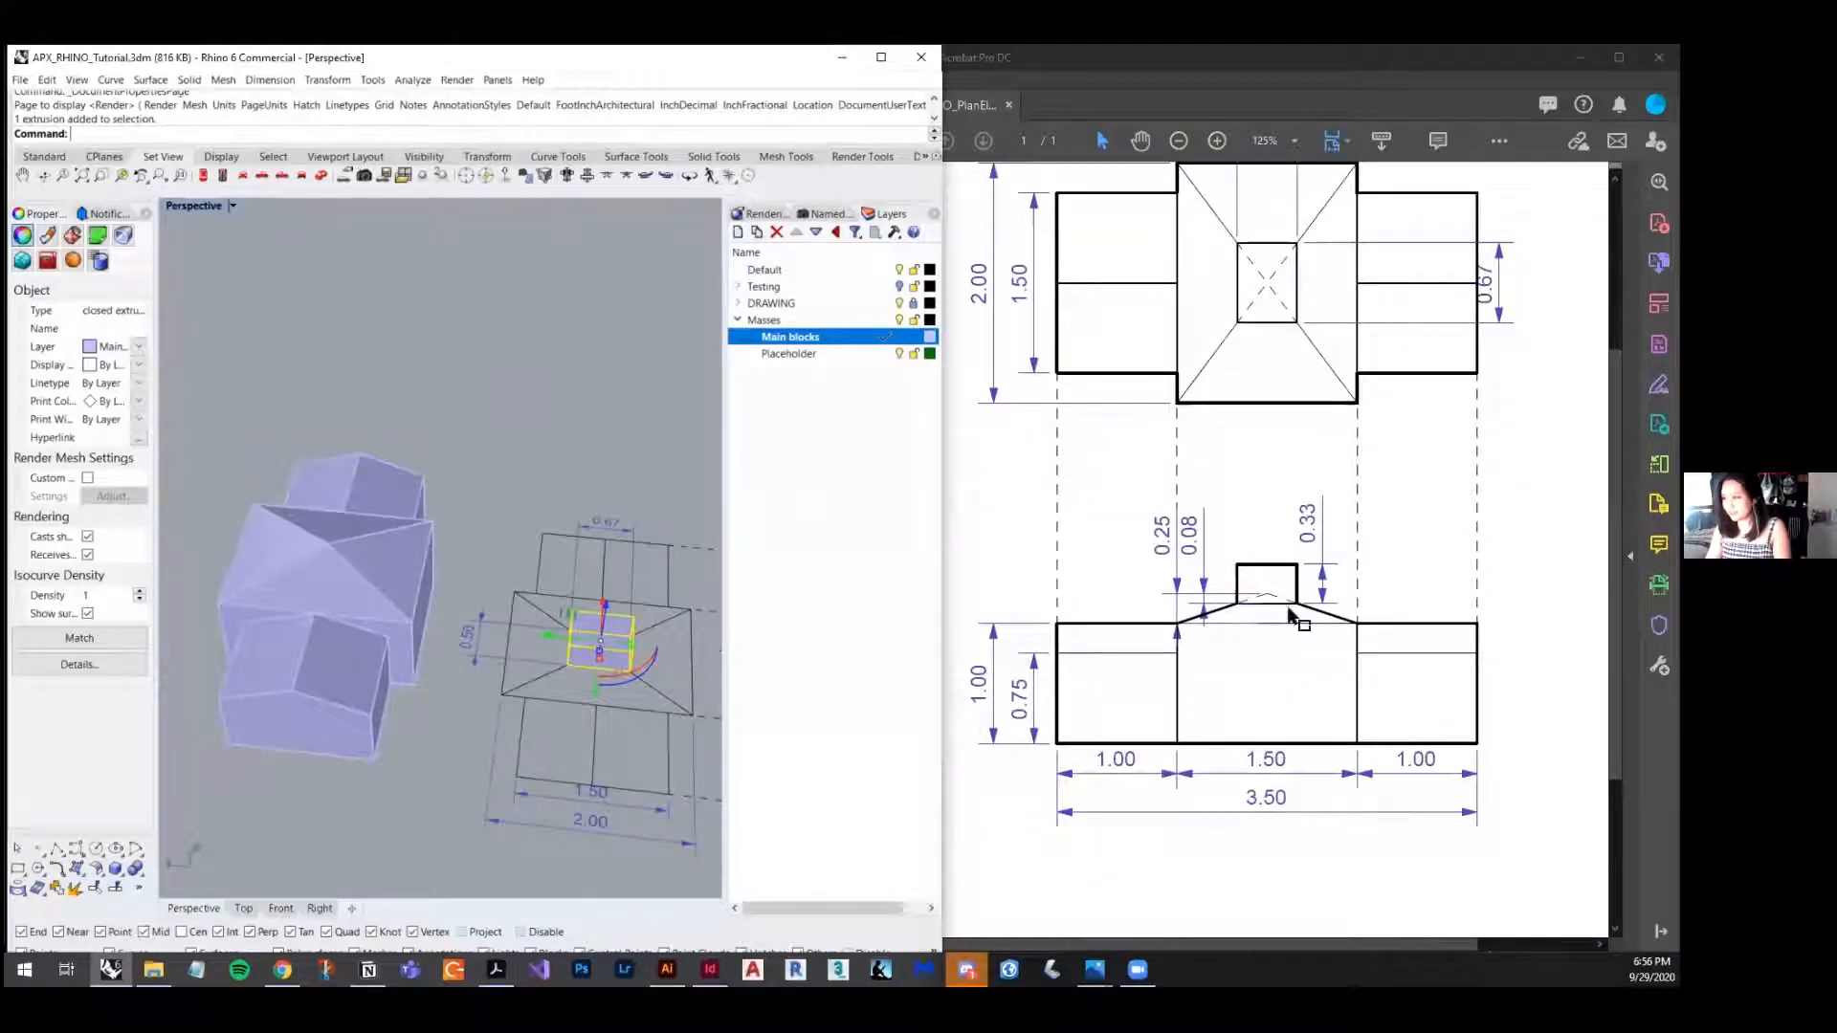
right_click_drag(618, 637, 536, 675)
left_click(572, 775)
scroll(572, 775, "up", 5)
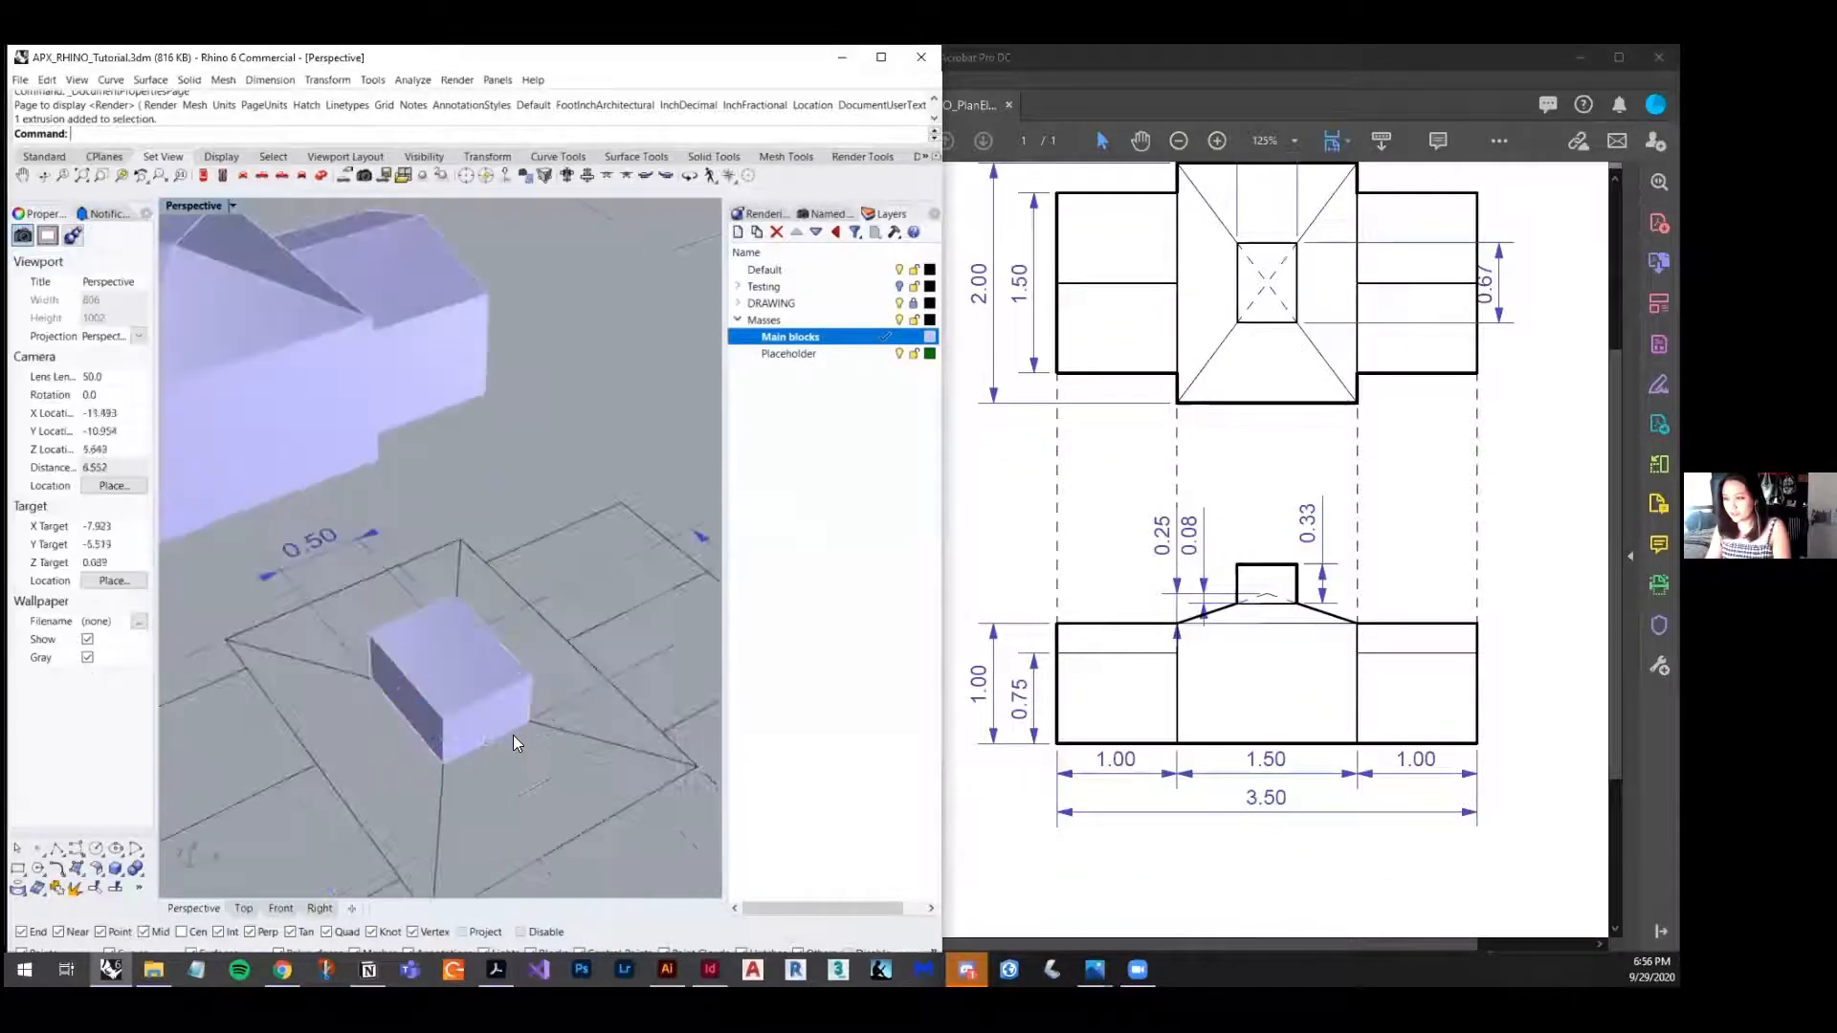
- Move the small block from the centre of its base onto the peak of the central hip roof
left_click(455, 697)
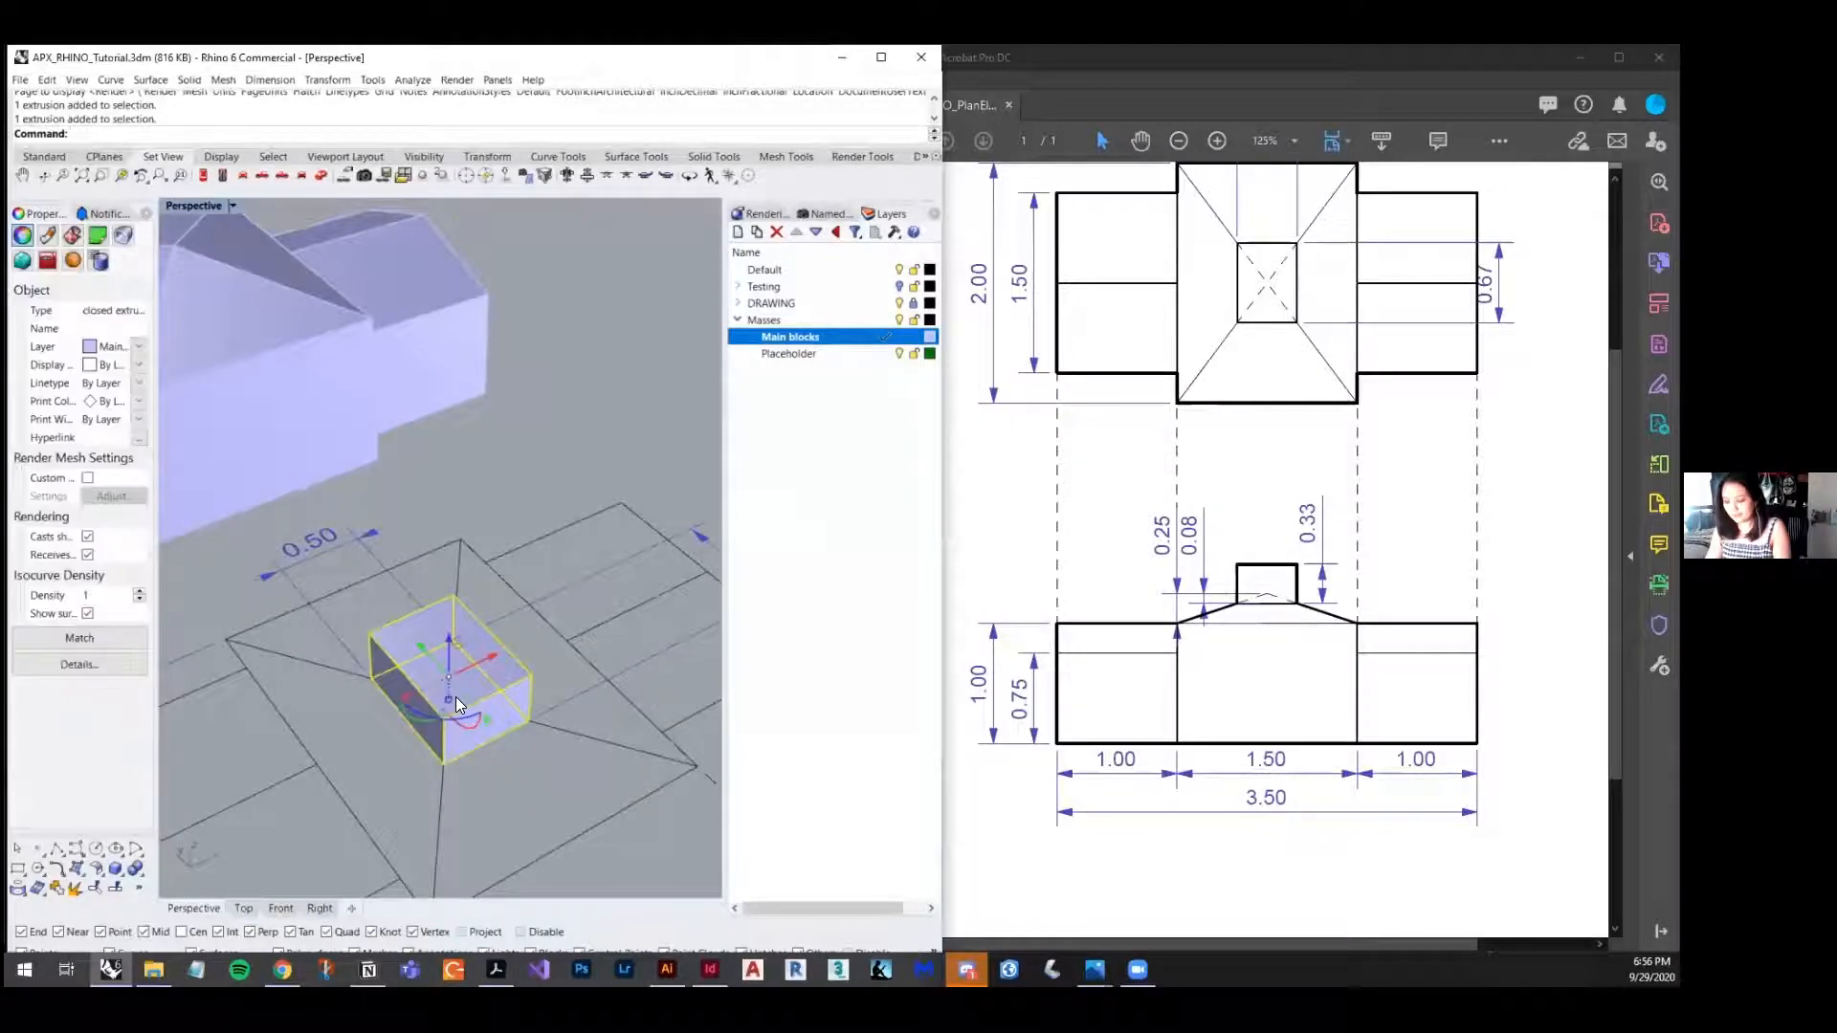
type("move")
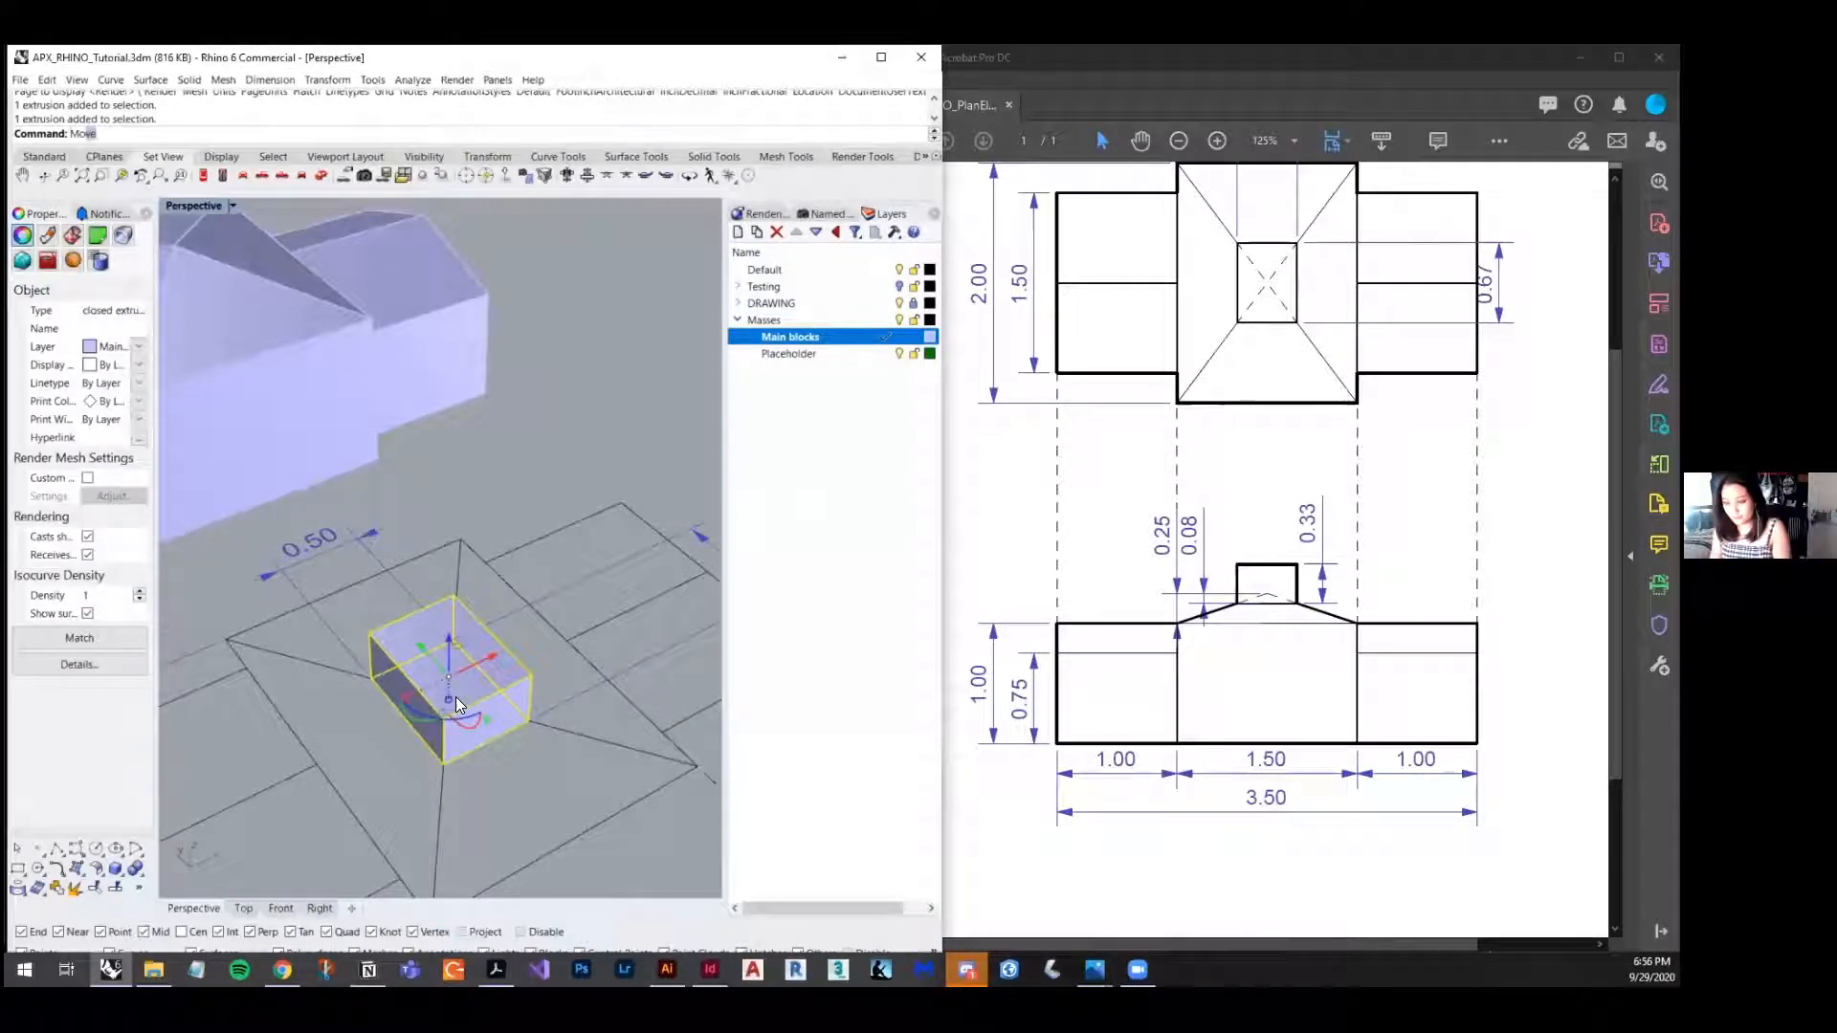
key("Return")
right_click_drag(495, 614, 482, 591)
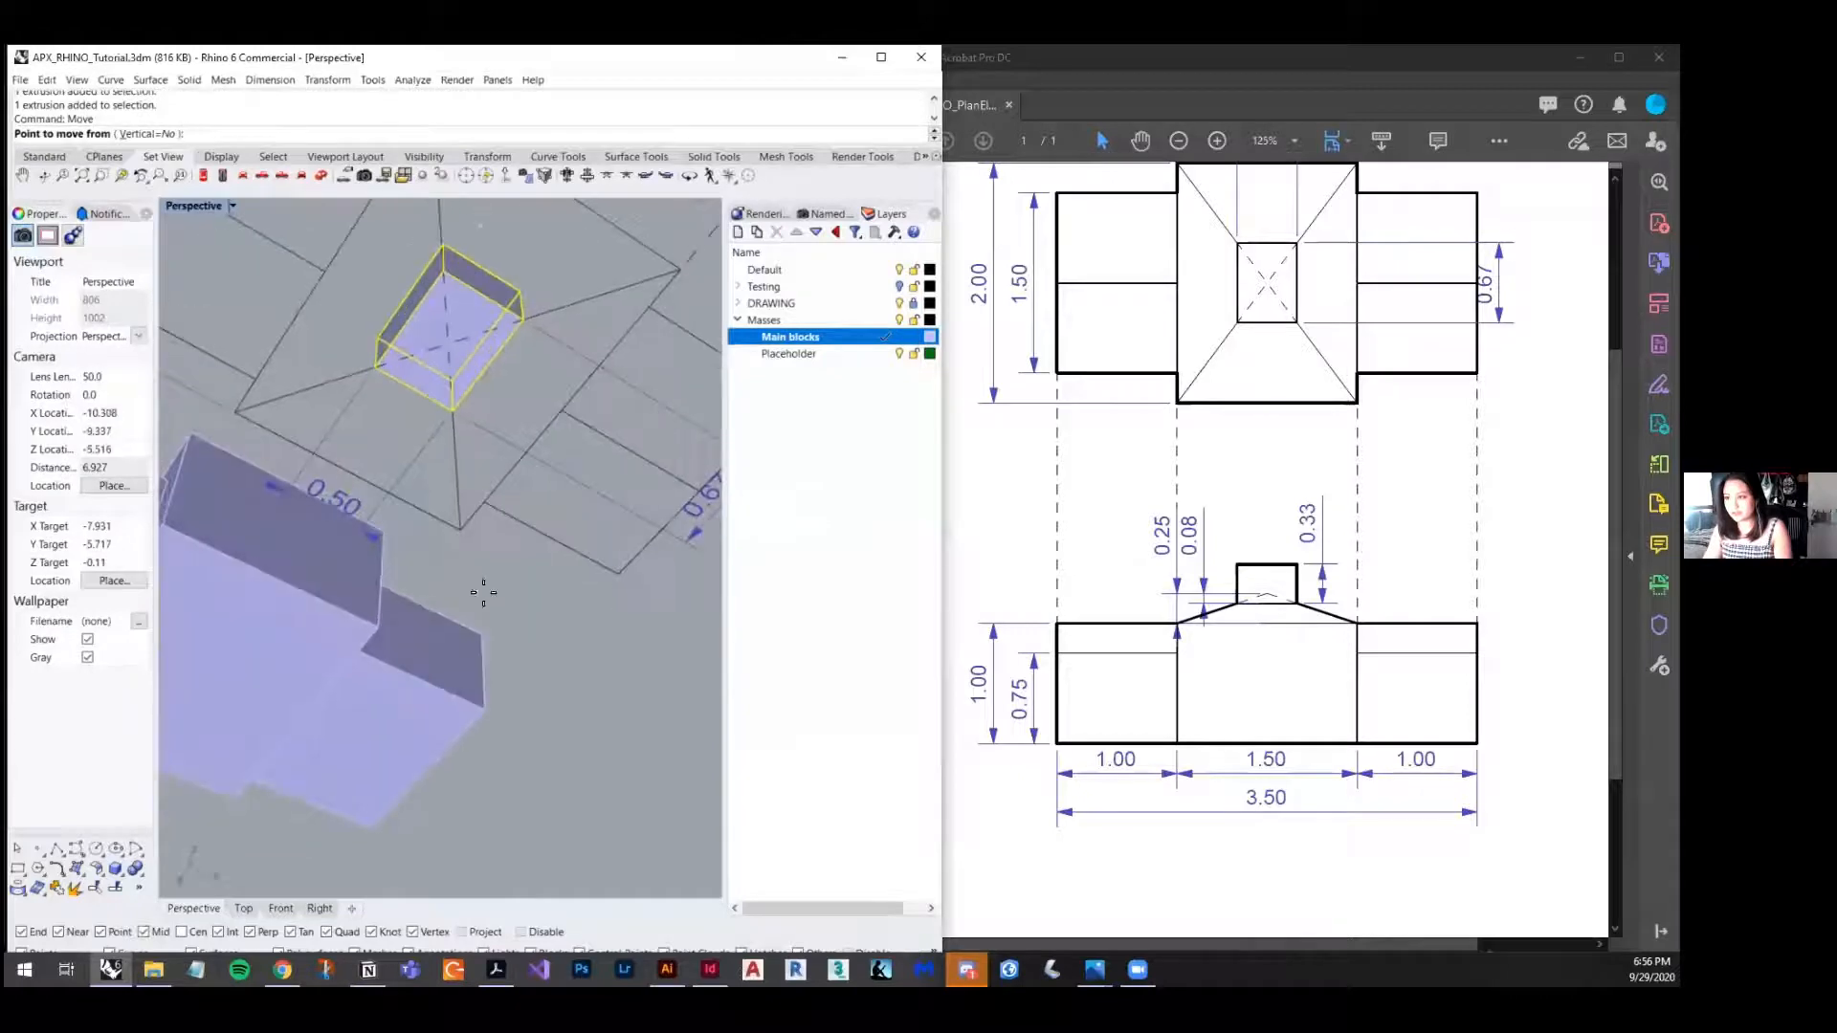
left_click(447, 340)
right_click_drag(447, 341, 607, 561)
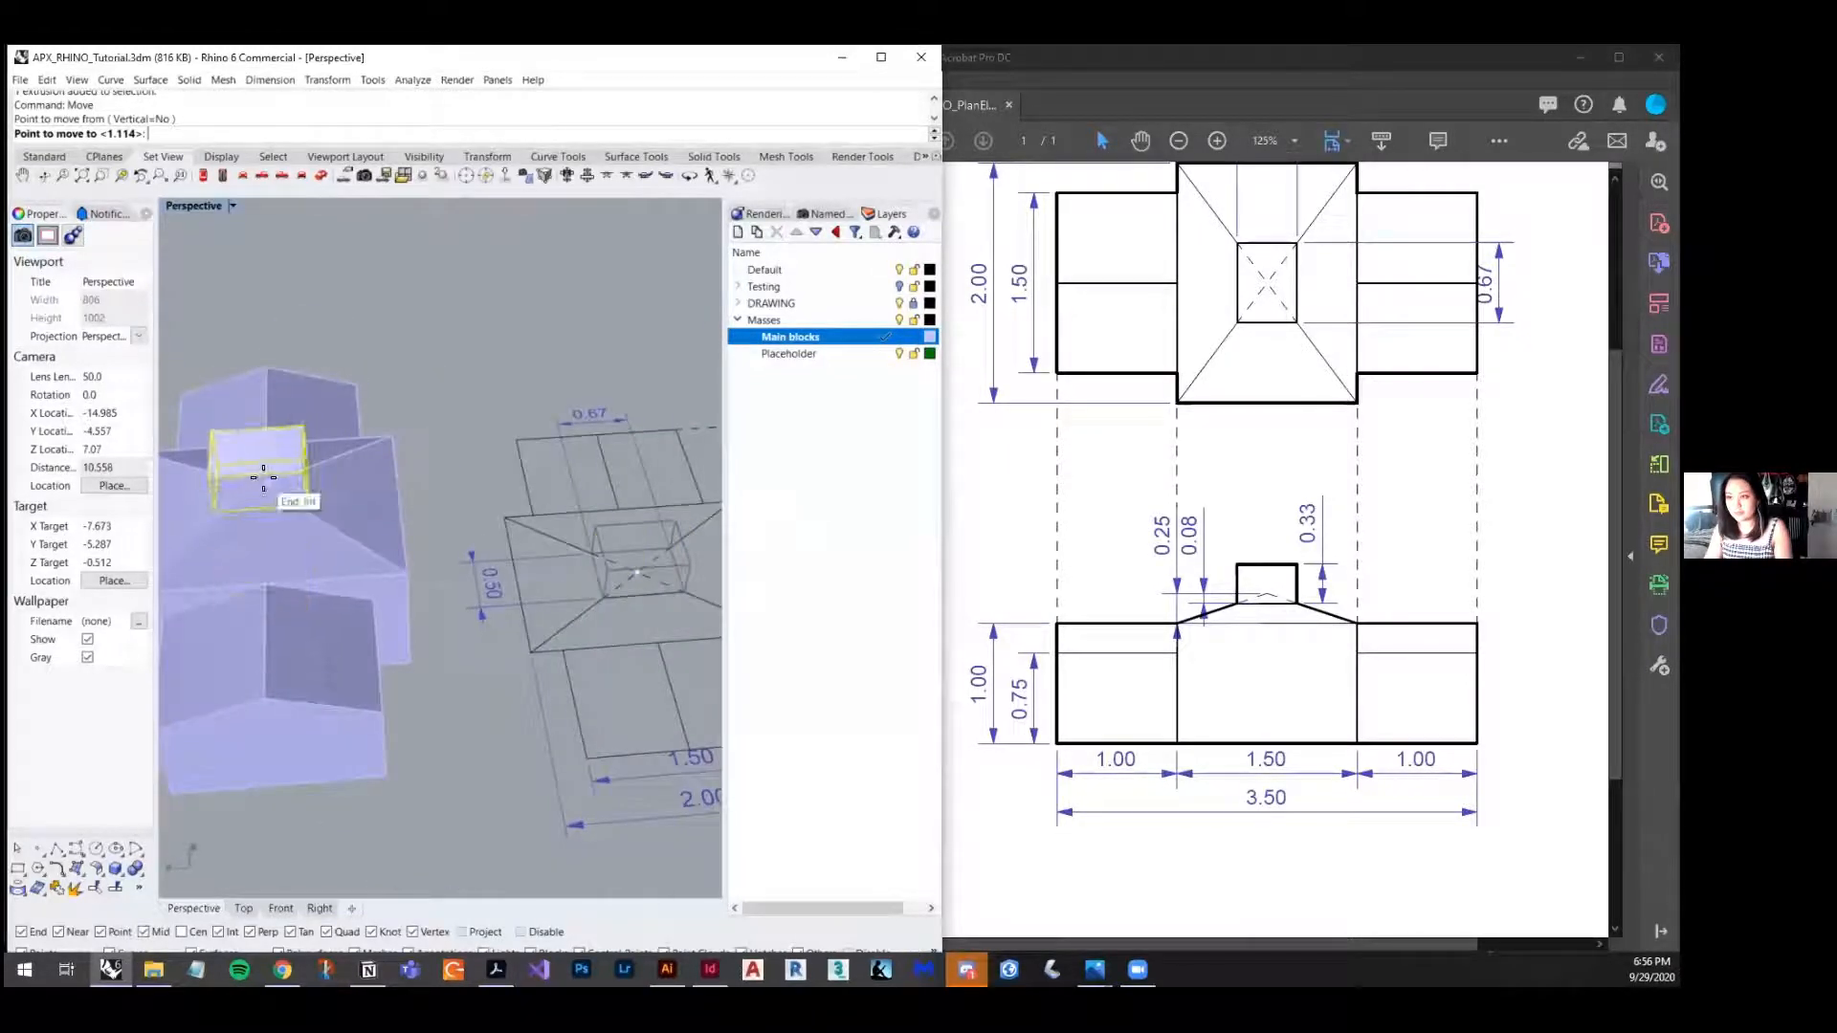
left_click(265, 478)
scroll(477, 521, "down", 6)
left_click(312, 455)
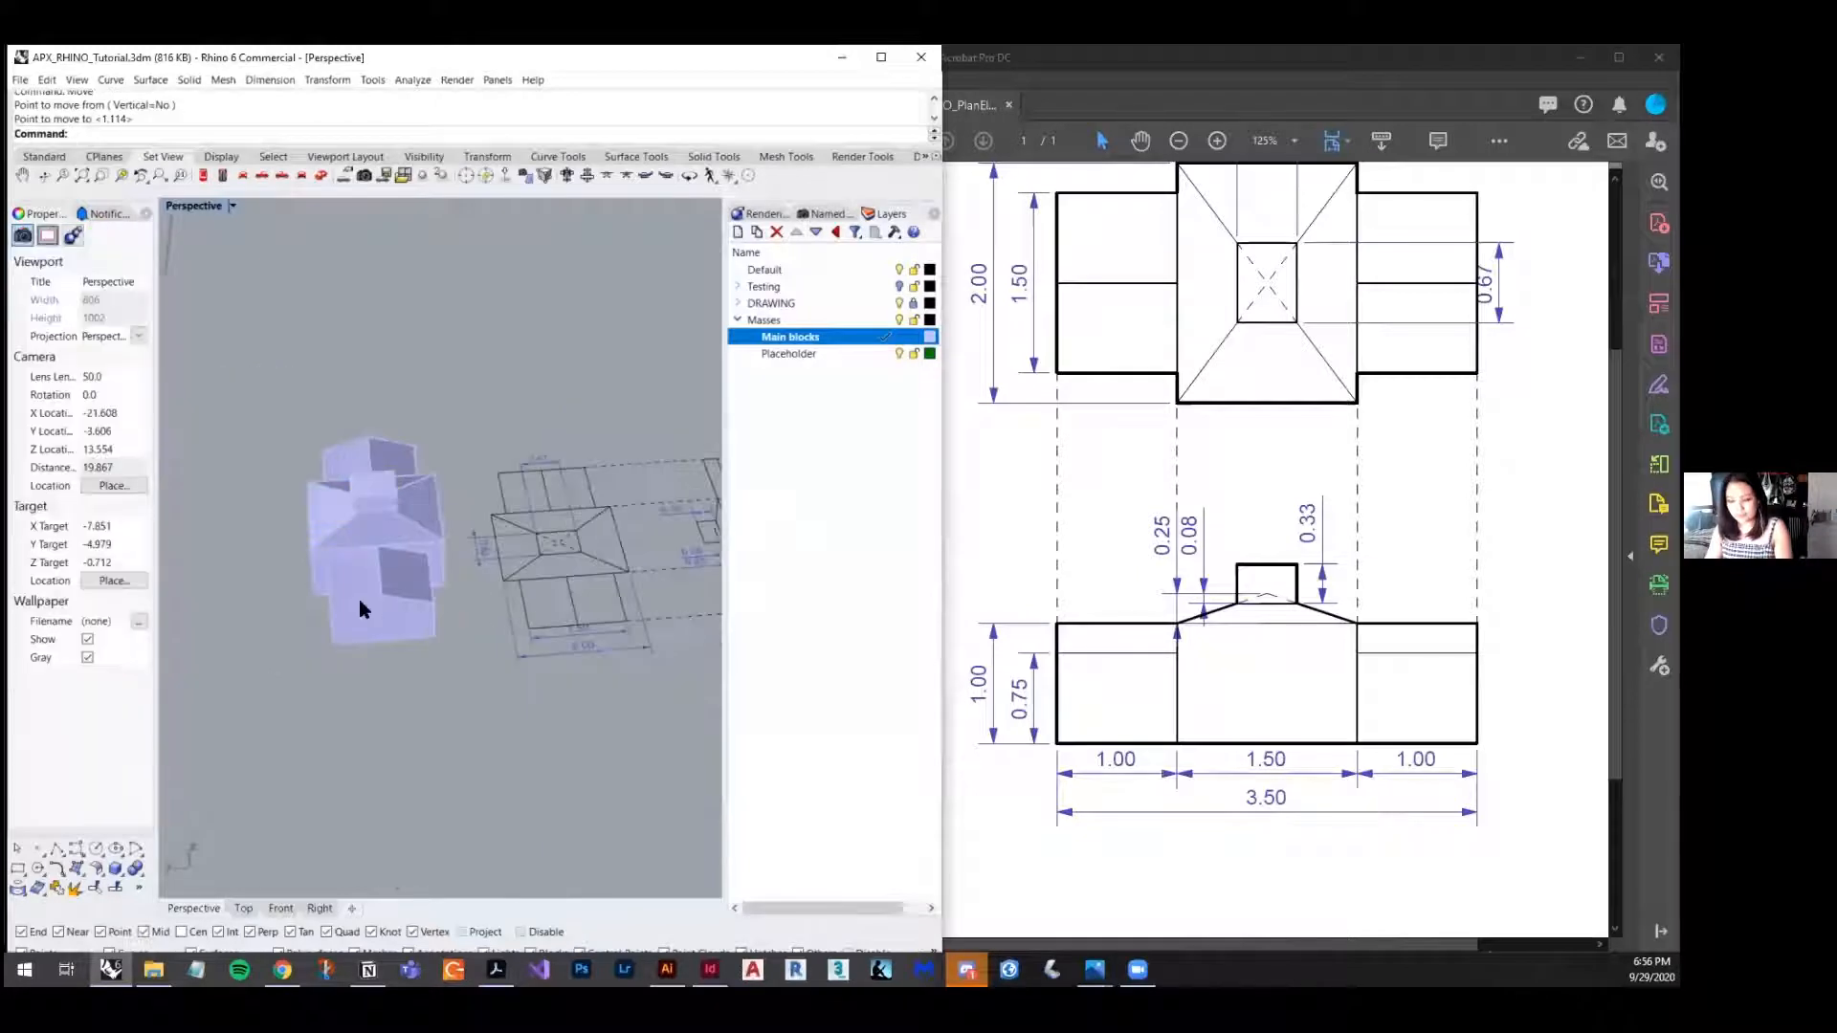
scroll(359, 601, "up", 8)
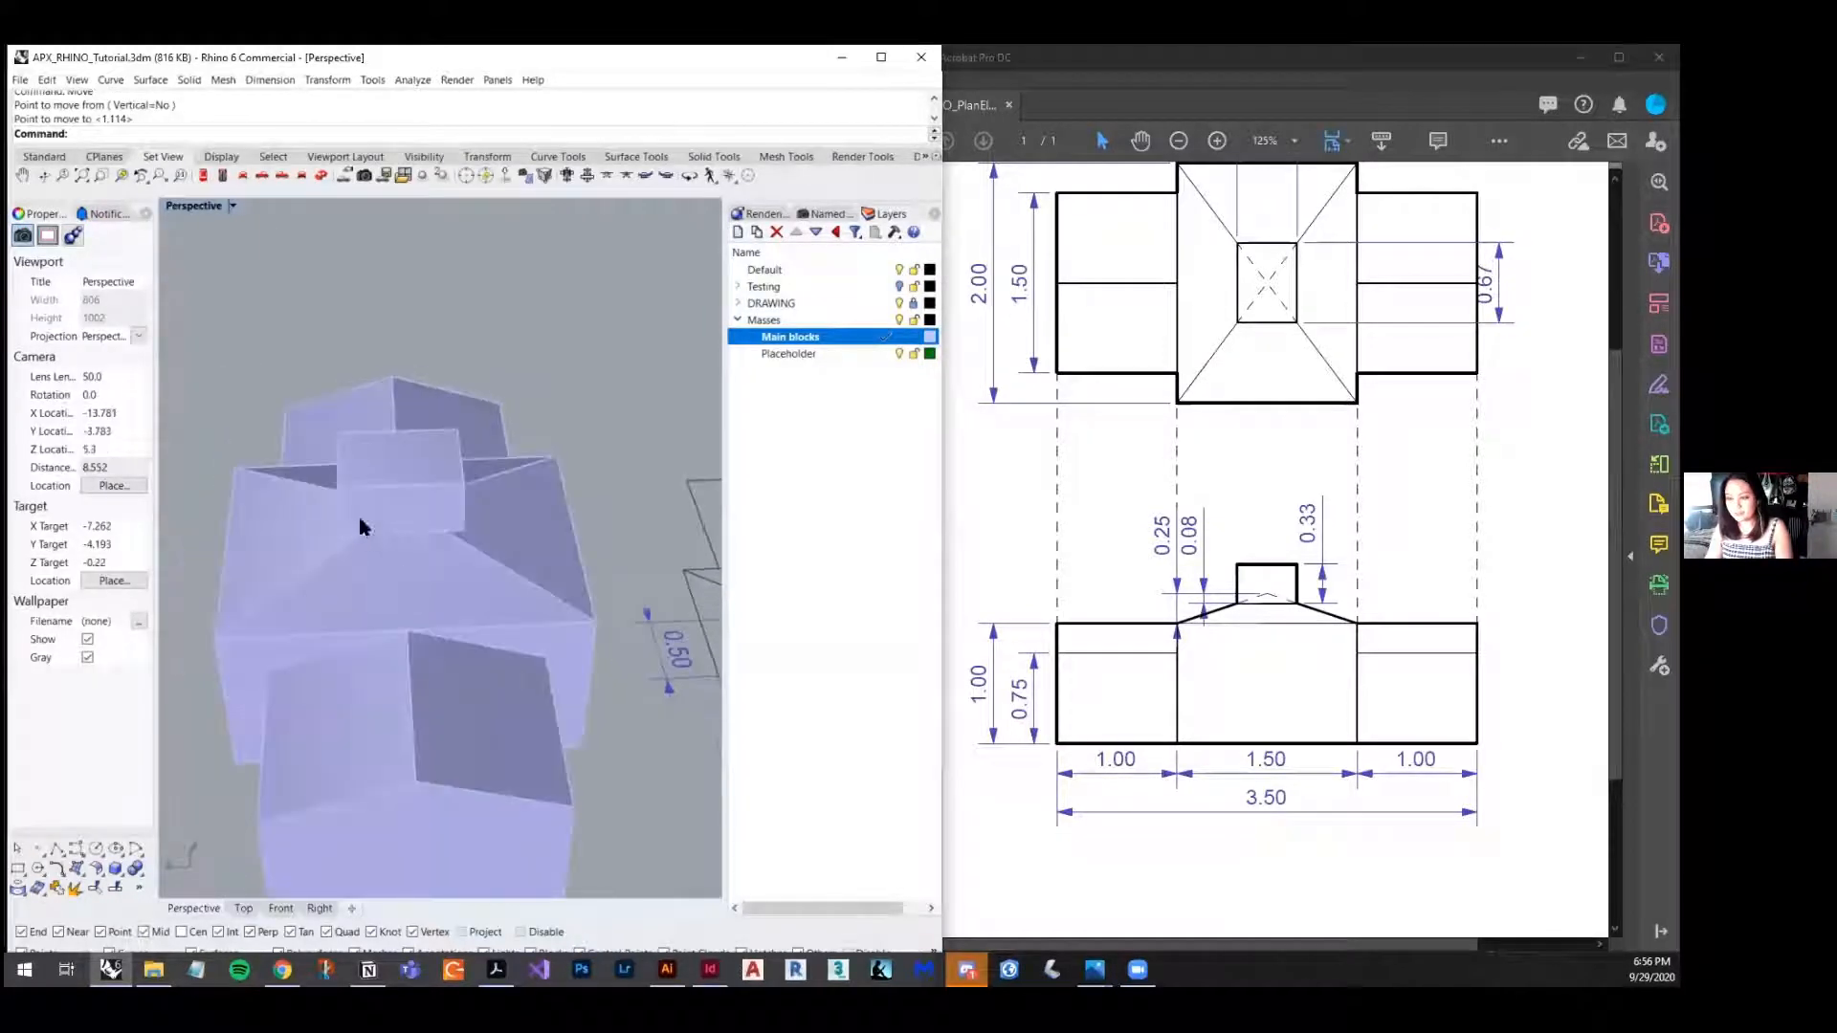
scroll(360, 520, "up", 2)
left_click(404, 572)
left_click(590, 353)
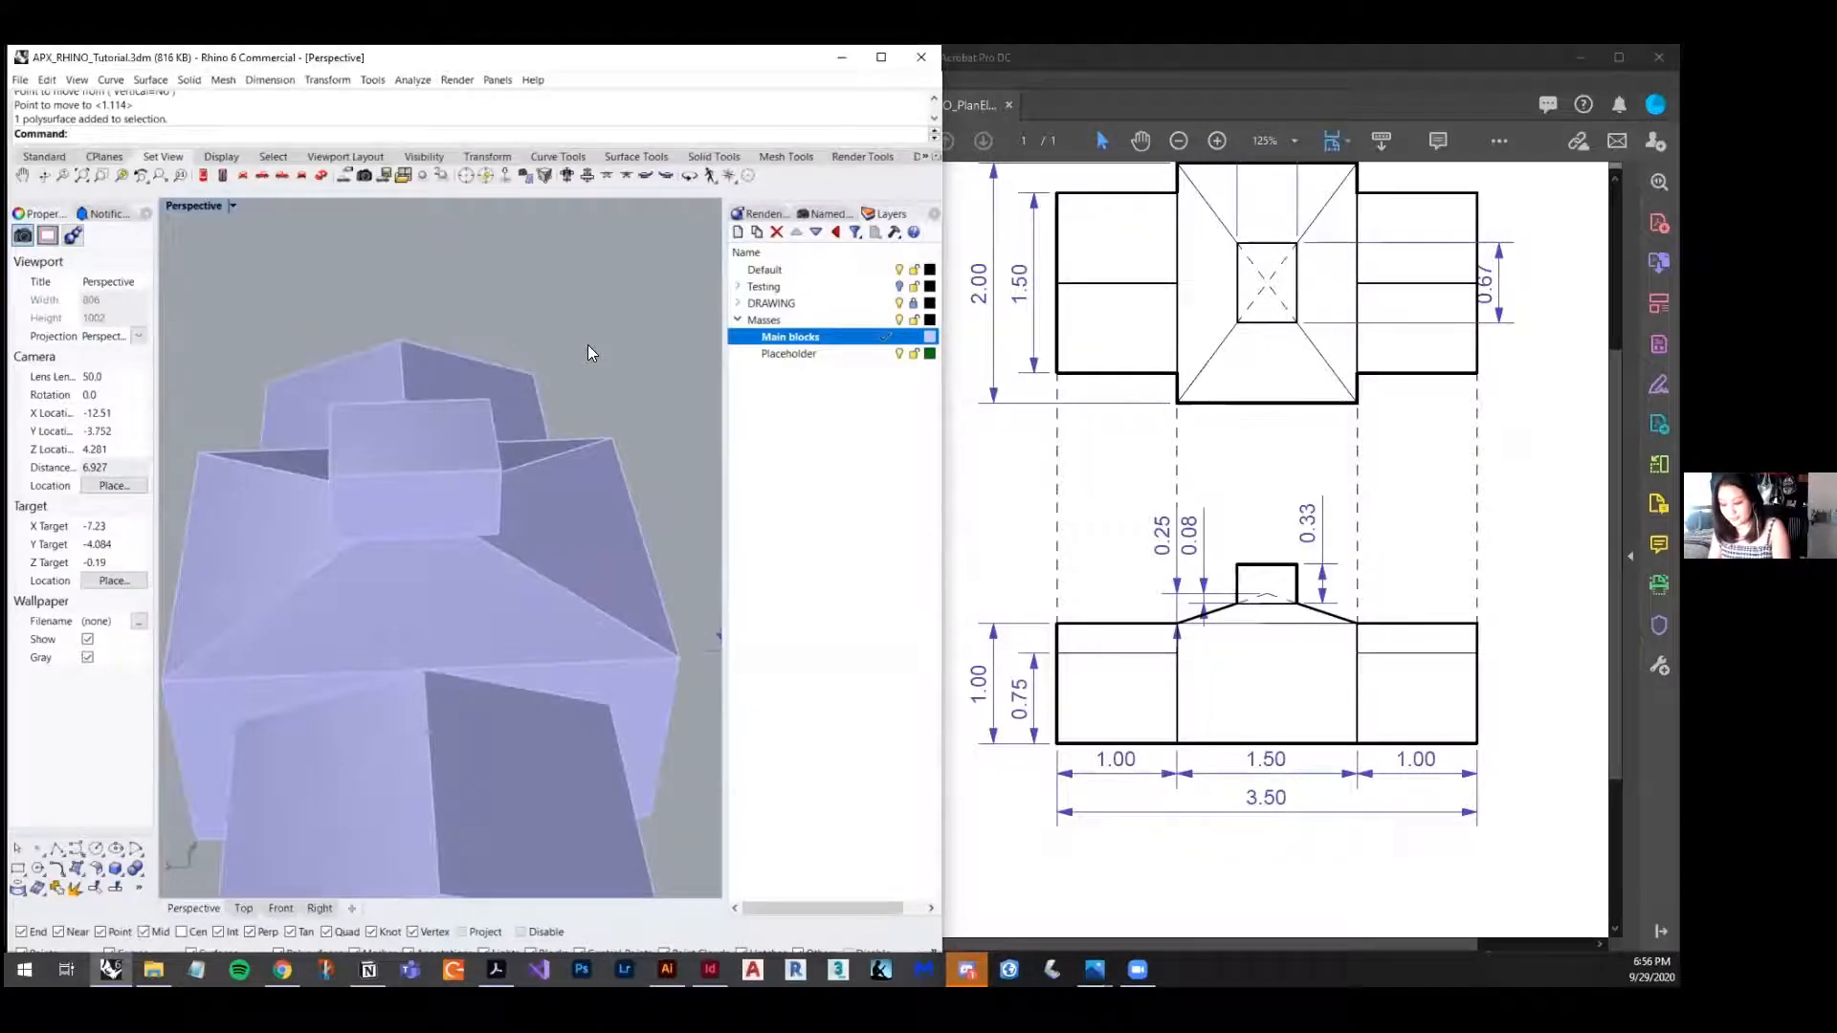
- Project two adjacent bottom edges of the rooftop block onto the central hip roof, with Placeholder set as the current layer
type("Project")
key("Return")
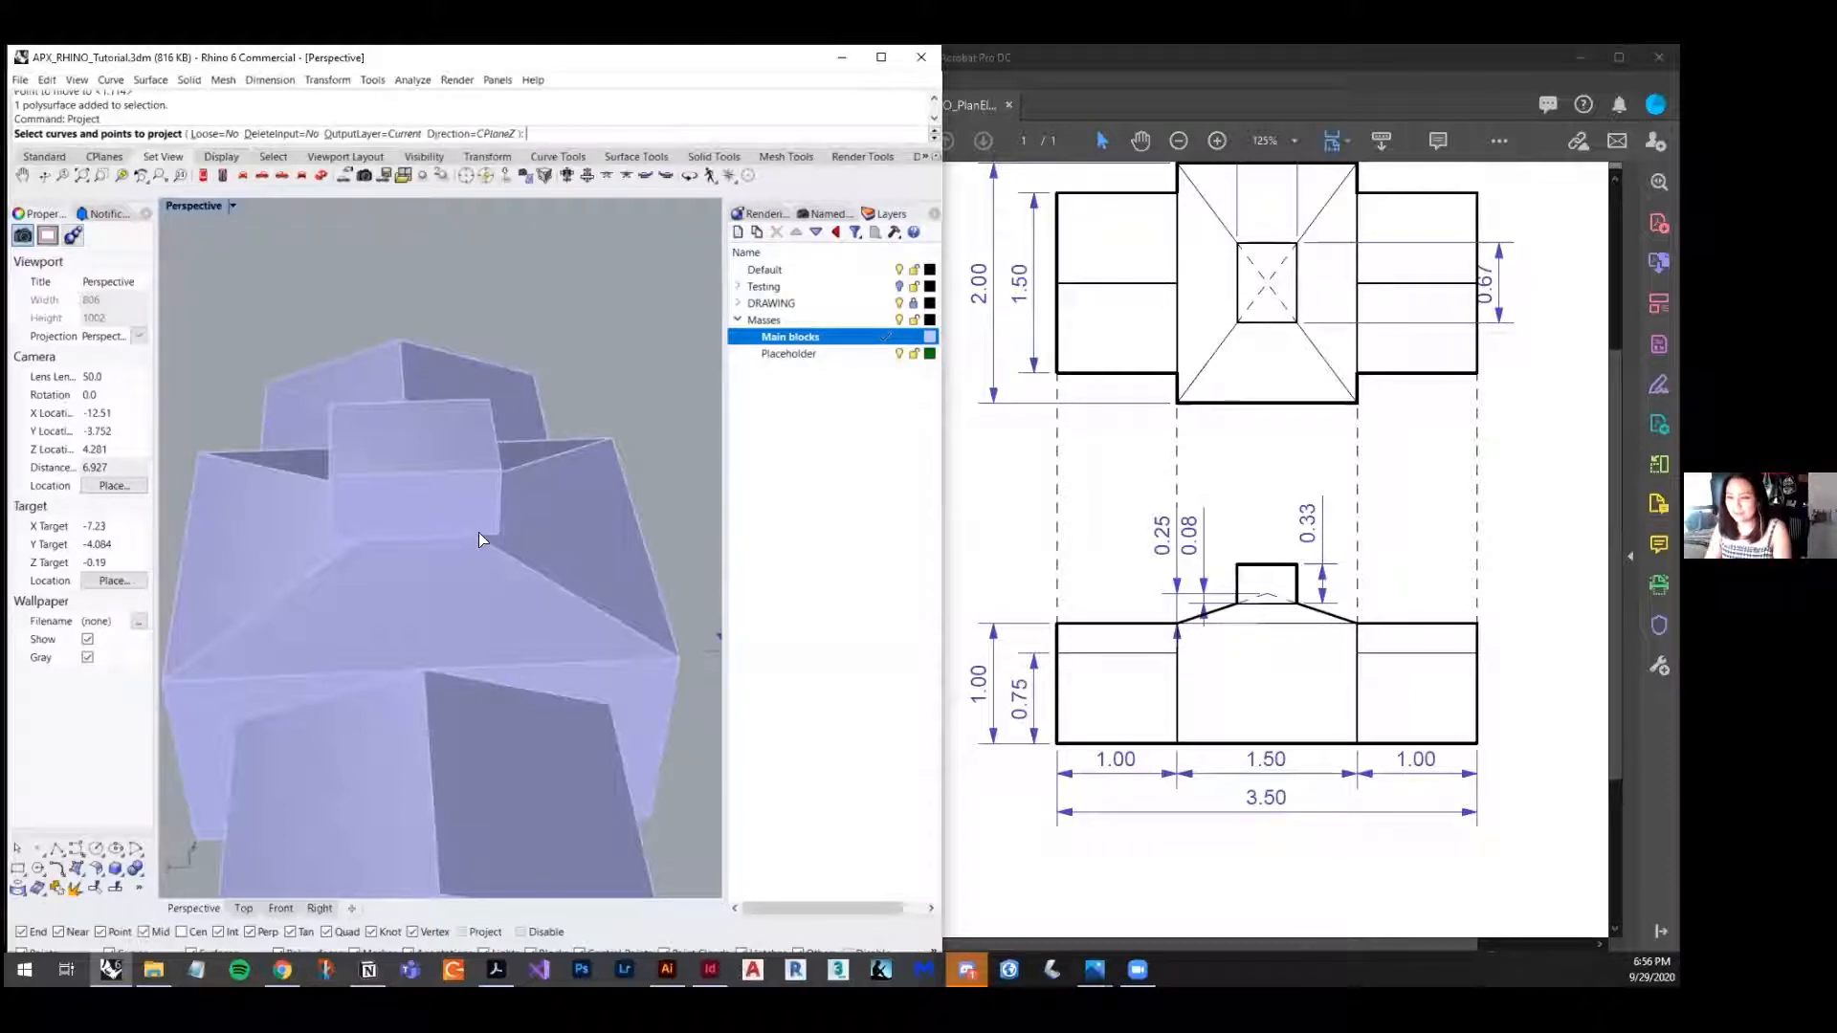
scroll(478, 534, "up", 2)
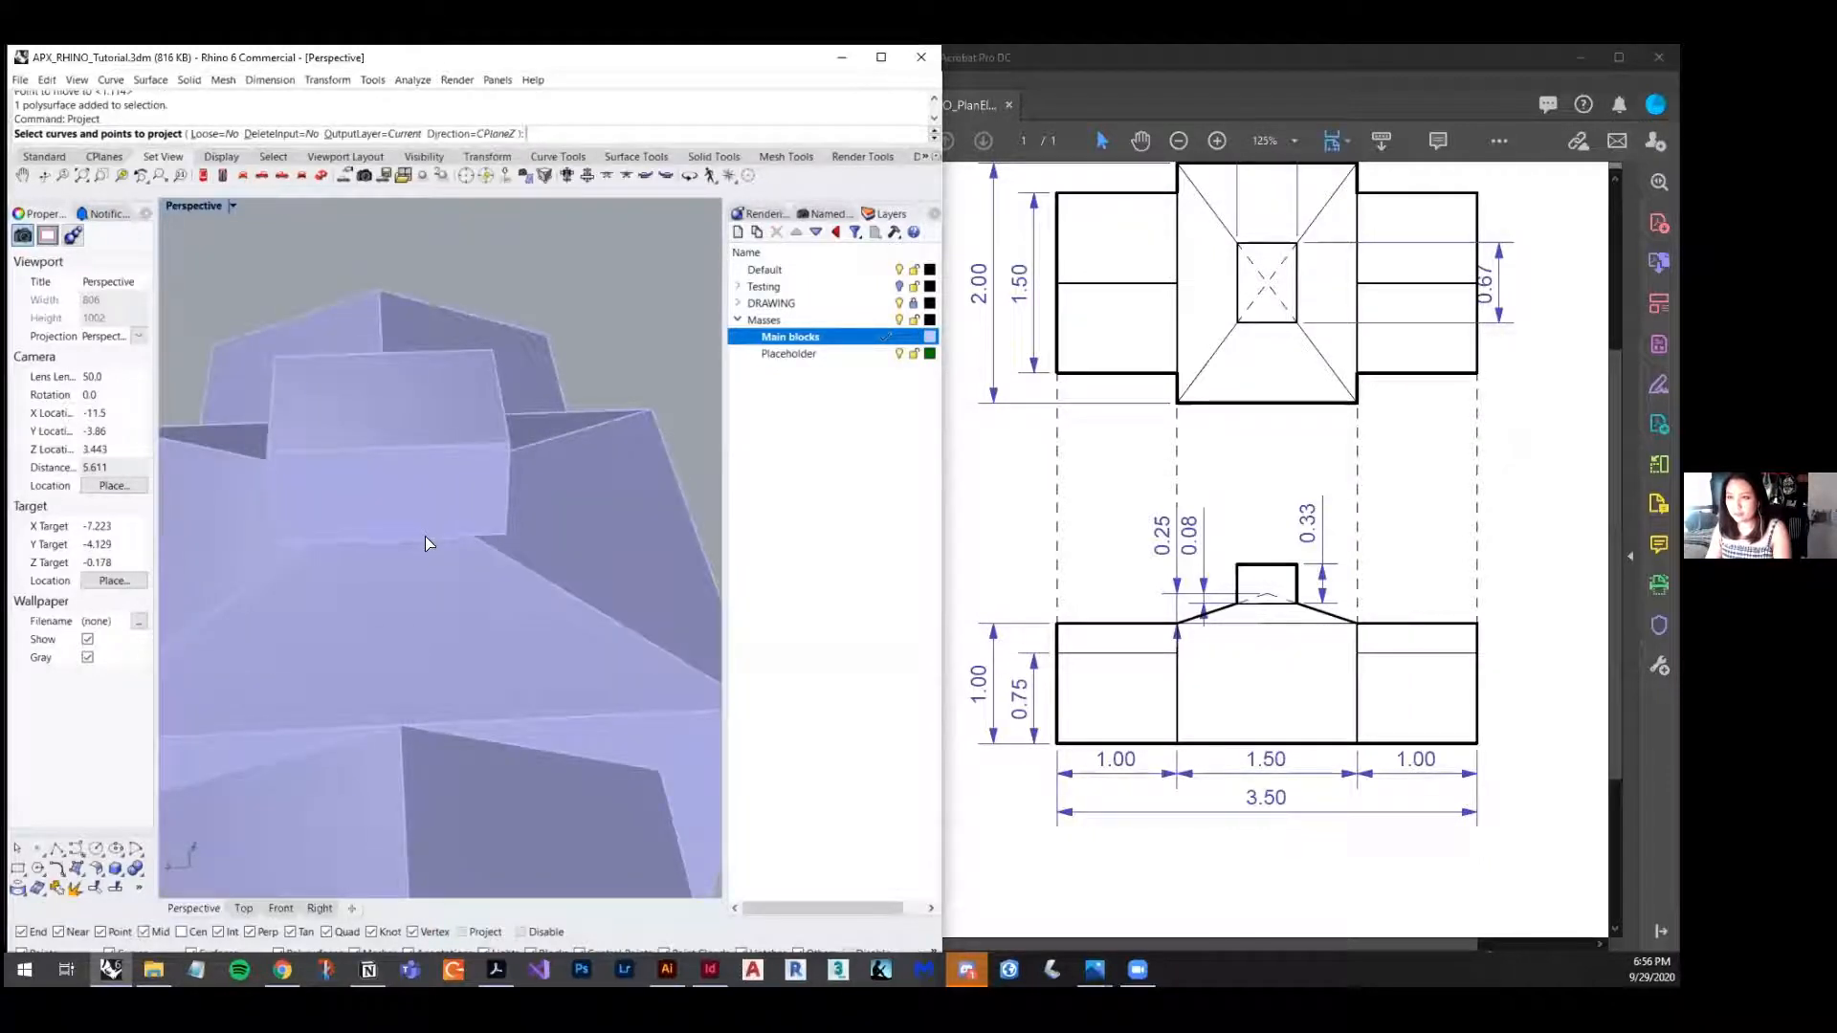
left_click(425, 536)
scroll(544, 530, "down", 4)
mouse_move(544, 530)
right_mouse_down()
mouse_move(541, 566)
mouse_move(562, 546)
right_mouse_up()
scroll(529, 537, "up", 4)
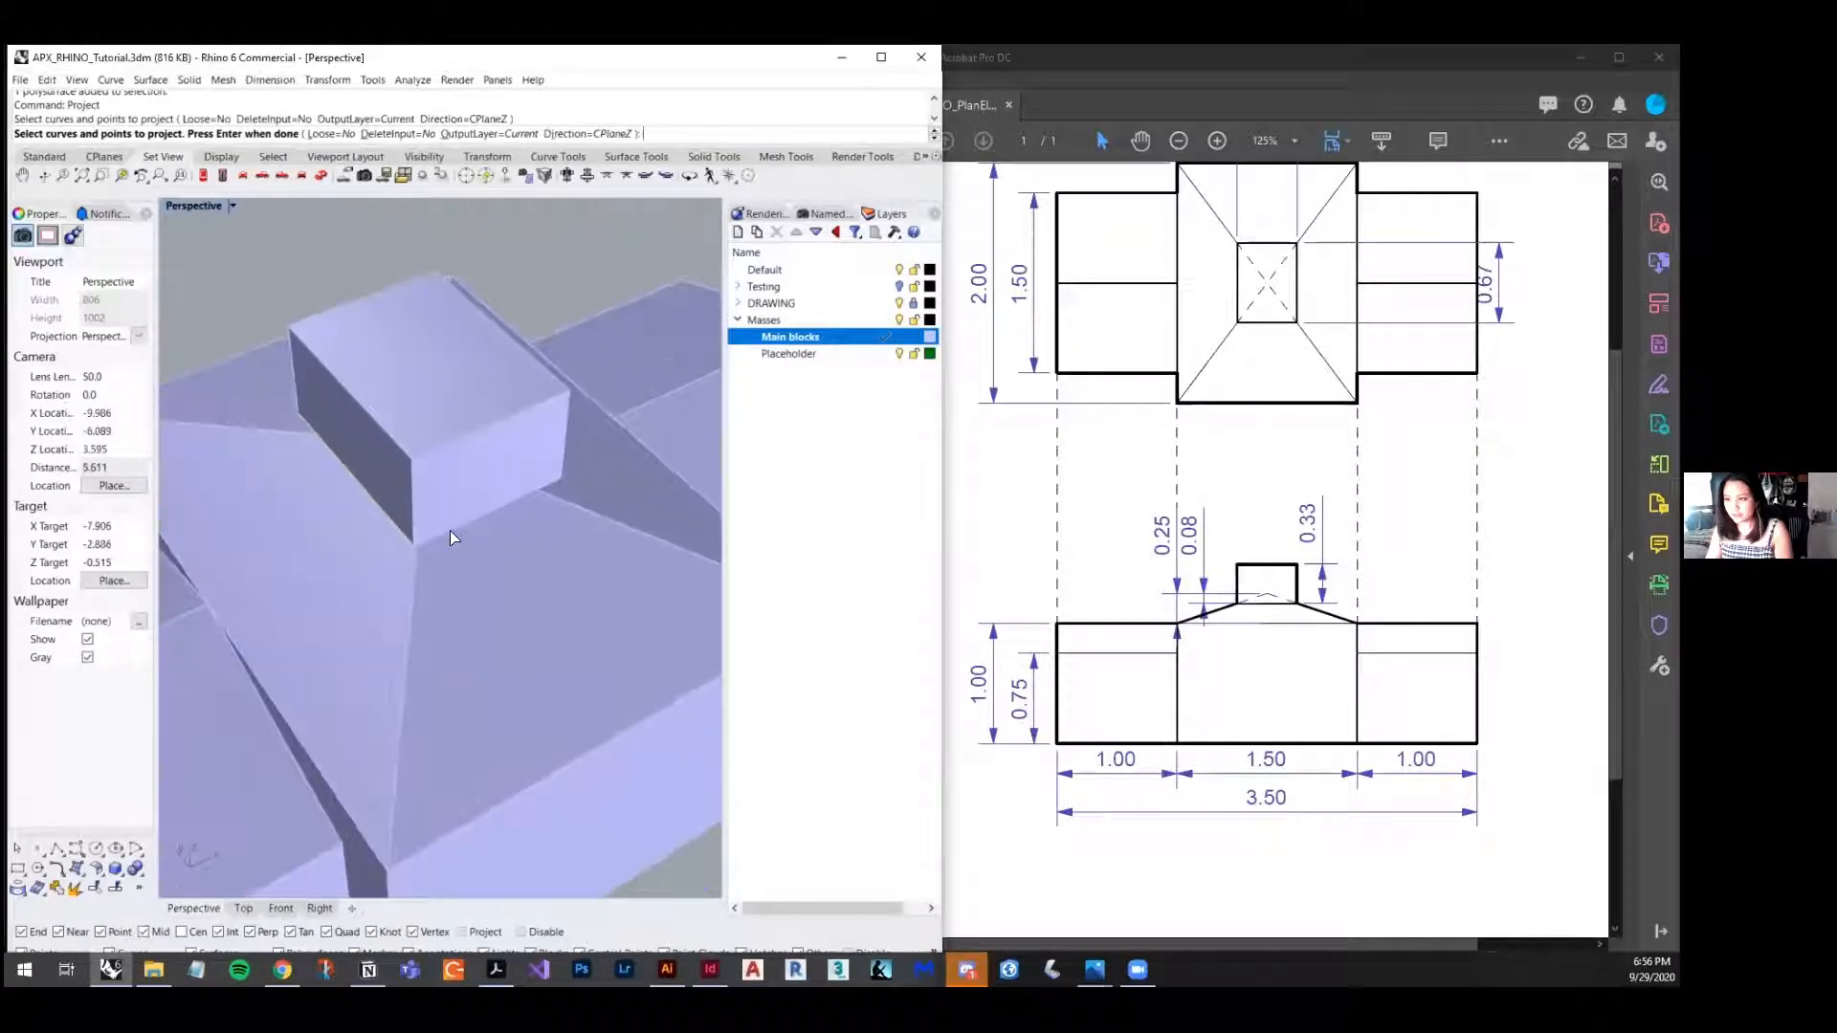
left_click(453, 535)
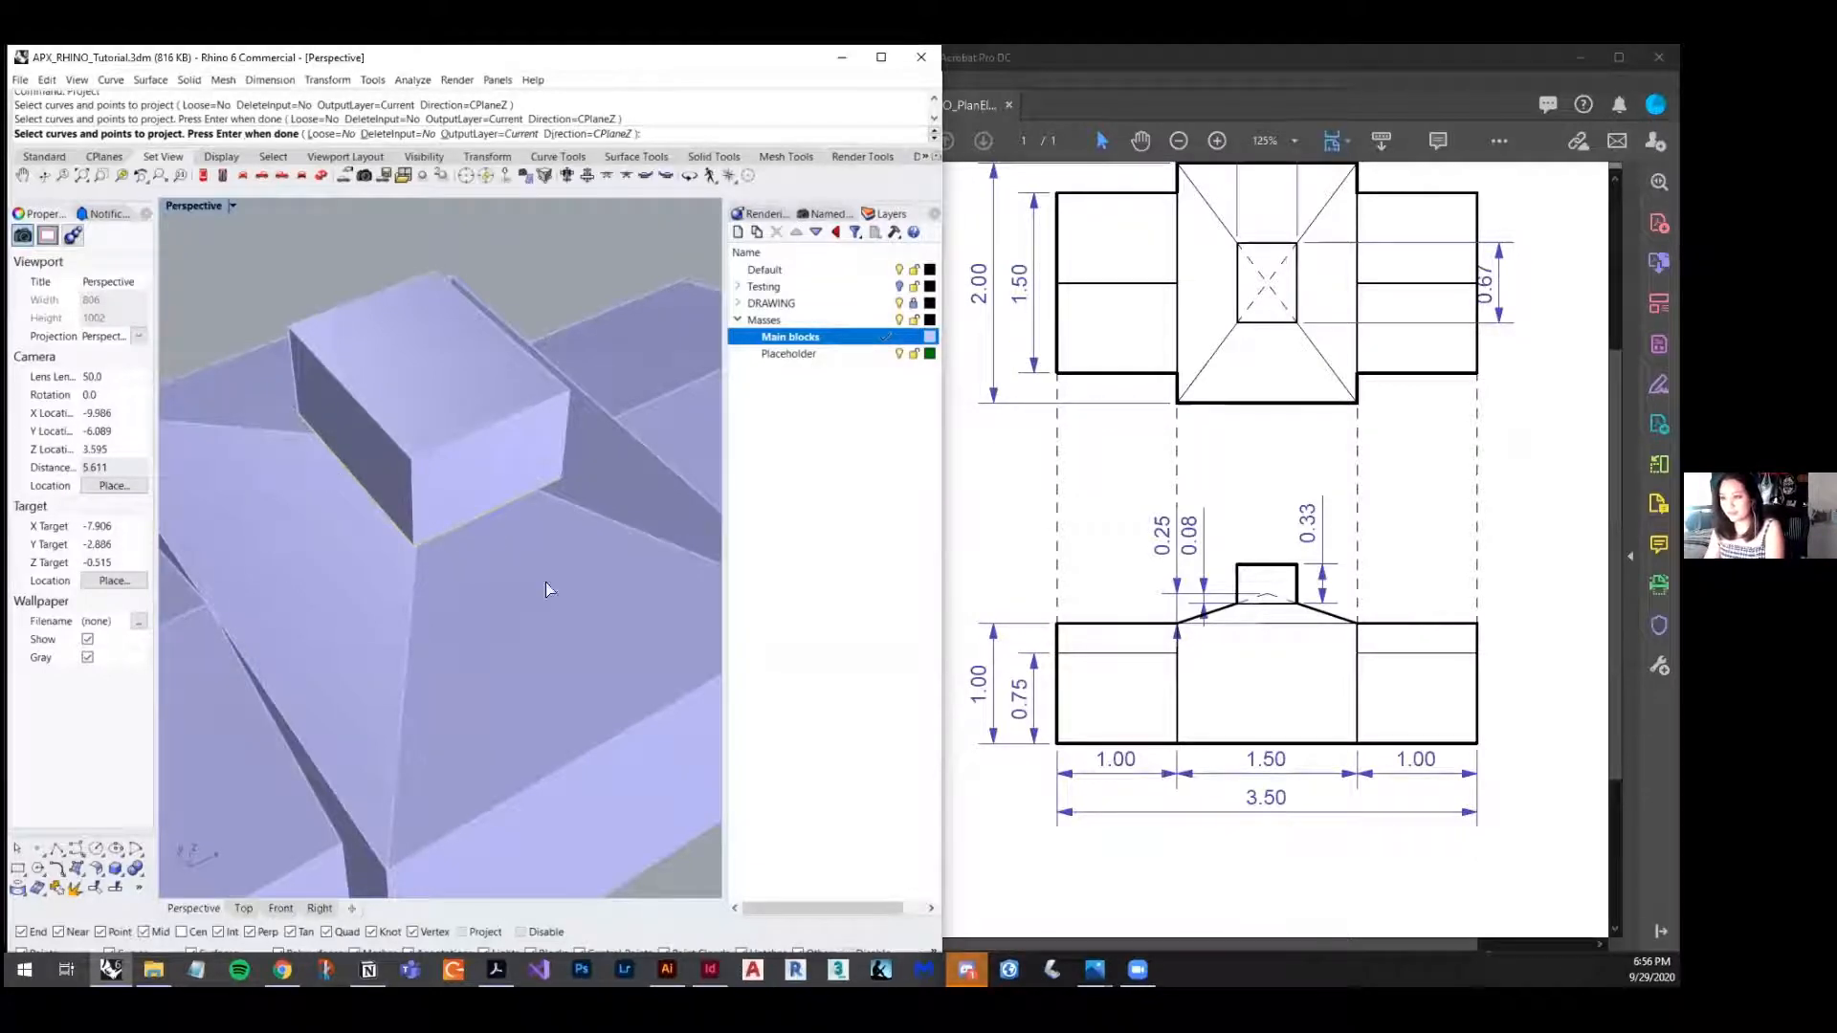
left_click(824, 353)
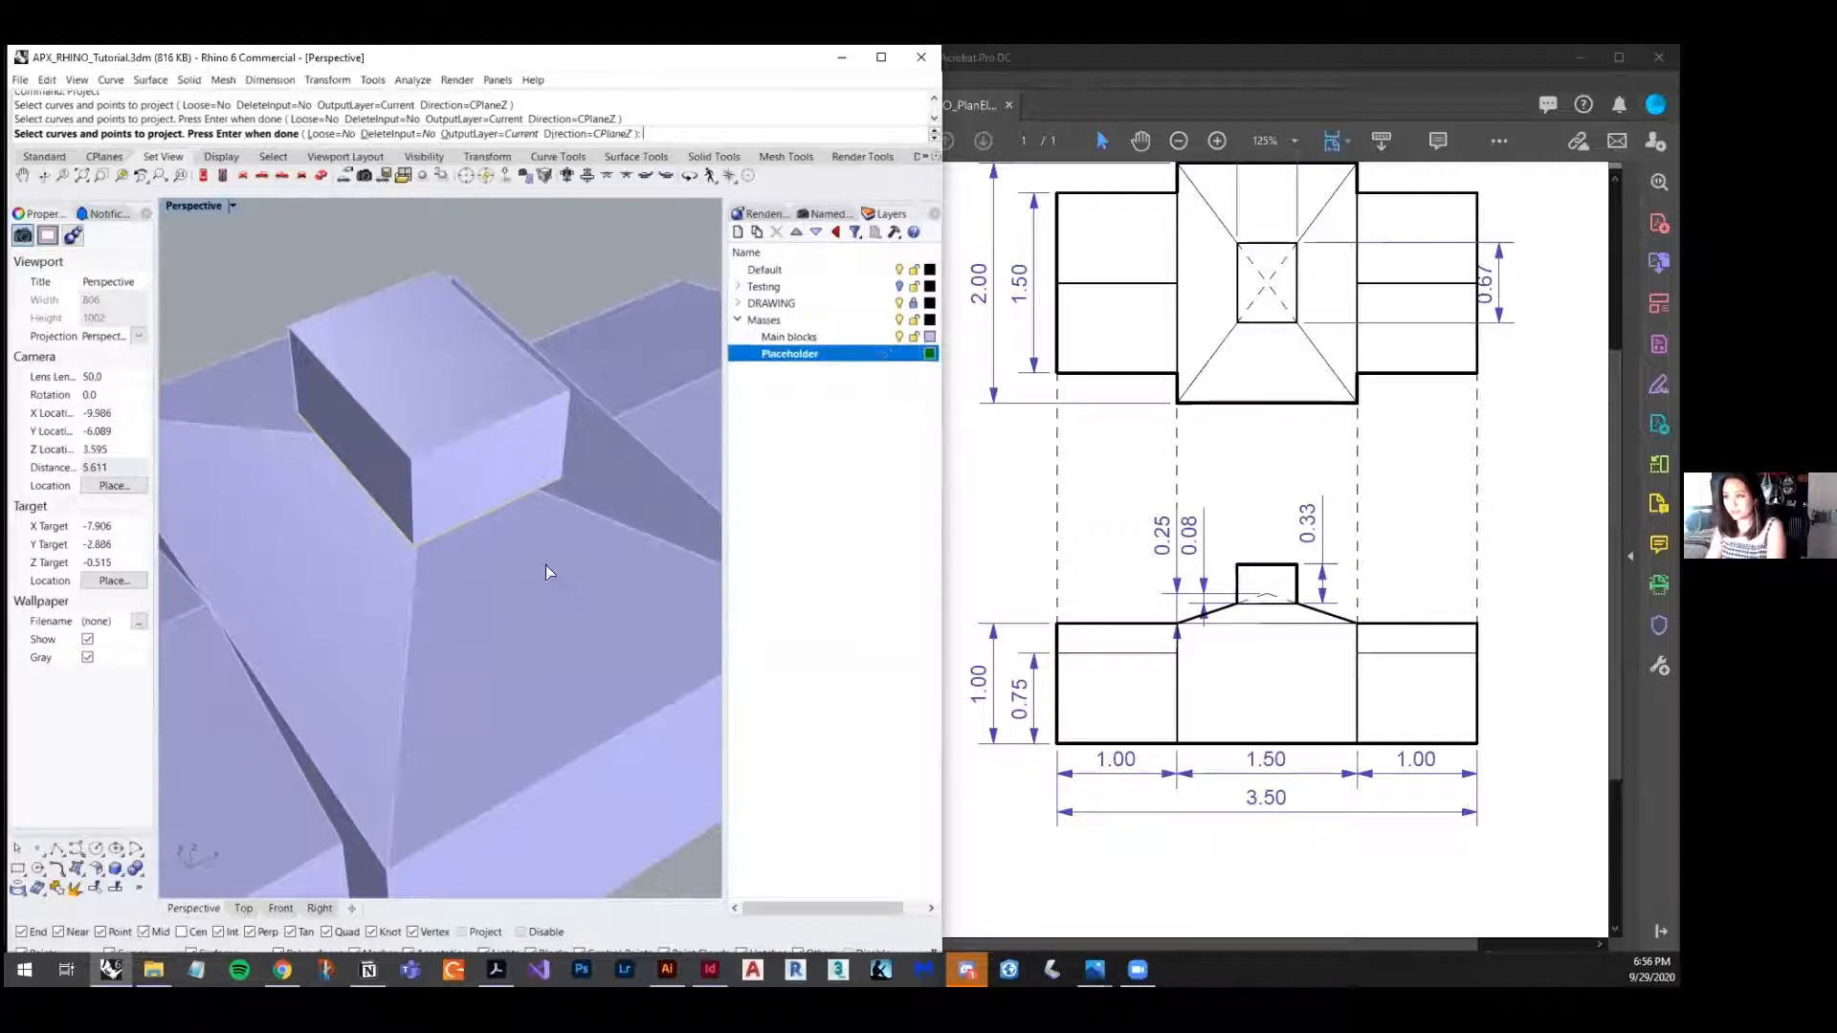
key("Return")
right_click_drag(484, 510, 574, 568)
left_click(516, 584)
scroll(485, 567, "down", 3)
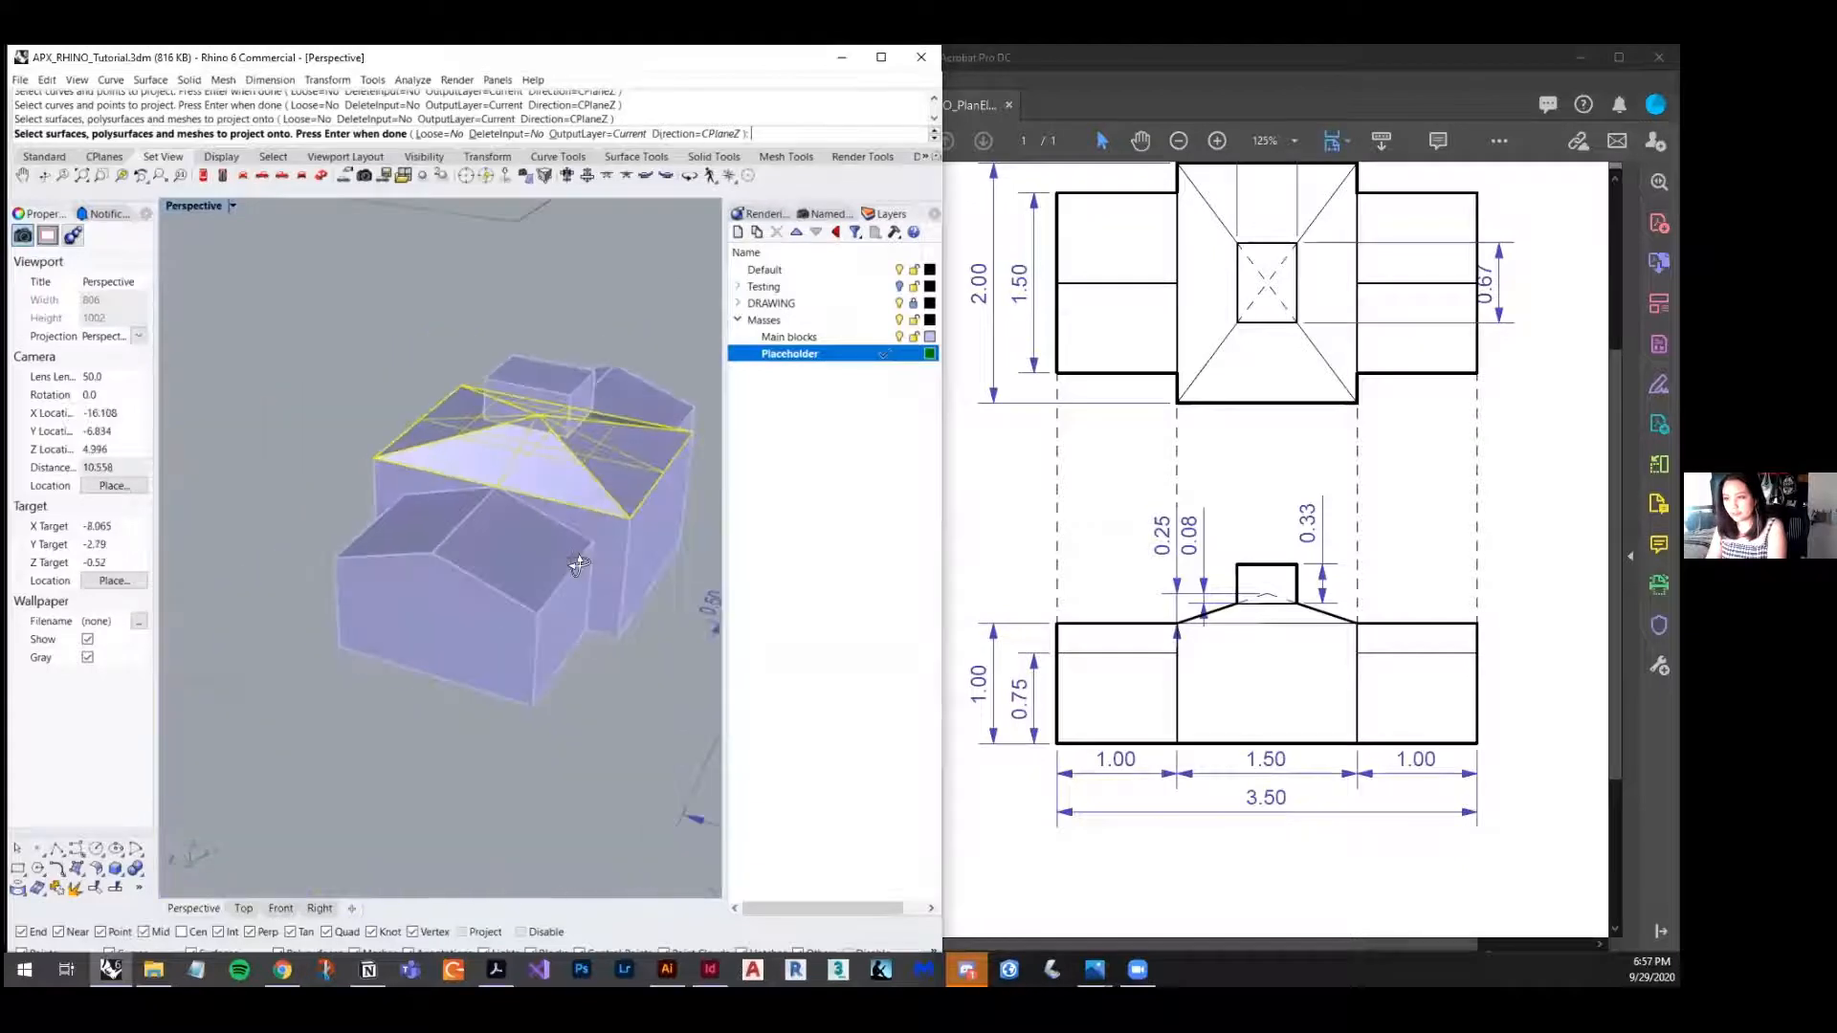
key("Return")
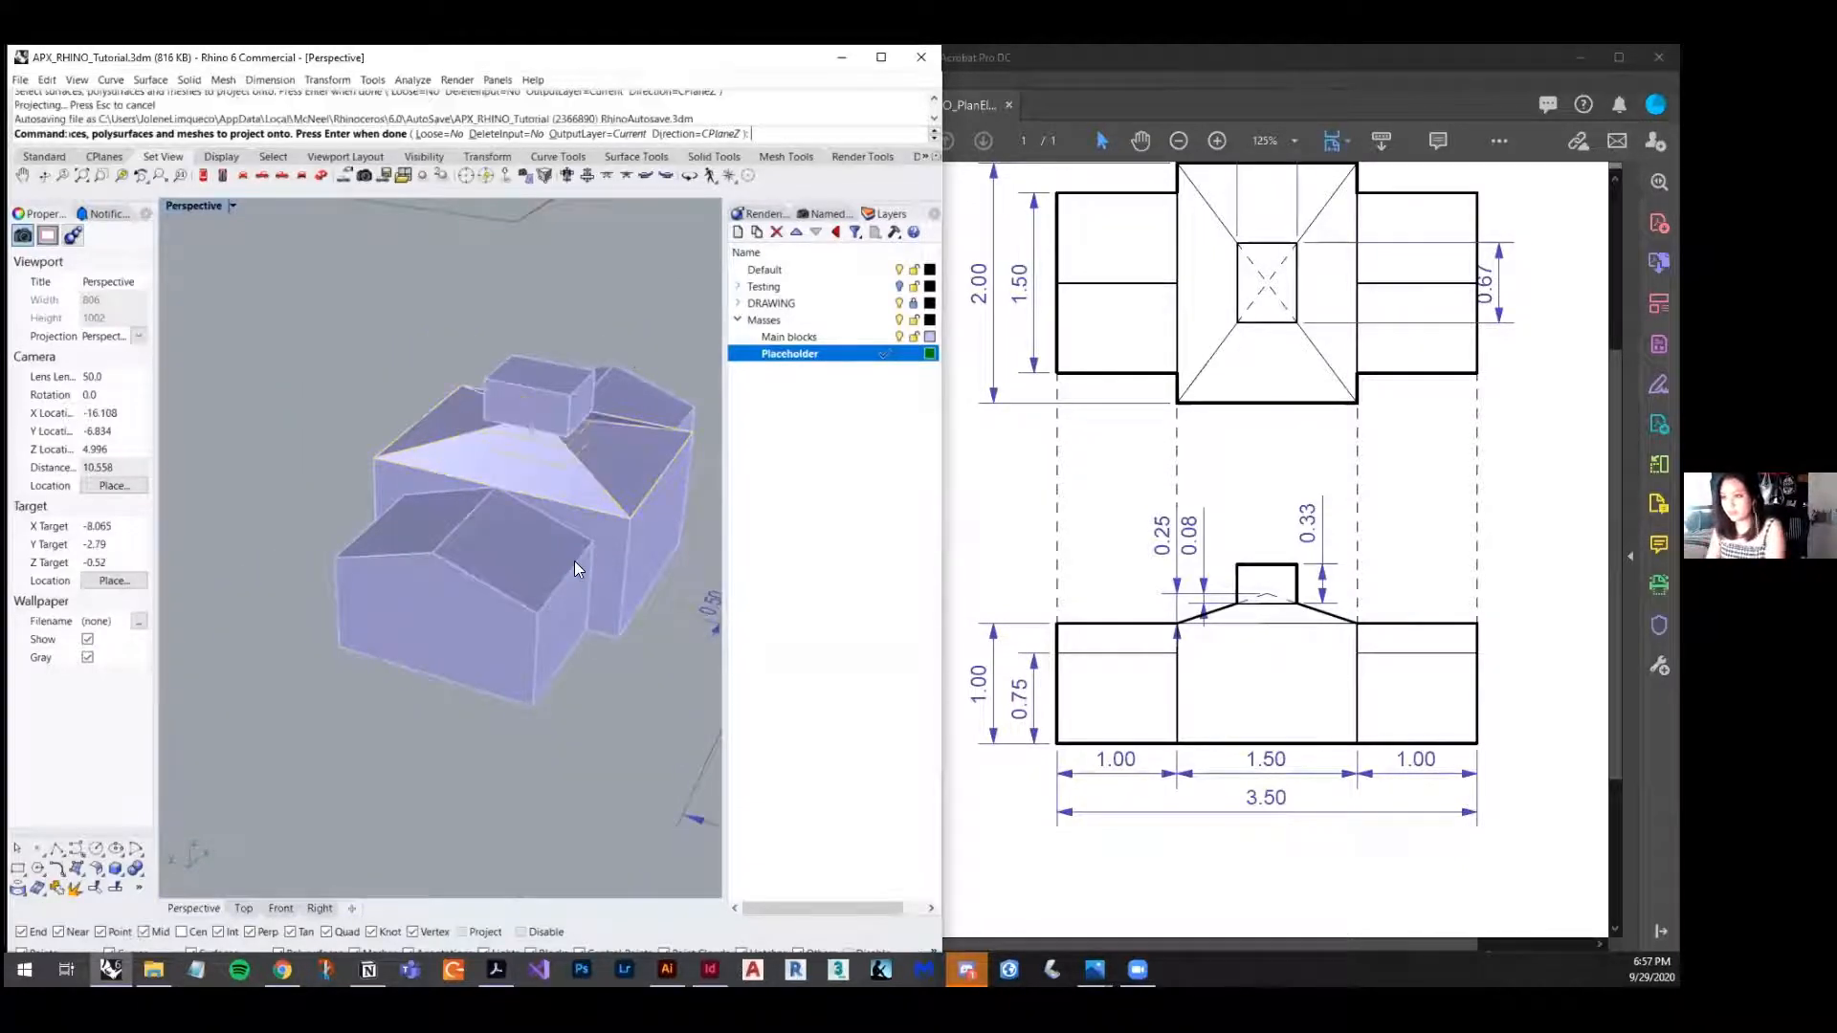
- Move the rooftop block down from its bottom front corner to the matching corner of the projected lines on the hip roof
scroll(617, 384, "up", 4)
left_click(226, 383)
scroll(478, 436, "up", 5)
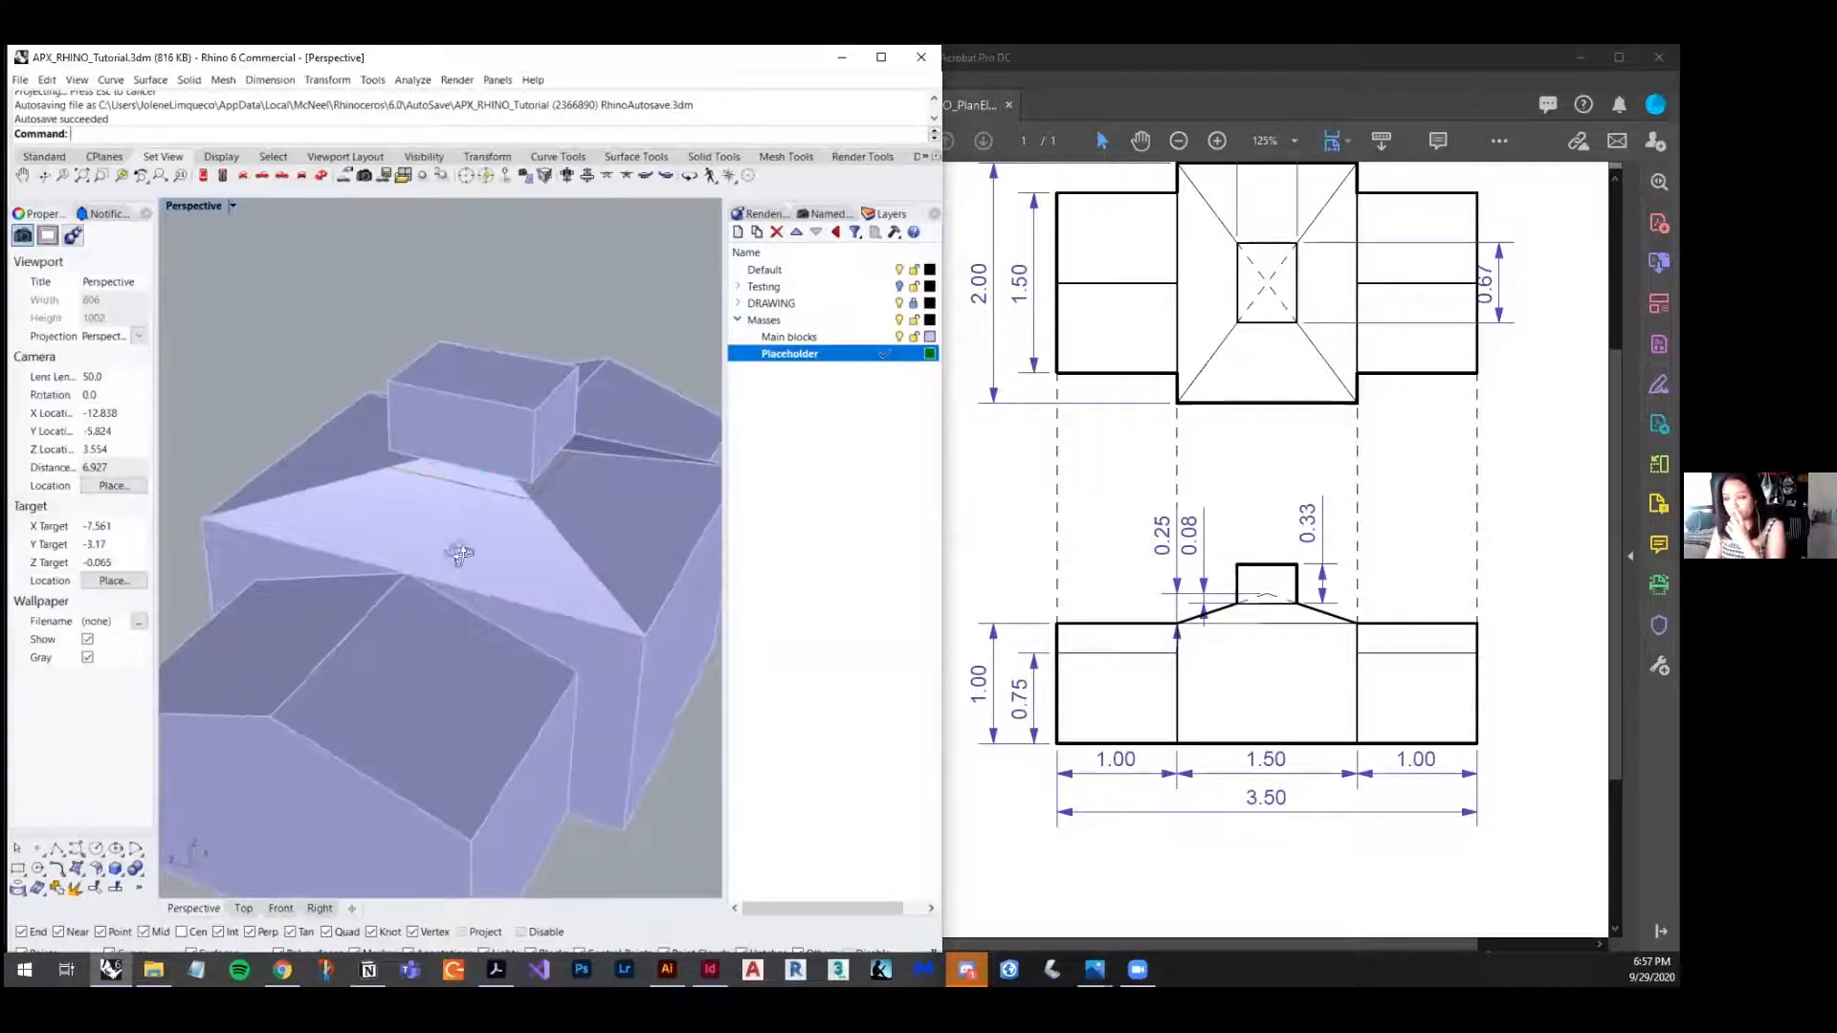
scroll(376, 450, "down", 4)
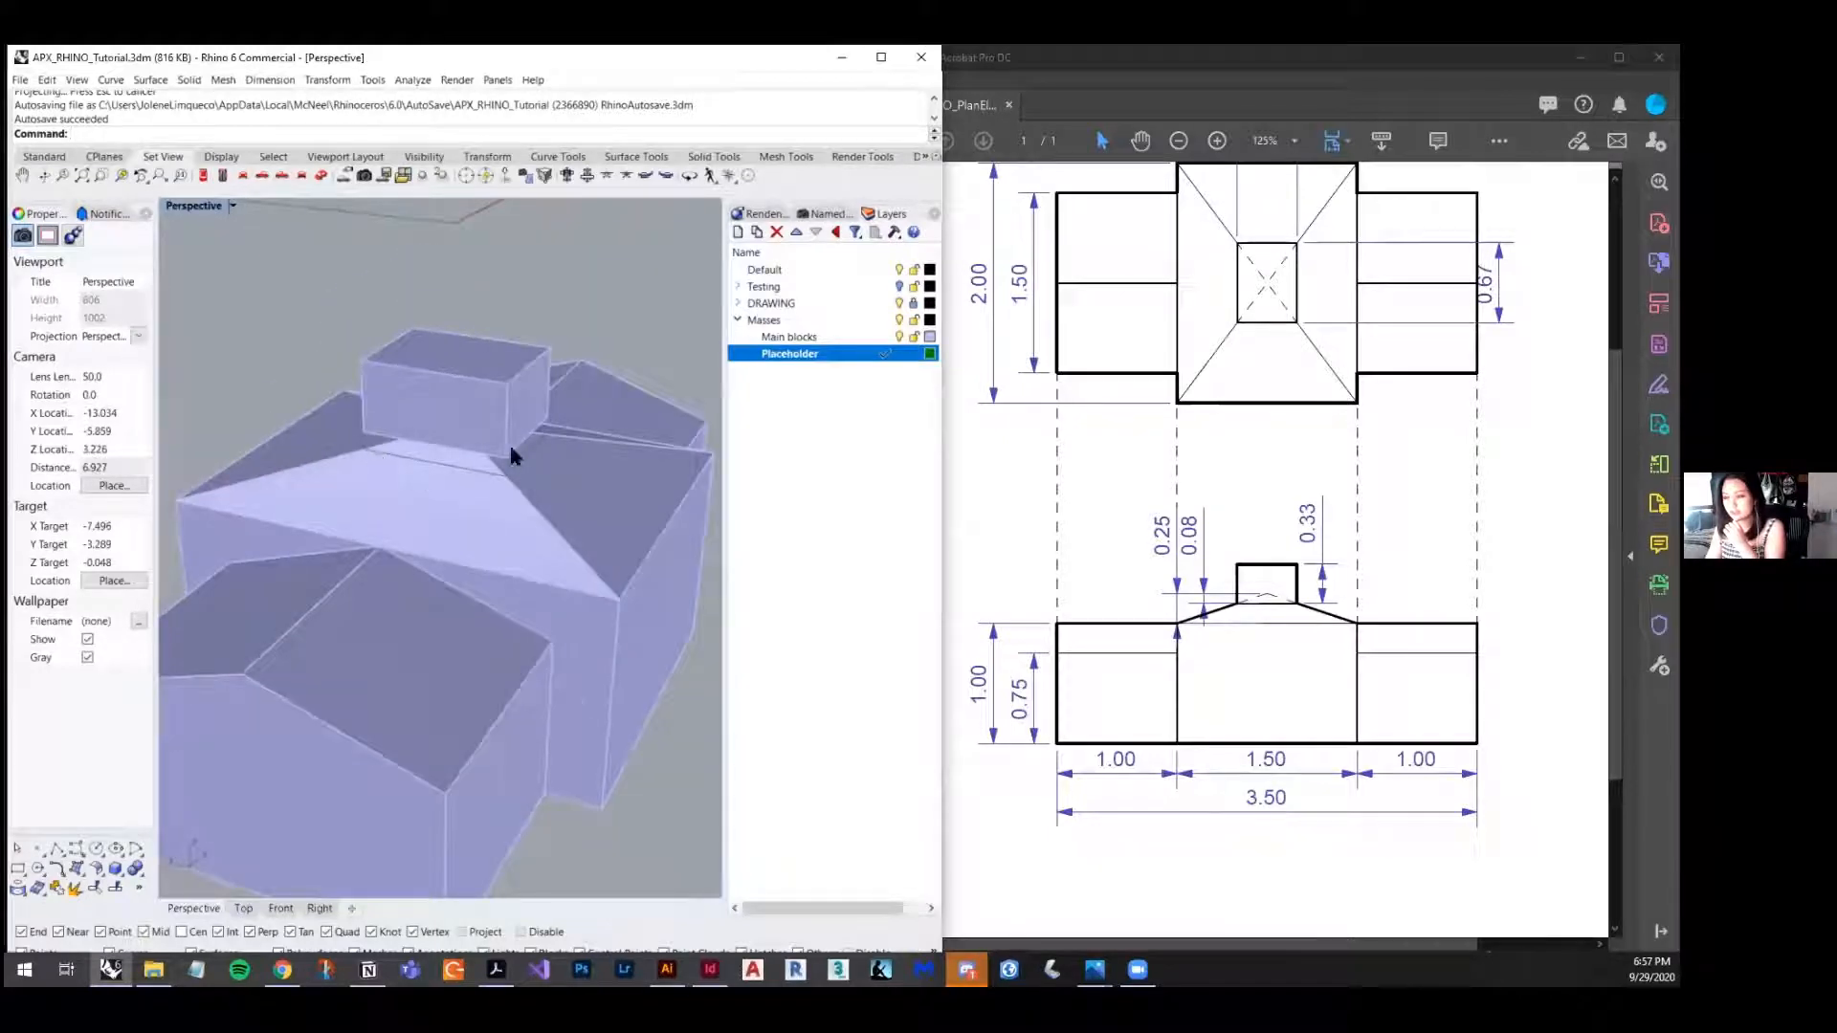
right_click_drag(357, 473, 360, 483)
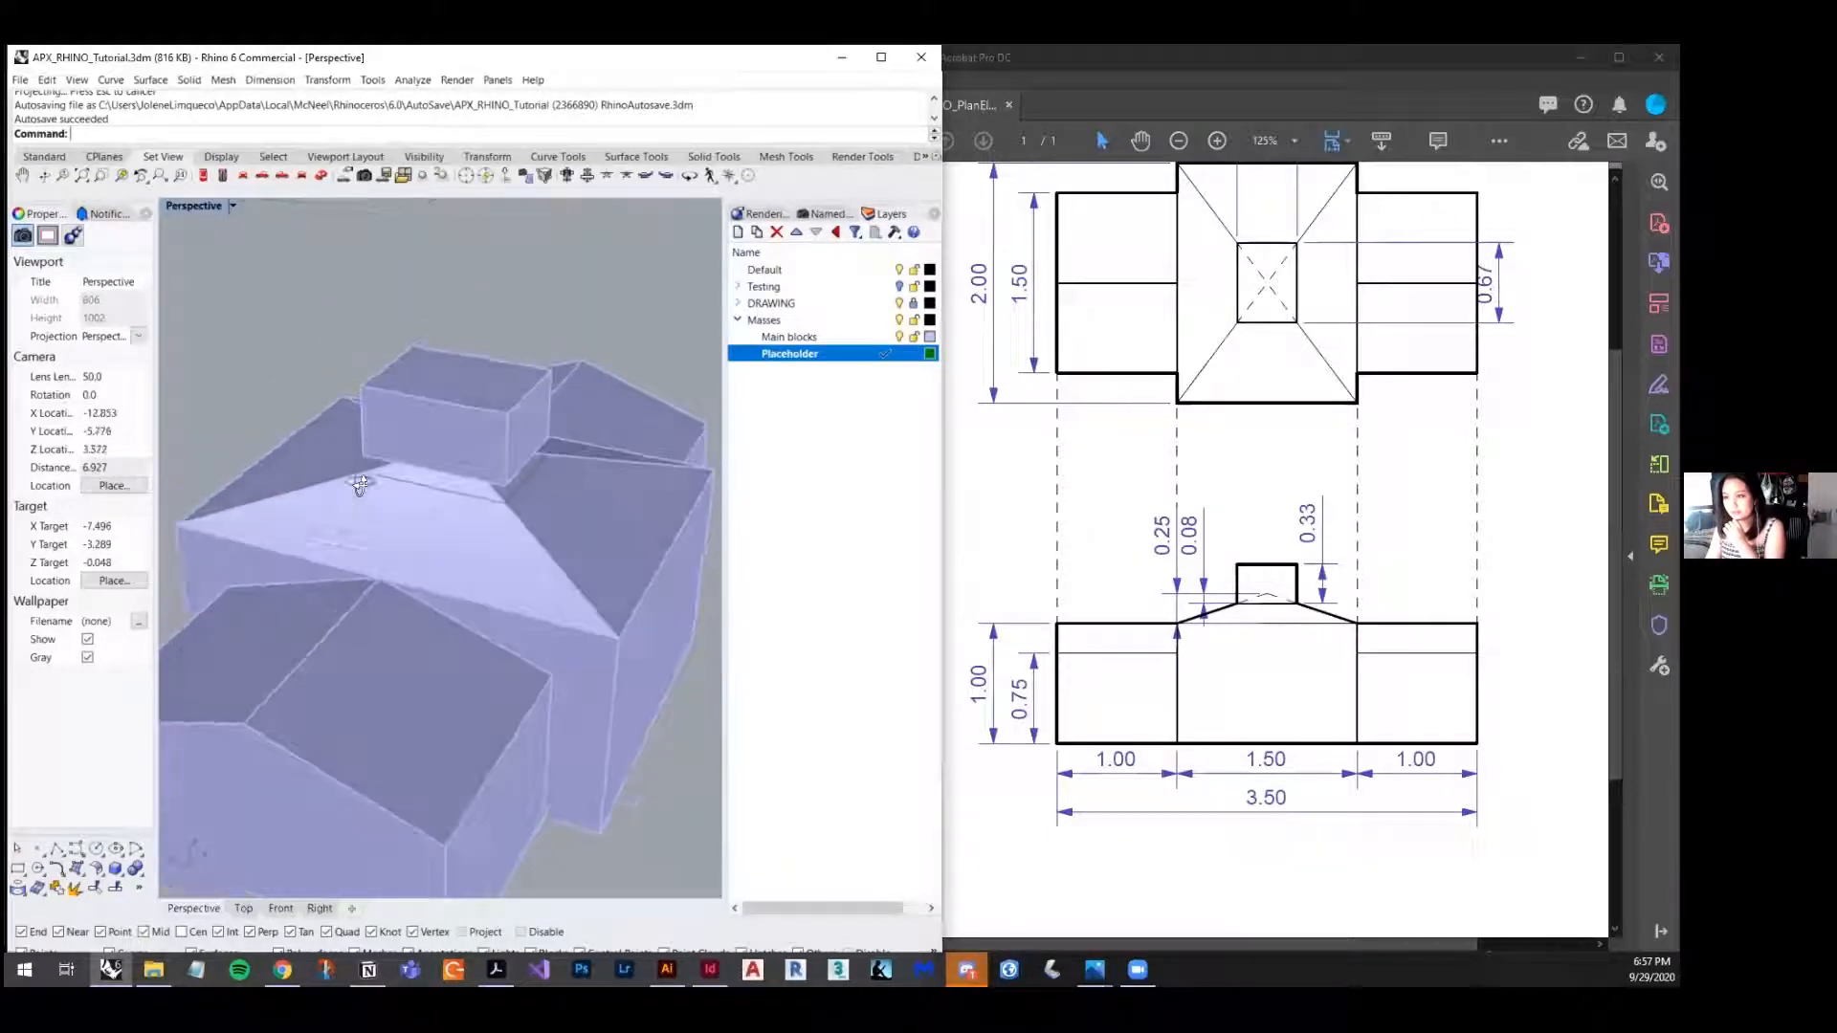
scroll(486, 444, "up", 2)
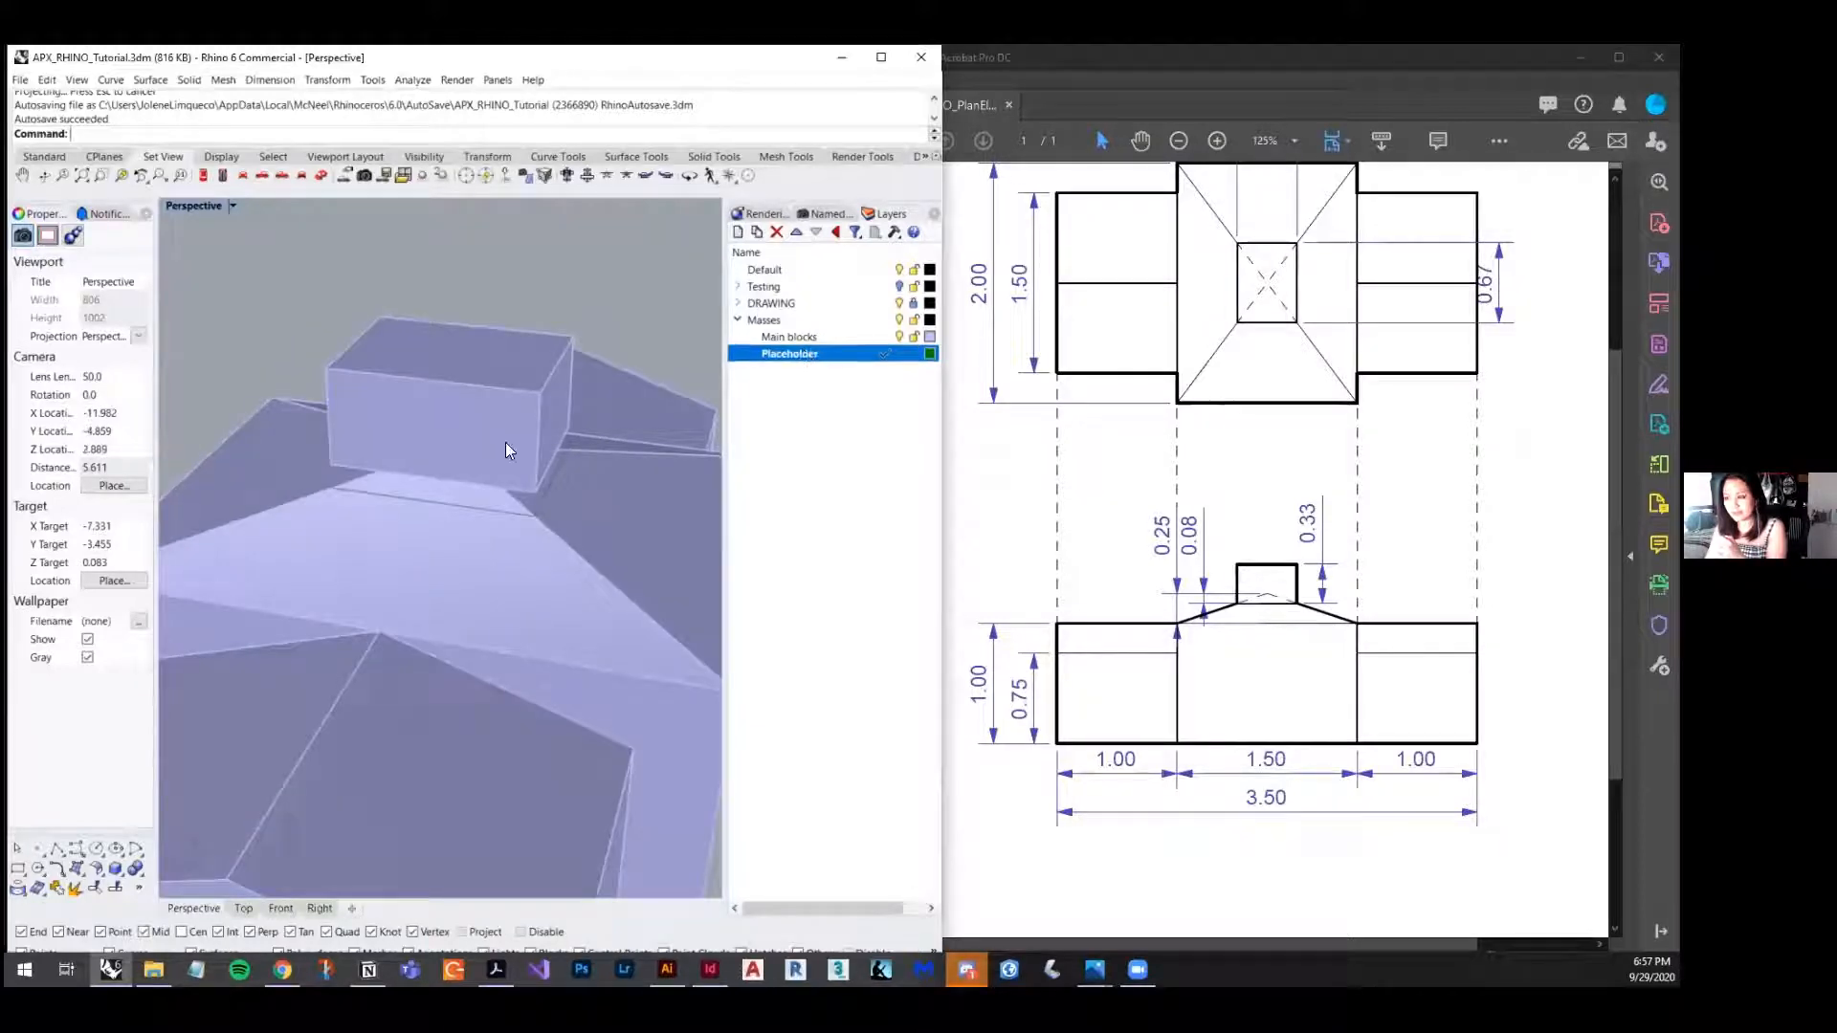
scroll(505, 442, "up", 2)
left_click(569, 475)
type("move")
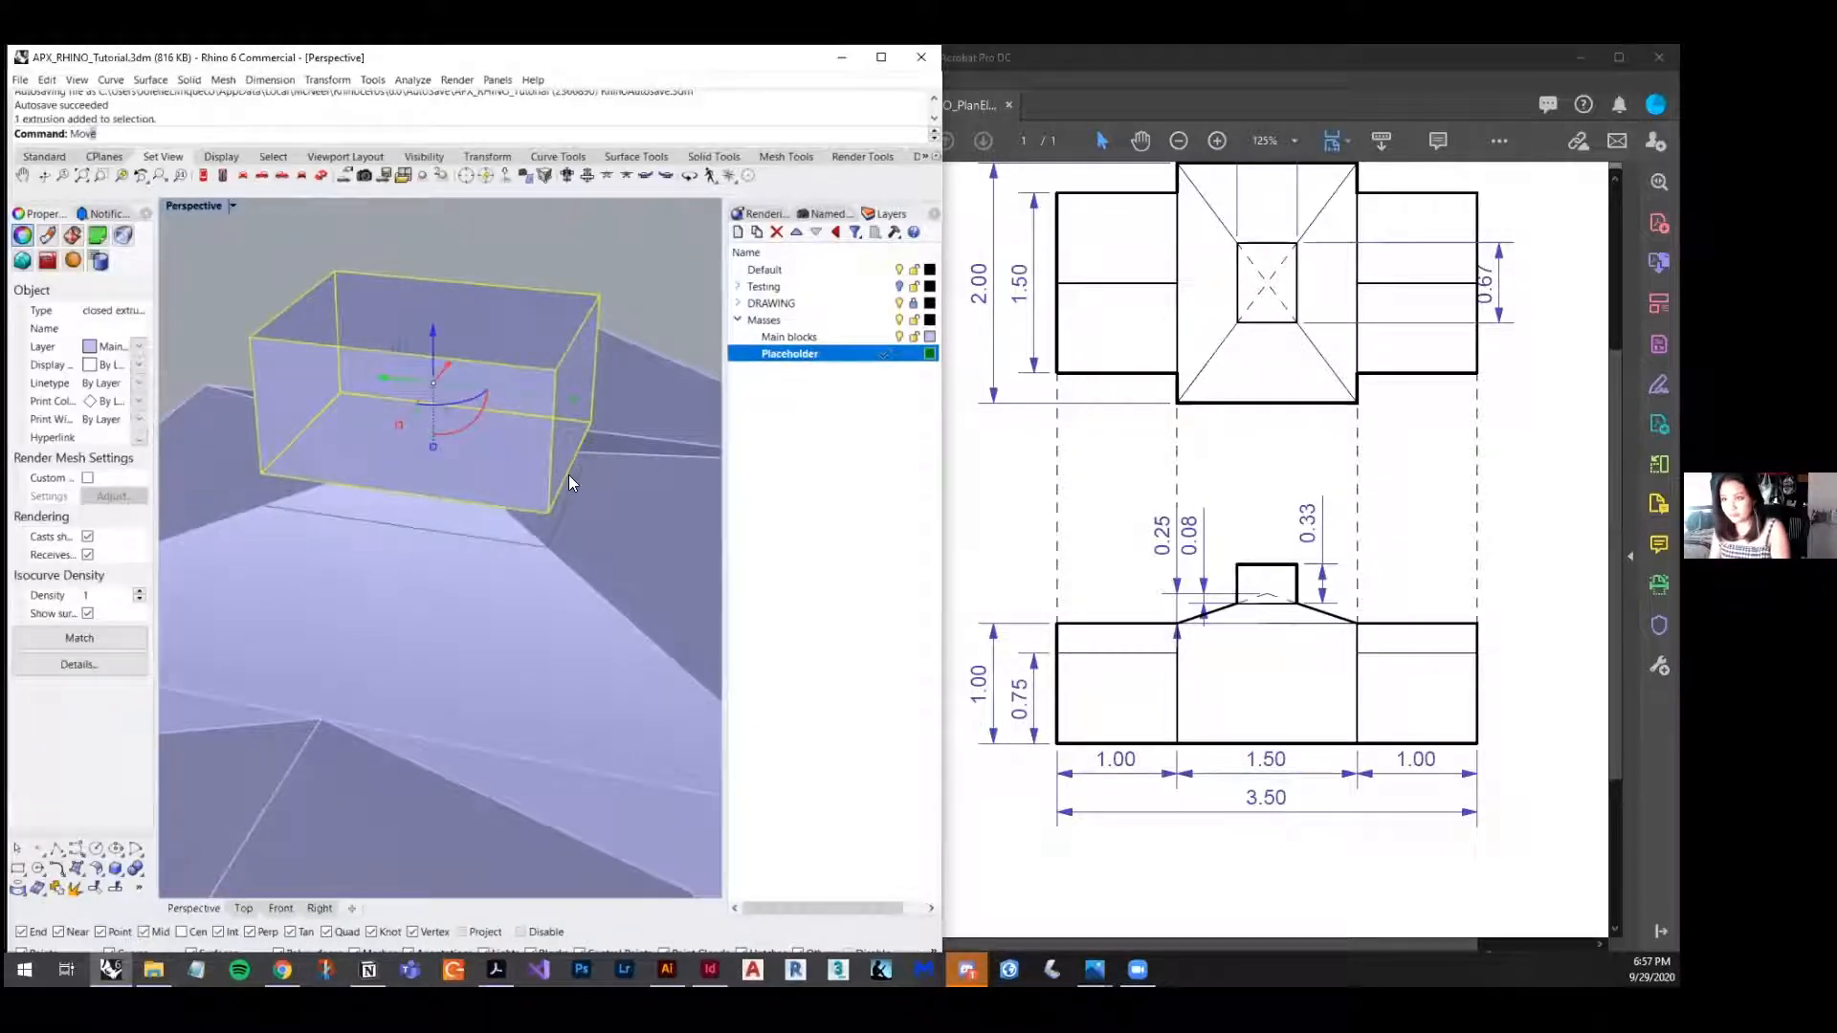
key("Return")
left_click(547, 507)
left_click(547, 533)
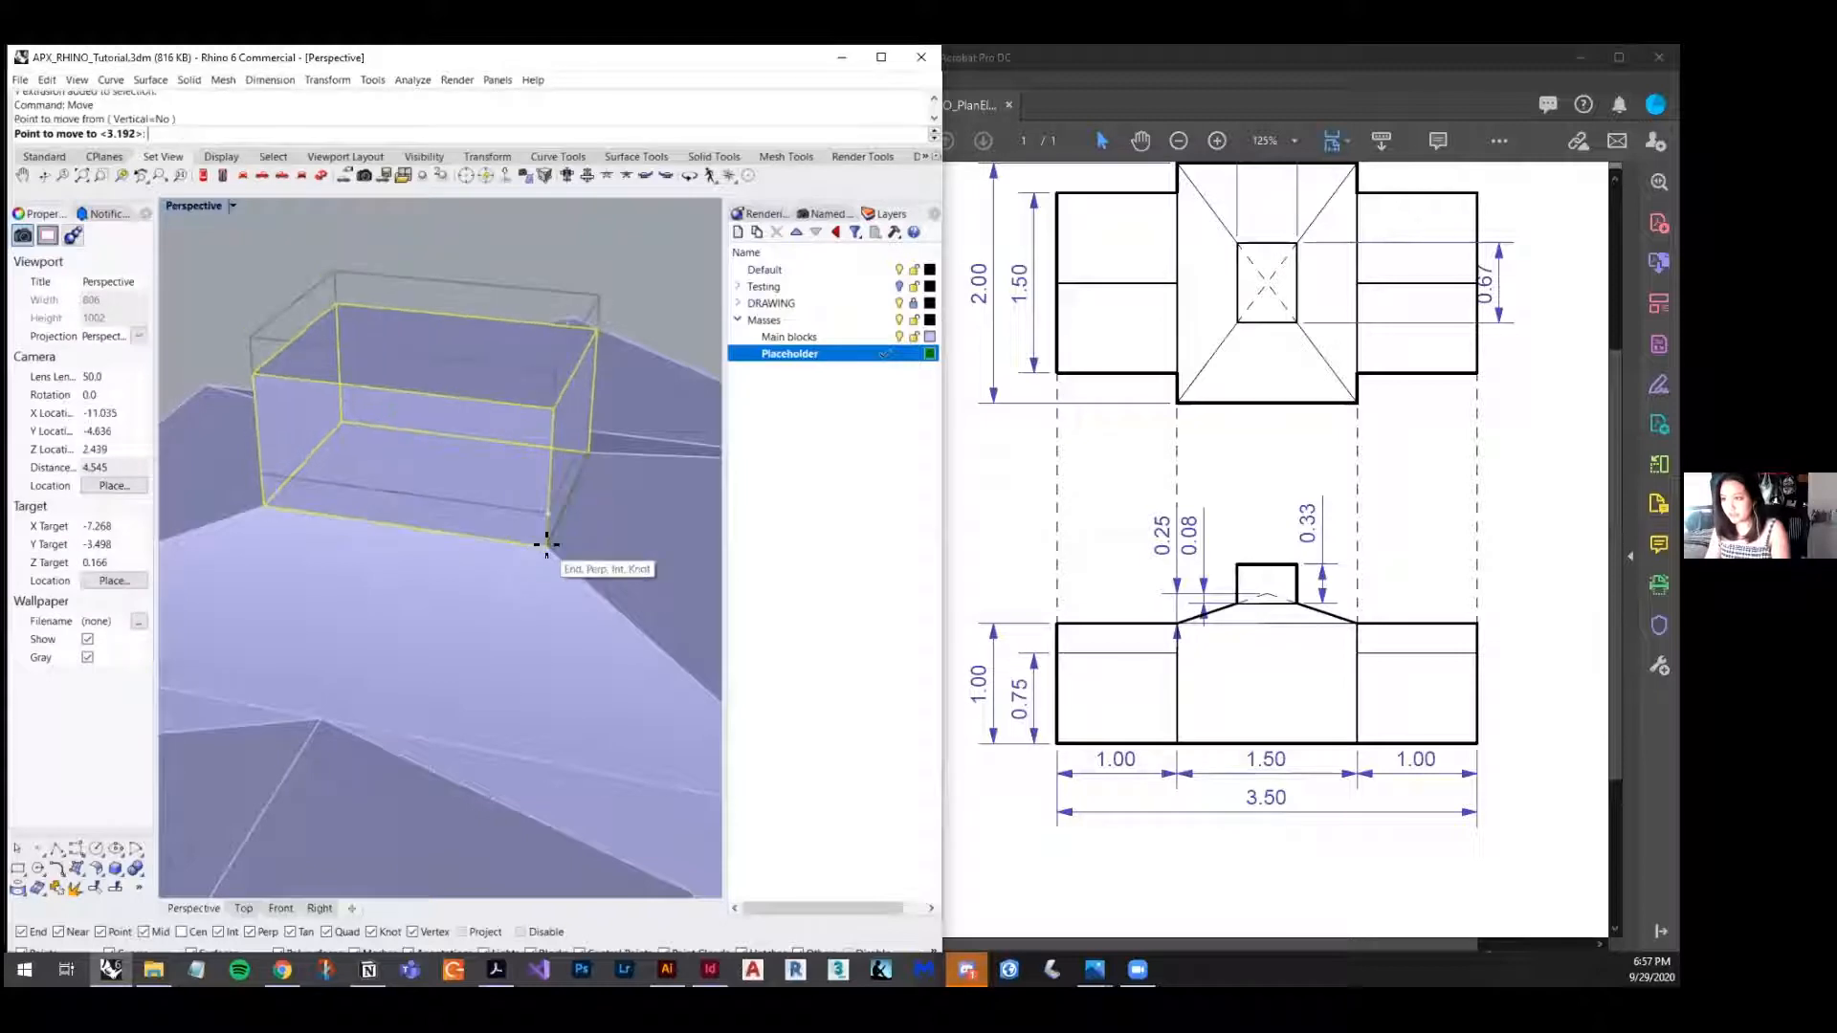
scroll(485, 482, "down", 4)
scroll(444, 509, "up", 5)
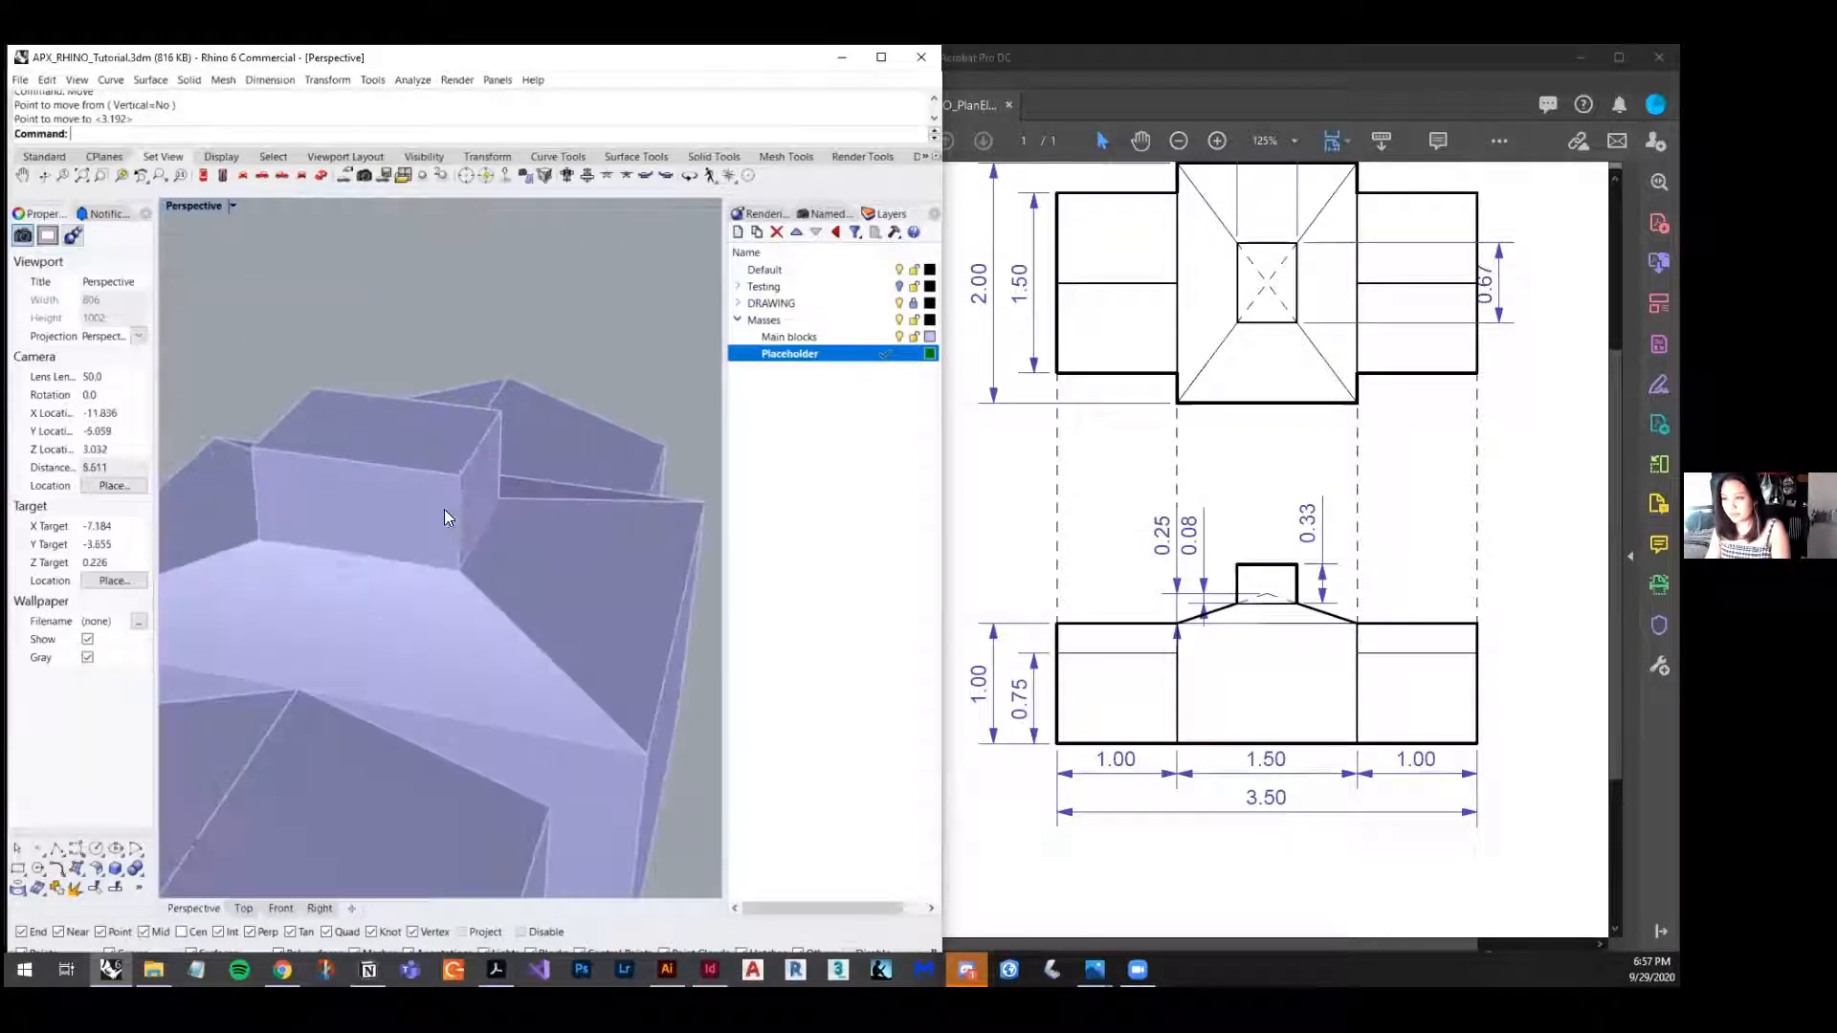
- Make Main blocks the current layer
double_click(823, 337)
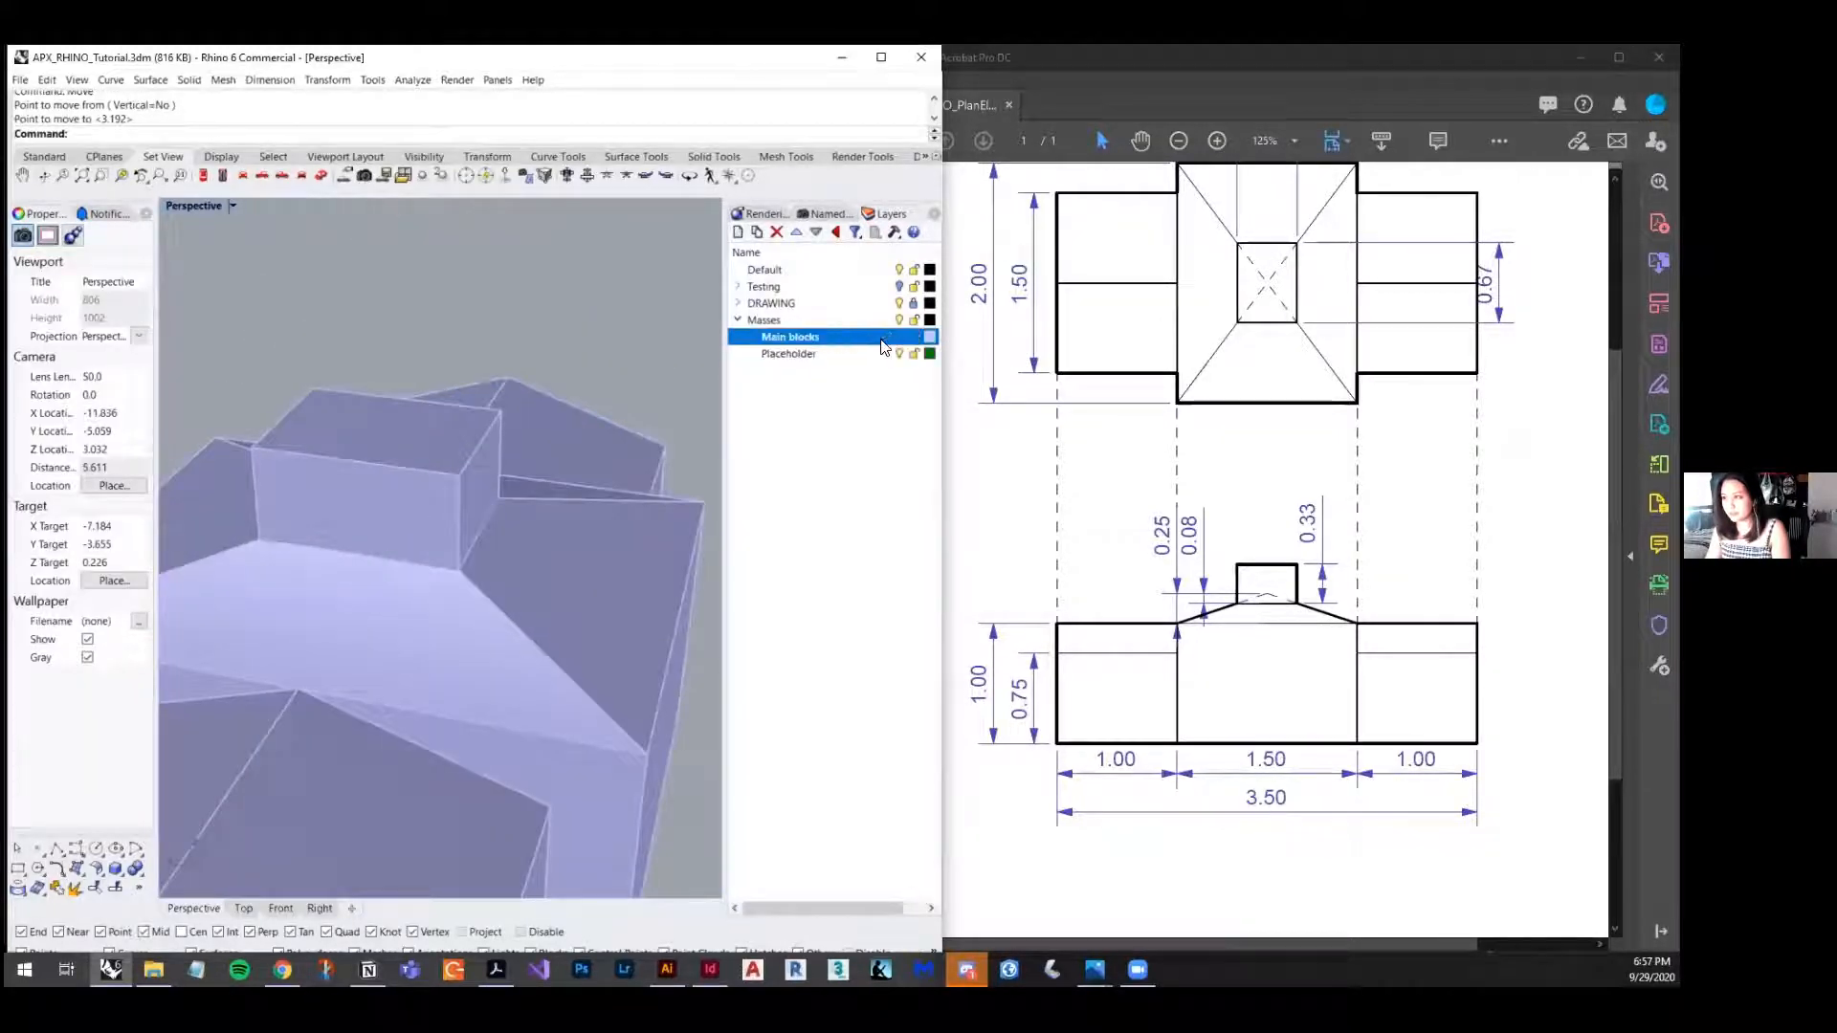
left_click(814, 355)
right_click(814, 356)
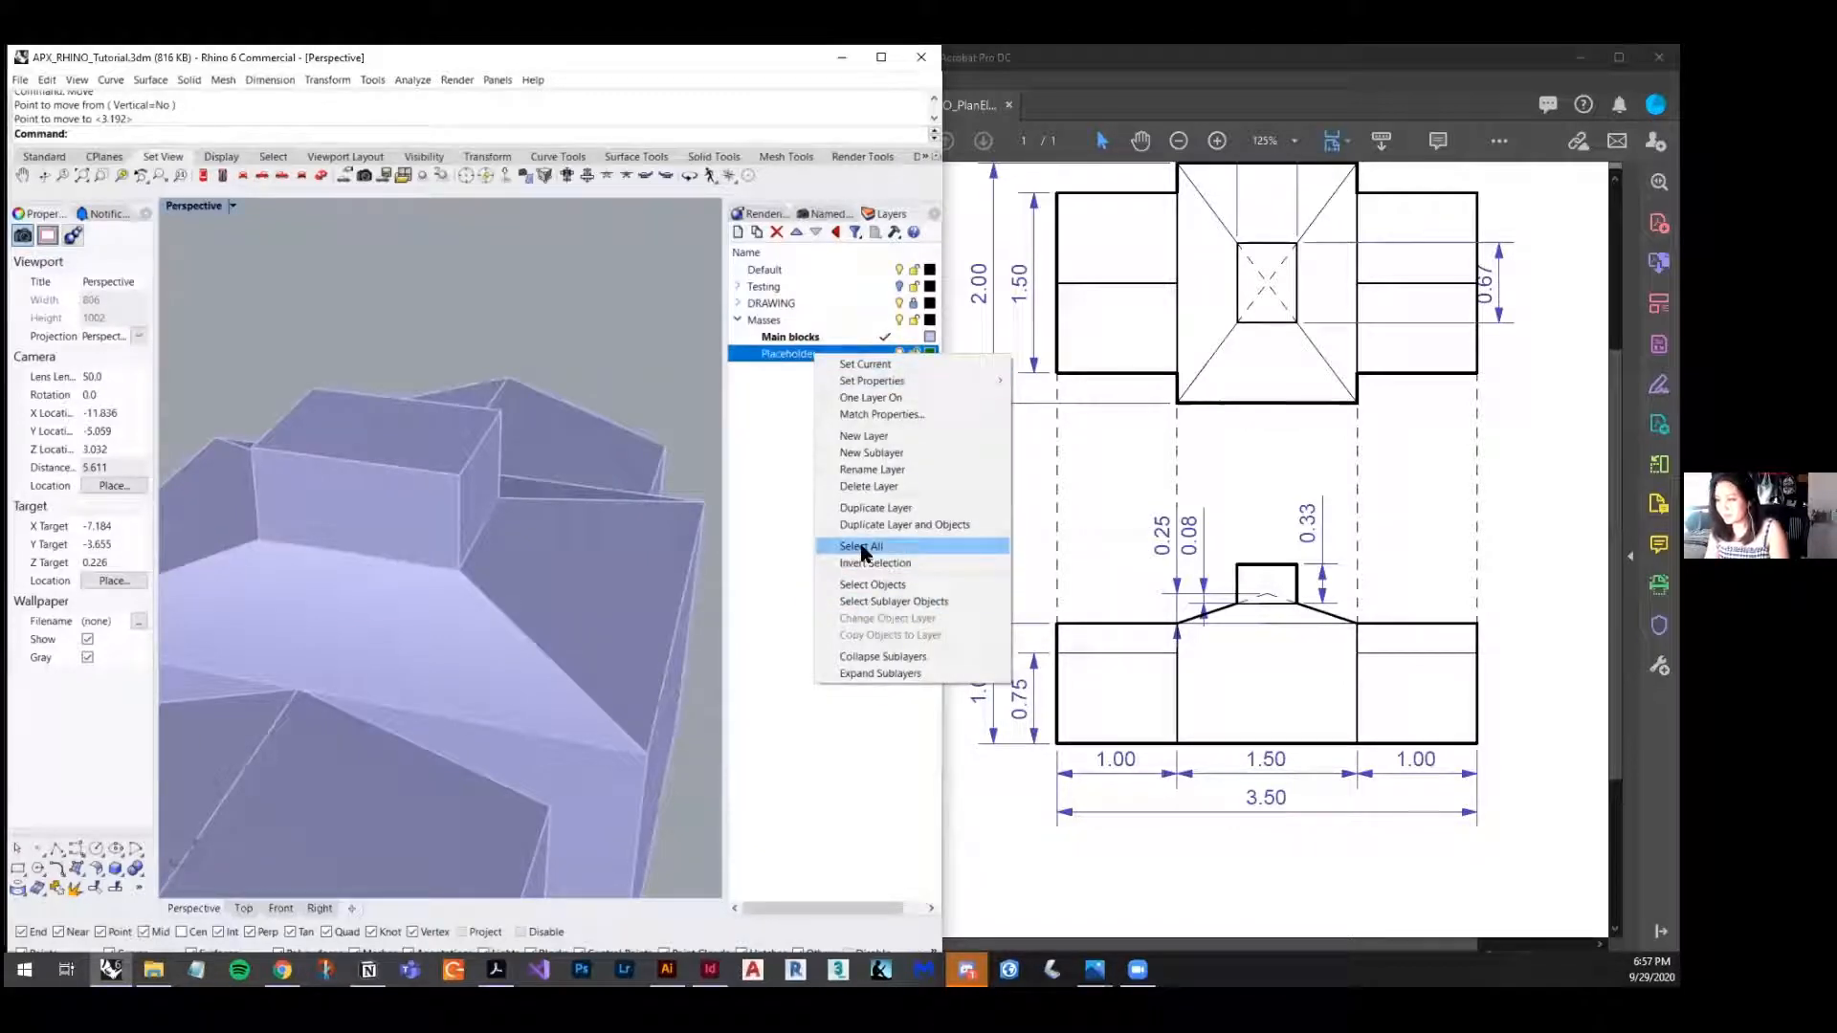
left_click(862, 546)
left_click(803, 354)
right_click(804, 356)
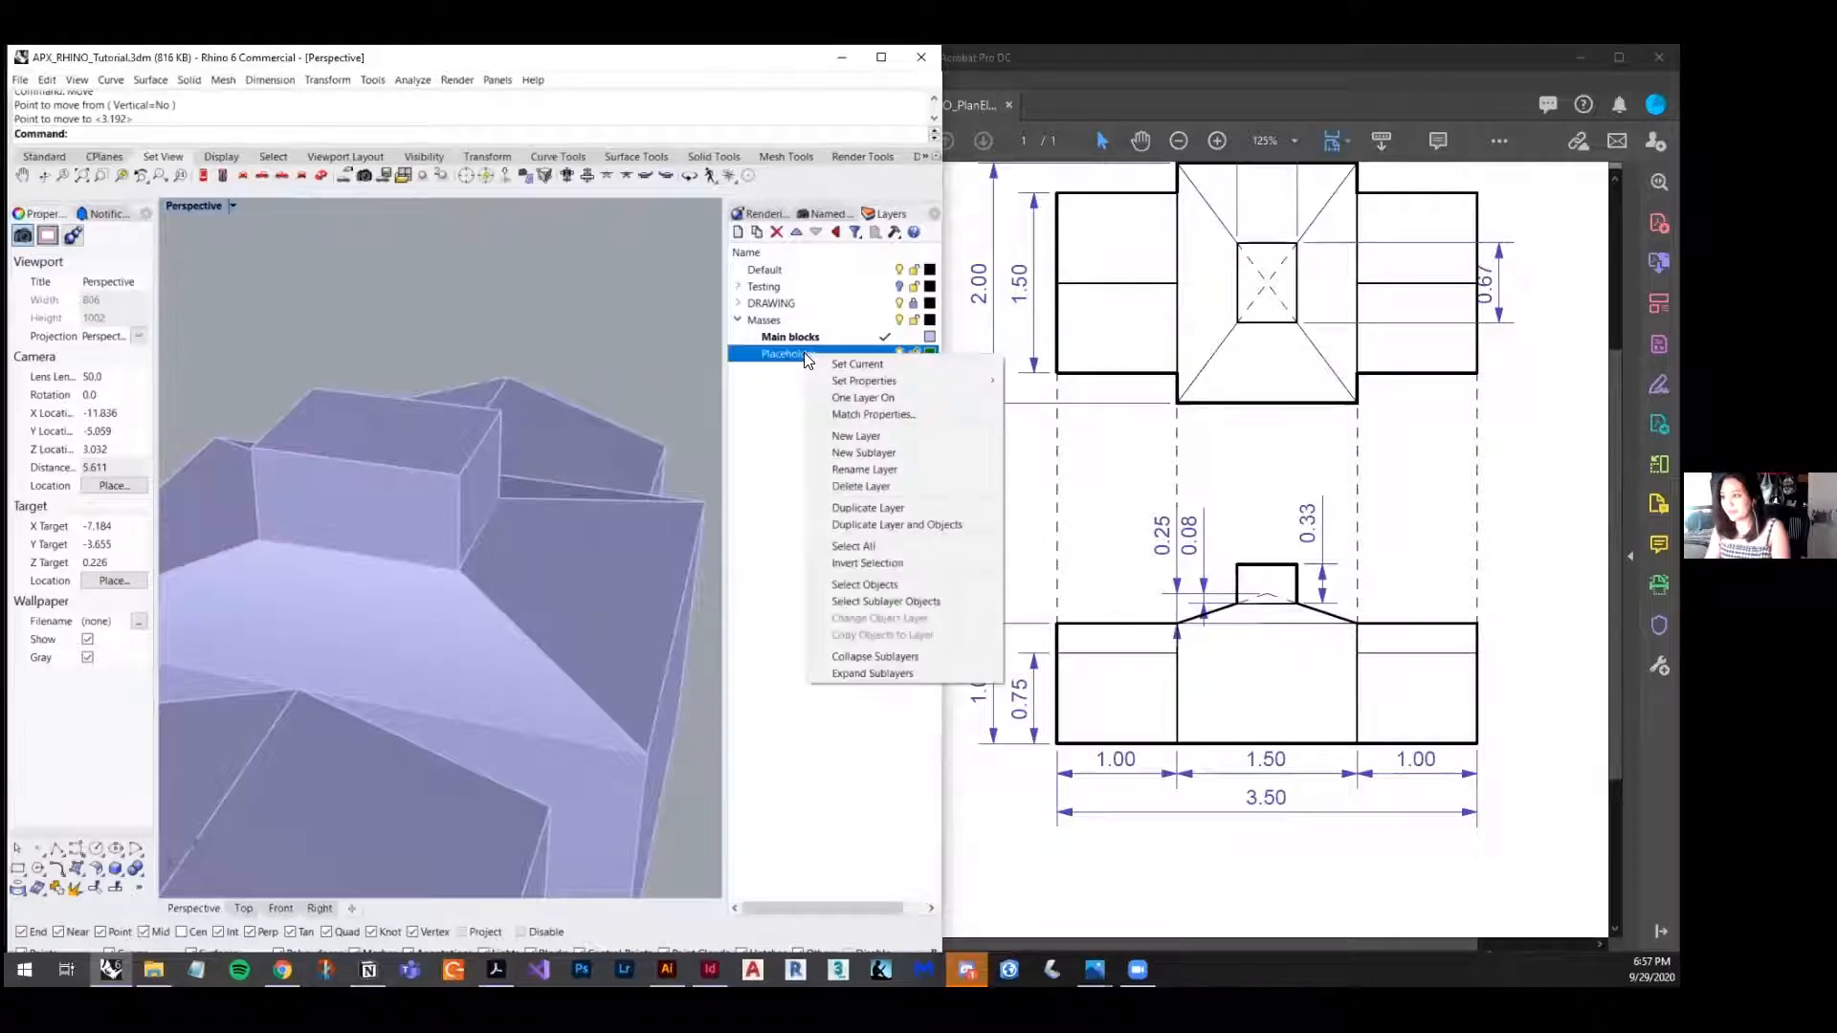
left_click(871, 480)
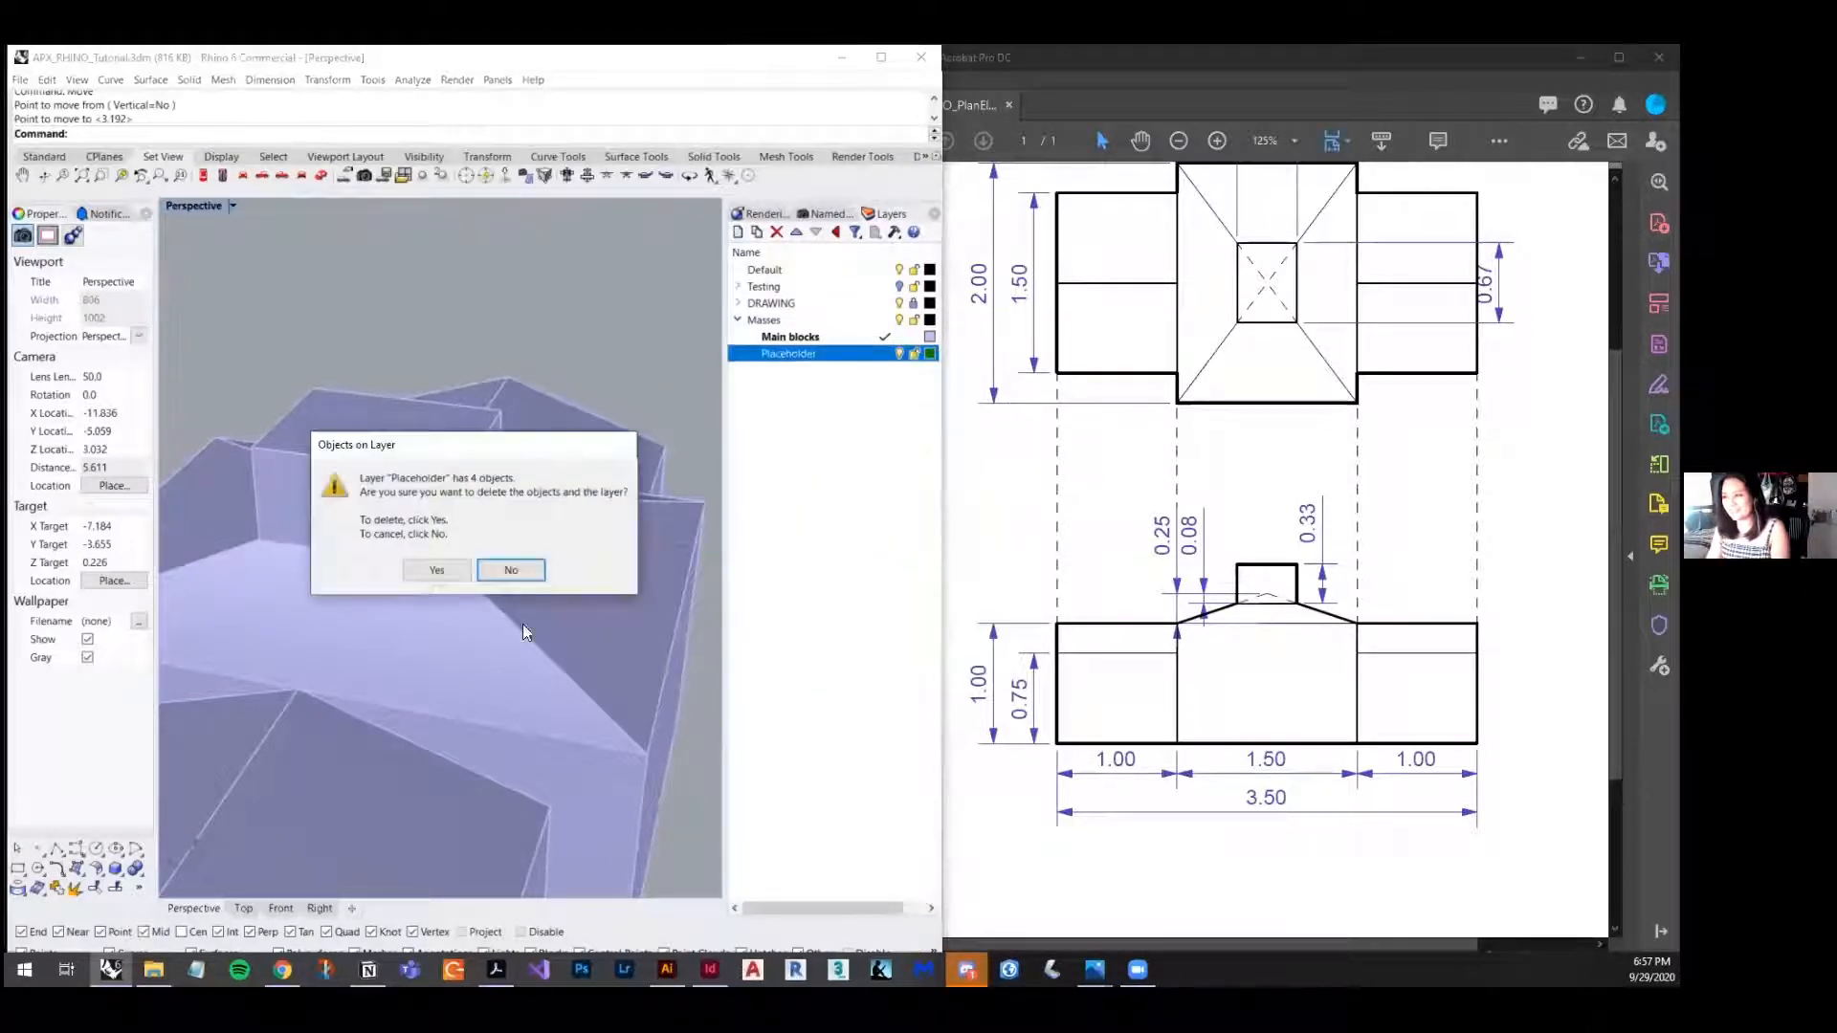
left_click(507, 568)
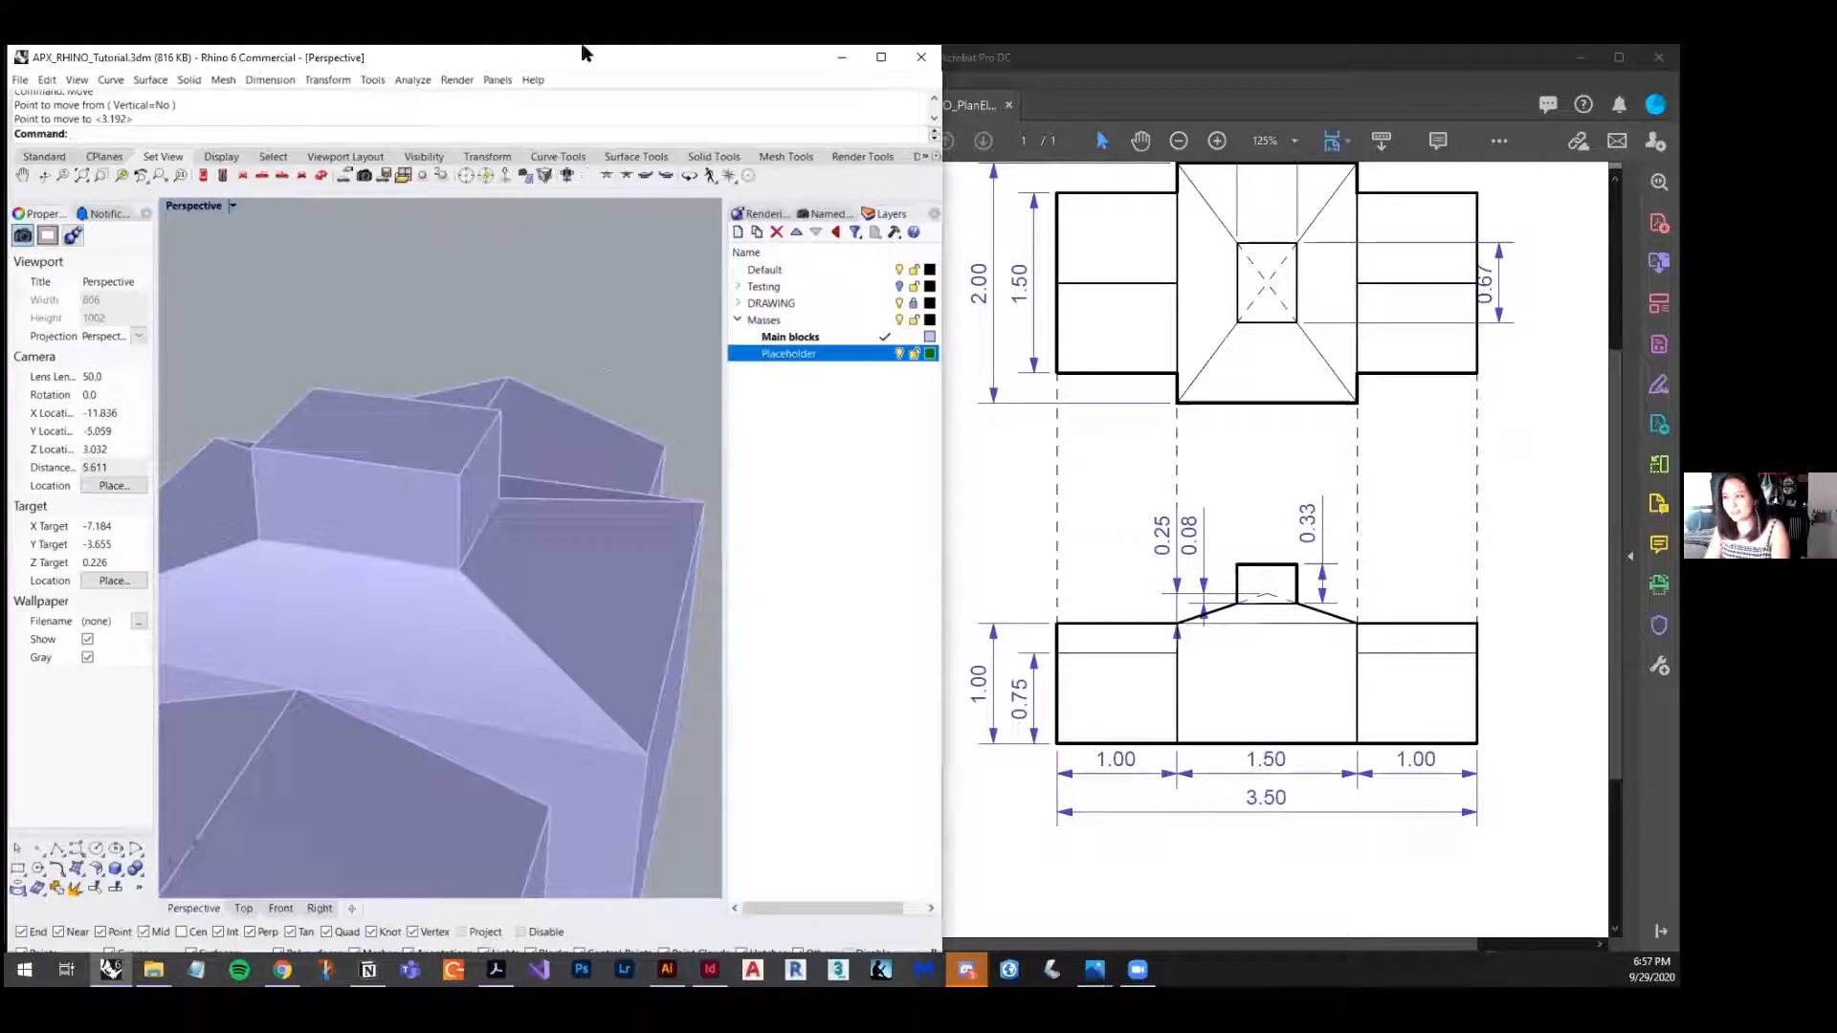
- Maximize the Rhino window and exclude points, surfaces and polysurfaces in the selection filter
mouse_move(593, 54)
left_mouse_down()
mouse_move(593, 71)
mouse_move(591, 46)
left_mouse_up()
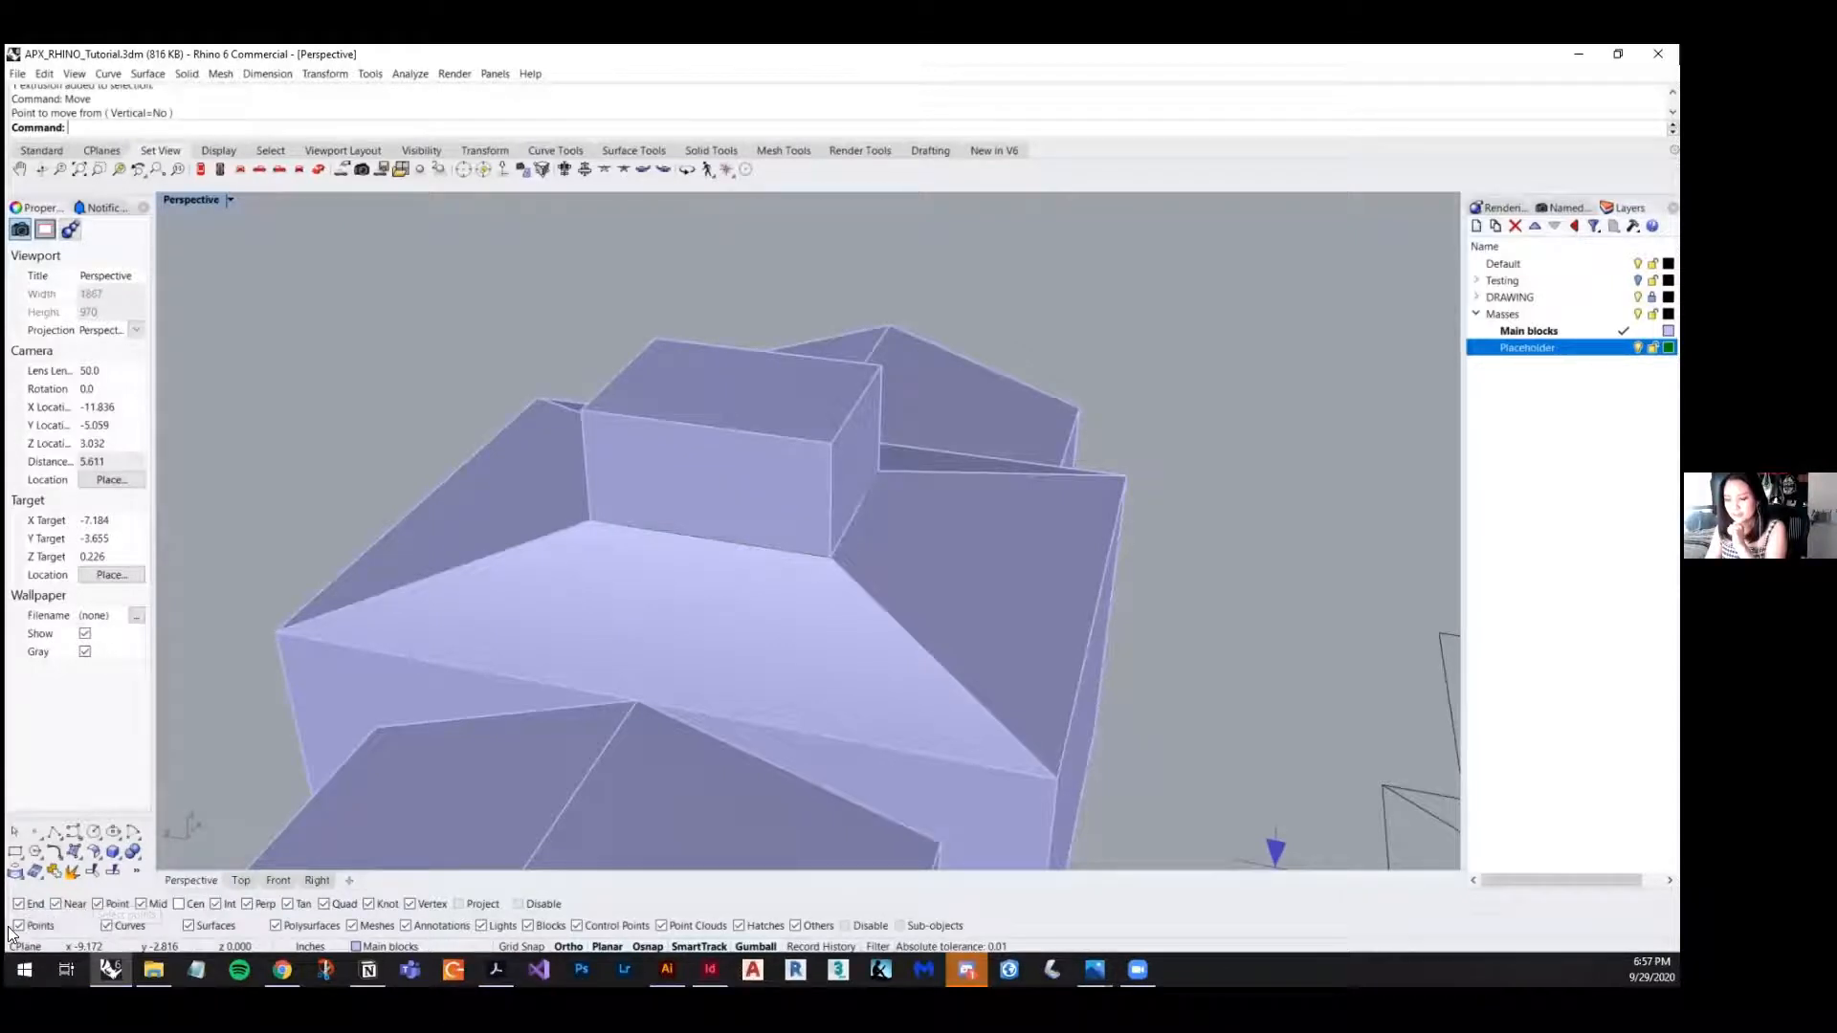
left_click(43, 928)
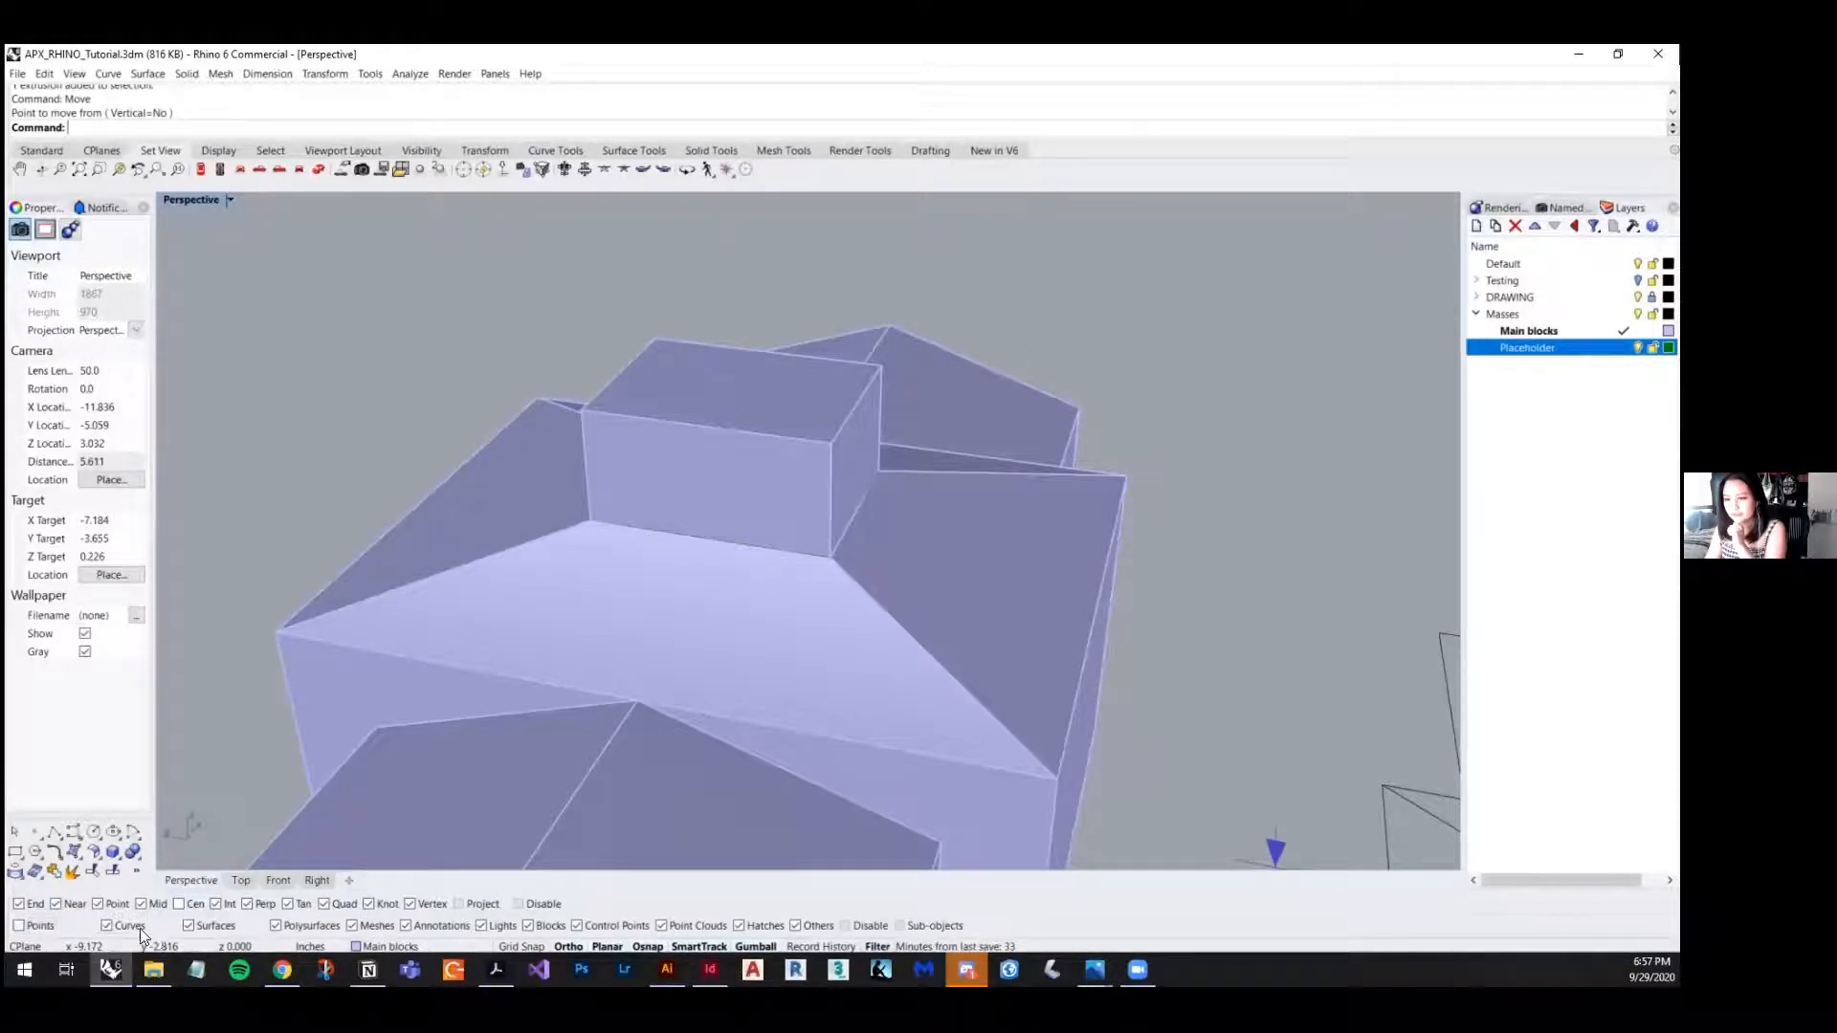
left_click(189, 926)
left_click(276, 926)
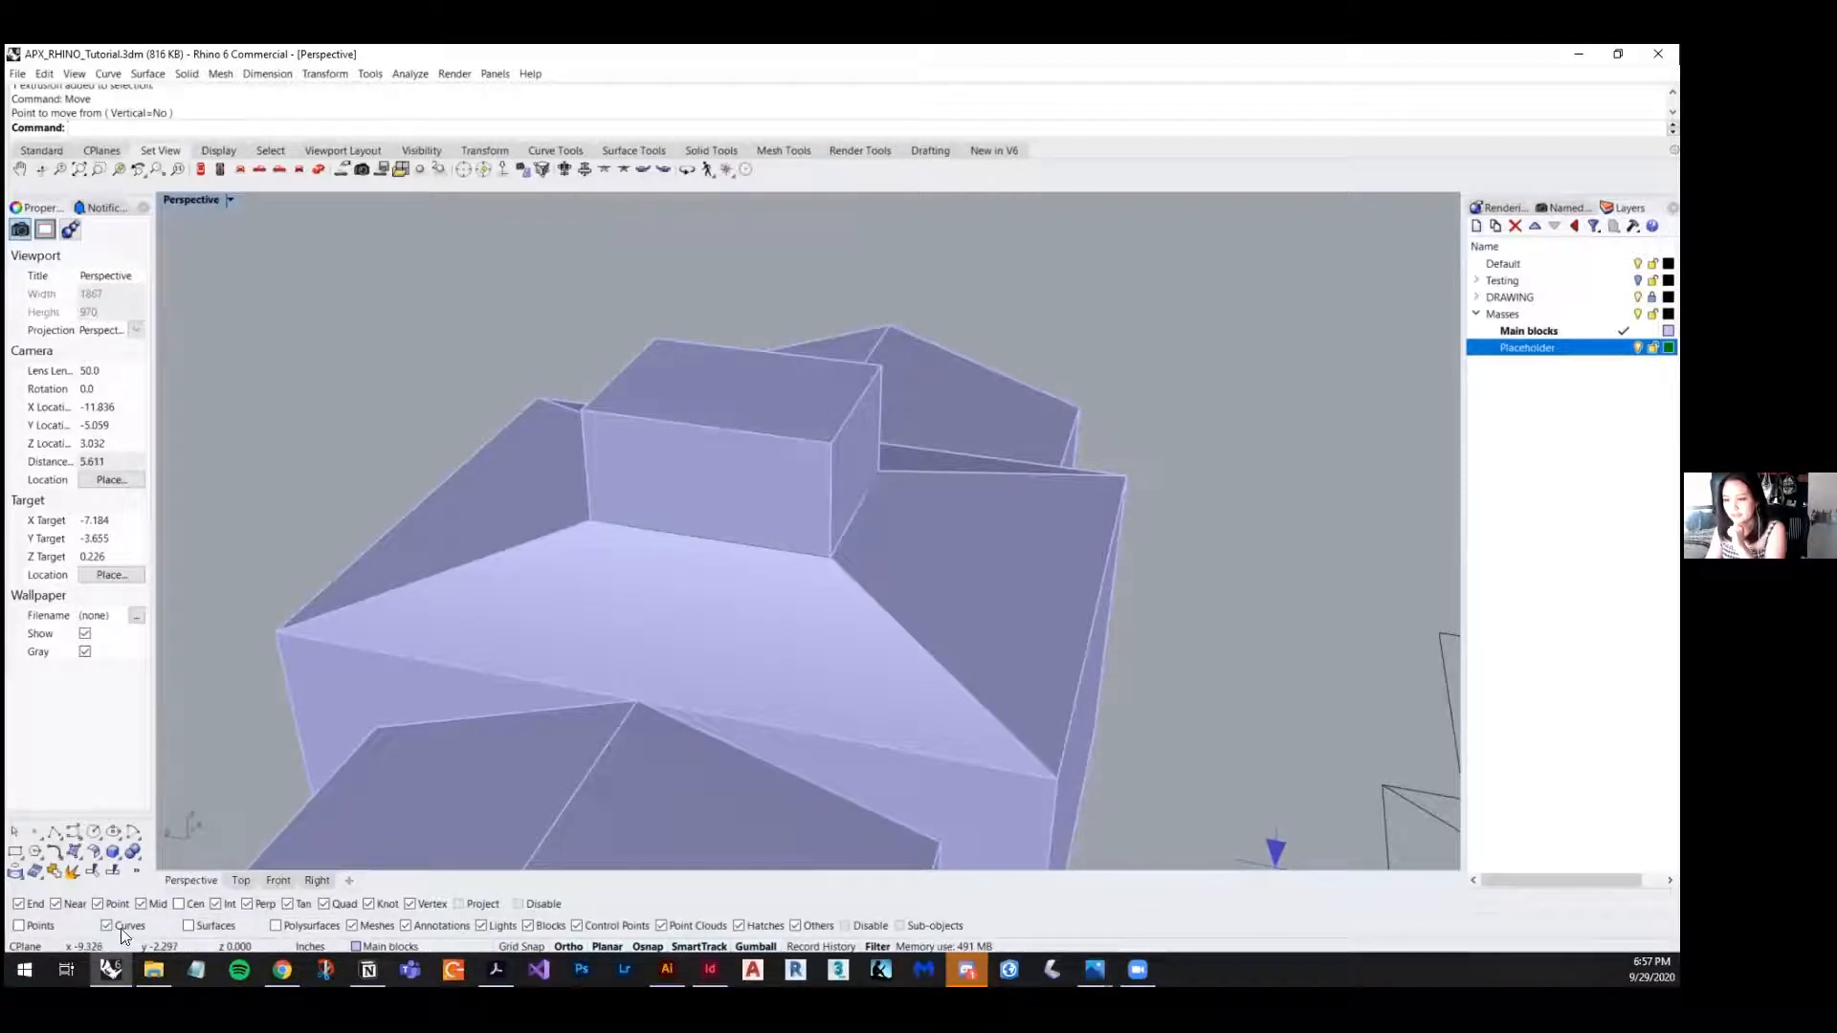
- Delete the four placeholder curves around the roof and make points, surfaces and polysurfaces selectable again
scroll(497, 622, "down", 3)
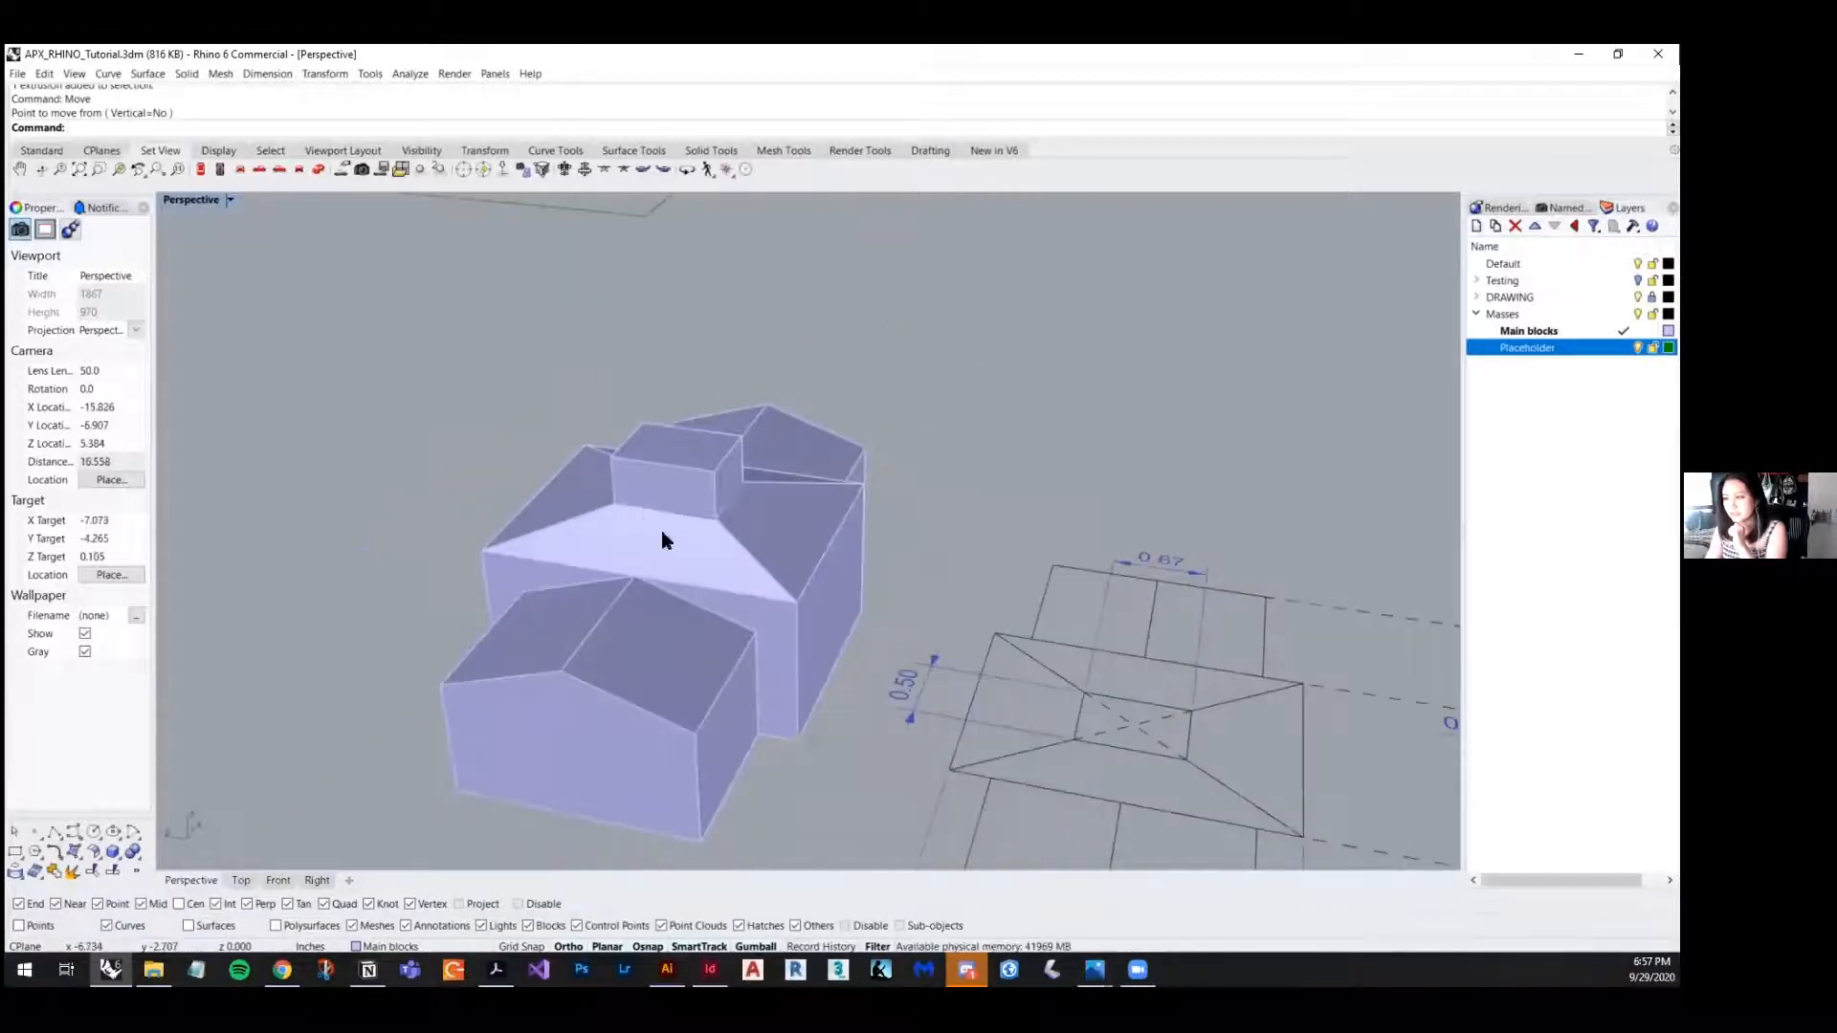
left_click_drag(1009, 305, 335, 622)
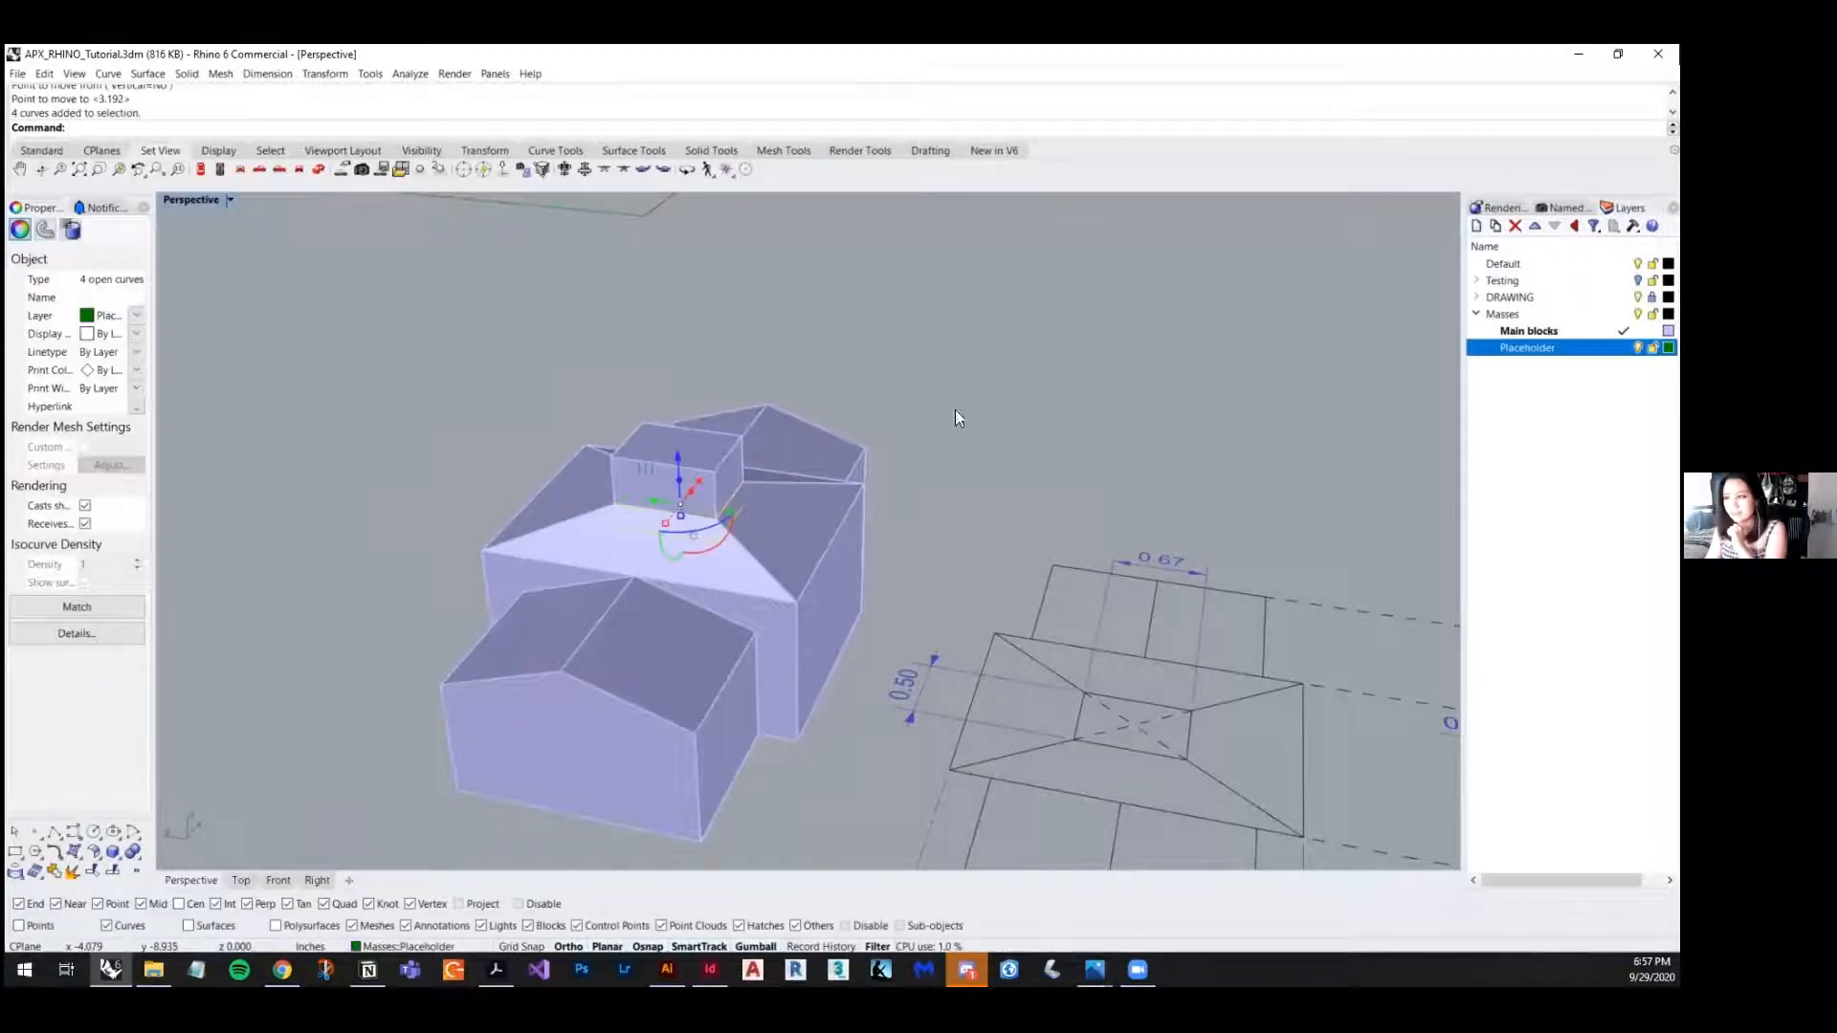
scroll(733, 484, "up", 1)
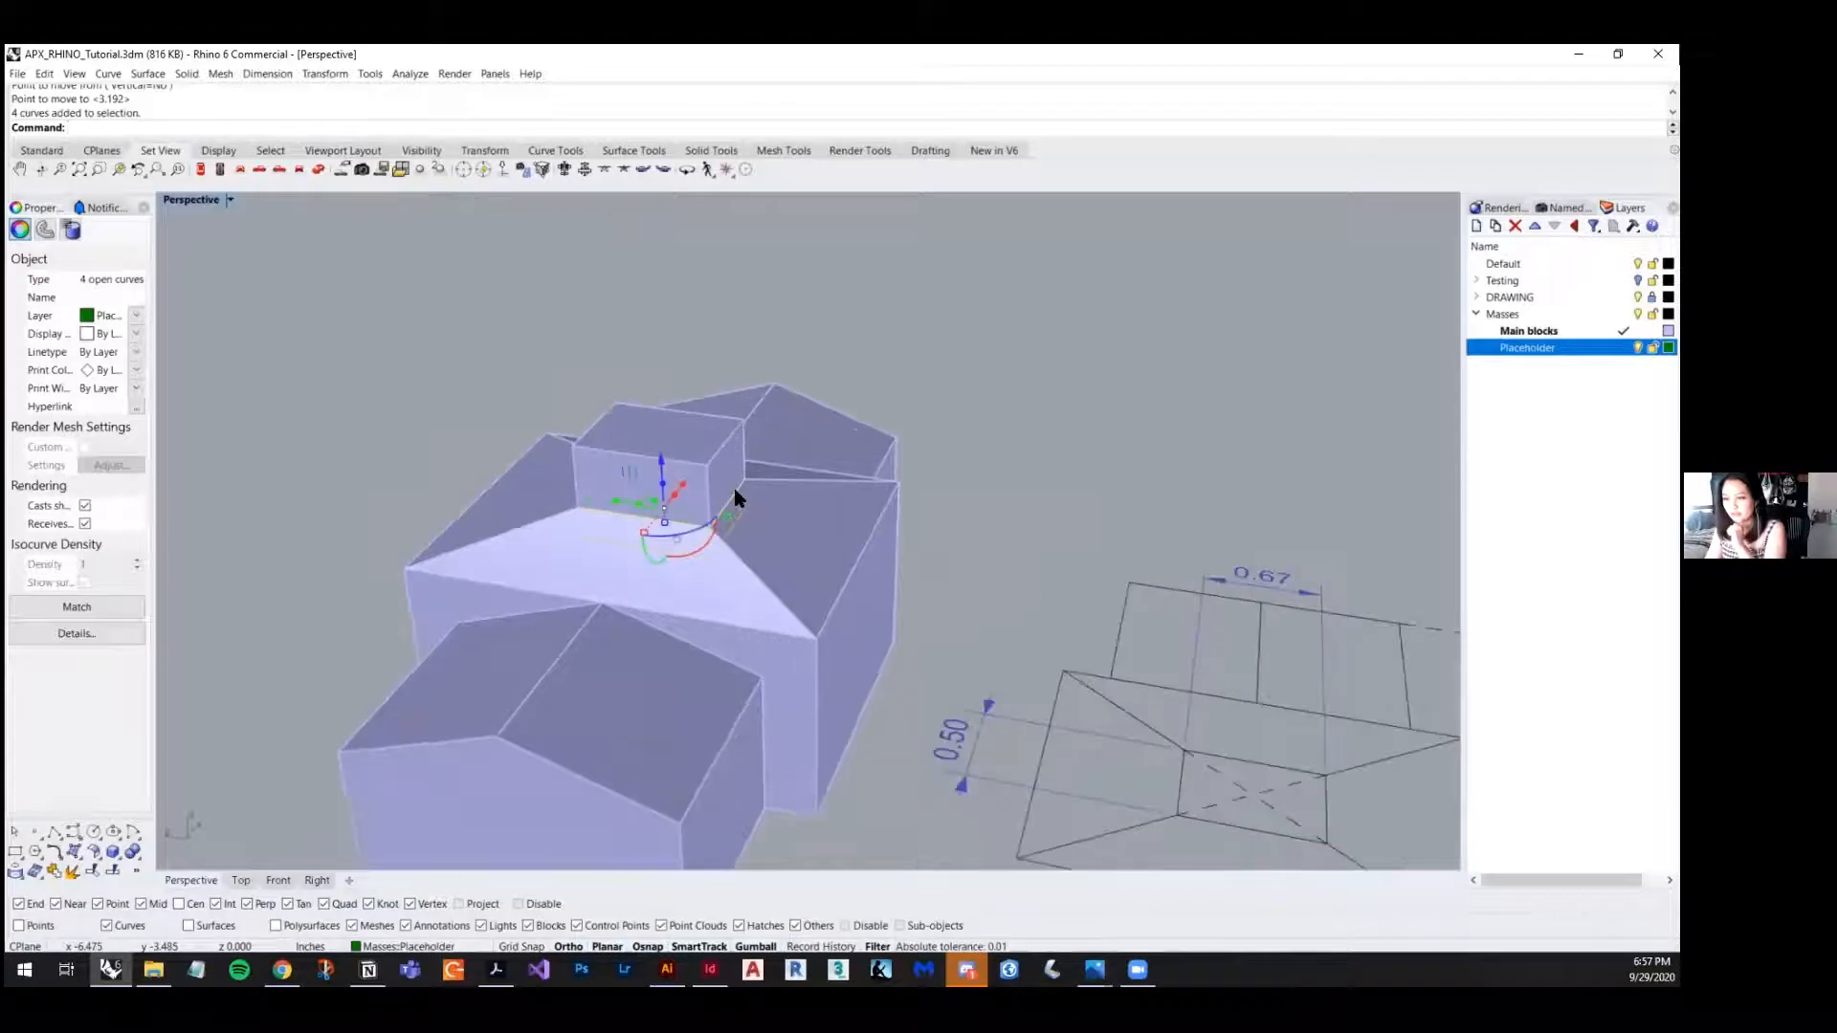
key("Delete")
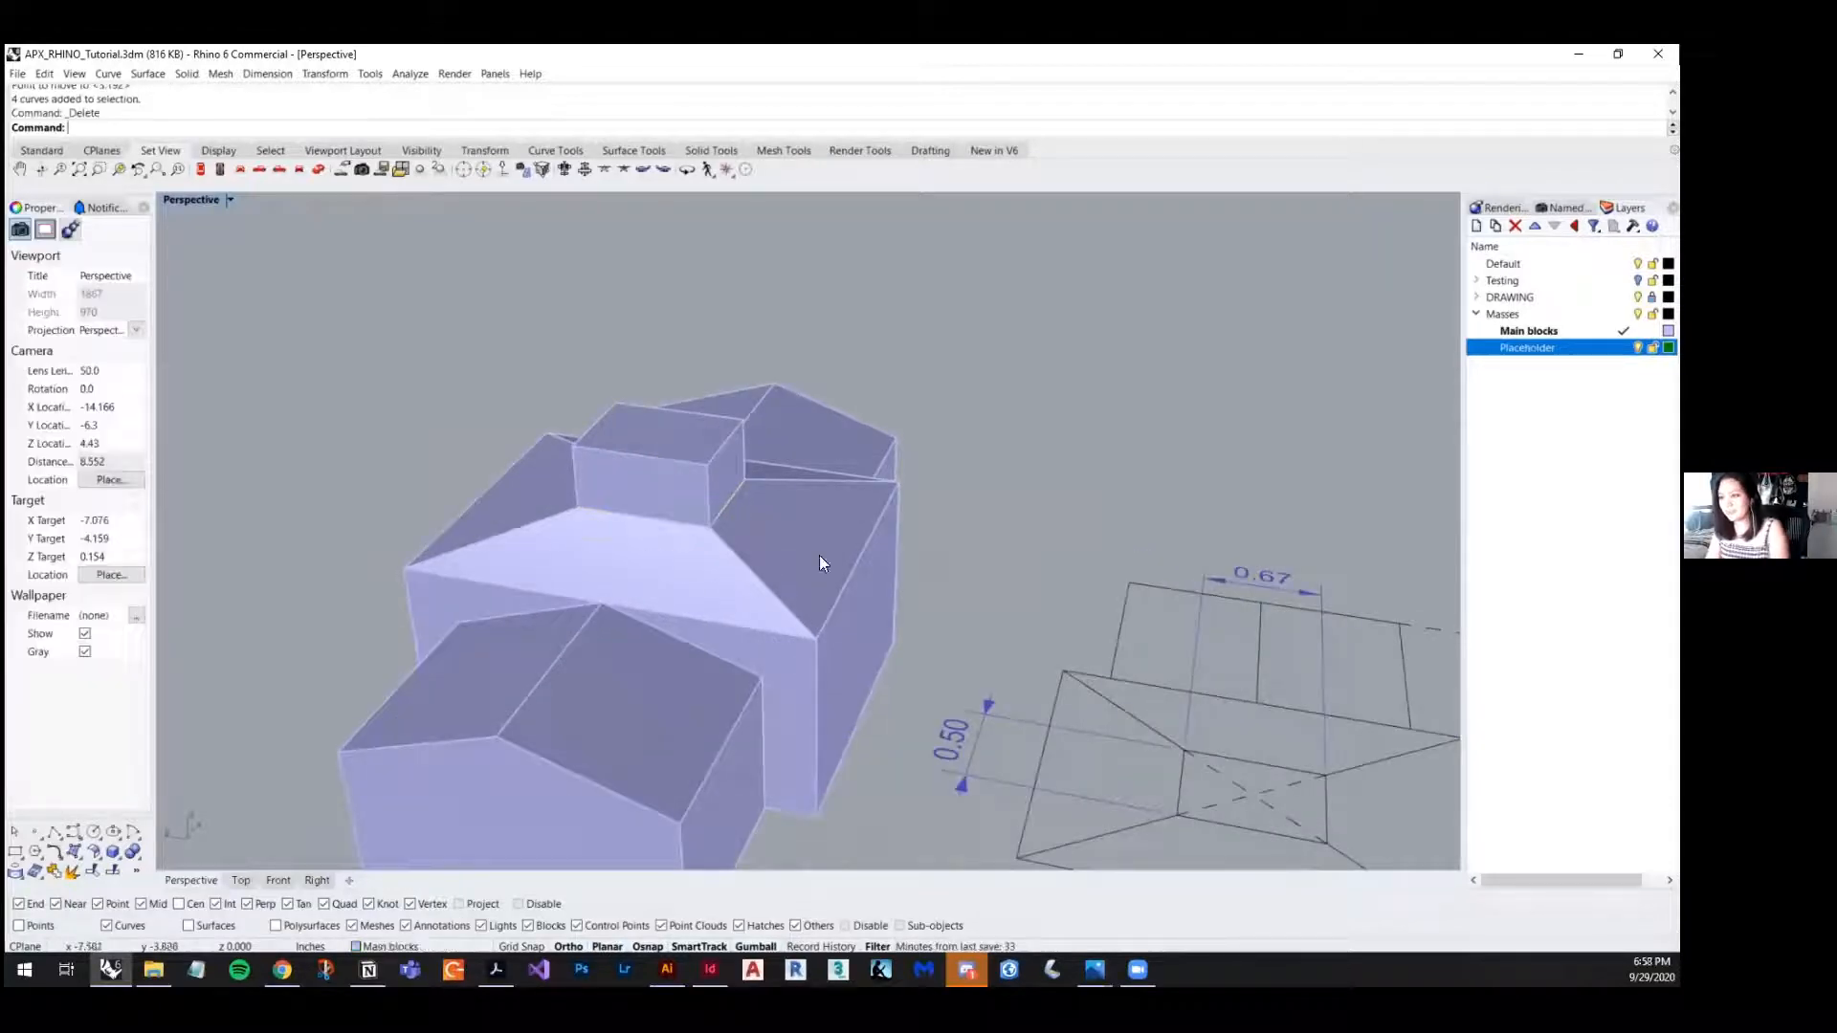
left_click(19, 926)
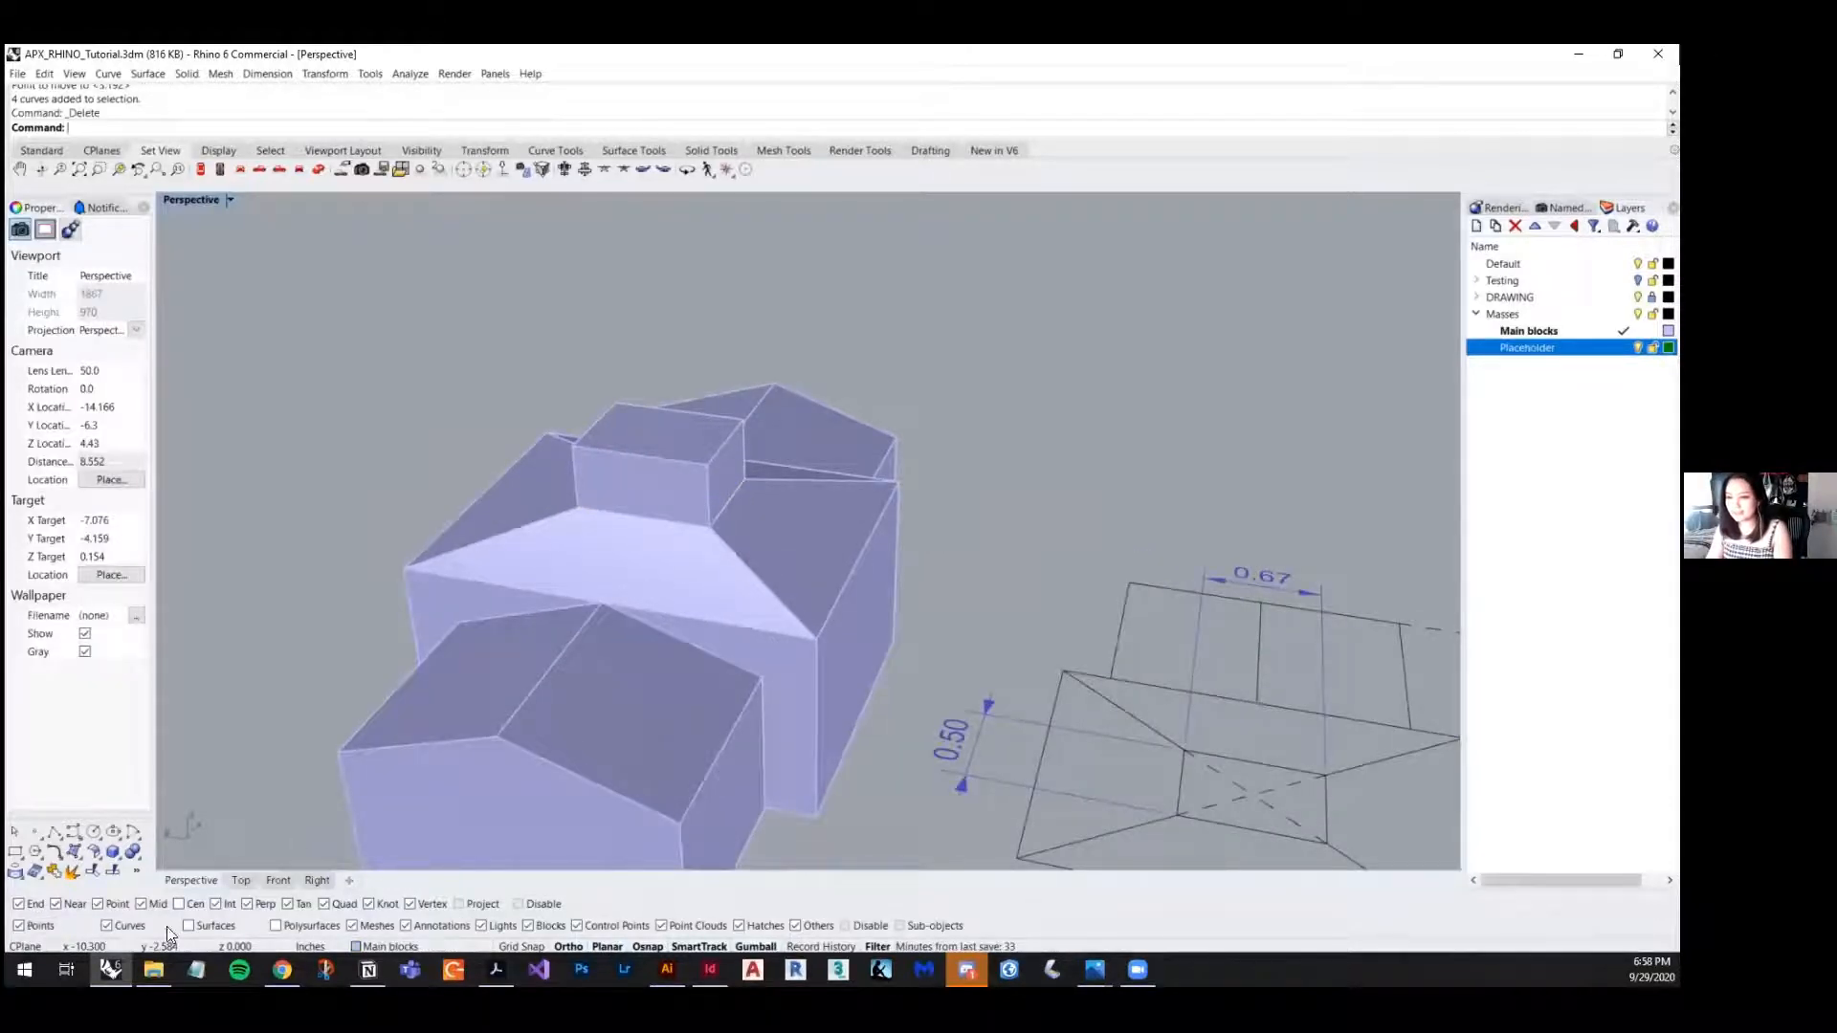
left_click(187, 925)
left_click(275, 926)
- Subtract the rooftop block from the central hip roof with BooleanDifference, keeping the block by leaving DeleteInput at No
scroll(869, 609, "down", 4)
right_click_drag(869, 608, 664, 566)
left_click(654, 586)
type("BooleanDifference")
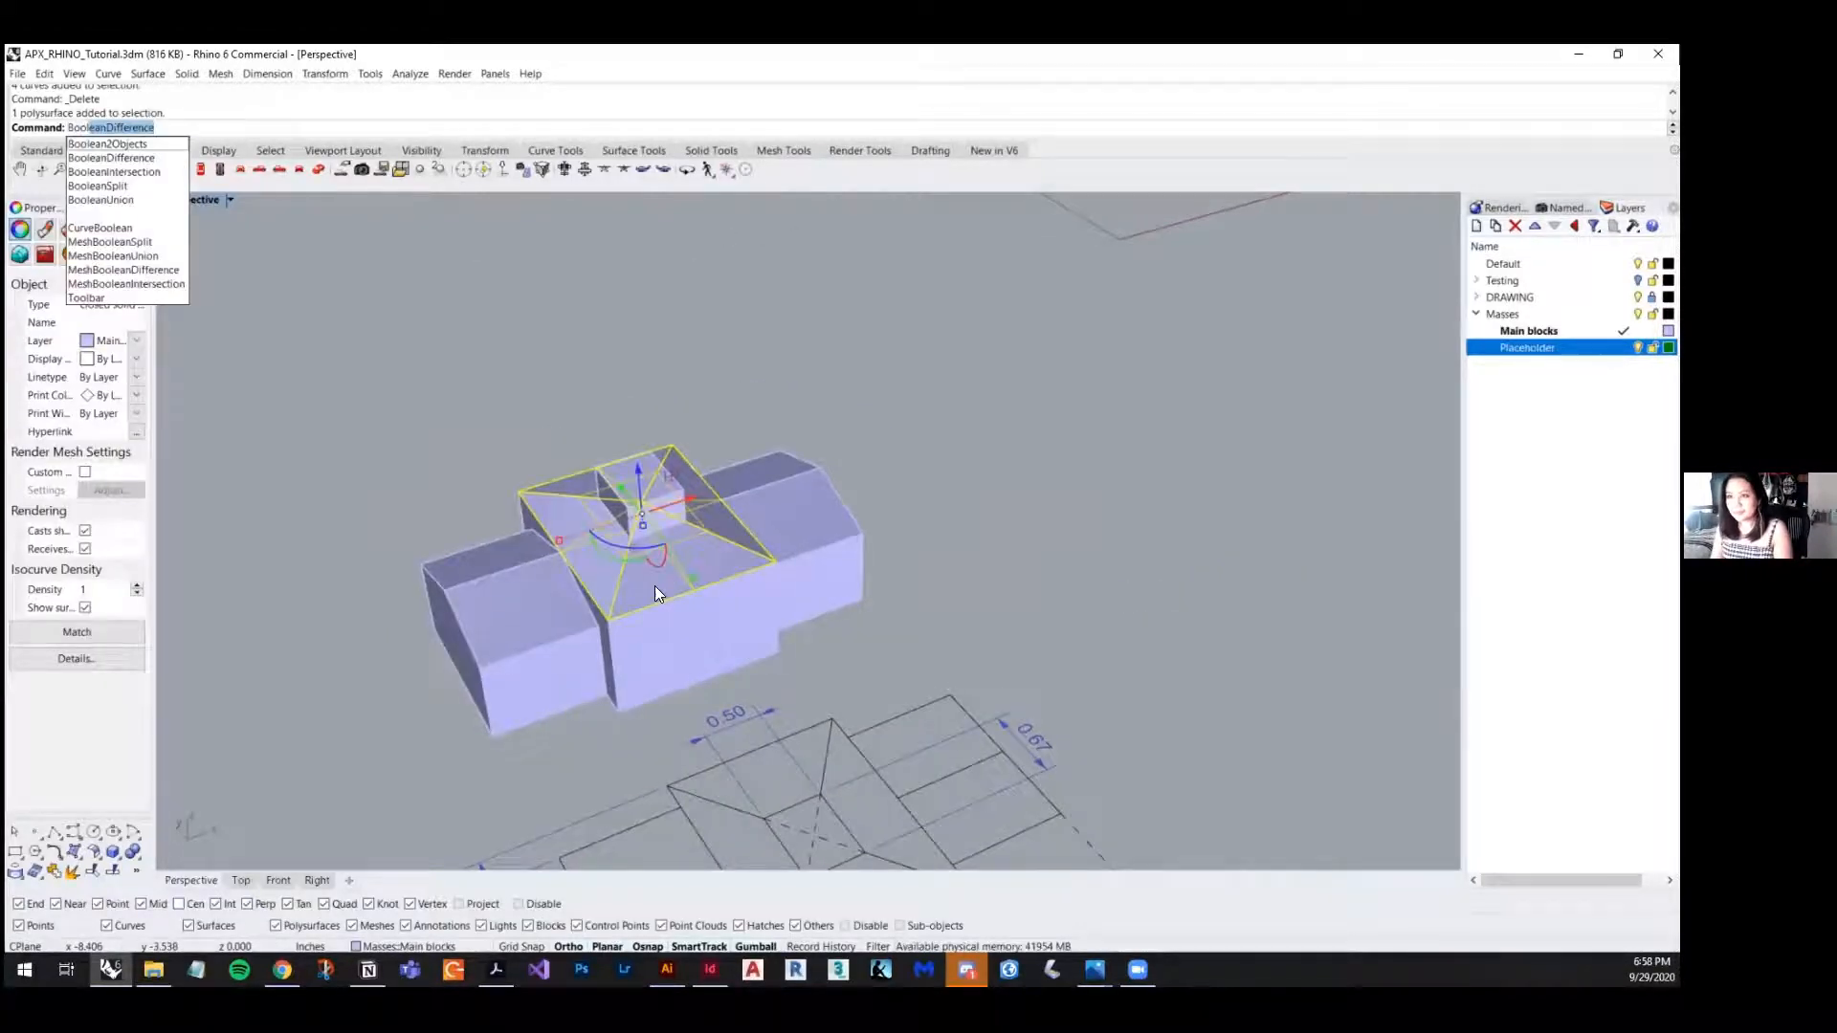
key("Return")
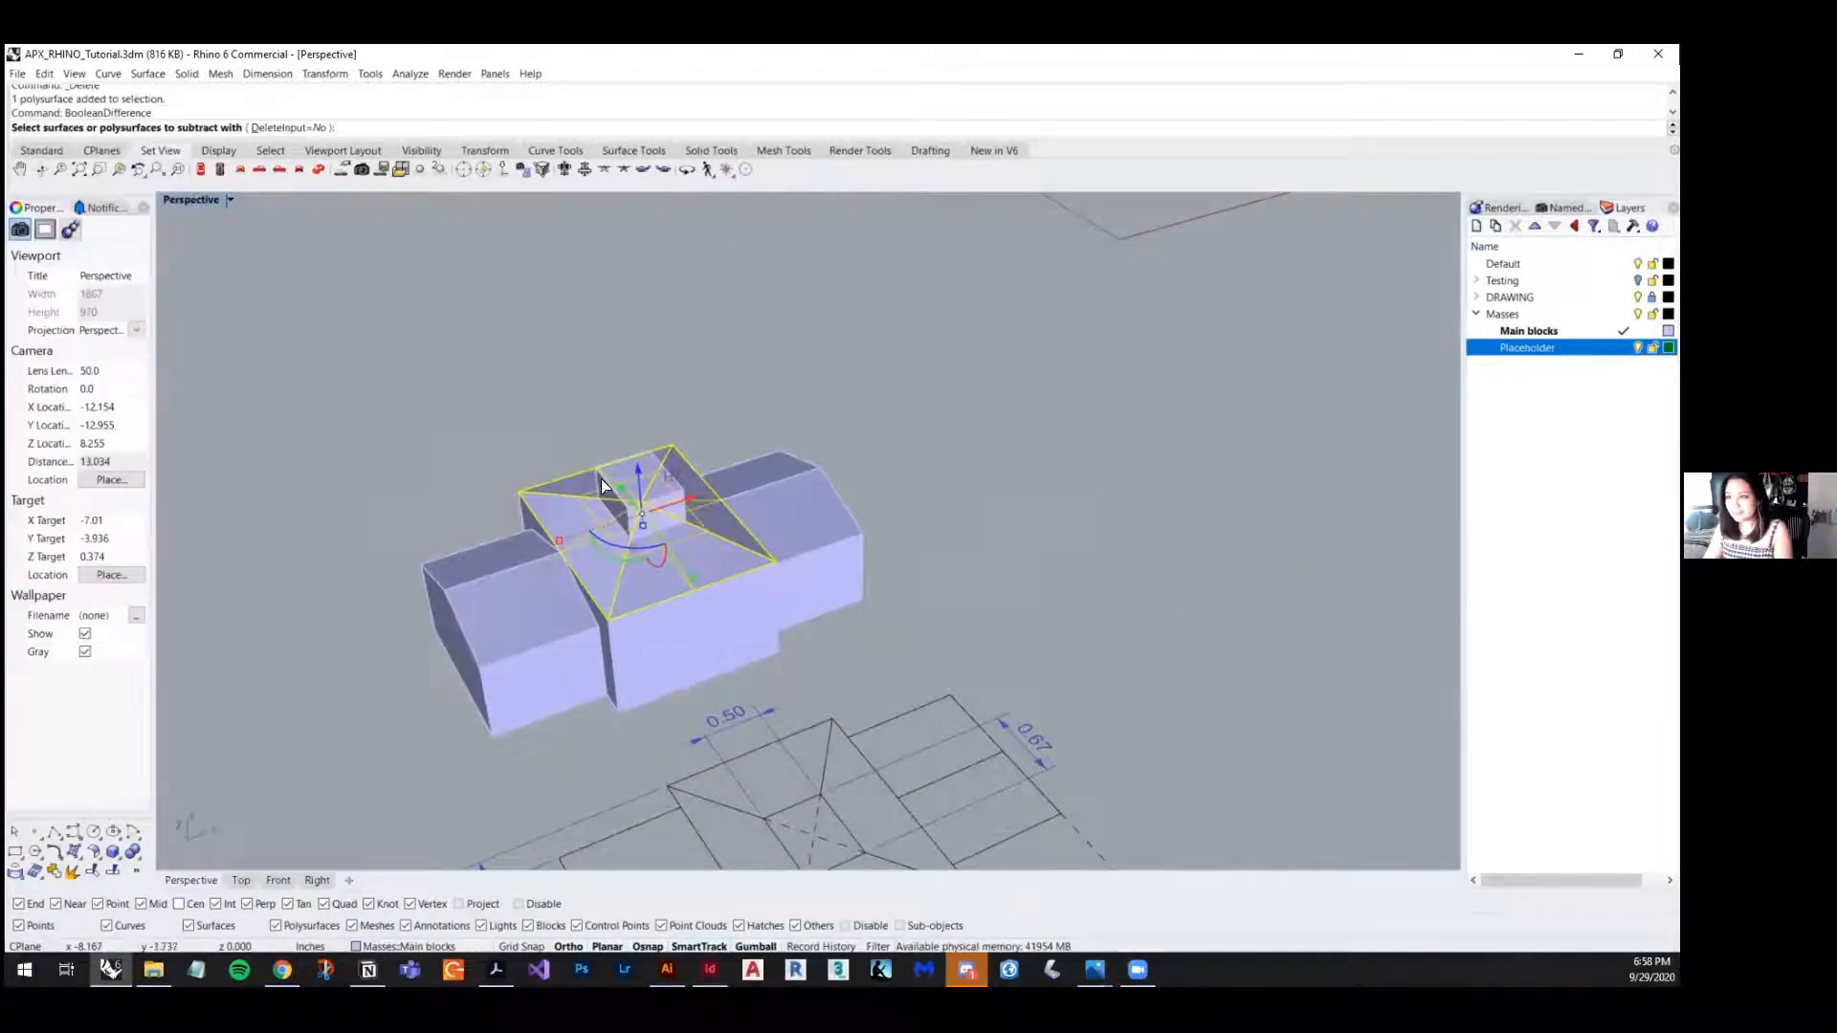
scroll(601, 478, "up", 5)
left_click(670, 421)
key("Return")
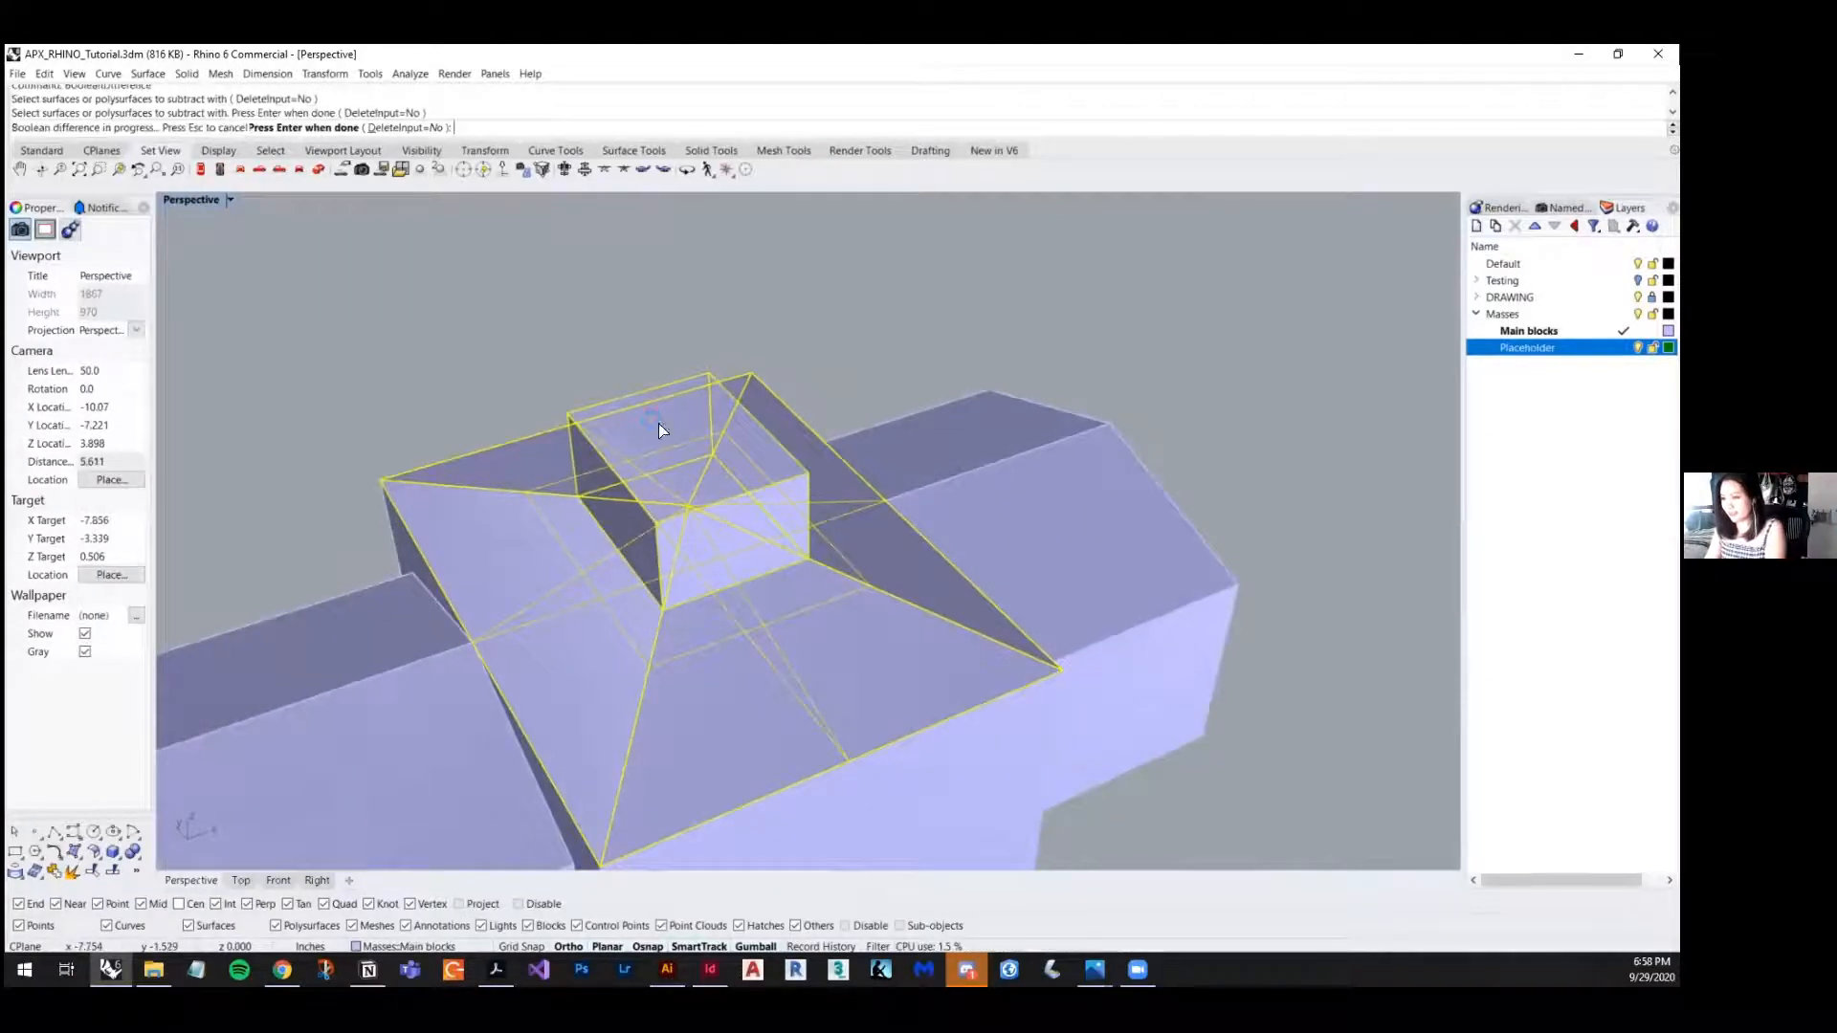
- Move all the building masses together away from the plan and elevation drawings into open space
scroll(645, 378, "down", 6)
right_click_drag(947, 453, 727, 509)
scroll(725, 505, "down", 4)
right_click_drag(896, 490, 666, 545)
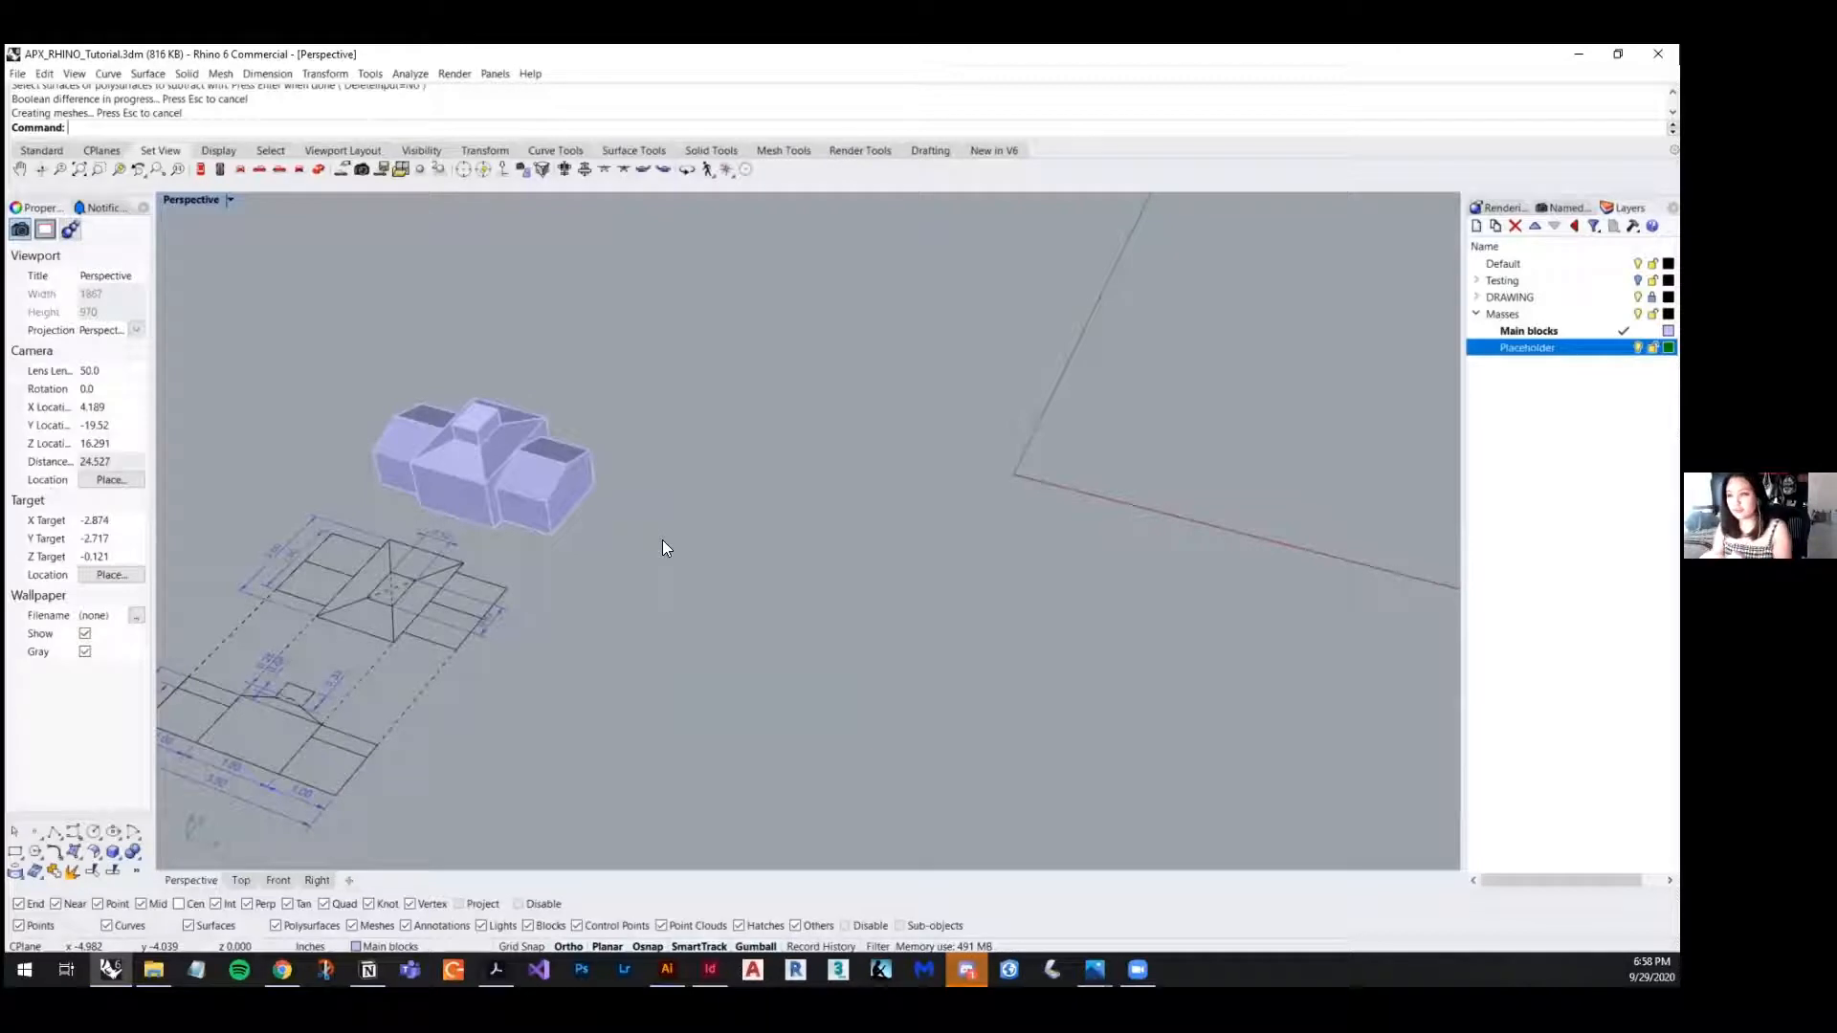
right_click_drag(545, 422, 627, 558)
left_click_drag(408, 524, 975, 486)
left_click(1038, 618)
right_click_drag(1037, 619, 859, 672)
- Display the Top view in Shaded mode
scroll(987, 528, "up", 6)
scroll(1044, 519, "up", 2)
scroll(1043, 517, "down", 4)
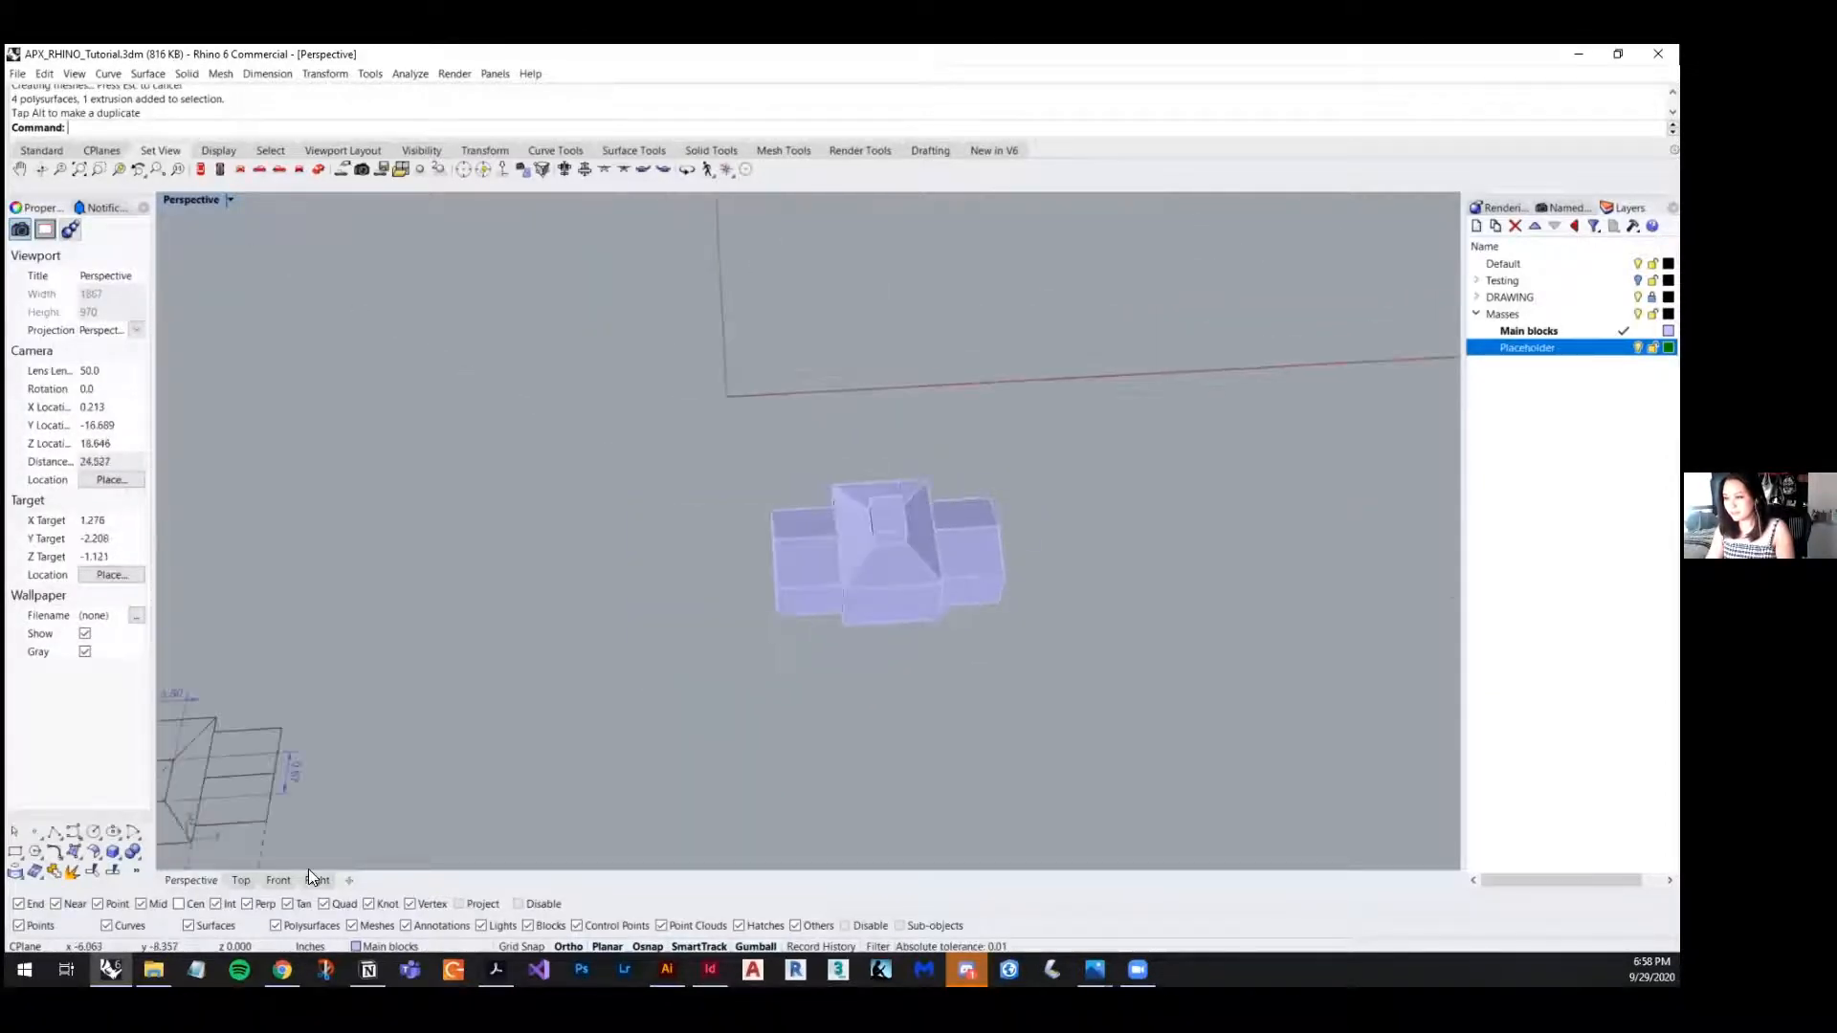
left_click(240, 880)
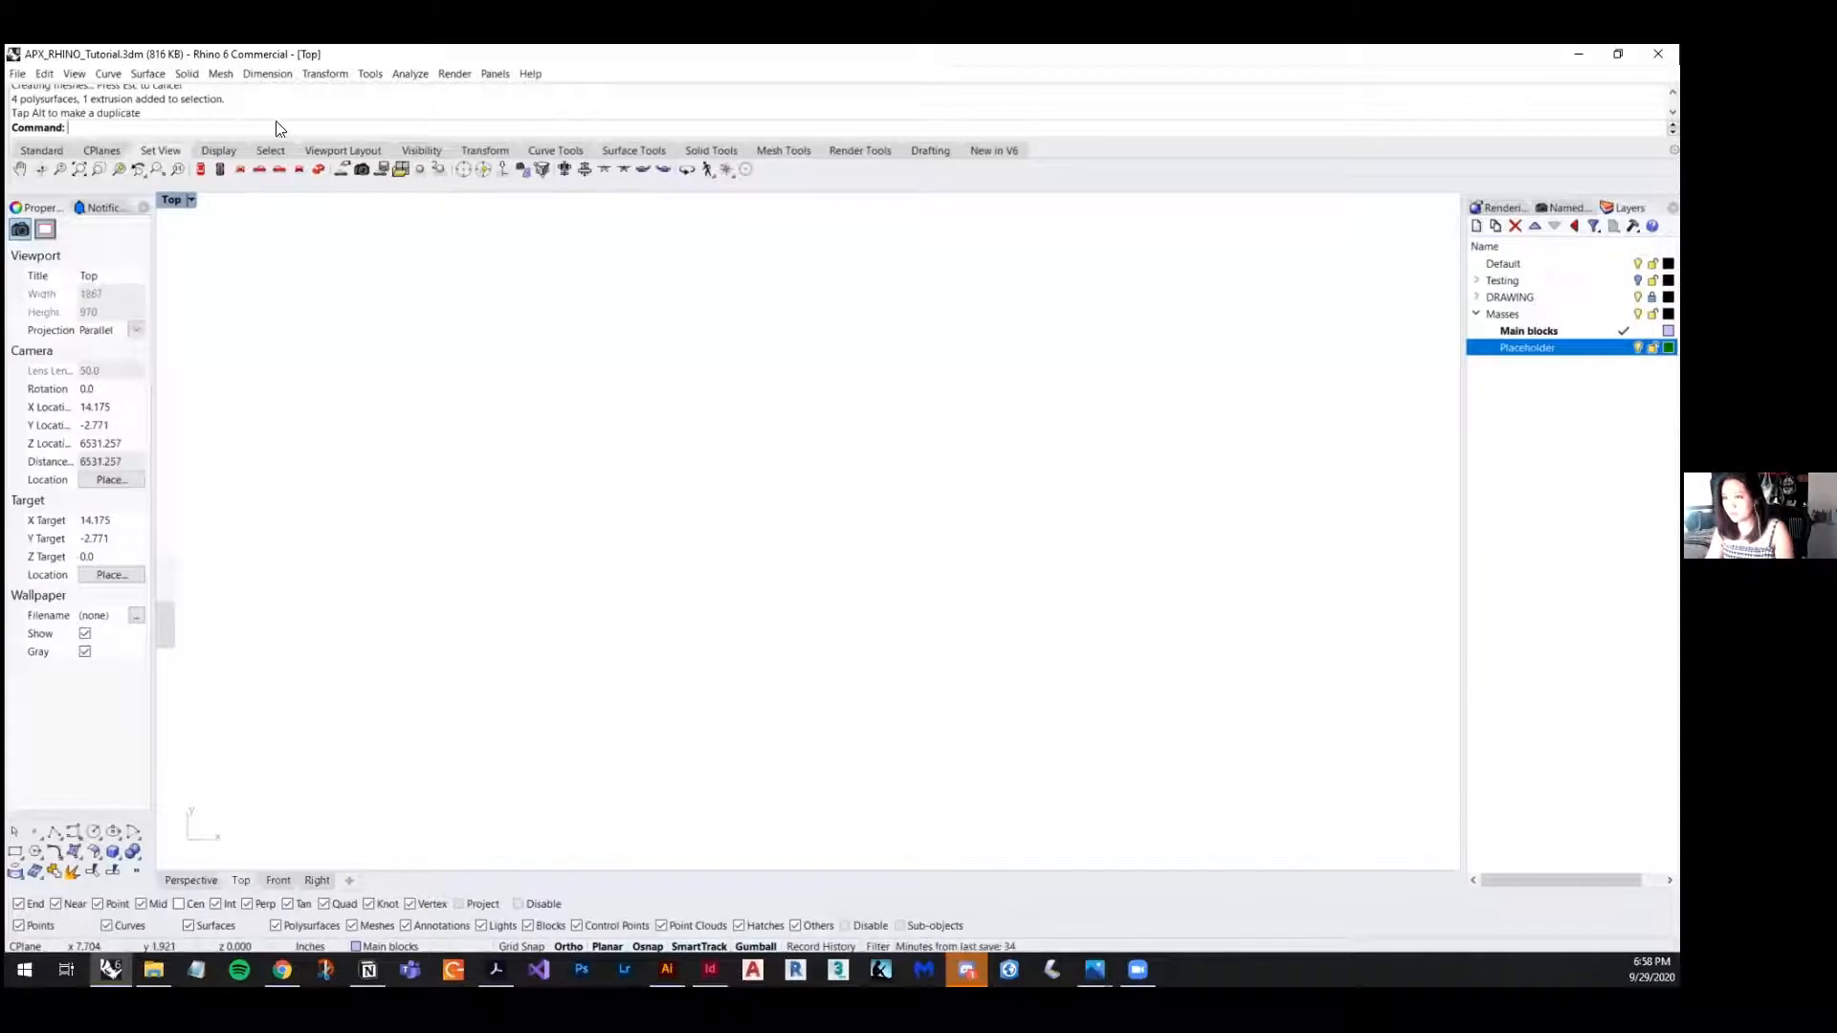
left_click(192, 201)
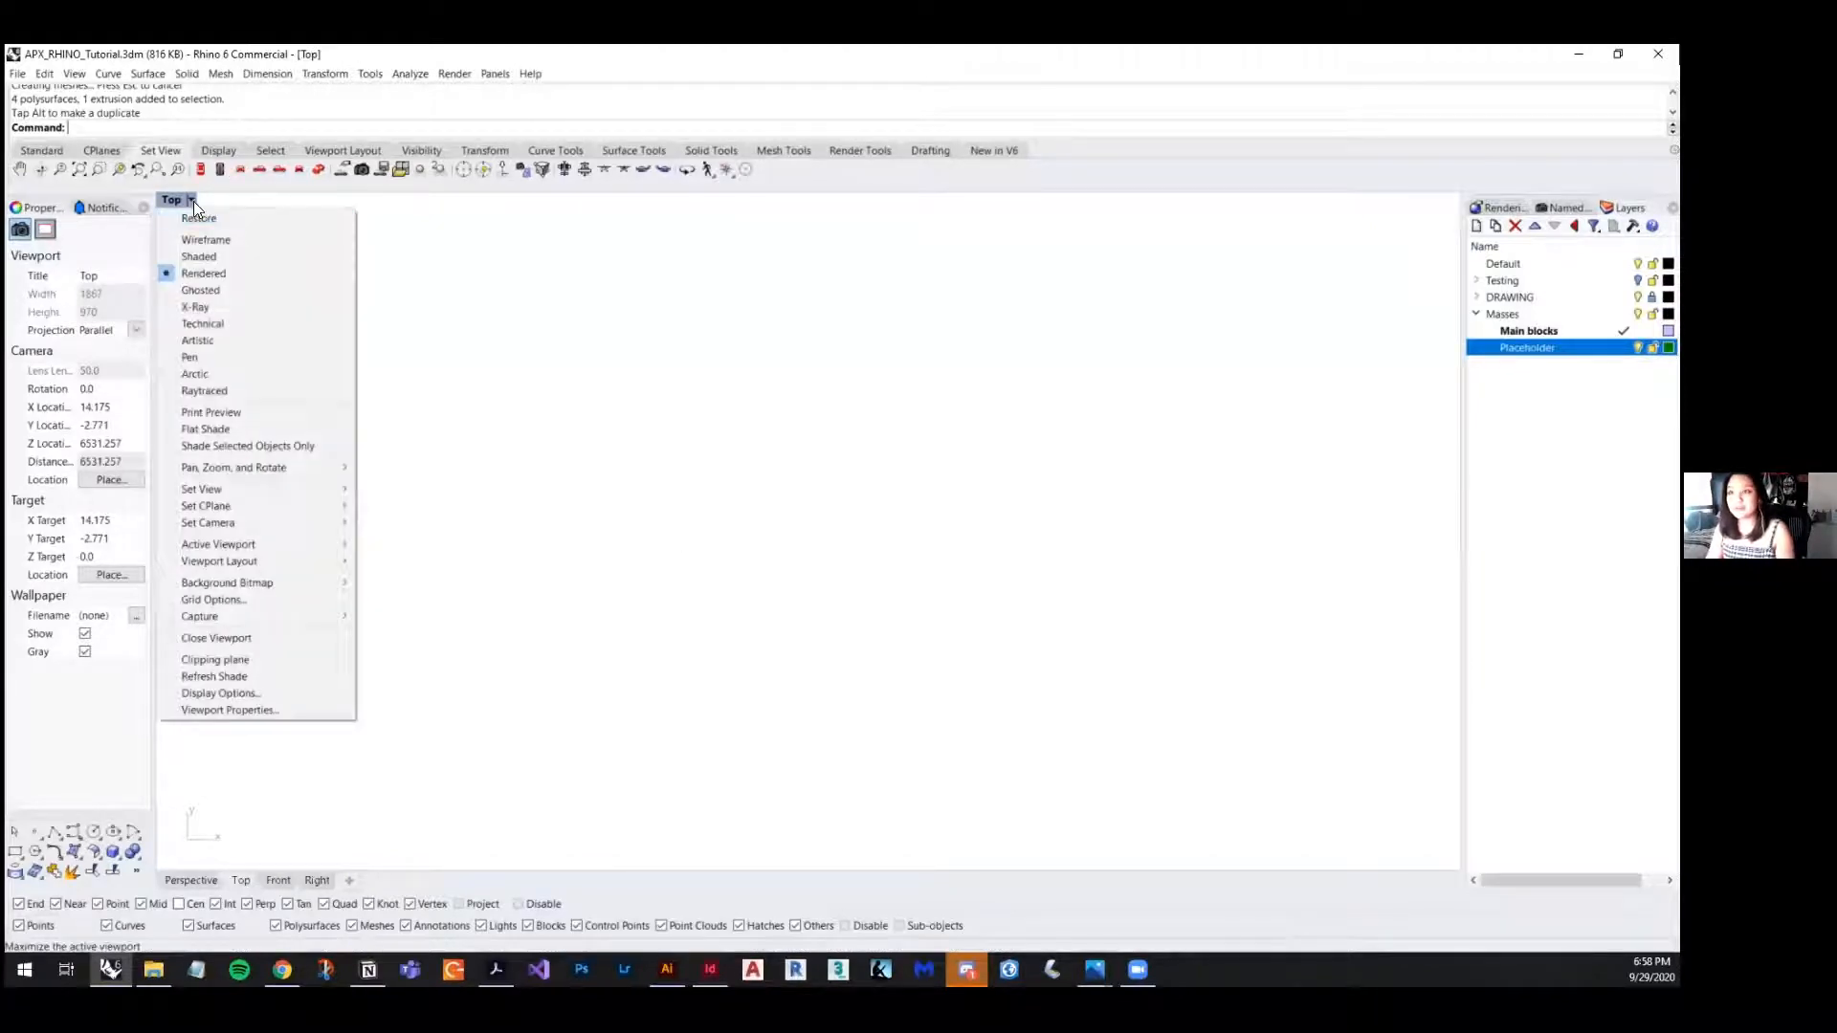
left_click(201, 257)
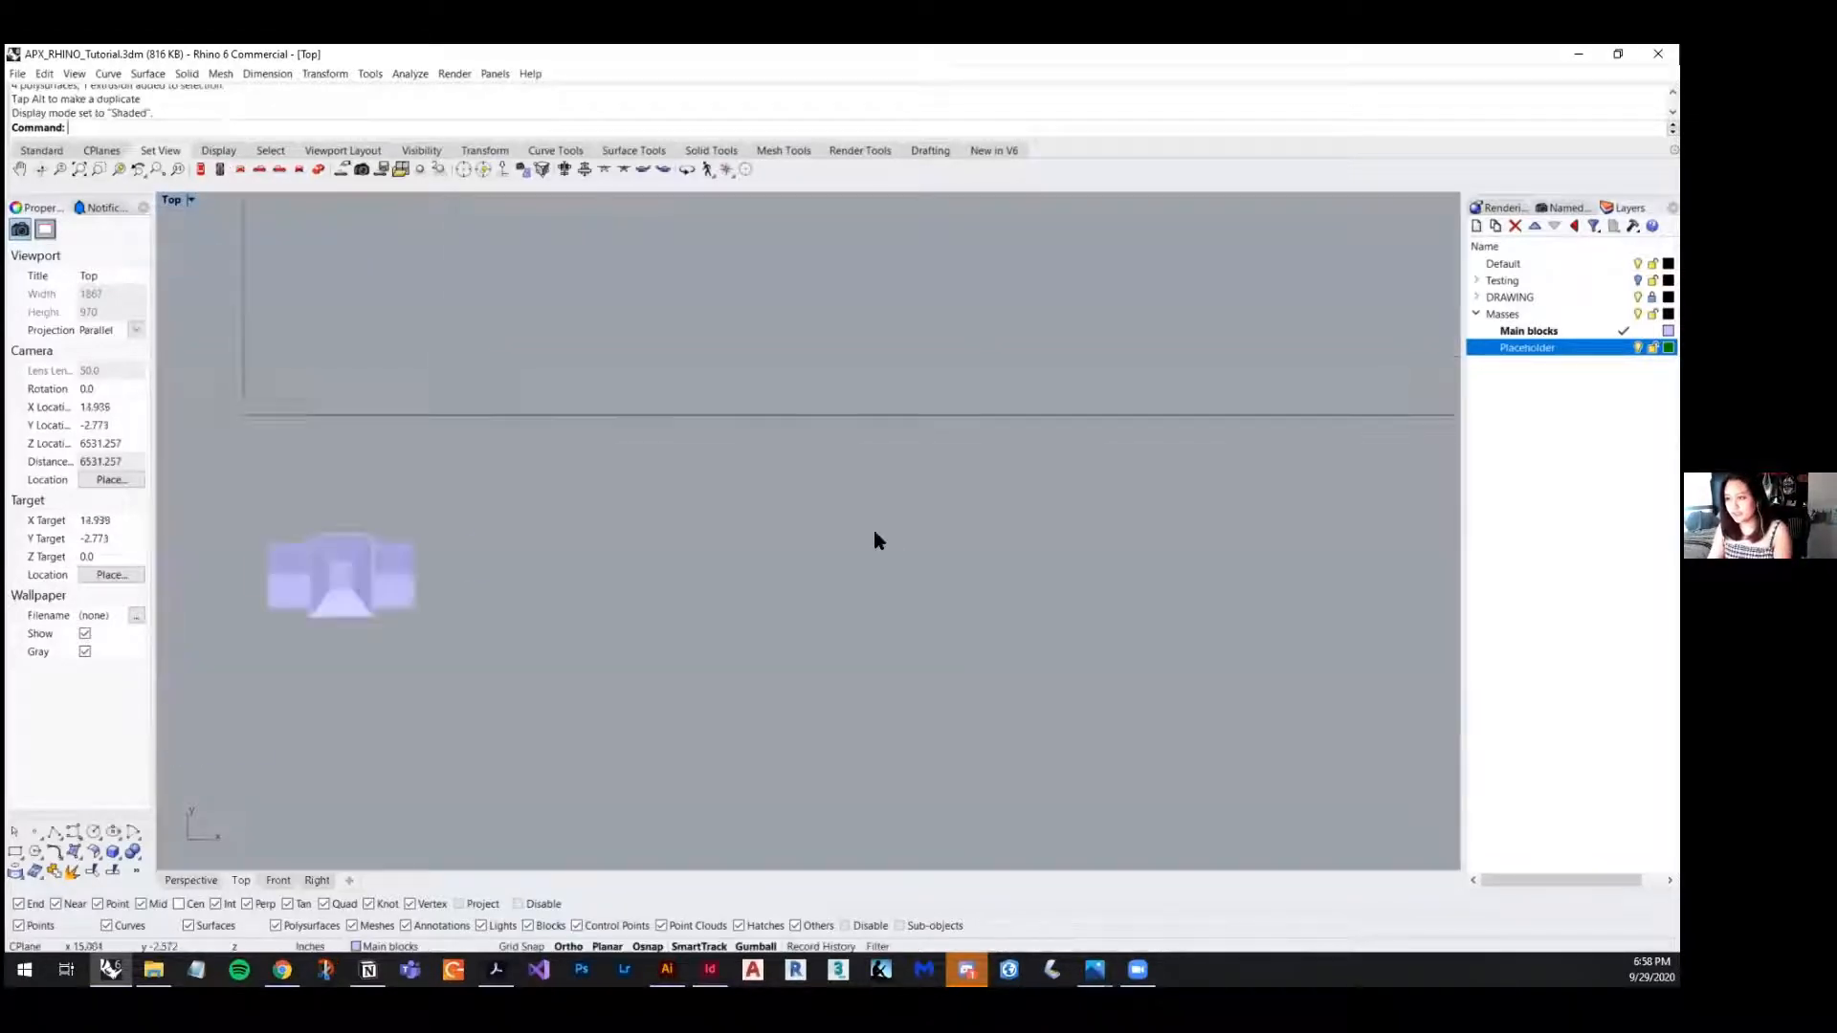
- Rotate all the building masses together by 45 degrees in plan
scroll(563, 540, "up", 5)
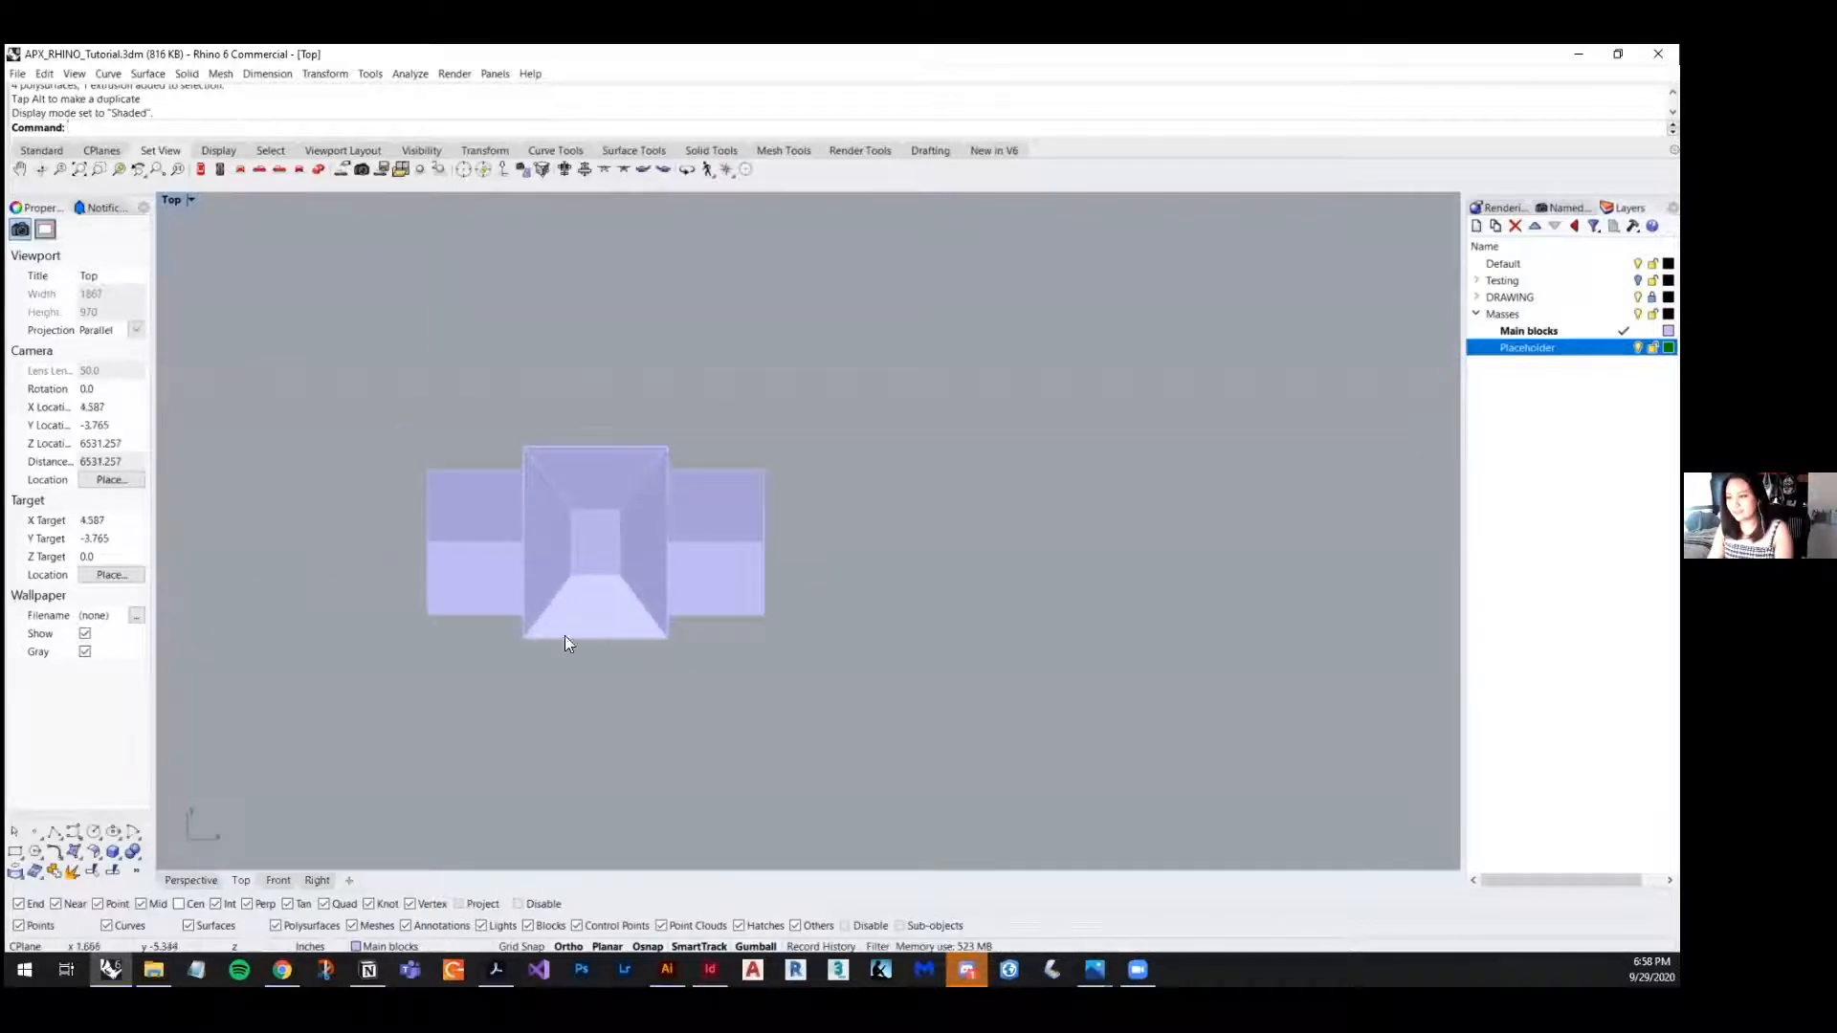
right_click_drag(564, 635, 633, 615)
left_click_drag(371, 727, 365, 727)
left_click(631, 568)
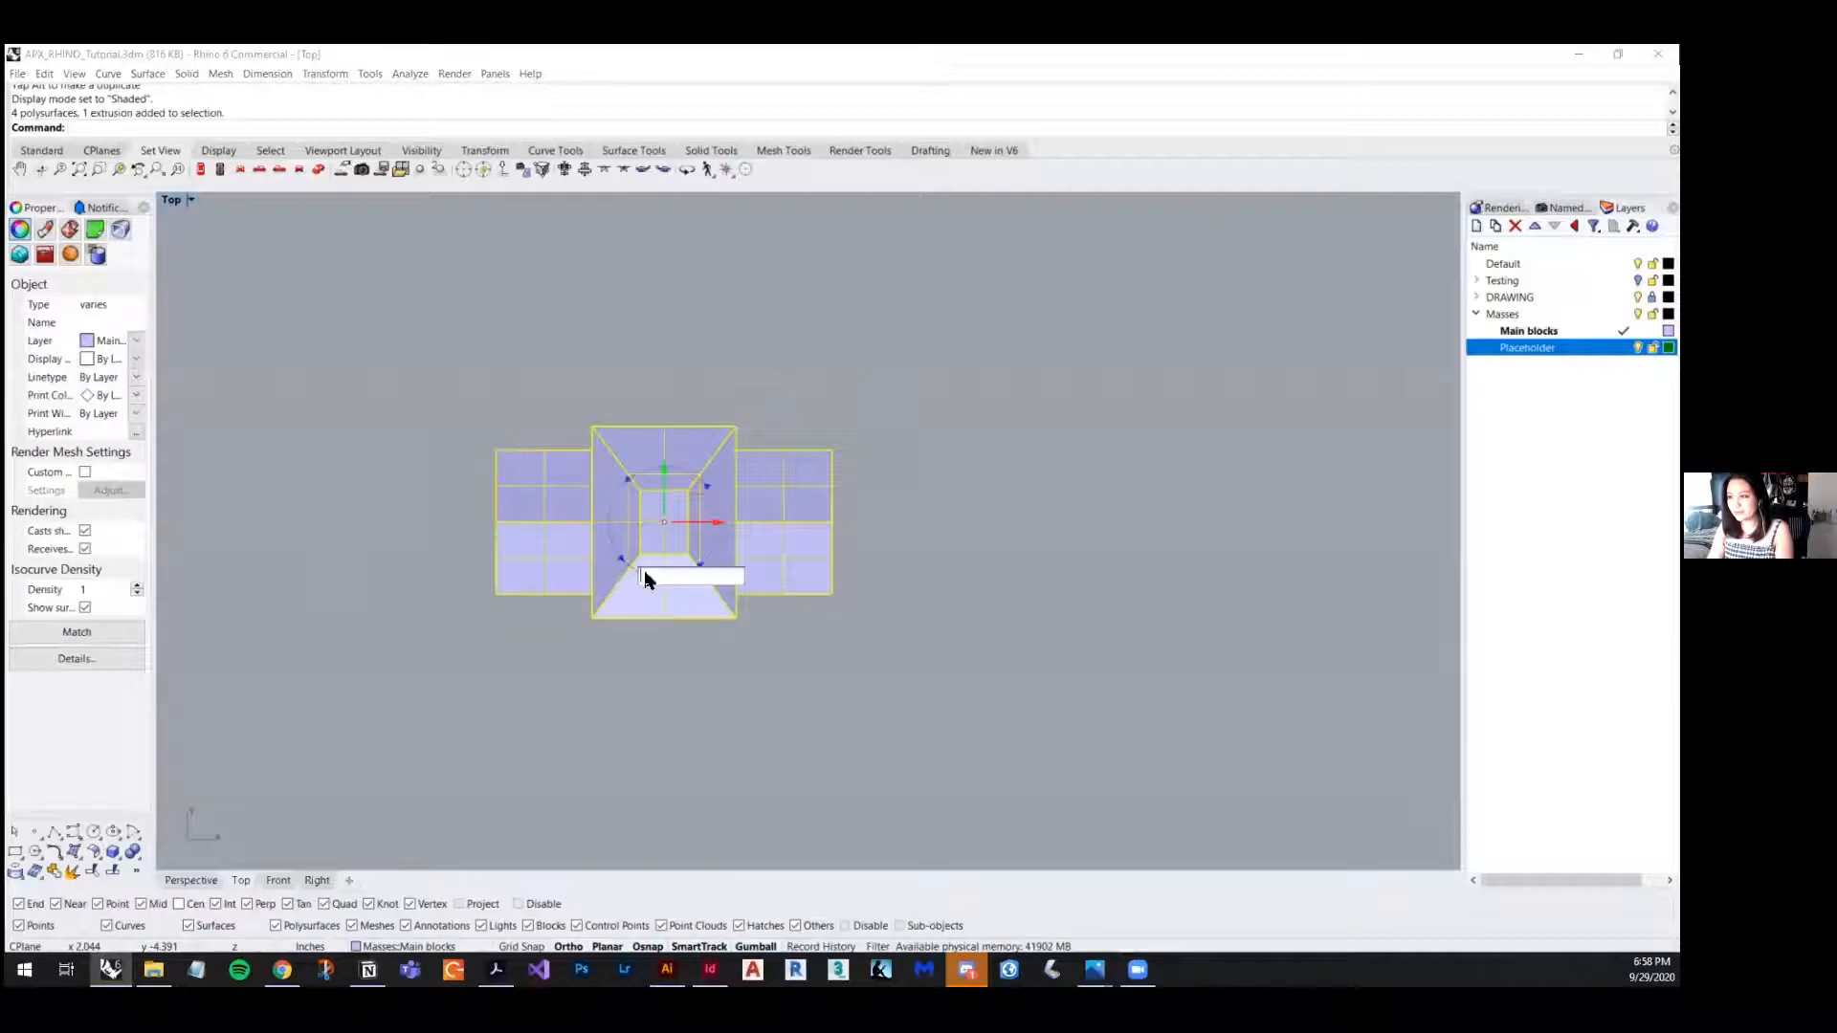
type("45")
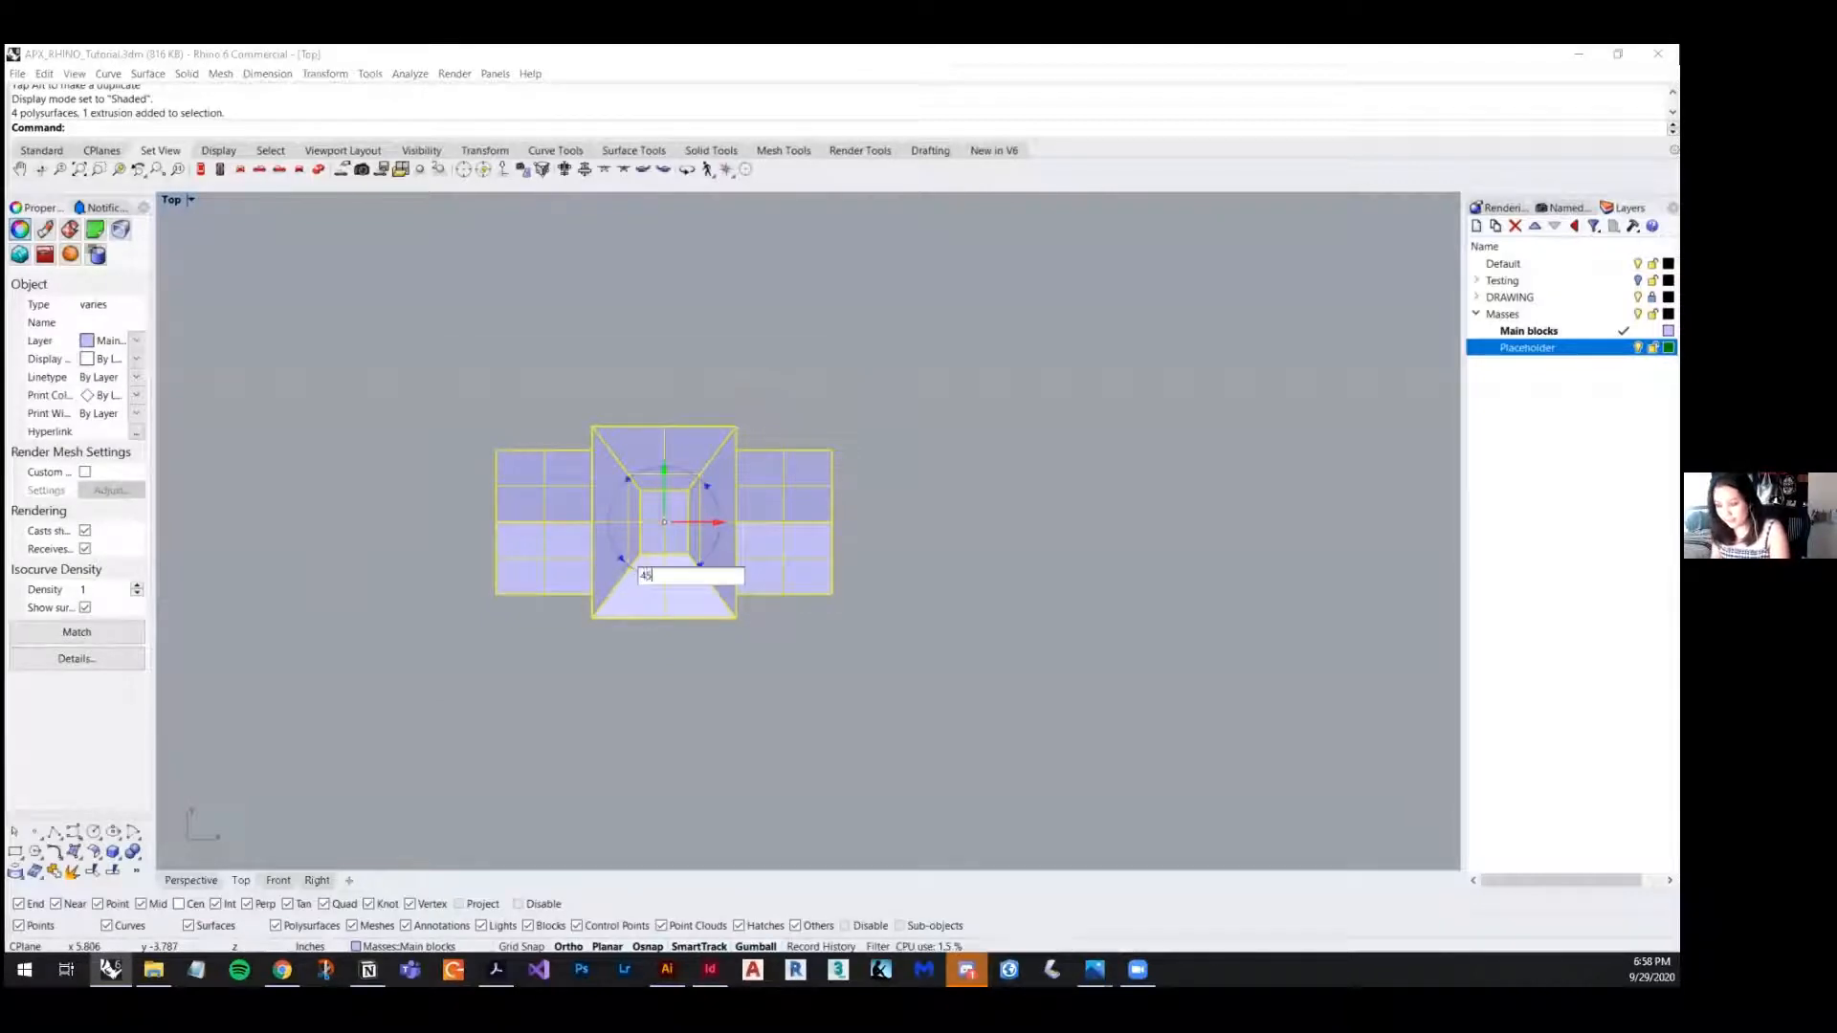
key("Return")
left_click(842, 580)
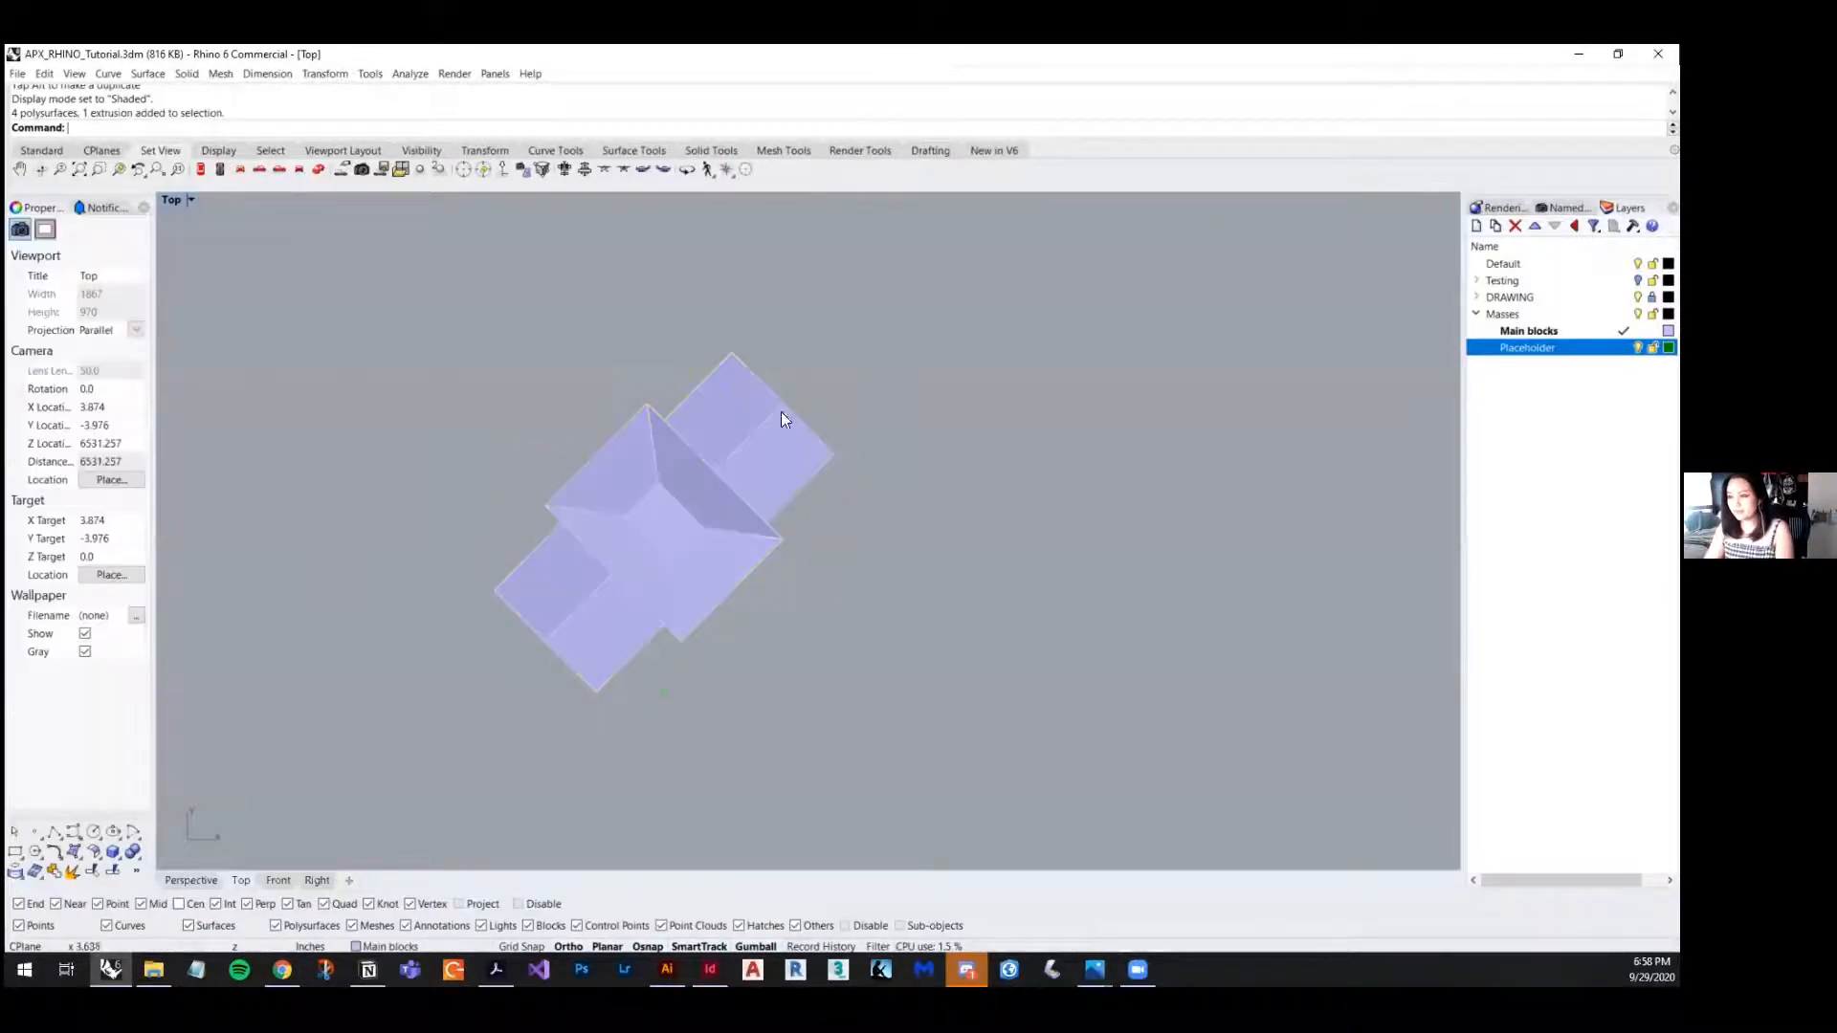
- Select all masses of the rotated building in the Right view
left_click(317, 880)
right_click_drag(861, 705, 709, 727)
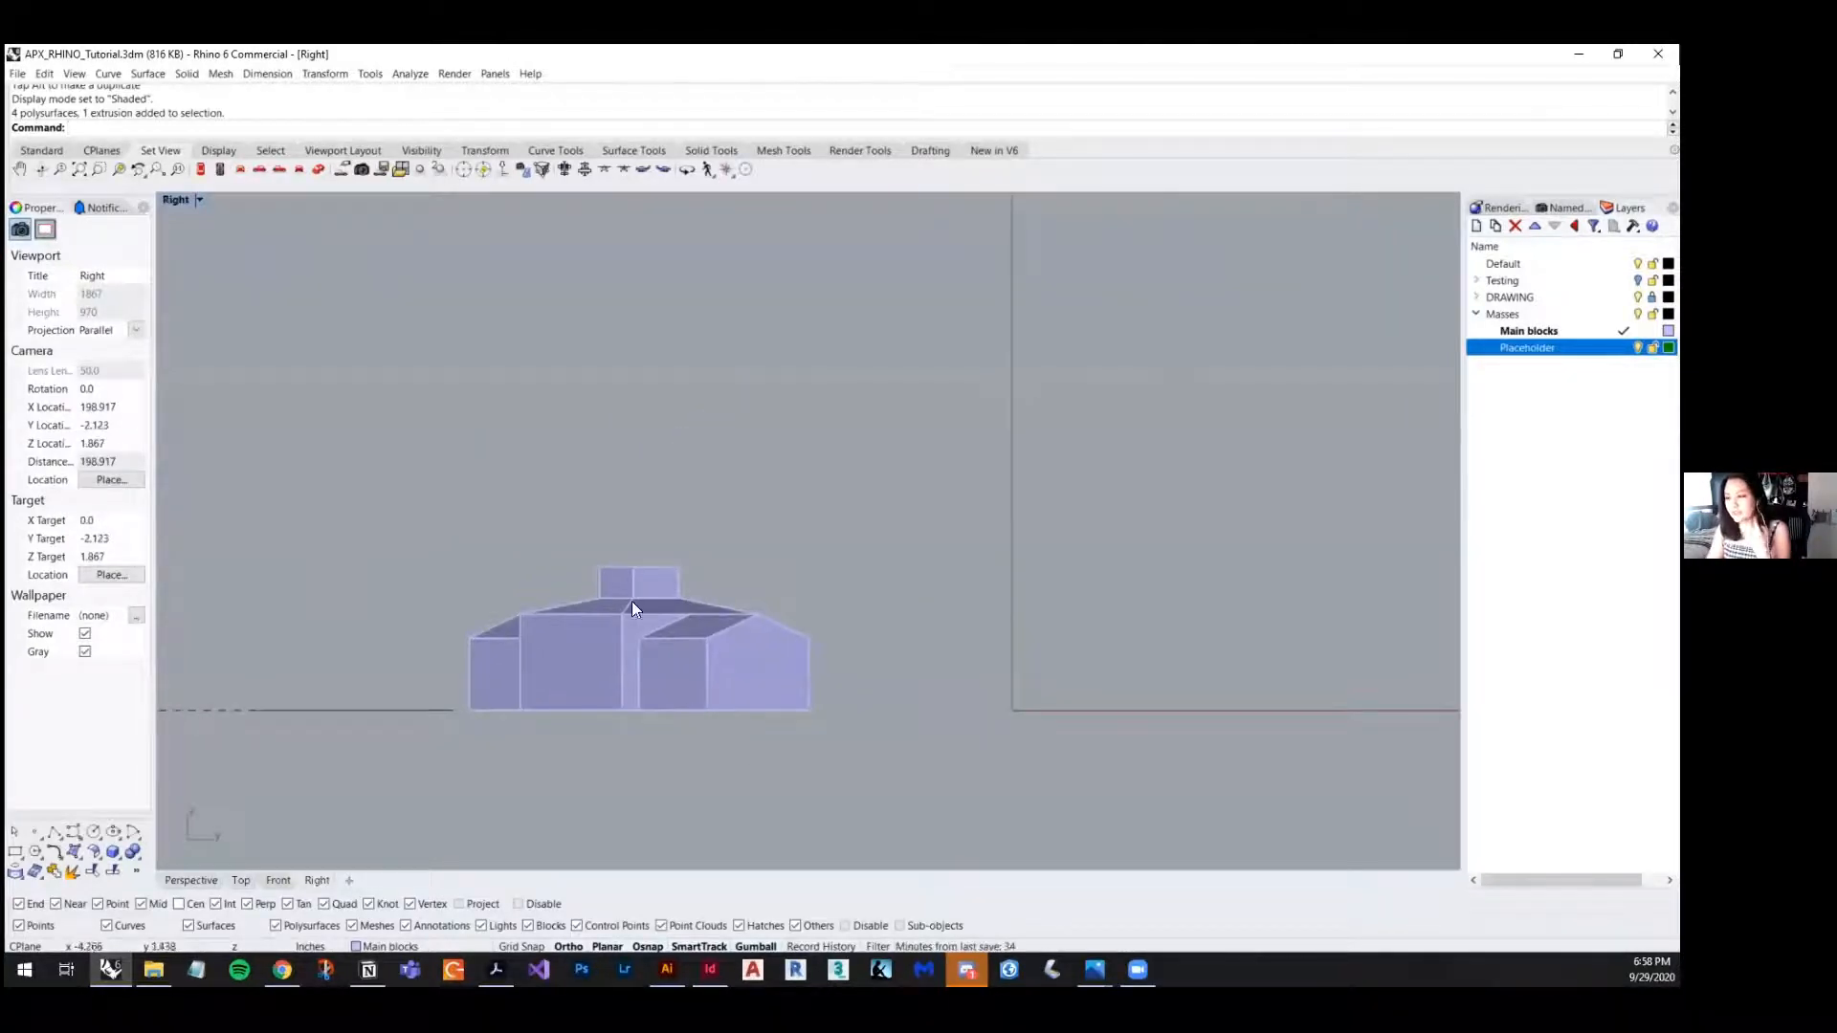
right_click_drag(632, 601, 590, 643)
scroll(590, 650, "up", 2)
right_click_drag(590, 720, 562, 690)
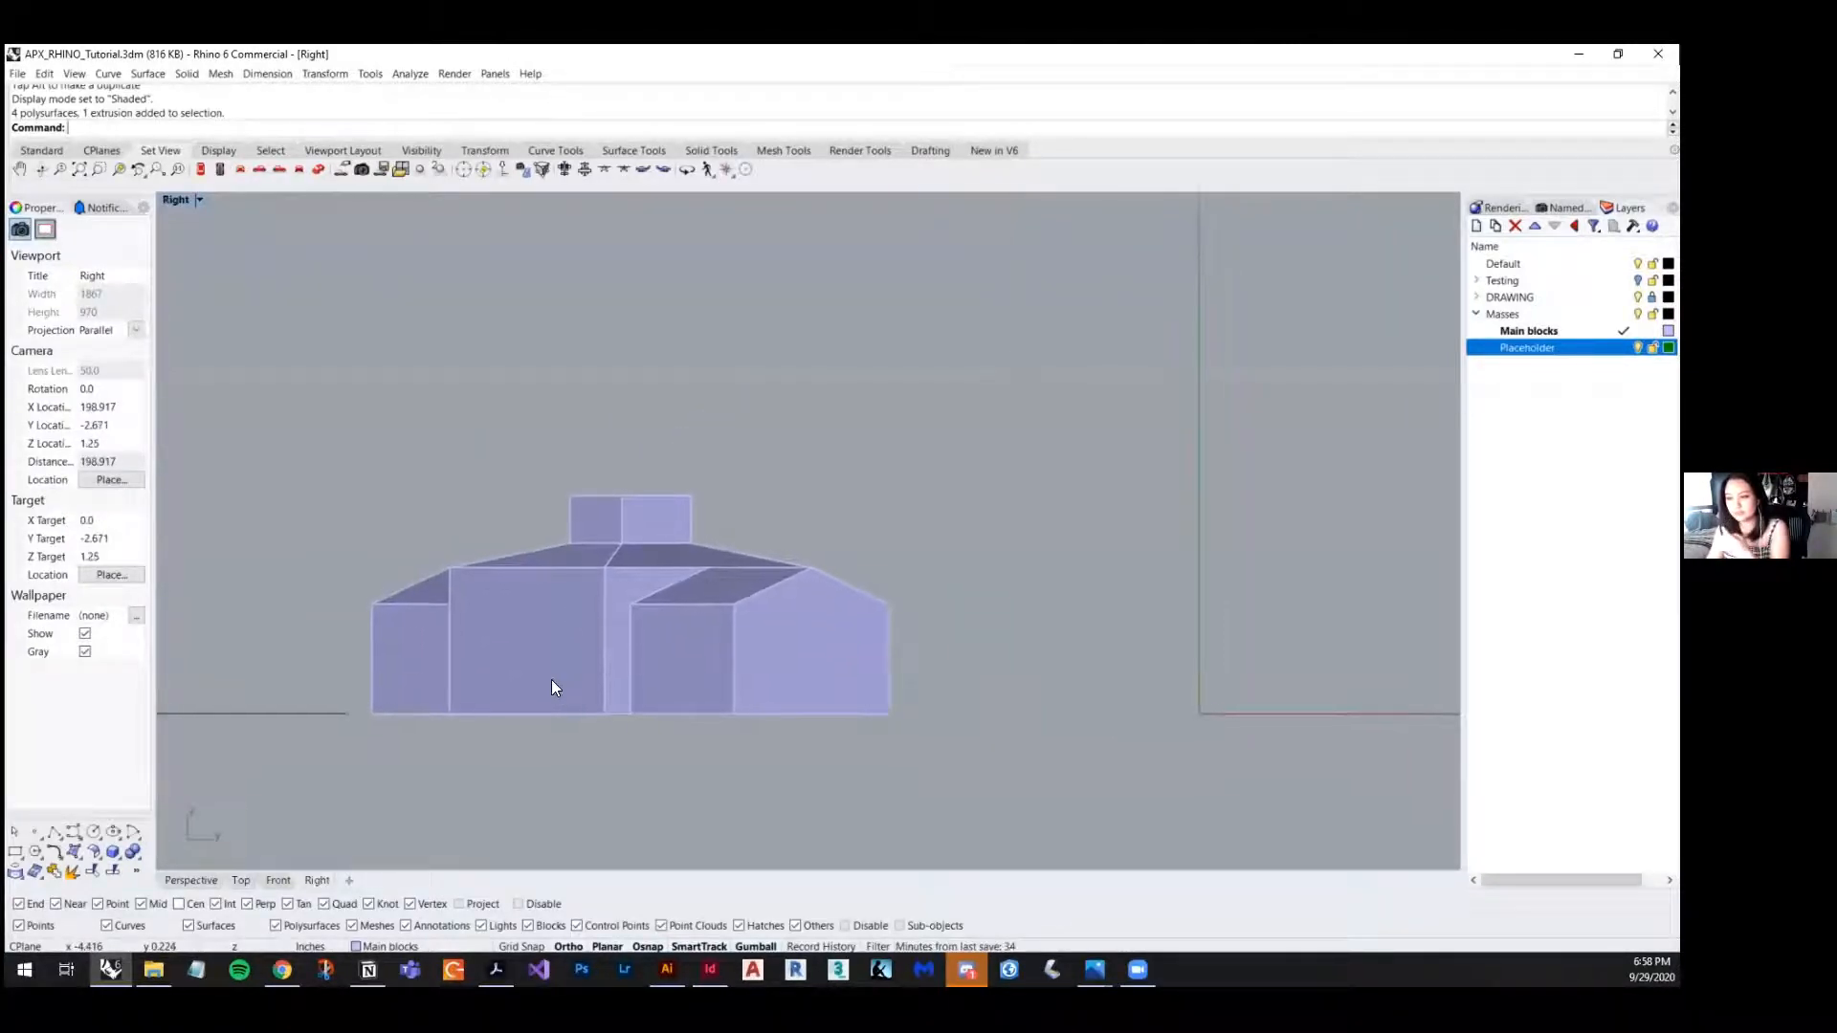
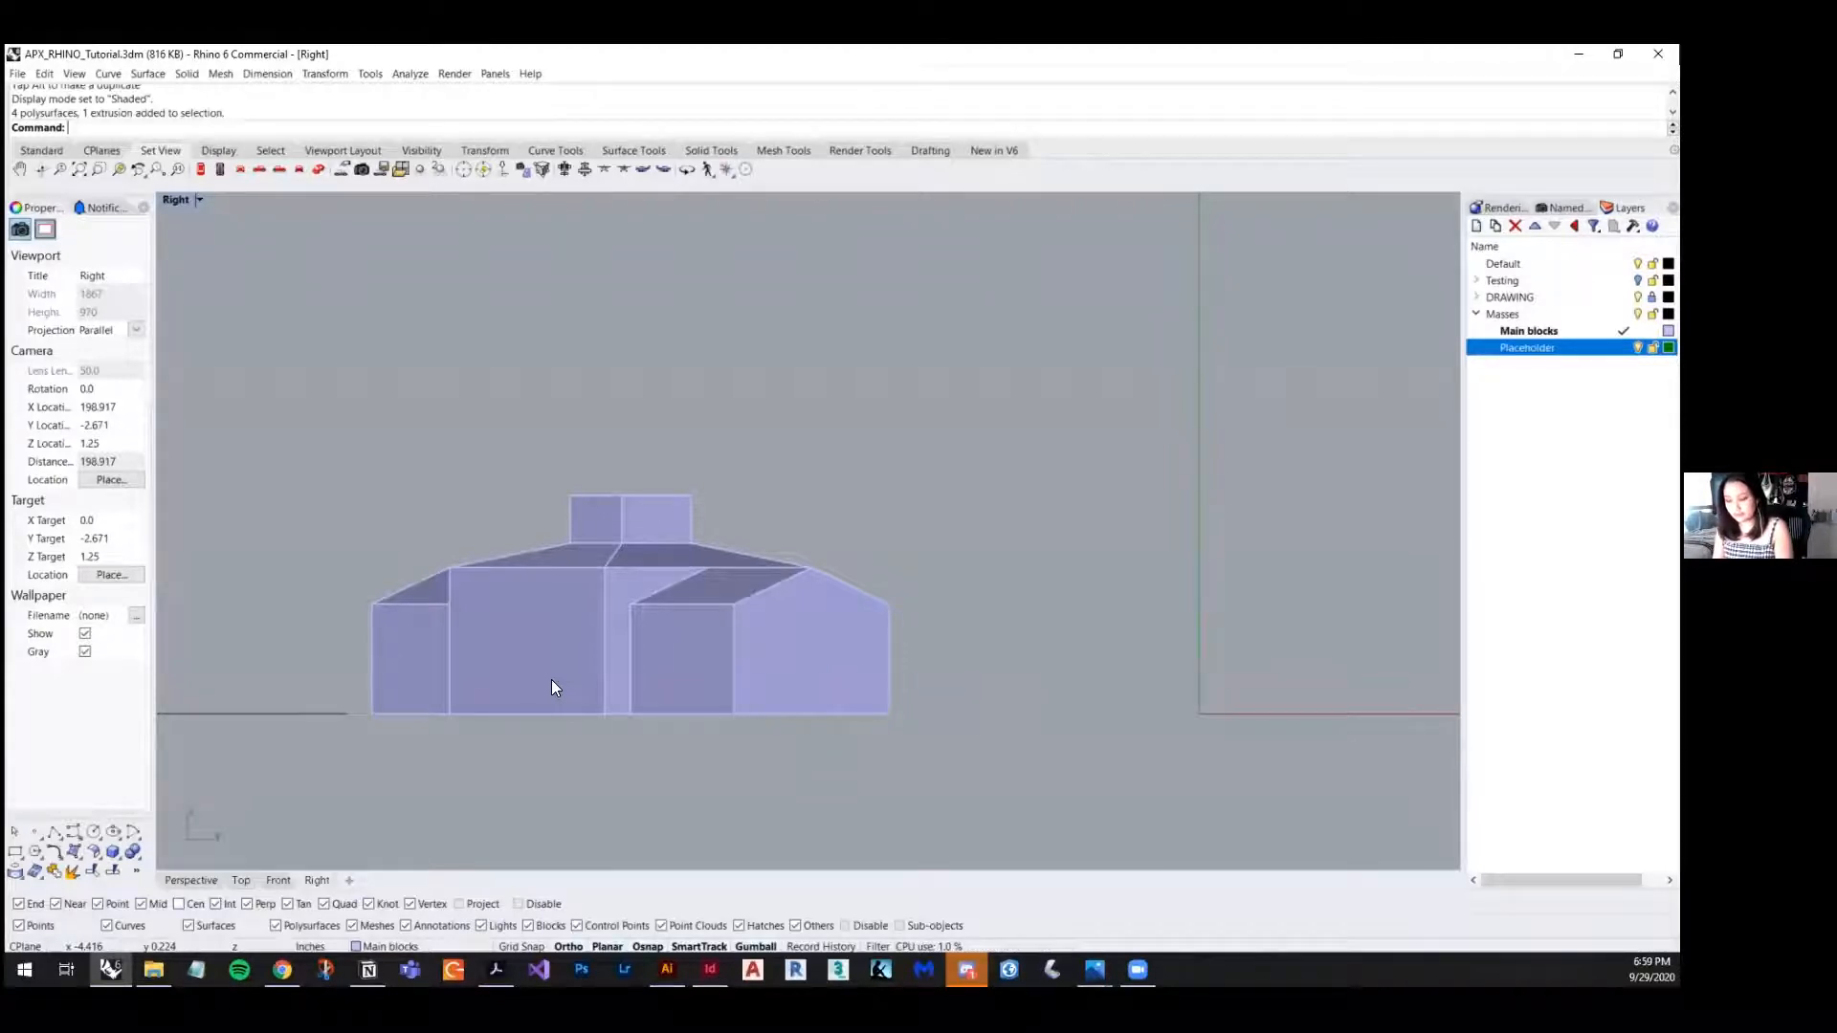
left_click_drag(944, 382, 368, 755)
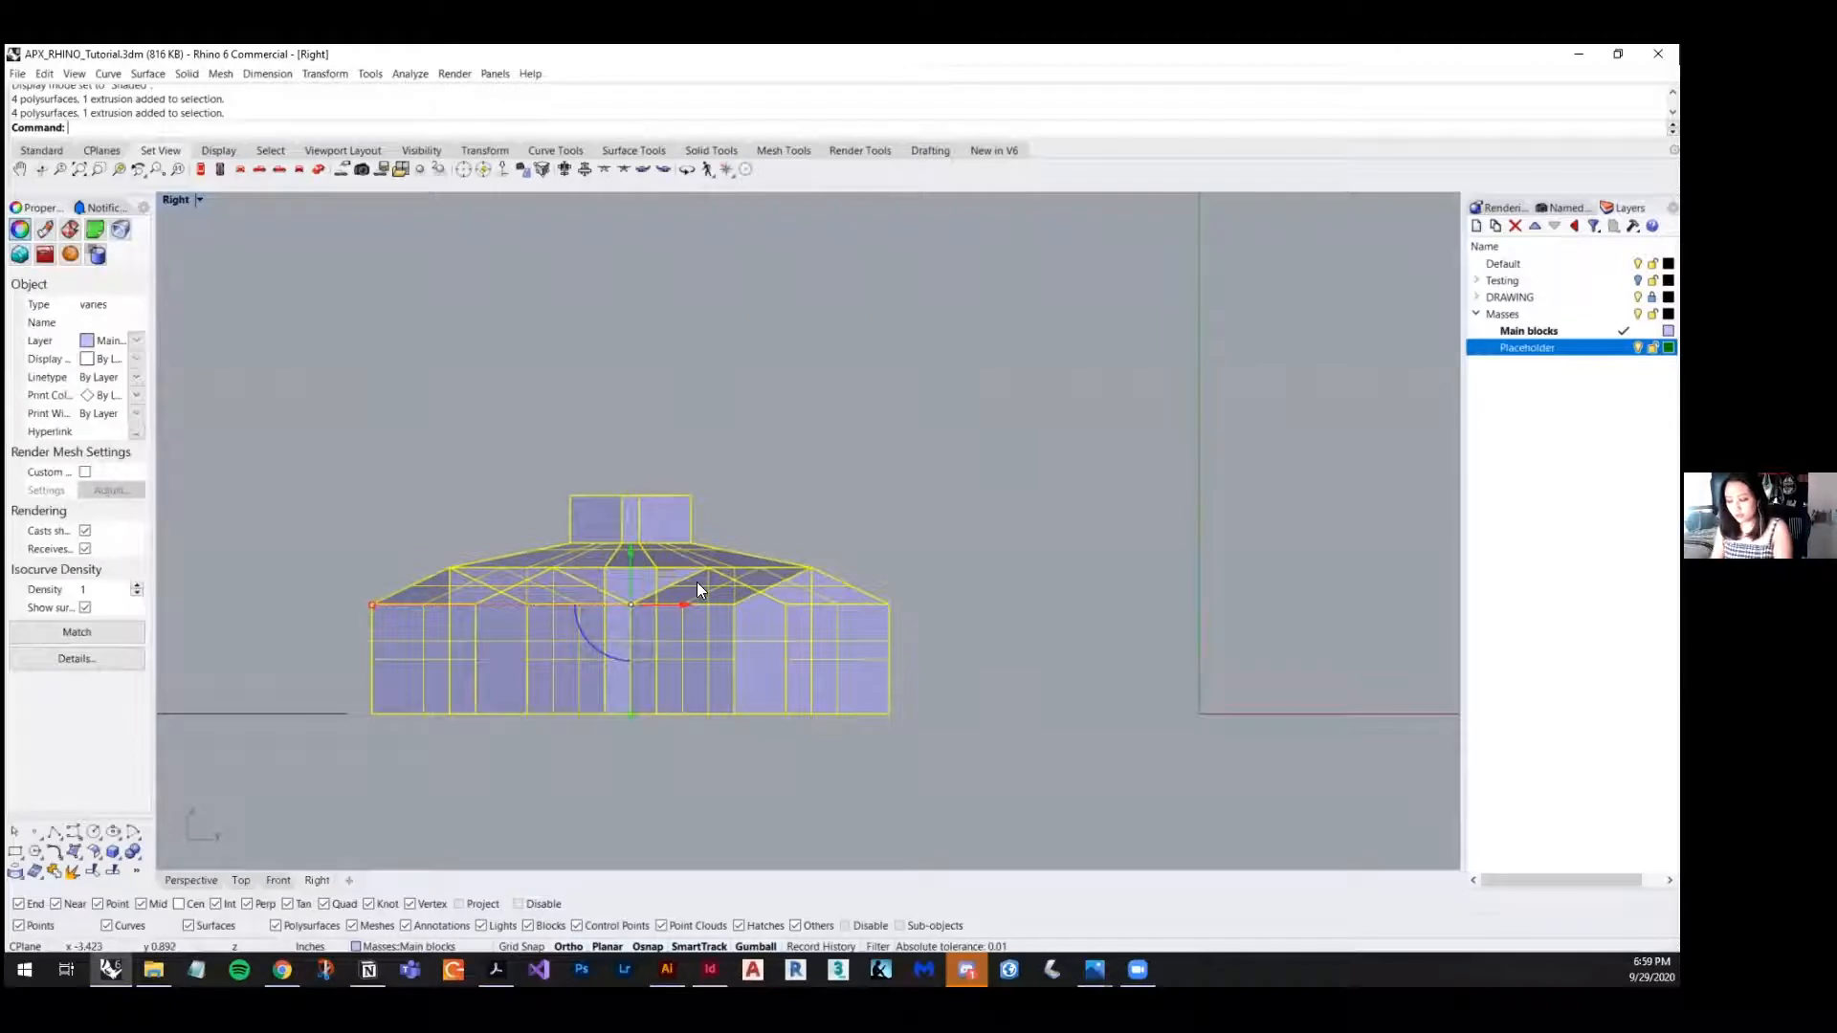
type("shear")
key("Return")
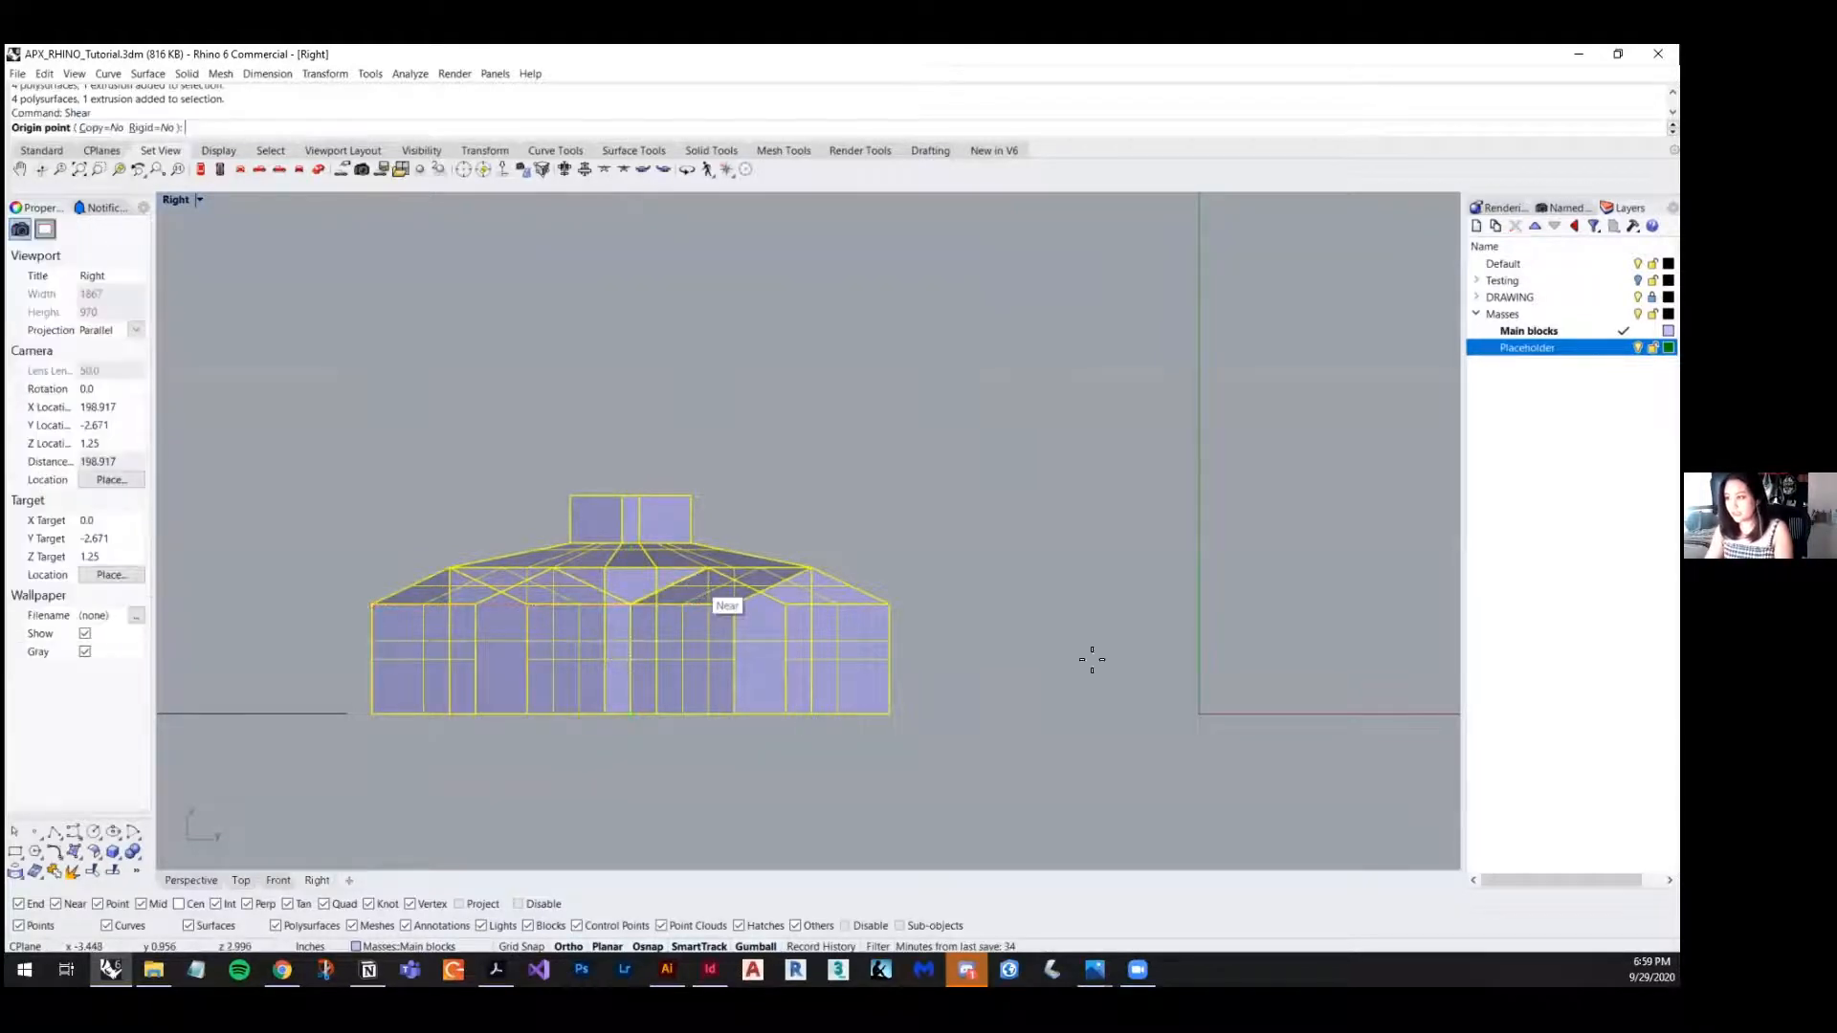
key("Escape")
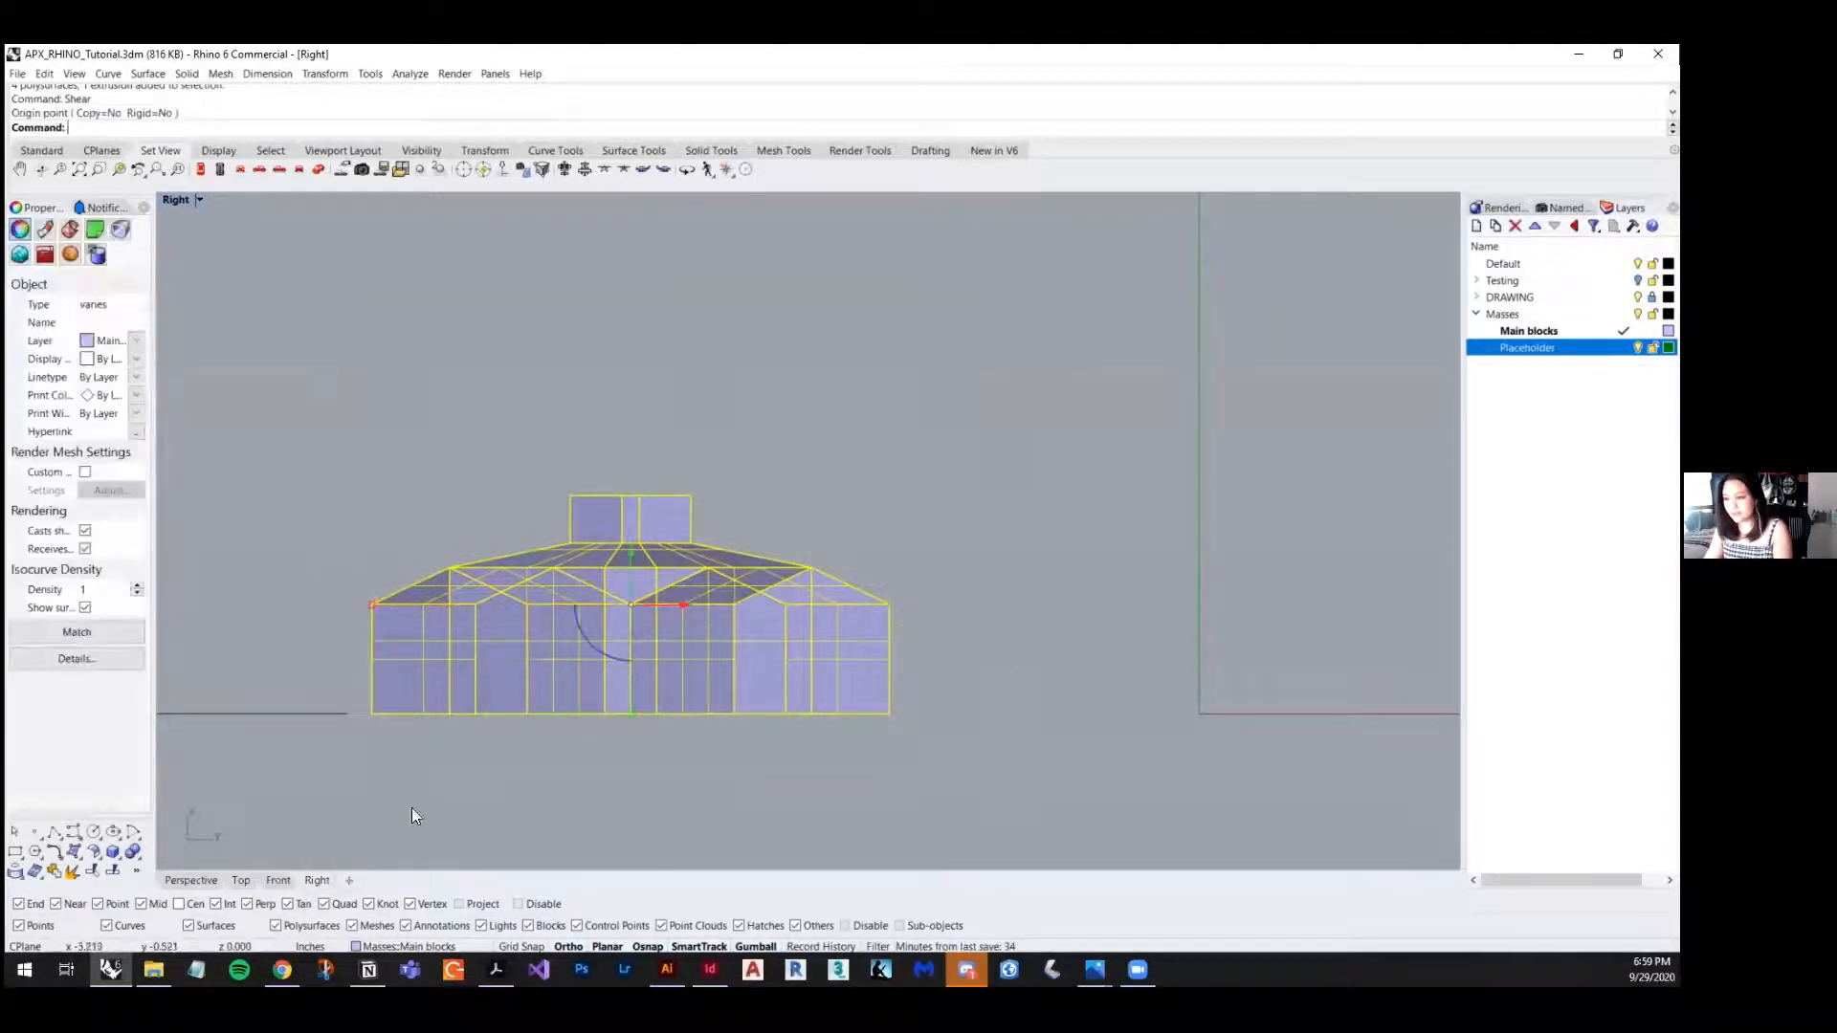
- Make two copies of the selected building in a row beside it, the first about 6 inches from the original
left_click(203, 881)
right_click_drag(605, 513, 882, 672)
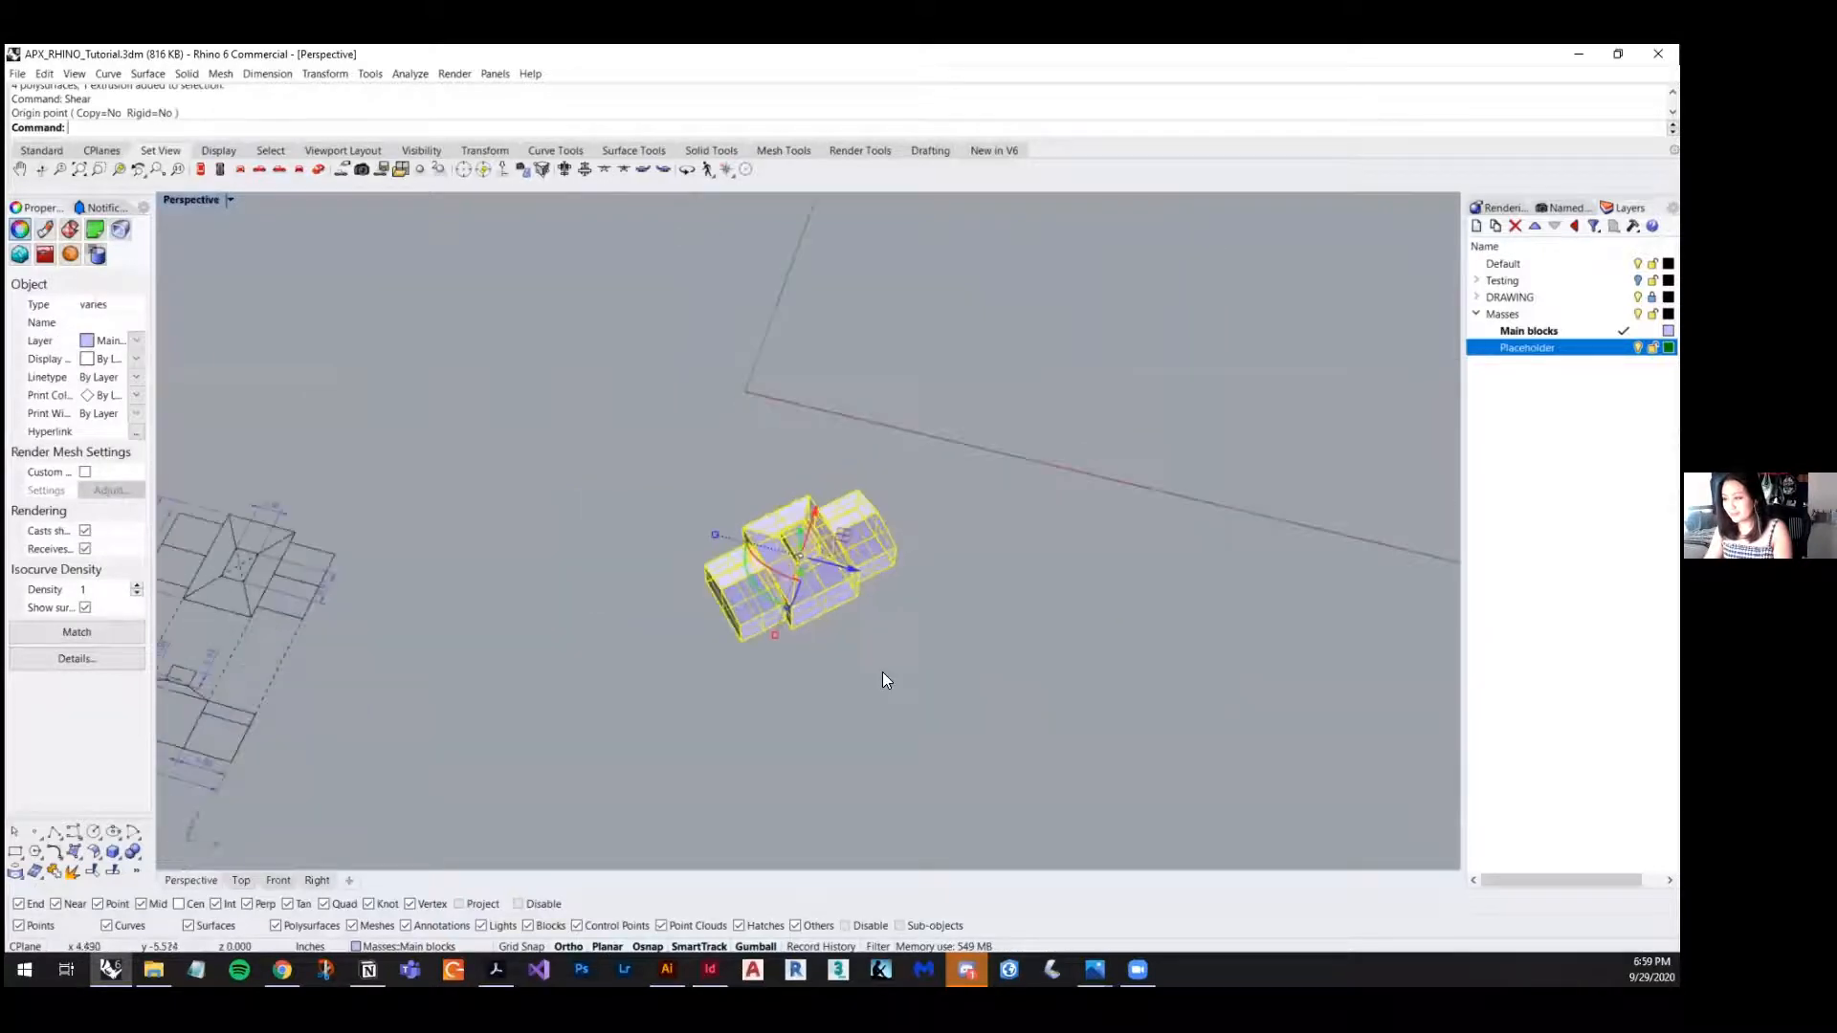
type("cop")
key("Return")
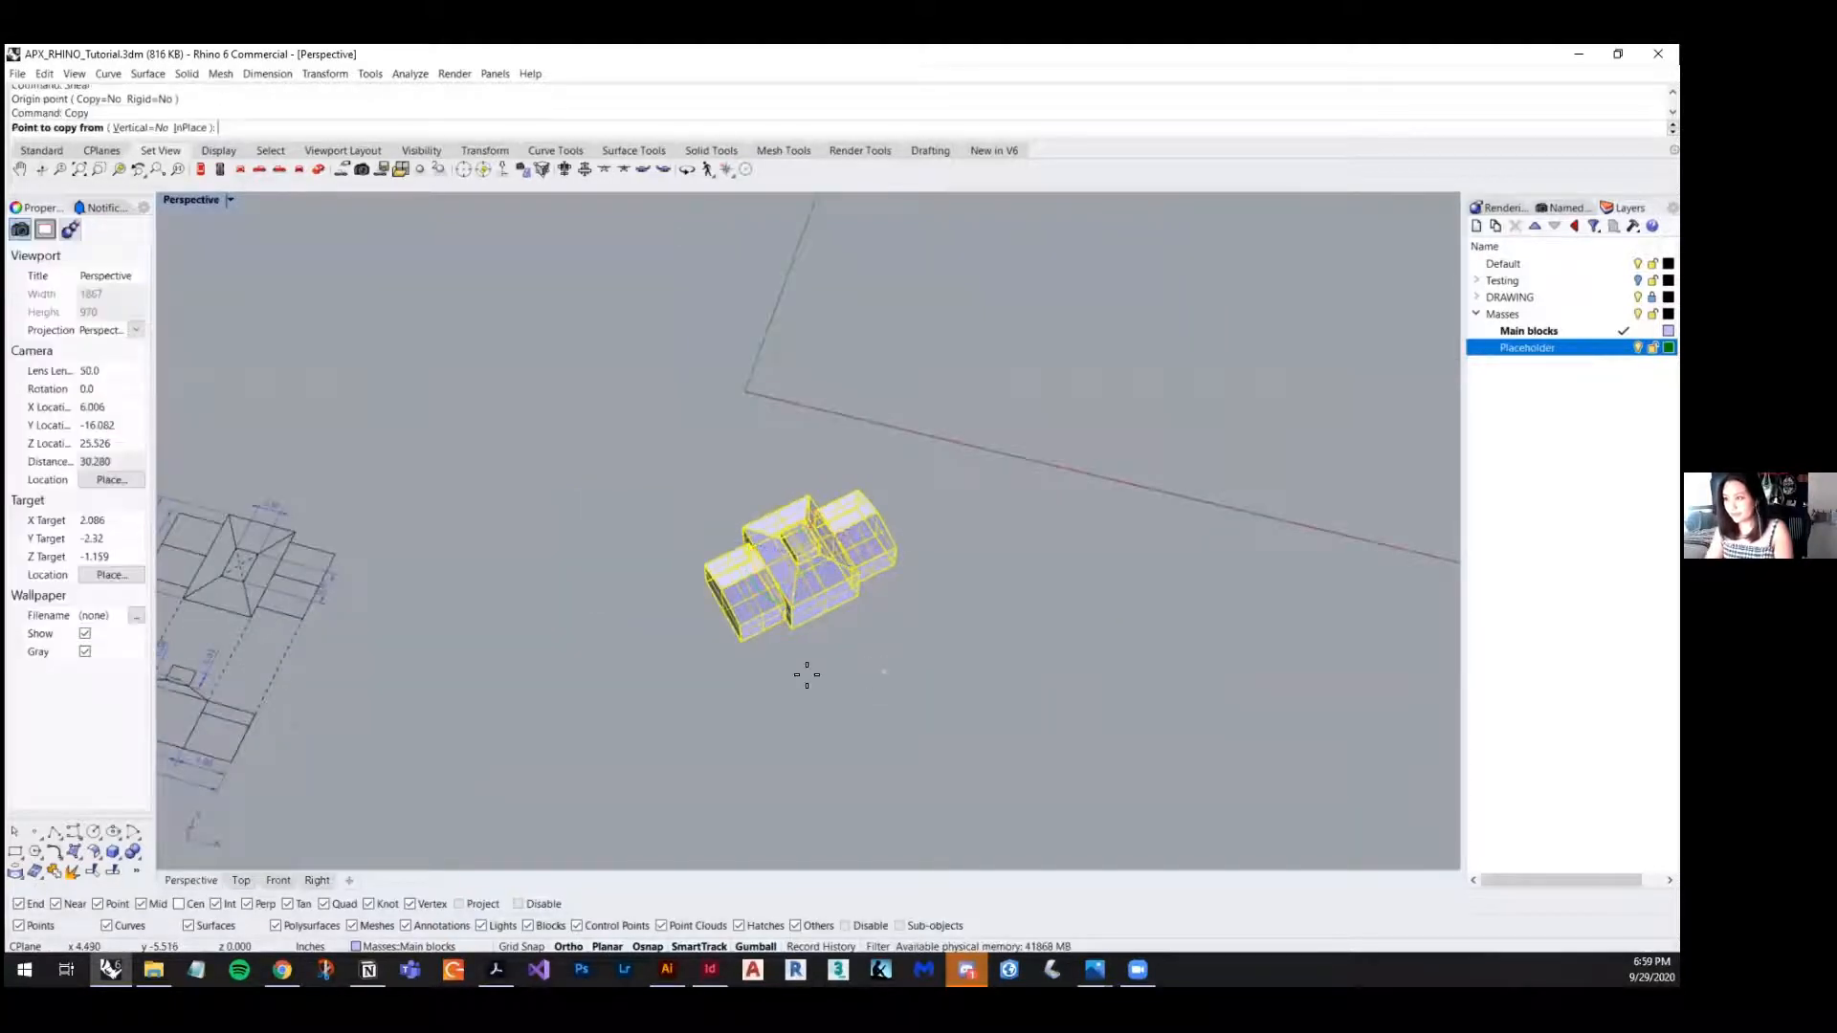
left_click(756, 646)
scroll(875, 670, "down", 3)
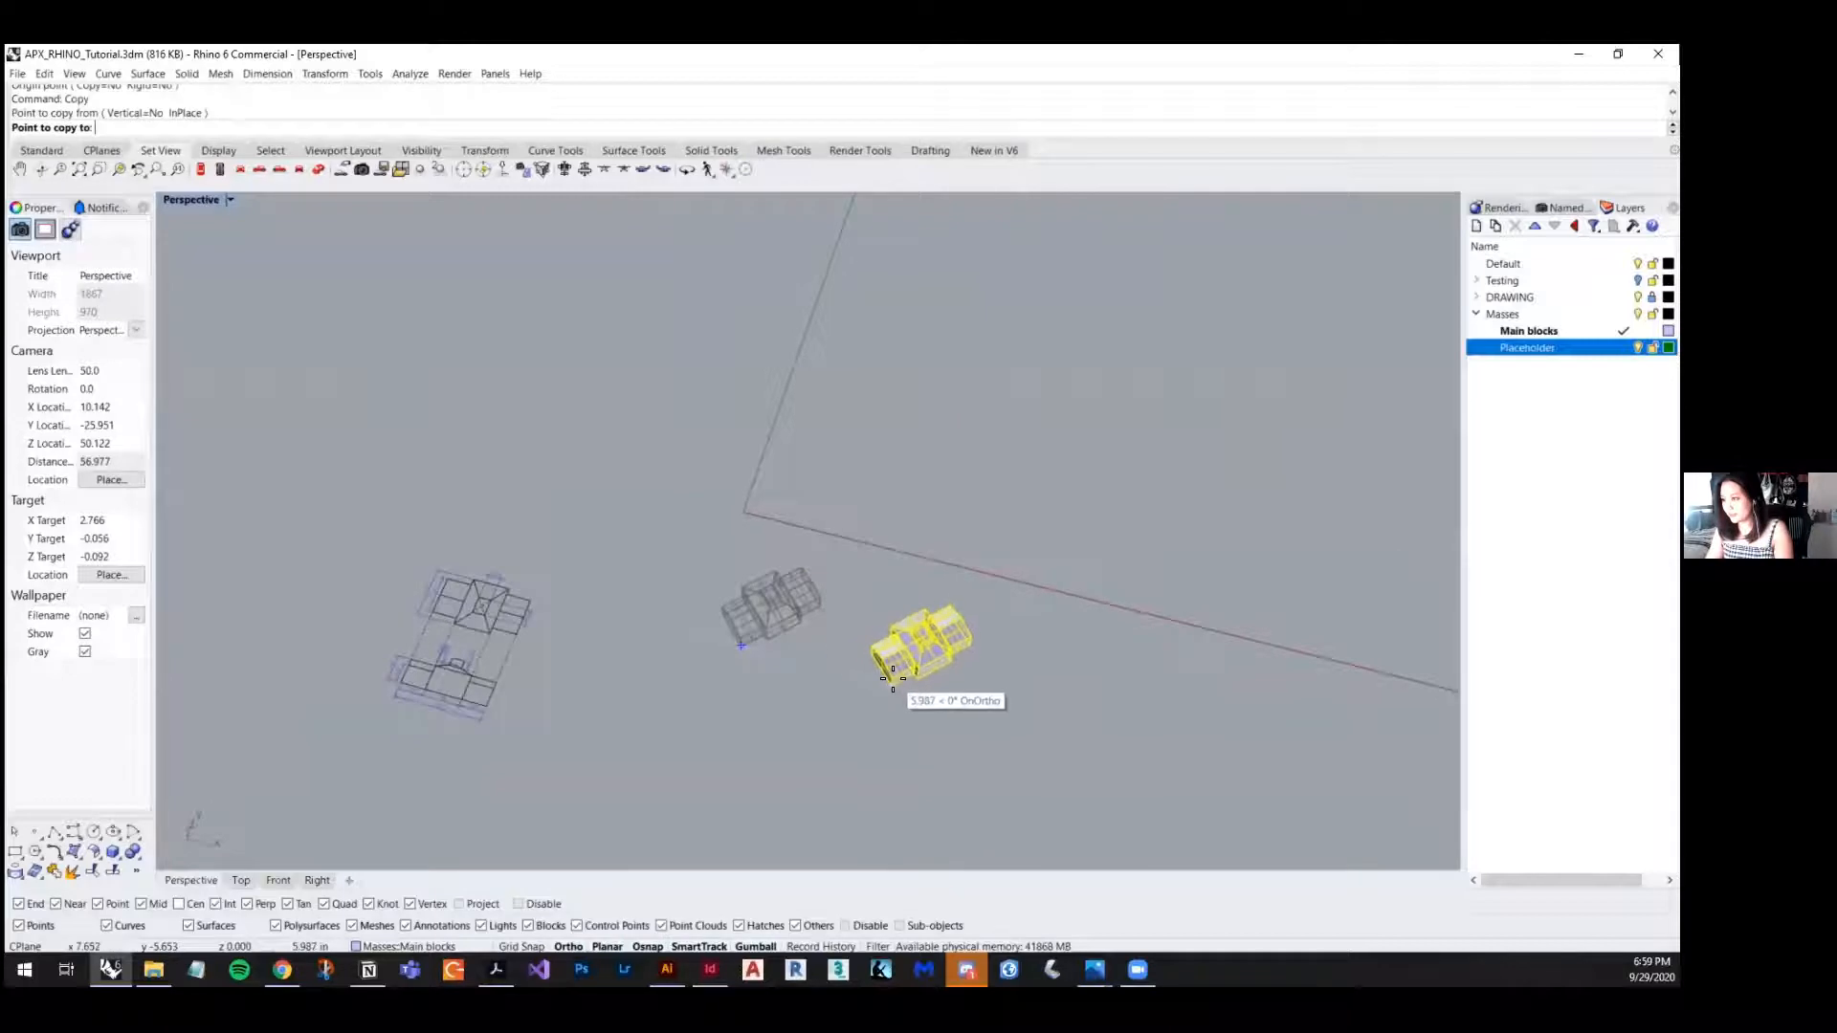
left_click(895, 685)
left_click(1072, 733)
key("Return")
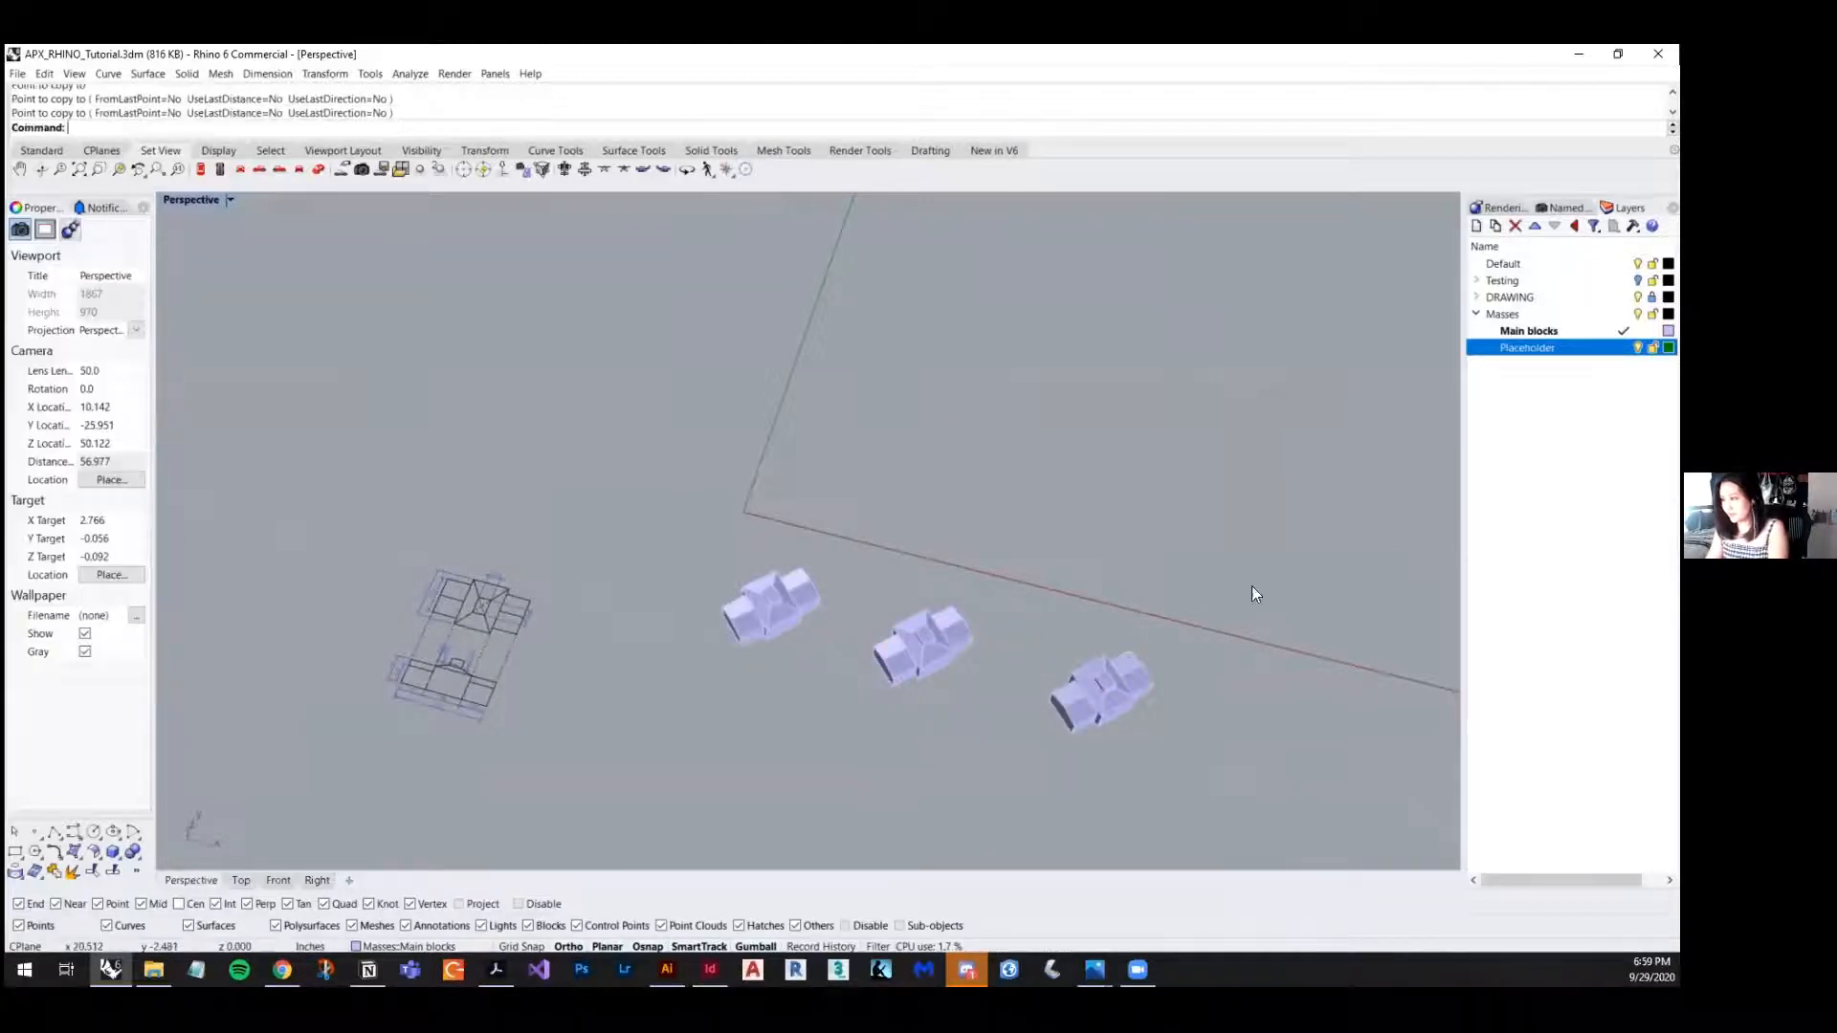
- Hide the two copies of the building, leaving only the original visible
left_click_drag(1252, 585, 865, 772)
type("Hide")
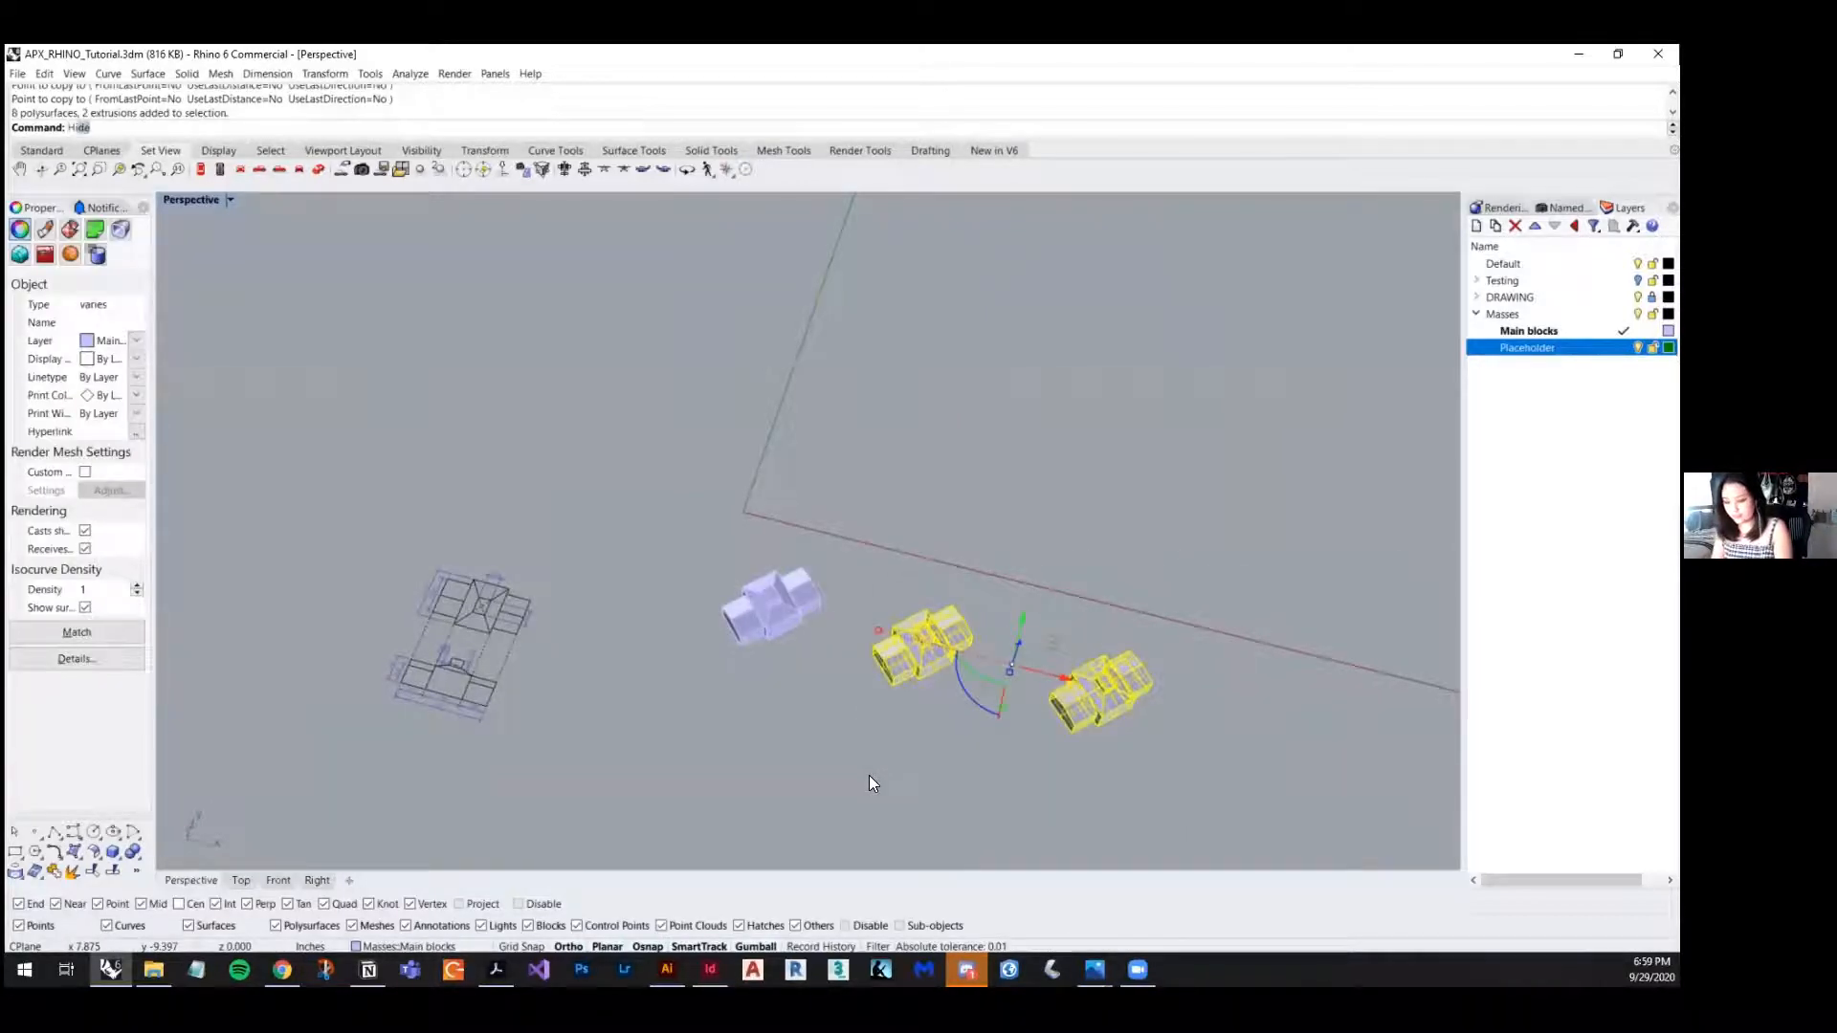
key("Return")
scroll(816, 611, "up", 5)
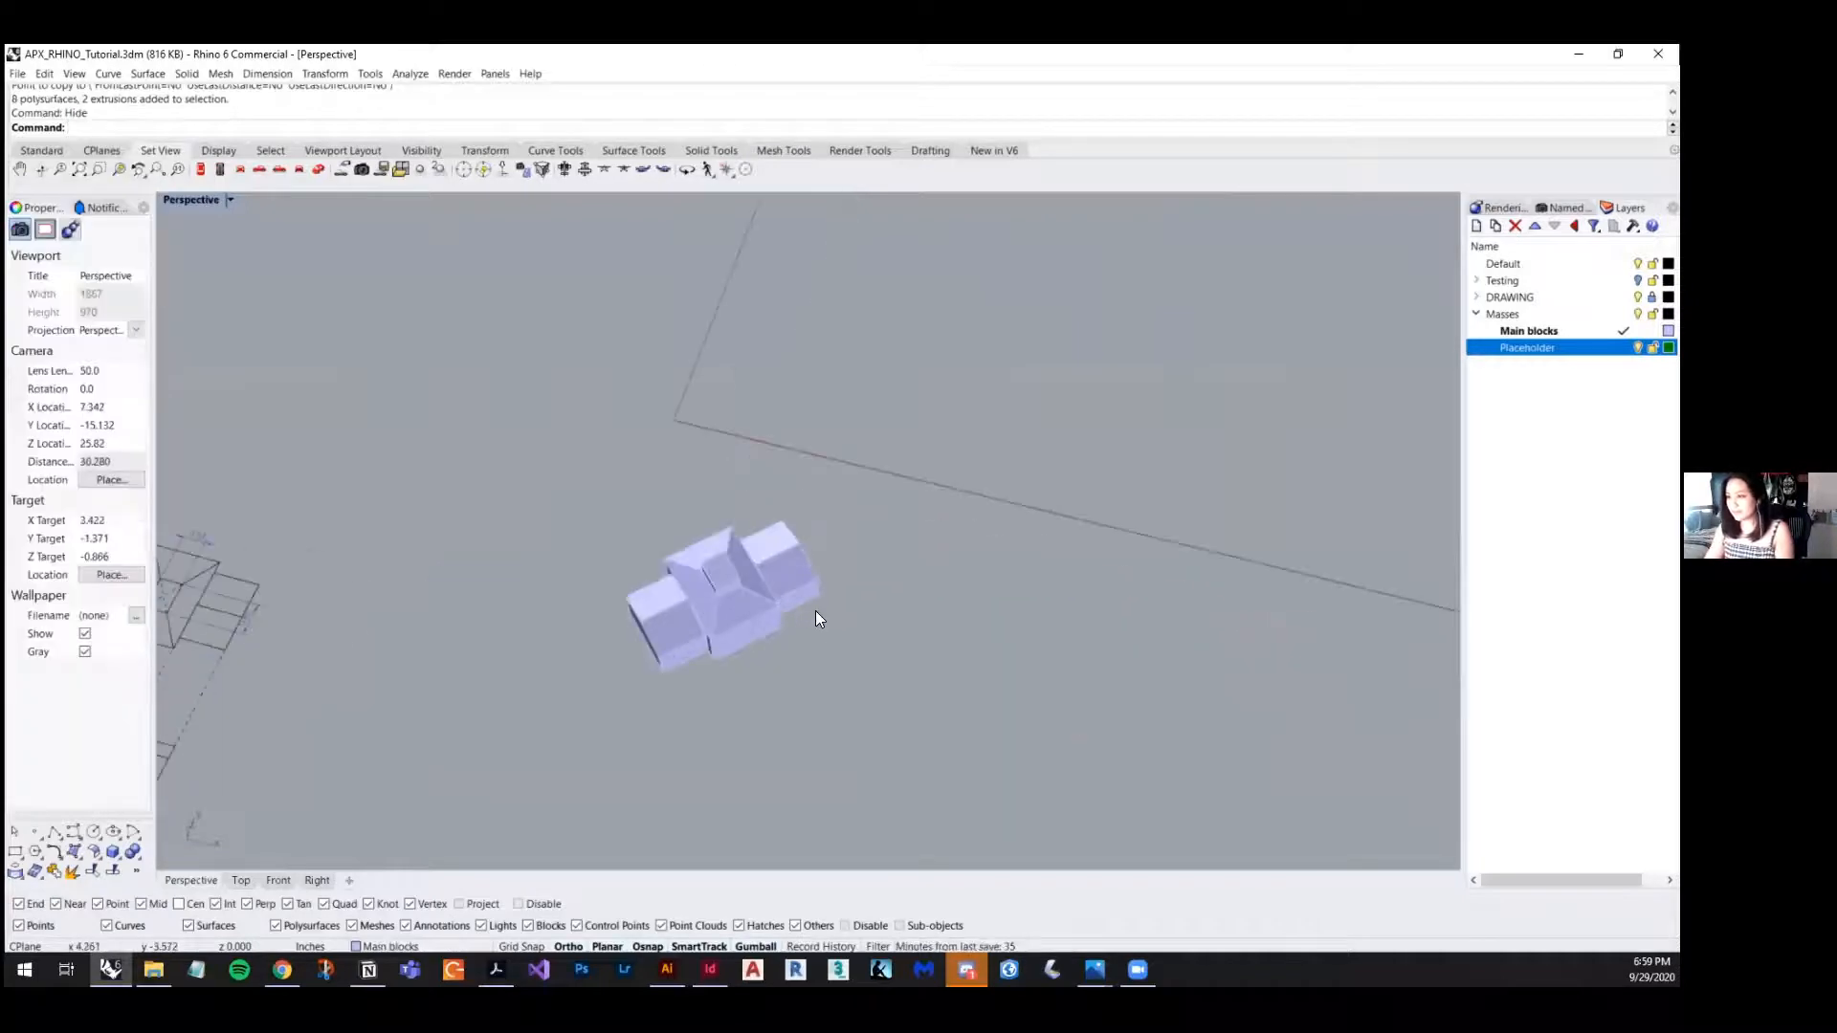
- Shear all building masses in the Right view by 45 degrees from their lower right corner, with a vertical reference line
left_click(315, 880)
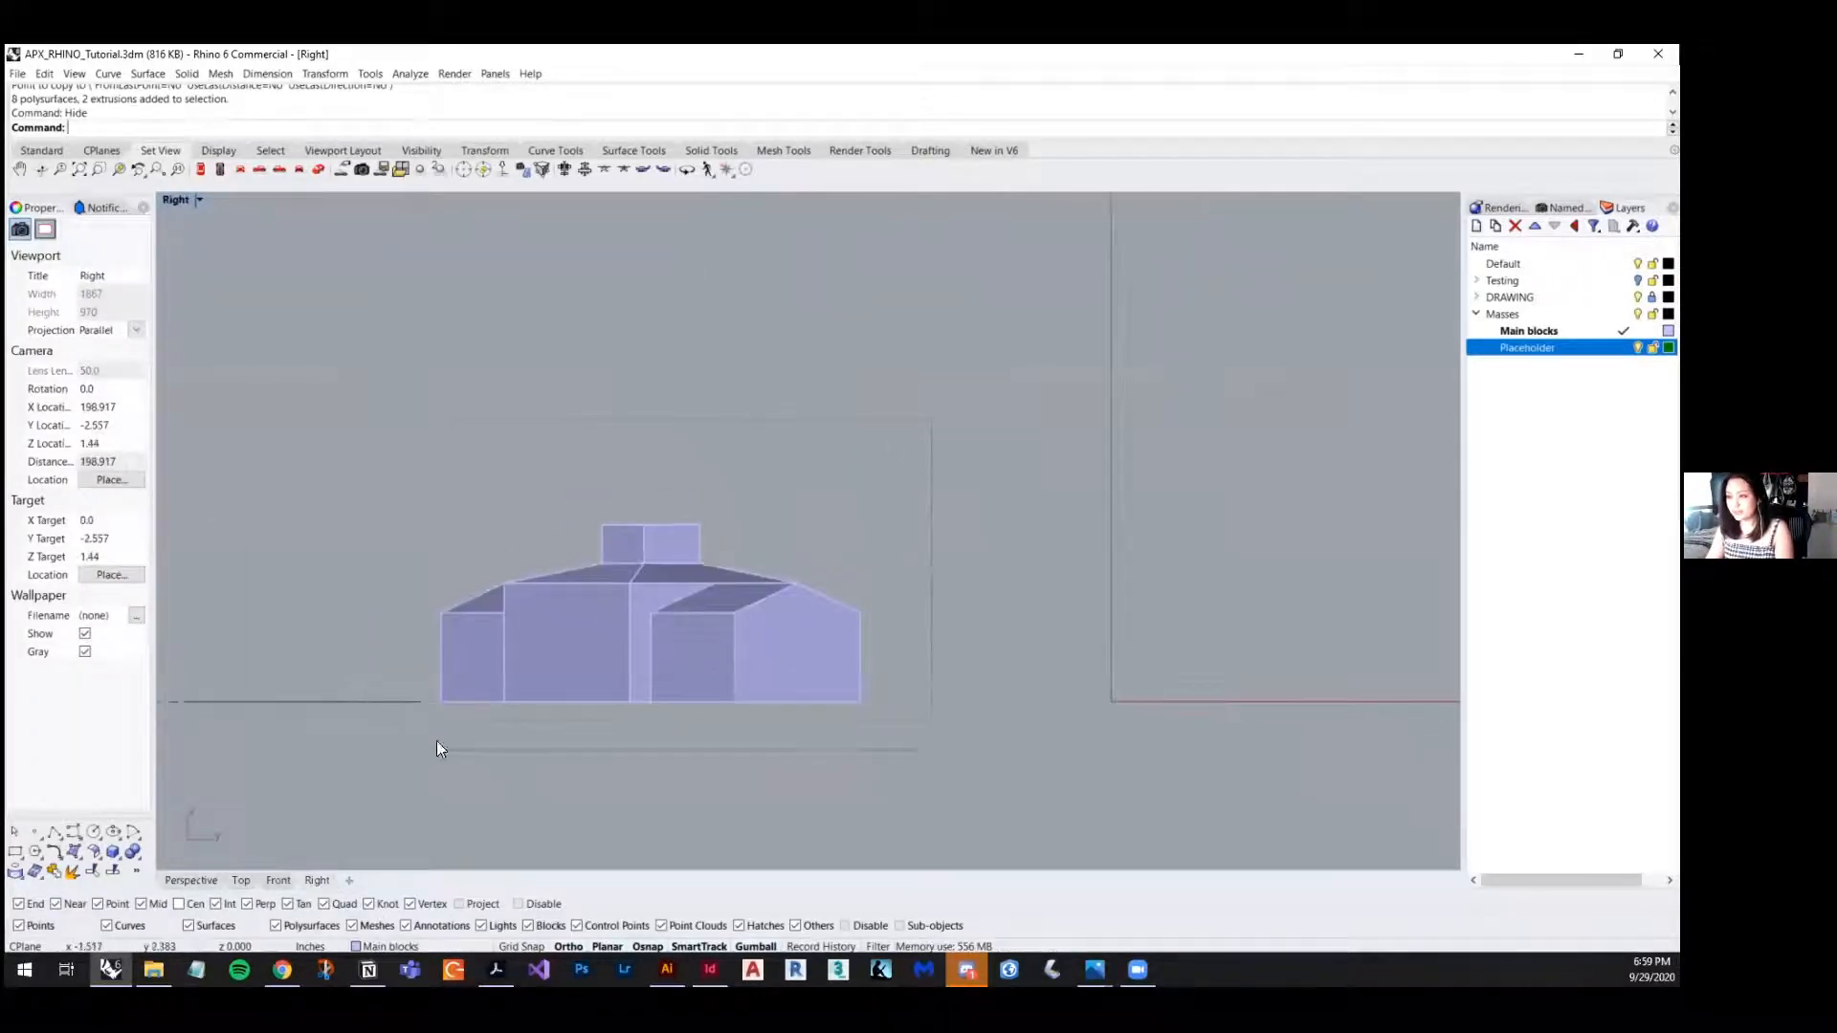
left_click_drag(436, 760, 429, 761)
type("Shear")
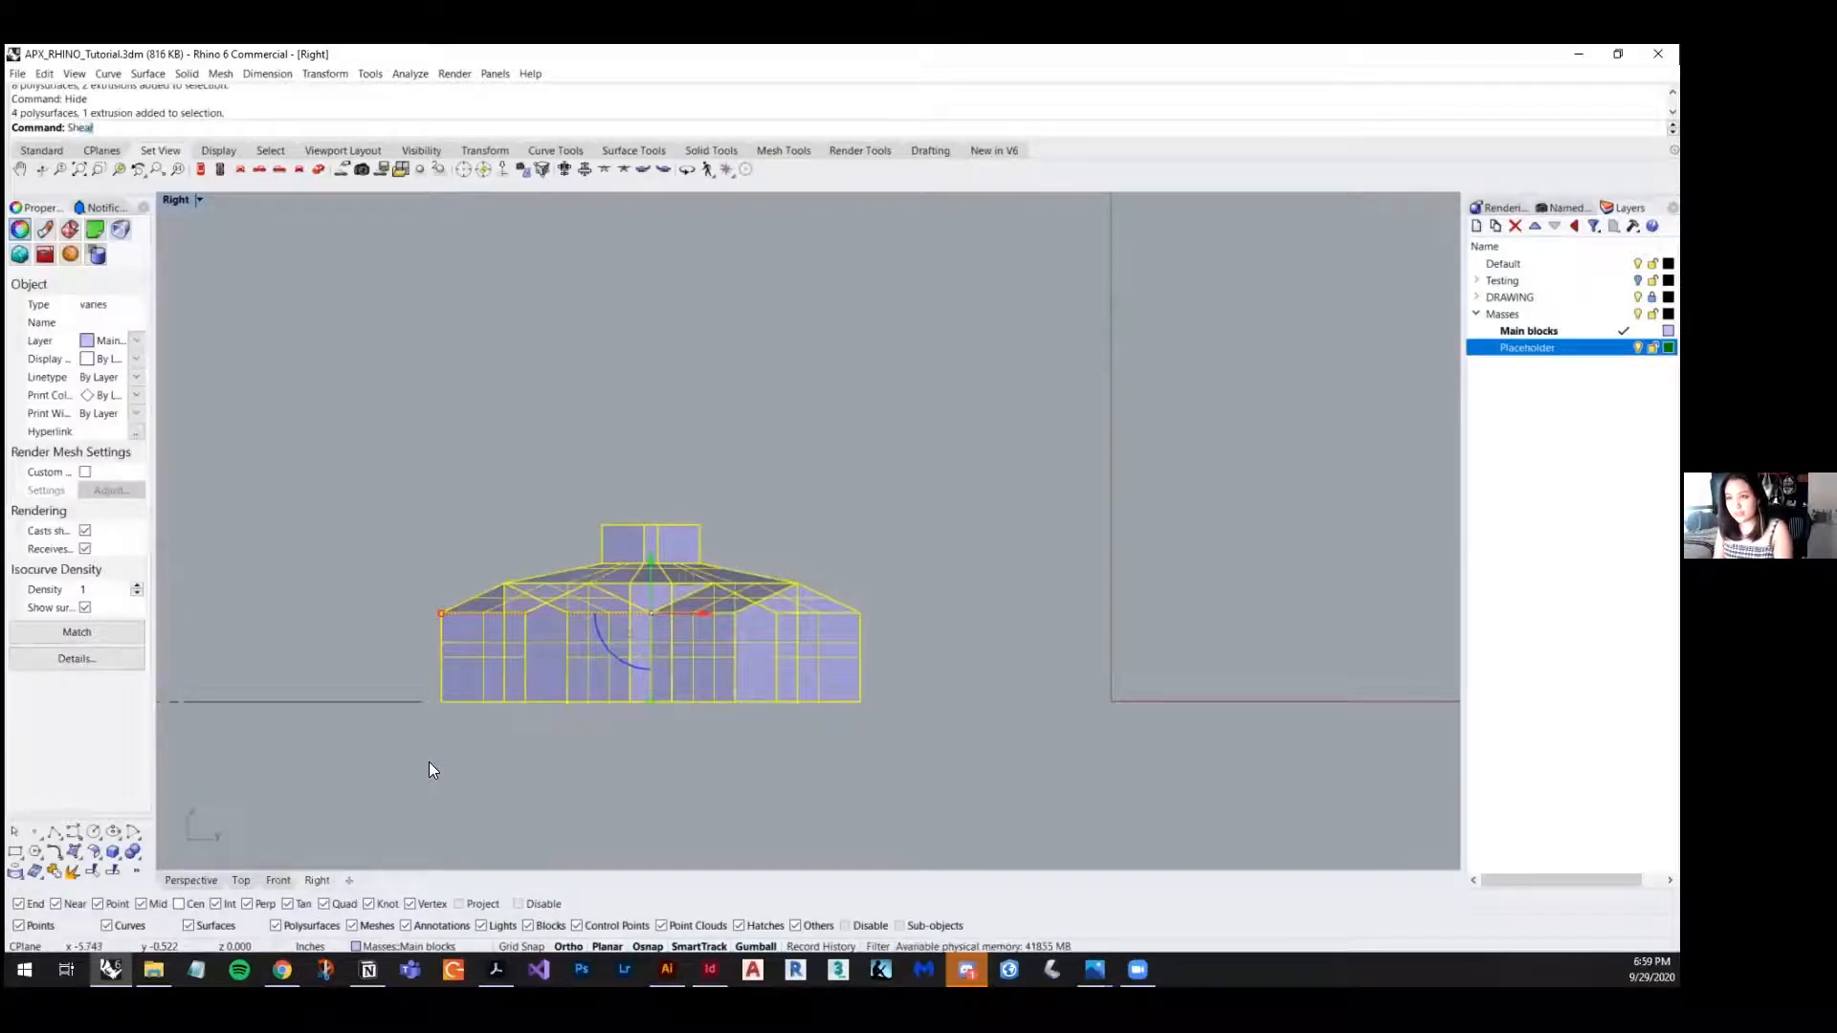
key("Return")
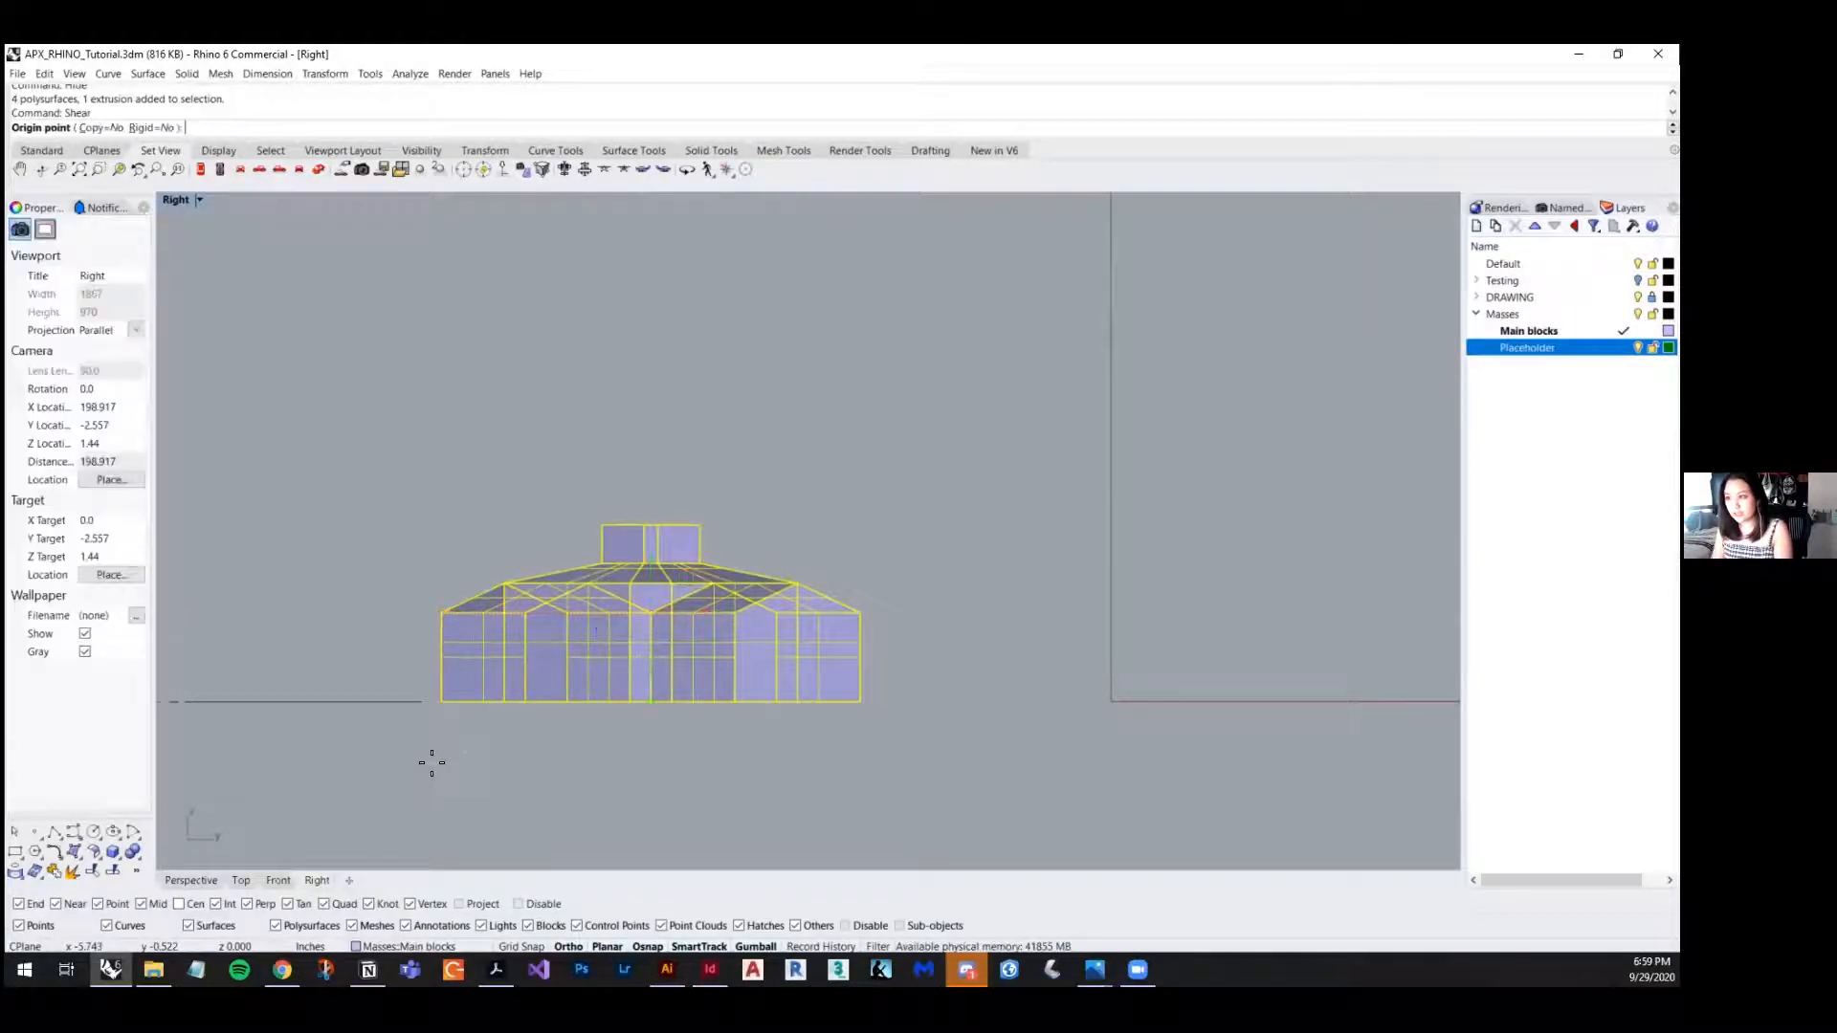
left_click(862, 704)
left_click(838, 424)
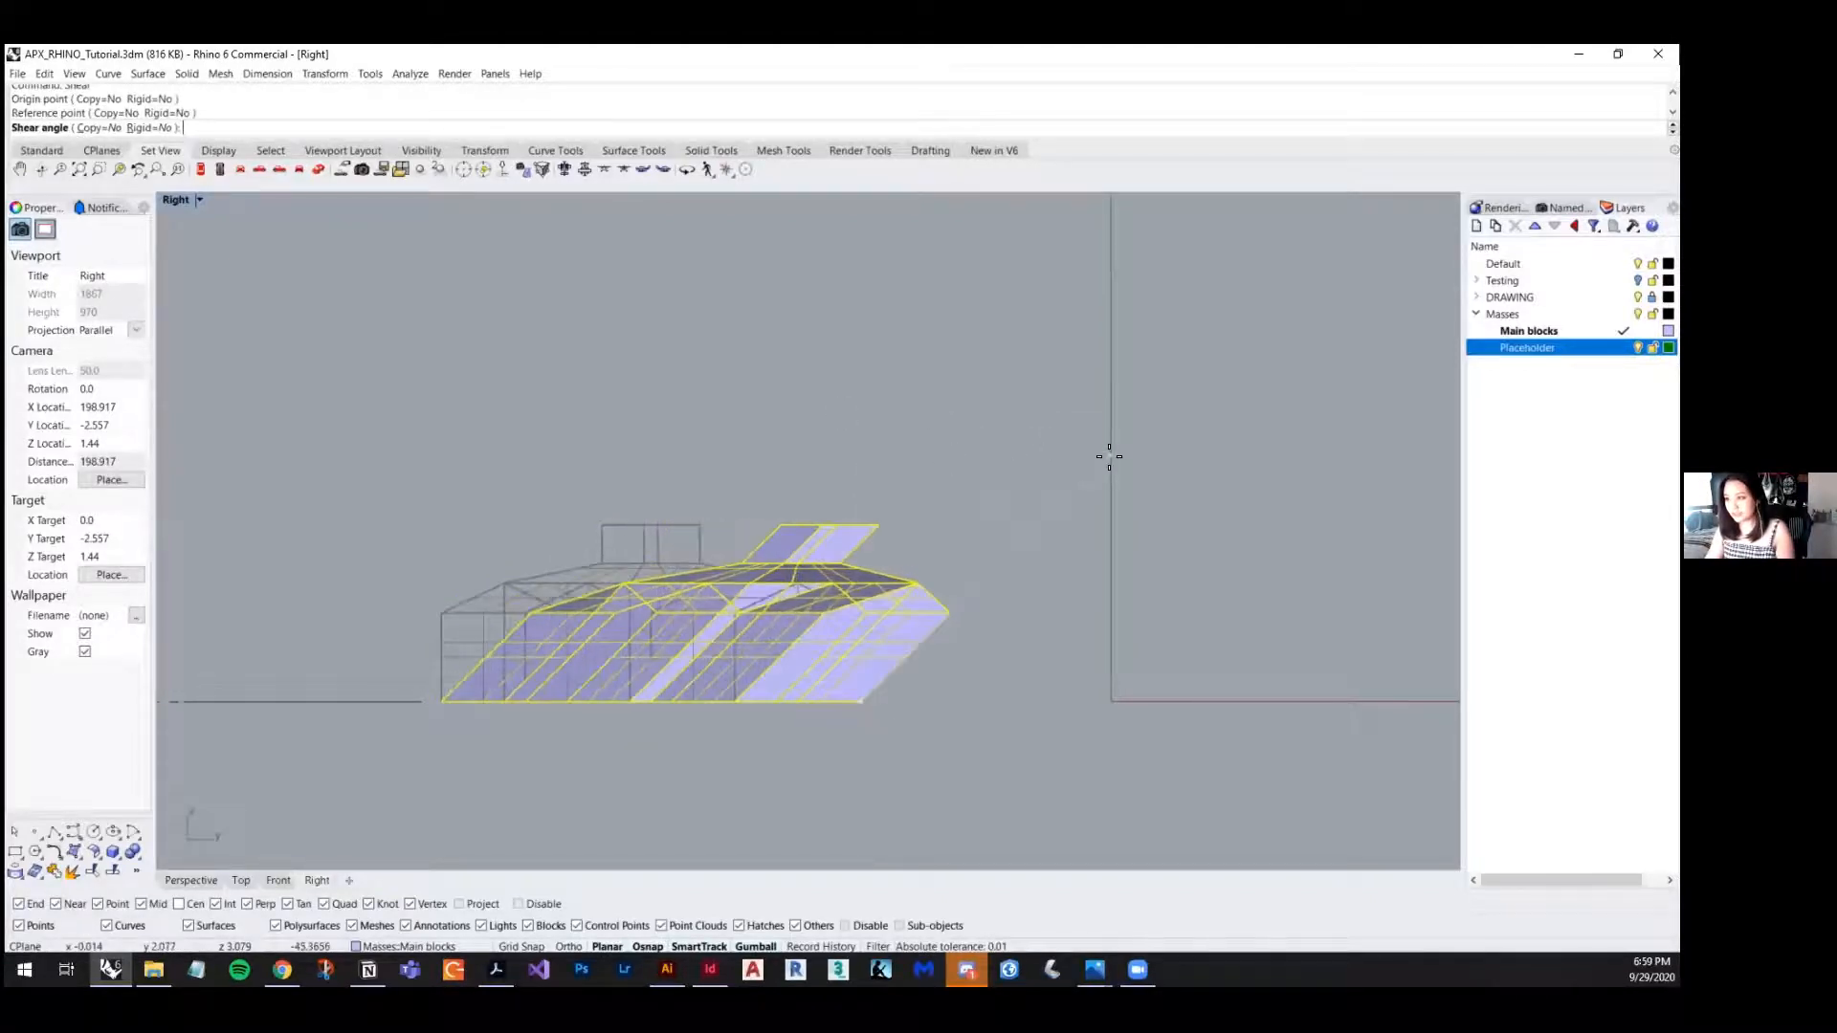
key("F8")
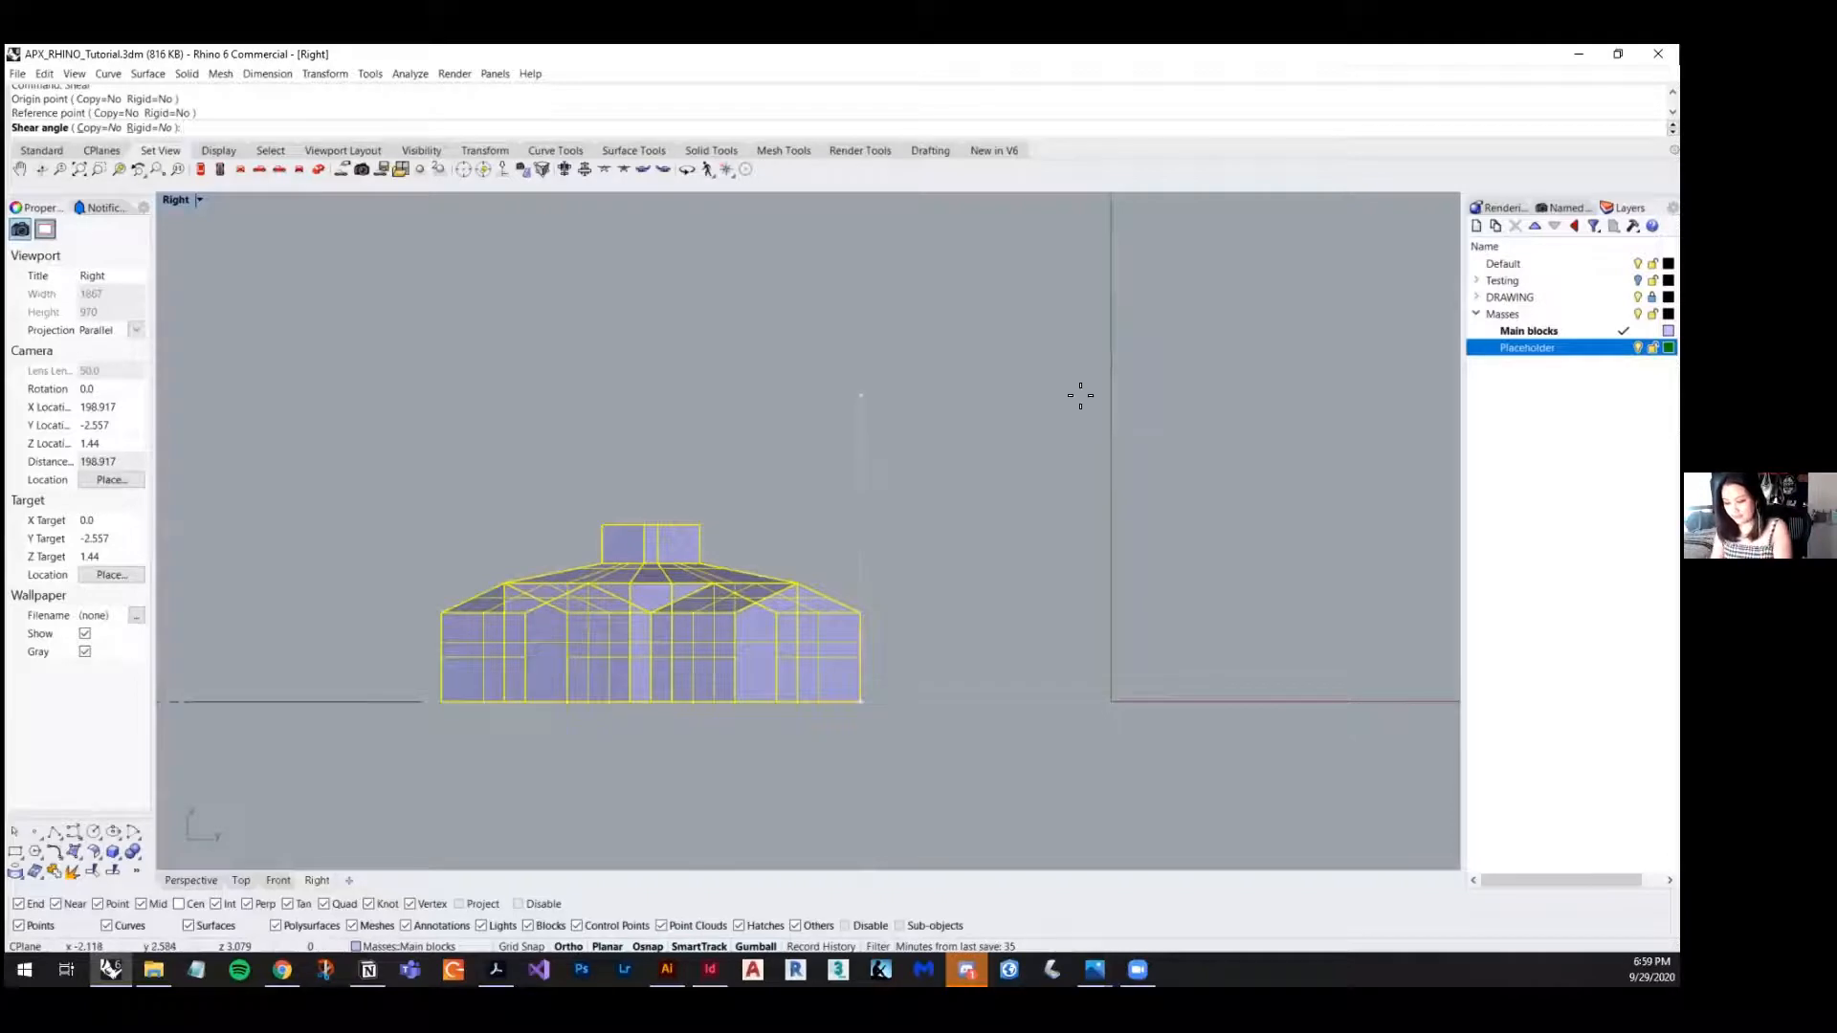
type("-45")
key("BackSpace")
key("BackSpace")
key("BackSpace")
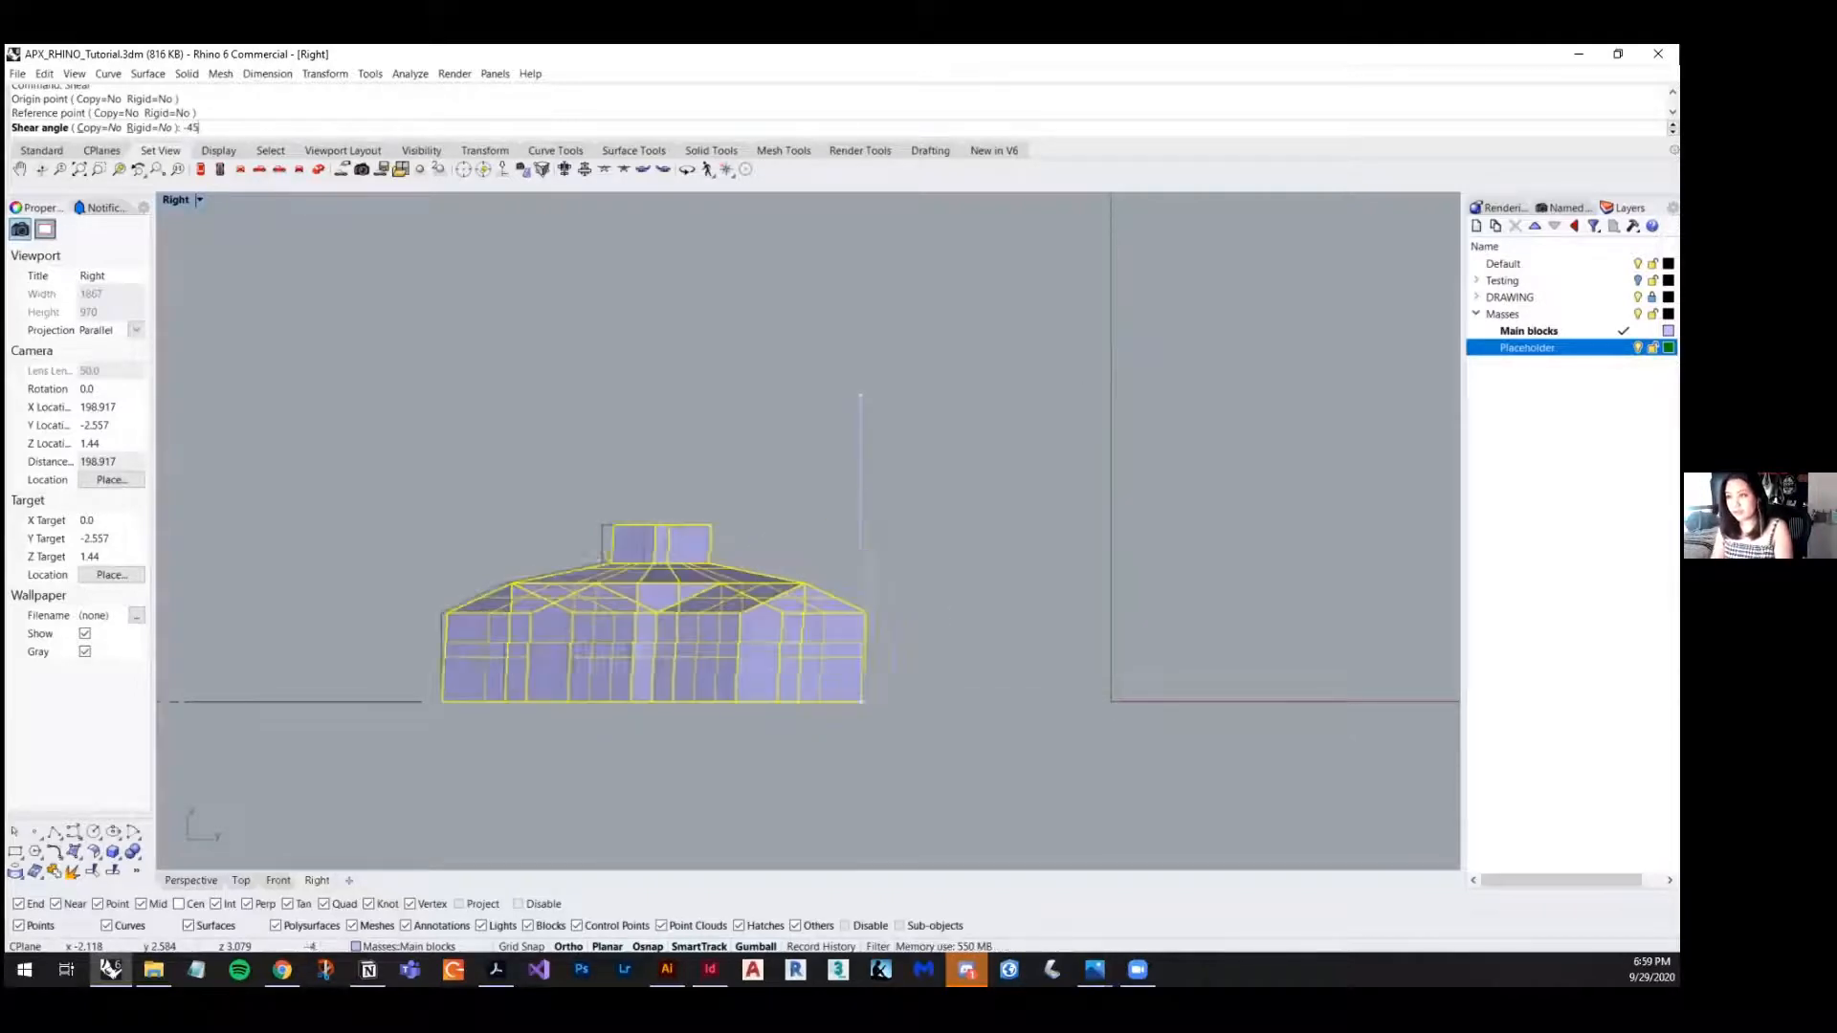
type("45")
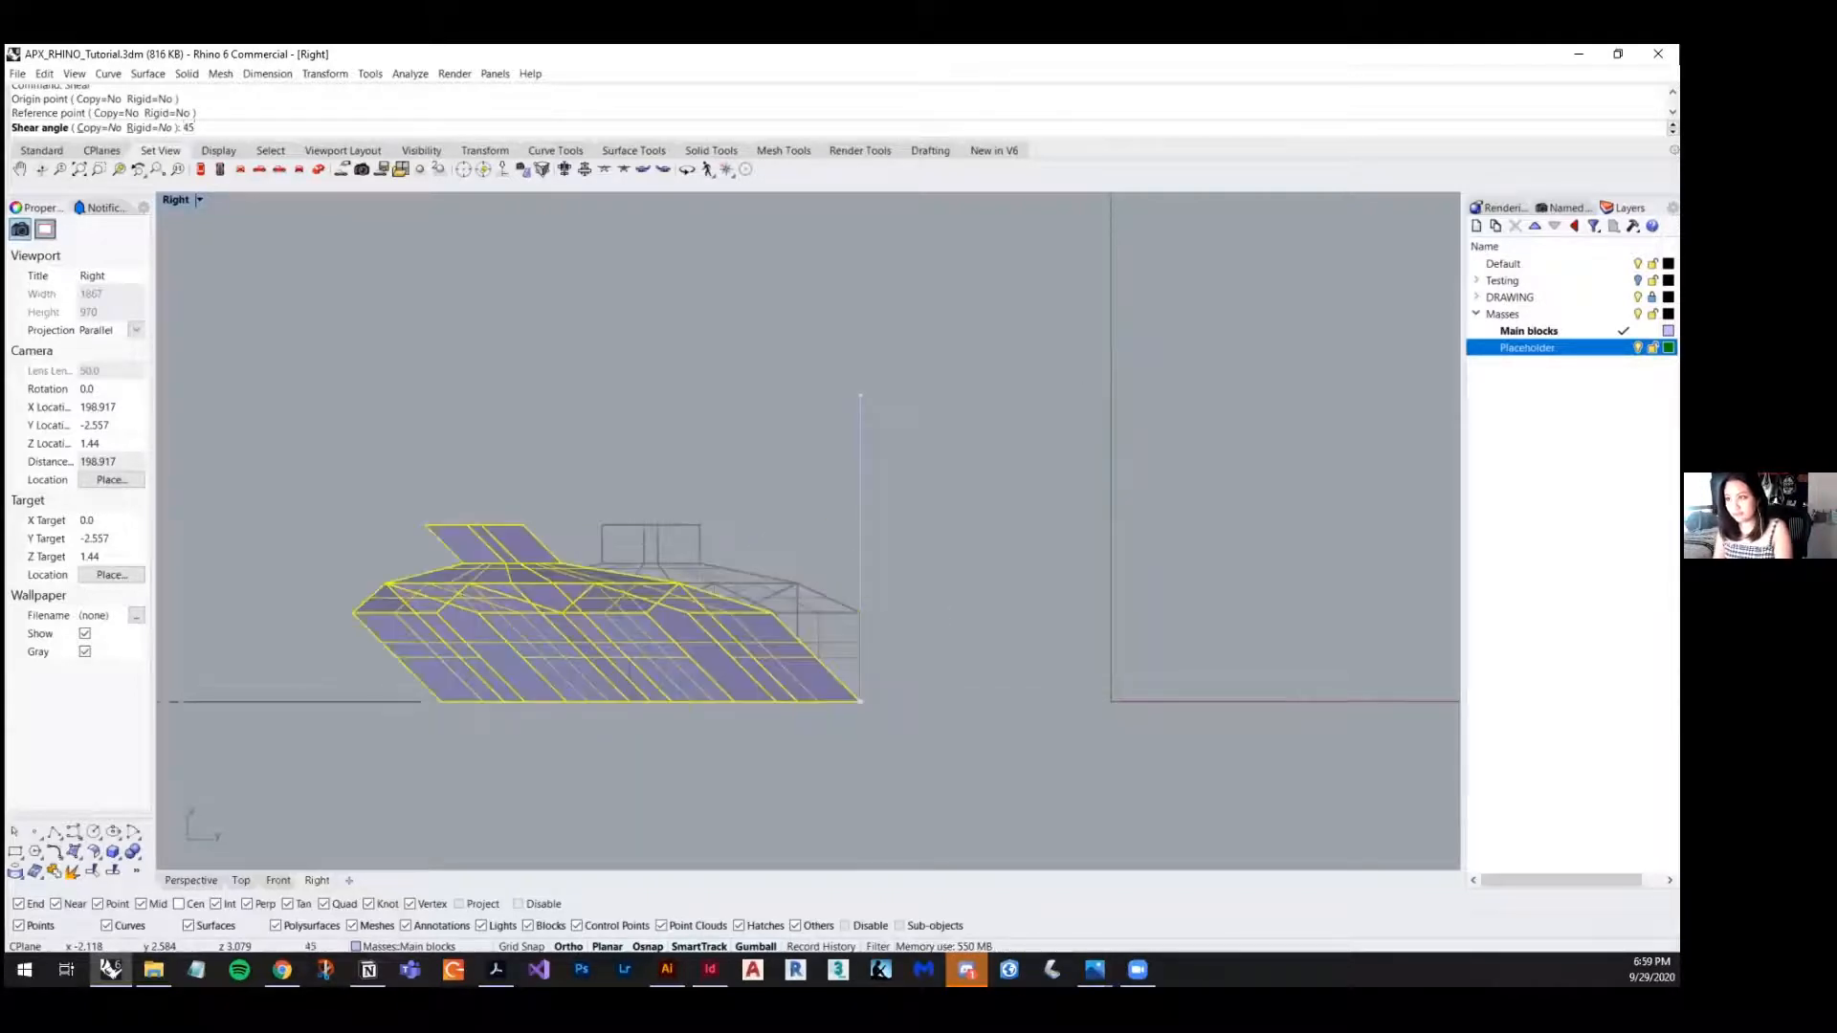
key("Return")
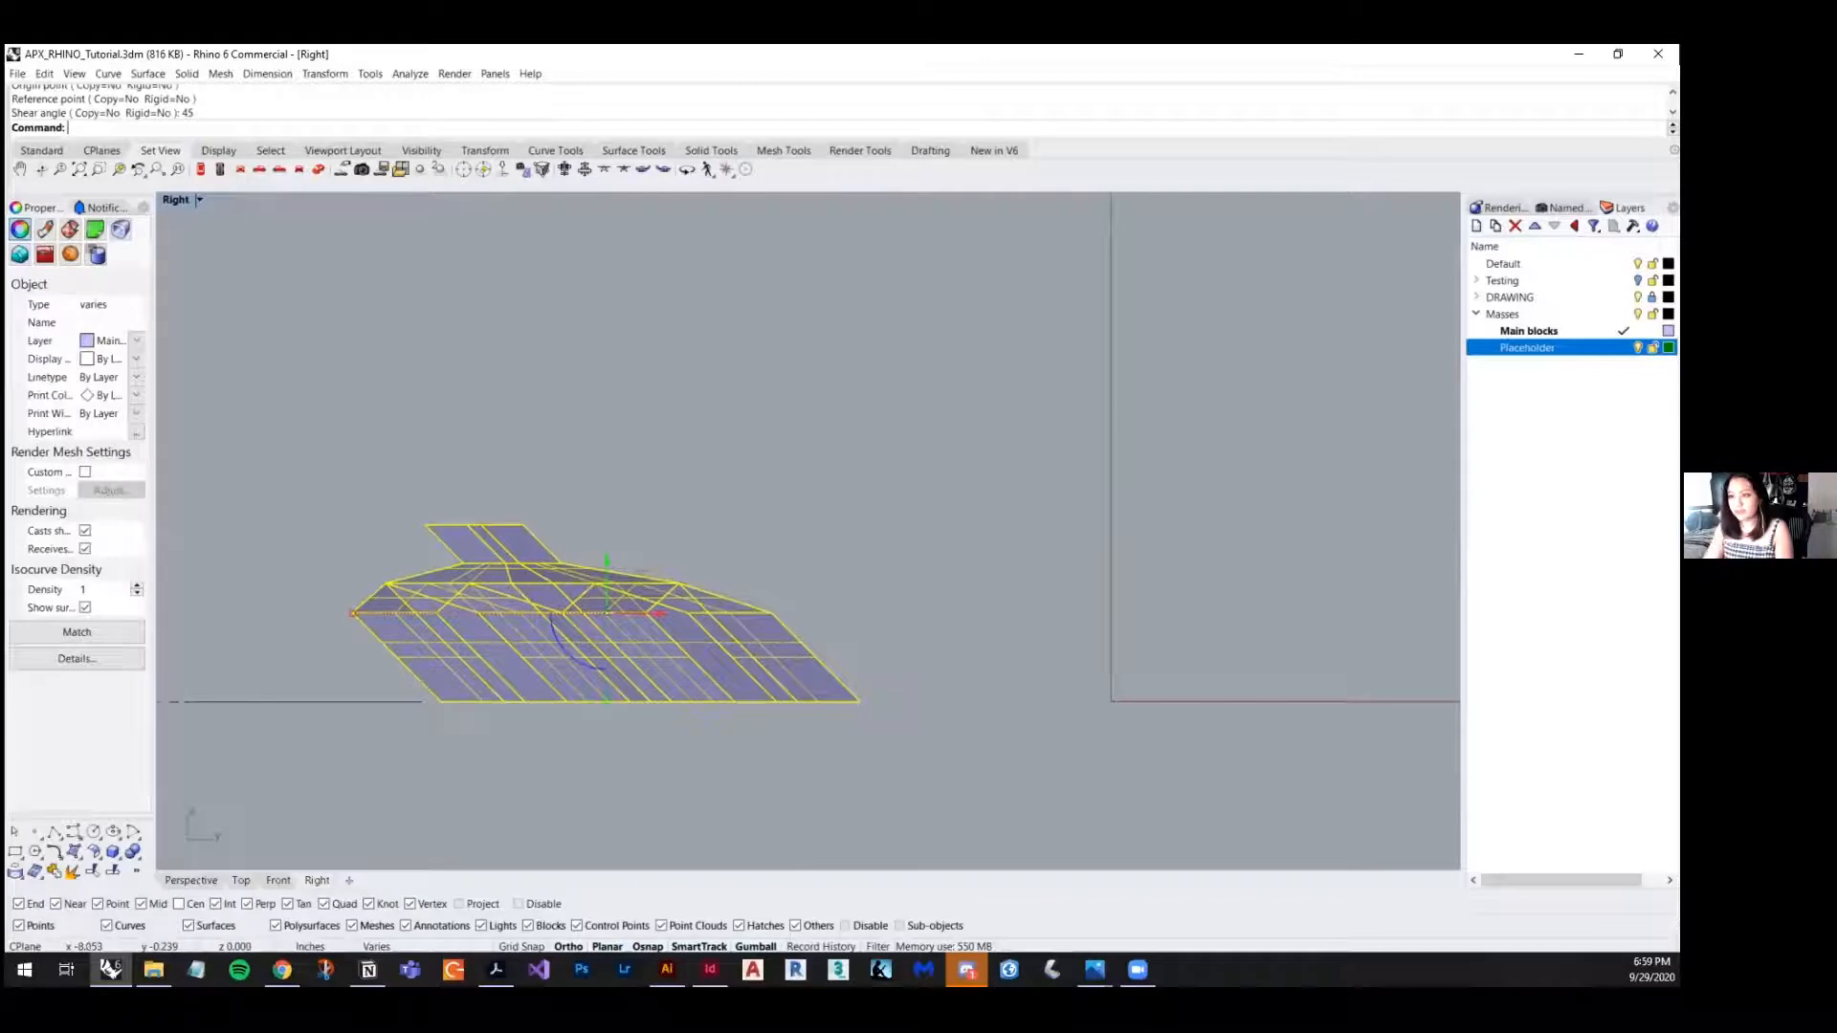
- Inspect the sheared building in the Top view and undo the shear
left_click(241, 880)
scroll(612, 649, "up", 3)
scroll(613, 649, "down", 2)
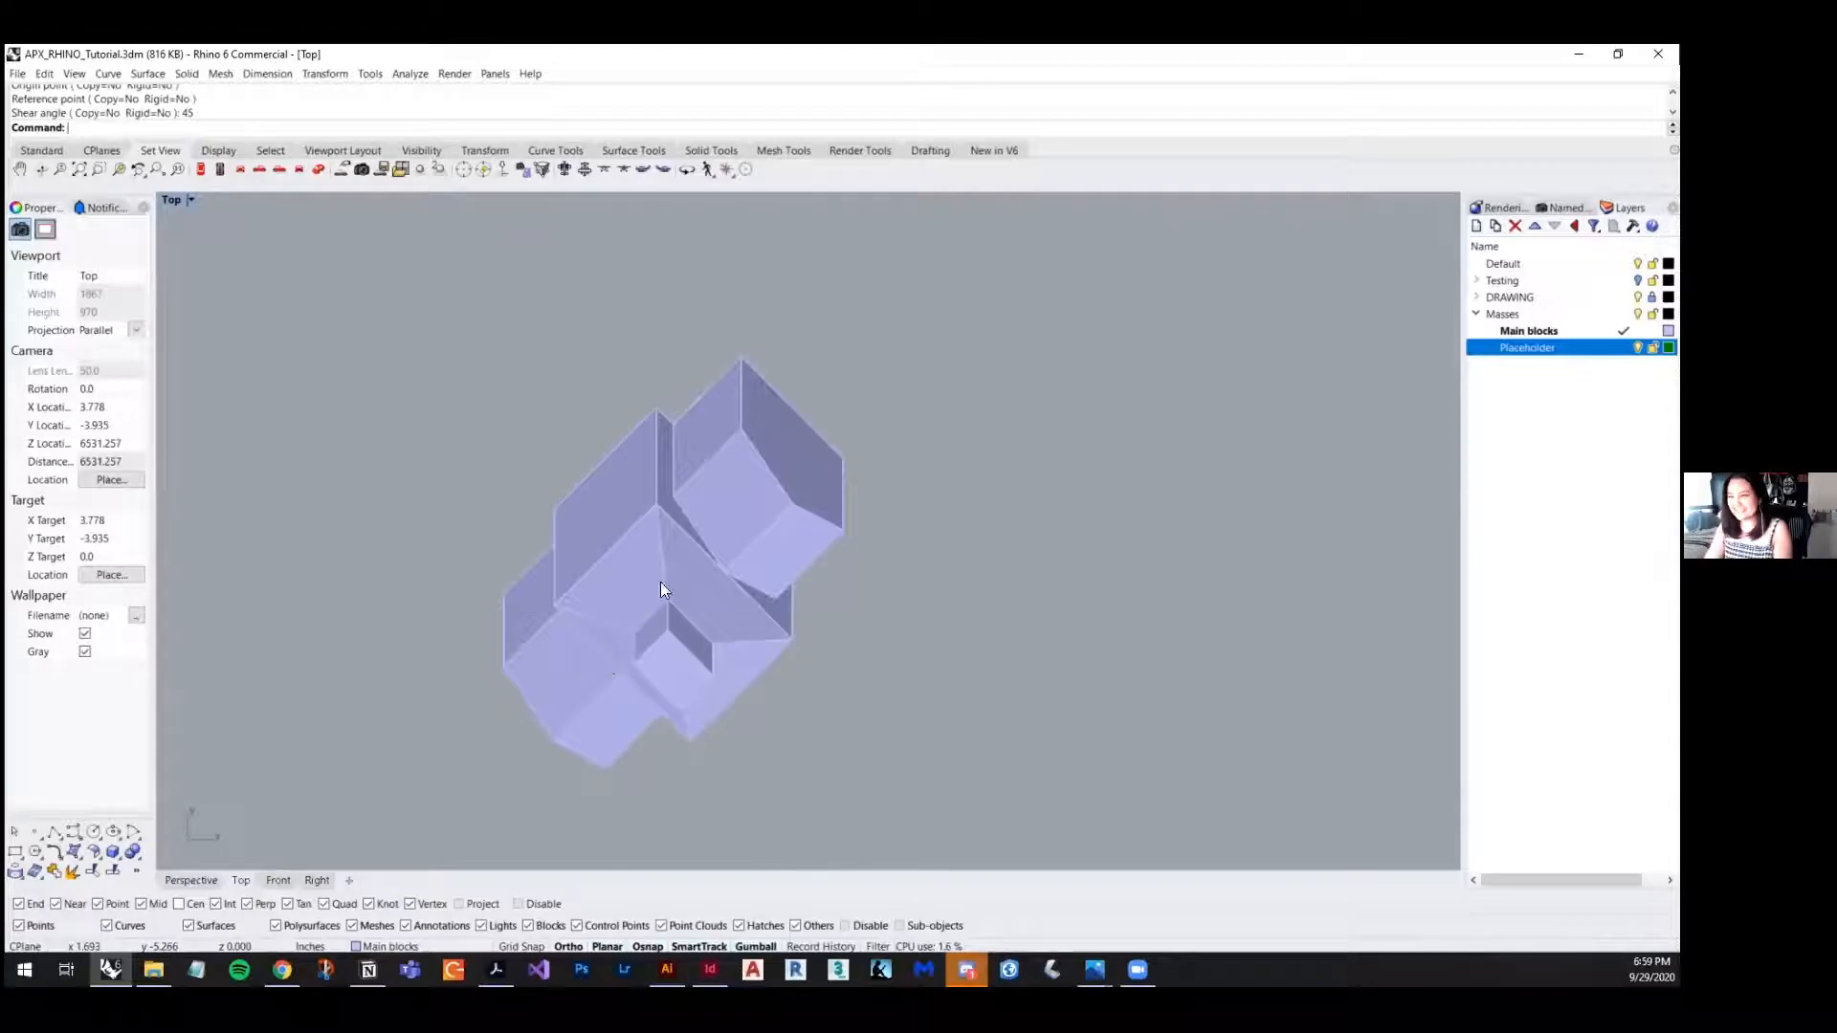
right_click_drag(744, 682, 804, 594)
scroll(759, 566, "up", 3)
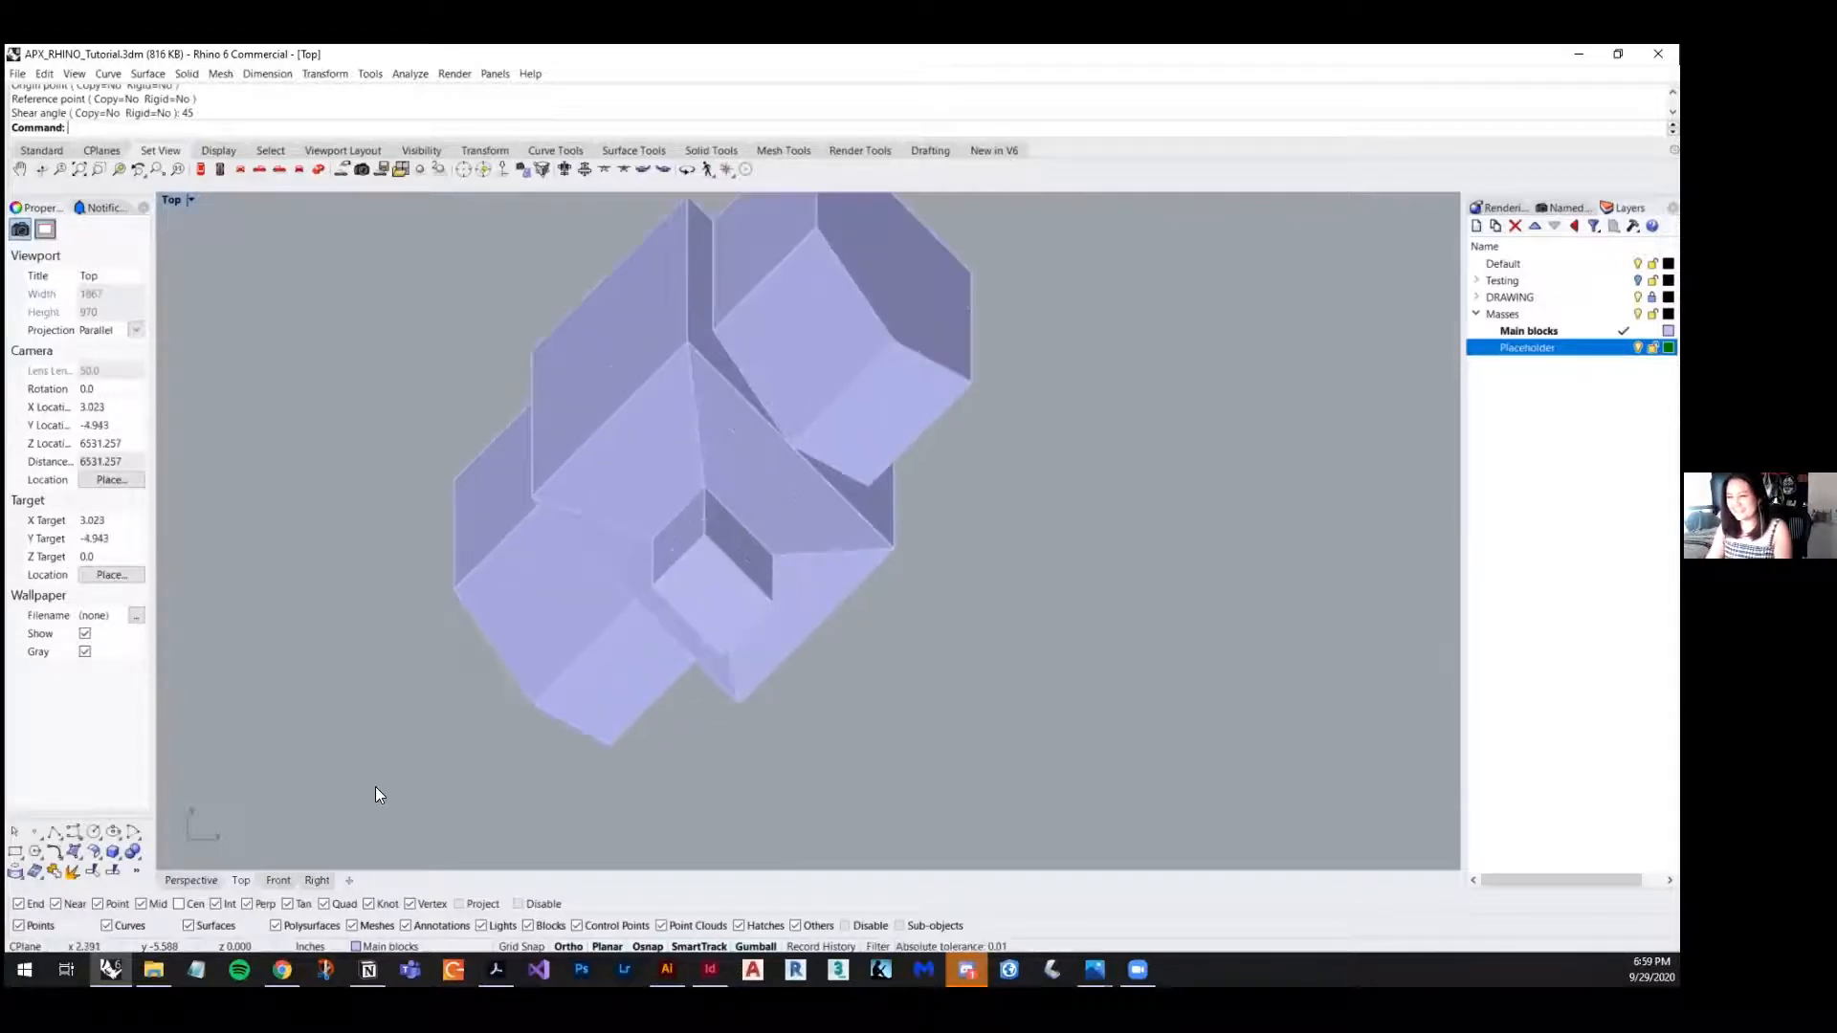
key("ctrl+z")
- Shear the building masses in the Right view by -45 degrees from their lower right corner, using a vertical reference line
left_click(317, 880)
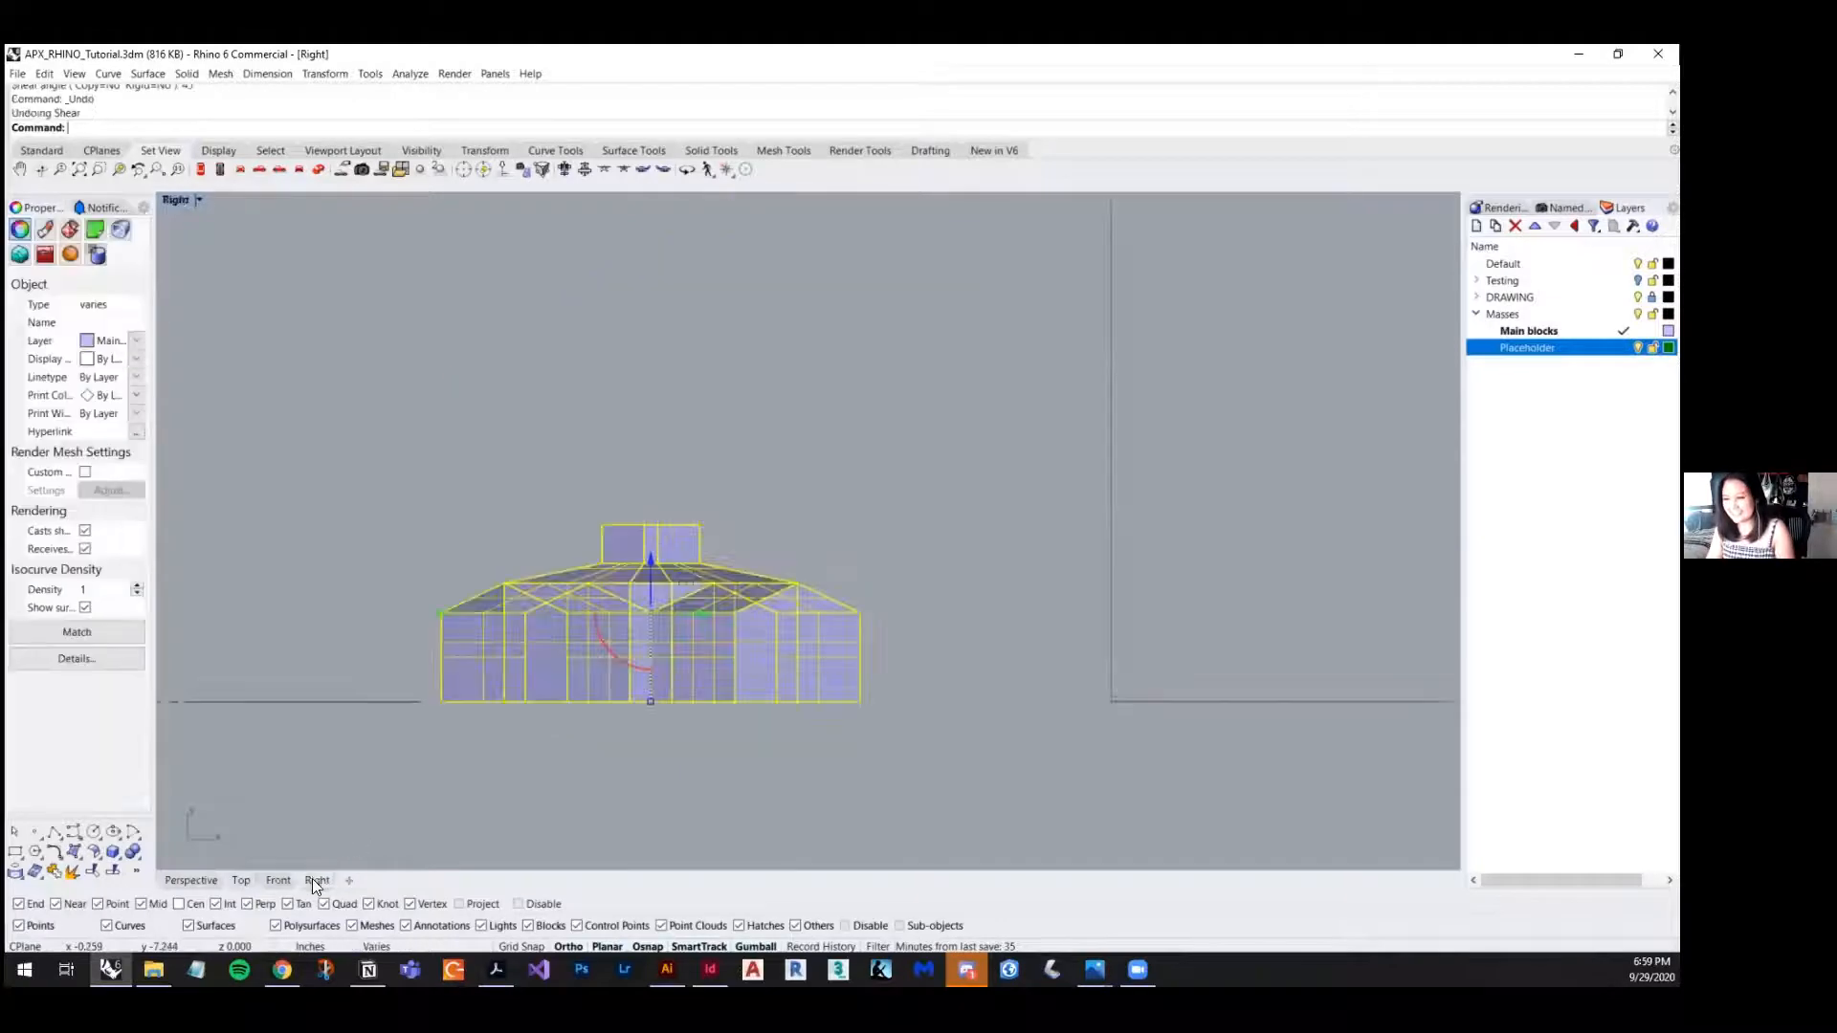
scroll(957, 612, "up", 2)
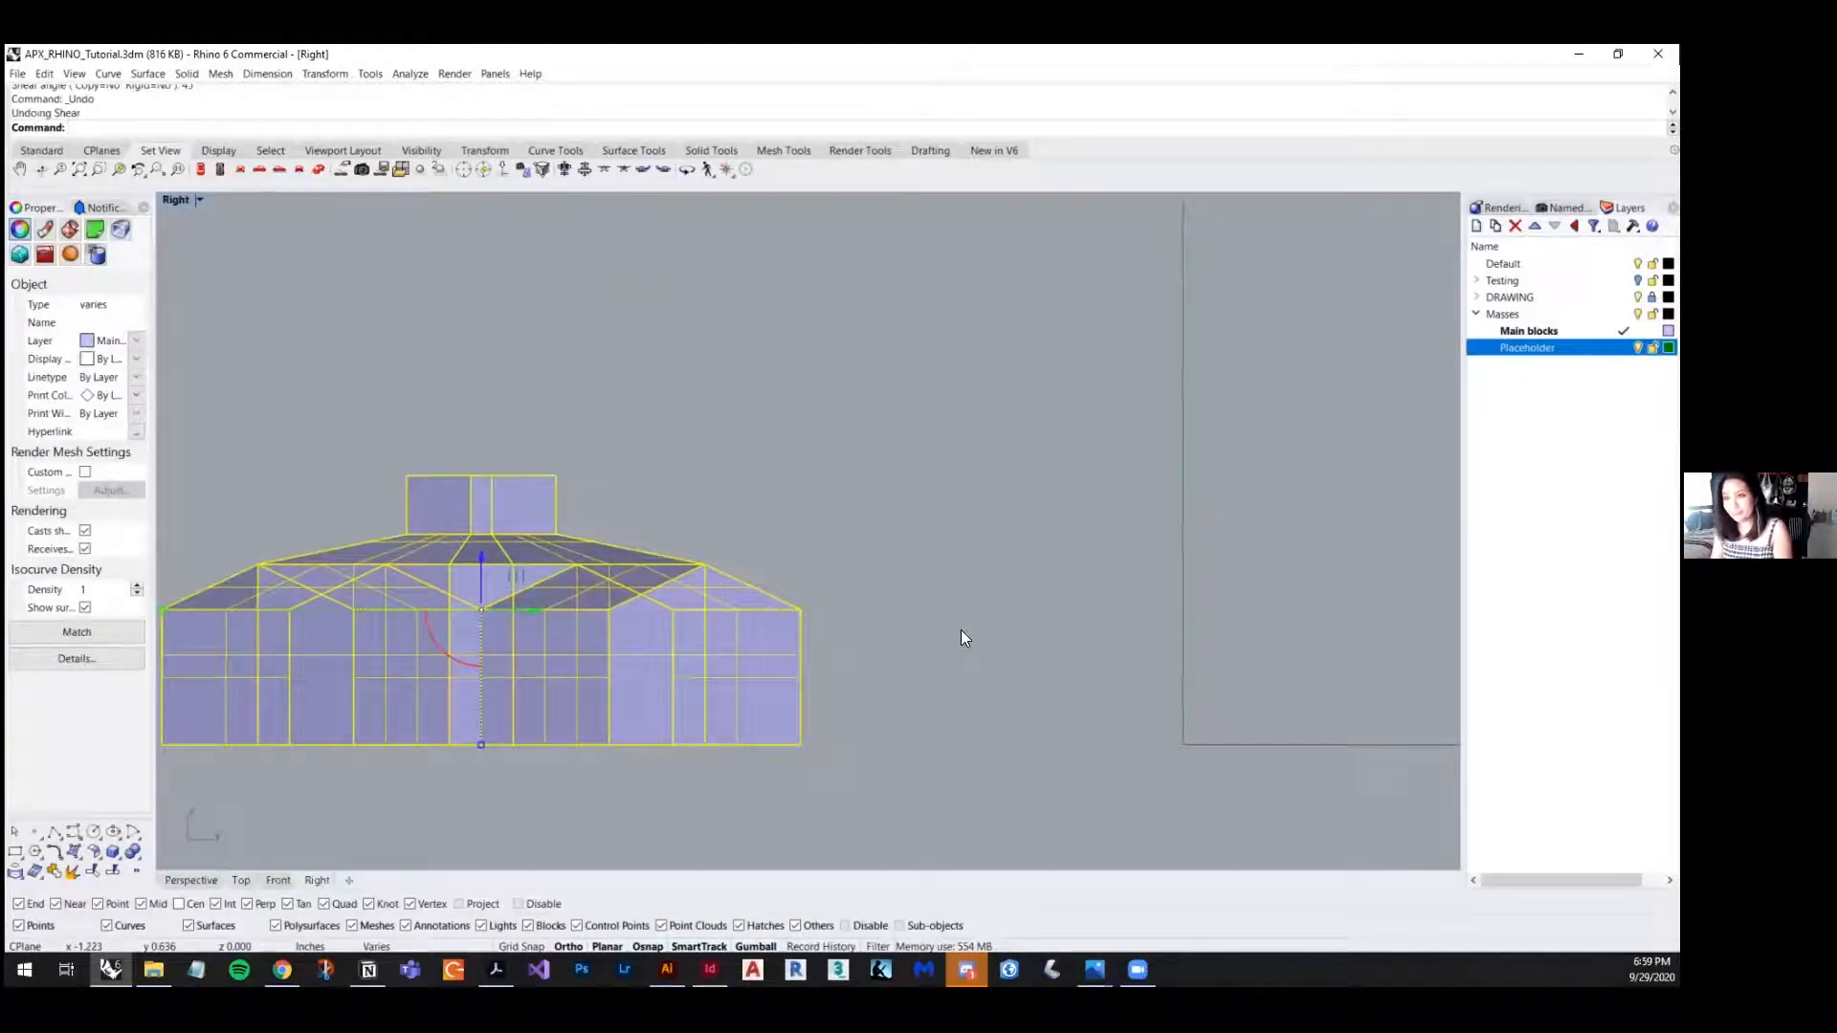
key("BackSpace")
key("BackSpace")
key("BackSpace")
key("BackSpace")
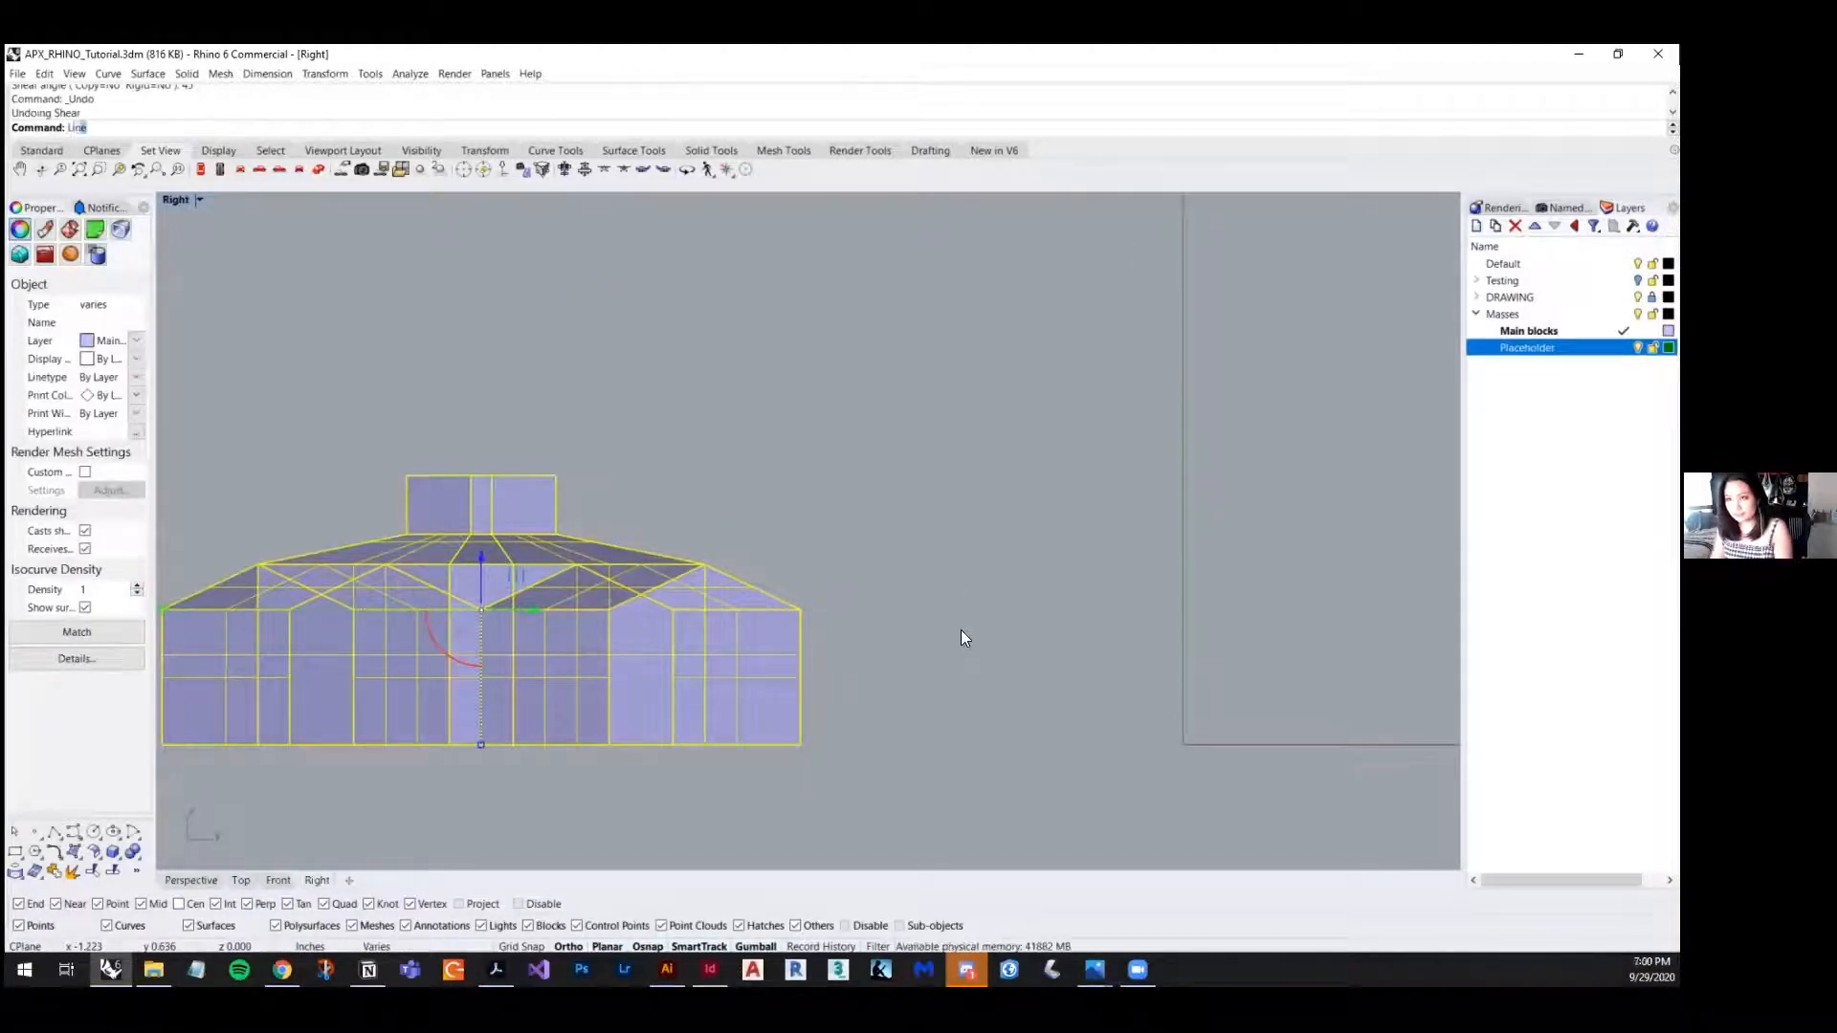
key("Return")
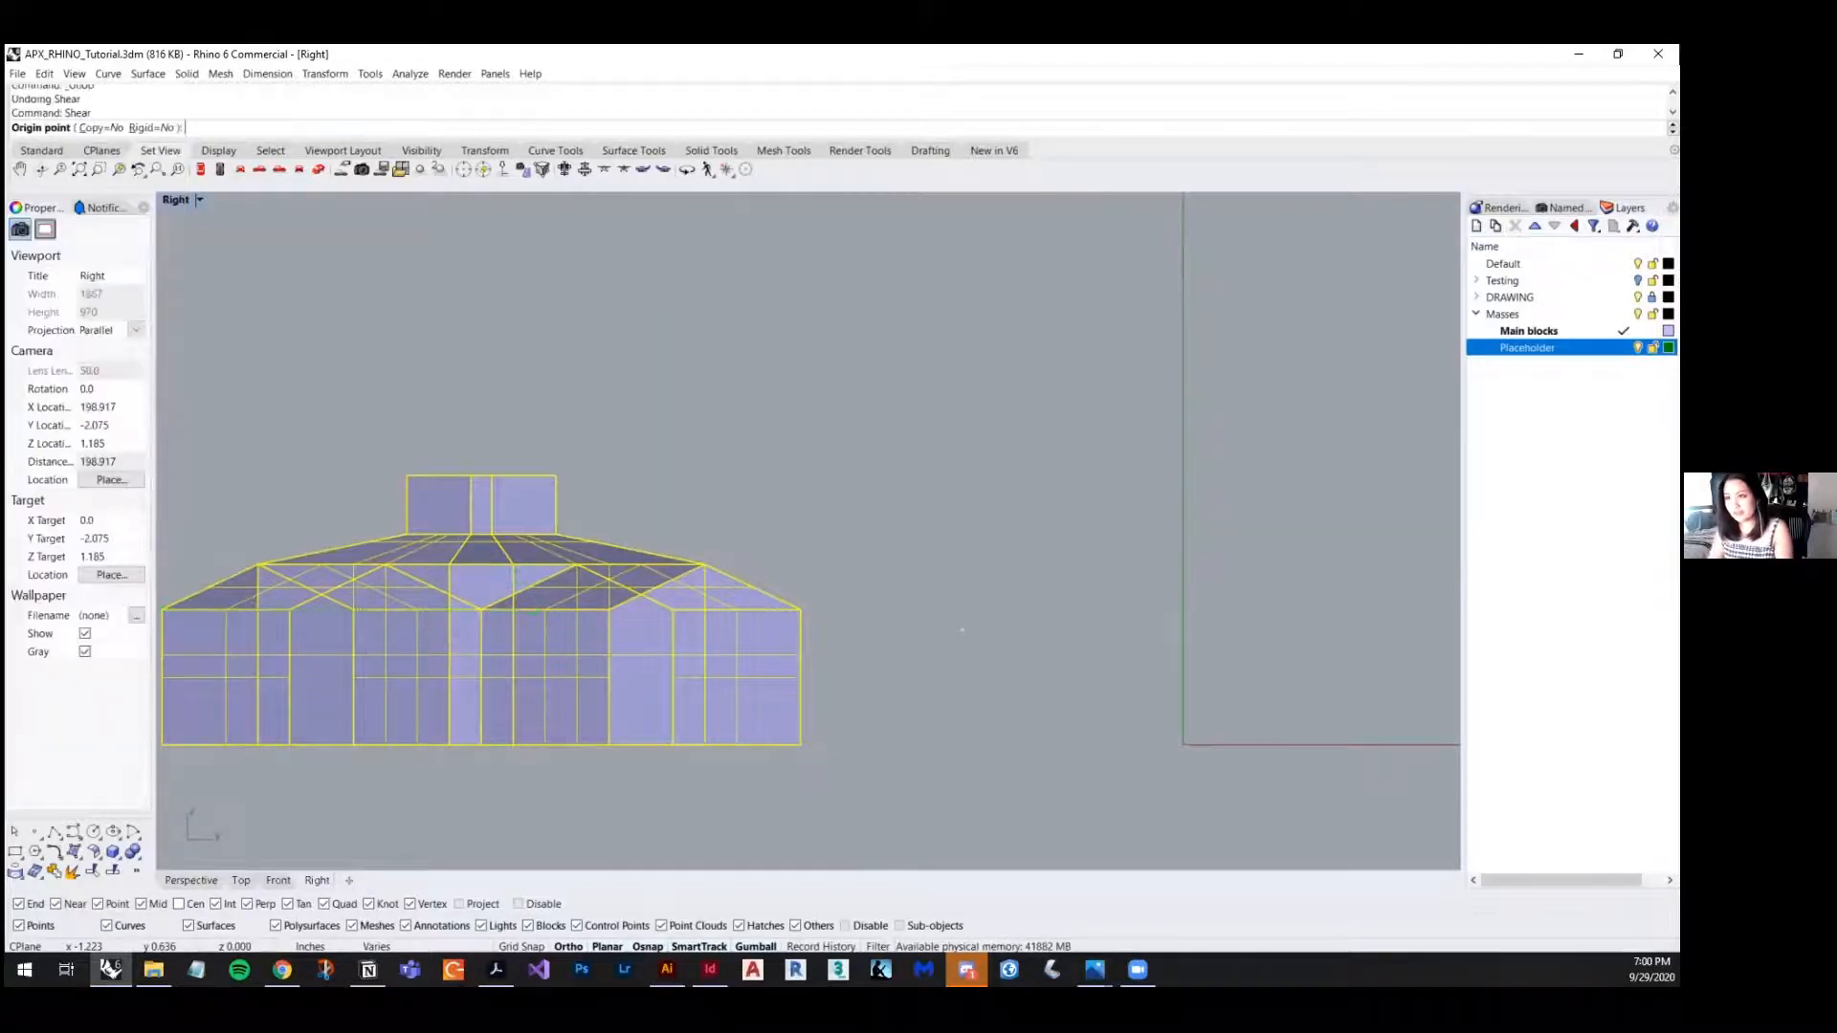
left_click(801, 743)
left_click(803, 363)
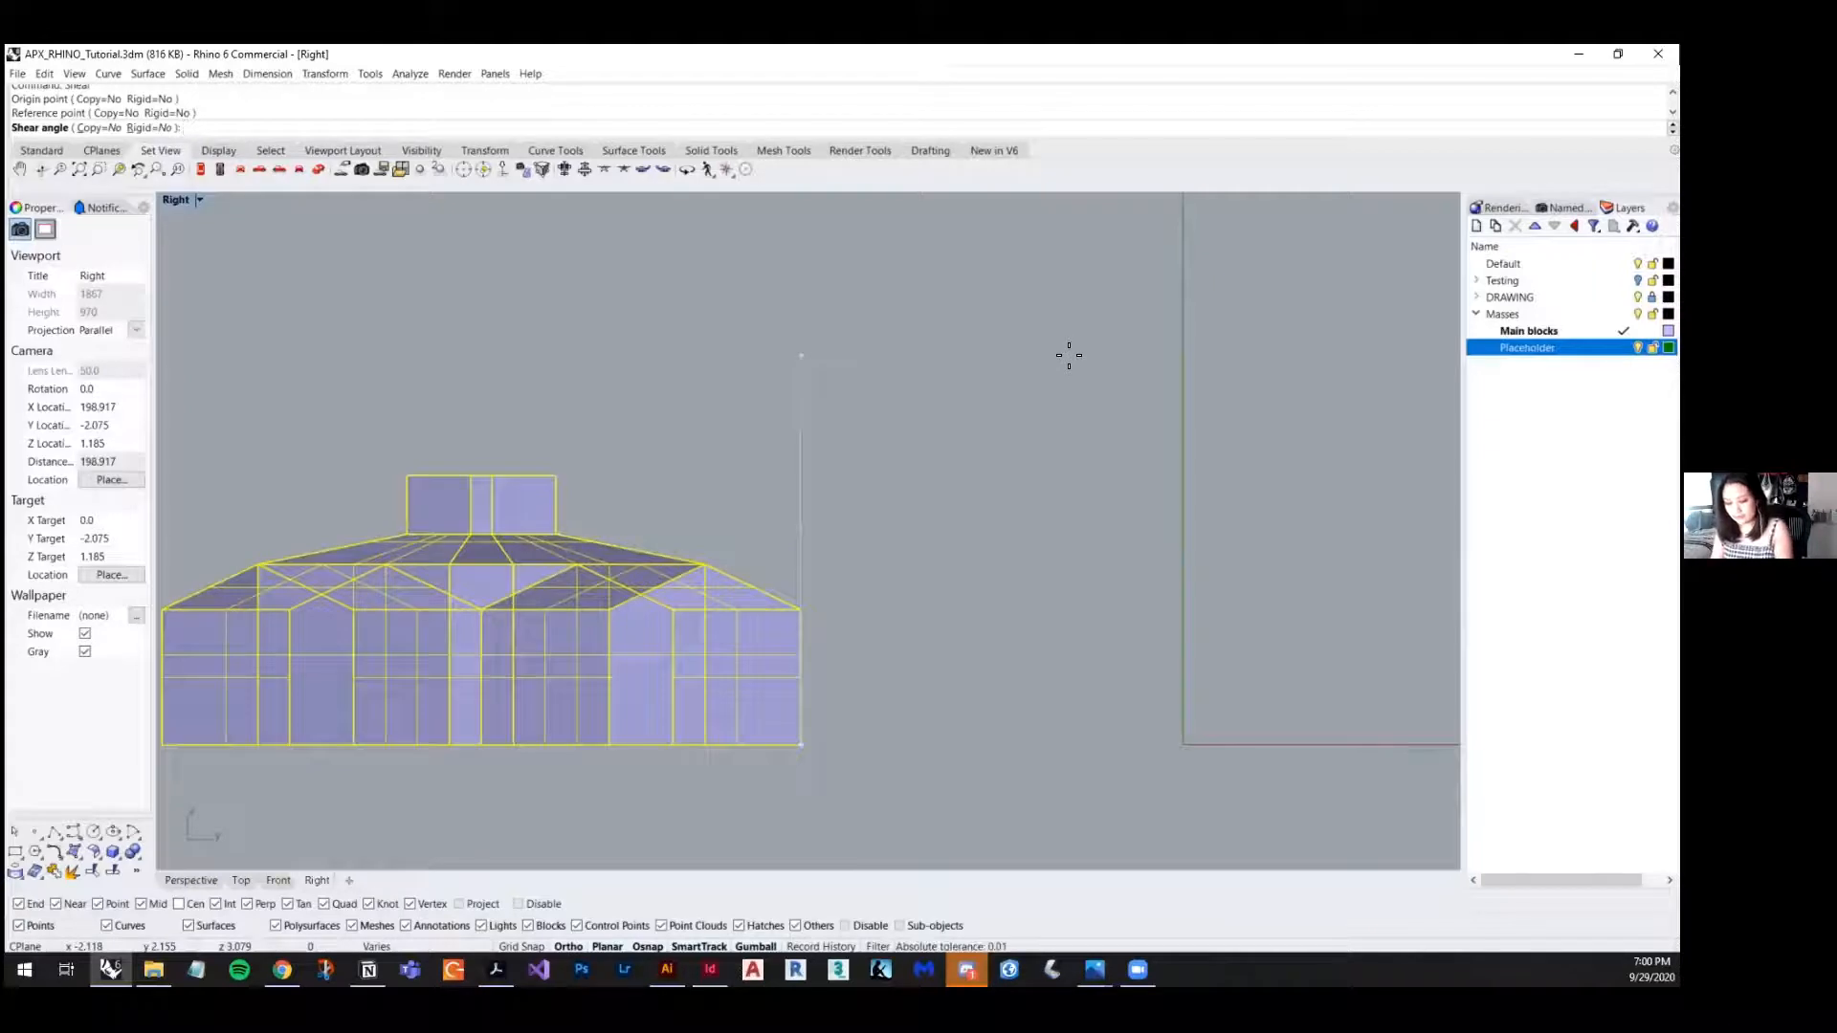
type("-45")
key("Return")
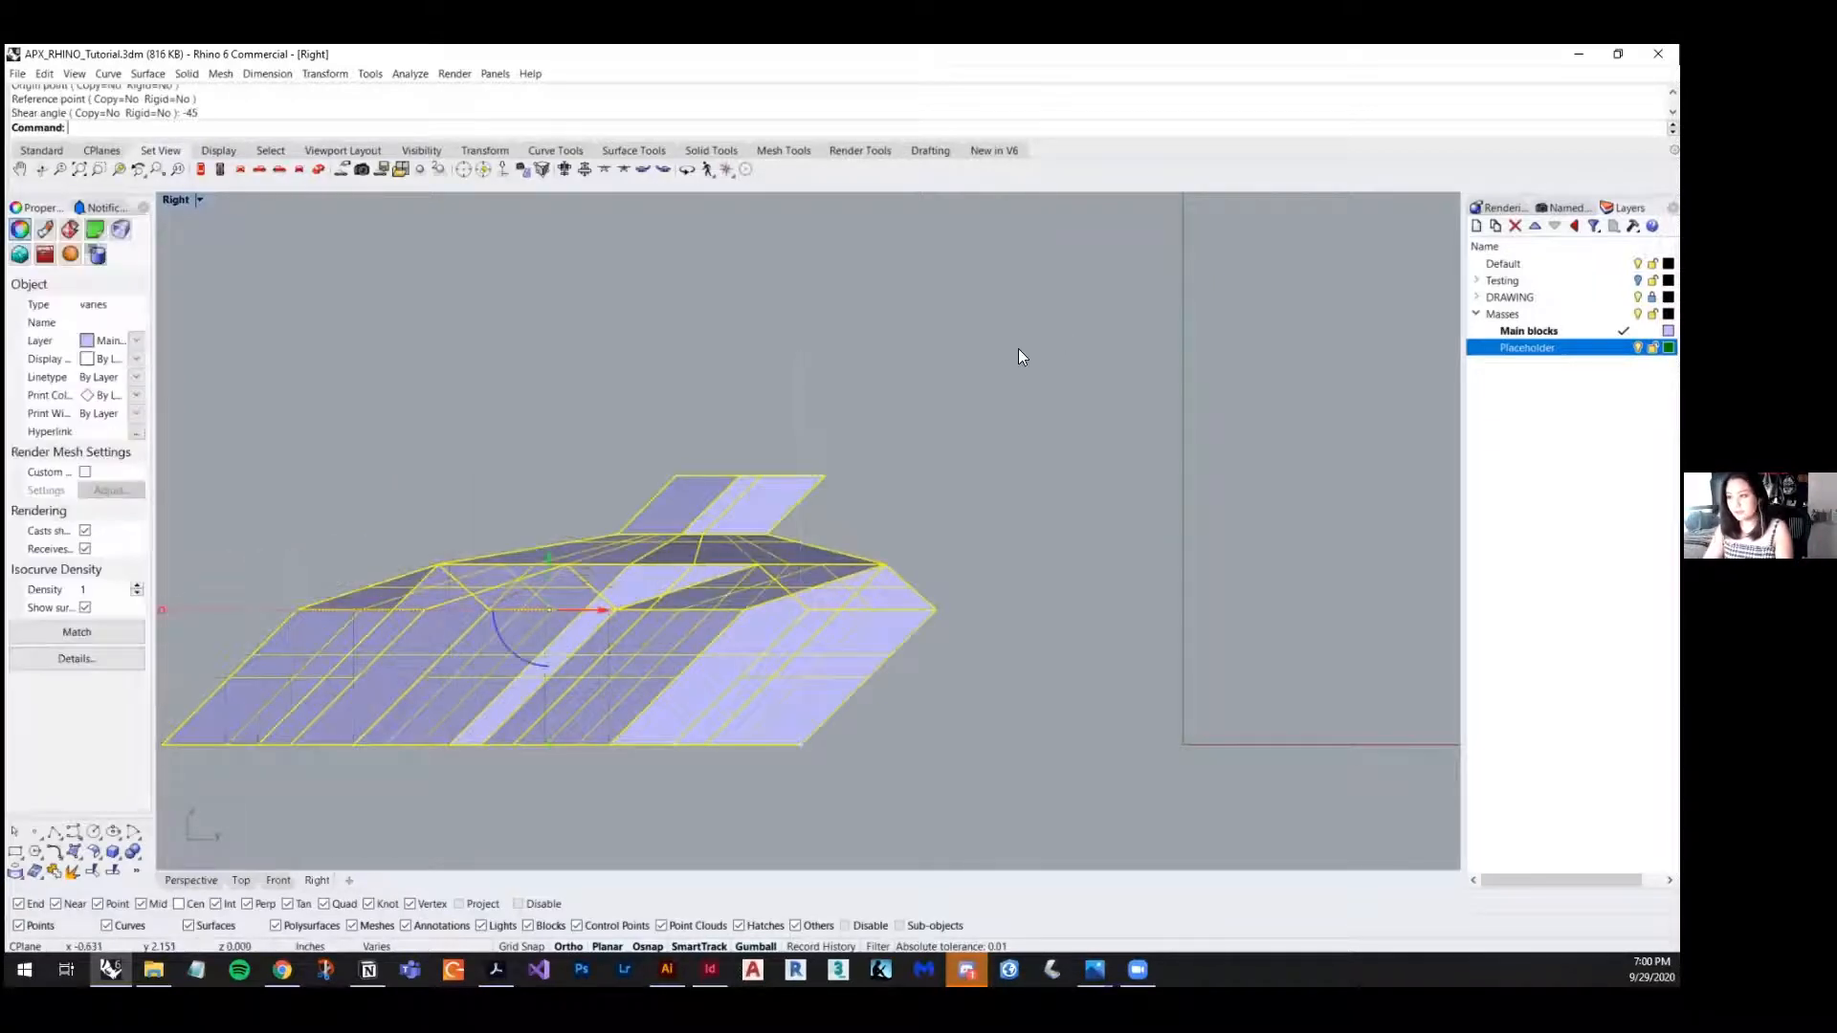
- Examine the oblique appearance of the sheared building in the Top view
left_click(240, 880)
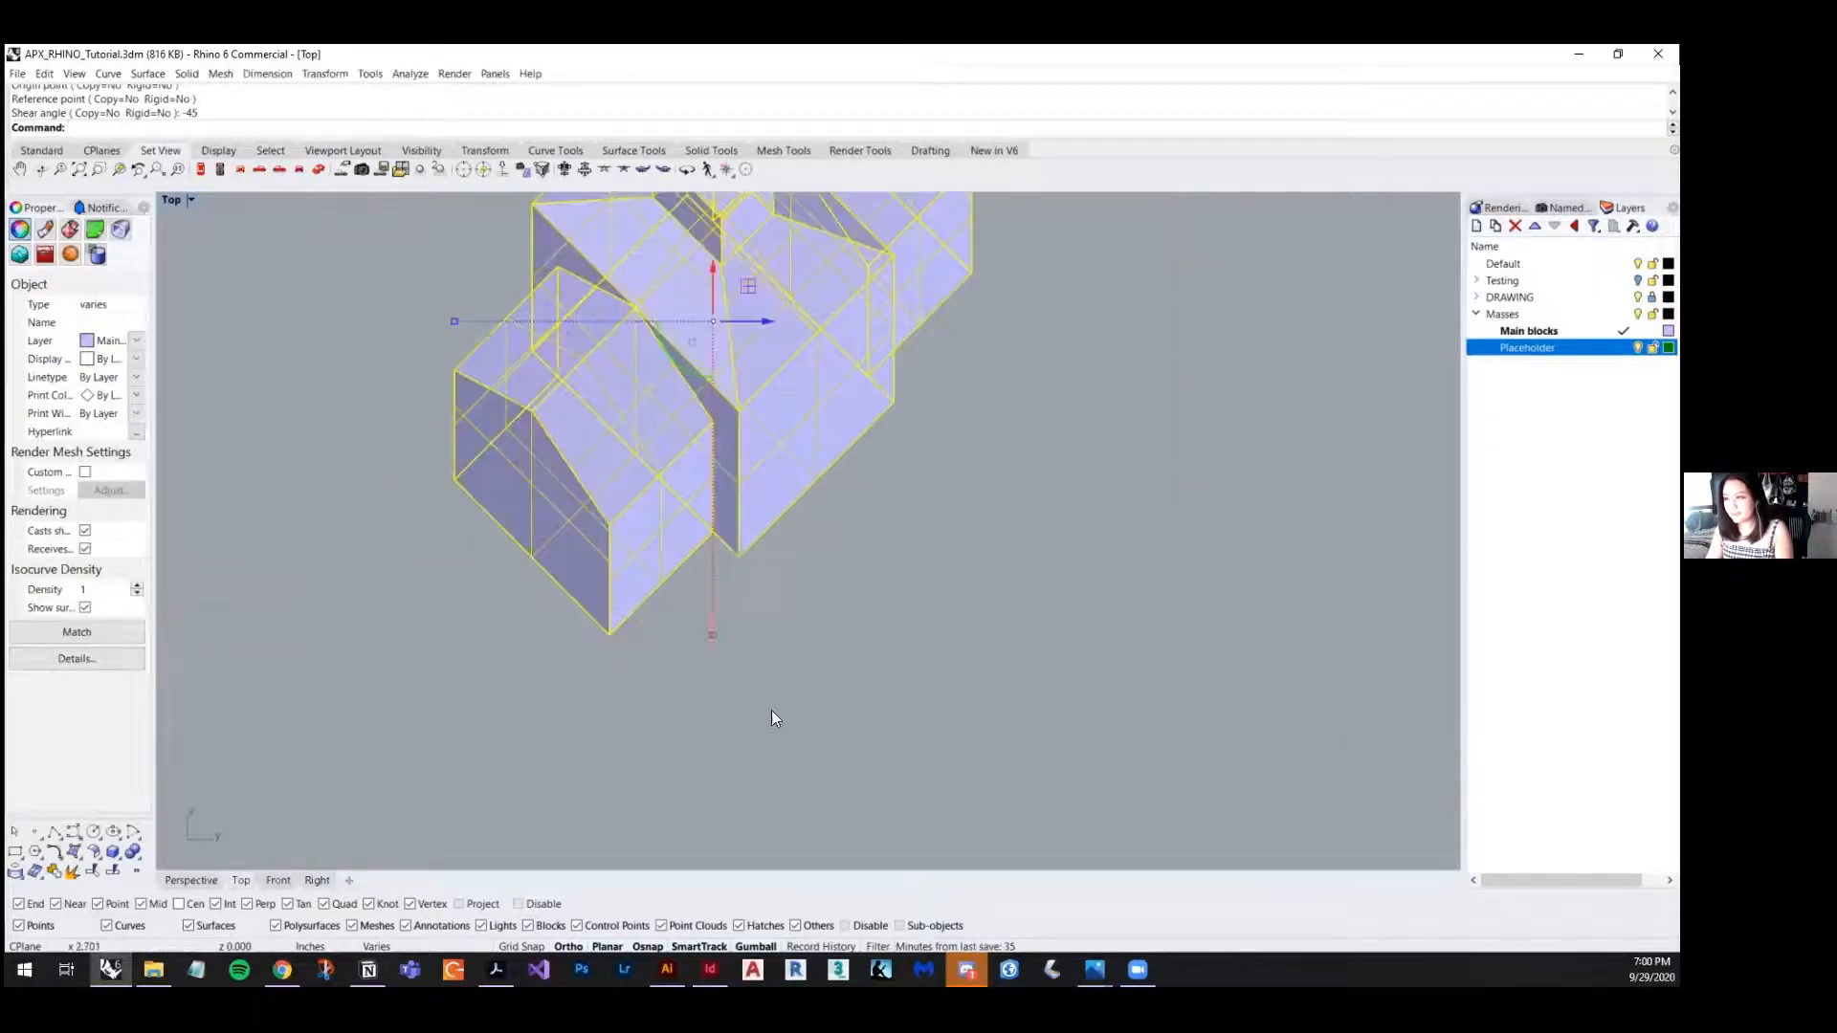
left_click(773, 711)
scroll(798, 571, "down", 7)
right_click_drag(807, 581, 742, 752)
scroll(756, 603, "down", 2)
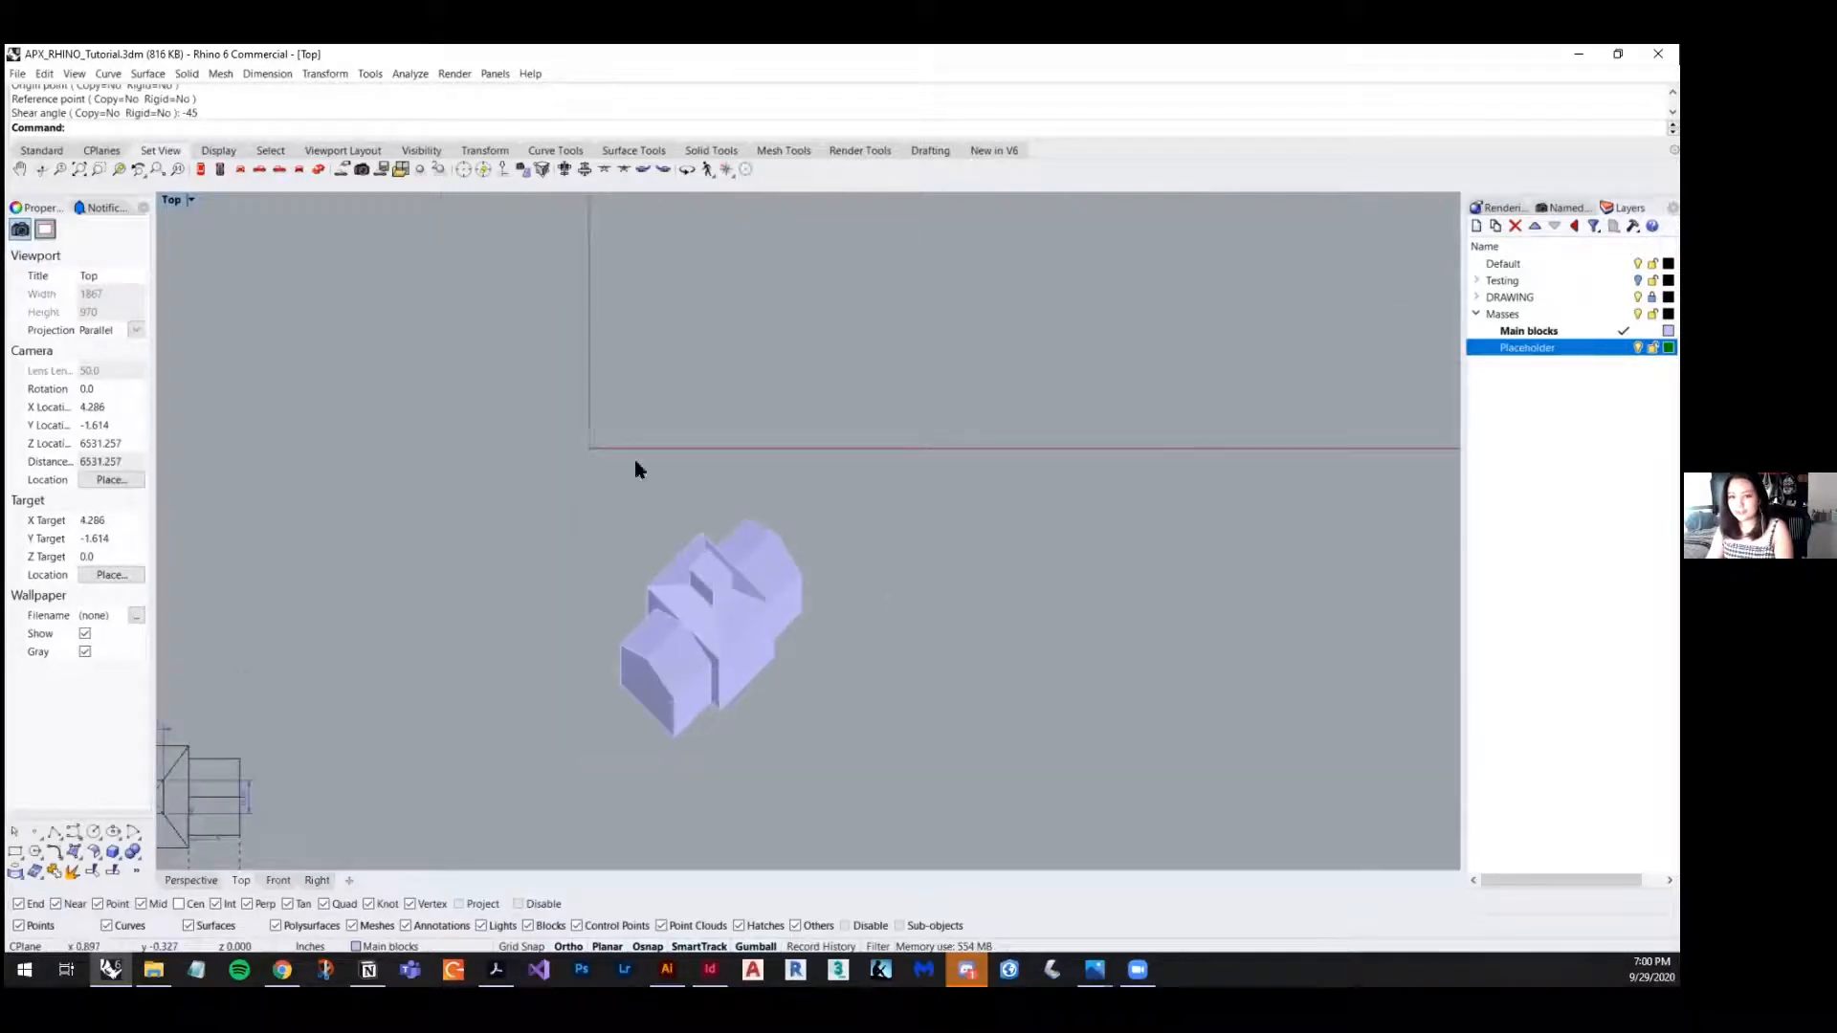
scroll(636, 466, "down", 2)
right_click_drag(680, 565, 694, 508)
scroll(743, 516, "up", 2)
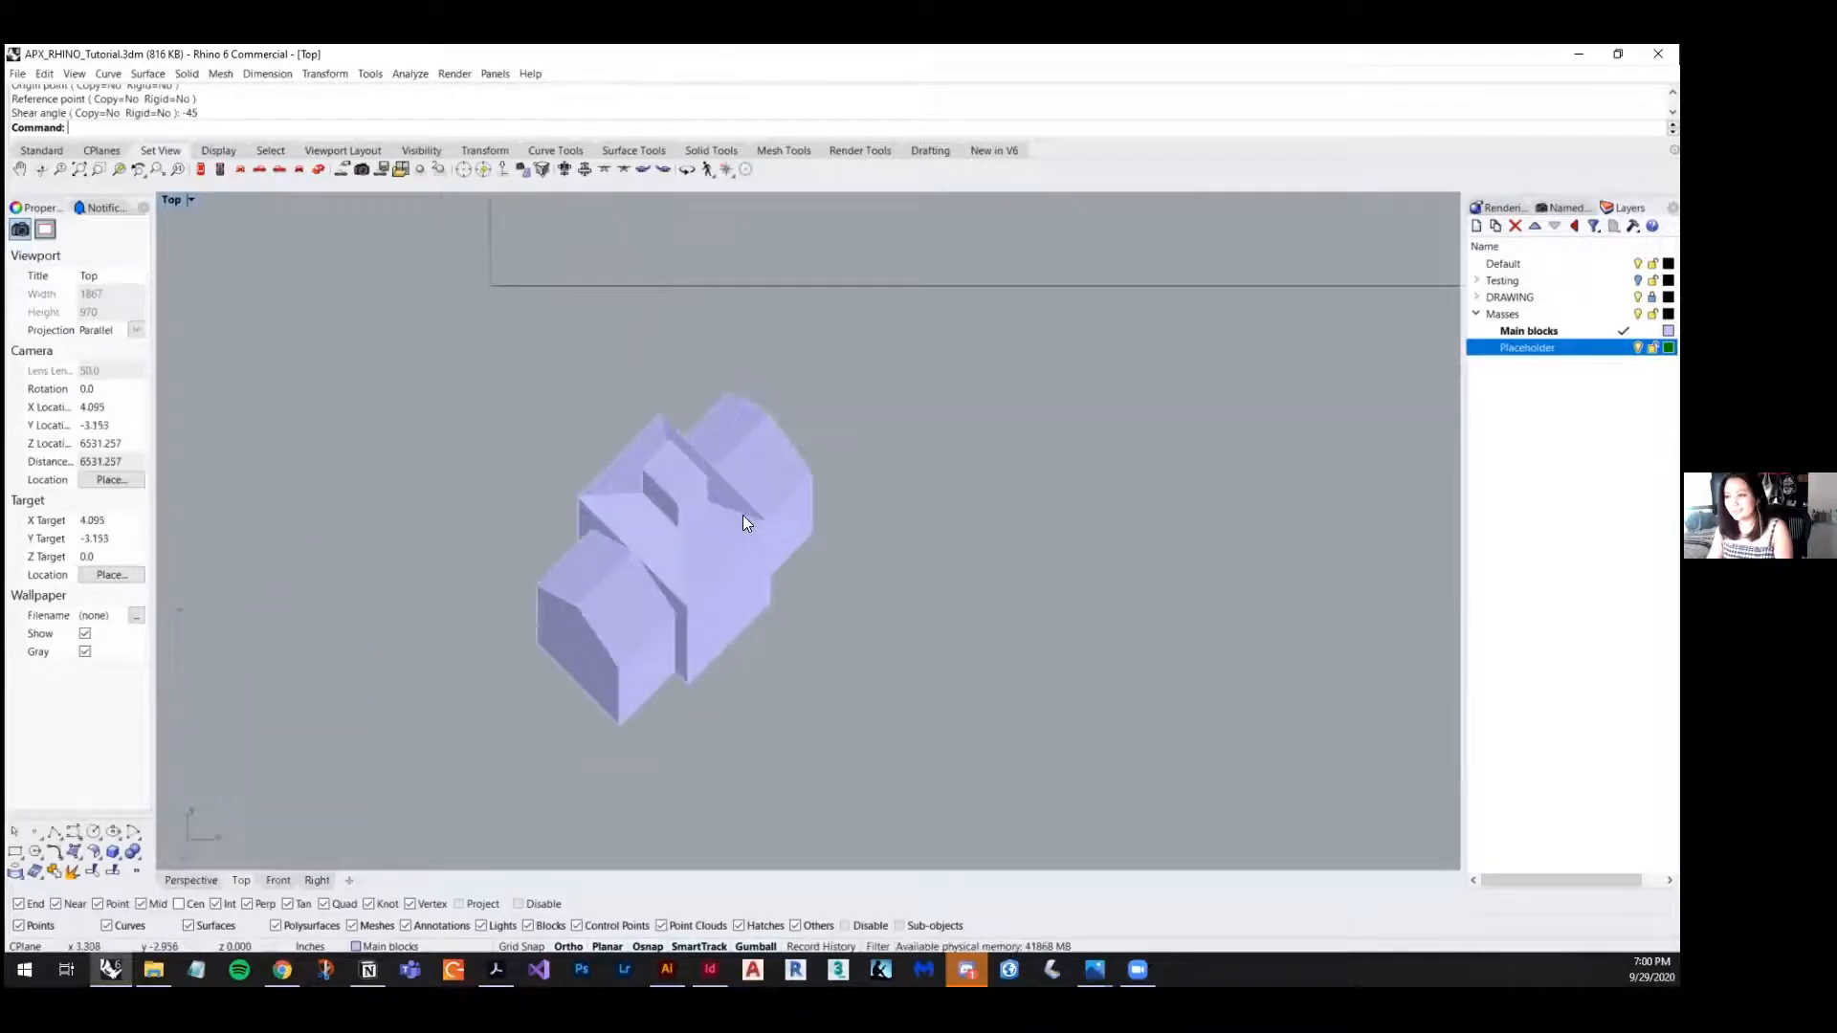
right_click_drag(826, 482, 851, 445)
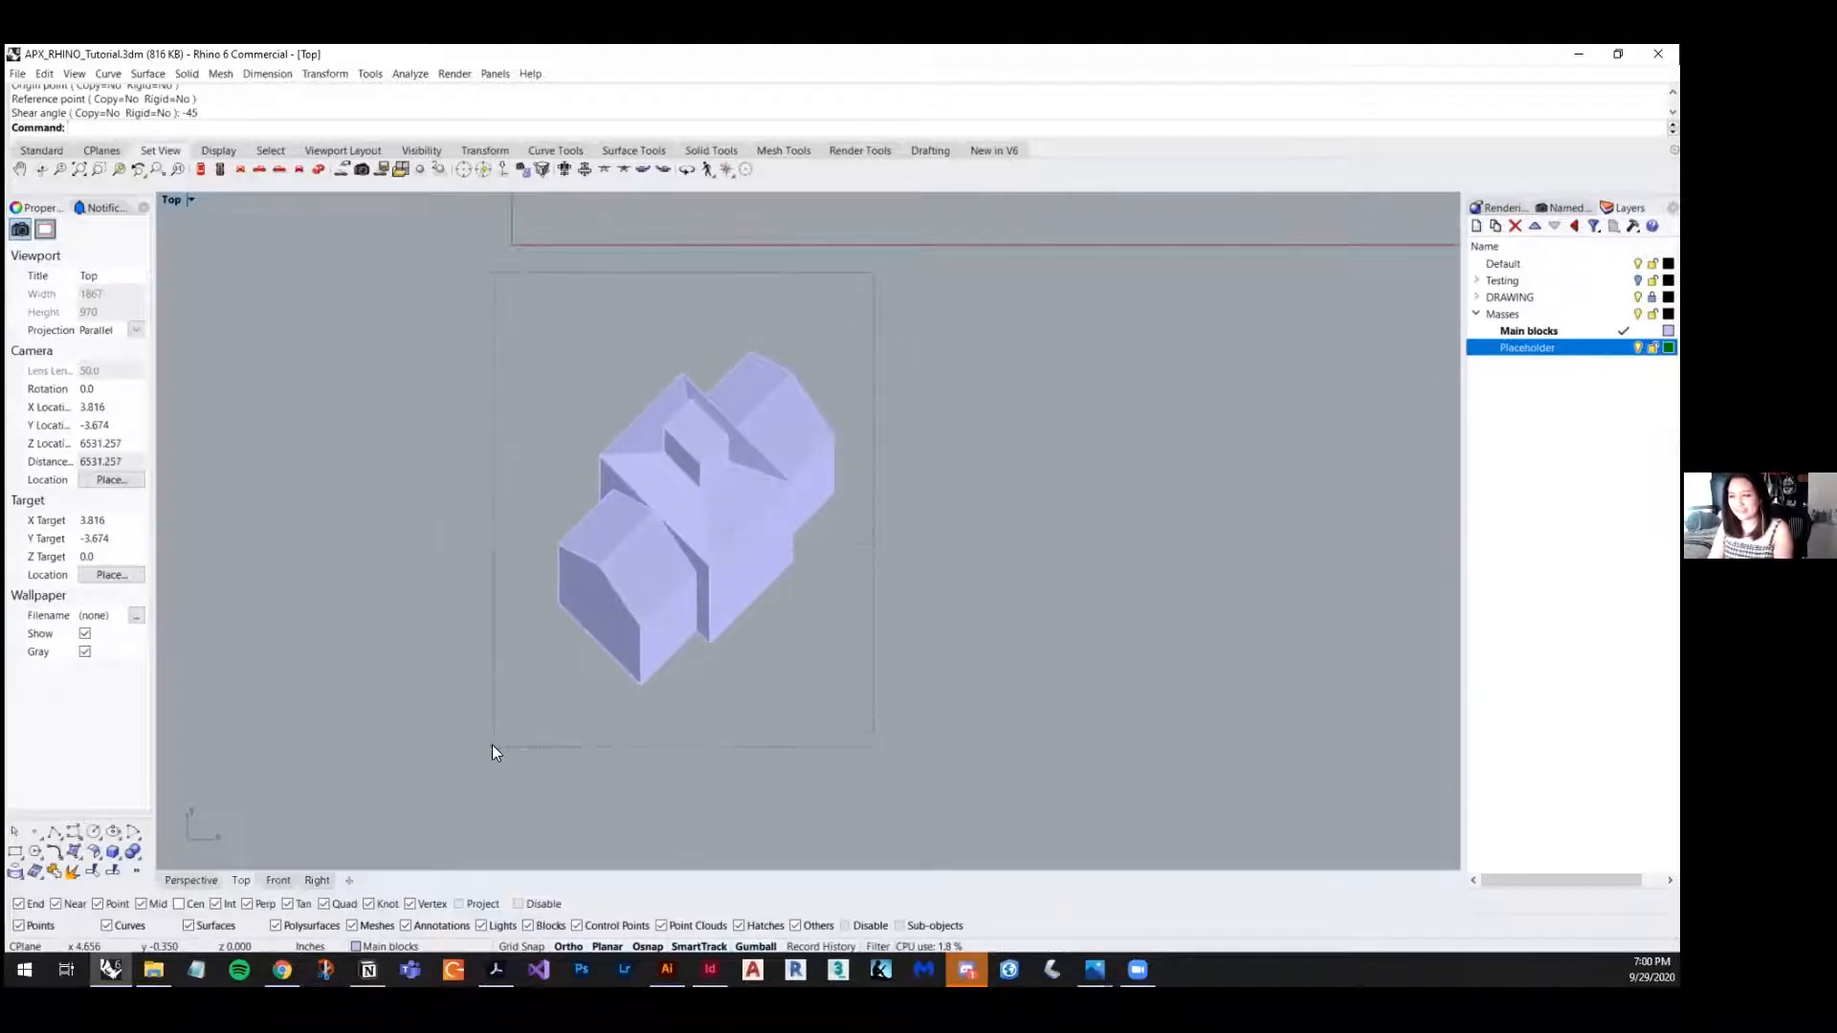
- Set up a Make2D of all sheared building masses in the Top view with scene silhouette and group output disabled
left_click(634, 585)
scroll(634, 586, "down", 2)
right_click_drag(772, 648, 769, 670)
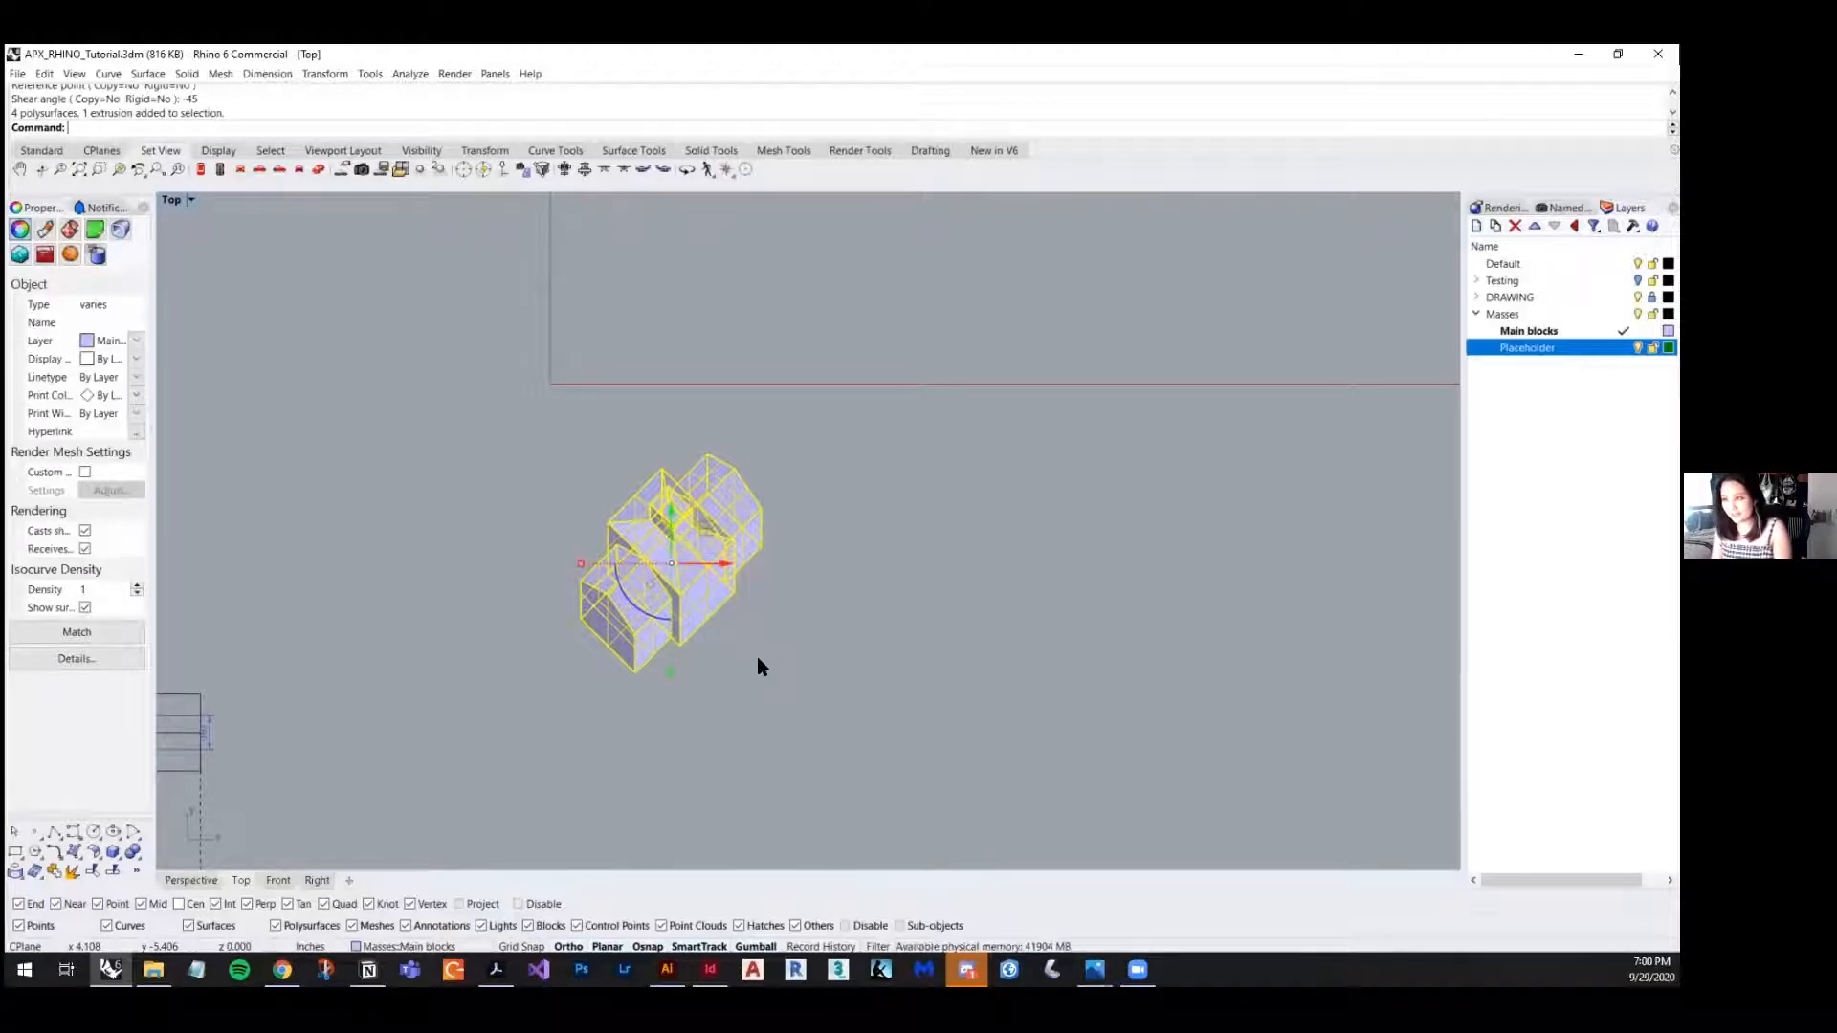
type("ake2d")
key("Return")
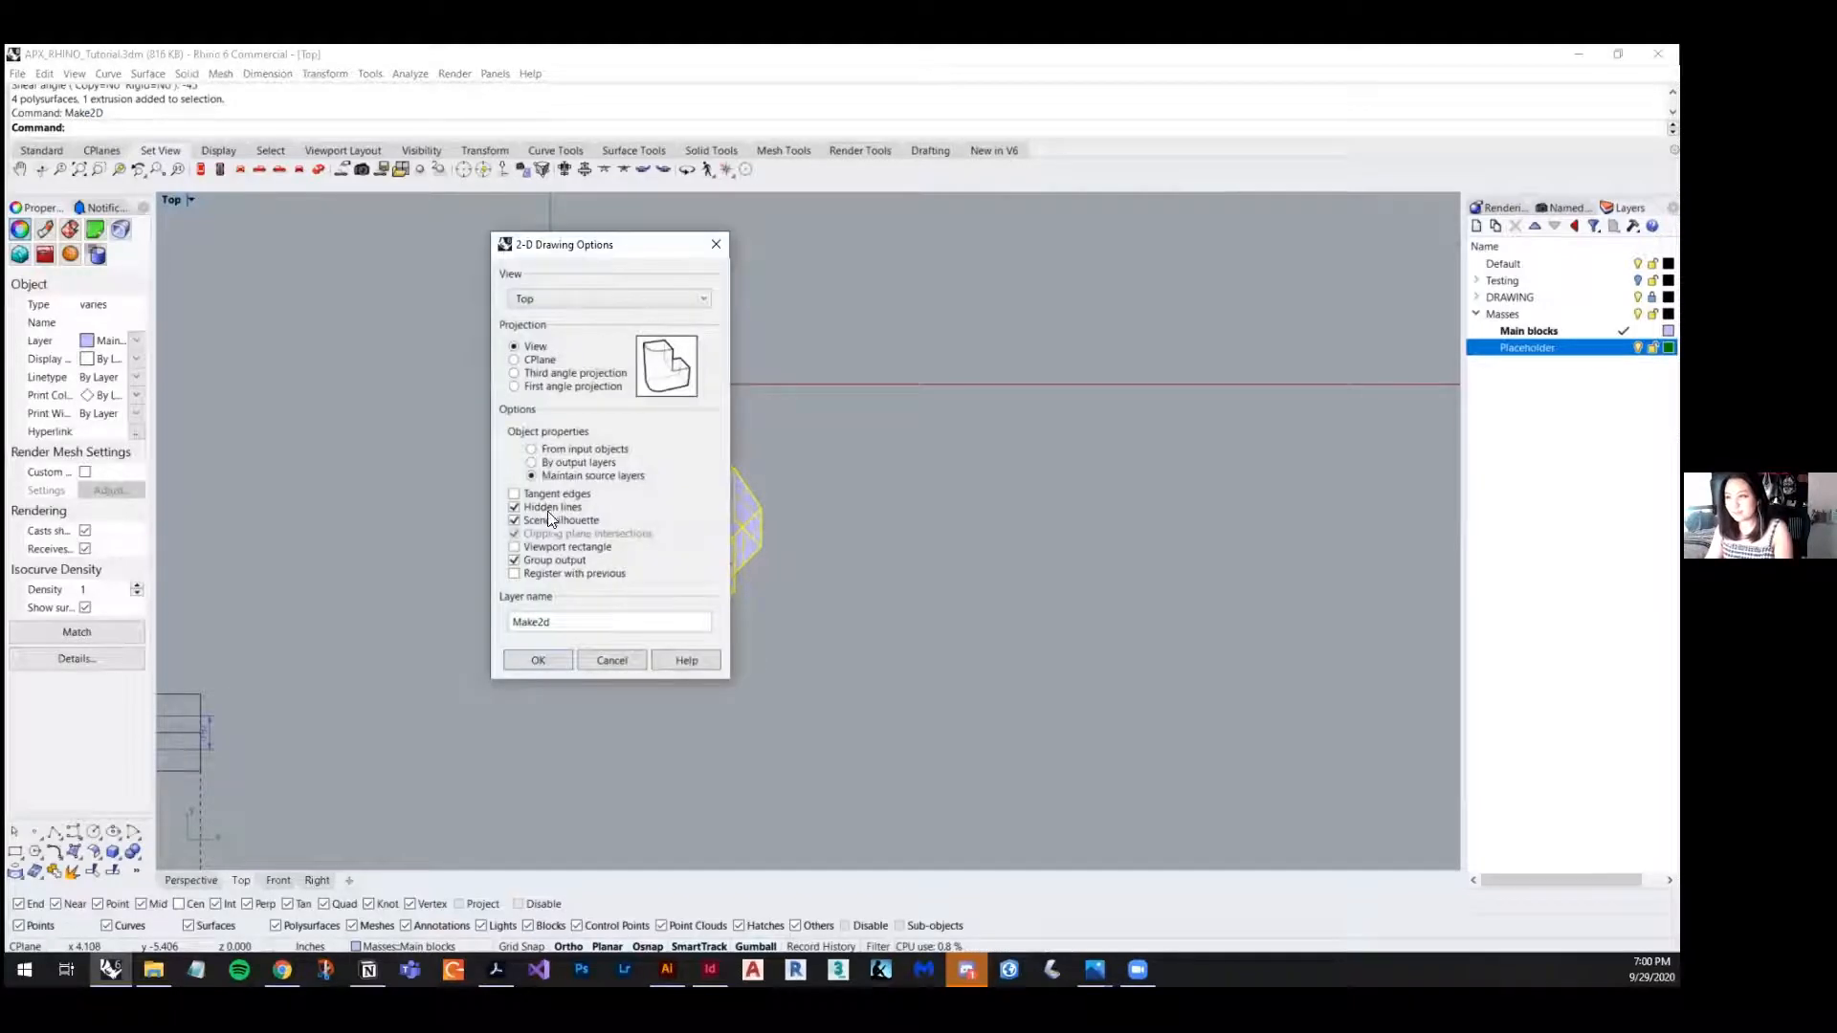
left_click(511, 522)
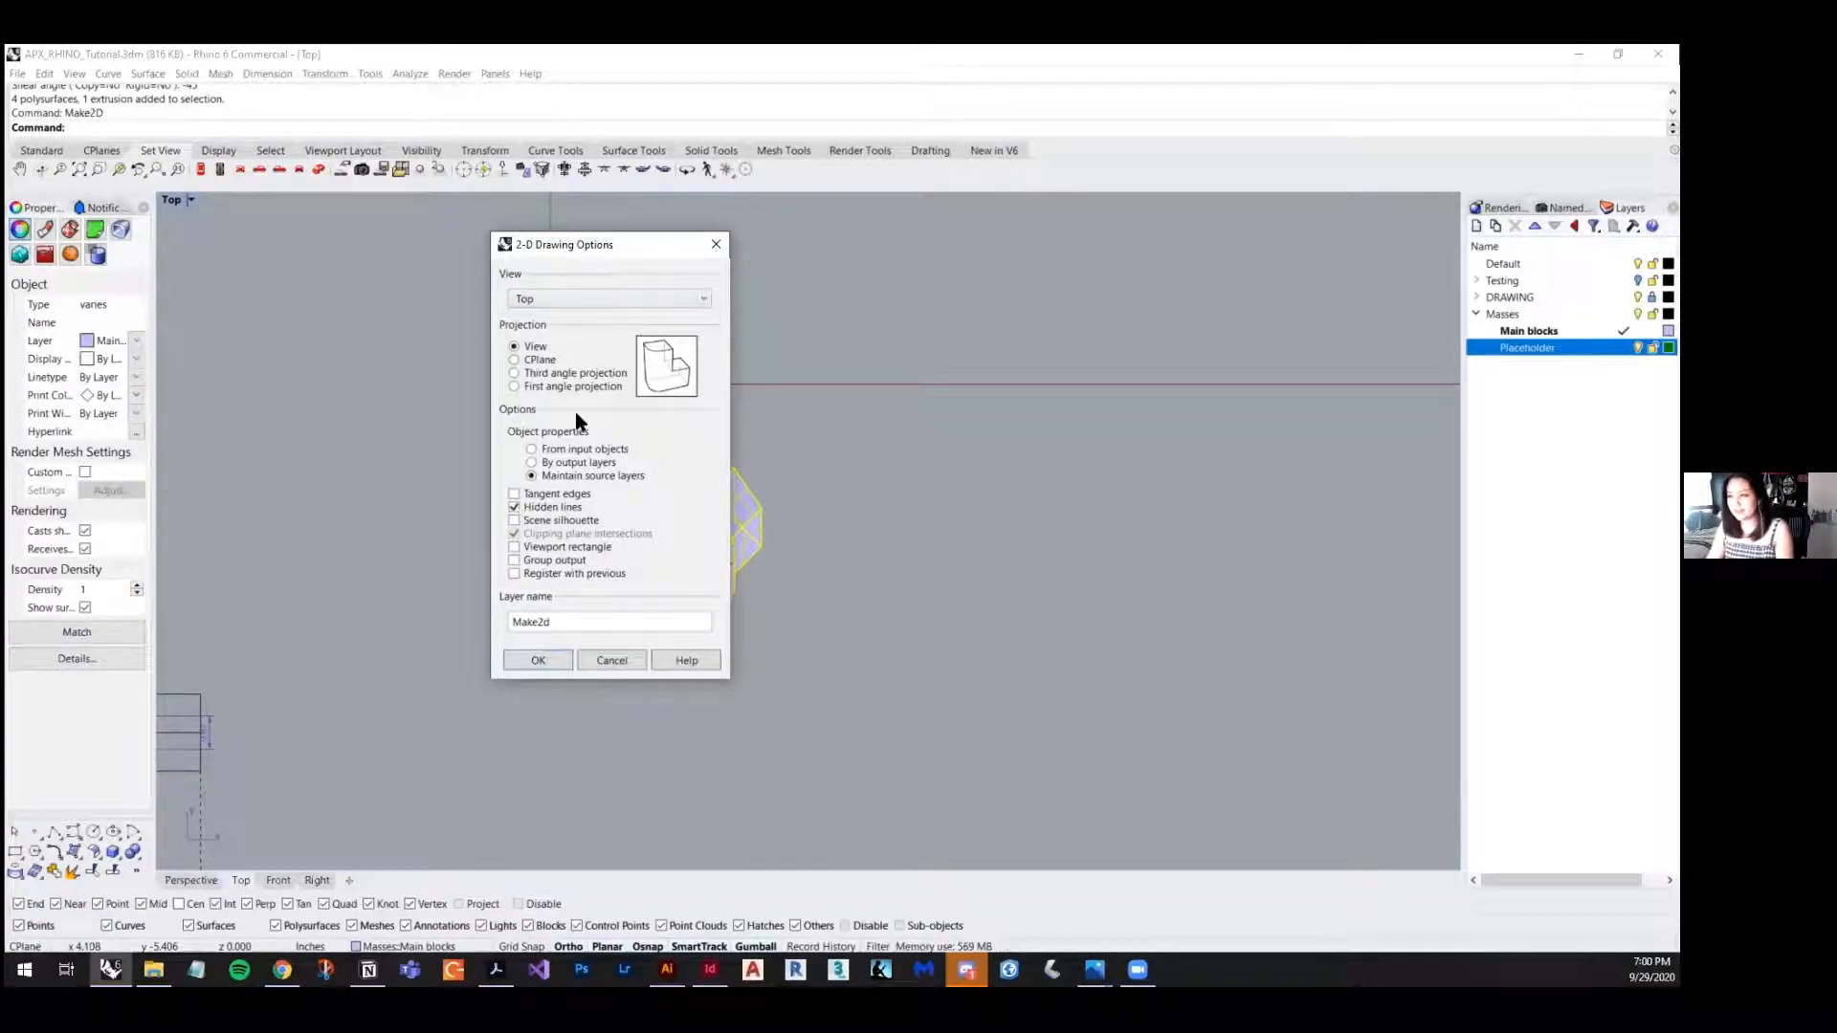
- Name the output layer "drawing 2" and generate the 2D drawing of the building
left_click_drag(580, 623, 517, 627)
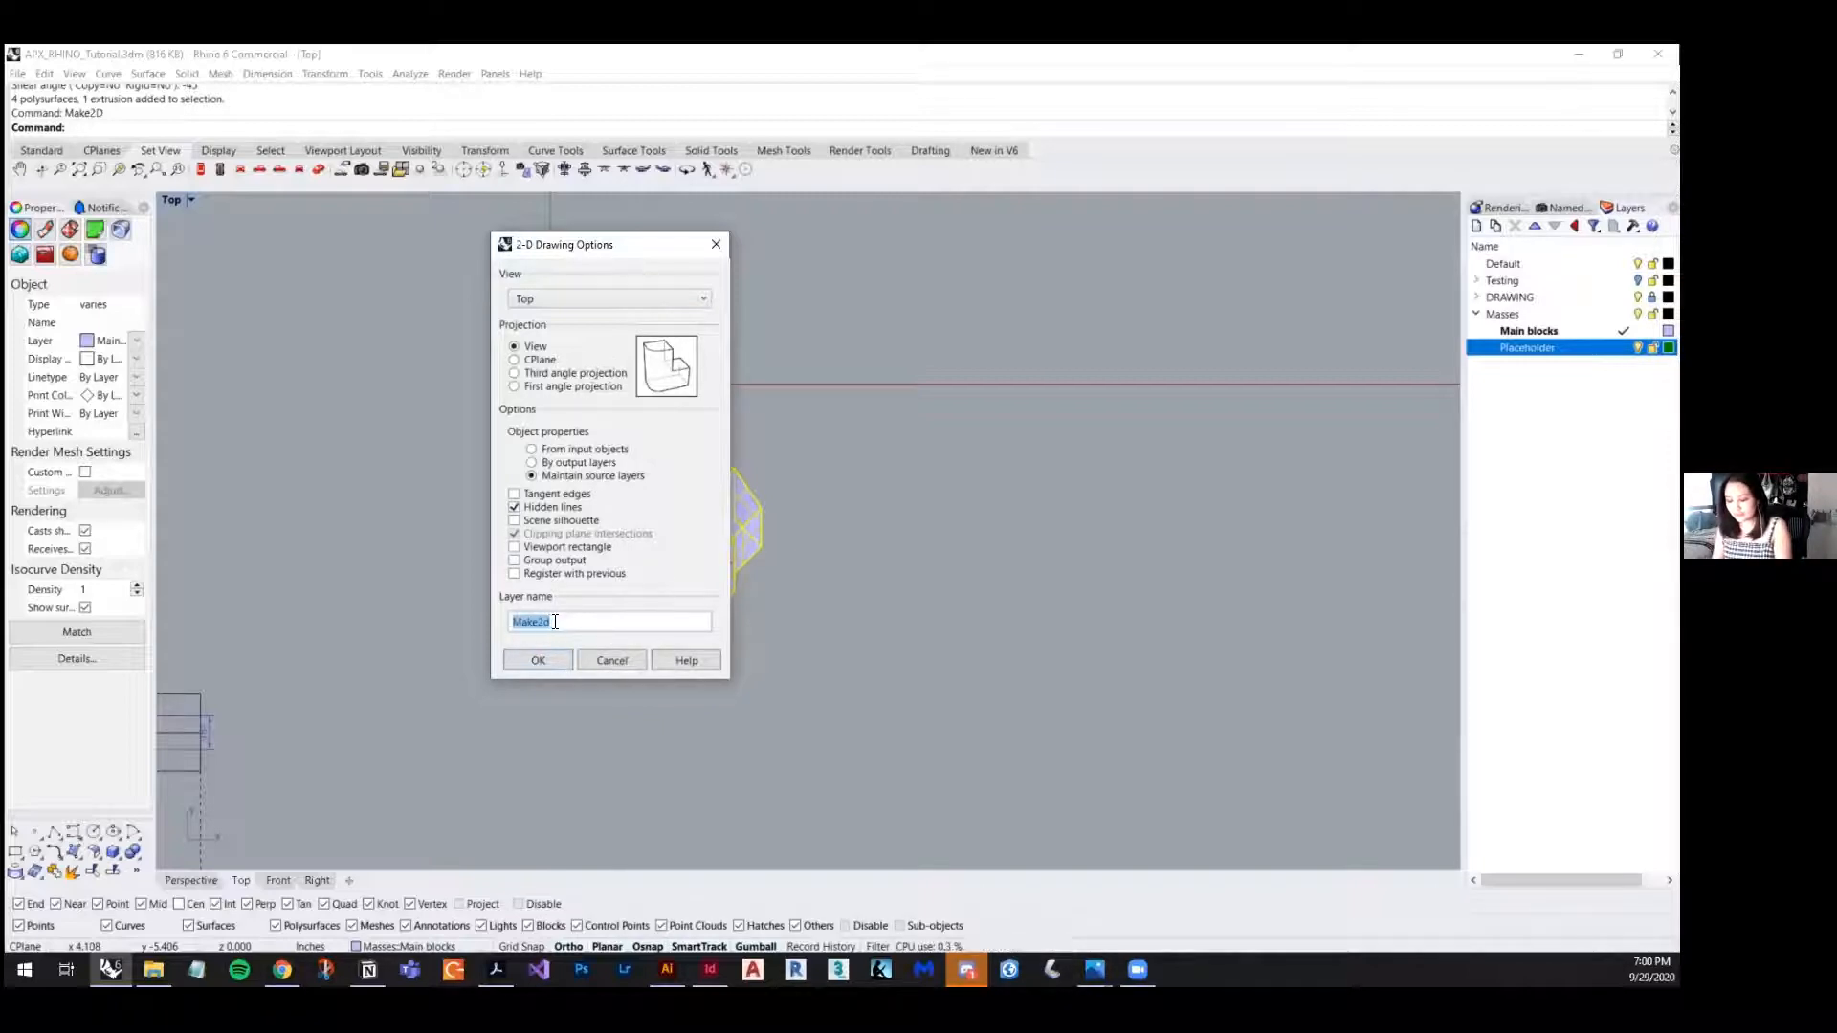
type("d")
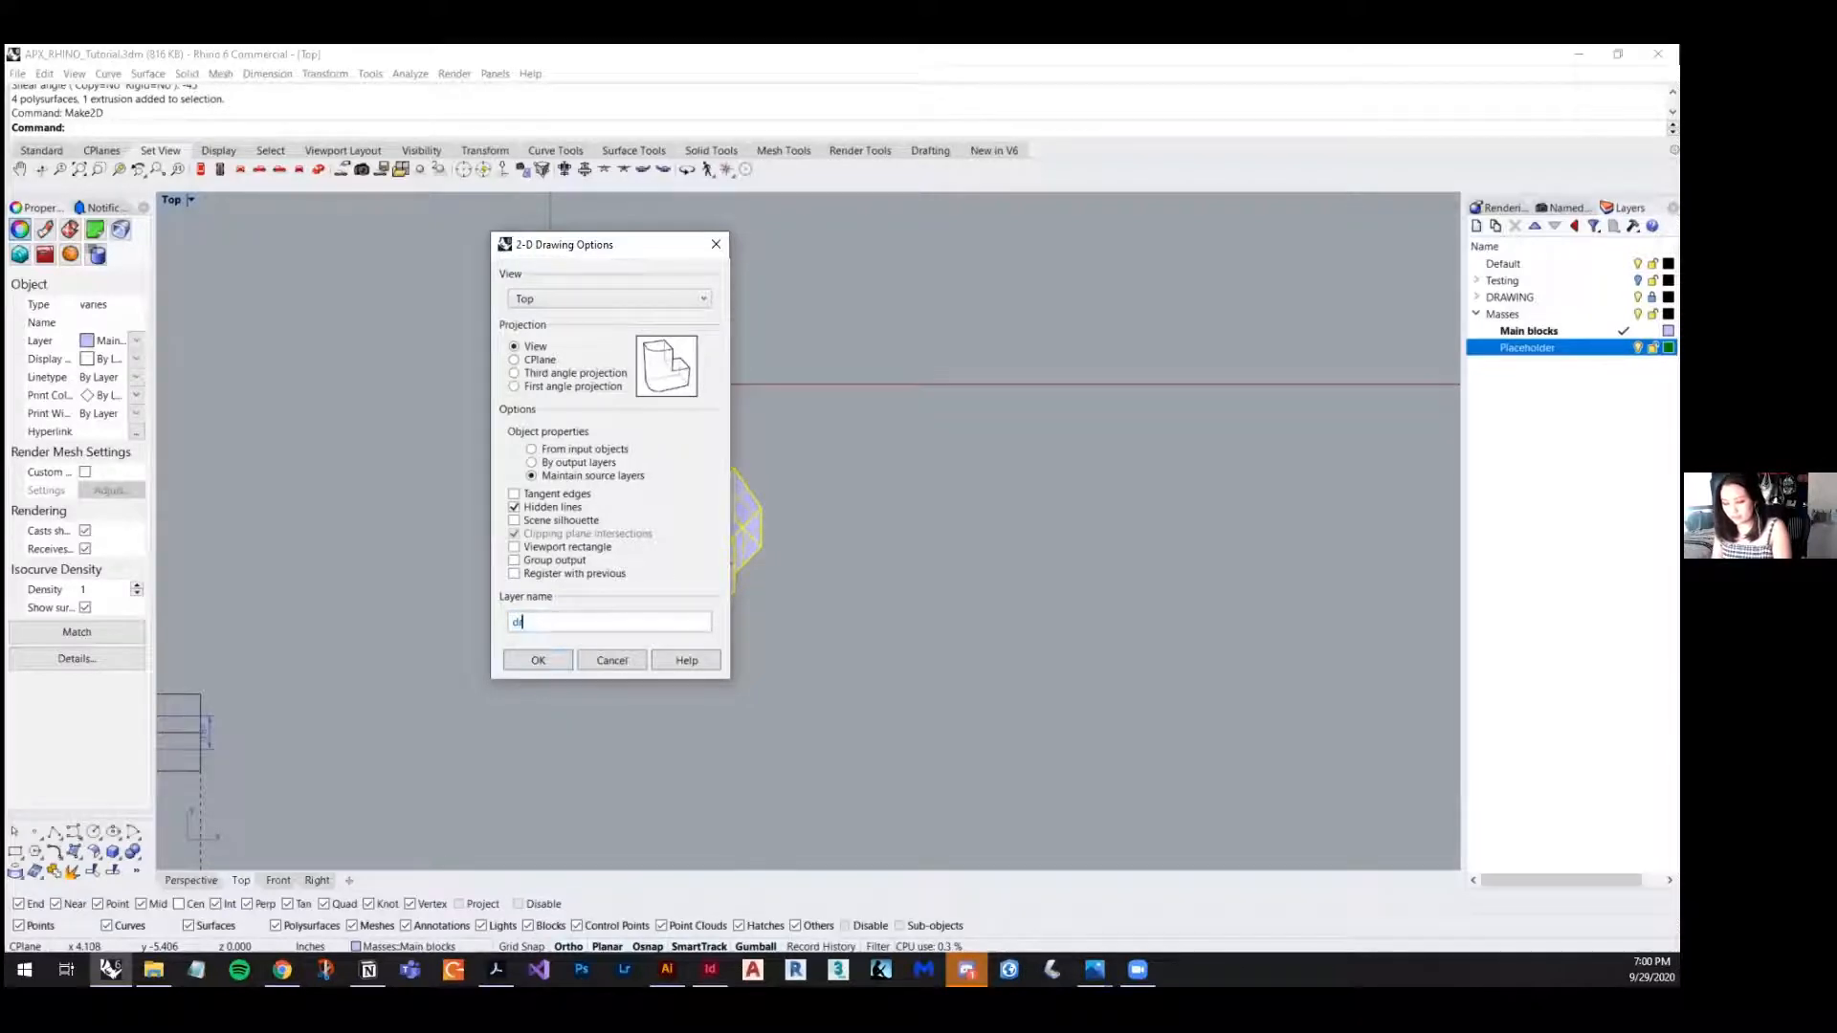
type("rawing")
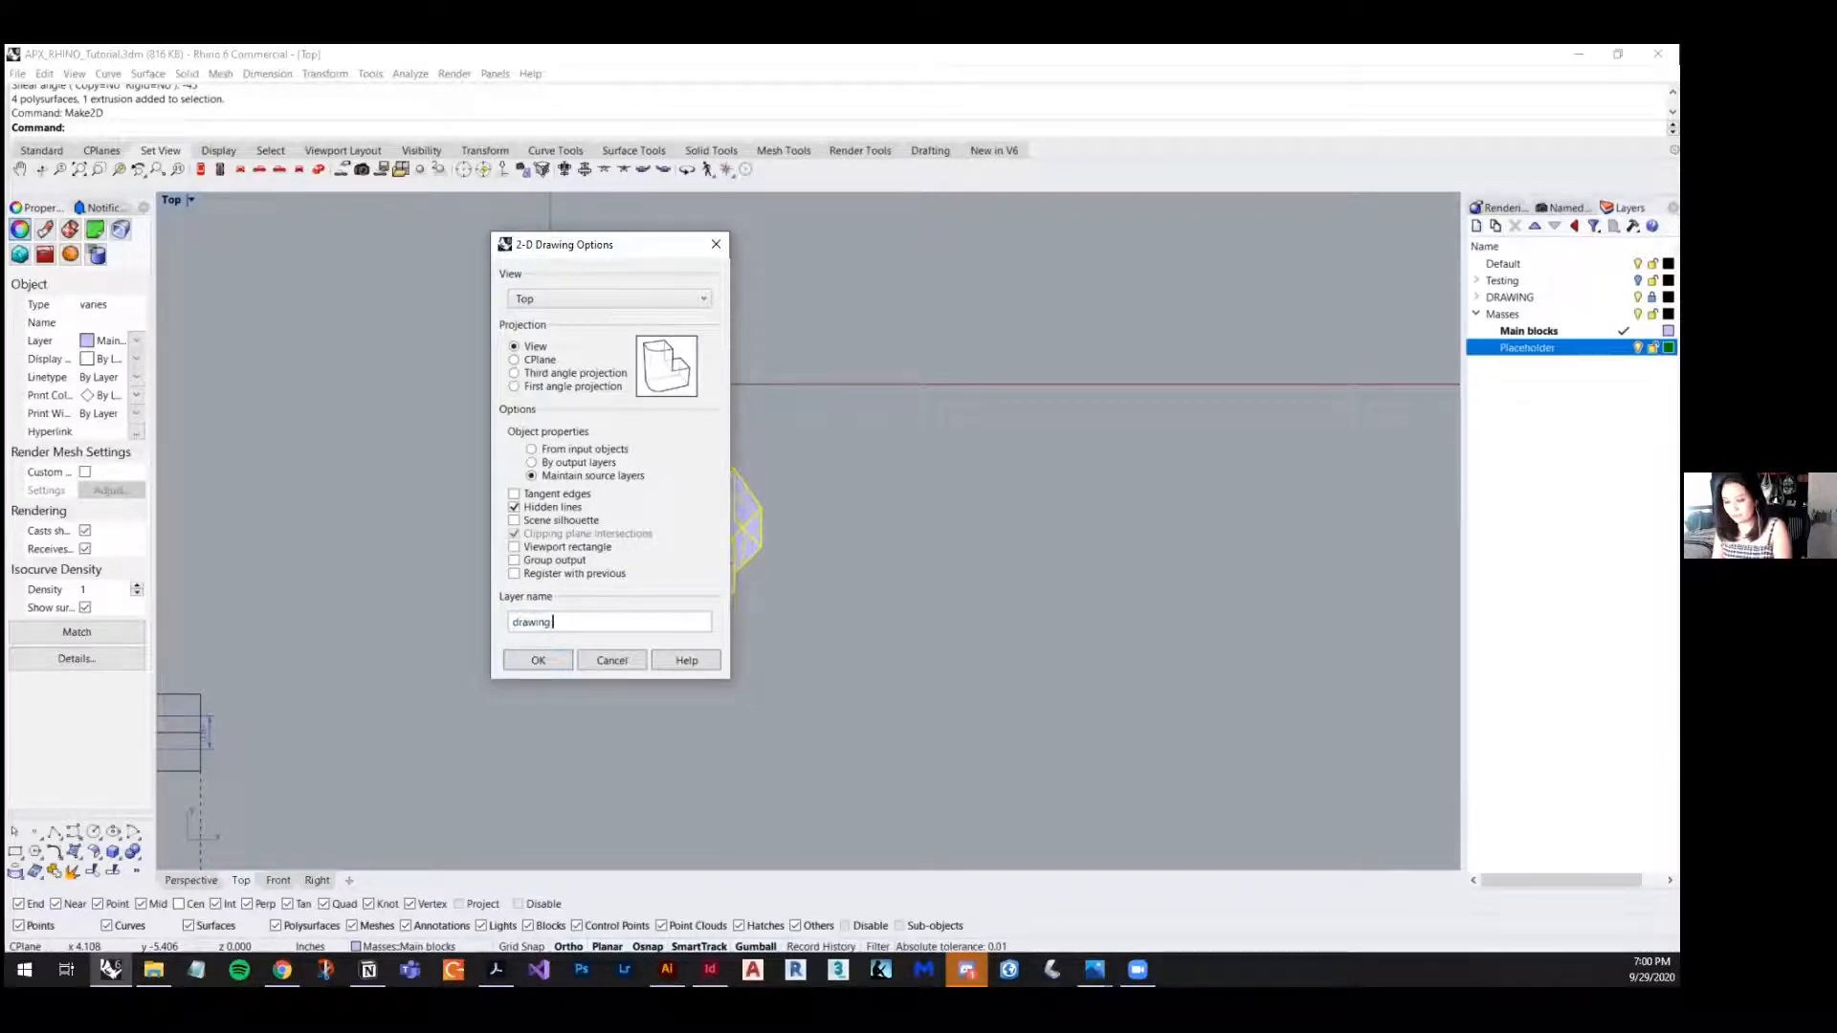
type(" te")
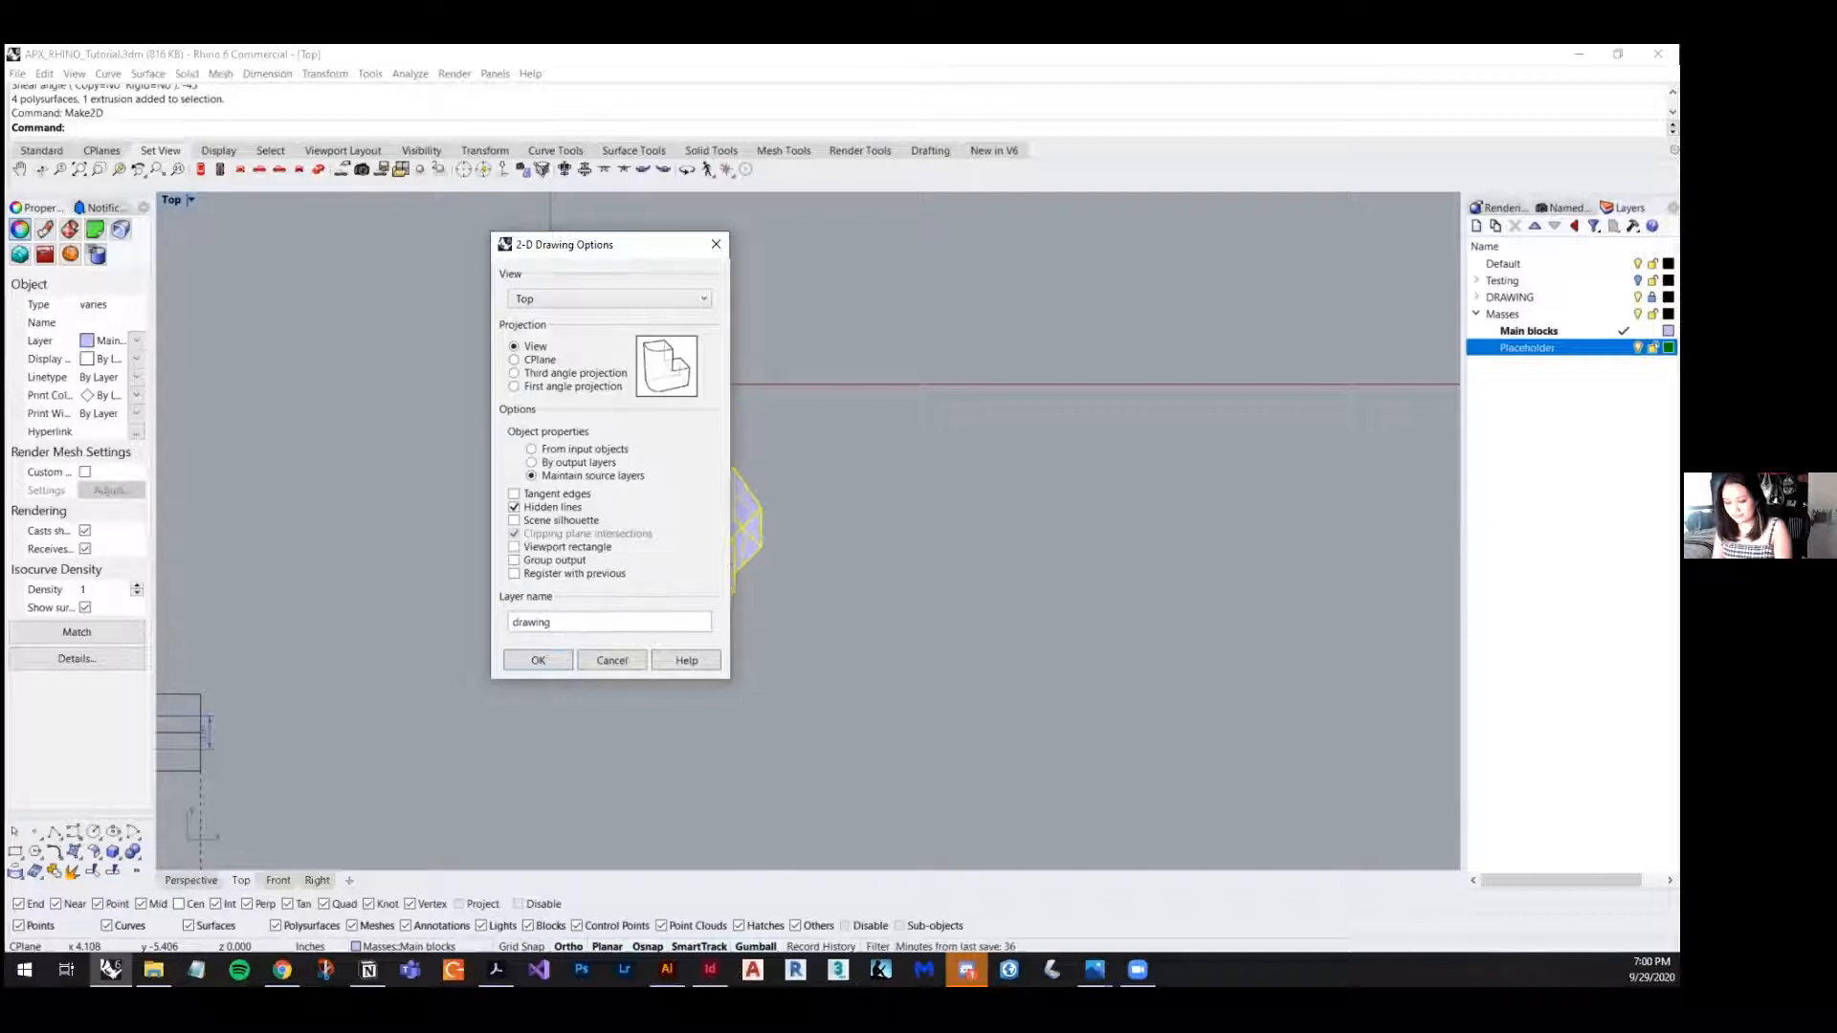
type("2")
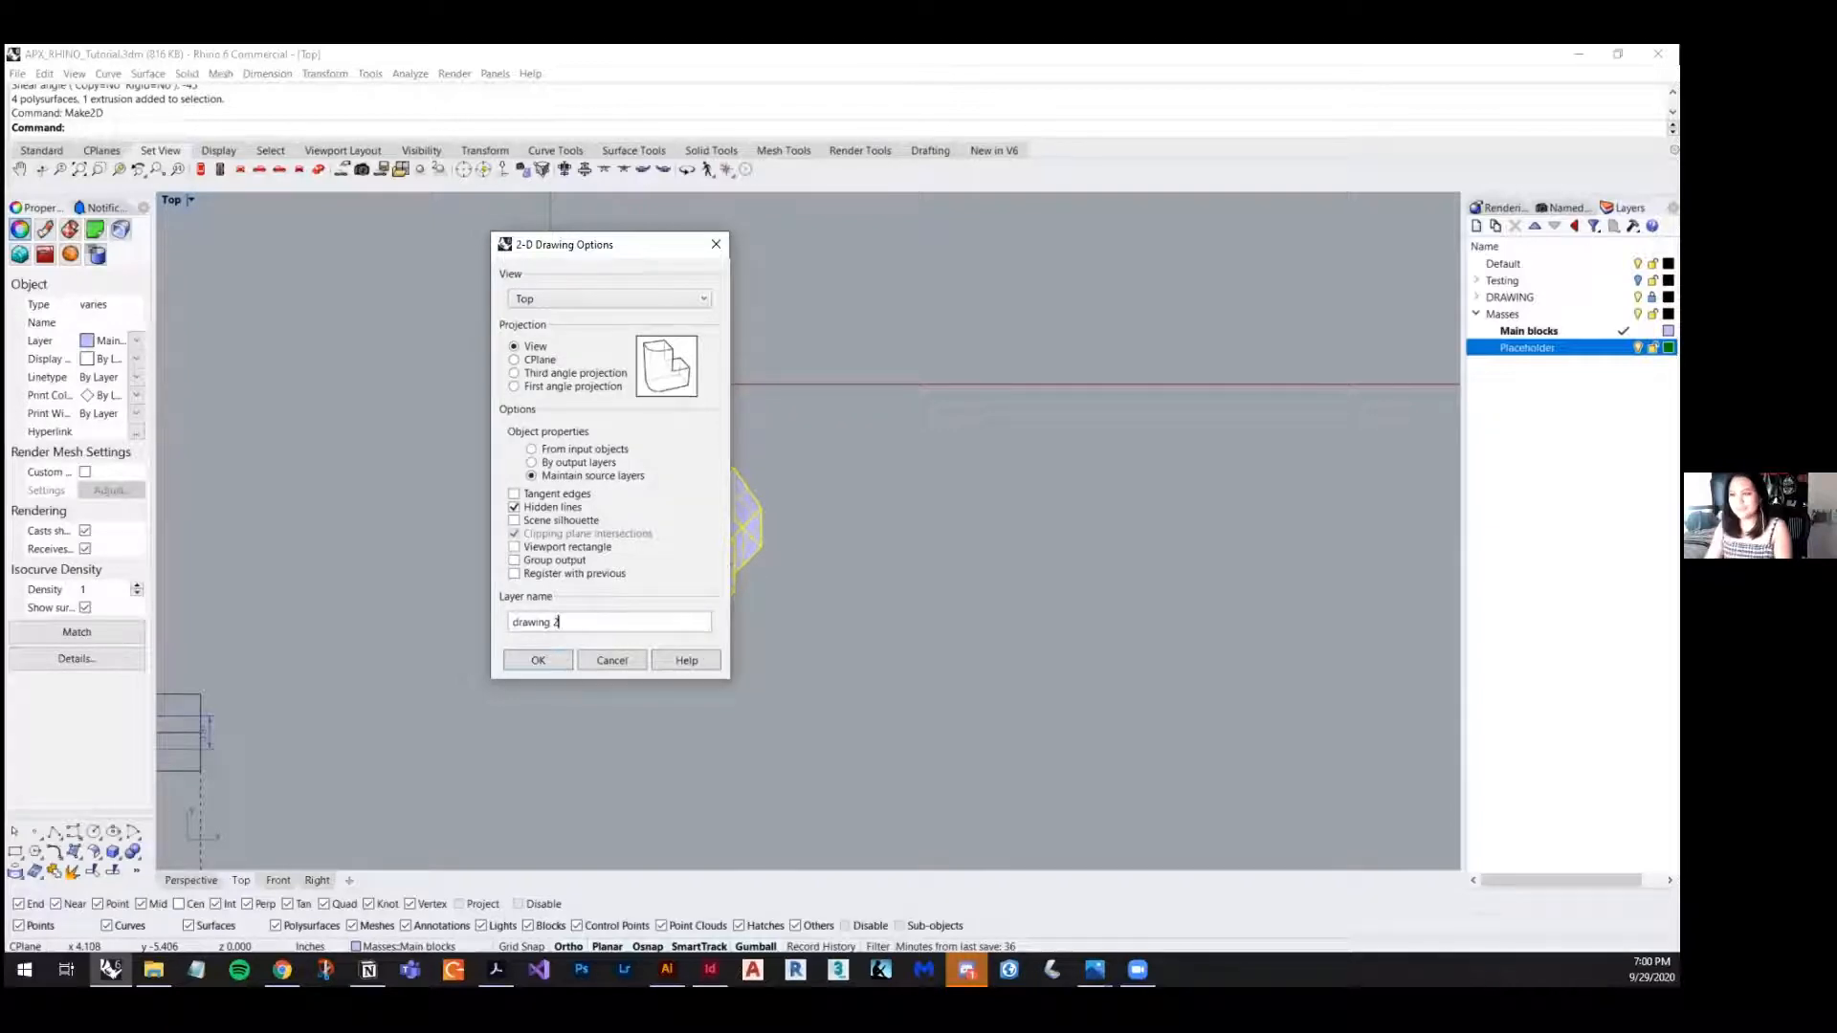
left_click(523, 661)
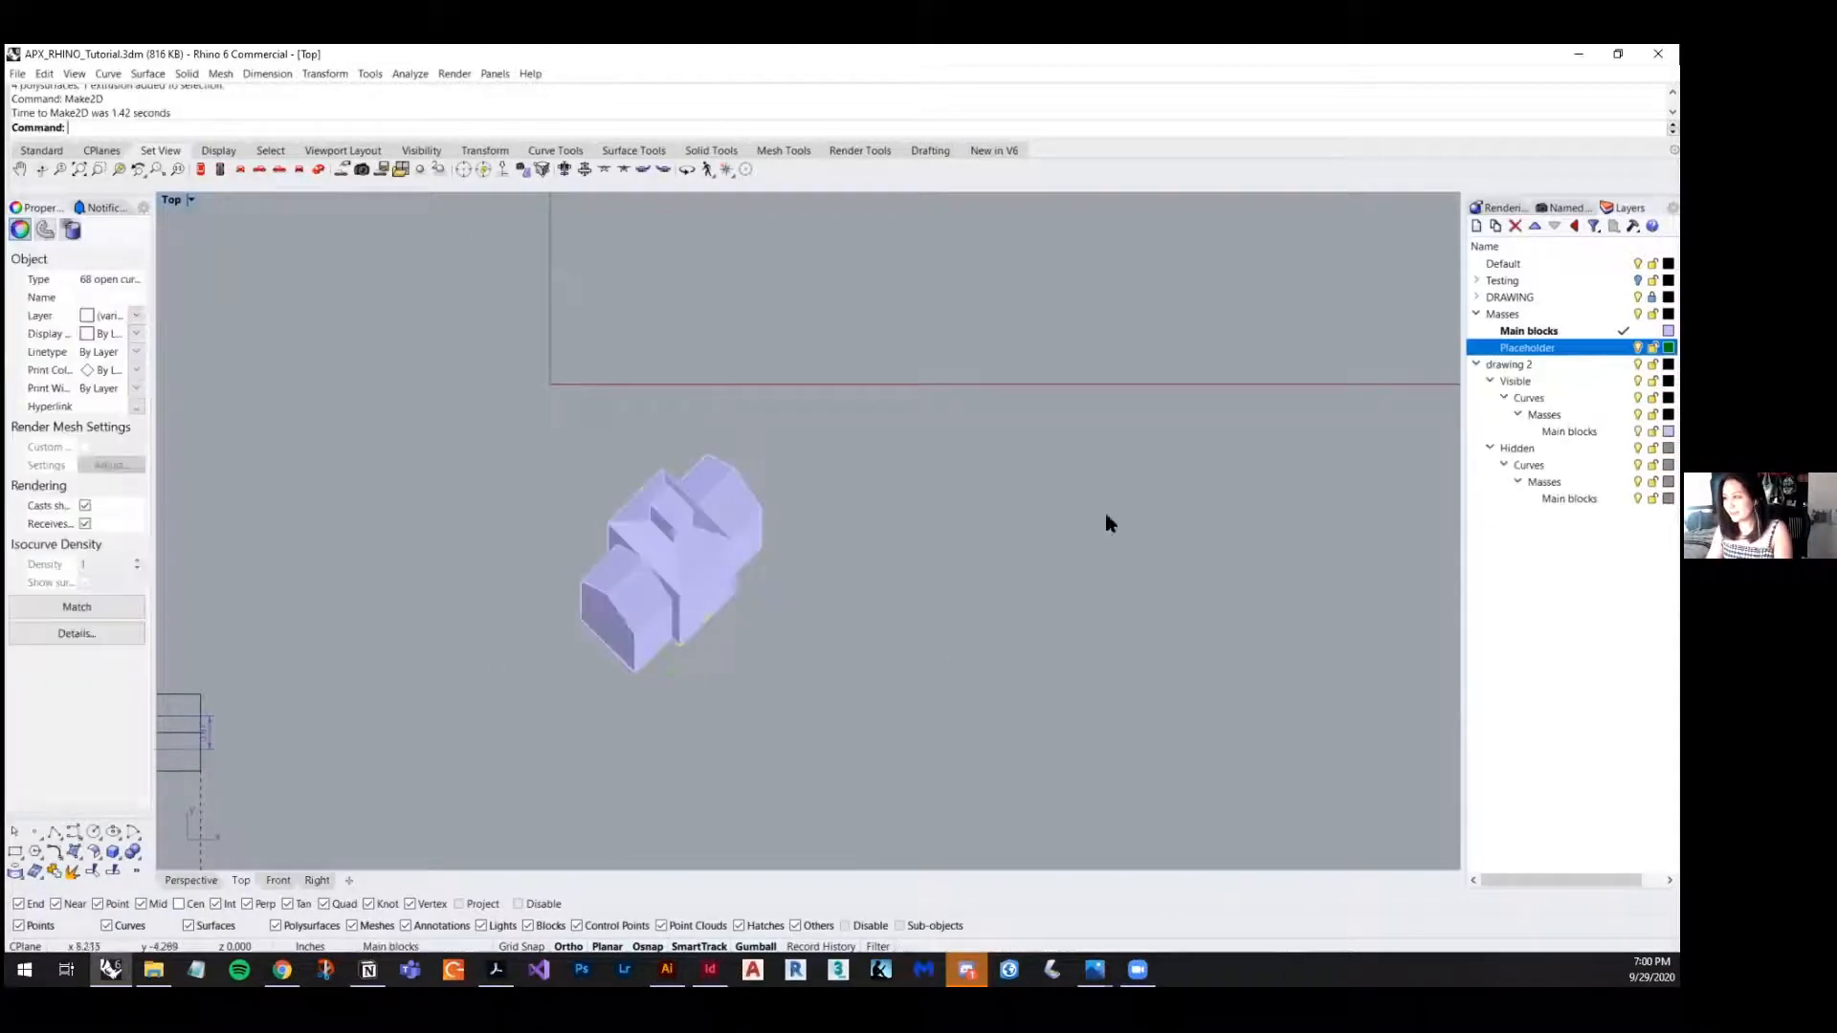
- Locate the generated 2D linework in the Top view and examine it relative to the sheared building
scroll(842, 570, "down", 10)
scroll(890, 536, "up", 2)
right_click_drag(949, 451, 751, 517)
left_click(780, 446)
scroll(854, 473, "up", 10)
right_click_drag(737, 630, 817, 574)
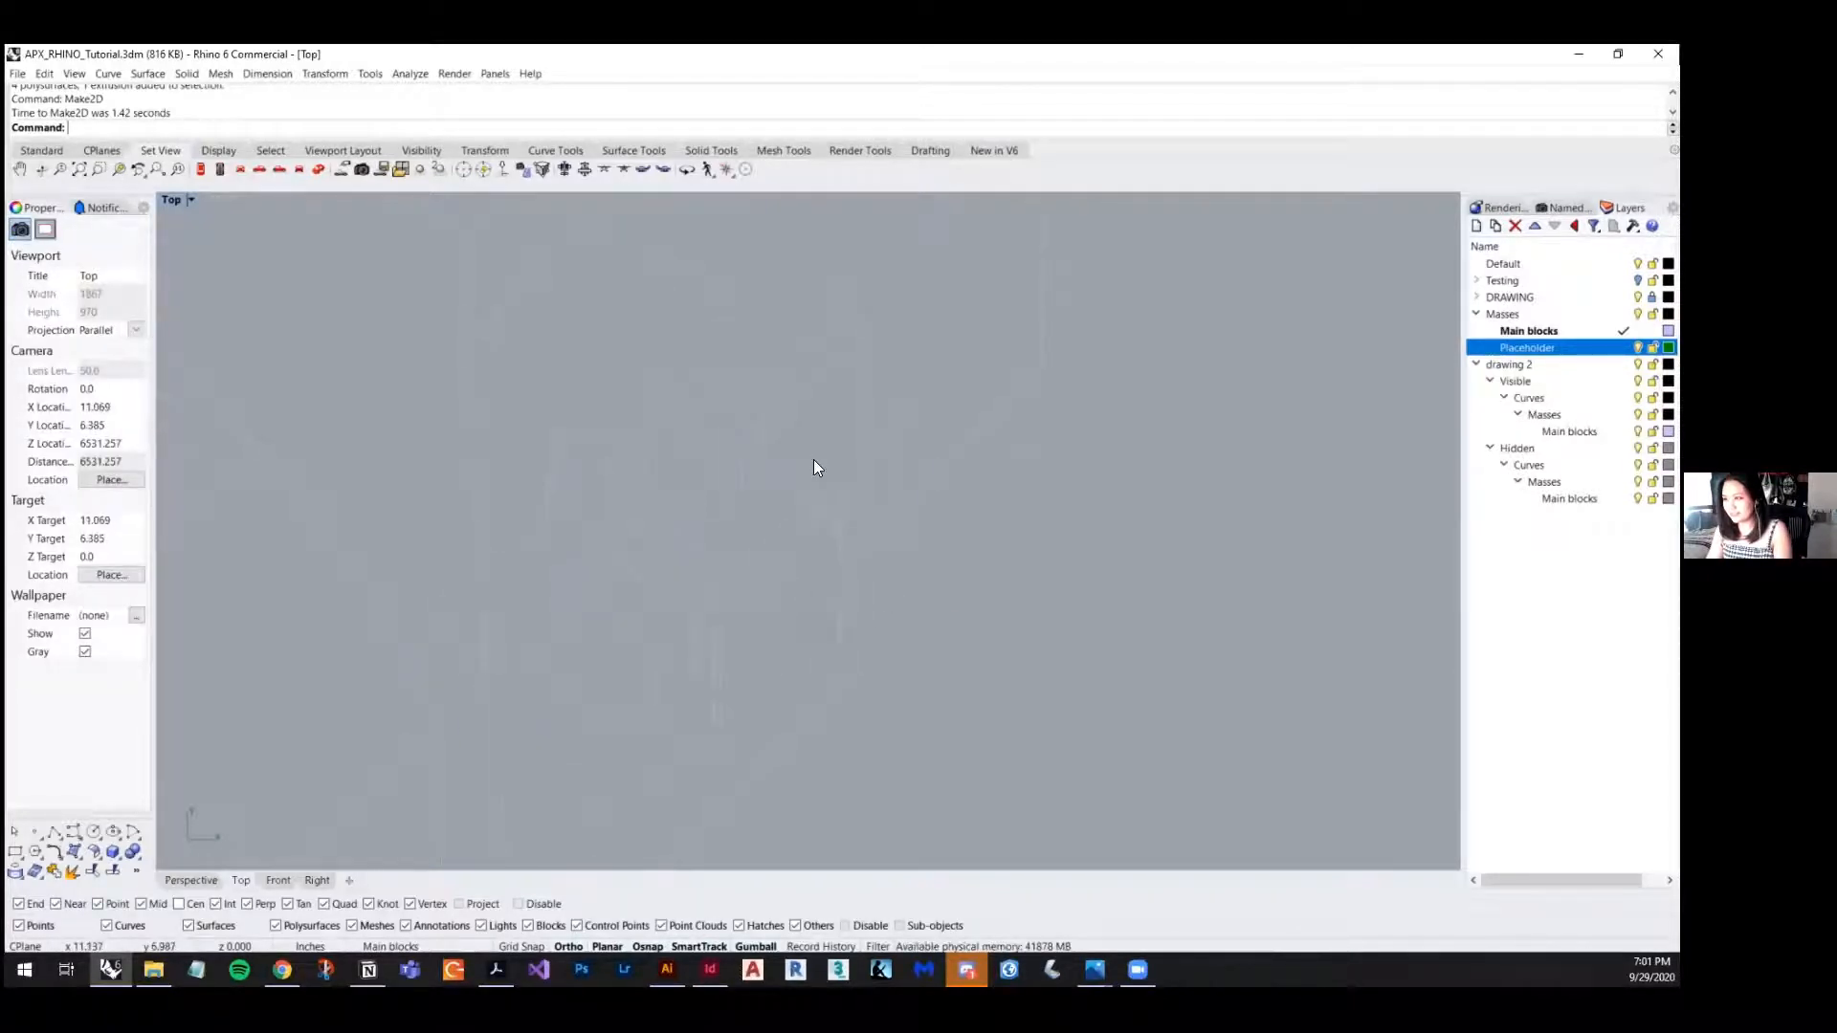
right_click_drag(813, 459, 771, 427)
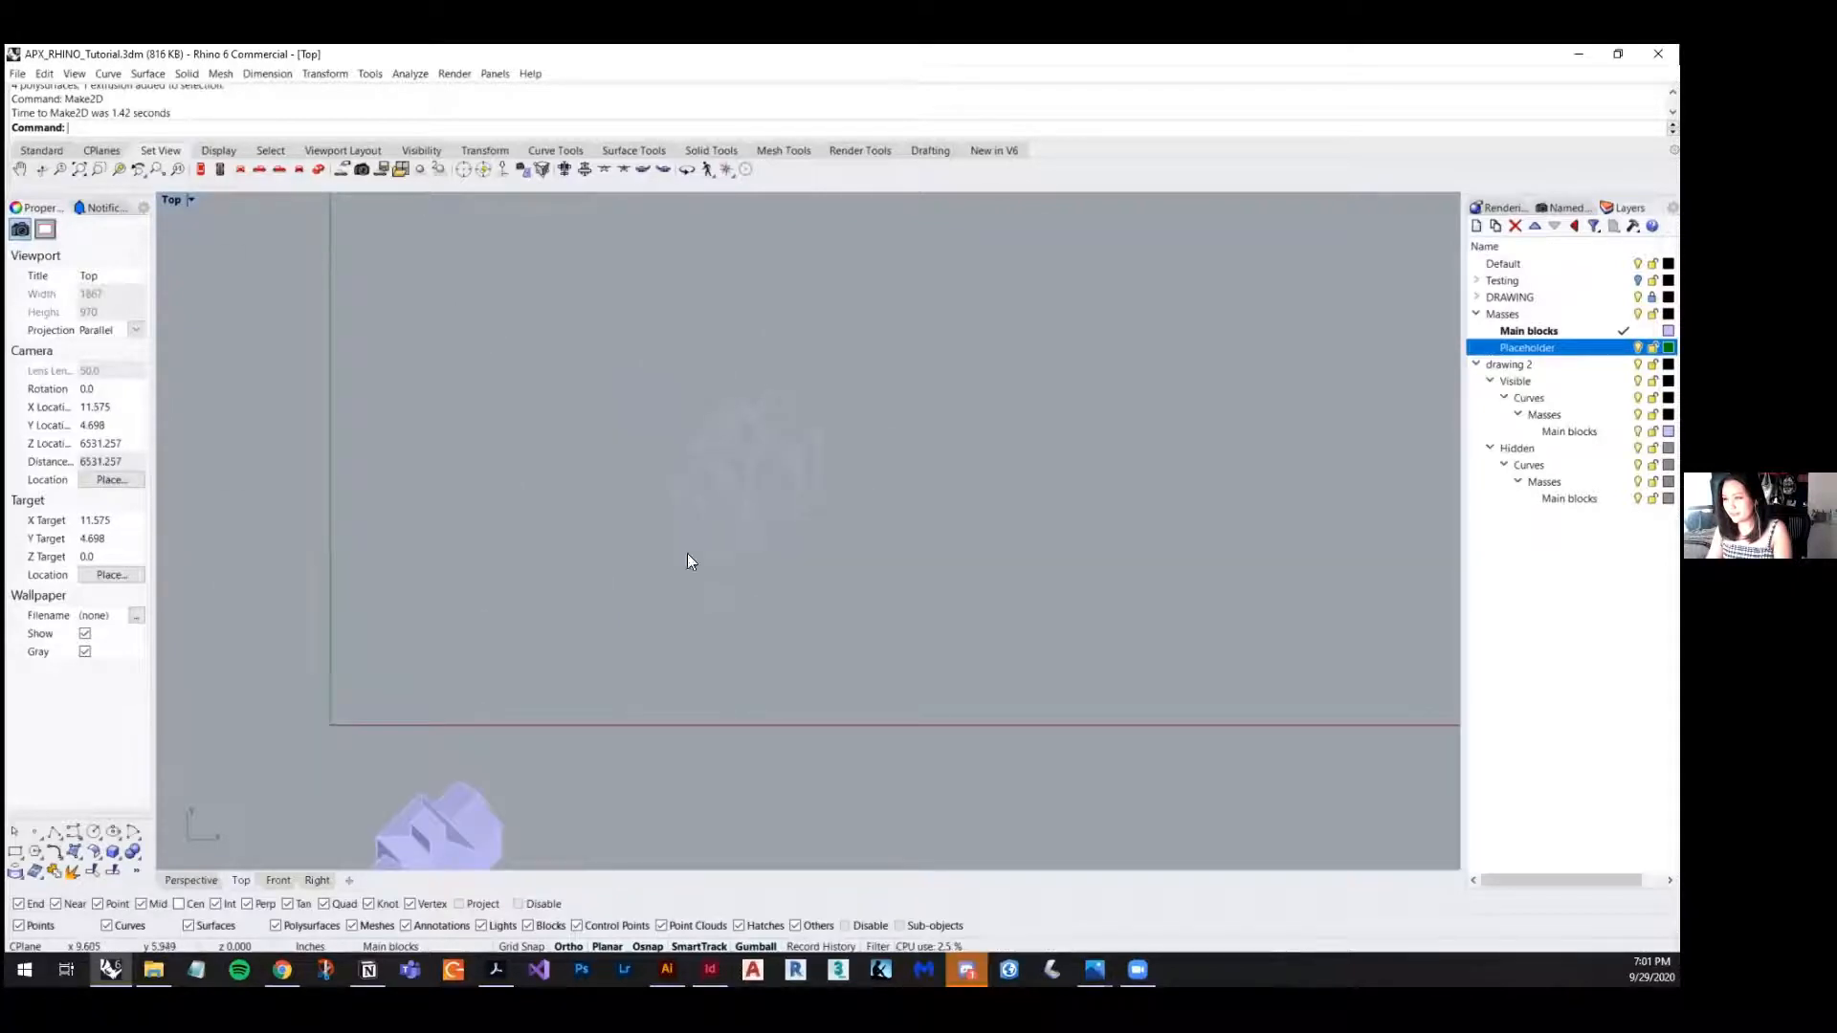
right_click_drag(575, 779, 699, 593)
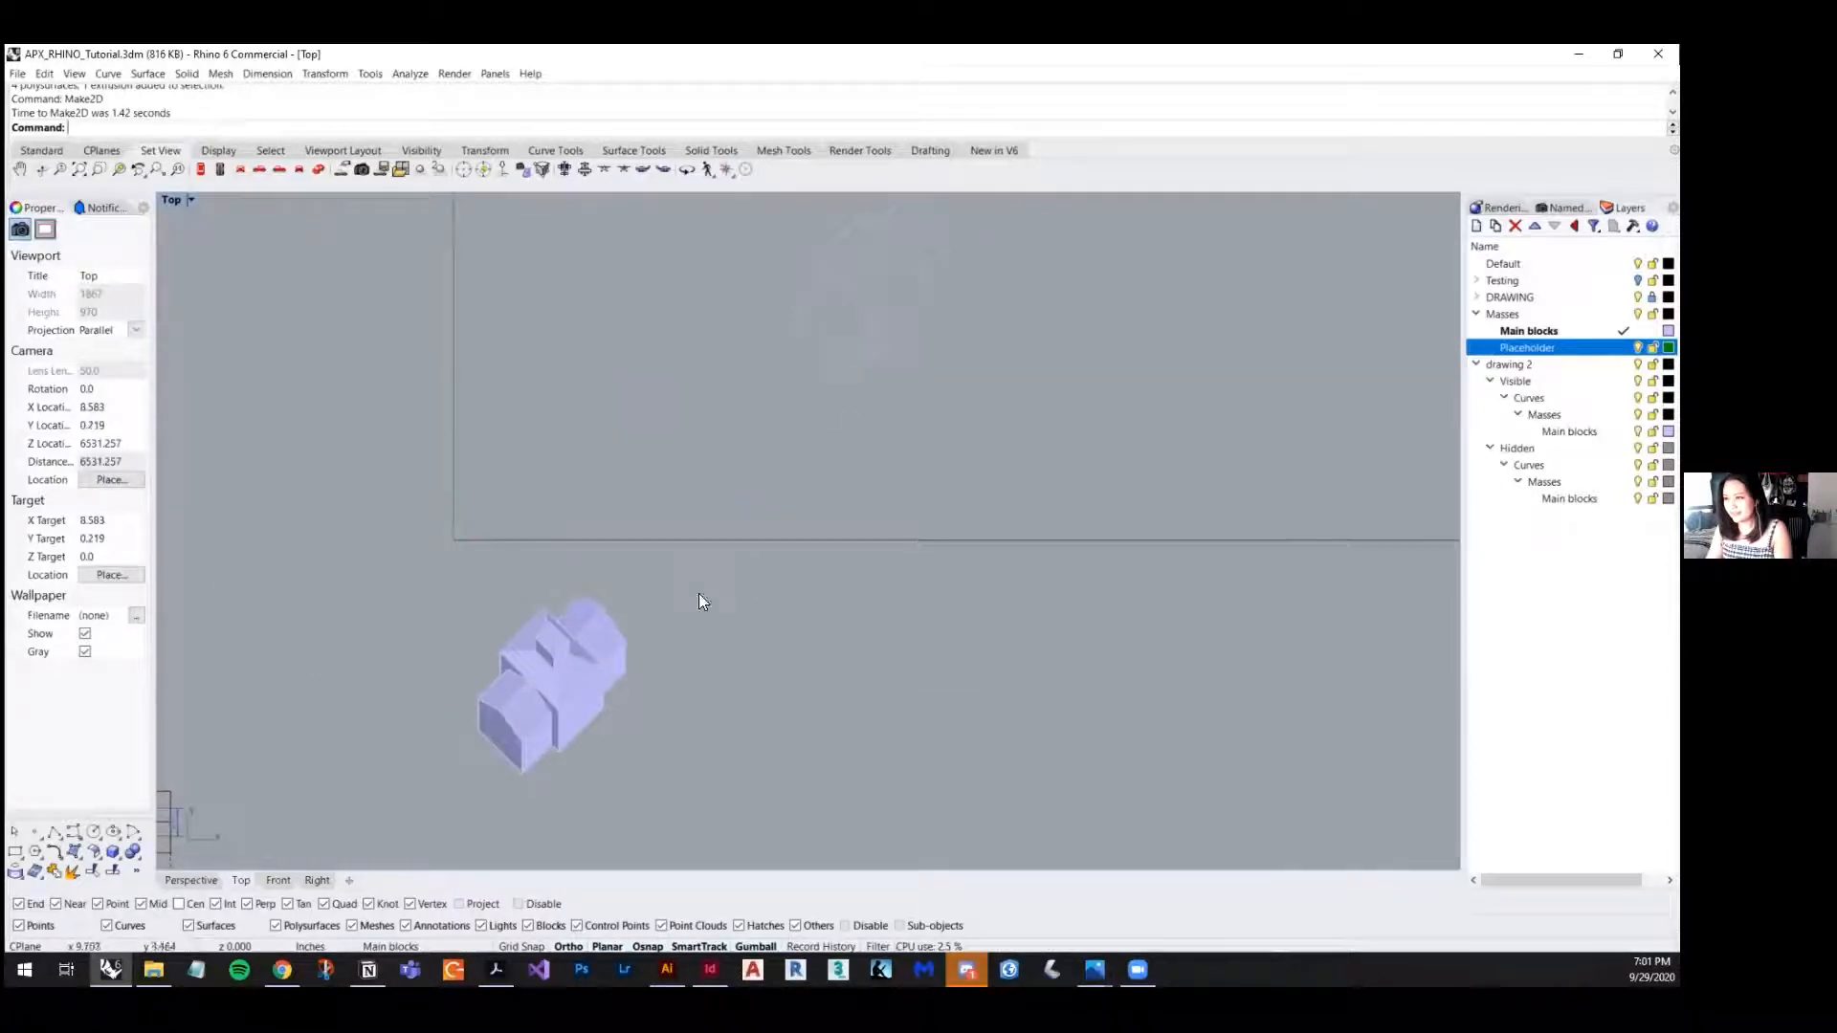
- Bring back the hidden building copies with Show in the Perspective view
left_click(189, 881)
right_click_drag(771, 704, 715, 628)
type("show")
key("Return")
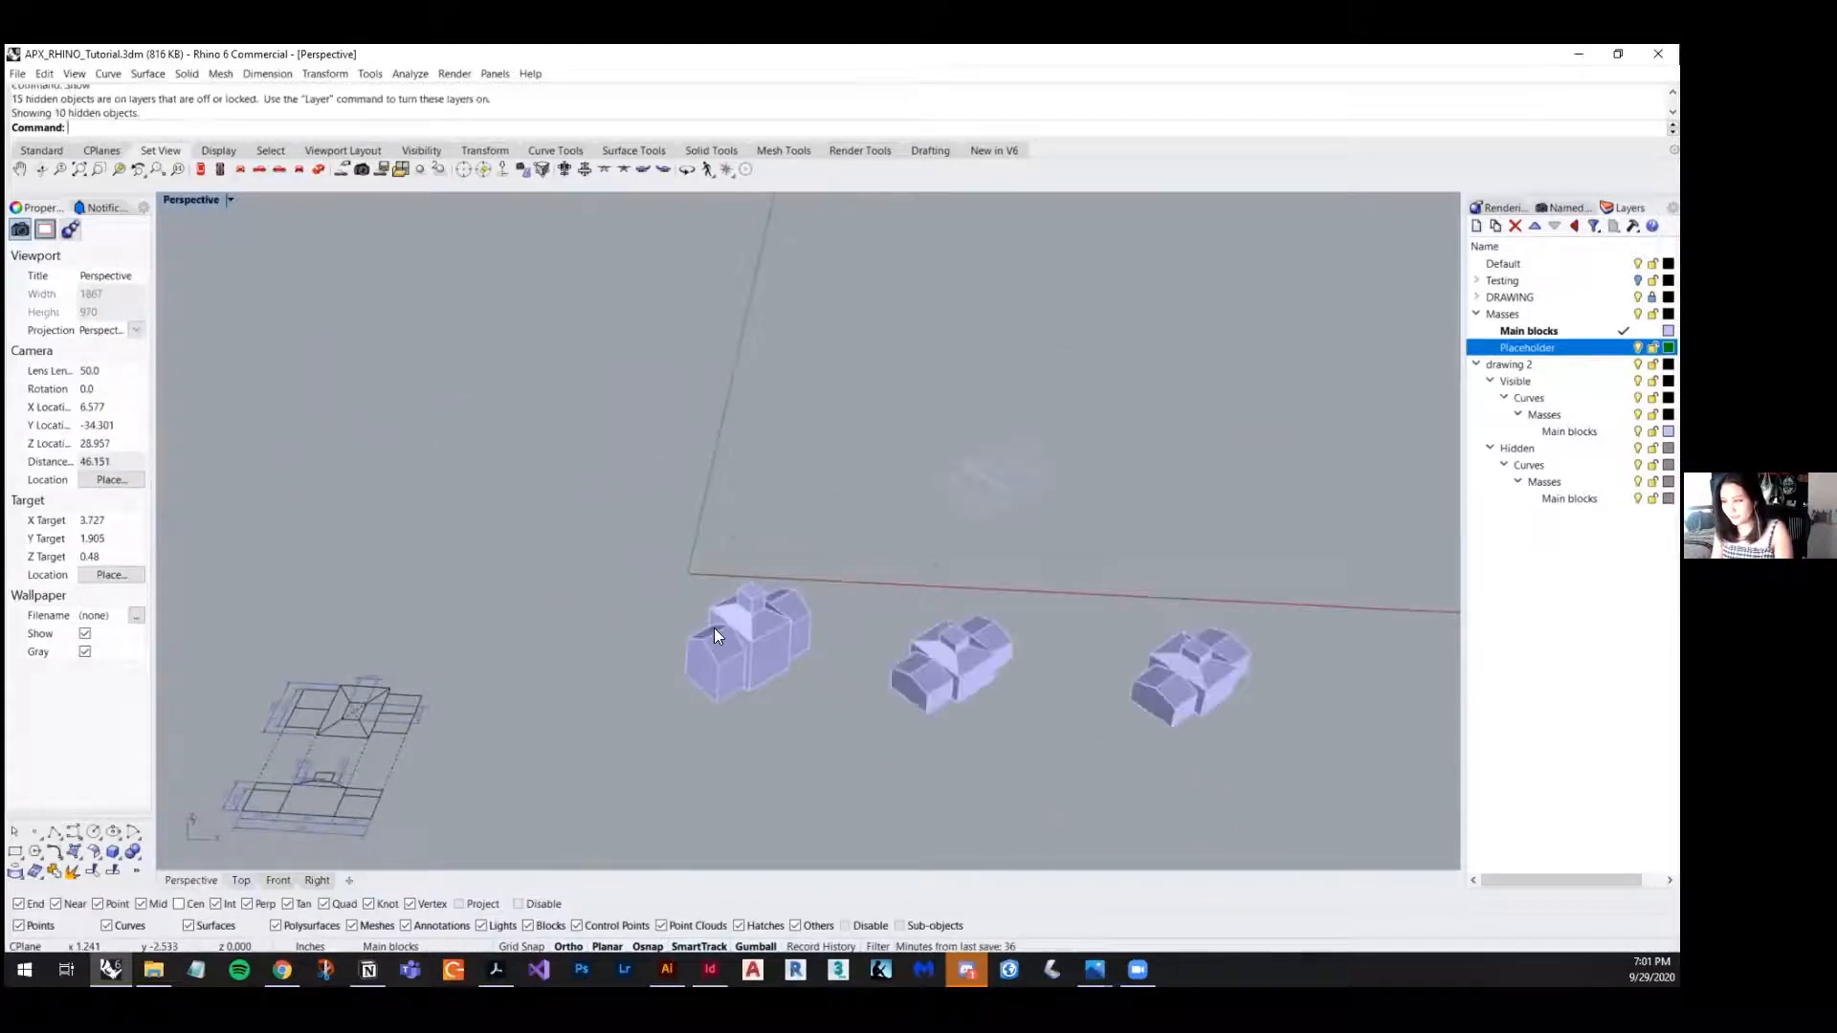
- Hide the two building copies nearest the origin in the Perspective view, keeping only the farthest copy displayed
right_click_drag(951, 729, 752, 606)
scroll(820, 664, "up", 8)
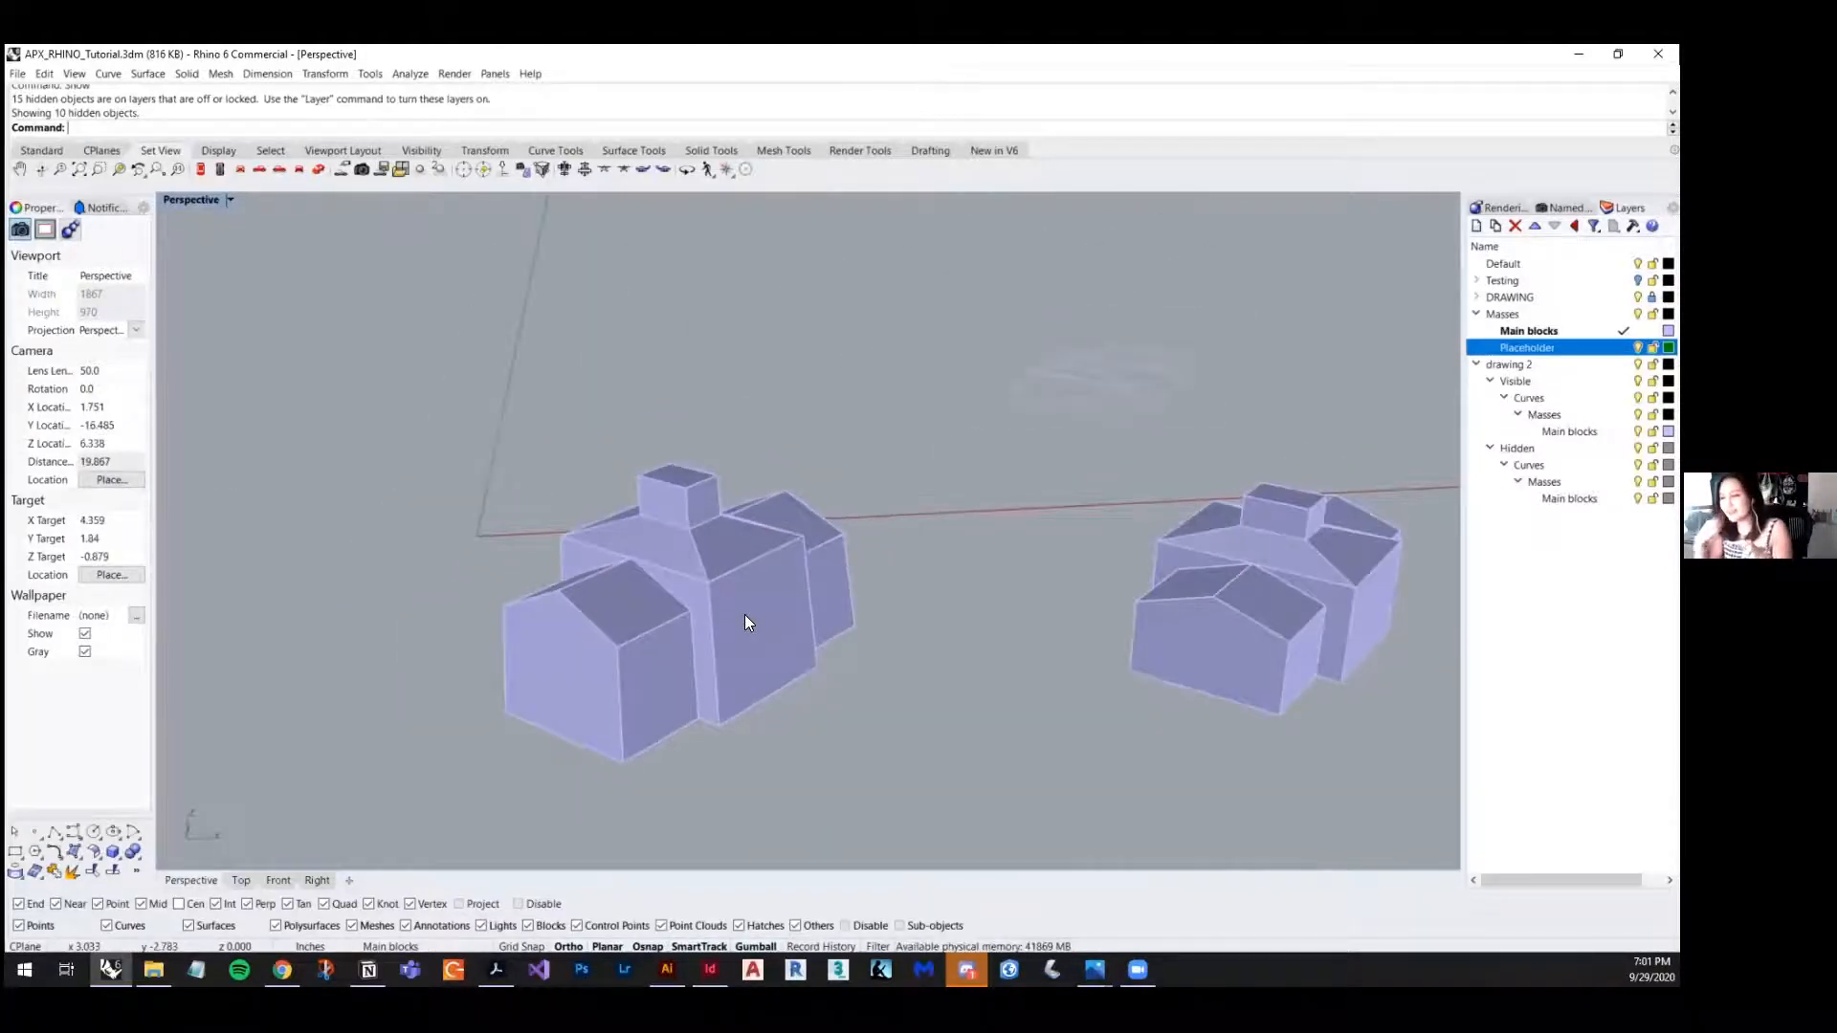
scroll(769, 476, "down", 4)
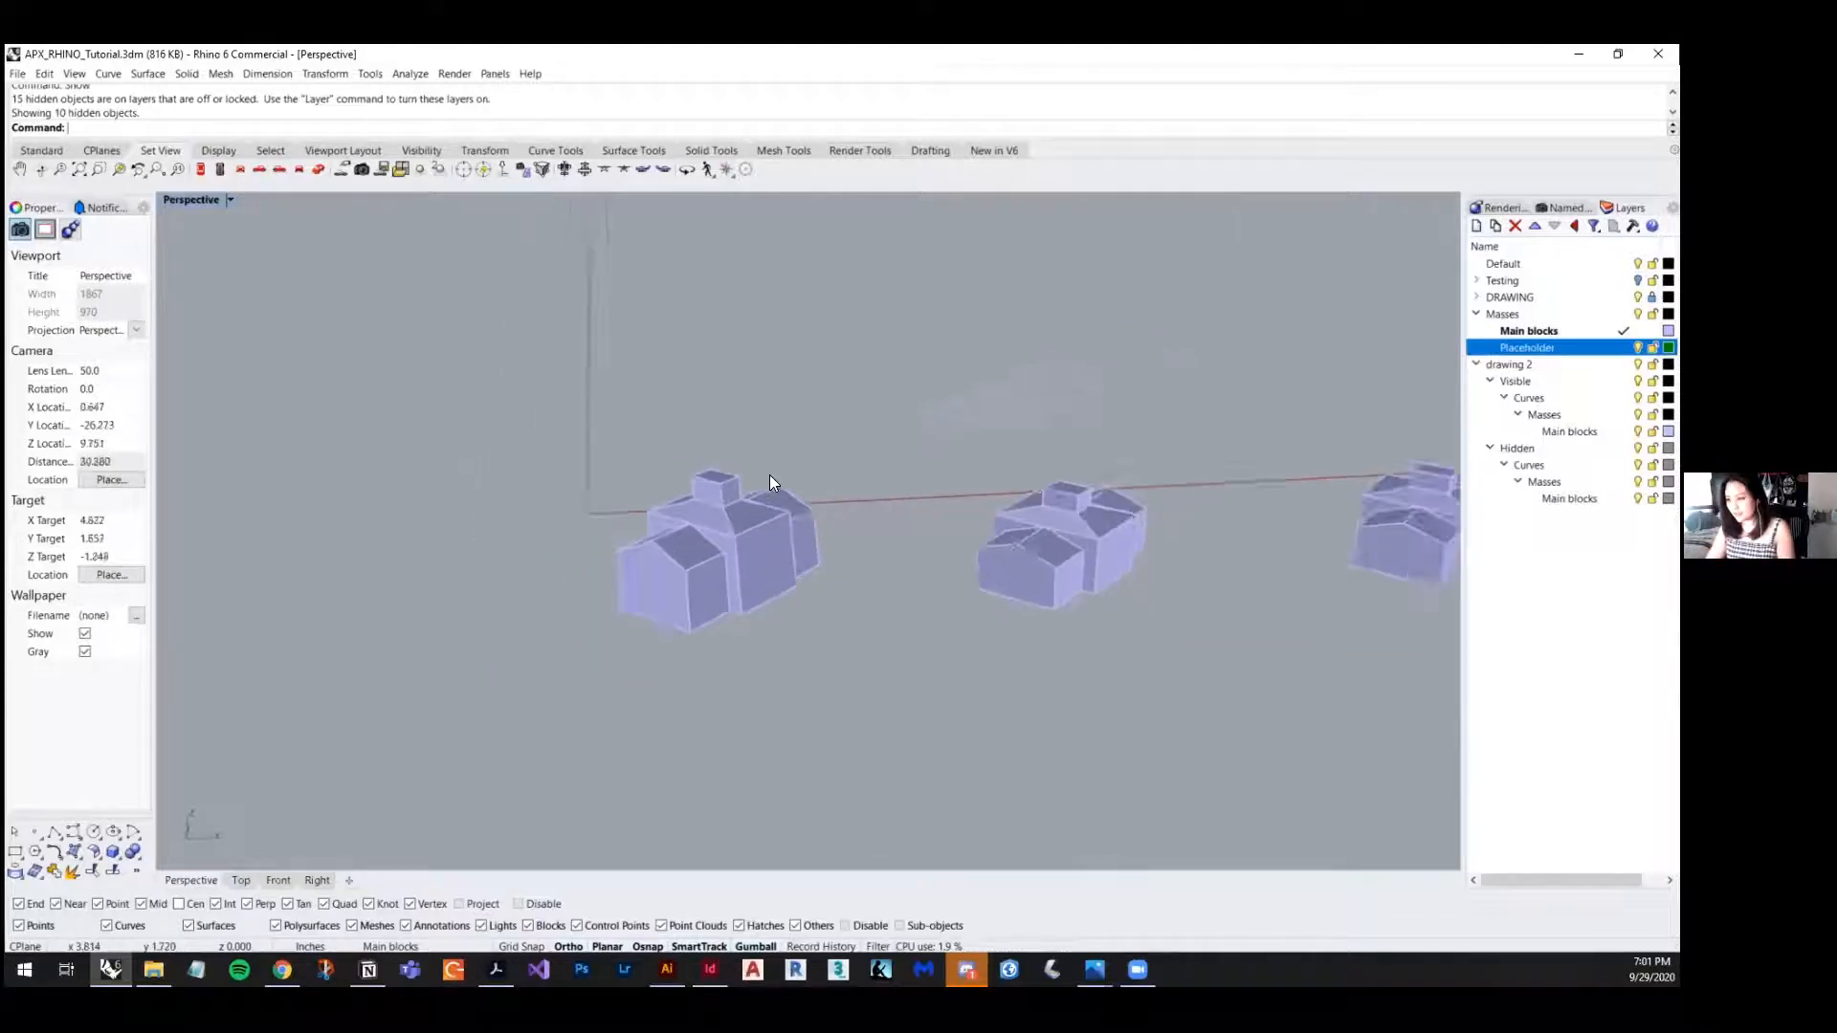
scroll(769, 476, "down", 2)
right_click_drag(1032, 593, 871, 603)
mouse_move(996, 624)
right_mouse_down()
mouse_move(921, 624)
mouse_move(974, 636)
right_mouse_up()
mouse_move(743, 693)
right_mouse_down()
mouse_move(777, 689)
mouse_move(756, 674)
right_mouse_up()
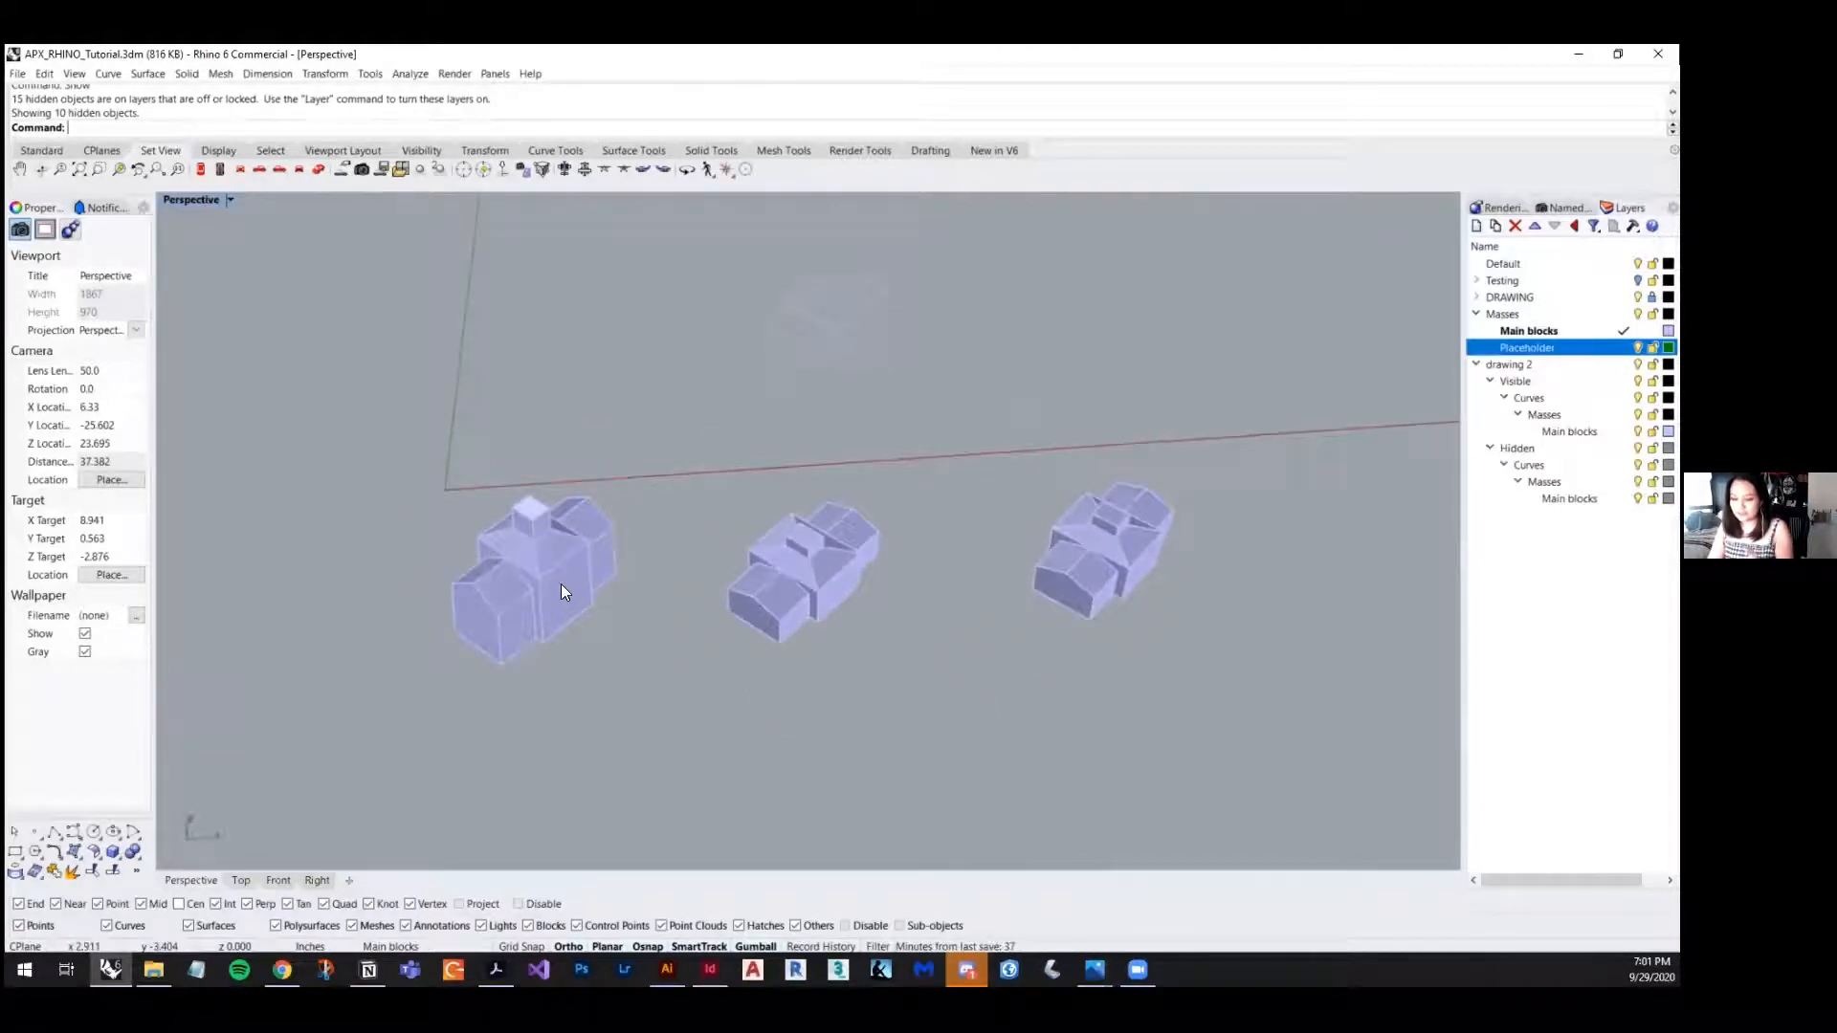
right_click_drag(897, 593, 849, 627)
scroll(844, 575, "up", 4)
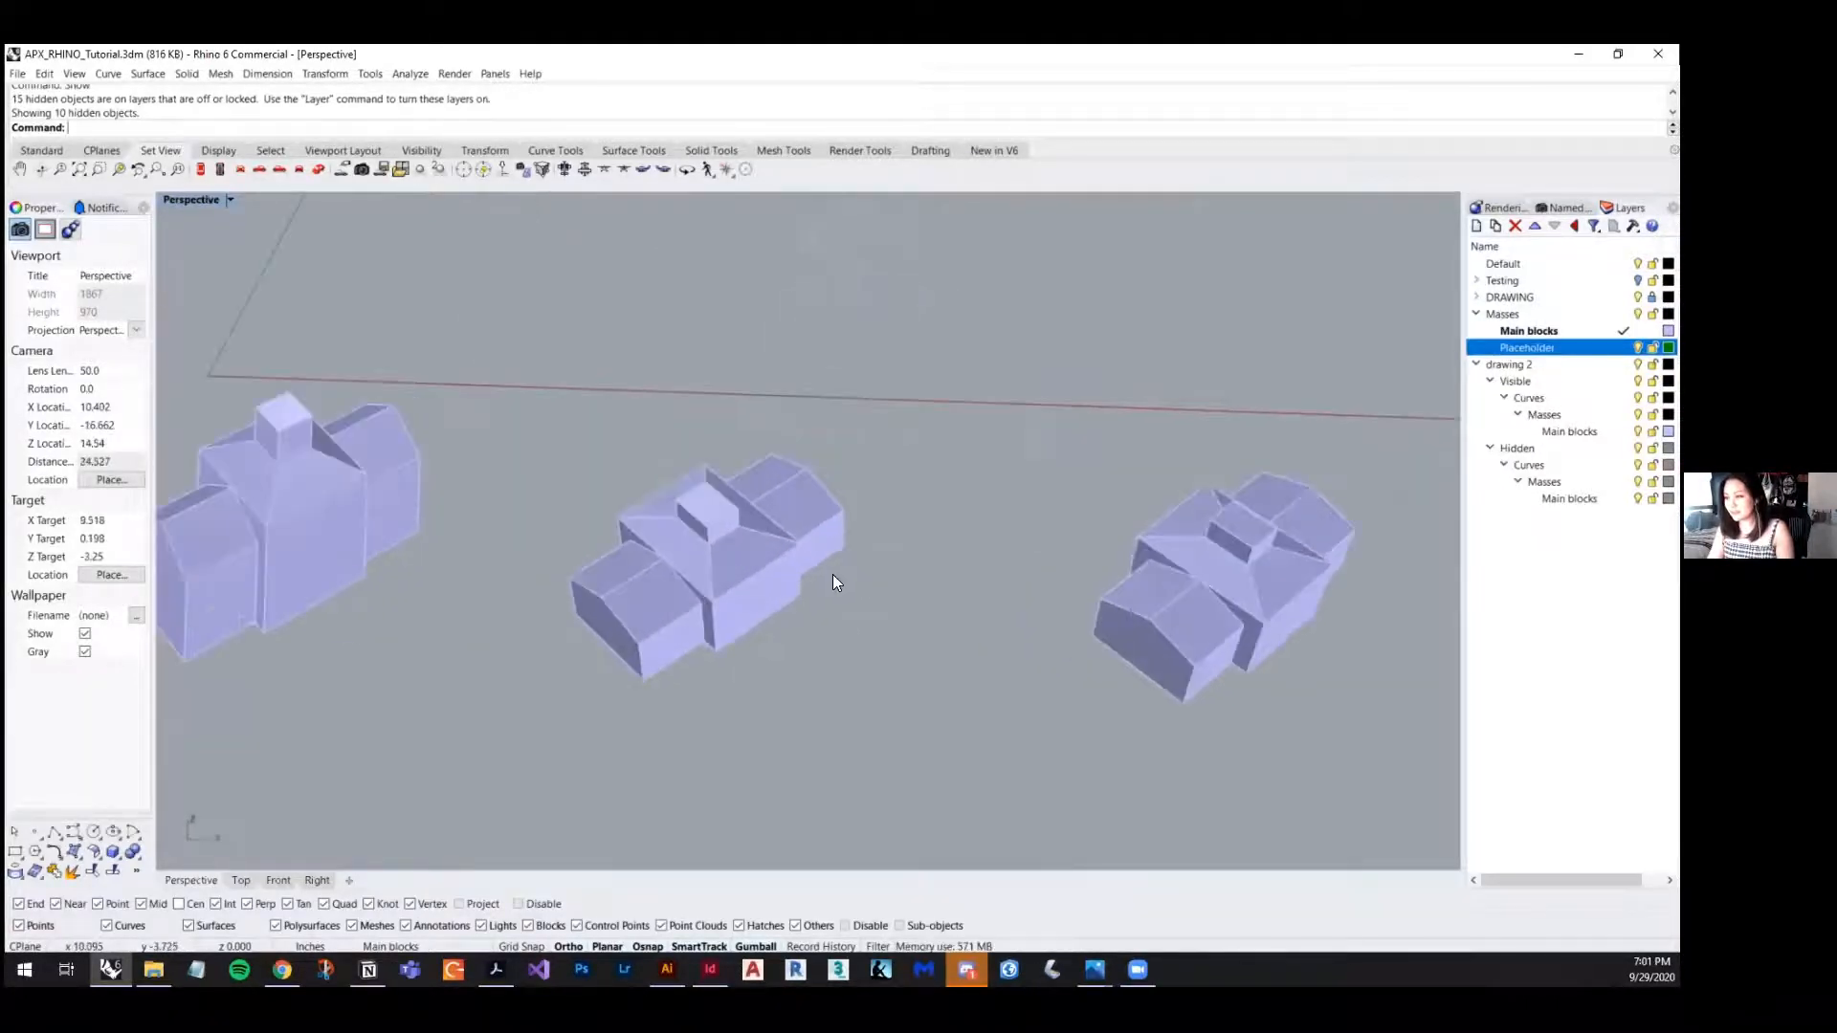
scroll(833, 579, "down", 3)
left_click_drag(725, 492, 444, 750)
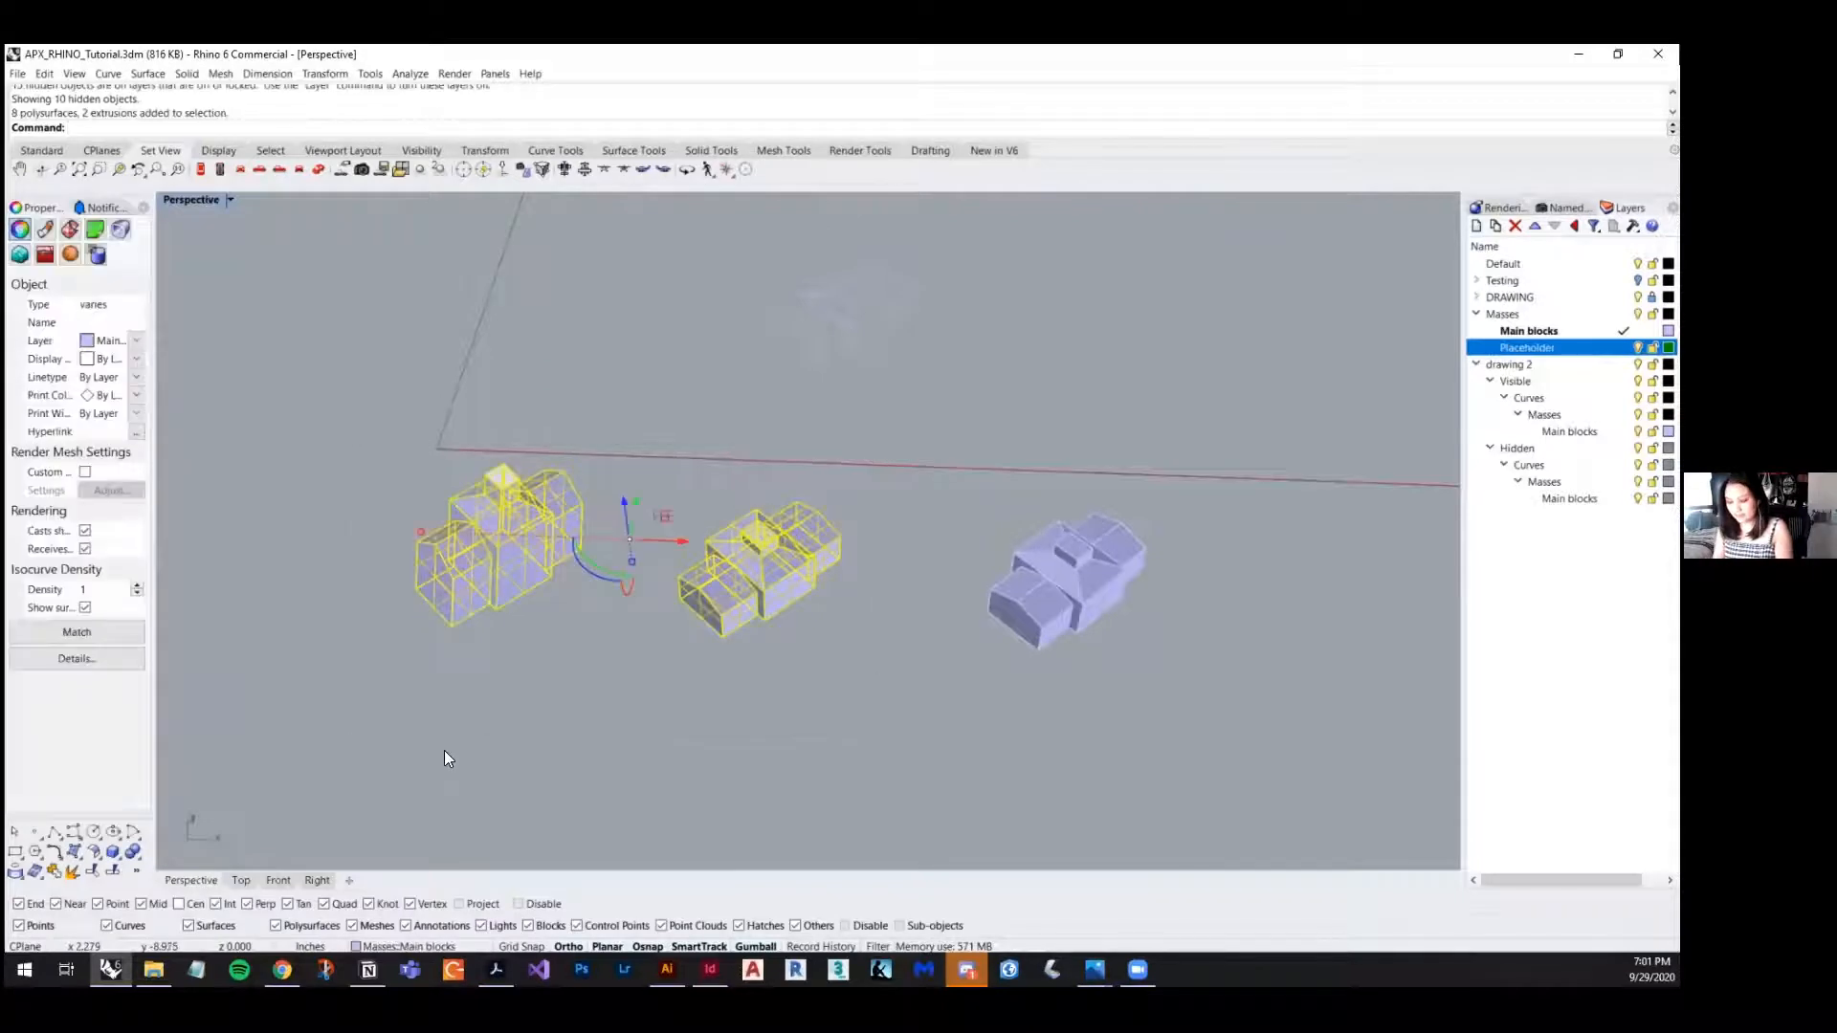
key("ctrl+h")
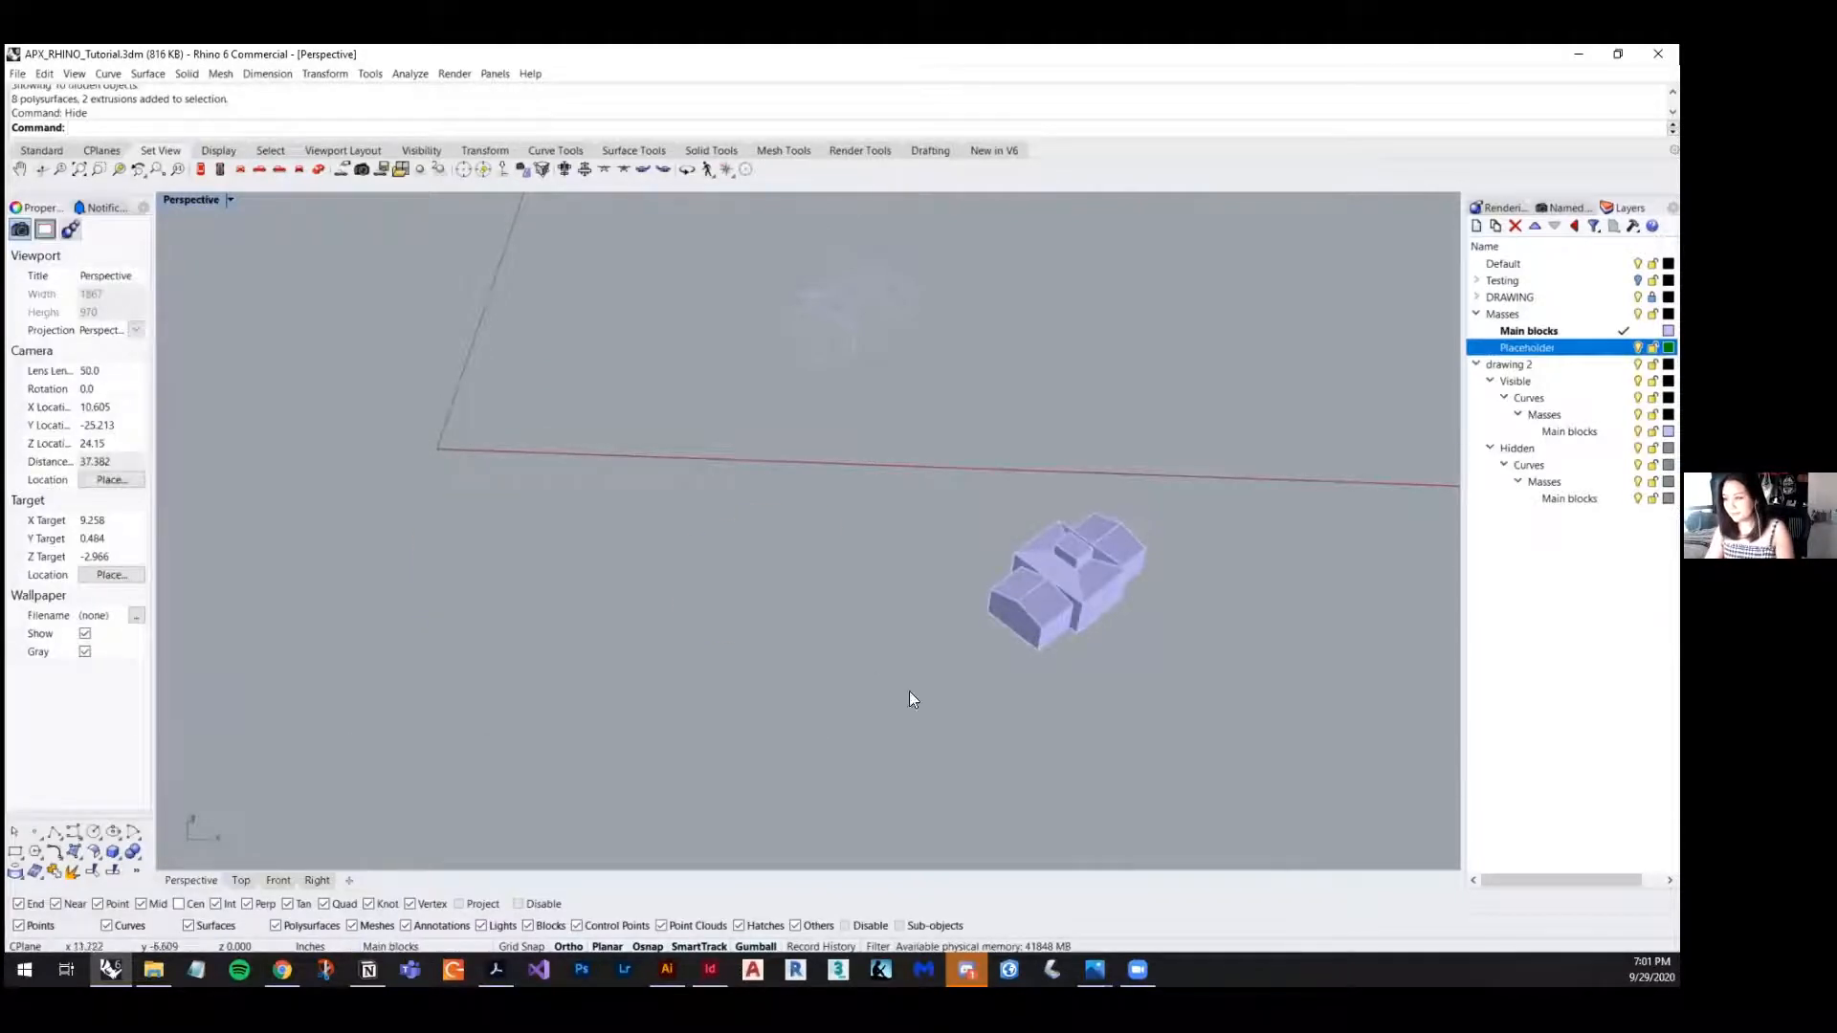
- Move the end wing on the far side outward from the main block by 1.5 in, using the main block's base corners as reference
right_click_drag(910, 693, 999, 678)
left_click(996, 609)
type("move")
key("Return")
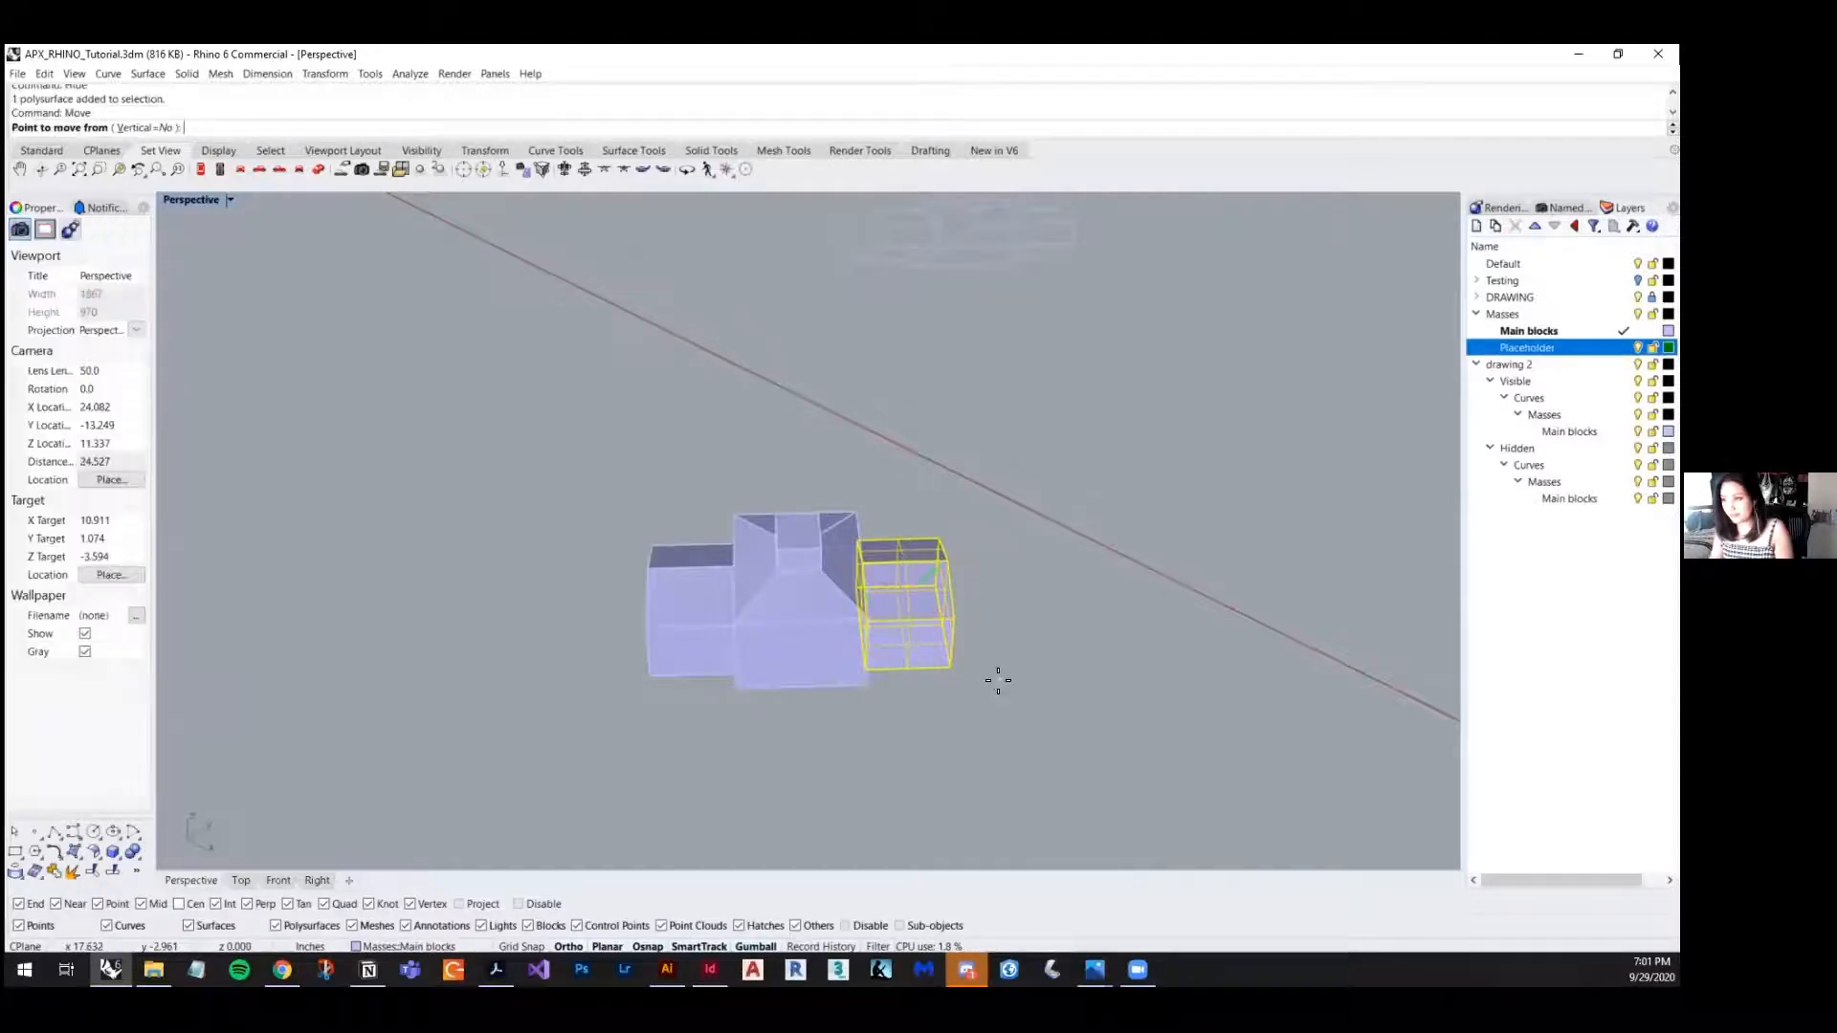
scroll(951, 682, "up", 4)
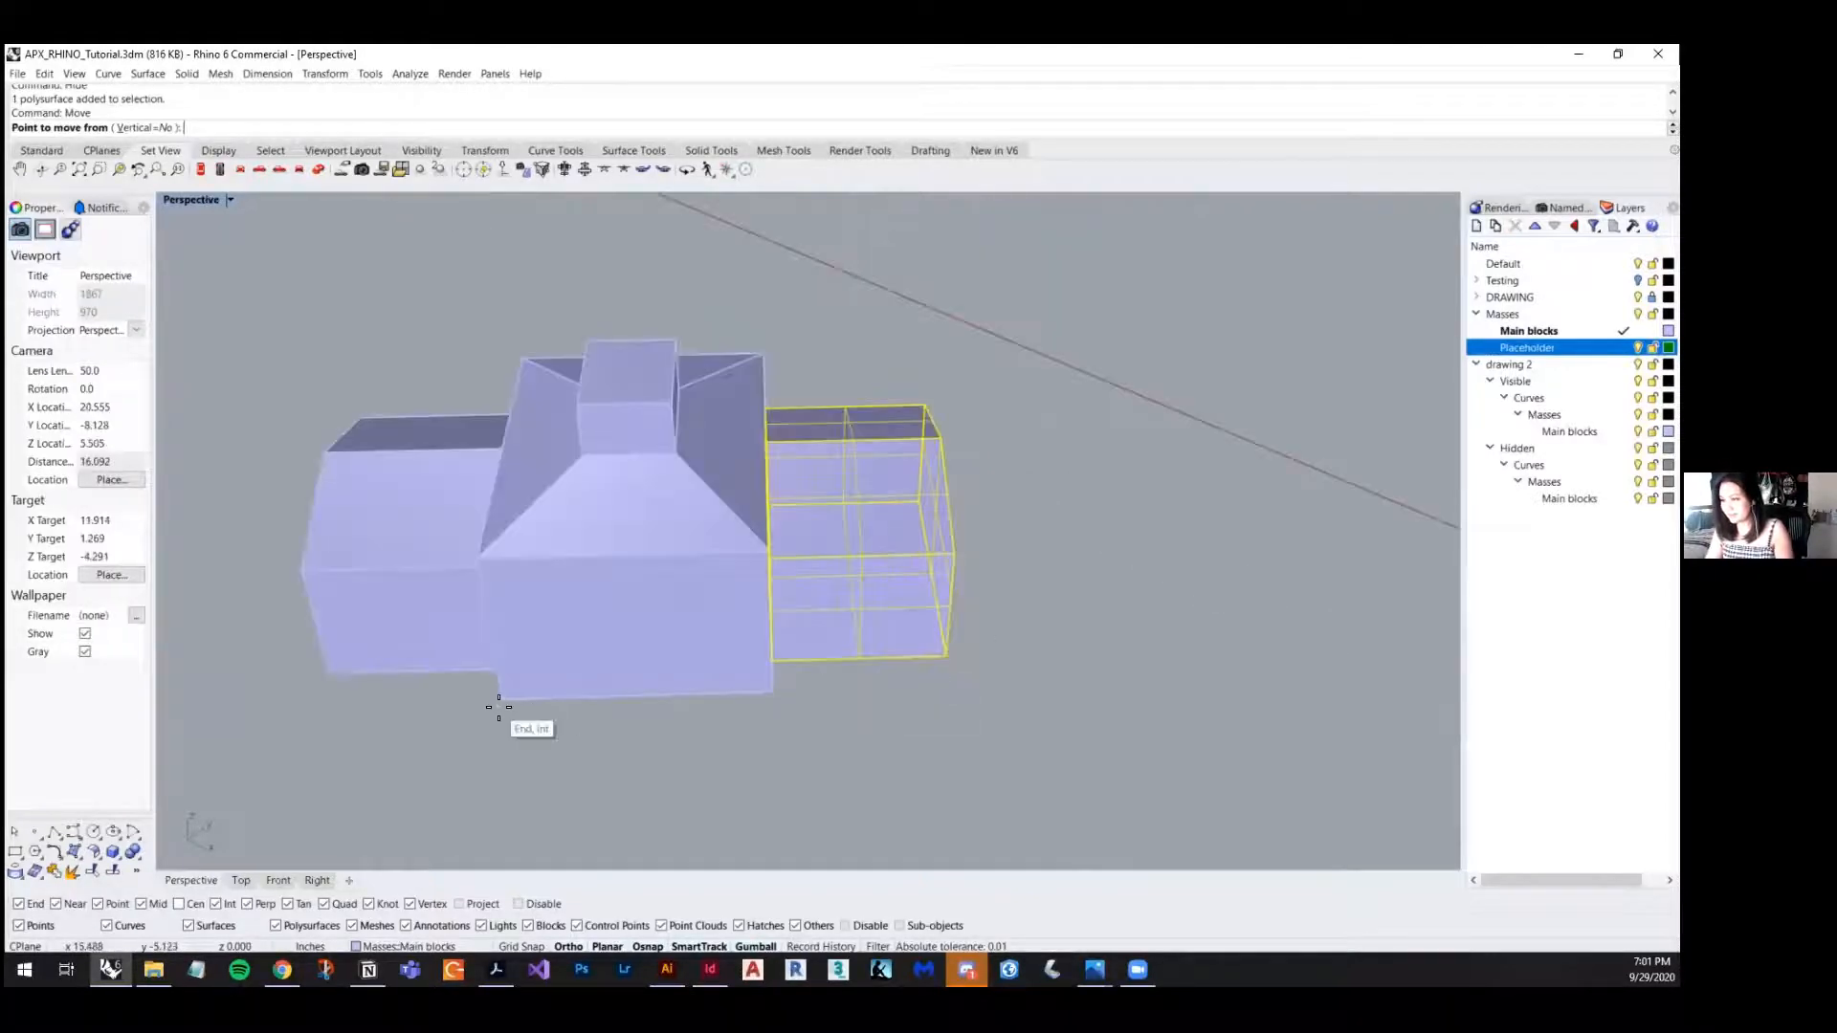
left_click(535, 708)
left_click(770, 697)
scroll(857, 675, "down", 7)
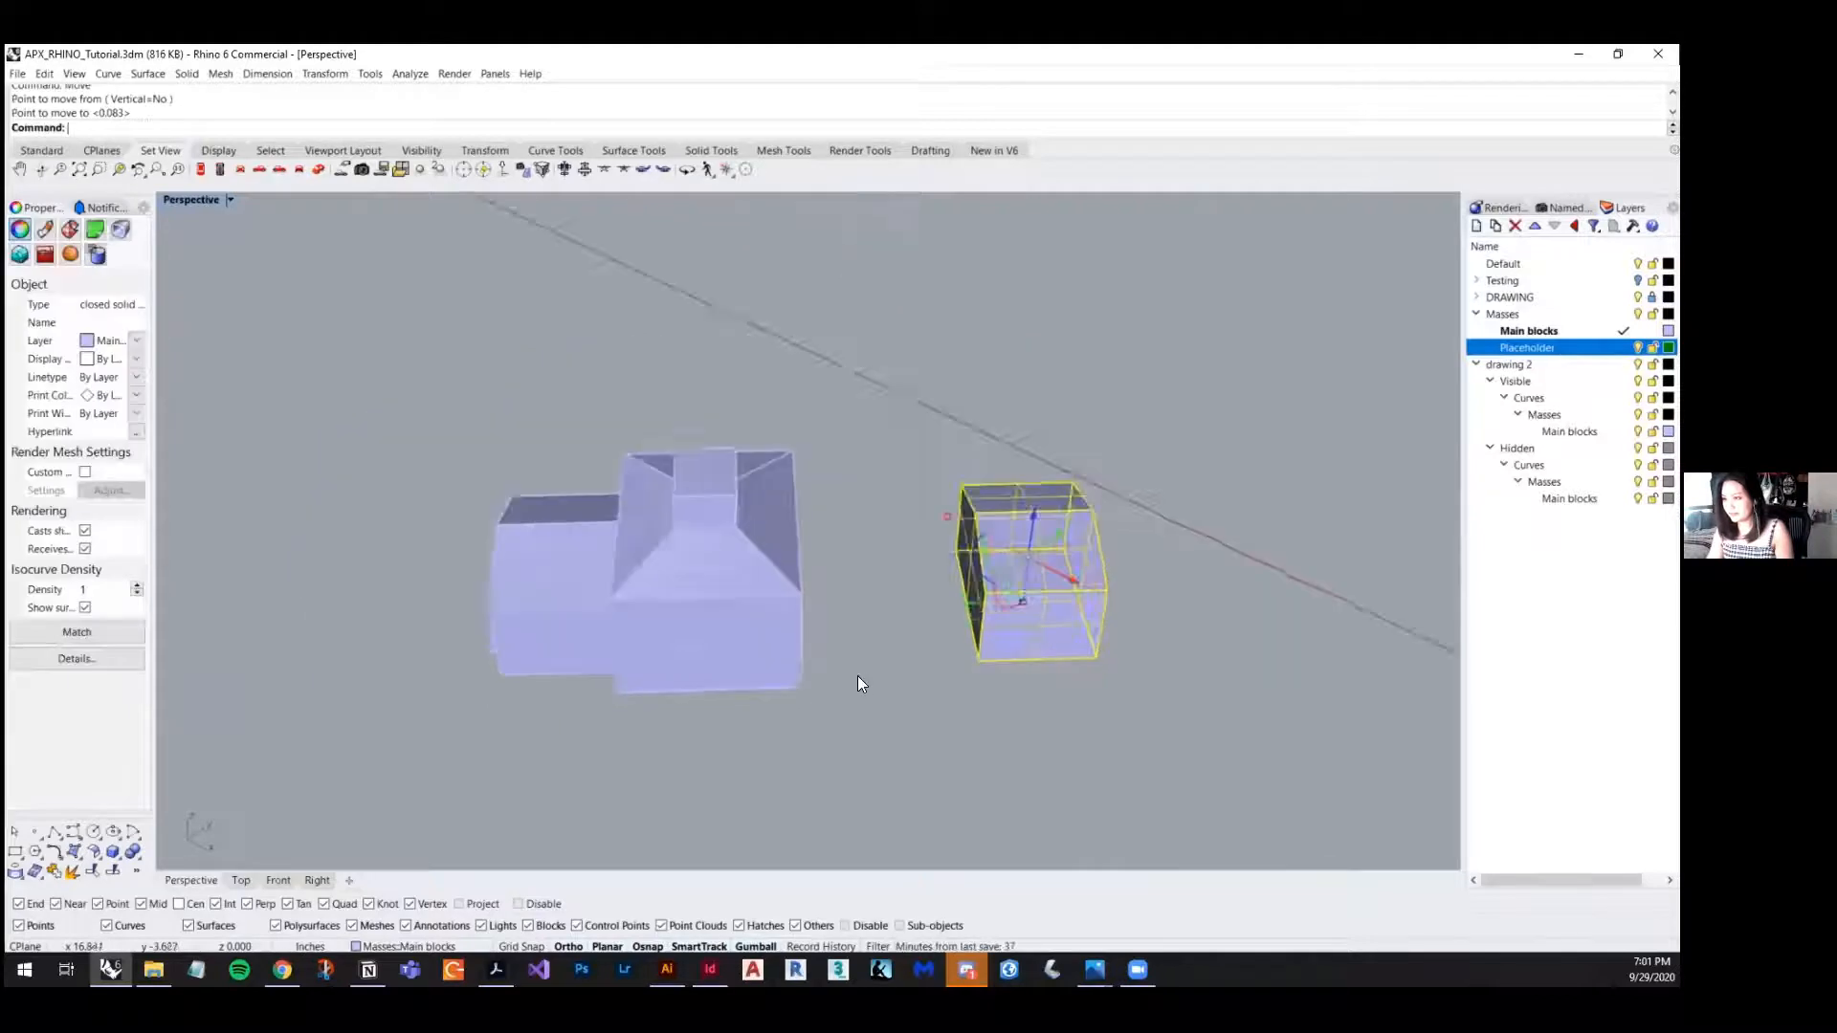
- Move the opposite end wing outward from the main block by the same 1.5 in, picking the main block's base corners
left_click(636, 623)
type("Move")
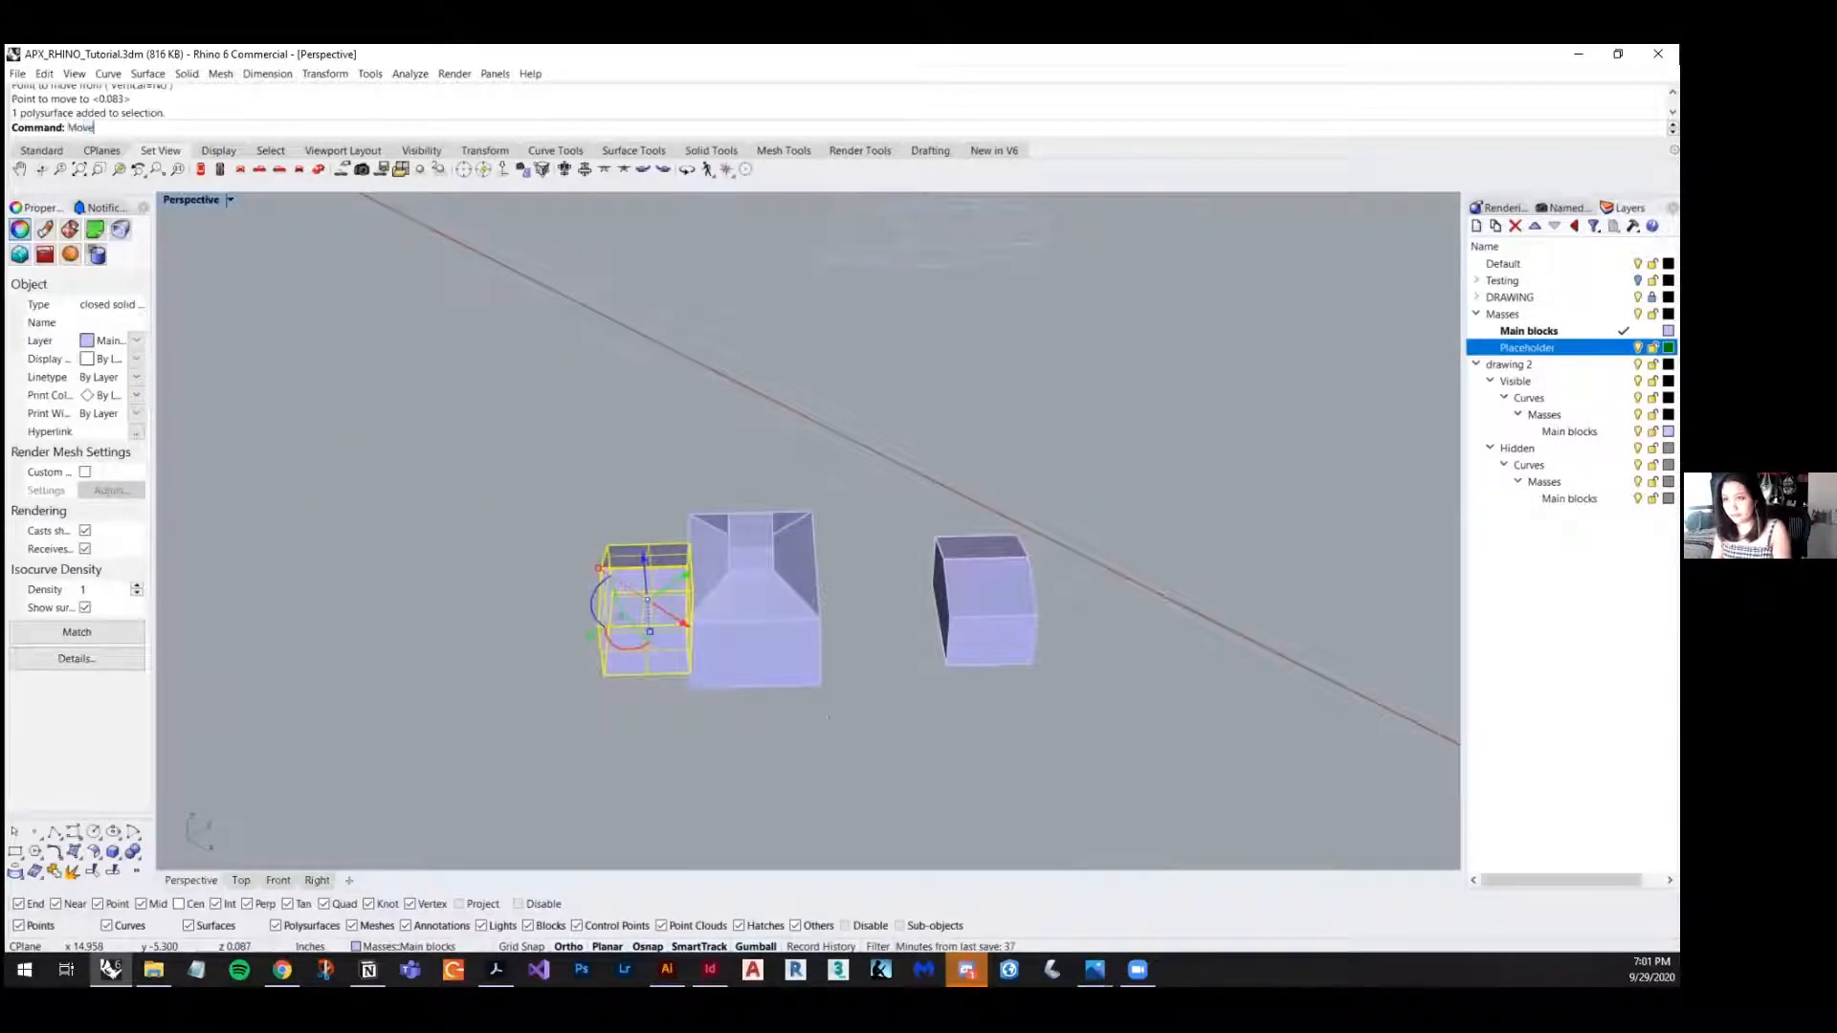
key("Return")
left_click(826, 686)
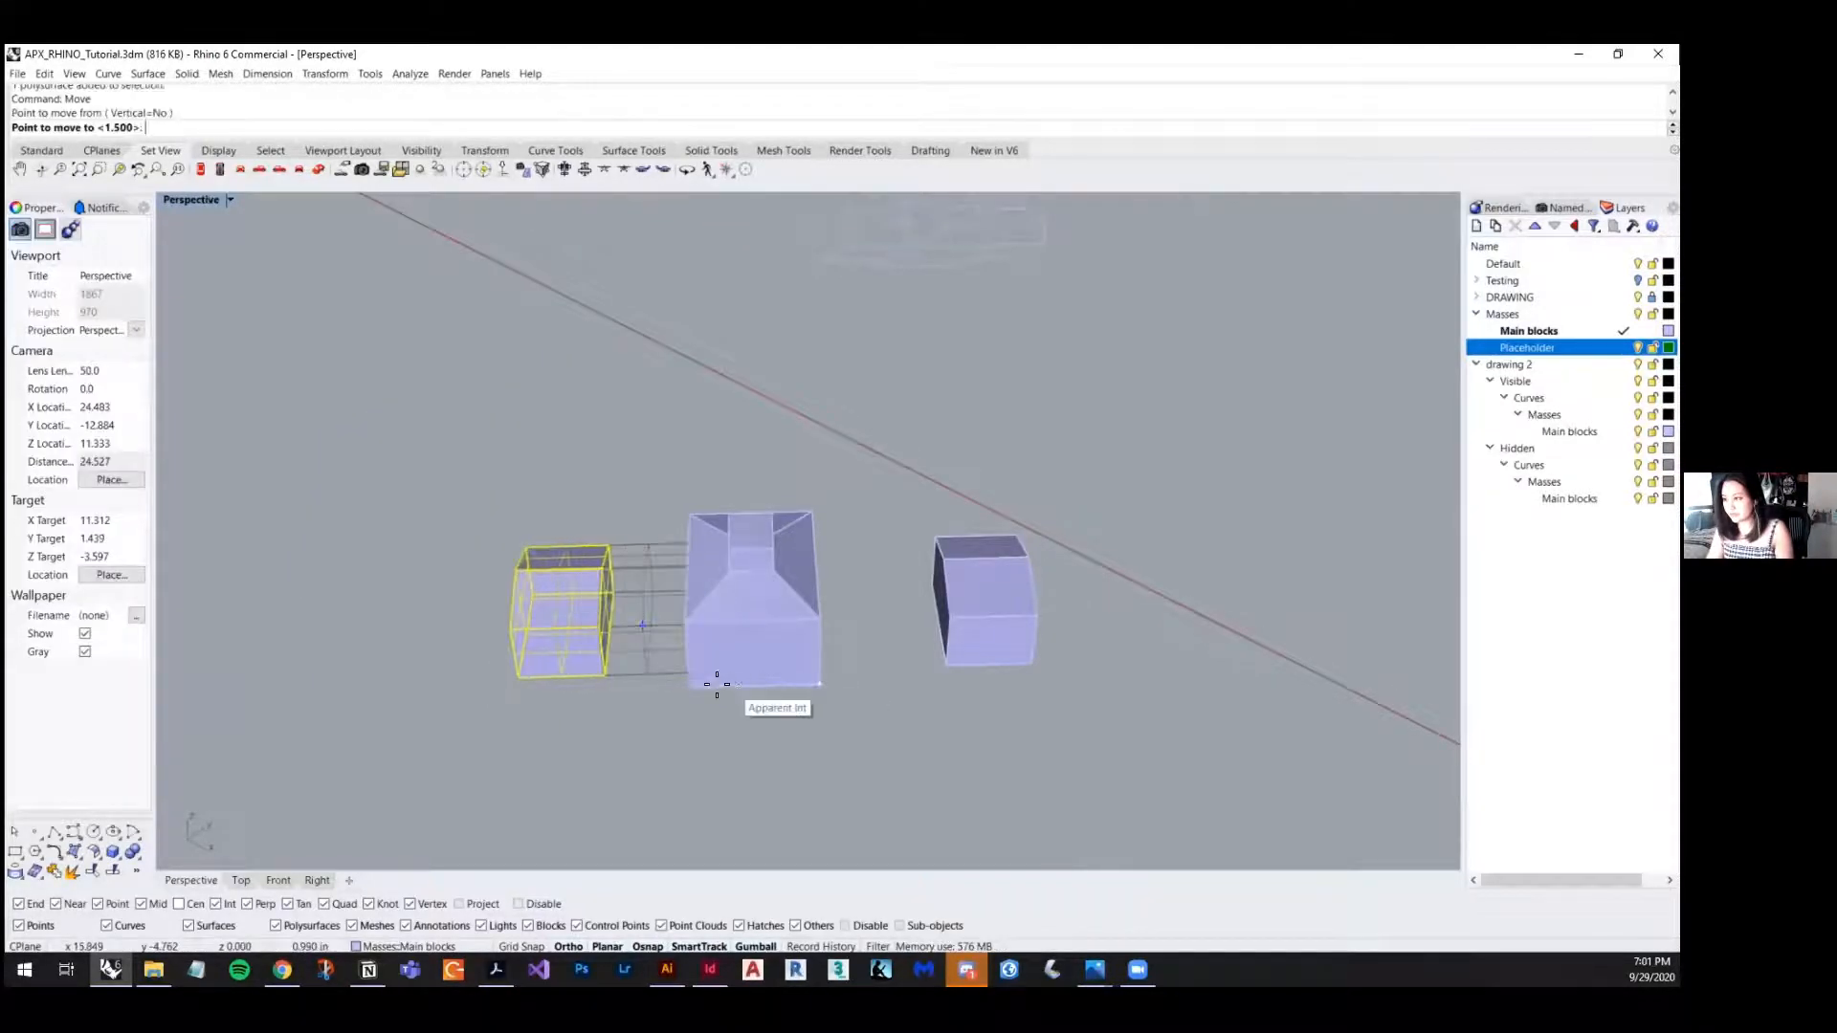
left_click(689, 685)
- Move the small rooftop block straight up by the main block's wall height, measured along its front vertical corner edge
left_click(754, 527)
right_click_drag(744, 659, 799, 678)
type("Move")
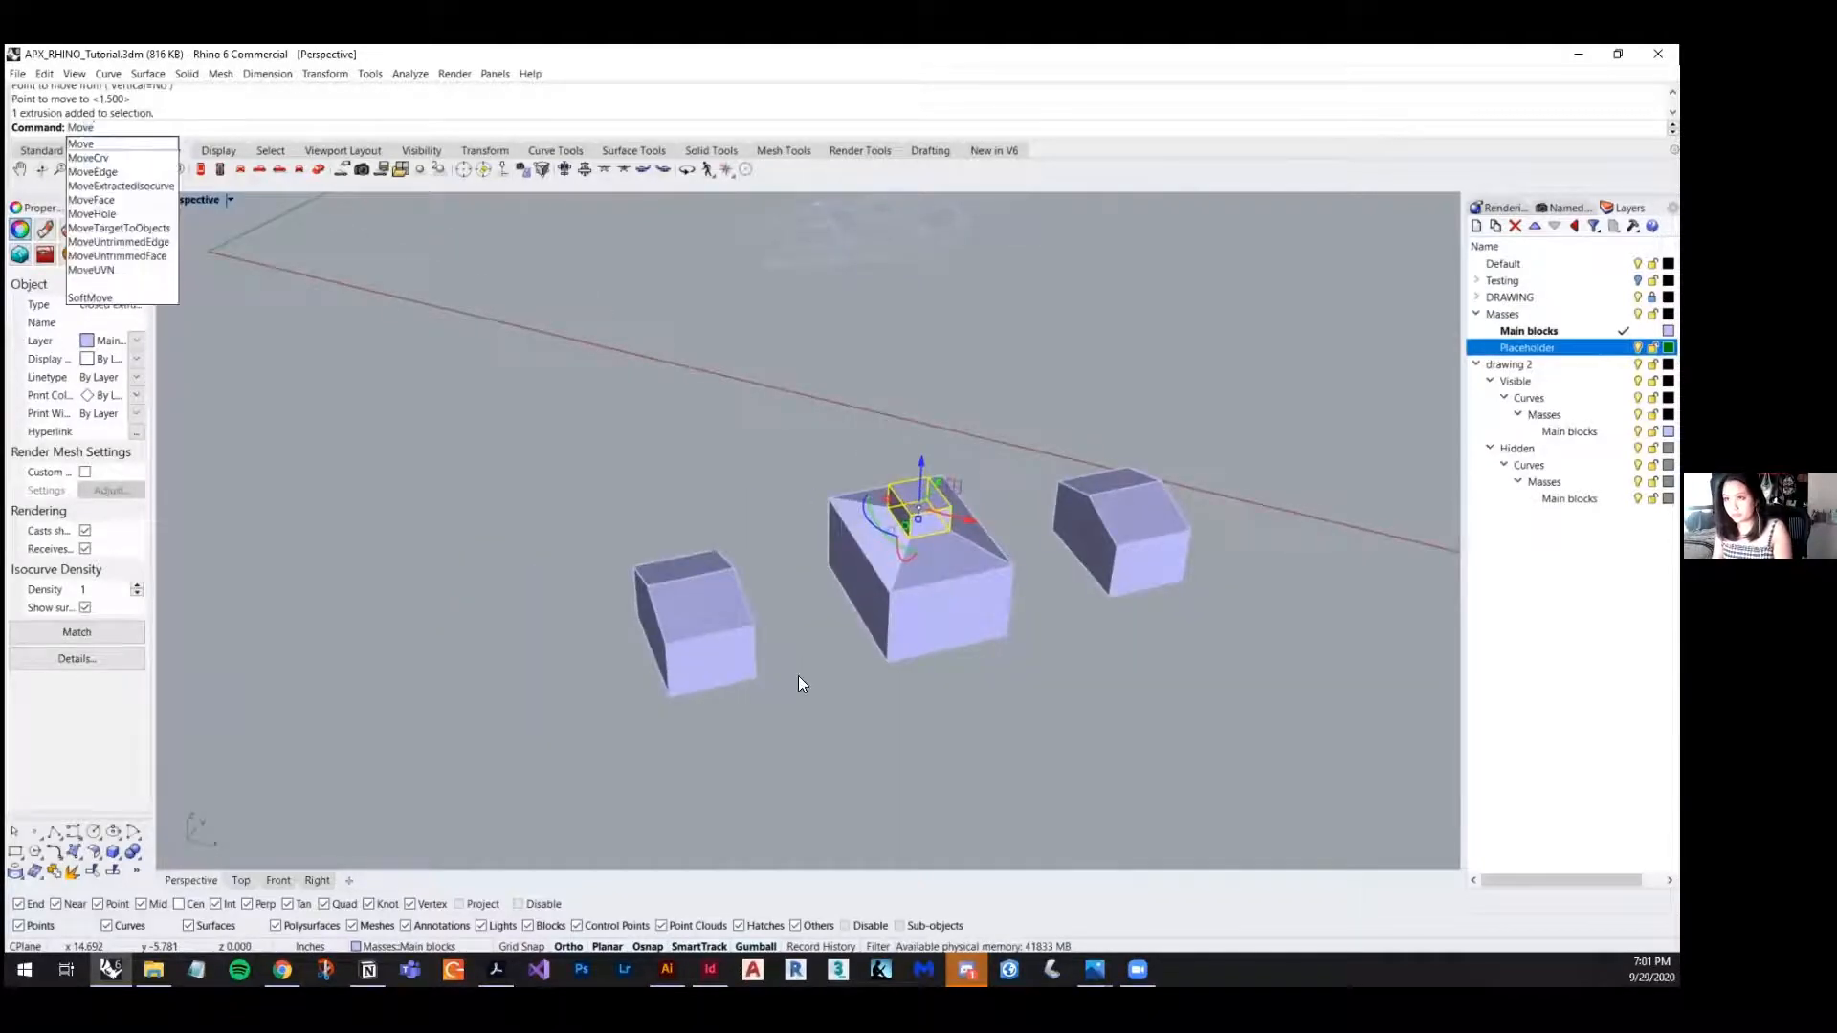
key("Return")
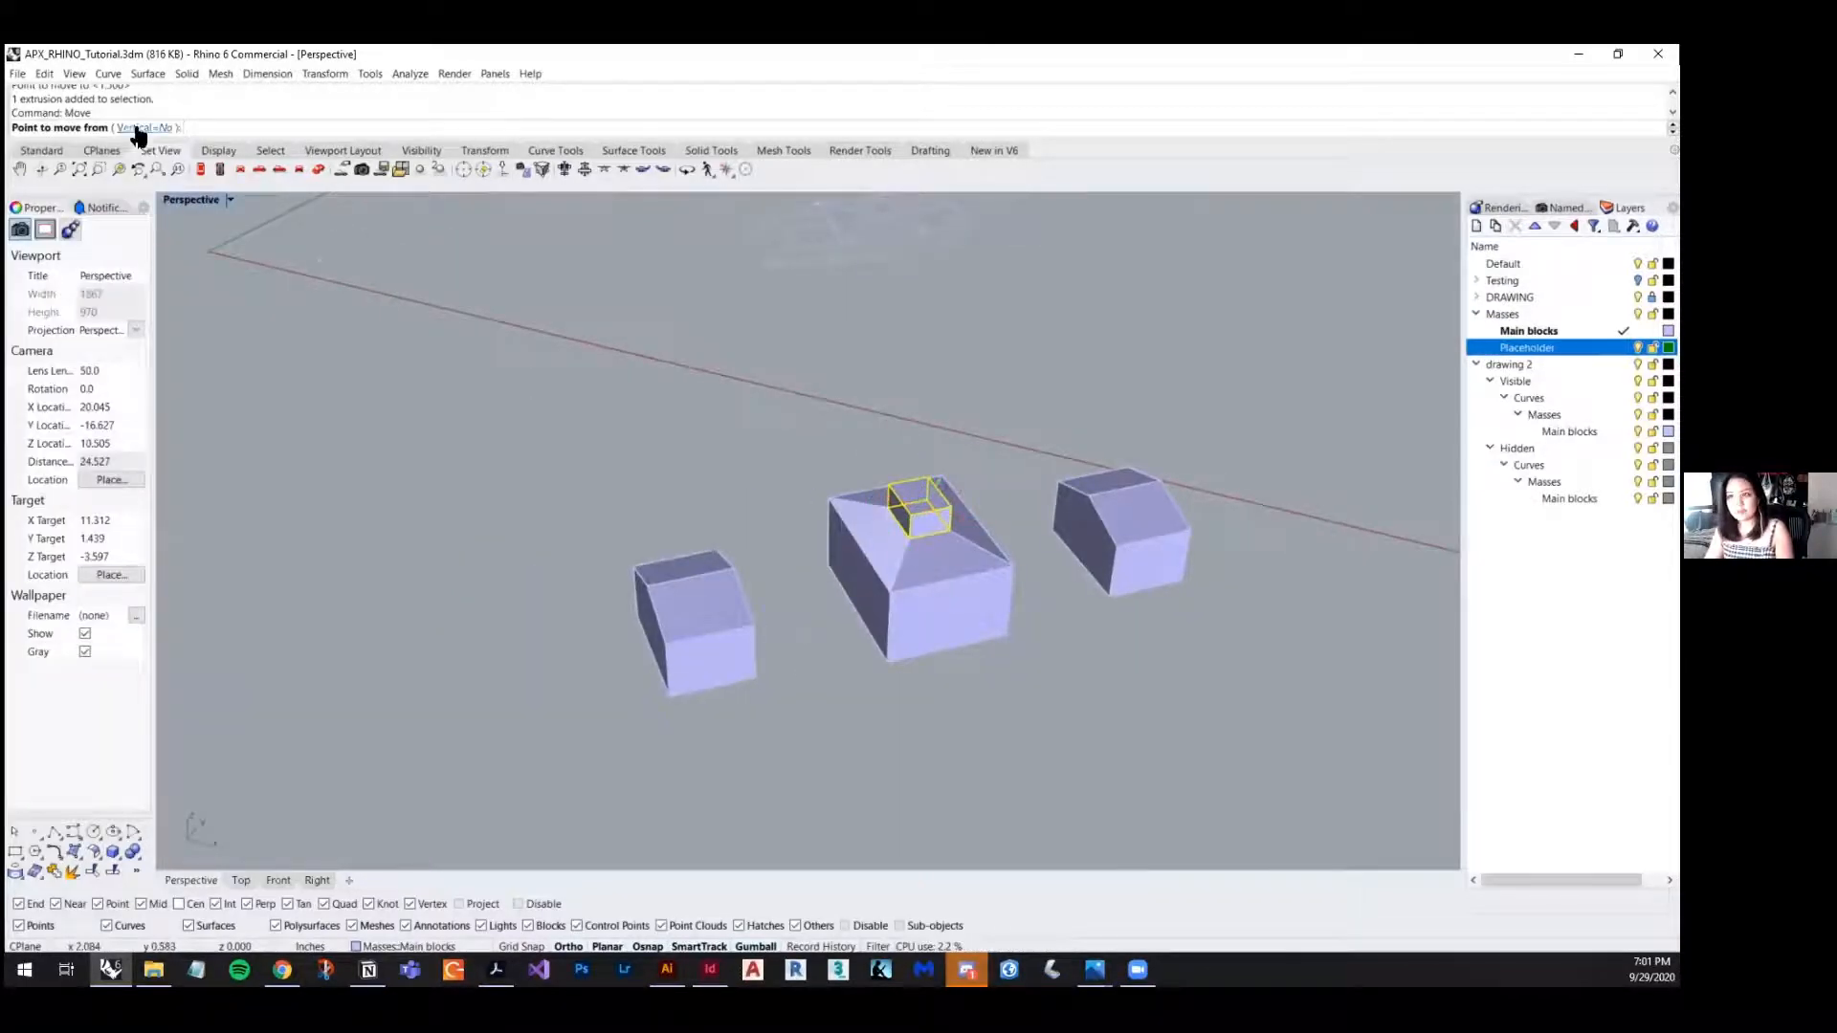
scroll(952, 583, "up", 2)
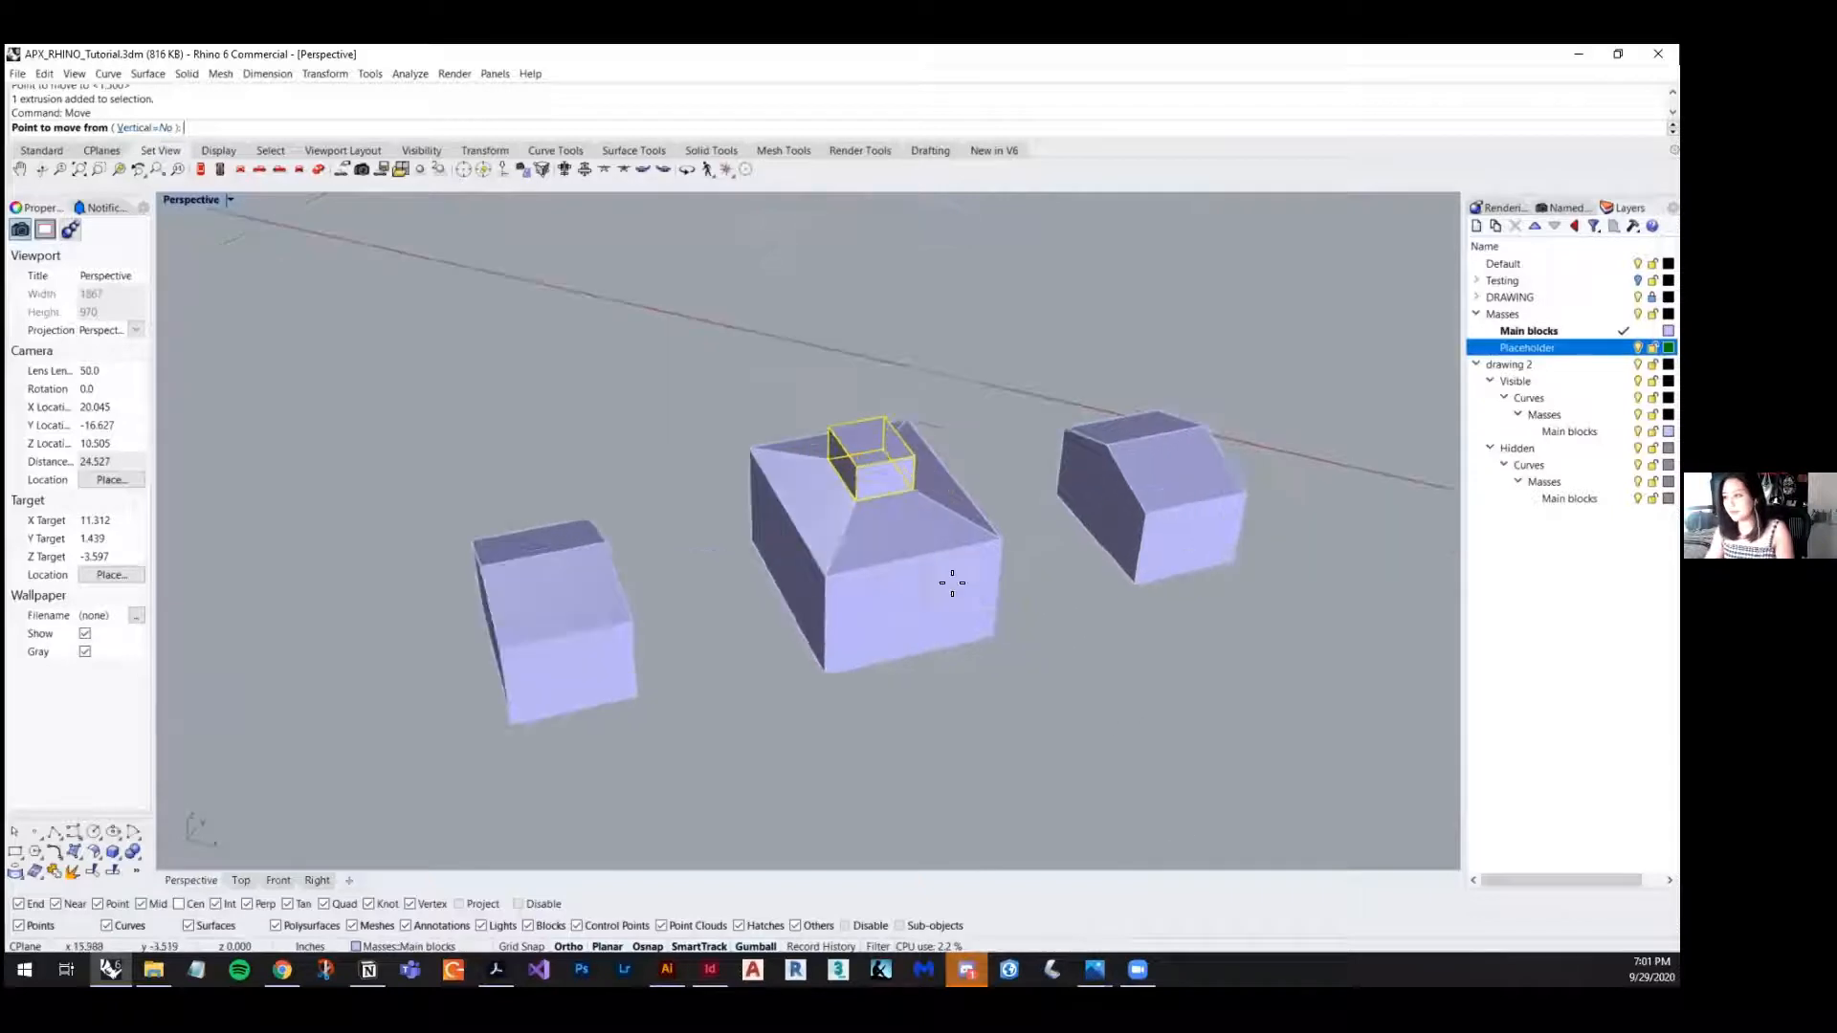
left_click(824, 679)
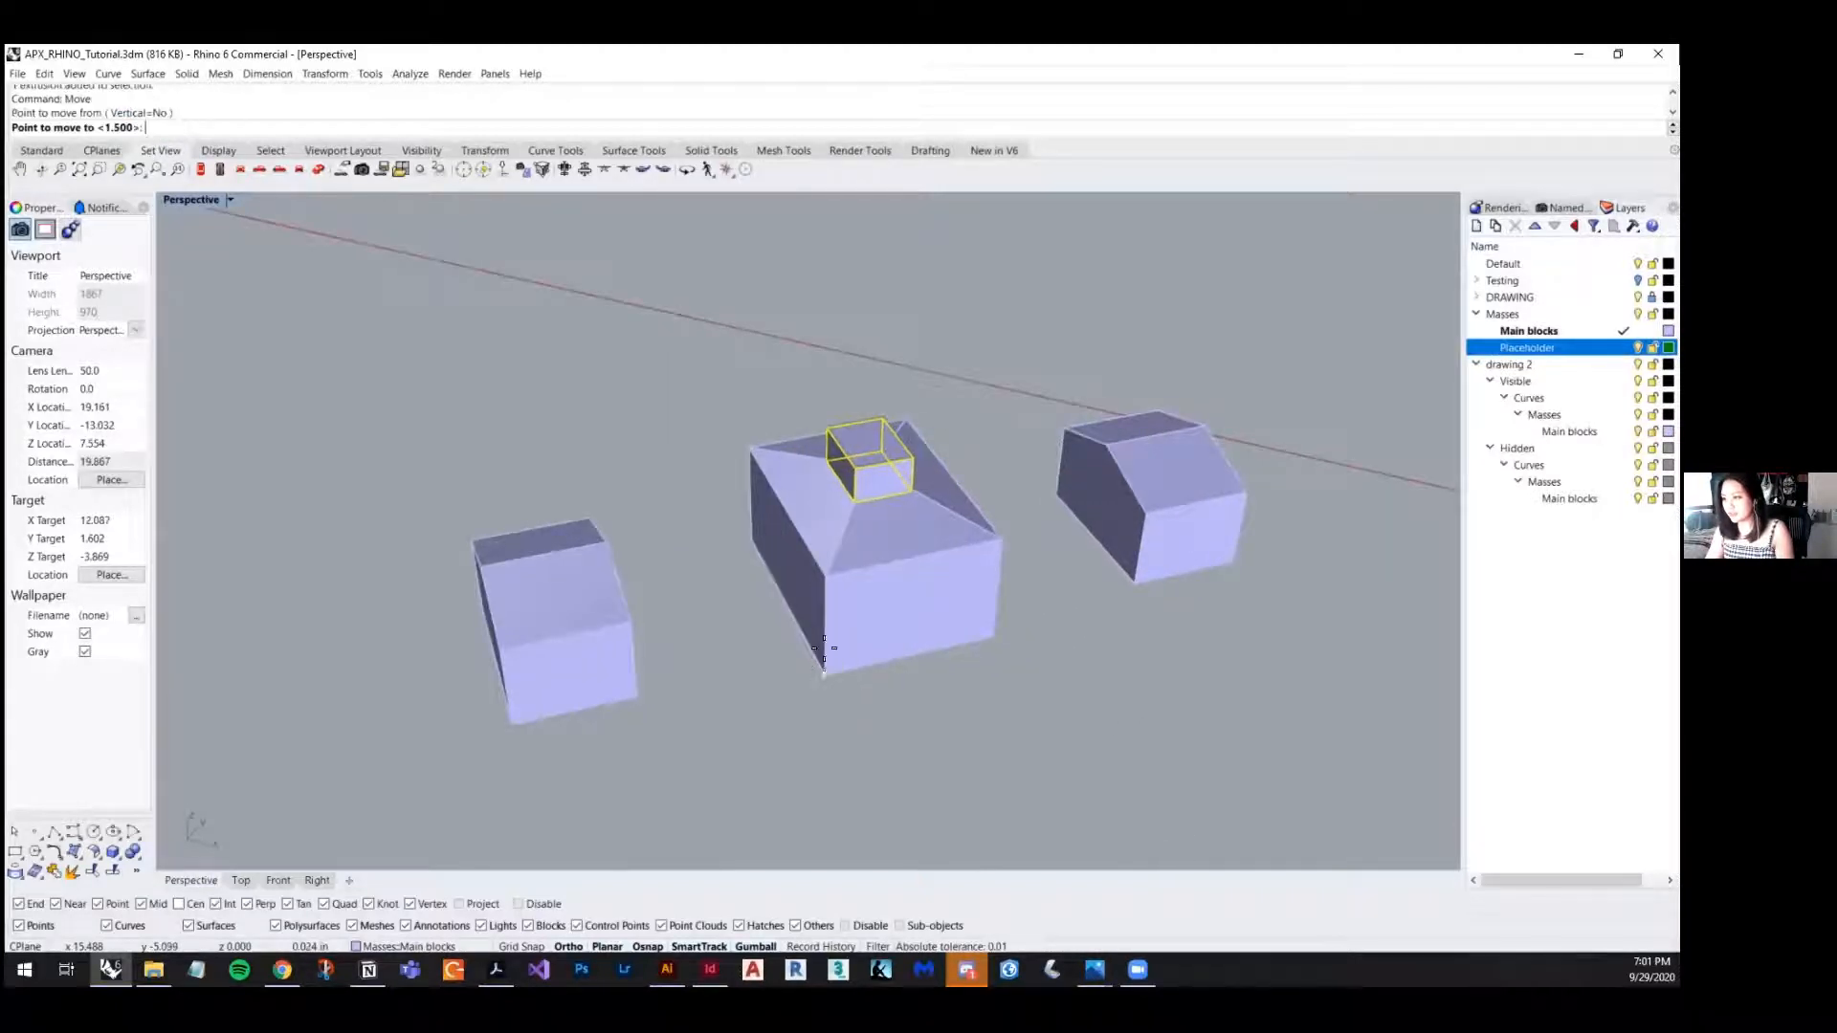
left_click(826, 580)
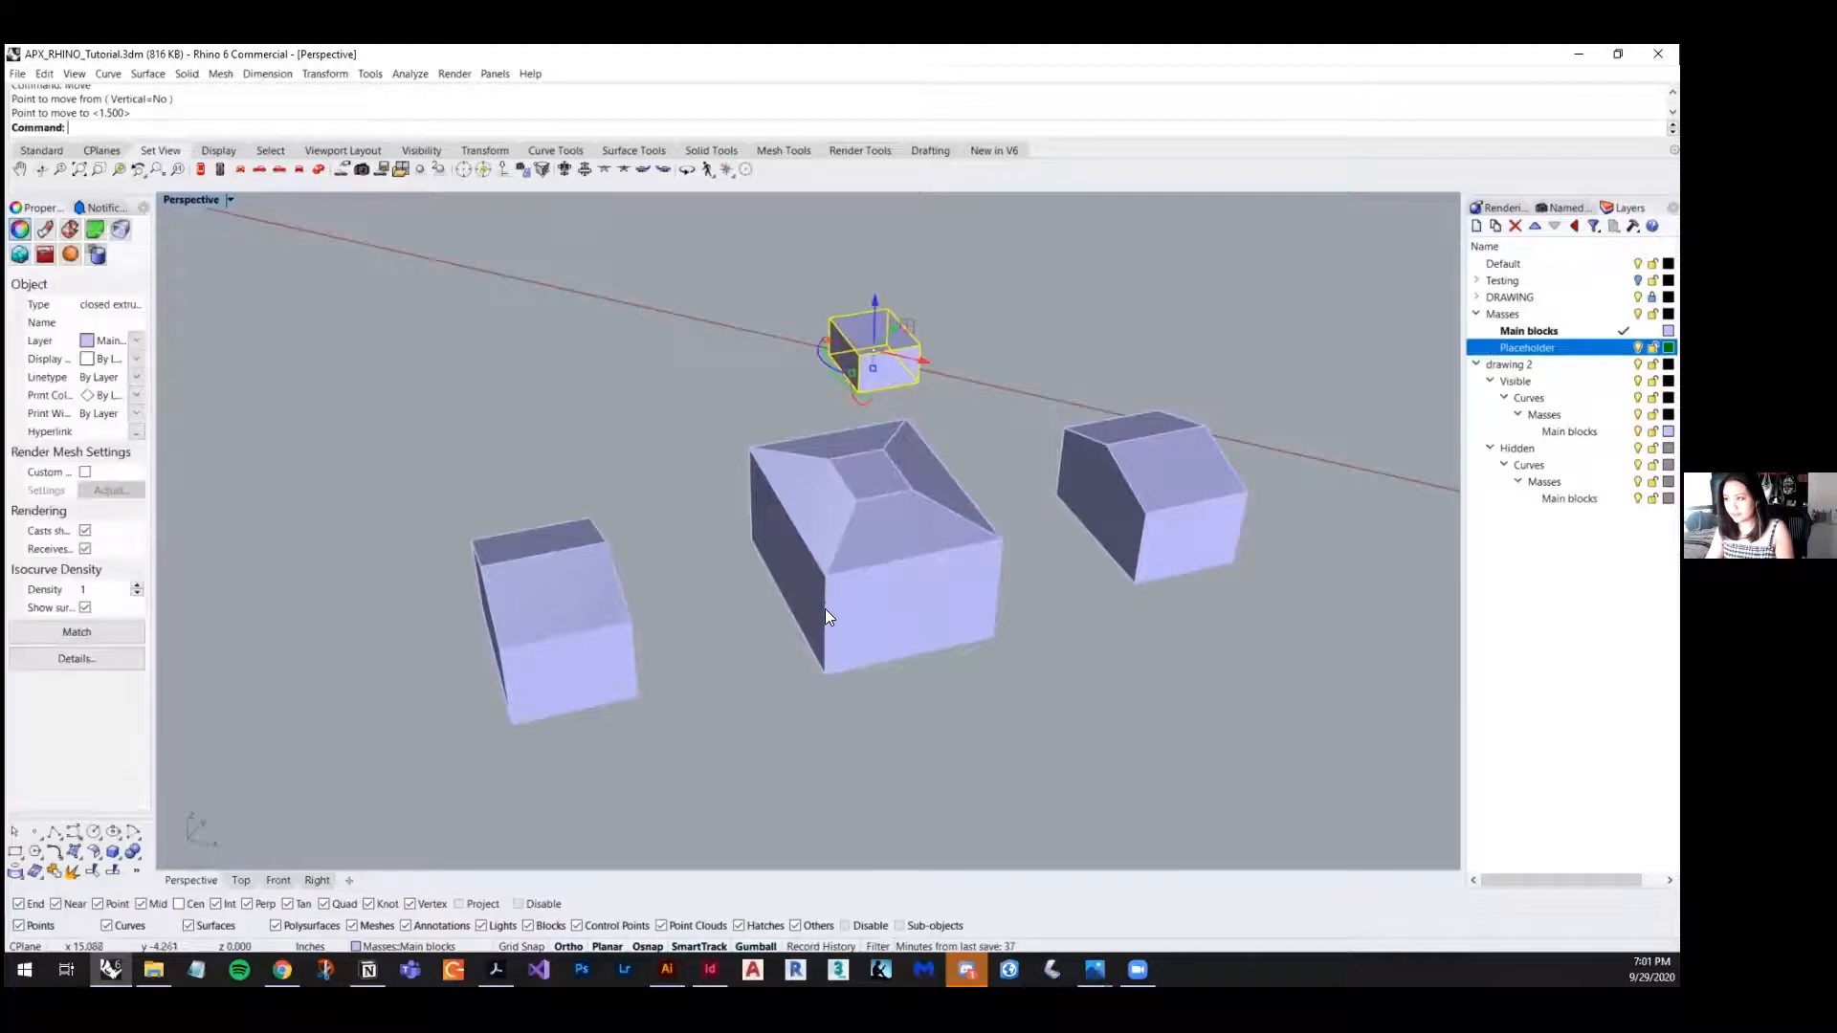
- Raise the rooftop block further along the vertical axis so it floats well clear of the hipped roof
scroll(658, 522, "down", 3)
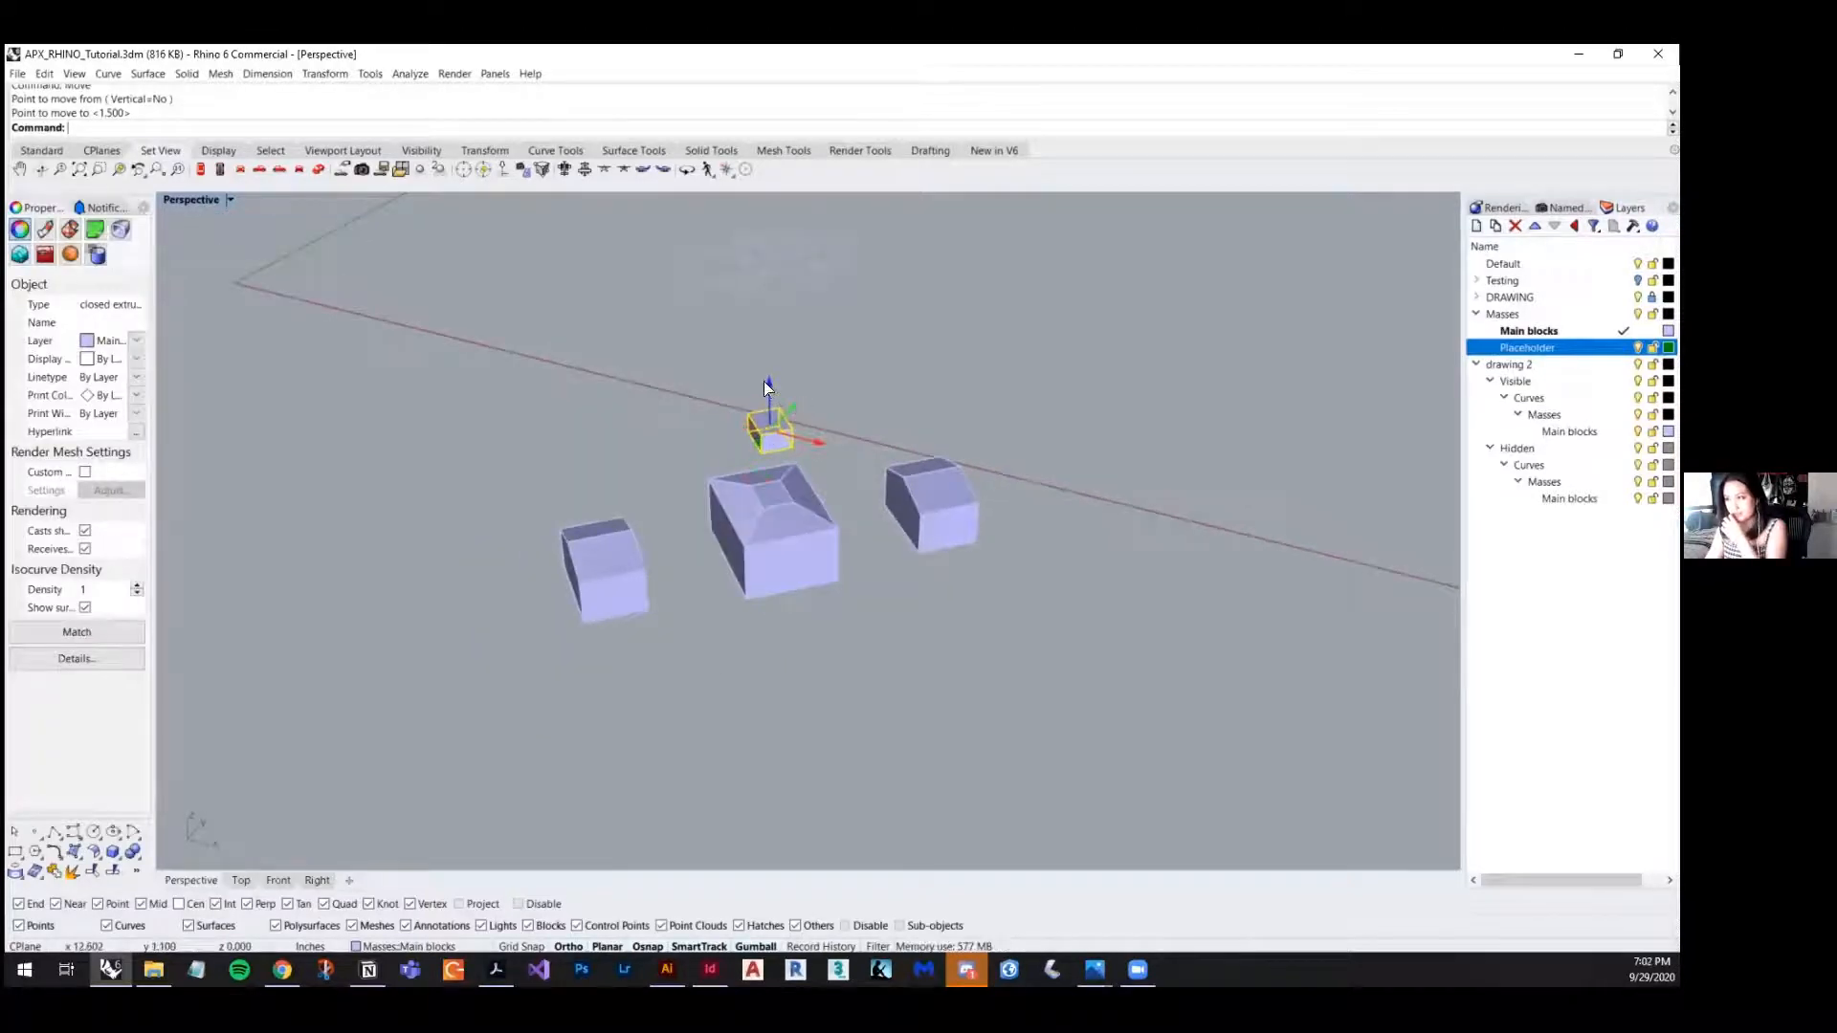
left_click_drag(764, 381, 766, 340)
left_click(712, 411)
scroll(626, 474, "down", 4)
right_click_drag(695, 620, 760, 674)
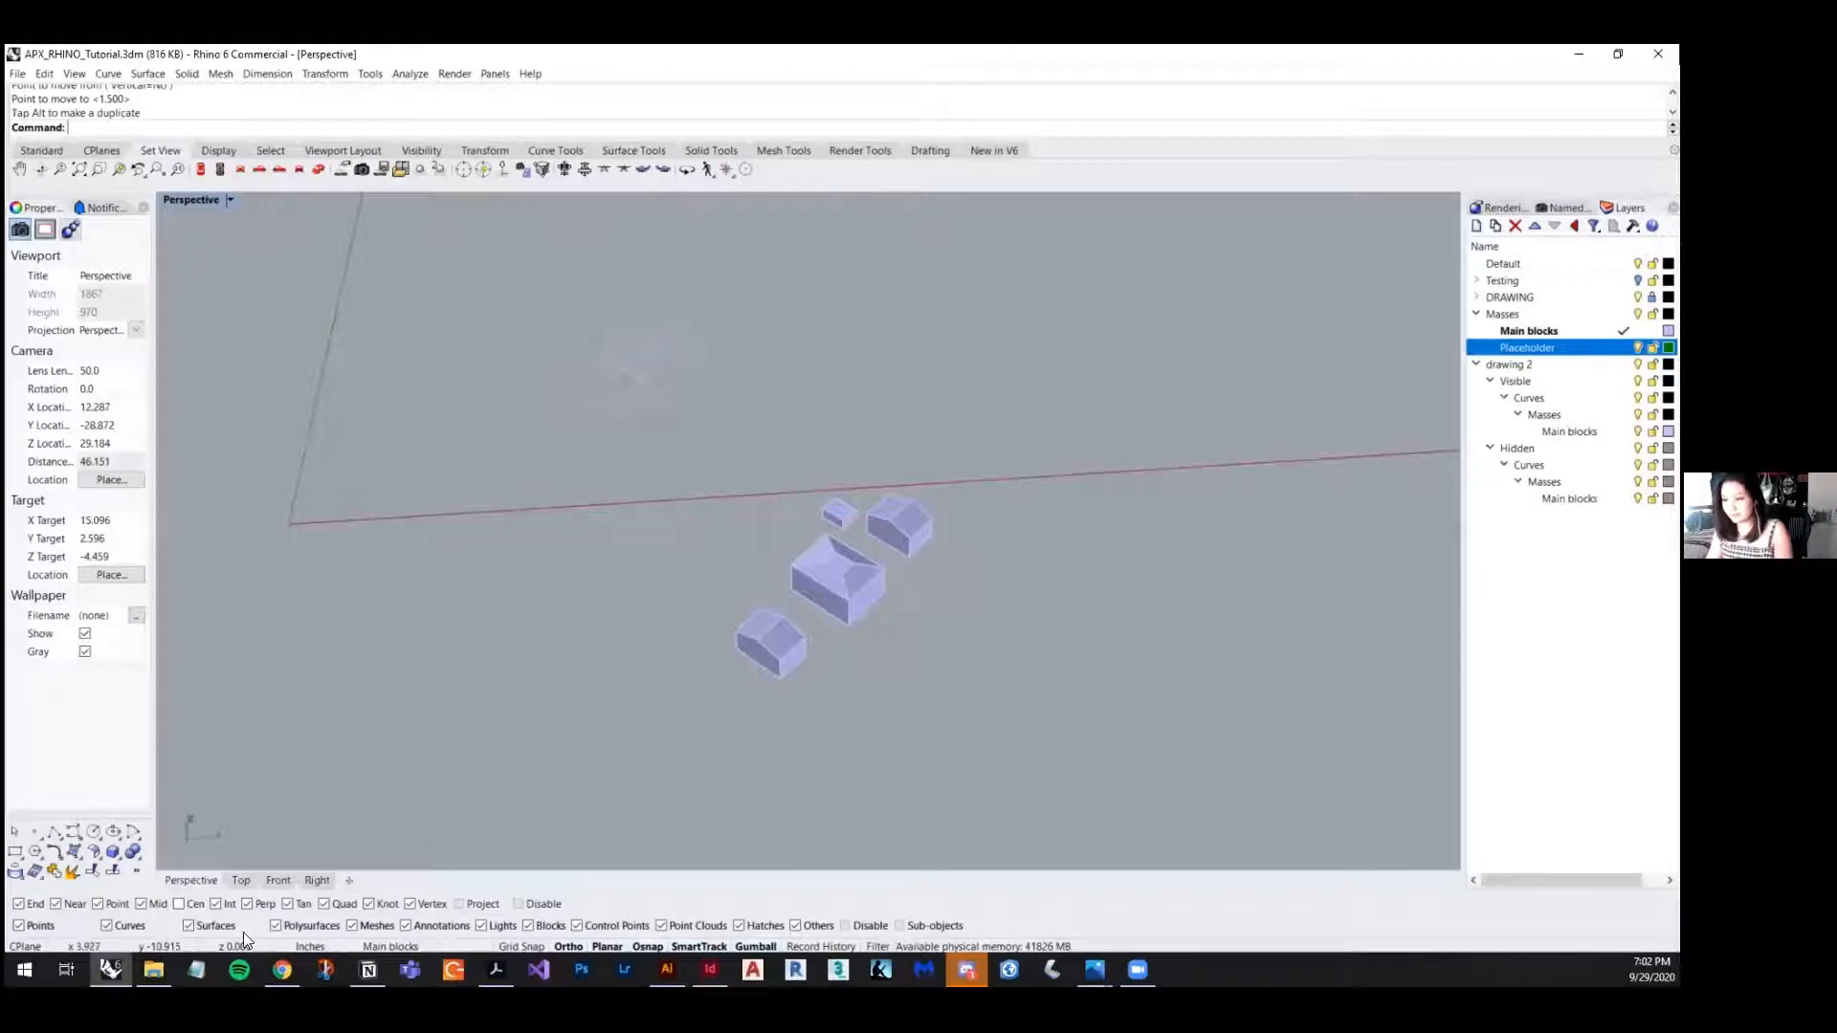
- Shear all the exploded building masses by -45 degrees in the Right view, from the base corner nearest the origin with a vertical reference
left_click(240, 881)
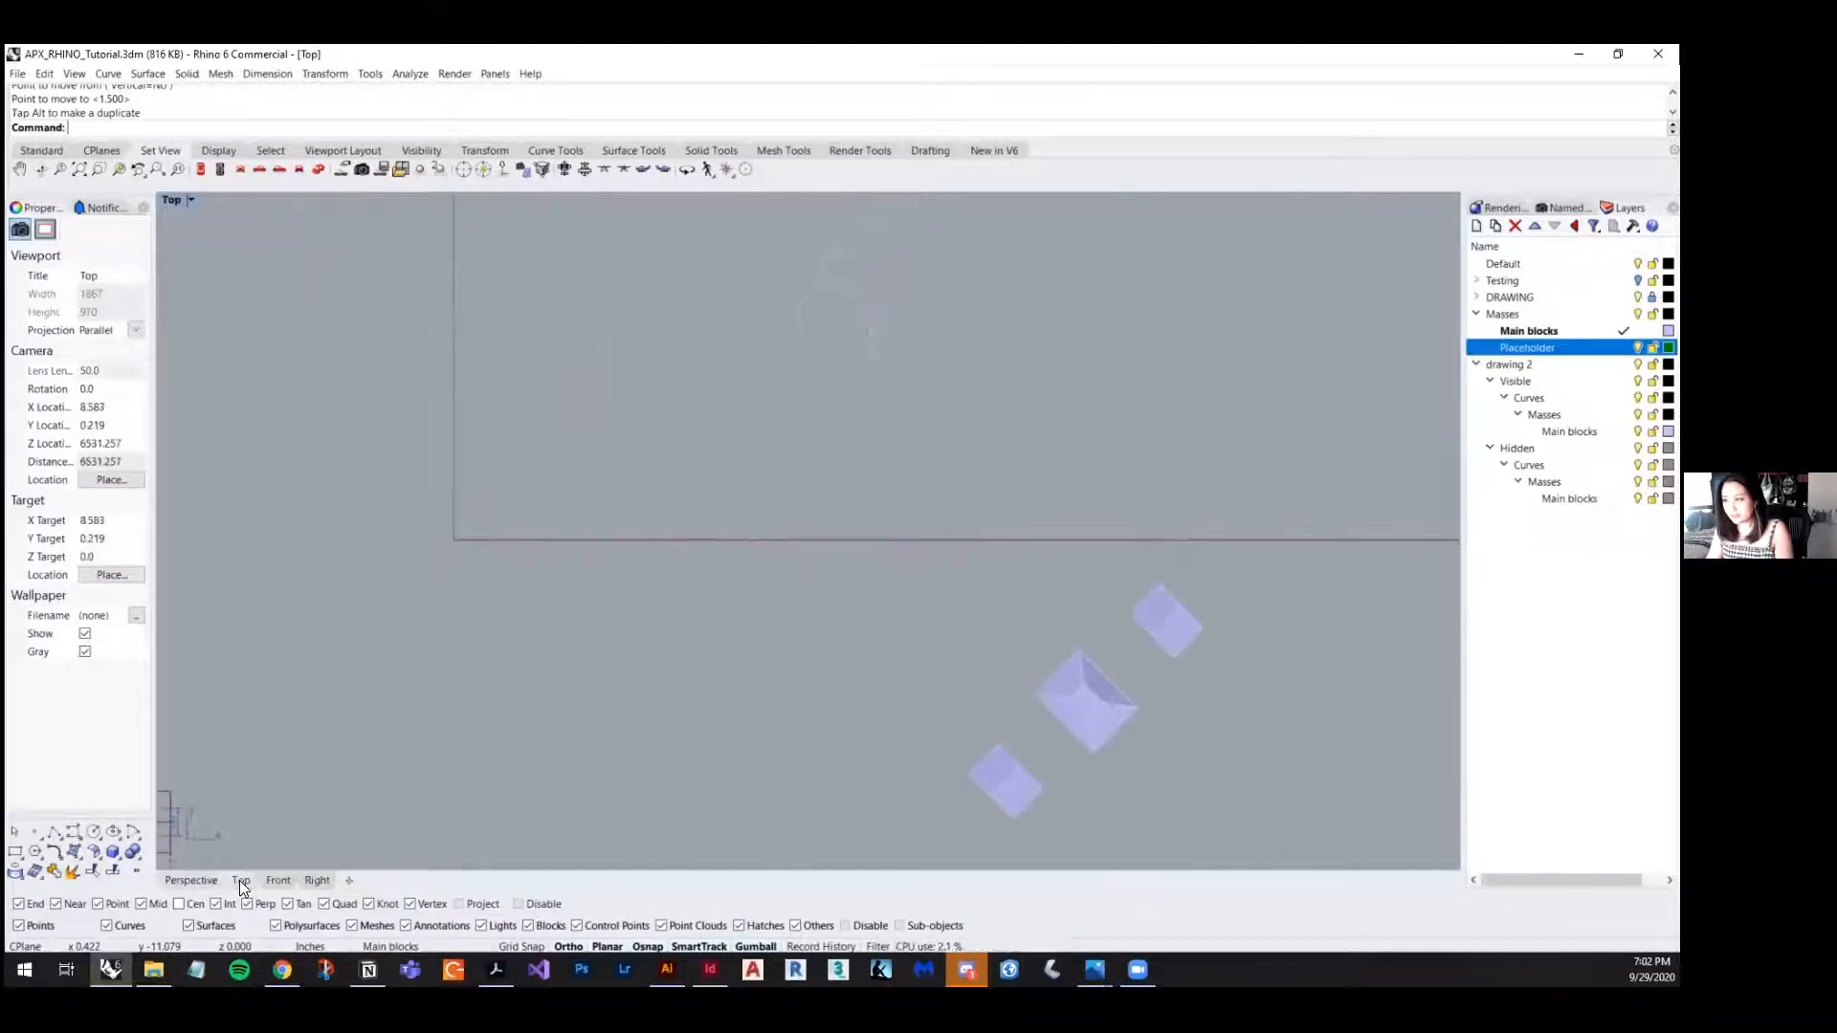
scroll(1203, 745, "up", 3)
scroll(1033, 712, "down", 1)
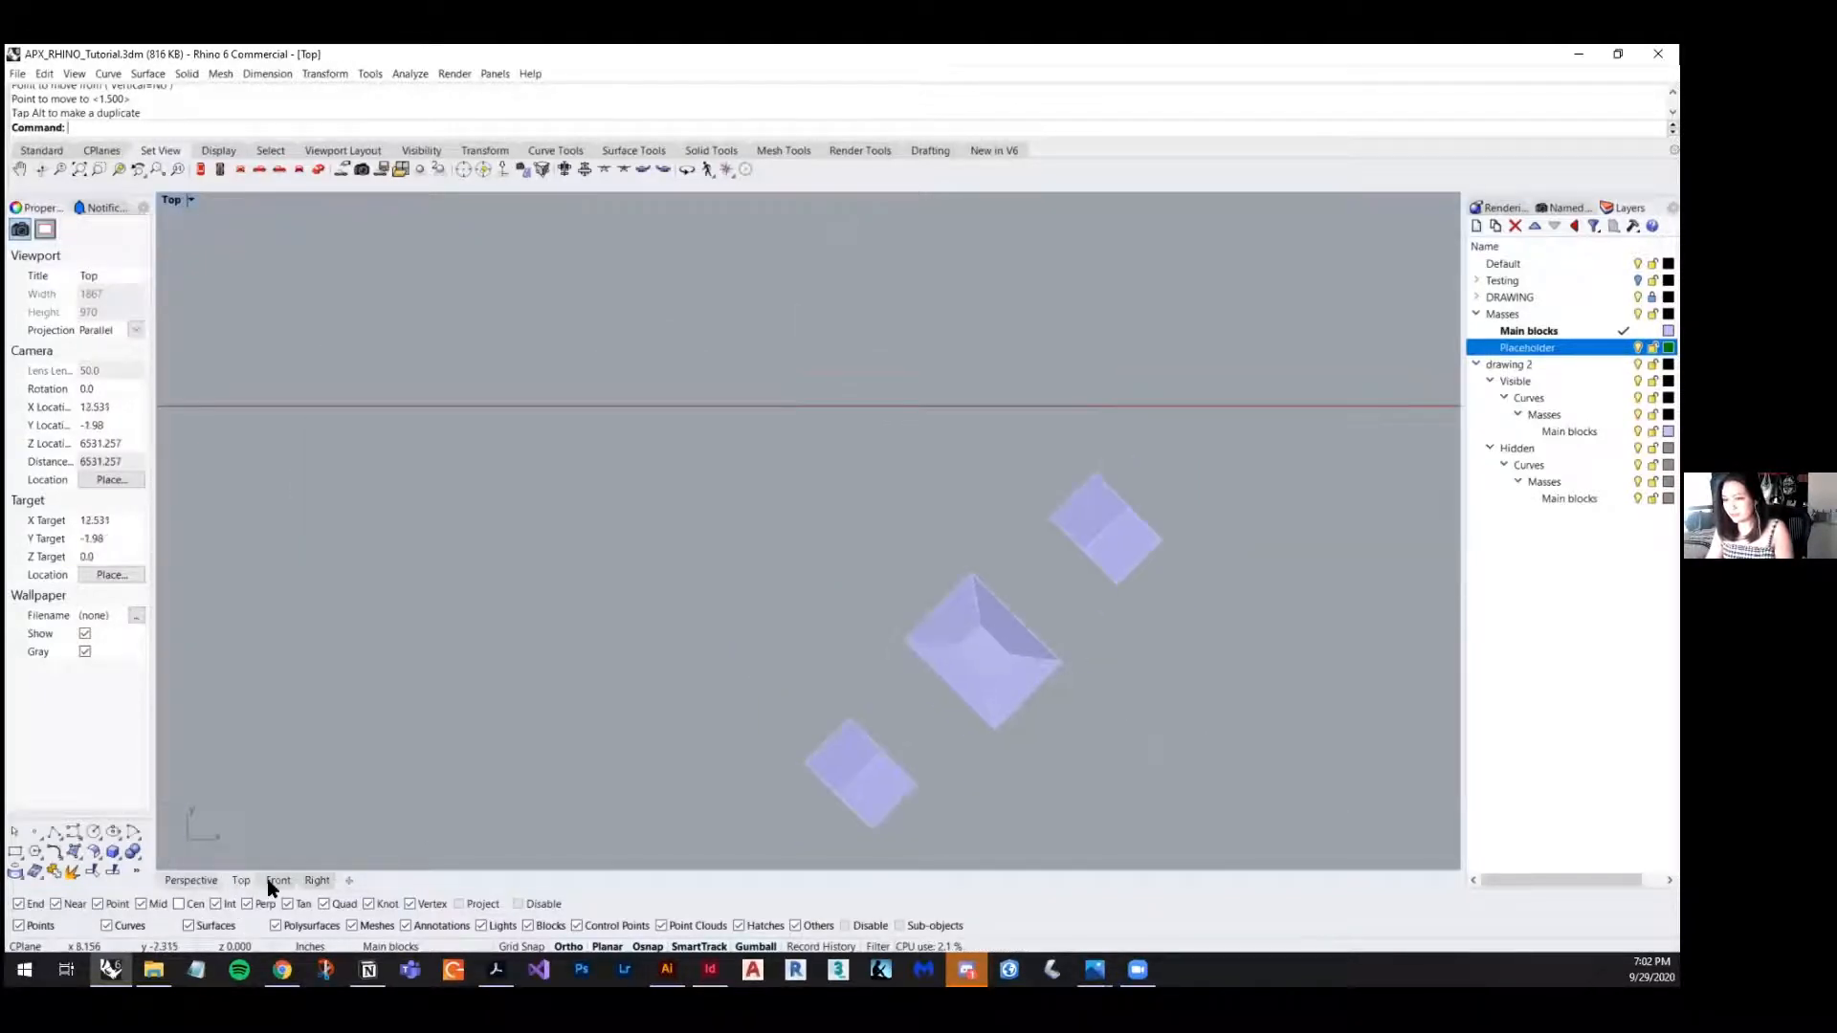
left_click(317, 880)
scroll(681, 651, "down", 5)
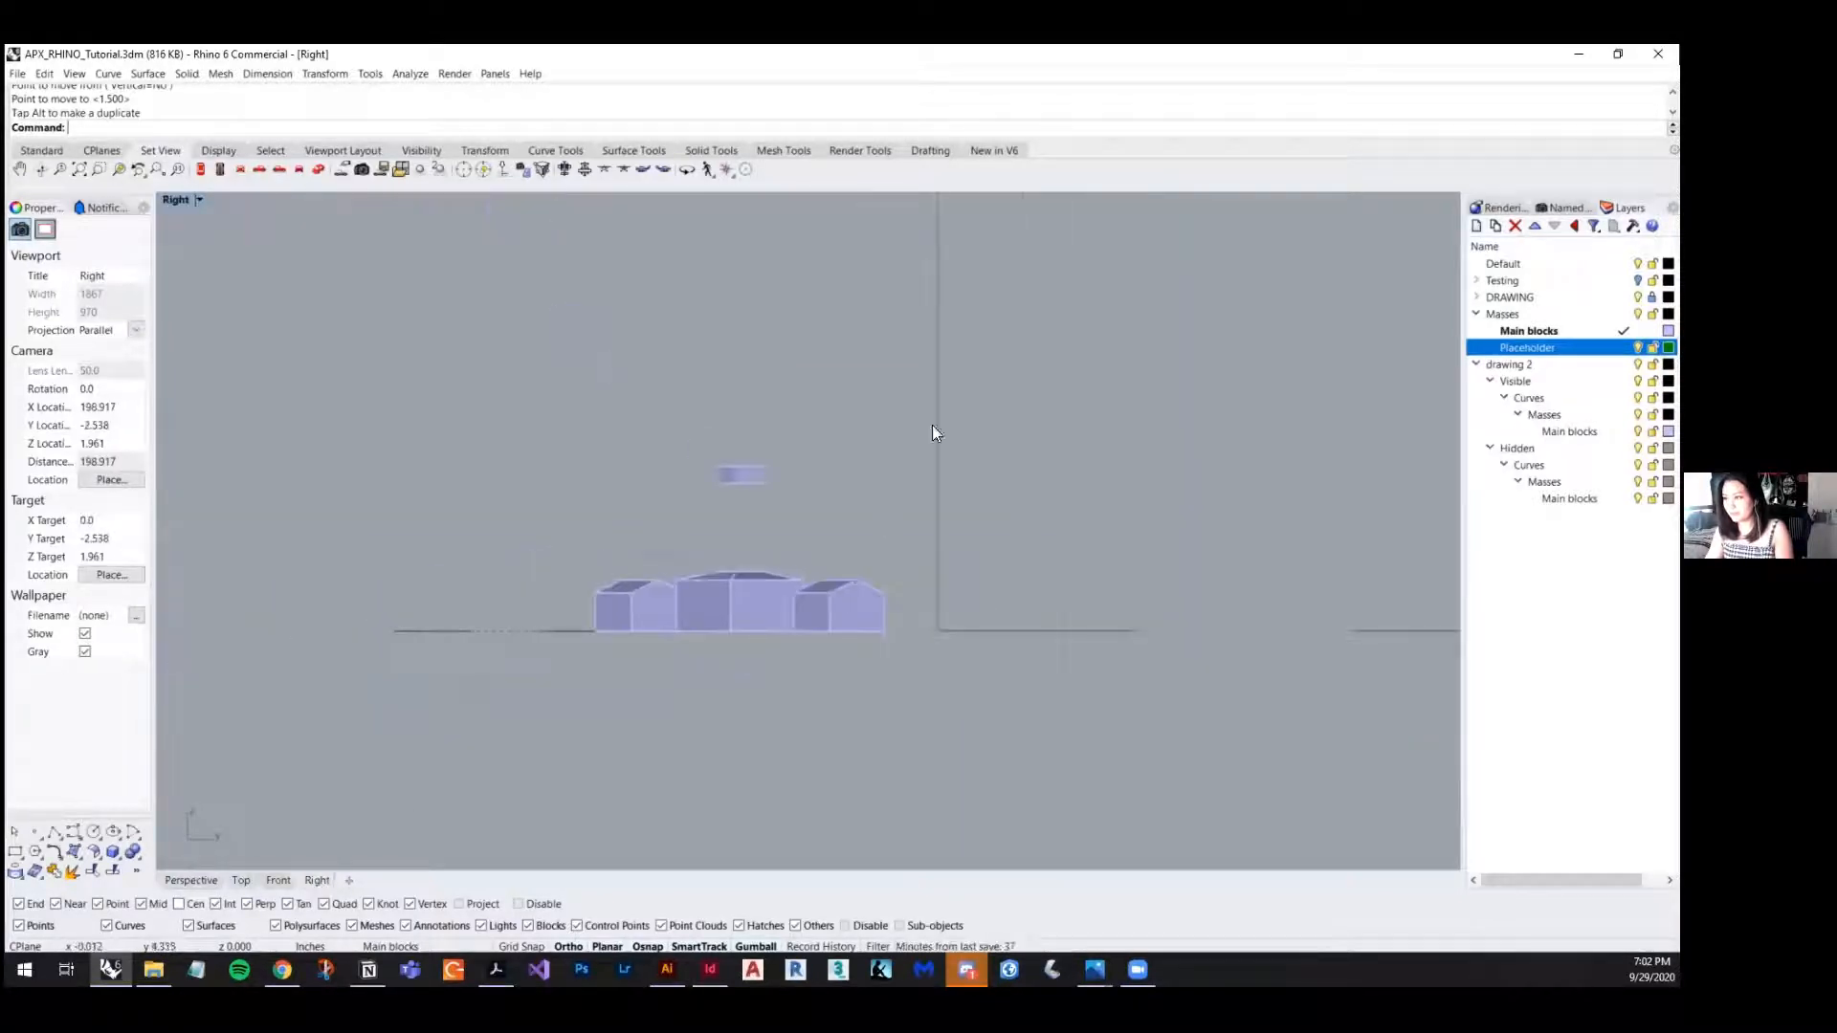
key("ctrl+a")
scroll(863, 684, "up", 5)
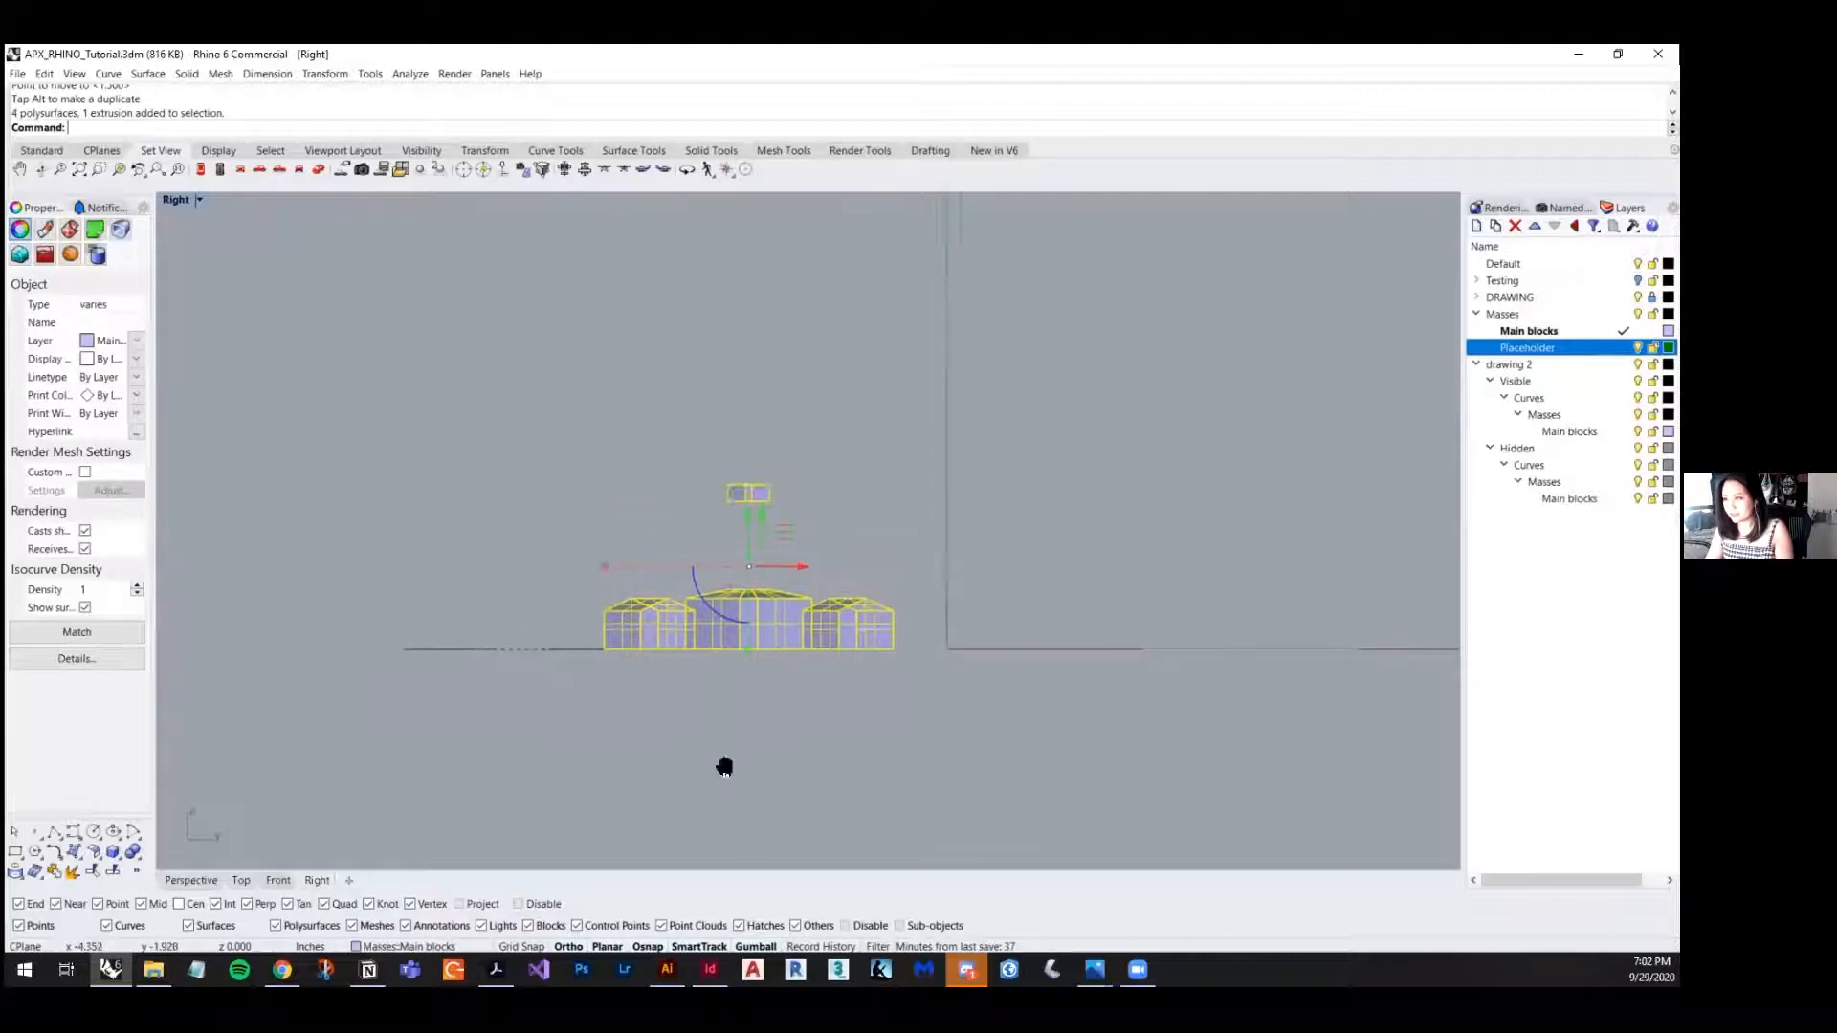
scroll(861, 679, "up", 2)
type("shear")
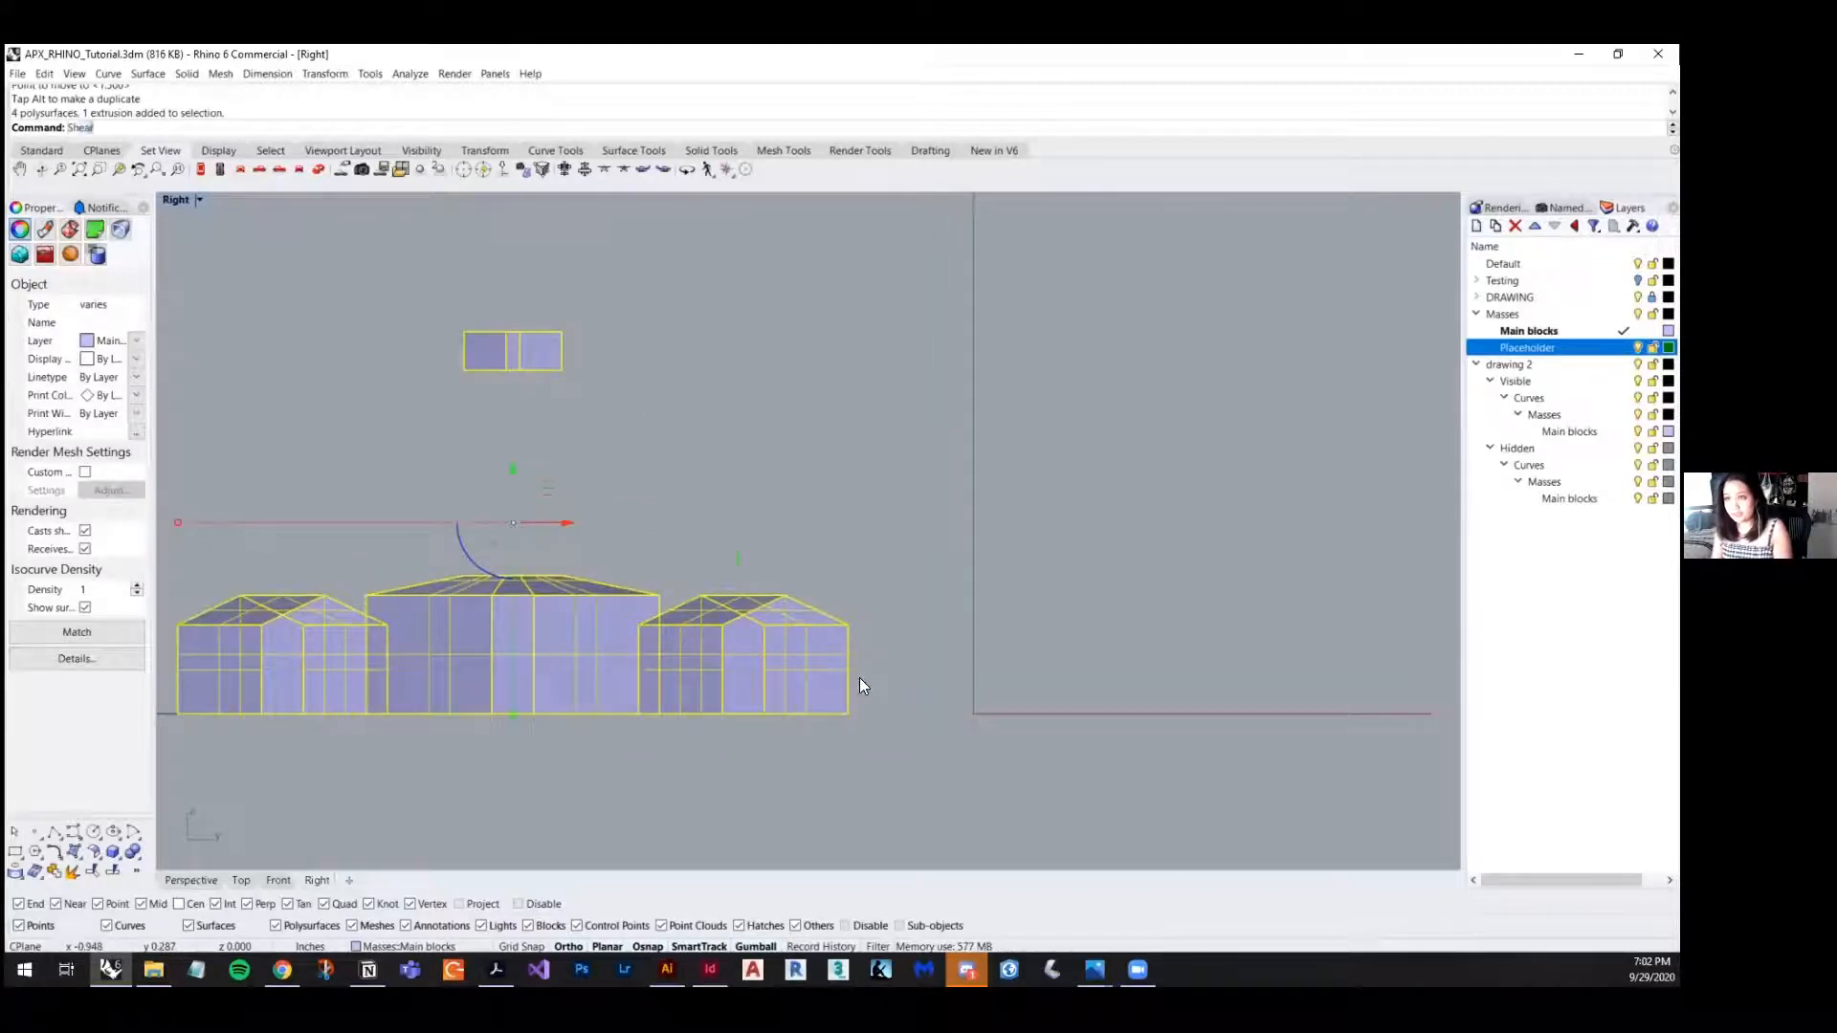
key("Return")
left_click(842, 723)
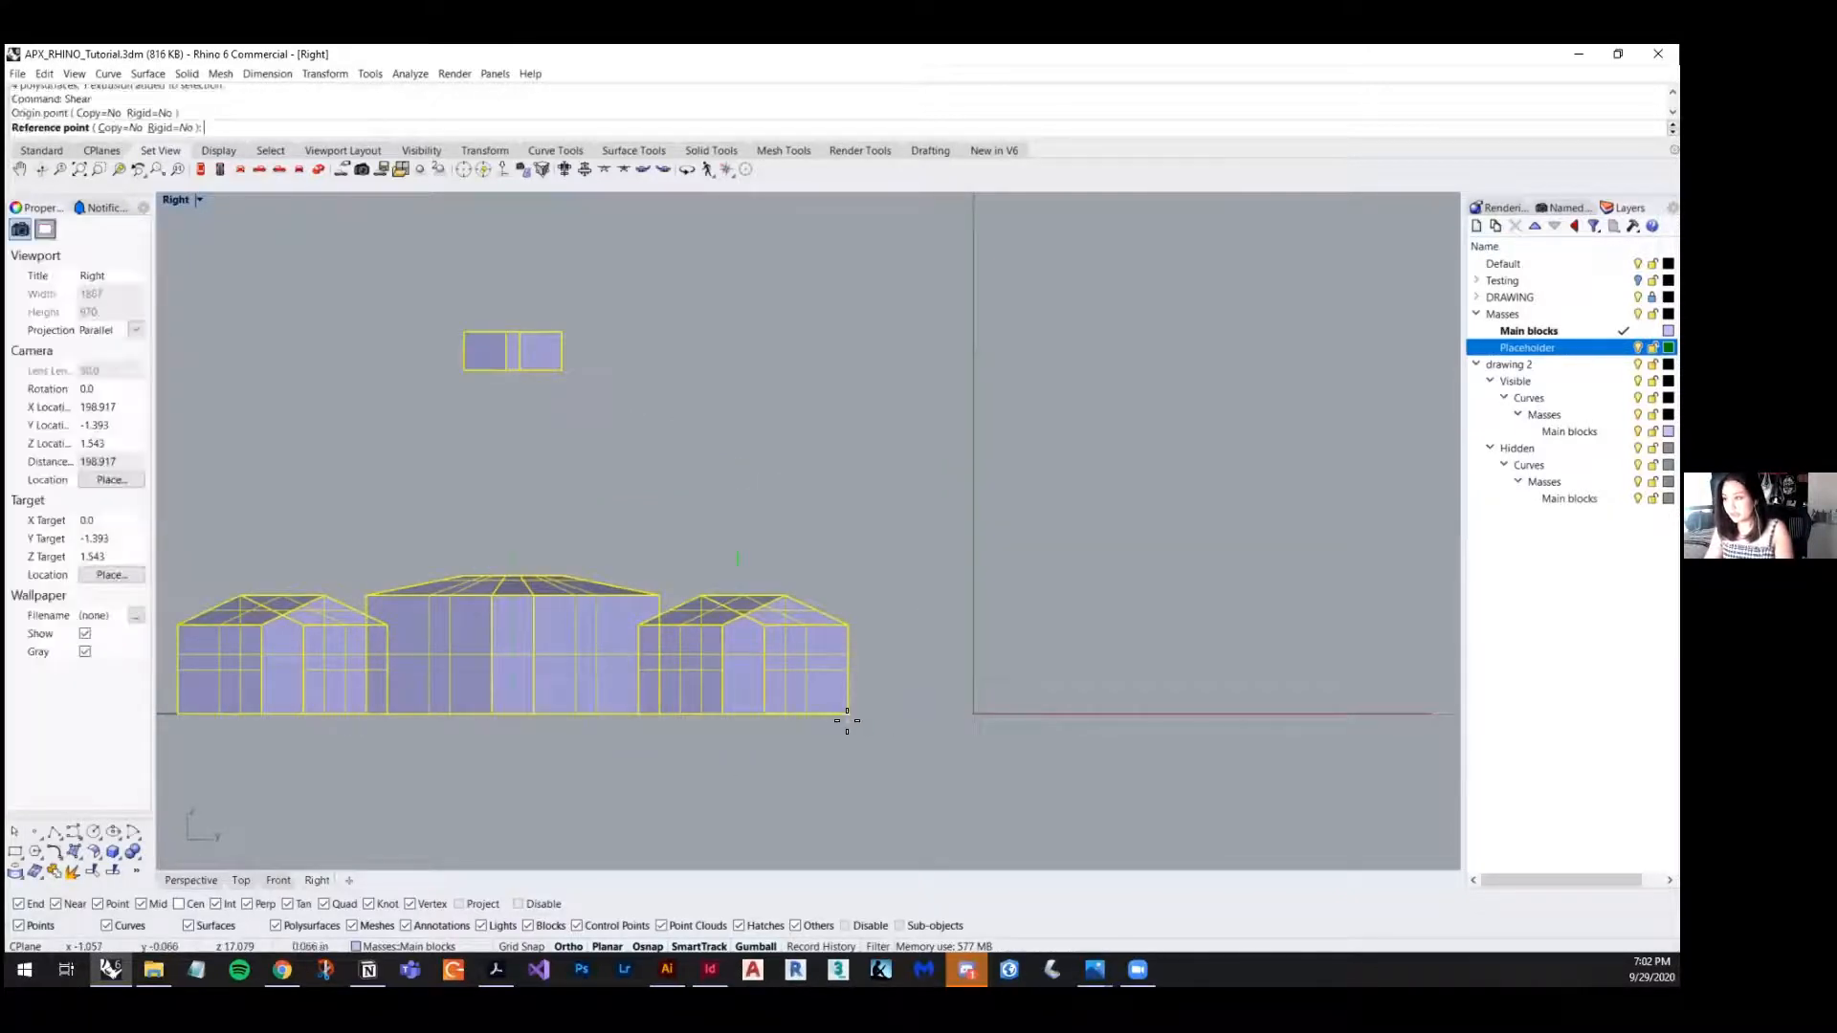
left_click(854, 430)
type("-45")
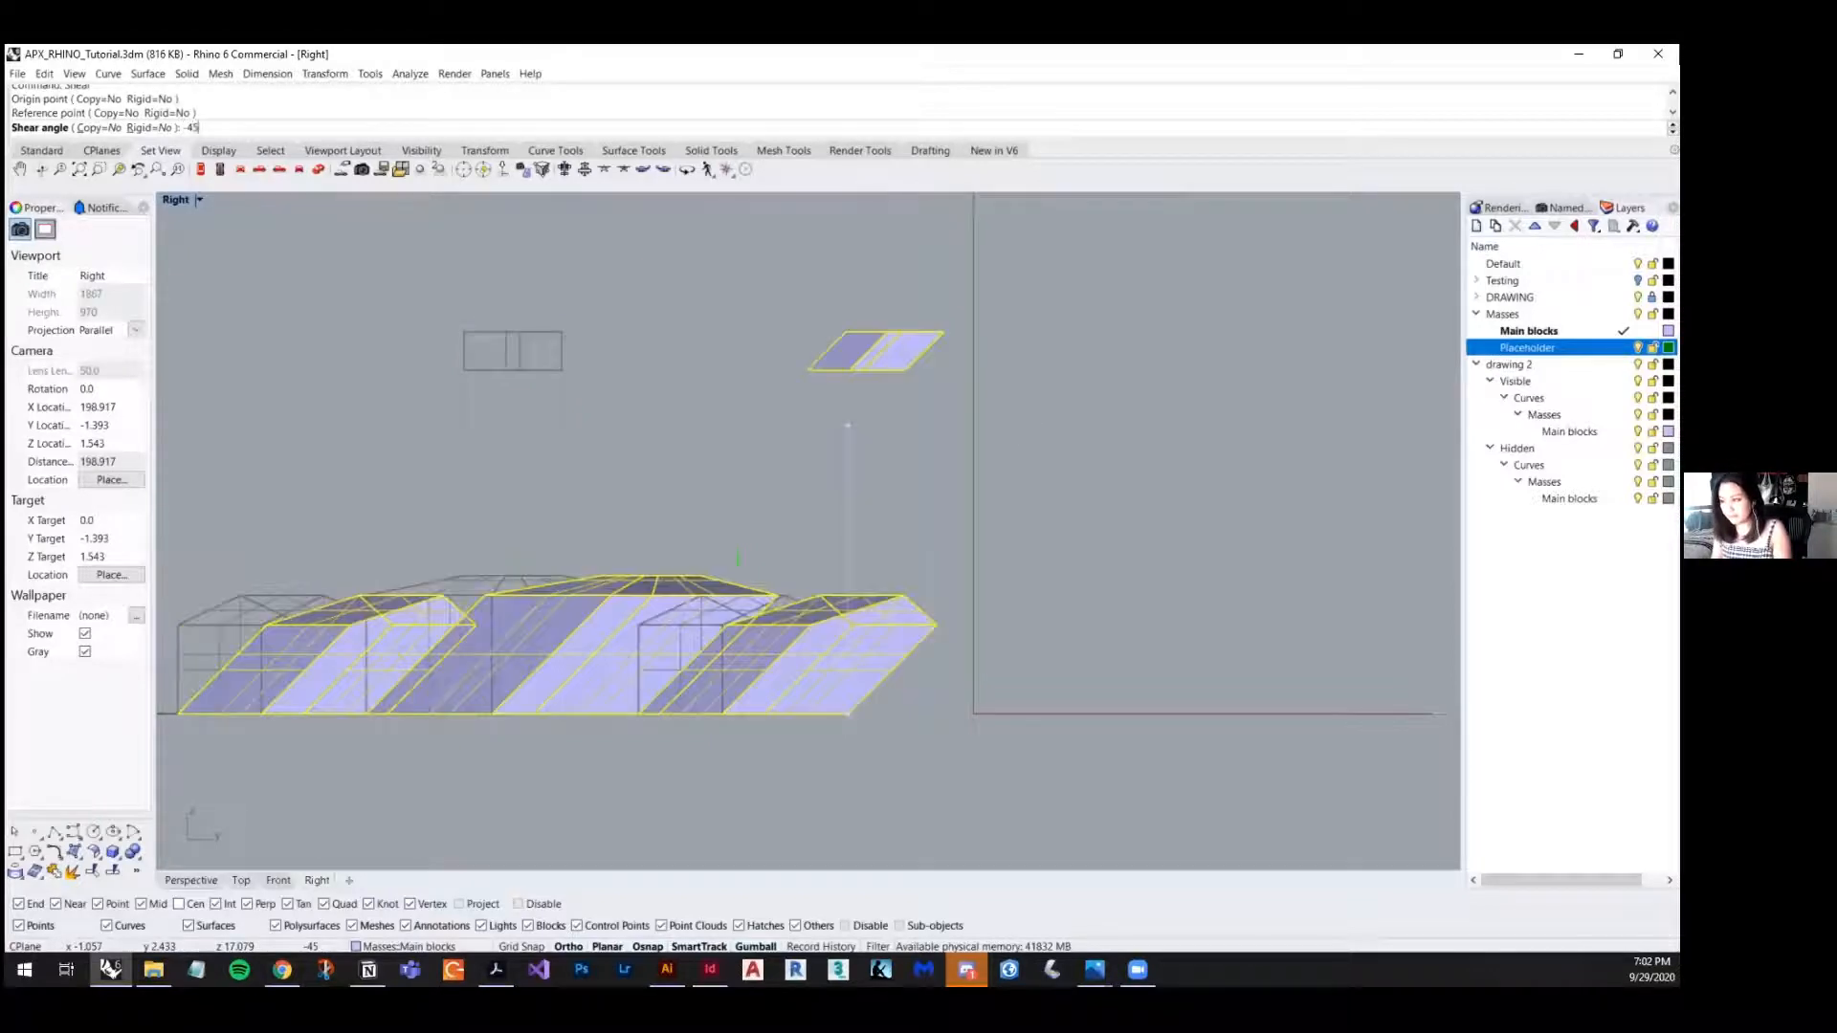
key("Return")
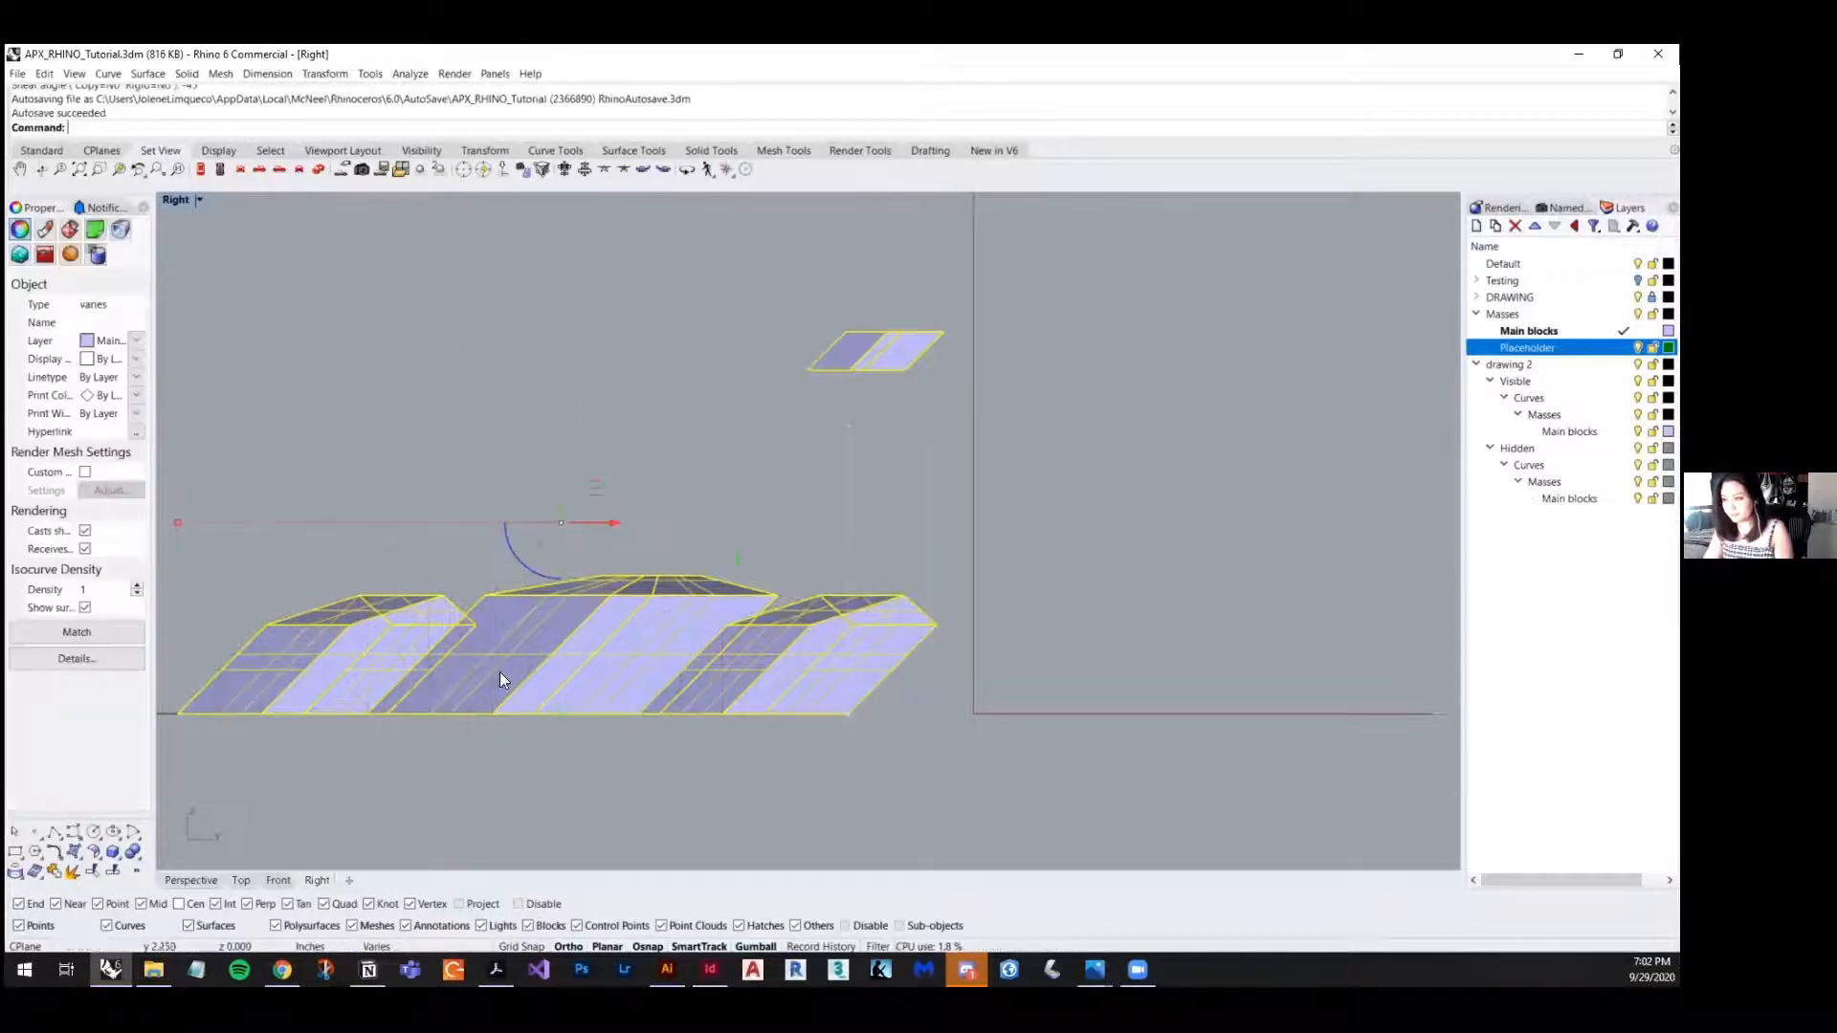
- Generate a Make2D drawing of the sheared exploded masses from the Top view with hidden lines on layer "drawing 2", and locate its linework
left_click(240, 880)
left_click(687, 555)
scroll(1148, 679, "down", 2)
right_click_drag(1013, 648, 989, 669)
left_click_drag(985, 445, 708, 741)
type("M")
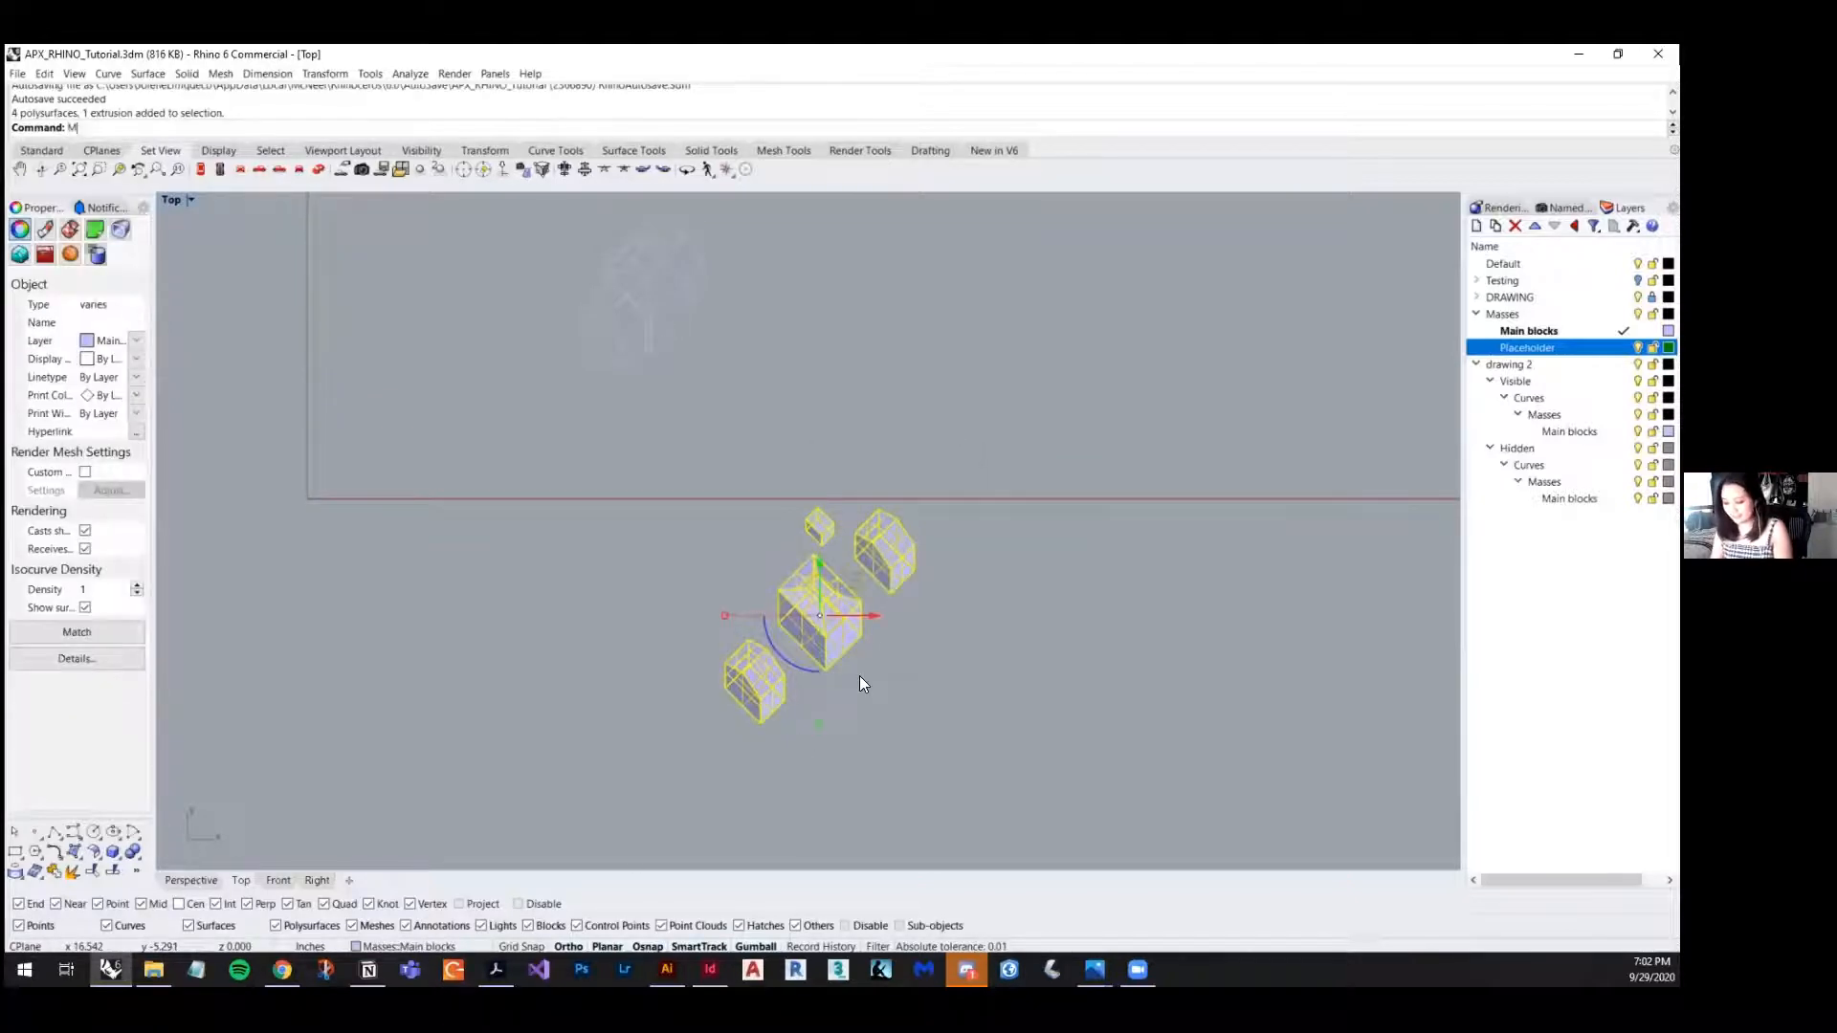
type("ake2D")
key("Return")
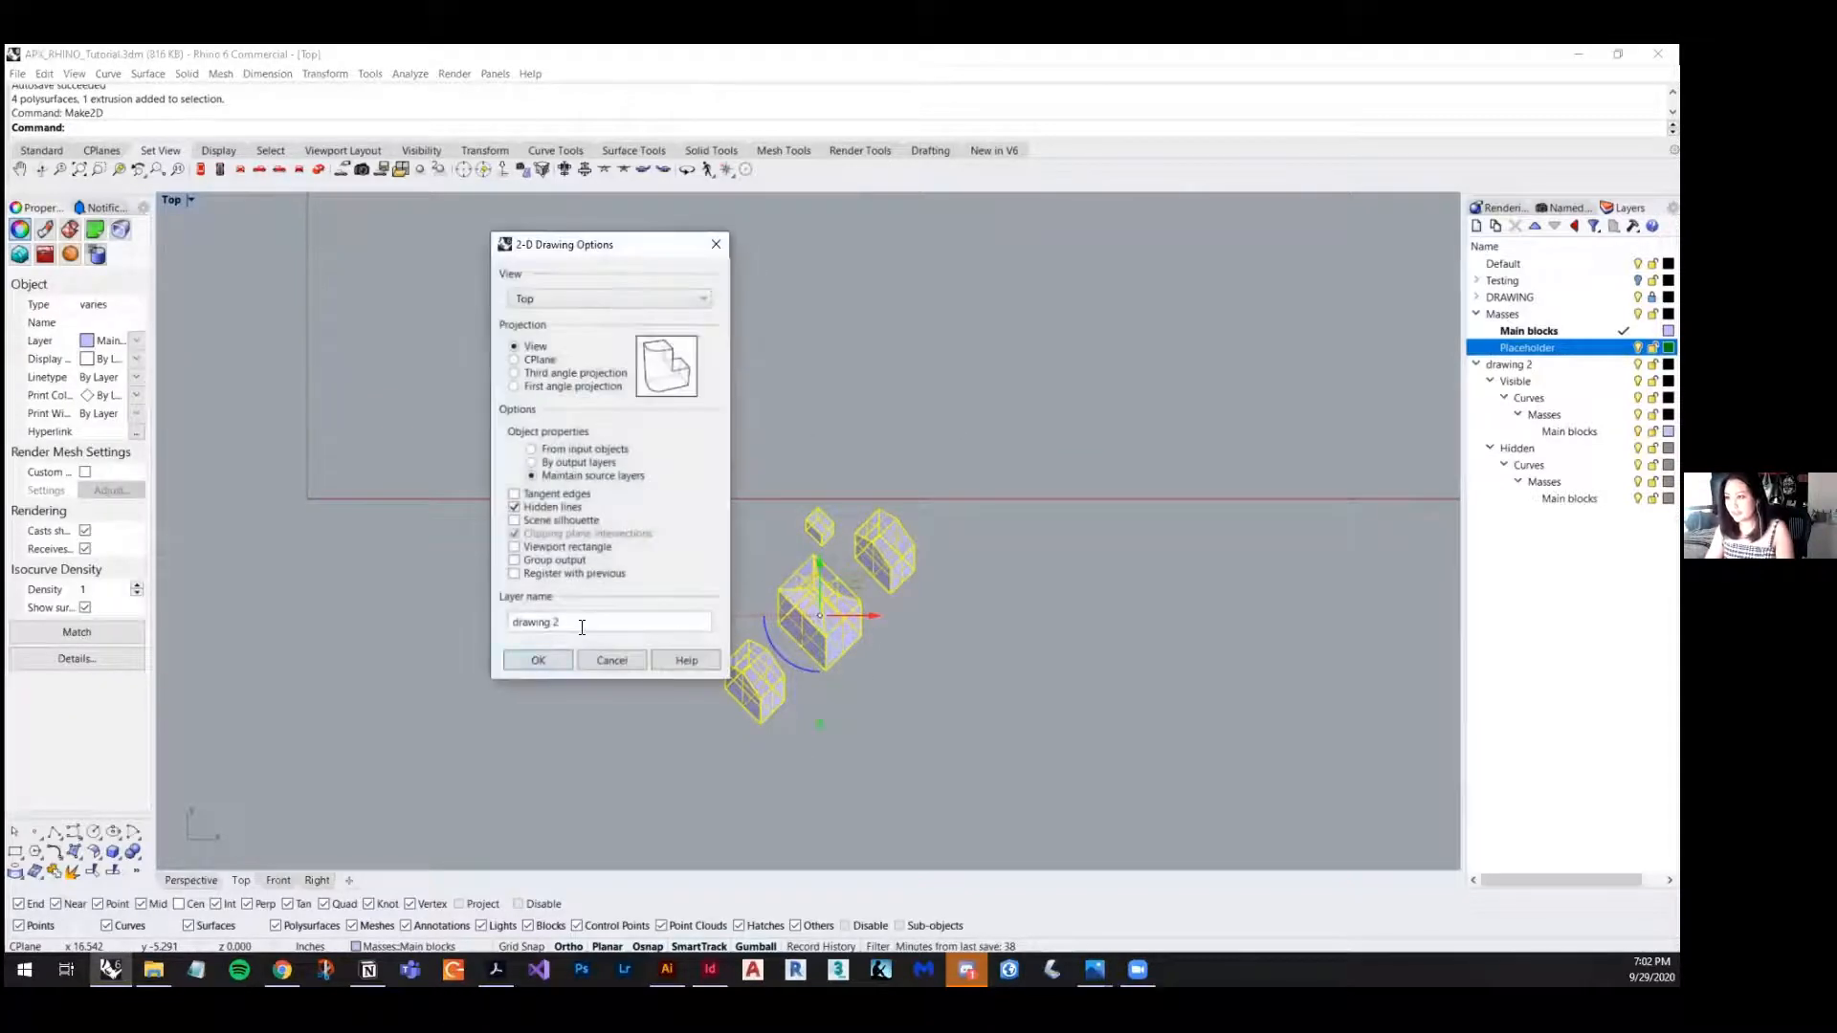
left_click(538, 660)
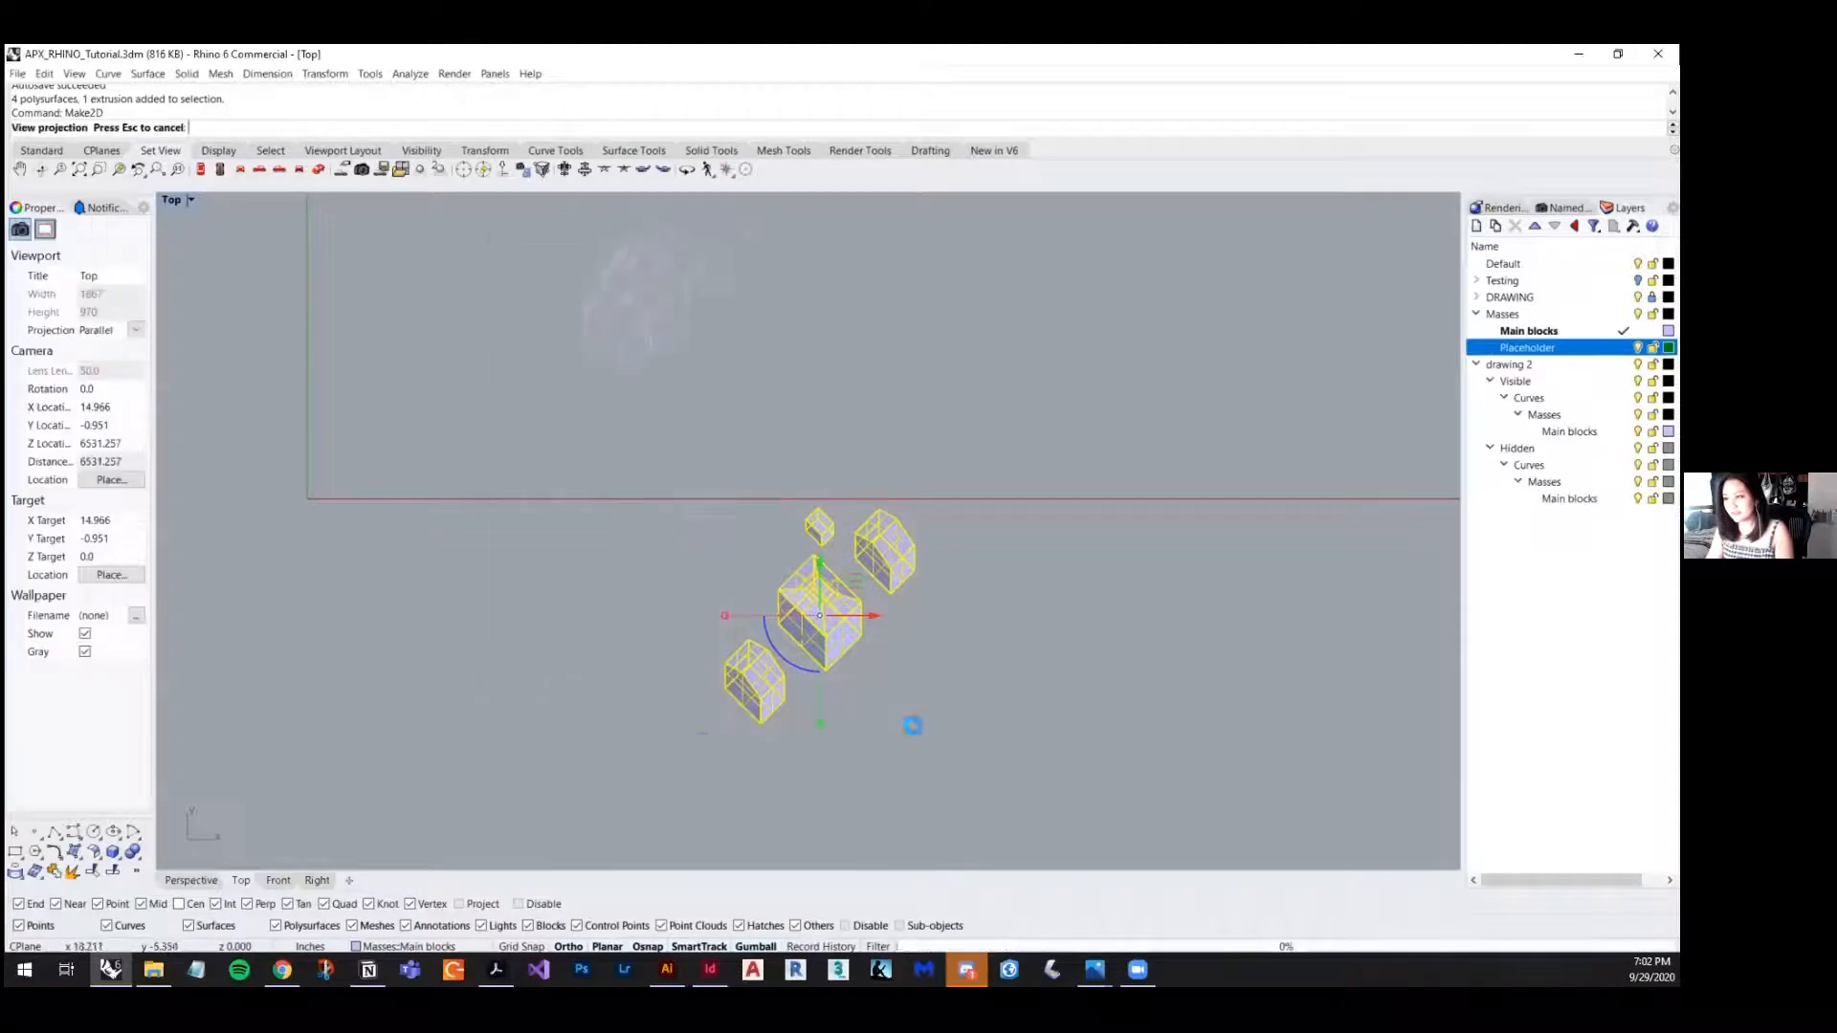
scroll(830, 530, "up", 2)
left_click(939, 381)
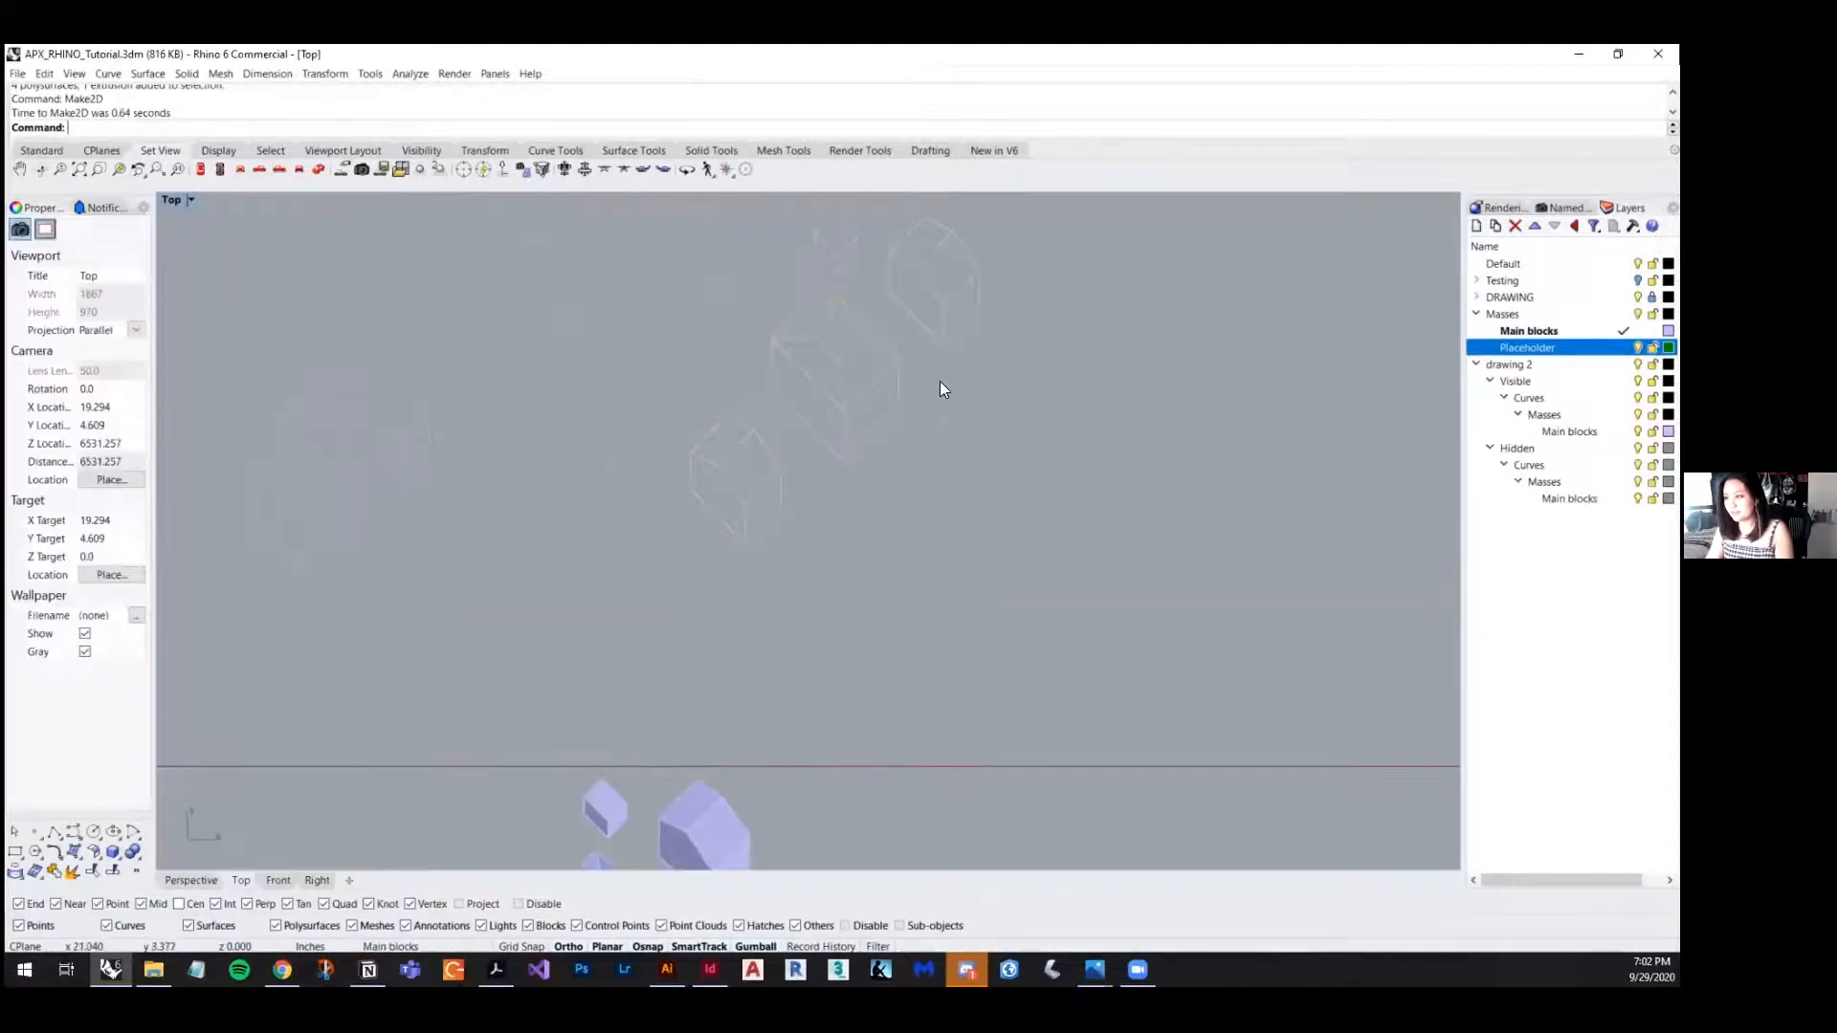
mouse_move(939, 381)
right_mouse_down()
mouse_move(784, 553)
mouse_move(844, 662)
mouse_move(824, 685)
right_mouse_up()
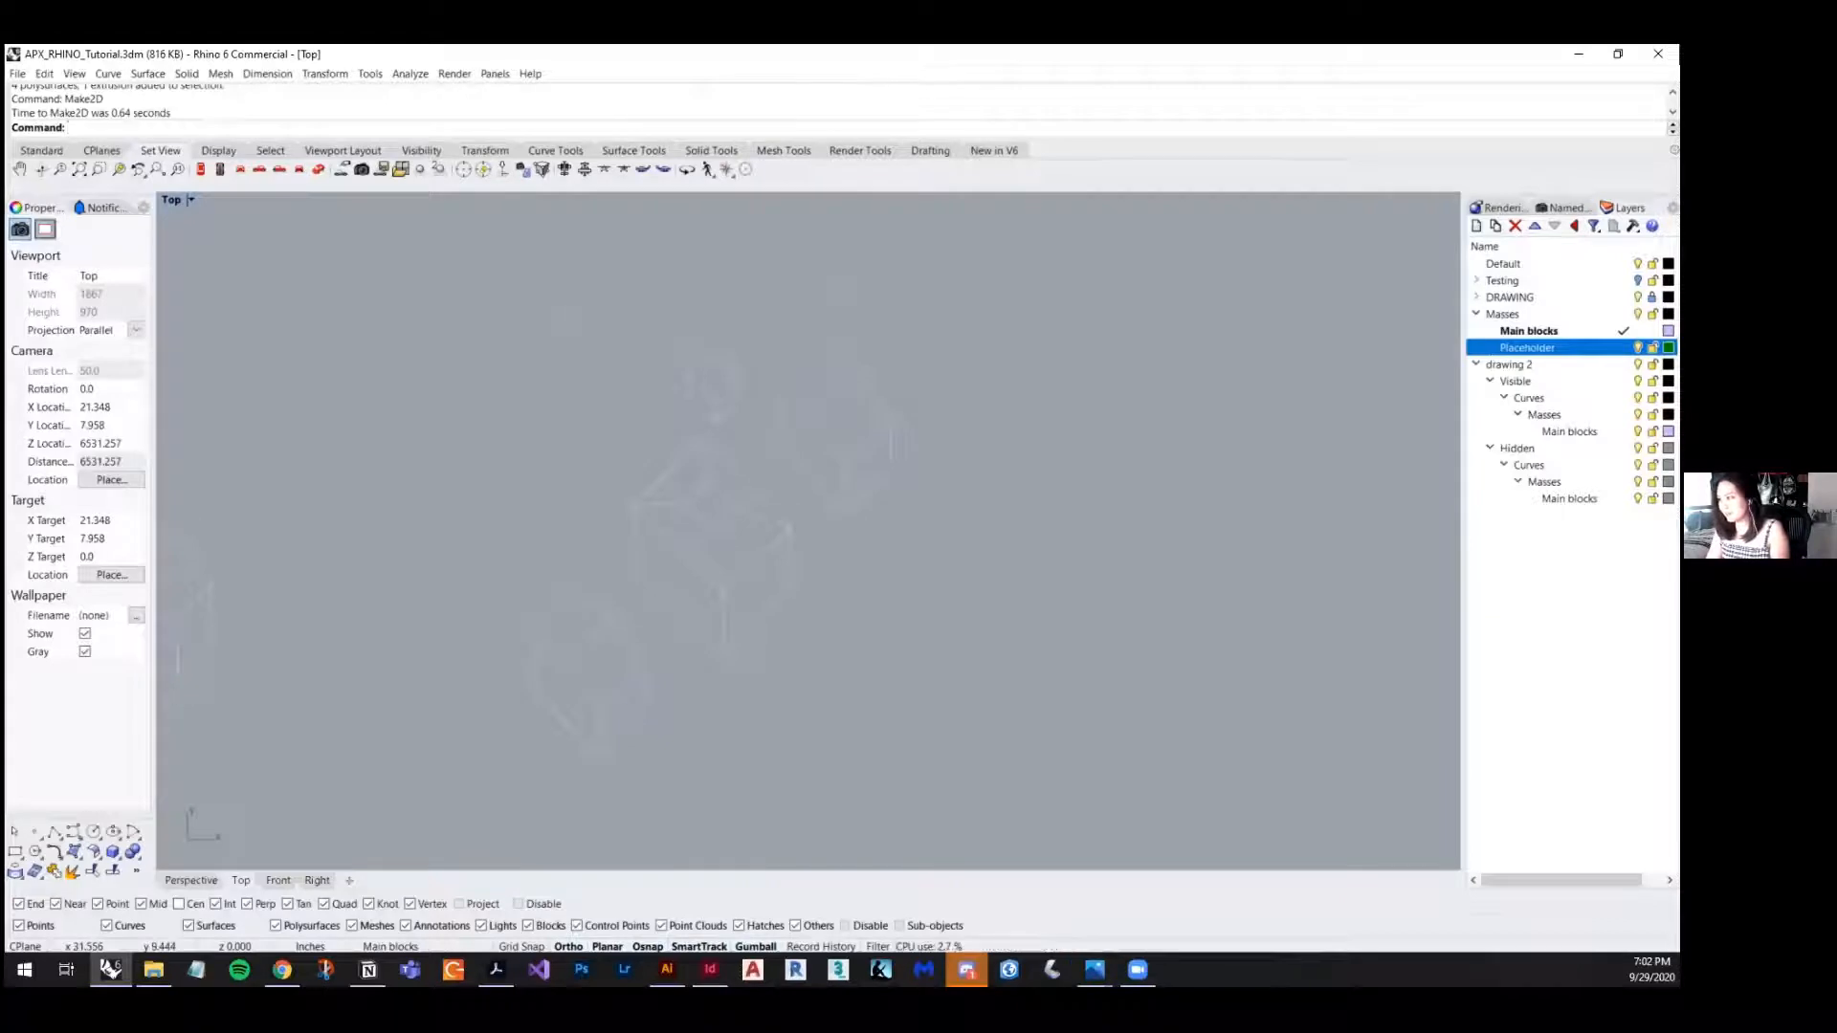
- Add a layer beside the hidden Main blocks layer of drawing 2 and colour it muted brown-grey (RGB 141, 112, 112)
left_click(1568, 498)
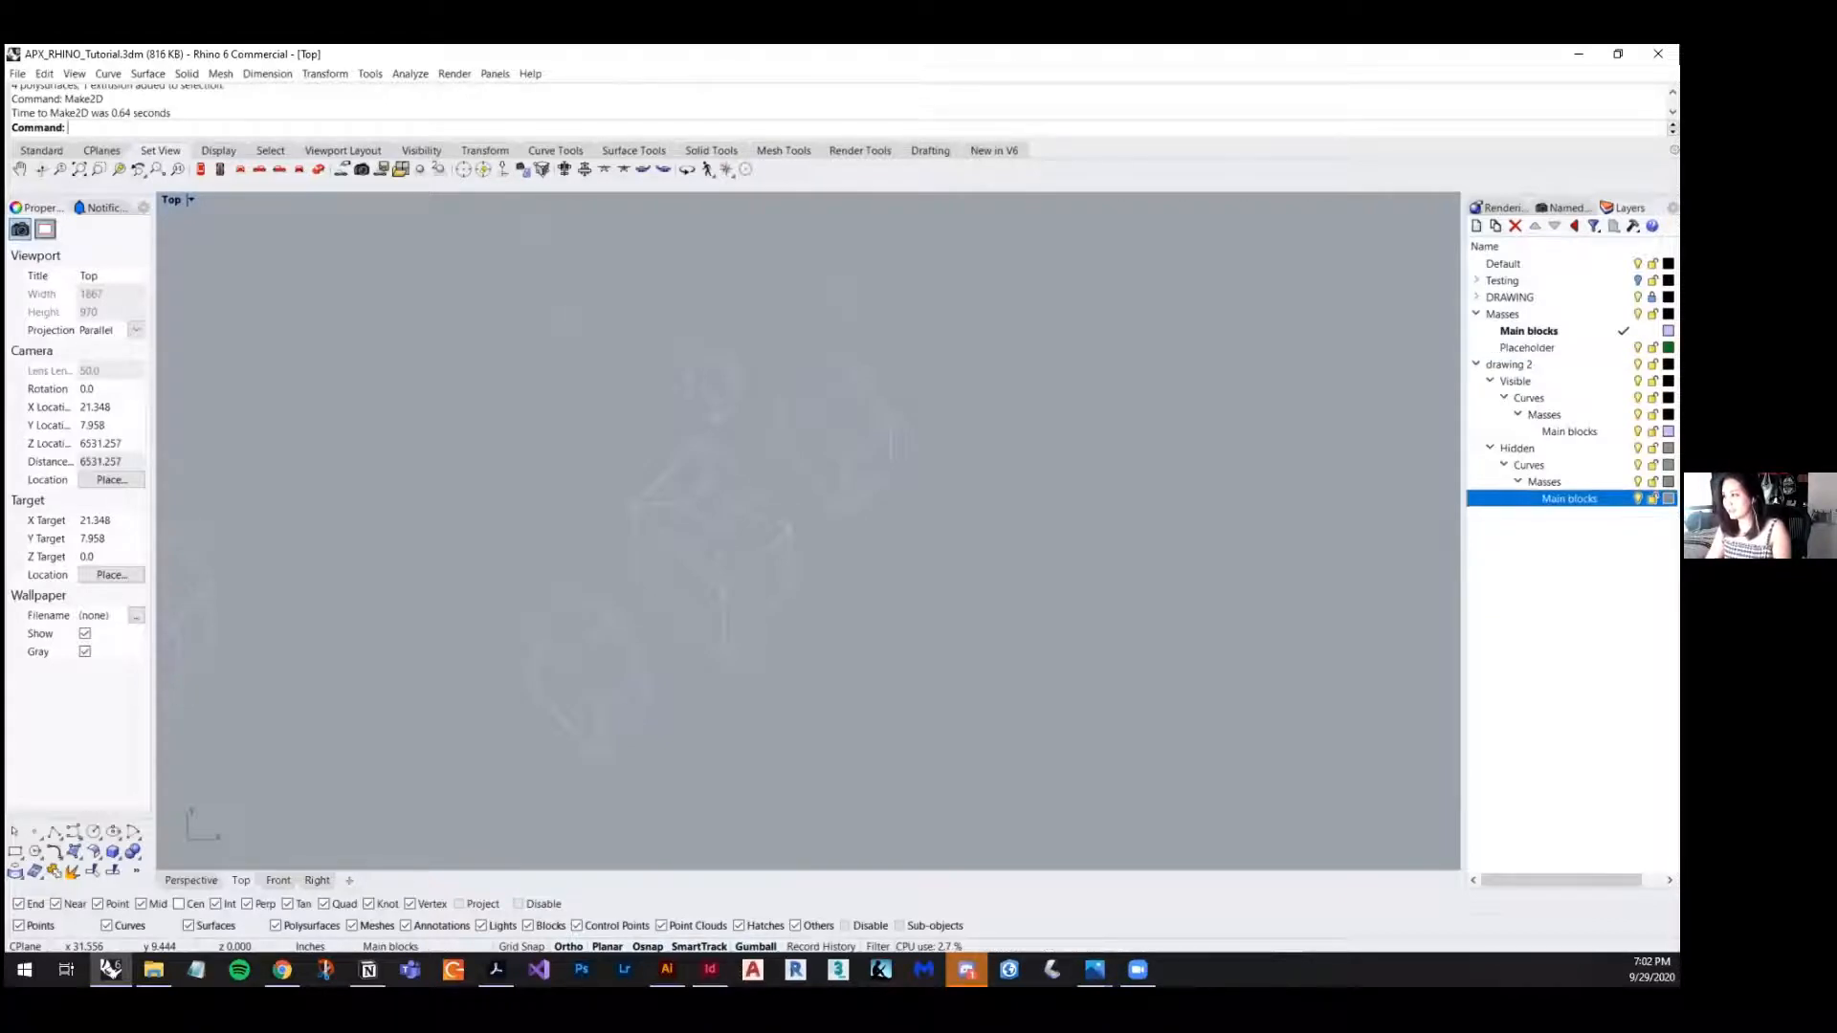
left_click(1496, 227)
right_click_drag(881, 714, 904, 698)
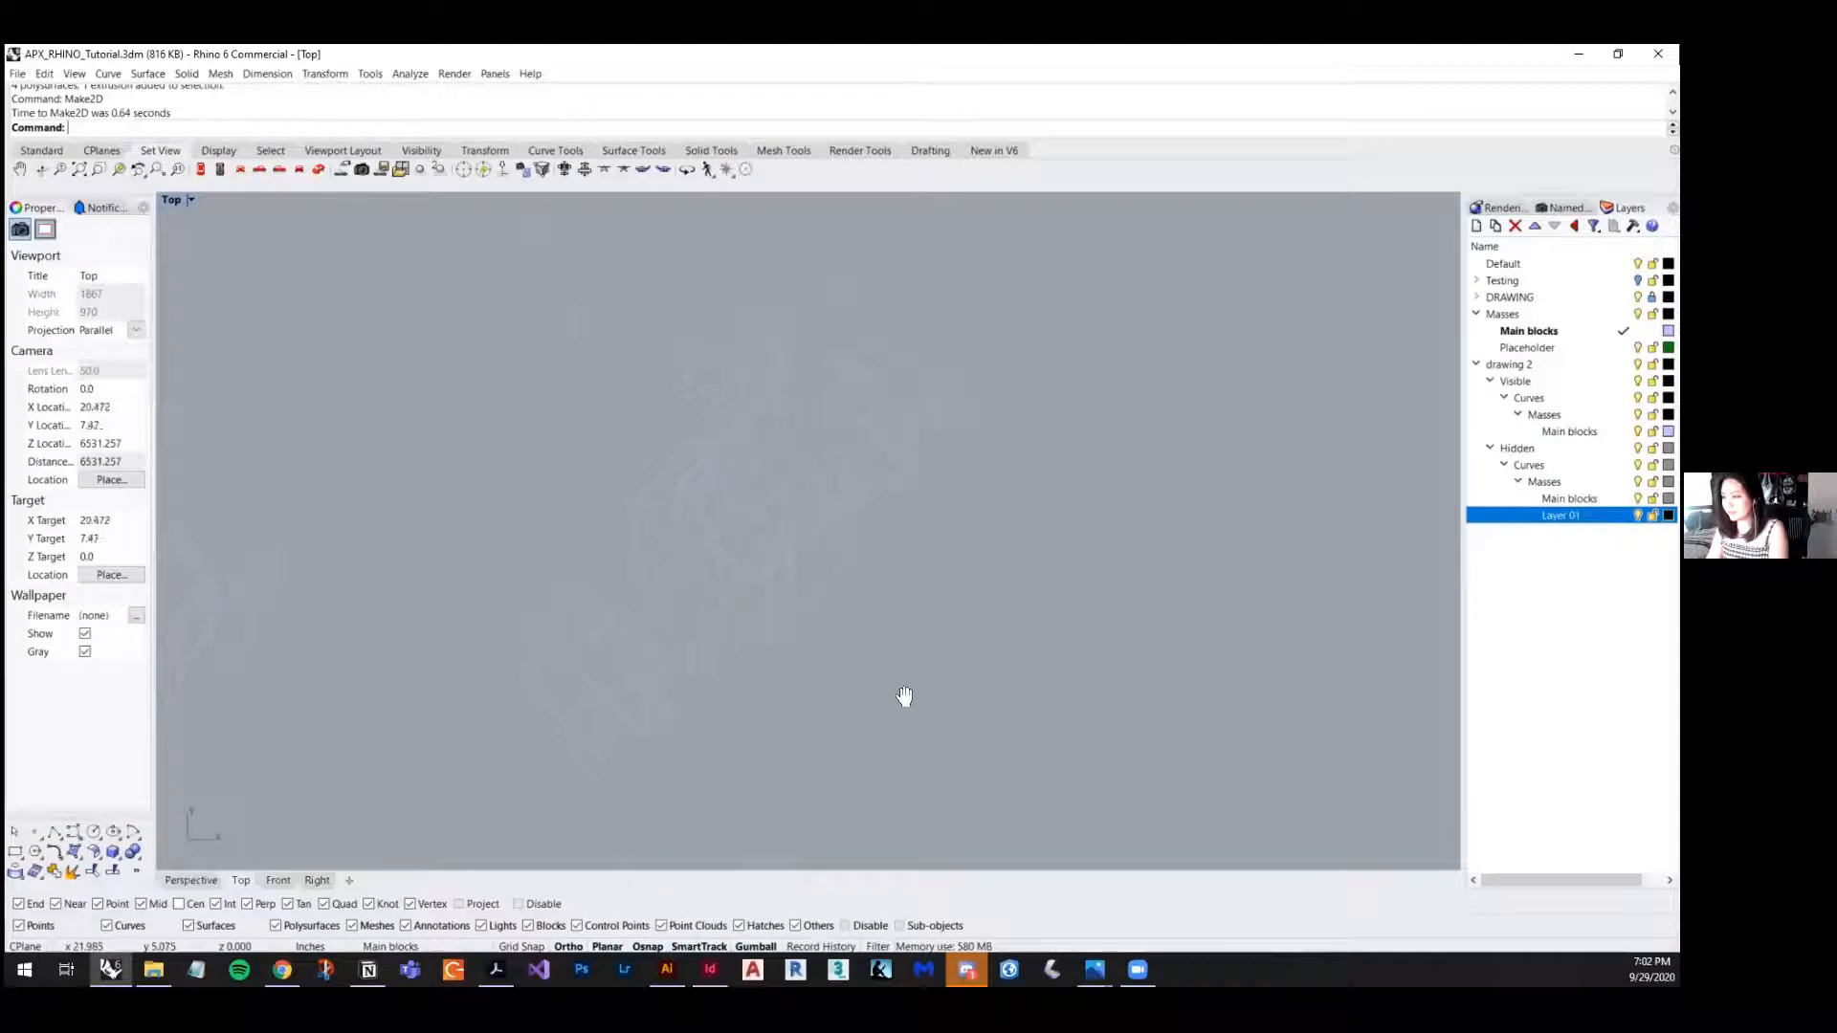
left_click(1667, 515)
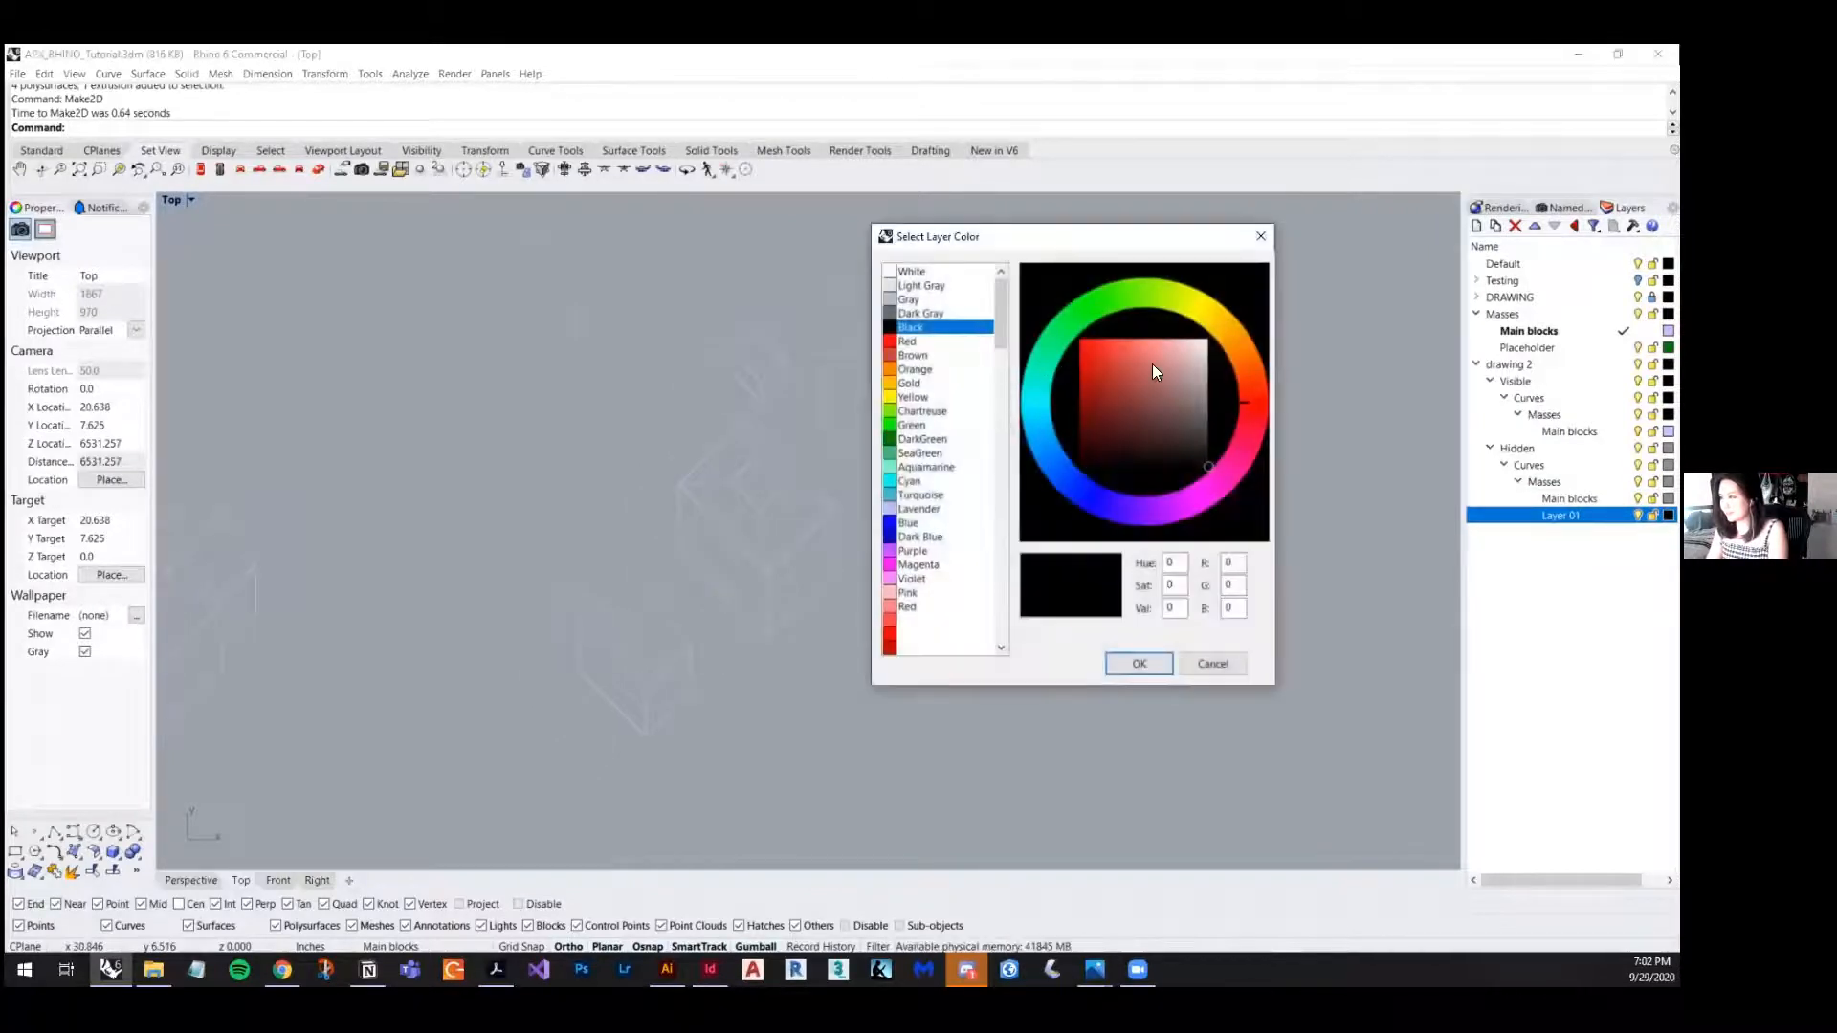
mouse_move(1152, 366)
left_mouse_down()
mouse_move(1085, 358)
mouse_move(1114, 431)
mouse_move(1180, 394)
left_mouse_up()
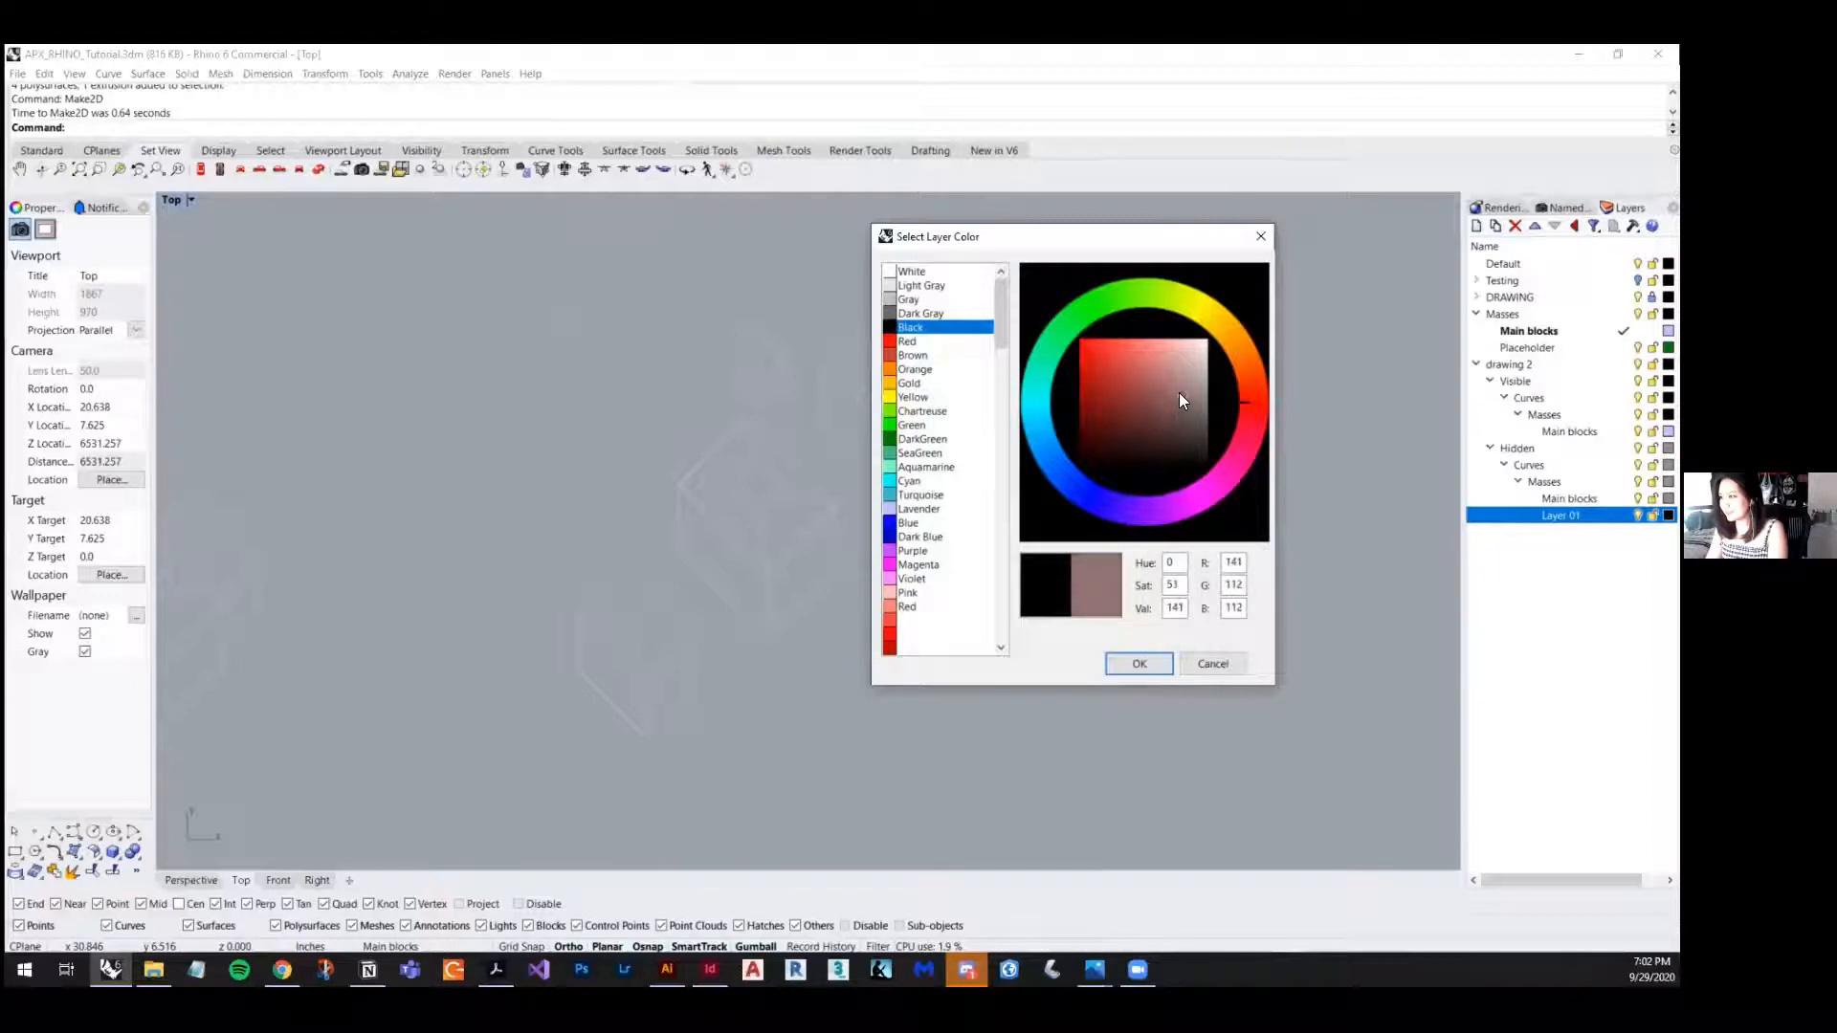
left_click(1138, 667)
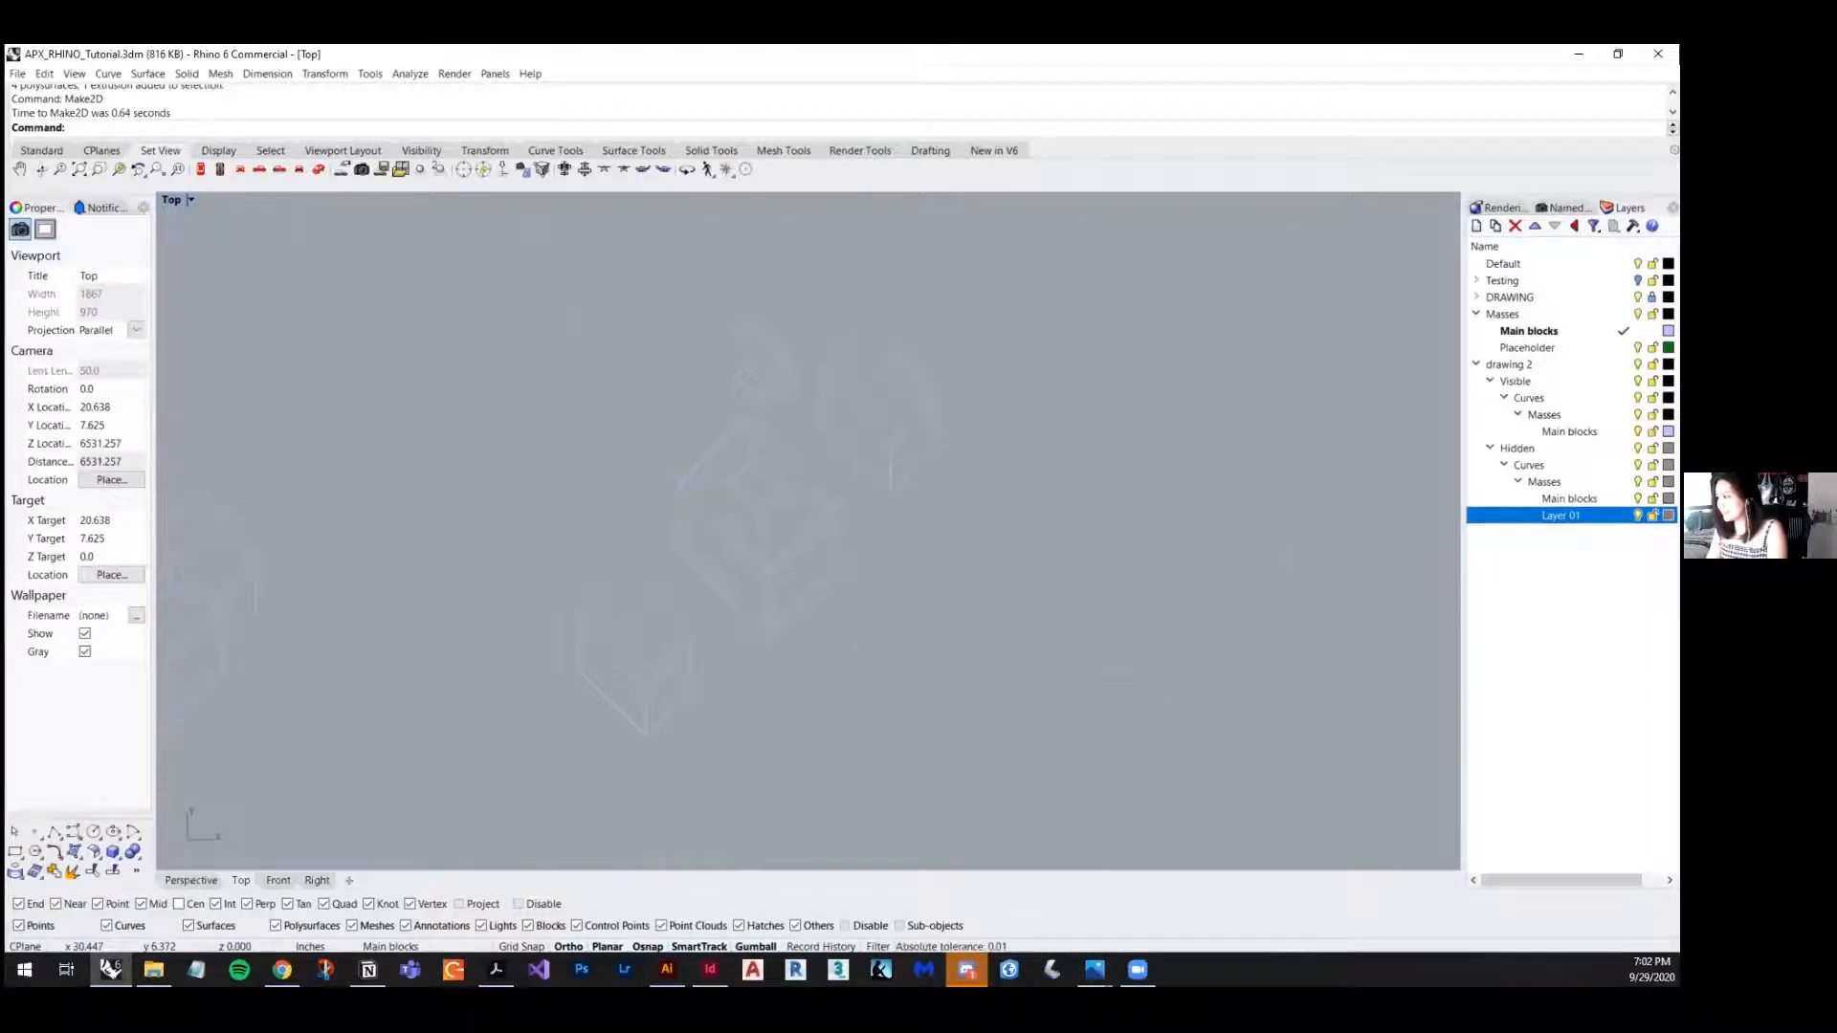
- Widen the layer list and show its print width column
left_click_drag(1464, 315, 1399, 316)
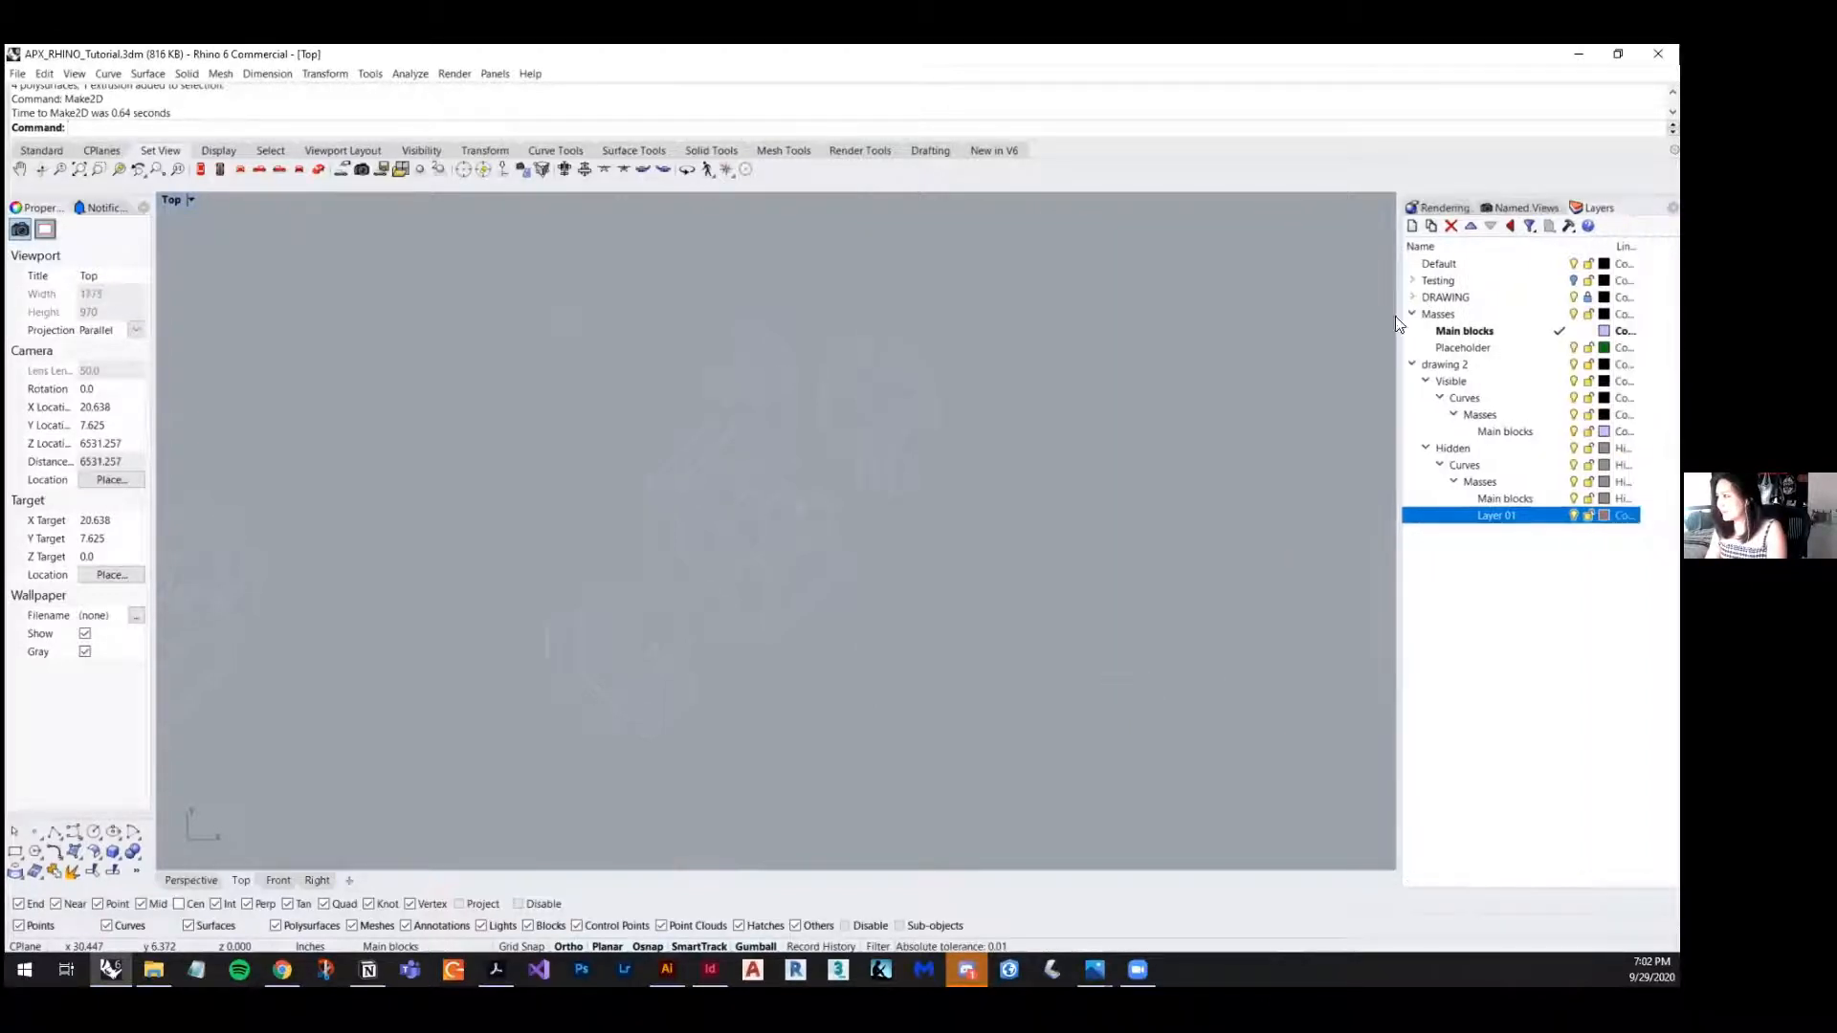
right_click(1624, 247)
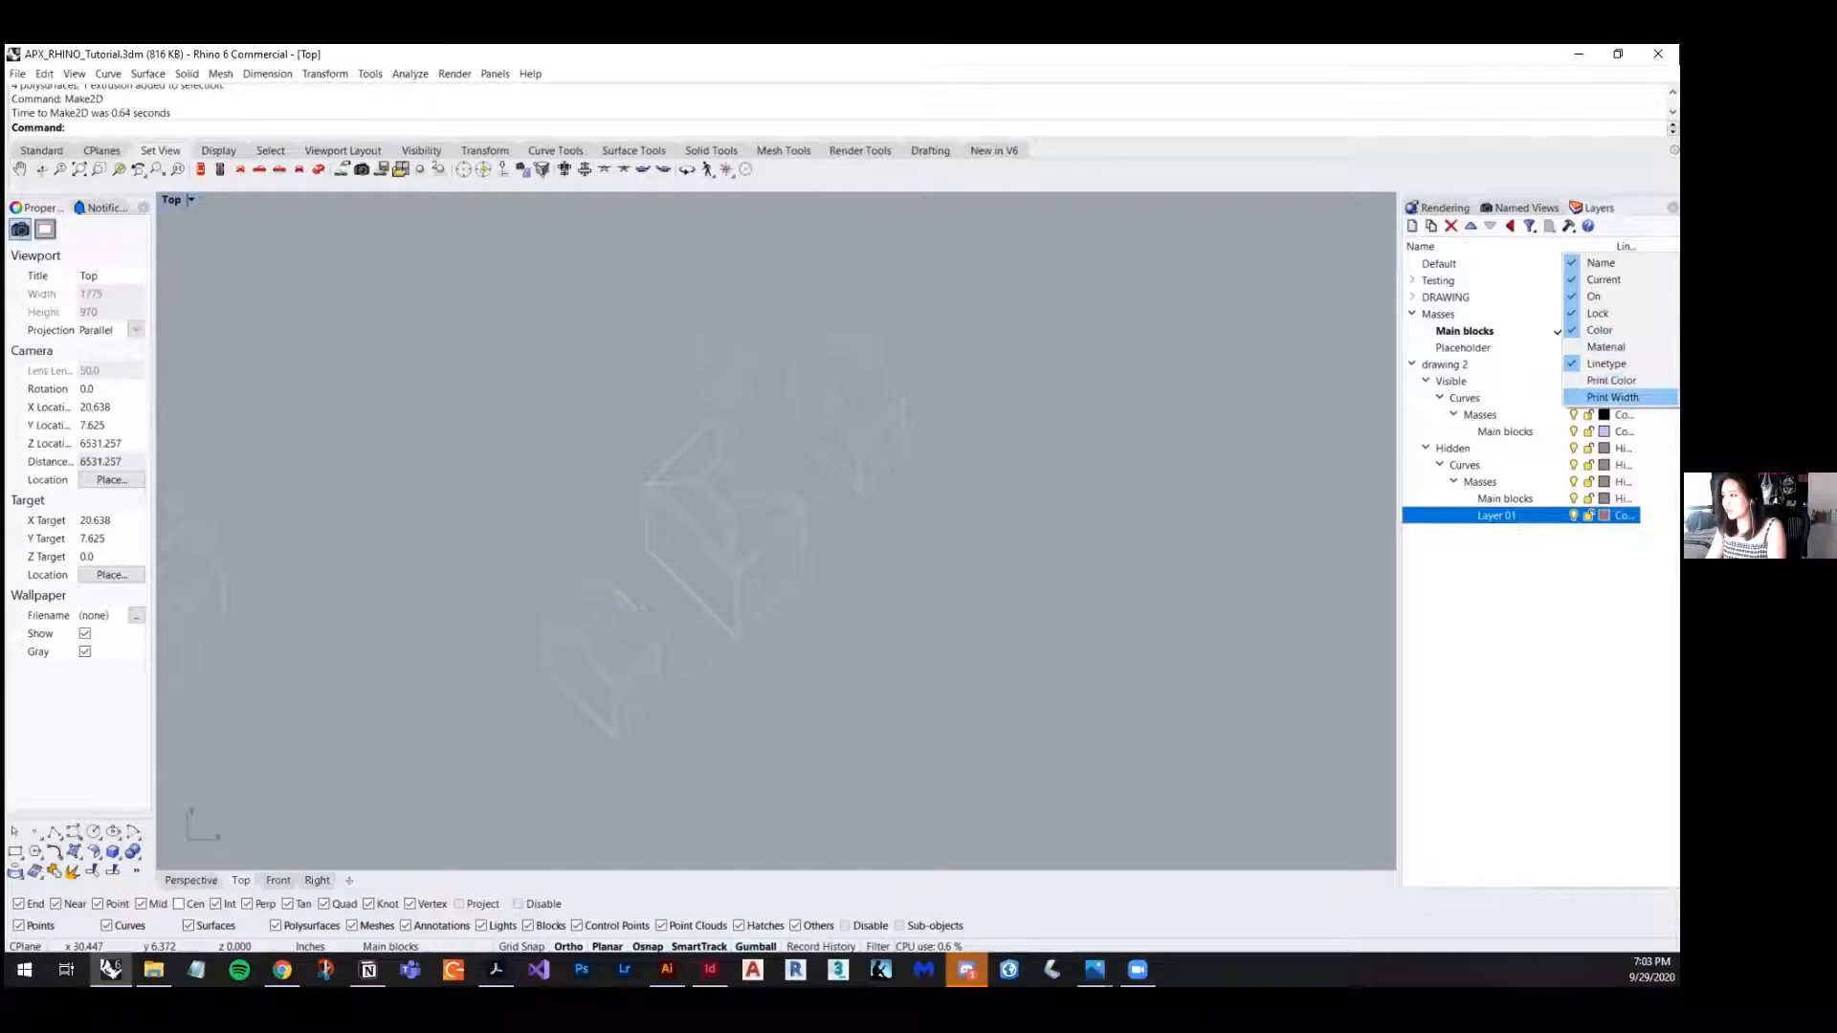
left_click(1612, 397)
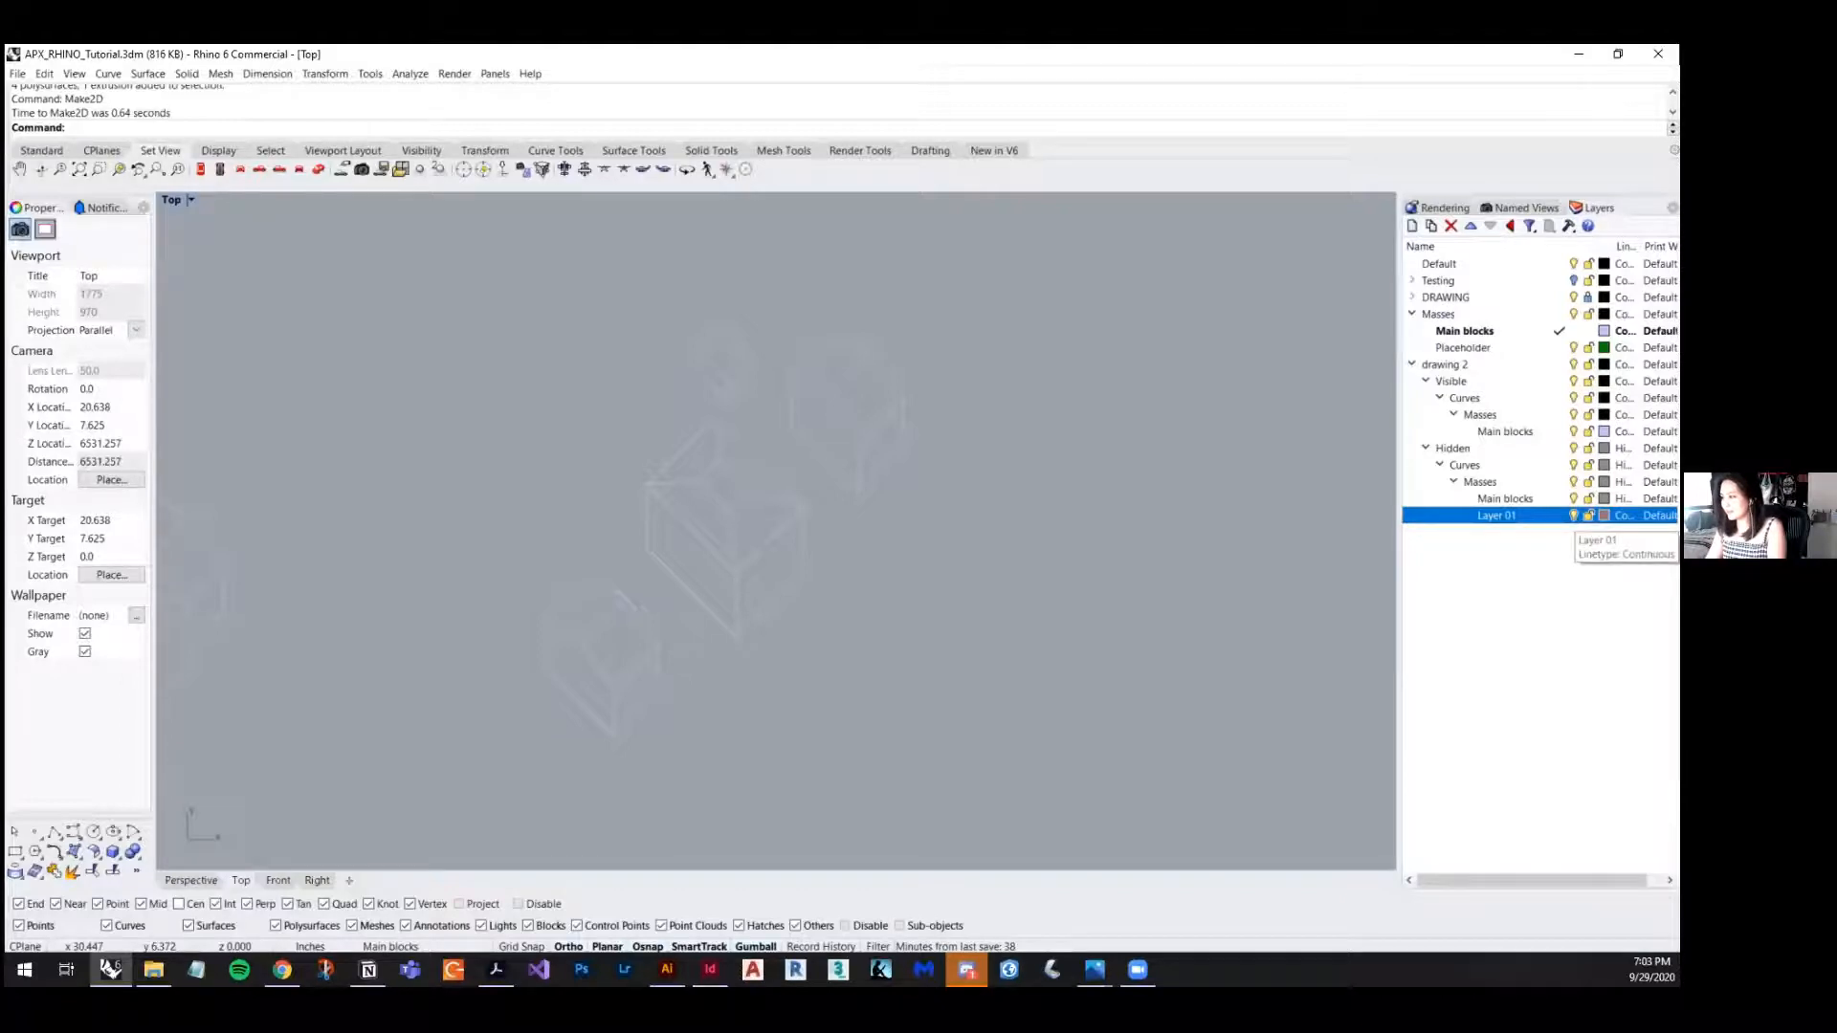
right_click(1585, 514)
left_click(1460, 561)
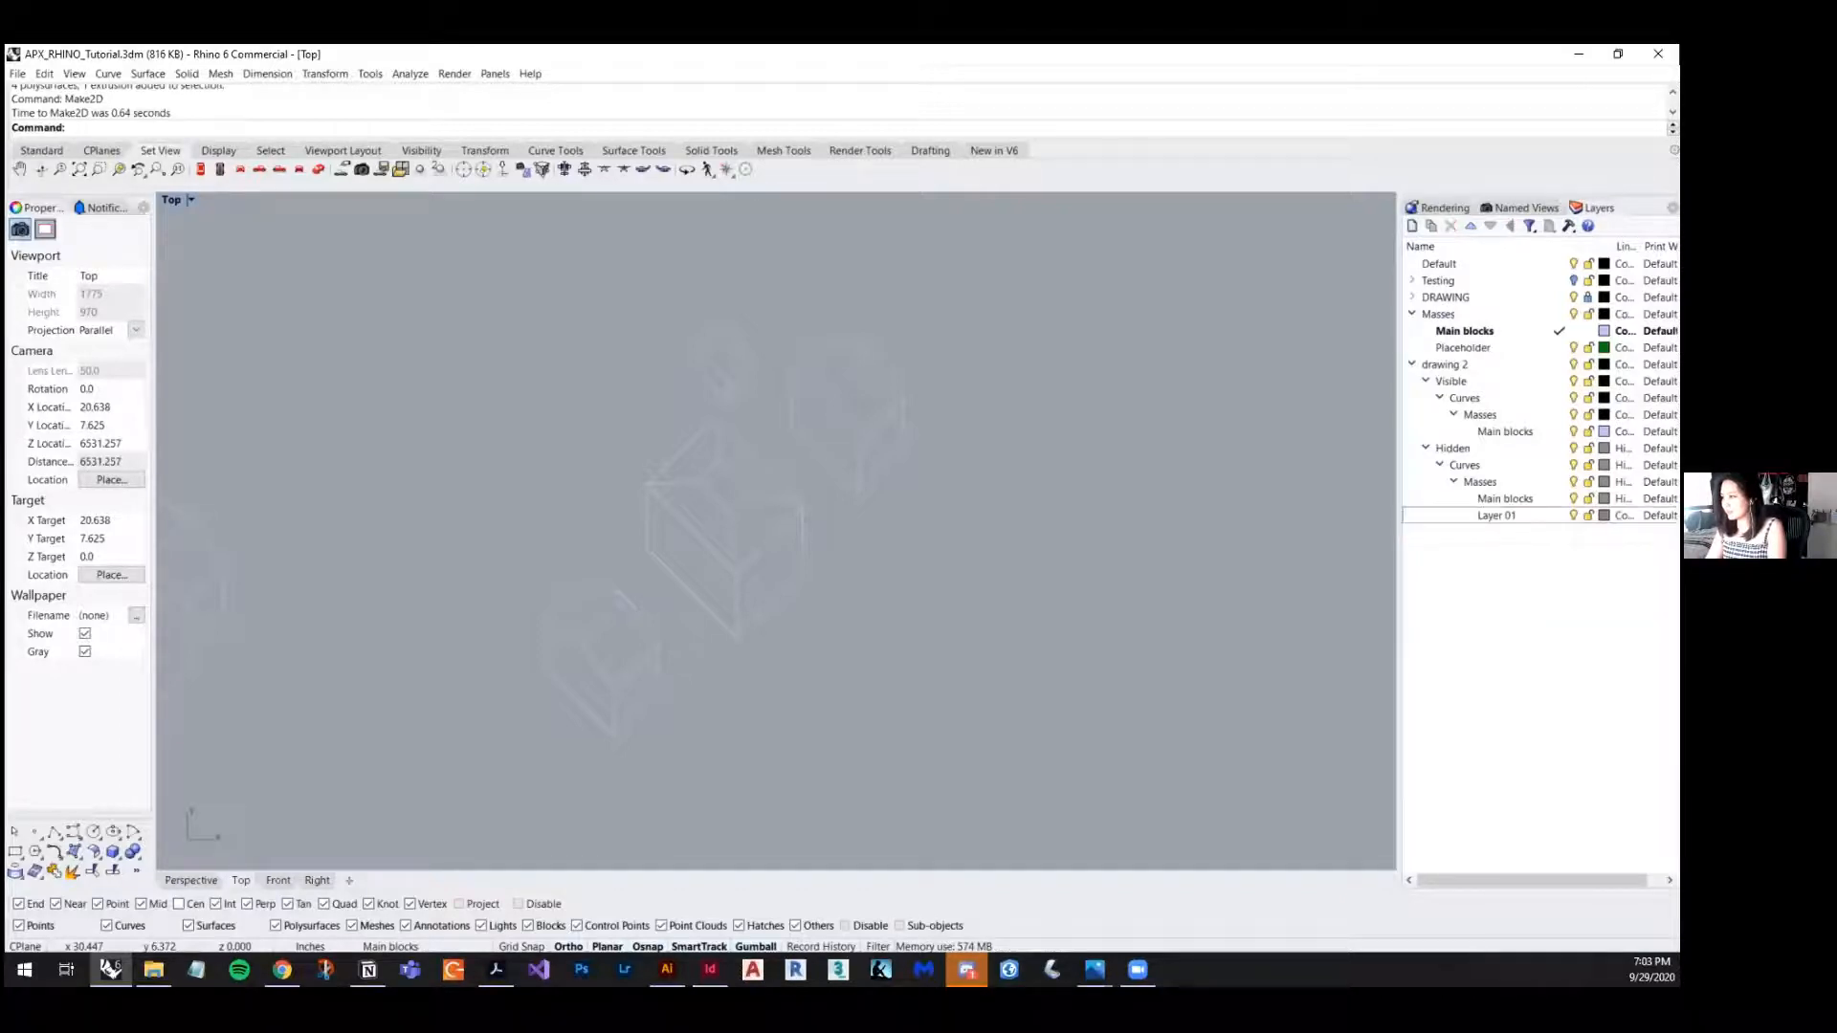
- Assign the Hidden linetype to Layer 01 and make it the current layer
left_click(1624, 514)
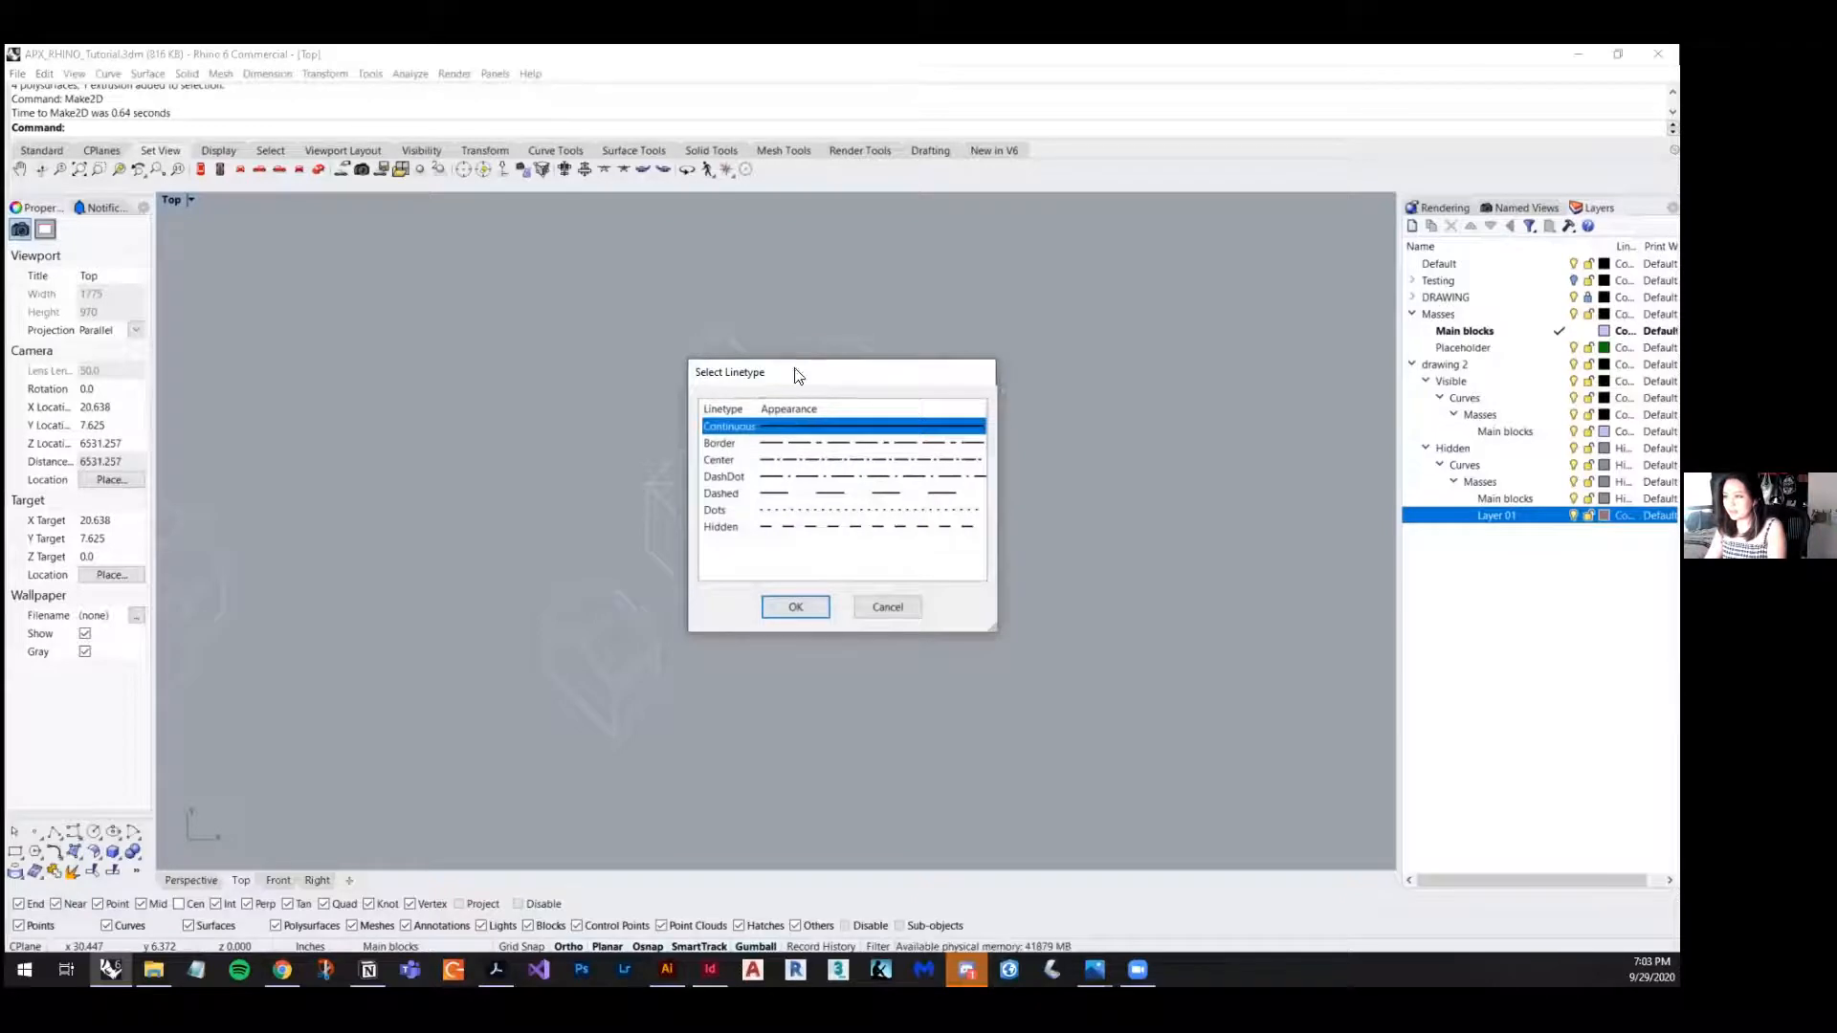
left_click_drag(879, 385, 892, 388)
left_click_drag(1202, 366, 1203, 366)
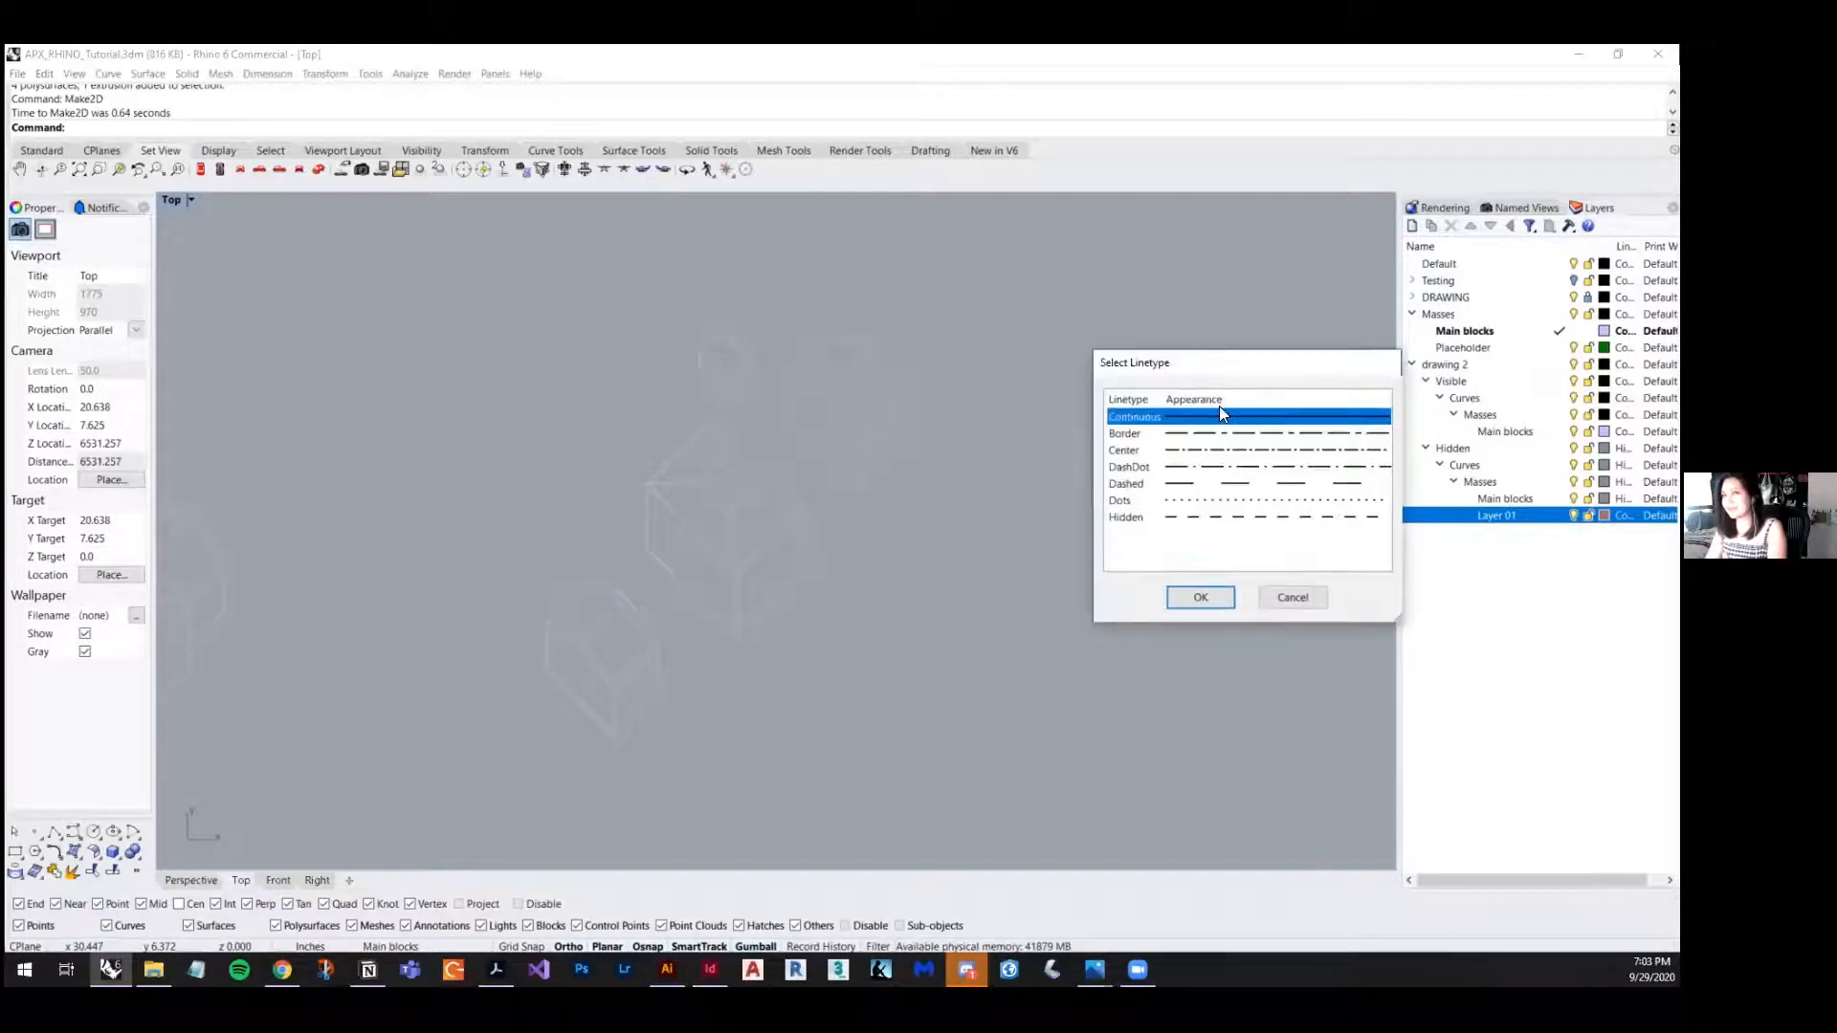
left_click(1202, 523)
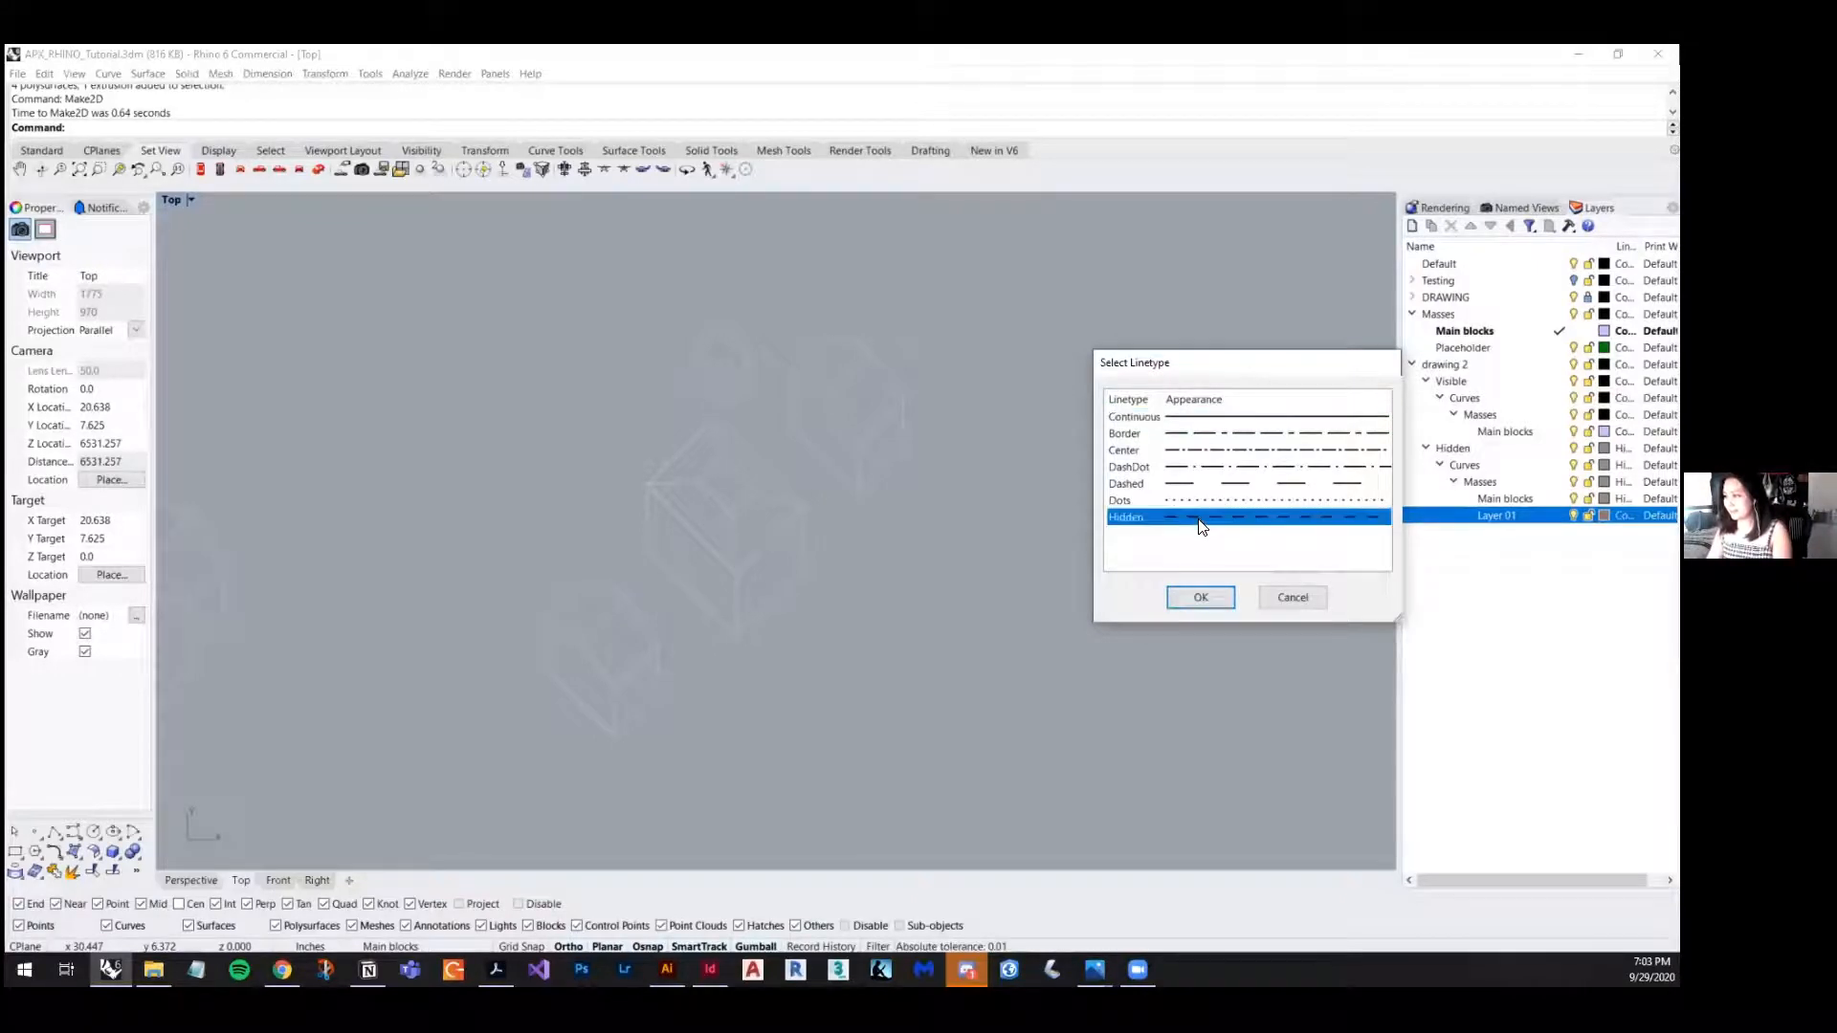
left_click(1199, 597)
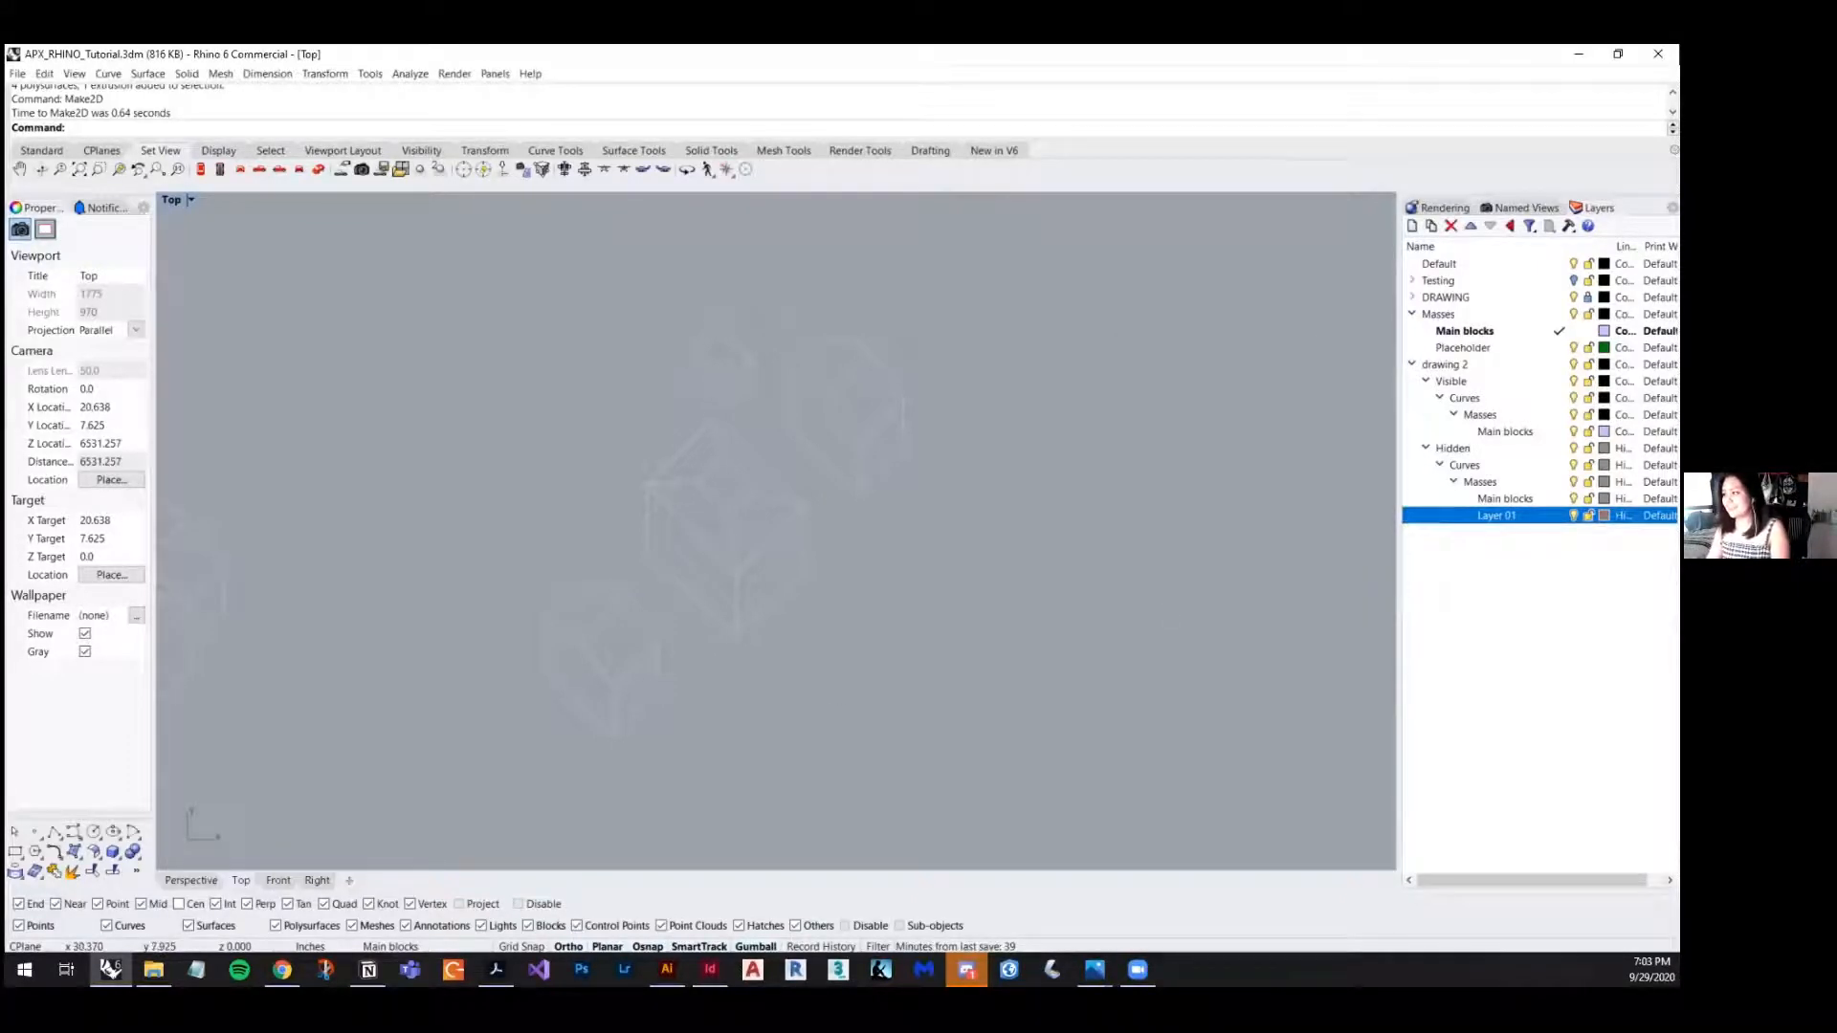
left_click(1558, 516)
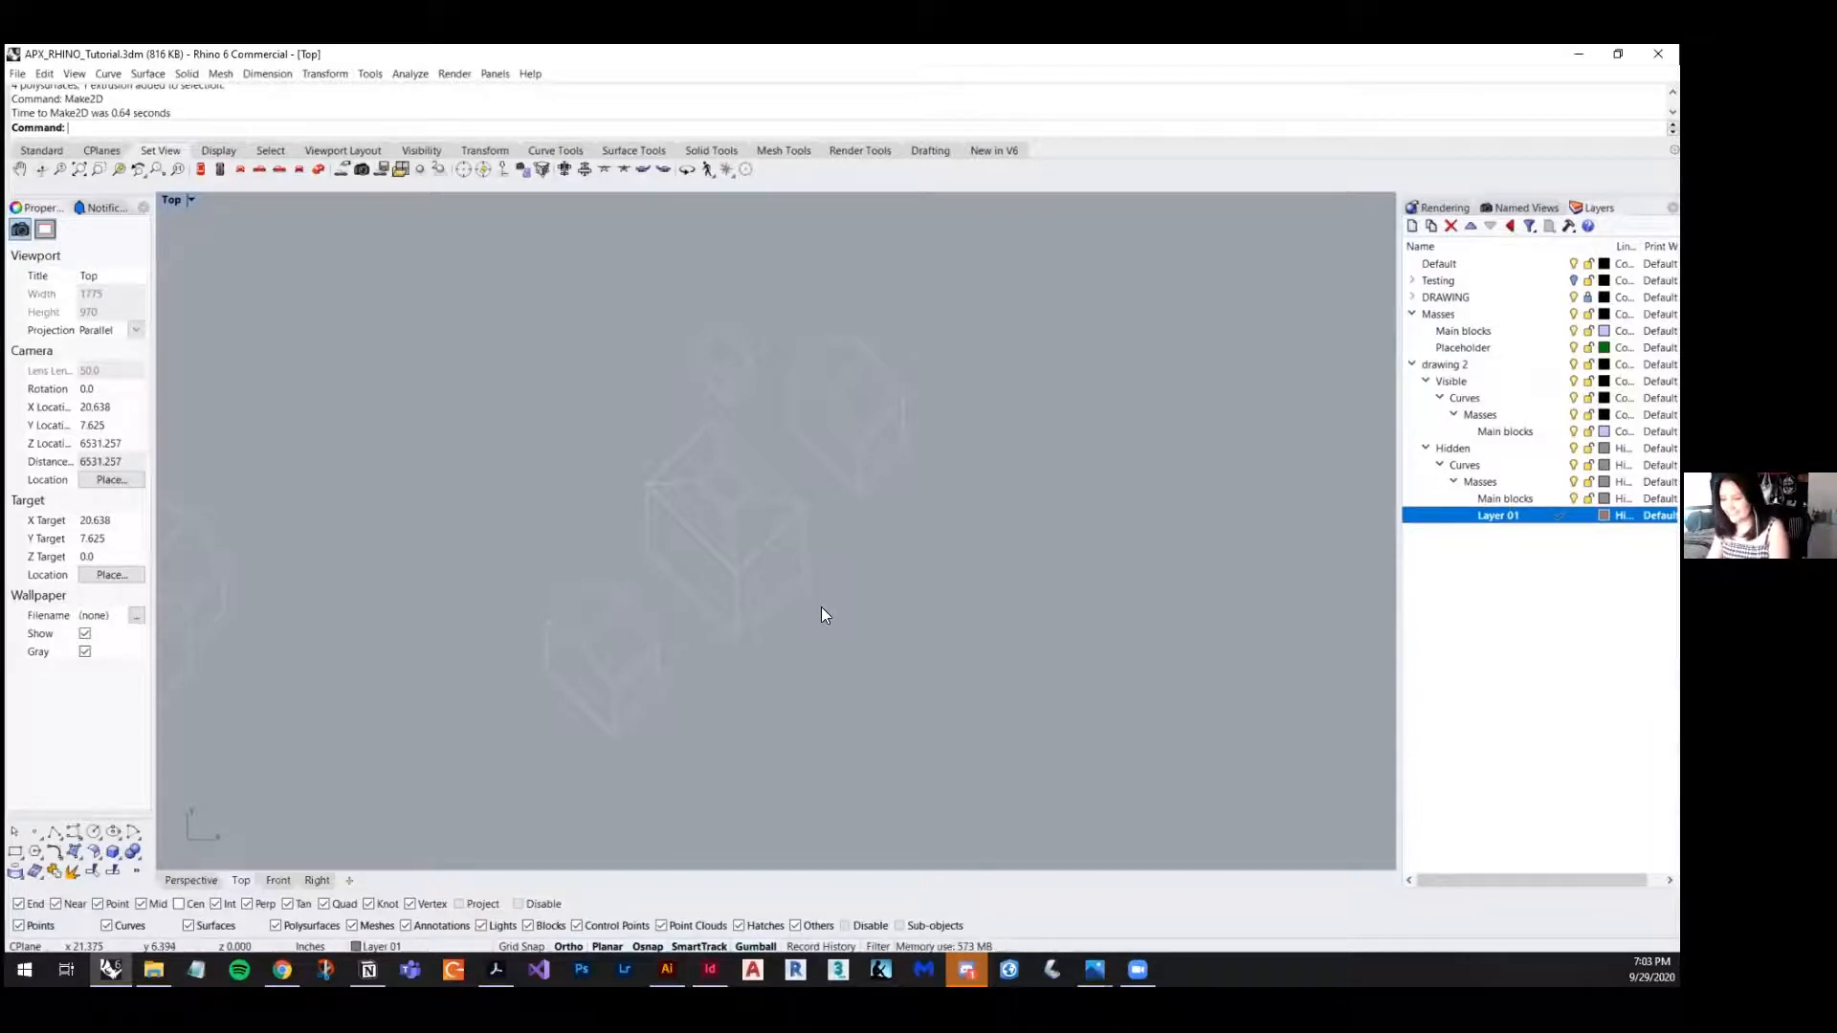
- Draw two guide lines from the back and right-hand upper corners of the lowest exploded mass to matching corners of the far mass
right_click_drag(657, 585, 662, 595)
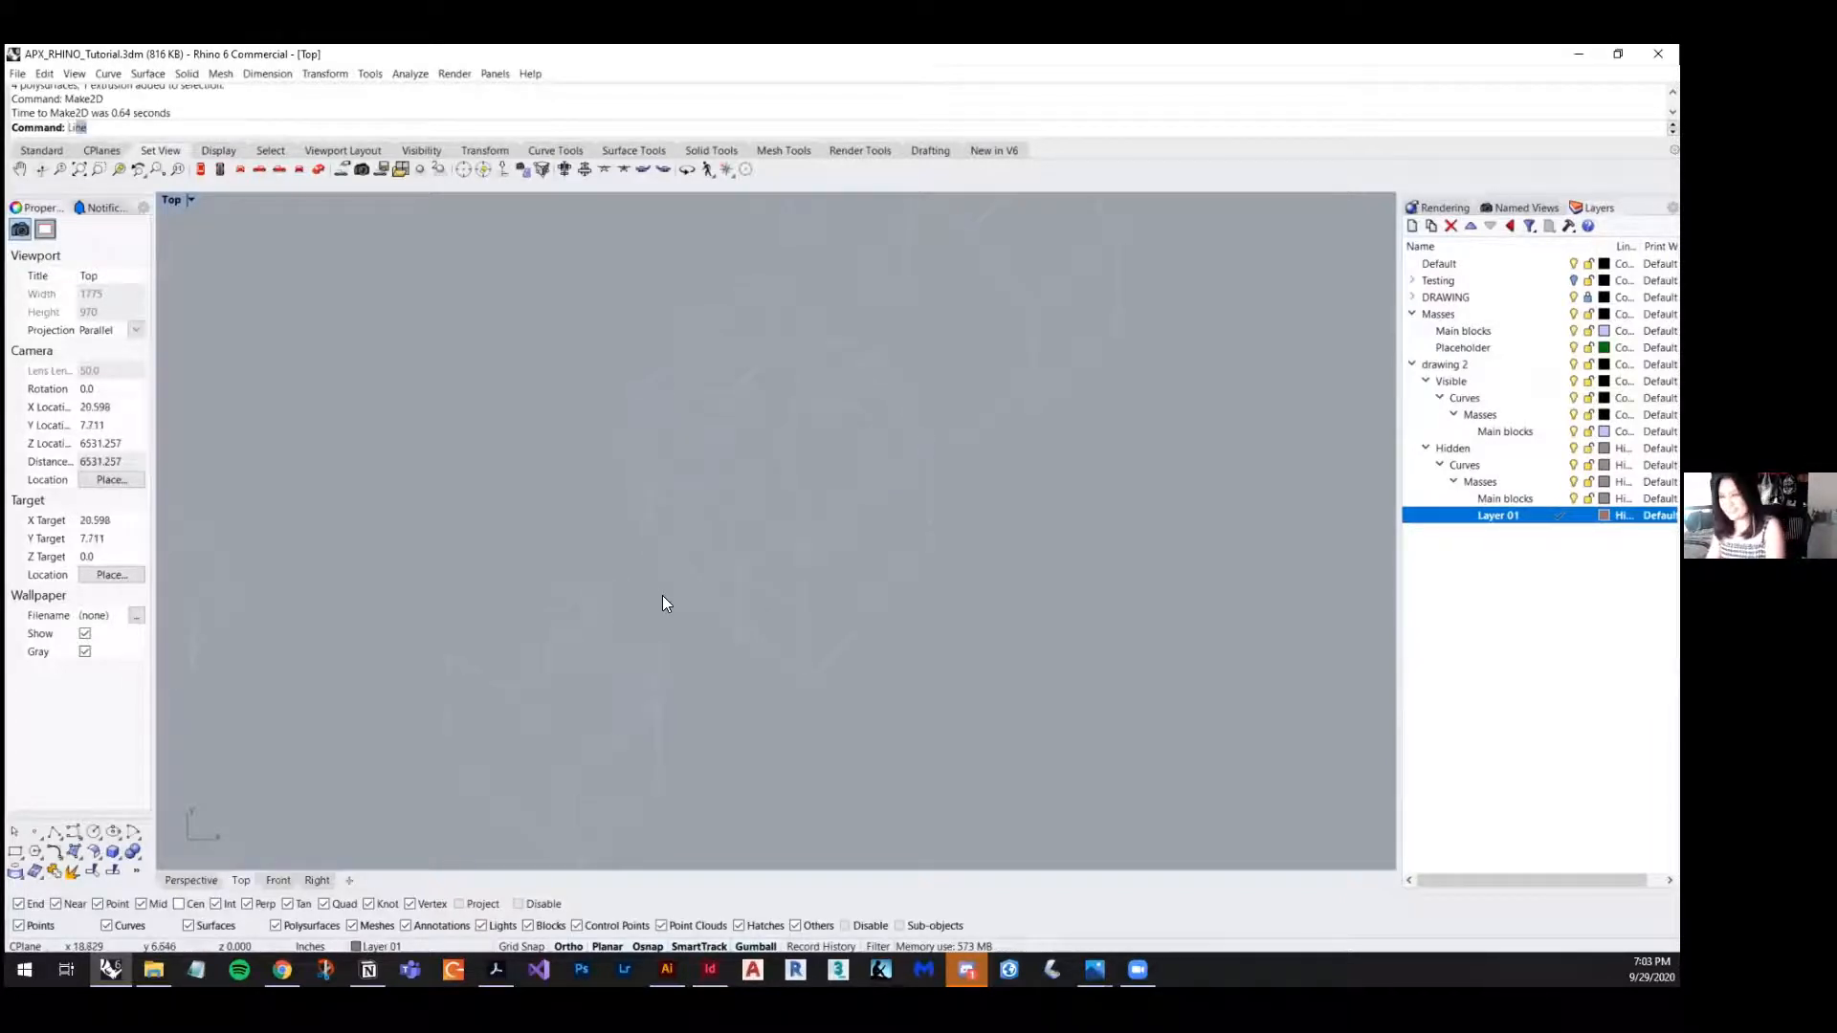
key("Return")
left_click(625, 602)
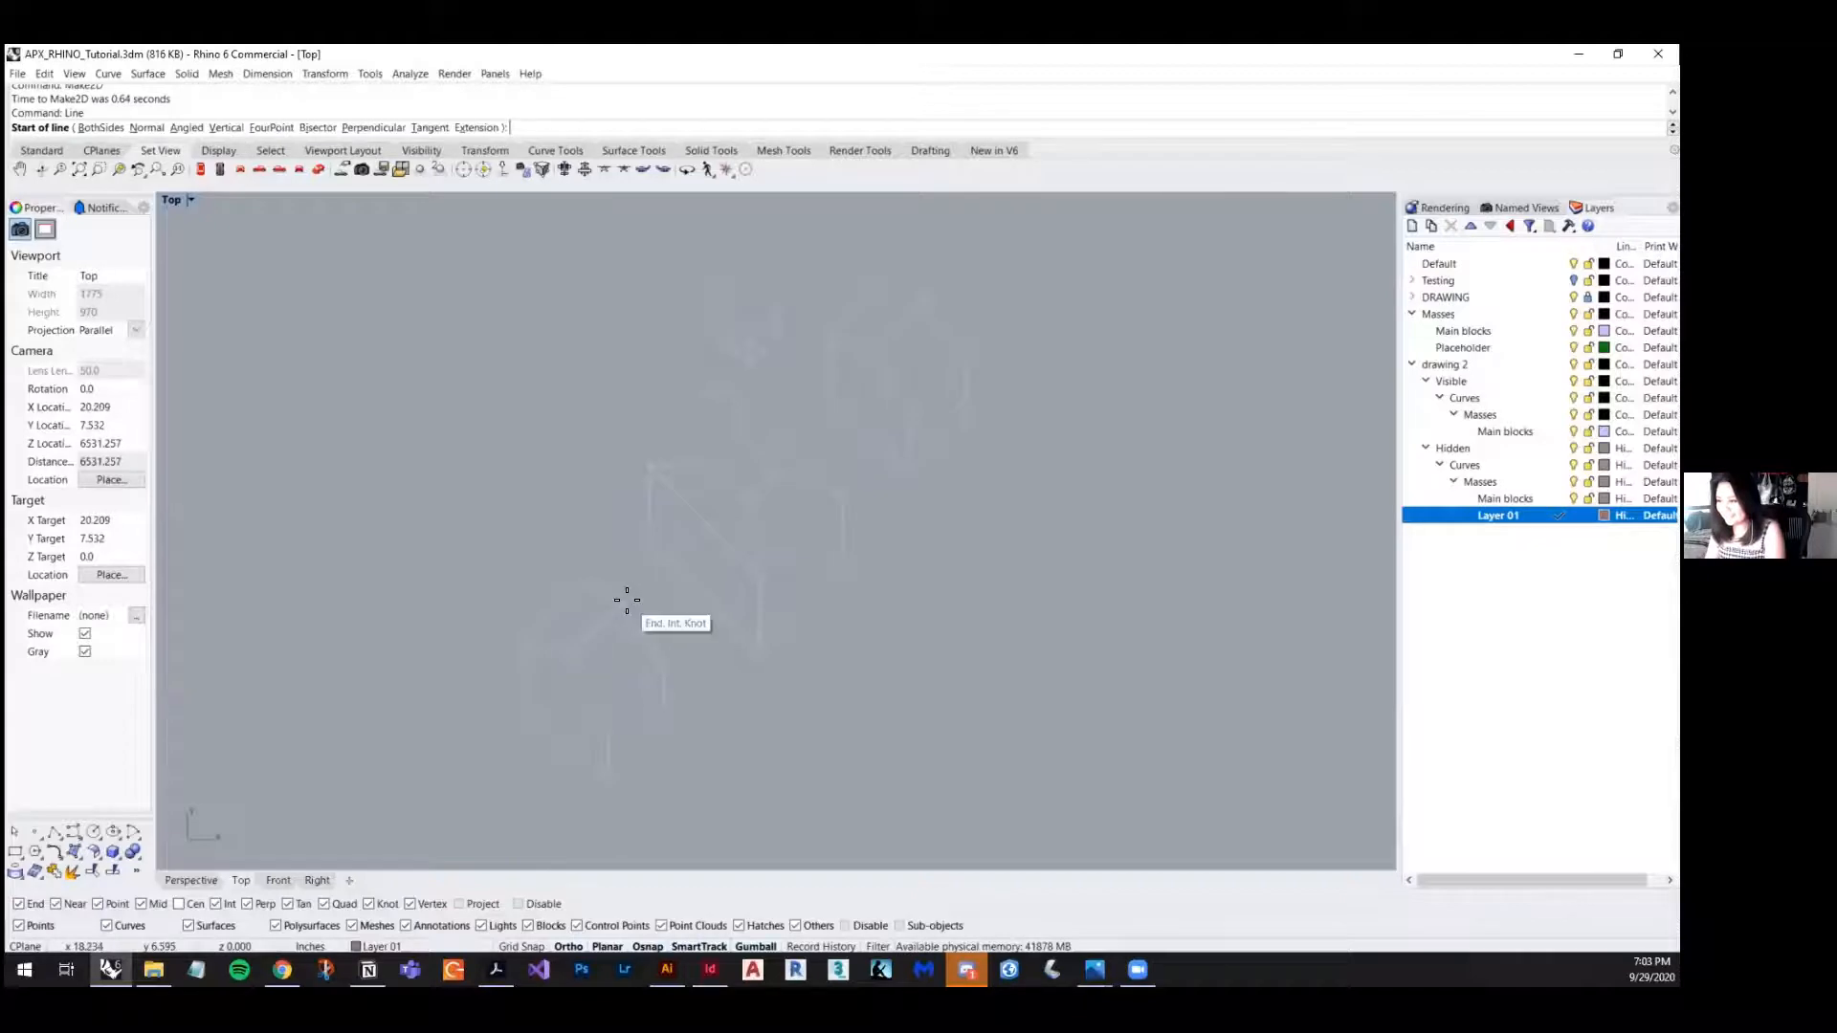
scroll(875, 359, "up", 6)
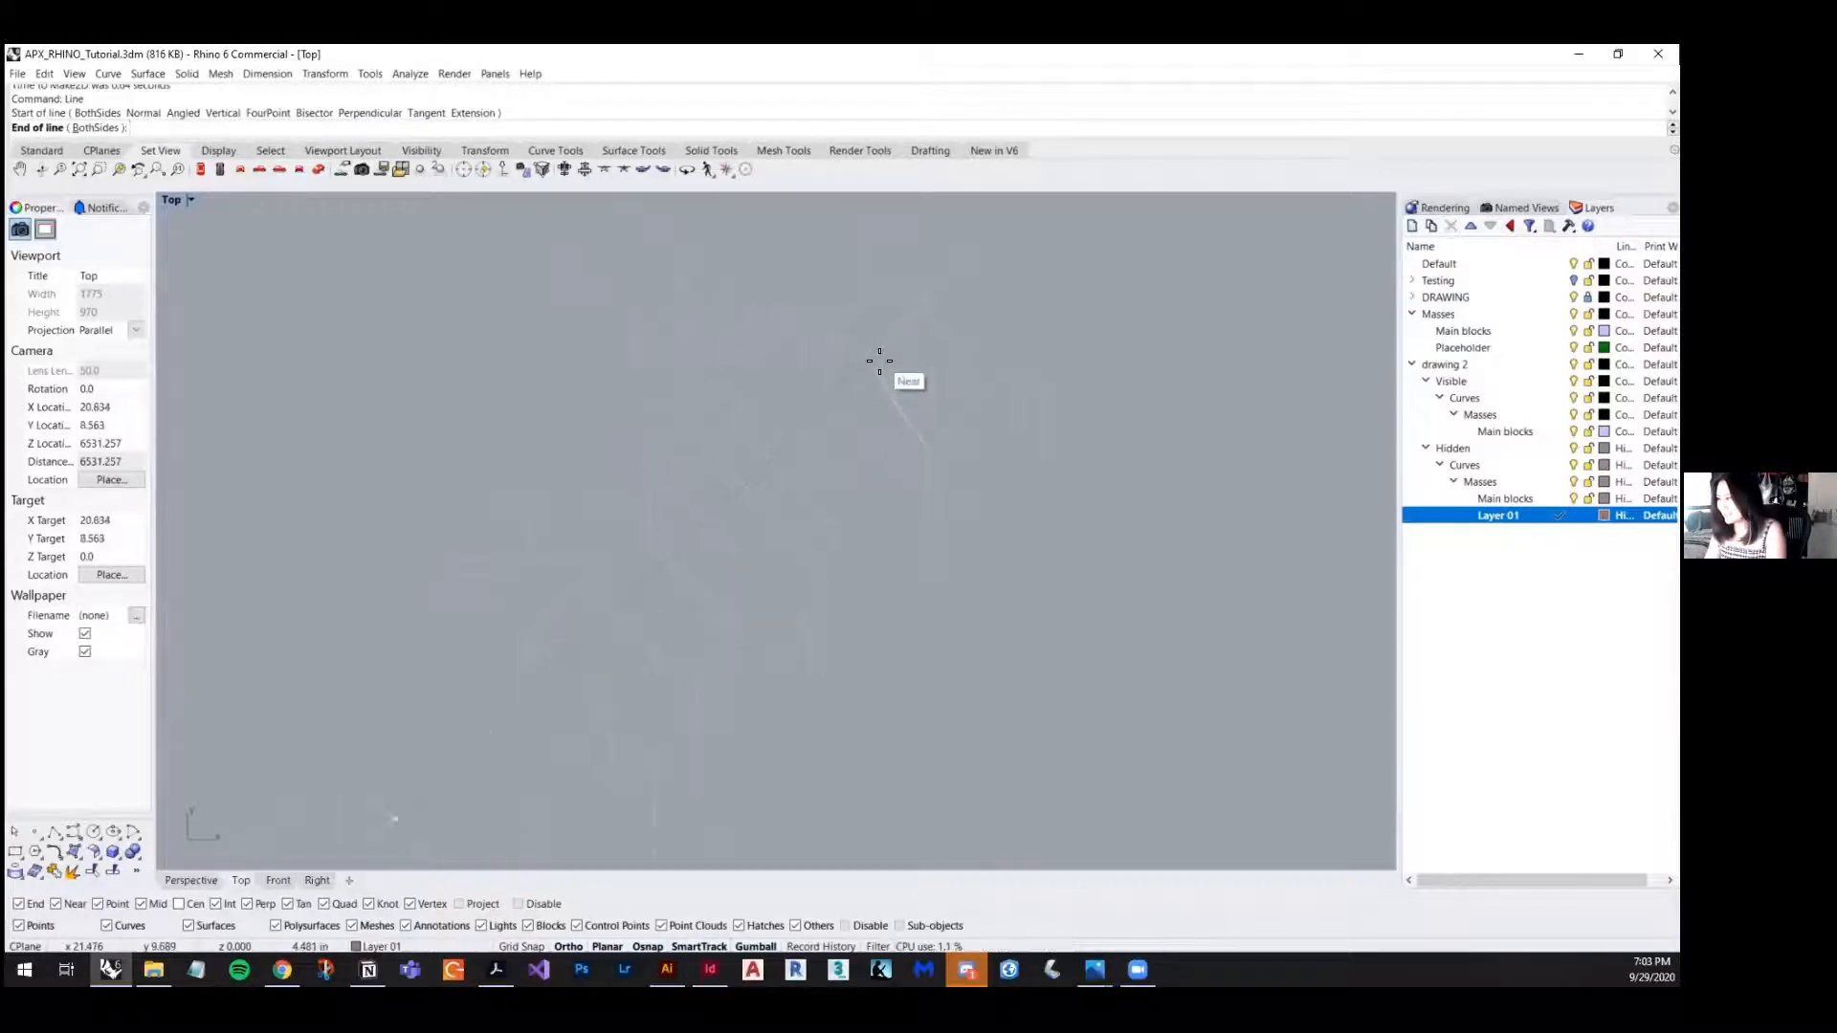
left_click(862, 349)
scroll(899, 301, "down", 6)
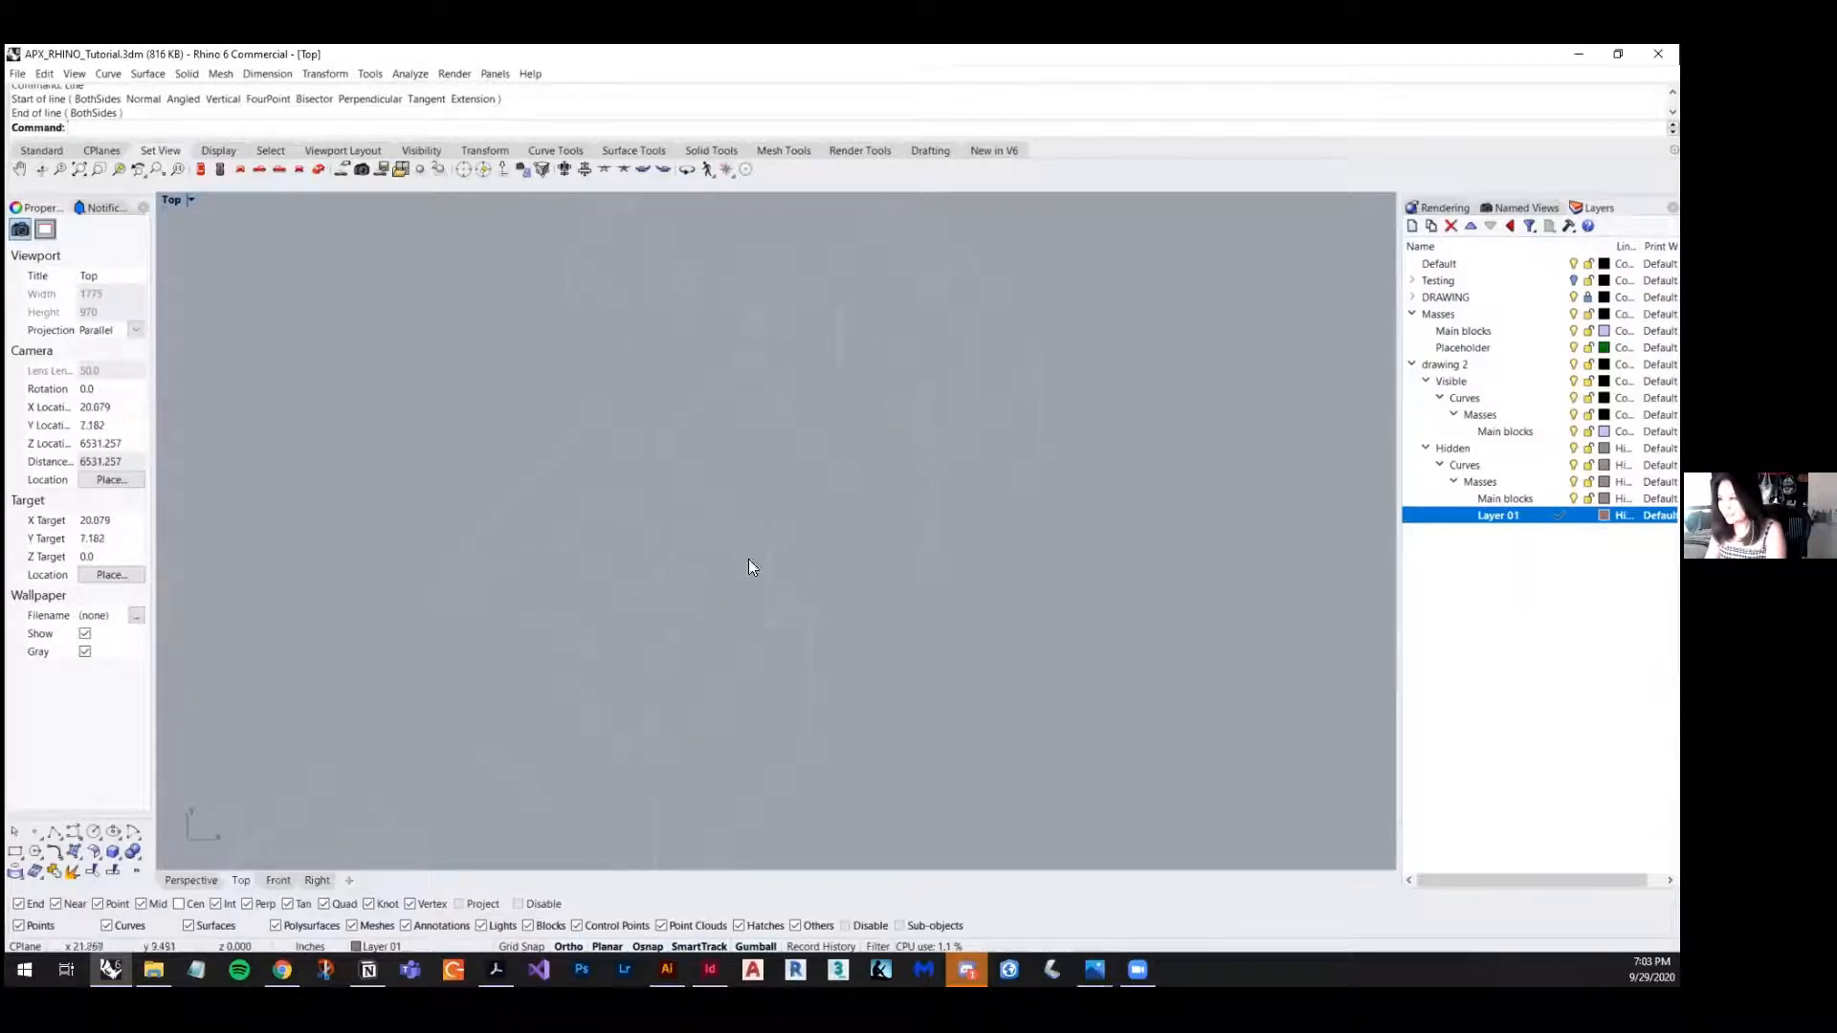
mouse_move(794, 621)
right_mouse_down()
mouse_move(782, 533)
mouse_move(727, 564)
mouse_move(837, 600)
mouse_move(806, 639)
right_mouse_up()
type("line")
key("Return")
left_click(615, 571)
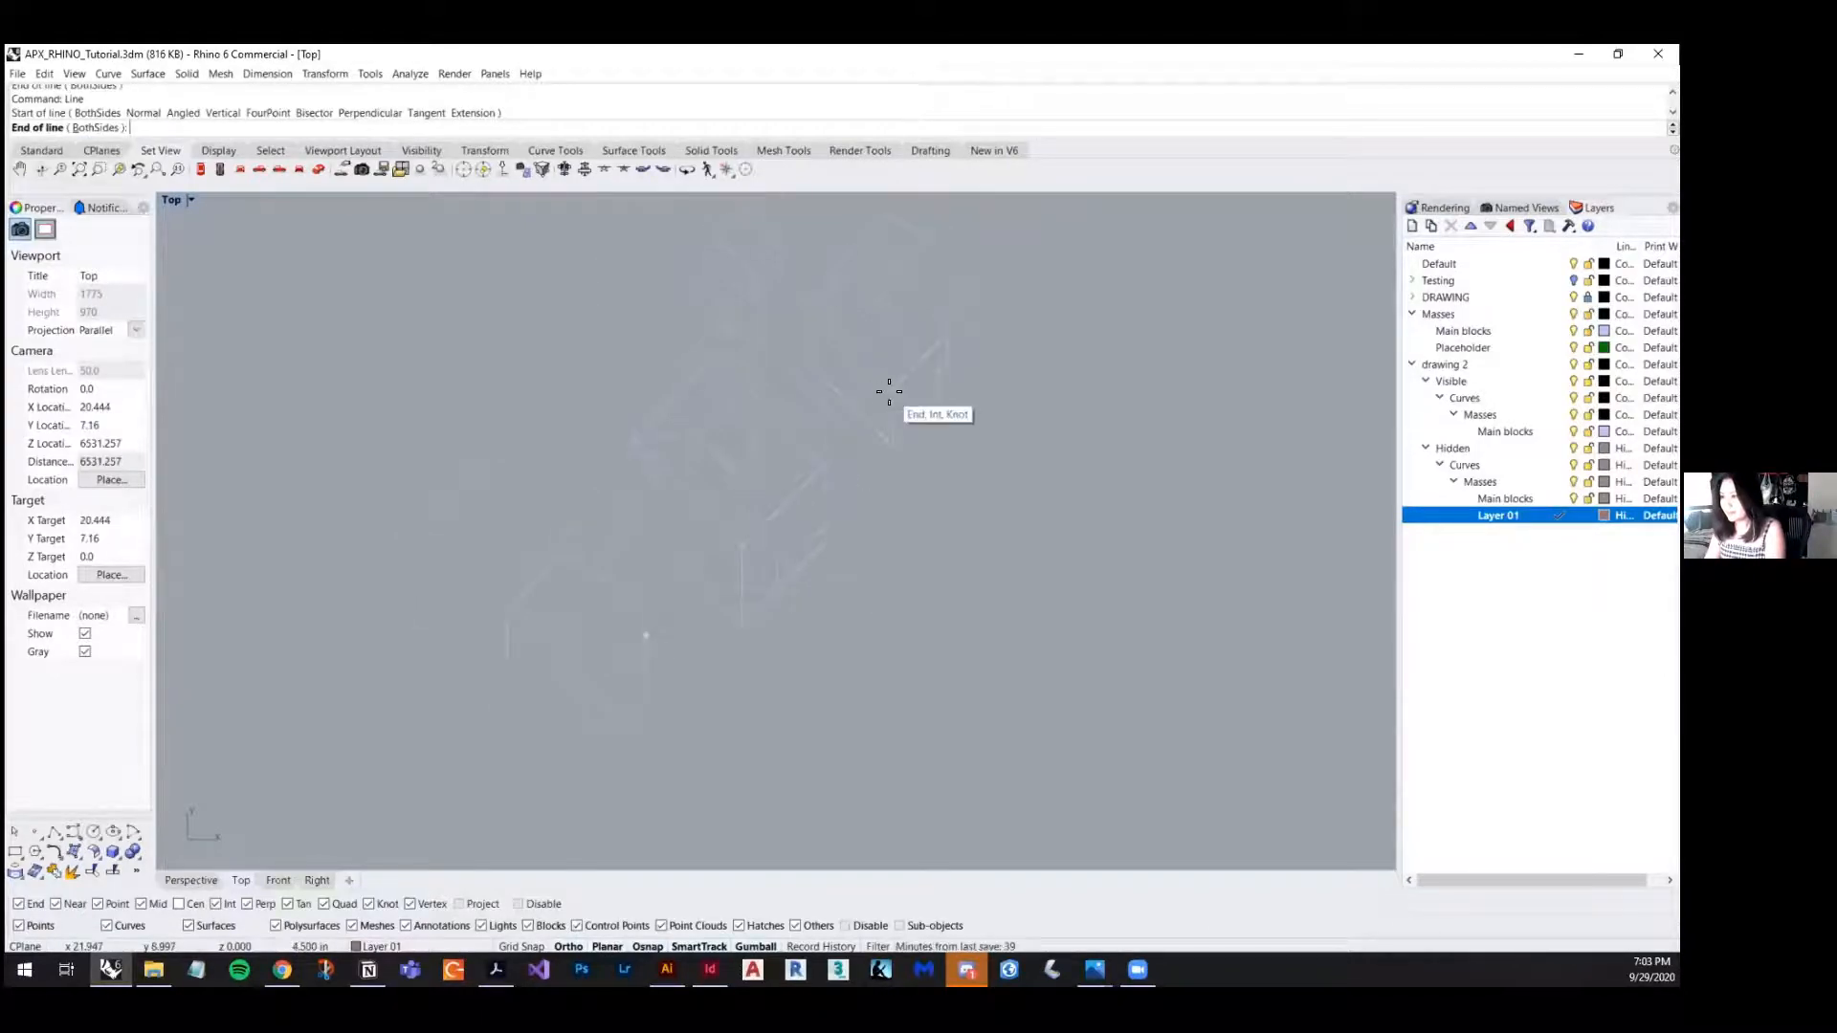
left_click(895, 382)
- Draw two more guide lines to the far mass, from the lowest mass's right-hand base corner and its upper back edge
right_click(742, 660)
left_click(609, 698)
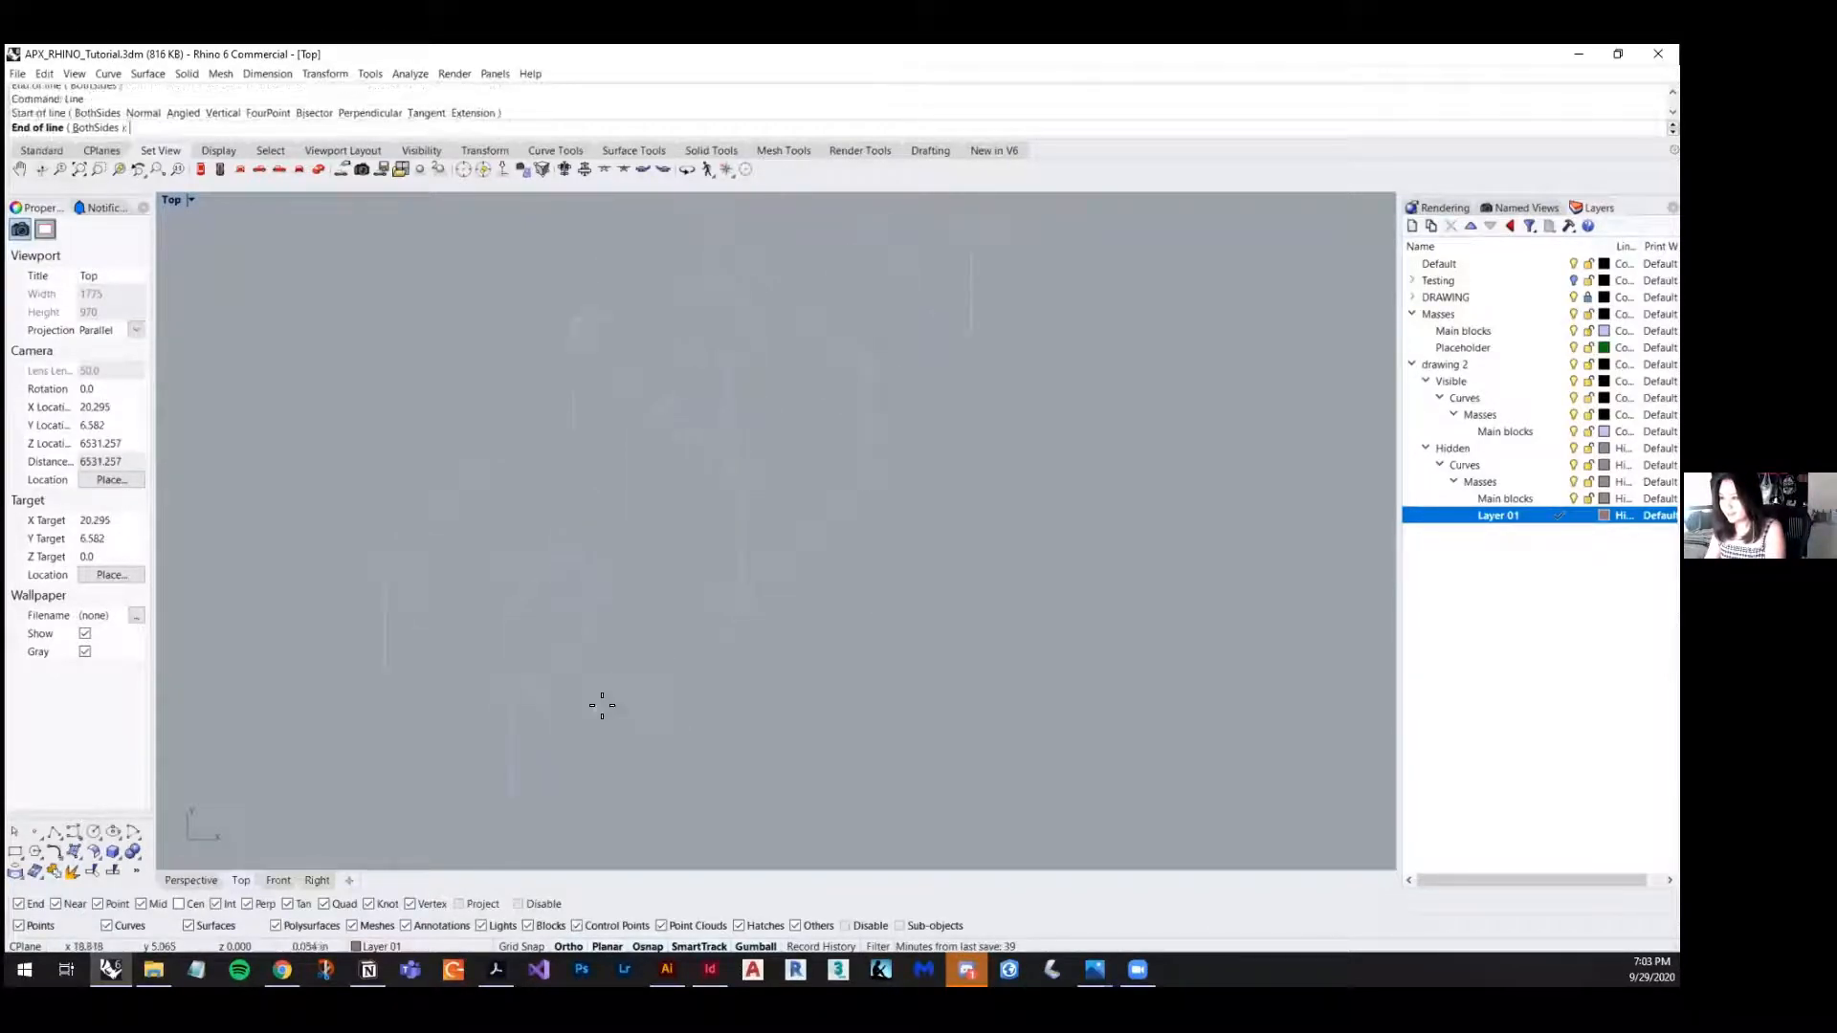
left_click(976, 336)
right_click_drag(972, 335, 832, 574)
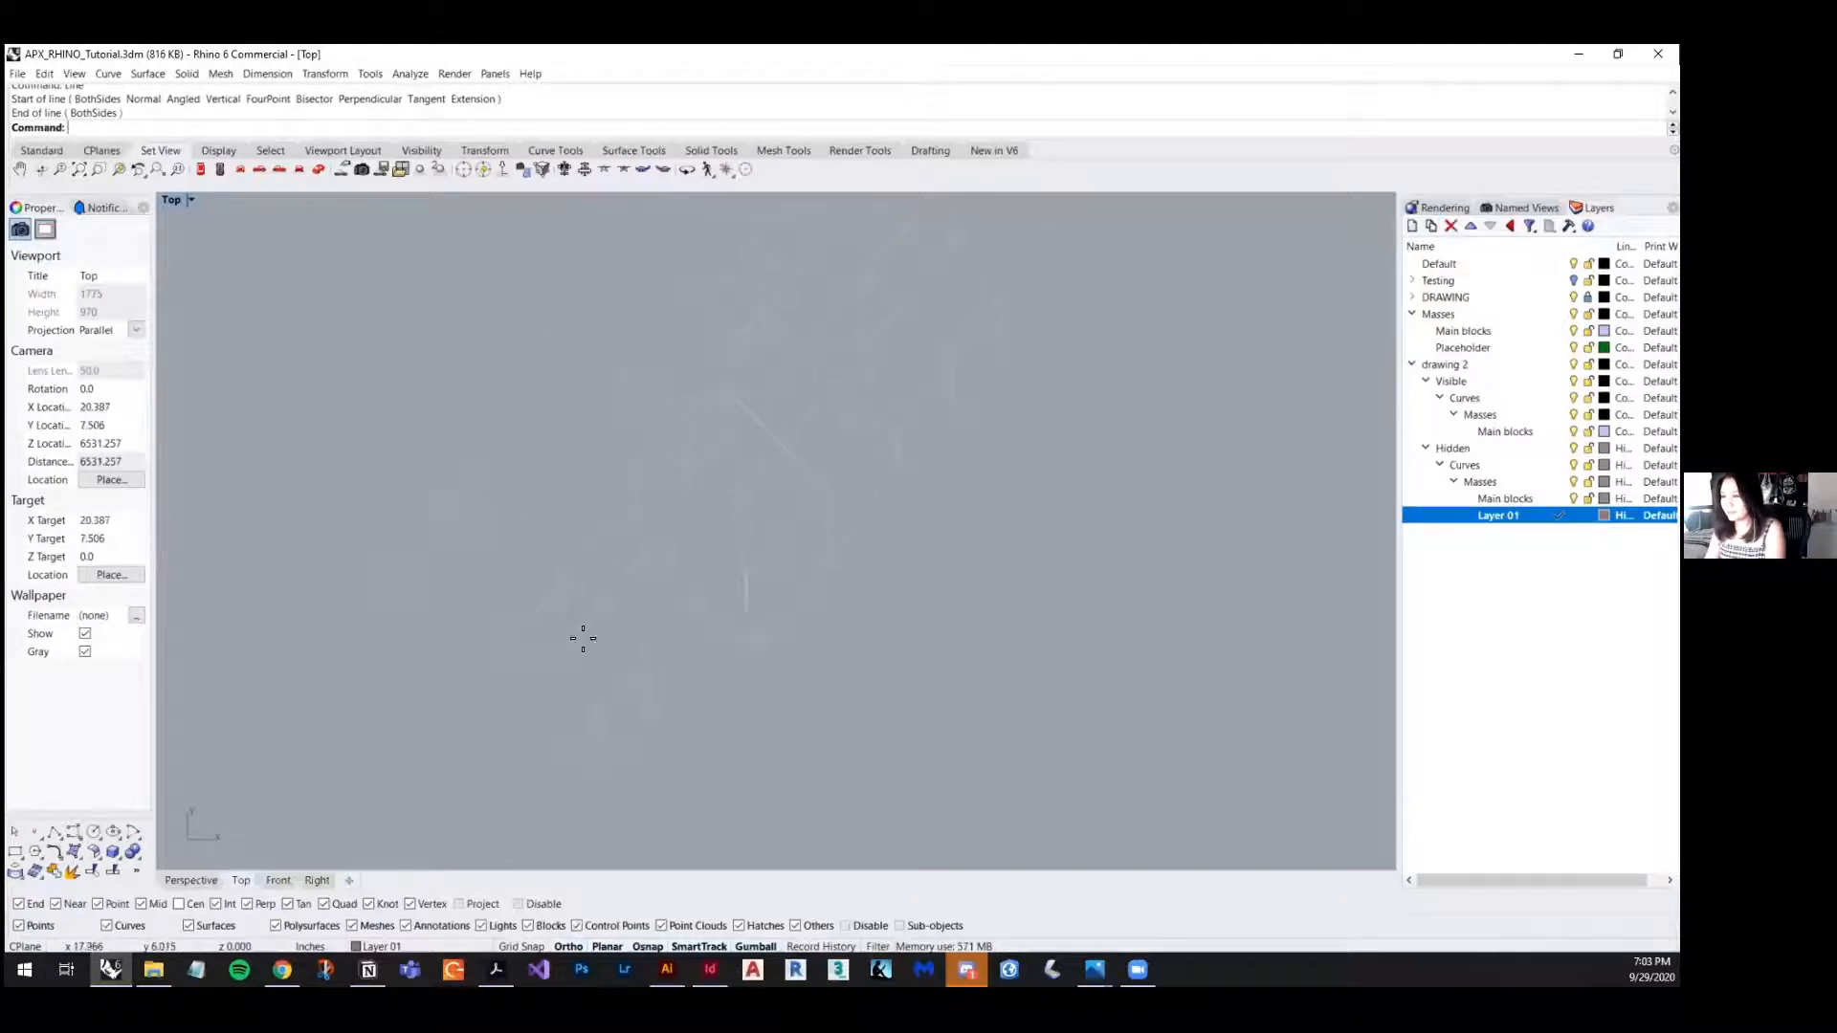
right_click(574, 603)
left_click(567, 579)
left_click(817, 332)
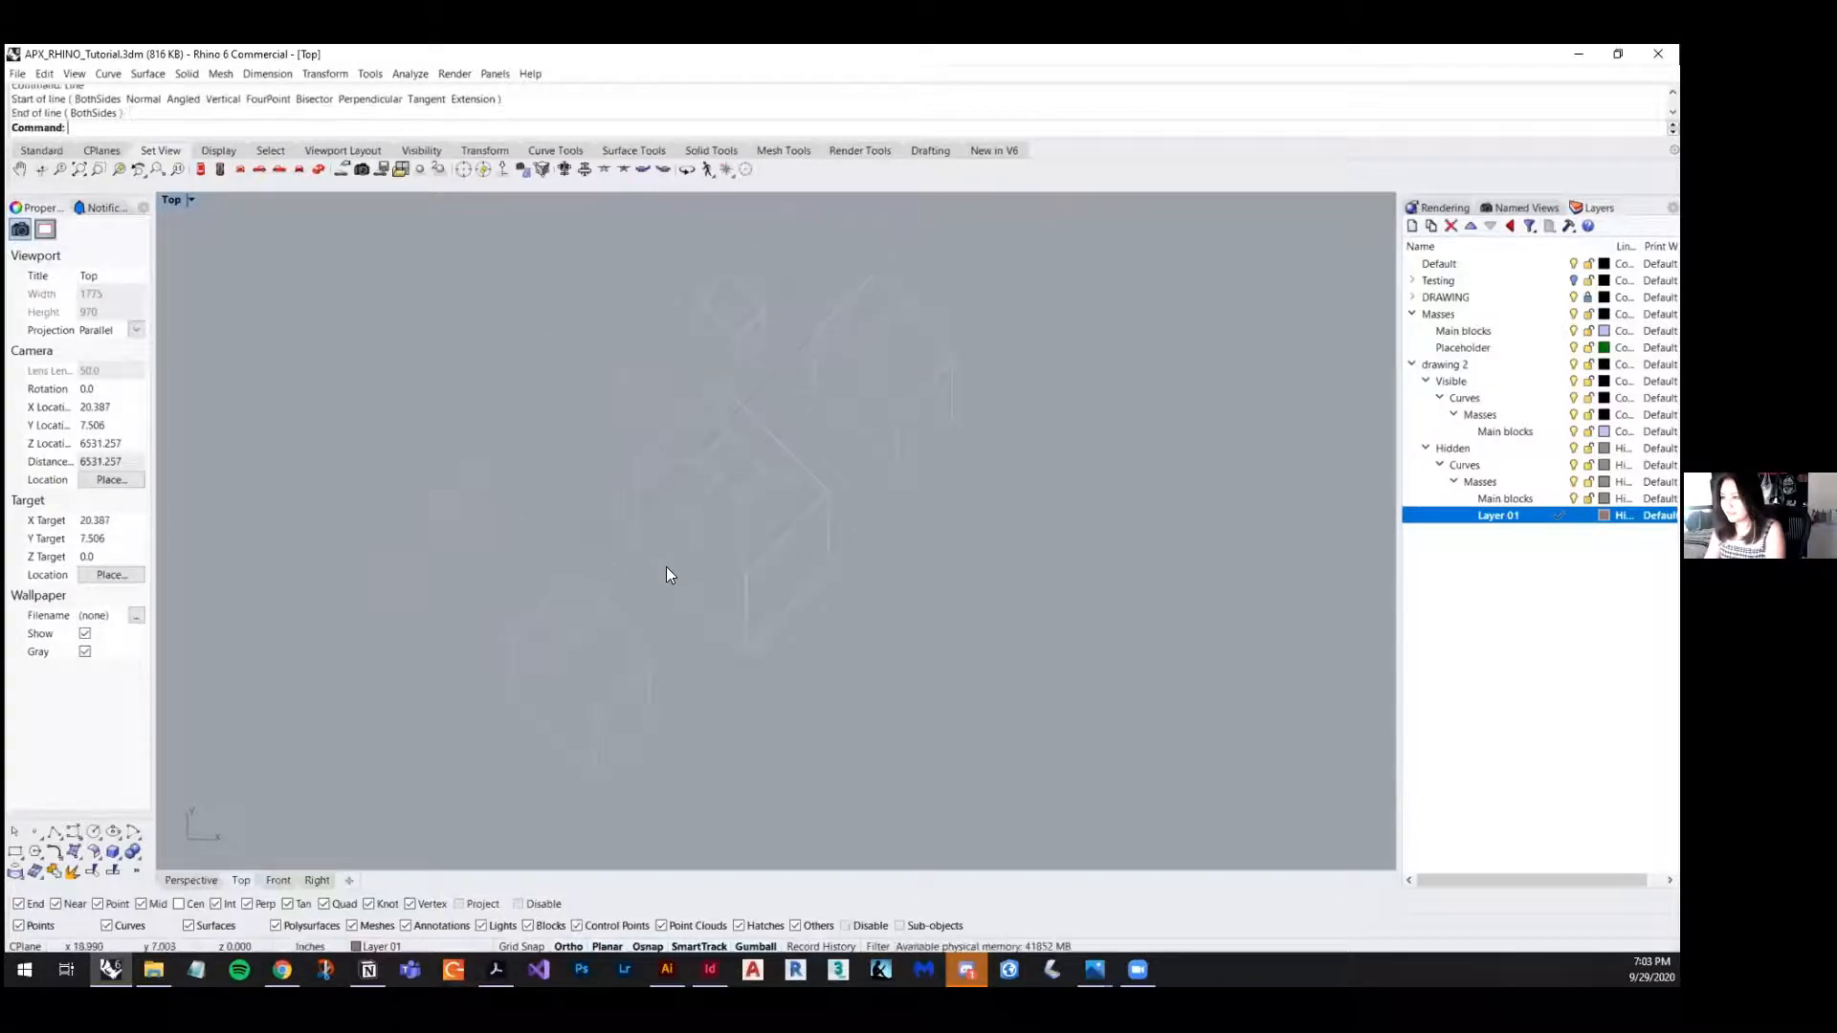
- Draw a guide line from the inner roof corner of the lowest mass to the matching point on the far mass
scroll(668, 568, "up", 4)
right_click(500, 678)
left_click(505, 680)
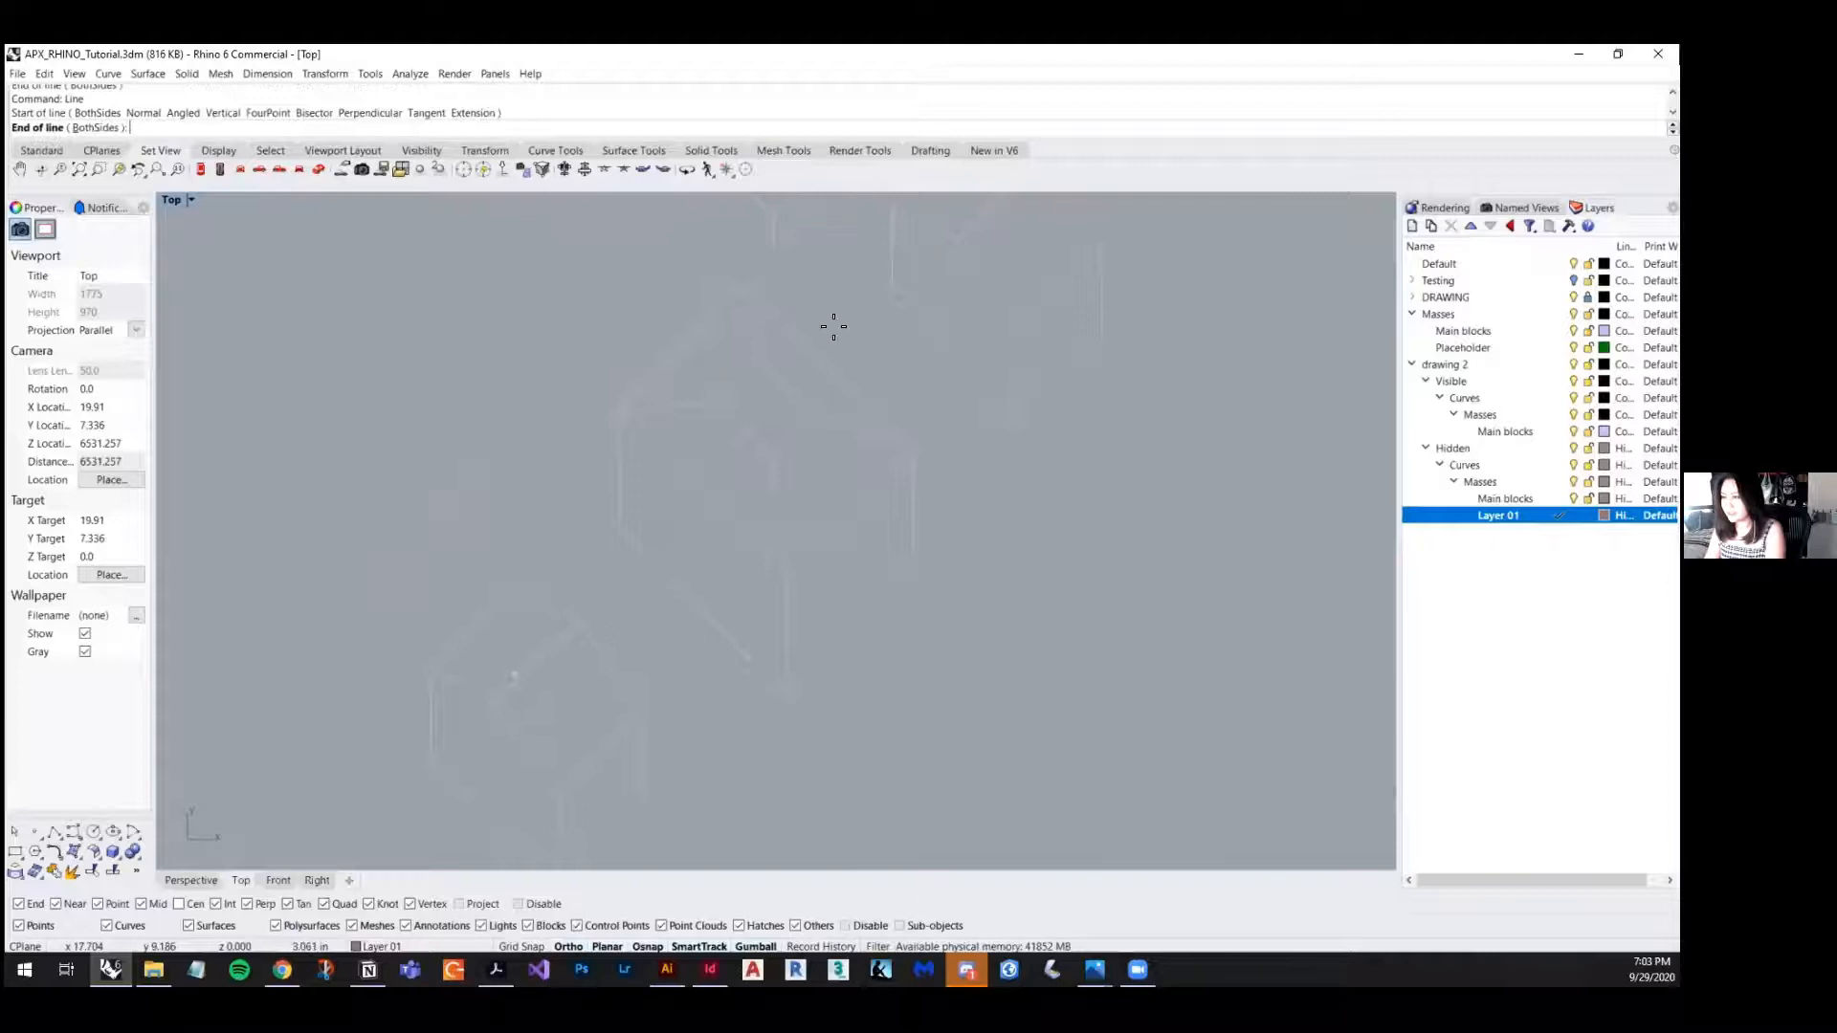
left_click(891, 290)
right_click_drag(752, 602, 738, 652)
right_click_drag(660, 740, 718, 628)
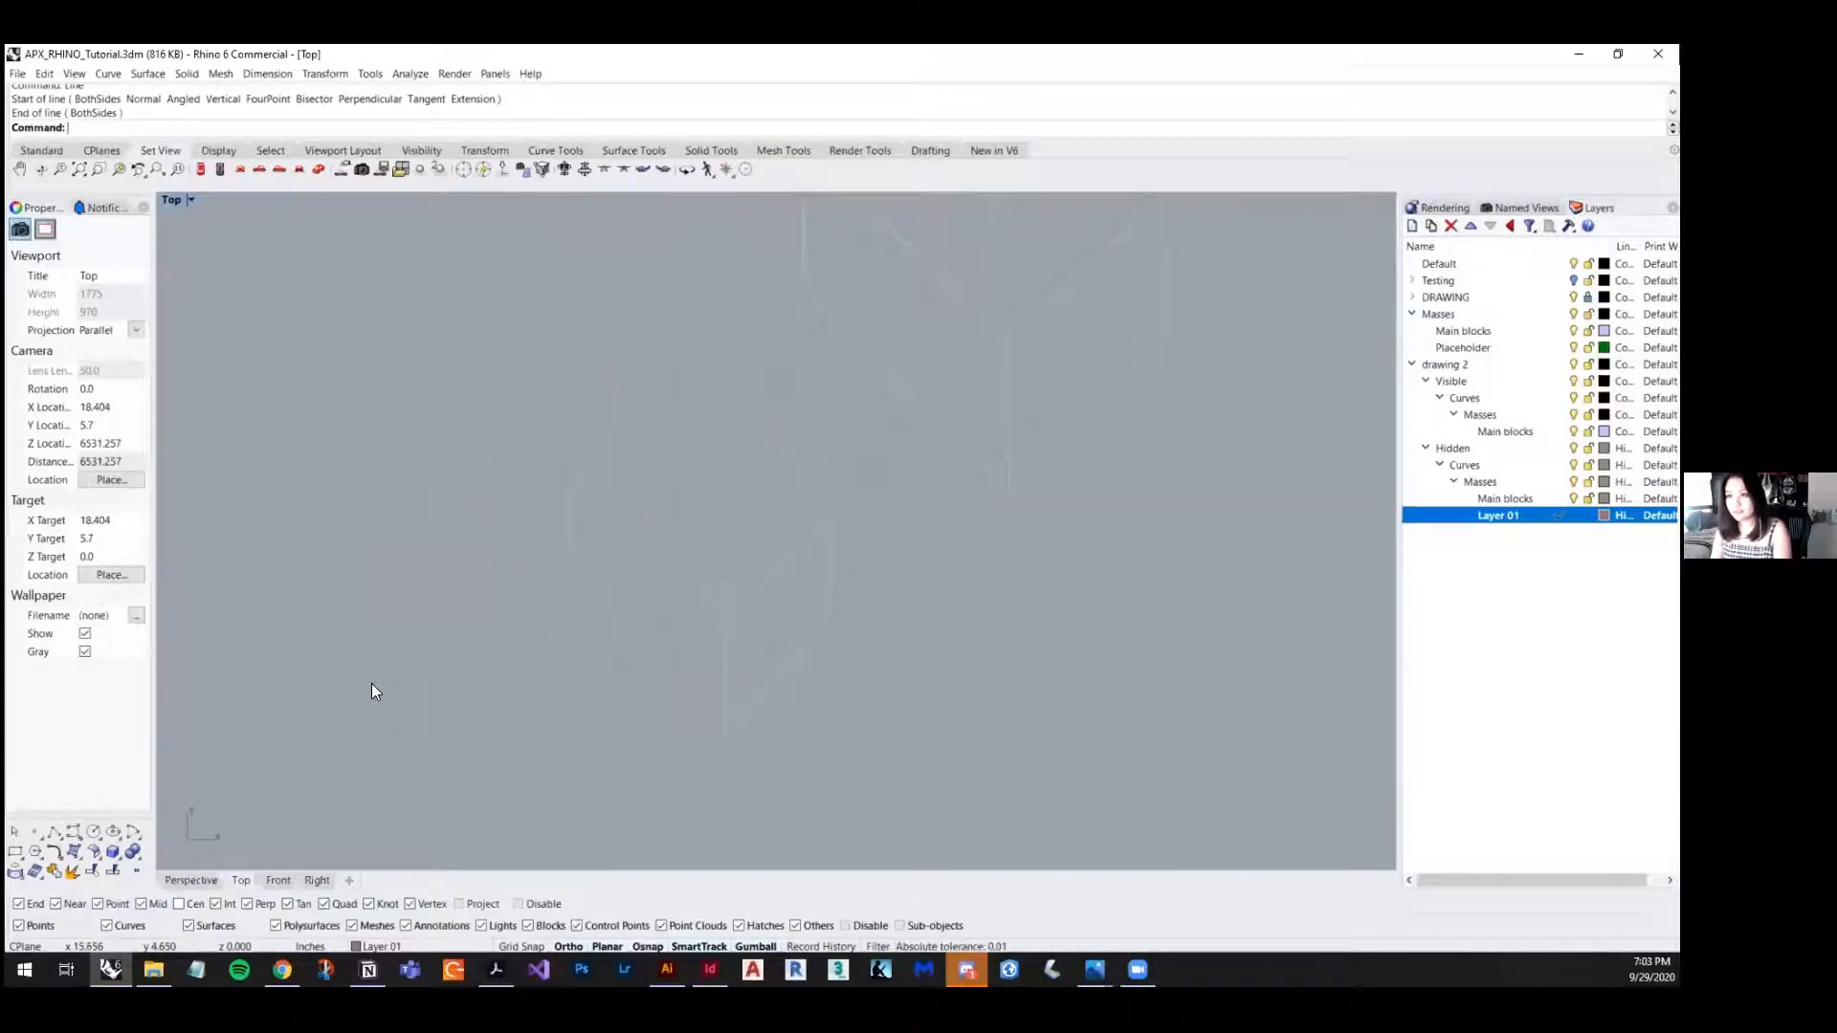
- Trace the gable end of the lowest mass with an open polyline from one base corner over the roof to the other
type("polyline")
key("Return")
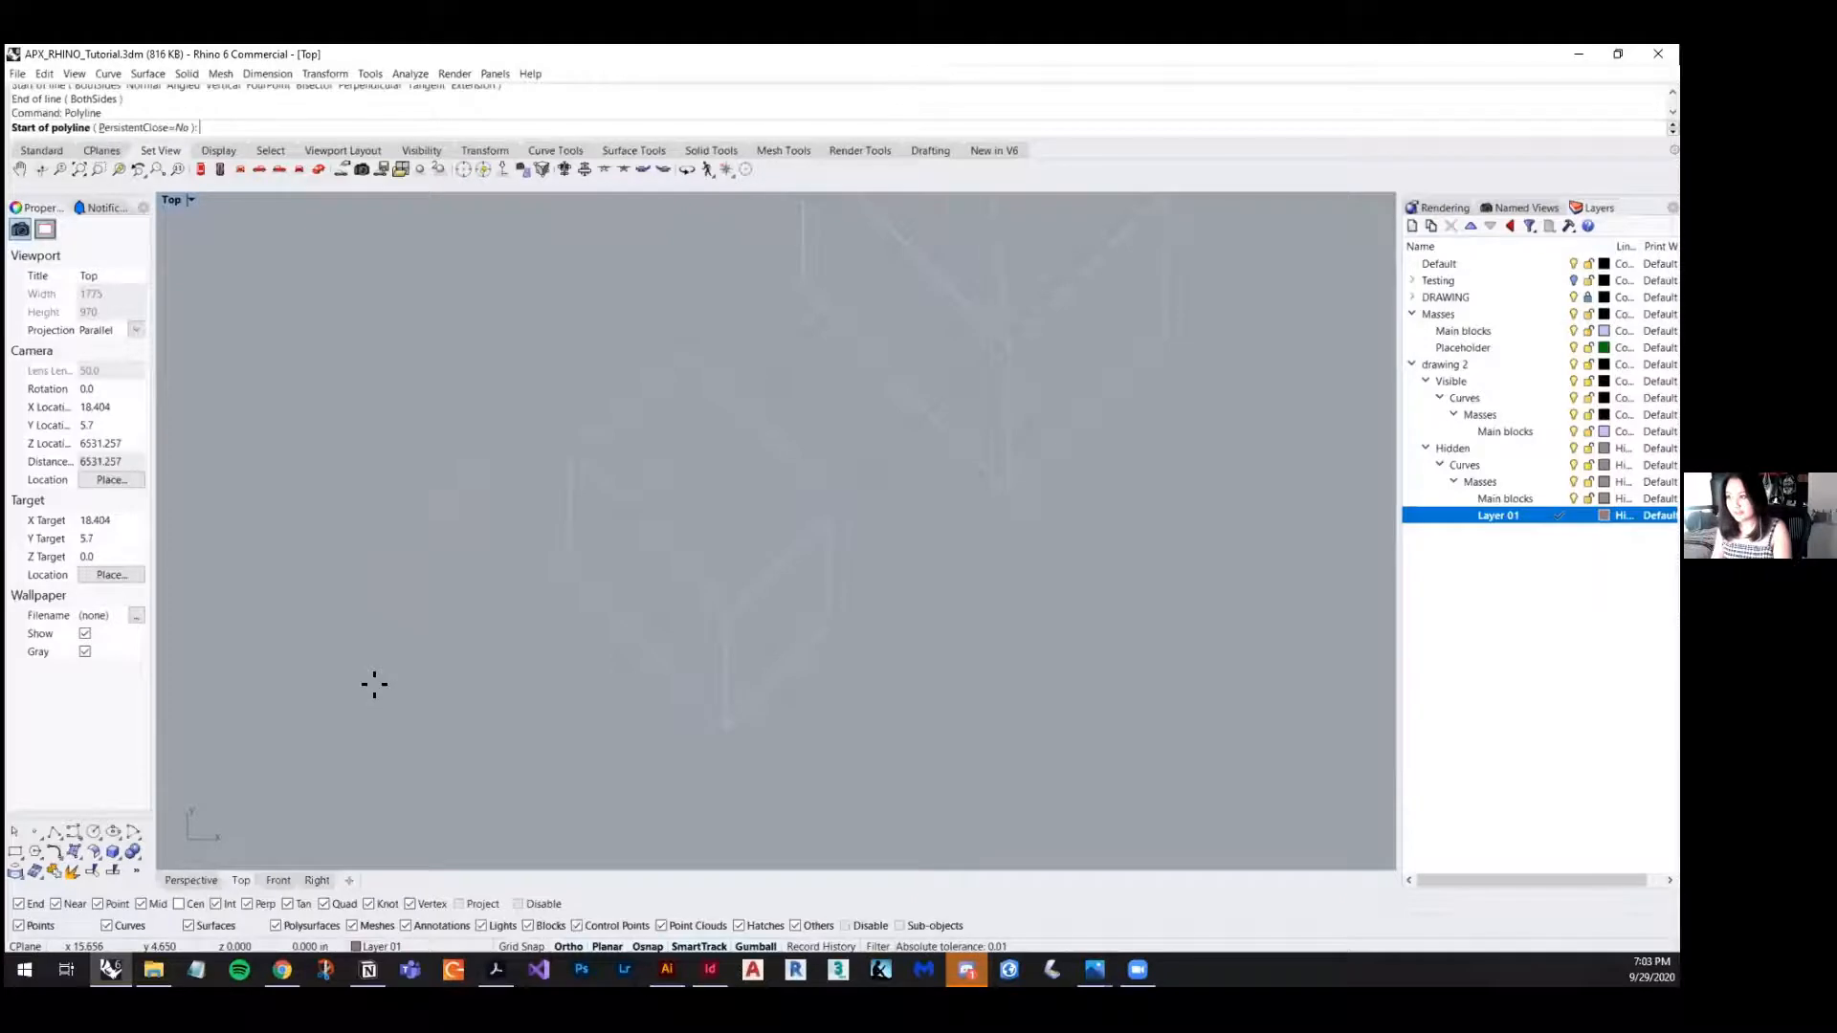
left_click(570, 572)
left_click(570, 463)
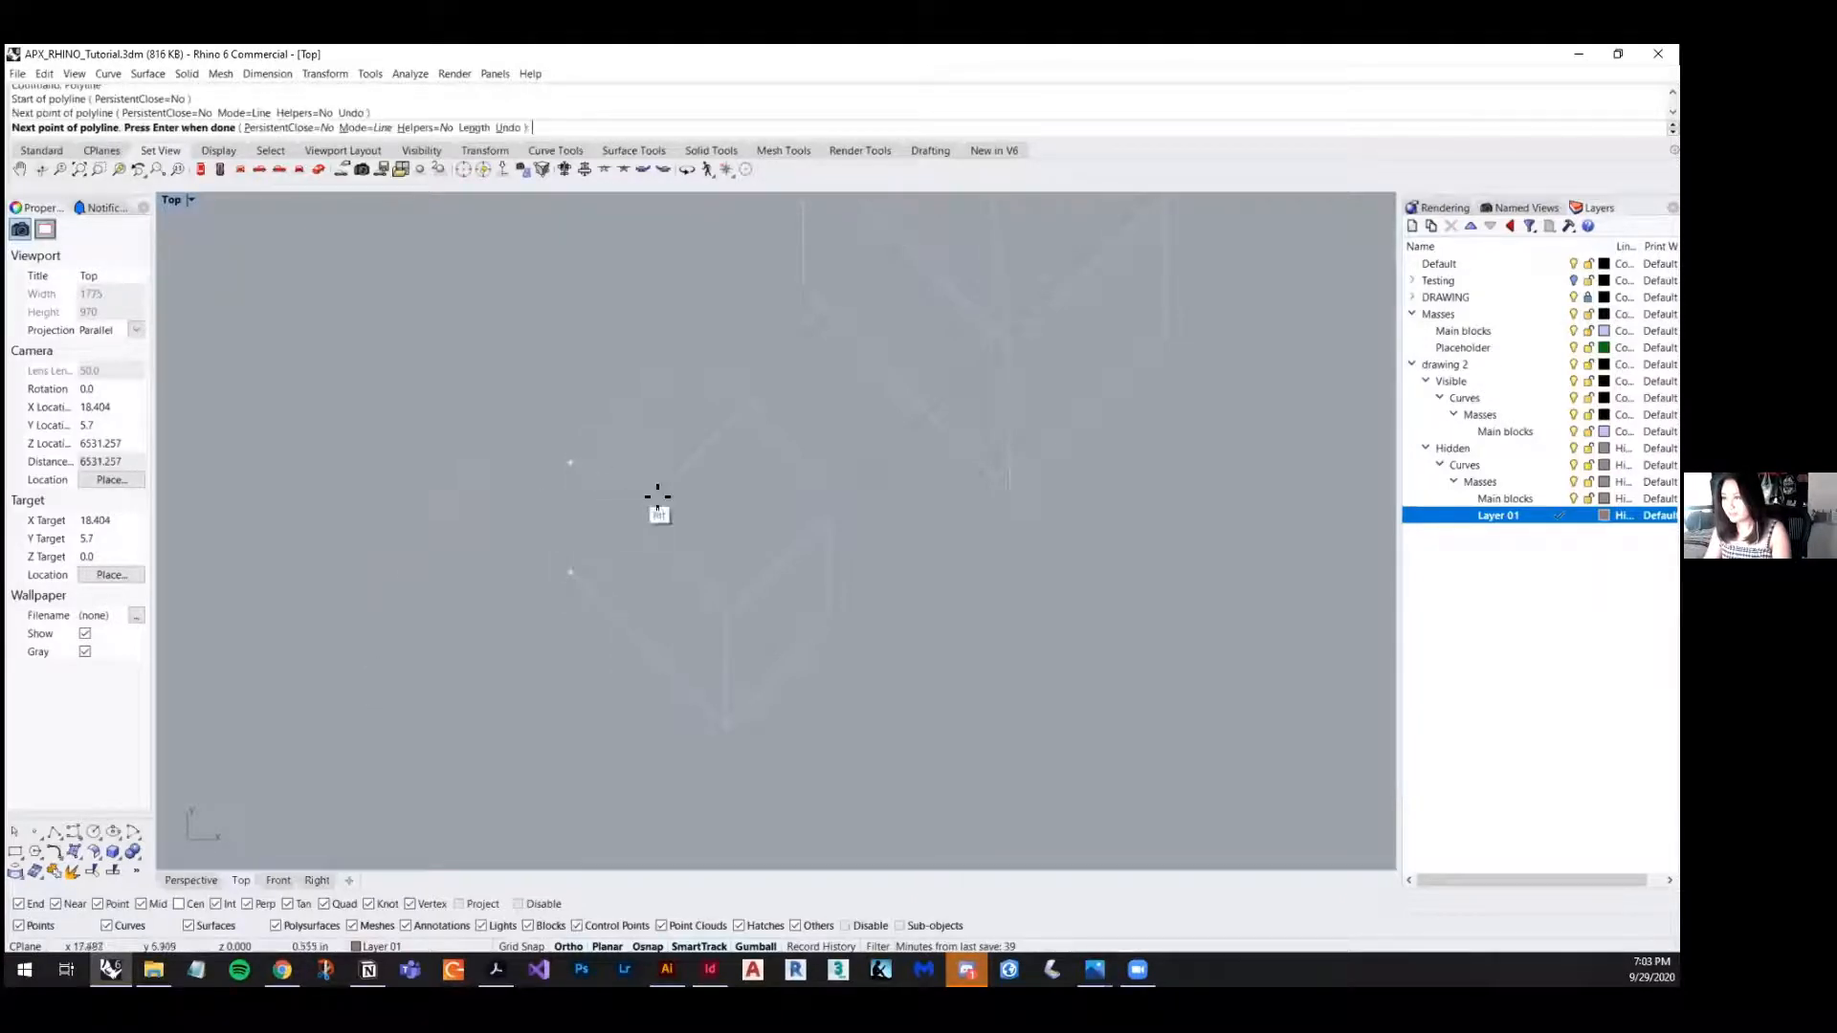
left_click(647, 502)
left_click(725, 617)
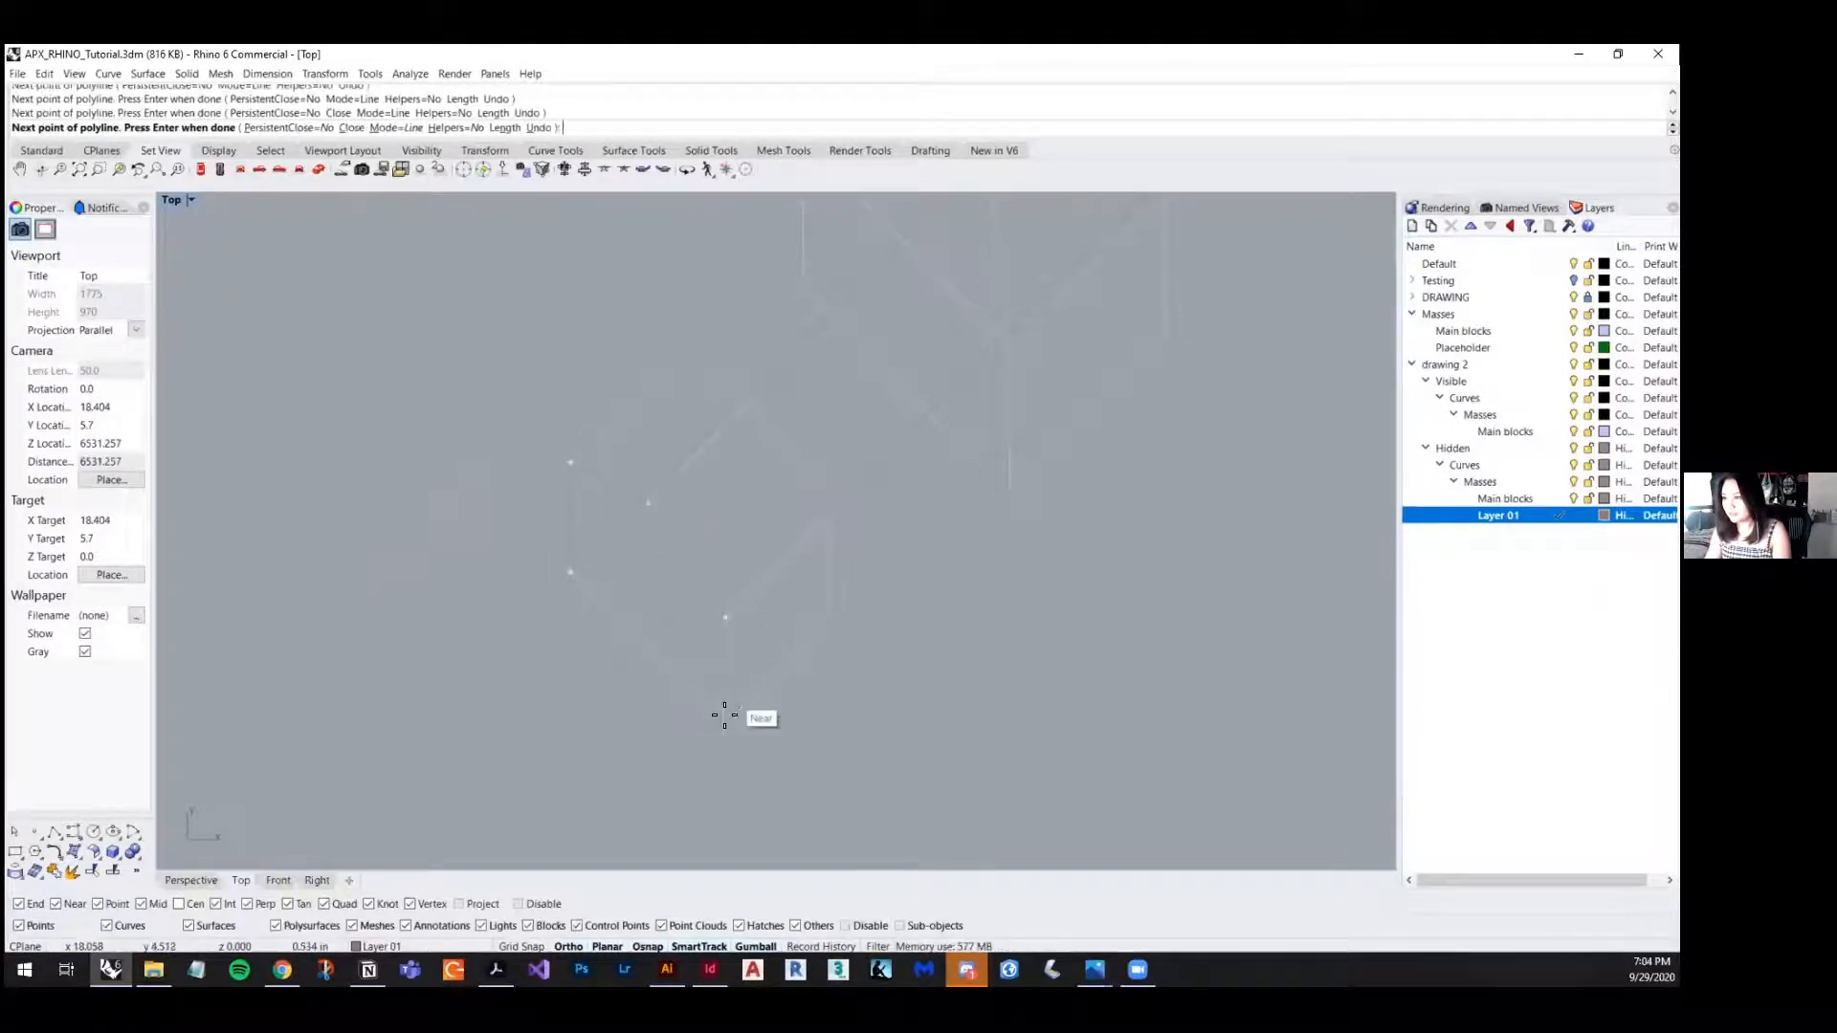
left_click(724, 714)
key("Return")
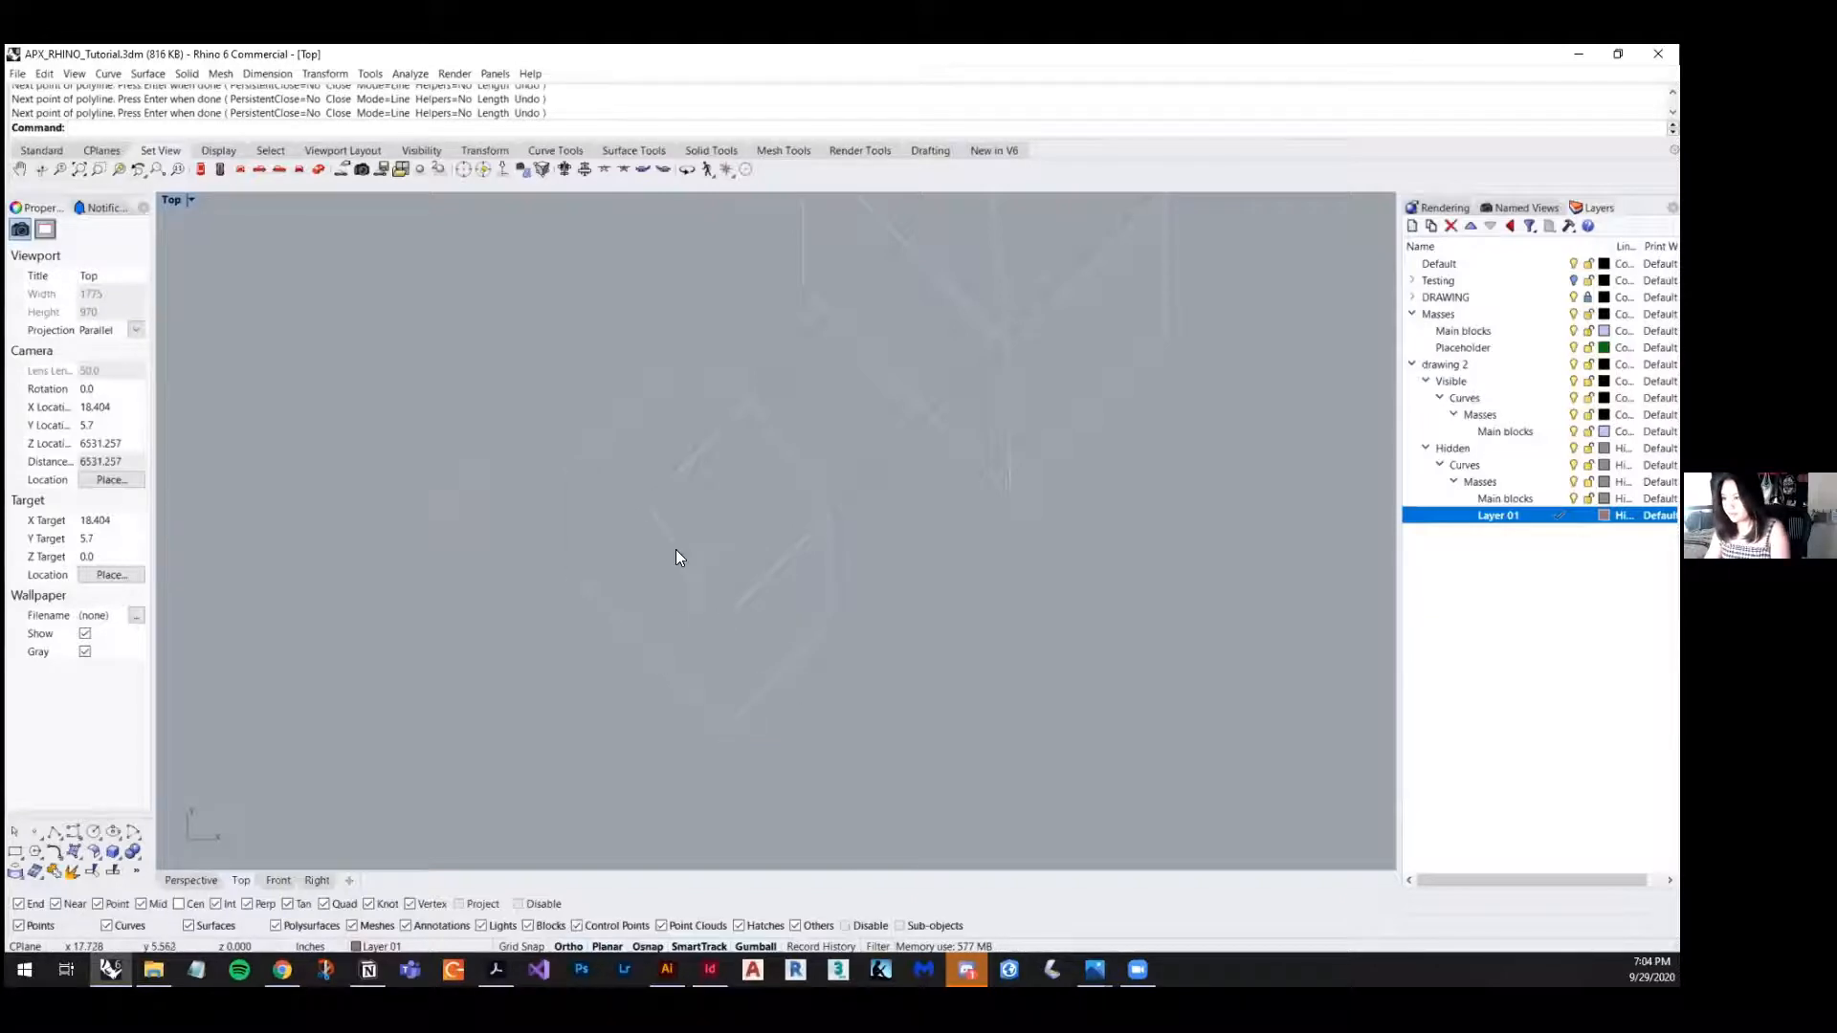
- Move the gable polyline from its front base corner diagonally to the base edge of the middle mass
left_click(676, 550)
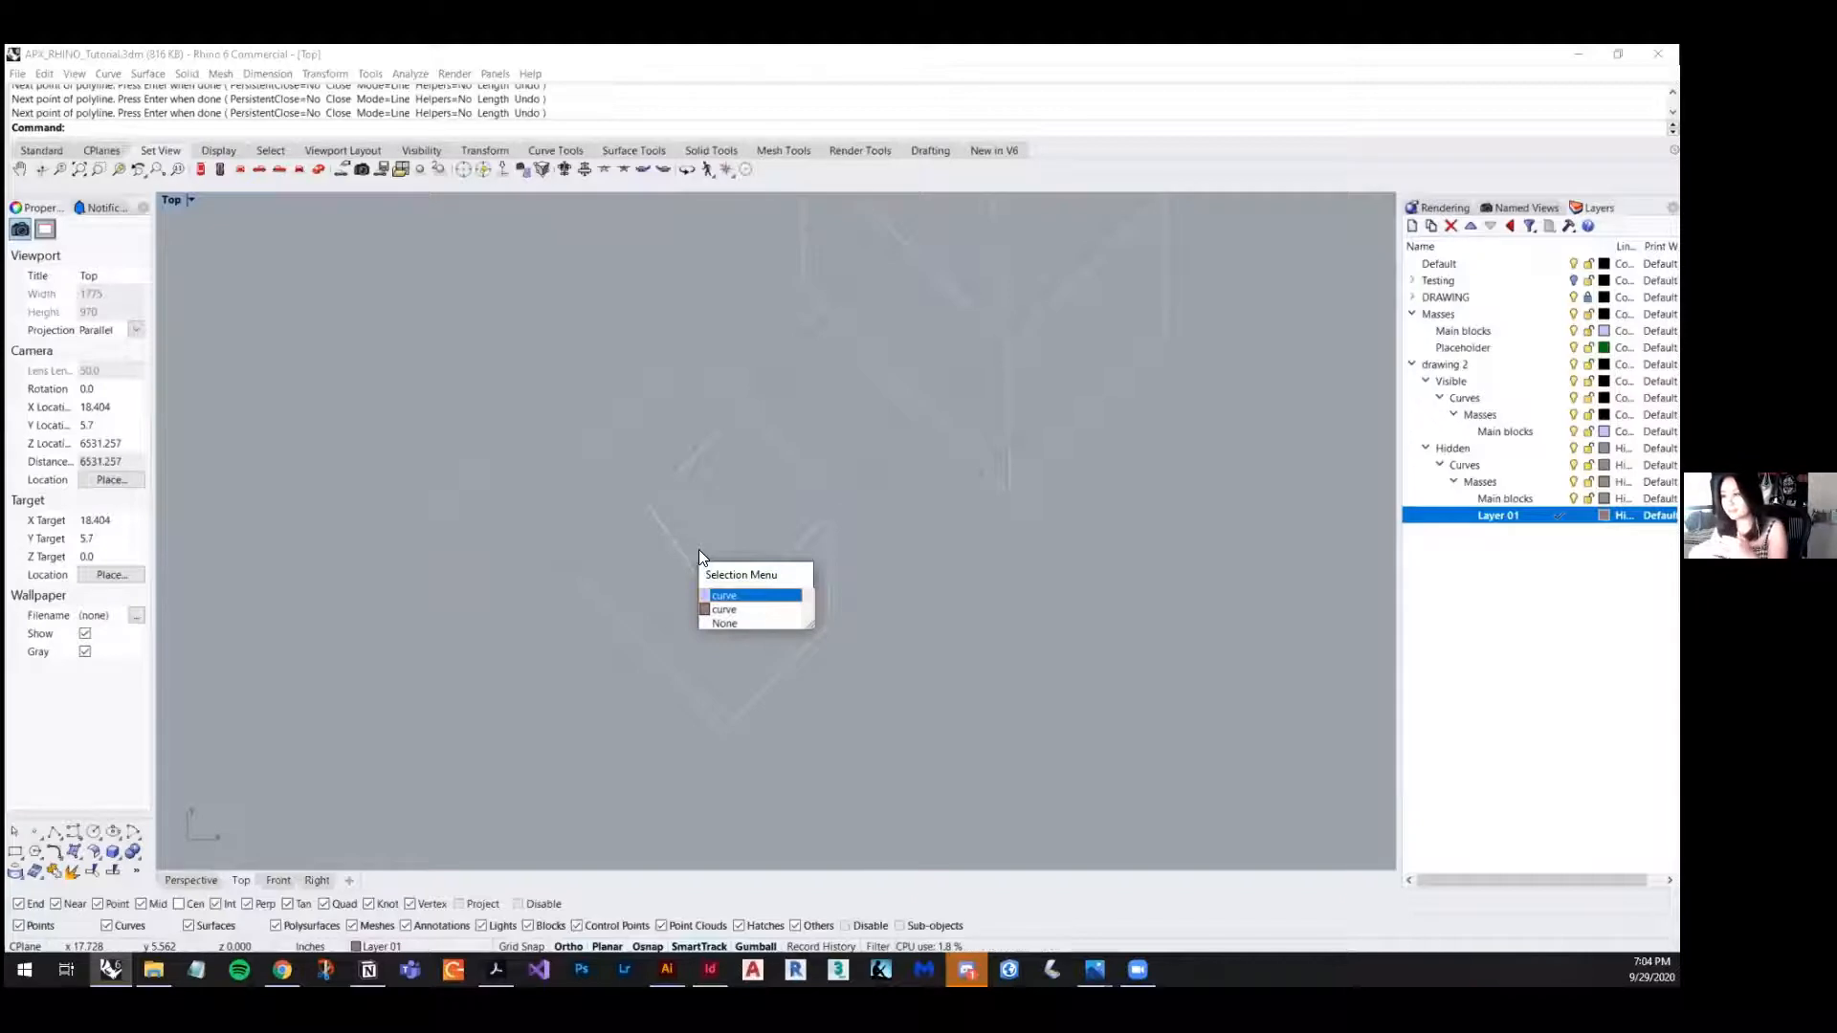
left_click(749, 613)
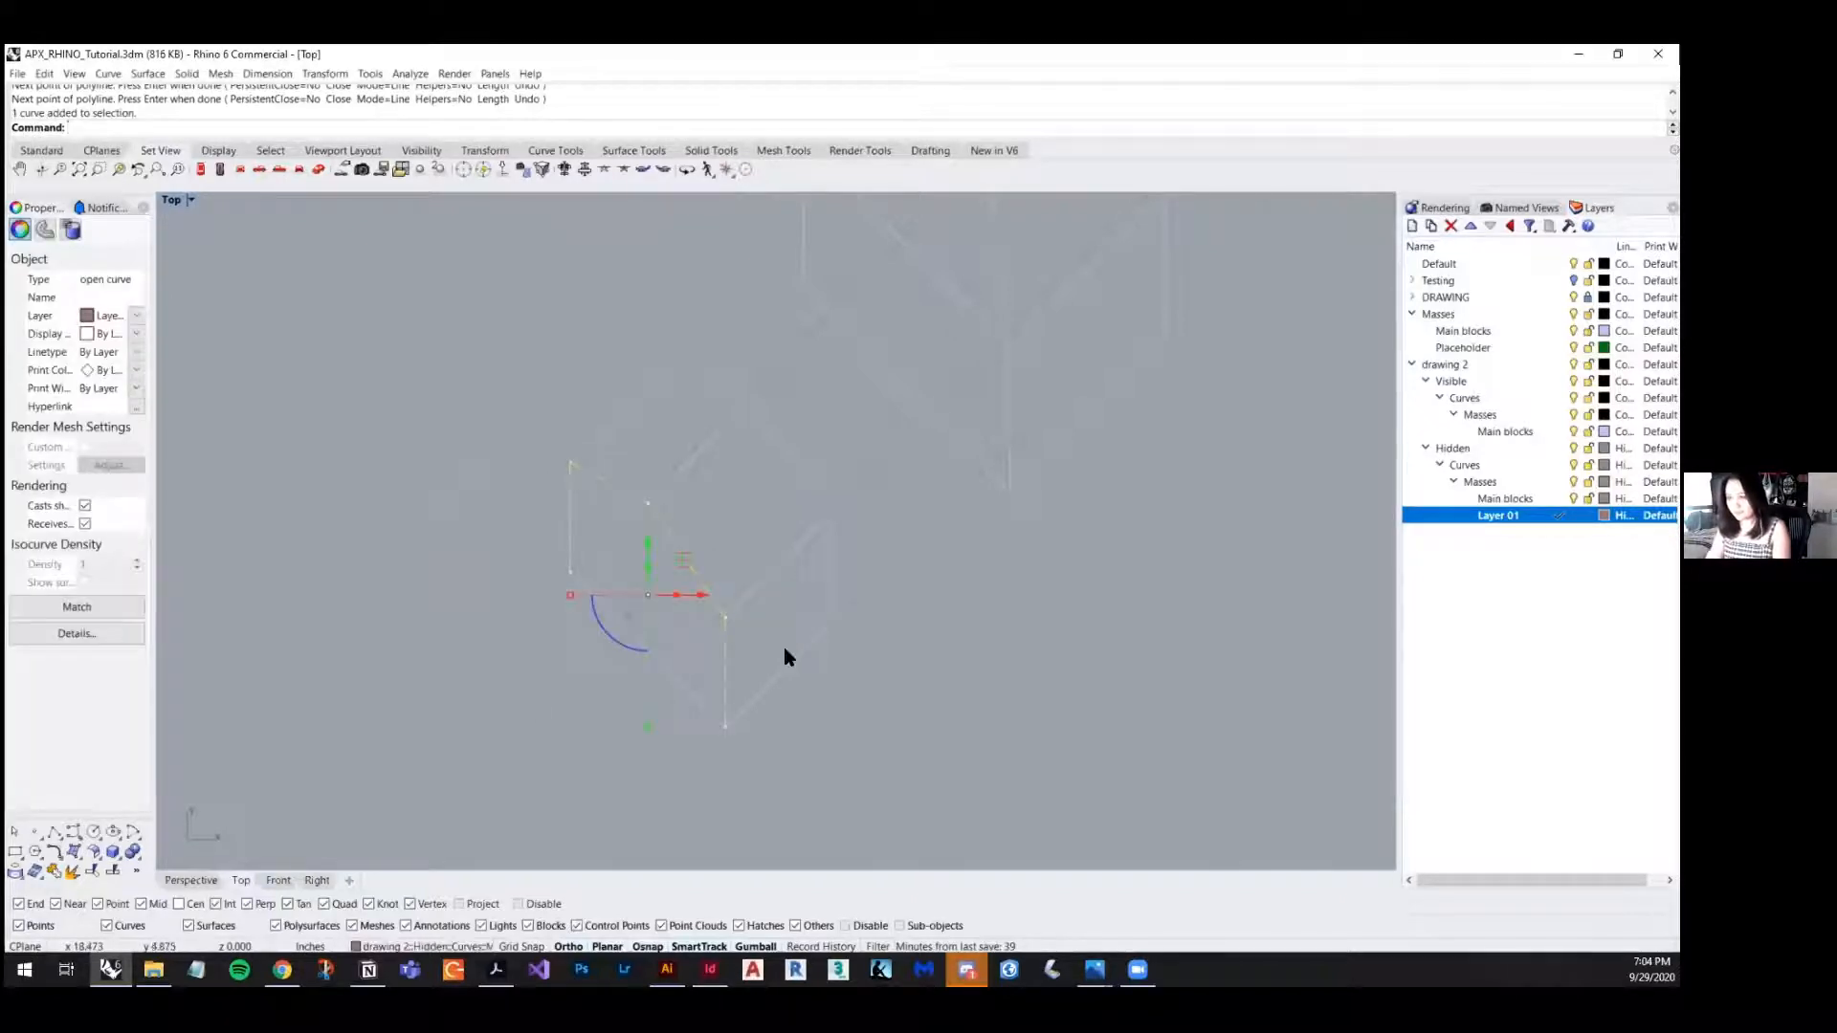
key("Return")
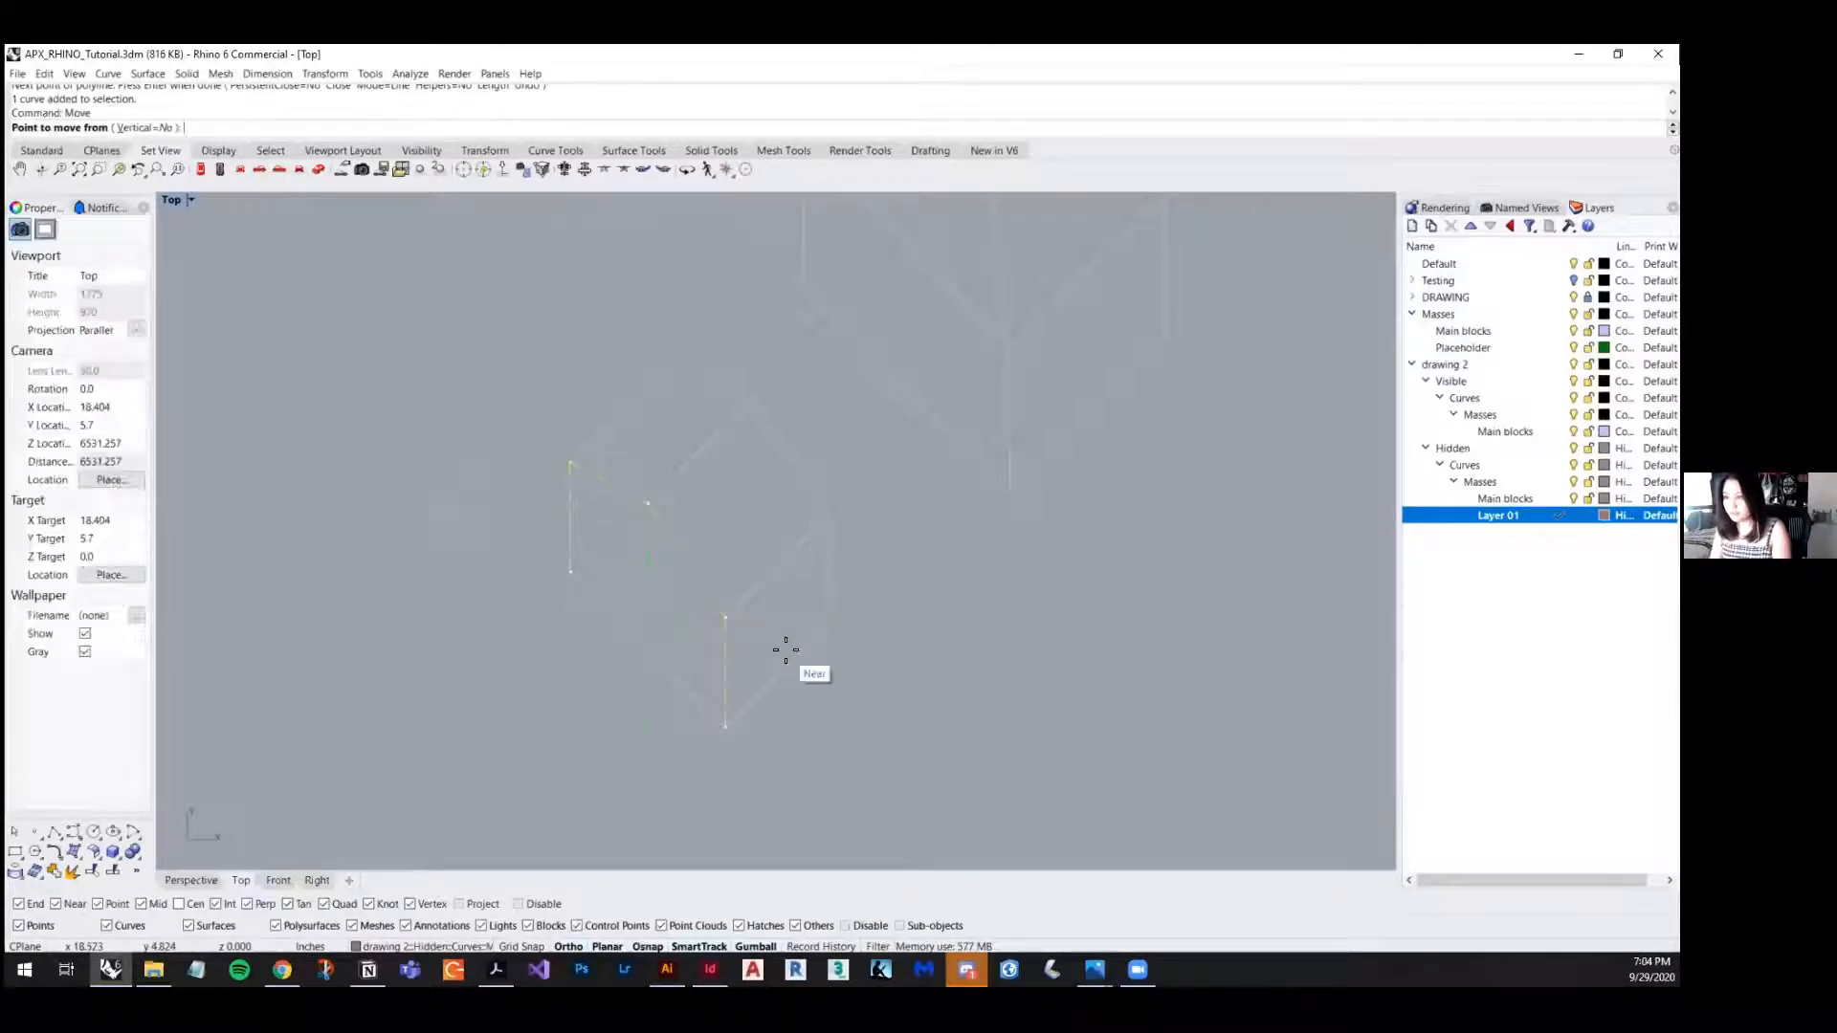
left_click(724, 727)
left_click(992, 463)
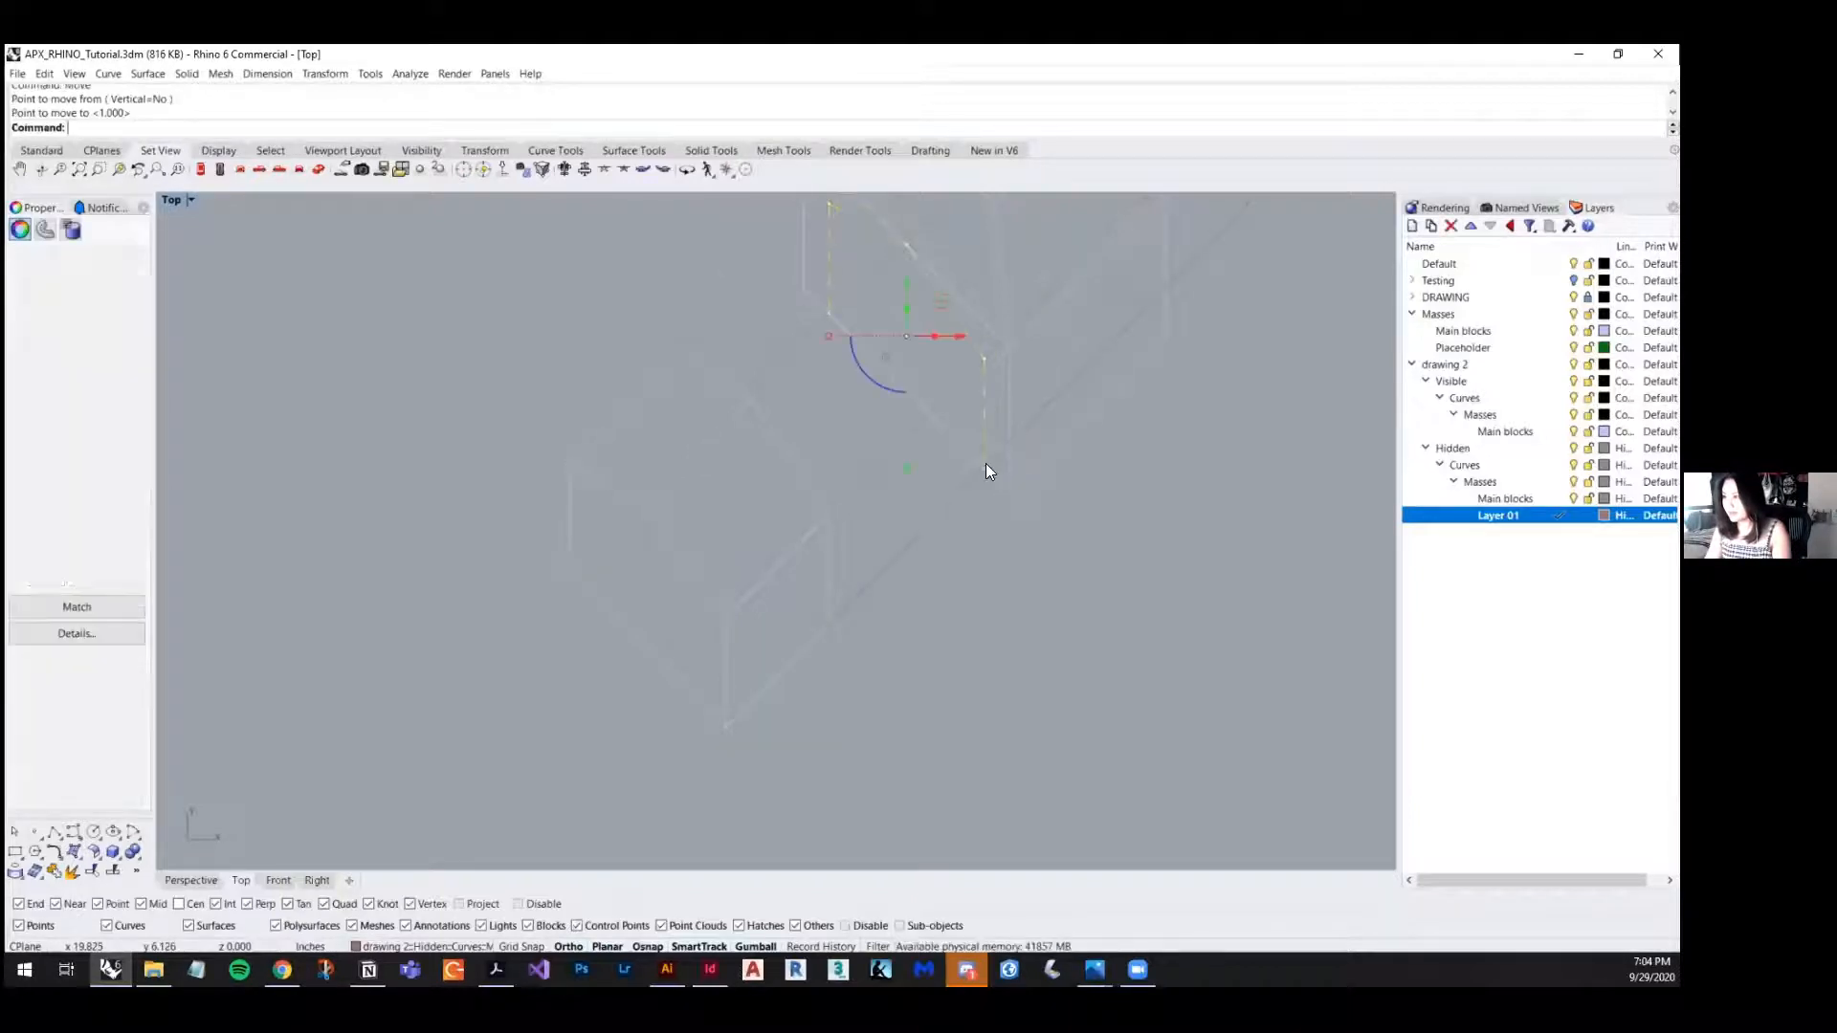
- Copy the gable polyline about 1.5 in diagonally from its front base corner to the far side of the middle mass
type("Copy")
key("Return")
left_click(978, 478)
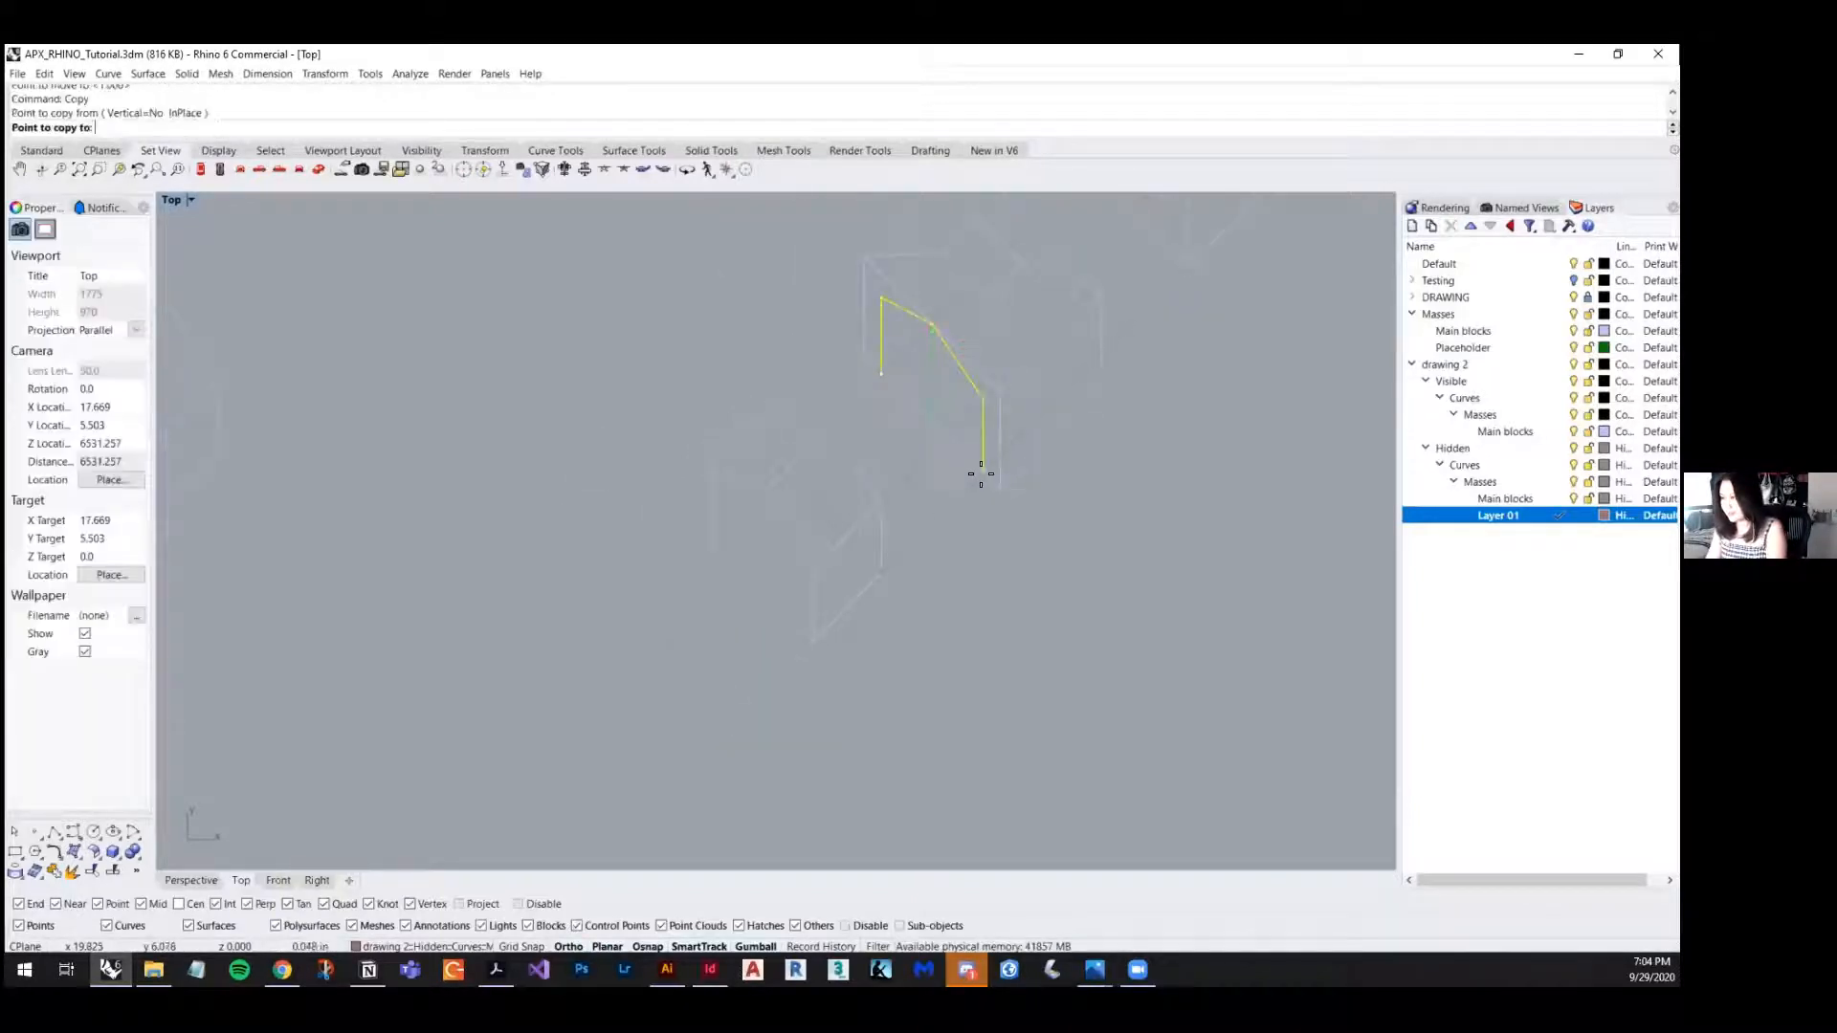
scroll(976, 475, "up", 5)
left_click(935, 526)
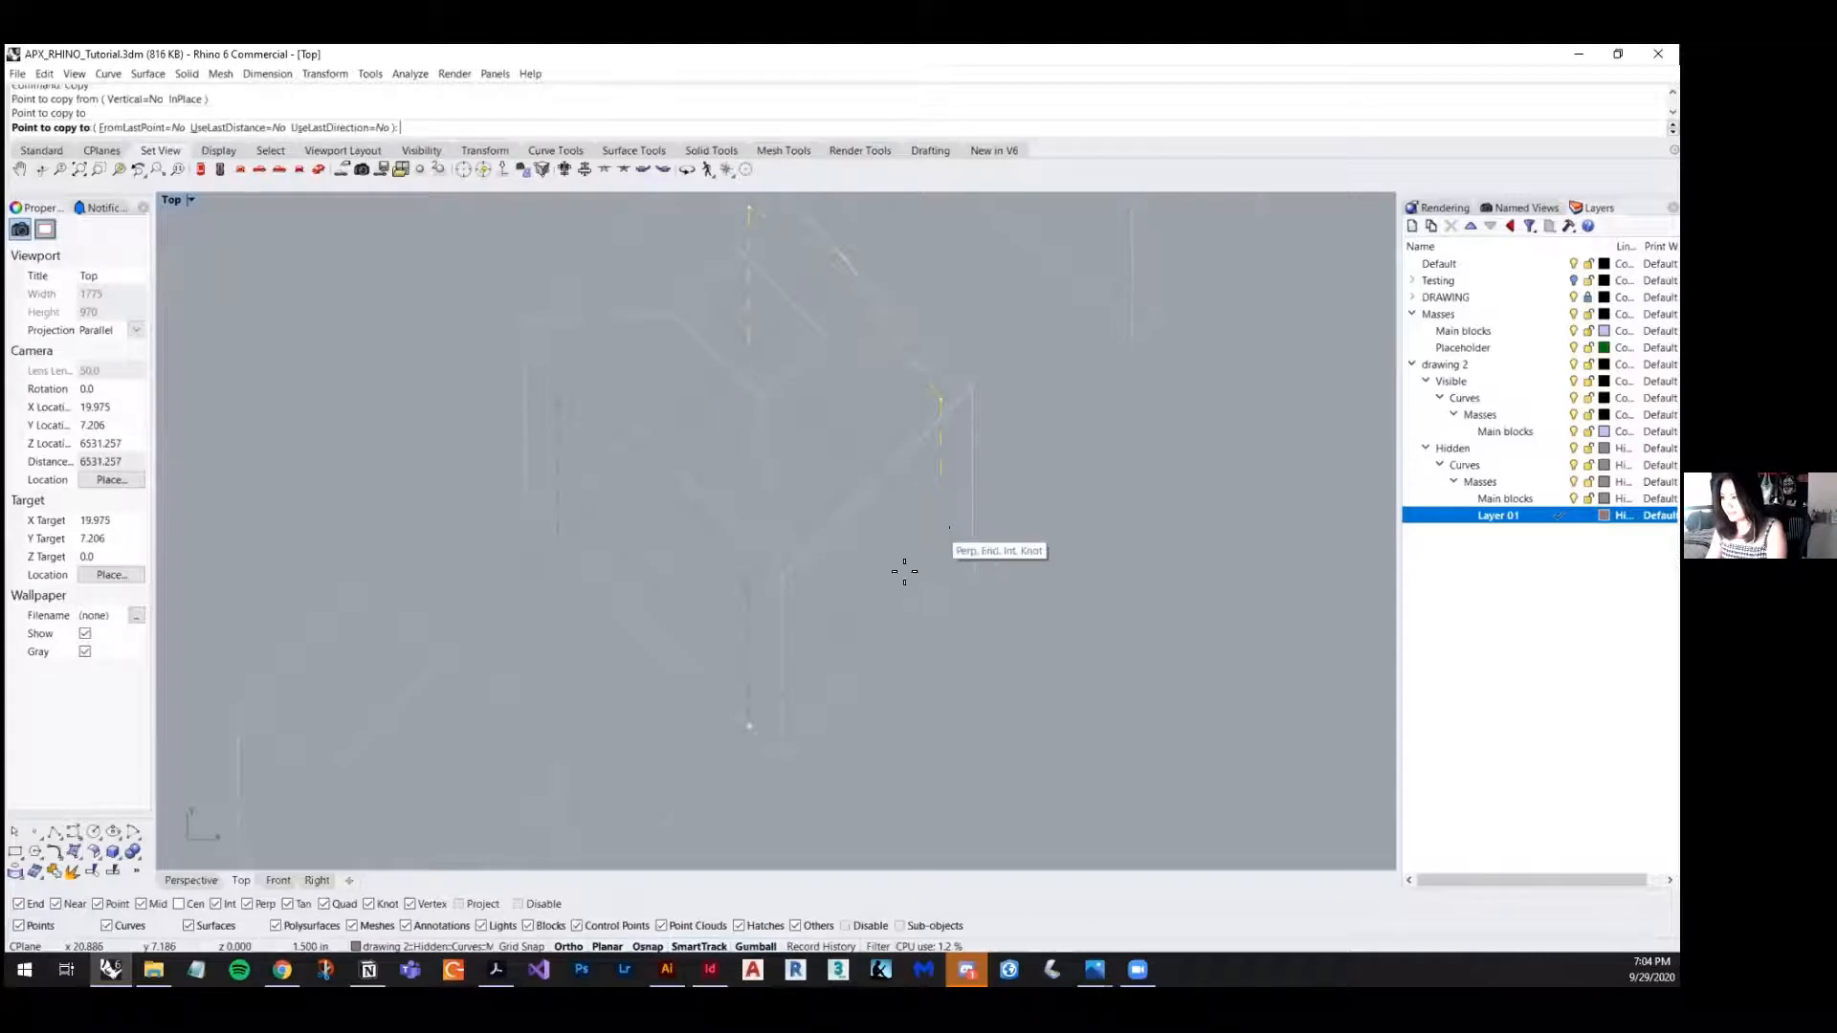
scroll(880, 613, "down", 5)
key("Return")
key("Escape")
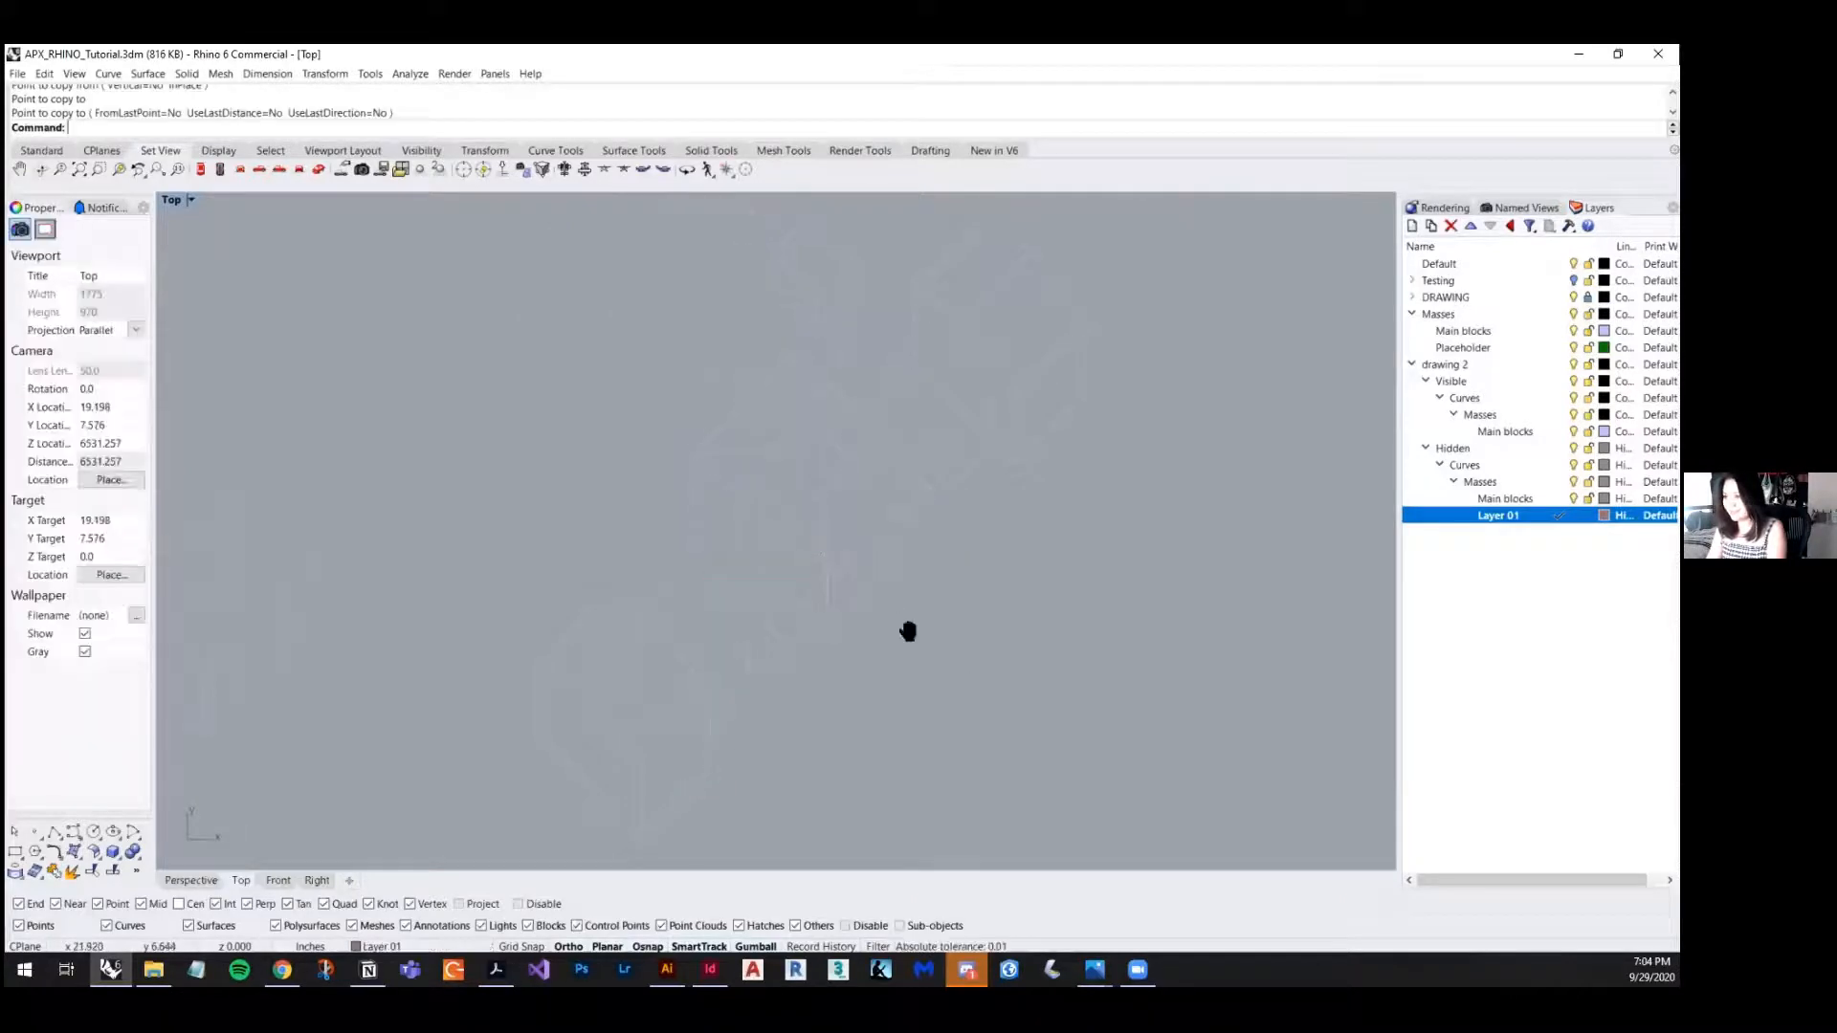
- Examine the finished line drawings and the sheared exploded masses in the top view
scroll(906, 632, "up", 3)
scroll(846, 501, "down", 10)
mouse_move(780, 615)
right_mouse_down()
mouse_move(850, 549)
mouse_move(833, 578)
right_mouse_up()
scroll(916, 482, "up", 2)
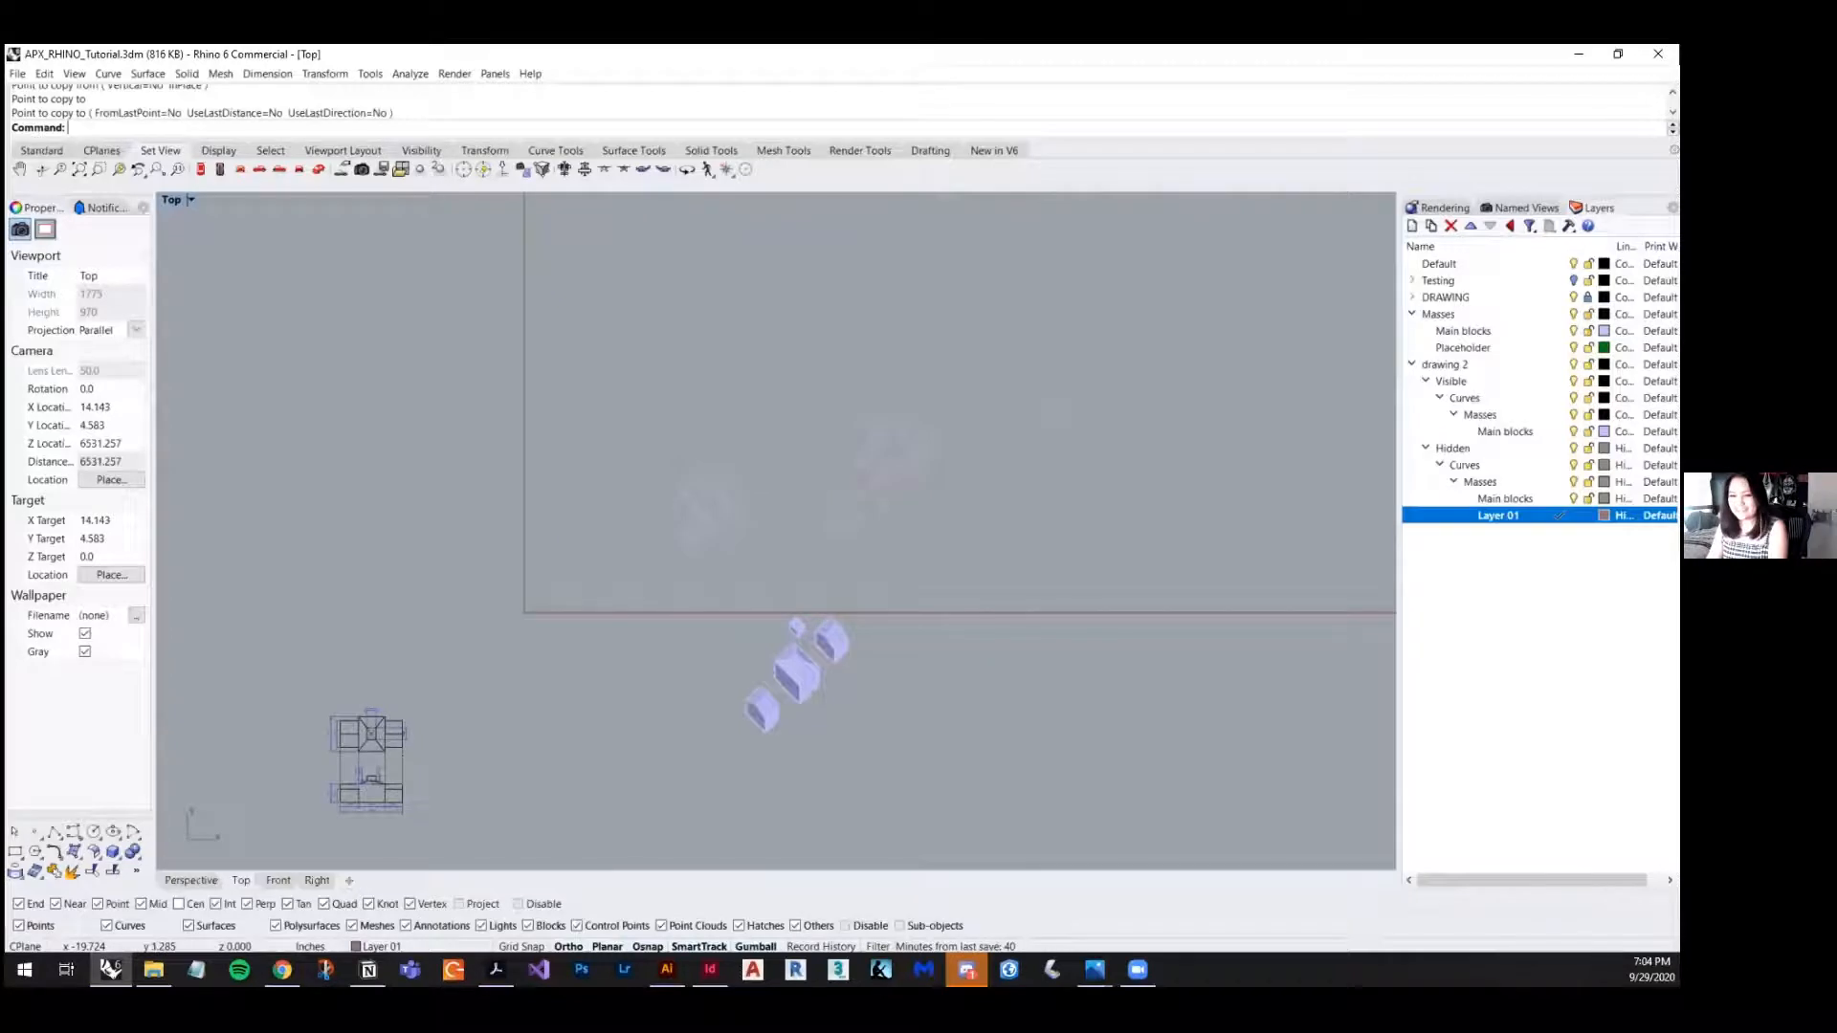
scroll(861, 464, "up", 4)
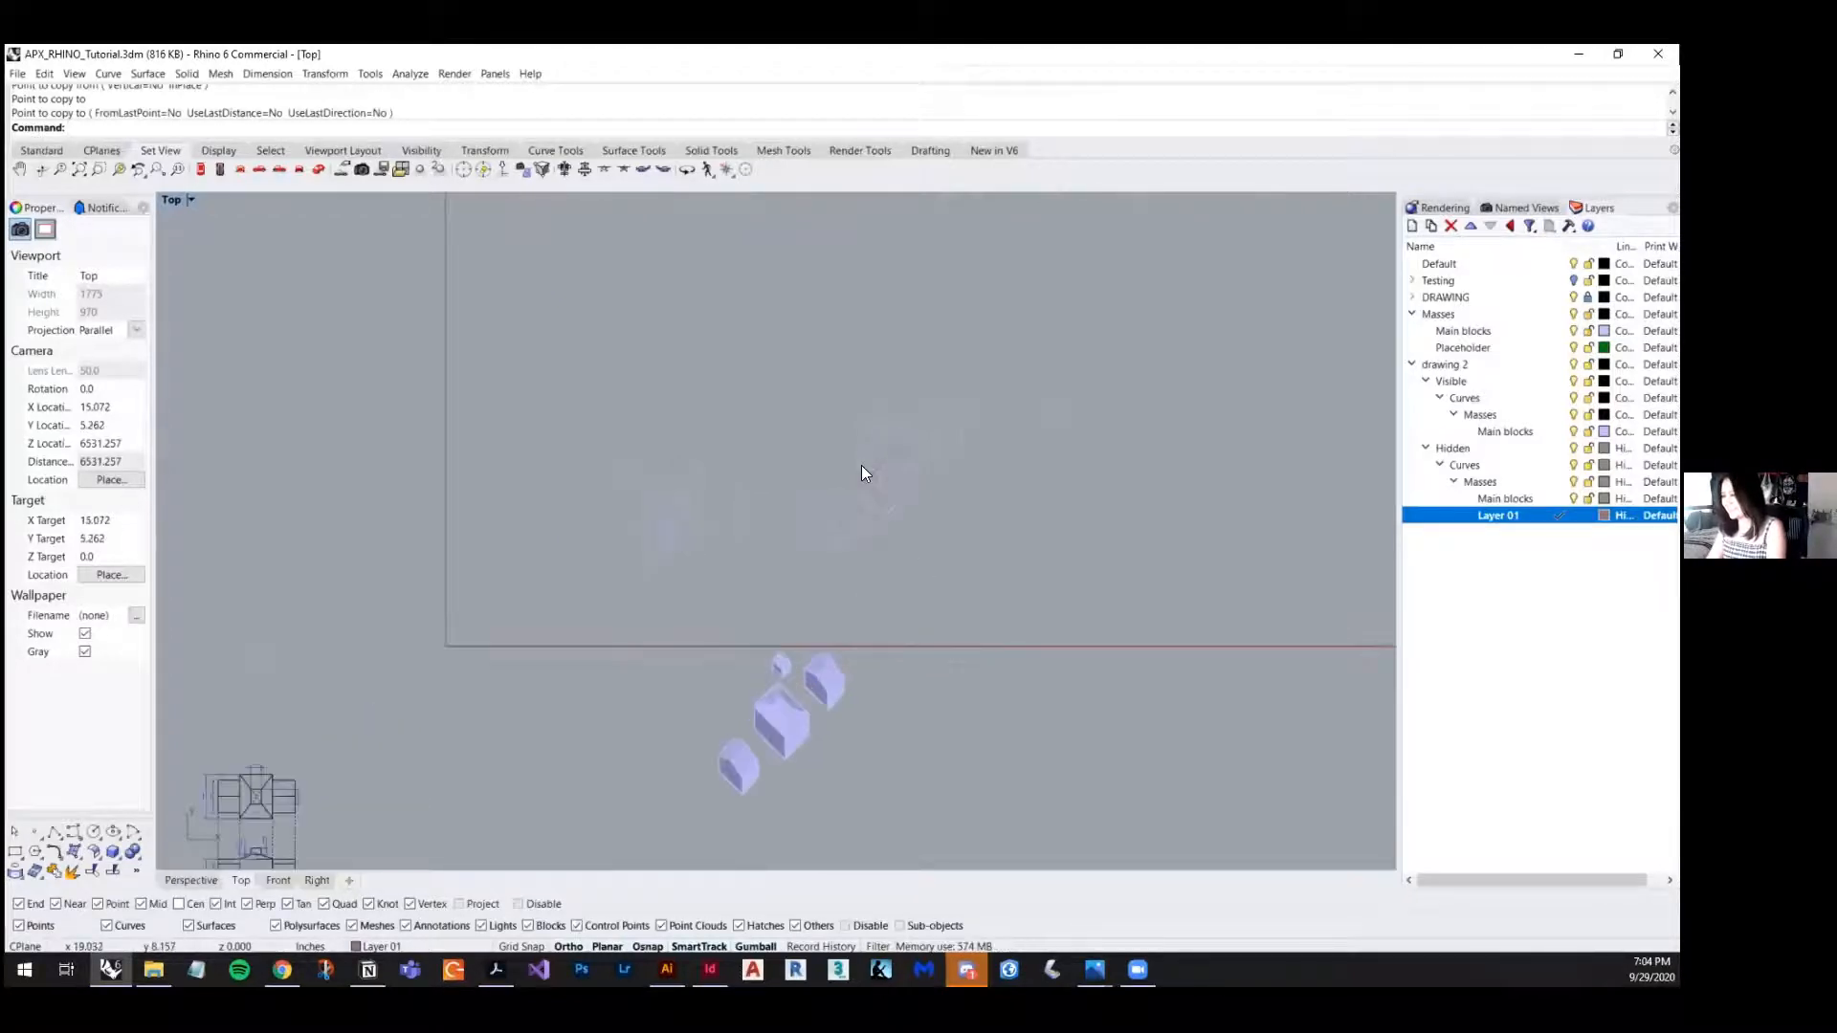
mouse_move(927, 593)
right_mouse_down()
mouse_move(882, 660)
mouse_move(1011, 657)
right_mouse_up()
scroll(882, 520, "up", 6)
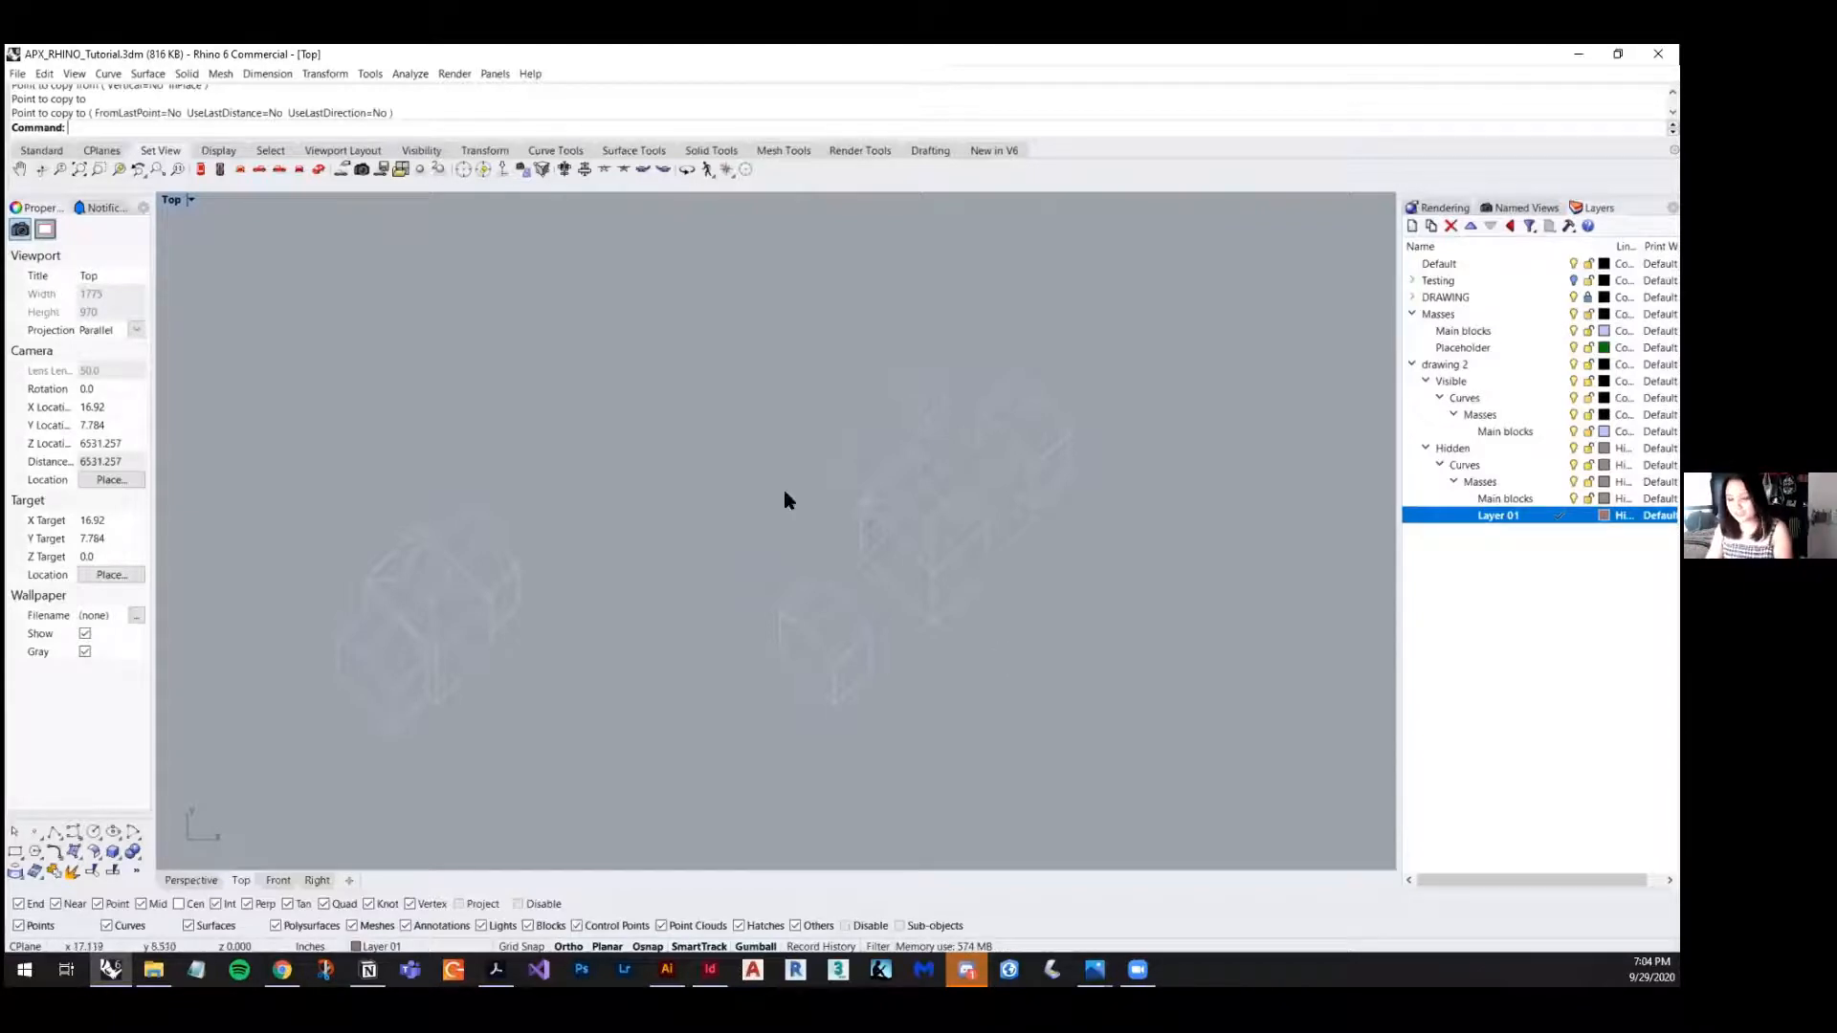
scroll(783, 486, "down", 6)
right_click_drag(810, 737, 844, 519)
scroll(842, 534, "up", 6)
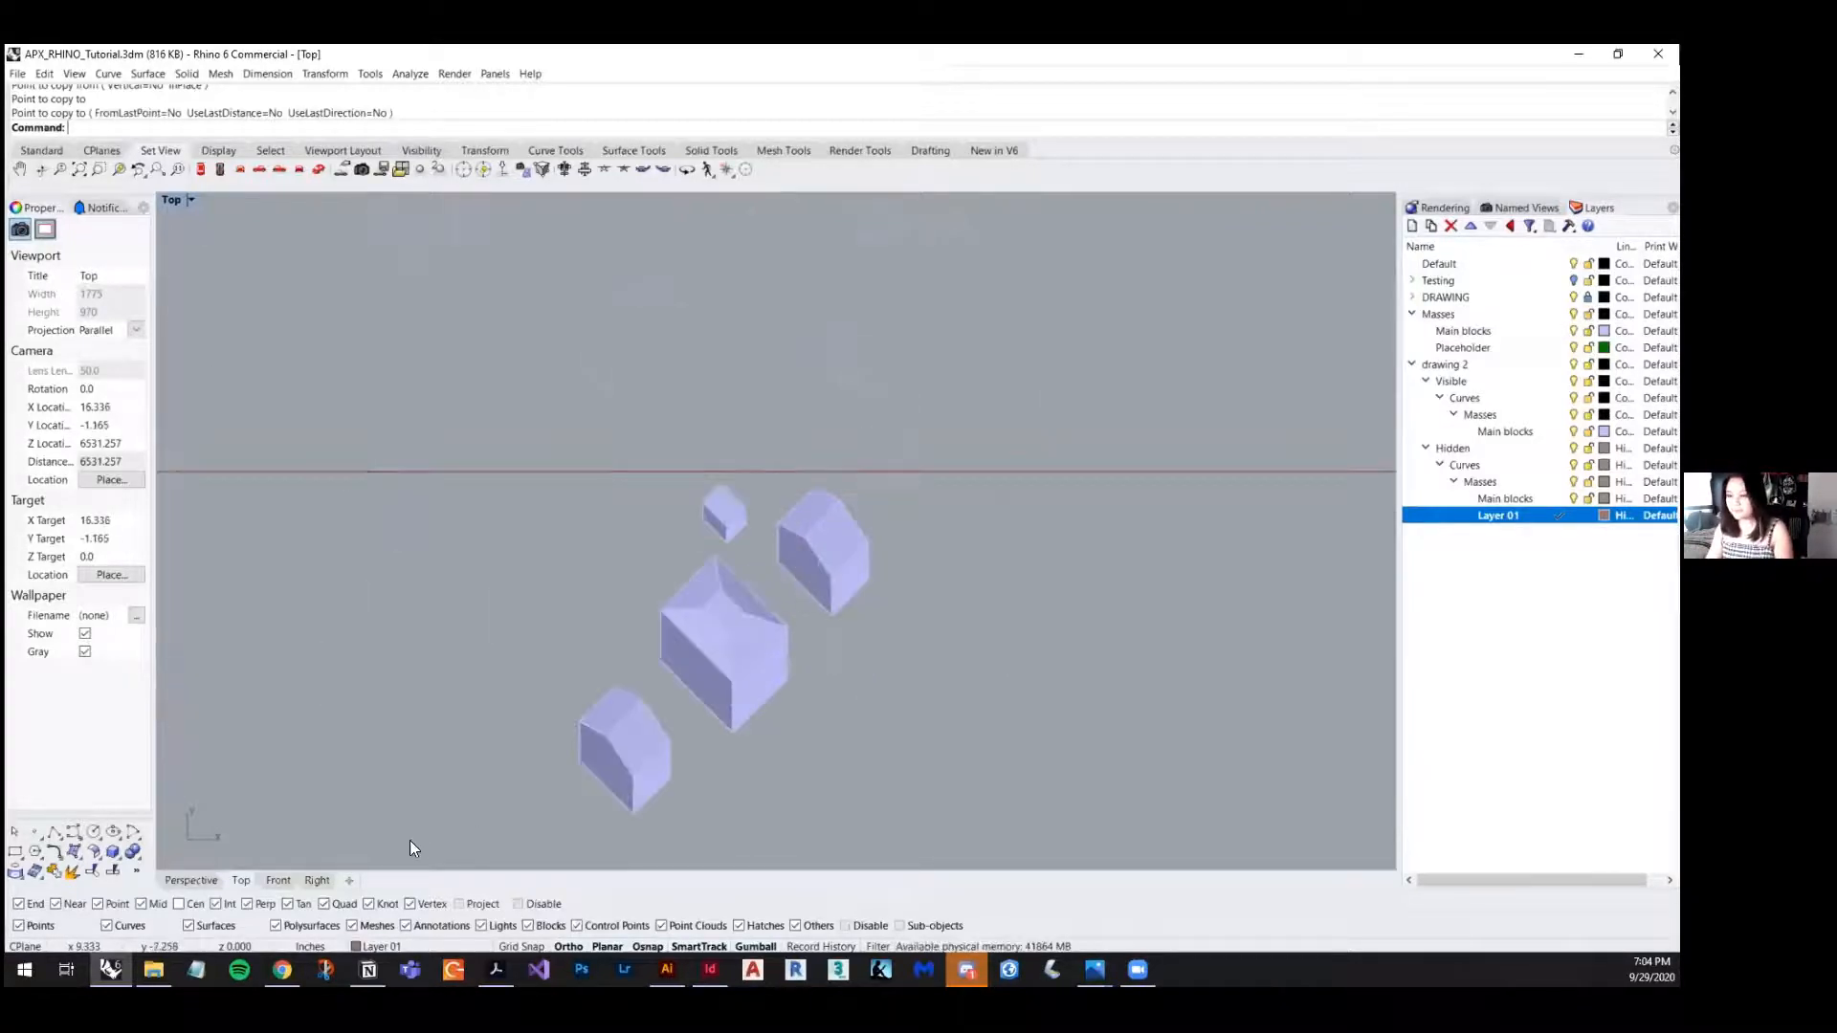
- Show all hidden objects so the other building versions reappear beside the exploded masses
scroll(689, 620, "down", 2)
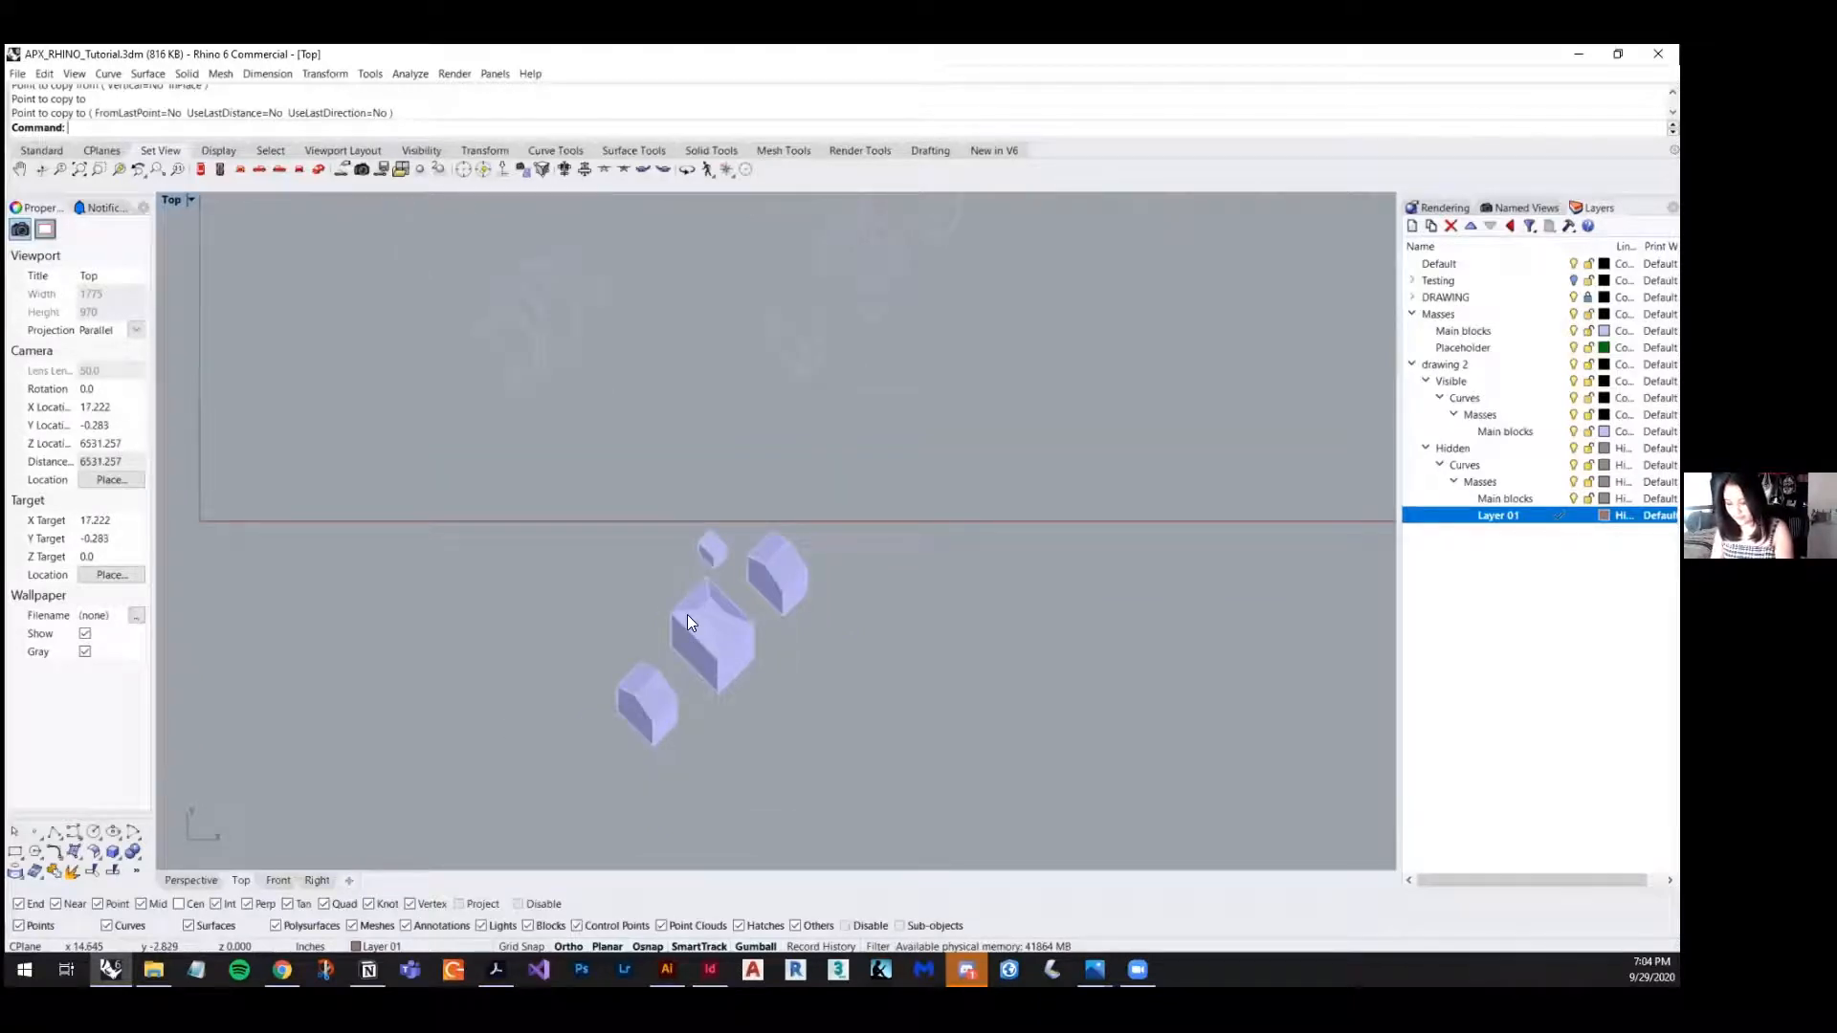
type("show")
key("Return")
right_click_drag(750, 633, 999, 569)
scroll(568, 584, "up", 6)
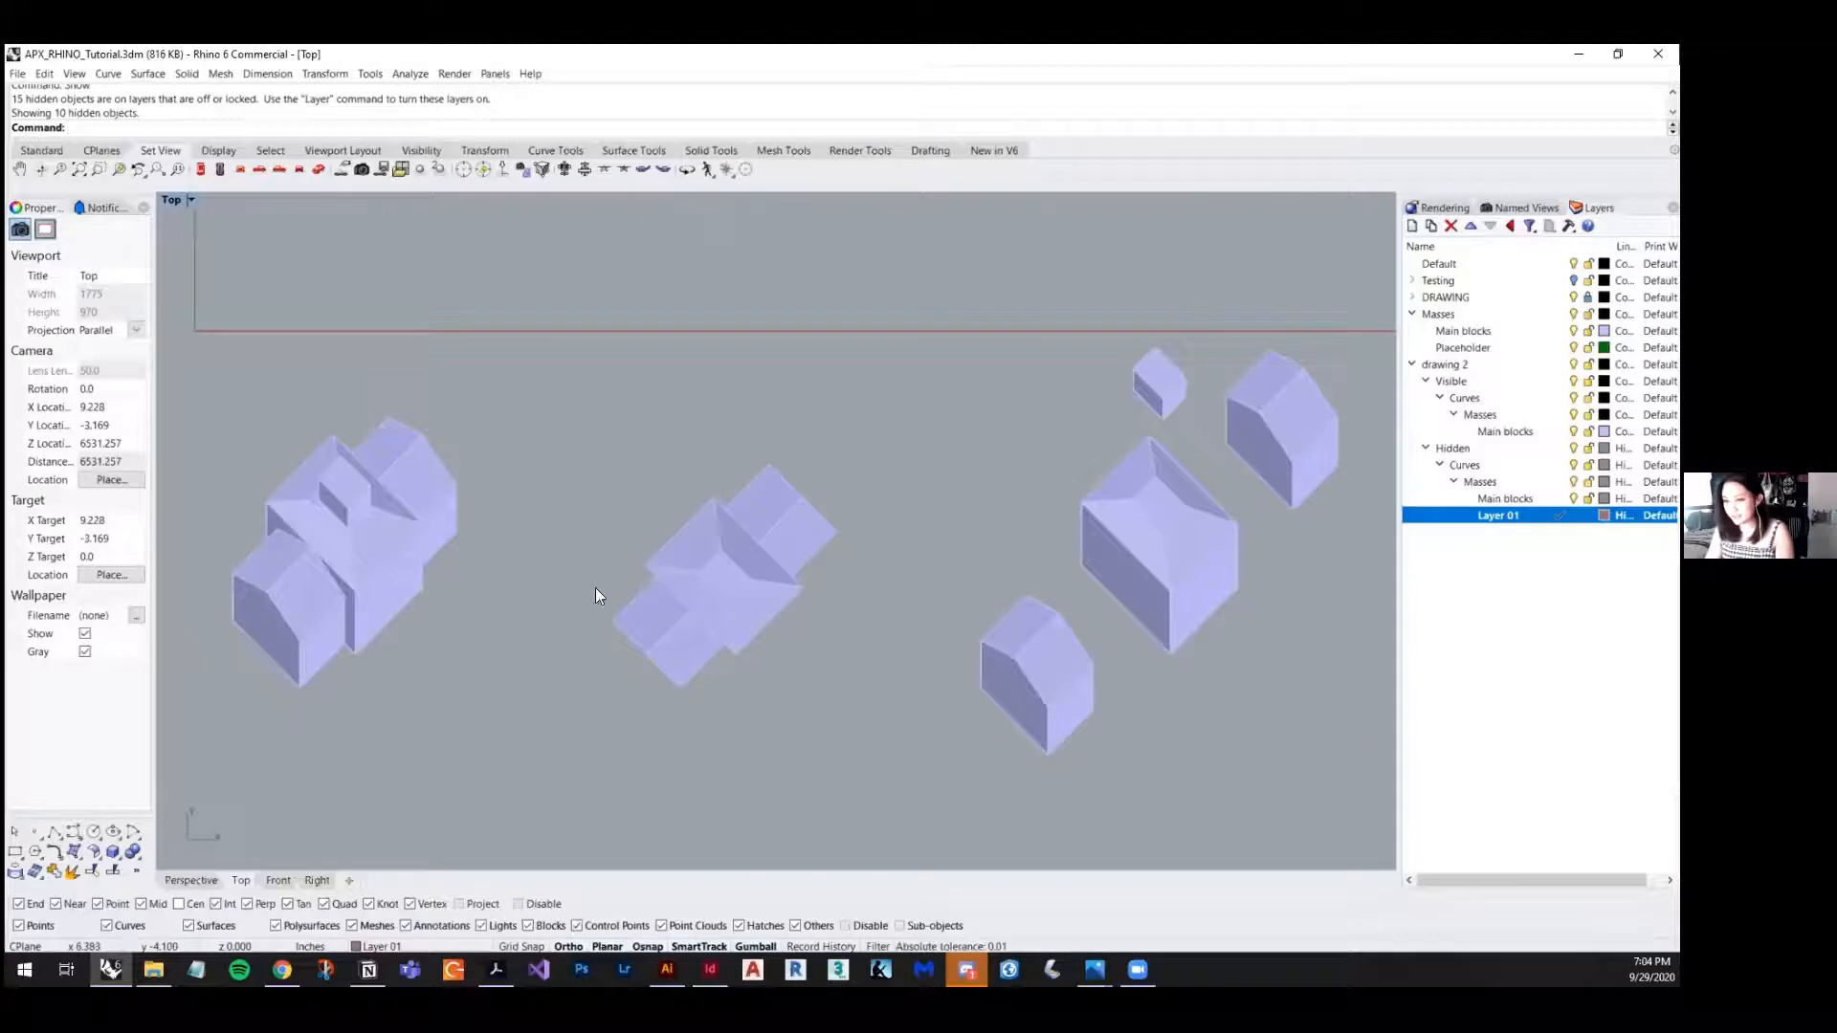
- Move the unsheared assembled building along the X axis to empty space beyond the exploded masses
scroll(589, 584, "down", 6)
left_click_drag(706, 484, 576, 647)
scroll(660, 550, "down", 3)
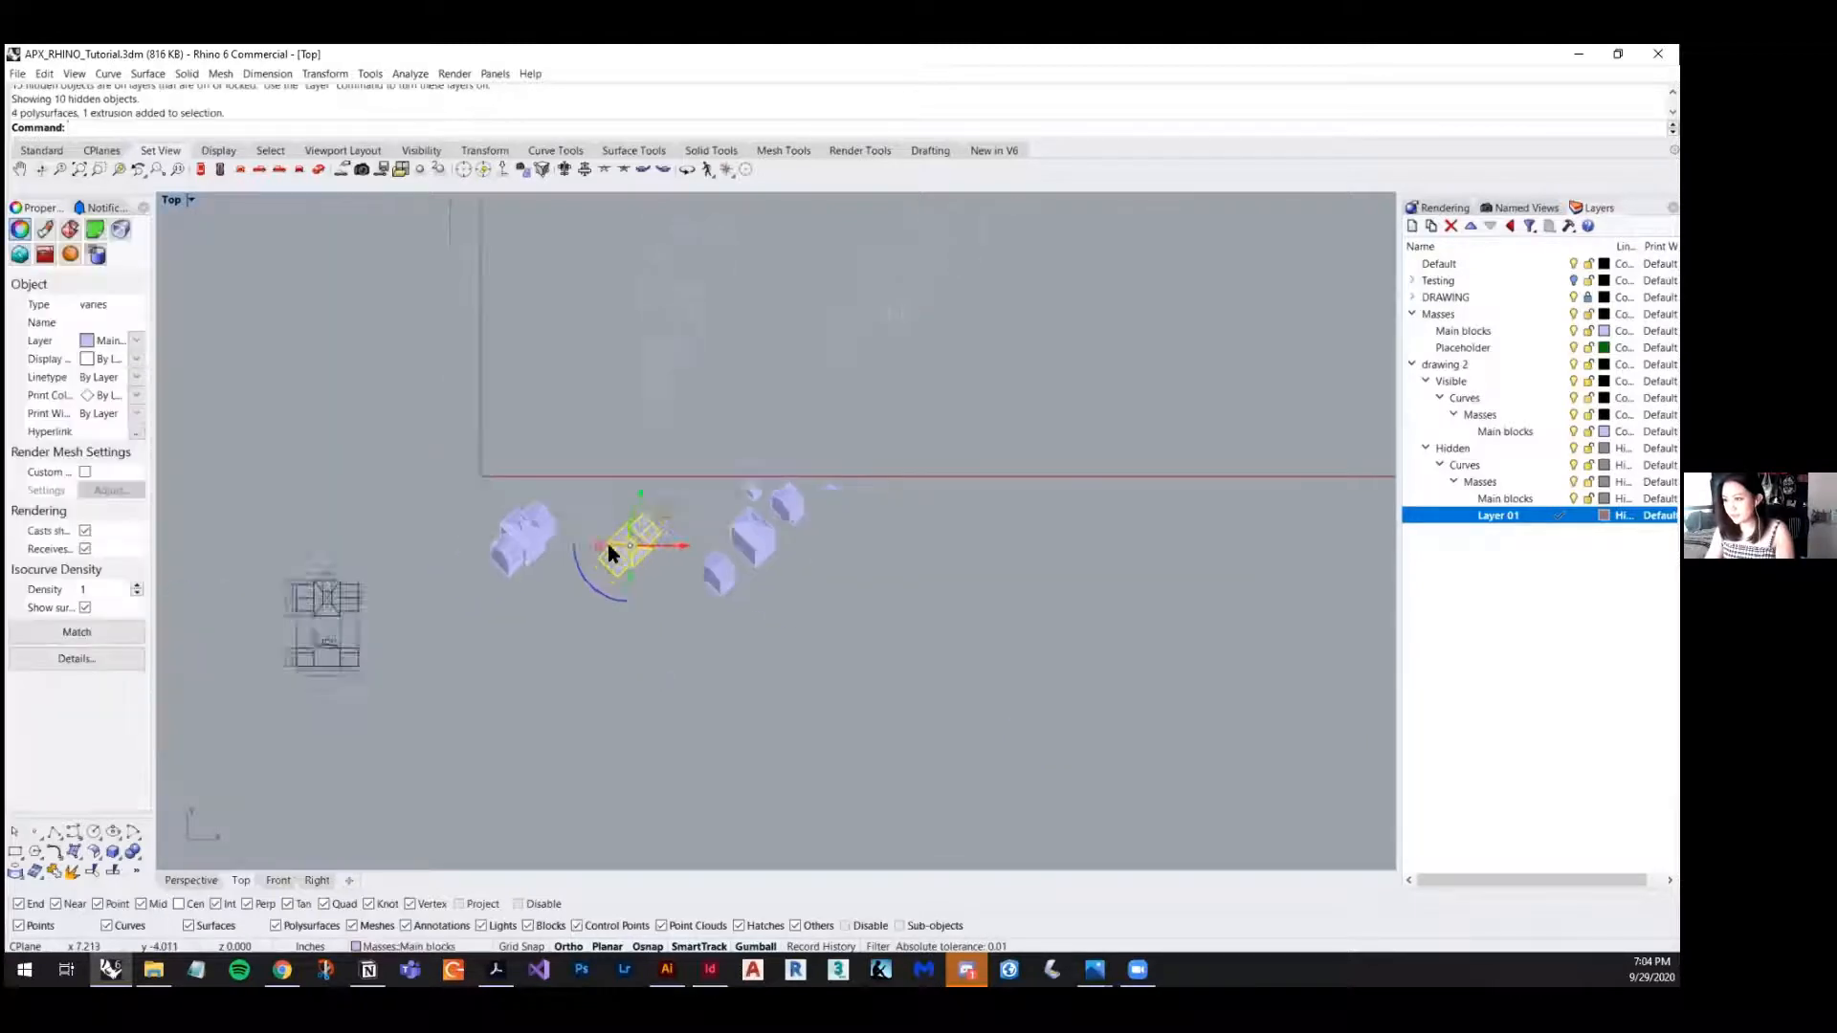
scroll(670, 547, "up", 3)
left_click_drag(681, 543, 1282, 536)
left_click(1241, 589)
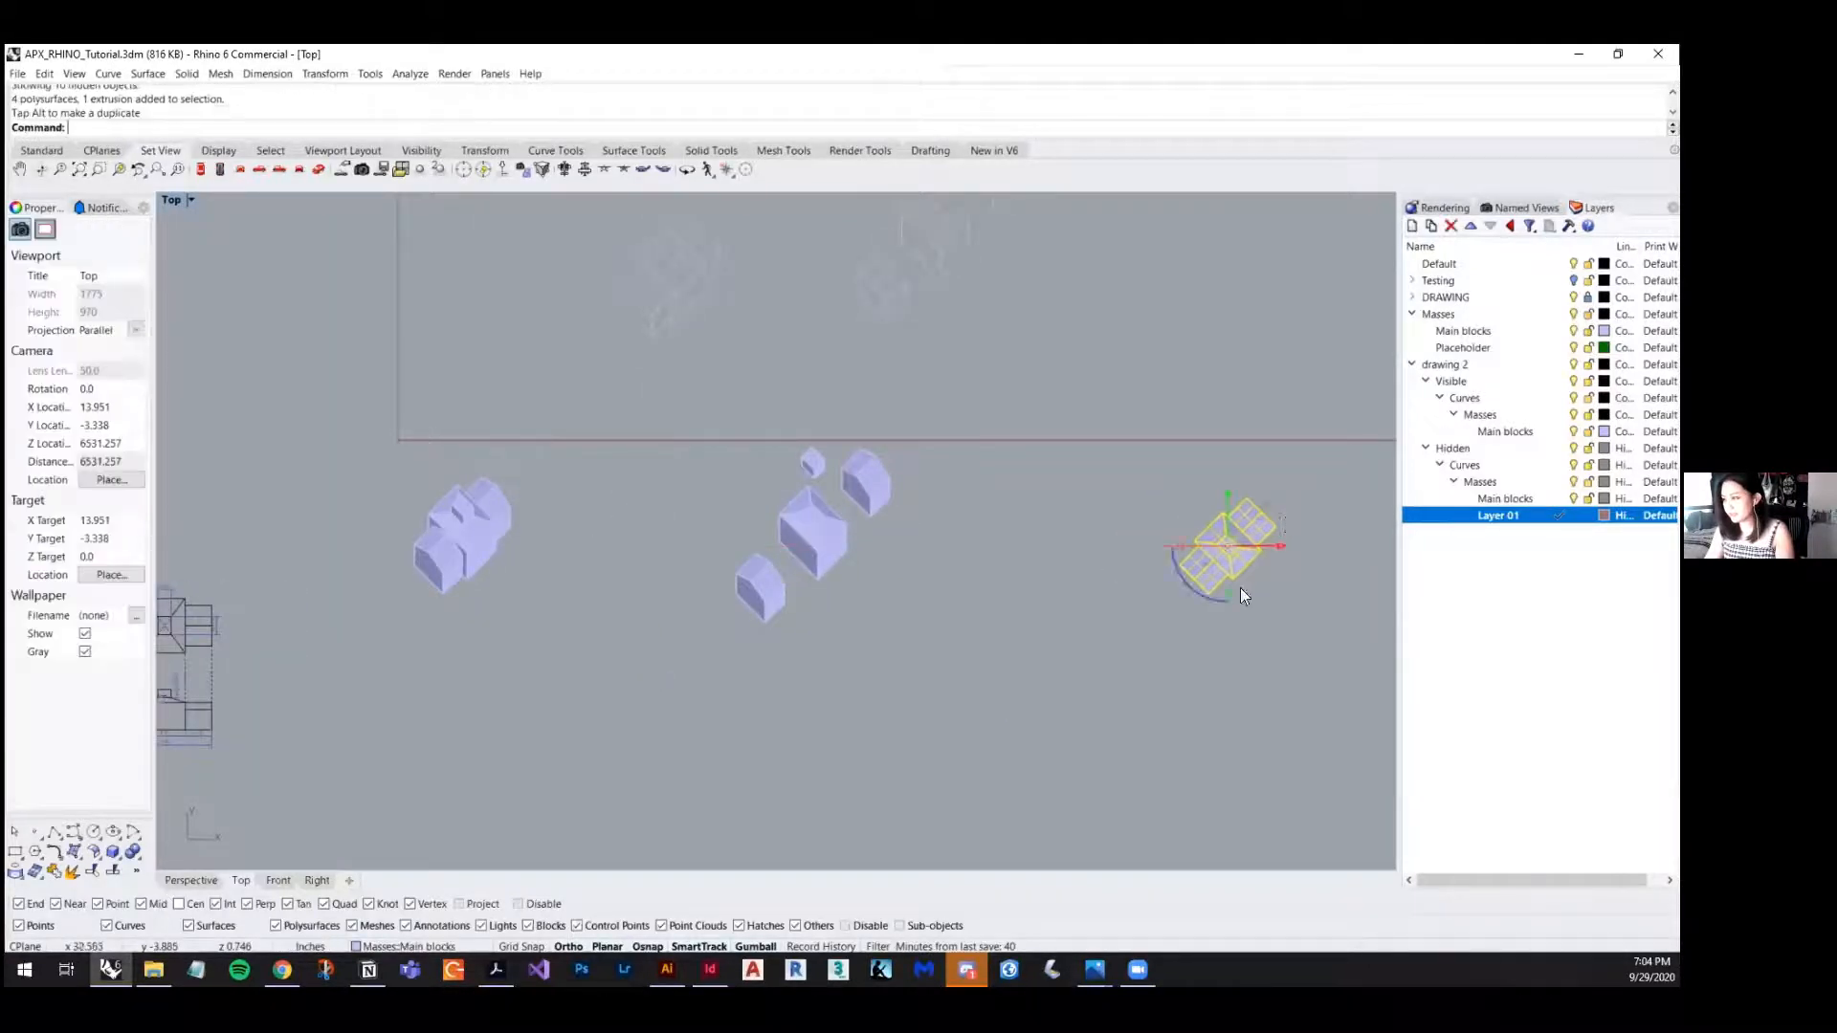
- Rotate the moved building by -45 degrees in plan so it aligns with the axes
right_click_drag(1156, 689, 905, 730)
scroll(964, 632, "up", 6)
right_click_drag(982, 662, 829, 727)
scroll(910, 620, "down", 8)
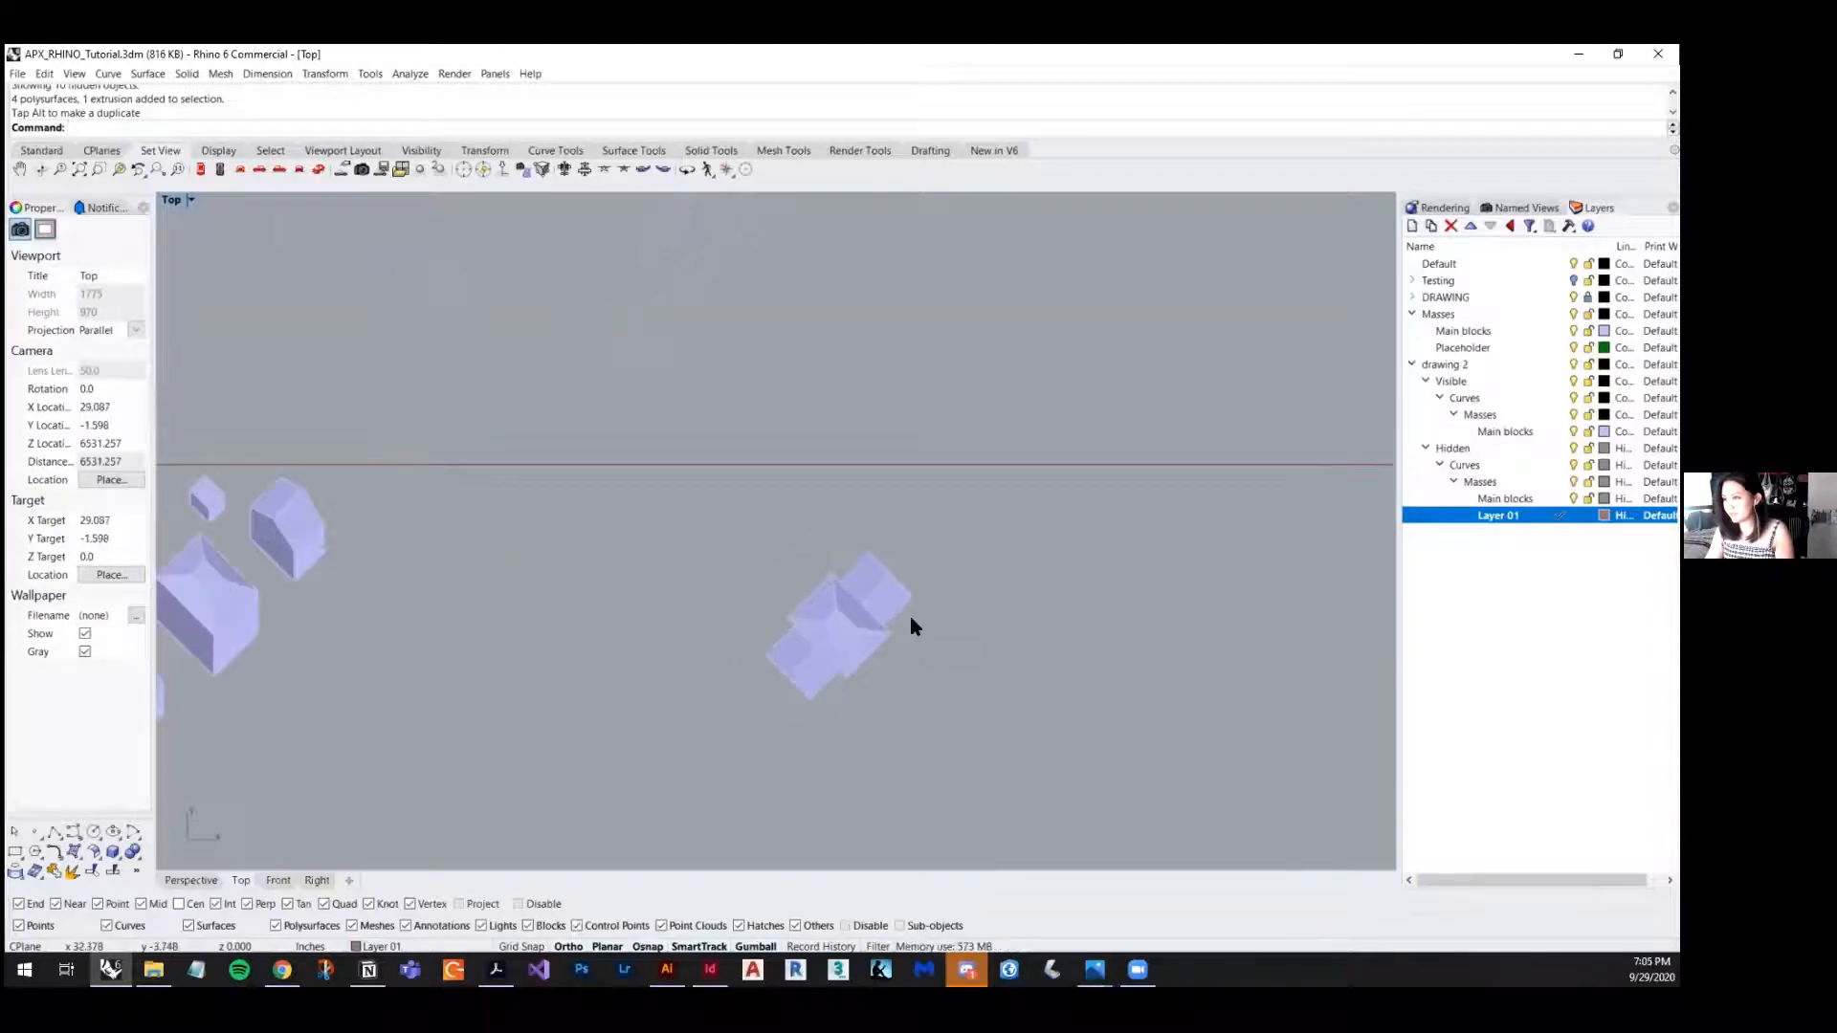
scroll(960, 663, "up", 8)
left_click(787, 532)
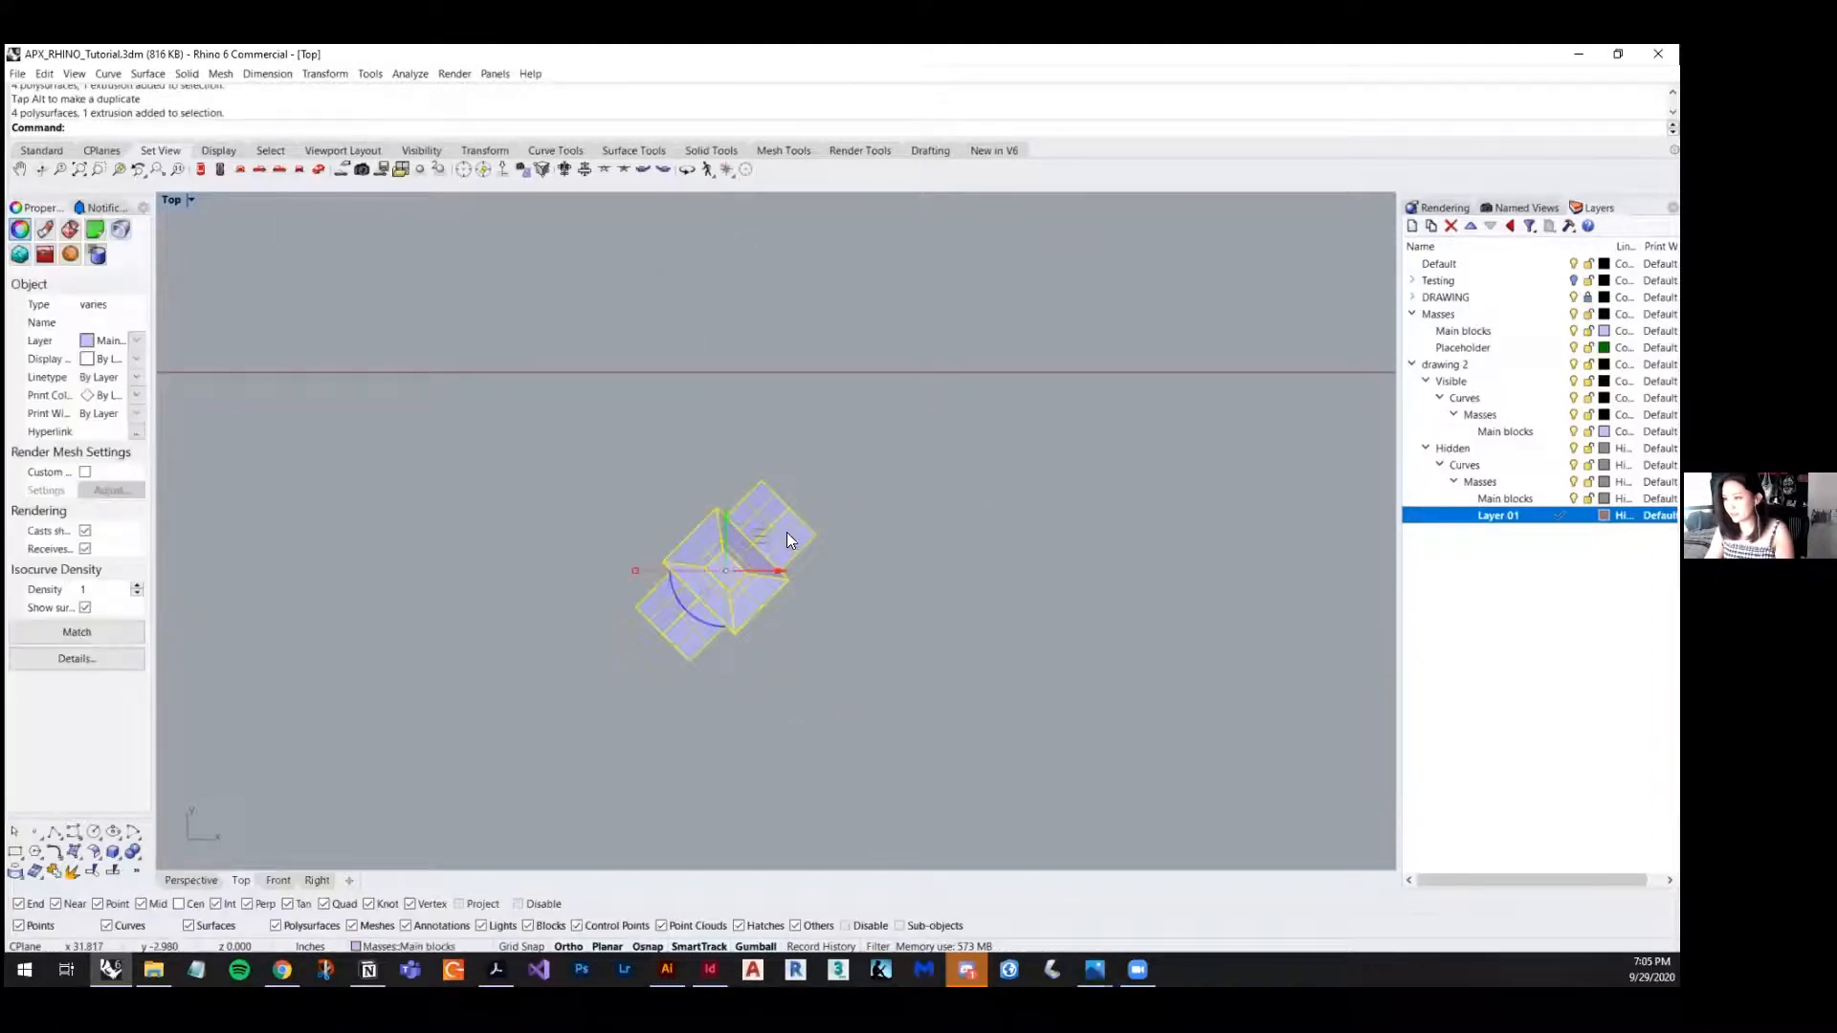
left_click(689, 615)
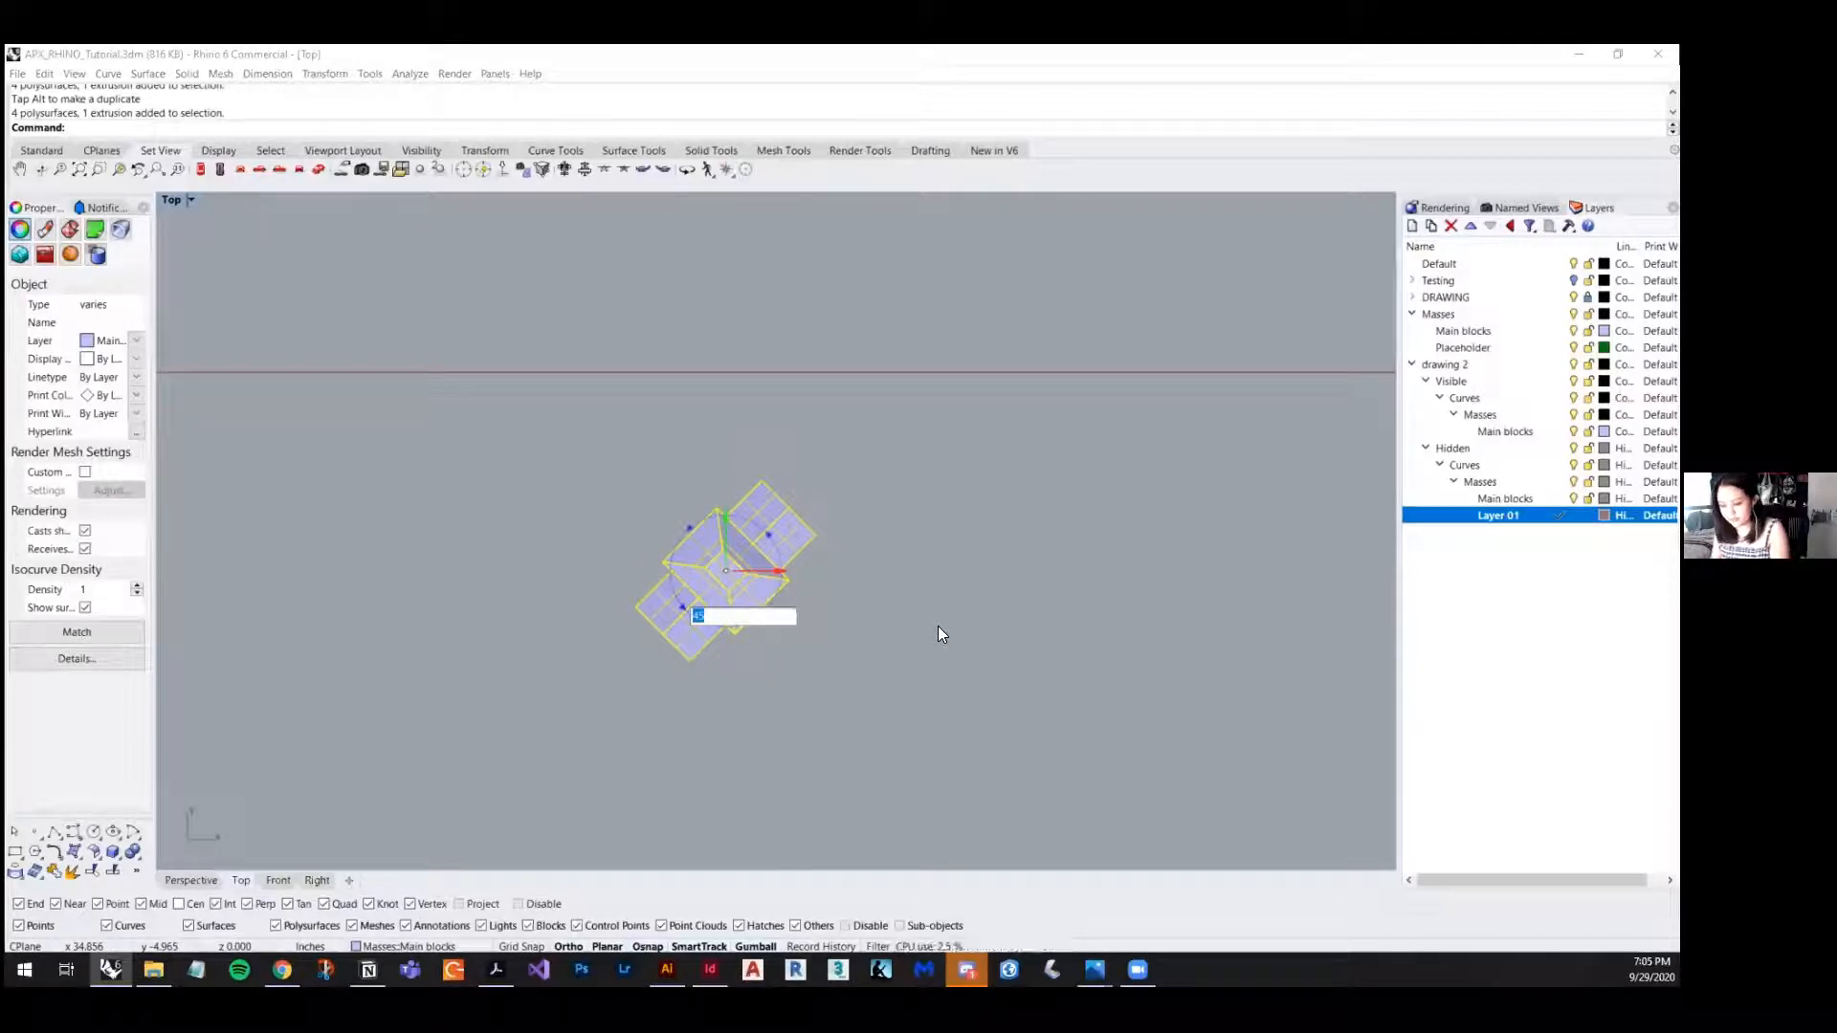
type("-45")
key("Return")
key("Escape")
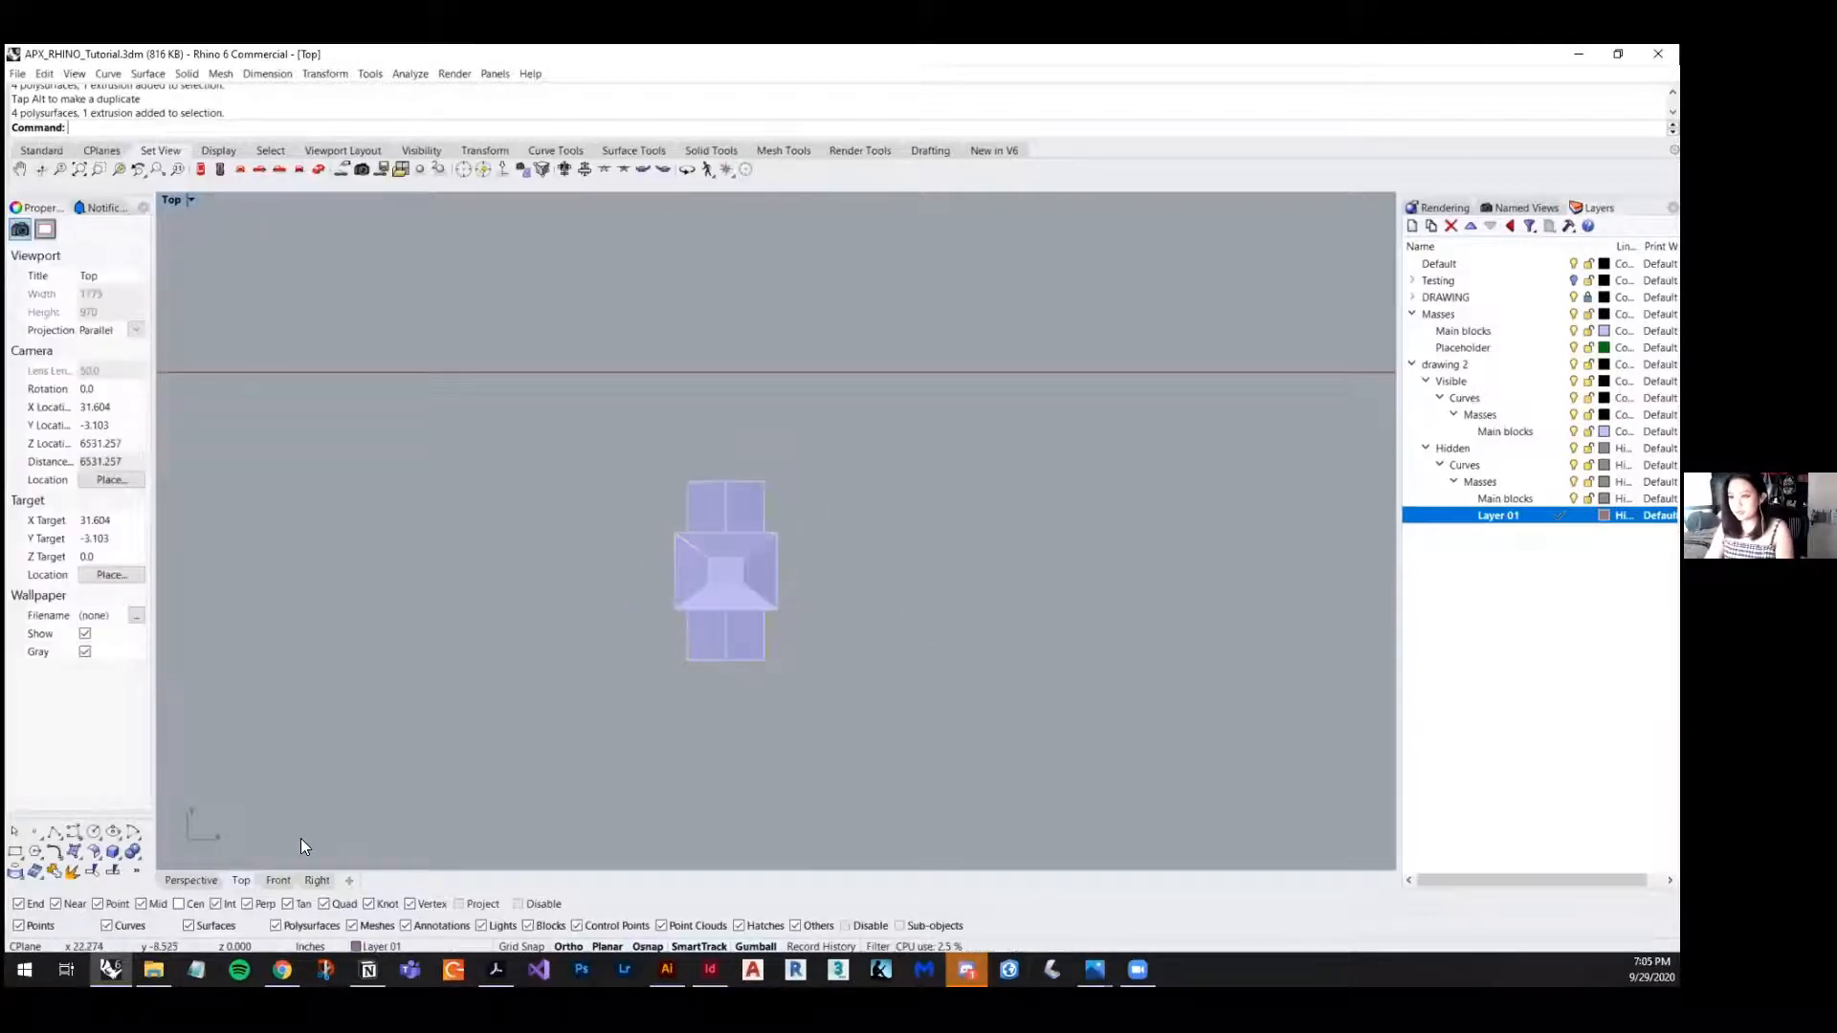
- Frame the rotated building in the Perspective view
left_click(191, 880)
left_click_drag(1087, 509, 890, 651)
left_click(120, 170)
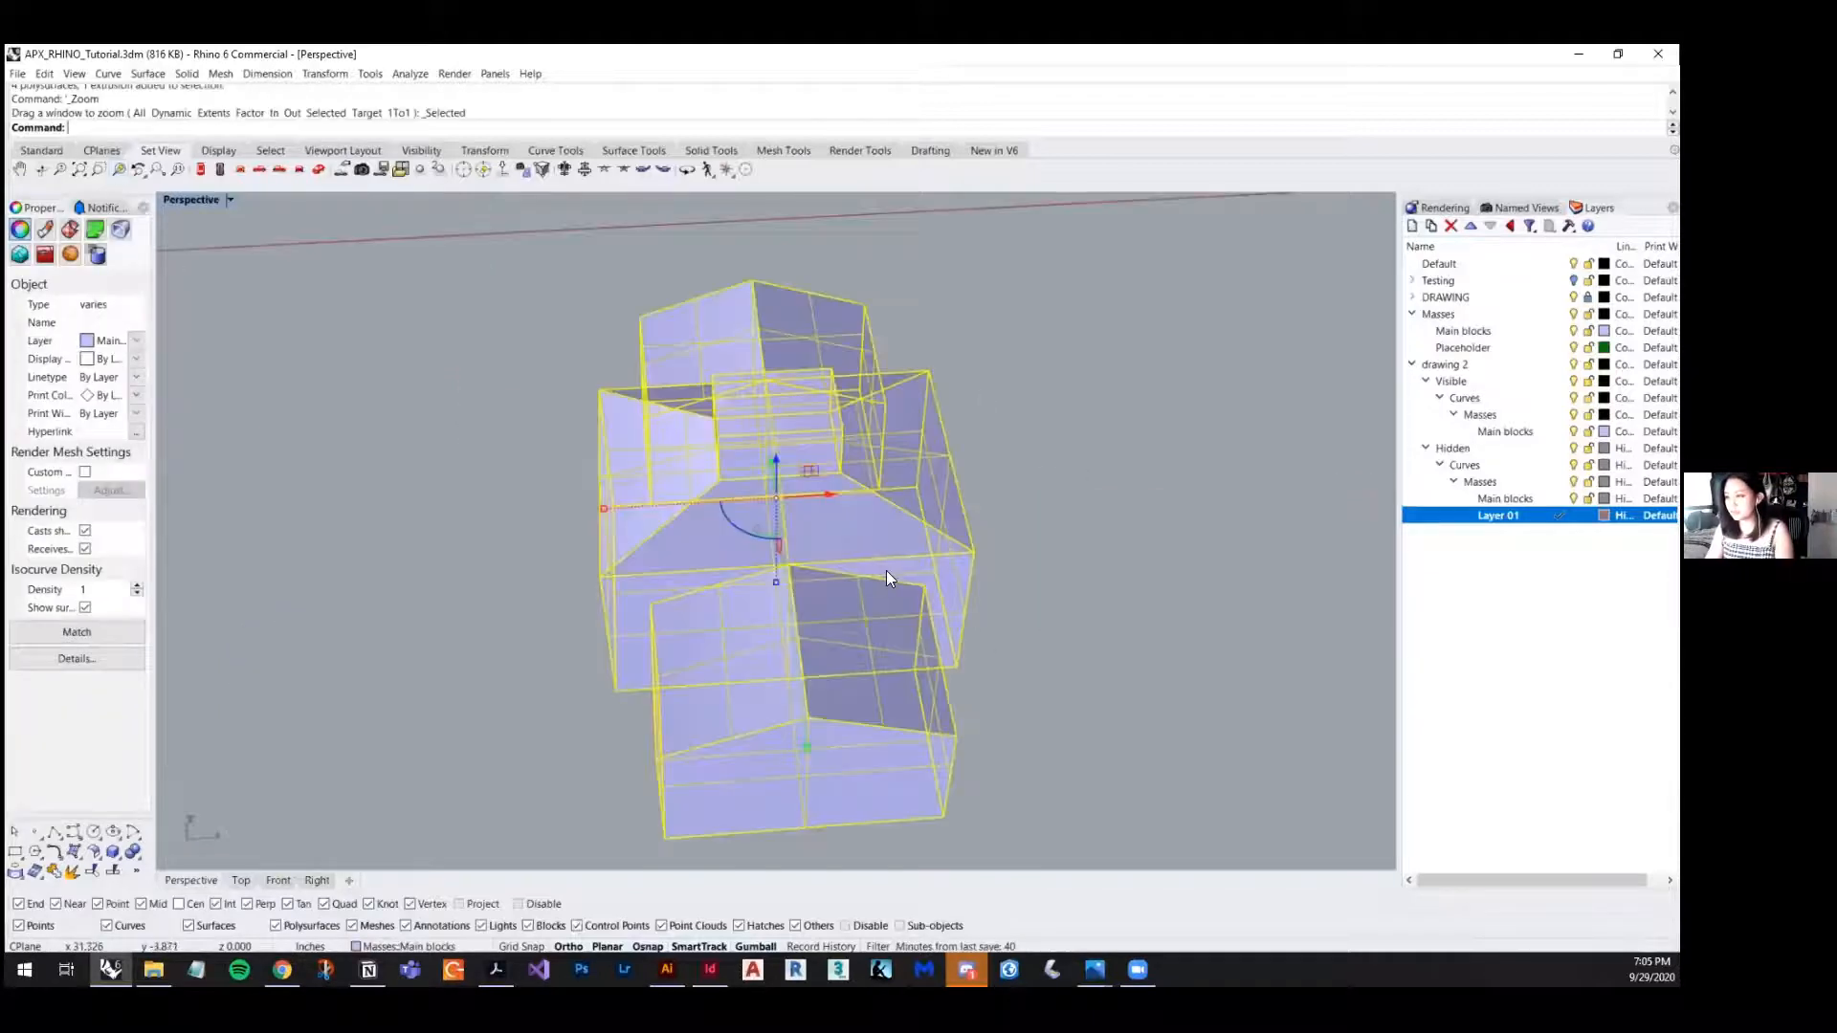
left_click(1100, 612)
scroll(1037, 644, "up", 3)
scroll(986, 631, "down", 3)
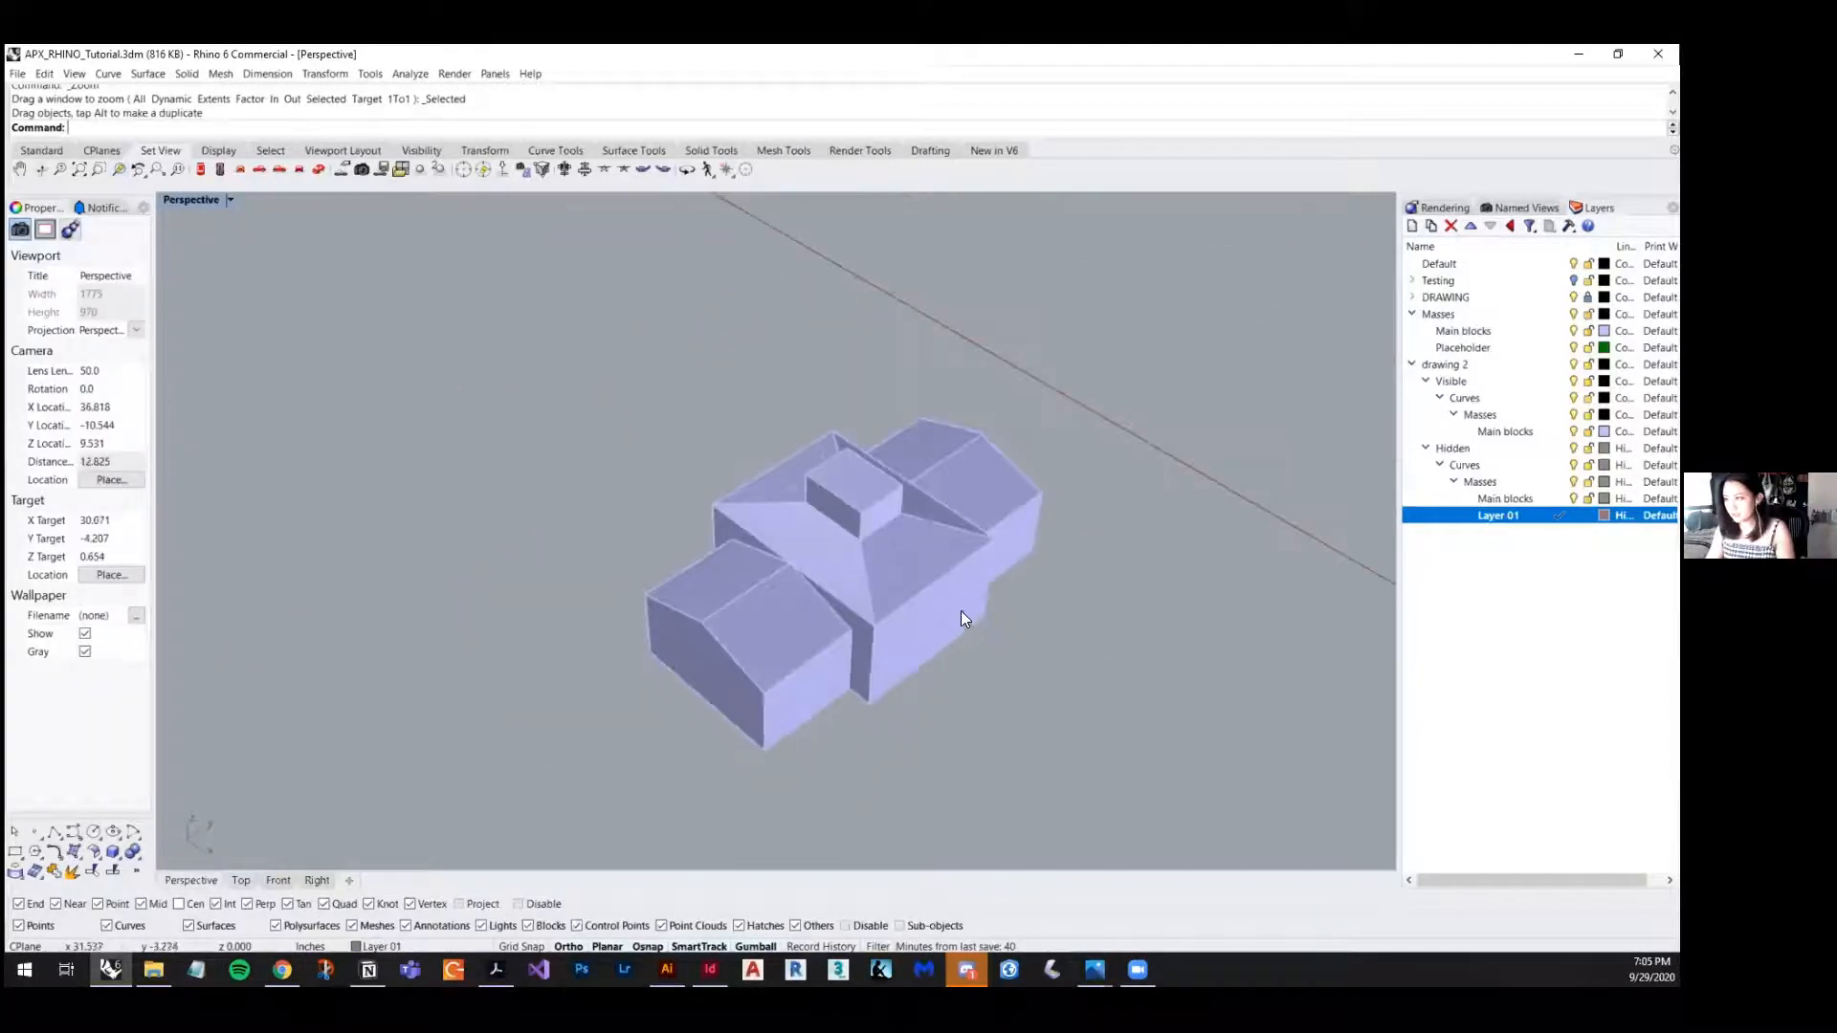
- Collapse the drawing 2 layer group and make Placeholder the current layer
left_click(1410, 366)
left_click(1479, 349)
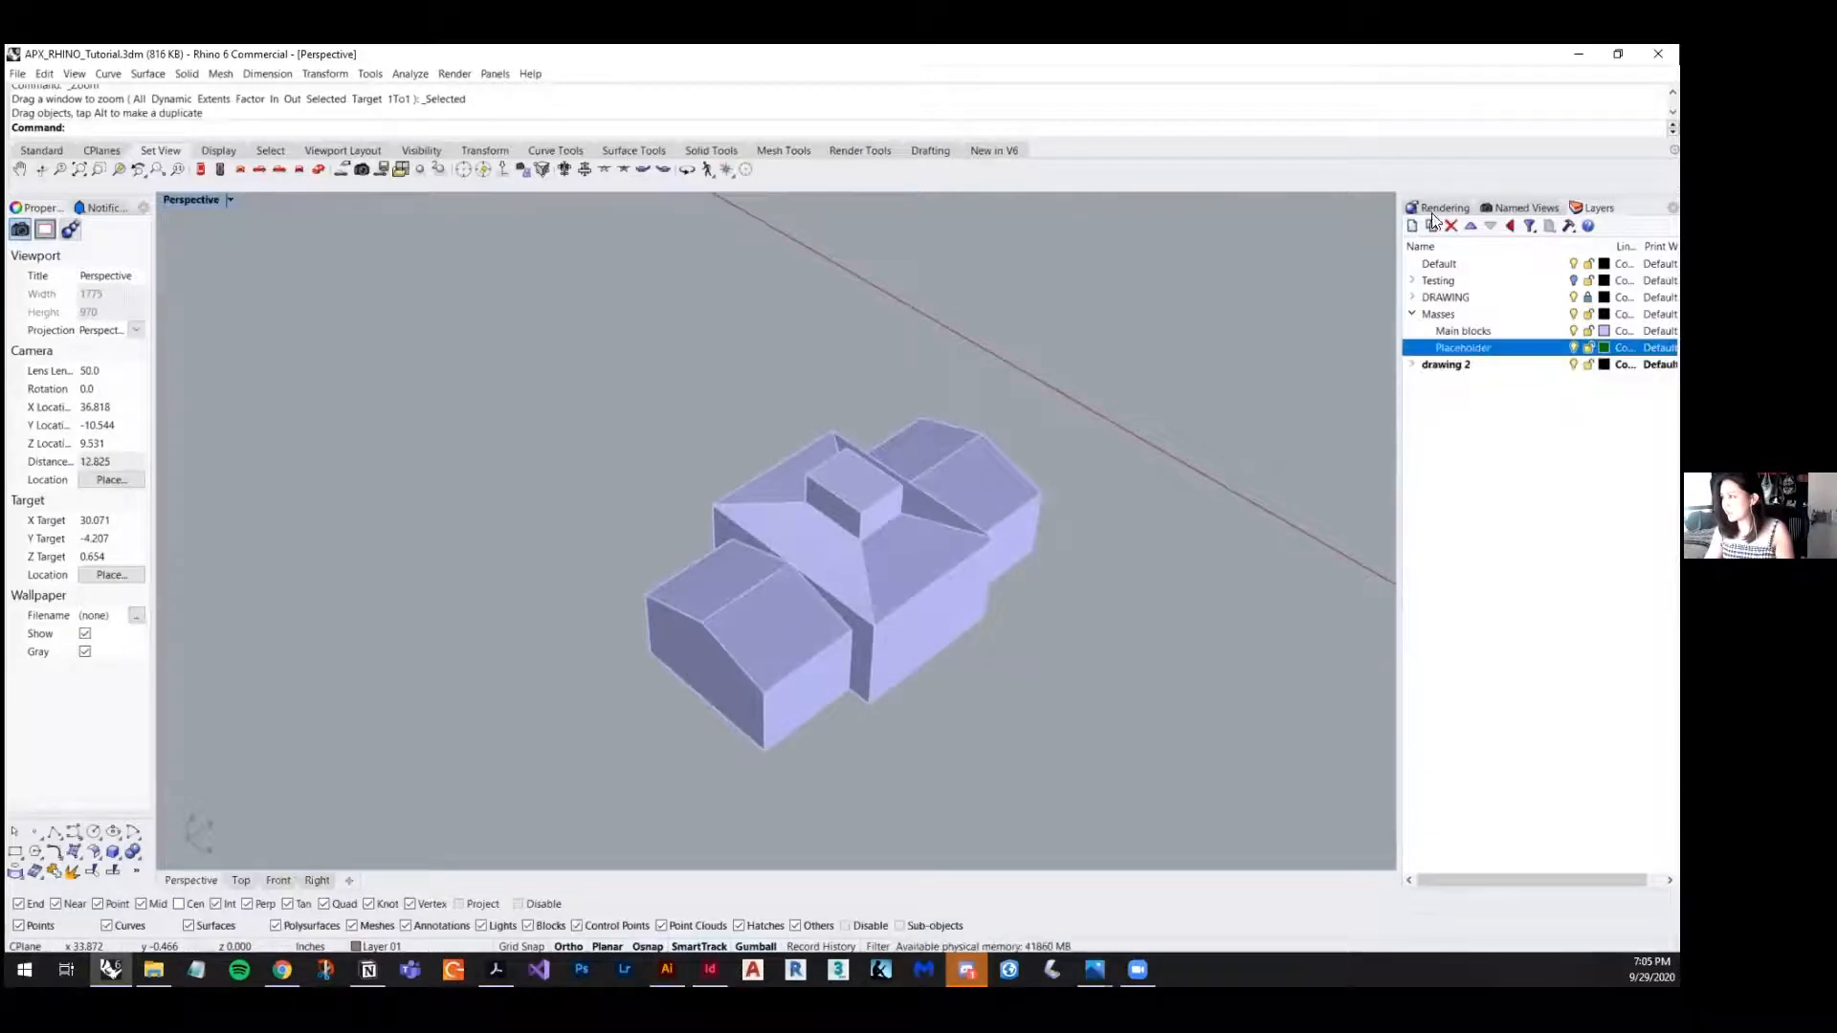
double_click(1479, 349)
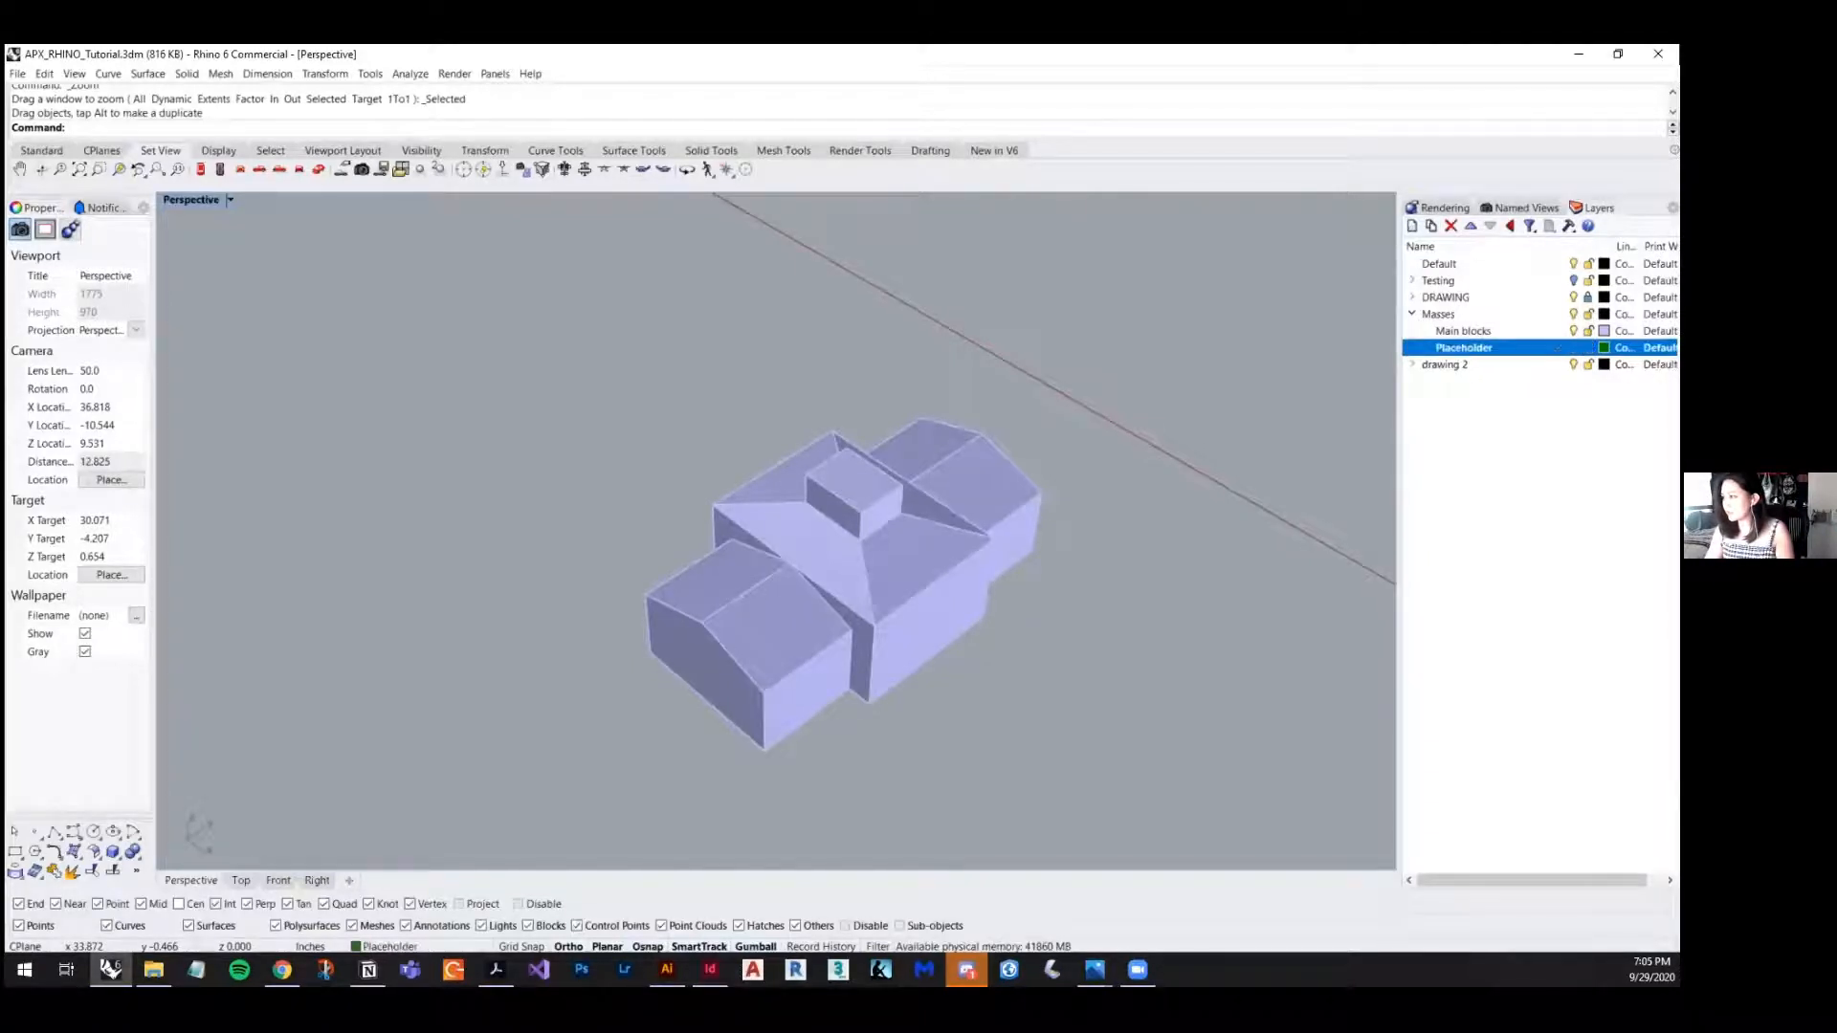
scroll(479, 606, "down", 2)
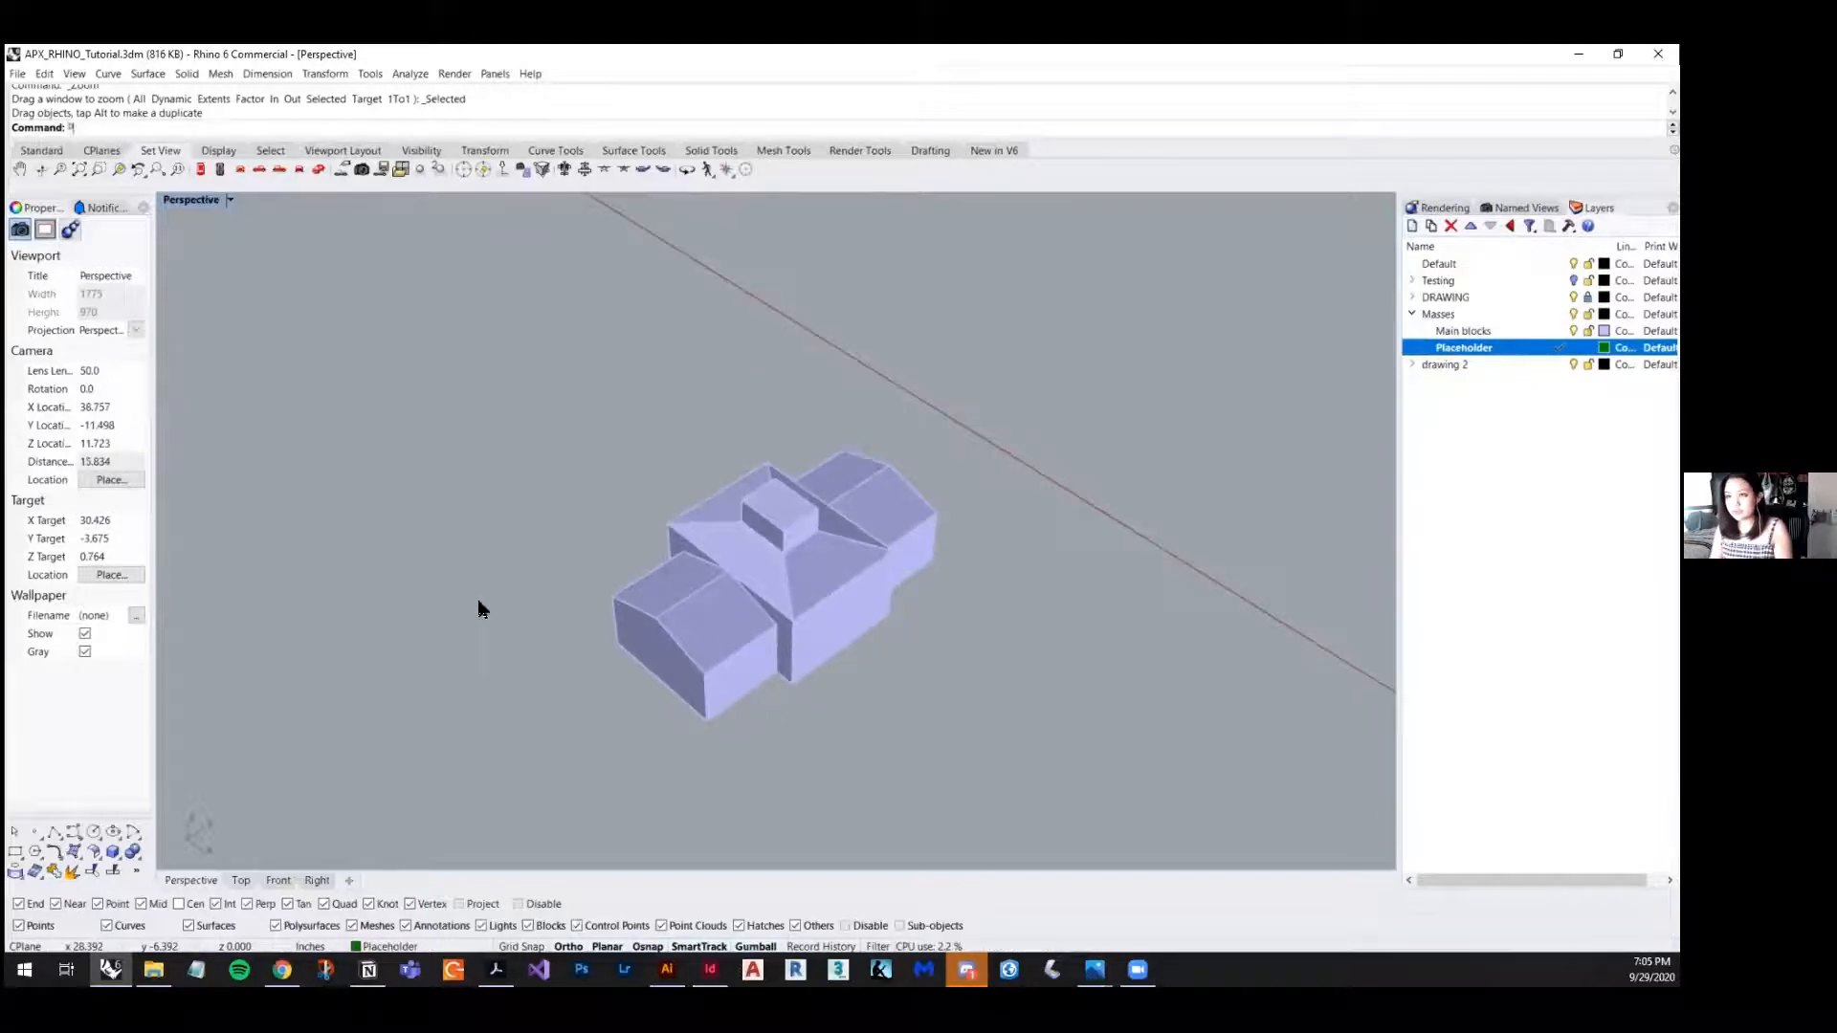
- Create a vertical three-point clipping plane along the building's length, its 3.5 in edge running between the midpoints of the two gable base edges
type("PlanarSrf")
key("Escape")
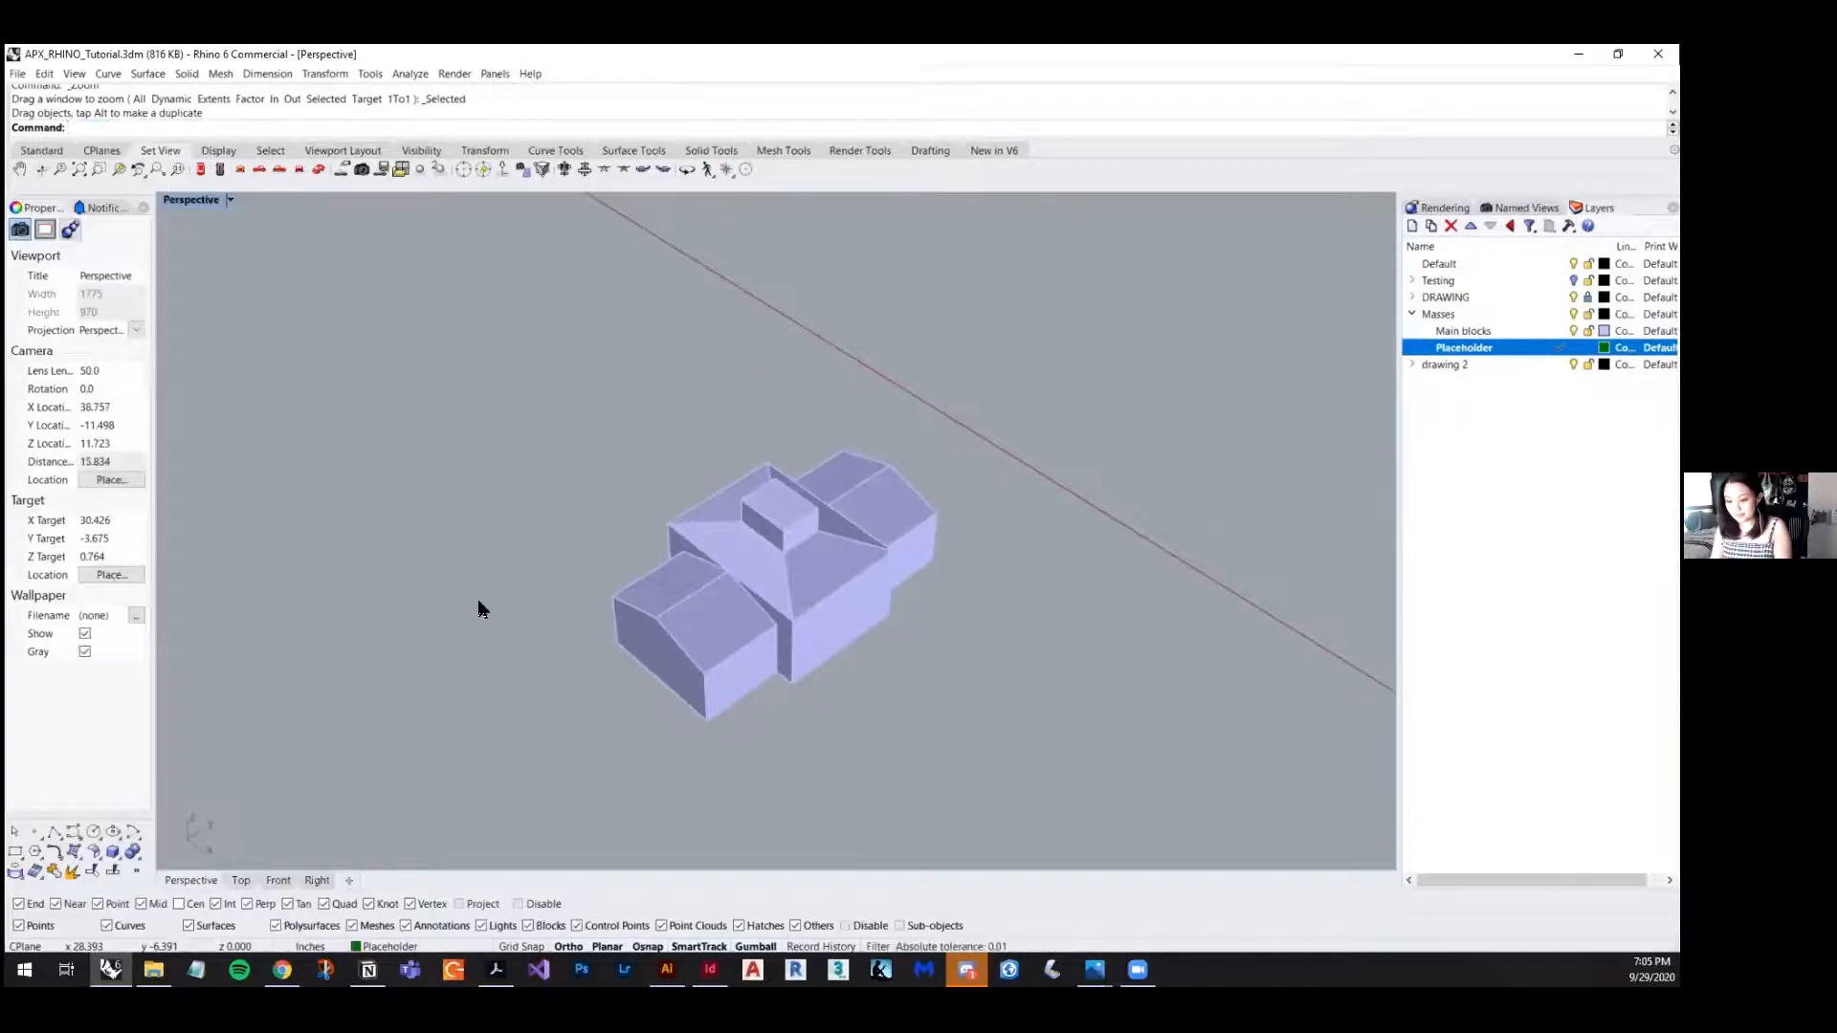
type("ClippingPlane")
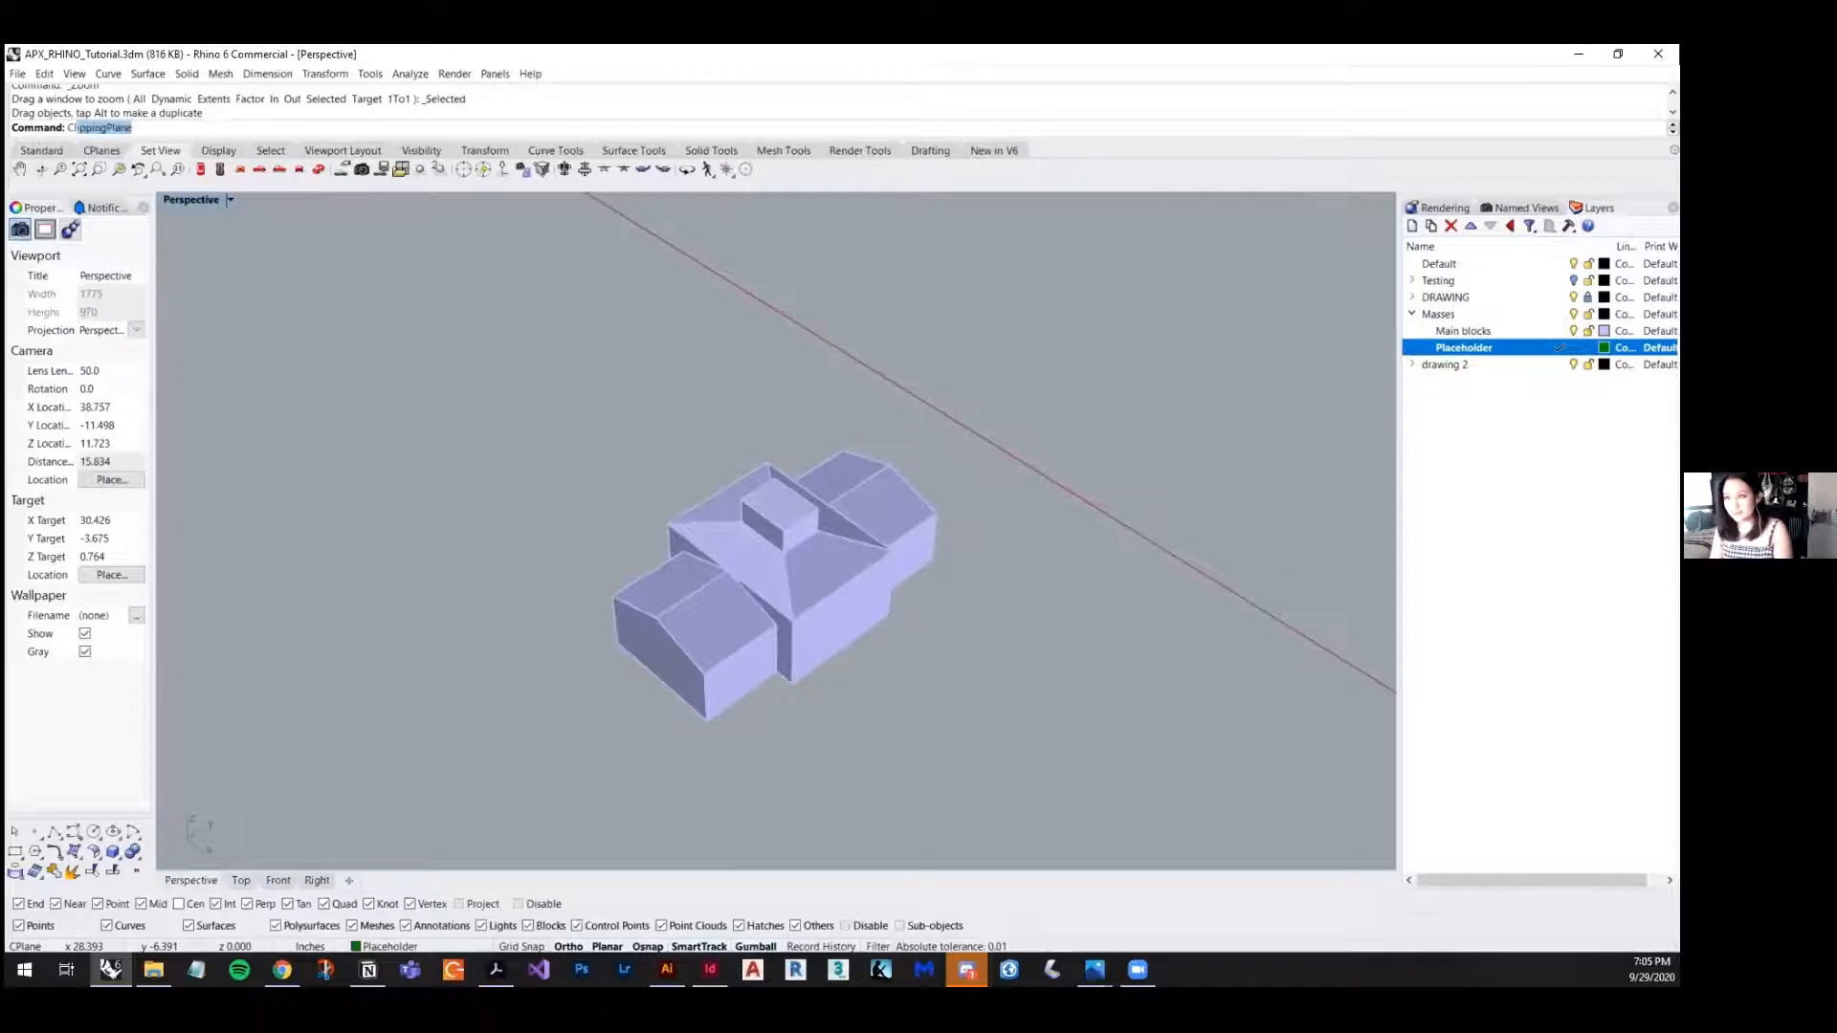
key("Return")
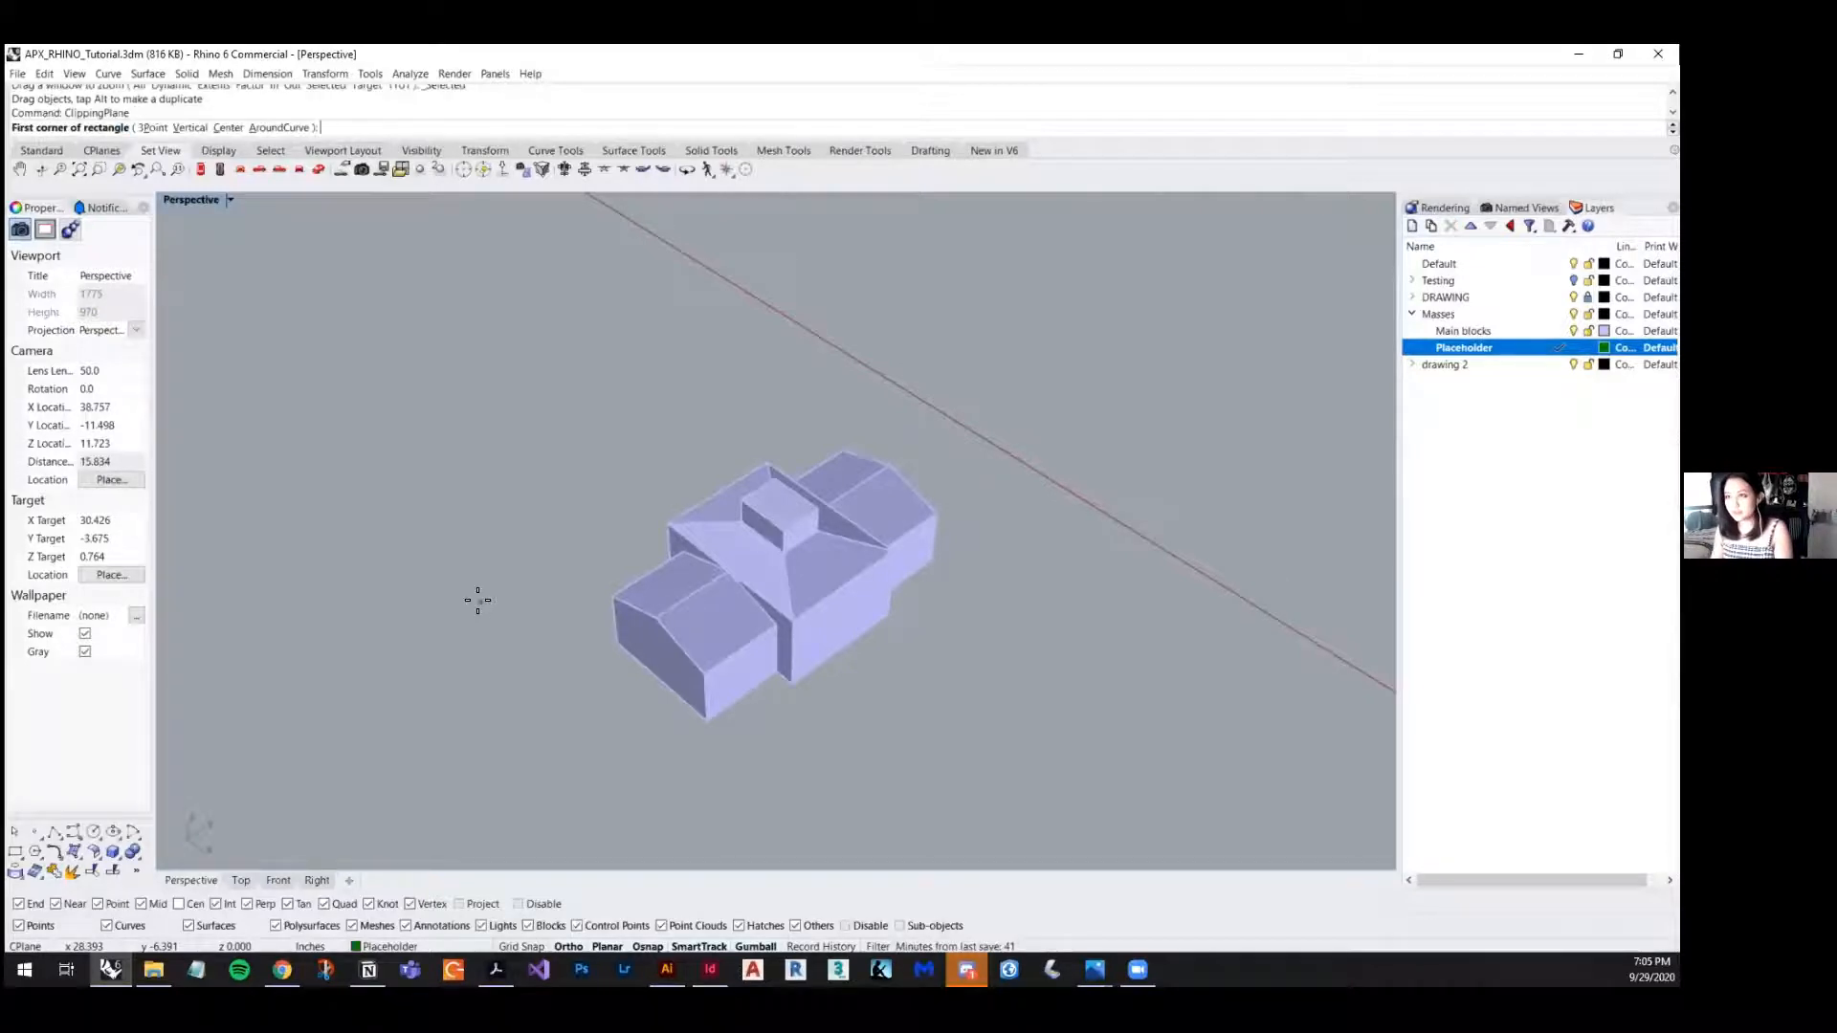
left_click(149, 128)
scroll(750, 623, "up", 2)
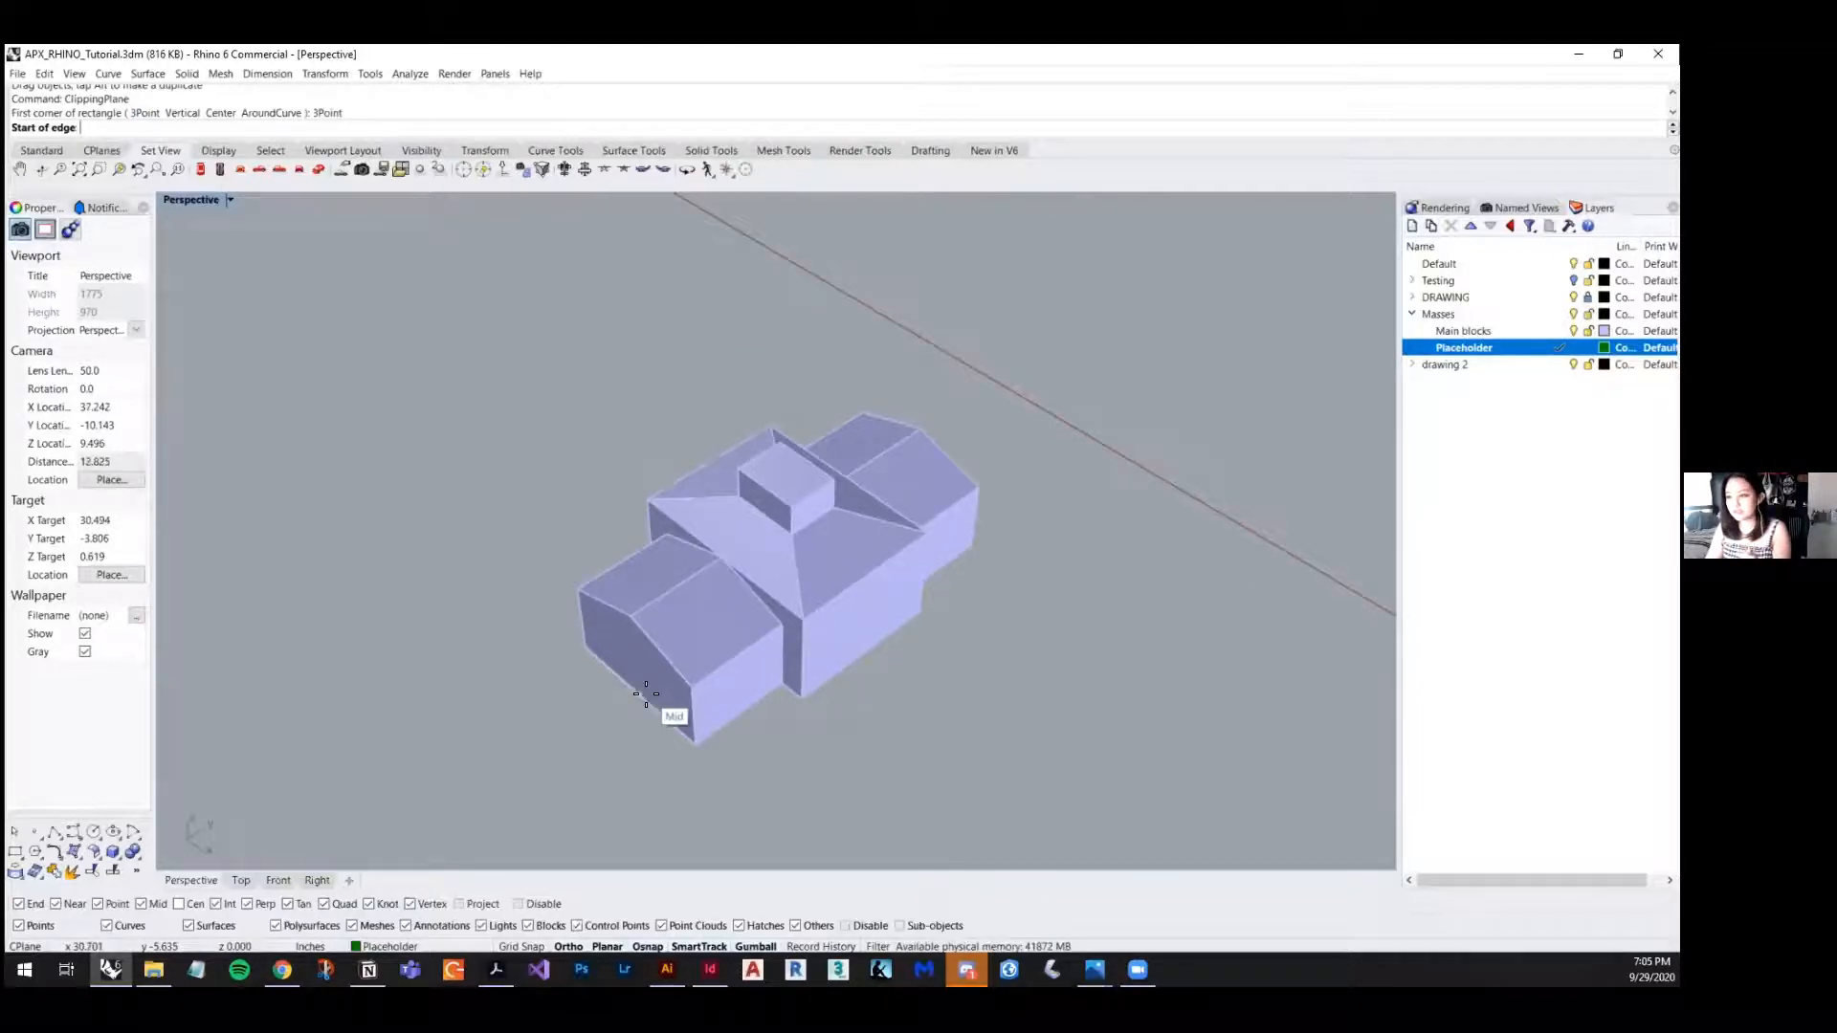
left_click(639, 696)
scroll(979, 668, "down", 4)
right_click_drag(979, 669, 865, 663)
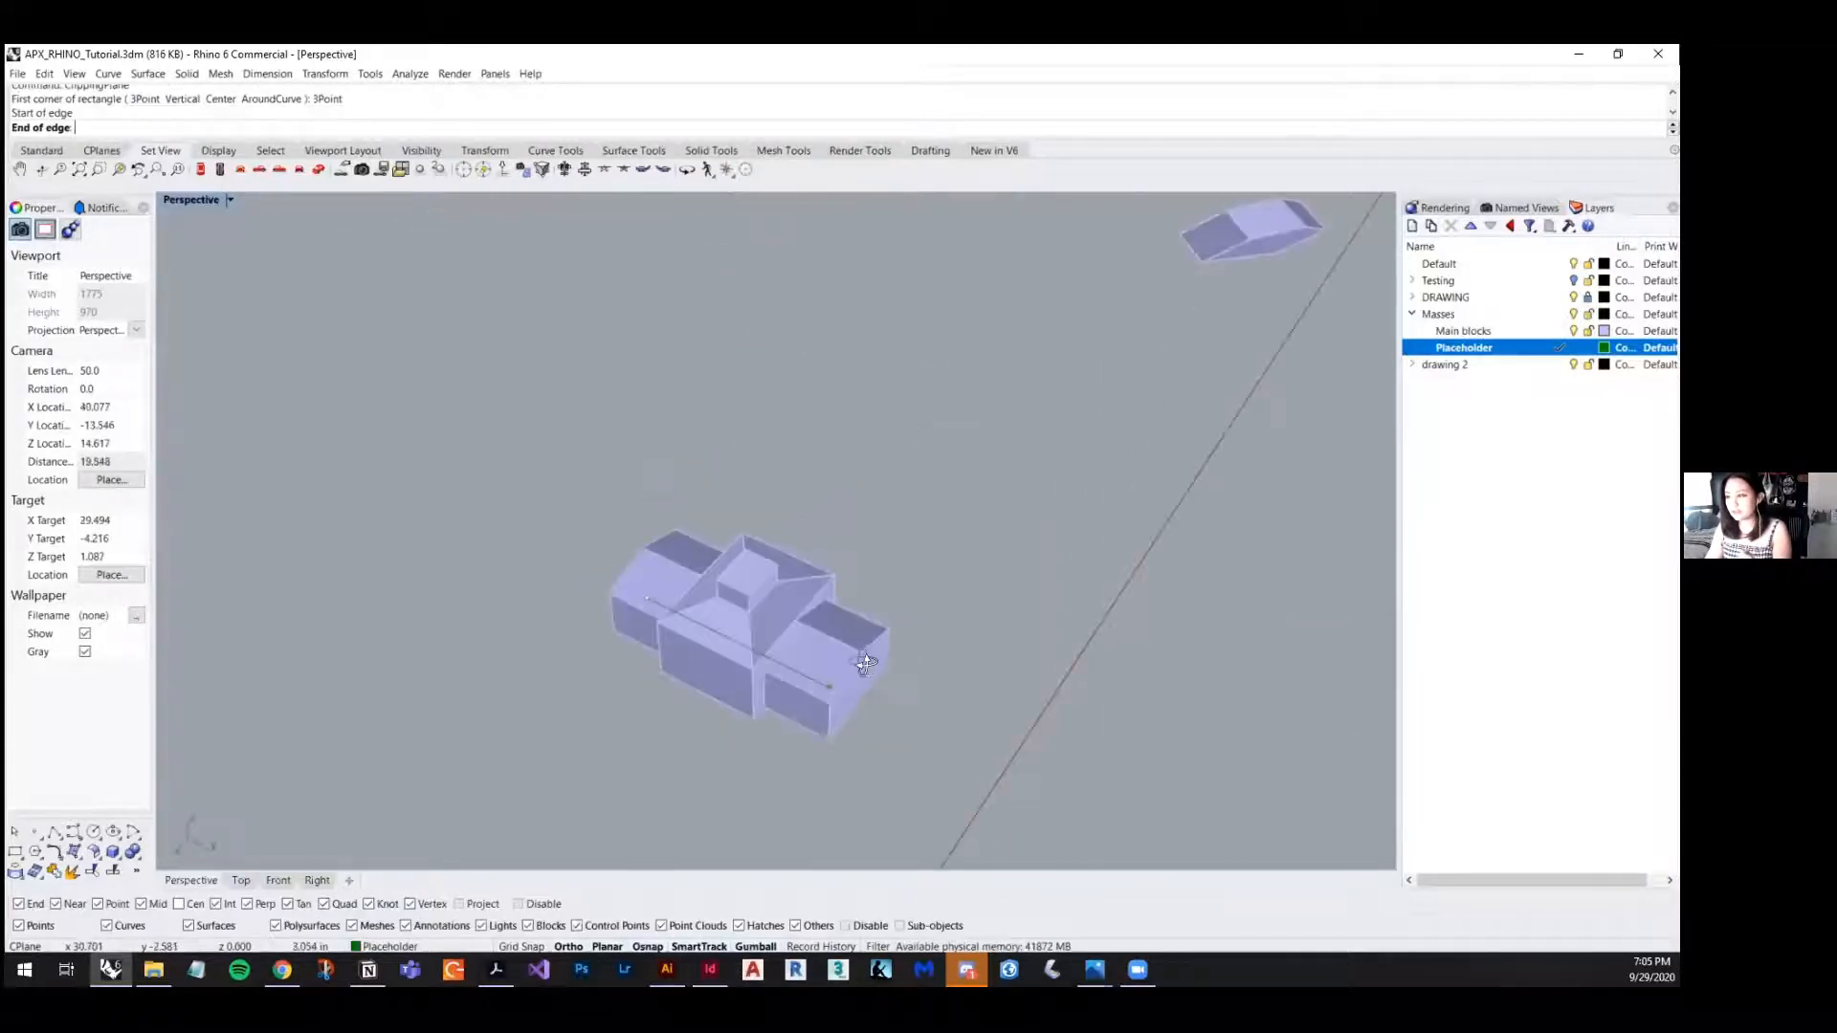
scroll(876, 689, "up", 3)
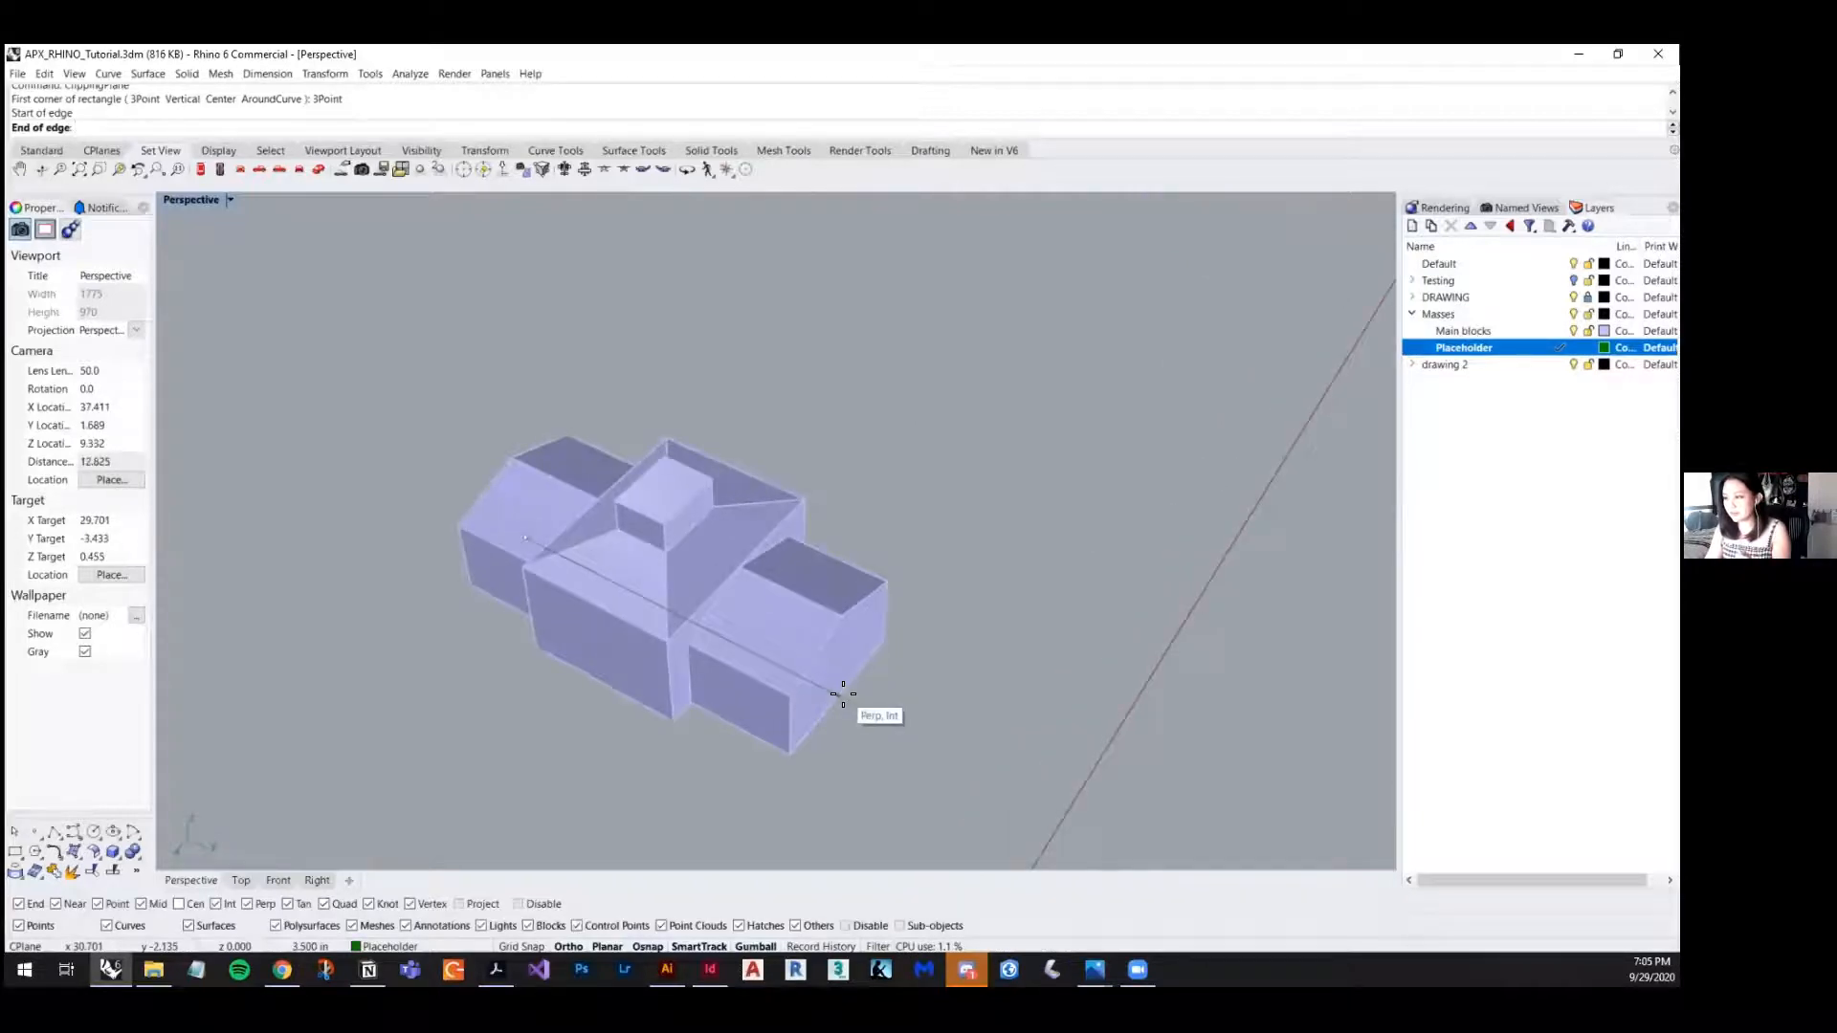
left_click(843, 693)
scroll(849, 637, "up", 2)
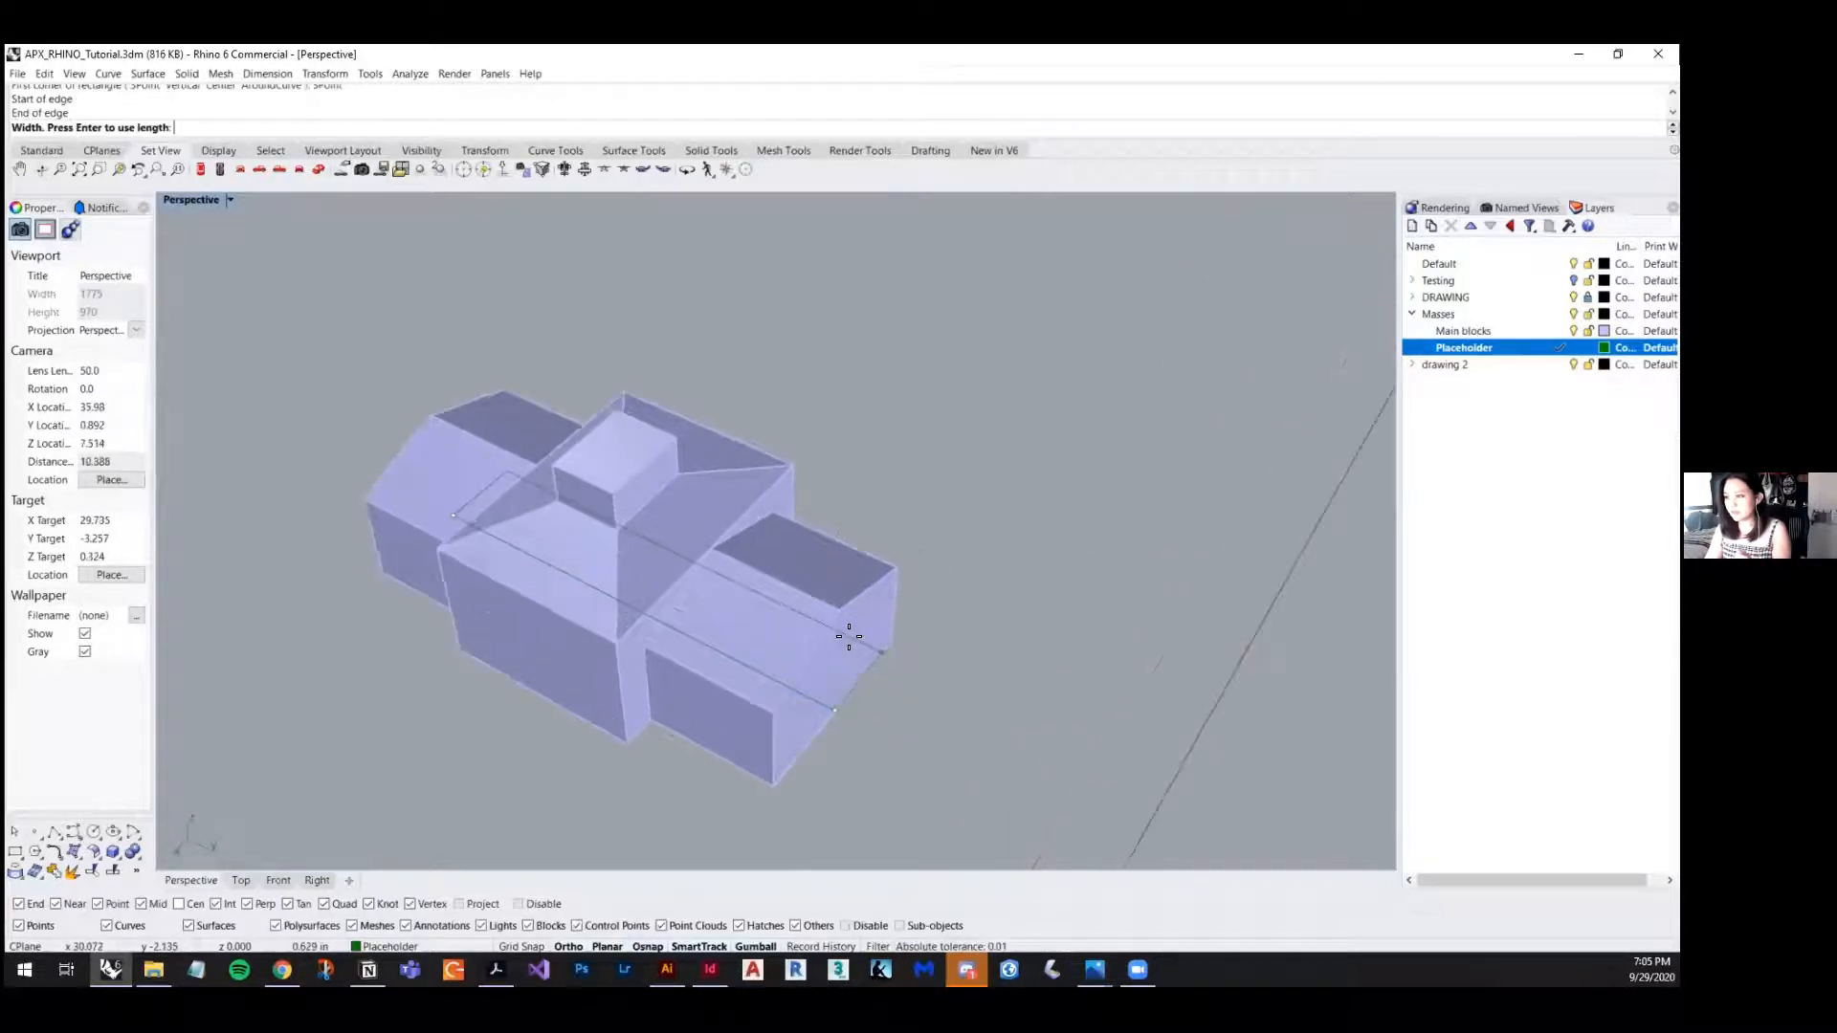
scroll(849, 636, "up", 2)
left_click(836, 601)
- Slide the clipping plane back and forth across the building's width to shift the section cut
scroll(792, 531, "down", 10)
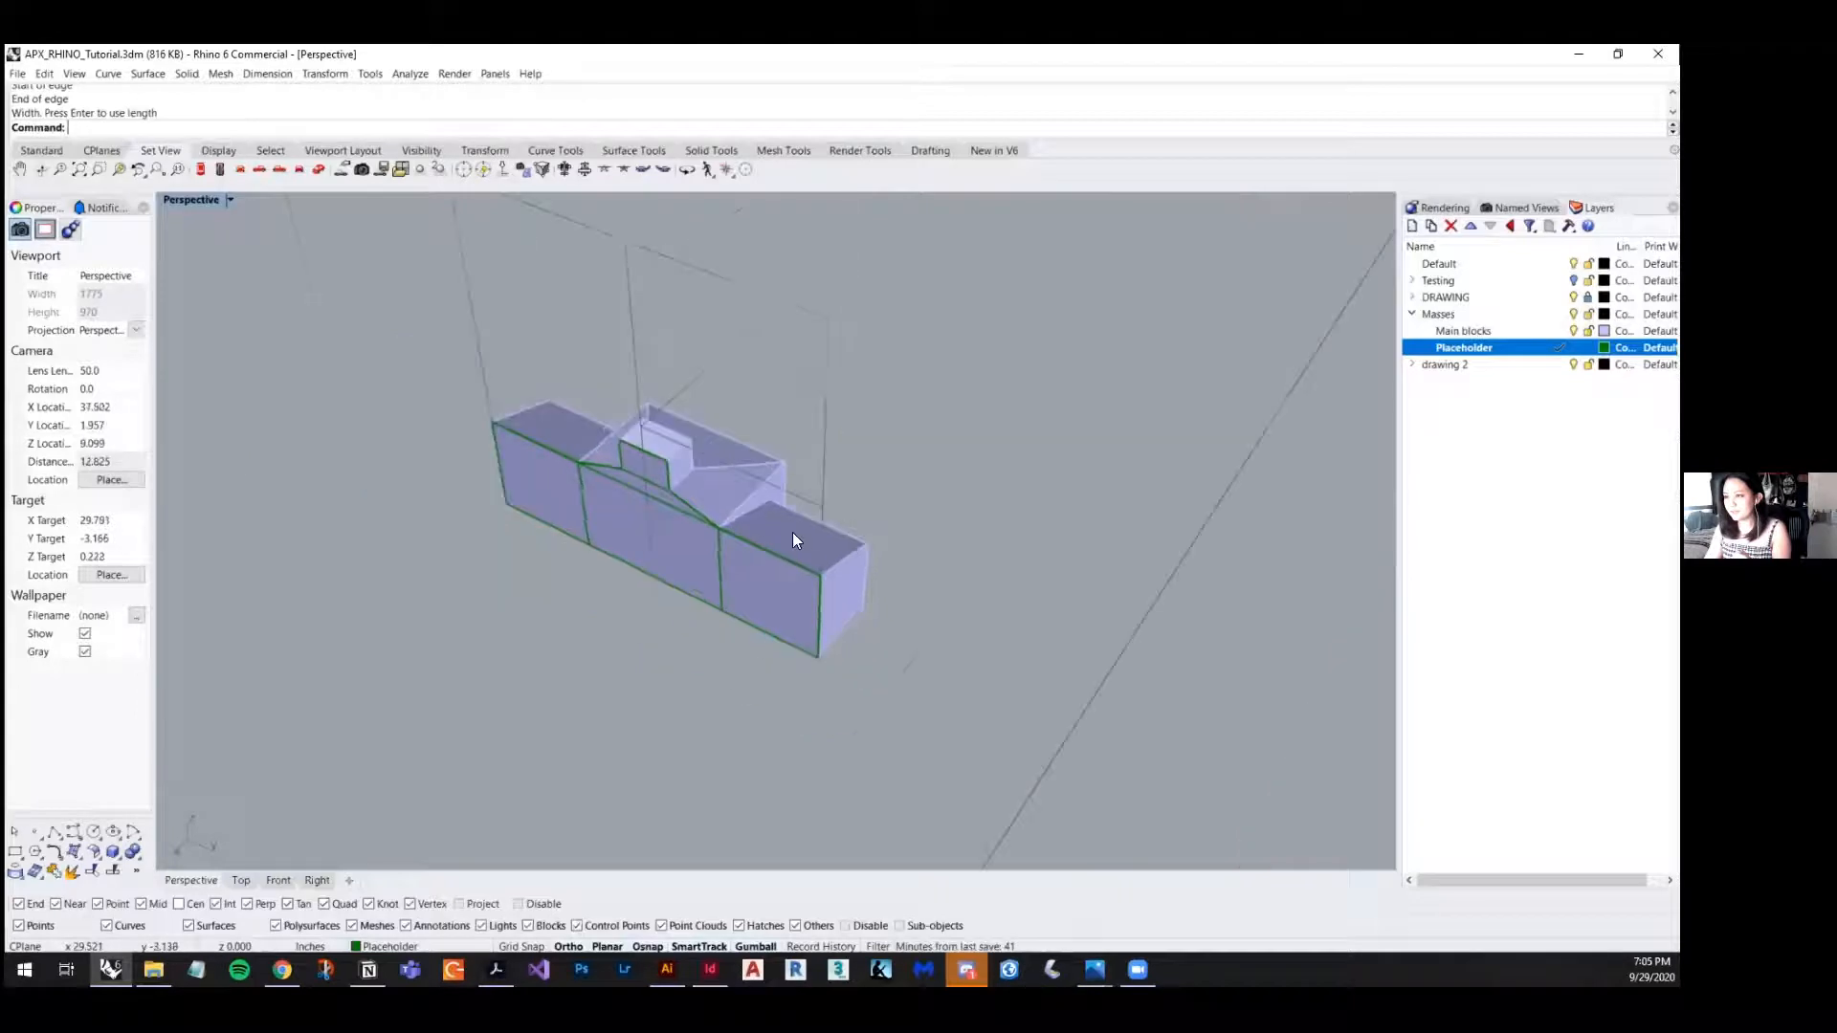
right_click_drag(792, 631, 830, 608)
scroll(818, 494, "up", 6)
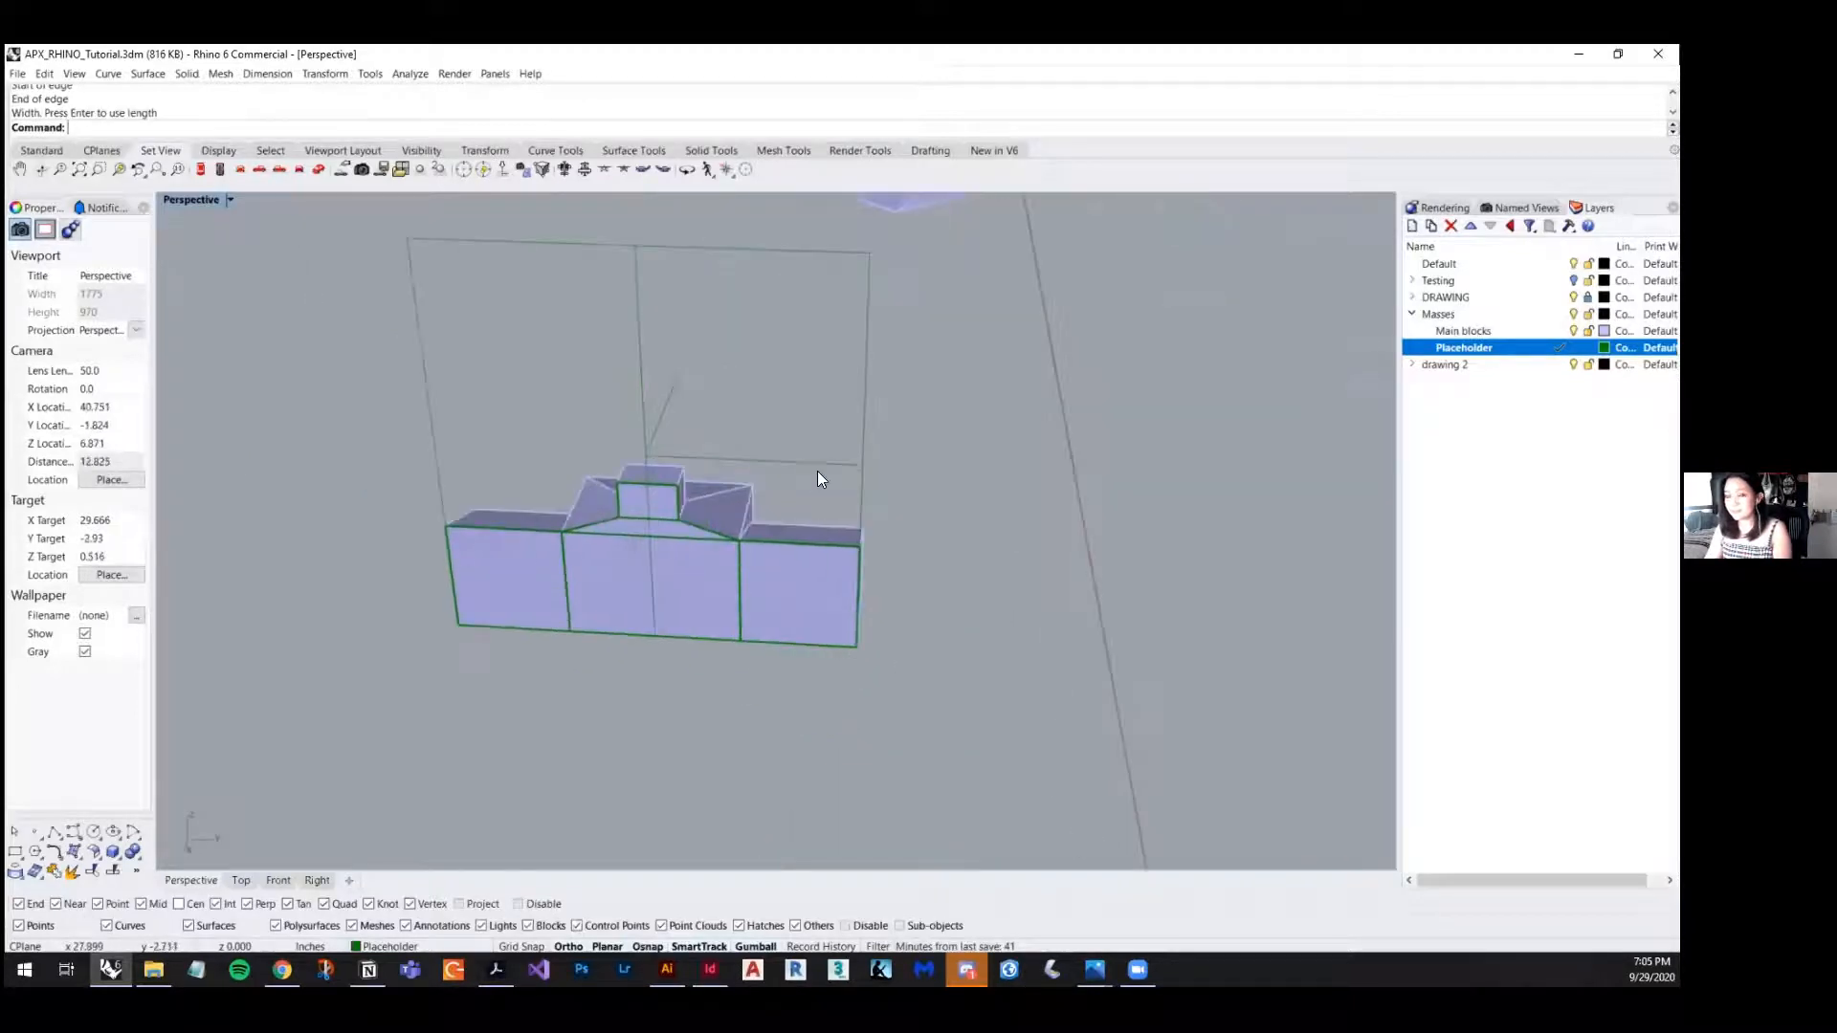
left_click(861, 448)
scroll(501, 443, "down", 3)
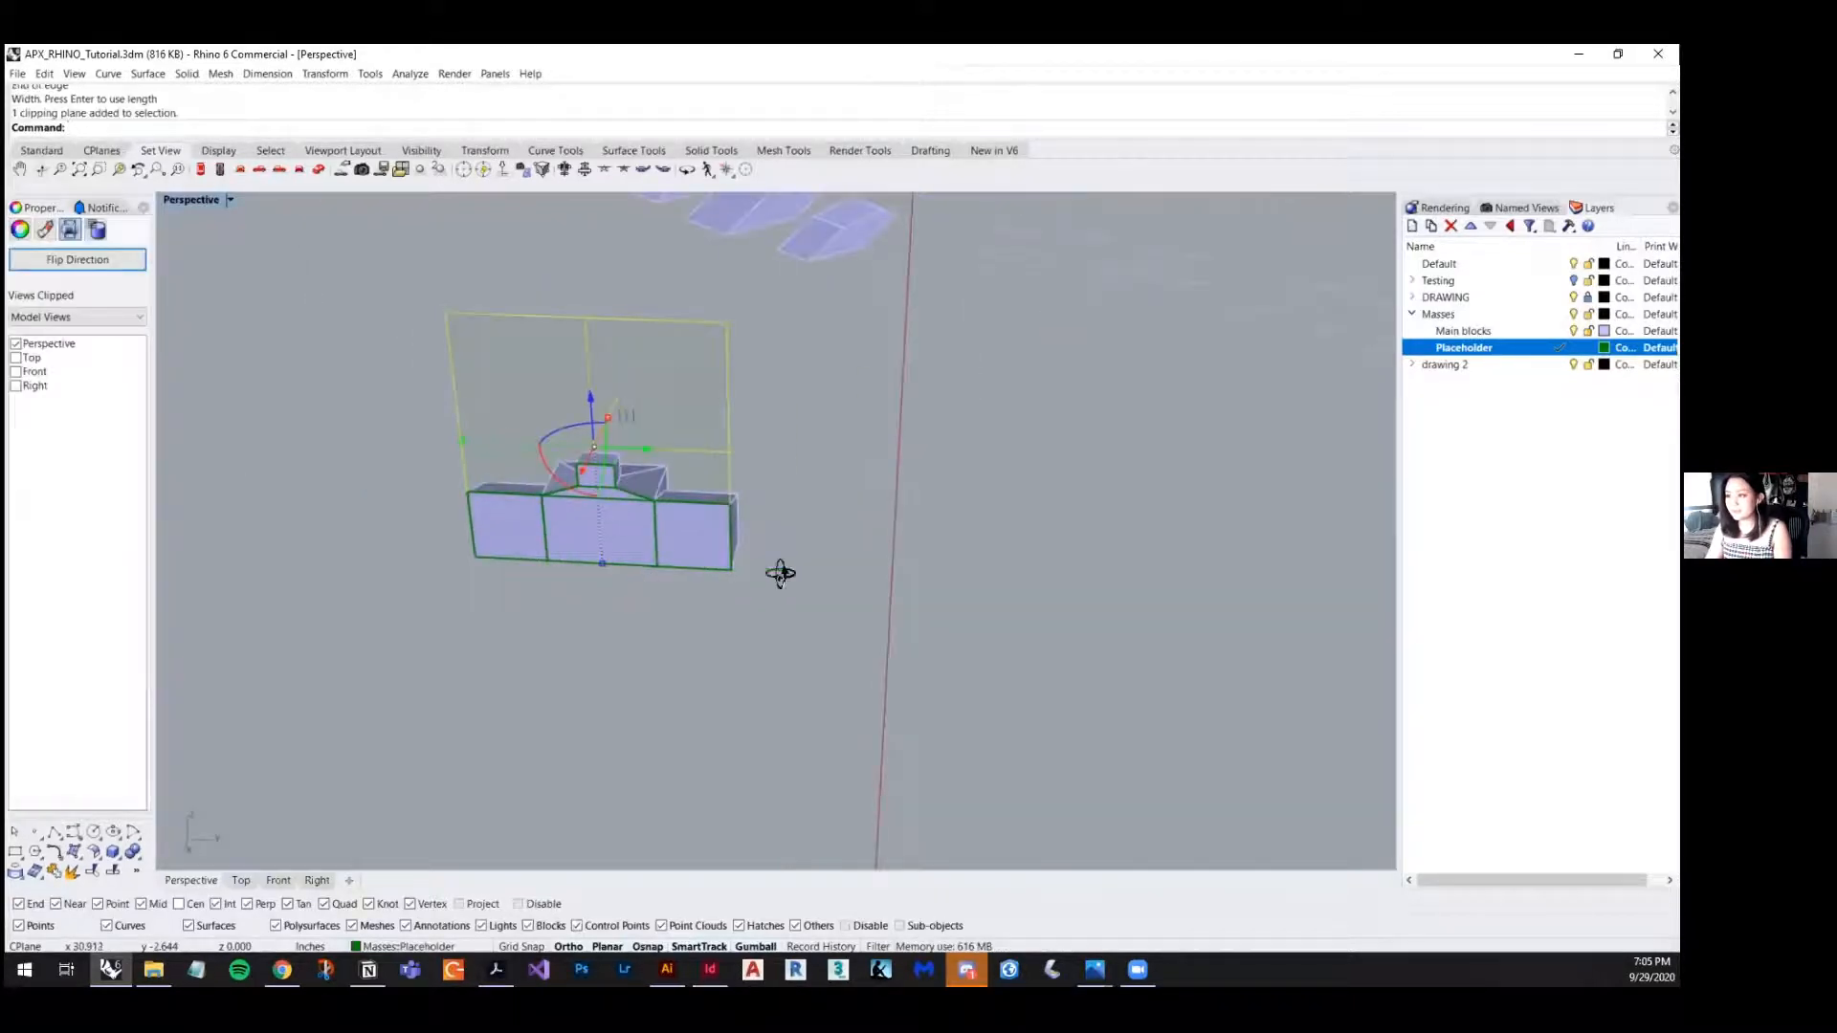
right_click_drag(779, 571, 859, 580)
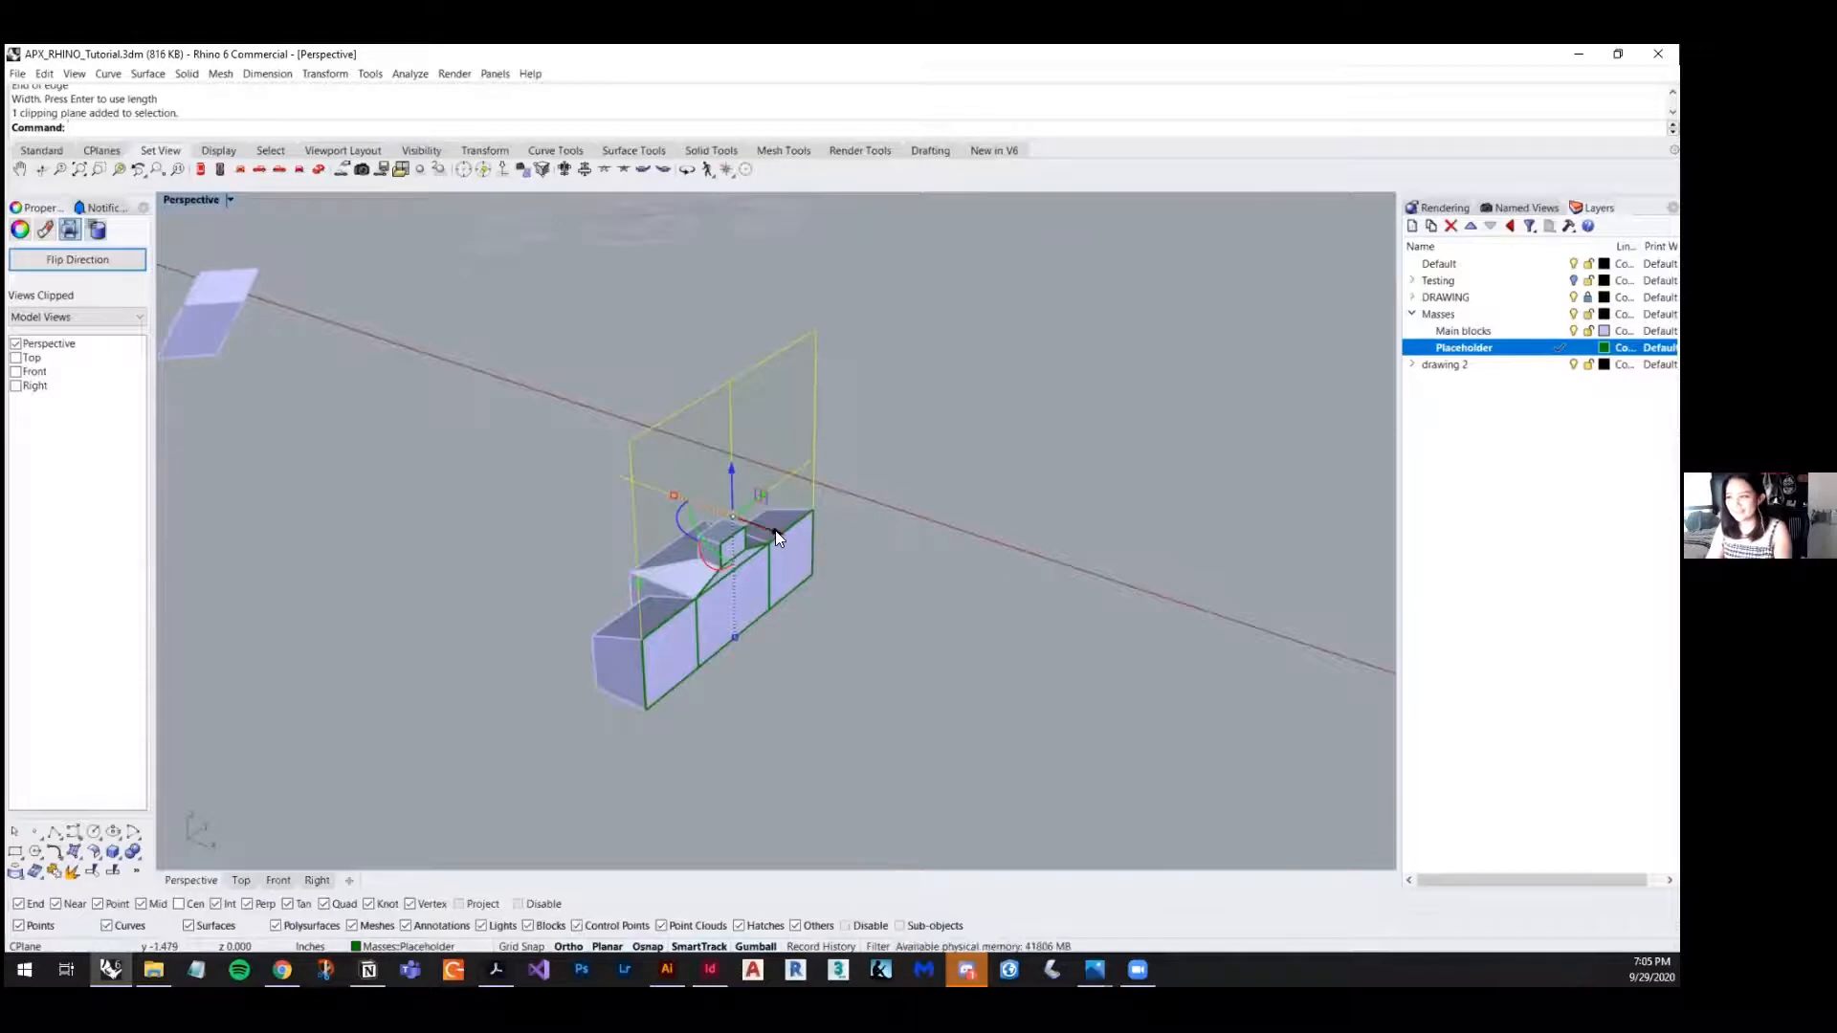
mouse_move(775, 530)
left_mouse_down()
mouse_move(853, 585)
mouse_move(731, 540)
mouse_move(825, 560)
mouse_move(792, 557)
left_mouse_up()
scroll(838, 601, "down", 2)
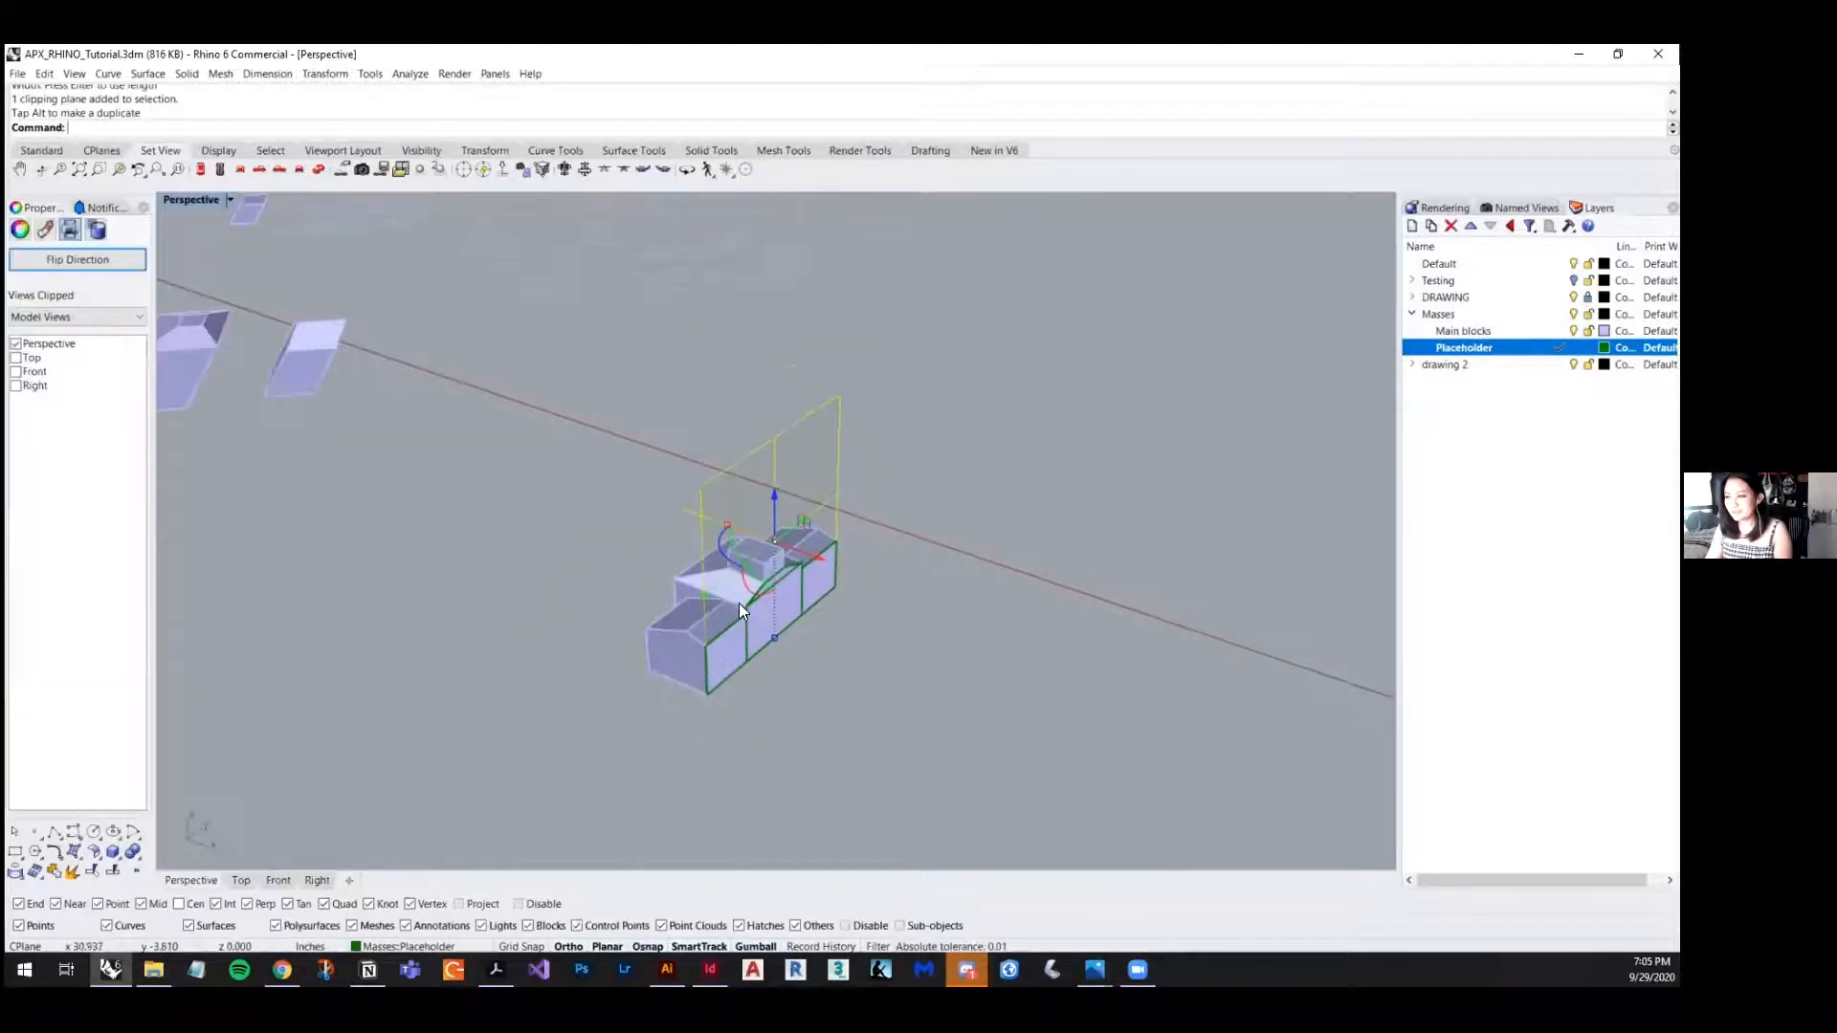
scroll(739, 603, "up", 3)
left_click_drag(716, 511, 687, 500)
- Hide the two Make2D line drawings and the sheared and exploded masses, leaving the clipped building displayed
right_click_drag(804, 765, 755, 709)
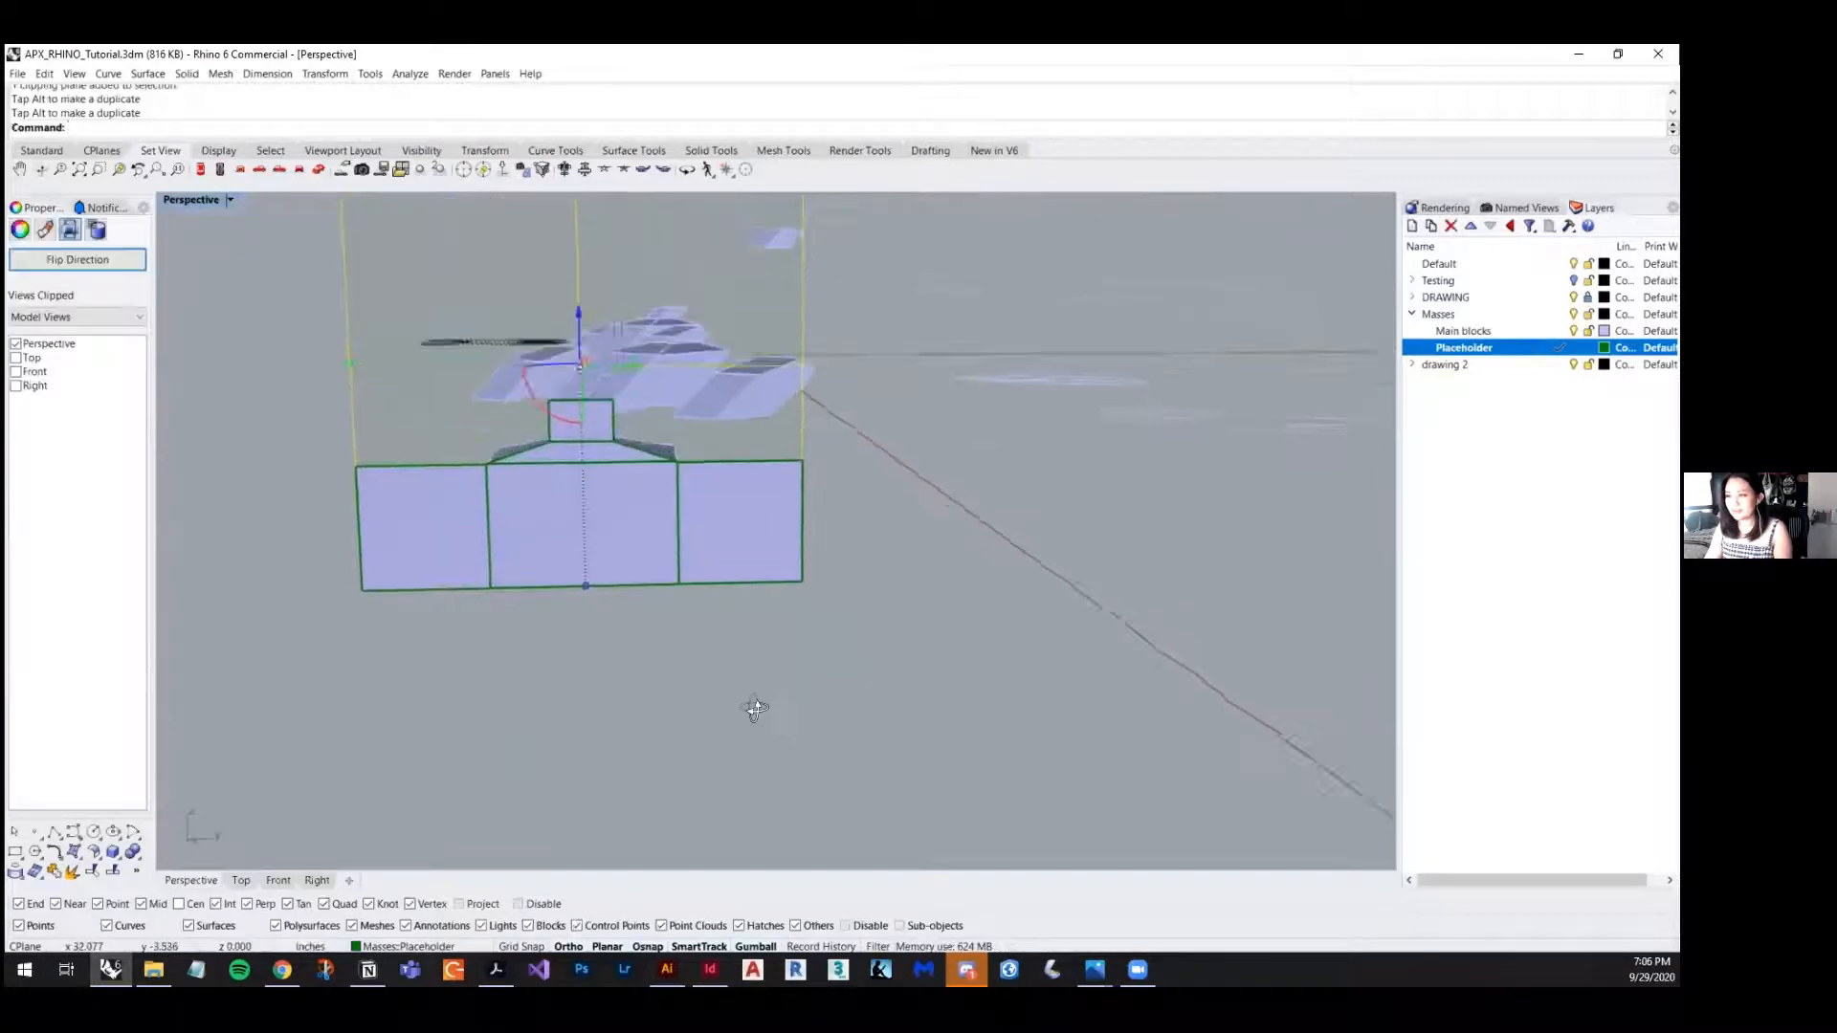
scroll(791, 674, "down", 6)
right_click_drag(464, 550, 557, 607)
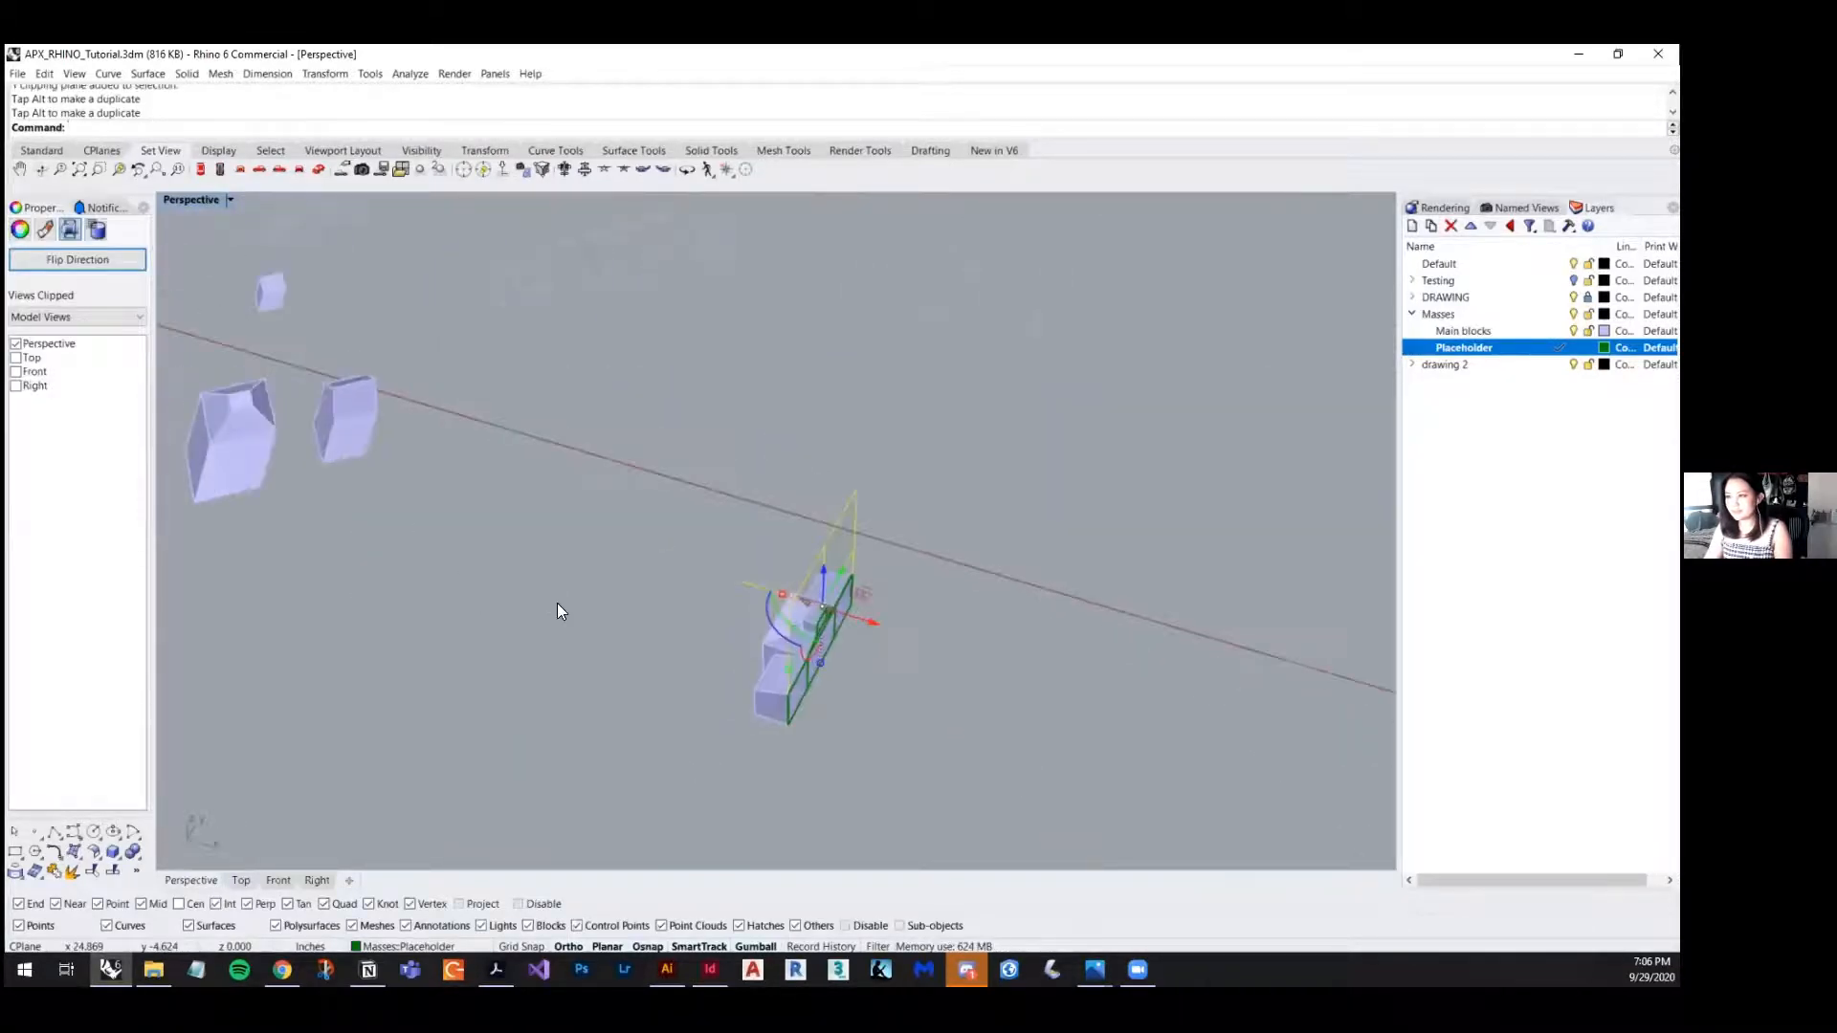
scroll(557, 607, "down", 7)
left_click_drag(677, 390, 278, 580)
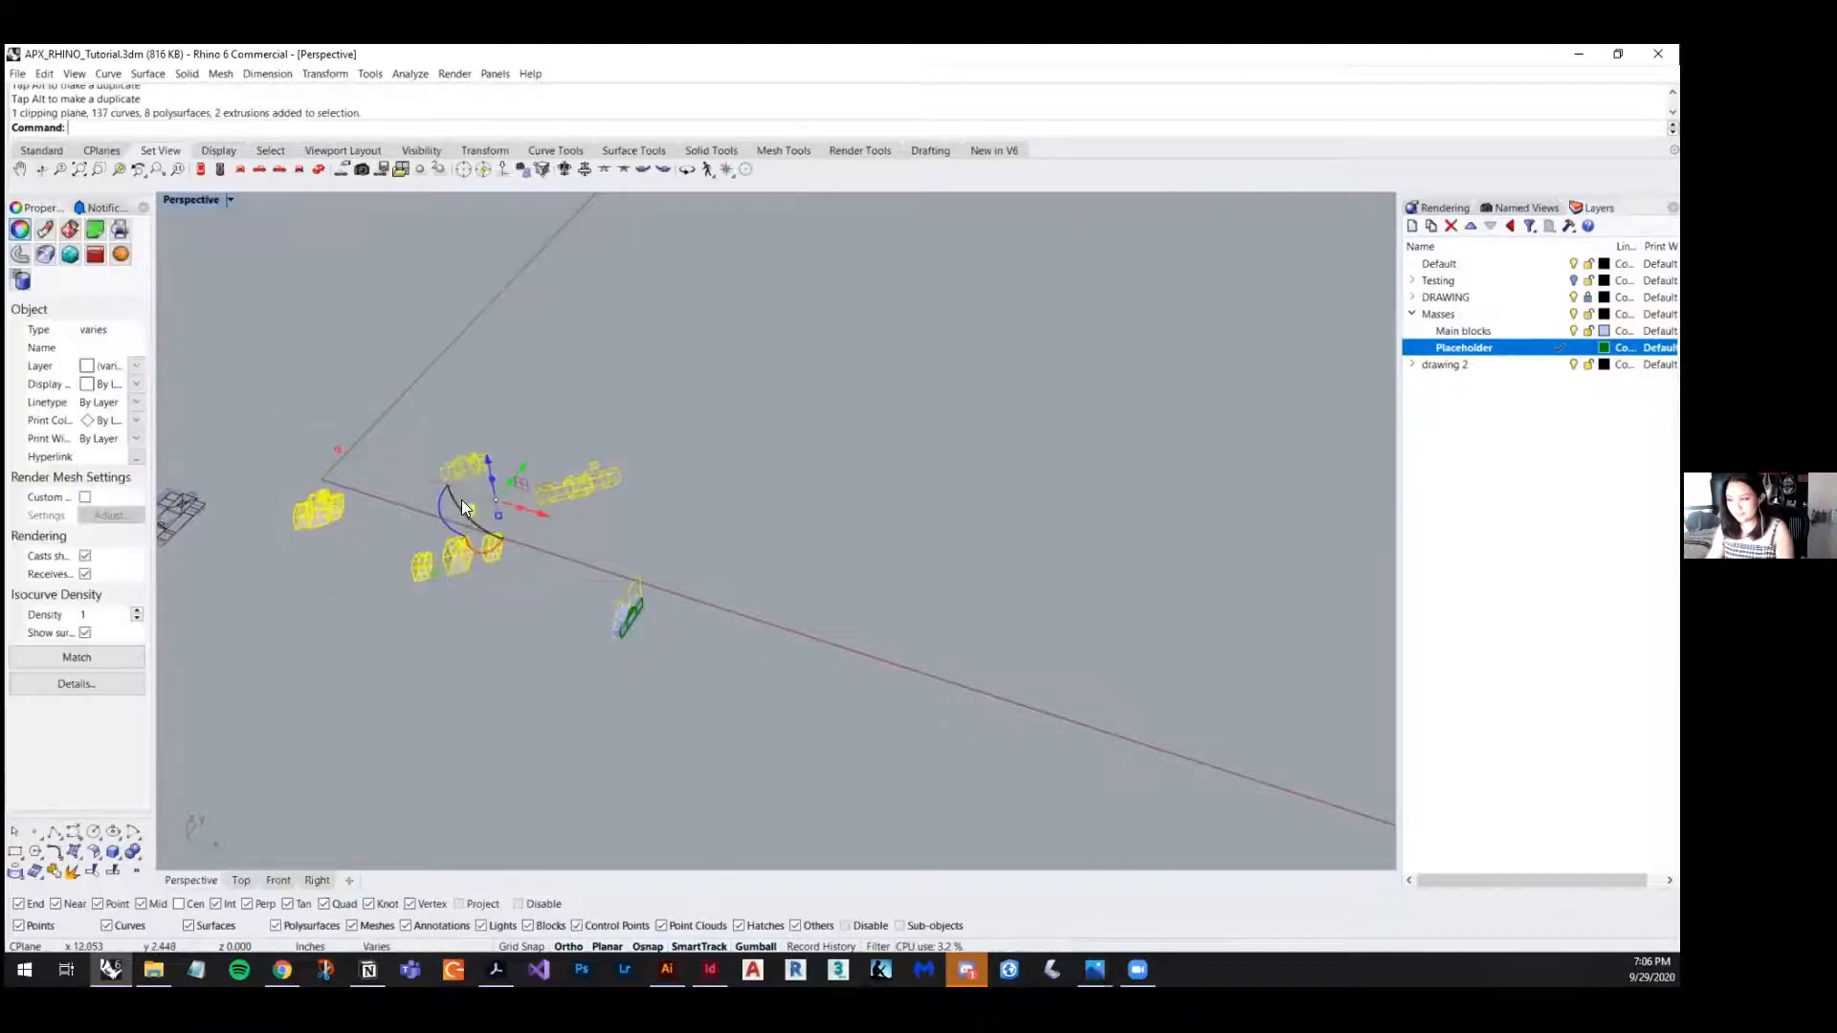
left_click(547, 576)
right_click_drag(547, 576, 727, 341)
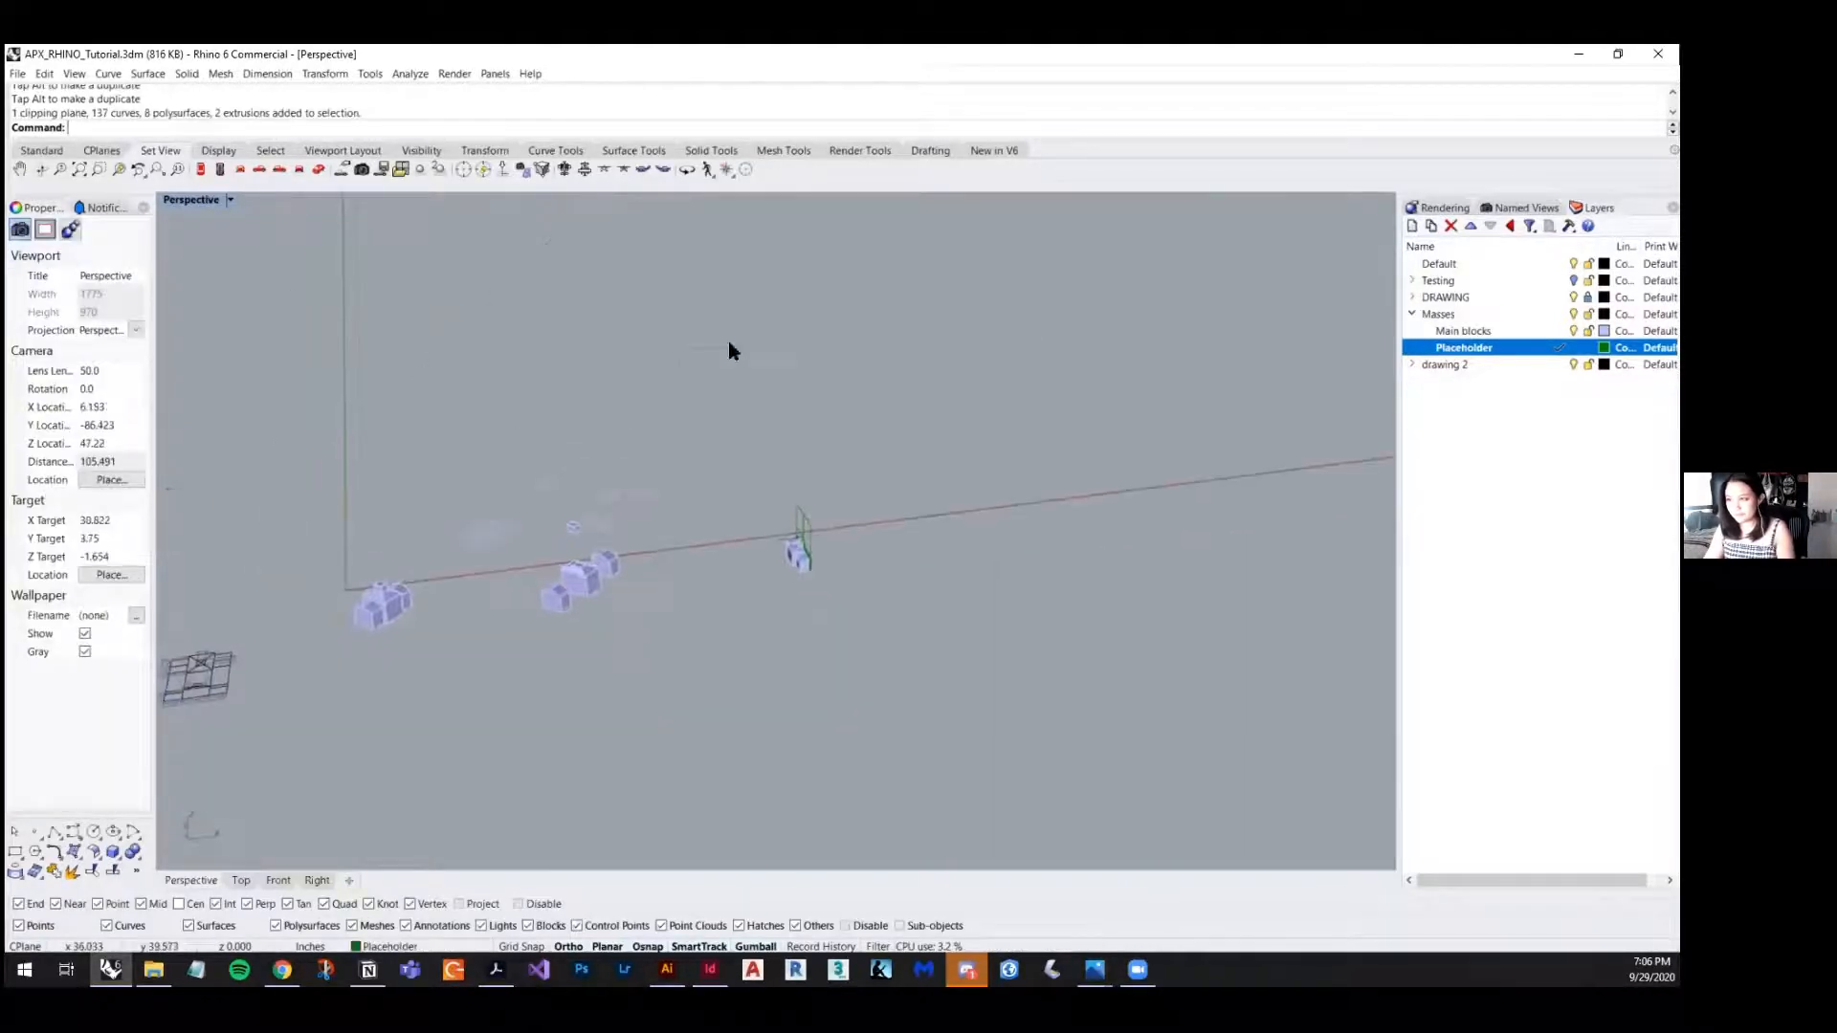
left_click_drag(728, 341, 315, 705)
type("hide")
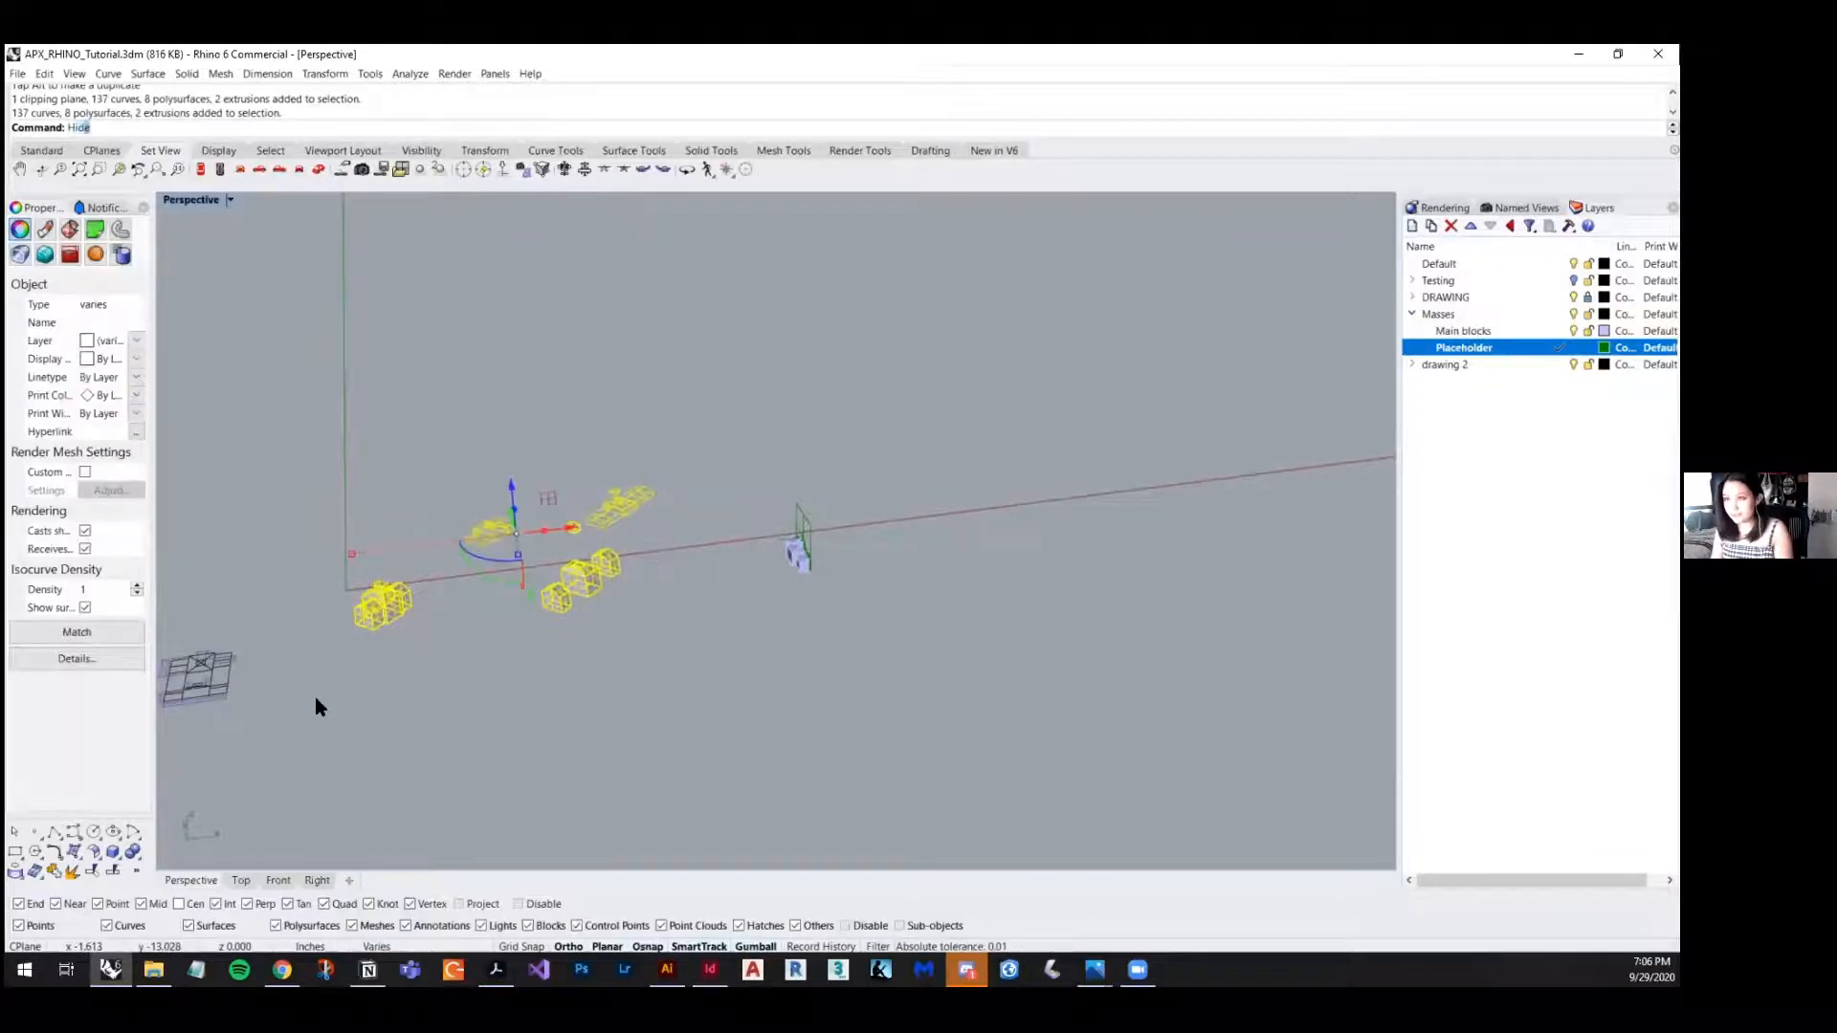
key("Return")
right_click_drag(948, 616, 705, 594)
scroll(670, 555, "up", 8)
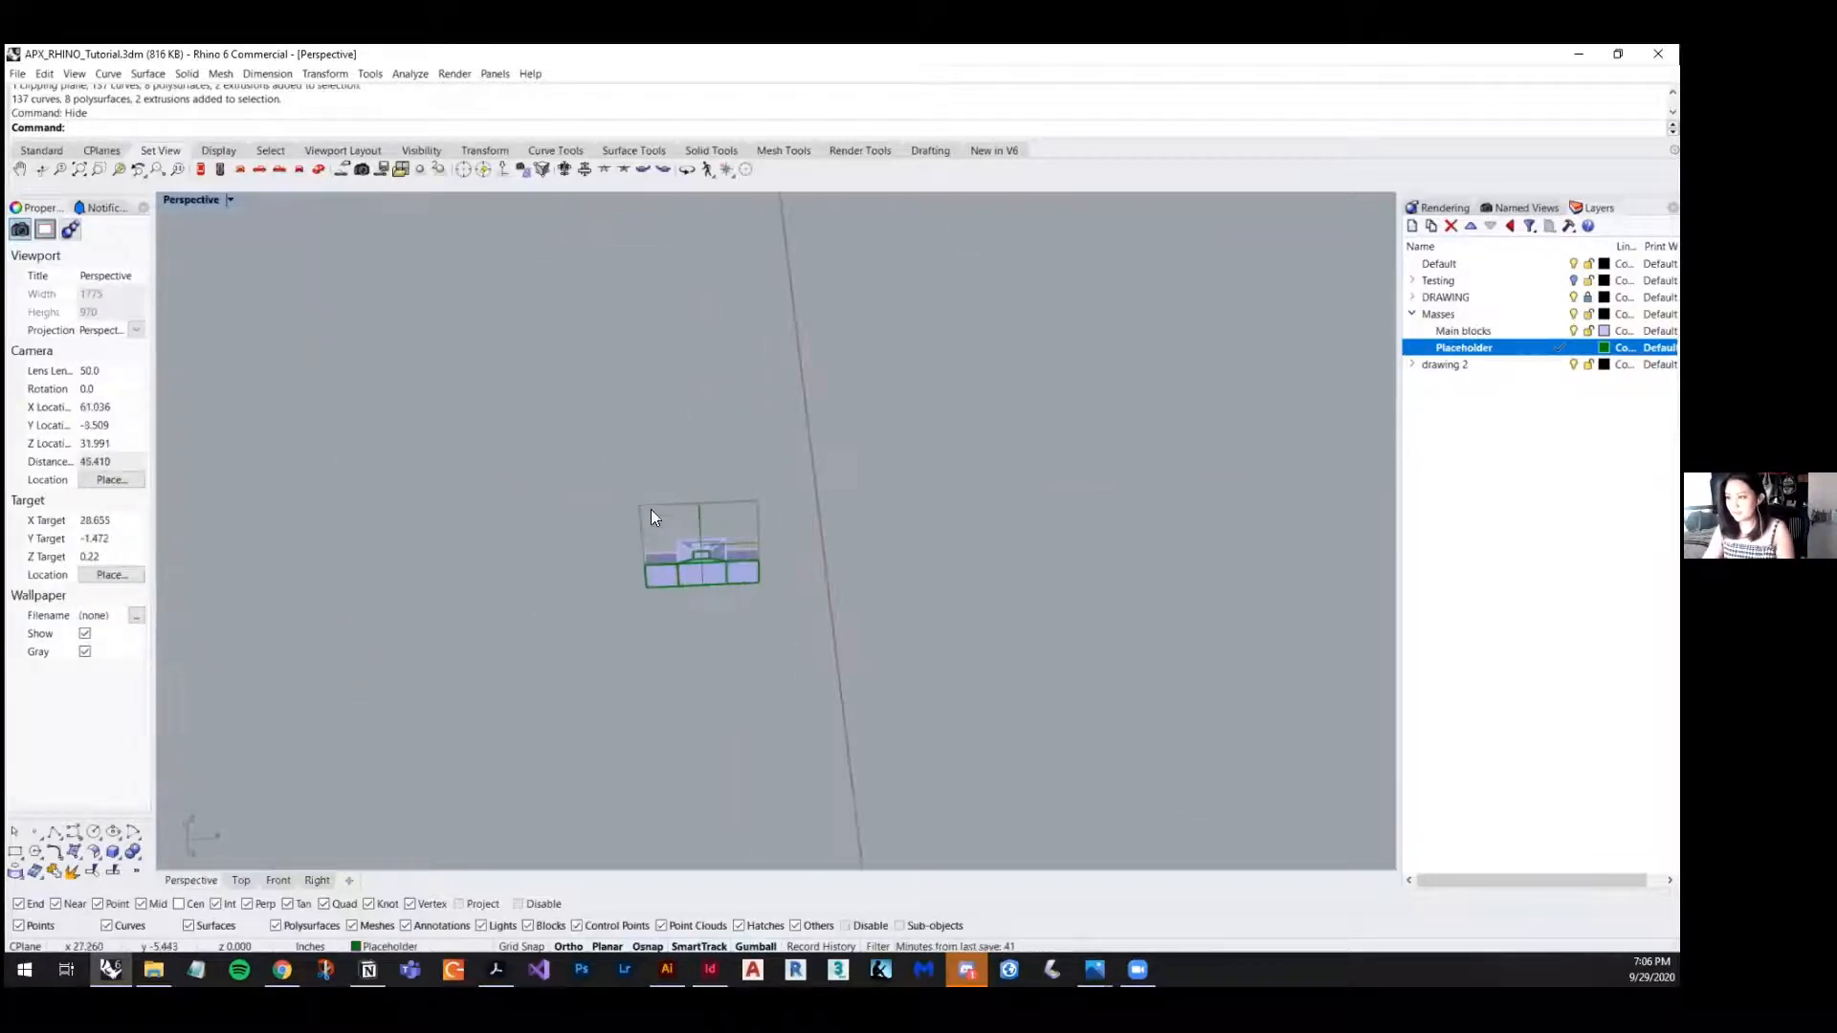
- Change the Right viewport to the Left view and frame the building elevation
left_click(316, 880)
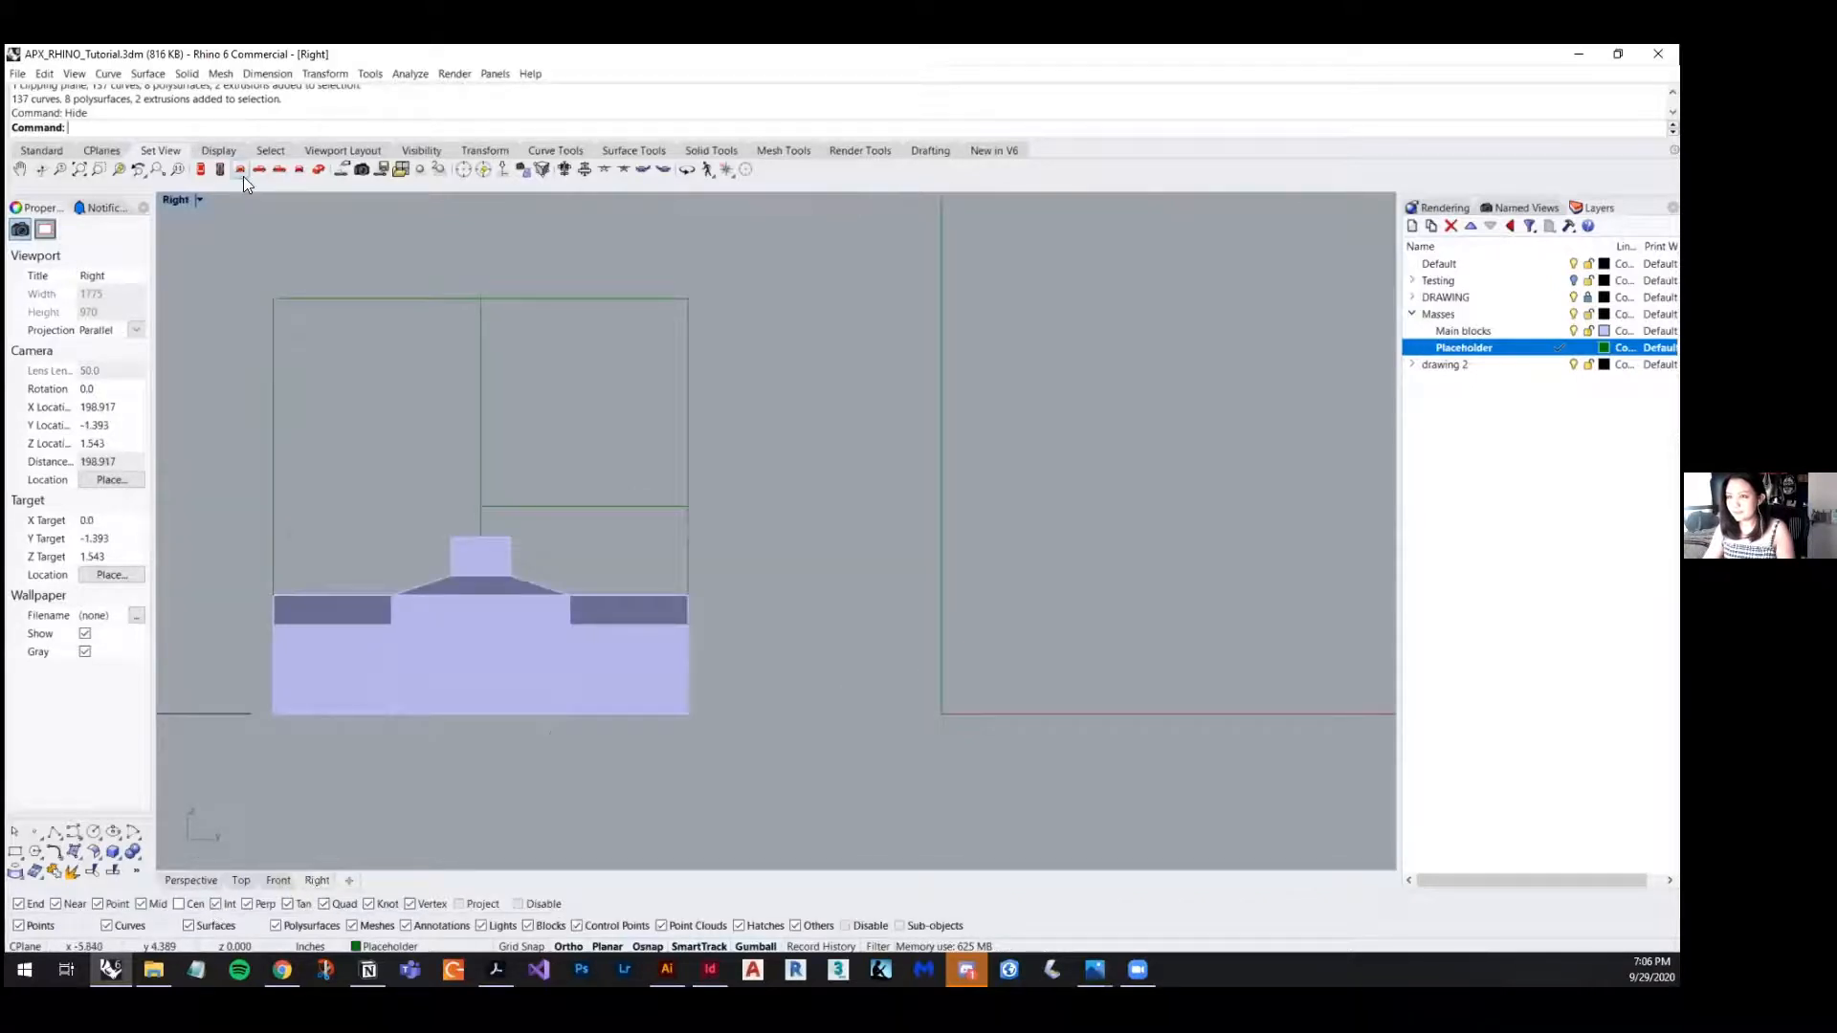
left_click(197, 200)
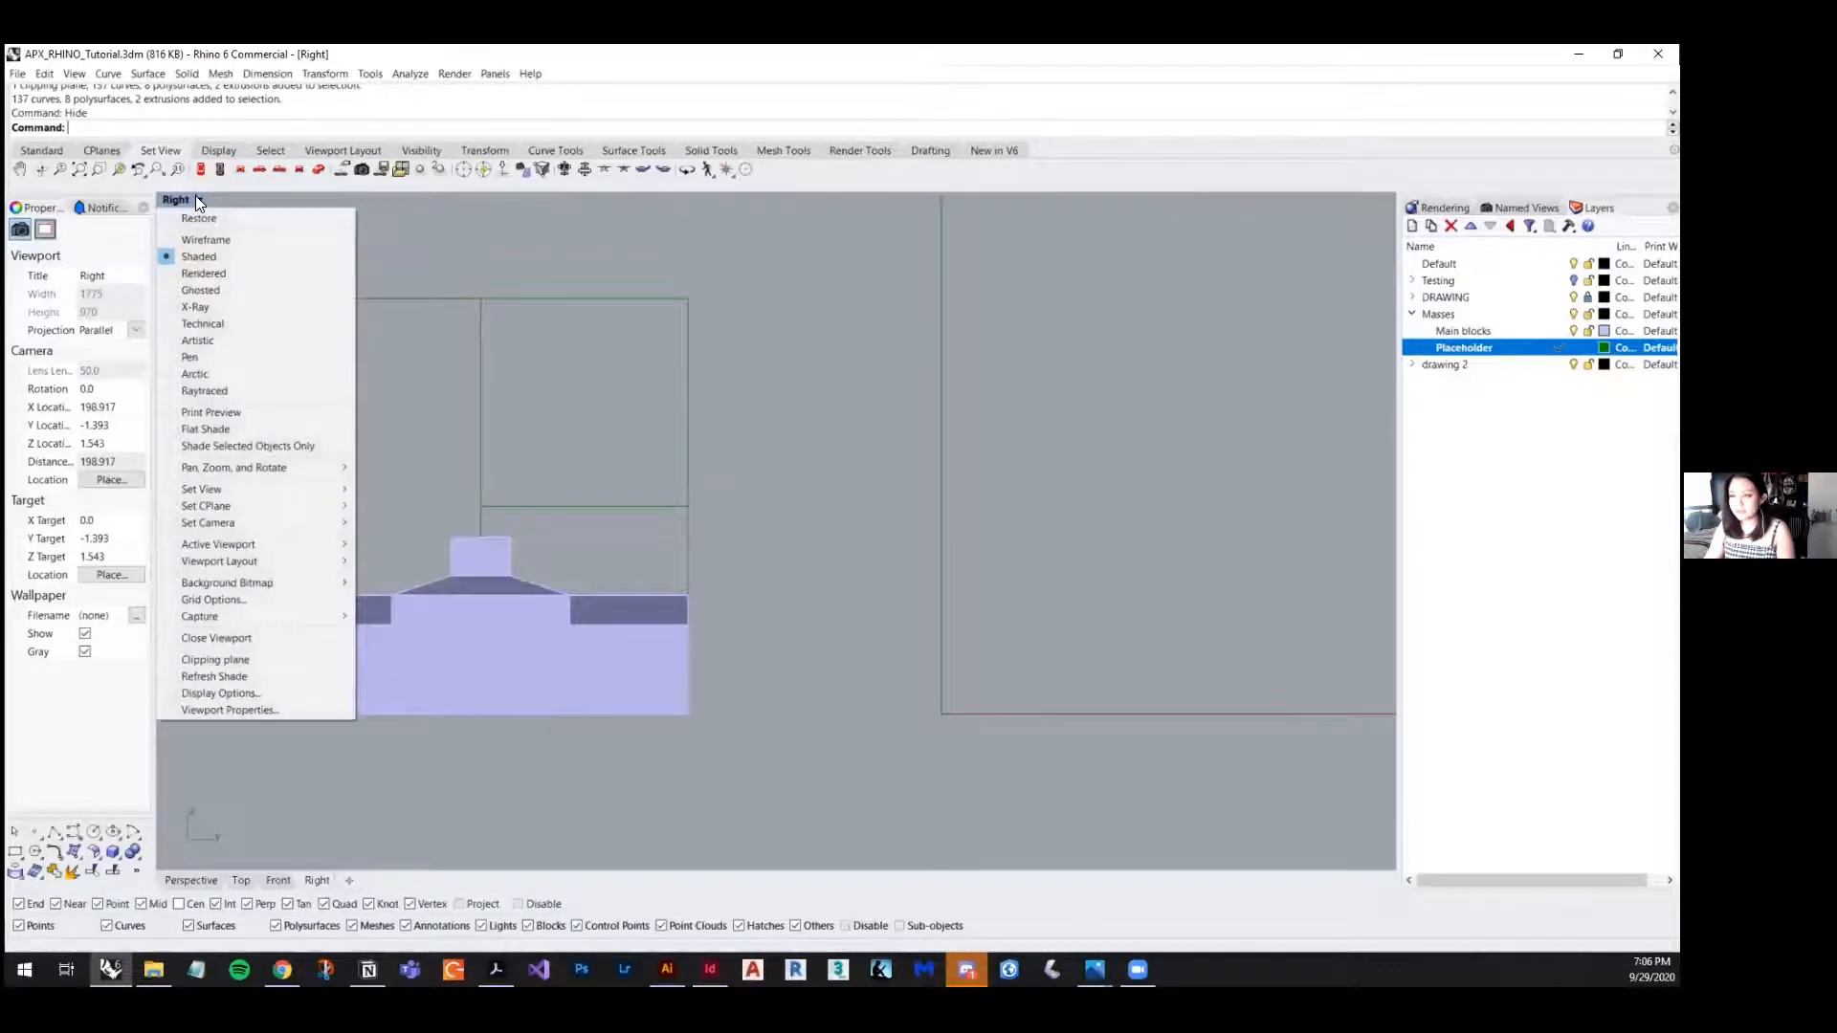
mouse_move(257, 492)
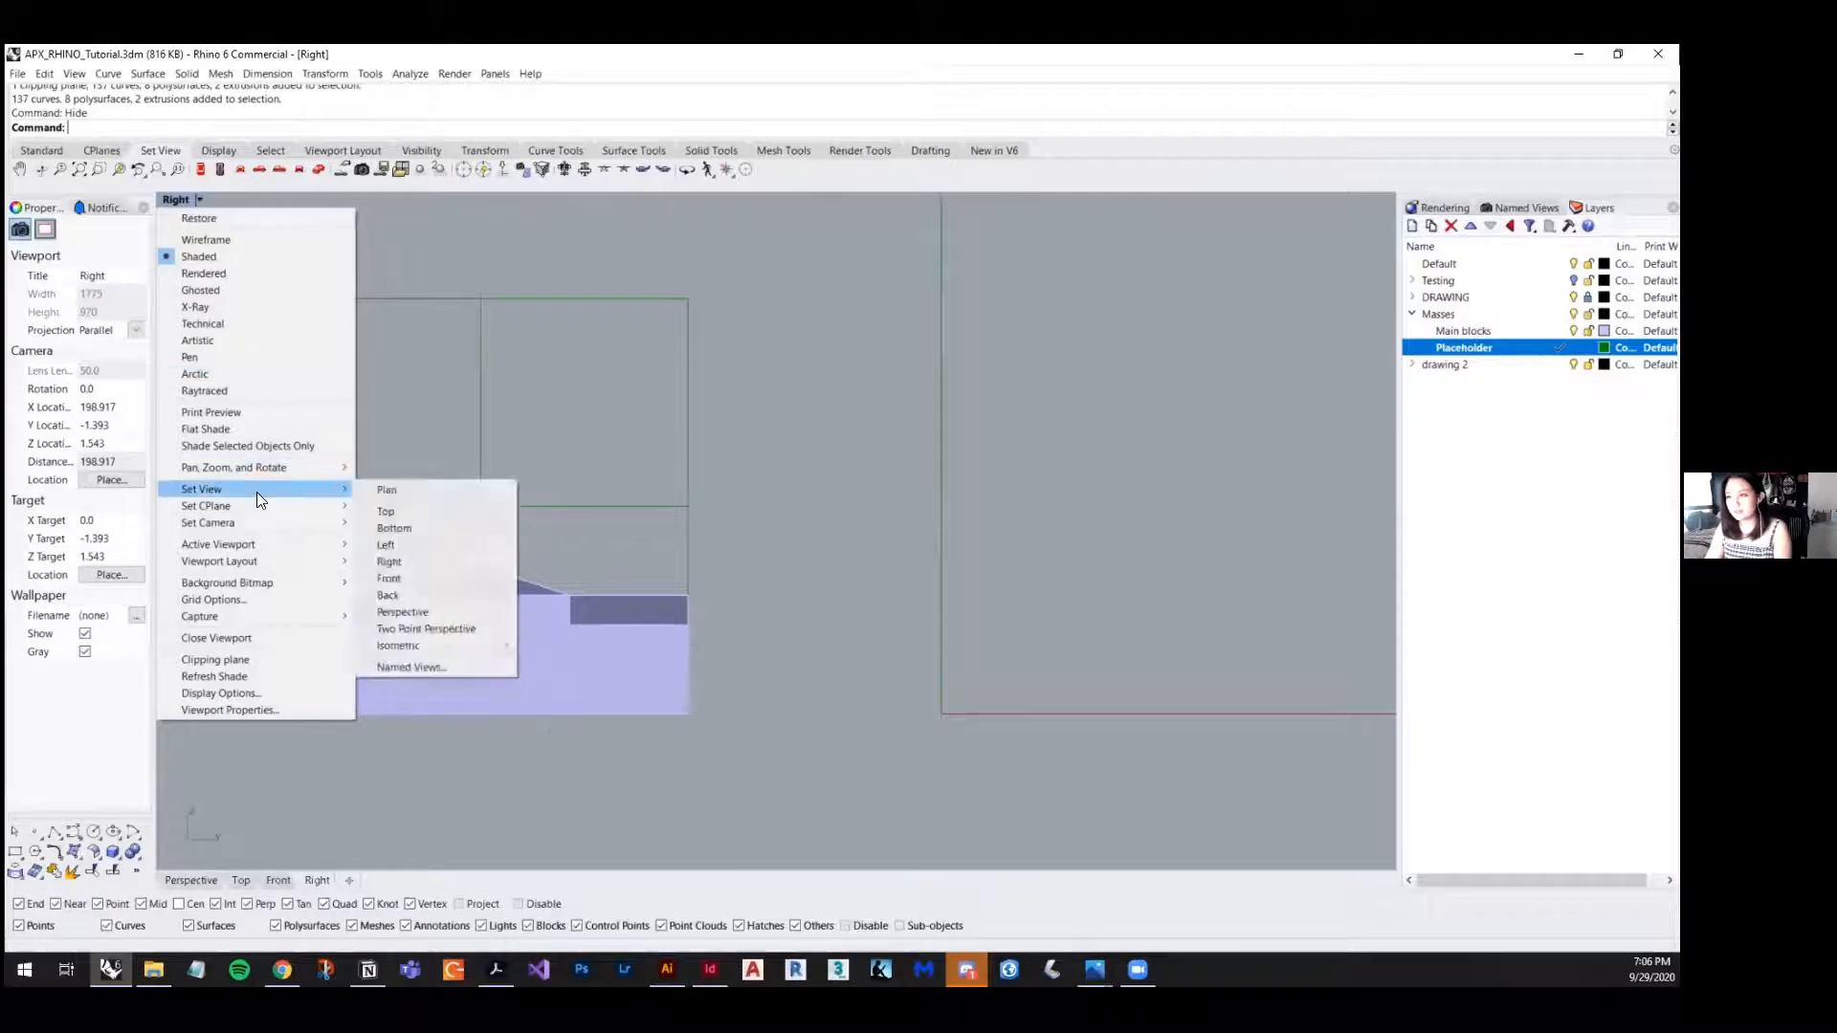
left_click(406, 548)
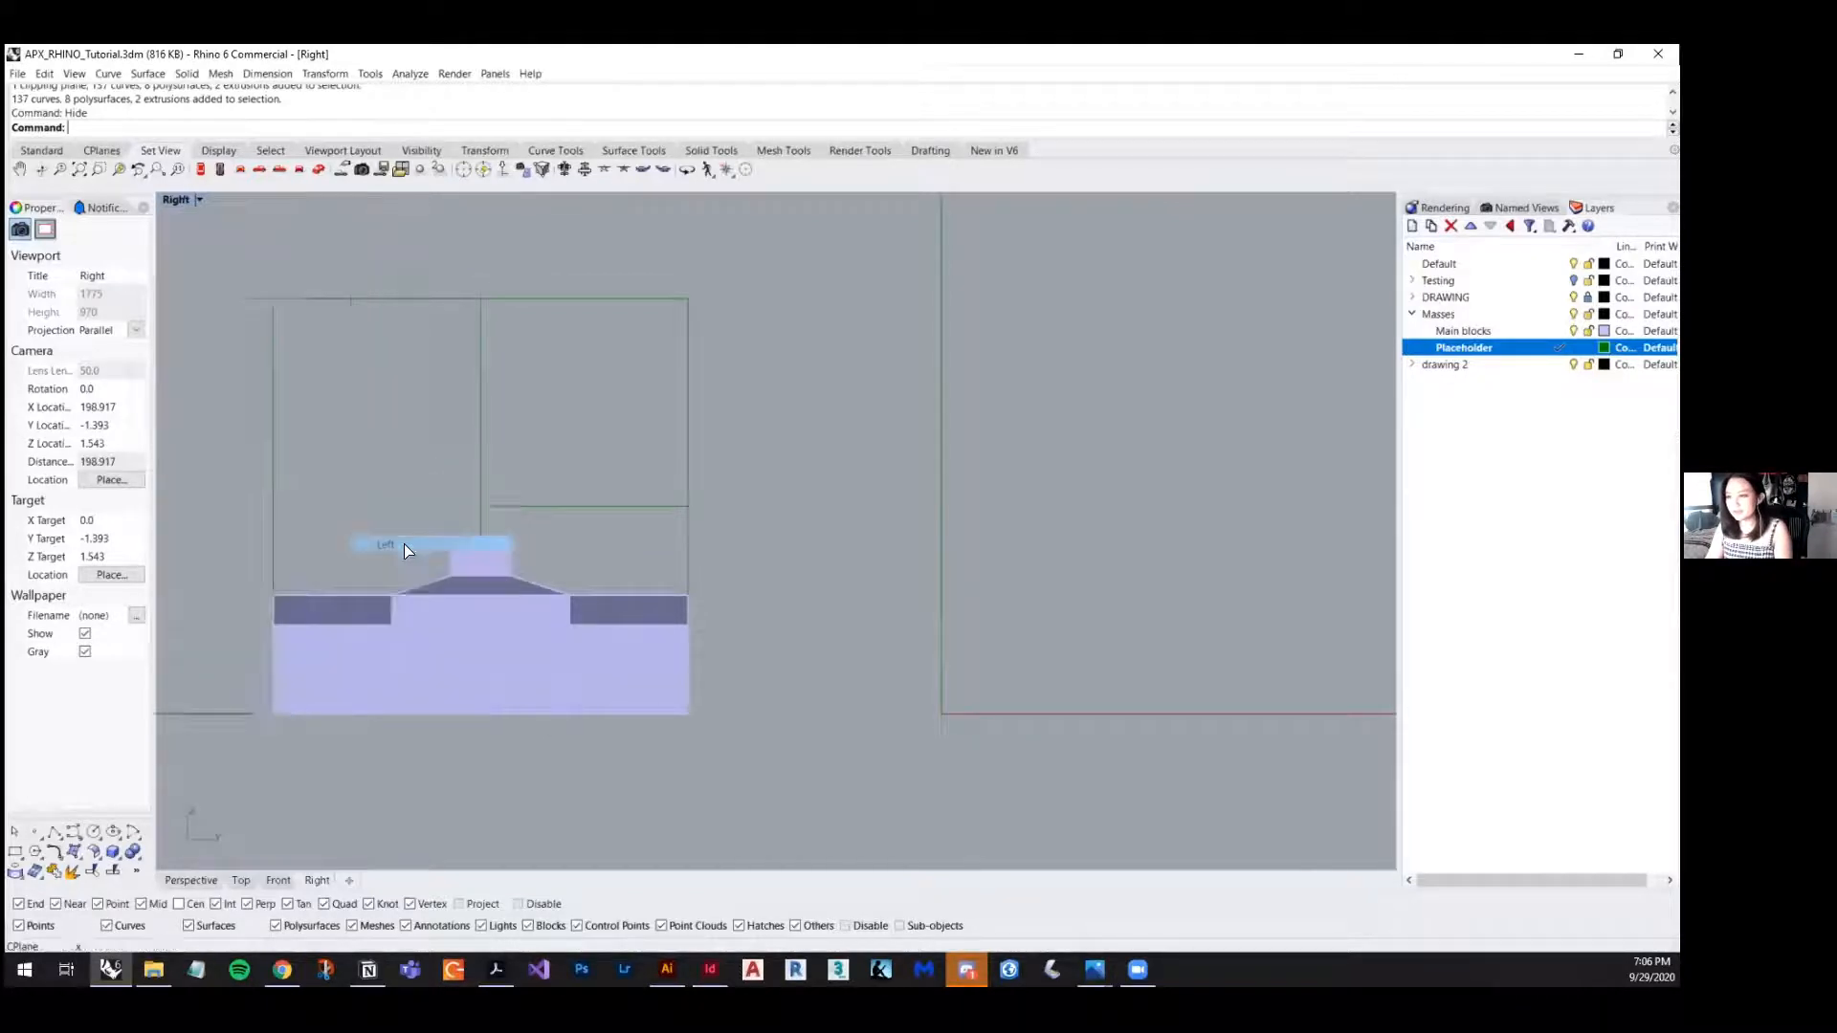
right_click_drag(1116, 680, 922, 696)
scroll(922, 697, "up", 2)
scroll(643, 580, "down", 3)
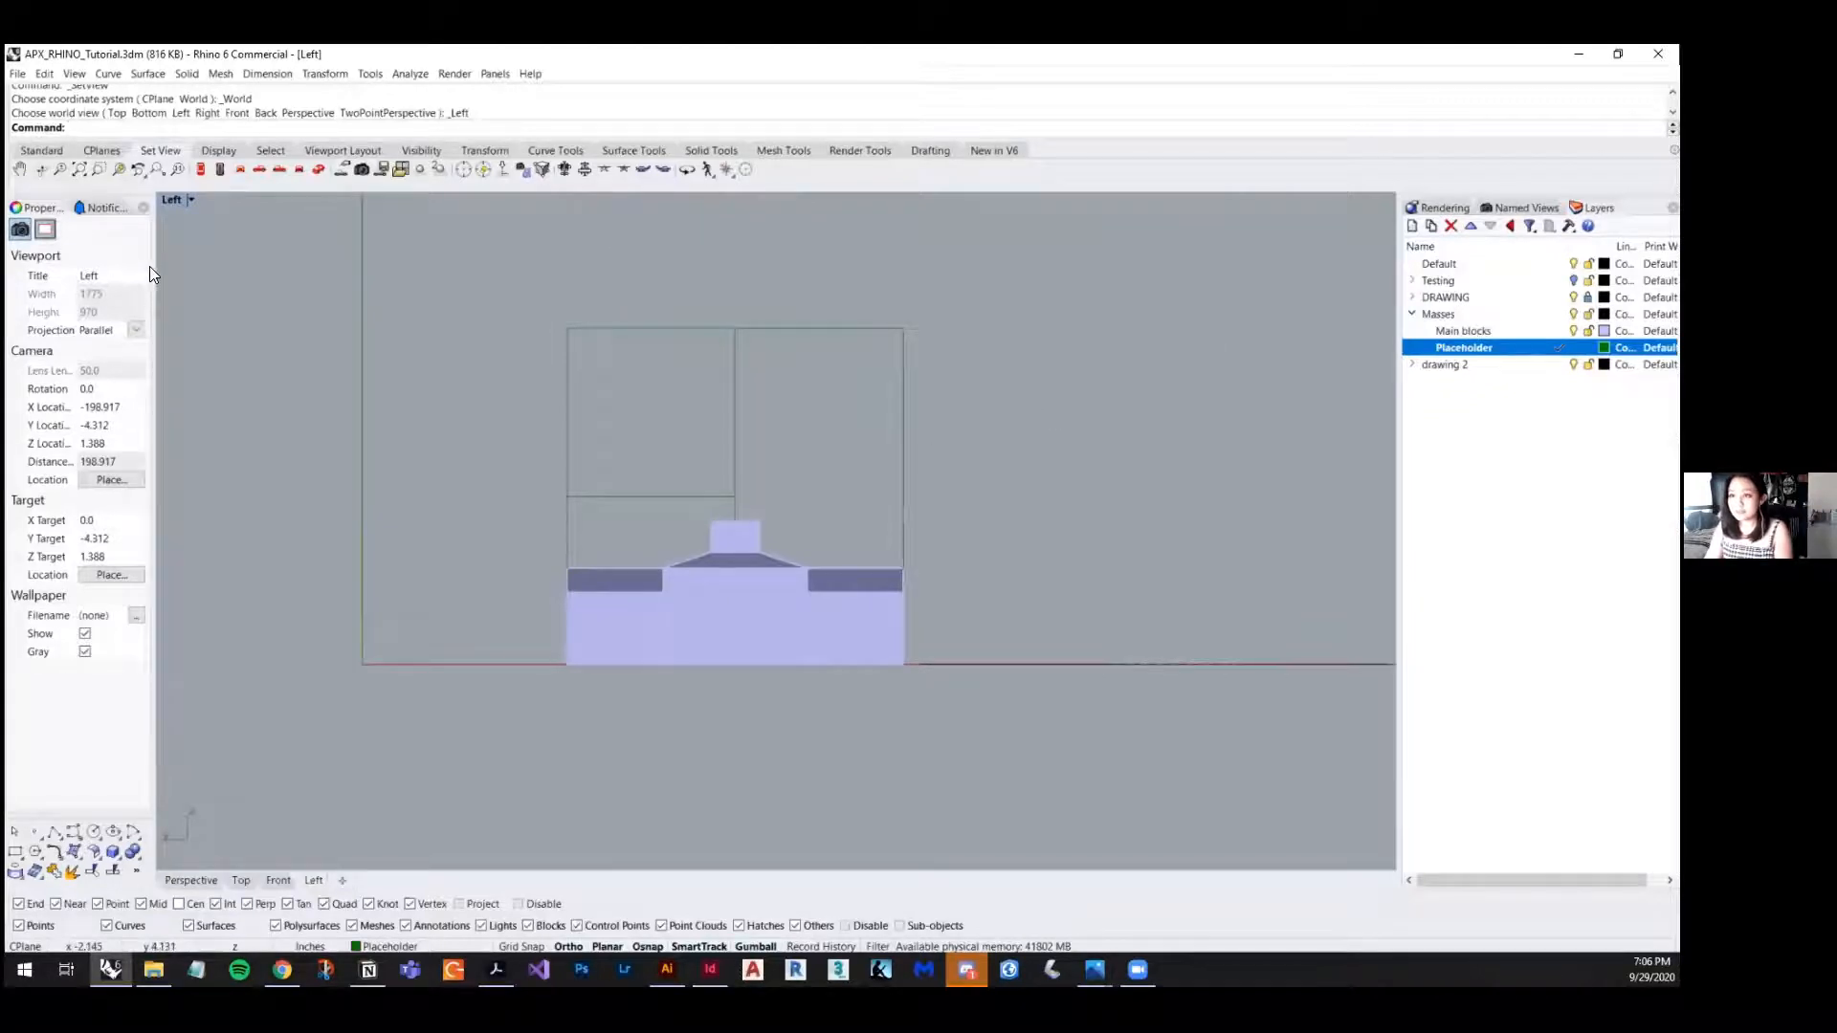
- Widen the properties area and enable the clipping plane in the Left viewport in addition to Perspective
left_click_drag(194, 276, 194, 280)
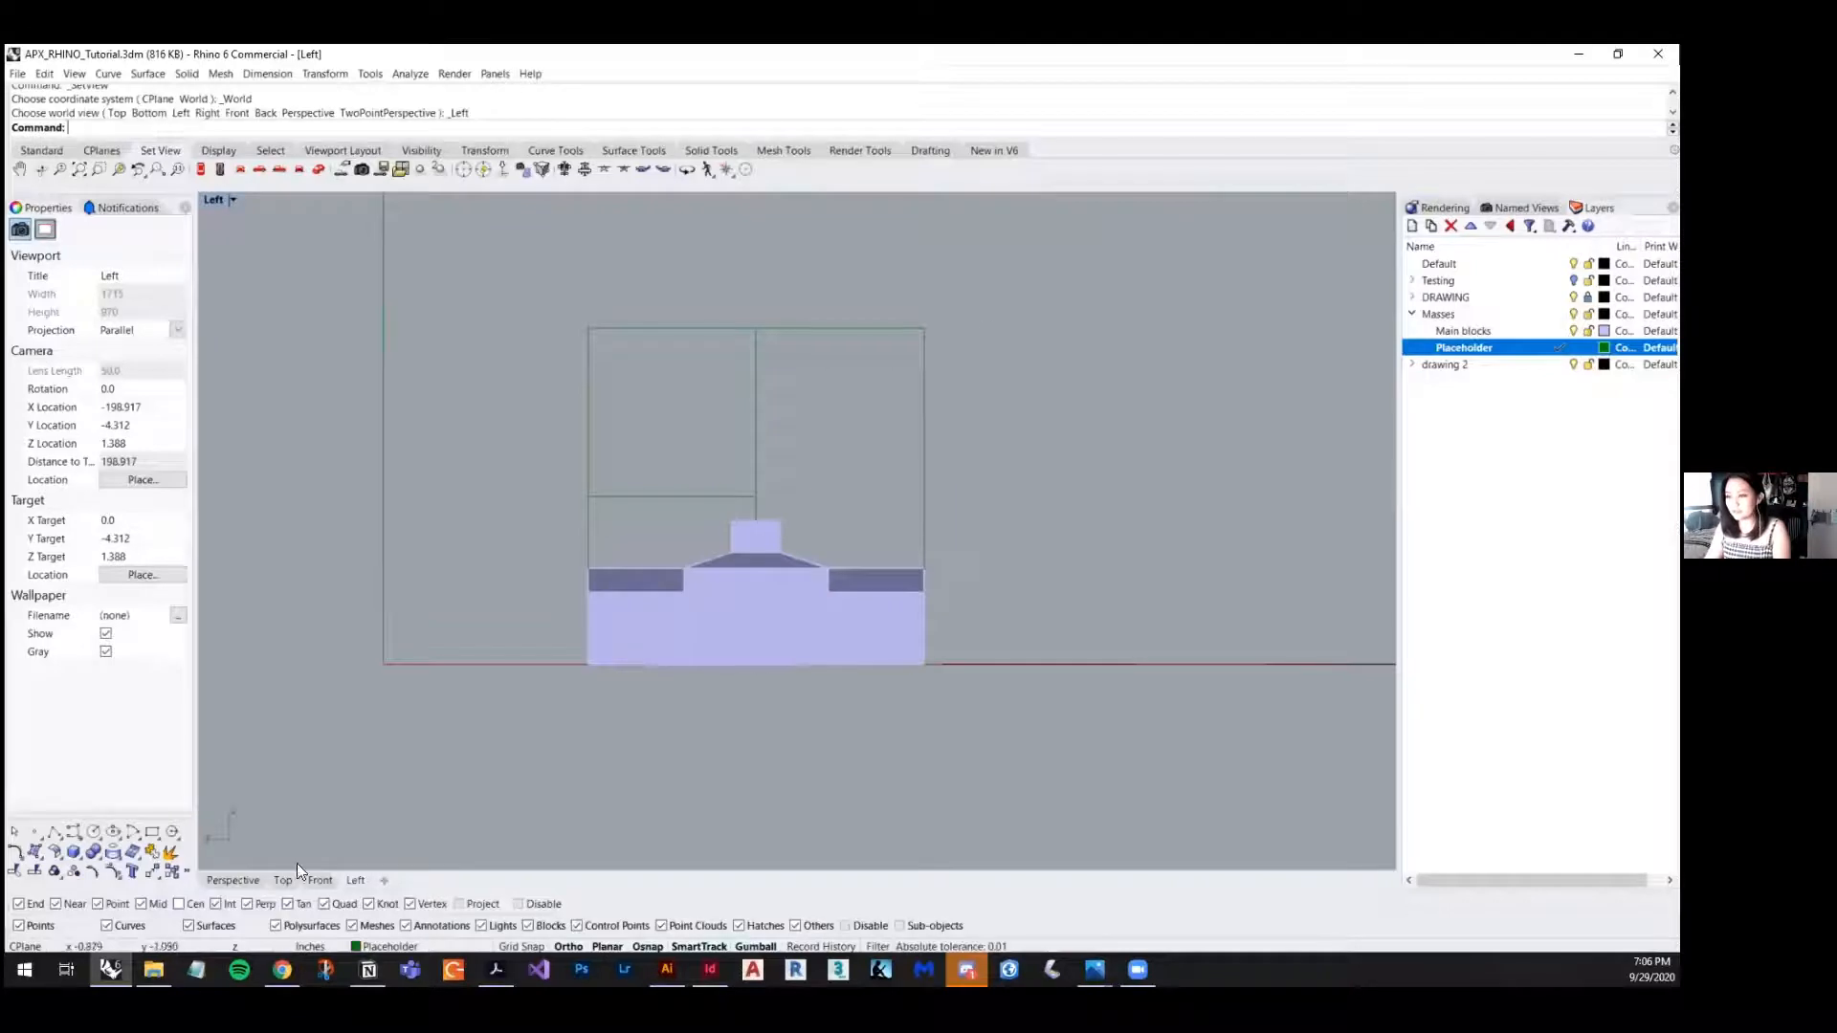
left_click(234, 879)
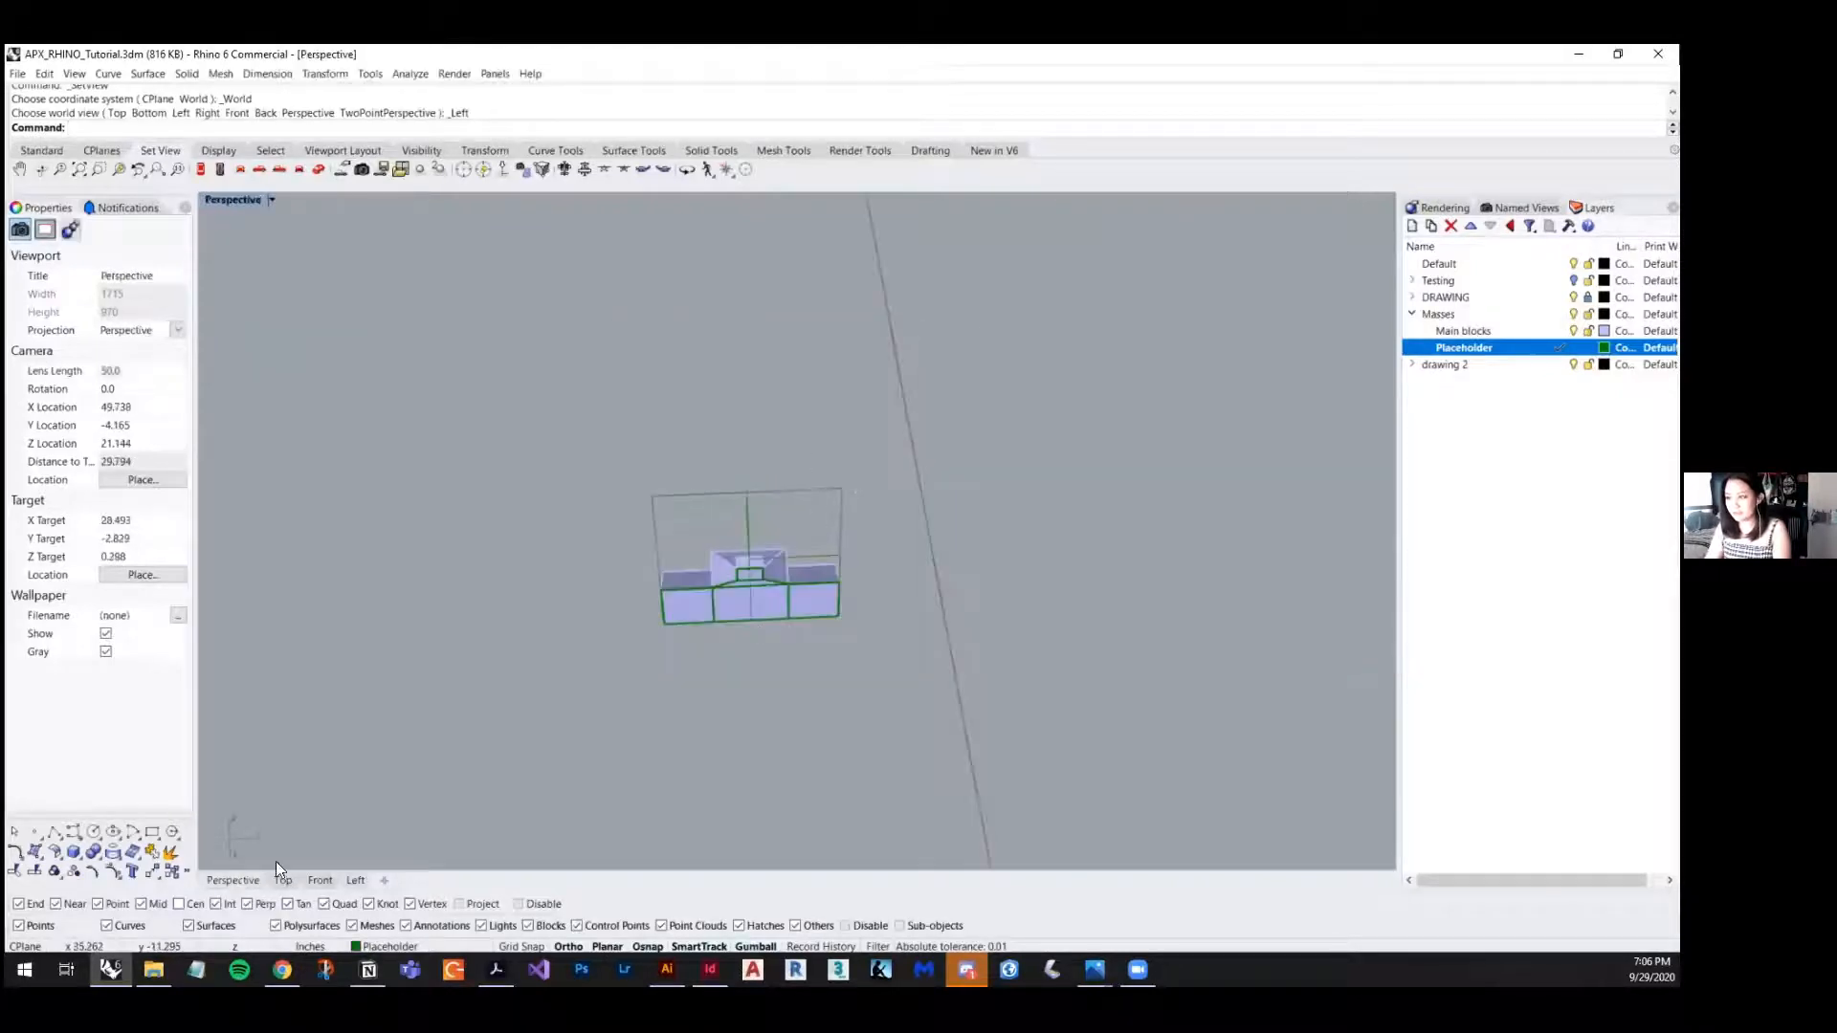
left_click(354, 879)
left_click(587, 478)
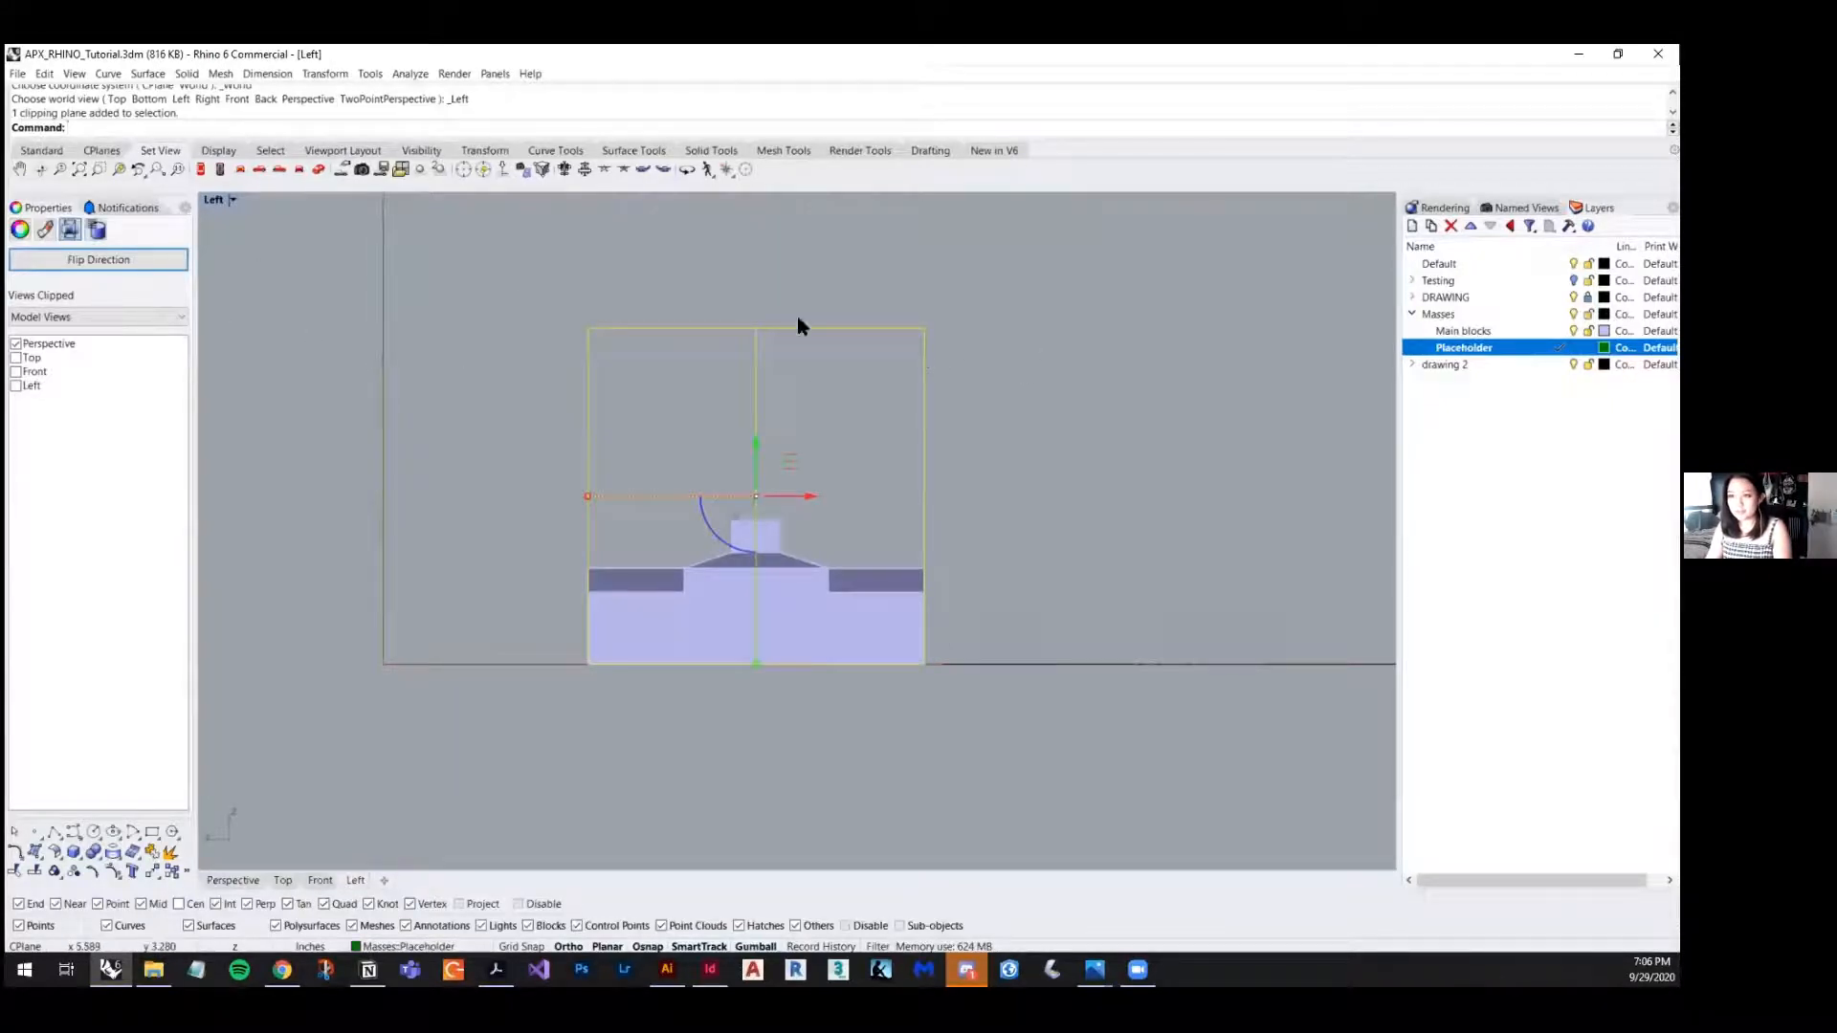
left_click(16, 345)
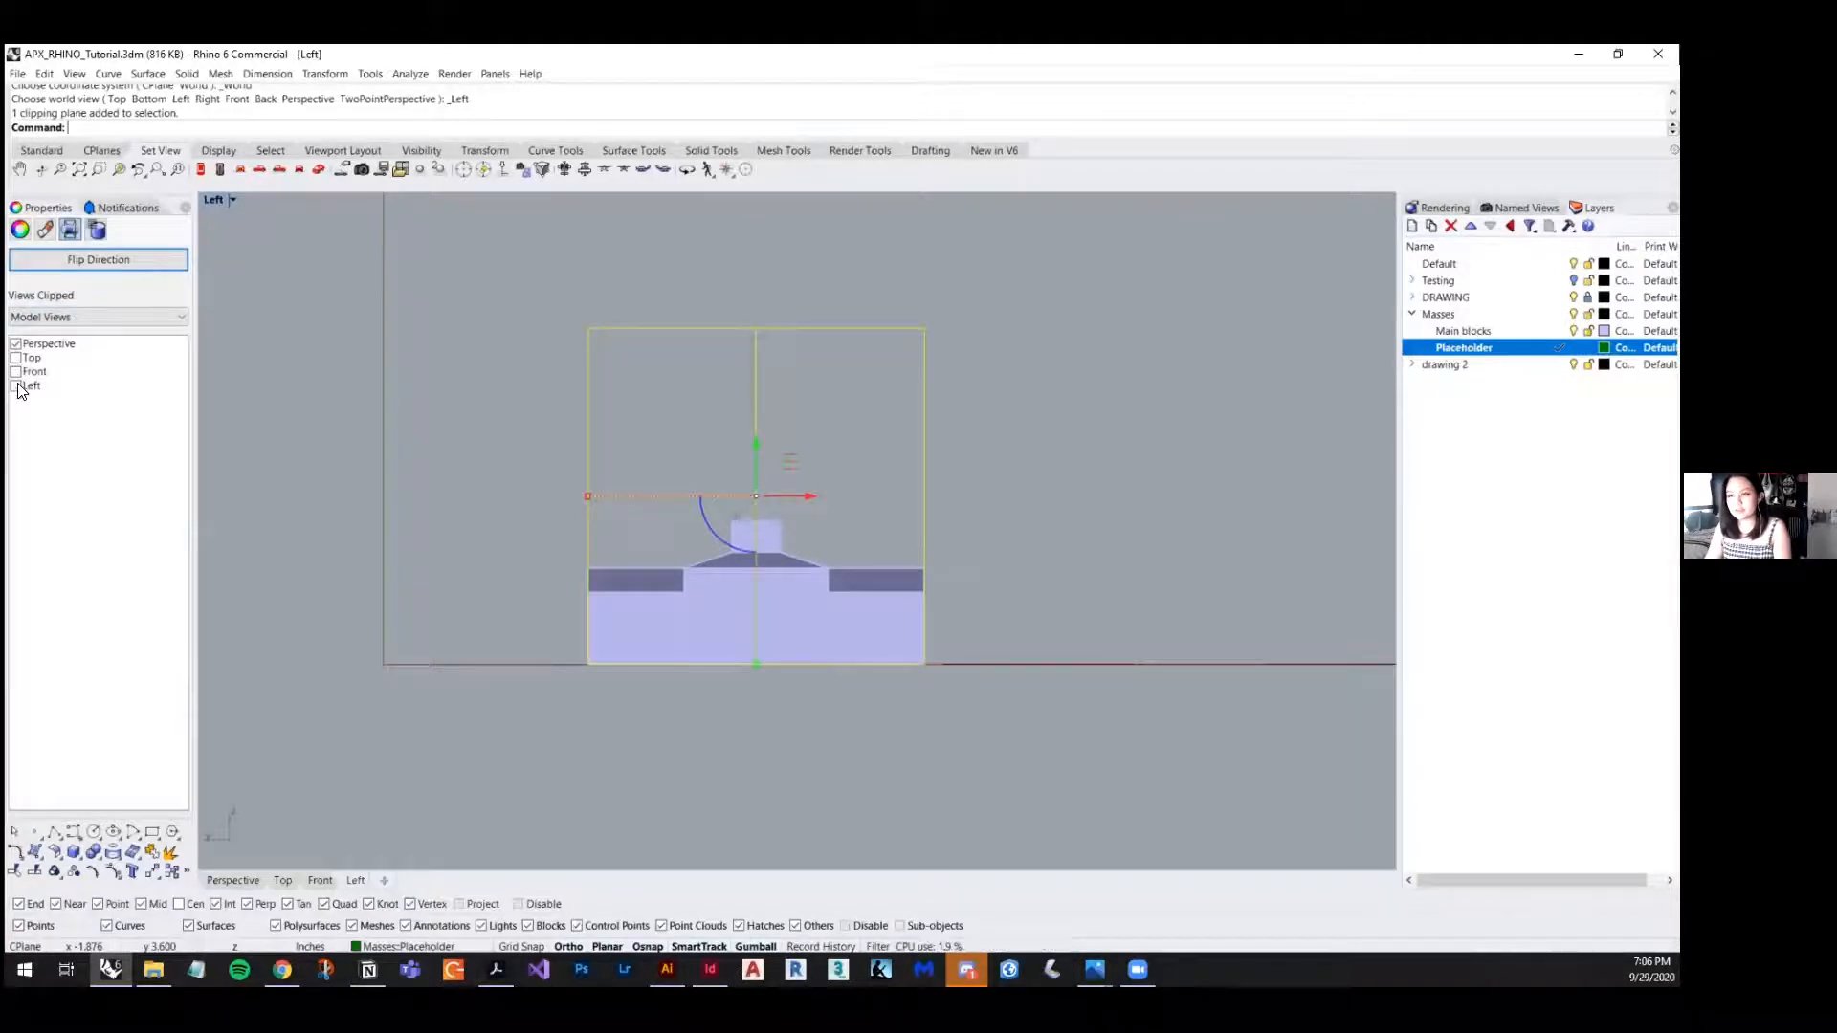
left_click(16, 386)
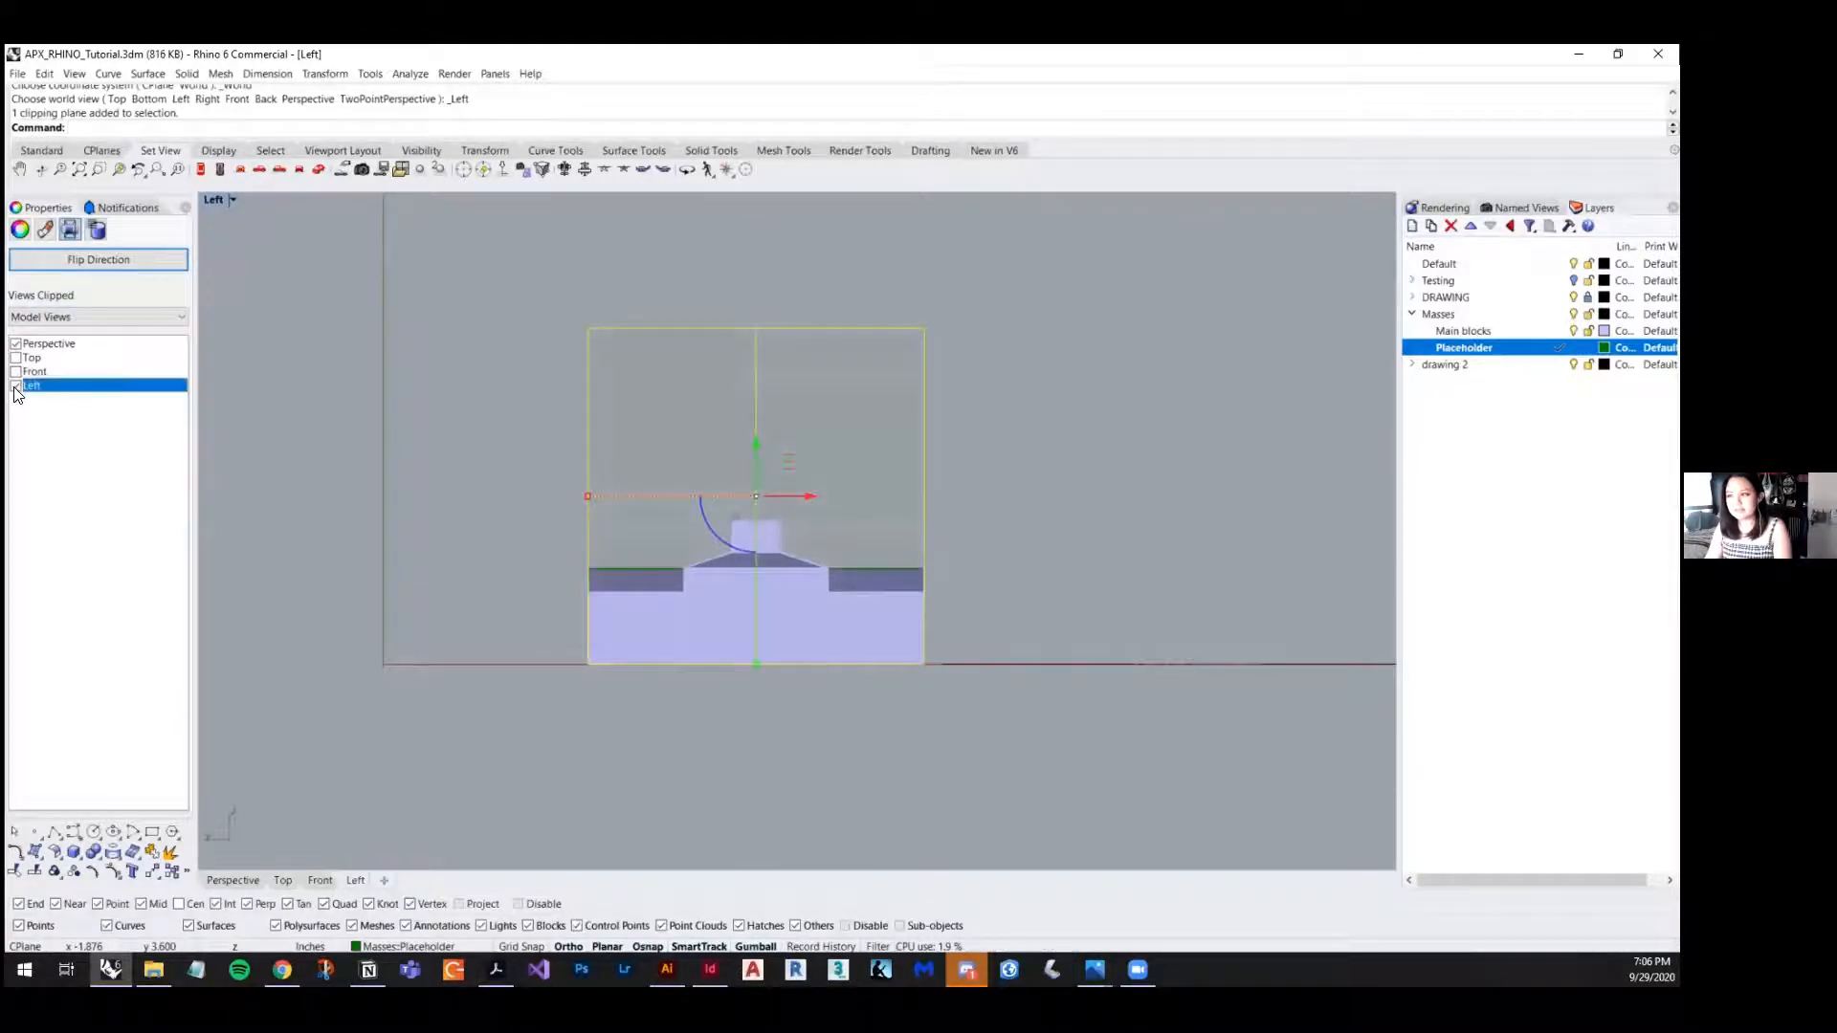
left_click(318, 549)
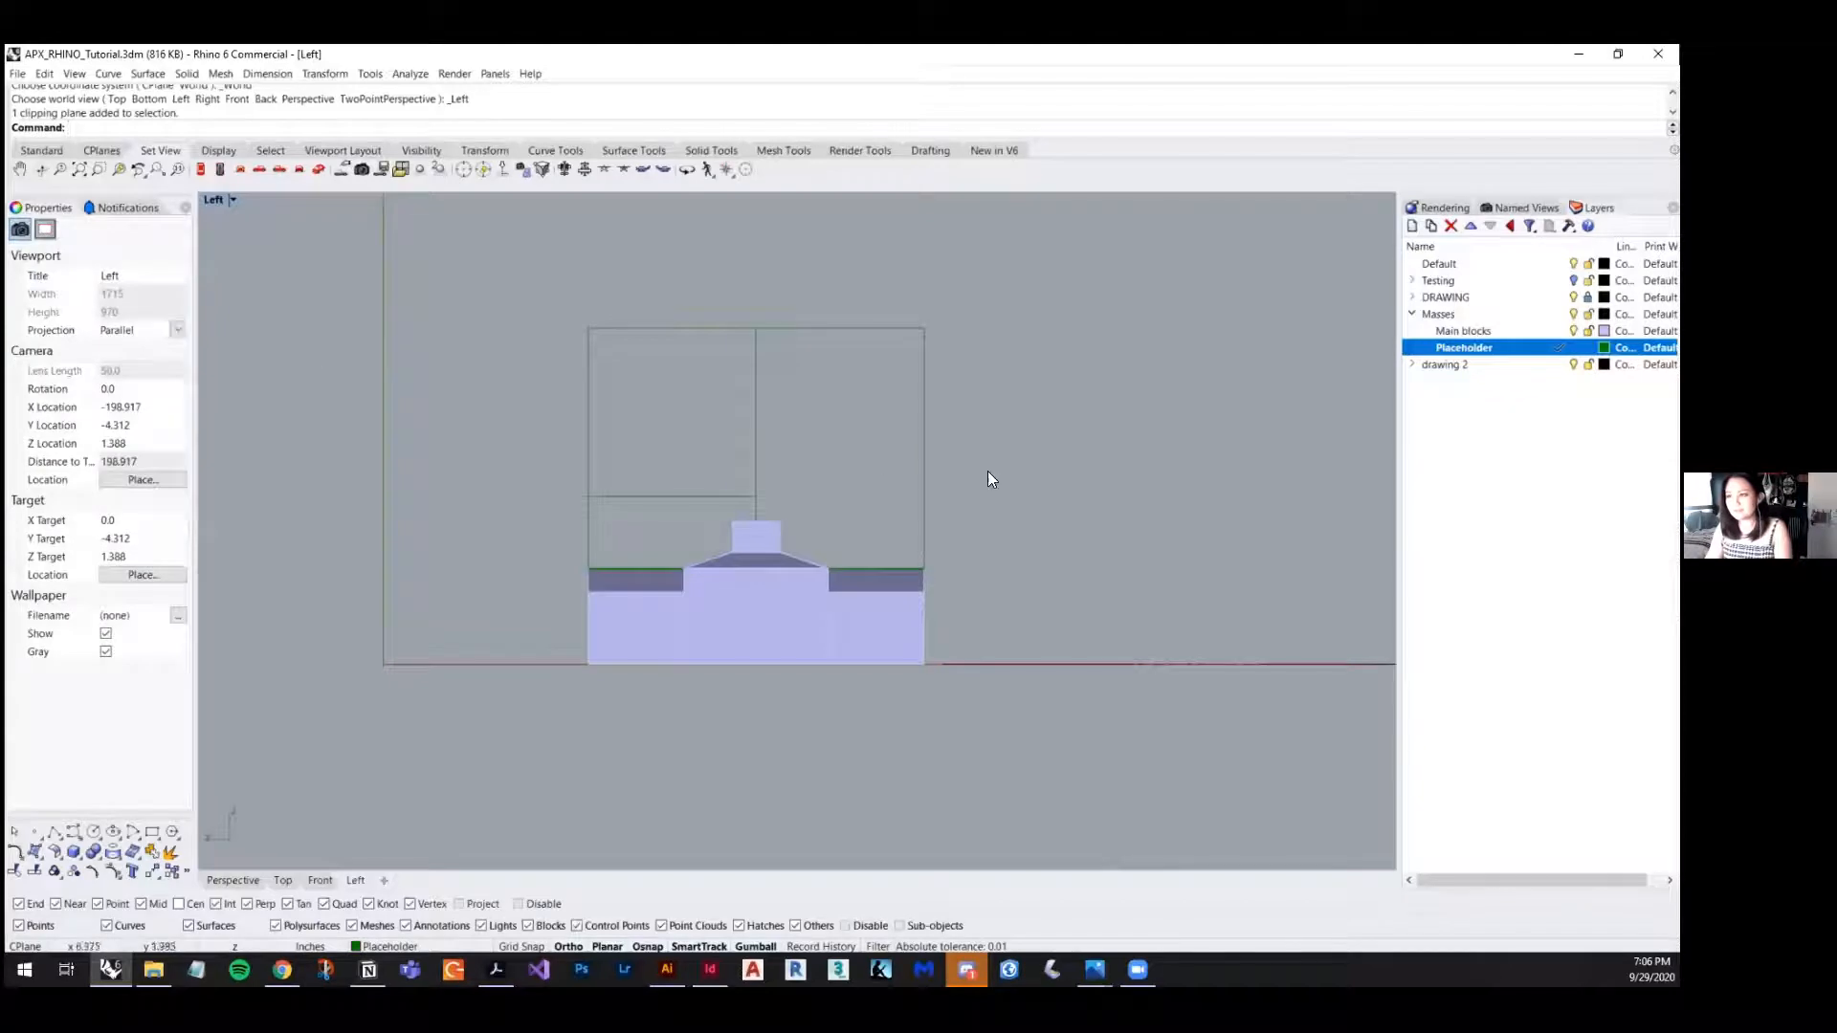
- Switch the Left viewport to the Right view so that it faces the building's section cut
right_click(352, 880)
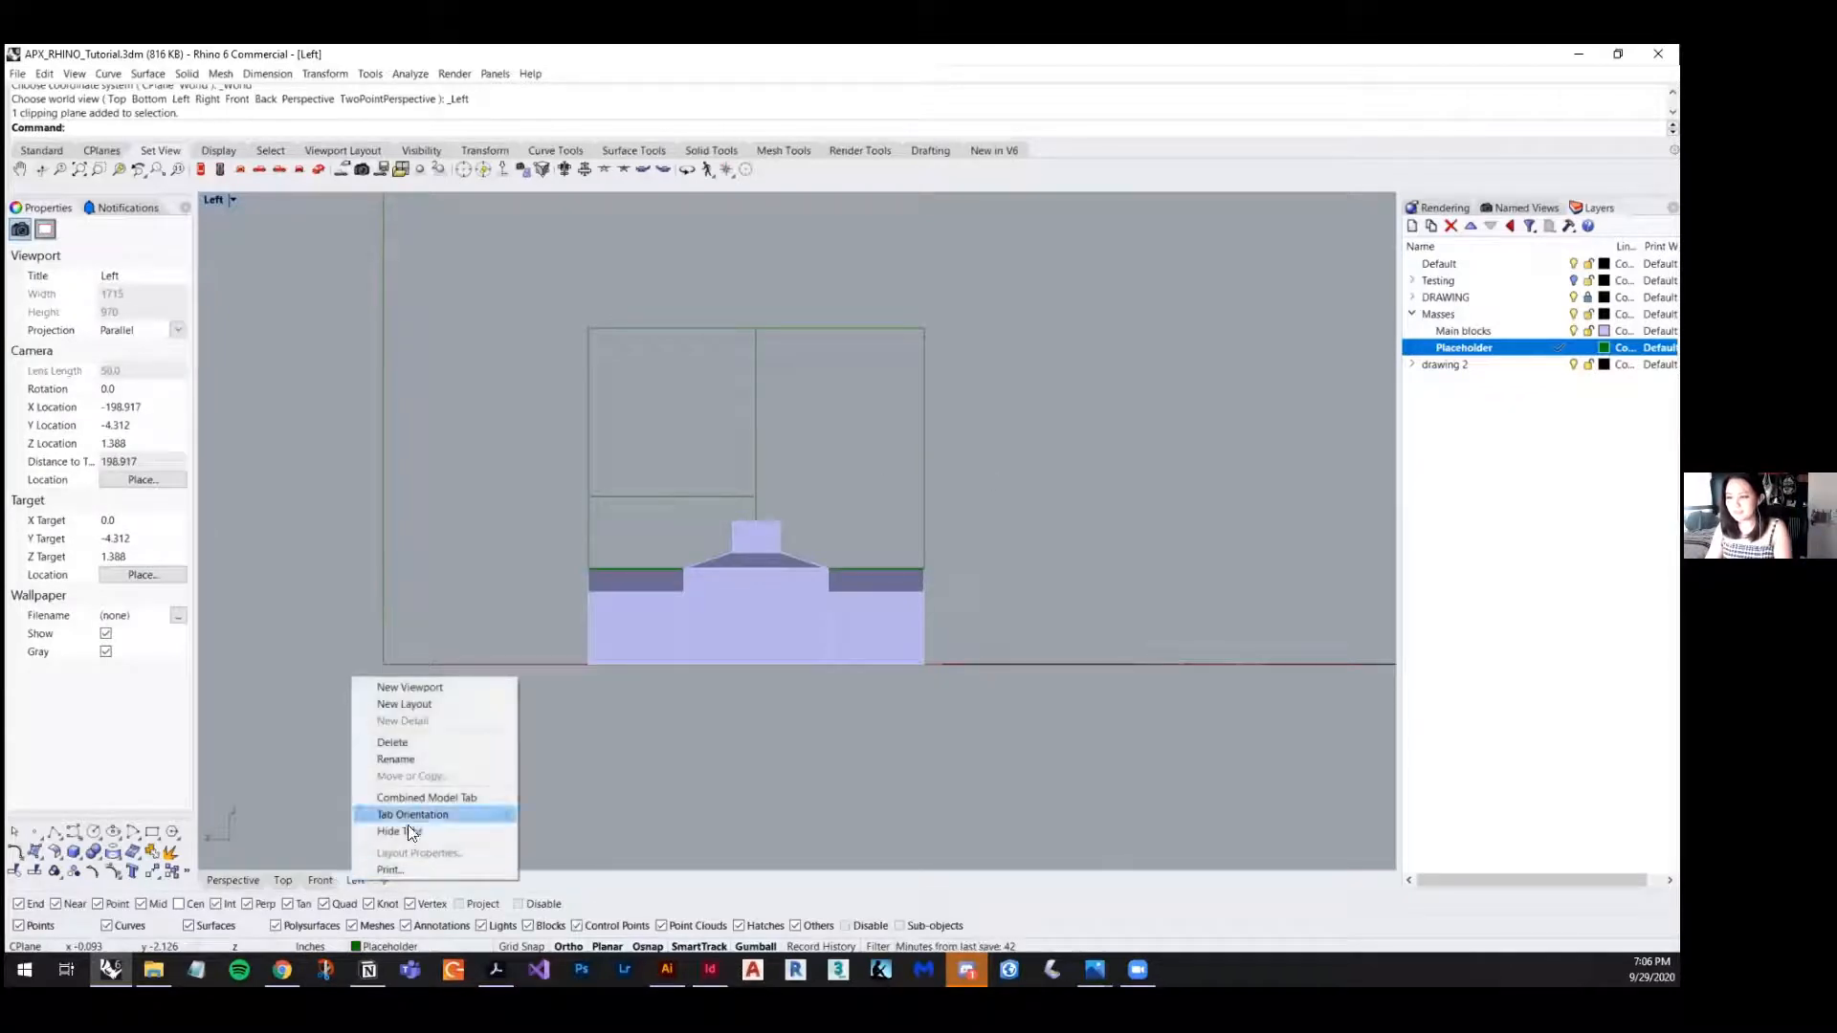
left_click(230, 202)
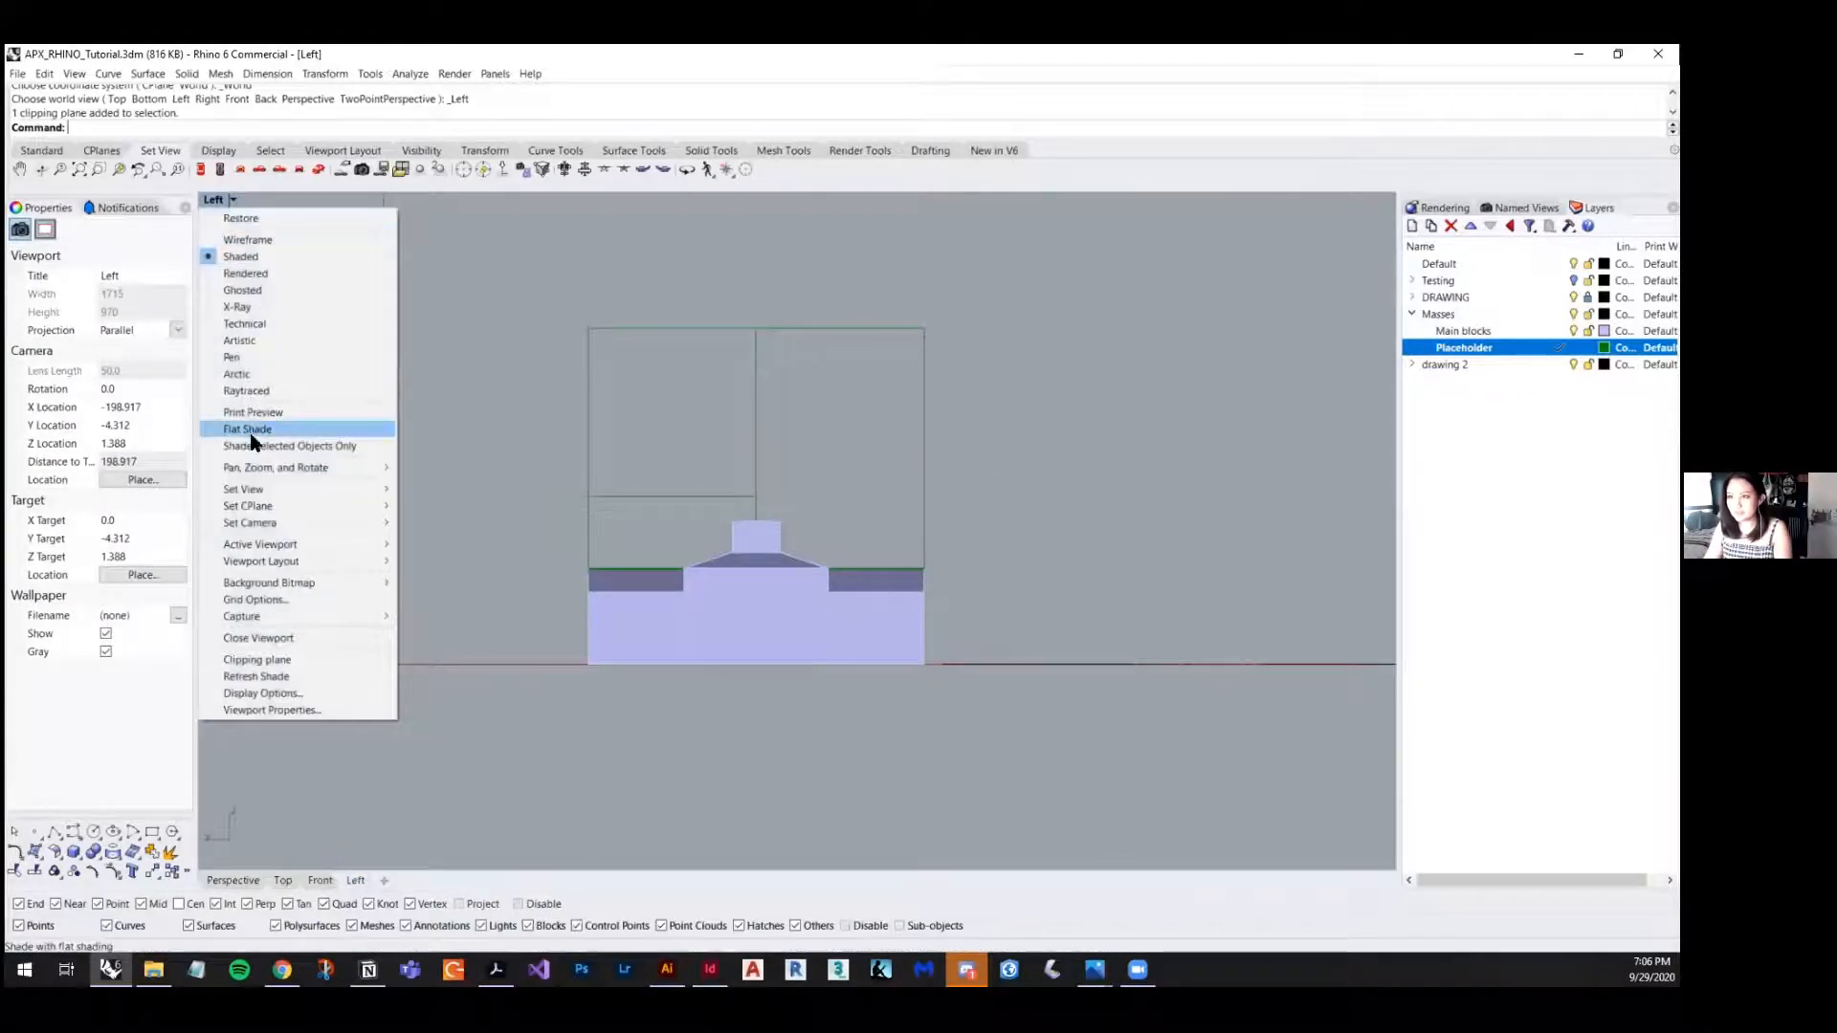
mouse_move(268, 494)
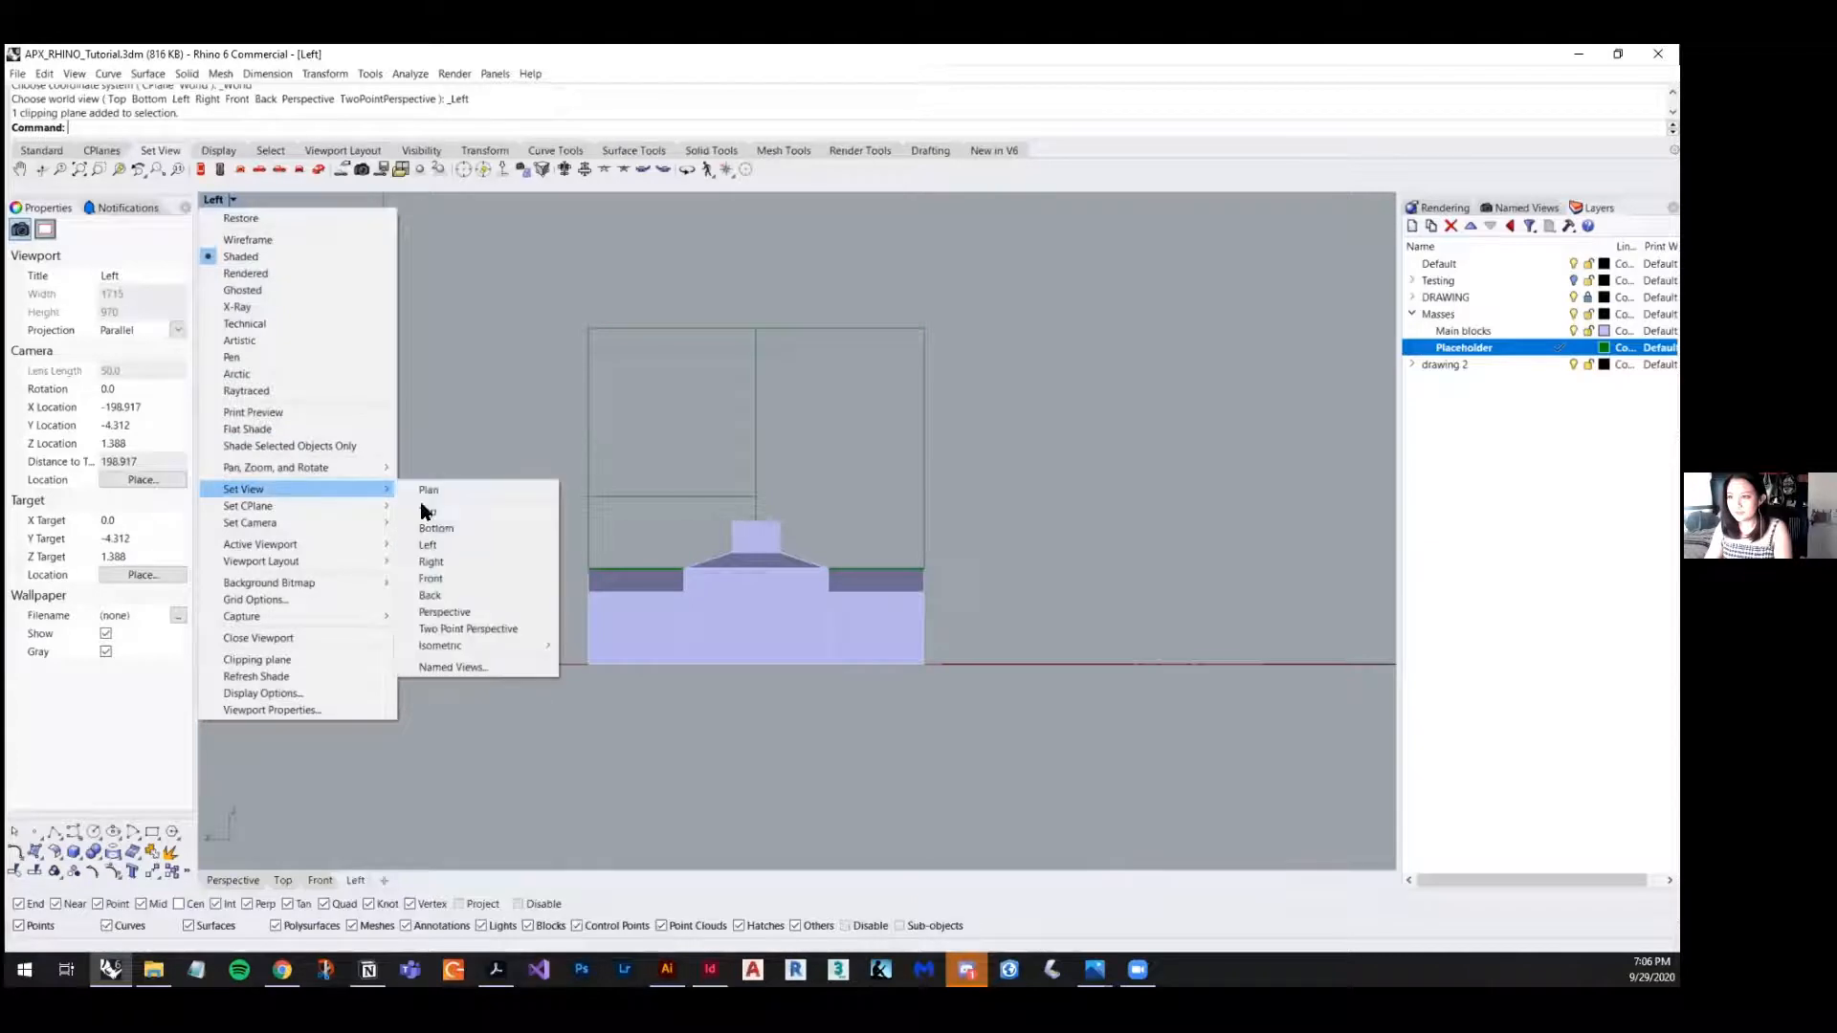
left_click(457, 563)
scroll(957, 622, "up", 3)
scroll(999, 613, "down", 3)
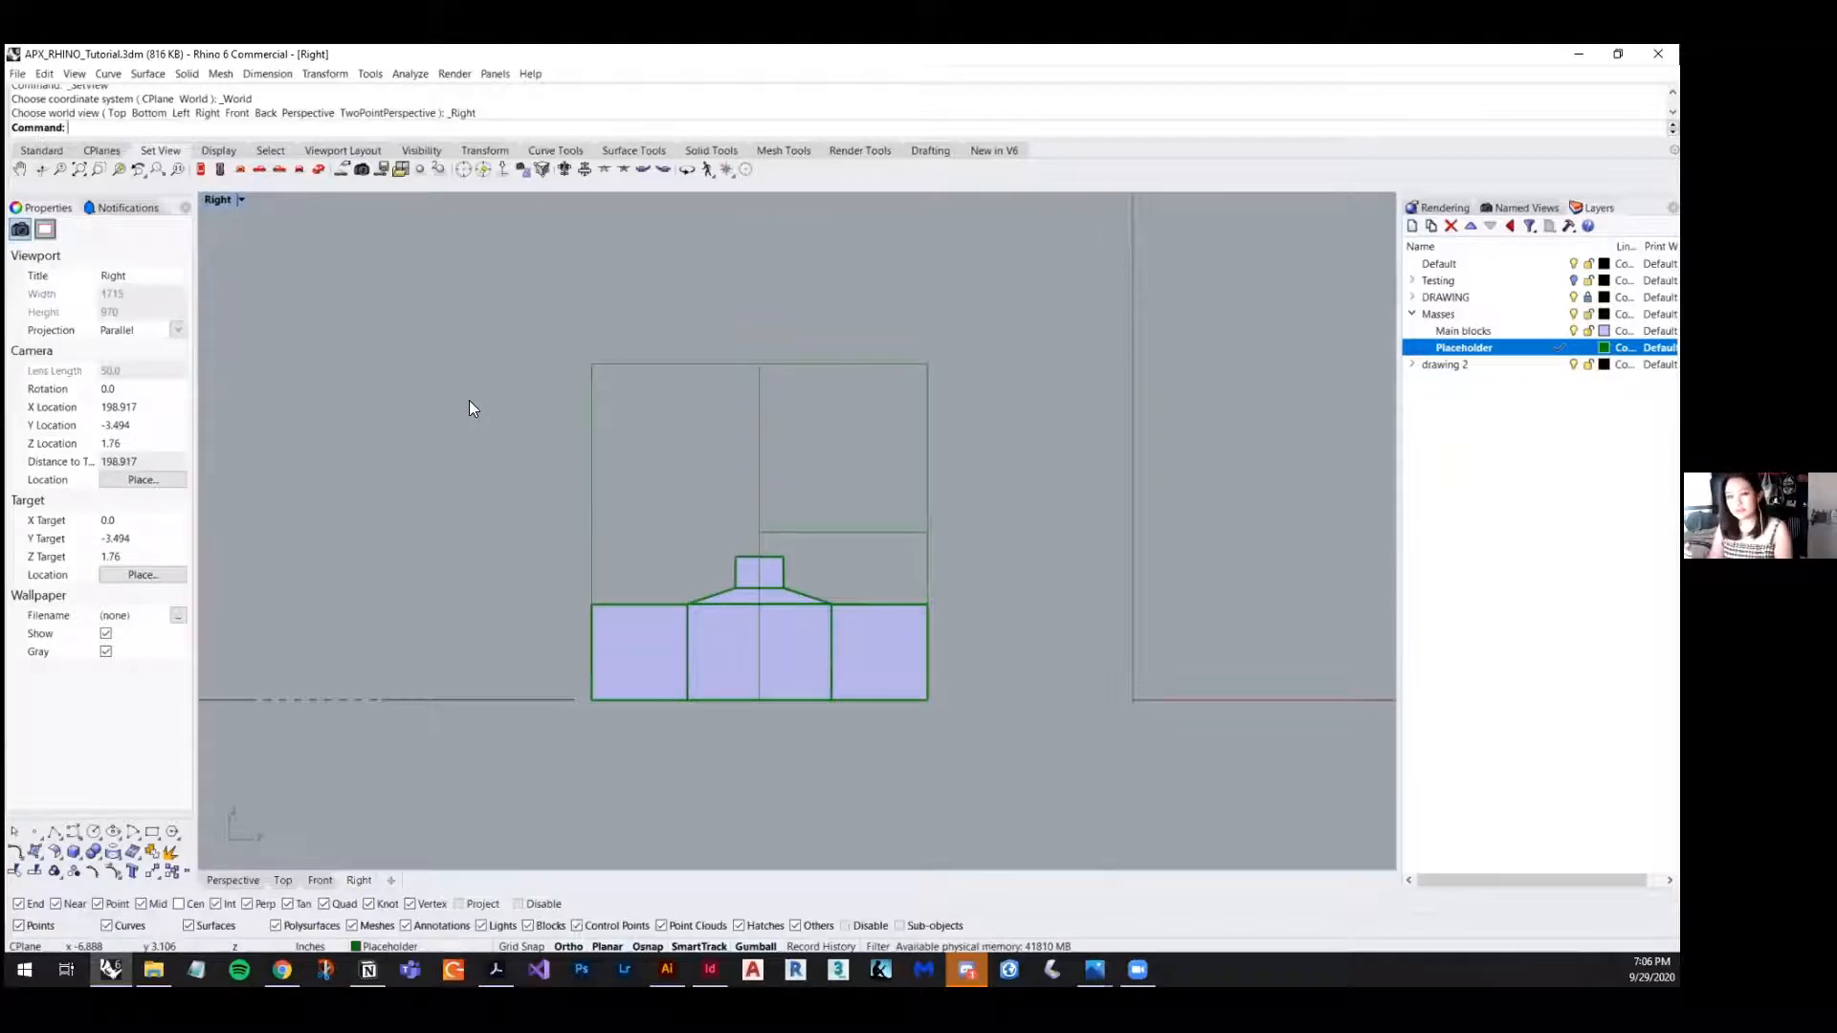
right_click_drag(929, 652, 891, 614)
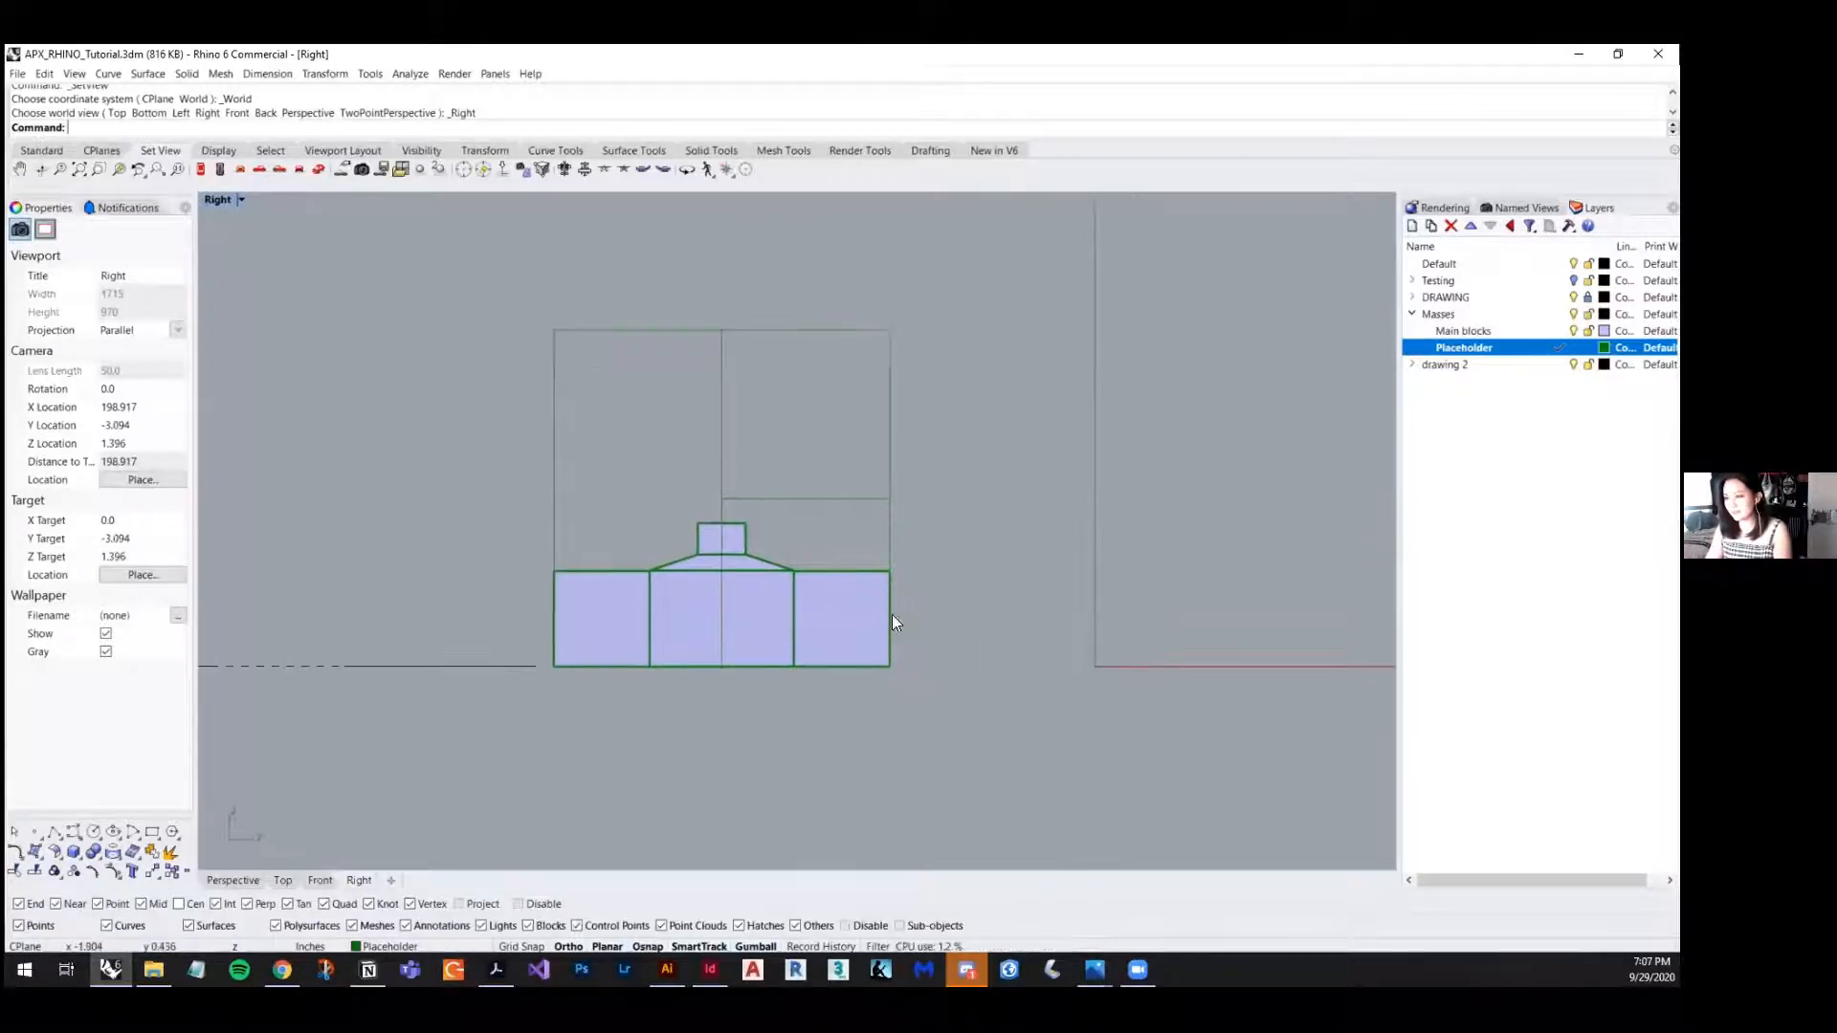
scroll(675, 586, "up", 6)
scroll(660, 601, "down", 8)
scroll(660, 601, "up", 4)
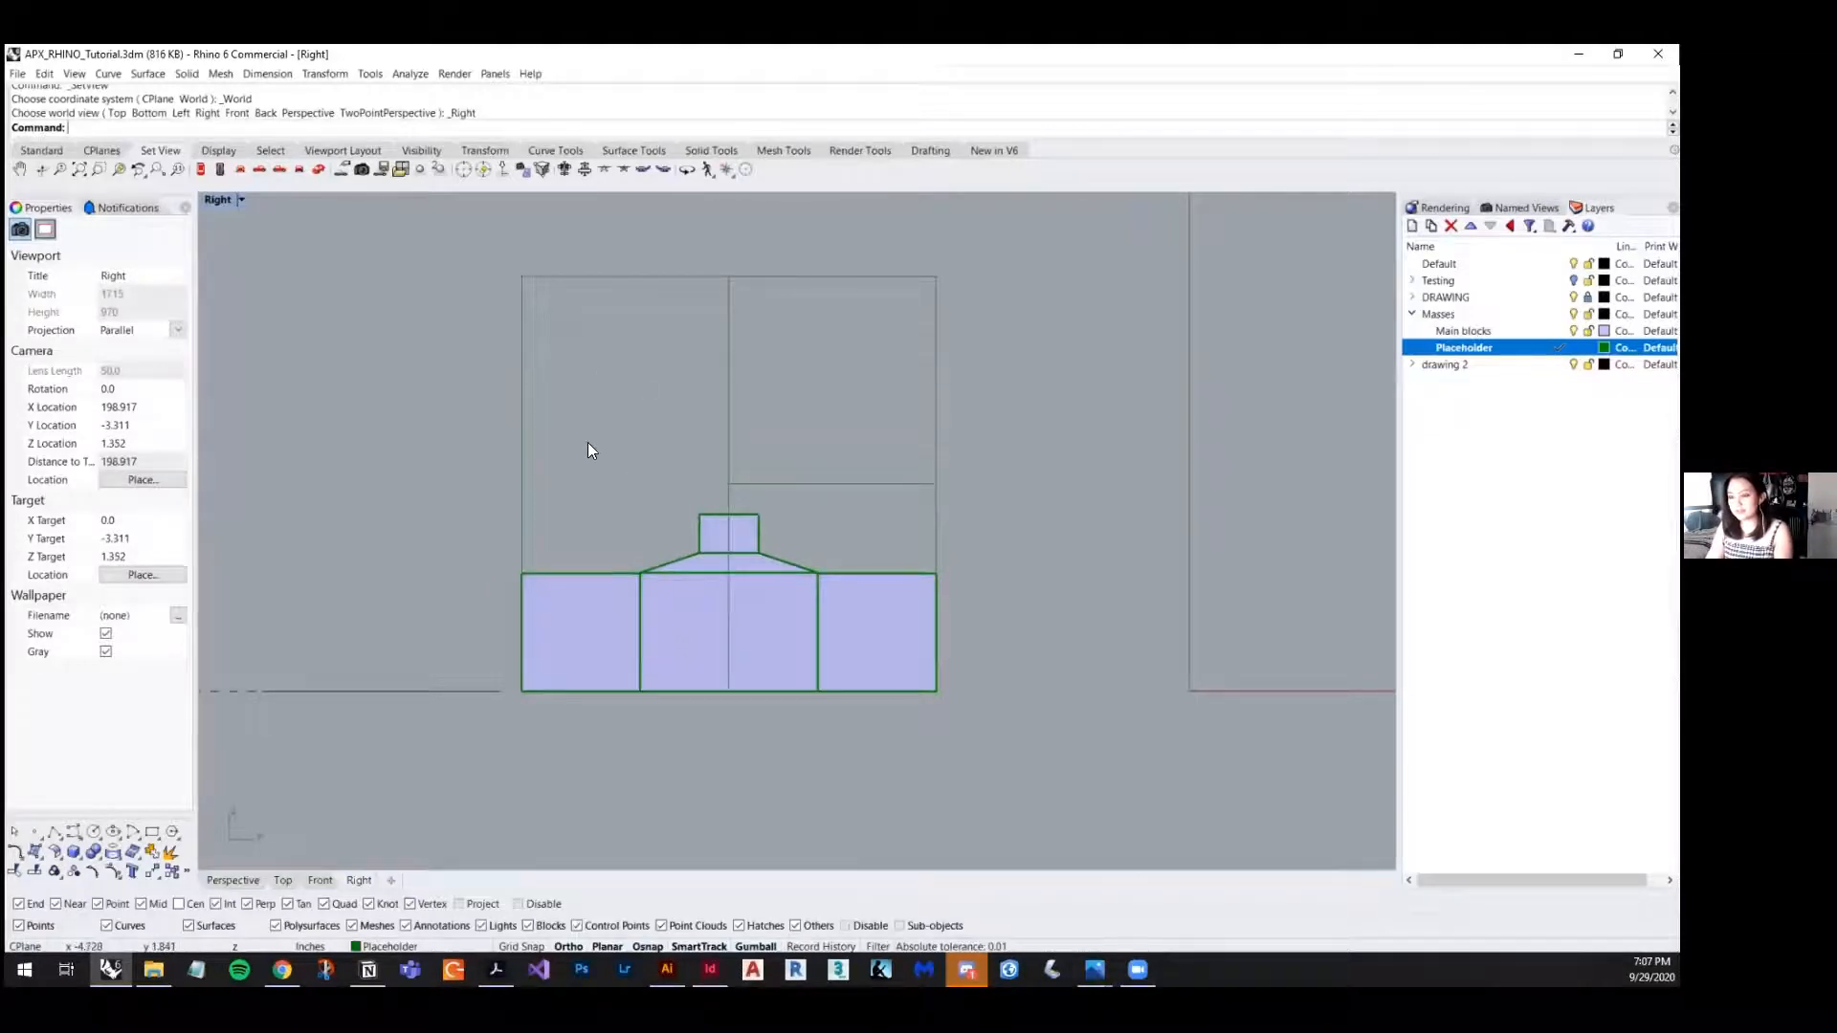
- Restore the multi-viewport layout and make the Top viewport slightly narrower beside Perspective
double_click(218, 200)
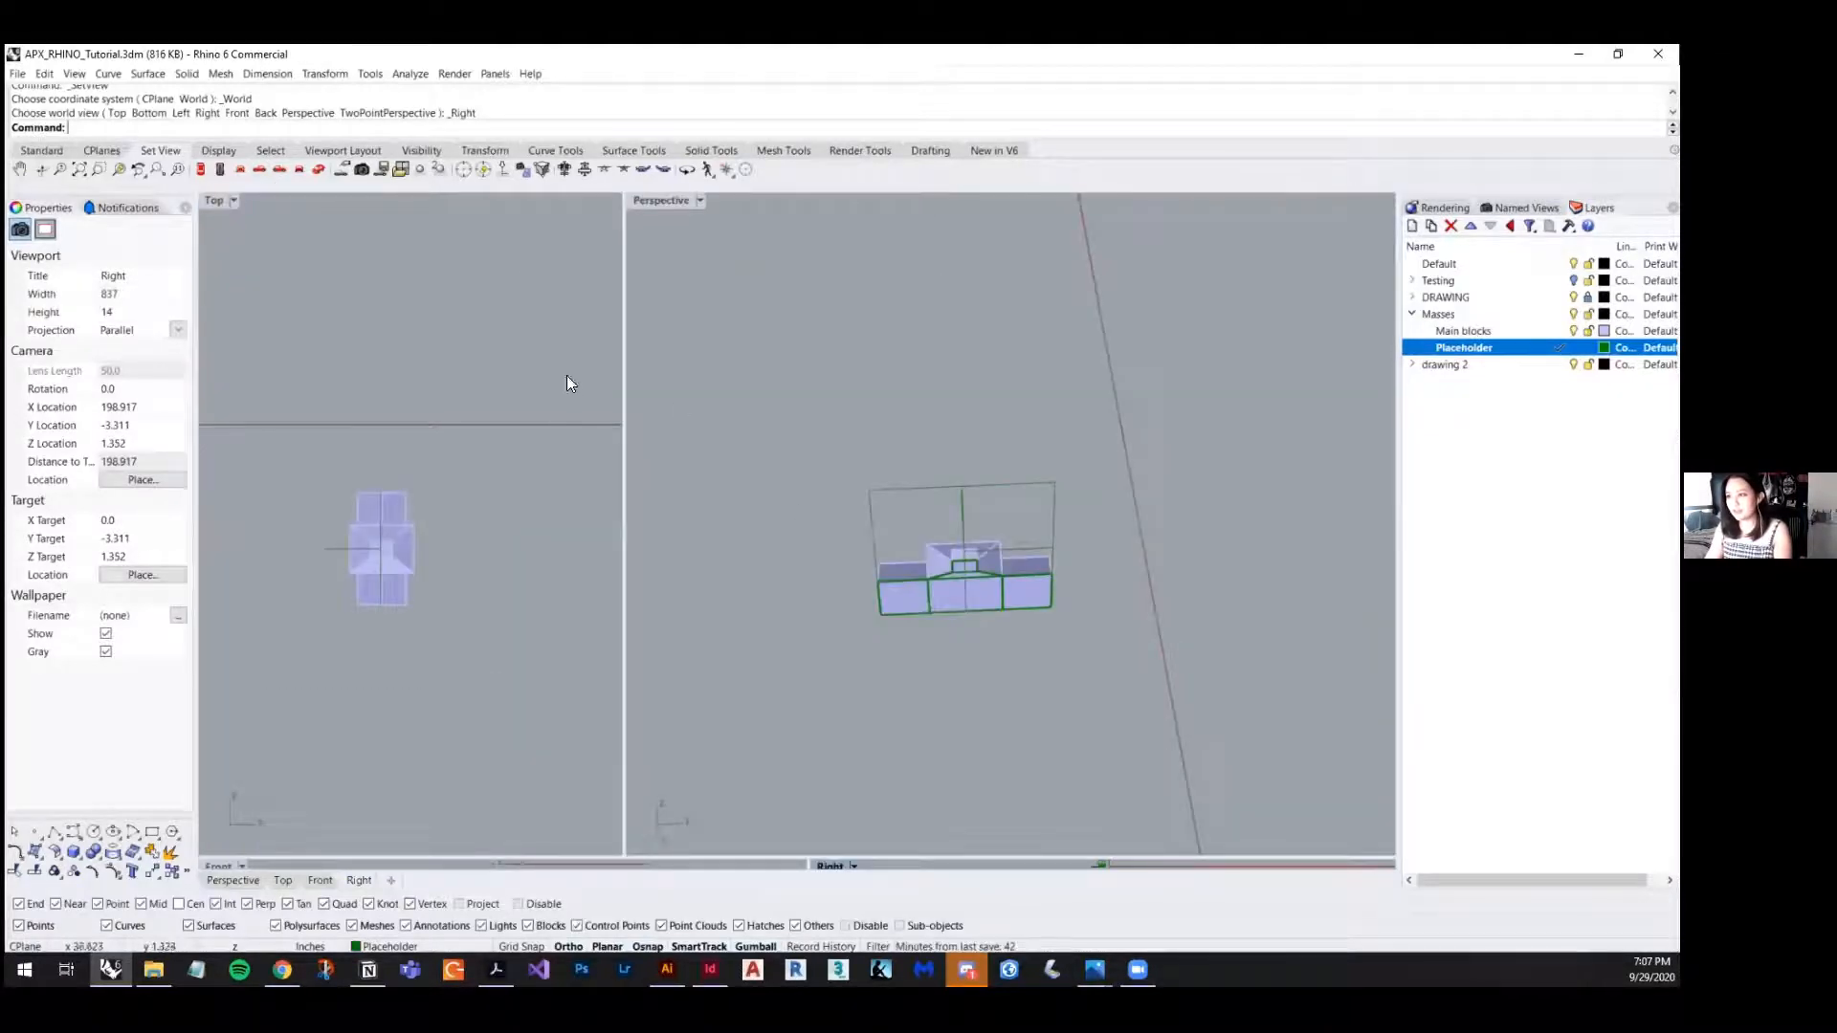
double_click(214, 202)
double_click(215, 202)
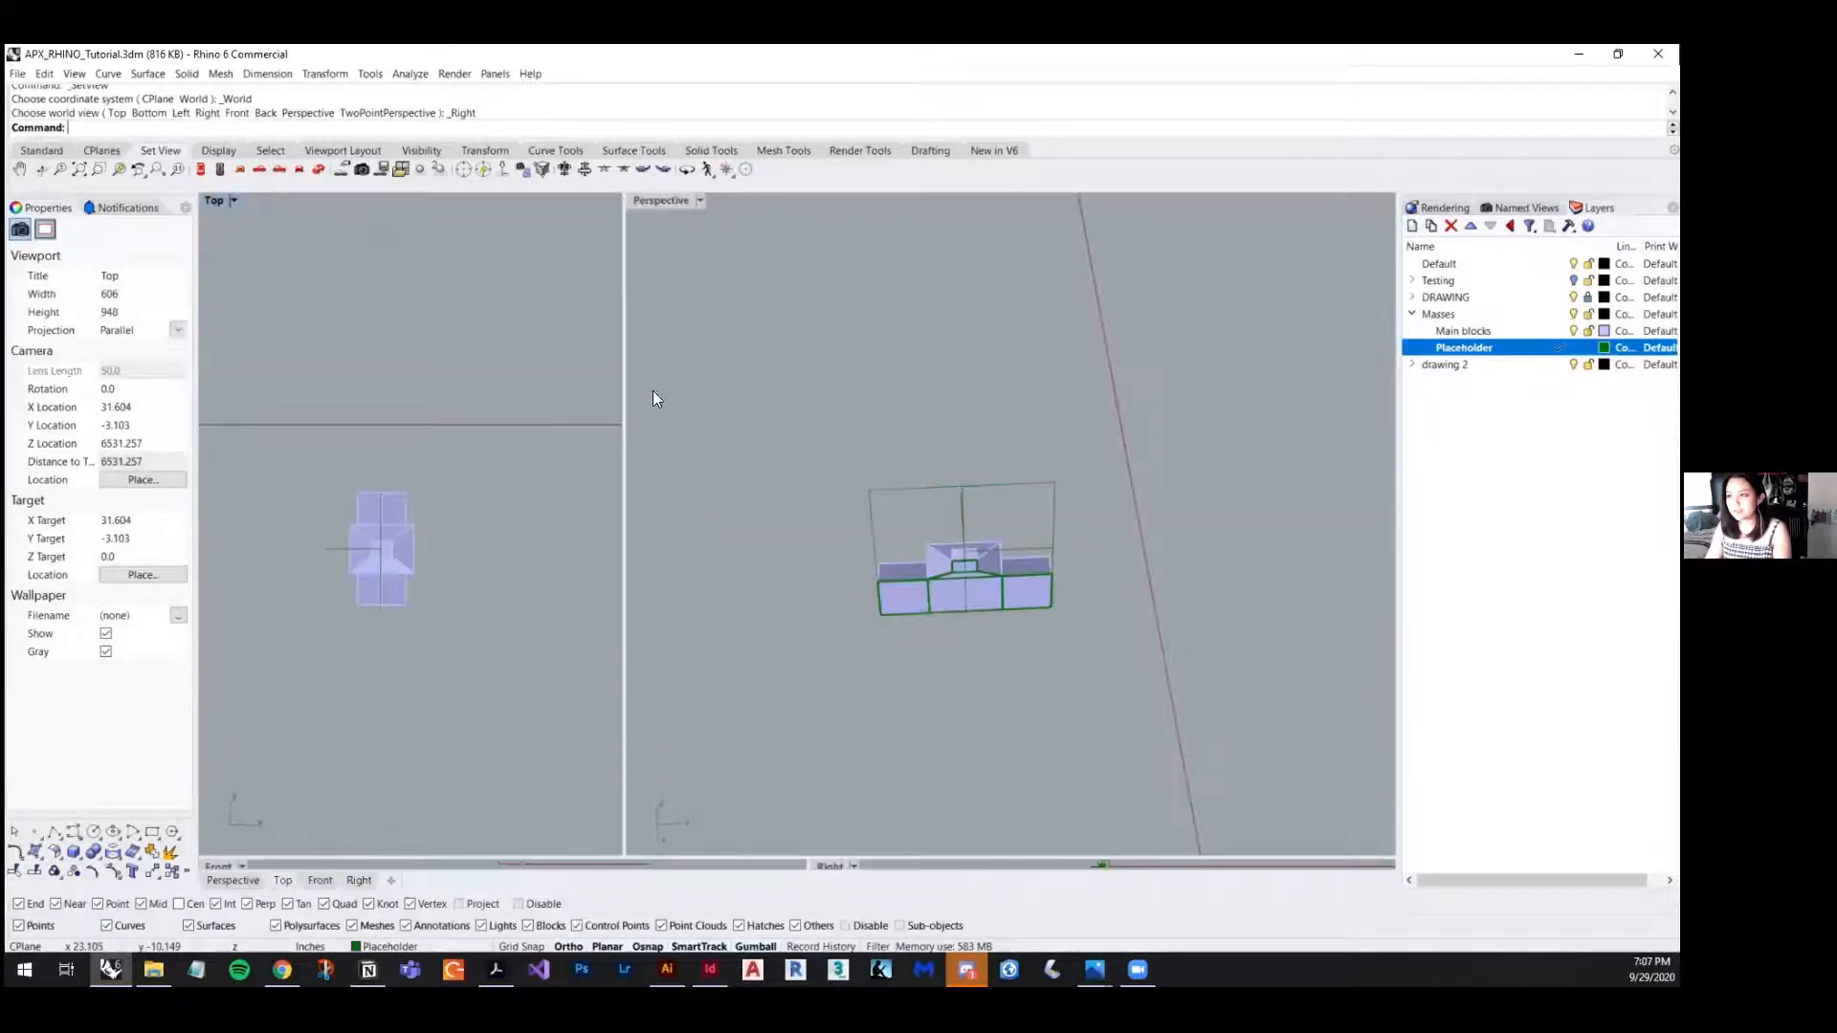
mouse_move(627, 388)
left_mouse_down()
mouse_move(762, 402)
mouse_move(624, 421)
left_mouse_up()
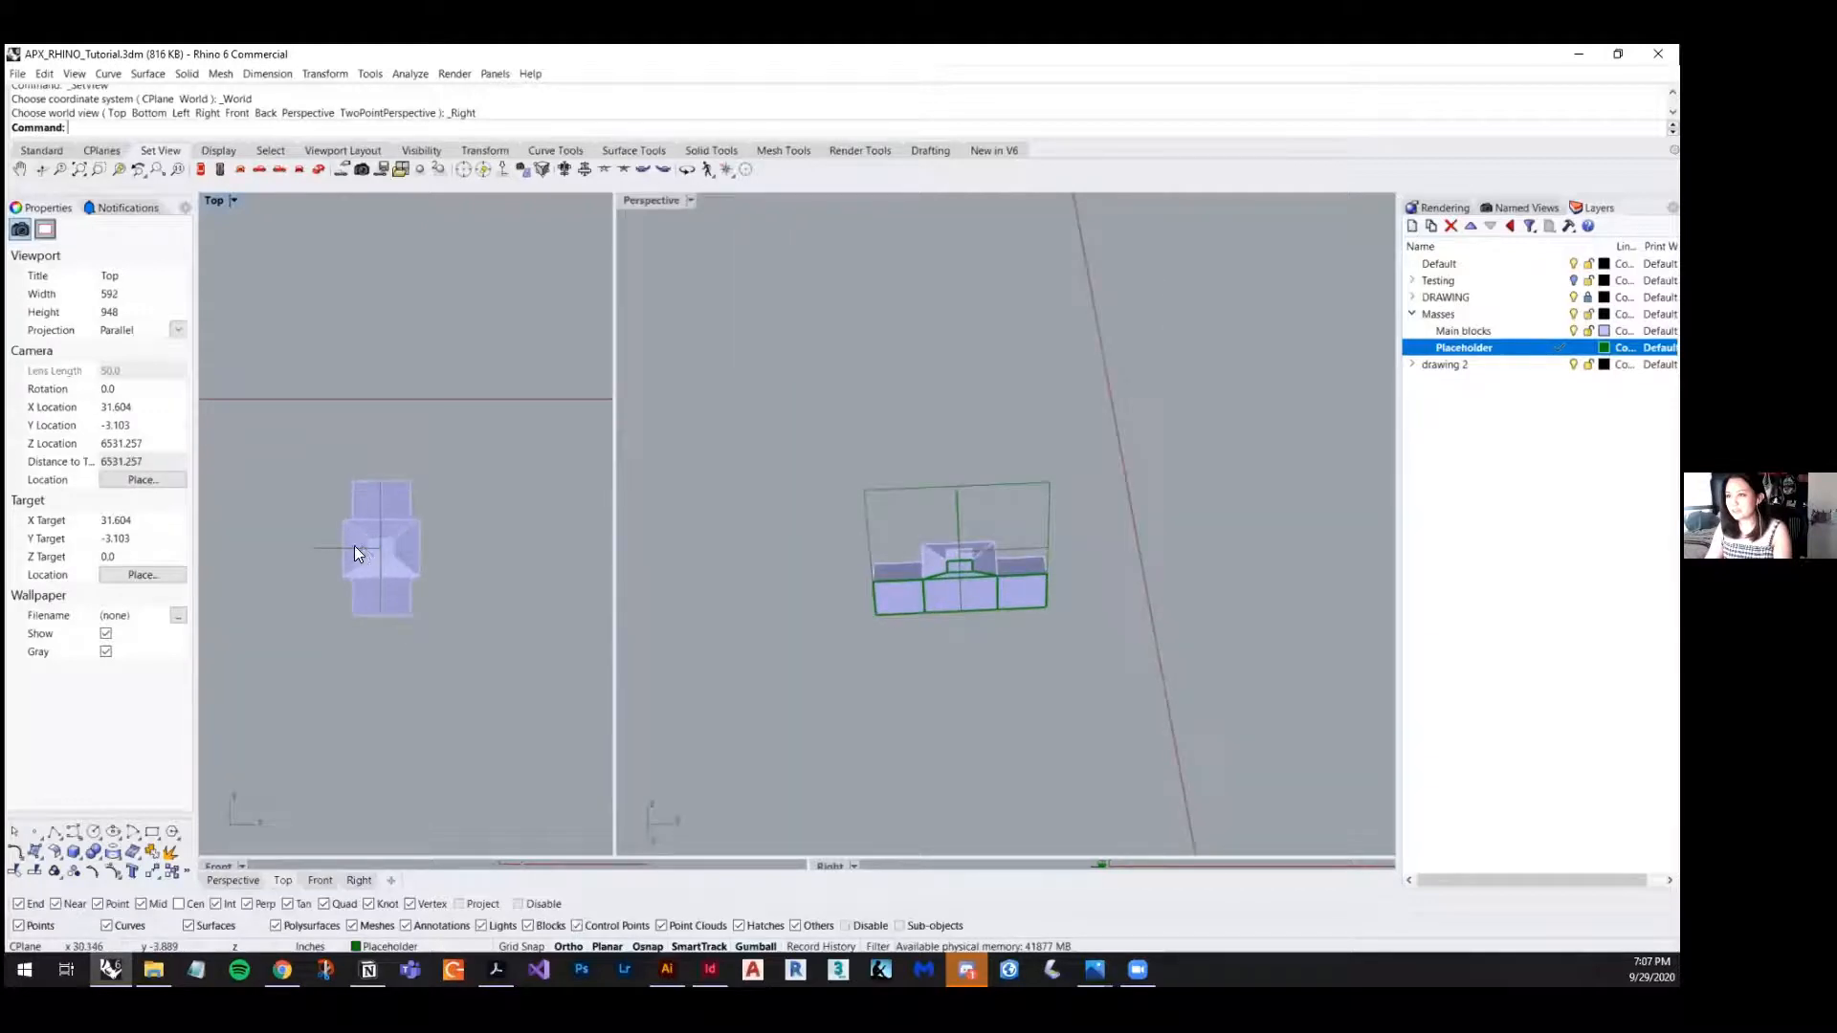
- In the Top viewport, move the clipping plane off the building's centreline in the negative X direction, so it cuts through the sloped roof
scroll(373, 555, "up", 5)
scroll(373, 551, "down", 4)
left_click(329, 548)
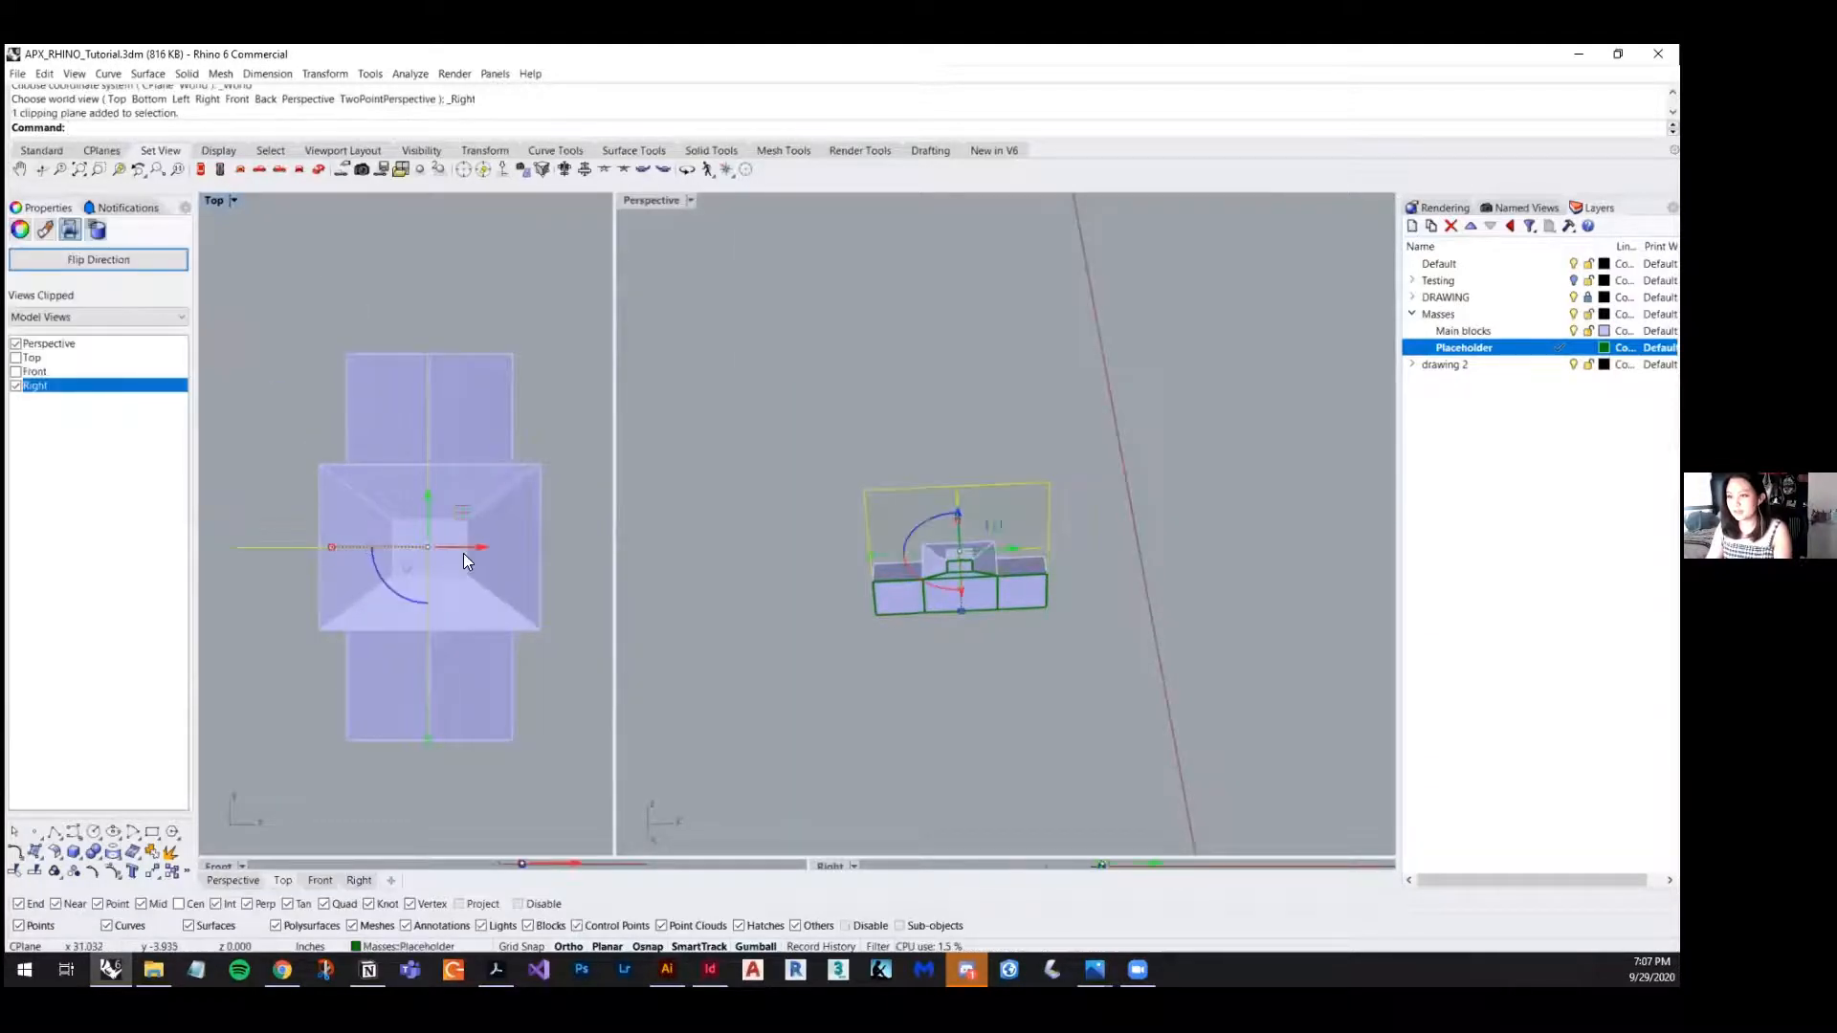
left_click_drag(463, 553, 426, 555)
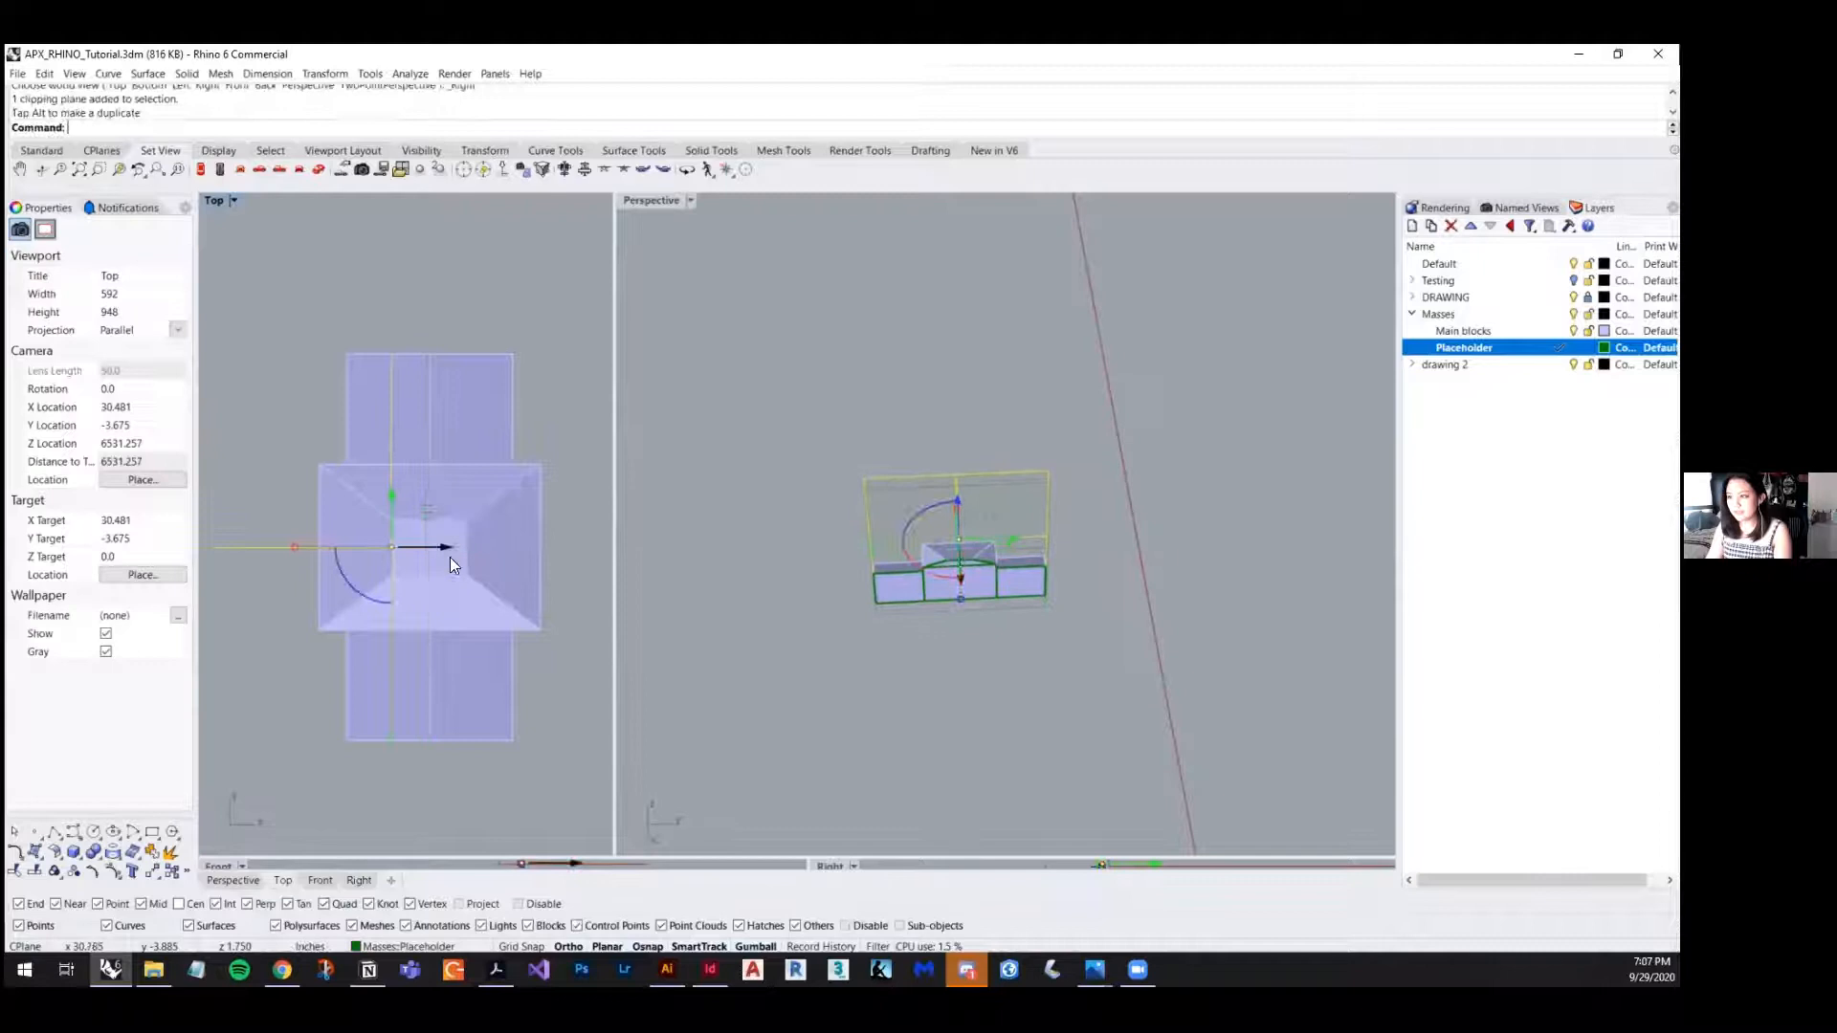
left_click(1101, 730)
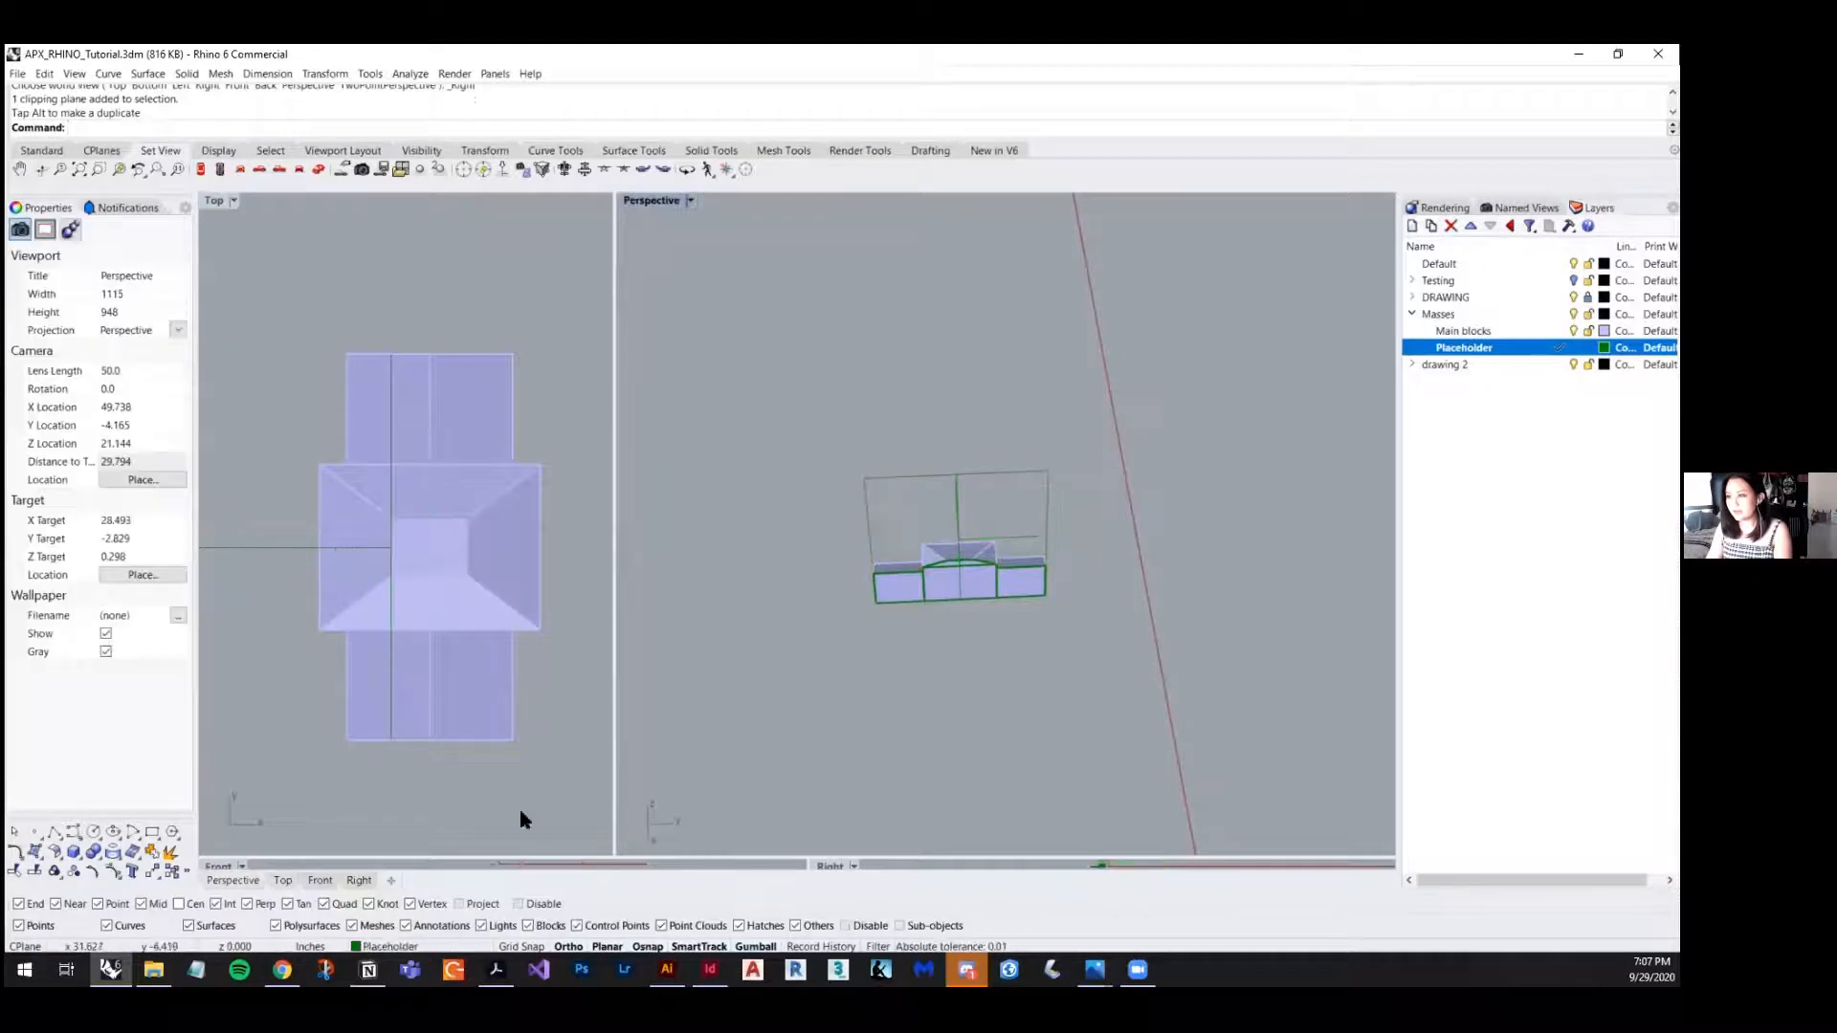
- Switch the Perspective viewport to the Right view so the clipped masses appear as a flat section
left_click(688, 197)
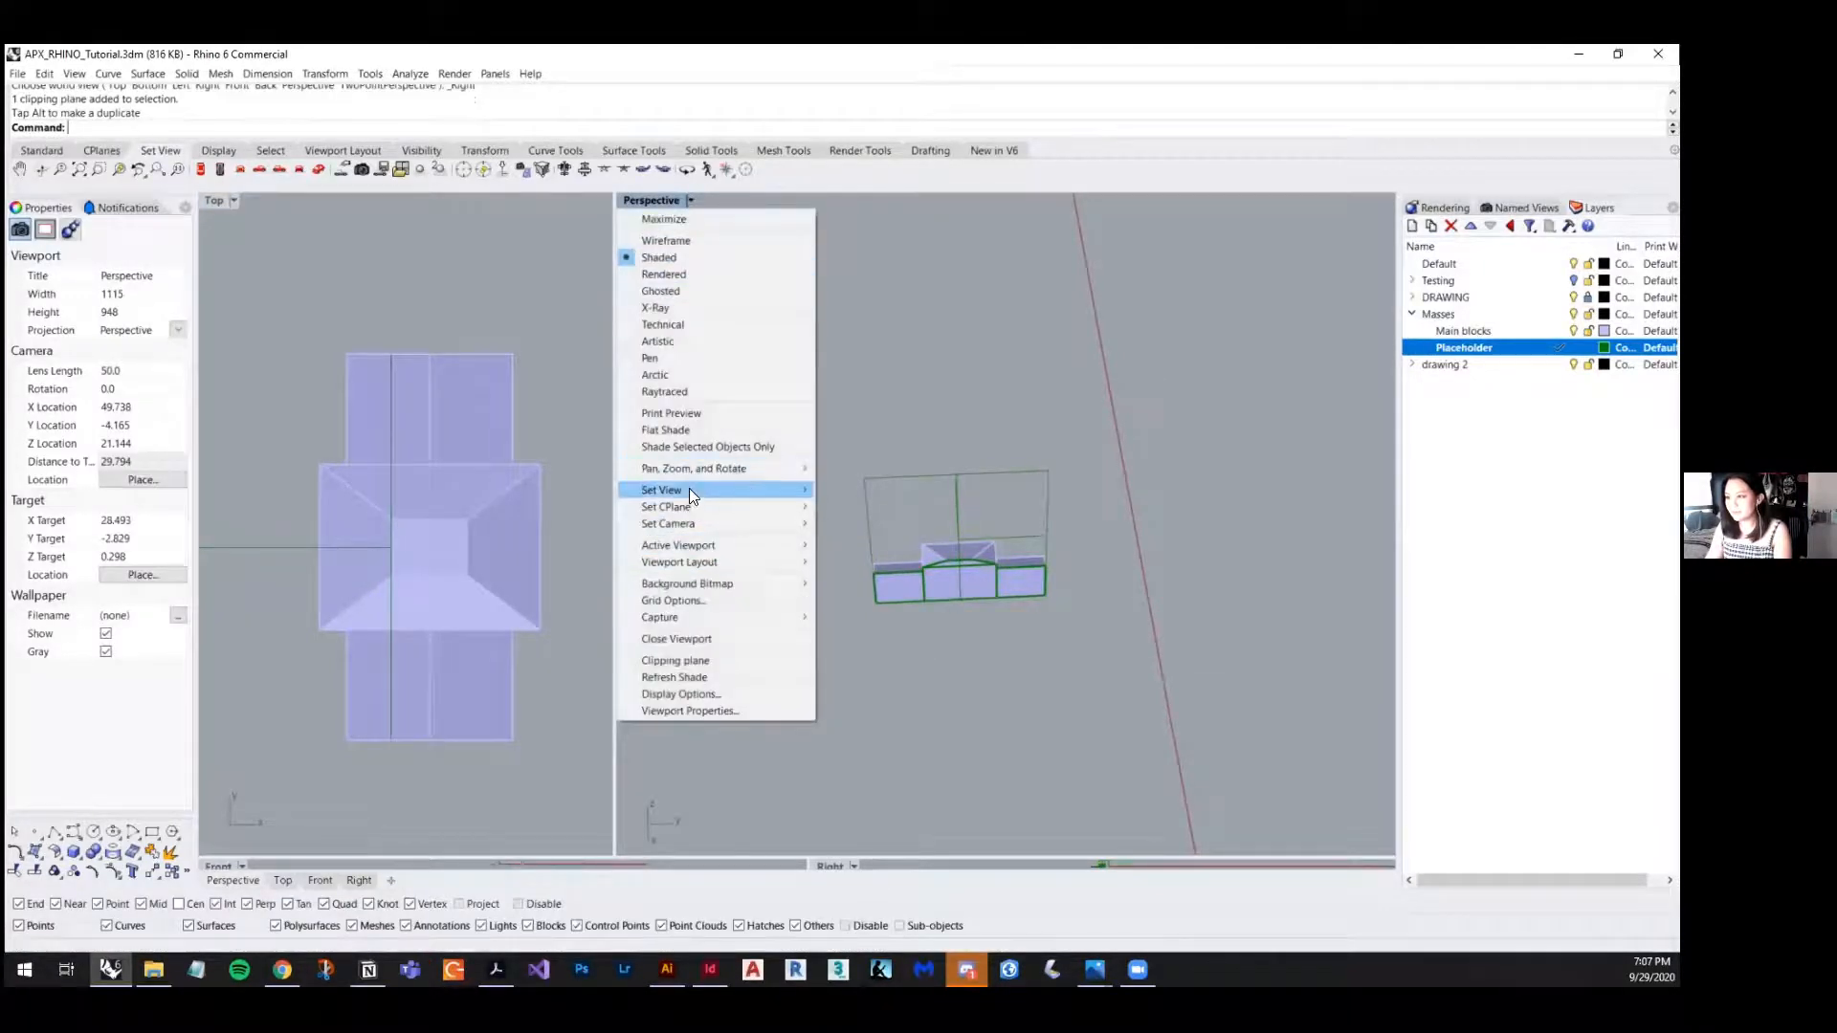
mouse_move(689, 490)
left_click(864, 543)
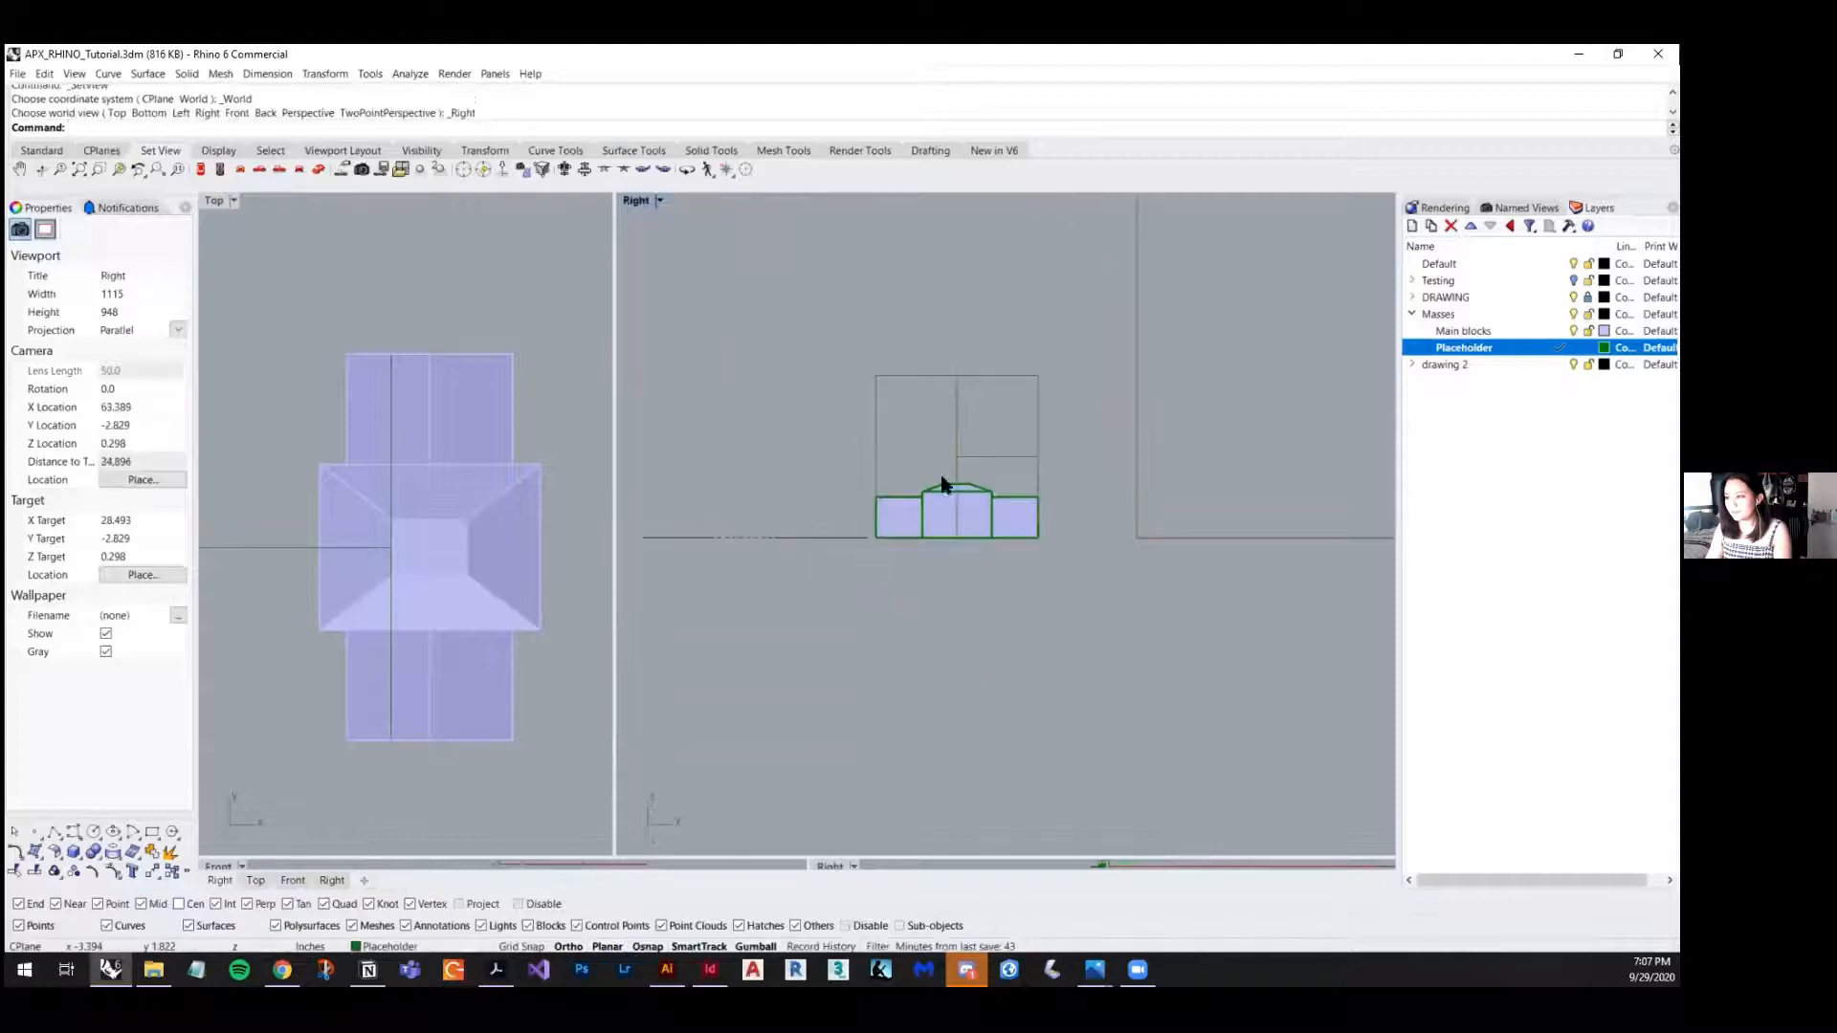
scroll(942, 485, "up", 14)
scroll(939, 502, "down", 6)
right_click_drag(937, 462, 922, 500)
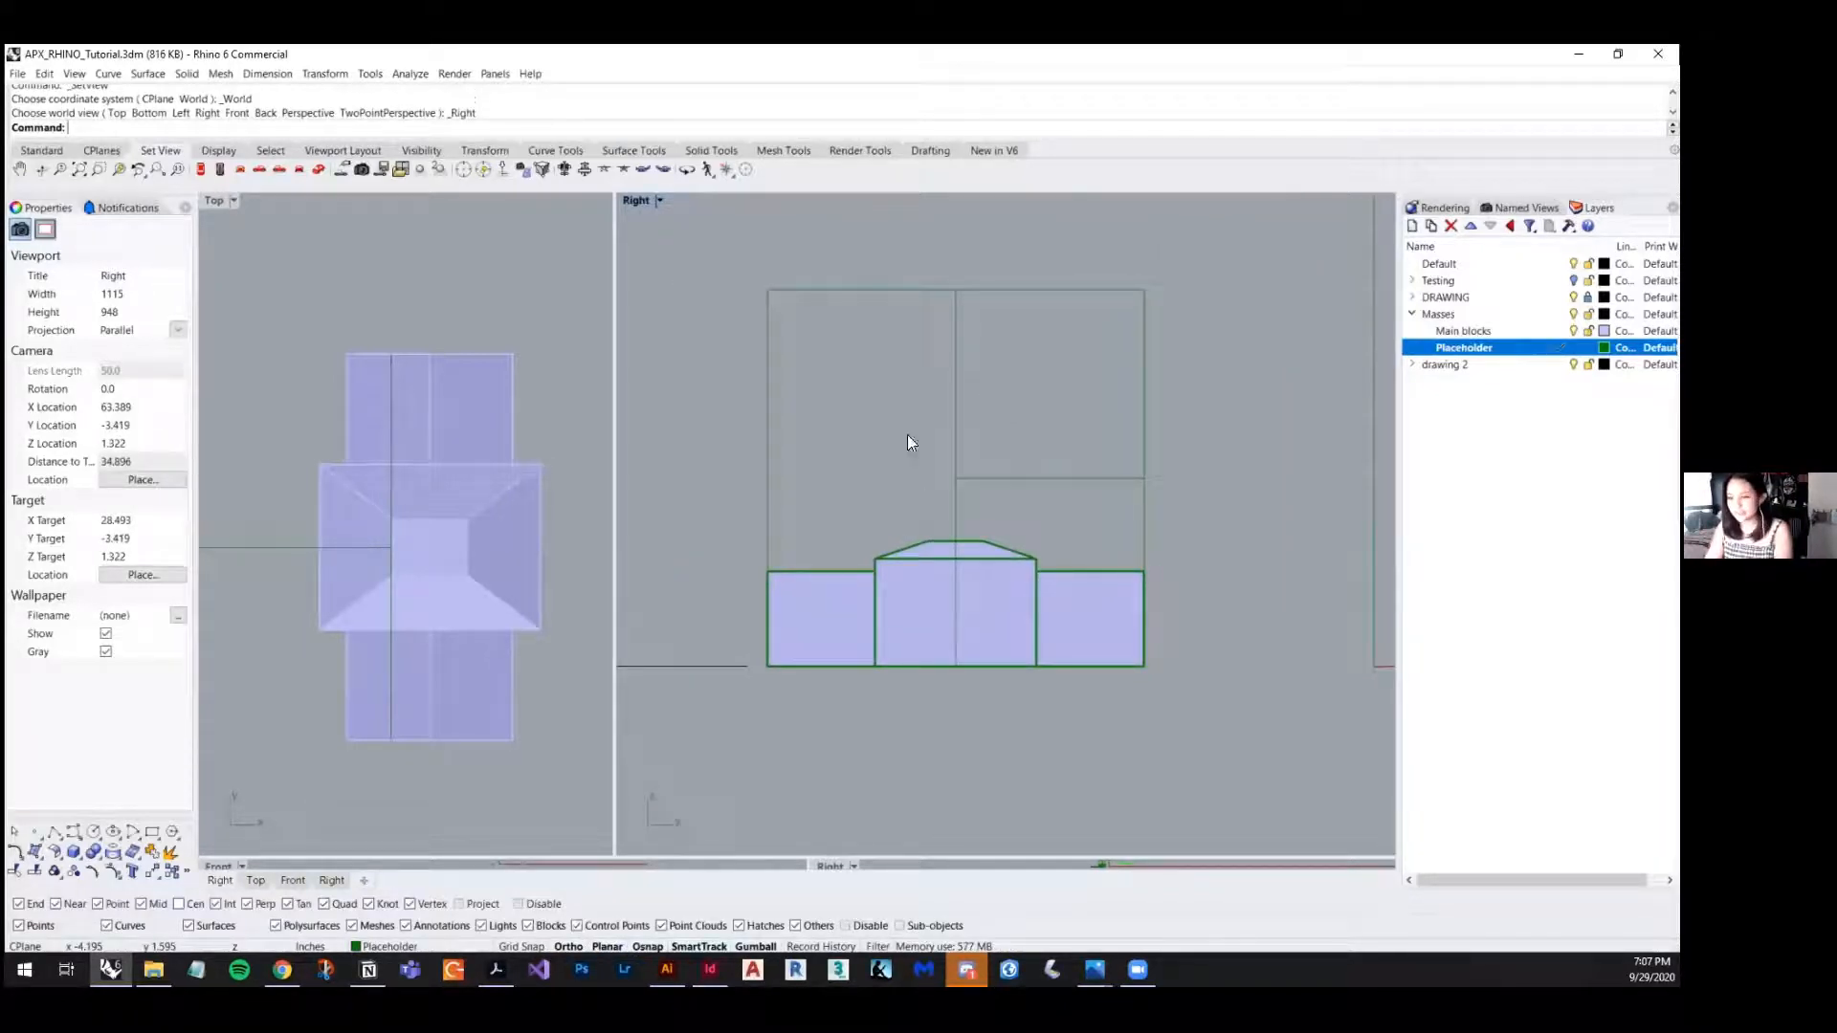
scroll(1108, 533, "down", 4)
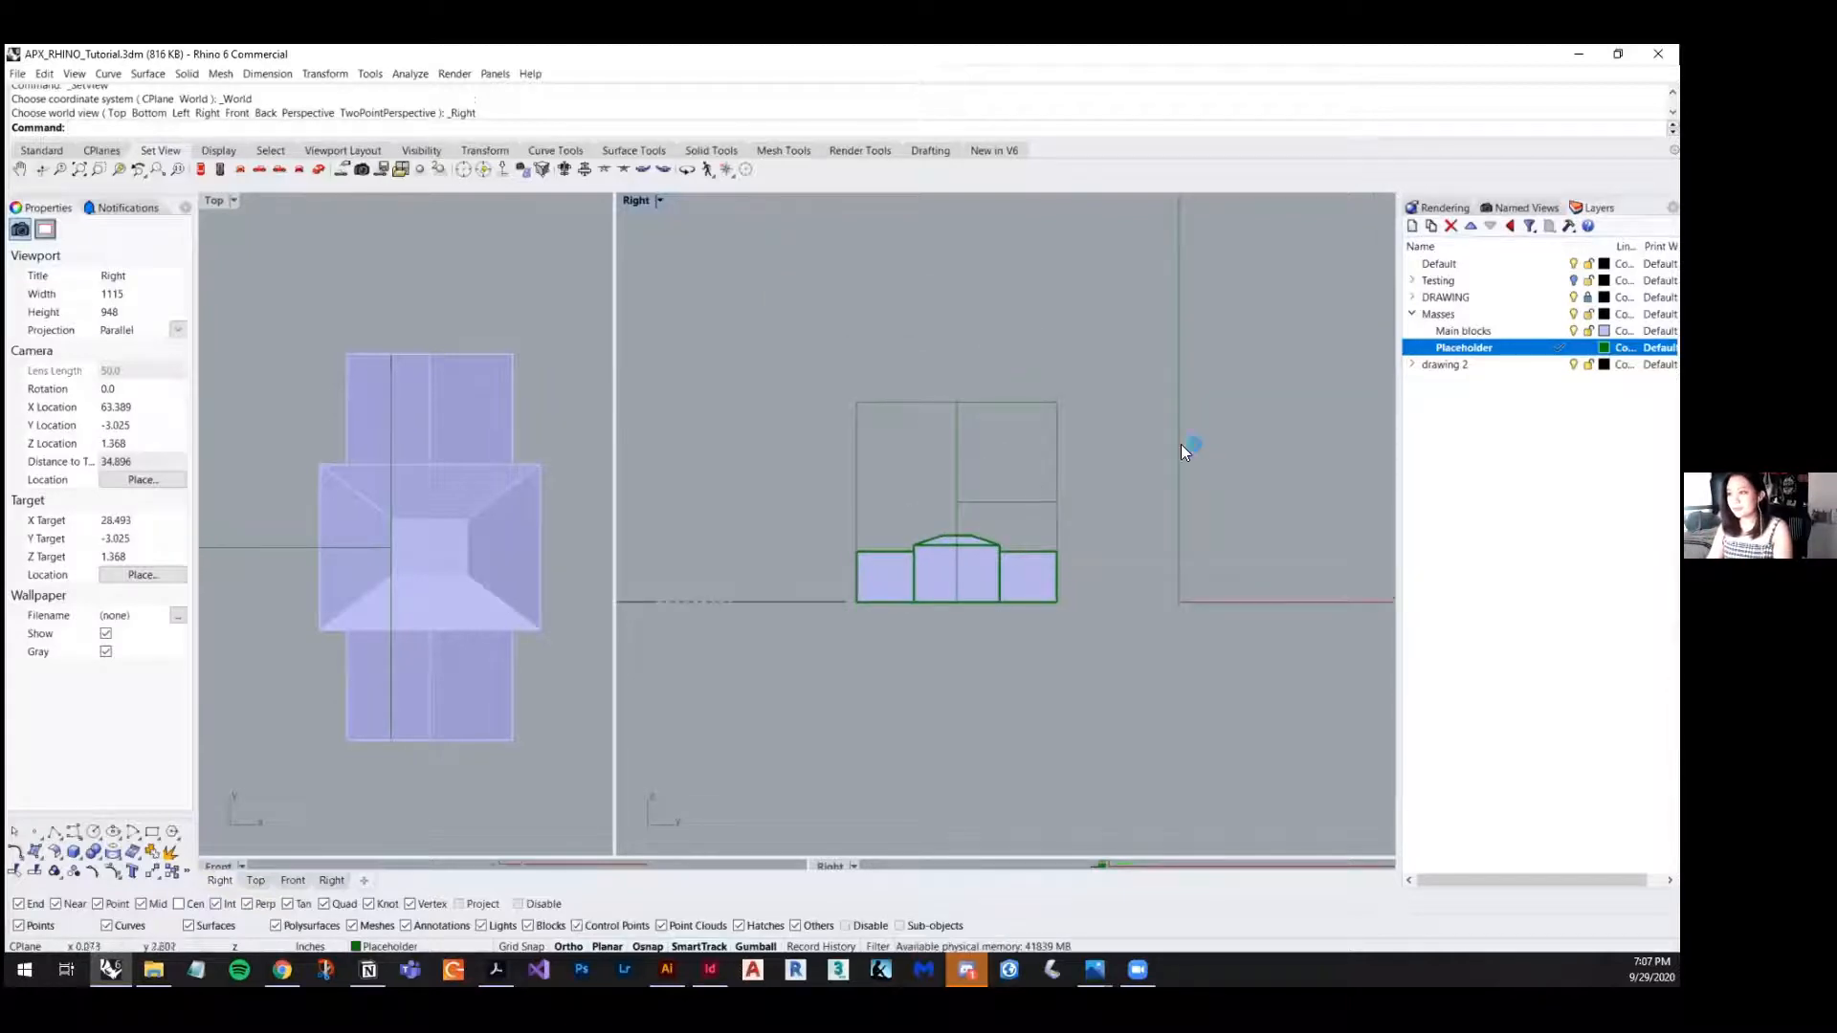
- Create a Make2D drawing of all objects from the Right view, keeping source layers, hidden lines and clipping plane intersections, on layer "drawing 2"
key("ctrl+a")
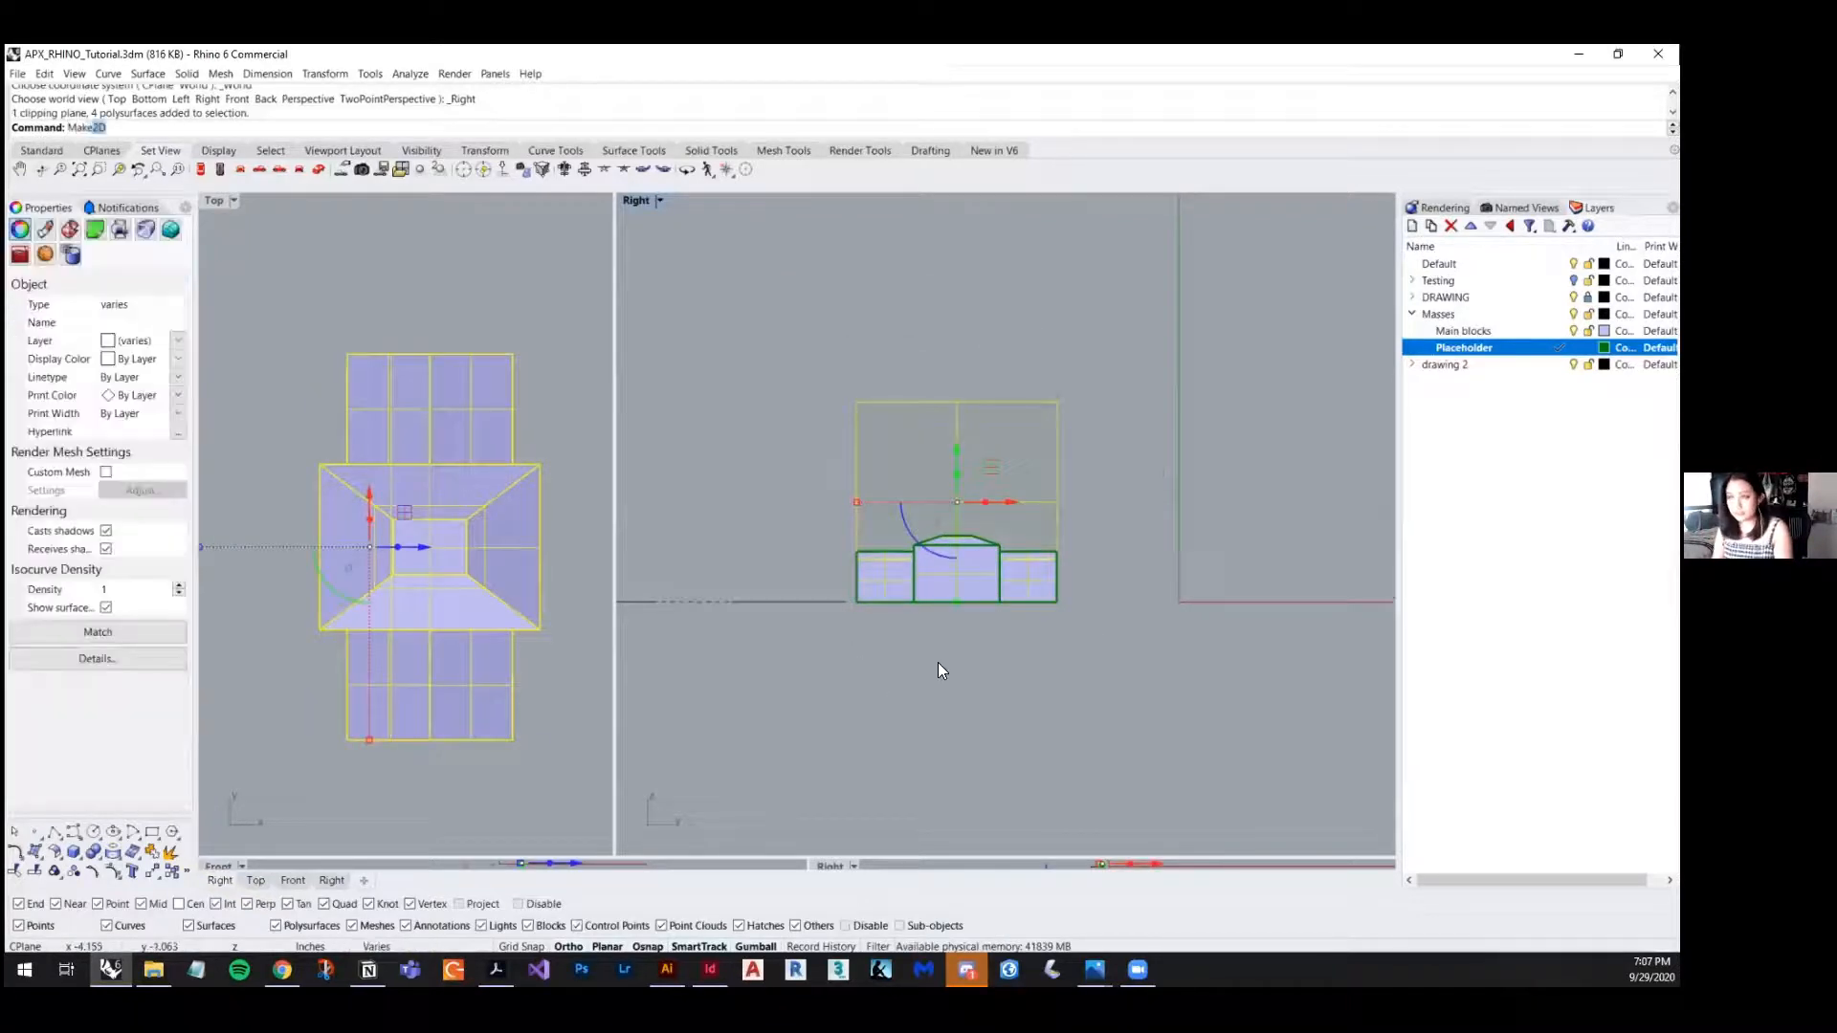
key("Return")
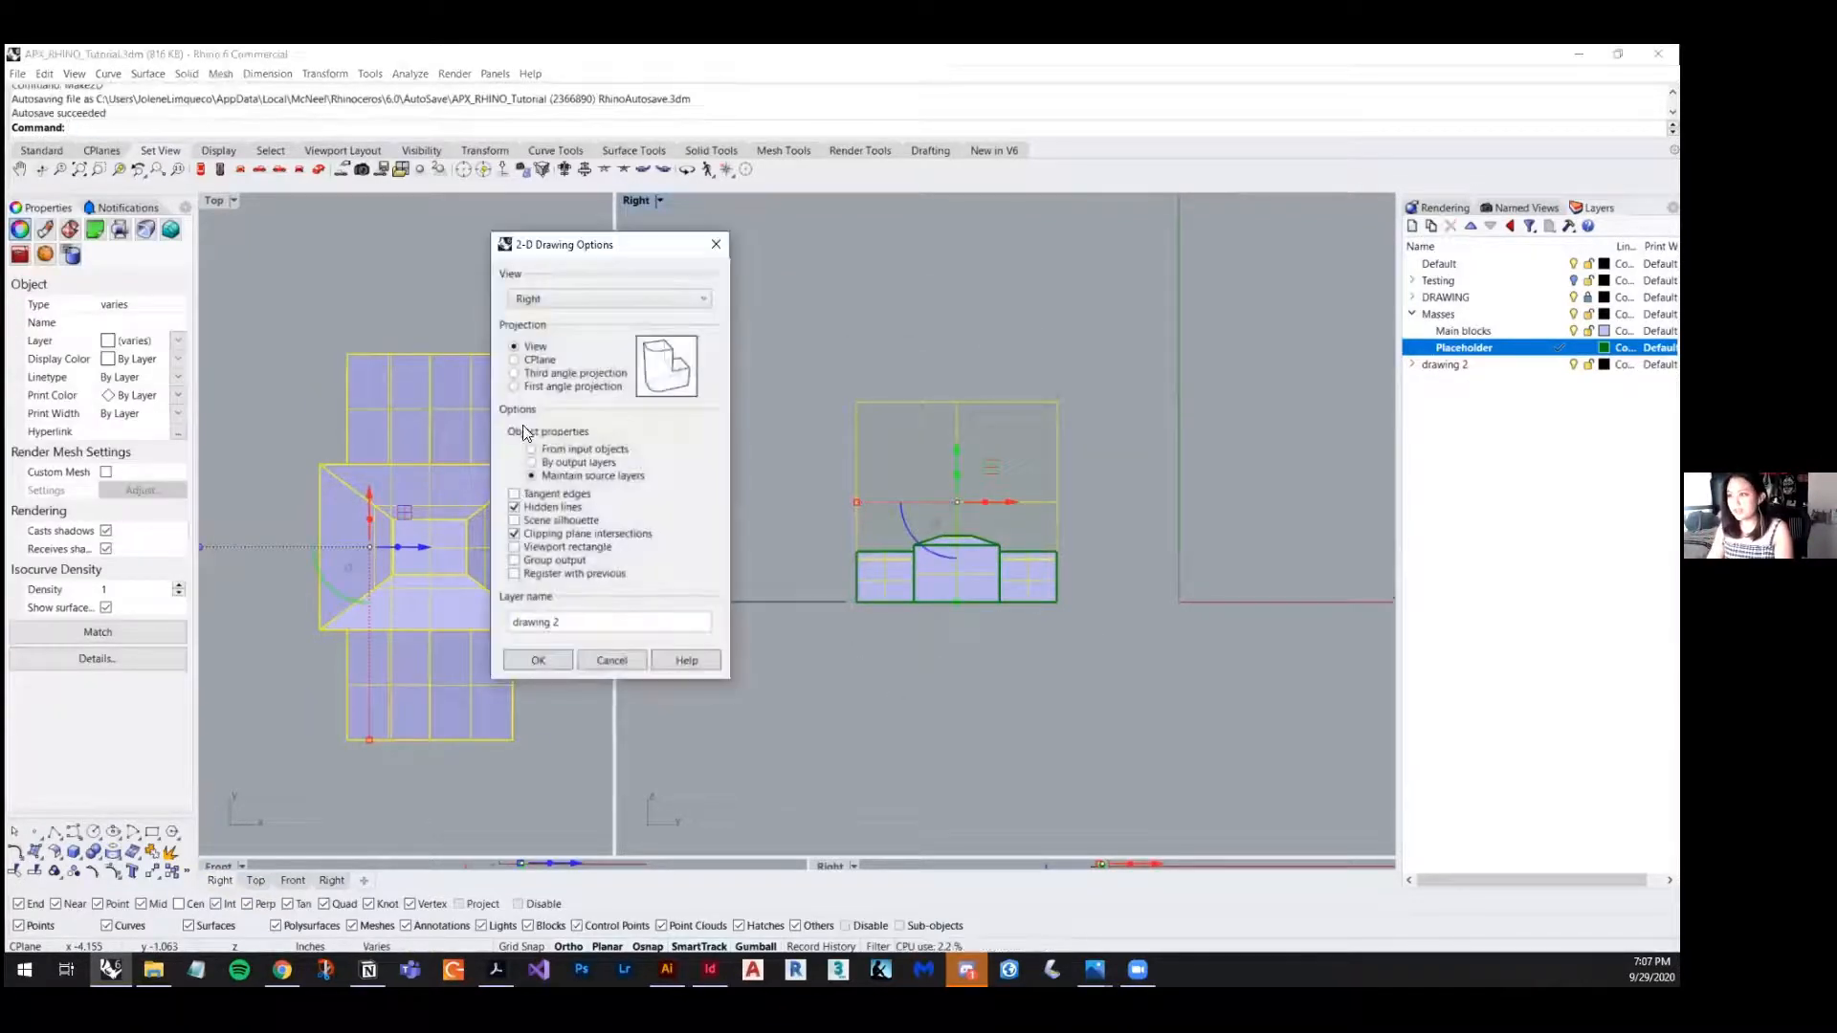
left_click(539, 660)
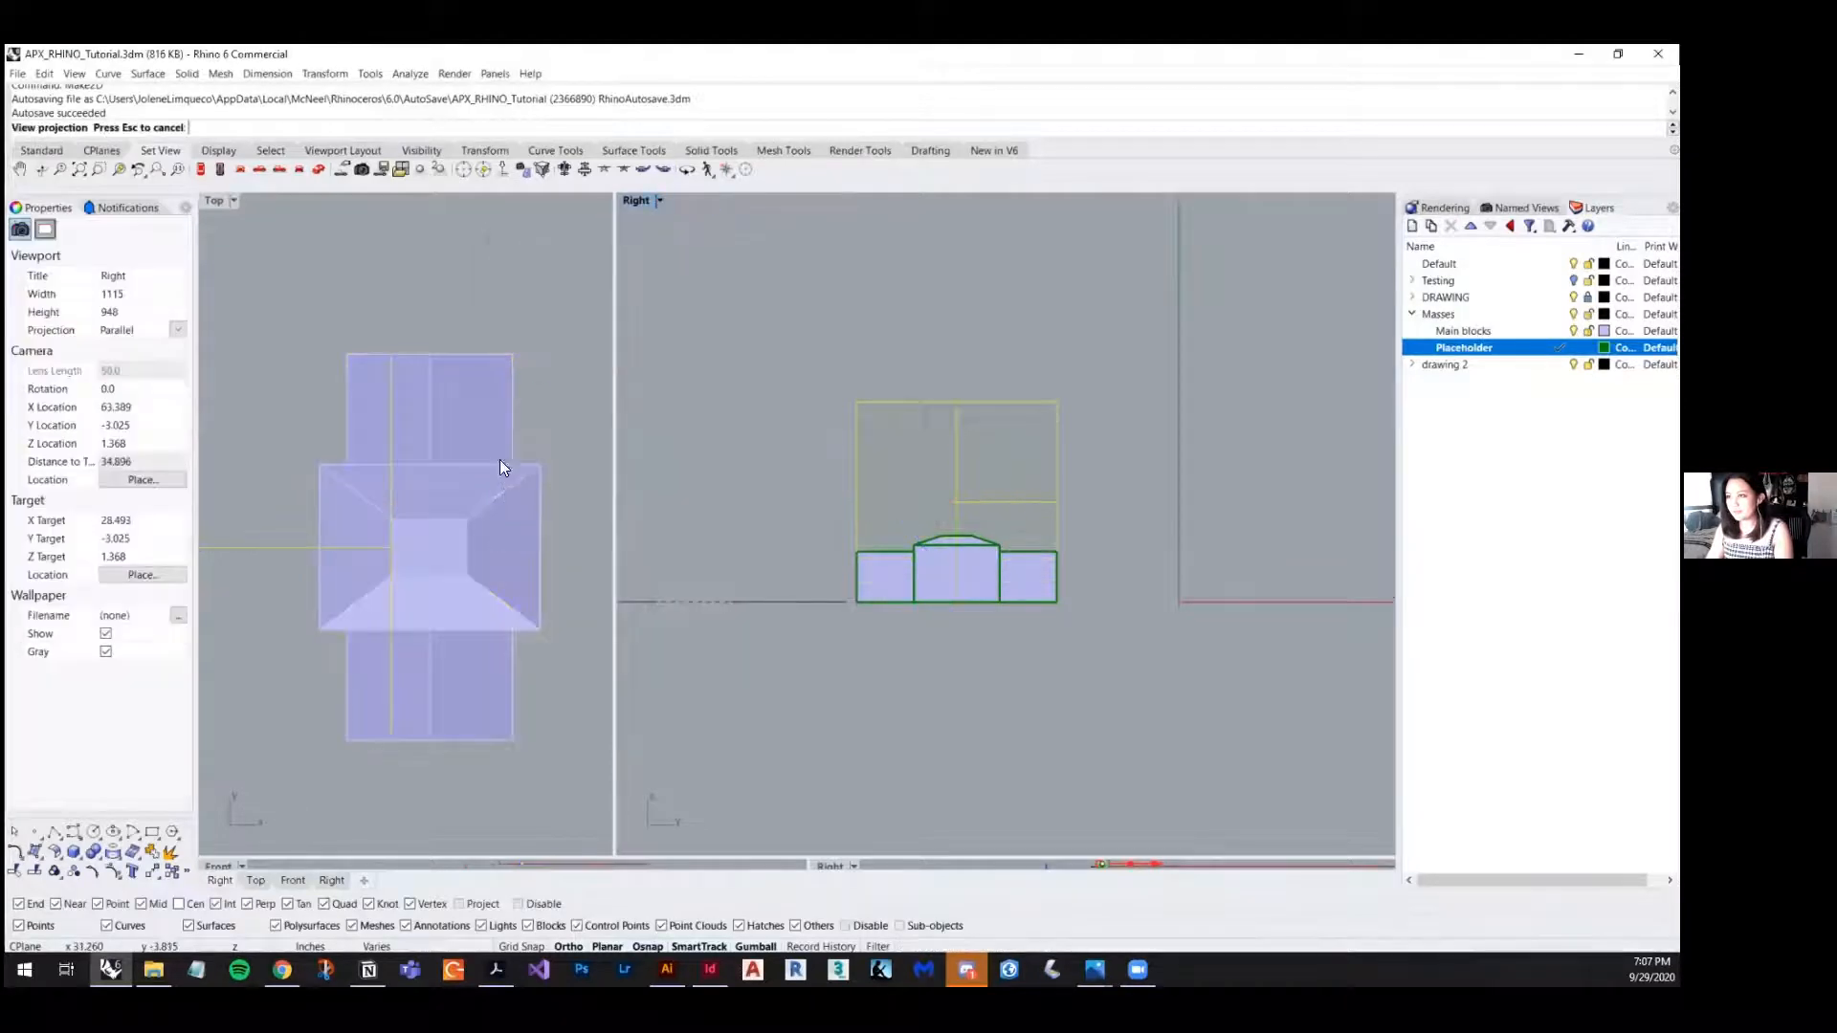
scroll(509, 497, "down", 5)
scroll(509, 498, "down", 5)
scroll(346, 468, "up", 10)
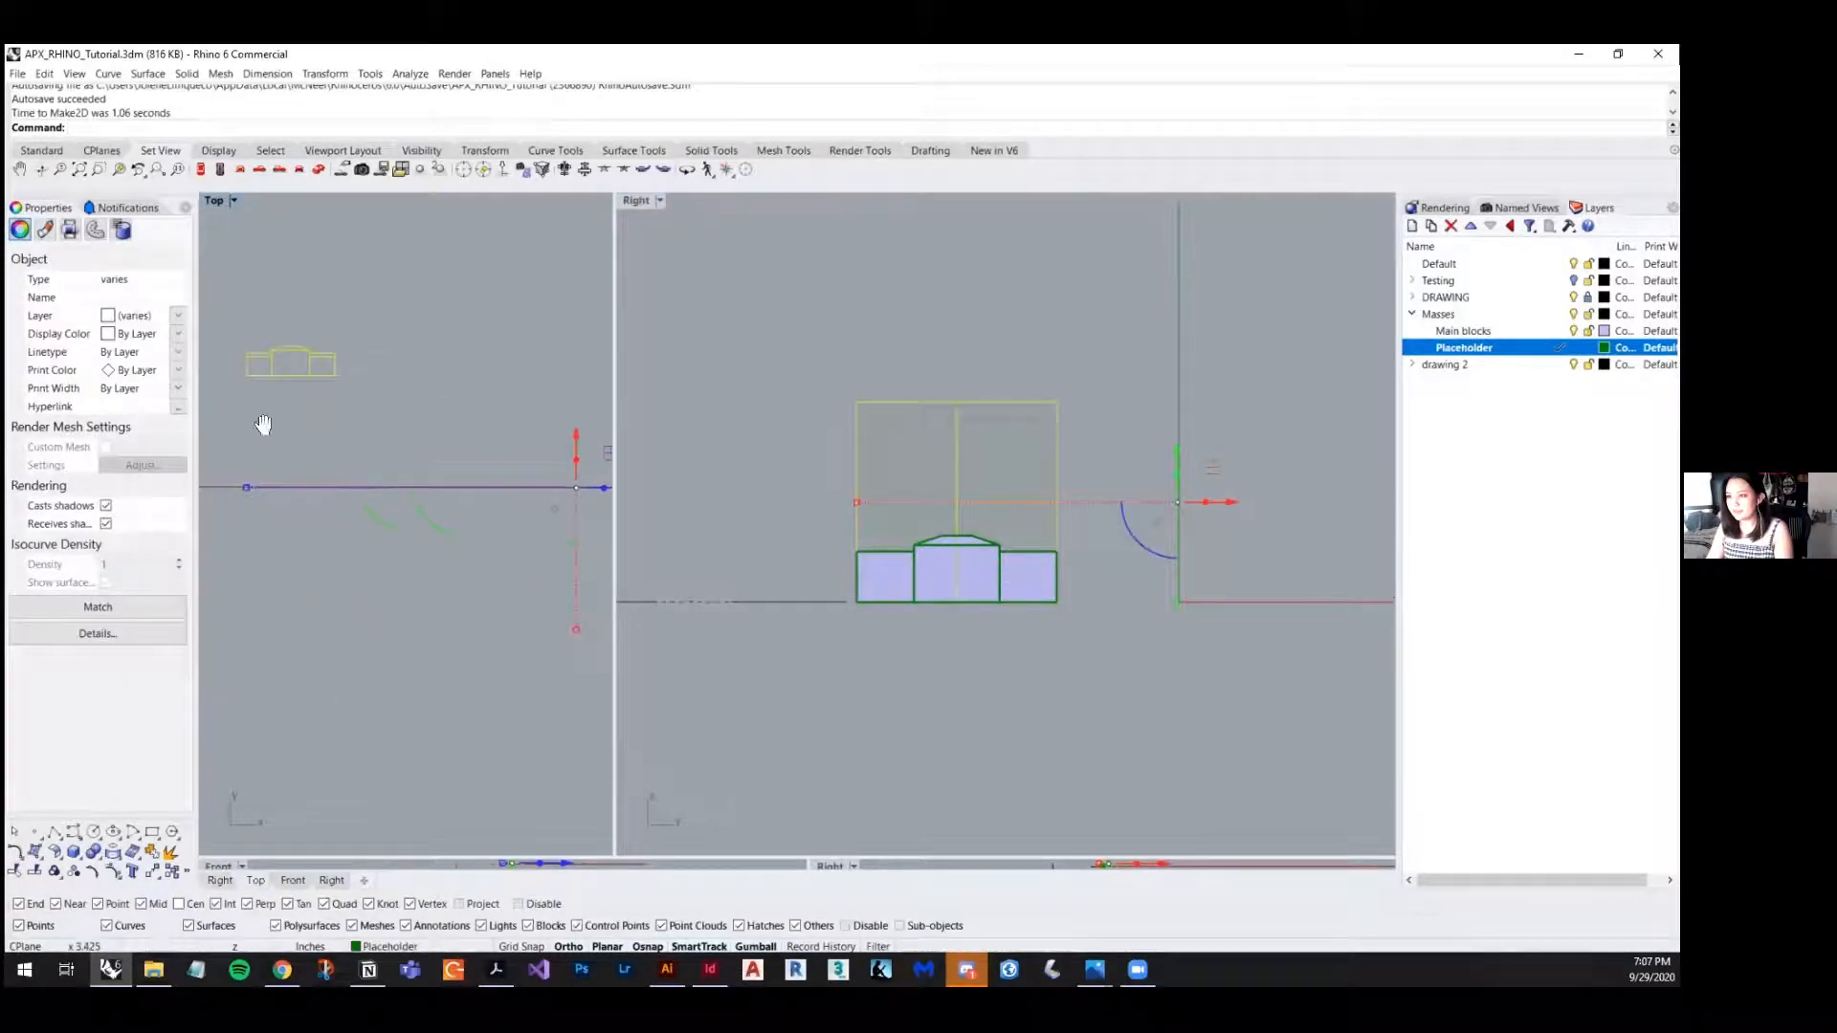
right_click_drag(262, 346, 393, 492)
scroll(393, 492, "up", 6)
scroll(394, 494, "up", 3)
left_click(434, 663)
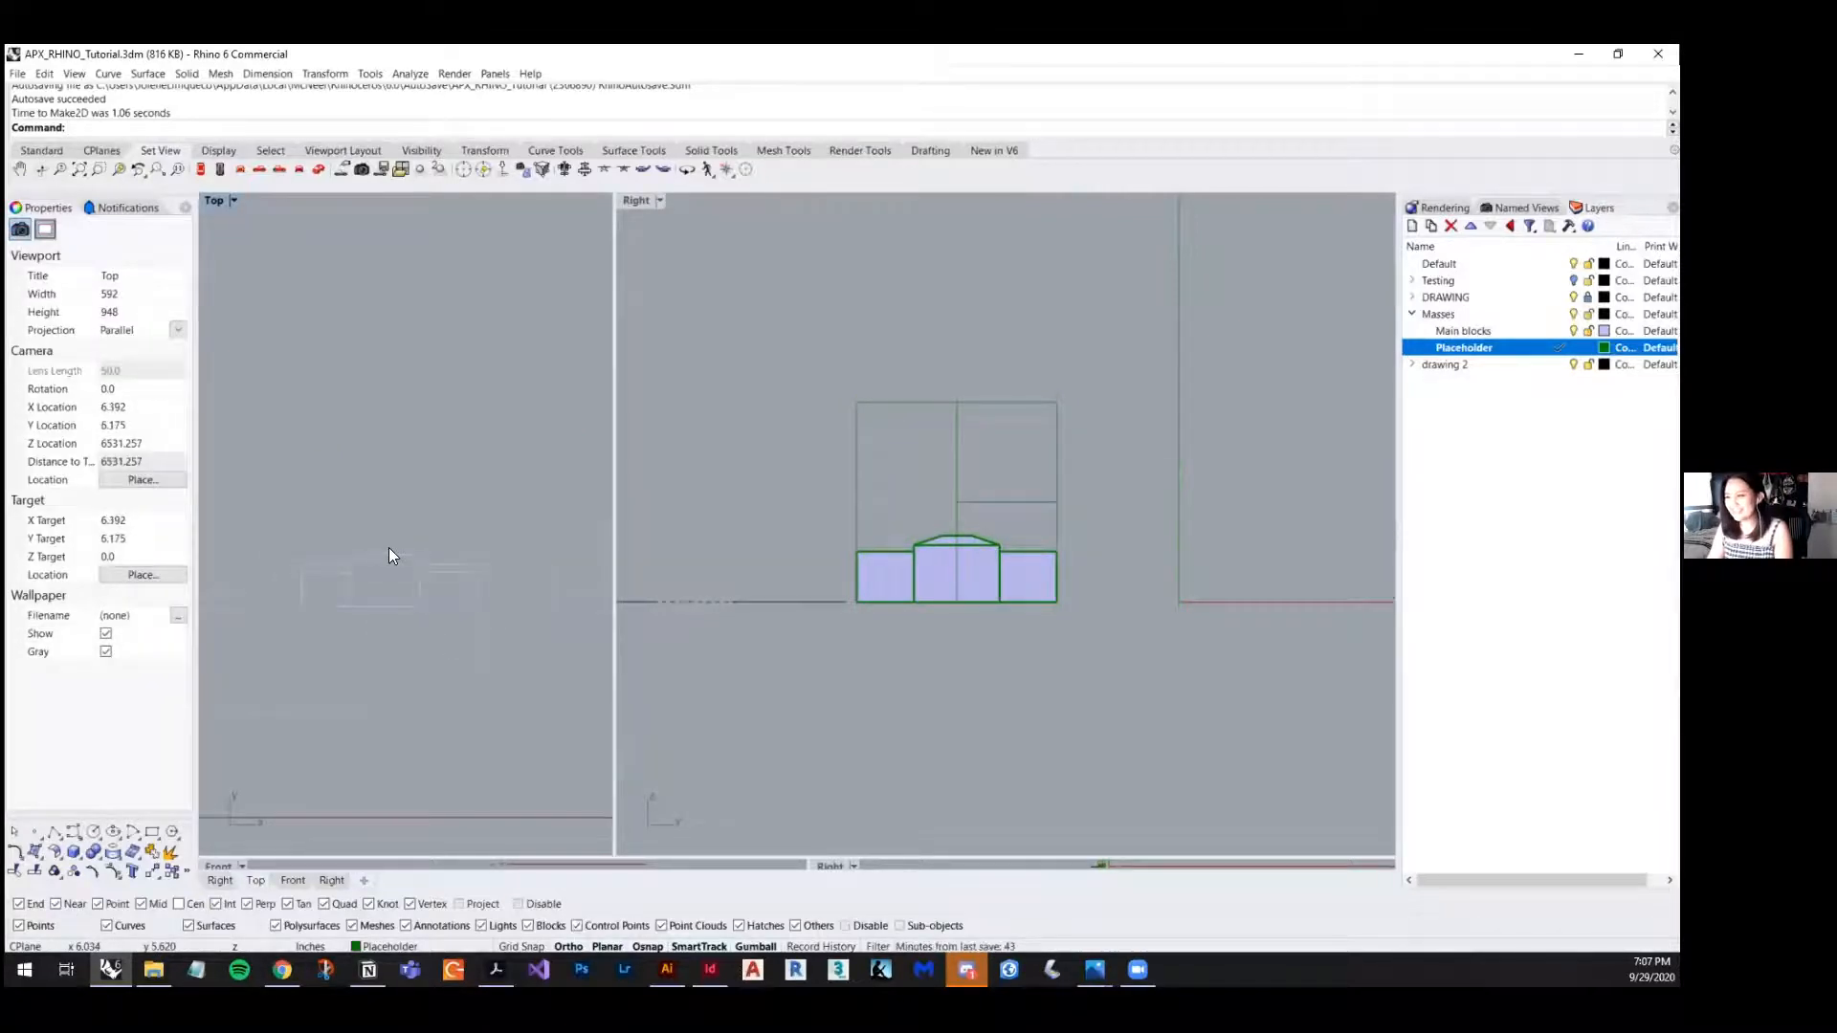
- Show the list of named views and maximize the Right viewport with the section filling it
scroll(995, 574, "up", 2)
right_click_drag(888, 584, 960, 666)
scroll(964, 616, "up", 4)
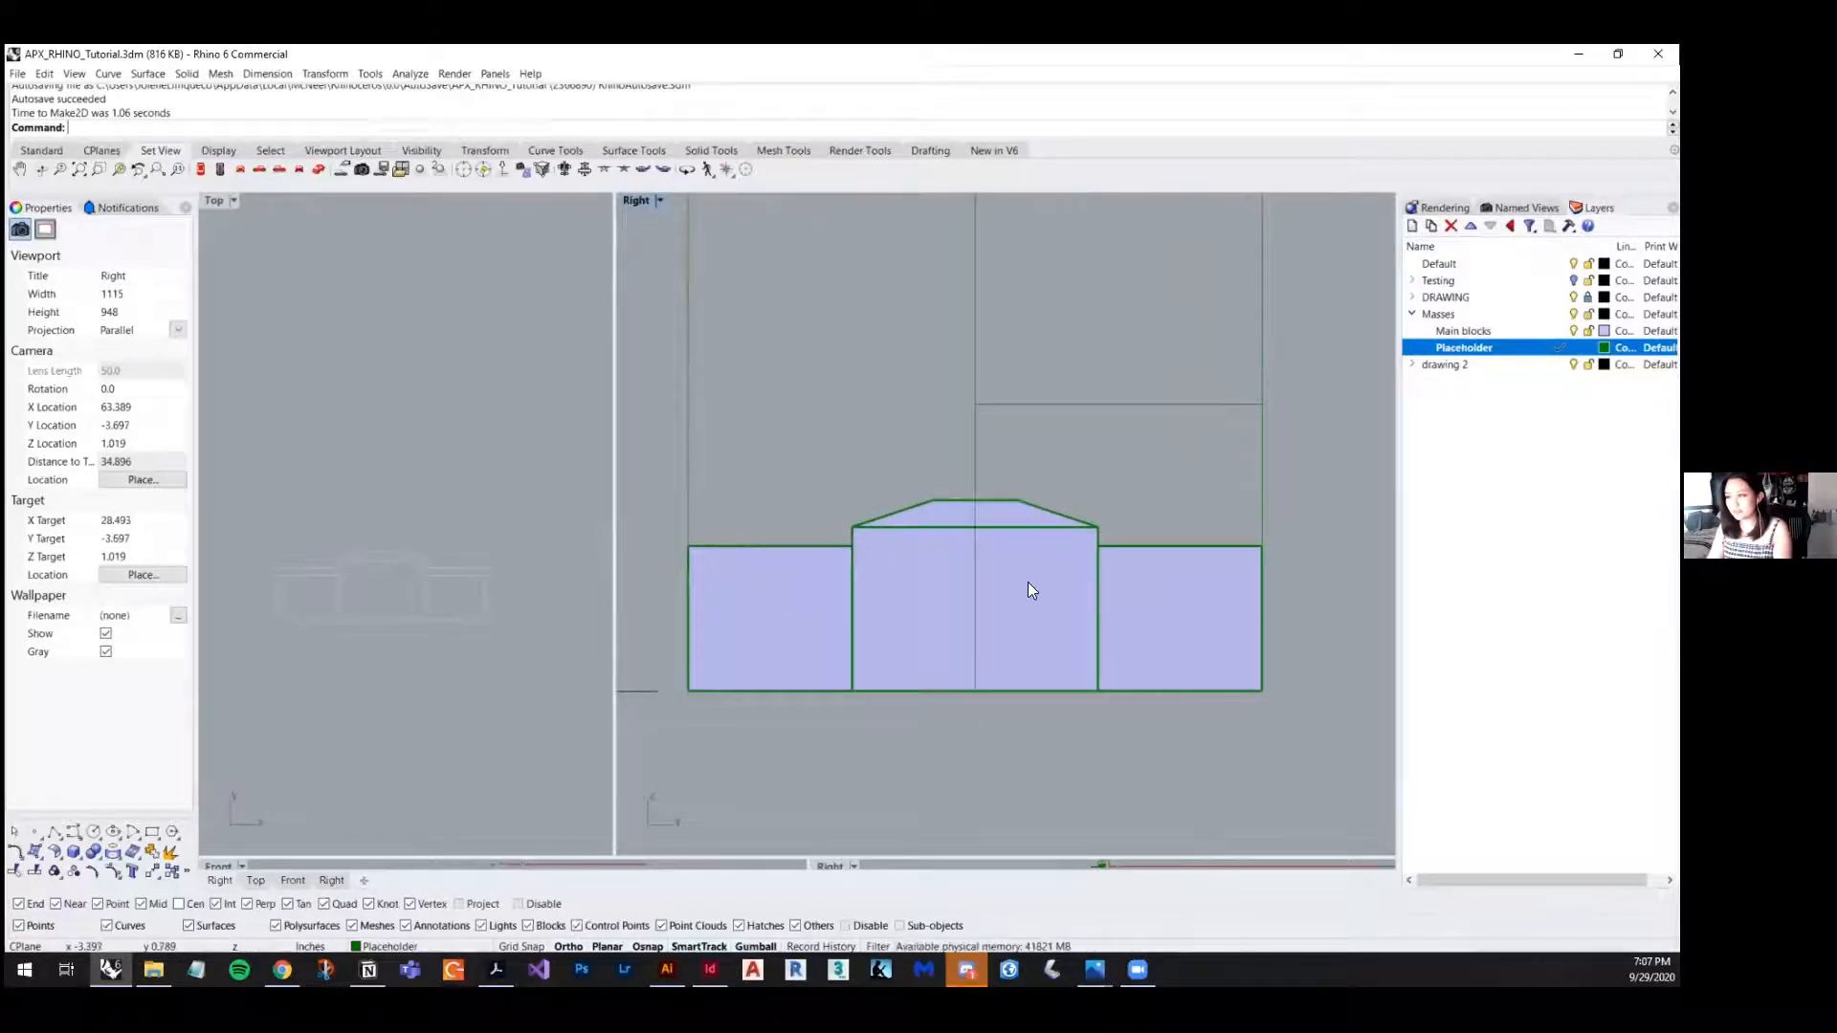
mouse_move(1028, 581)
right_mouse_down()
mouse_move(1031, 550)
mouse_move(1014, 557)
right_mouse_up()
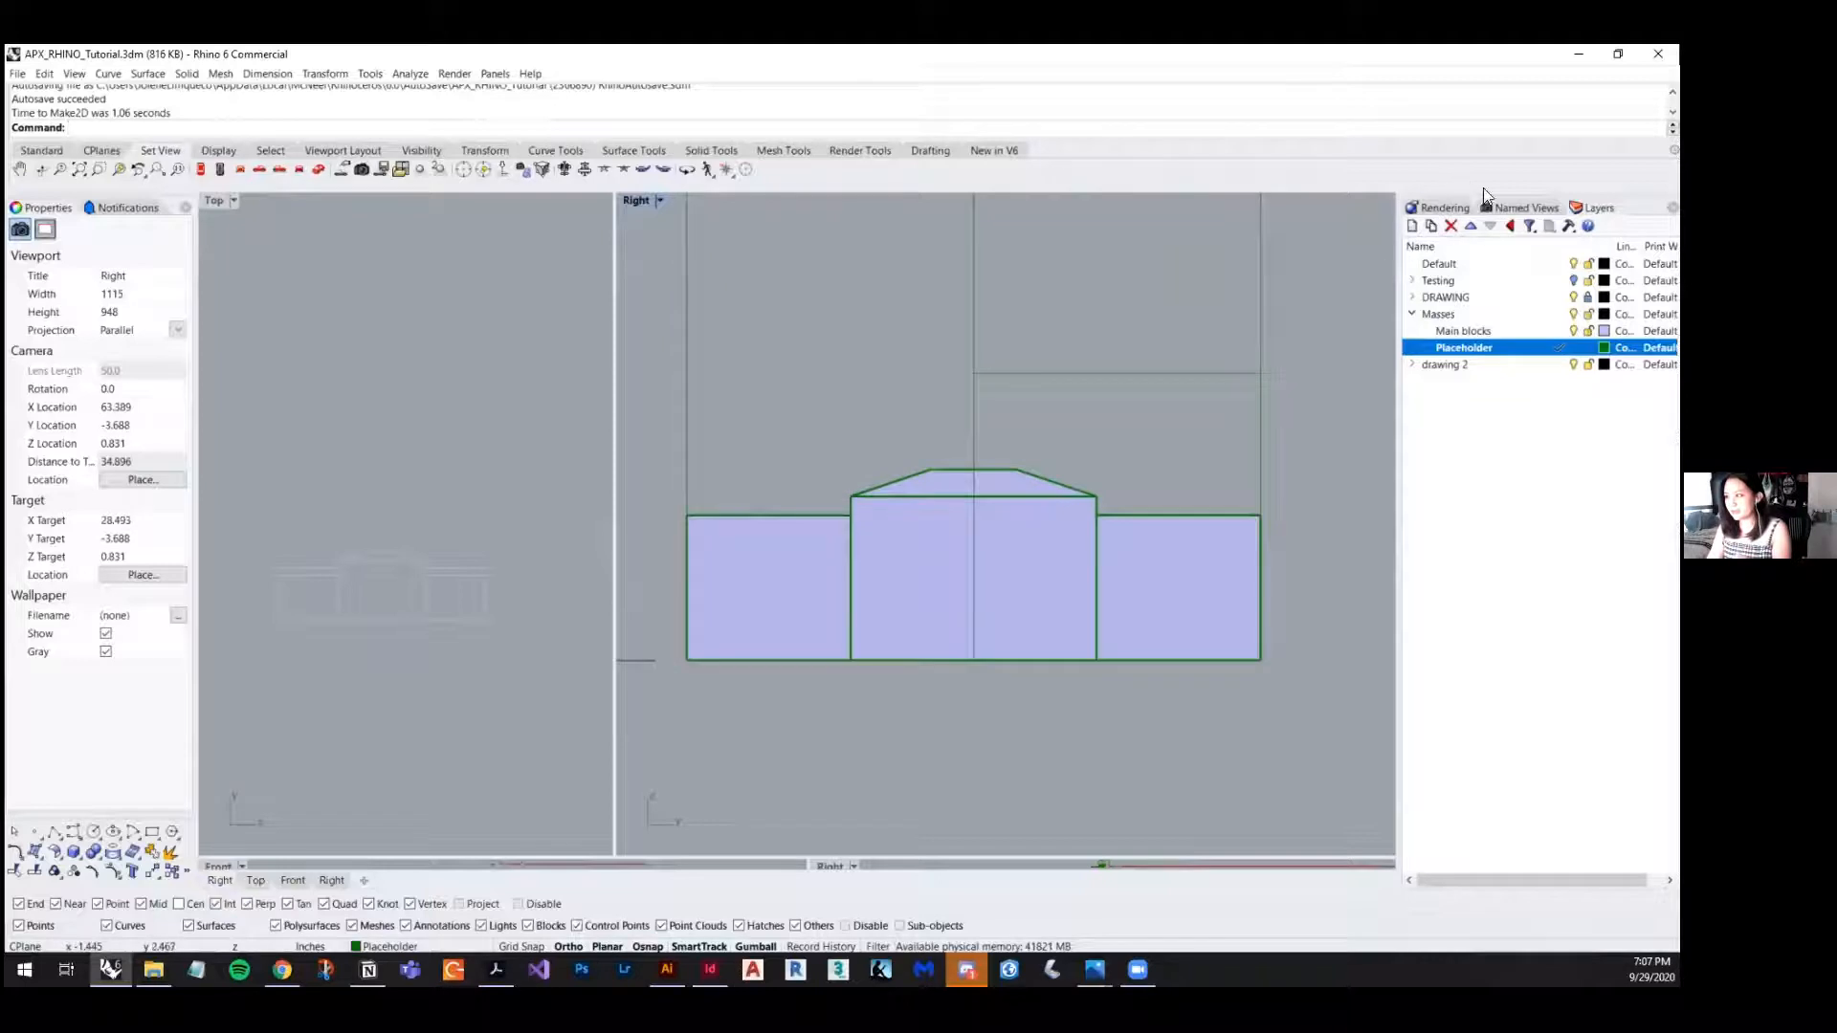
left_click(1526, 208)
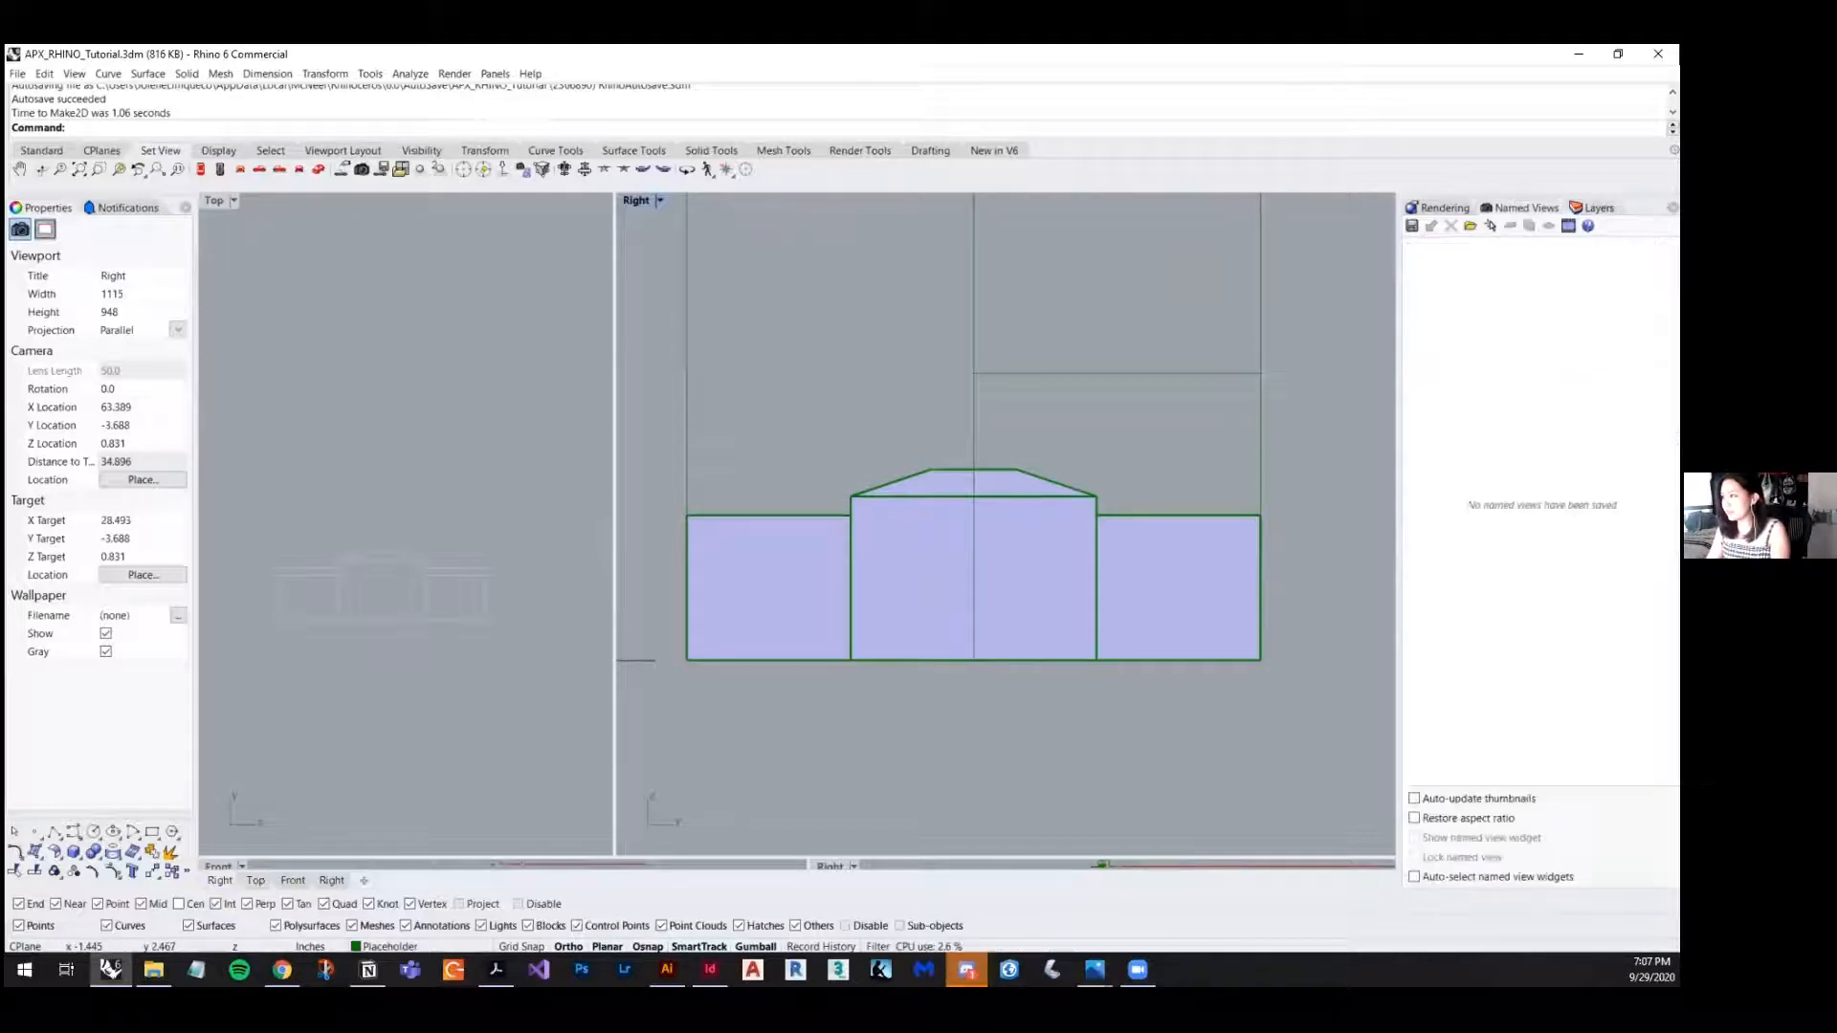
double_click(633, 200)
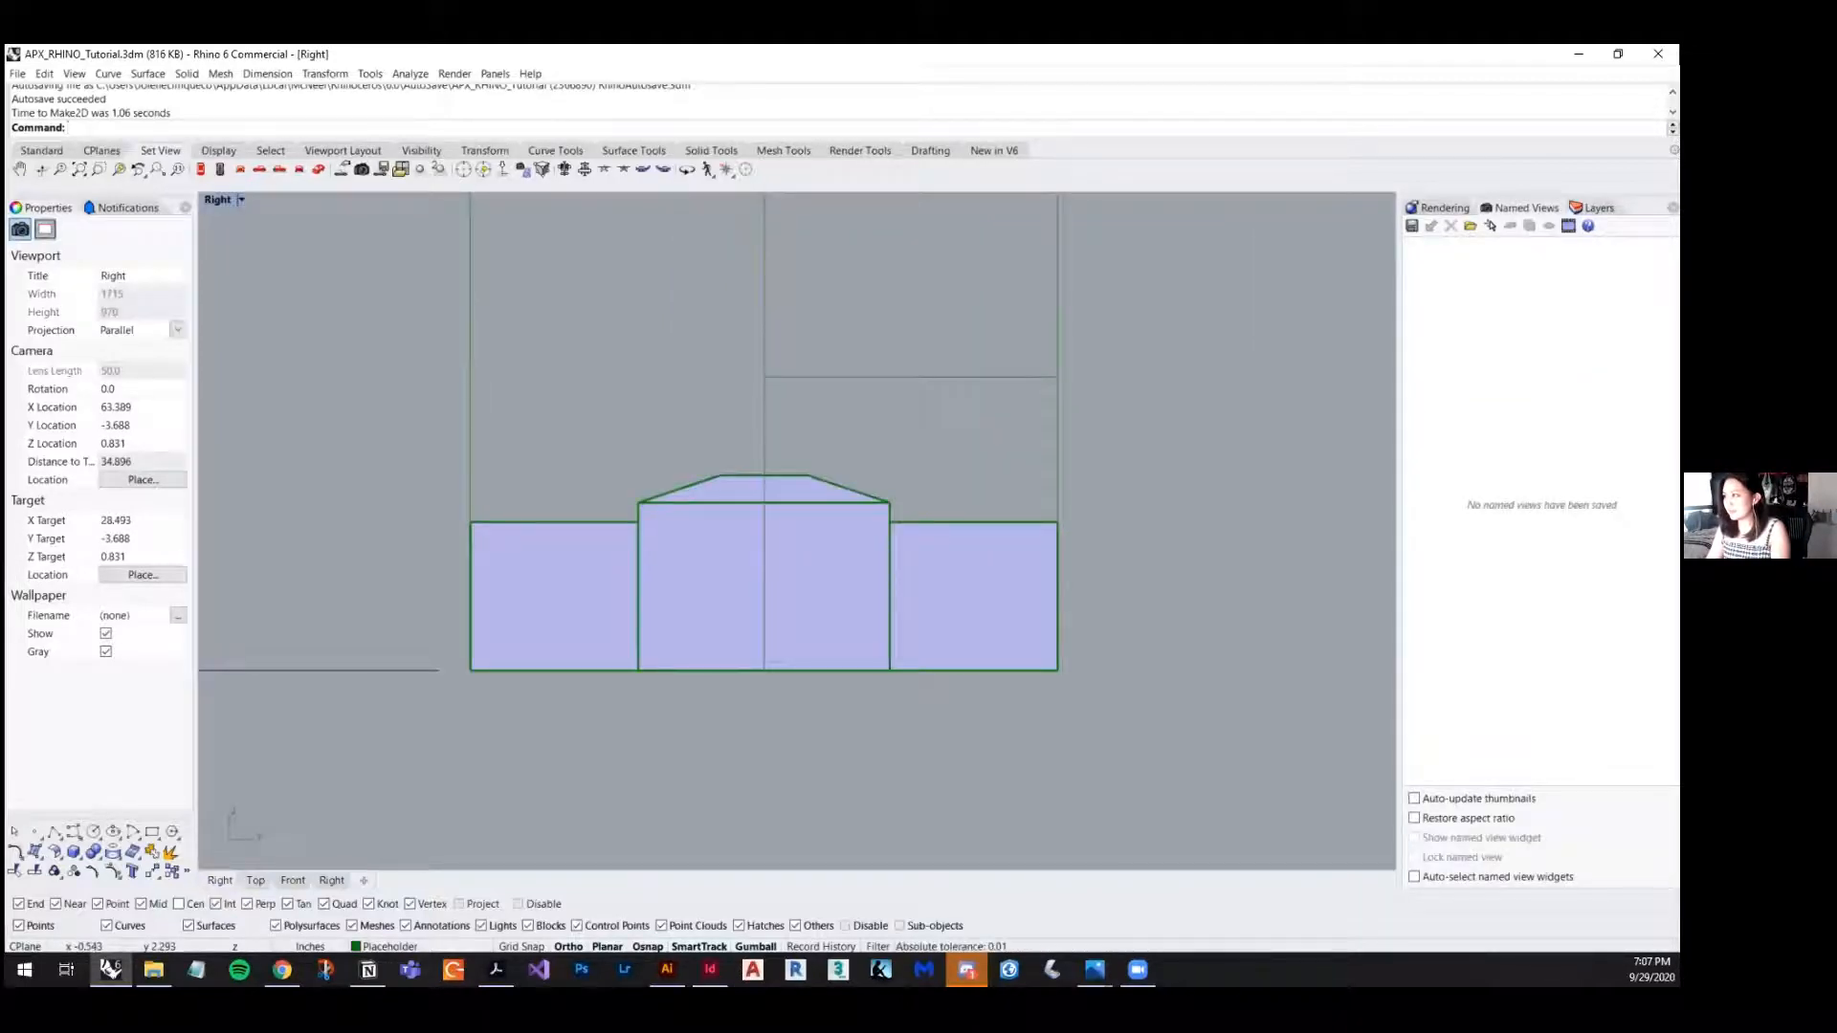
scroll(890, 479, "up", 4)
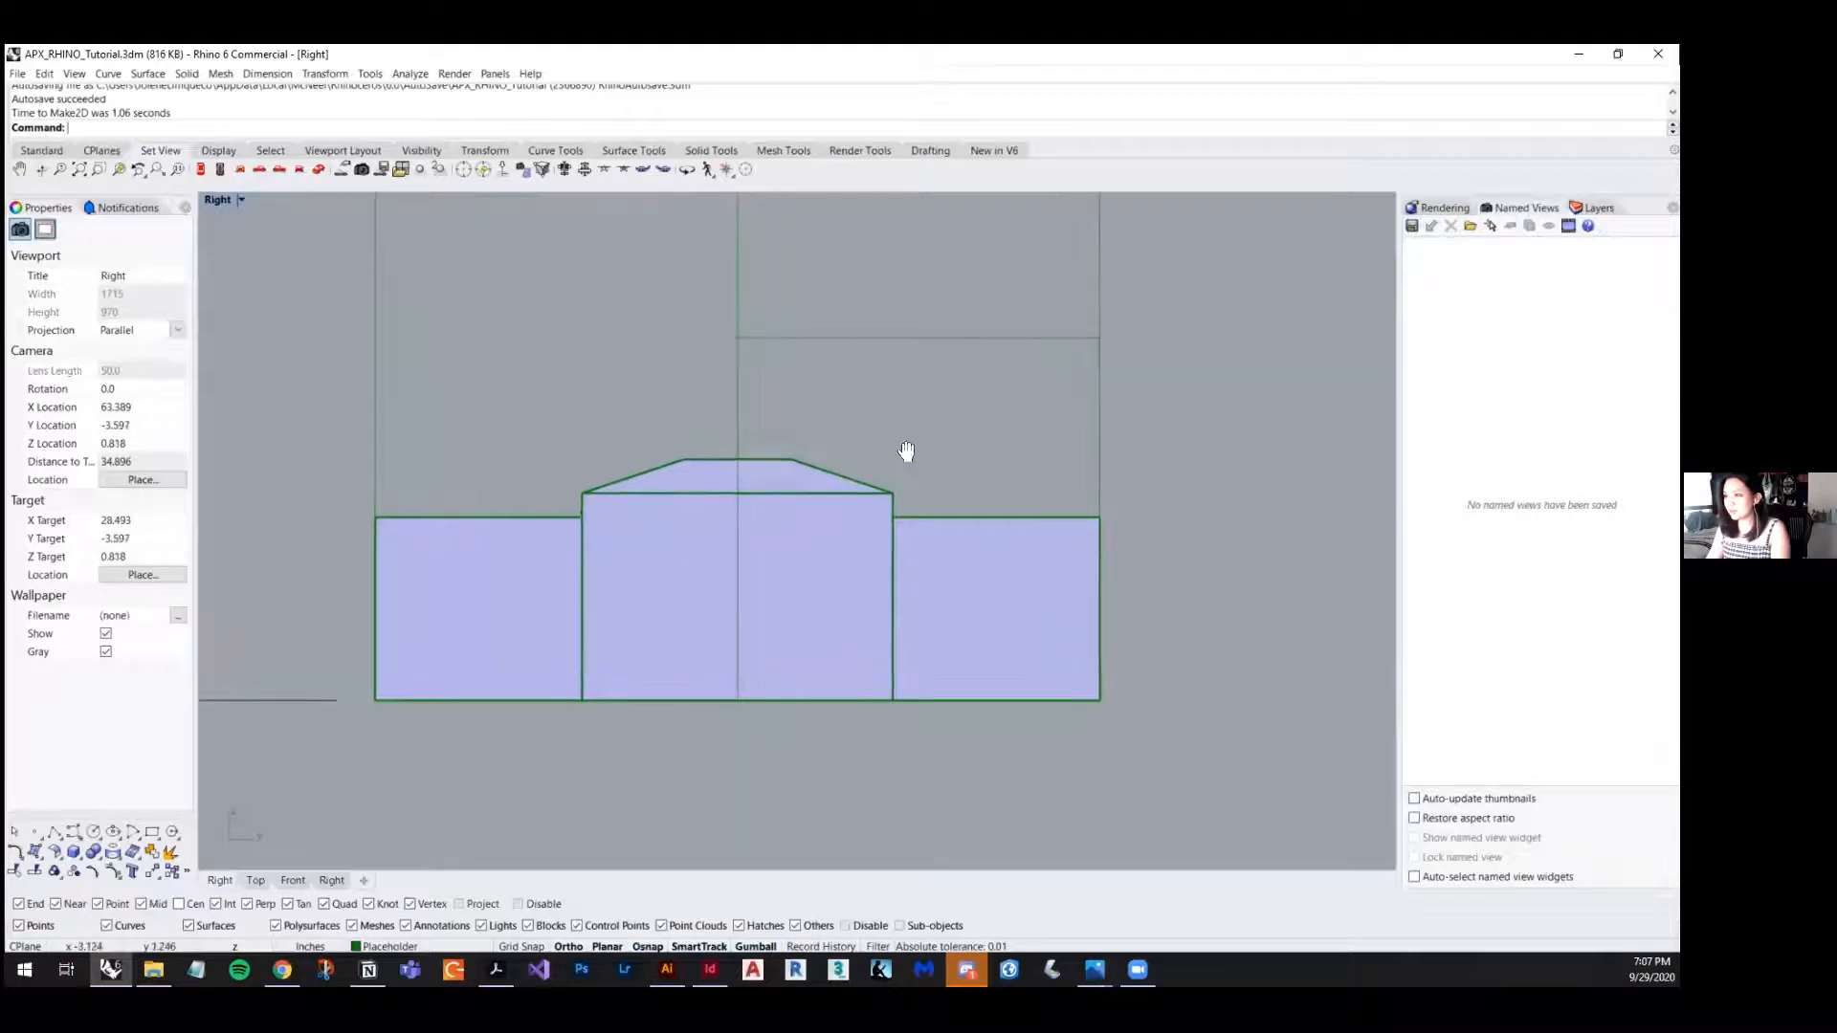
right_click_drag(820, 546, 899, 476)
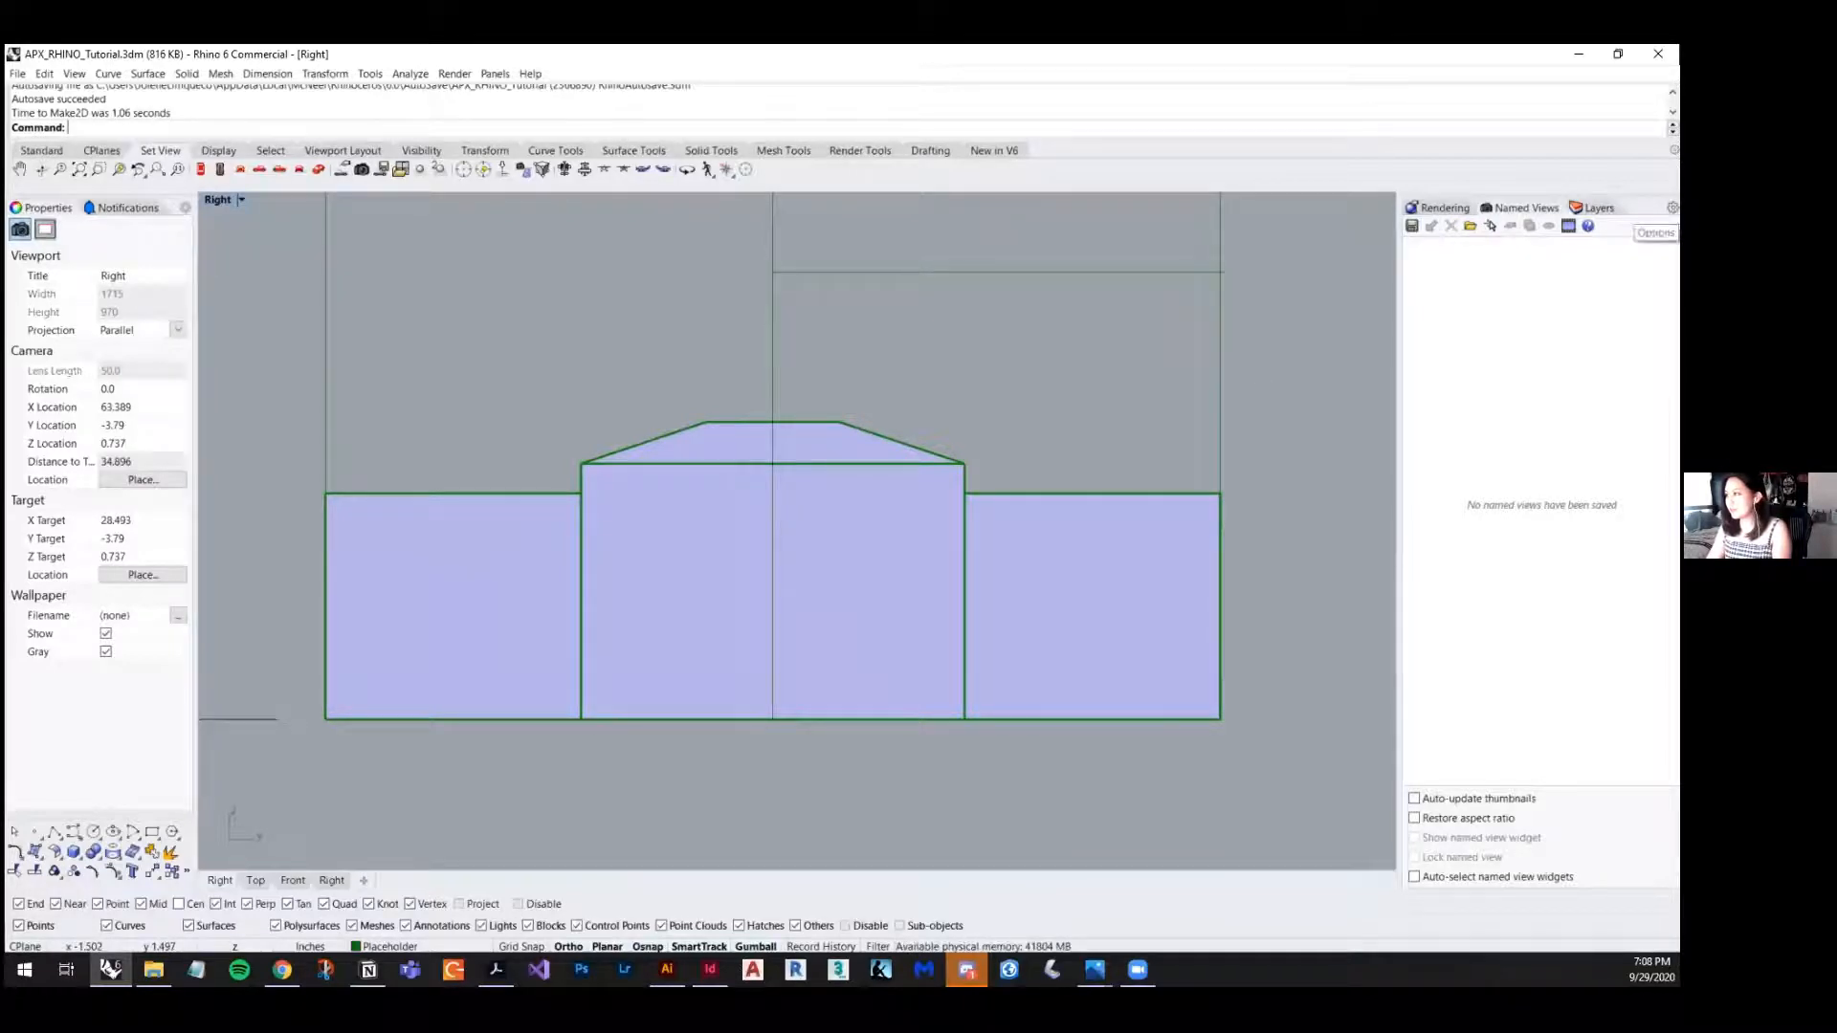
left_click(1673, 207)
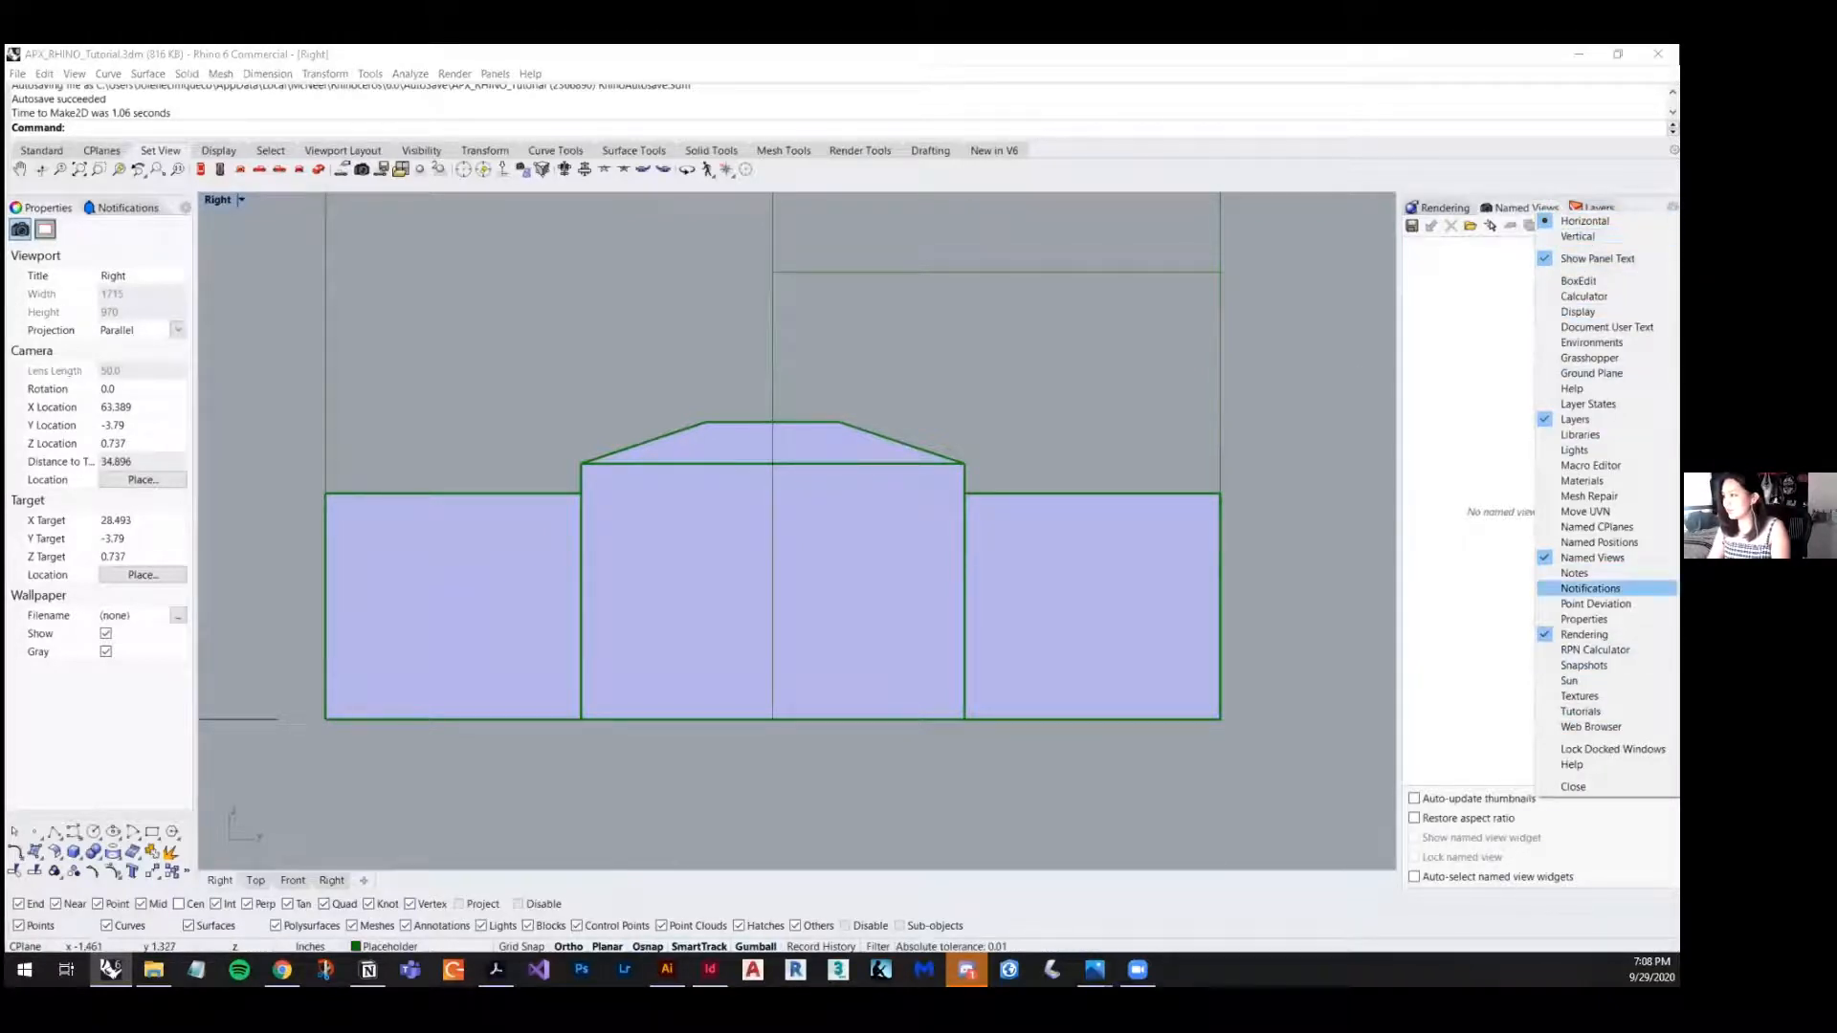
left_click(1479, 328)
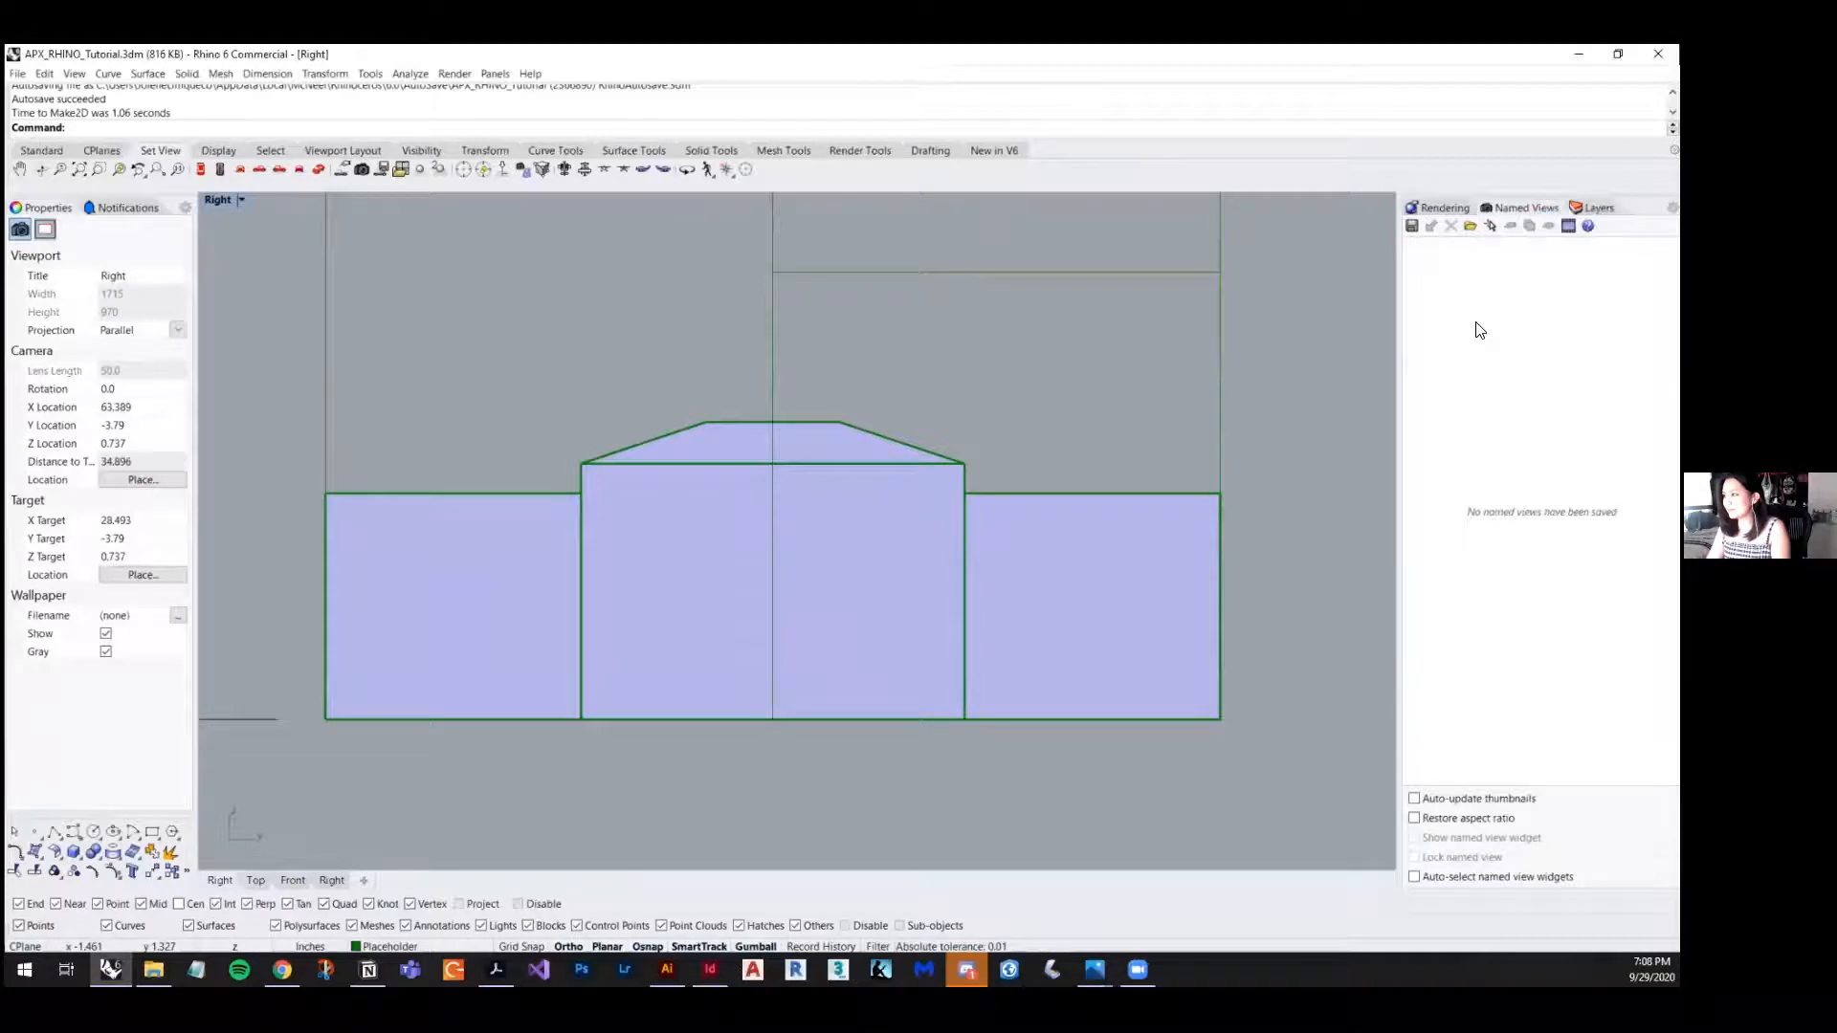
- Save the current Right viewport as a named view called "section flat"
left_click(1413, 227)
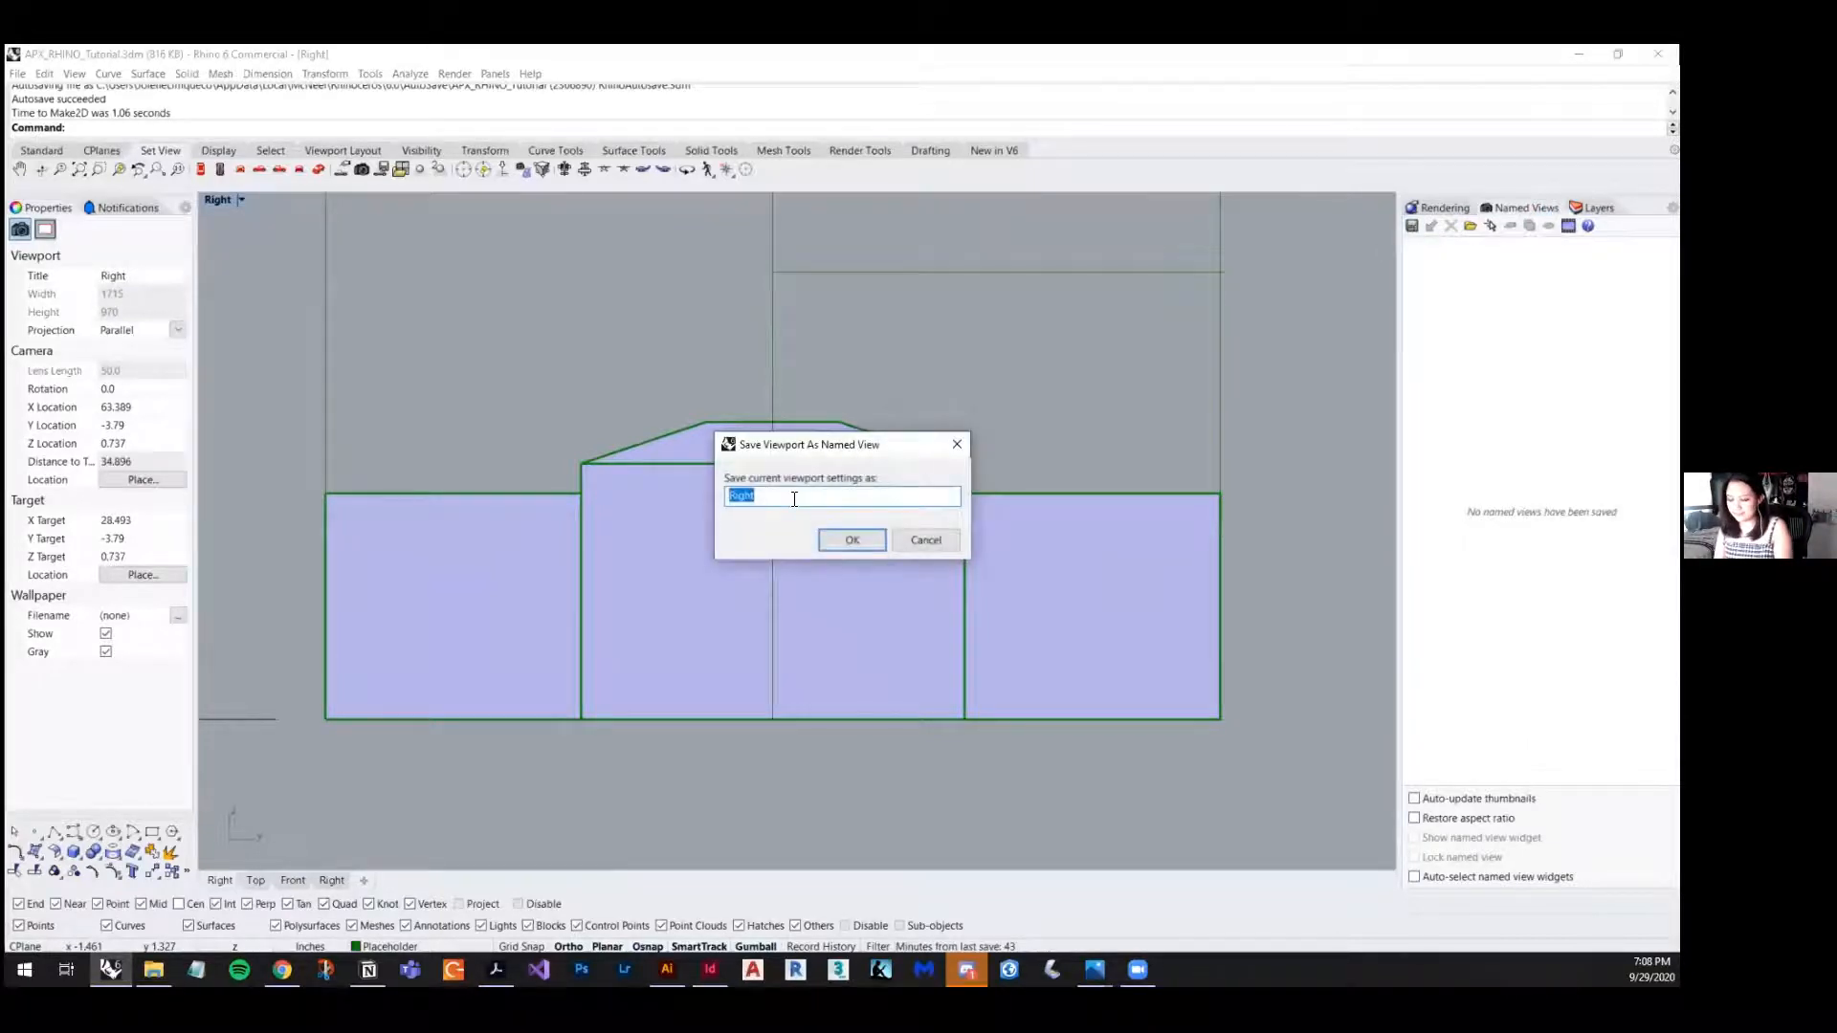
type("sec")
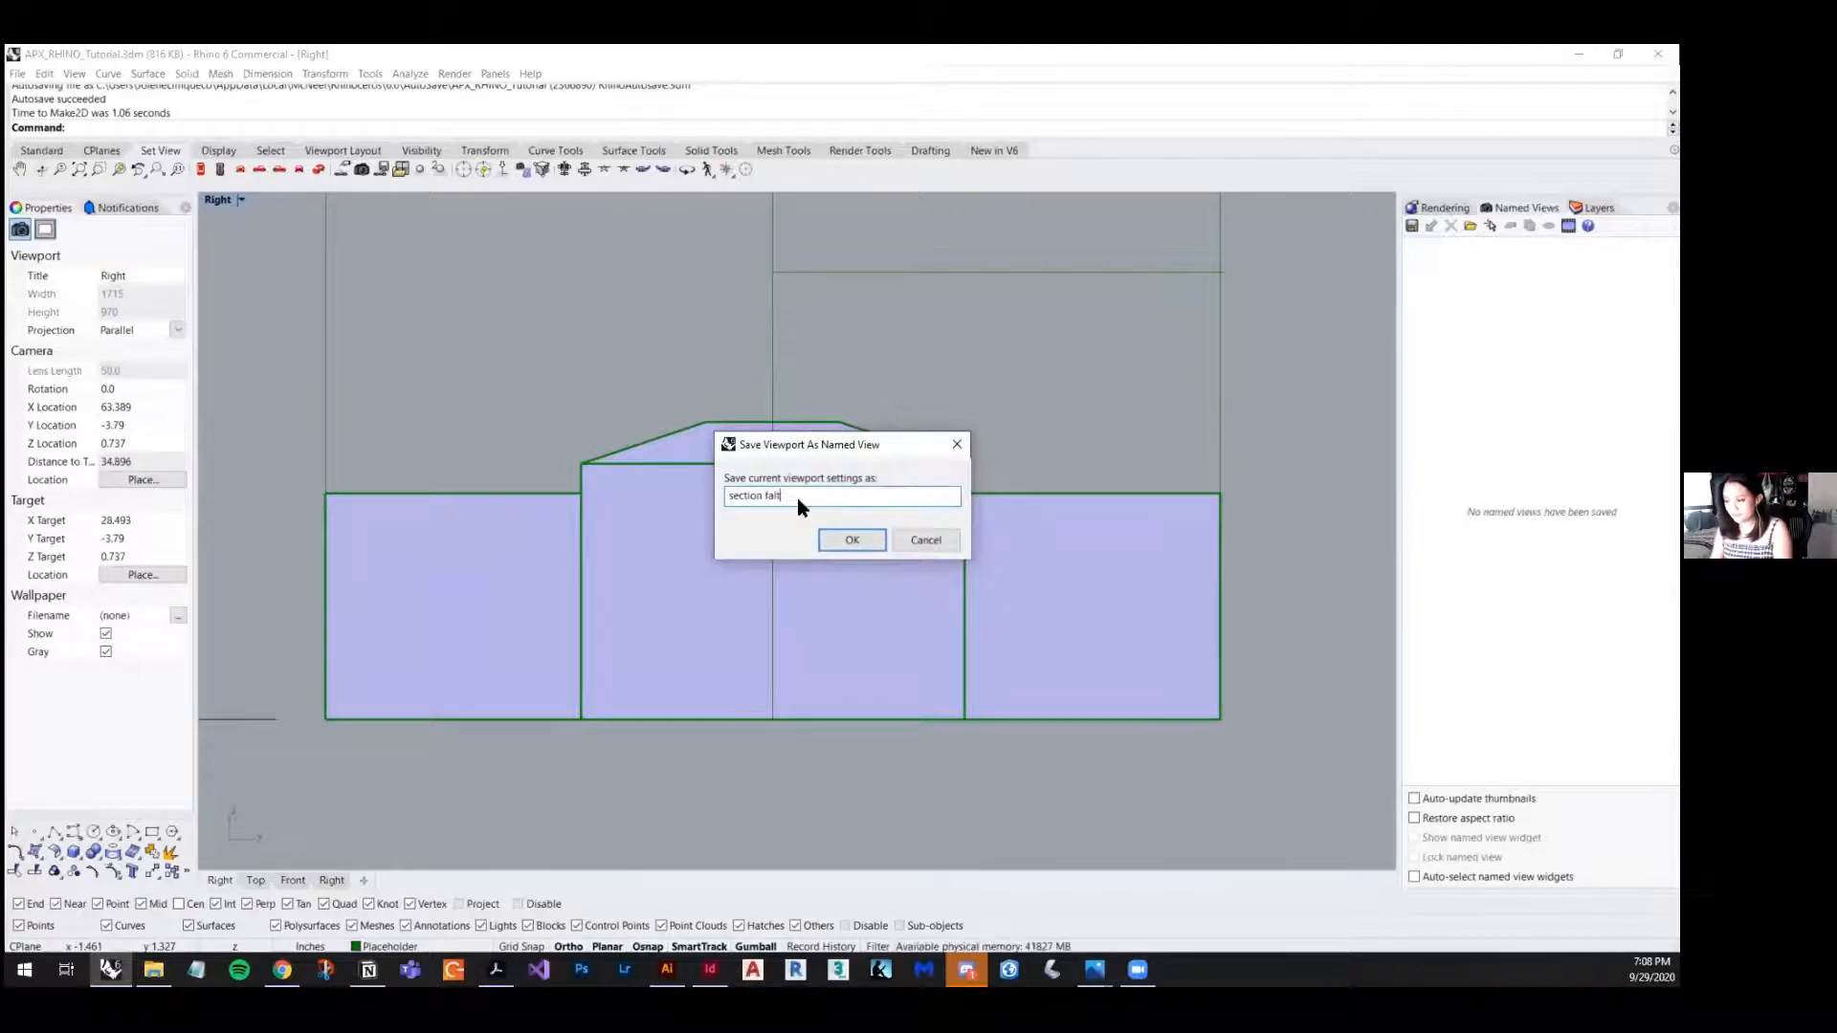
type("tion fla")
key("BackSpace")
type("lat")
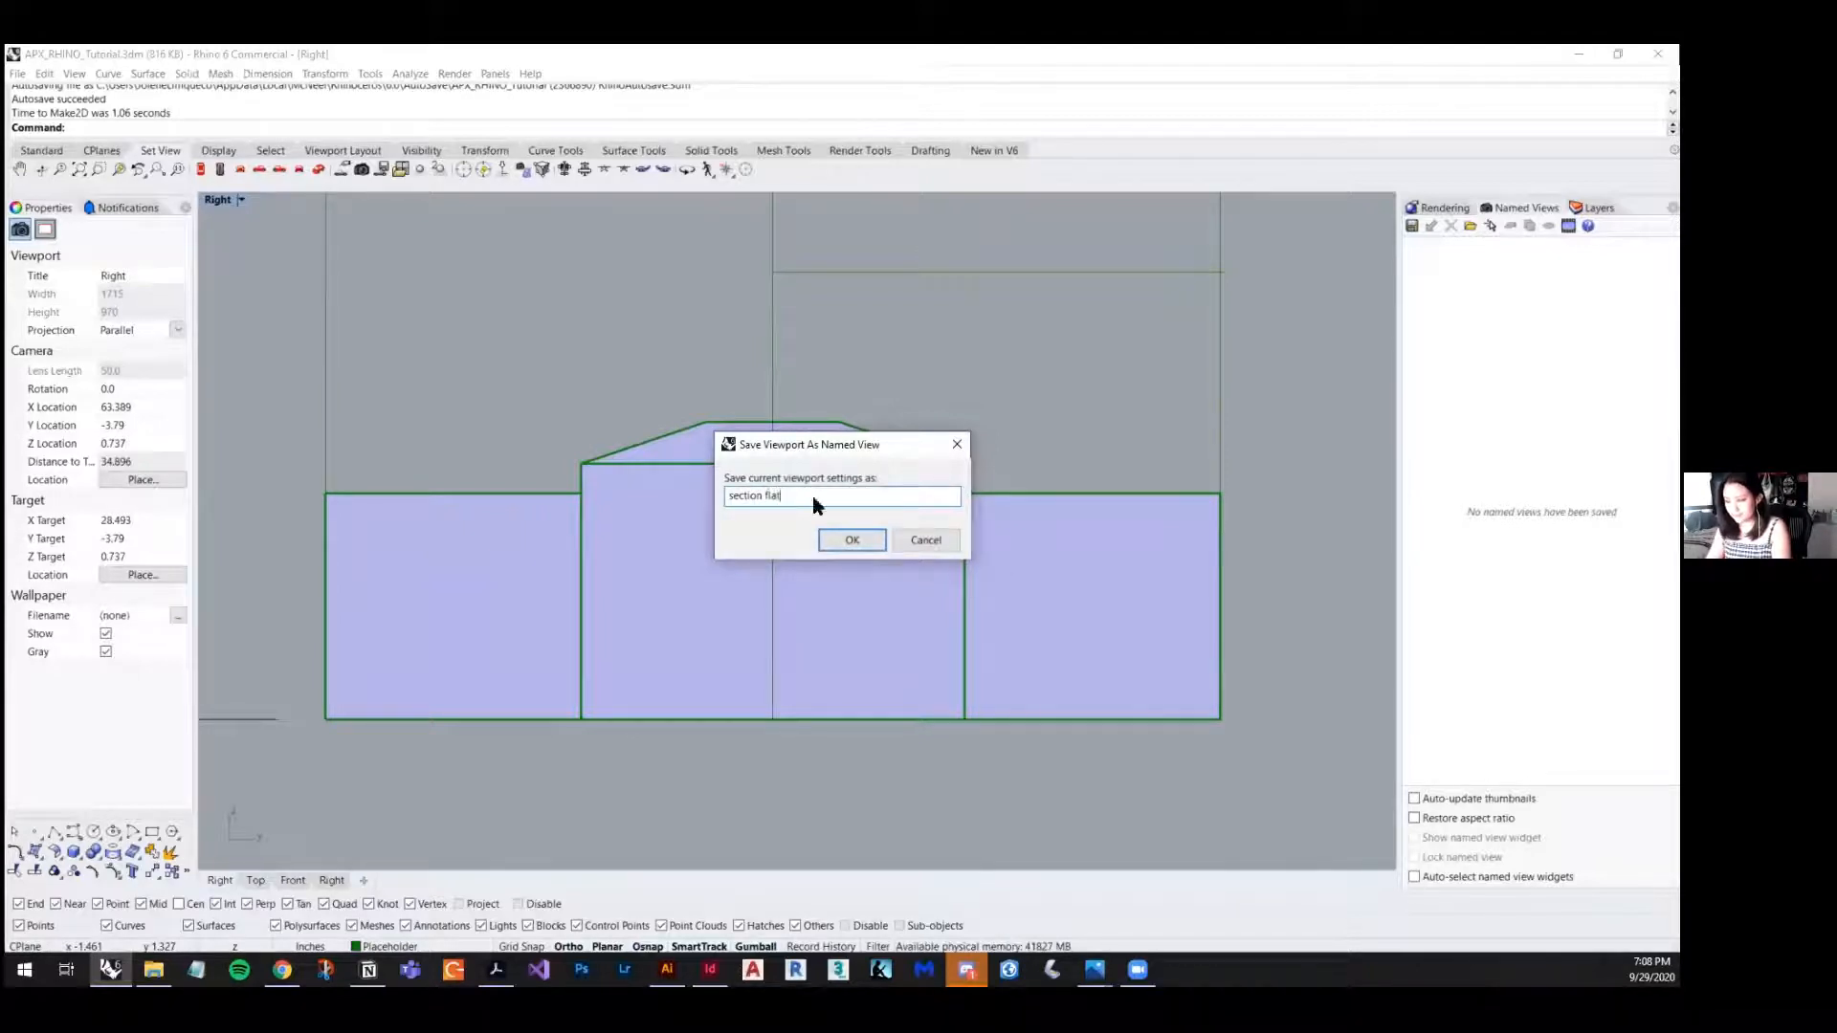
left_click(851, 539)
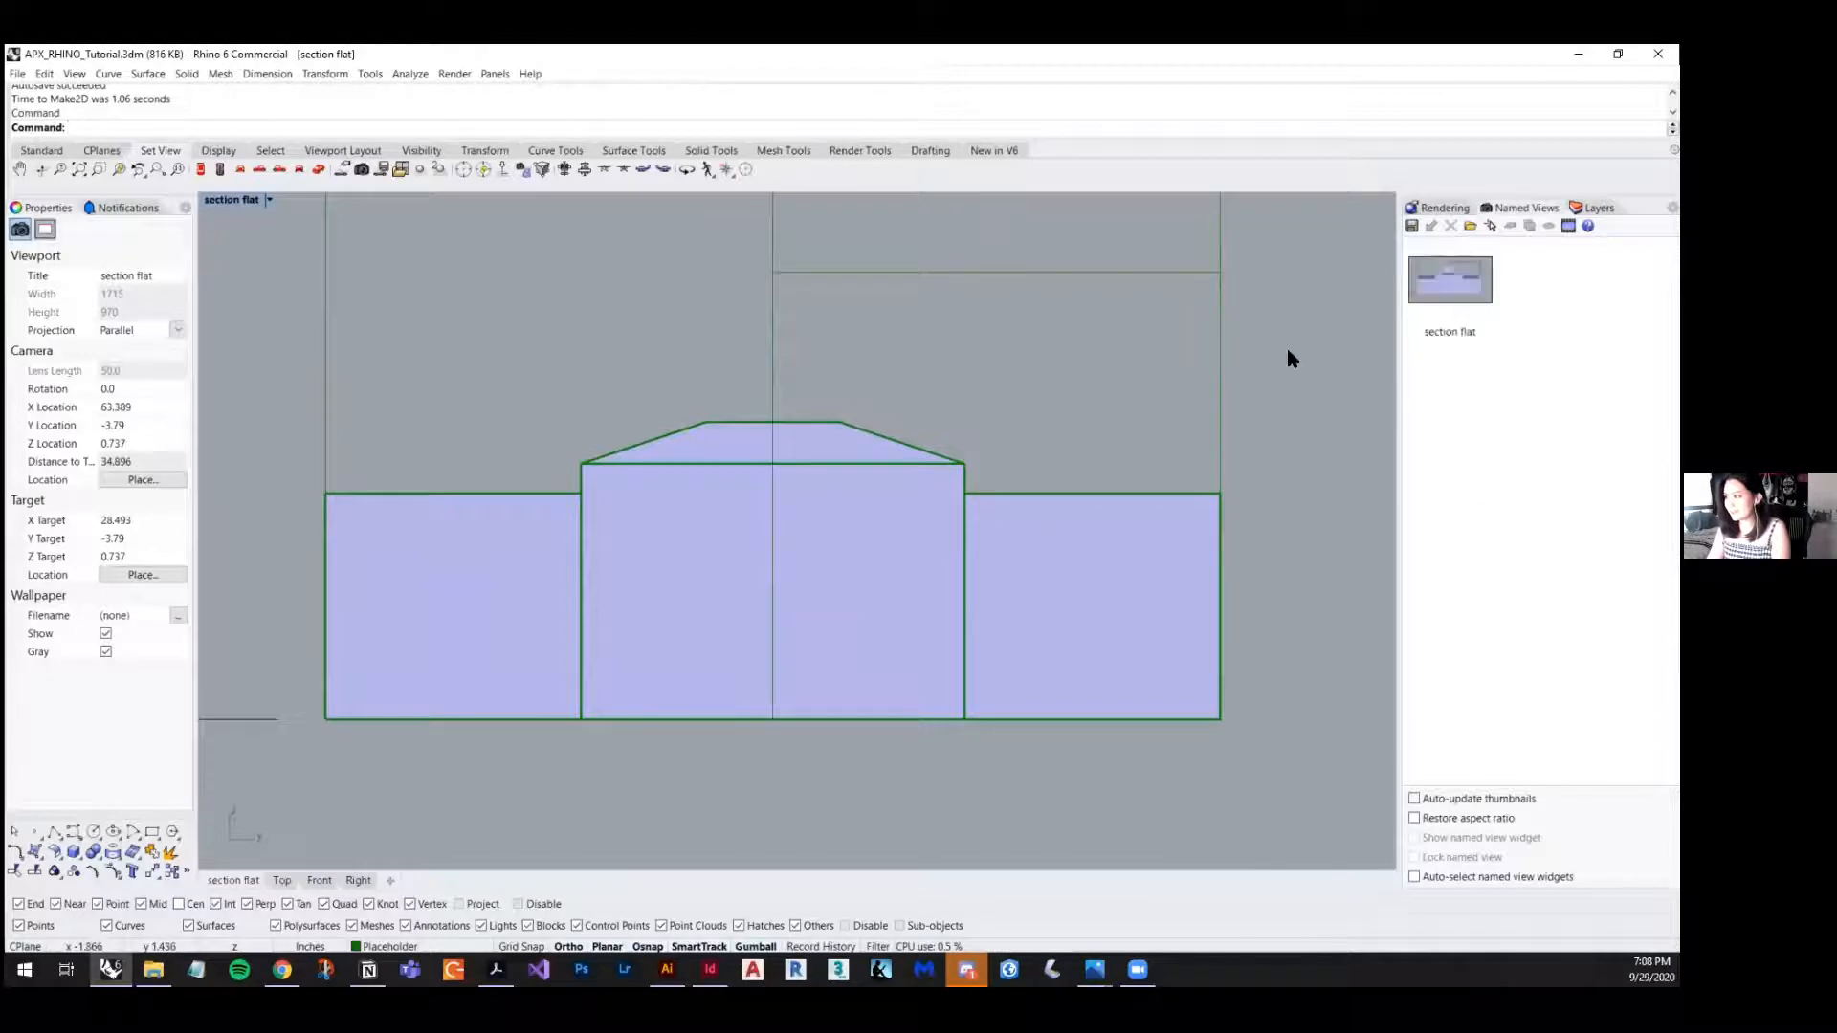
- Recall the "section flat" named view and return to the multi-viewport layout
scroll(943, 409, "down", 5)
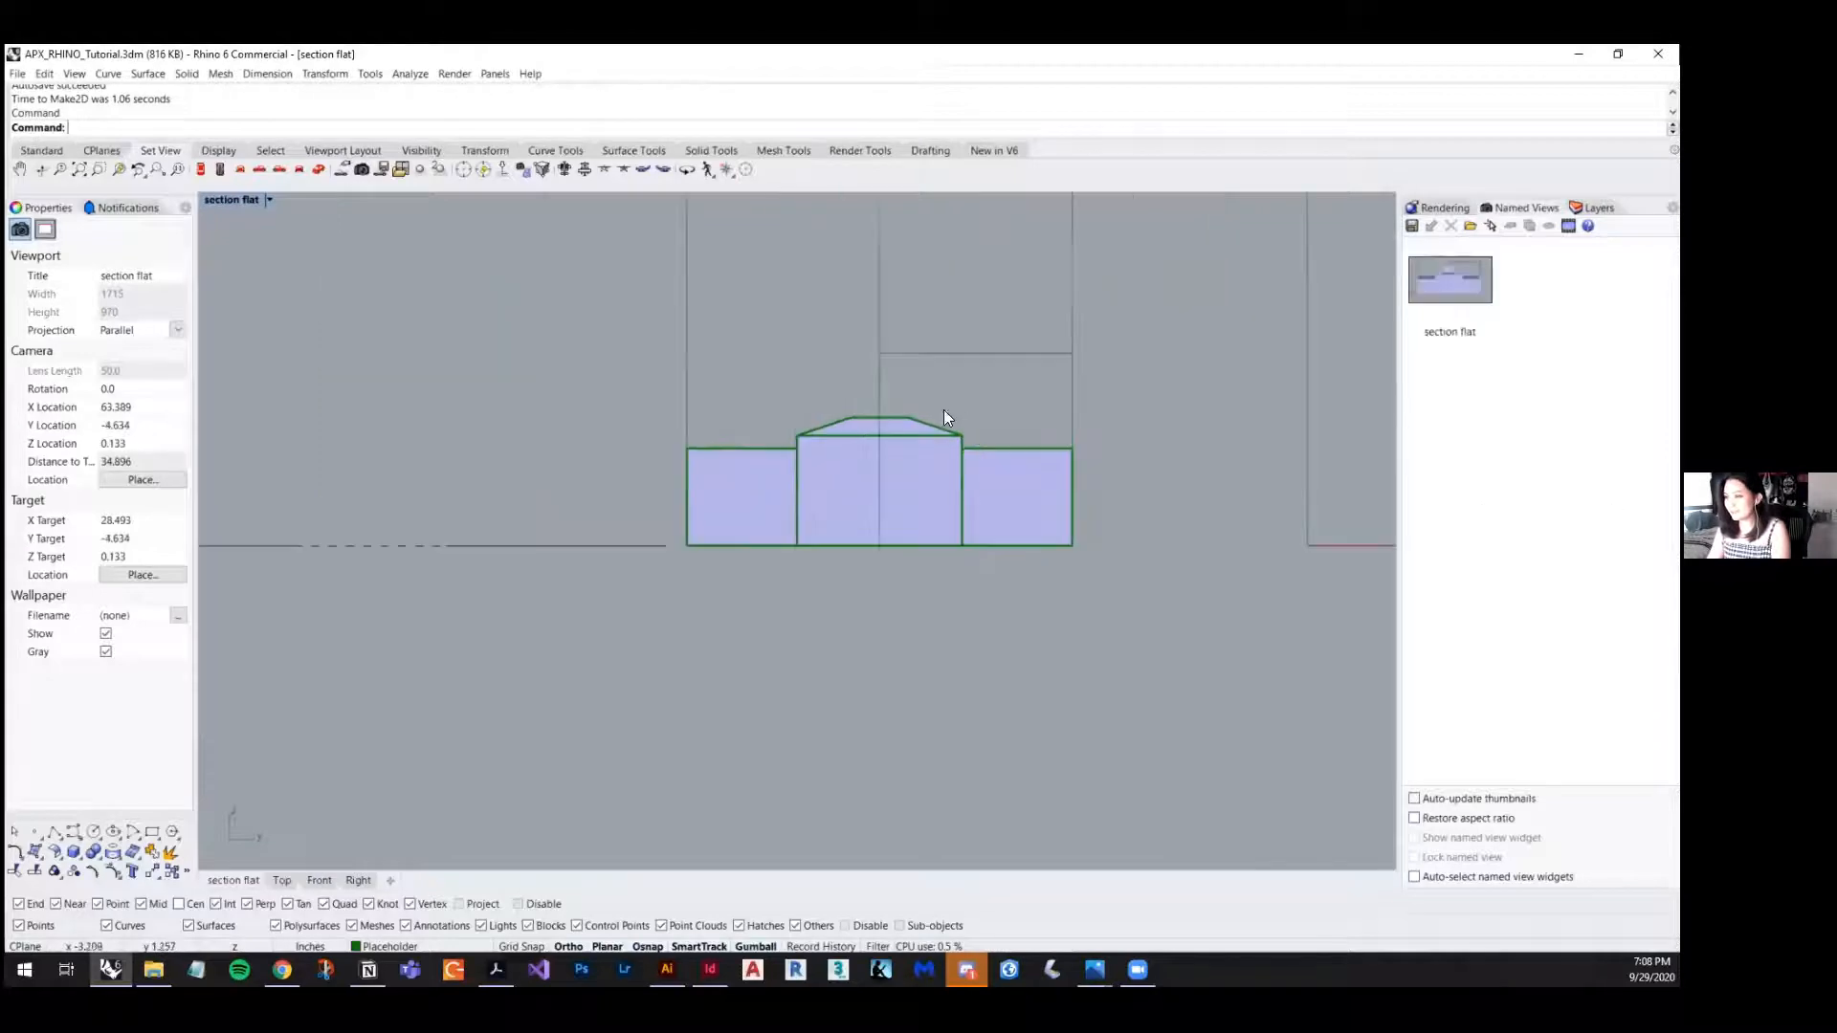
double_click(1447, 275)
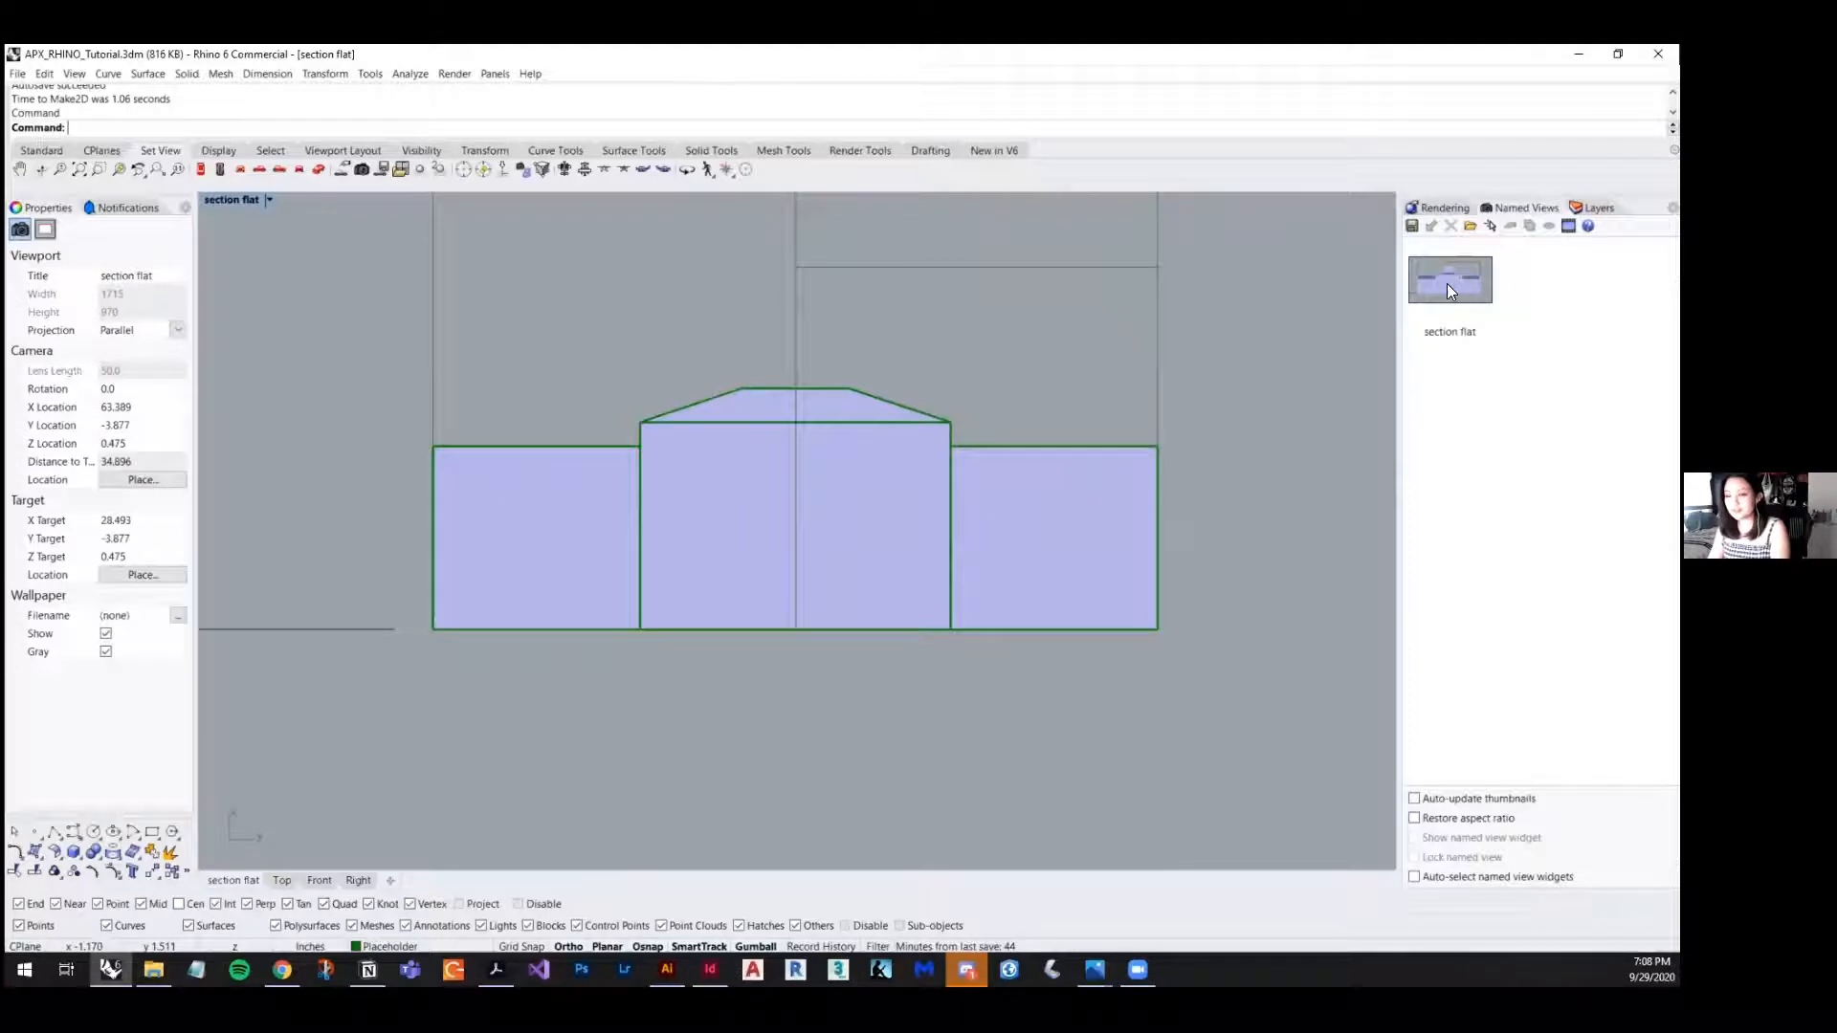
left_click(281, 880)
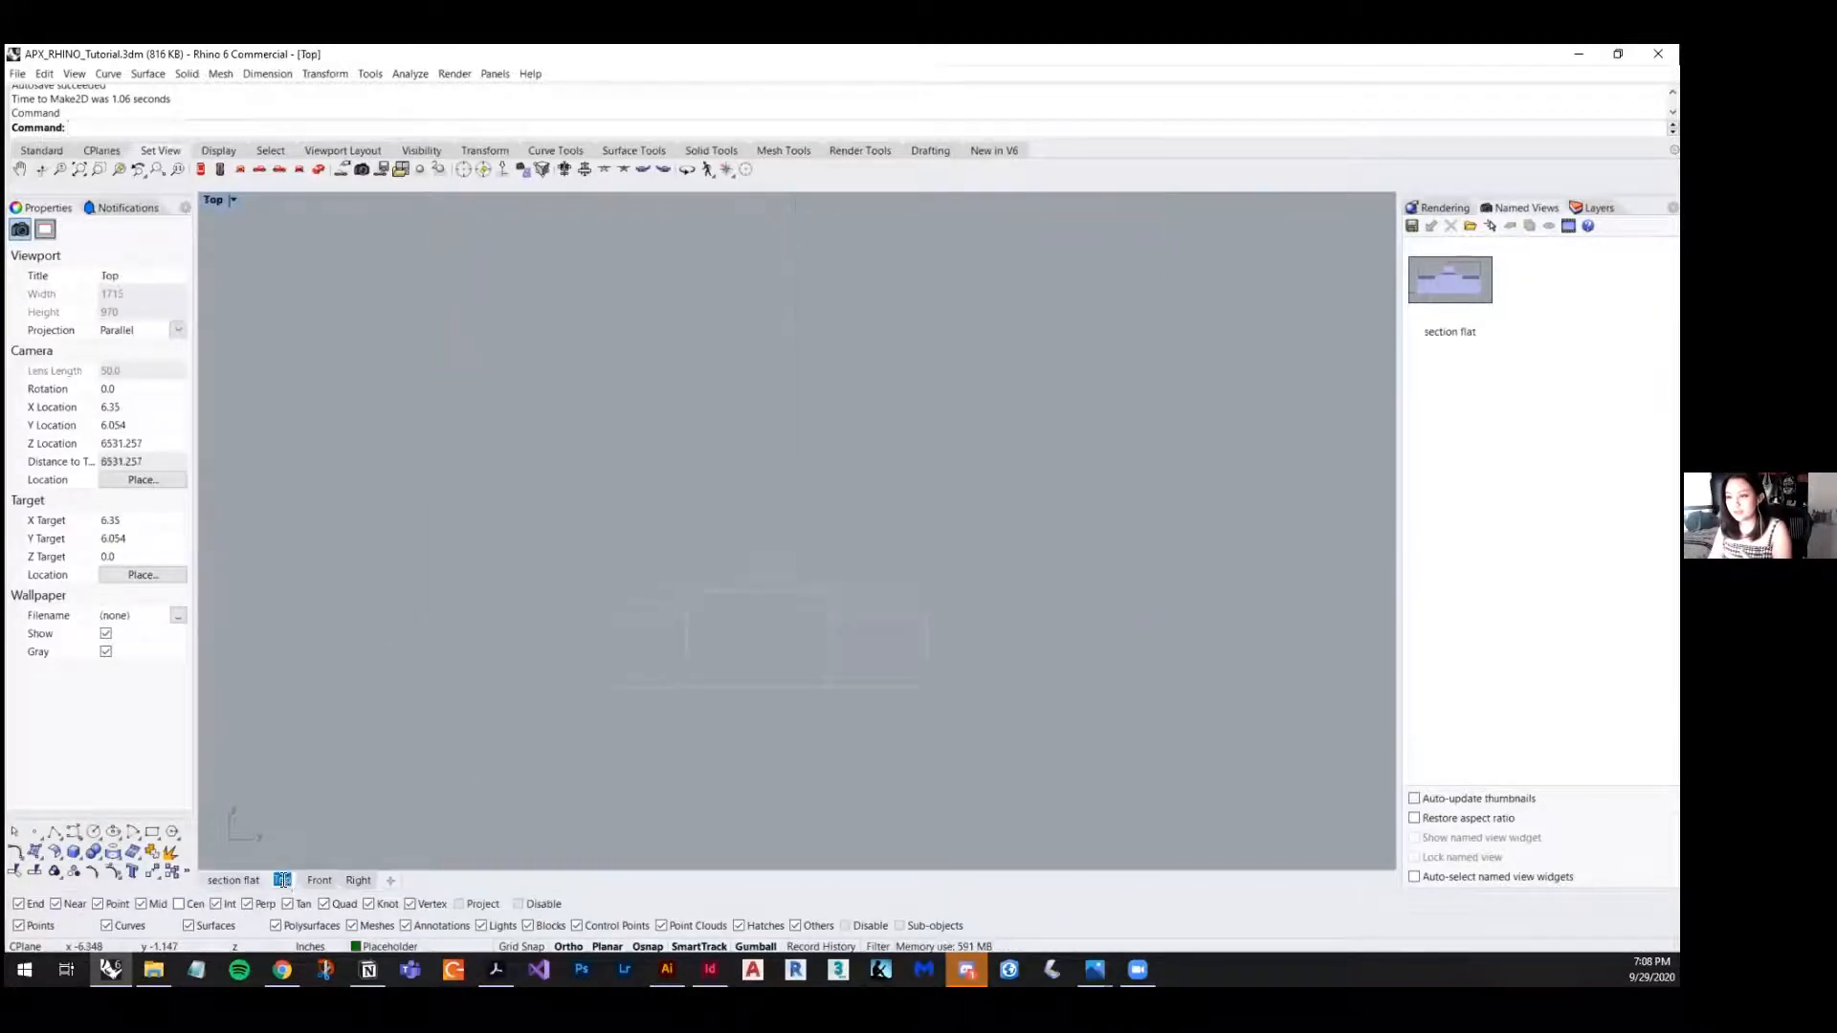
double_click(213, 206)
- Set the section flat viewport to the Perspective view to see the clipped masses in 3D
scroll(710, 425, "down", 4)
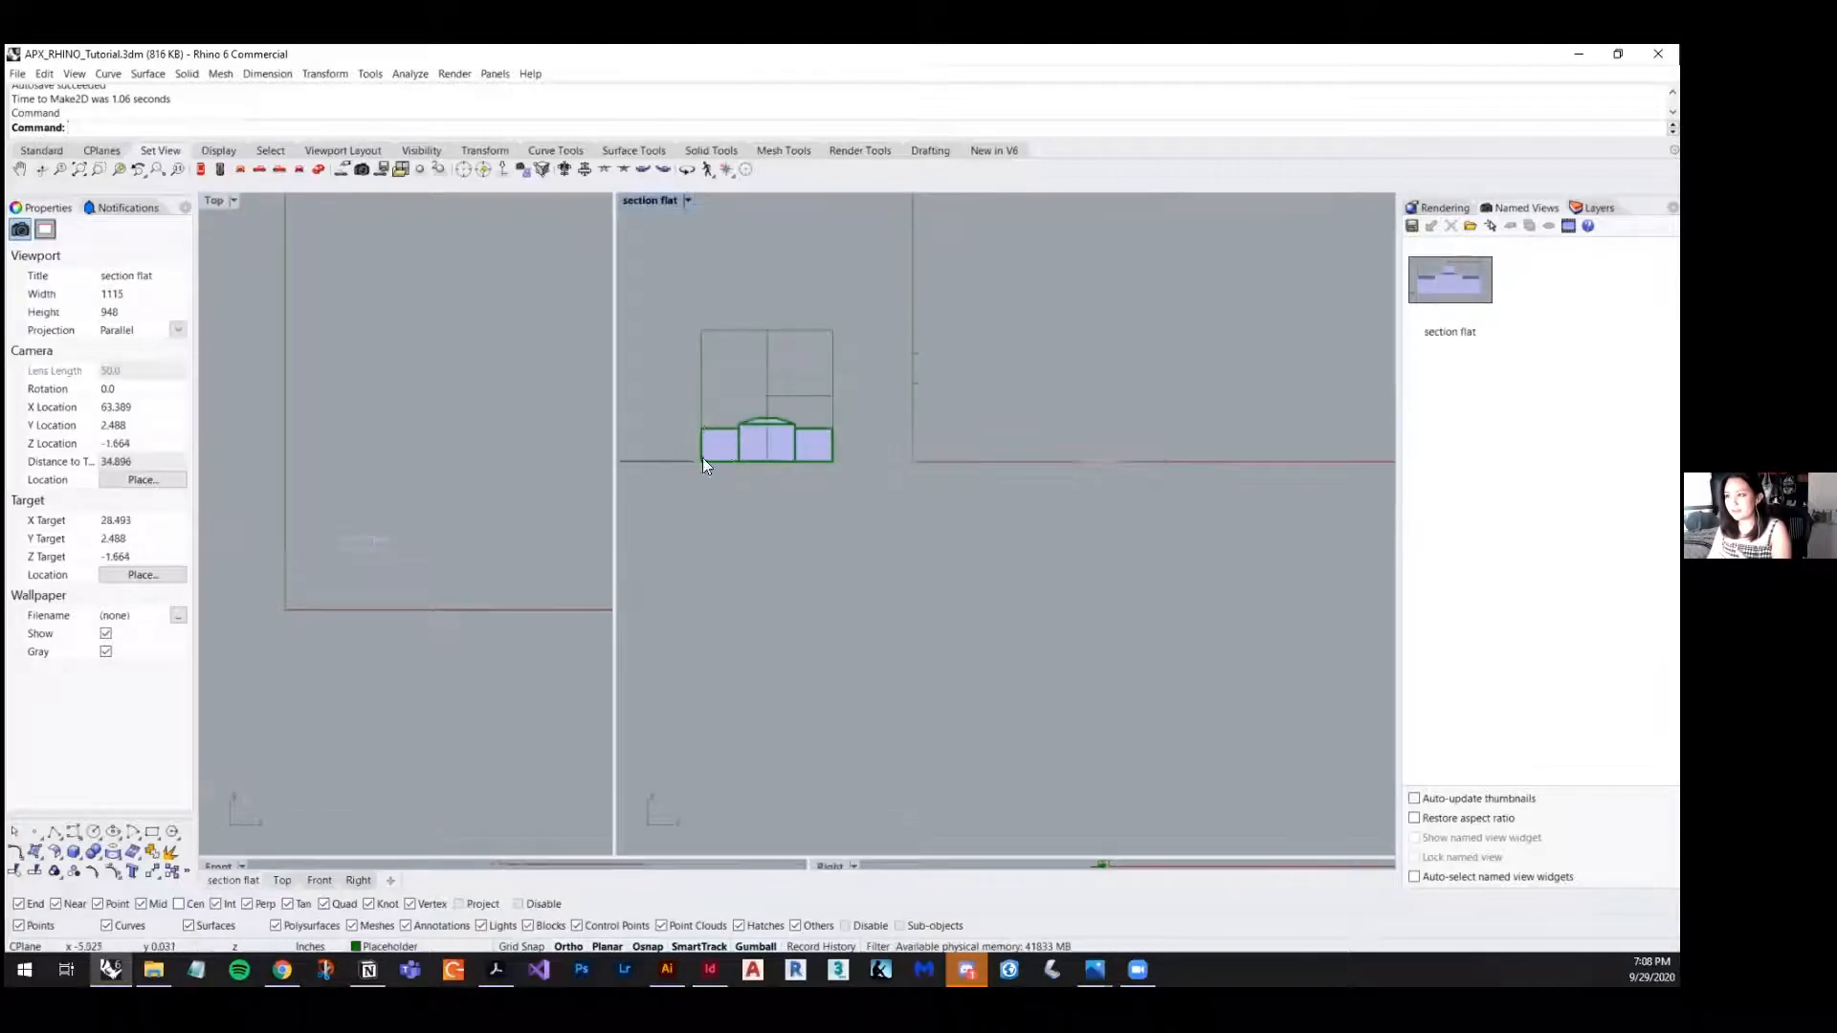
right_click_drag(702, 457, 787, 506)
left_click(688, 200)
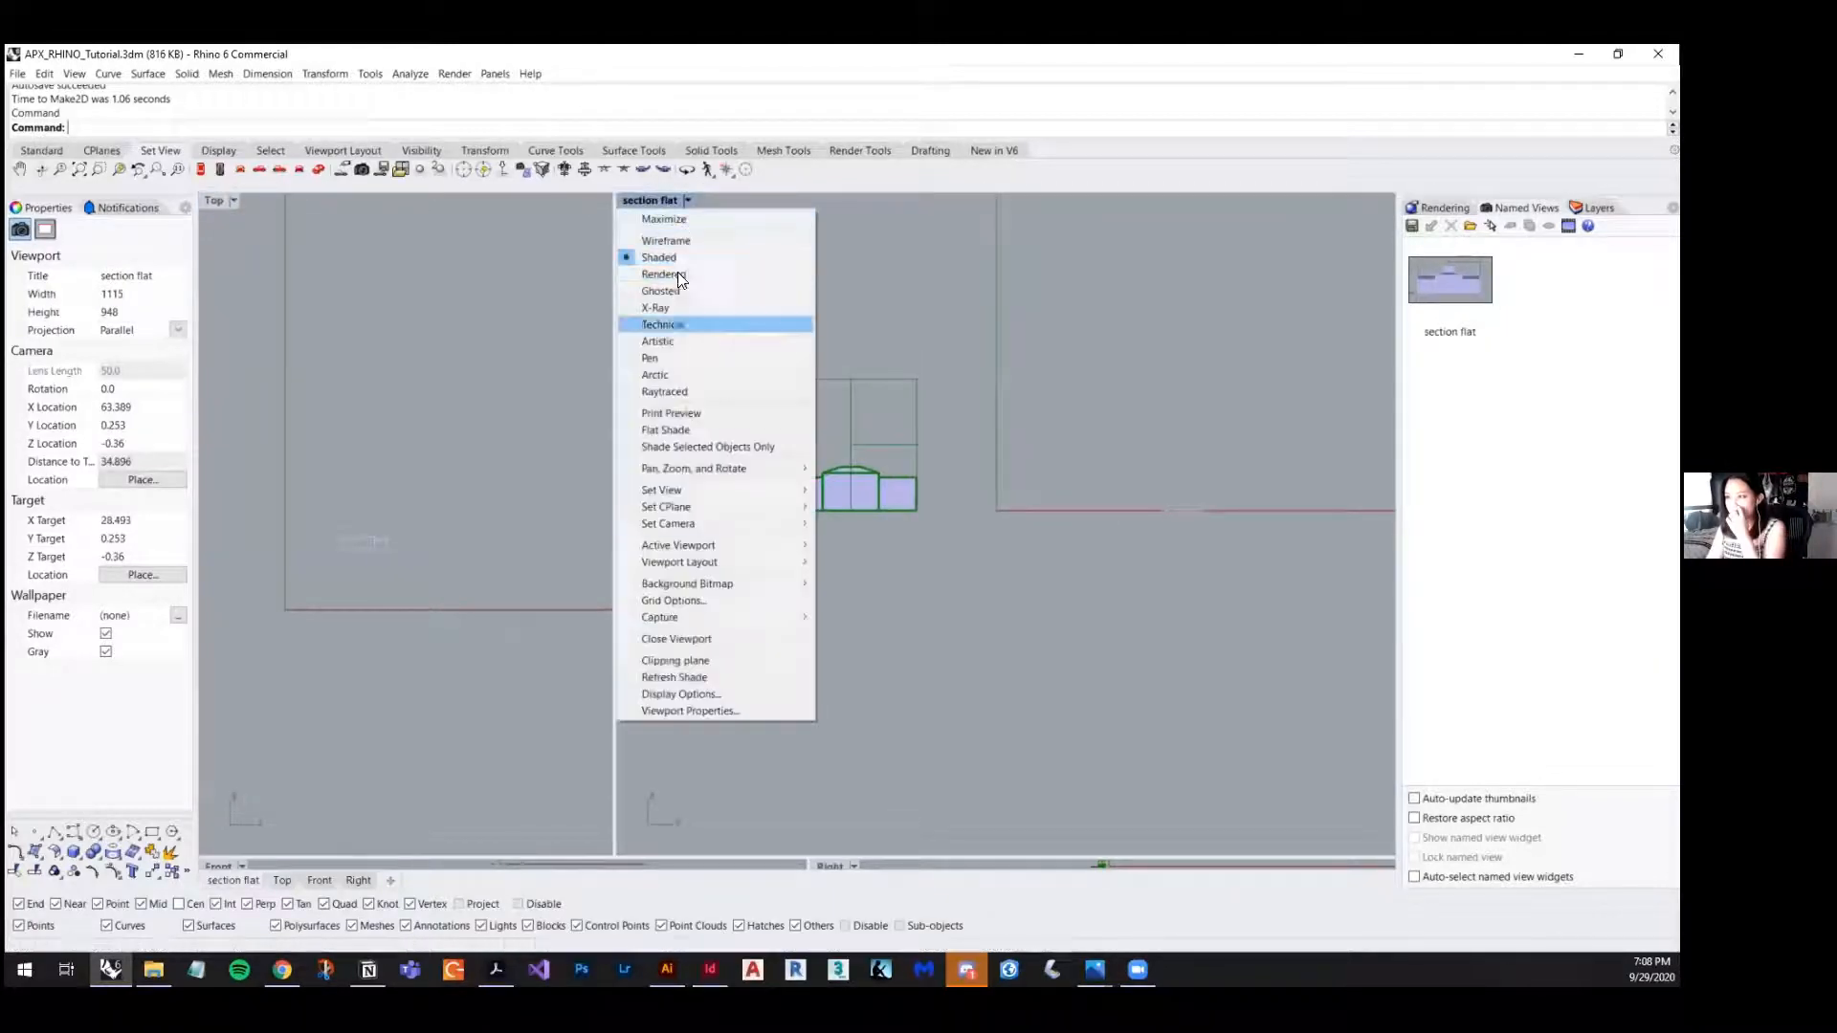
mouse_move(700, 490)
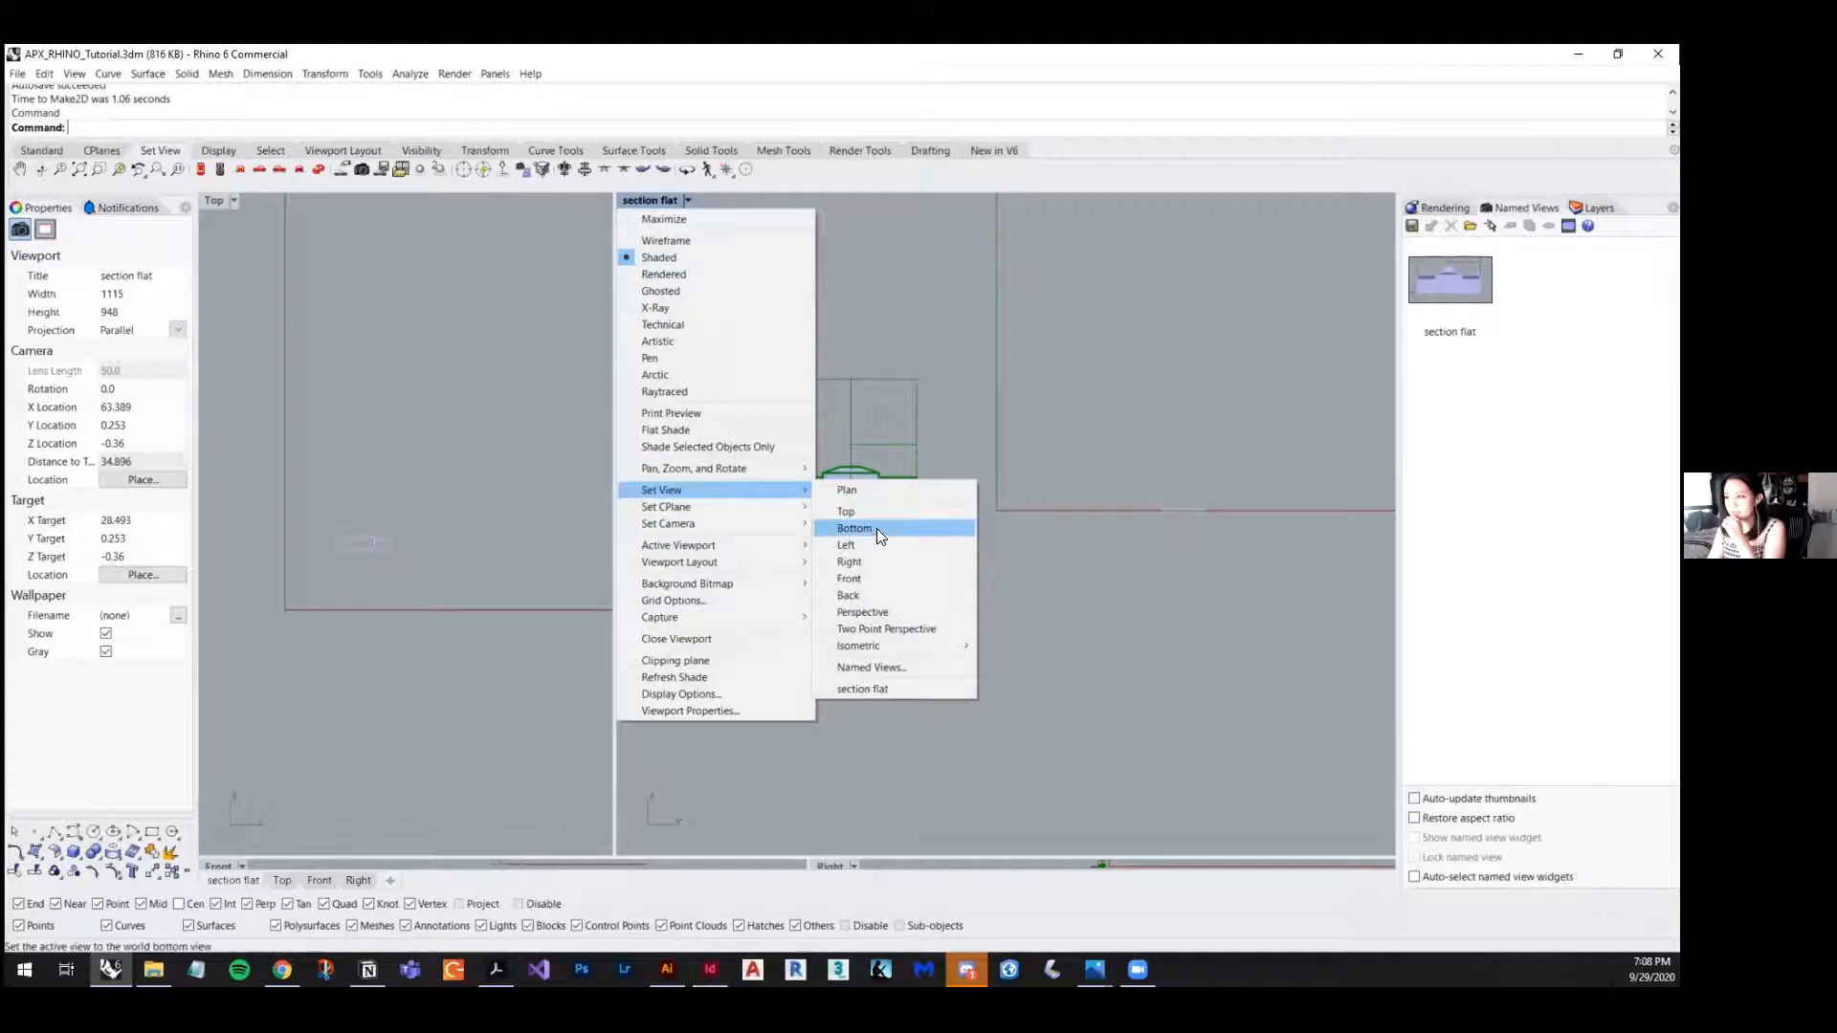
left_click(866, 612)
right_click_drag(903, 568, 969, 598)
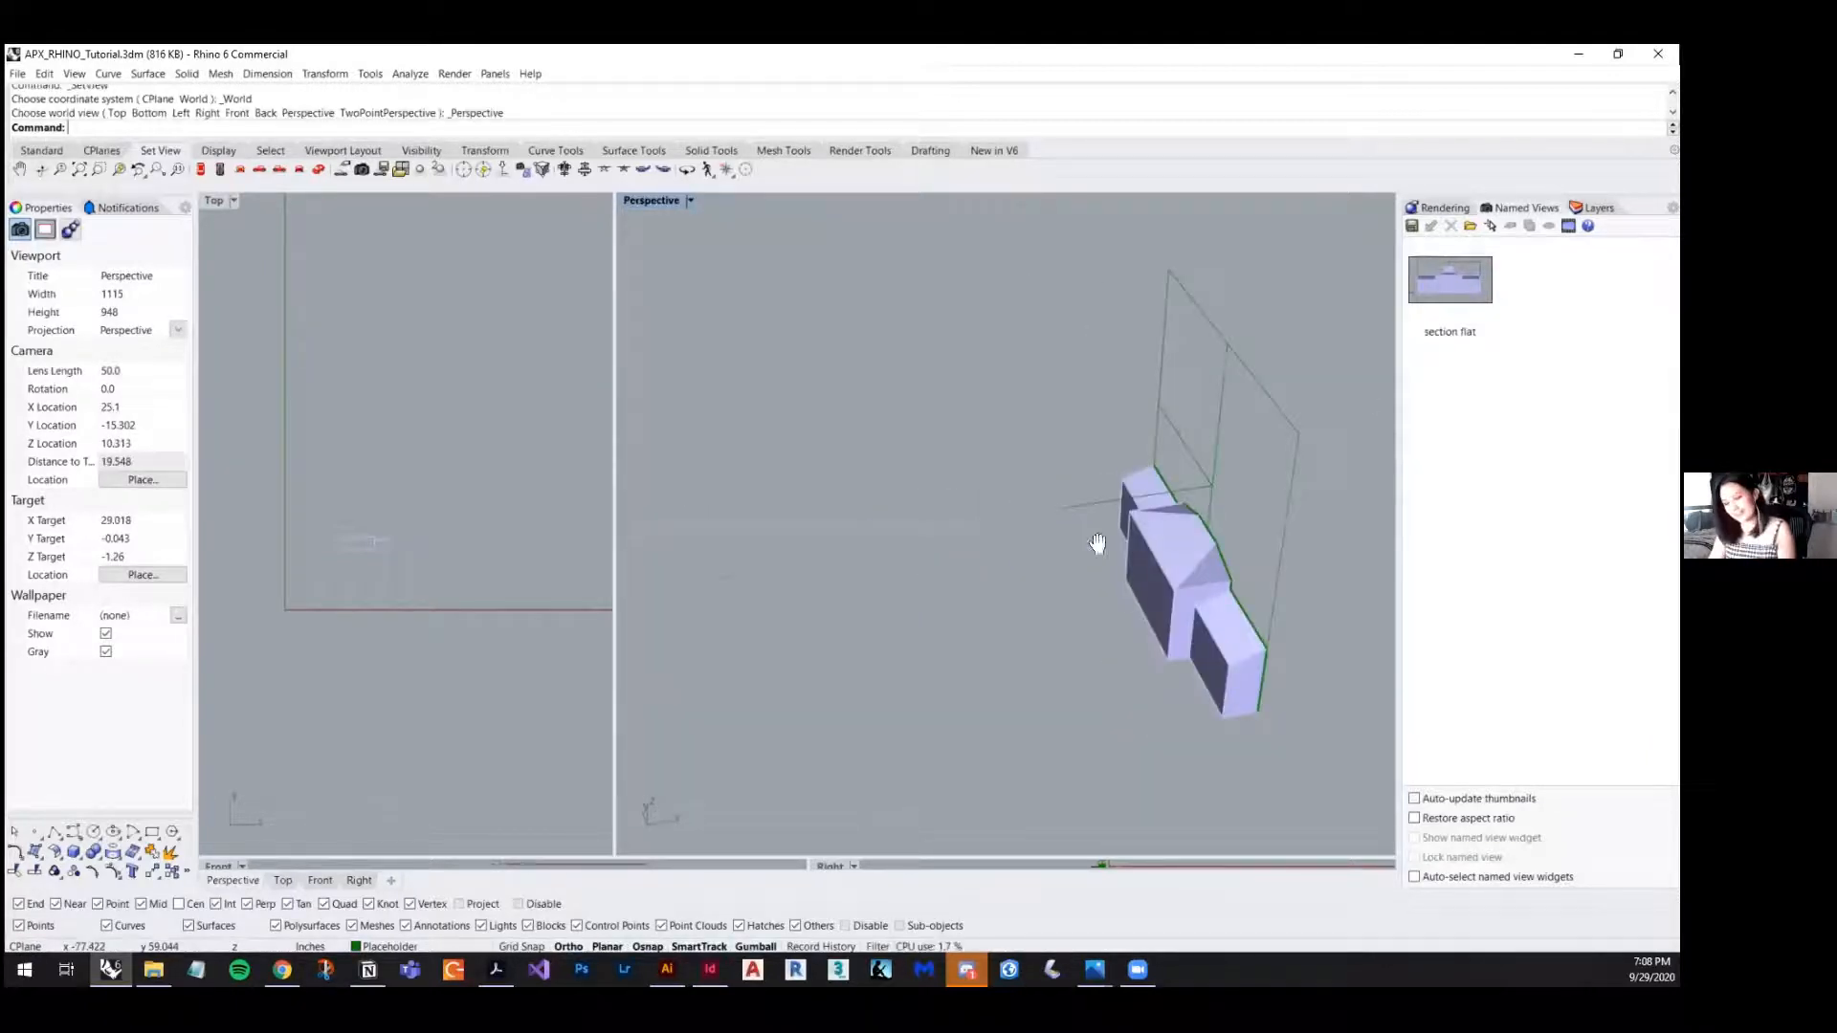
right_click_drag(1097, 543, 1119, 550, "shift")
right_click_drag(1004, 606, 1089, 524, "shift")
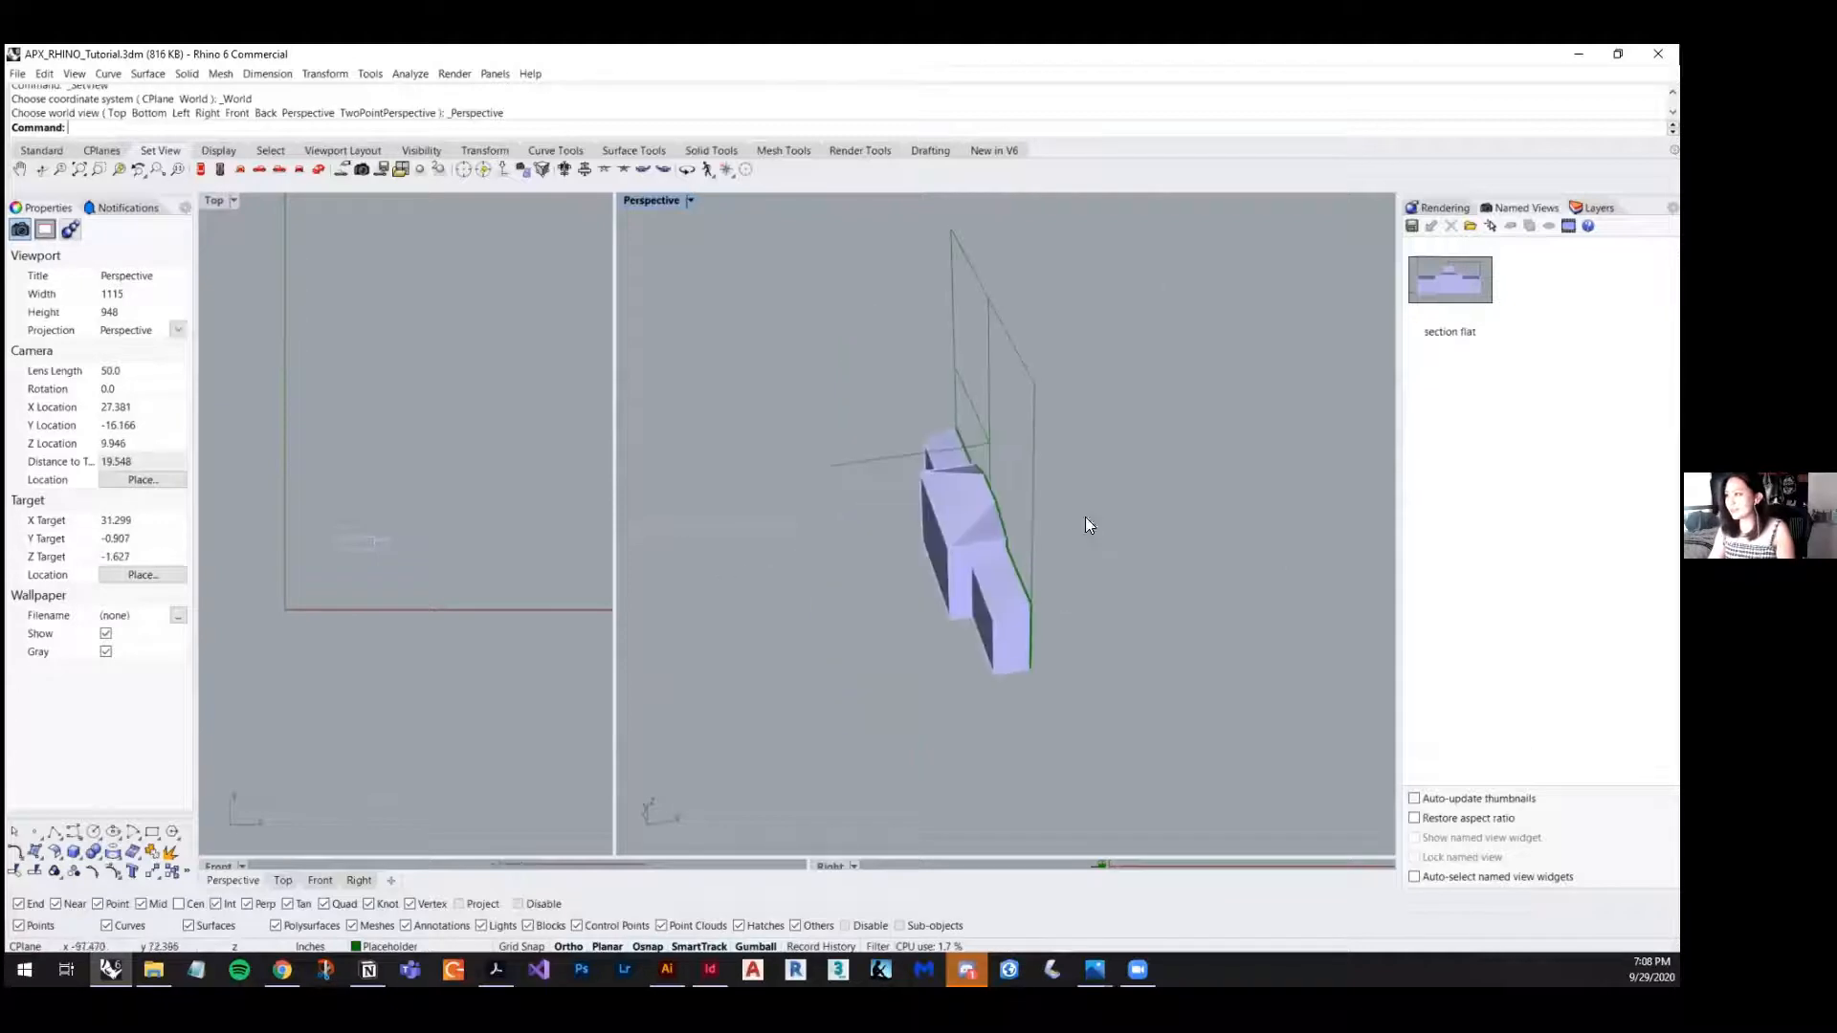
- Restore the "section flat" named view in the Perspective viewport and frame the whole section with its clipping plane
double_click(1443, 281)
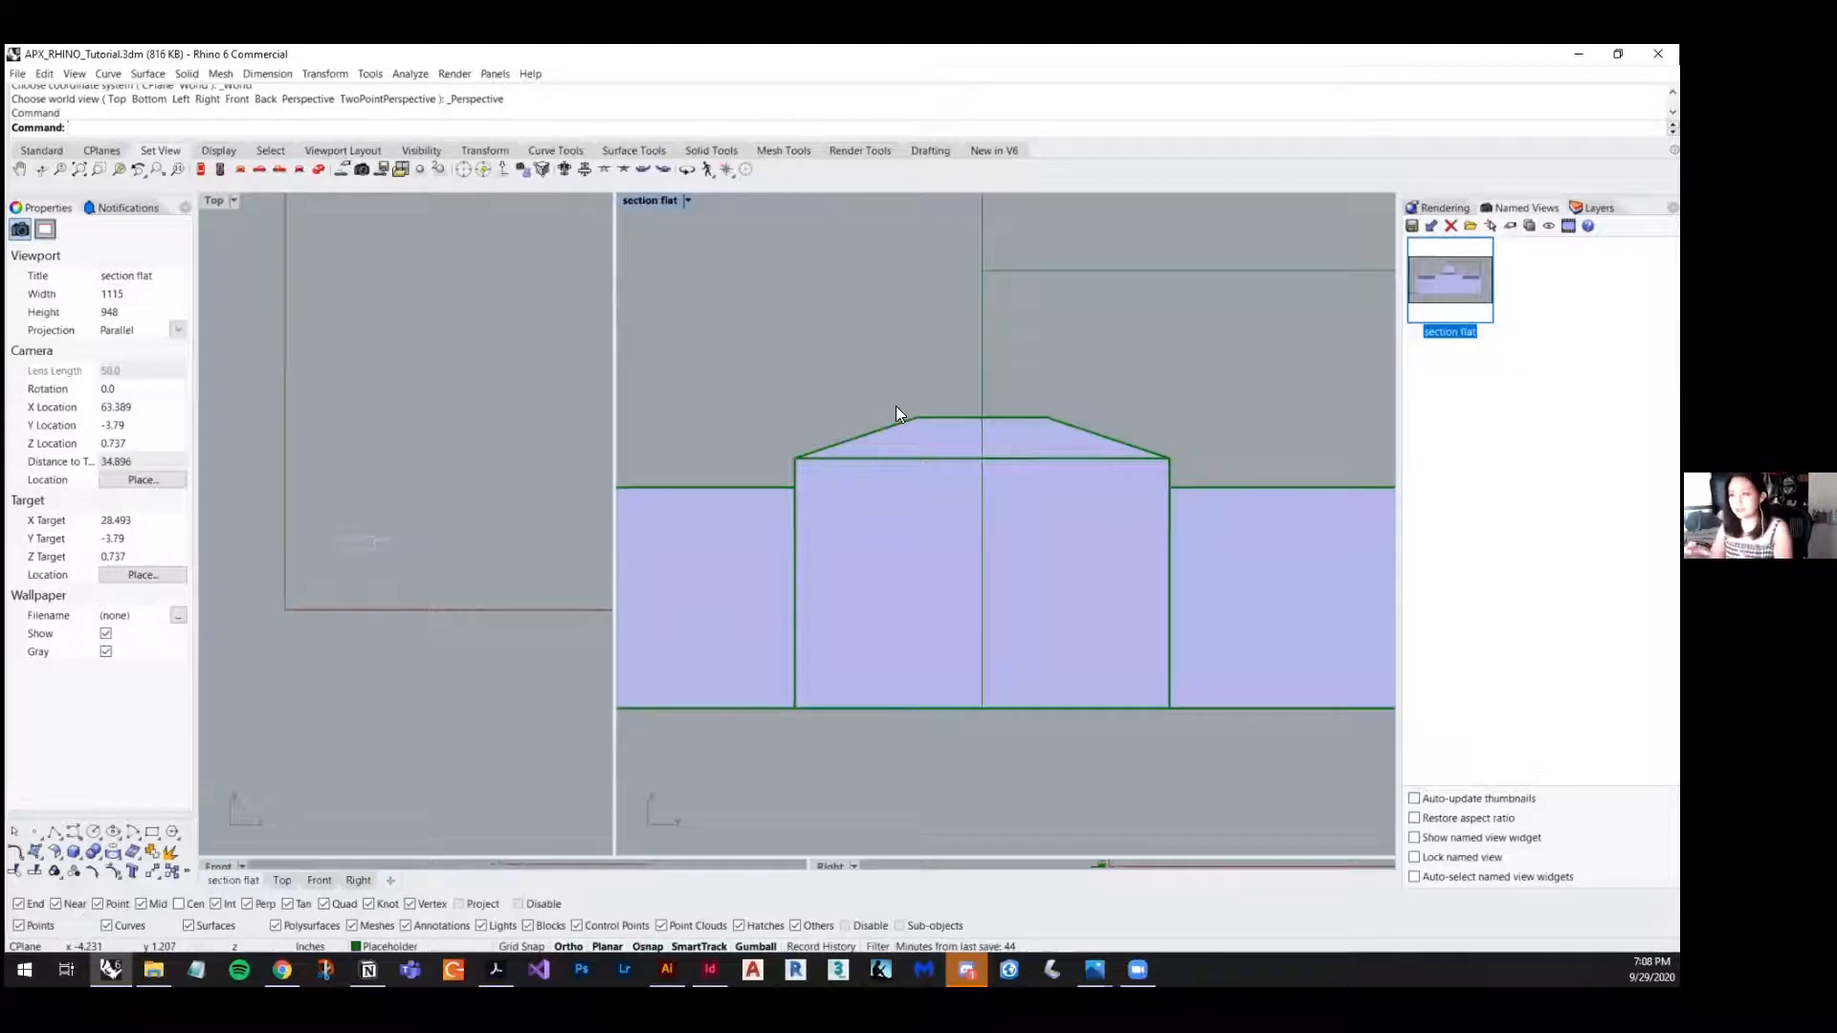
scroll(899, 395, "down", 4)
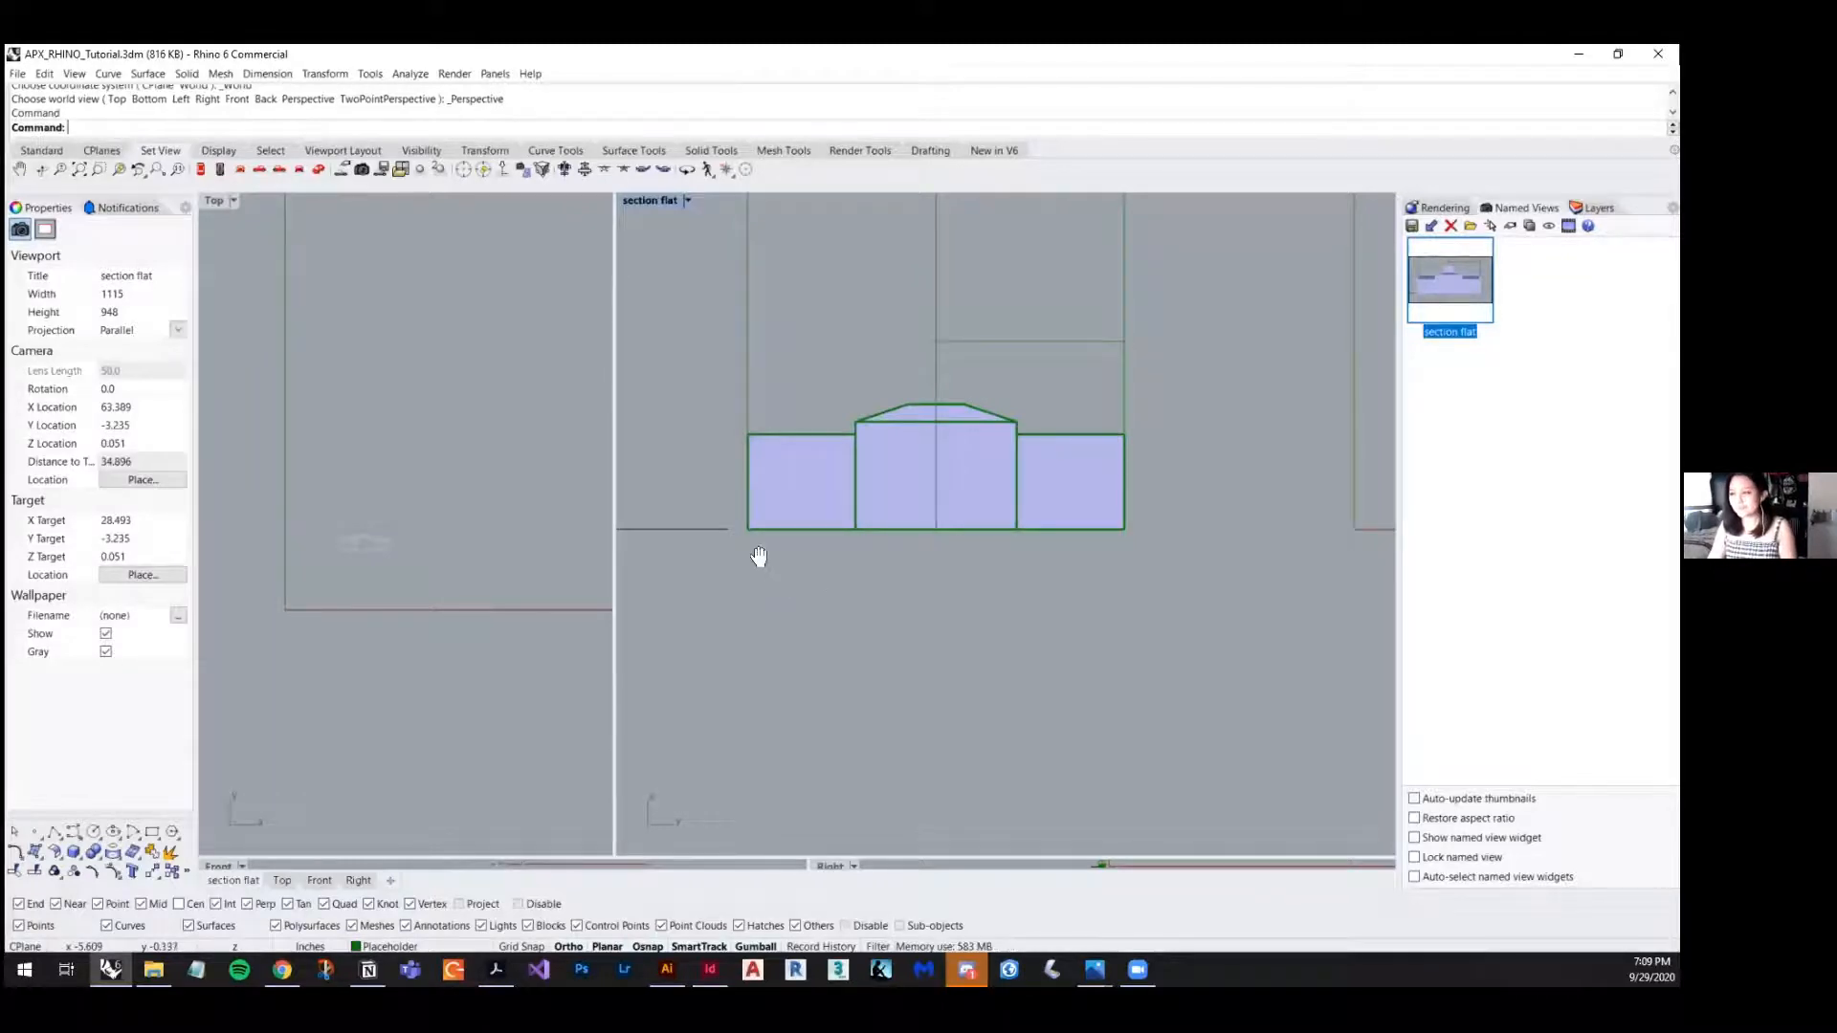
right_click_drag(754, 554, 785, 595)
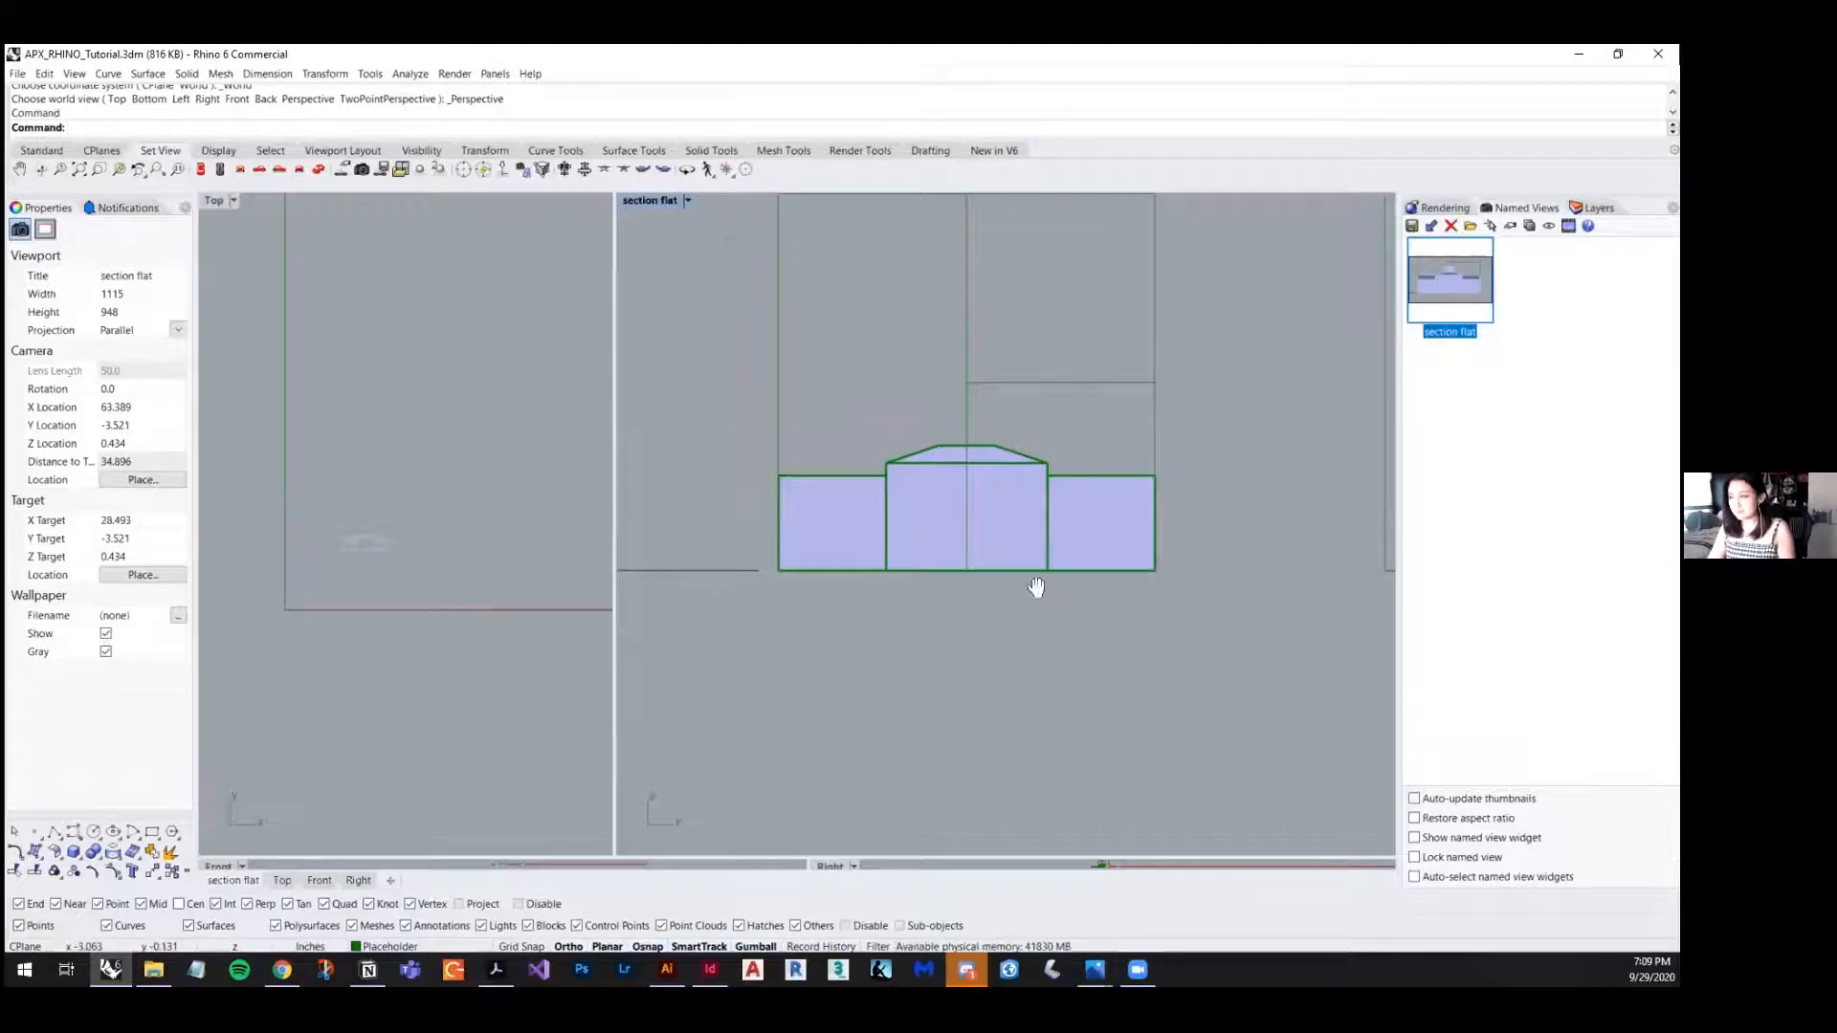
right_click_drag(1035, 585, 983, 630)
scroll(1106, 512, "down", 3)
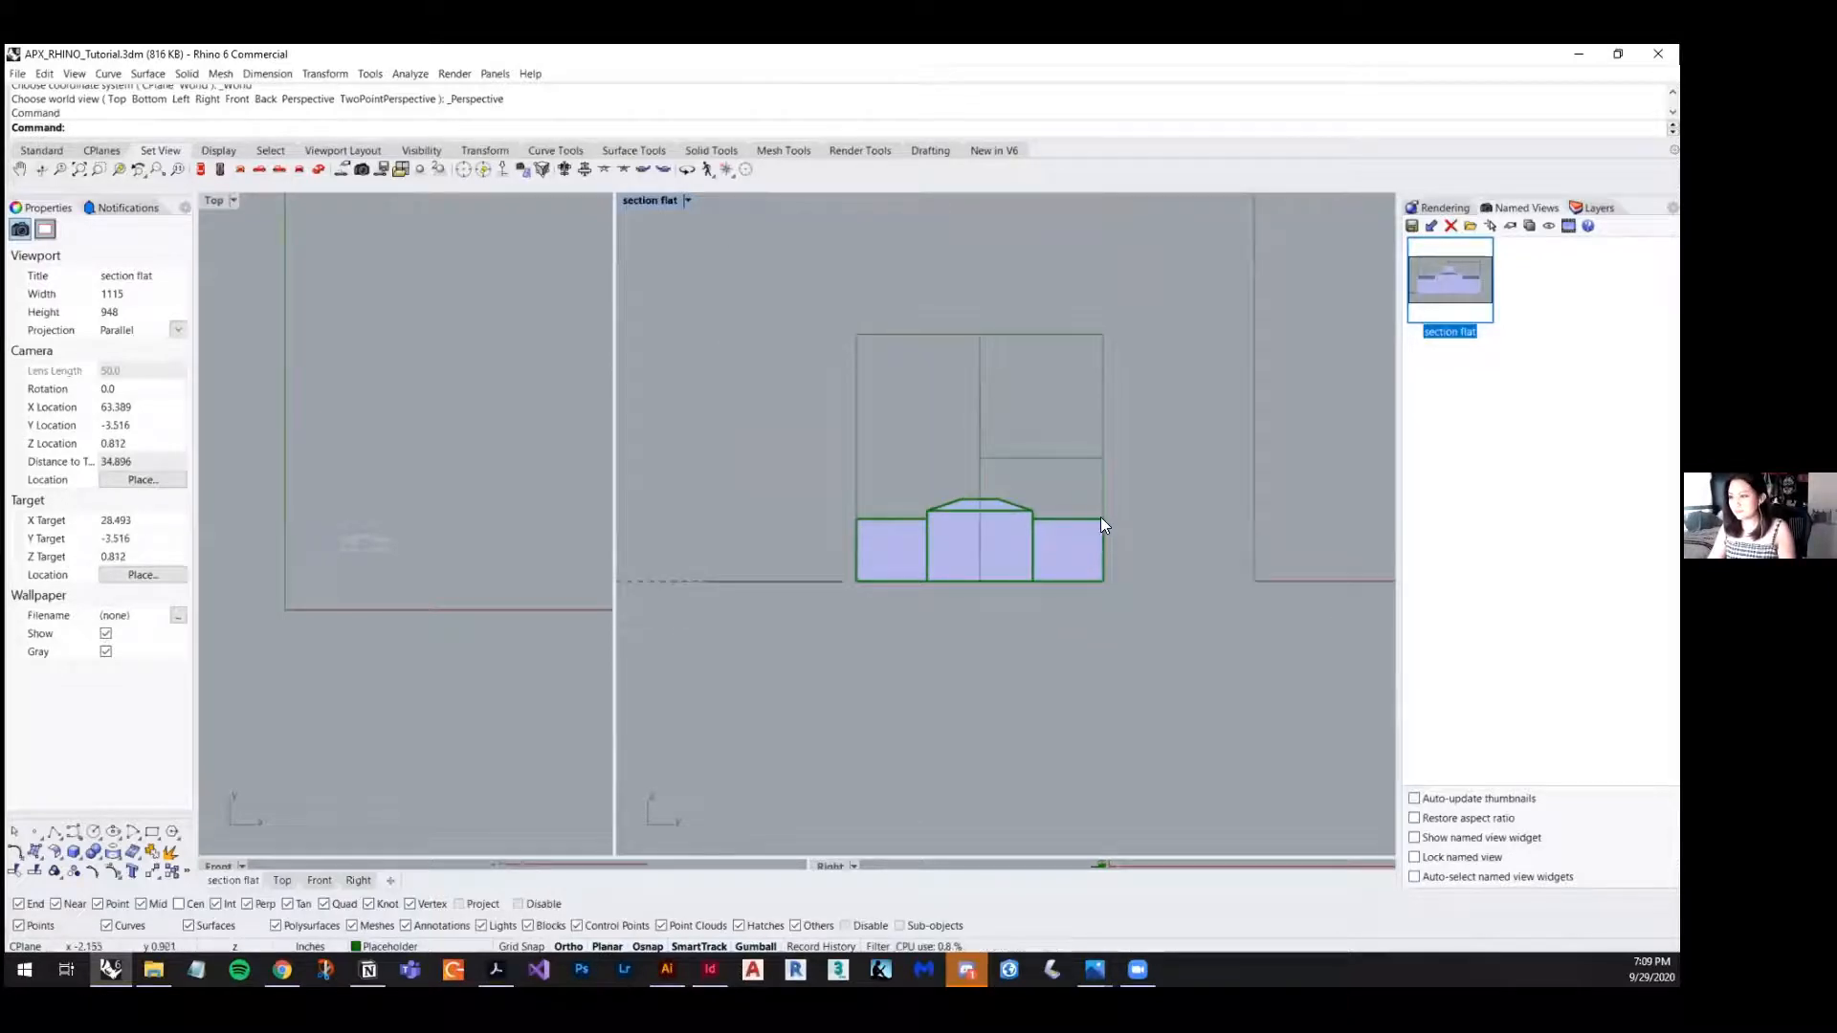
left_click(74, 846)
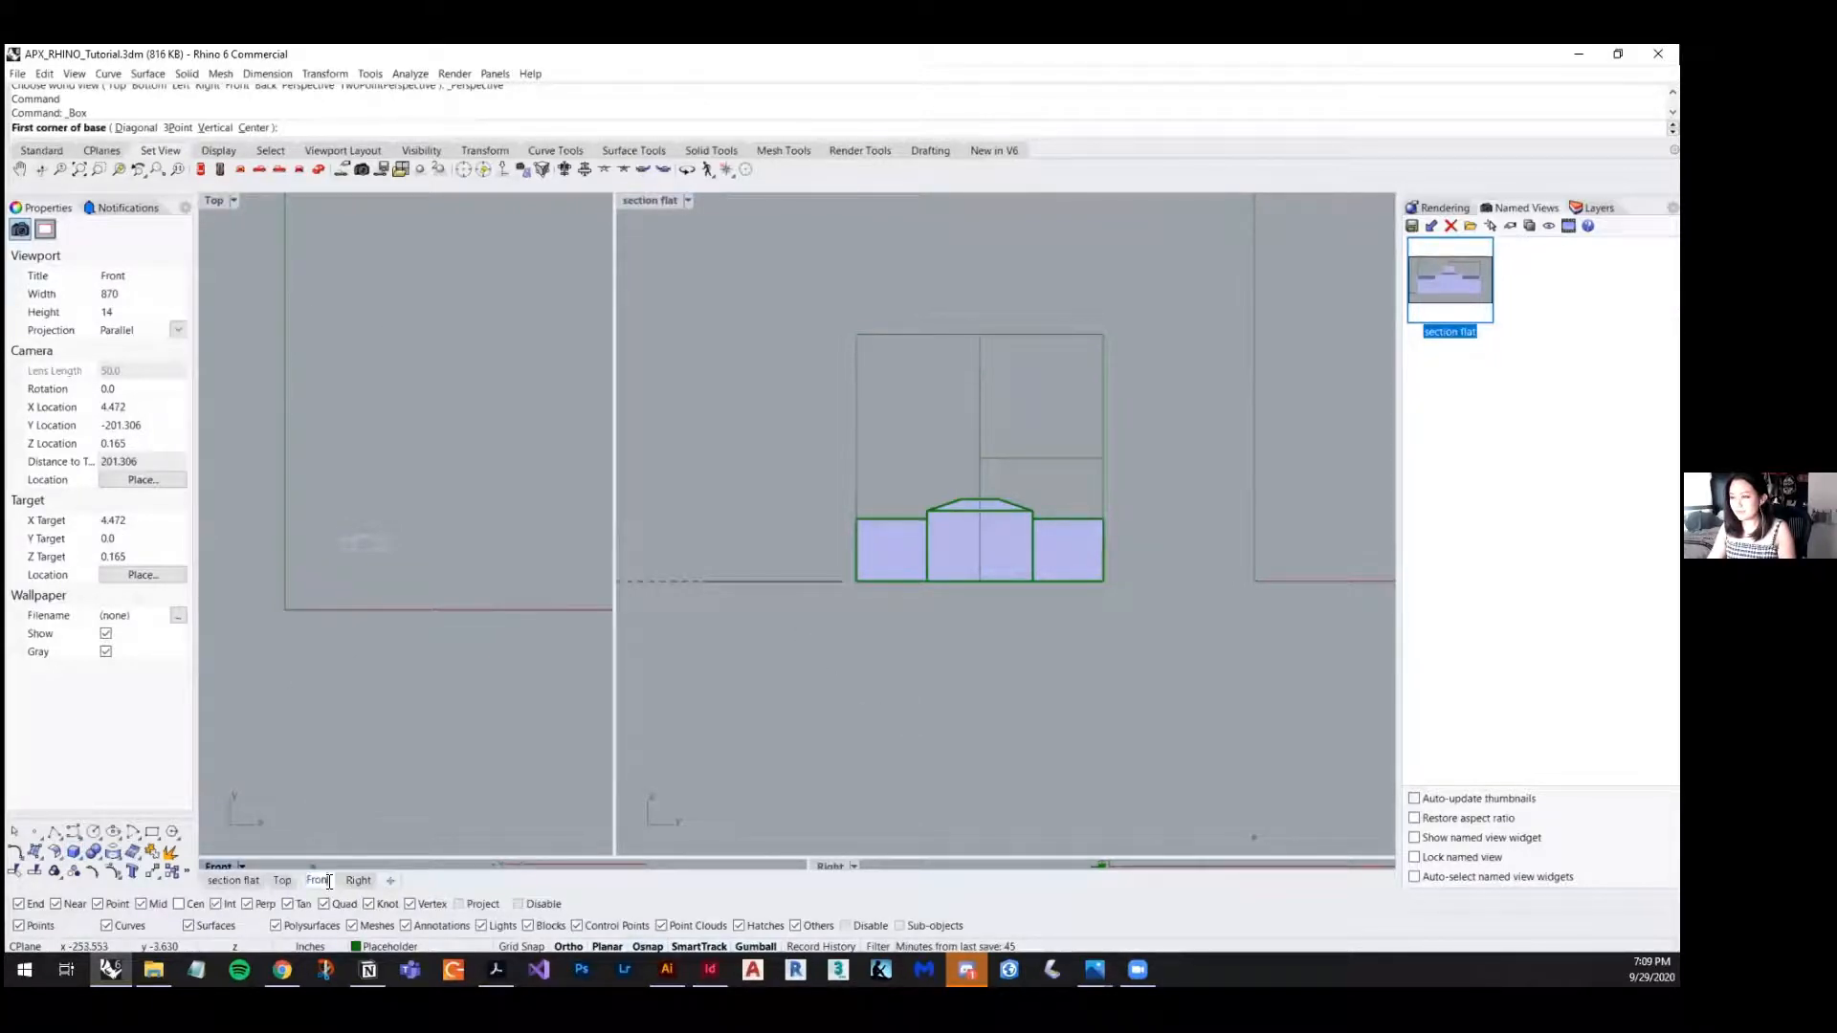
key("Escape")
scroll(819, 588, "down", 2)
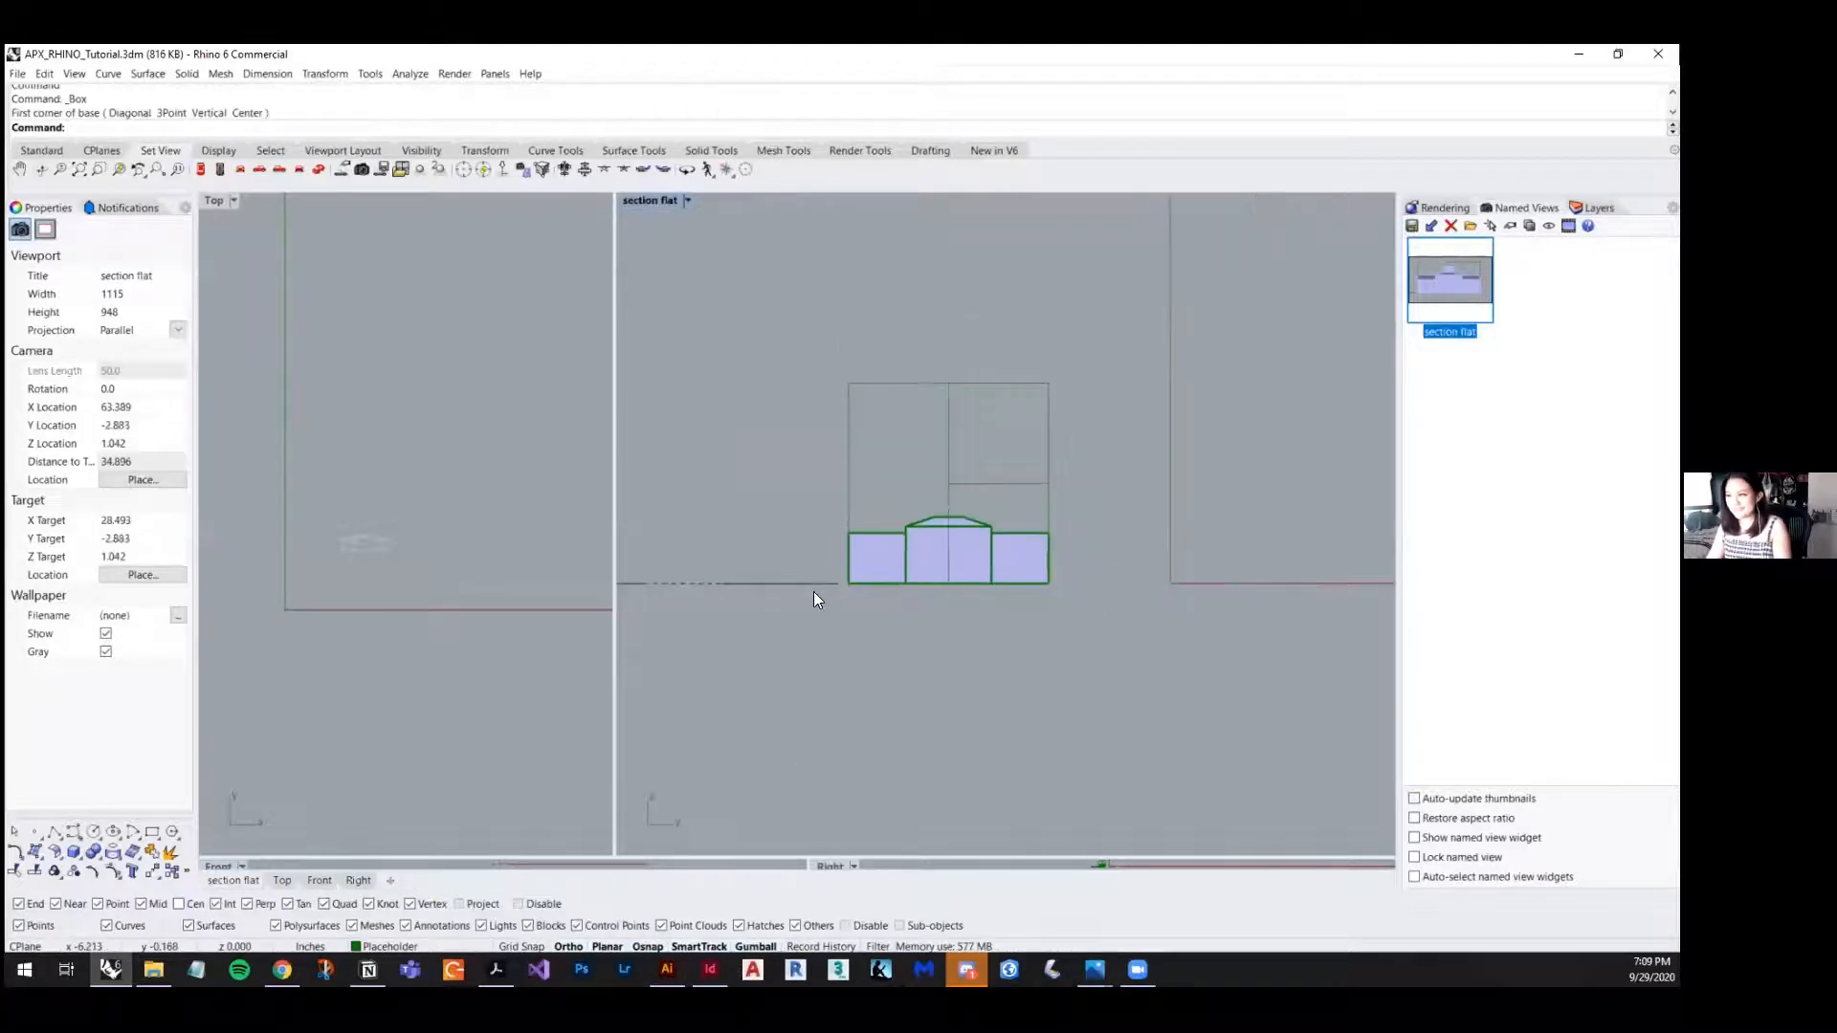
mouse_move(919, 587)
right_mouse_down()
mouse_move(829, 649)
mouse_move(911, 609)
right_mouse_up()
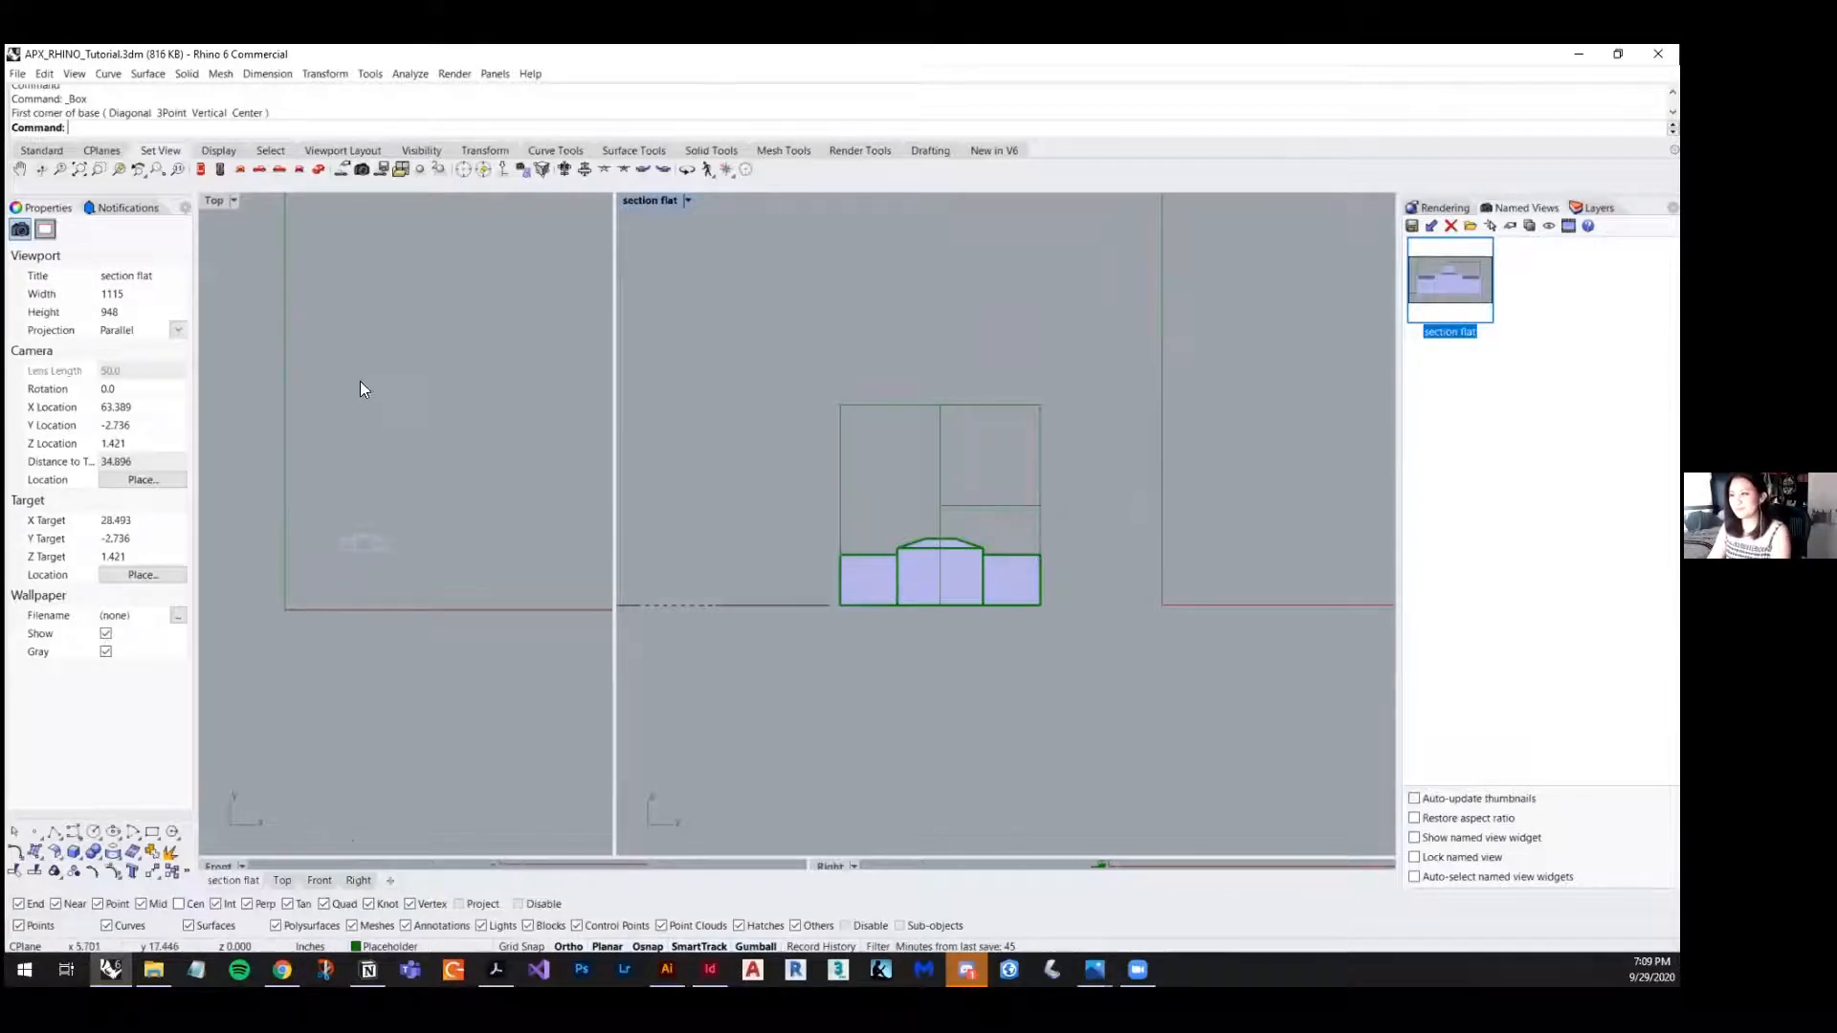
type("Show")
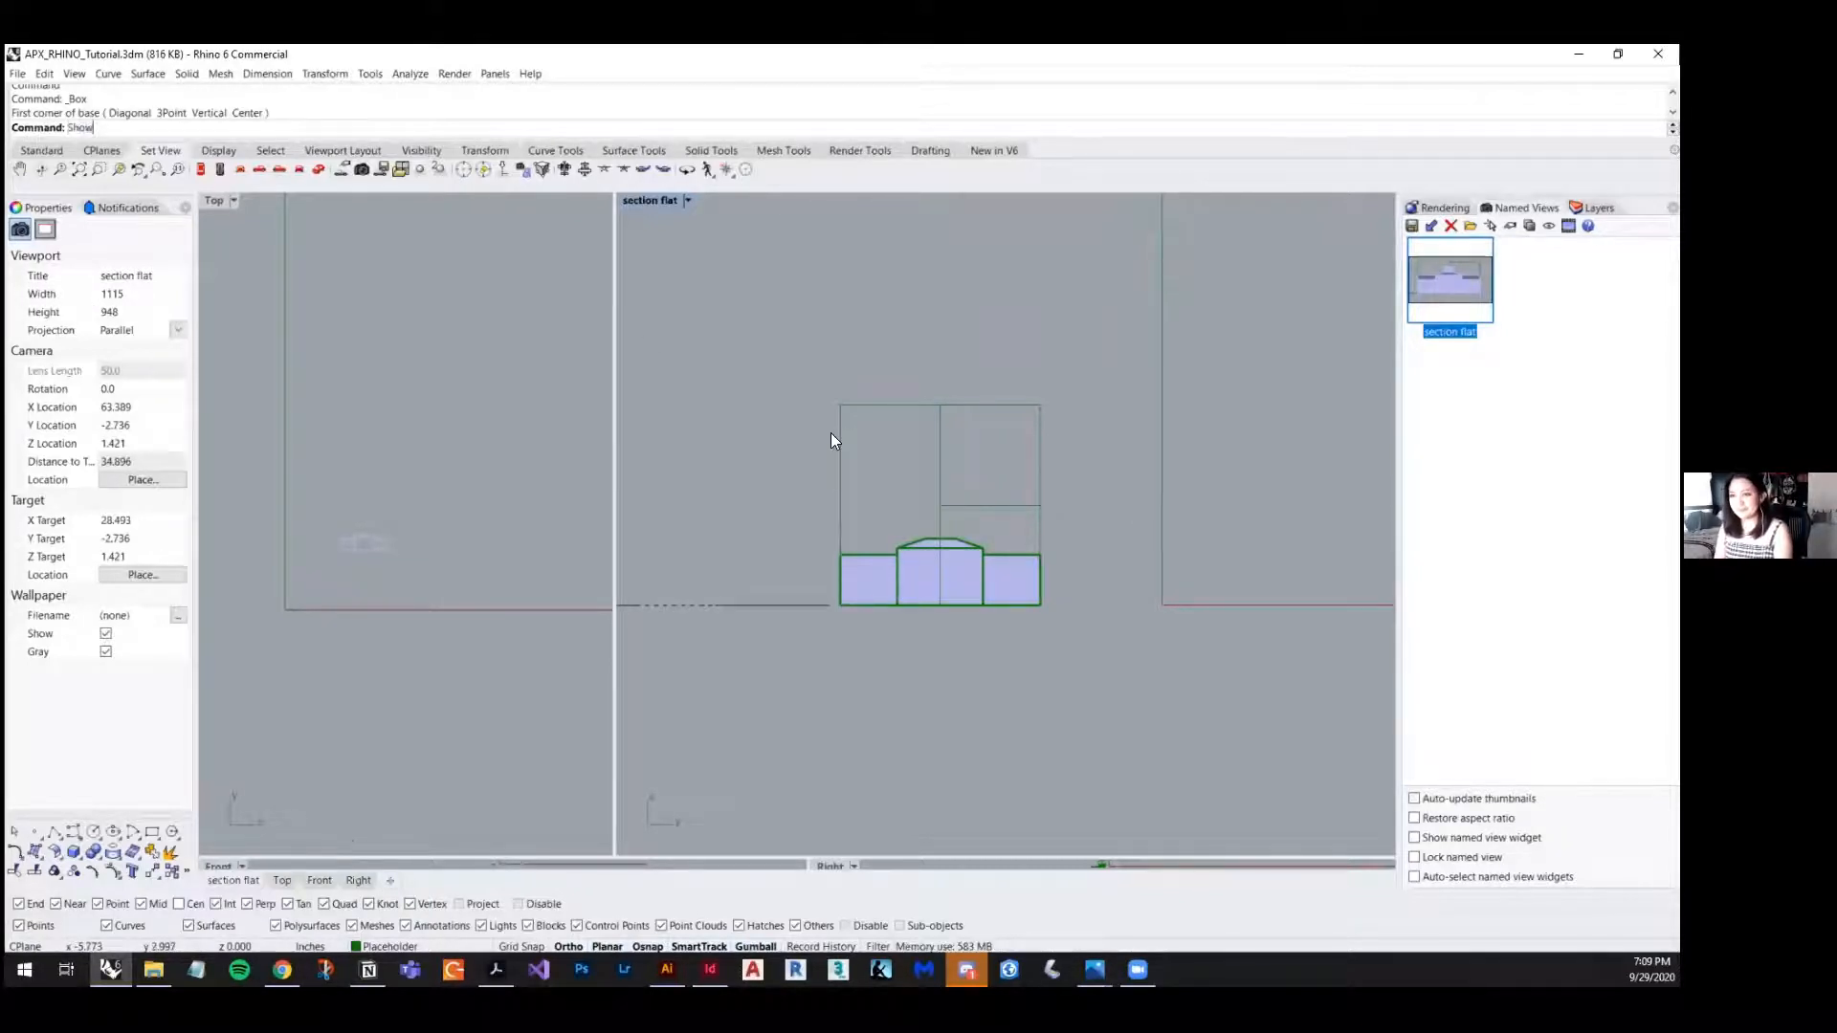
type("vi")
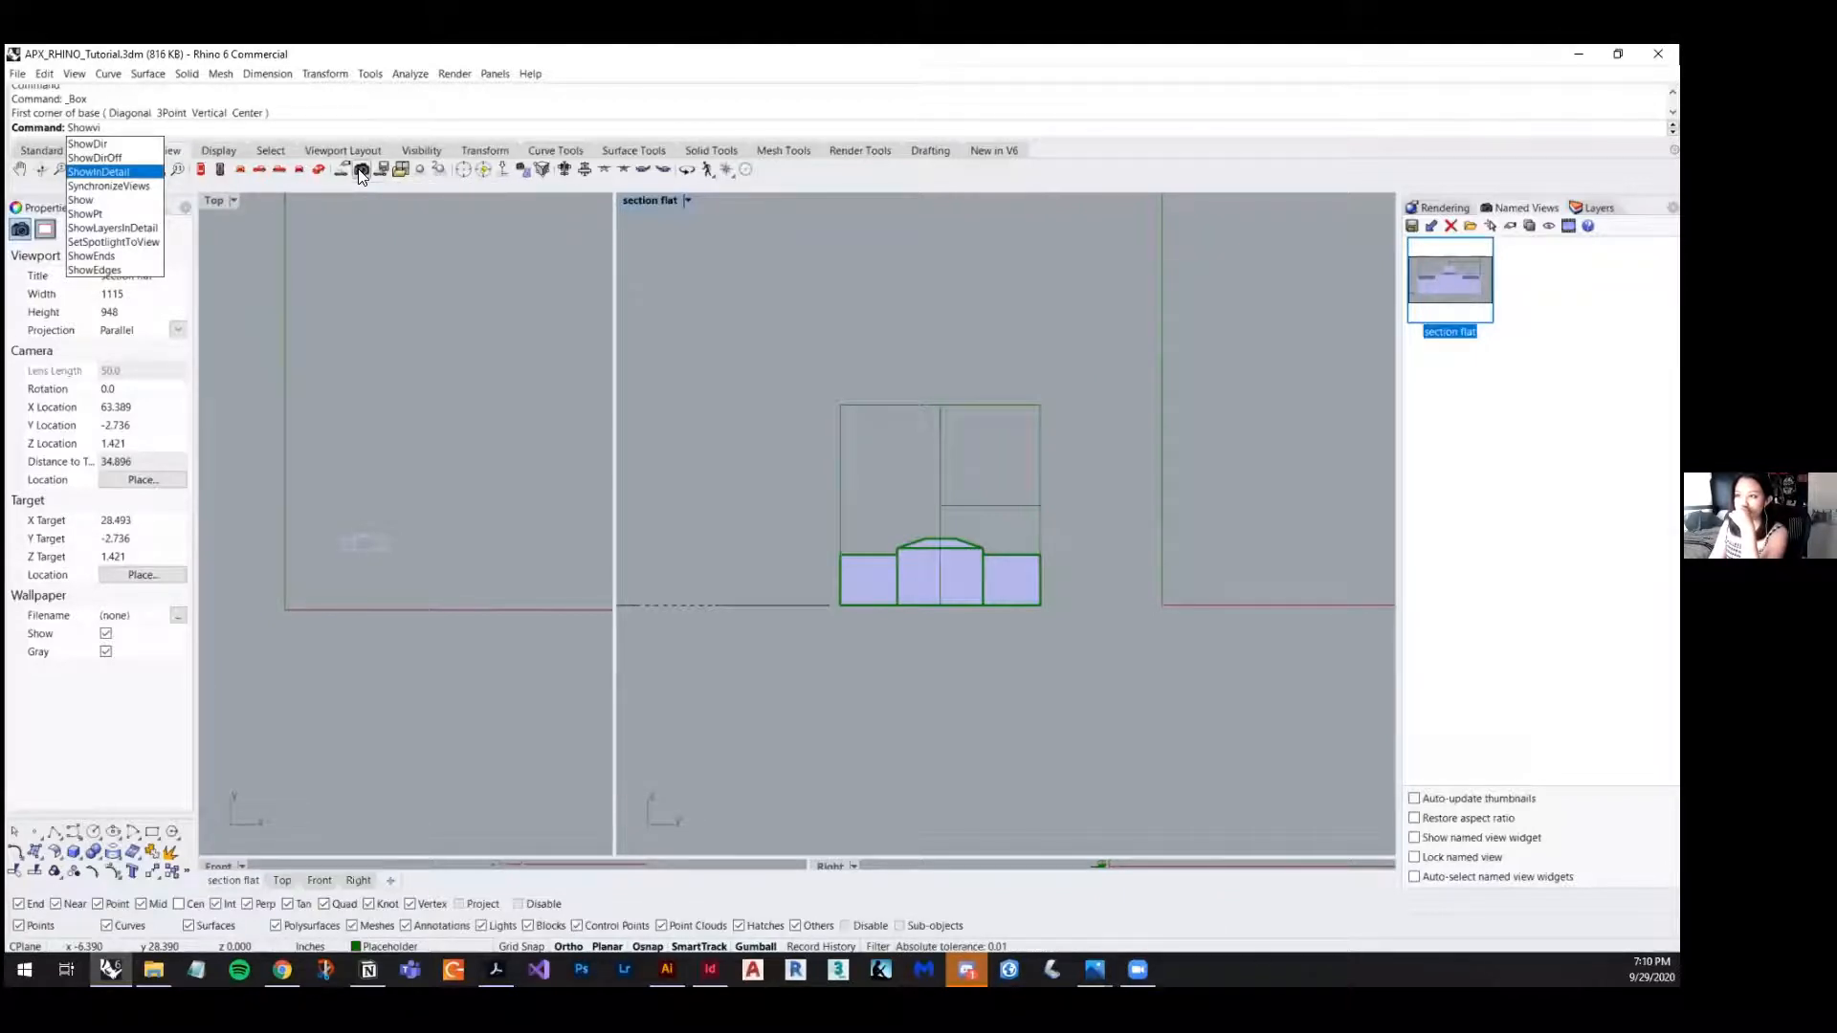
left_click(423, 292)
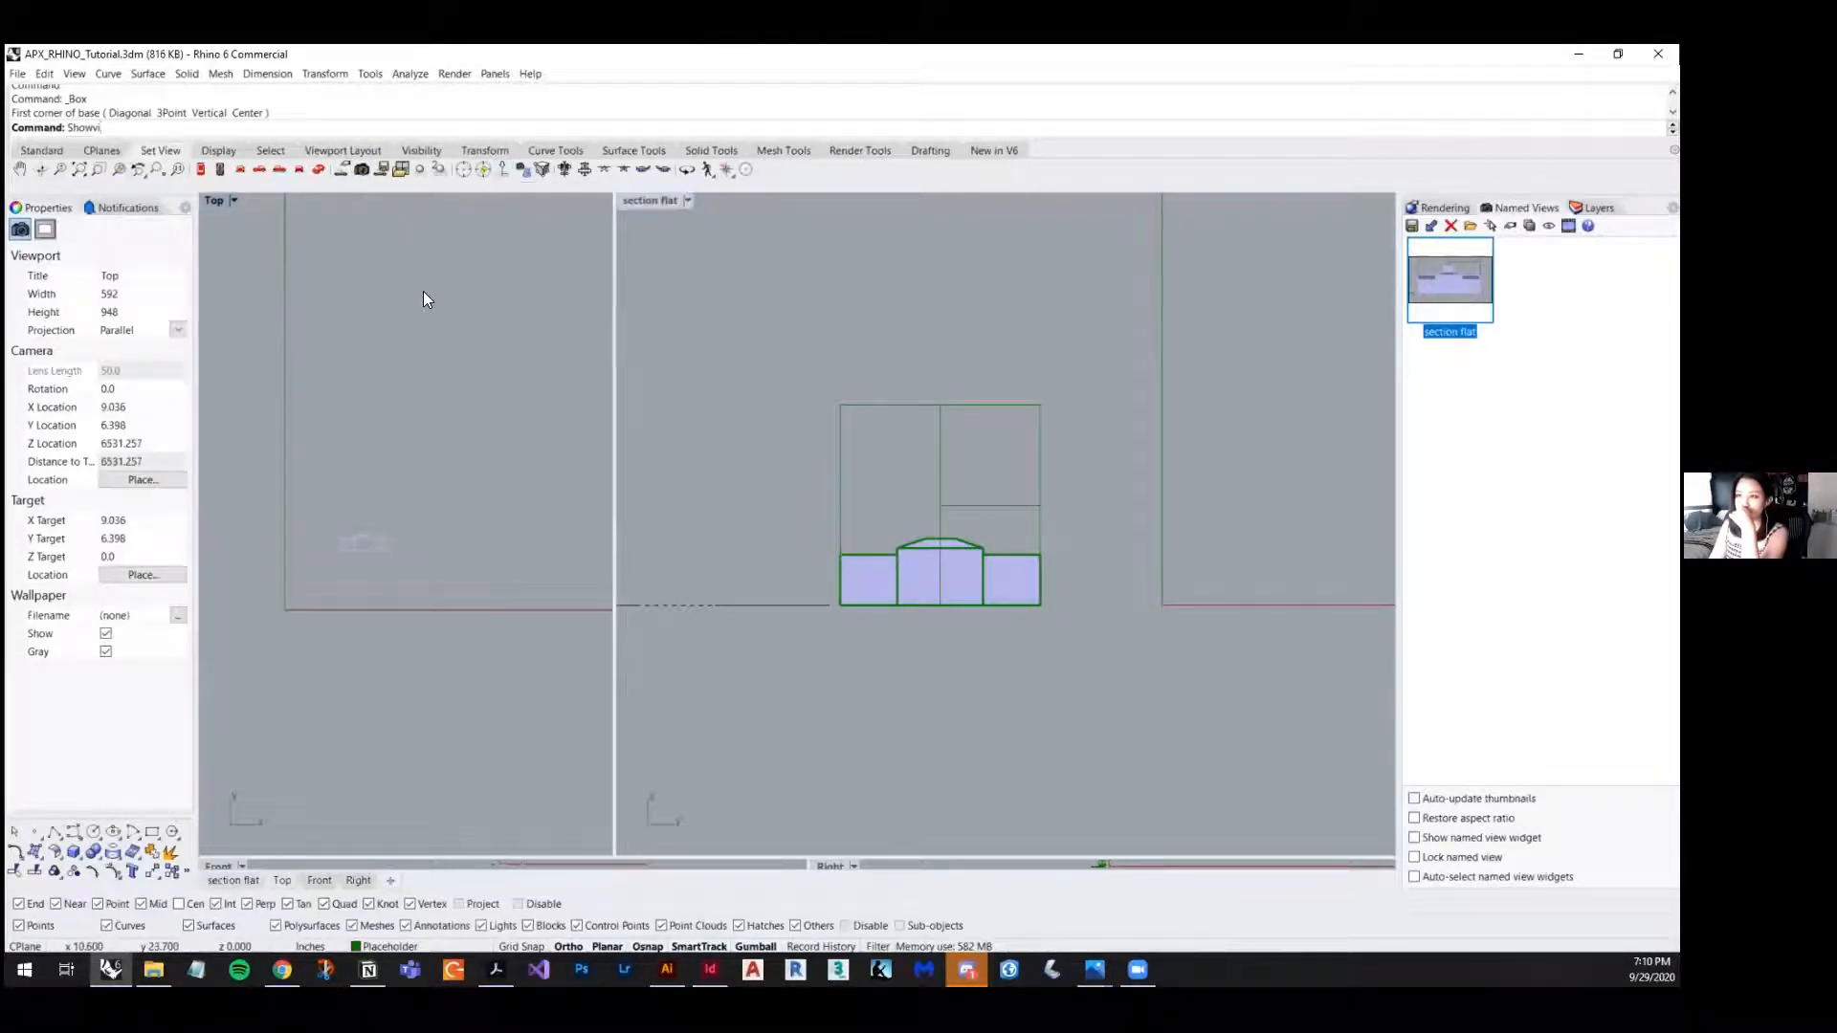
key("Escape")
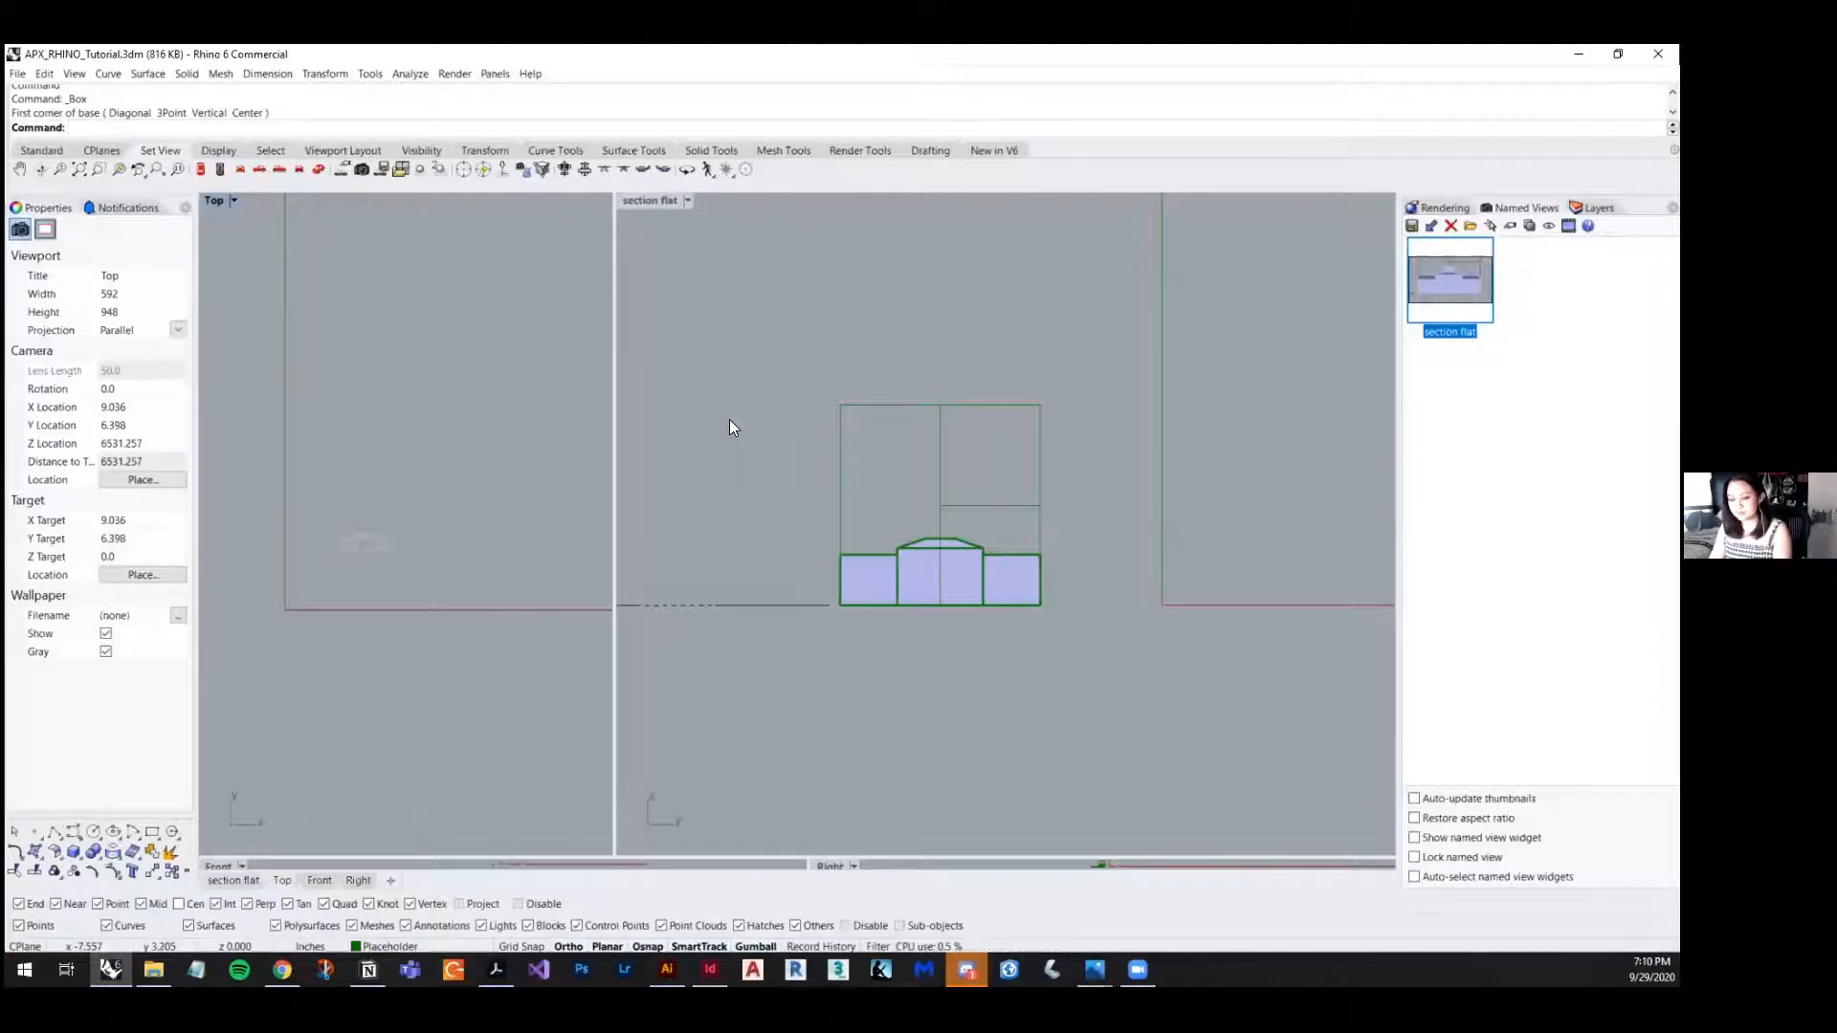
type("View")
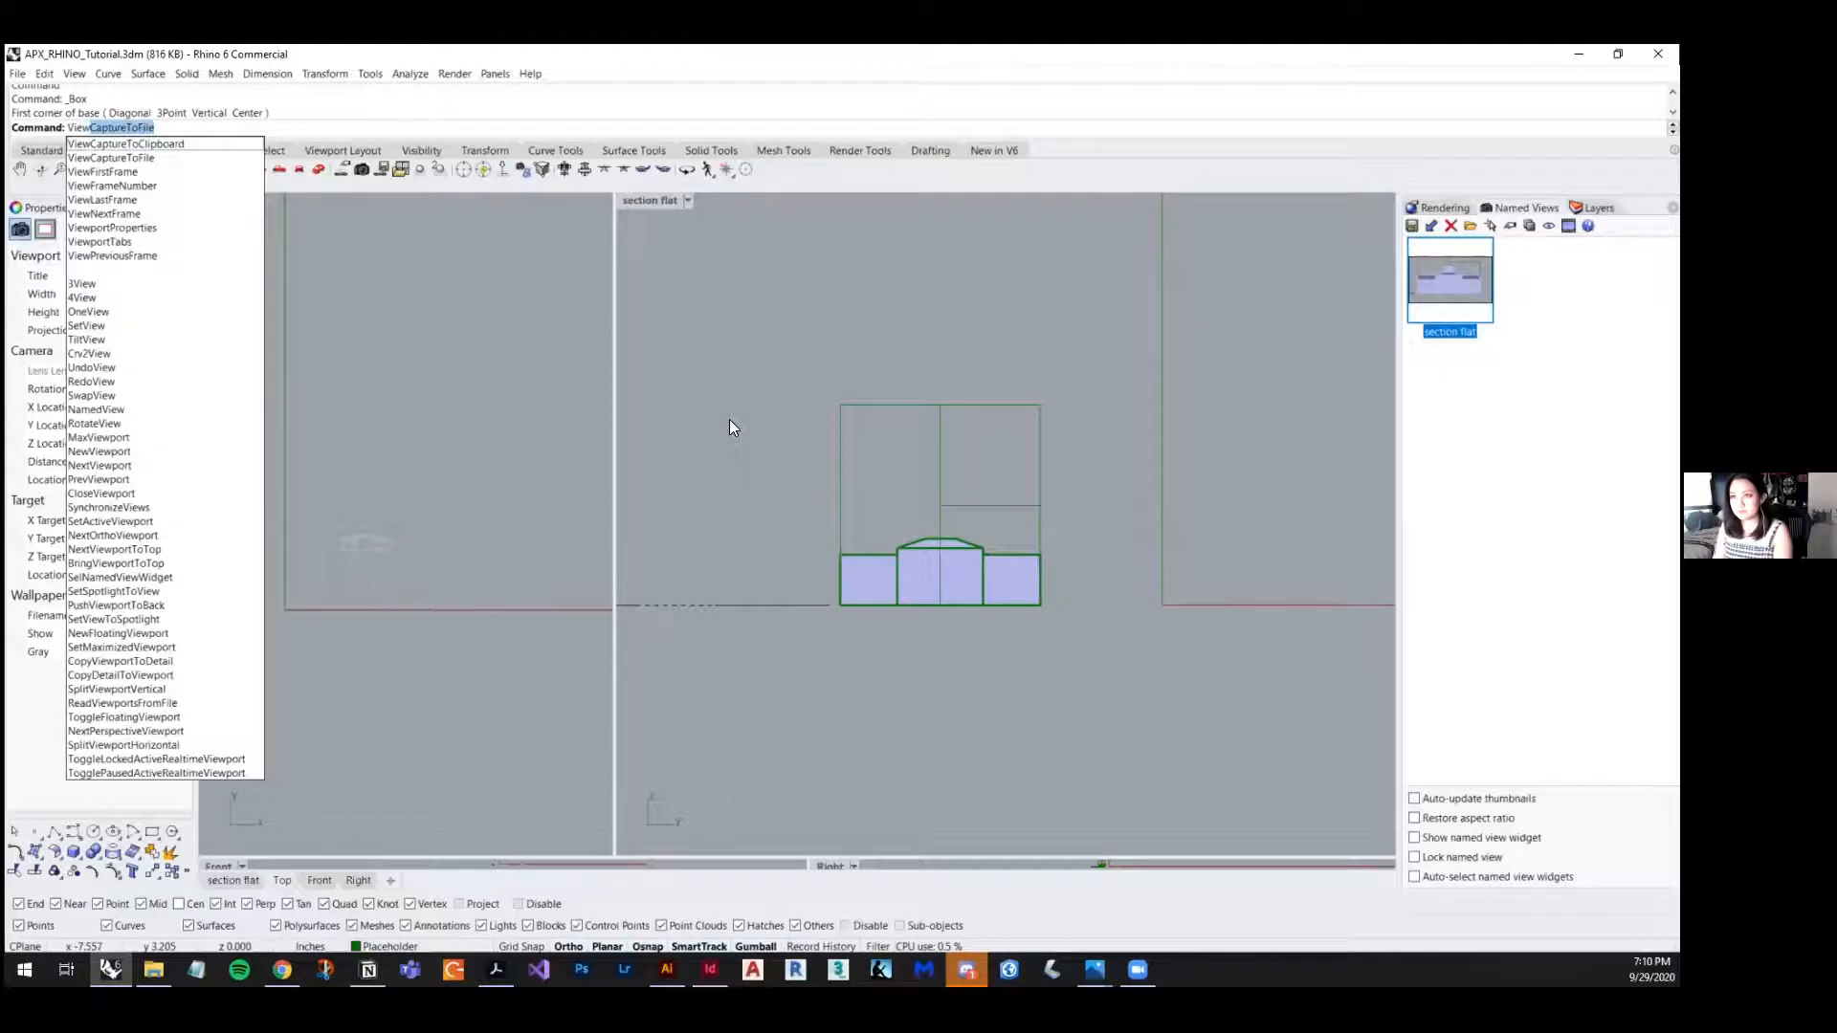
key("BackSpace")
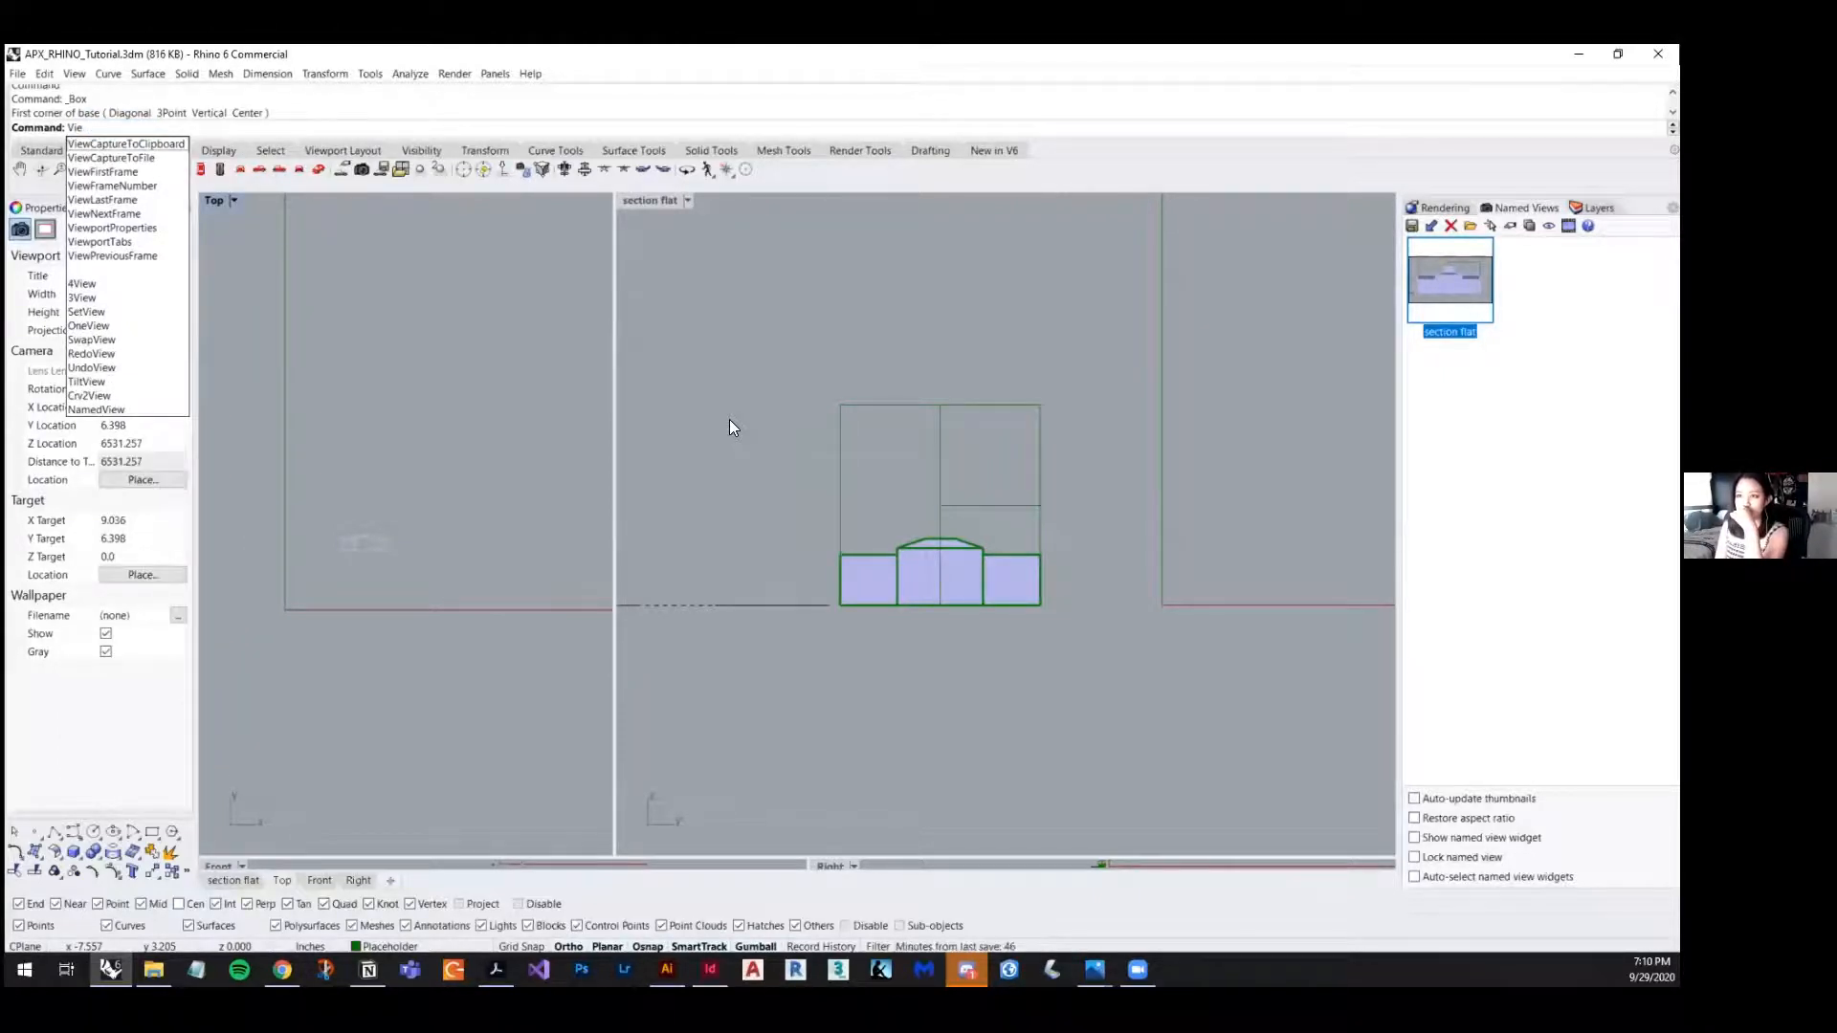
key("BackSpace")
key("BackSpace")
key("BackSpace")
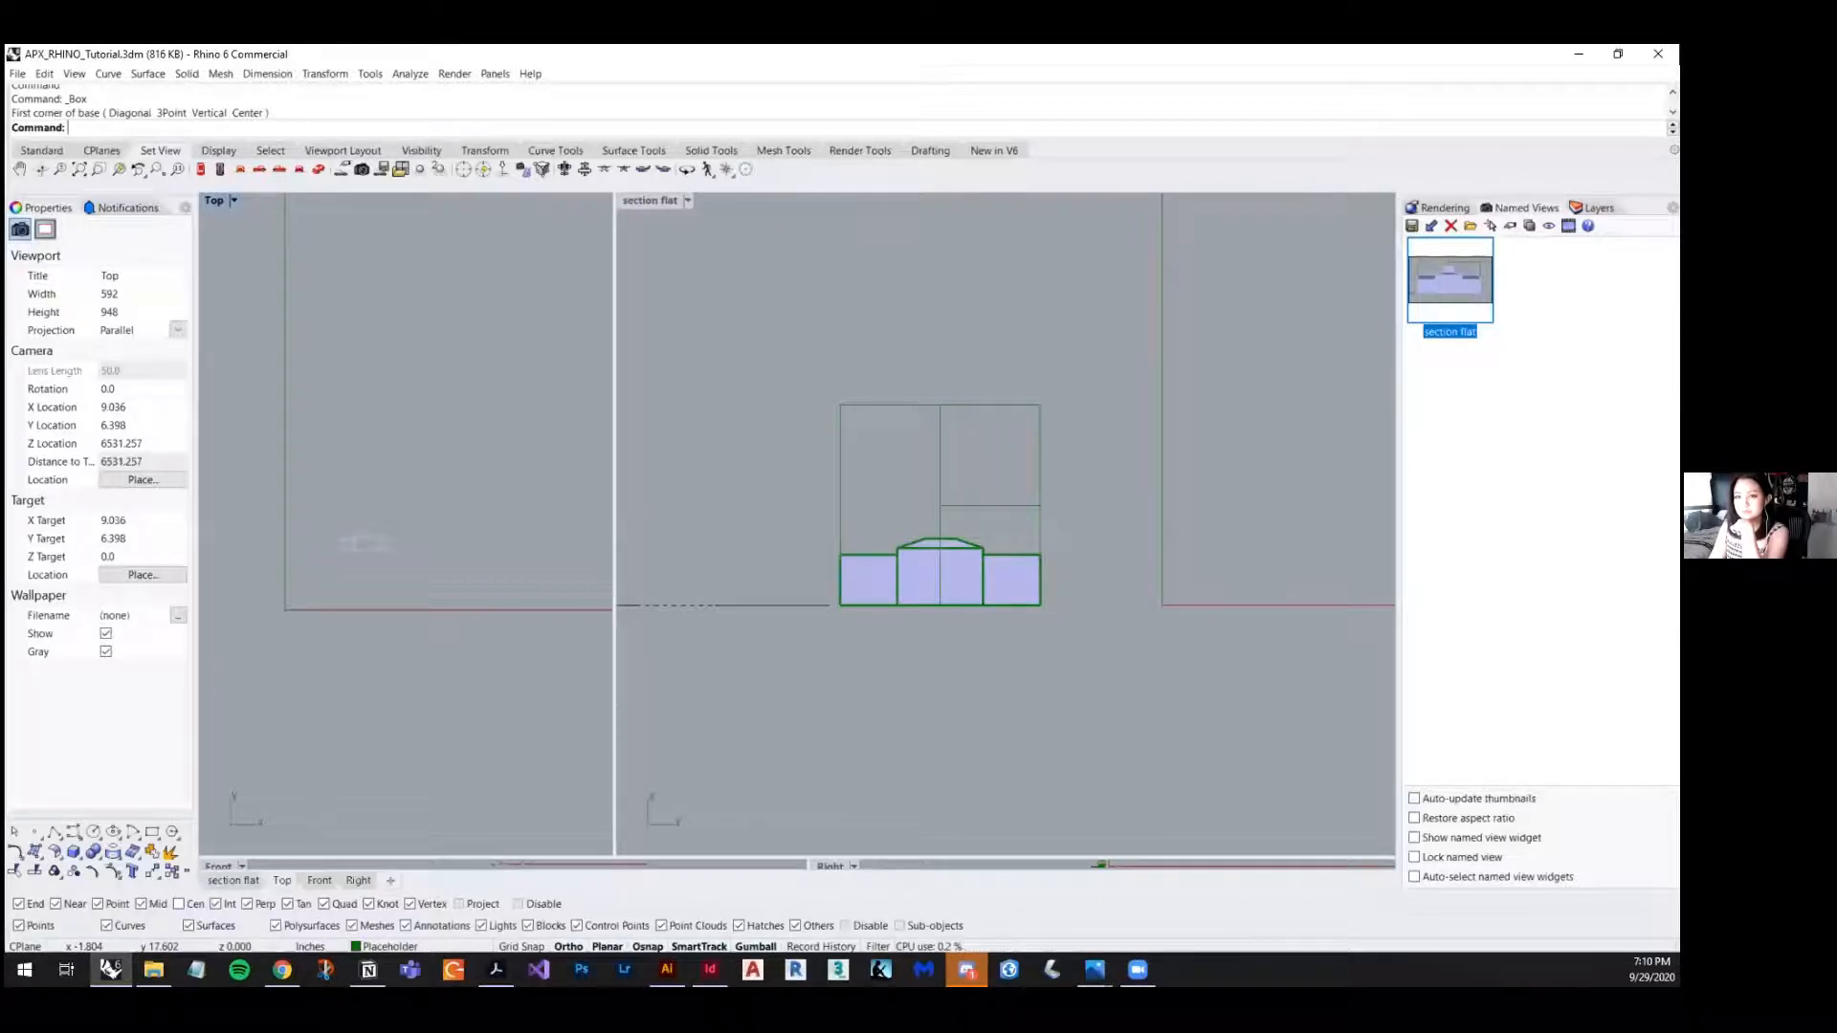
- Delete all the flat 2D section curves produced by Make2D in the Top viewport
left_click(990, 518)
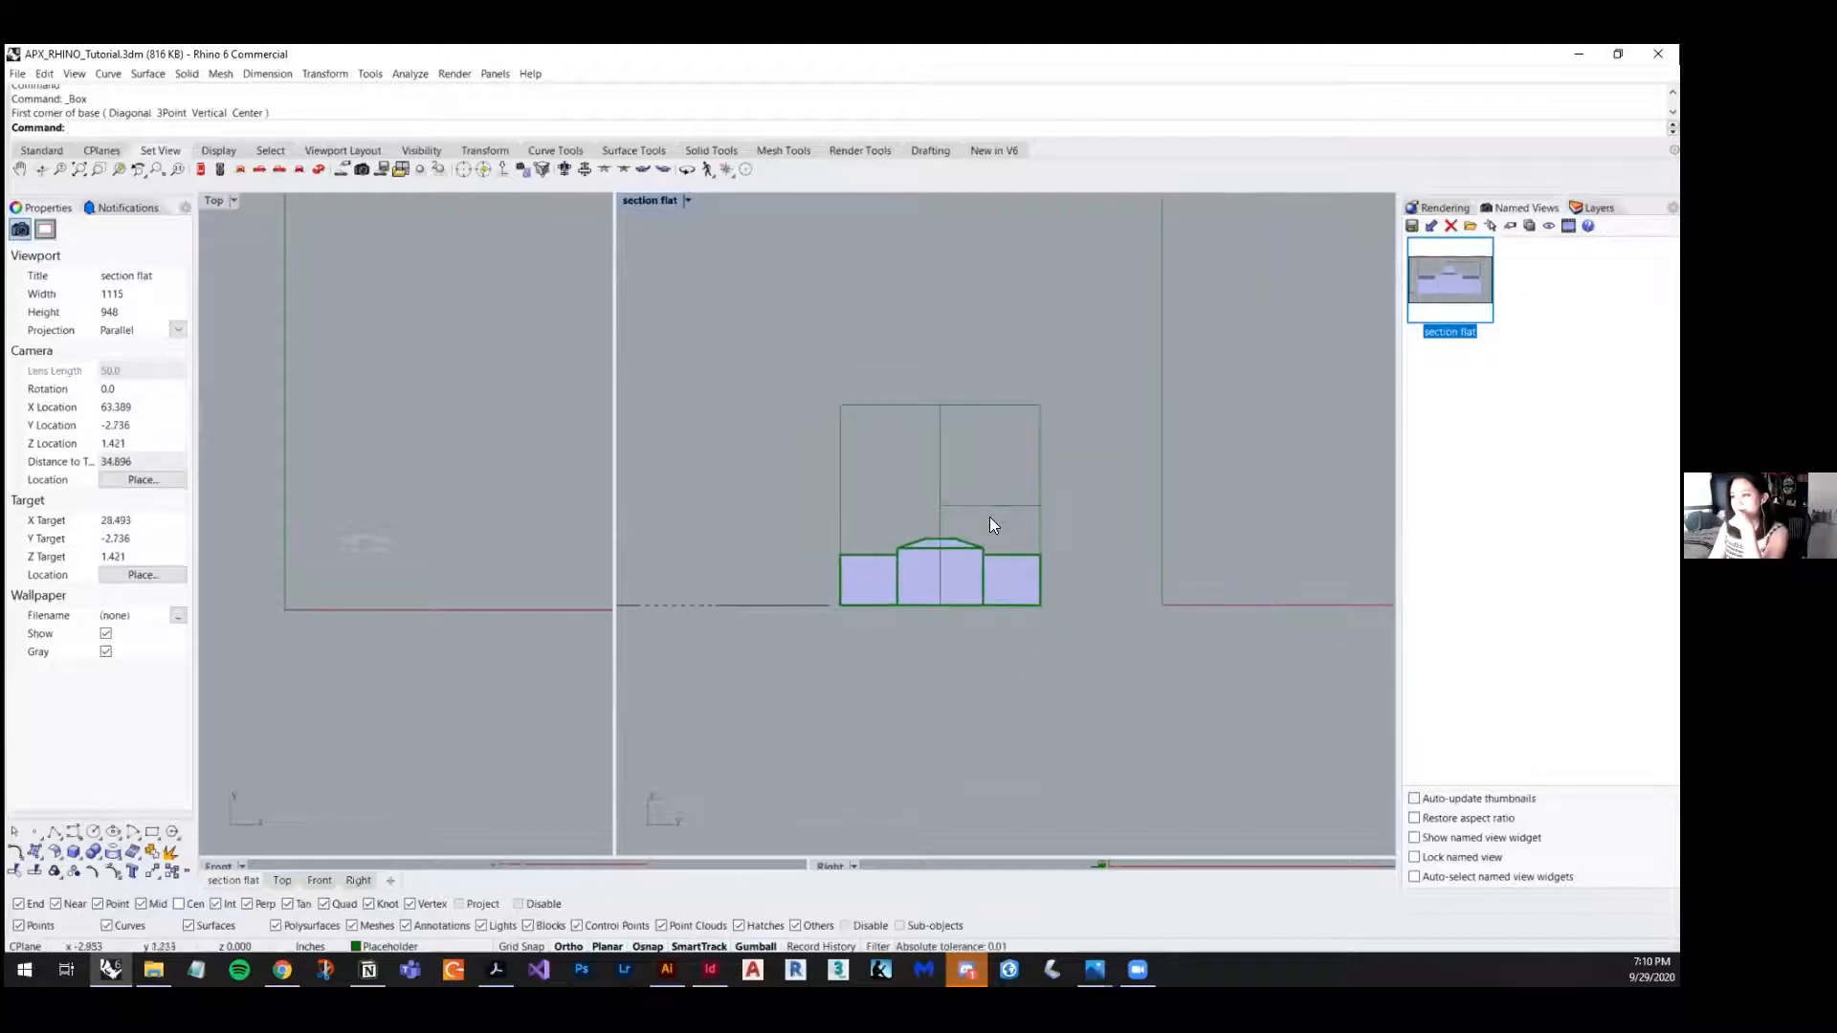
right_click_drag(1058, 603, 1069, 585)
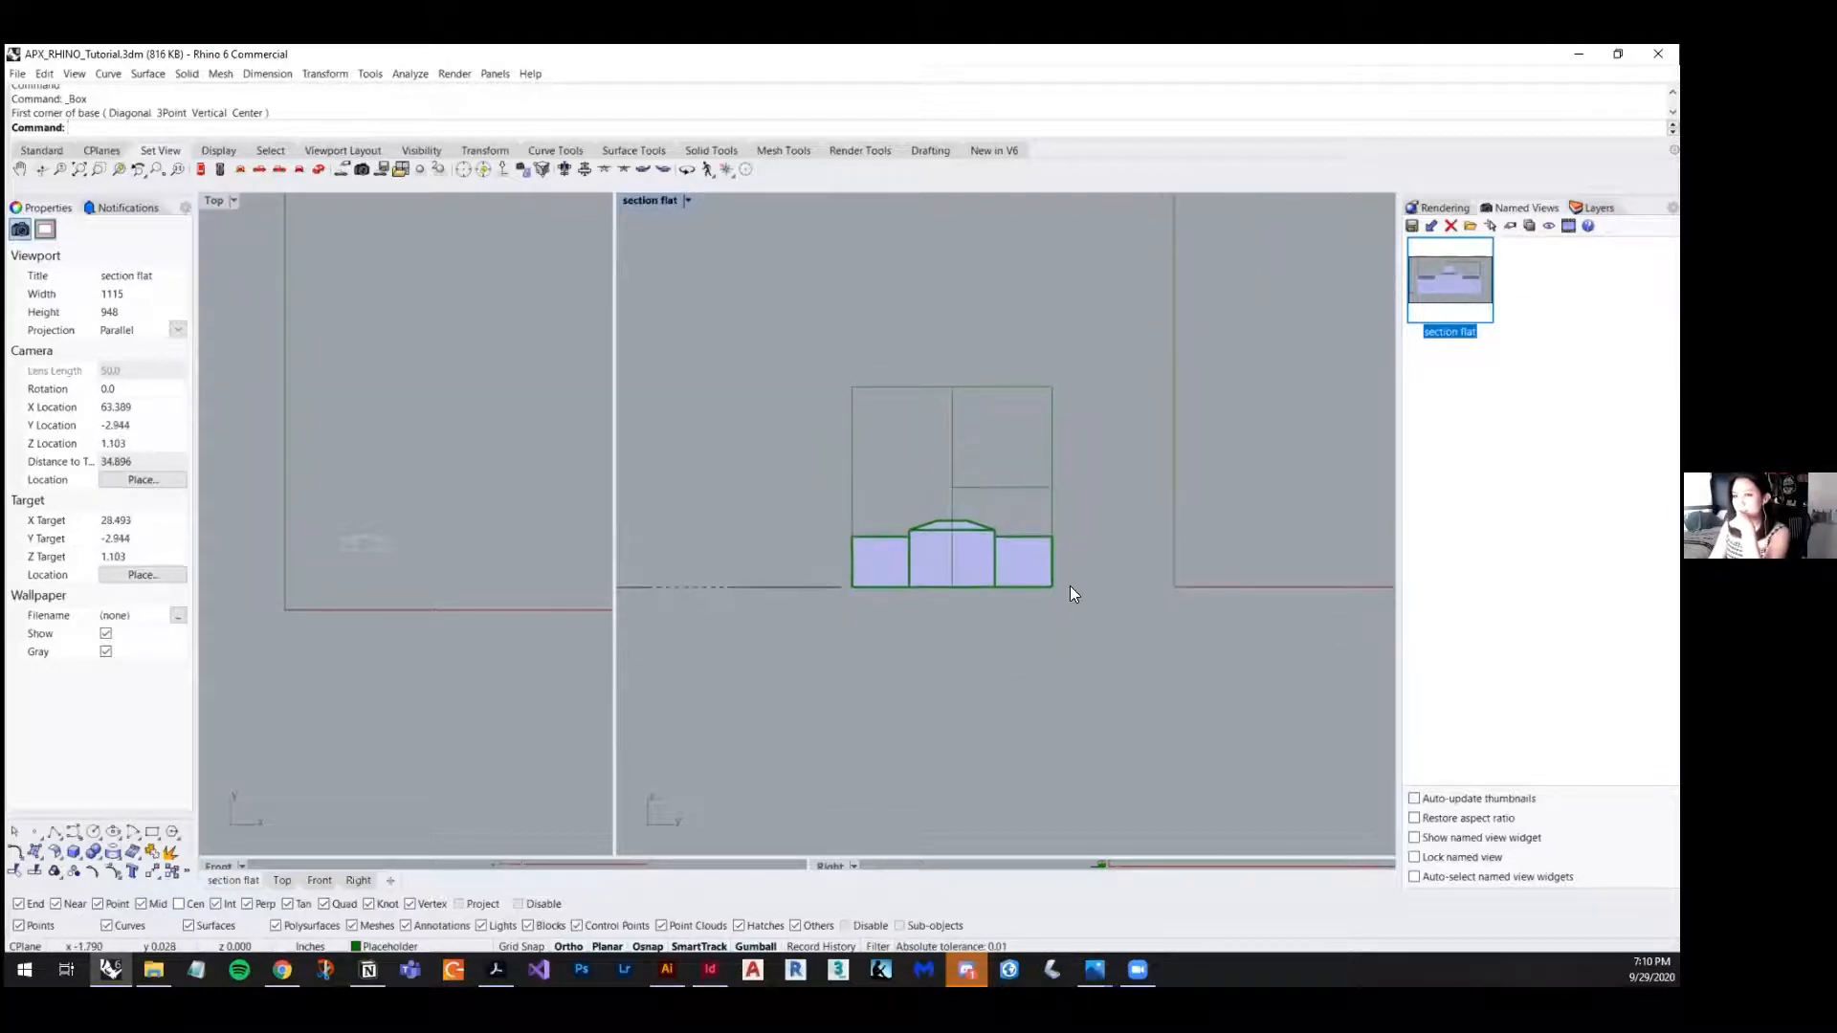
scroll(333, 535, "up", 3)
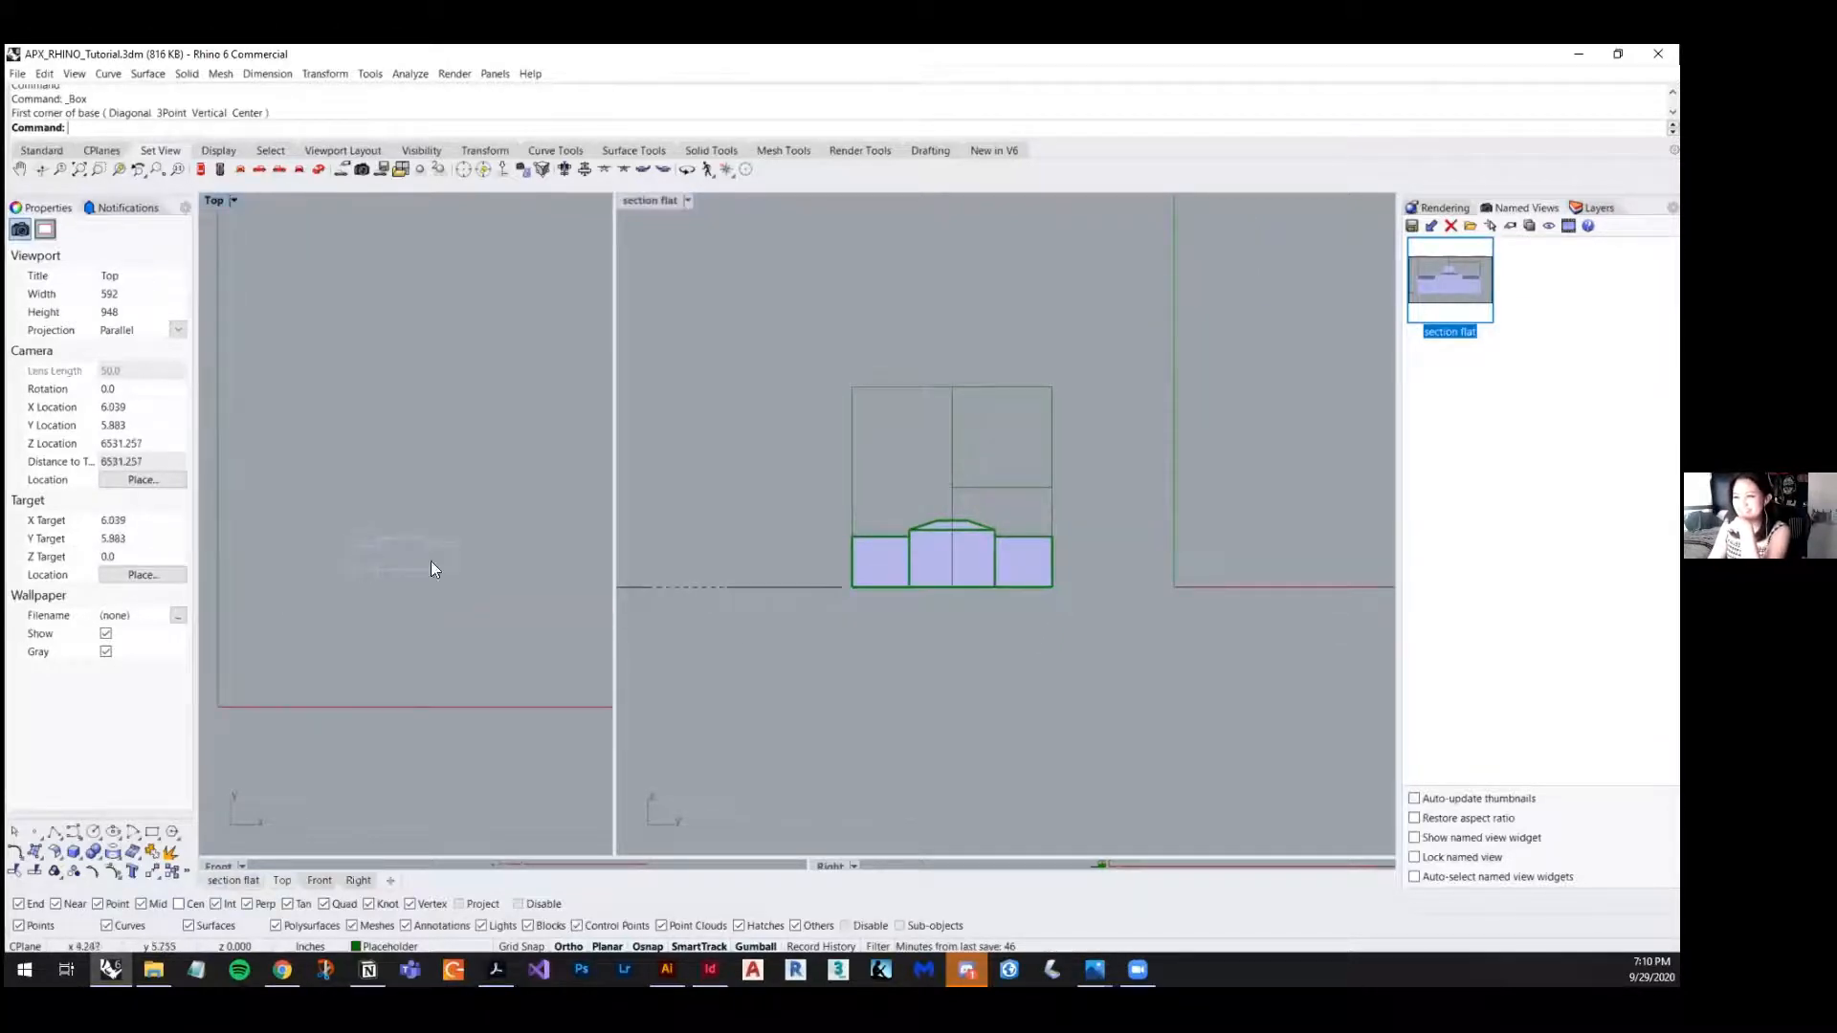
left_click_drag(430, 560, 303, 597)
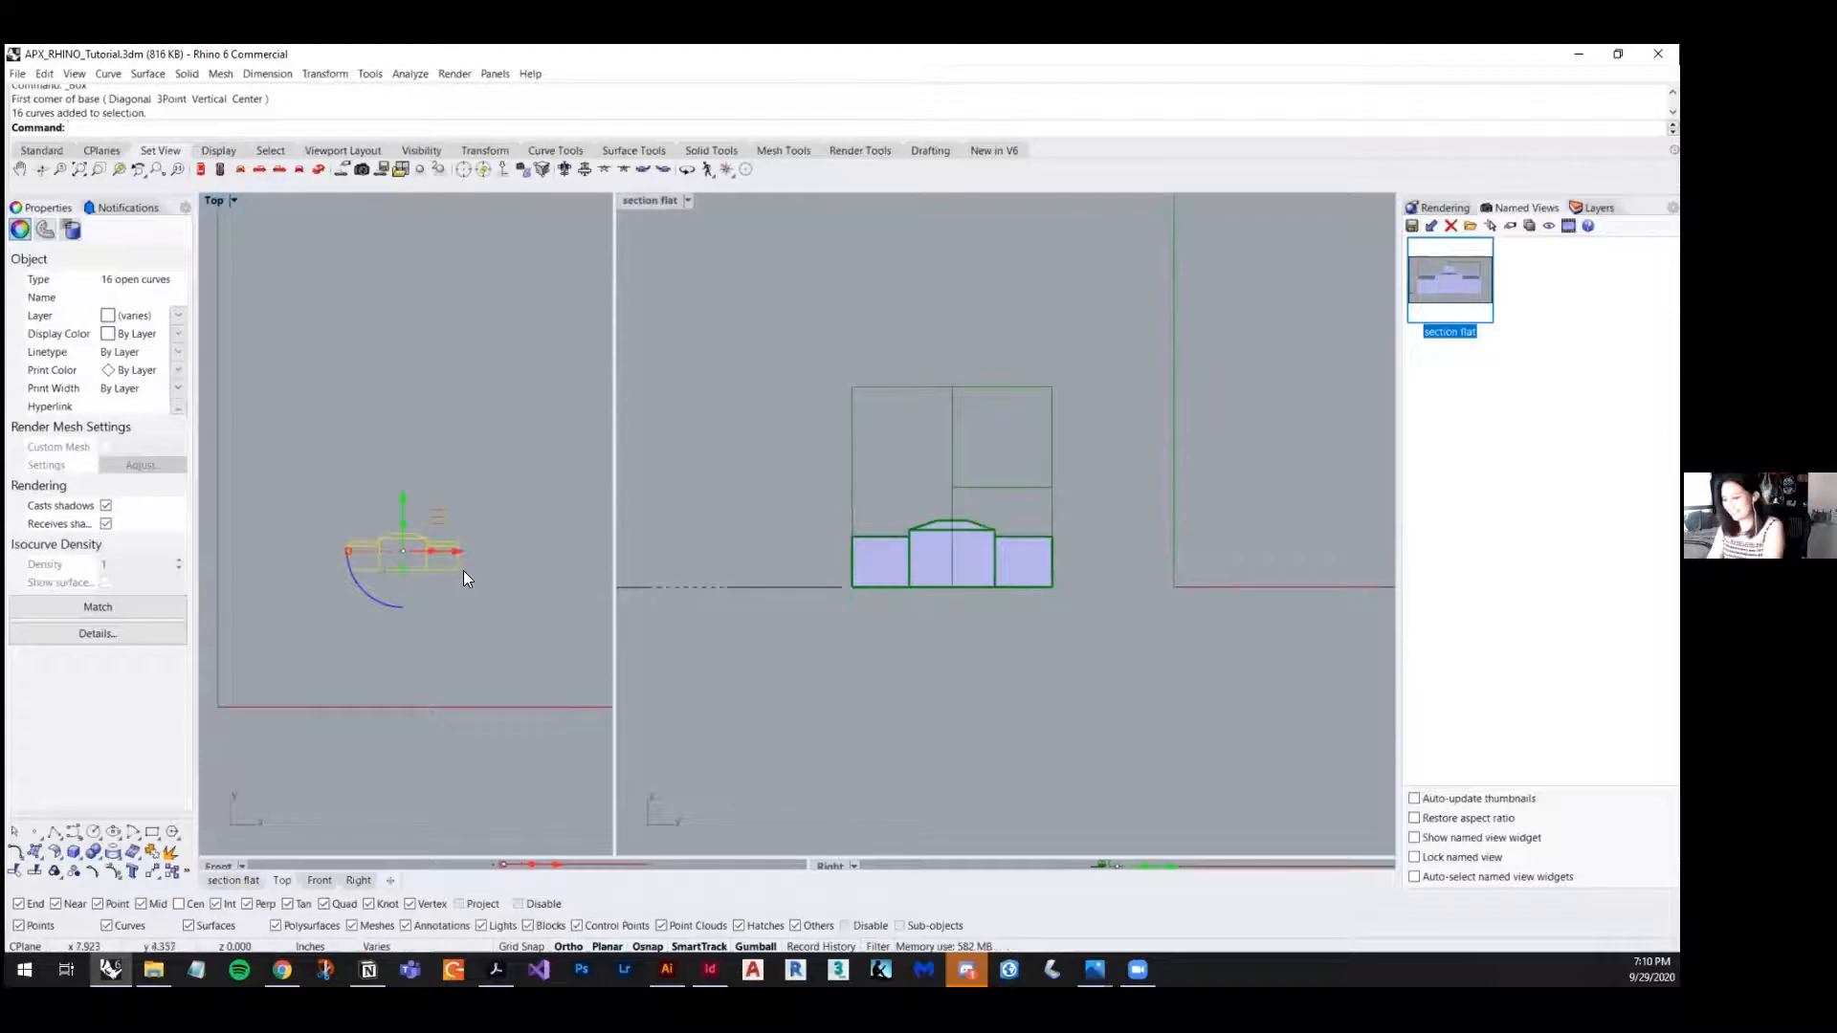
key("Delete")
- Set the Top viewport to the Perspective view and maximize it
scroll(1063, 479, "down", 2)
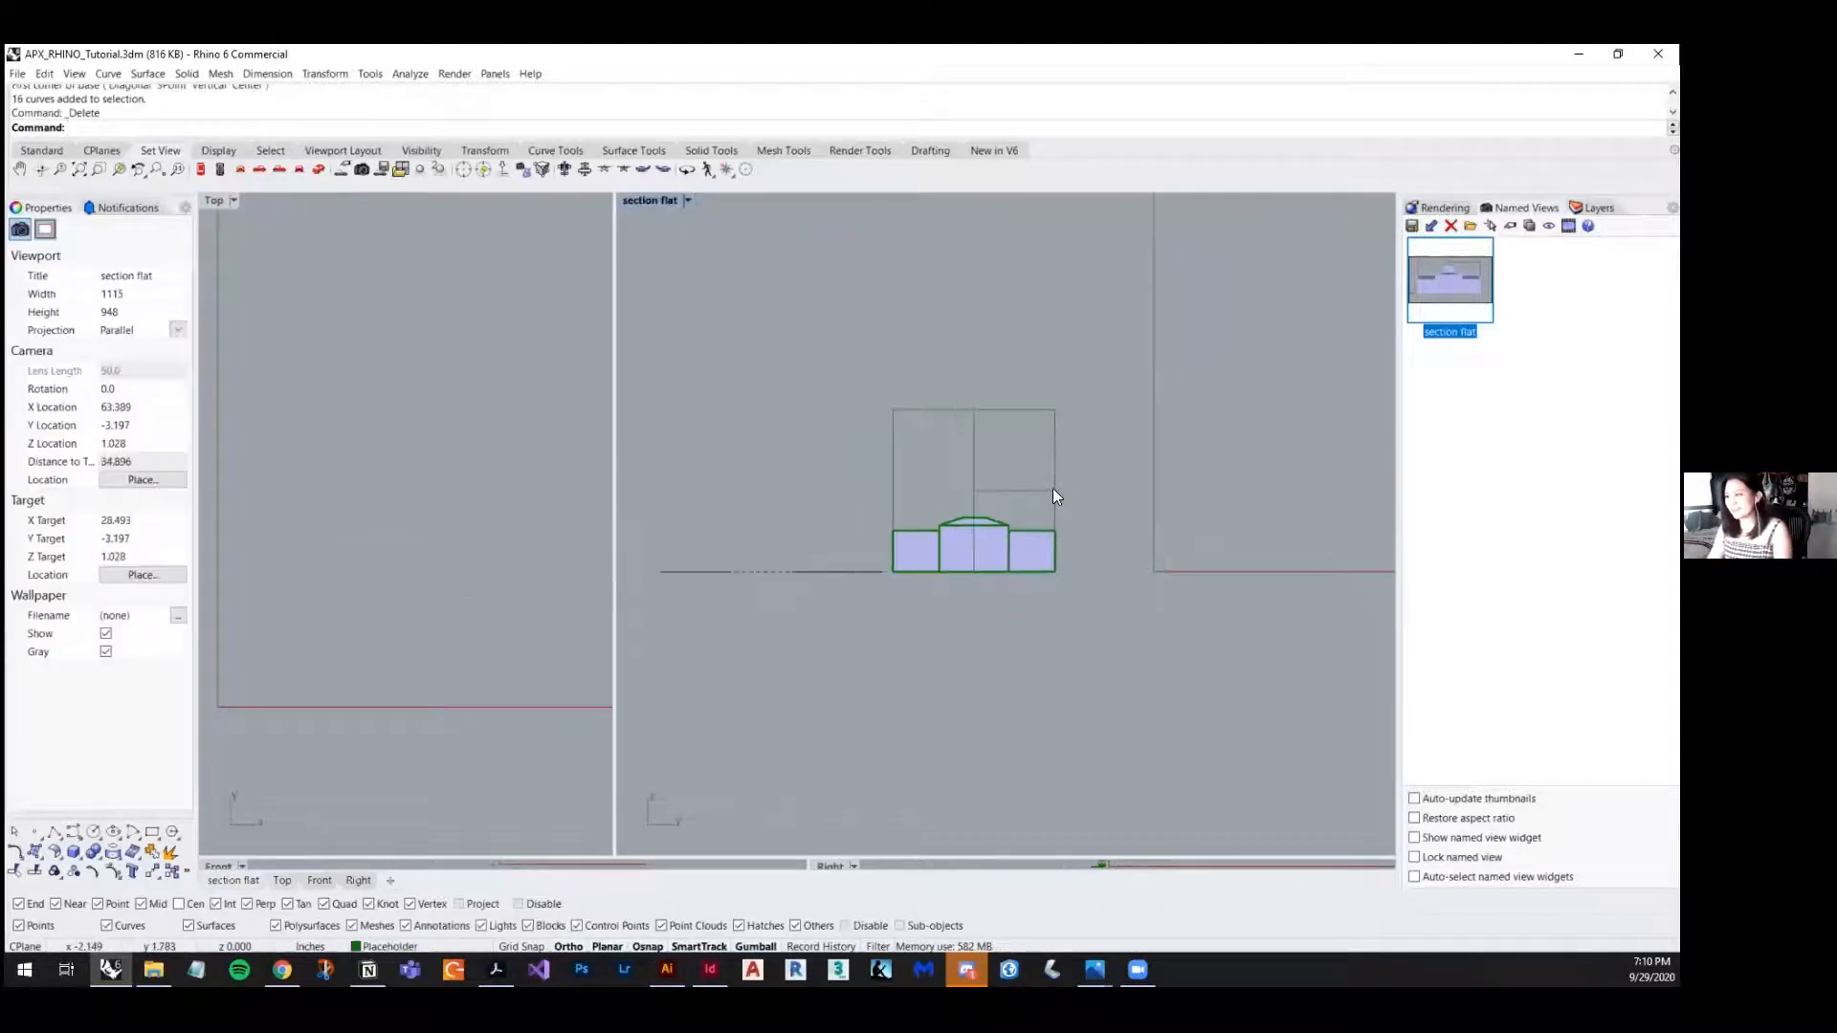
right_click_drag(1081, 538, 1085, 572)
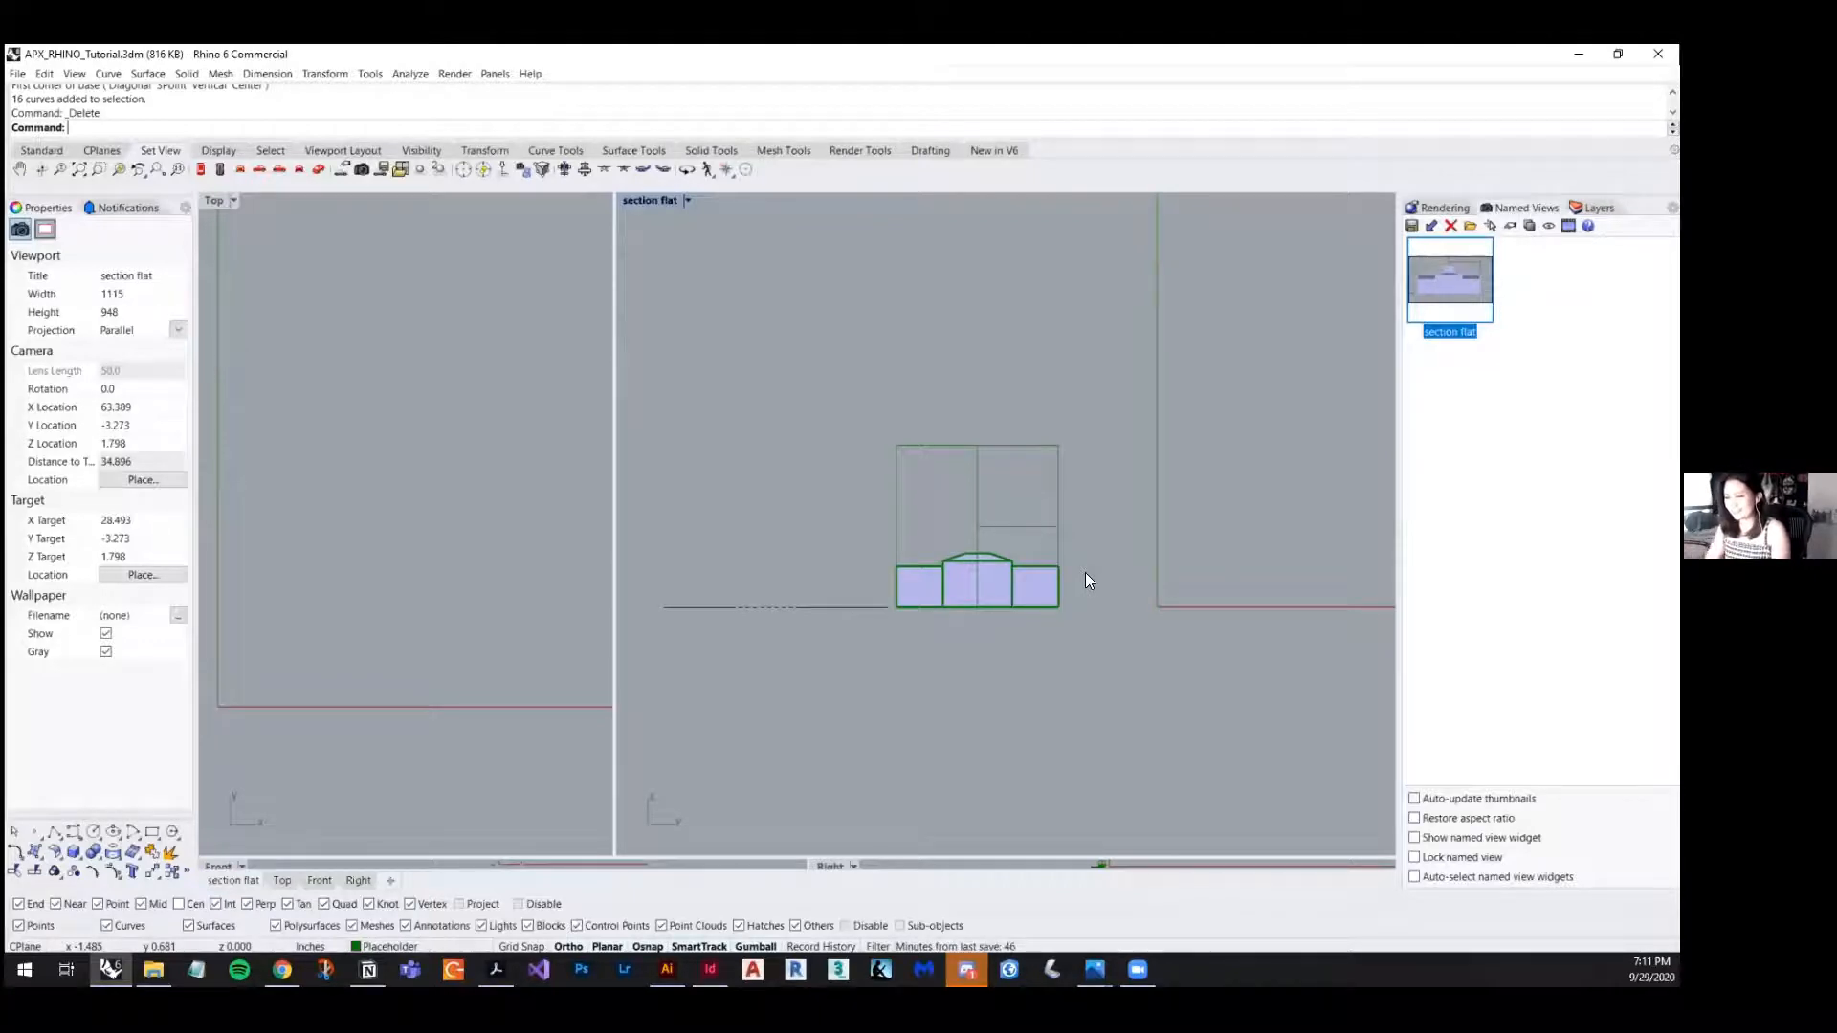
scroll(1085, 572, "up", 4)
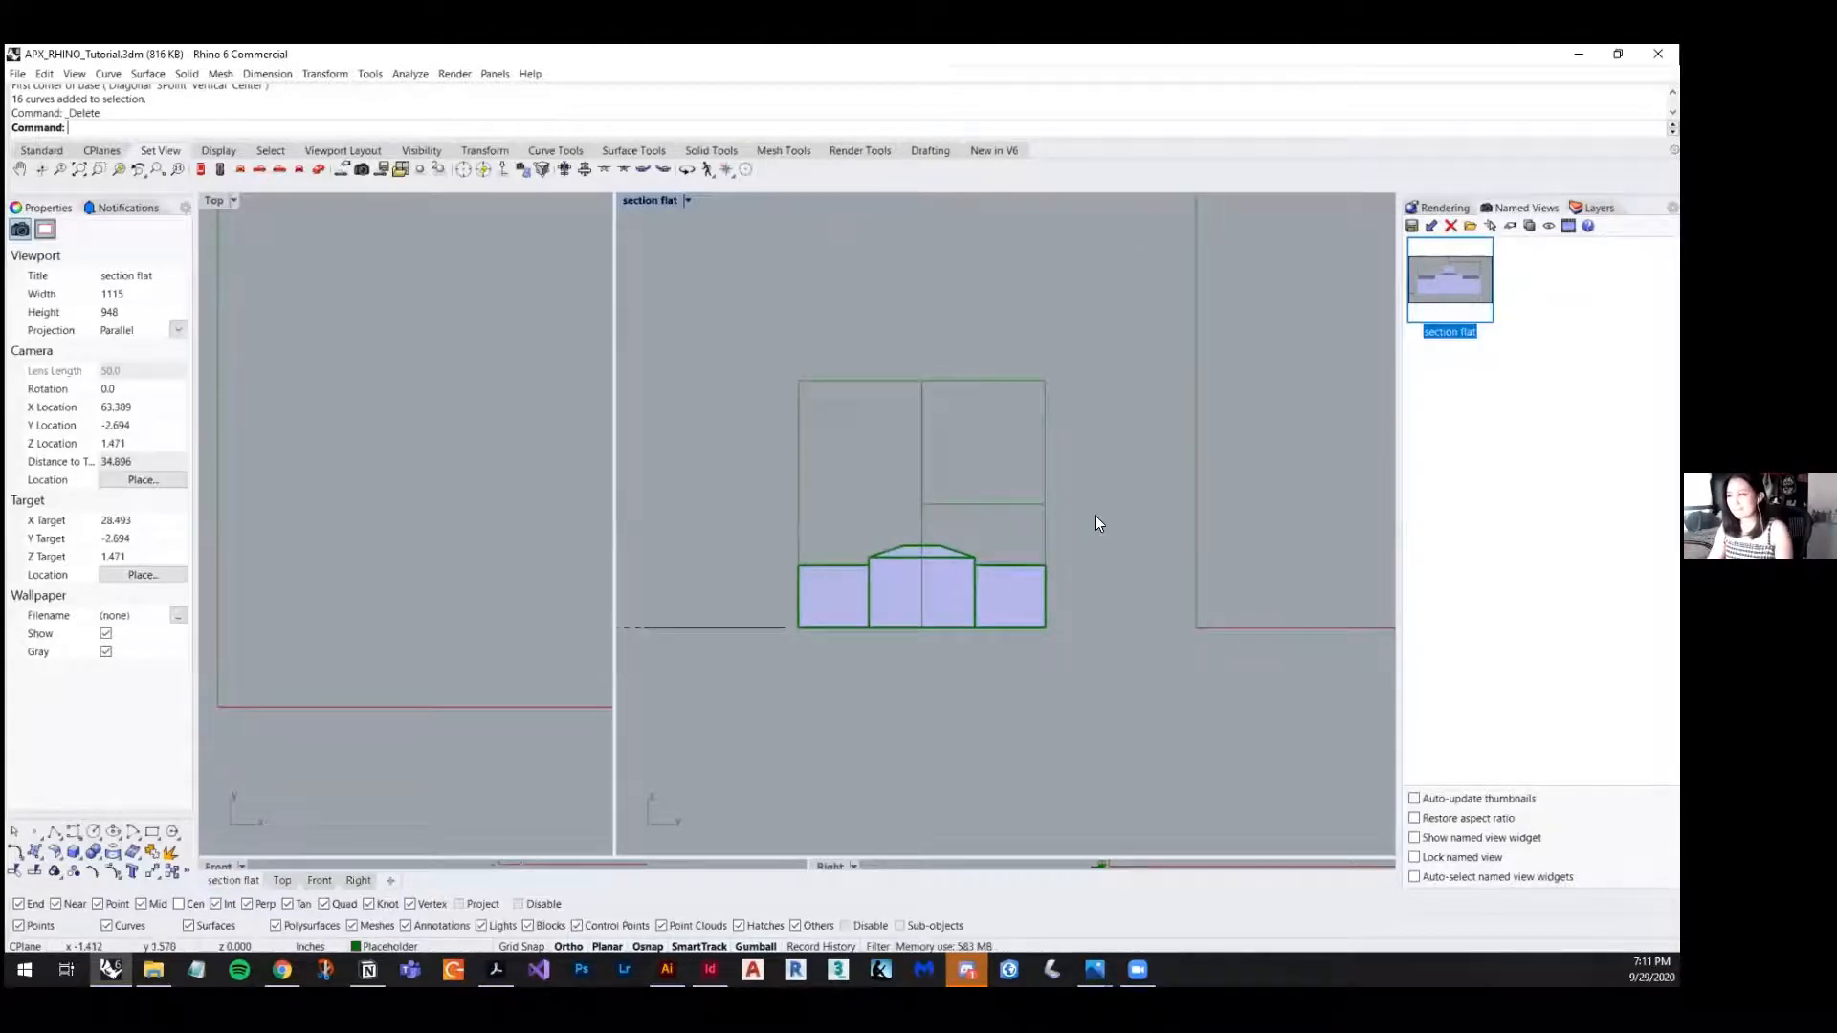
left_click(276, 880)
left_click(230, 205)
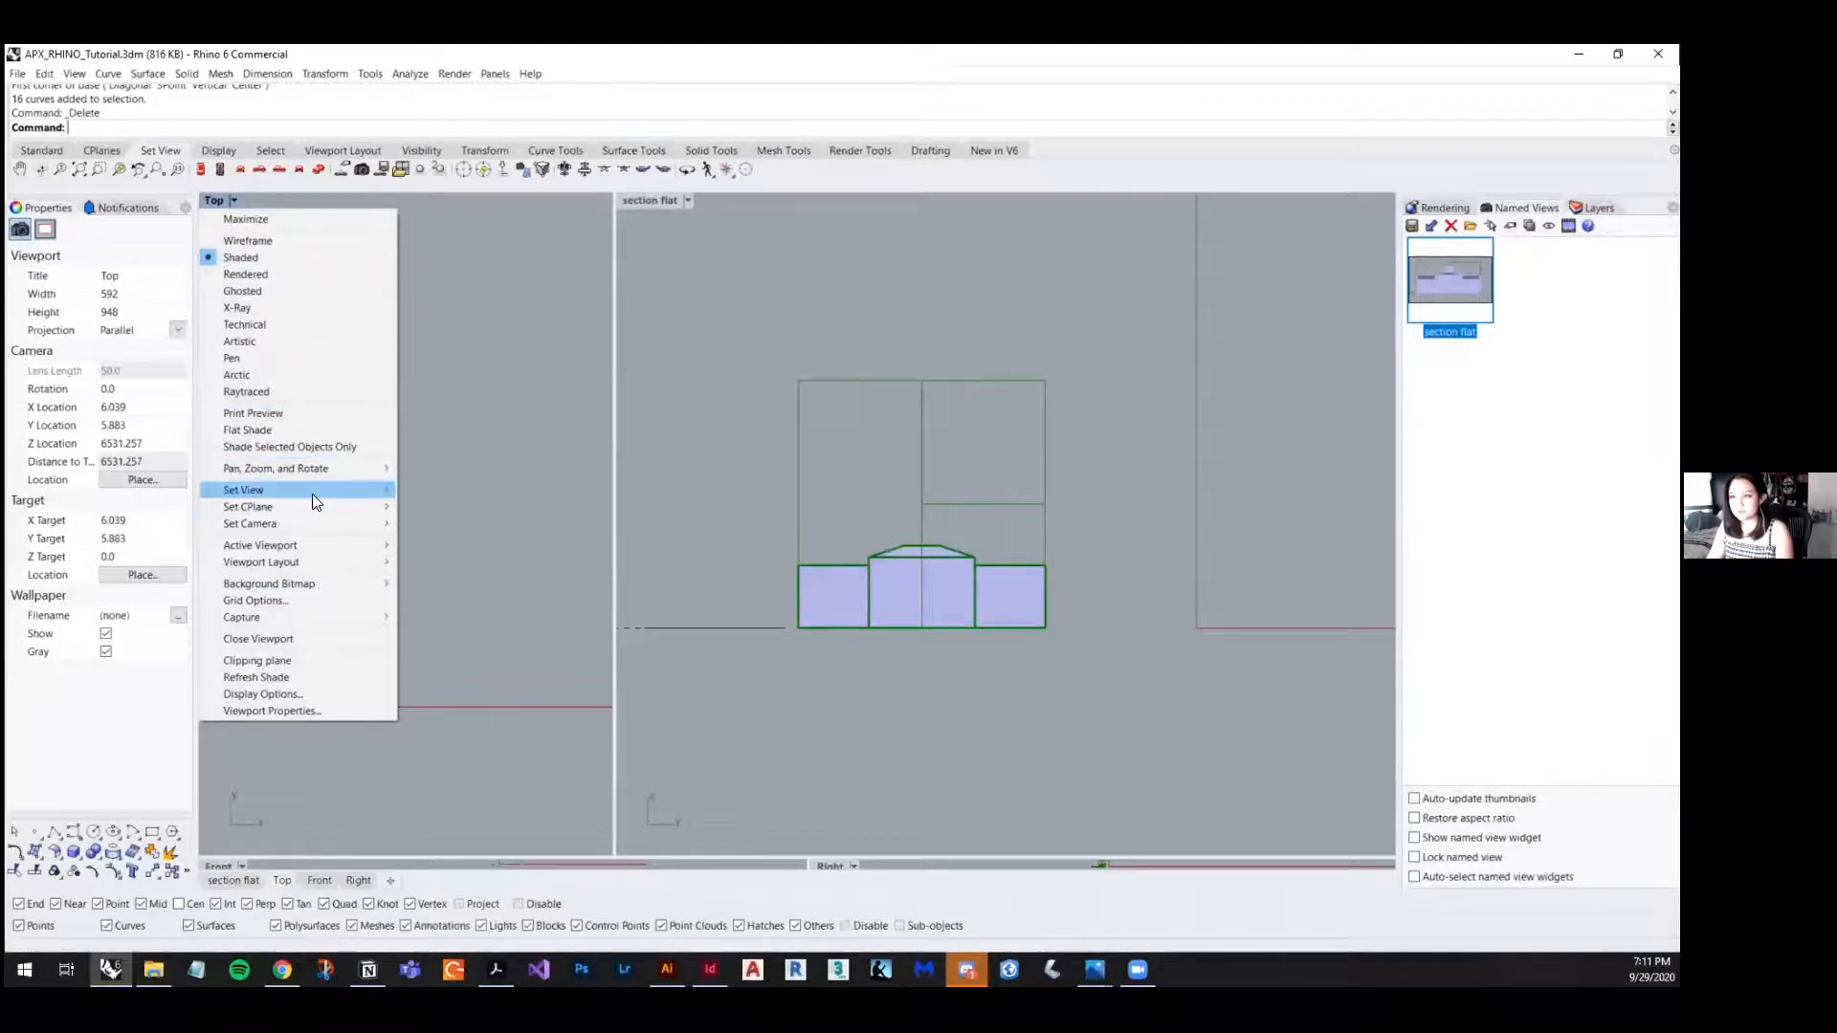
mouse_move(312, 493)
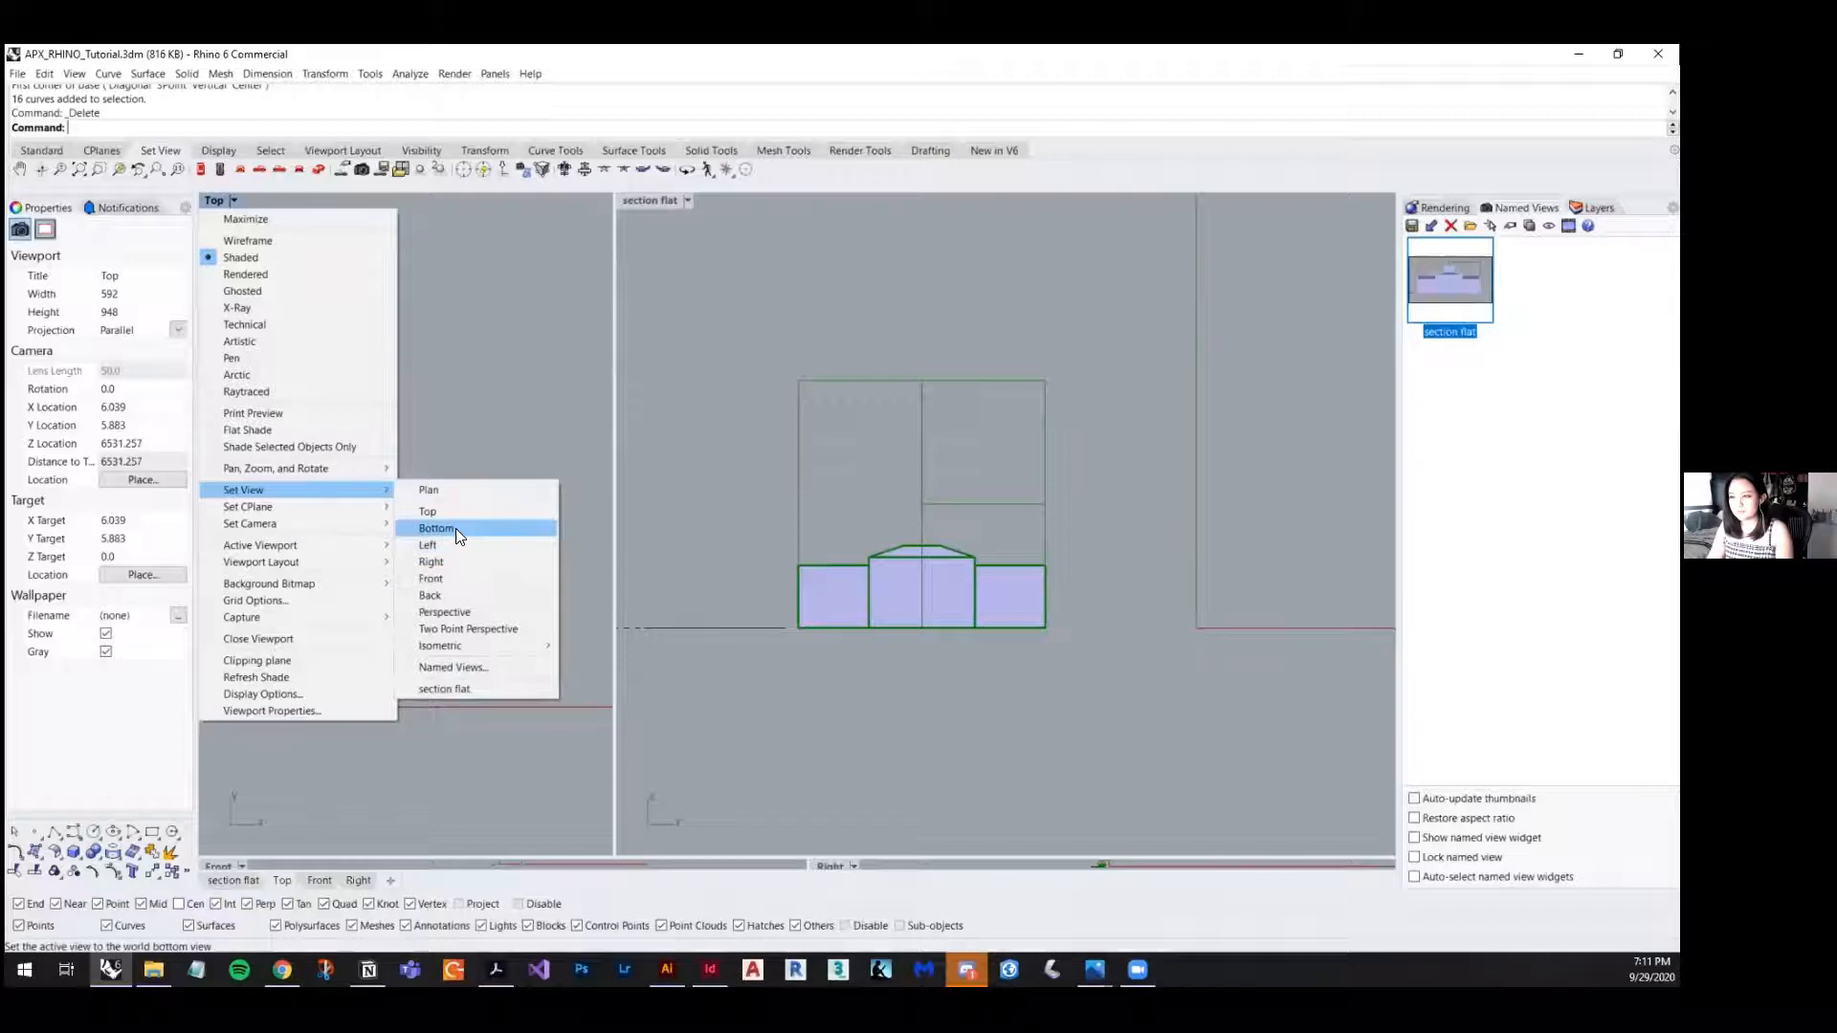
left_click(442, 612)
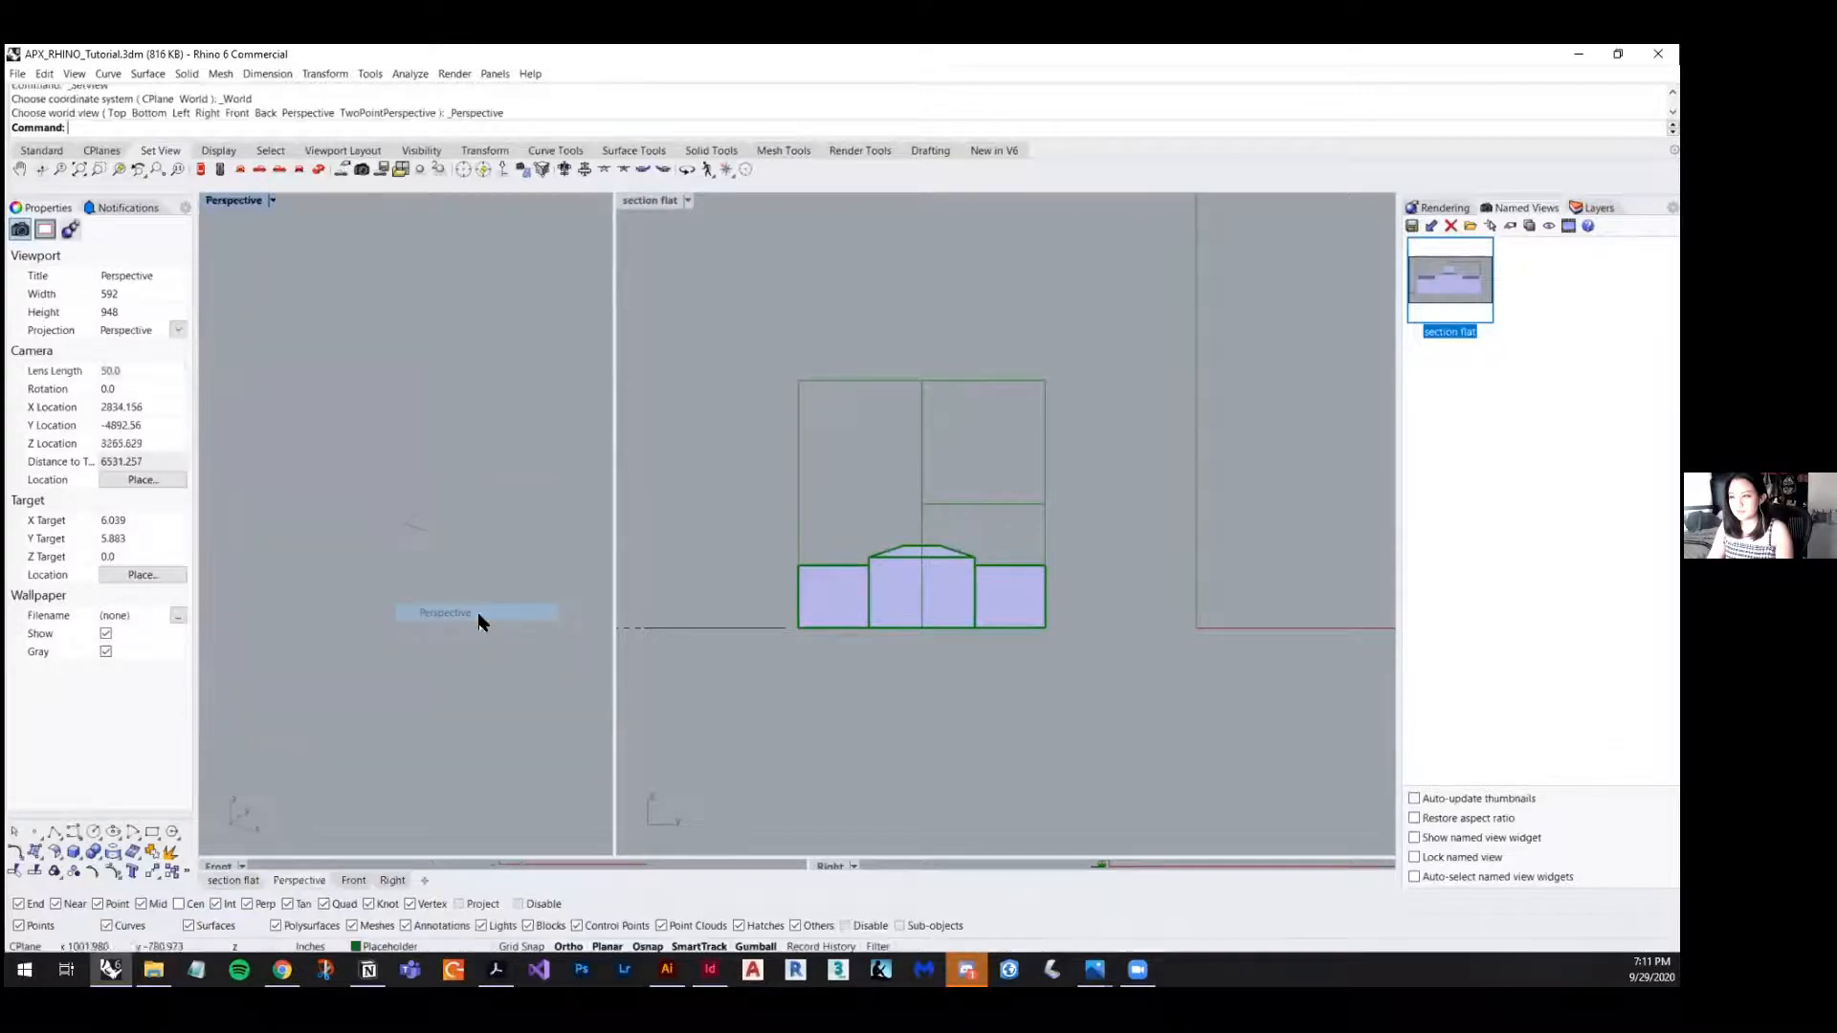
double_click(230, 201)
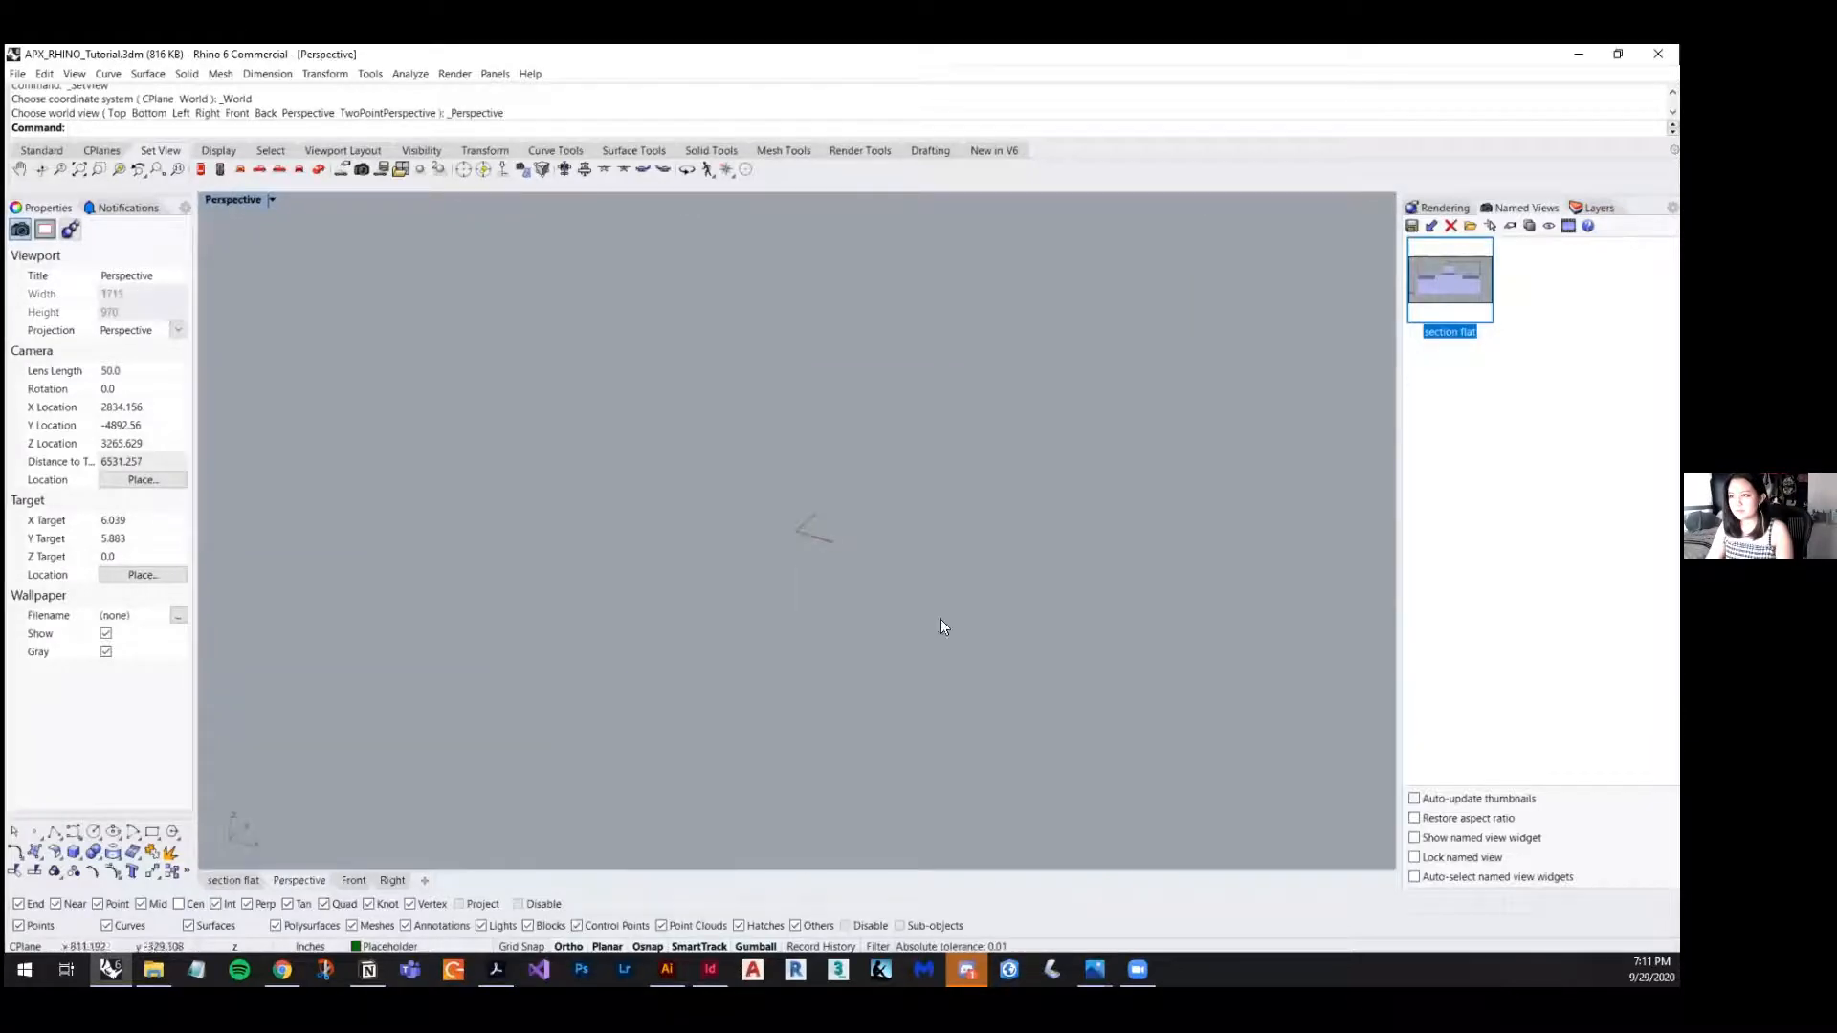
- Zoom to the building masses in the Perspective viewport and delete the clipping plane that cuts through them
left_click_drag(685, 574, 781, 445)
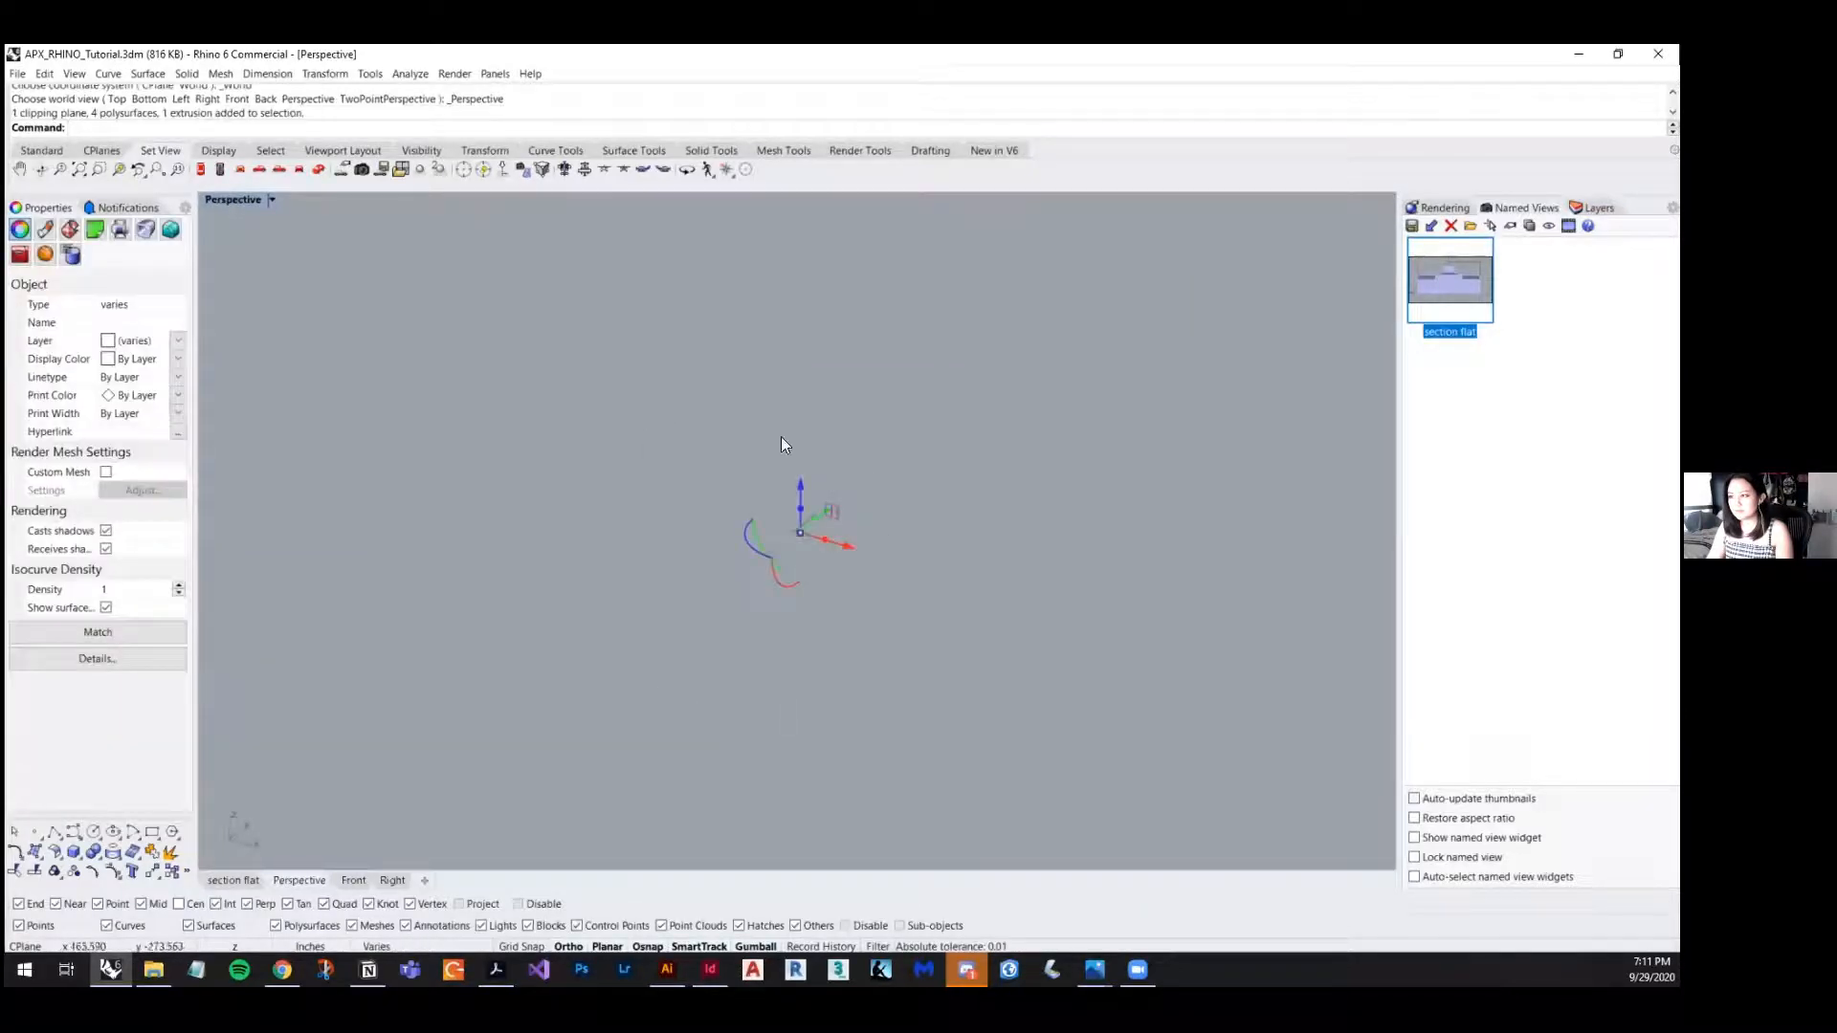
left_click(125, 172)
left_click(1092, 684)
scroll(733, 565, "down", 5)
right_click_drag(732, 564, 886, 644)
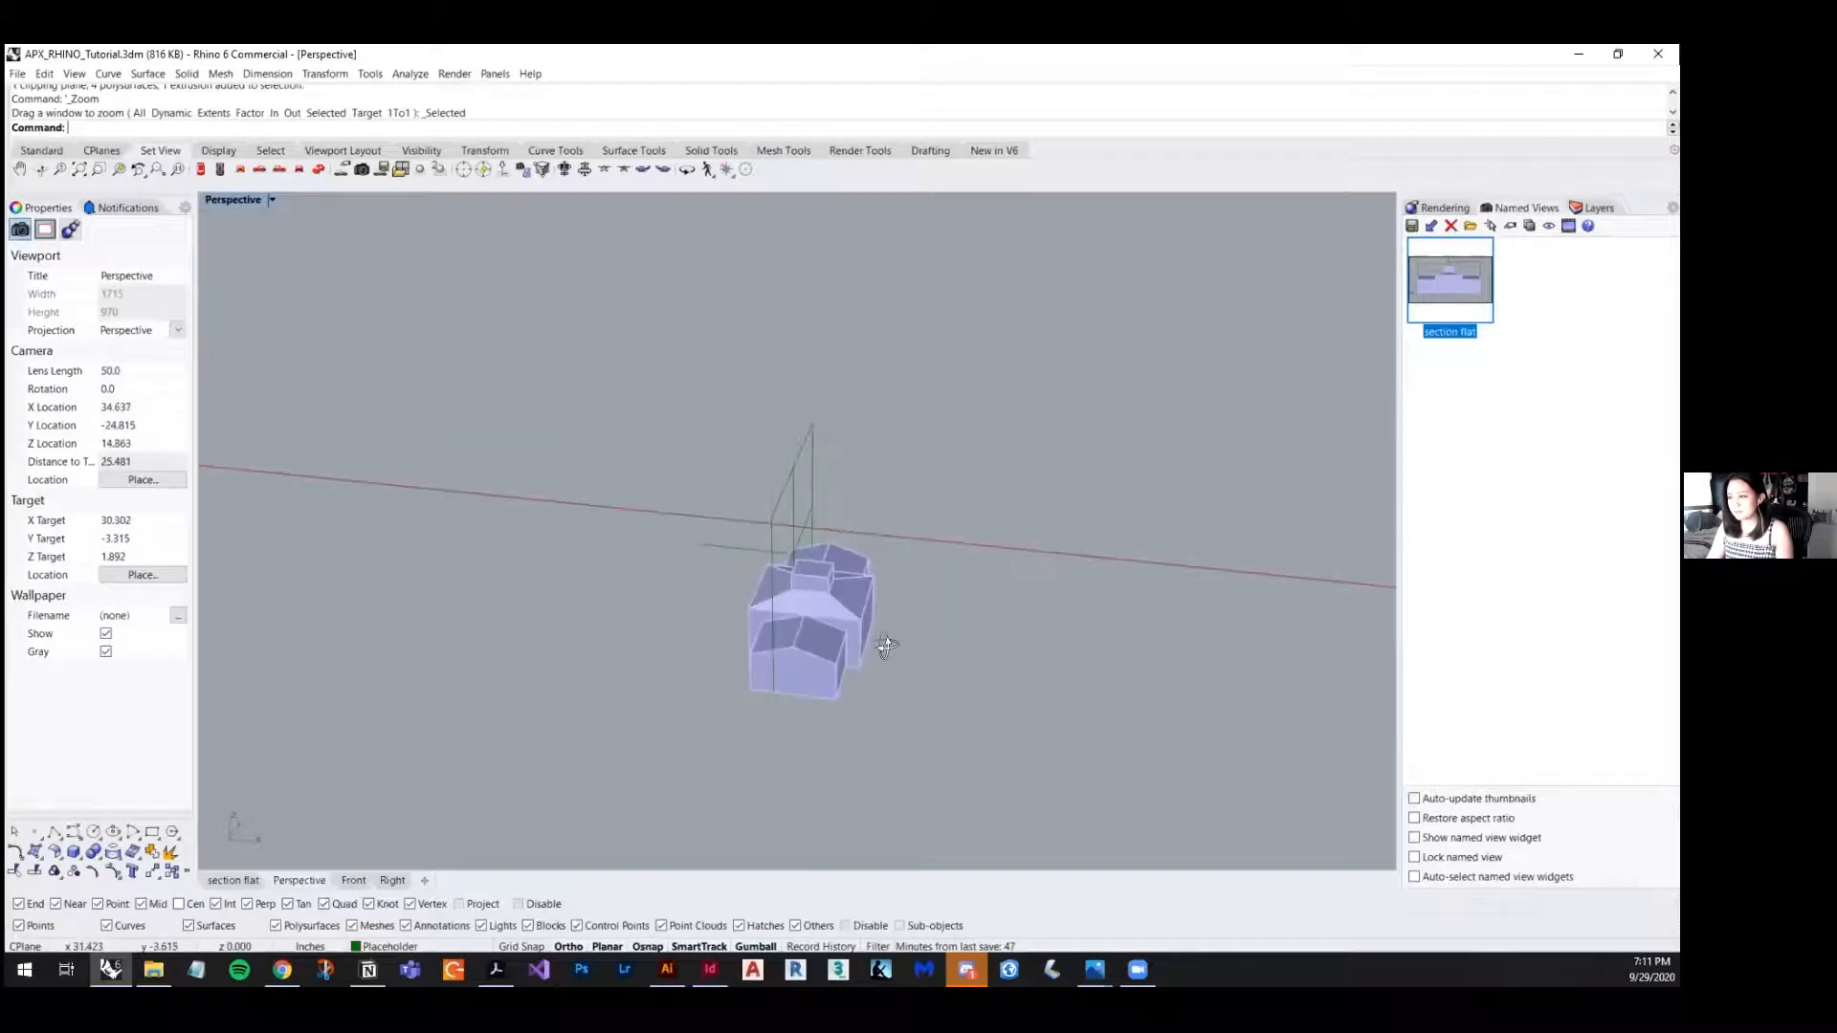
left_click(773, 516)
key("Delete")
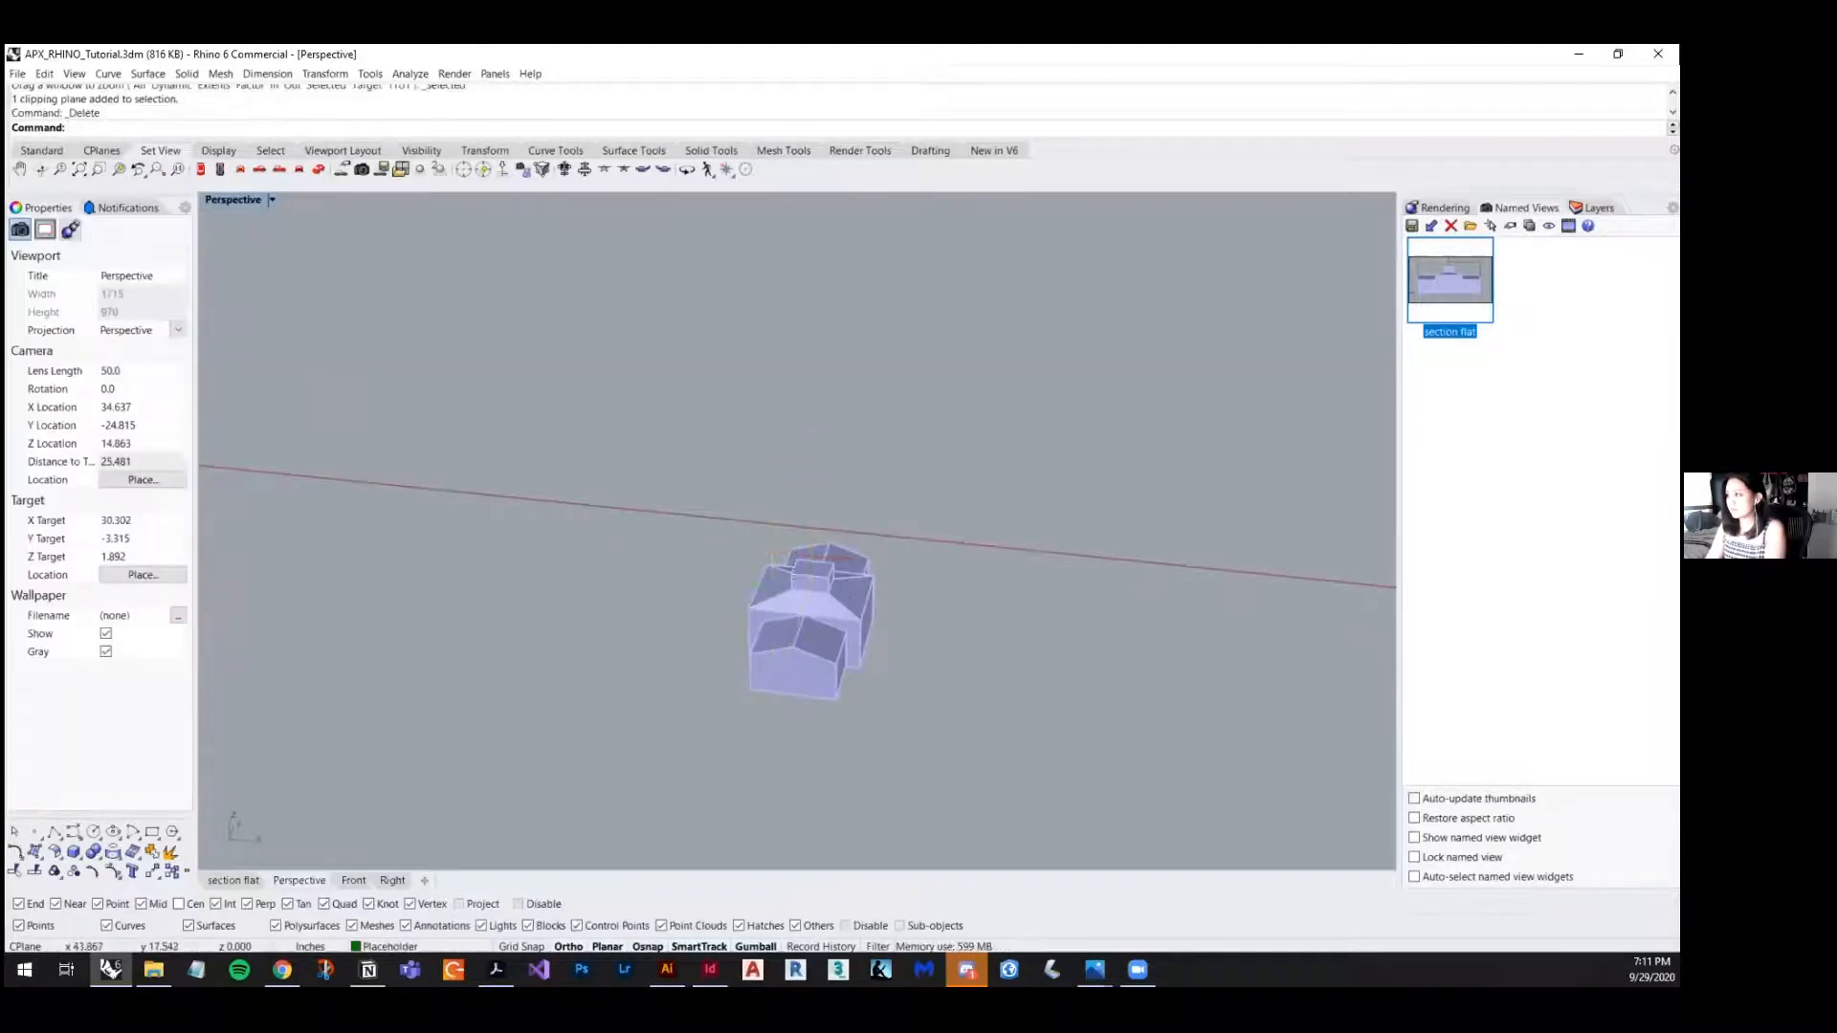
- Display the layer list and examine the building masses from several sides along with the dimensioned plan and elevation drawing
left_click(1593, 207)
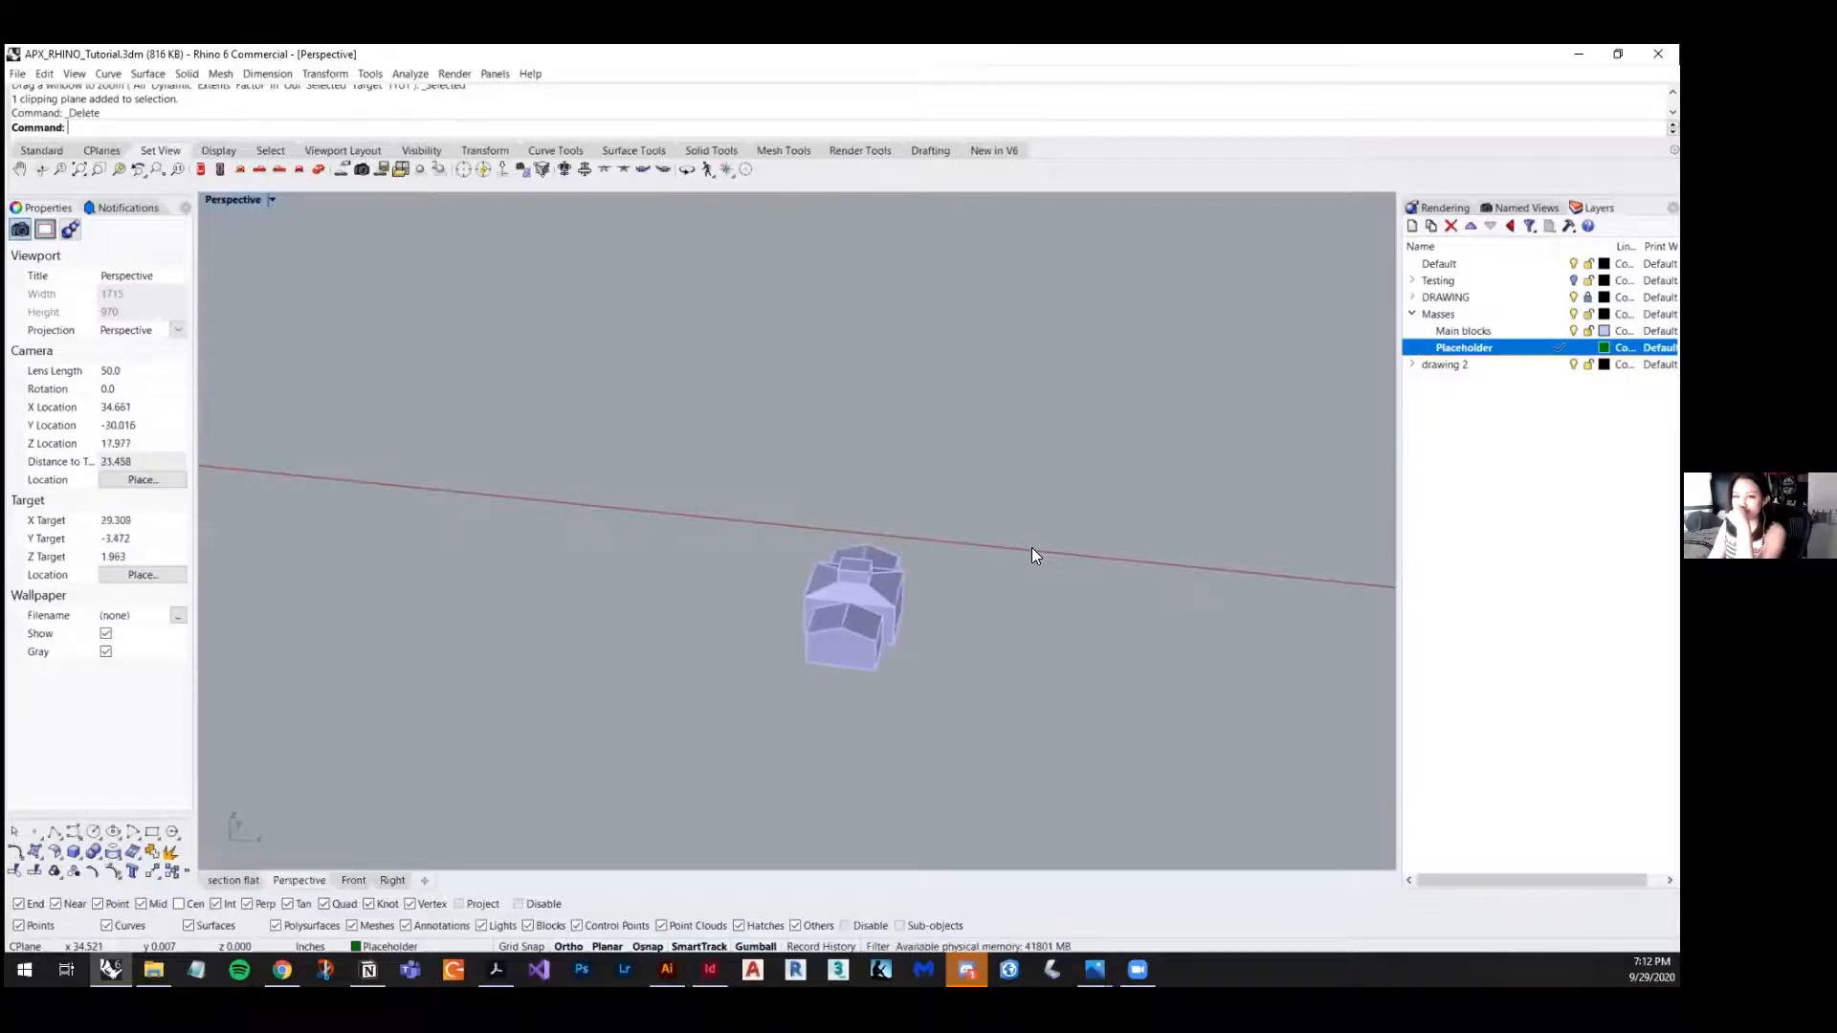
right_click_drag(839, 669, 706, 656)
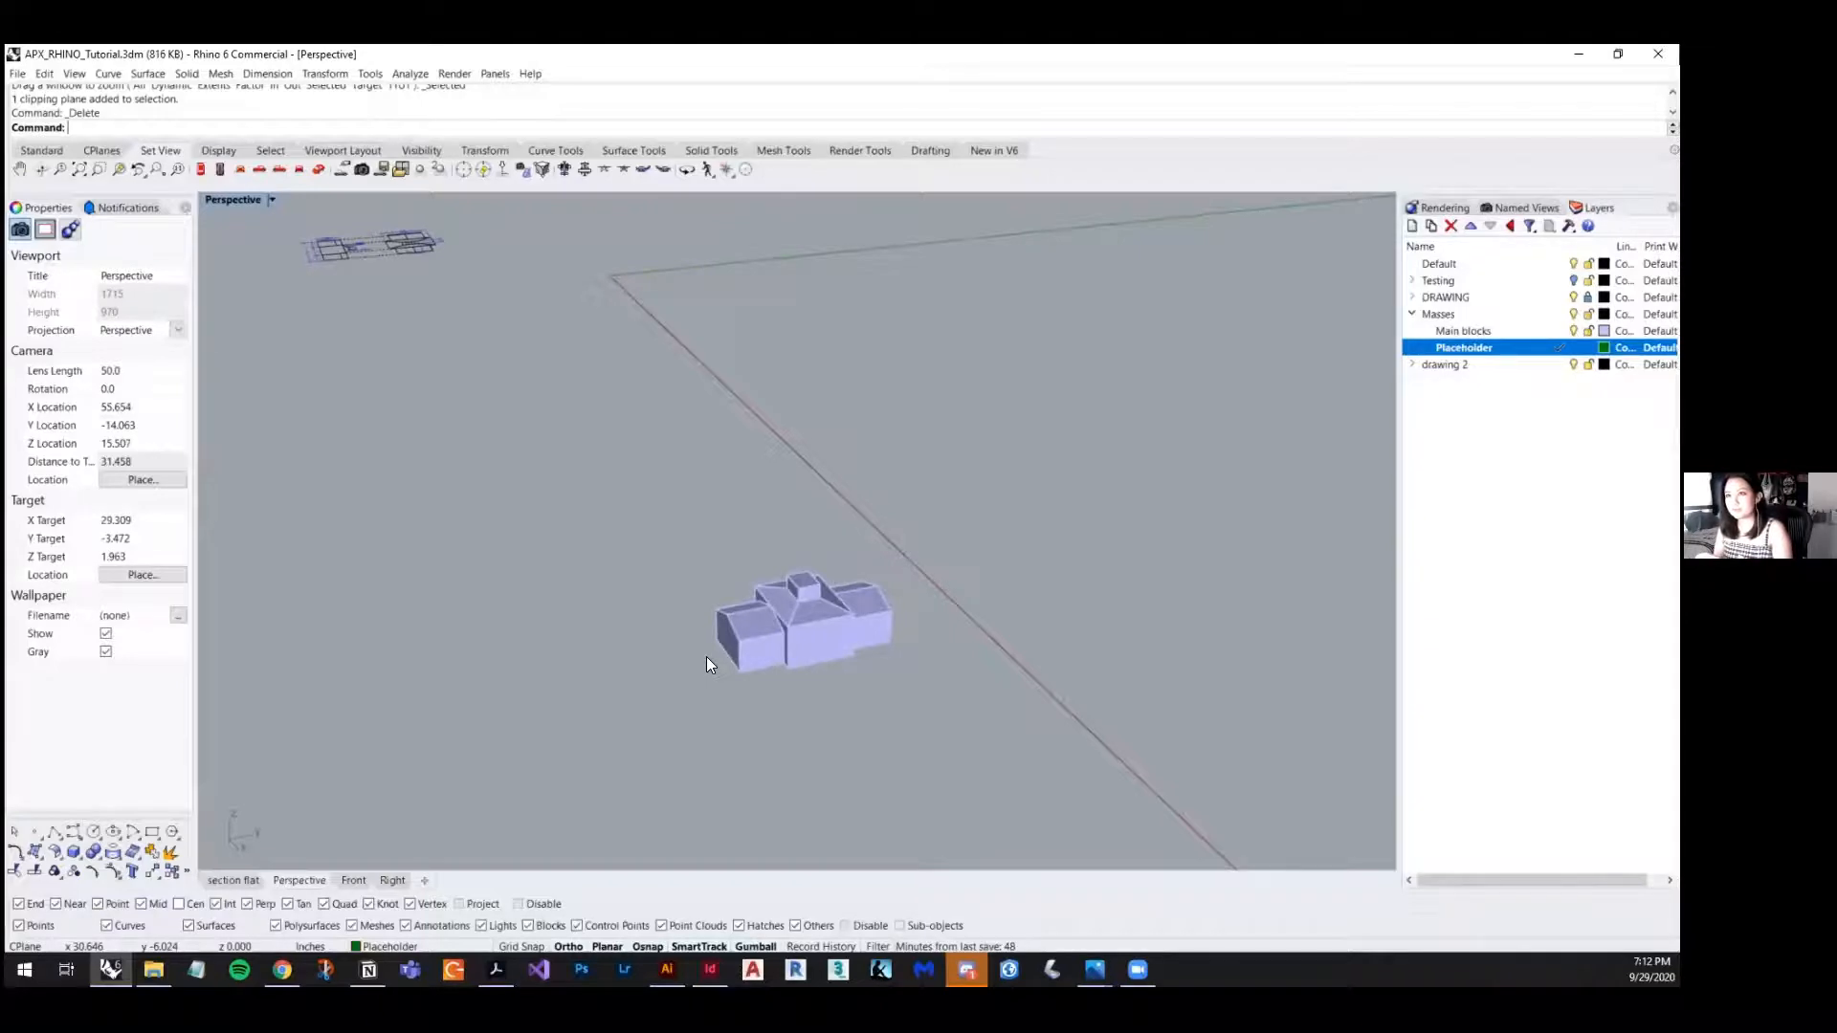
scroll(831, 609, "up", 8)
right_click_drag(800, 636, 752, 660)
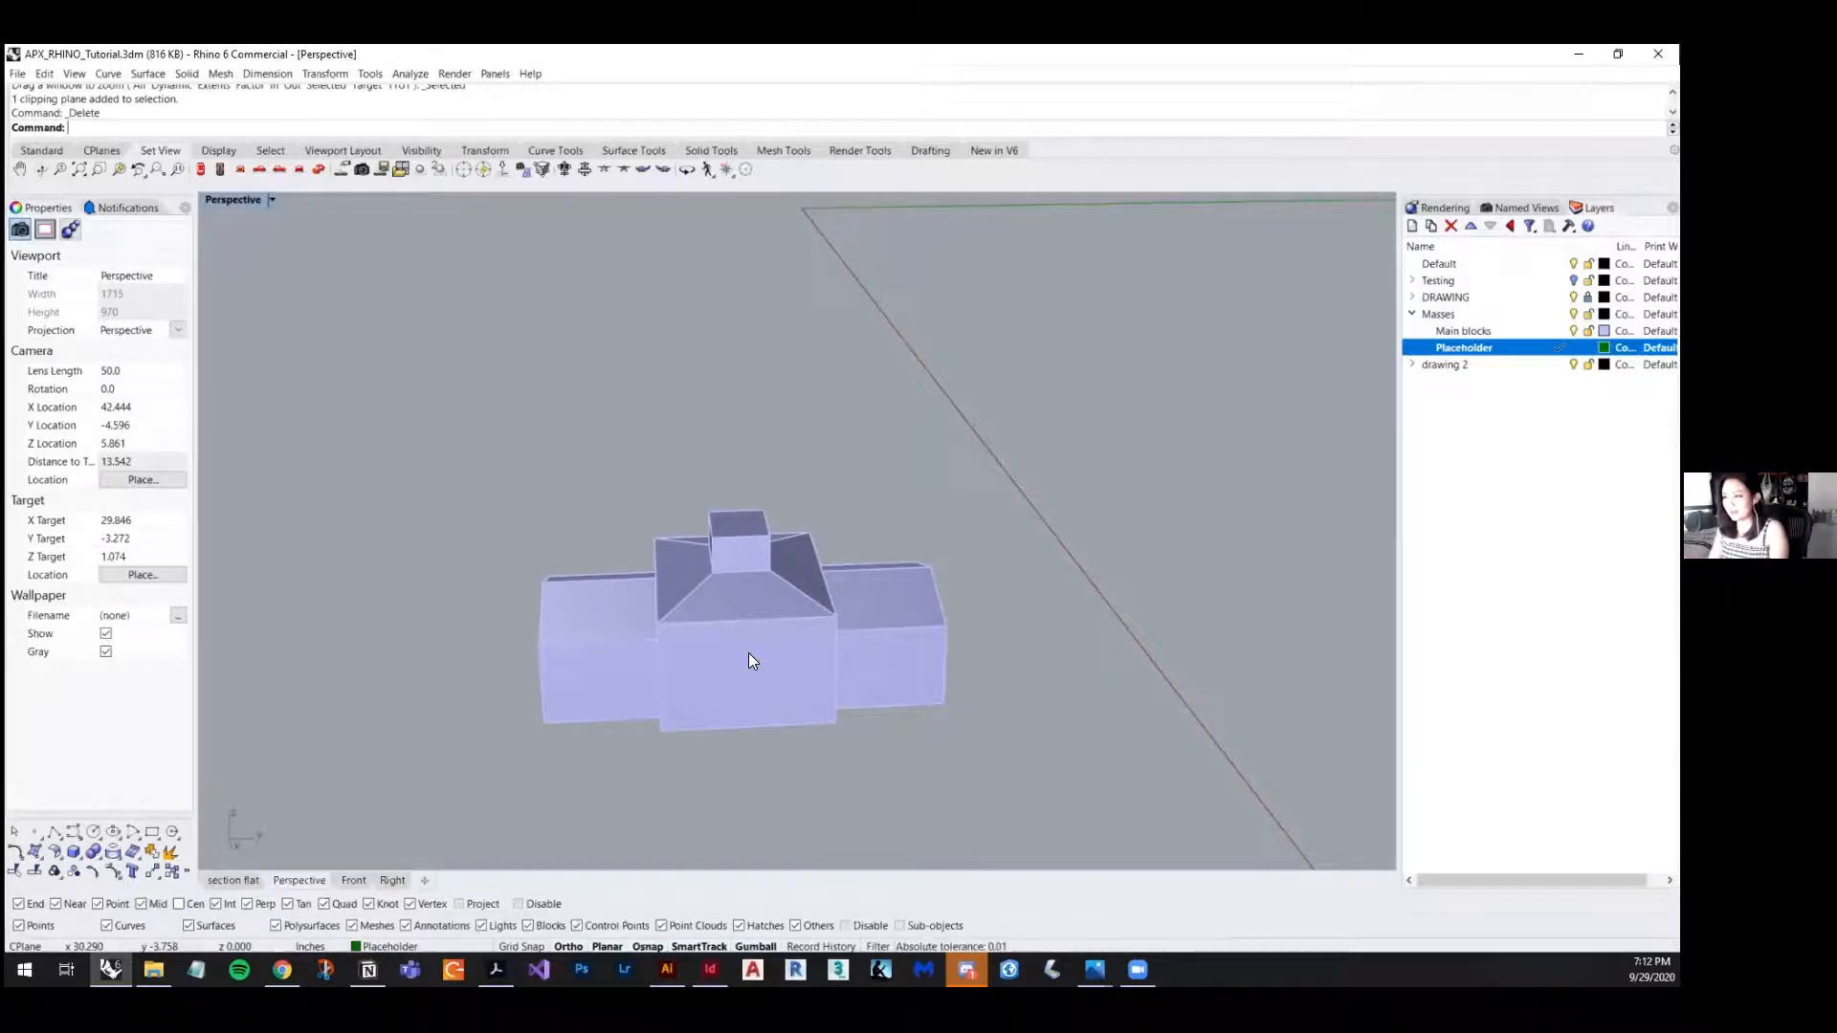
right_click_drag(772, 526, 800, 594)
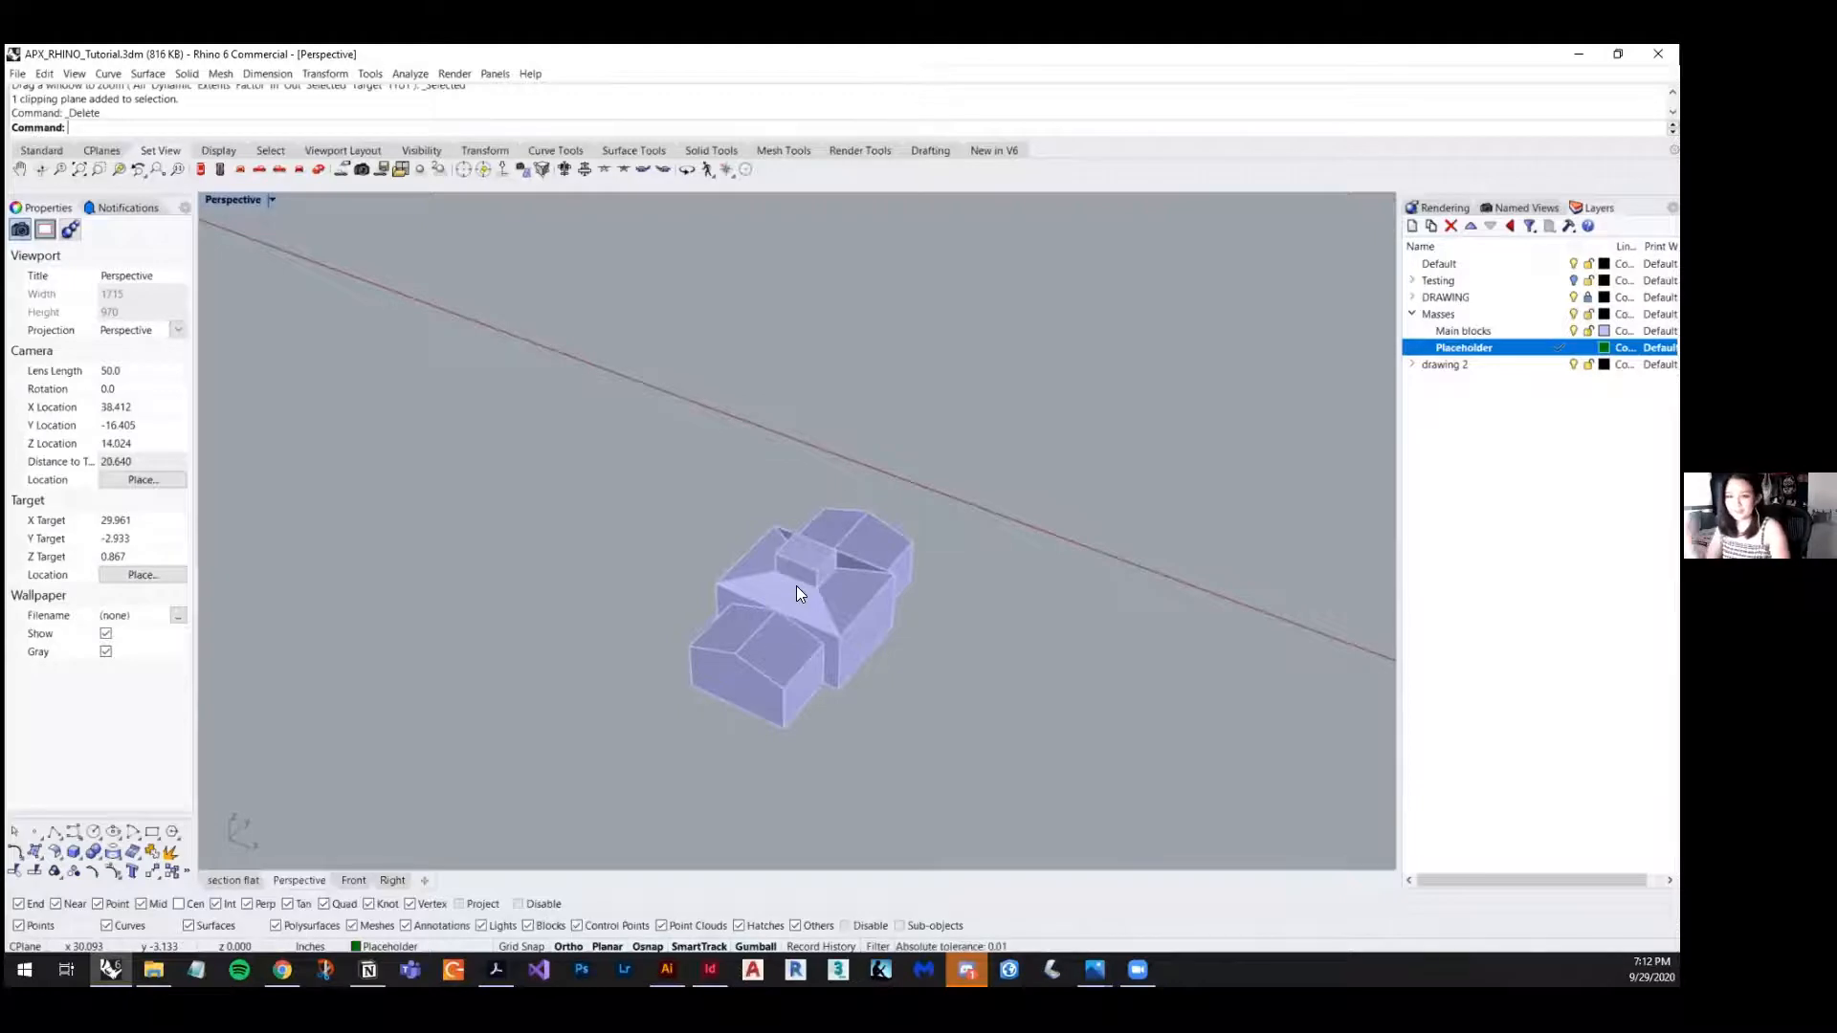
right_click_drag(721, 465, 829, 571)
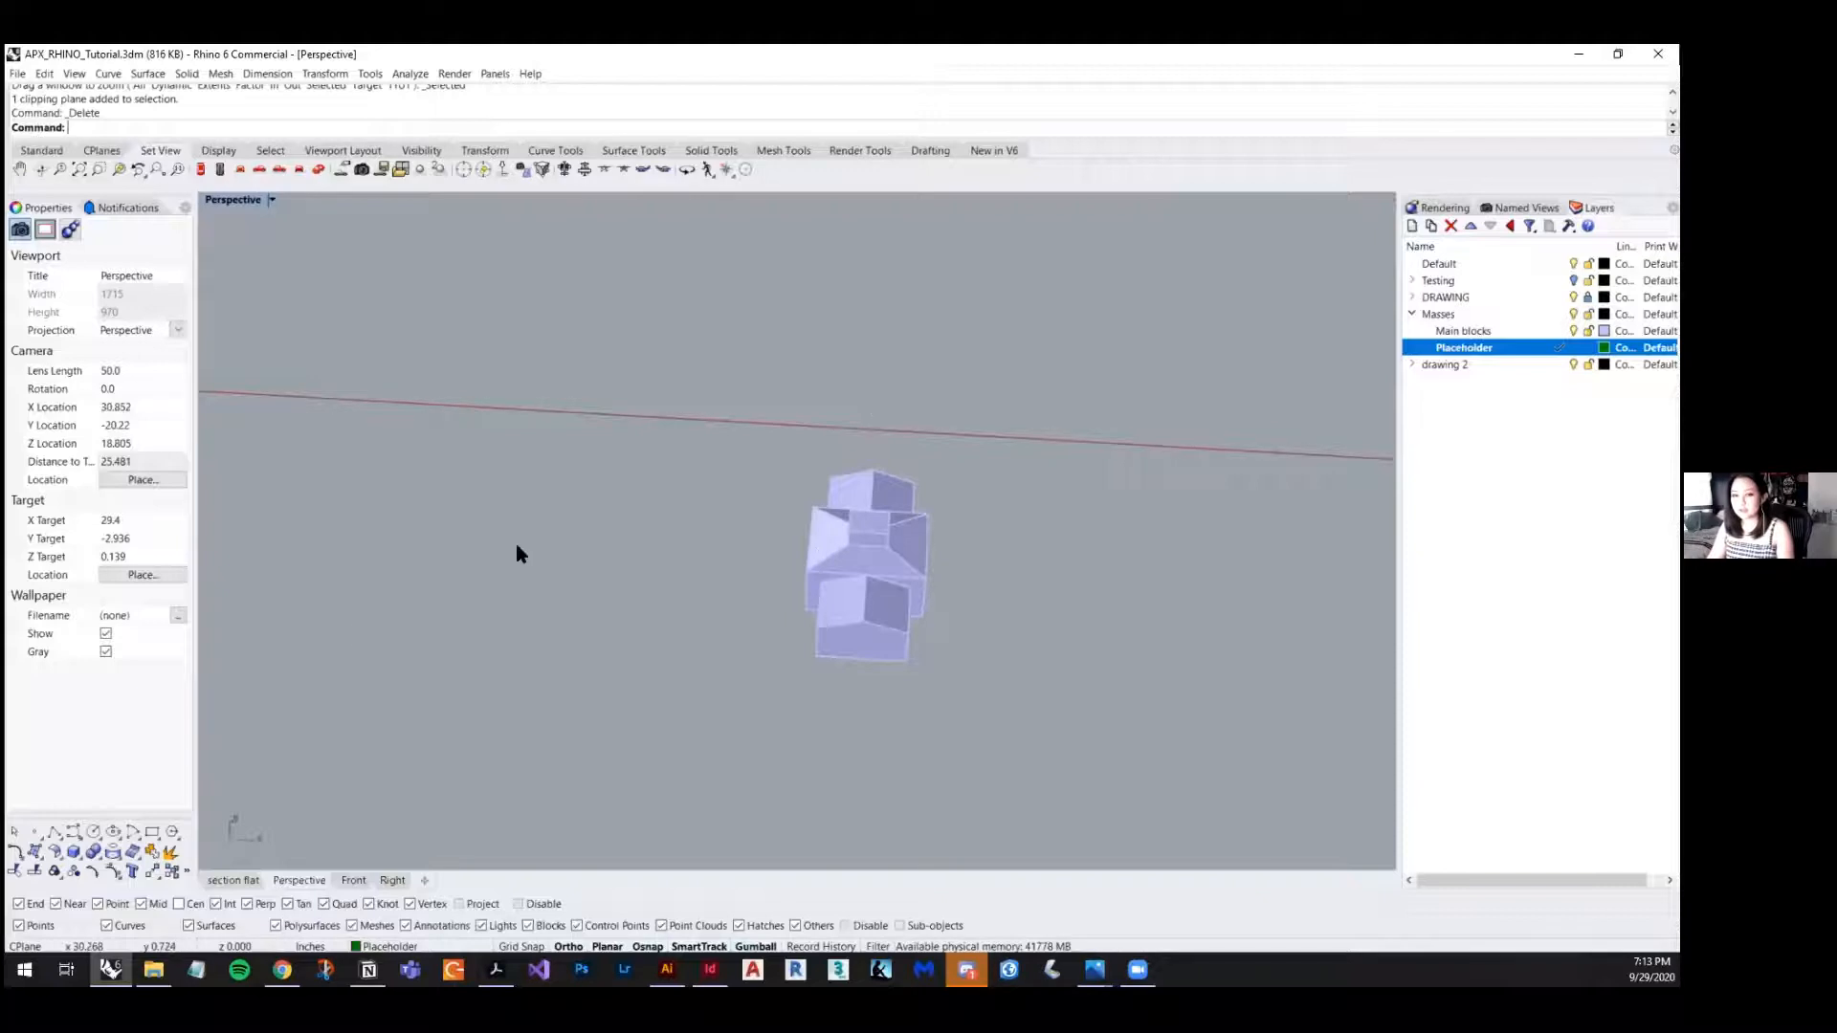
right_click_drag(561, 533, 790, 440)
scroll(701, 414, "up", 4)
scroll(702, 414, "down", 3)
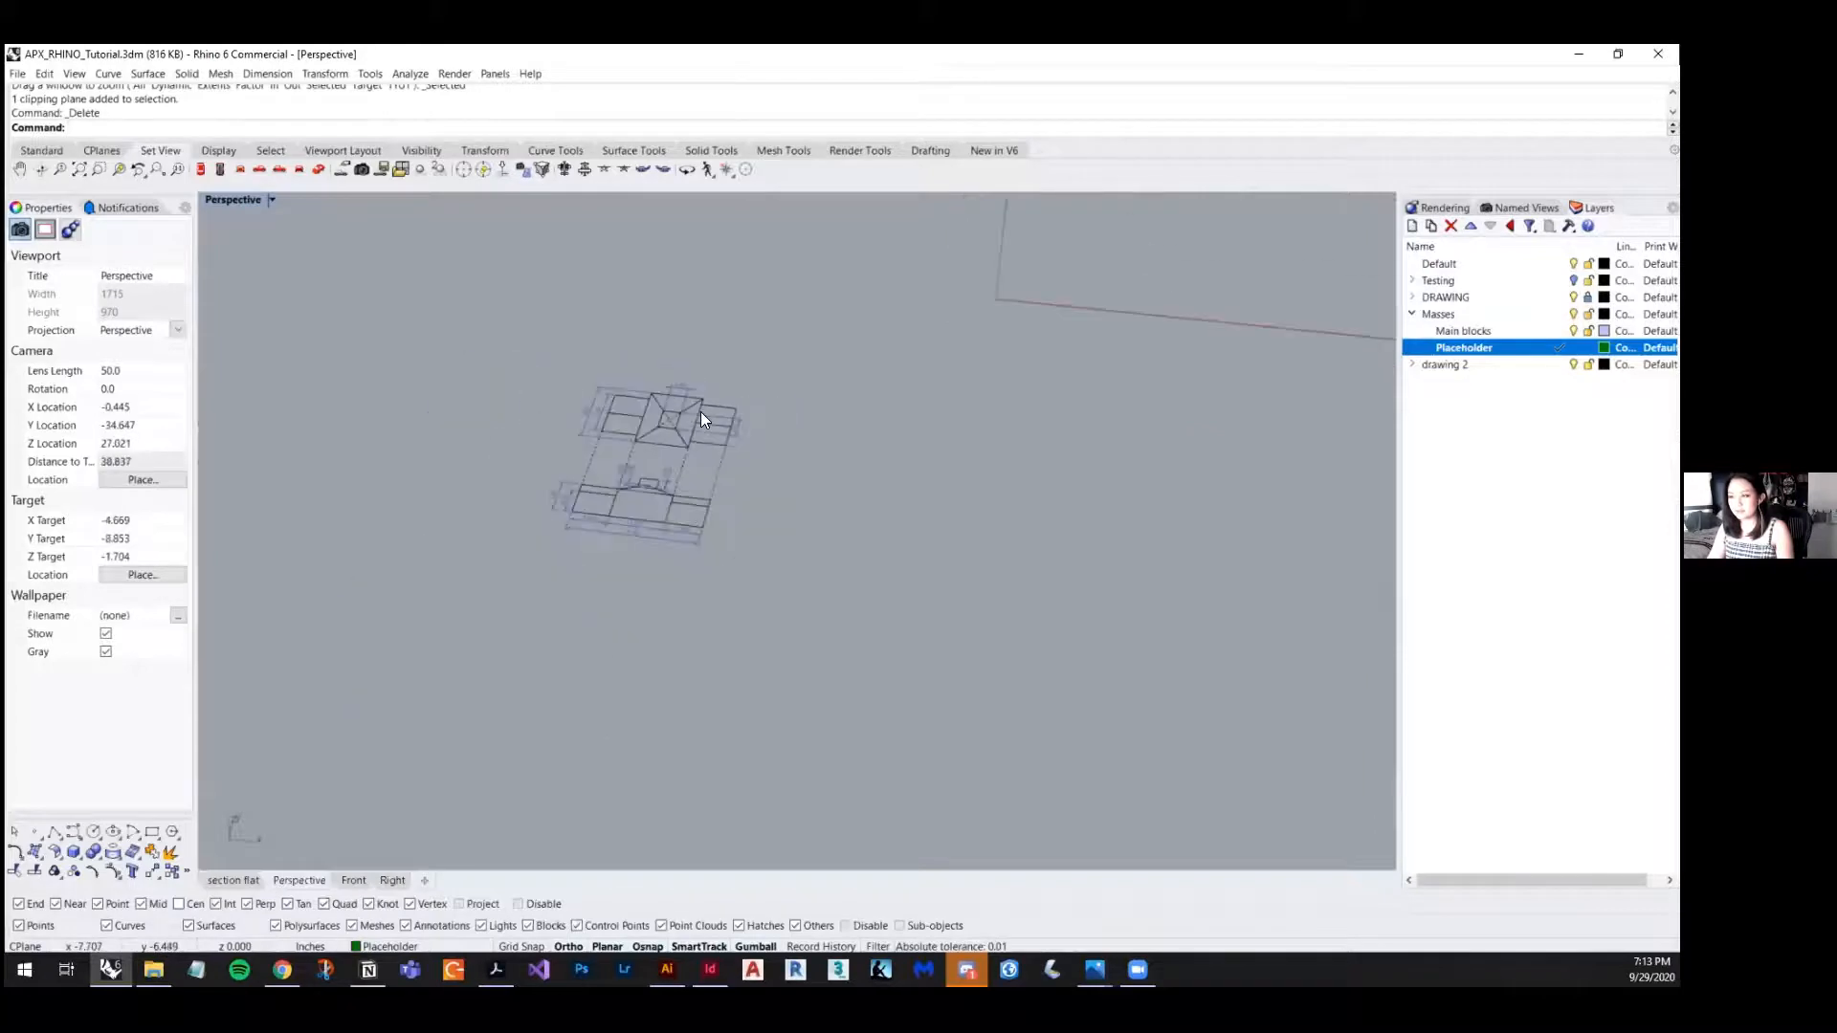
scroll(698, 415, "up", 4)
scroll(687, 421, "down", 2)
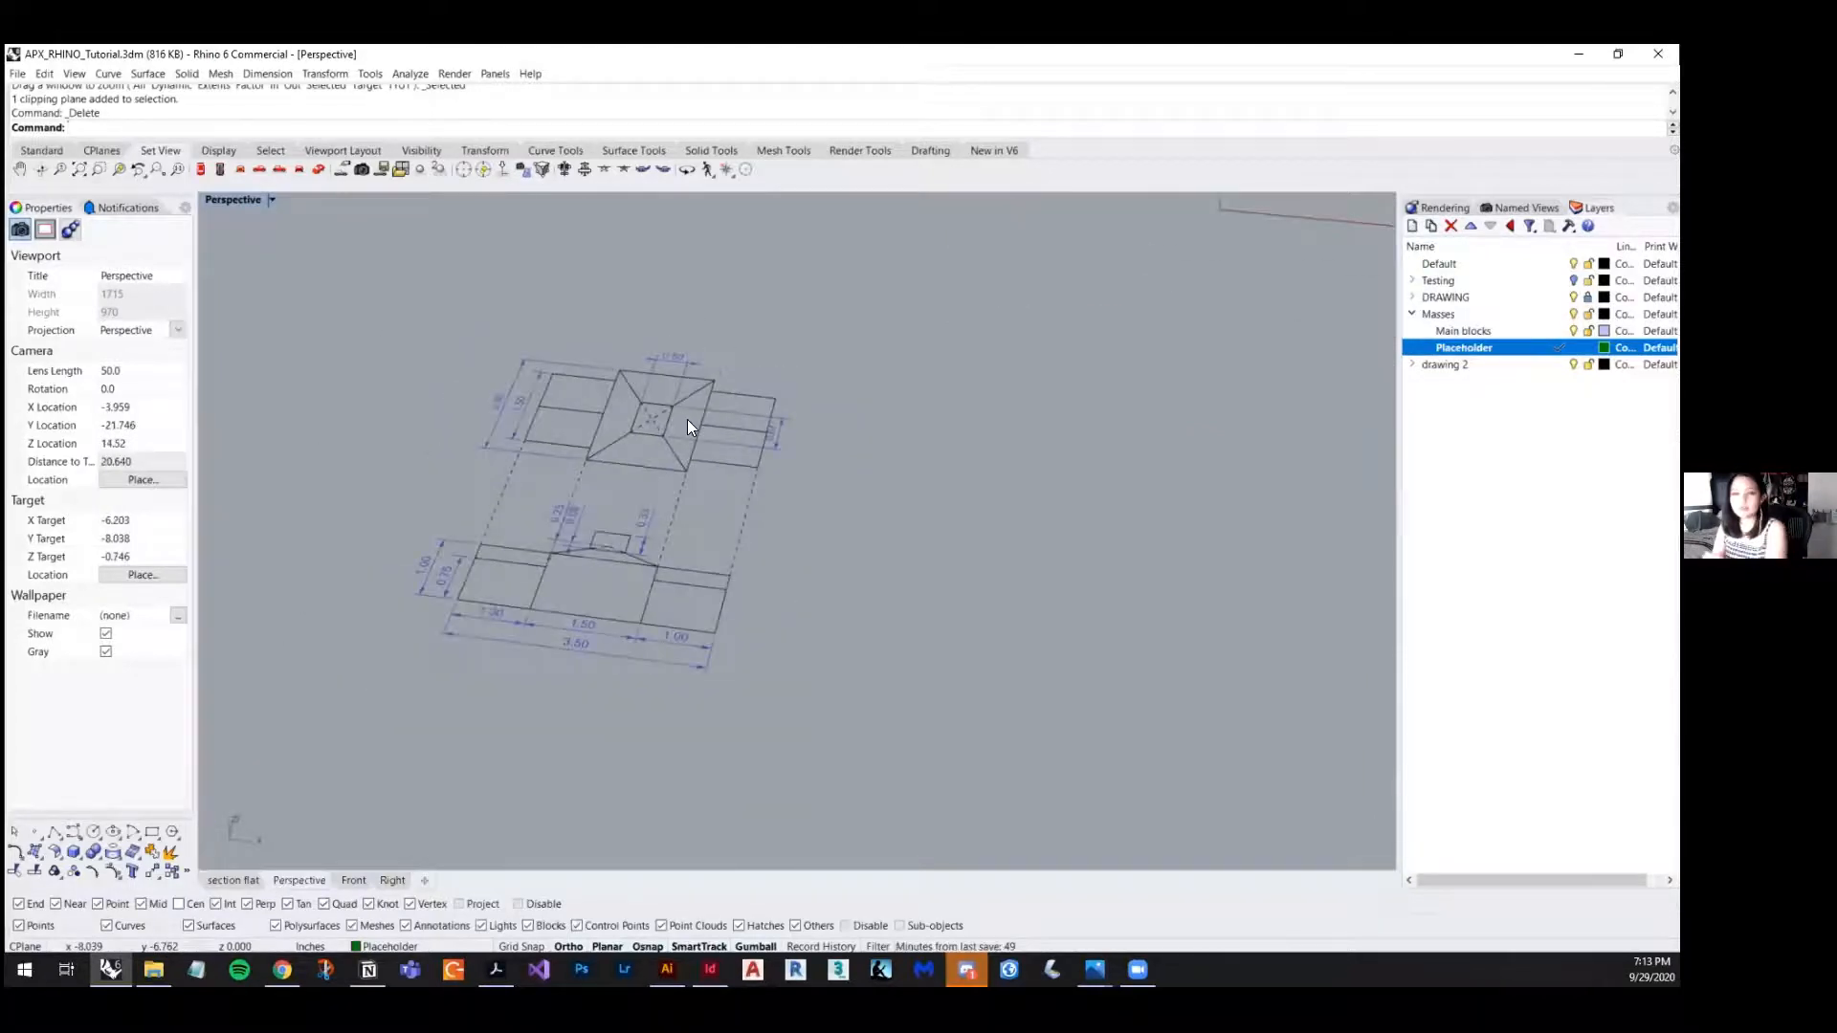
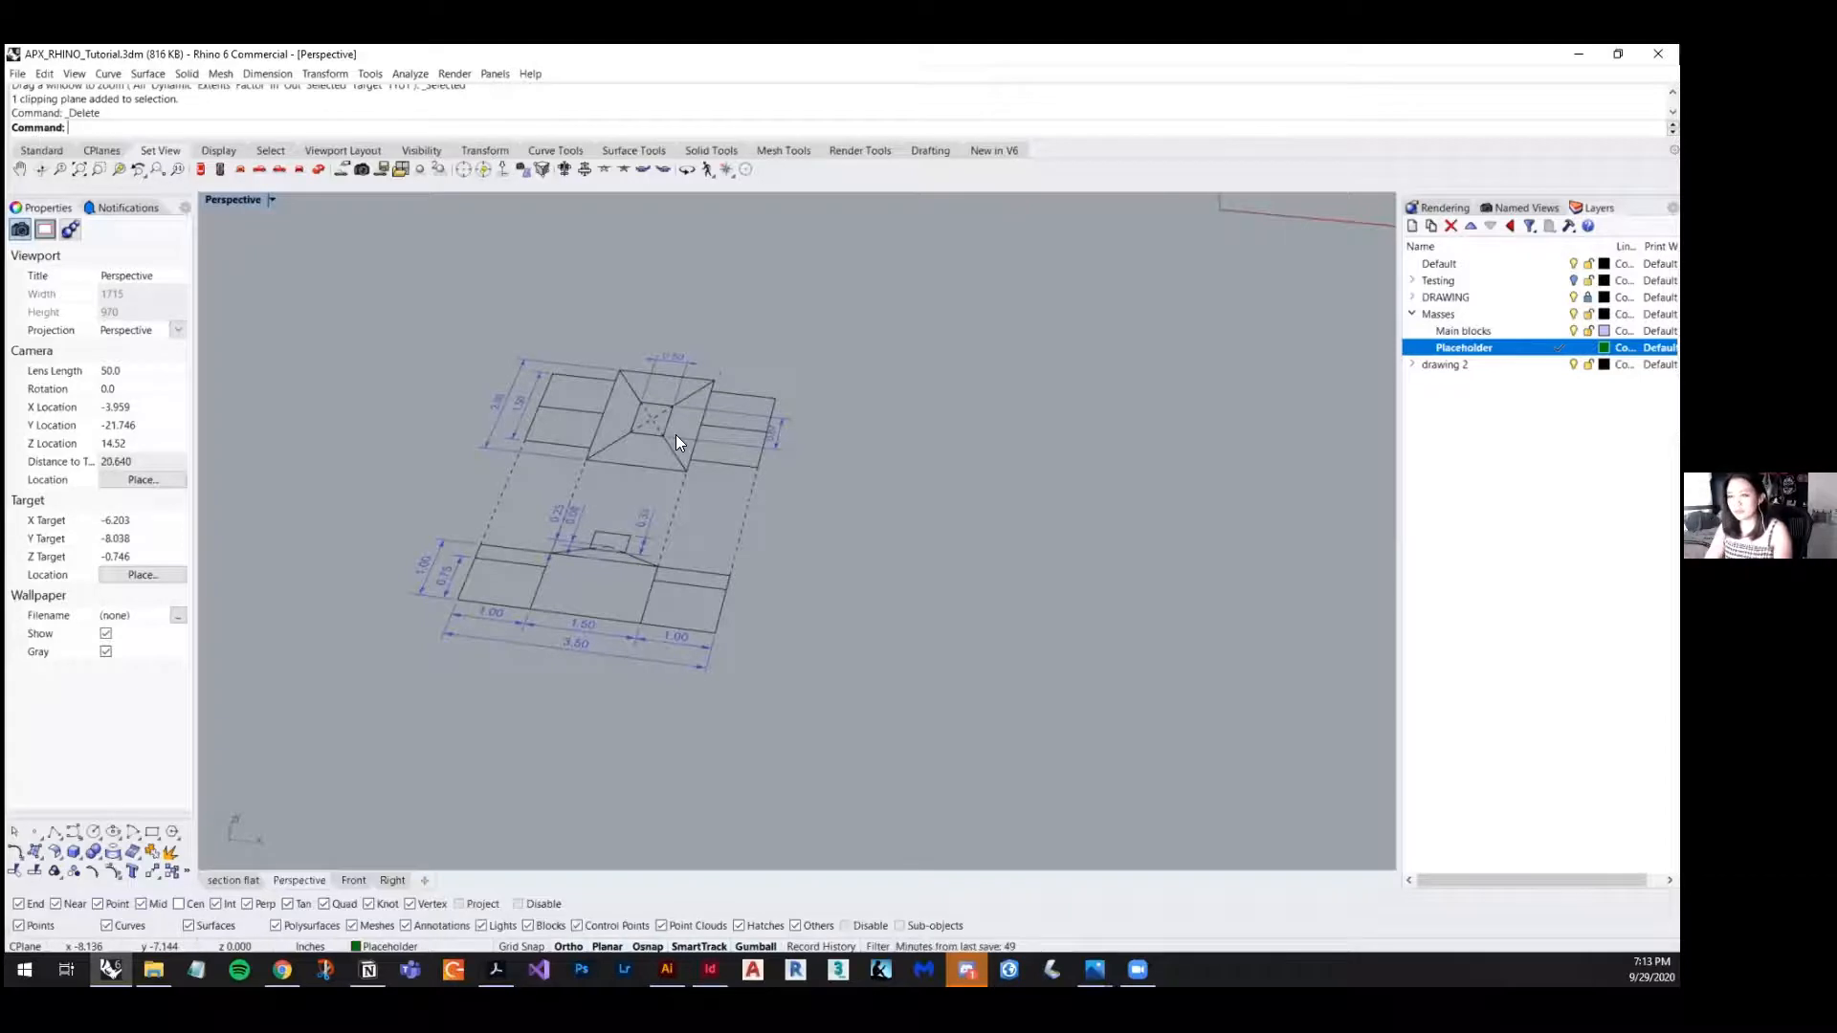
- Examine the building masses from several sides in the Perspective viewport, and zoom in on the gabled end block
scroll(677, 413, "down", 10)
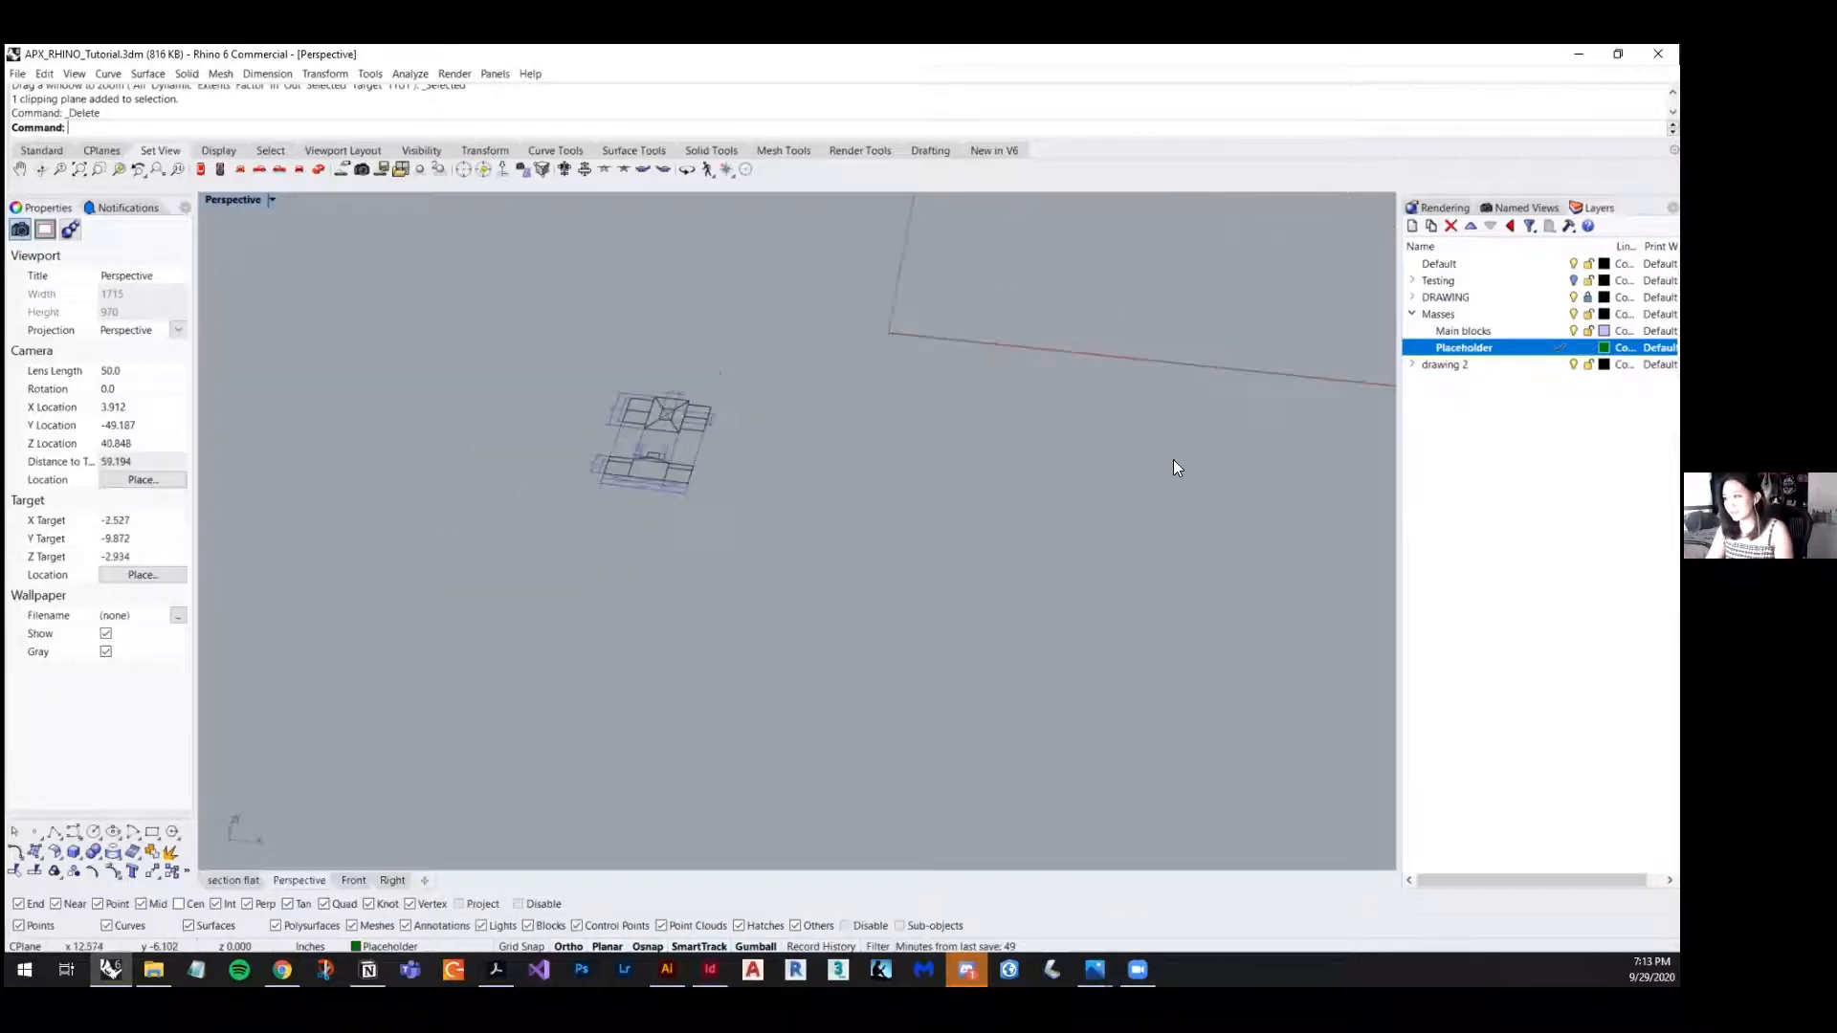
right_click_drag(1173, 459, 696, 549, "shift")
scroll(1185, 540, "up", 4)
right_click_drag(1184, 543, 1068, 544)
scroll(1102, 723, "up", 4)
right_click_drag(1102, 723, 1020, 655)
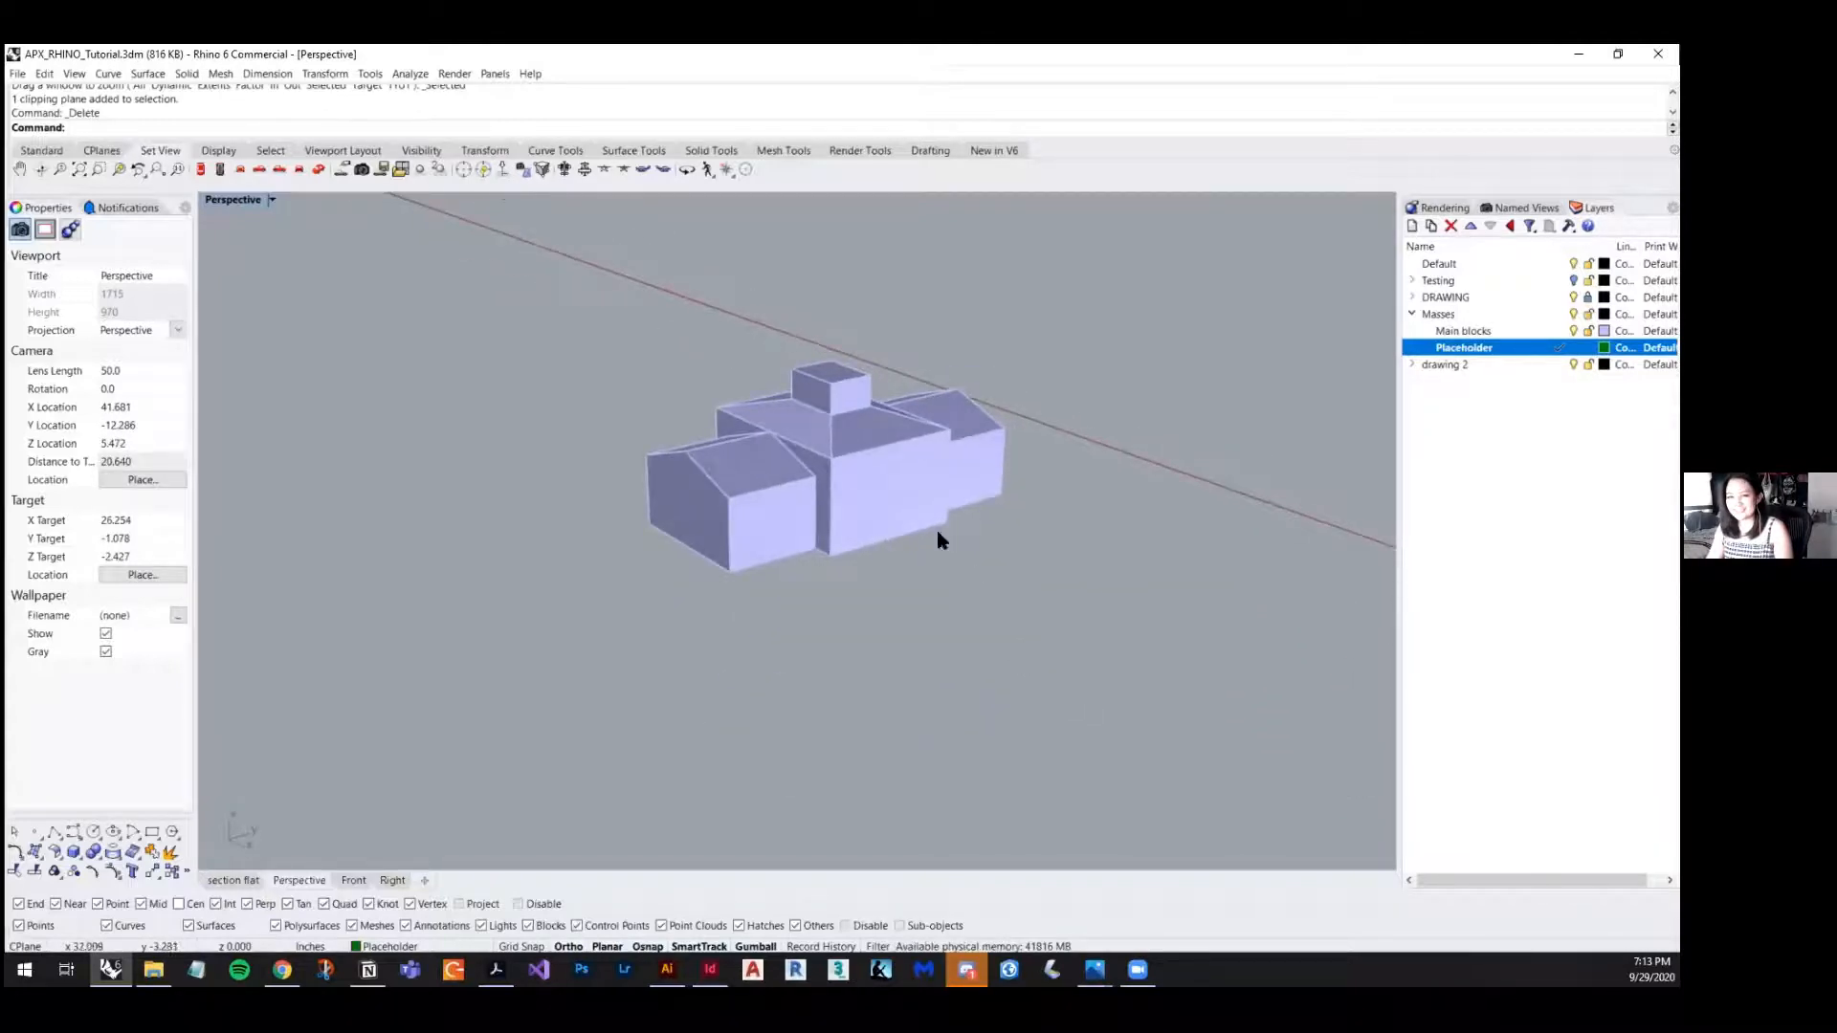
scroll(604, 505, "down", 3)
right_click_drag(590, 544, 712, 572)
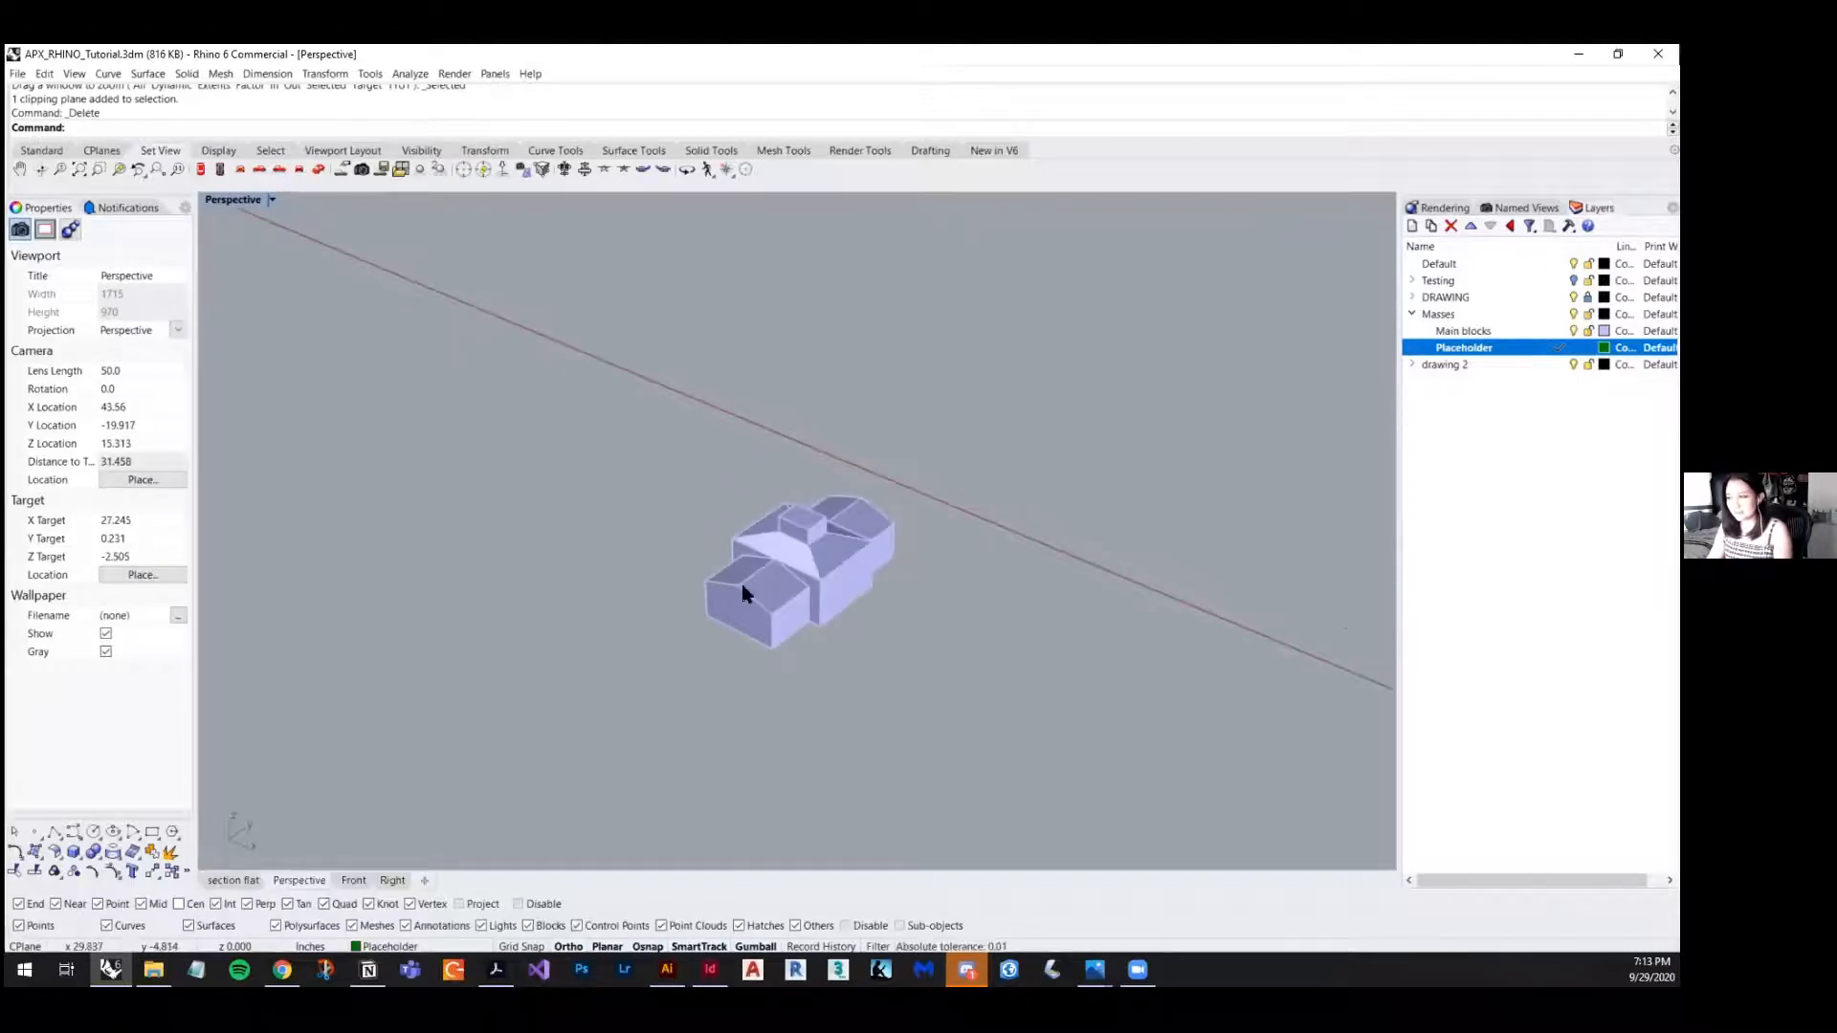
scroll(788, 550, "down", 3)
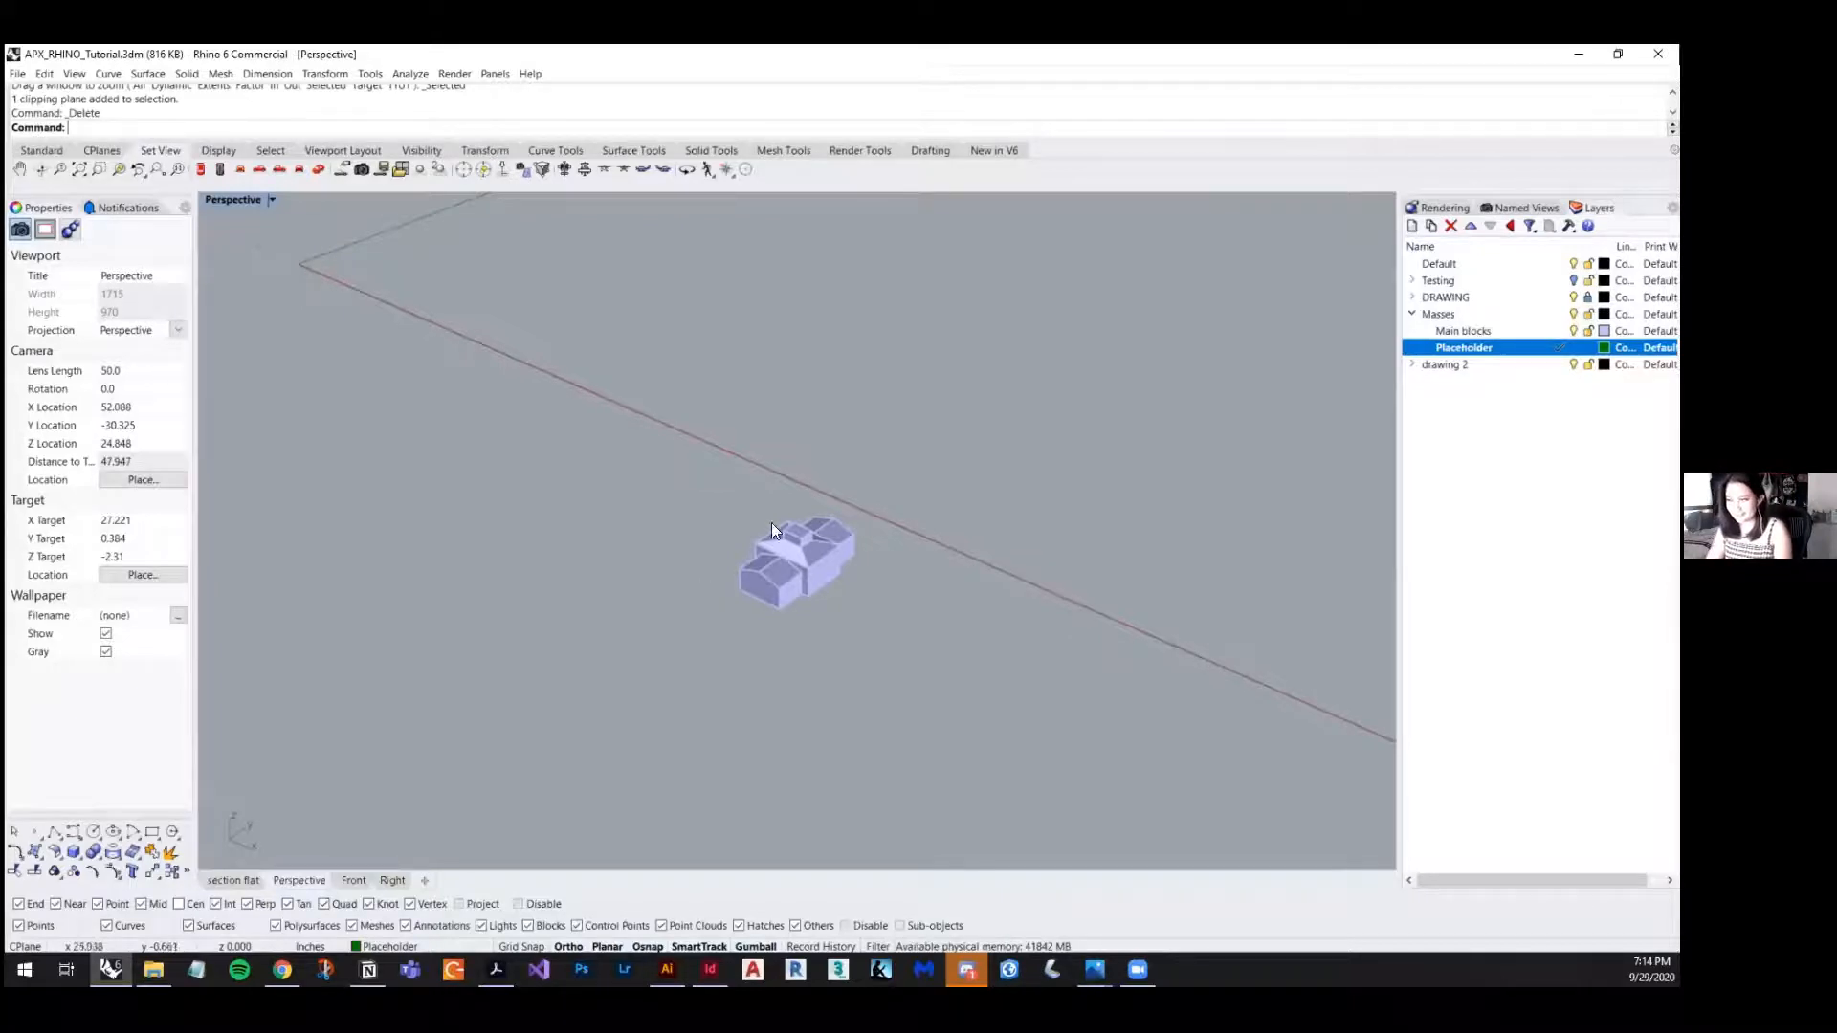
right_click_drag(851, 635, 999, 513)
left_click_drag(1052, 358, 702, 700)
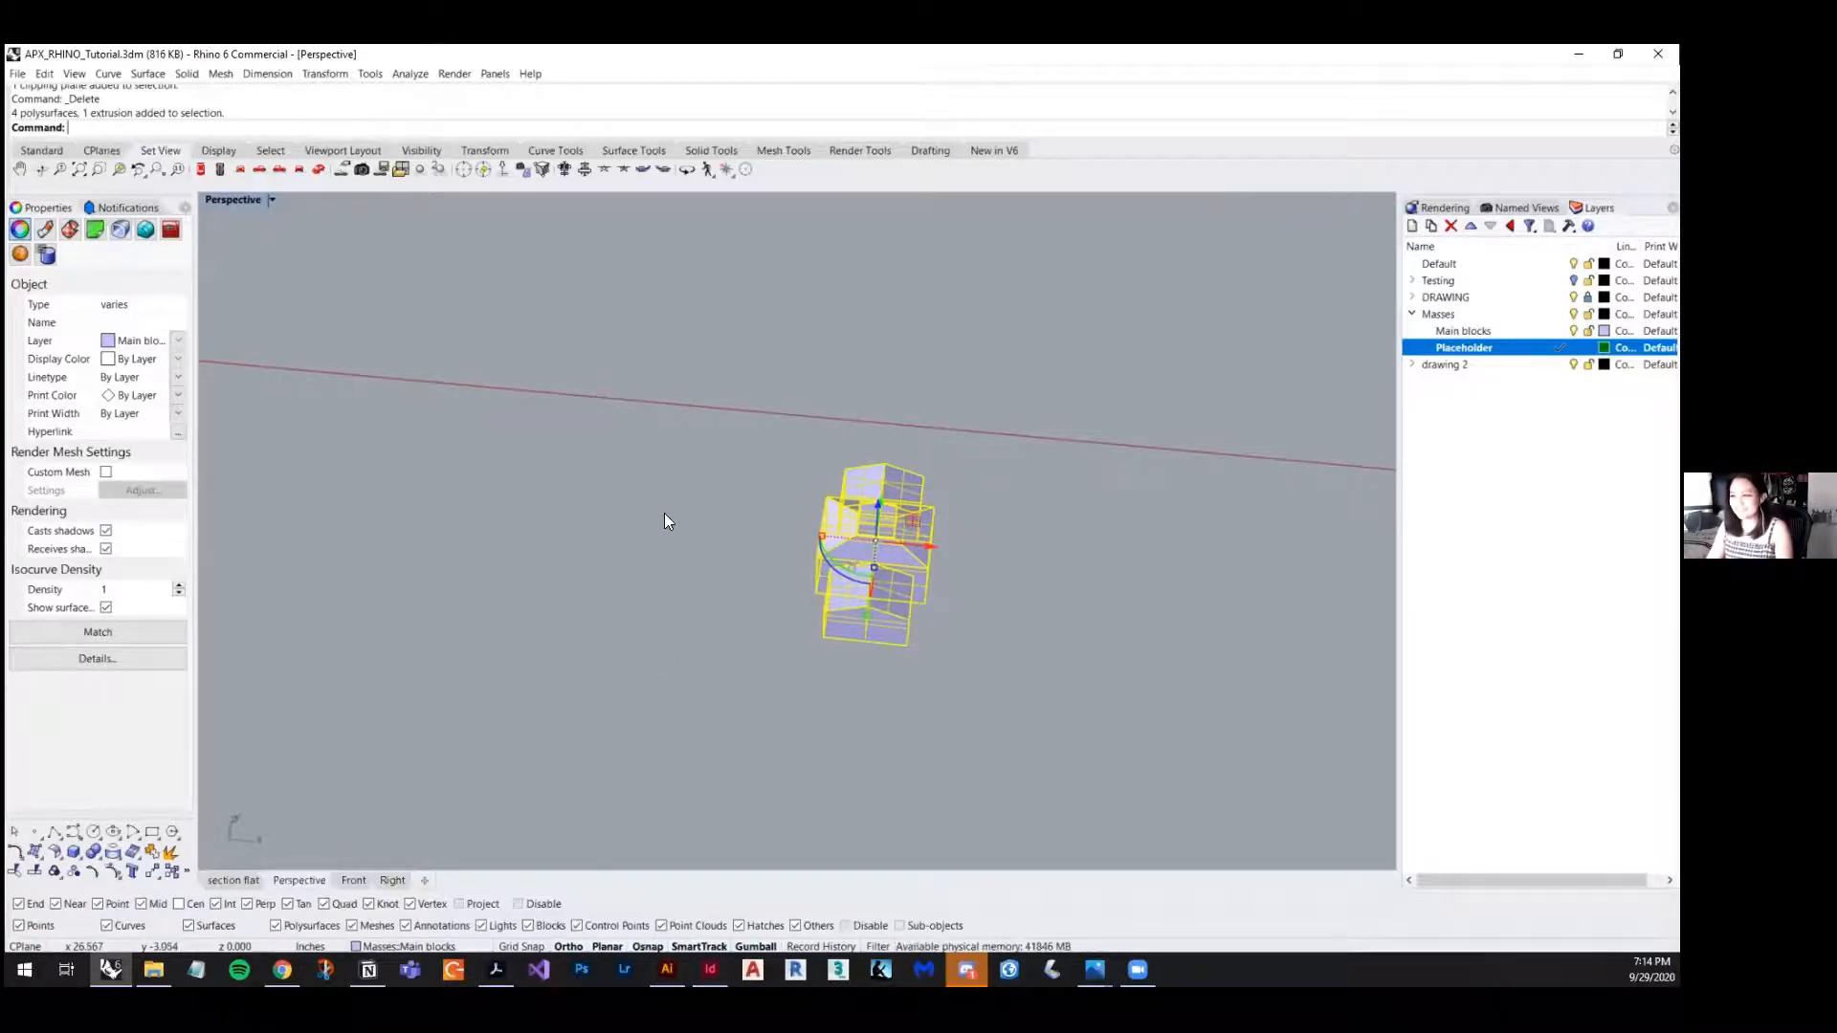
right_click_drag(657, 587, 869, 627)
left_click(651, 603)
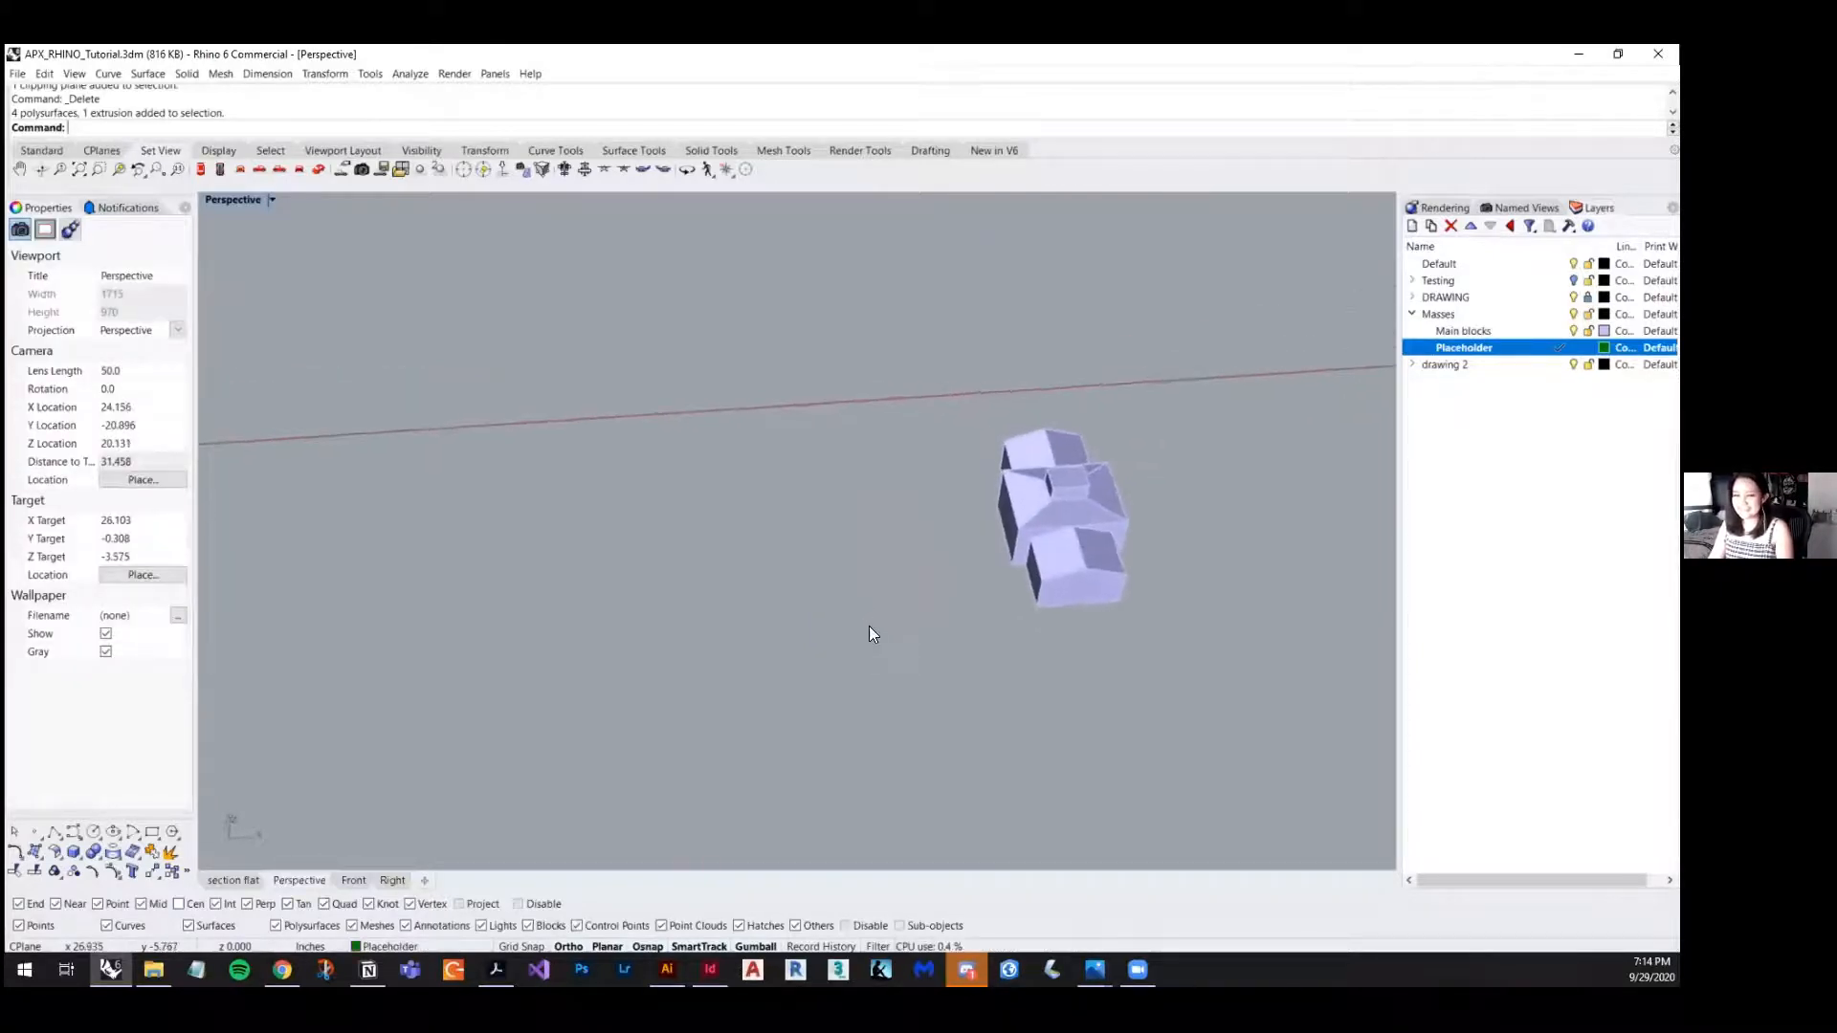
right_click_drag(1209, 624, 750, 641)
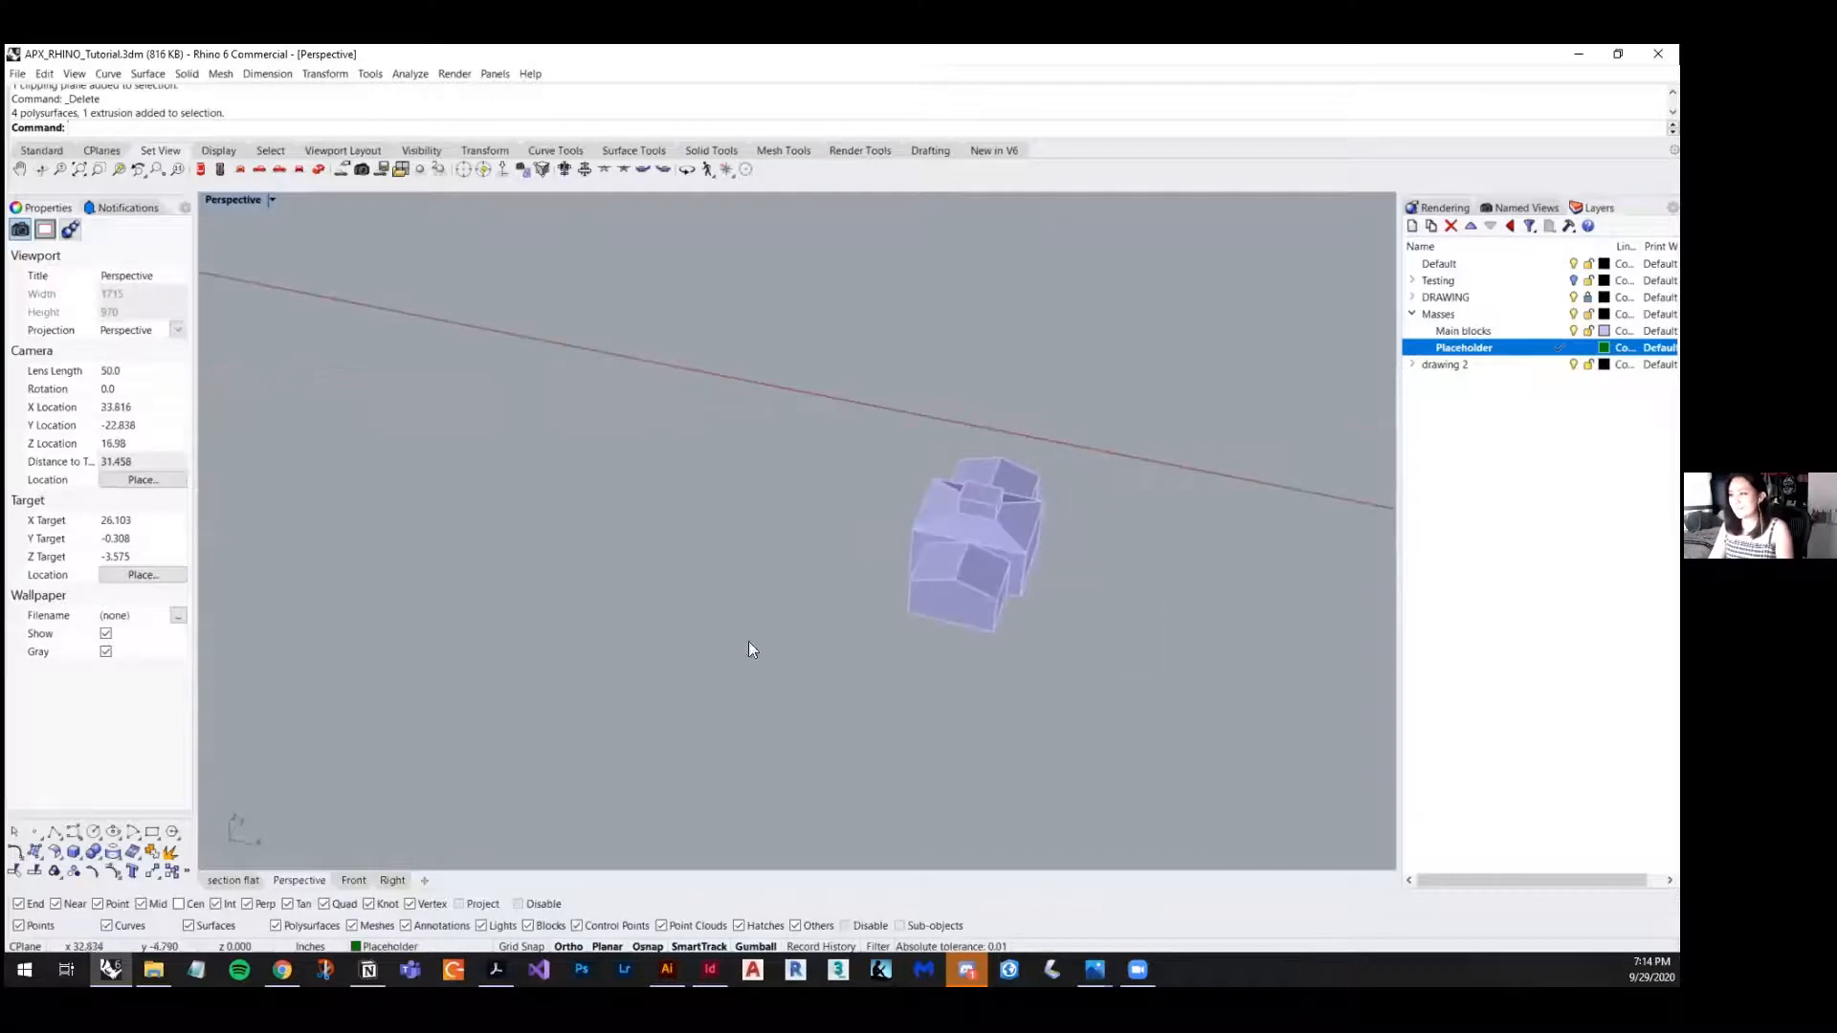
right_click_drag(660, 602, 866, 466)
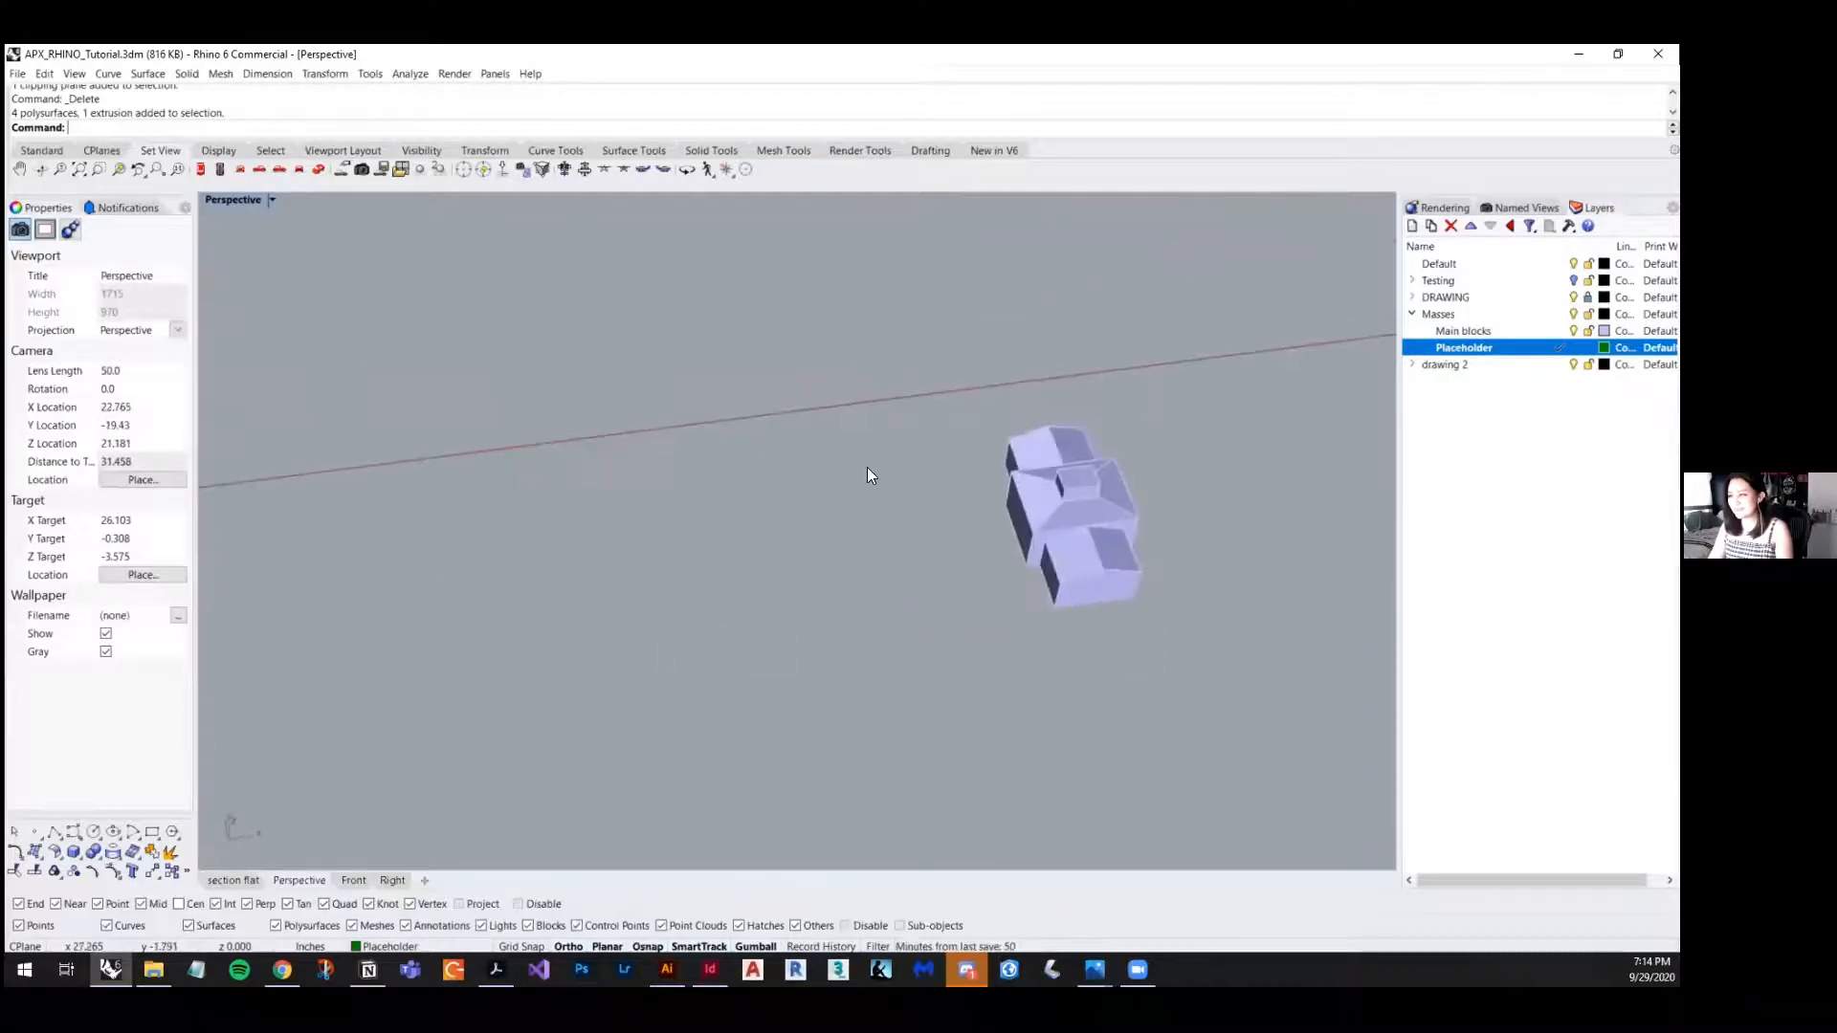
scroll(867, 467, "down", 6)
right_click_drag(661, 553, 820, 562, "shift")
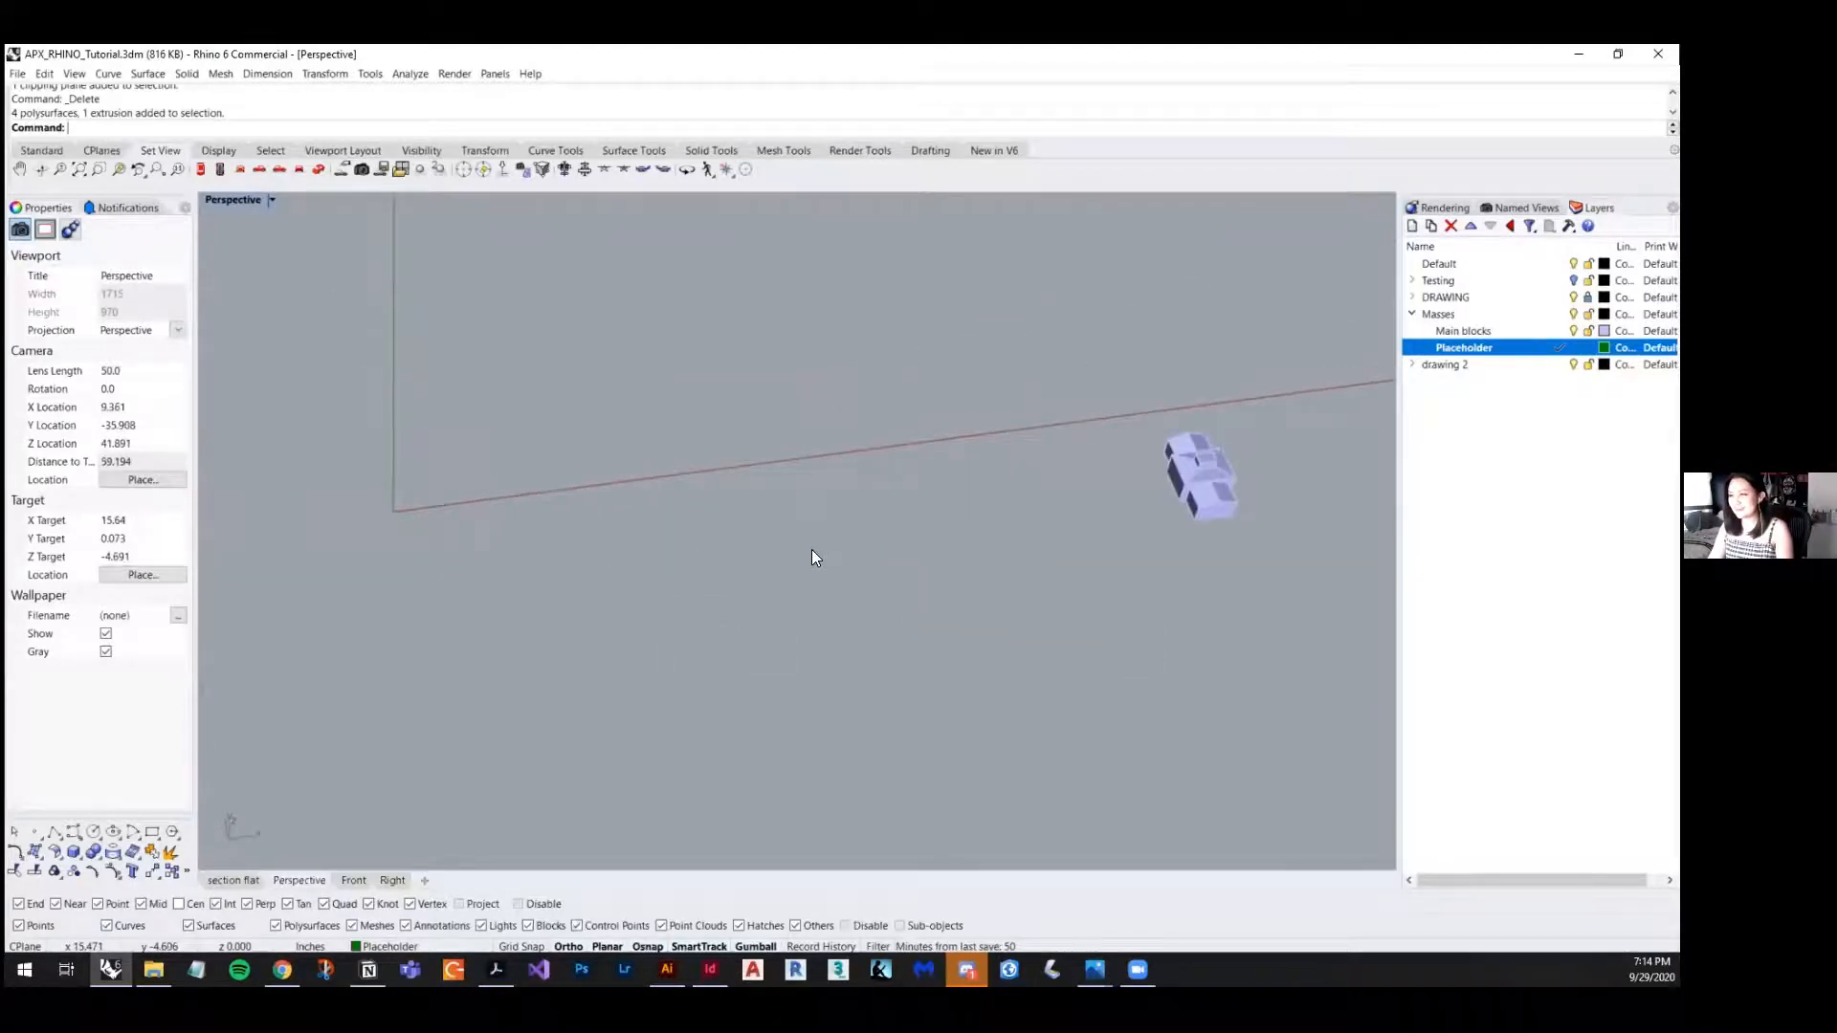
mouse_move(1106, 571)
right_mouse_down()
mouse_move(1078, 570)
mouse_move(1124, 594)
right_mouse_up()
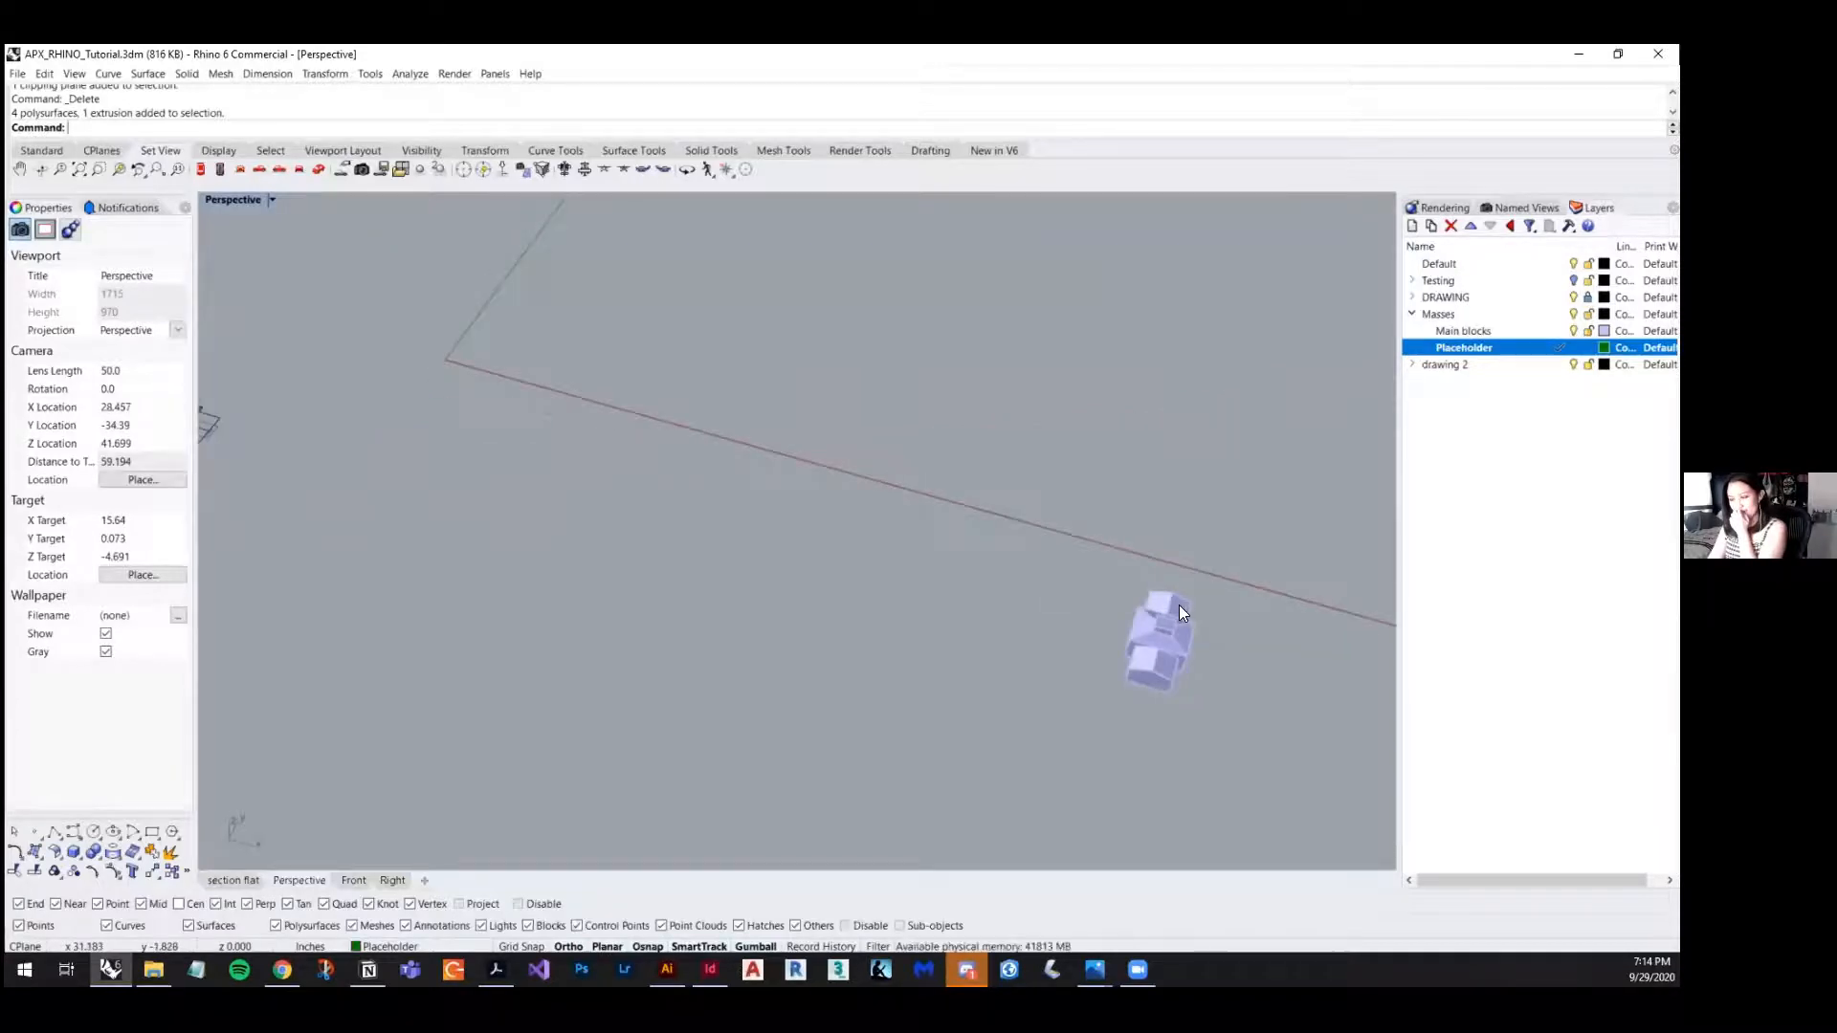
scroll(1127, 599, "up", 2)
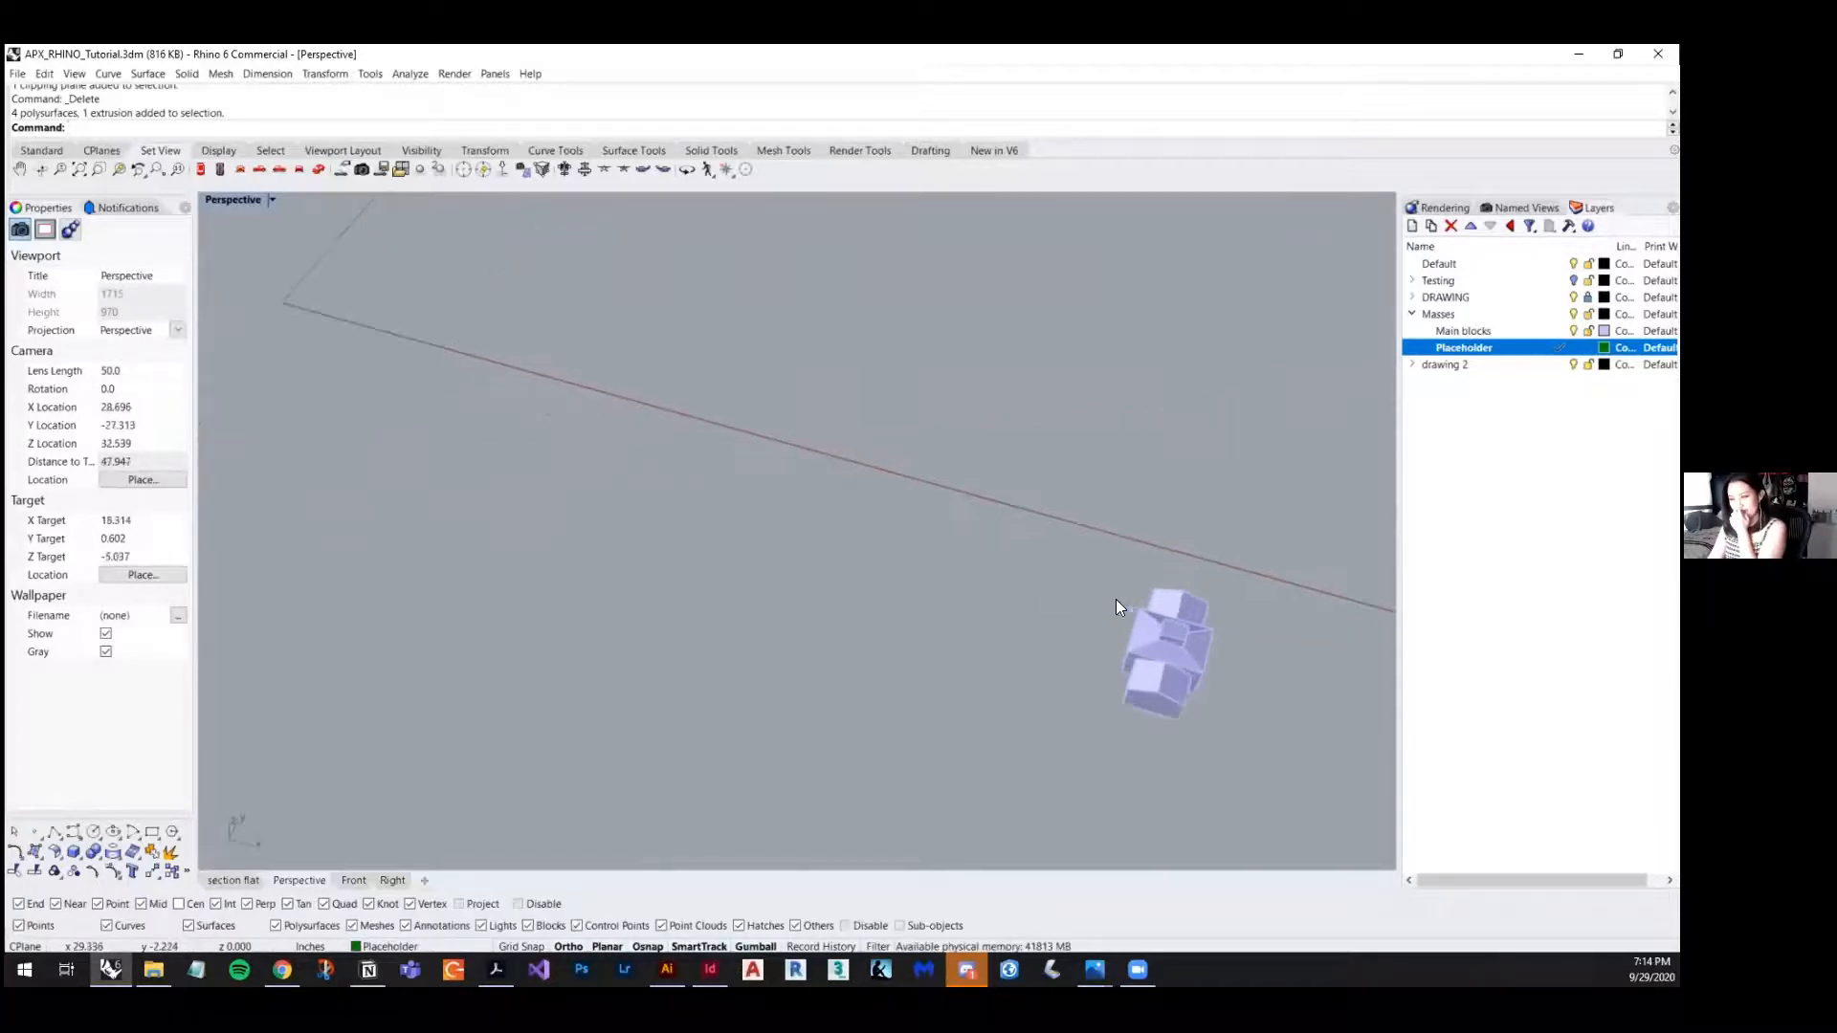
right_click_drag(1001, 620, 846, 561)
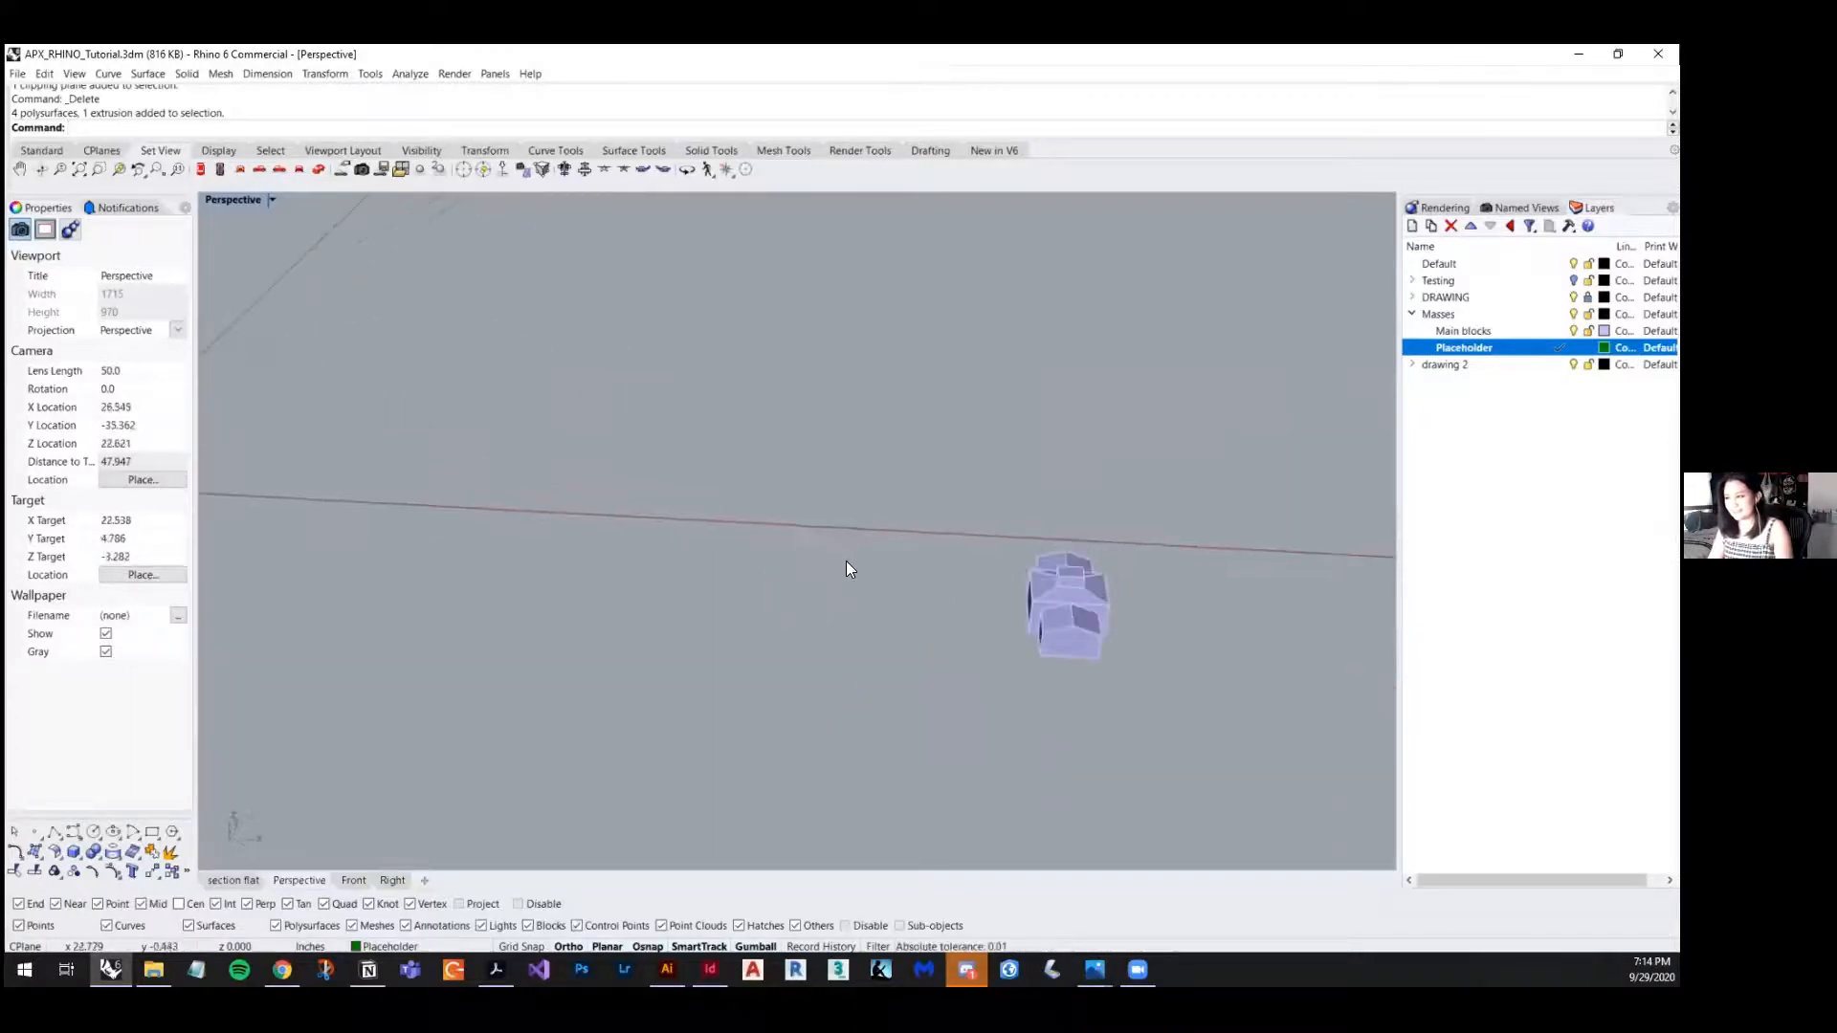
scroll(846, 561, "up", 2)
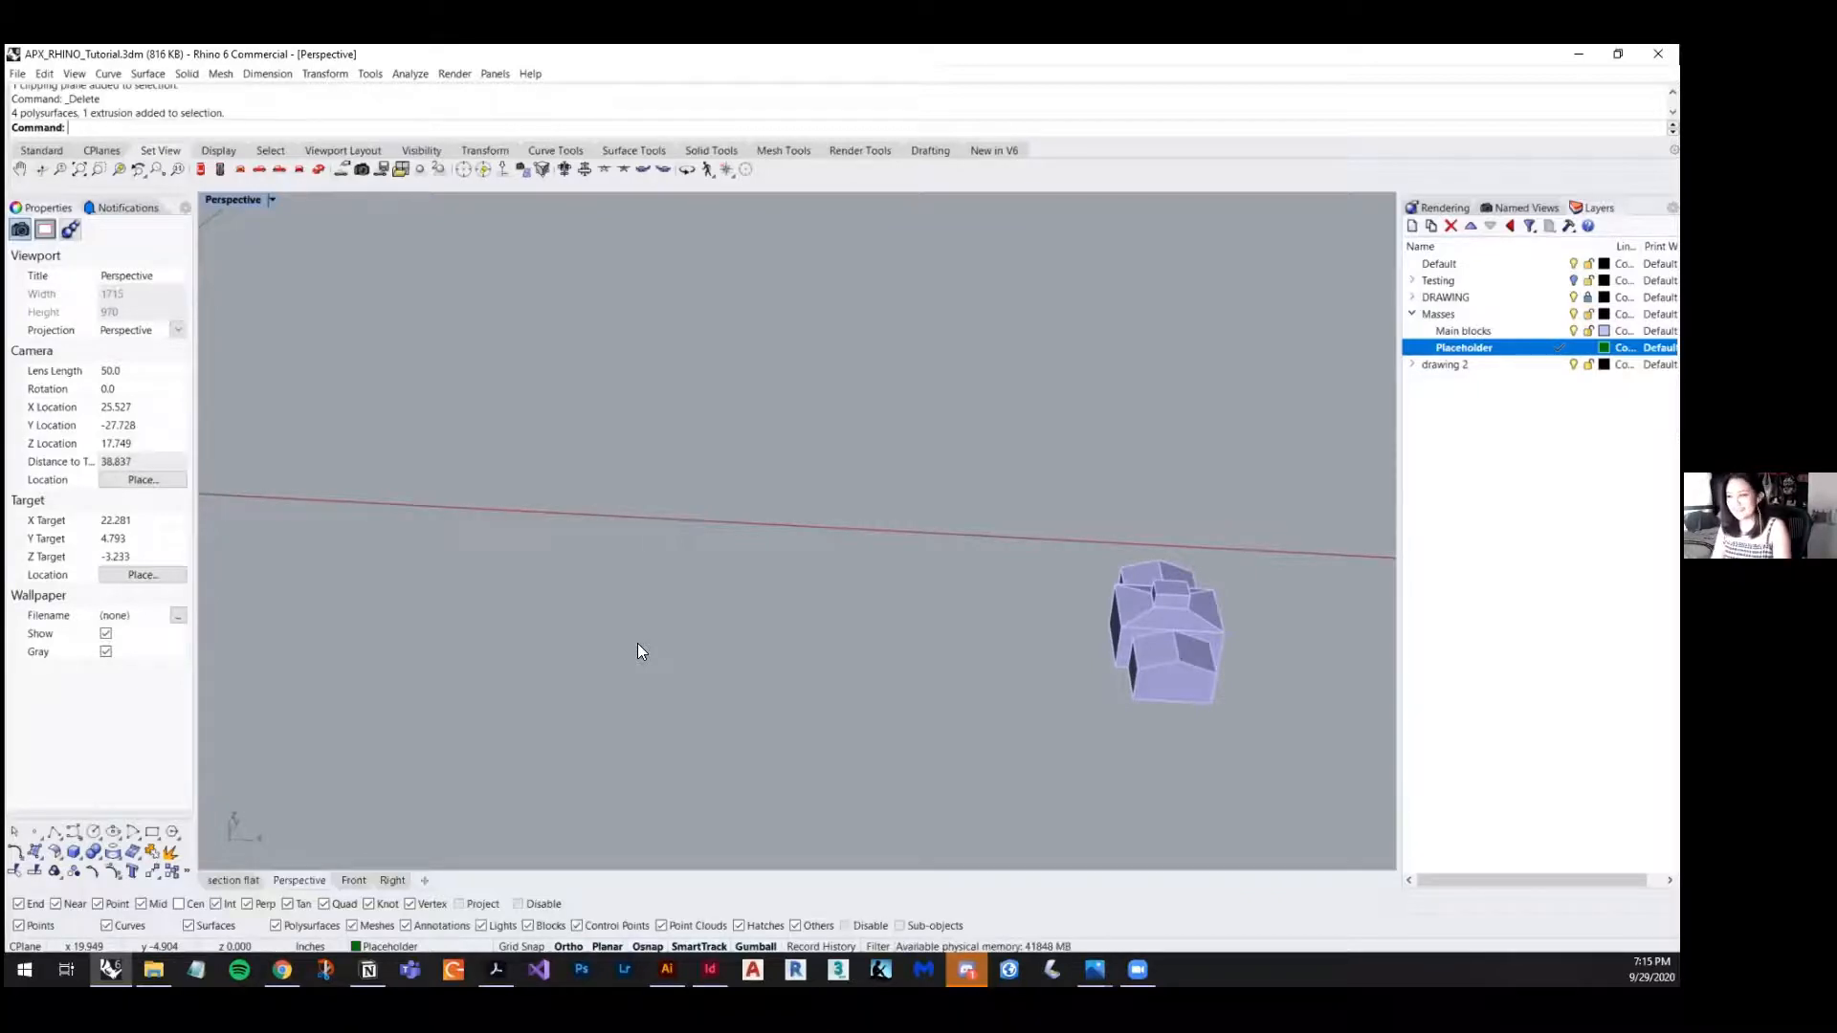
right_click_drag(993, 628, 856, 606)
left_click(856, 607)
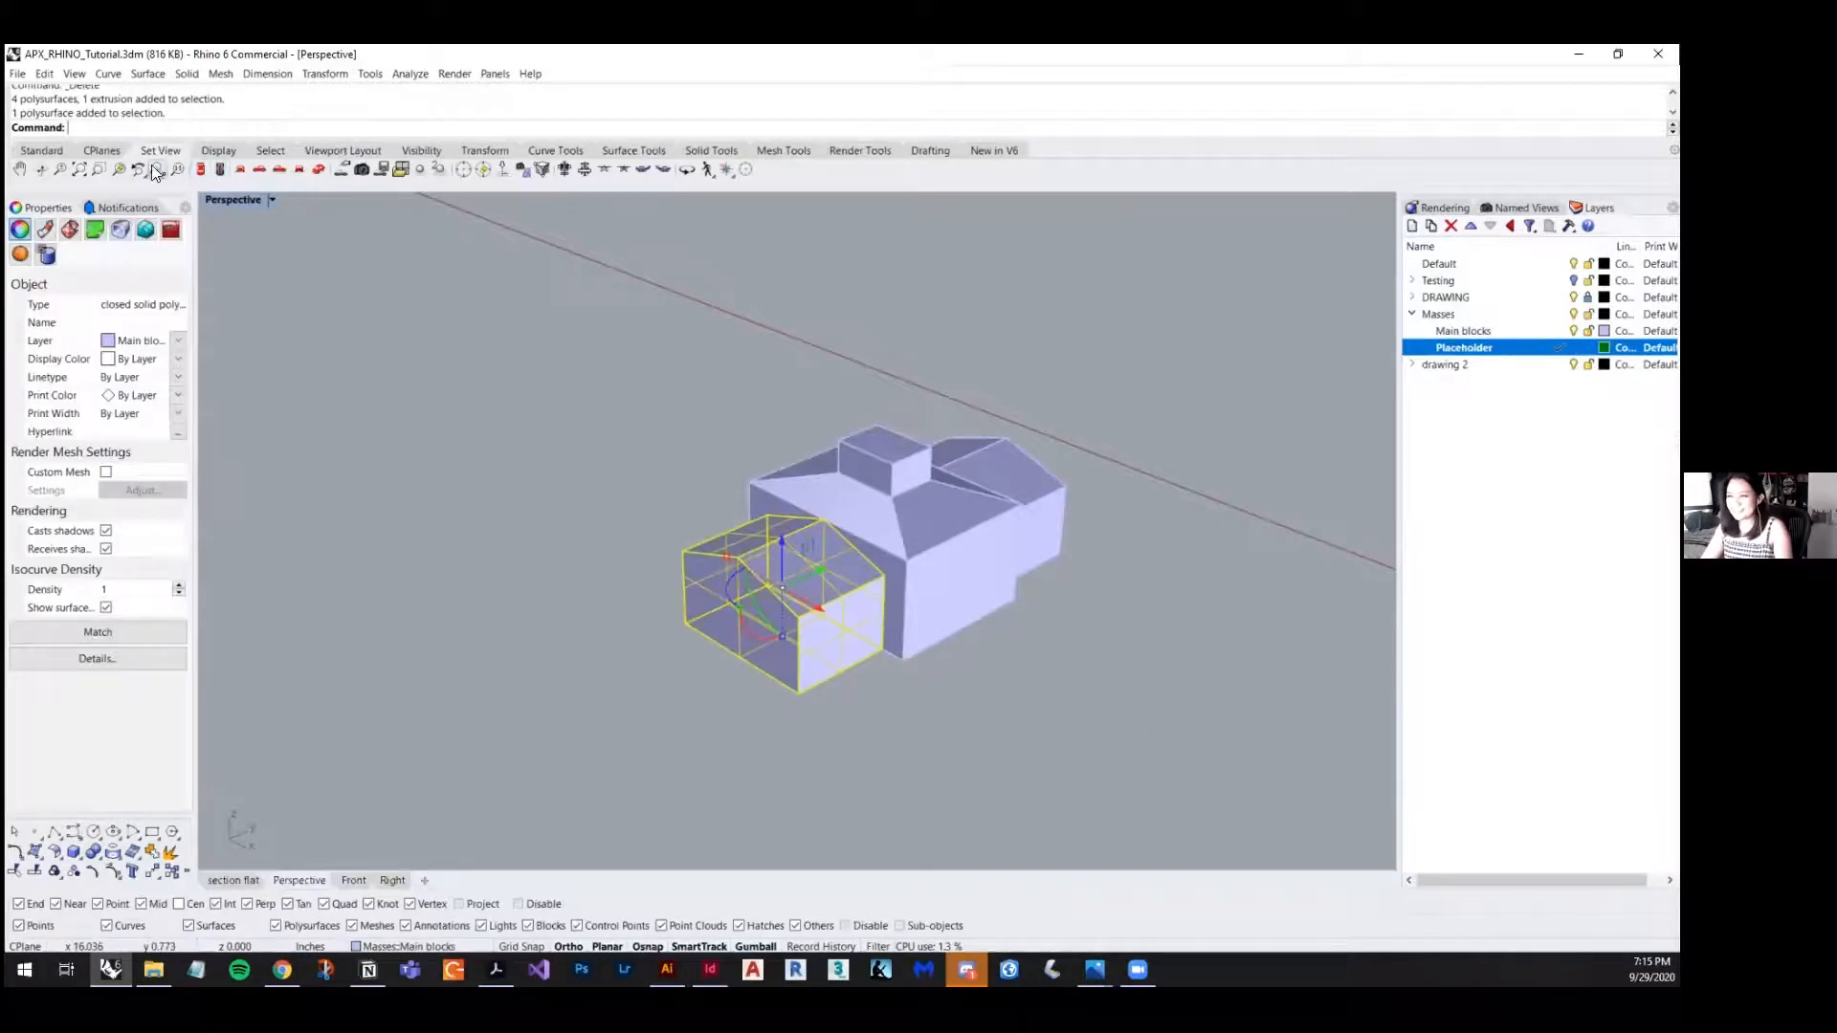
left_click(119, 170)
left_click(407, 462)
scroll(407, 461, "down", 8)
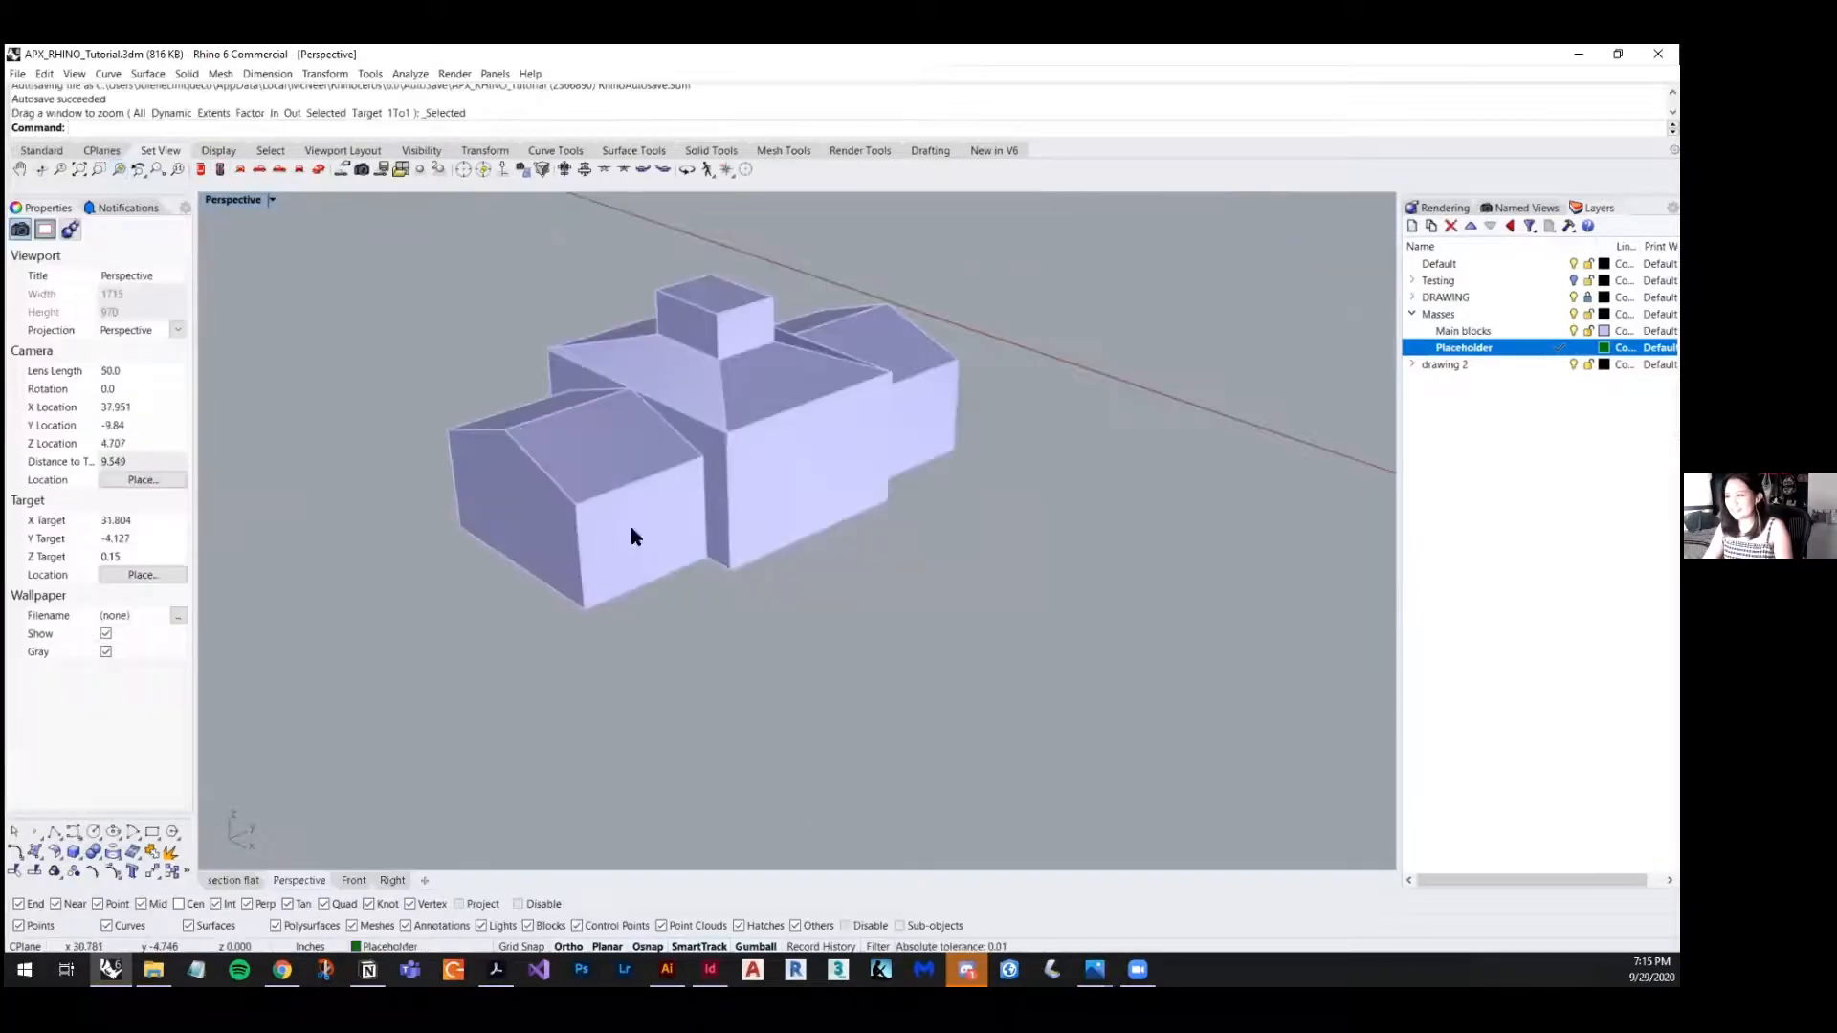
right_click_drag(632, 527, 731, 561)
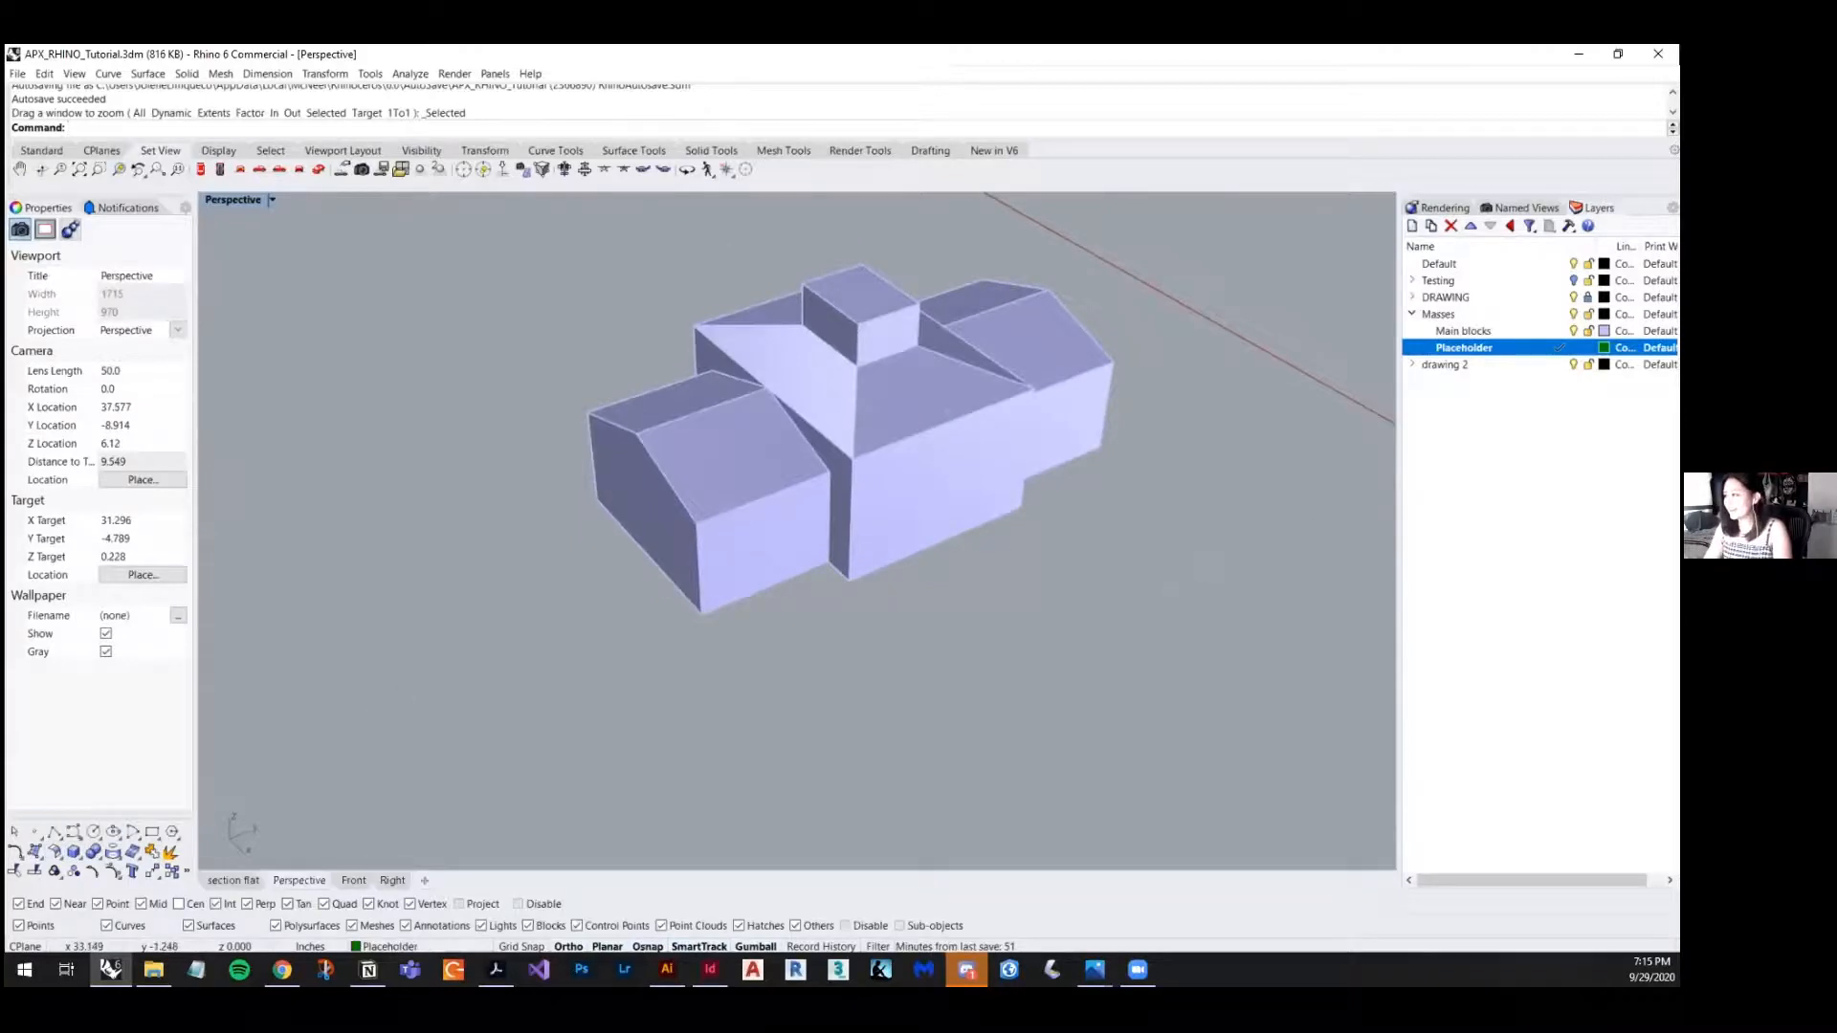
- Change the Placeholder layer's color to a muted green with RGB values 101, 144, 101
left_click(1603, 347)
left_click_drag(1127, 382, 1171, 399)
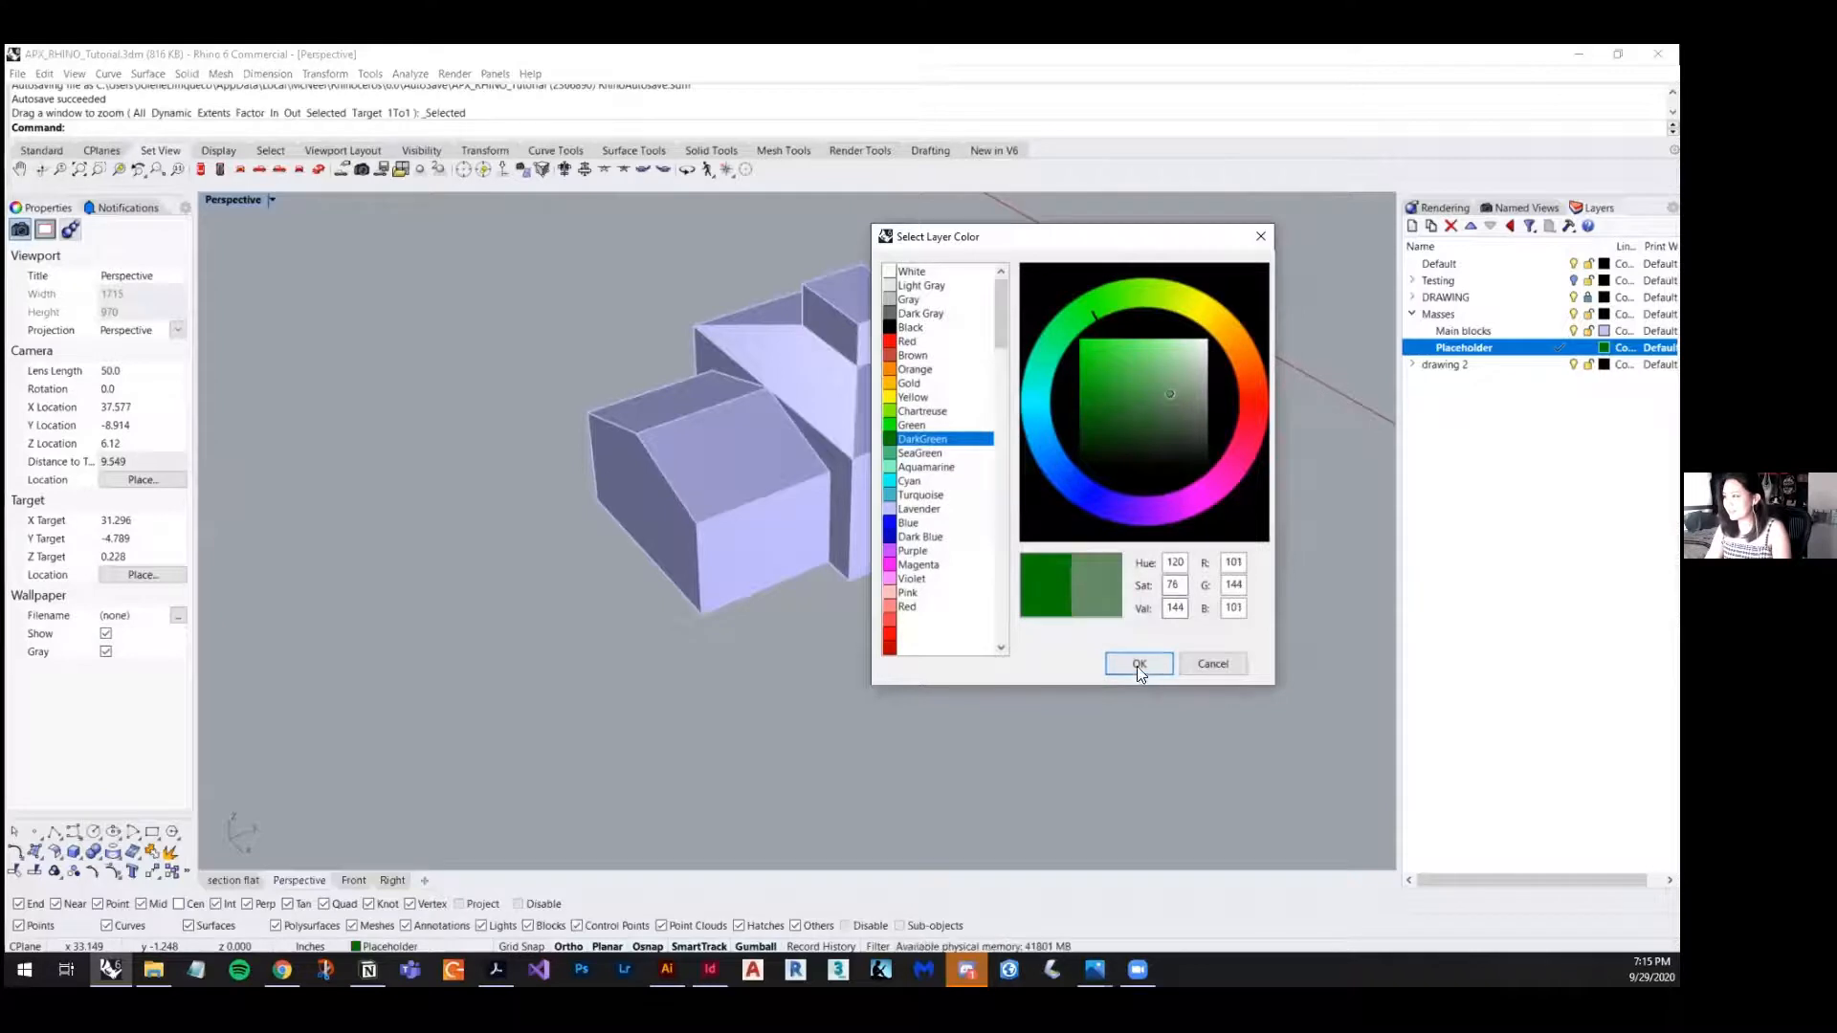
left_click(1138, 663)
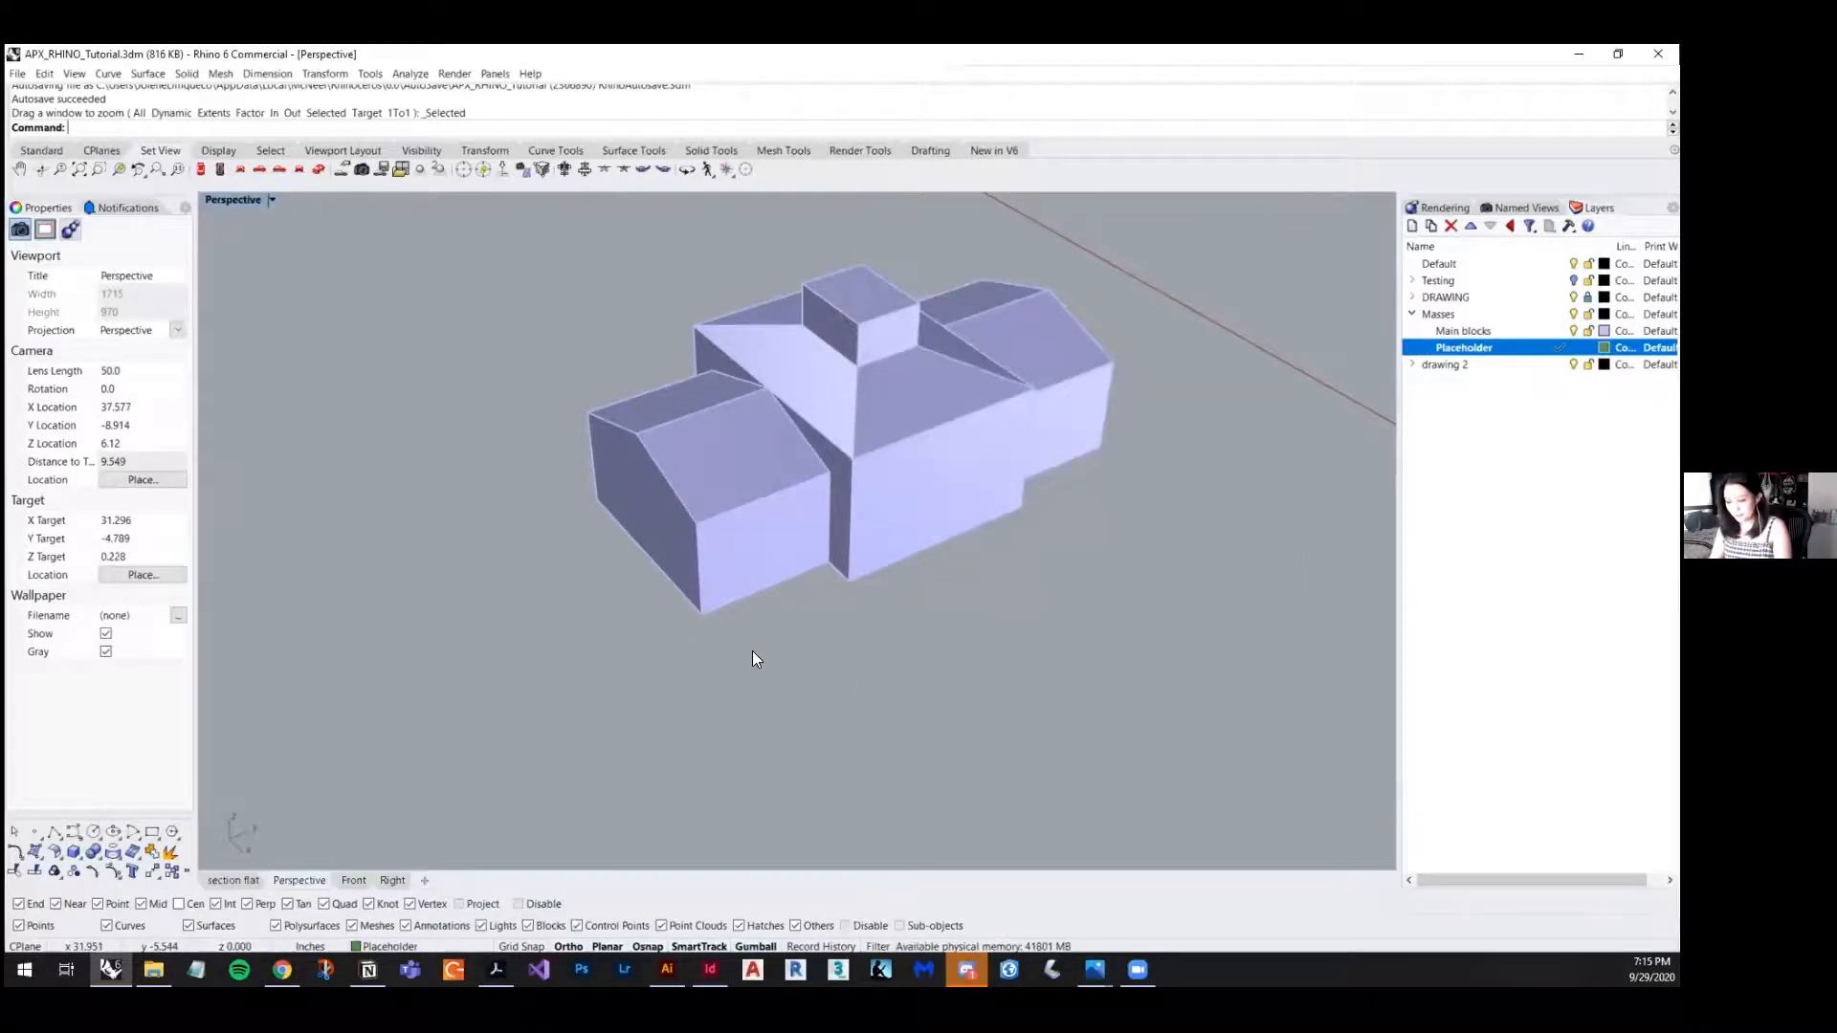
- Create a small sphere on the Placeholder layer, on the ground in front of the gabled end block
type("sphere")
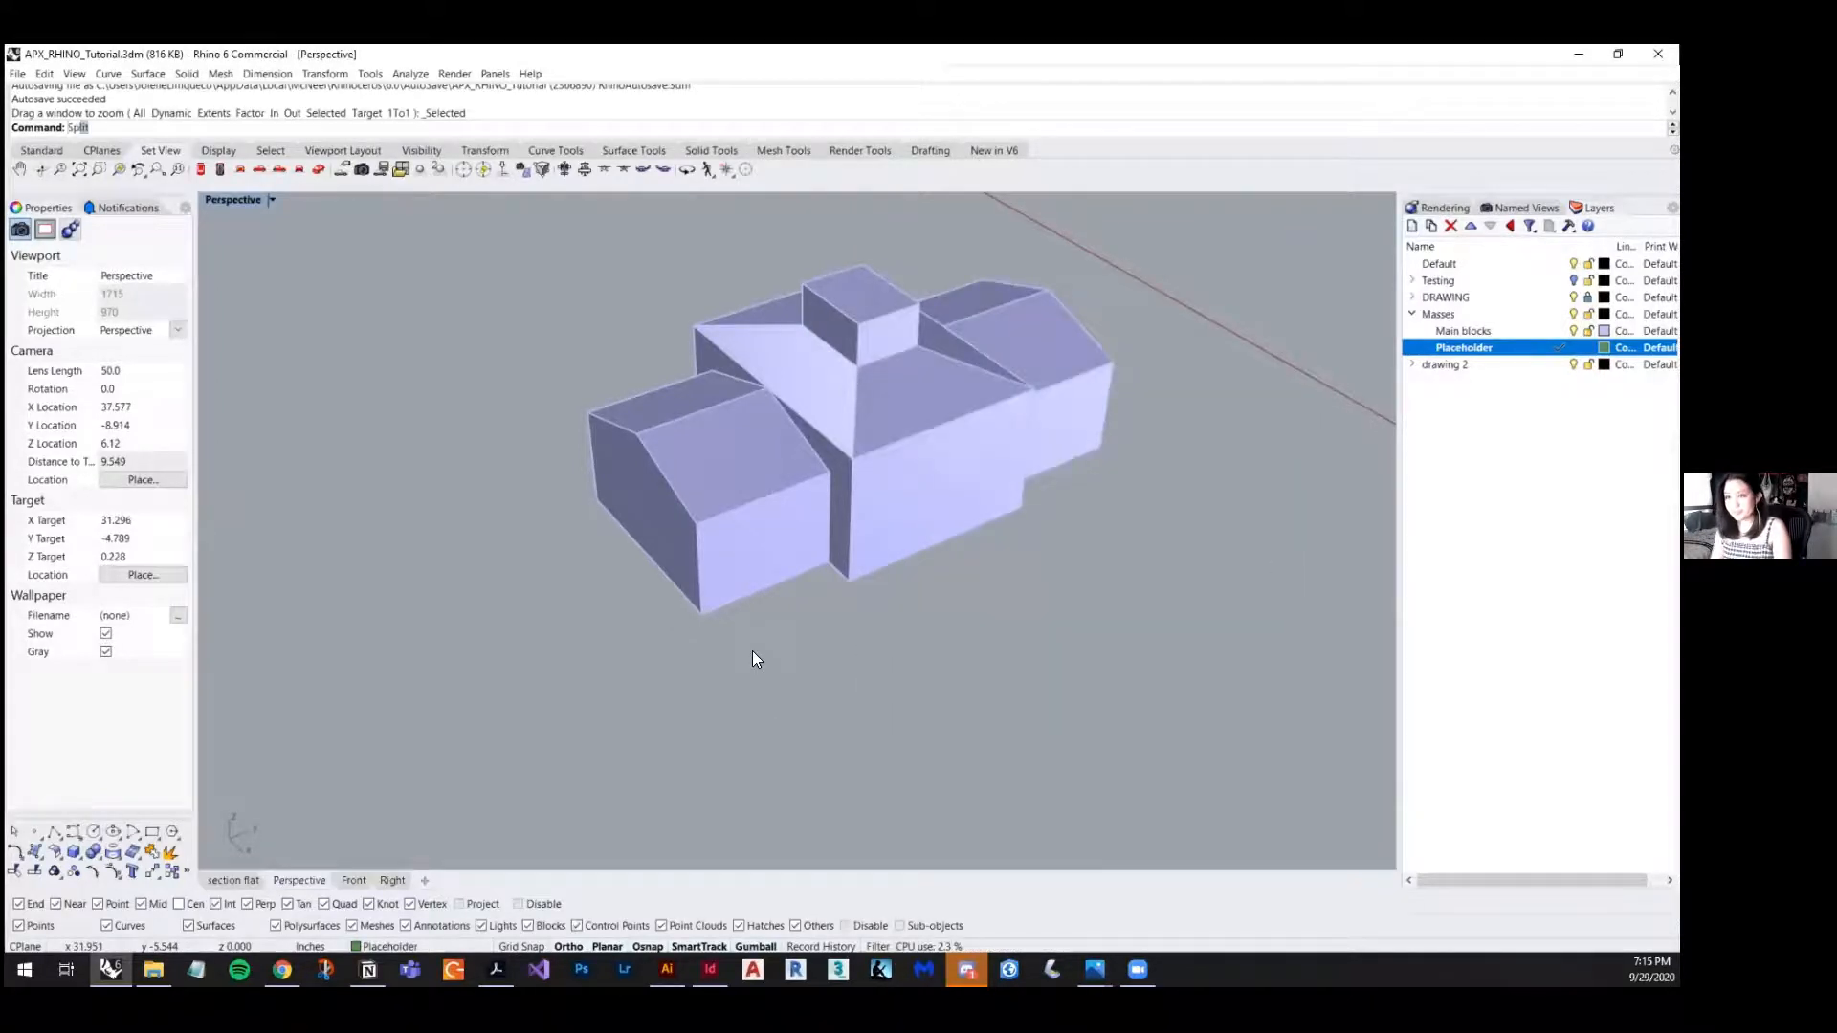
key("Return")
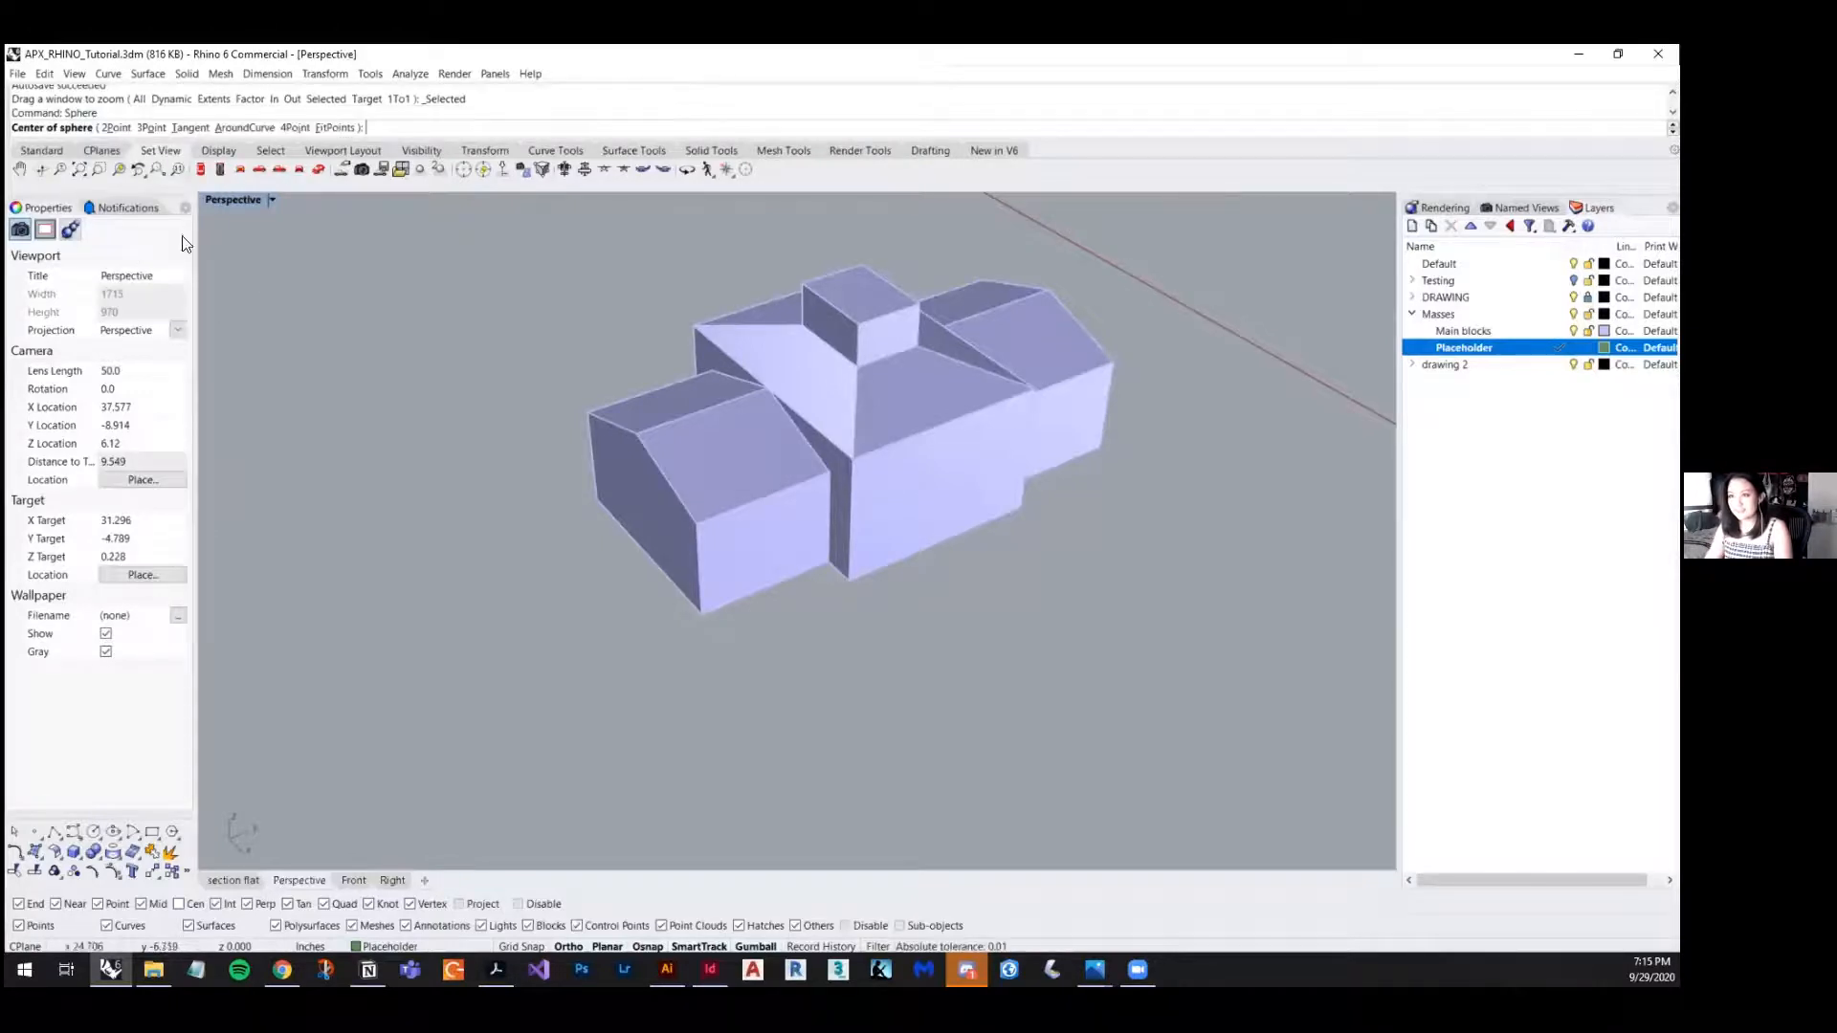
left_click(463, 664)
left_click(497, 655)
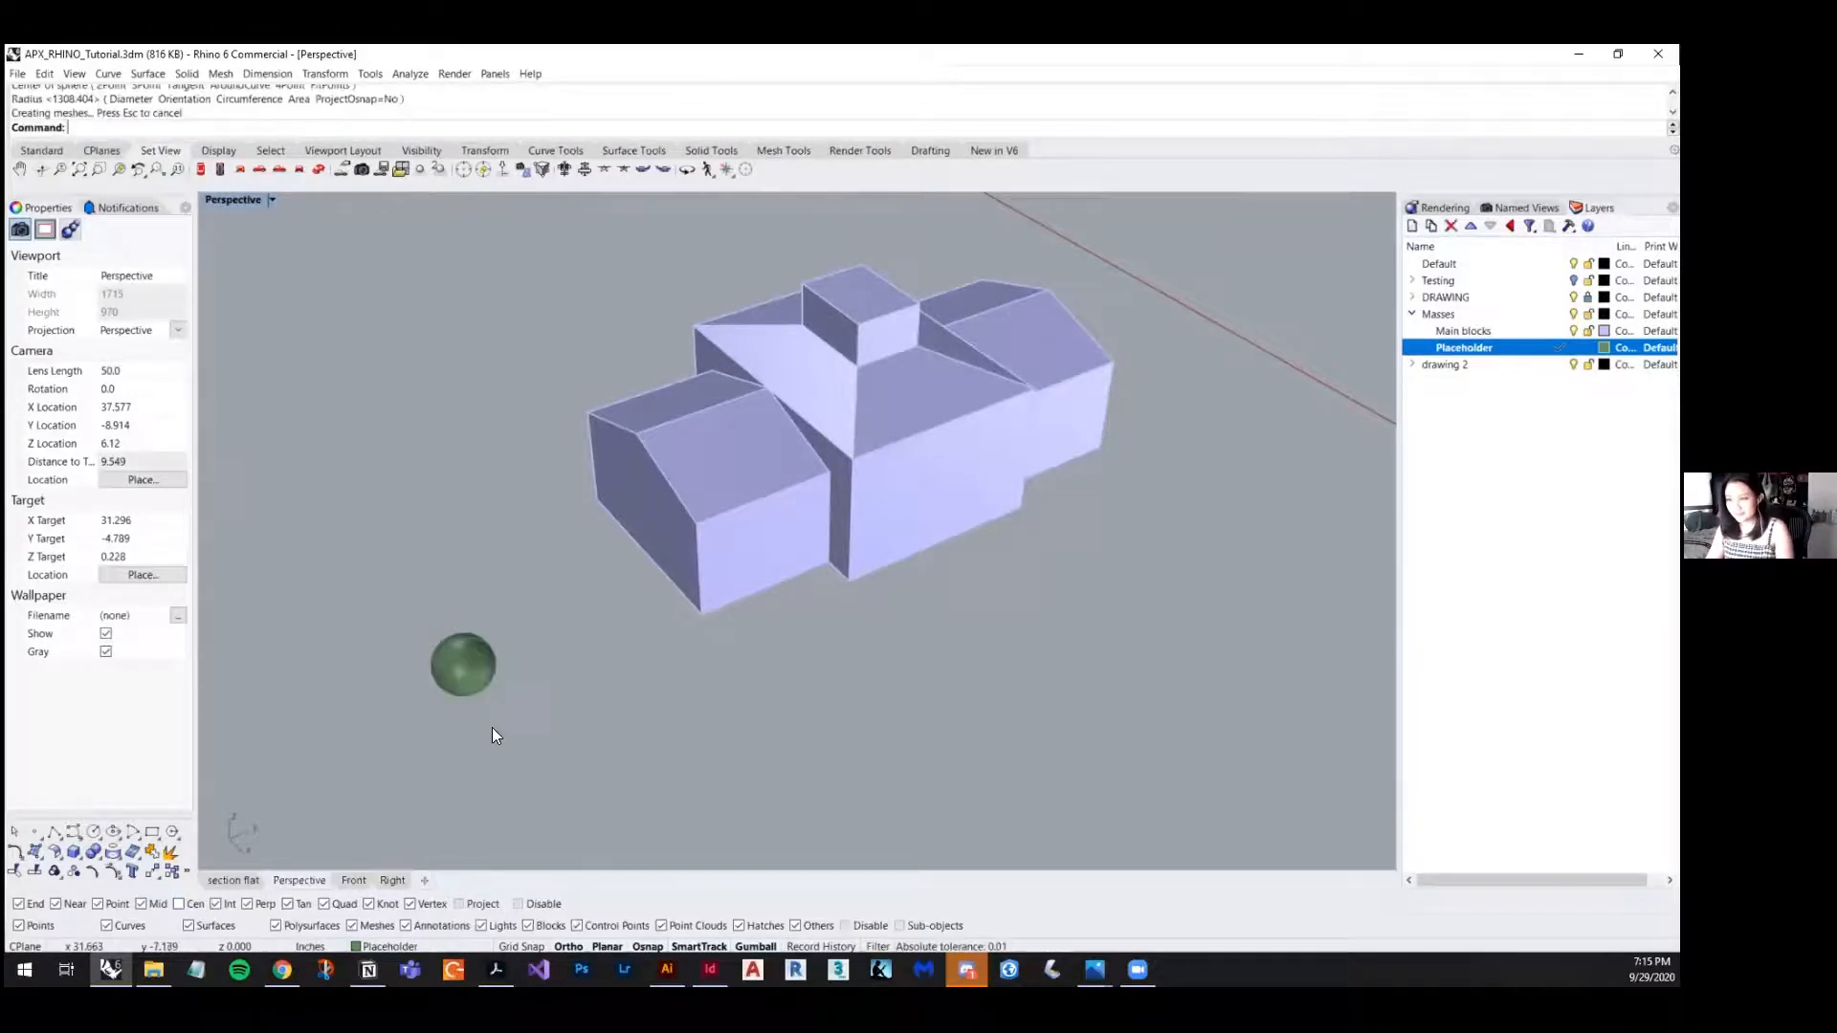
- Copy the green sphere three times, placing the copies closely around the original
right_click_drag(492, 727, 515, 672)
scroll(574, 660, "up", 6)
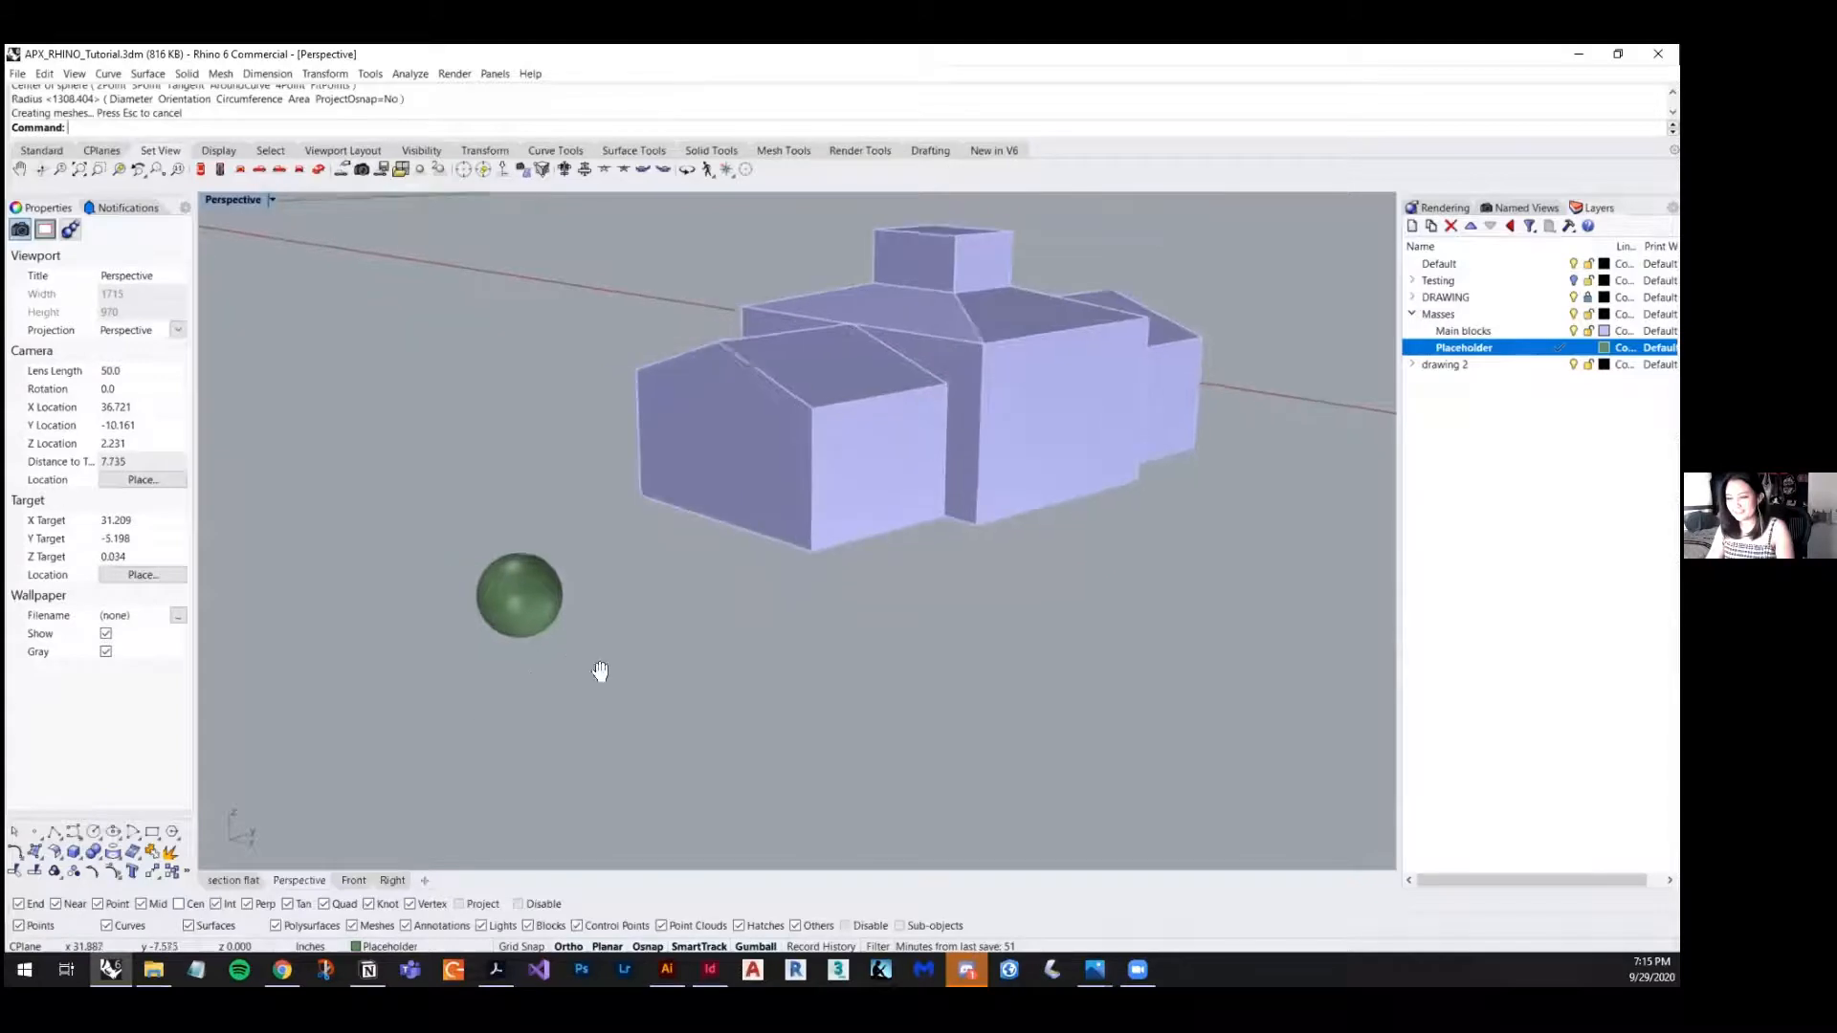
left_click(603, 540)
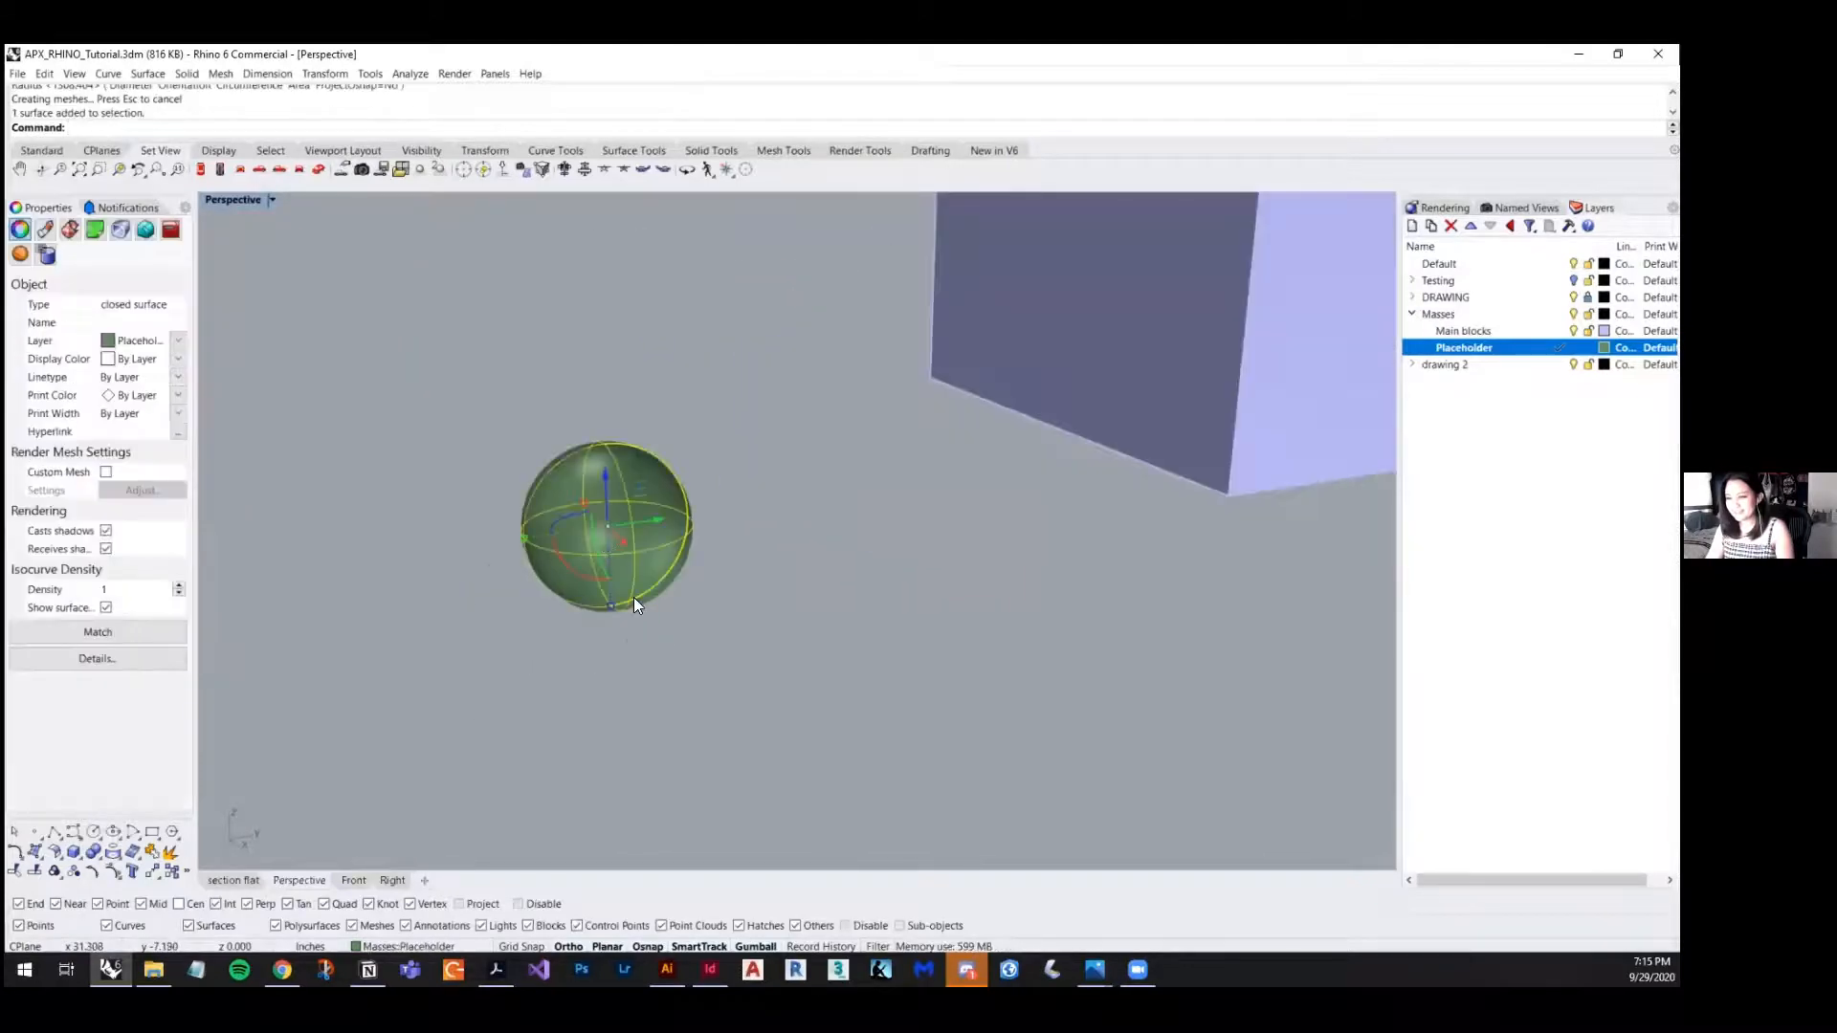
key("ctrl+c")
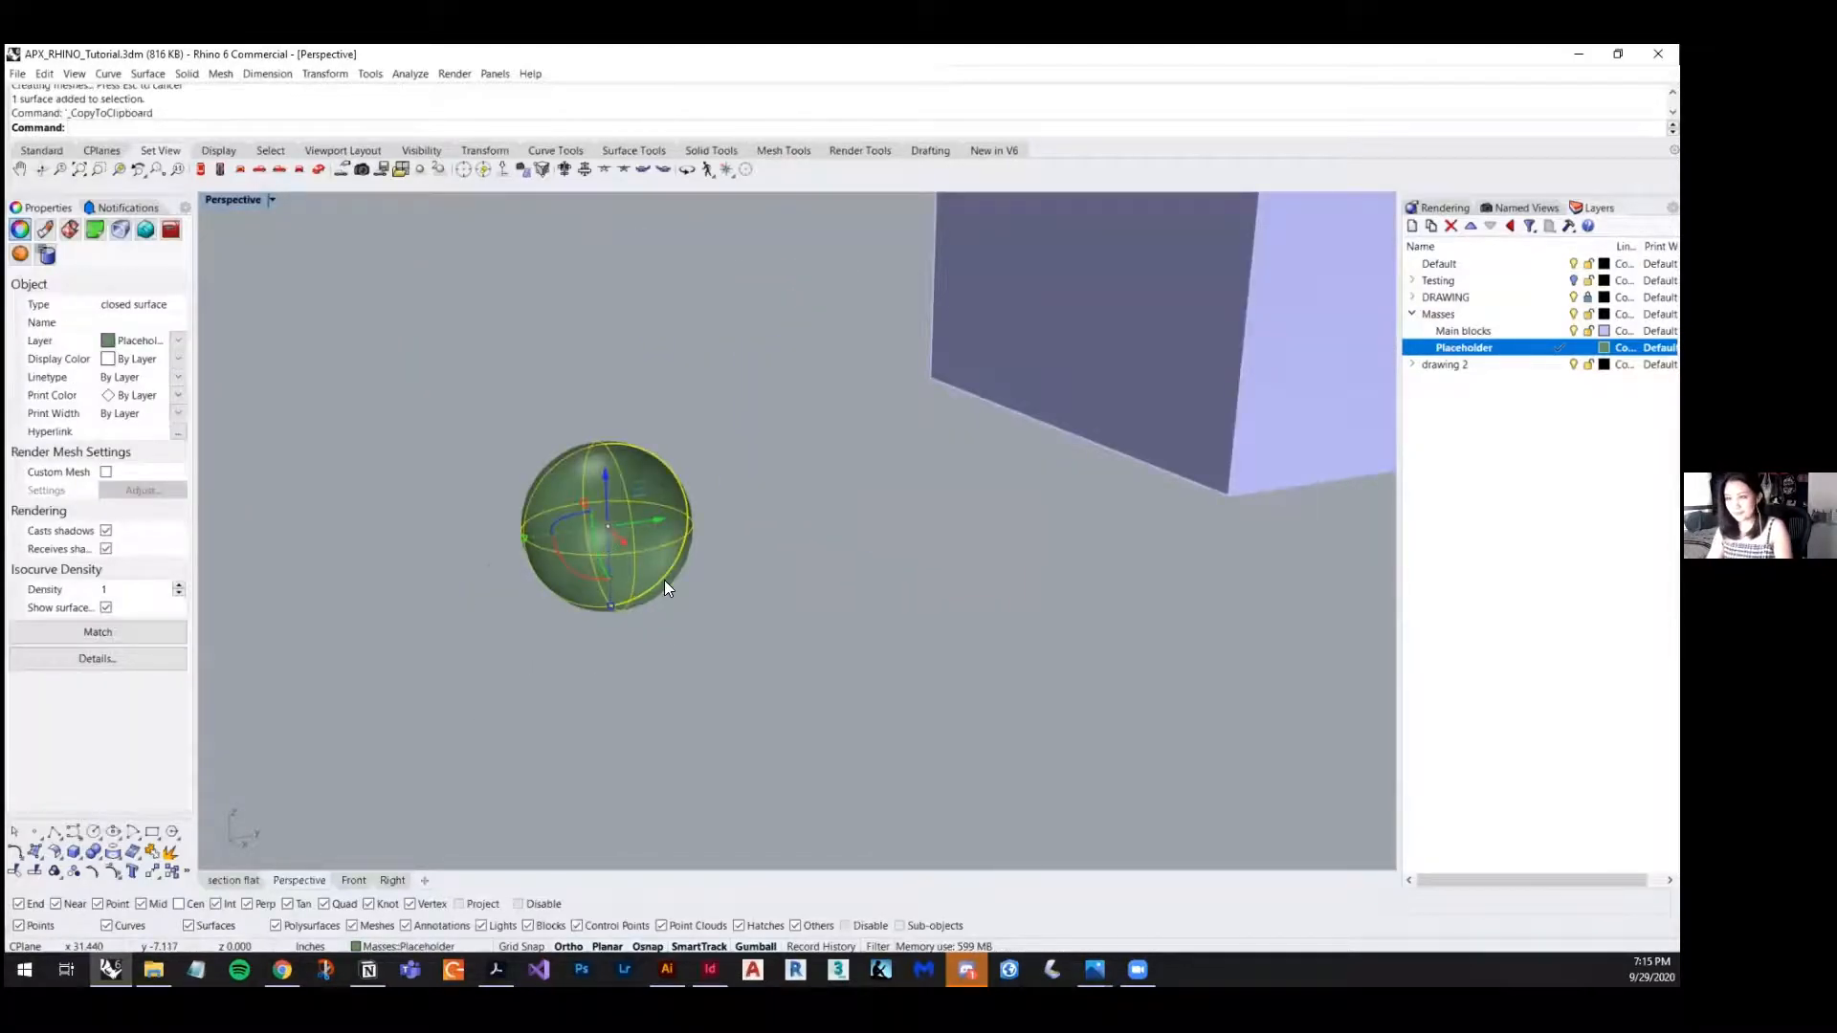
type("Co")
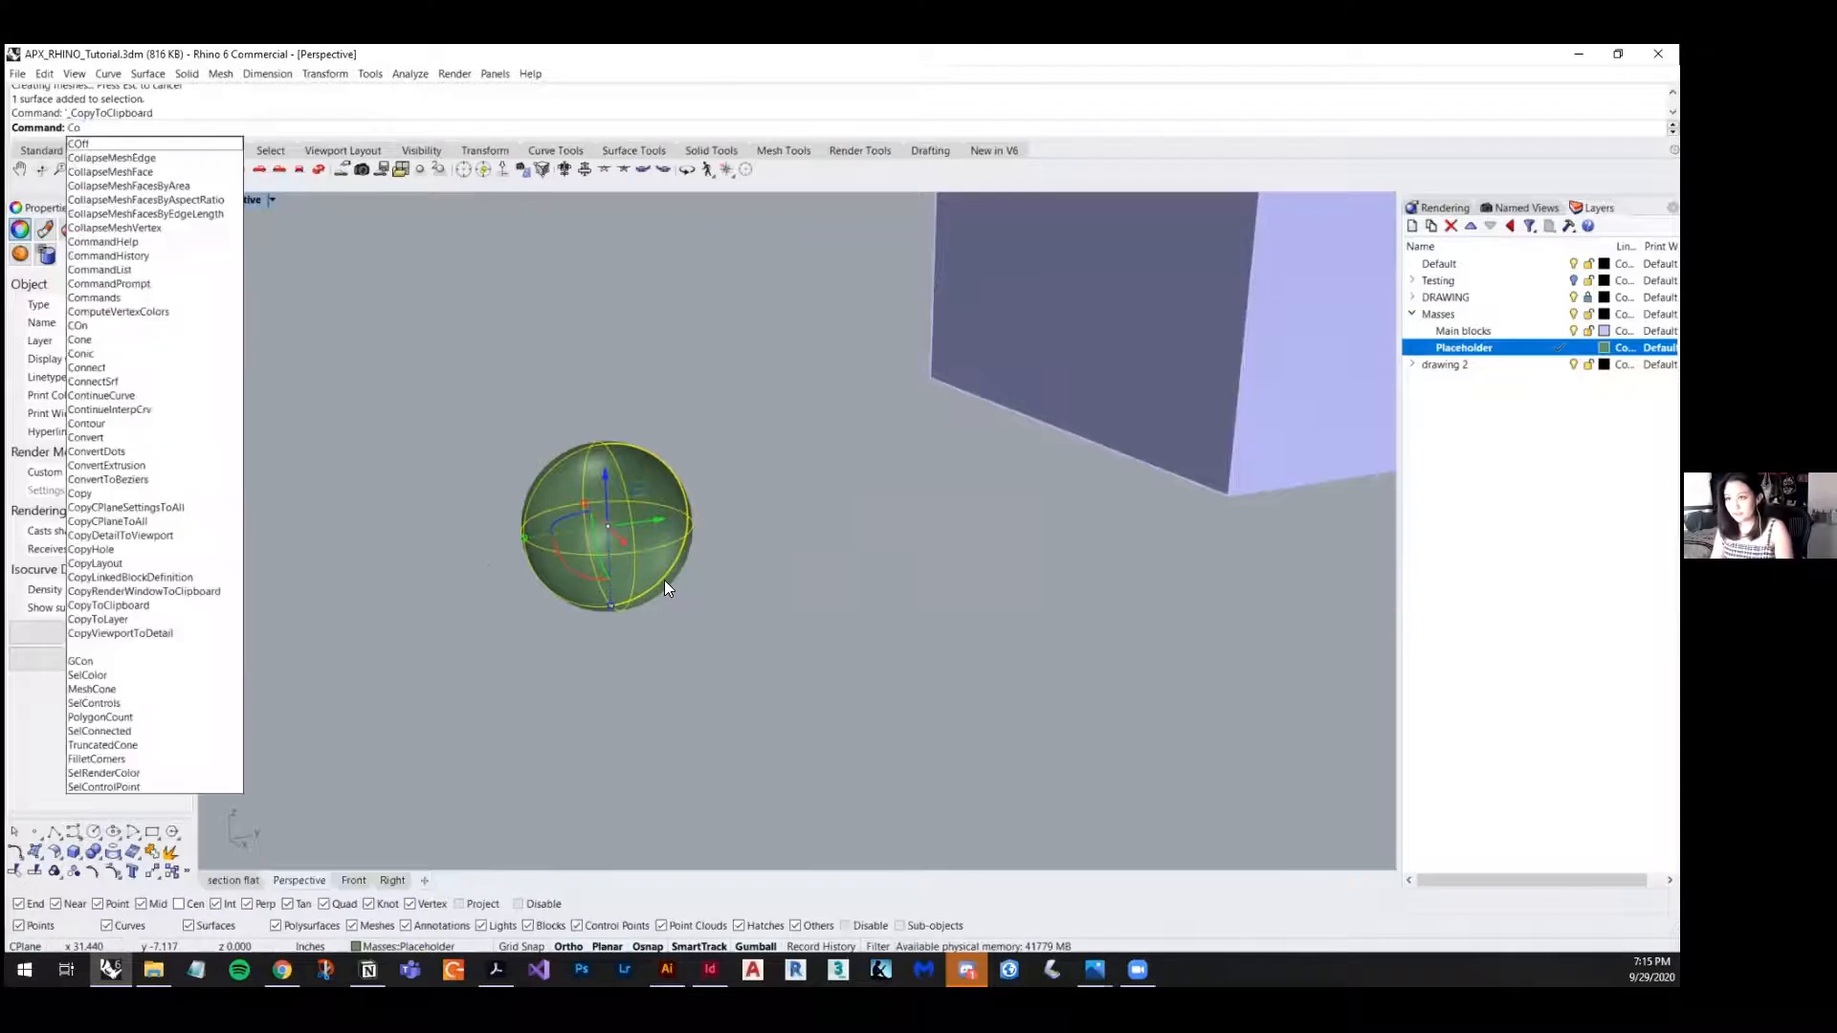
type("py")
key("Return")
left_click(655, 555)
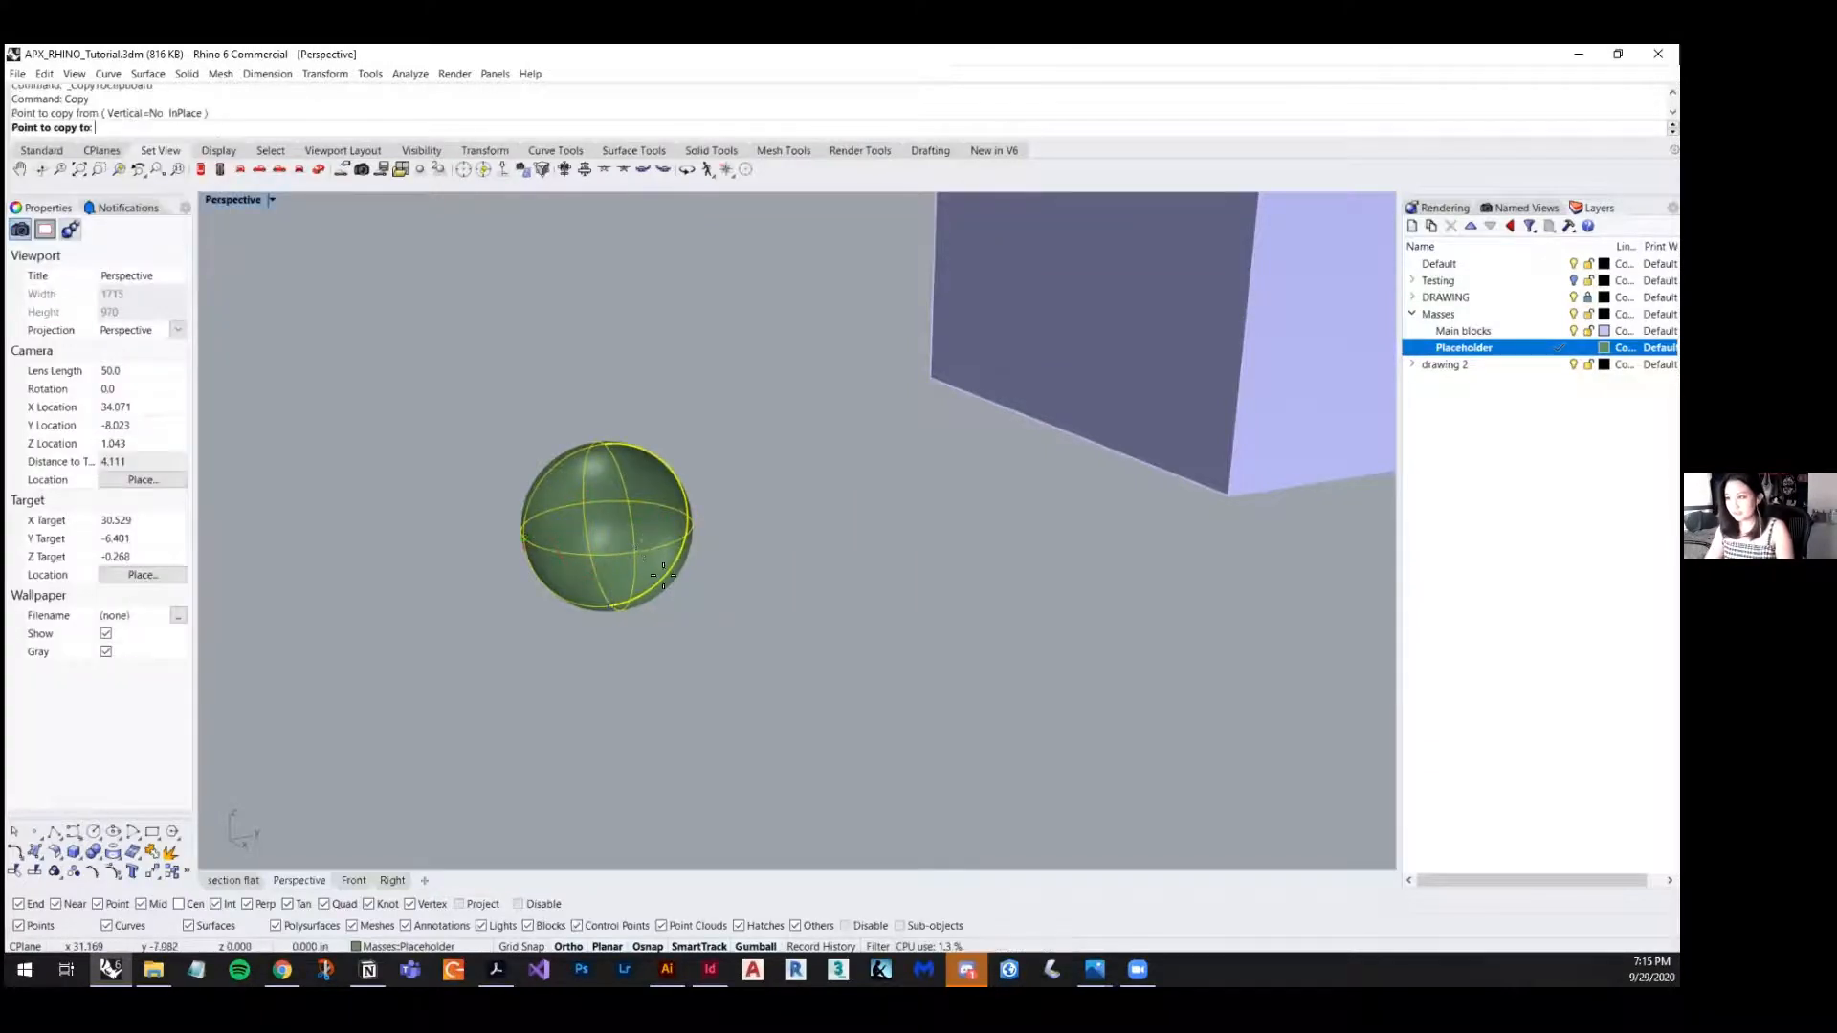
left_click(802, 619)
left_click(477, 631)
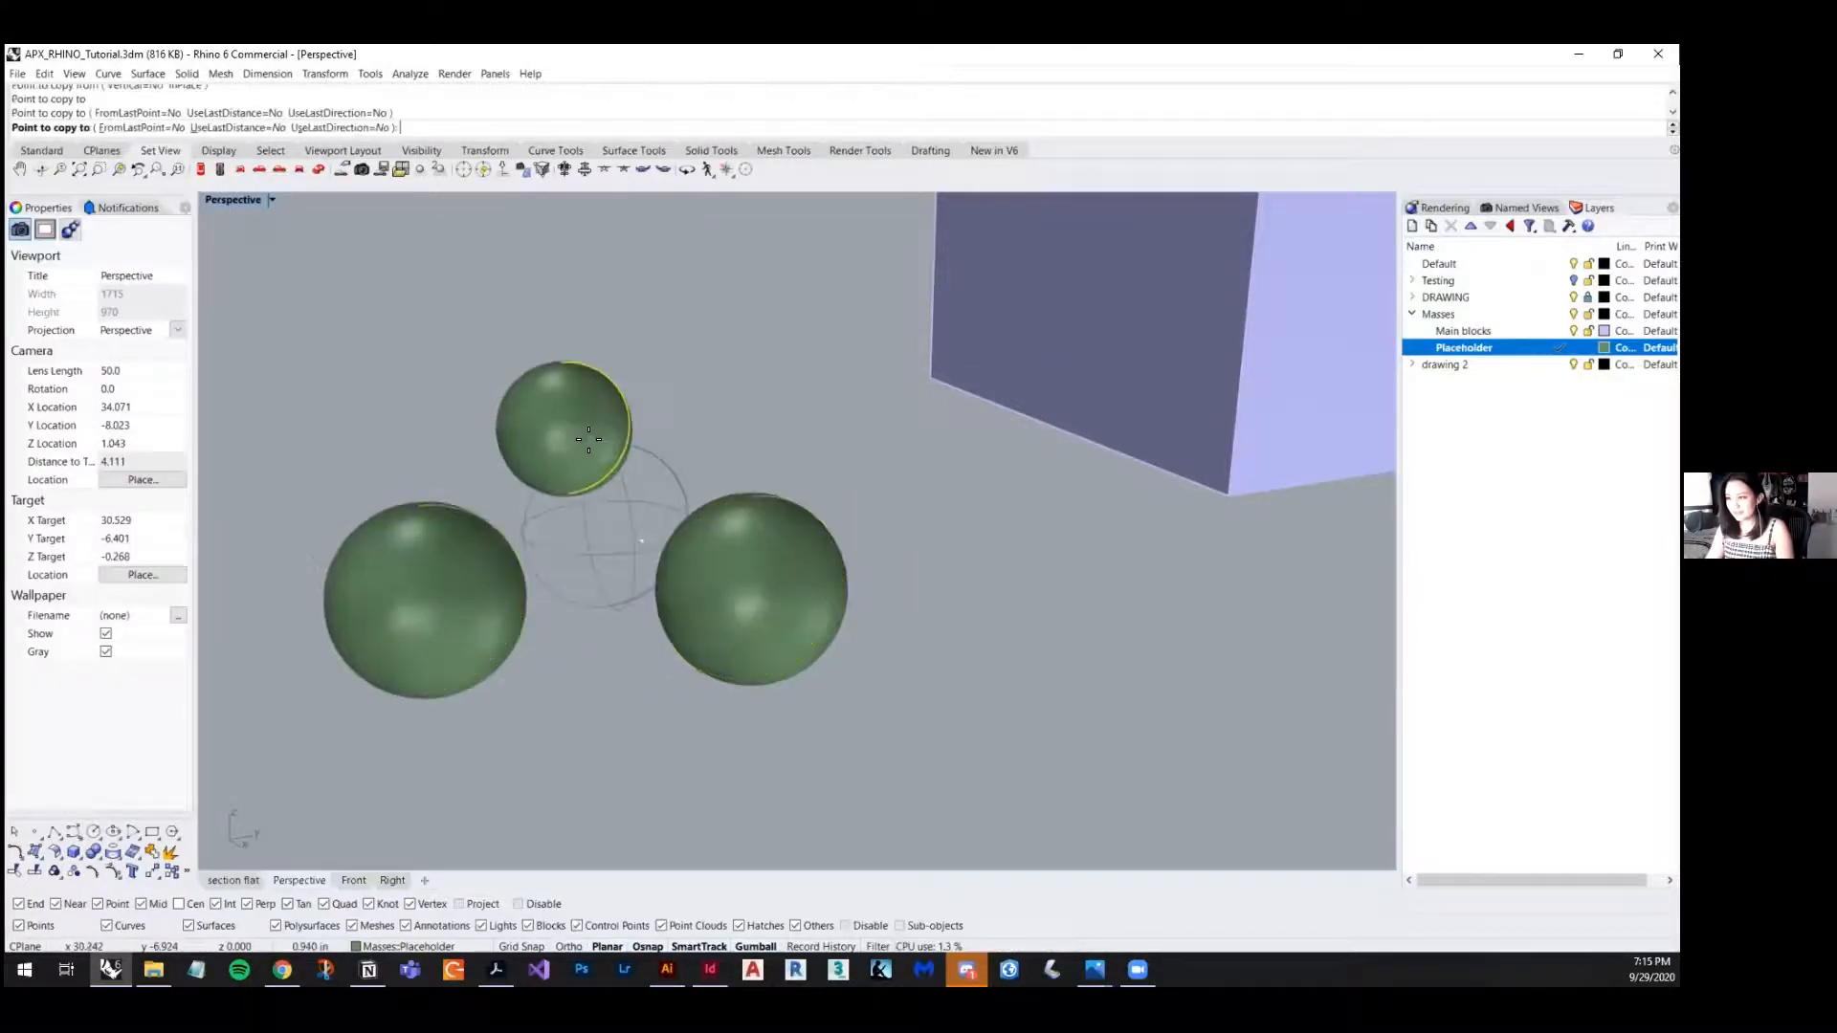
left_click(518, 462)
key("Return")
left_click(865, 697)
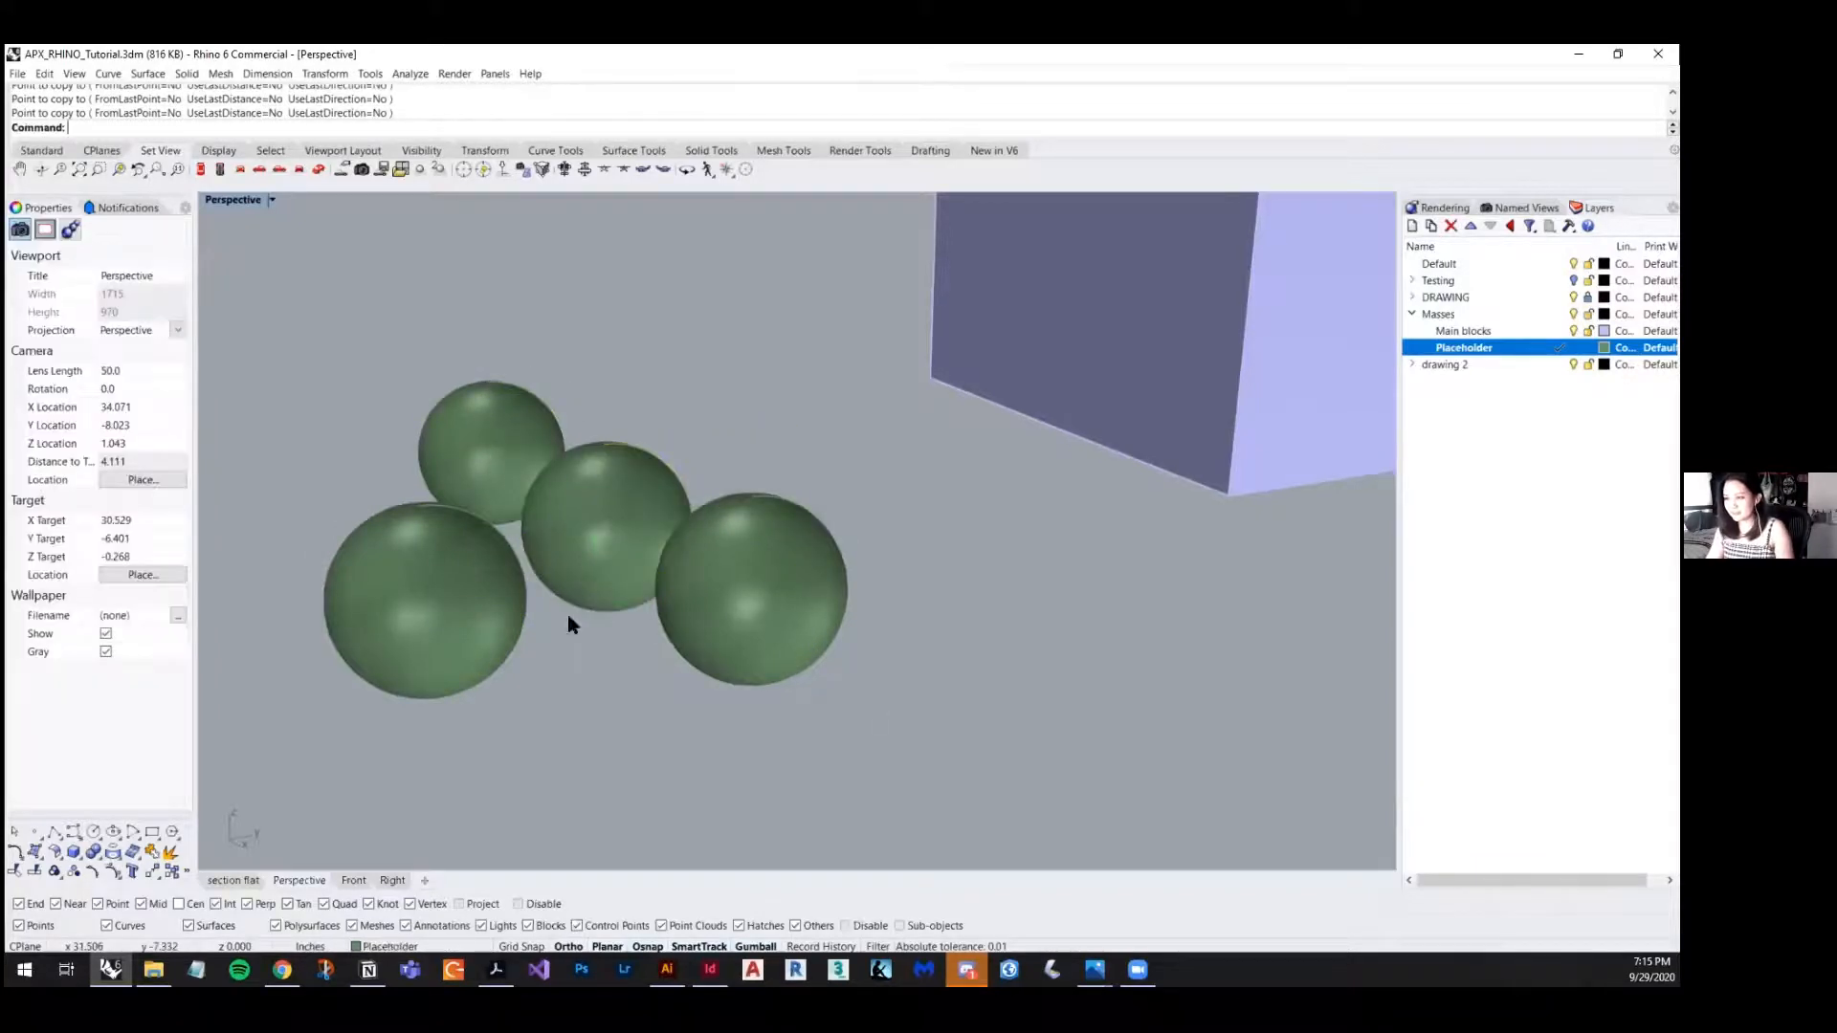
- Scale the original sphere in the middle of the group up uniformly so it is larger than its copies
right_click_drag(567, 614, 643, 624)
left_click(679, 540)
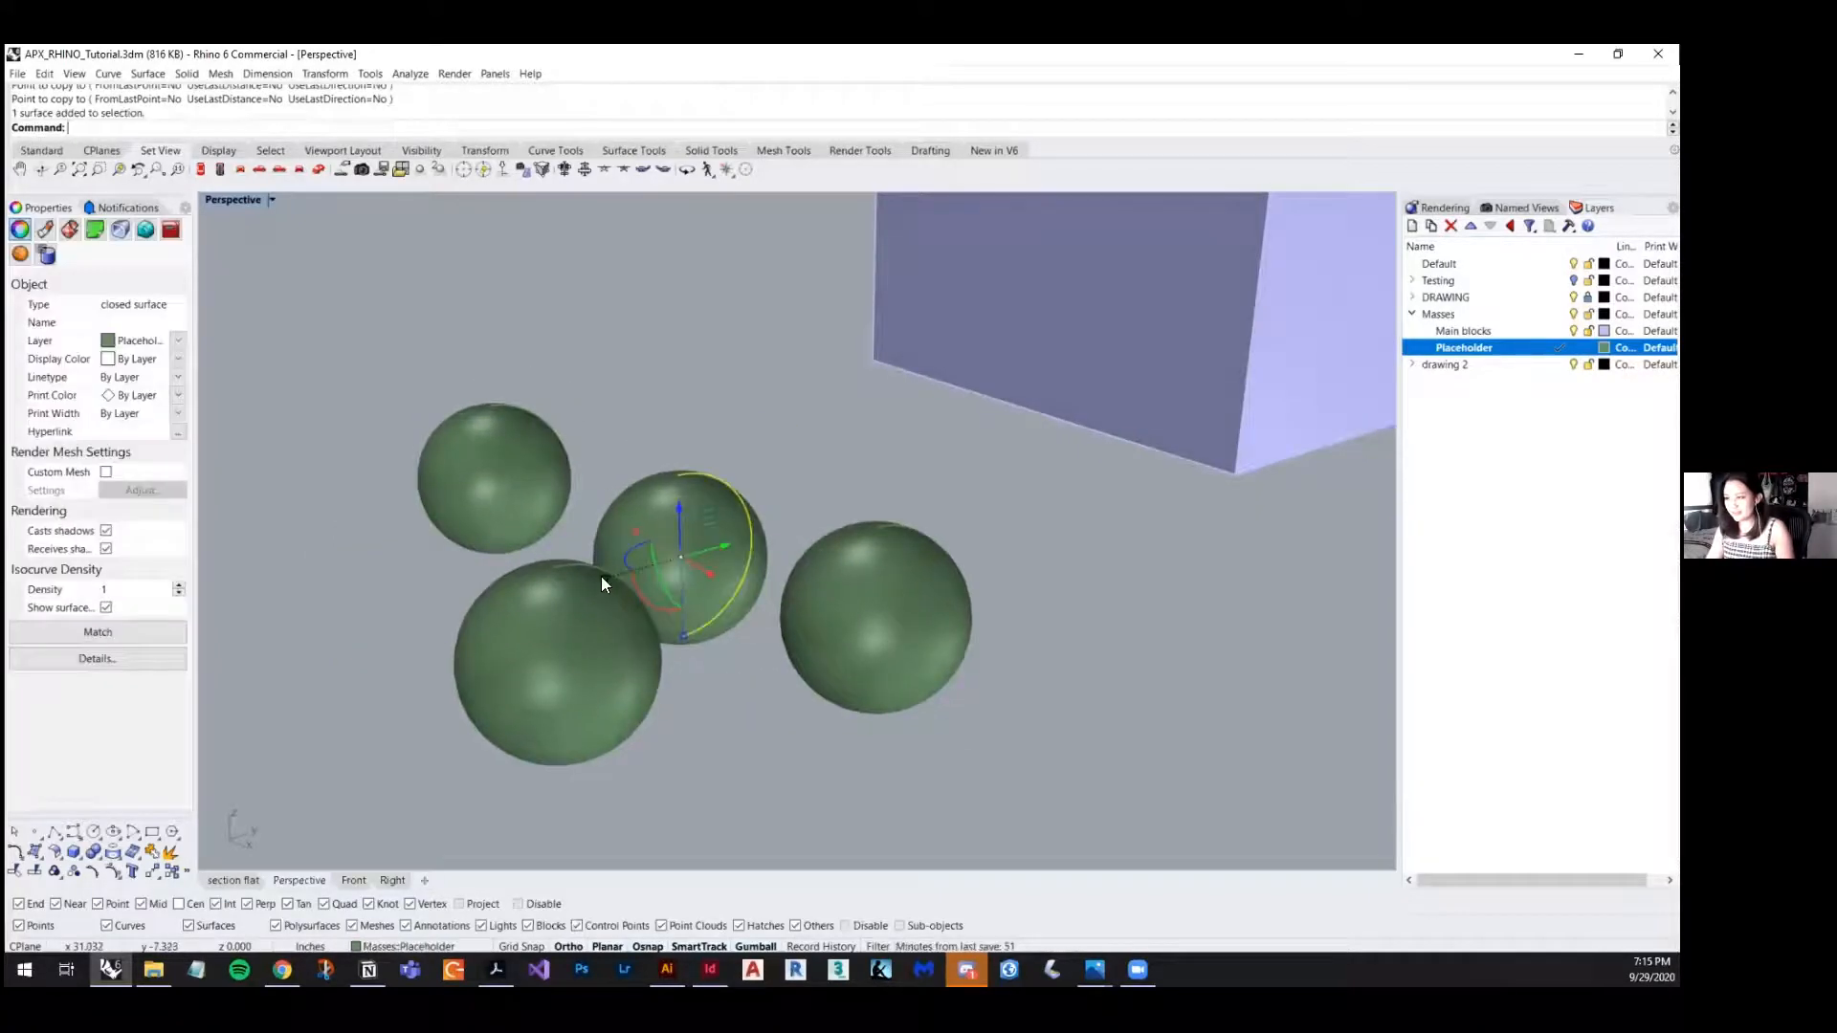
left_click_drag(603, 577, 580, 578)
- Move the copy nearest the building block and the frontmost copy inward, closer to the large sphere
left_click(907, 607)
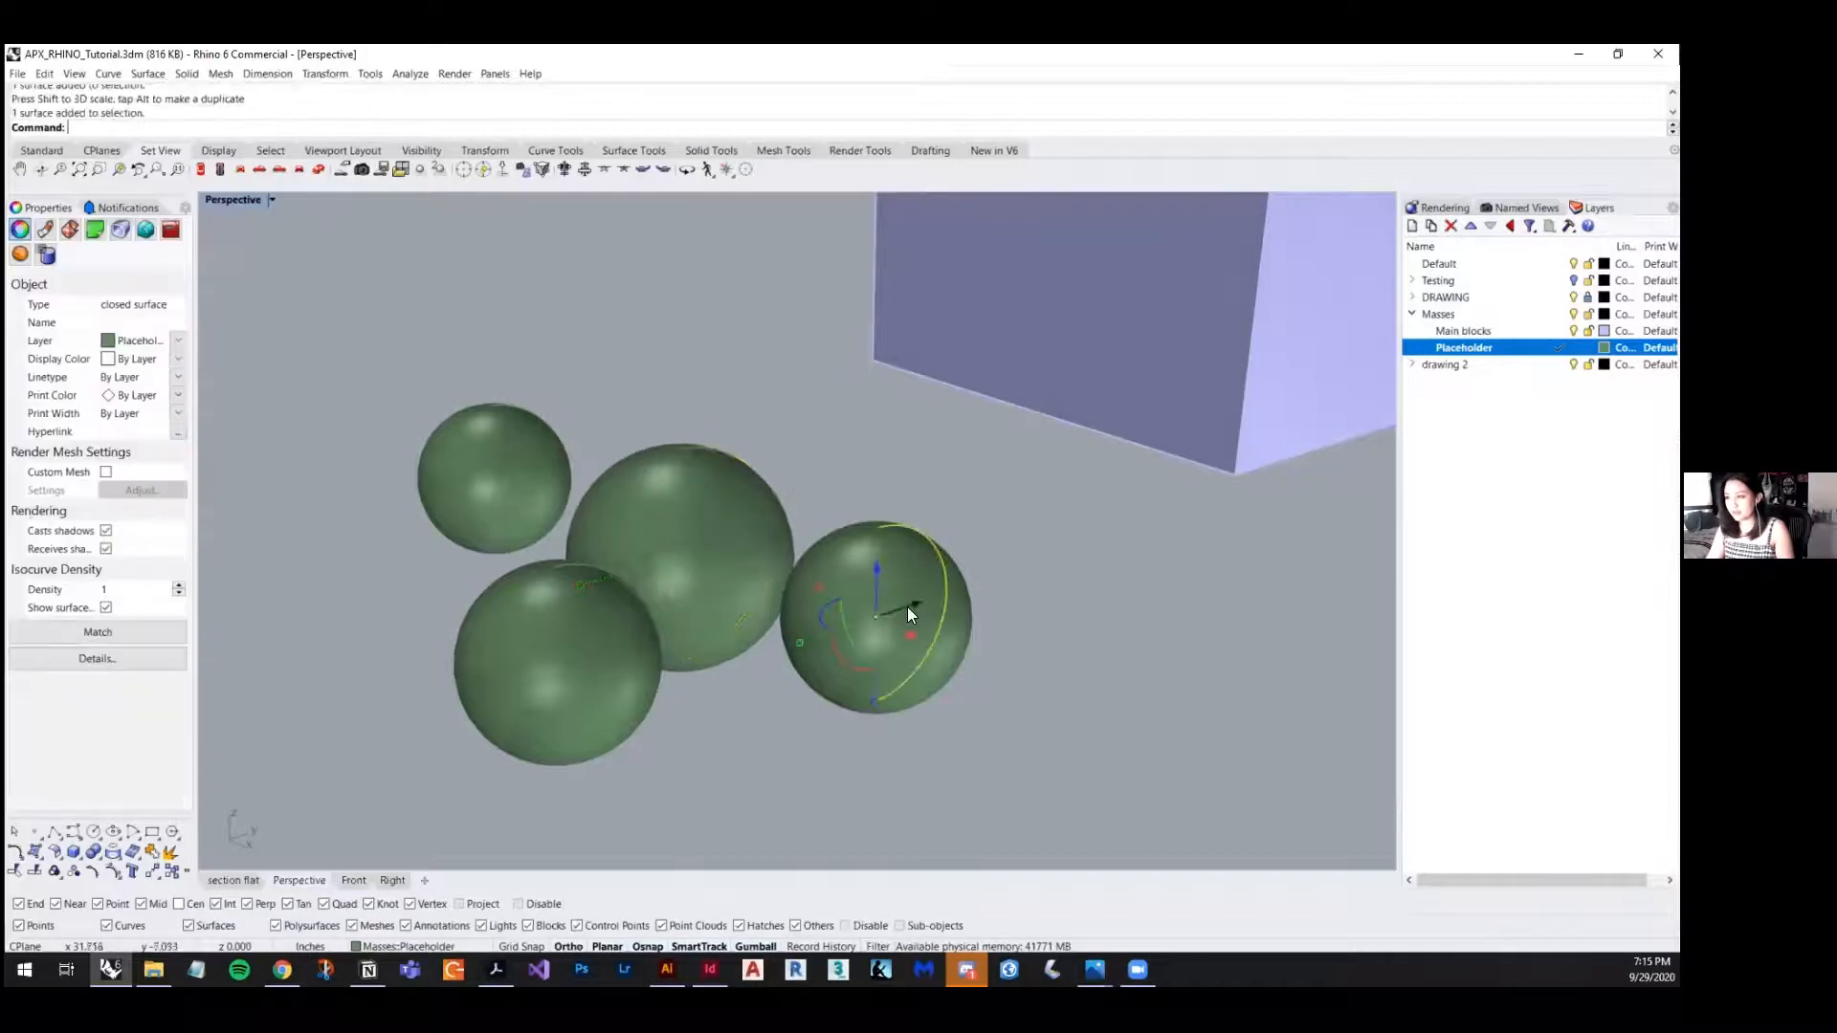
left_click_drag(900, 683, 835, 609)
left_click(685, 792)
left_click(590, 697)
left_click_drag(597, 650, 648, 618)
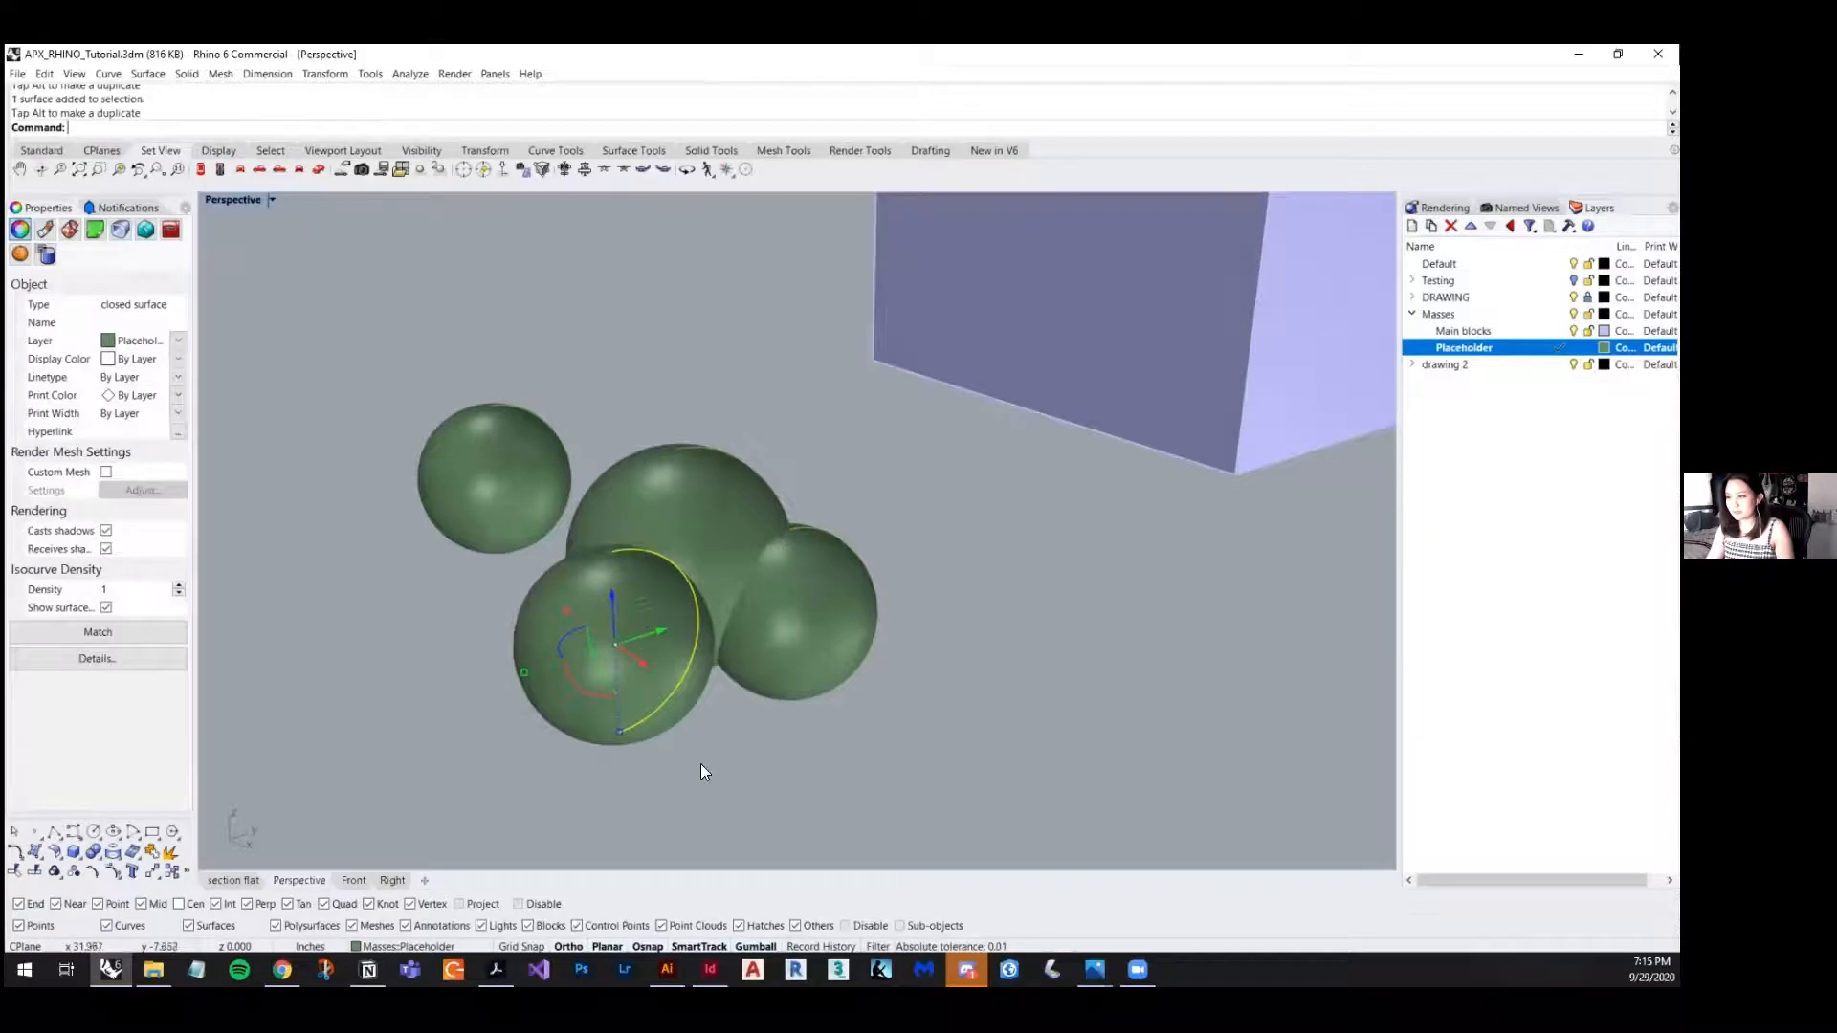
- Move the selected front sphere further into the cluster so it overlaps the large sphere
left_click(118, 168)
scroll(381, 406, "down", 5)
right_click_drag(381, 408, 602, 566)
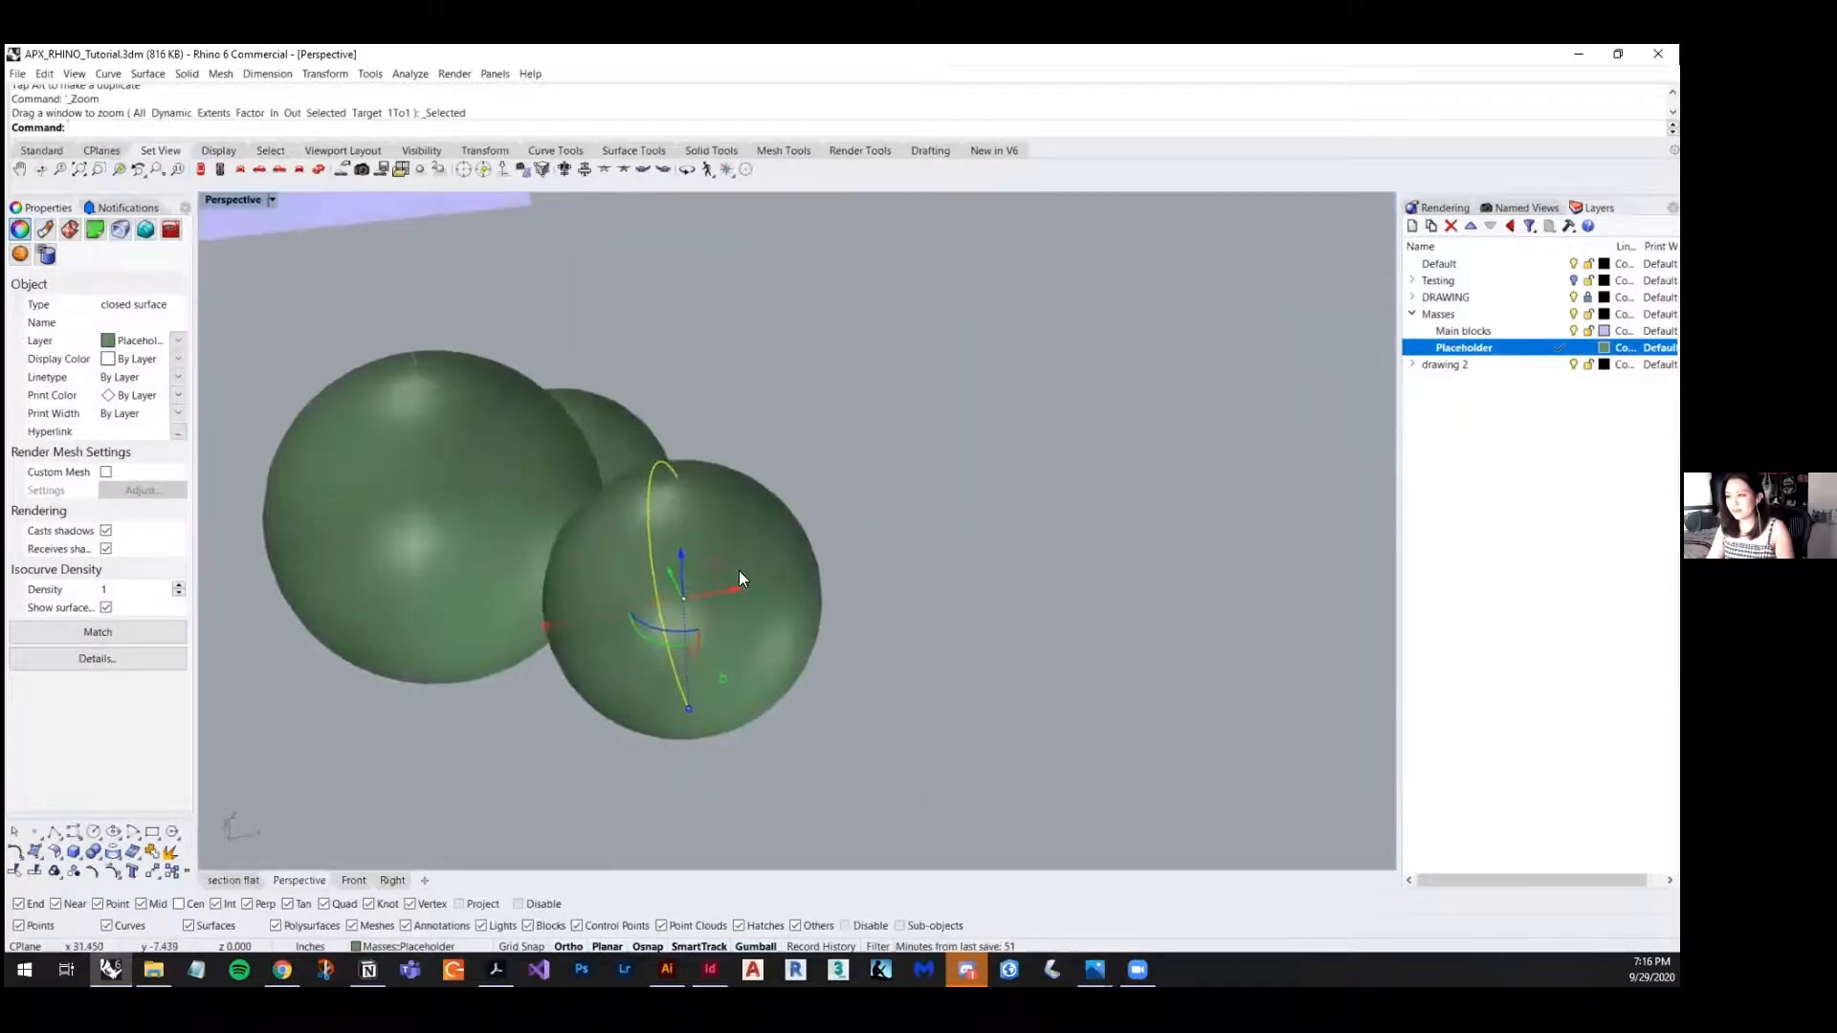
left_click_drag(727, 590, 582, 489)
left_click(861, 588)
- Move the remaining separate sphere against the large one to complete the bush-like cluster, and check it from other sides
scroll(861, 588, "down", 3)
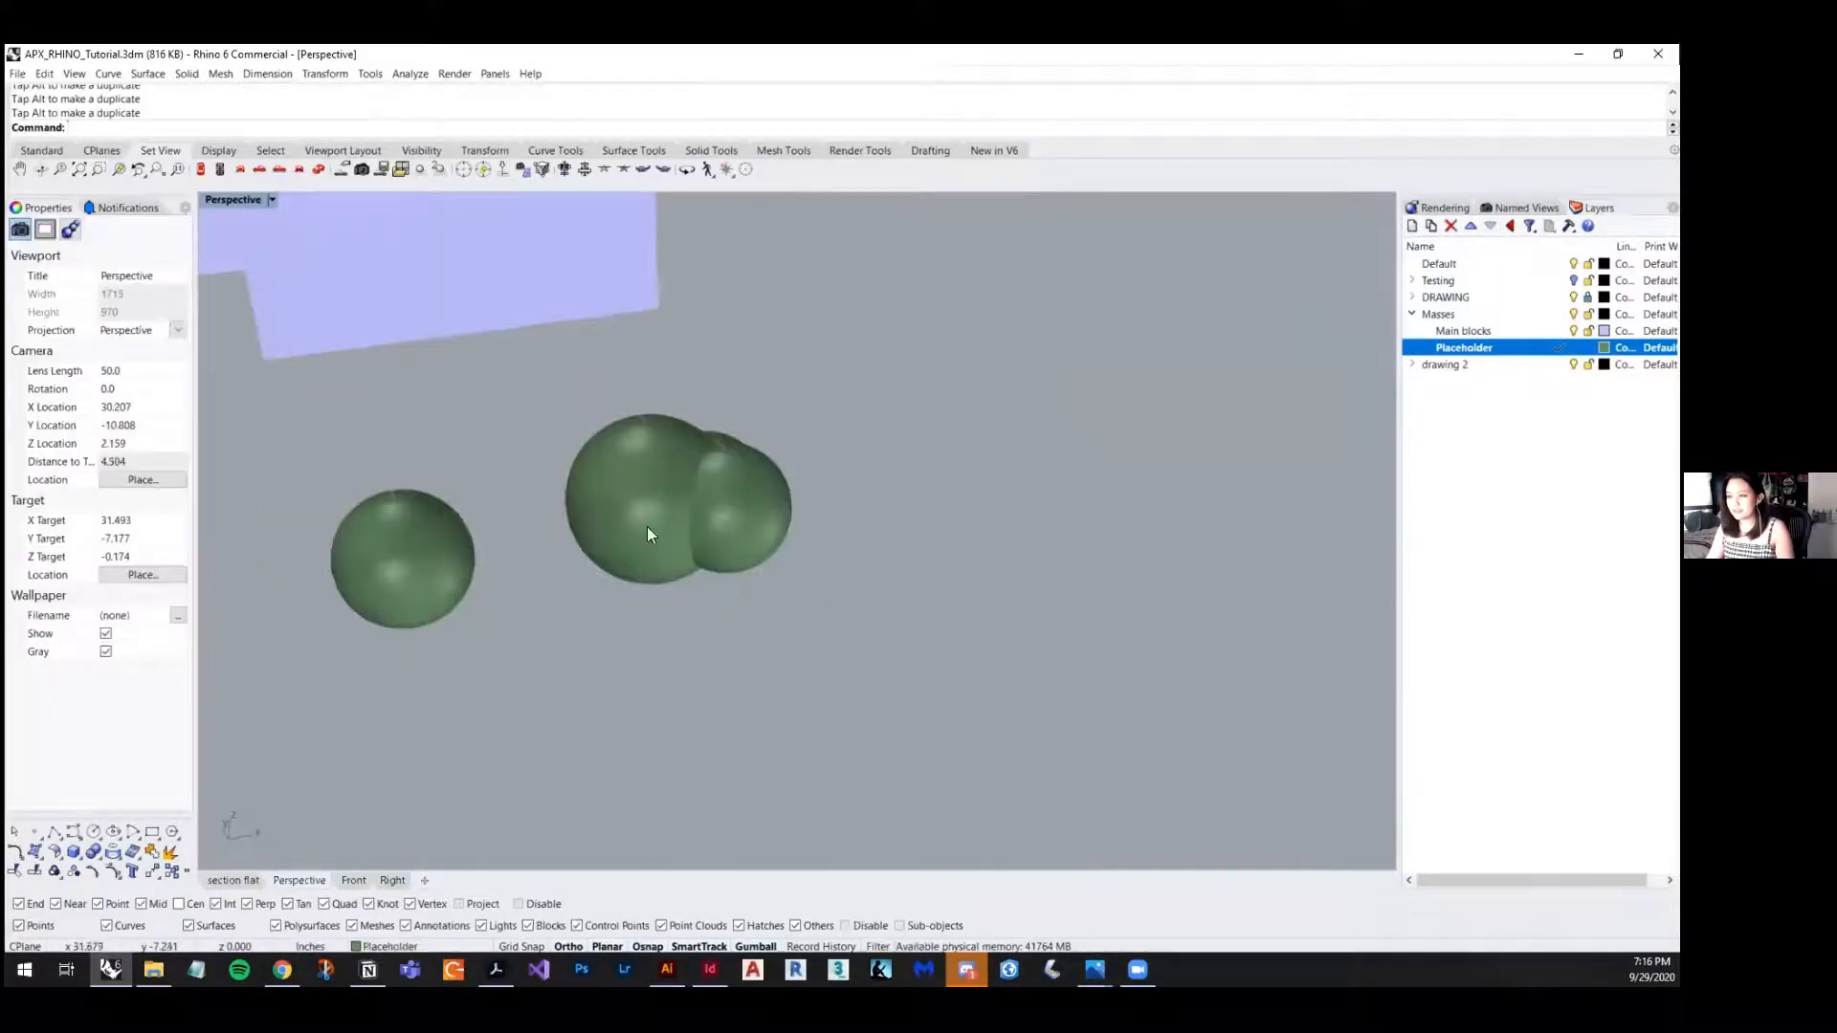
left_click(474, 547)
left_click_drag(461, 551, 603, 532)
left_click(842, 566)
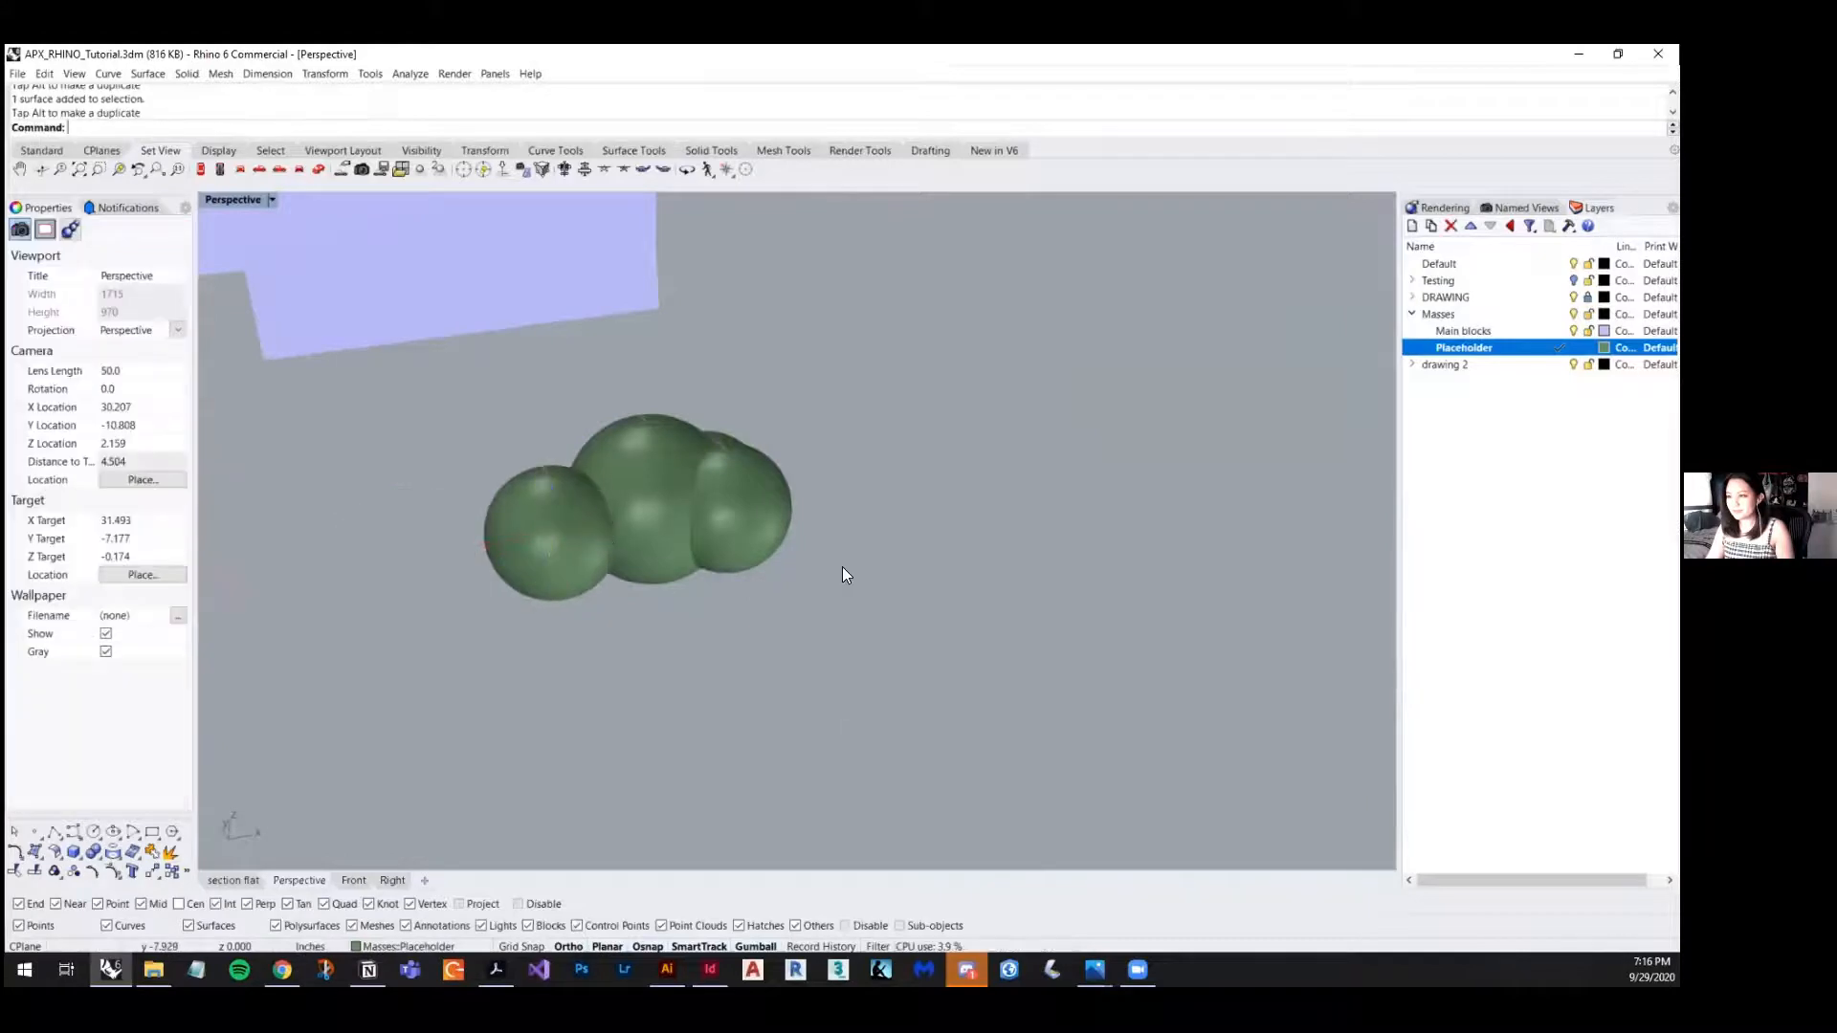
scroll(842, 566, "down", 4)
right_click_drag(842, 570, 541, 537)
right_click_drag(947, 526, 569, 477)
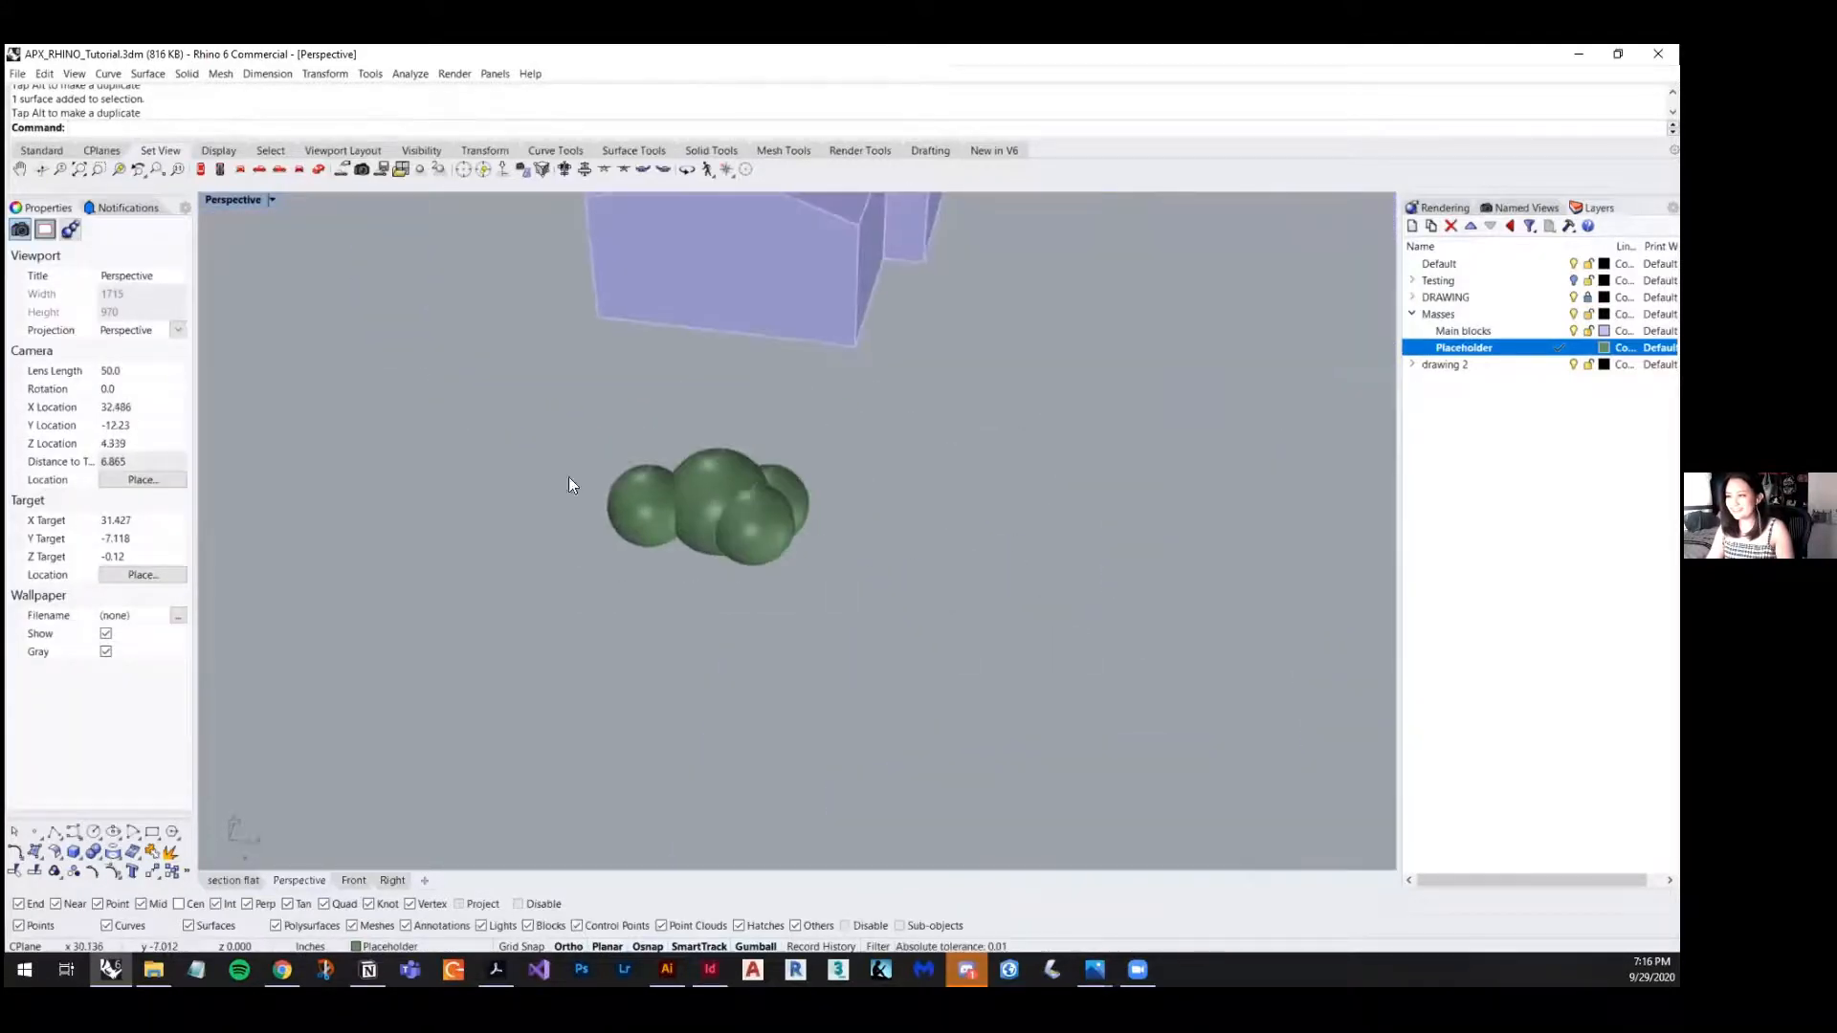
- Move the outlying side sphere of the bush cluster inward so it overlaps the large sphere more
left_click(631, 509)
scroll(664, 494, "up", 6)
left_click_drag(681, 521, 710, 524)
left_click(740, 686)
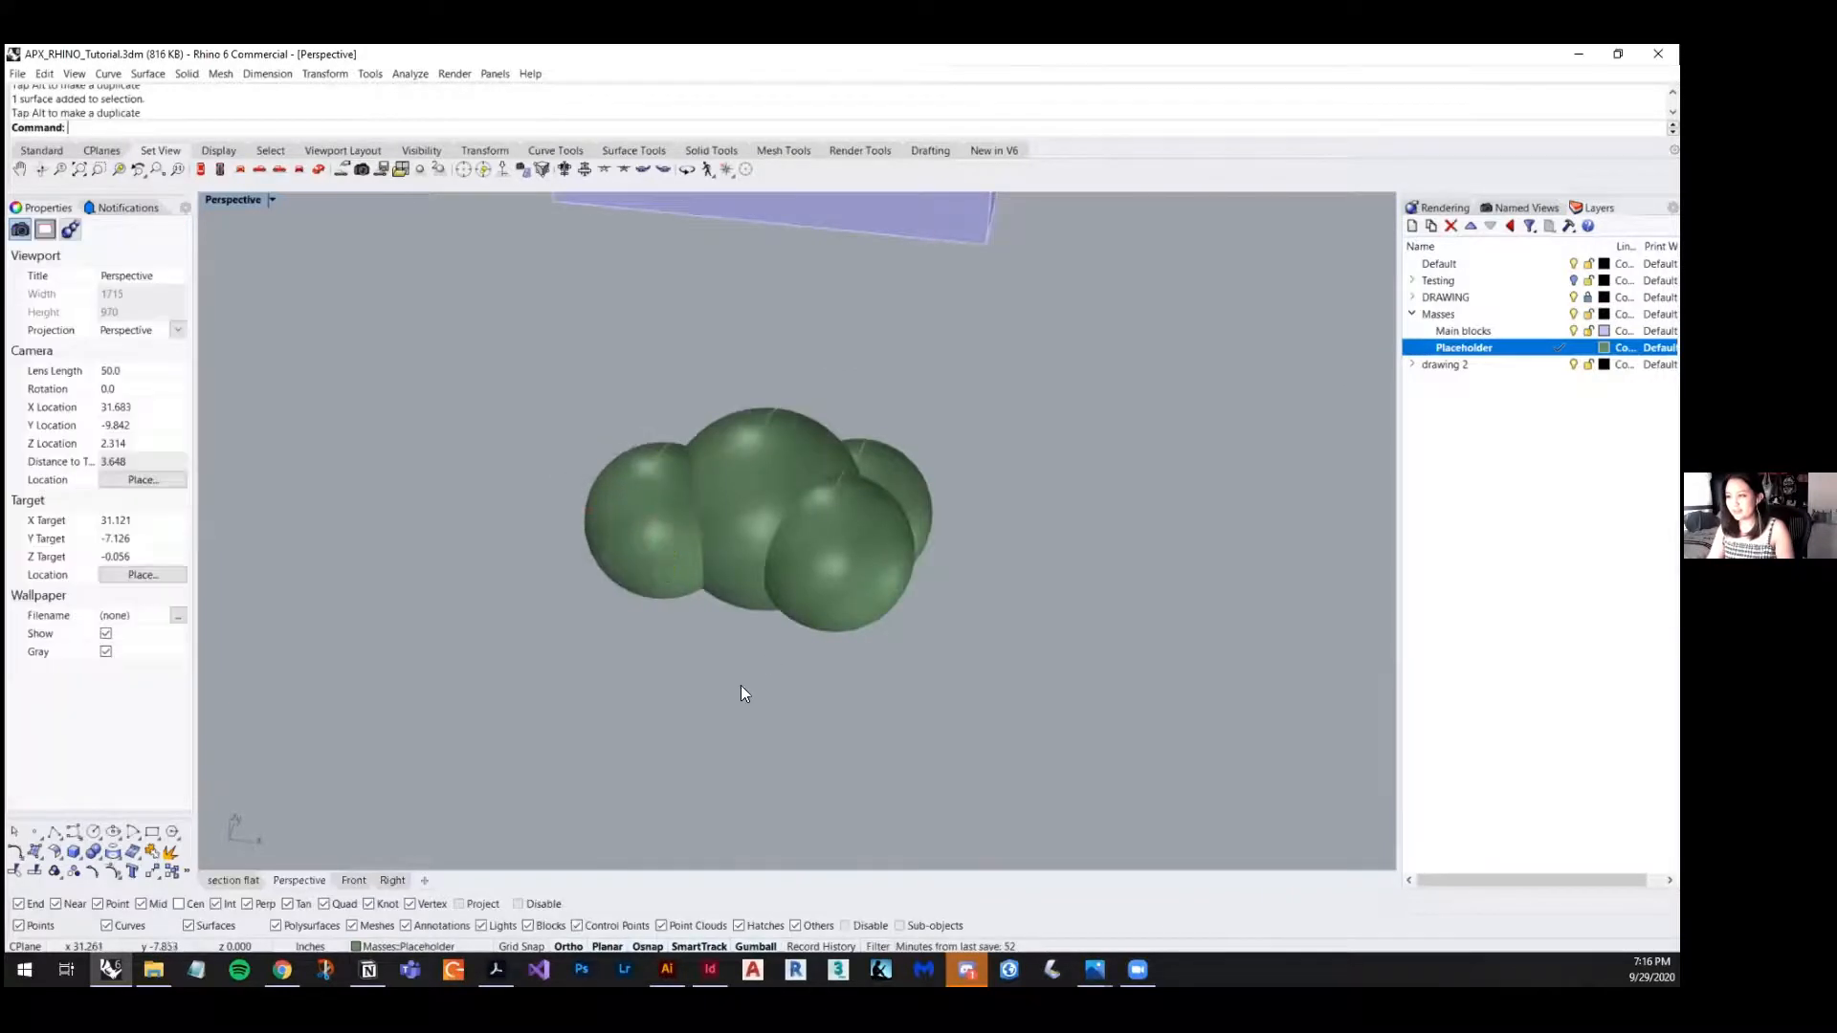
scroll(750, 592, "down", 6)
right_click_drag(750, 595, 873, 572)
scroll(856, 511, "up", 4)
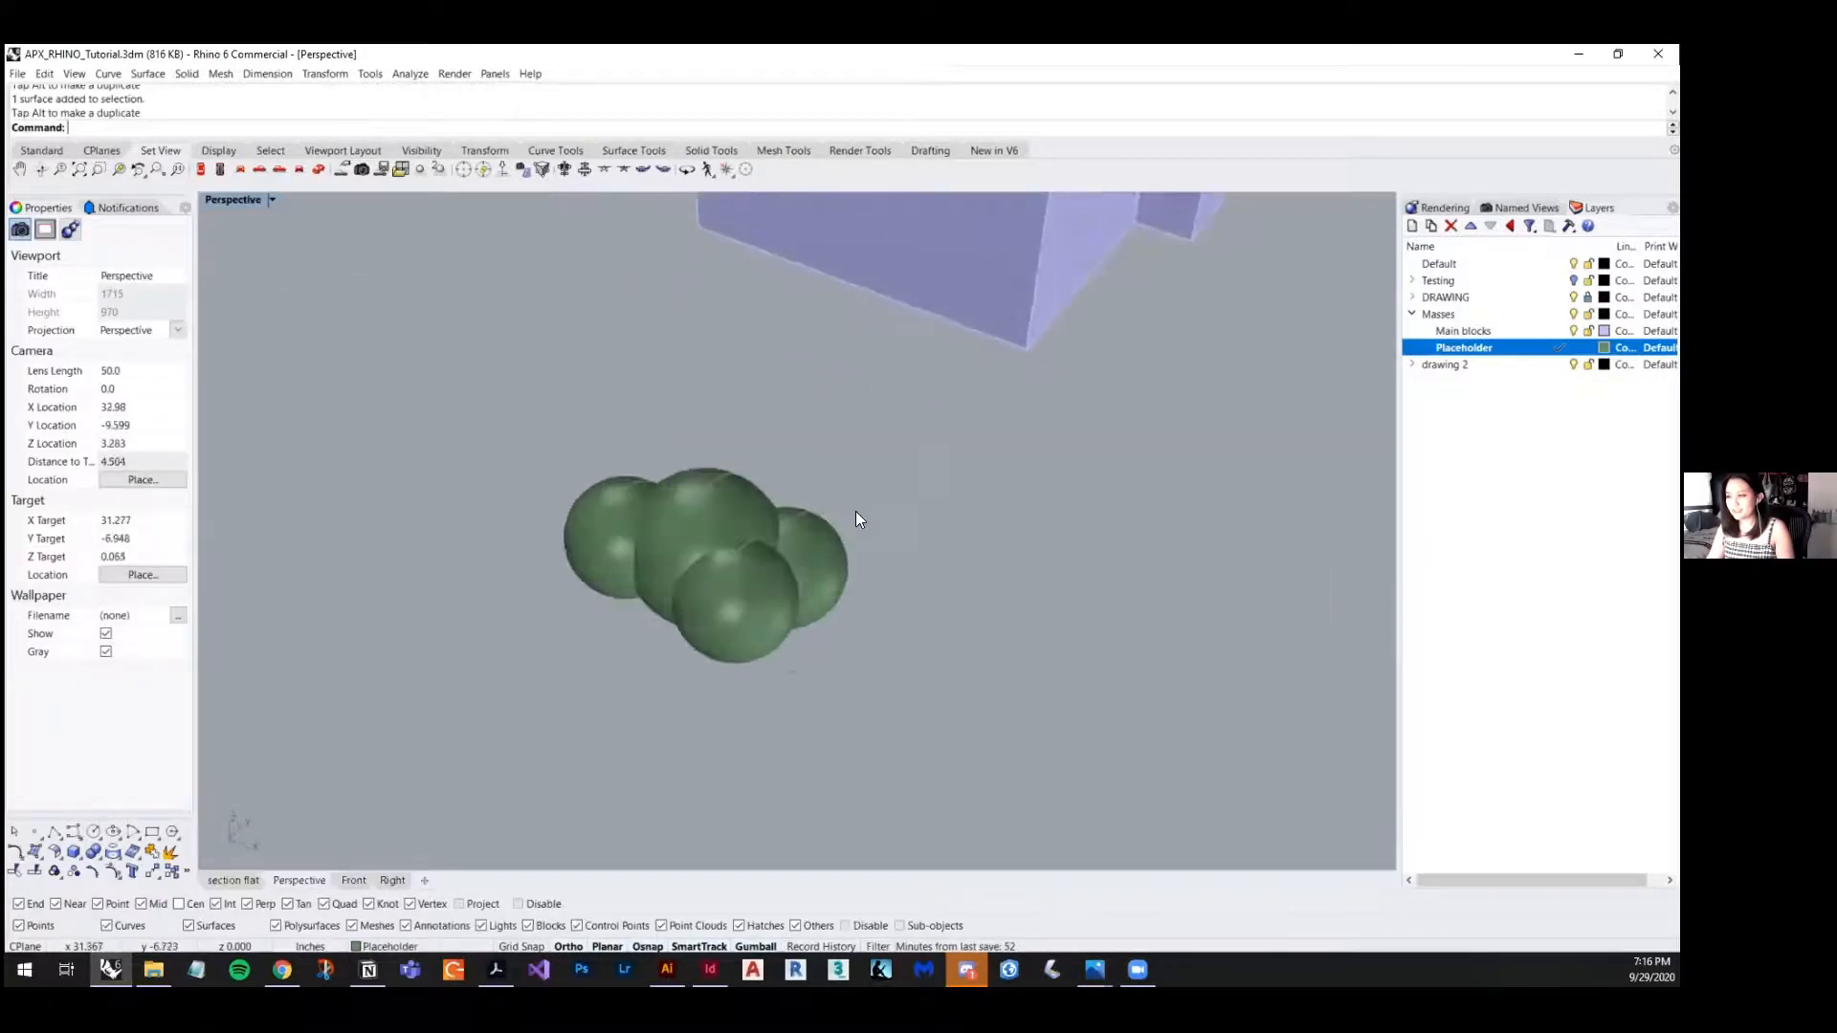
- Select all four overlapping spheres and merge them with BooleanUnion
scroll(855, 511, "down", 2)
left_click_drag(860, 515, 560, 710)
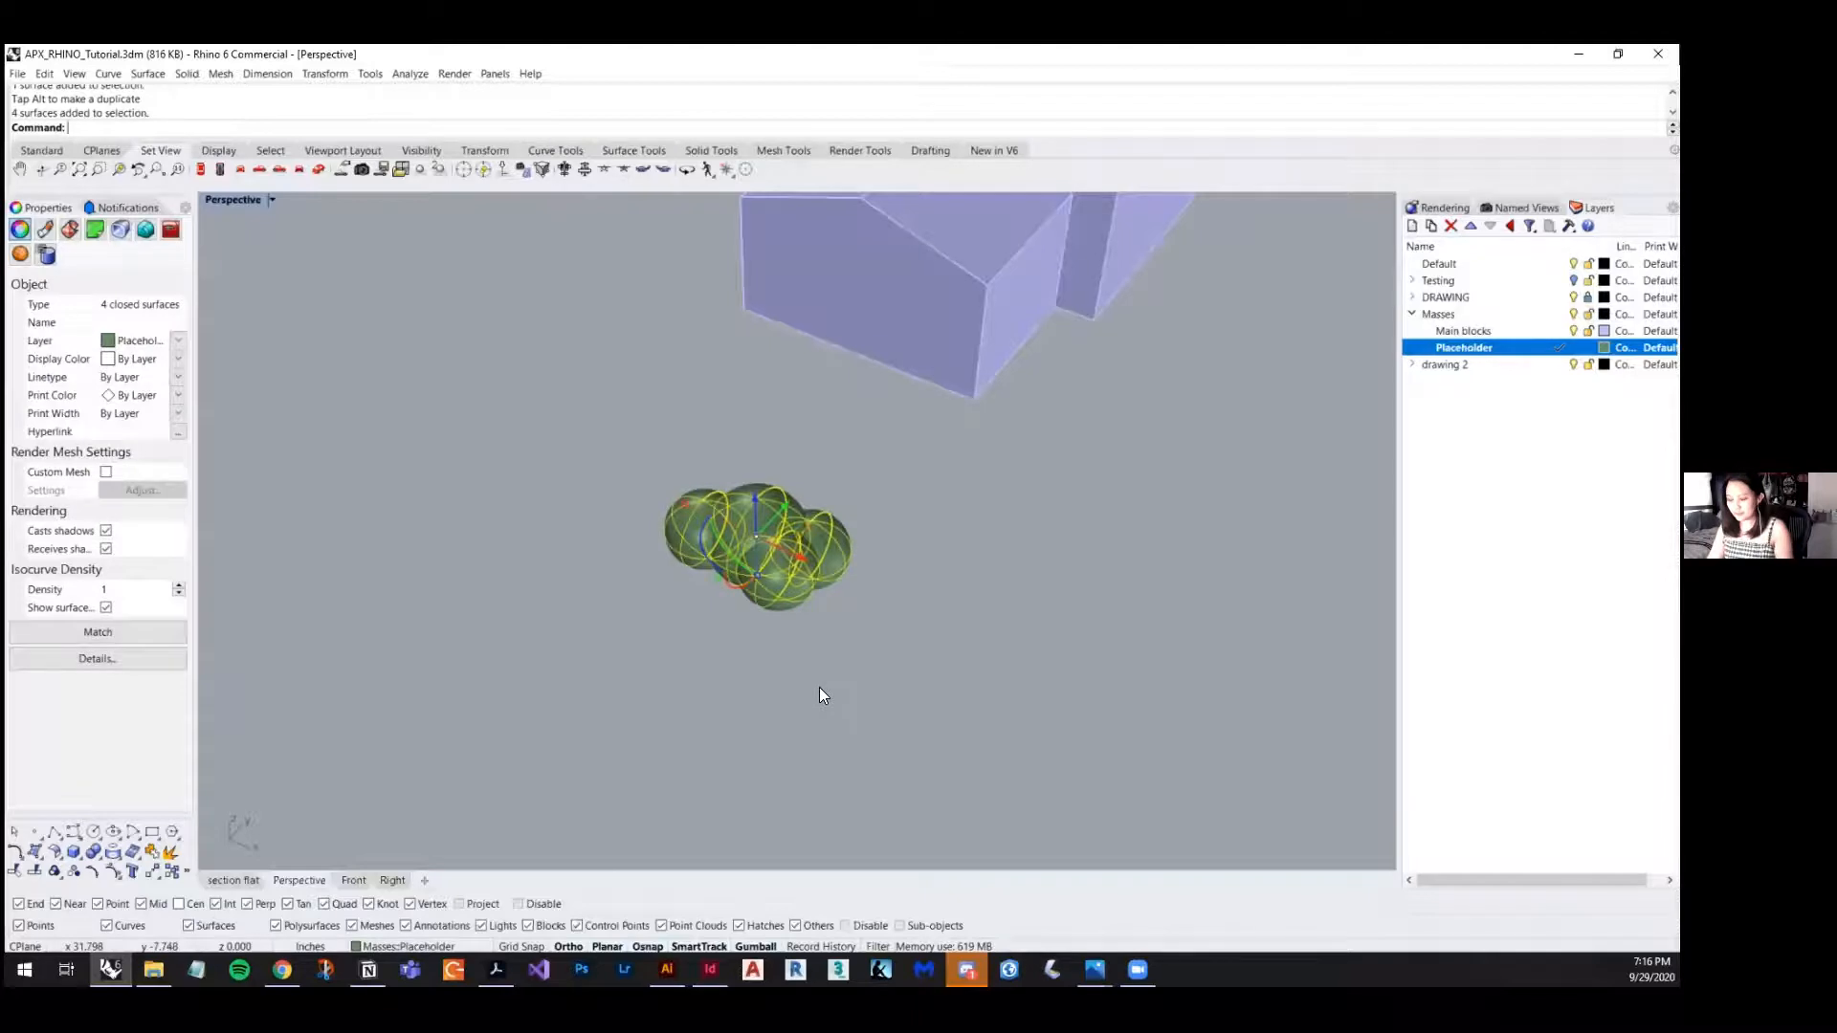
type("BooleanDifference")
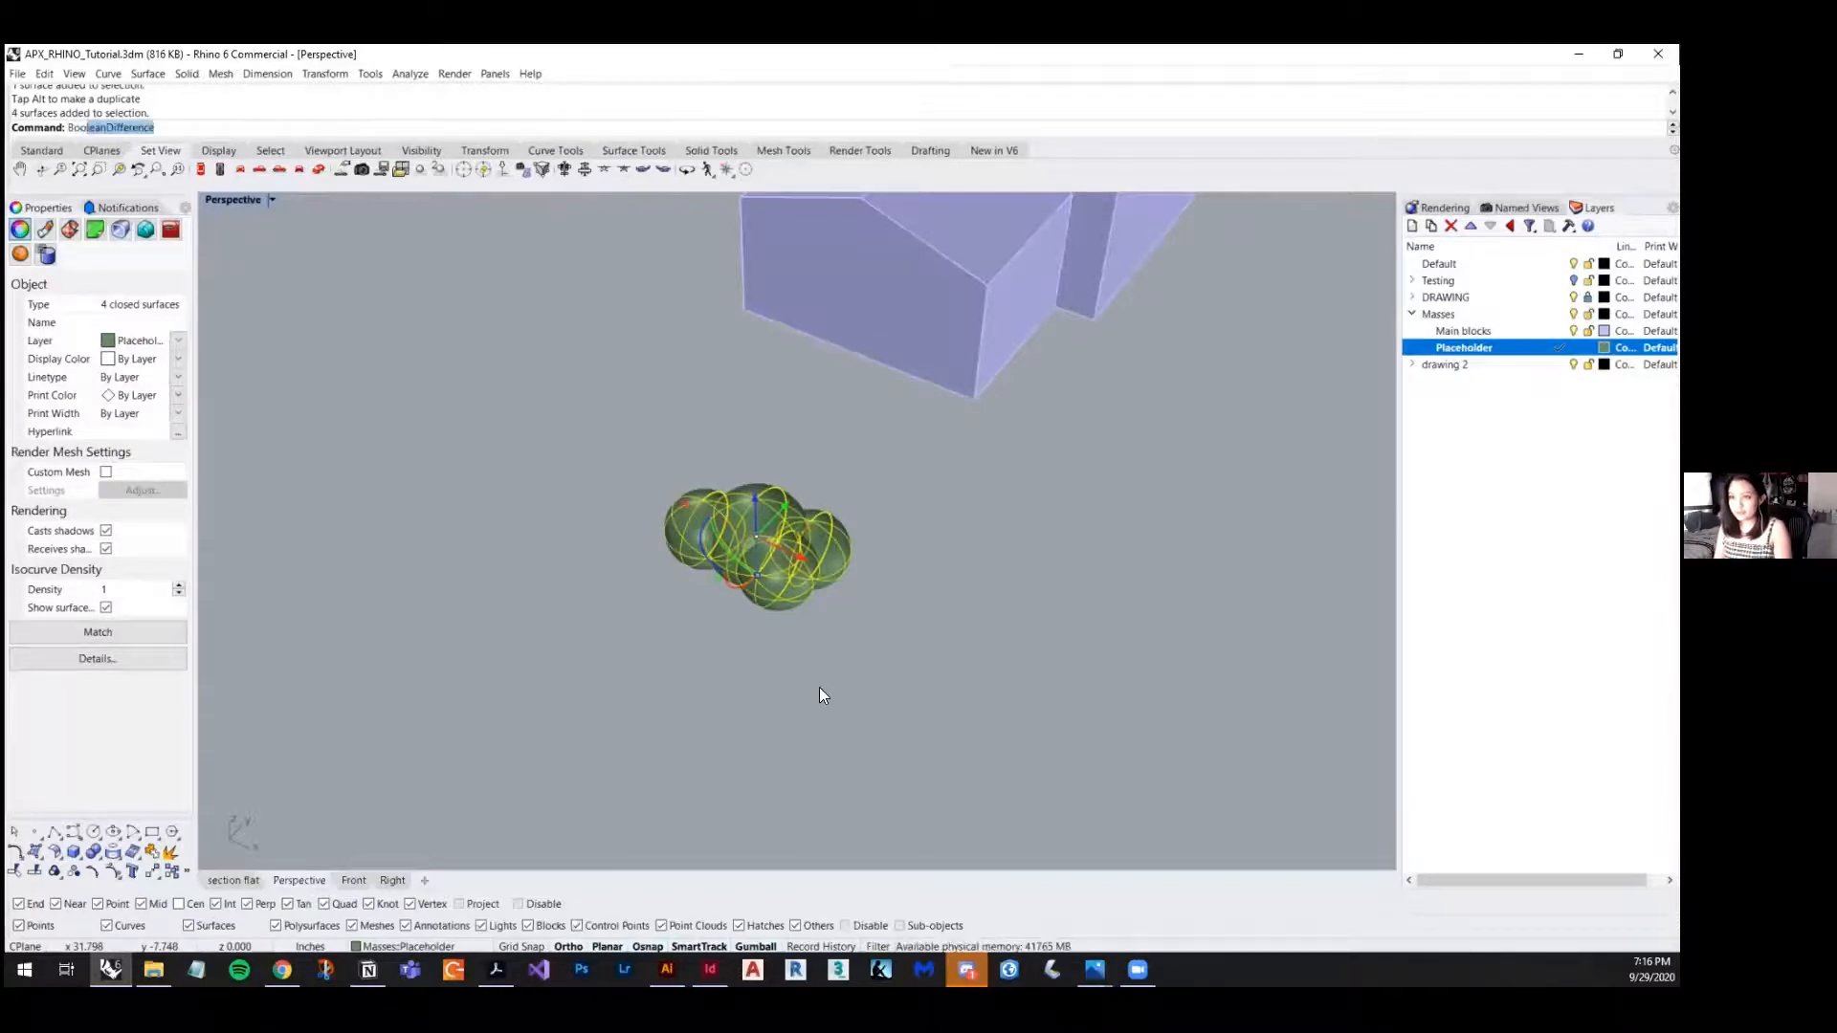
key("Down")
key("Down")
key("Down")
key("Return")
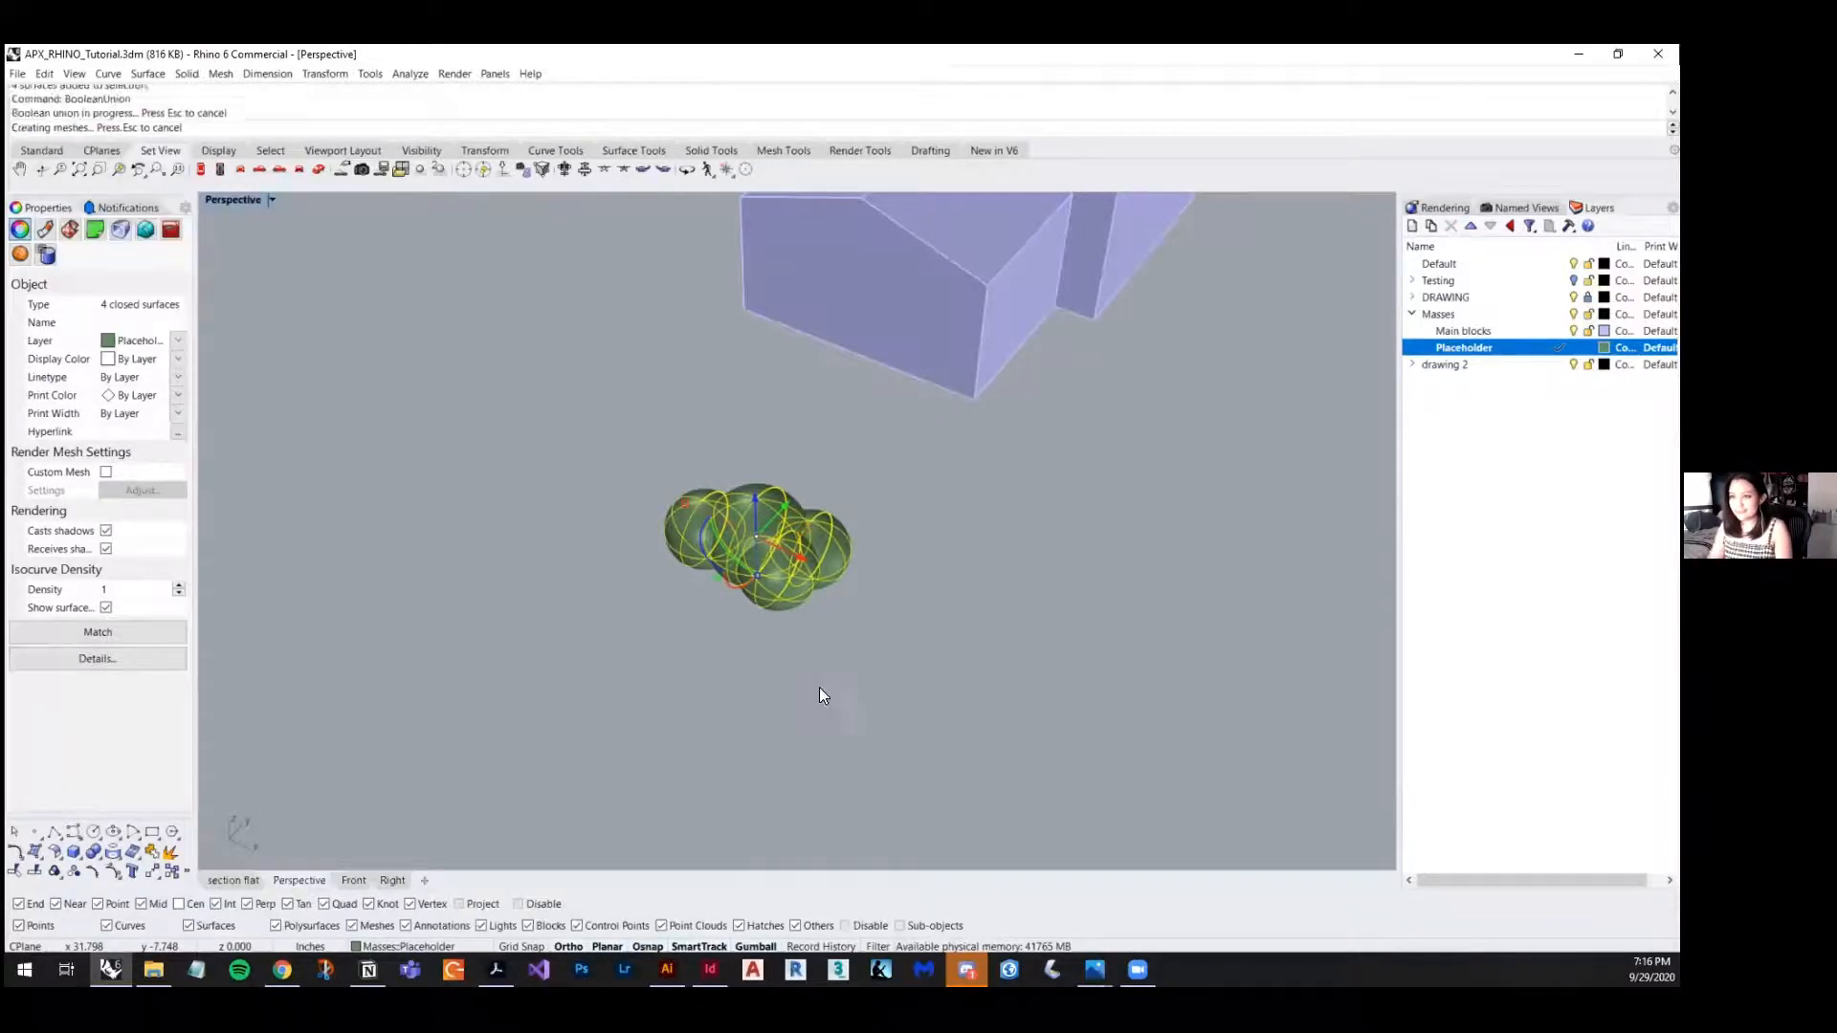
- Inspect the merged cluster up close and undo the Boolean union
left_click(960, 588)
right_click_drag(819, 532, 701, 668)
scroll(796, 587, "up", 8)
key("ctrl+z")
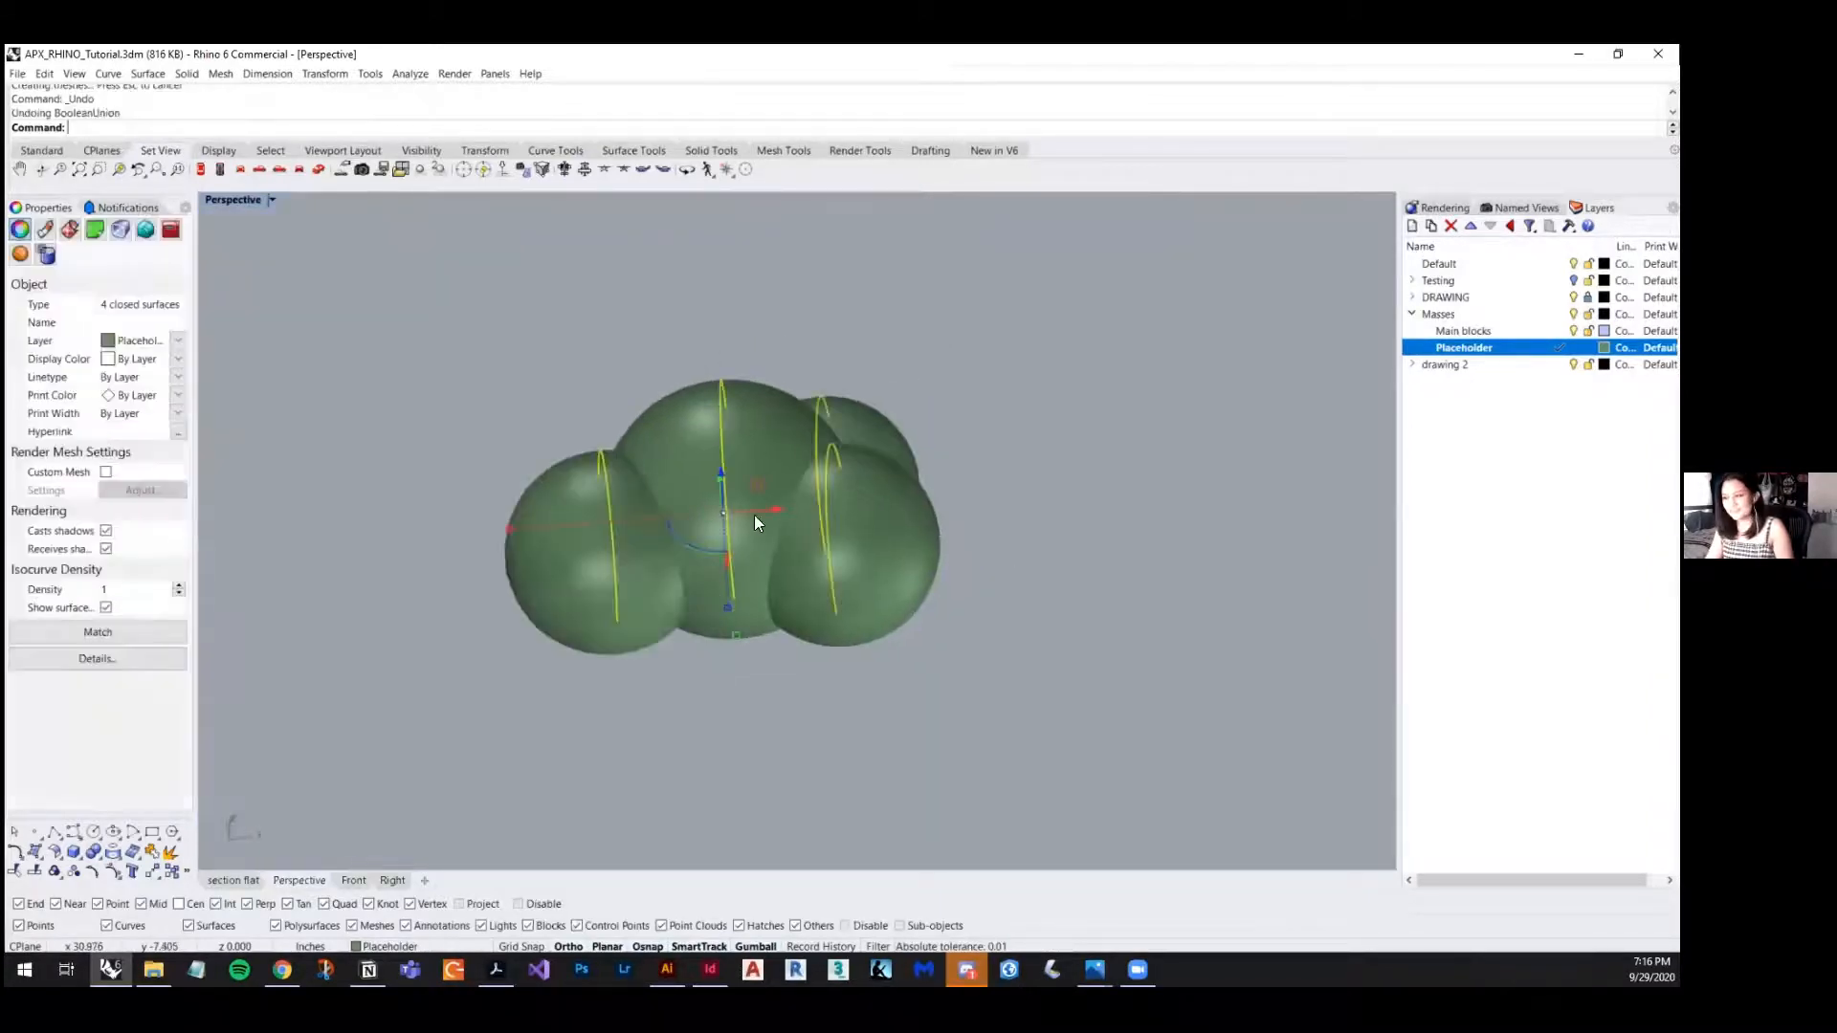
scroll(754, 515, "down", 5)
key("Escape")
- Shift the outer side sphere sideways along the large sphere to make the cluster more compact
right_click_drag(810, 637, 739, 633)
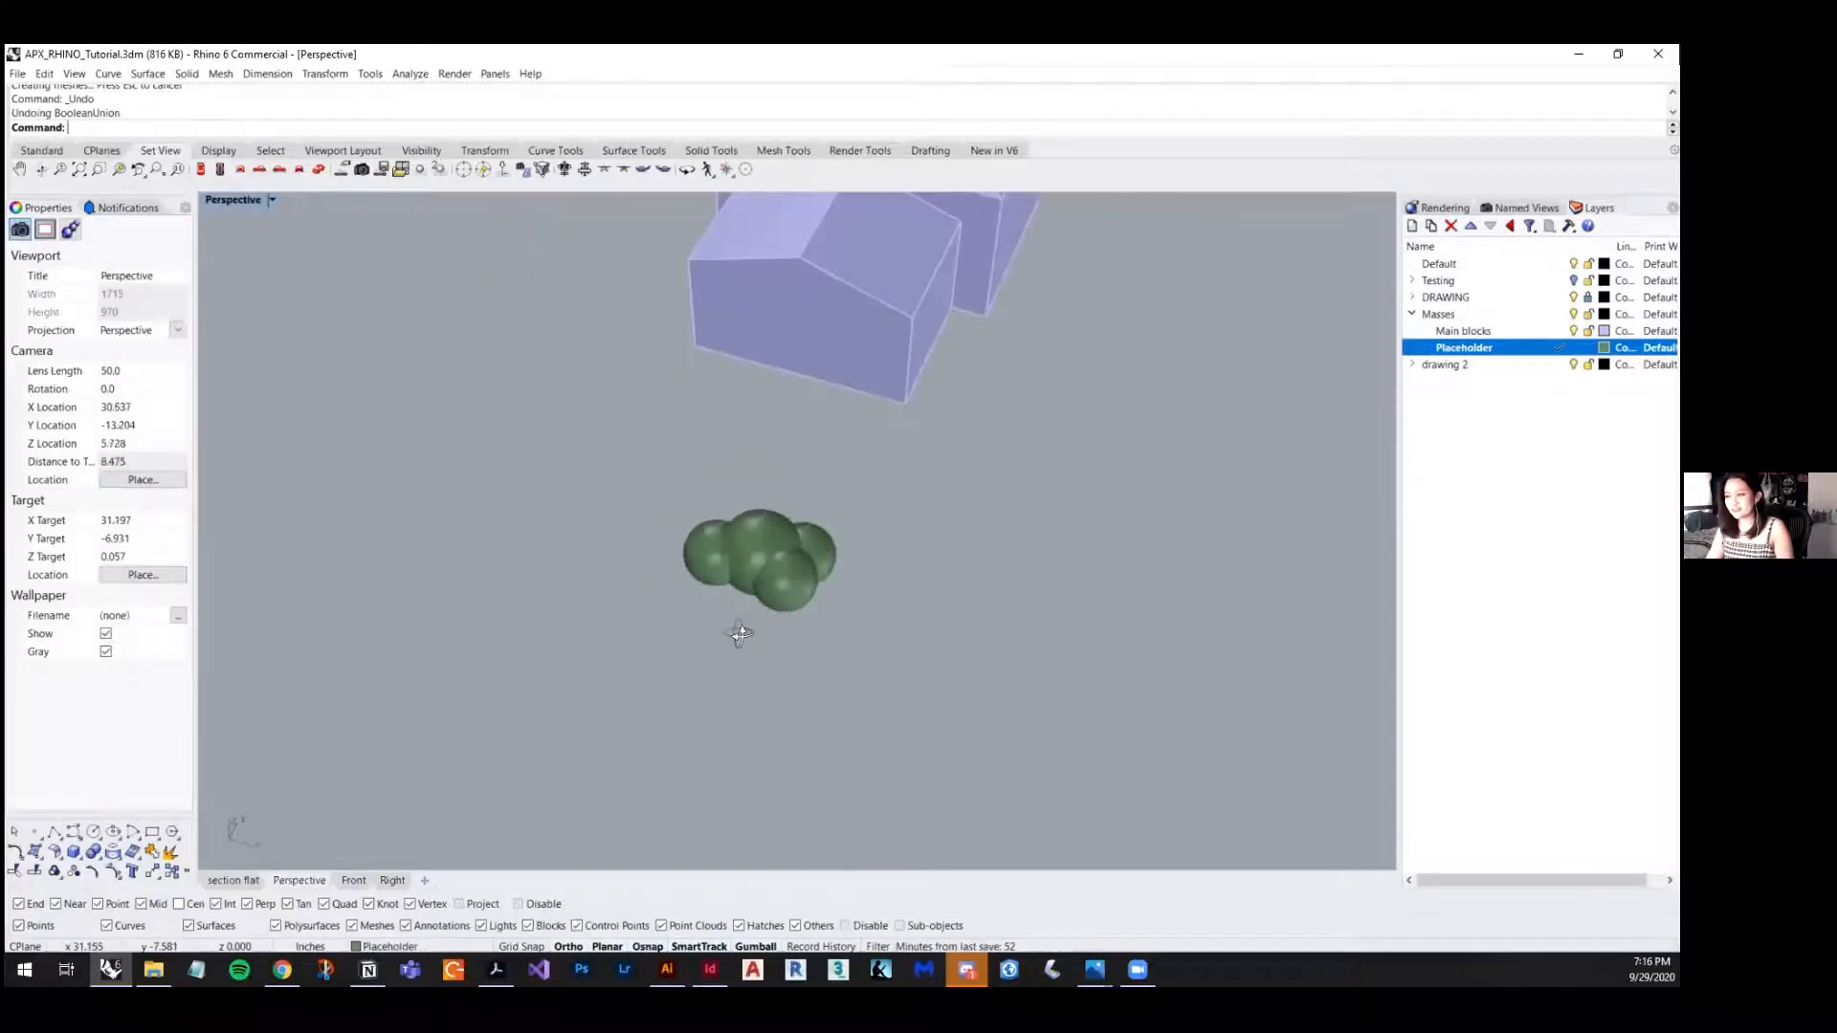
scroll(737, 560, "up", 6)
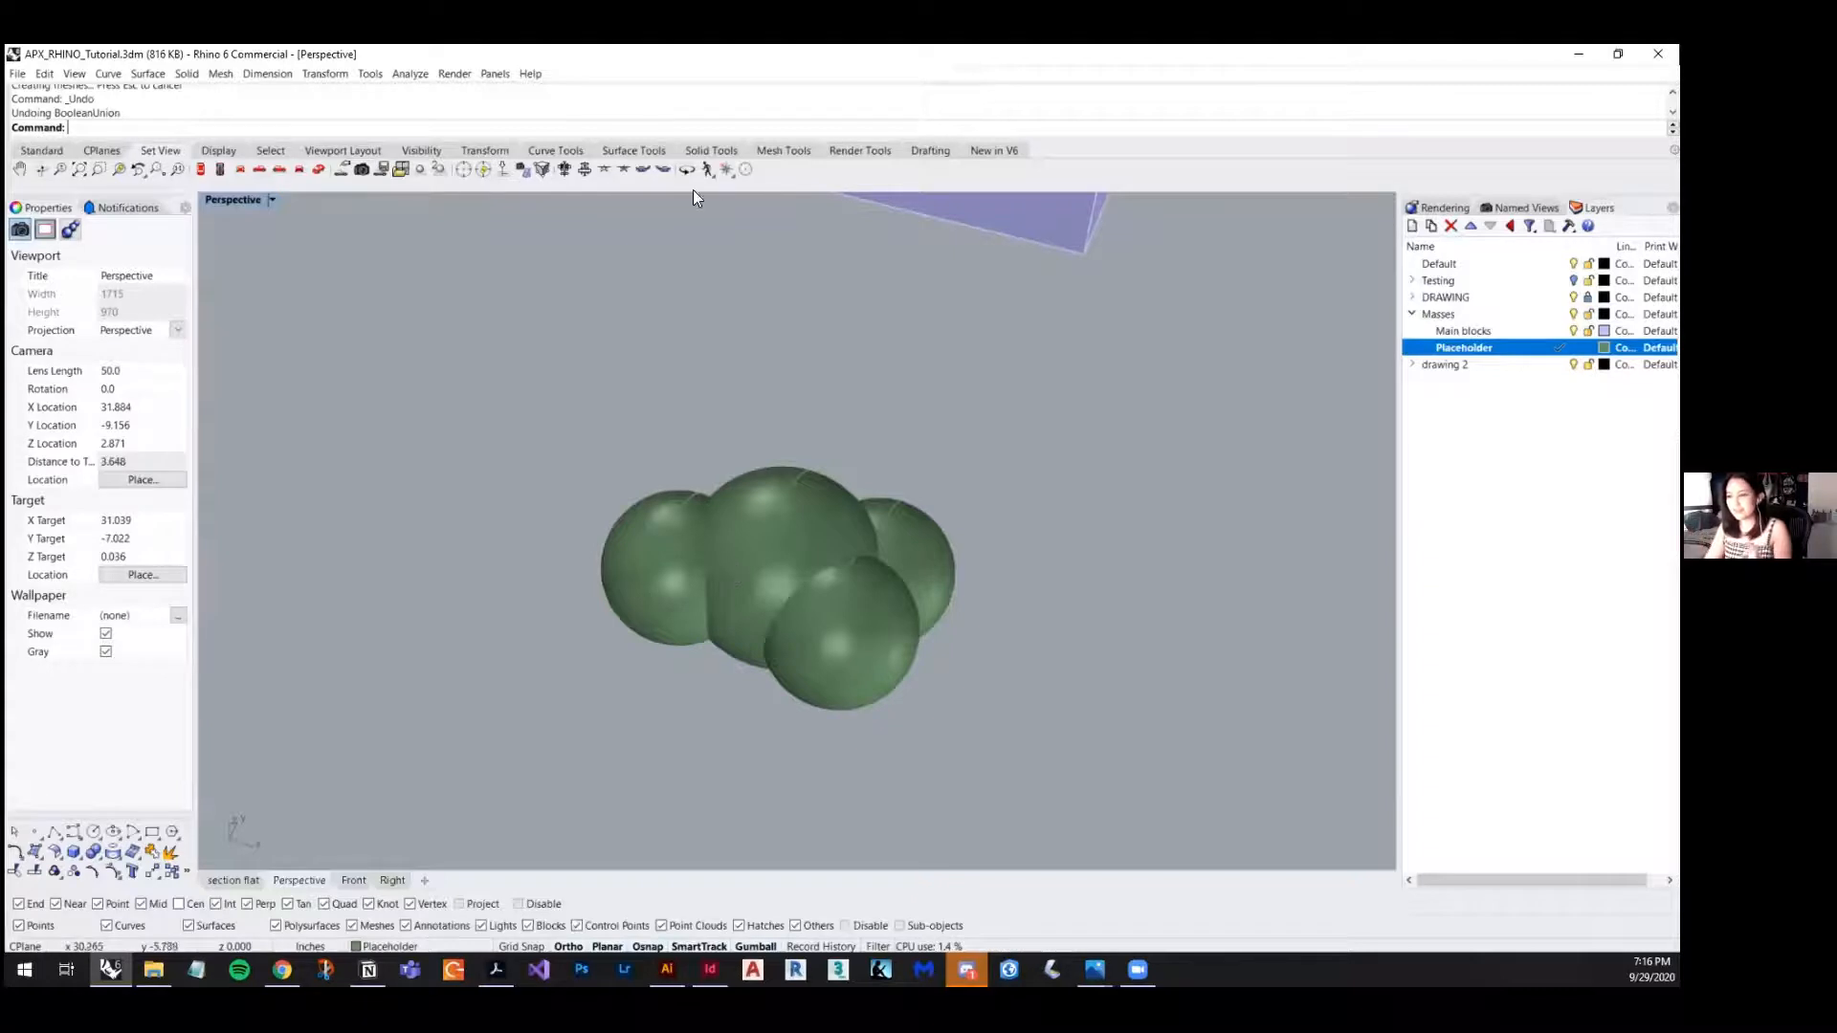
scroll(519, 422, "down", 4)
right_click_drag(644, 529, 720, 610)
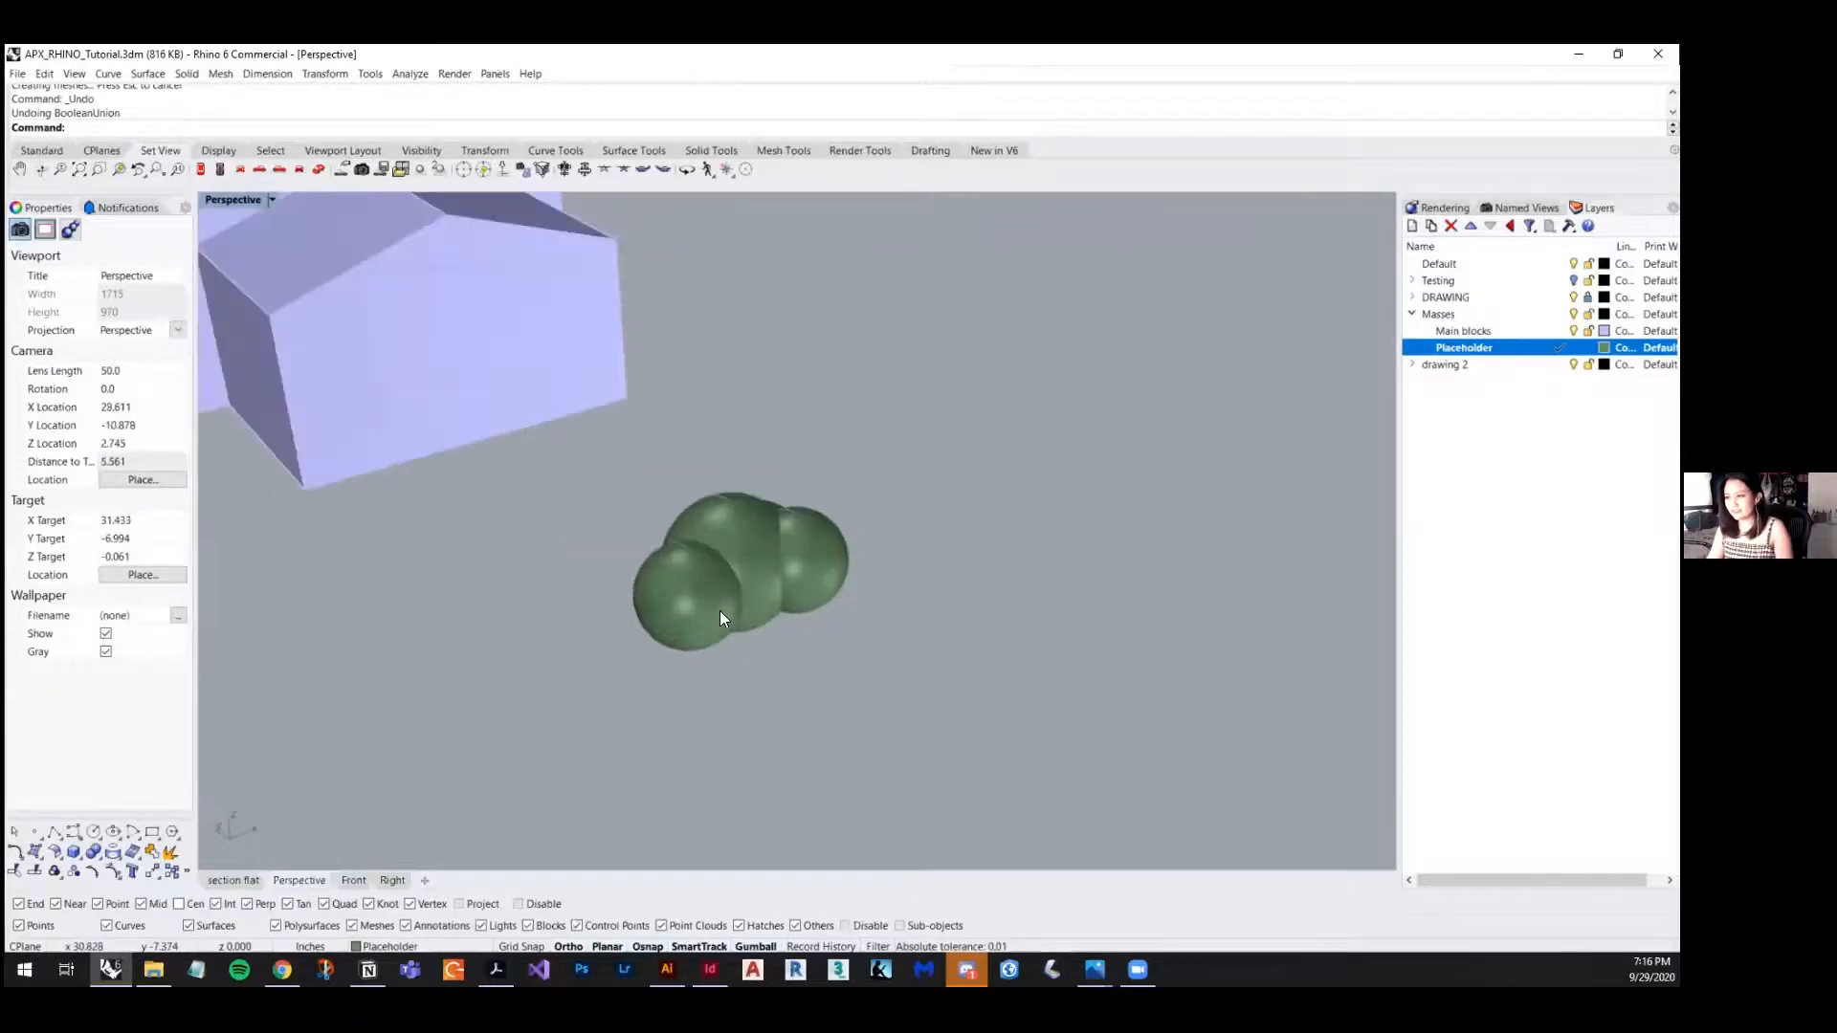
scroll(720, 611, "up", 4)
left_click(657, 599)
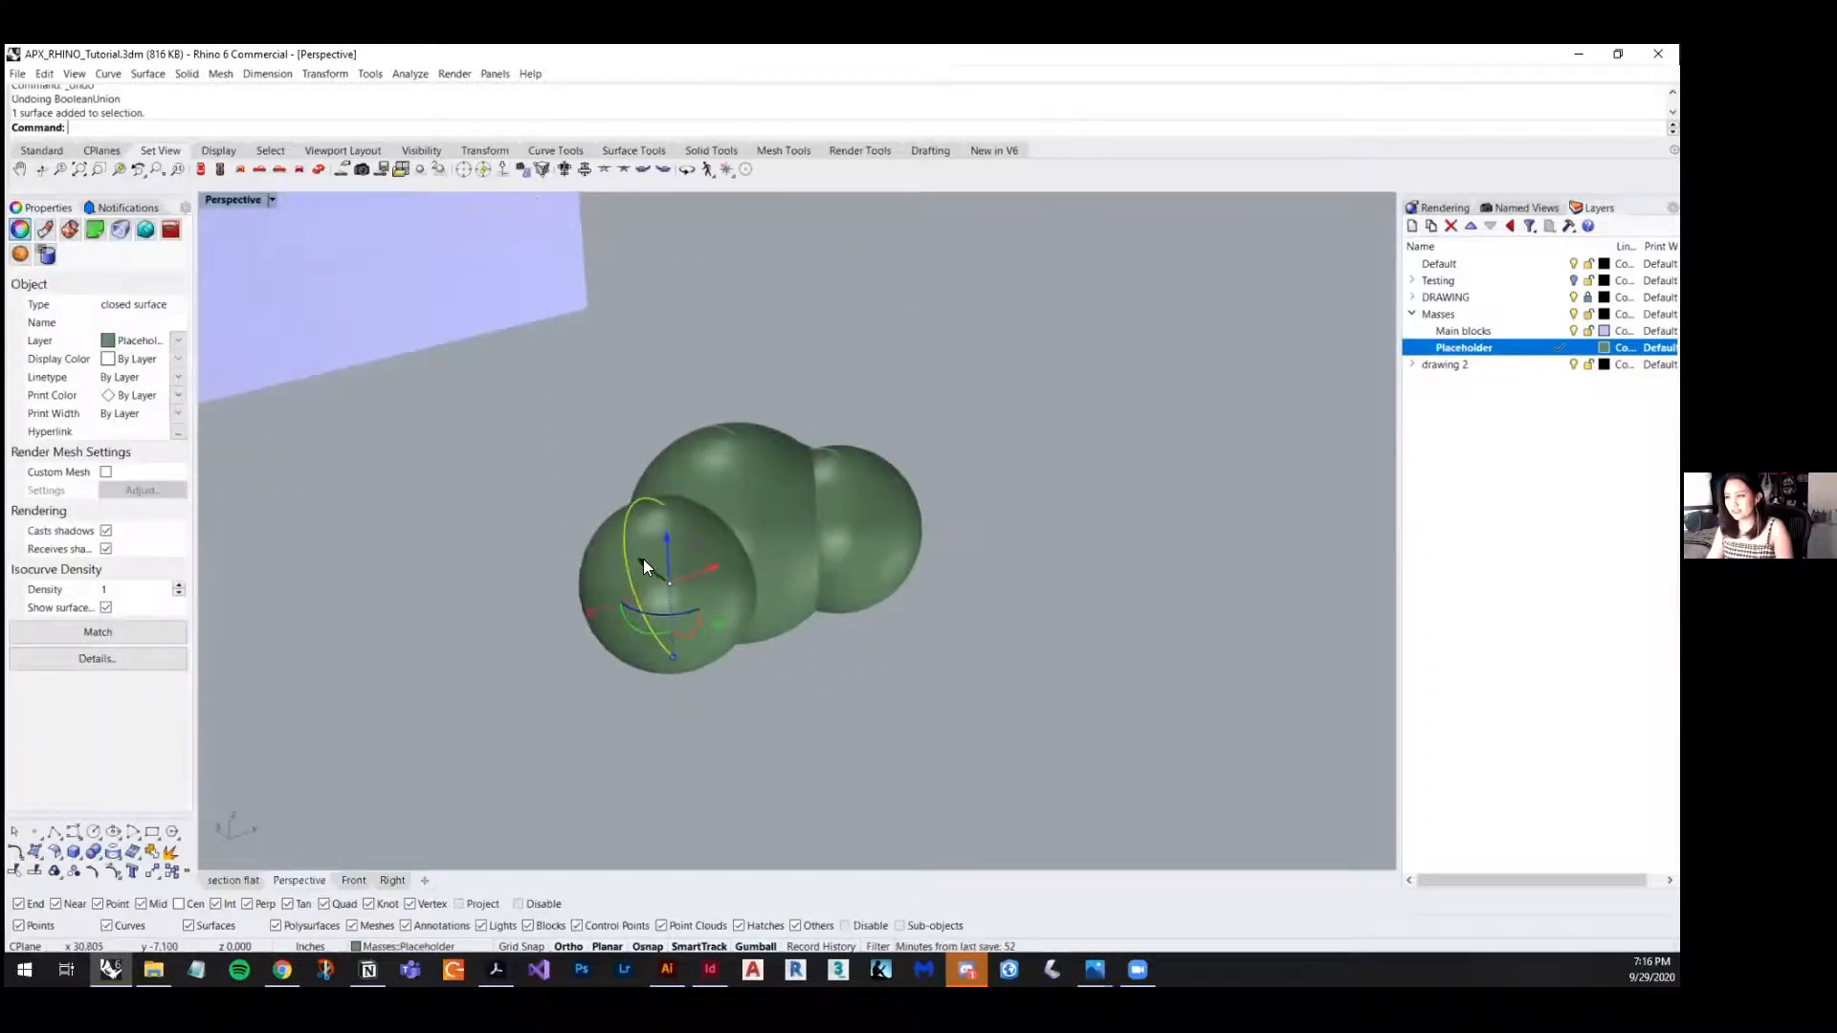
left_click_drag(643, 559, 704, 539)
left_click(914, 462)
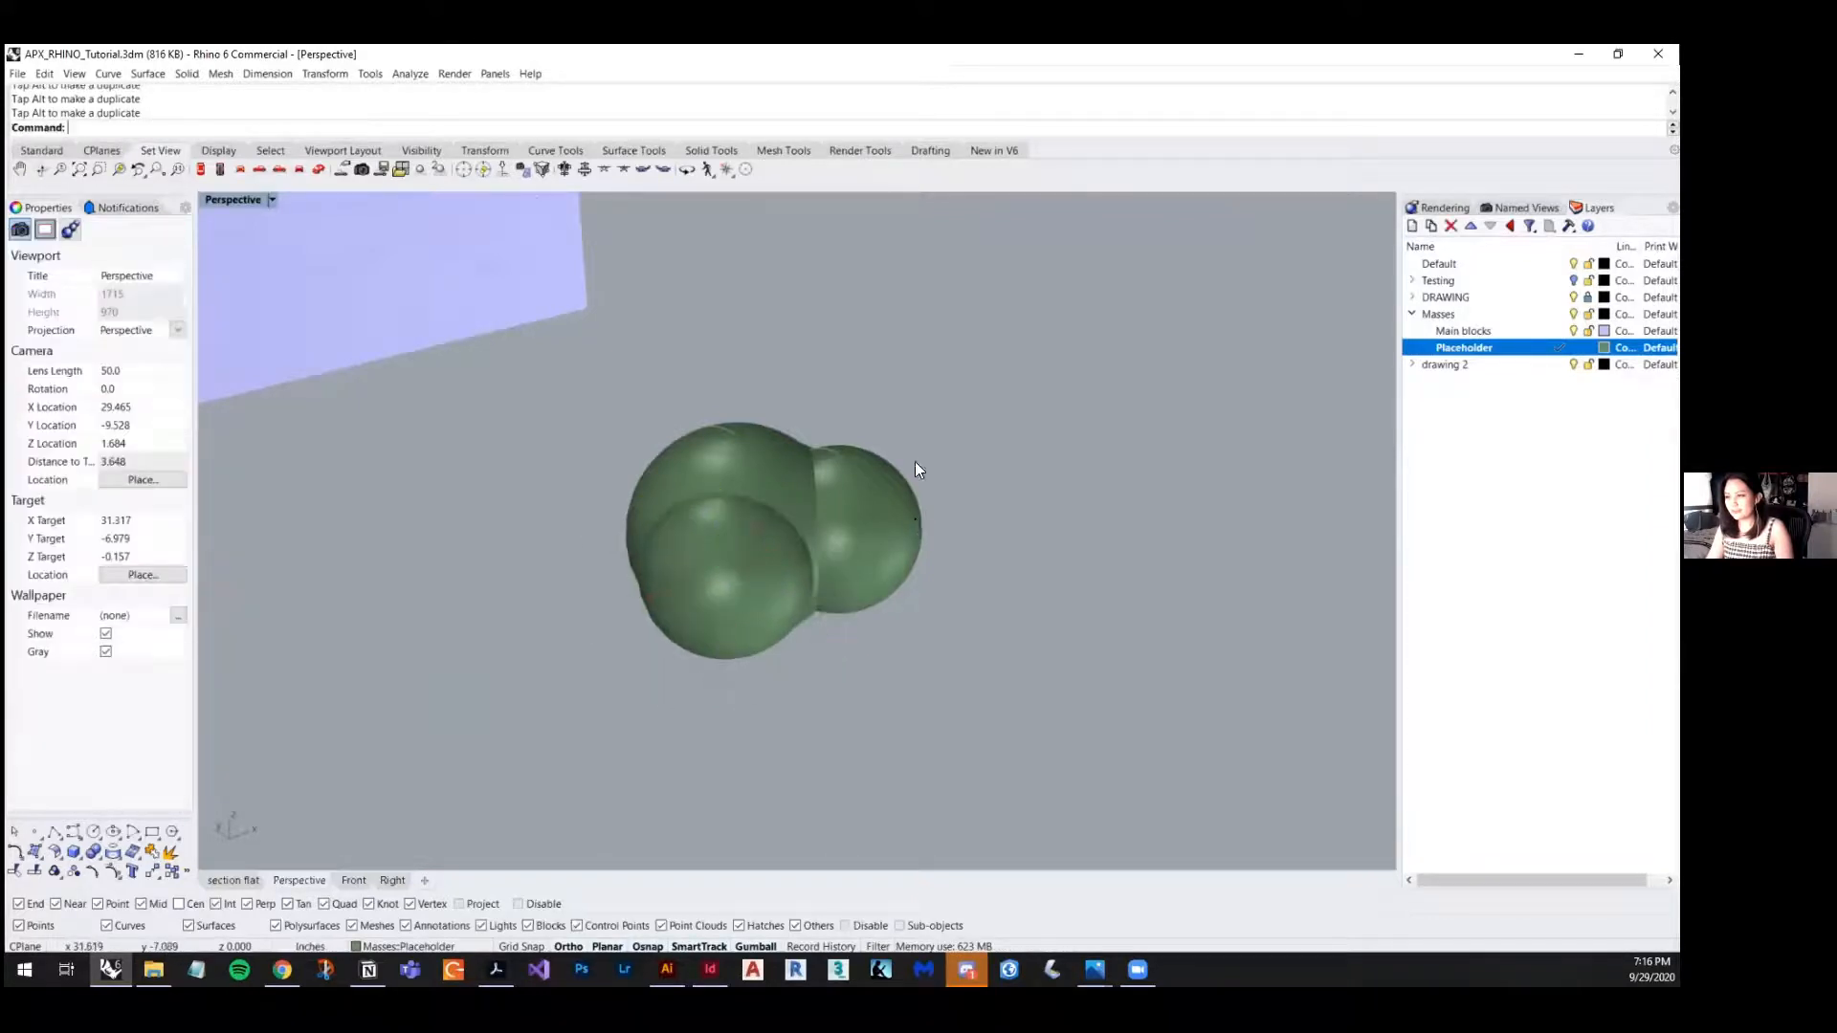
- Merge the four repositioned spheres into one solid with BooleanUnion and check the result from several sides
scroll(915, 461, "down", 6)
right_click_drag(944, 571, 909, 356)
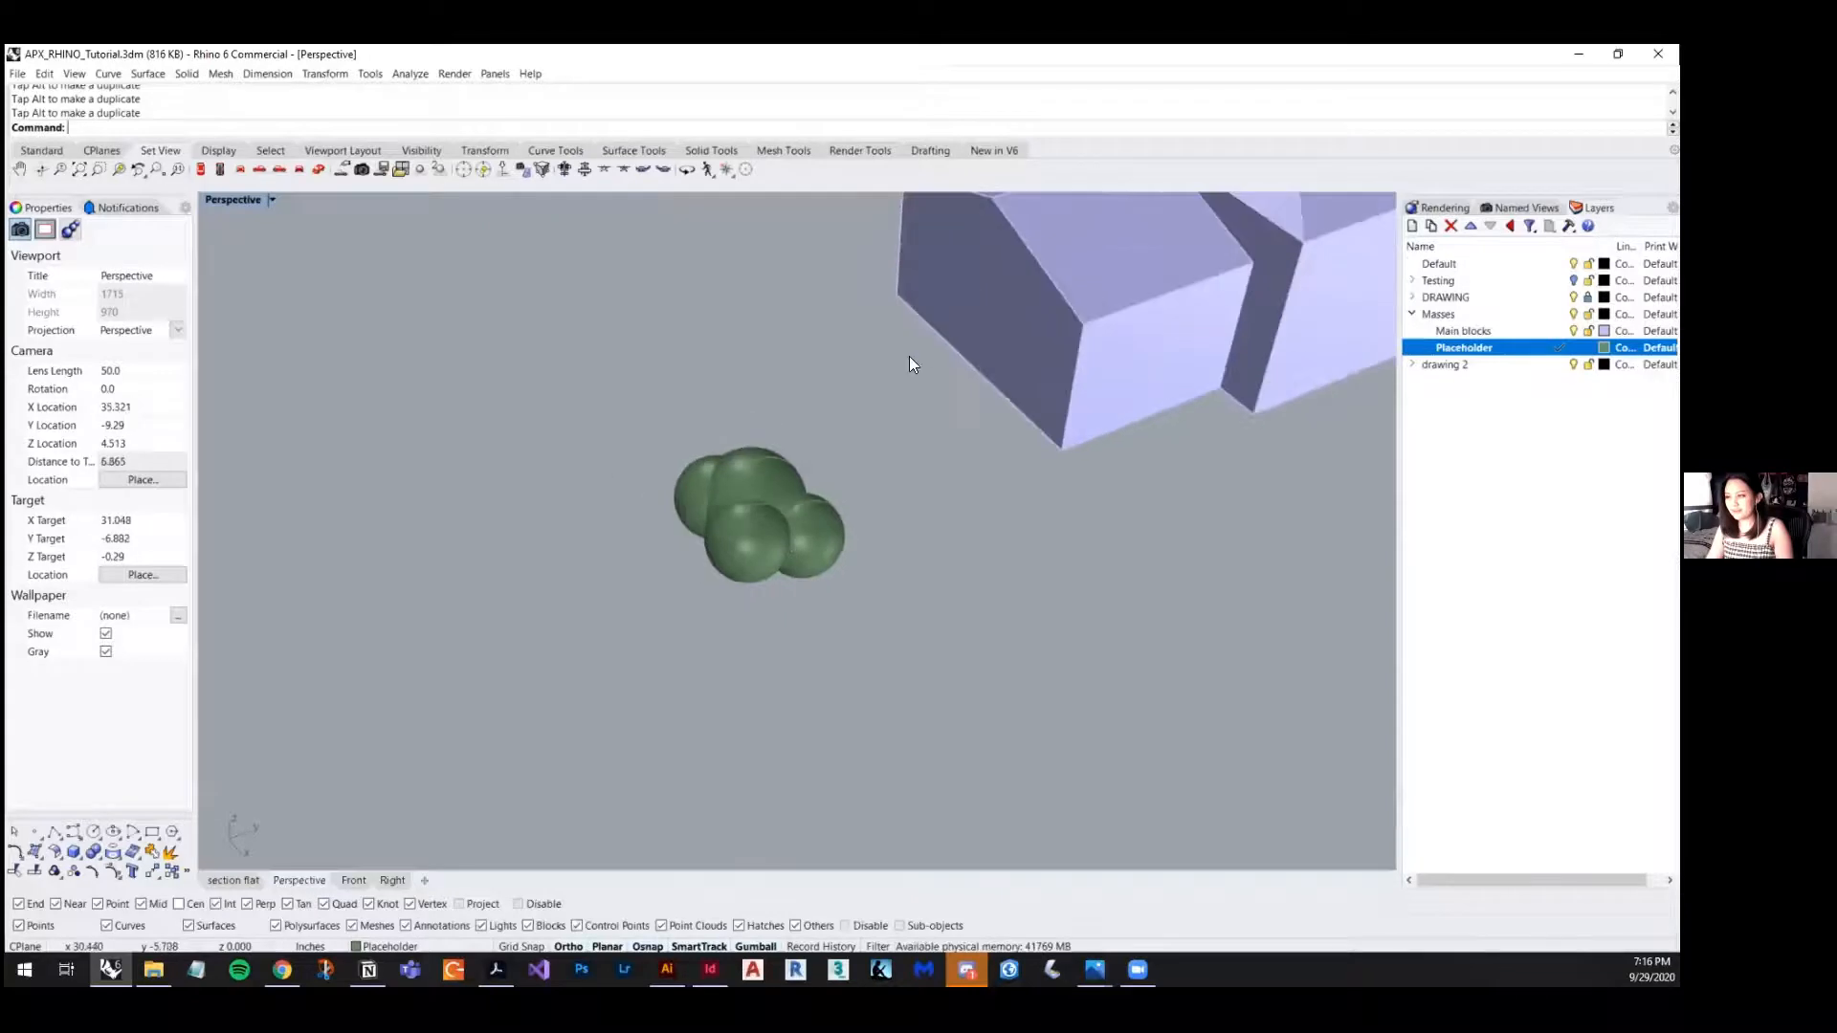
left_click_drag(880, 421, 609, 597)
type("Bool")
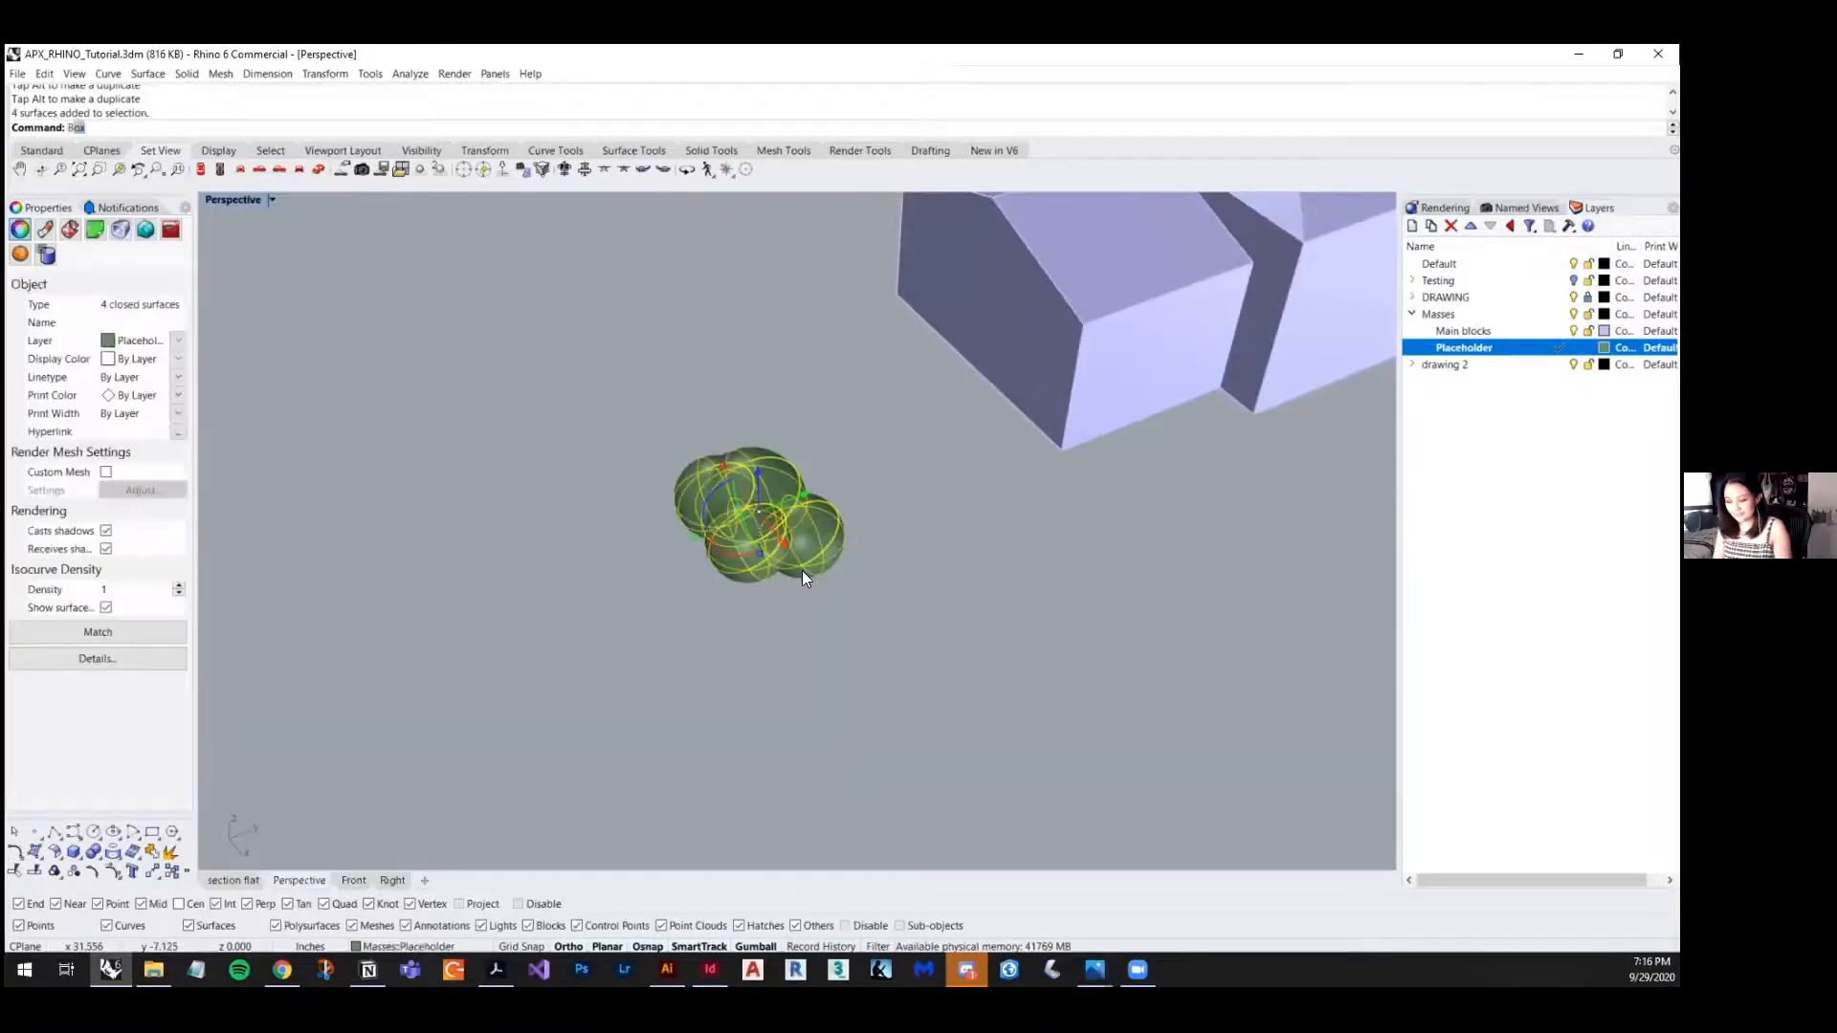
key("Down")
key("Down")
key("Down")
key("Down")
key("Down")
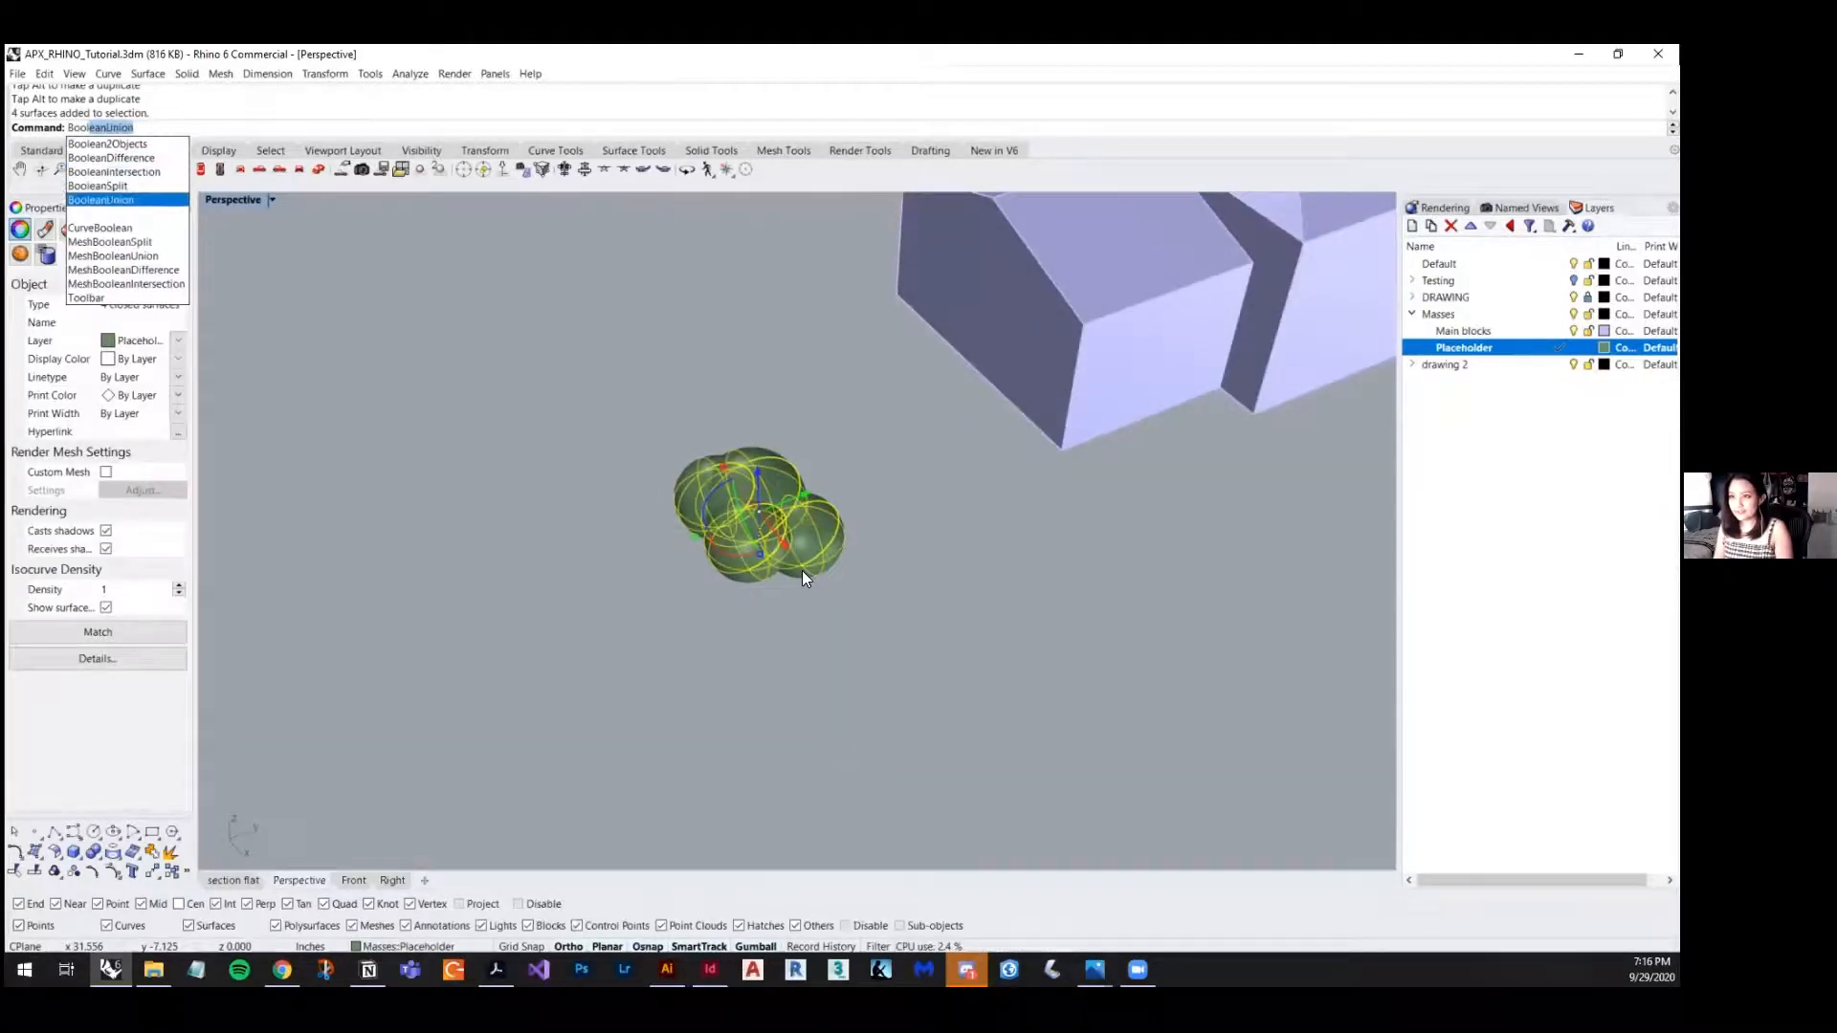
key("Return")
right_click_drag(832, 664, 851, 505)
scroll(846, 508, "up", 6)
left_click(725, 662)
right_click_drag(725, 662, 905, 557)
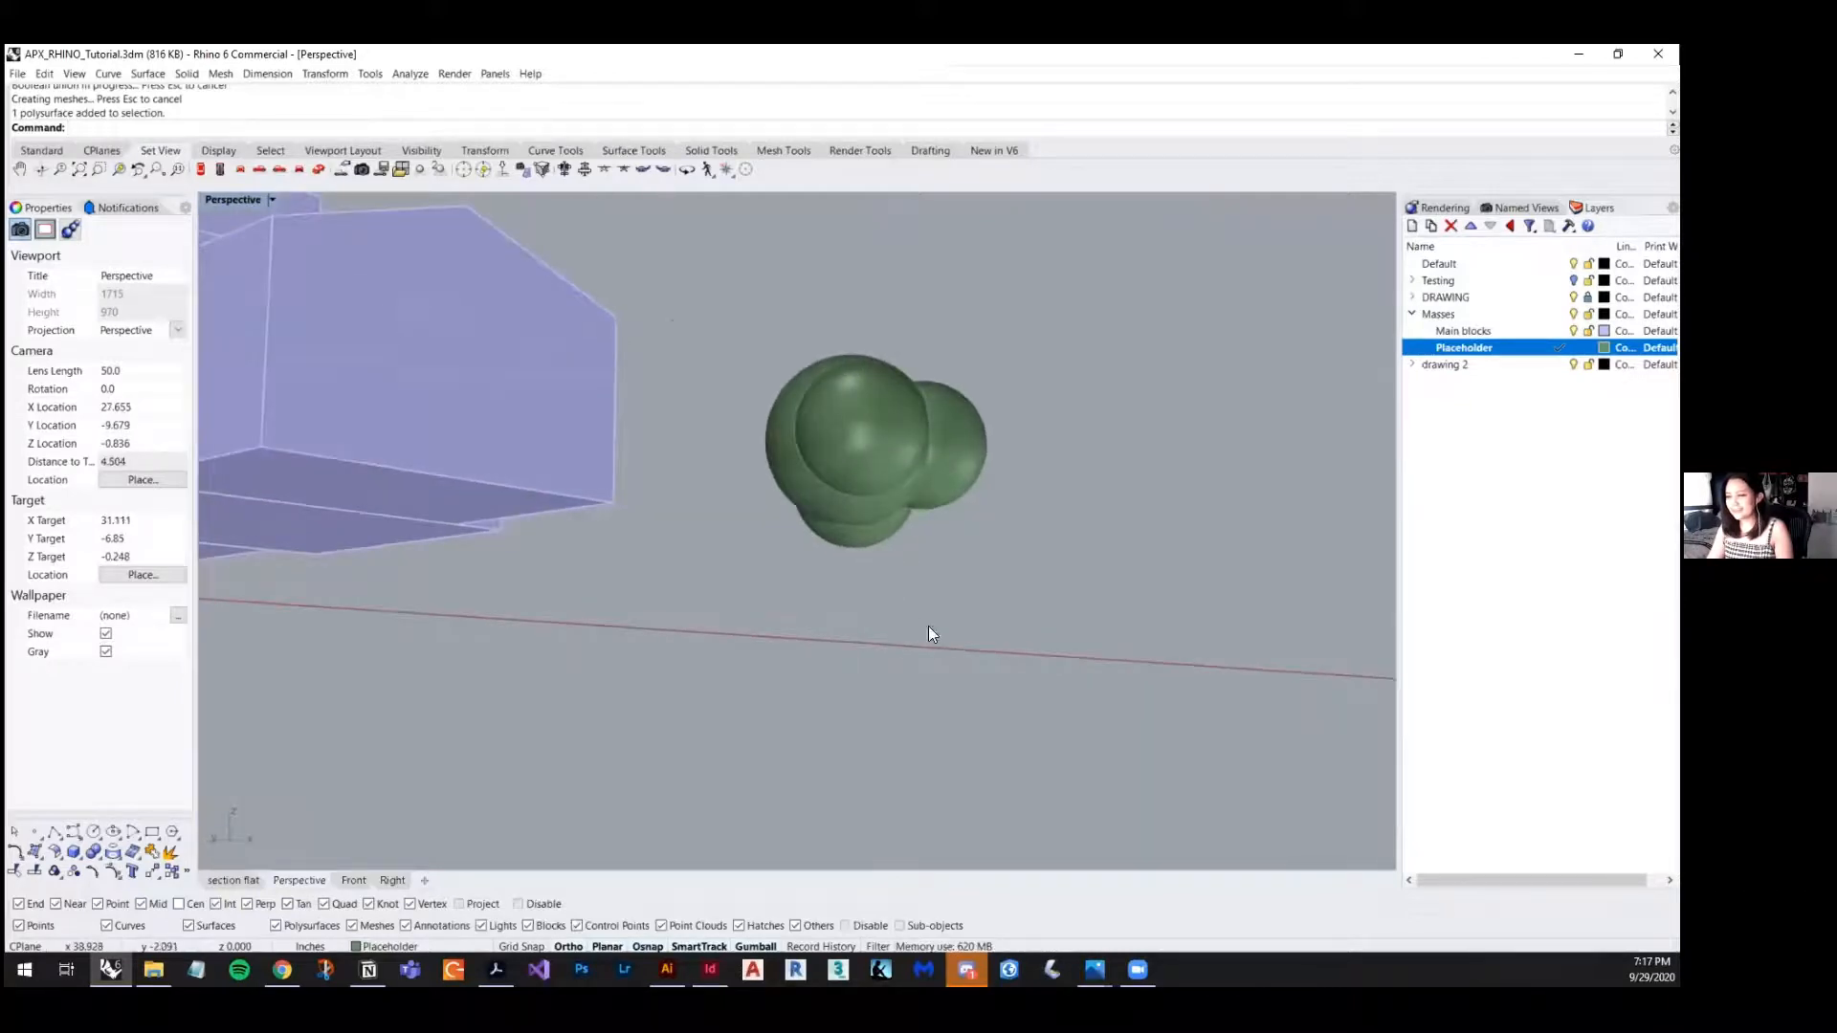
- Create a polygon mesh from the merged bush solid with the Mesh command, accepting the offered polygon density
scroll(923, 669, "up", 3)
left_click(869, 466)
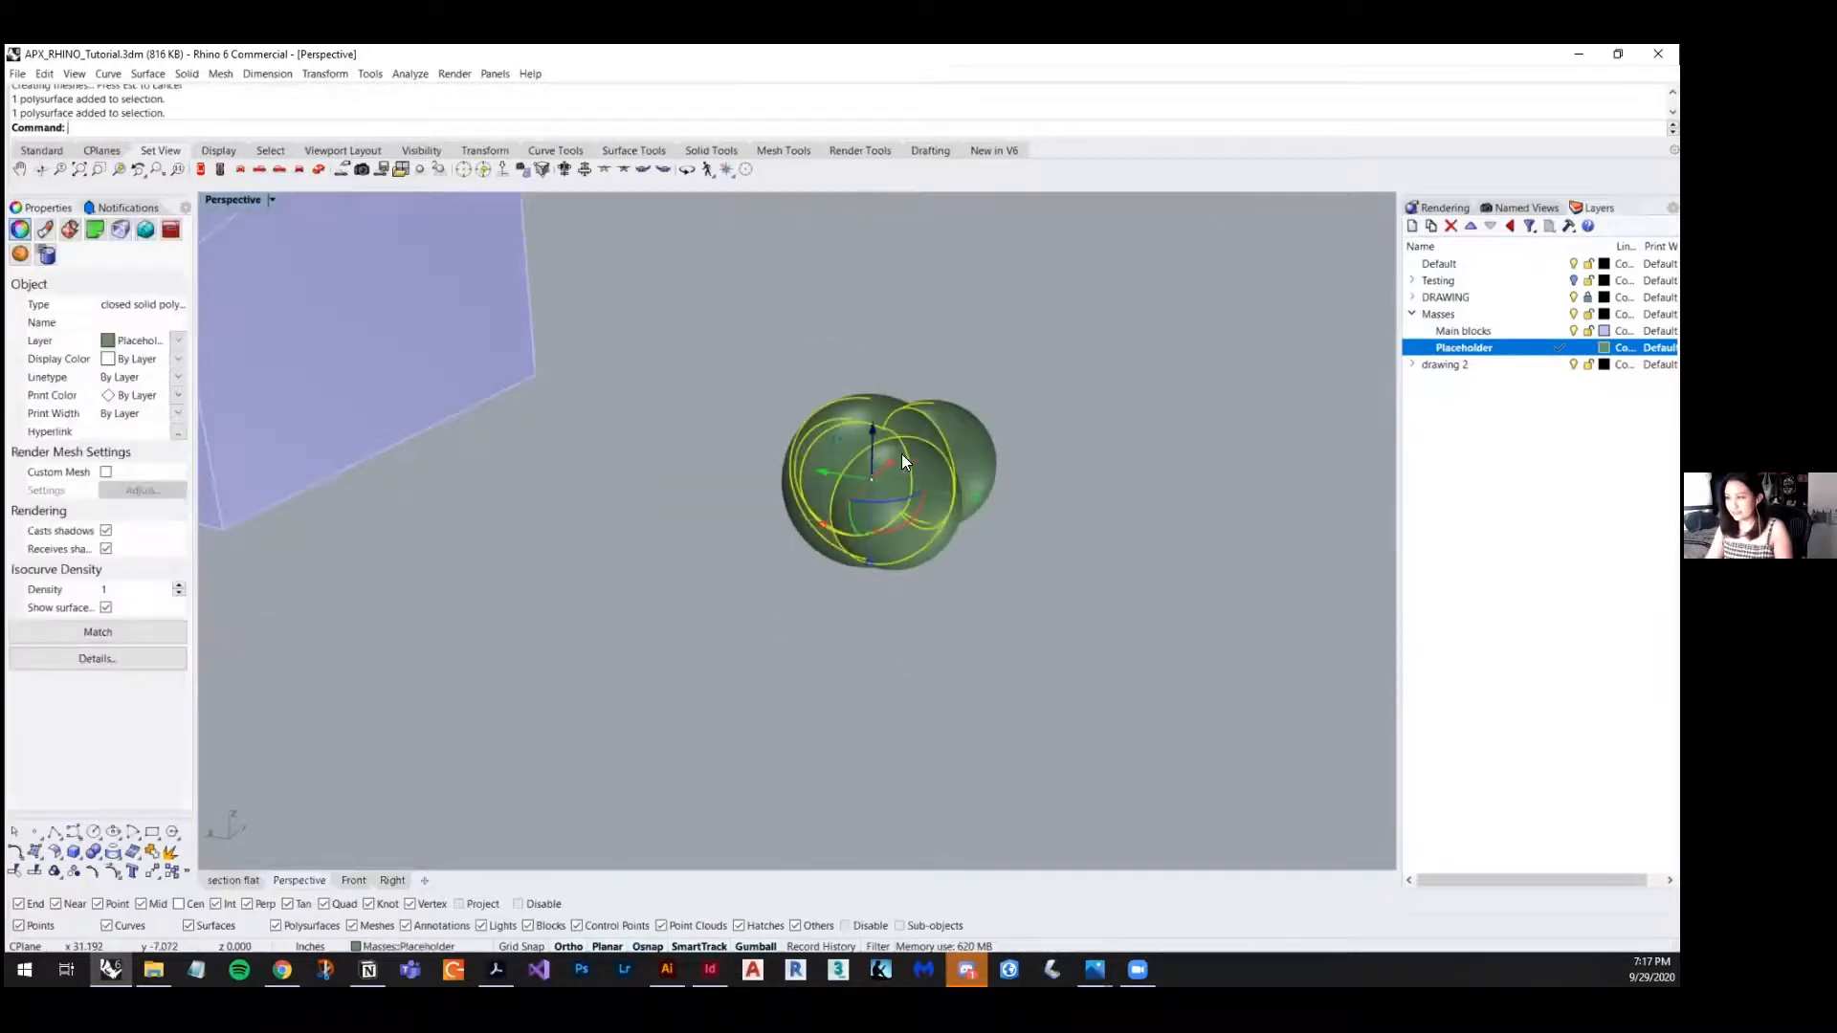
left_click(1054, 438)
left_click(974, 448)
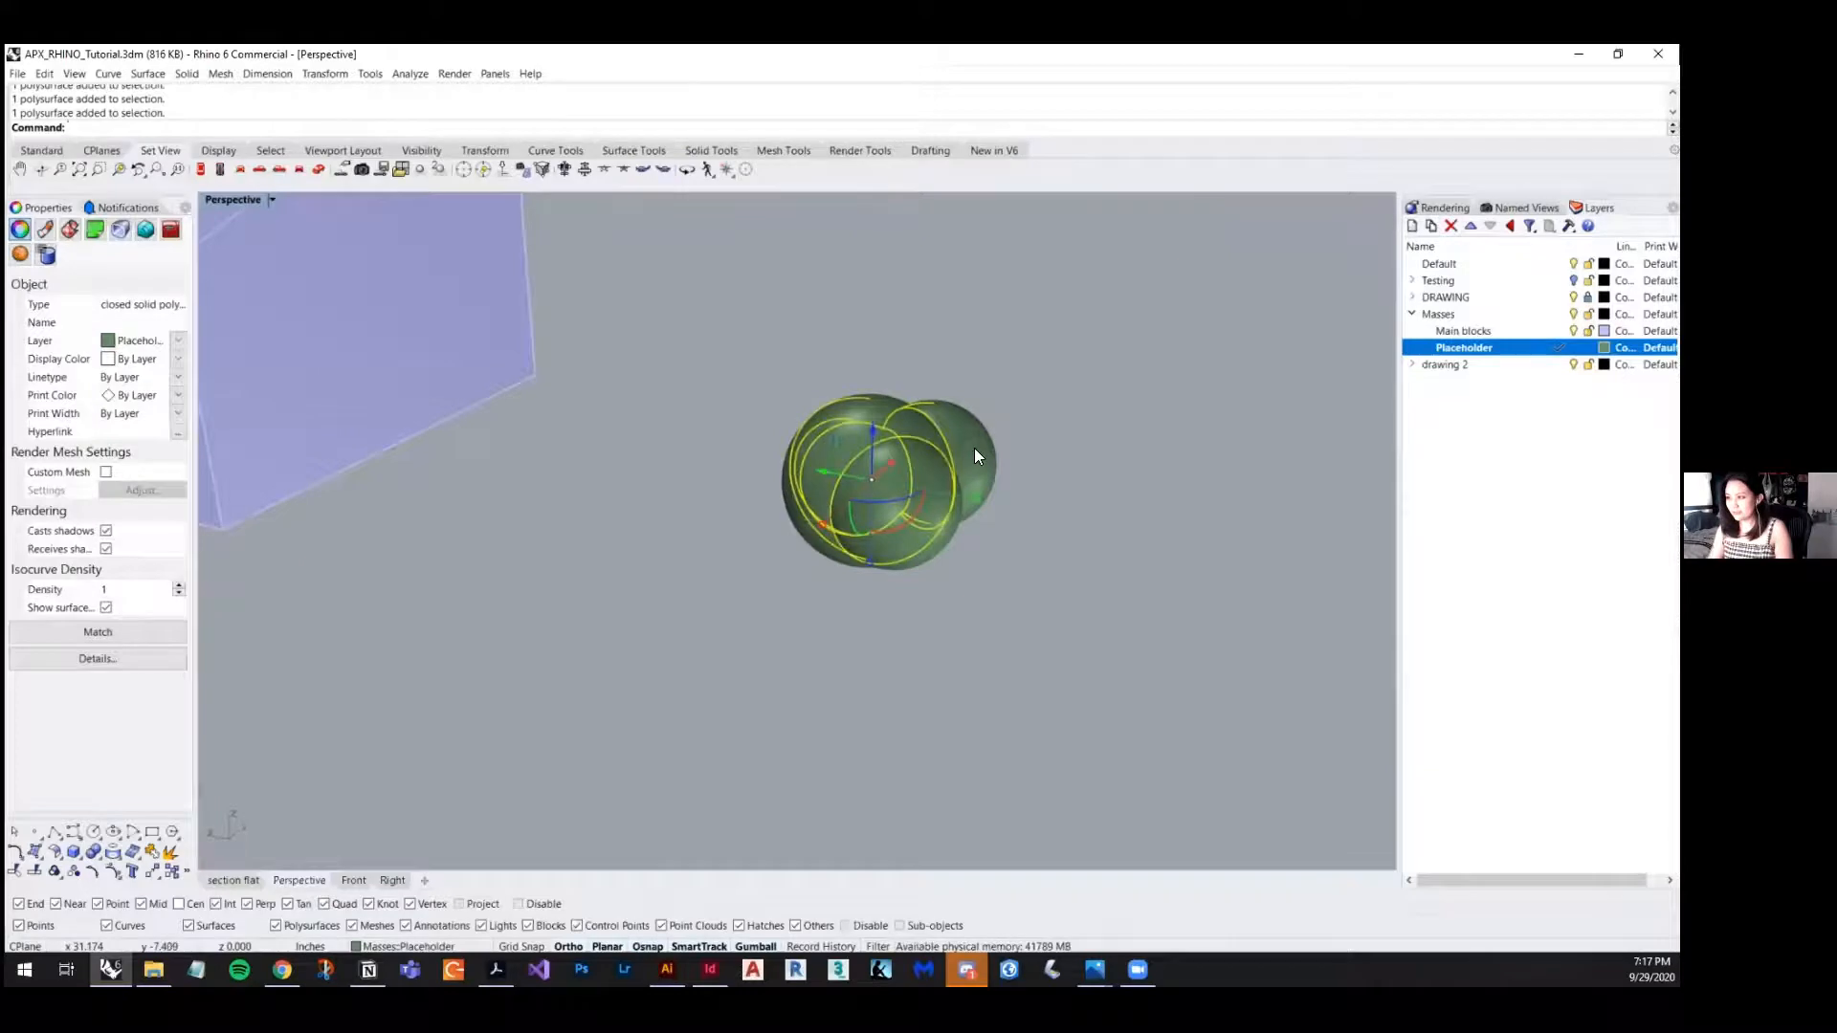
type("Mesh")
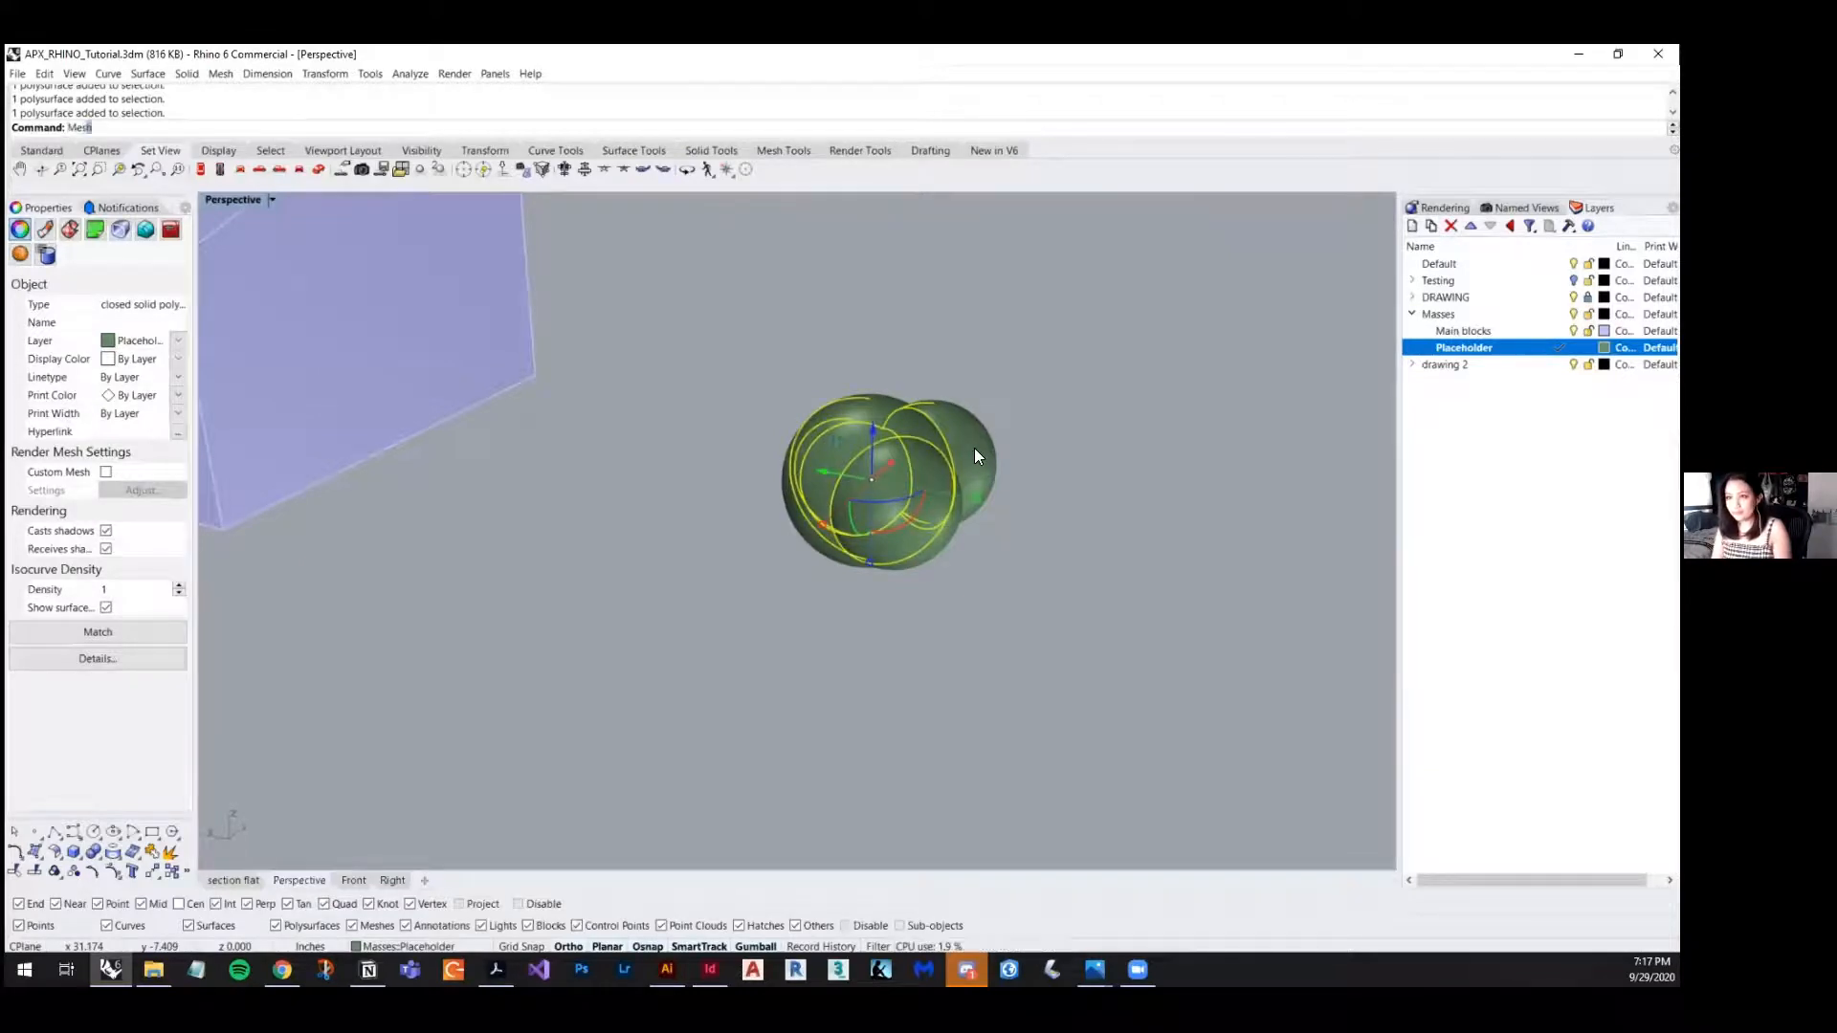
key("Return")
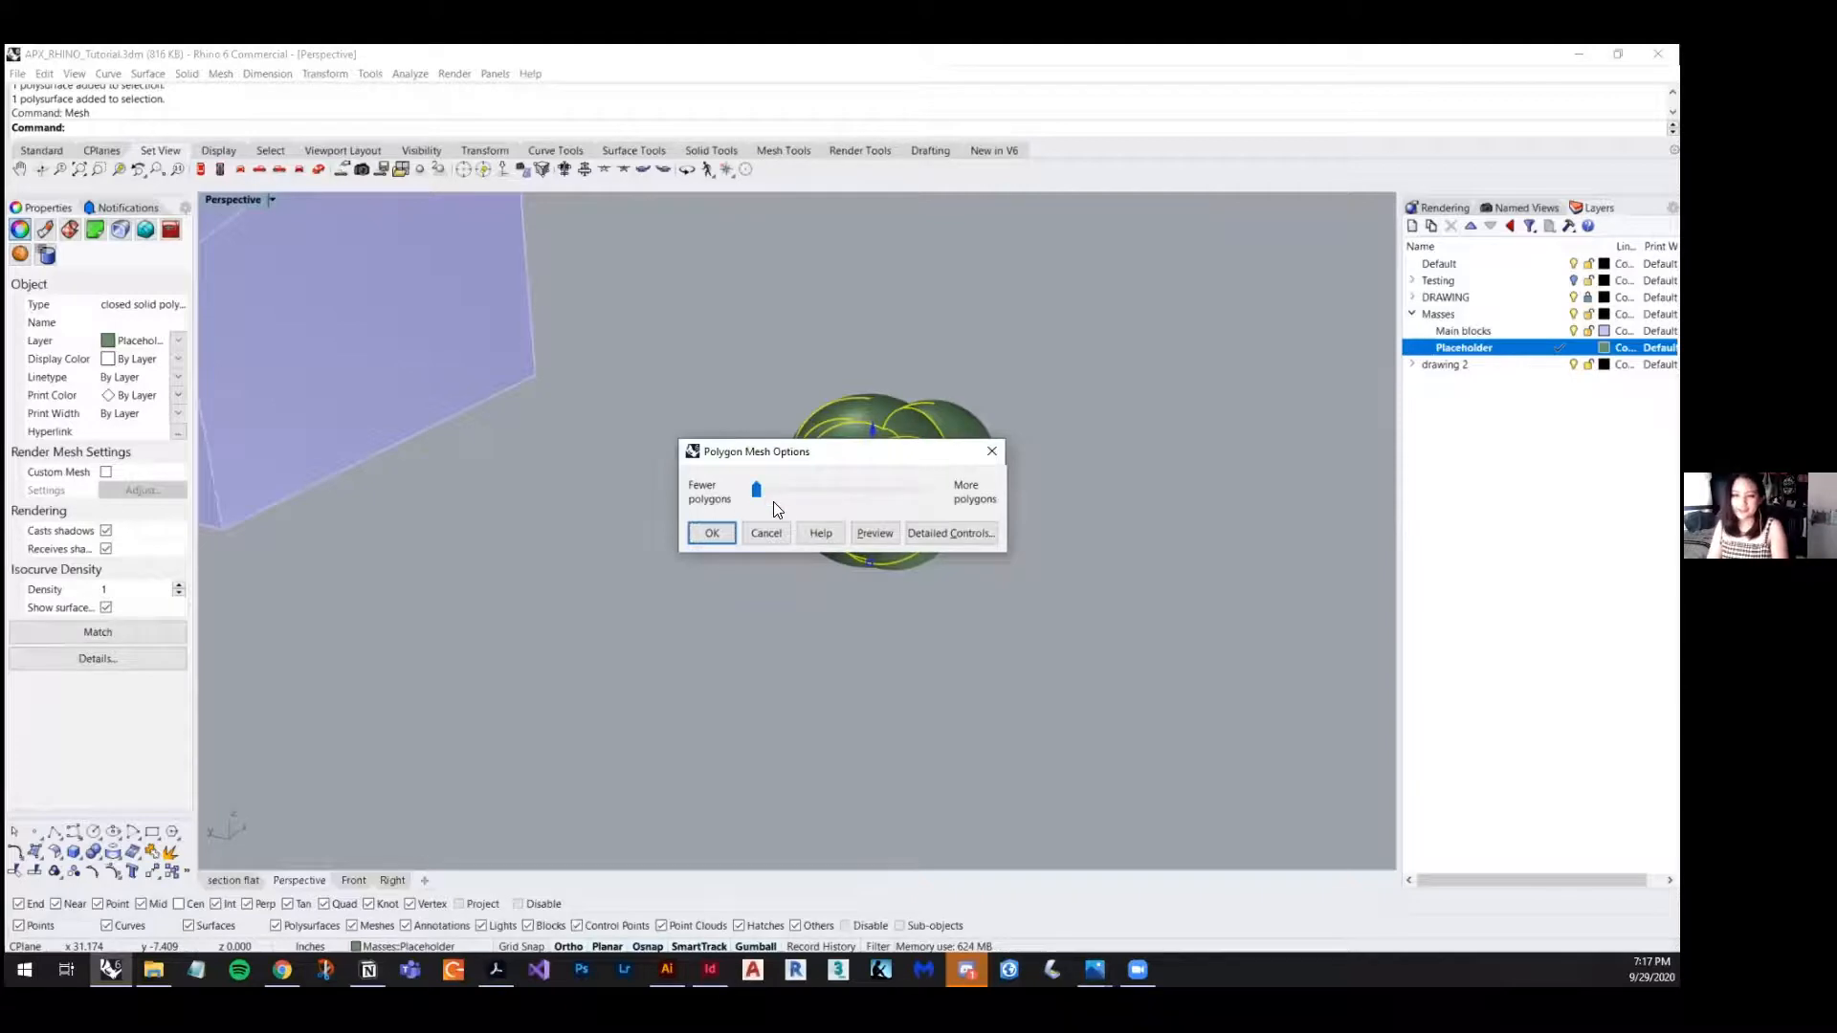
left_click(711, 534)
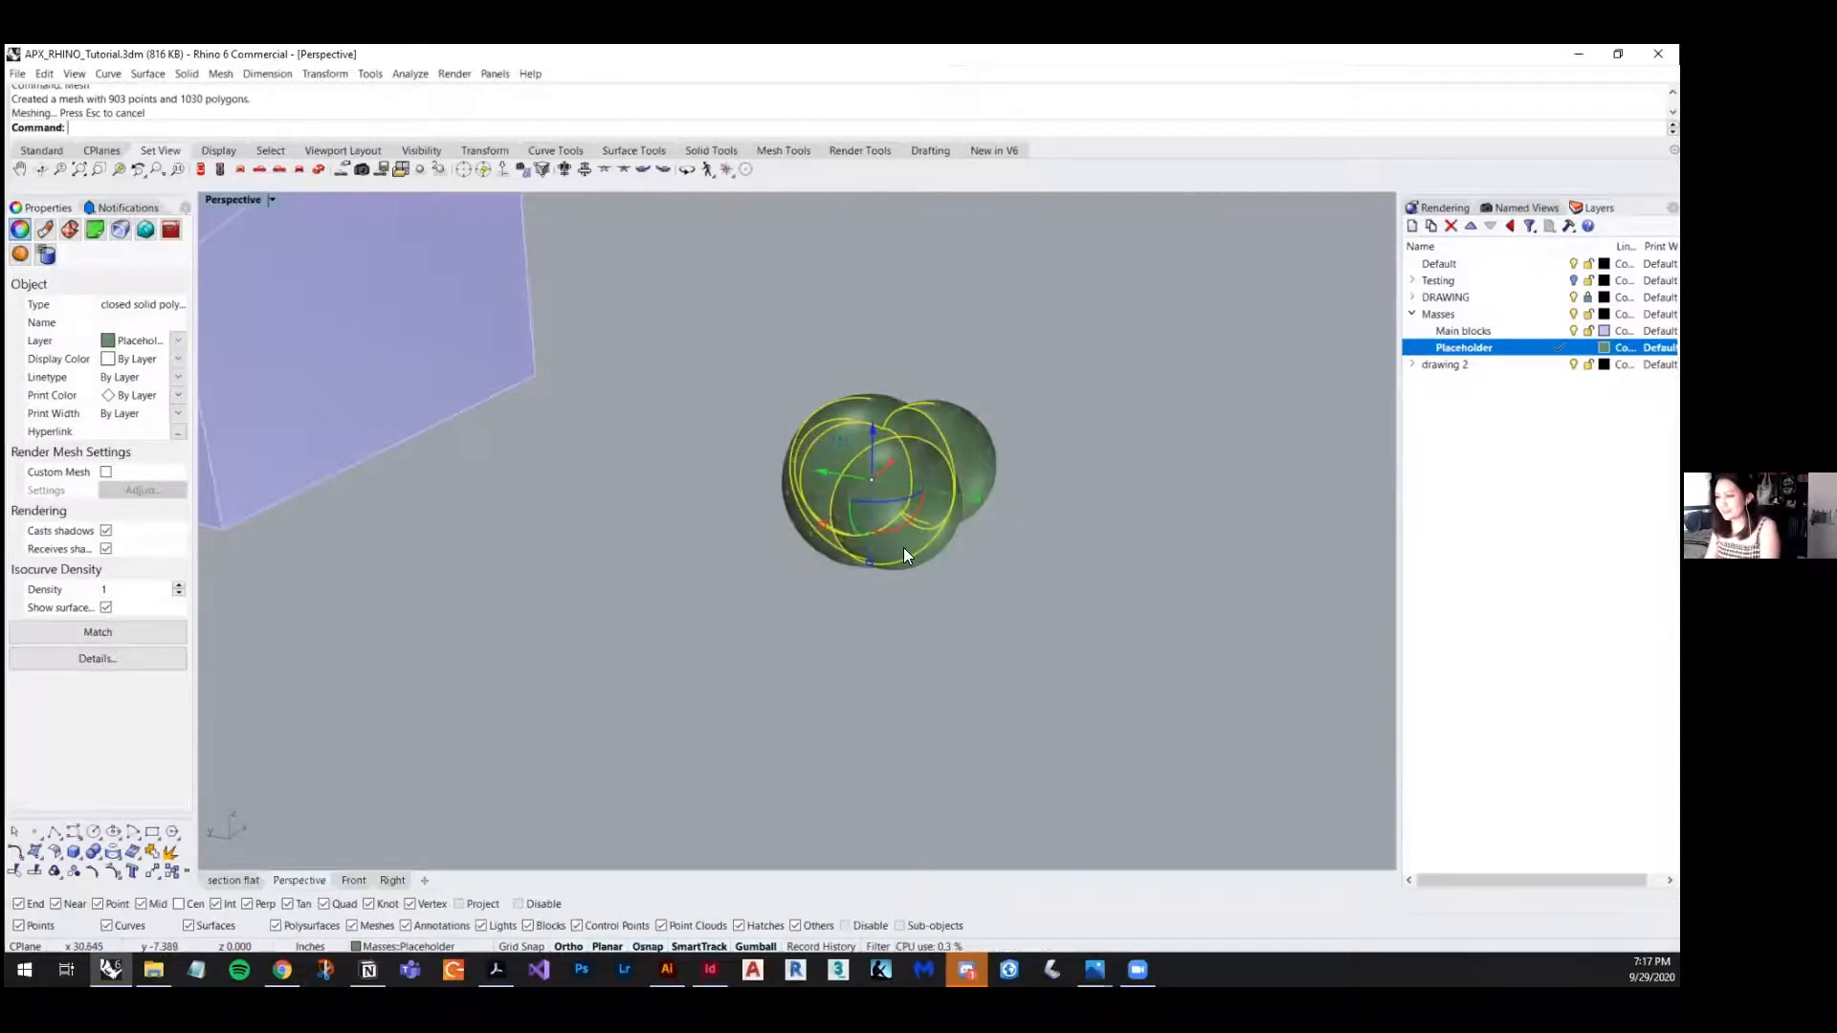
- Move the original bush solid away from the new mesh so both stand side by side
left_click_drag(821, 470, 1257, 609)
left_click(746, 606)
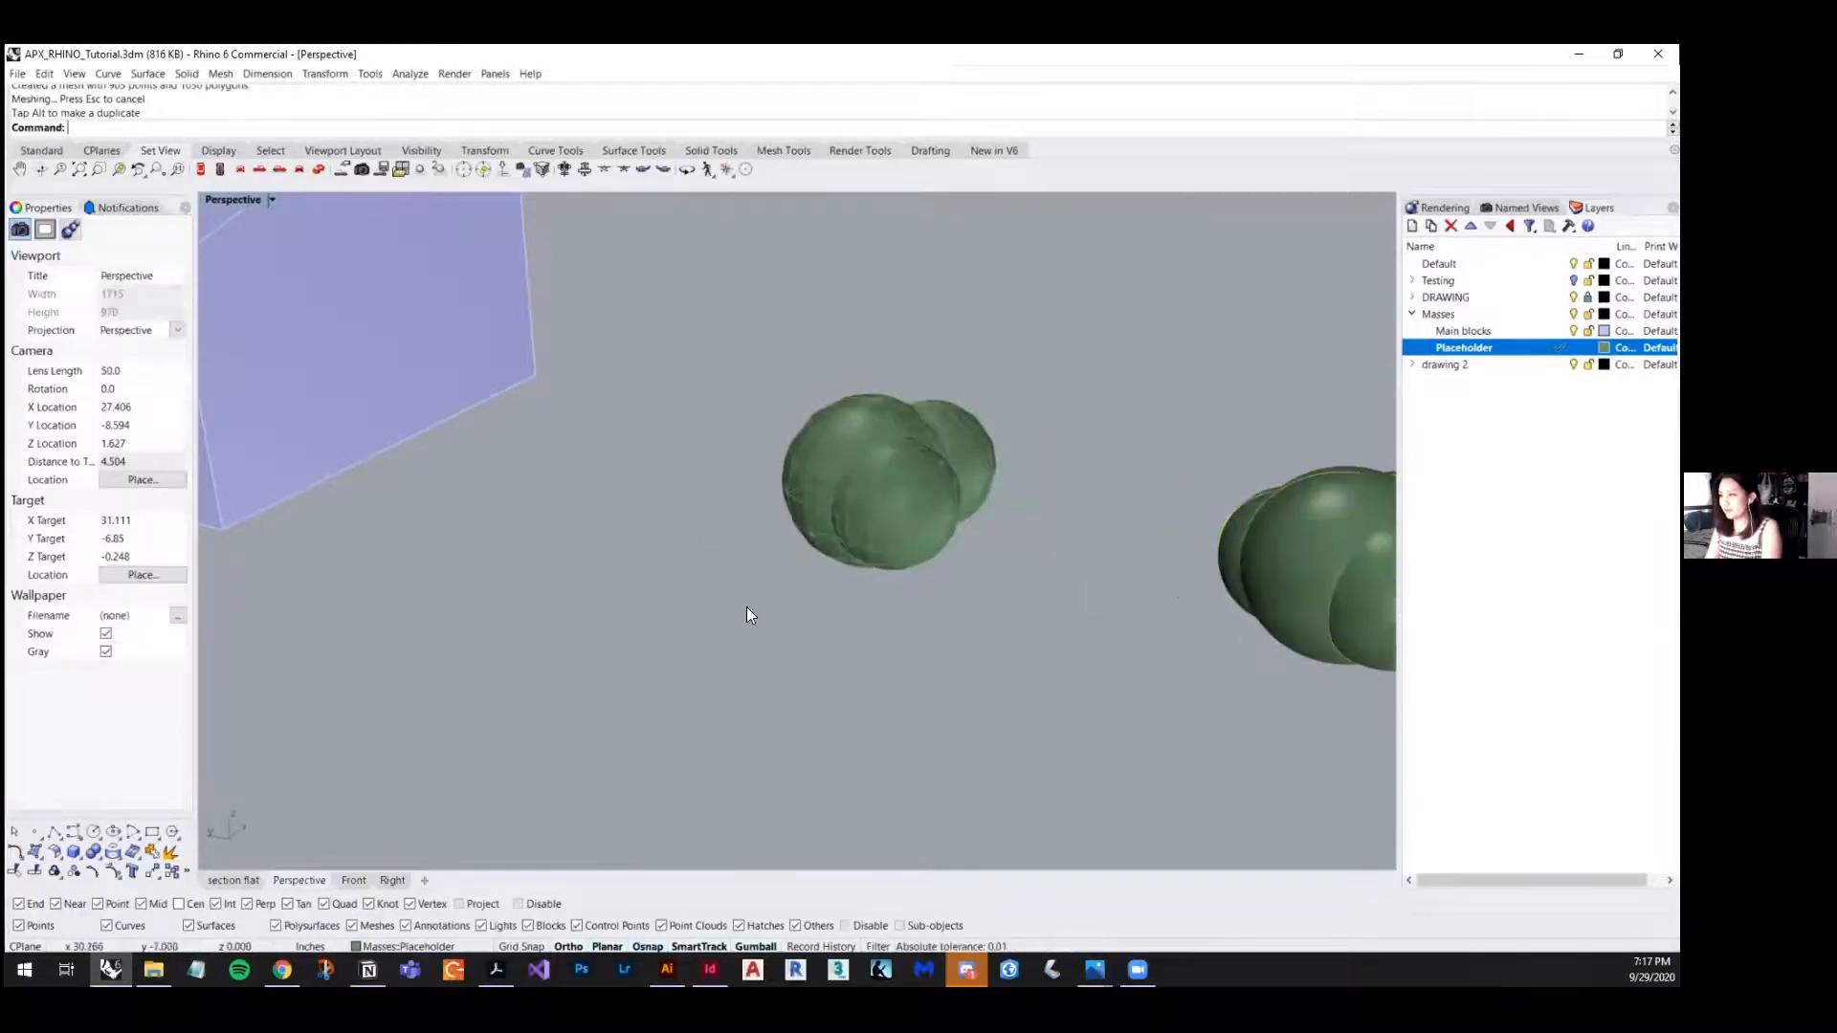
scroll(731, 603, "down", 8)
right_click_drag(1165, 658, 1146, 677)
right_click_drag(1008, 502, 960, 603, "shift")
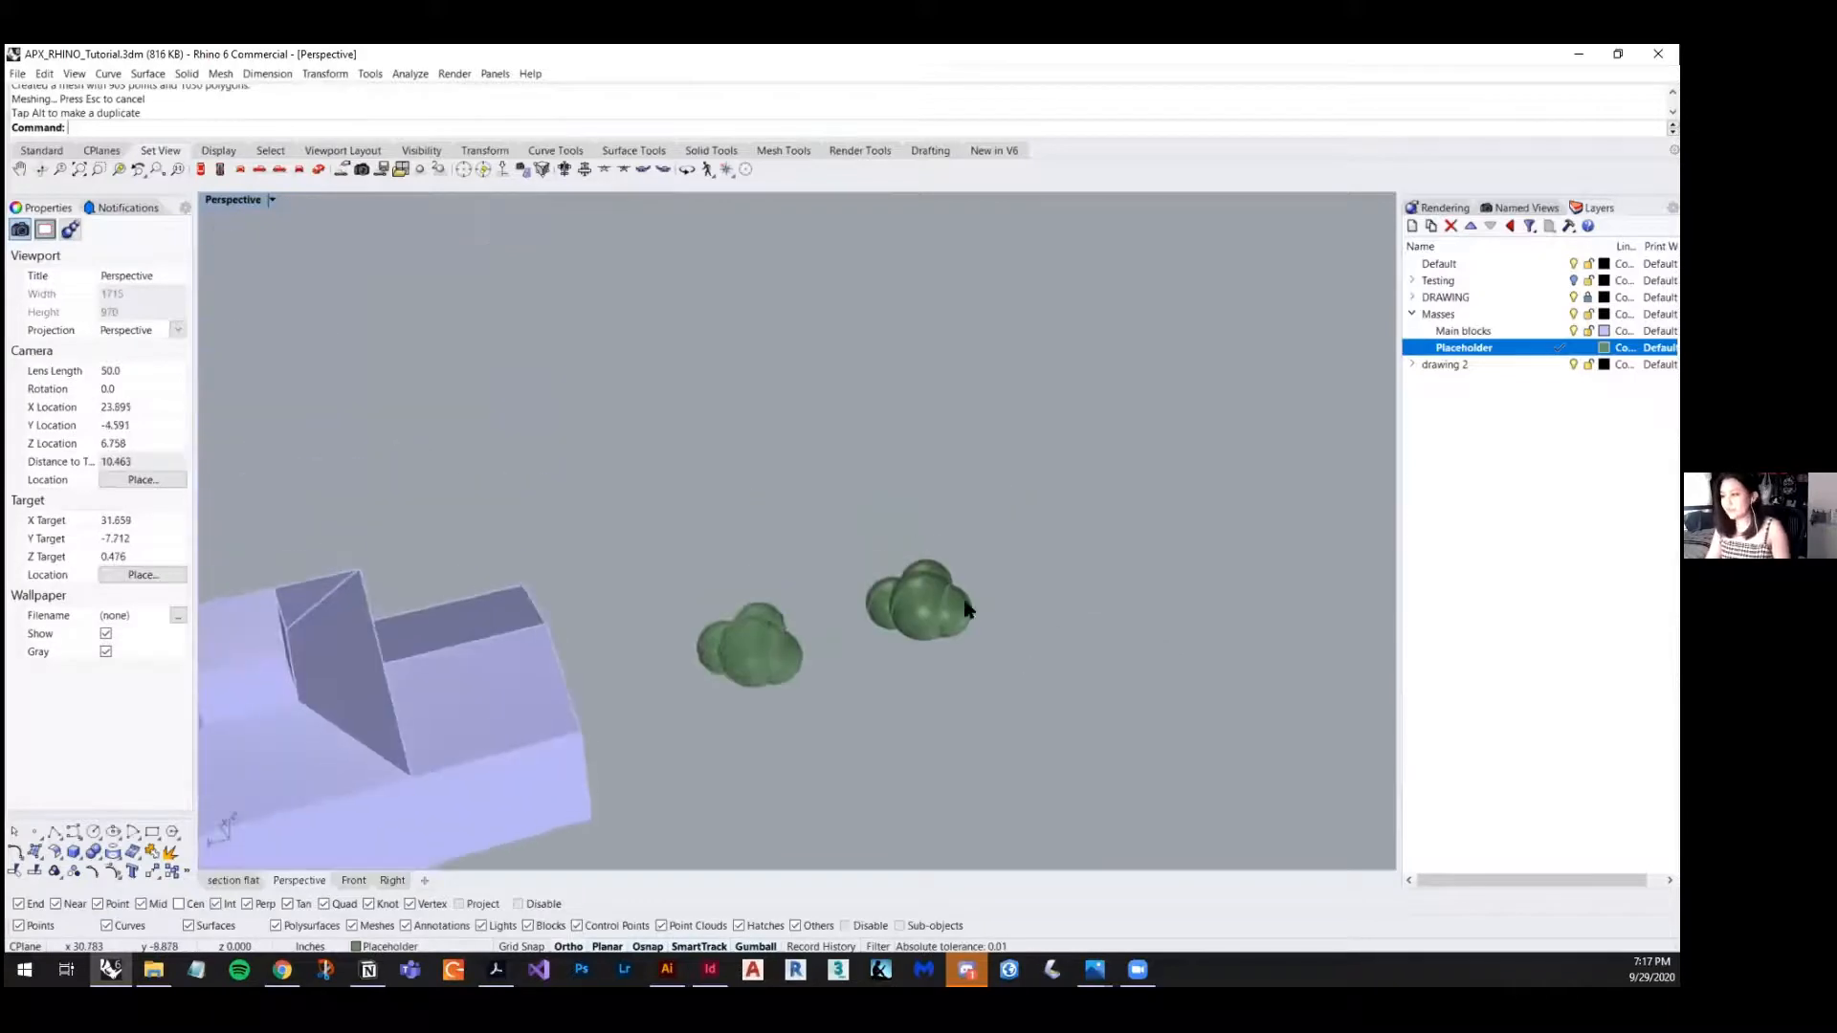
scroll(918, 660, "up", 6)
right_click_drag(905, 667, 846, 593)
scroll(840, 561, "up", 4)
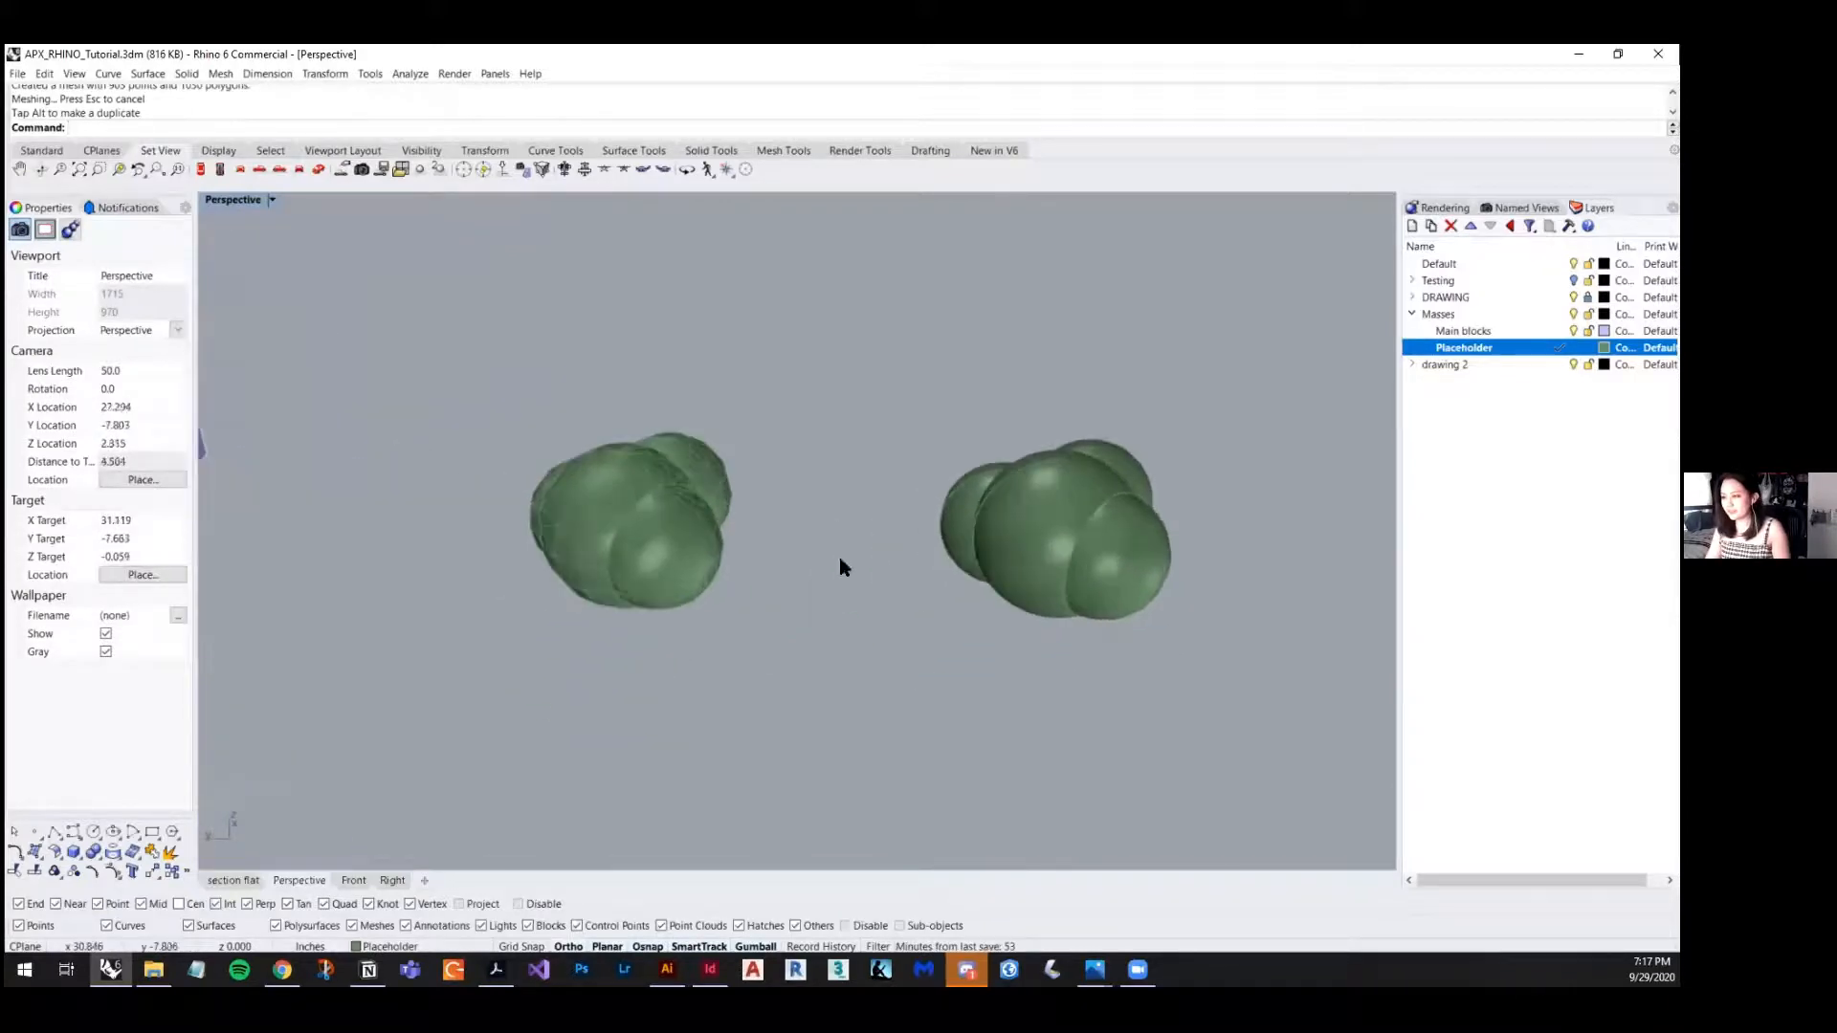
- Select the mesh bush and the solid bush in turn to compare their object types and wireframes
left_click(632, 525)
left_click(1138, 530)
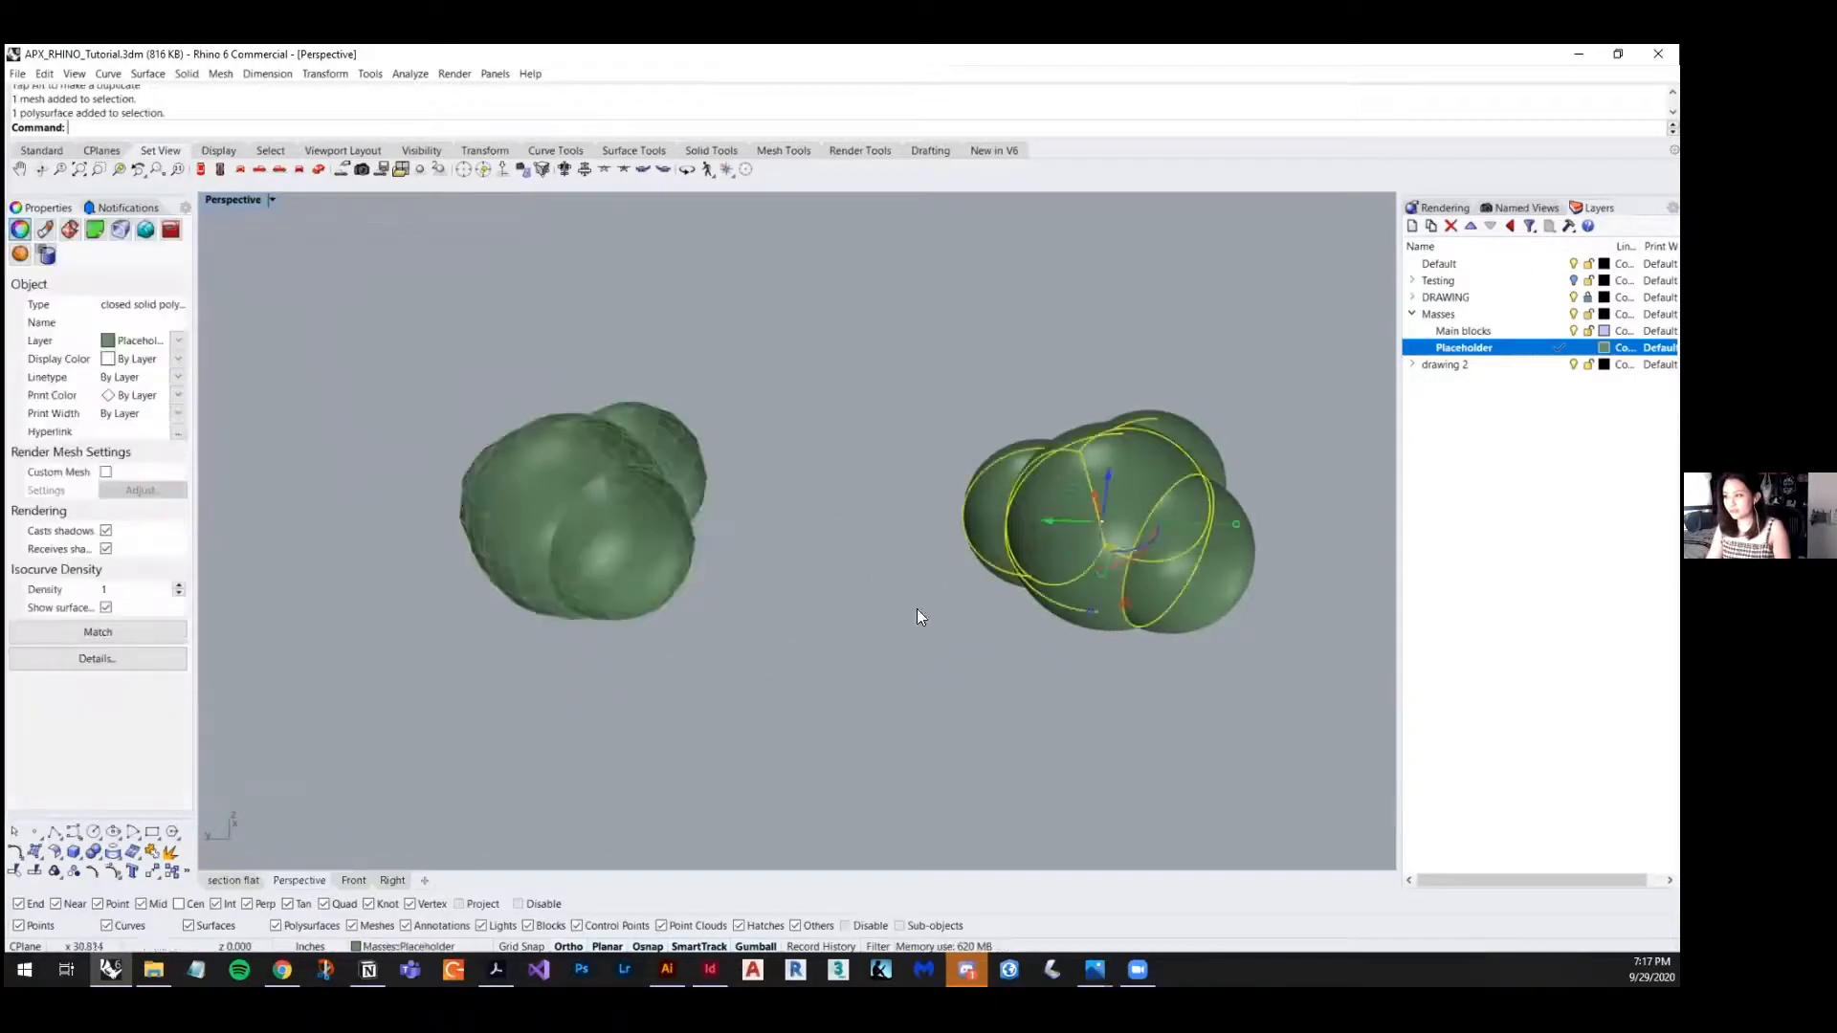
left_click(838, 671)
left_click(1169, 493)
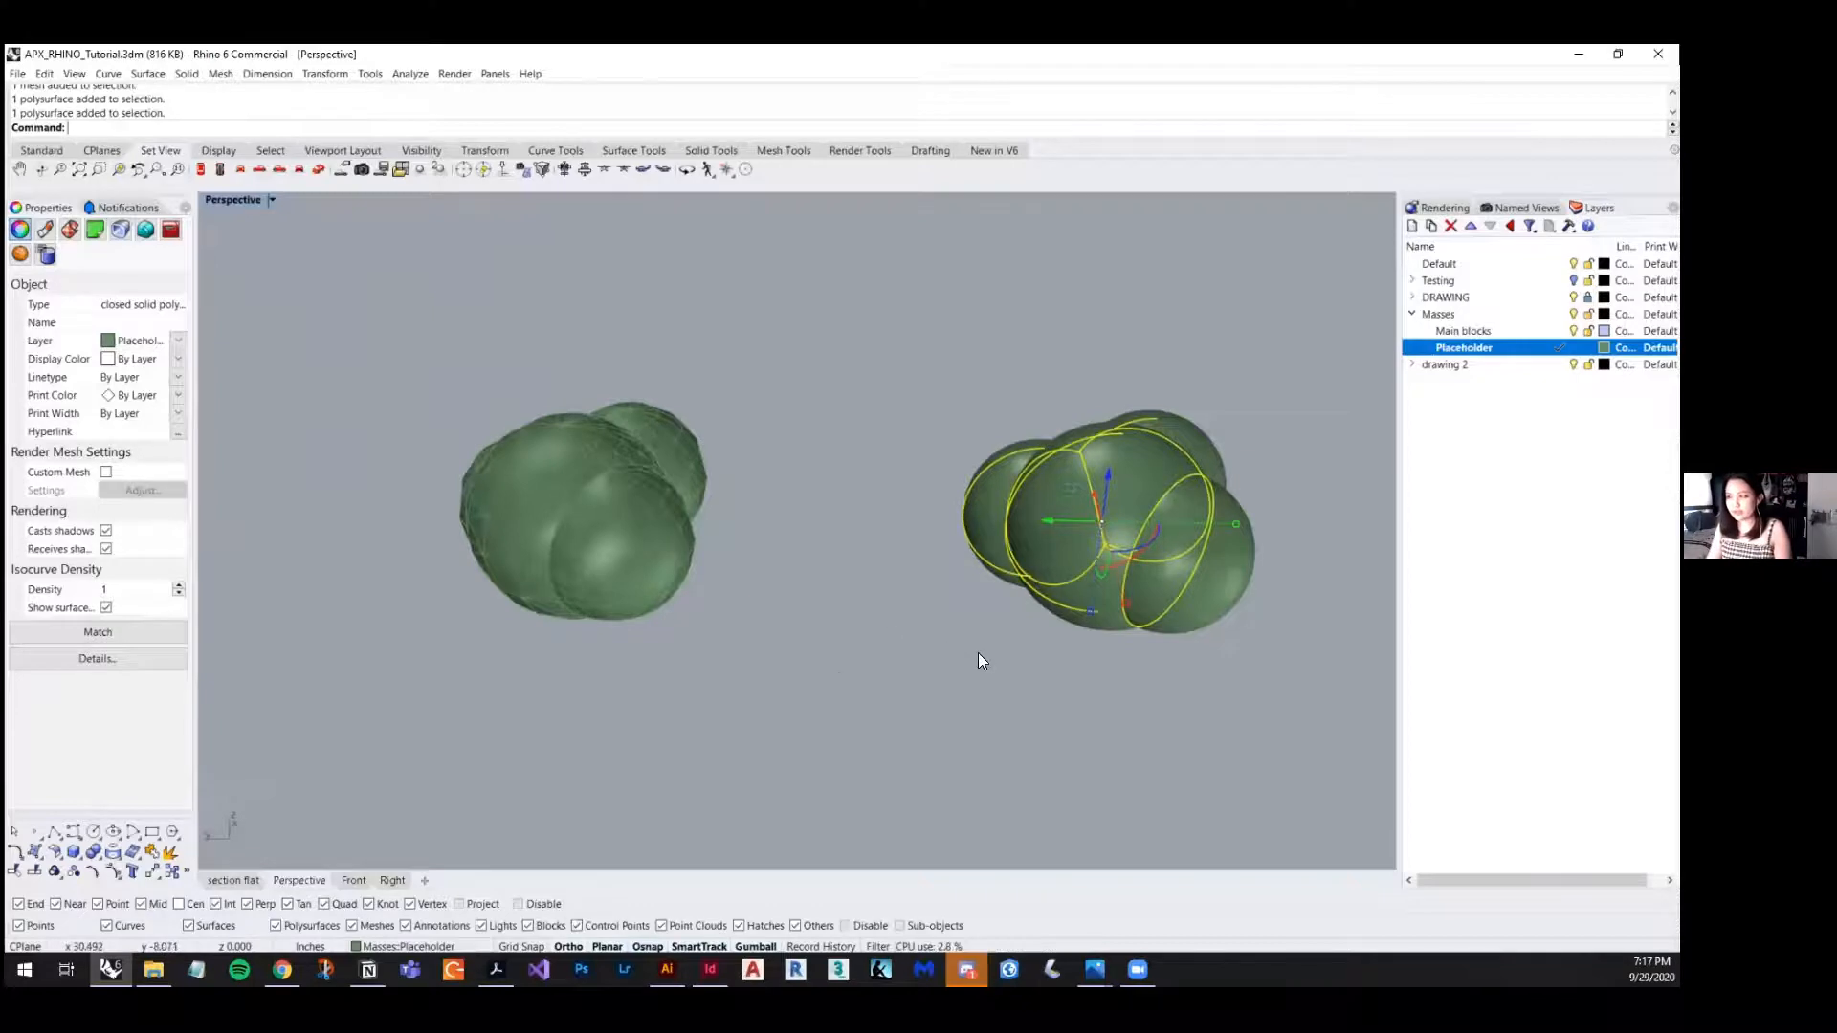
right_click_drag(979, 656, 824, 674, "shift")
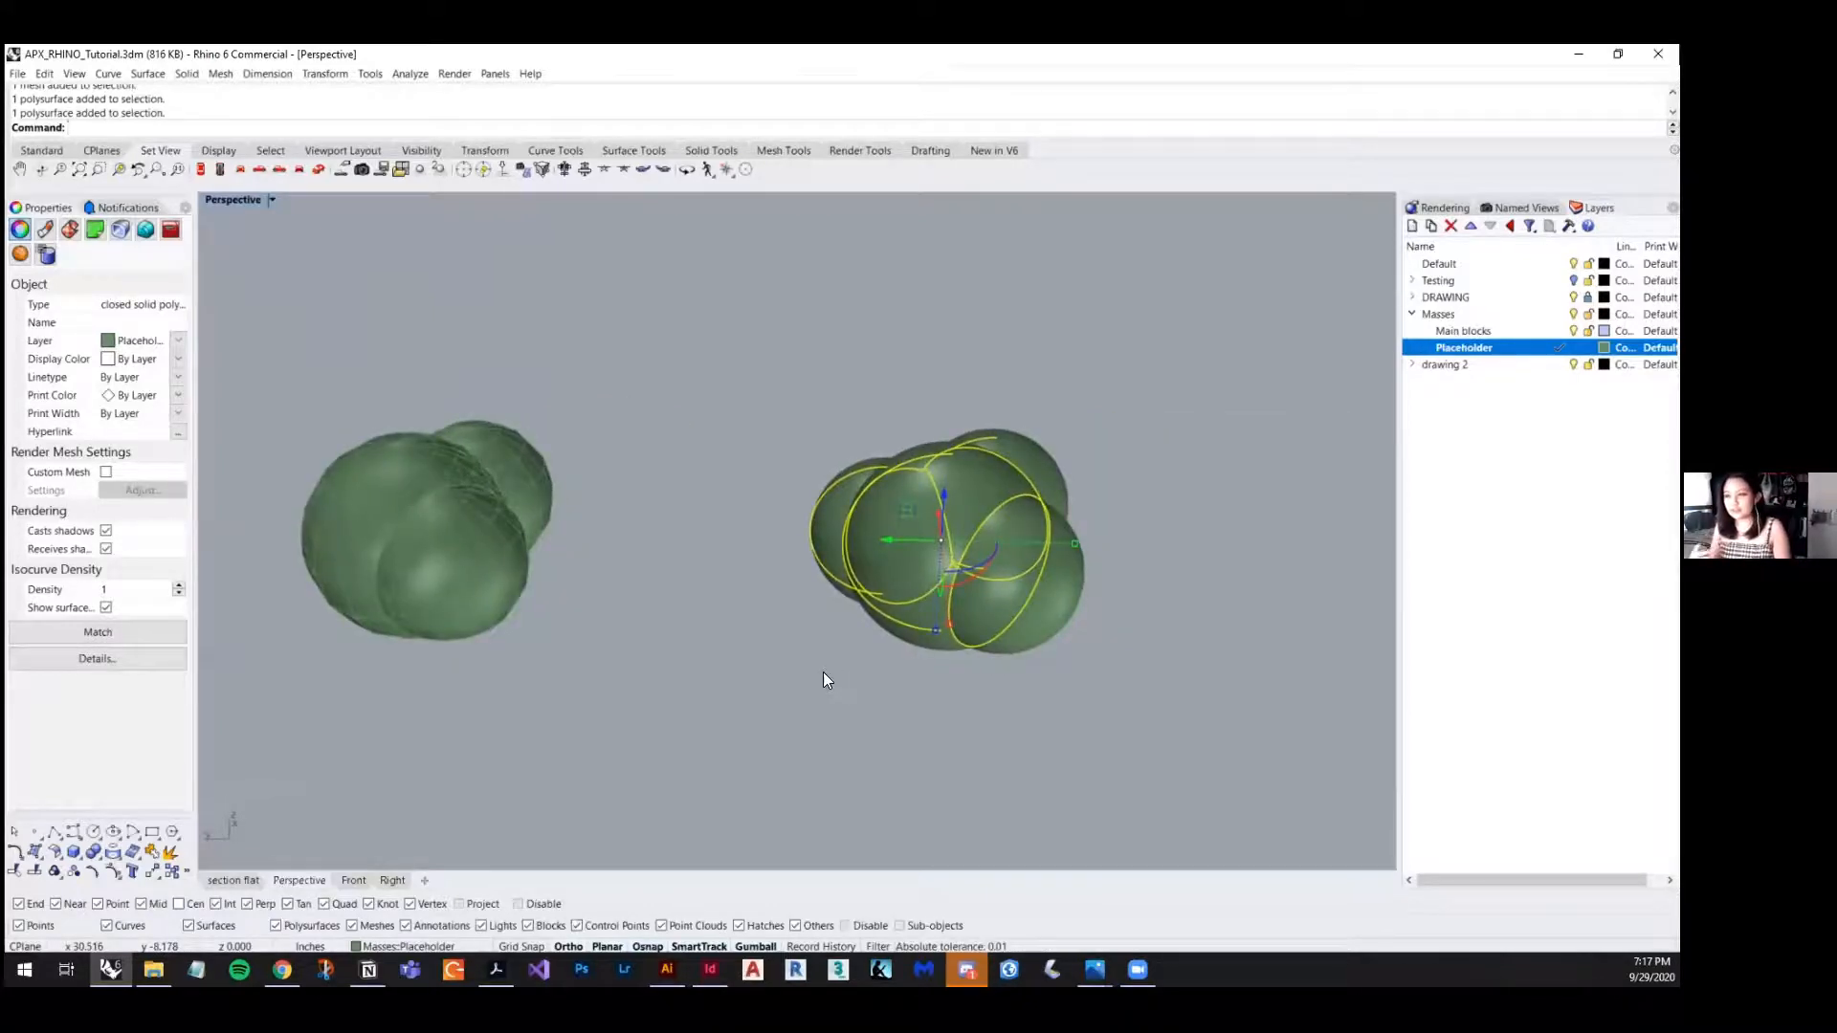
left_click(440, 547)
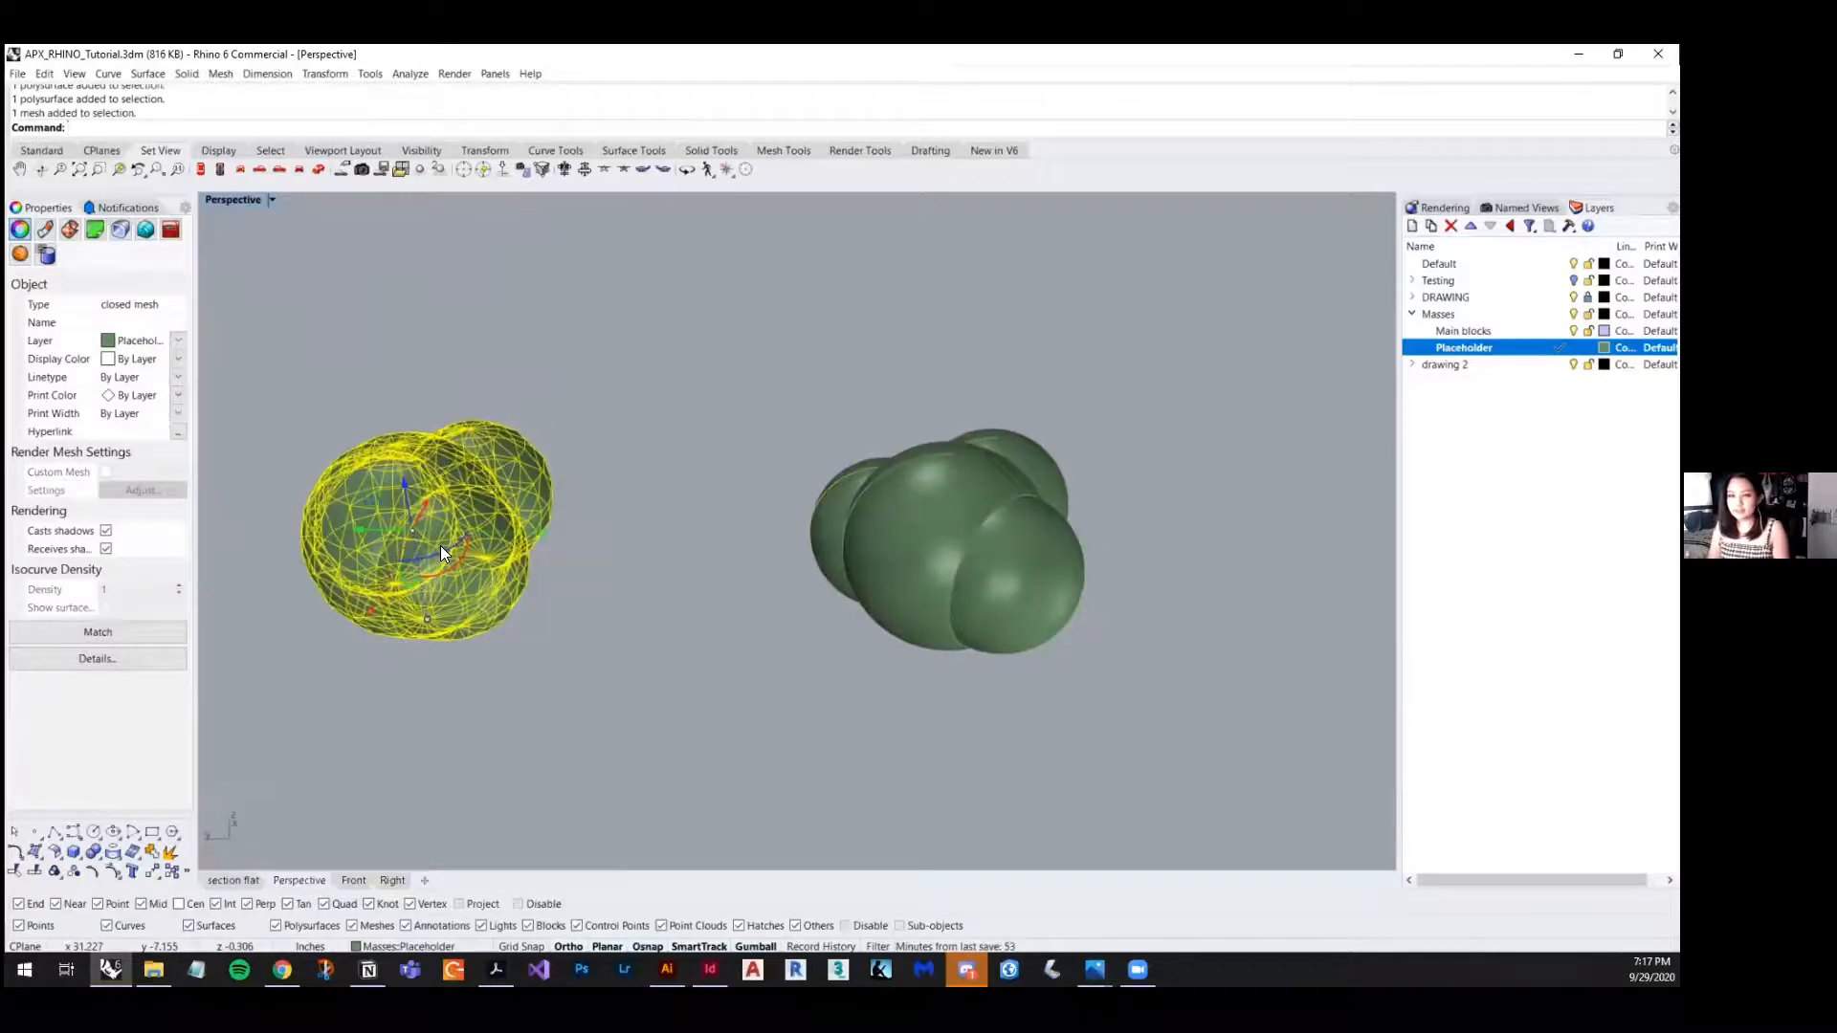
left_click(980, 597)
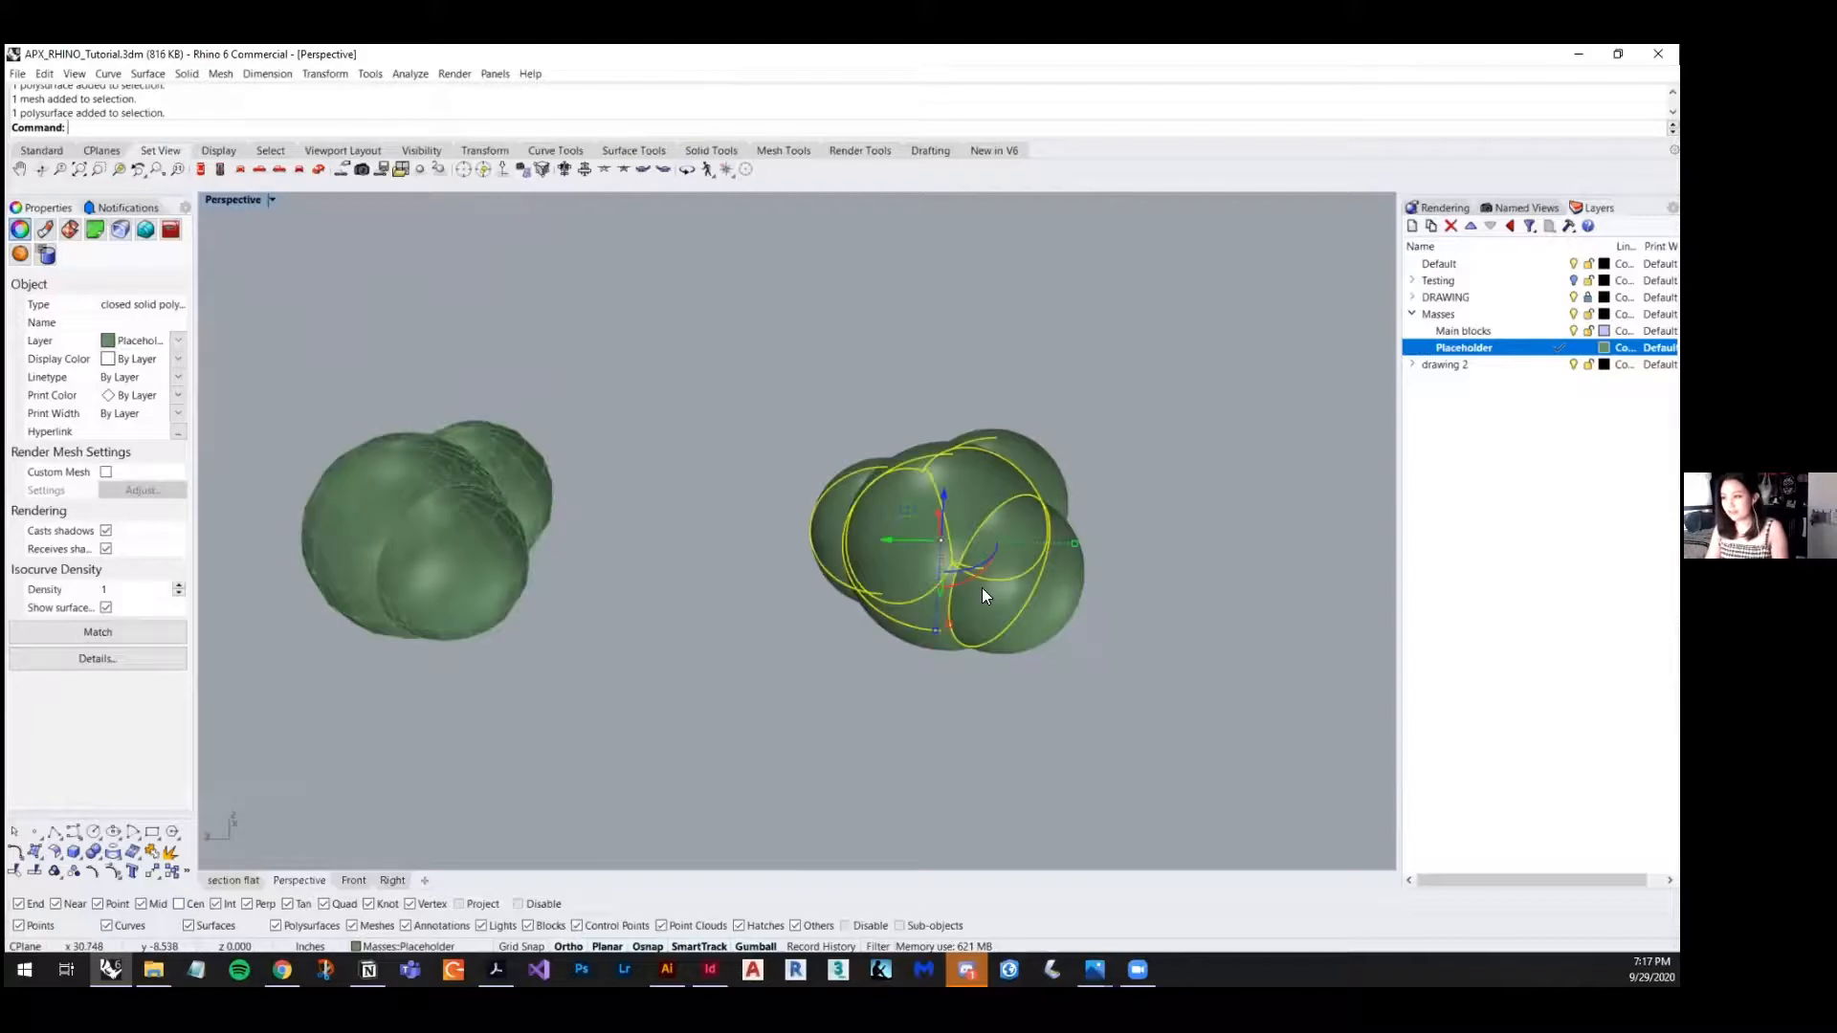
left_click(1116, 571)
left_click(1062, 589)
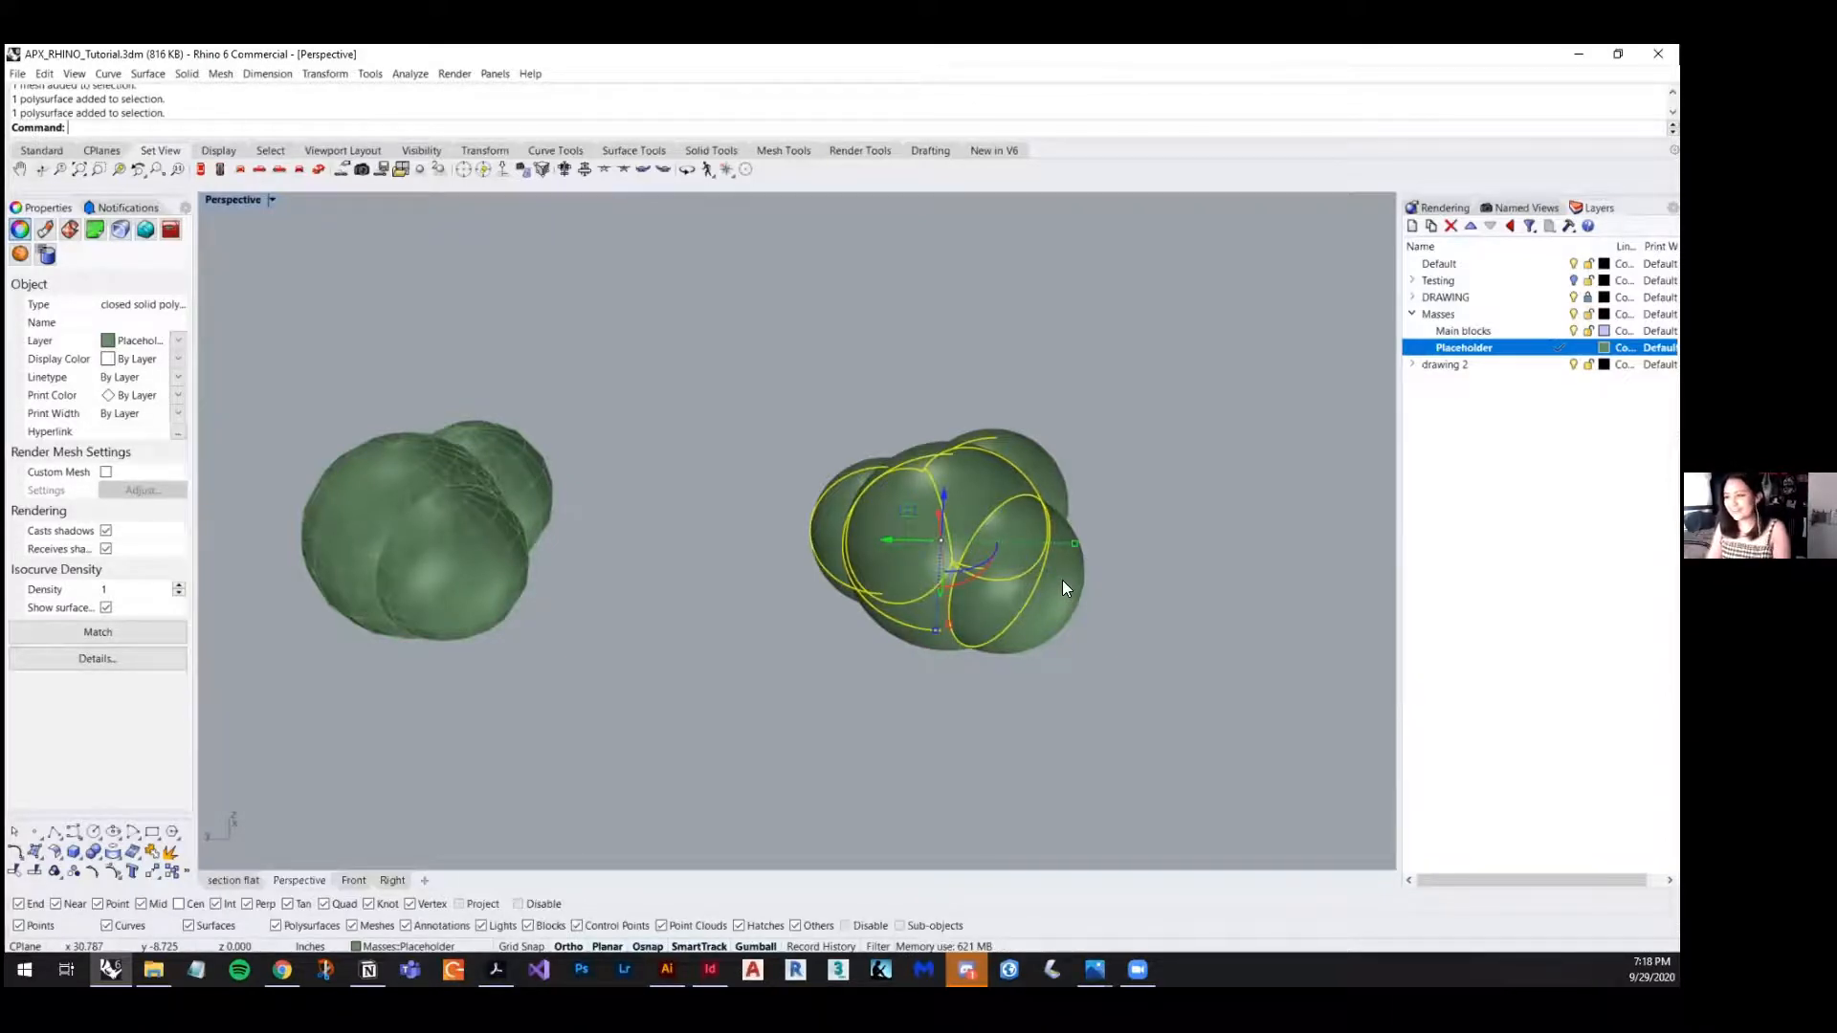
left_click(1158, 458)
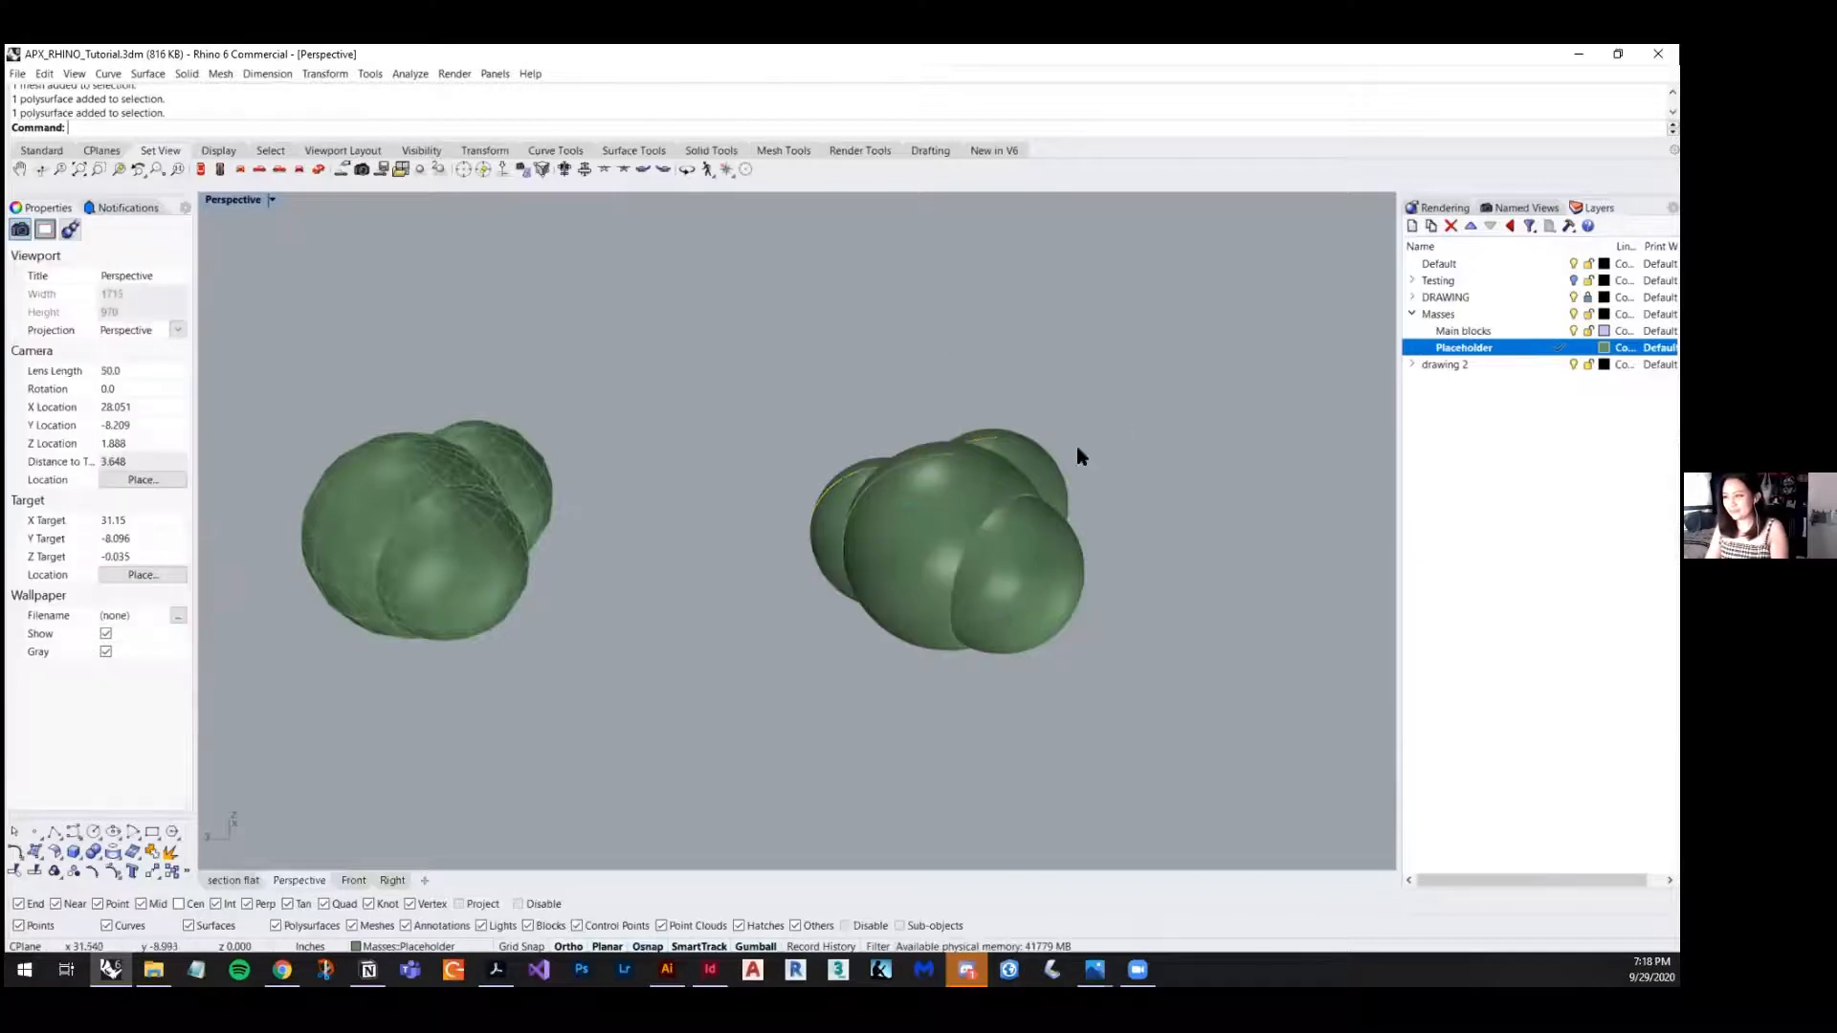
left_click(973, 501)
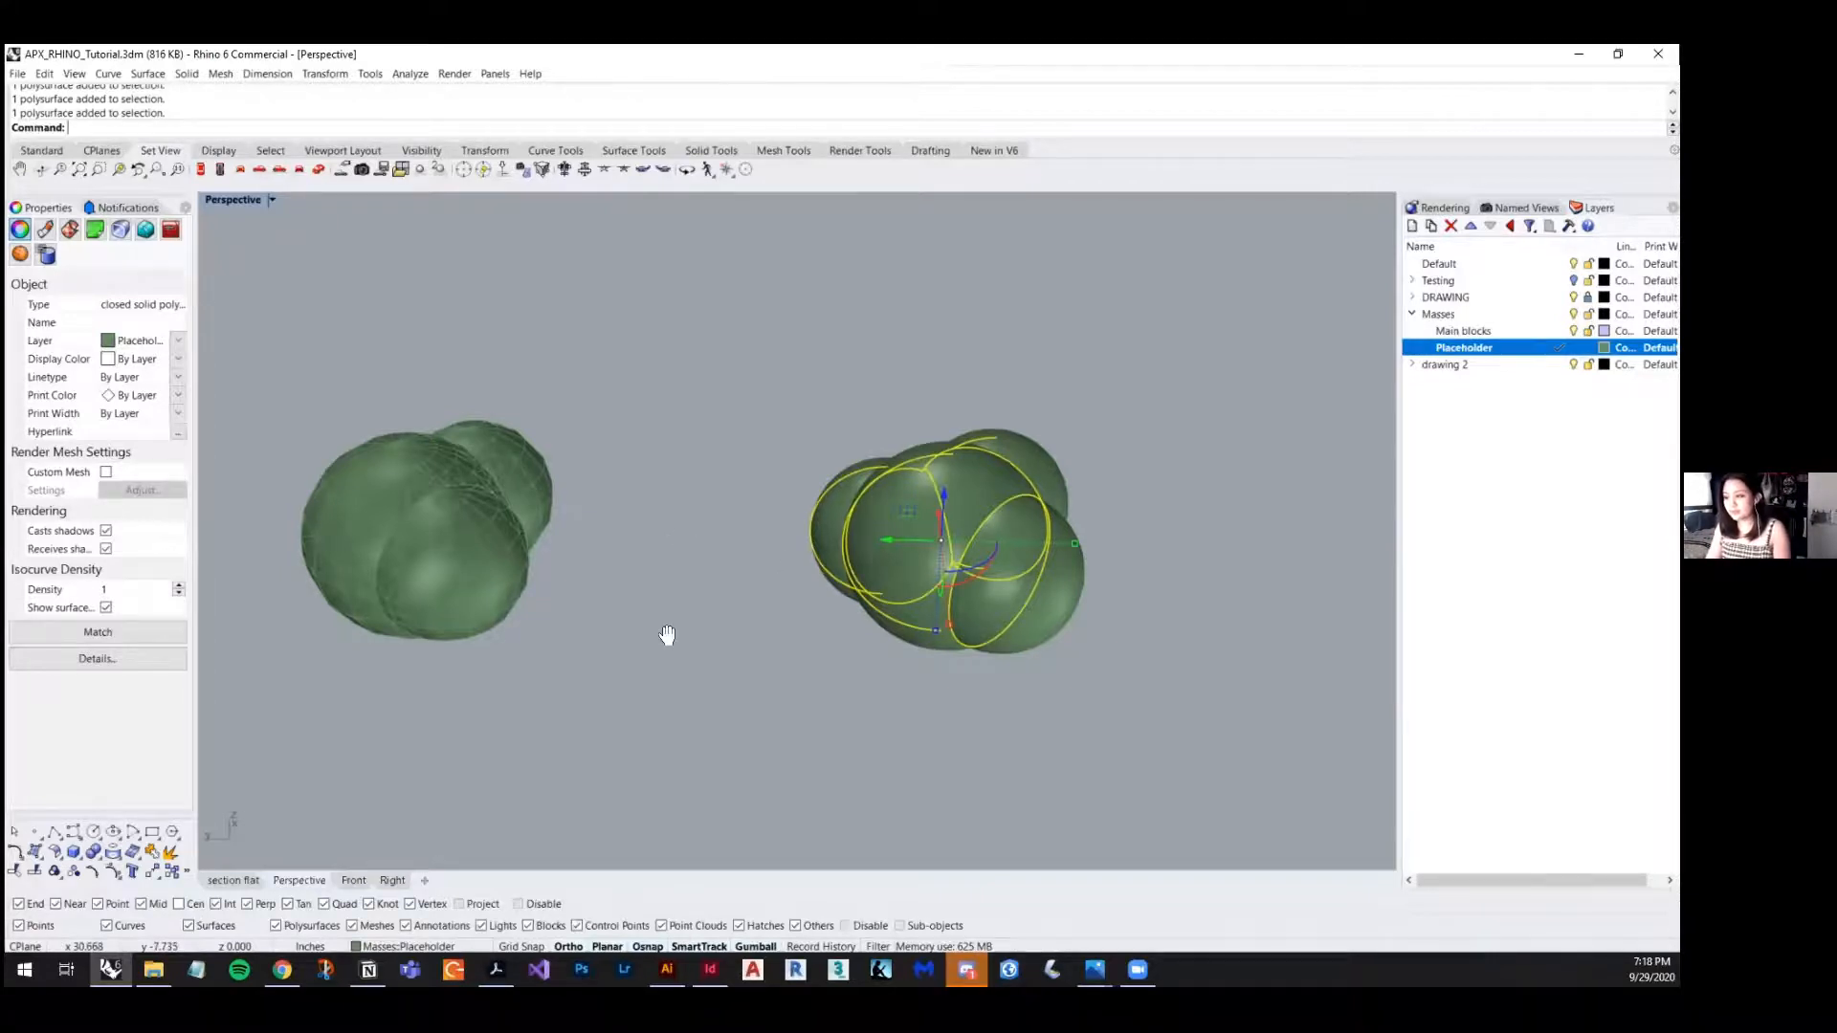
- Run ReduceMesh on the mesh bush and preview a reduction to 400 polygons
right_click_drag(667, 635, 566, 511)
left_click(509, 517)
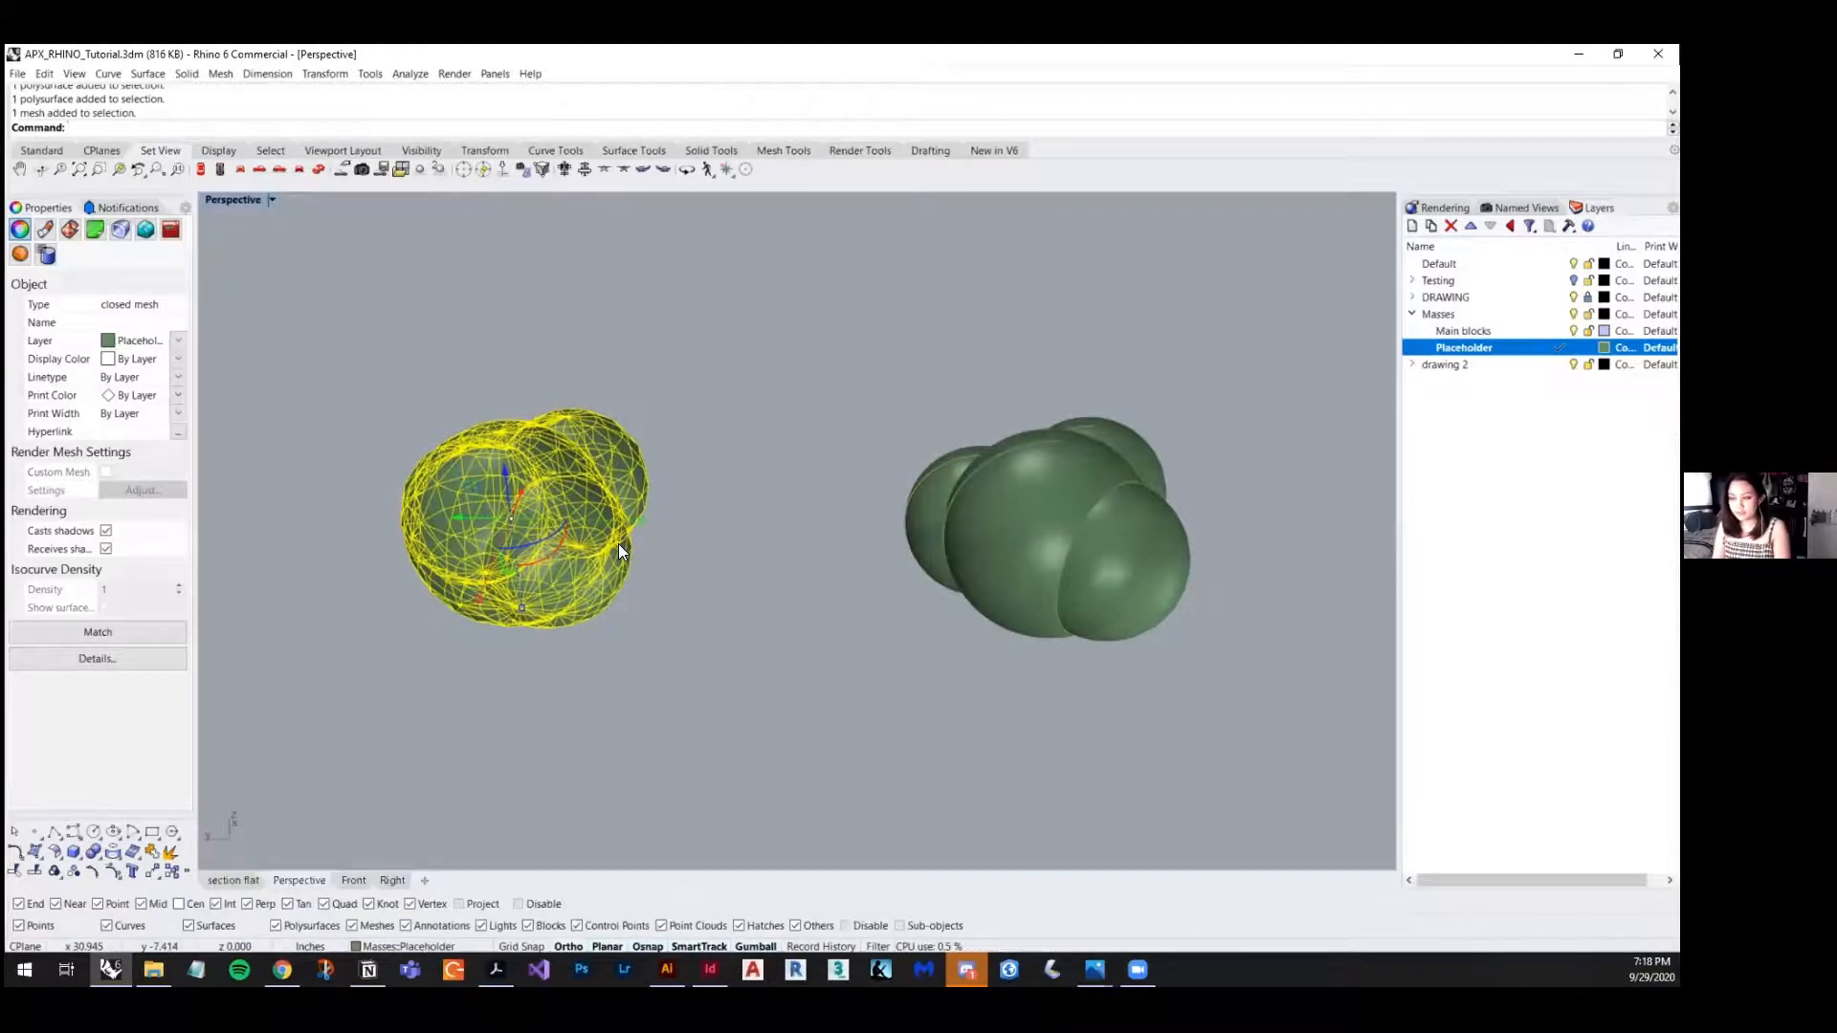
type("Mesh")
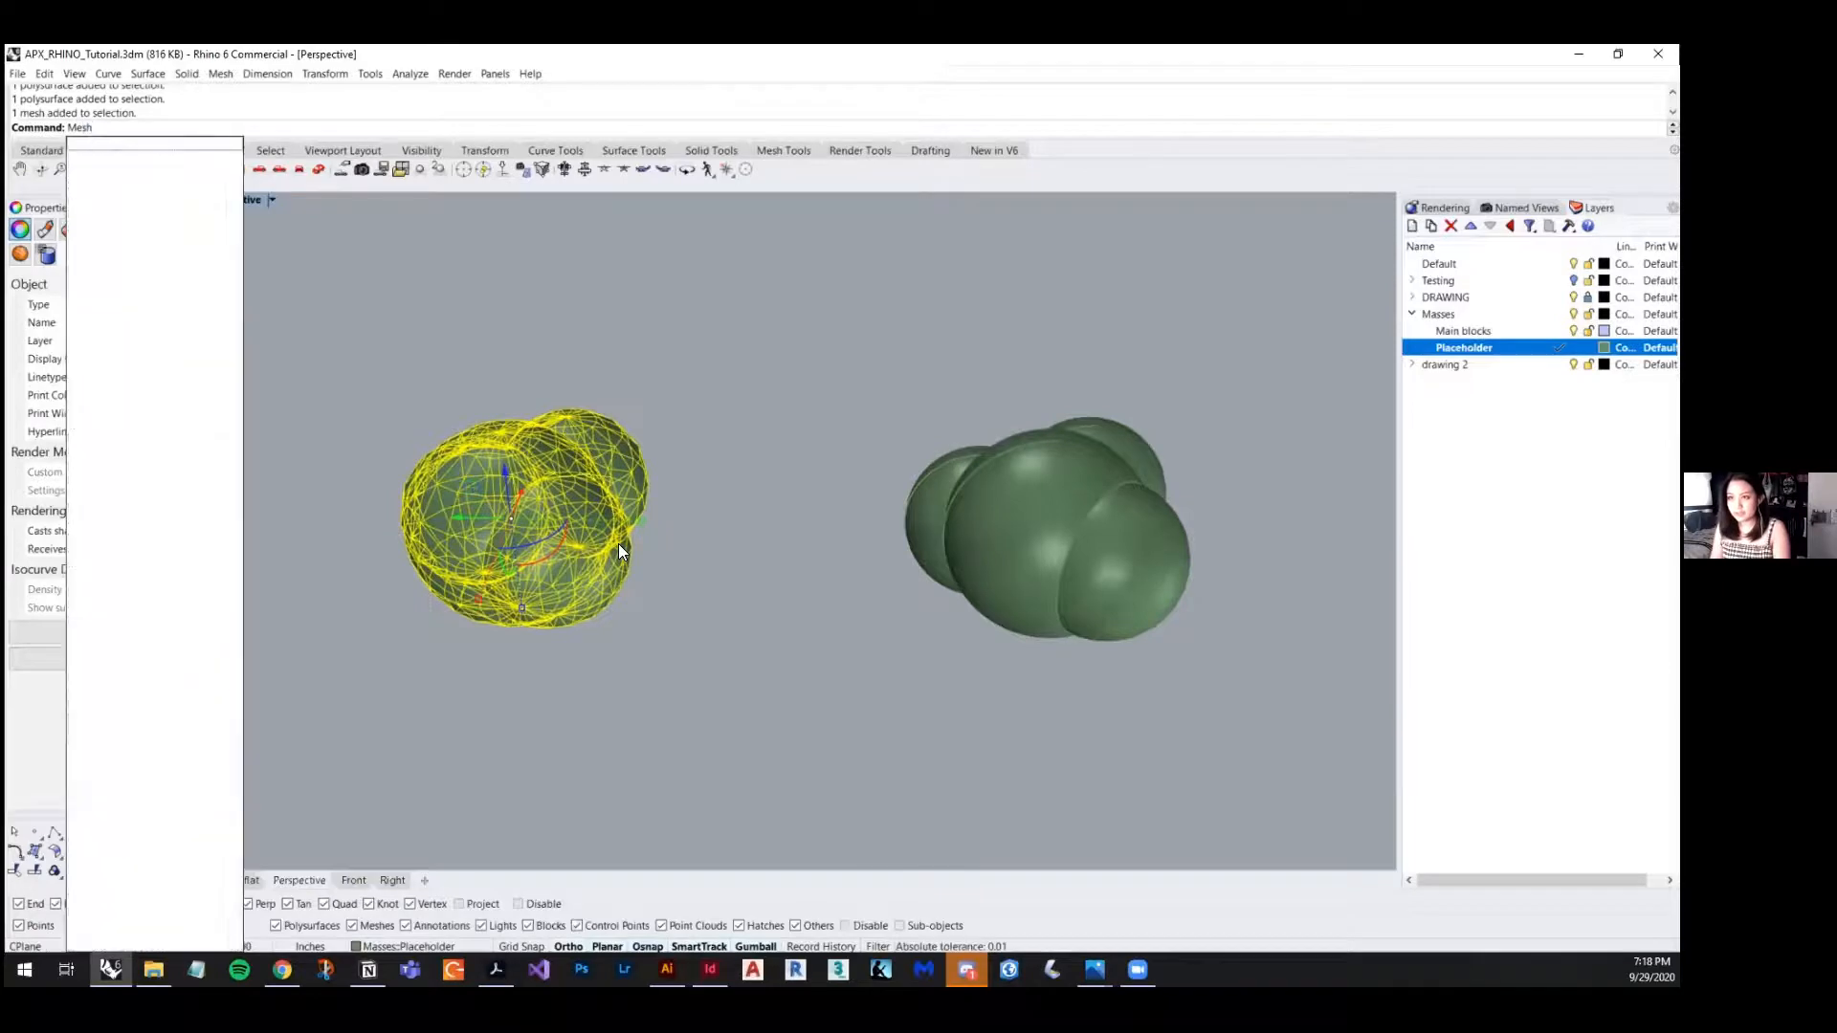
key("Escape")
type("Reduce")
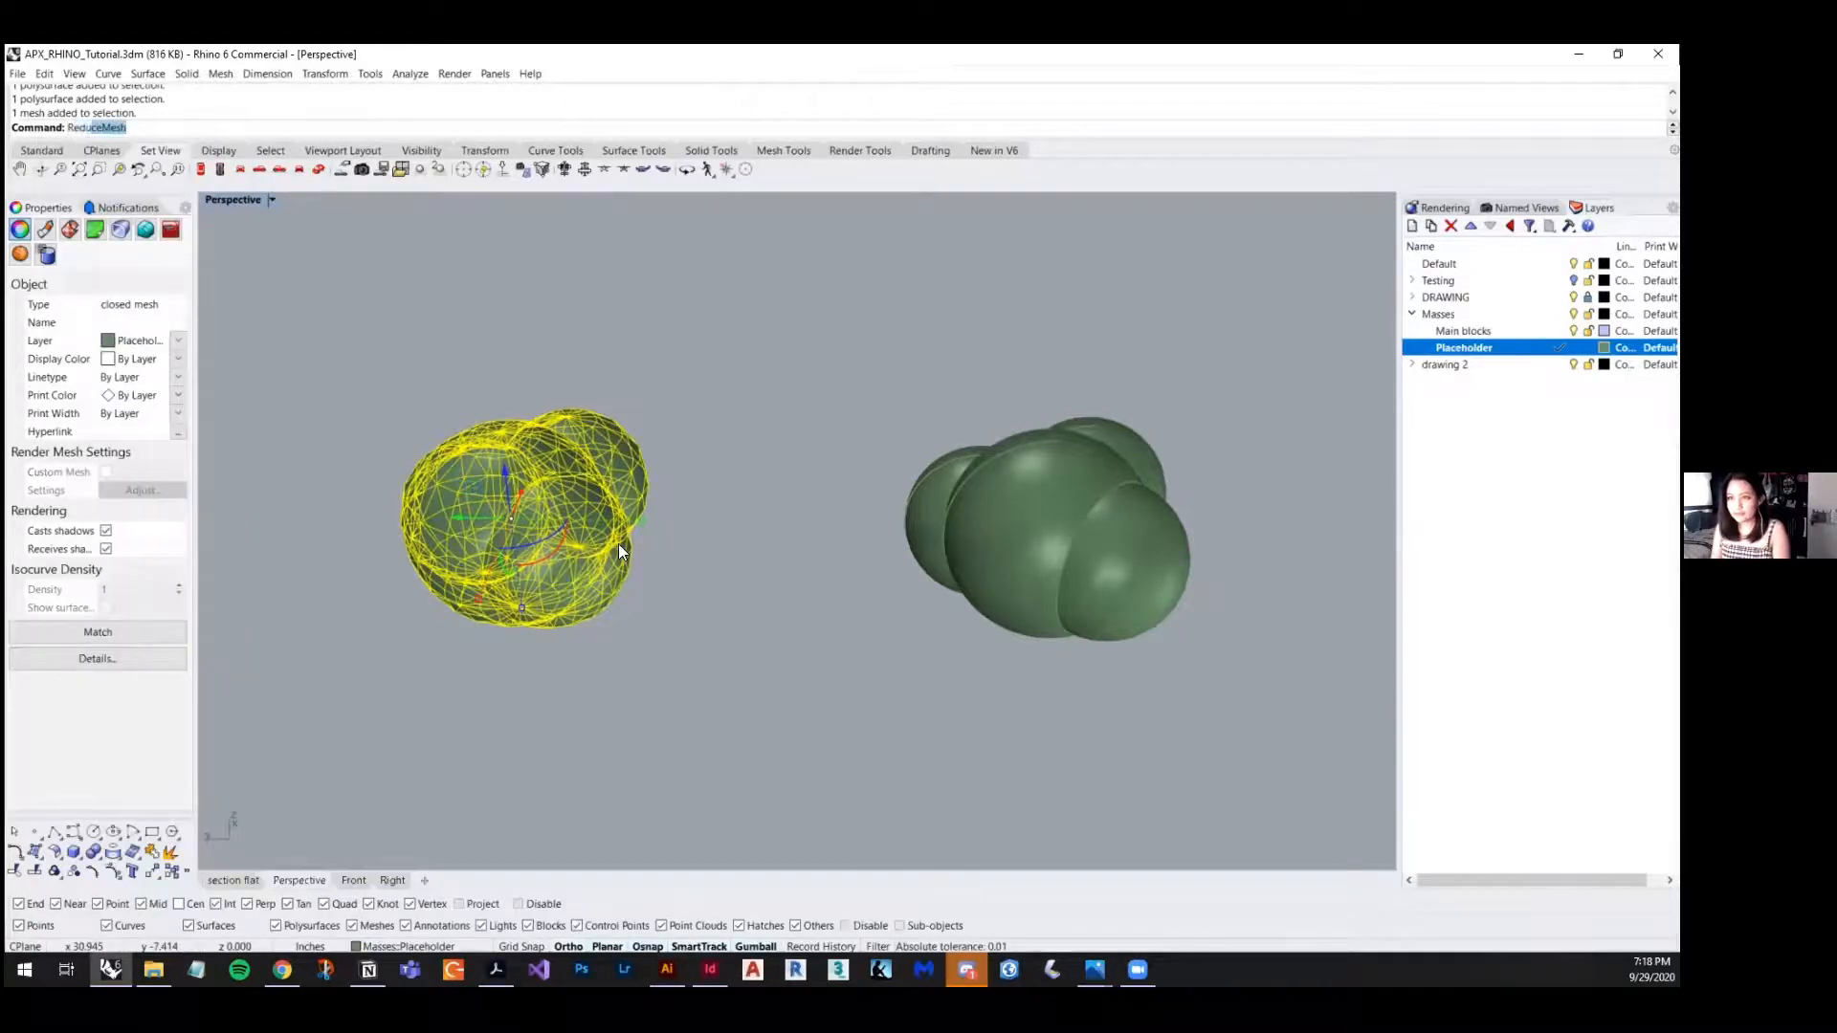
key("Return")
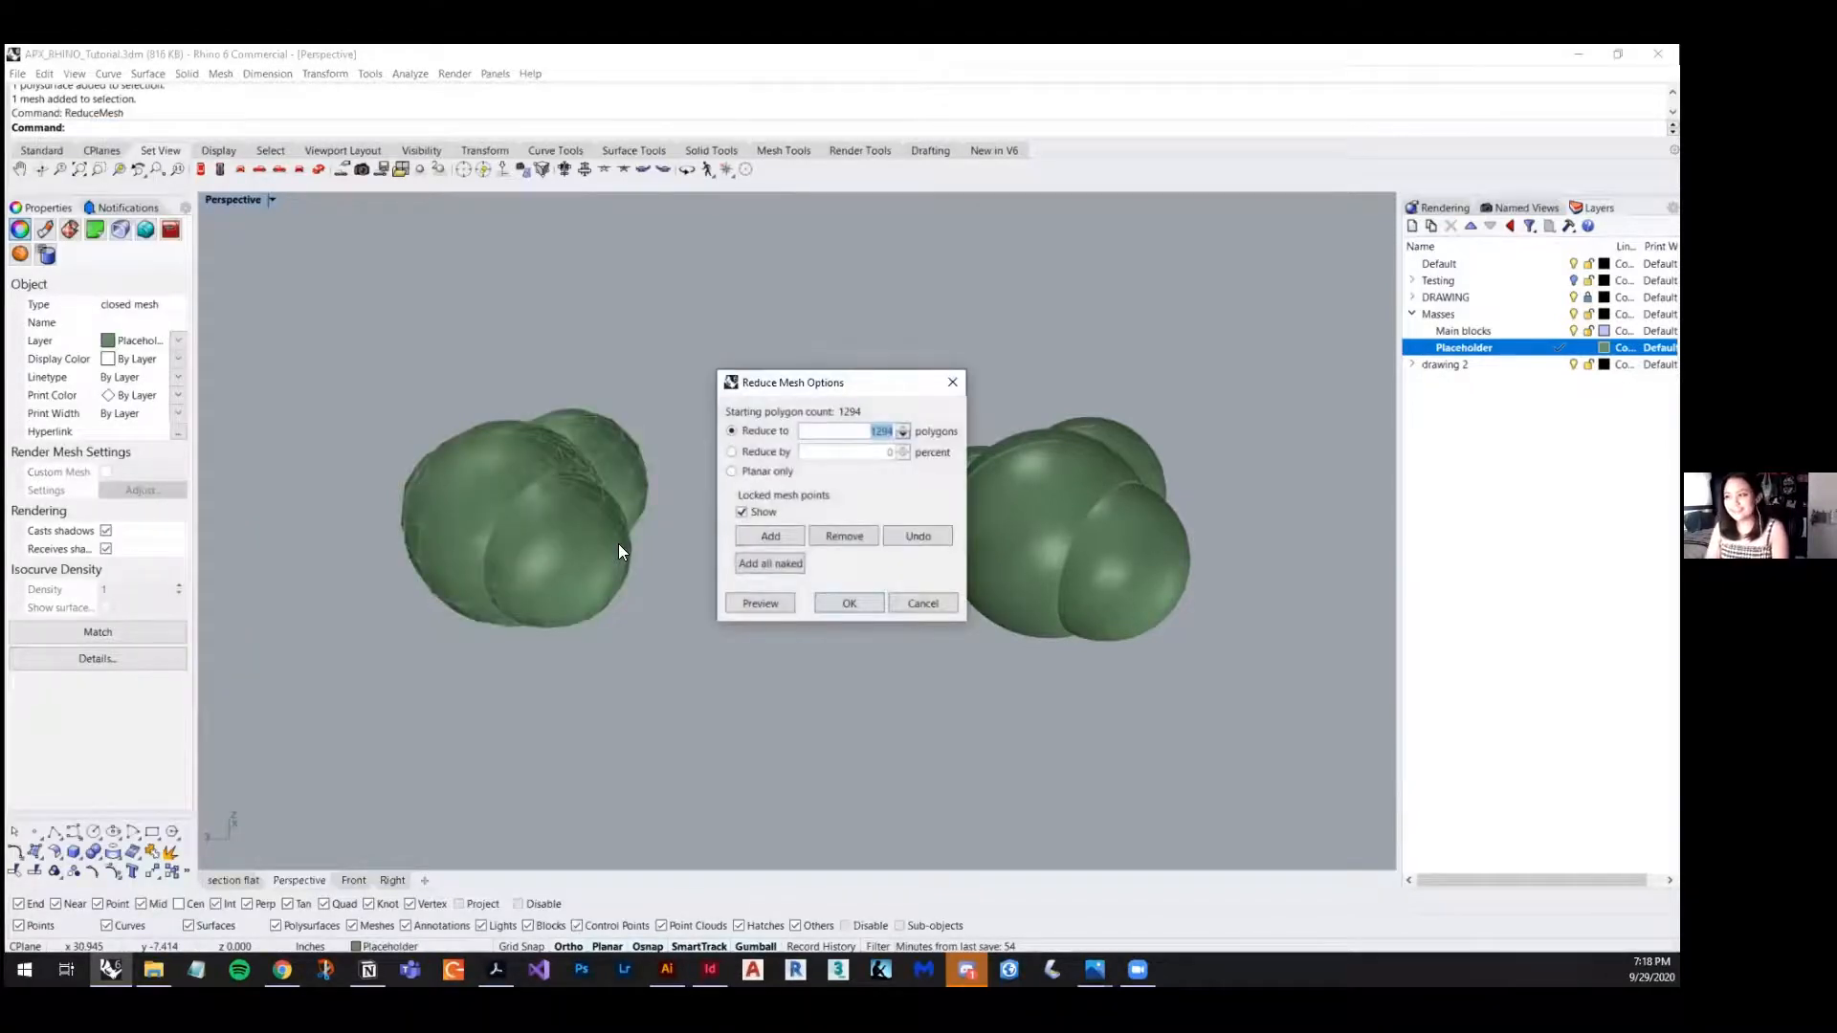
left_click(900, 435)
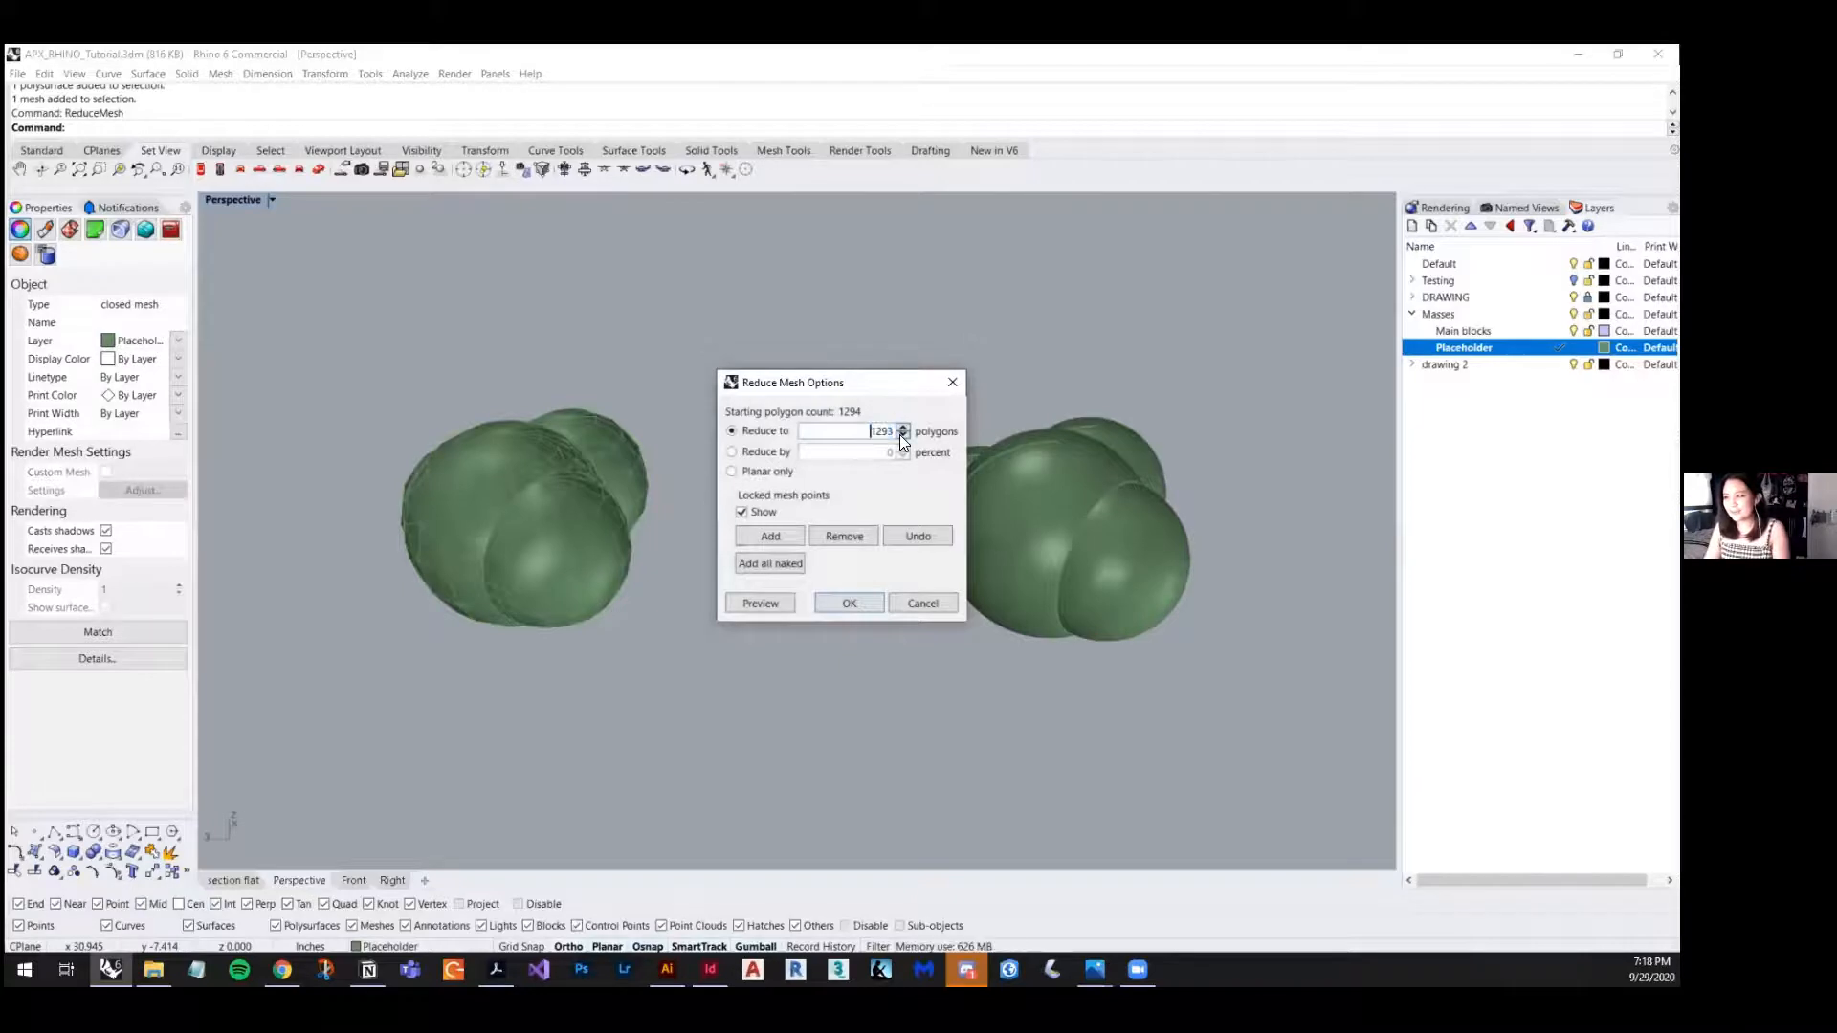
left_click_drag(866, 432, 935, 430)
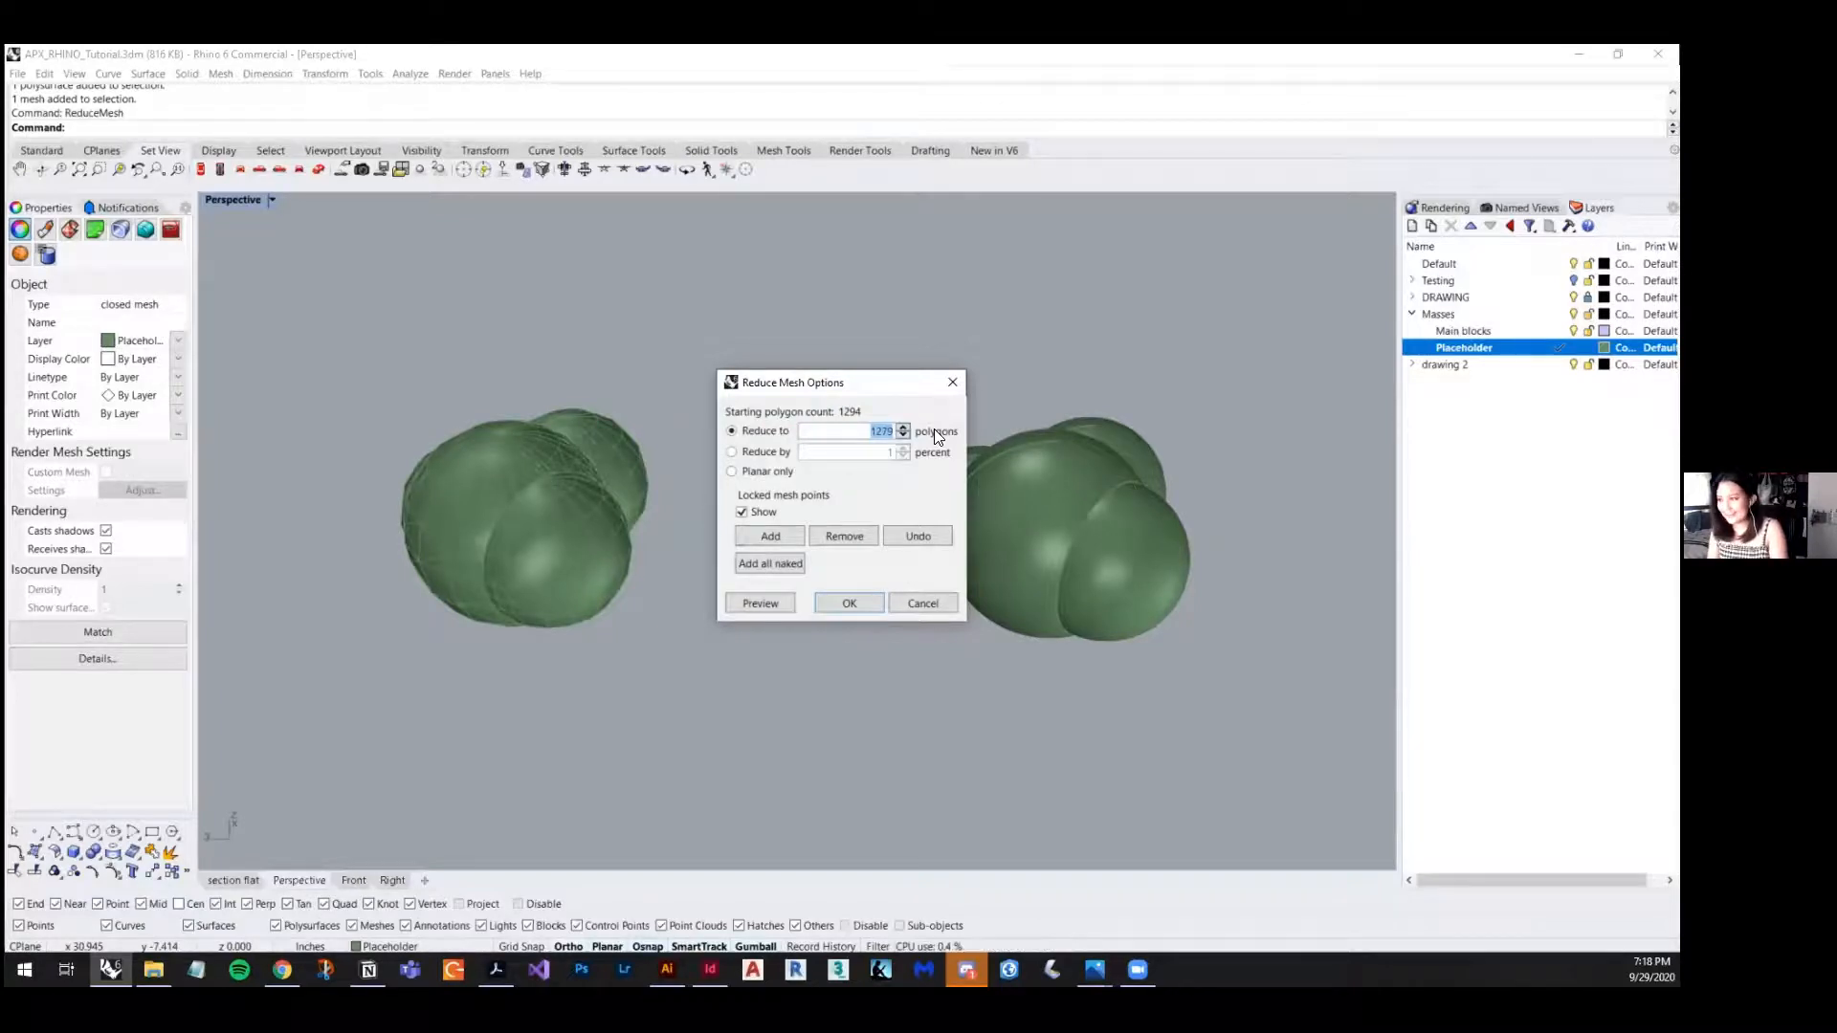
type("400")
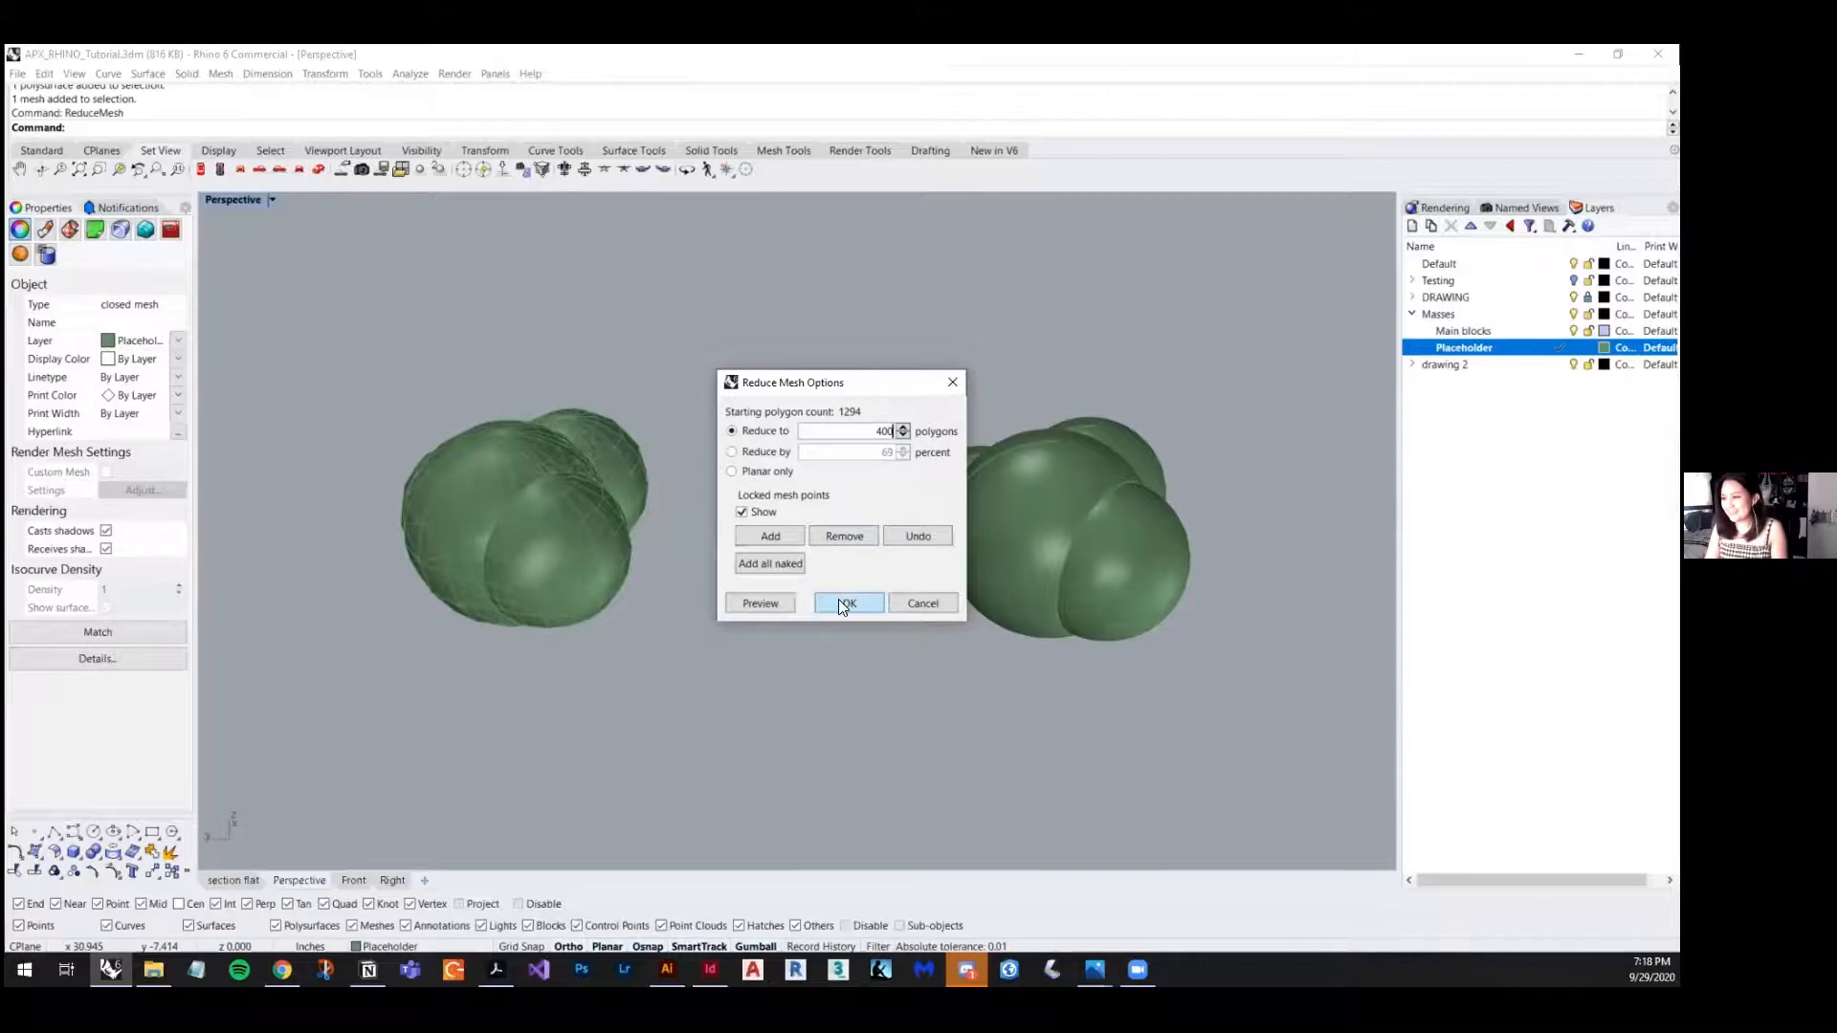
left_click(763, 603)
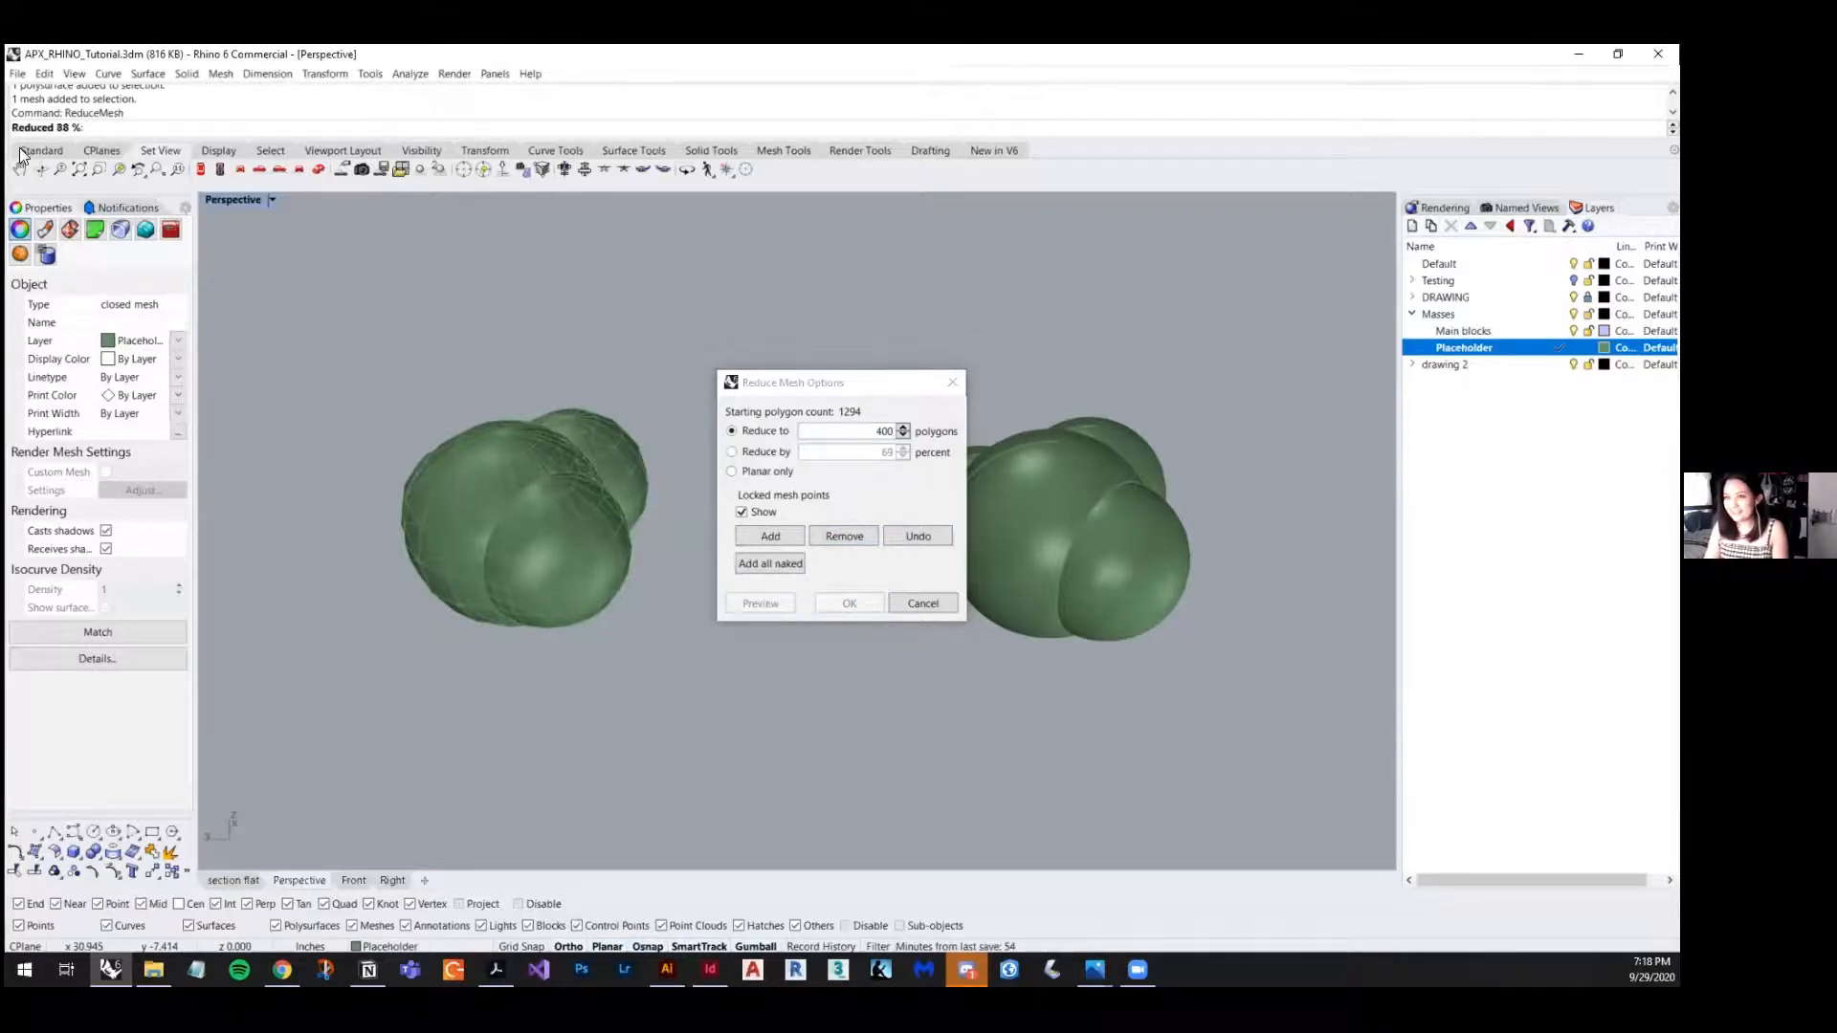
right_click_drag(543, 550, 634, 588)
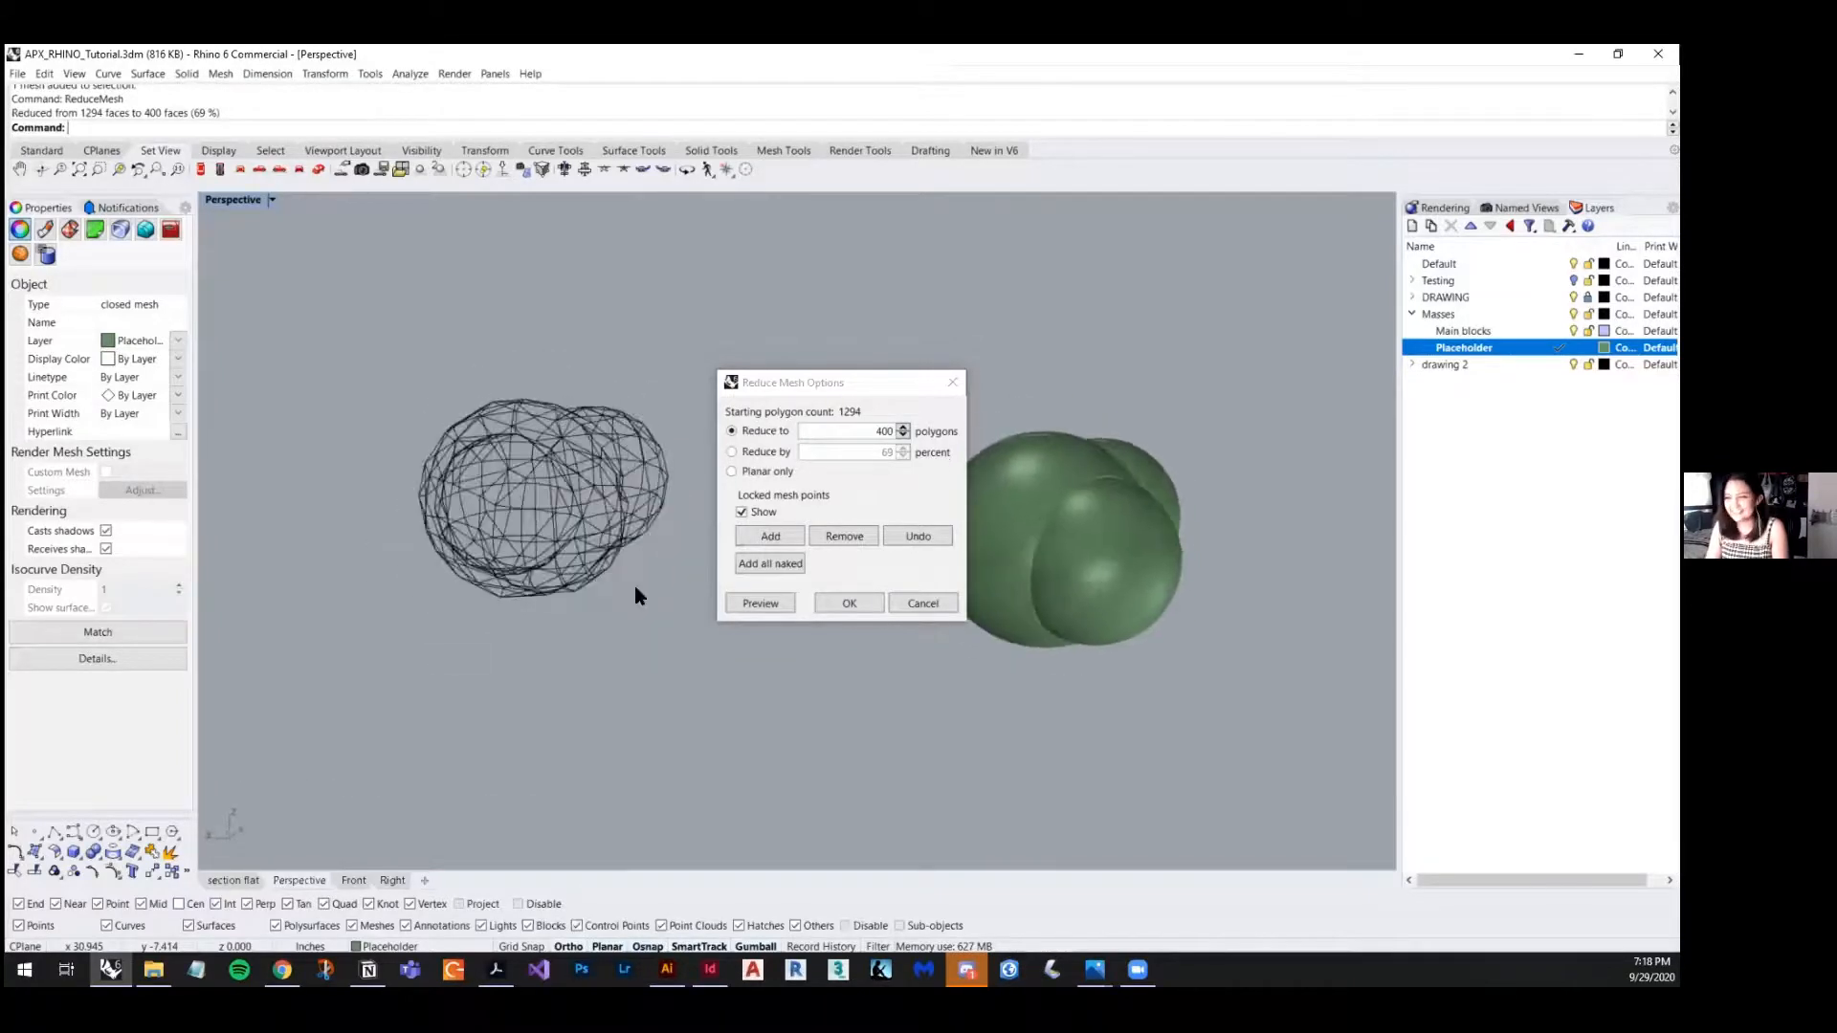
- Lower the mesh bush's reduction target to 120 polygons, preview it and apply the reduction
left_click(878, 429)
double_click(878, 429)
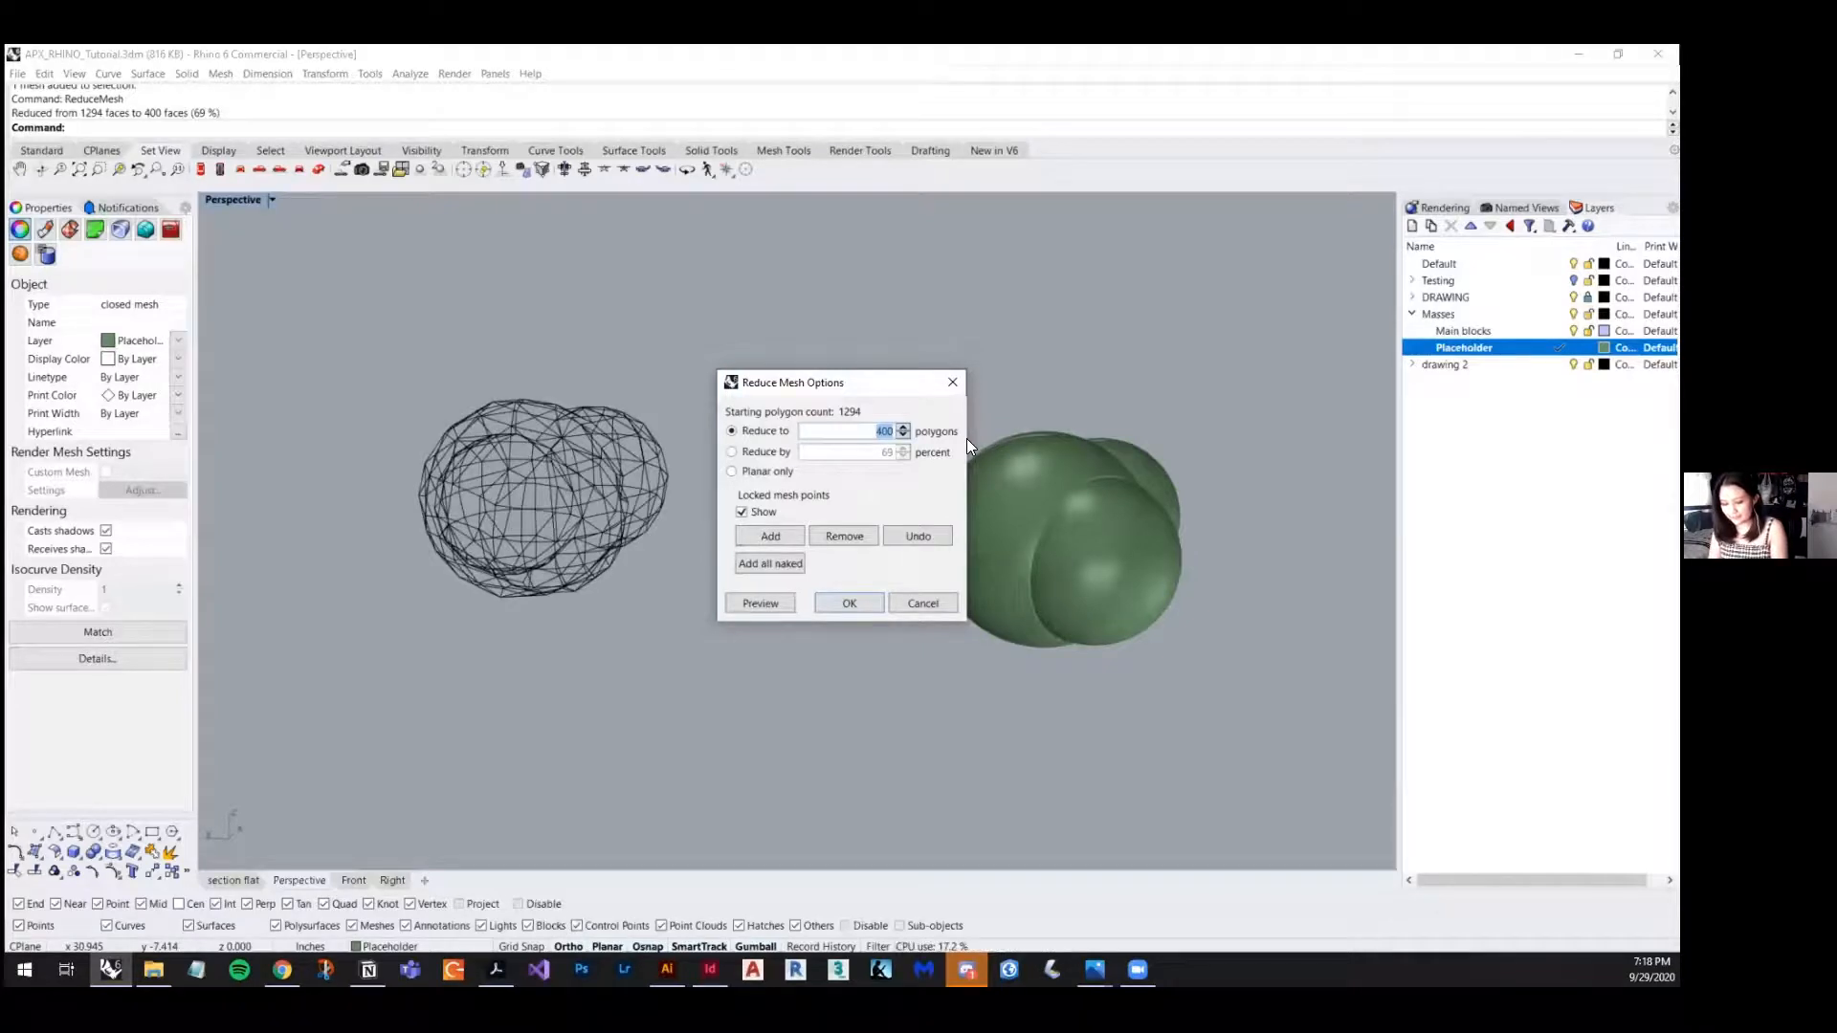
type("120")
left_click(771, 607)
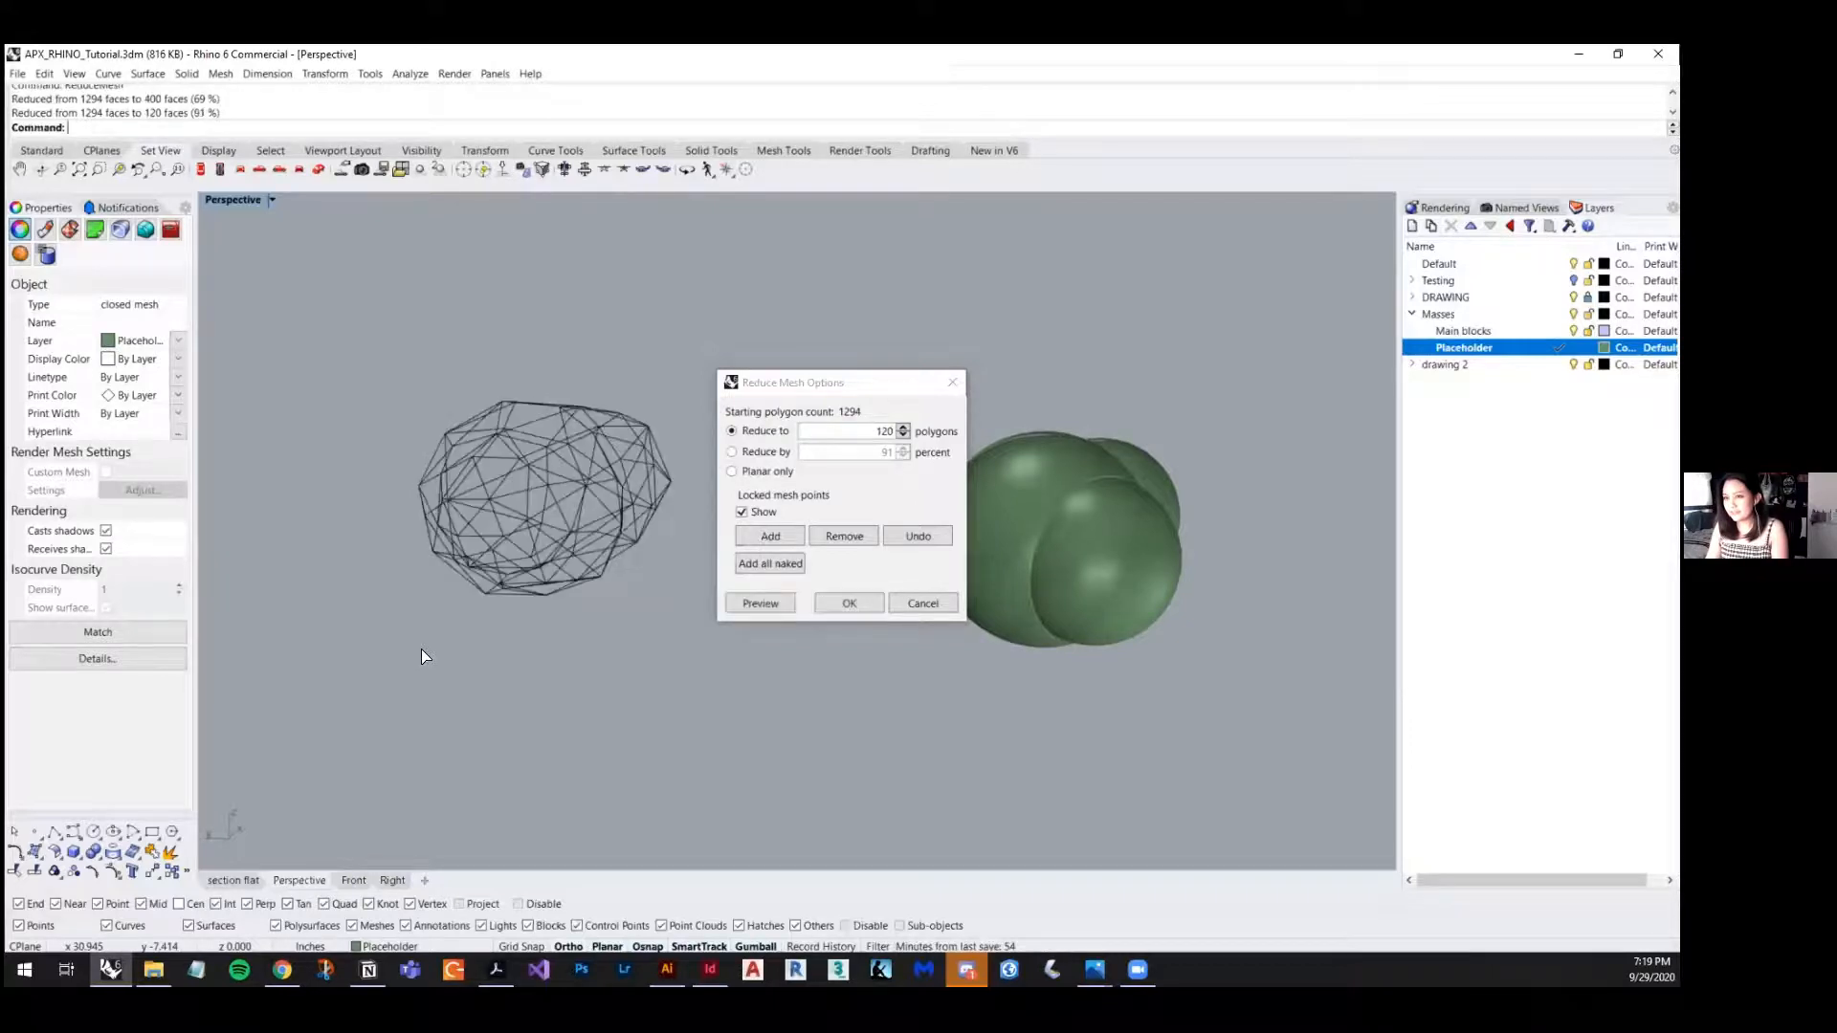
right_click_drag(421, 656, 507, 677)
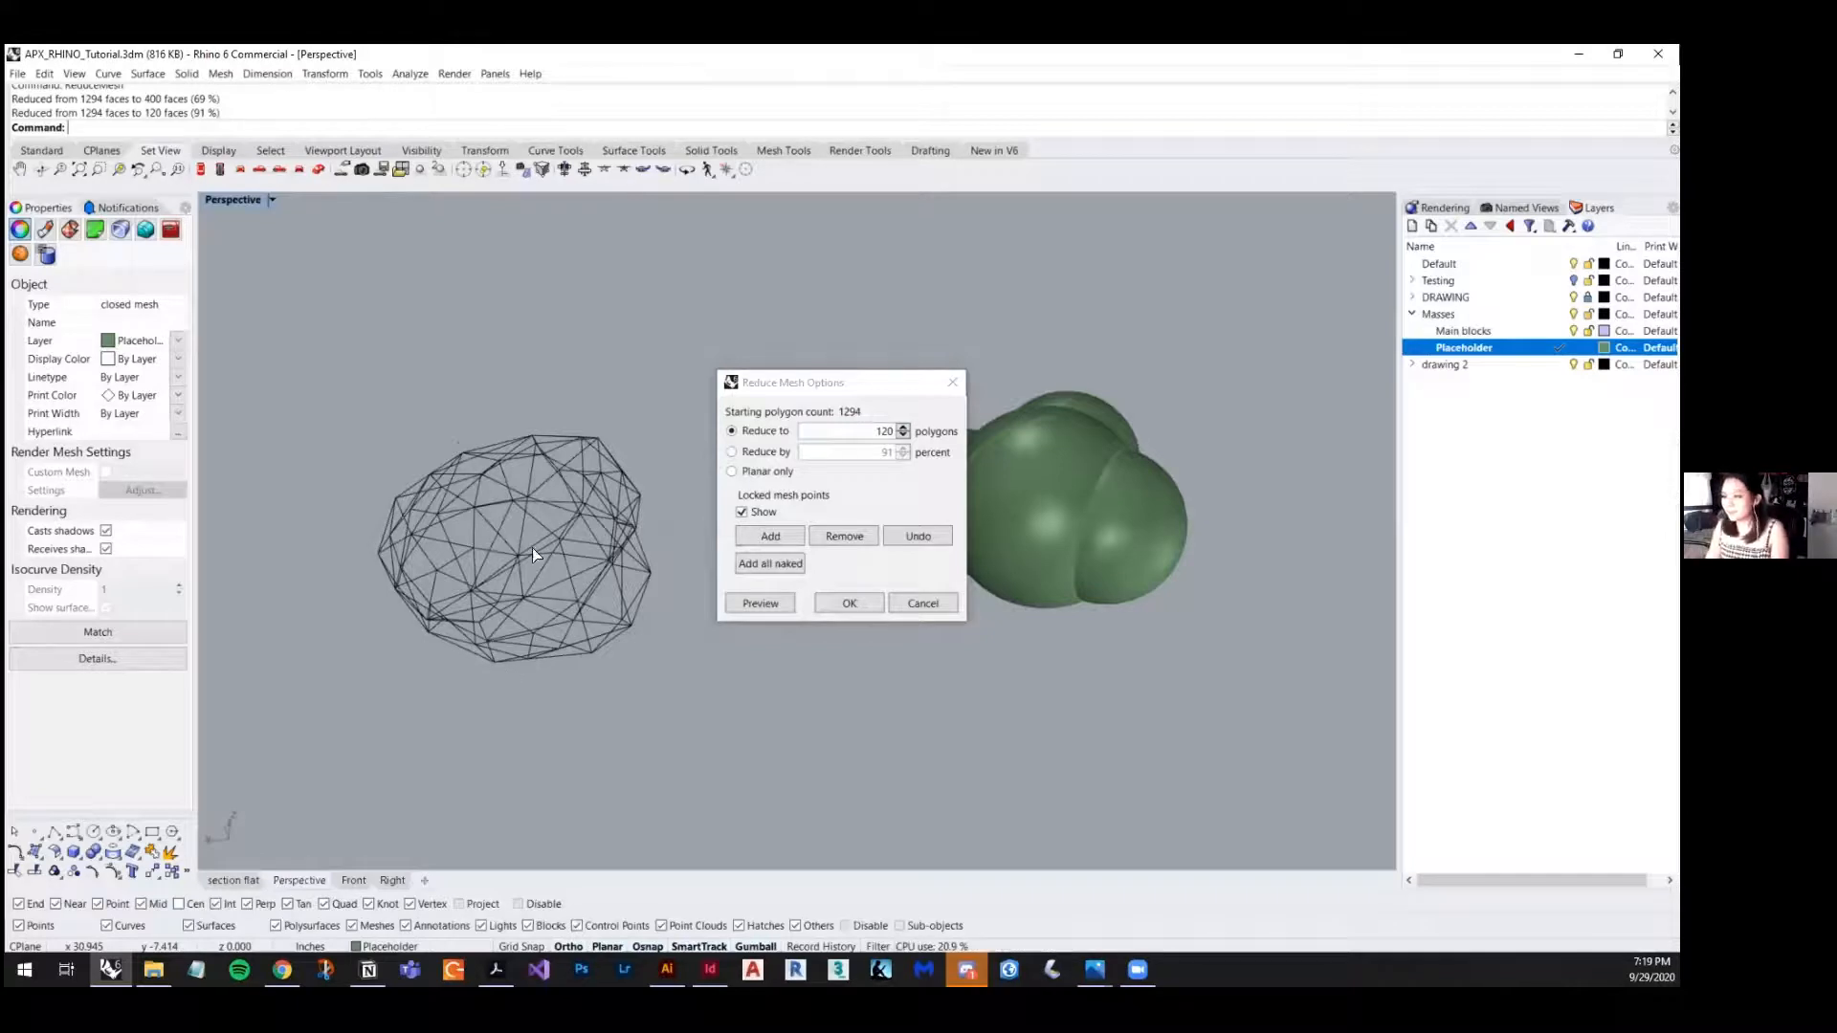
right_click_drag(525, 649, 532, 640)
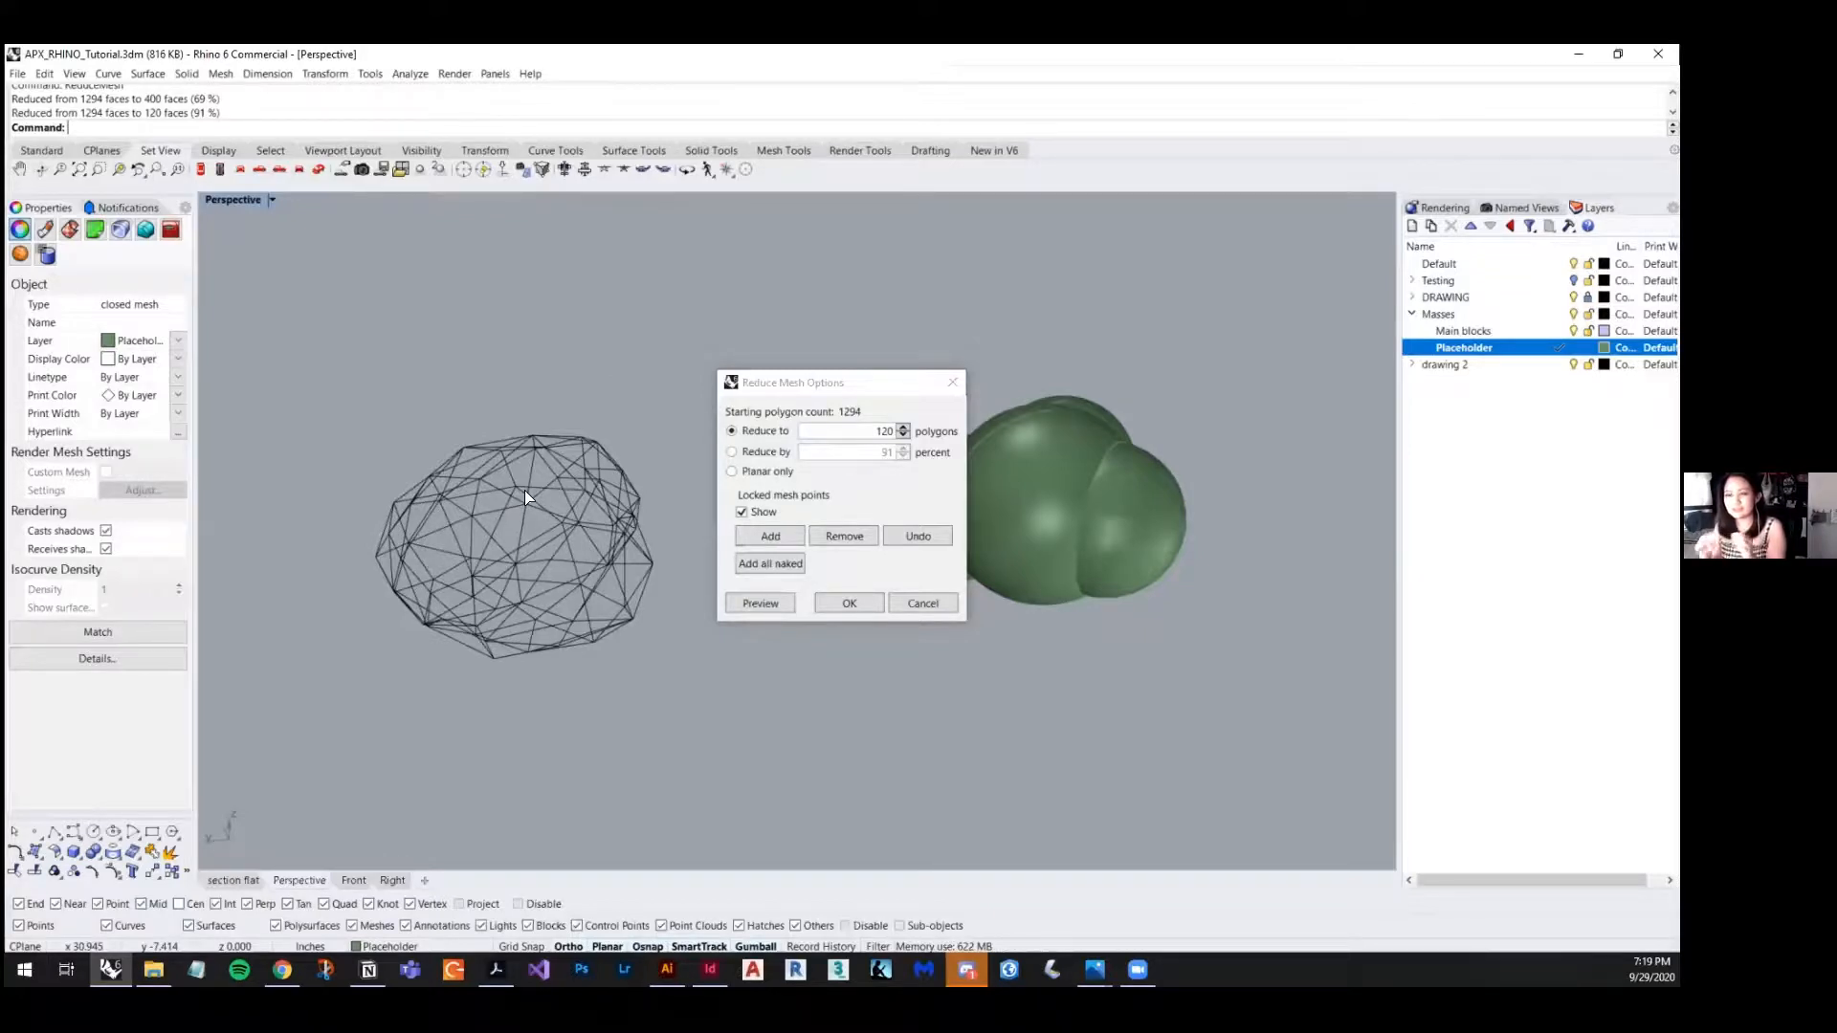
left_click(824, 603)
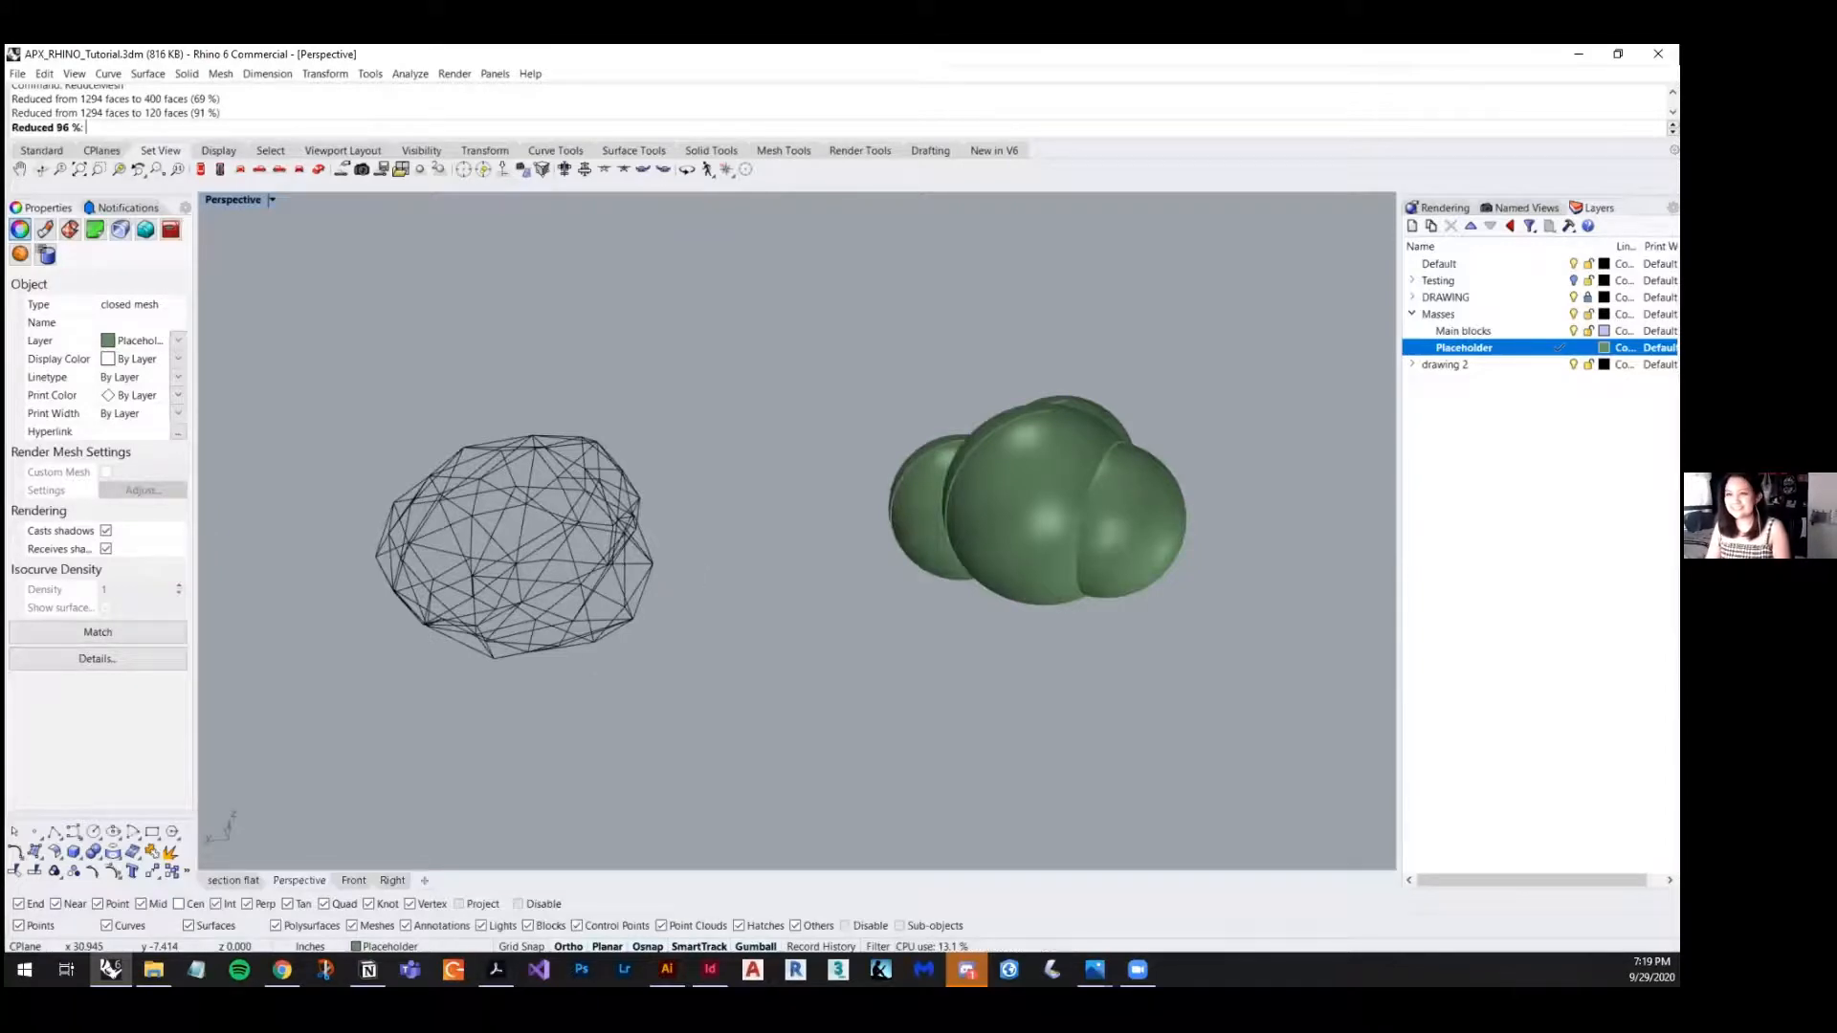
- Examine the reduced mesh bush from several sides and distances beside the solid one
scroll(618, 639, "down", 2)
right_click_drag(643, 655, 853, 698)
left_click(727, 621)
scroll(803, 627, "up", 6)
right_click_drag(1005, 631, 743, 513, "shift")
scroll(819, 588, "down", 6)
scroll(636, 564, "up", 2)
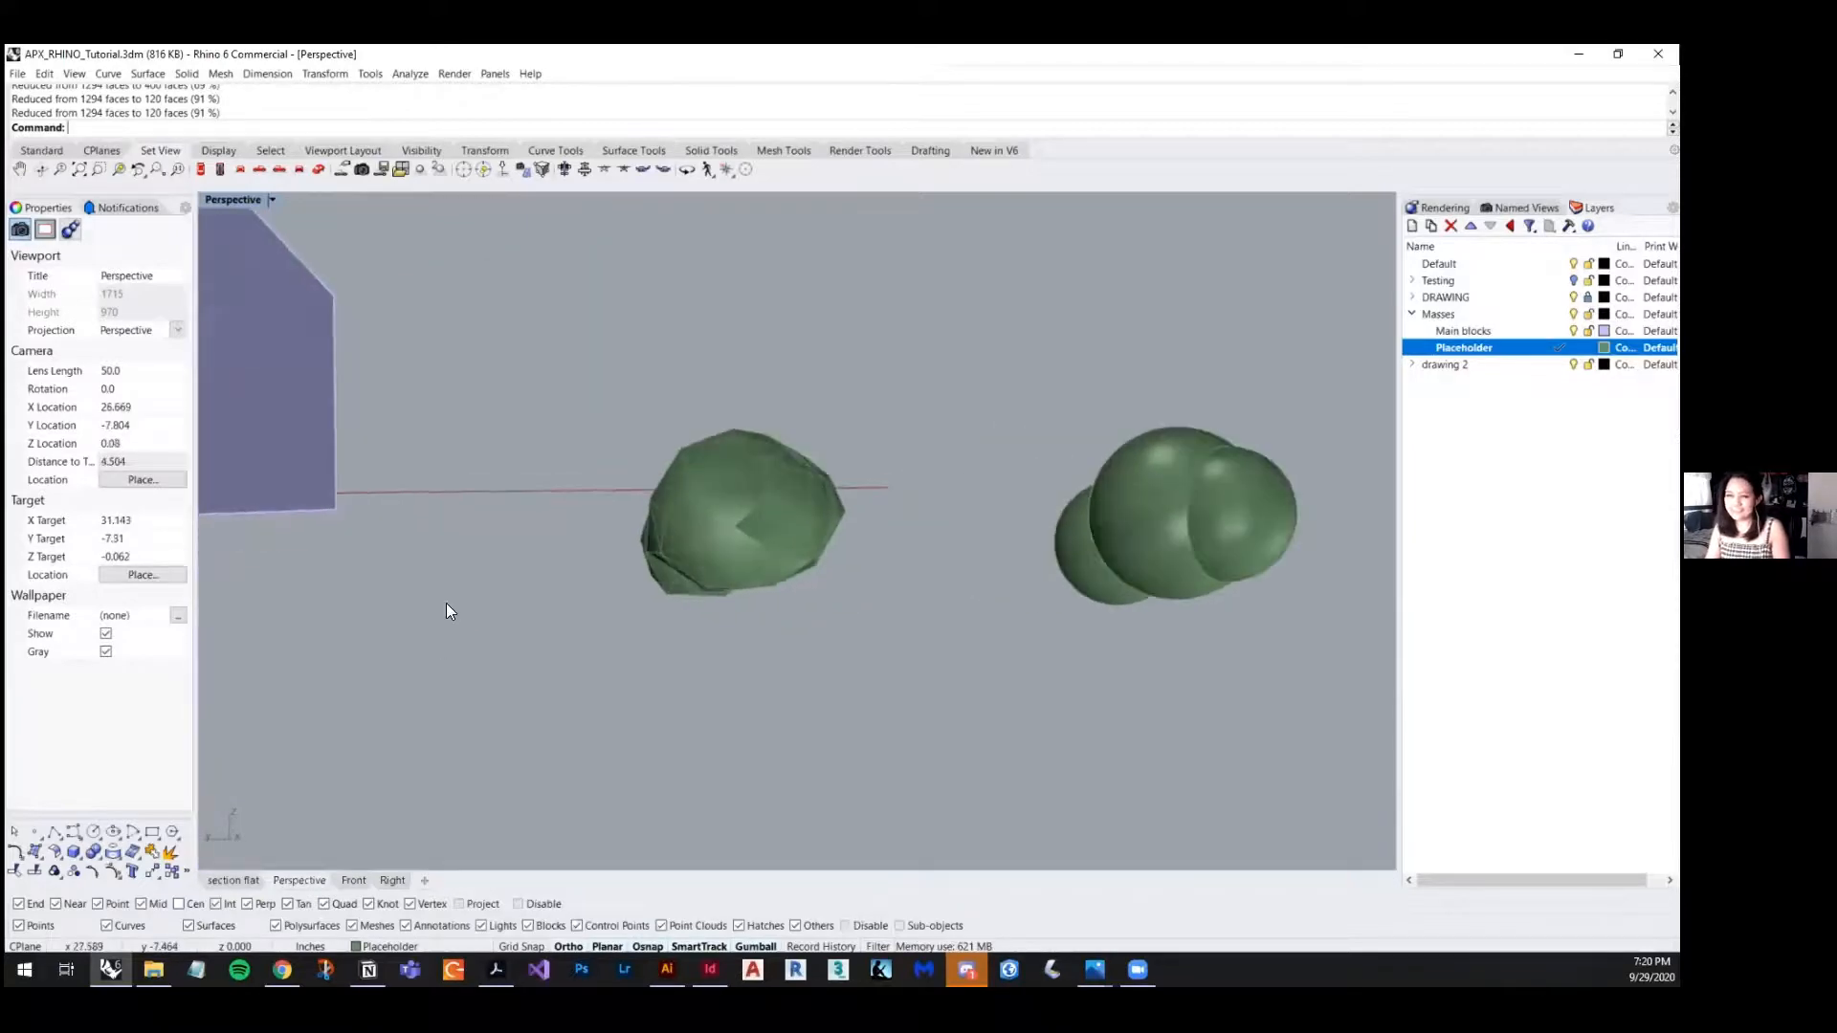
- Draw a small, narrow upright box in front of the mesh bush as a trunk
left_click(73, 852)
left_click(585, 796)
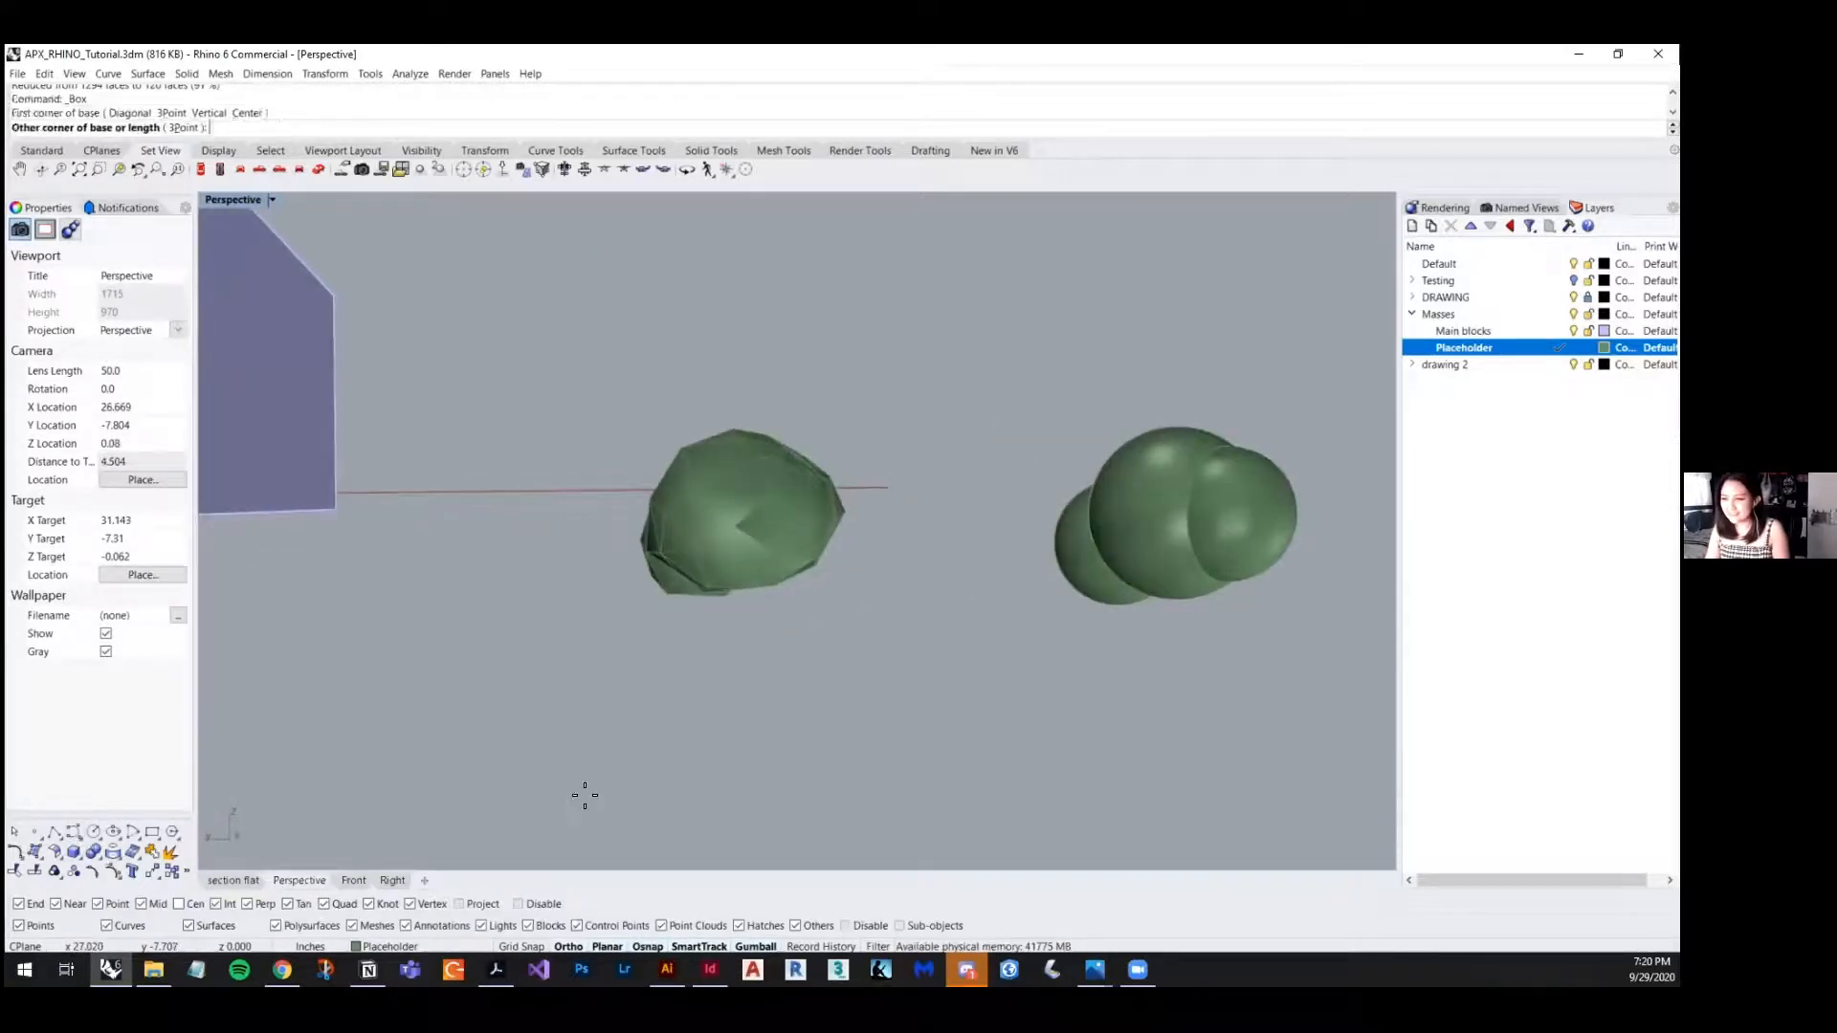
left_click(592, 796)
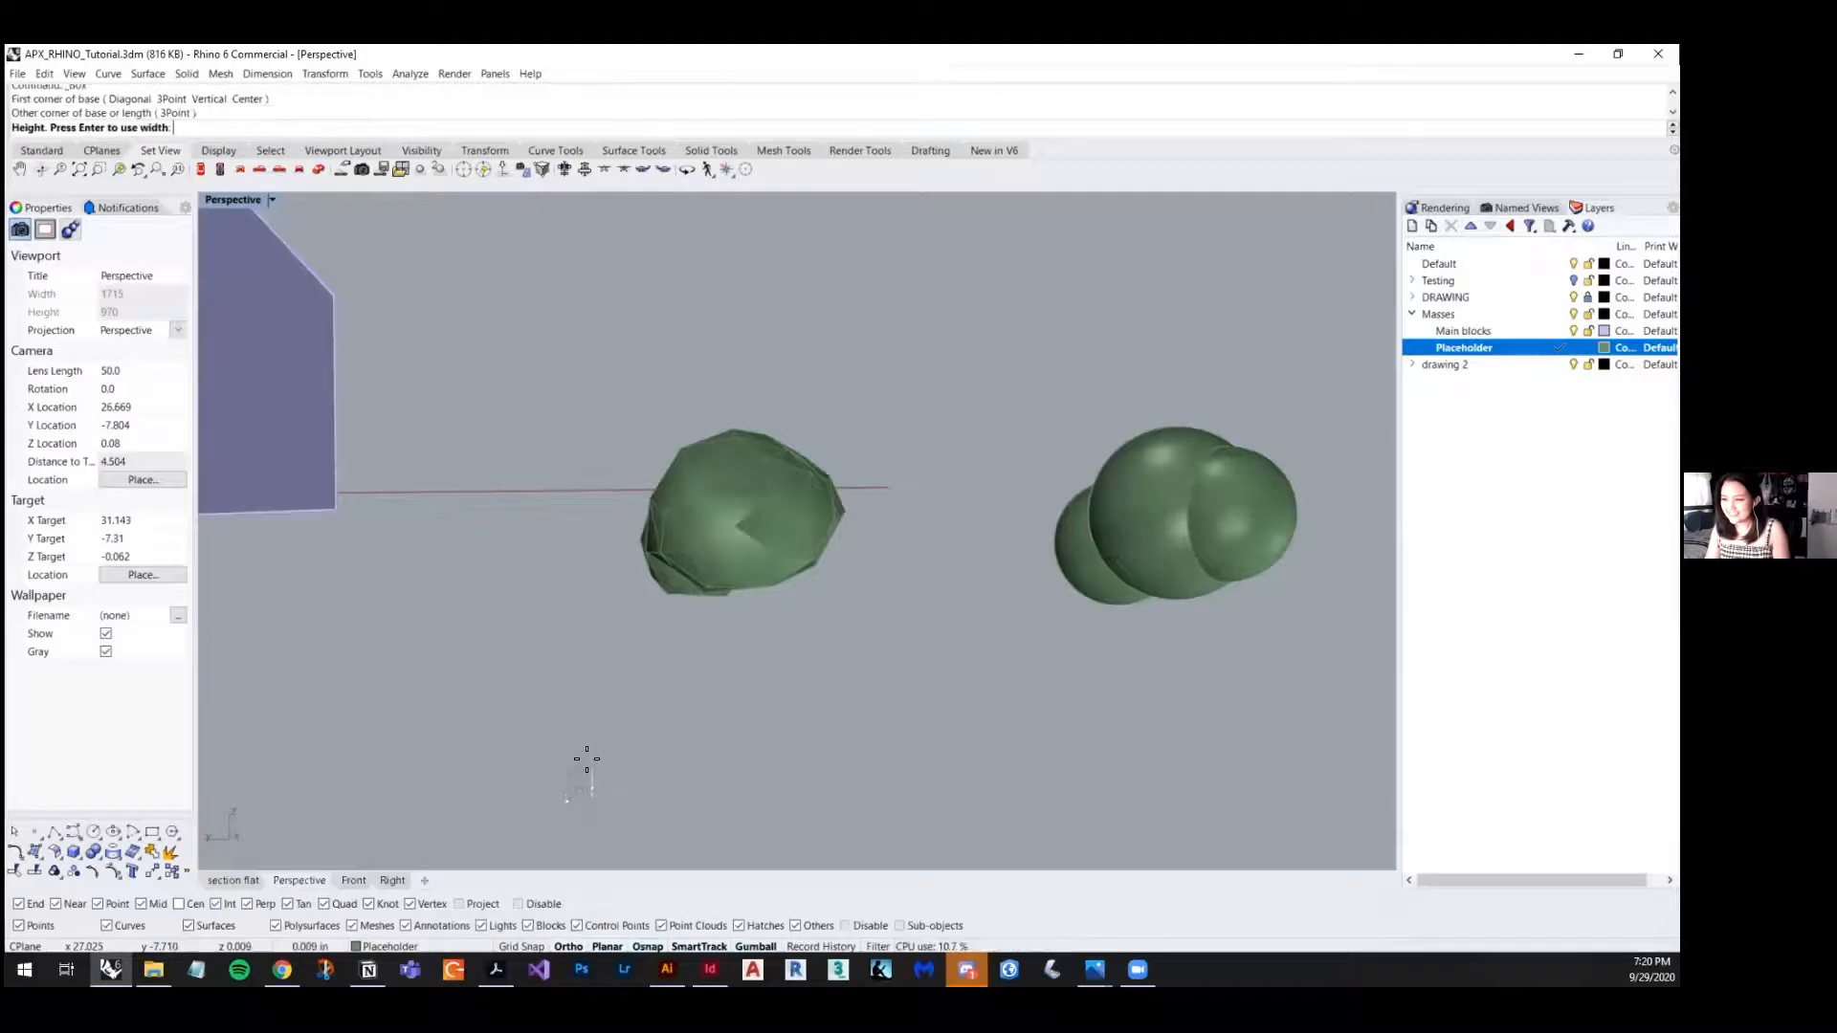
left_click(587, 736)
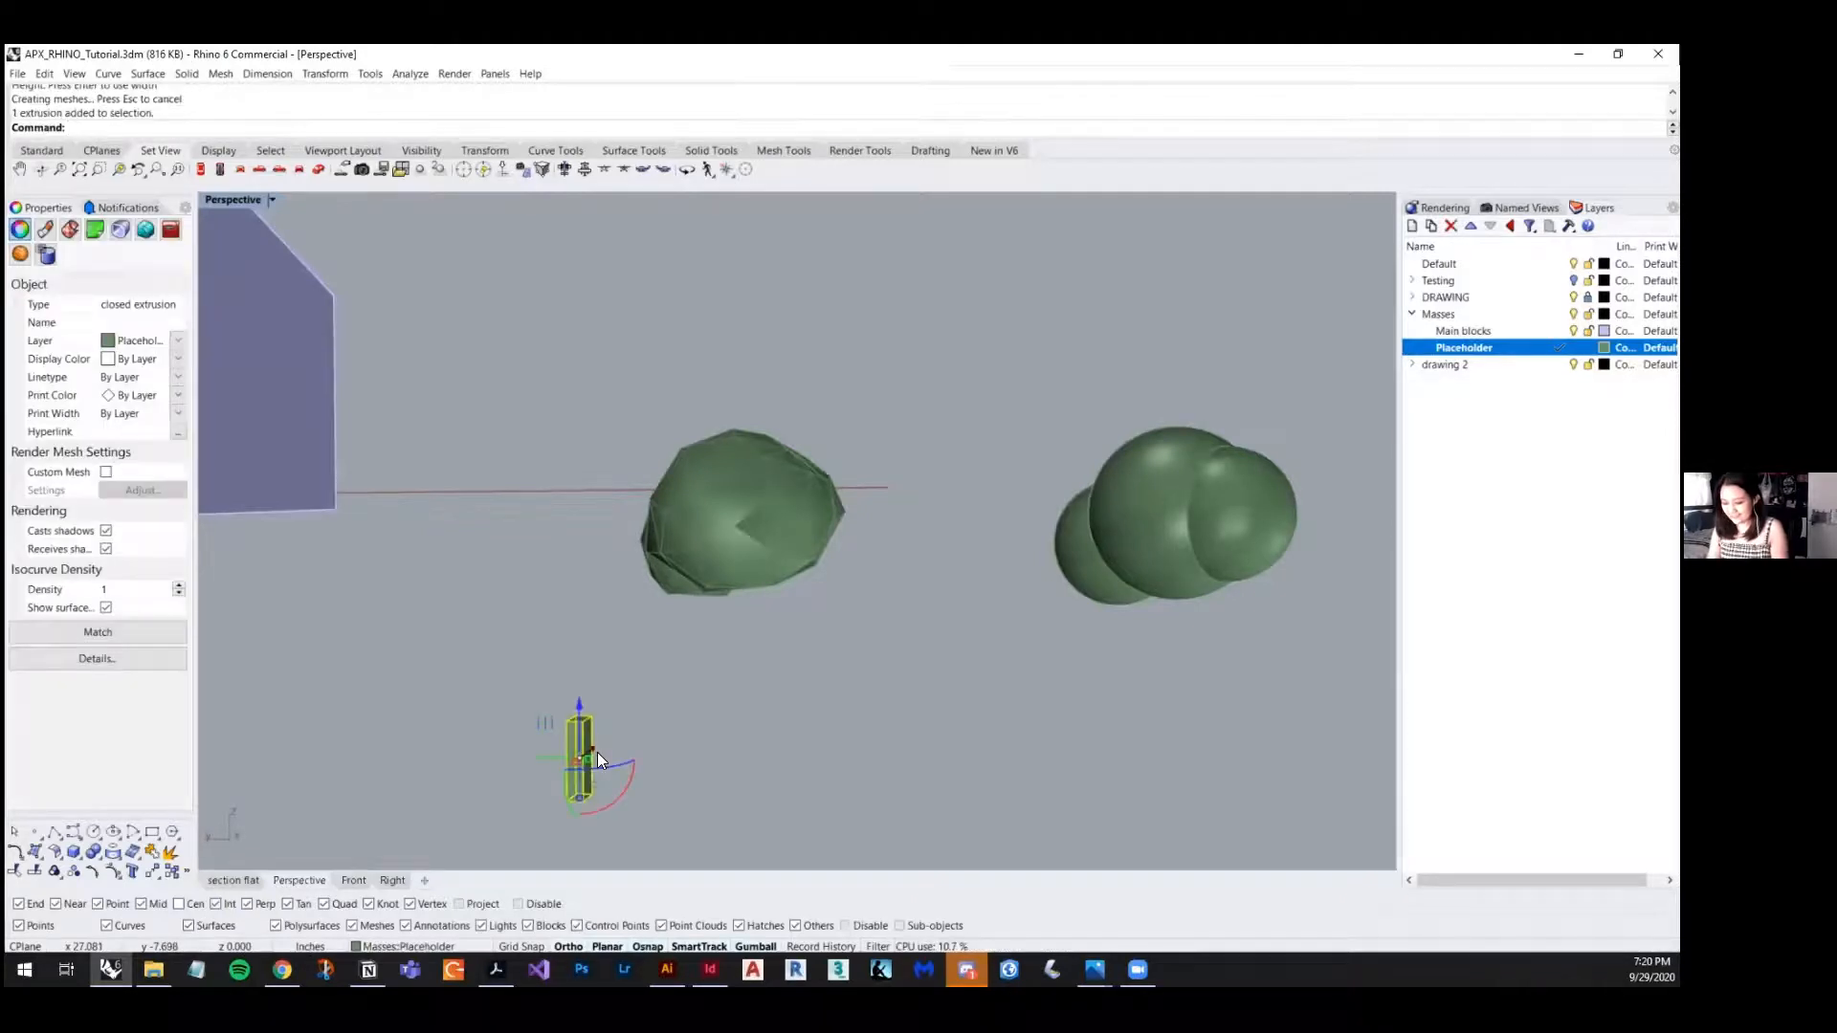
- Move the trunk box from its upper end to a vertex on the underside of the mesh bush
type("move")
key("Return")
left_click(602, 716)
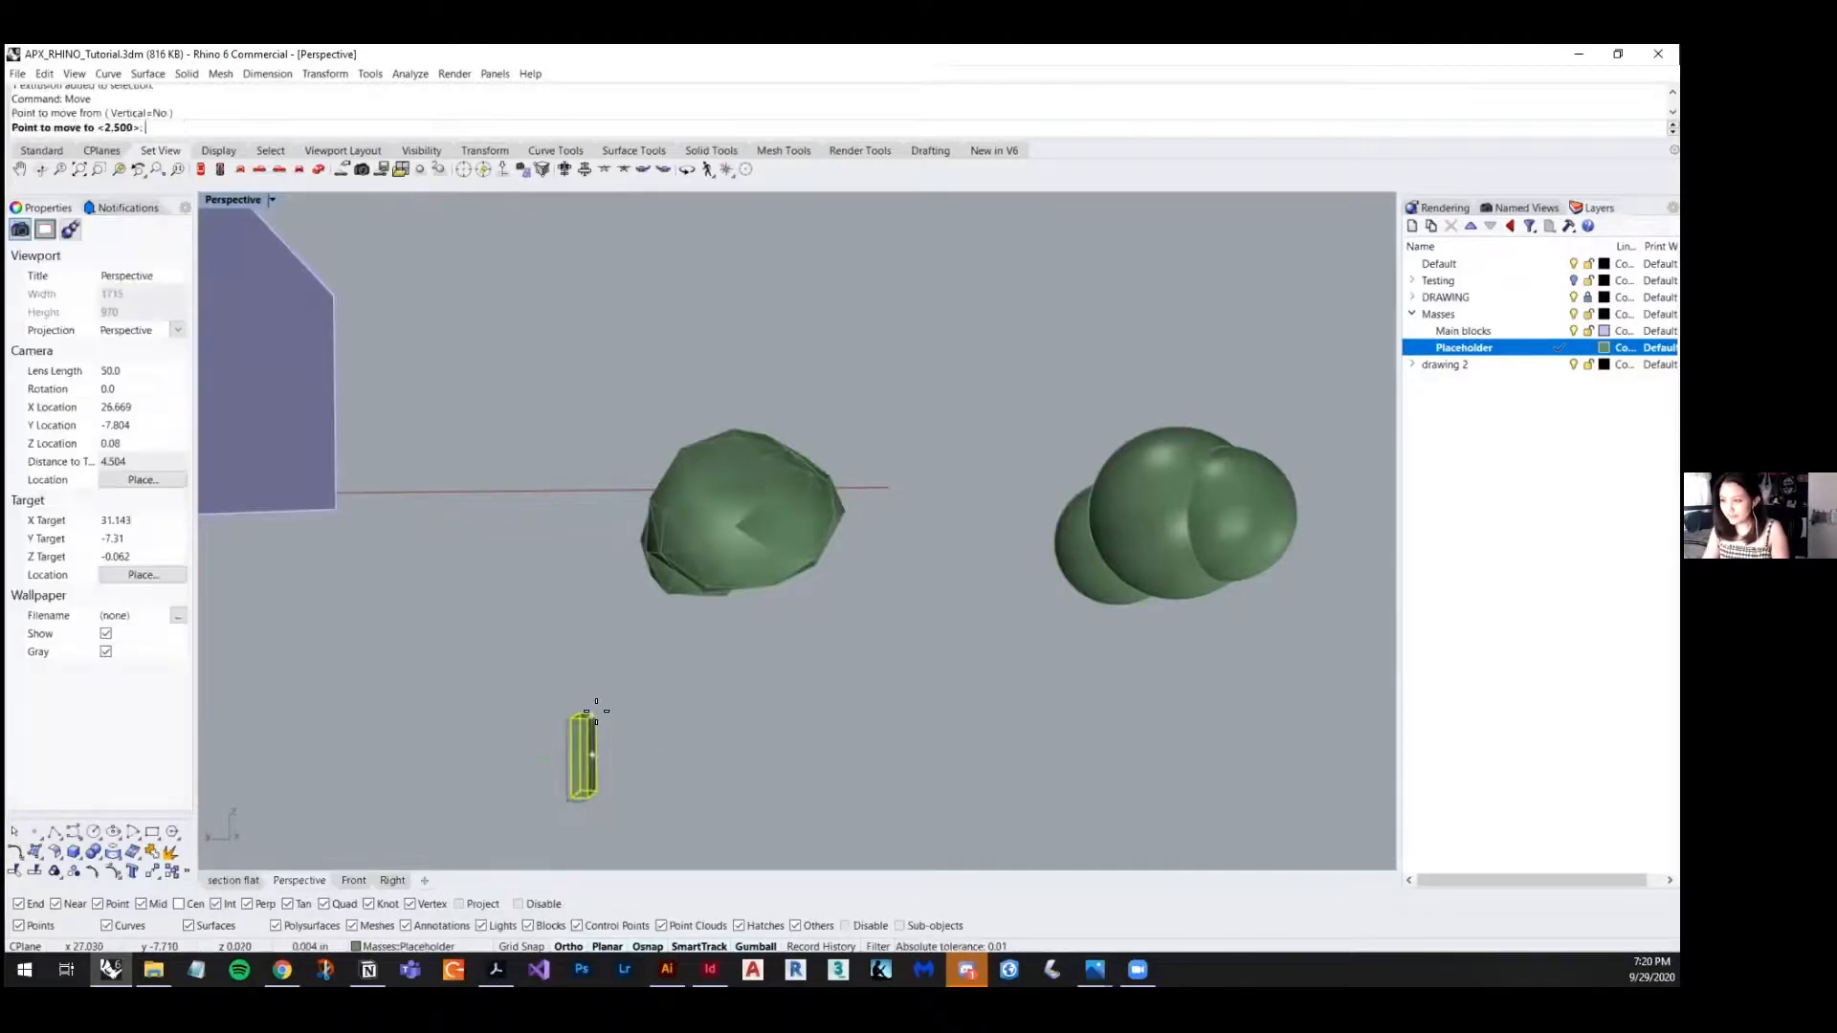
scroll(730, 579, "down", 2)
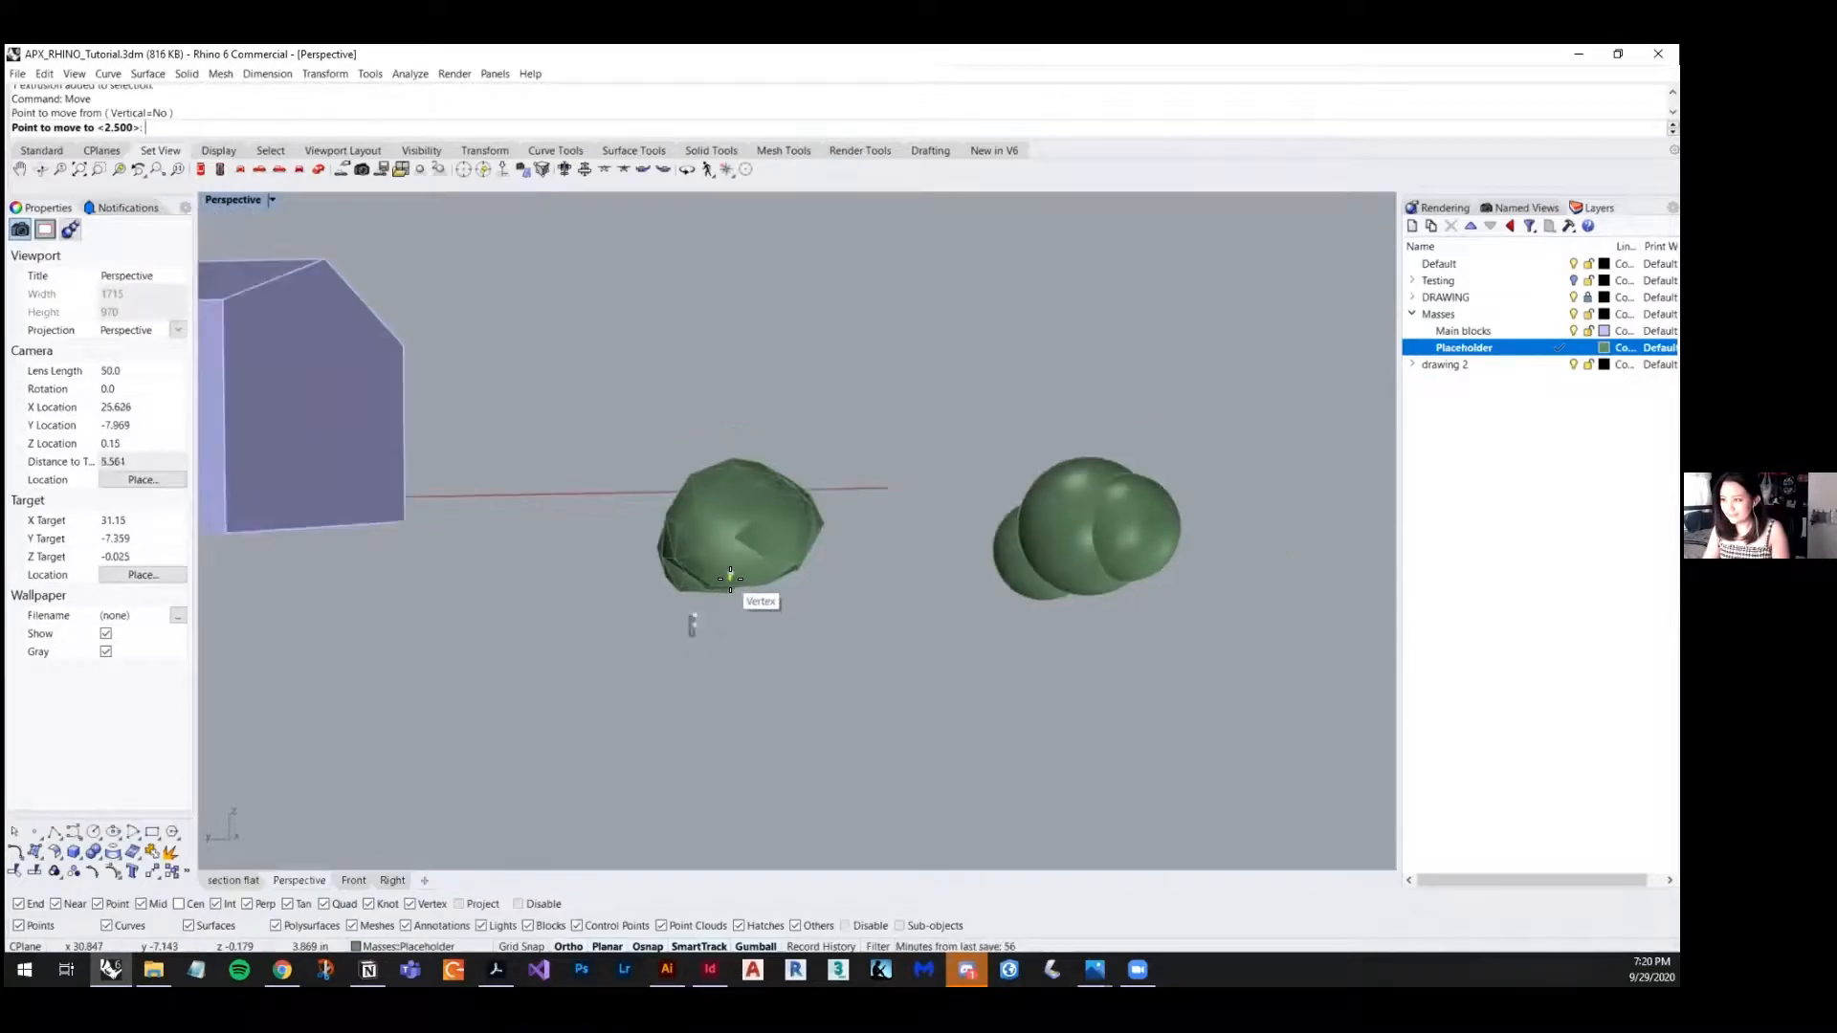
right_click_drag(730, 579, 681, 589)
left_click(741, 586)
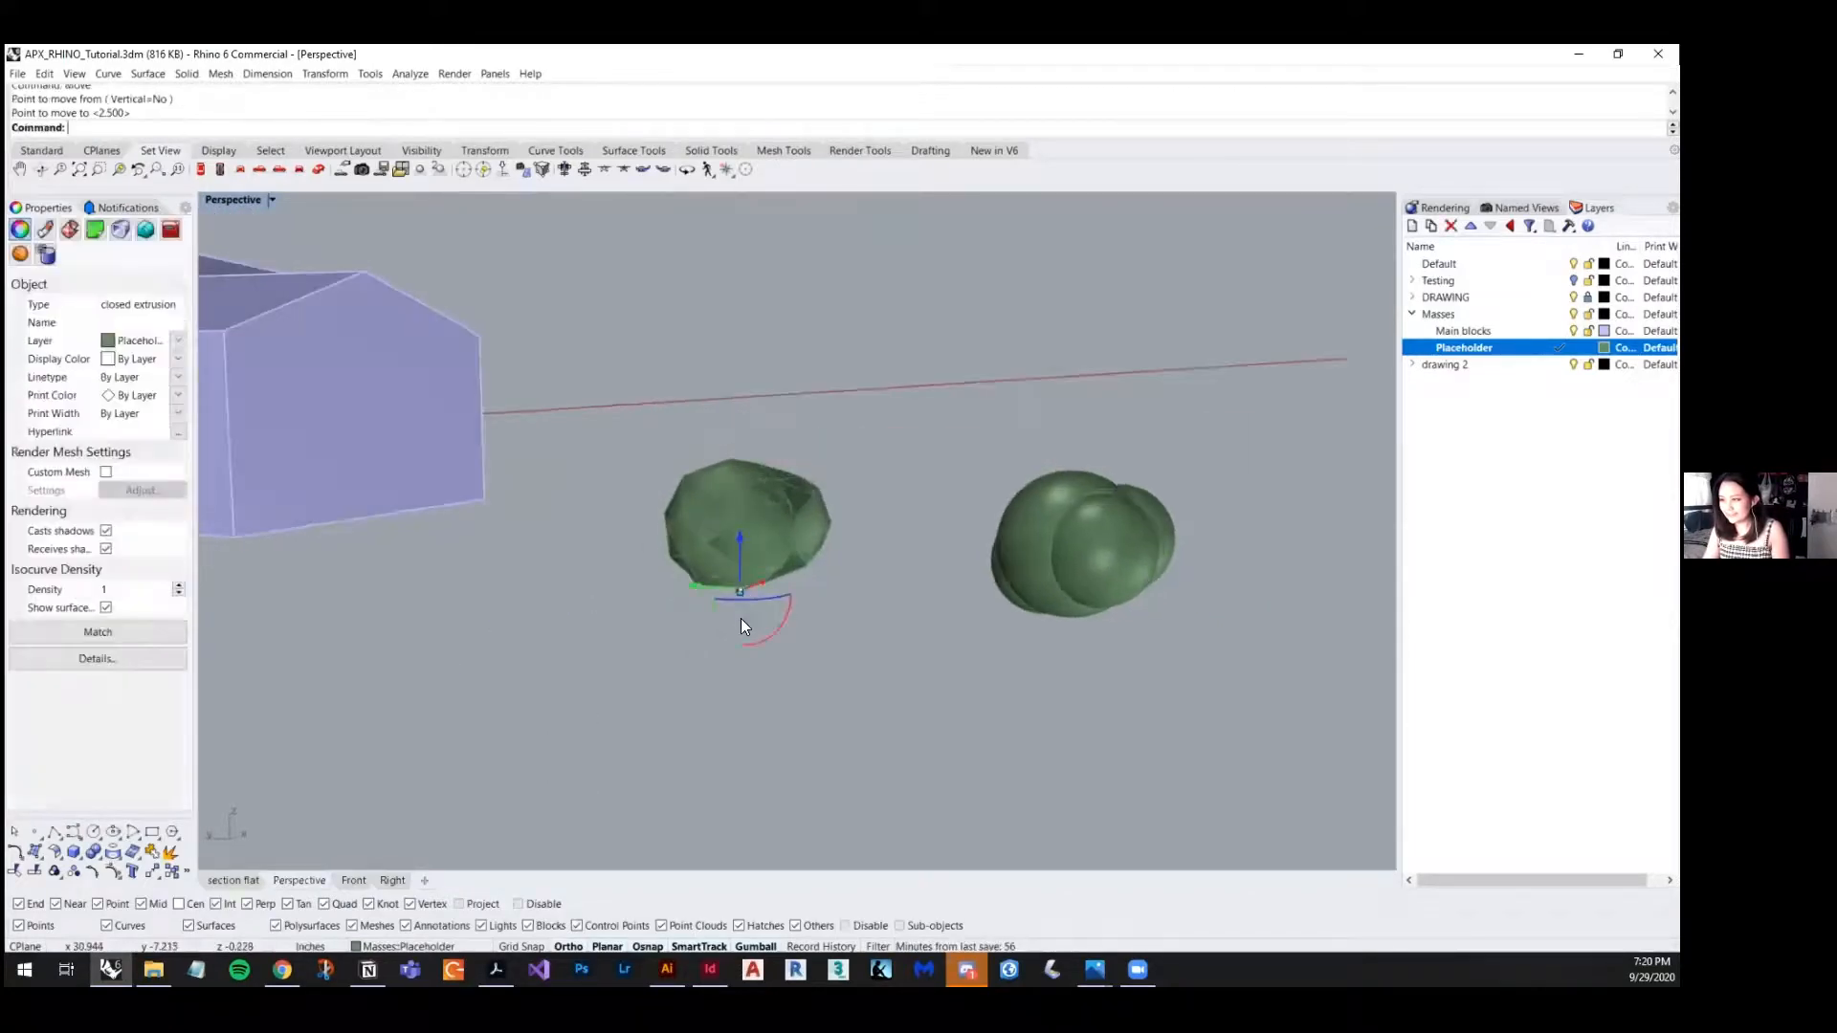
- Check the trunk box's size against the mesh bush and delete the box
scroll(737, 612, "up", 5)
scroll(843, 720, "up", 2)
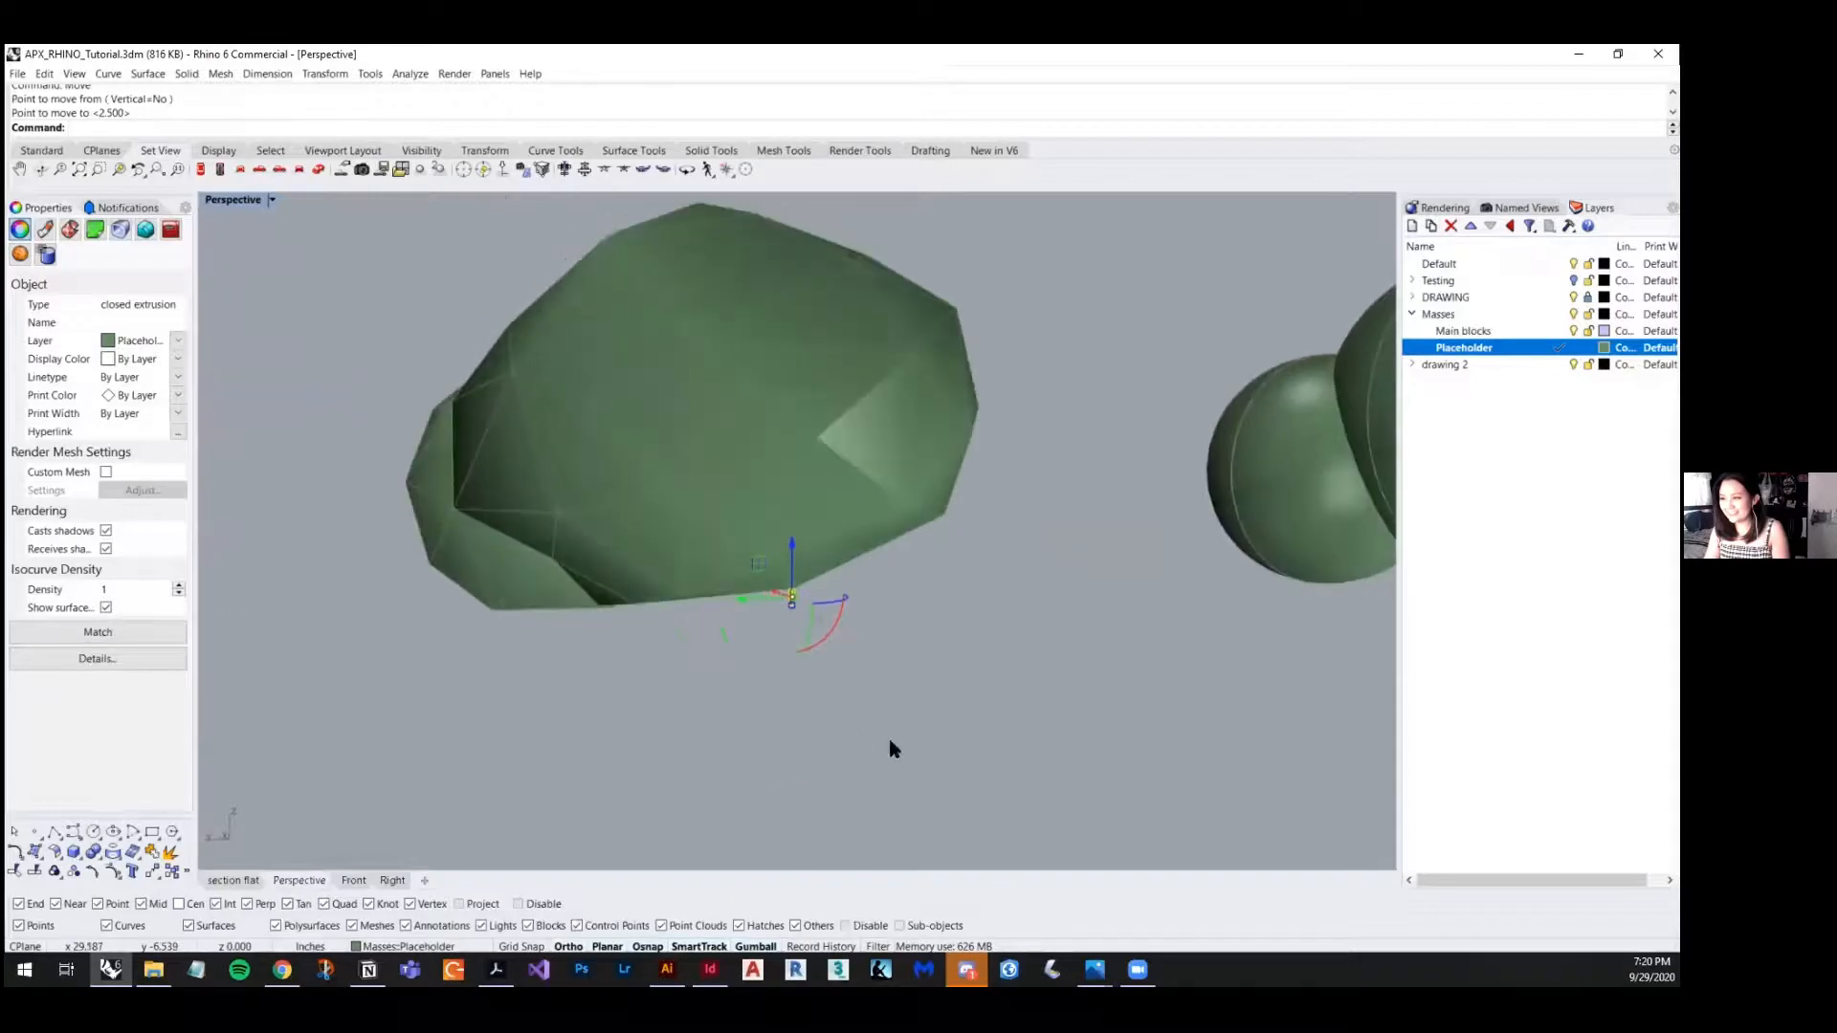
left_click(884, 687)
scroll(771, 589, "up", 4)
left_click(798, 597)
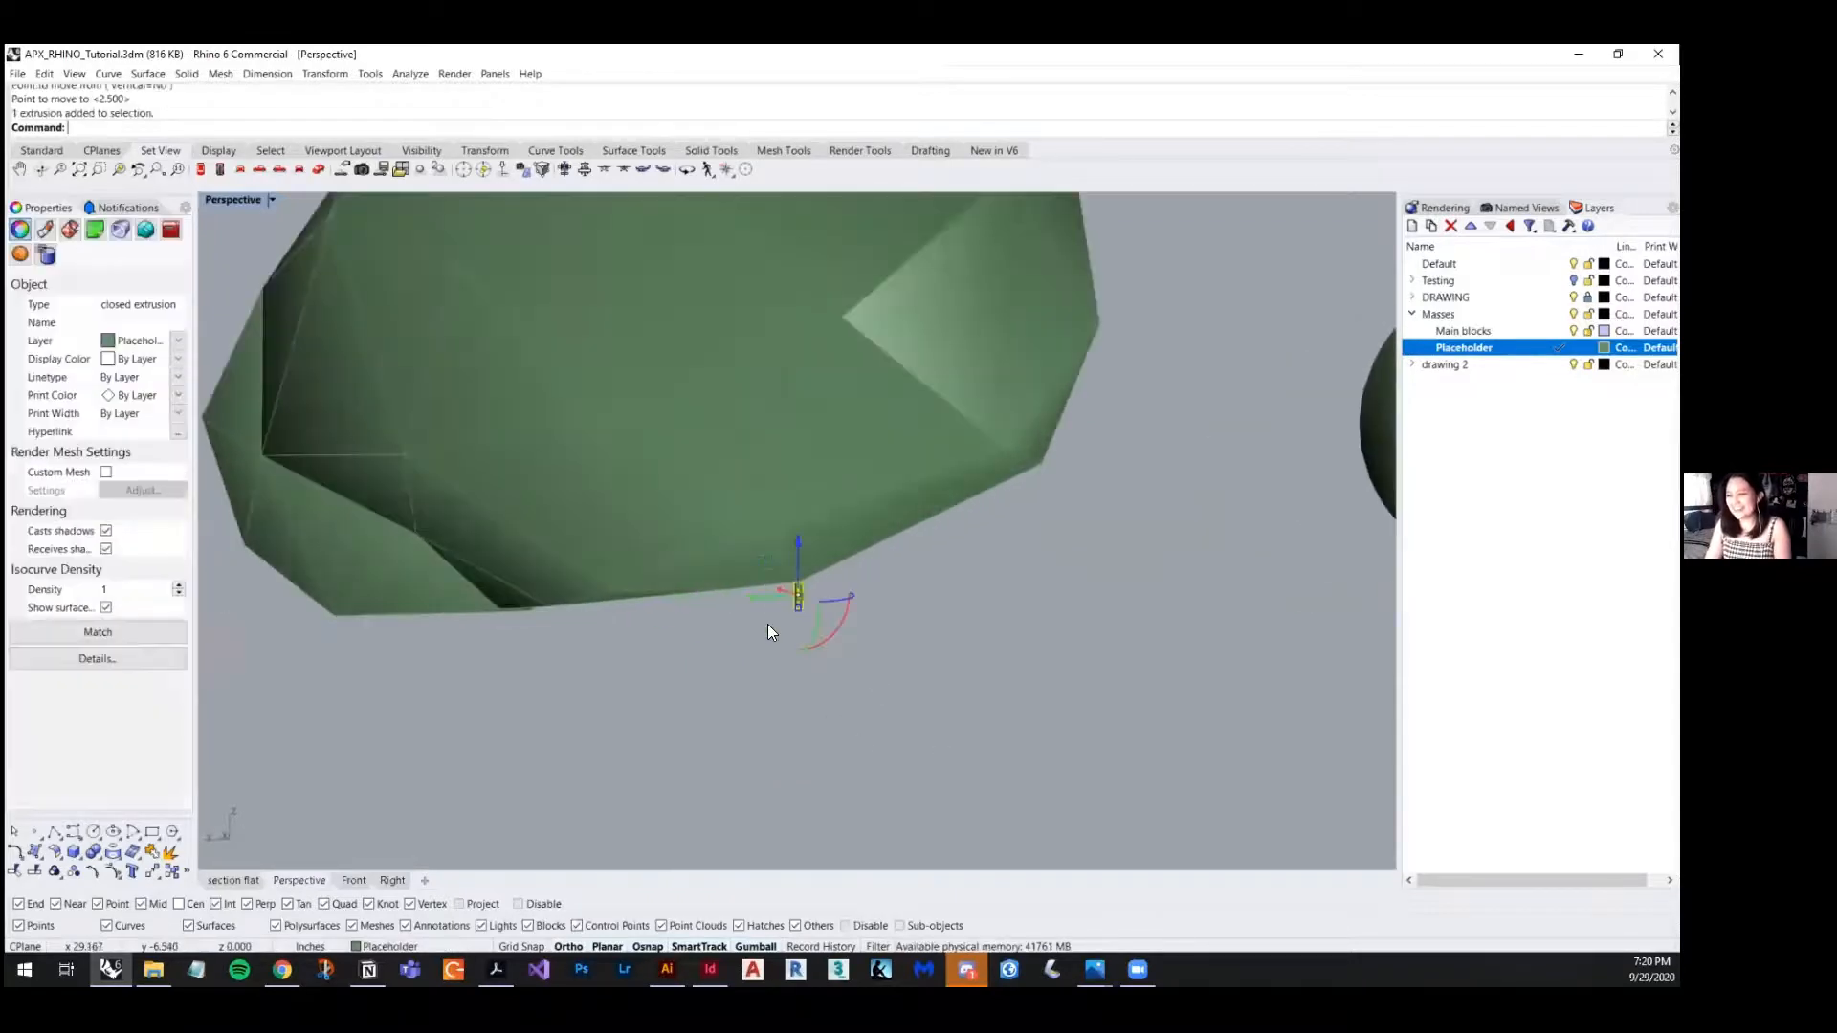
scroll(708, 627, "down", 5)
left_click(809, 714)
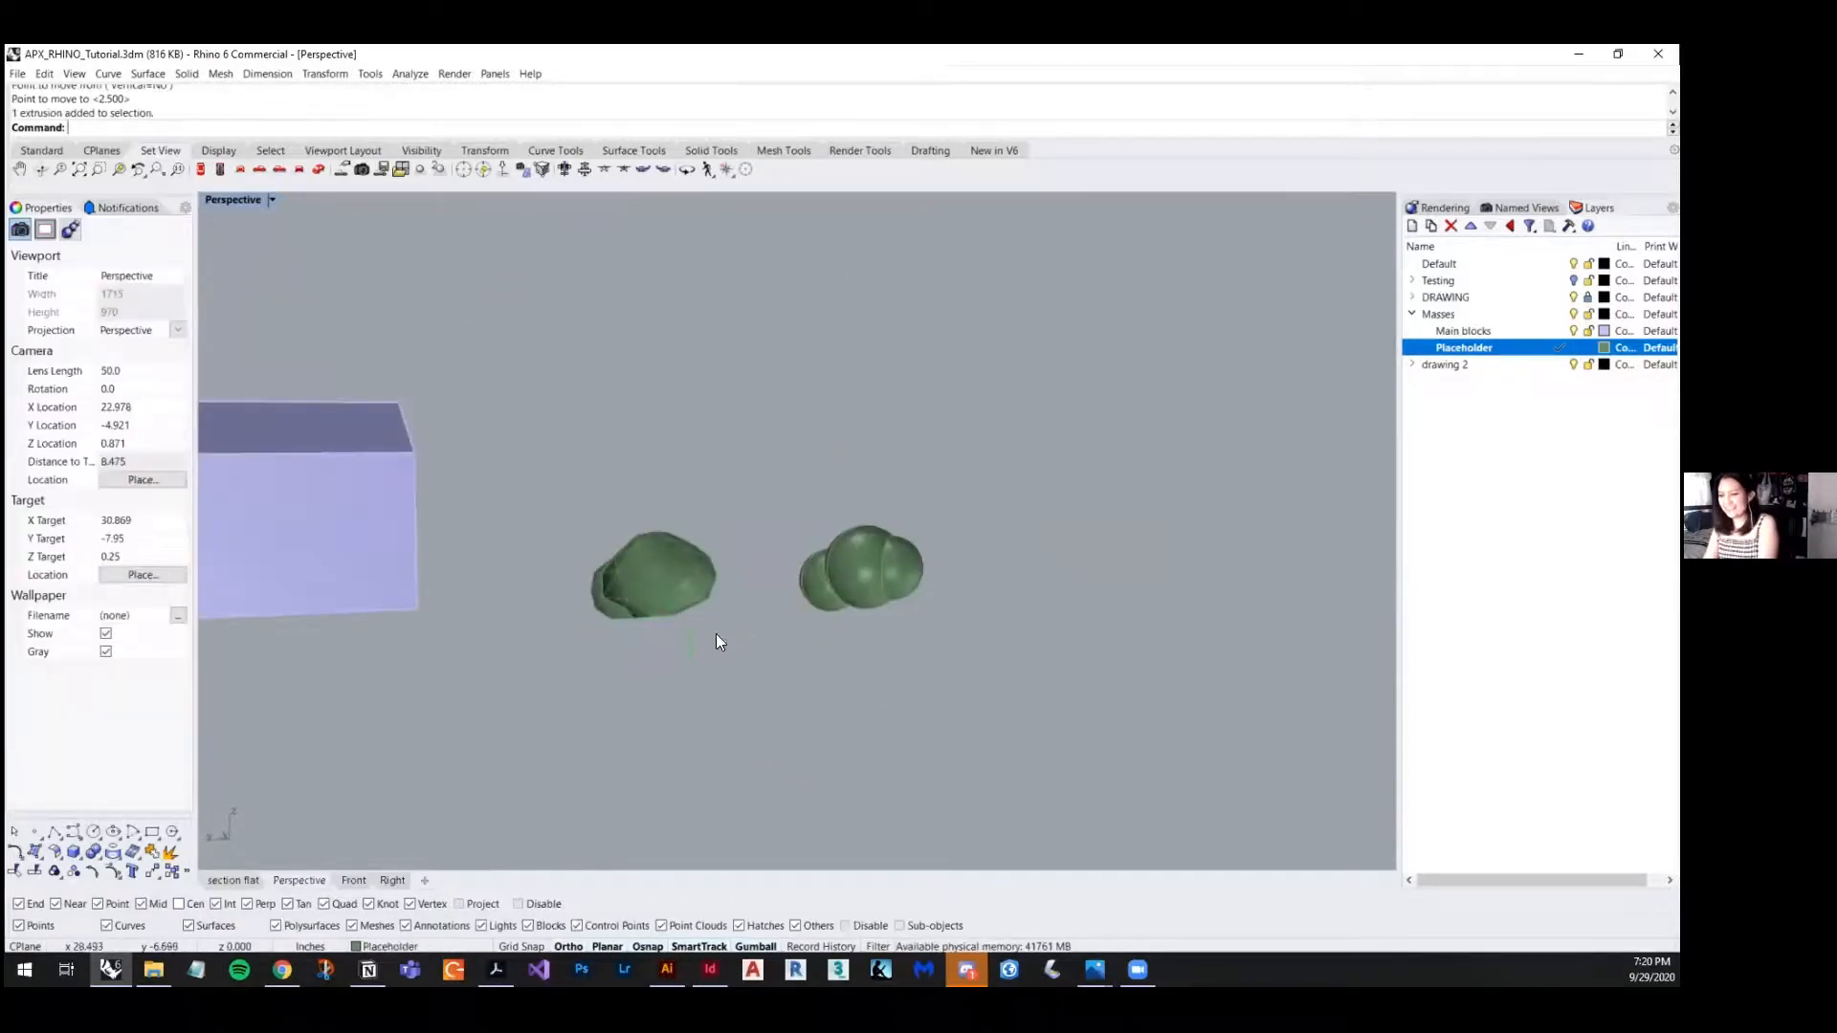
scroll(694, 633, "up", 6)
left_click(689, 617)
key("Delete")
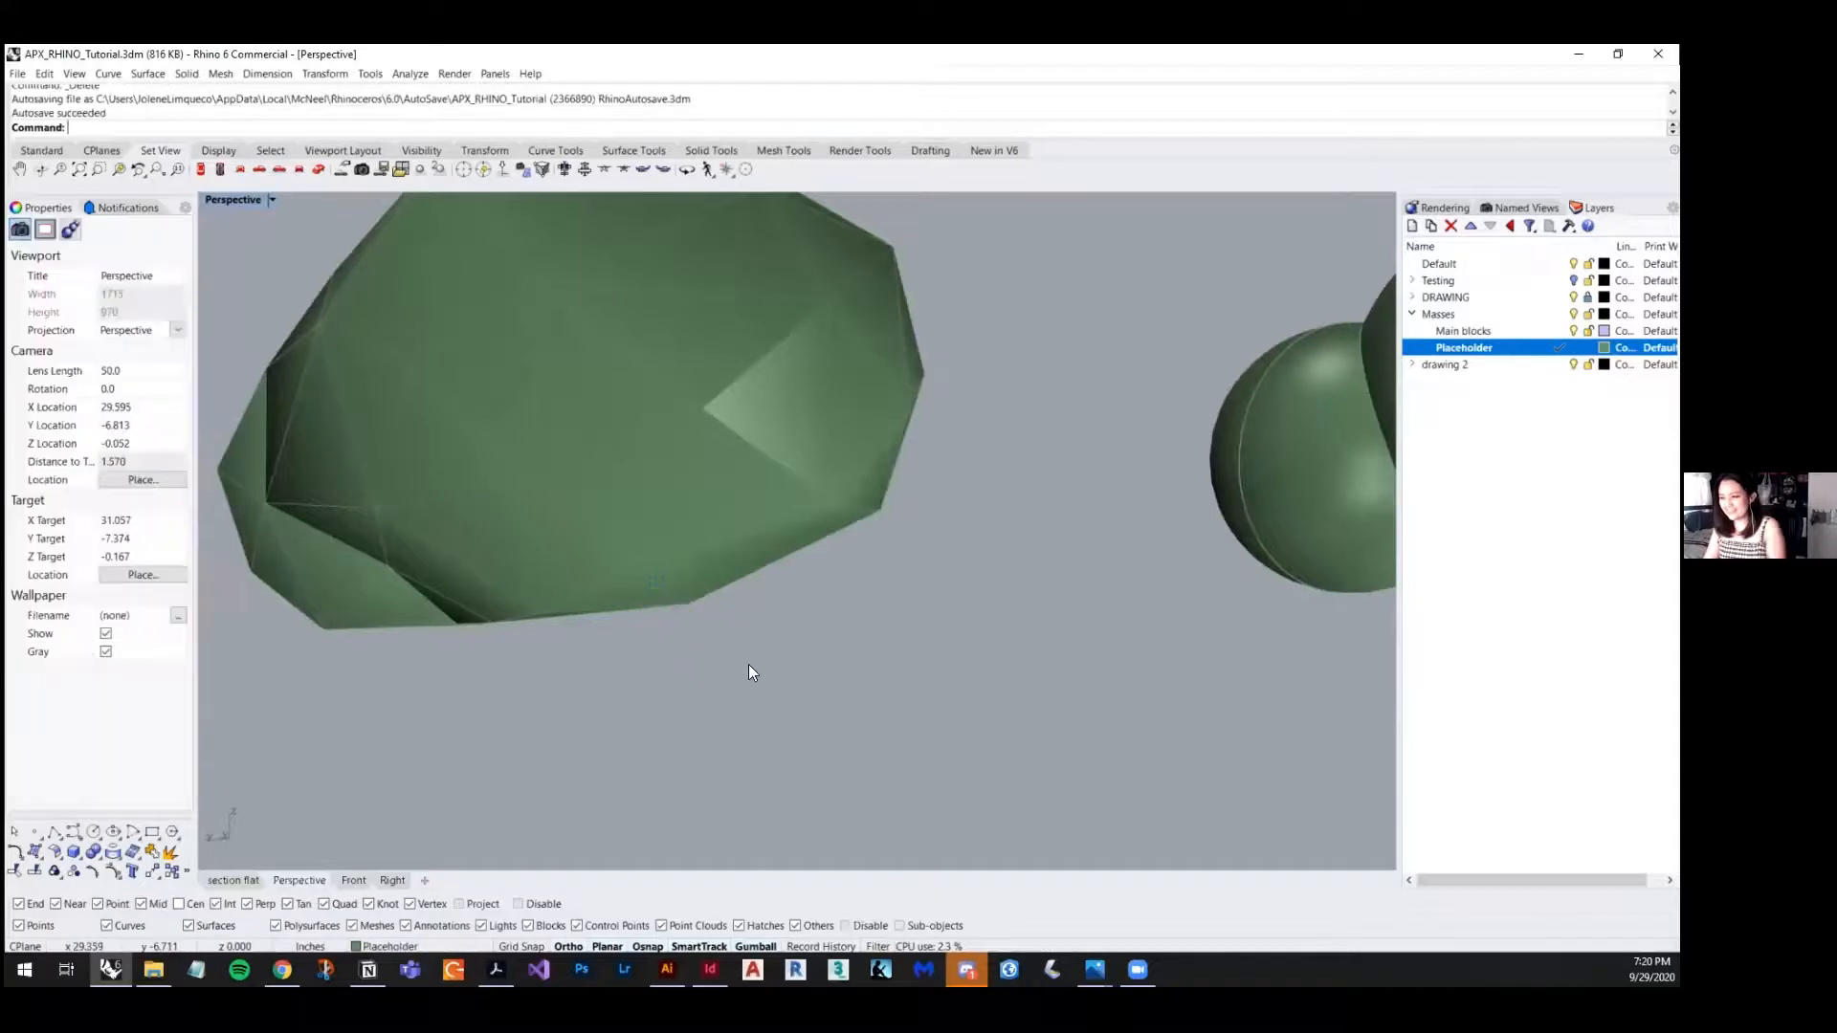
- Select the solid bush and the reduced mesh bush in turn to compare the two
scroll(748, 664, "down", 5)
right_click_drag(660, 622, 667, 742)
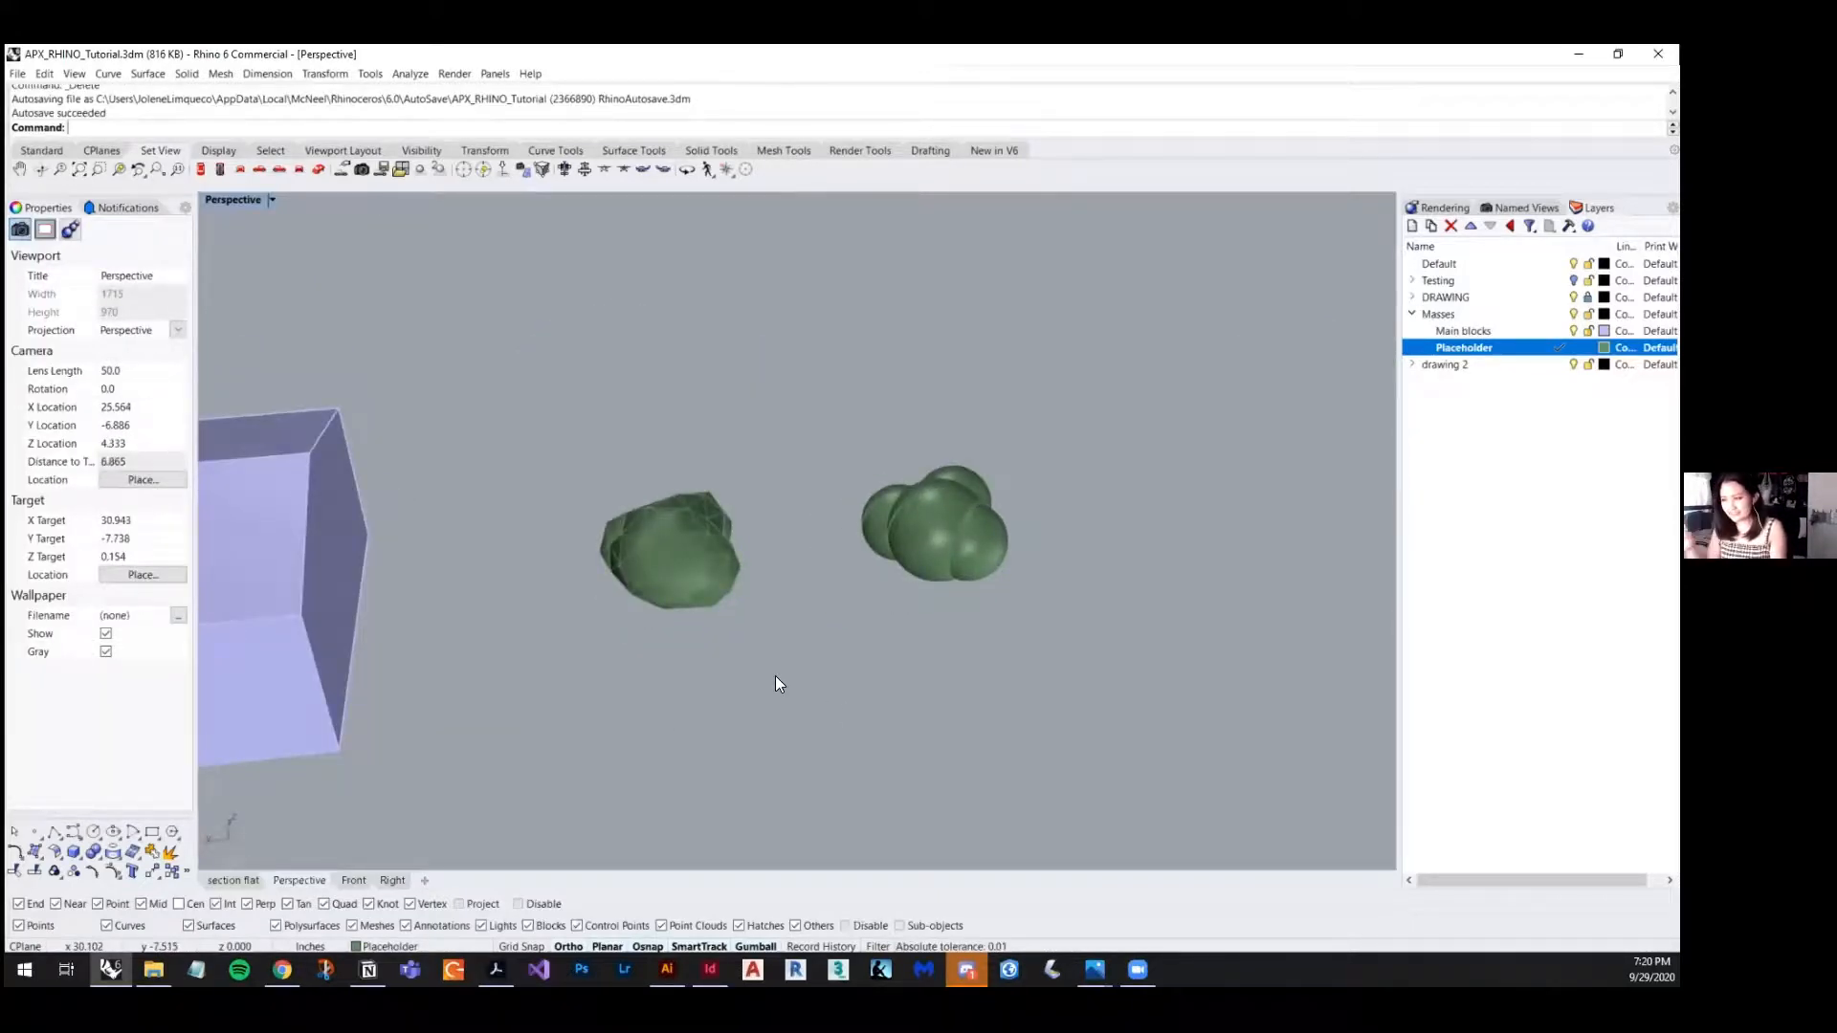
scroll(704, 397, "down", 4)
right_click_drag(781, 513, 737, 533)
left_click(867, 507)
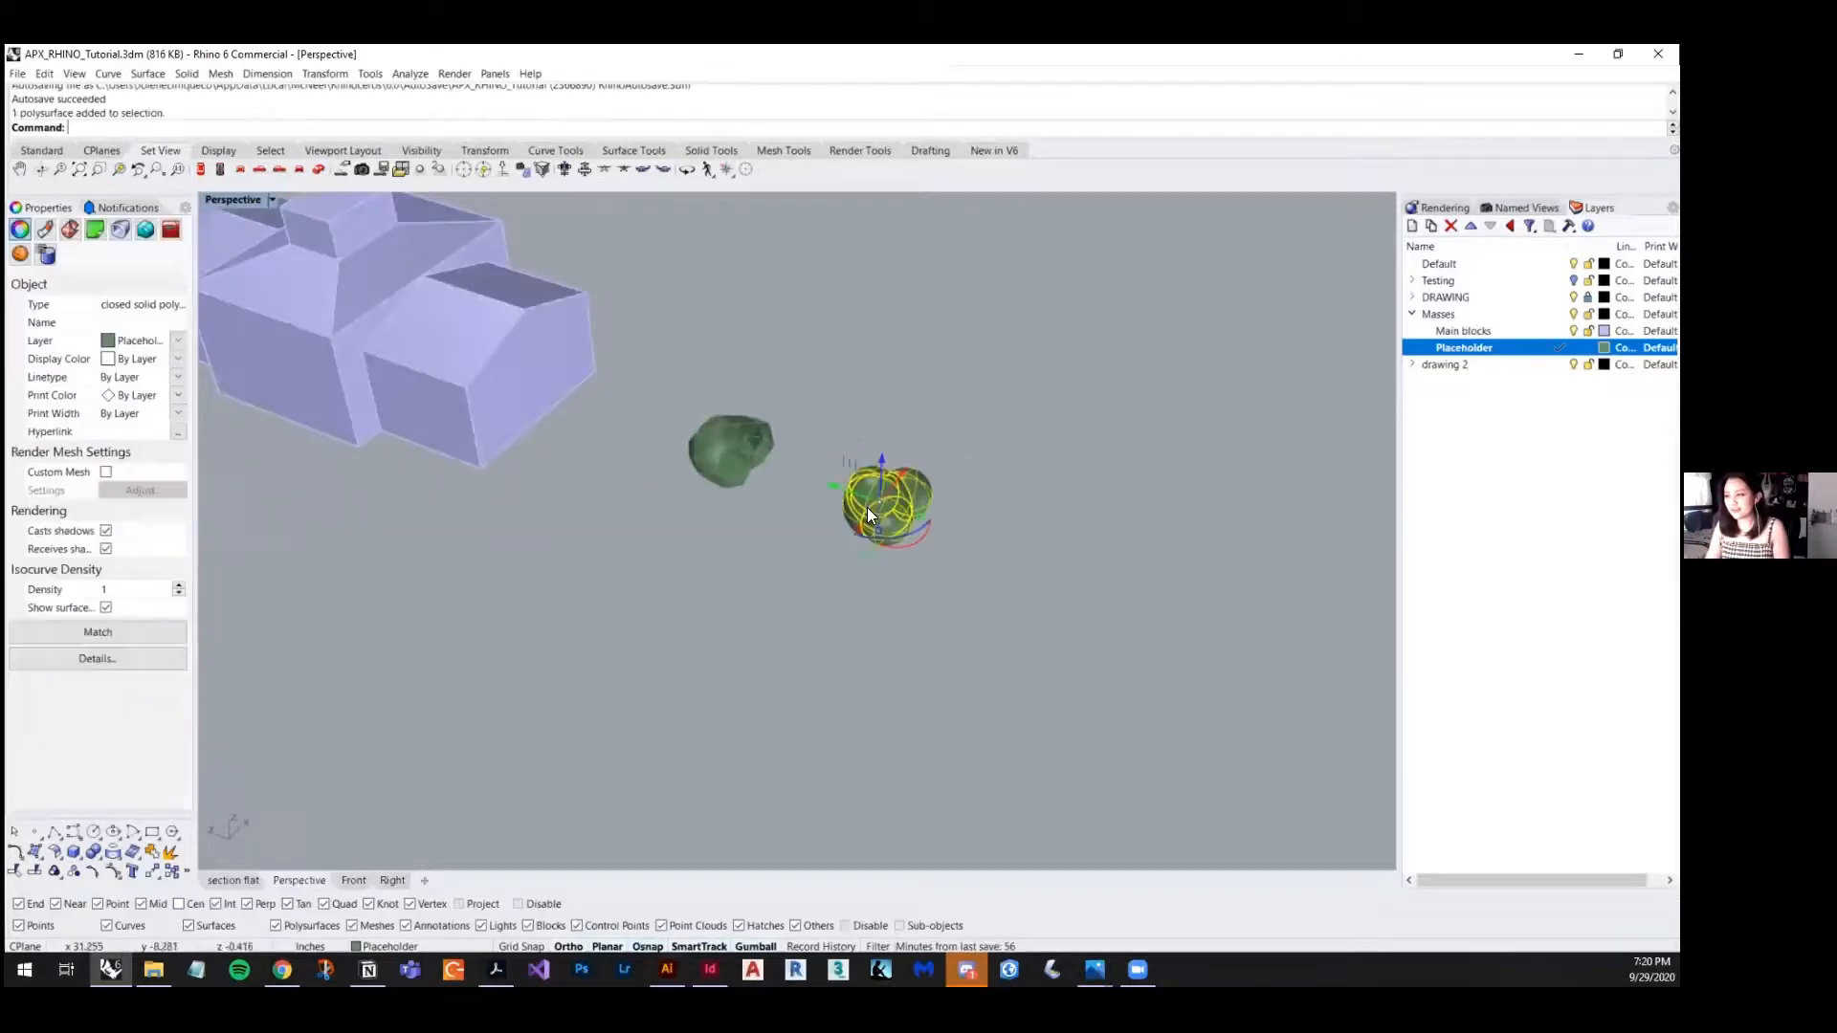
left_click(733, 448)
left_click(595, 666)
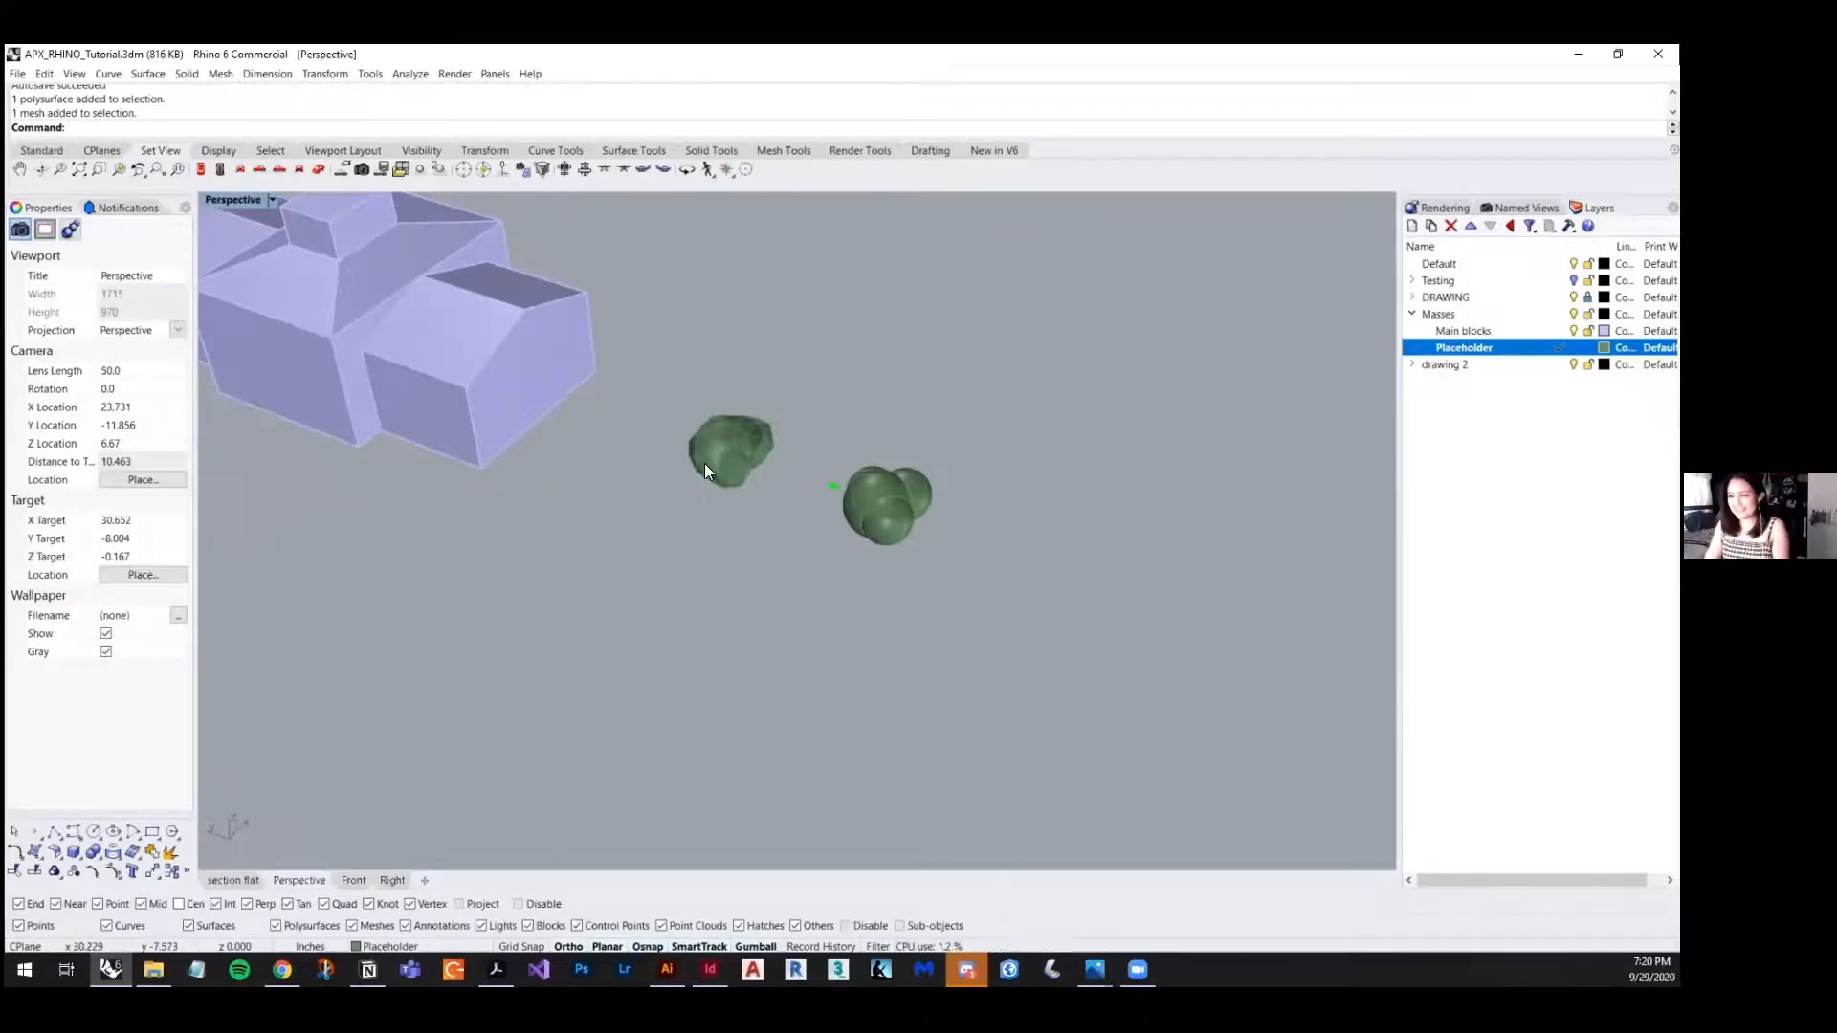
- Delete both the reduced mesh bush and the solid bush beside the building masses
right_click_drag(756, 538, 845, 593)
scroll(909, 496, "up", 8)
scroll(907, 509, "down", 10)
left_click_drag(990, 412, 727, 584)
key("Delete")
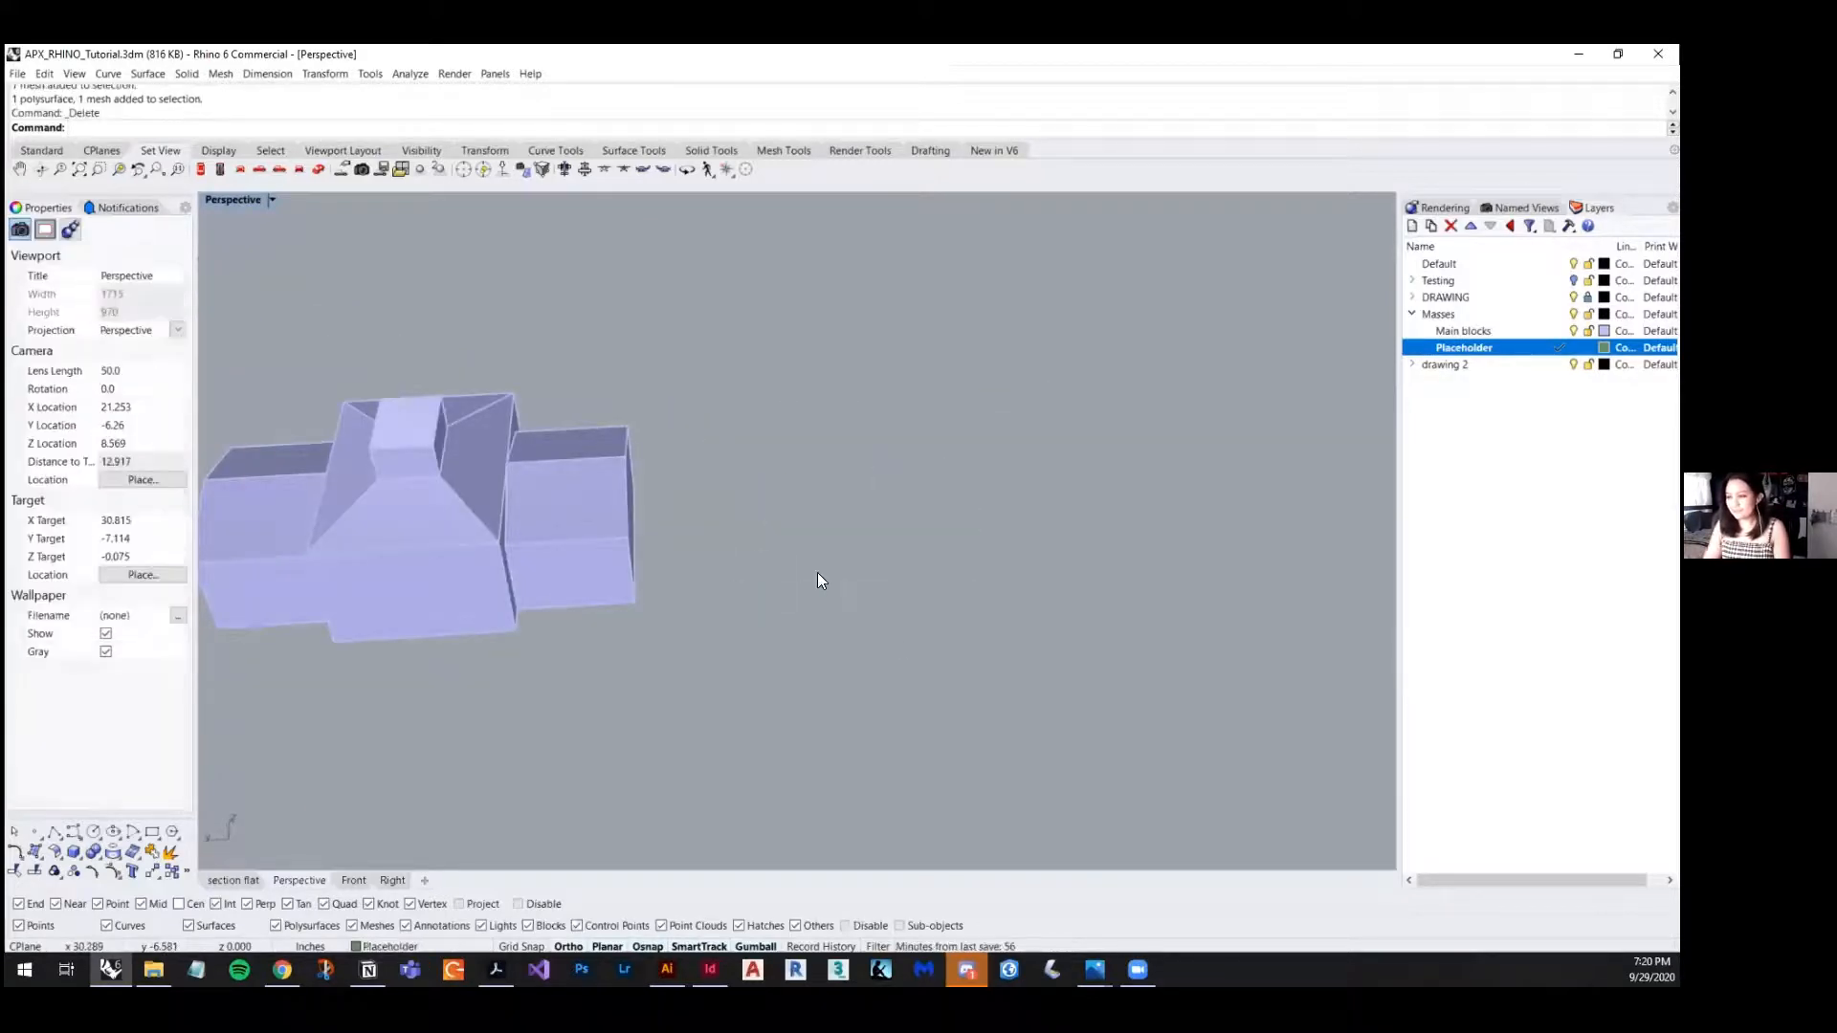
- Examine the building masses from several sides
right_click_drag(960, 557, 811, 551)
scroll(801, 452, "up", 4)
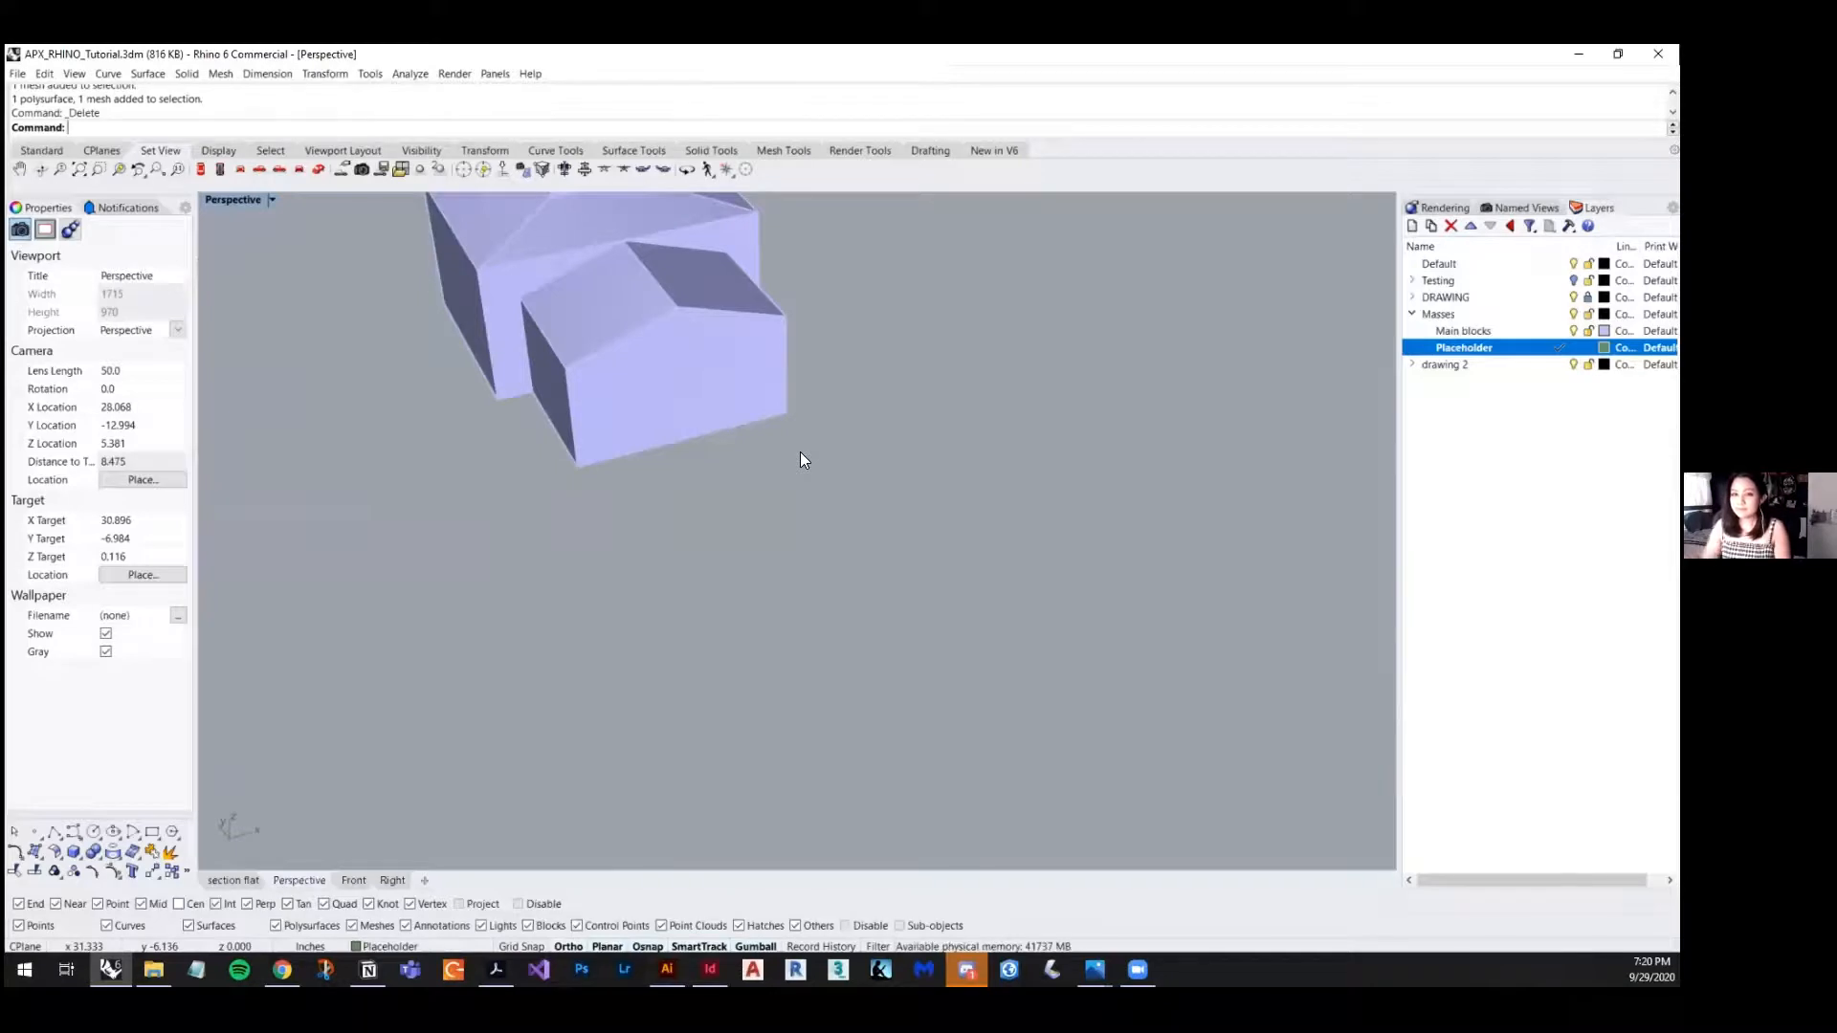
right_click_drag(861, 537, 847, 605)
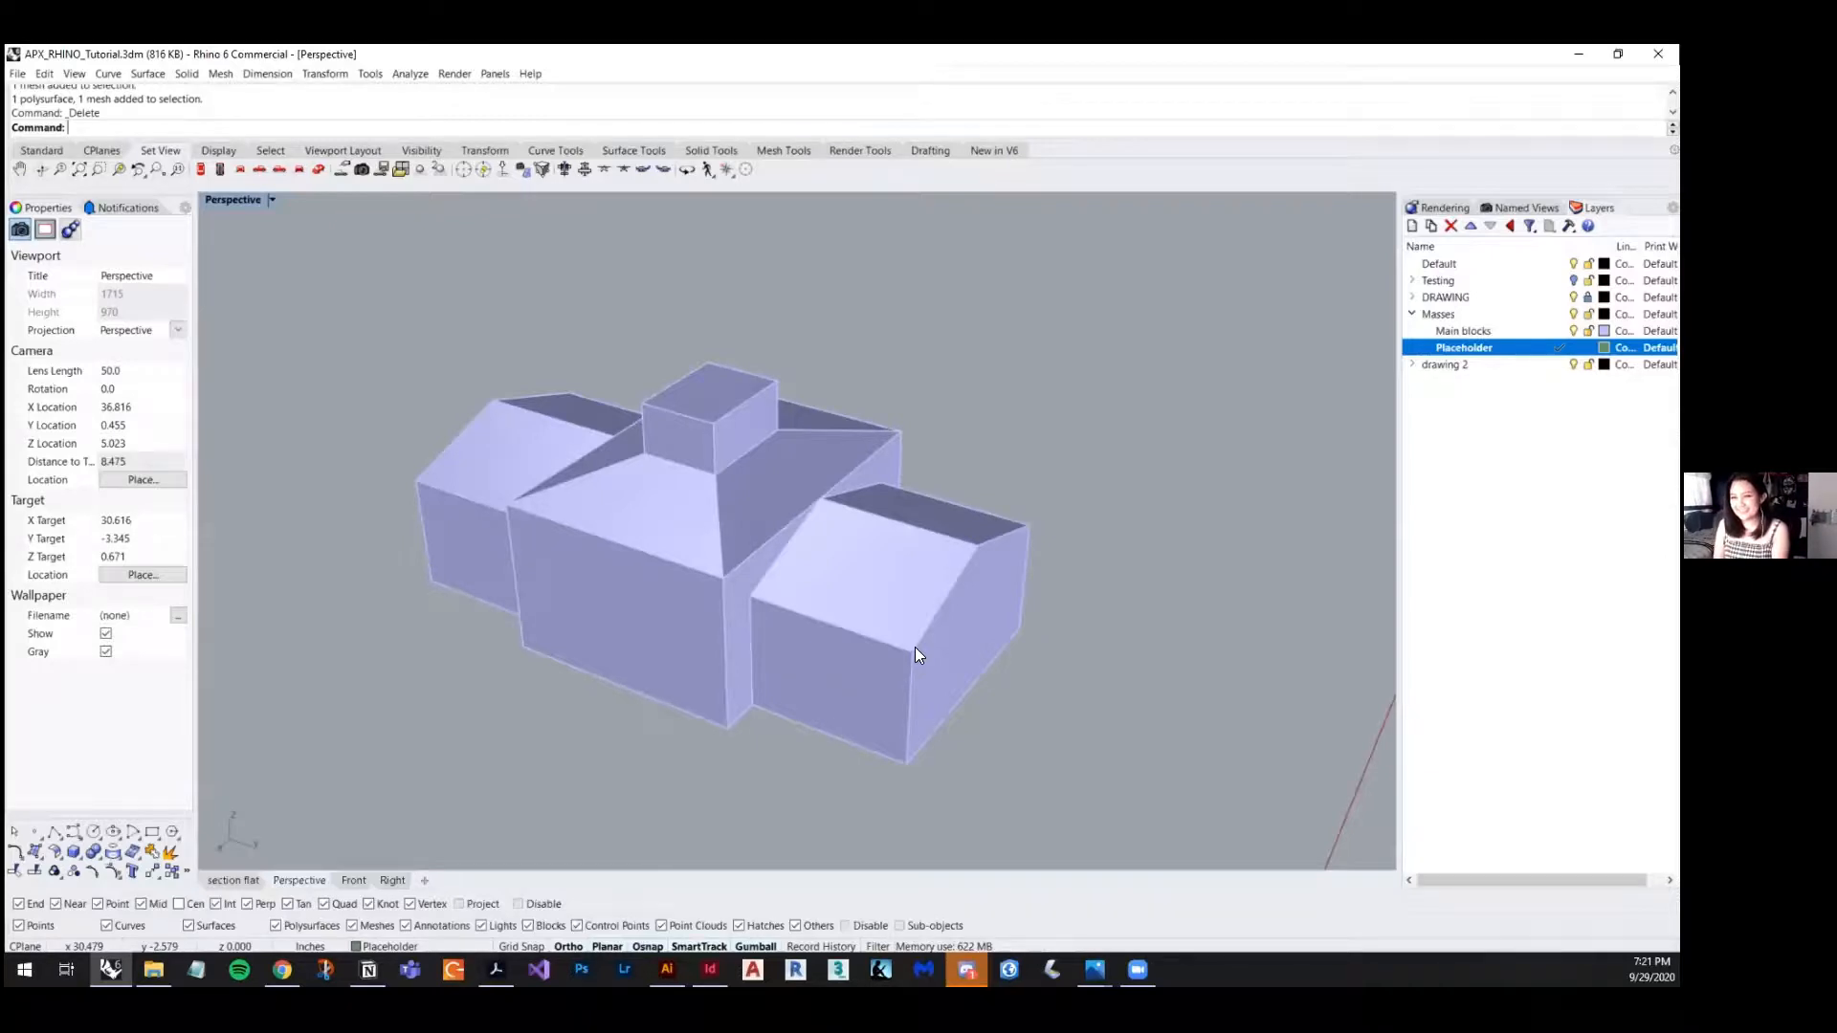
scroll(729, 579, "down", 4)
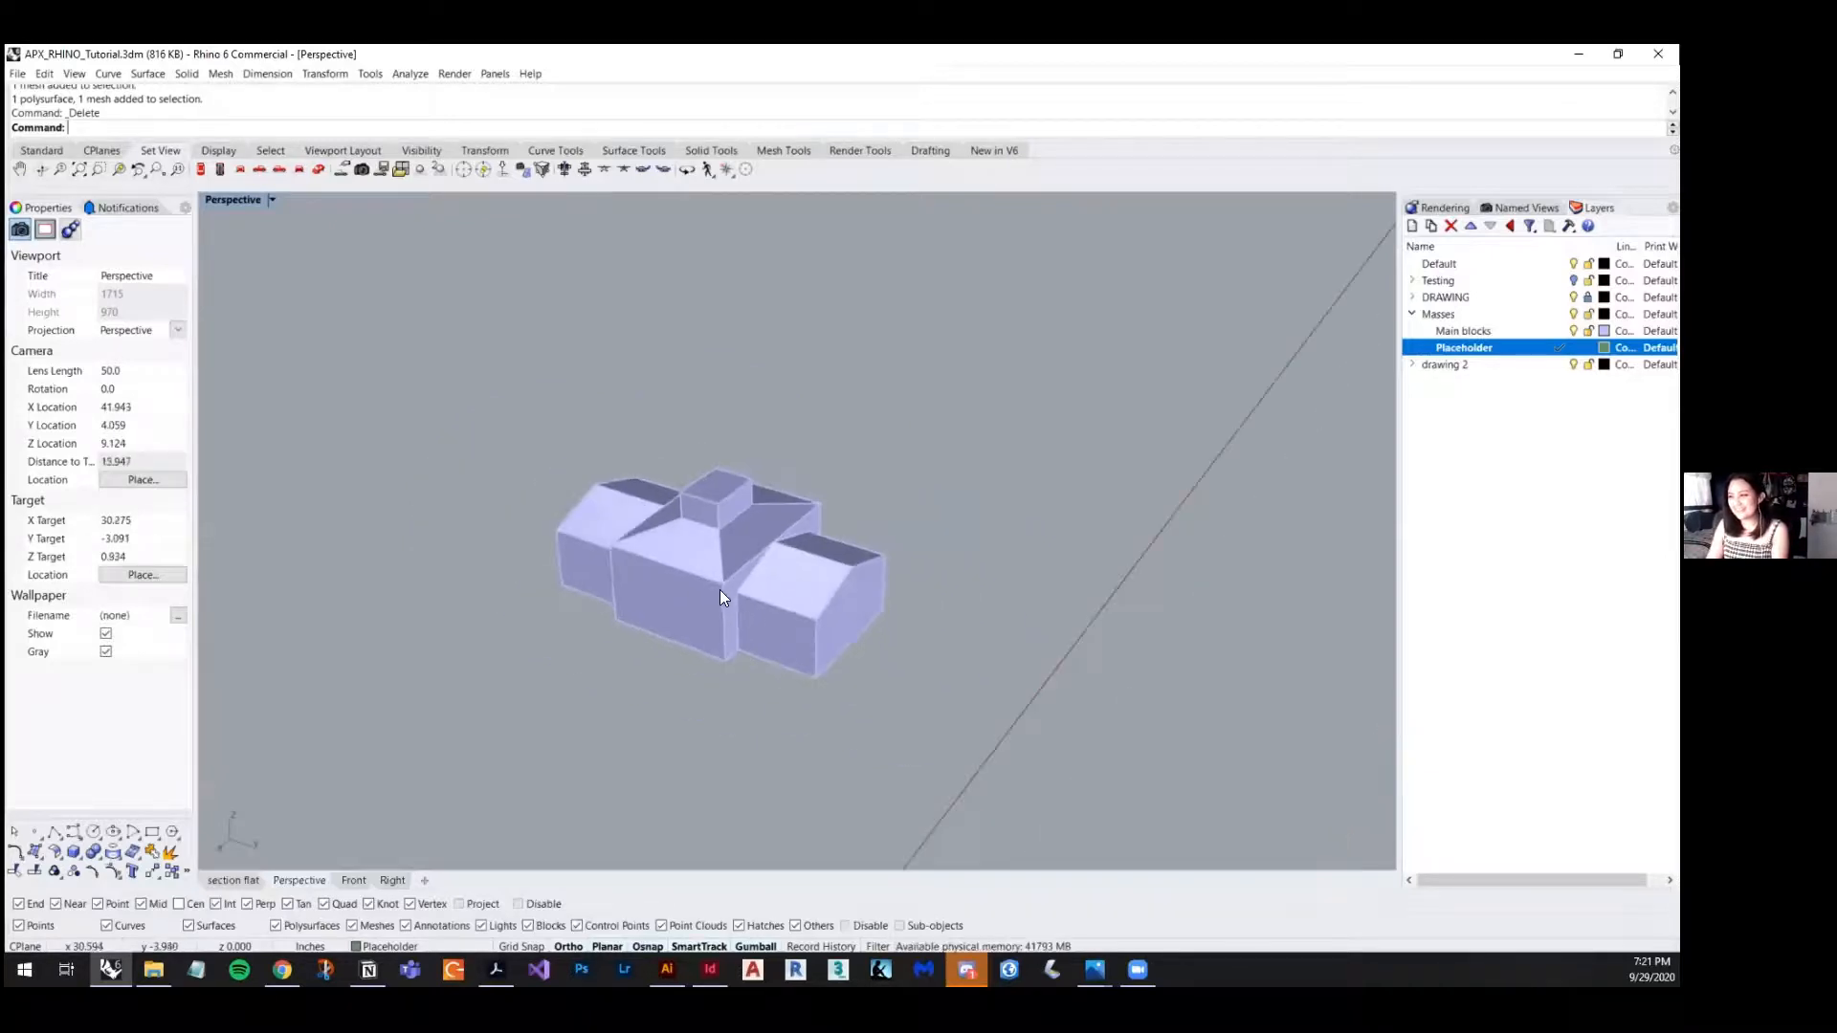
right_click_drag(572, 614, 730, 615)
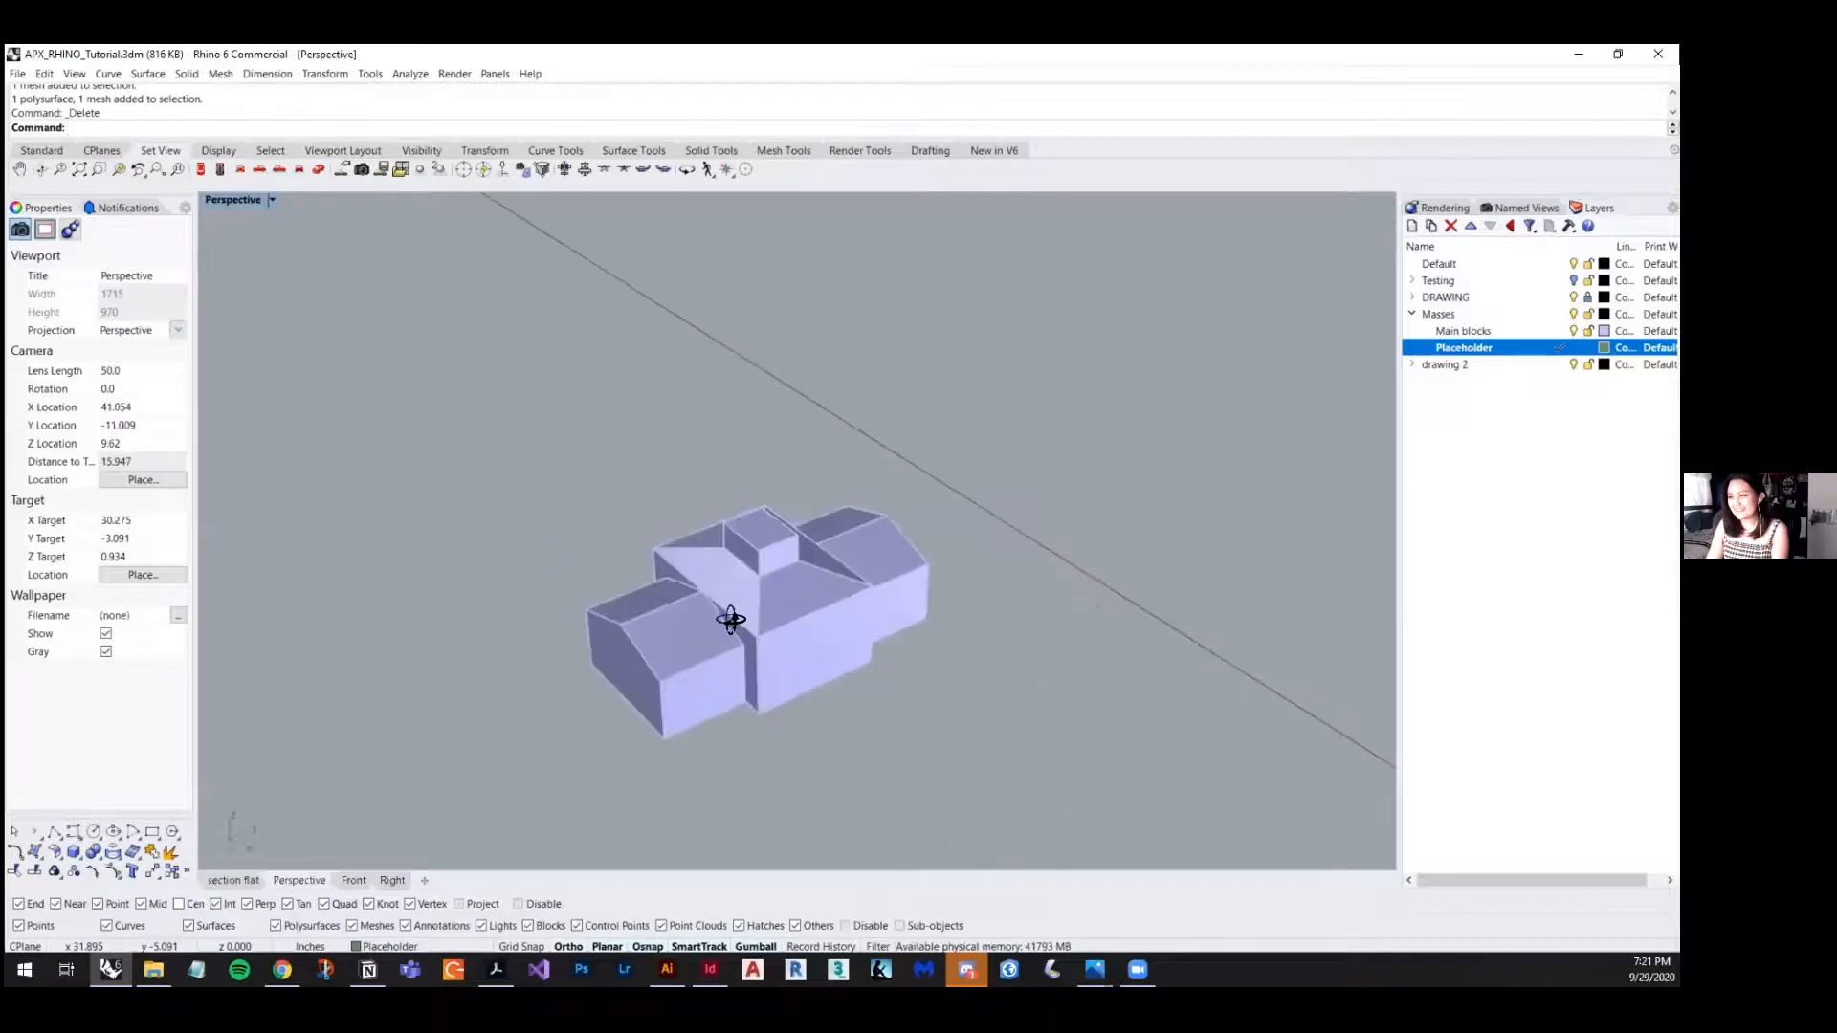
scroll(854, 643, "up", 2)
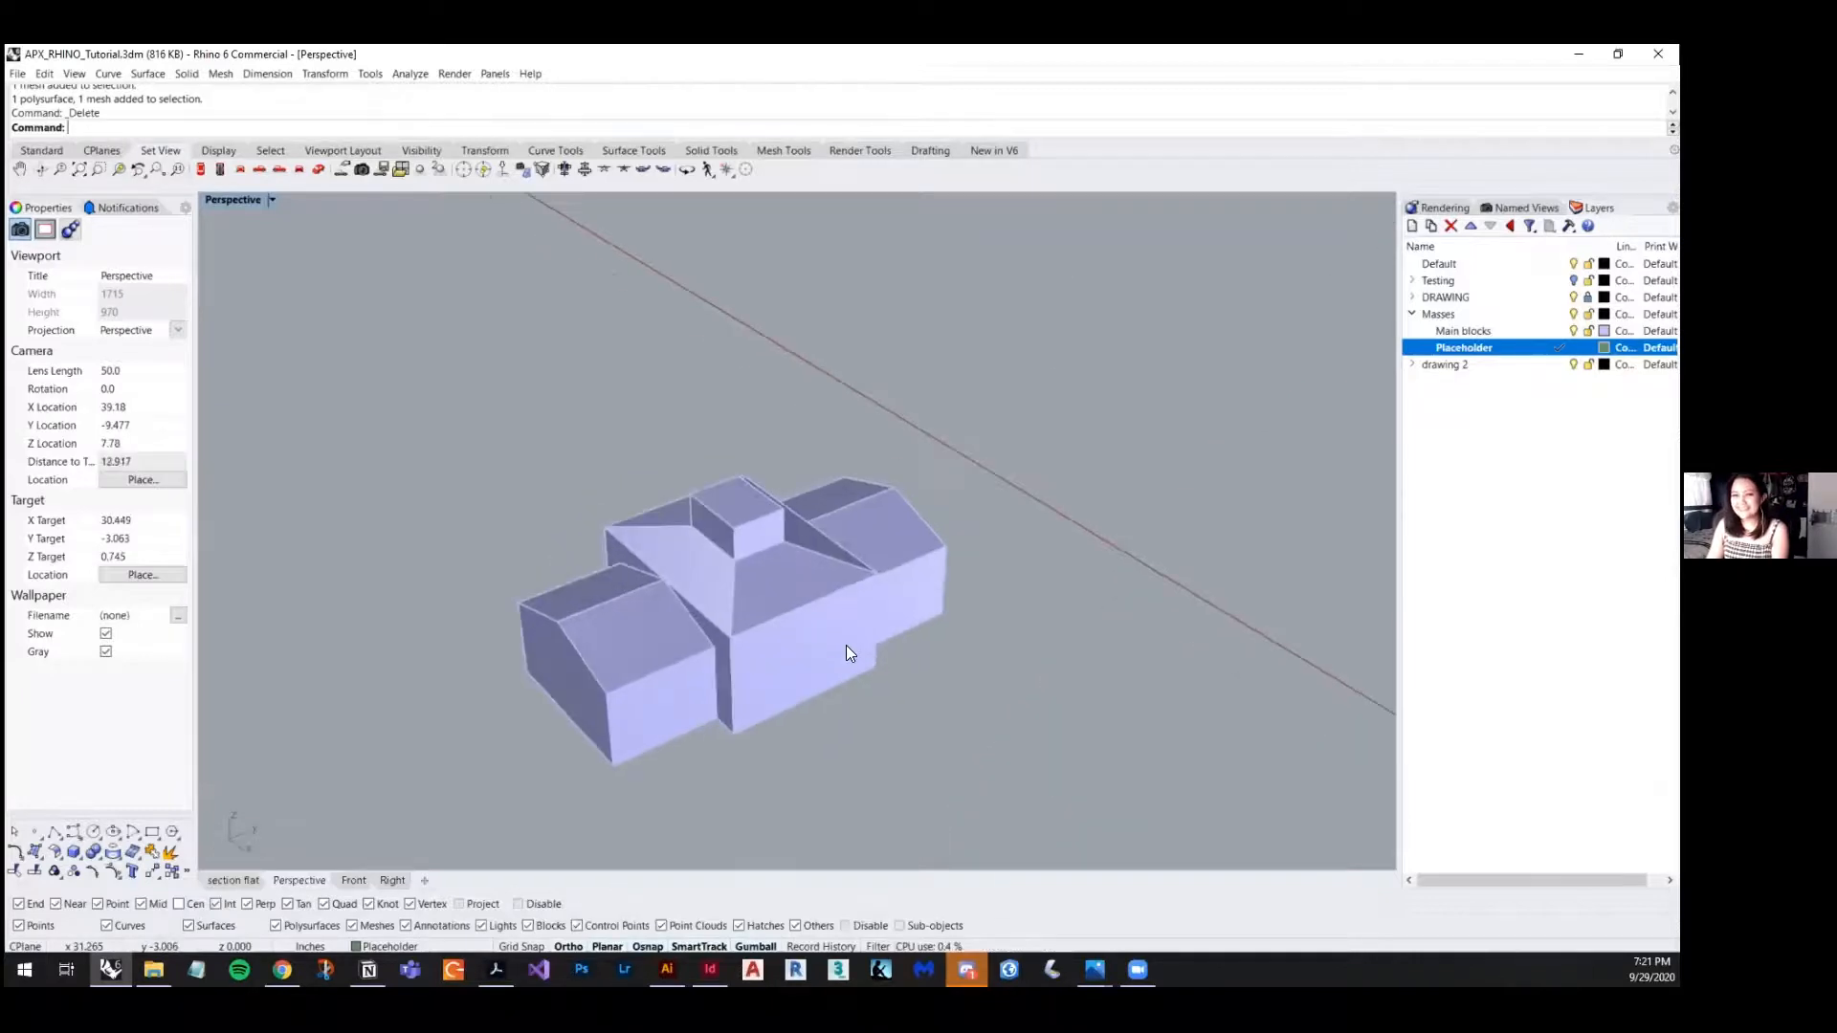
right_click_drag(846, 645, 779, 619)
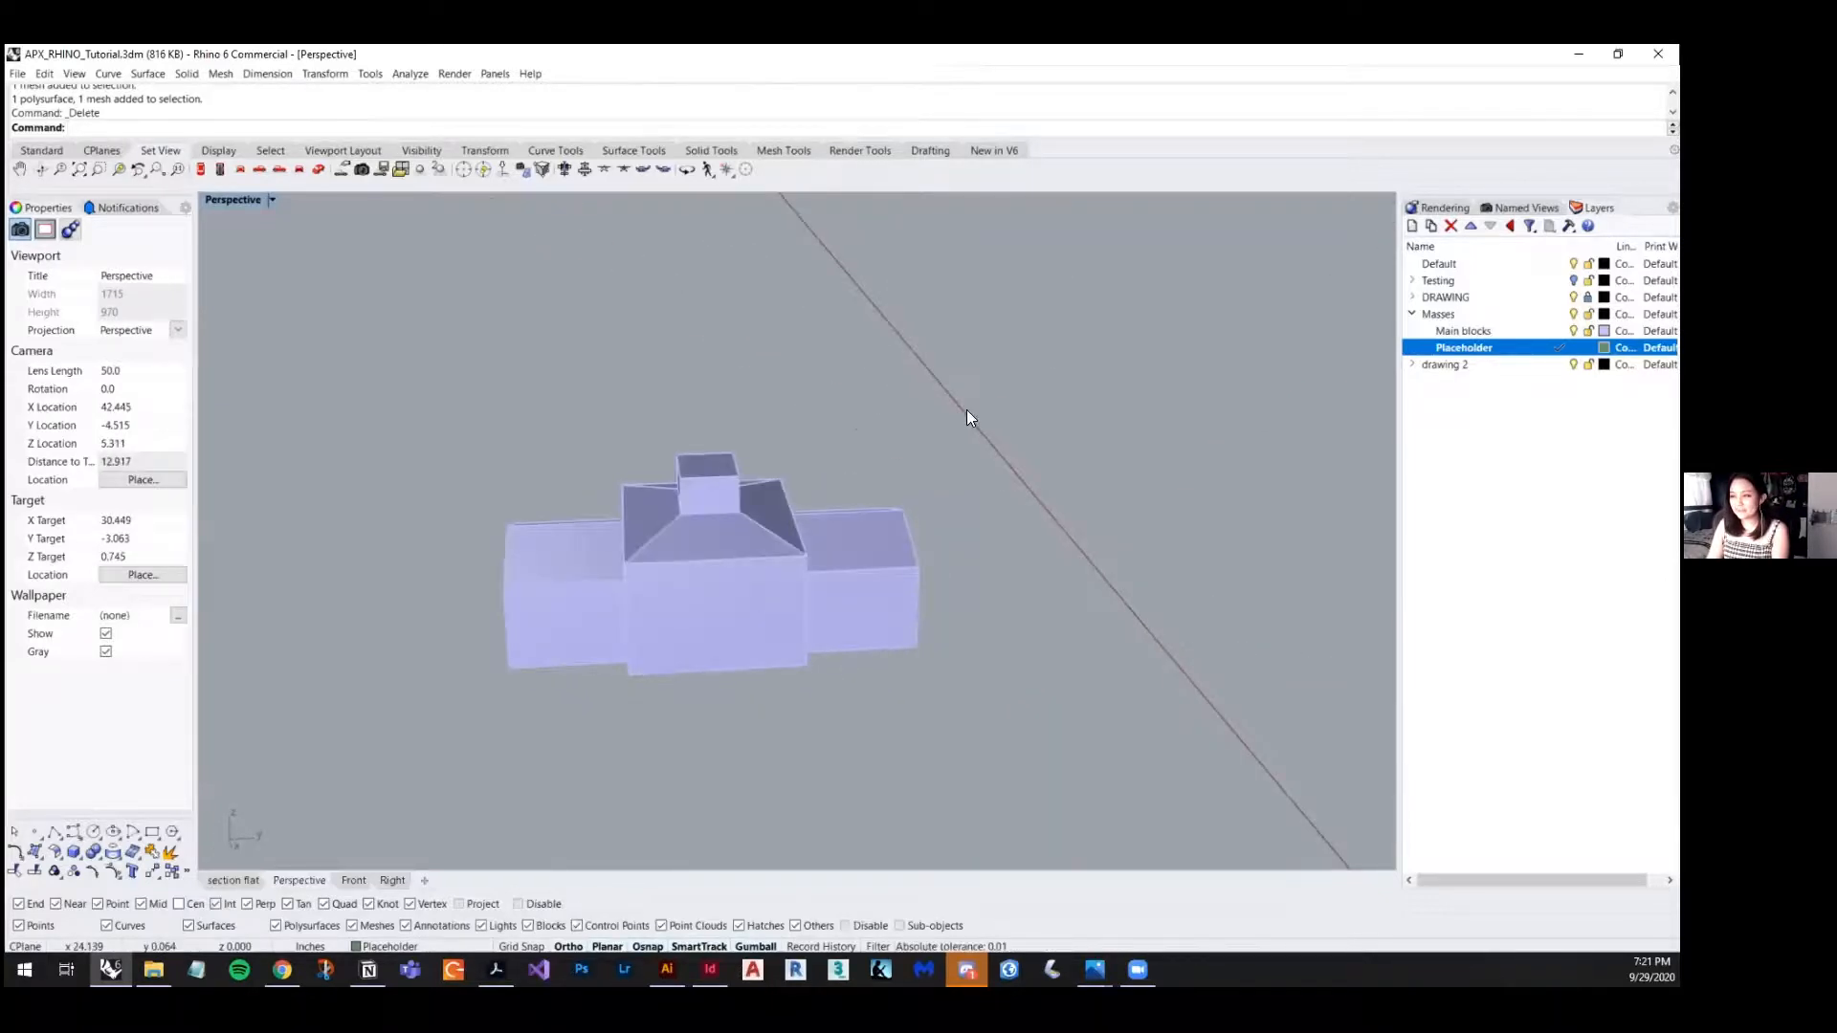
left_click_drag(966, 417, 463, 639)
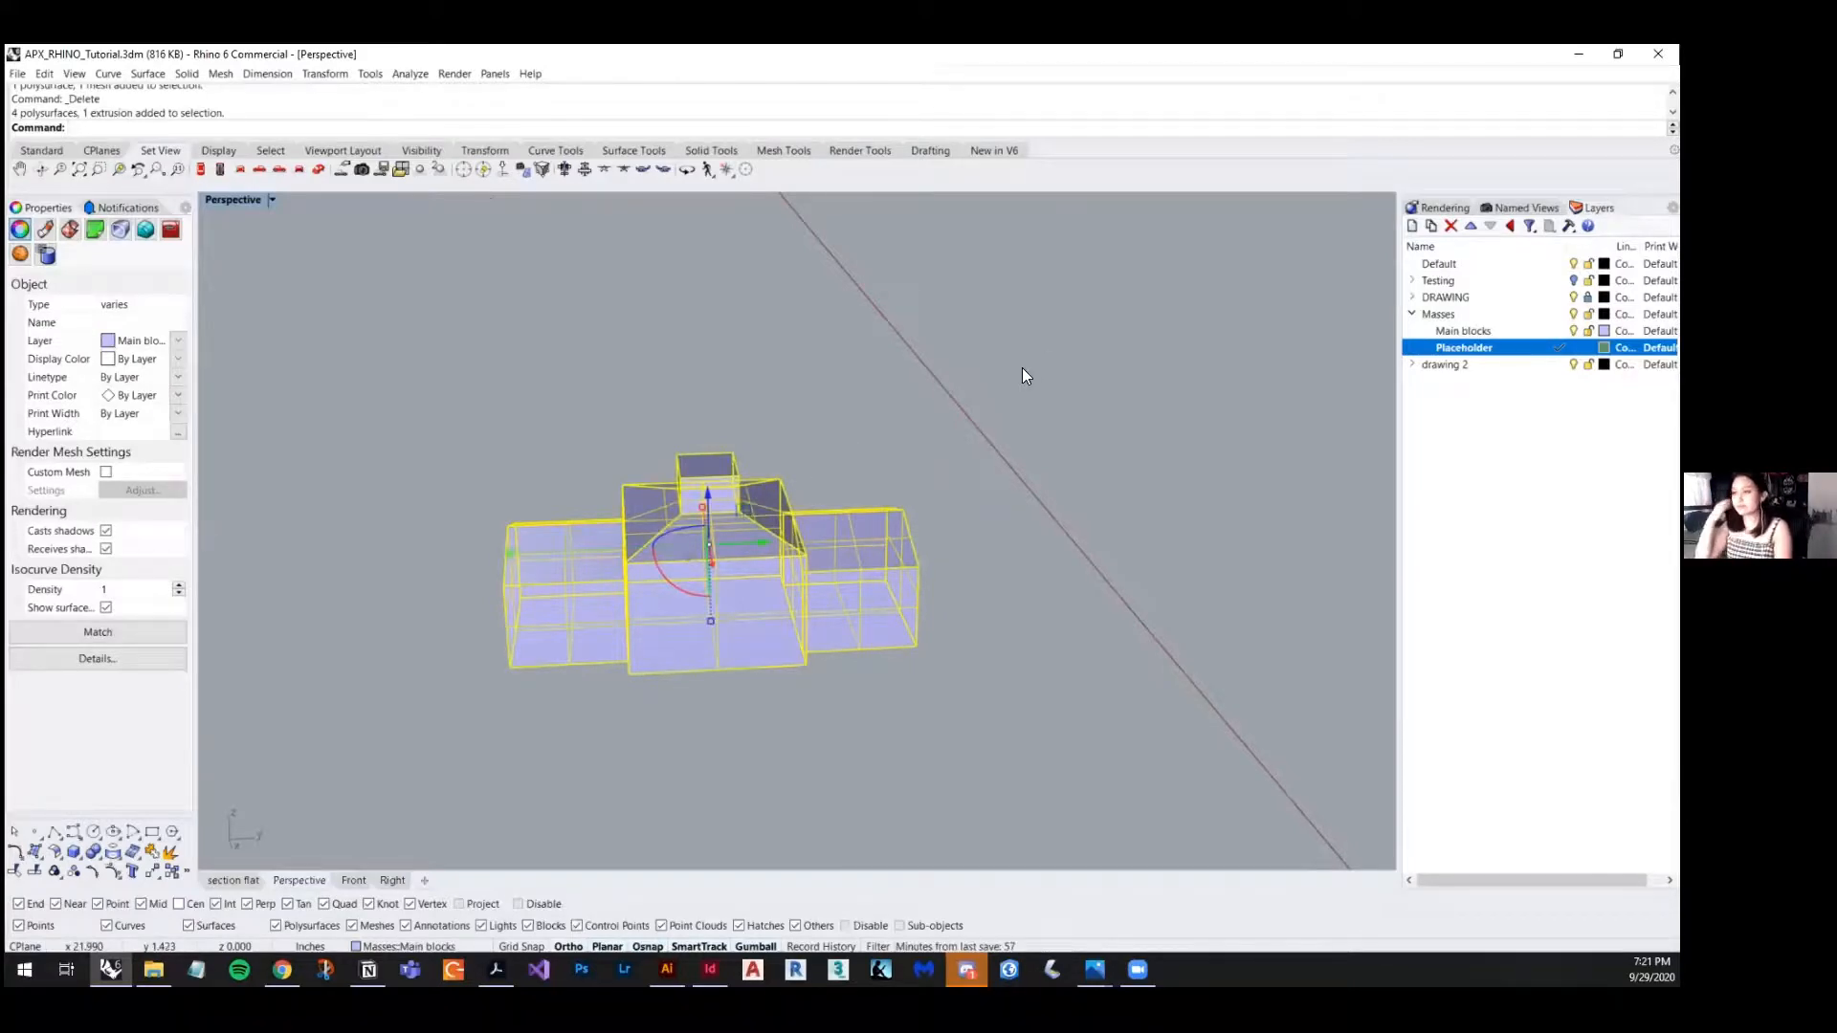
left_click(926, 470)
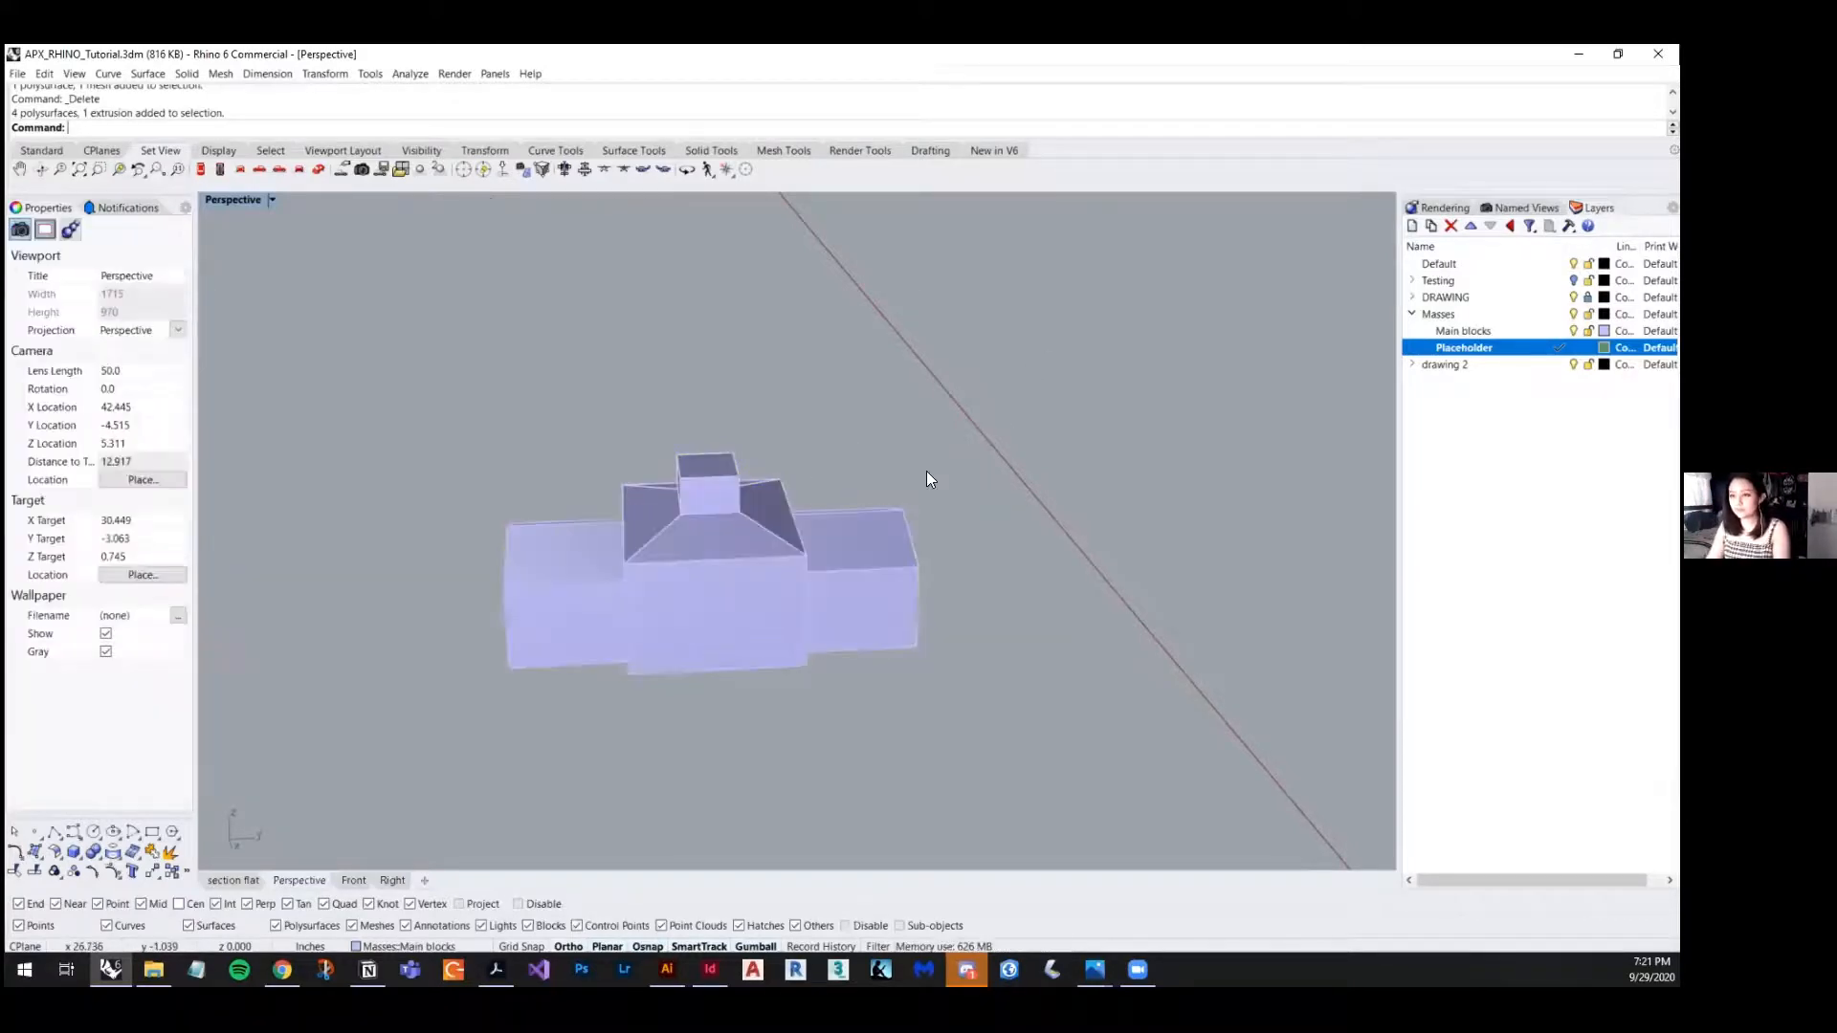
- Draw an upright three-point rectangle about 0.31 in wide and 1 in high on the central block's front face, starting at its base edge
left_click(150, 833)
left_click(698, 670)
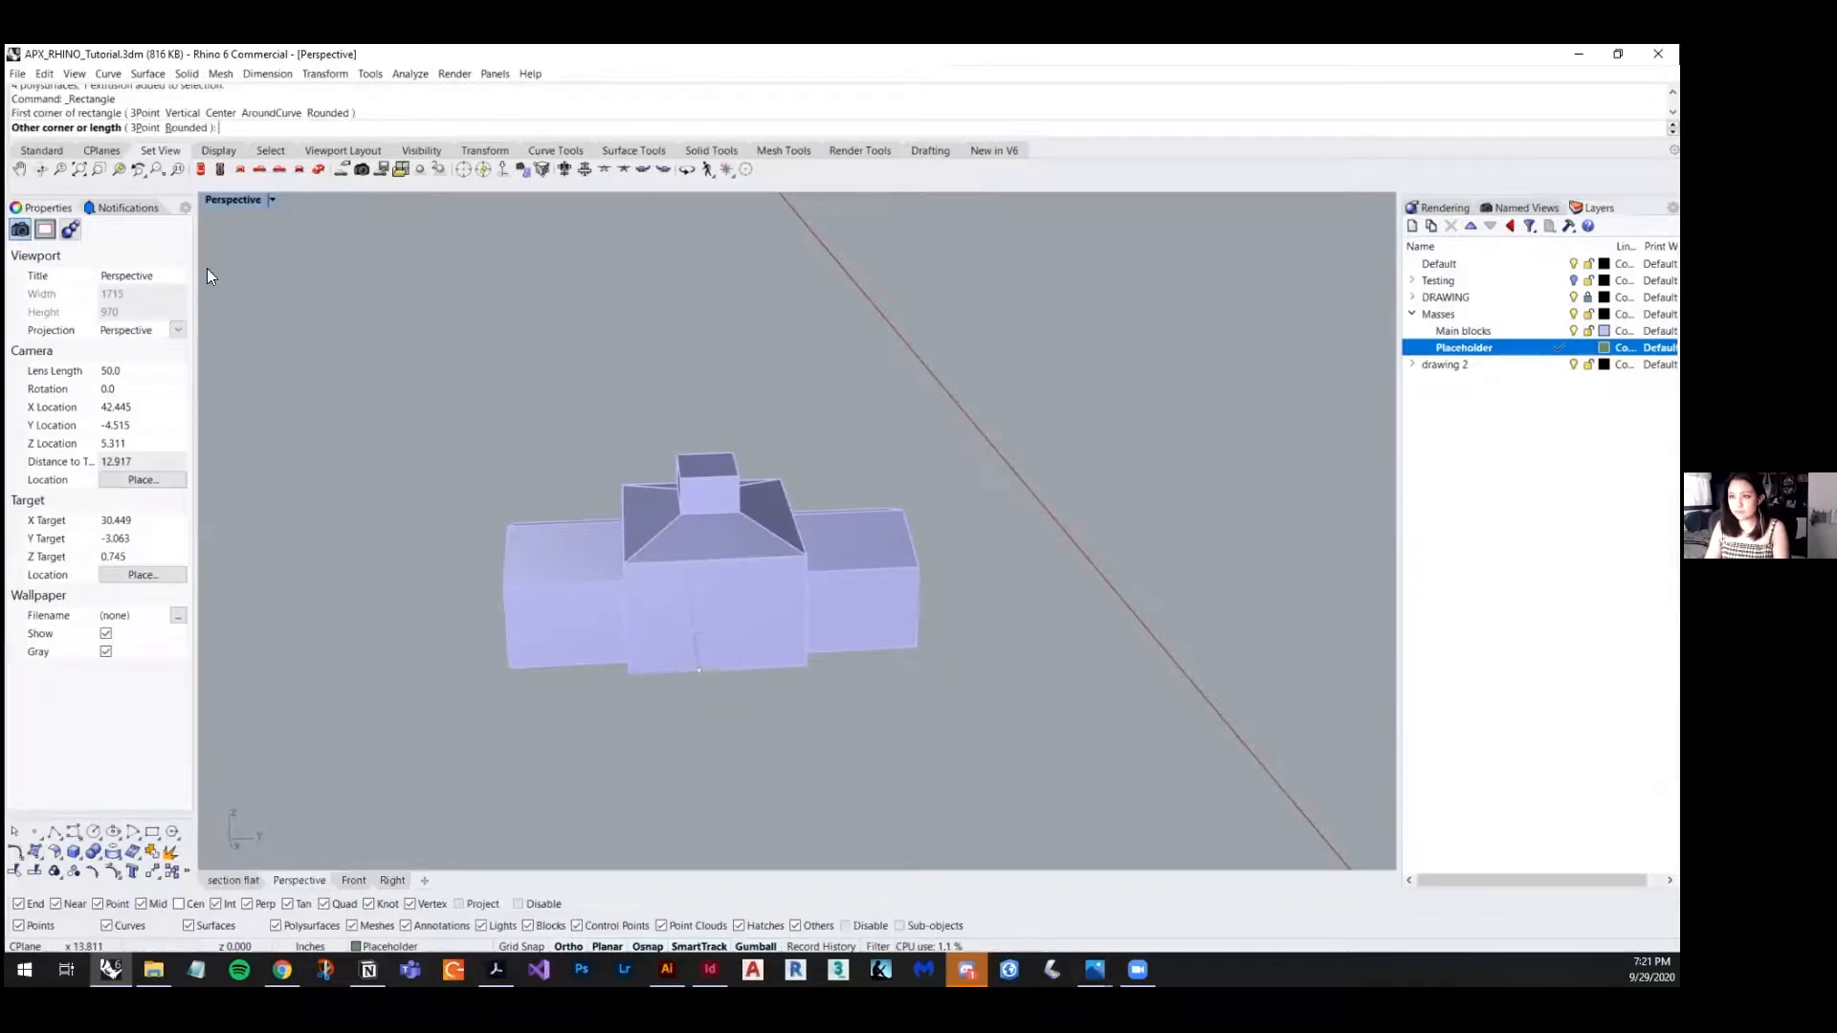
left_click(146, 128)
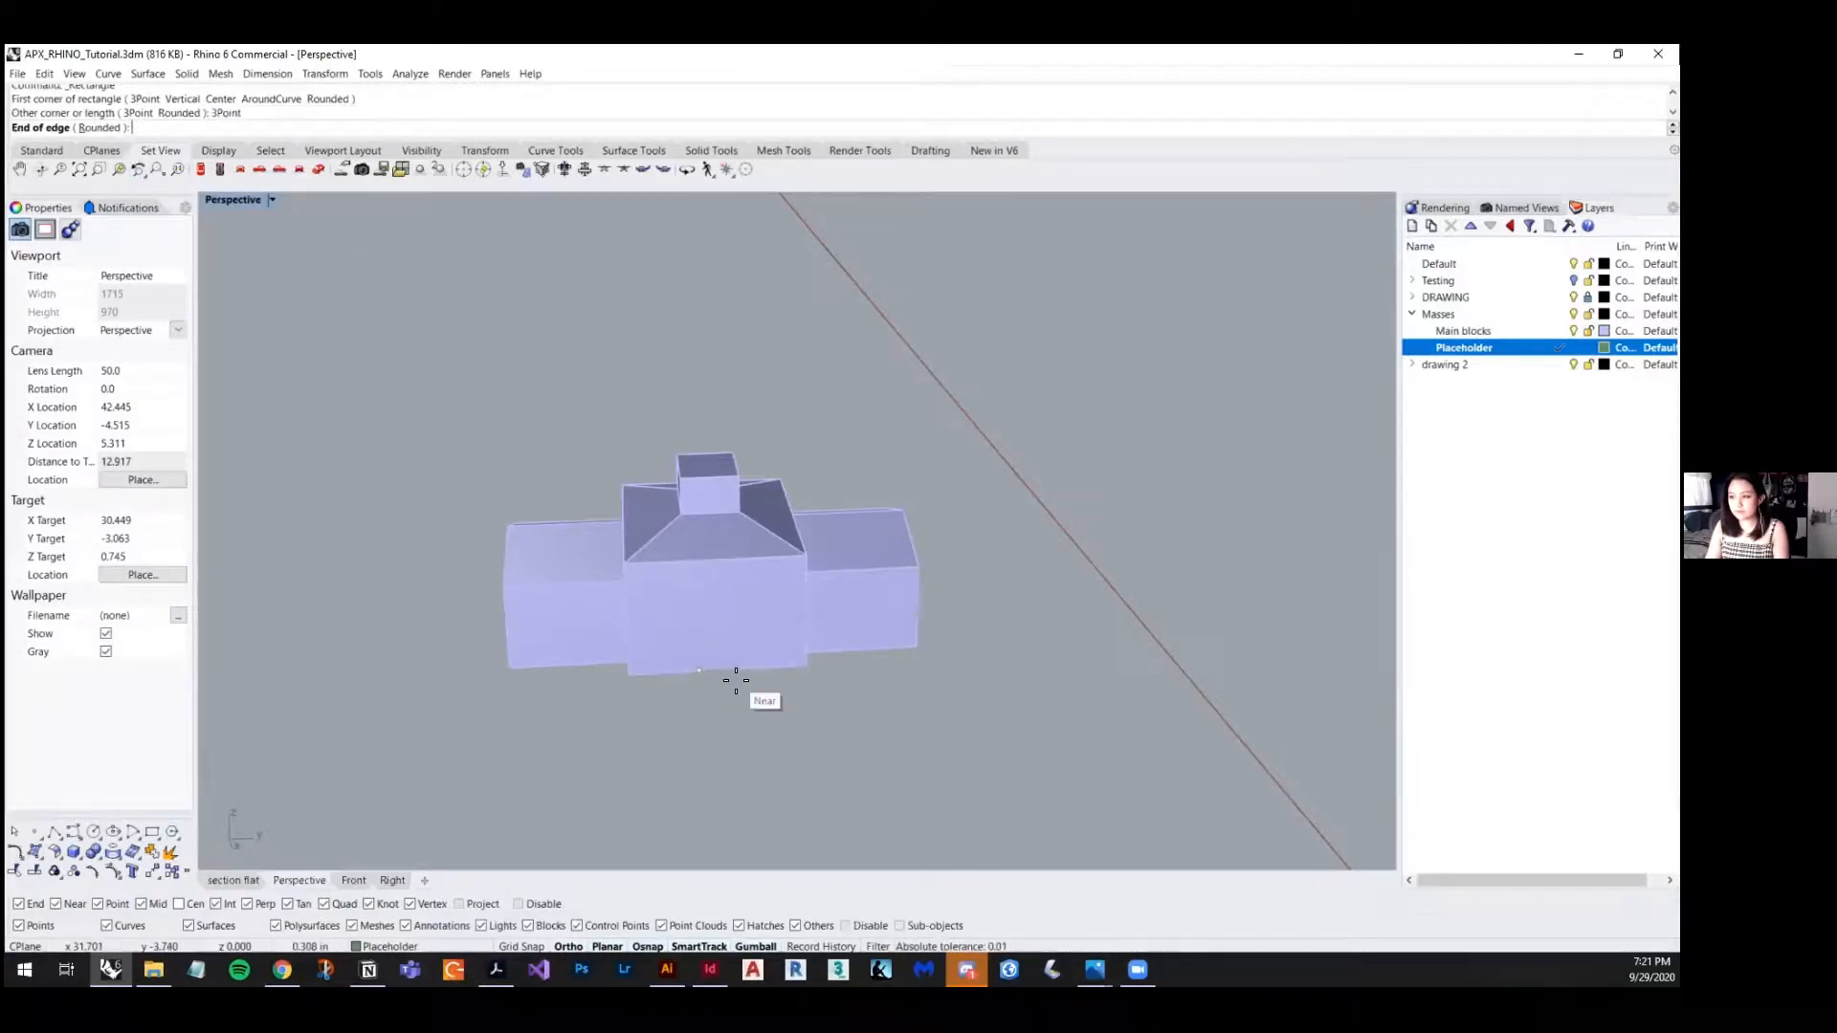
left_click(736, 673)
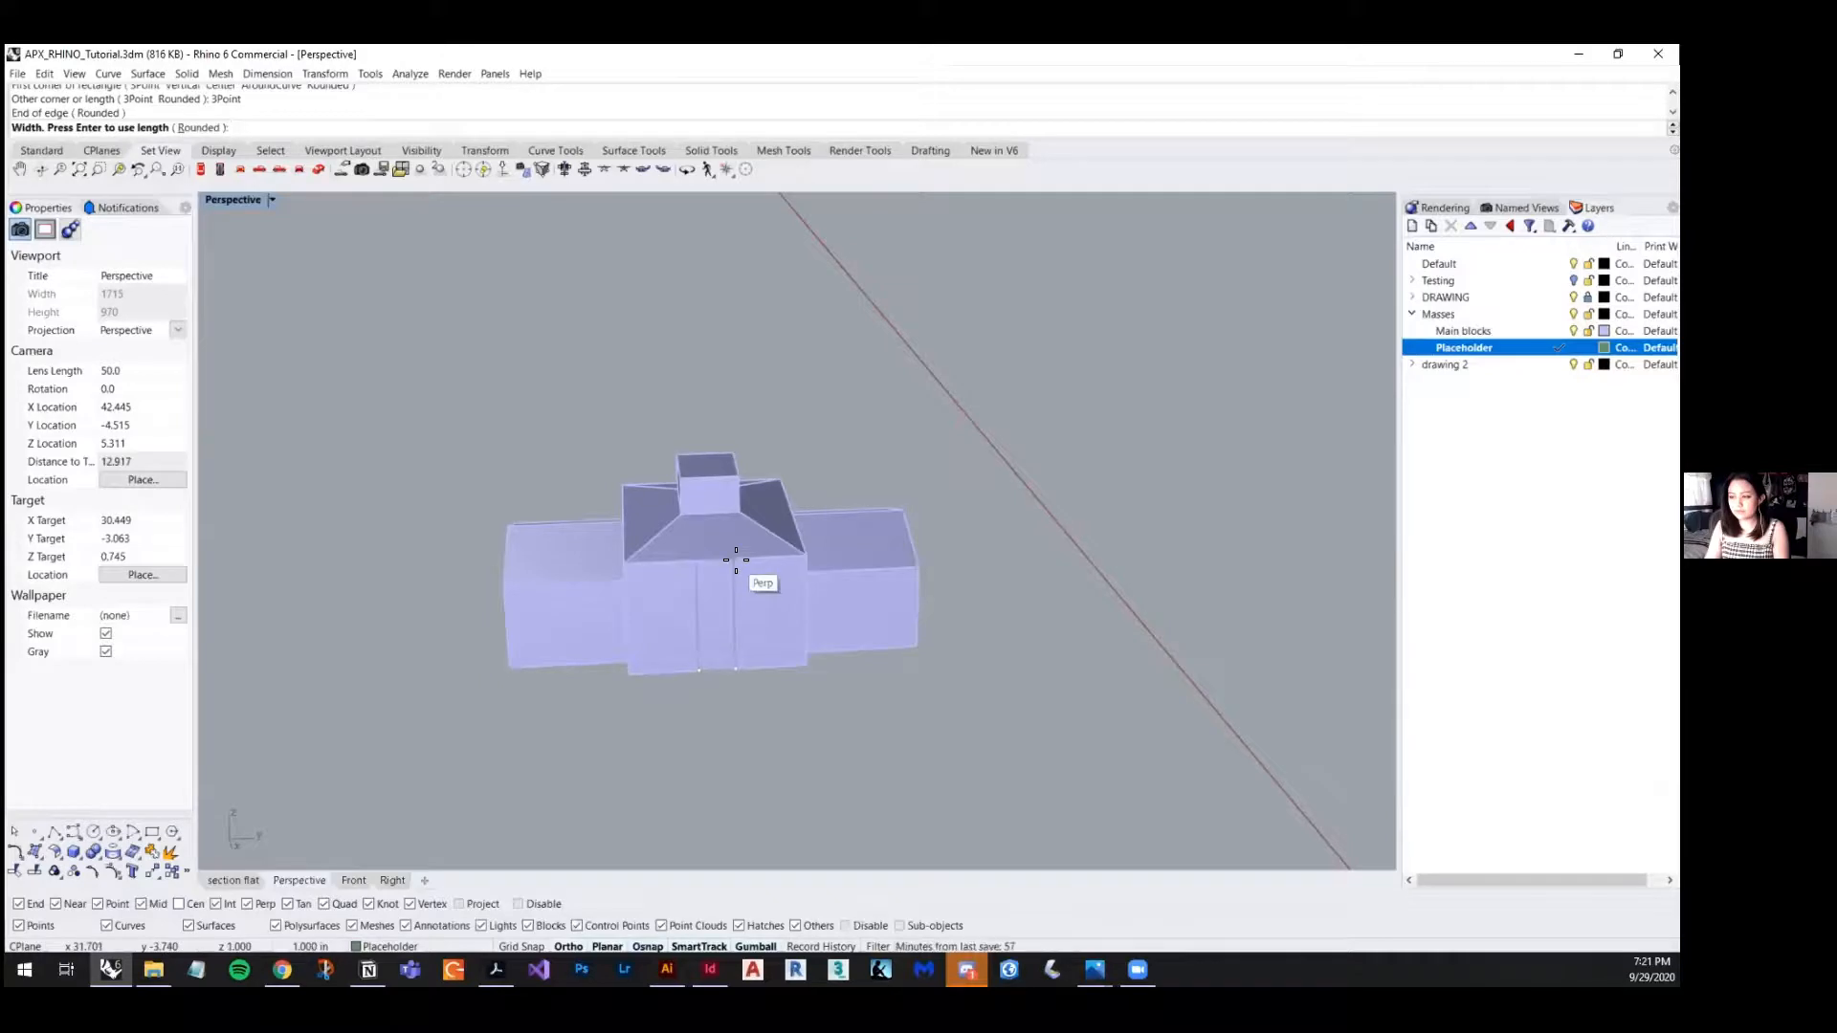
left_click(733, 562)
scroll(731, 572, "up", 2)
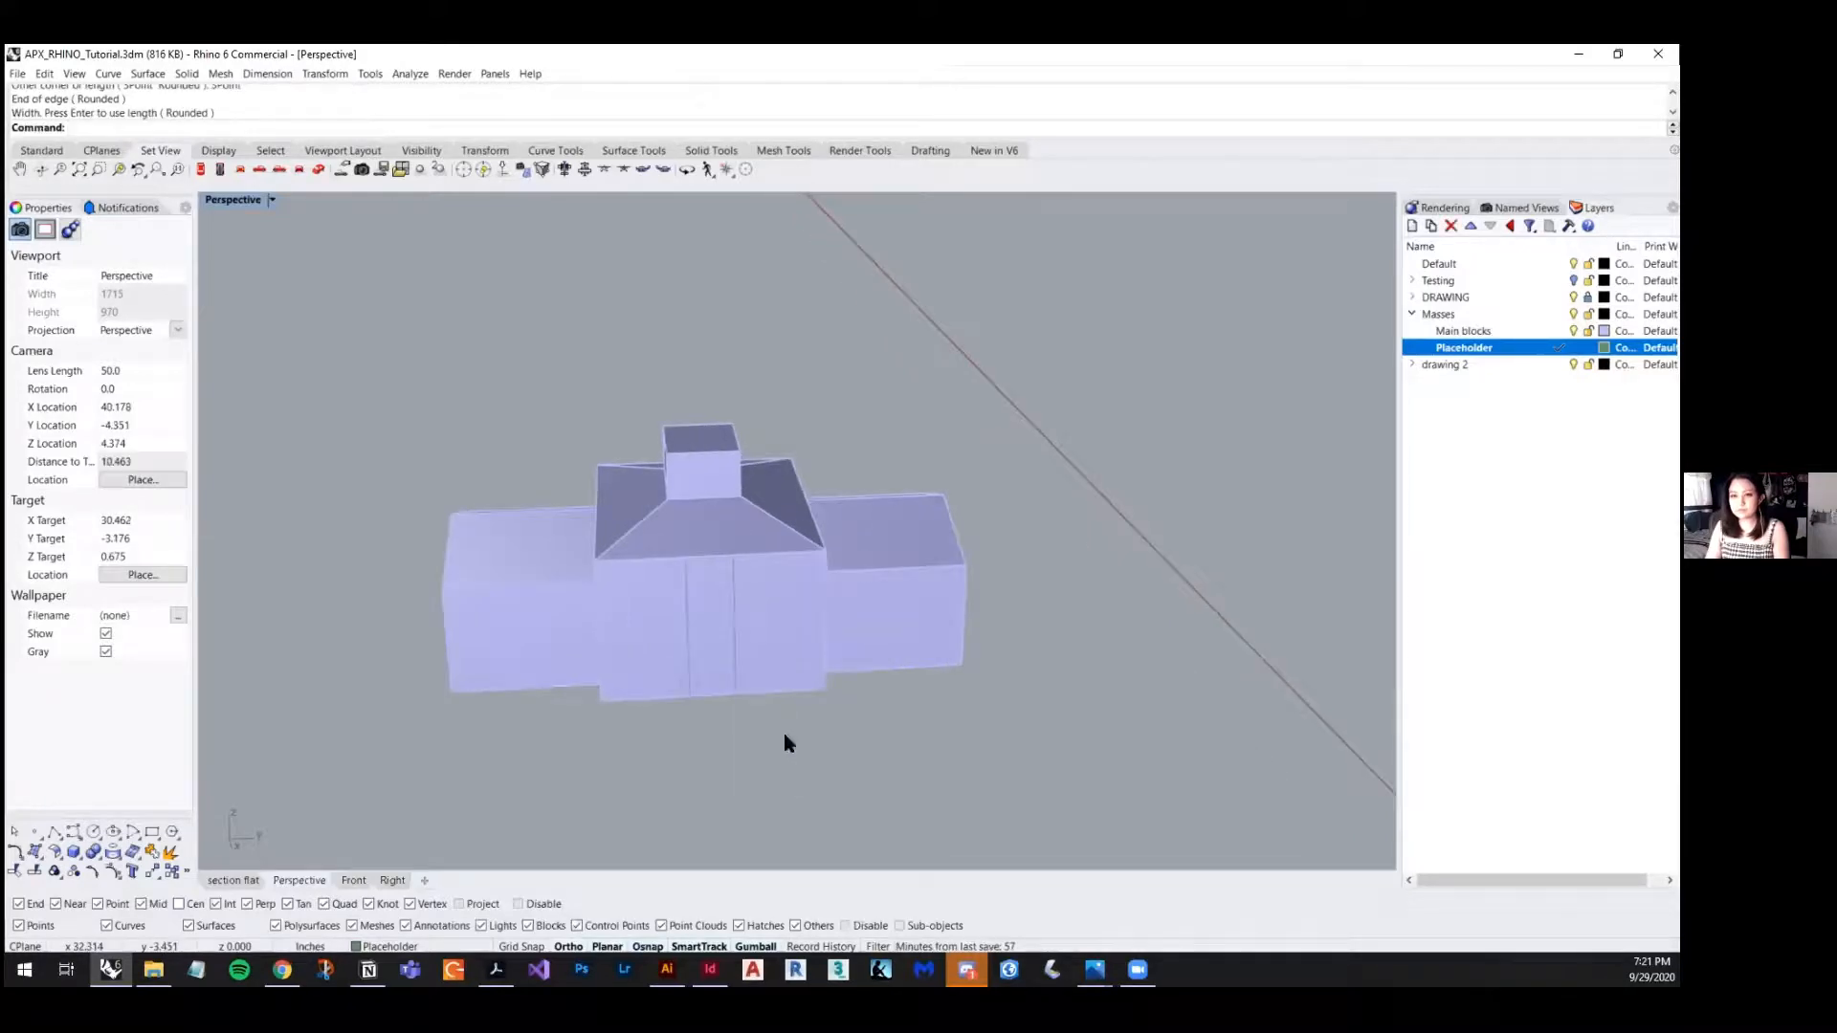
- Move the door rectangle straight down so that its lower part hangs below the central block's base
left_click(727, 623)
left_click(784, 660)
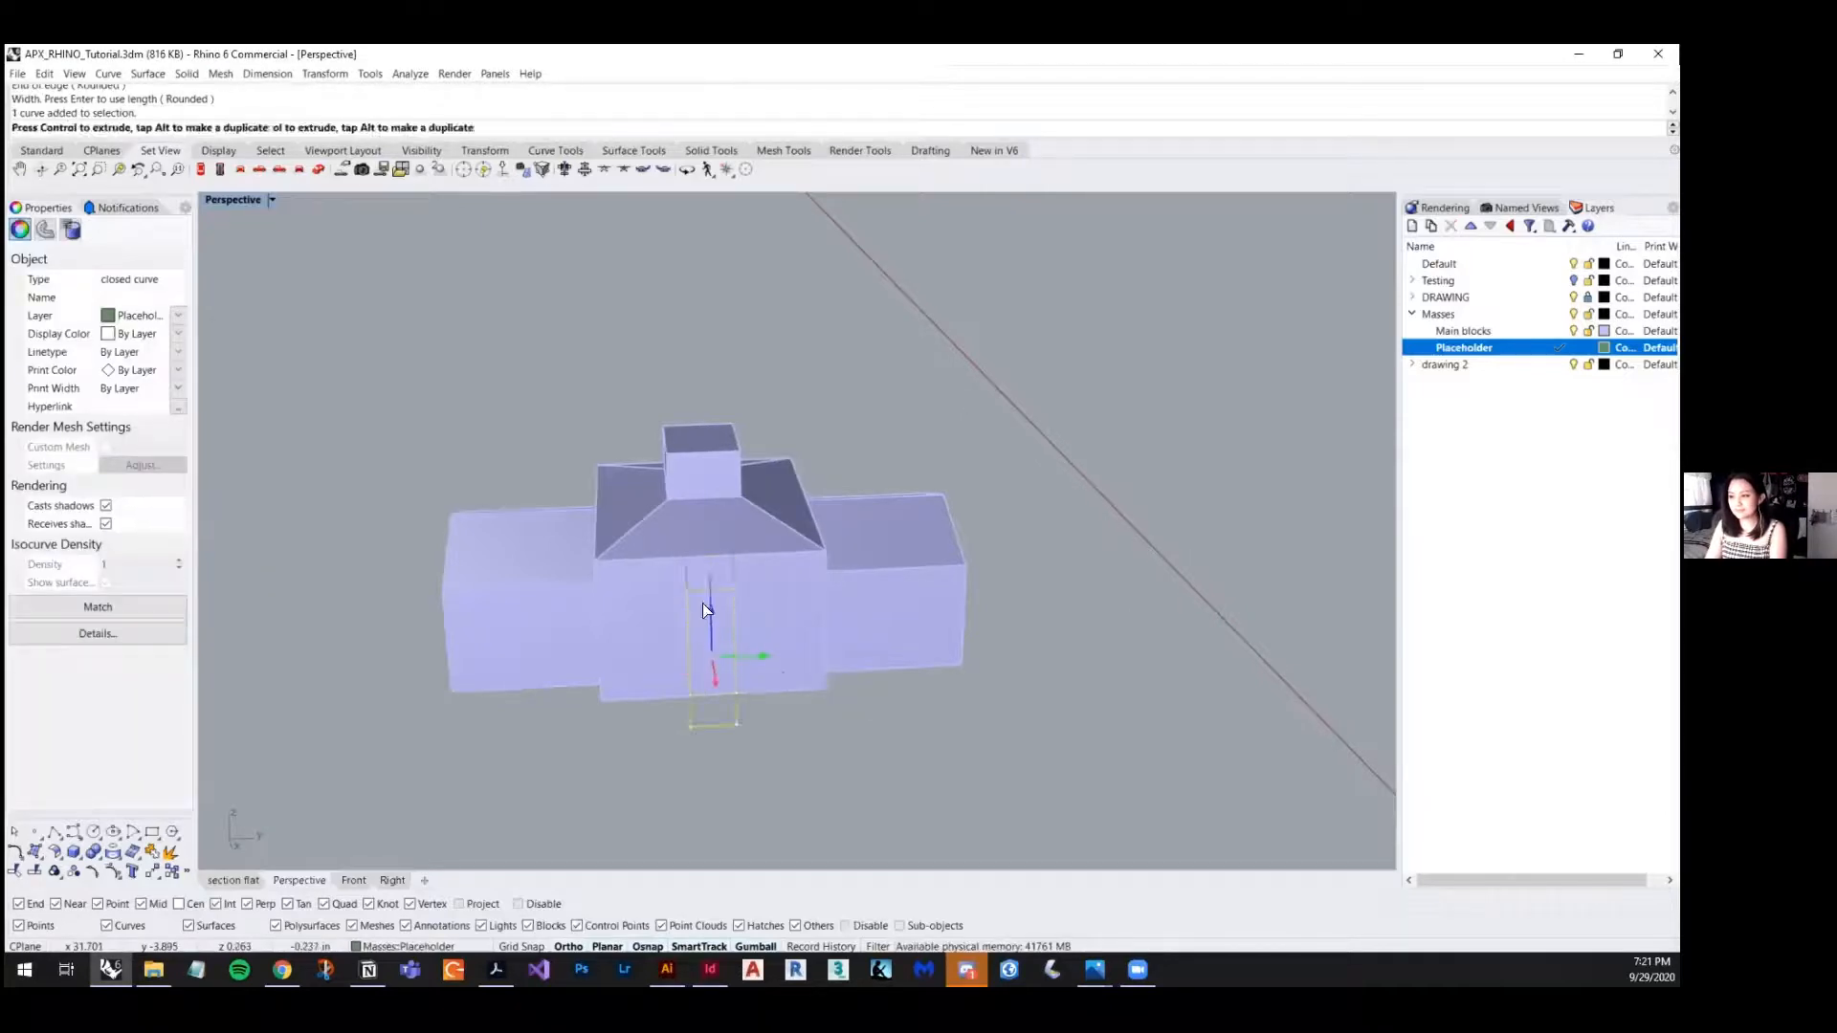
key("Escape")
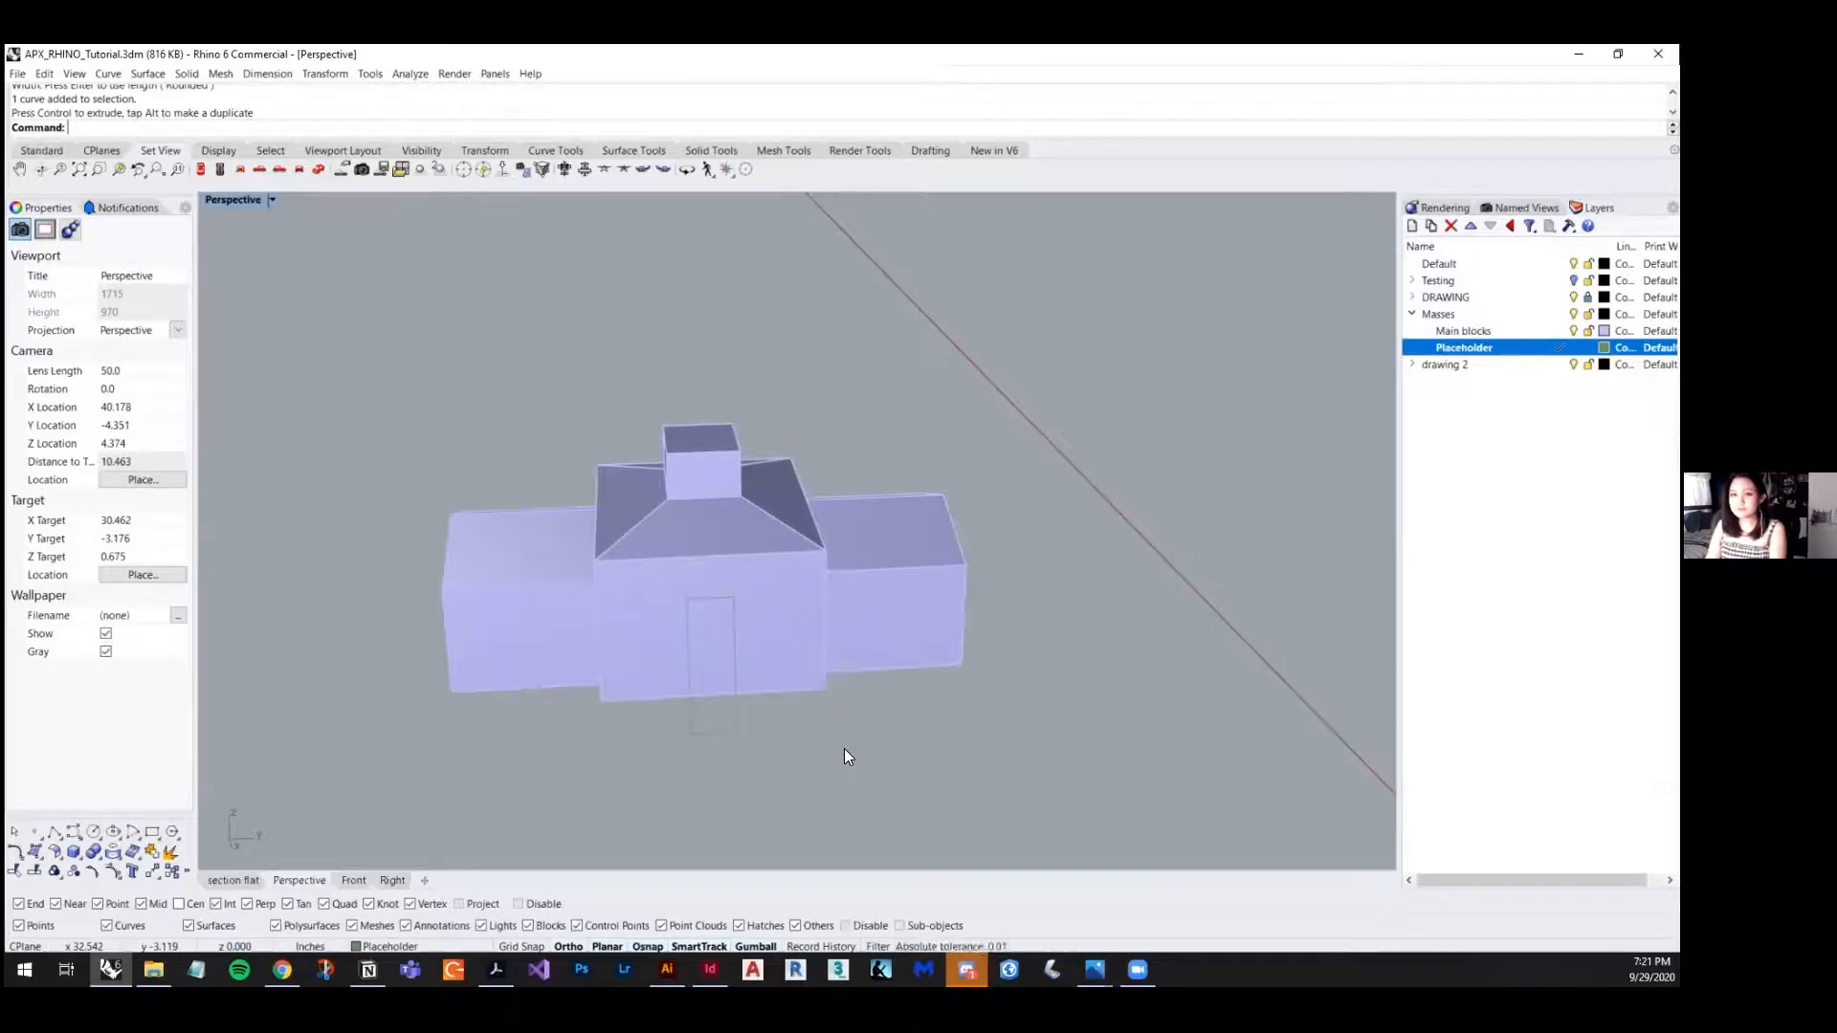
- Extrude the door rectangle a short distance into the central block's front wall as an open frame
scroll(669, 559, "down", 10)
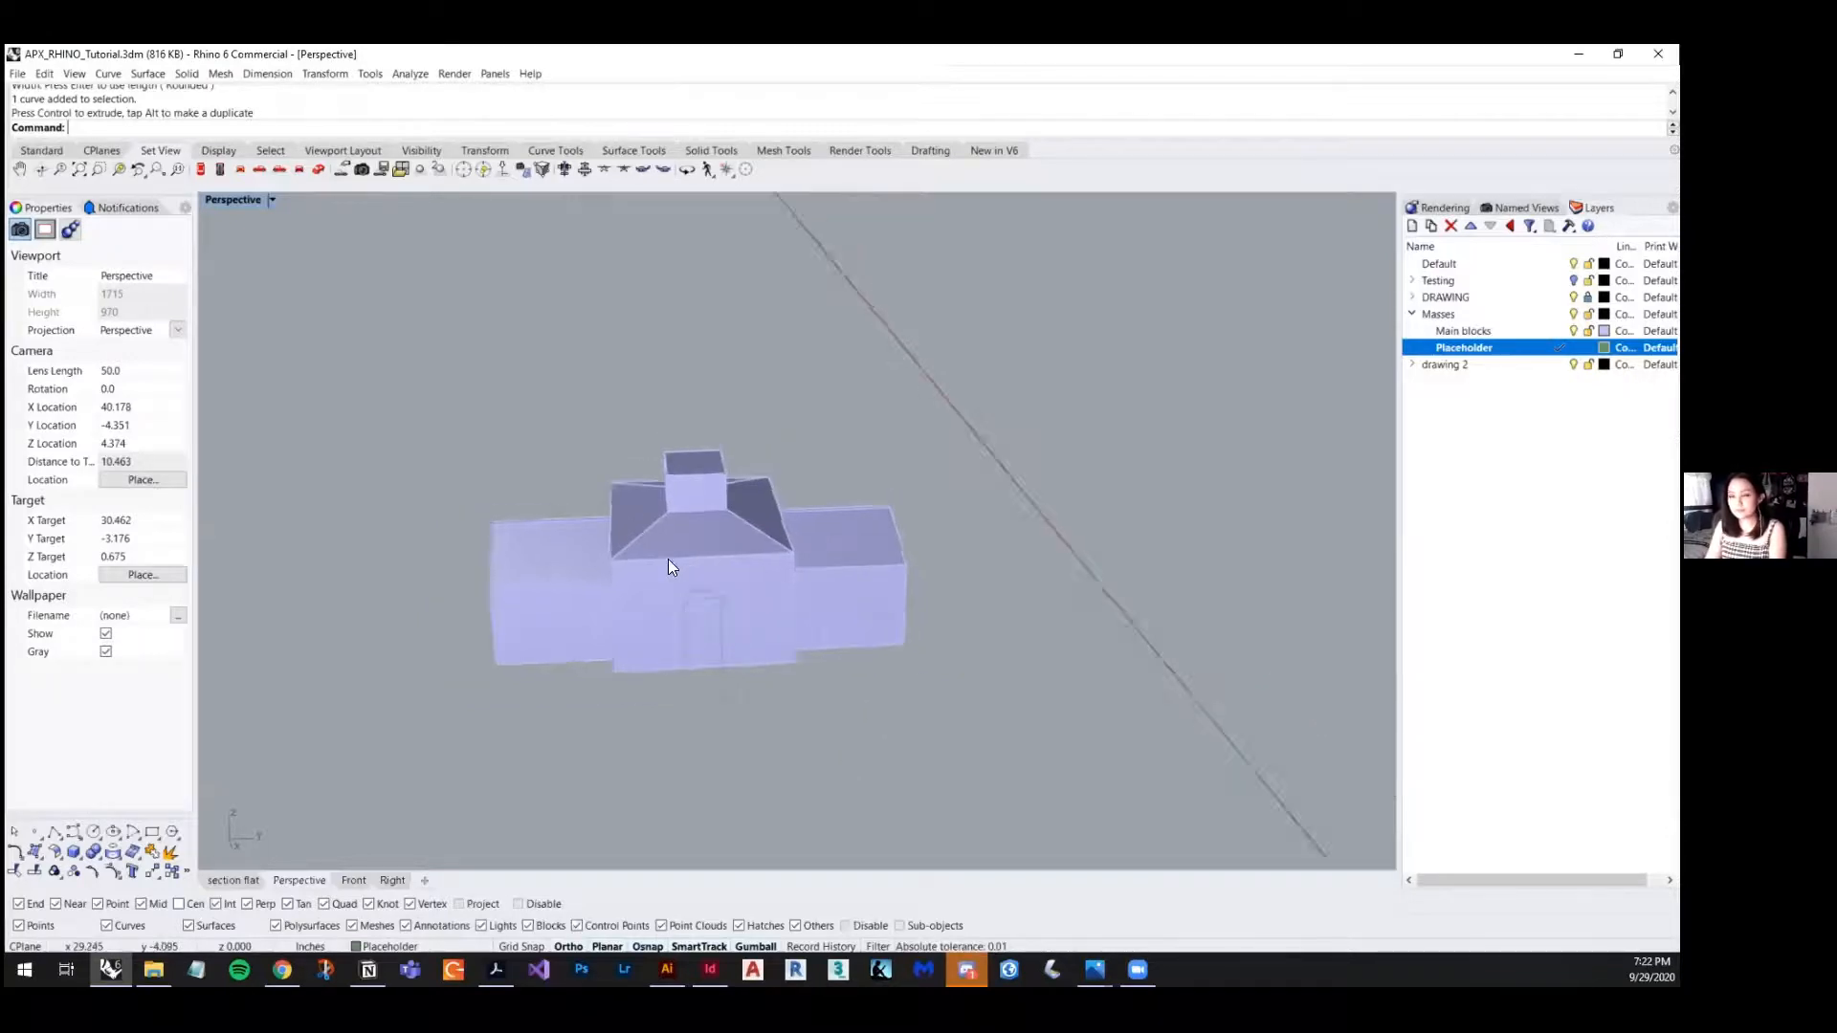
right_click_drag(635, 617, 765, 637)
scroll(768, 642, "up", 6)
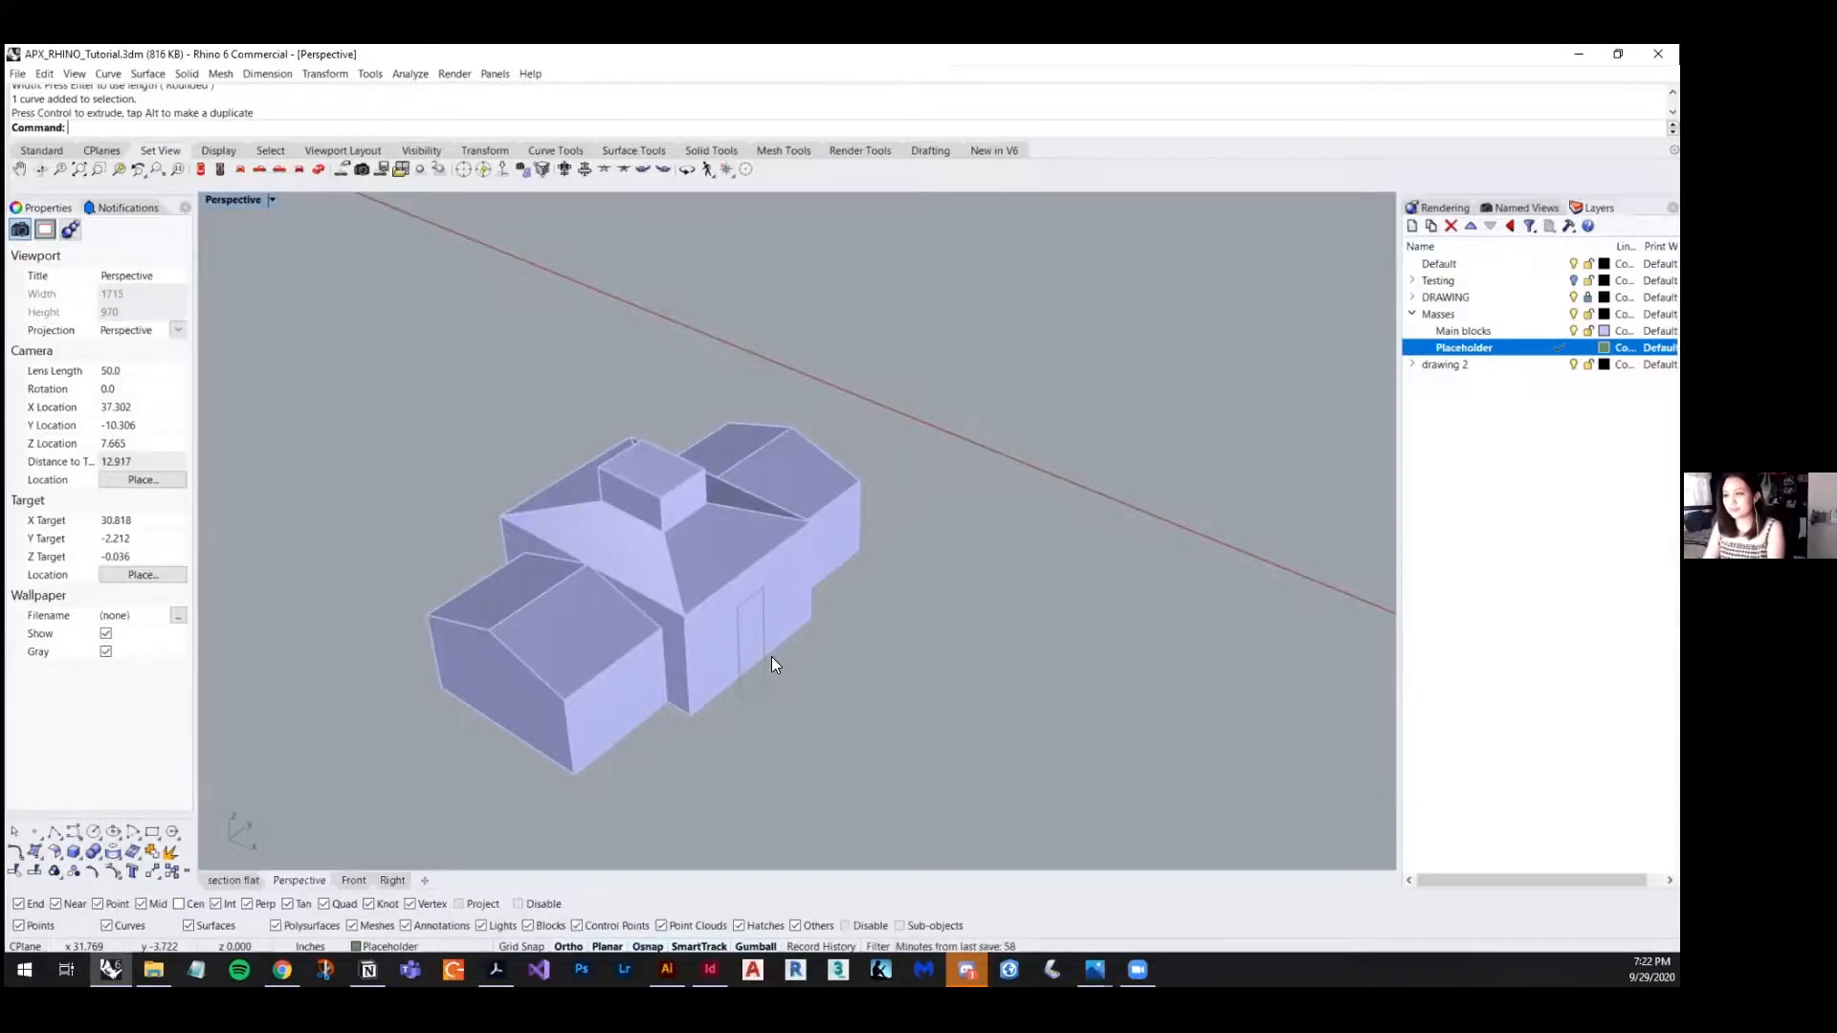
scroll(911, 545, "down", 2)
scroll(926, 653, "up", 3)
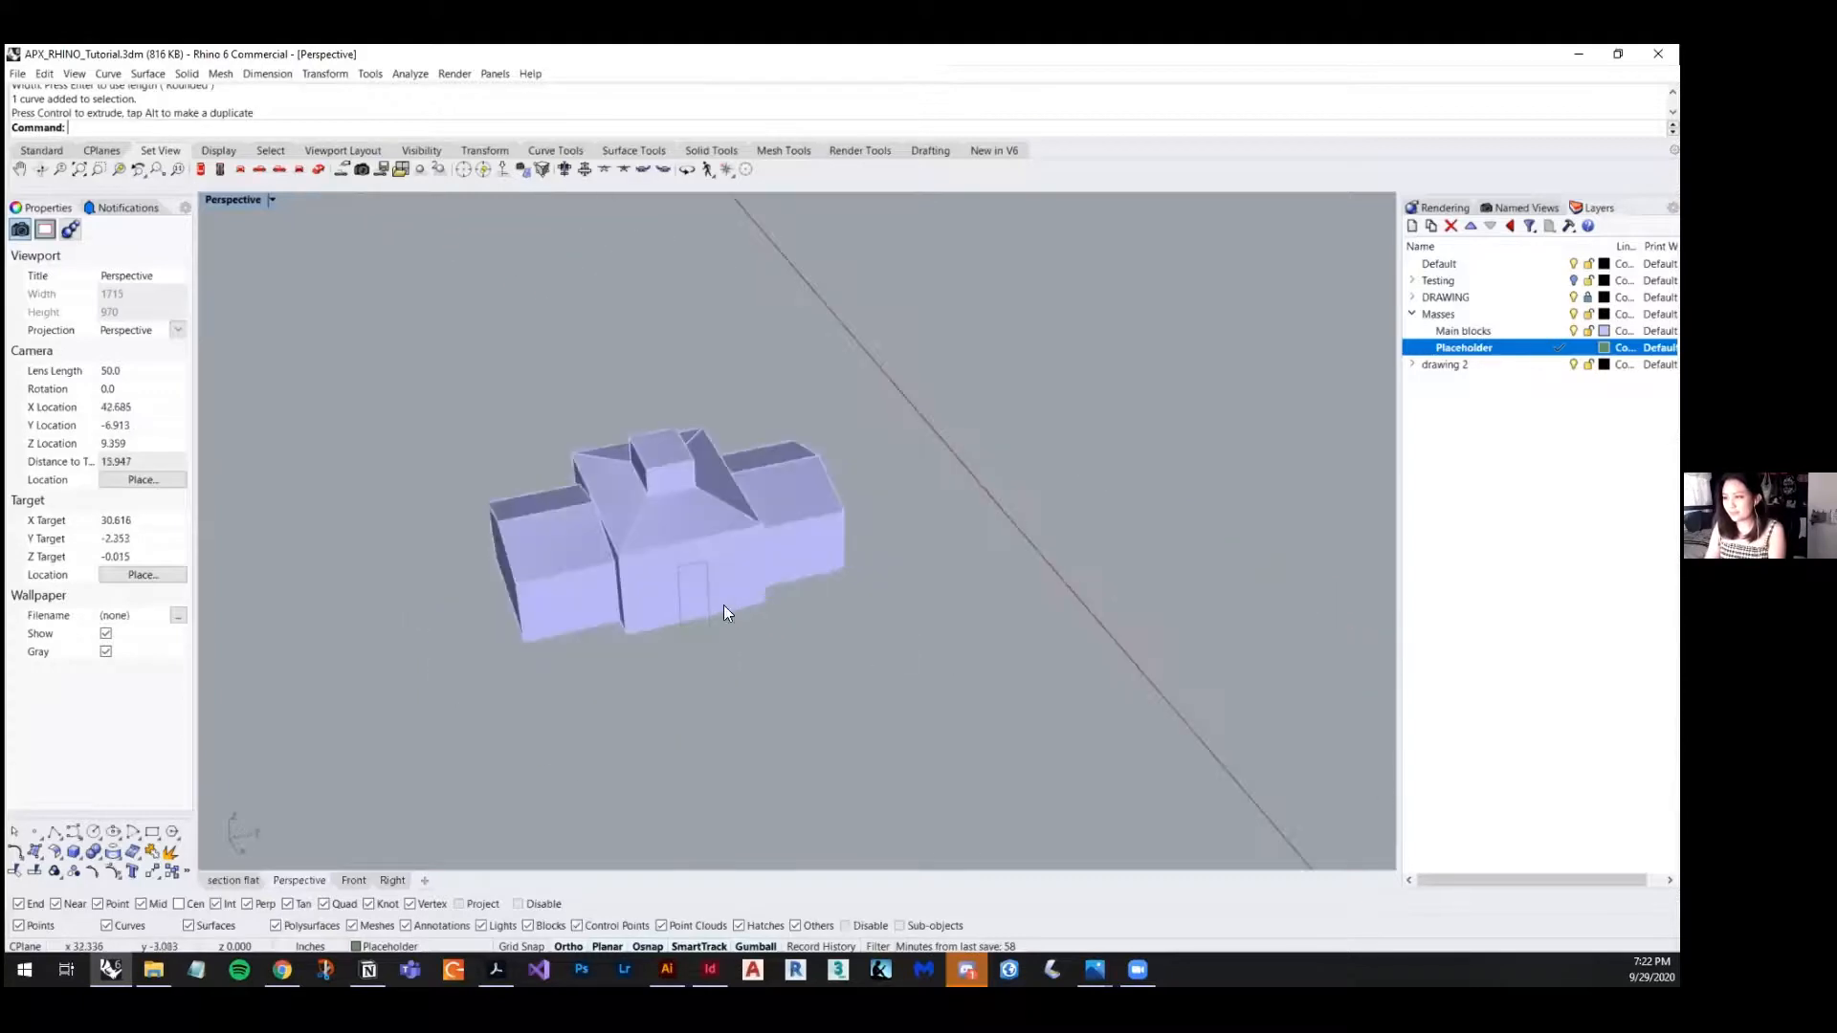
right_click_drag(811, 619, 815, 636)
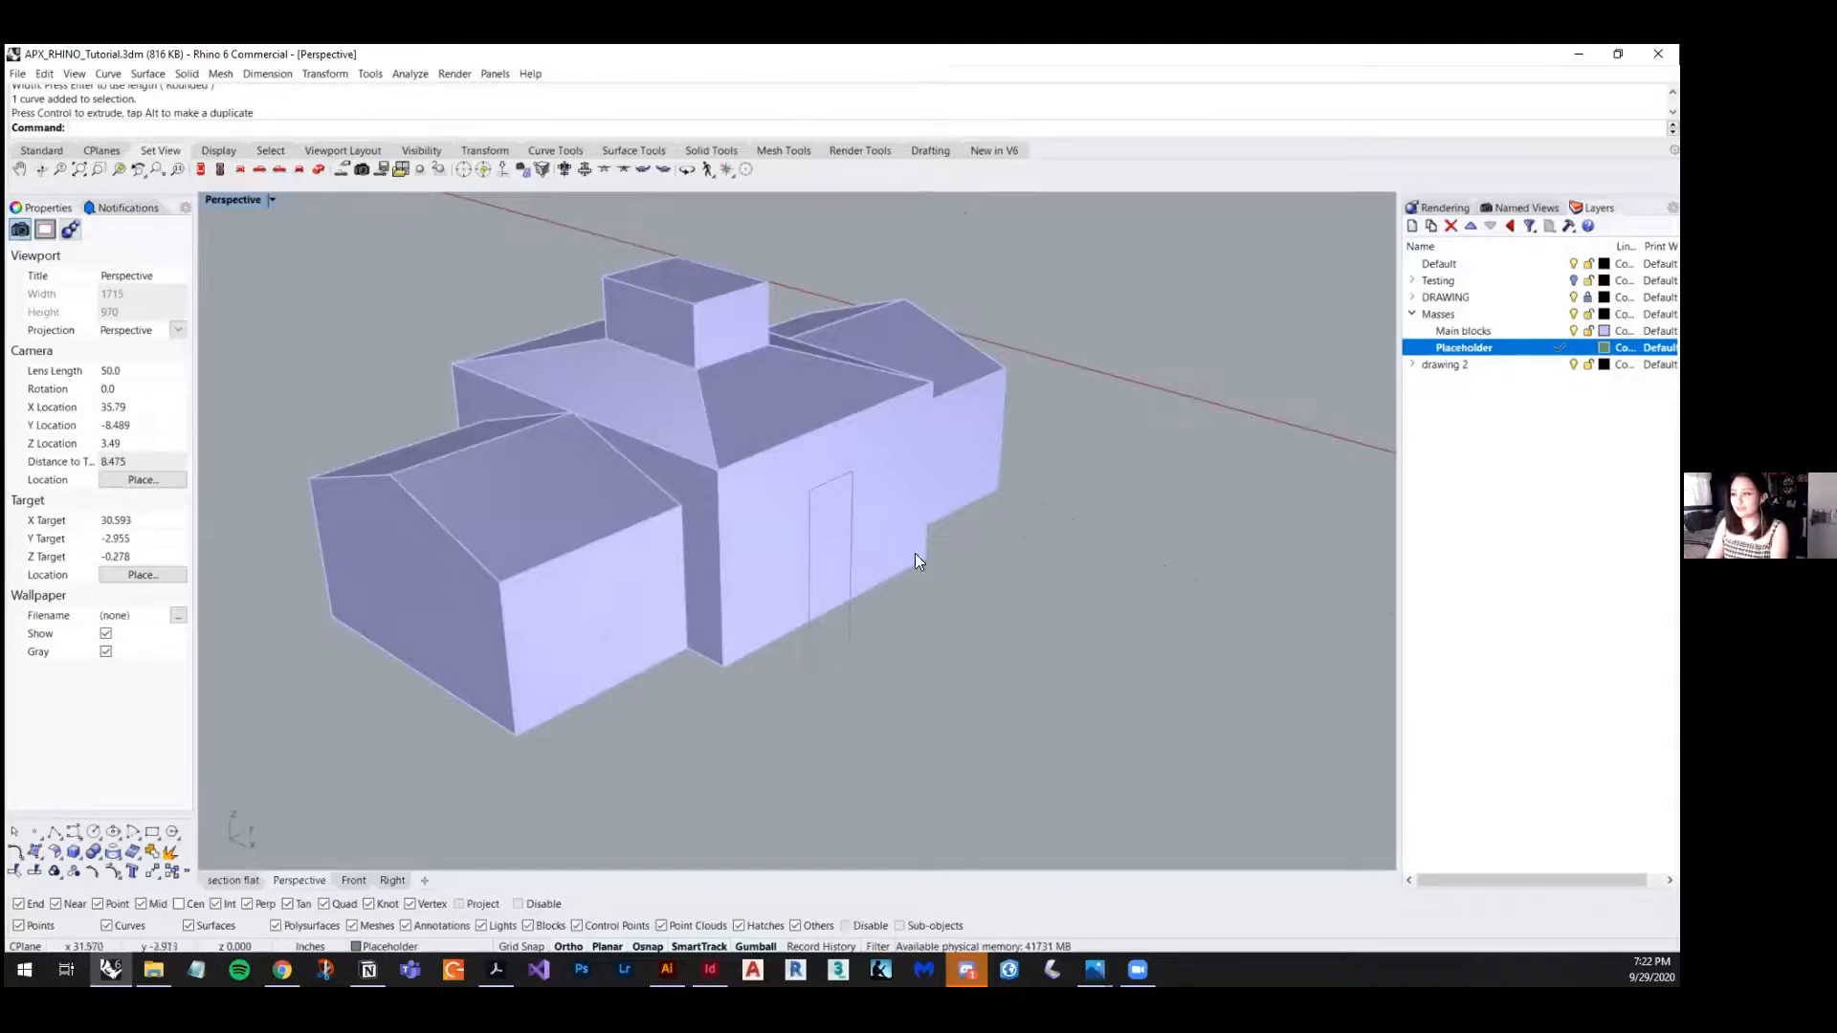
left_click(848, 618)
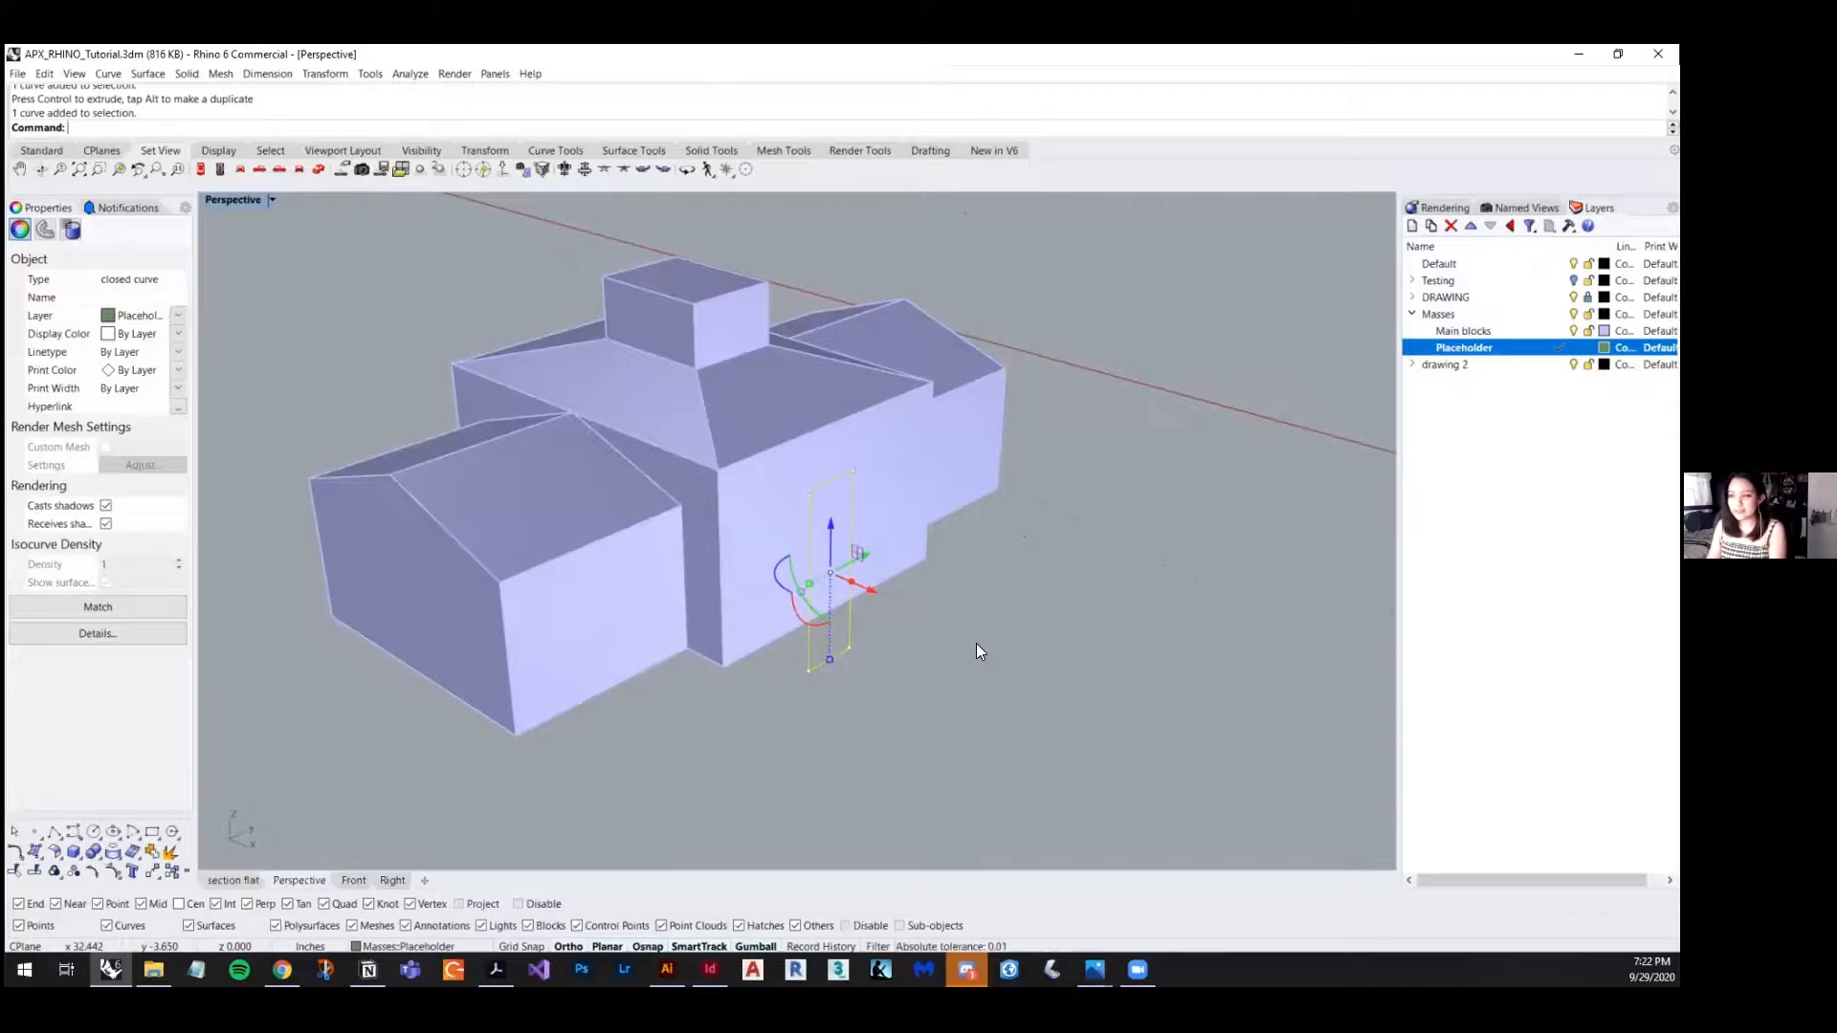
left_click_drag(850, 583, 832, 578)
scroll(844, 628, "up", 5)
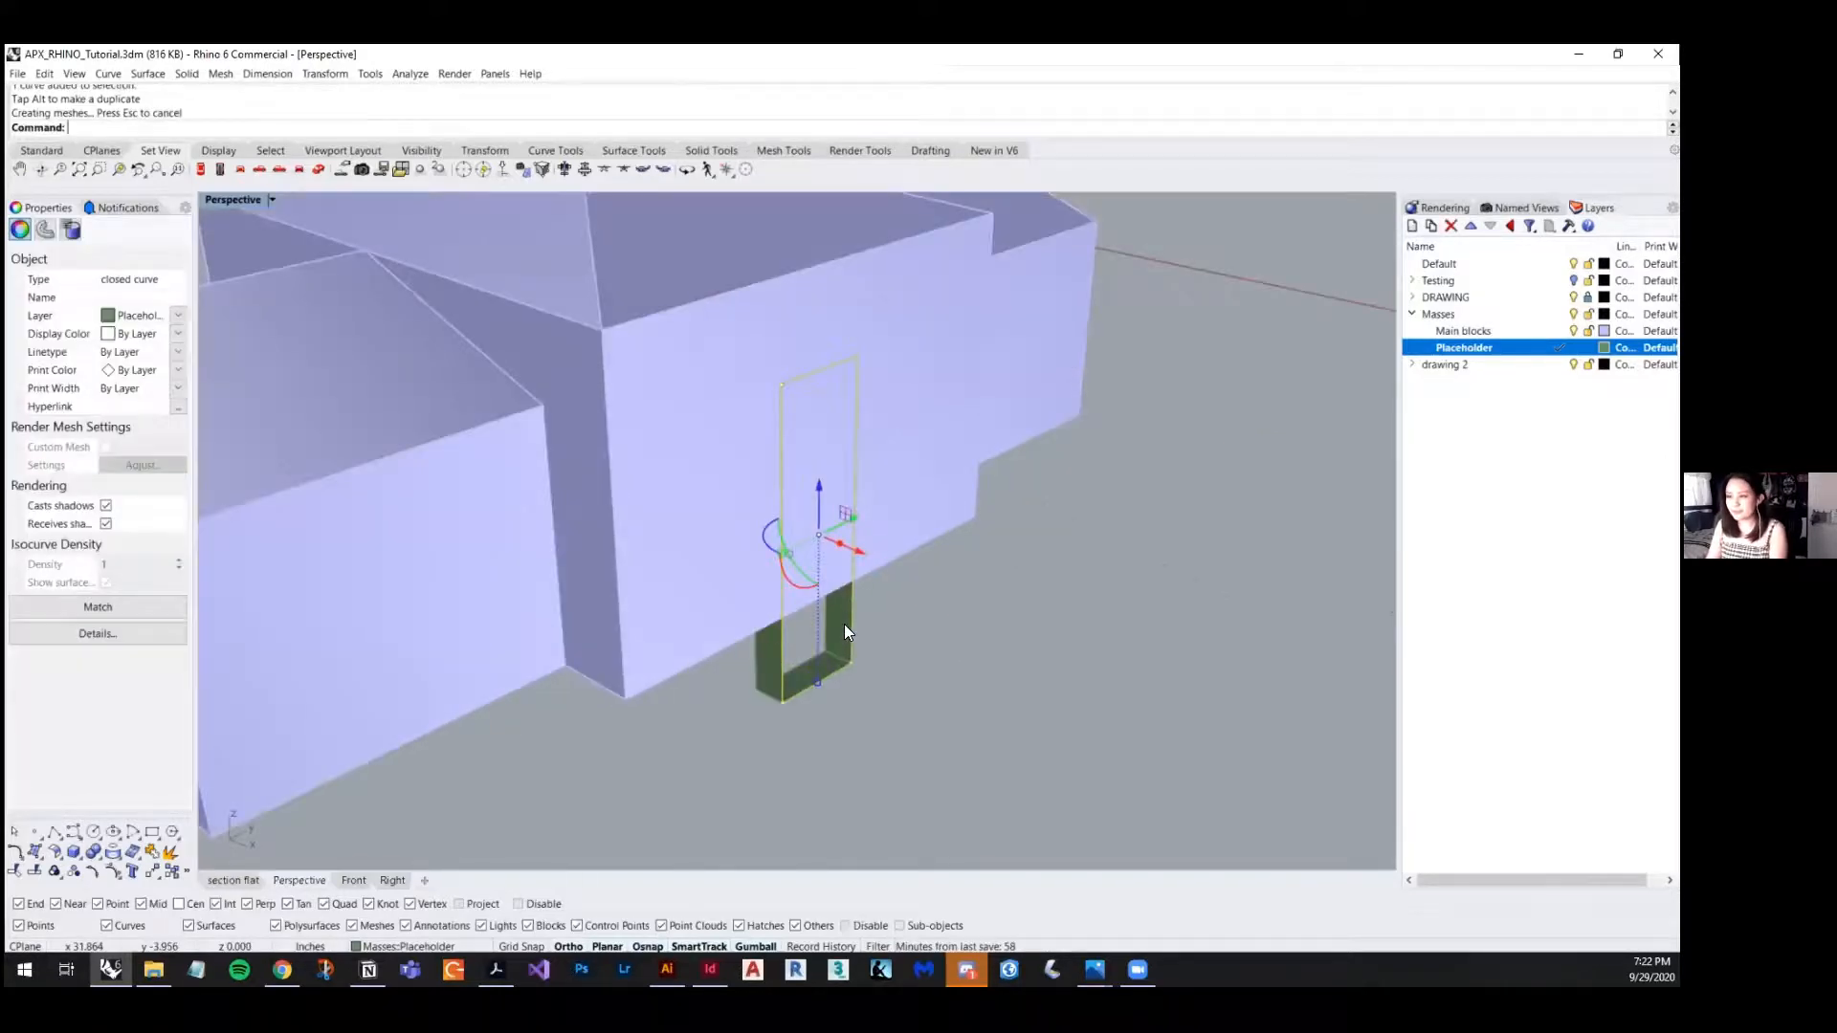
- Delete the source rectangle curve and move the extruded door frame slightly outward from the front wall
key("Delete")
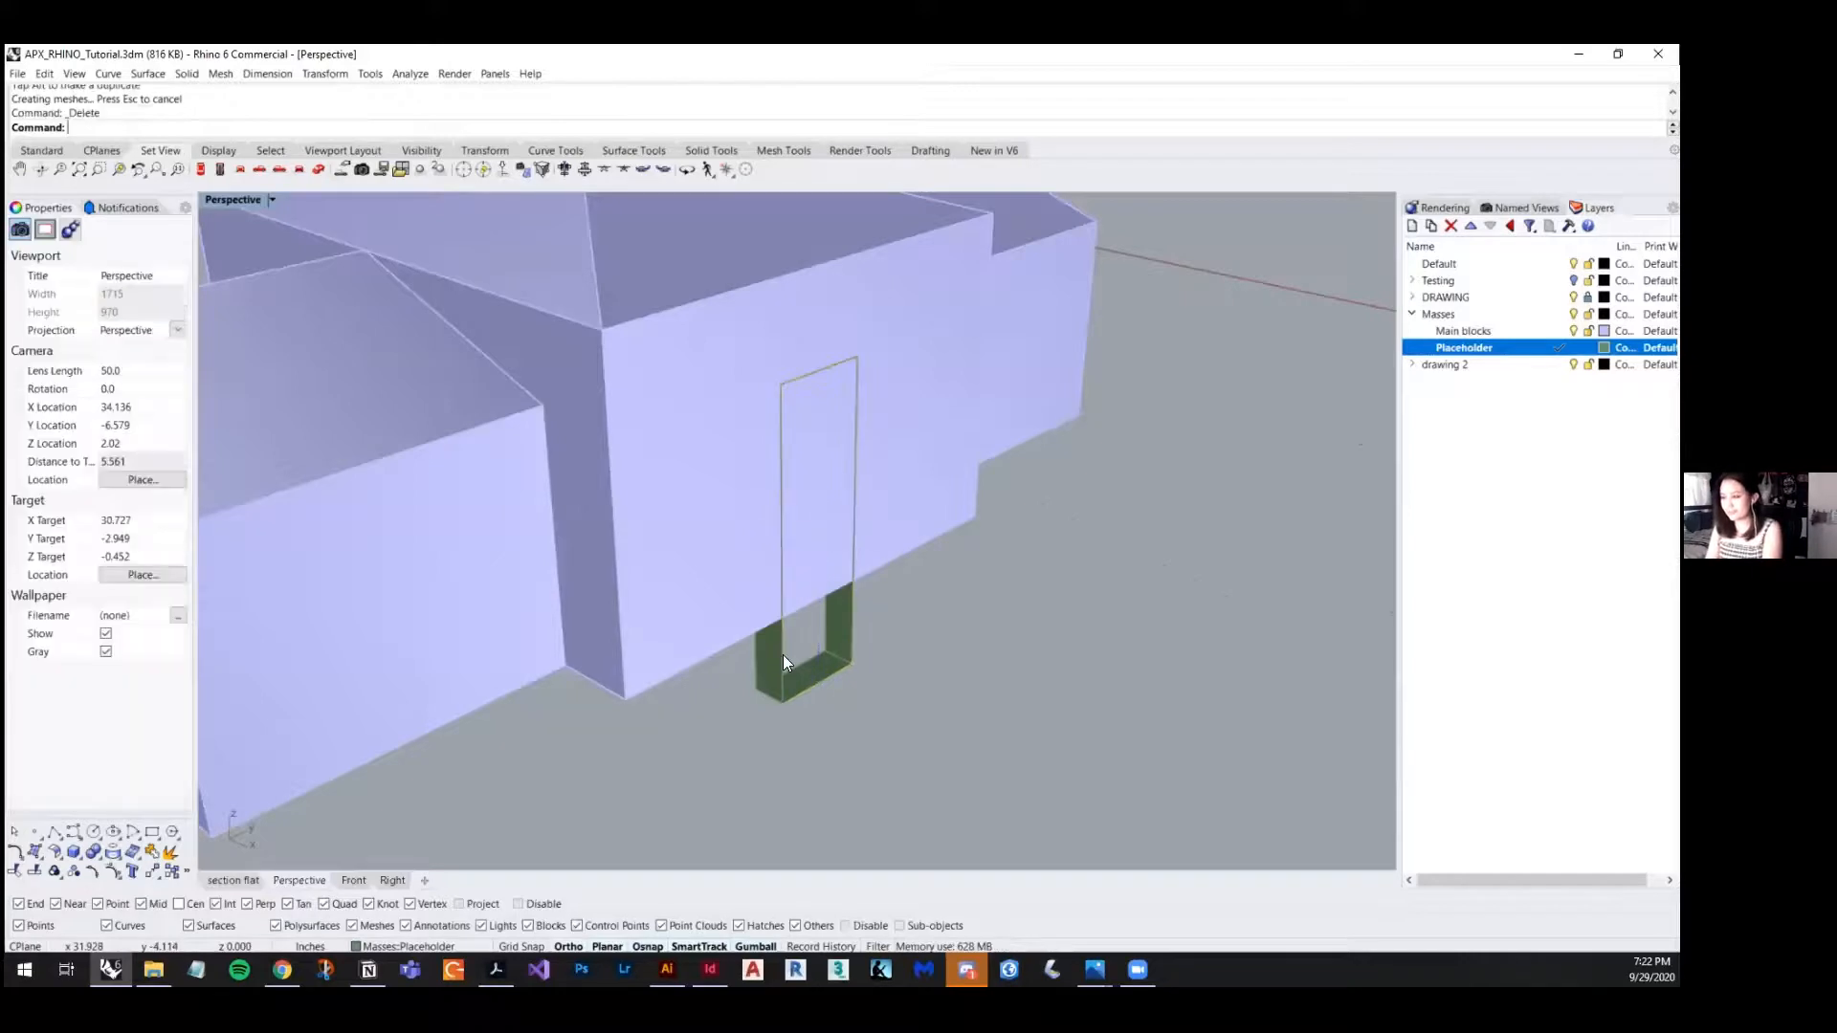
left_click(781, 654)
left_click_drag(848, 545, 865, 561)
left_click(1035, 702)
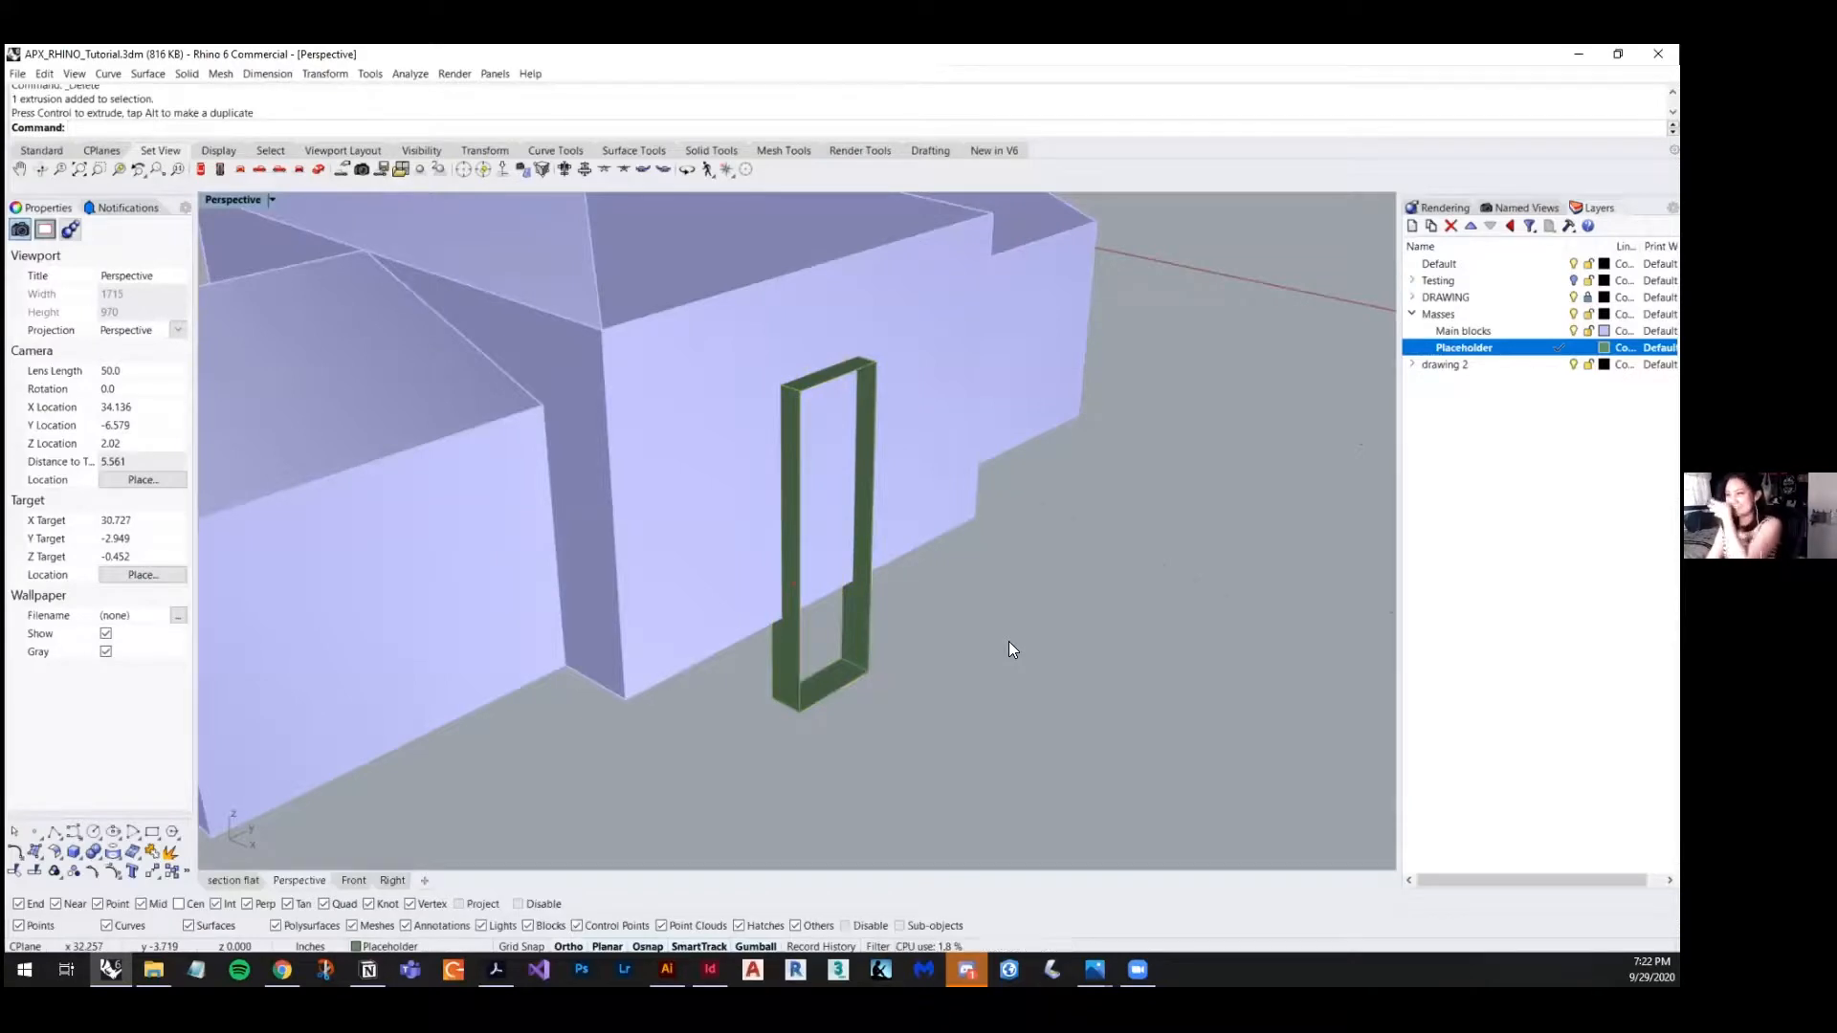
- Examine the placeholder door frame against the building masses from near and far
scroll(1005, 613, "down", 5)
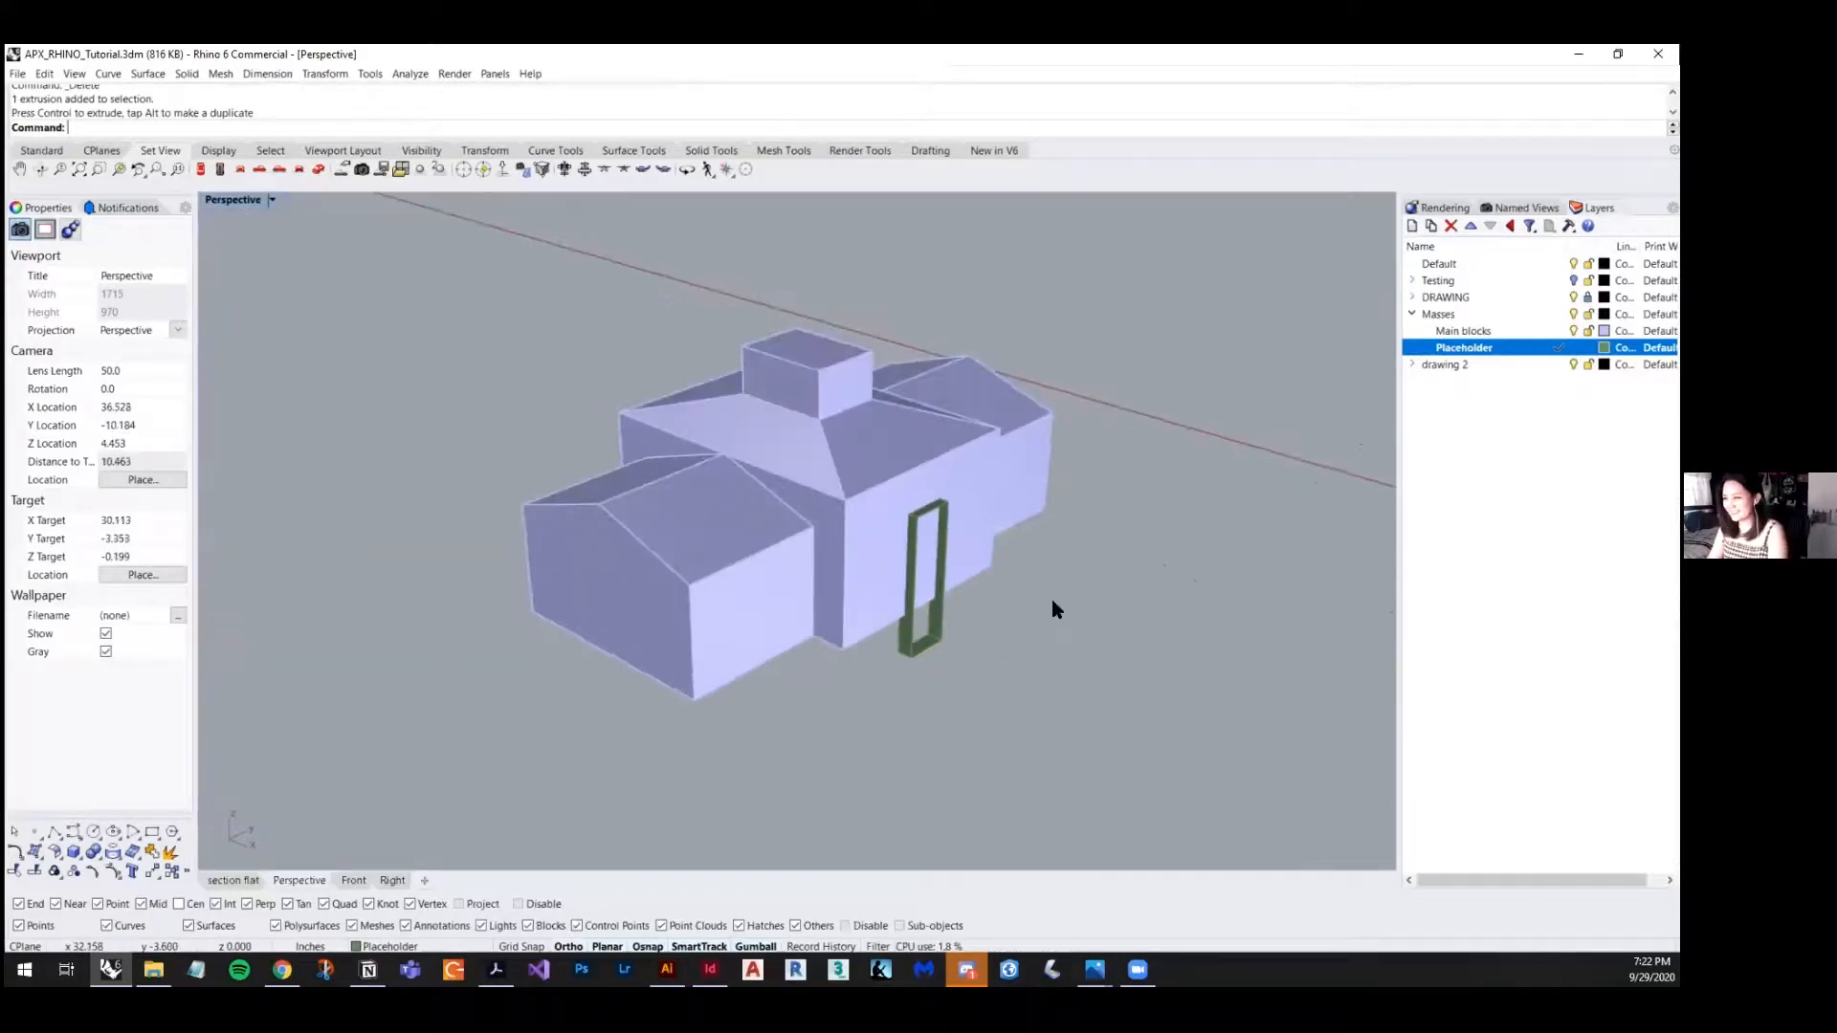
scroll(1052, 599, "up", 2)
right_click_drag(1052, 578, 1085, 586)
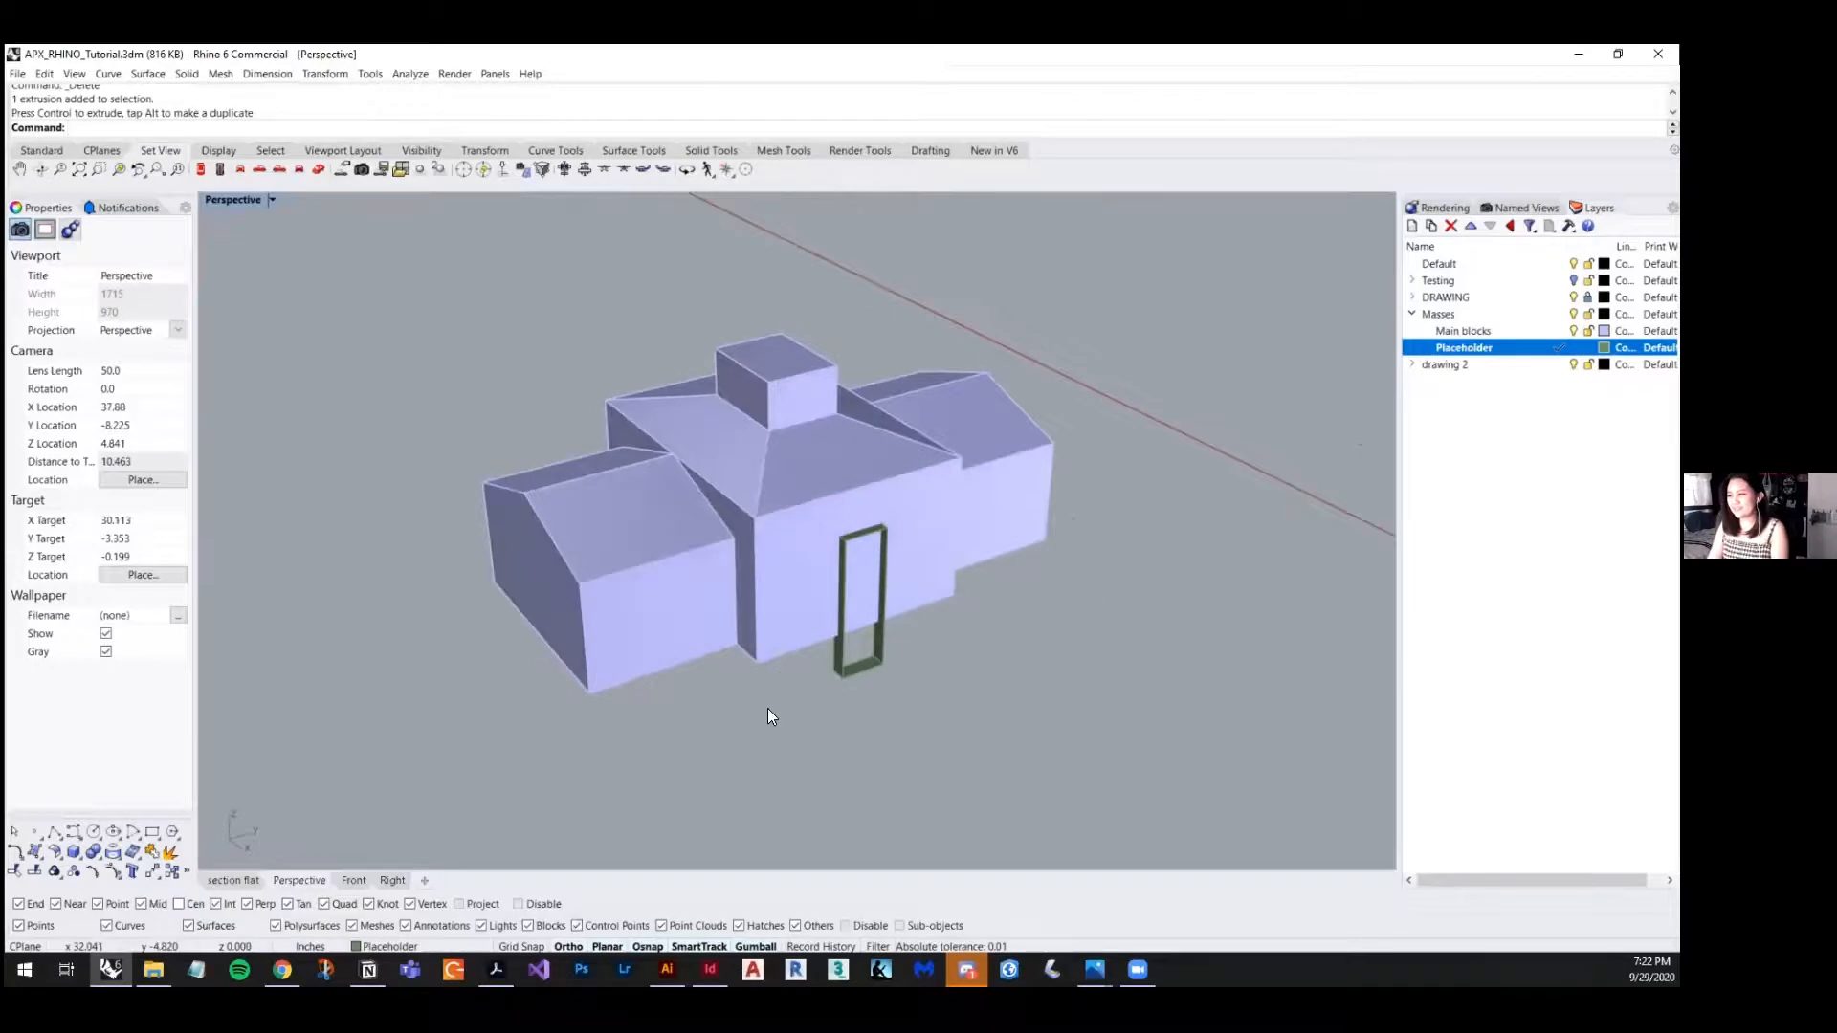
scroll(770, 713, "up", 3)
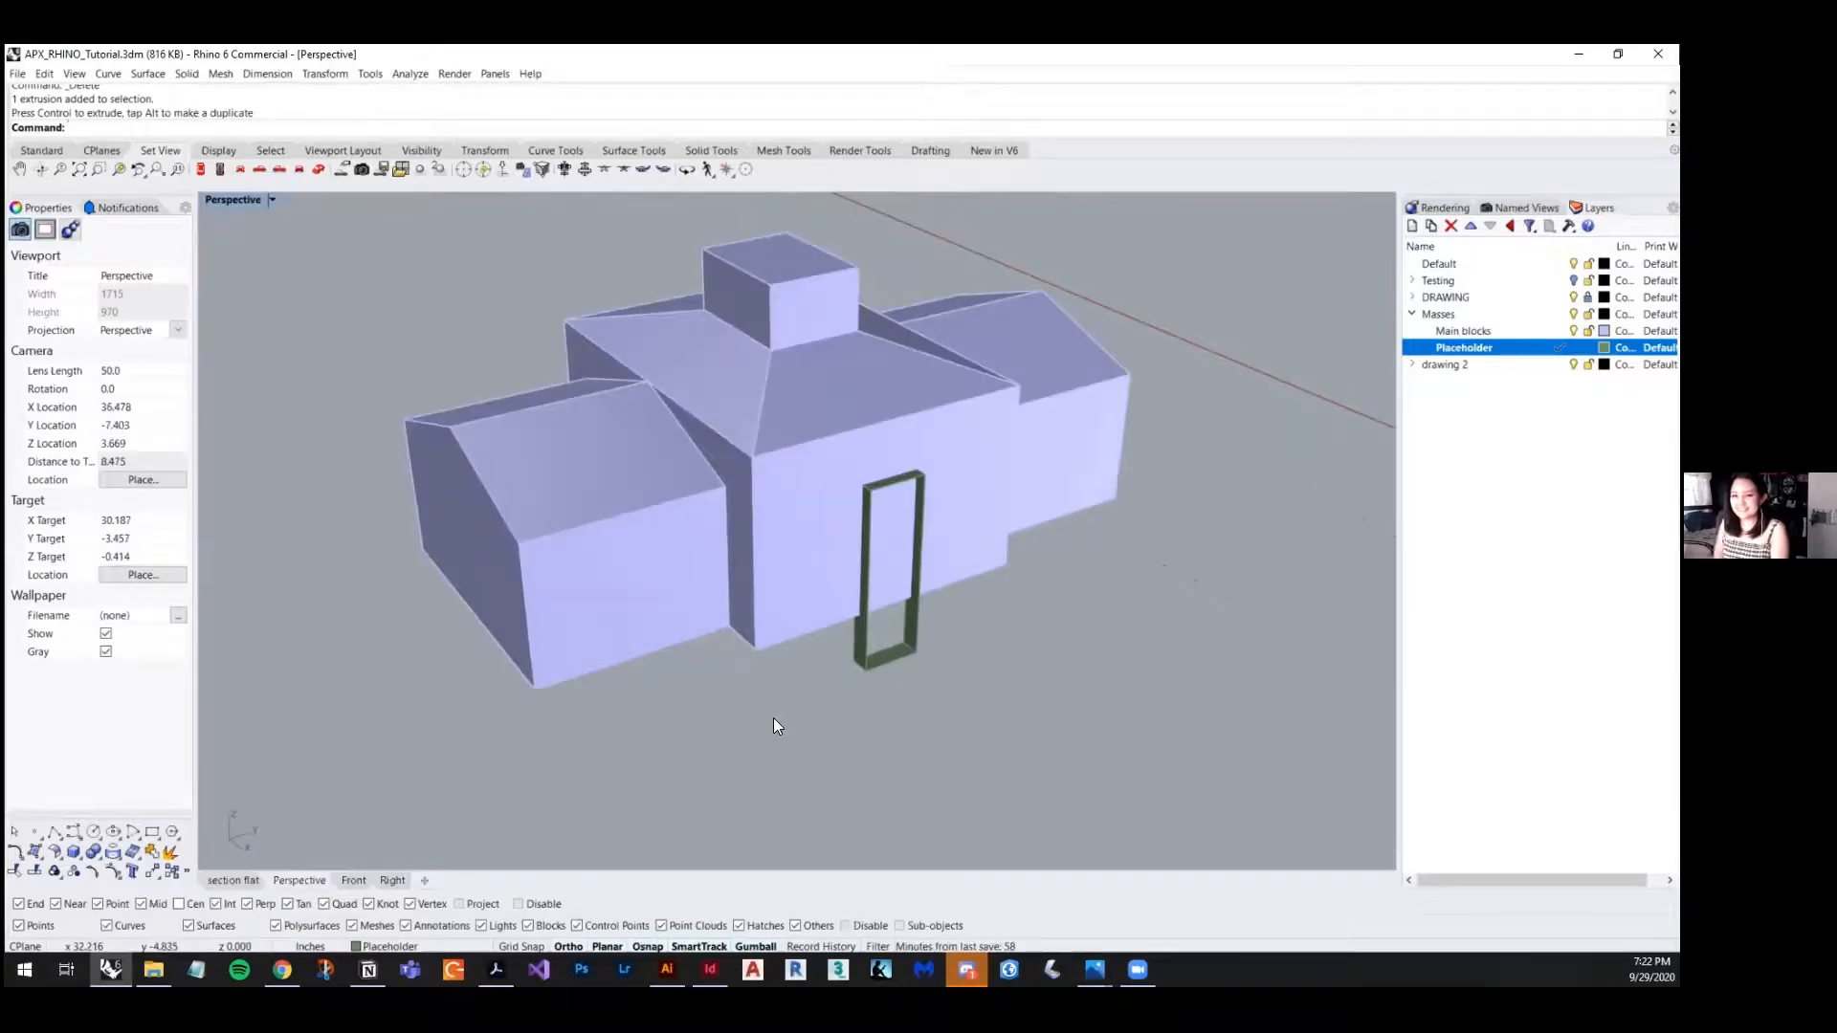
left_click(916, 614)
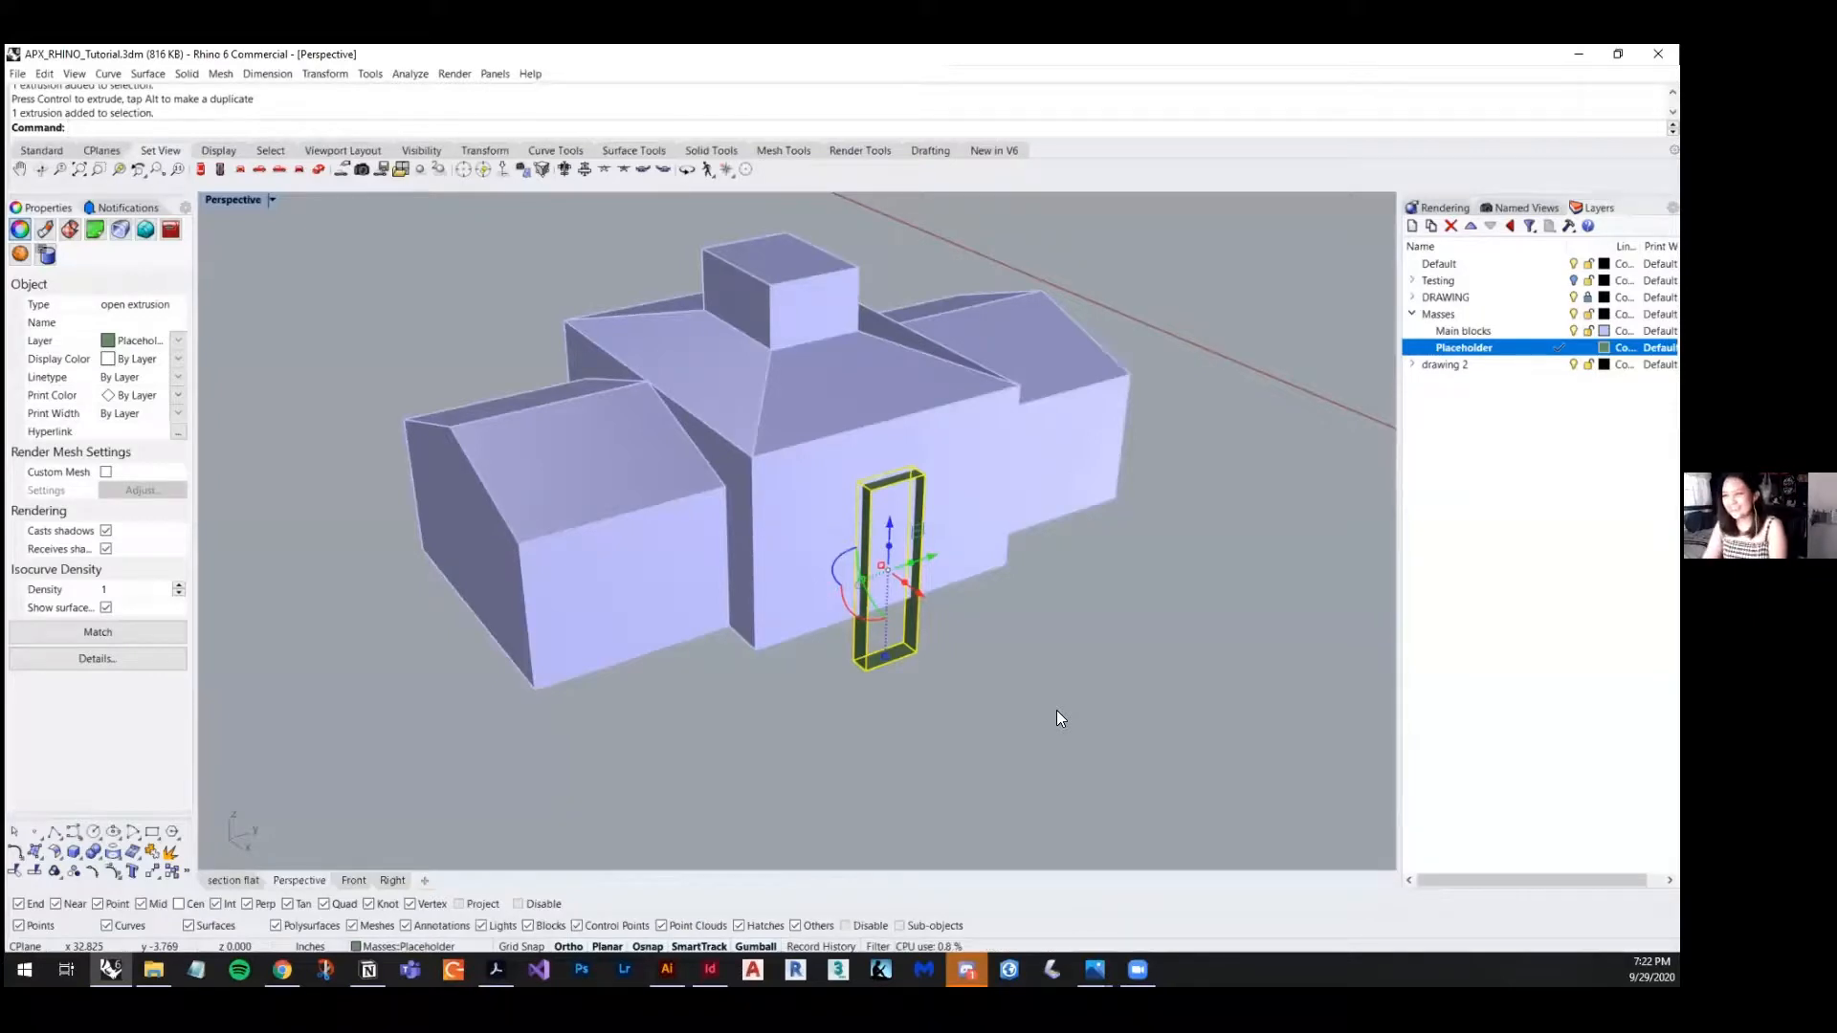
left_click(970, 710)
scroll(947, 451, "up", 4)
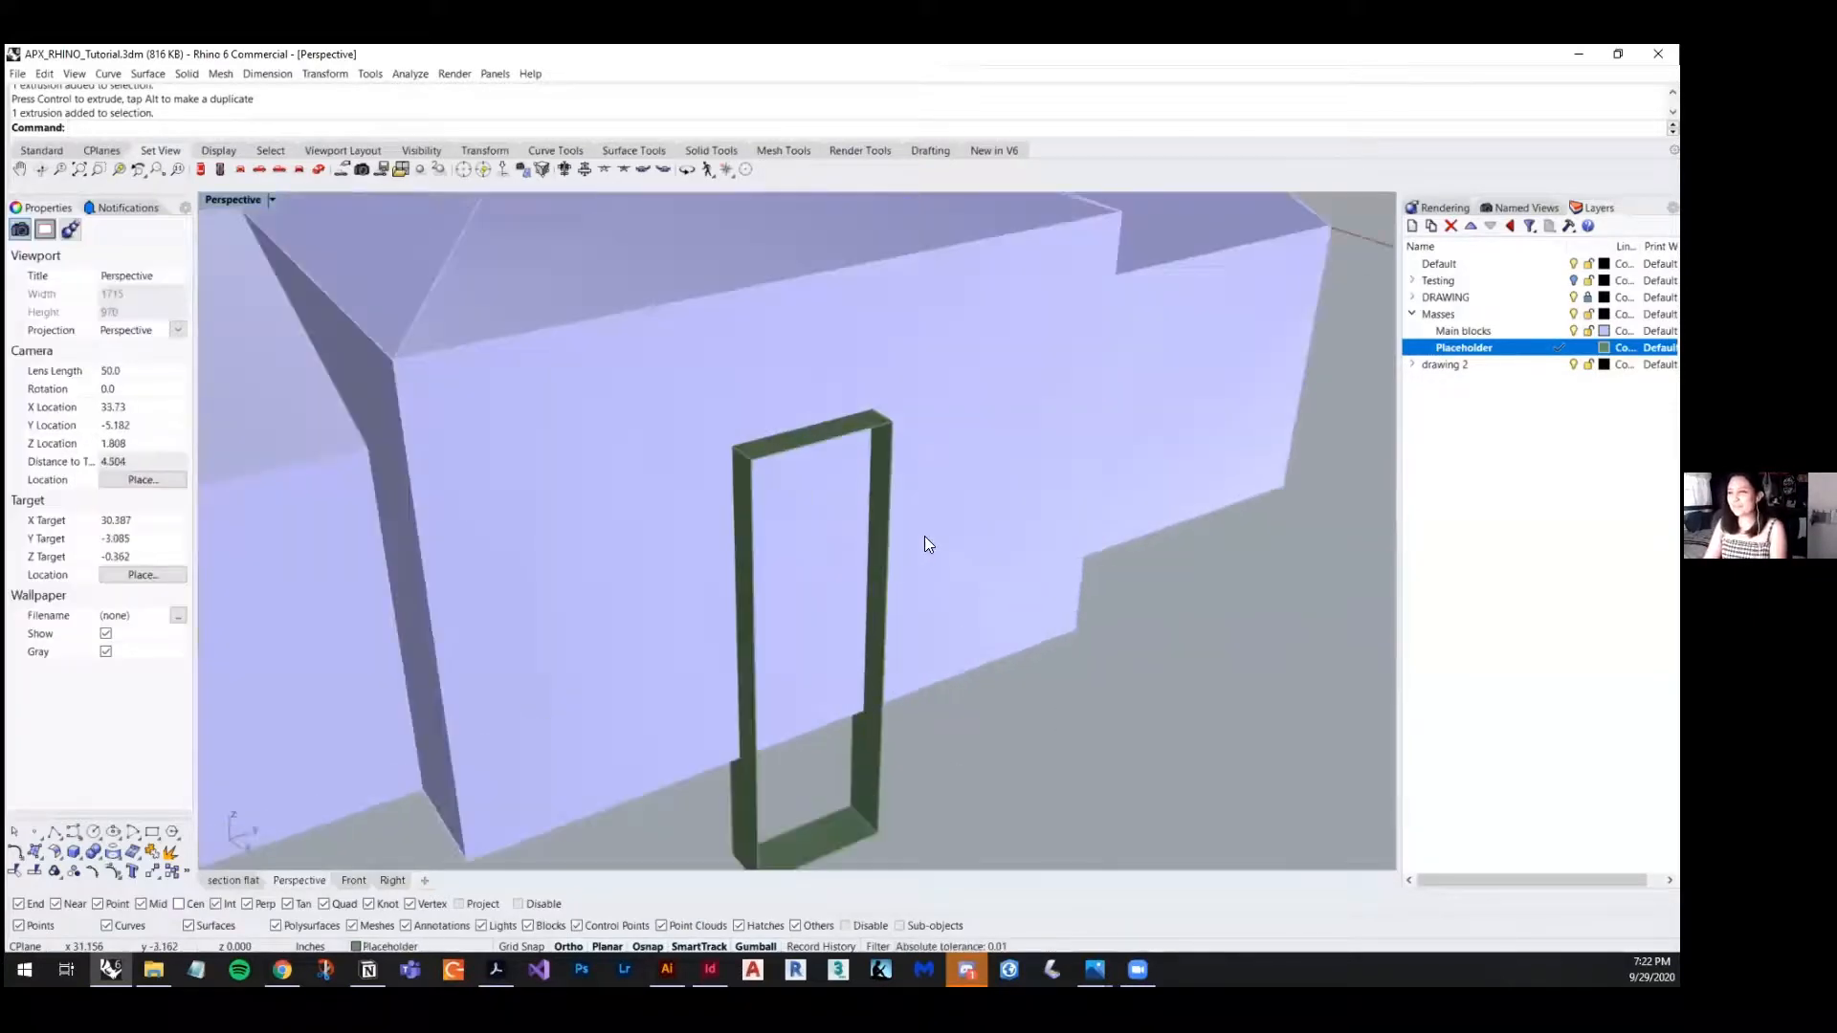
scroll(925, 536, "down", 2)
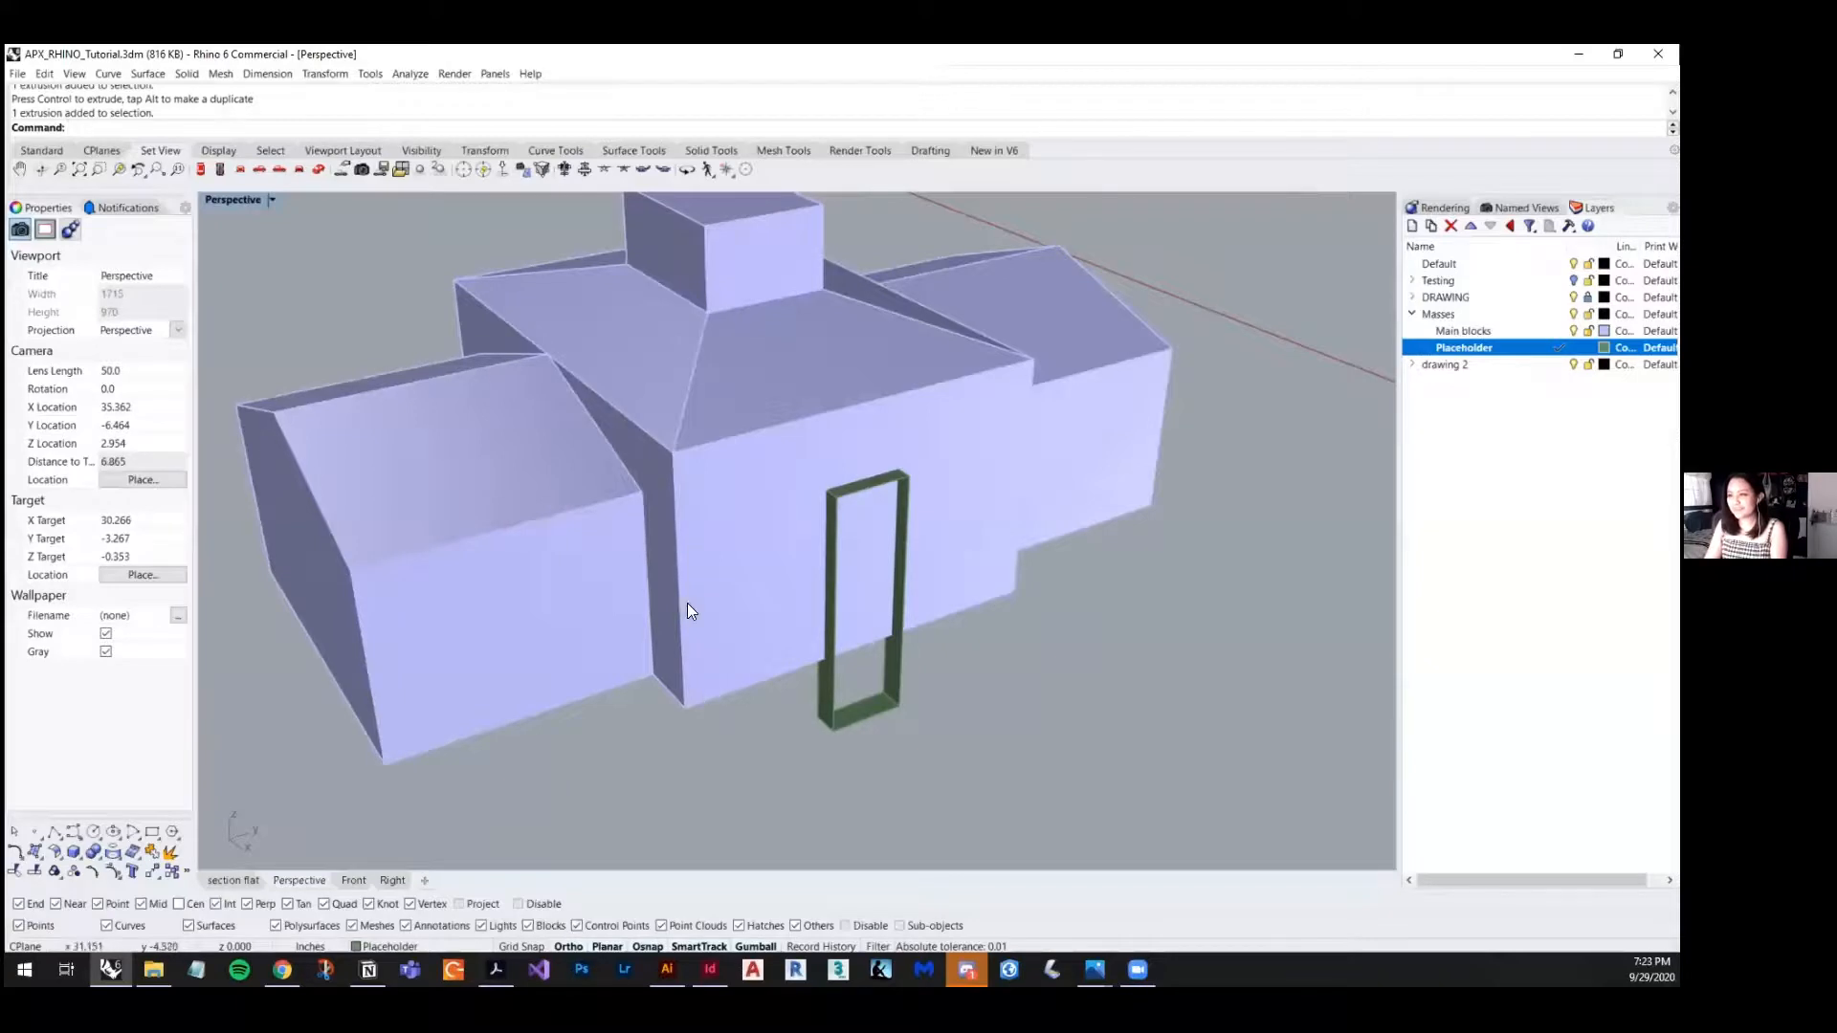
scroll(687, 603, "down", 3)
right_click_drag(687, 603, 660, 708)
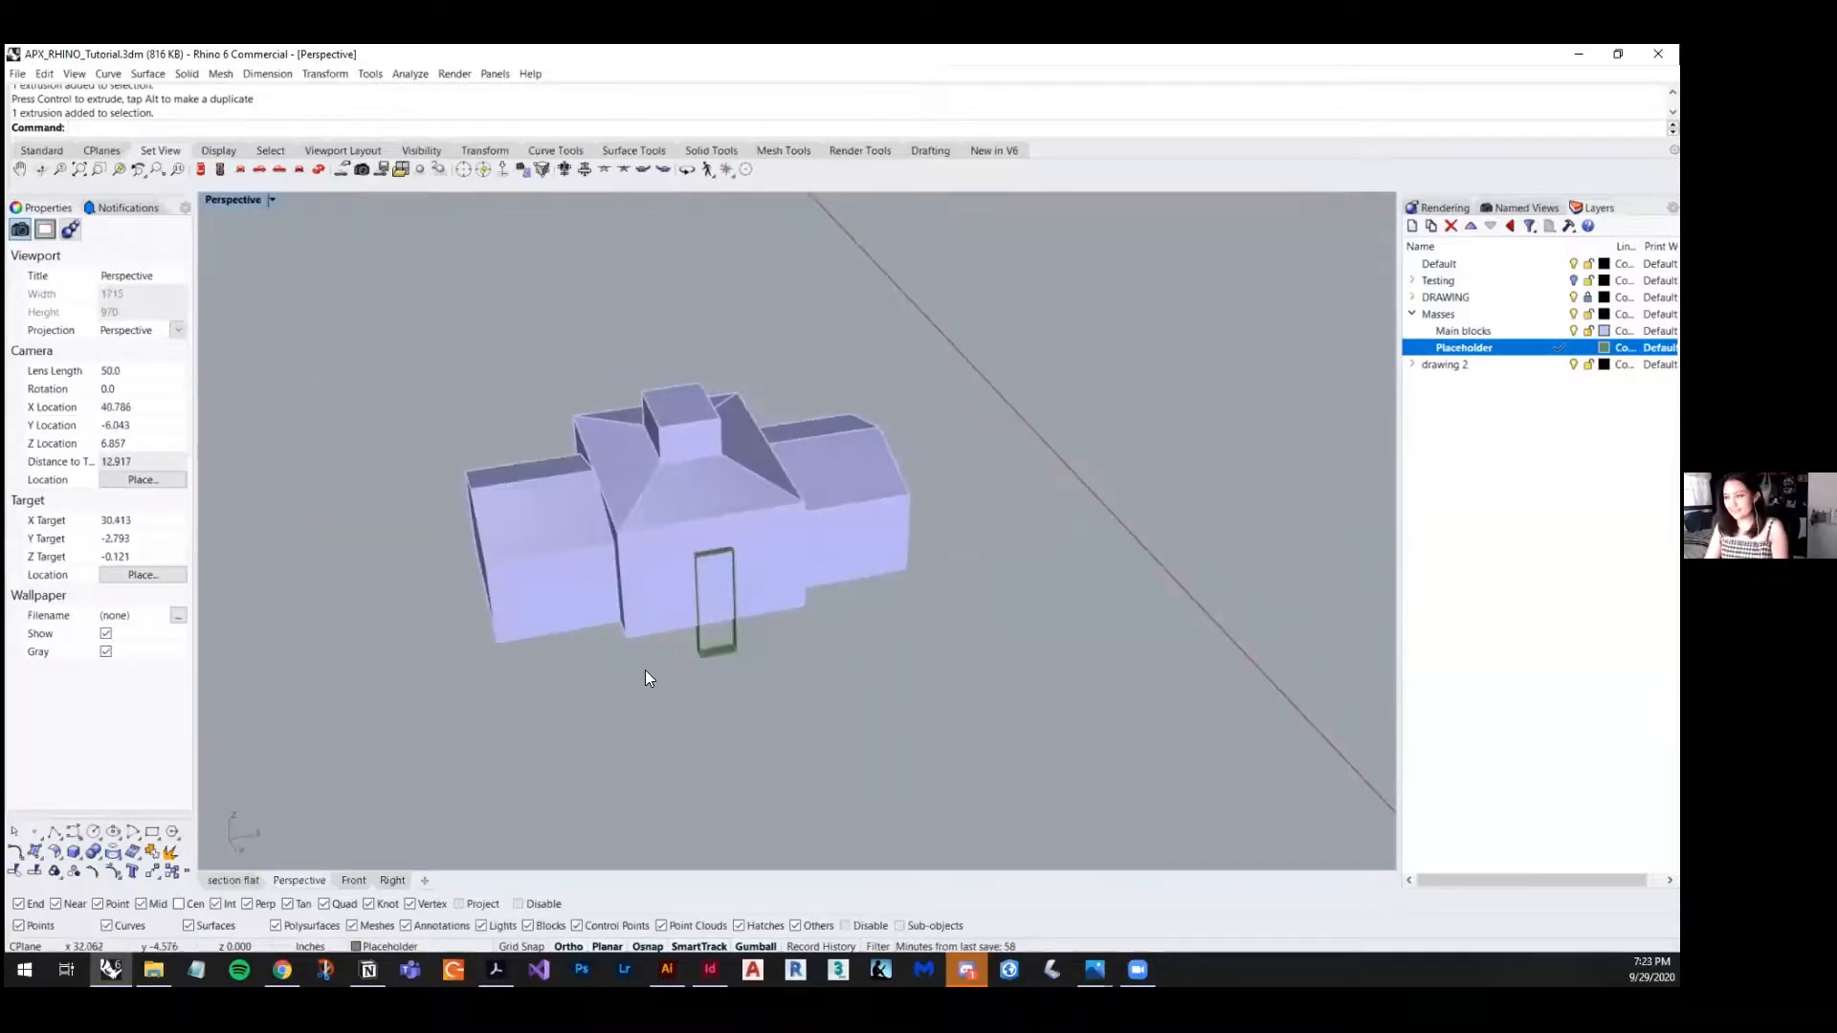
- Locate and examine the dimensioned plan and elevation drawings away from the building masses
scroll(645, 675, "down", 5)
right_click_drag(595, 609, 832, 579)
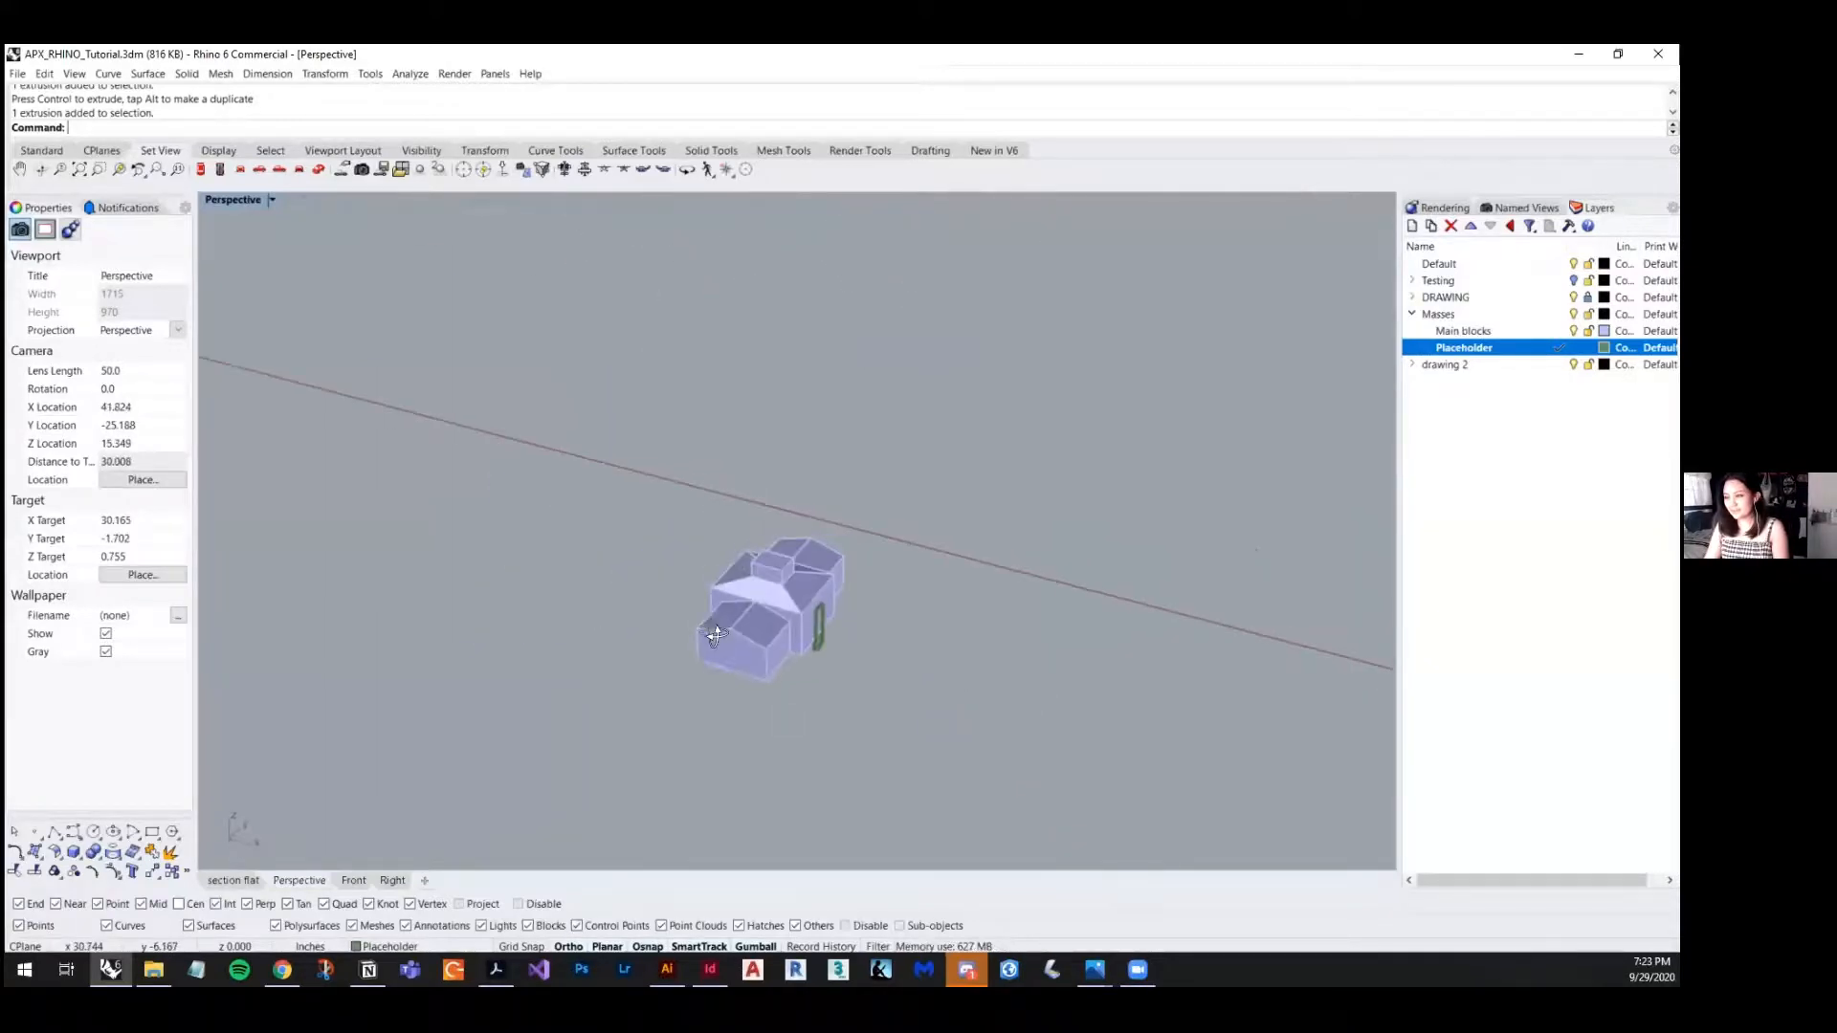
scroll(842, 576, "down", 18)
right_click_drag(514, 561, 601, 685)
scroll(599, 579, "up", 20)
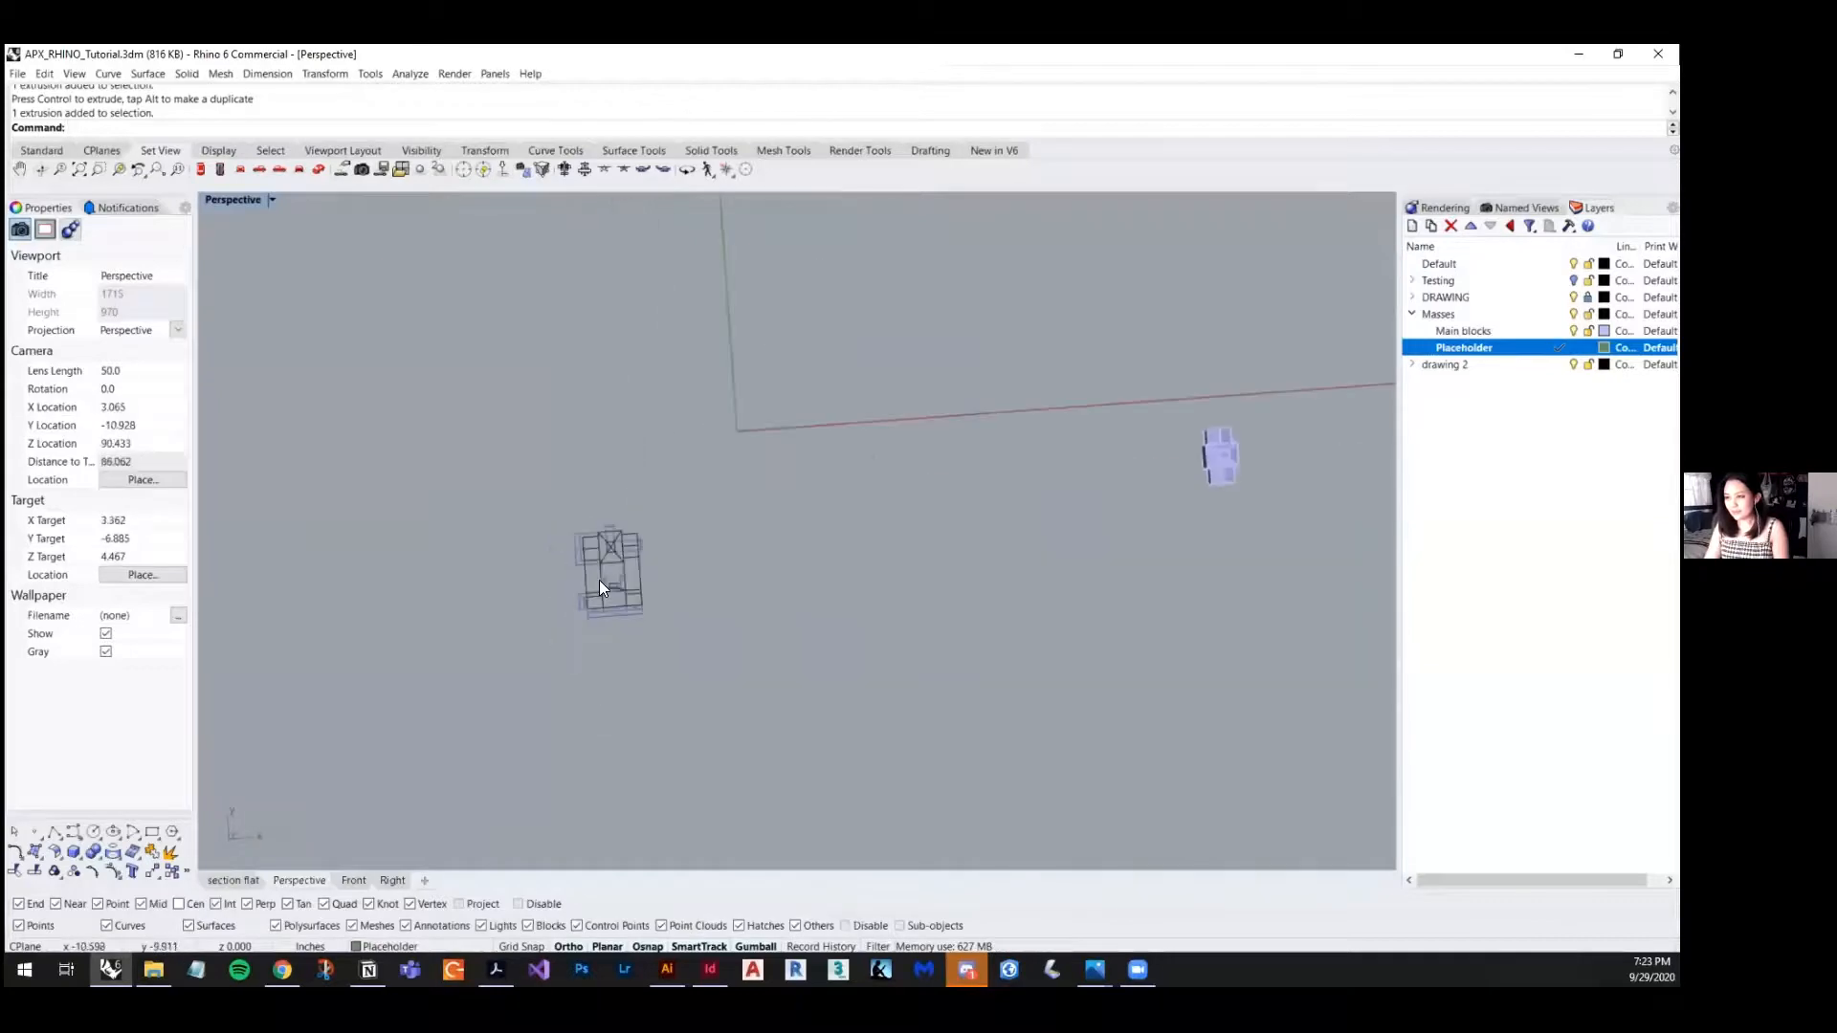
mouse_move(601, 593)
right_mouse_down("shift")
mouse_move(709, 472)
mouse_move(714, 435)
right_mouse_up("shift")
scroll(784, 622, "up", 4)
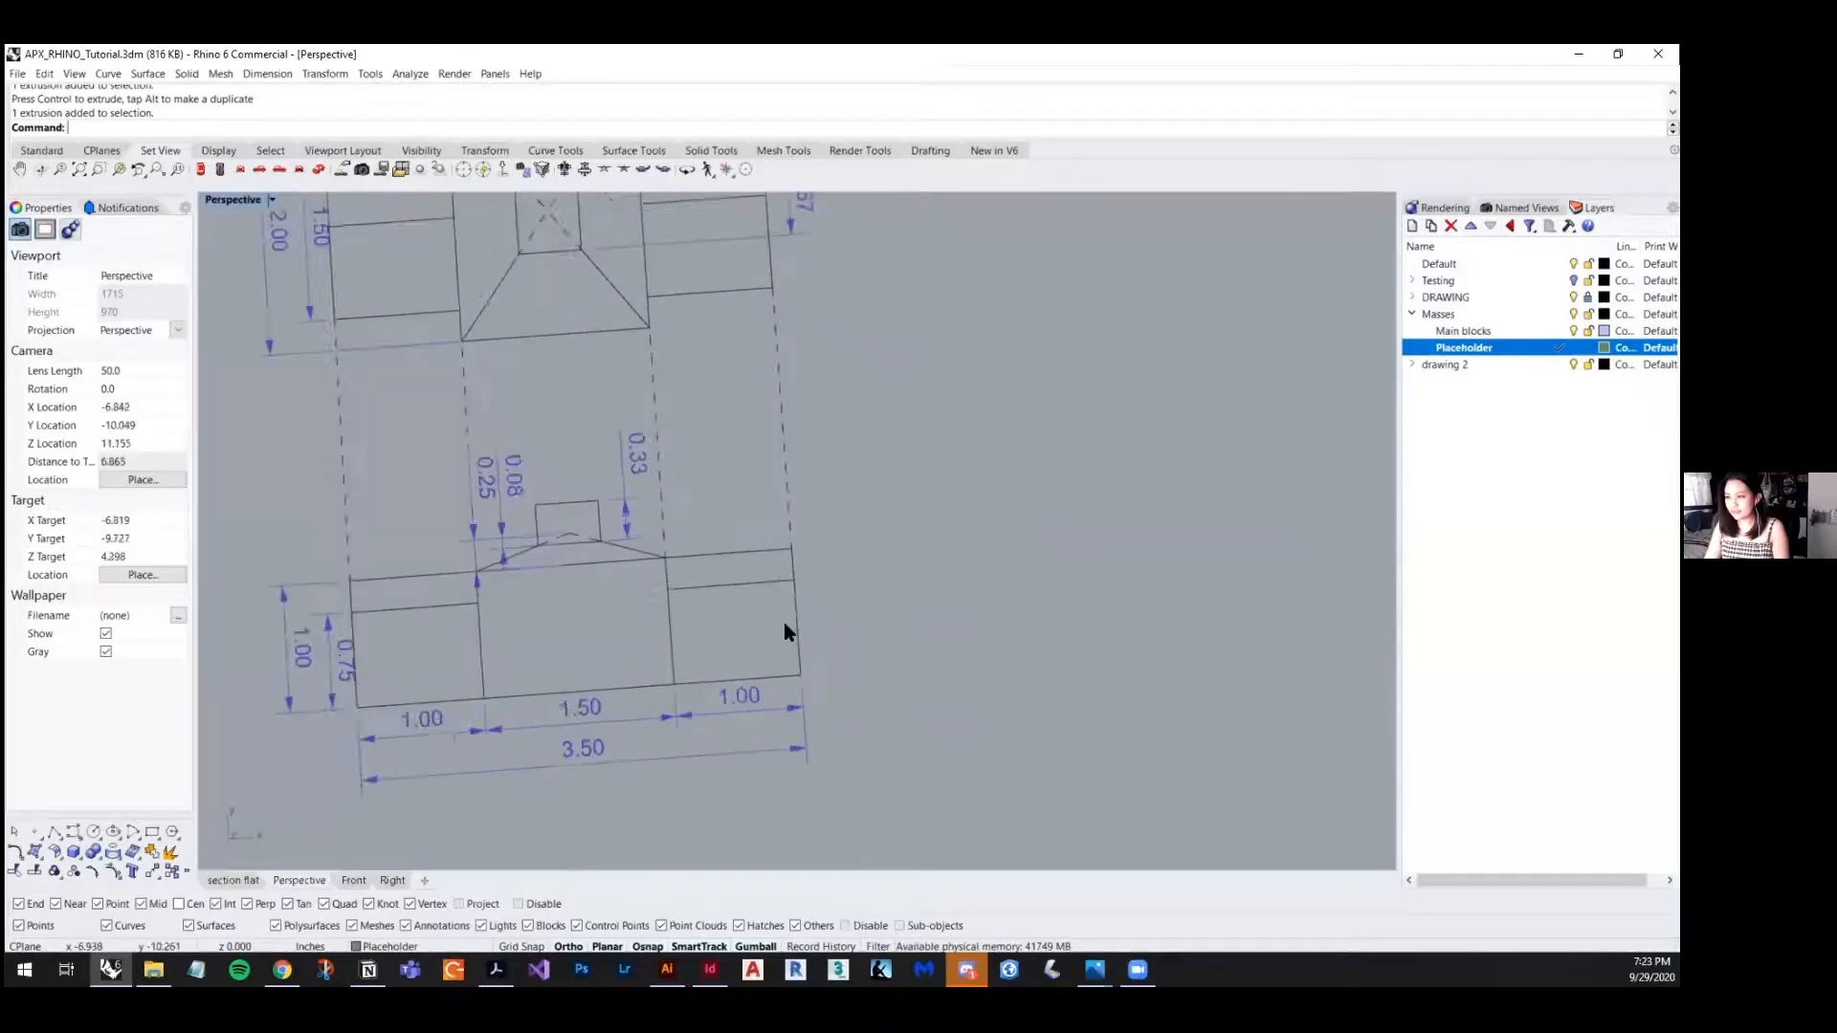
scroll(771, 599, "down", 6)
scroll(659, 432, "up", 2)
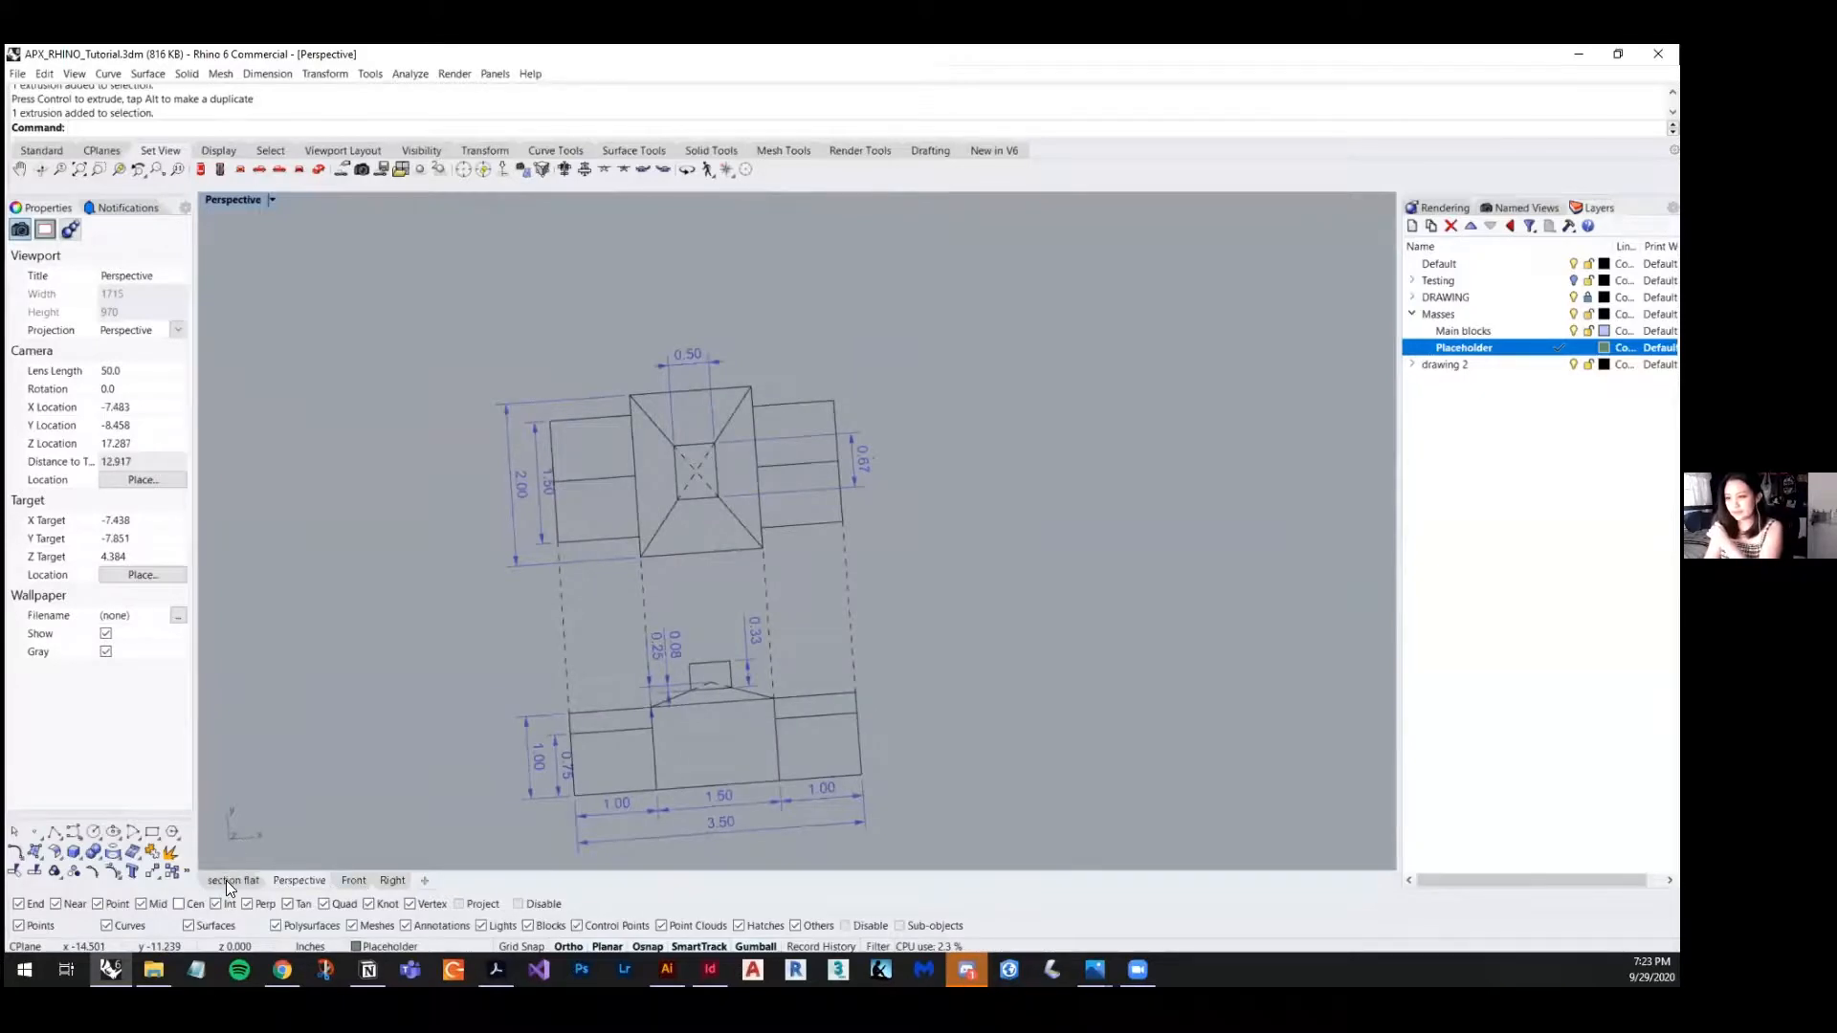
- Set the perspective viewport to the Top view and frame the dimensioned plan and elevation drawings
left_click(272, 200)
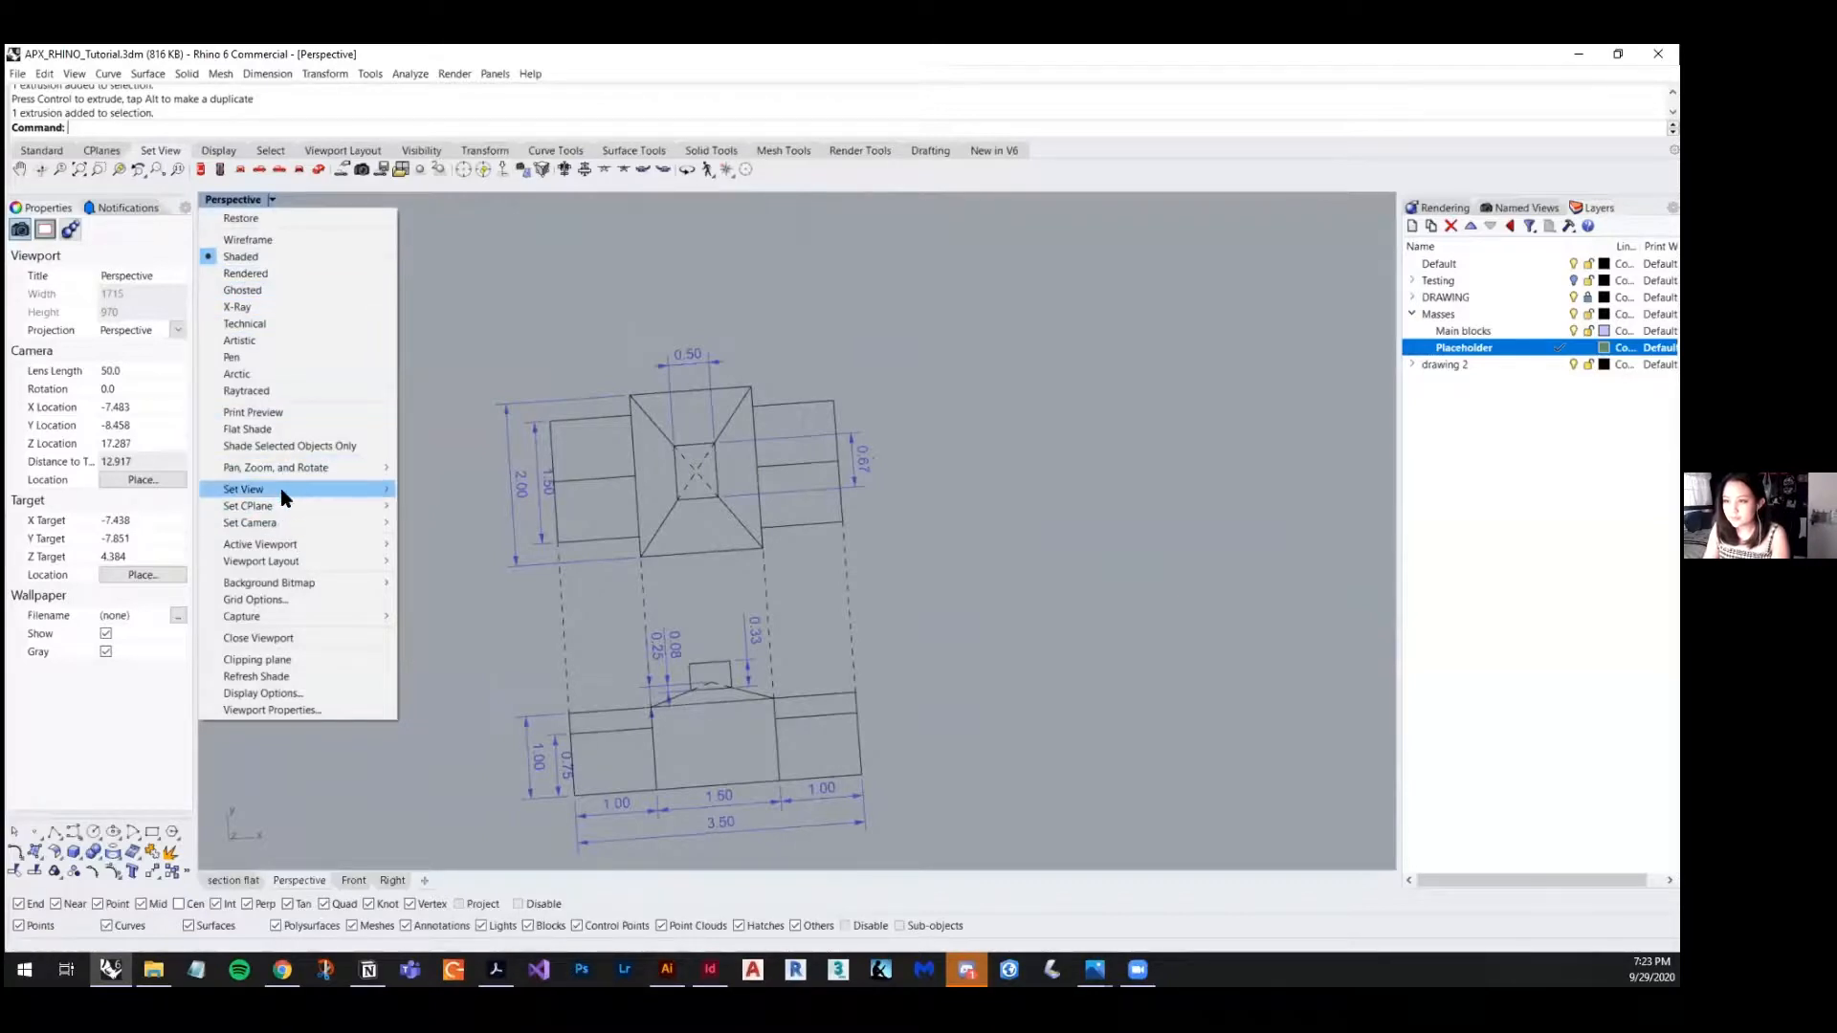
mouse_move(383, 489)
left_click(445, 518)
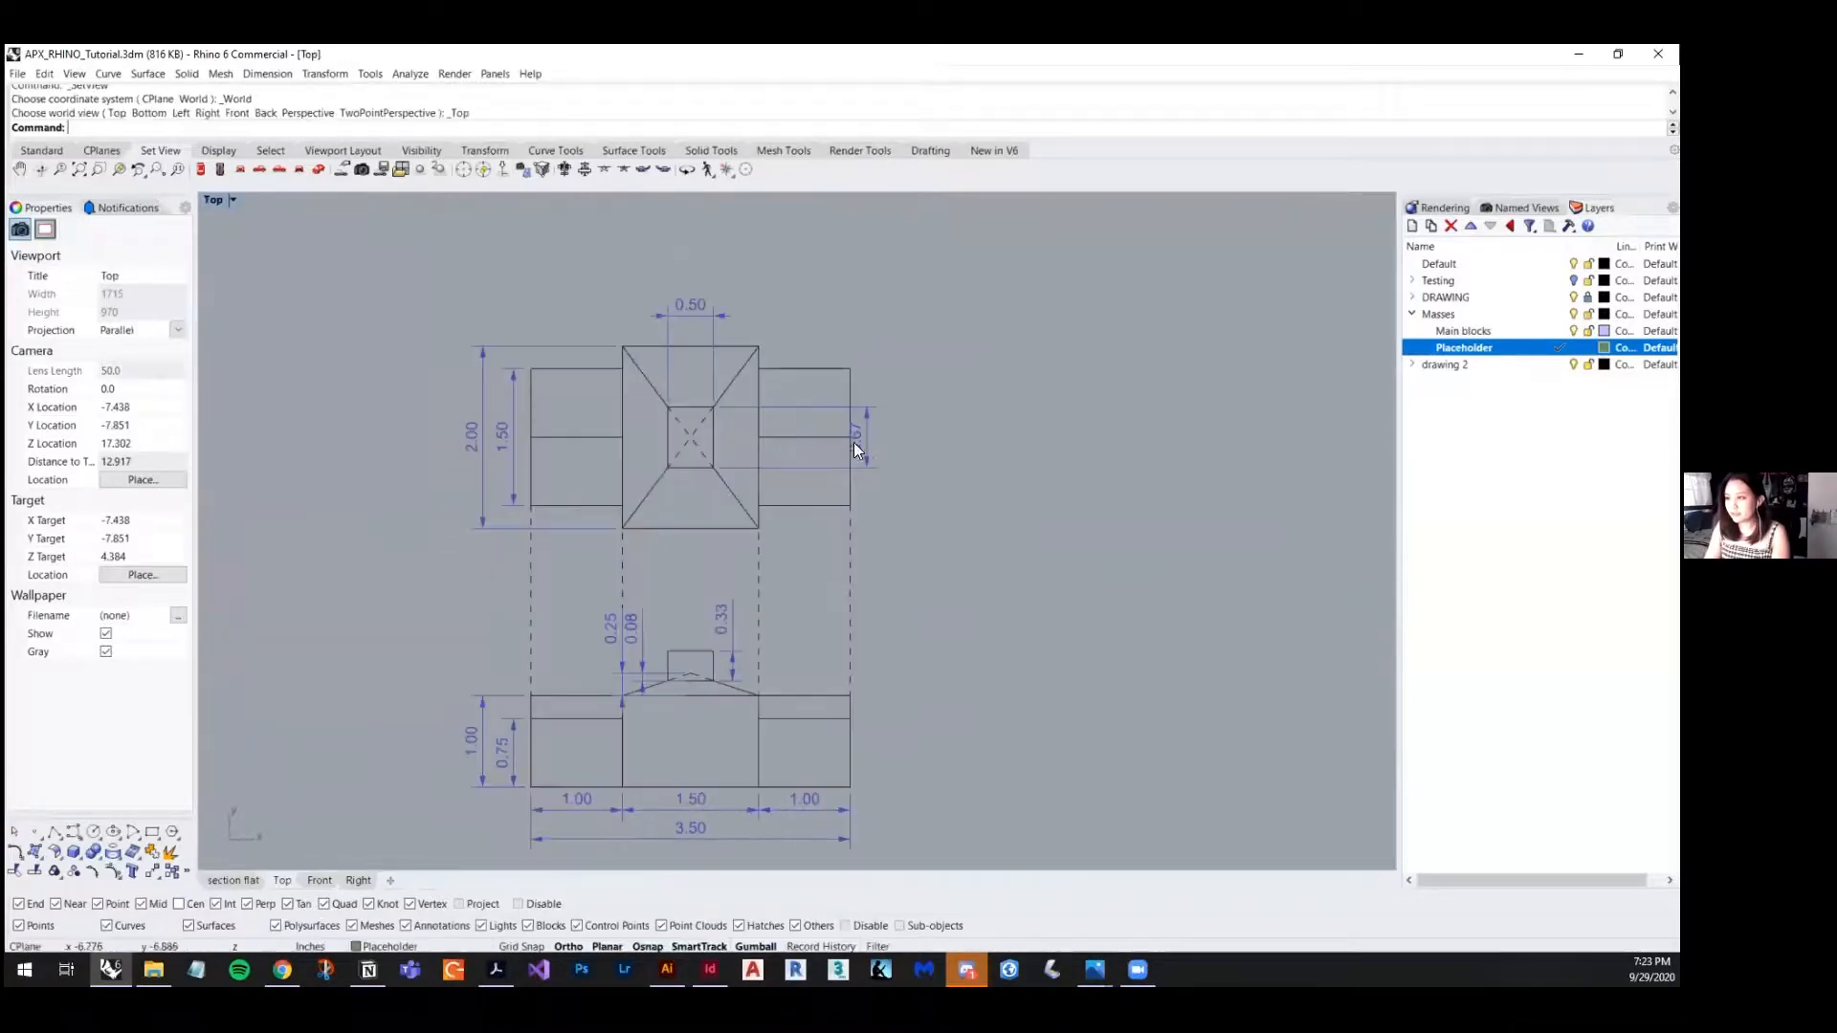
scroll(765, 459, "down", 5)
scroll(727, 632, "up", 4)
scroll(714, 652, "up", 4)
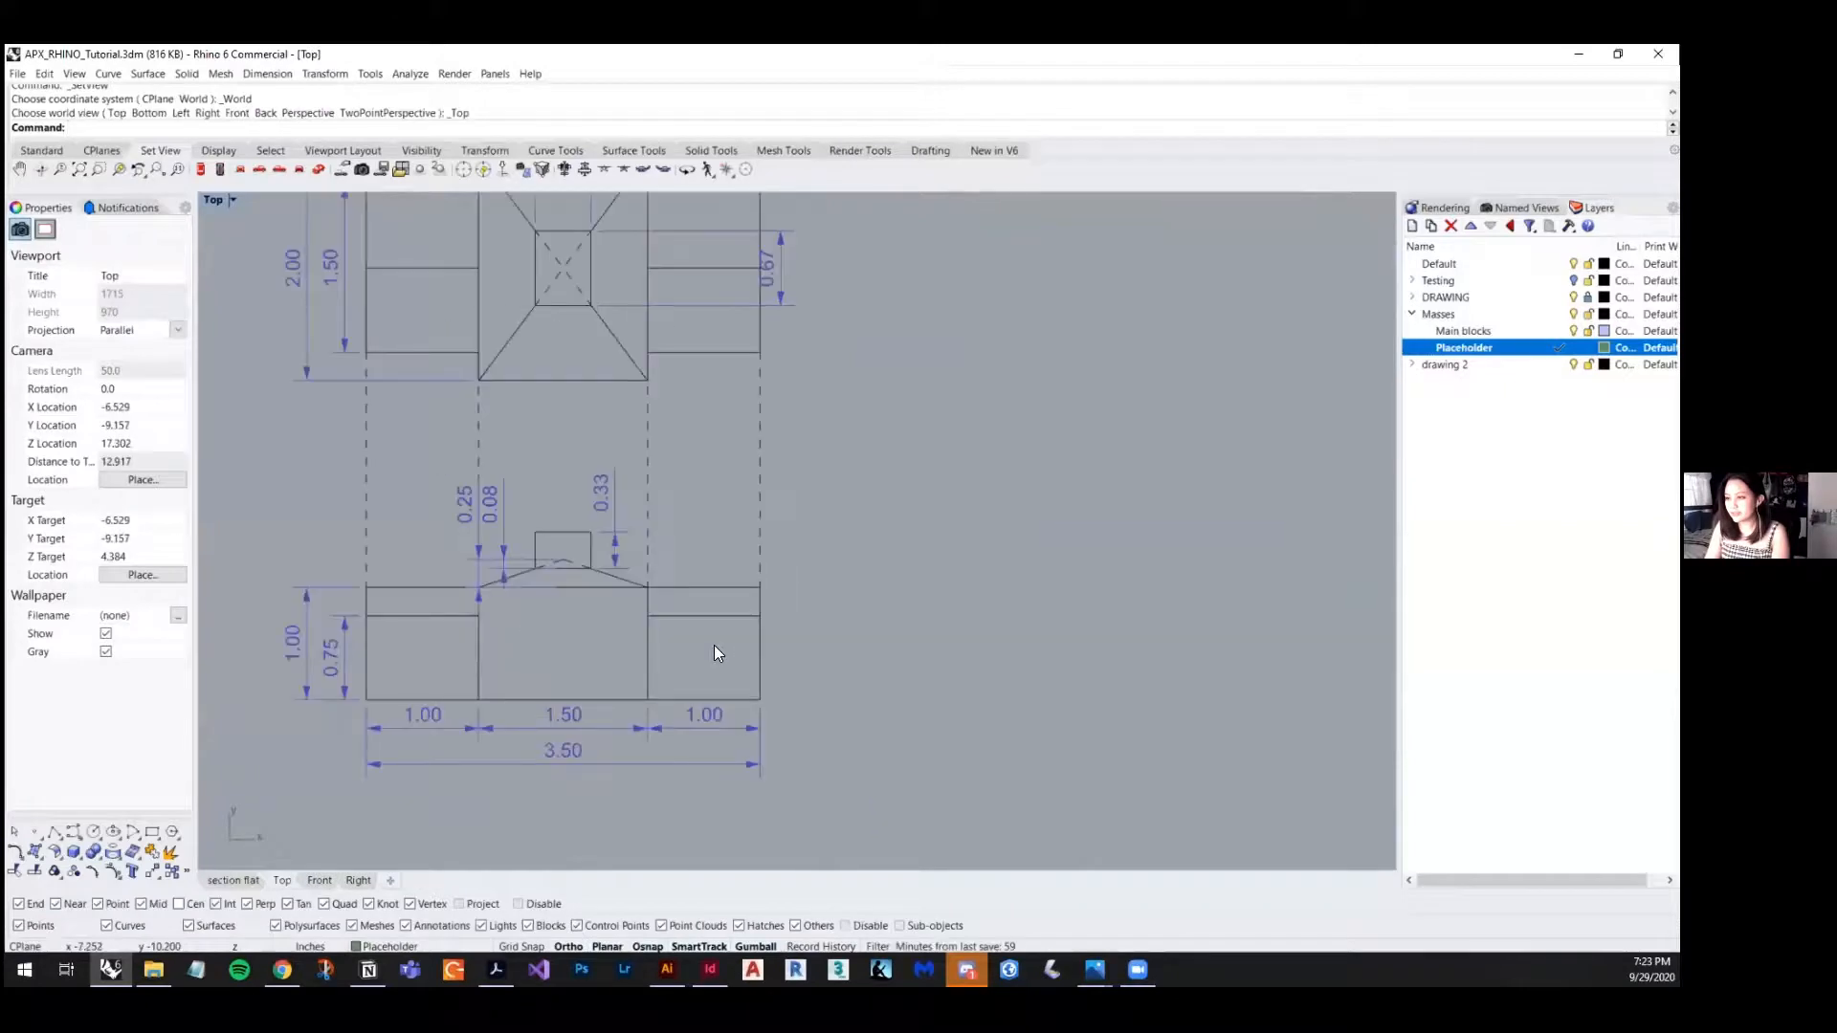
scroll(714, 651, "down", 4)
mouse_move(602, 429)
right_mouse_down()
mouse_move(591, 472)
mouse_move(646, 536)
right_mouse_up()
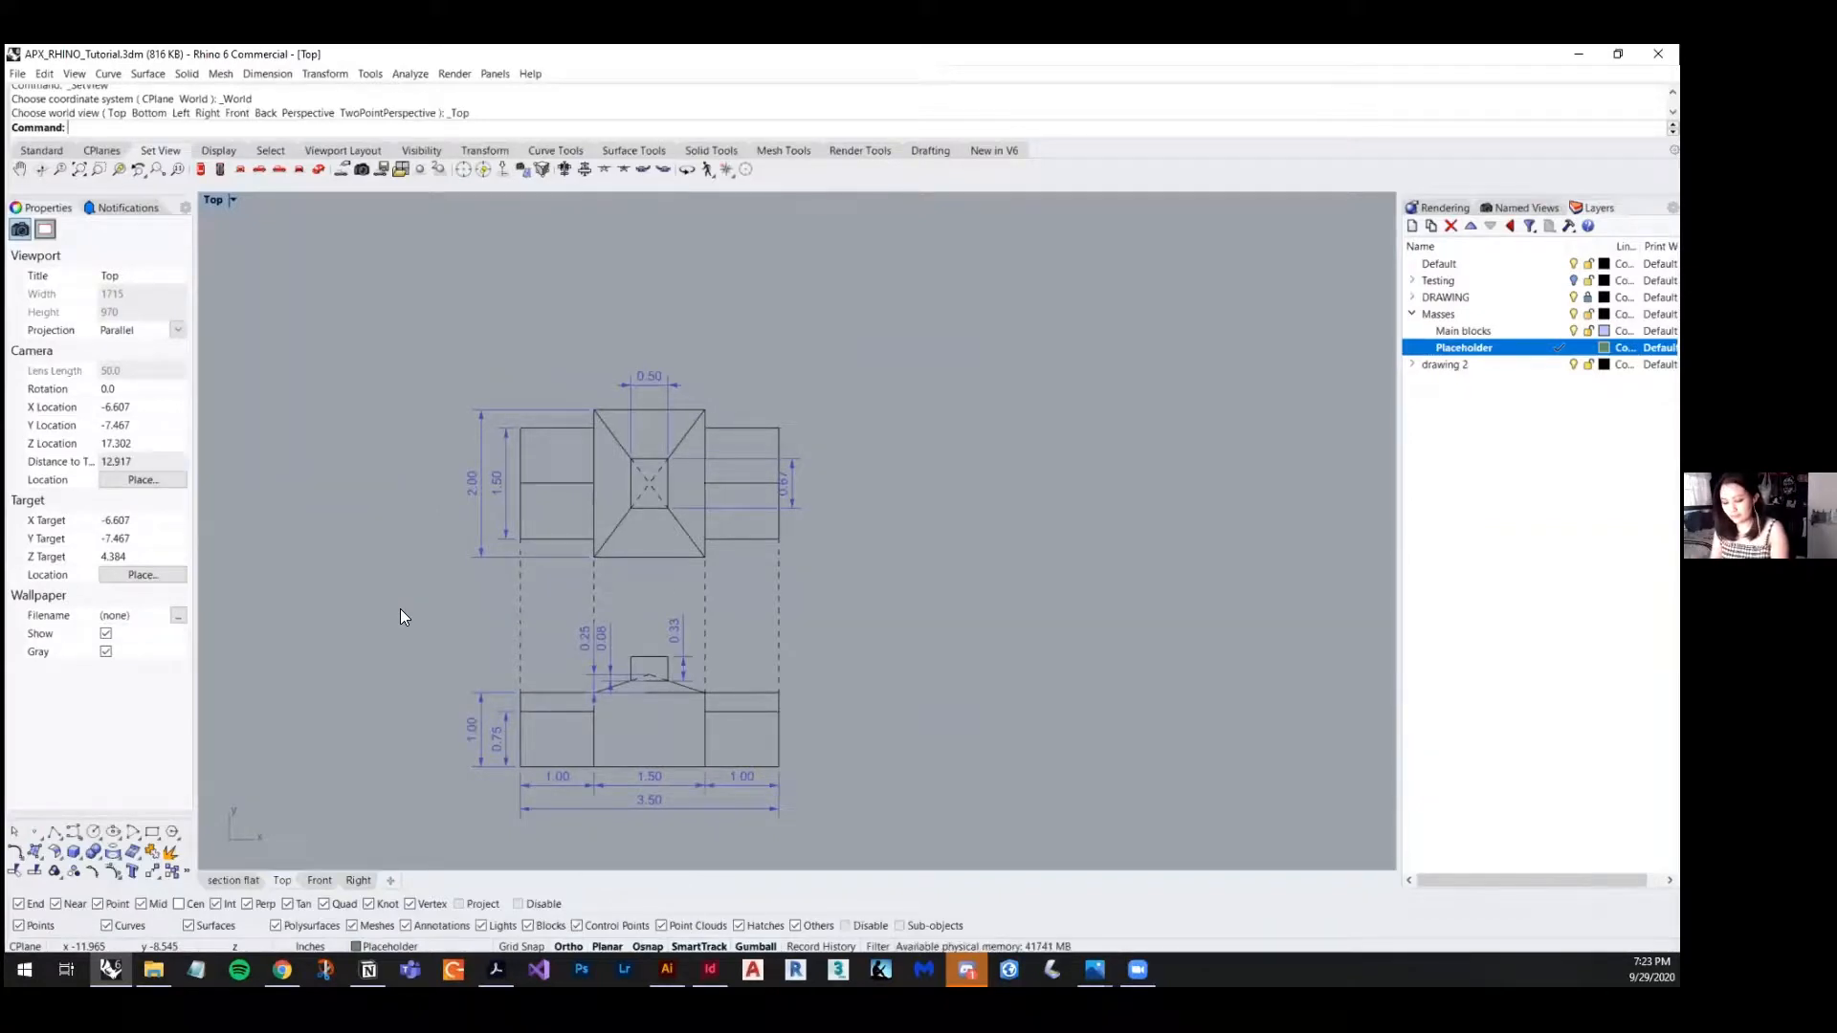
scroll(574, 497, "down", 3)
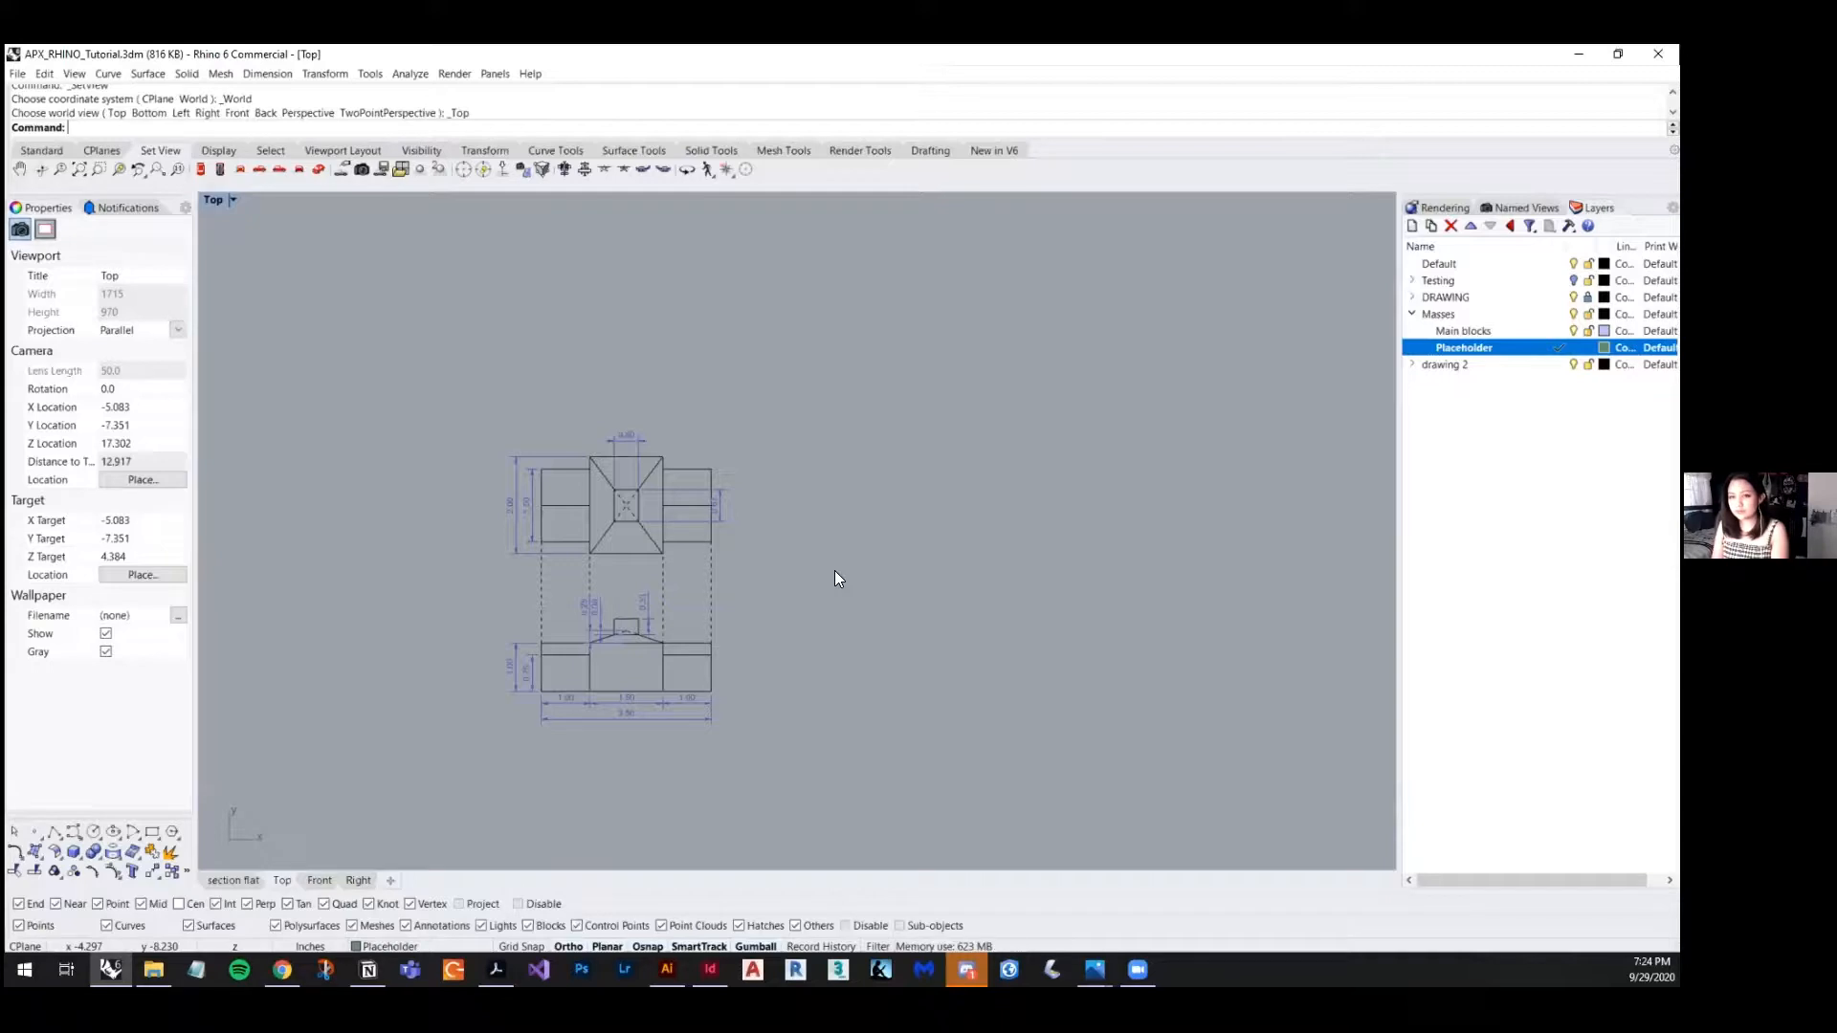
- Open Grasshopper with the Grasshopper command and zoom out on its canvas to show the existing definition
type("Grasshopper")
key("Return")
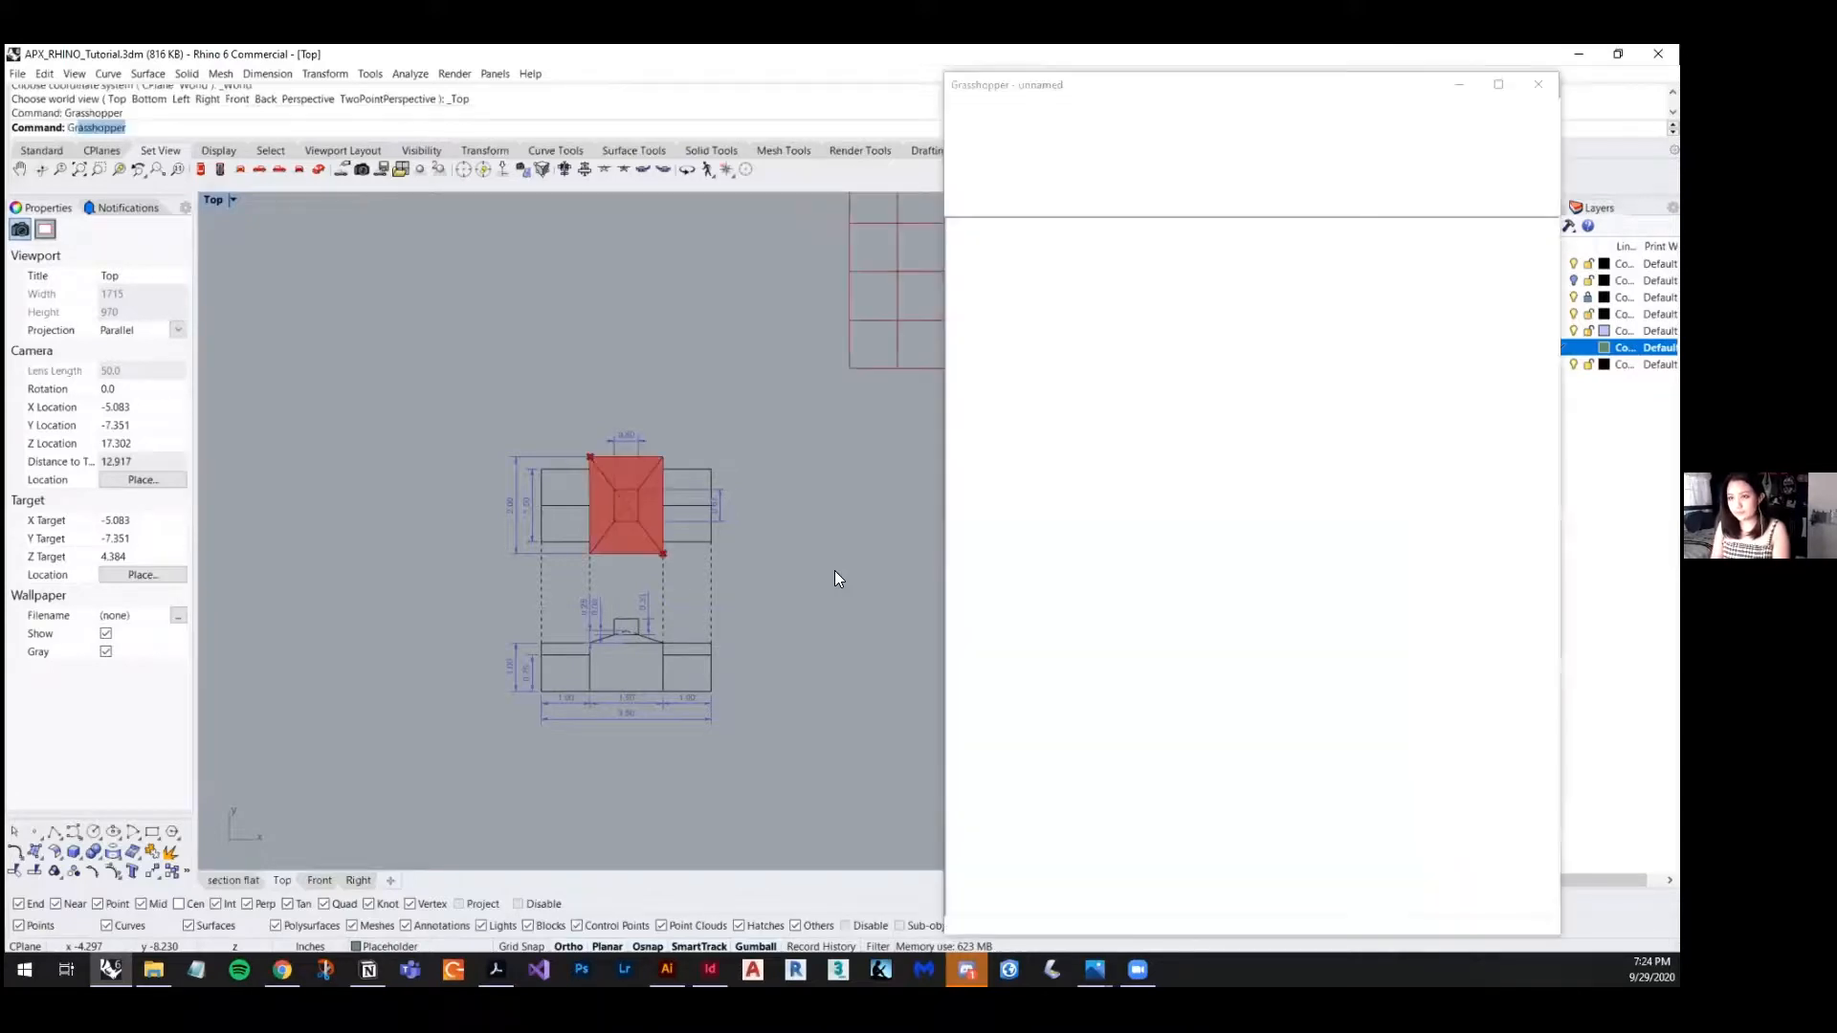
scroll(1232, 580, "down", 3)
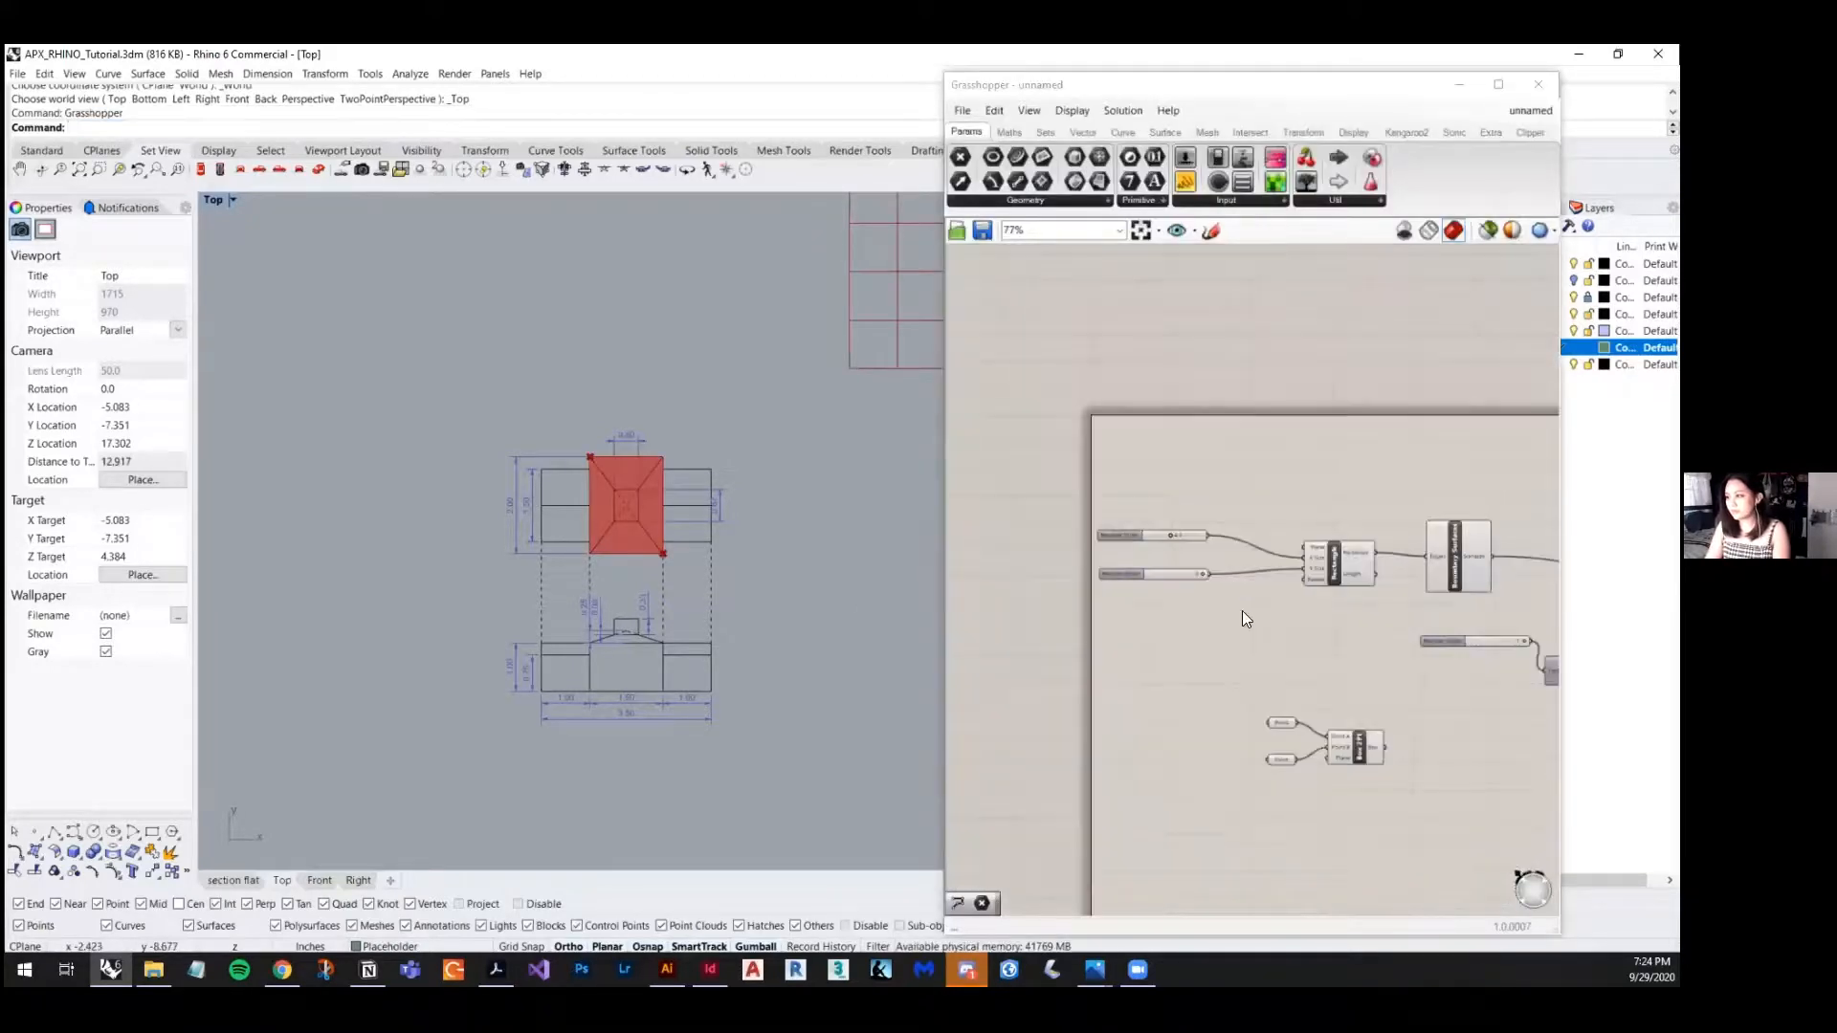
scroll(1212, 666, "down", 5)
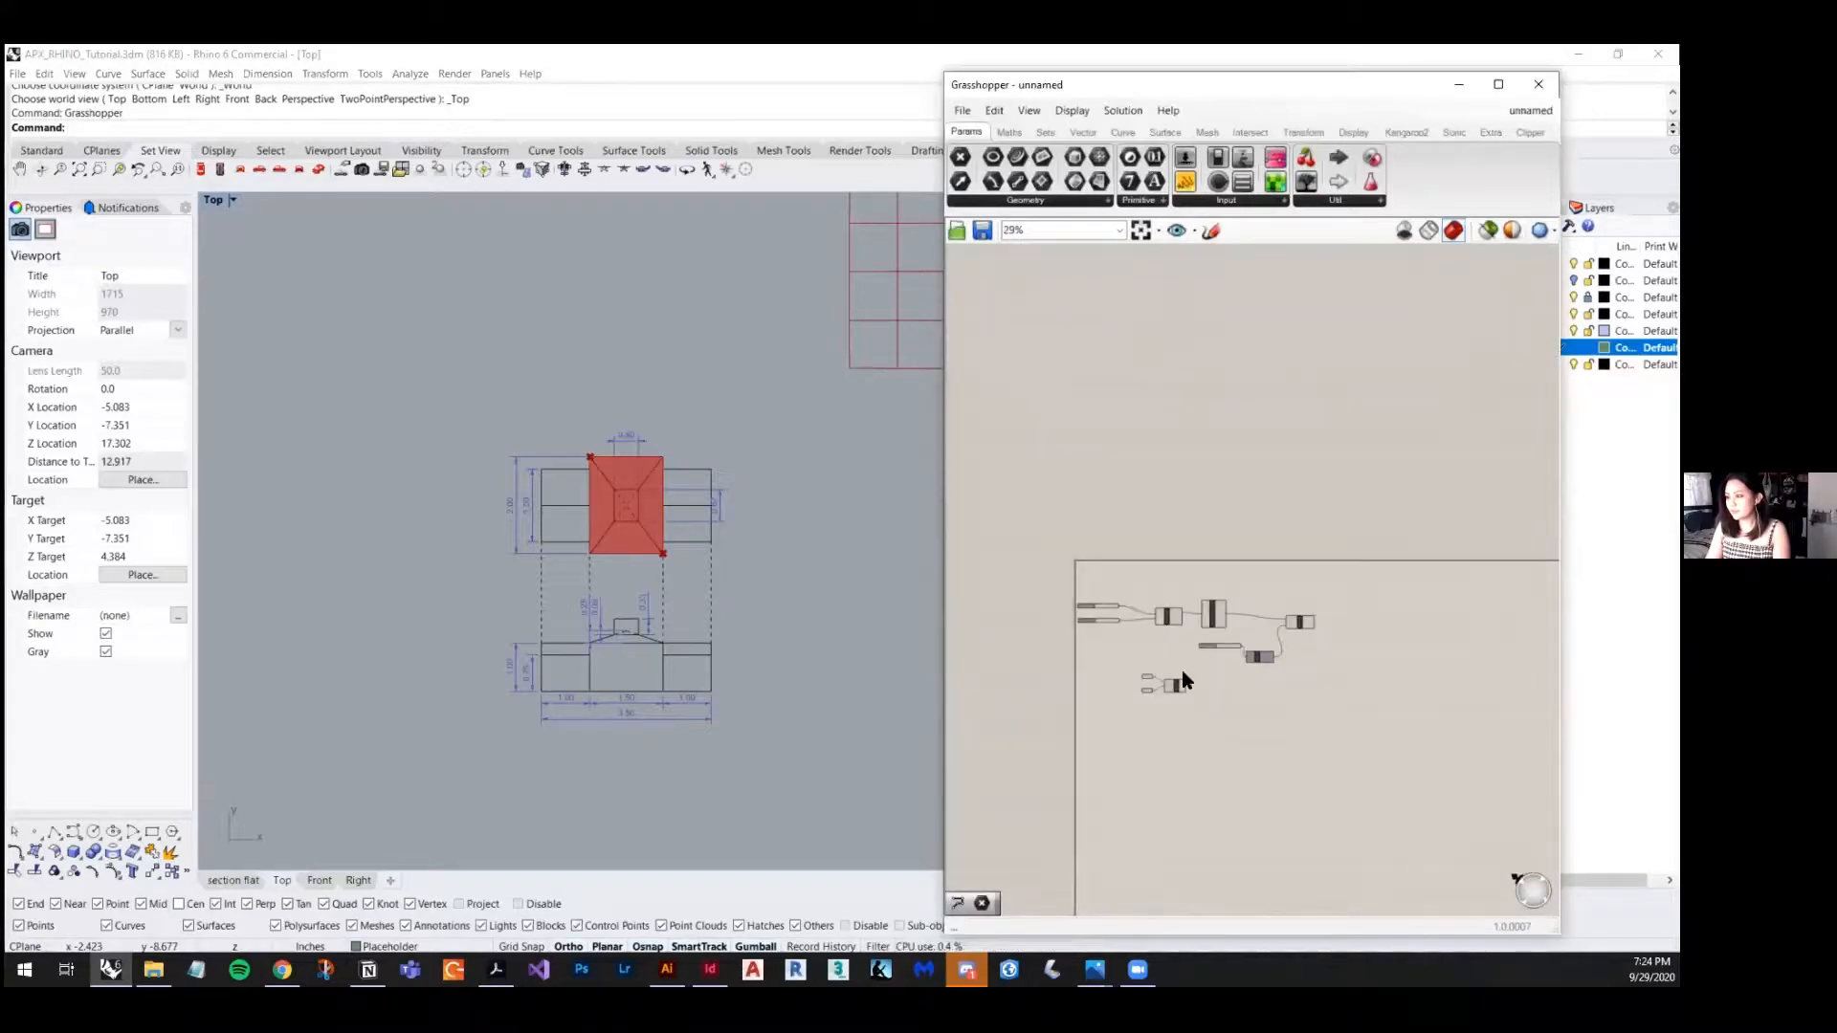
- Widen the Grasshopper window and group the two Point parameters with the Box 2Pt component
scroll(1202, 672, "up", 3)
left_click_drag(1191, 671, 985, 824)
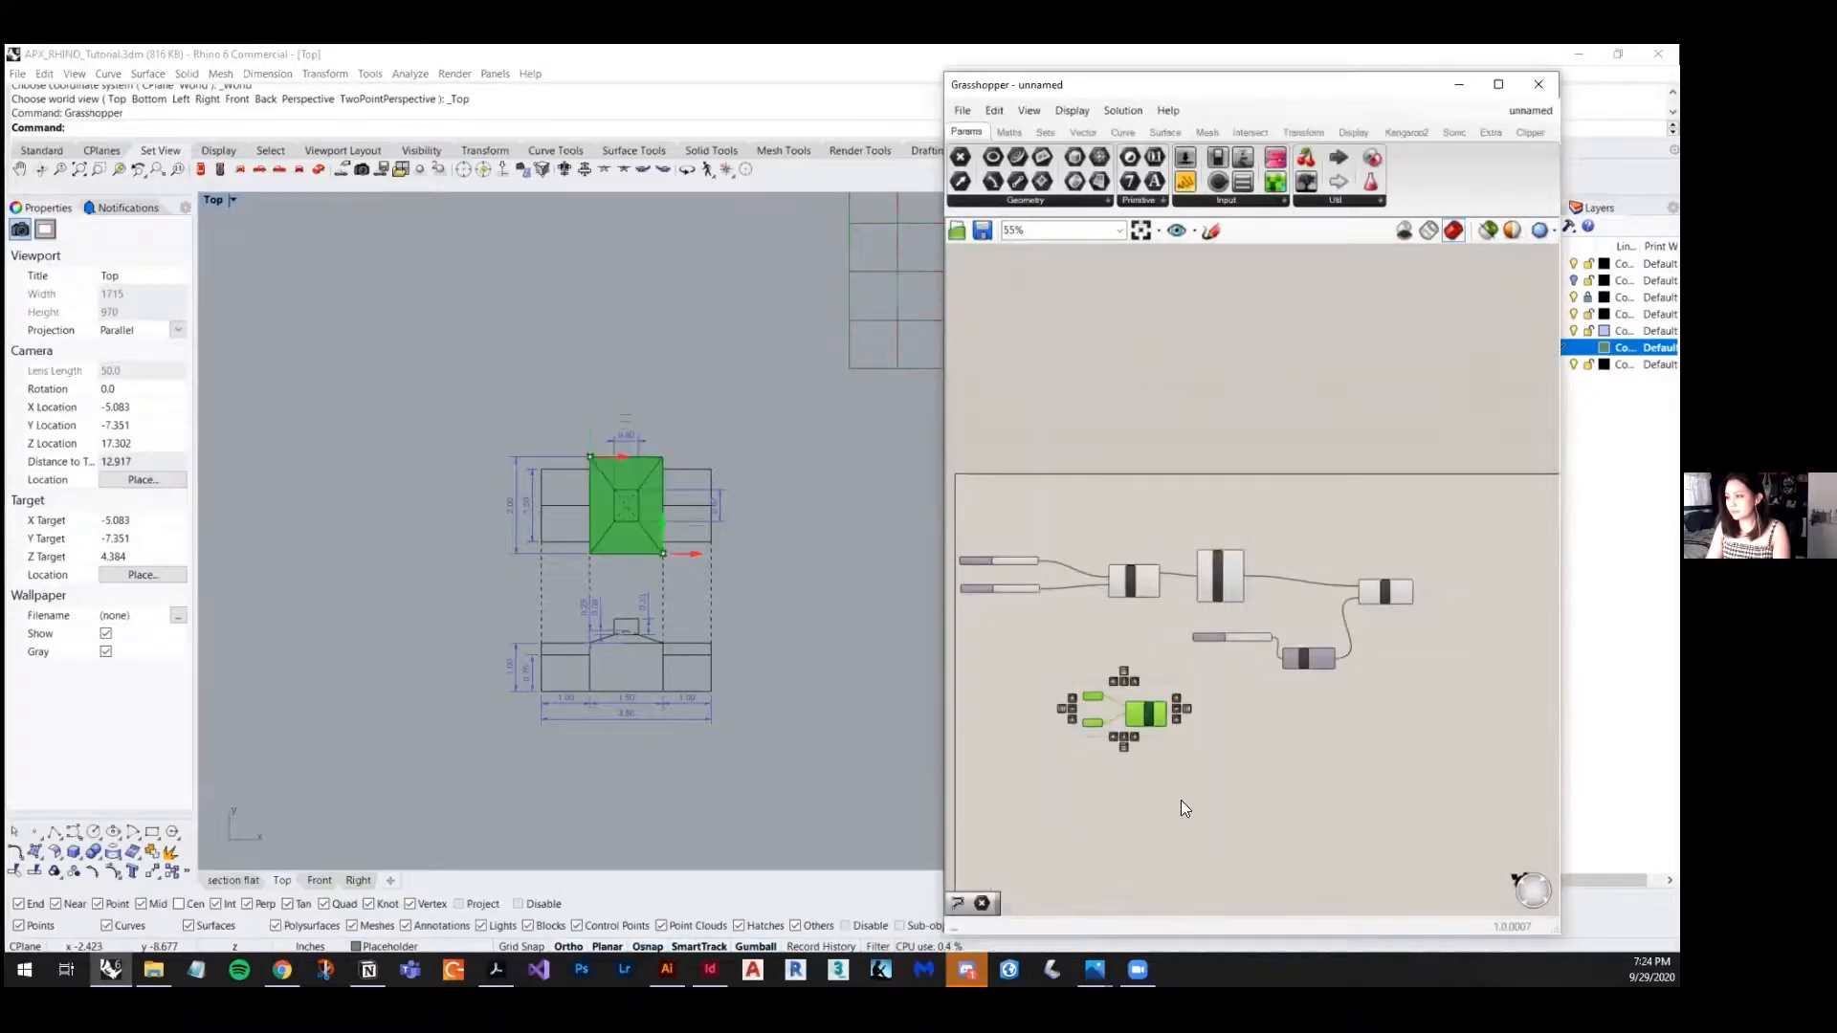
scroll(1148, 720, "up", 5)
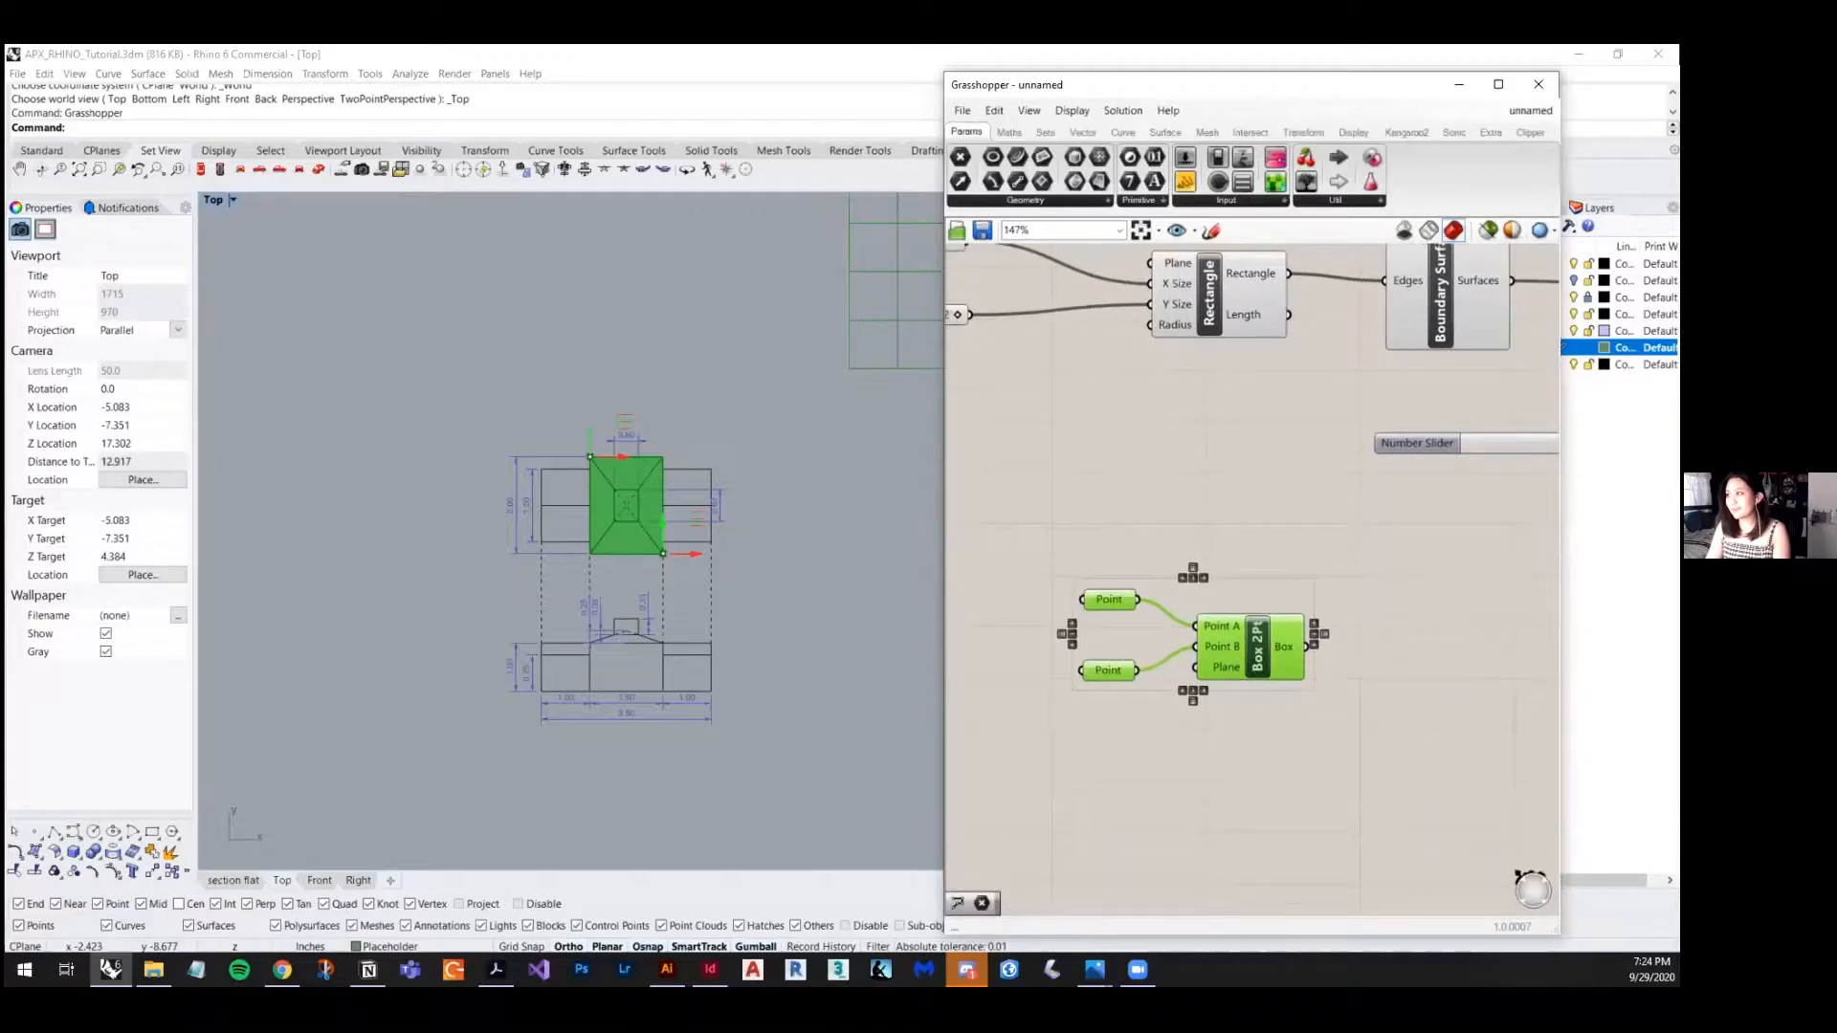
left_click_drag(1559, 606, 1678, 605)
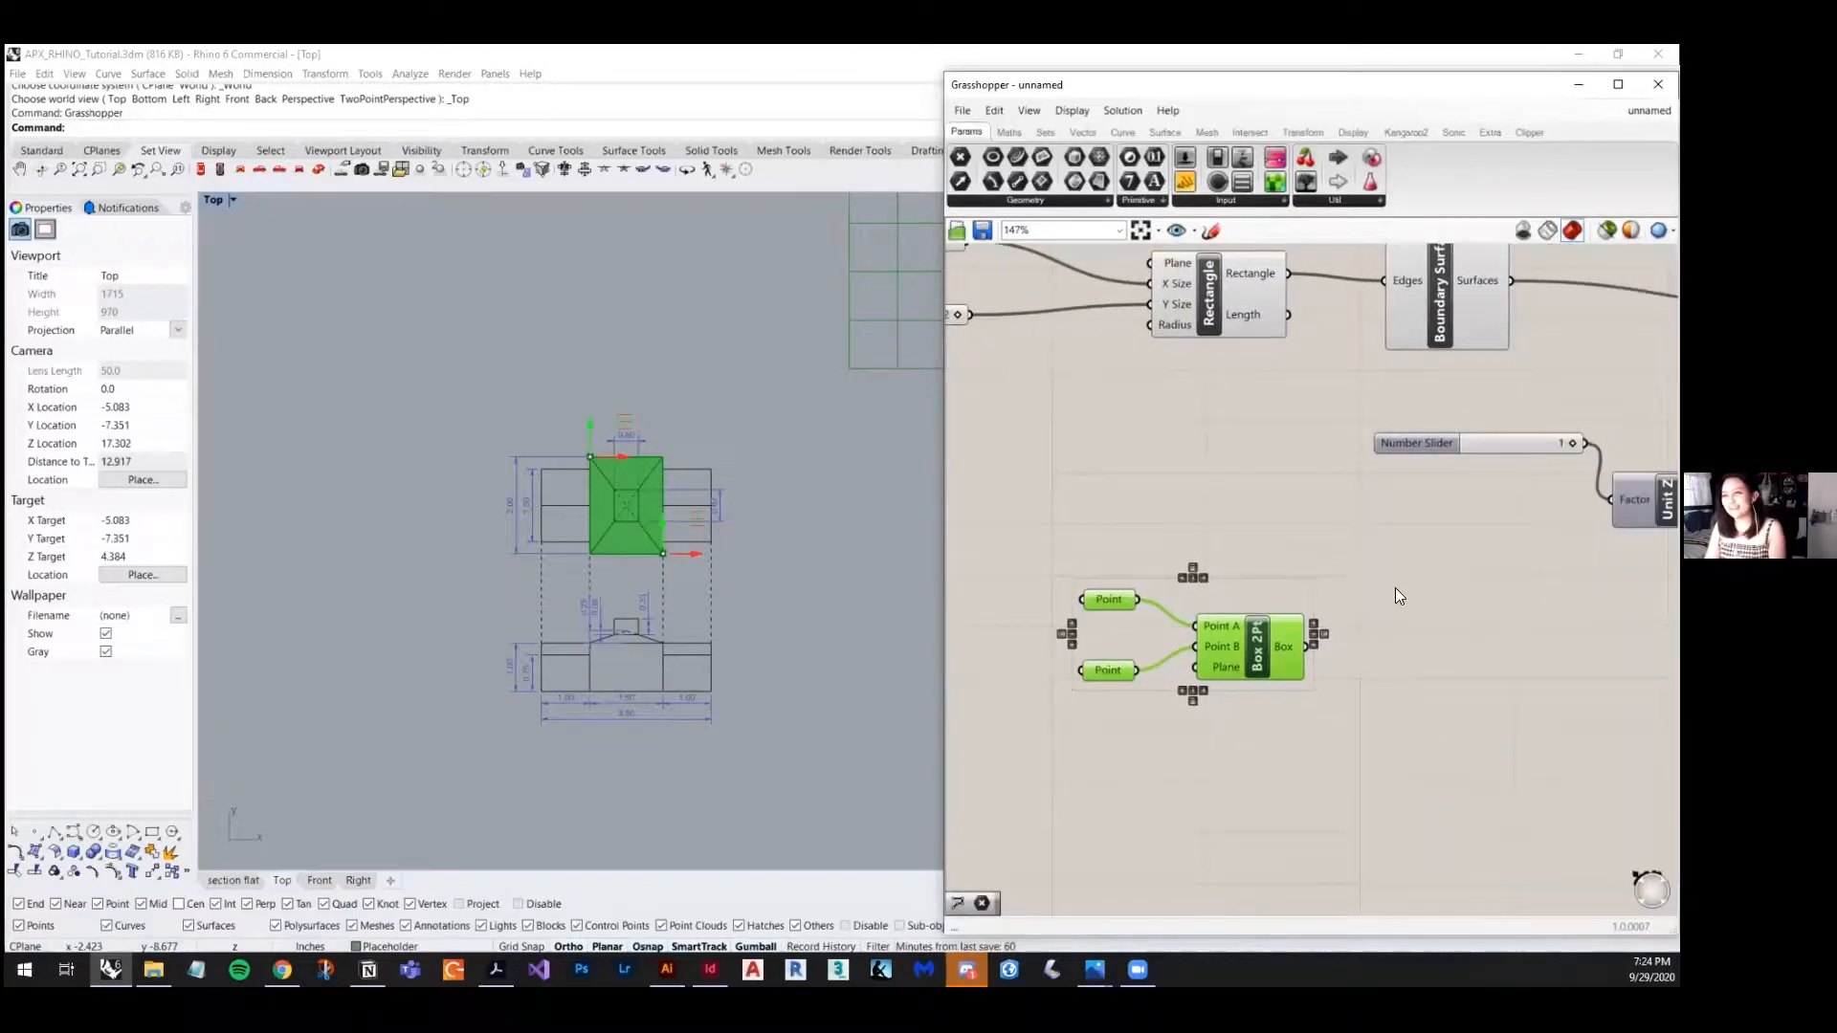
scroll(1250, 641, "up", 2)
middle_click(1250, 641)
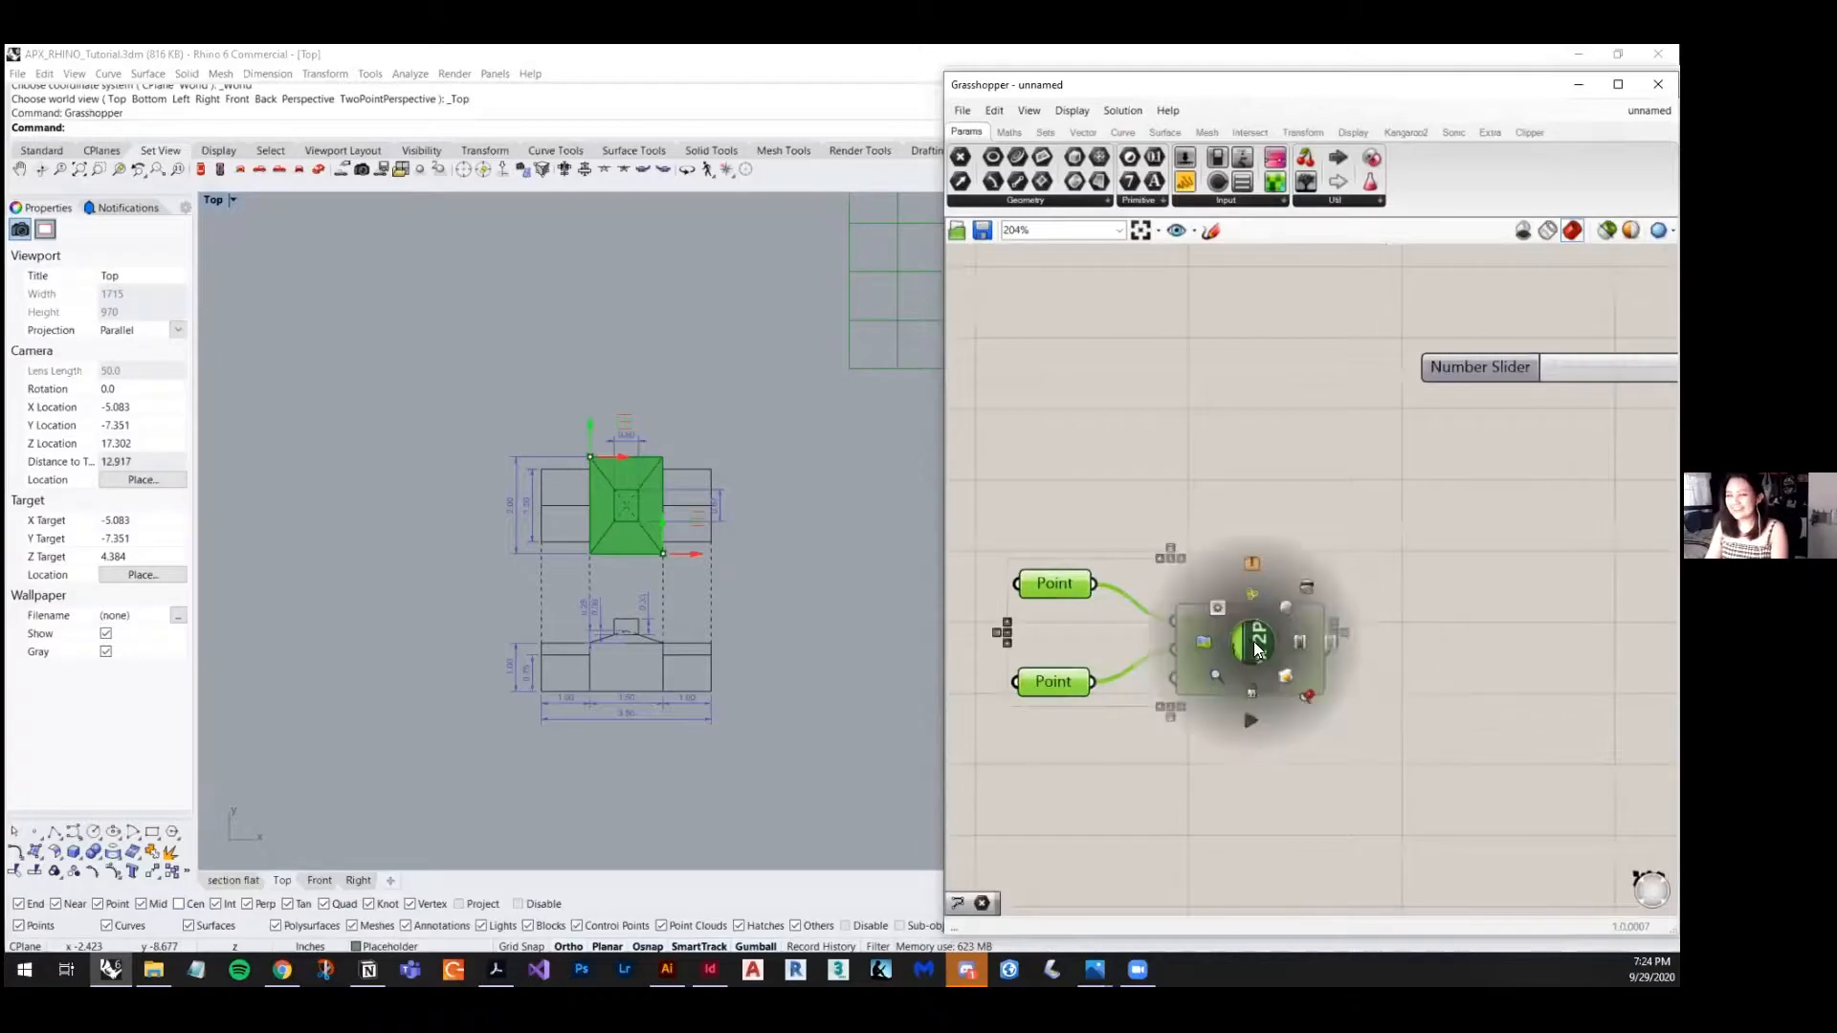
scroll(1248, 643, "up", 1)
left_click(1259, 583)
scroll(1474, 632, "down", 5)
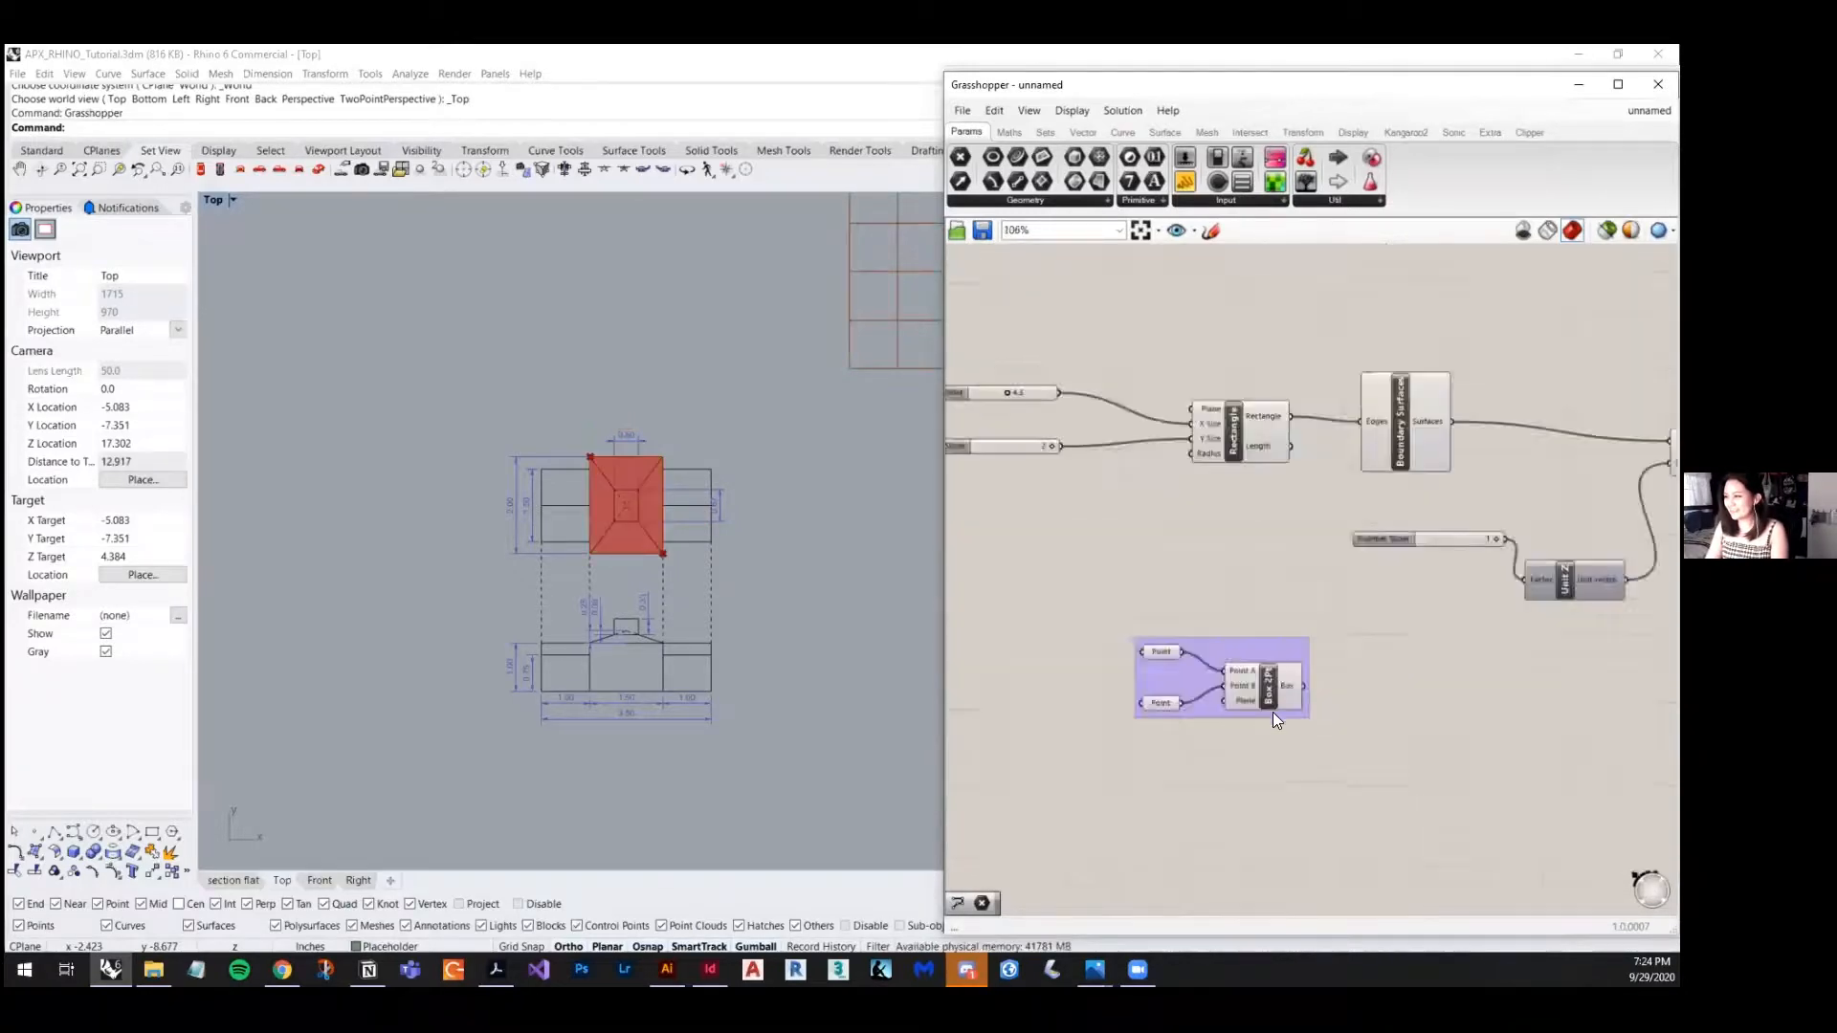
scroll(1332, 673, "down", 1)
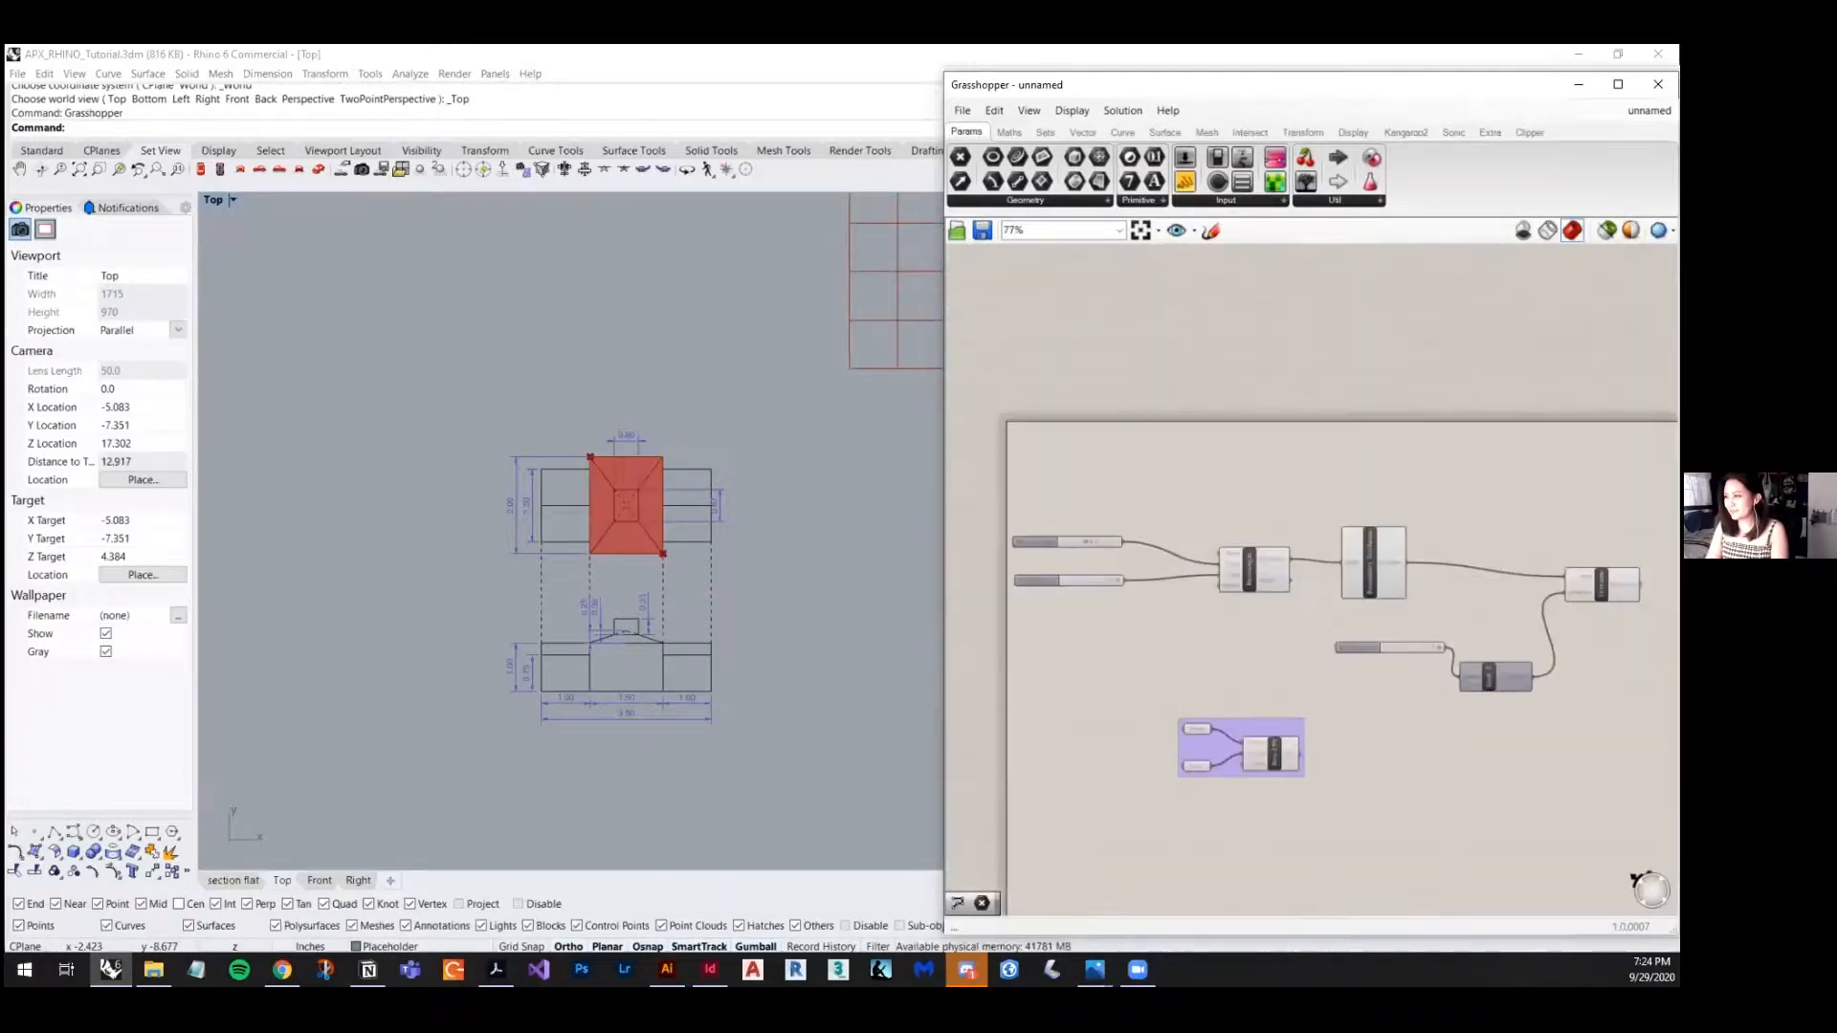
- Stack the two number sliders directly beside the X Size and Y Size inputs of the Rectangle component
scroll(1364, 547, "up", 1)
left_click(1237, 570)
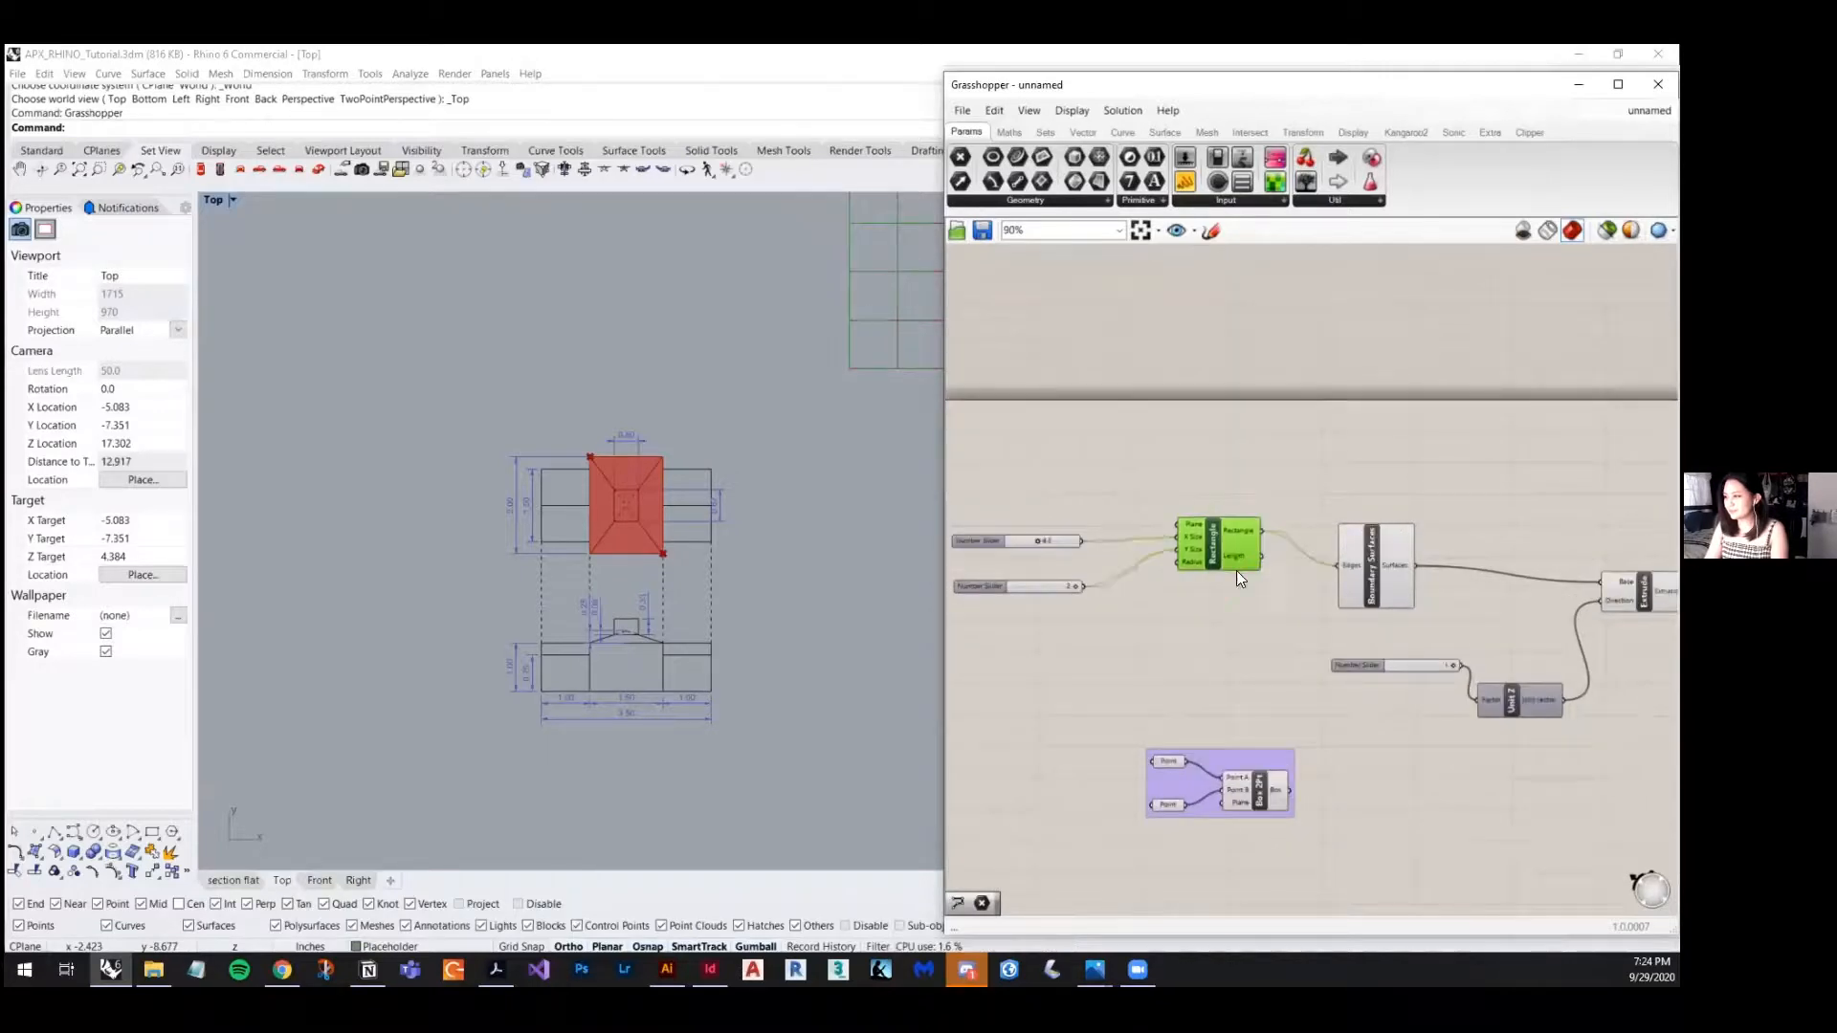
scroll(1074, 549, "up", 3)
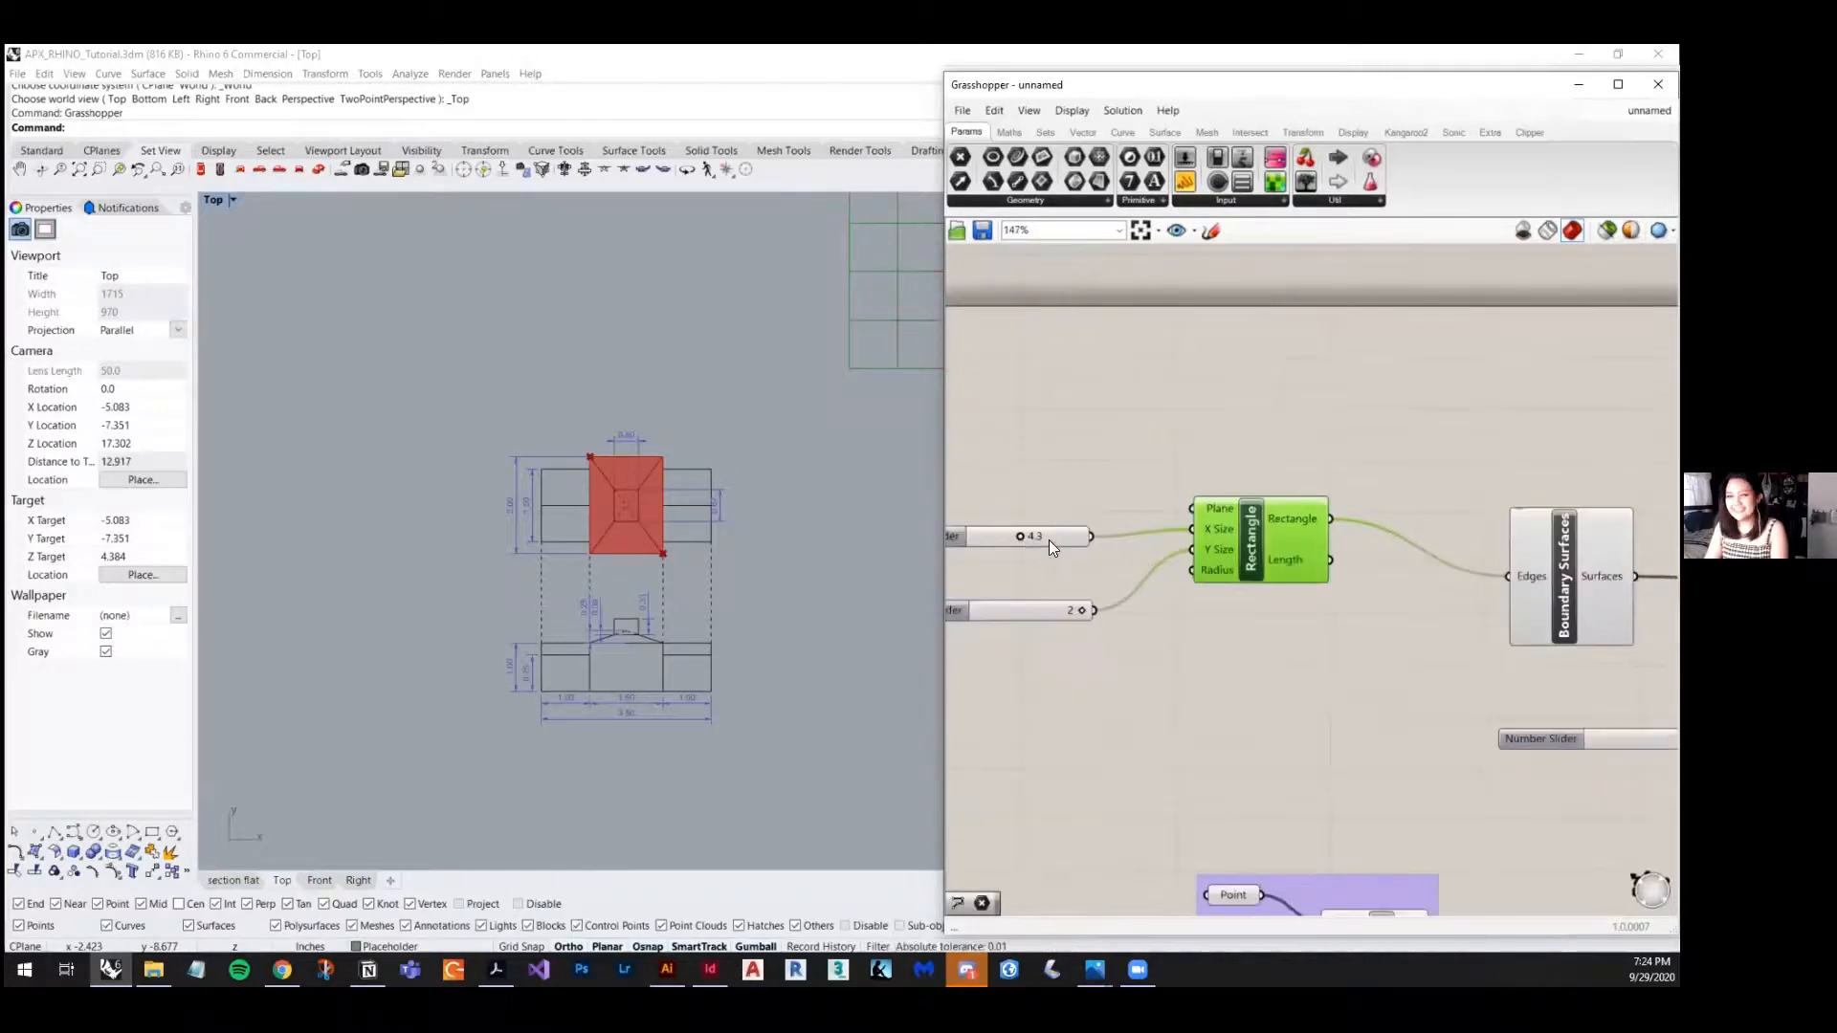
left_click_drag(1049, 540, 1067, 526)
left_click_drag(1058, 614, 1083, 545)
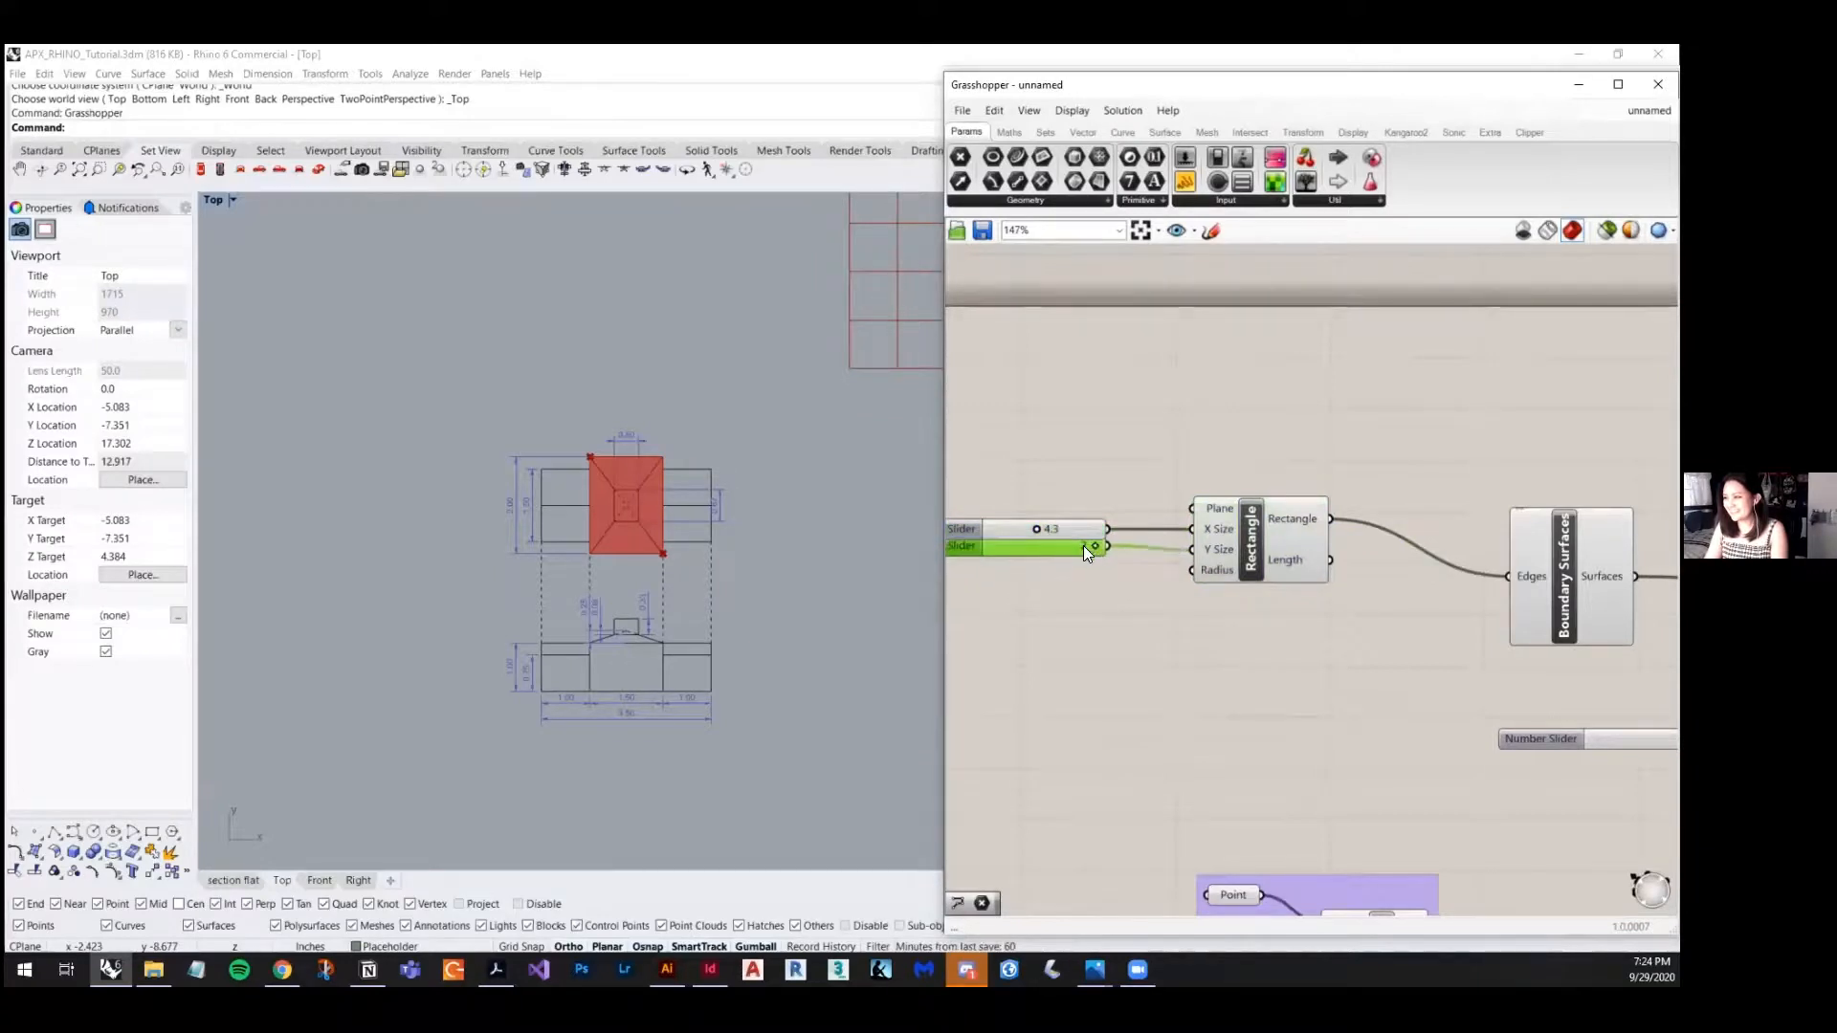
- Tidy the extrusion chain by moving Boundary Surfaces, Extrude, the height slider and Unit Z compactly beside the Rectangle component
scroll(1060, 614, "down", 2)
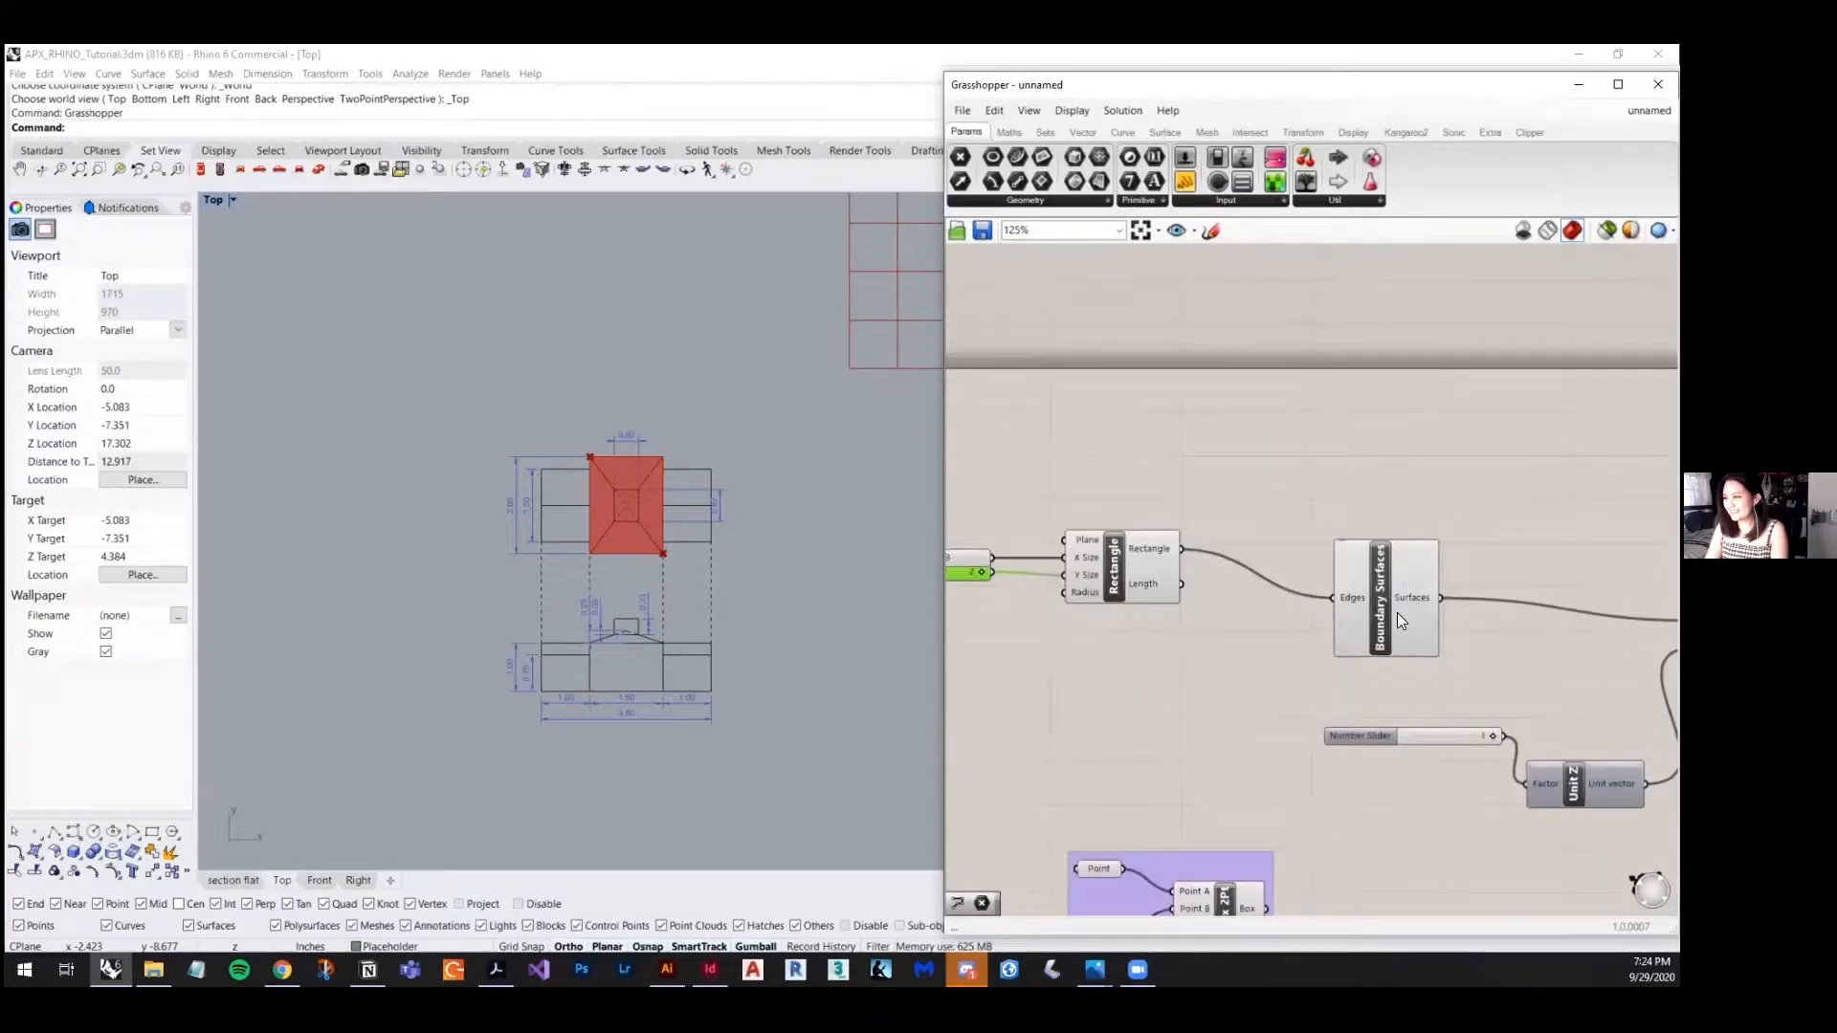
left_click_drag(1397, 612, 1317, 563)
scroll(1198, 568, "down", 2)
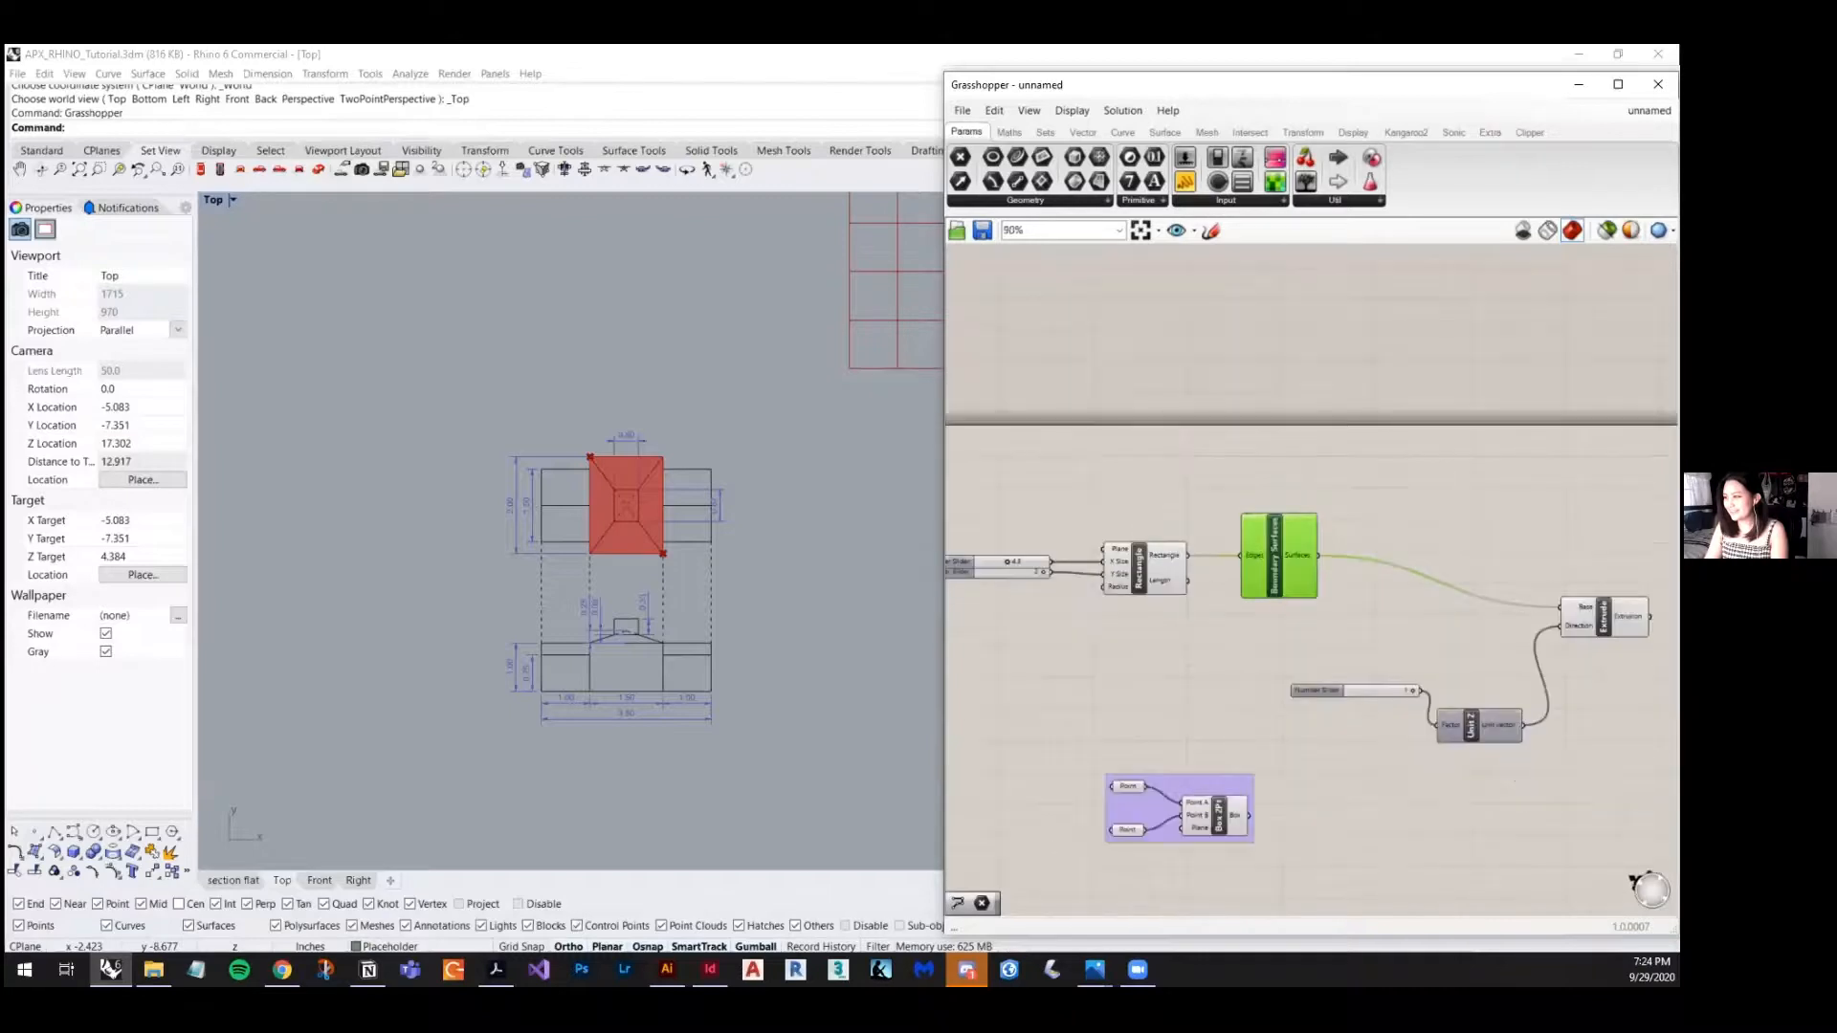
left_click_drag(1610, 627, 1458, 575)
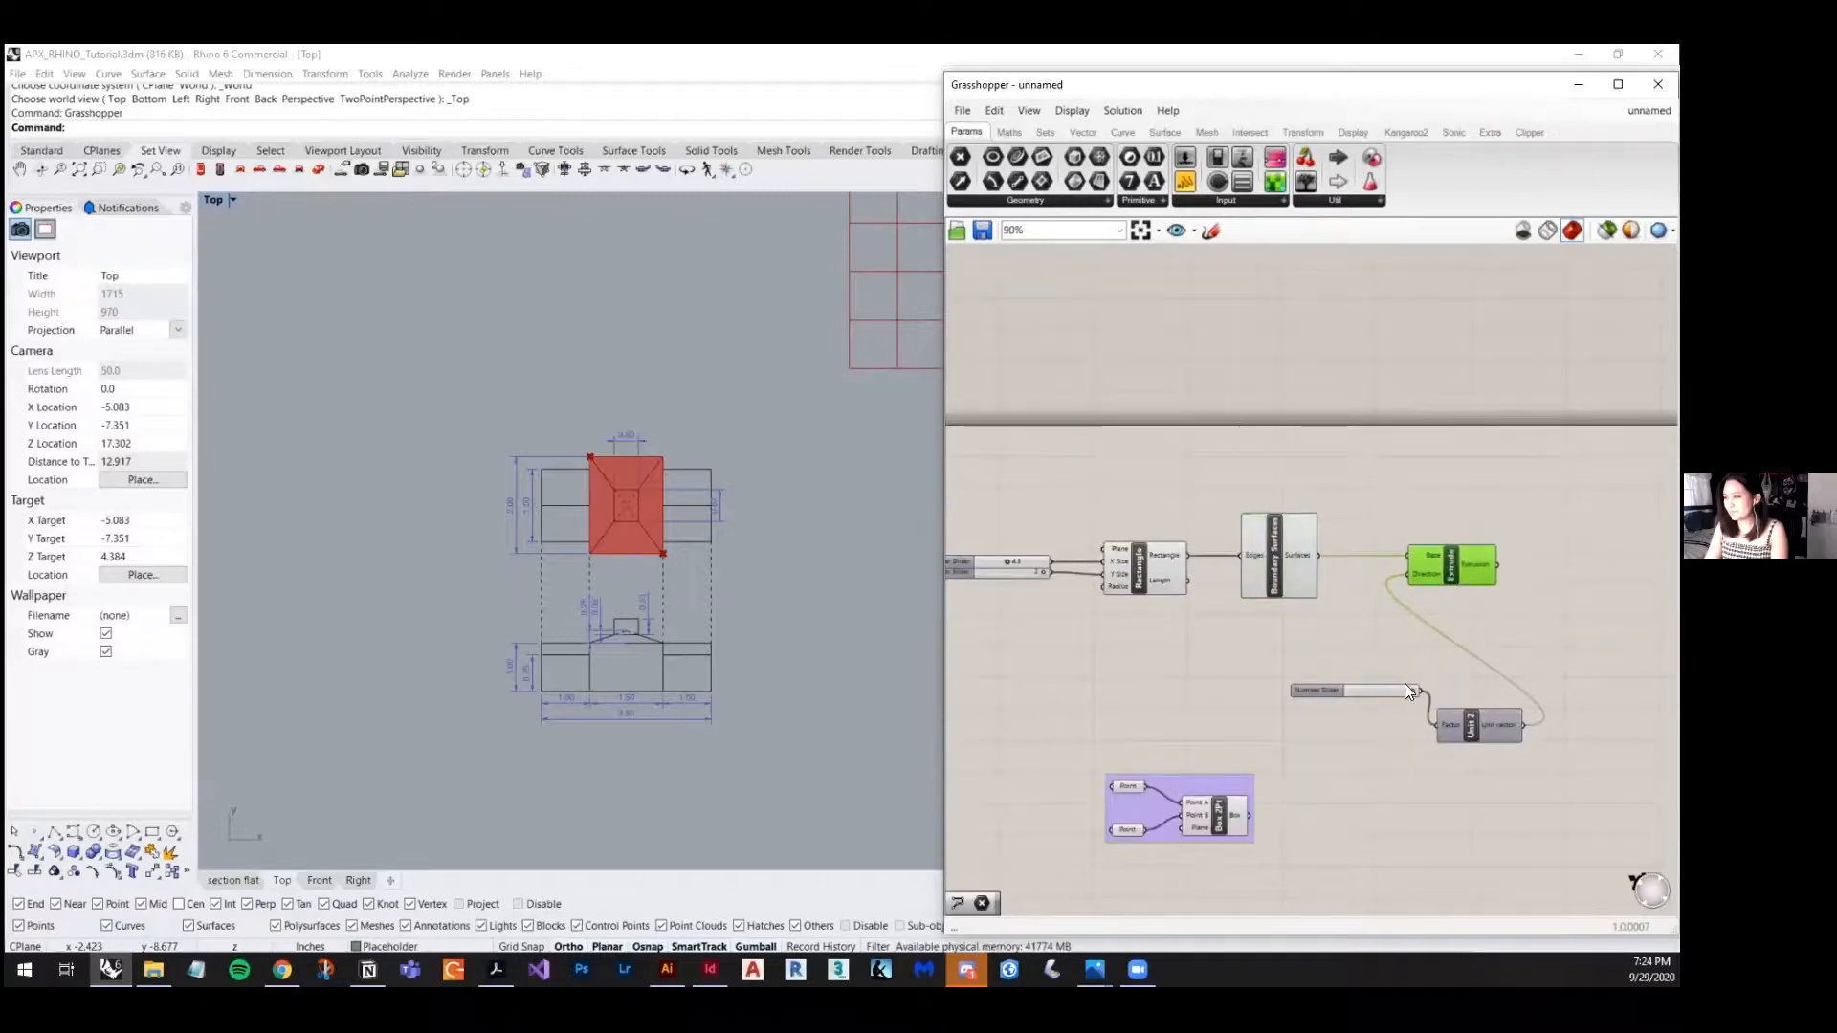
left_click_drag(1379, 692, 1148, 620)
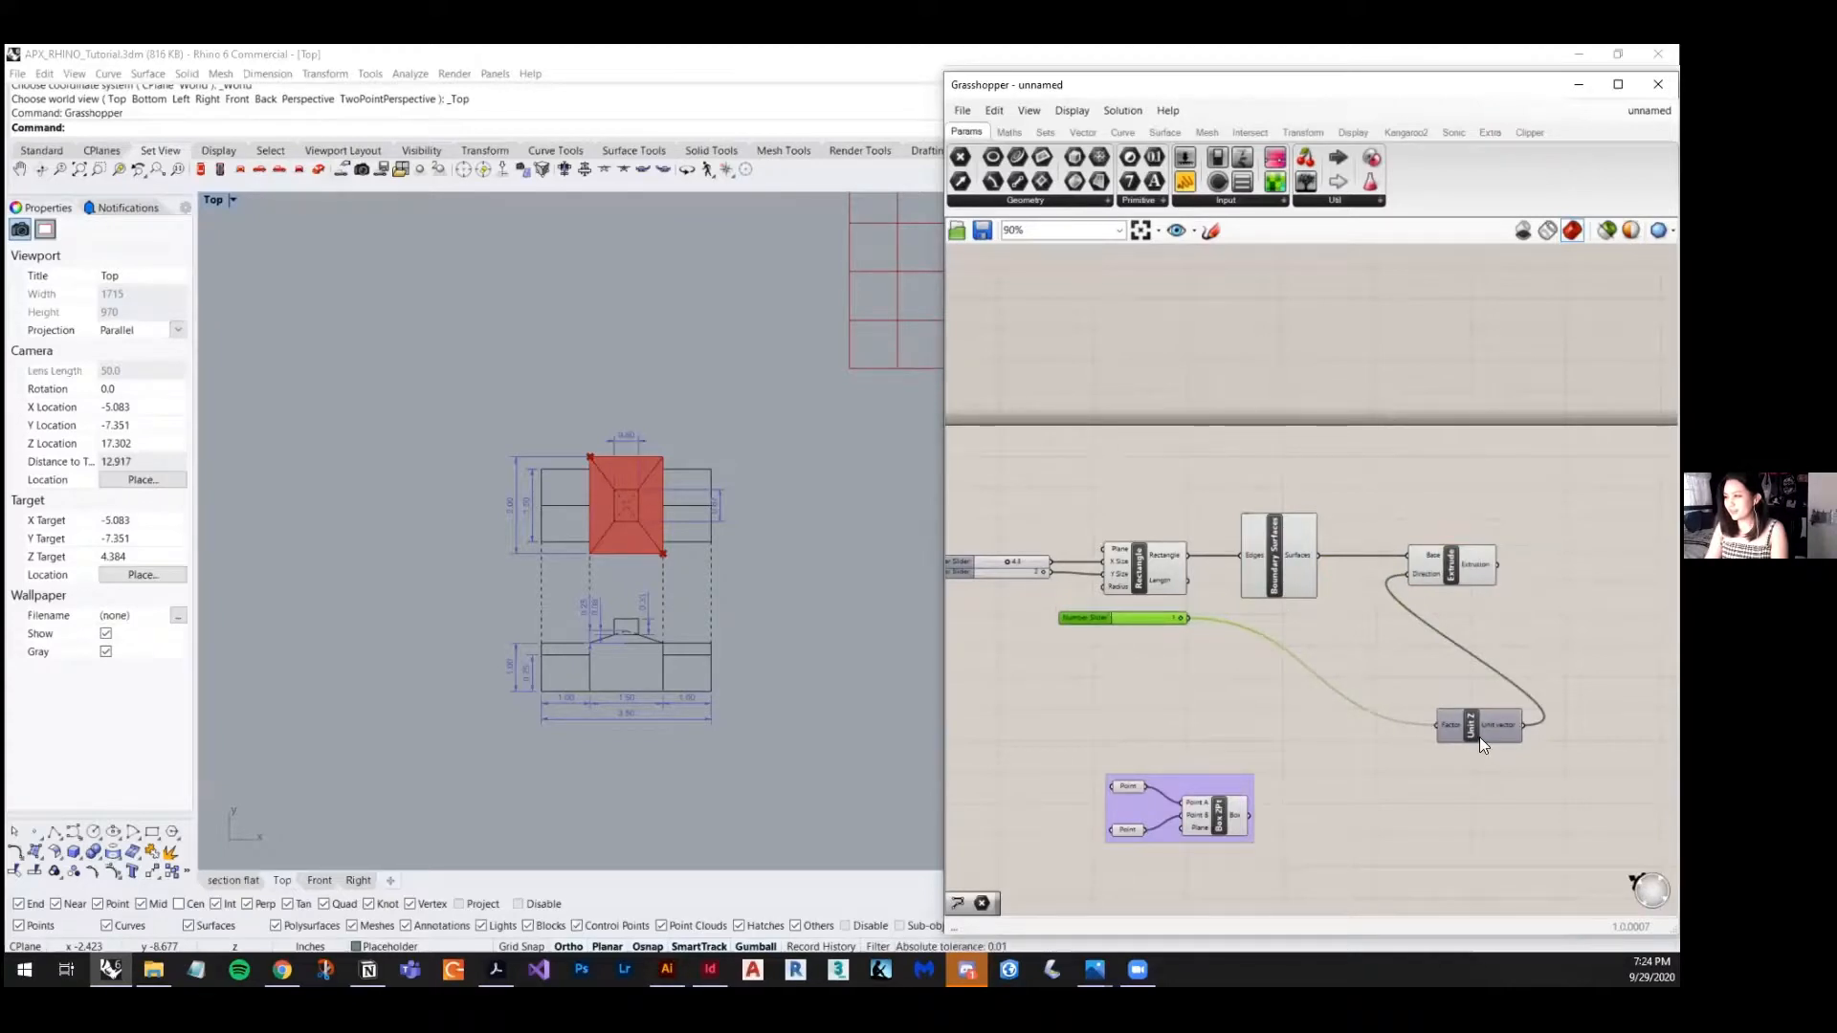
left_click_drag(1480, 737, 1274, 637)
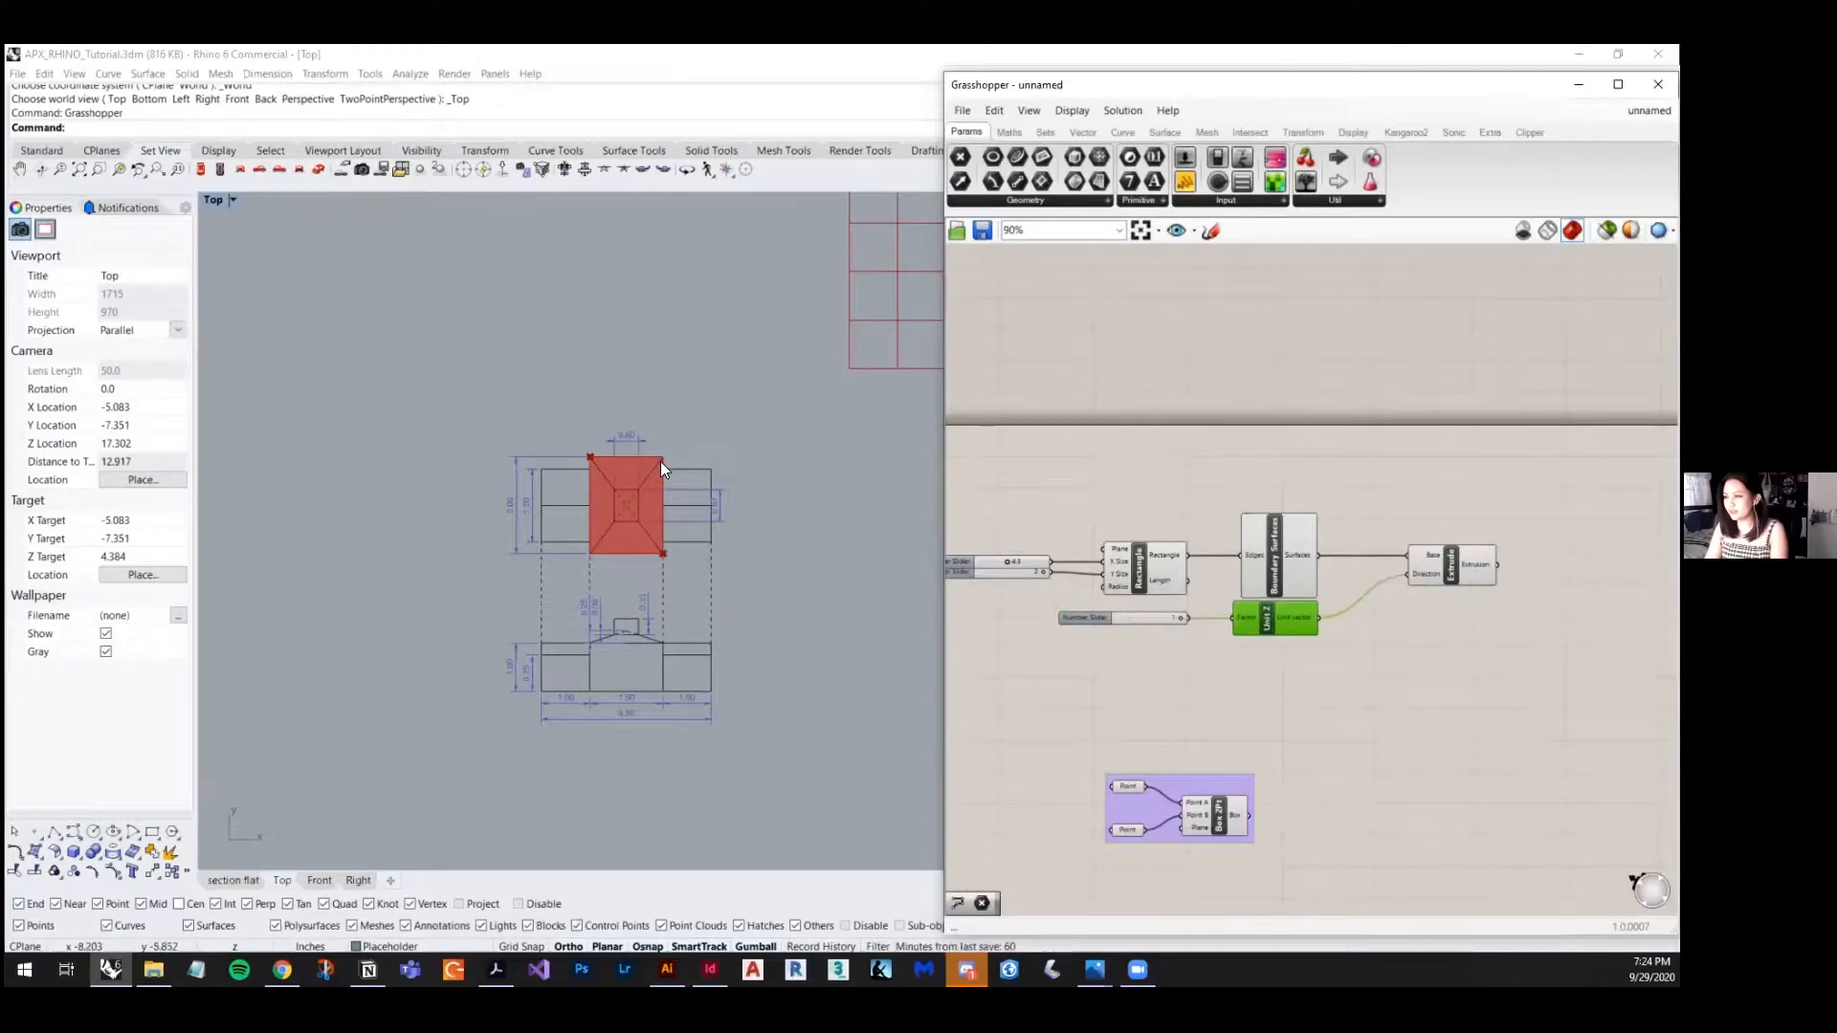
- Group all the extrusion components, from the number sliders and Rectangle through to Extrude
scroll(653, 500, "up", 4)
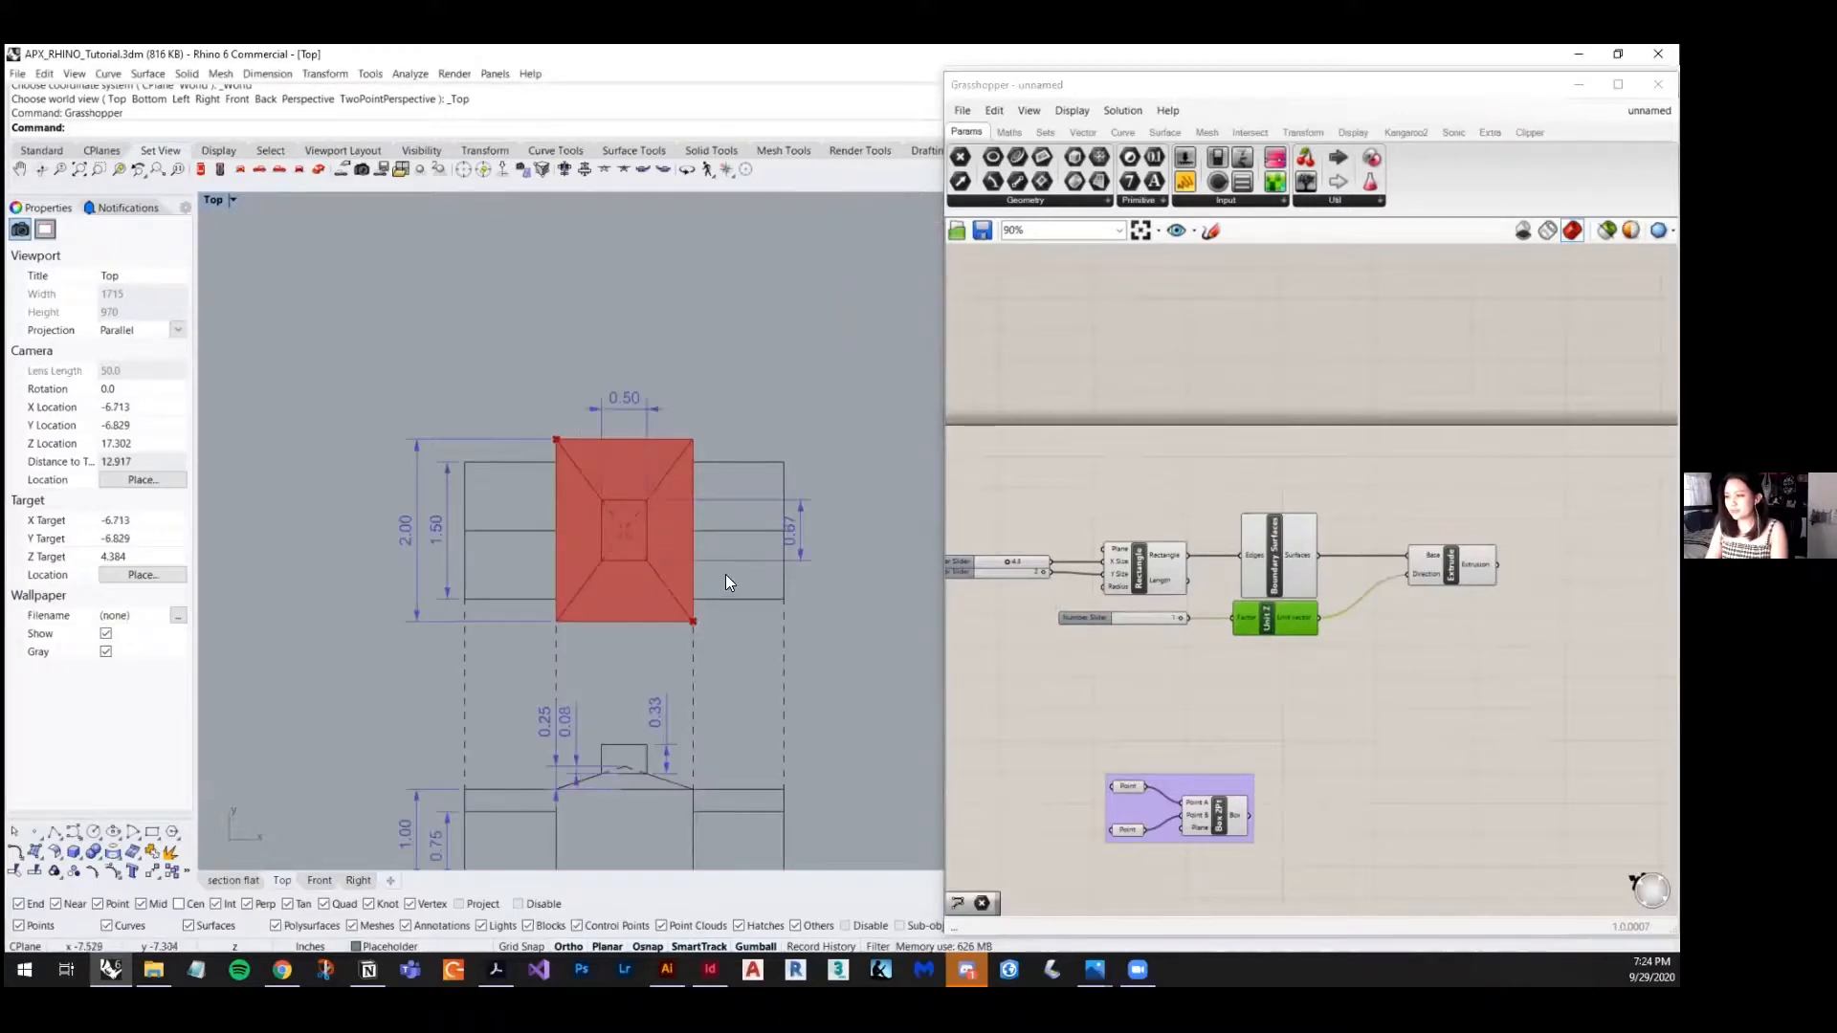
scroll(1372, 643, "down", 3)
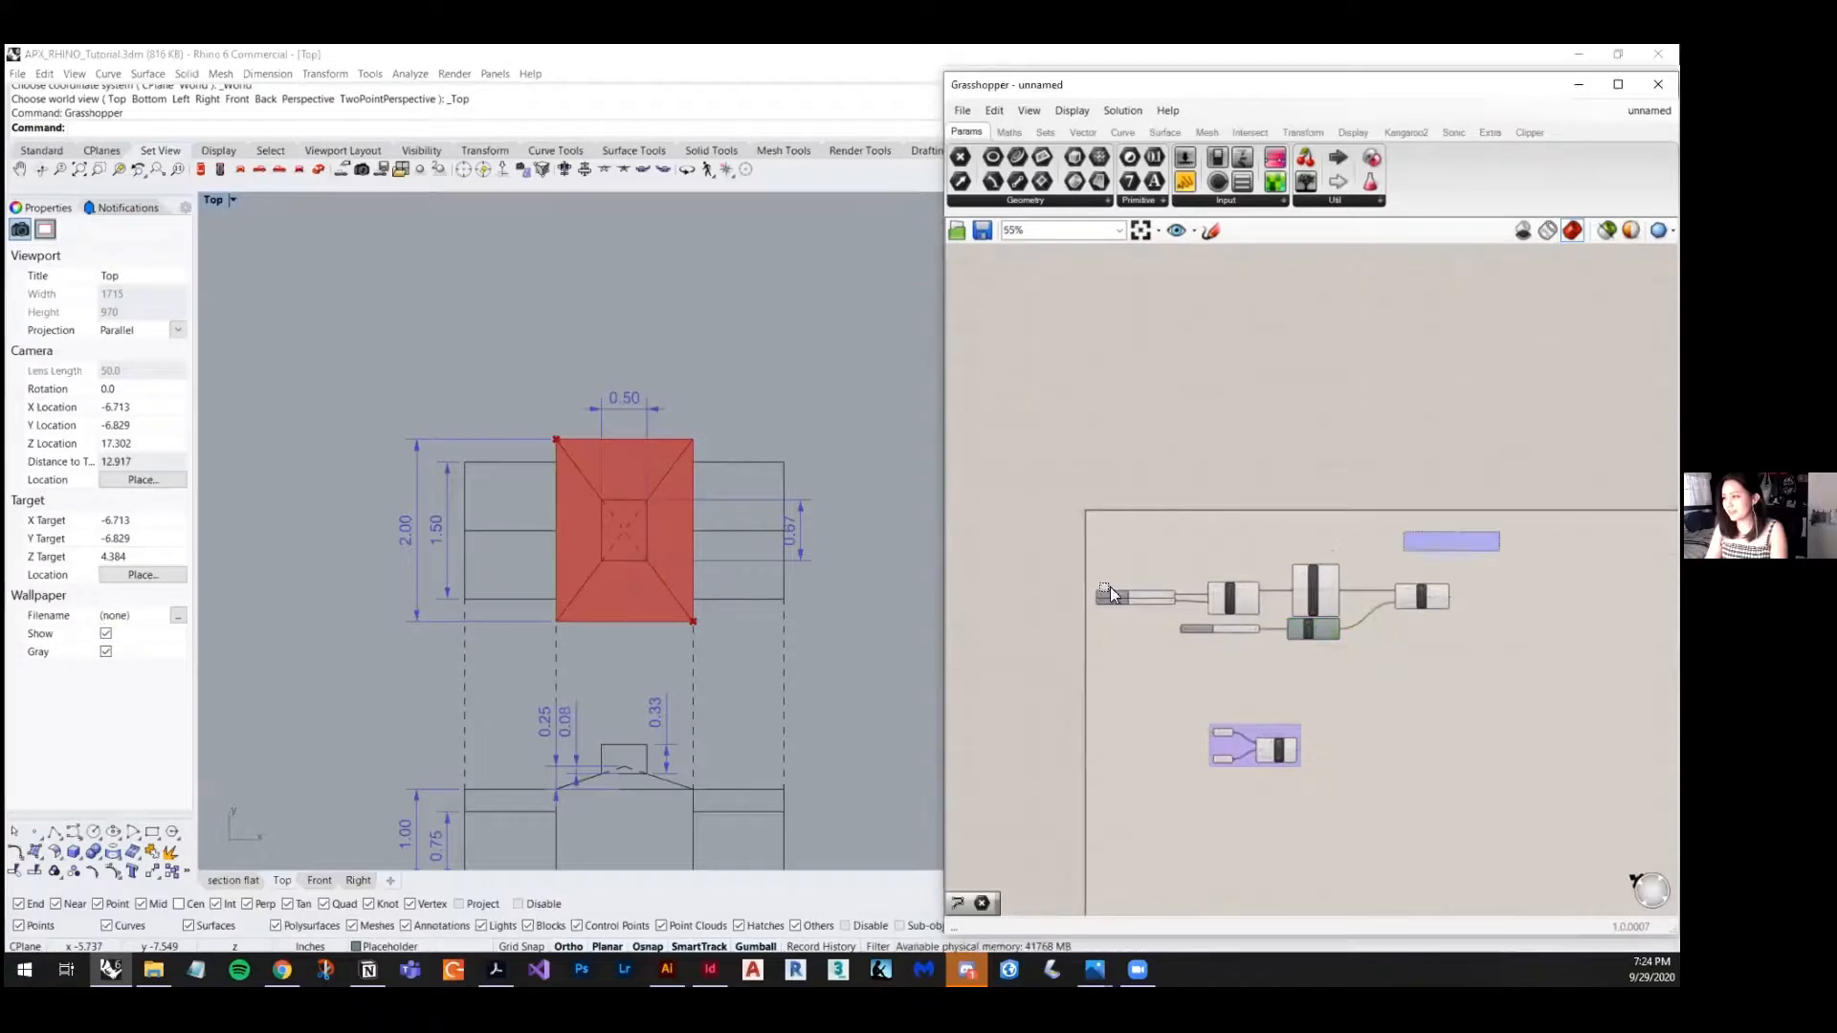
left_click_drag(1110, 588, 1083, 645)
scroll(1390, 611, "up", 6)
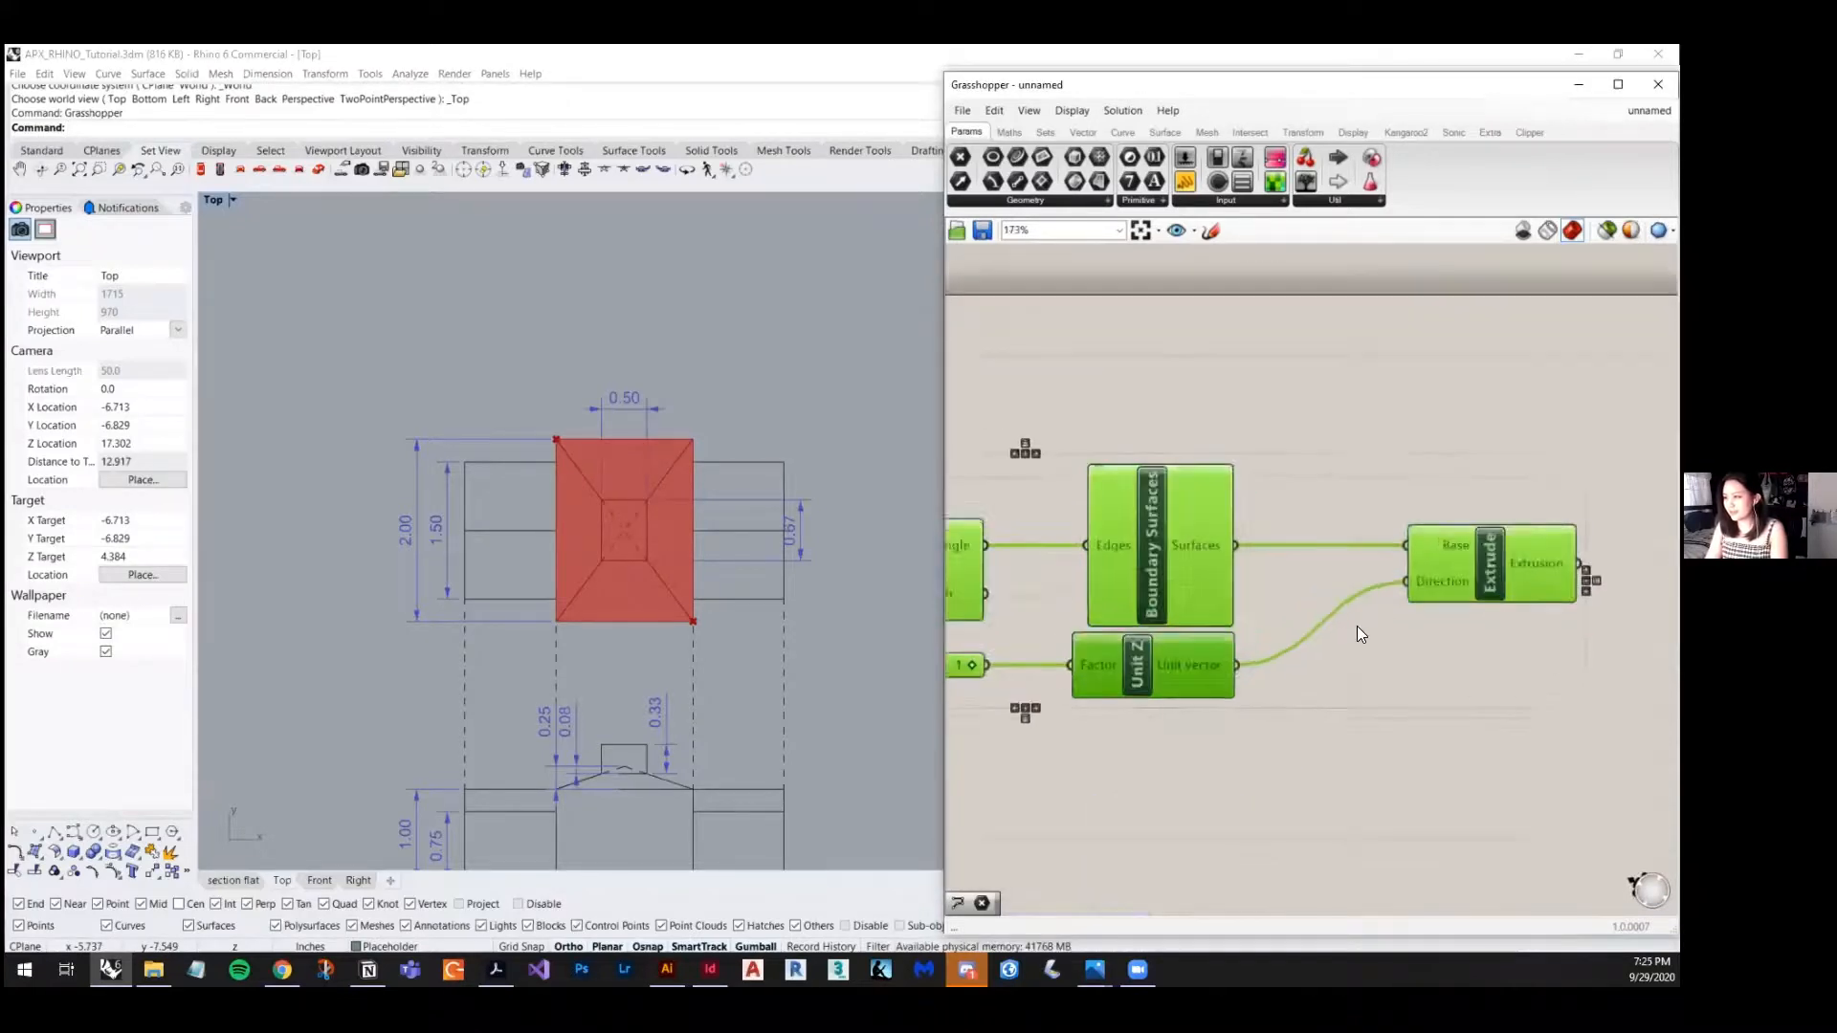
scroll(1357, 625, "down", 3)
middle_click(1257, 580)
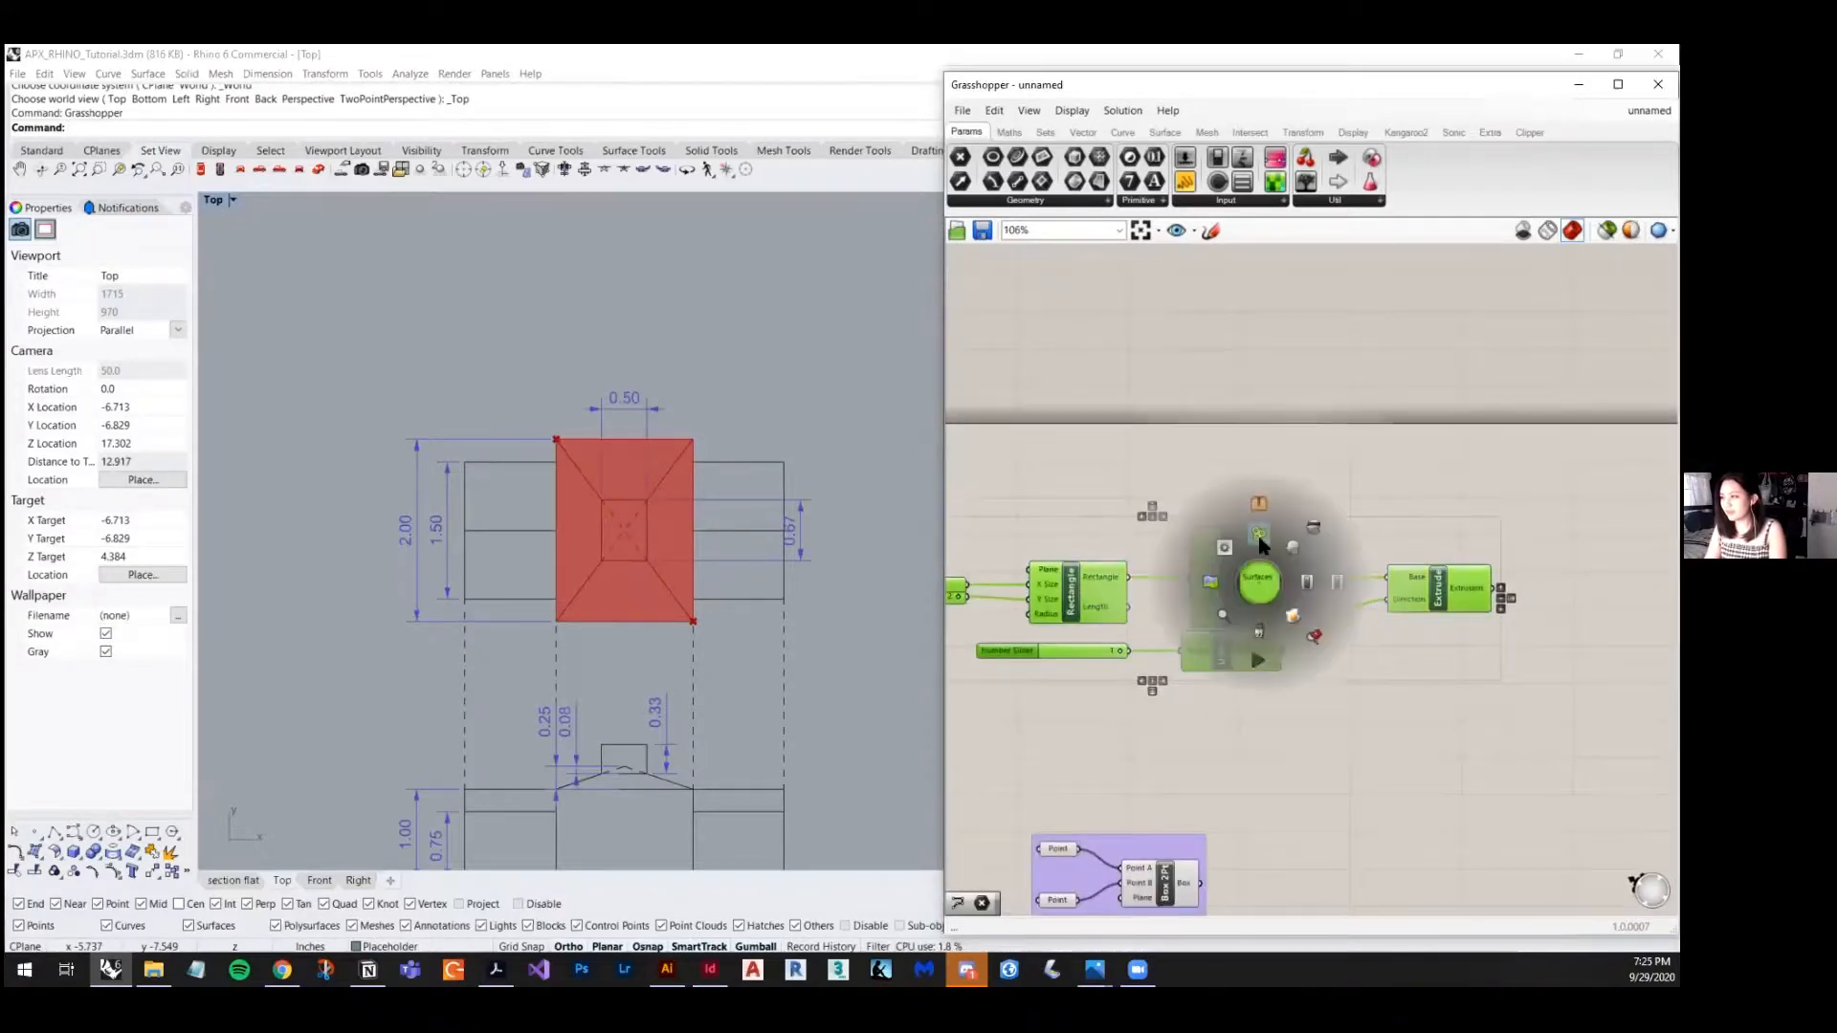
left_click(1259, 541)
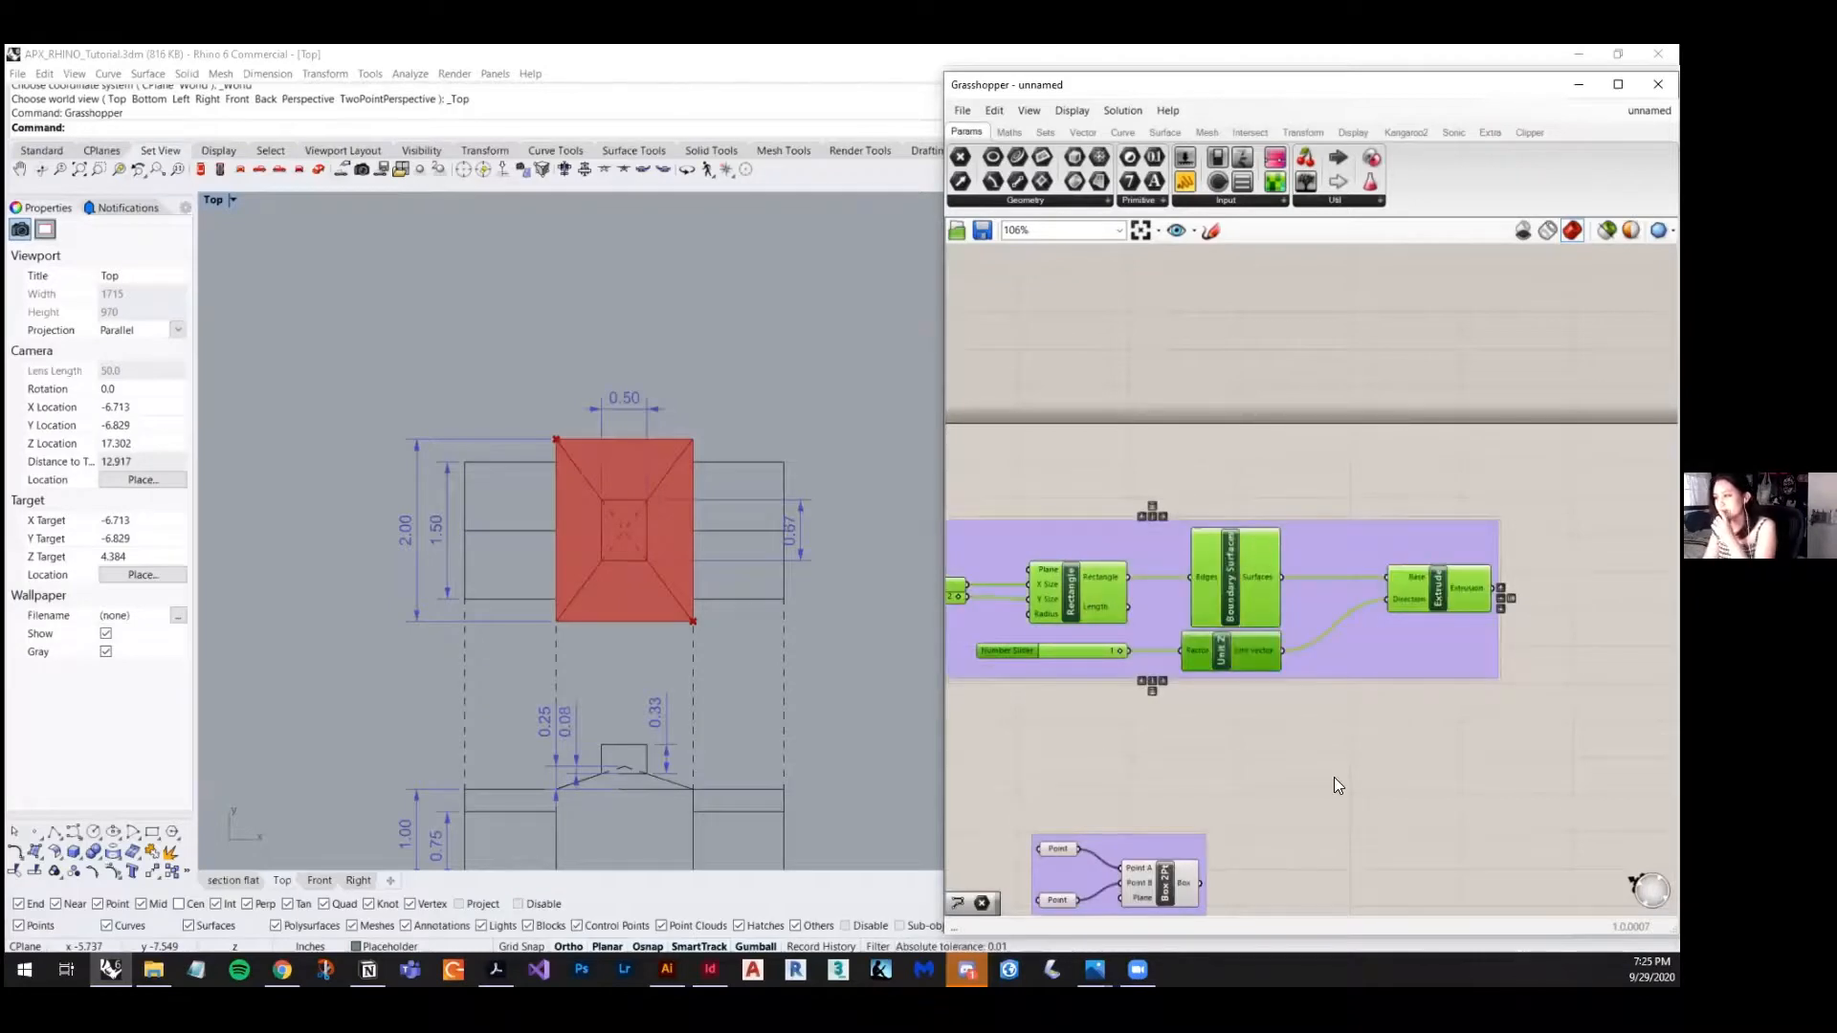
left_click(1334, 777)
- Locate the extruded rectangle at the origin in the Rhino Top viewport and set that viewport to the Perspective view
scroll(1263, 696, "down", 3)
right_click_drag(829, 582, 632, 722)
scroll(587, 668, "down", 7)
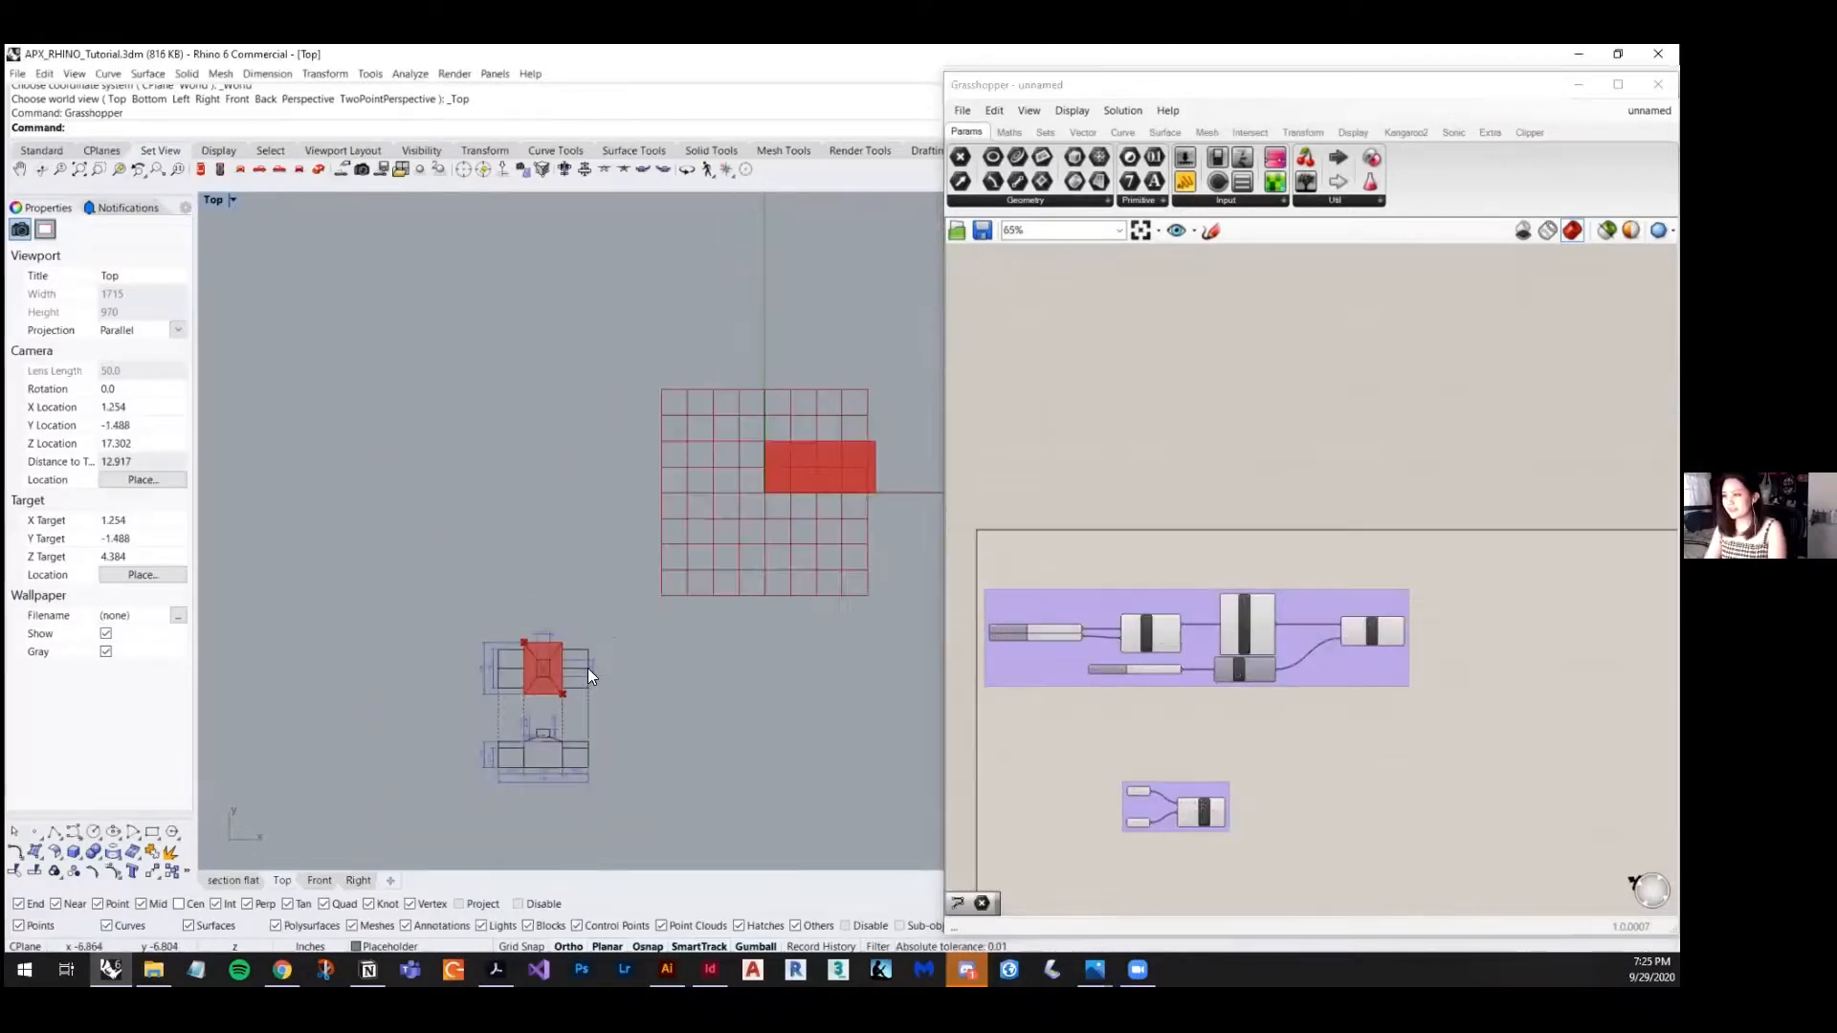
scroll(844, 462, "up", 6)
scroll(1318, 650, "up", 4)
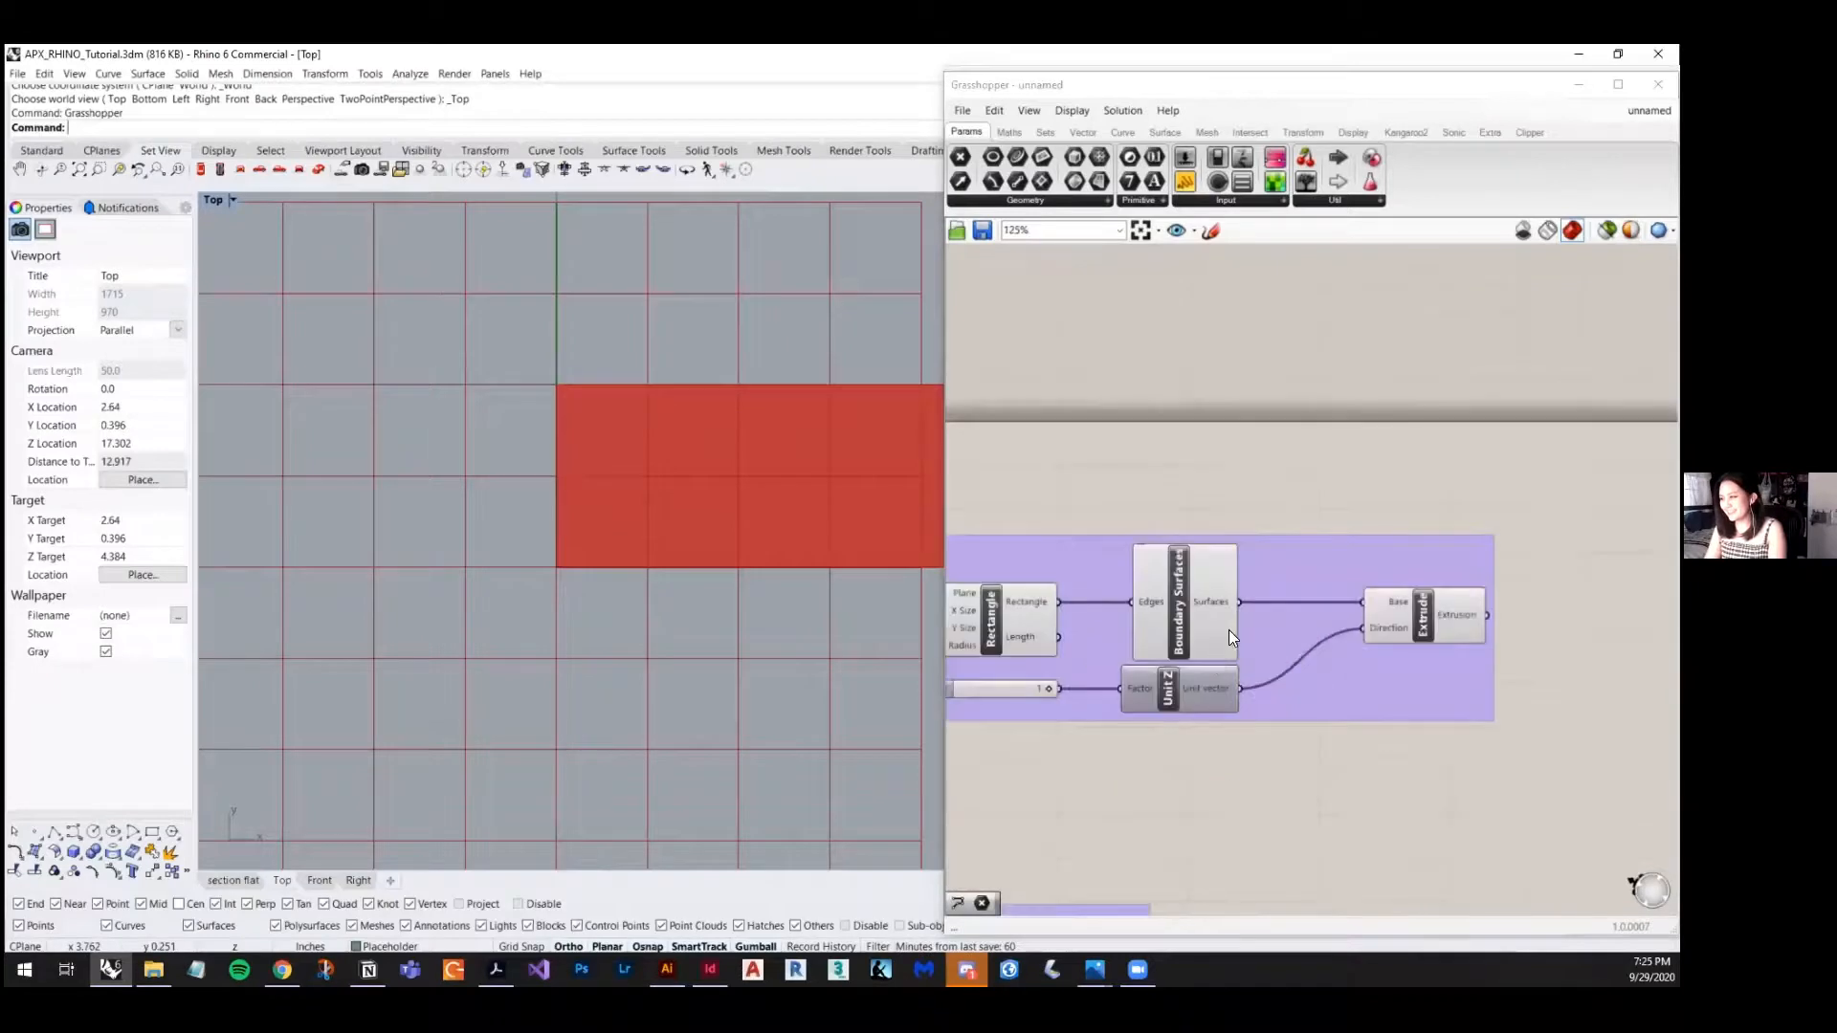
scroll(1230, 628, "down", 4)
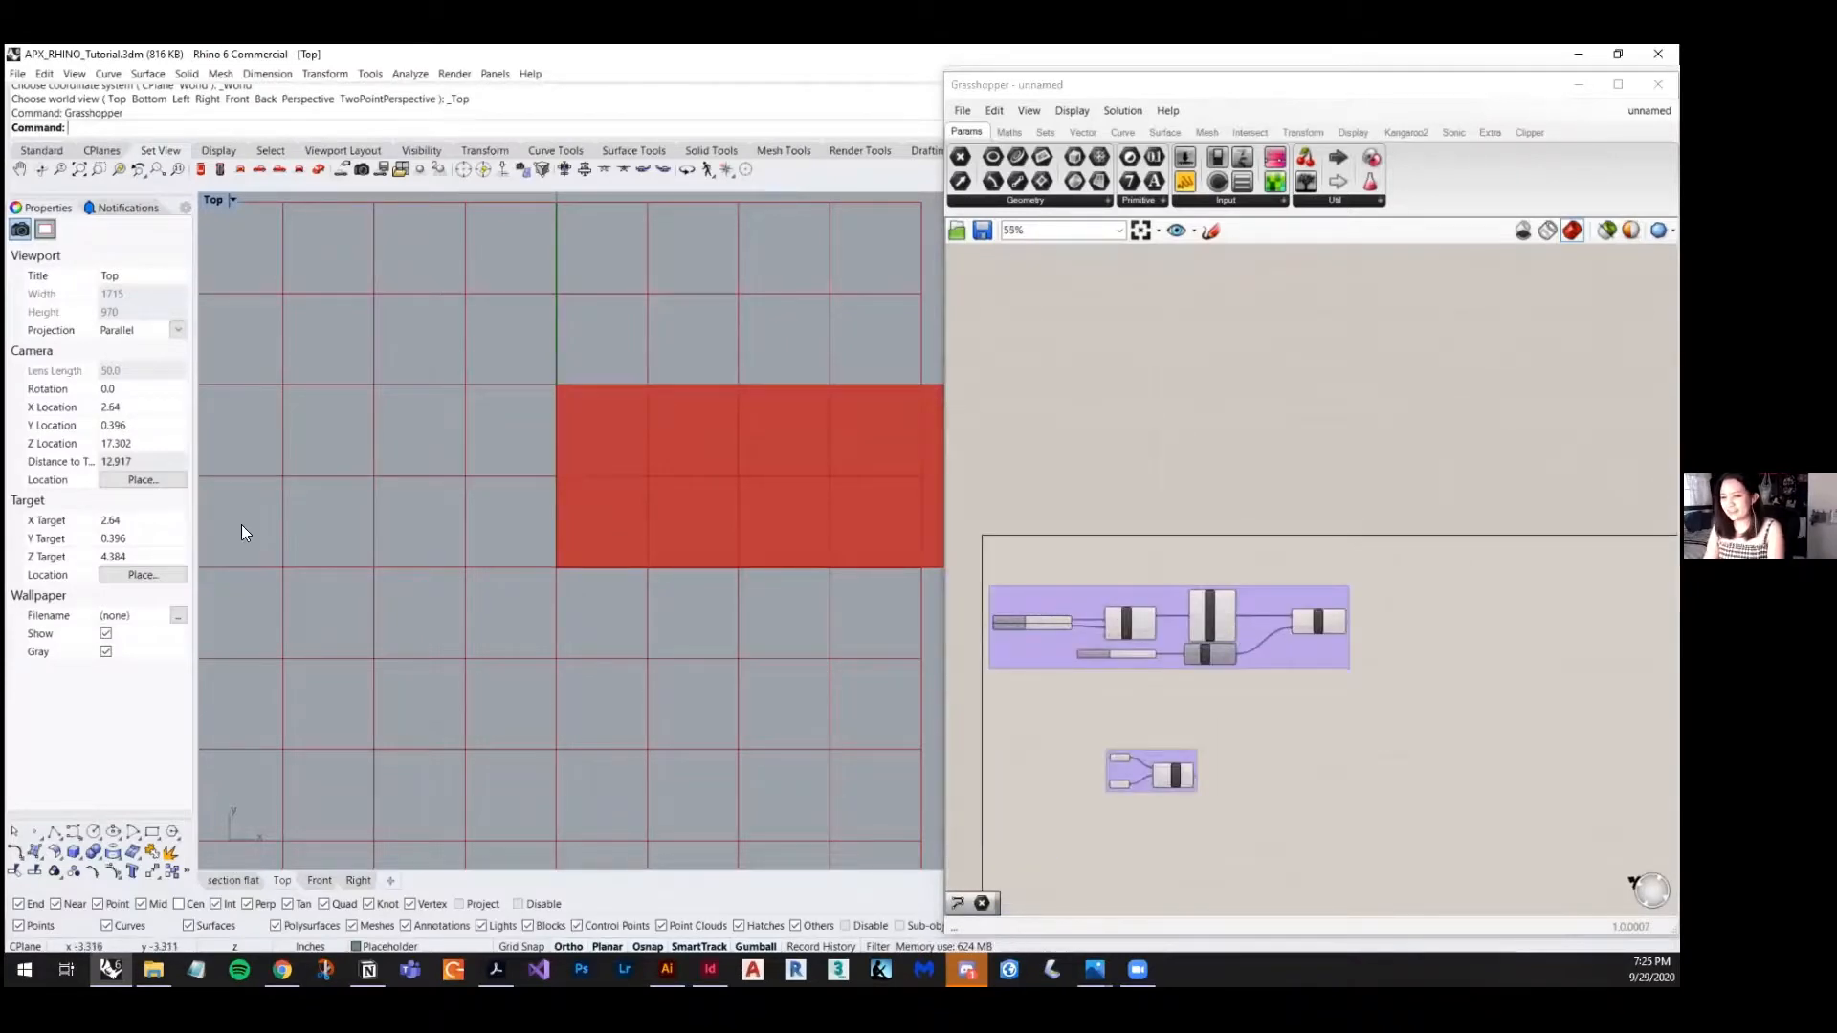
left_click(232, 199)
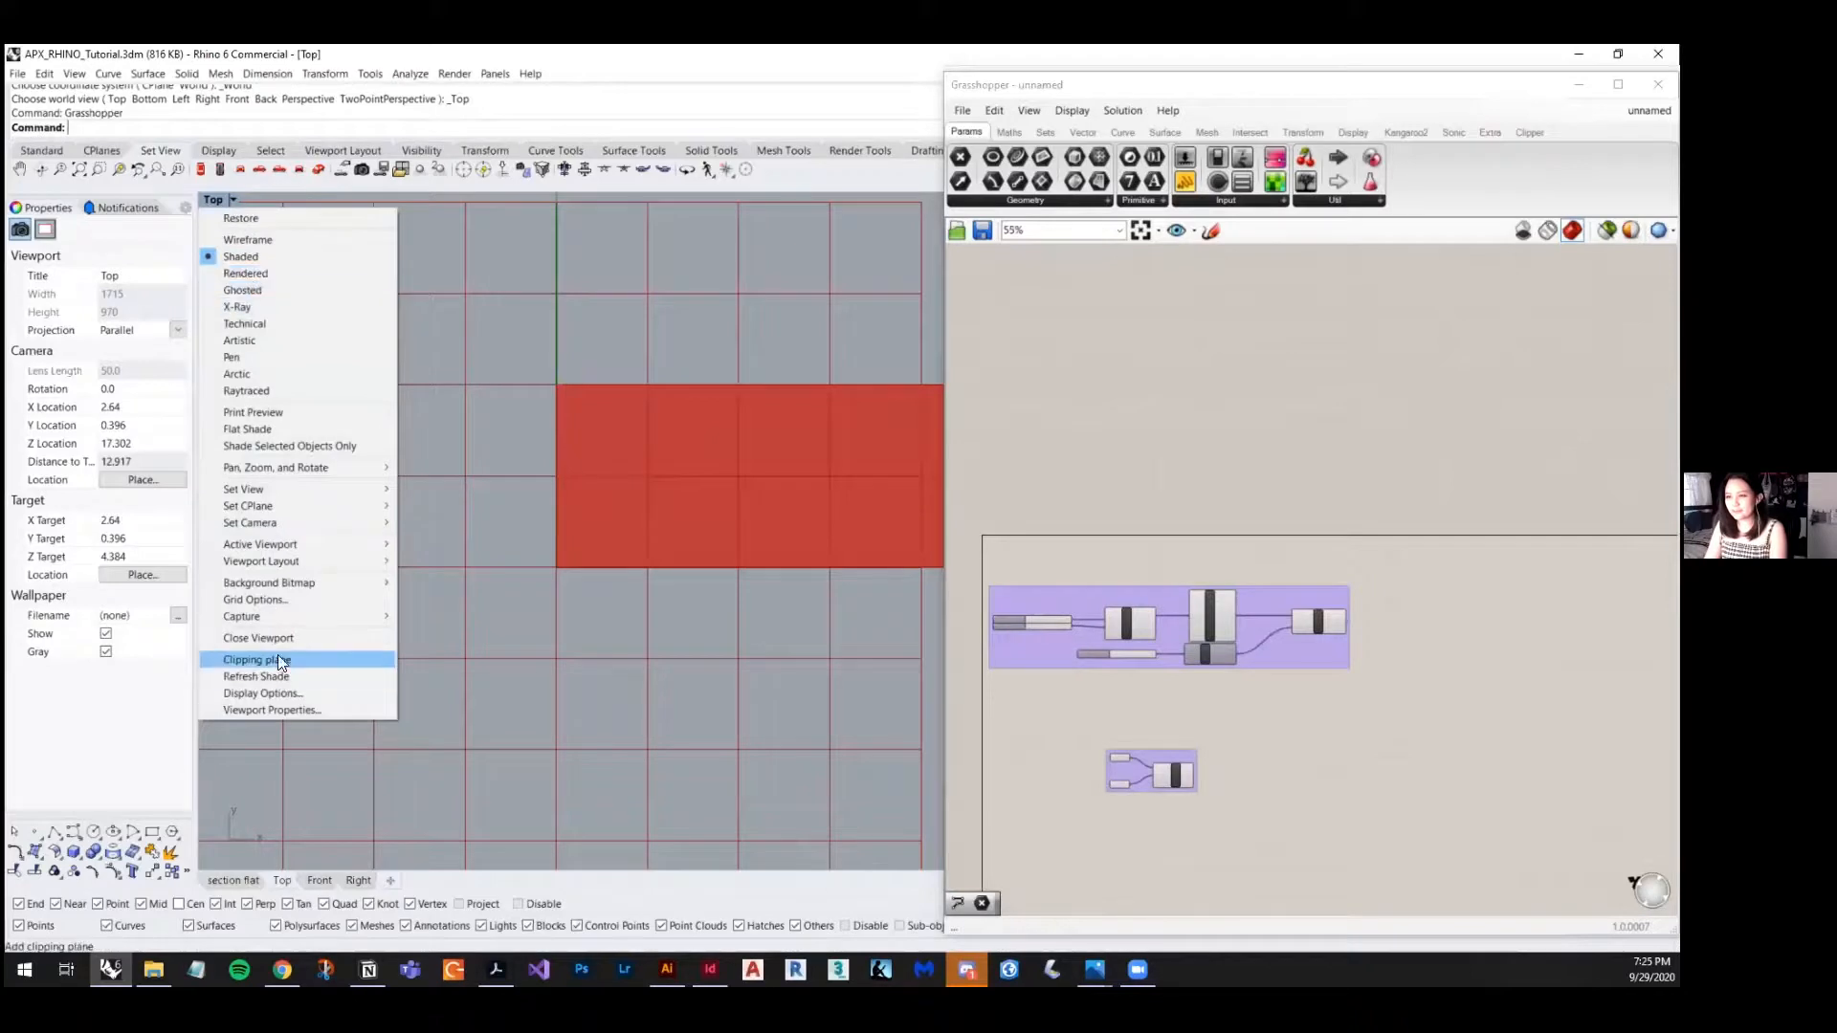
mouse_move(299, 492)
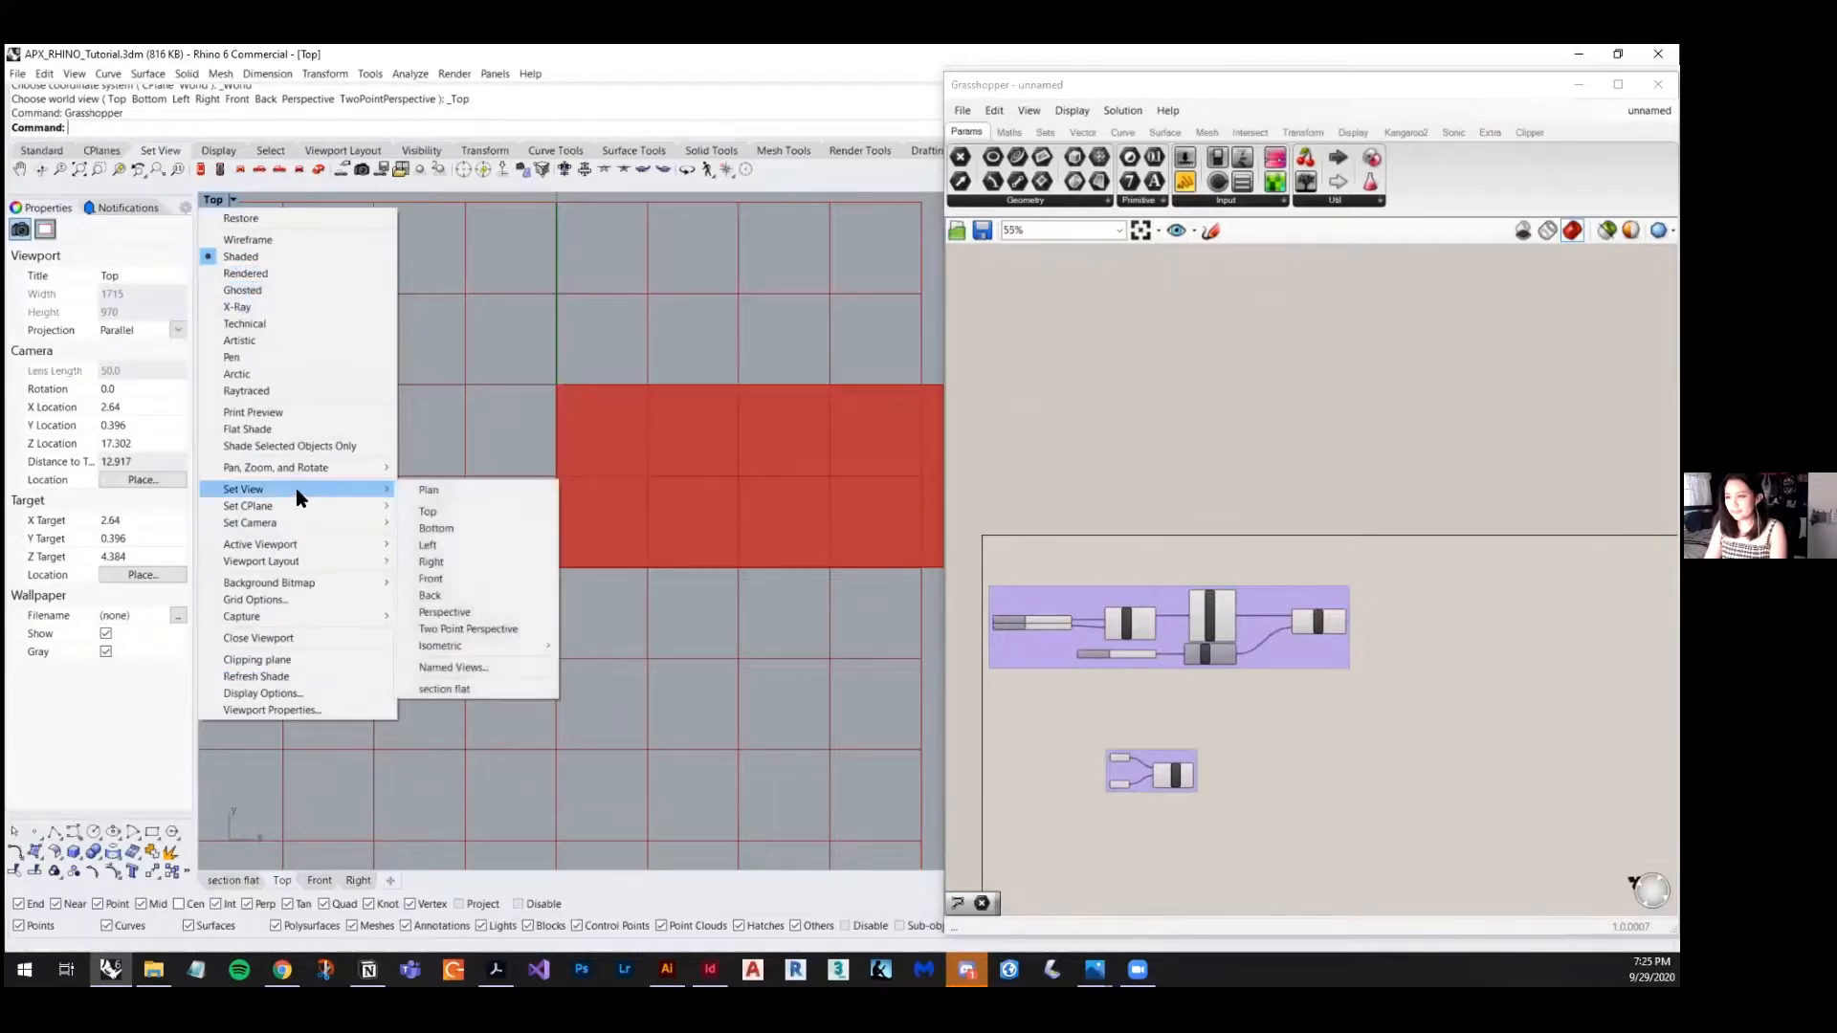
left_click(471, 614)
- Examine the extruded box preview at the origin from several angles
scroll(512, 481, "down", 5)
scroll(762, 675, "up", 1)
right_click_drag(706, 660, 742, 689)
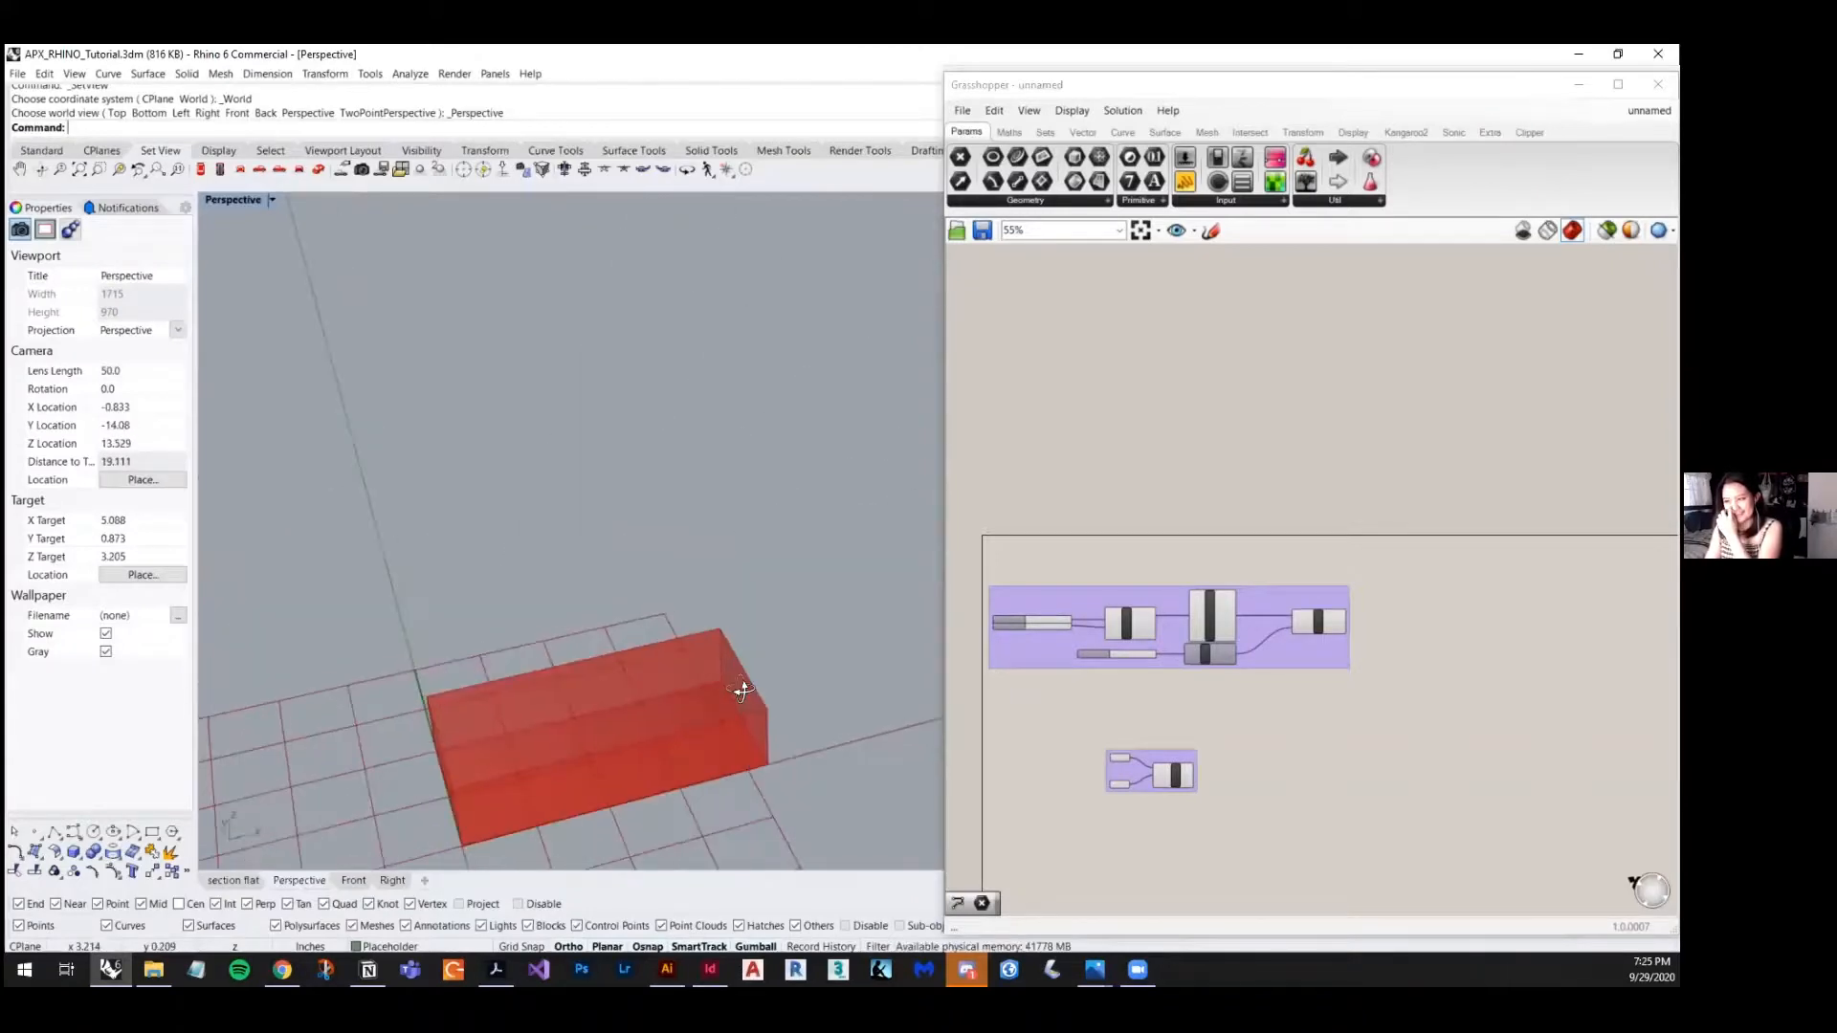
right_click_drag(650, 783, 719, 574, "shift")
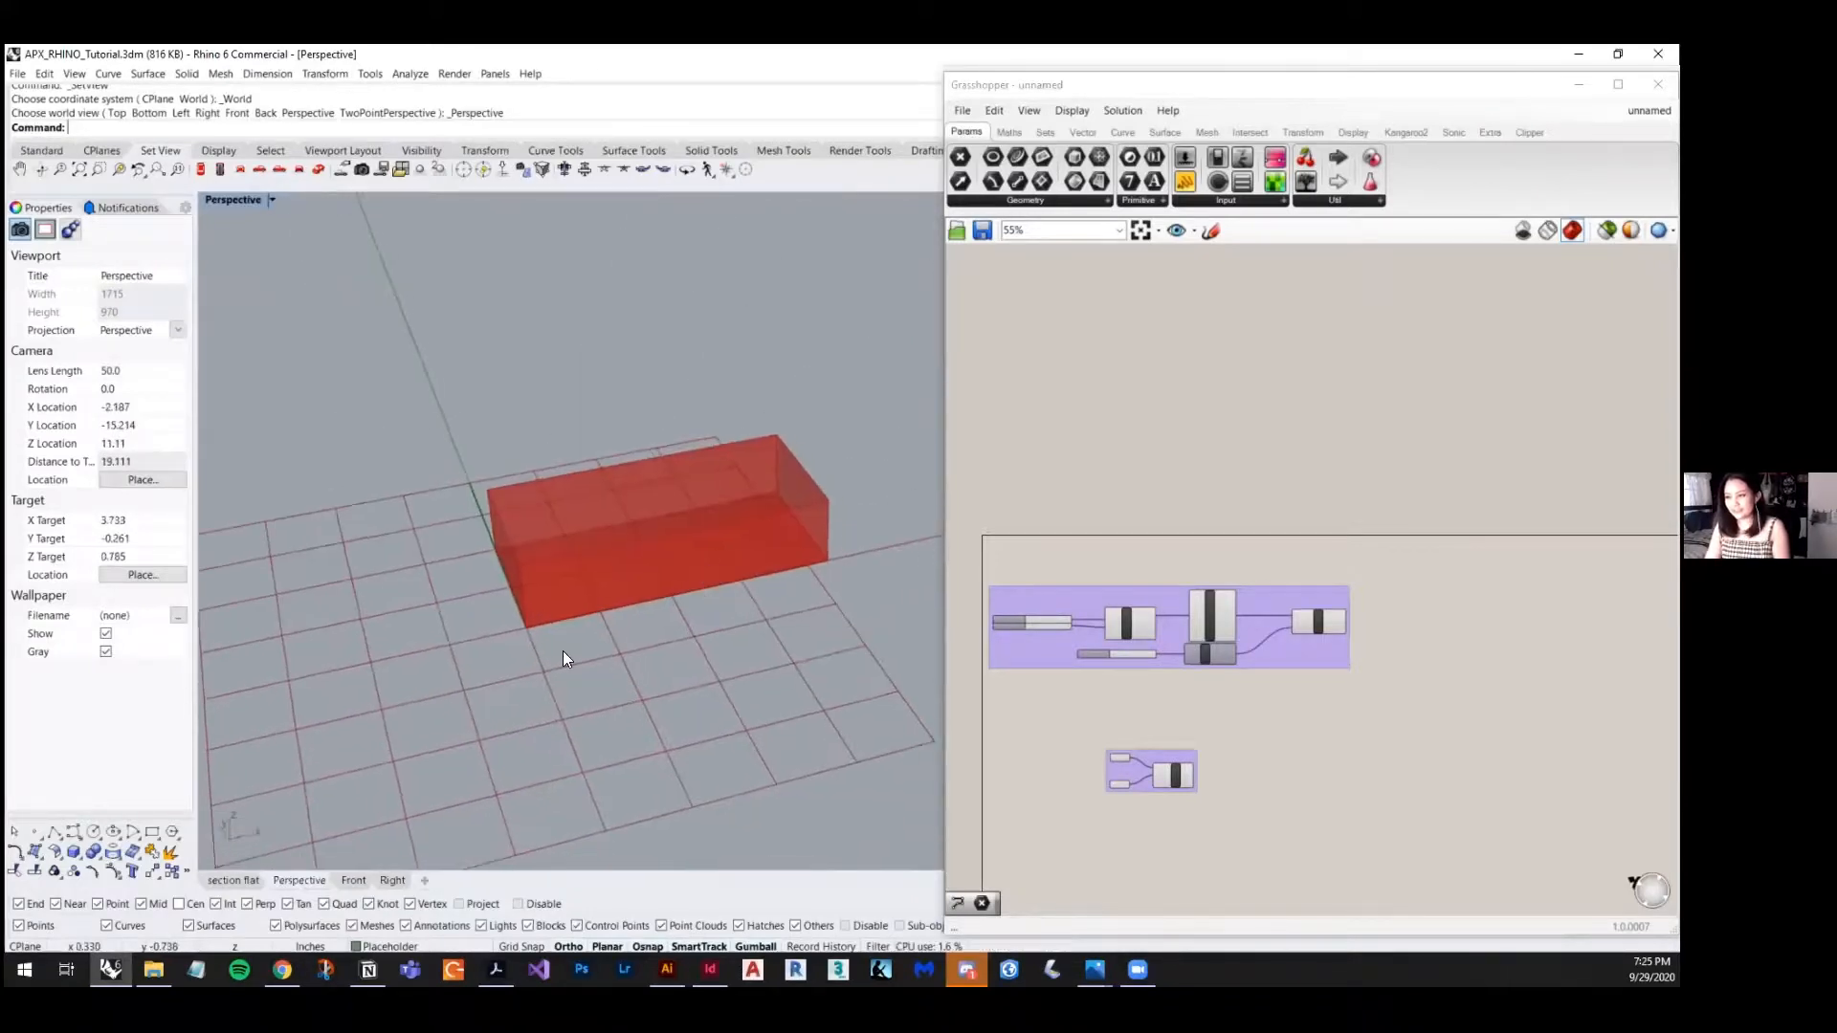
right_click_drag(563, 650, 674, 637)
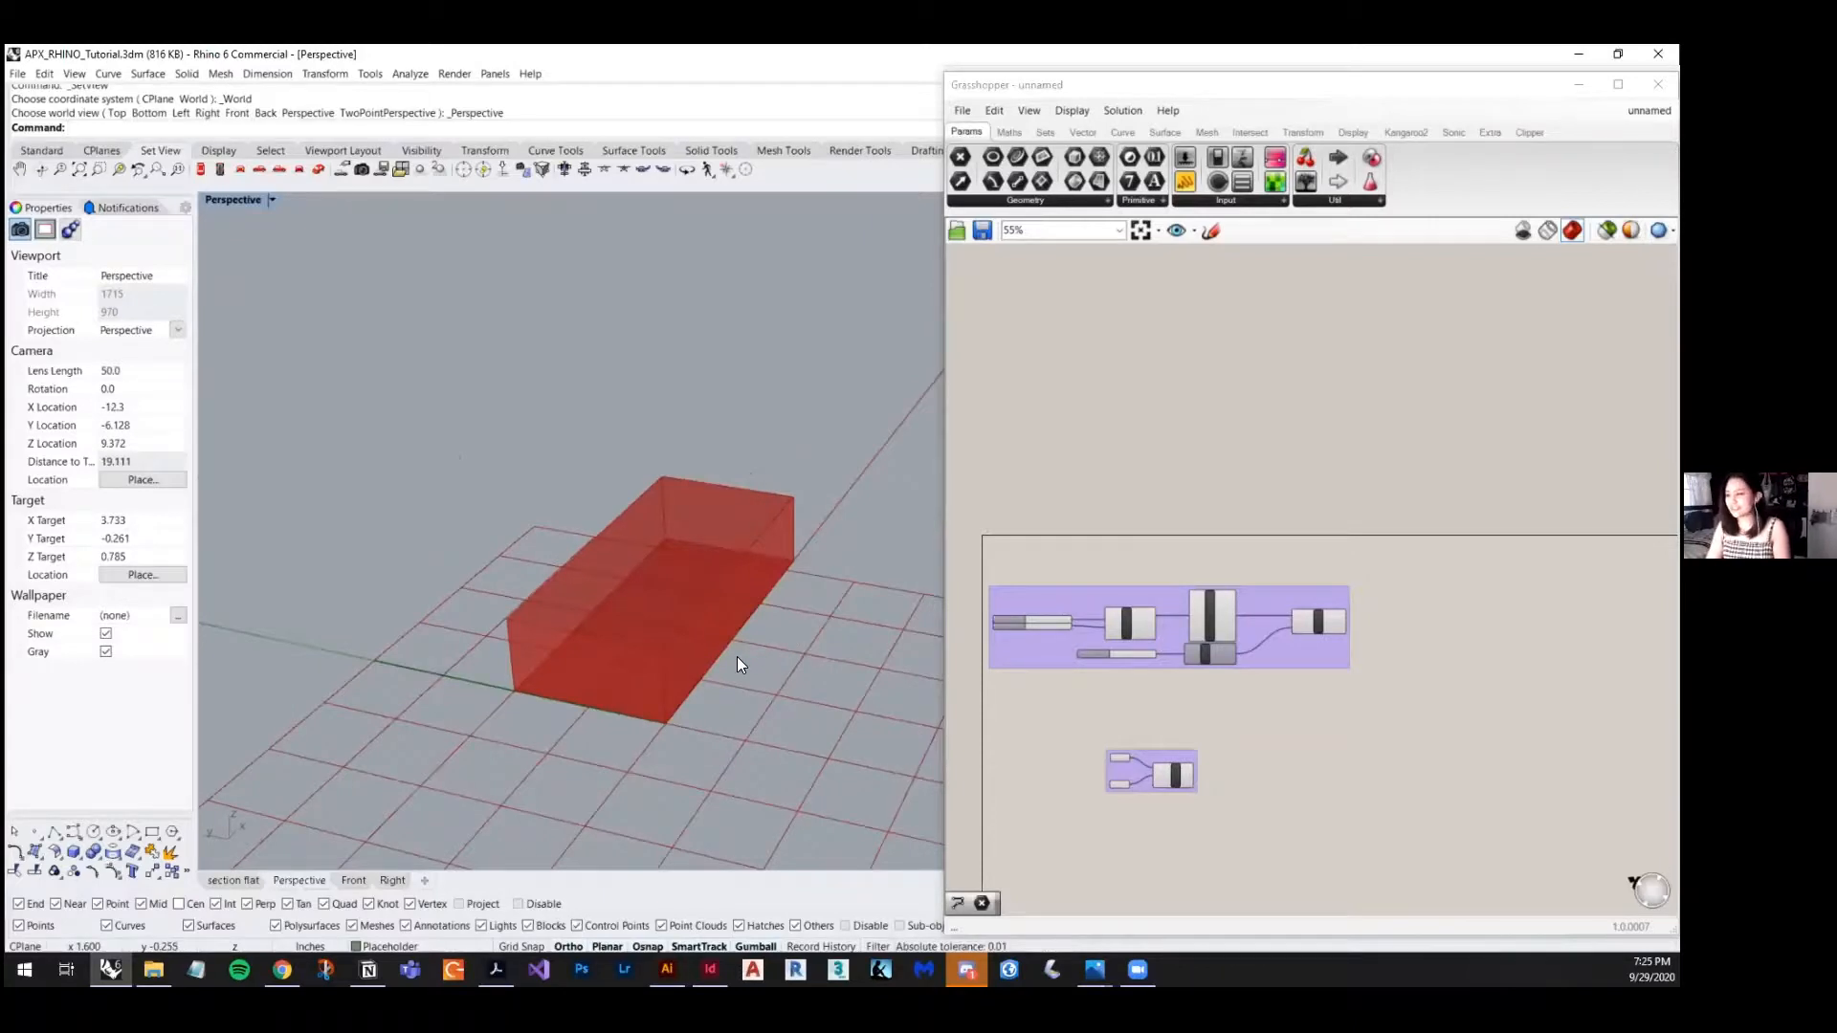
scroll(670, 598, "down", 3)
right_click_drag(698, 614, 605, 725)
scroll(577, 679, "up", 5)
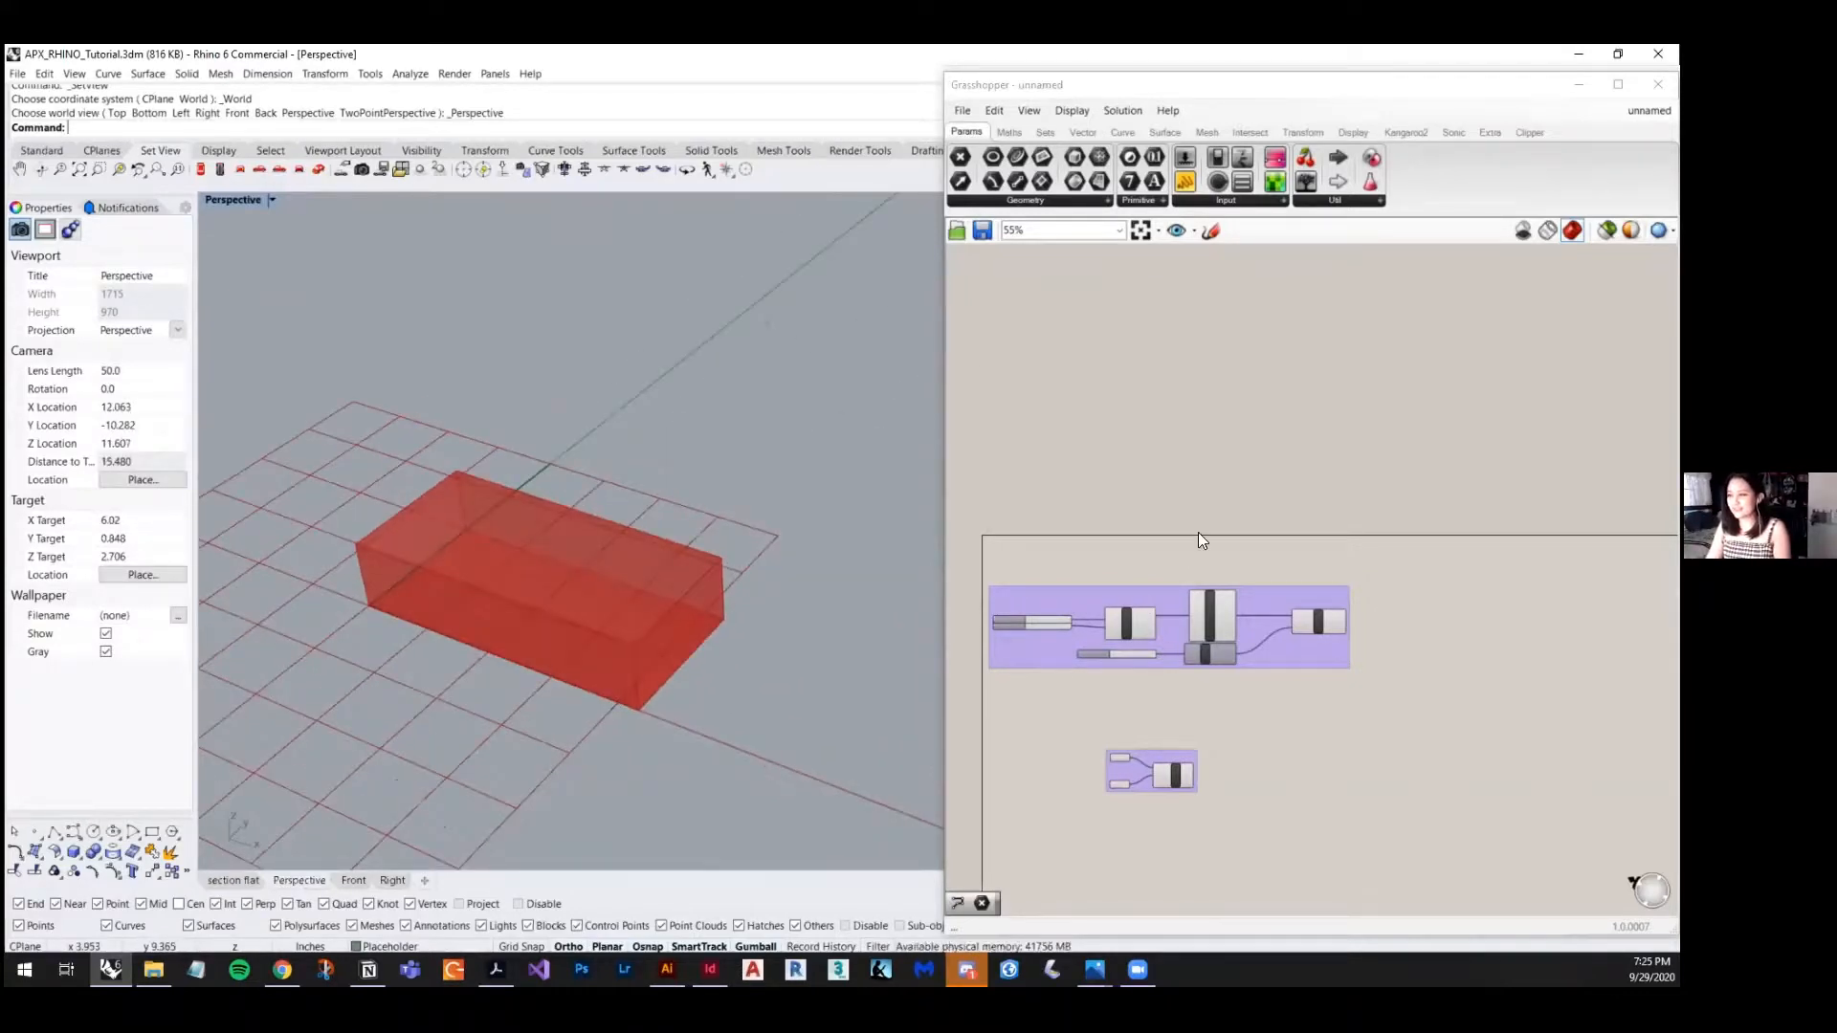
- Add another group around the already grouped Point parameters and Box 2Pt component on the Grasshopper canvas
scroll(1229, 455, "down", 2)
scroll(1183, 683, "up", 4)
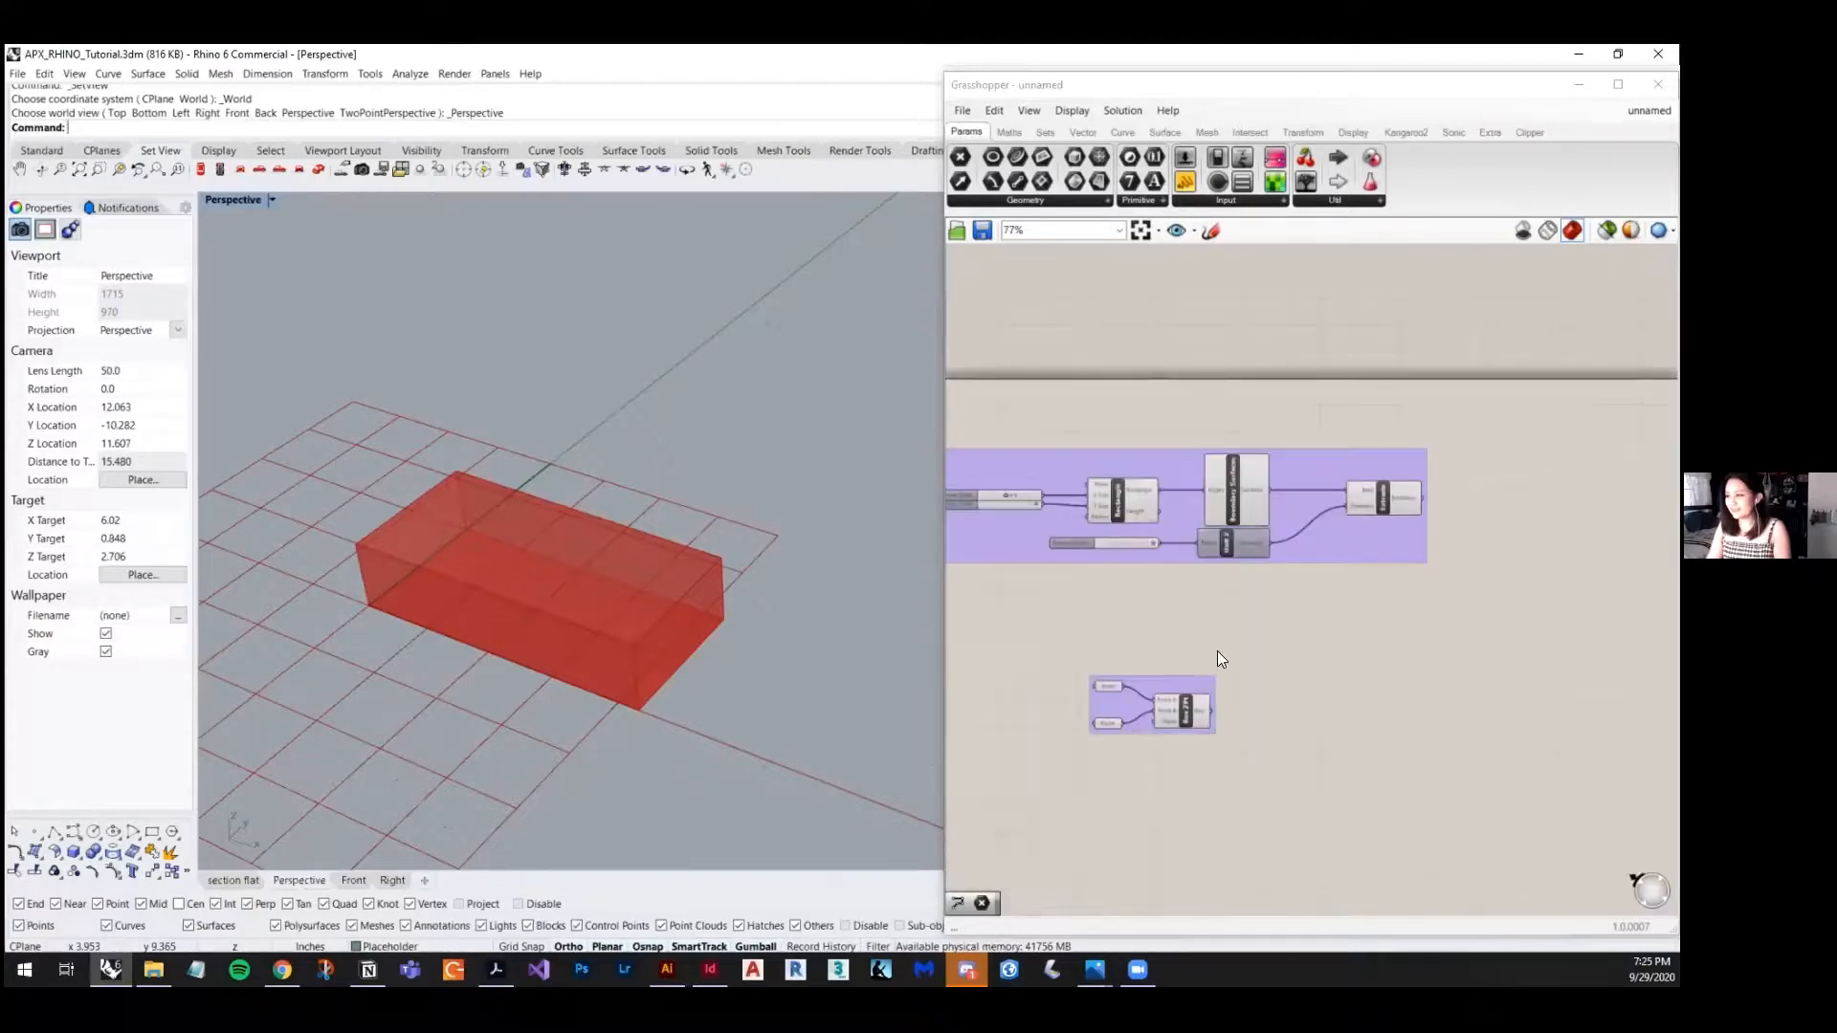
right_click_drag(1217, 651, 1349, 581)
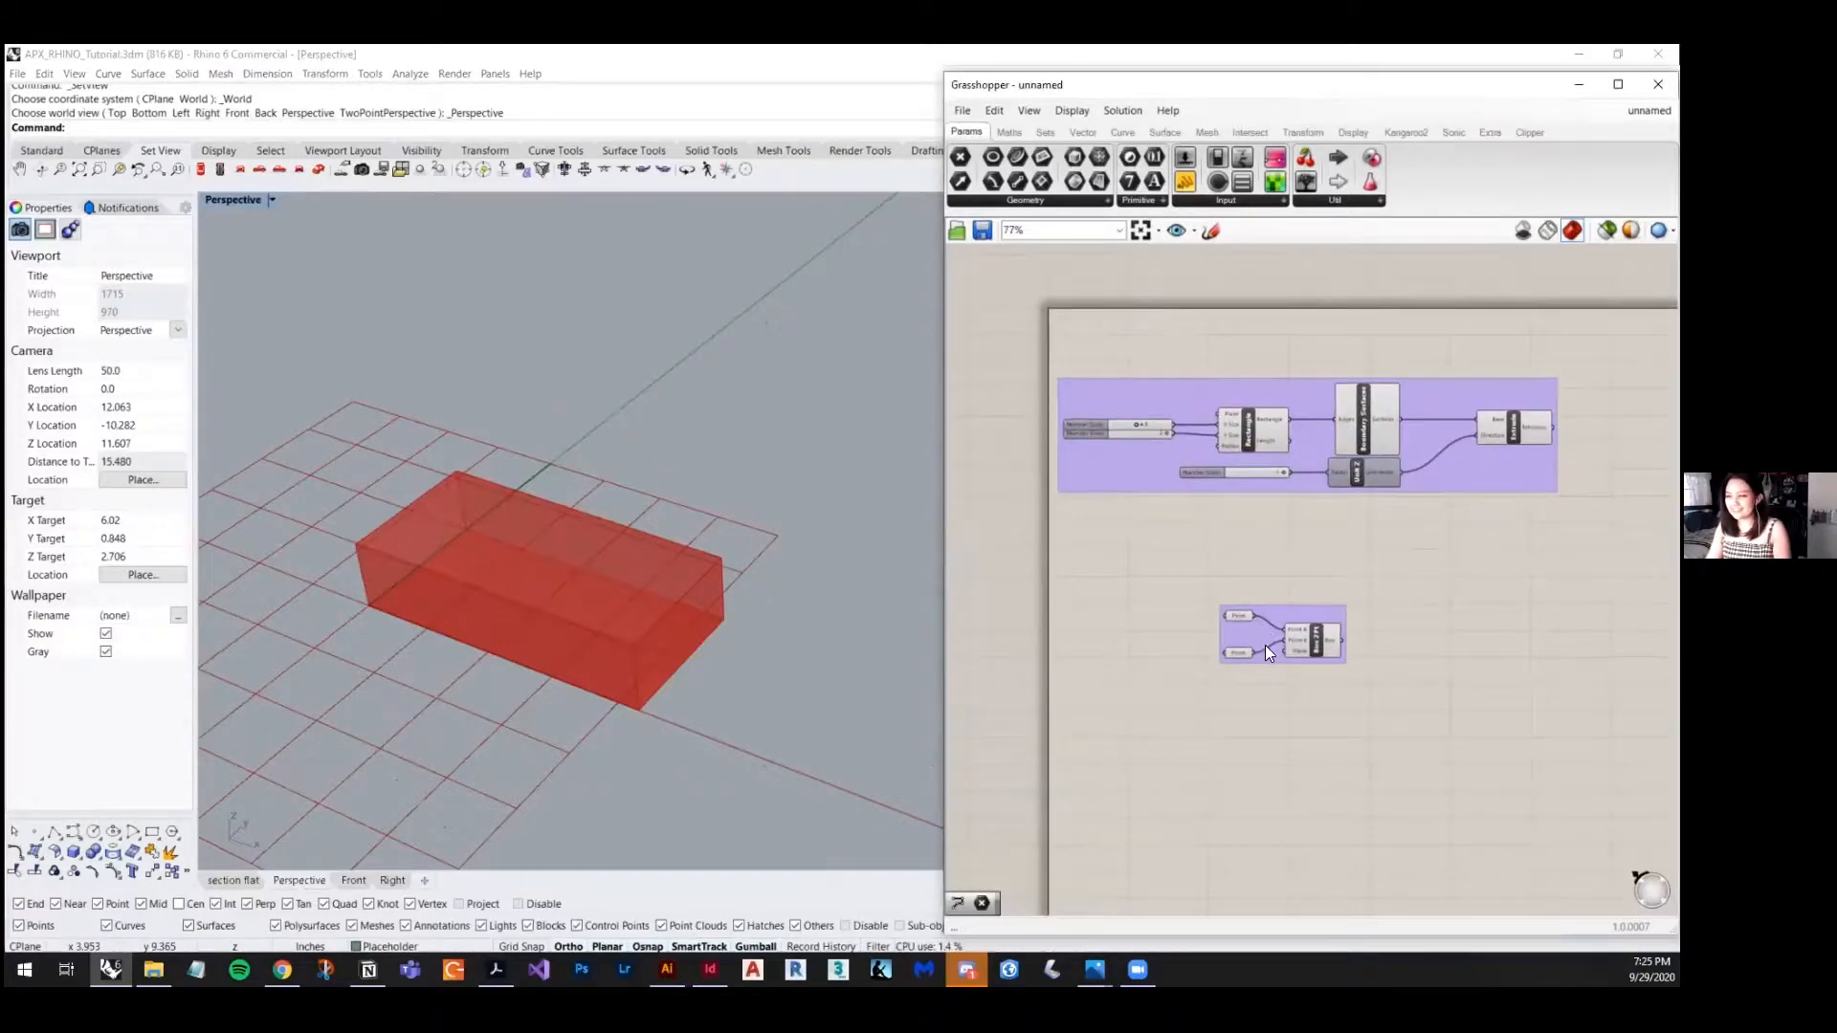
scroll(1352, 659, "up", 3)
scroll(1120, 597, "down", 5)
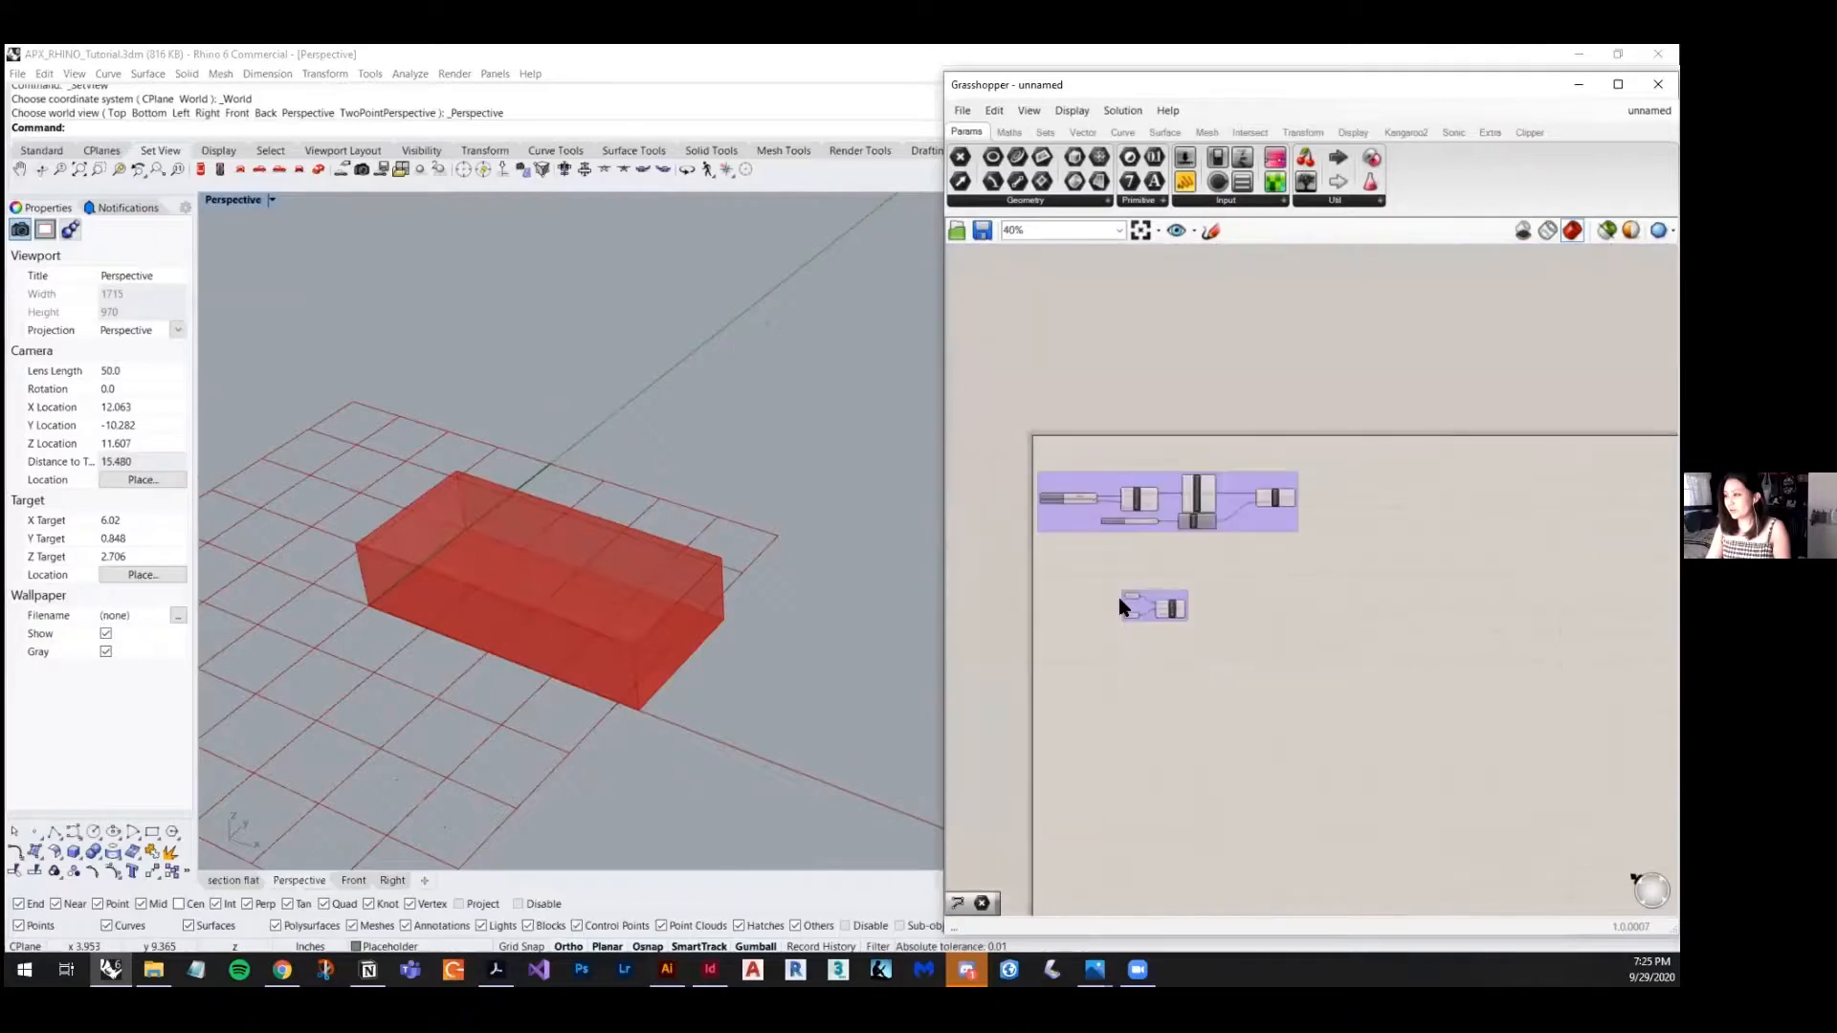
scroll(1118, 597, "up", 5)
left_click_drag(1449, 529, 1089, 743)
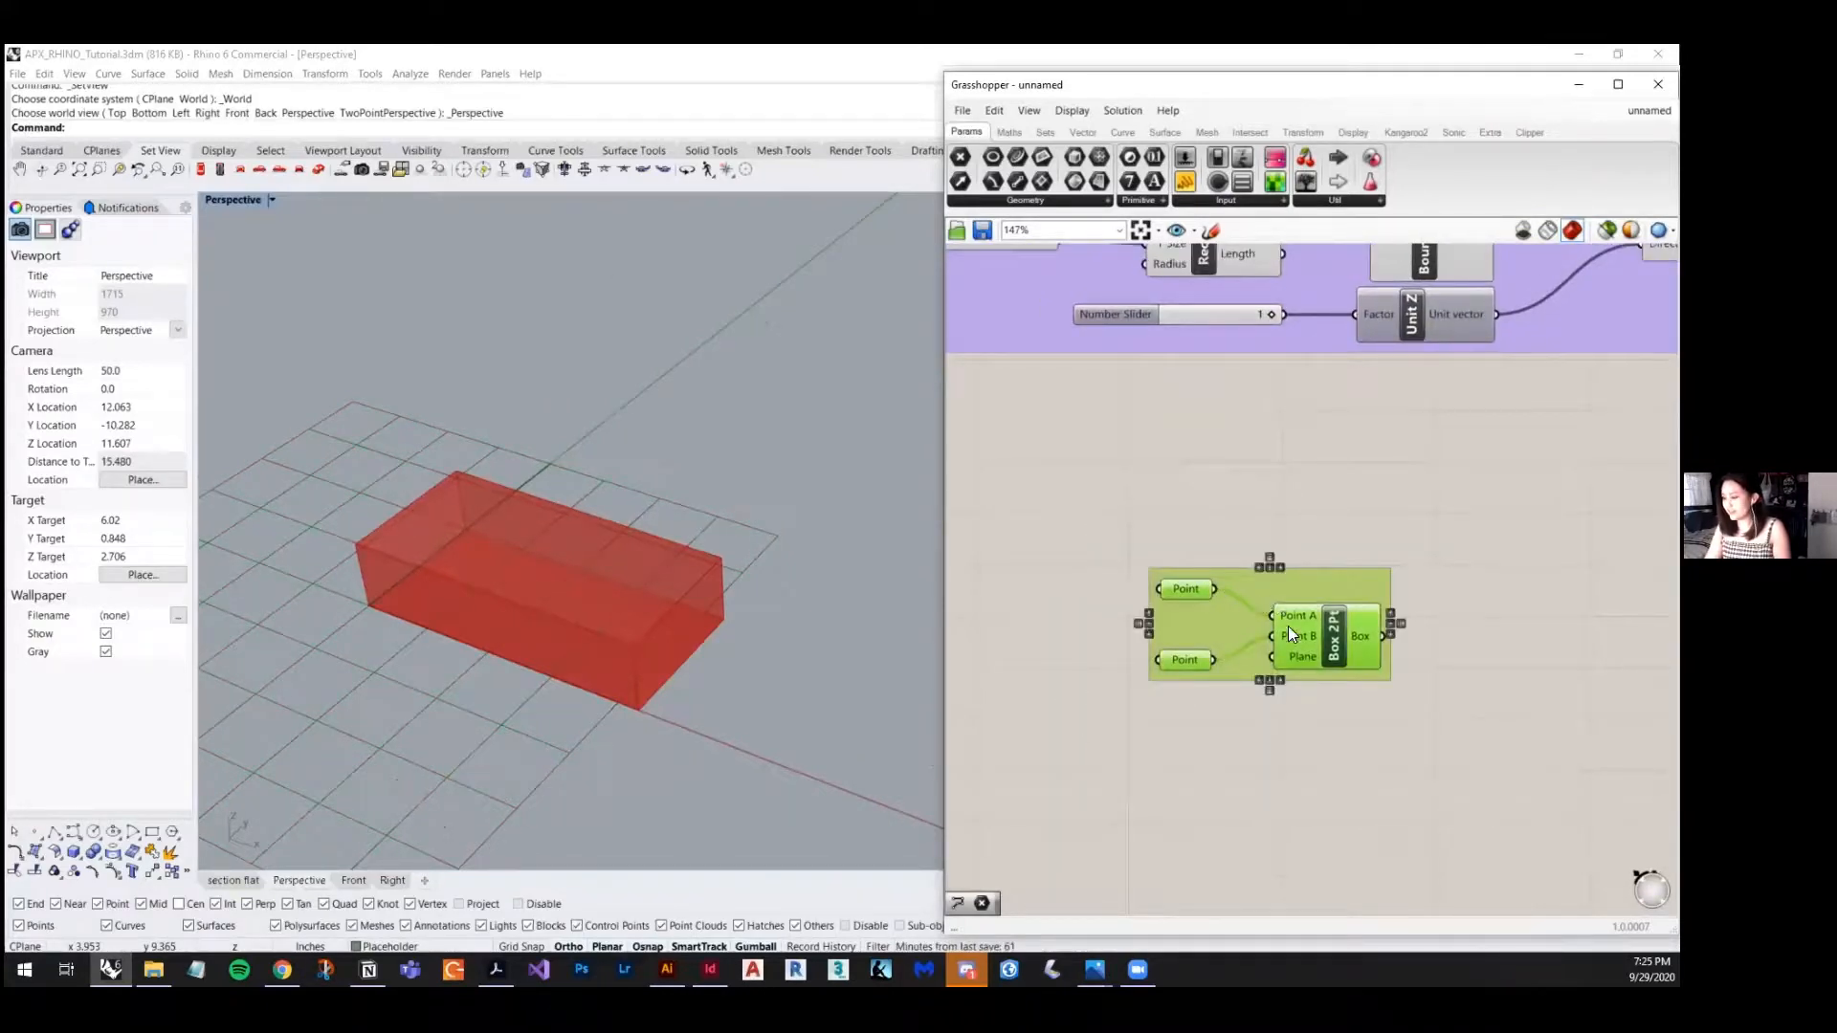
scroll(1284, 662, "down", 1)
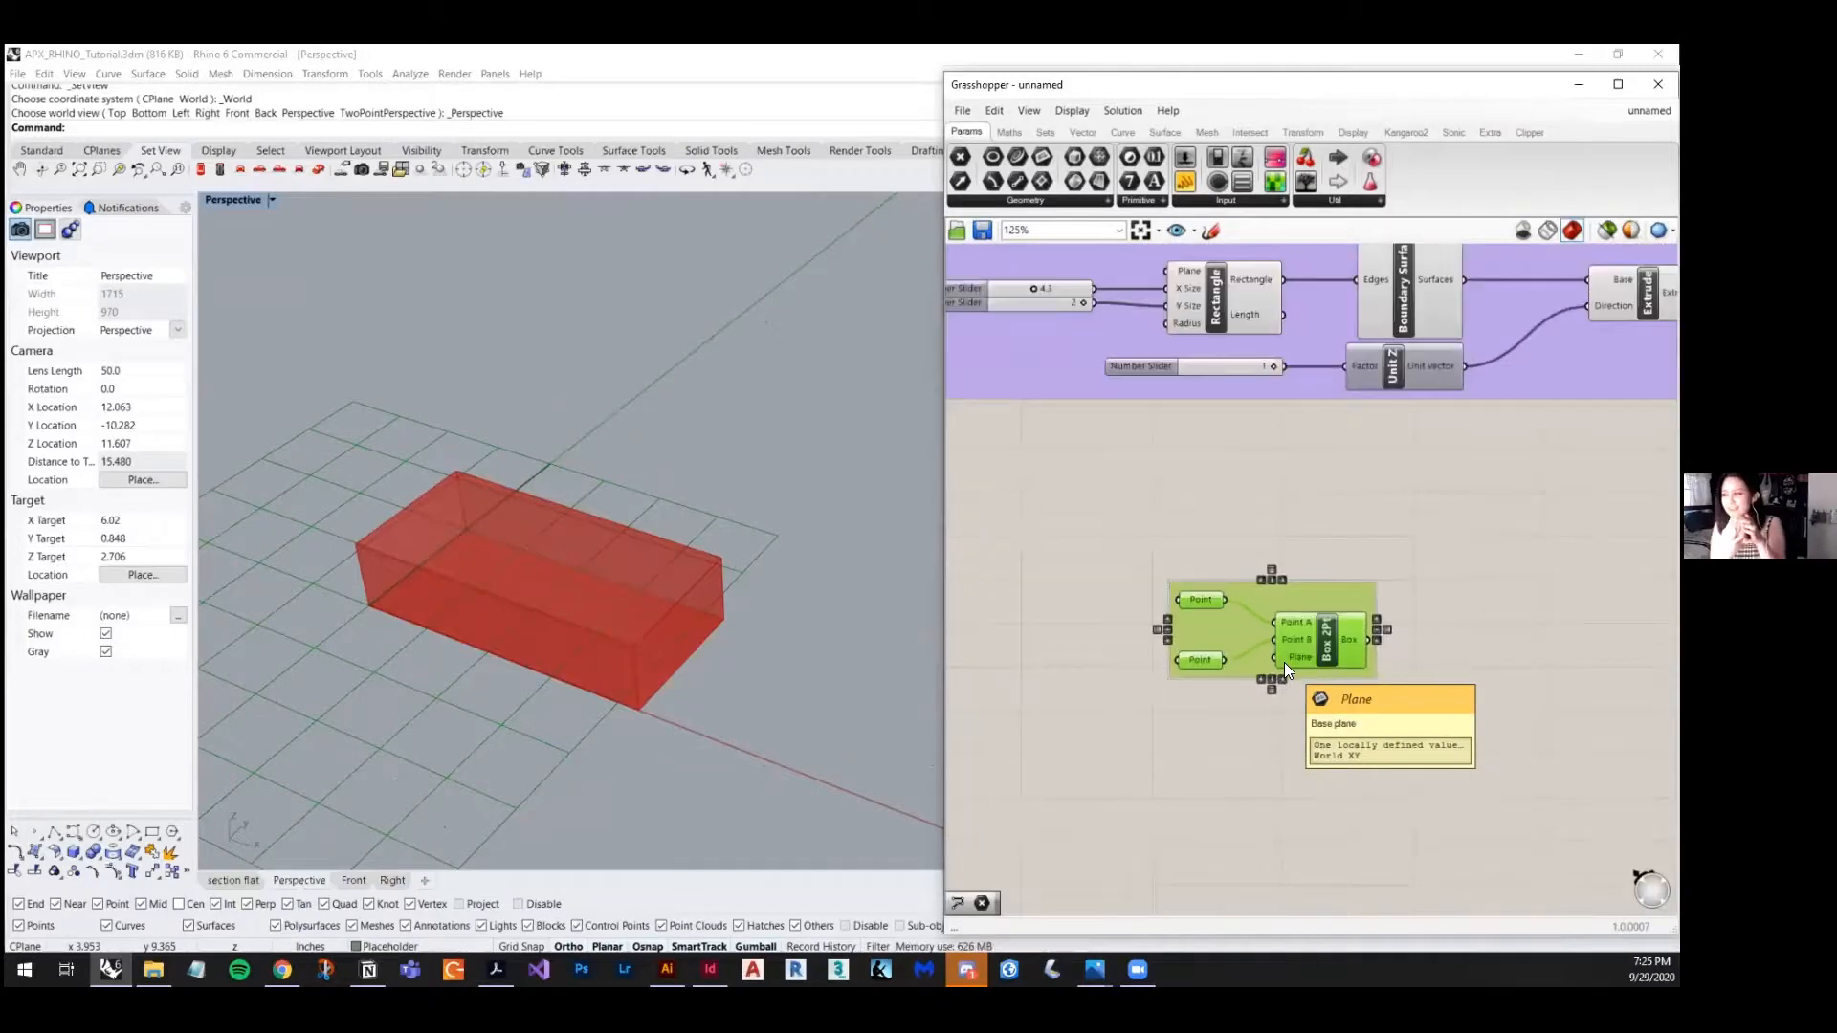
middle_click(1246, 615)
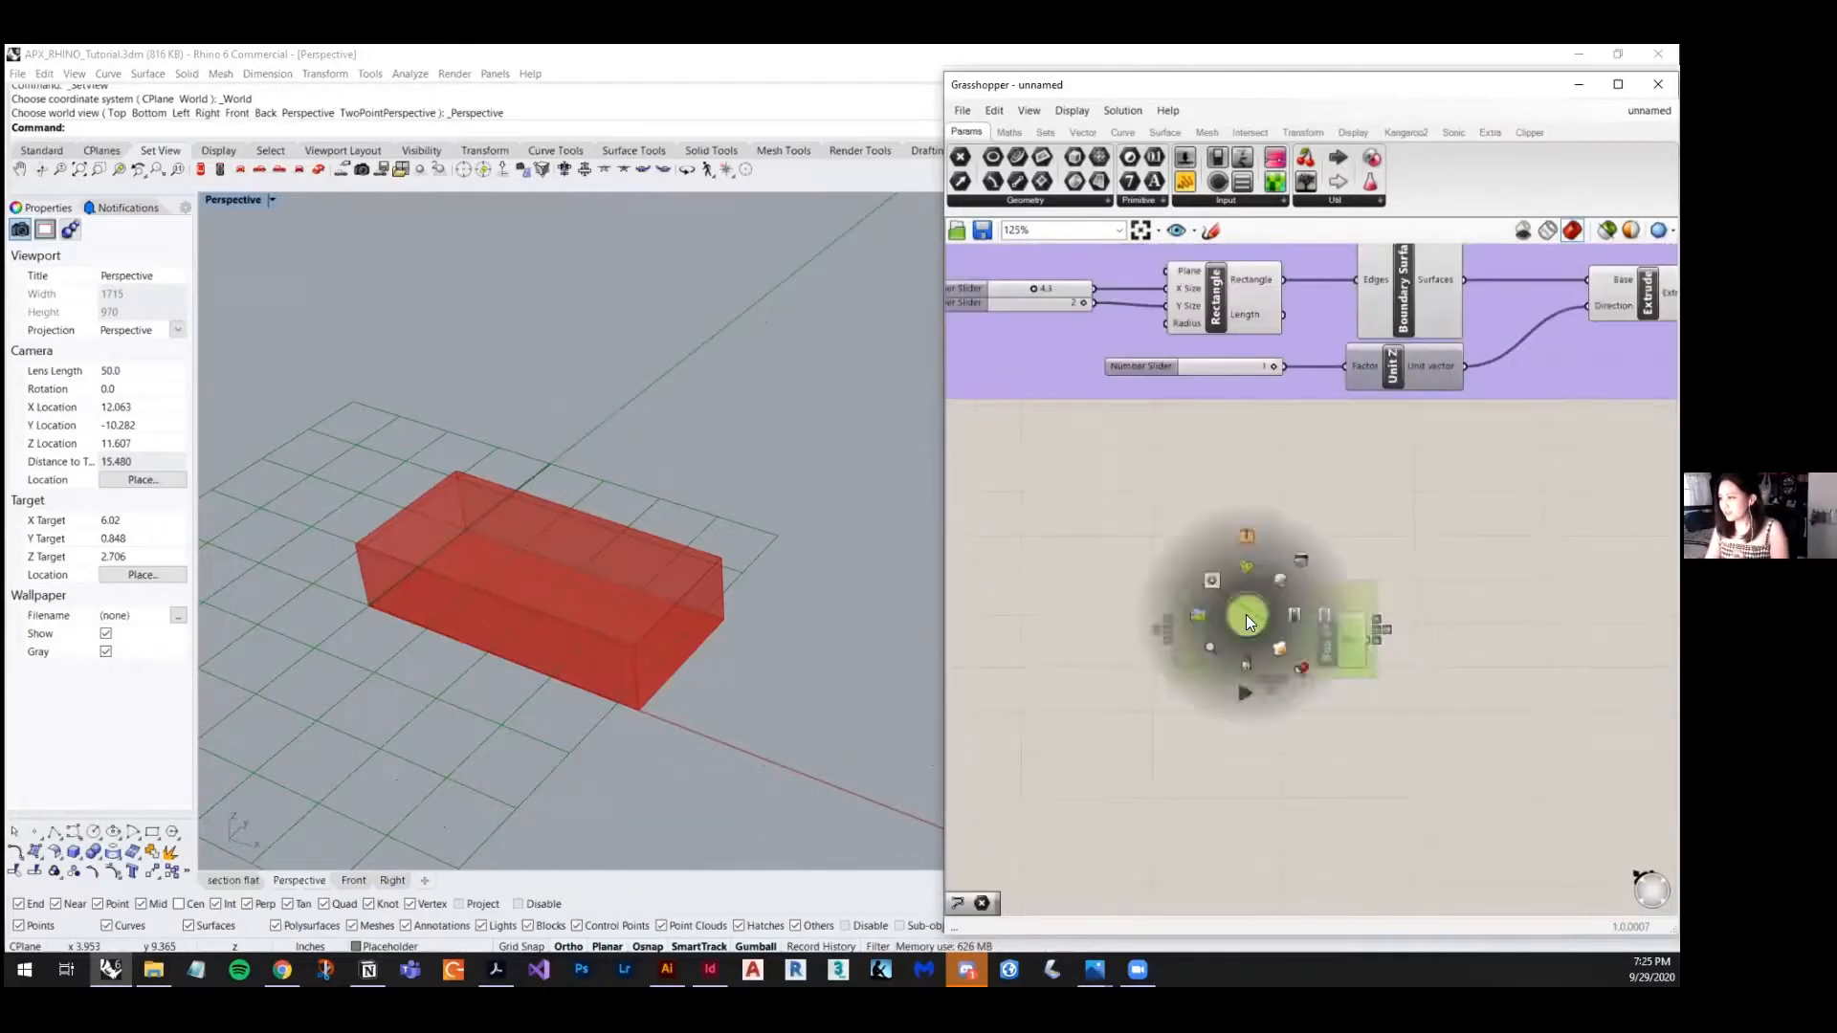
left_click(1242, 564)
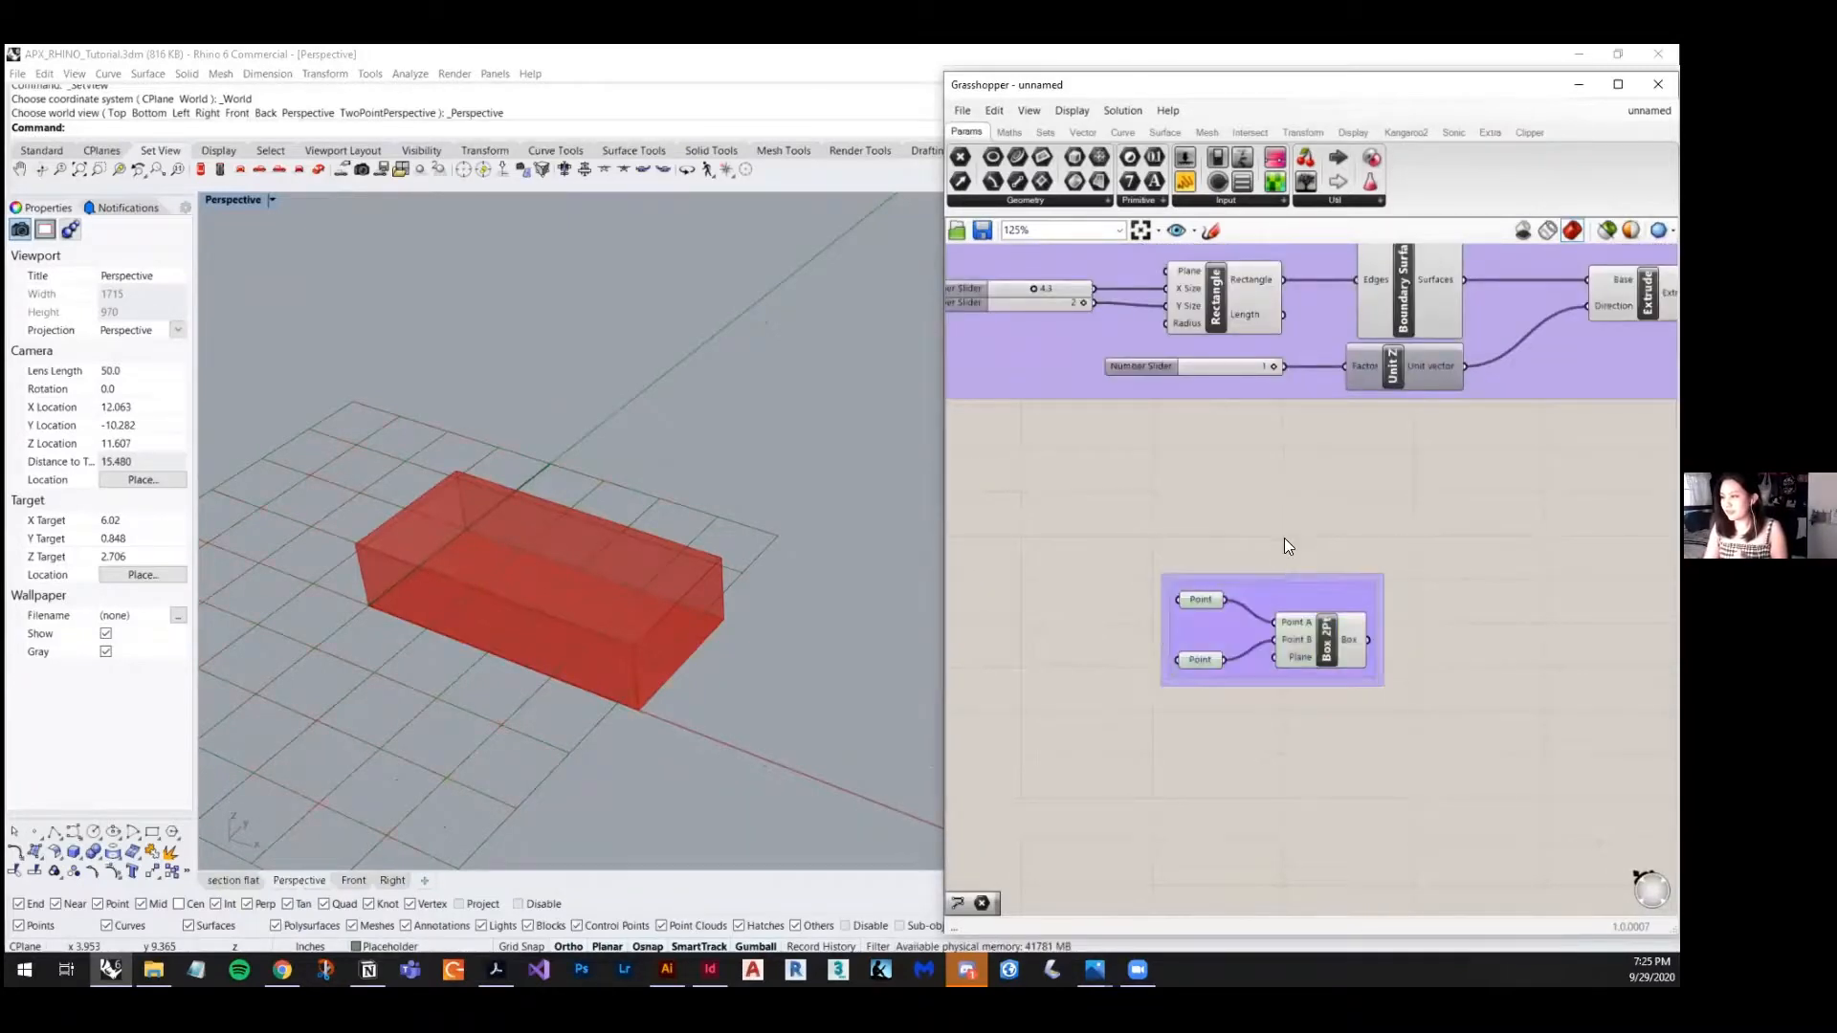
- Line up the grouped Point parameters compactly beside Box 2Pt on the canvas and inspect the box preview over the dimensioned plan
left_click_drag(1315, 599, 1178, 544)
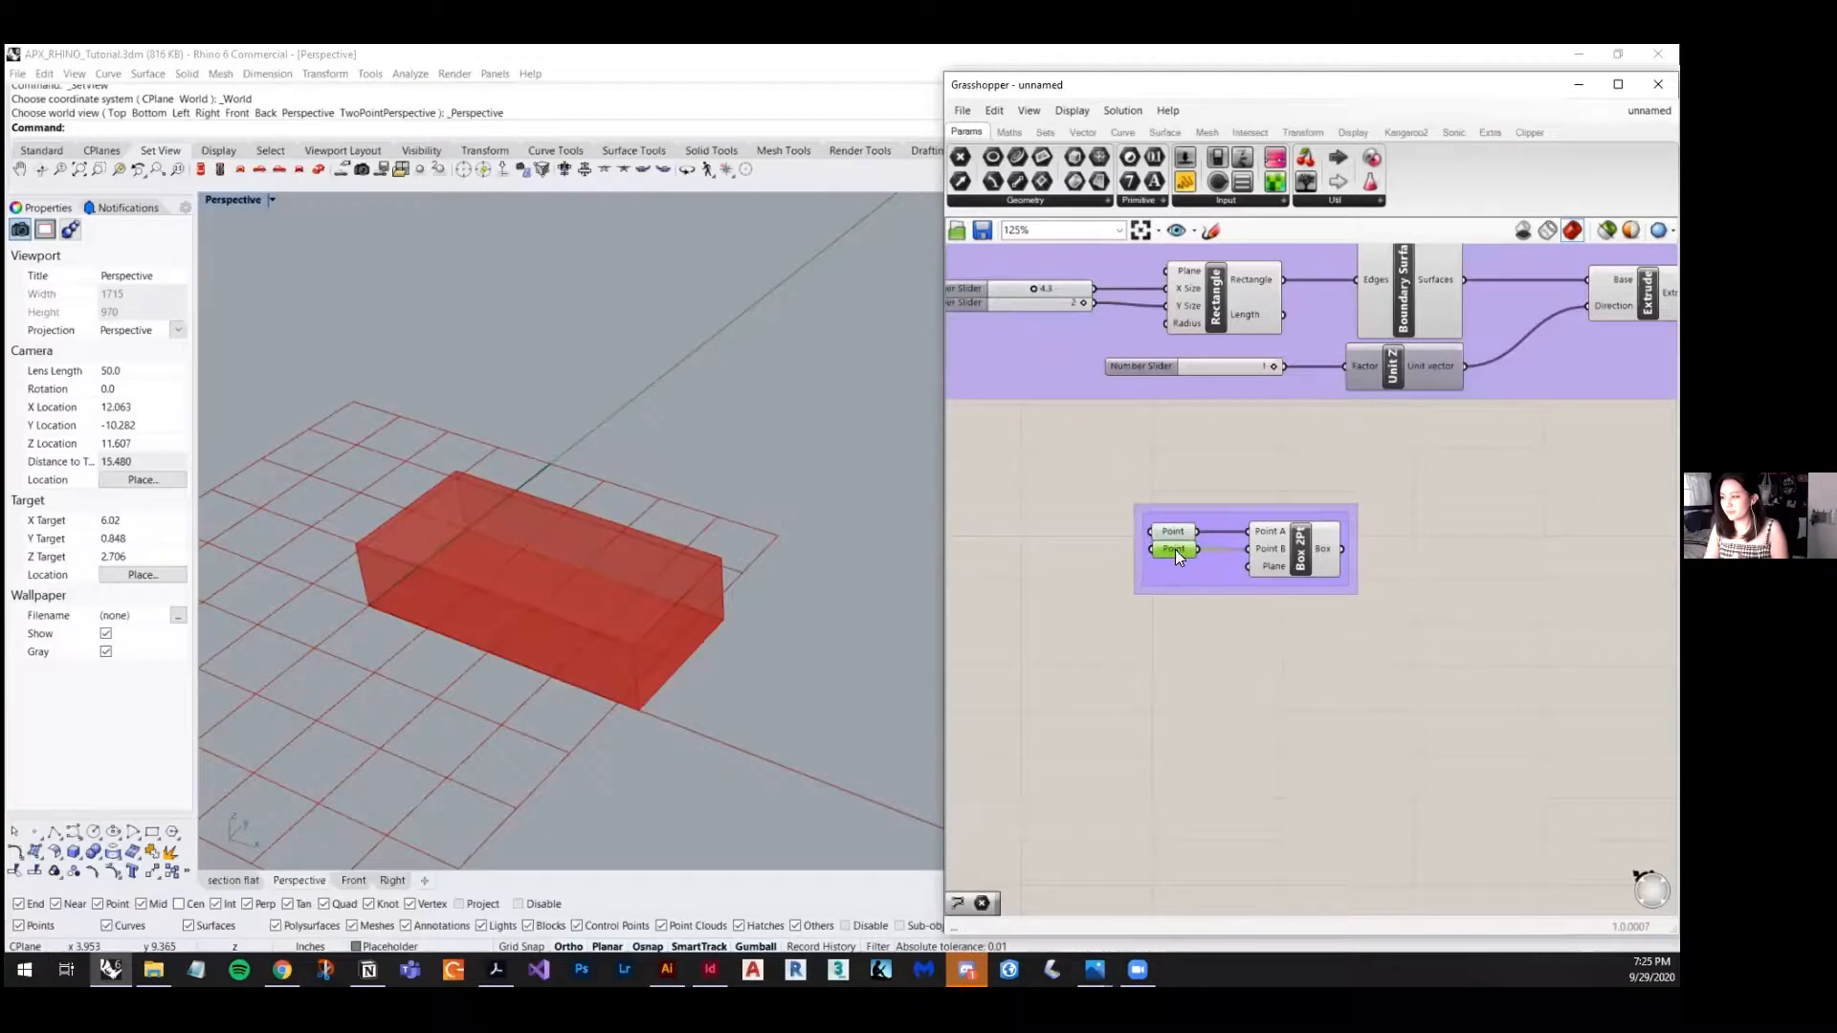
left_click(800, 715)
scroll(790, 595, "down", 10)
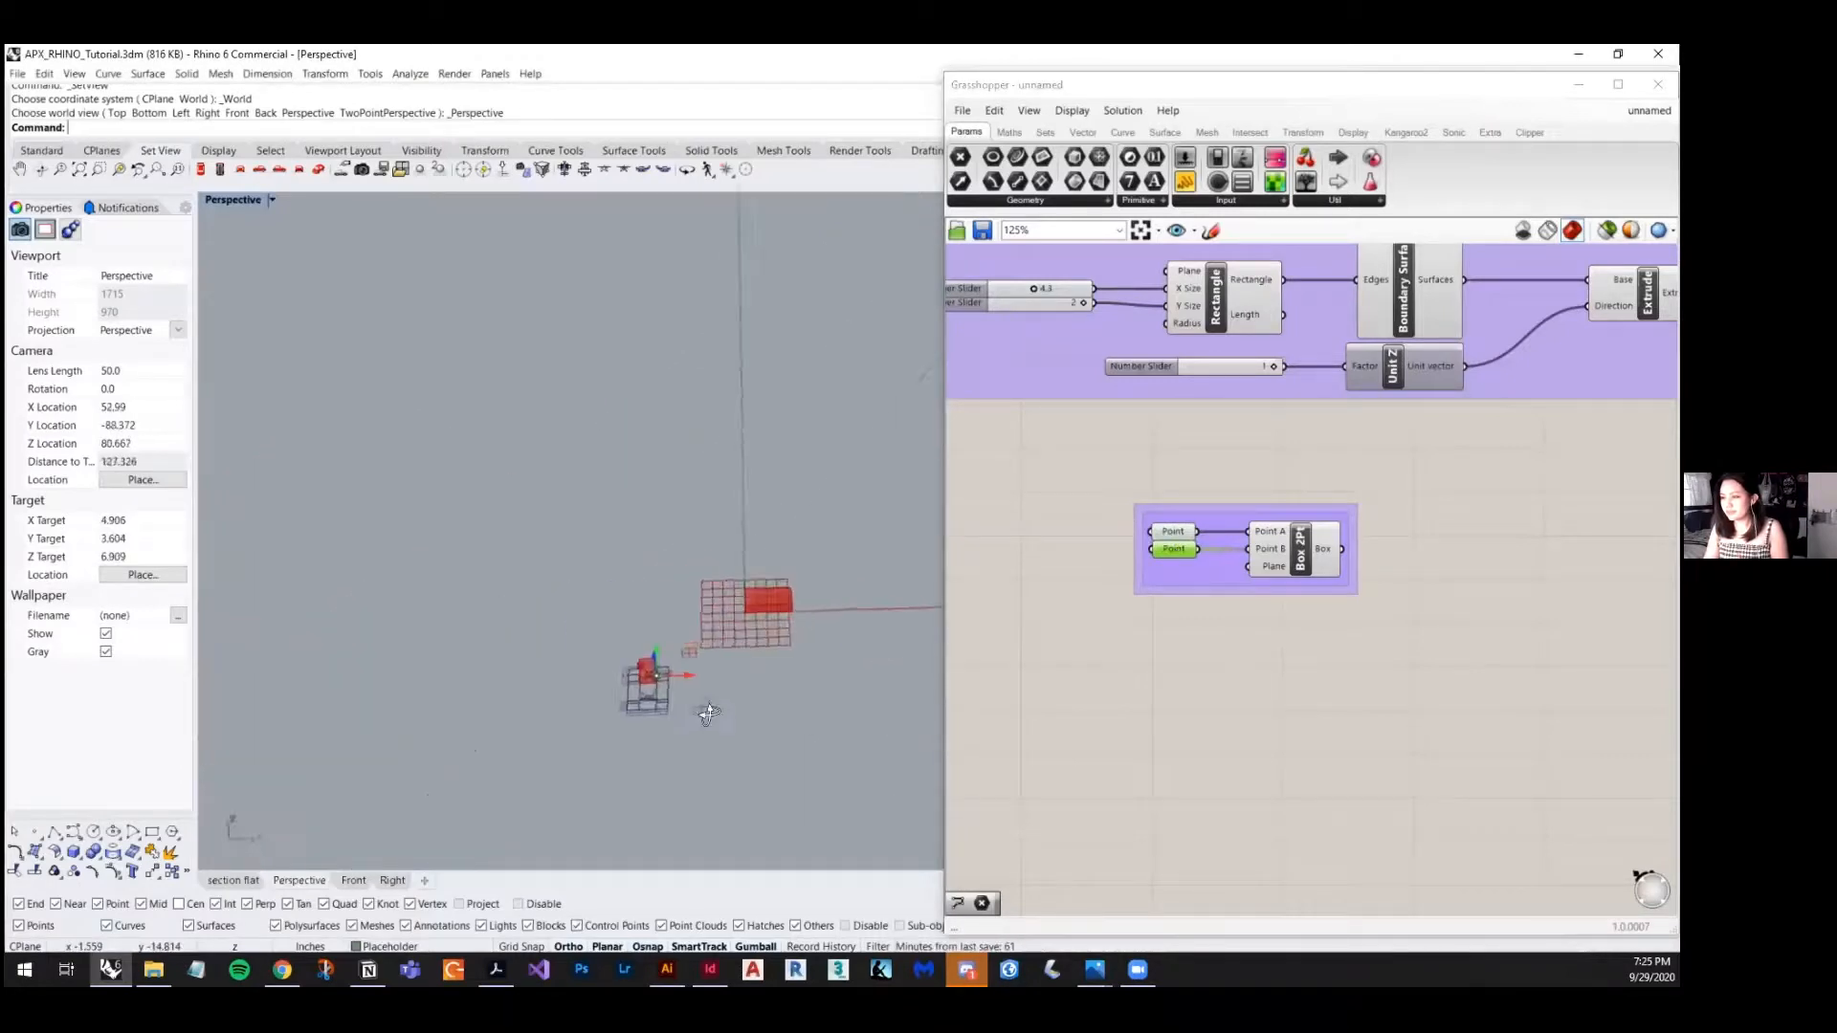
mouse_move(709, 714)
right_mouse_down()
mouse_move(685, 734)
mouse_move(704, 742)
right_mouse_up()
scroll(612, 708, "up", 14)
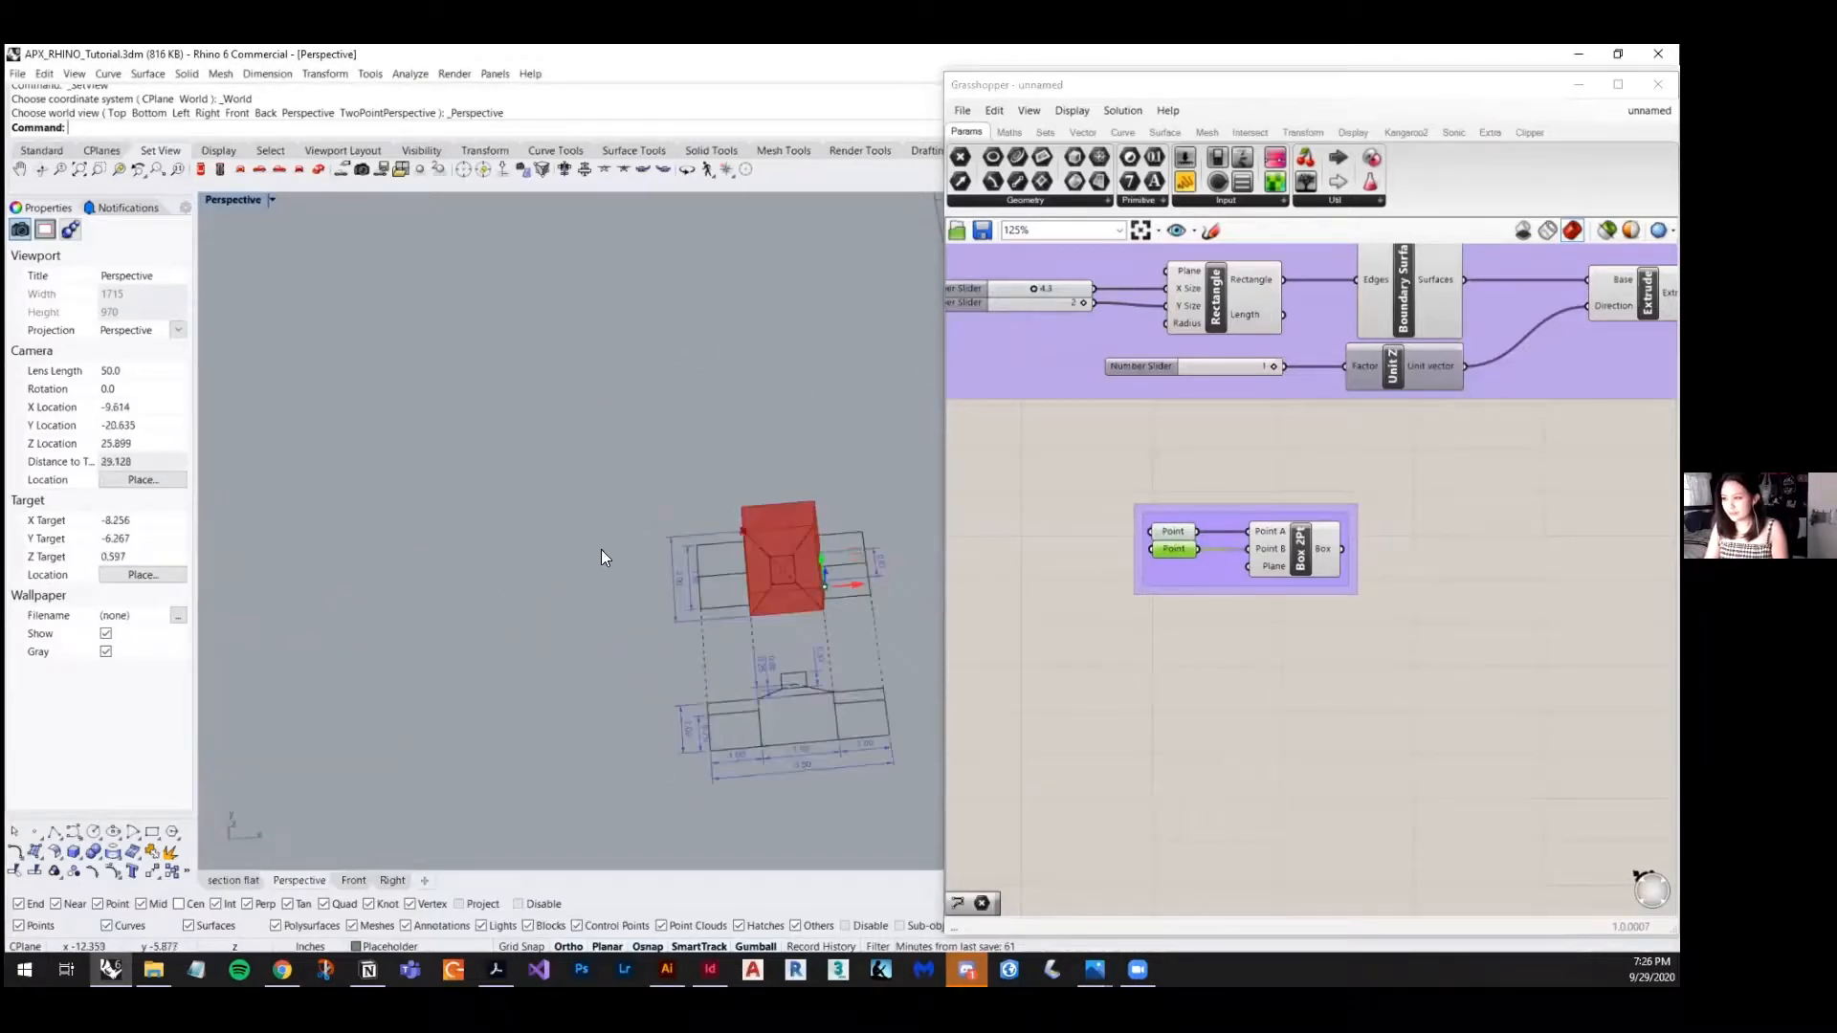
scroll(840, 656, "up", 3)
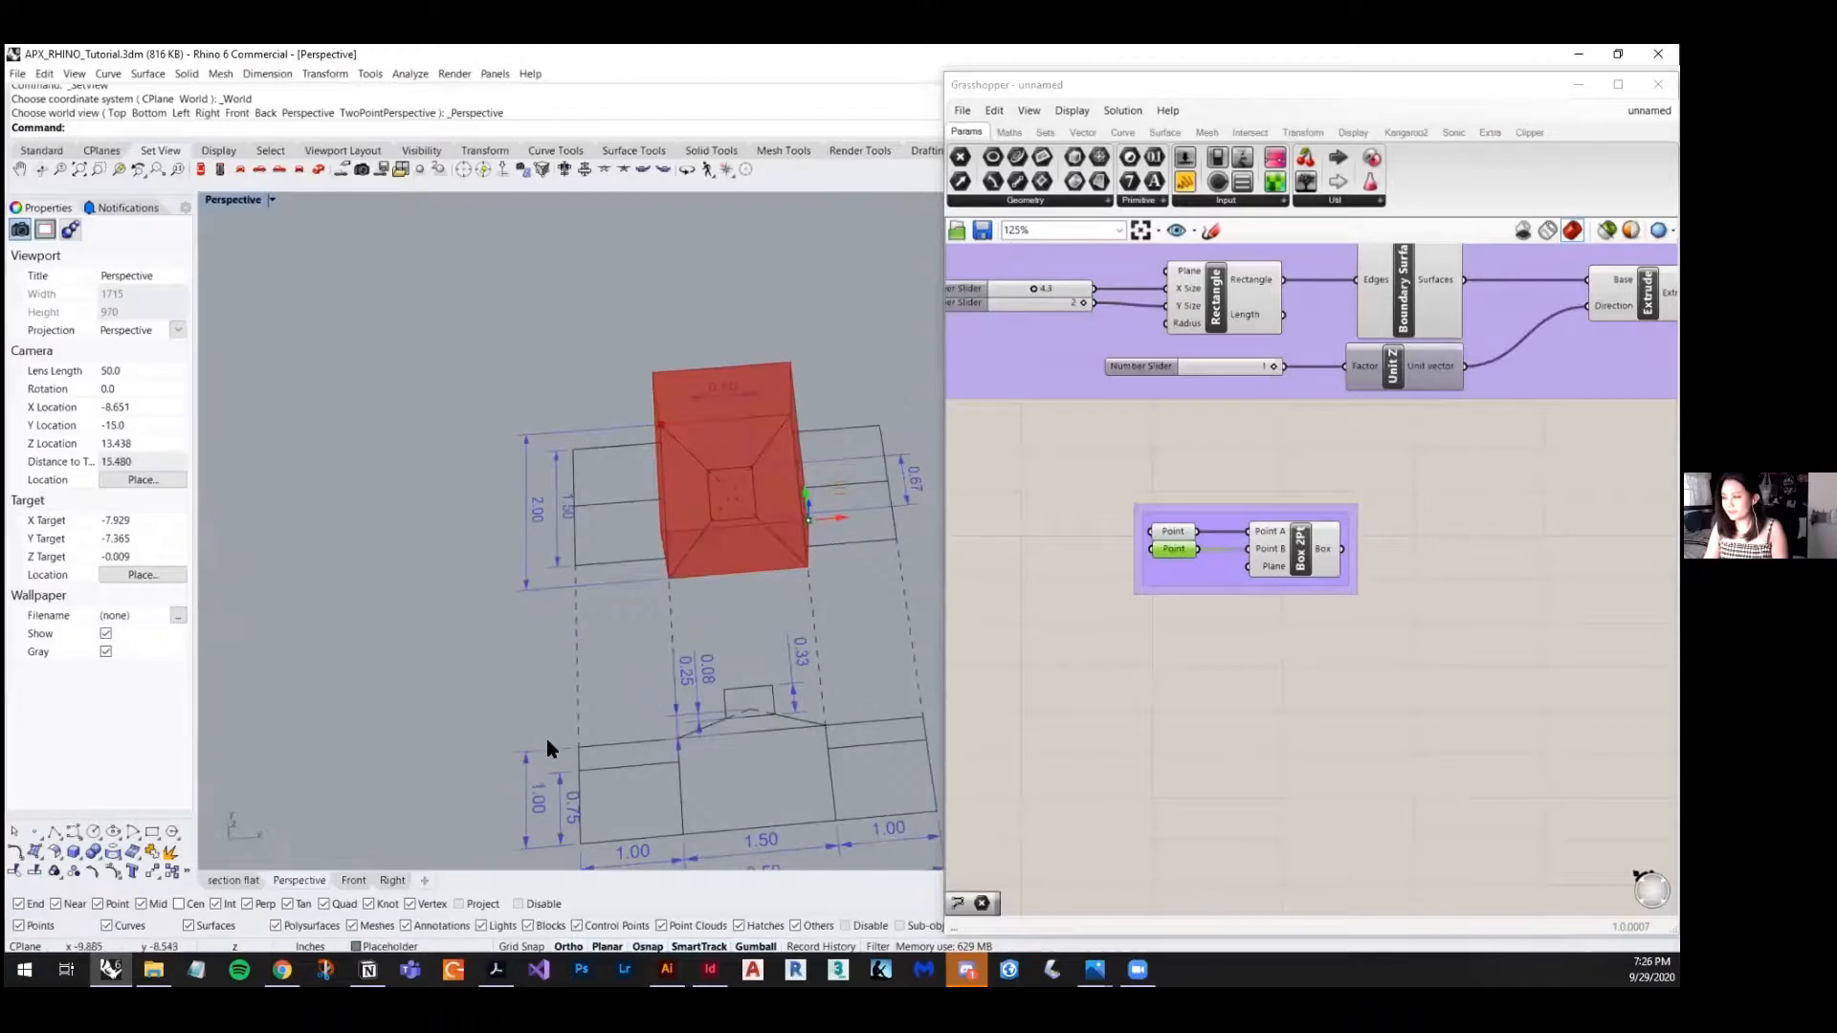
mouse_move(649, 665)
right_mouse_down()
mouse_move(561, 616)
mouse_move(898, 588)
mouse_move(677, 614)
mouse_move(698, 654)
mouse_move(672, 651)
right_mouse_up()
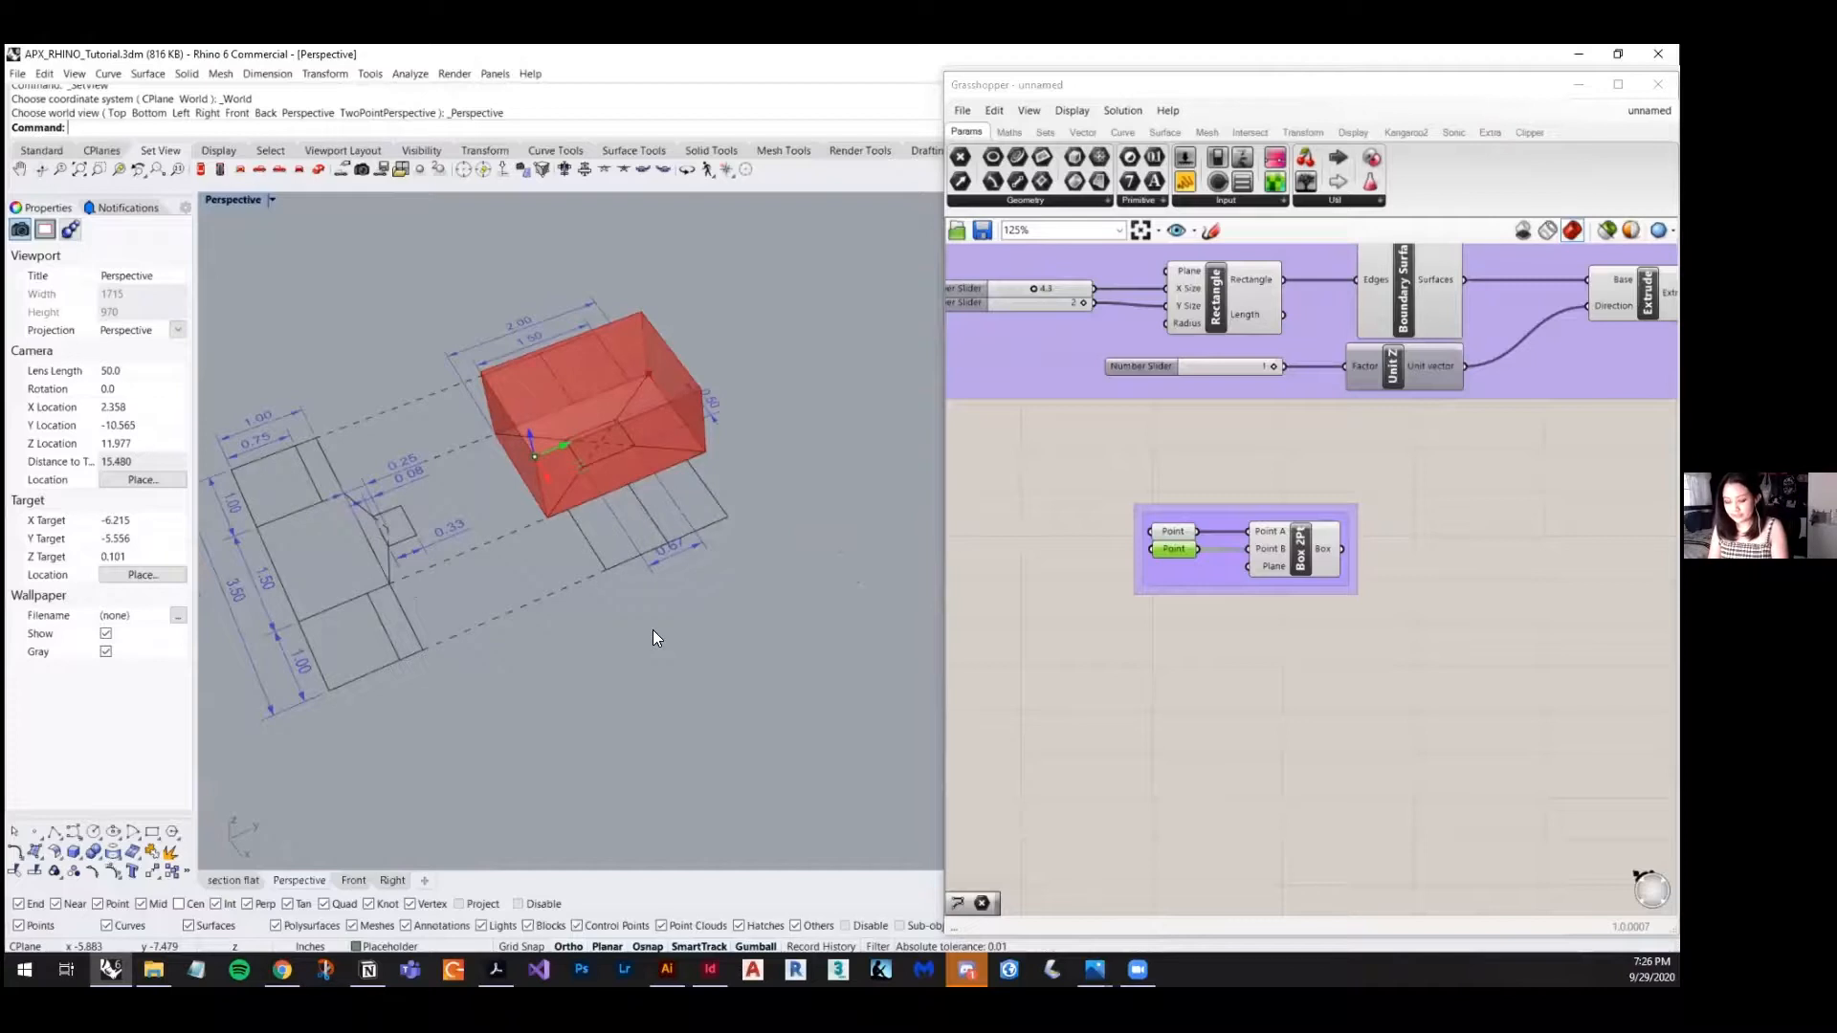
- Add a linear dimension along the outer end edge of the plan's side wing, between its two corners
type("Dim")
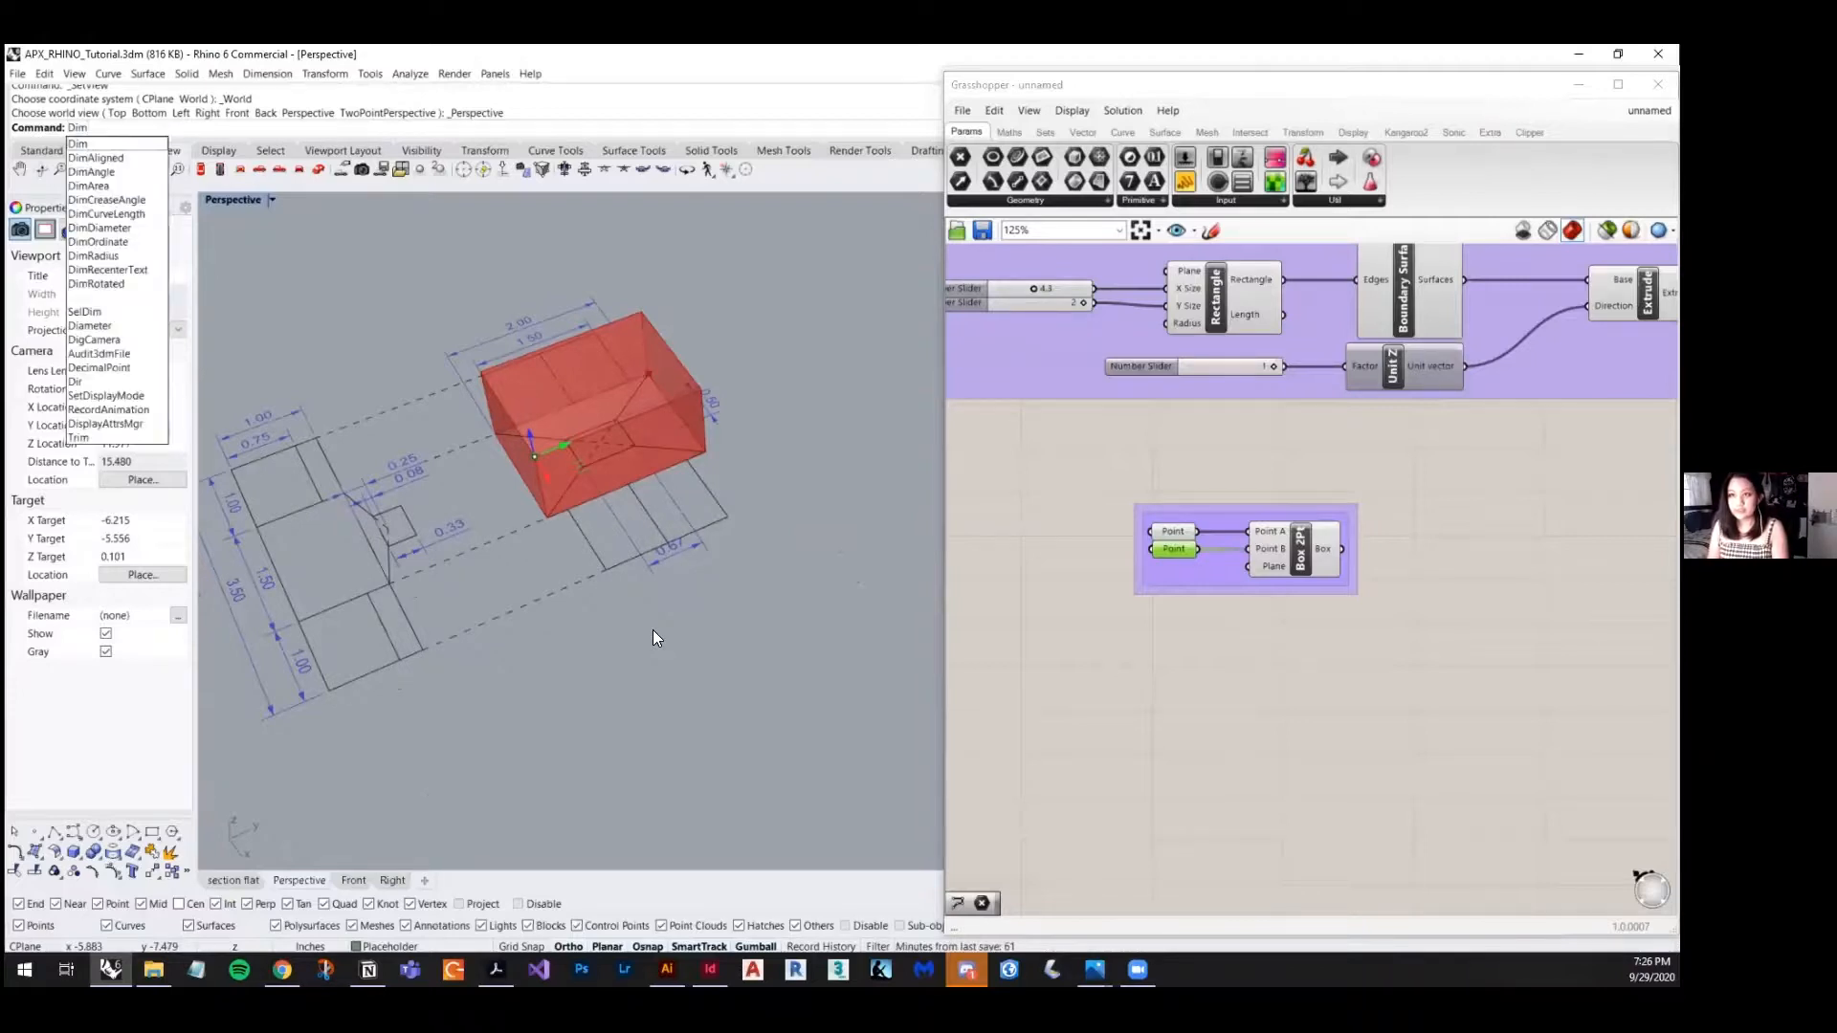
key("Return")
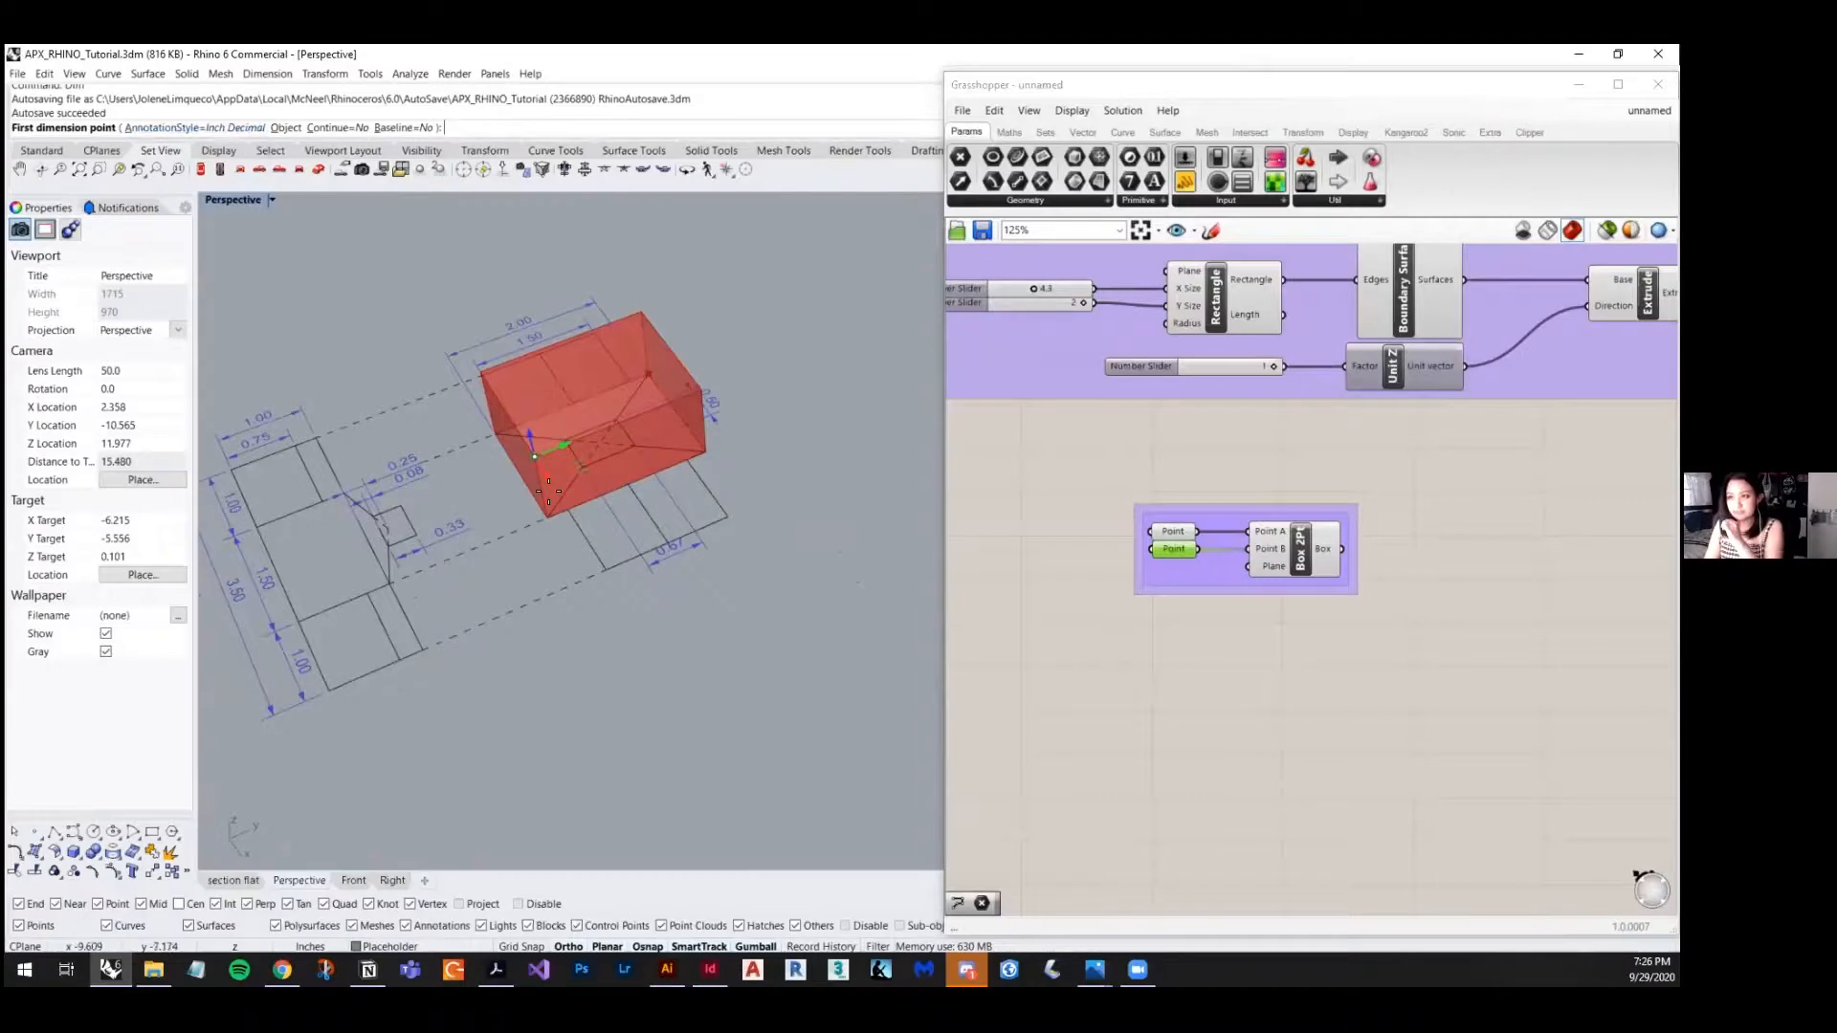
left_click(609, 572)
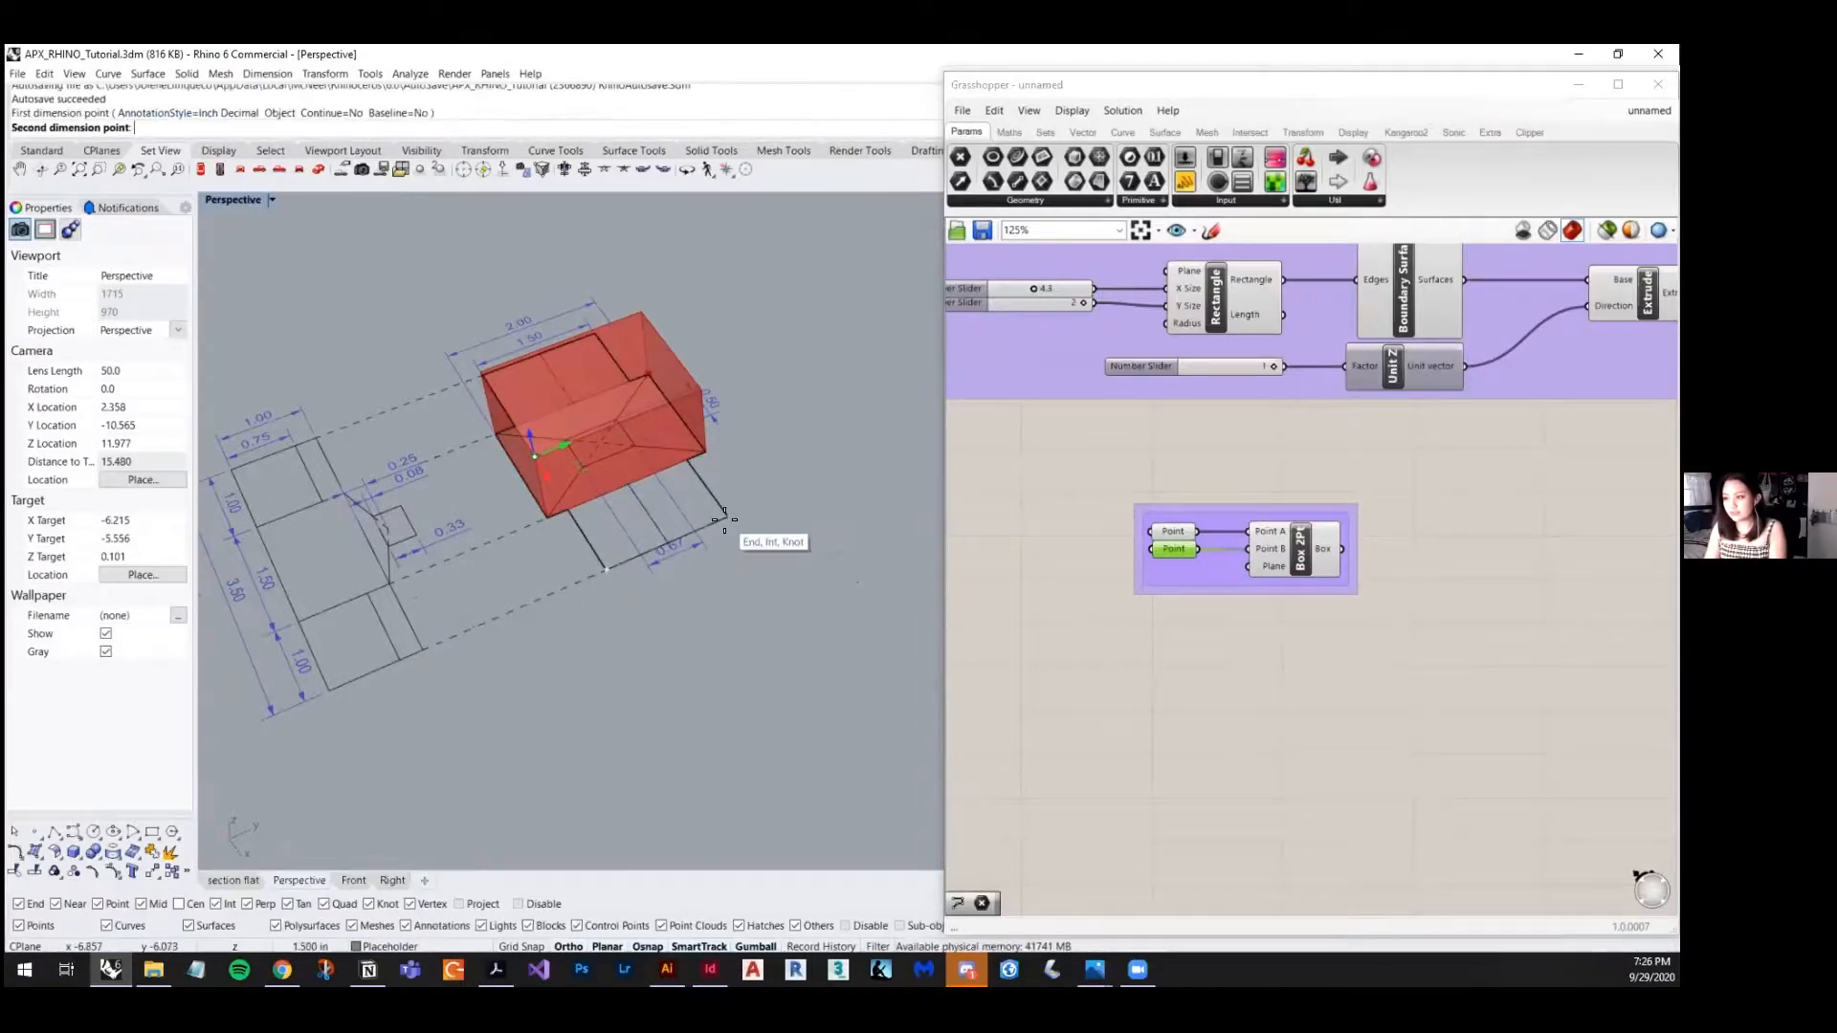
left_click(729, 516)
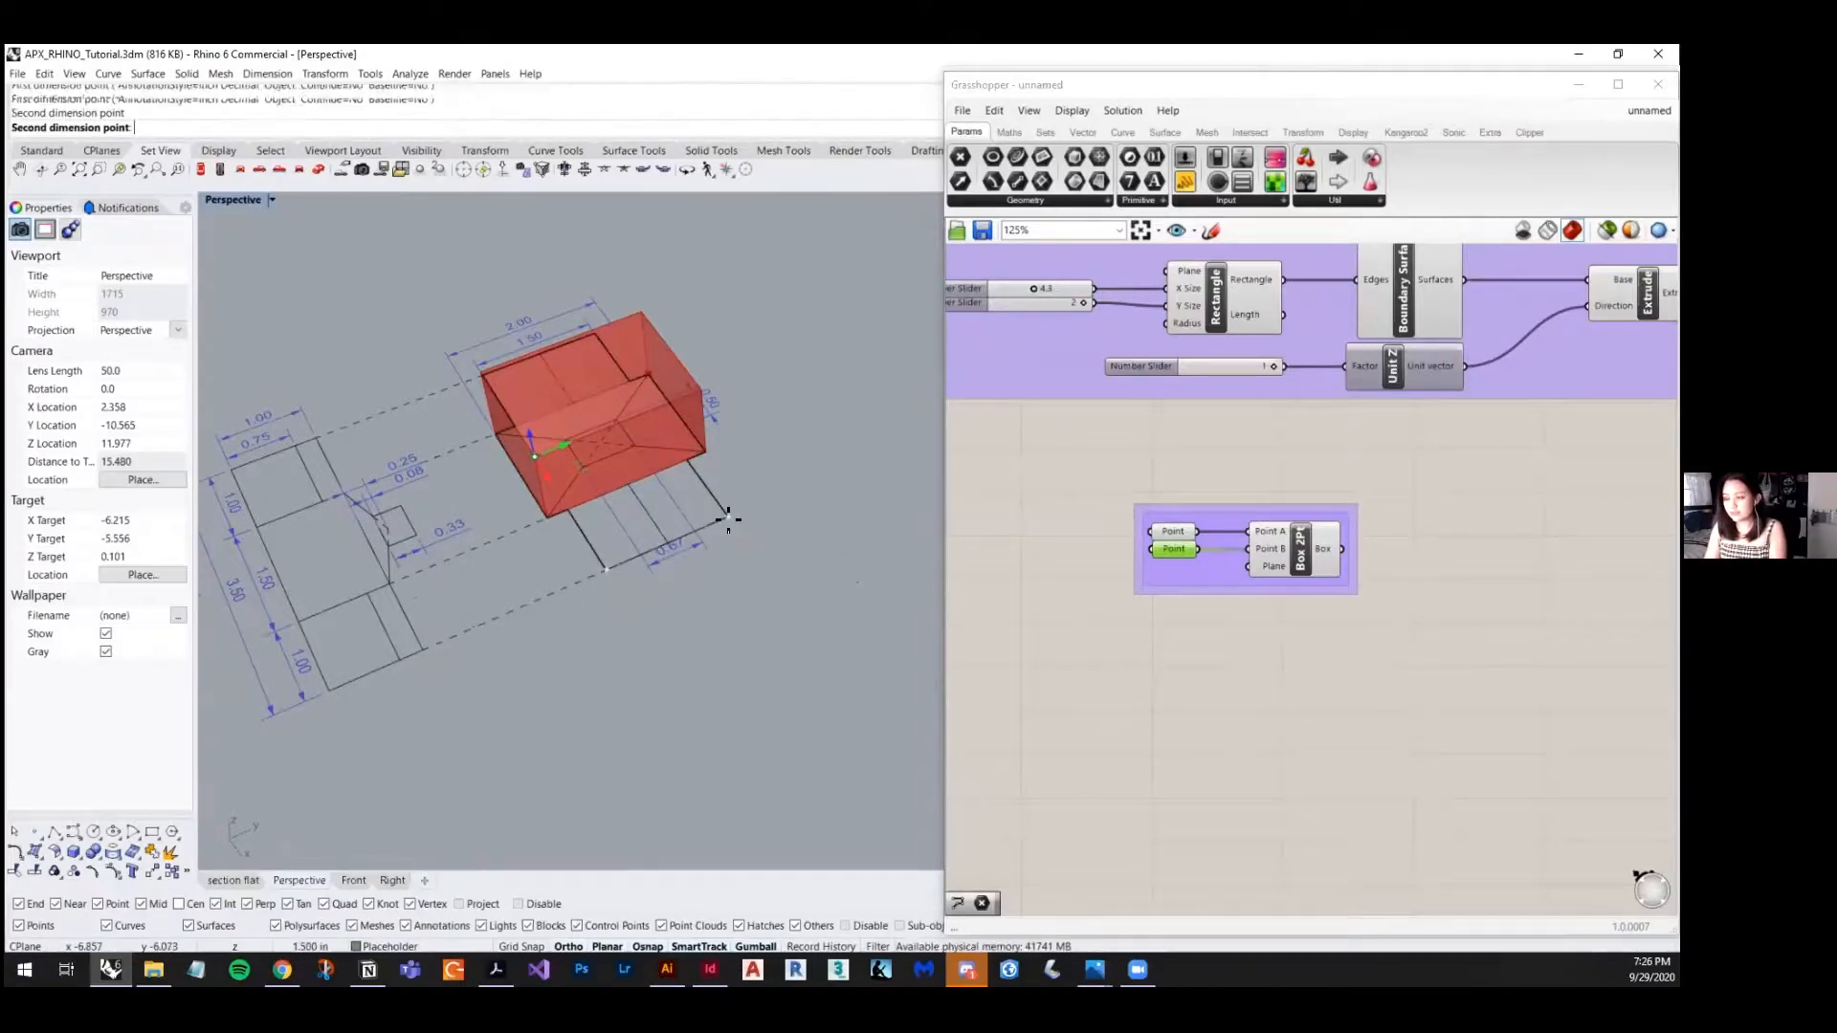
left_click(761, 570)
- Set the model space scale of the oversized wing-end dimension to 1
scroll(538, 633, "down", 16)
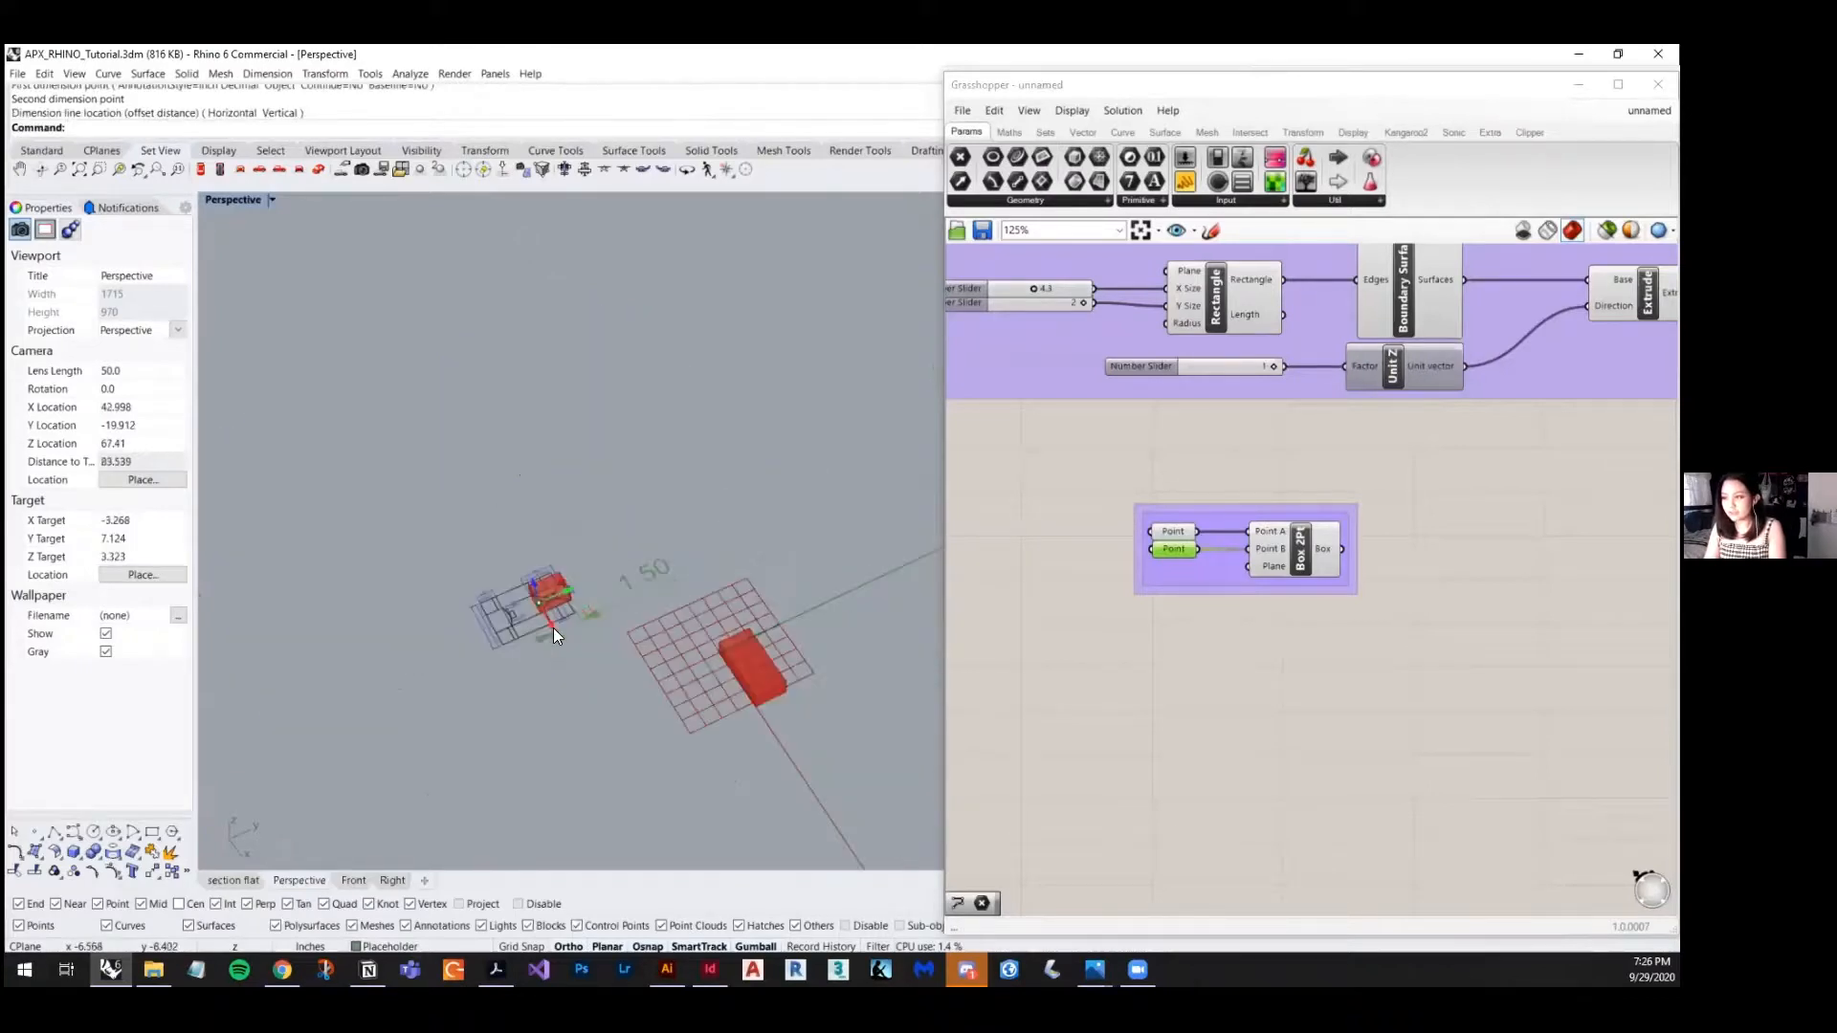
scroll(612, 612, "up", 10)
left_click(538, 617)
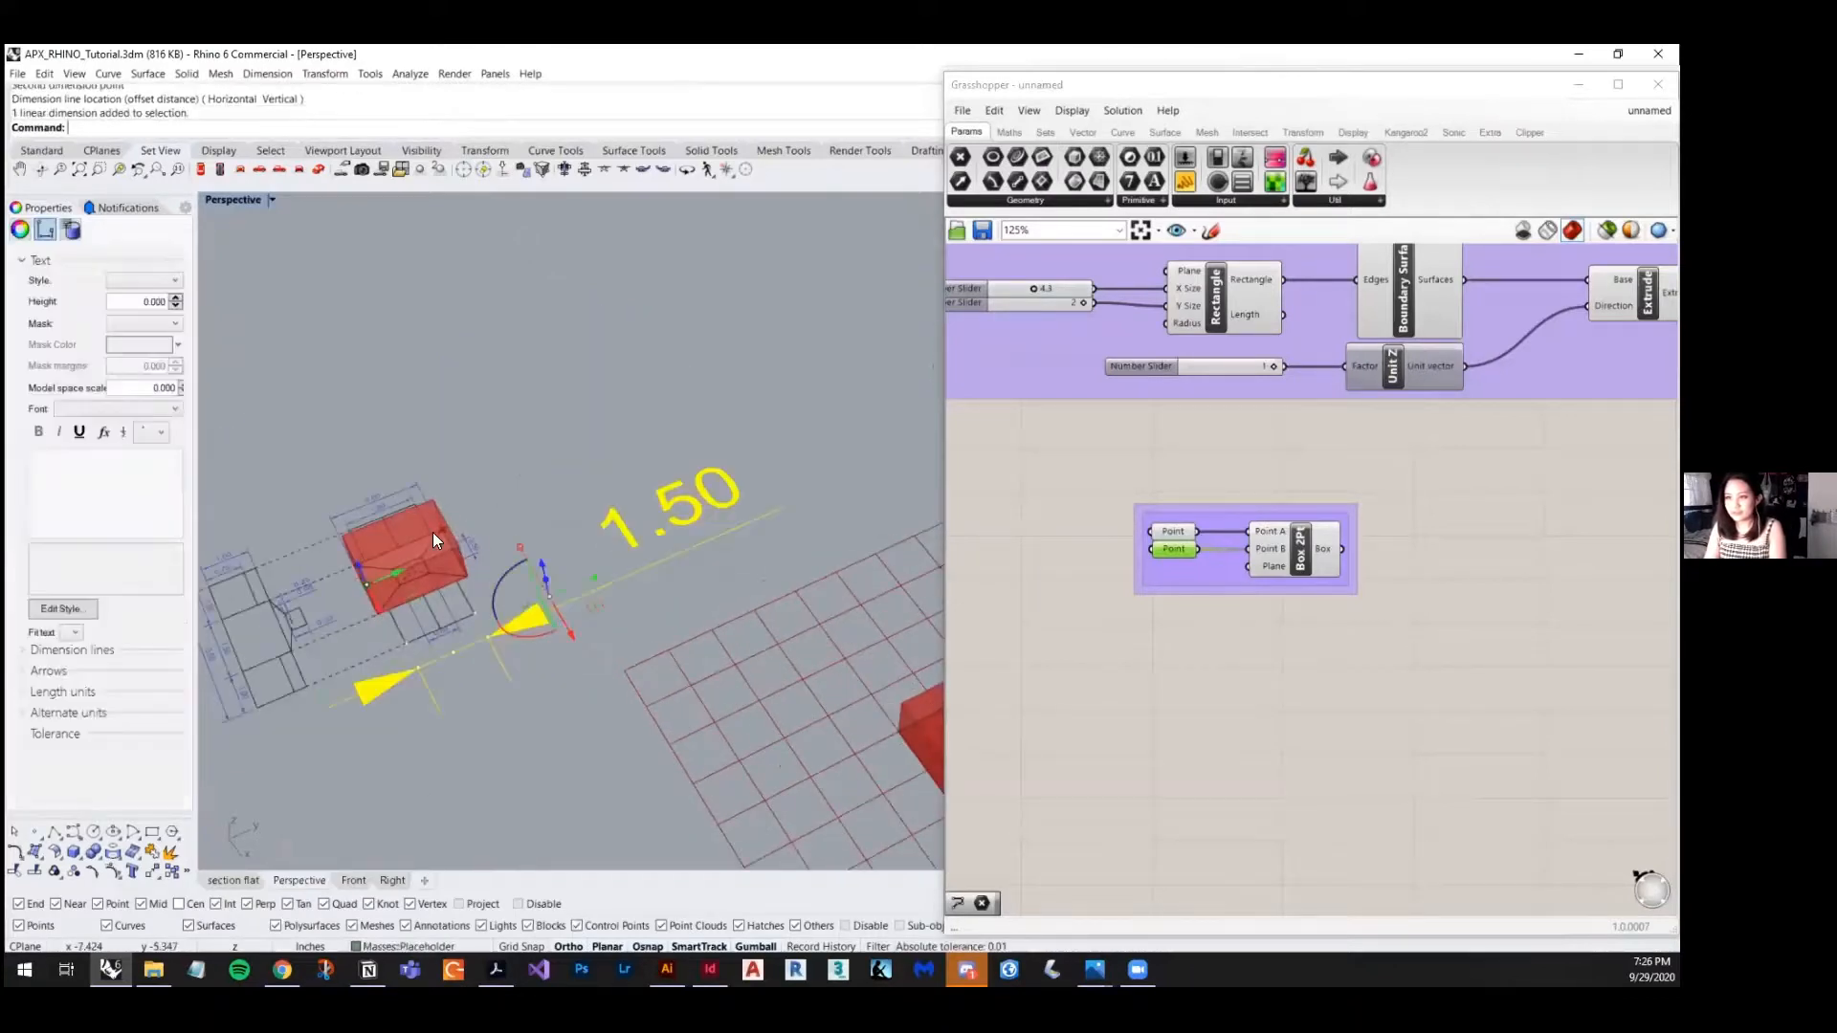
double_click(158, 387)
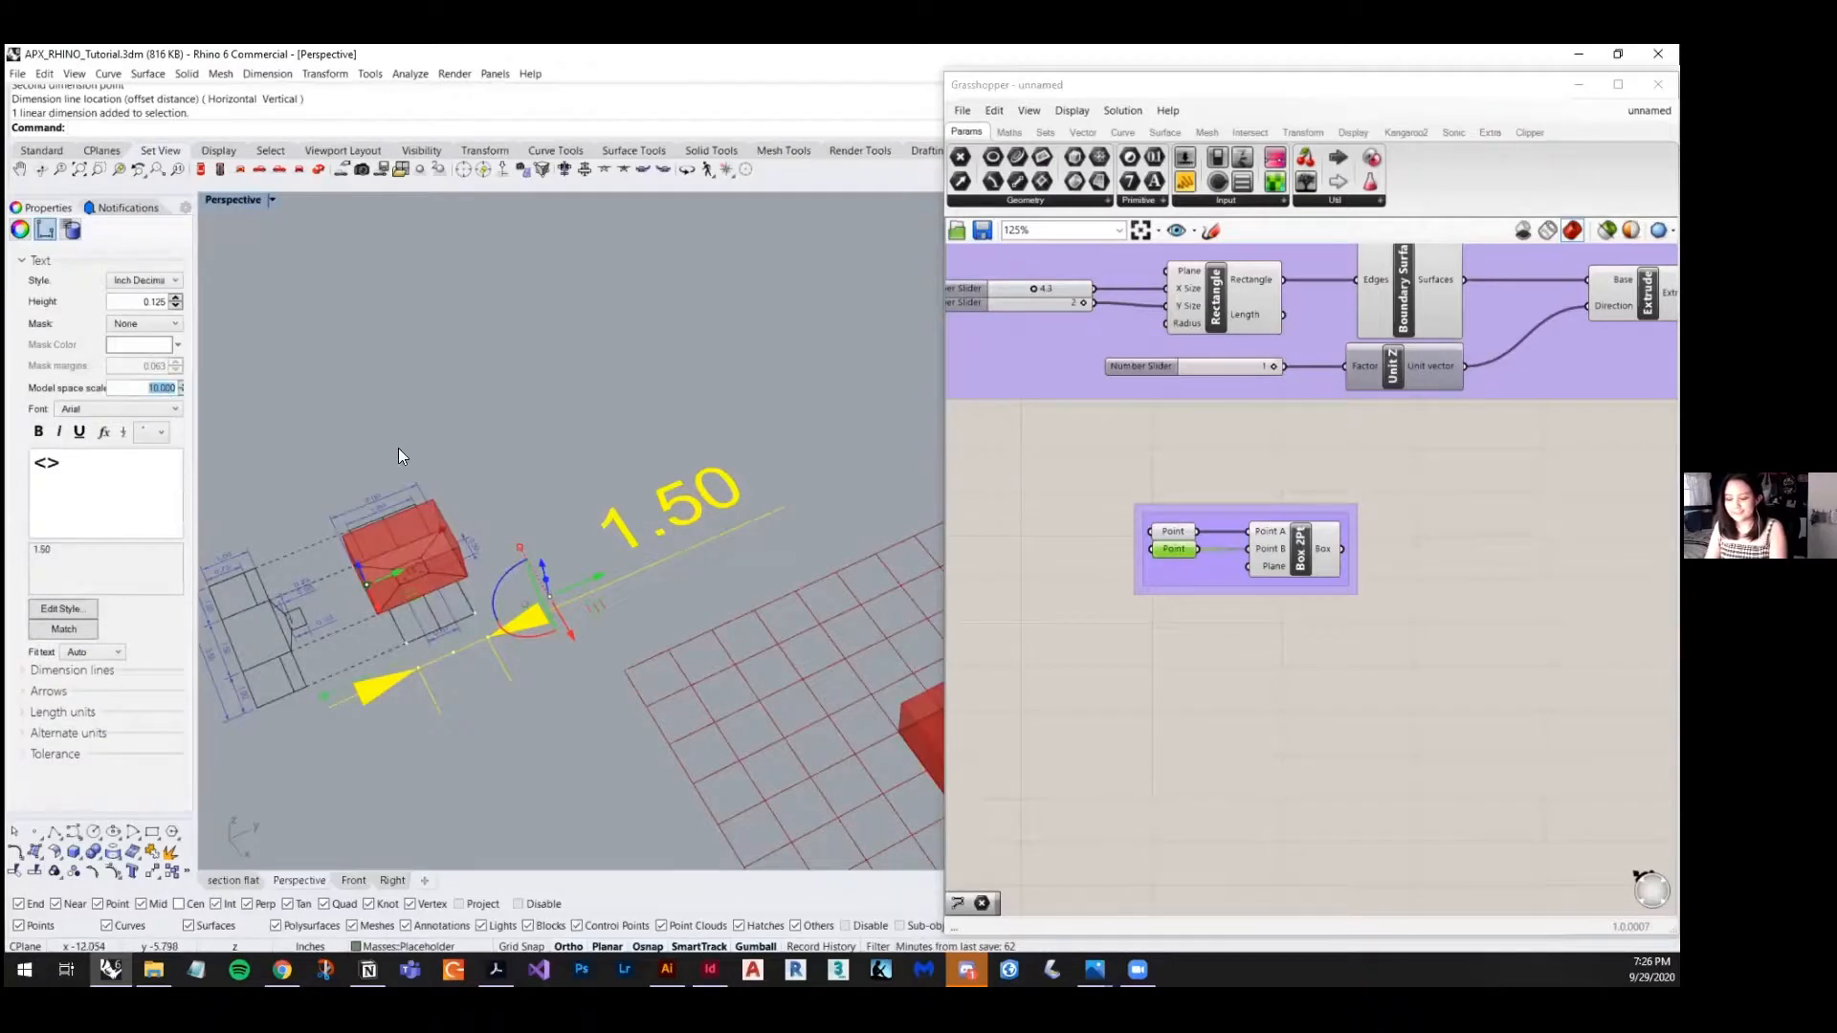
type("1")
key("Return")
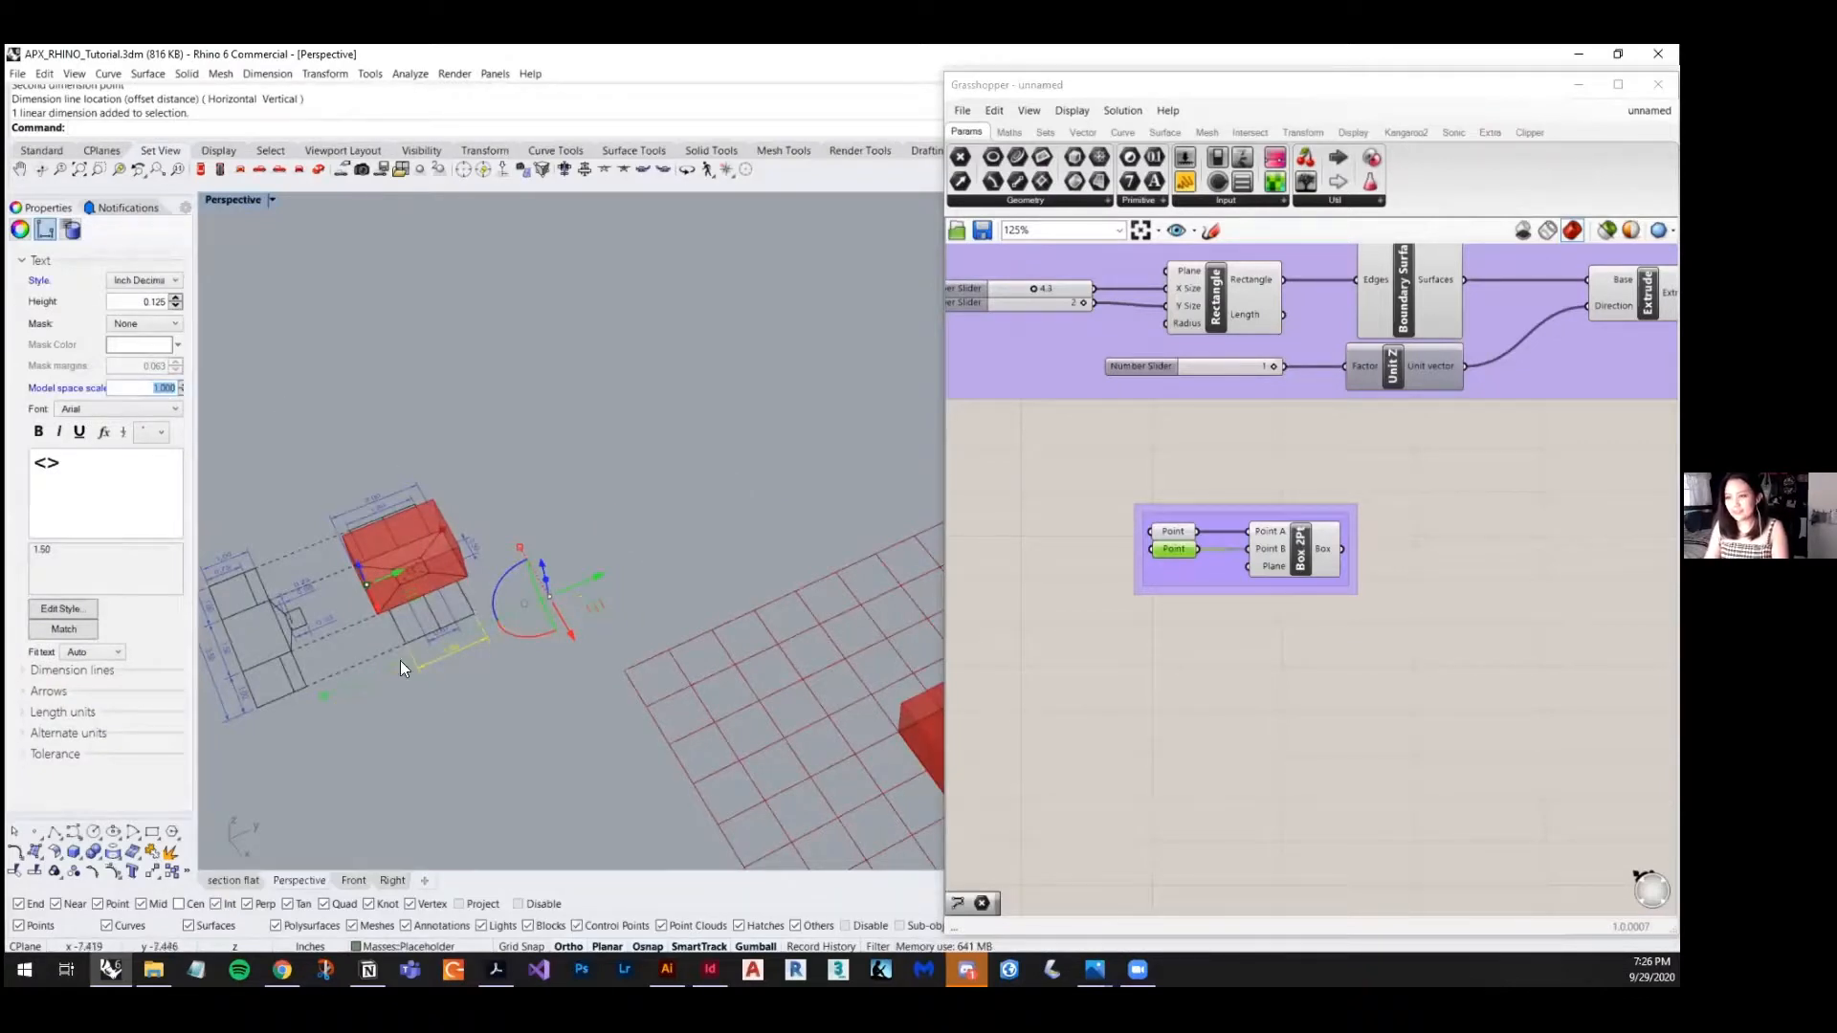
left_click(488, 745)
scroll(410, 678, "up", 5)
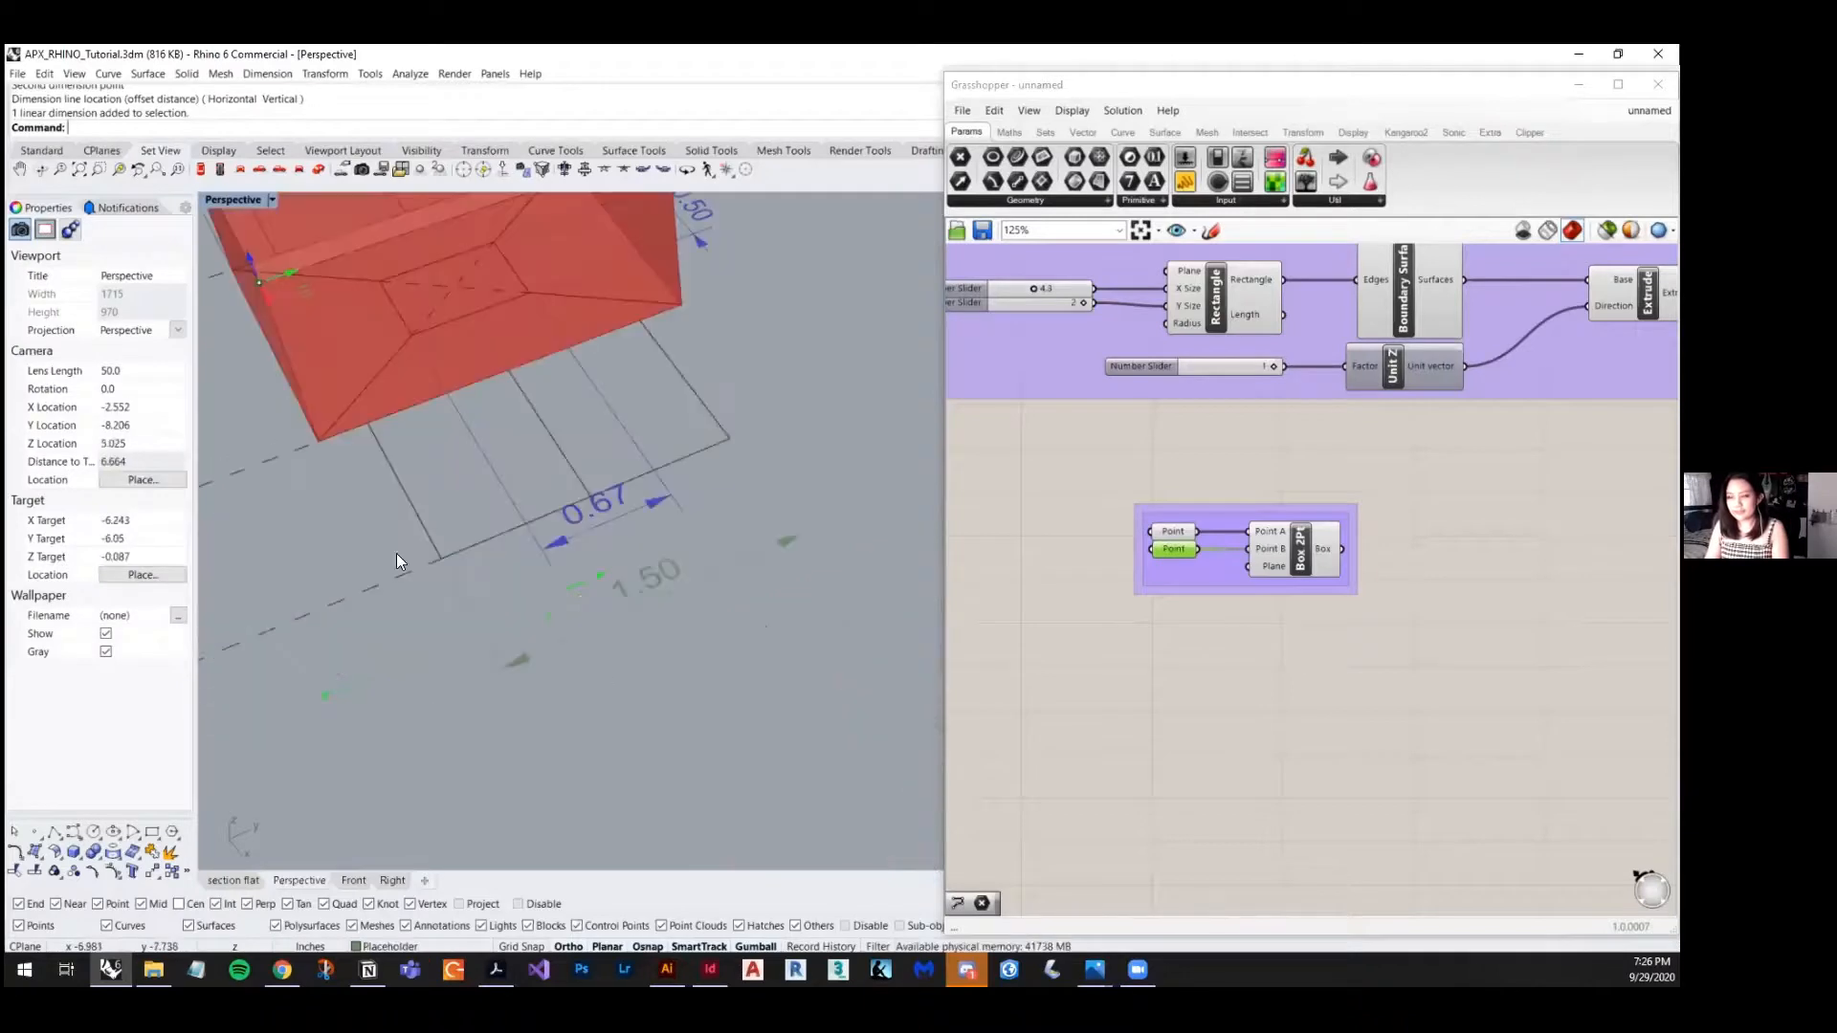
- Disable the Box 2Pt component so that the plan linework beneath its preview is uncovered
scroll(396, 558, "down", 5)
right_click_drag(385, 597, 497, 599)
right_click_drag(519, 685, 680, 425, "shift")
right_click_drag(612, 668, 662, 557)
scroll(662, 557, "up", 3)
scroll(689, 533, "up", 3)
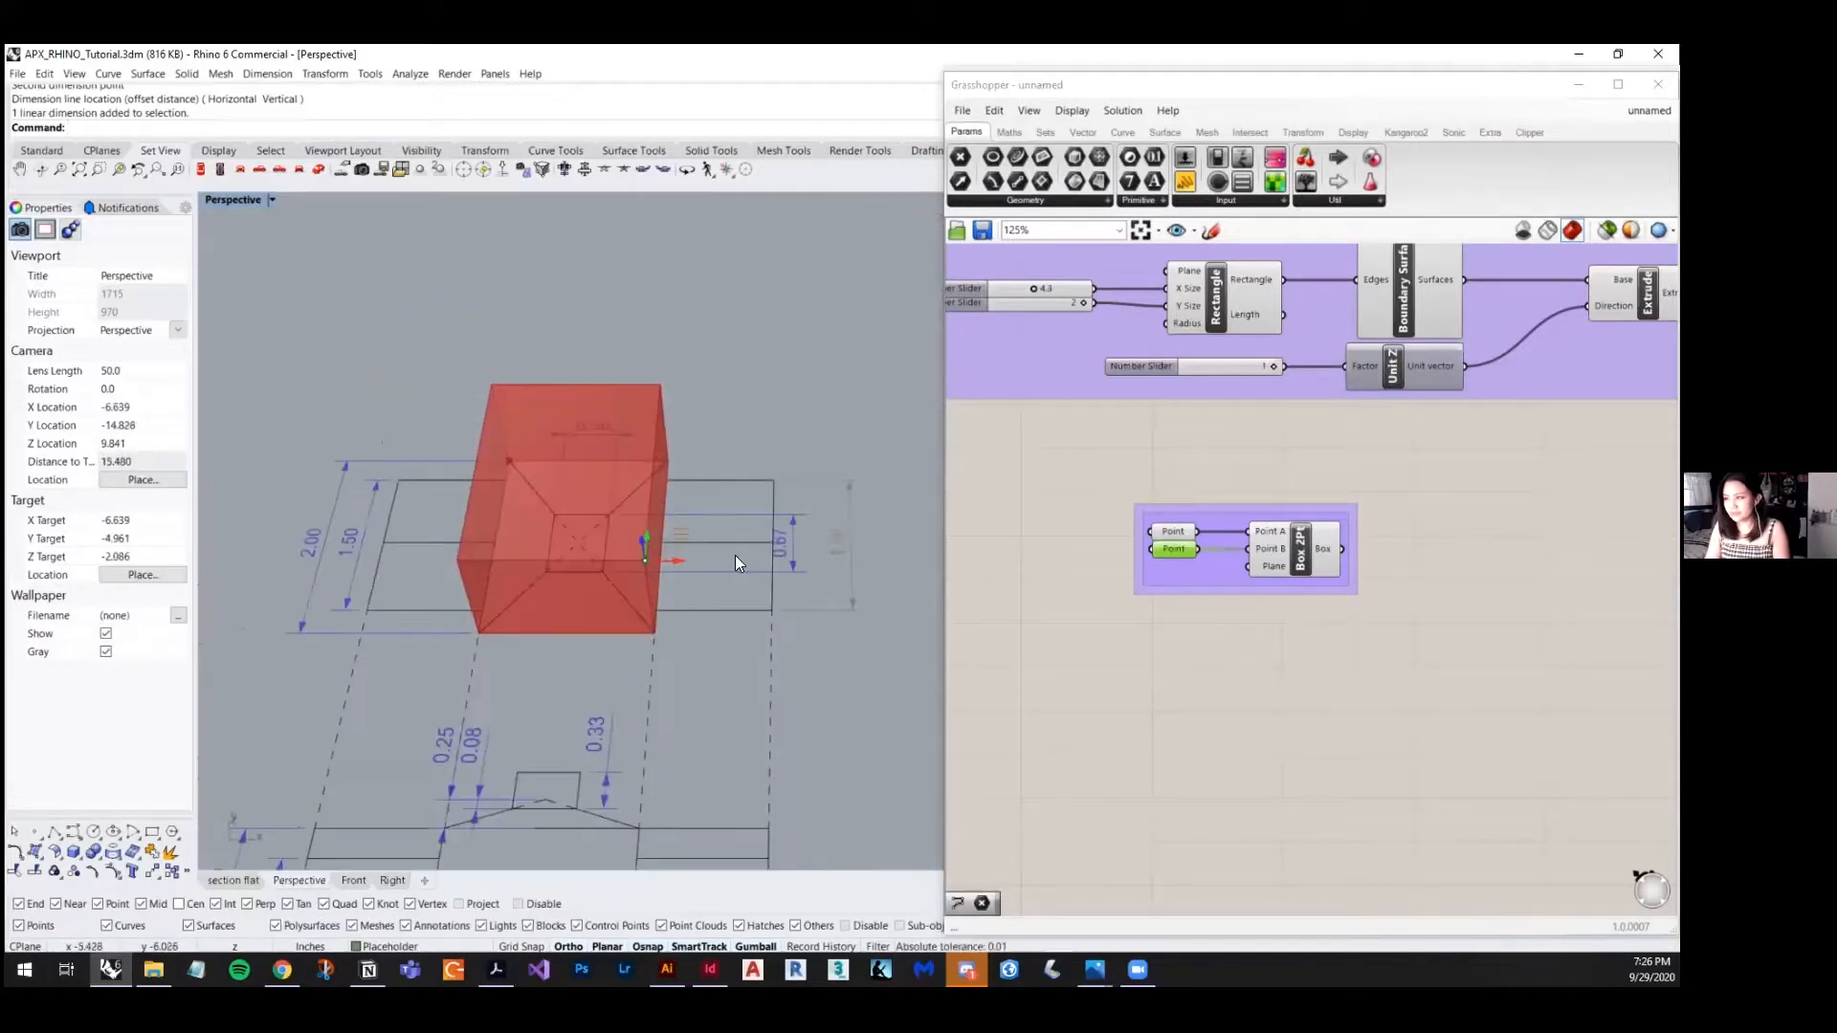
left_click(1299, 551)
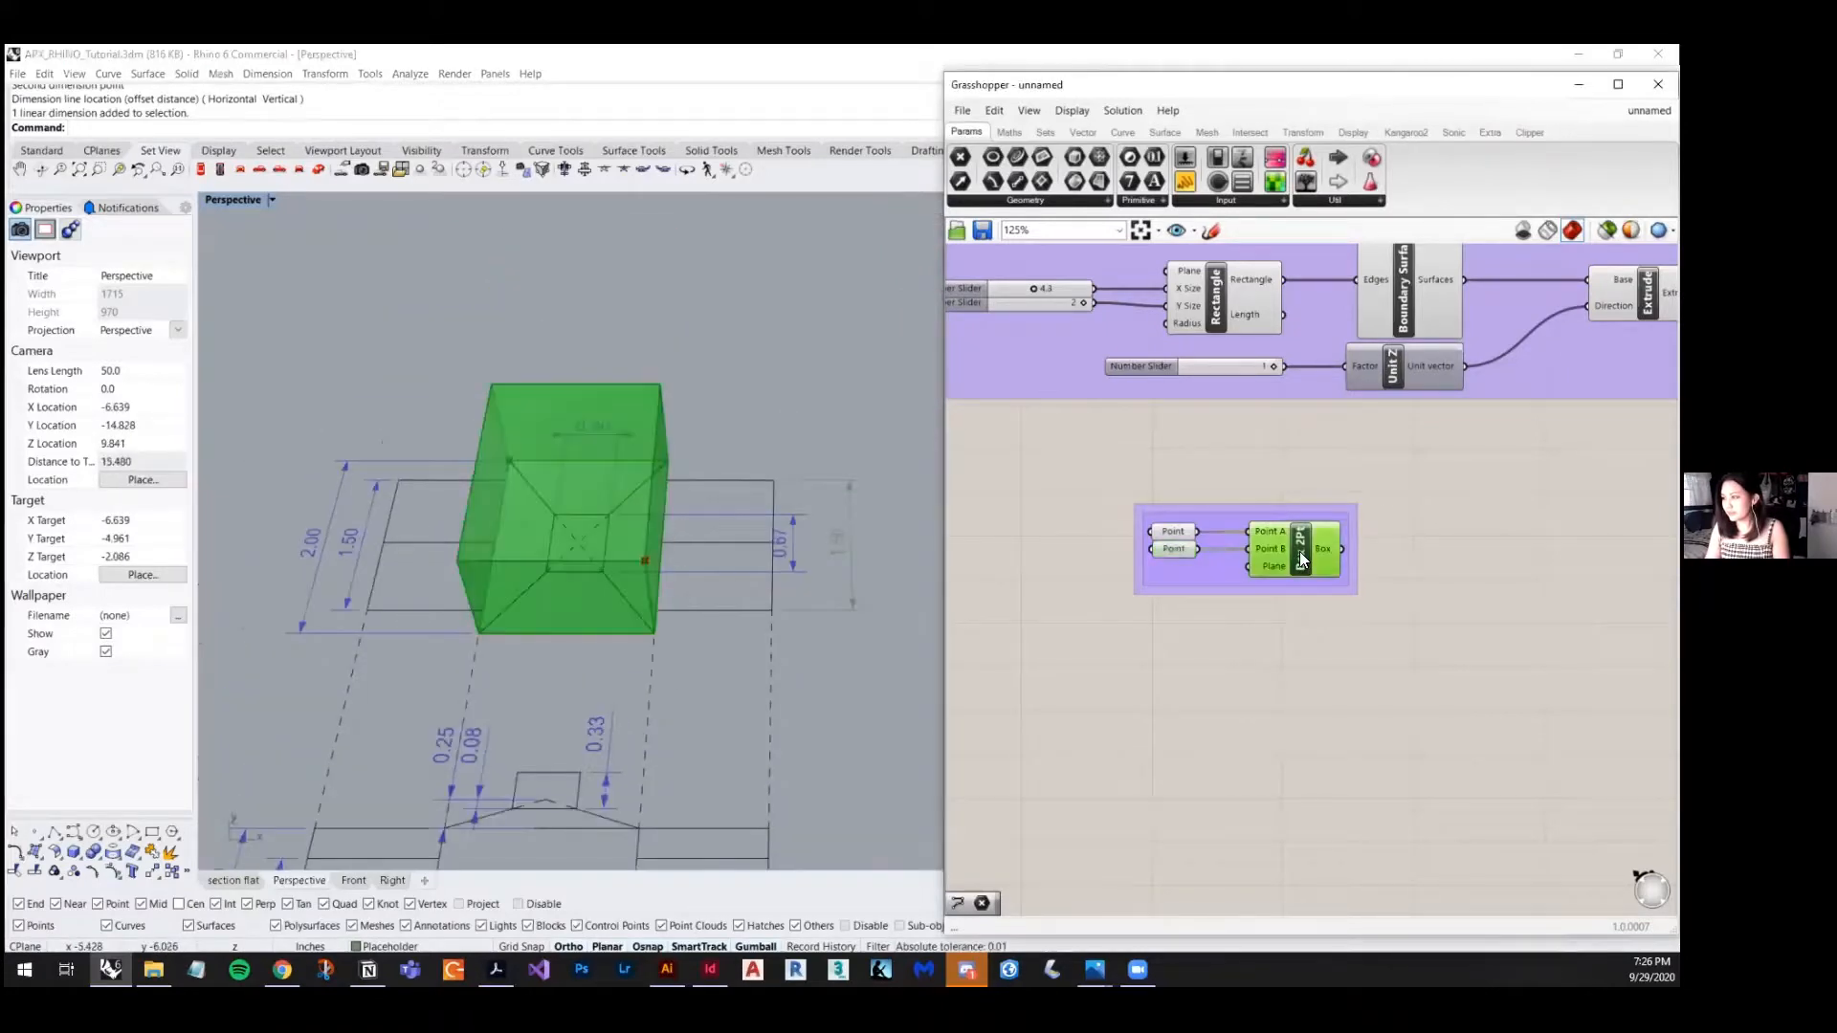
right_click(1299, 551)
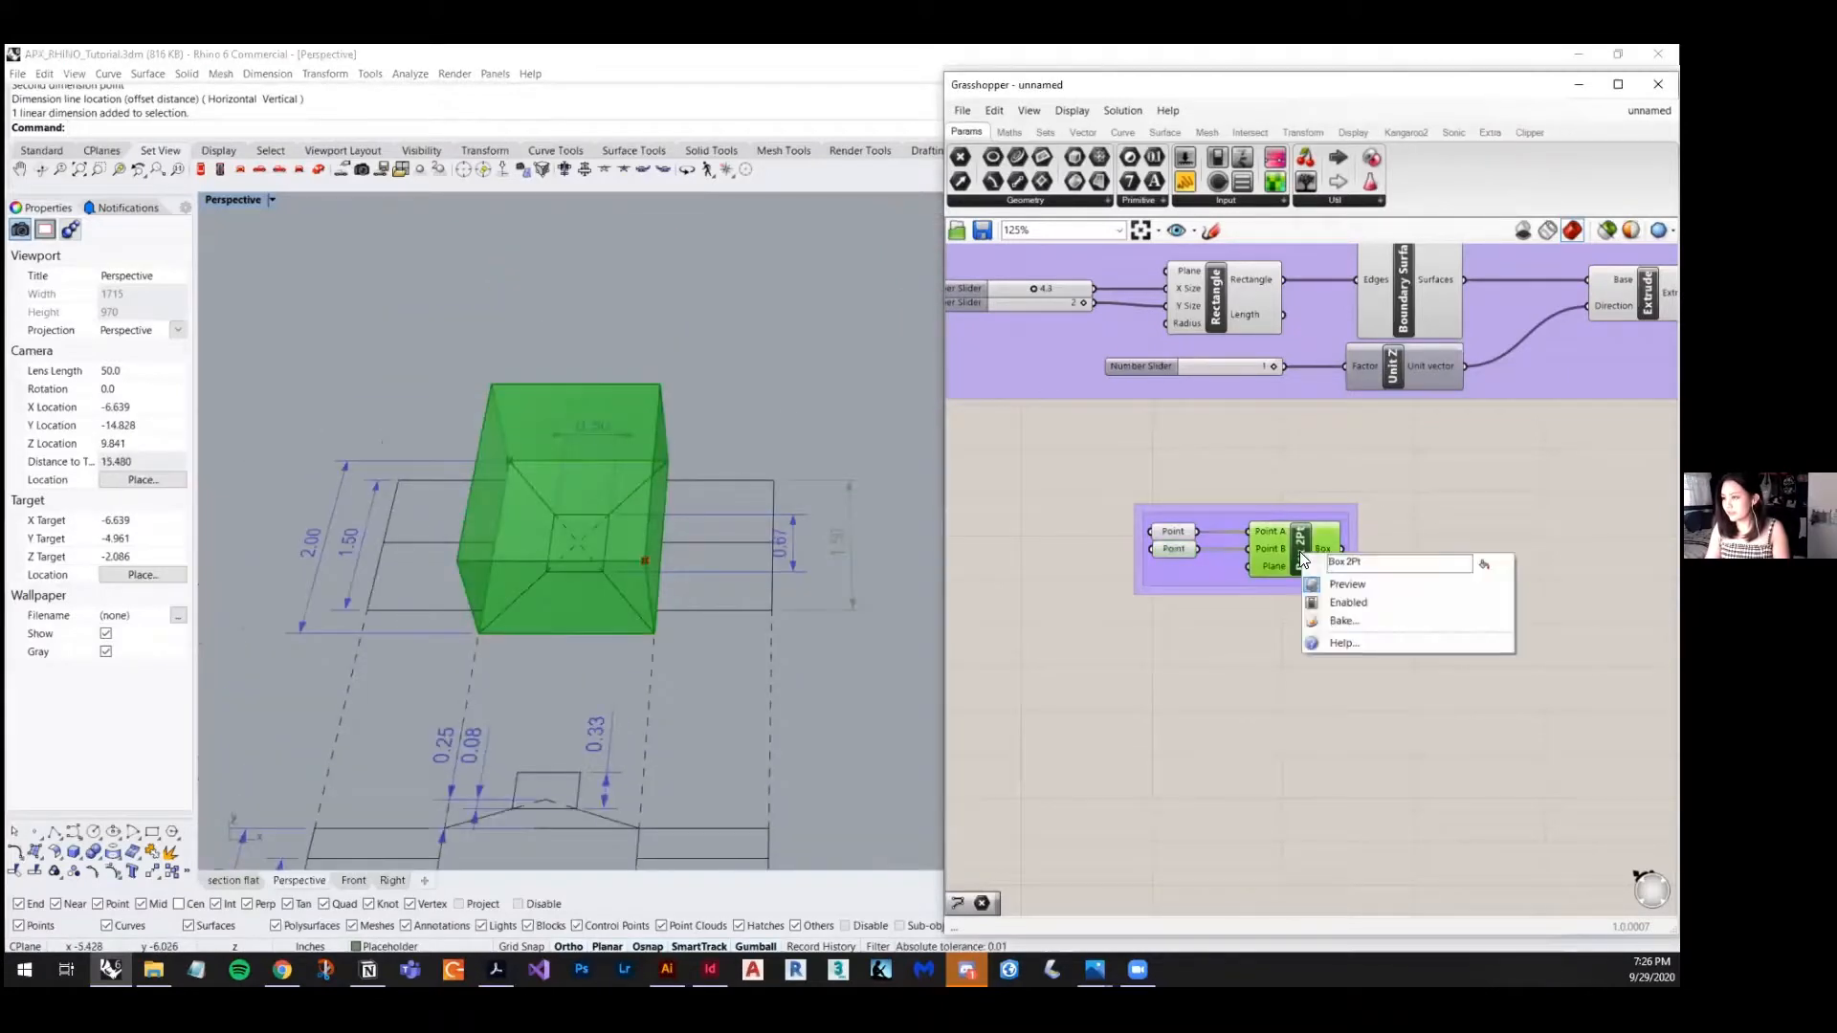
left_click(1349, 603)
left_click(685, 681)
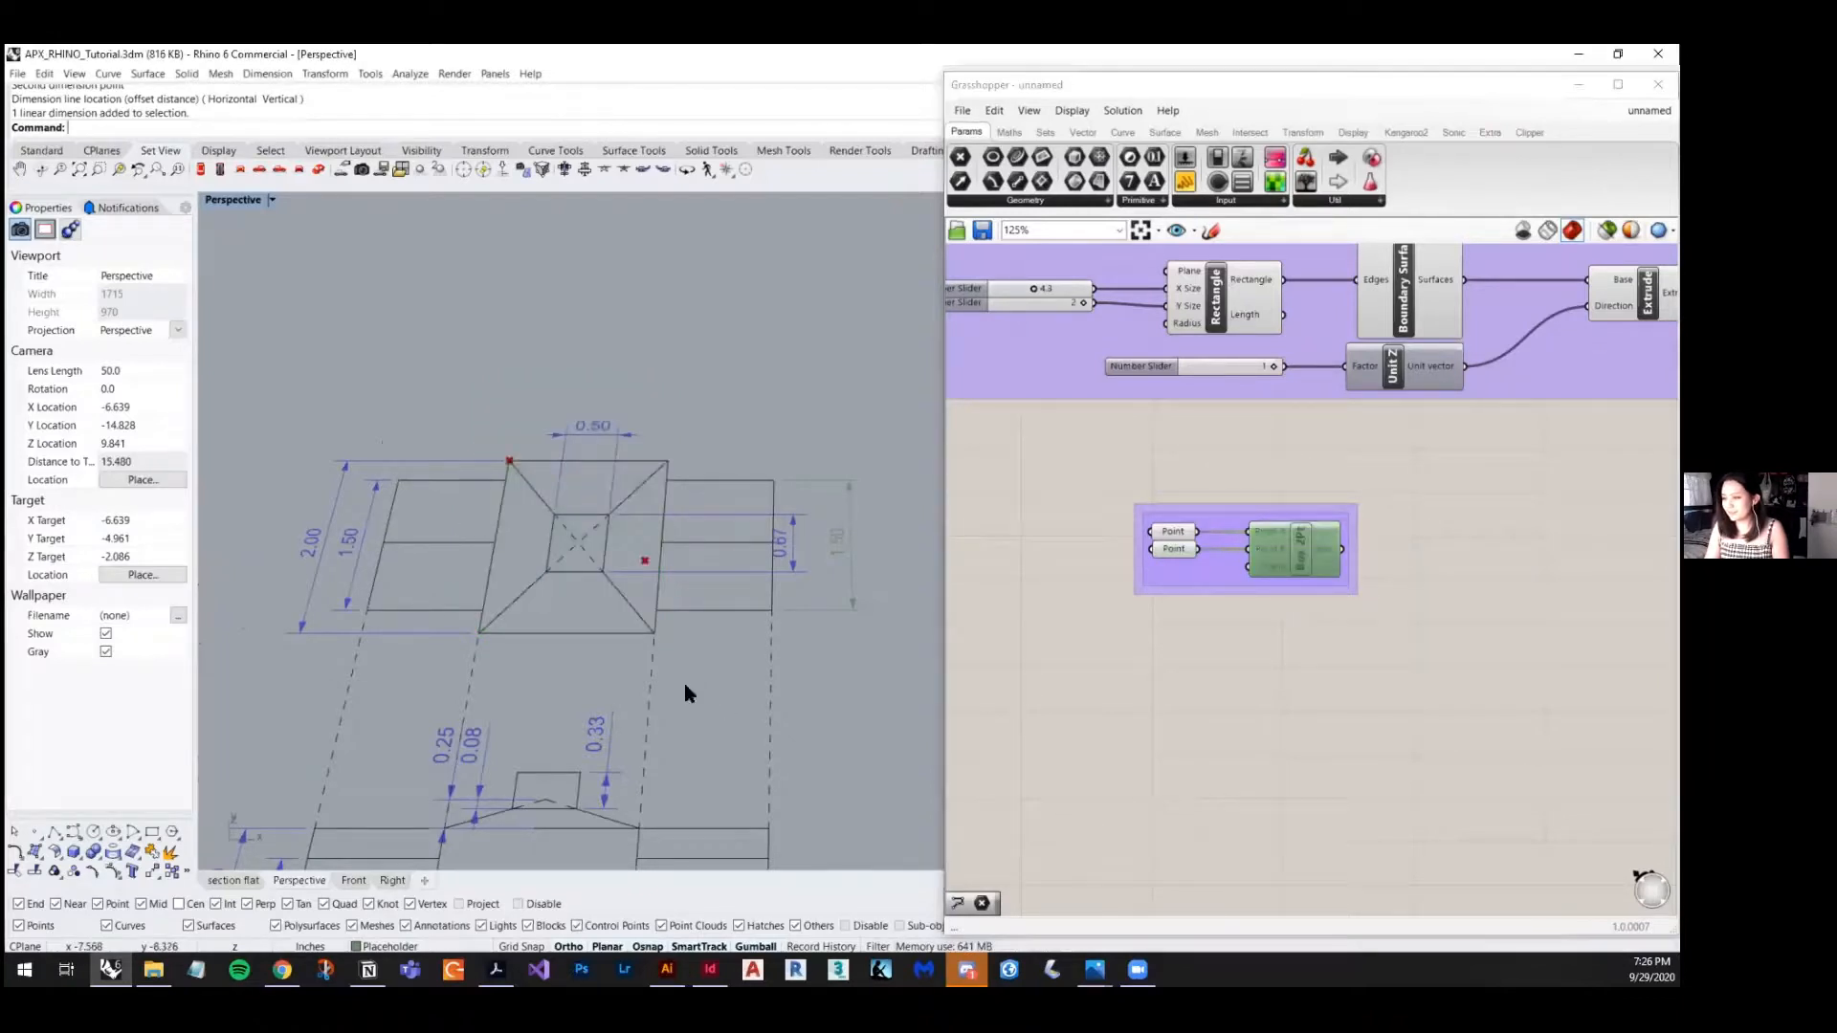
- Narrow the Grasshopper window to uncover more of the Rhino Perspective viewport
scroll(588, 557, "down", 2)
scroll(675, 637, "up", 2)
right_click_drag(681, 639, 760, 595)
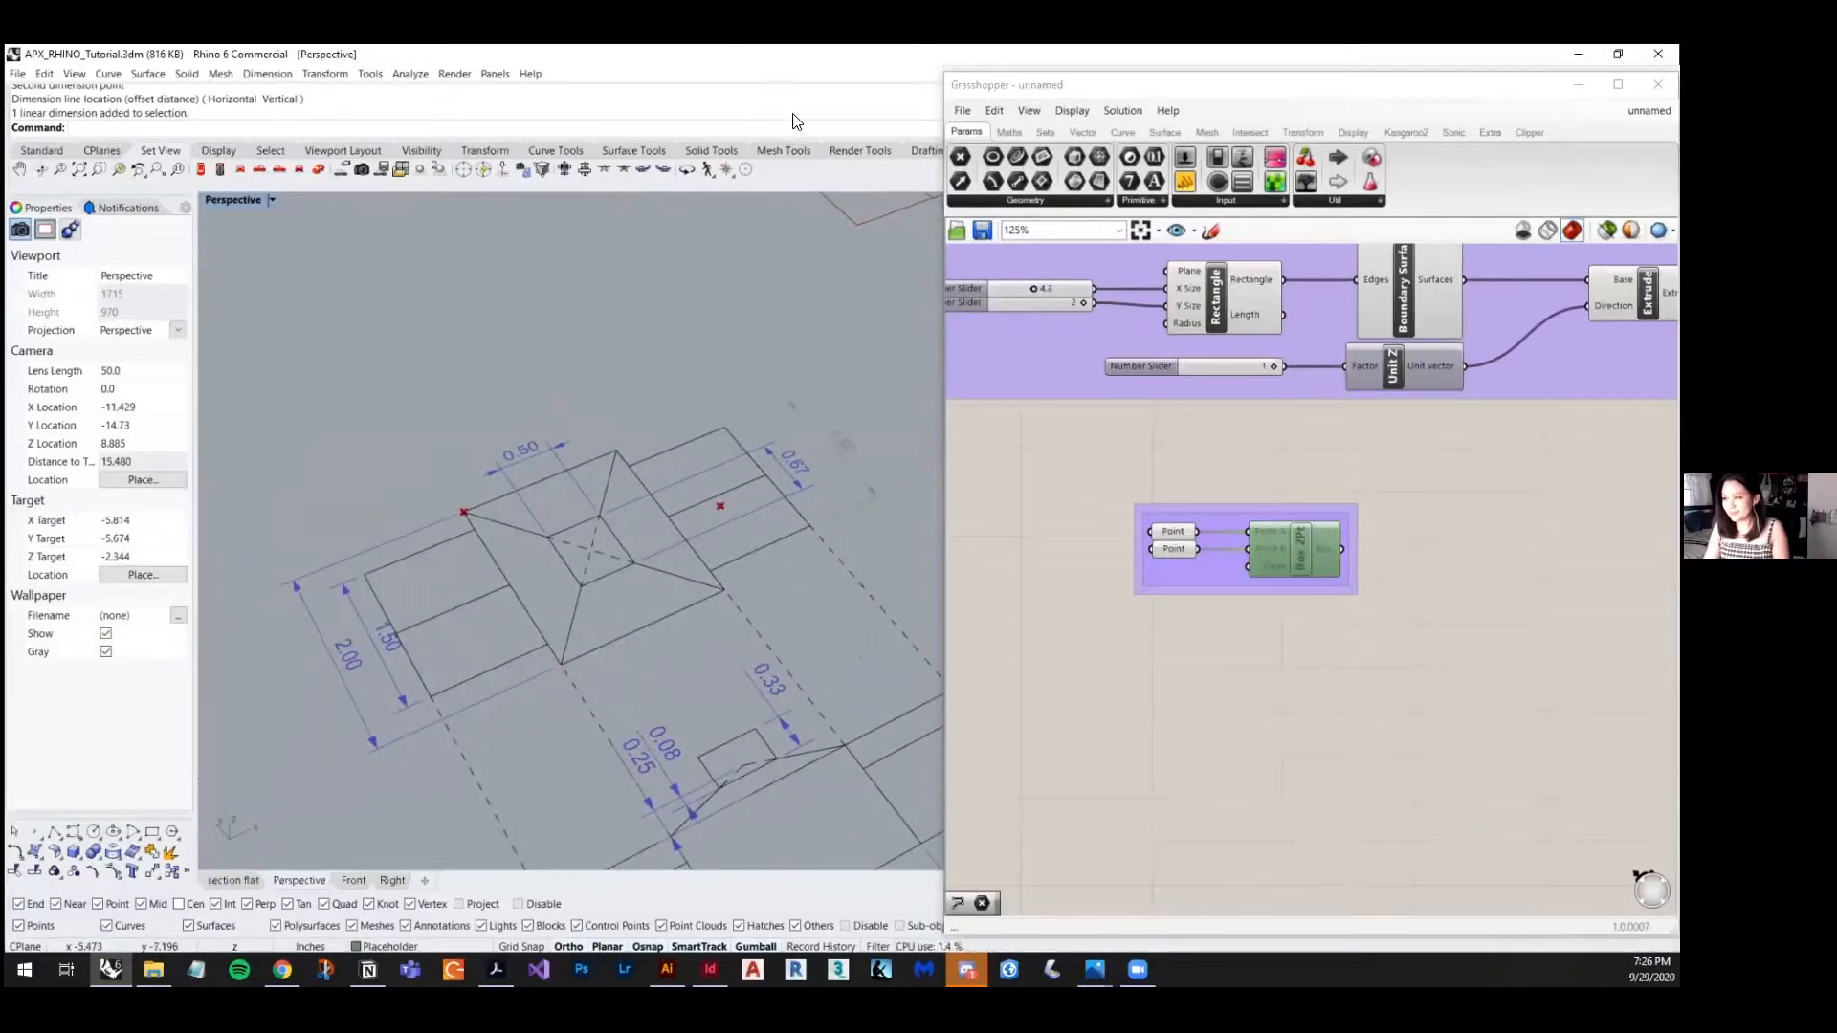
left_click(940, 270)
left_click_drag(941, 270, 1208, 272)
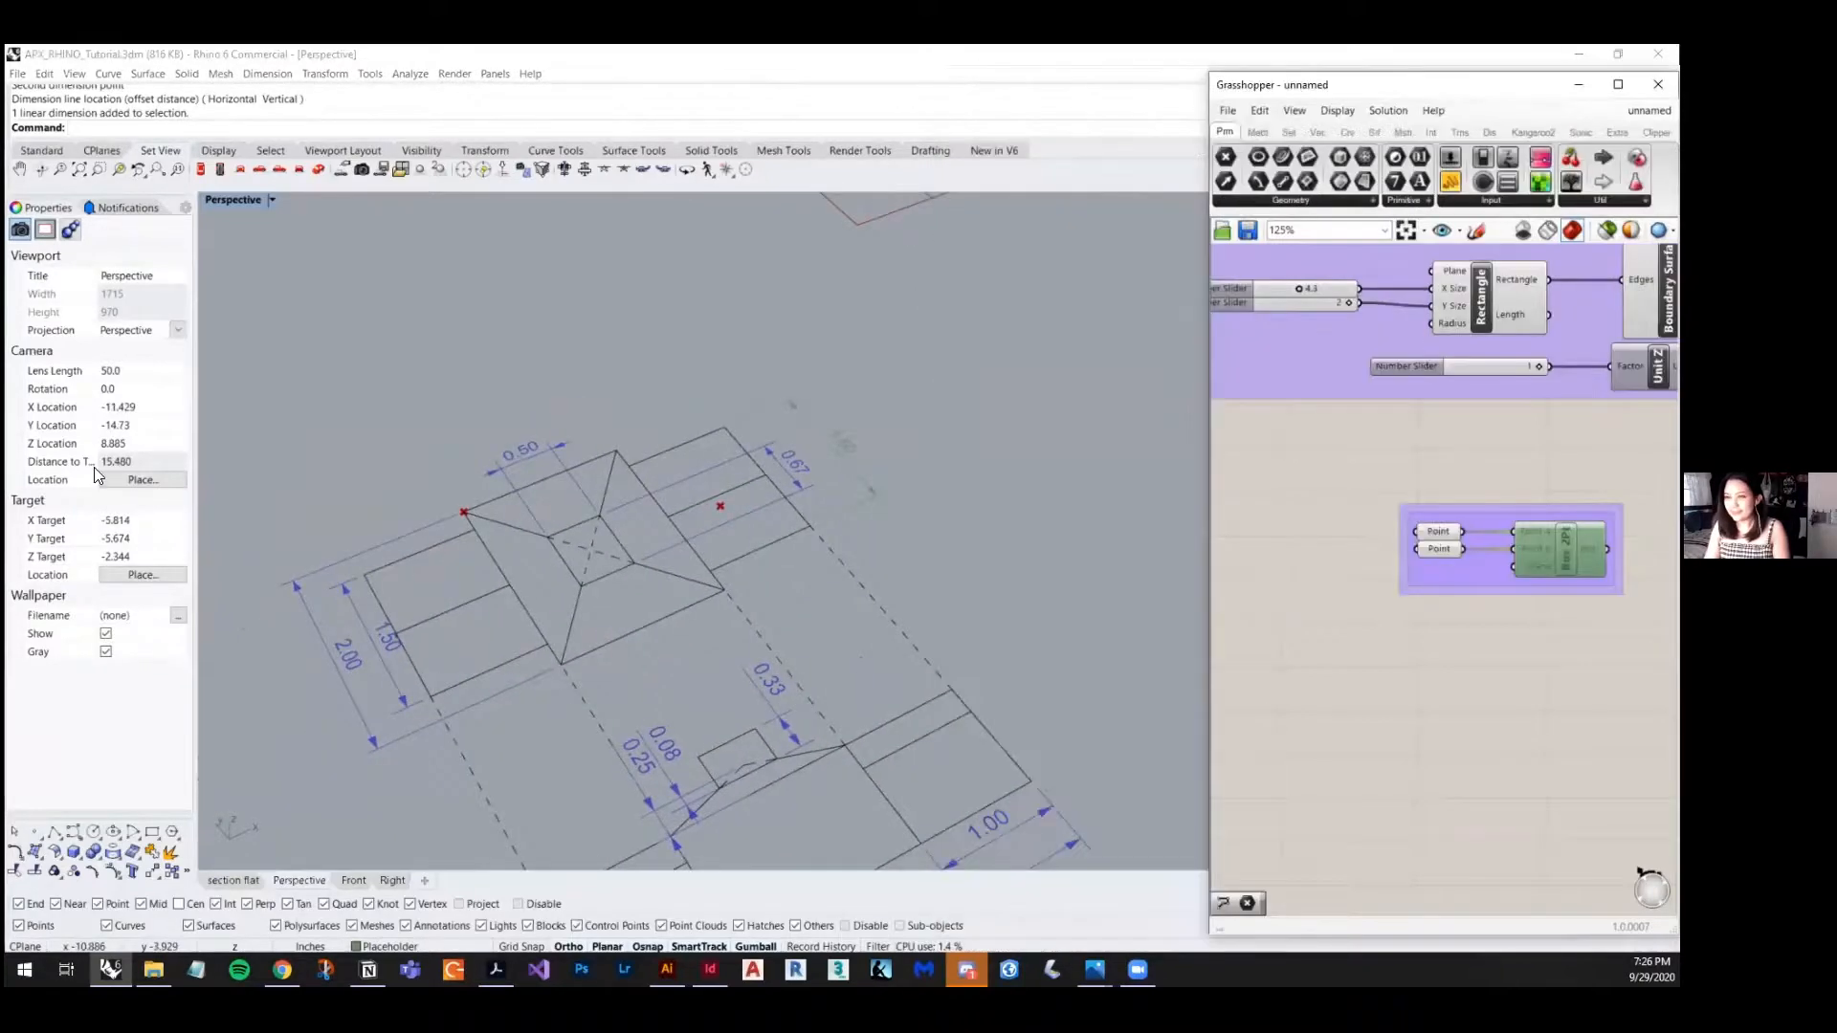
- Add a Dim linear dimension between diagonally opposite corners of the central roof rectangle, placing its line beyond the front elevation
type("Dim")
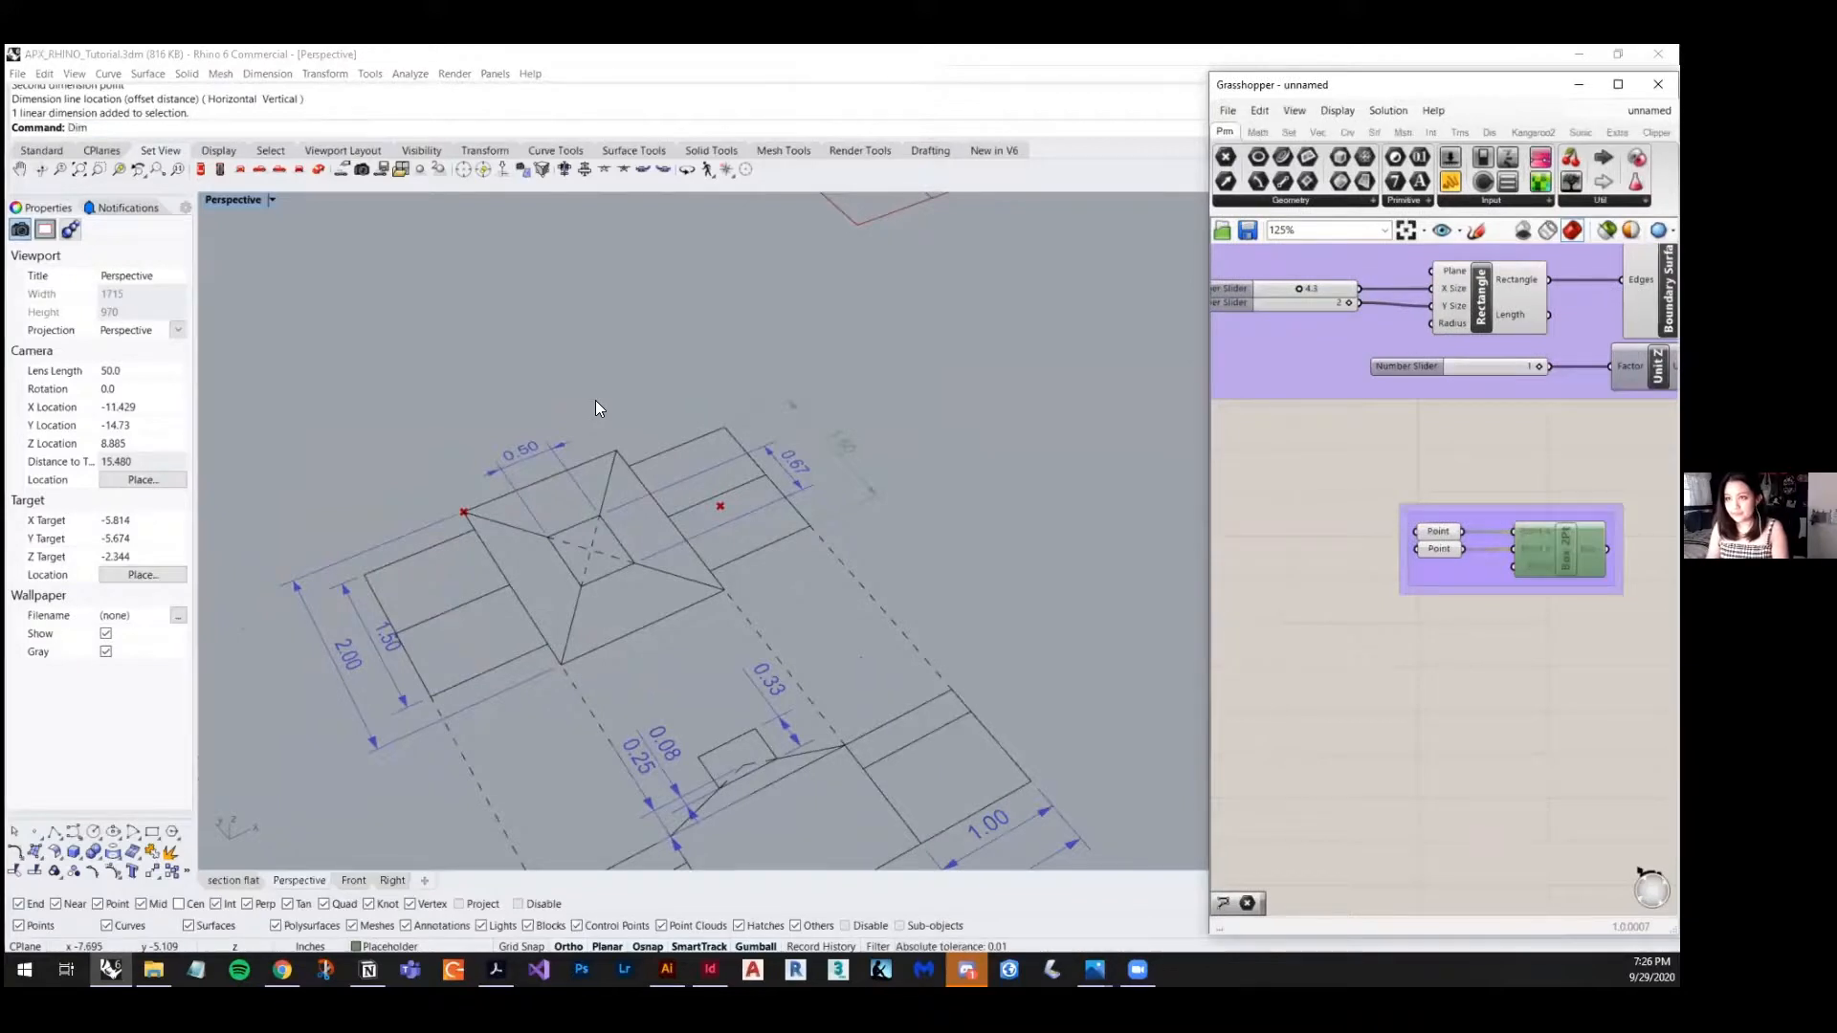
key("Return")
scroll(479, 332, "down", 2)
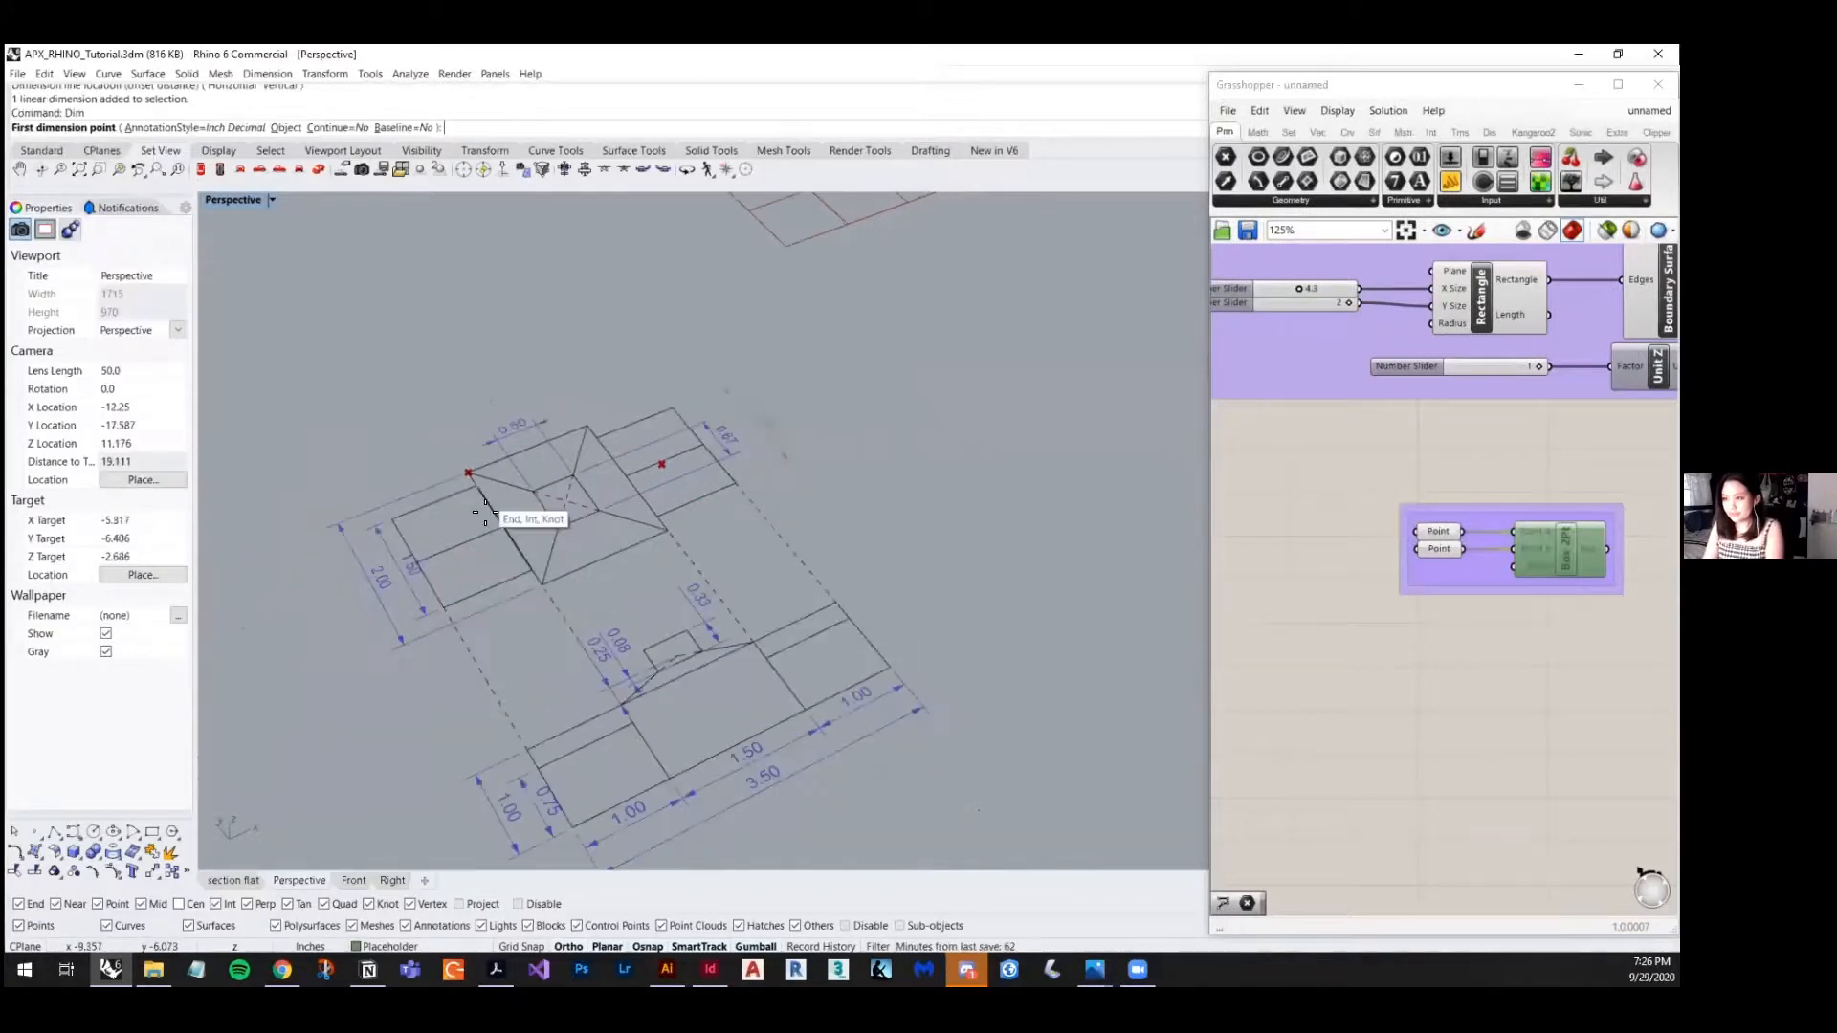
left_click(471, 477)
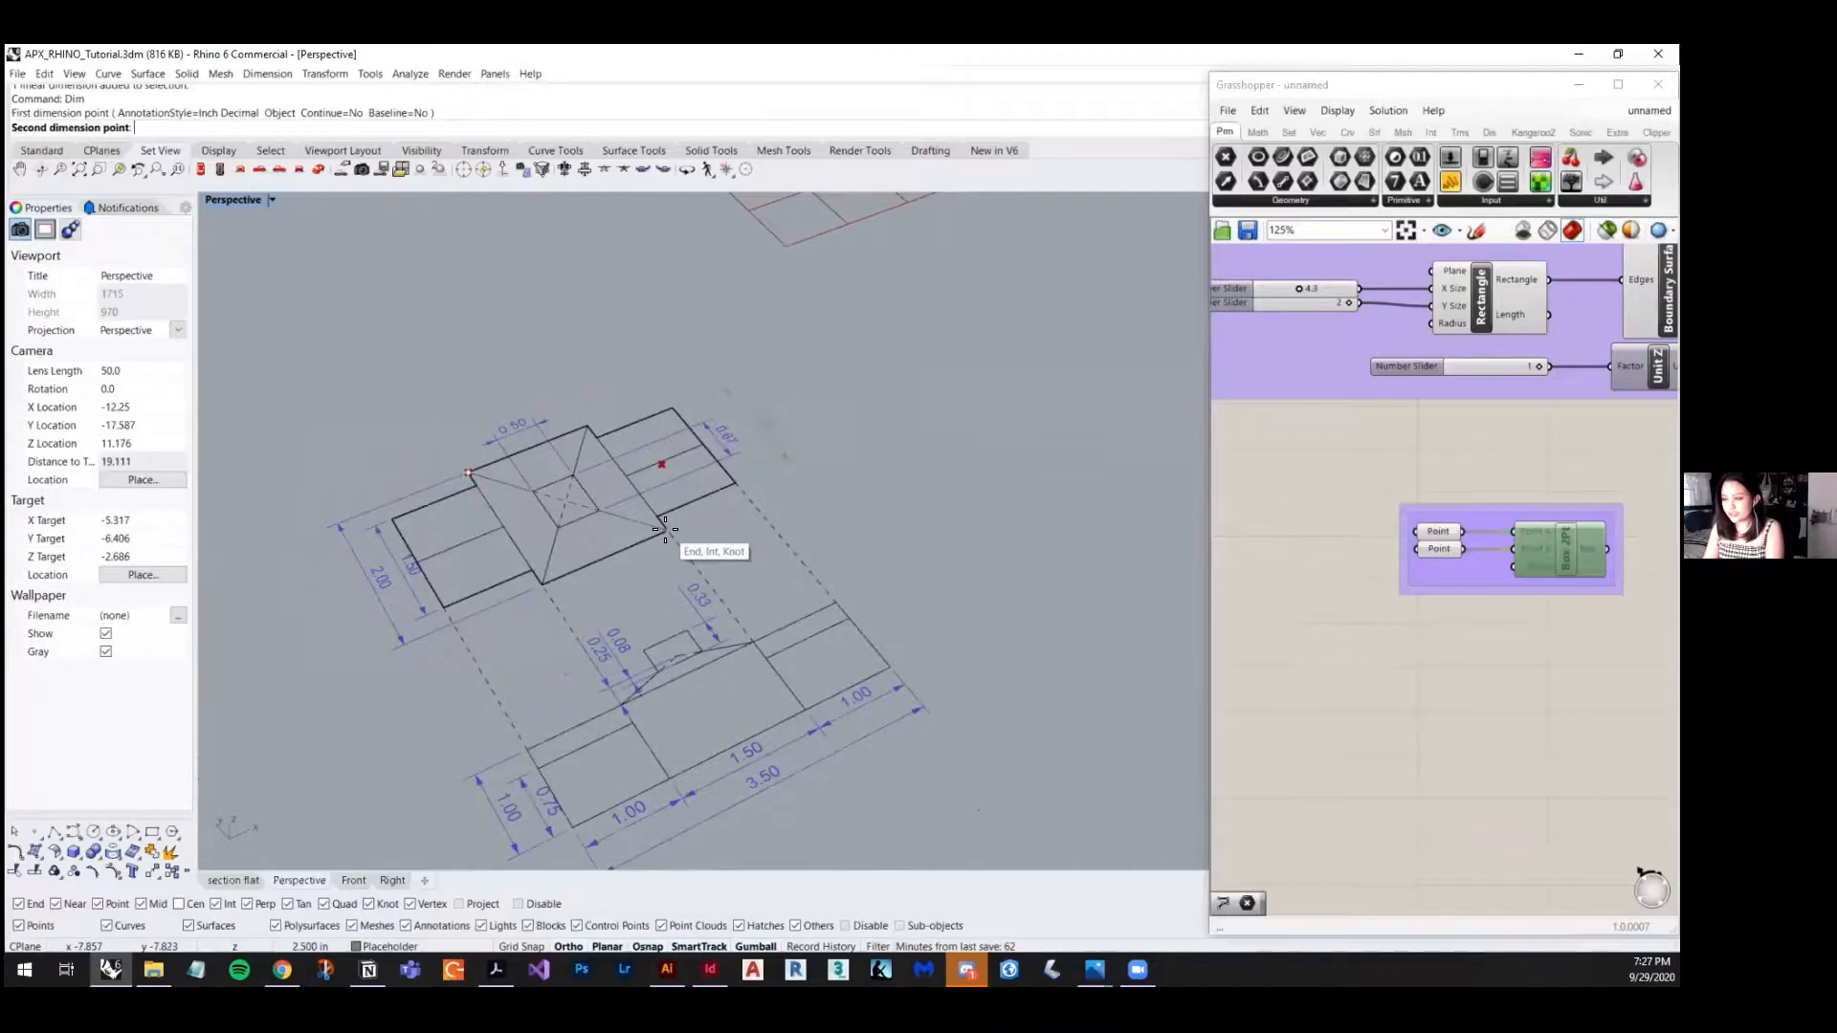
left_click(665, 529)
scroll(674, 540, "down", 4)
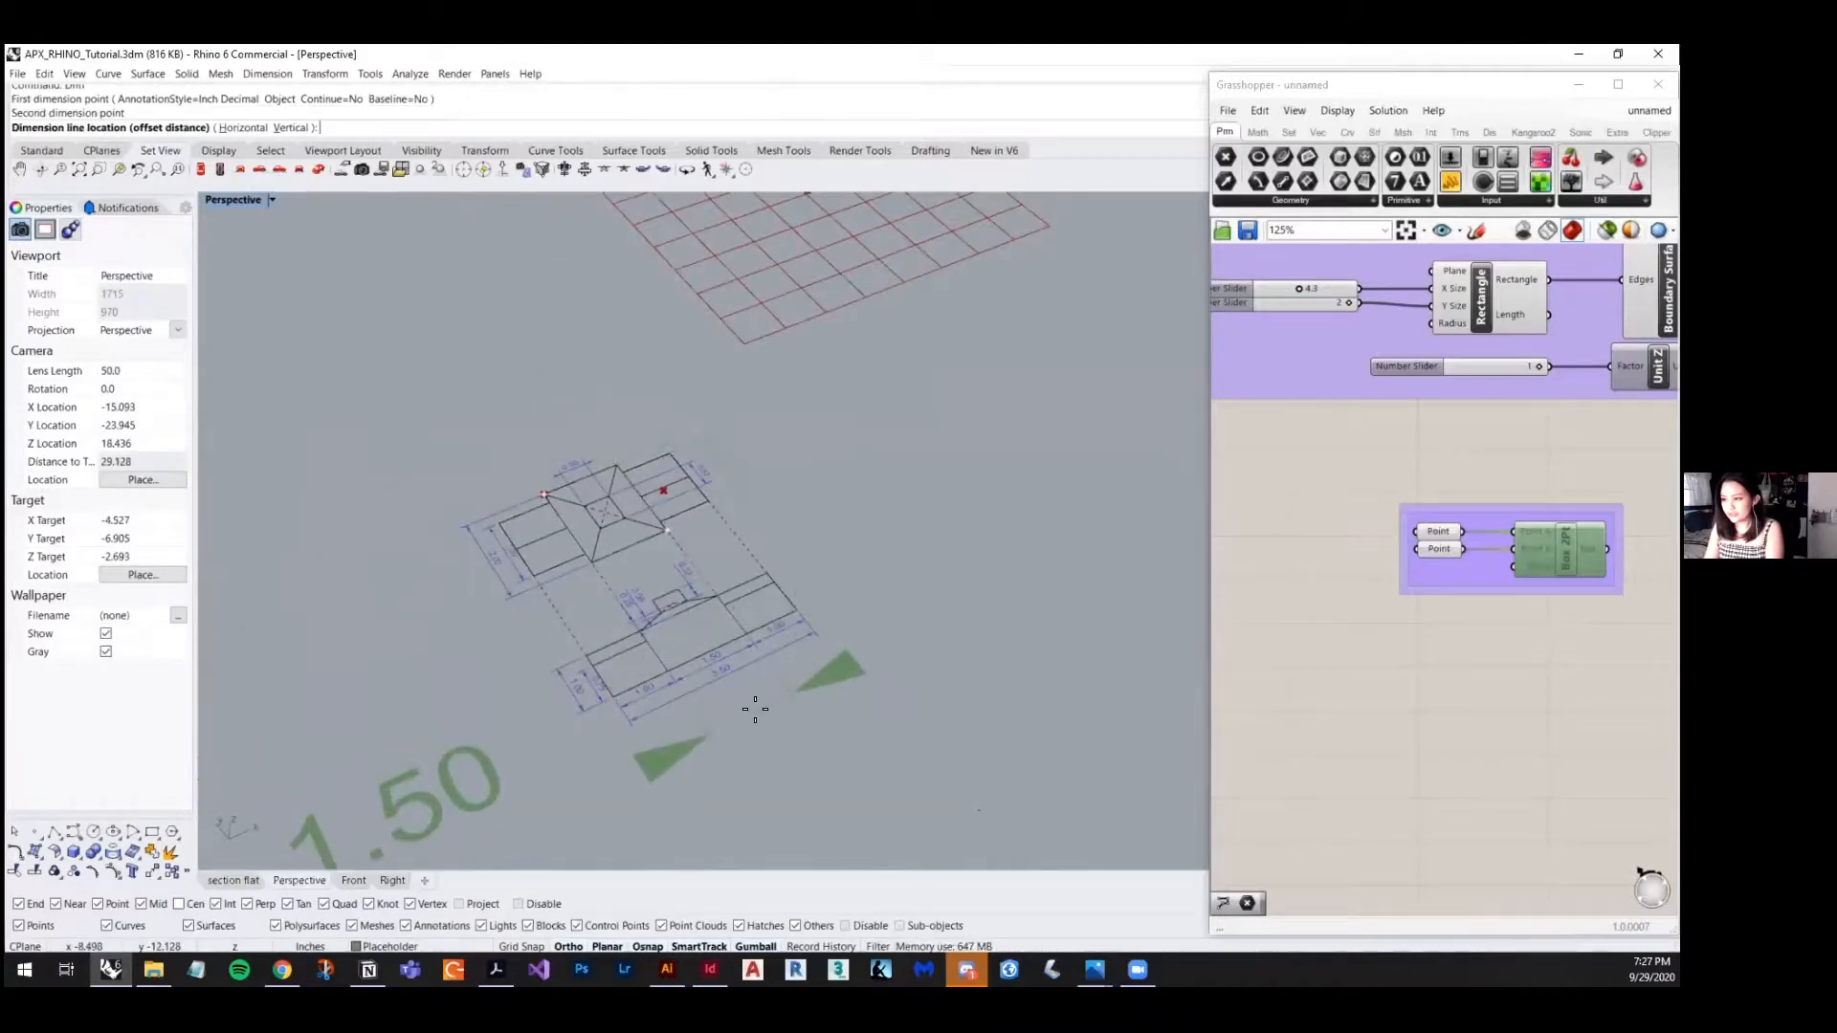
scroll(755, 709, "down", 2)
right_click_drag(755, 709, 719, 693)
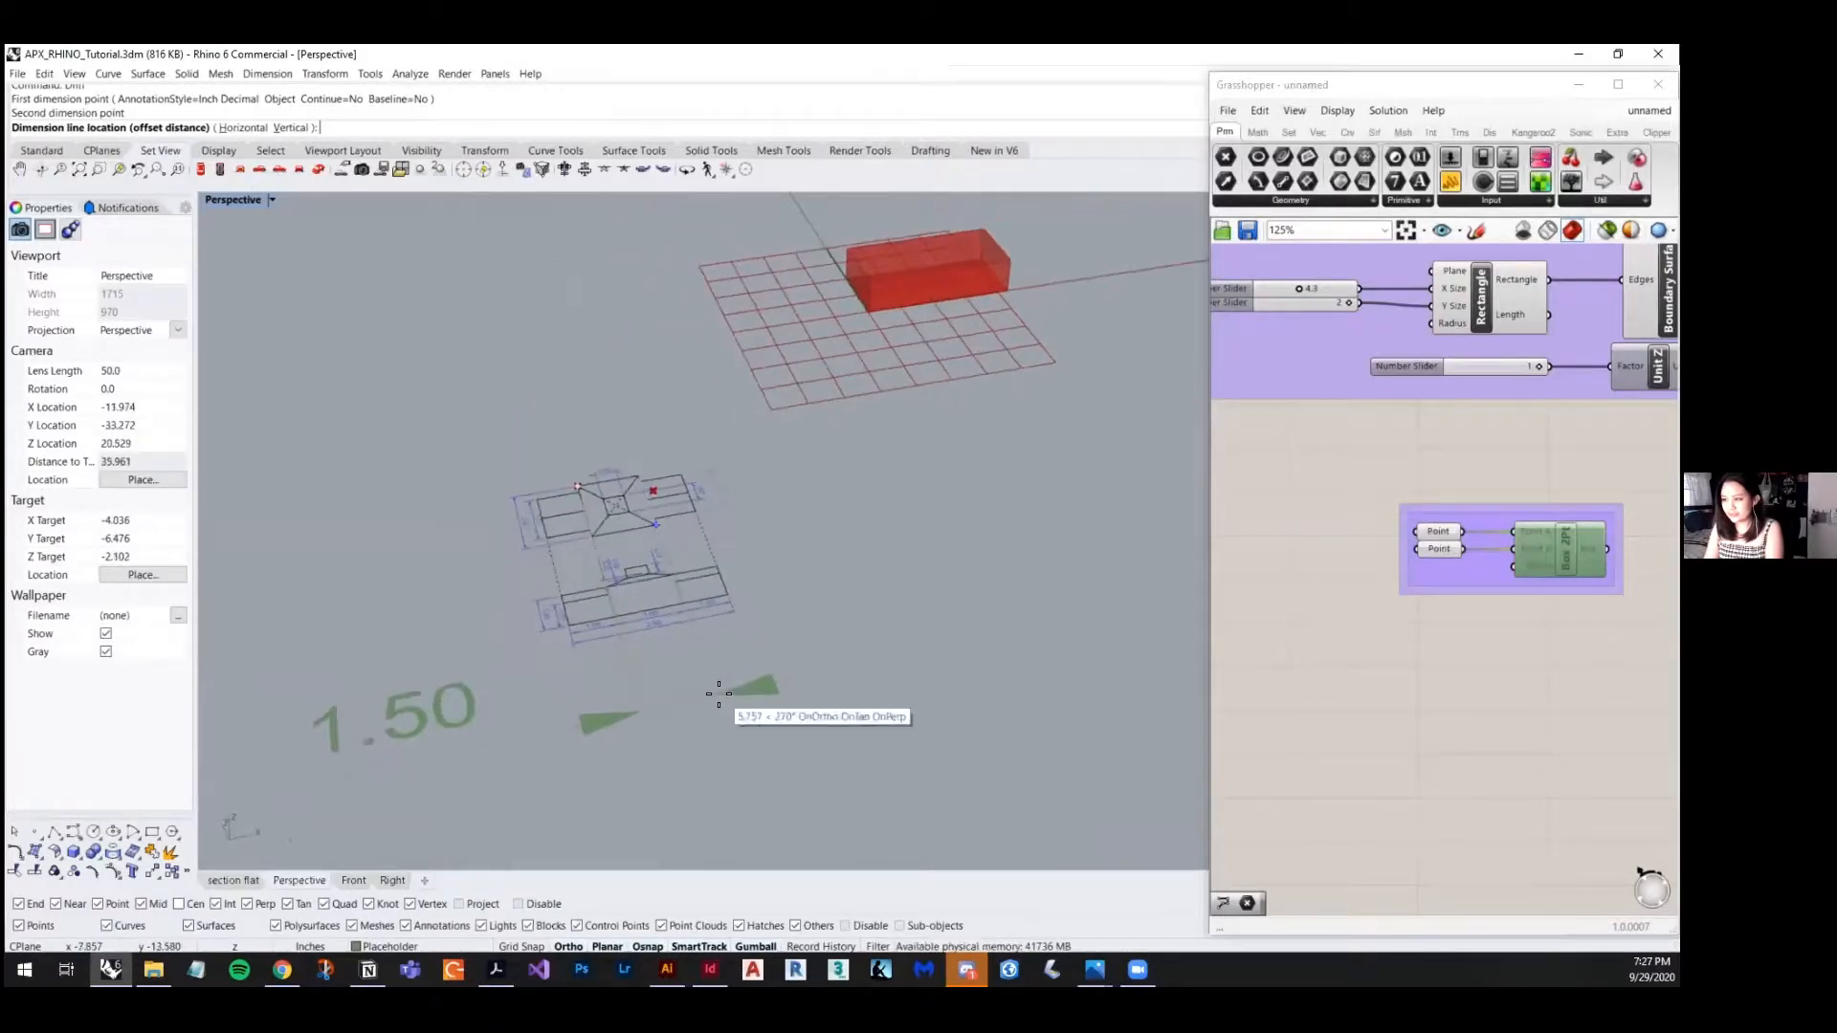
left_click(651, 651)
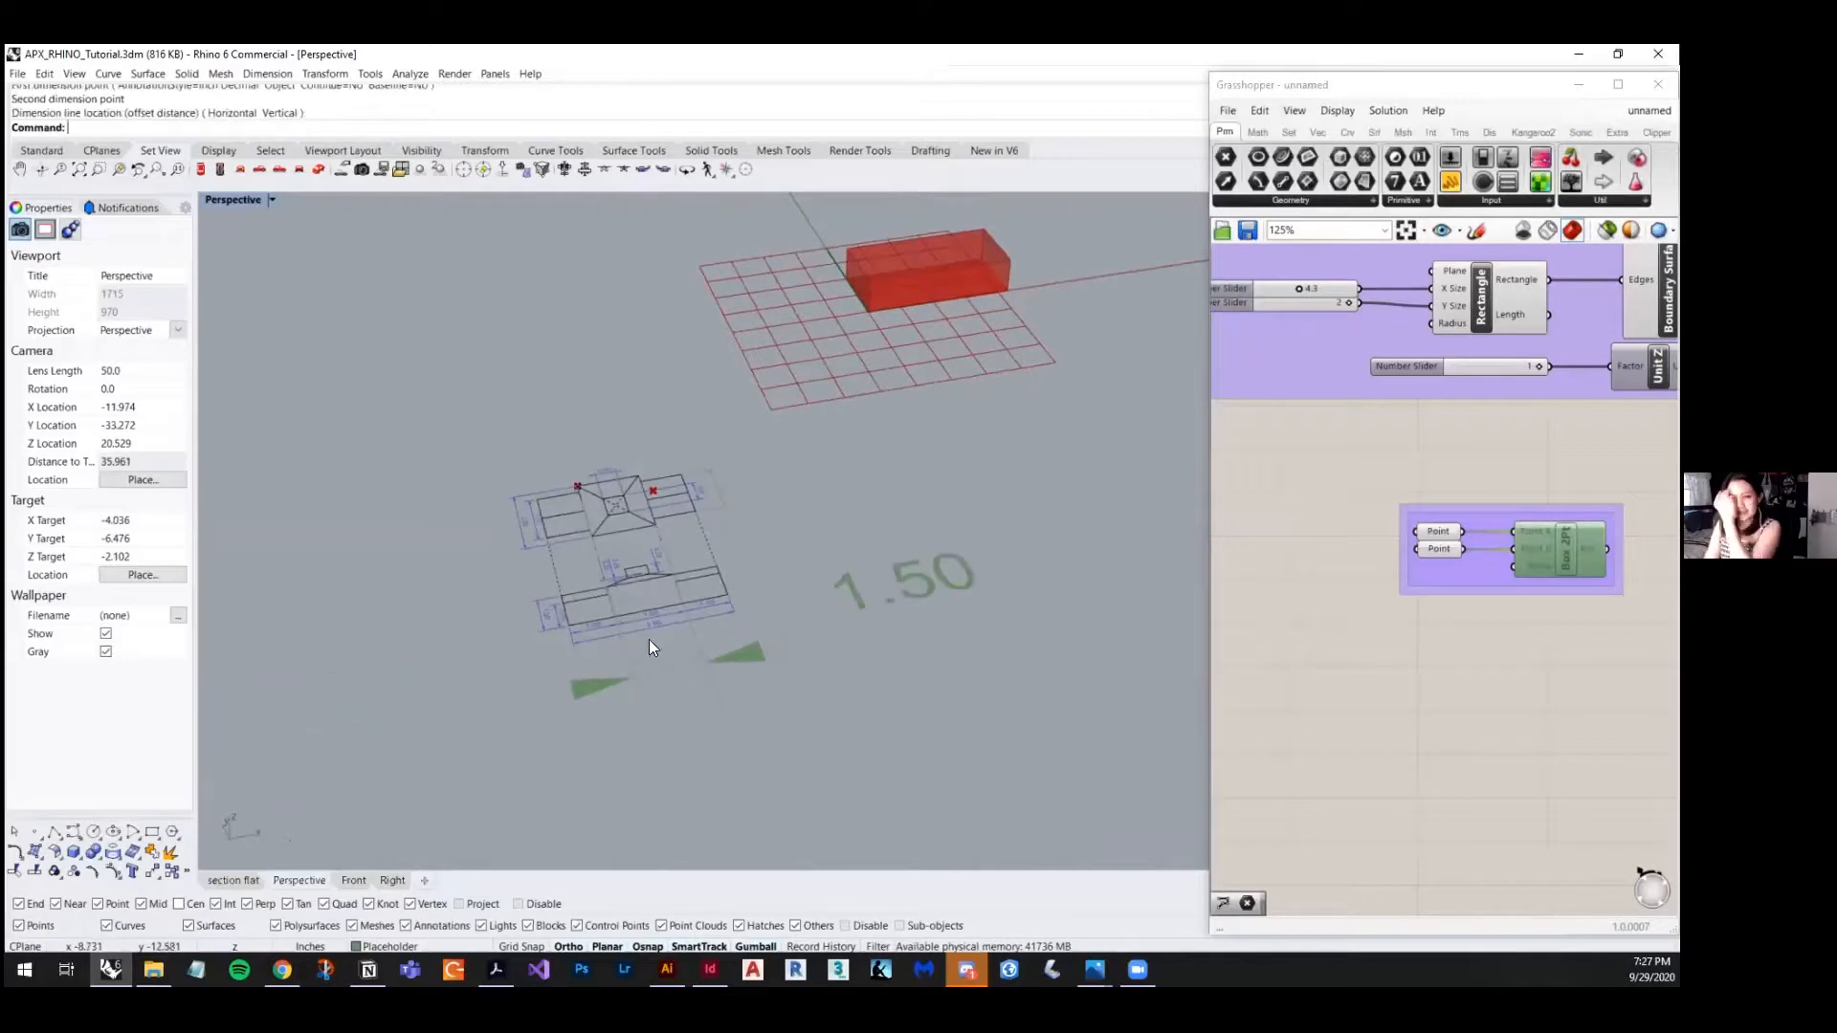
scroll(660, 641, "up", 8)
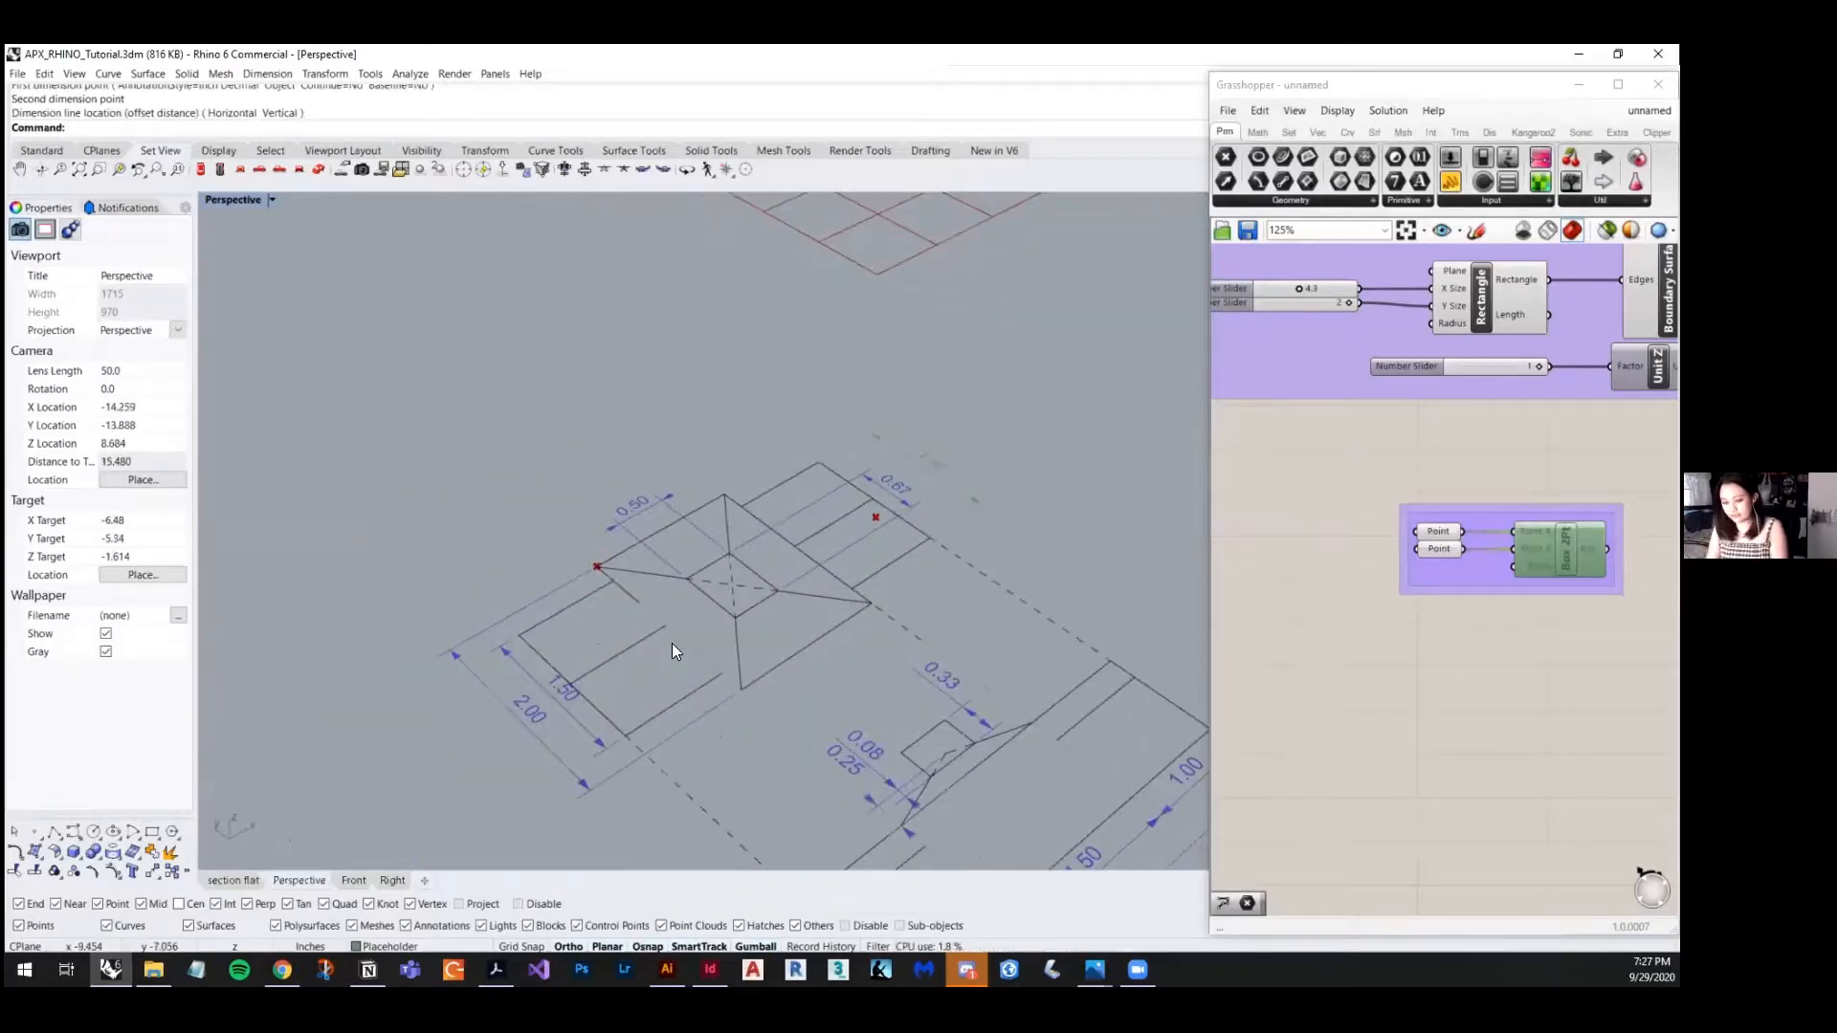
type("Dim")
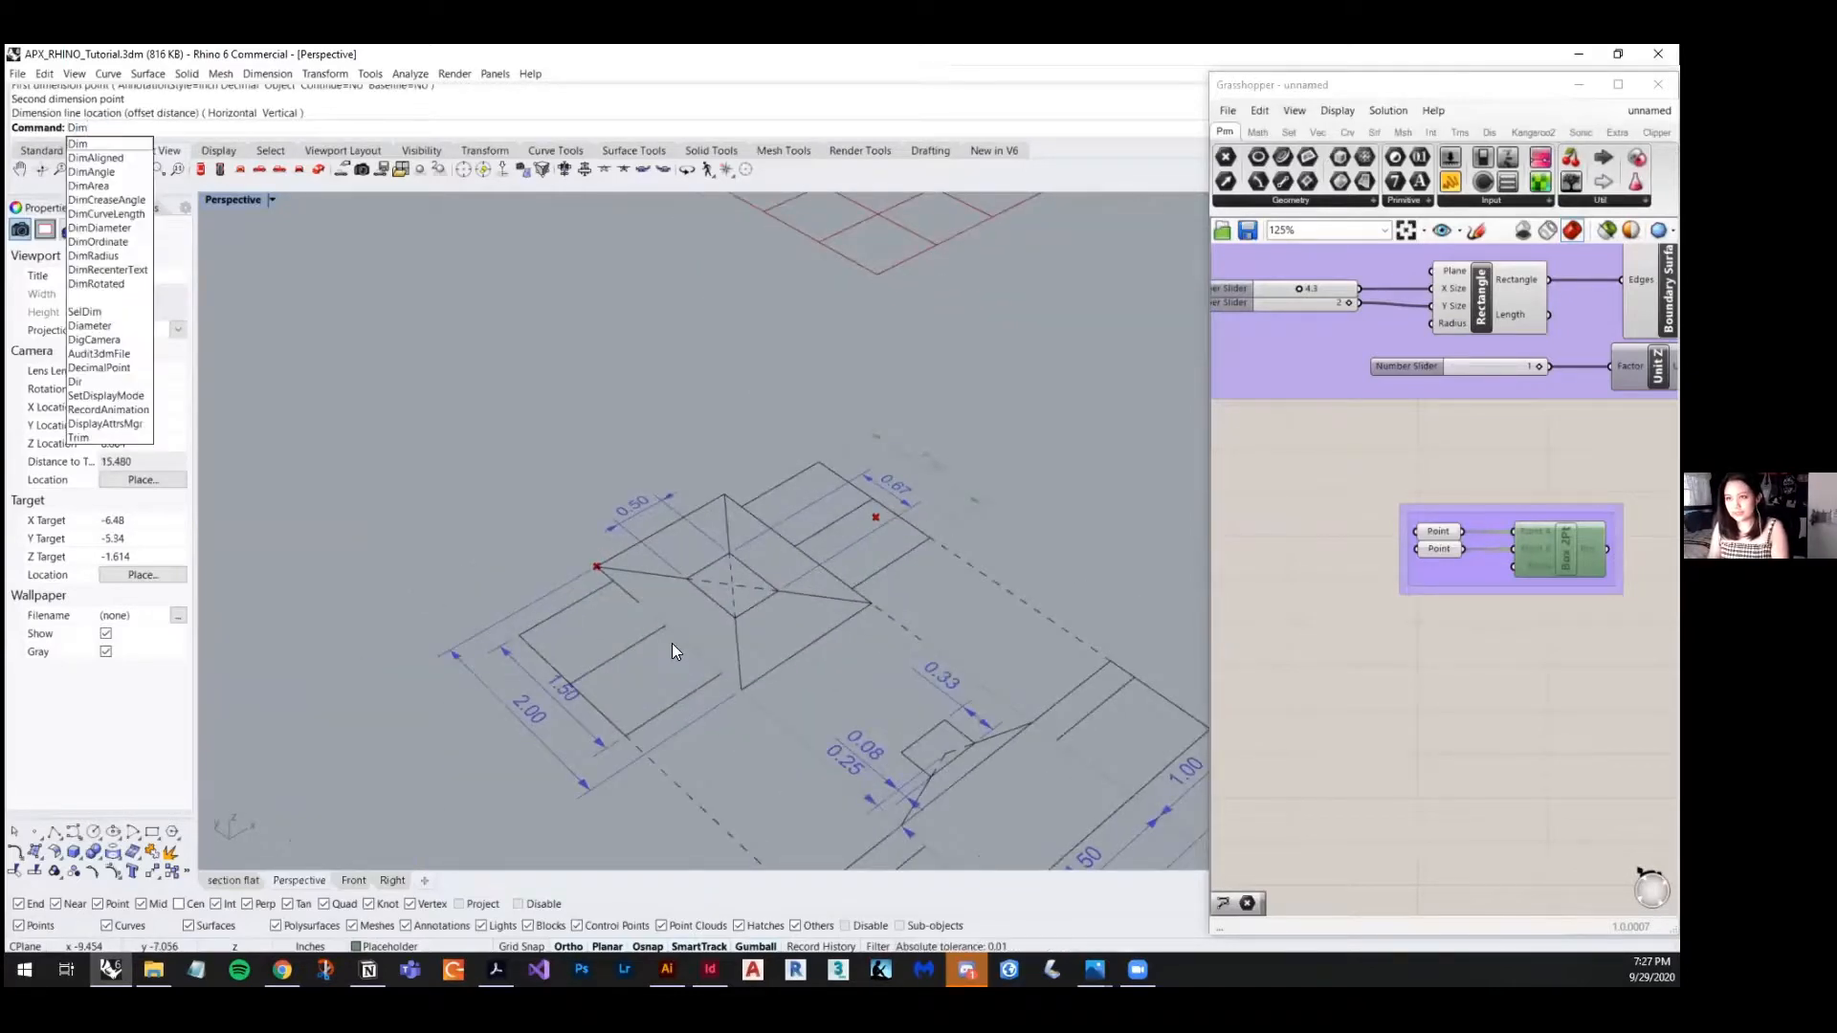
key("Down")
key("Down")
key("Down")
key("Return")
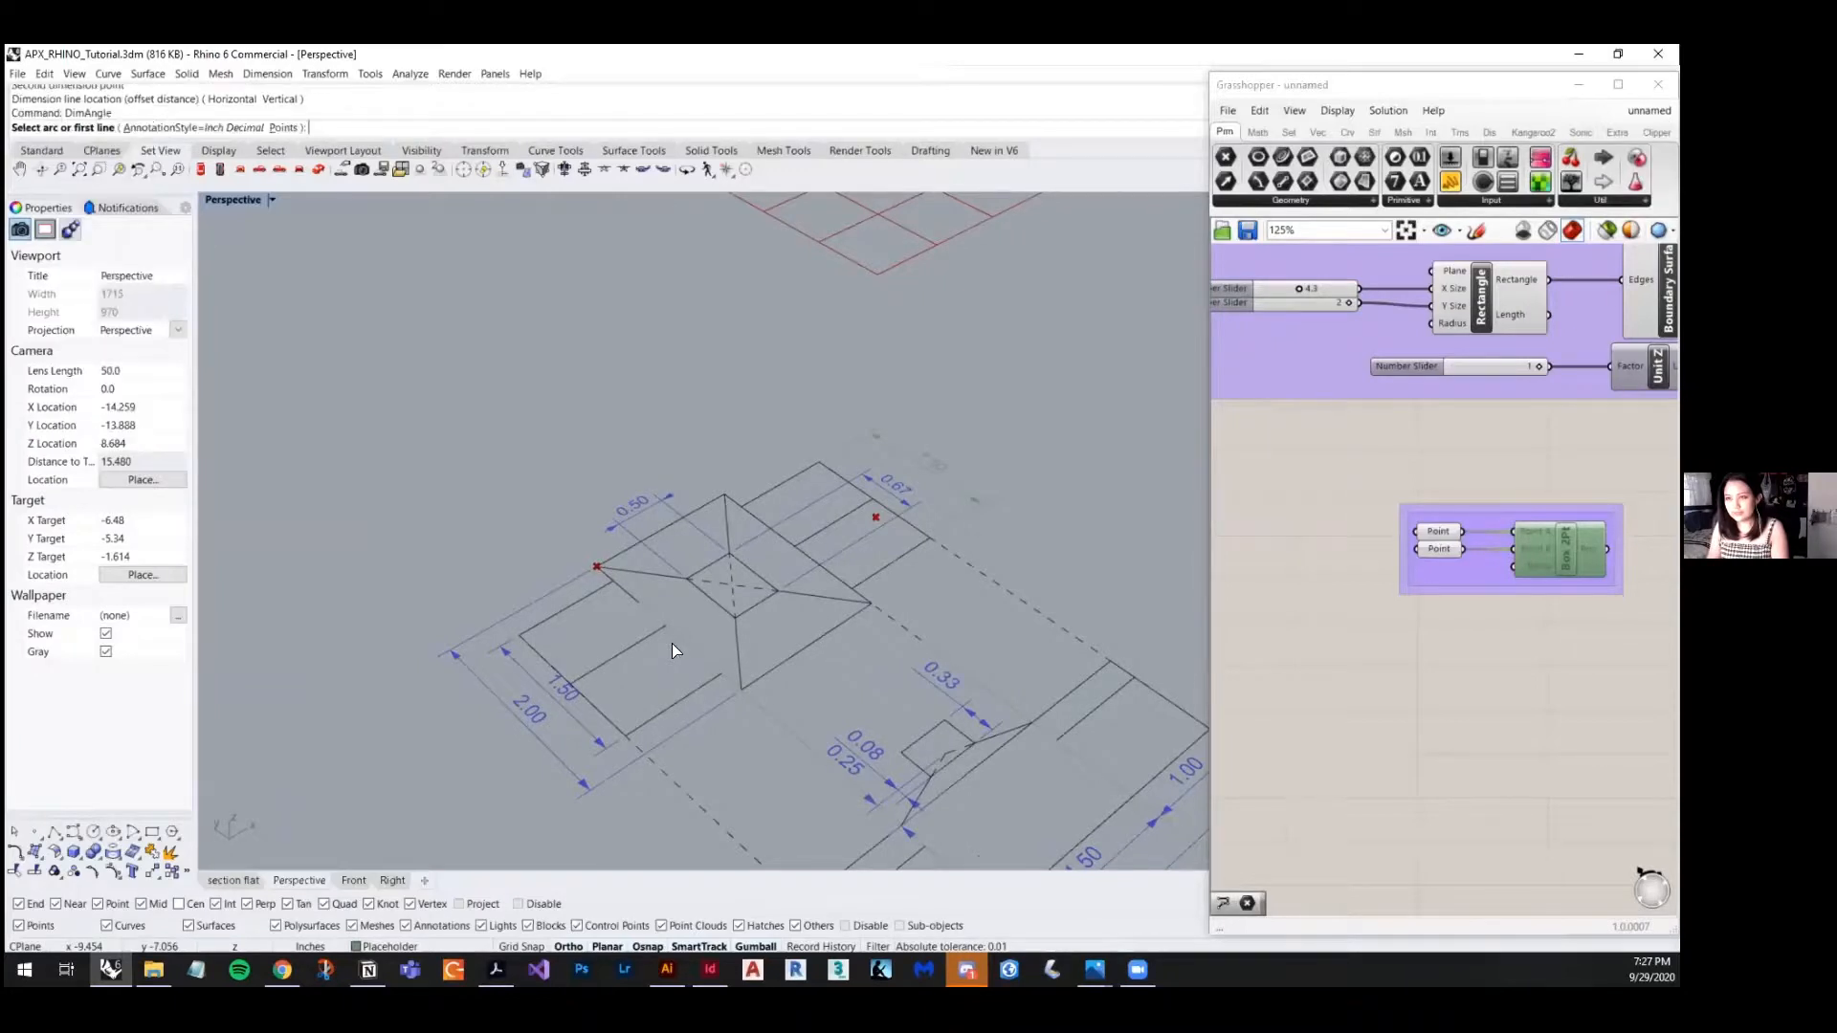
key("Escape")
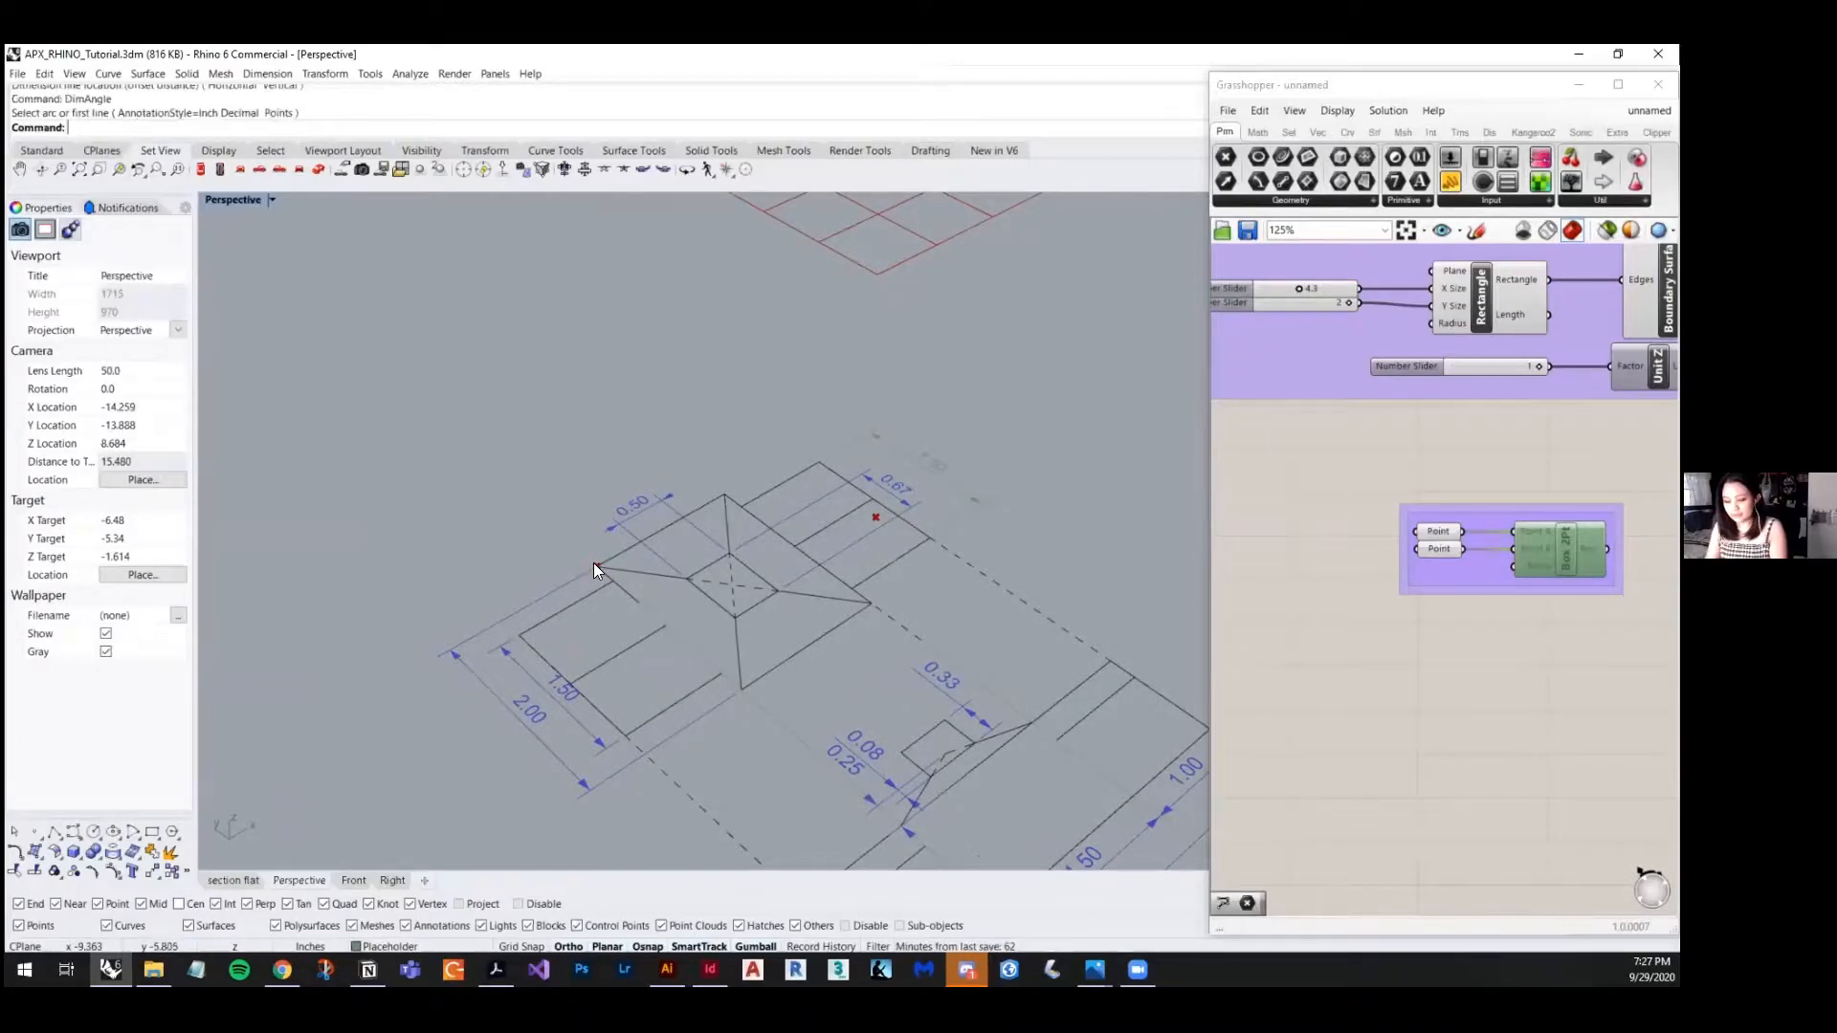
- Add a DimAligned dimension along the diagonal between opposite corners of the central roof rectangle
type("Dim")
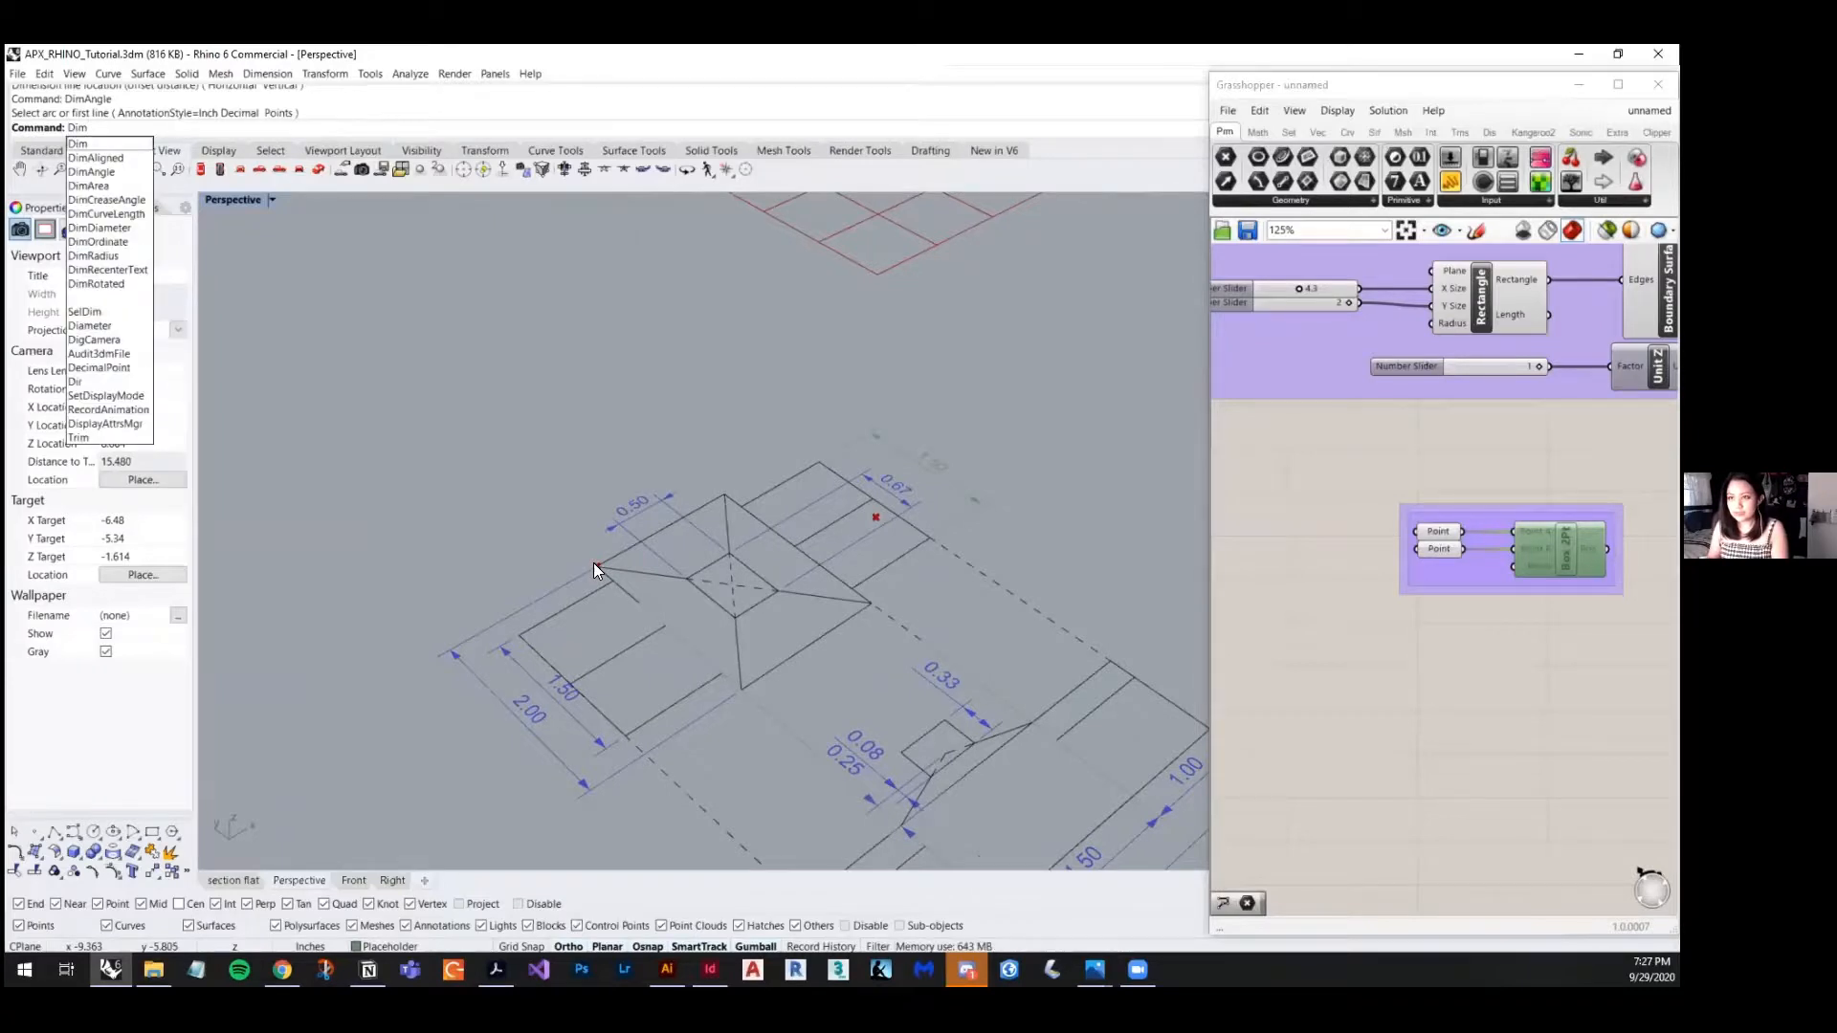
key("Down")
key("Down")
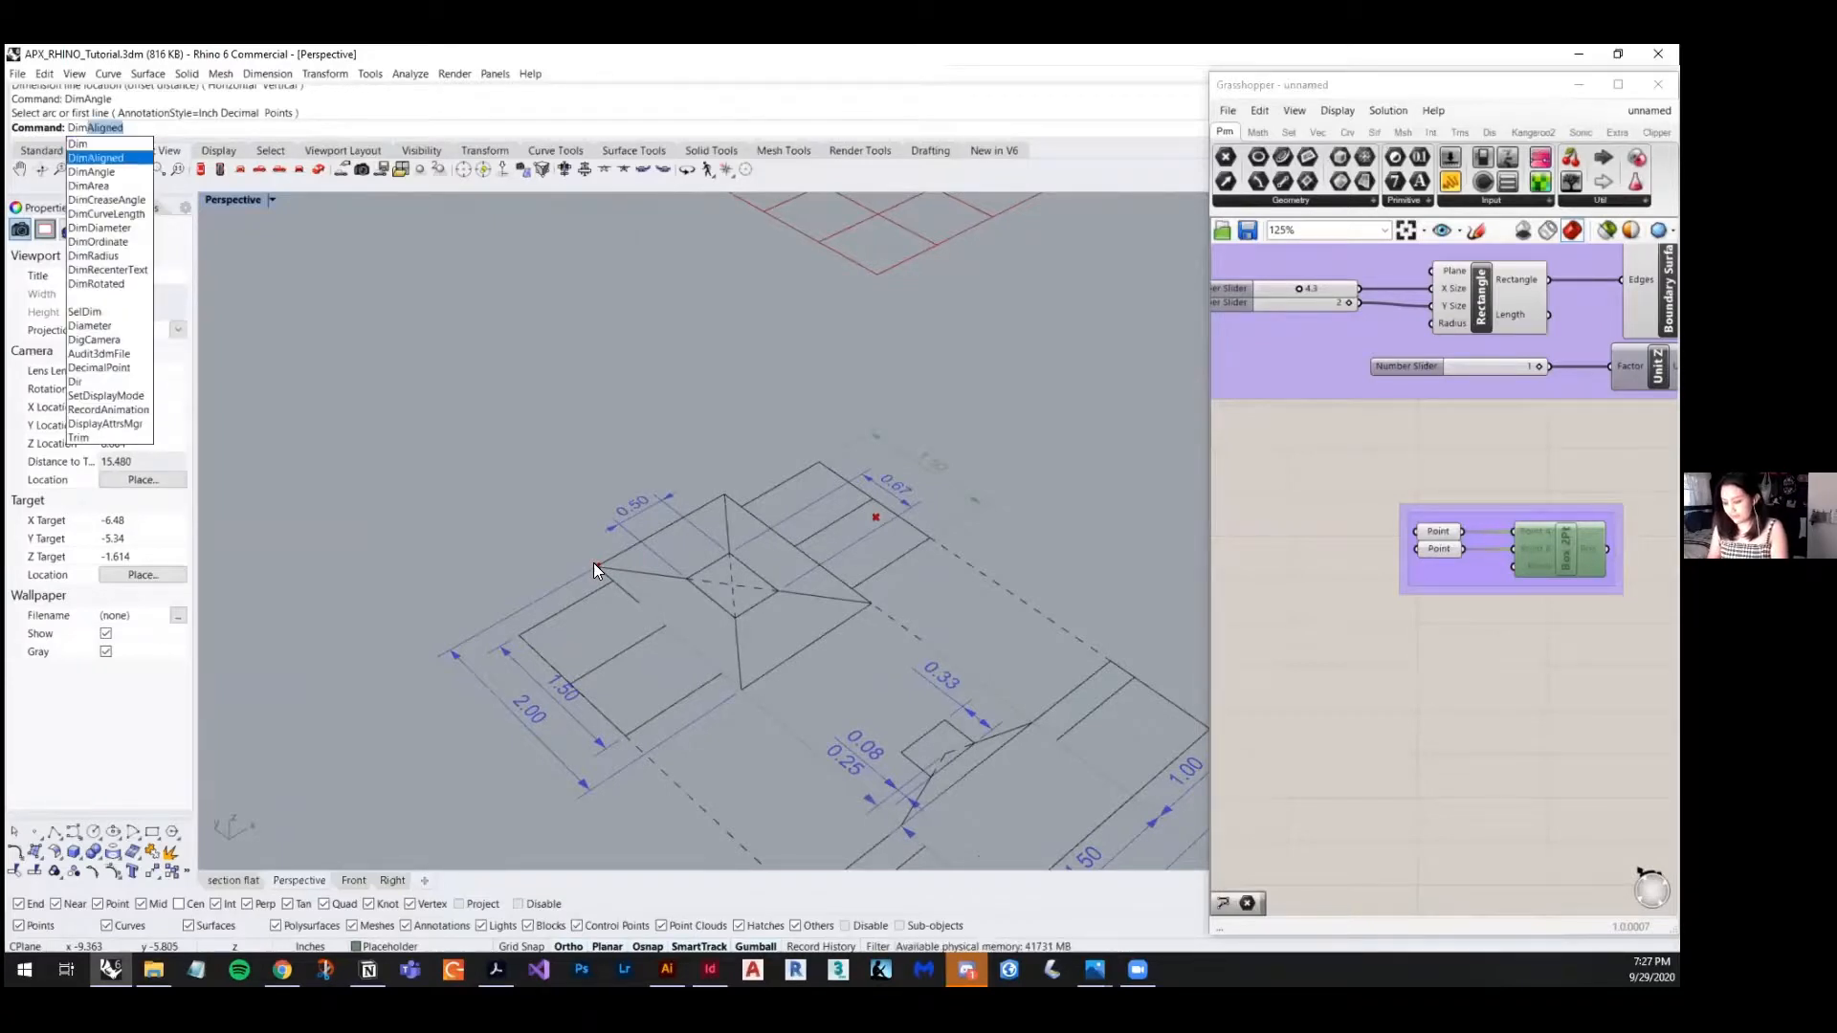
key("Return")
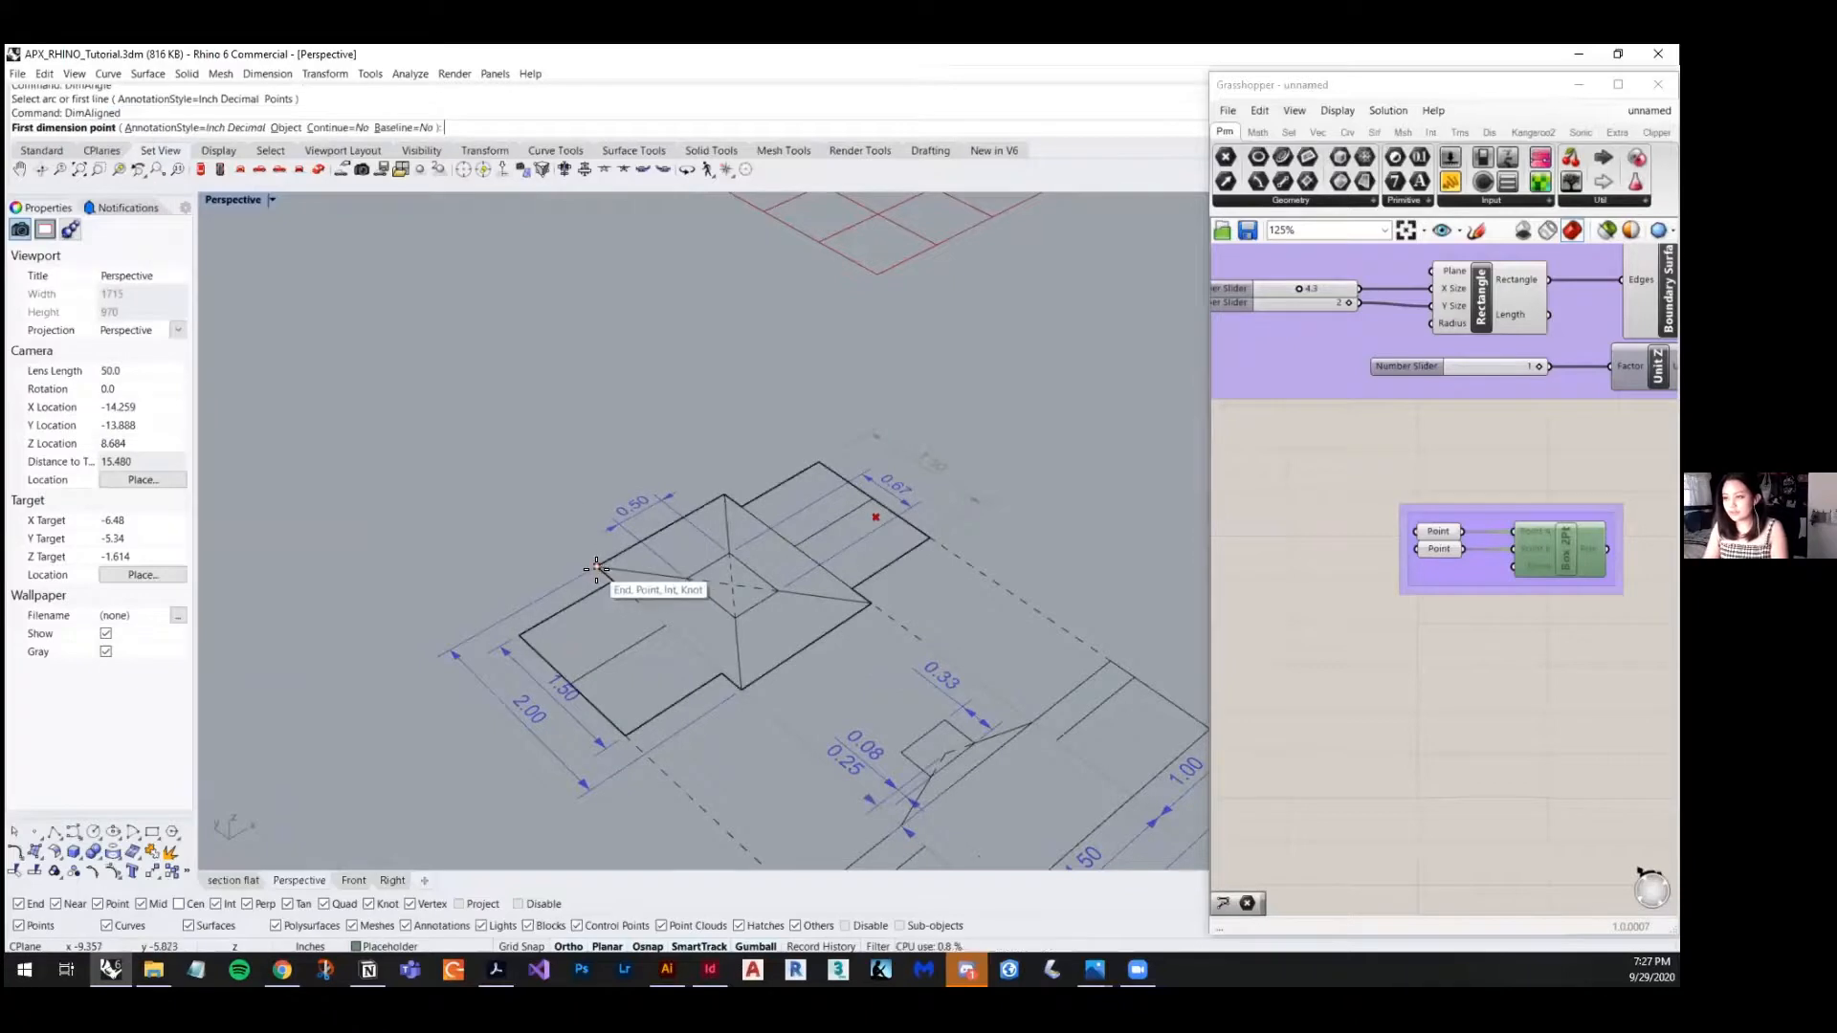
left_click(596, 566)
left_click(871, 604)
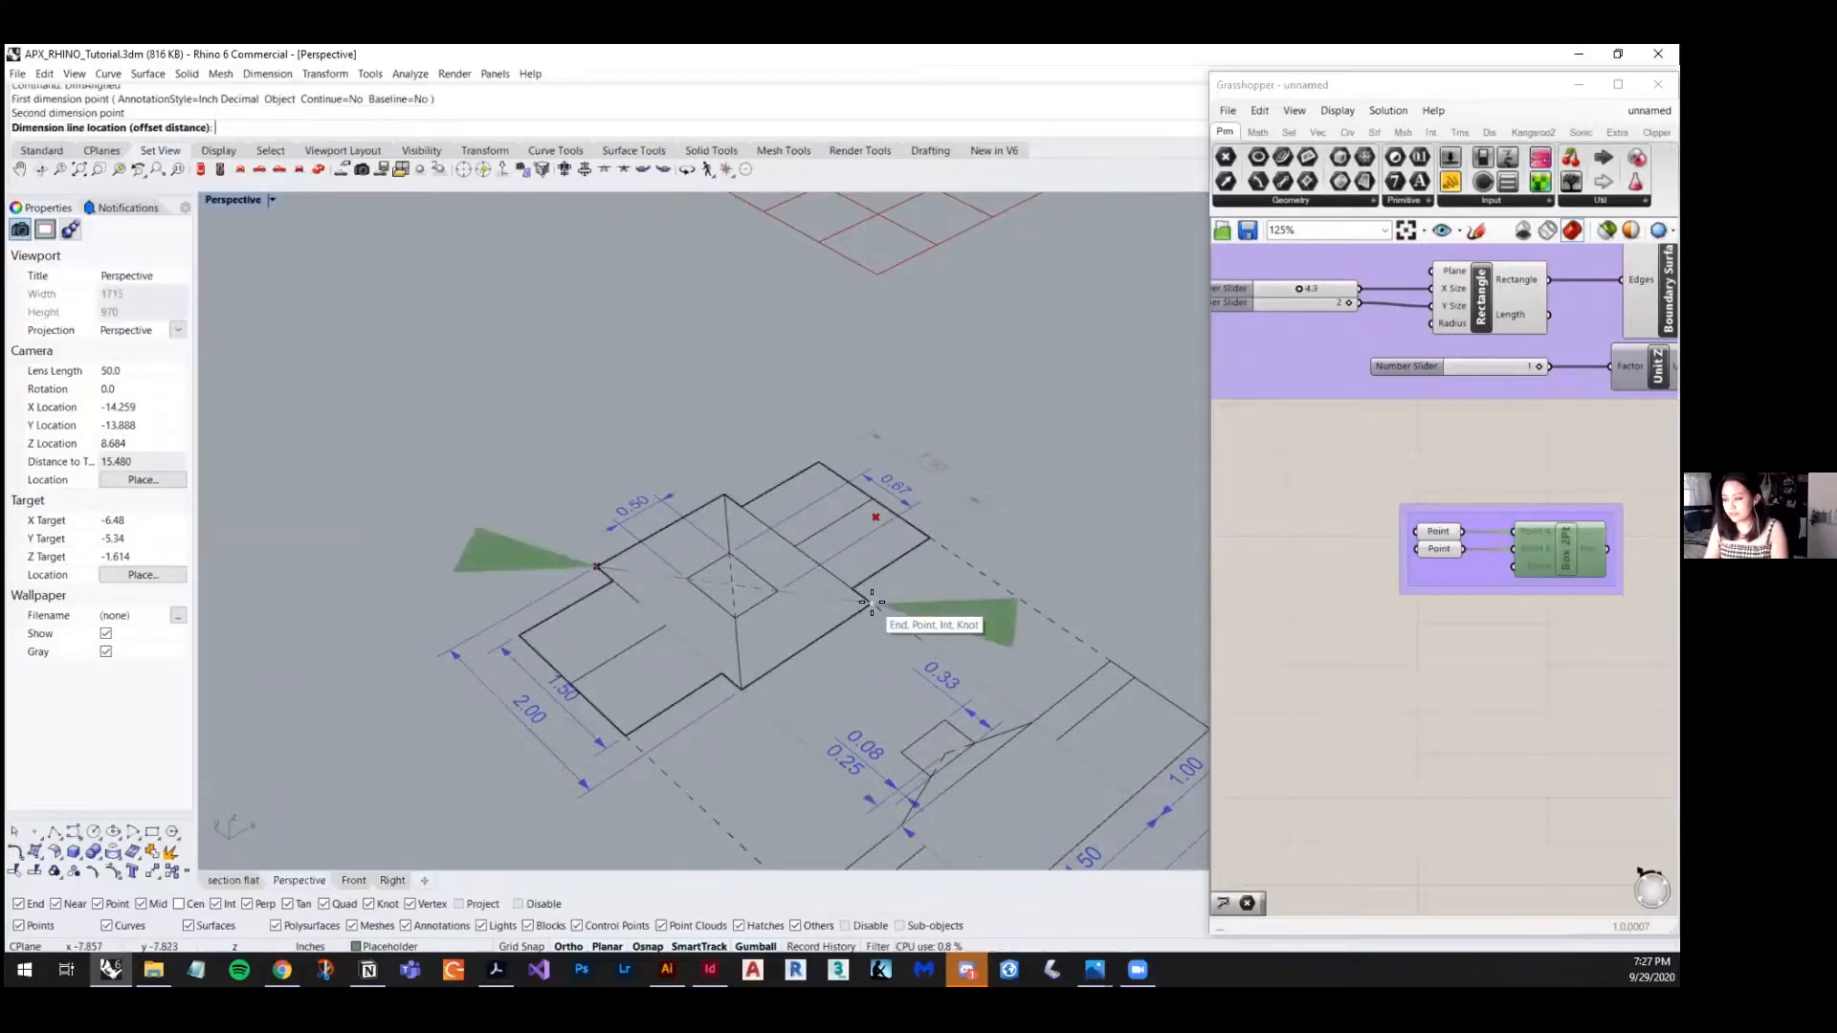
scroll(871, 603, "down", 5)
left_click(800, 756)
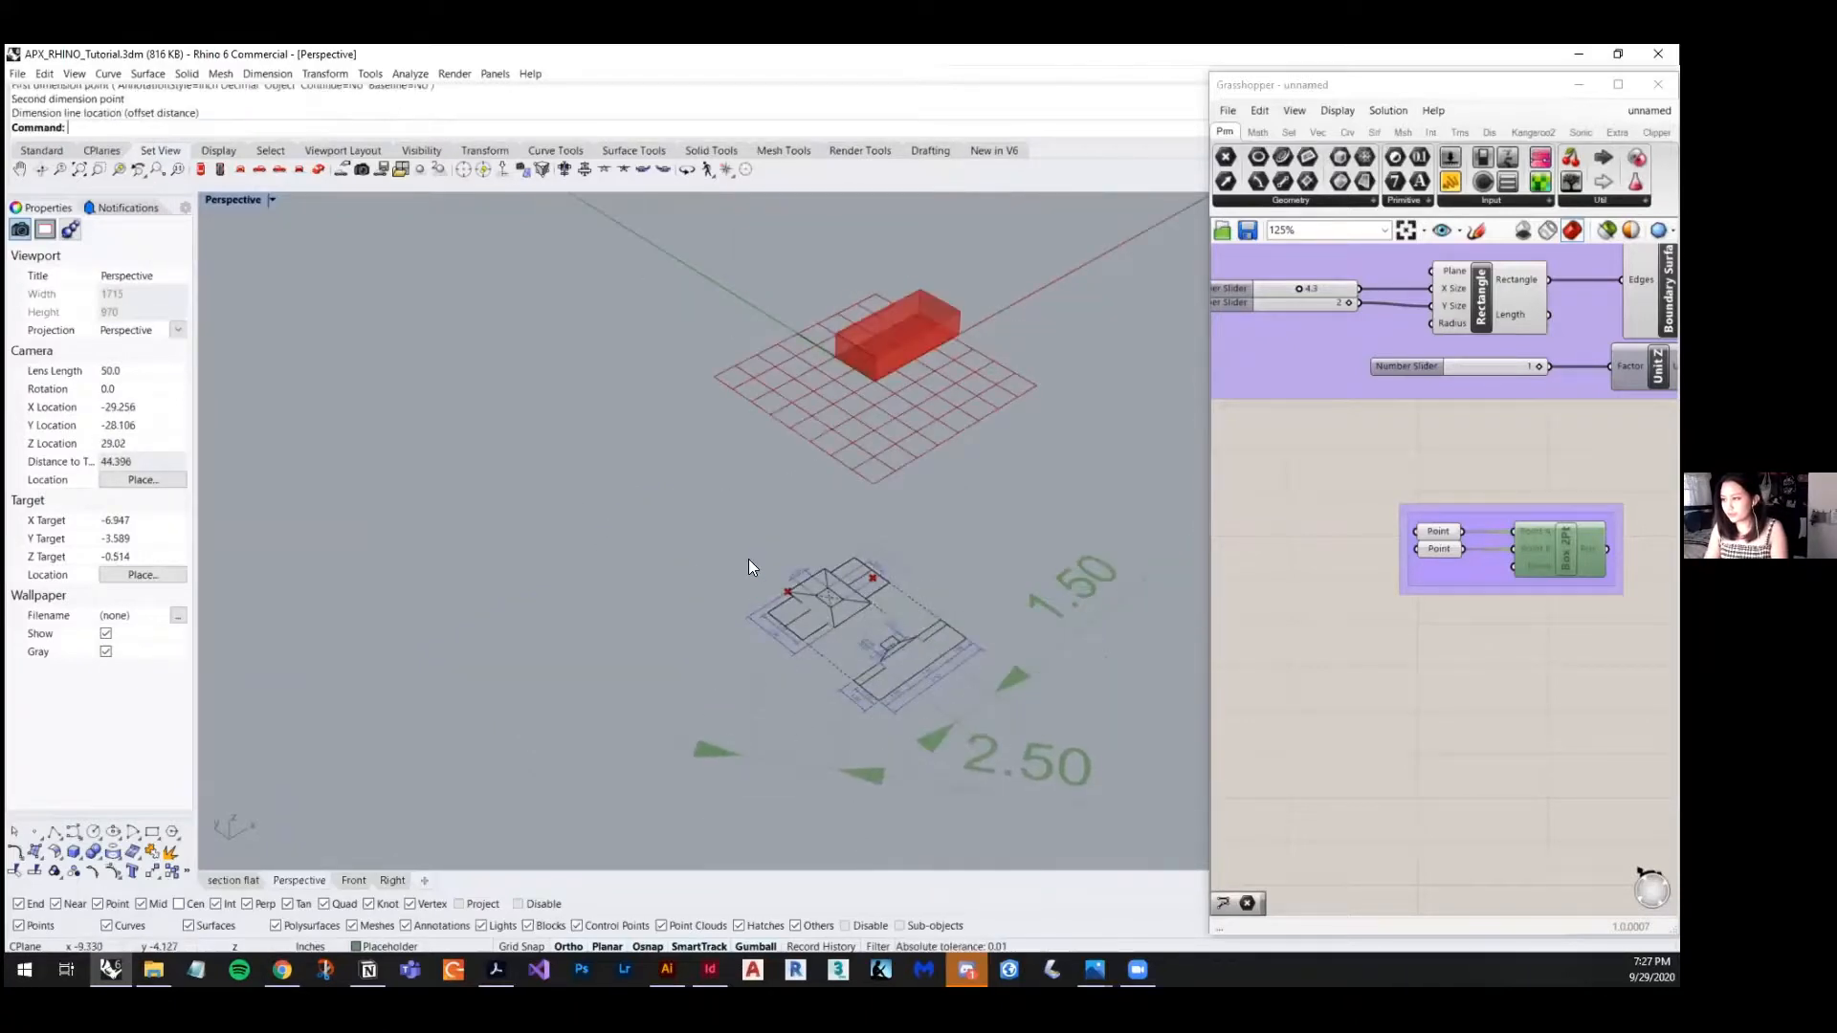
- Delete the aligned diagonal dimension and the linear dimension placed beyond the front elevation of the reference plan
scroll(749, 558, "down", 3)
scroll(839, 660, "up", 5)
left_click(737, 672)
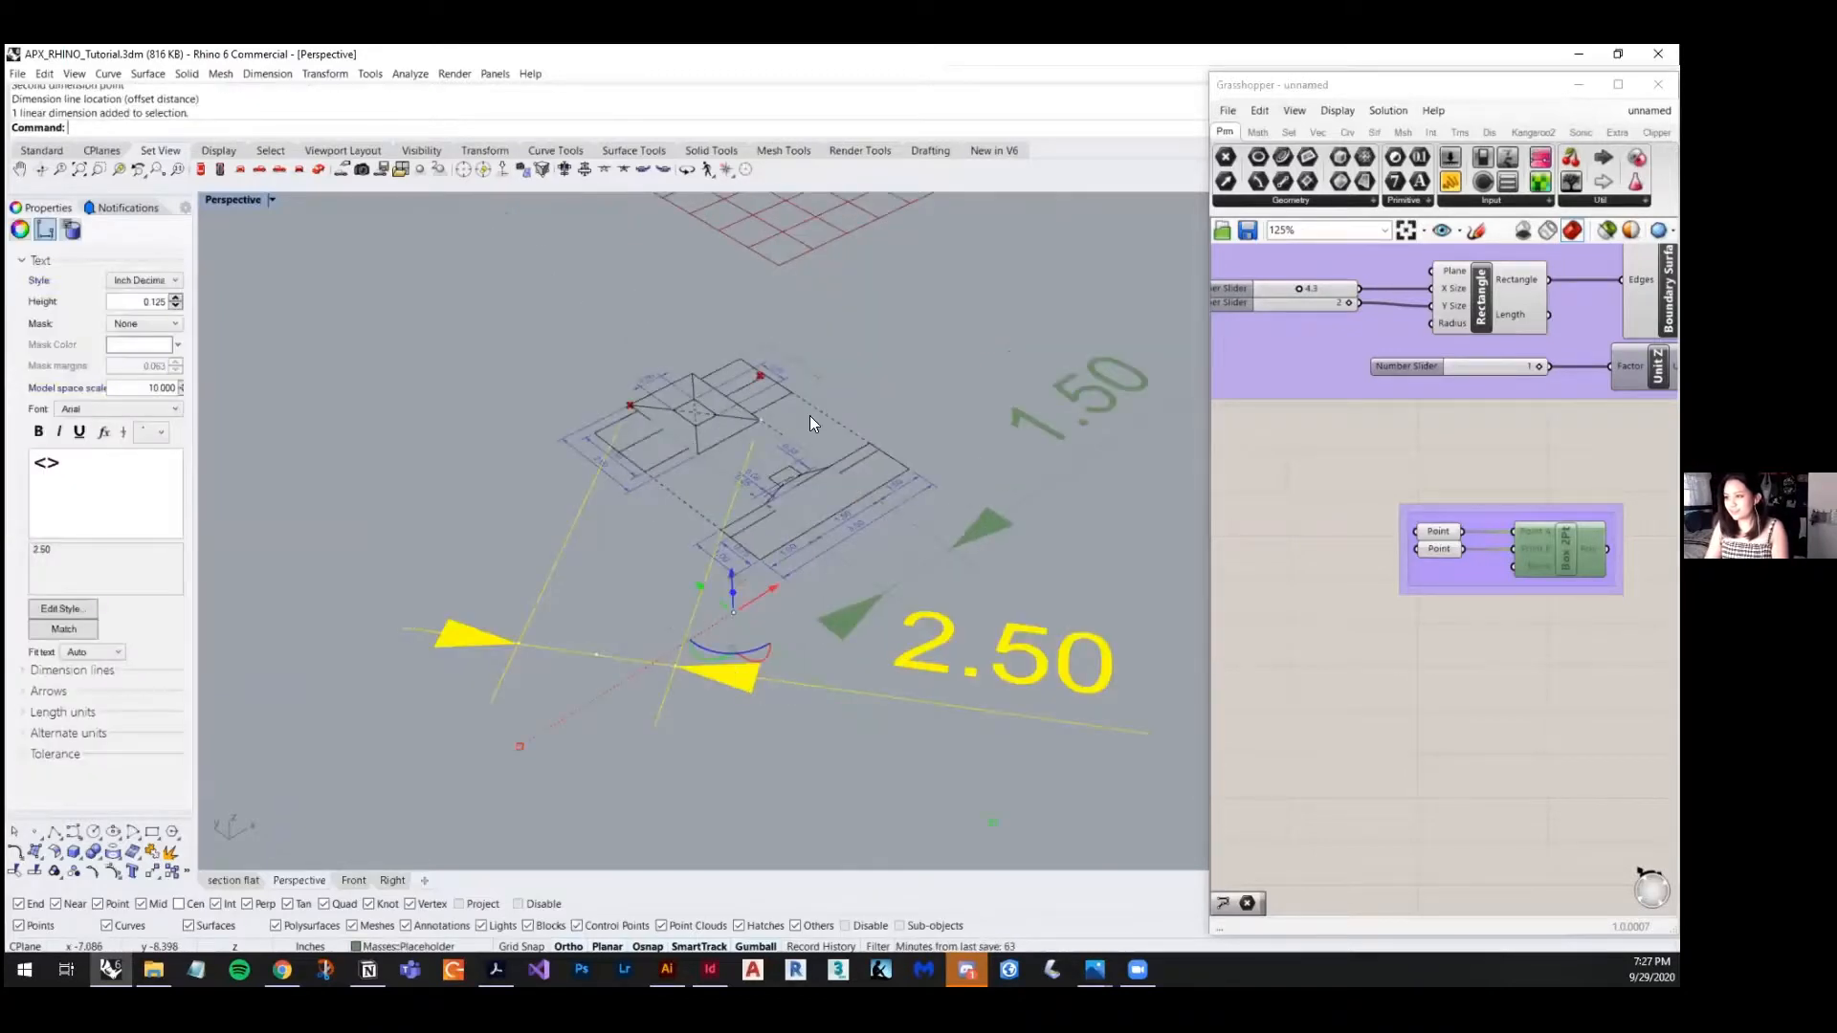
scroll(608, 545, "down", 3)
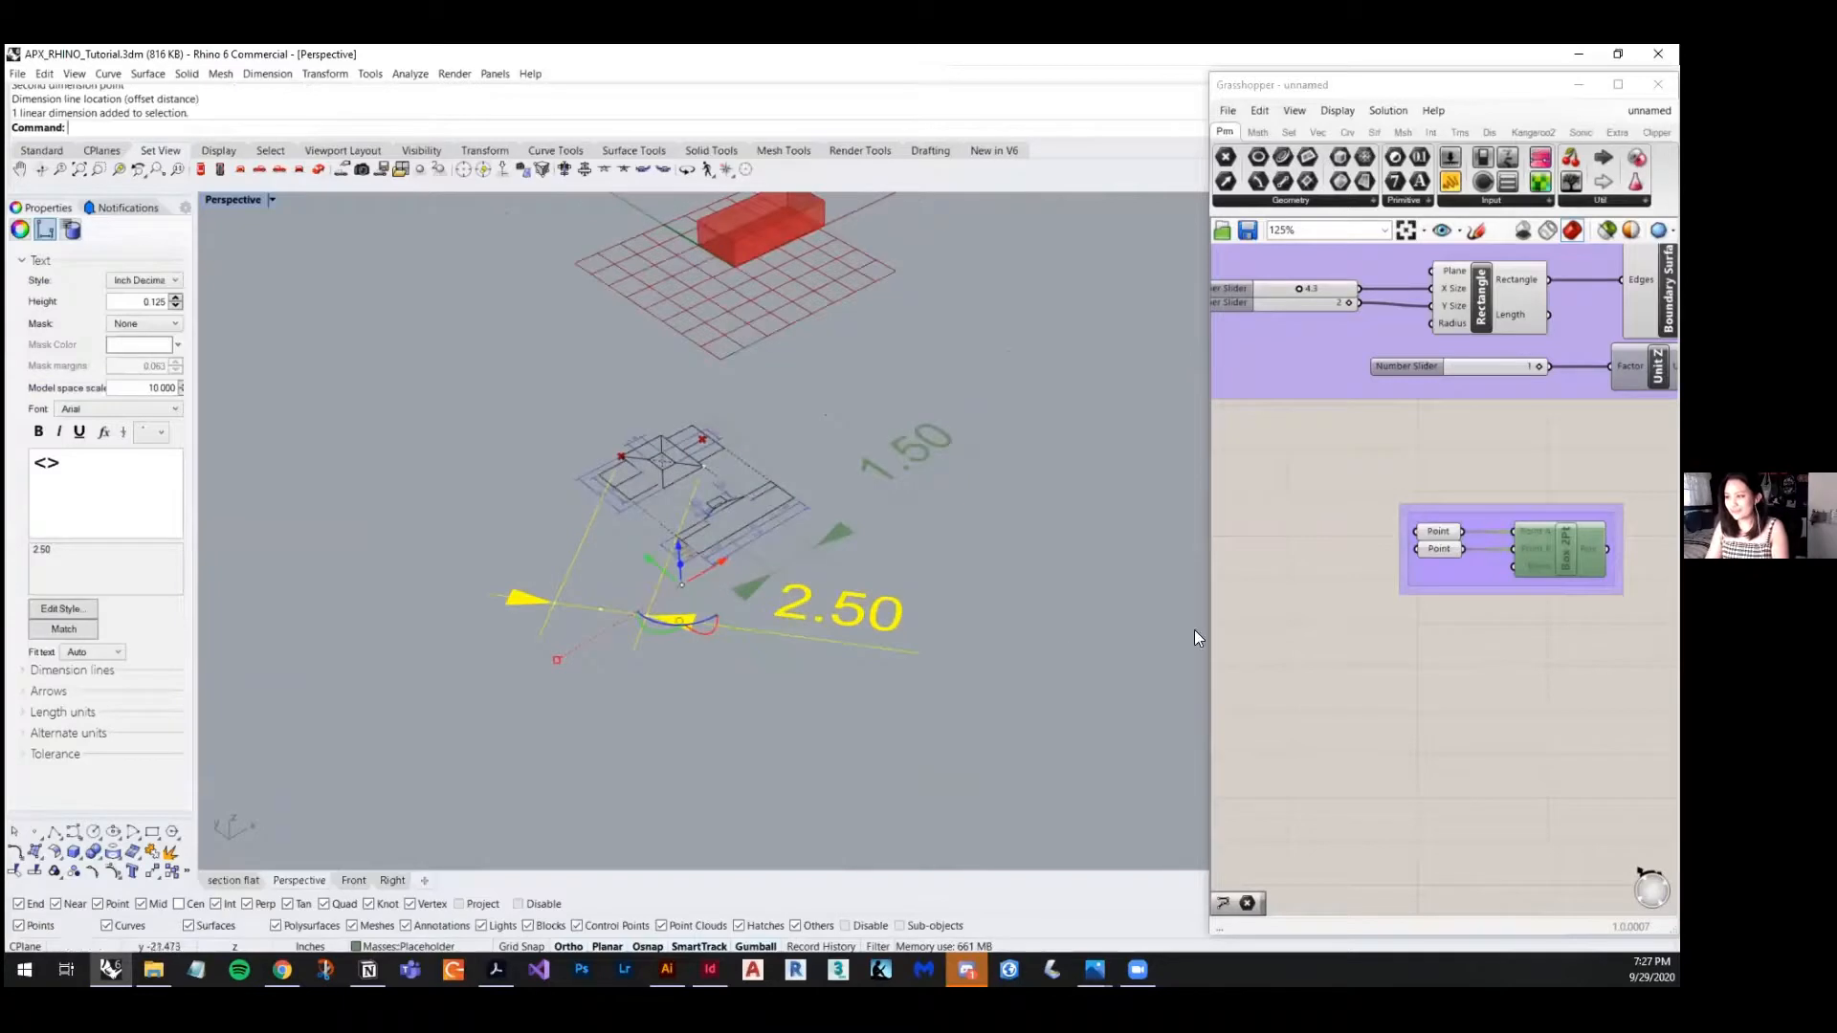
right_click_drag(1064, 624, 982, 660)
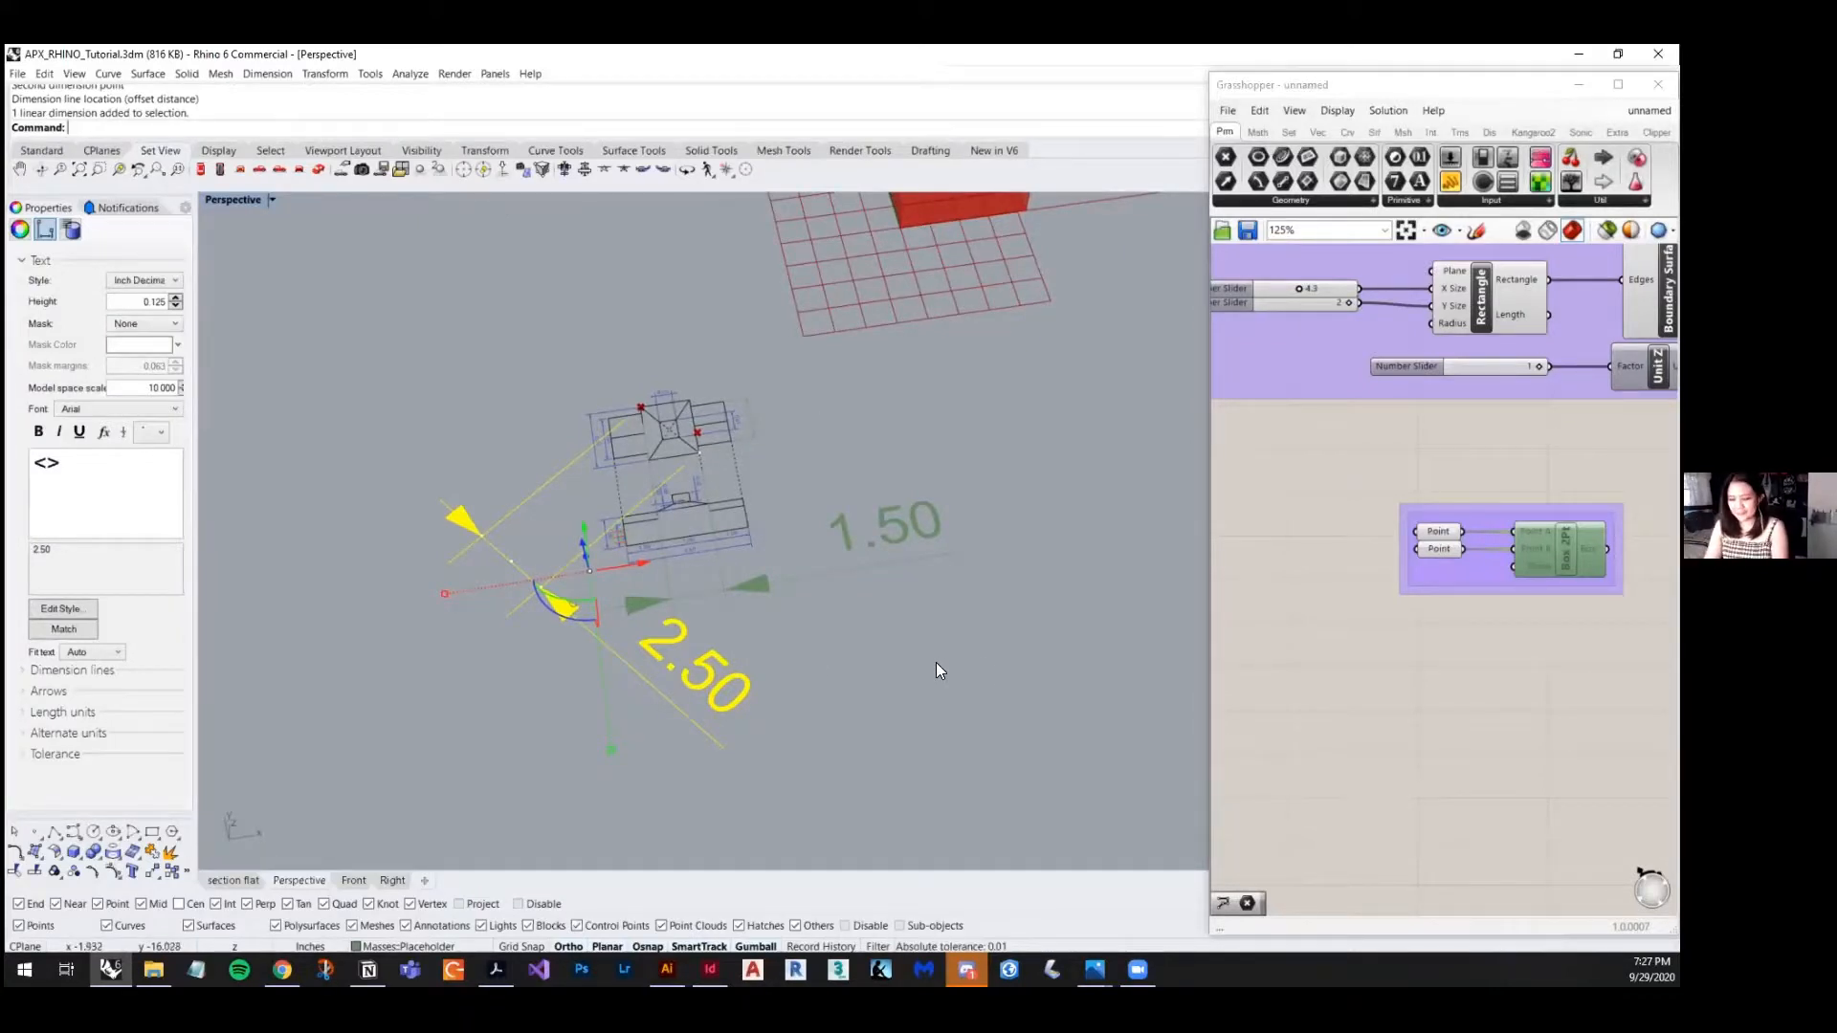
key("Delete")
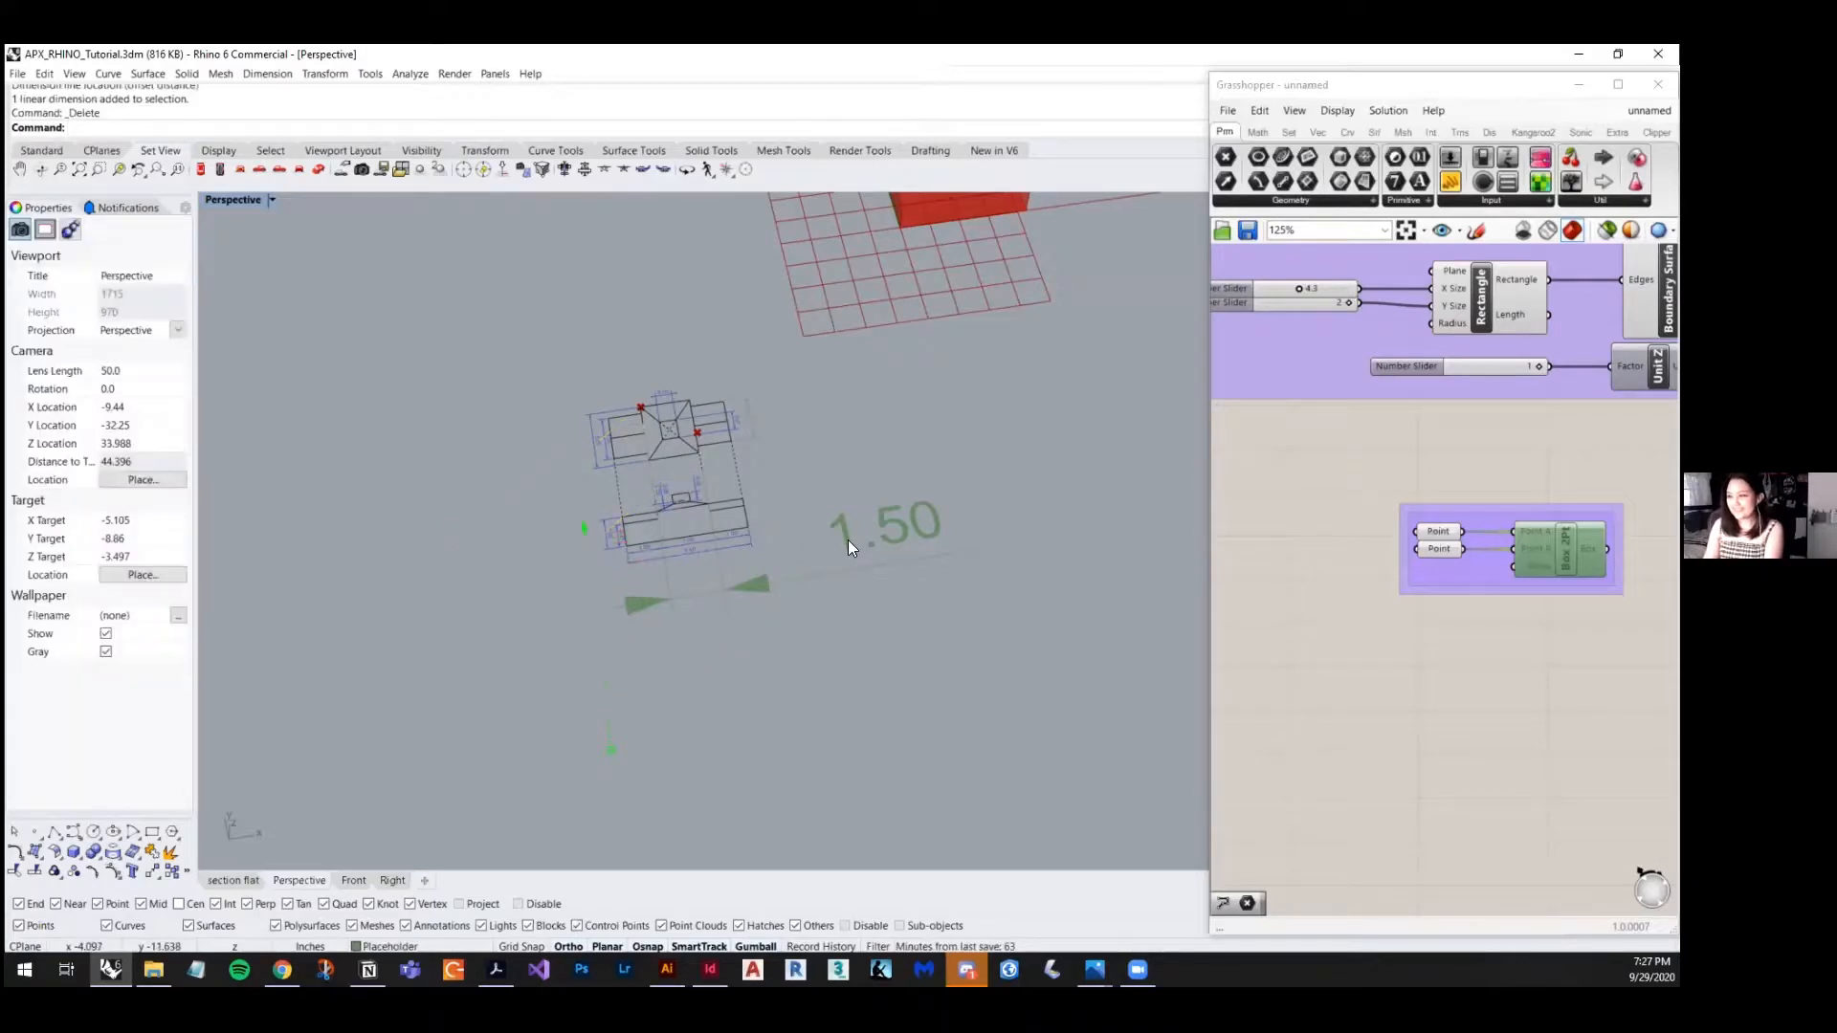
left_click(848, 544)
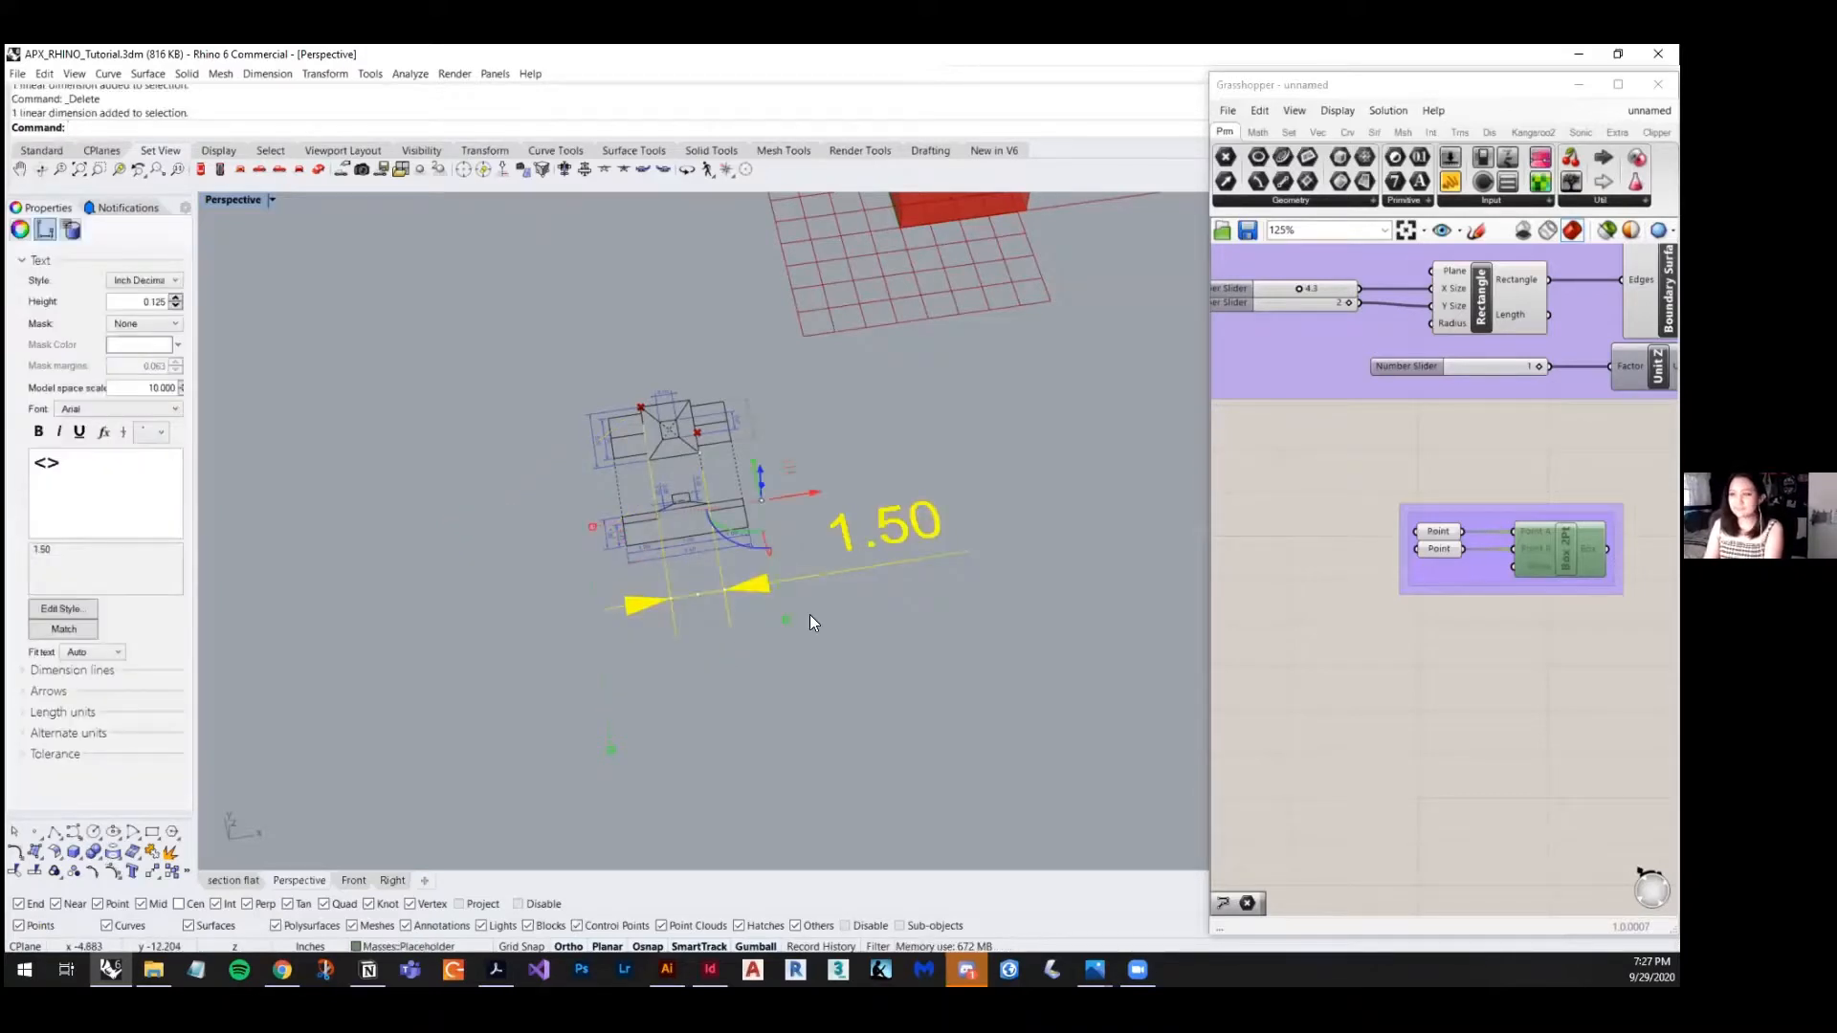
key("Delete")
scroll(662, 492, "up", 5)
scroll(607, 454, "down", 14)
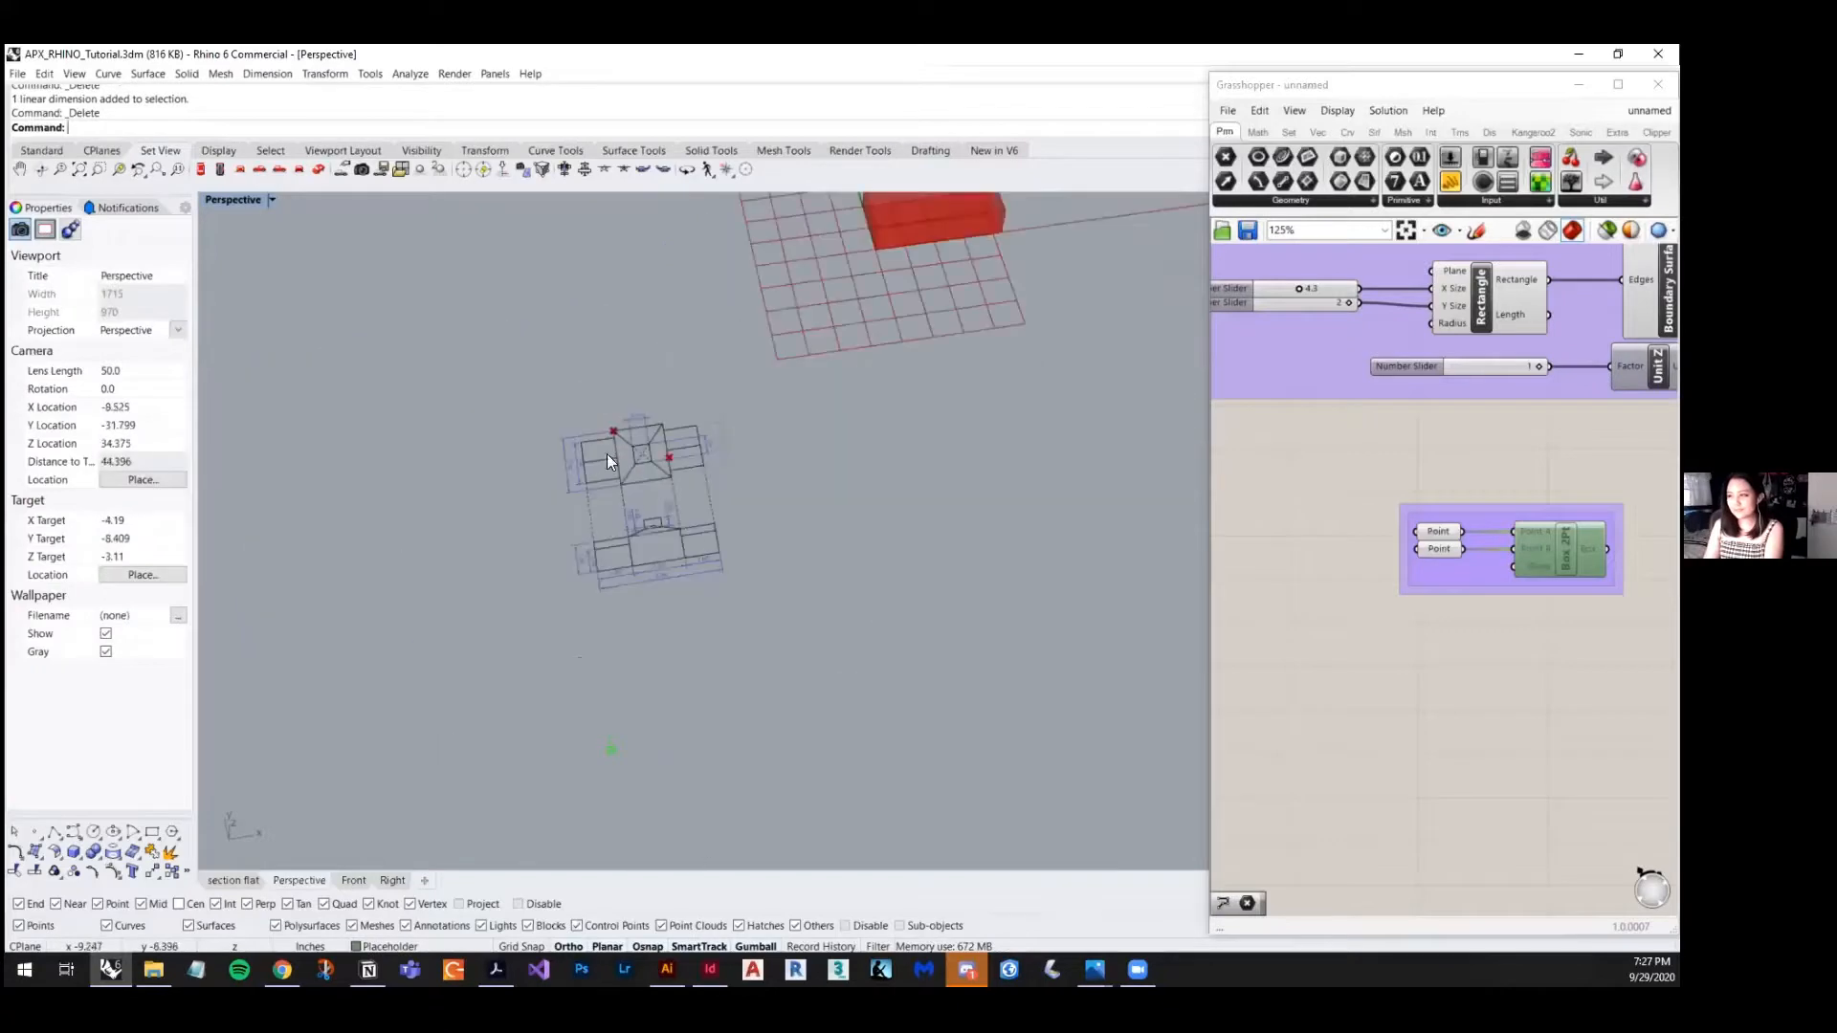
right_click_drag(606, 453, 756, 431)
- Widen the Grasshopper window over part of the Rhino Perspective viewport to uncover more of the canvas
left_click(1209, 516)
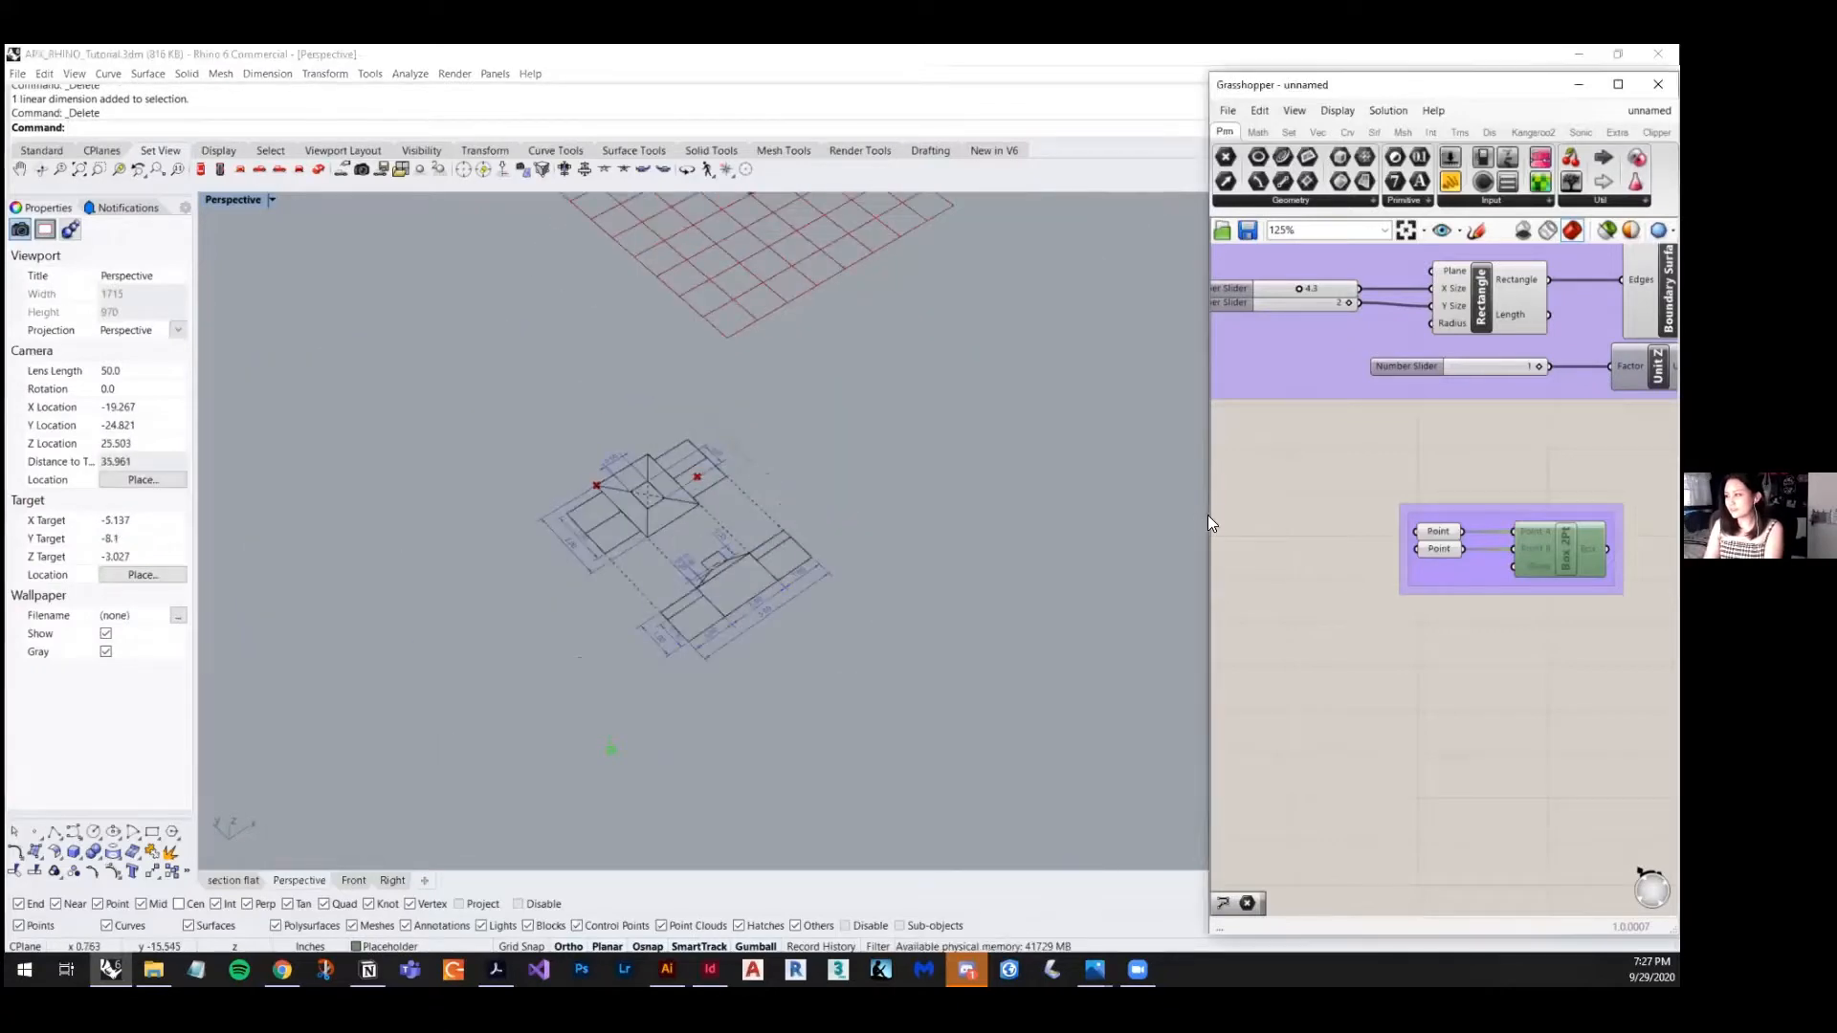
left_click_drag(1205, 520, 938, 563)
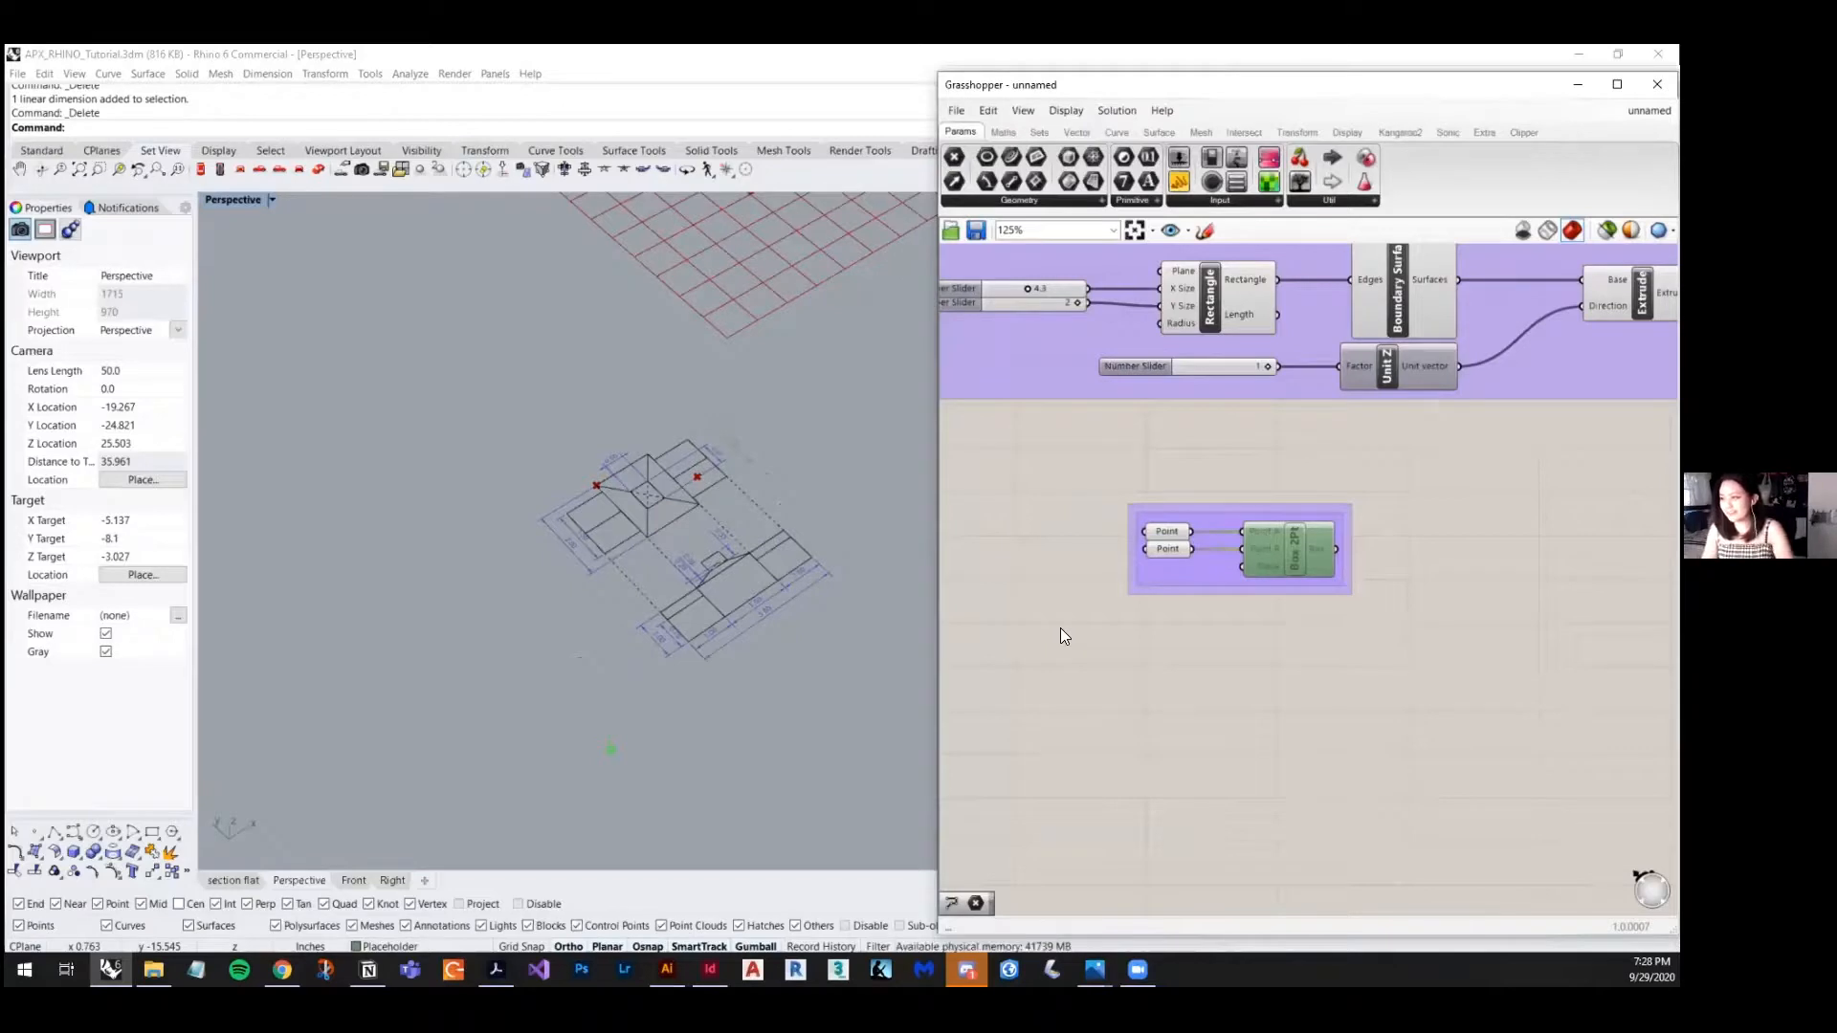
scroll(1060, 628, "down", 2)
scroll(1358, 450, "up", 4)
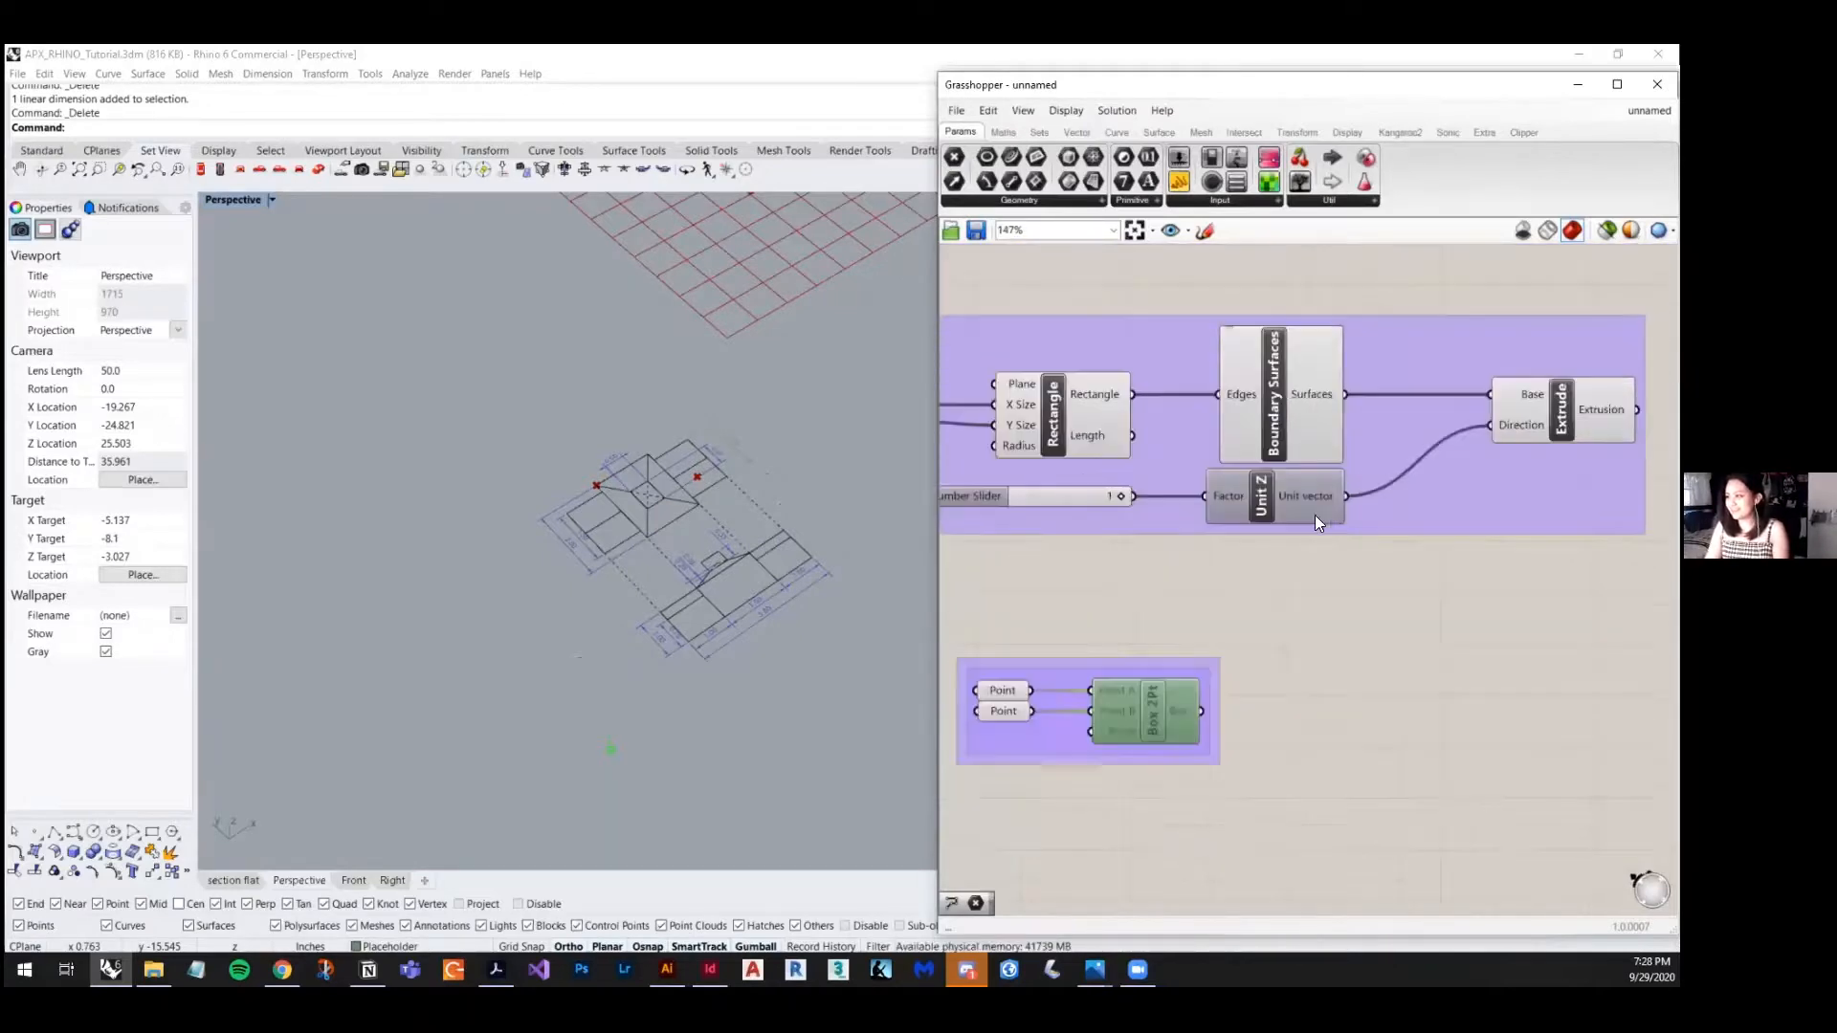
scroll(1221, 515, "down", 5)
mouse_move(1104, 549)
right_mouse_down()
mouse_move(1250, 561)
mouse_move(1131, 559)
right_mouse_up()
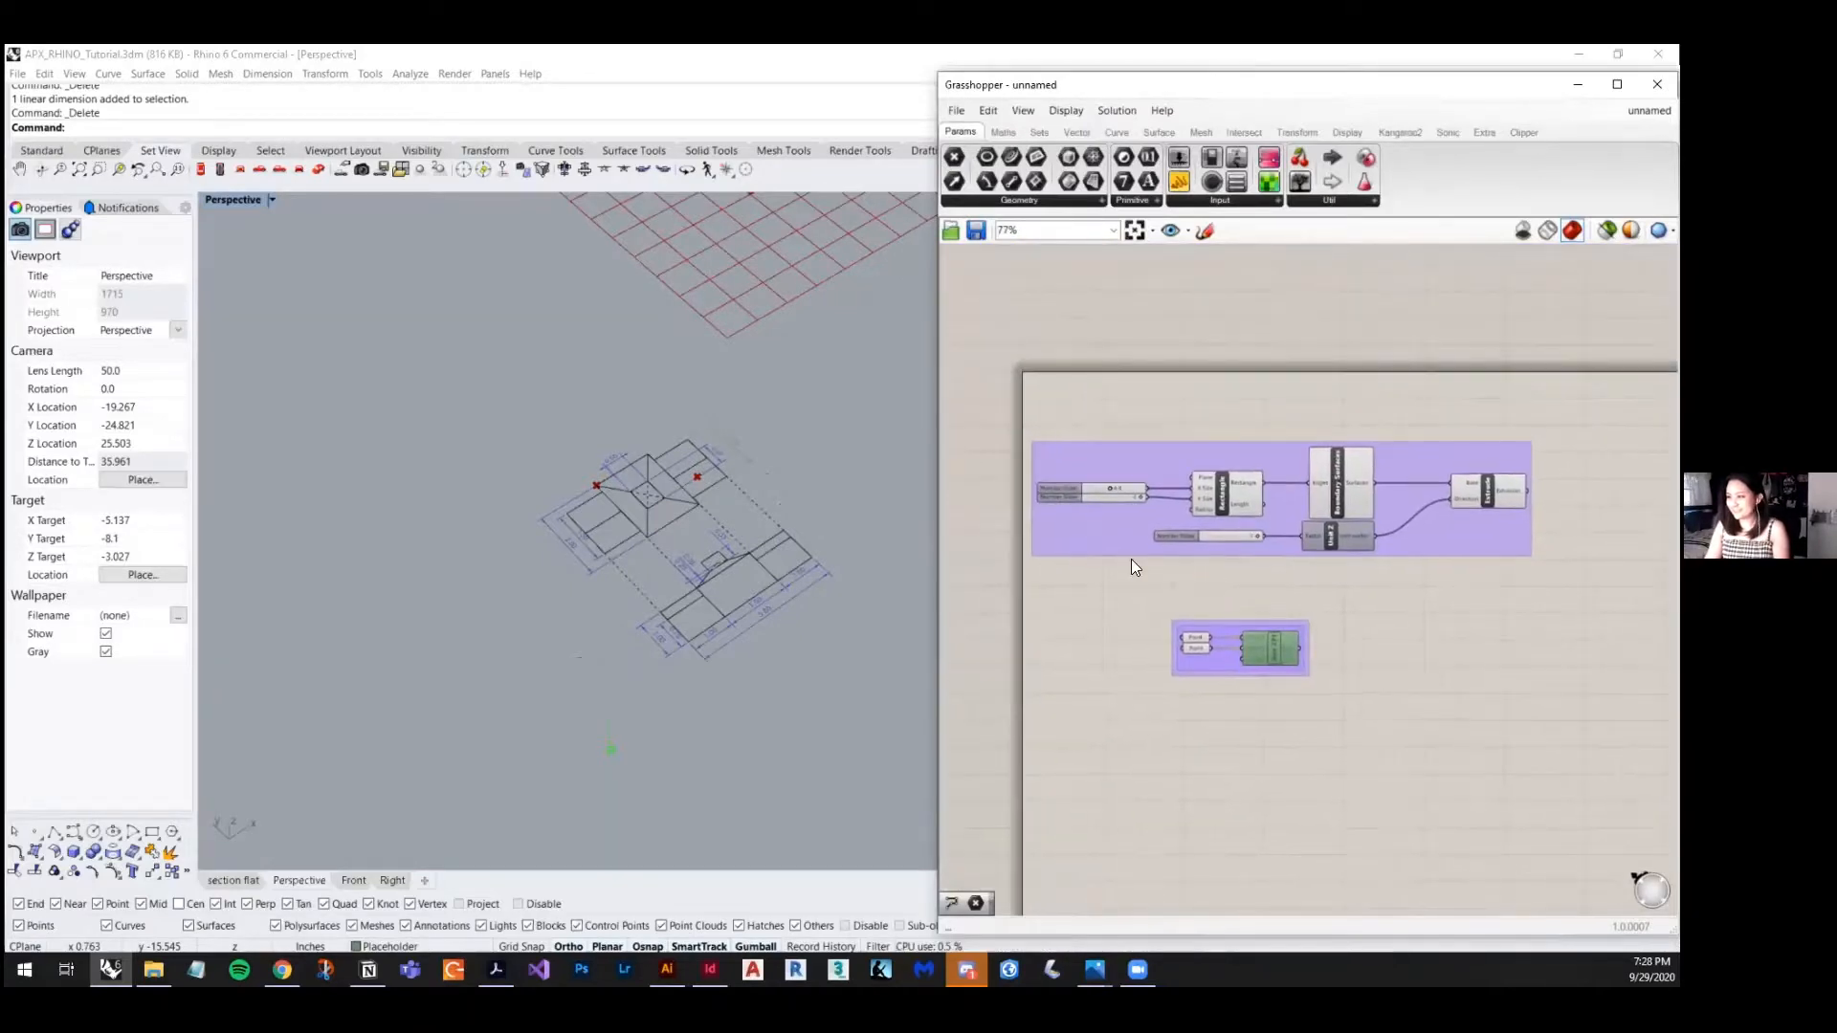
- Move the rectangle's Y Size number slider slightly down so that it sits flush beneath the X Size slider
scroll(1085, 488, "up", 4)
scroll(1039, 501, "up", 5)
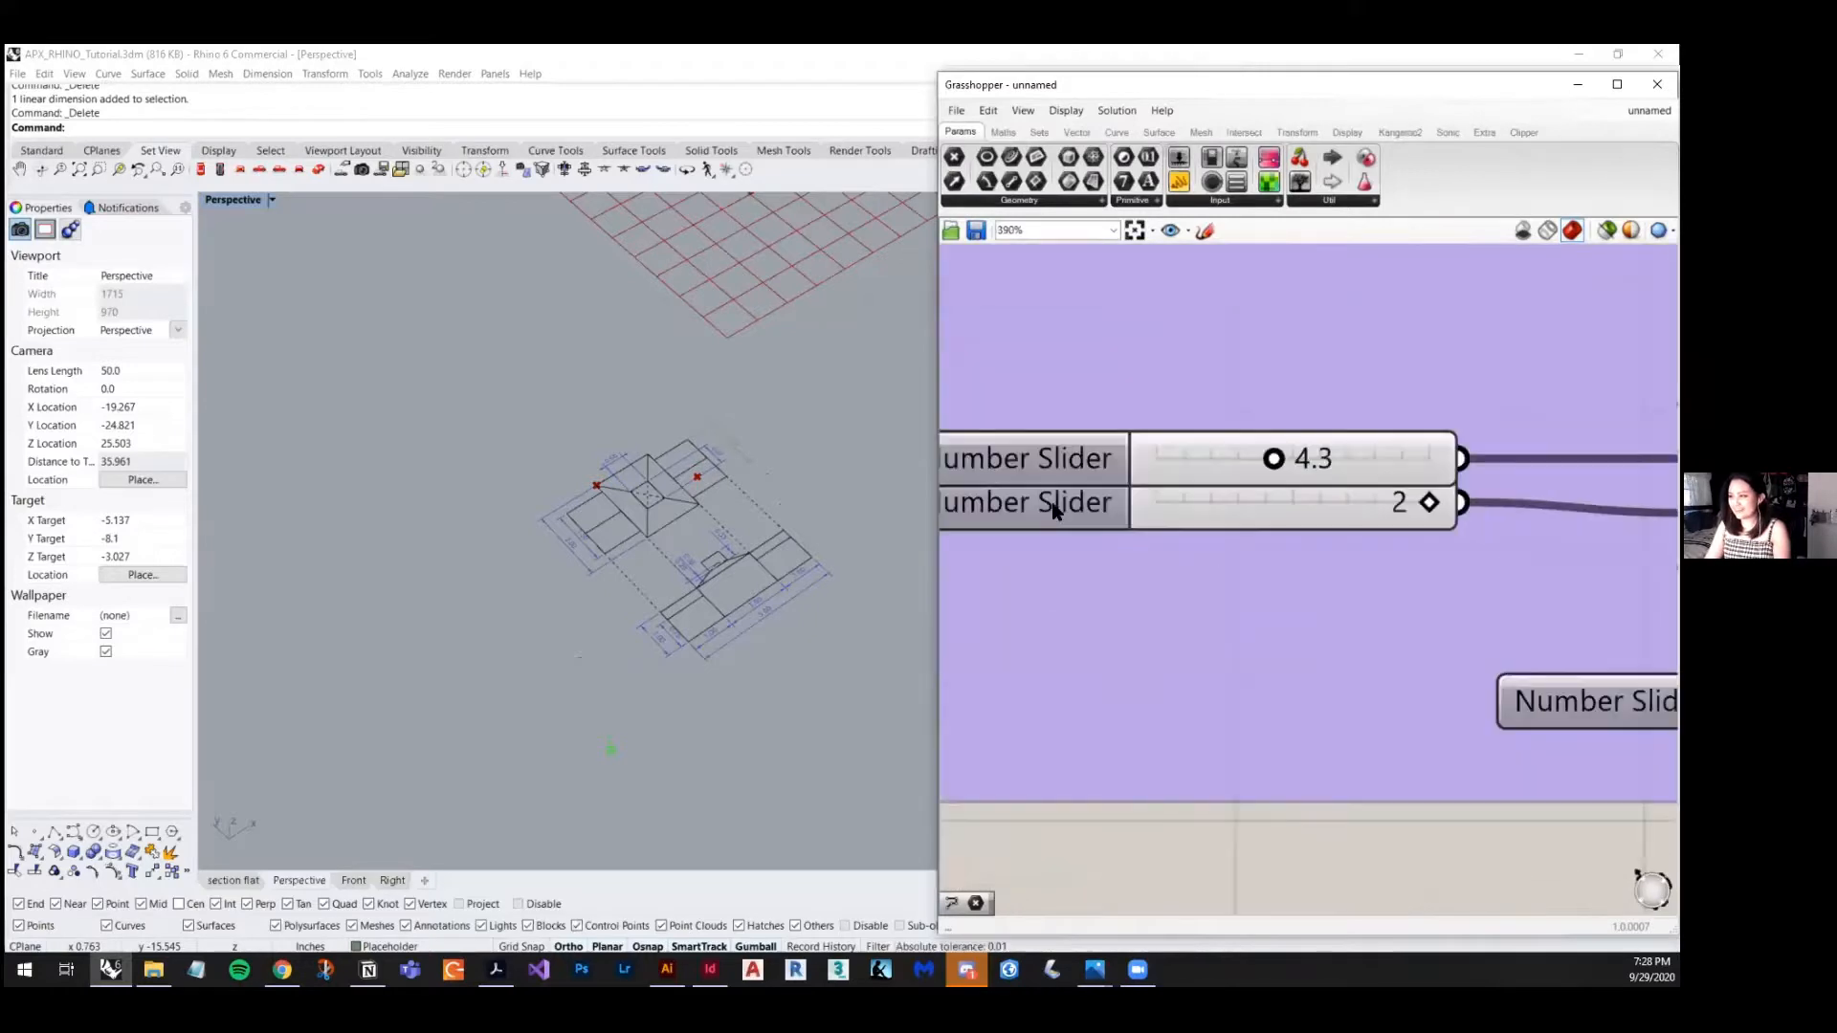
left_click(1058, 525)
left_click_drag(1053, 525, 1057, 525)
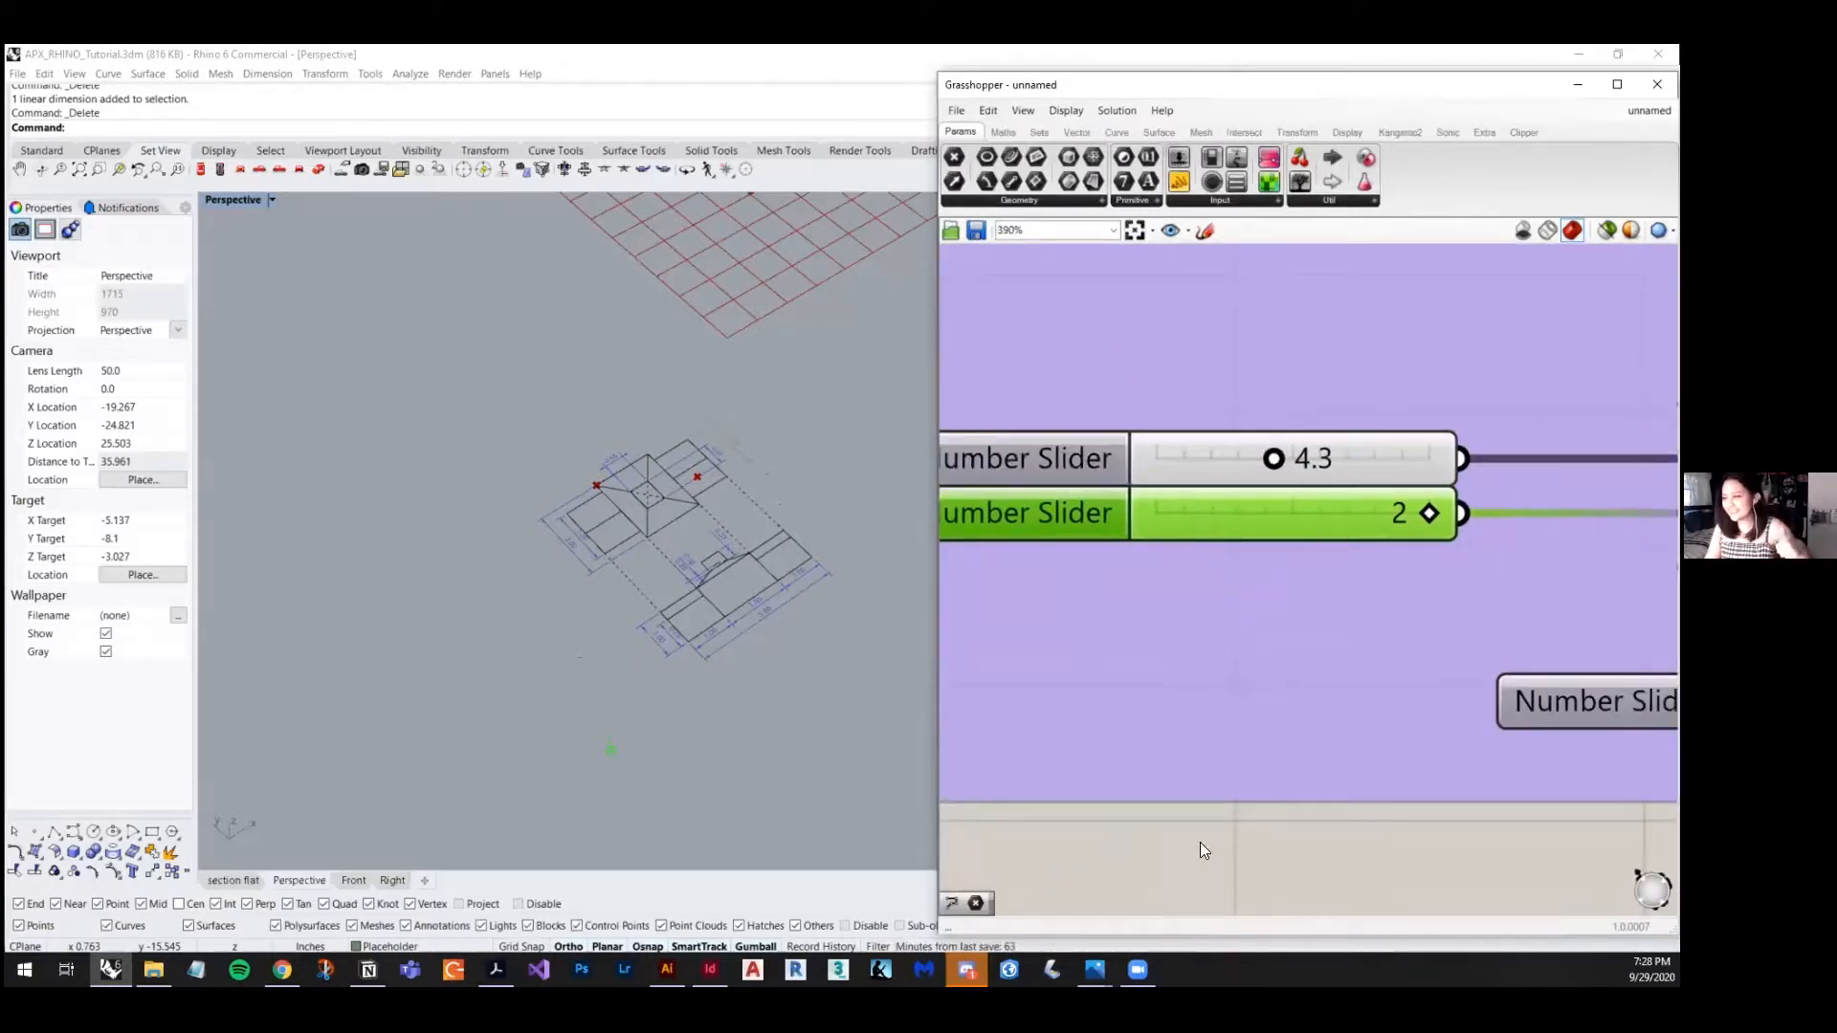
left_click(1085, 658)
- Move the Extrude component closer to Boundary Surfaces, keeping it level with the Surfaces output
scroll(1439, 709, "down", 6)
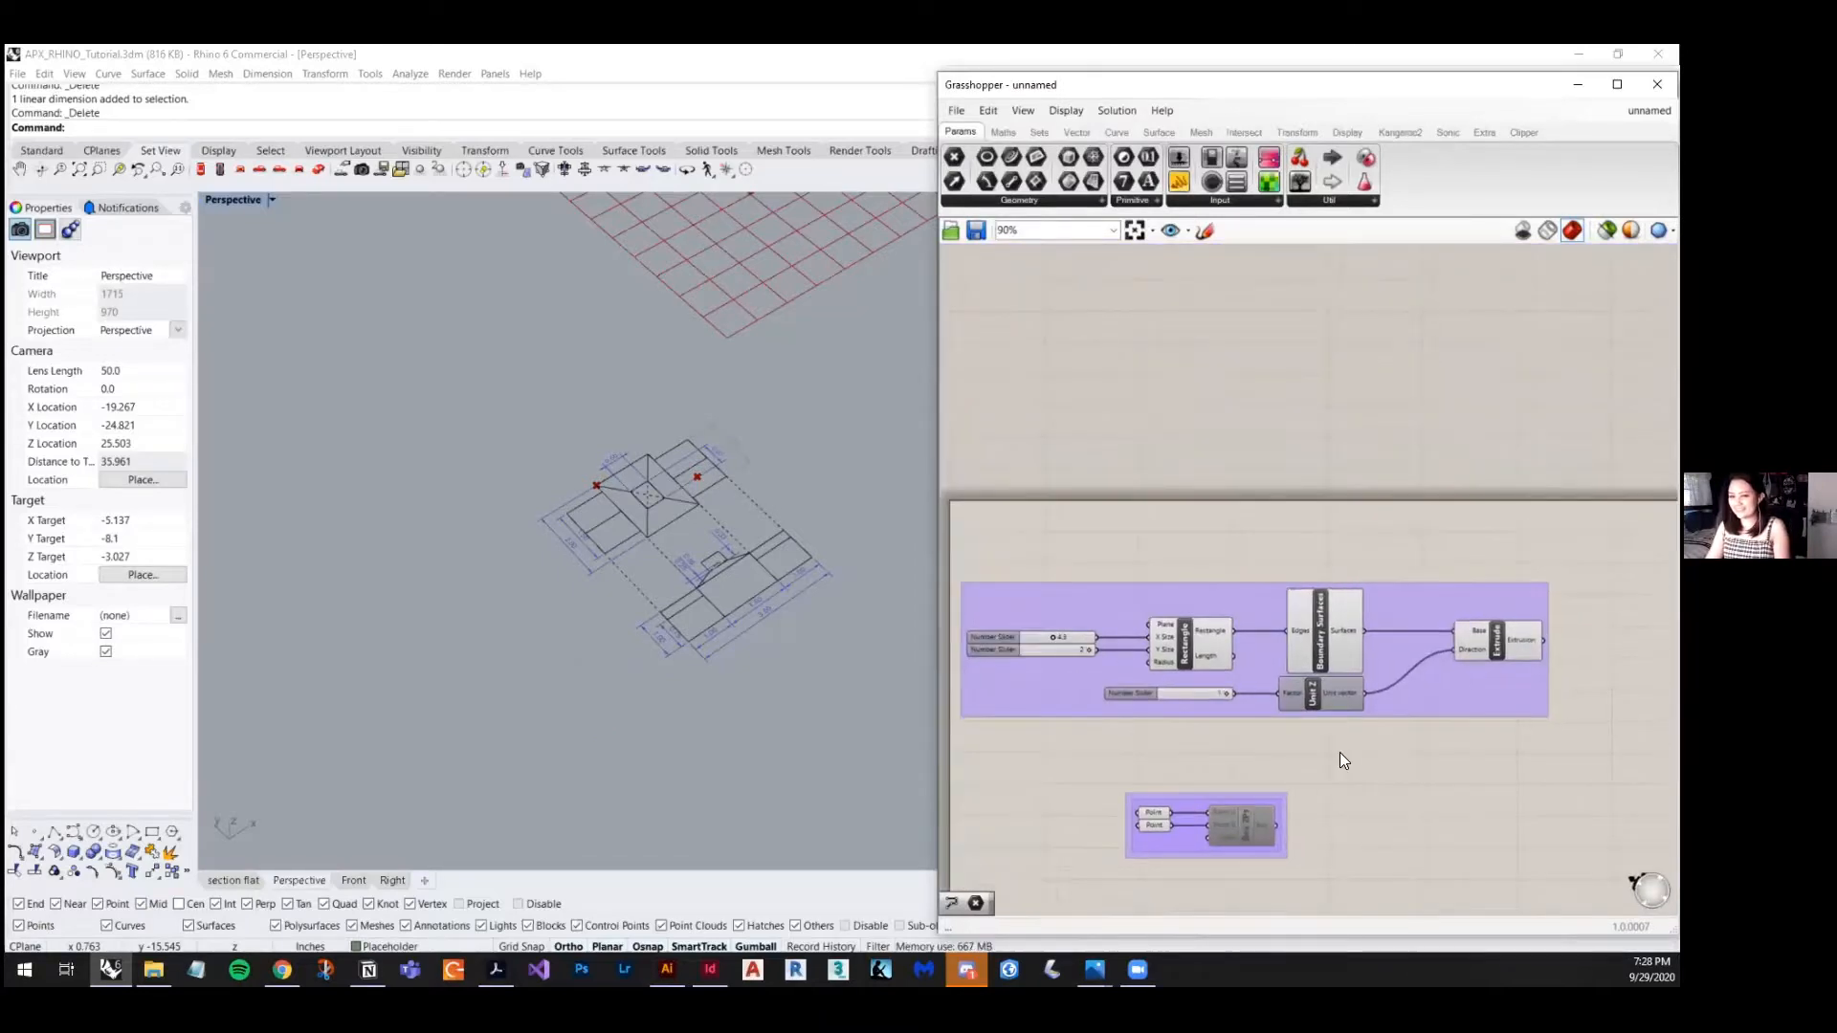
scroll(1363, 704, "up", 2)
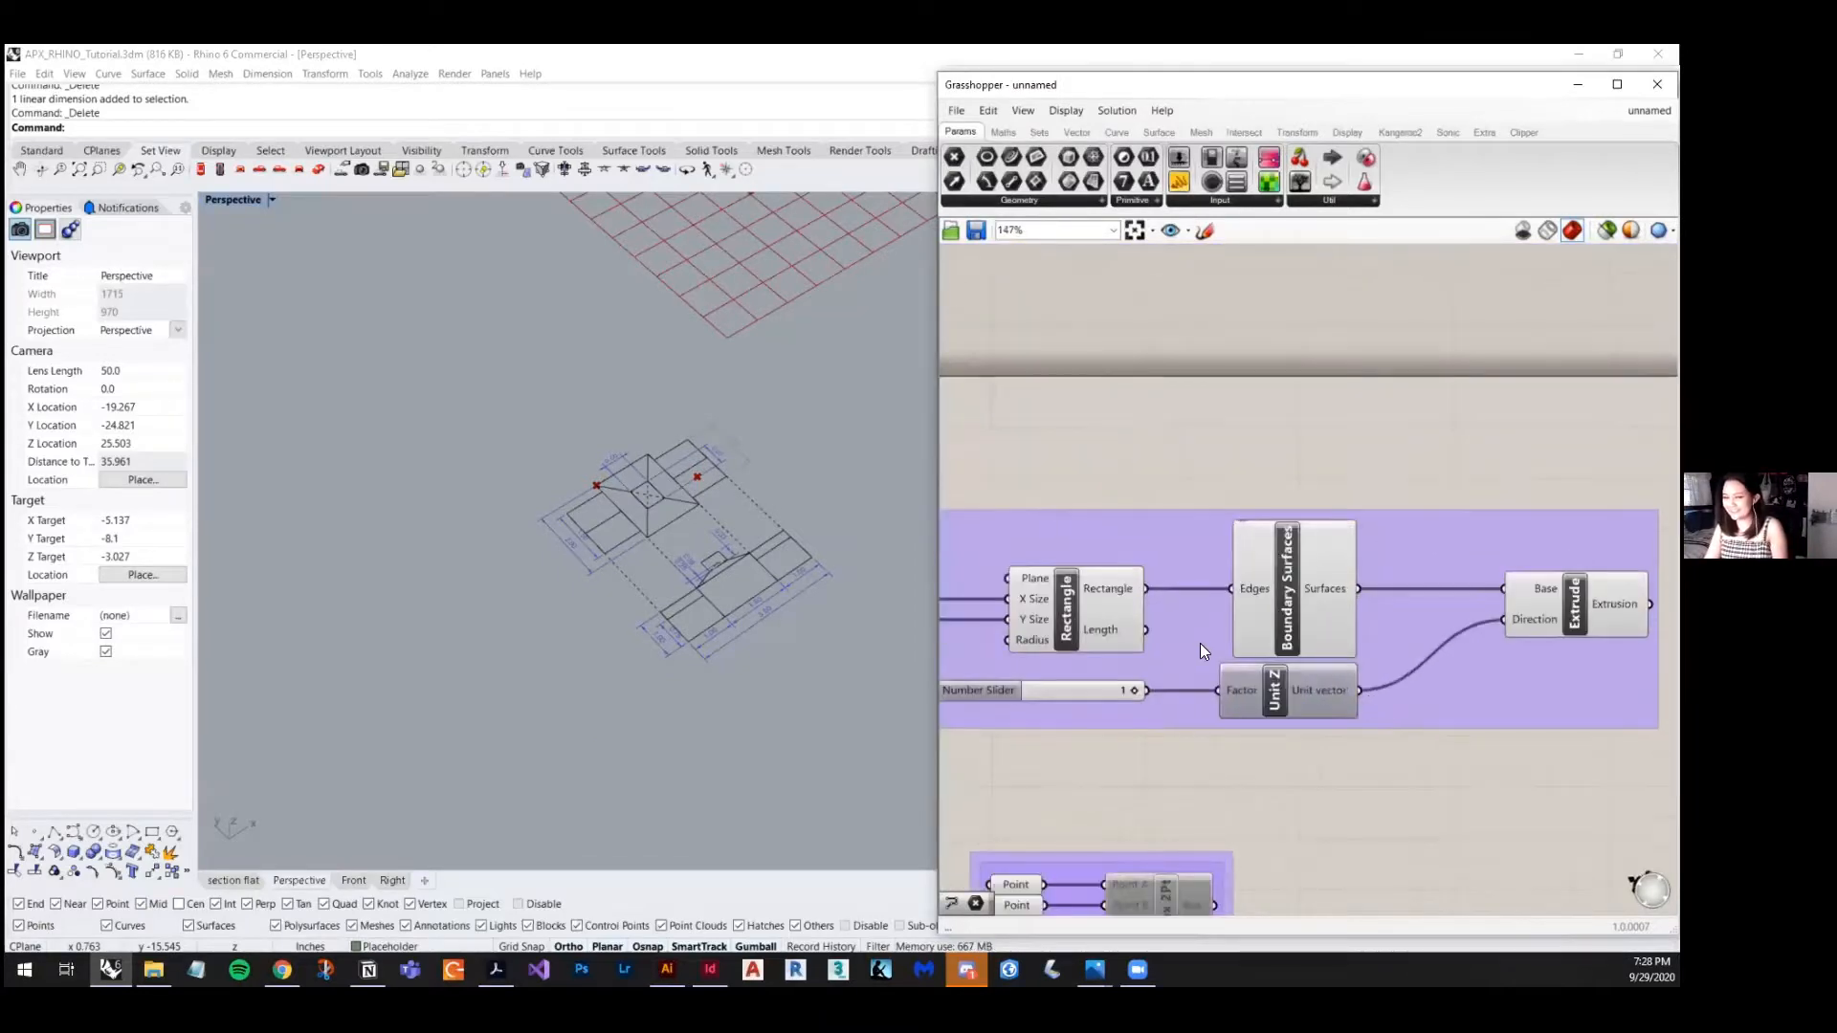
right_click_drag(1398, 773, 1325, 762)
left_click_drag(1486, 609, 1447, 597)
left_click(1374, 805)
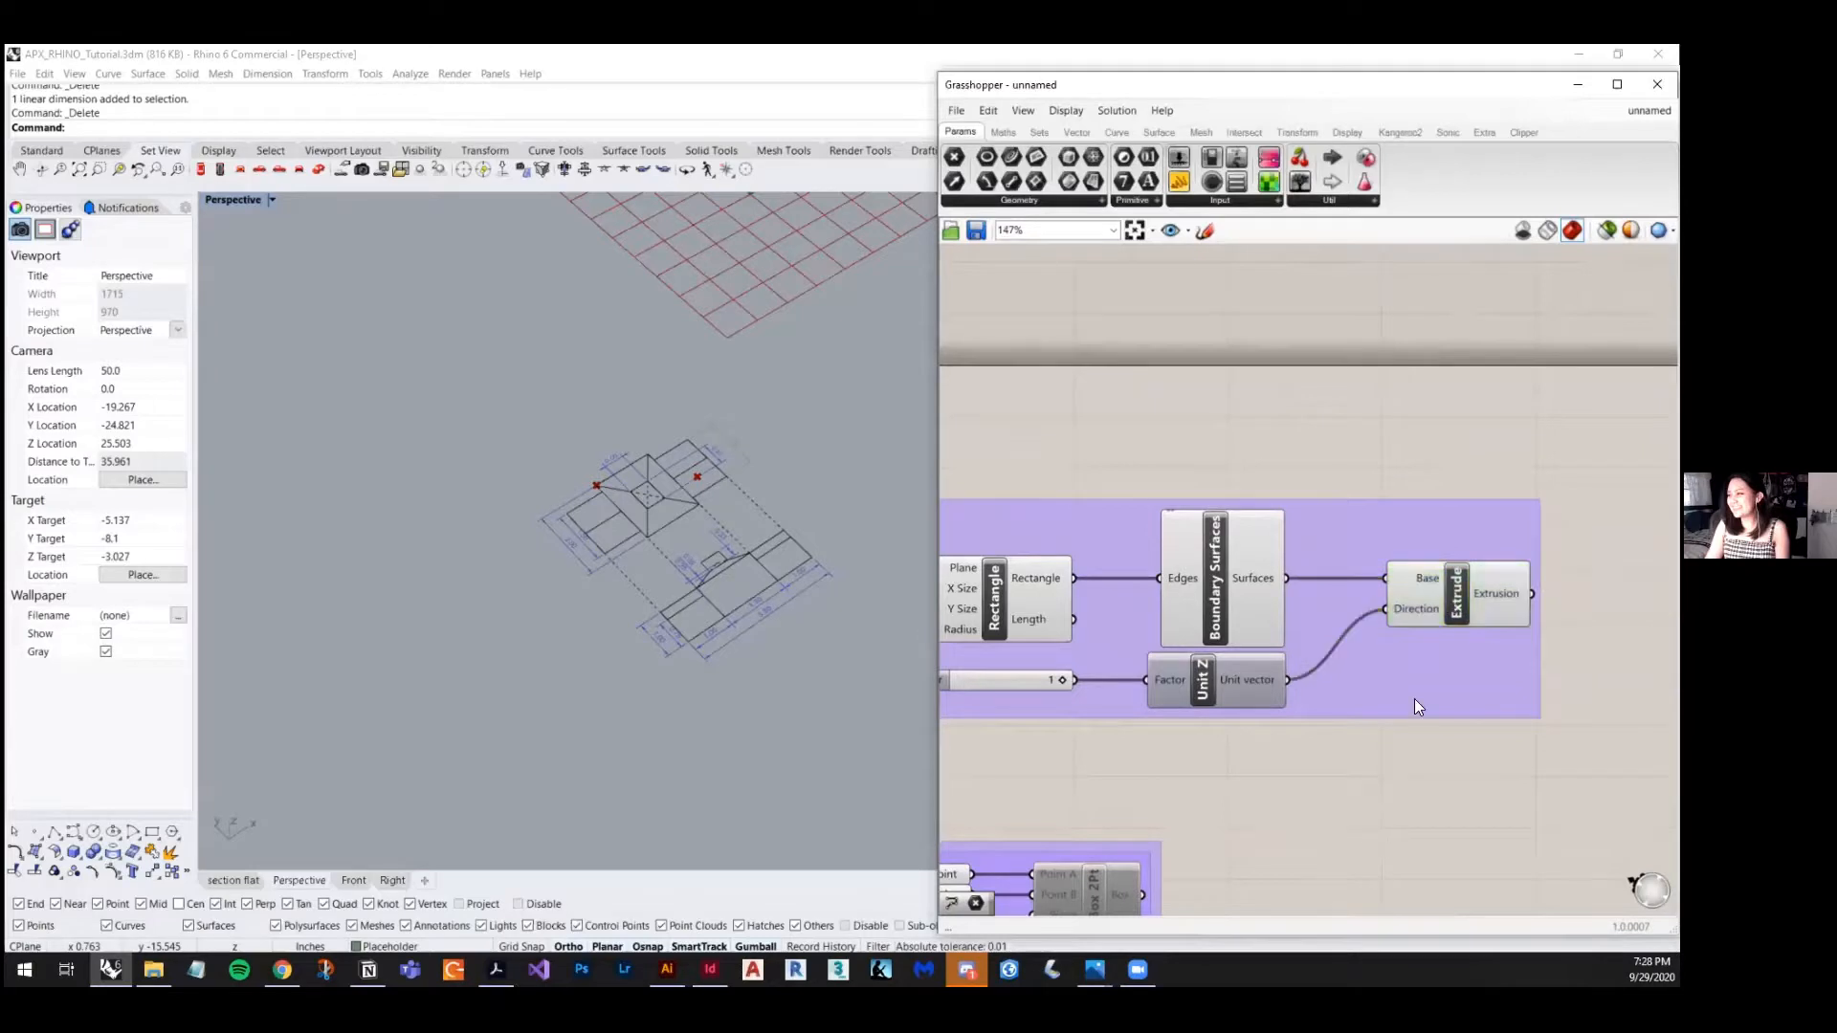
- Widen the Grasshopper window further to cover most of the Rhino viewport
scroll(1414, 698, "down", 3)
right_click_drag(1357, 765, 1395, 711)
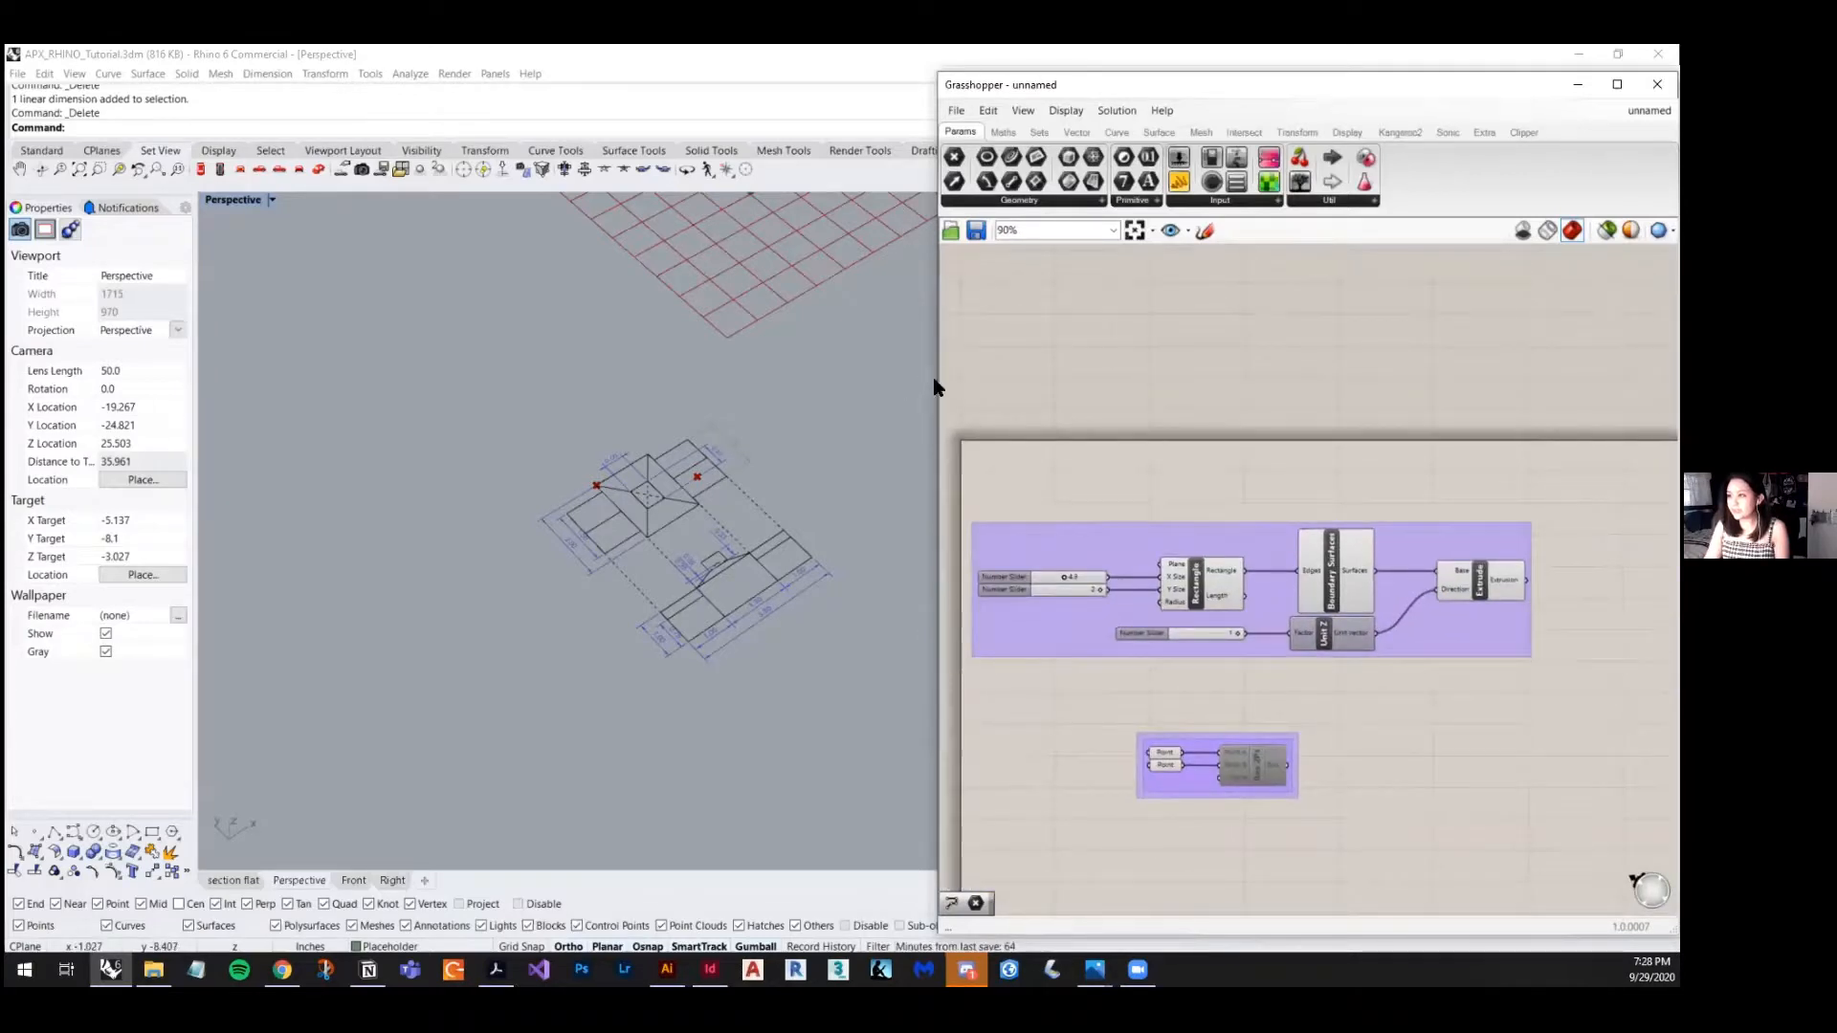
left_click_drag(934, 379, 385, 385)
scroll(1002, 331, "down", 3)
right_click_drag(1003, 331, 1053, 359)
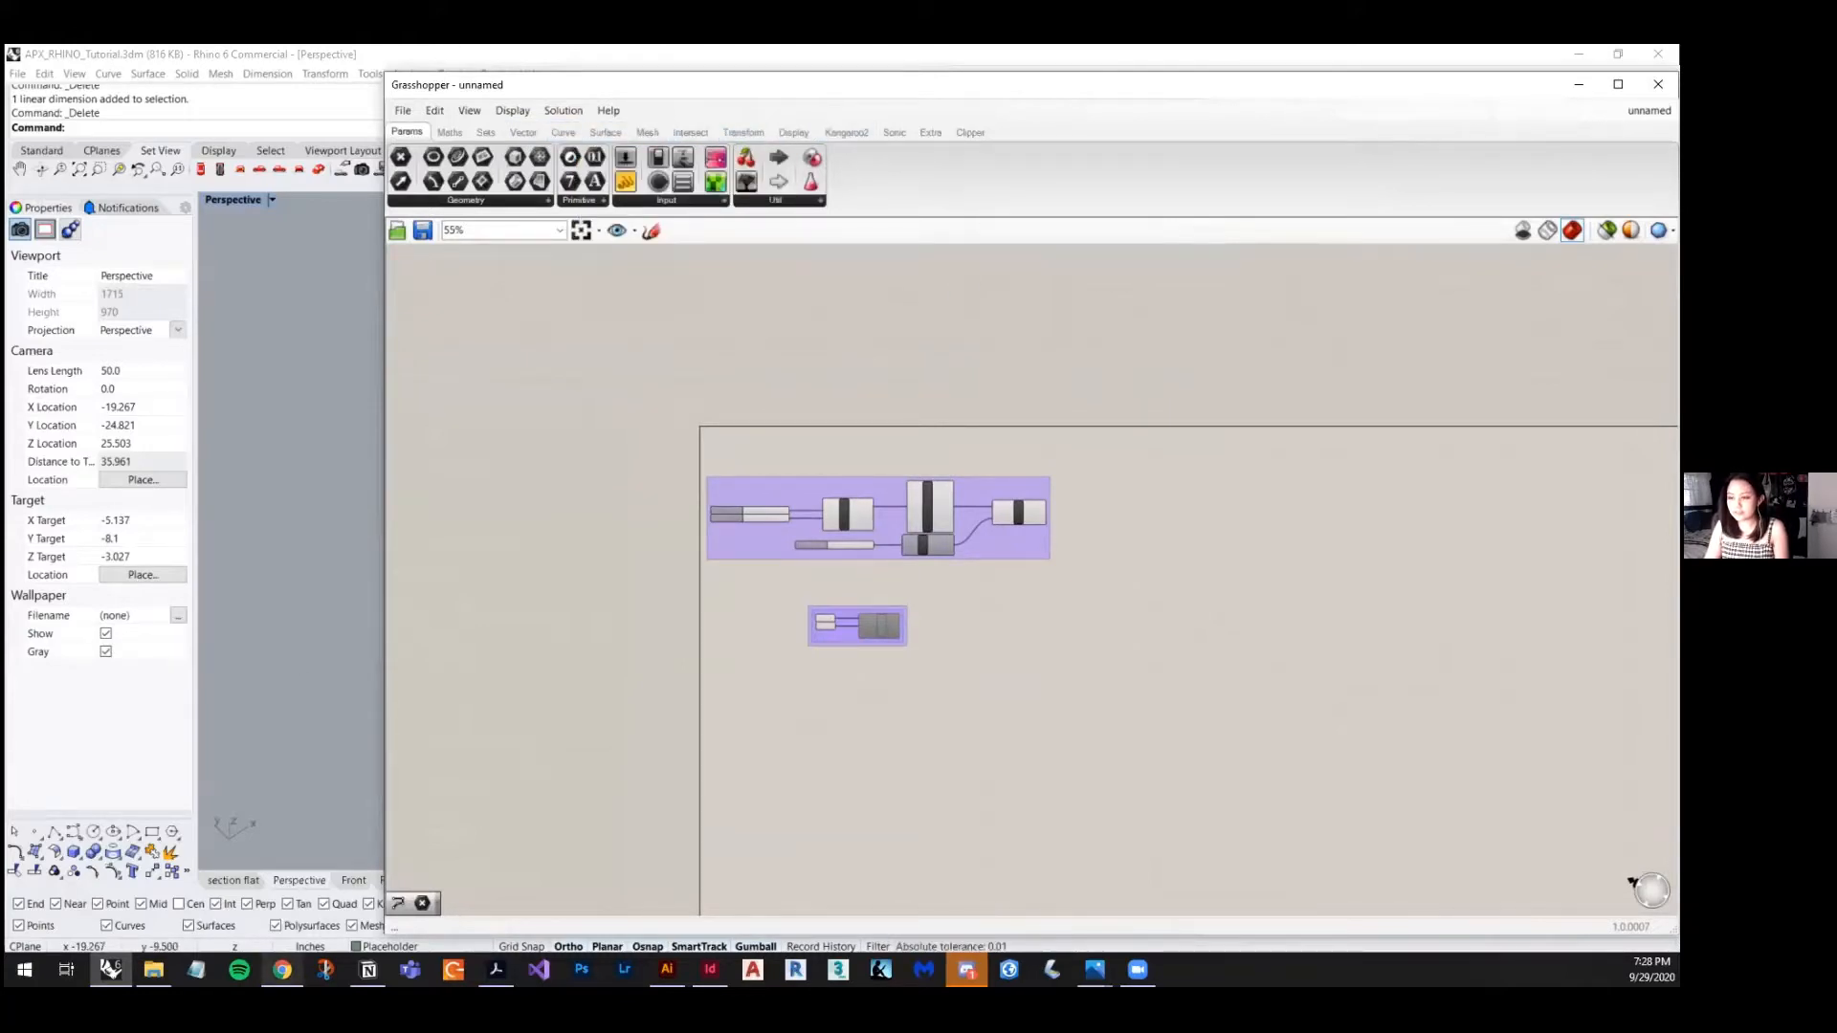
- Switch to Google Chrome, search for food4rhino and open the Food4Rhino website
right_click(283, 969)
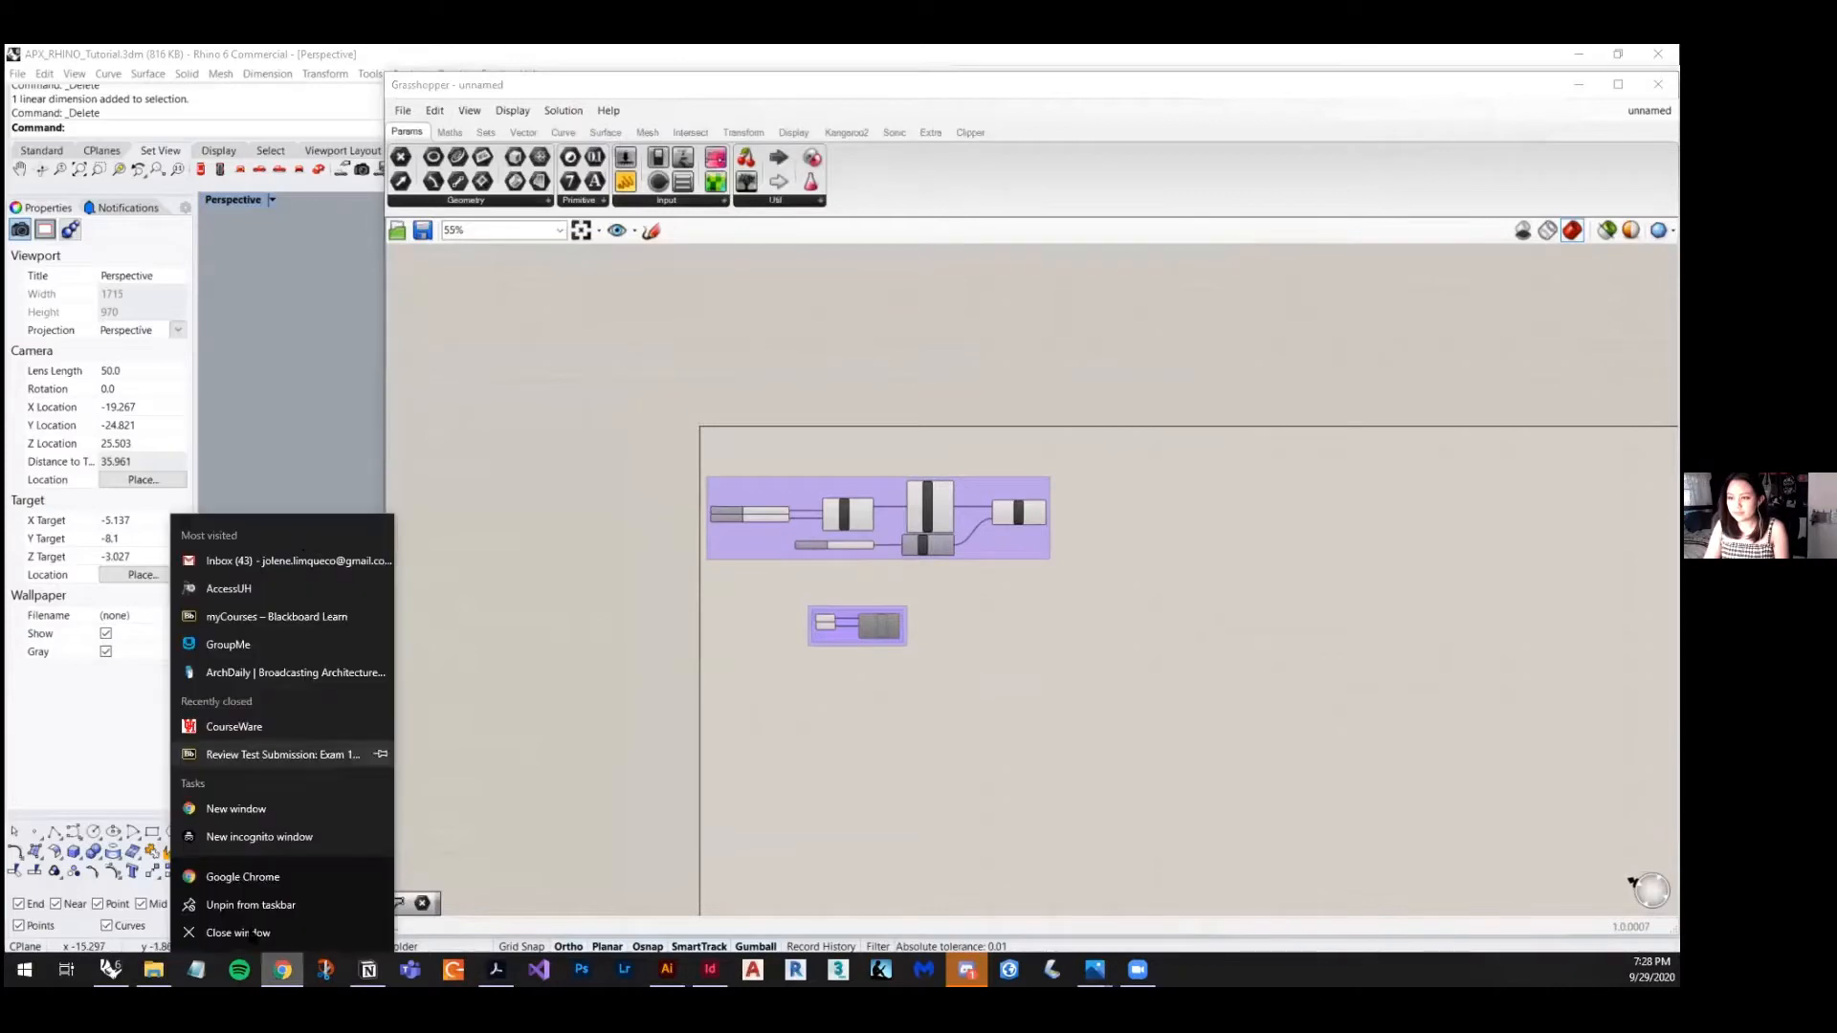
left_click(270, 876)
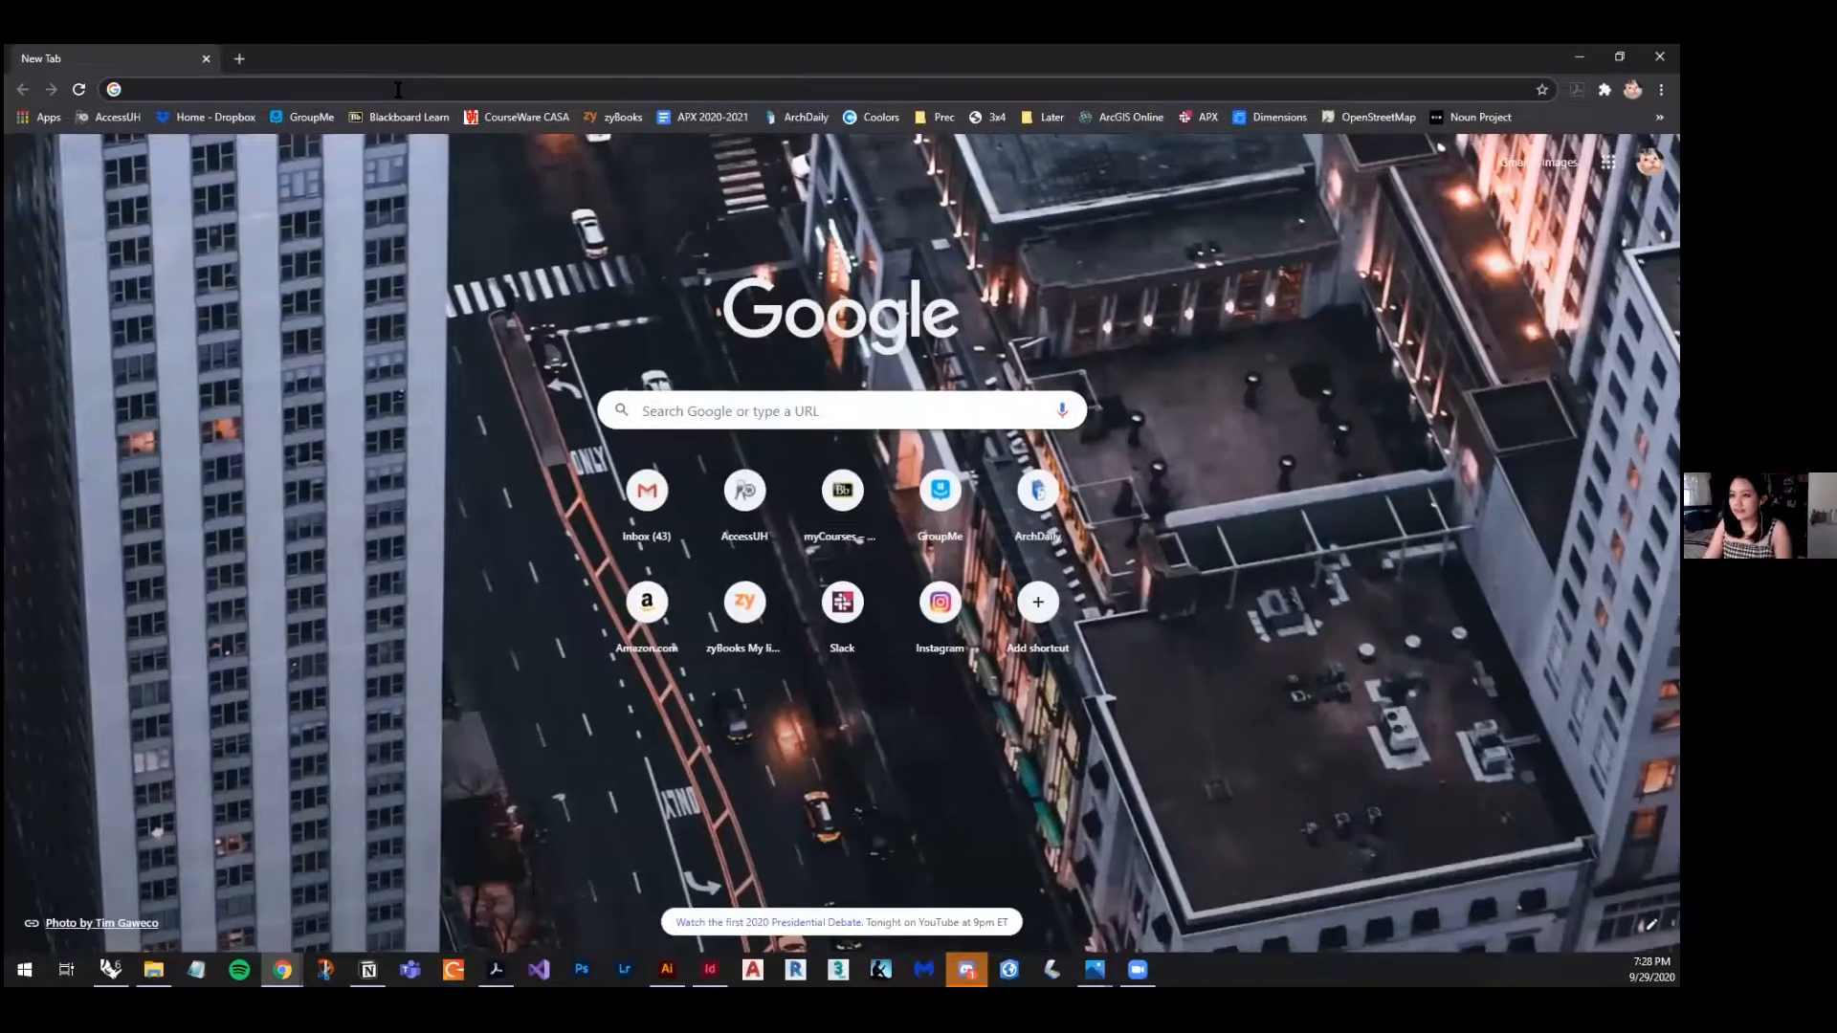
left_click(398, 89)
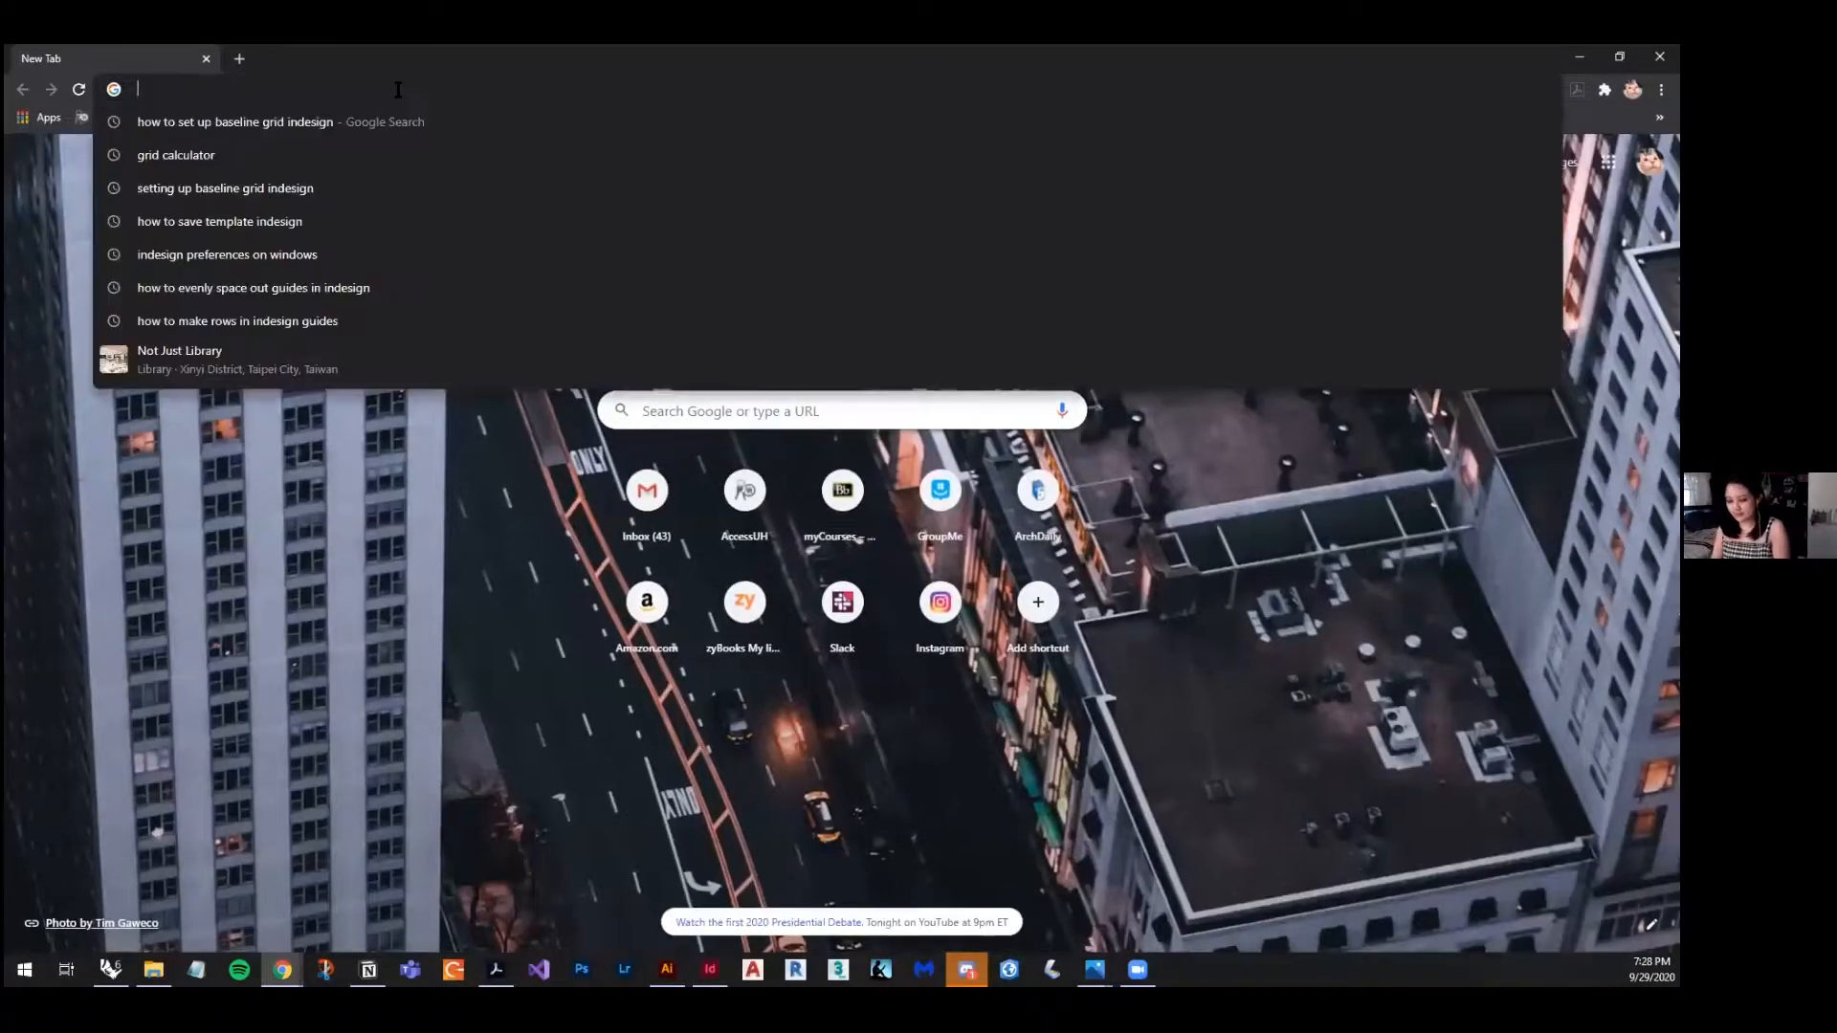
type("food")
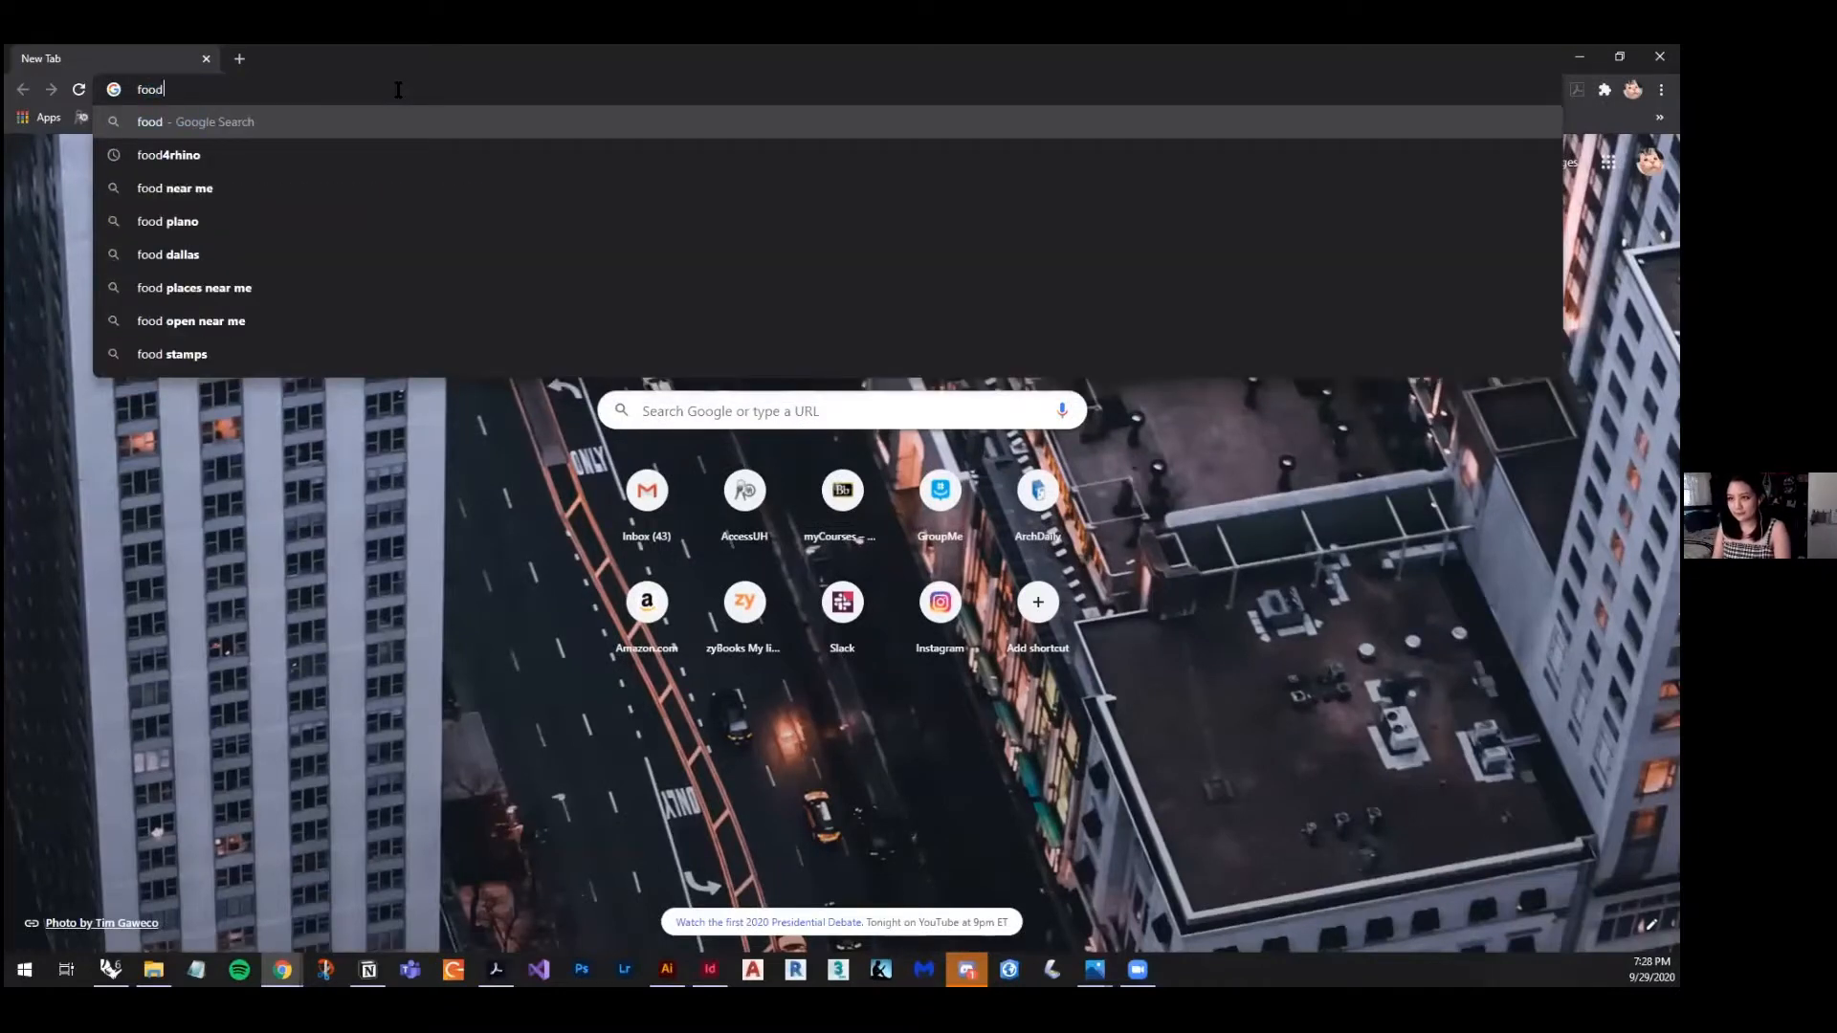
key("Down")
key("Return")
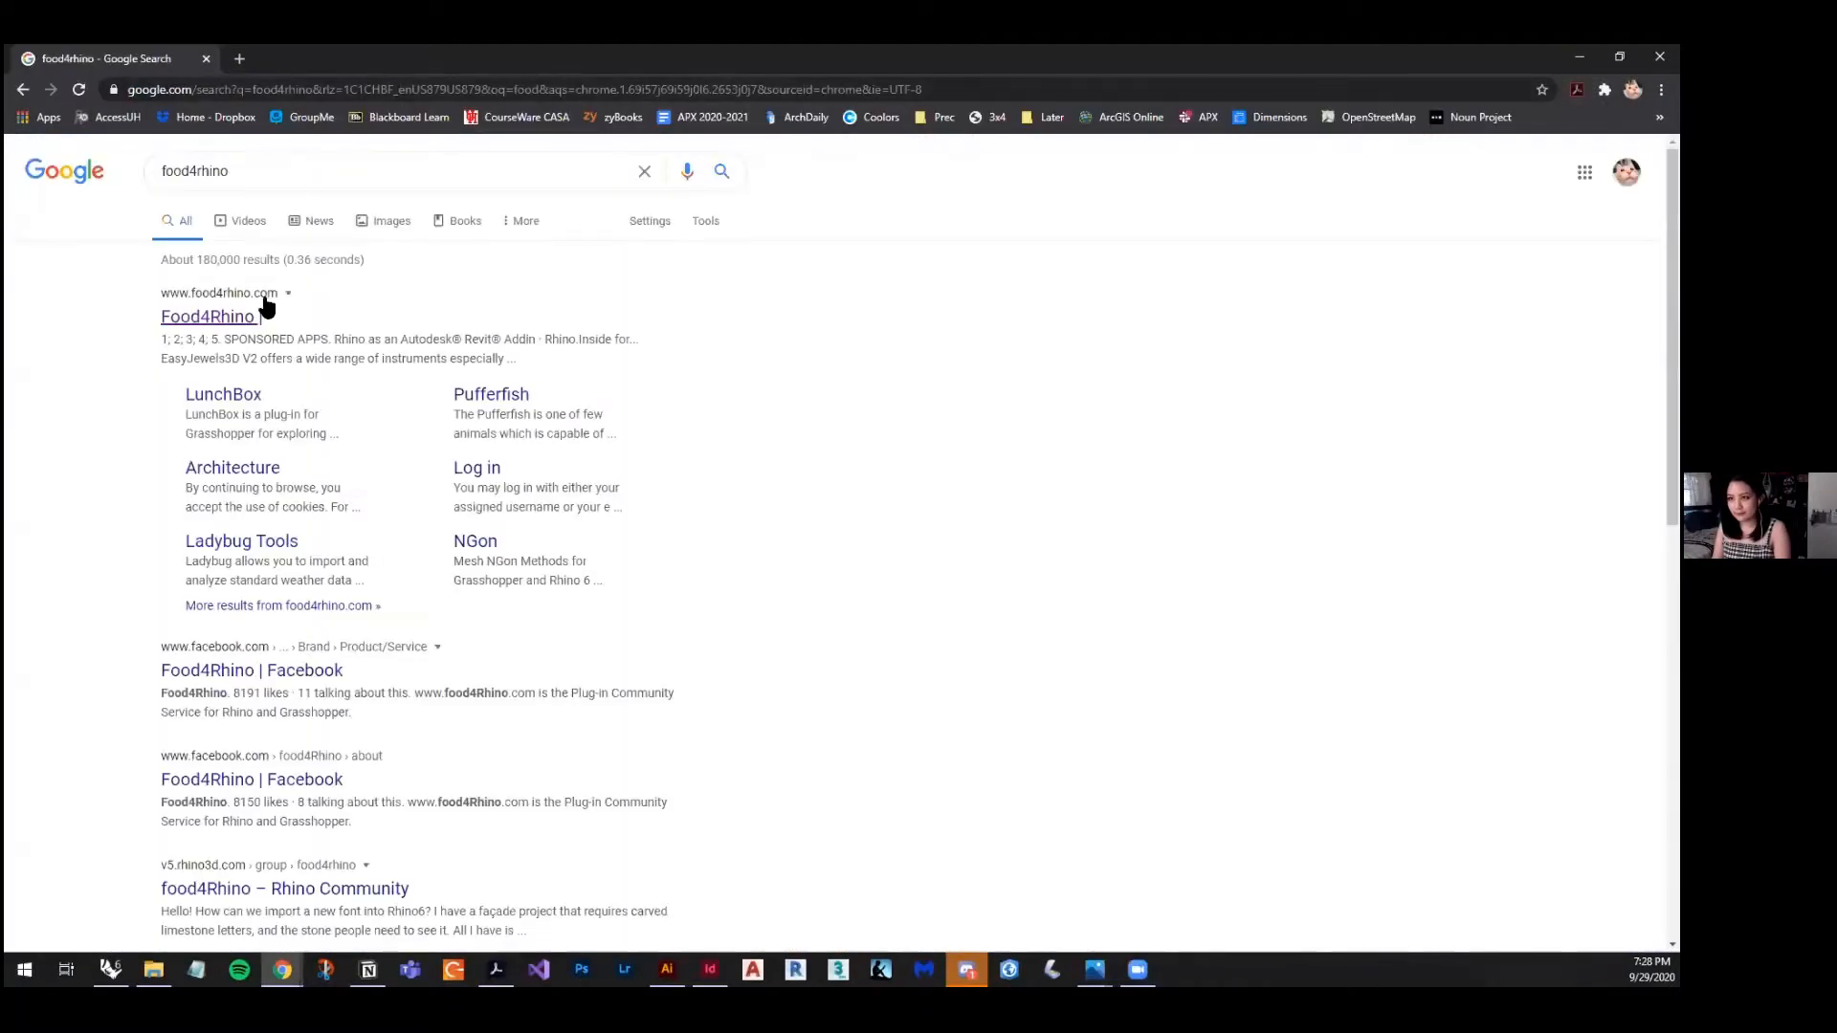
left_click(232, 325)
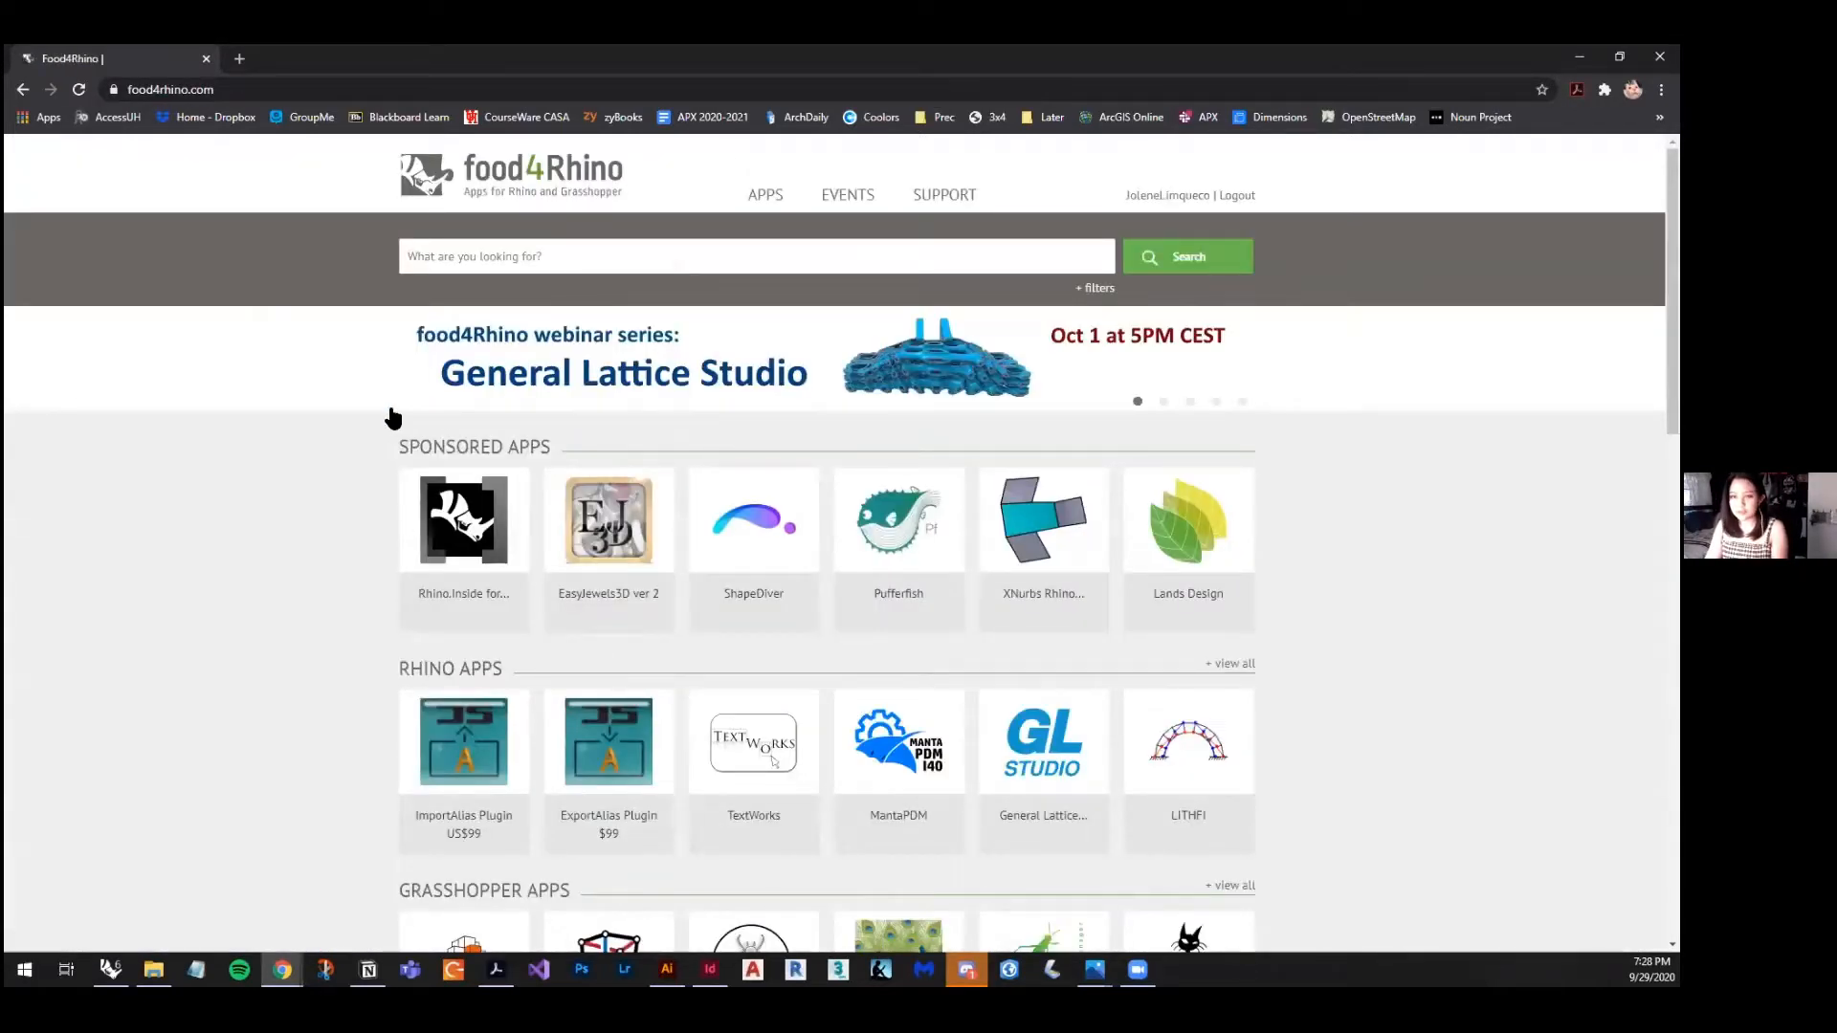
- Search the Food4Rhino plug-in library for ladybug
scroll(394, 418, "down", 1)
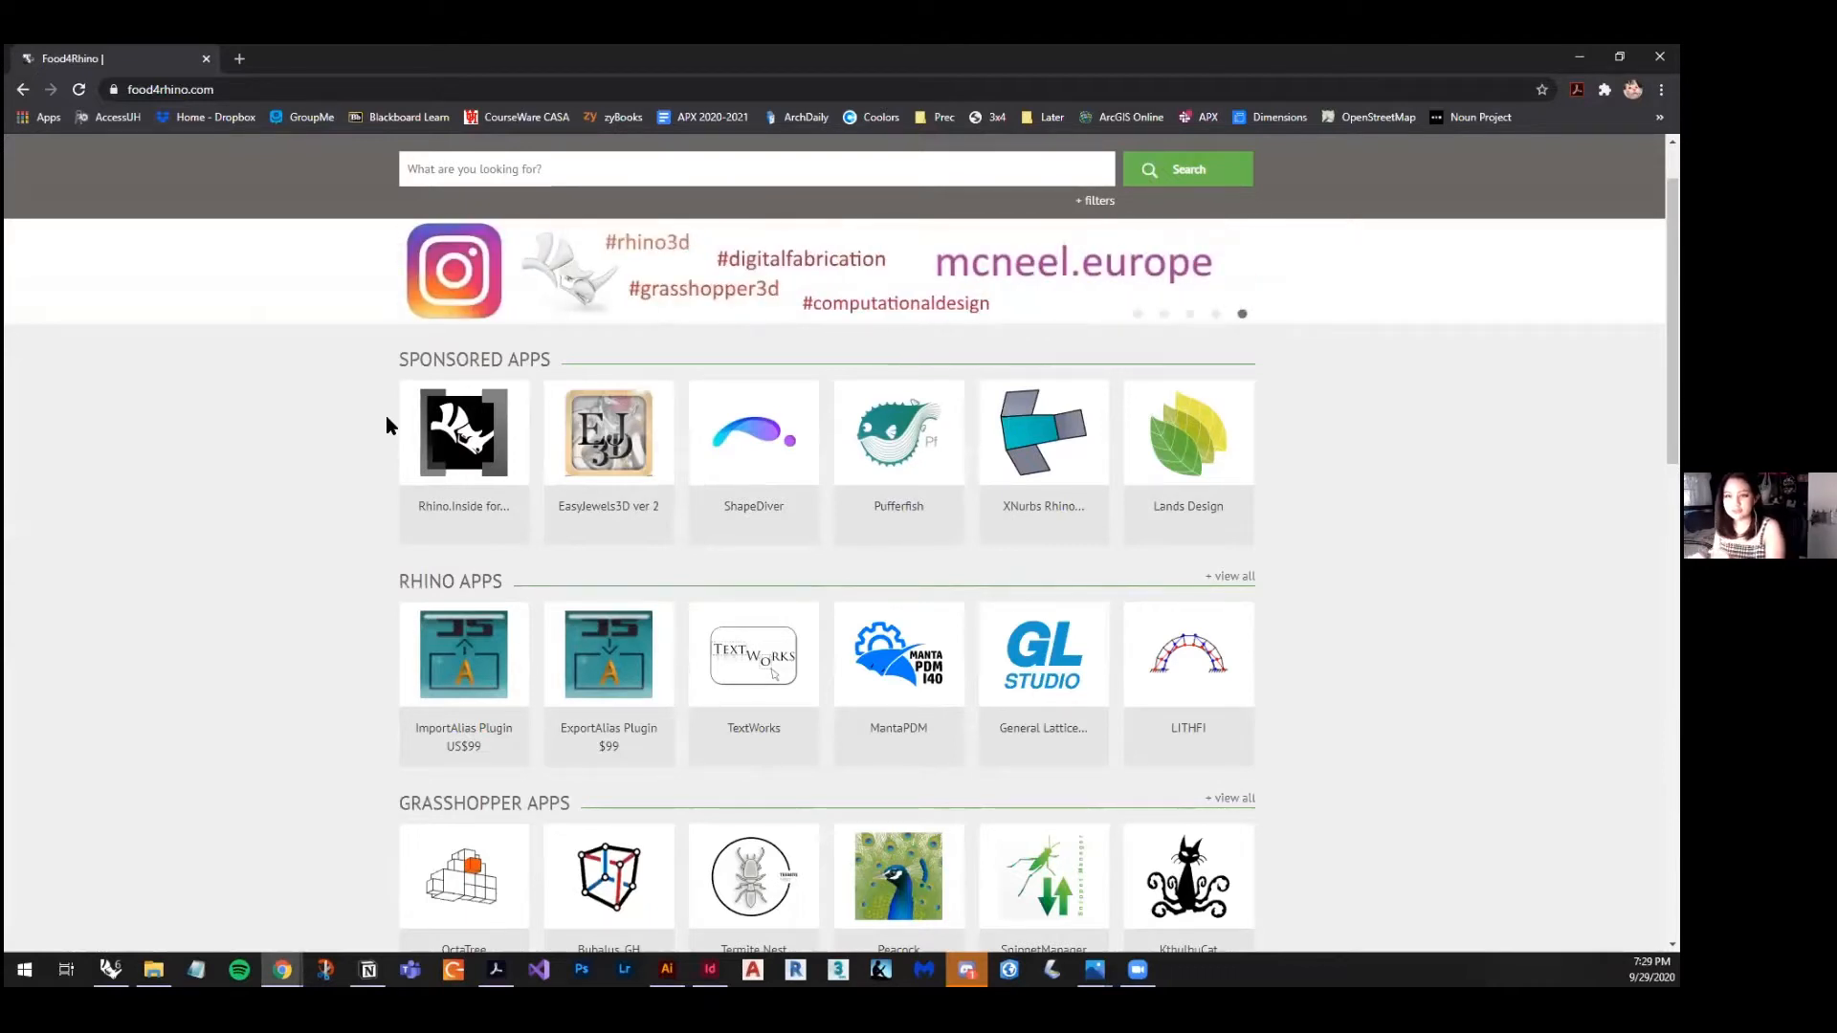
left_click(842, 181)
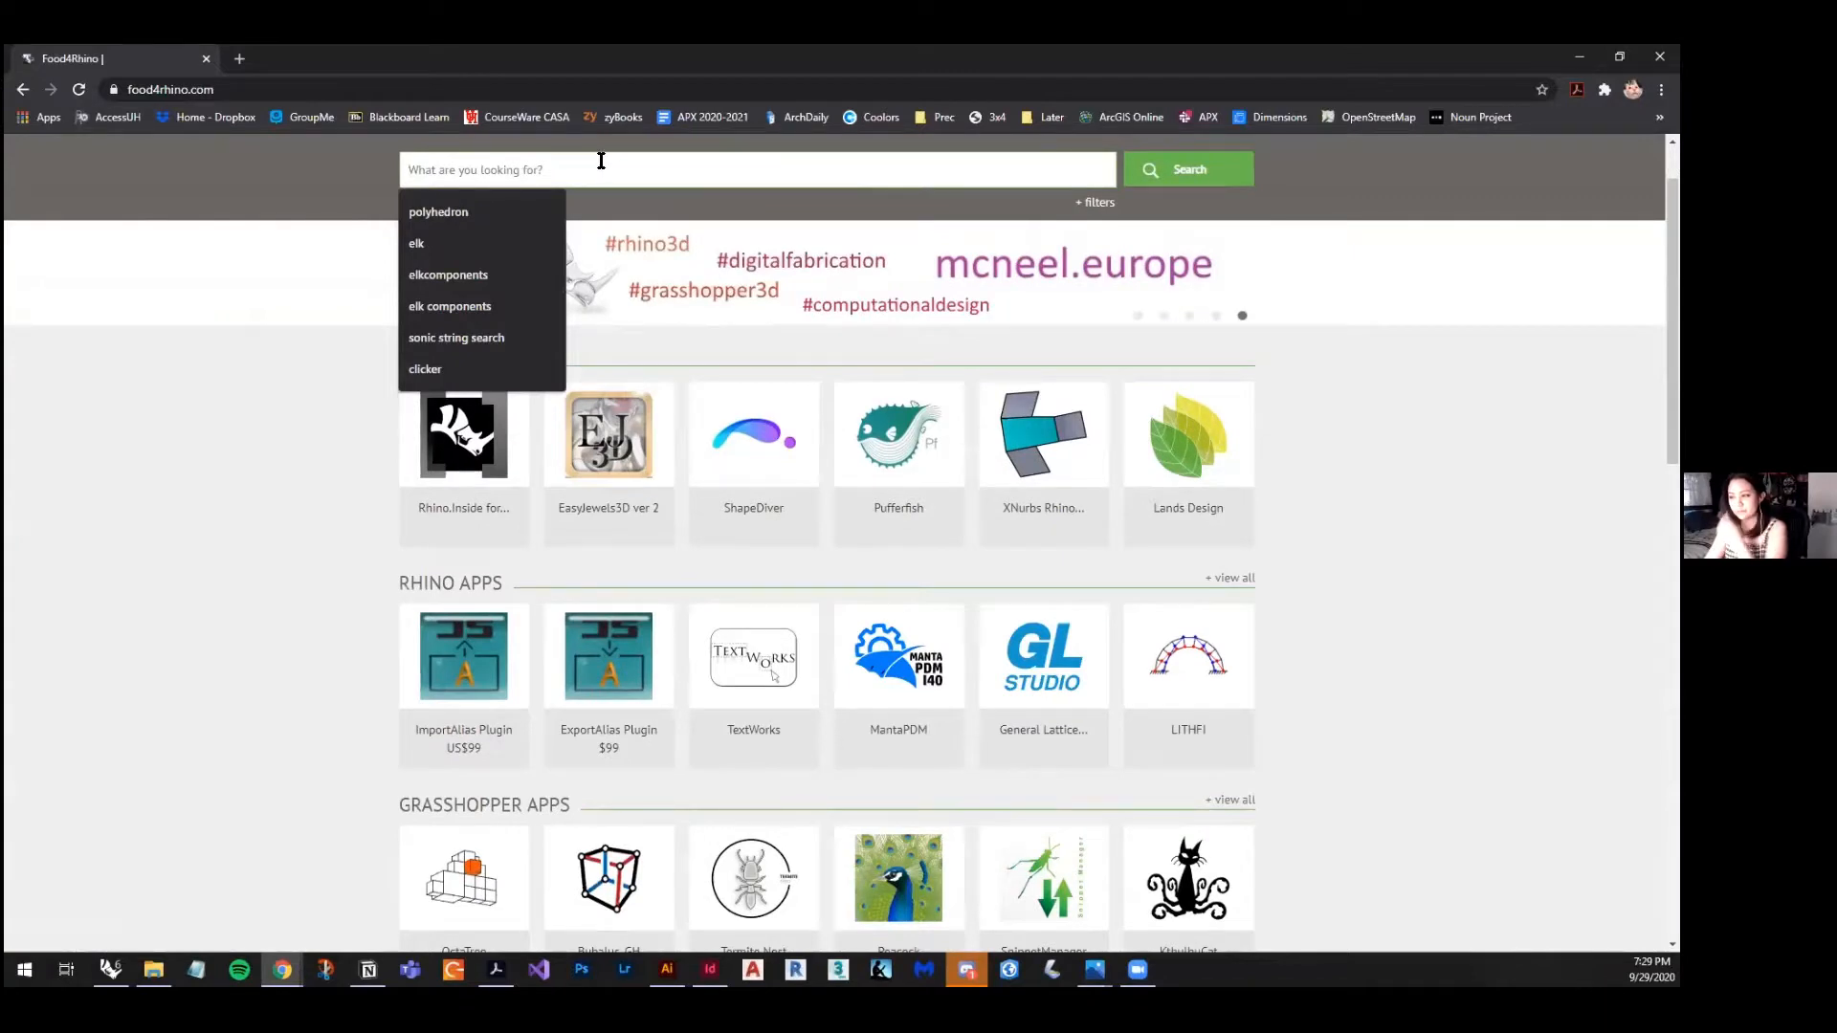
type("lady")
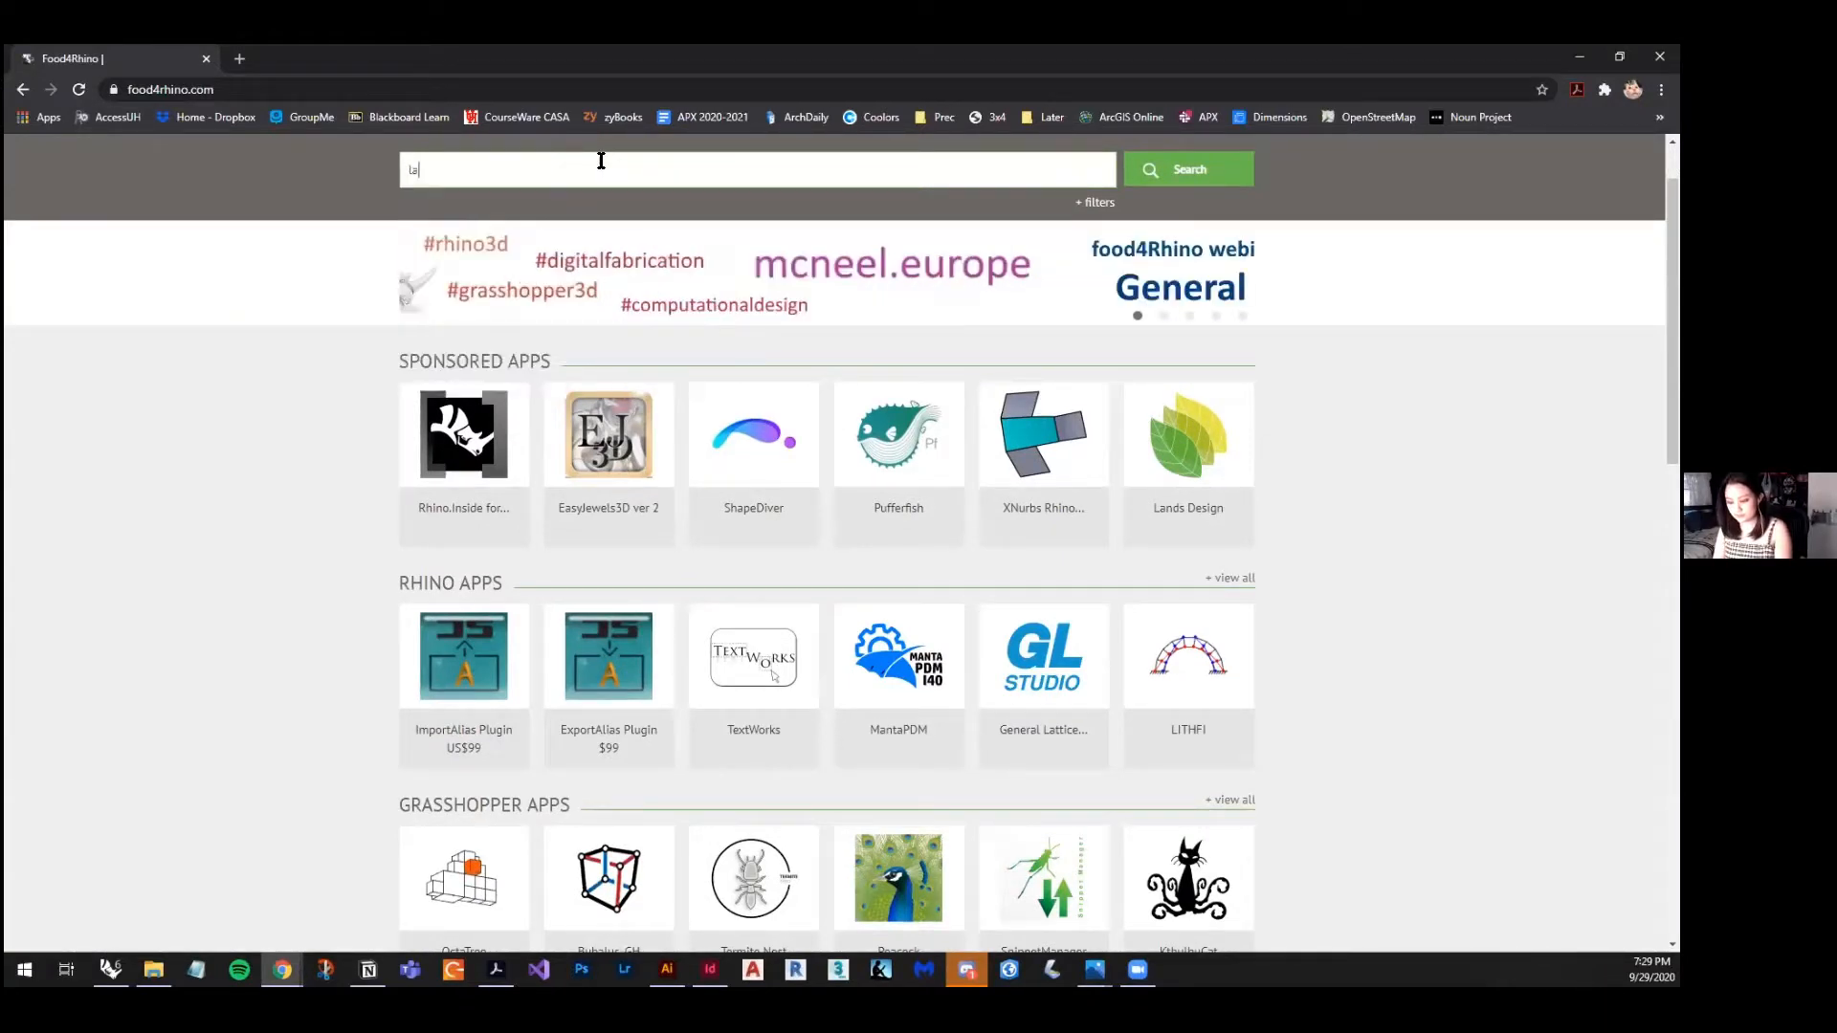
type("bug")
key("Return")
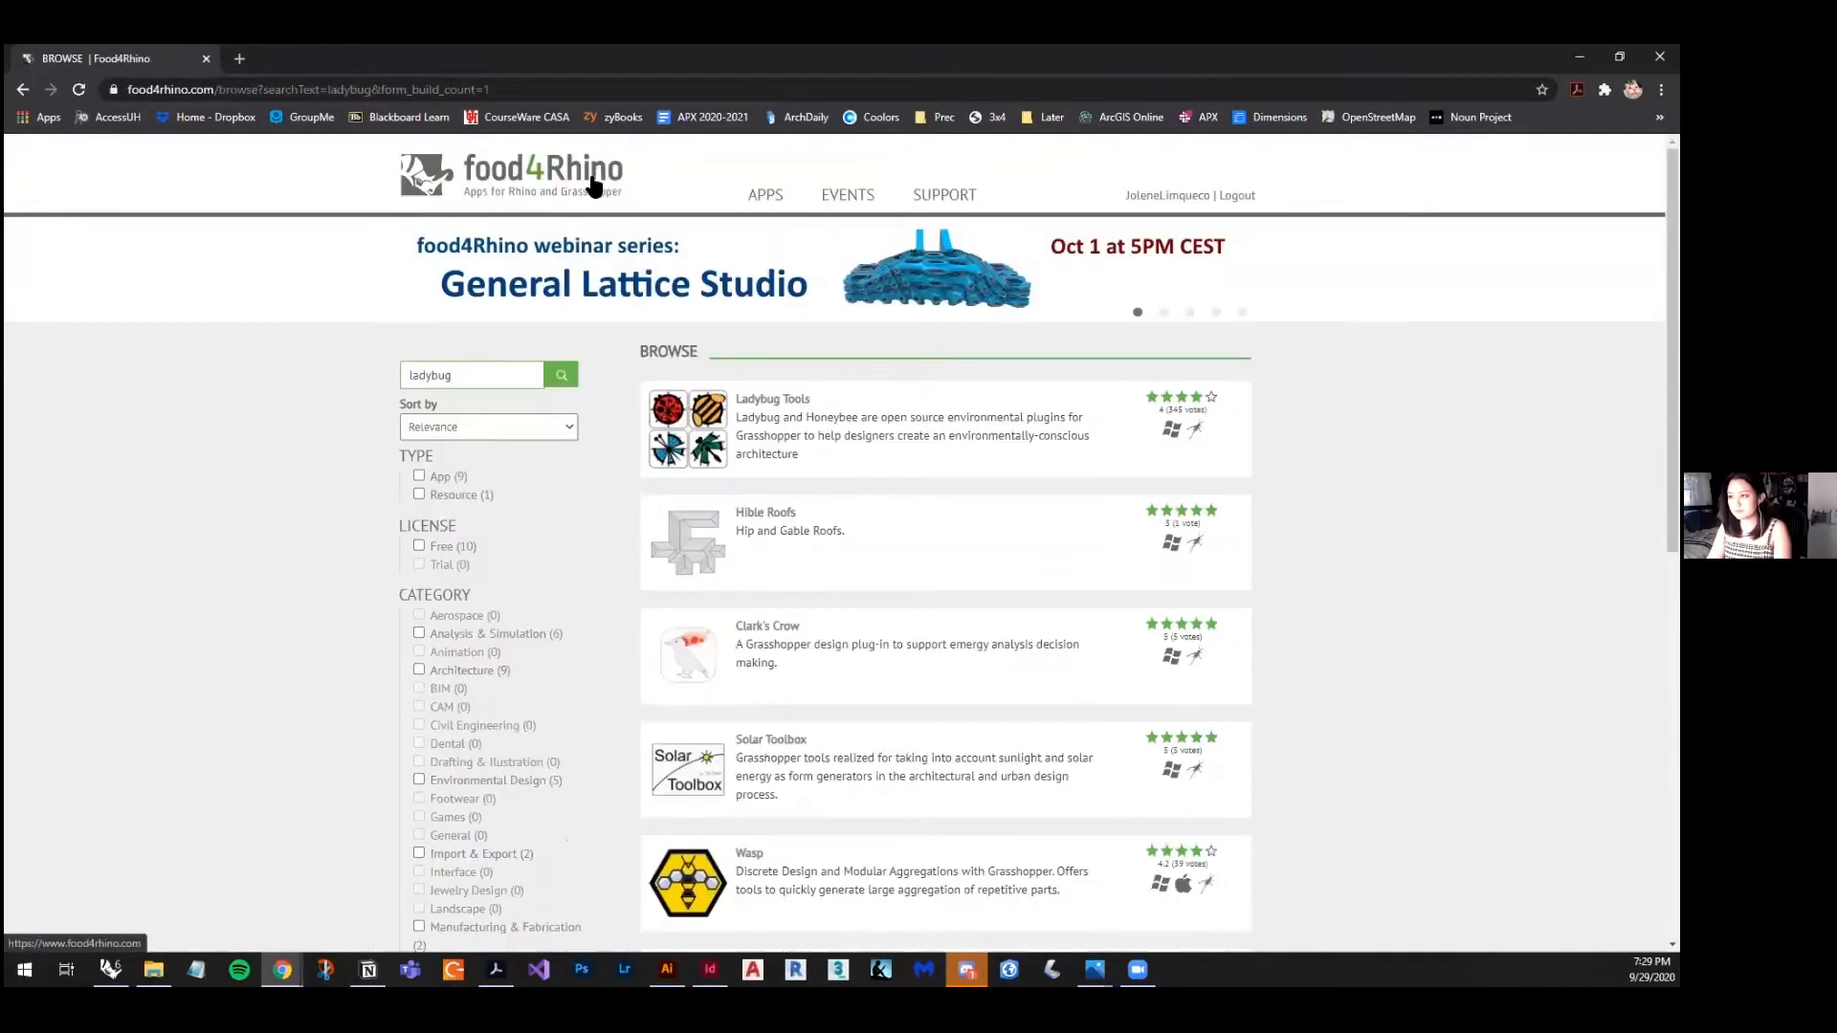
- Look through the ladybug search results and open the Ladybug Tools page
scroll(1483, 629, "down", 8)
scroll(1483, 630, "up", 2)
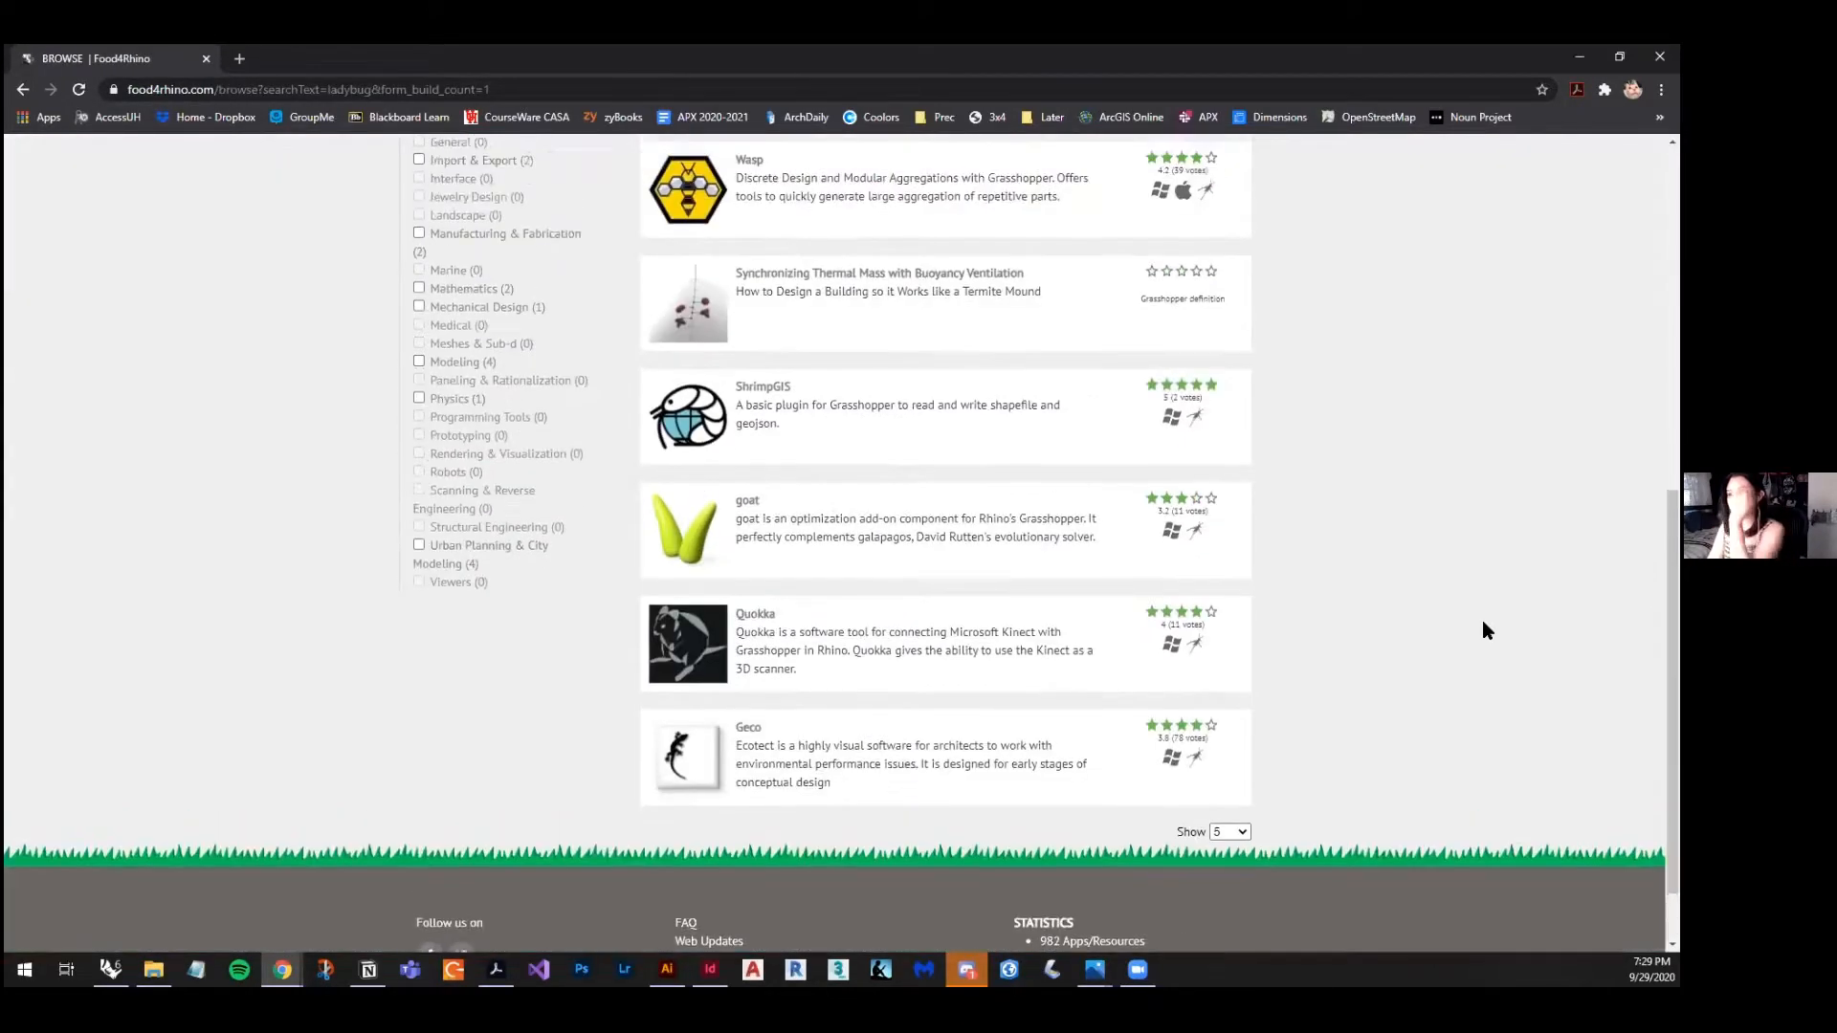
scroll(1483, 630, "up", 6)
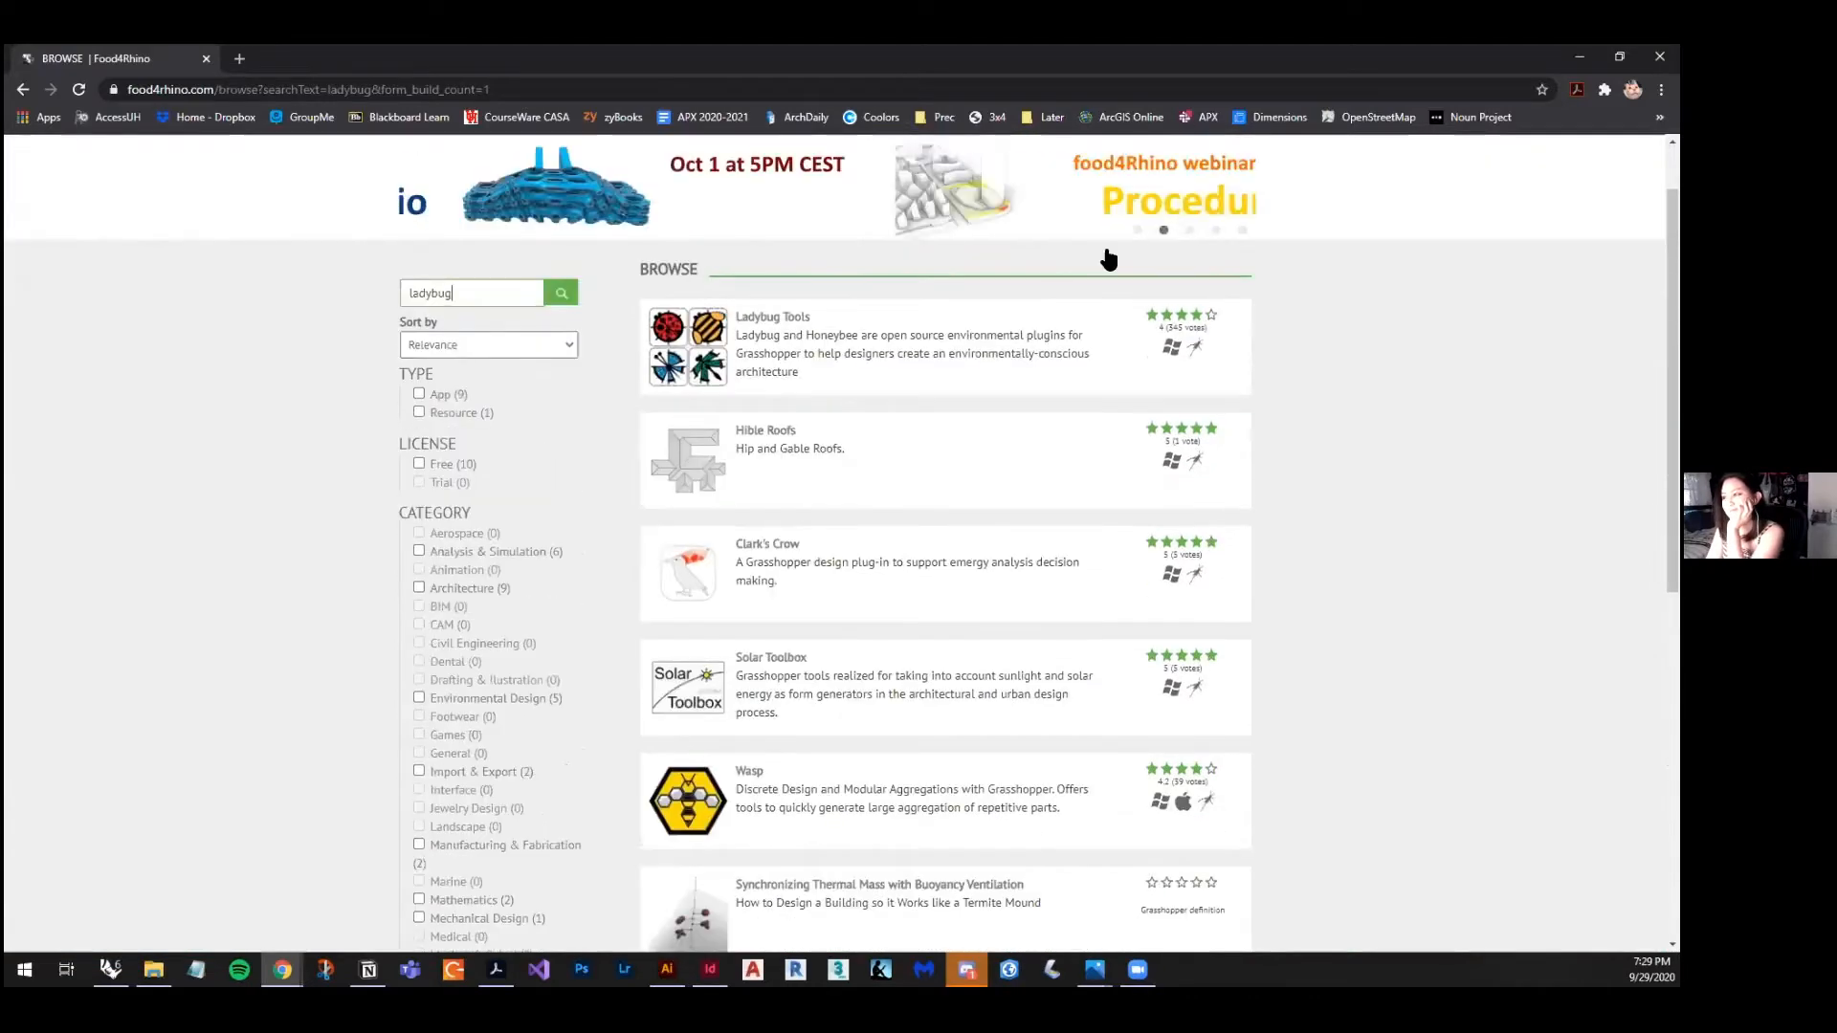
left_click(844, 317)
- Examine the Ladybug Tools description, gallery and downloads list, enlarging the gallery image of the radiation diagram among buildings
scroll(388, 530, "down", 4)
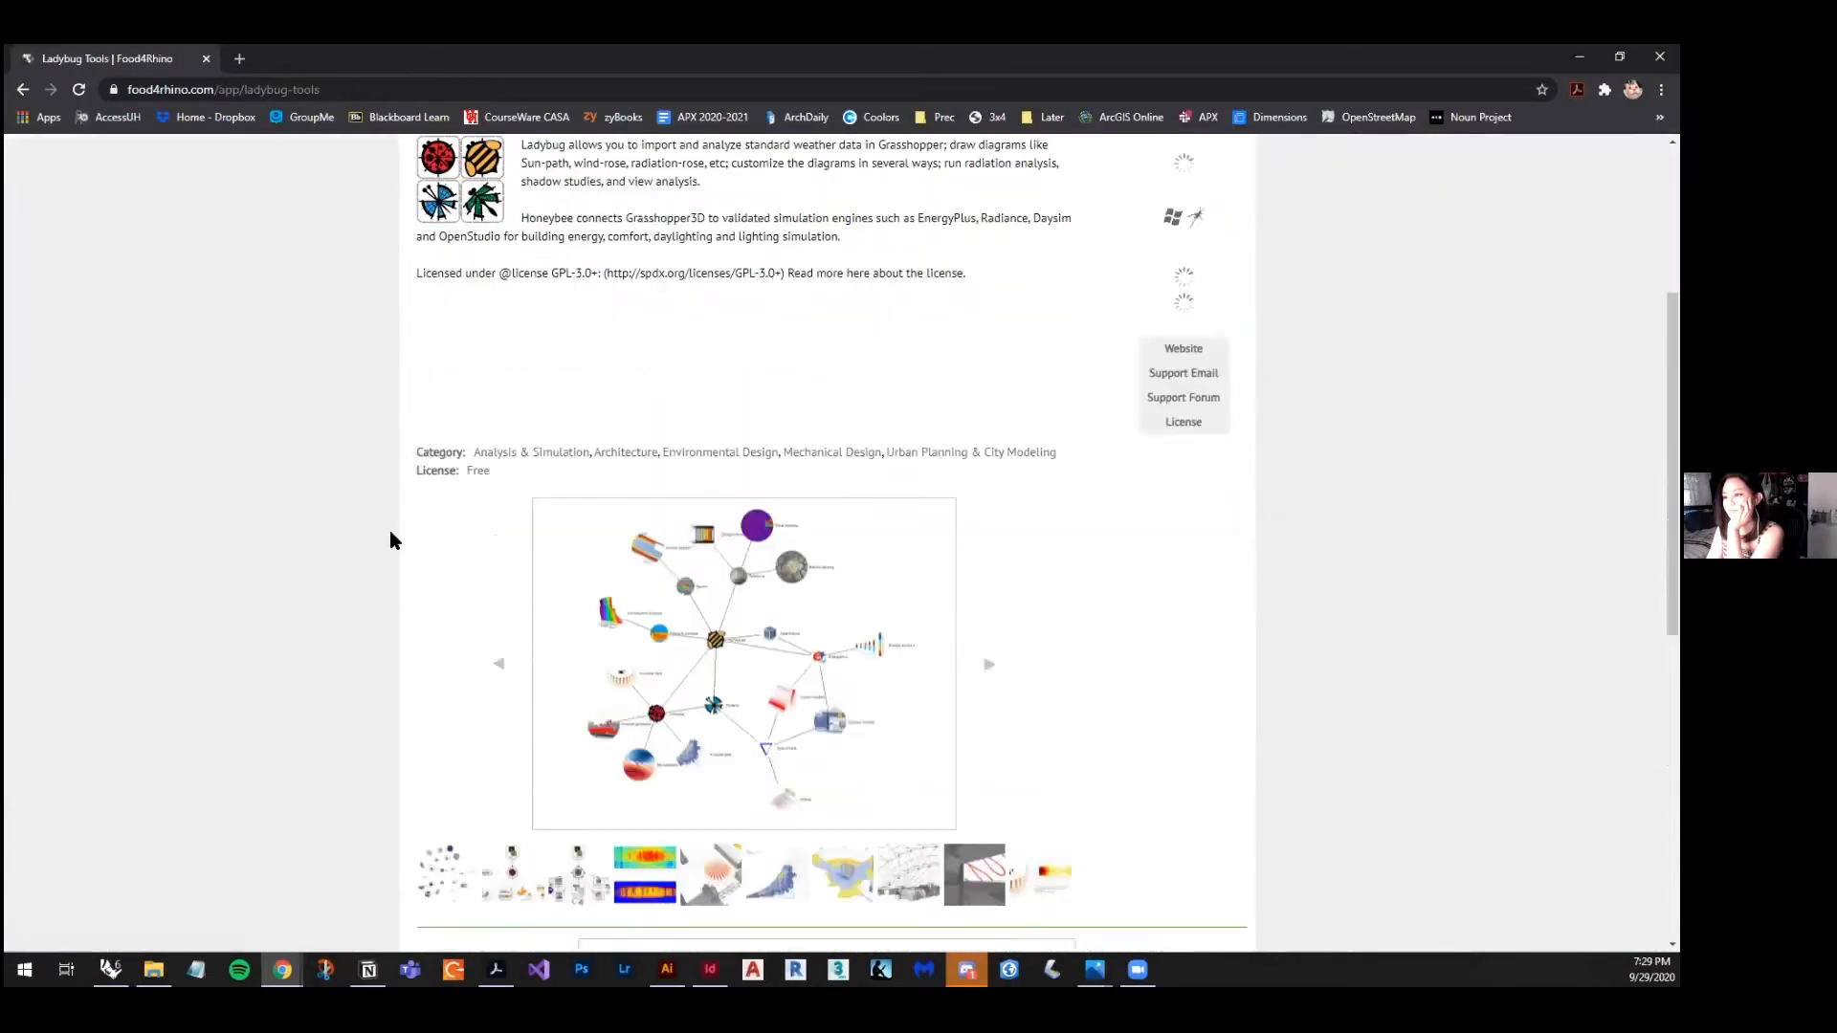
scroll(390, 534, "down", 4)
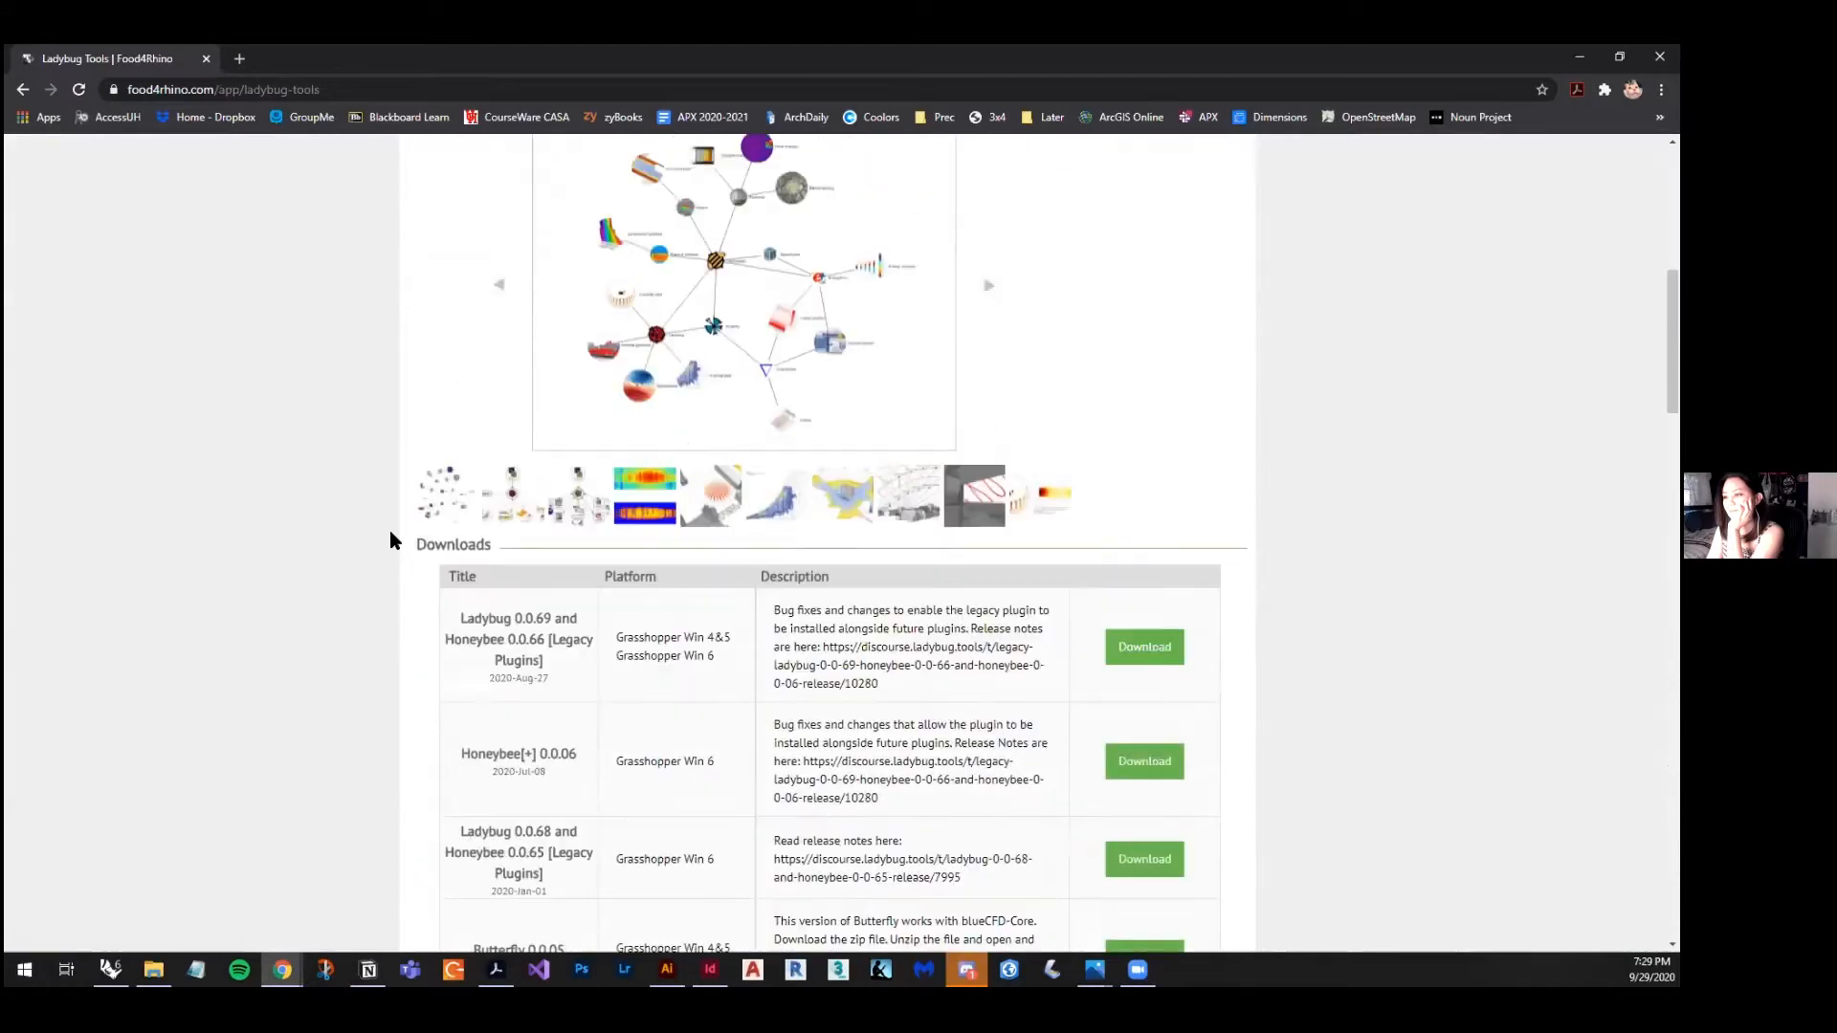
scroll(390, 533, "down", 1)
scroll(390, 533, "up", 2)
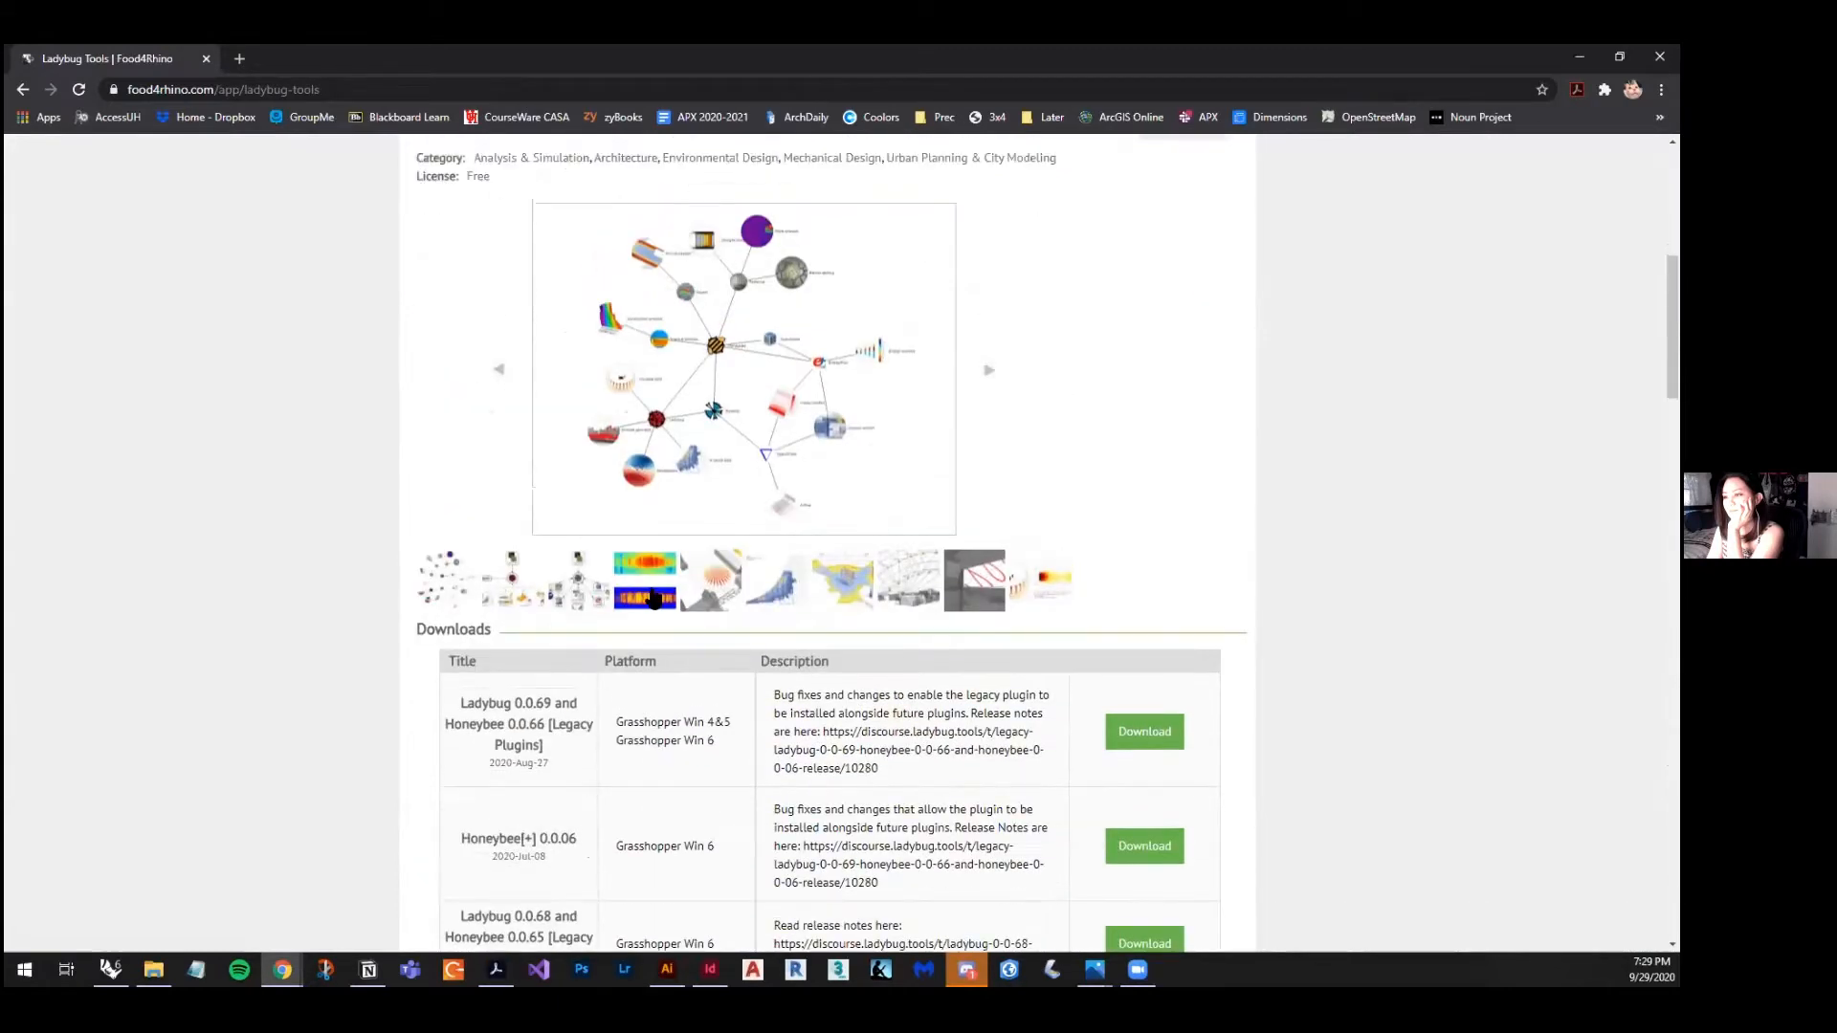
left_click(713, 582)
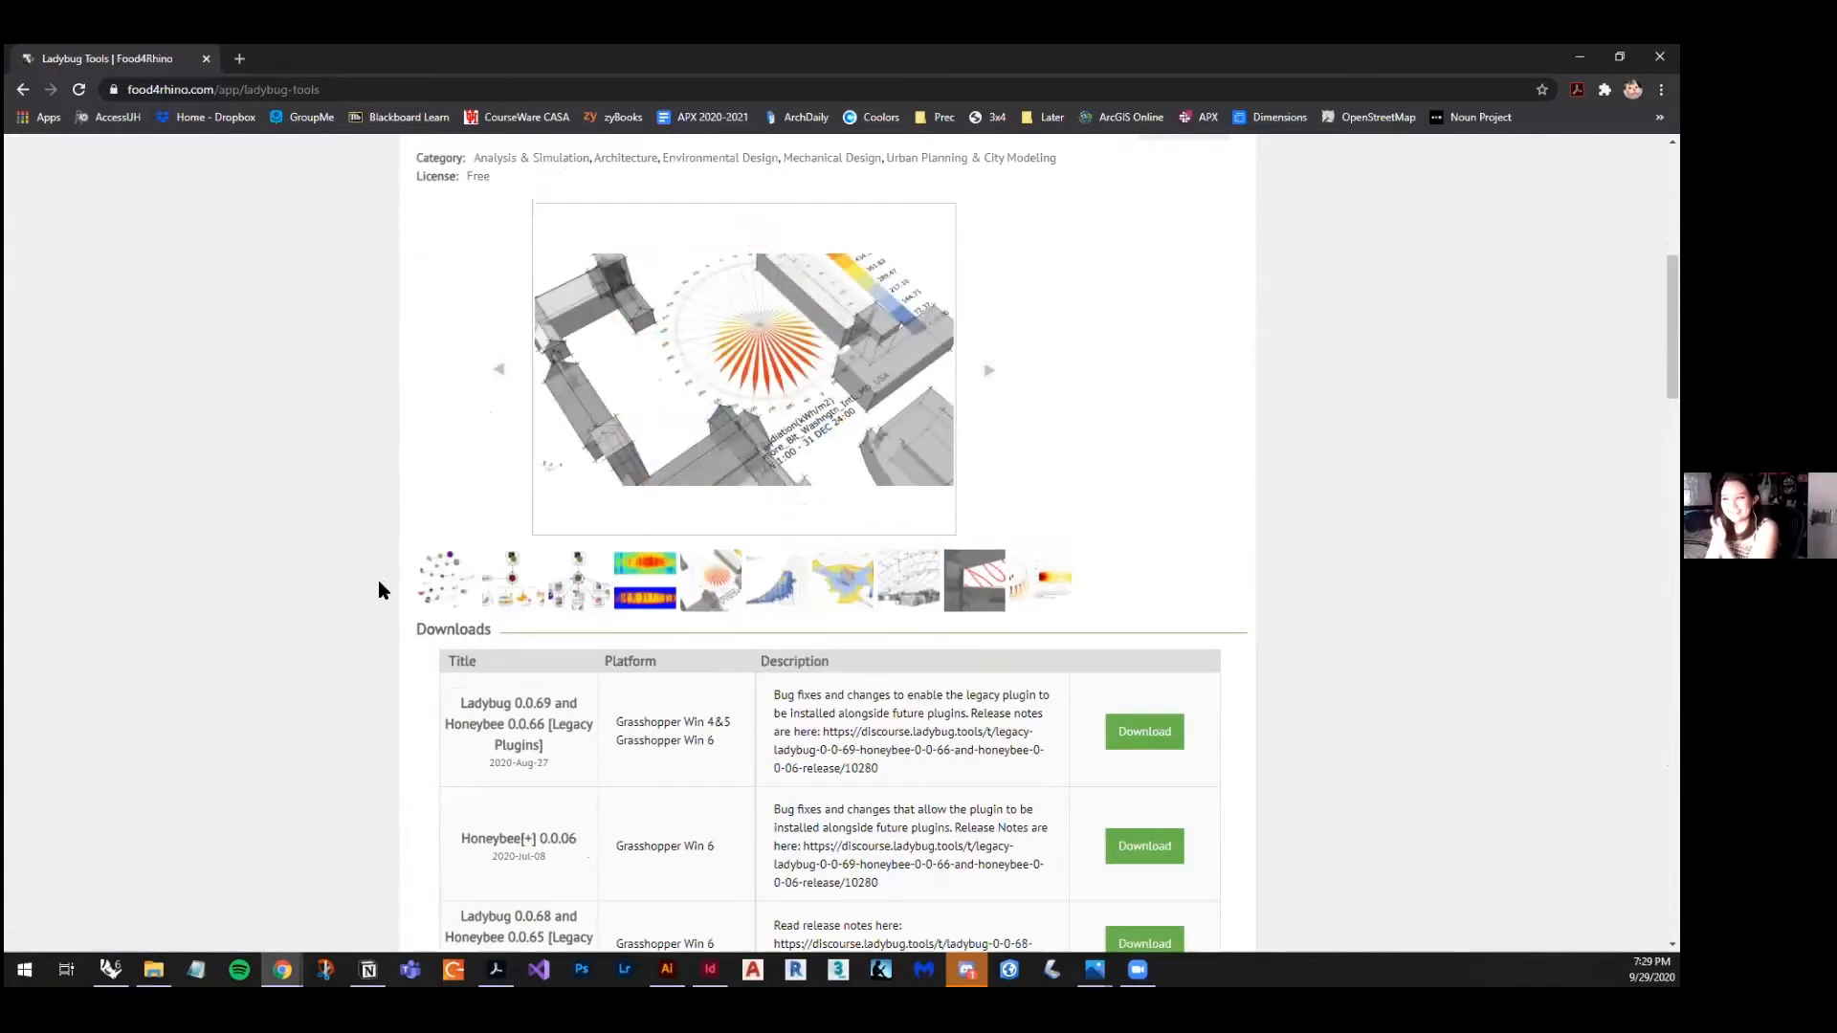
scroll(377, 579, "up", 1)
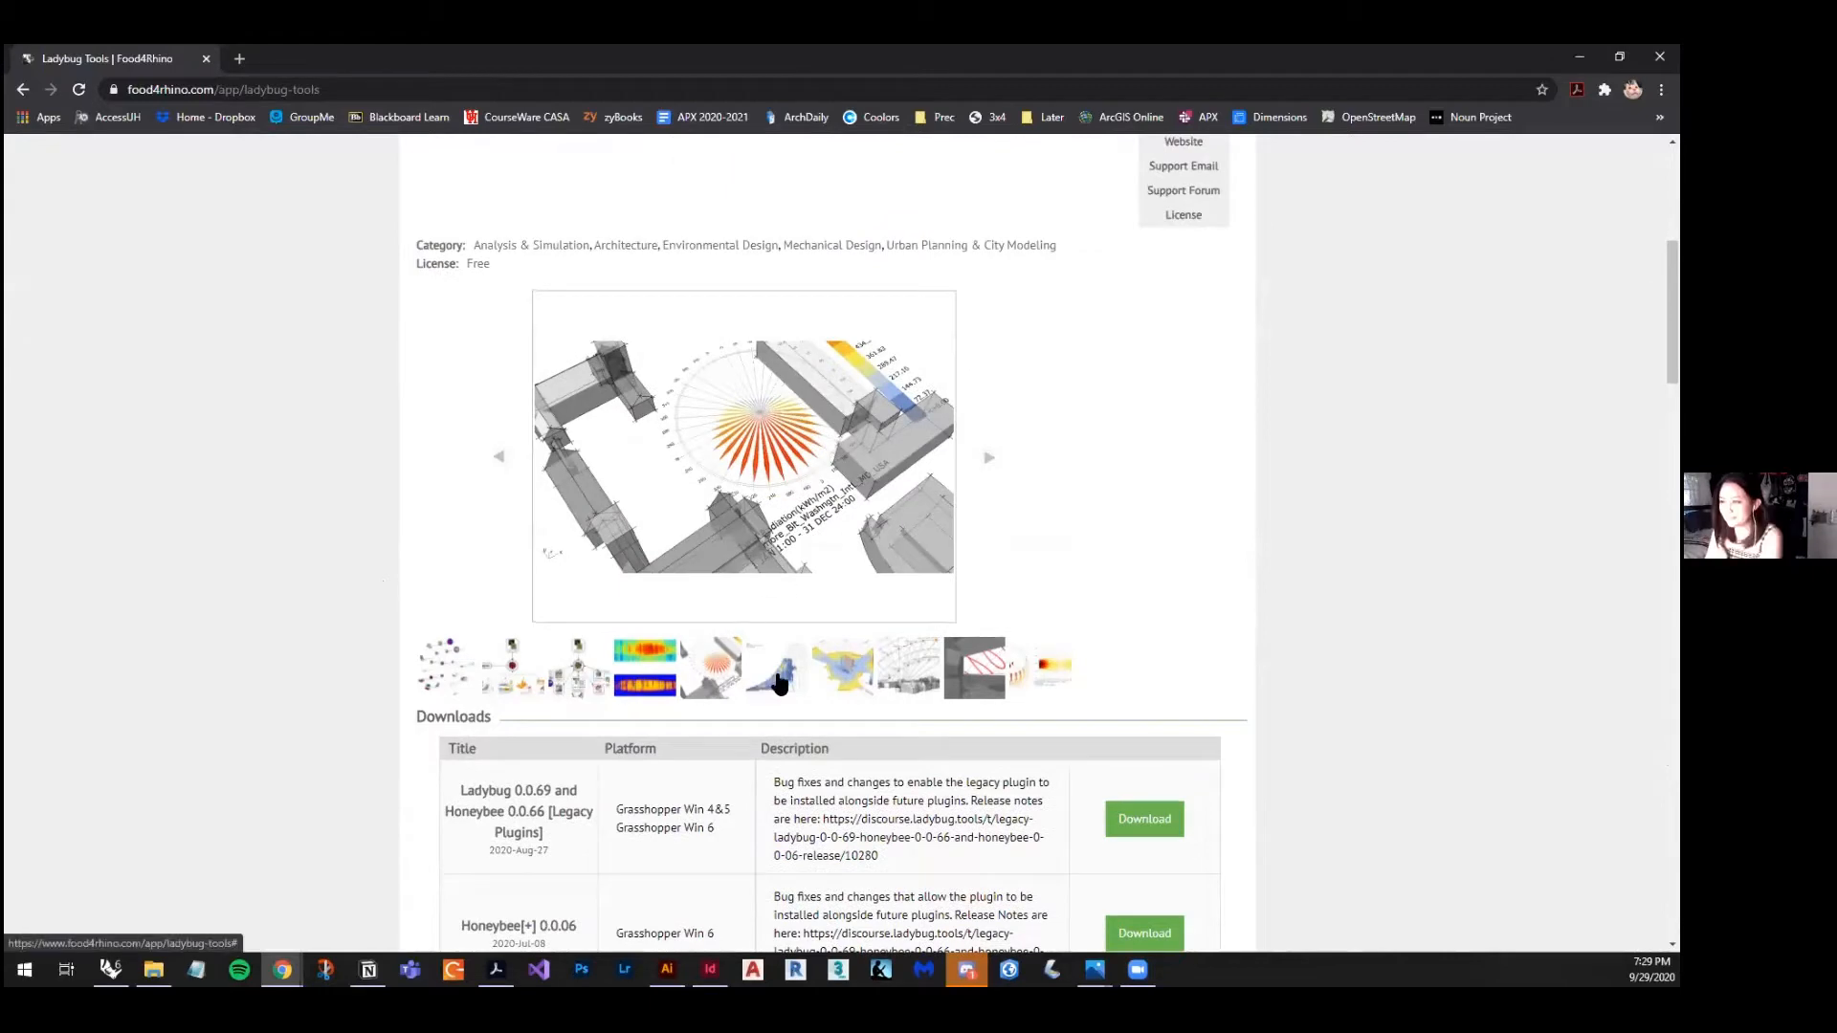
scroll(542, 592, "up", 2)
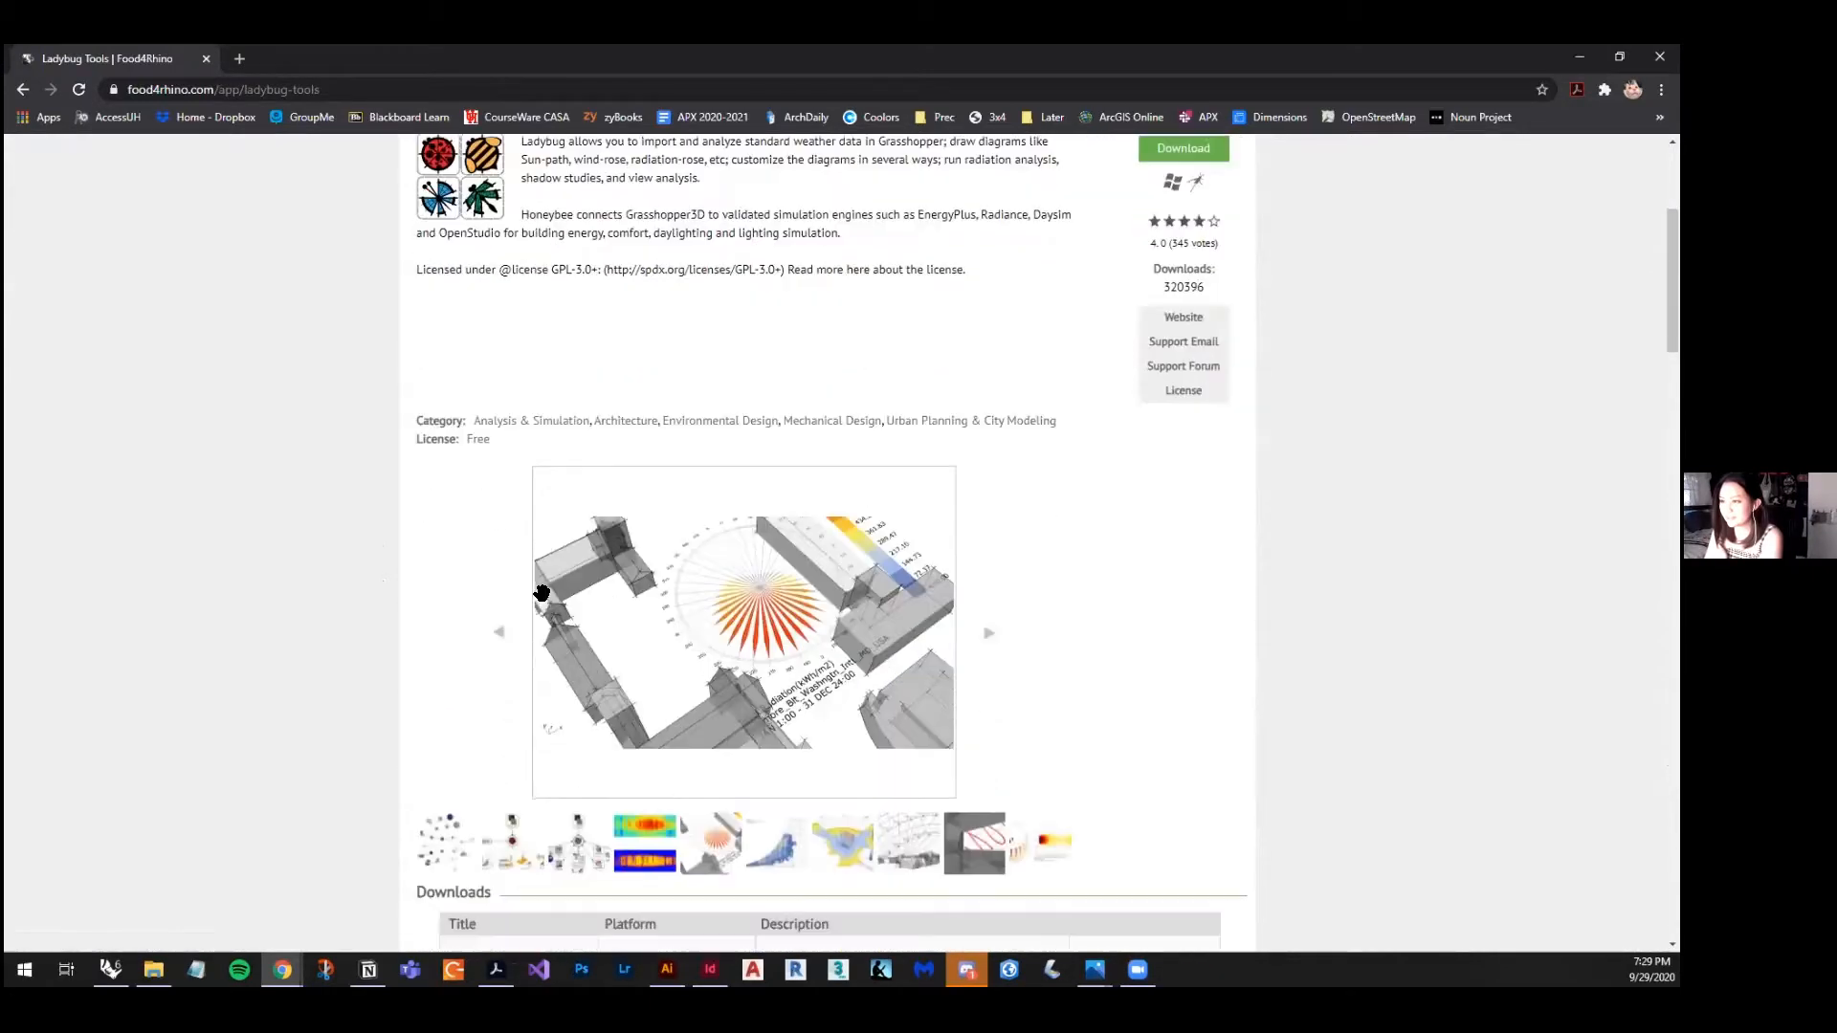
- Examine the last two Ladybug Tools gallery images, the sun-exposure diagram with heat chart and the red curves on the grey scene
left_click(1043, 858)
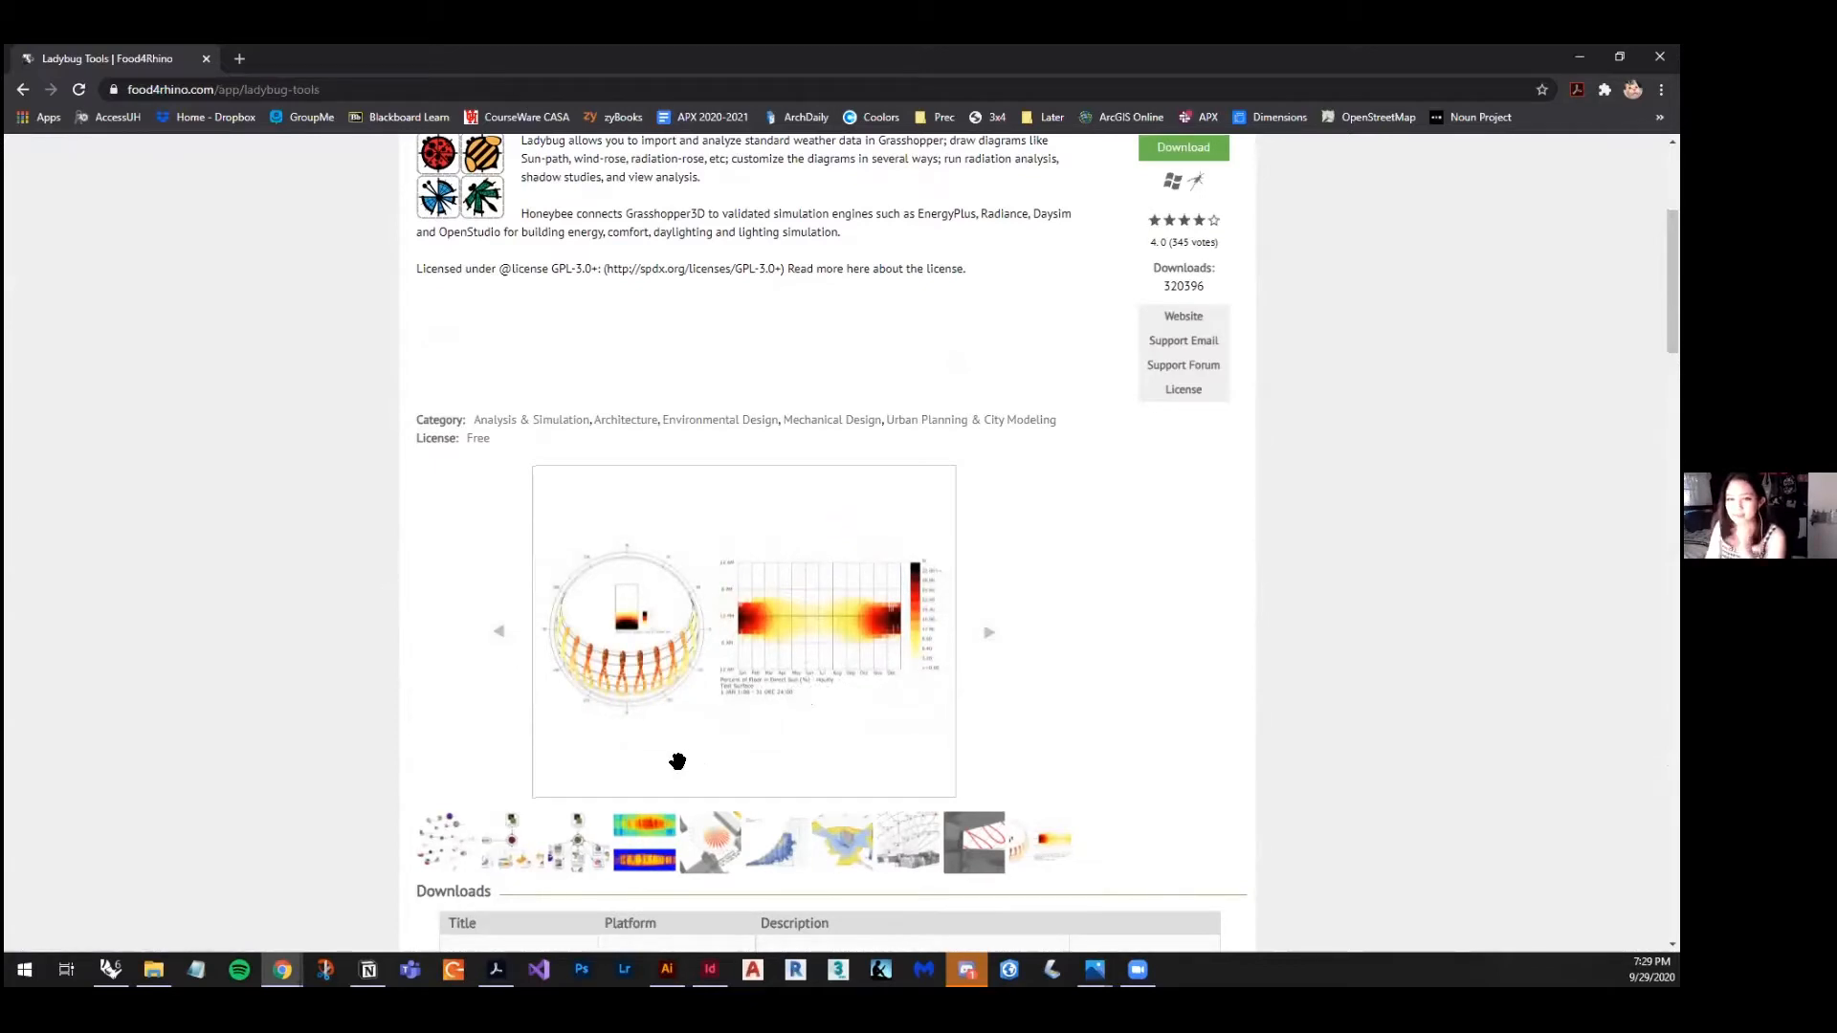
scroll(349, 543, "up", 1)
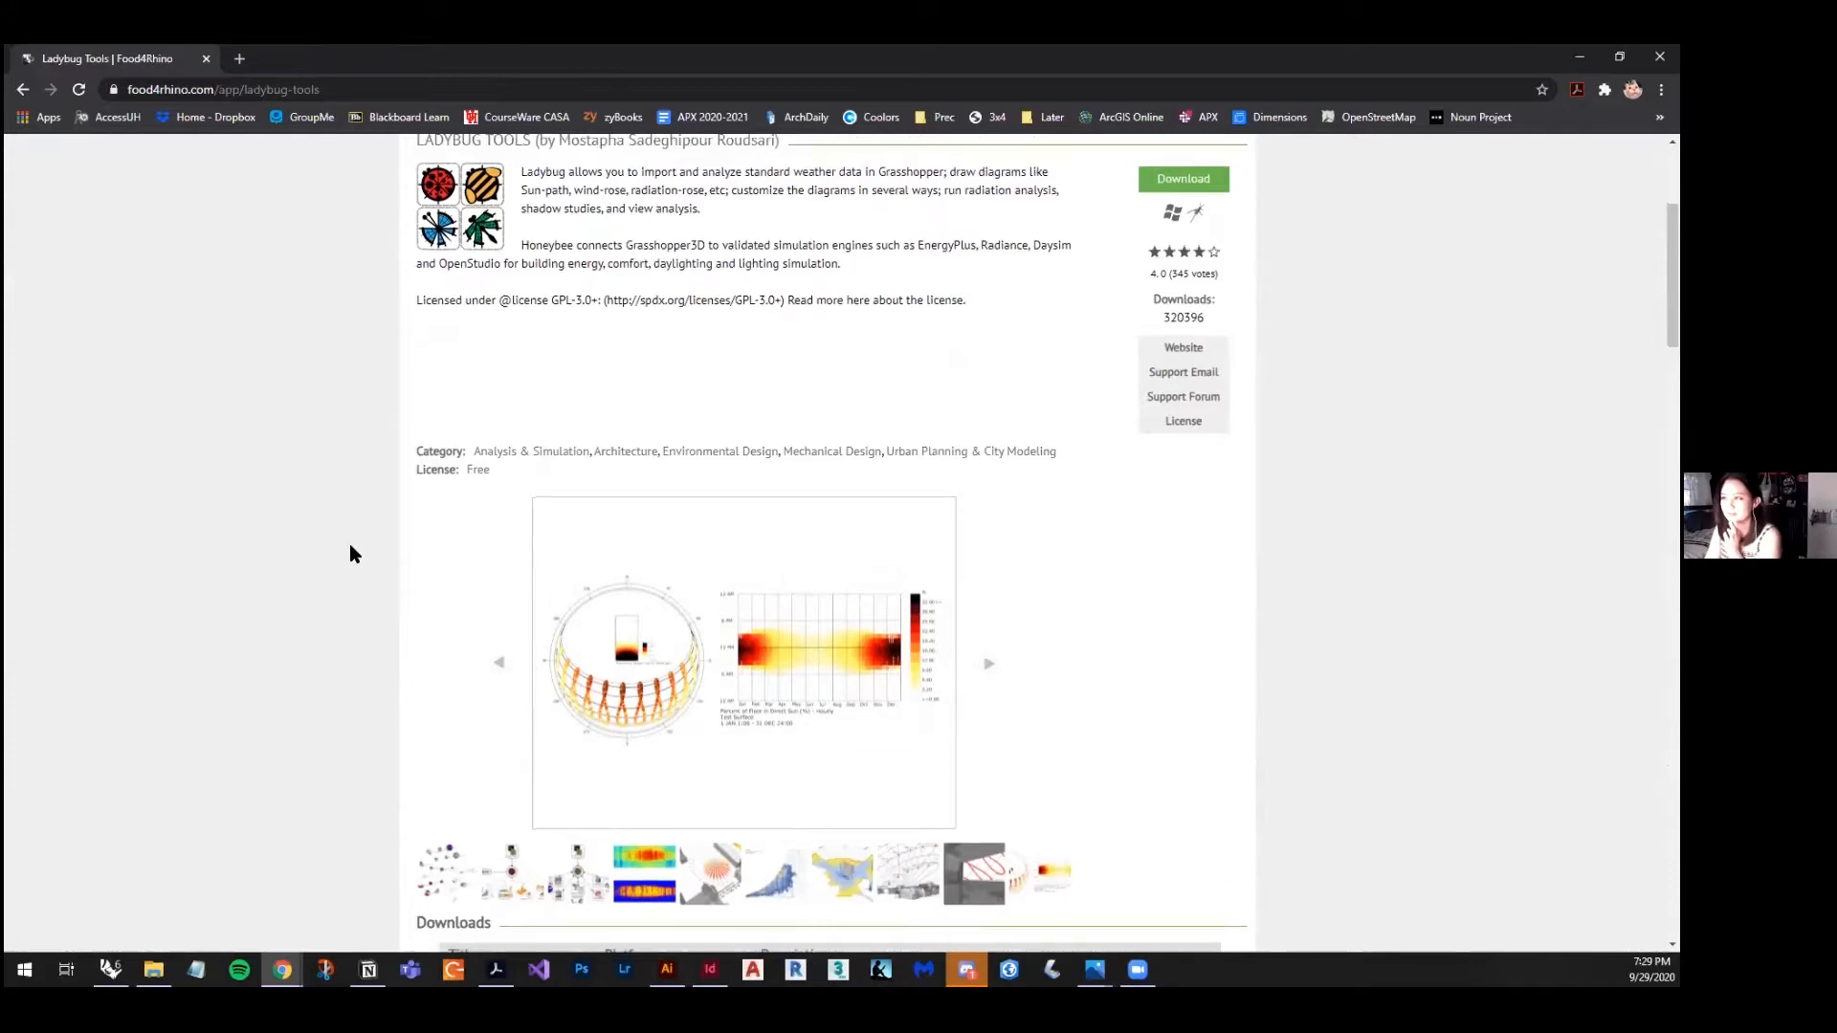
scroll(350, 553, "up", 1)
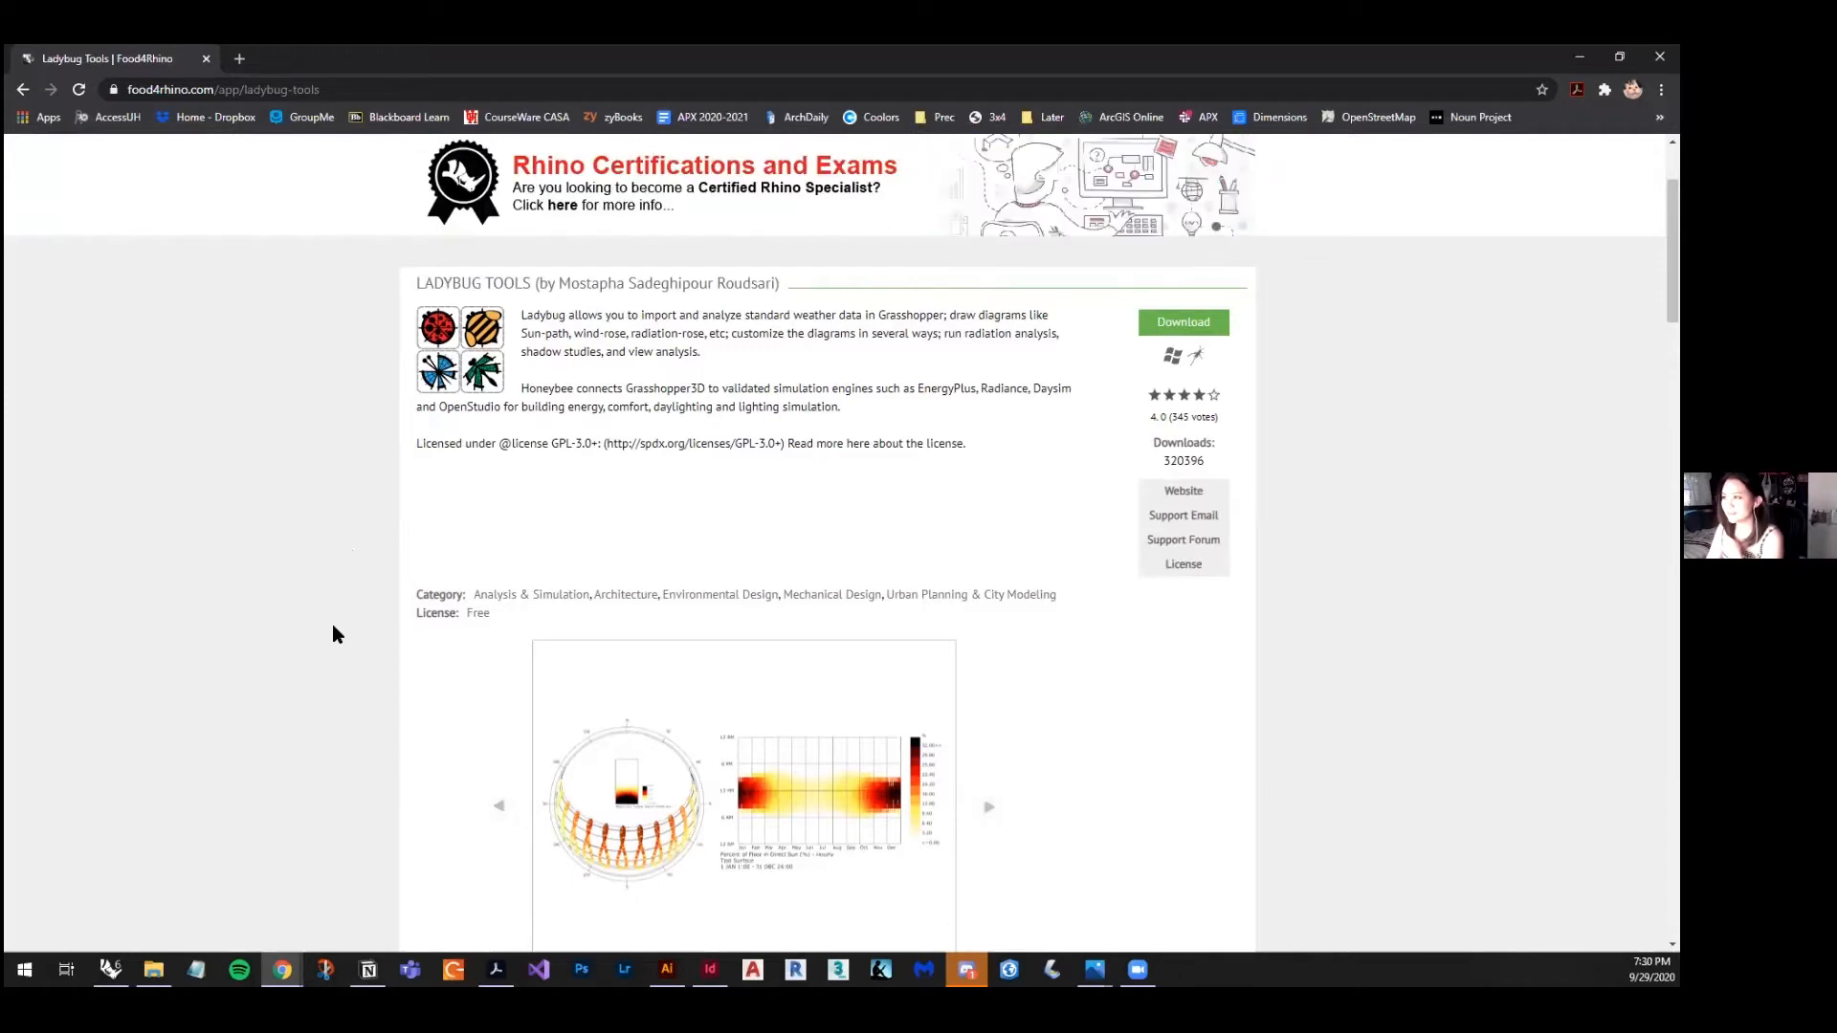
scroll(335, 634, "down", 3)
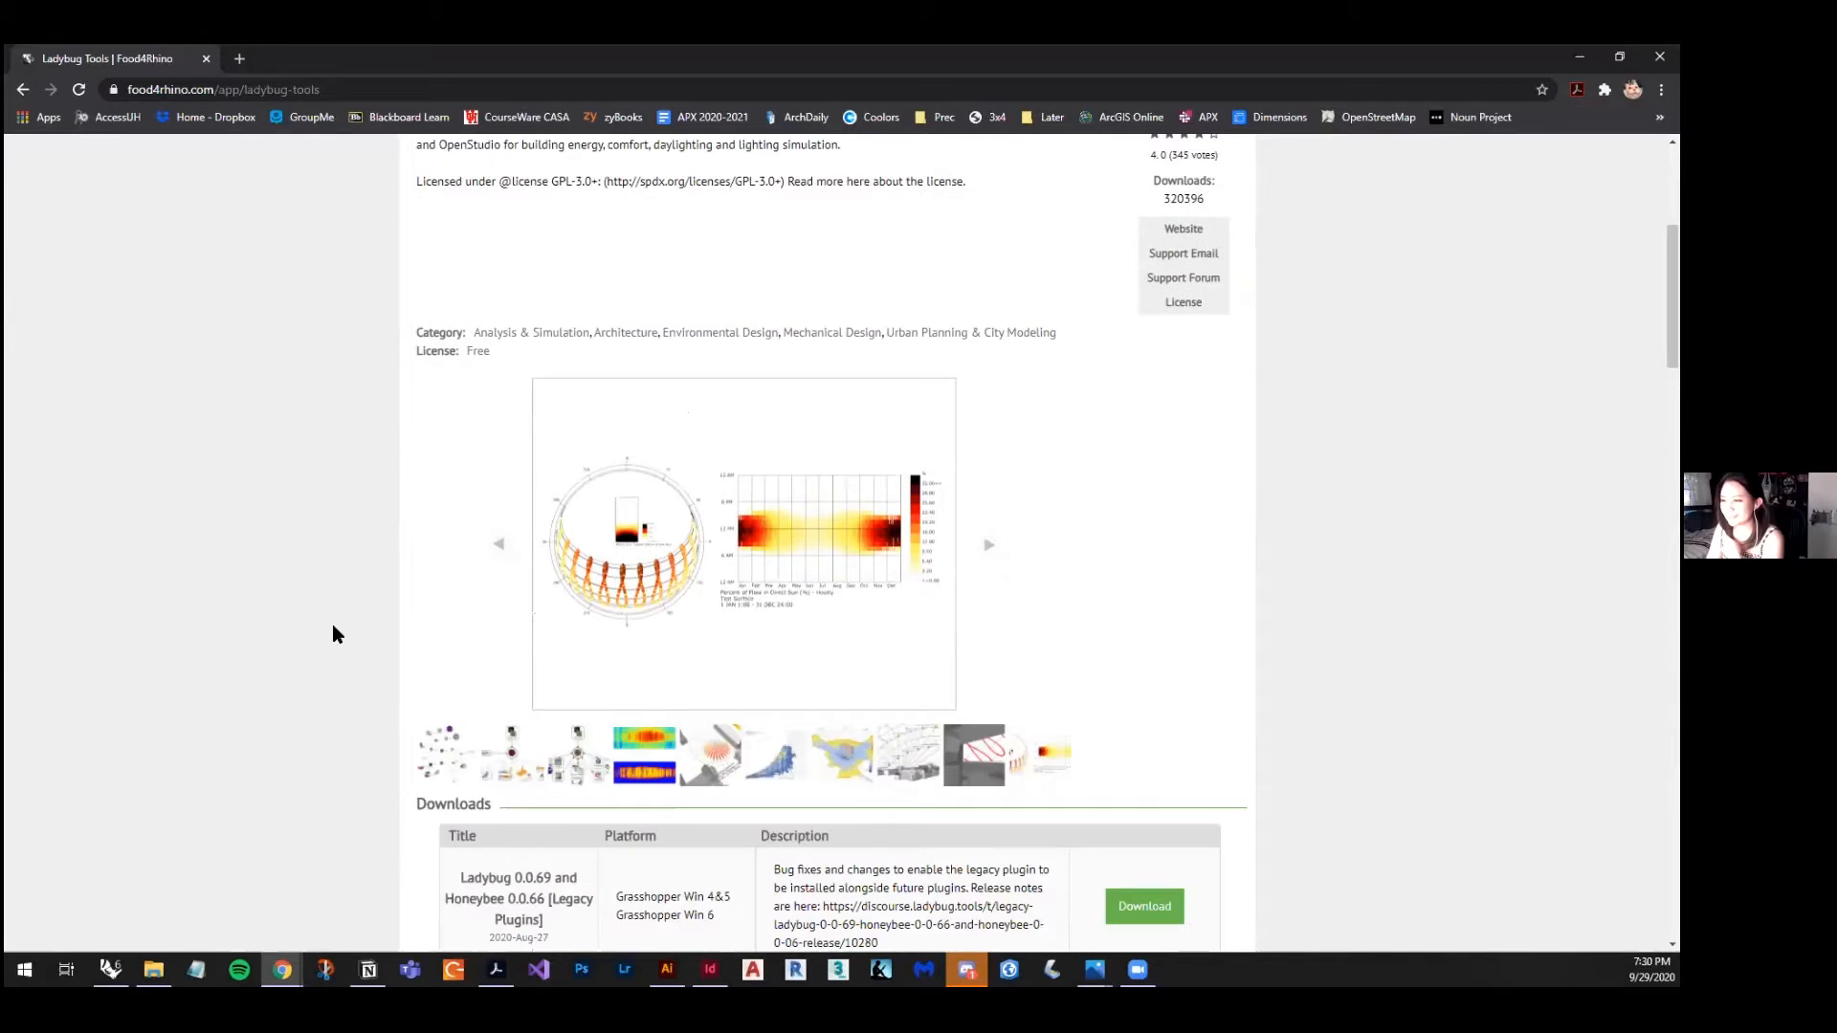
scroll(335, 634, "up", 1)
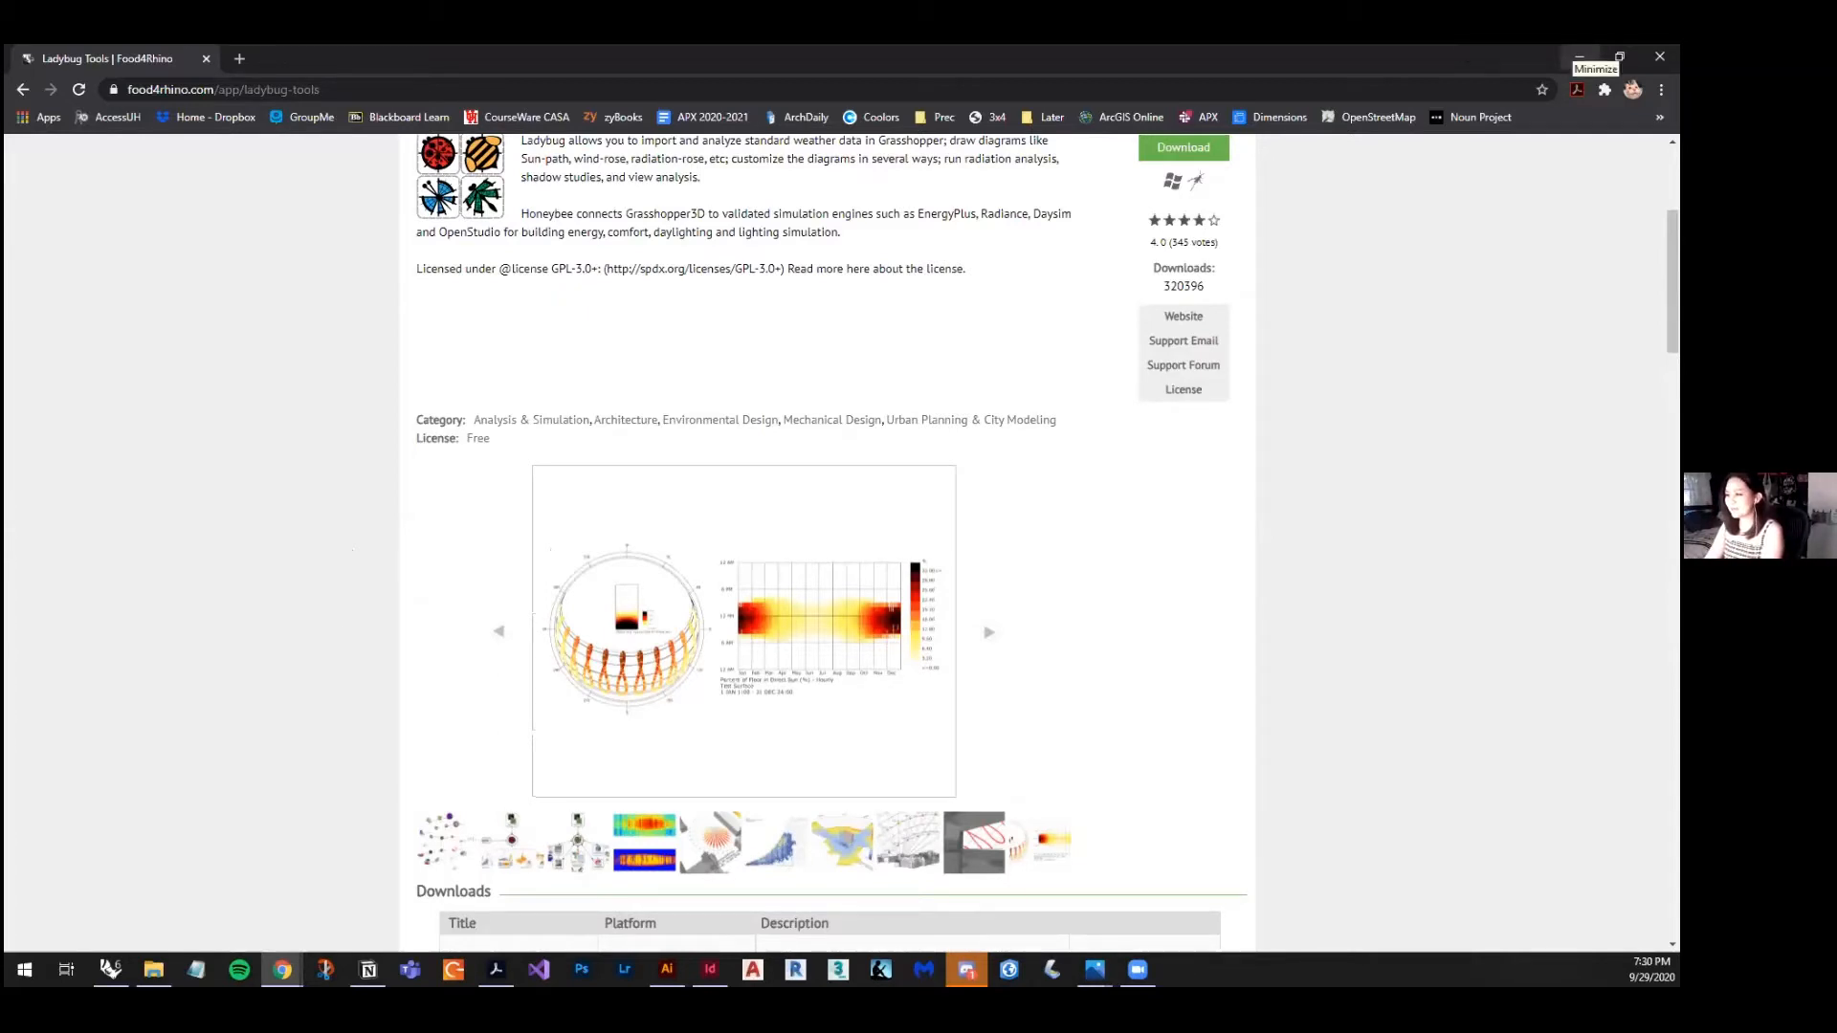
left_click(990, 827)
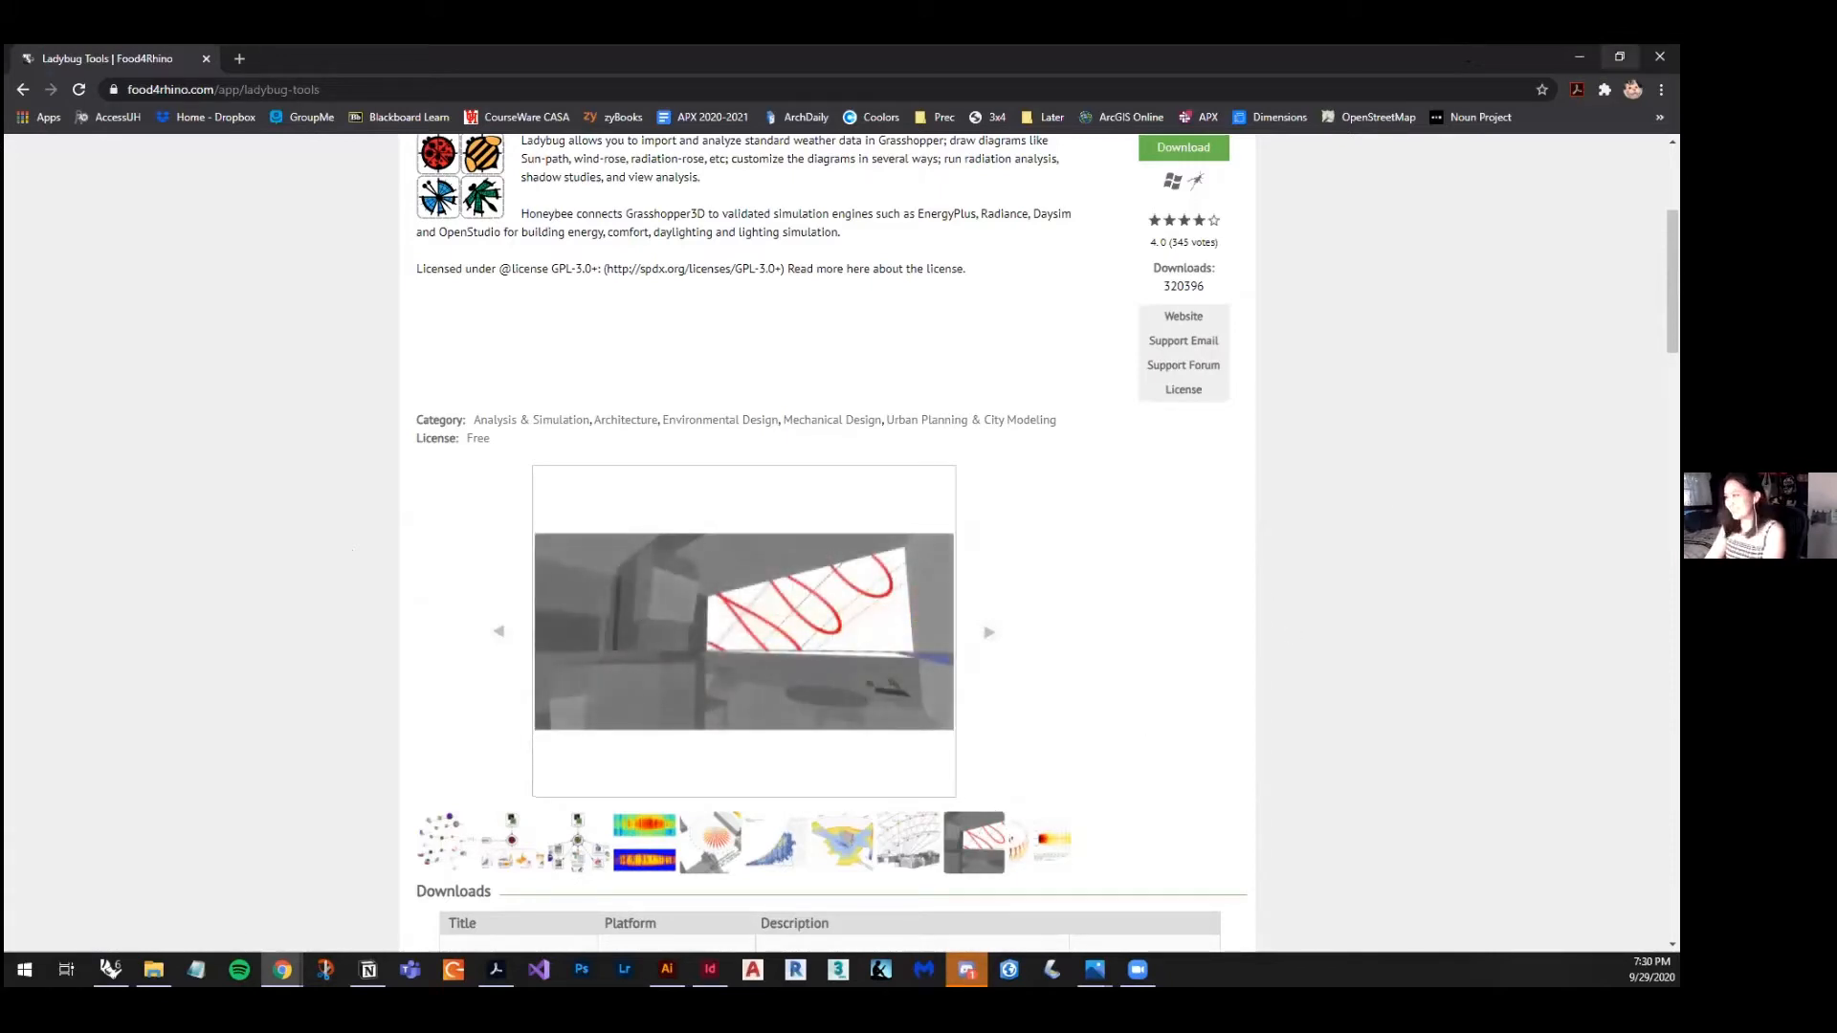
- Switch back to Rhino and Grasshopper, and narrow the Grasshopper window to uncover the Perspective viewport
left_click(1579, 56)
scroll(937, 568, "down", 2)
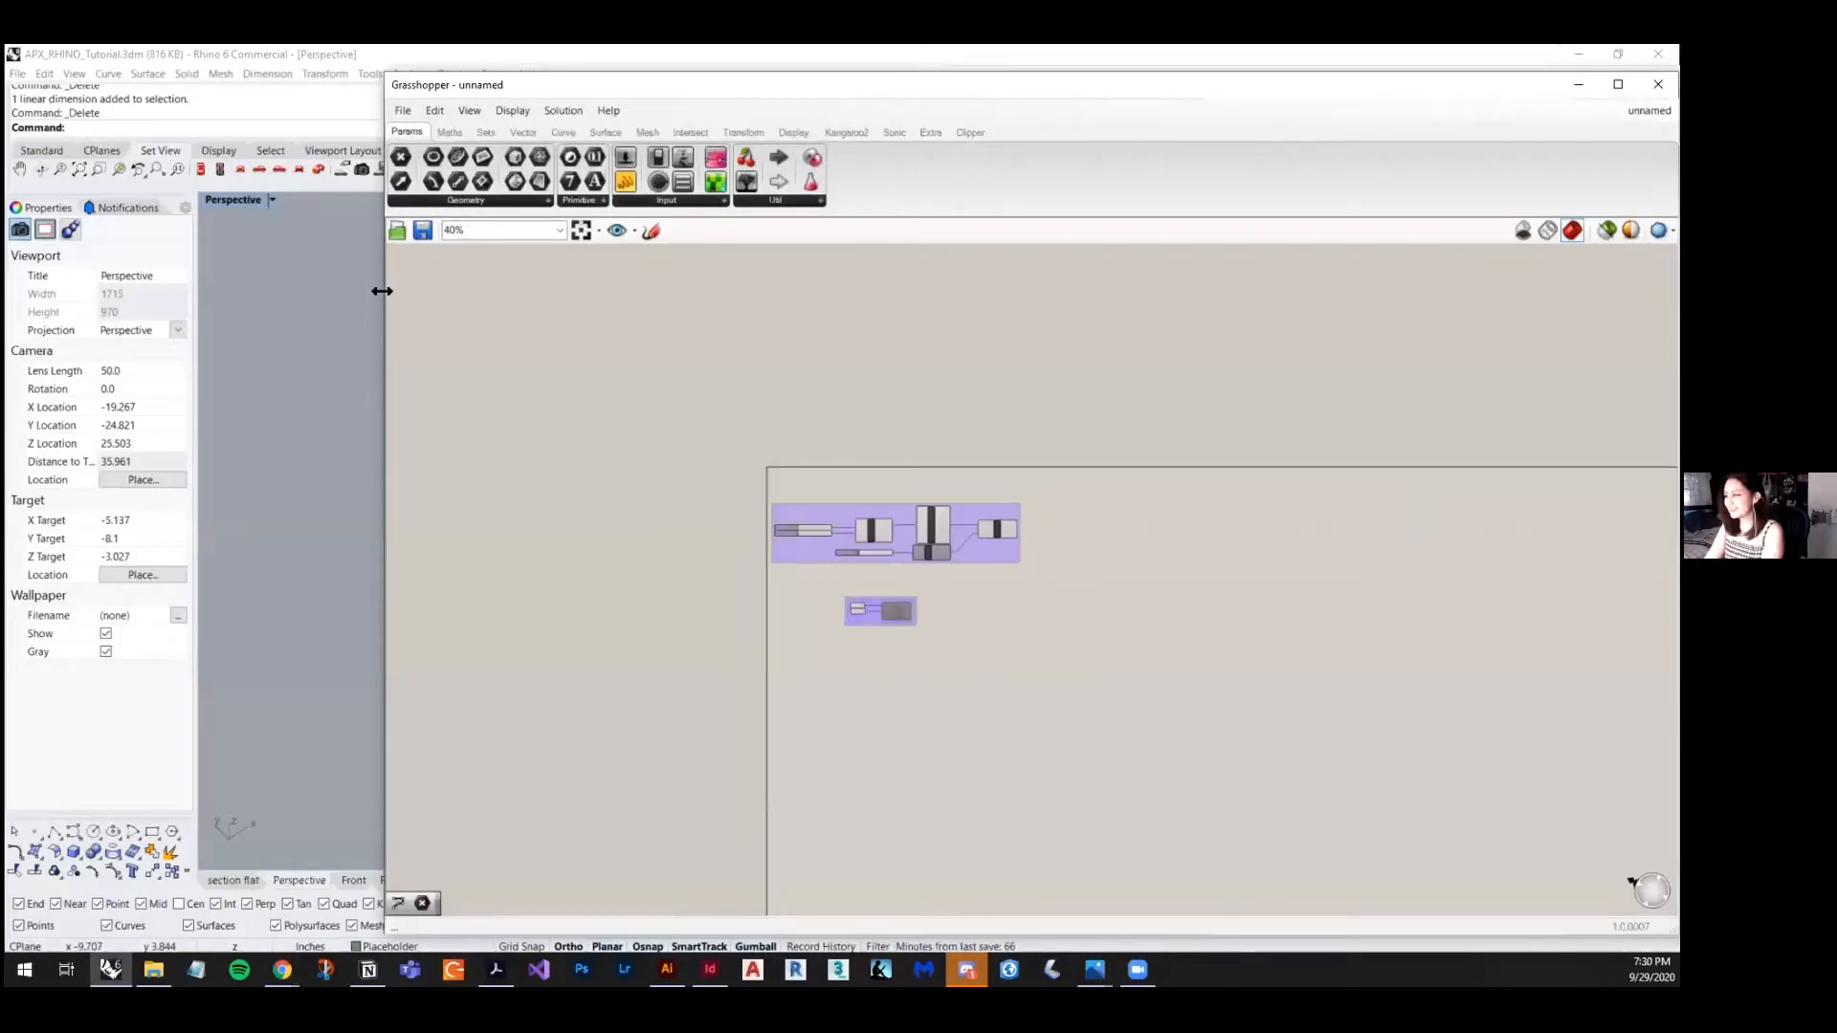
left_click_drag(381, 291, 1032, 380)
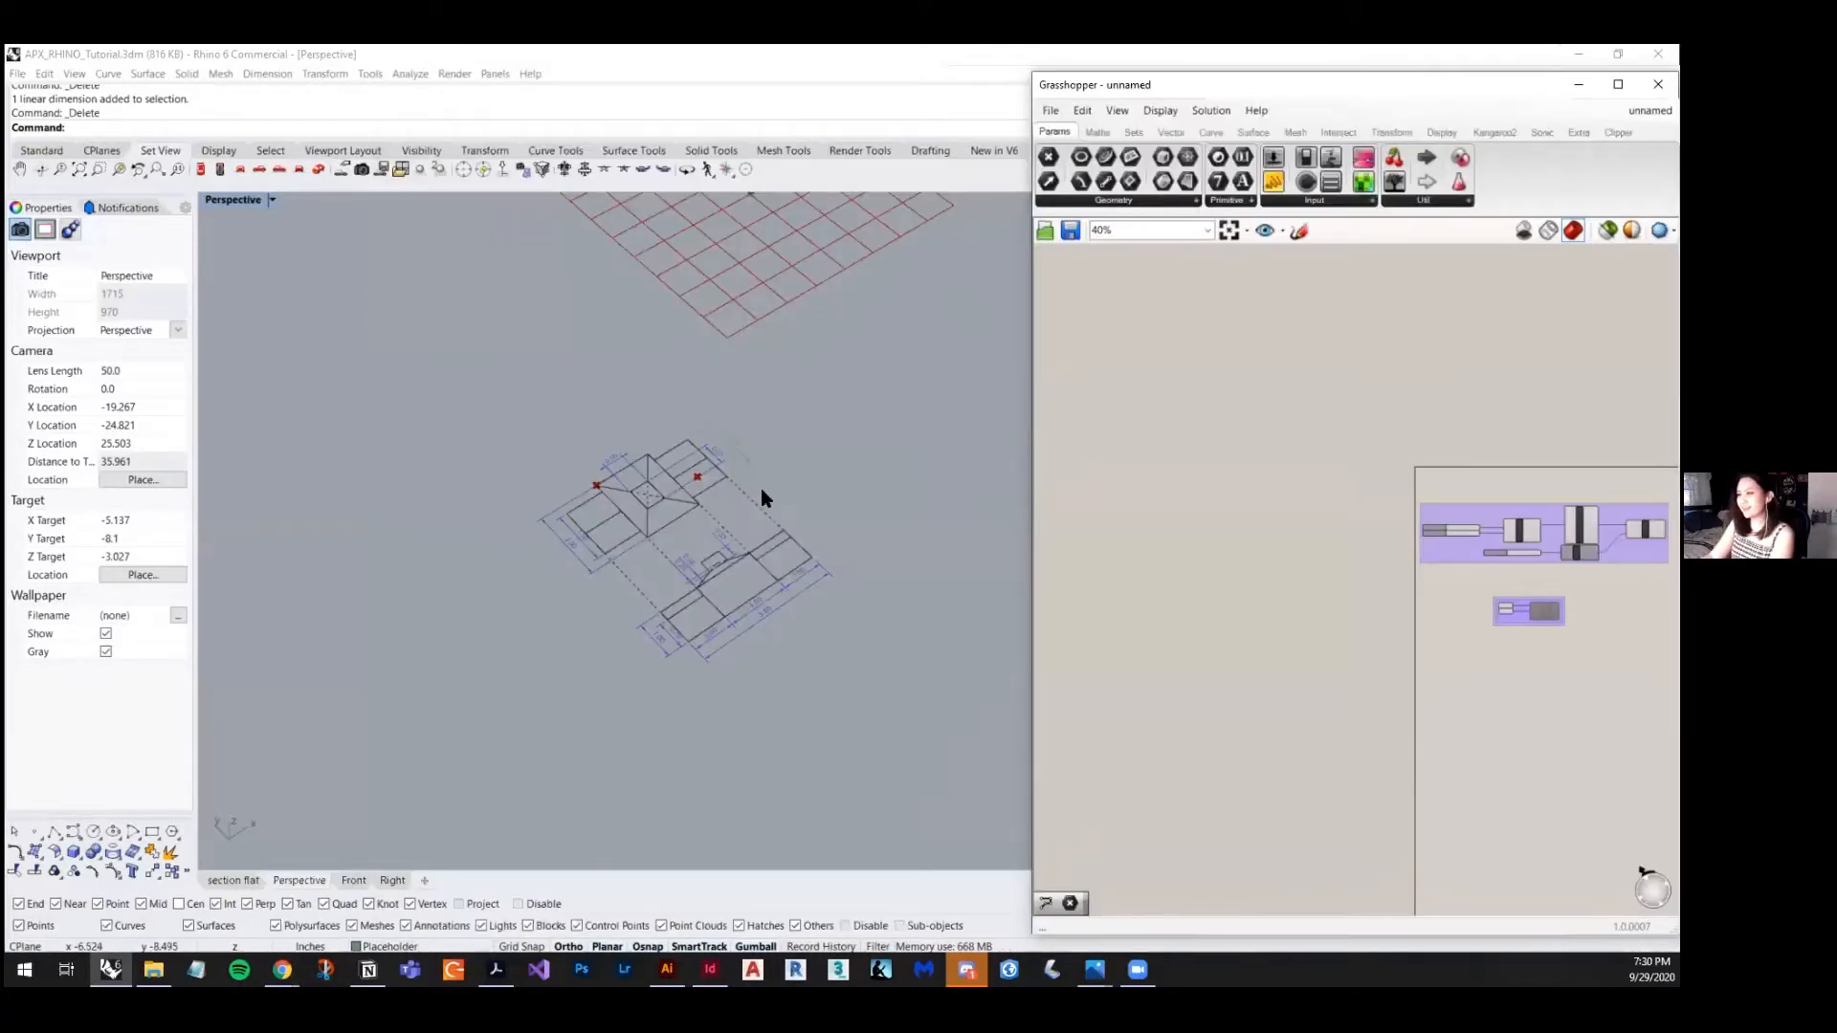
- Examine the dimensioned plan and section drawing and the red Grasshopper box from several angles in the Perspective viewport
scroll(761, 488, "up", 4)
mouse_move(750, 498)
right_mouse_down()
mouse_move(787, 435)
mouse_move(716, 493)
right_mouse_up()
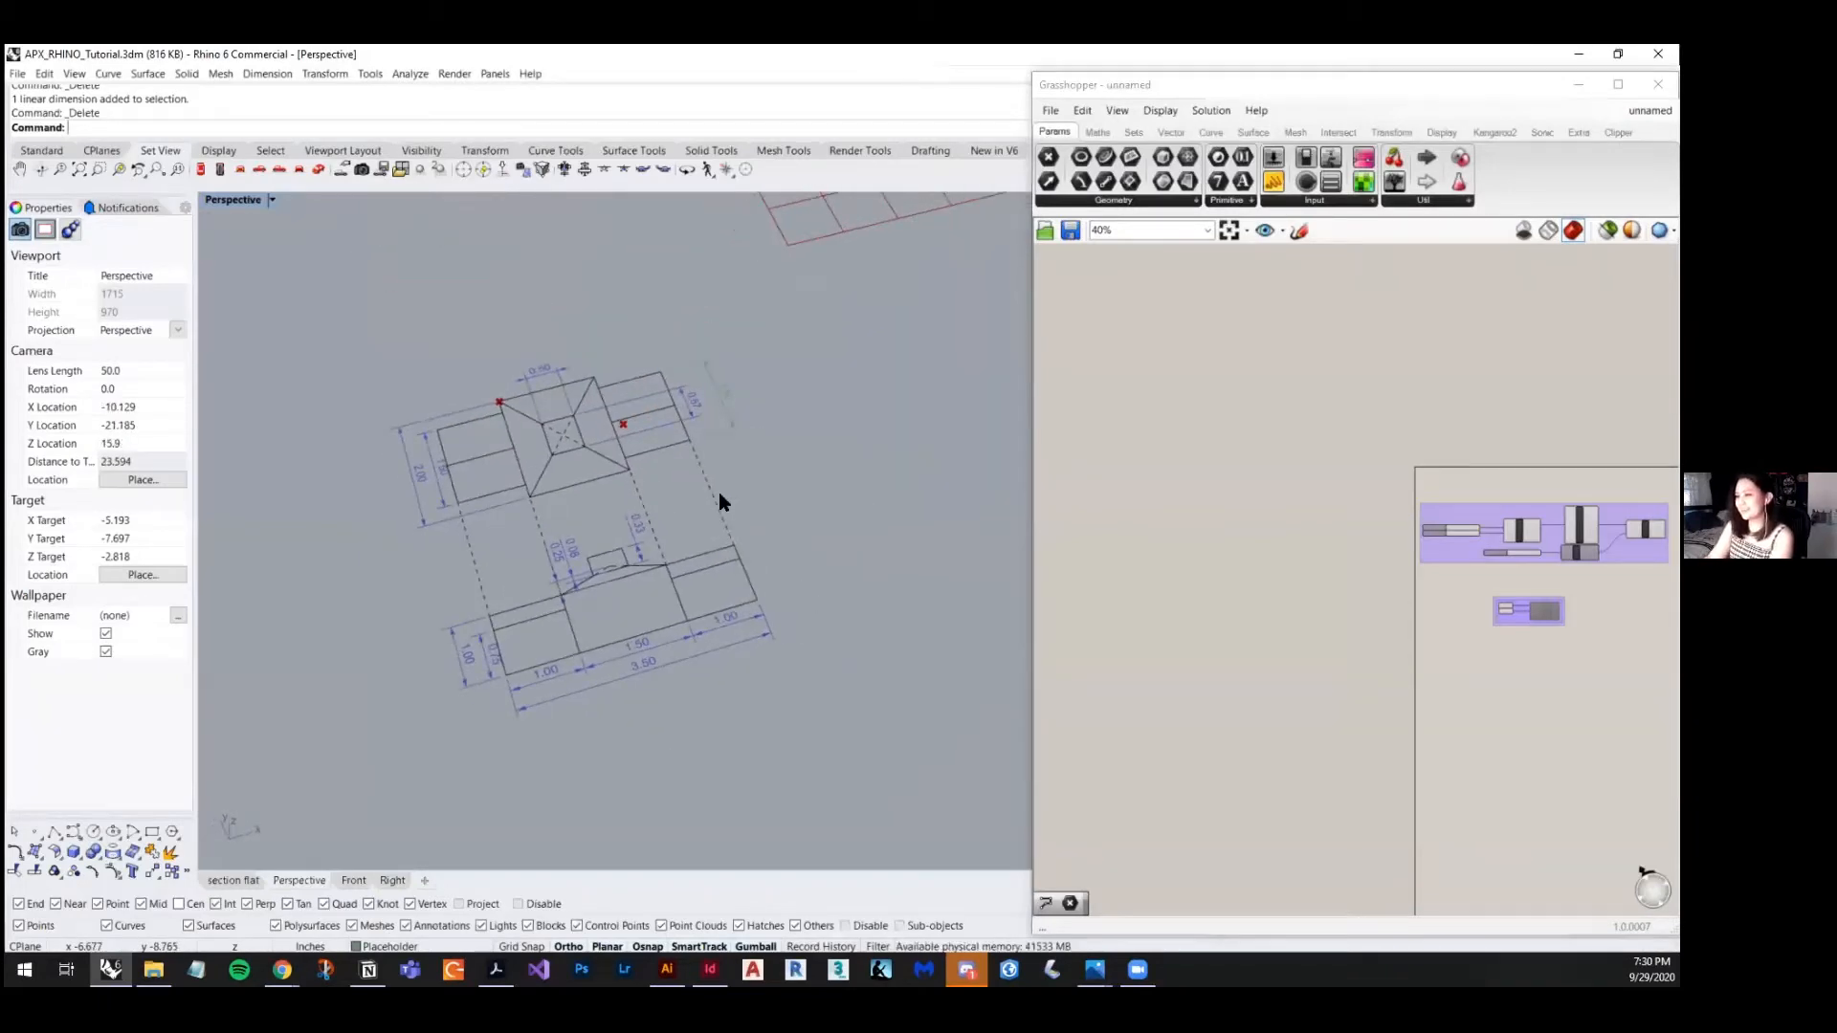
right_click_drag(704, 494, 791, 438)
scroll(806, 423, "down", 6)
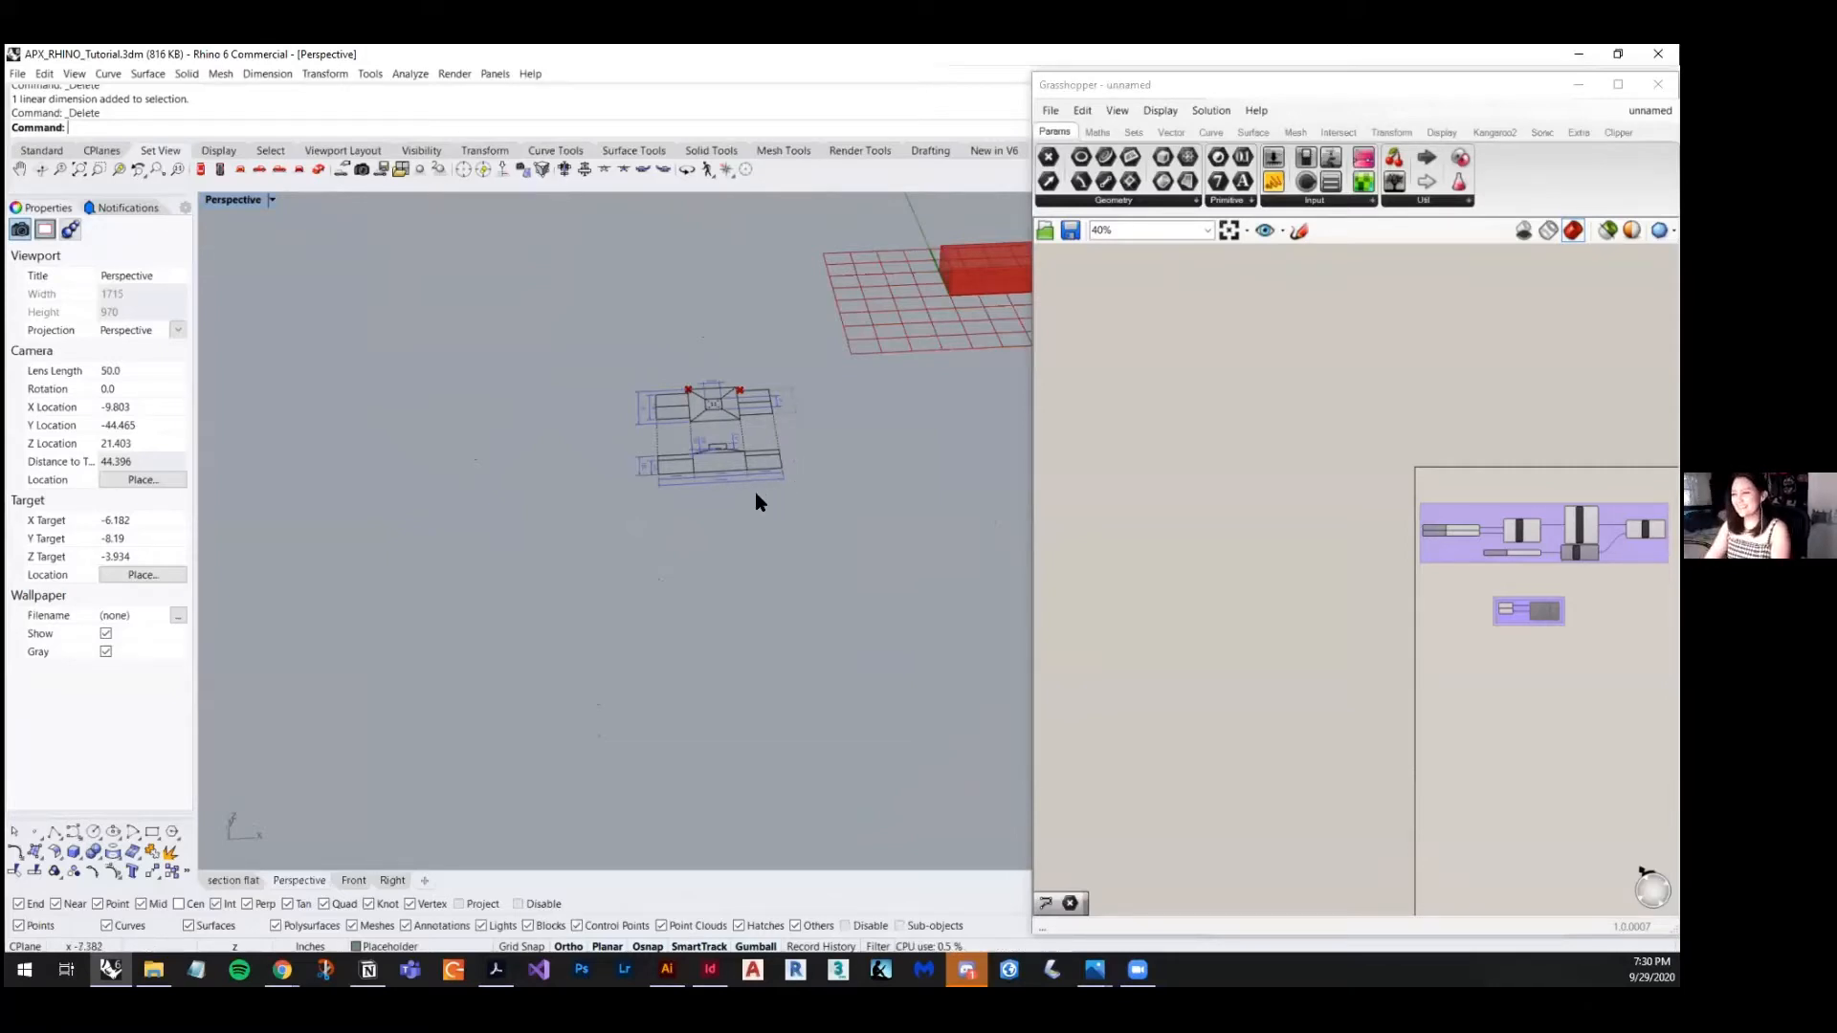
right_click_drag(755, 496, 844, 586)
scroll(869, 464, "up", 6)
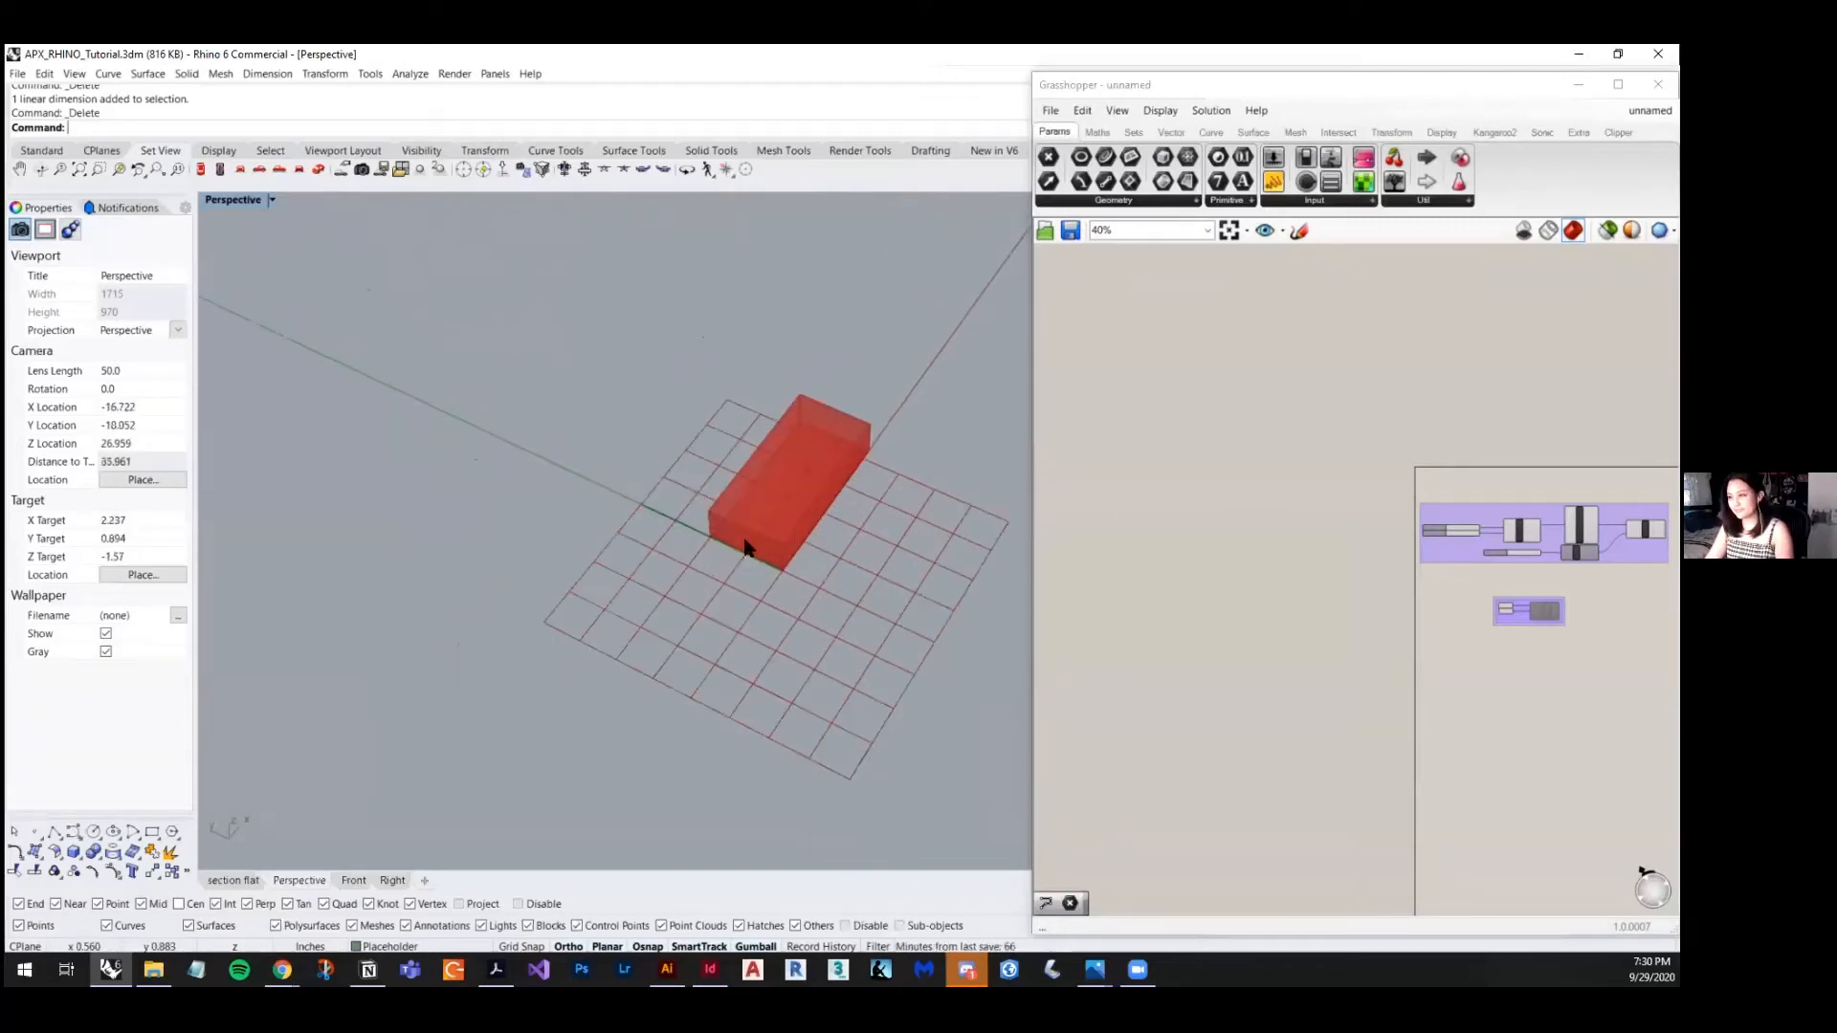
right_click_drag(705, 581, 660, 481)
scroll(660, 481, "down", 8)
right_click_drag(778, 607, 686, 632)
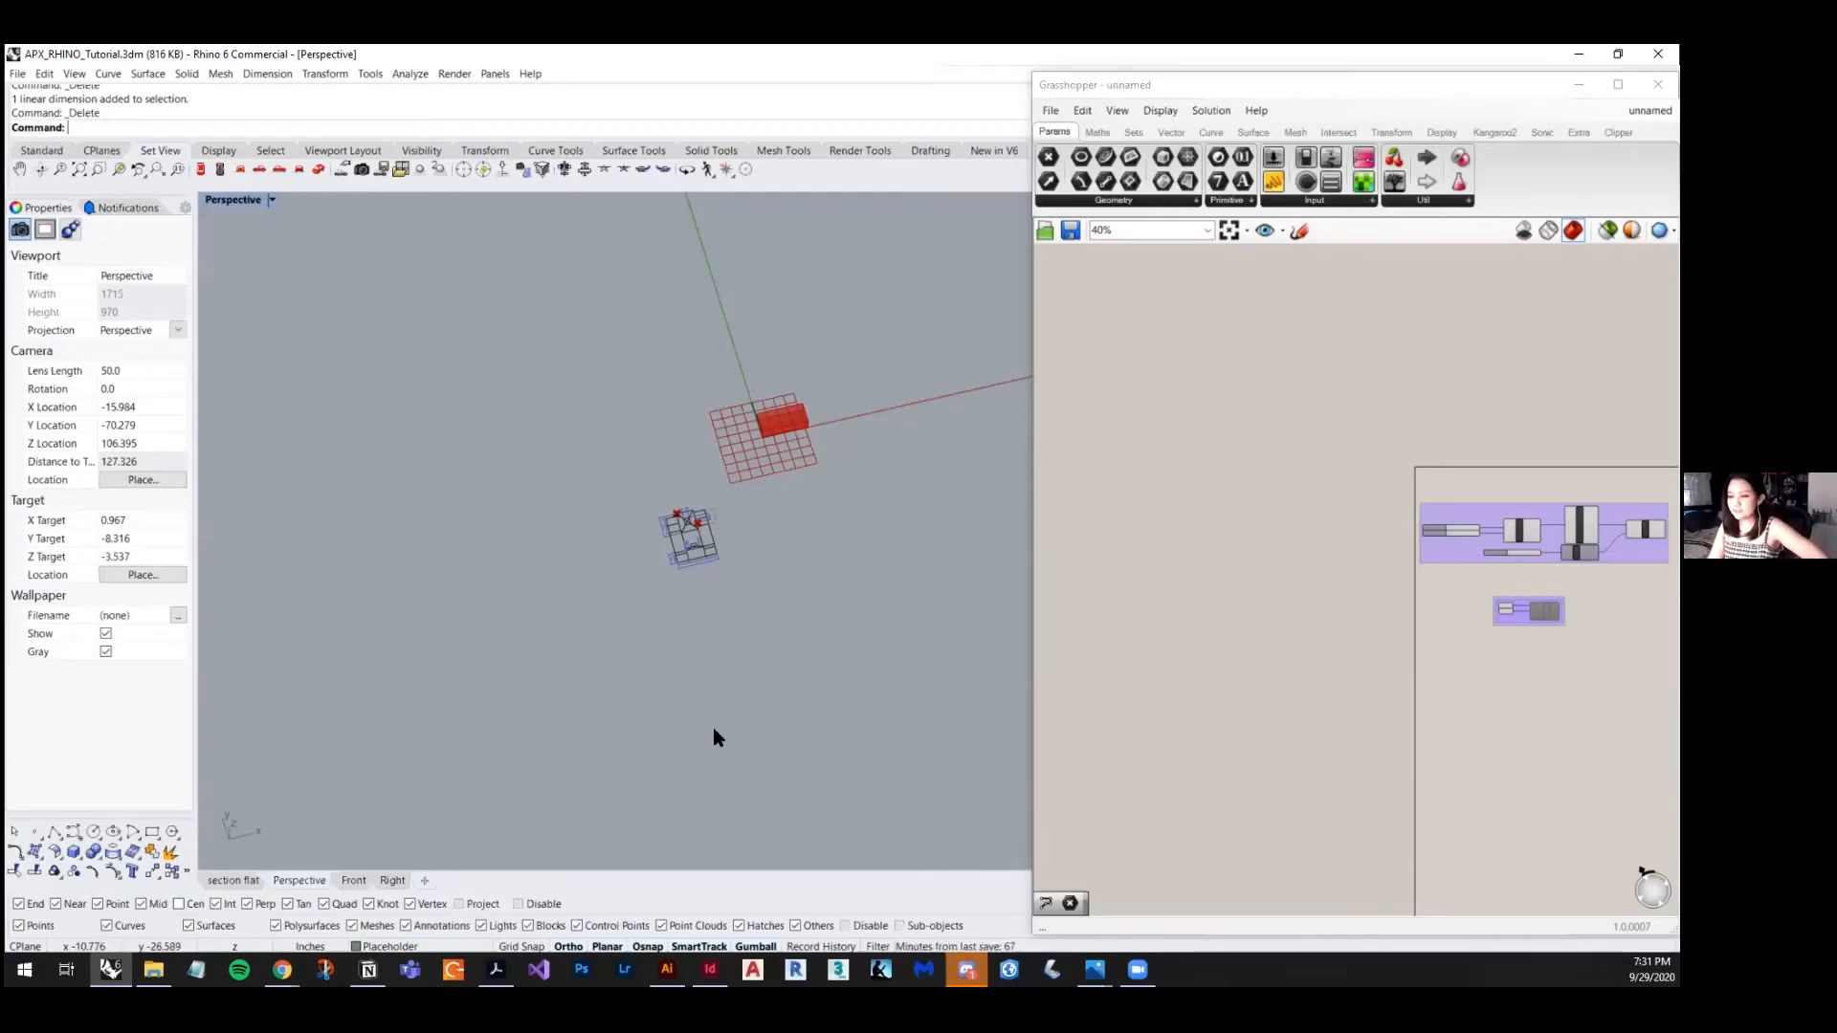
mouse_move(742, 616)
right_mouse_down()
mouse_move(743, 636)
mouse_move(754, 604)
right_mouse_up()
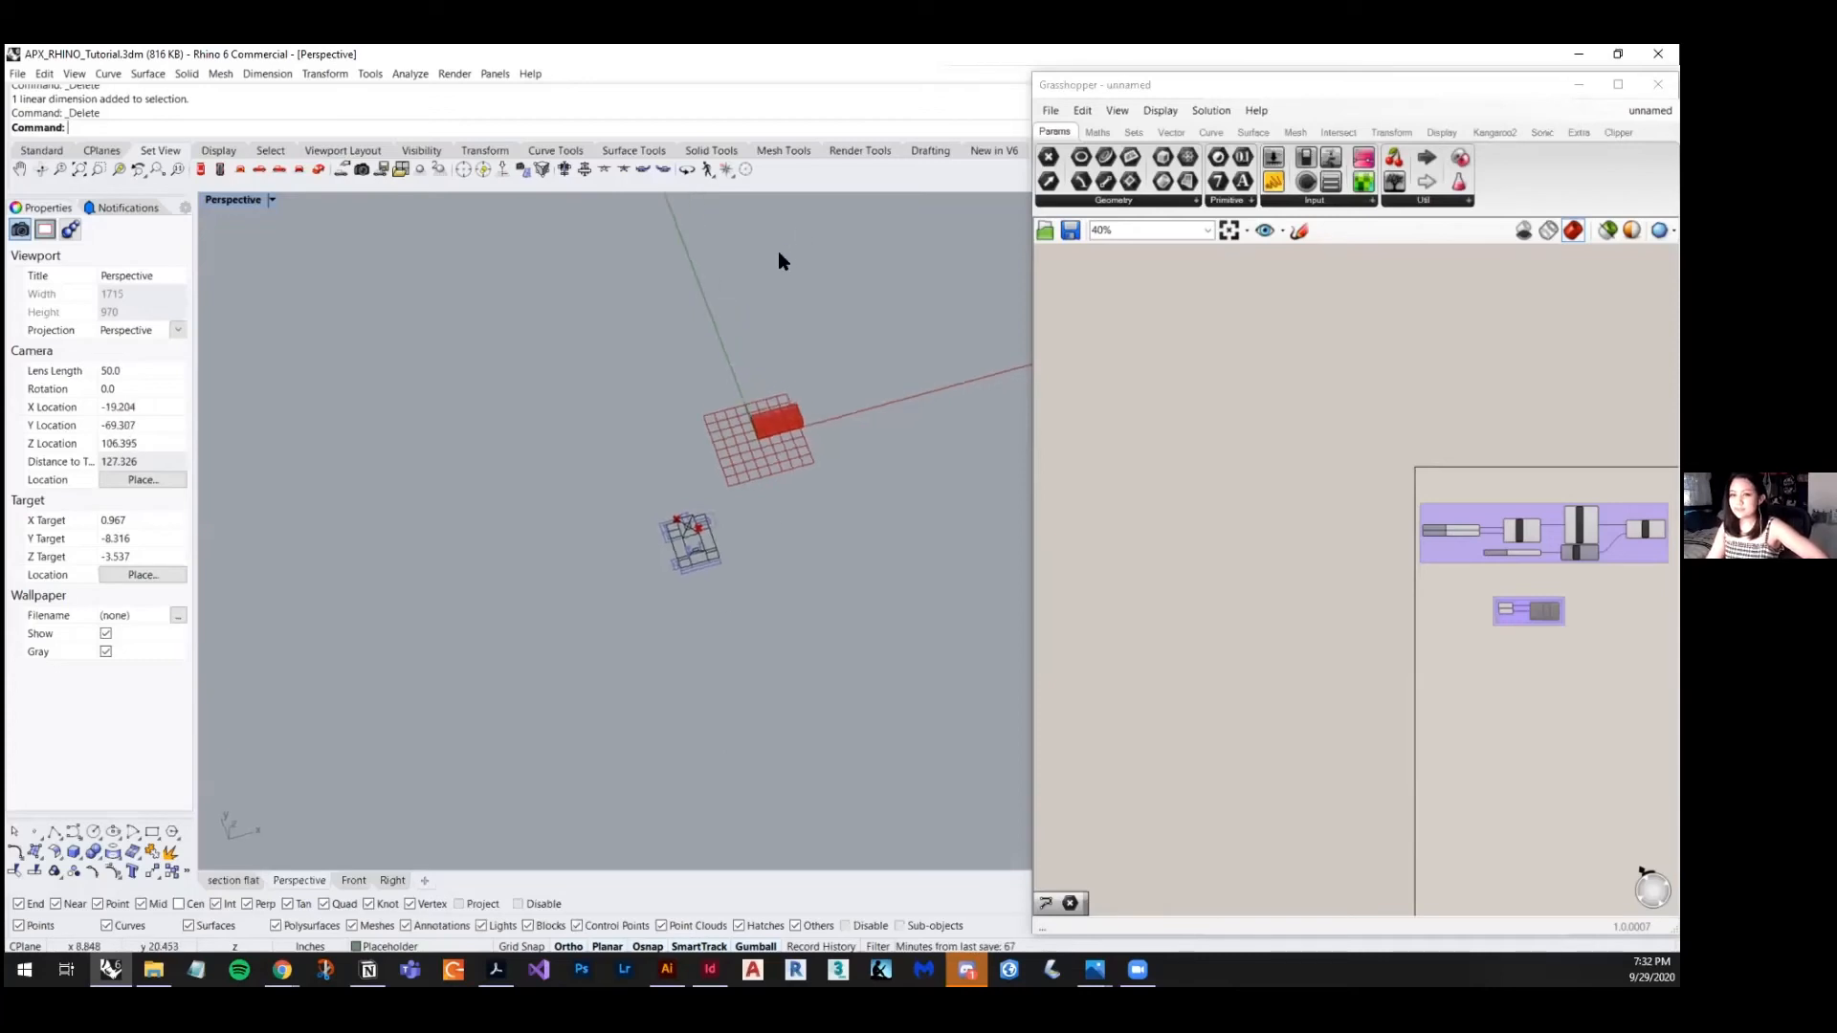
scroll(778, 258, "up", 2)
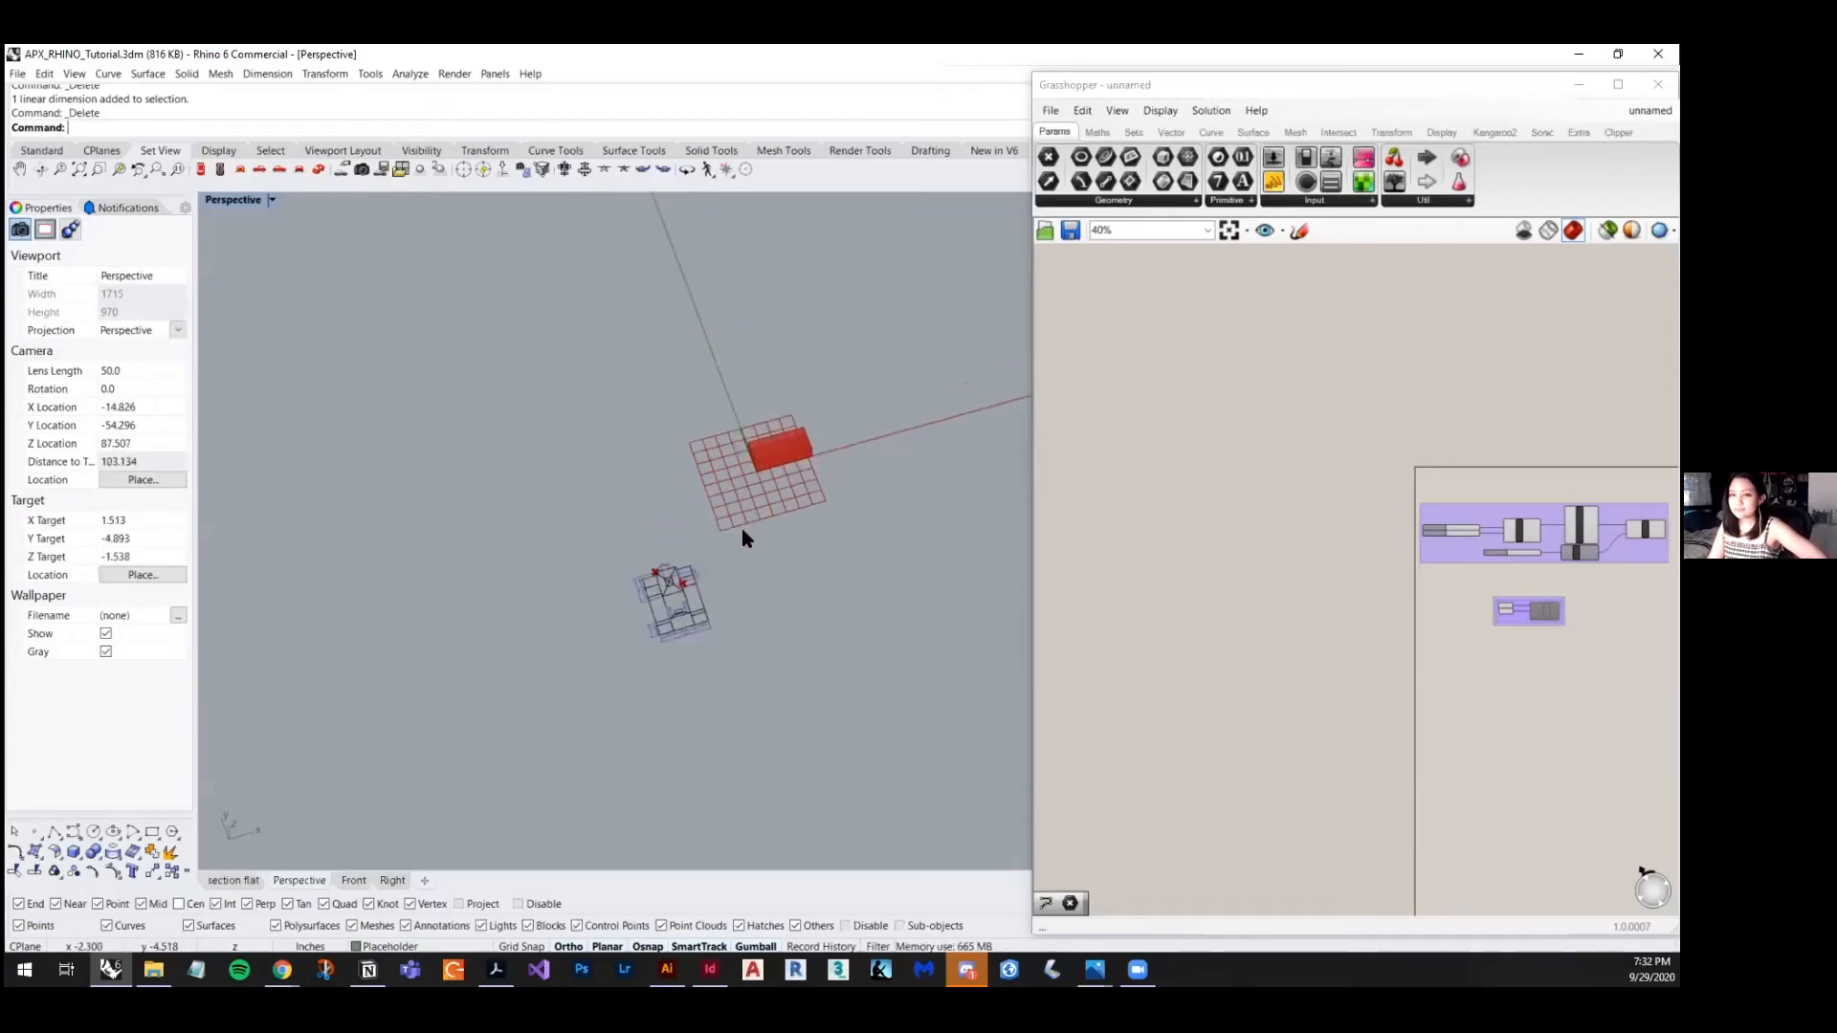
scroll(799, 557, "up", 2)
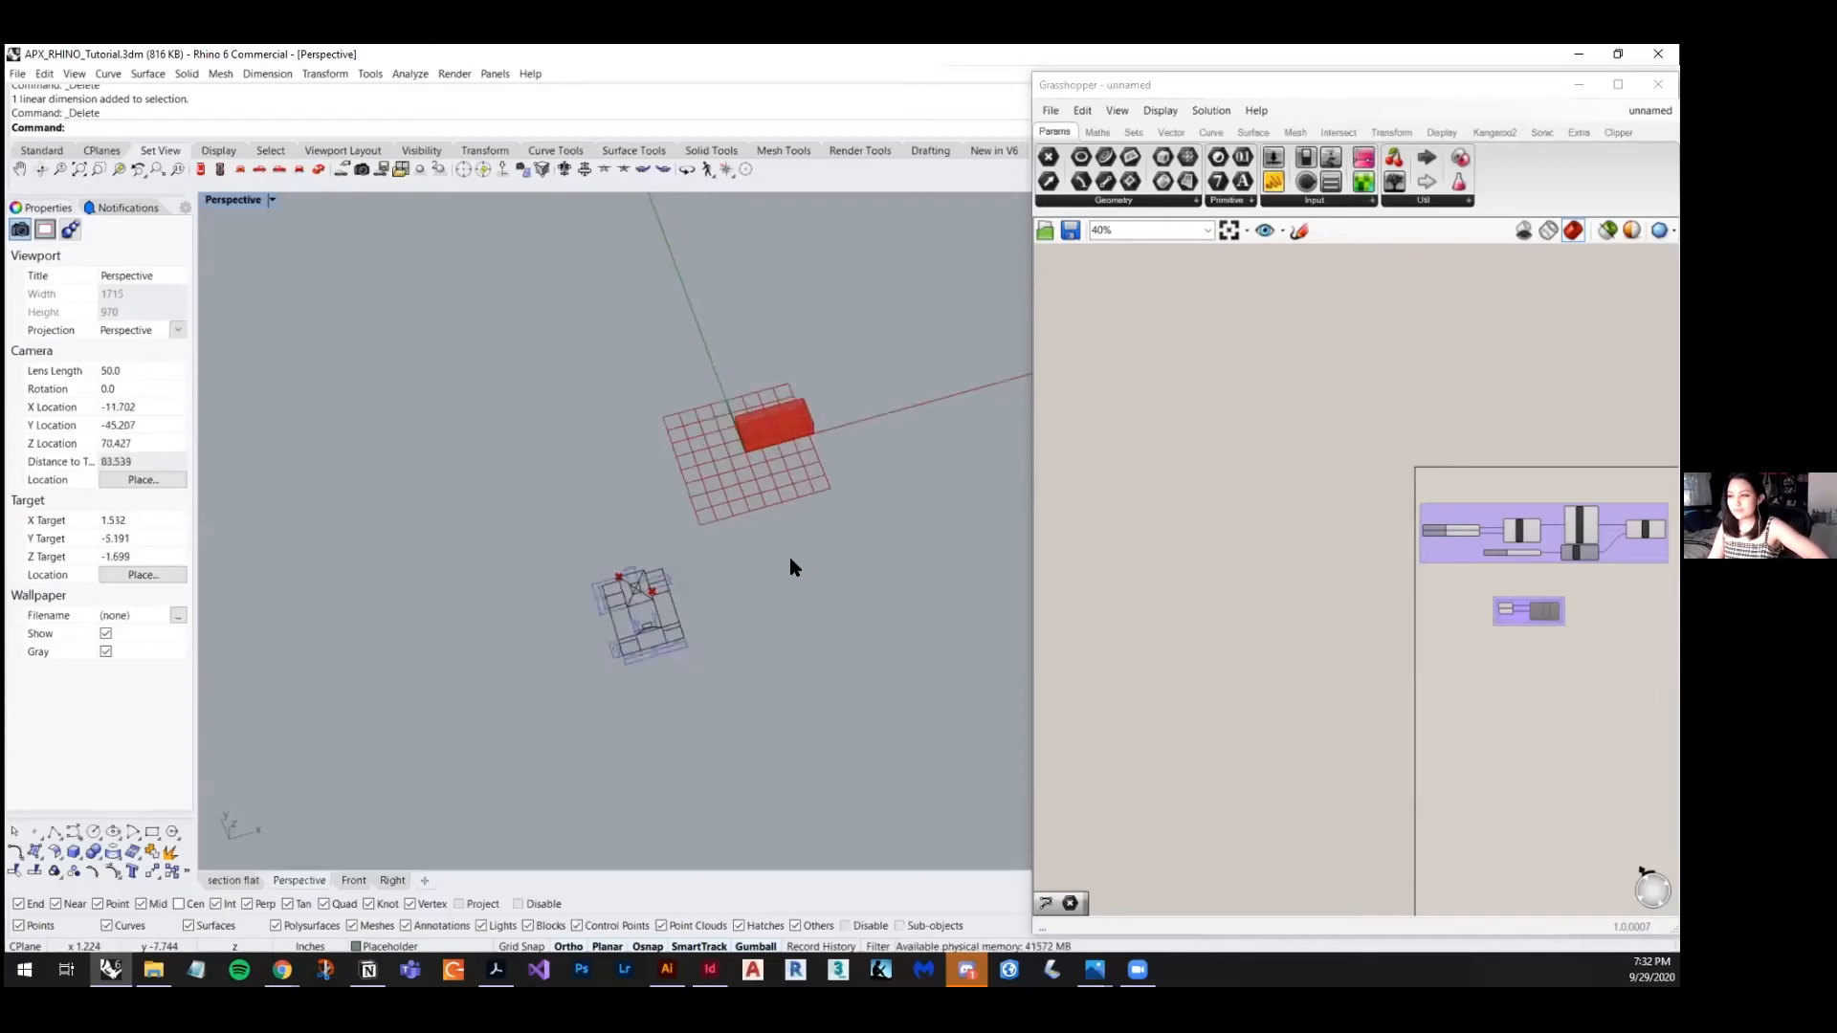
right_click_drag(790, 560, 964, 429)
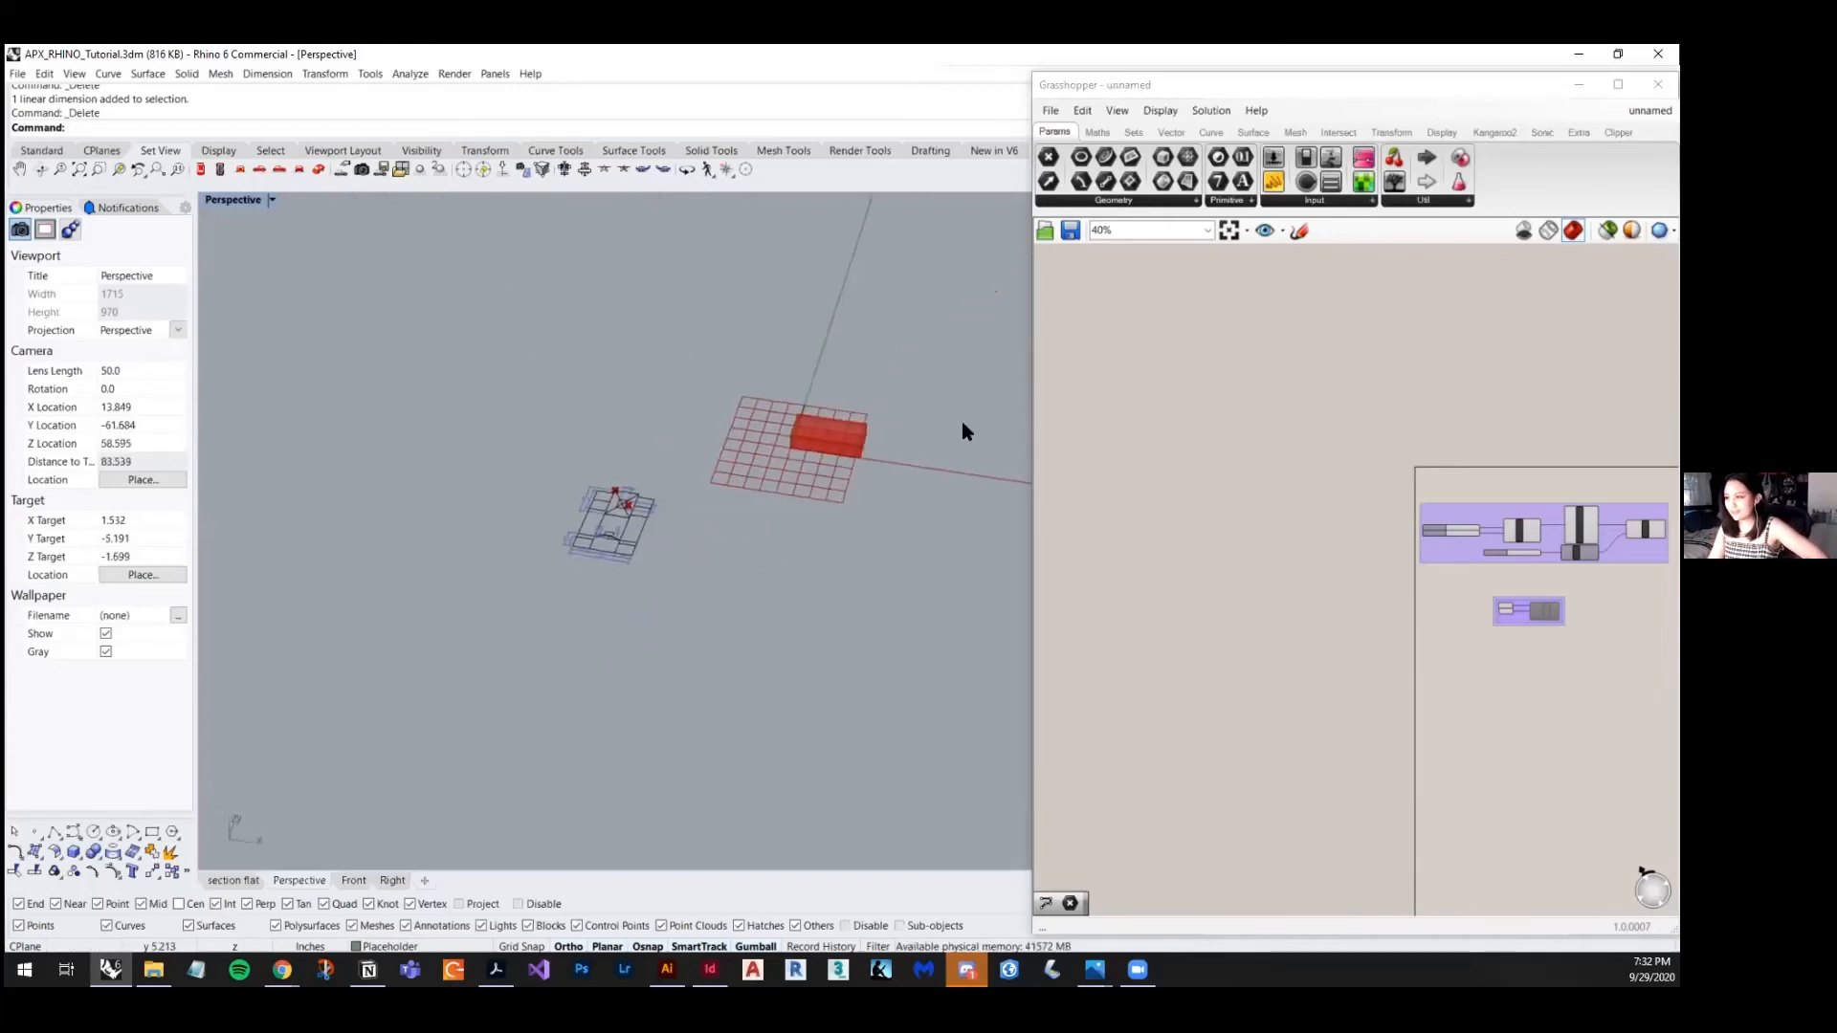
scroll(869, 456, "up", 3)
scroll(869, 457, "down", 2)
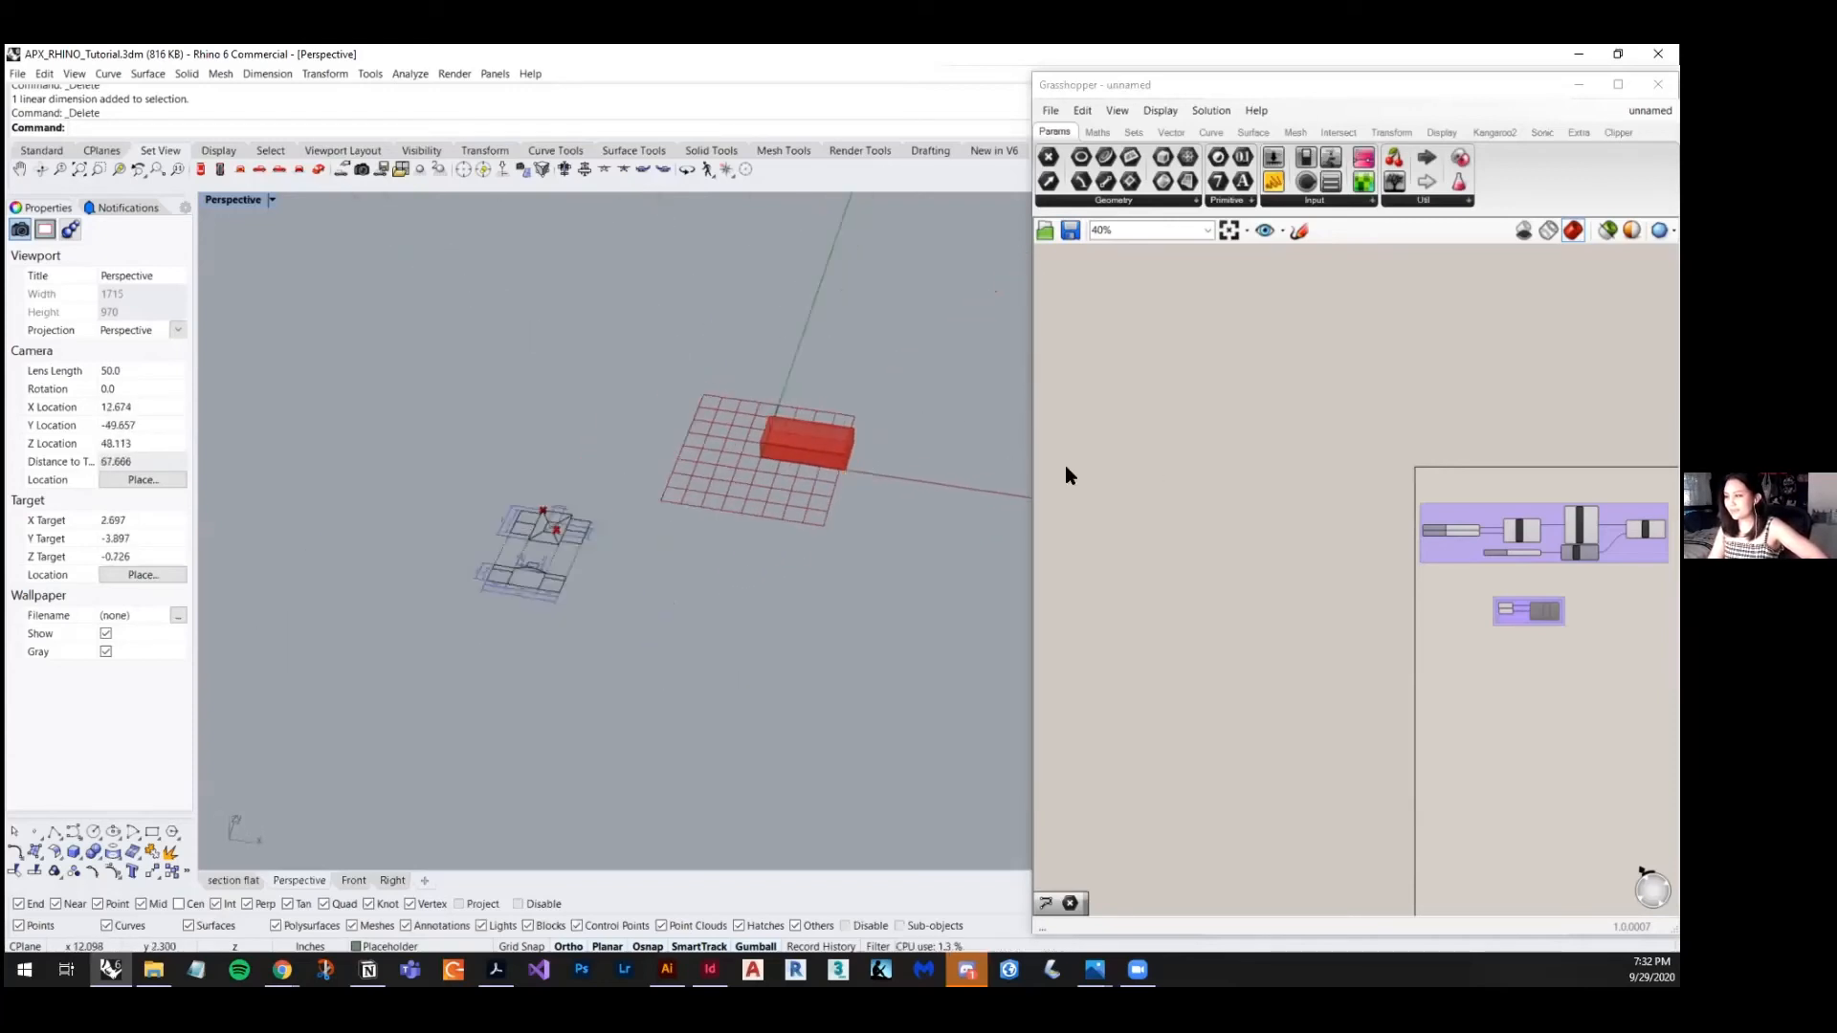